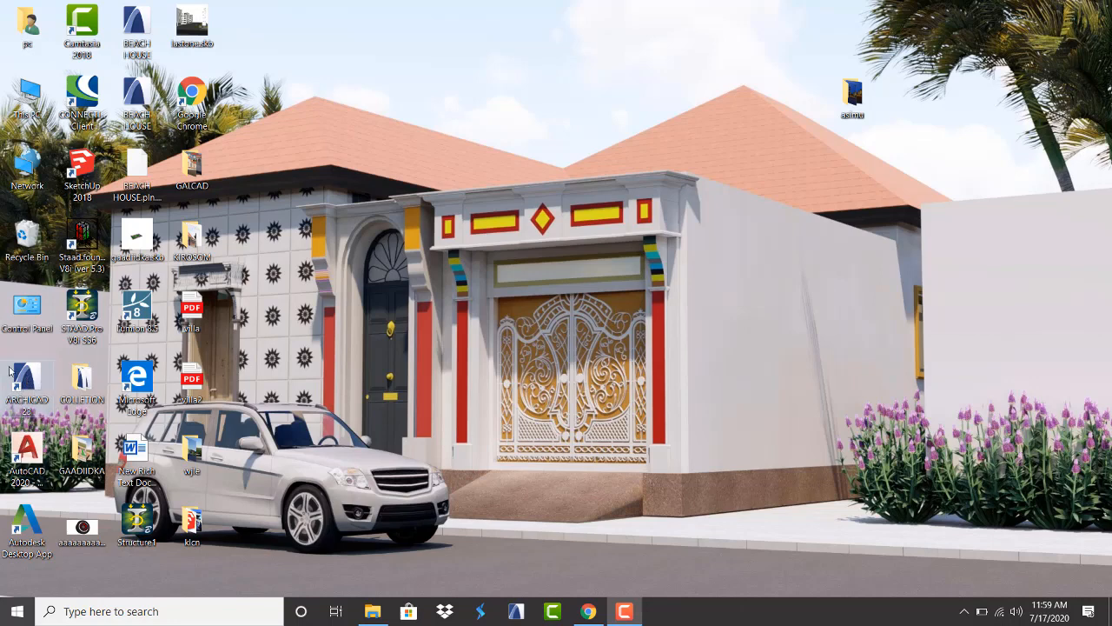
Launch ARCHICAD 23 and start a new untitled project from the Start ARCHICAD window
left_click(28, 385)
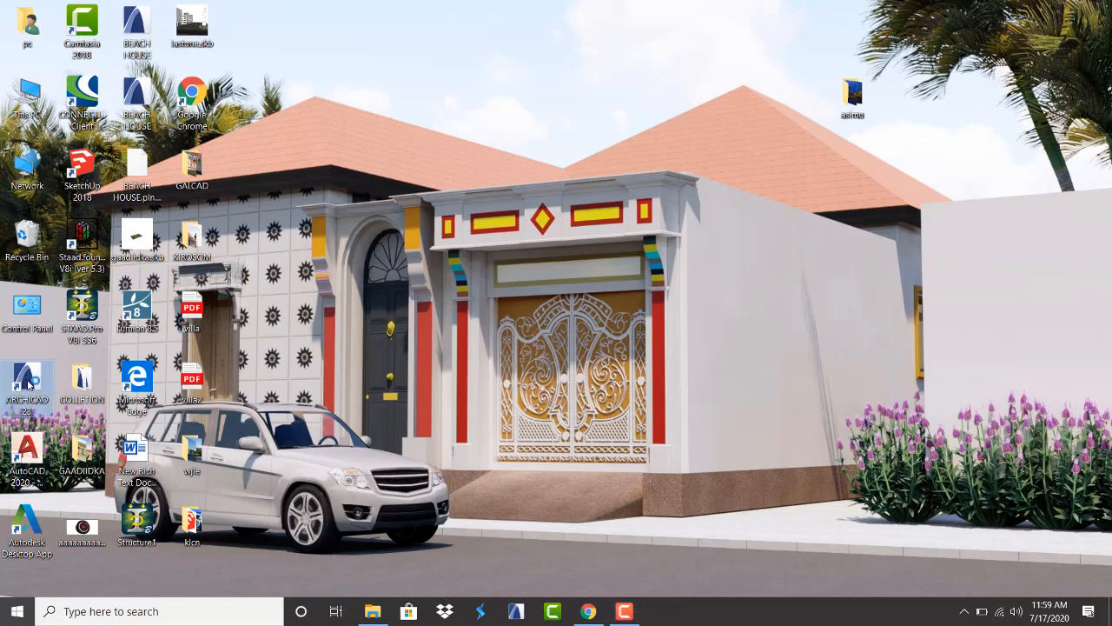
double_click(28, 385)
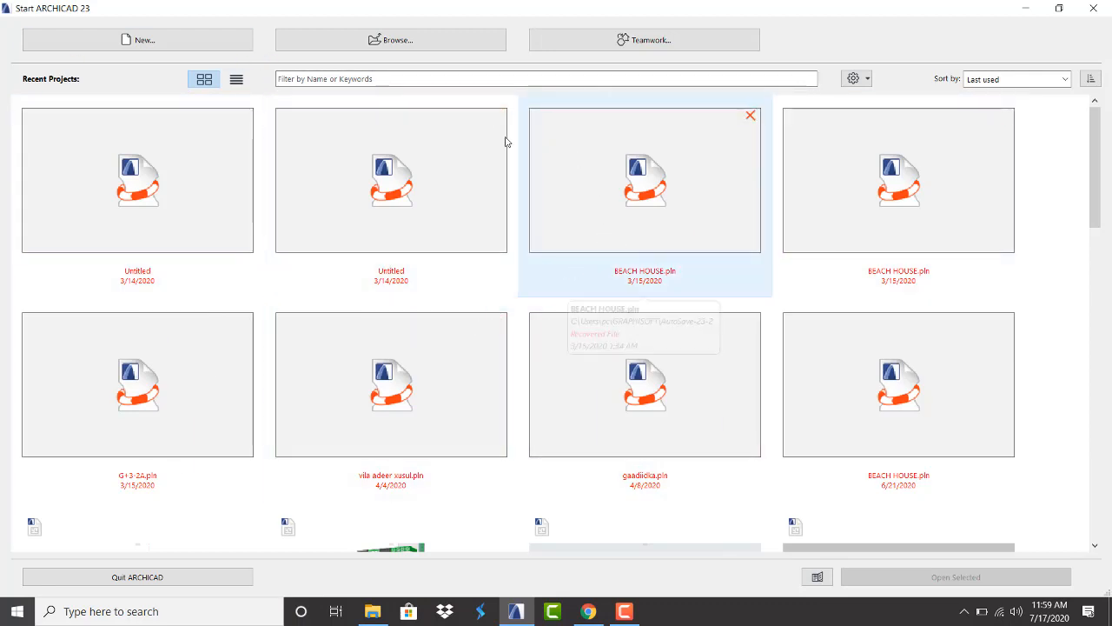
scroll(589, 298, "down", 10)
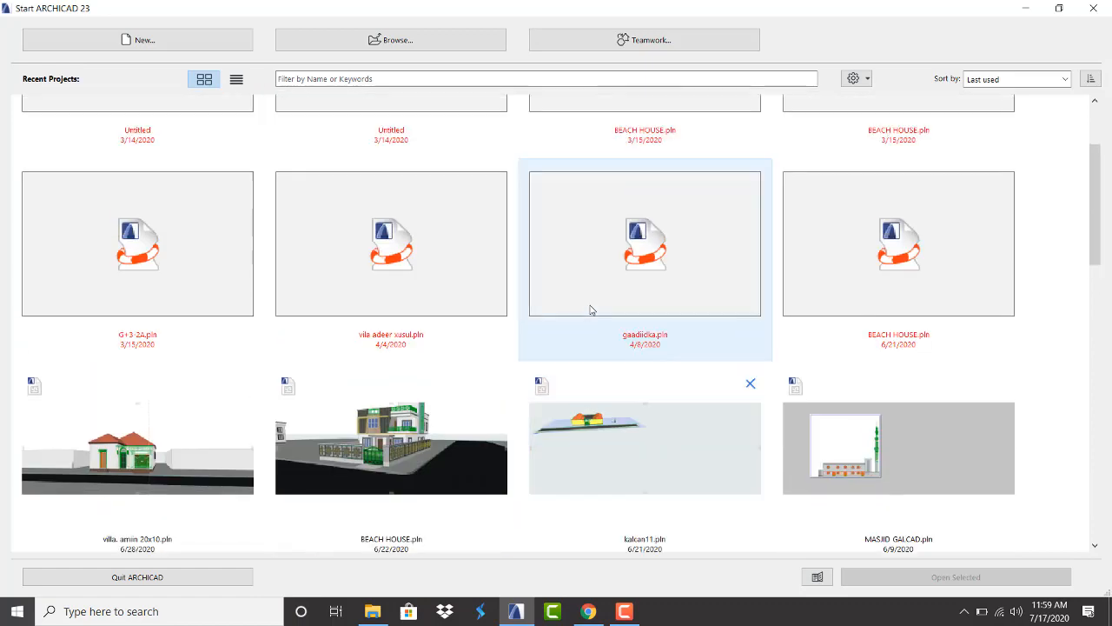
scroll(593, 308, "down", 5)
scroll(592, 310, "up", 15)
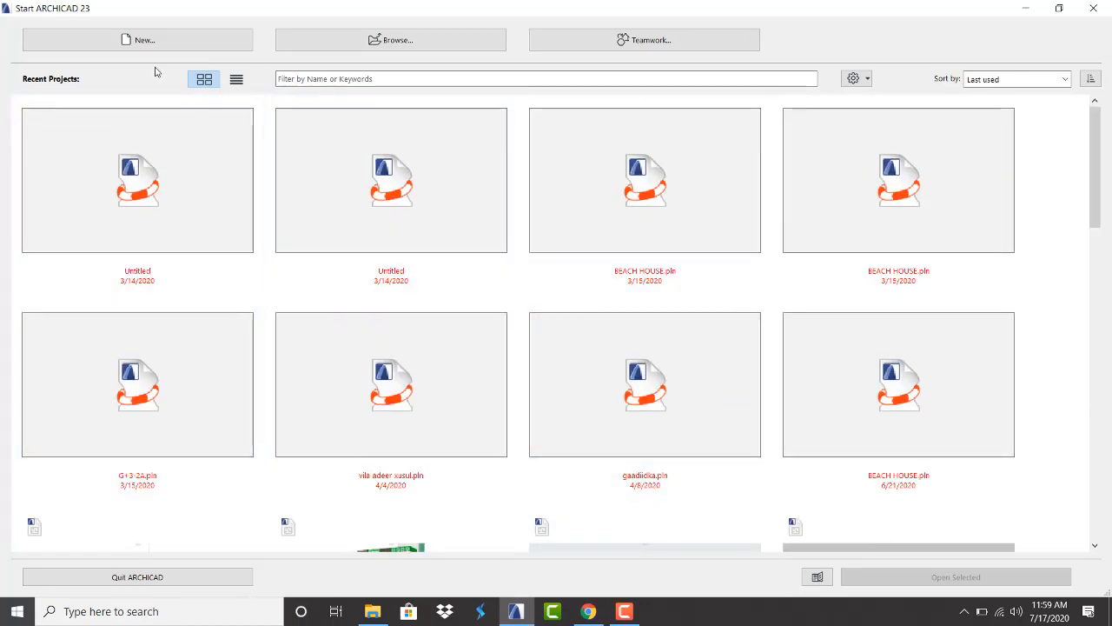
left_click(142, 40)
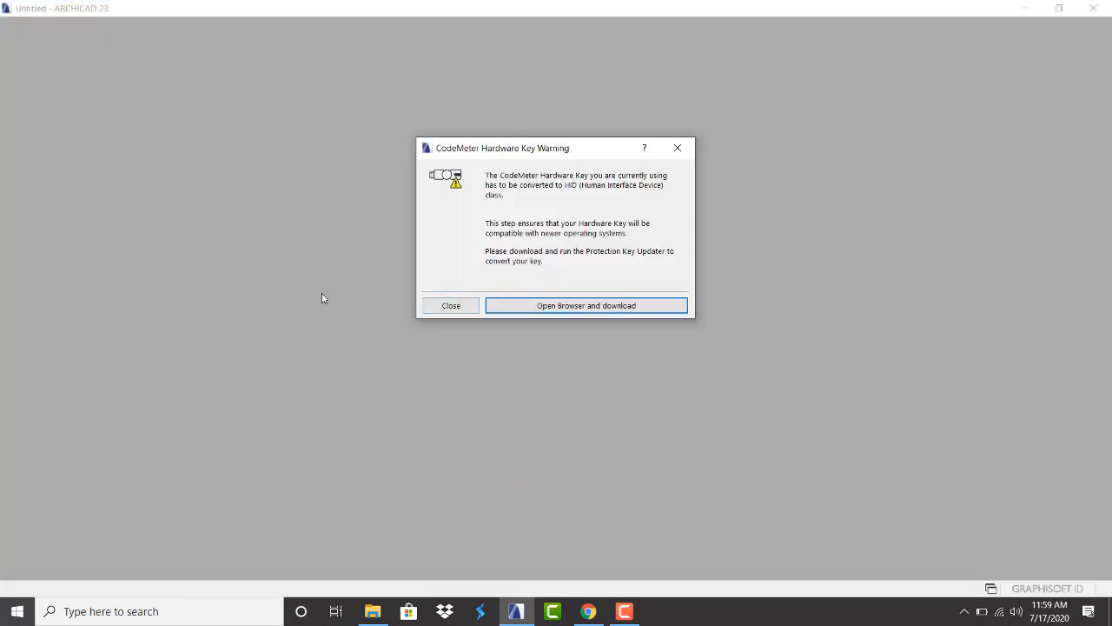
Dismiss the CodeMeter warning and create the project from ARCHICAD 23 Template.tpl with Standard Profile 23
left_click(453, 306)
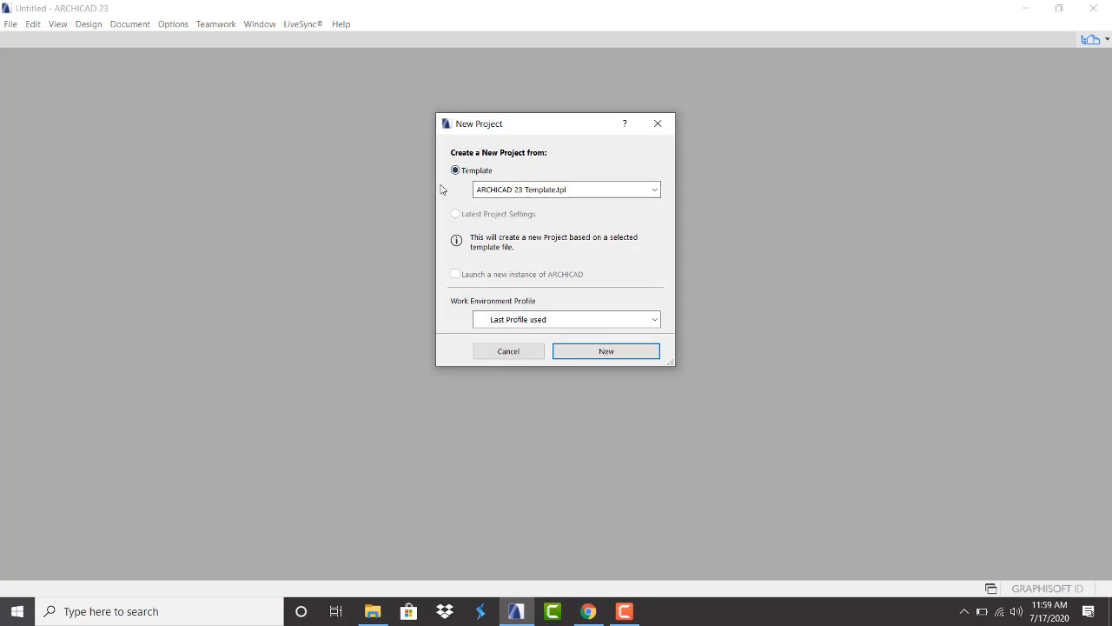
left_click(596, 188)
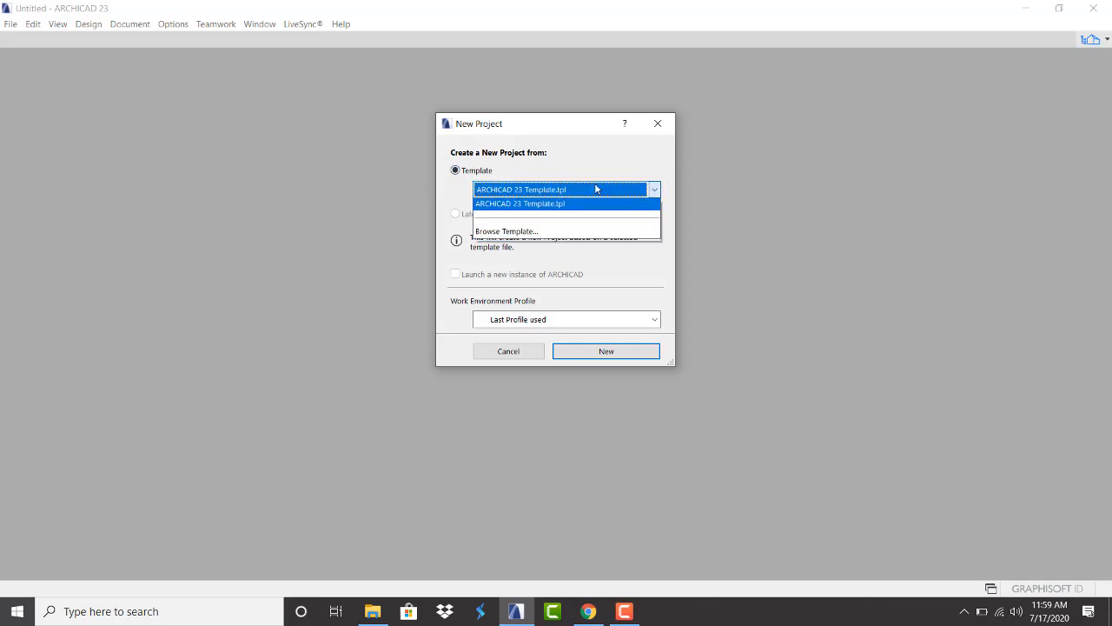
left_click(578, 189)
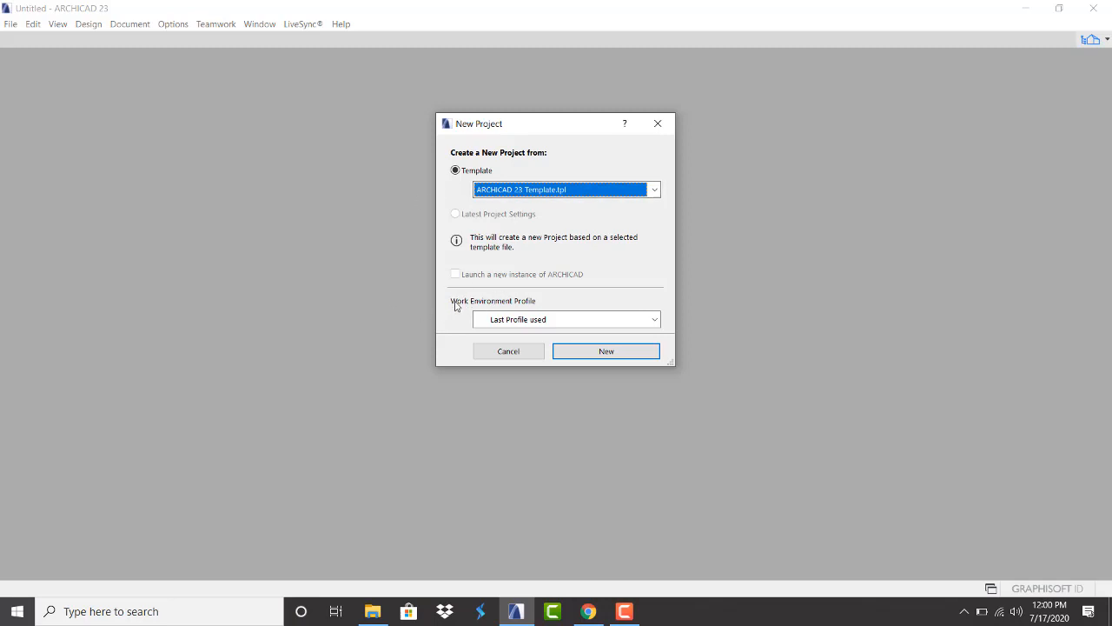
left_click(572, 321)
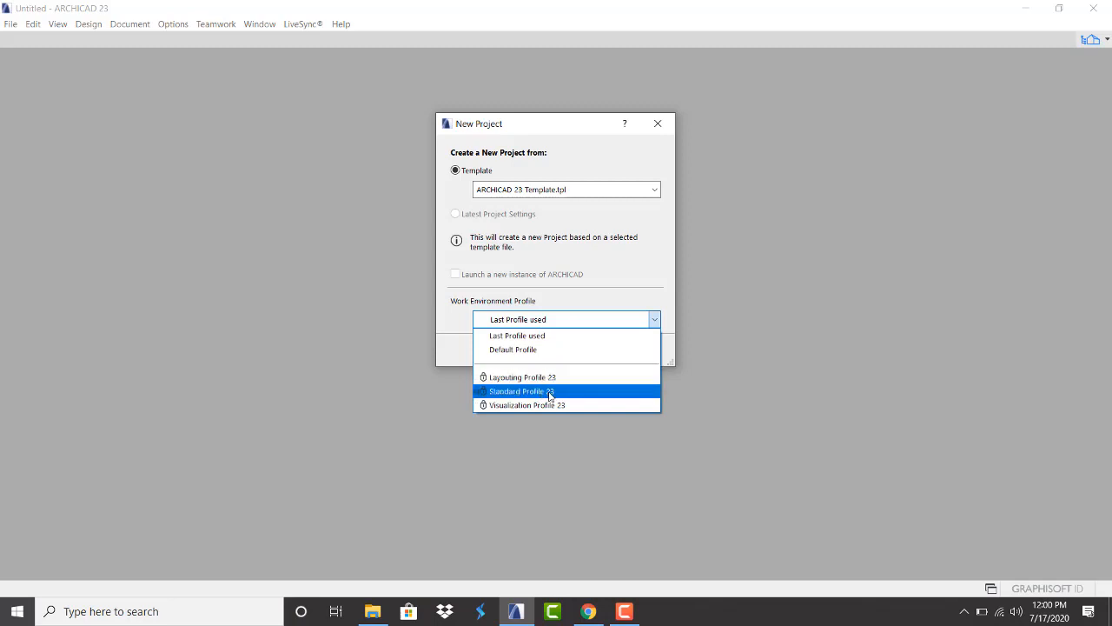
left_click(550, 396)
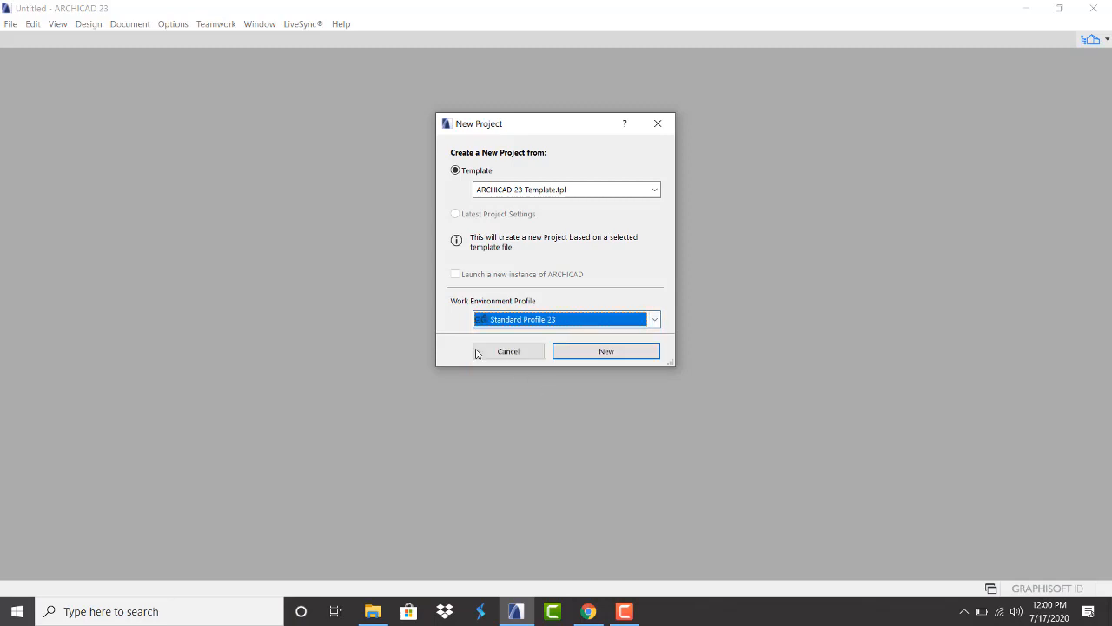
left_click(630, 357)
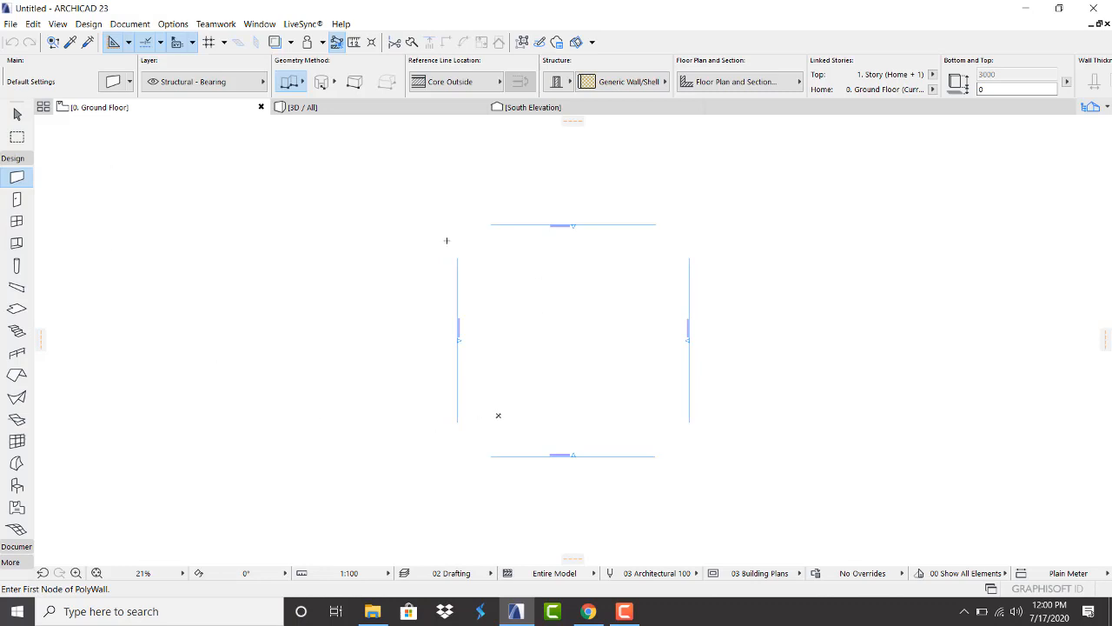
scroll(356, 333, "down", 4)
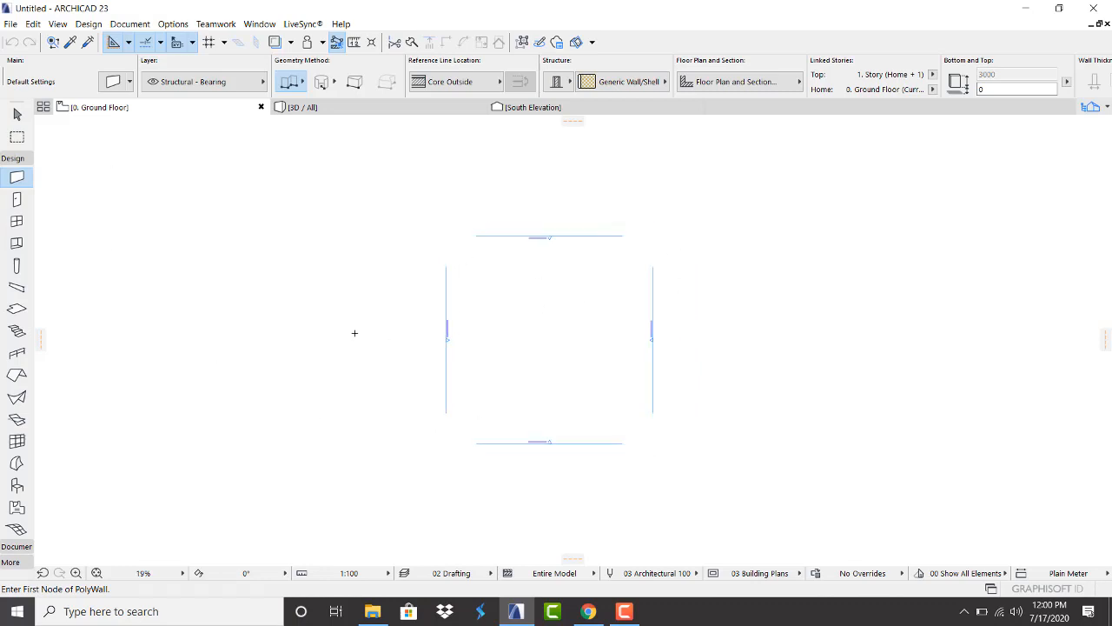
scroll(495, 407, "up", 2)
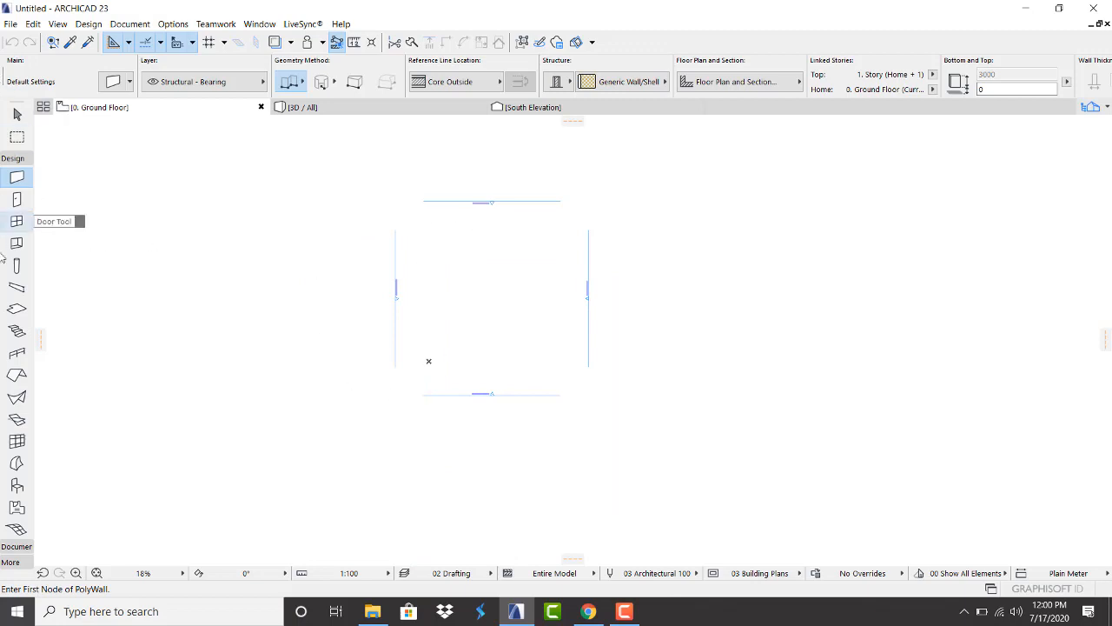
scroll(193, 320, "down", 1)
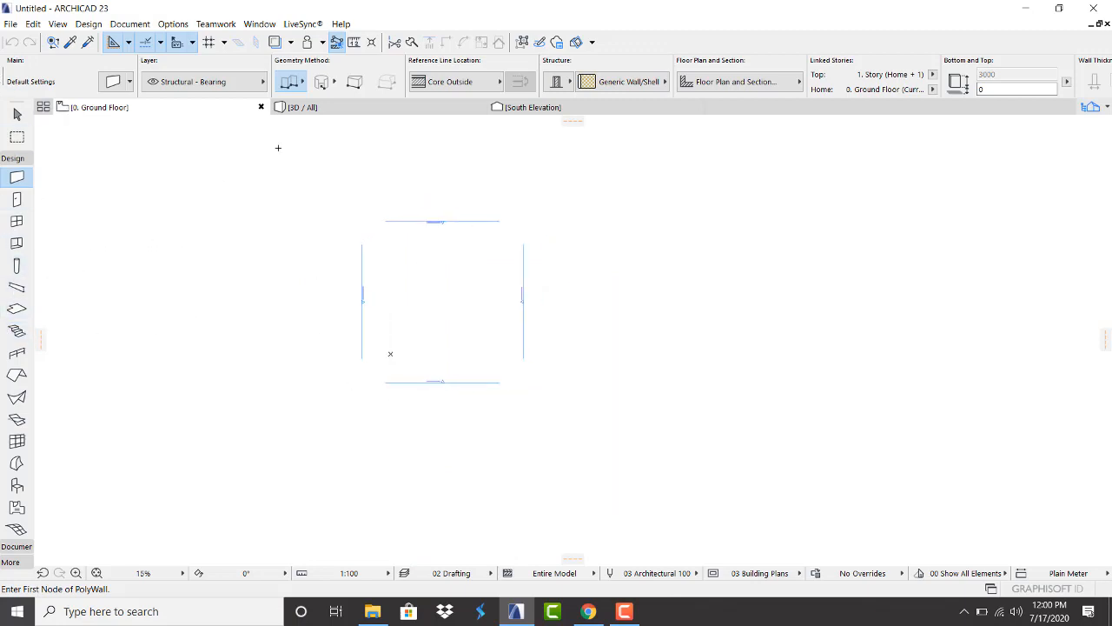
scroll(399, 158, "up", 1)
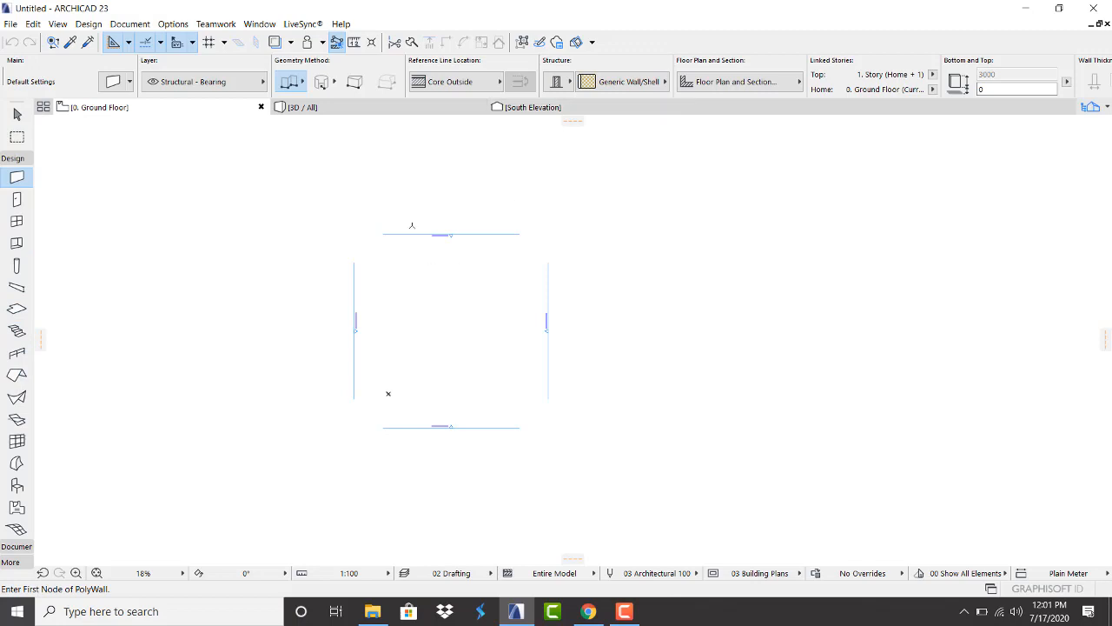
scroll(490, 262, "up", 1)
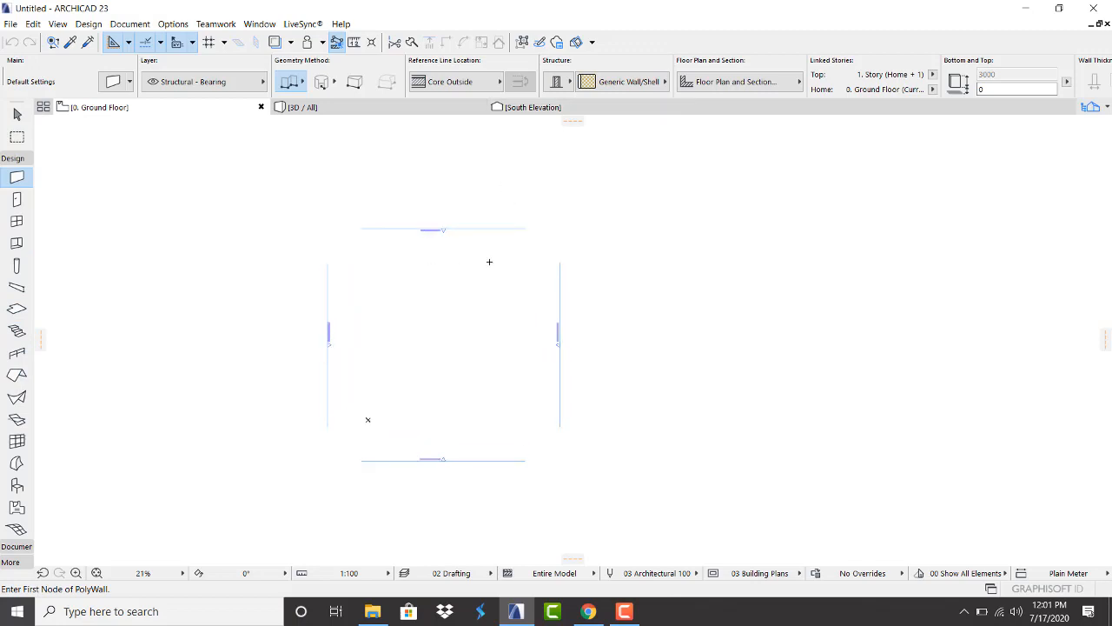
scroll(432, 237, "up", 1)
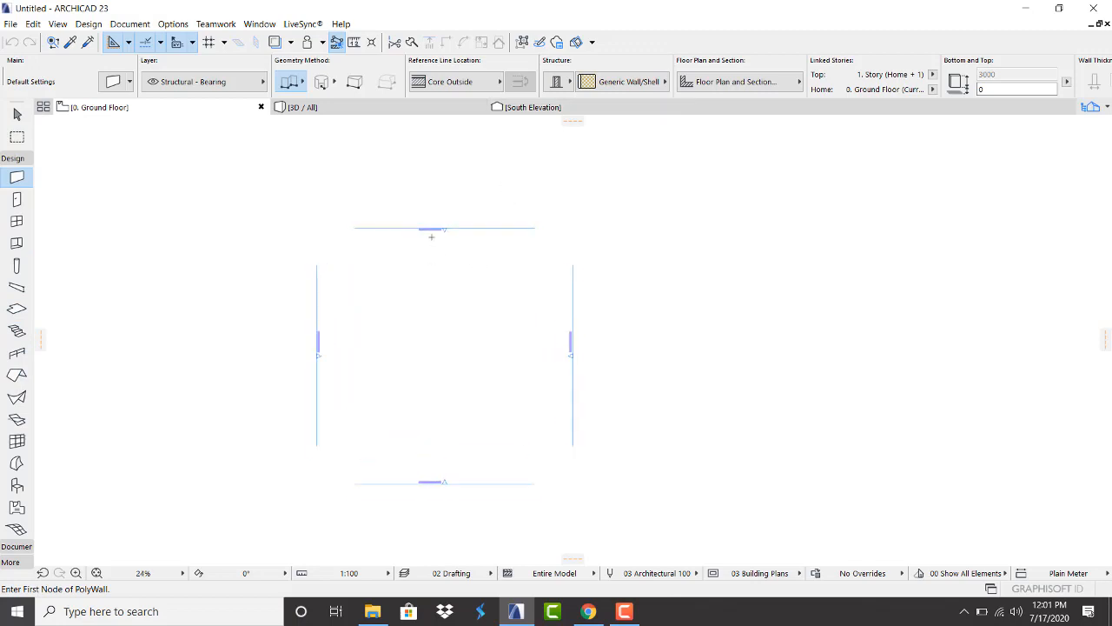
scroll(432, 237, "down", 1)
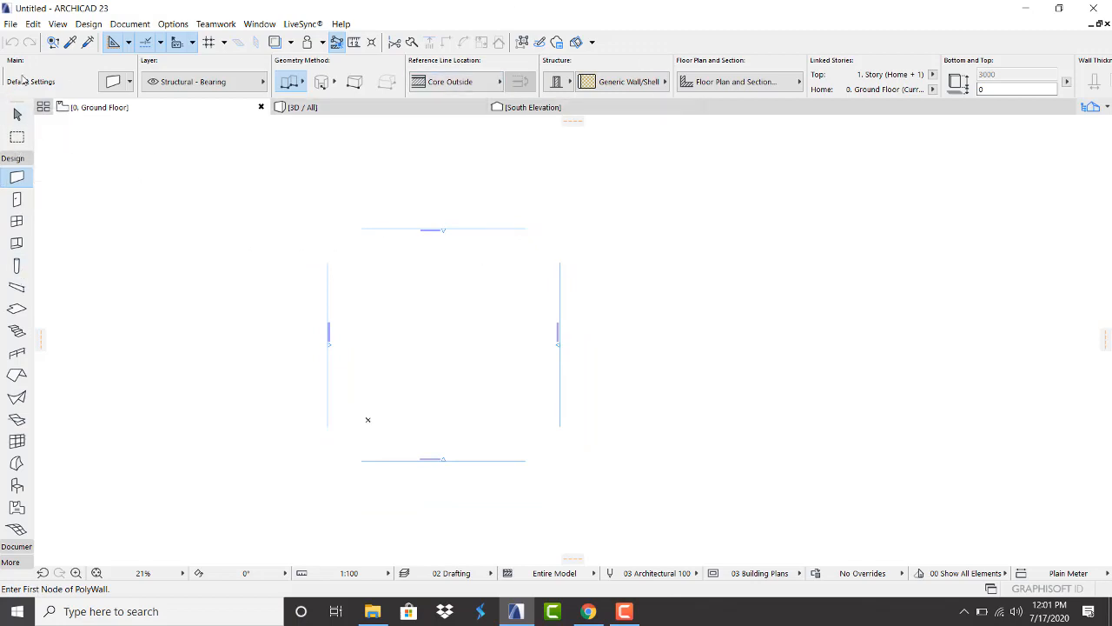
scroll(425, 258, "up", 3)
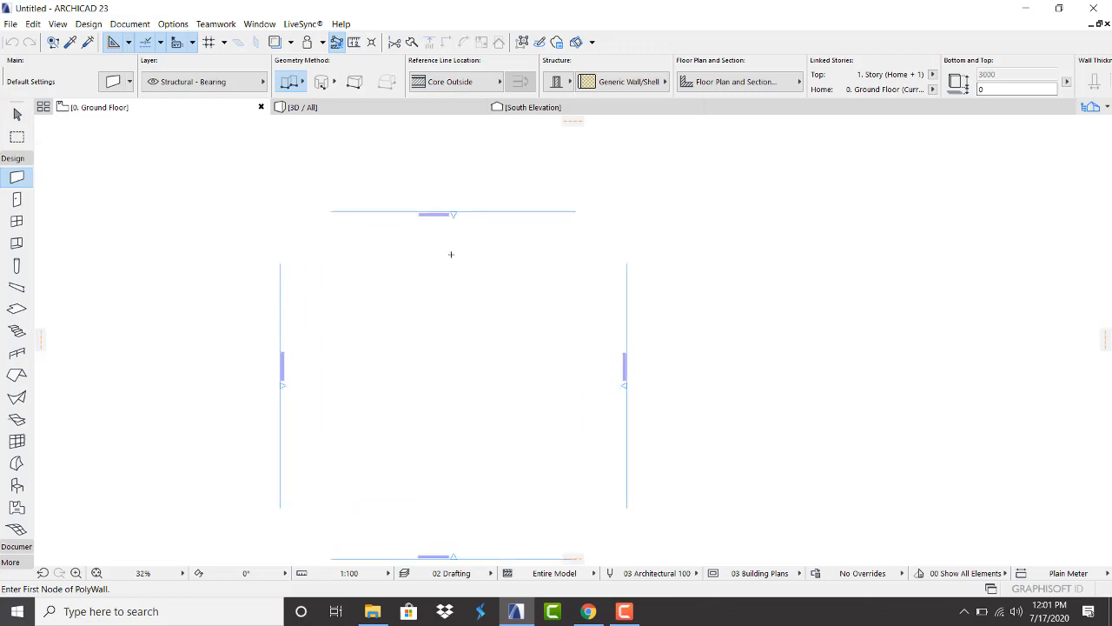
scroll(451, 254, "up", 2)
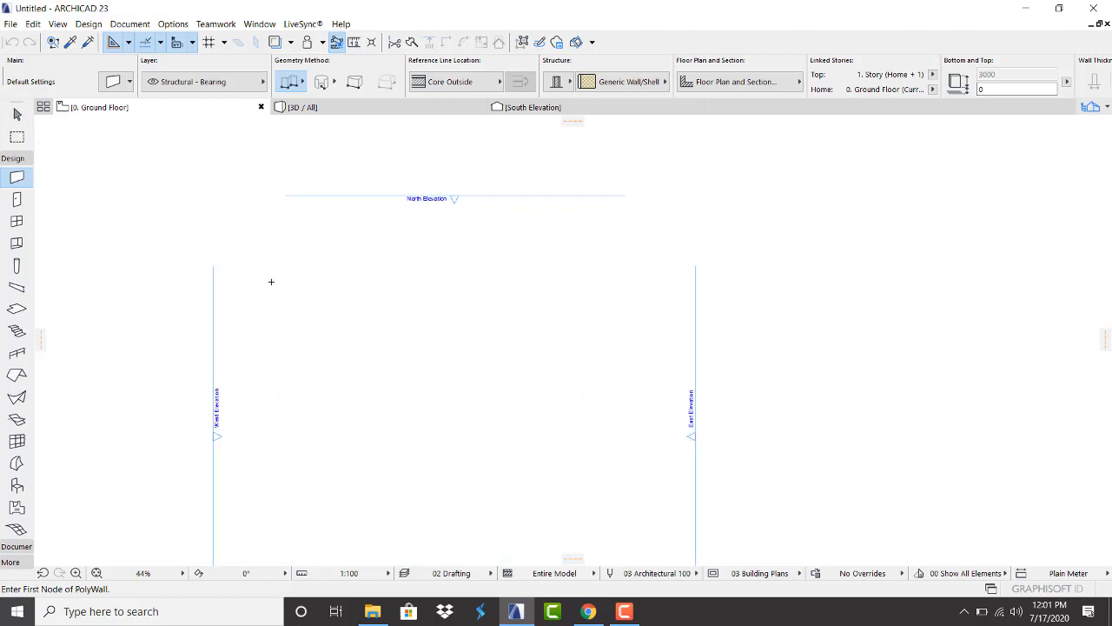
scroll(495, 287, "down", 4)
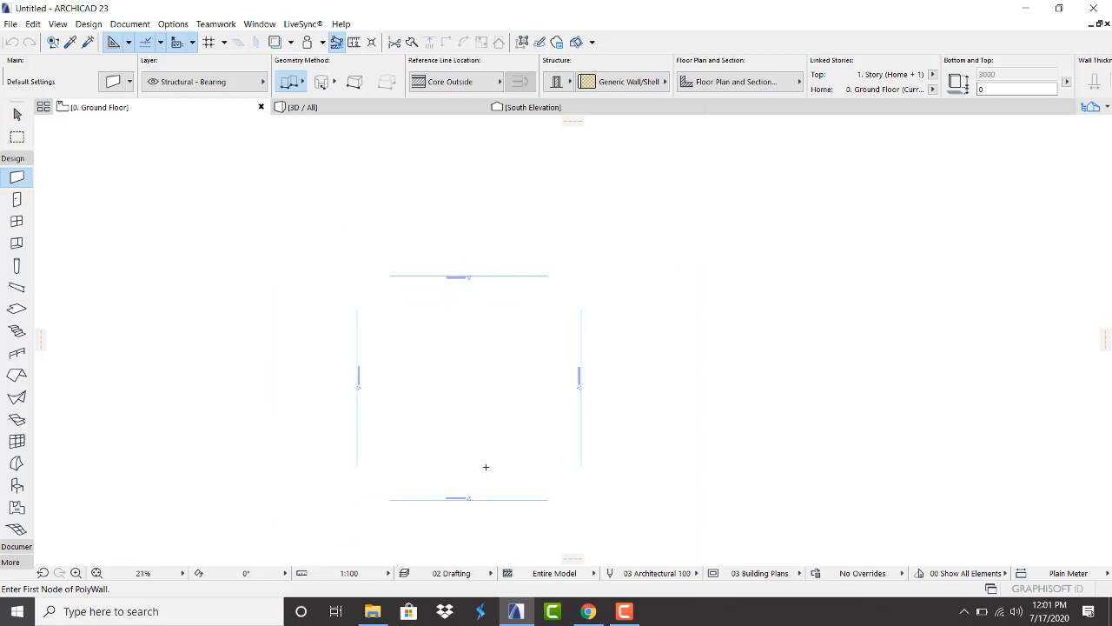
scroll(491, 409, "up", 2)
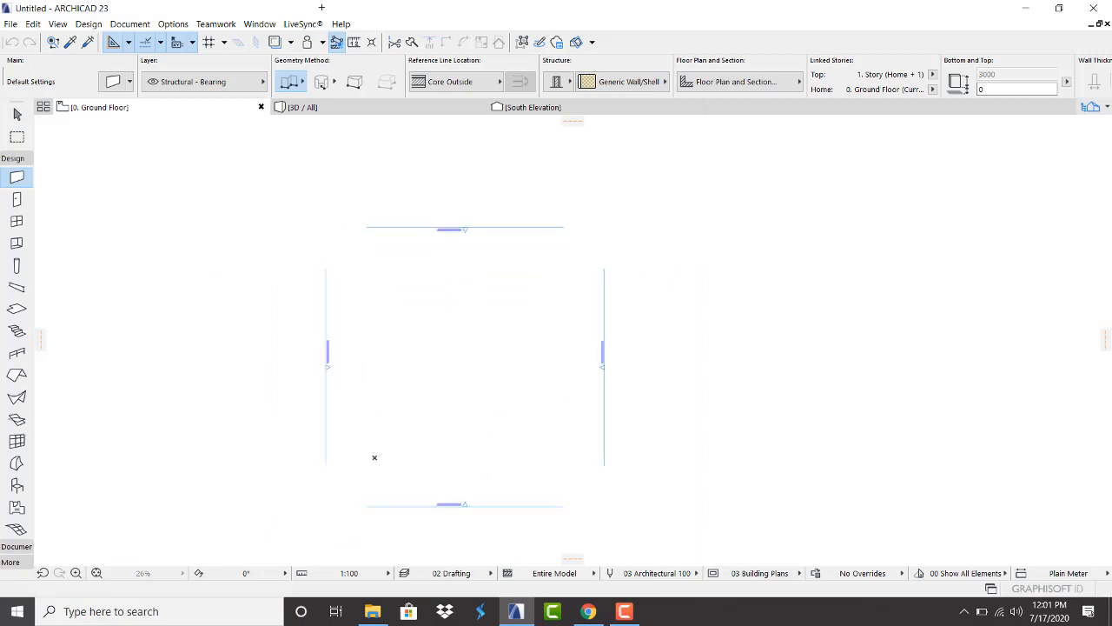
In Working Units, set length to meters with two decimals, keeping square meters for area
left_click(173, 23)
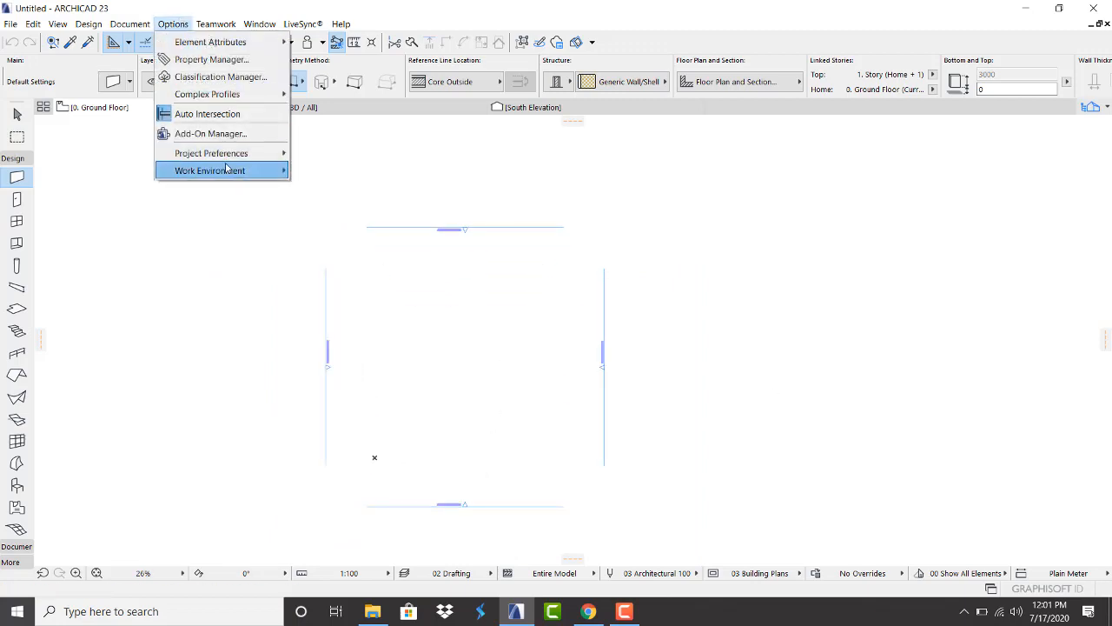
mouse_move(226, 162)
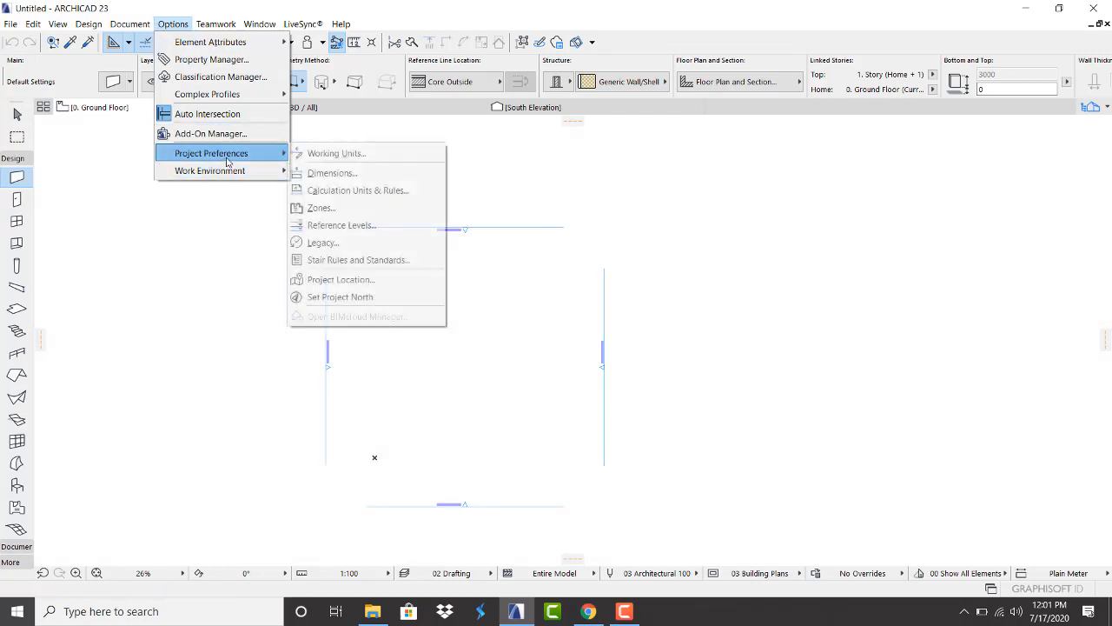
left_click(334, 153)
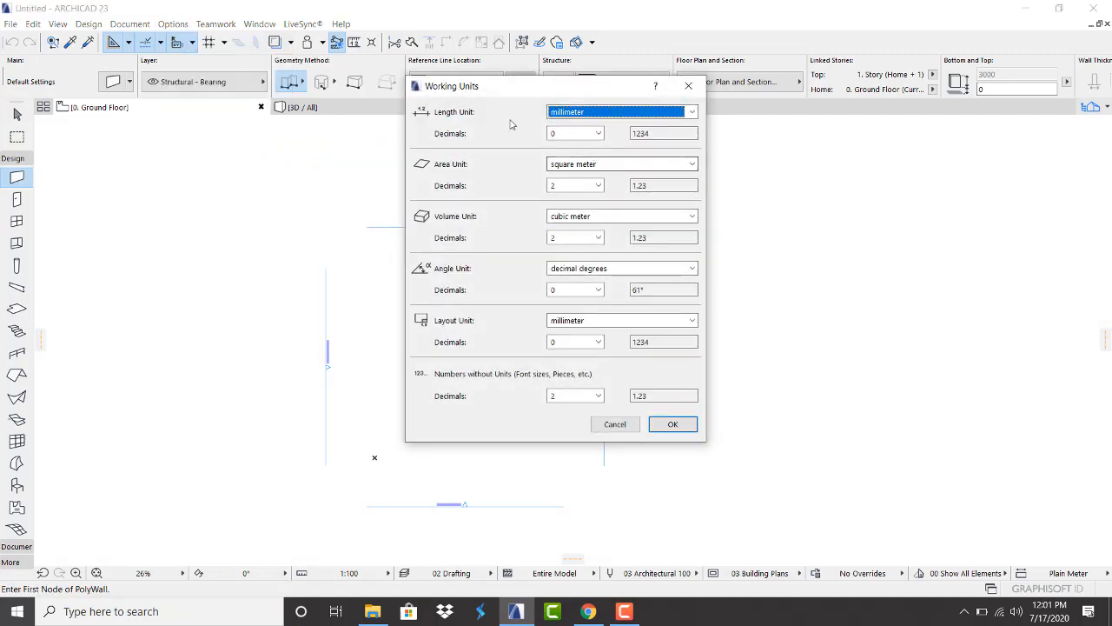
left_click(585, 113)
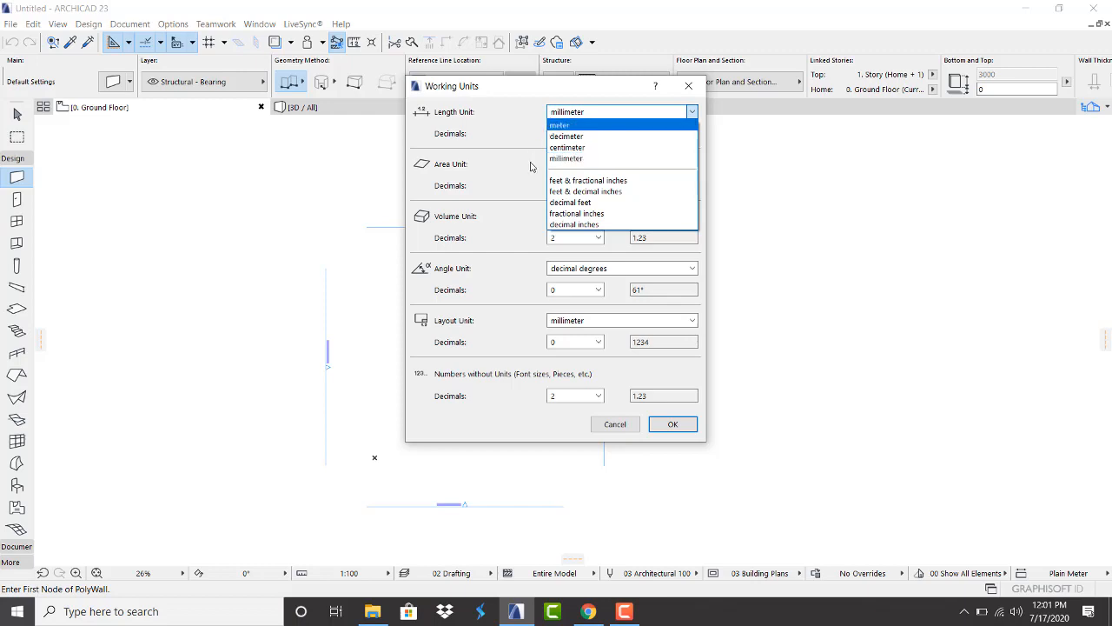
left_click(572, 129)
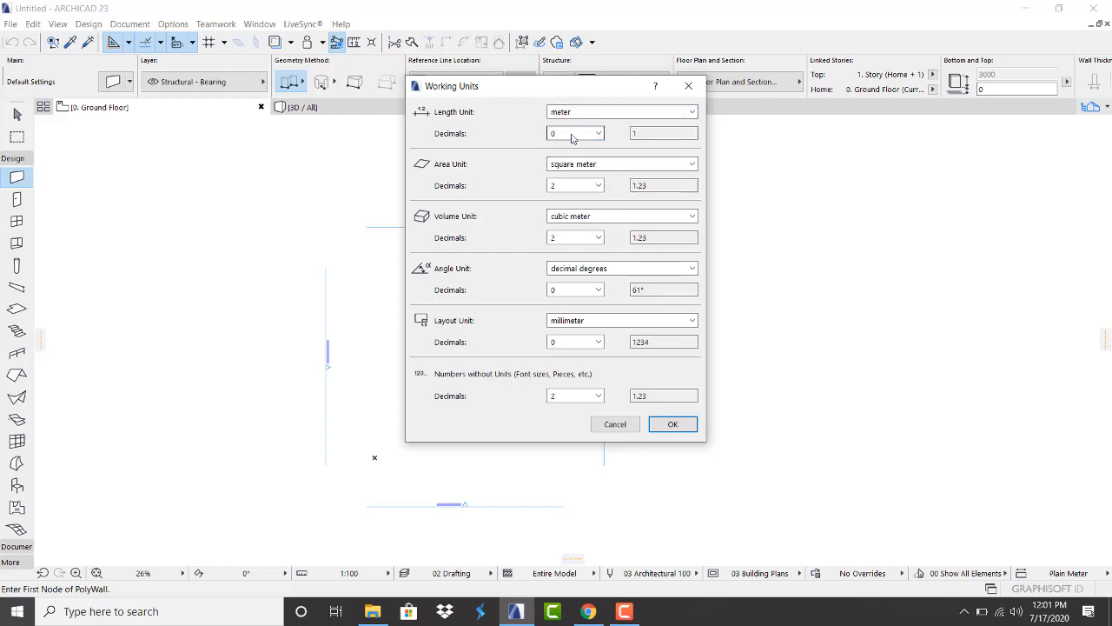
left_click(565, 134)
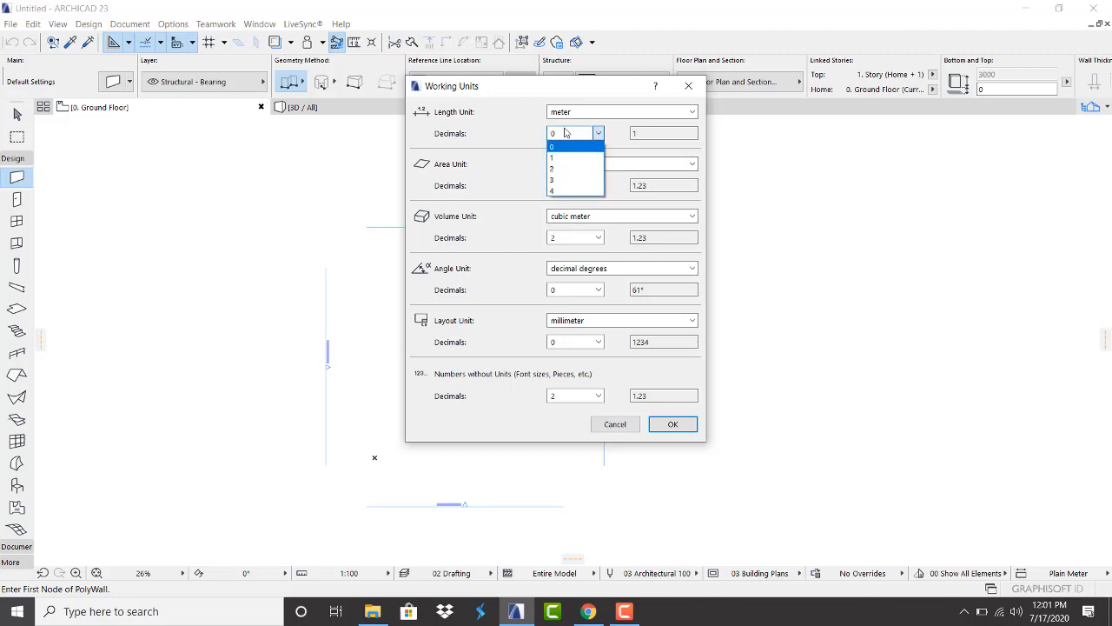
double_click(566, 169)
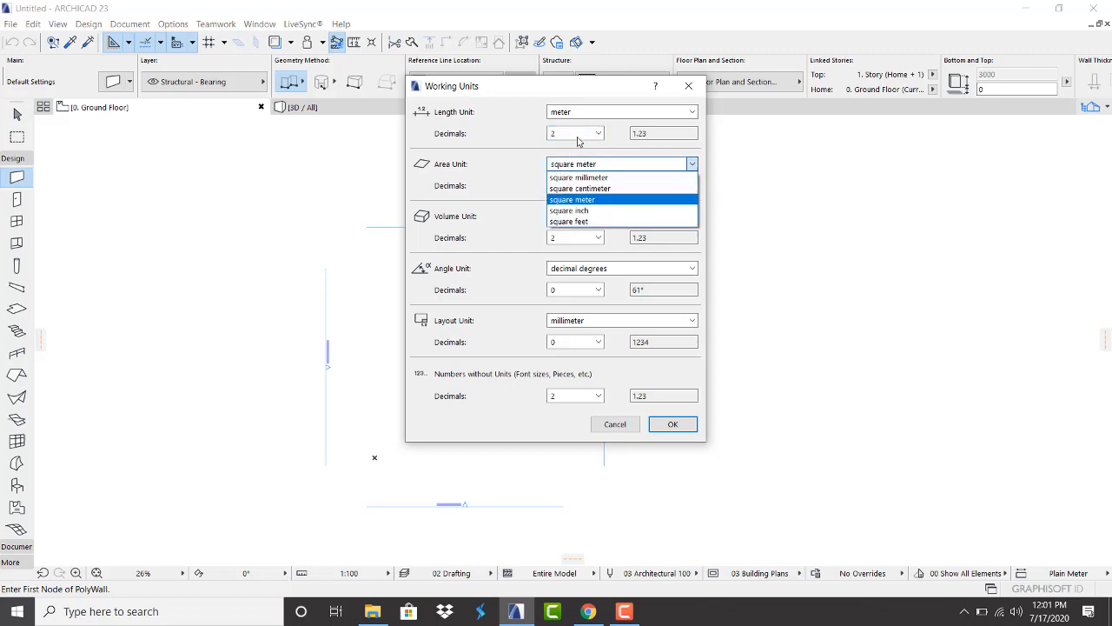
left_click(573, 141)
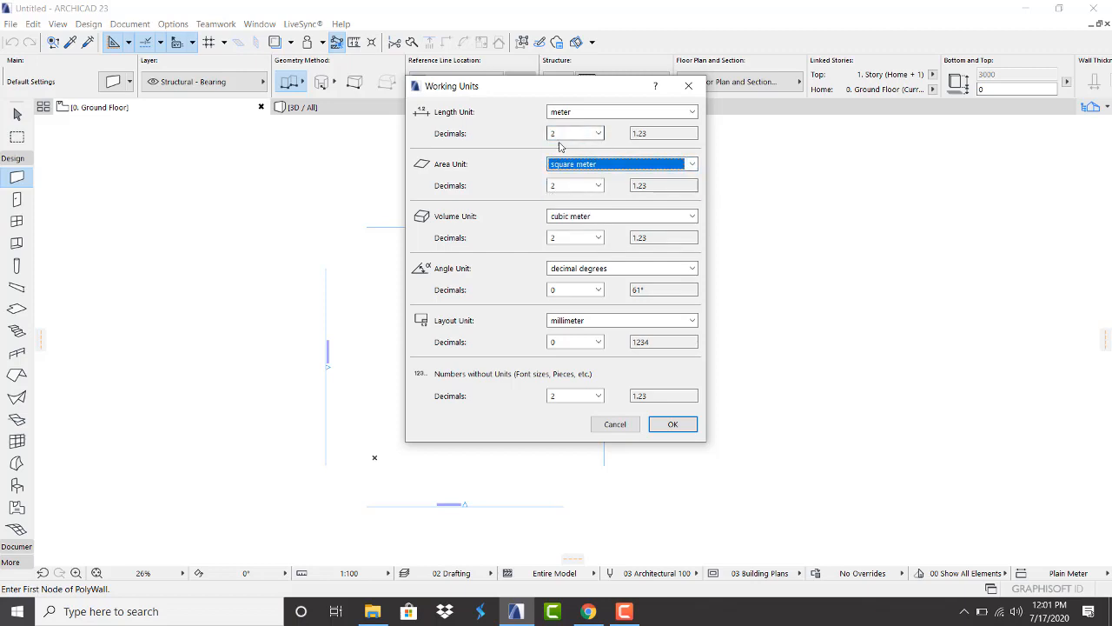
Set angles to one decimal and layout units to meters with two decimals, then confirm
left_click(582, 292)
left_click(563, 317)
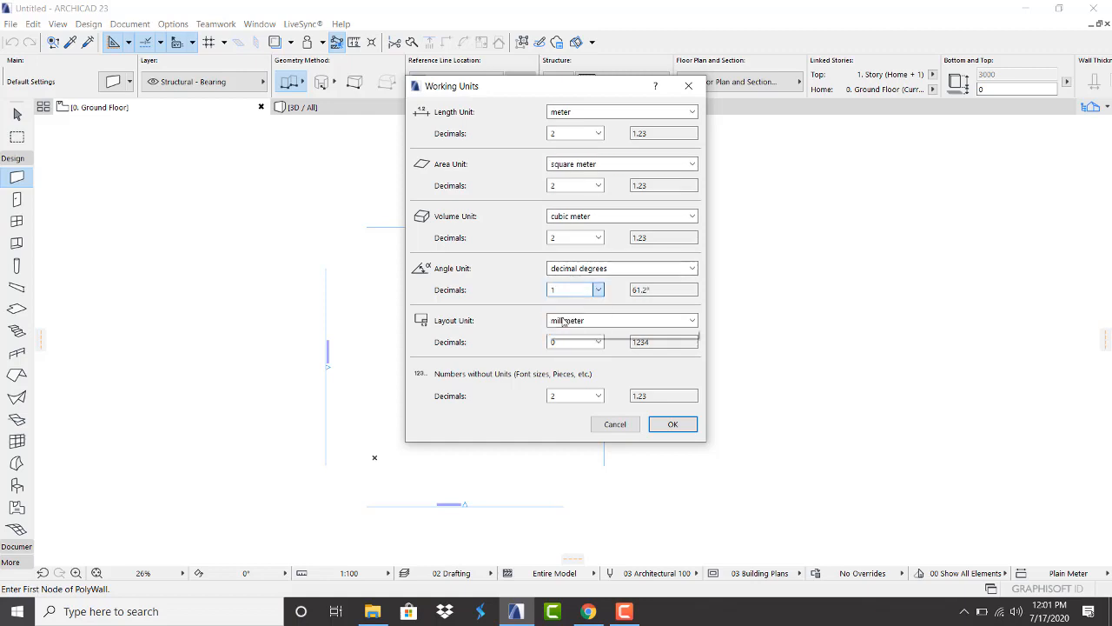
left_click(563, 319)
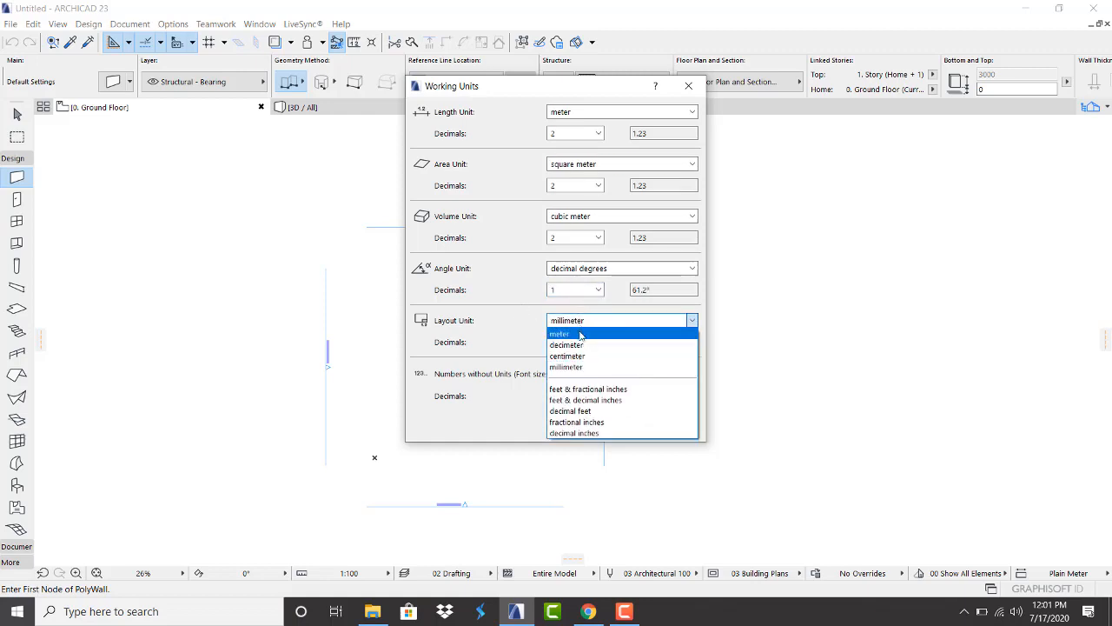
left_click(569, 334)
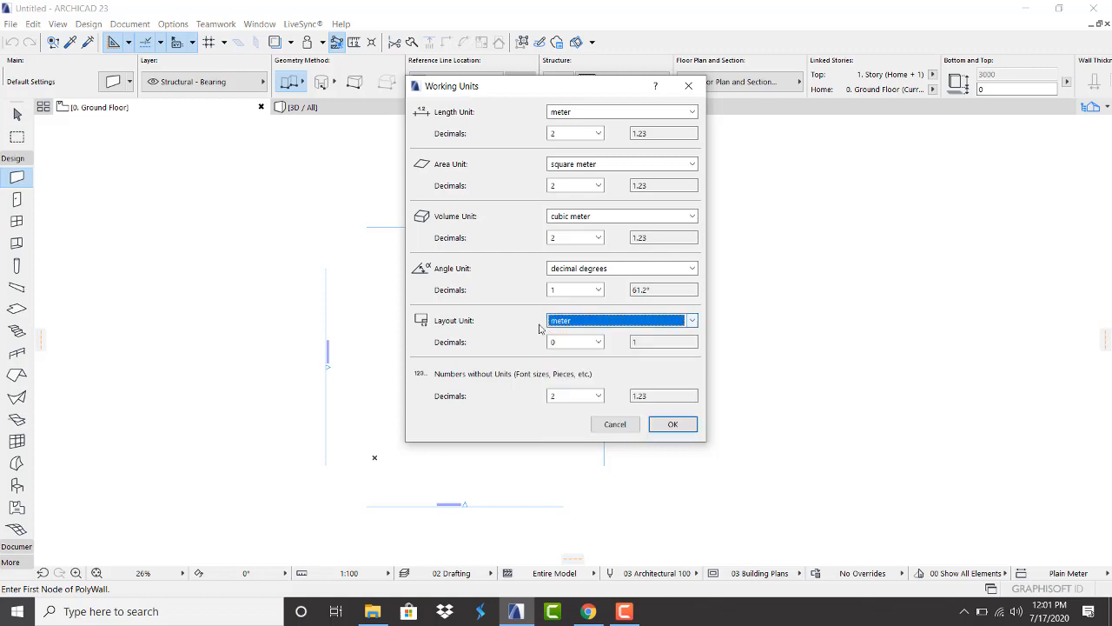
left_click(583, 342)
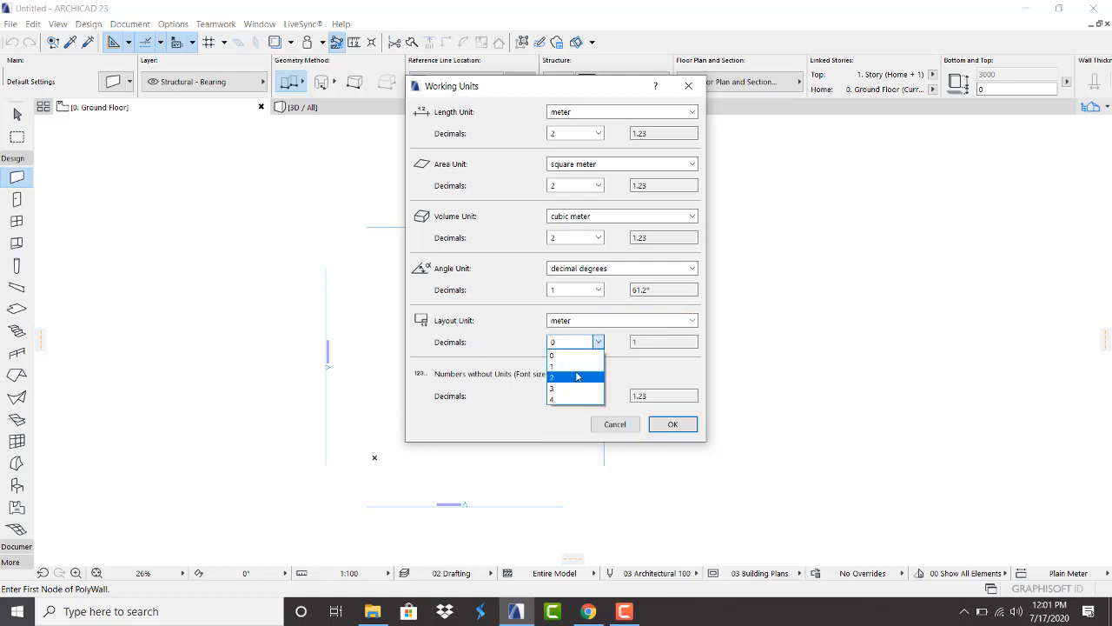
left_click(565, 376)
left_click(671, 423)
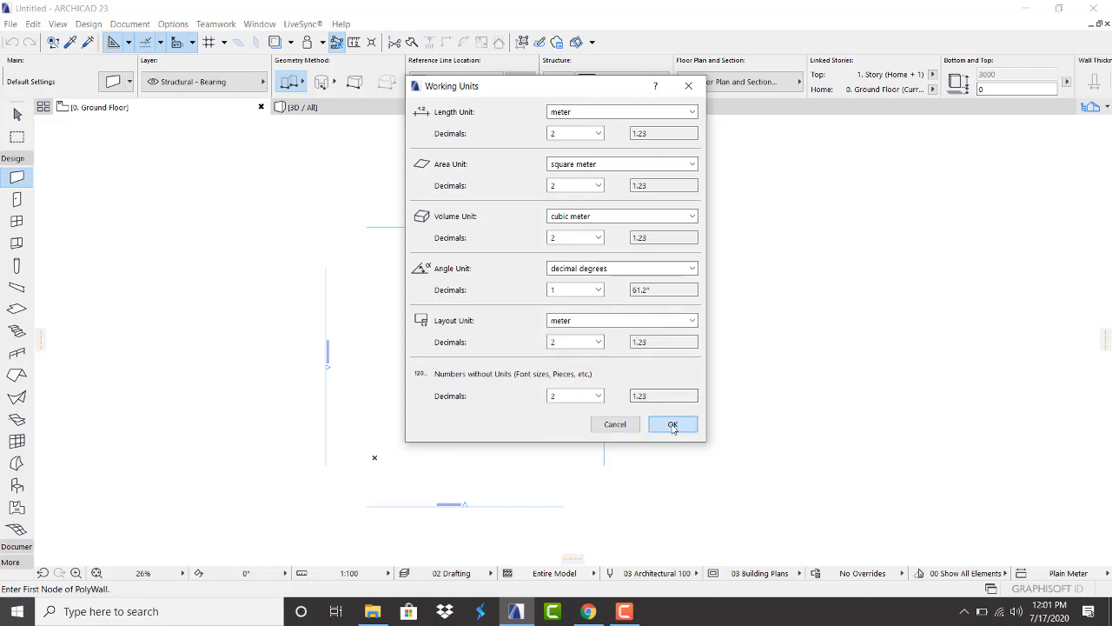
scroll(422, 206, "down", 1)
scroll(422, 224, "up", 2)
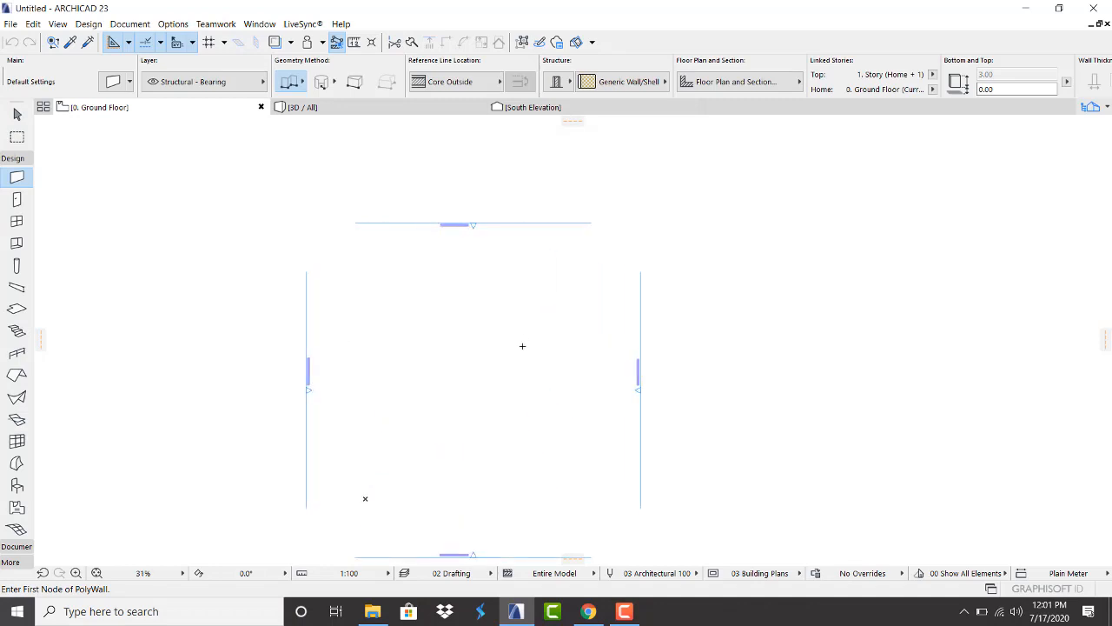
Open Wall Default Settings from the Info Box
scroll(473, 300, "down", 2)
scroll(486, 308, "up", 2)
scroll(491, 252, "down", 3)
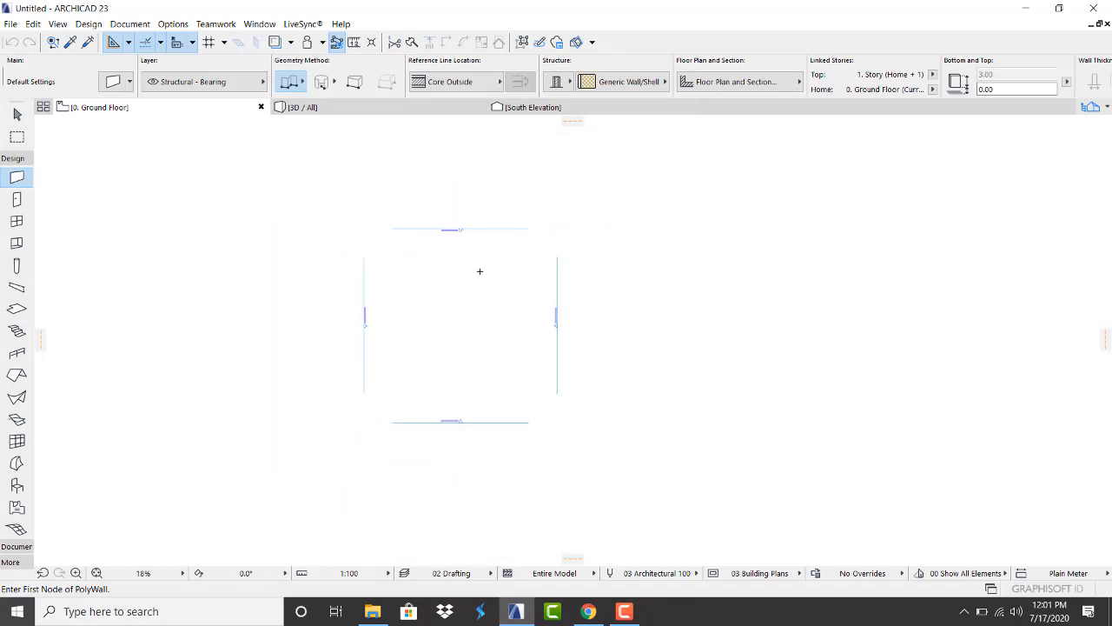
scroll(478, 258, "up", 3)
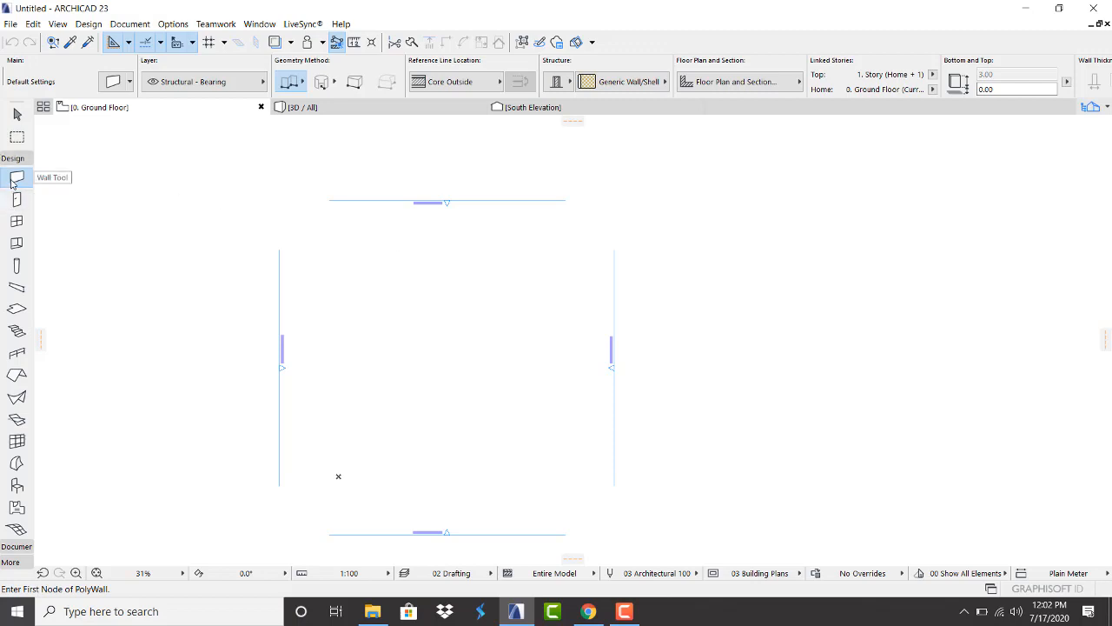
left_click(111, 84)
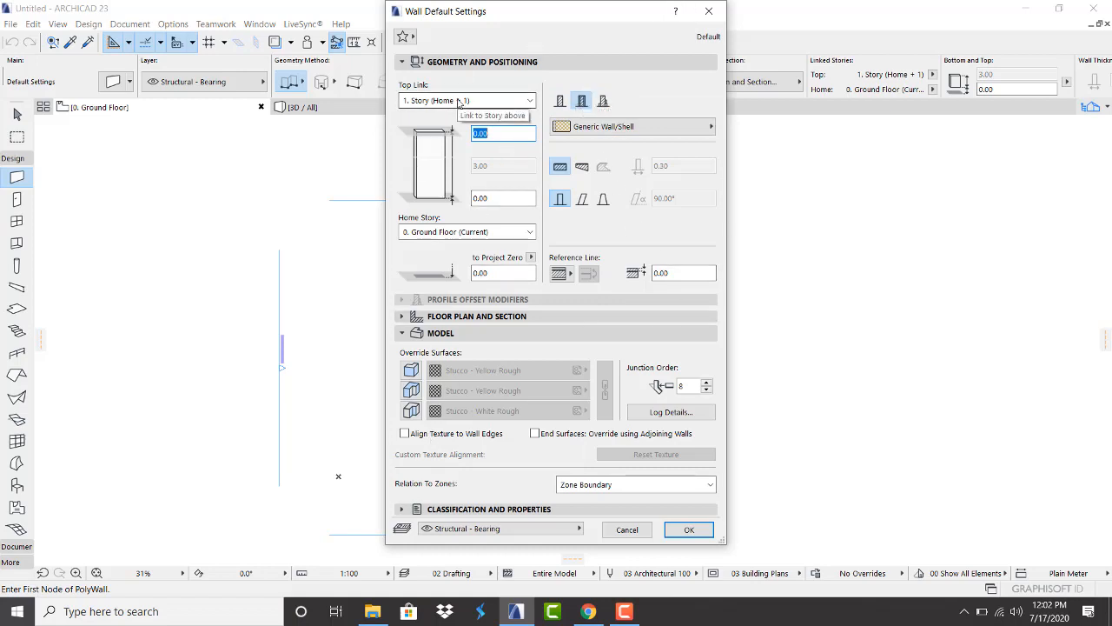
Make new walls Not Linked at the top, Basic structure, 3.20 high and 0.20 thick
left_click(458, 102)
left_click(456, 150)
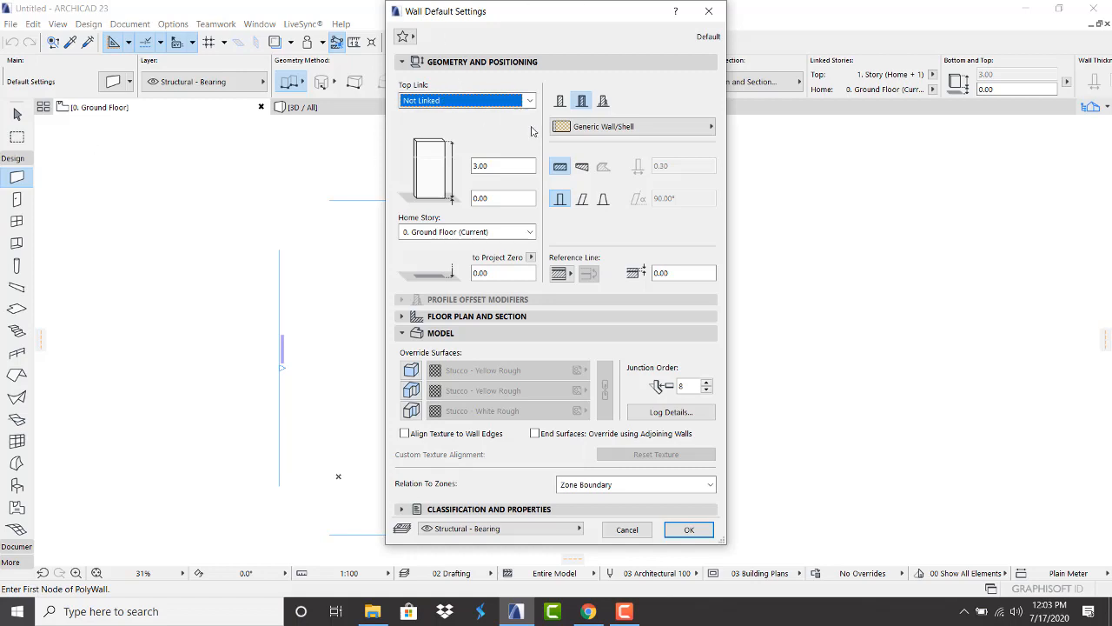
left_click(560, 101)
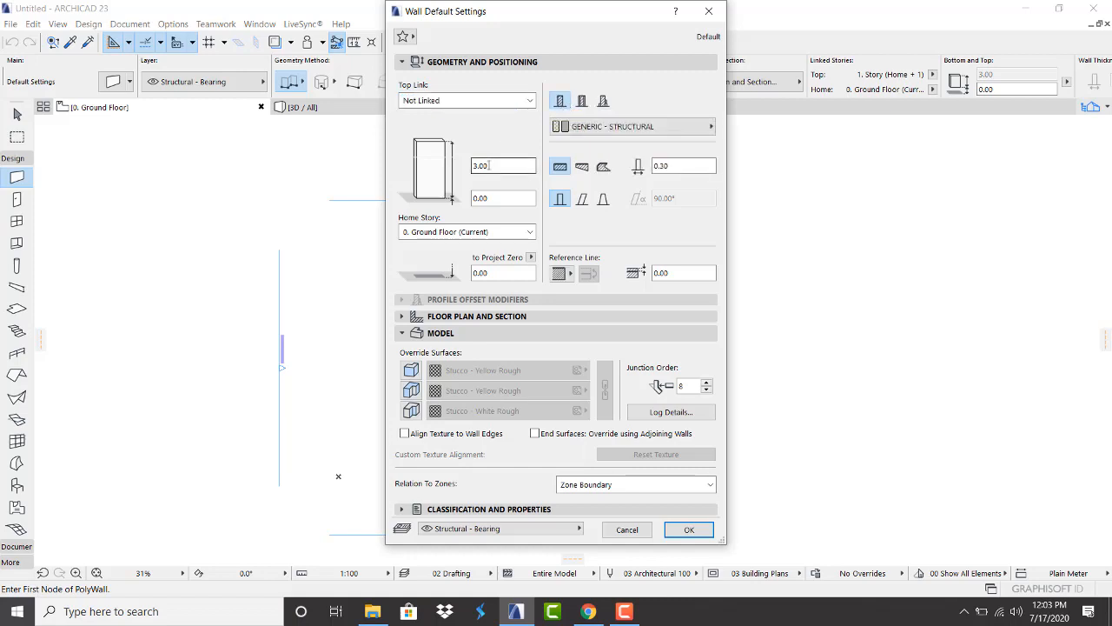
left_click_drag(489, 165, 465, 163)
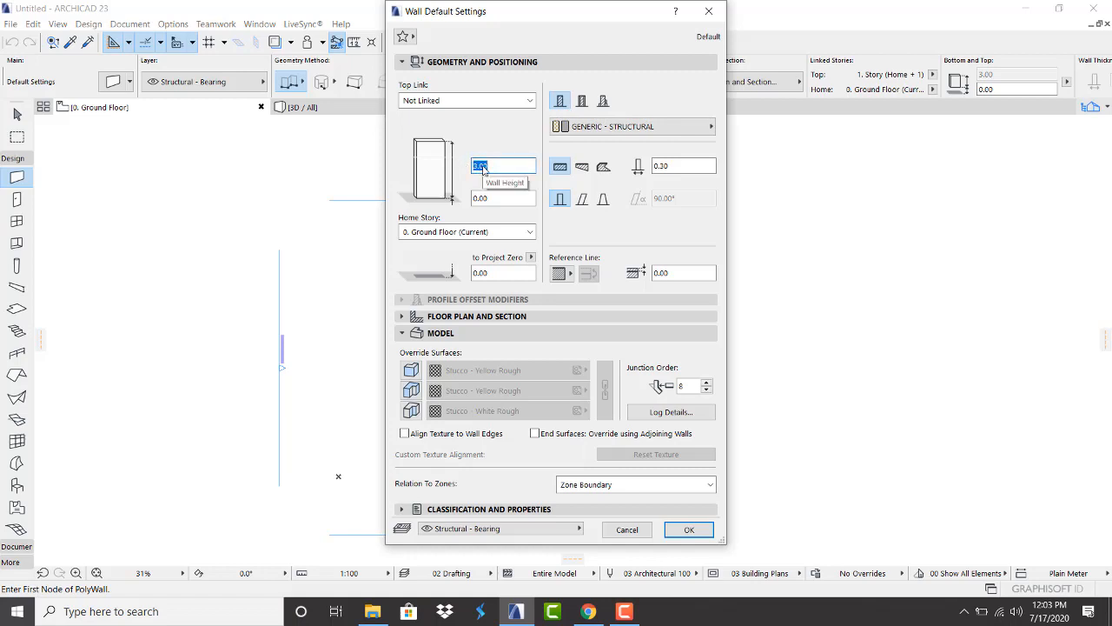
type("3.2")
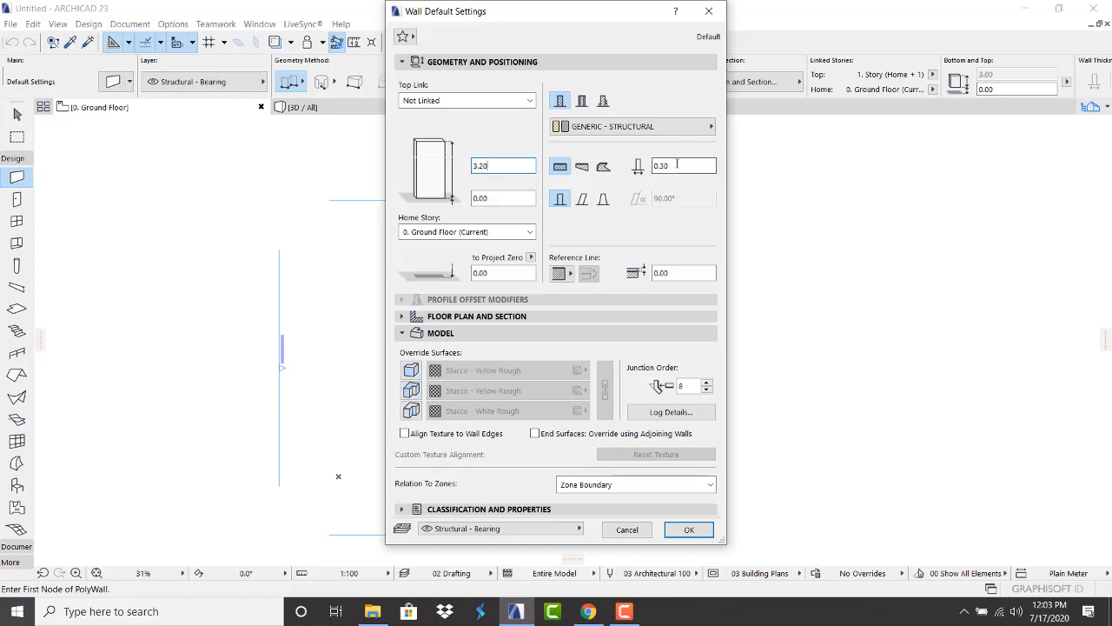
left_click(675, 164)
left_click_drag(675, 165, 650, 164)
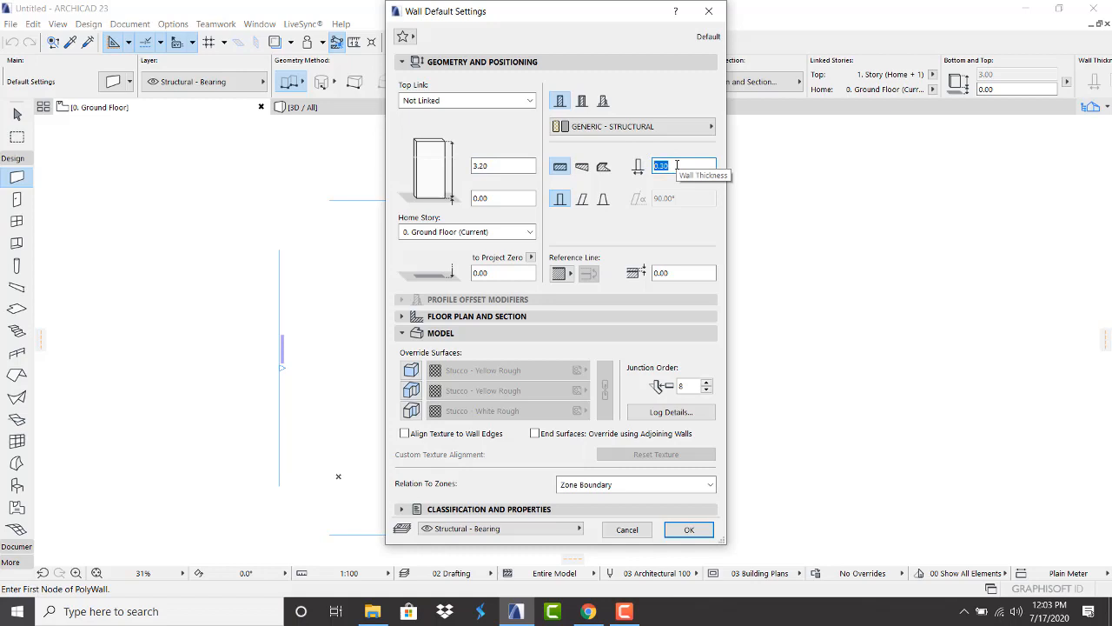
key("BackSpace")
type(".2")
Override wall surfaces with Paint - Glossy White on both faces and Paint - Celadon on the edges
left_click(416, 372)
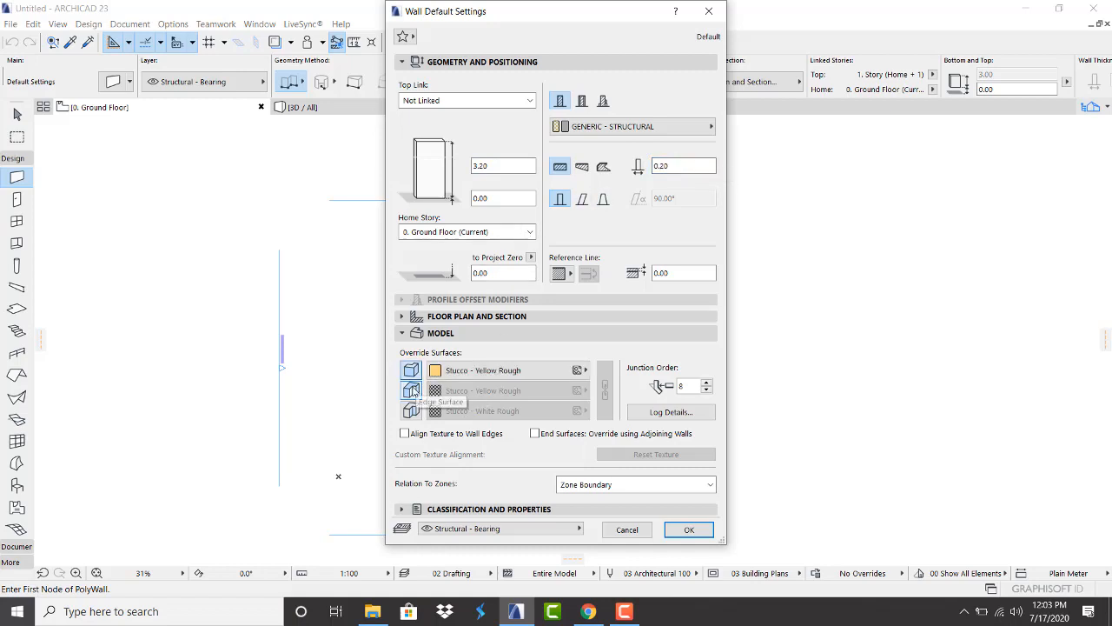
left_click(409, 410)
left_click(411, 390)
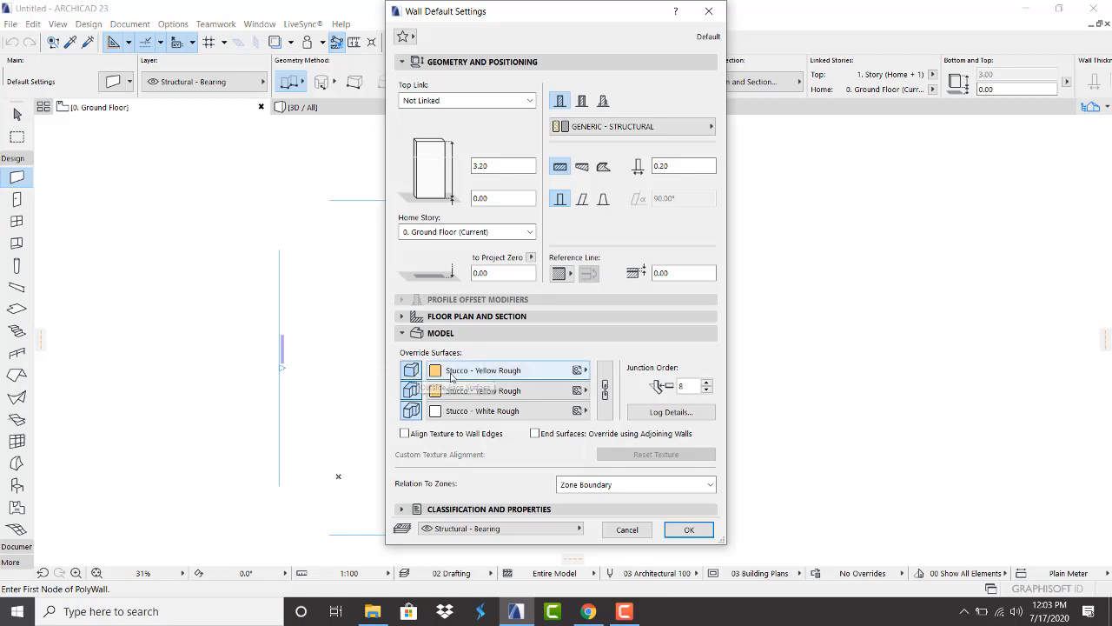
left_click(487, 370)
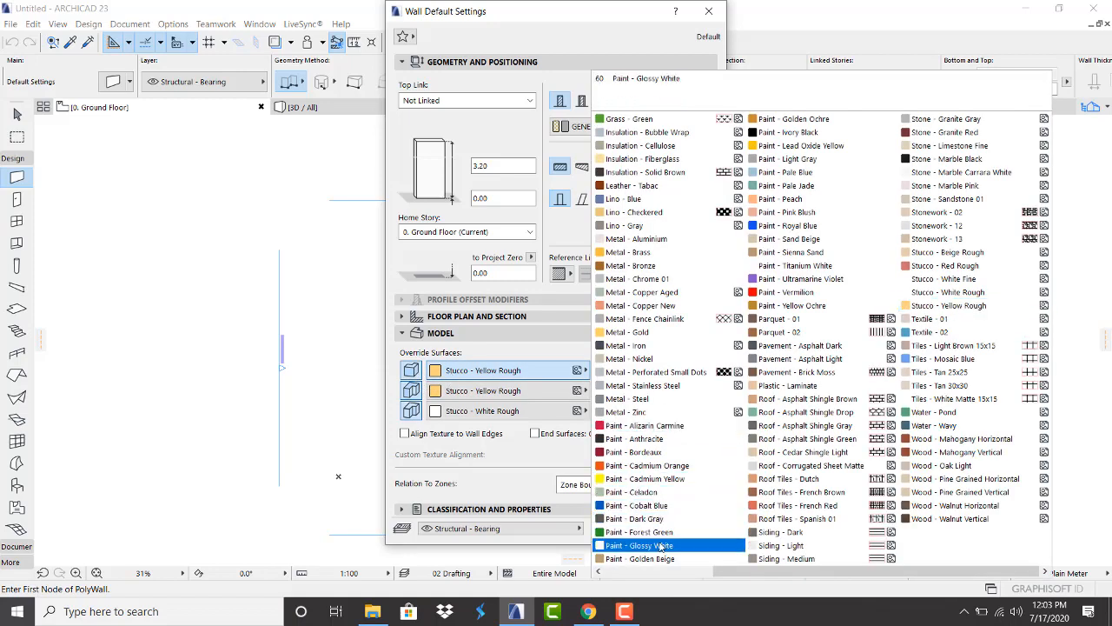
left_click(660, 546)
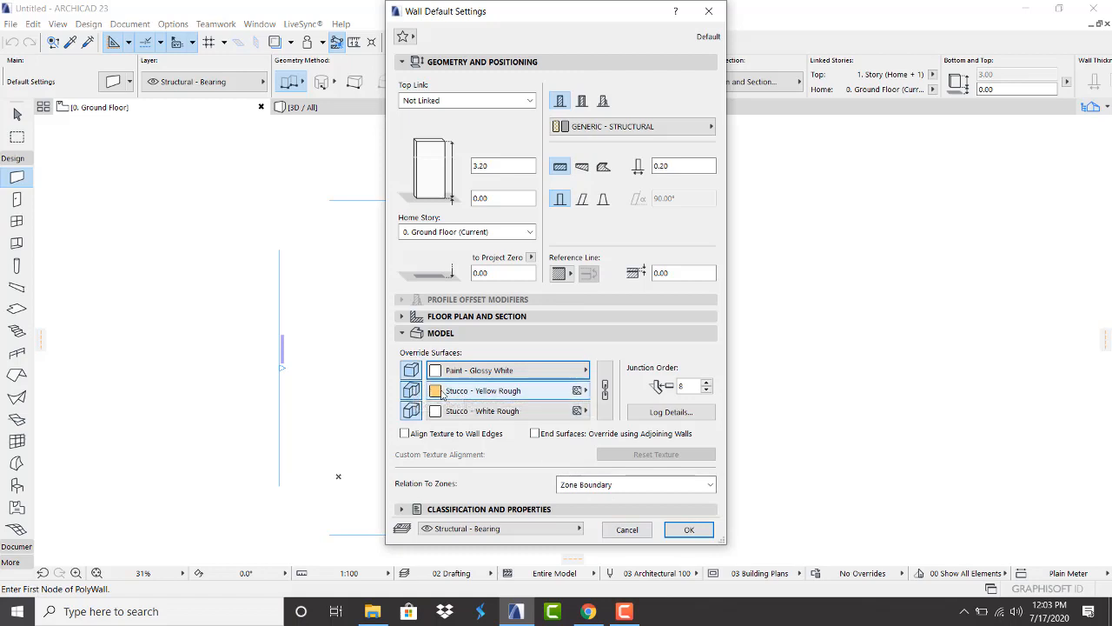
left_click(444, 392)
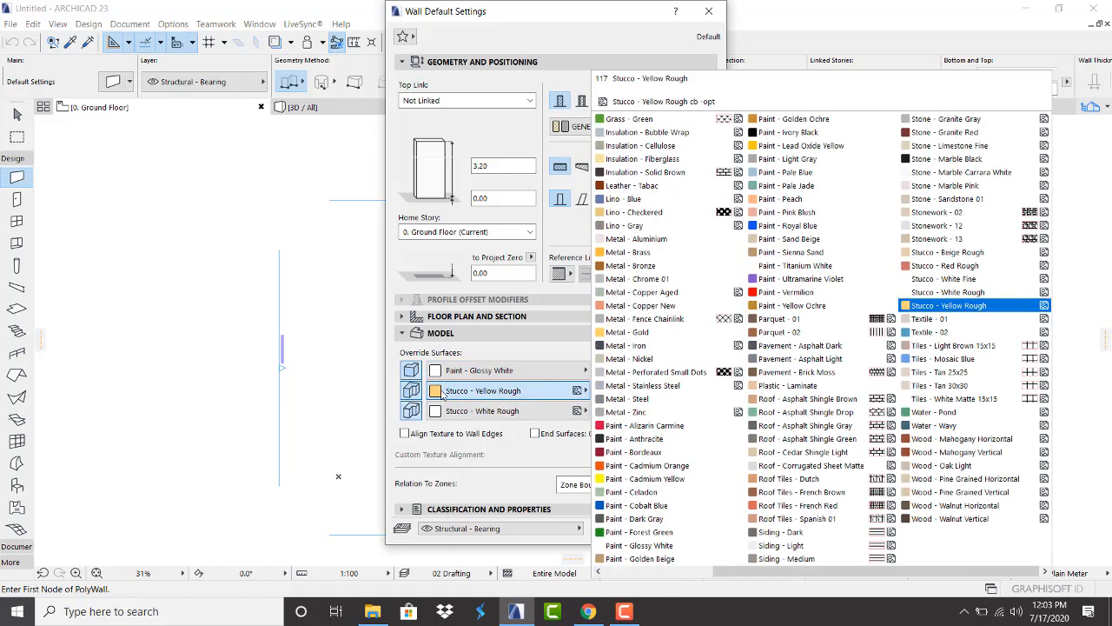
left_click(665, 492)
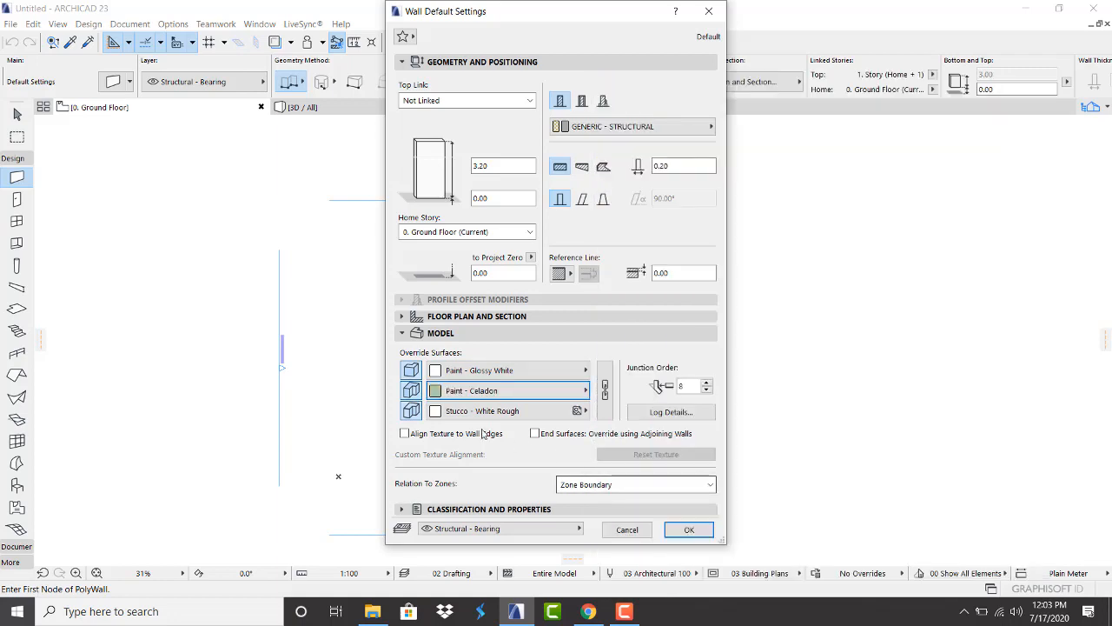
left_click(442, 413)
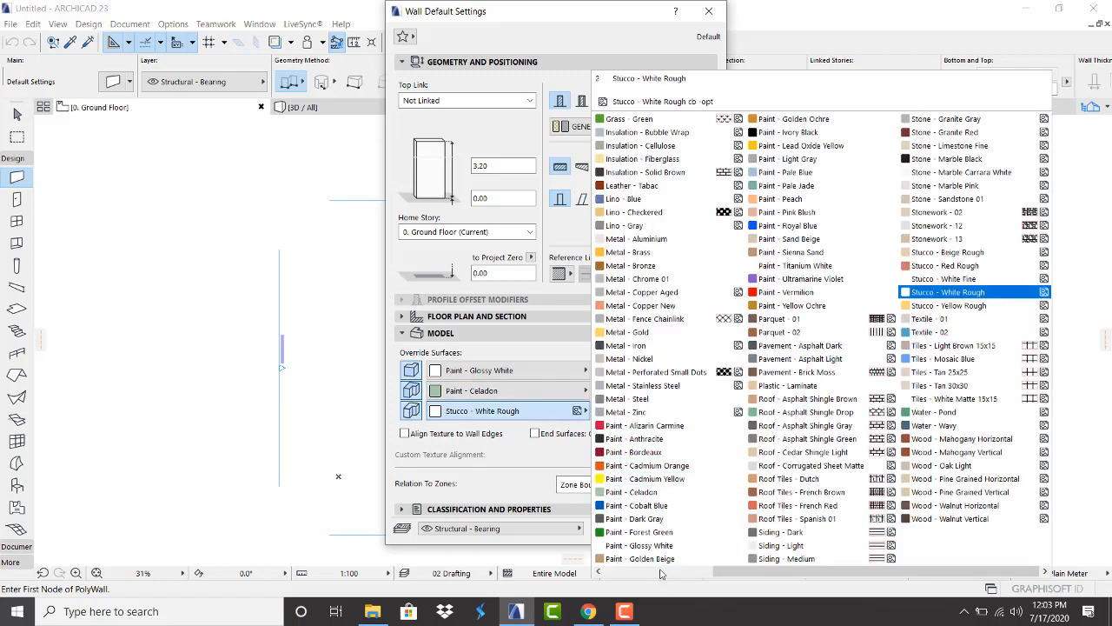
left_click(658, 547)
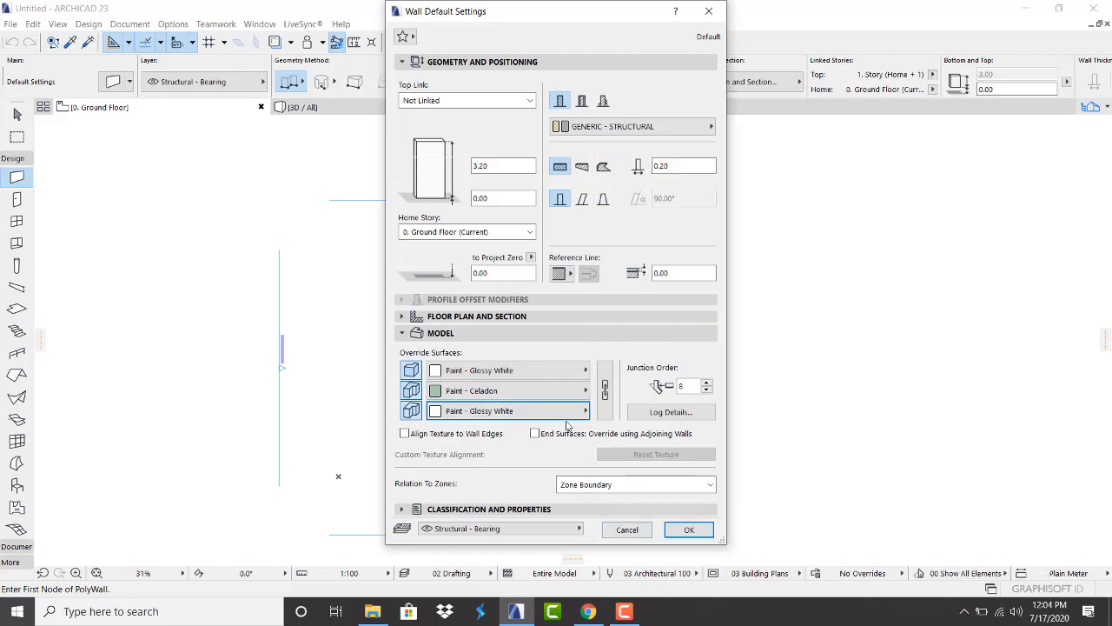
left_click(688, 529)
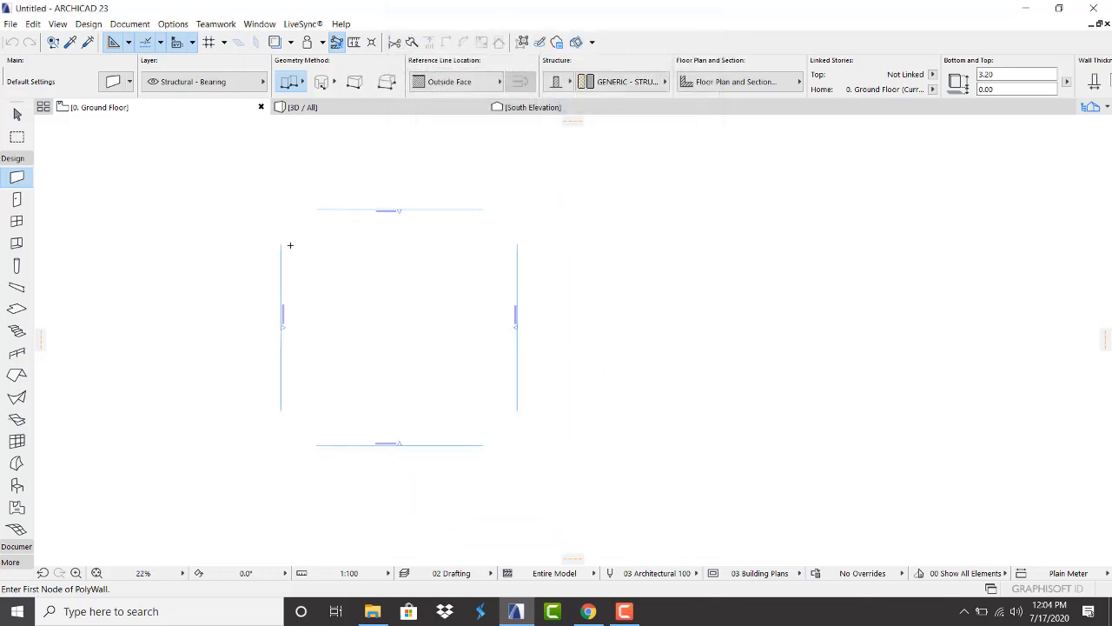
Draw a 12 × 12 rectangle of walls with the Rectangle geometry method, then return to the Arrow tool
scroll(285, 243, "up", 2)
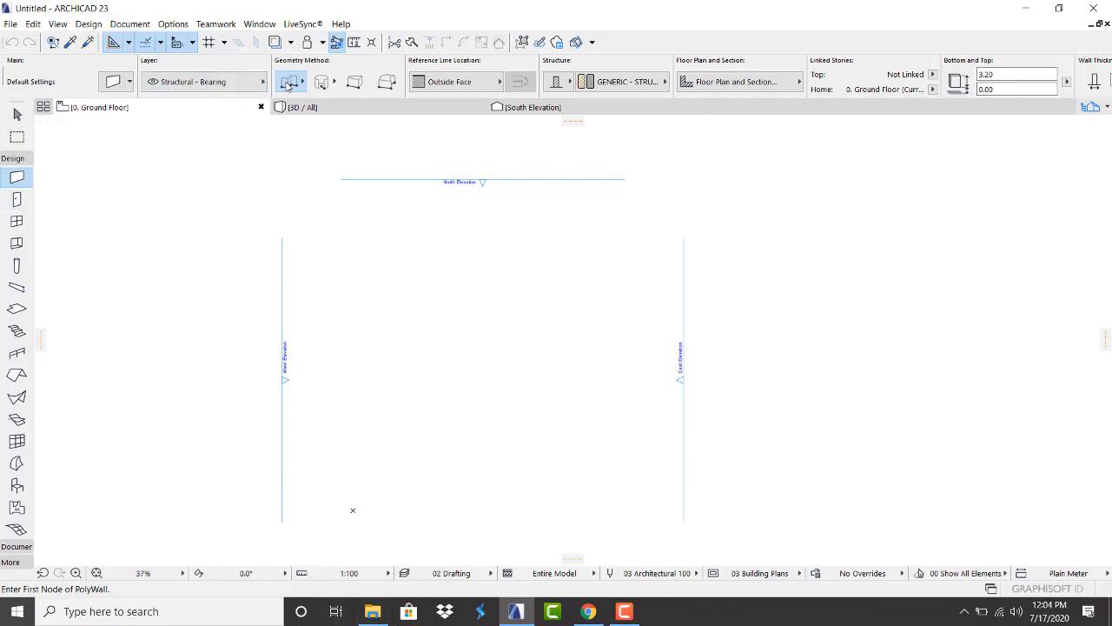
left_click(304, 87)
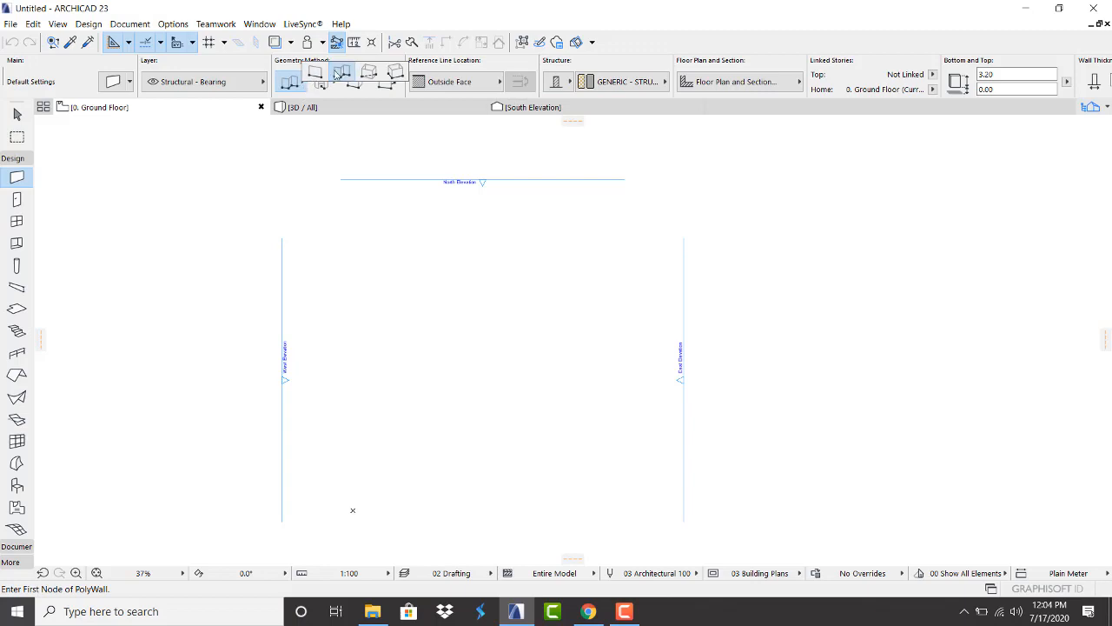
left_click(368, 71)
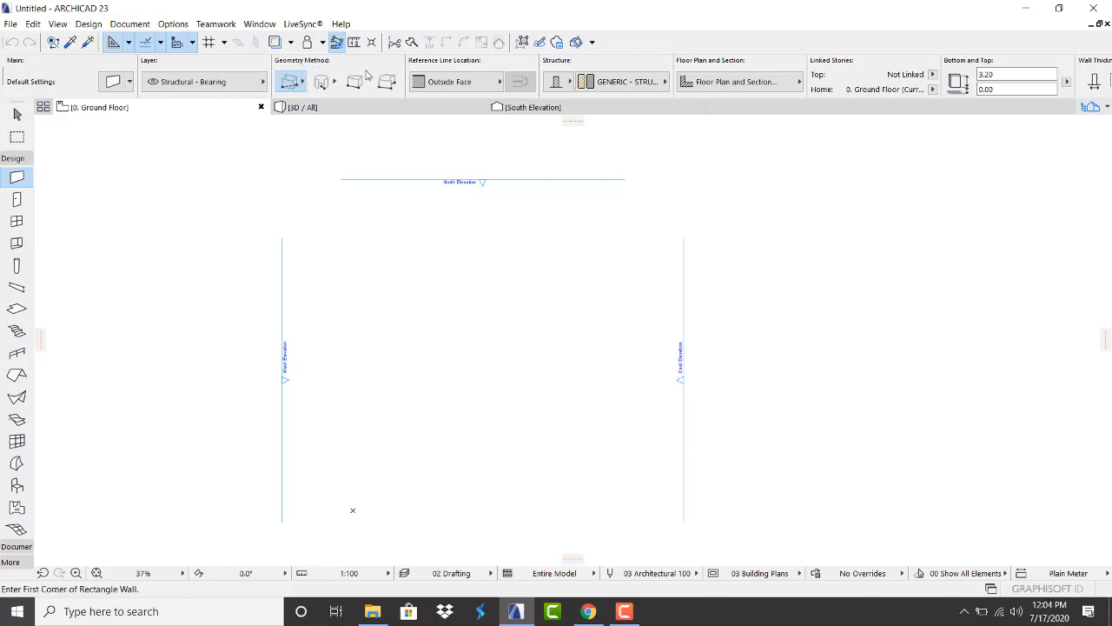
left_click(400, 257)
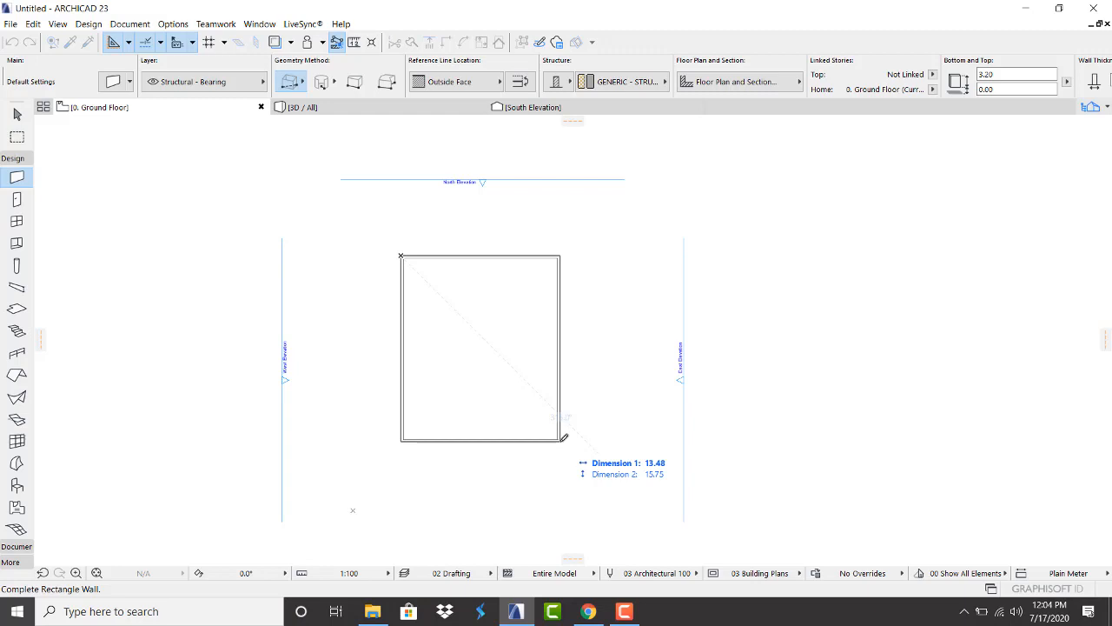
type("12")
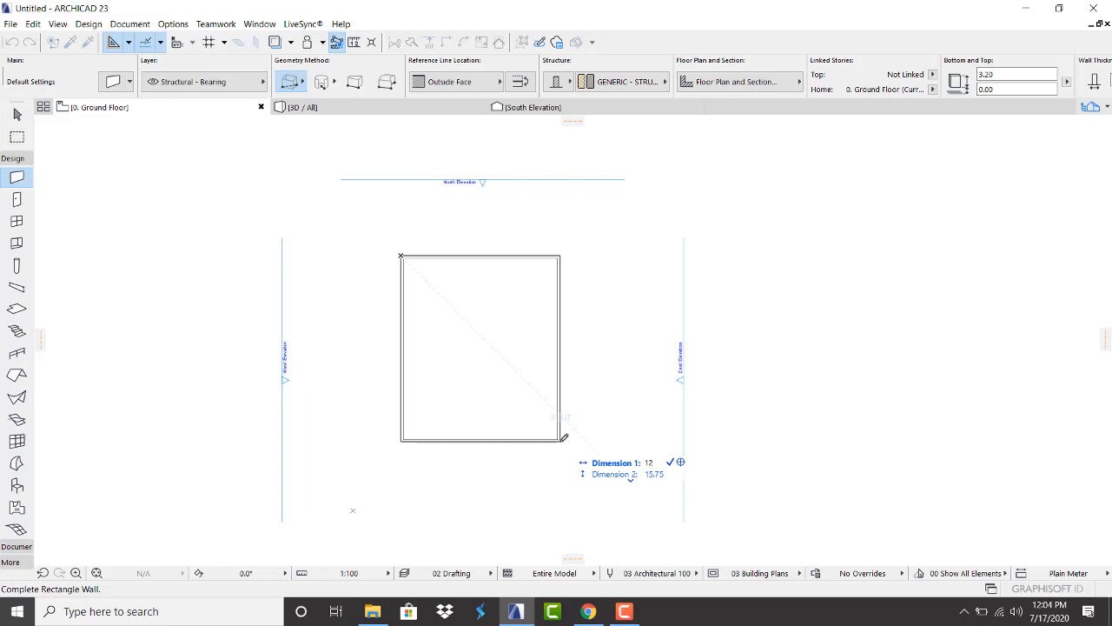
key("Tab")
type("12")
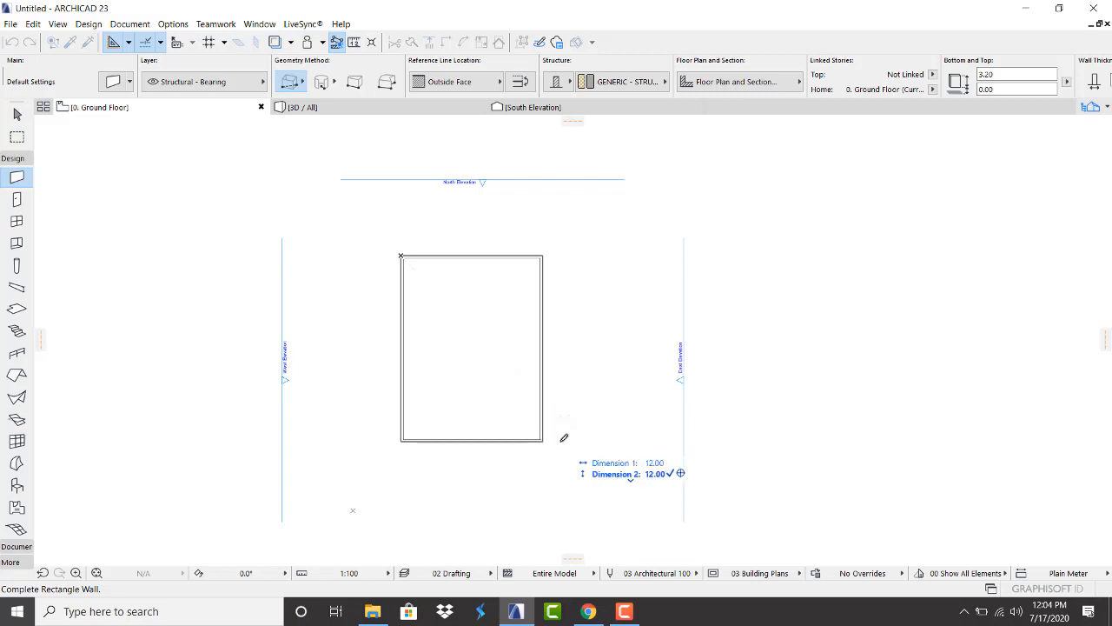
key("Return")
scroll(455, 340, "up", 2)
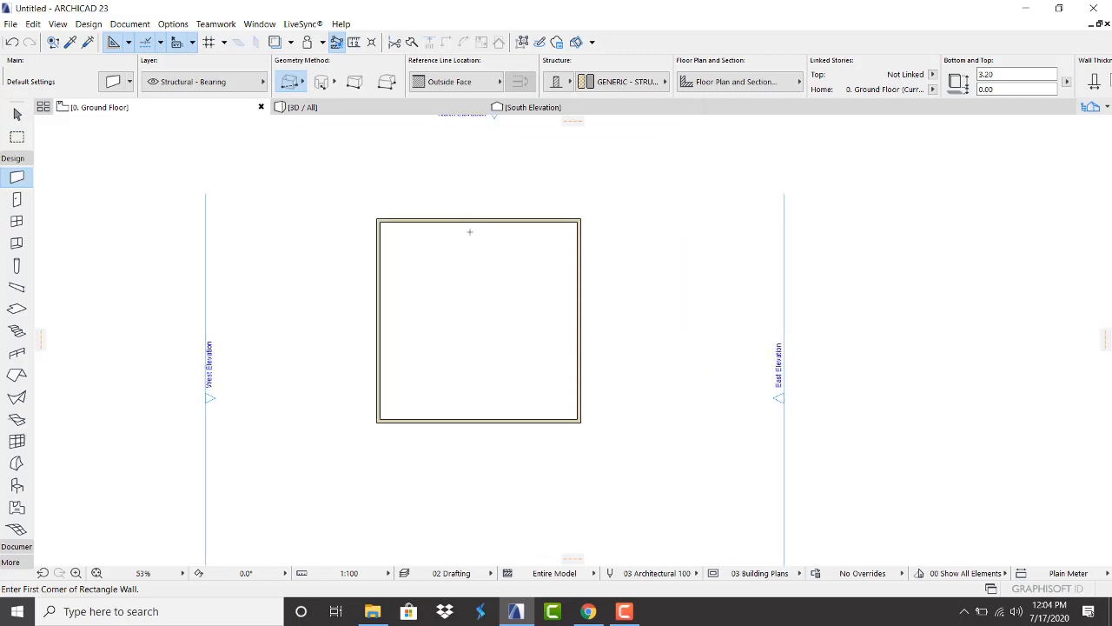
scroll(470, 232, "up", 2)
key("Escape")
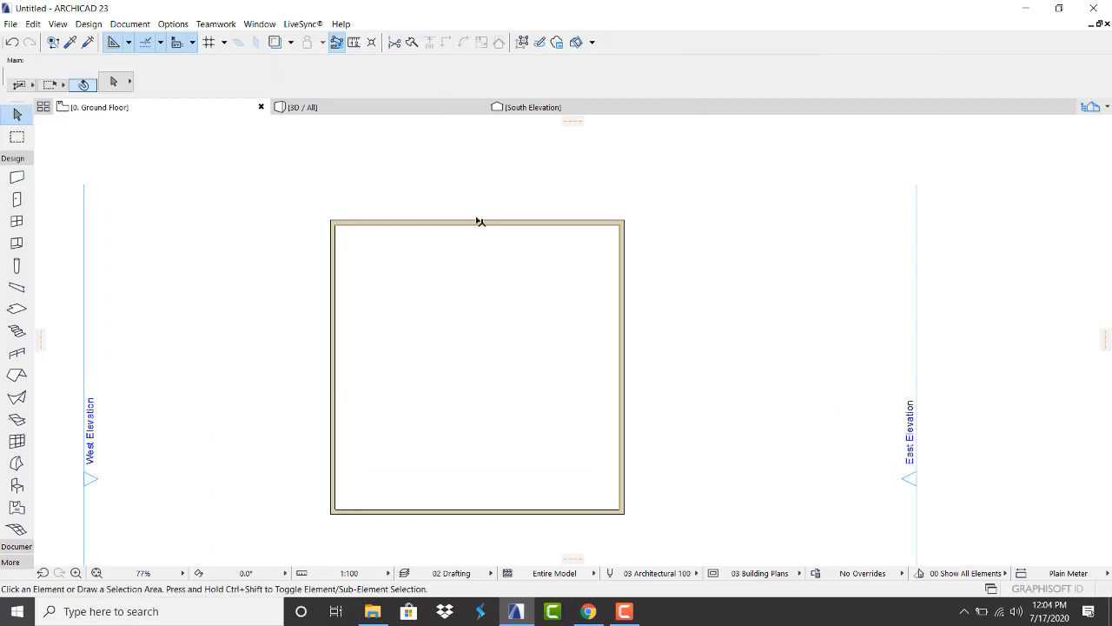
Suspend groups so the square's walls can be selected one at a time
left_click(482, 223)
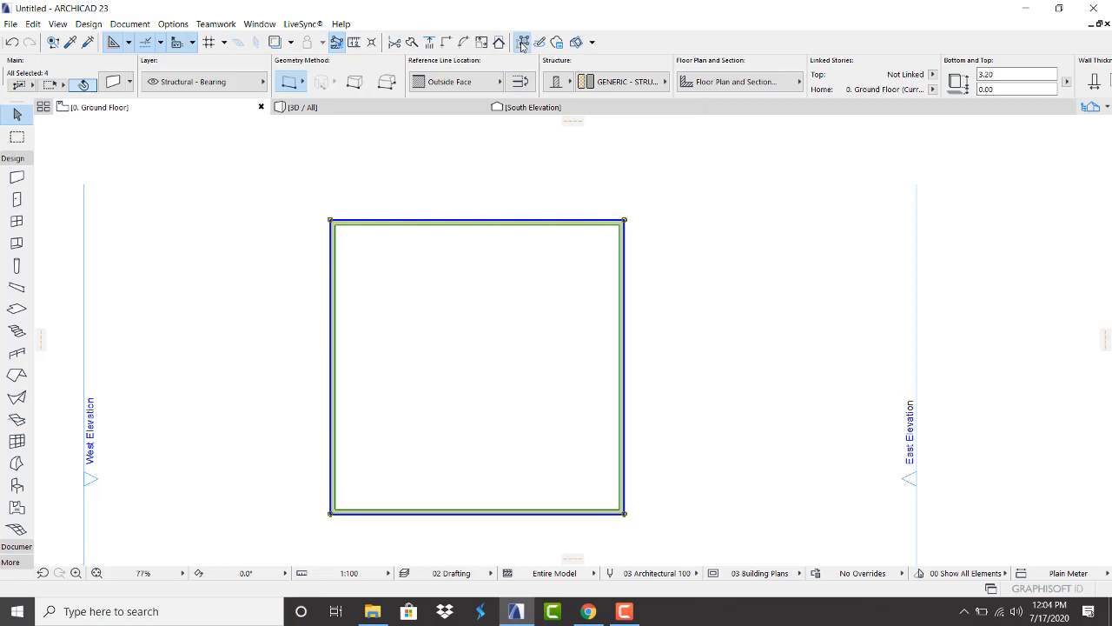
left_click(568, 298)
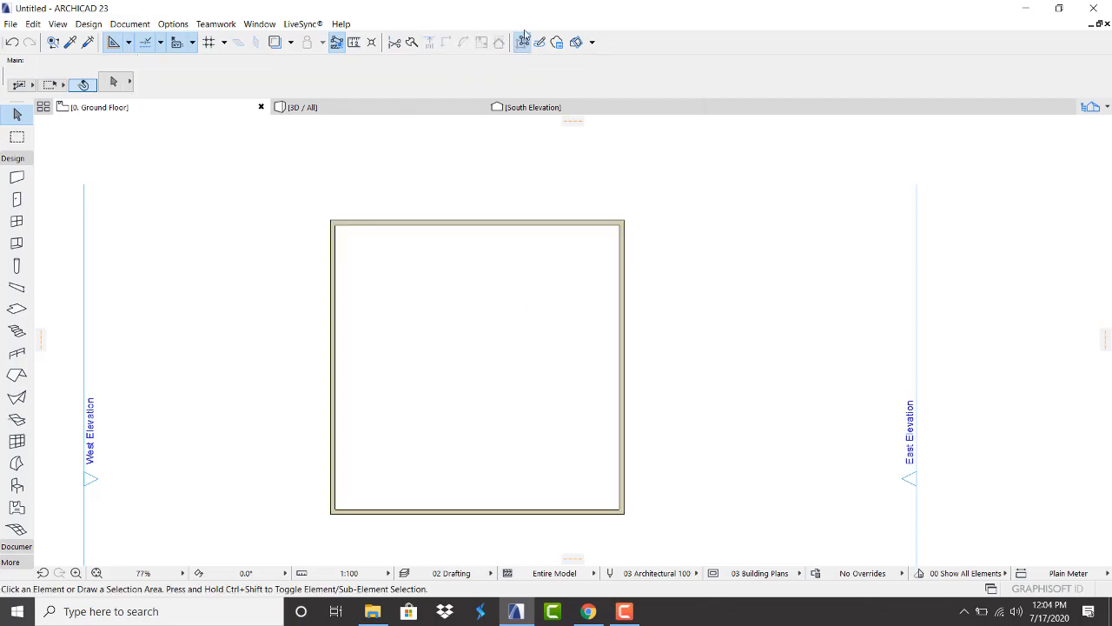
left_click(484, 226)
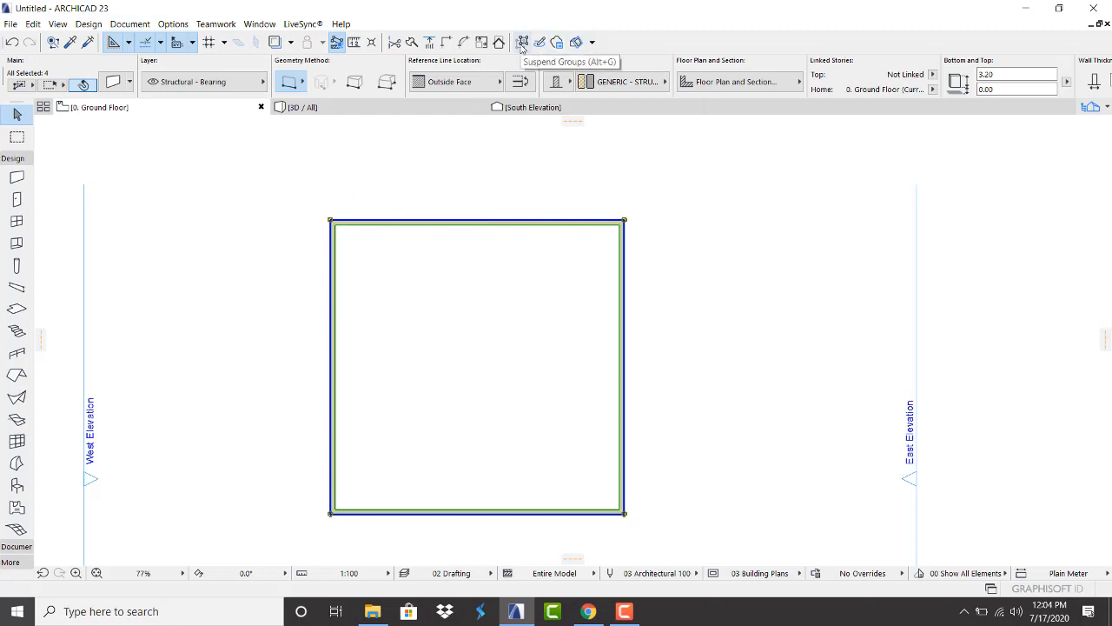
left_click(523, 43)
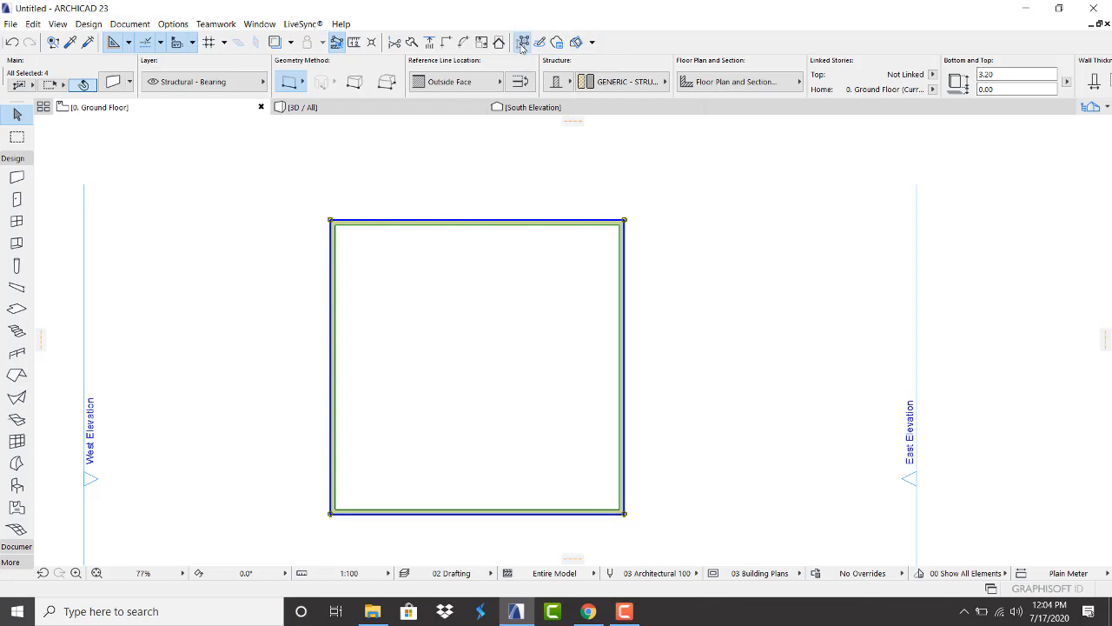
left_click(452, 191)
left_click(449, 223)
left_click(333, 269)
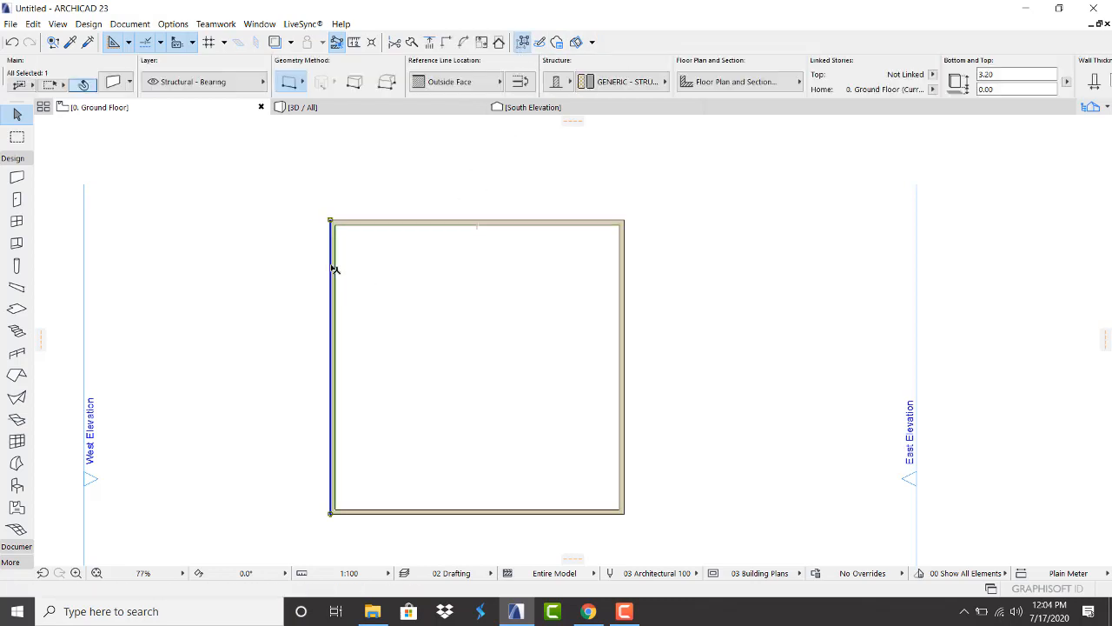
left_click(447, 196)
Select the top wall and place a guide line along it
mouse_move(466, 225)
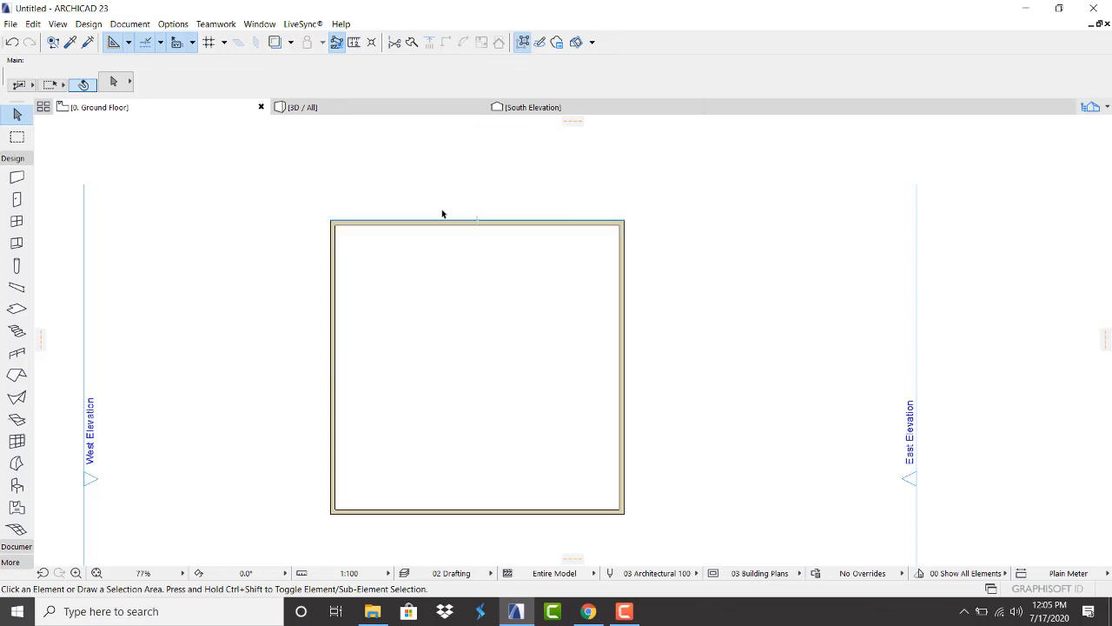
scroll(443, 215, "up", 2)
left_click(453, 229)
scroll(431, 193, "down", 2)
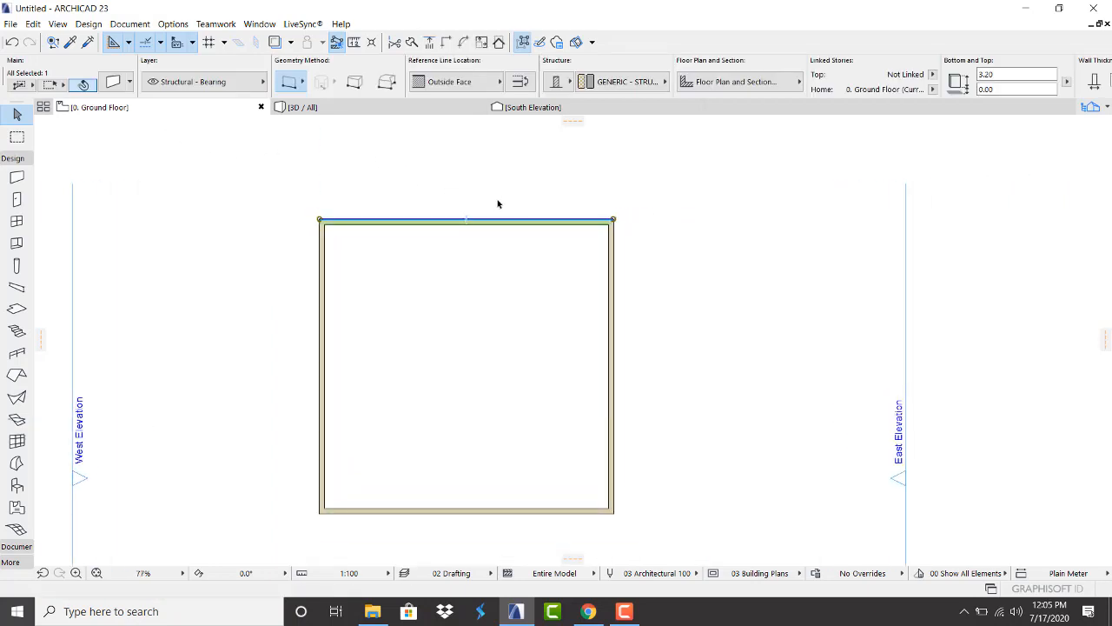
left_click_drag(575, 121, 509, 219)
scroll(470, 235, "up", 4)
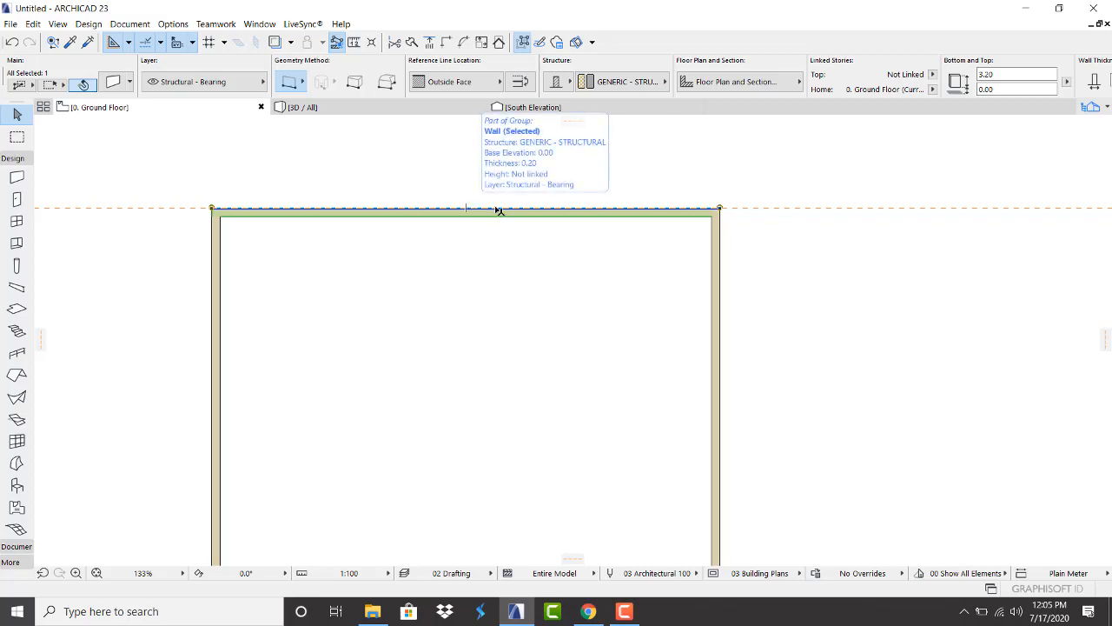
Add a guide line 4 below the top wall and start a wall where it meets the left wall
left_click(811, 237)
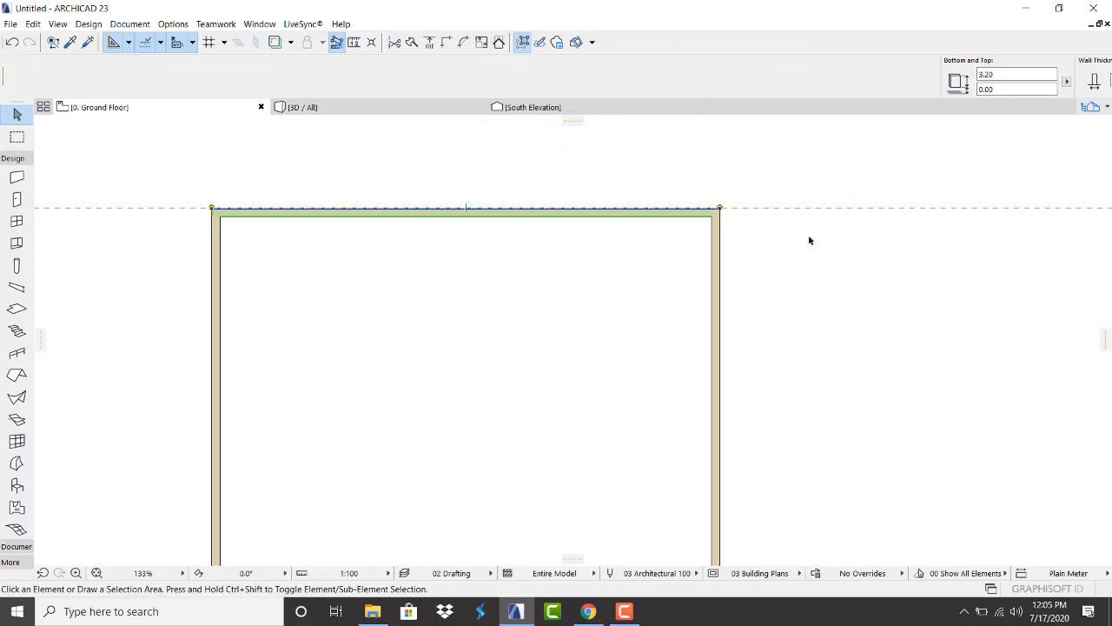
left_click(712, 208)
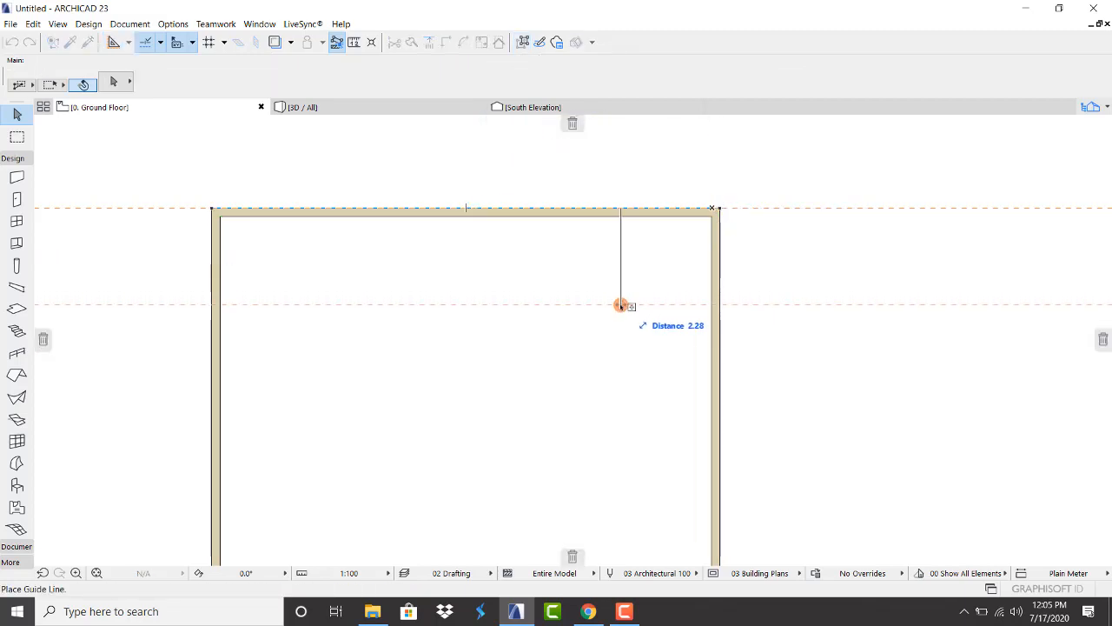
key("Tab")
type("4")
key("Return")
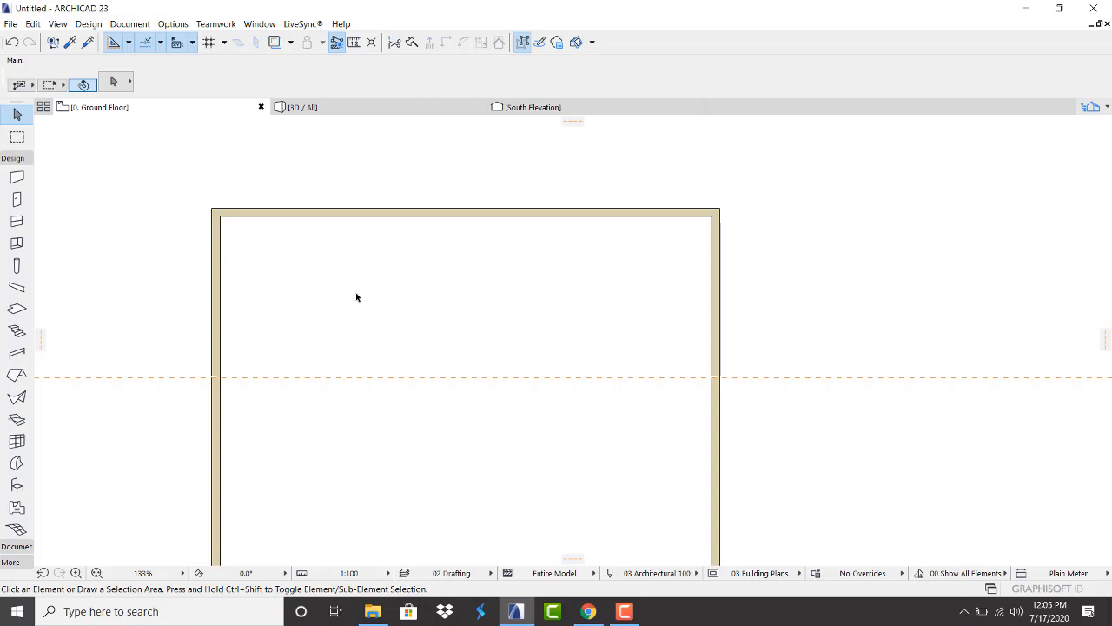
scroll(356, 297, "down", 4)
scroll(361, 343, "up", 3)
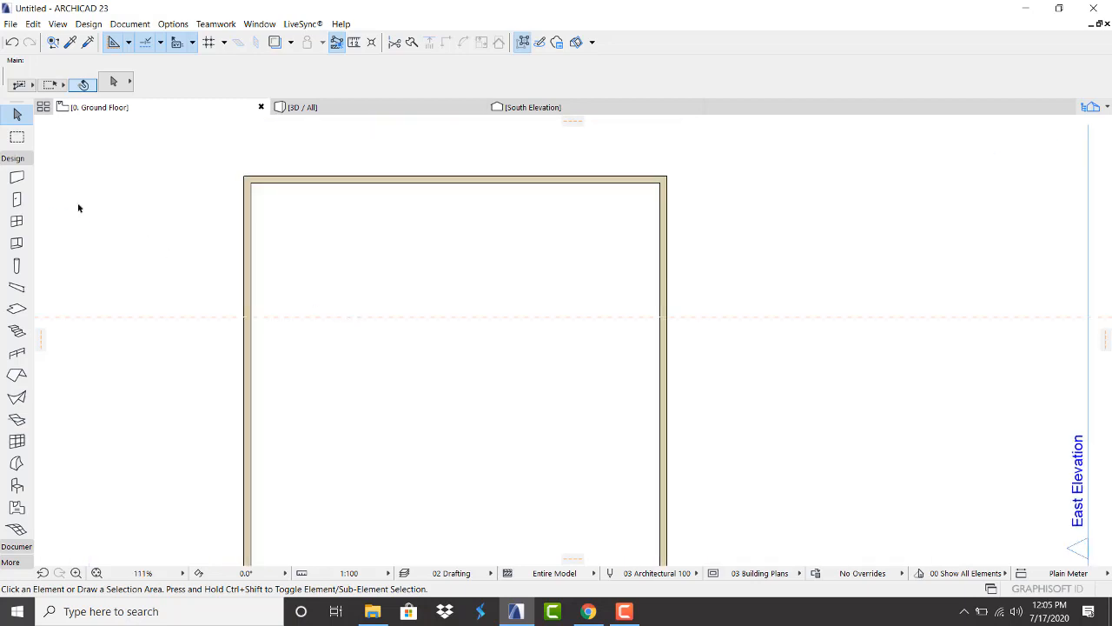
left_click(16, 177)
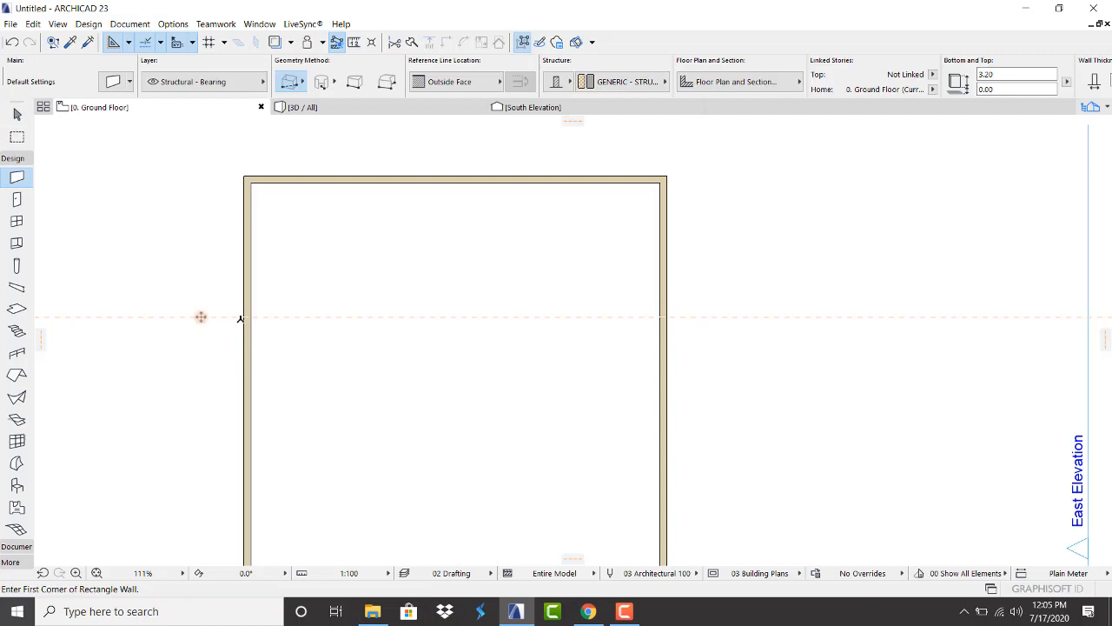
left_click(243, 317)
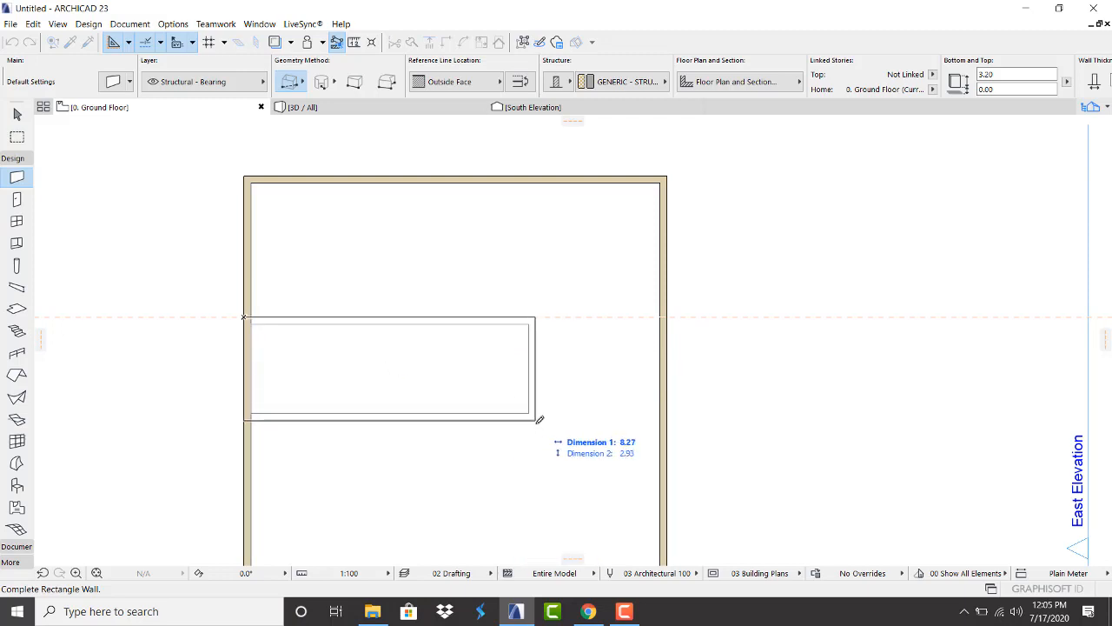
Switch to Polywall and draw a straight dividing wall from the left wall to the right wall along the guide
left_click(304, 82)
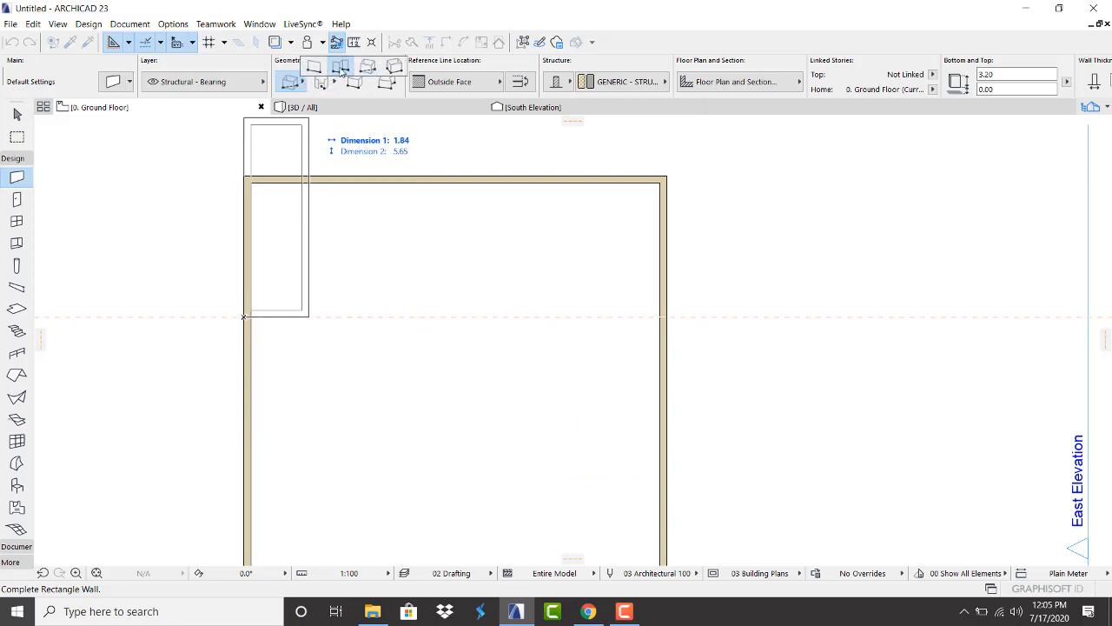
left_click(341, 73)
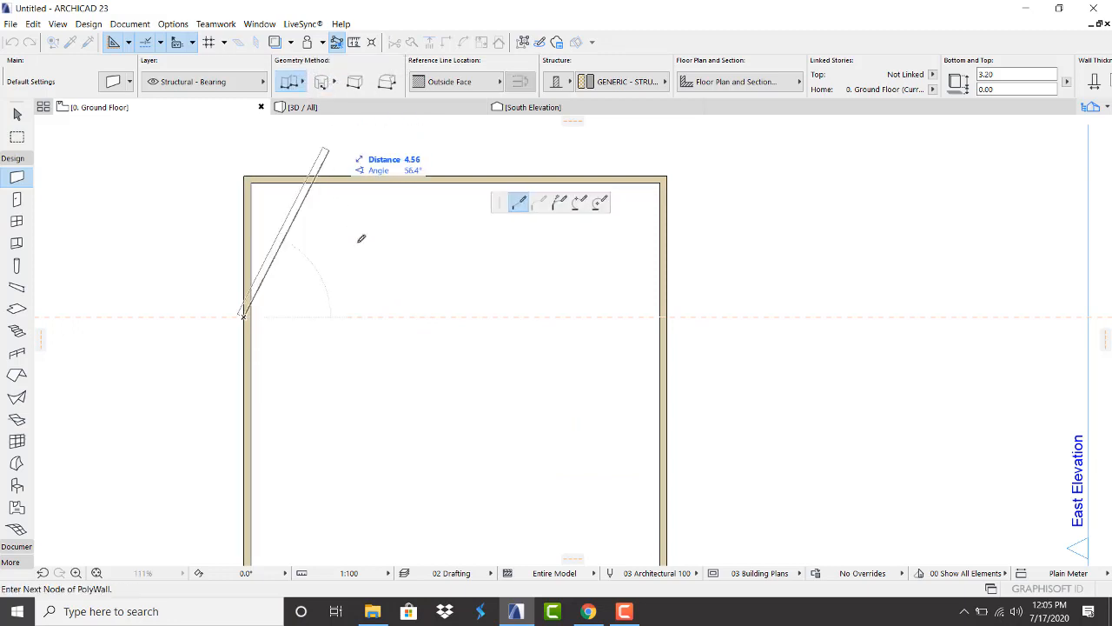
left_click(408, 316)
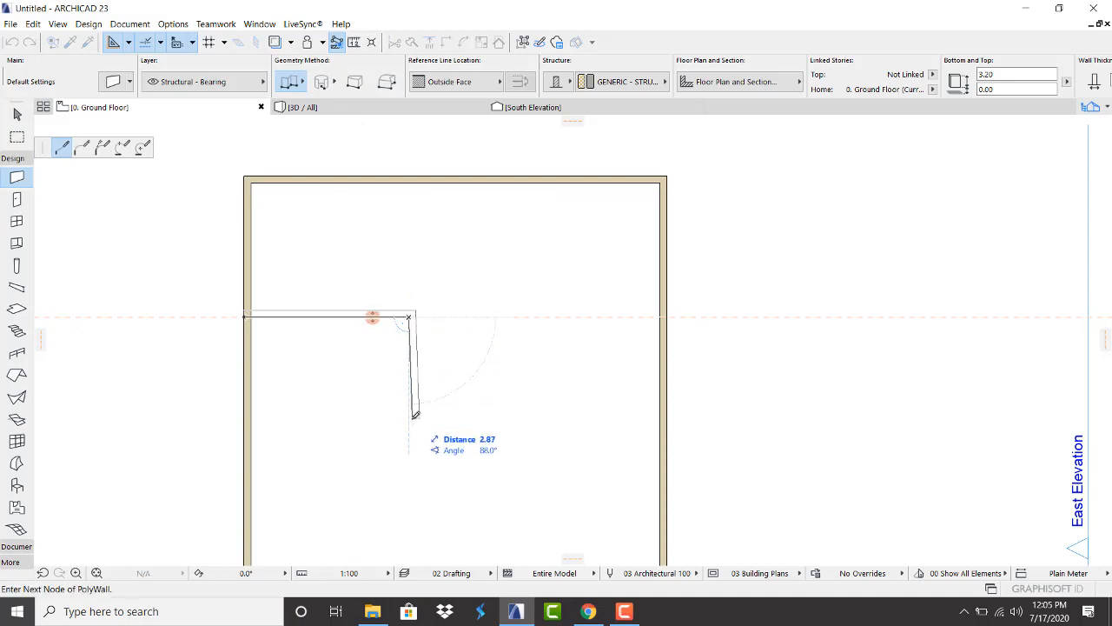
left_click(410, 413)
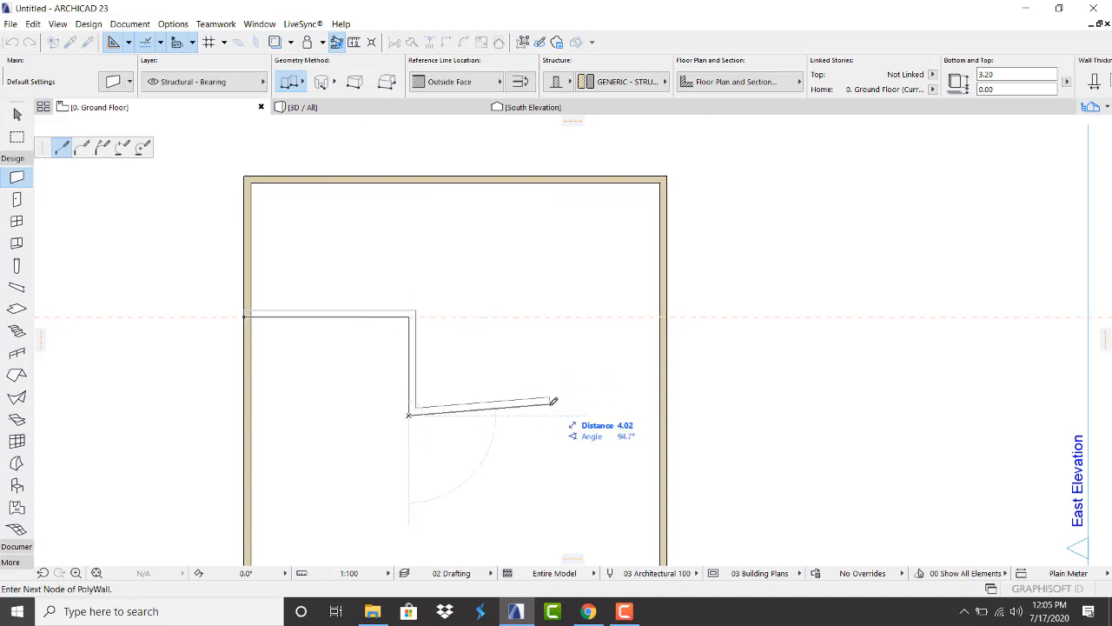
left_click(557, 415)
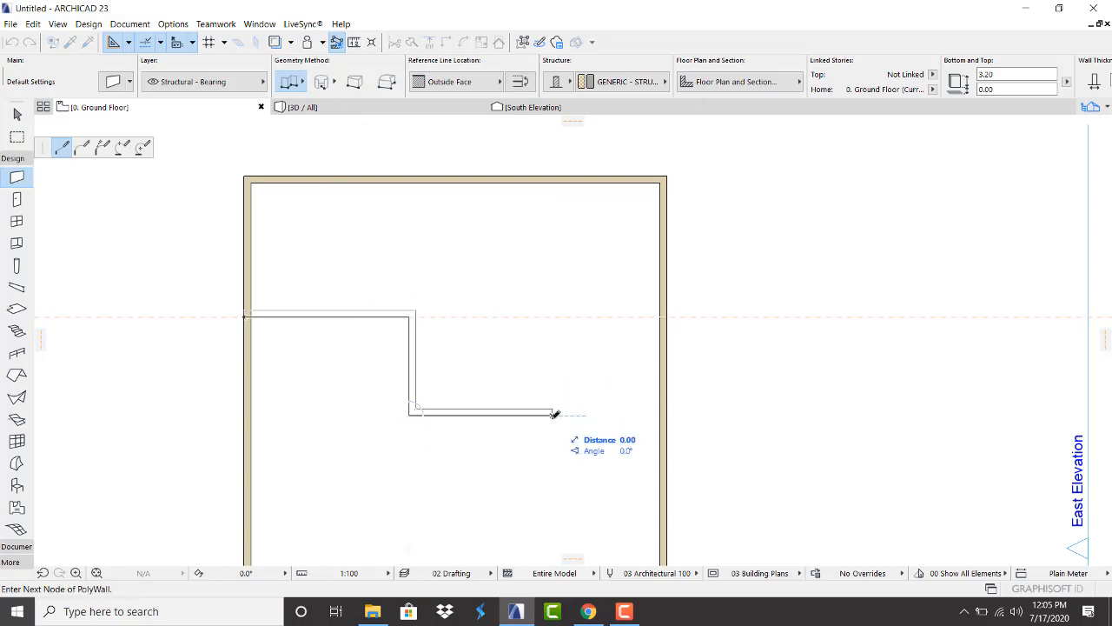
key("Escape")
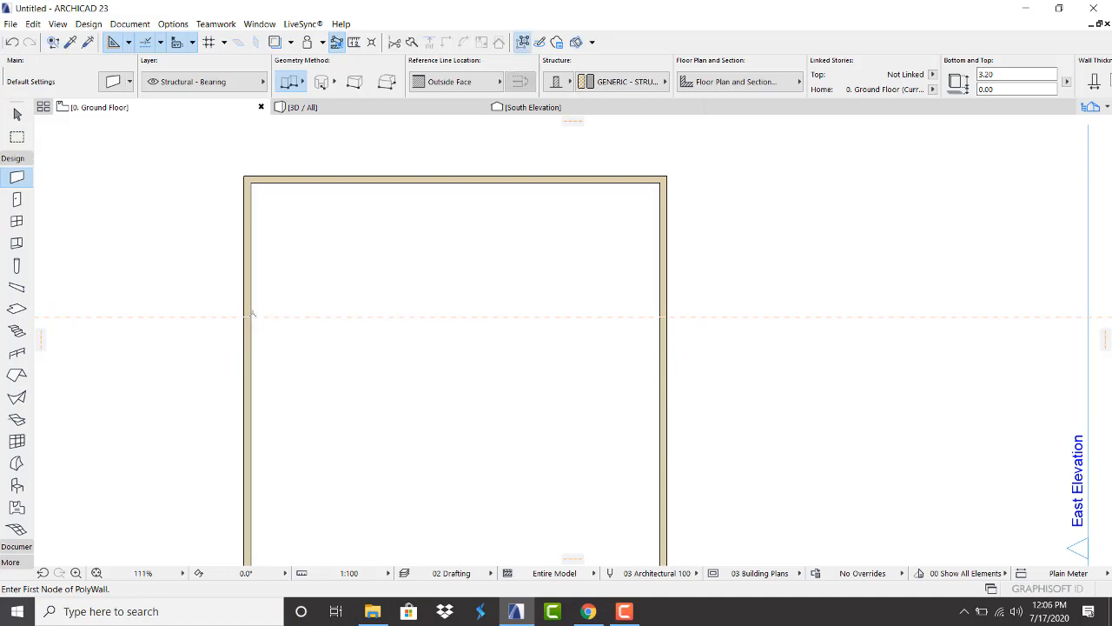
left_click(243, 316)
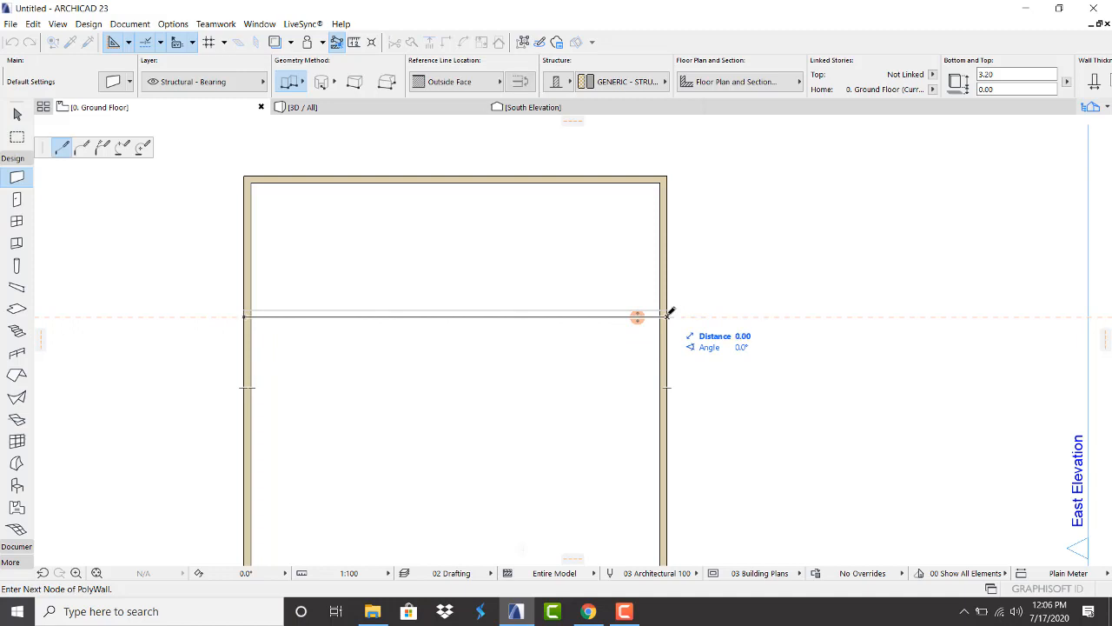
left_click(668, 313)
right_click(559, 320)
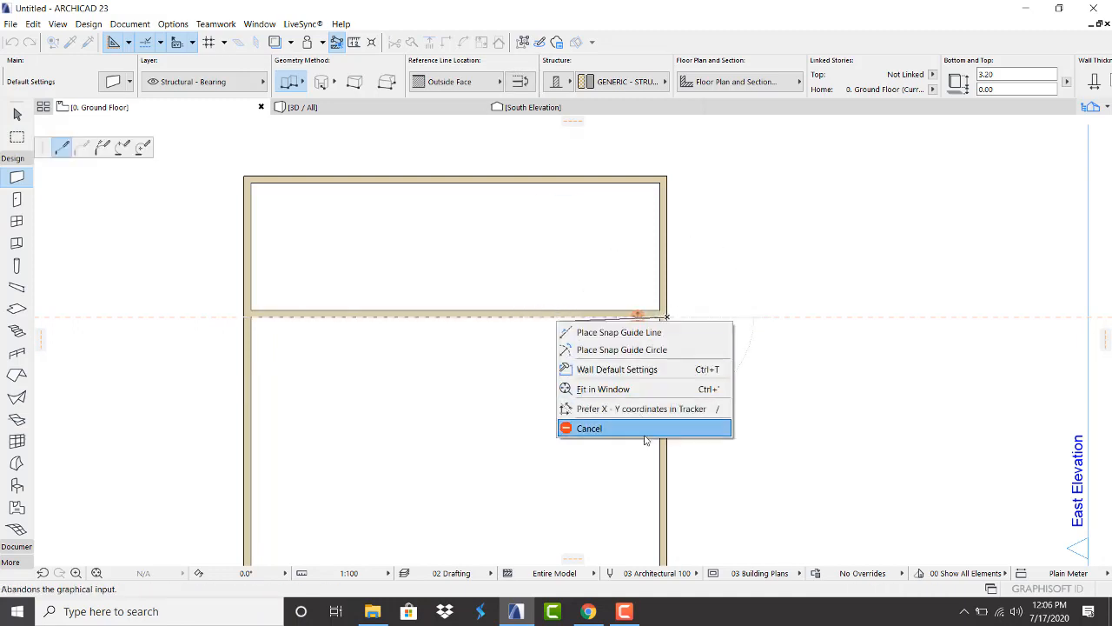
left_click(623, 427)
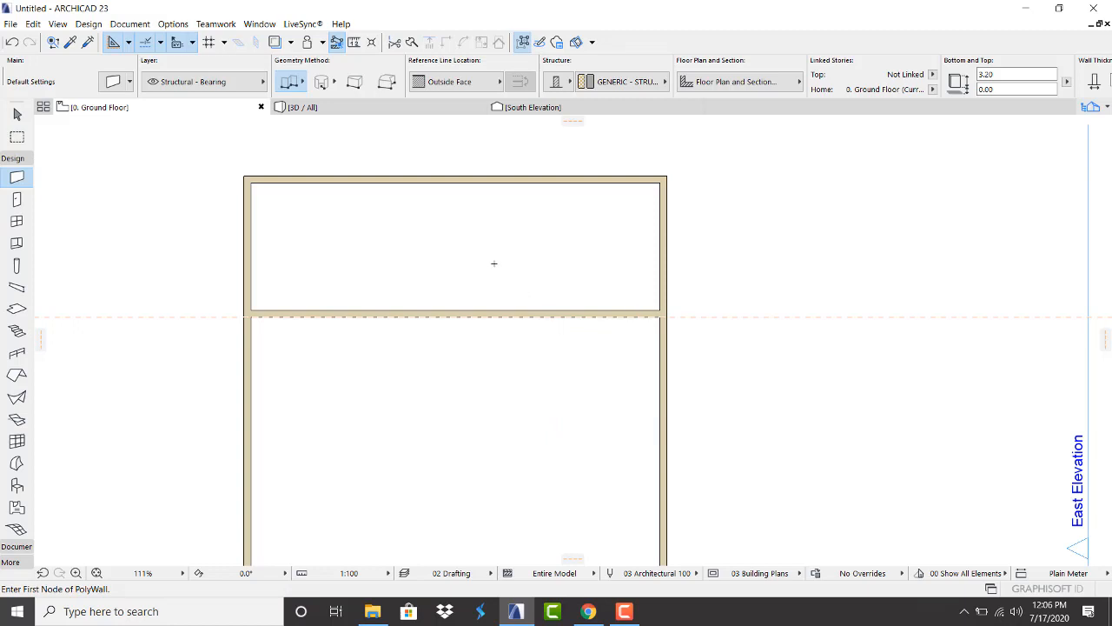
Add a vertical guide at distance 4 and draw the first vertical wall up to the top wall
scroll(472, 216, "down", 2)
scroll(471, 217, "up", 3)
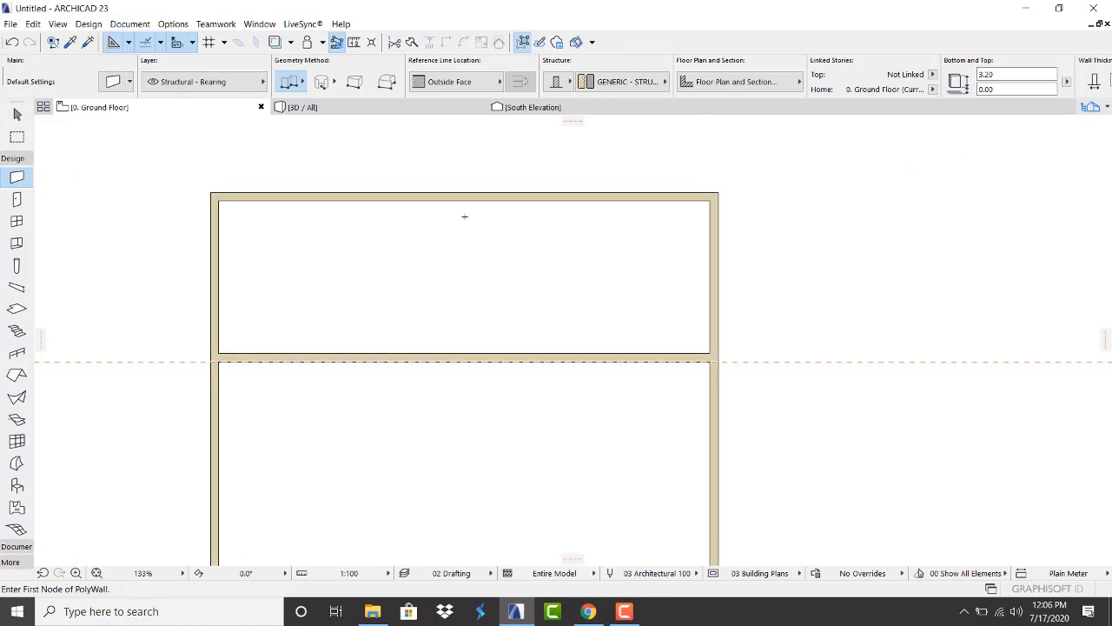
scroll(305, 220, "down", 3)
scroll(288, 221, "up", 2)
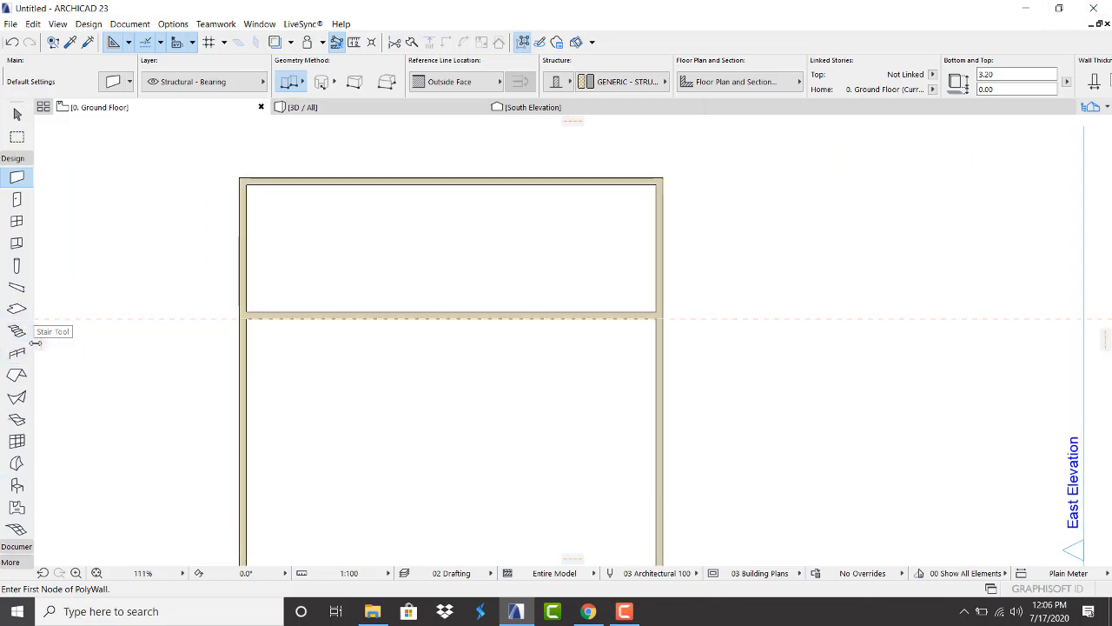
left_click_drag(42, 346, 340, 272)
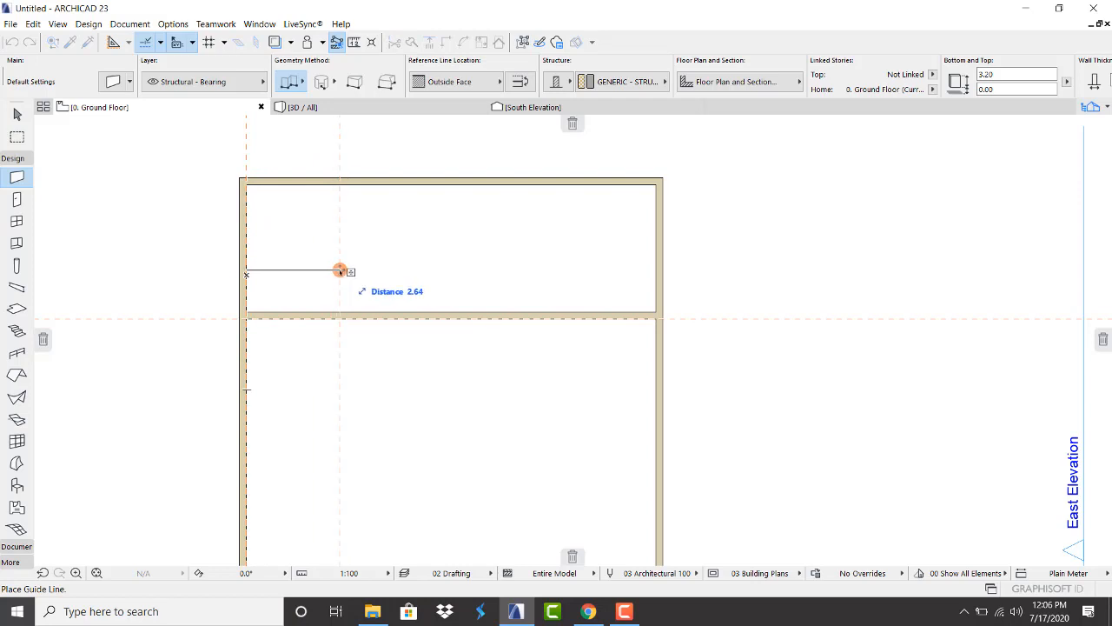
type("4")
key("Return")
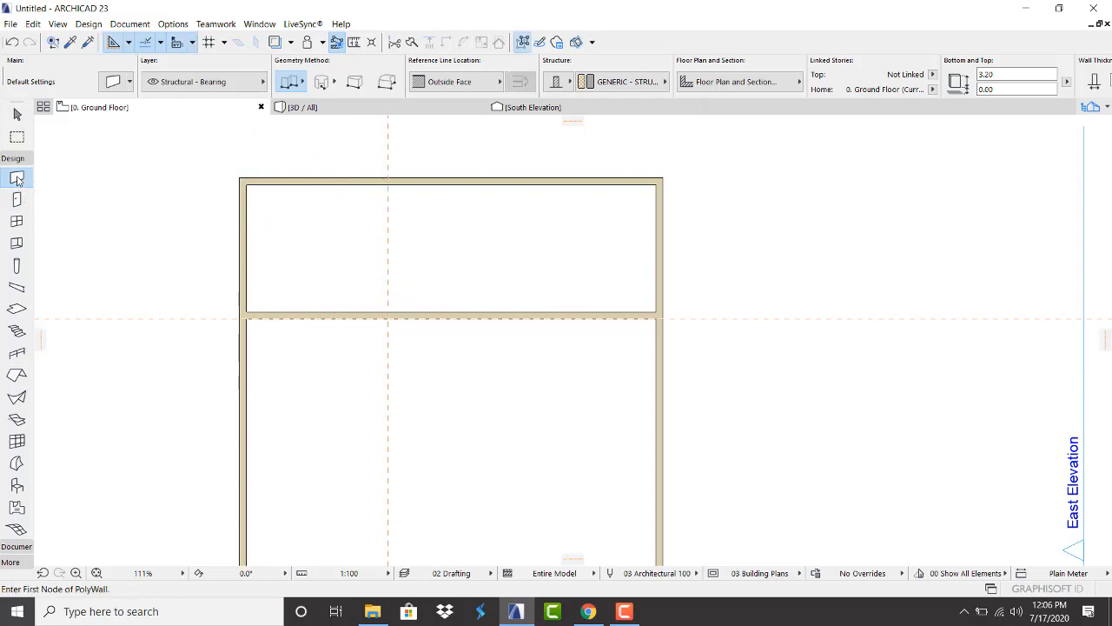
left_click(388, 317)
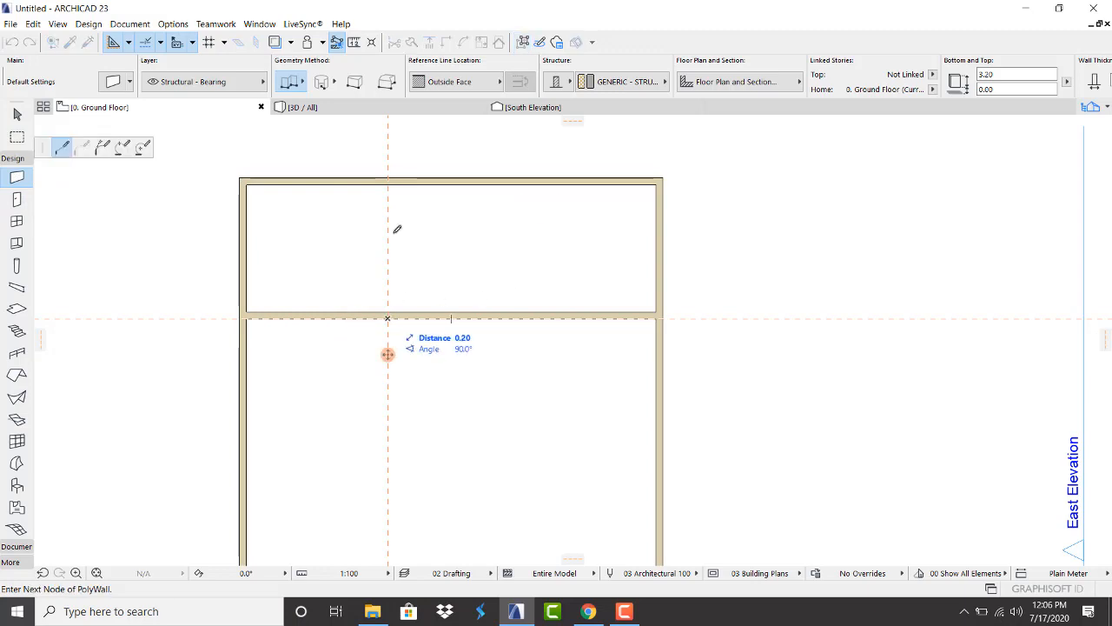
double_click(391, 175)
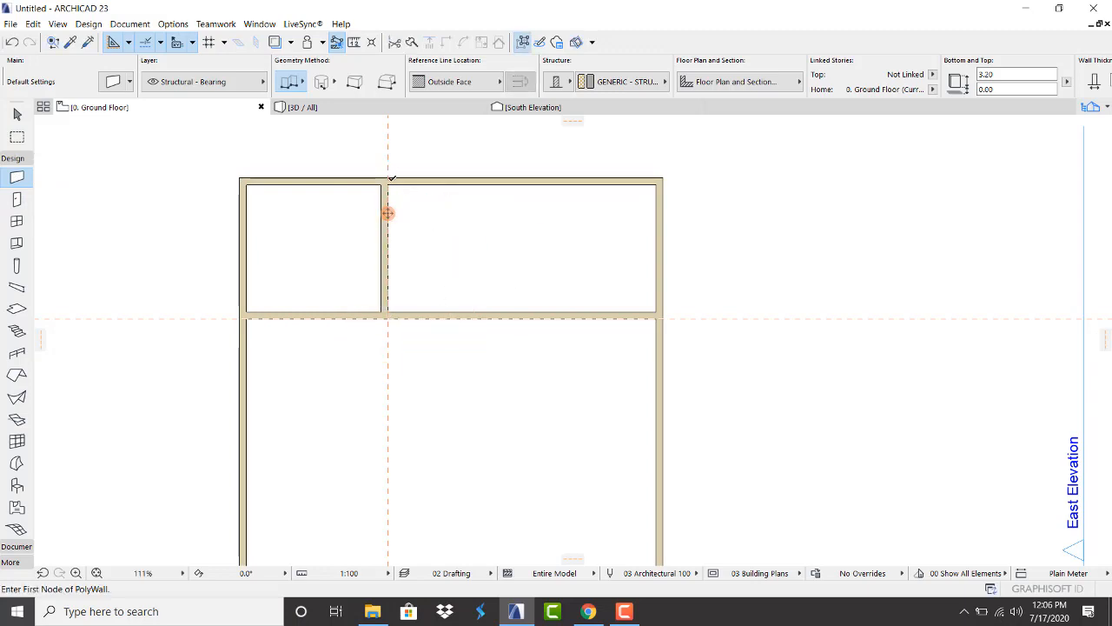
Add a second vertical guide 1.5 further and draw a wall from the top wall down to the middle wall
left_click_drag(387, 213, 446, 220)
type("1.5")
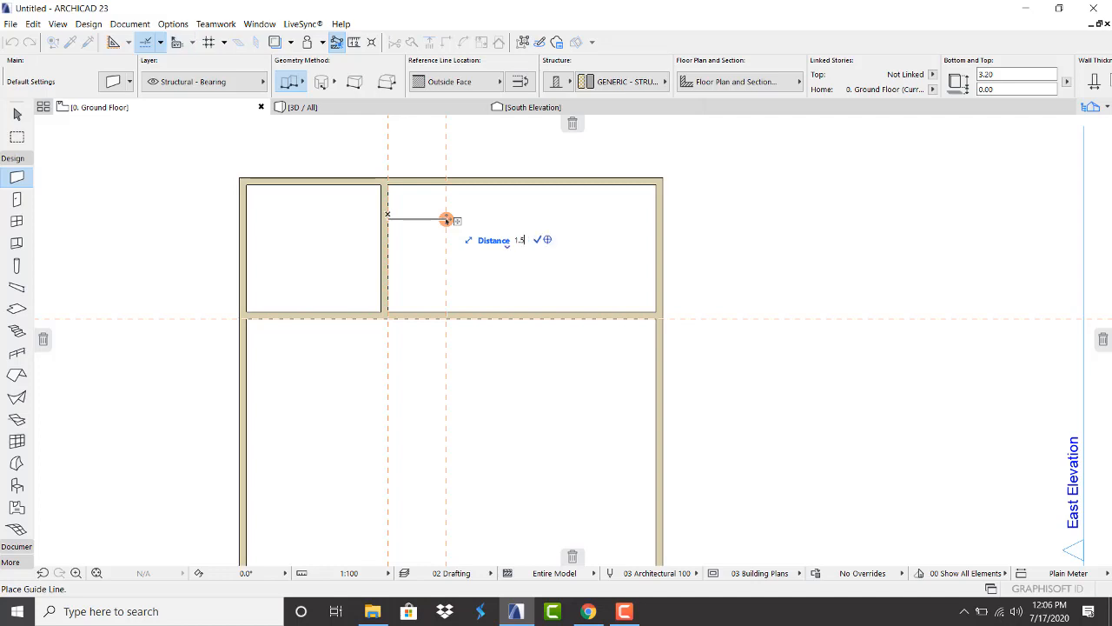
key("Return")
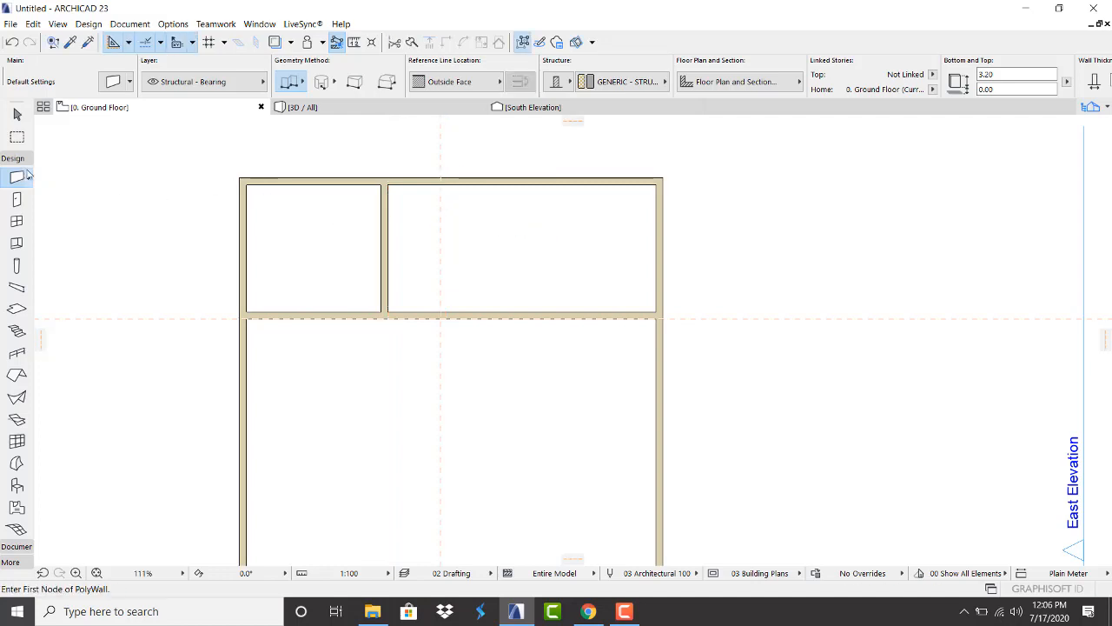
left_click(441, 178)
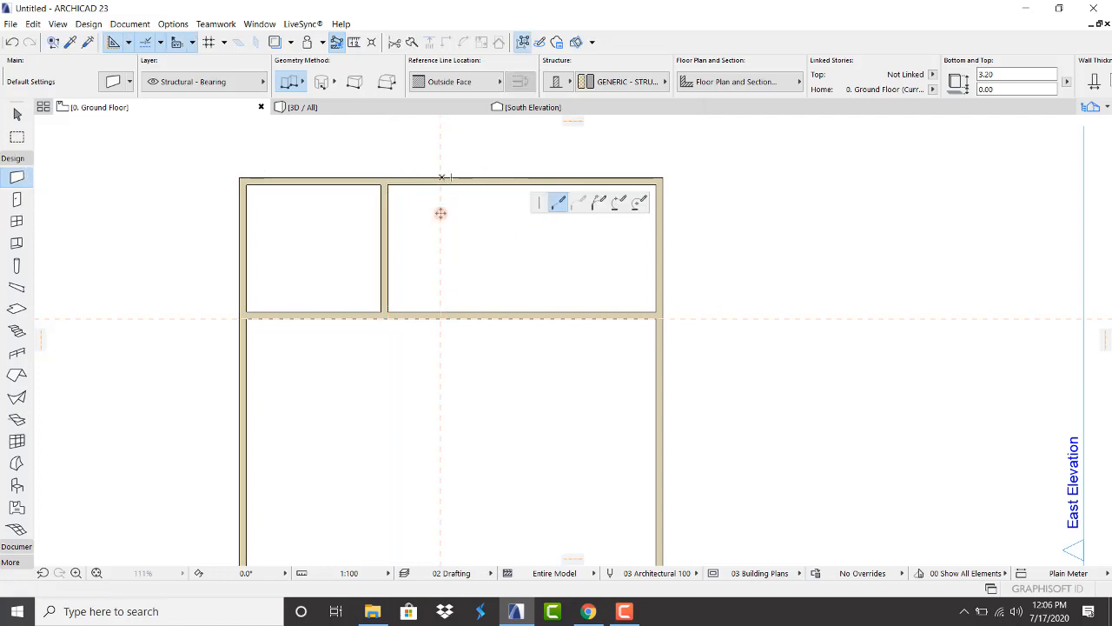
double_click(443, 318)
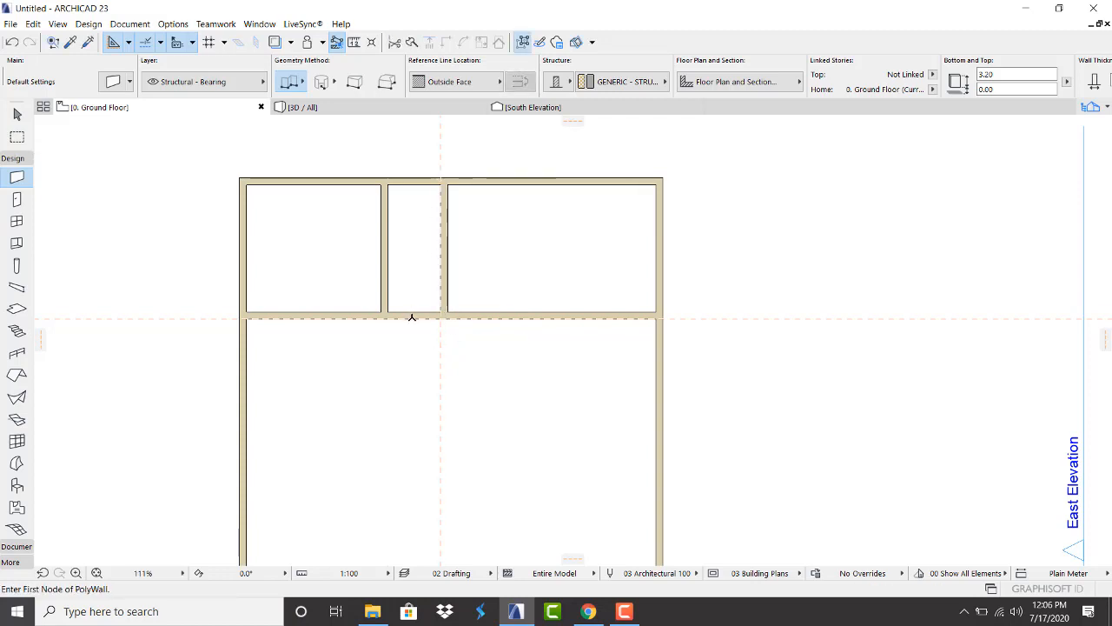
left_click(375, 318)
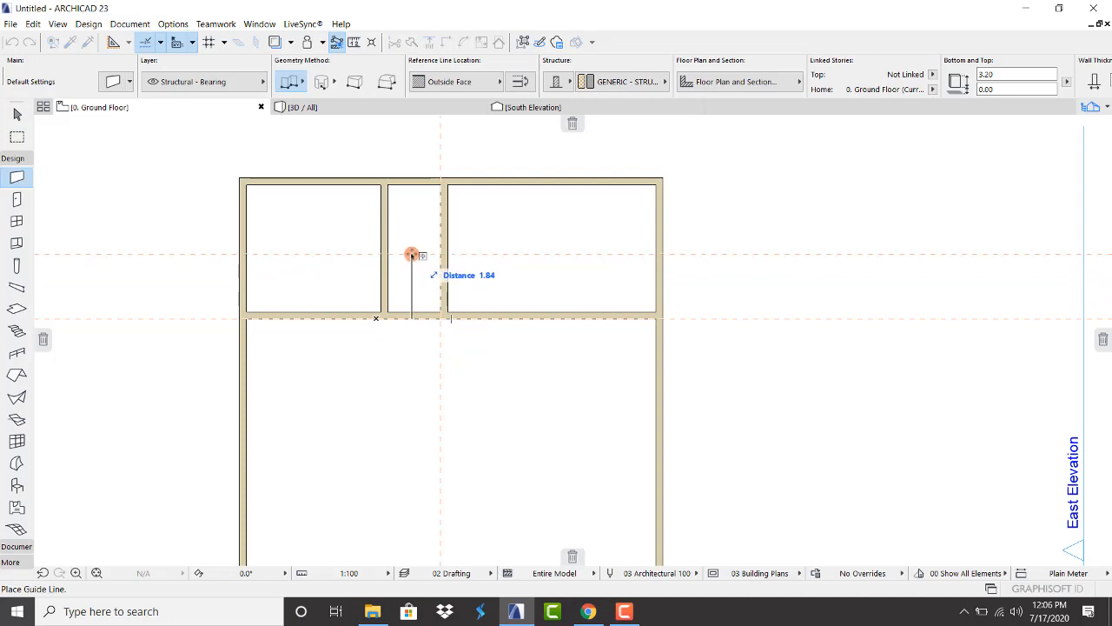
Anchor a guide line to the top wall's outer edge
left_click(418, 184)
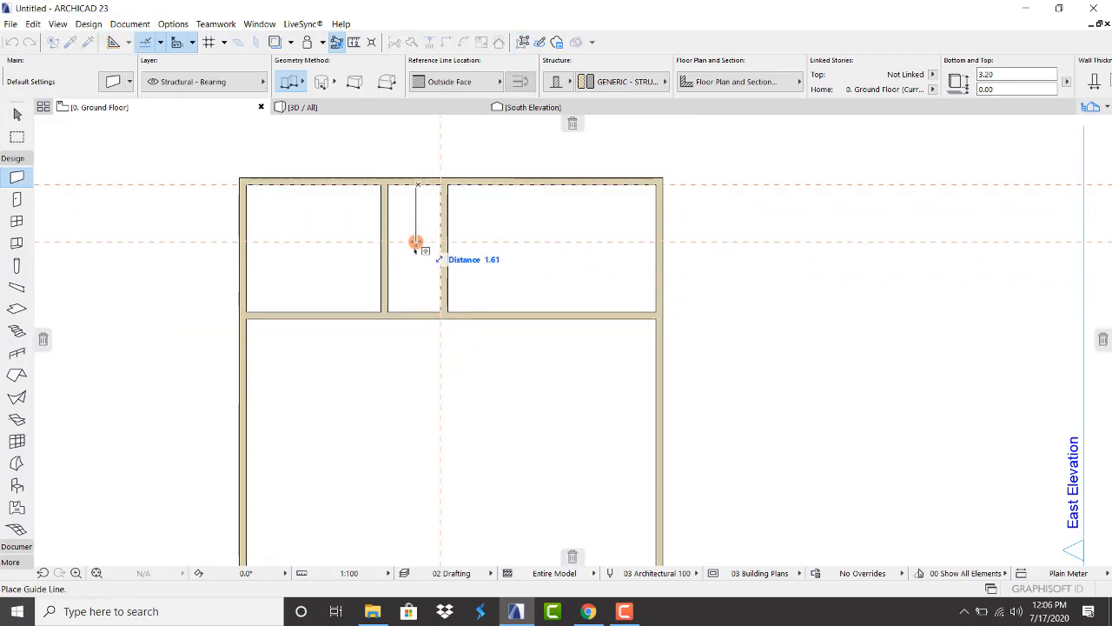
left_click(417, 178)
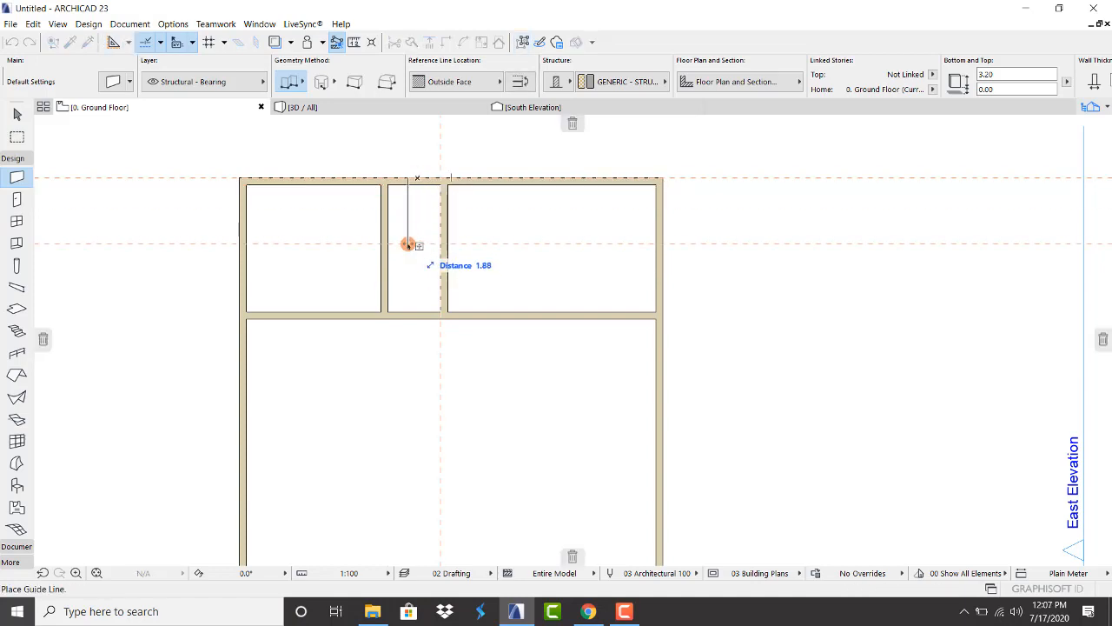
key("Escape")
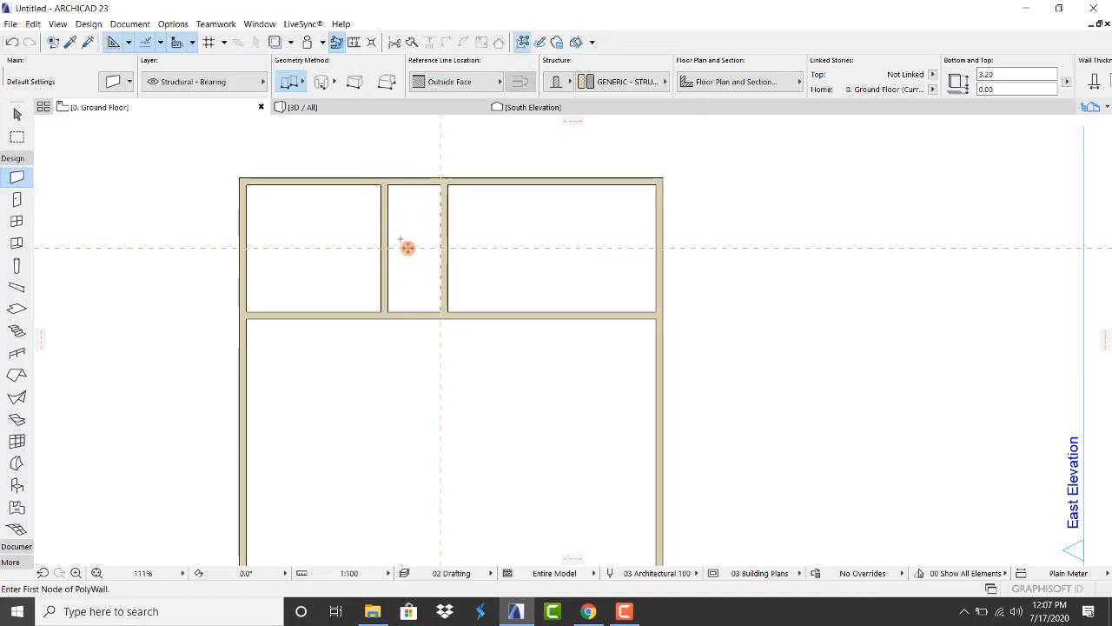
Draw a short horizontal wall across the narrow middle room, with its reference line set to Center
scroll(408, 245, "up", 2)
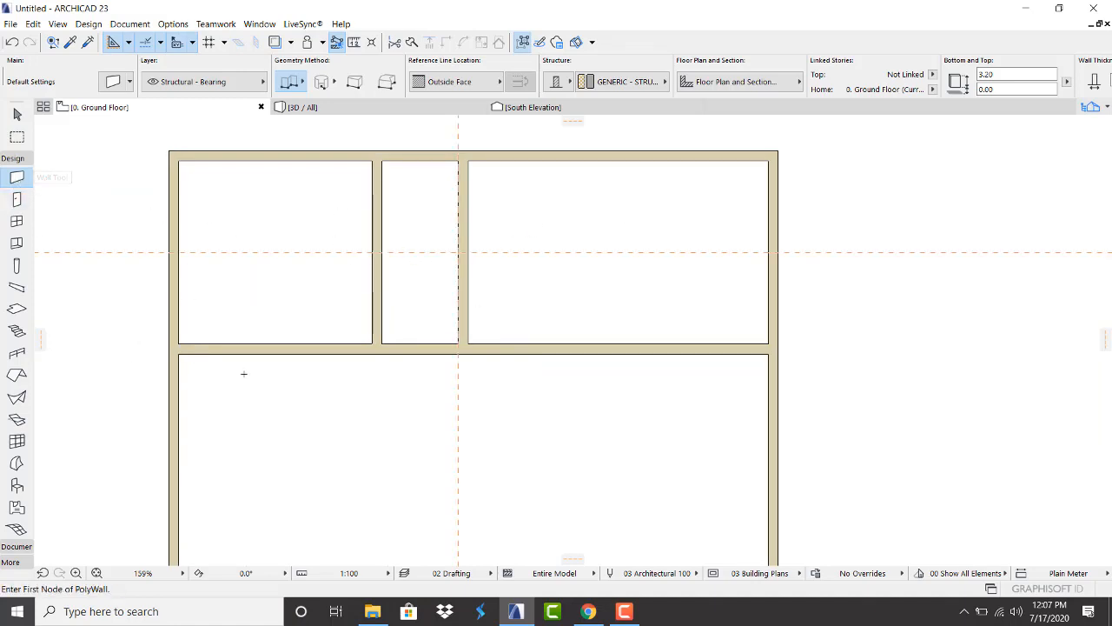
scroll(287, 218, "down", 3)
scroll(342, 203, "down", 1)
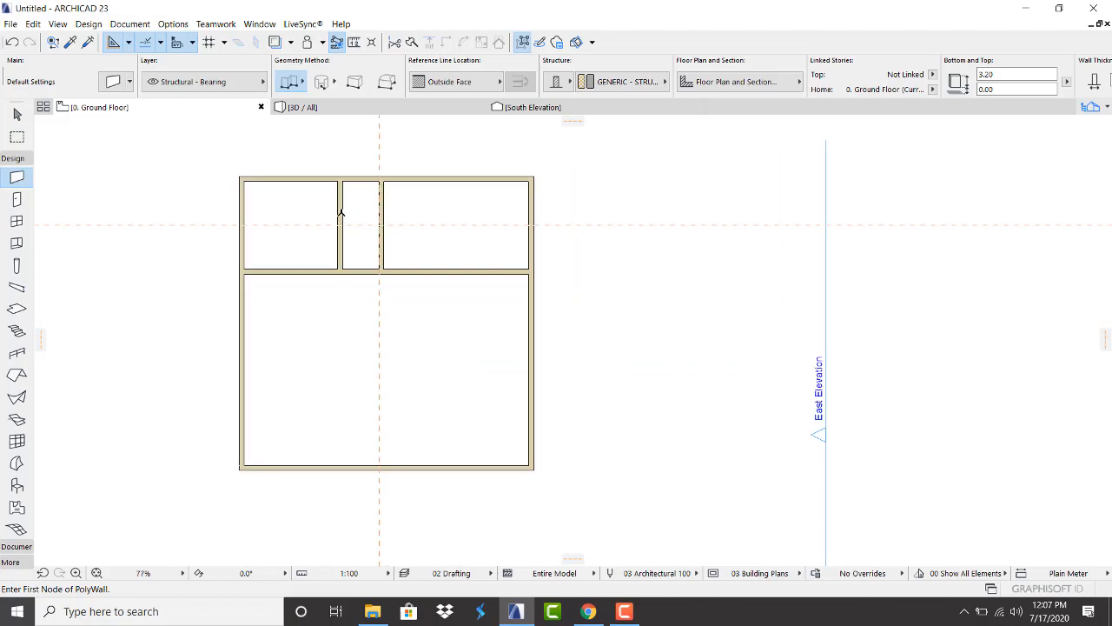
scroll(338, 226, "up", 3)
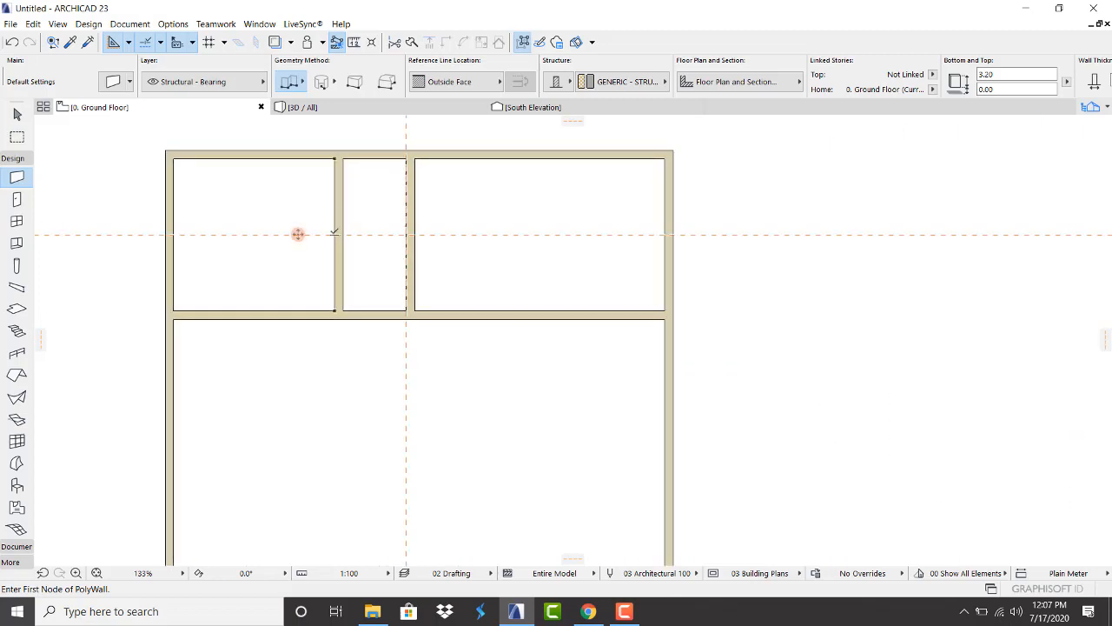
left_click(334, 233)
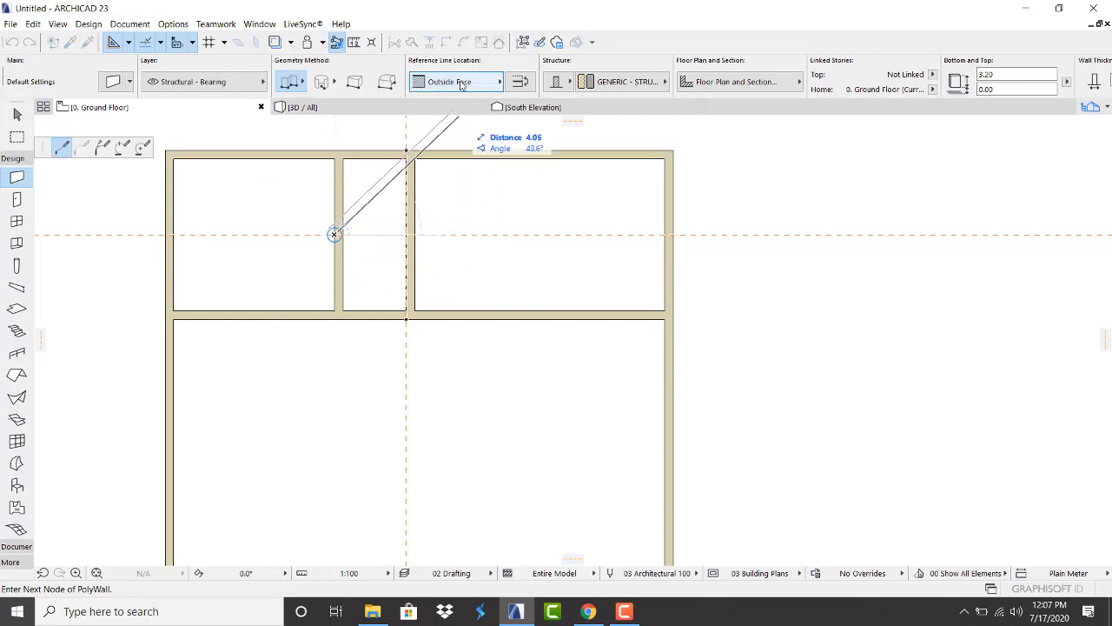
left_click(449, 83)
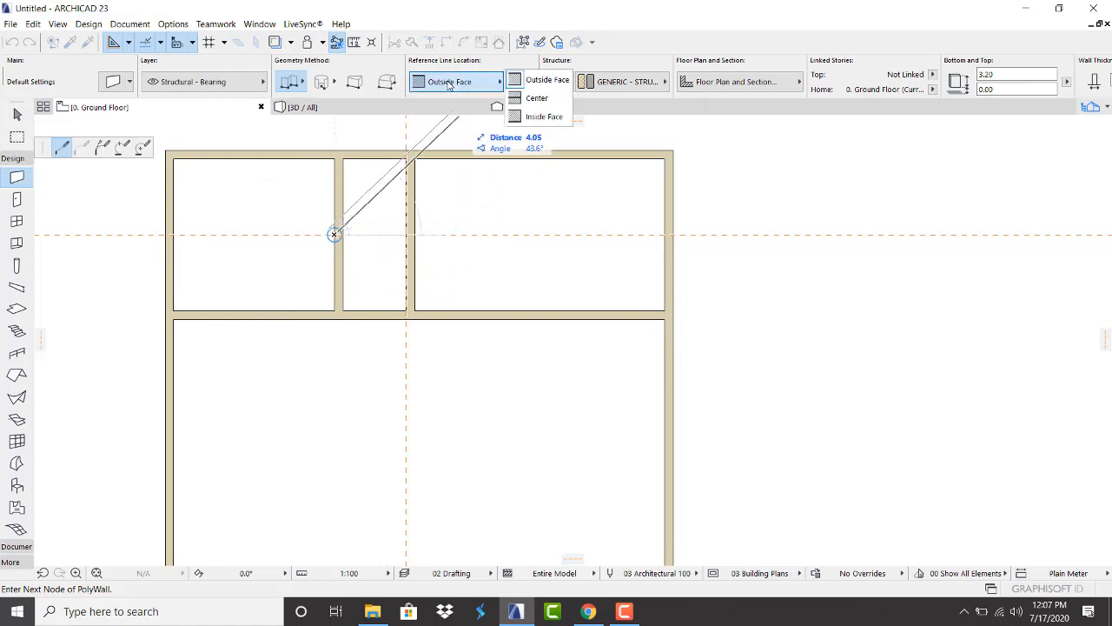
left_click(528, 98)
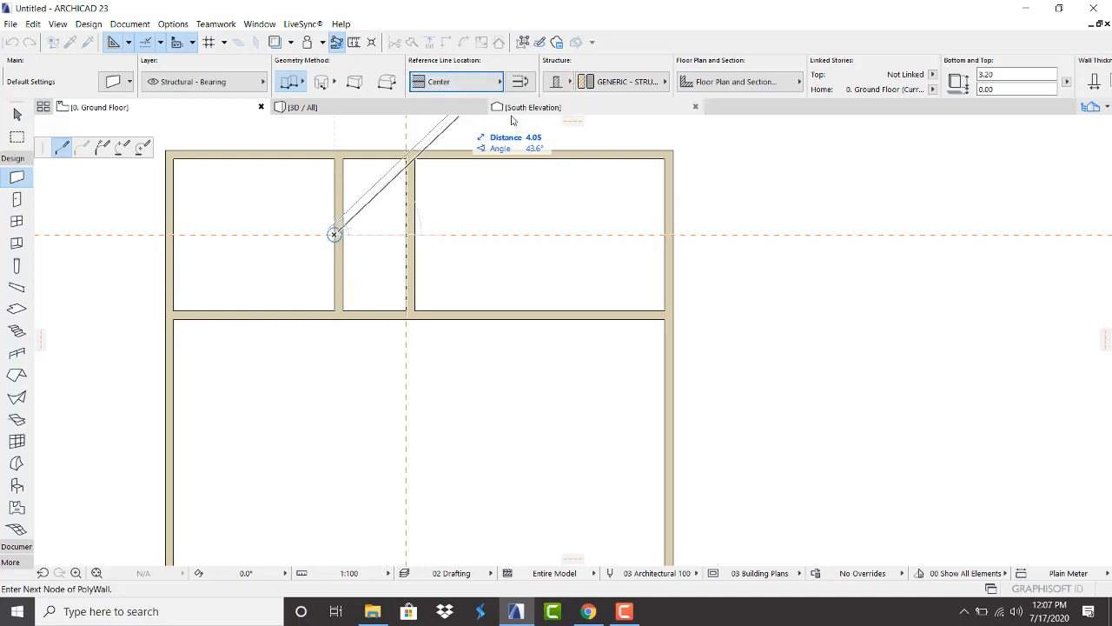
double_click(405, 234)
Drag the horizontal guide line down into the lower room
scroll(355, 249, "up", 3)
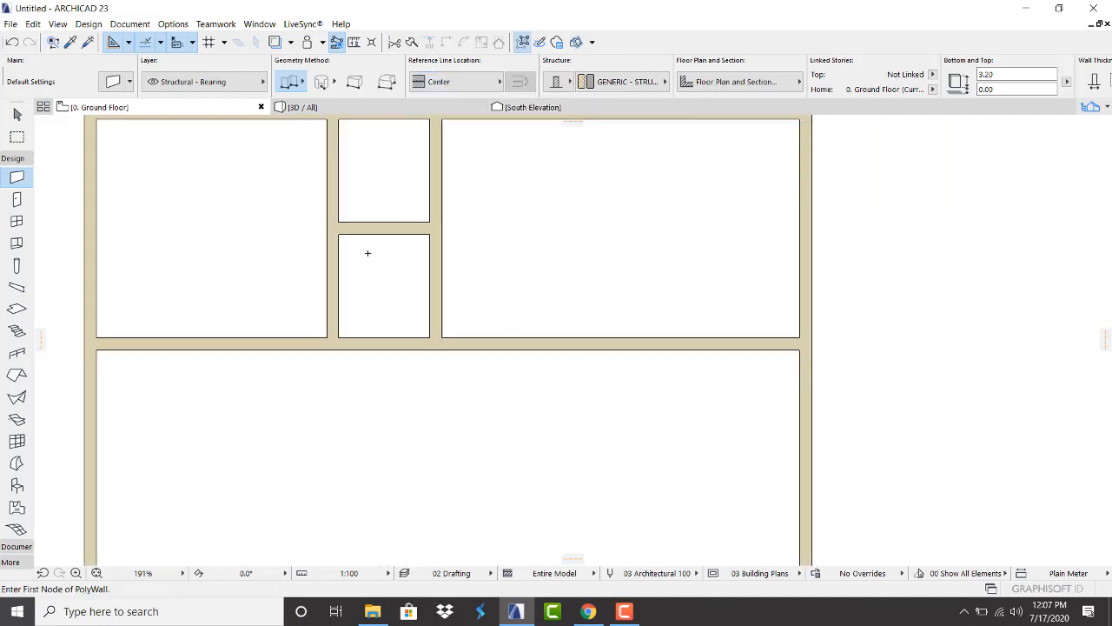
scroll(368, 251, "down", 3)
scroll(293, 316, "down", 2)
scroll(273, 340, "up", 3)
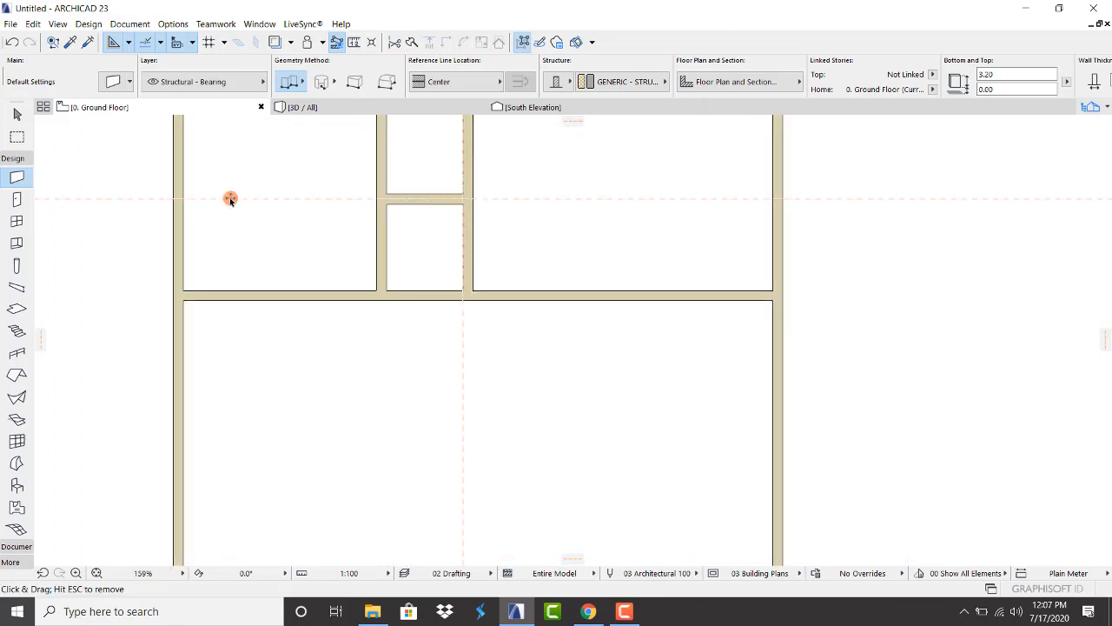
left_click_drag(231, 198, 256, 360)
scroll(335, 292, "down", 3)
scroll(311, 345, "up", 2)
scroll(374, 265, "up", 2)
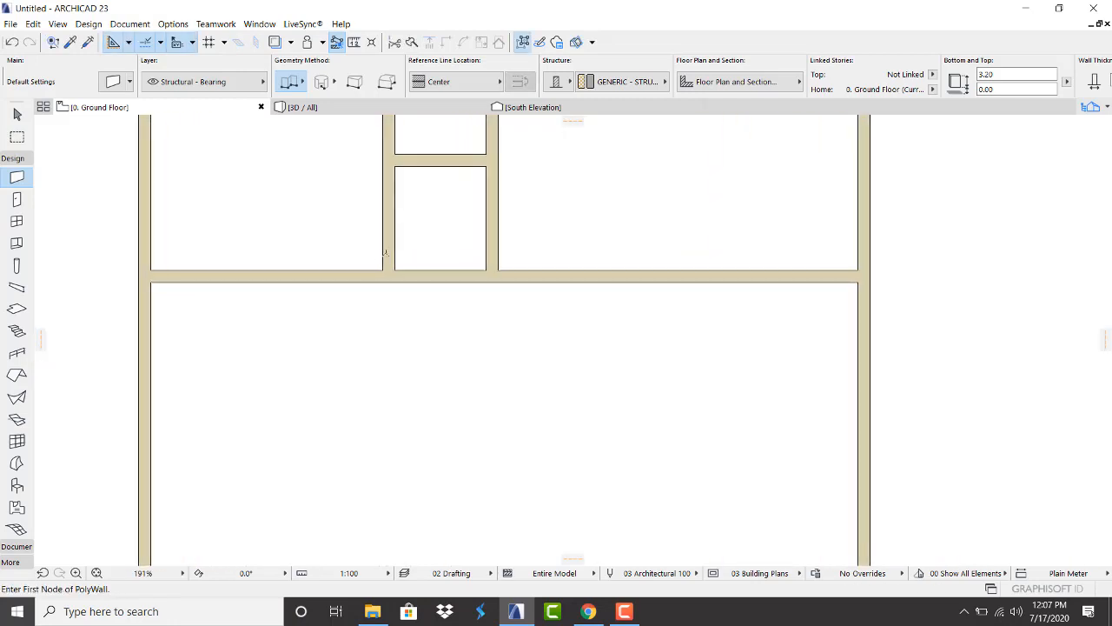
Stretch the narrow room's left wall down to the guide line
key("Escape")
left_click(394, 238)
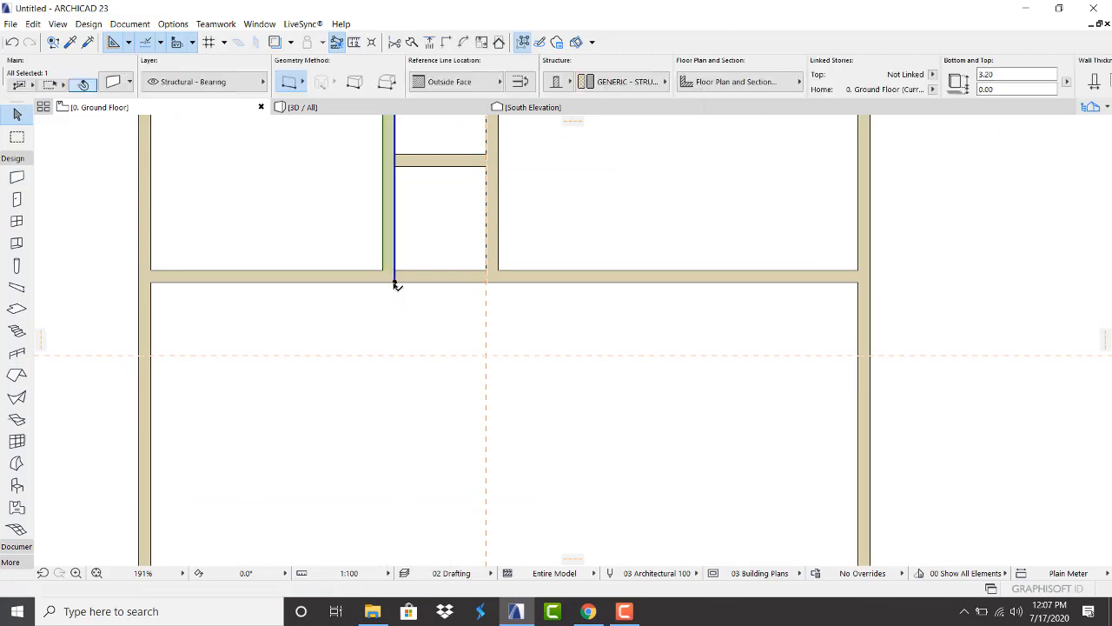
left_click(394, 284)
left_click(358, 353)
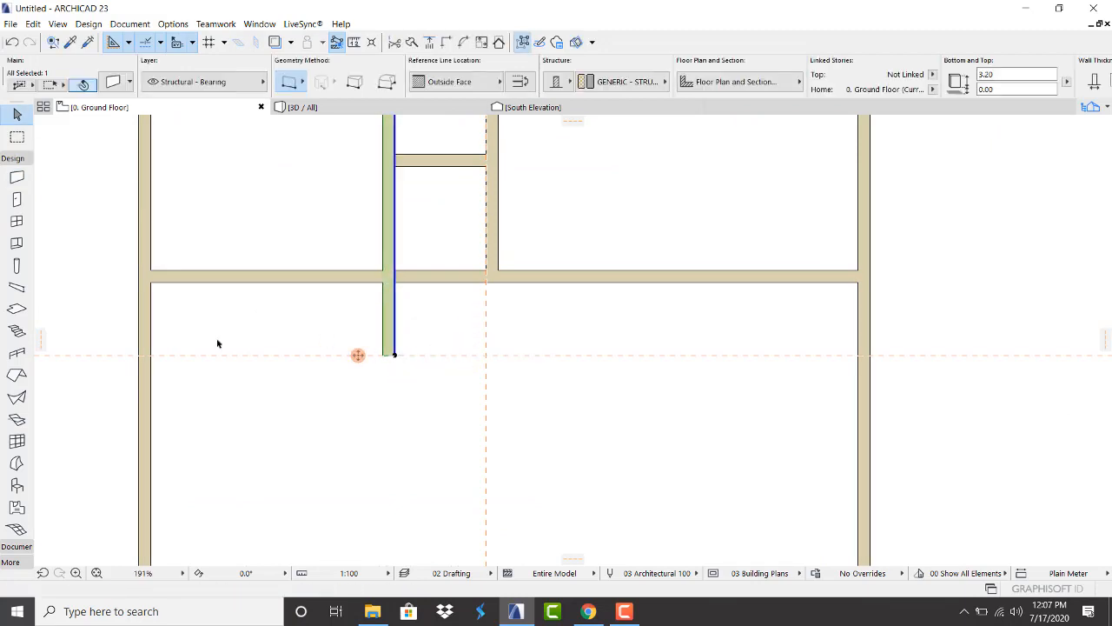
left_click(257, 397)
Select the long horizontal middle wall
left_click(289, 280)
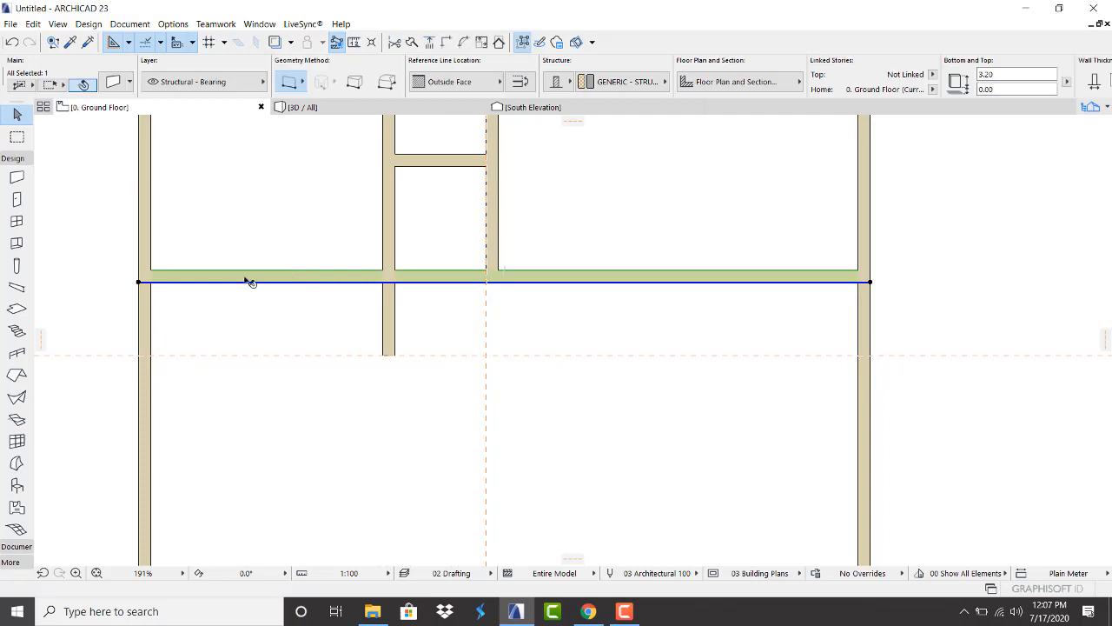
scroll(296, 281, "up", 2)
scroll(293, 291, "down", 5)
scroll(293, 291, "up", 3)
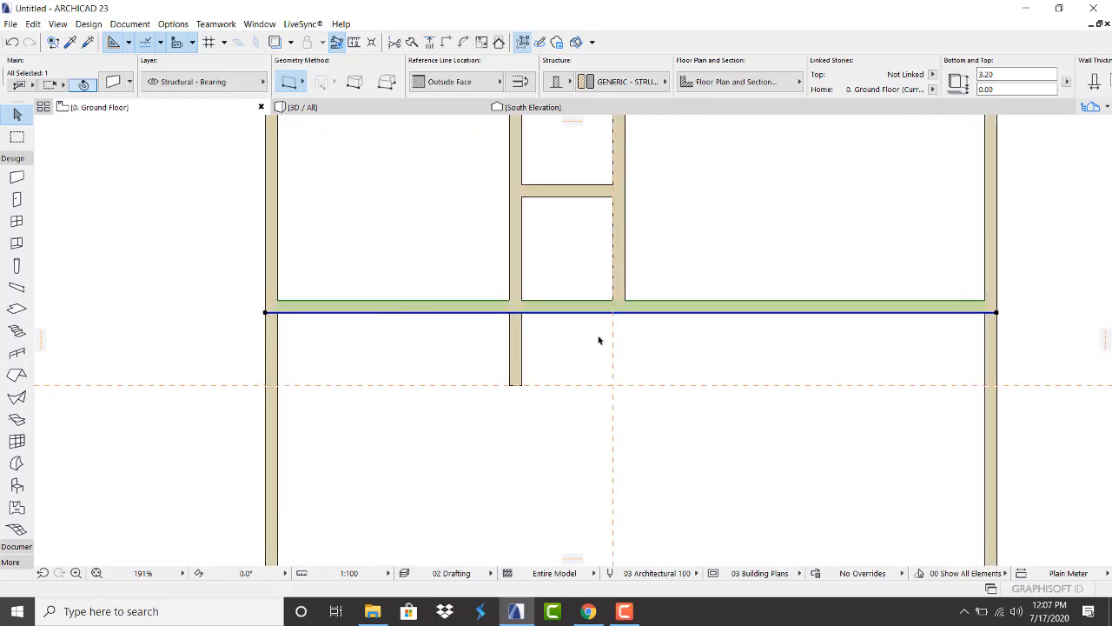
scroll(442, 364, "down", 3)
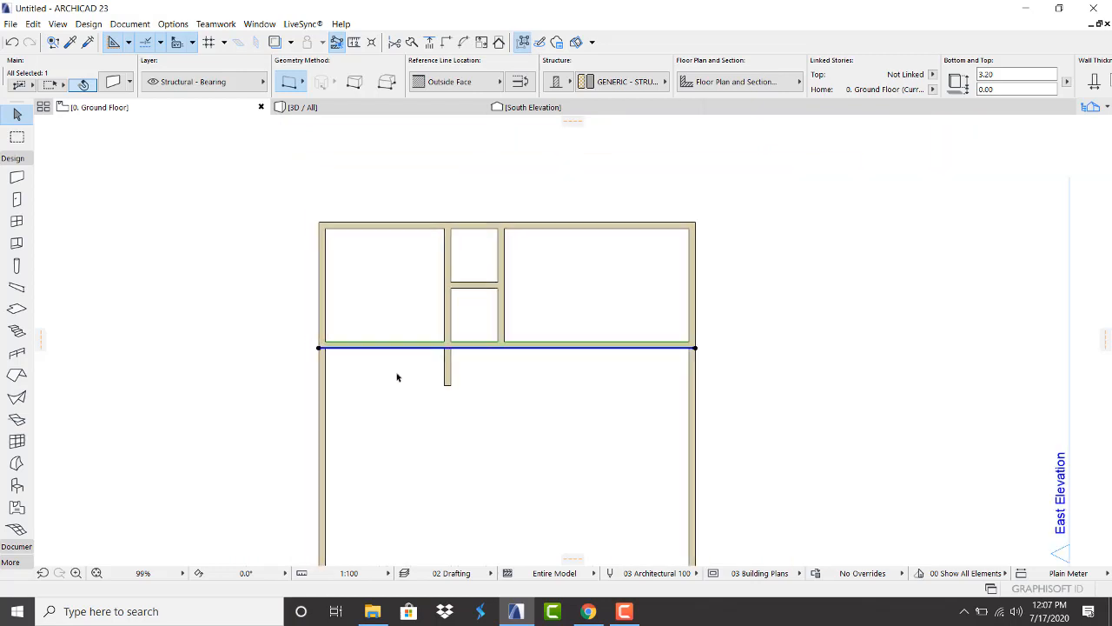
scroll(452, 347, "up", 2)
scroll(440, 366, "up", 1)
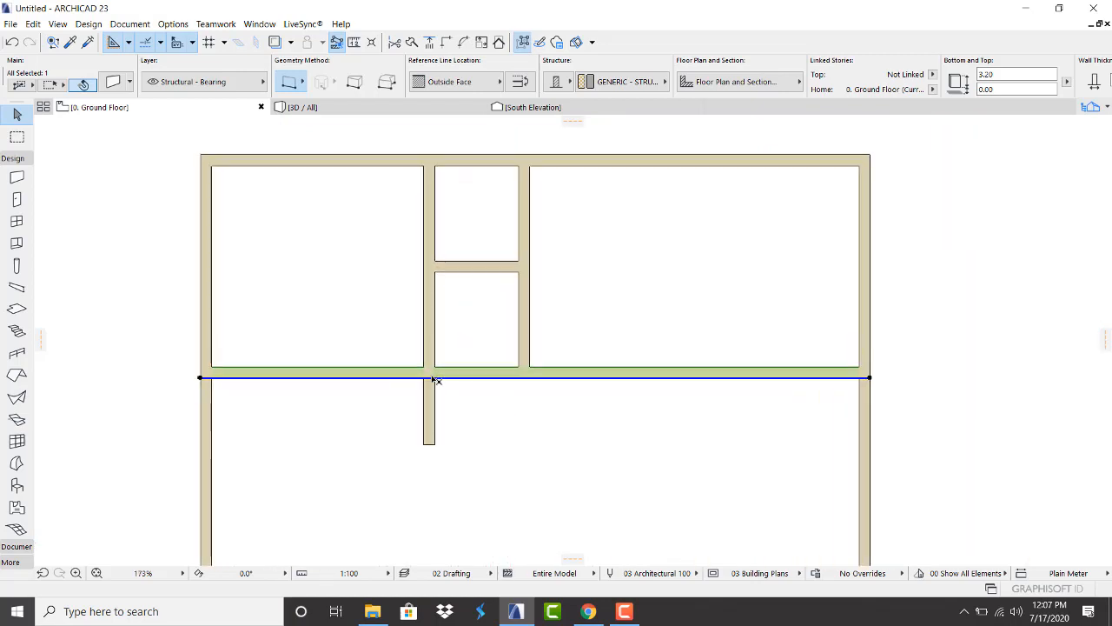
Split the horizontal wall where it meets the vertical wall
left_click(412, 43)
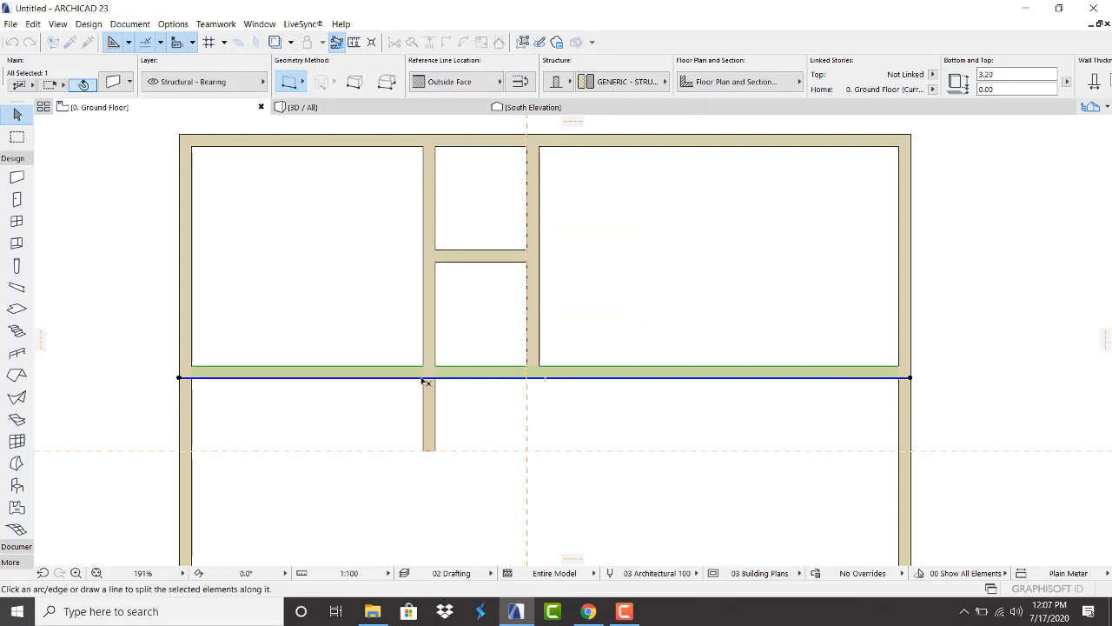
left_click(423, 366)
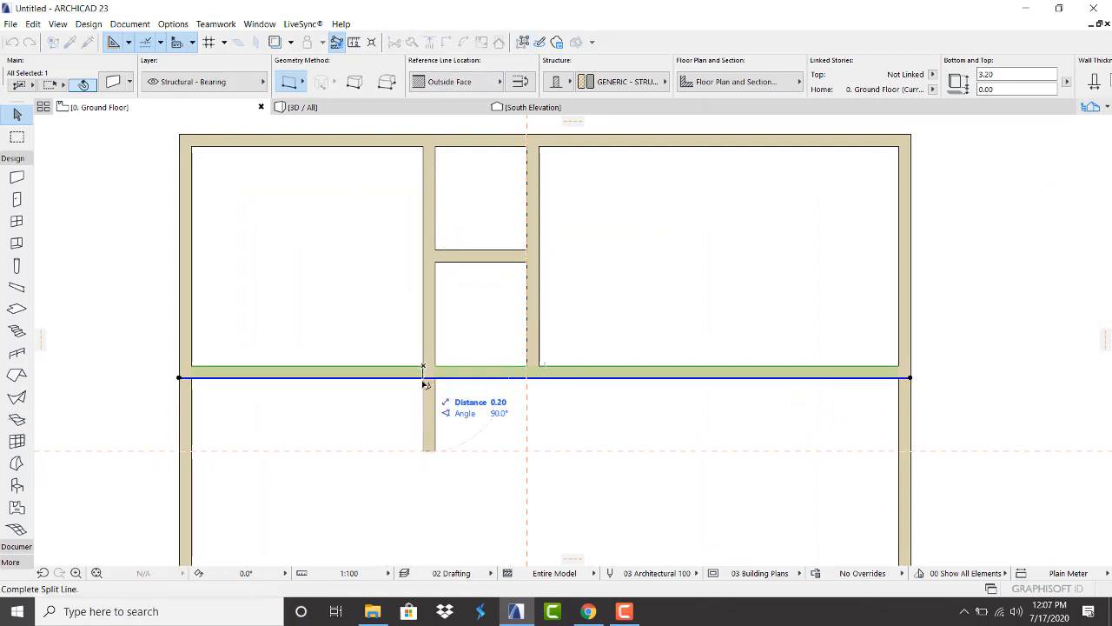
left_click(425, 392)
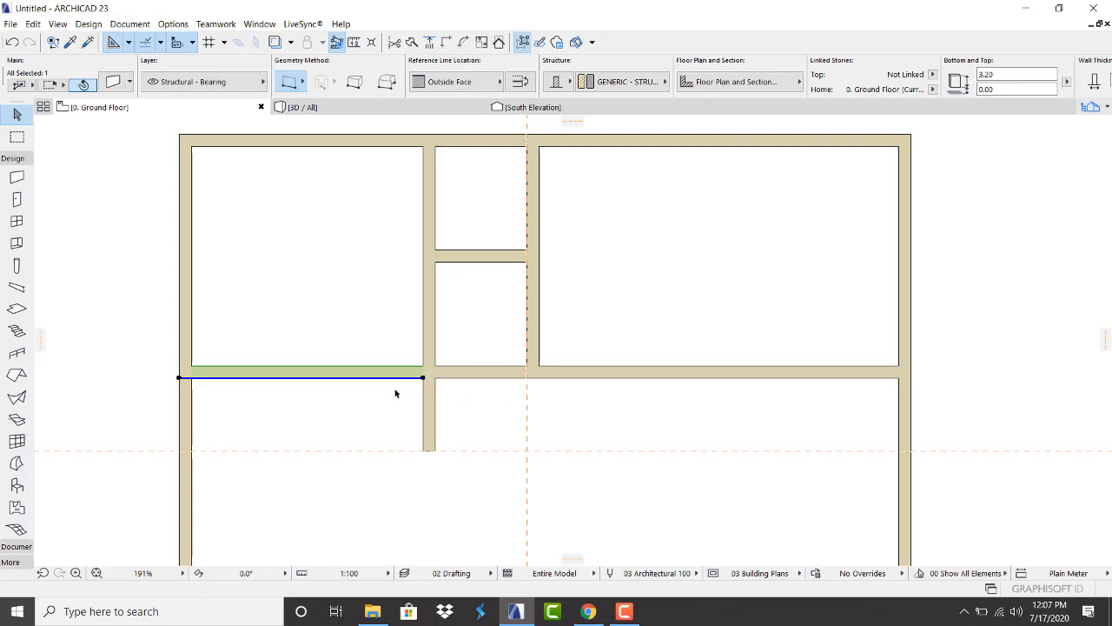
left_click(394, 393)
Move the wall's left segment down to the lower guide line
left_click(352, 371)
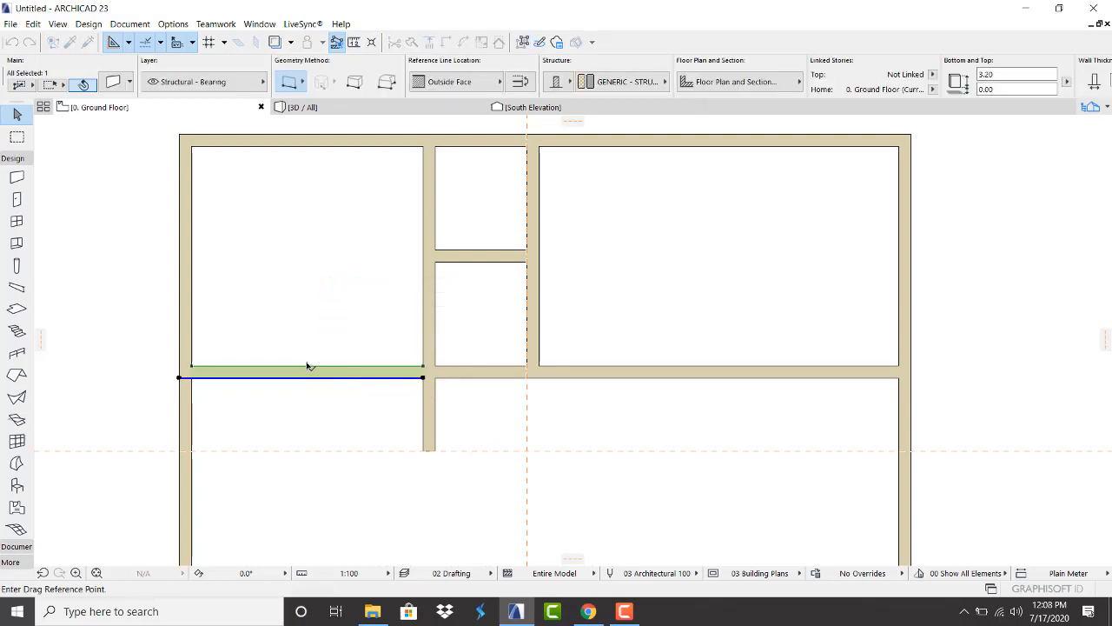
left_click(307, 366)
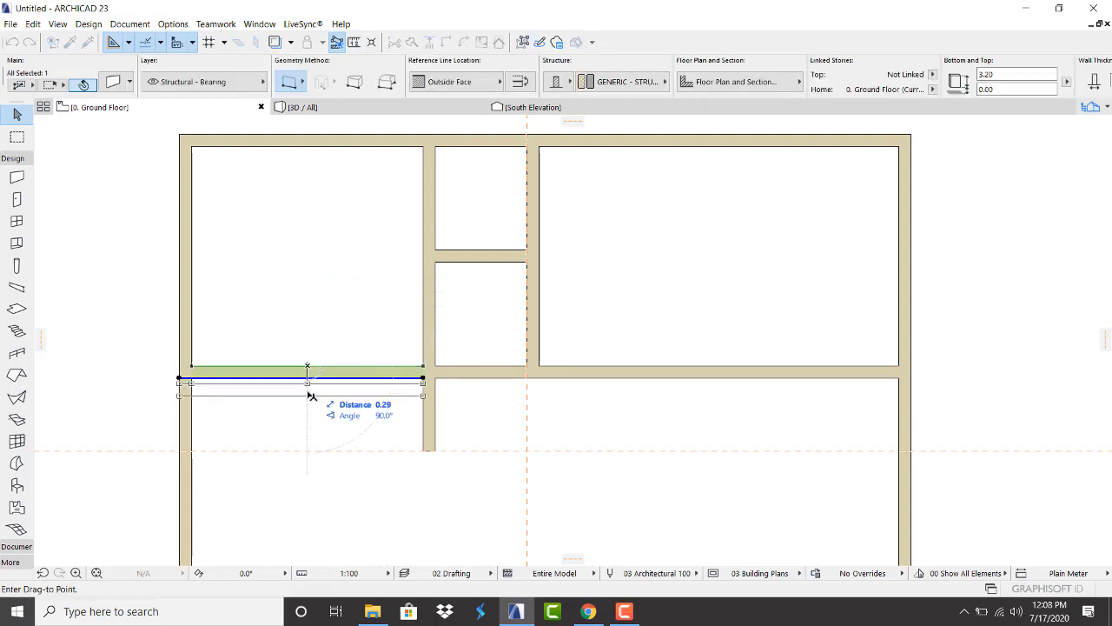
double_click(308, 439)
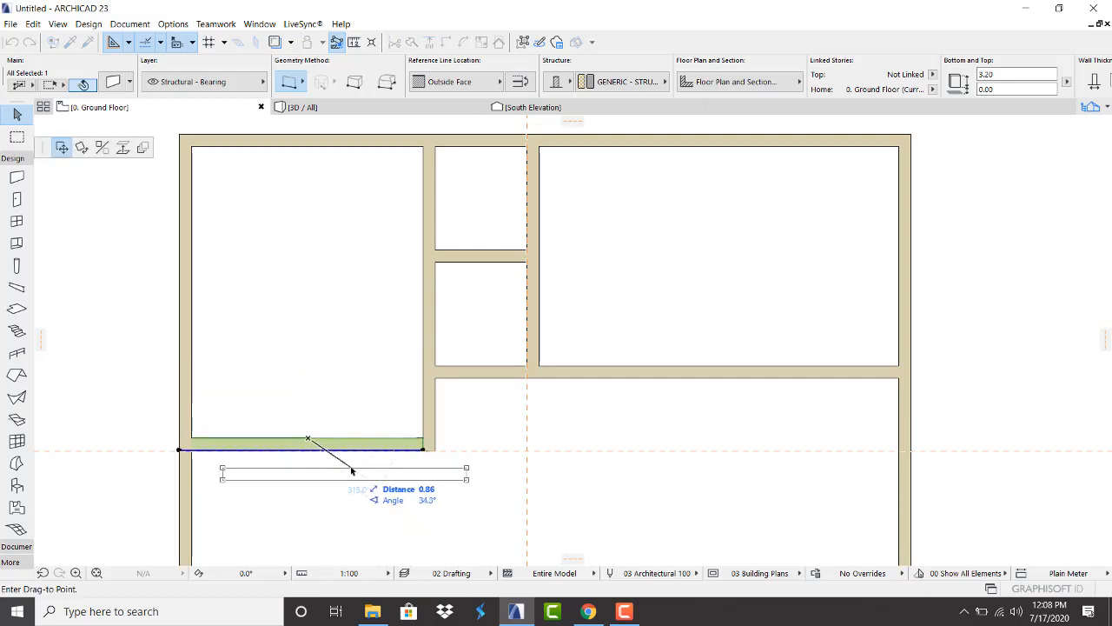
key("Escape")
scroll(422, 452, "up", 2)
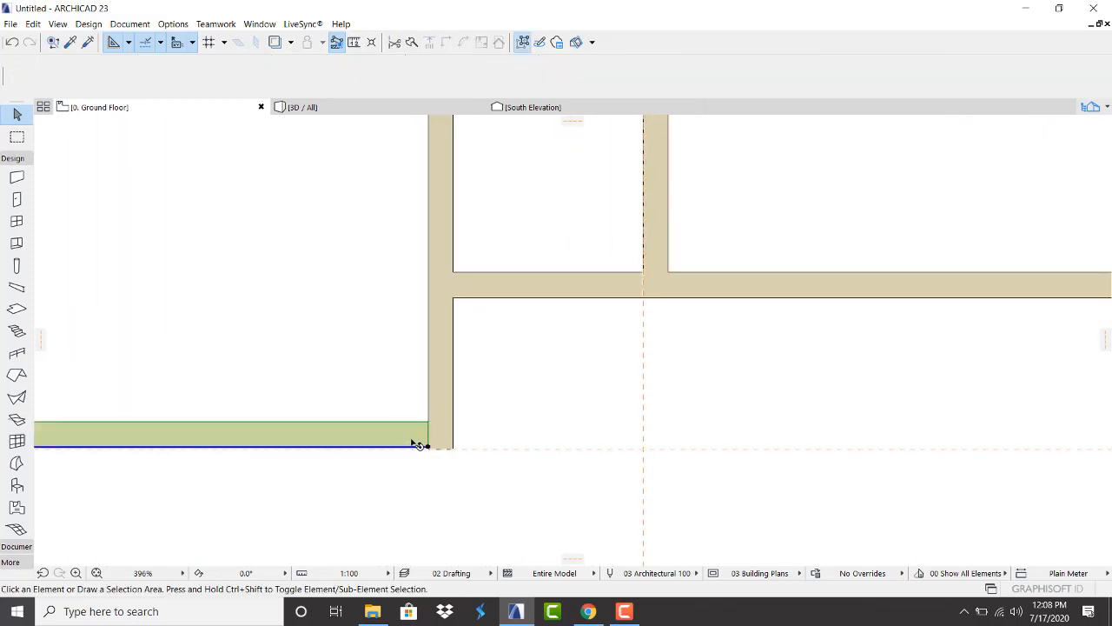
scroll(427, 453, "up", 3)
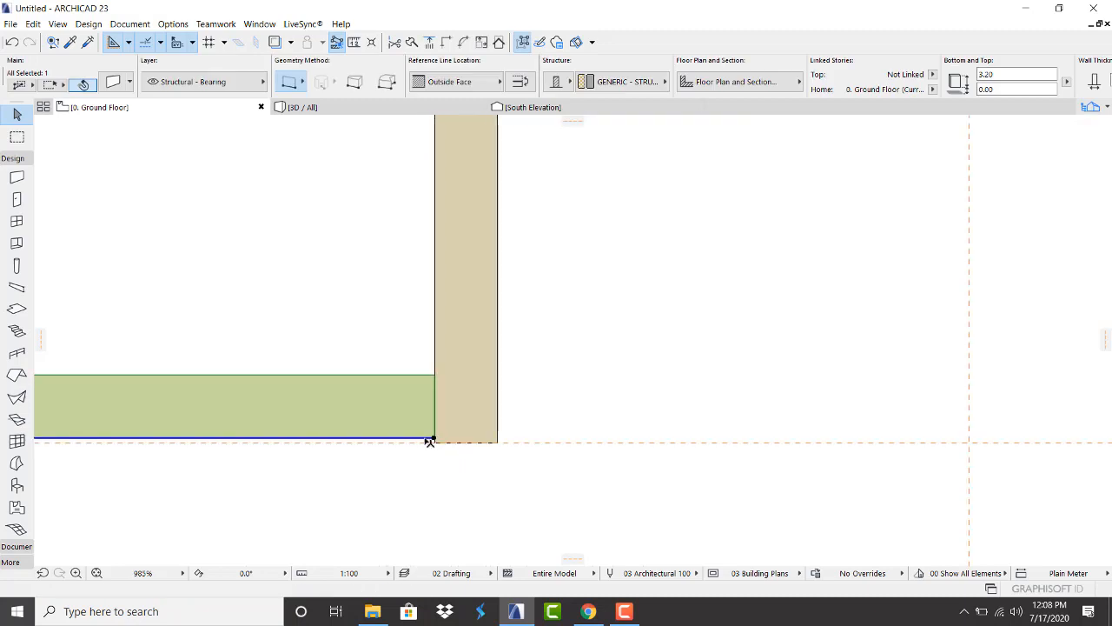
Realign the segment on the guide and stretch its end to the vertical wall's outer face
key("ctrl+d")
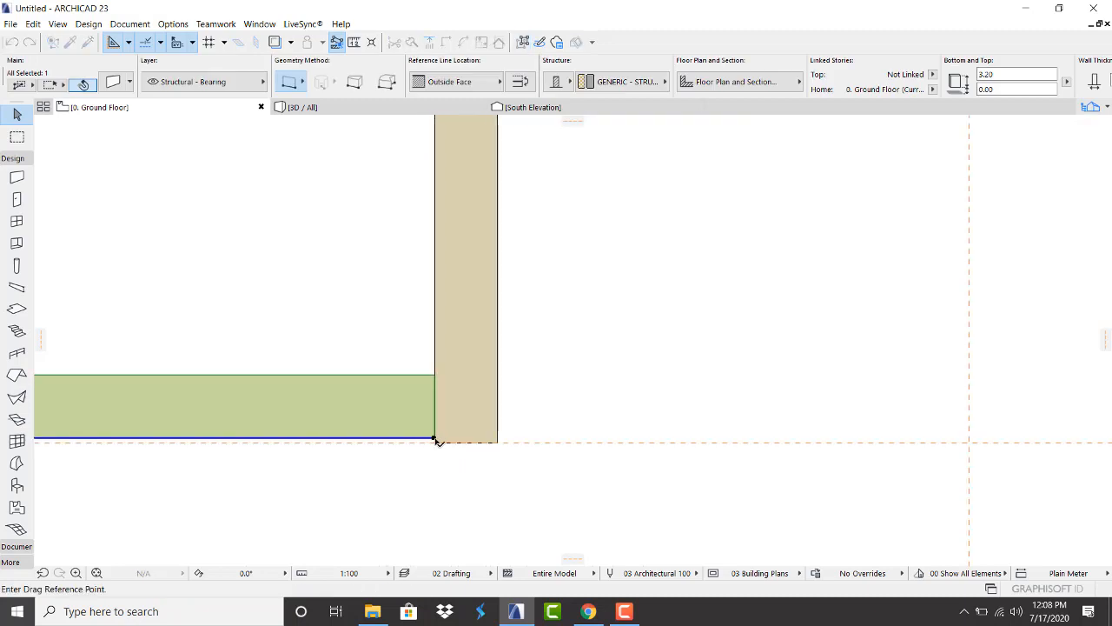
left_click(435, 438)
left_click(436, 443)
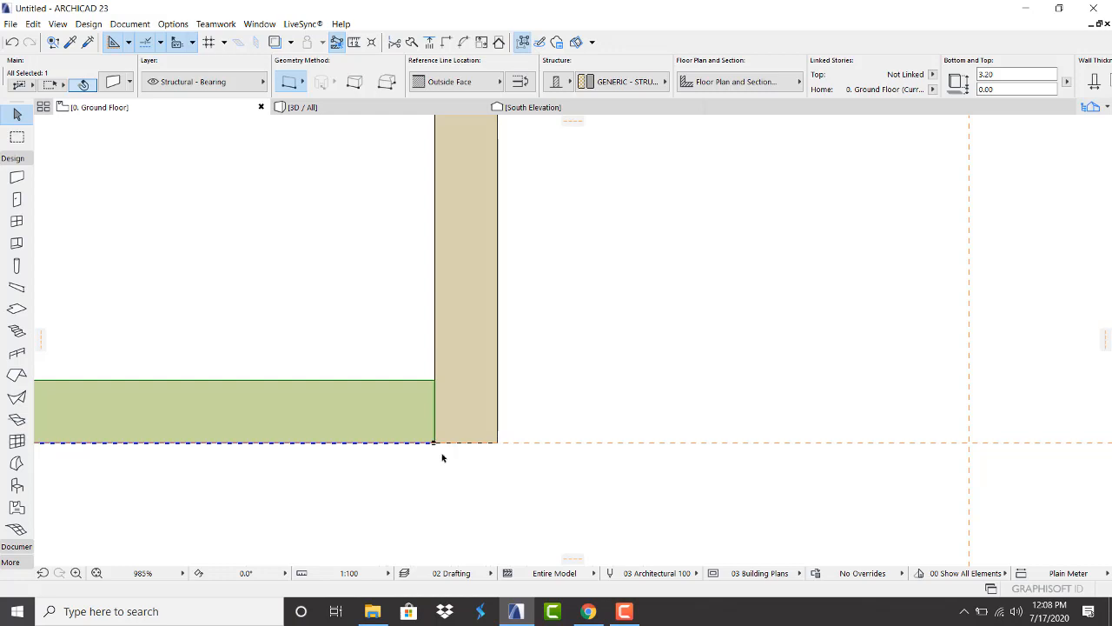
left_click(436, 444)
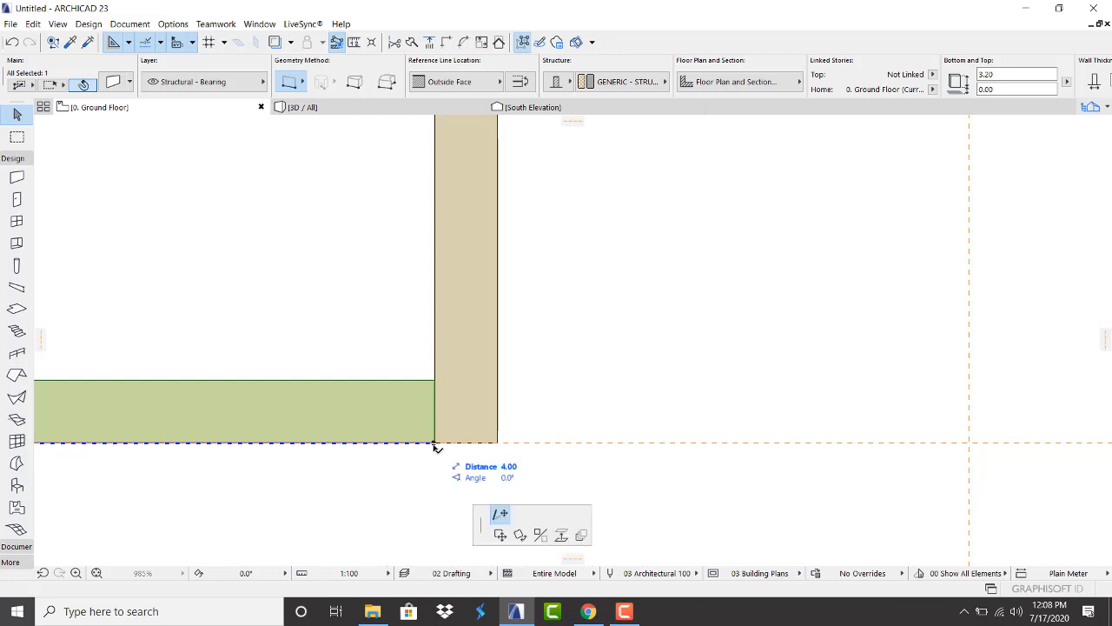
left_click(497, 443)
key("Escape")
scroll(478, 444, "down", 8)
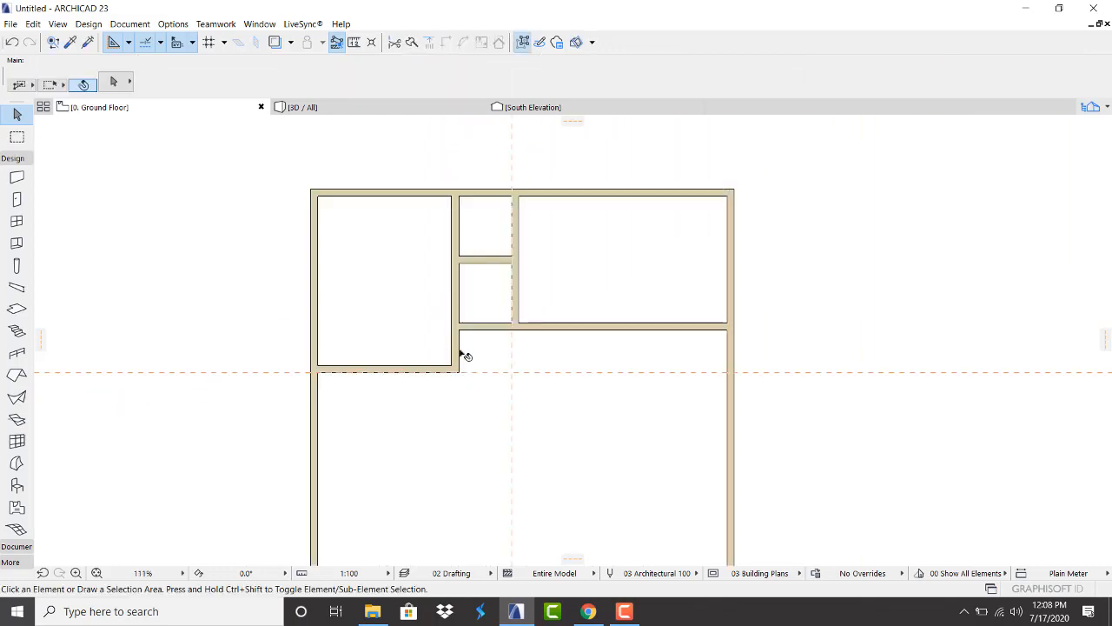
scroll(429, 310, "up", 3)
scroll(447, 305, "down", 4)
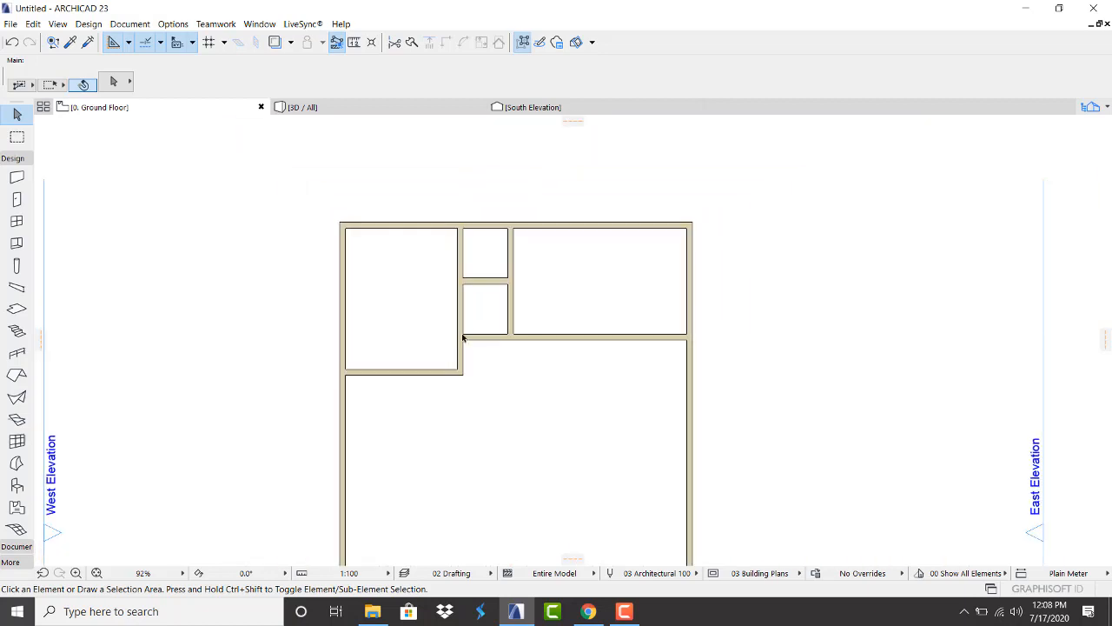
scroll(536, 272, "down", 3)
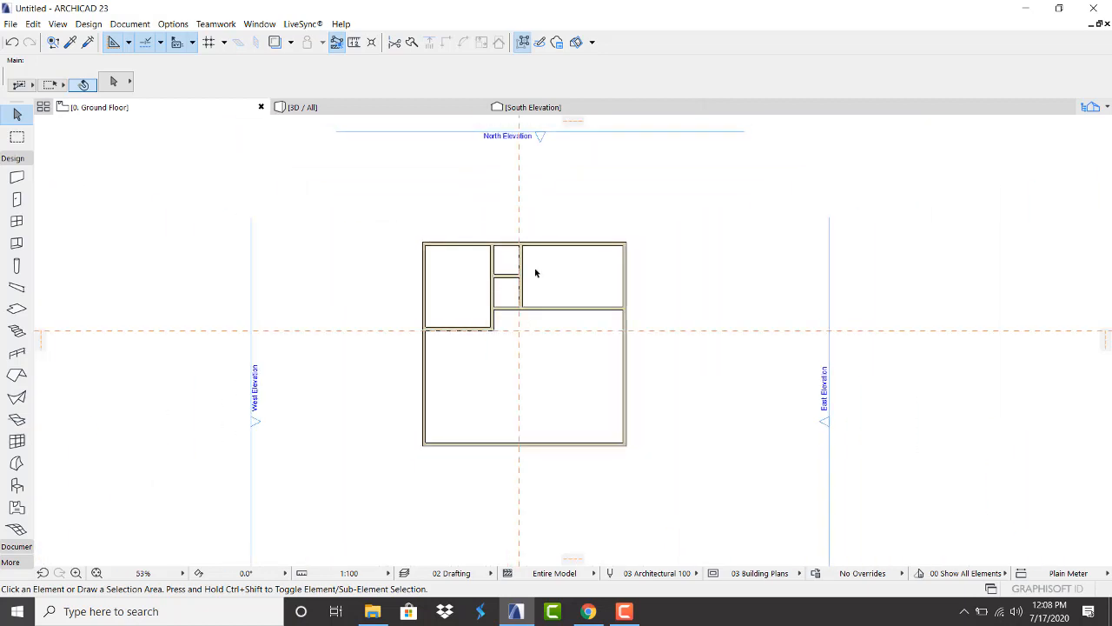
scroll(462, 344, "down", 2)
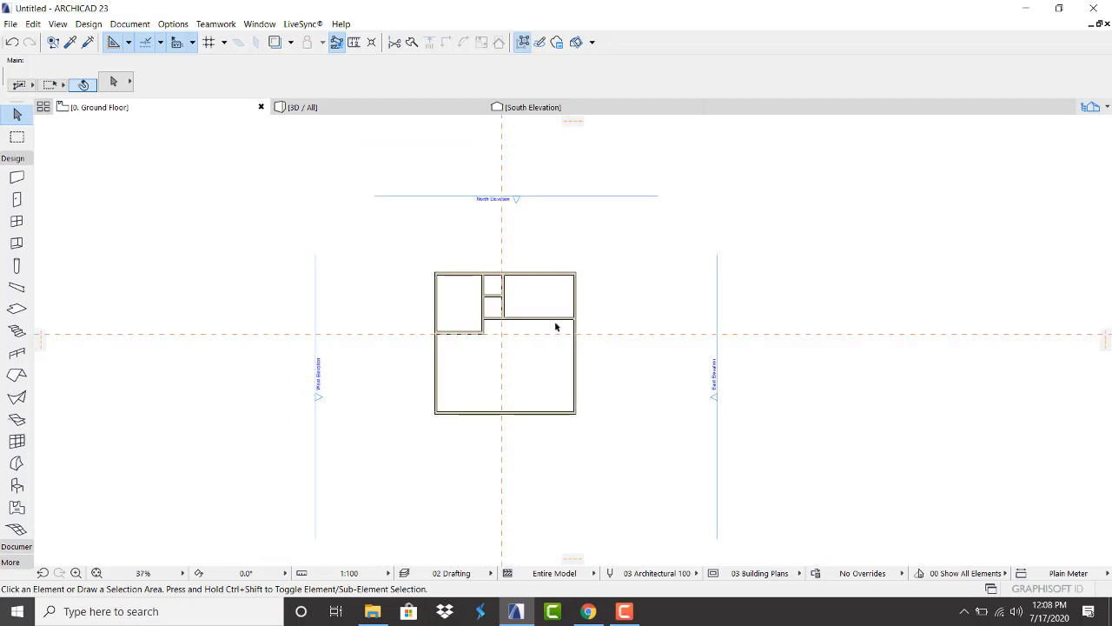
scroll(556, 327, "up", 4)
scroll(556, 331, "up", 1)
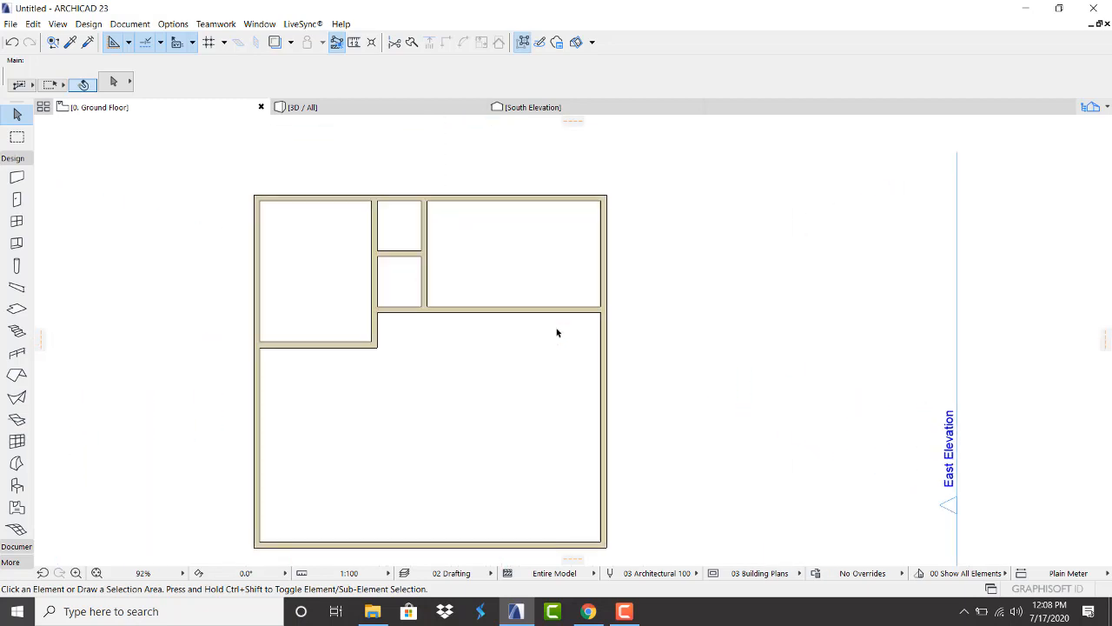
scroll(591, 335, "up", 2)
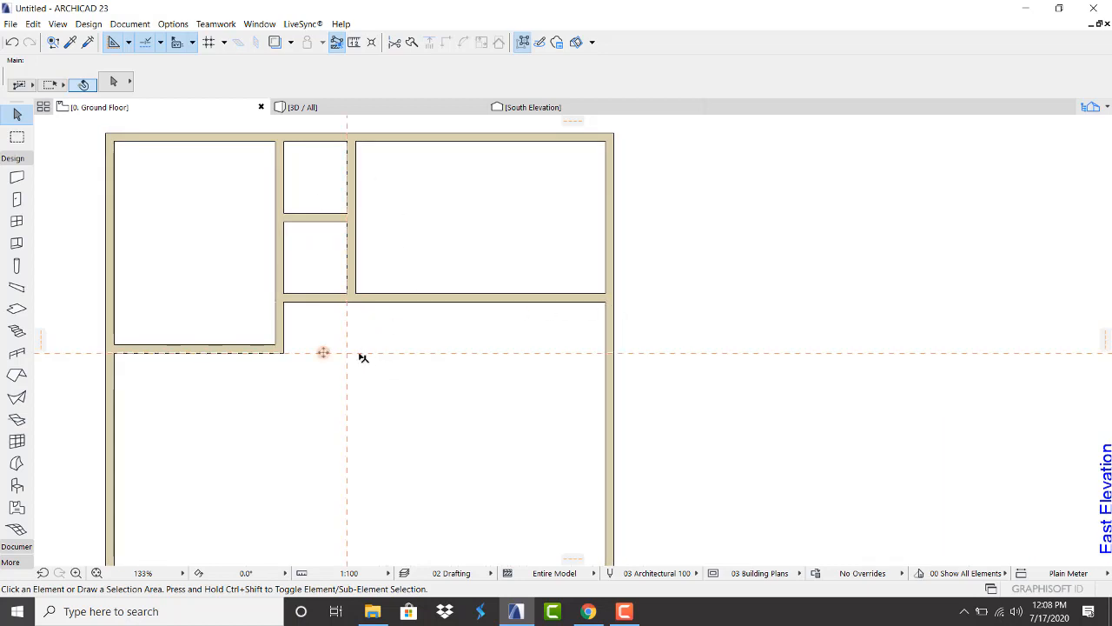
Place a horizontal guide line 2 m below the top-right room's lower wall
left_click(322, 352)
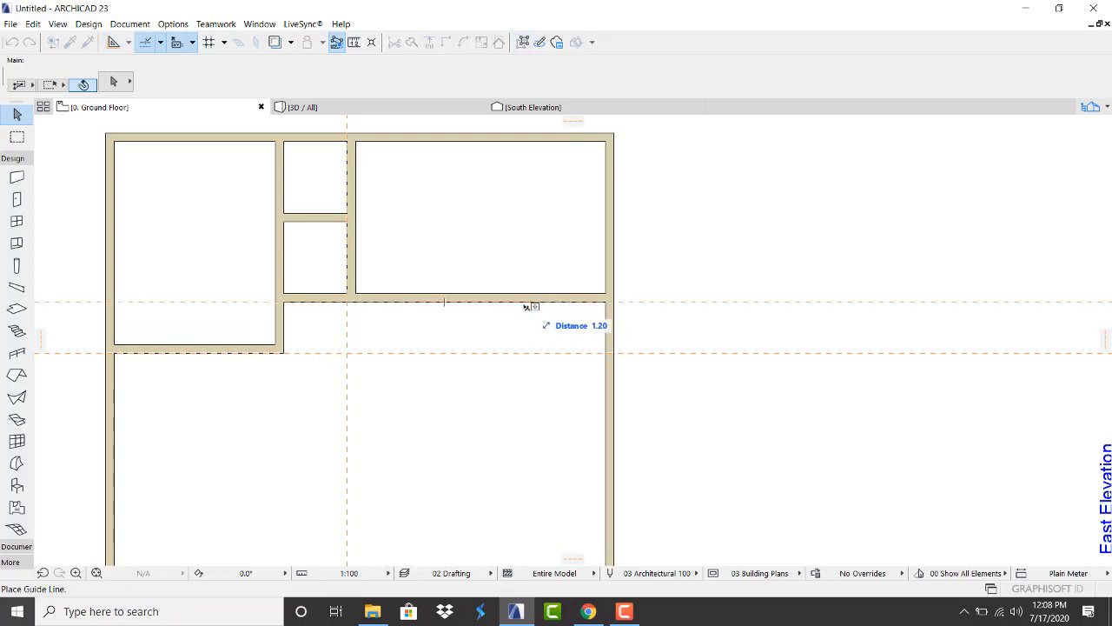
left_click(524, 305)
left_click(524, 302)
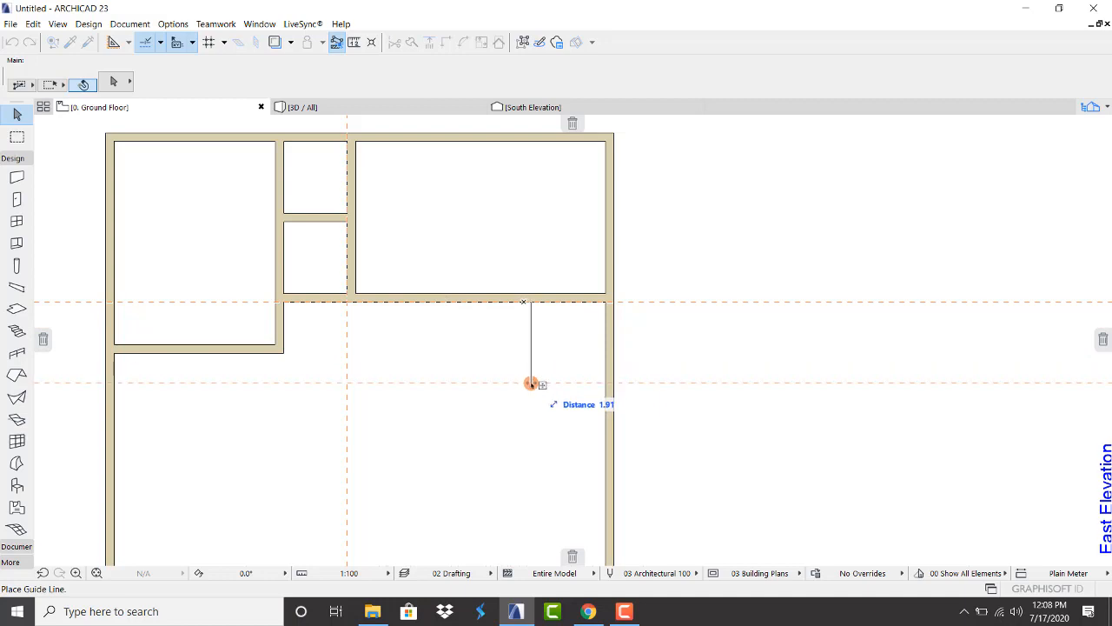
type("2")
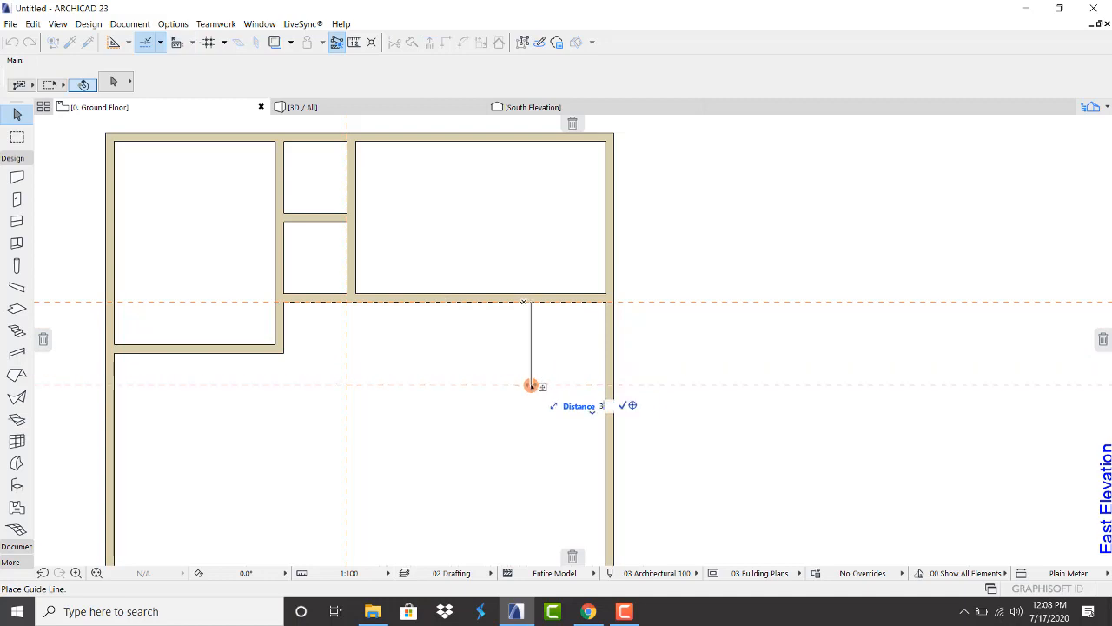
key("Return")
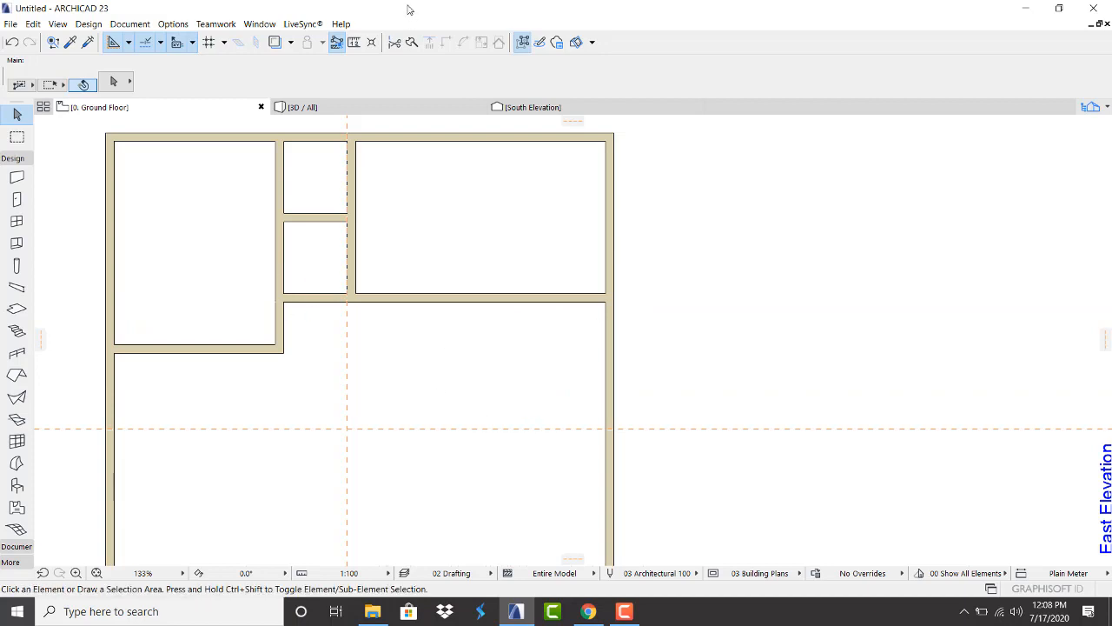
Split the right exterior wall at the top-right room's corner
left_click(615, 376)
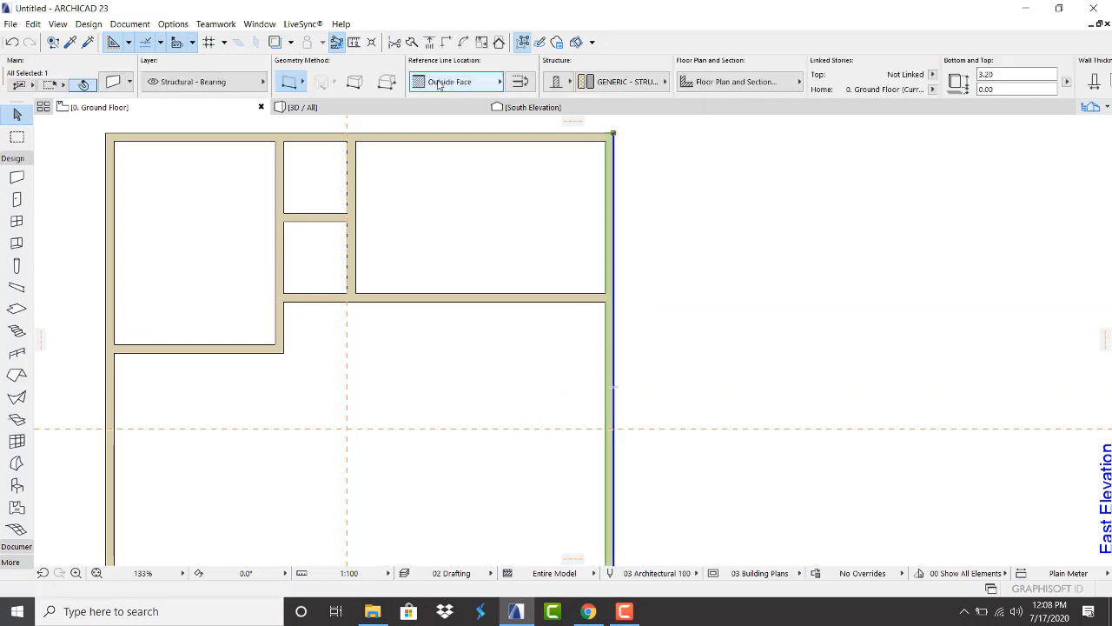
left_click(412, 42)
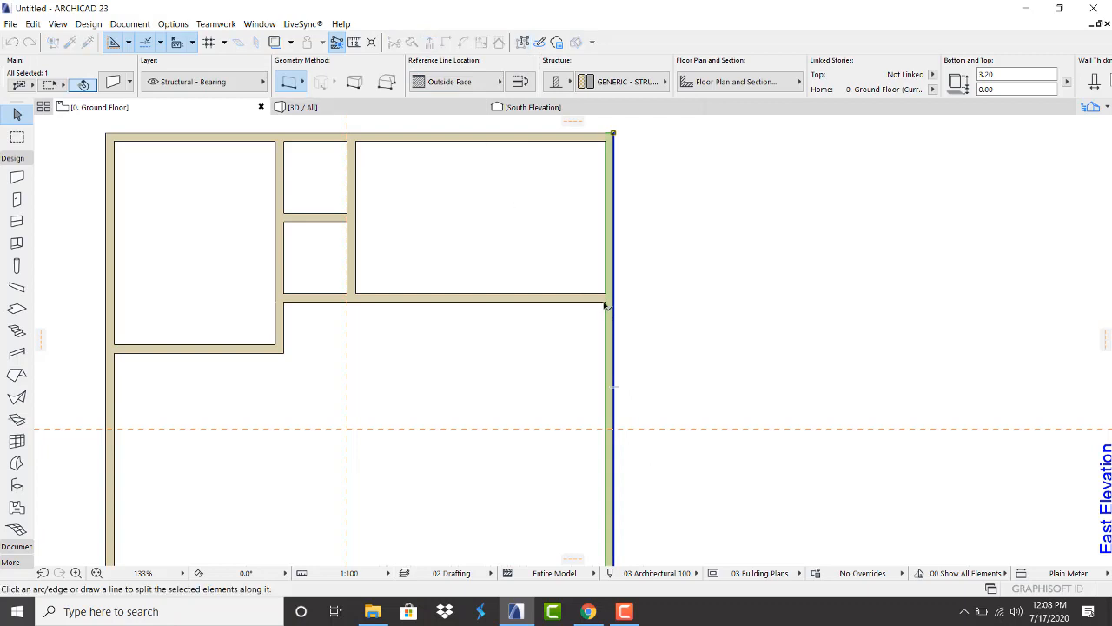
left_click(605, 303)
left_click(647, 244)
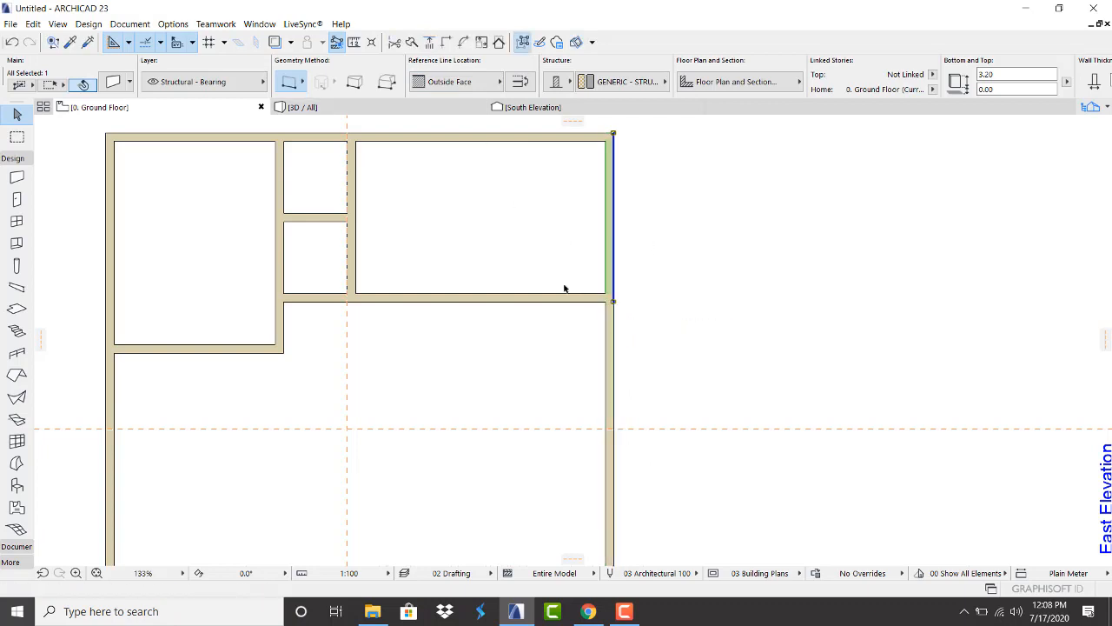
Shorten the lower wall segment so its top end sits on the new guide
left_click(610, 375)
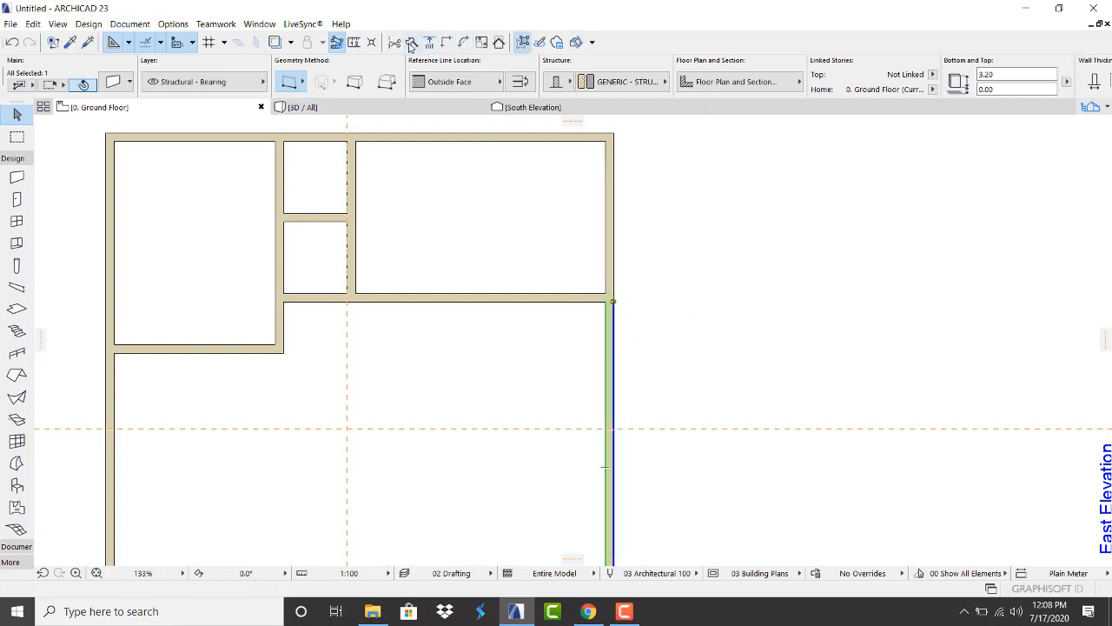
left_click(614, 305)
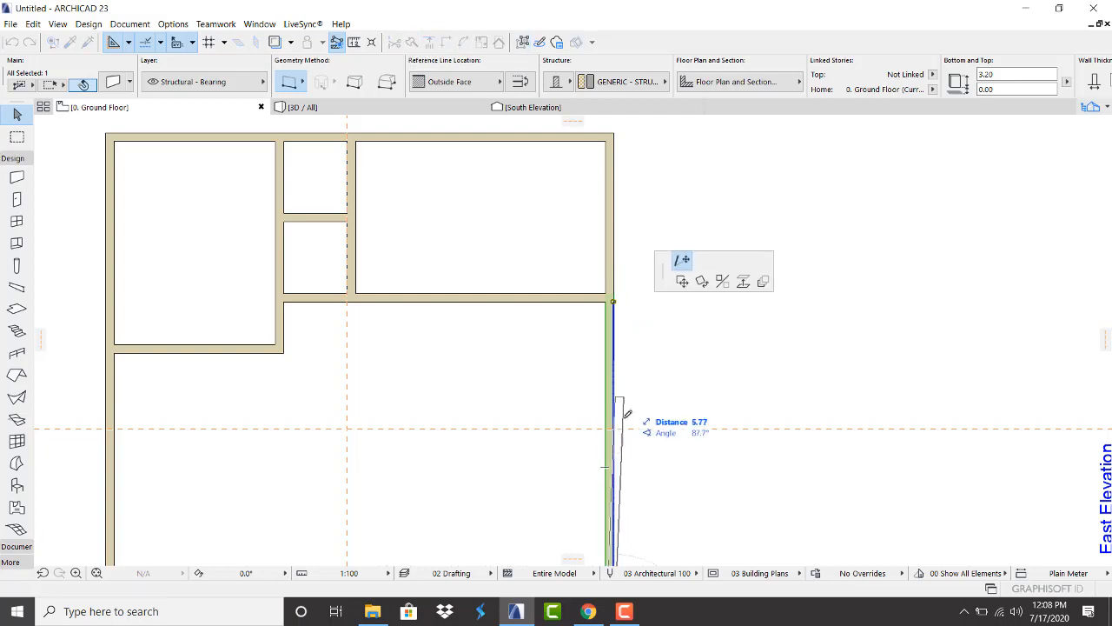
left_click(613, 427)
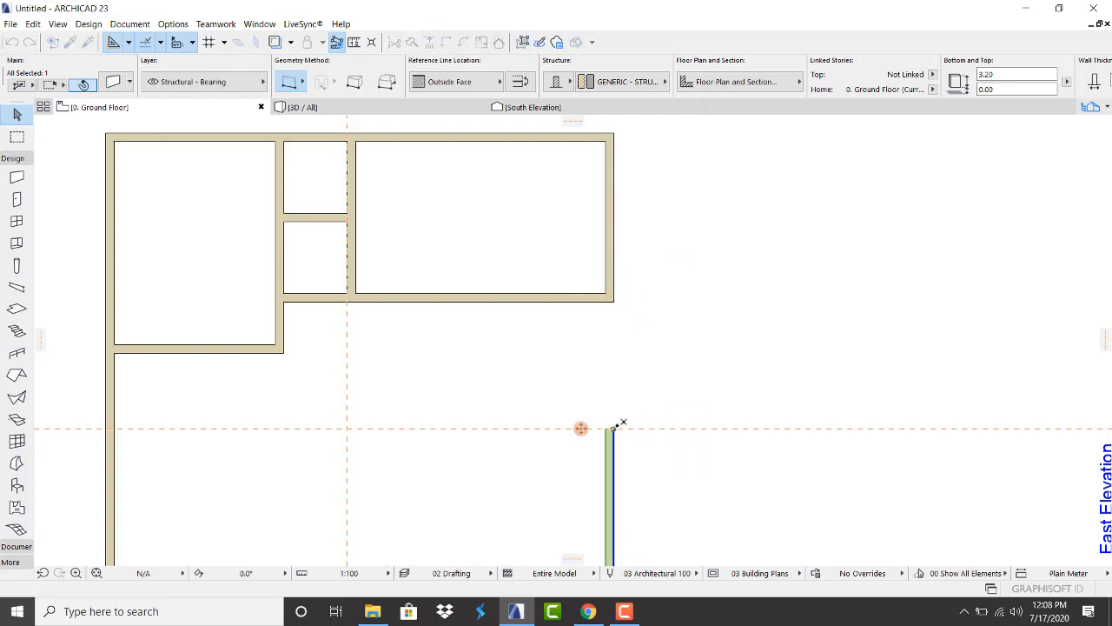
left_click(643, 374)
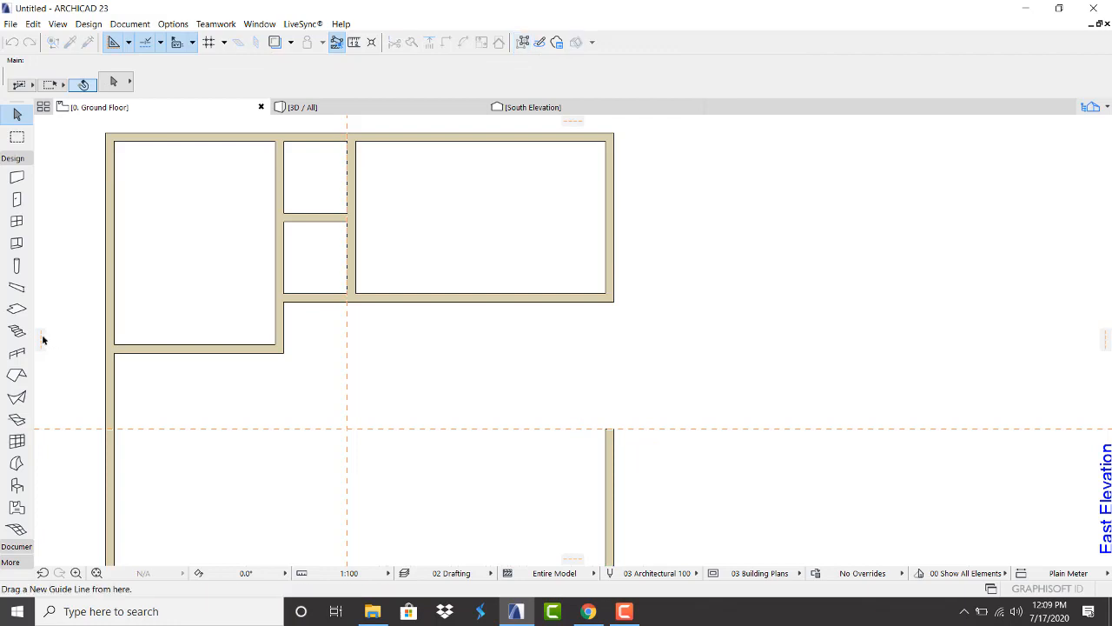
Add a vertical guide on the right wall's outer face and a parallel guide offset to its right
left_click_drag(42, 338, 614, 246)
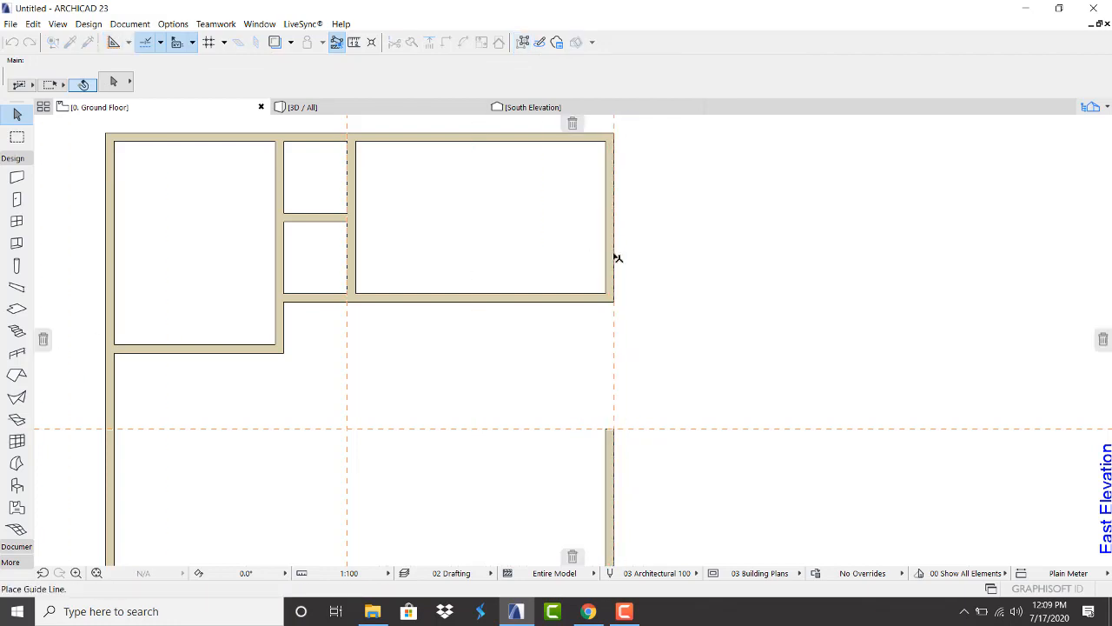
left_click(617, 258)
left_click_drag(615, 291, 645, 293)
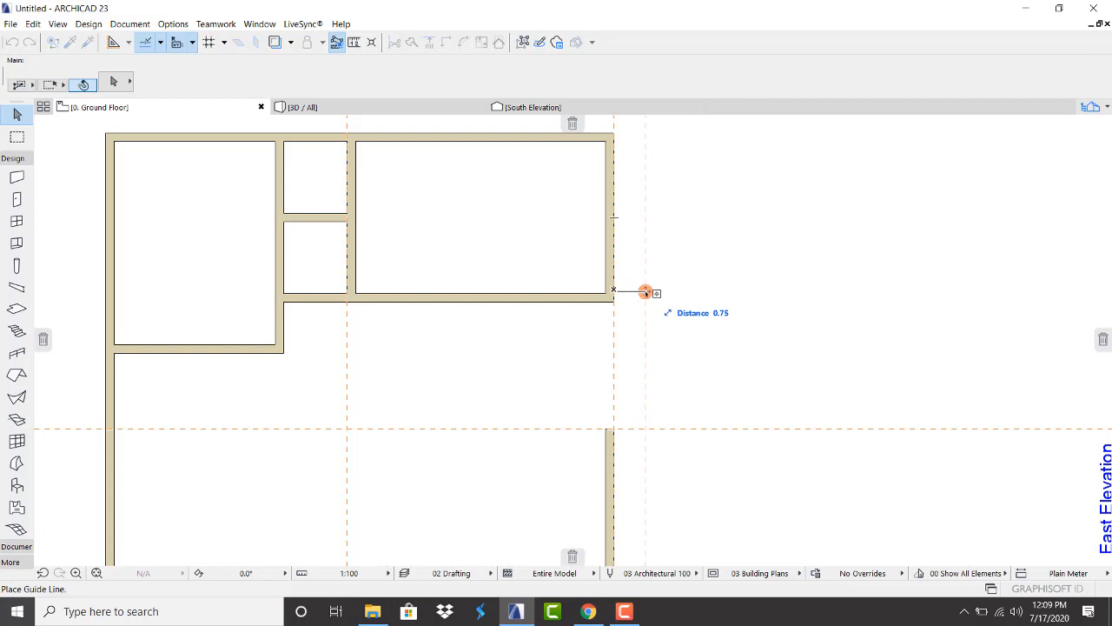
type(".")
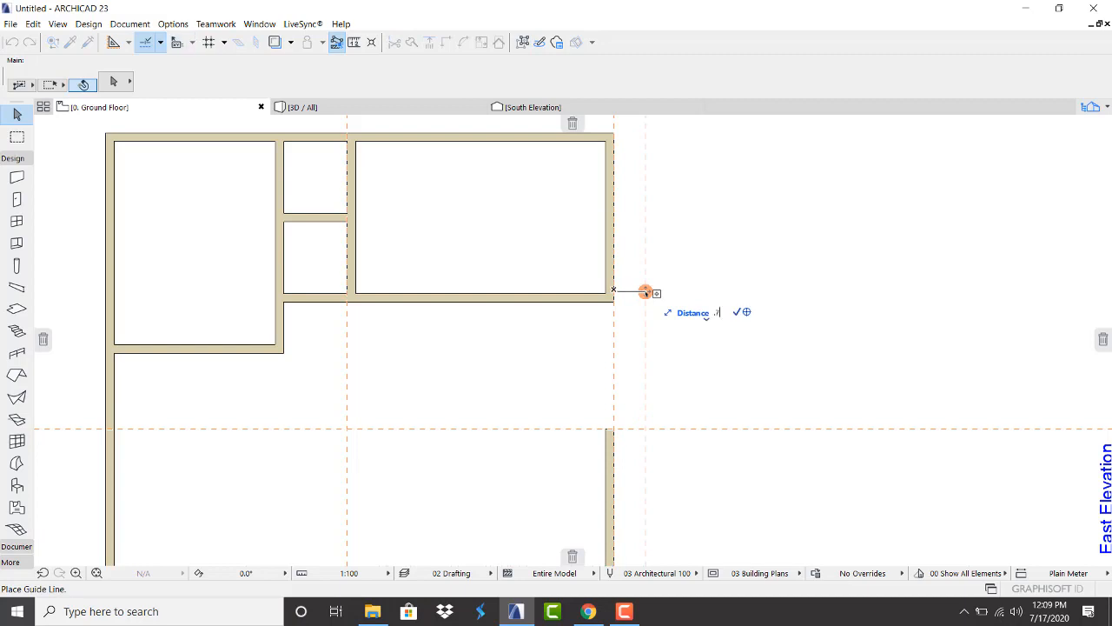
key("Return")
scroll(658, 287, "up", 1)
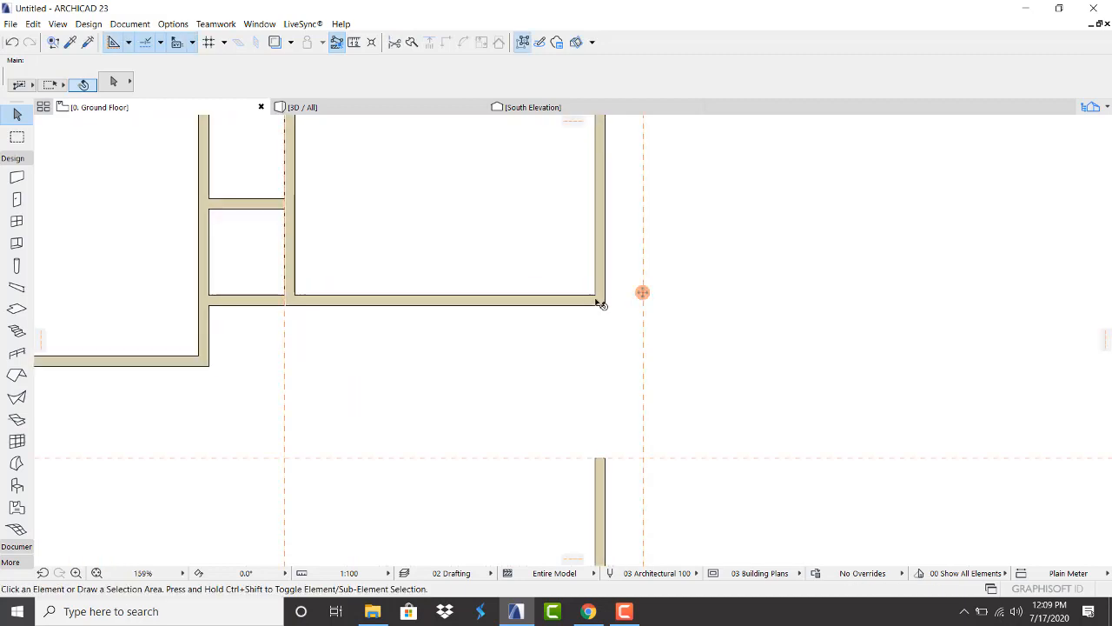
scroll(577, 303, "up", 1)
Stretch the wall beneath the upper-right room right onto the vertical guide
left_click(563, 301)
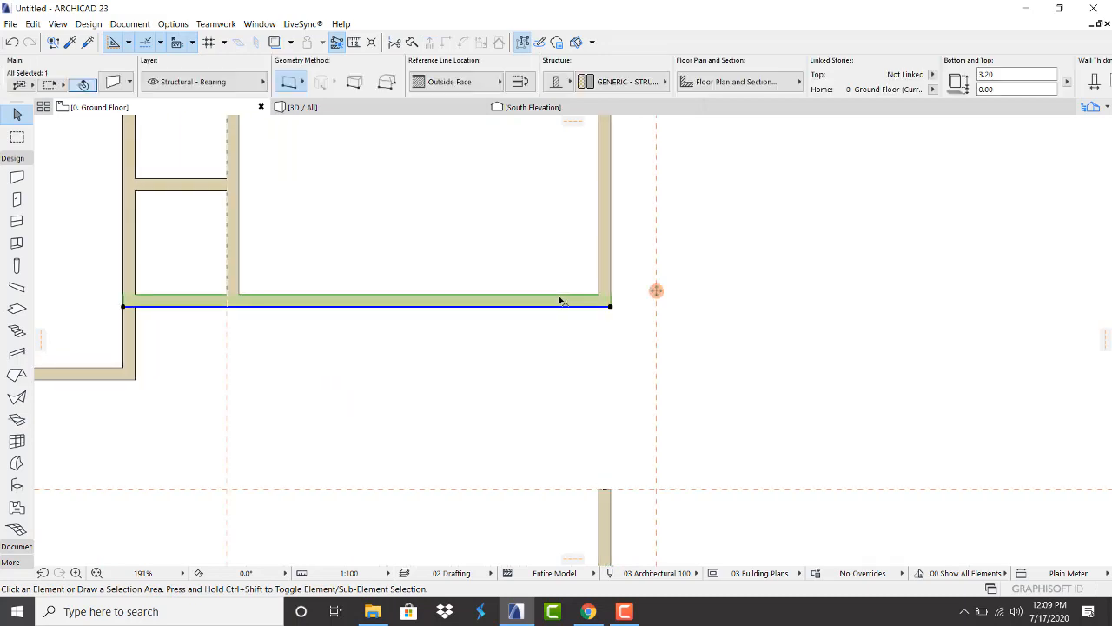
left_click(612, 308)
left_click(657, 306)
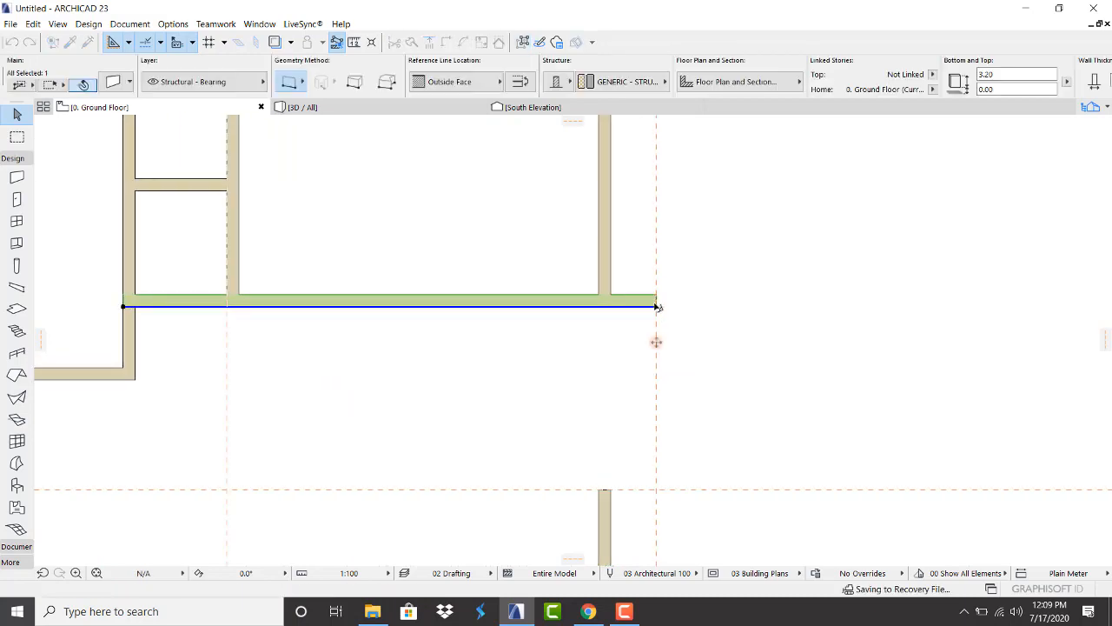
left_click(711, 313)
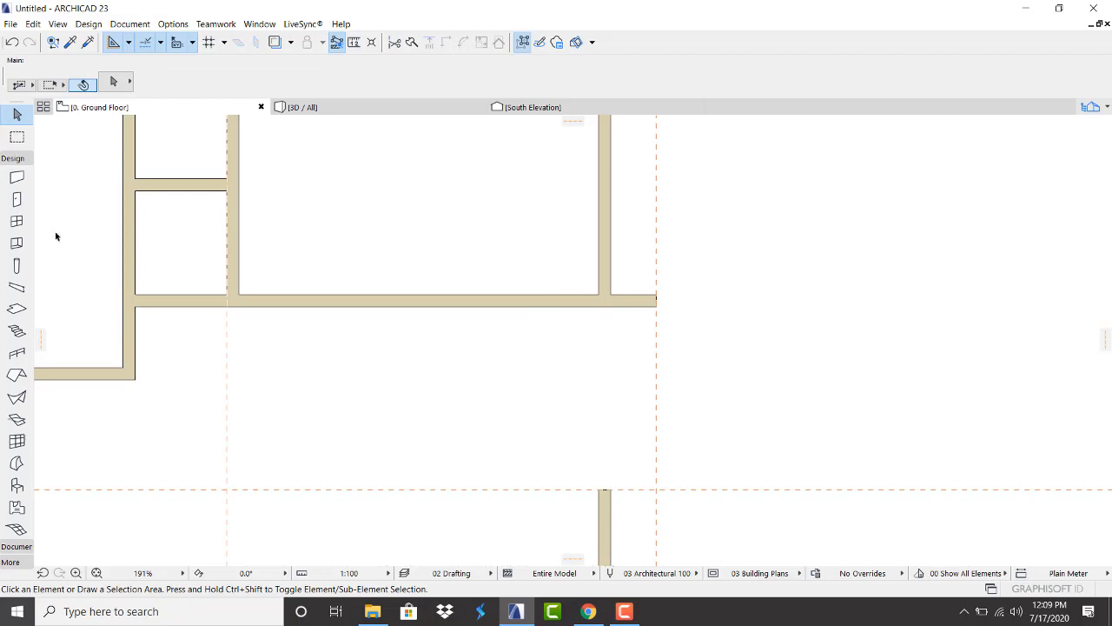
Draw an Outside Face–aligned L-shaped wall from the lower wall's end to the guide and up
left_click(17, 178)
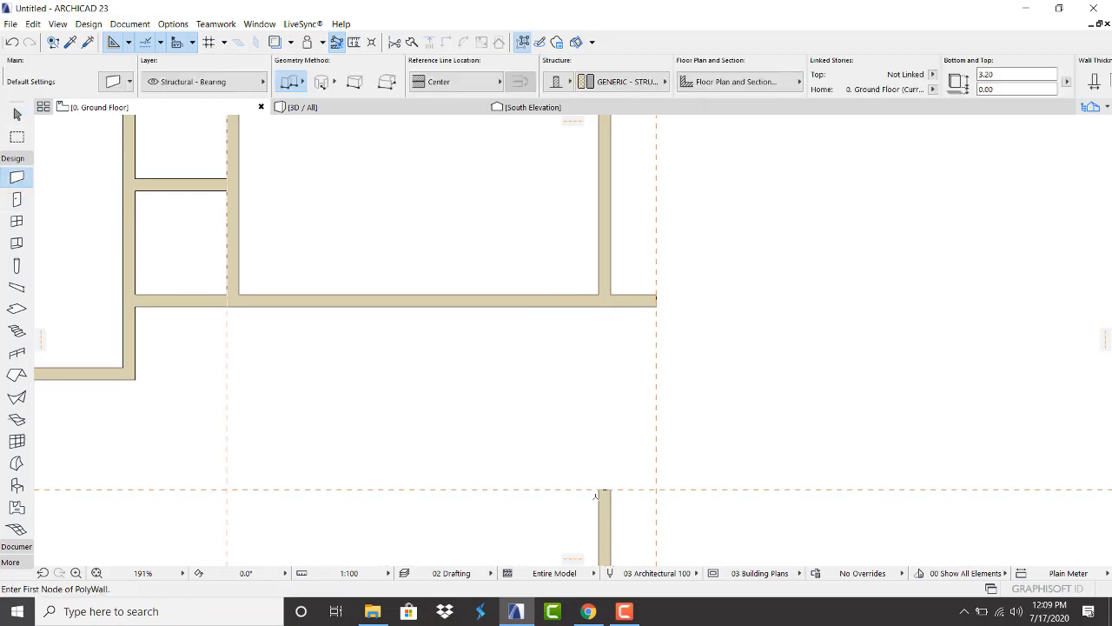
left_click(598, 489)
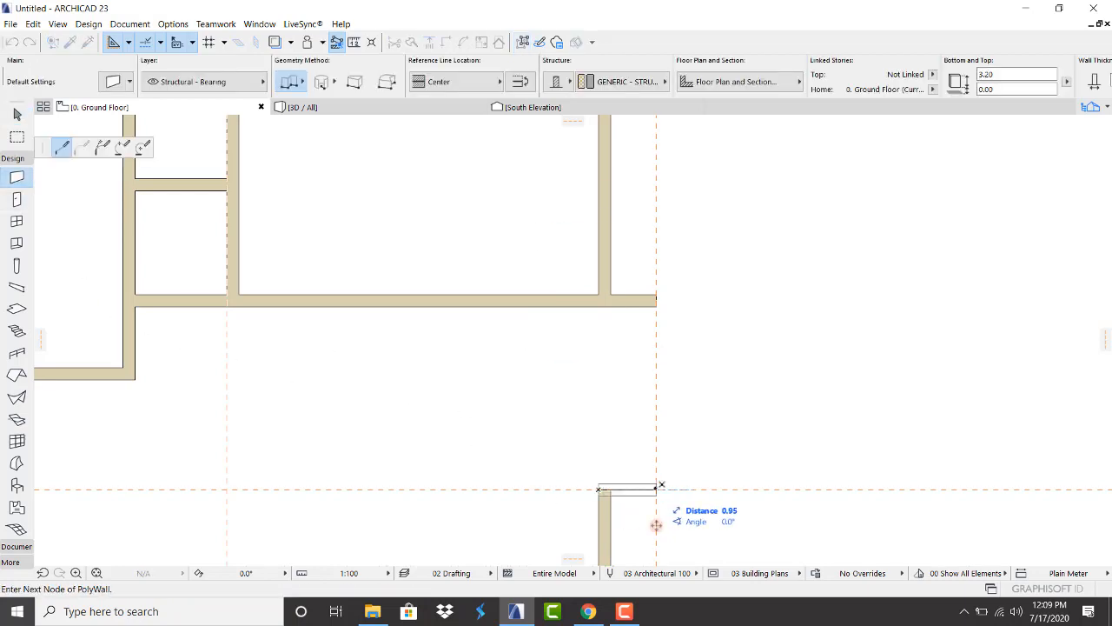
left_click(491, 82)
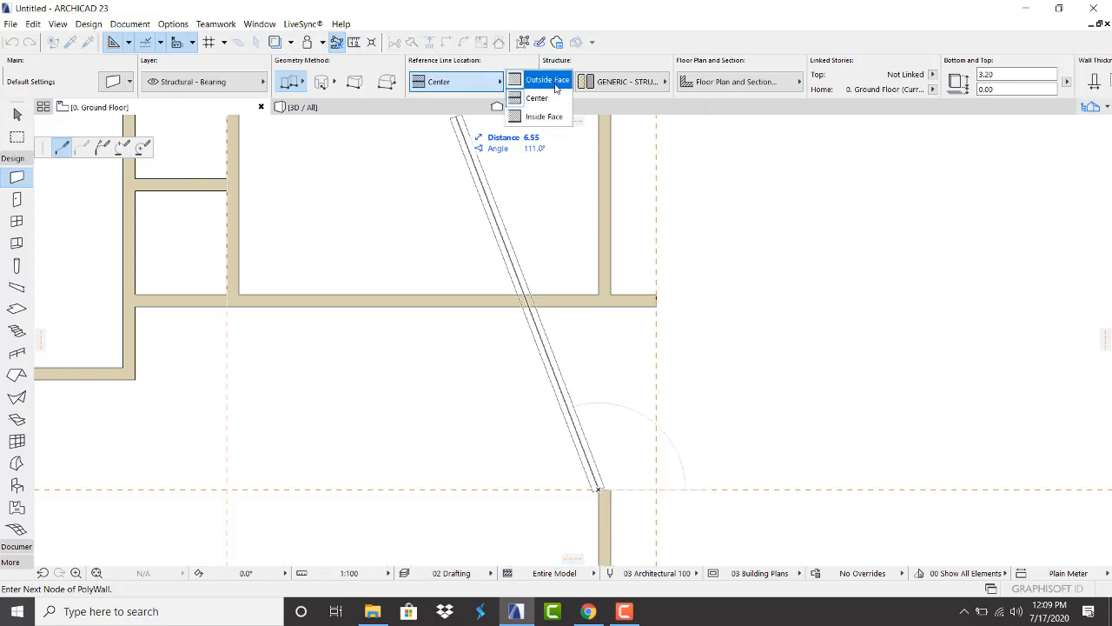
left_click(555, 87)
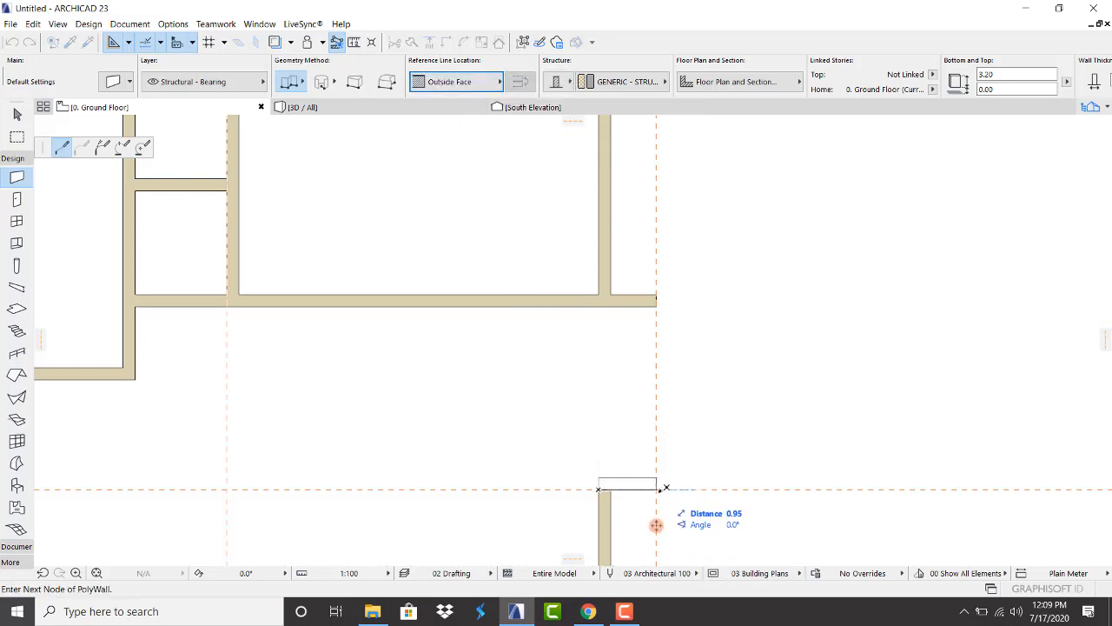
left_click(658, 489)
double_click(658, 295)
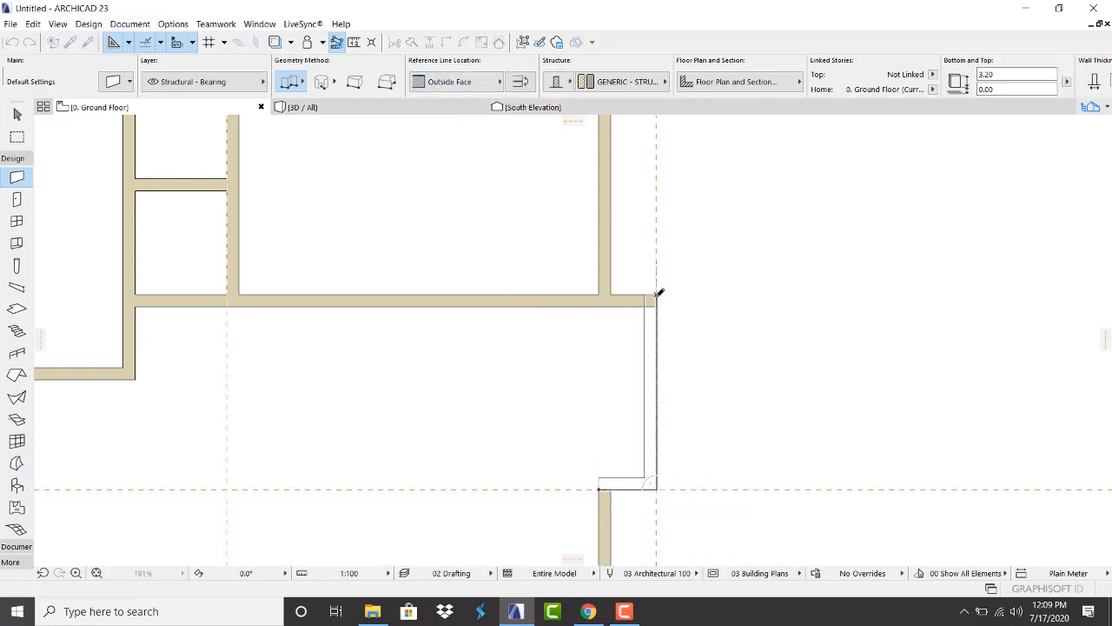
left_click(656, 294)
key("Escape")
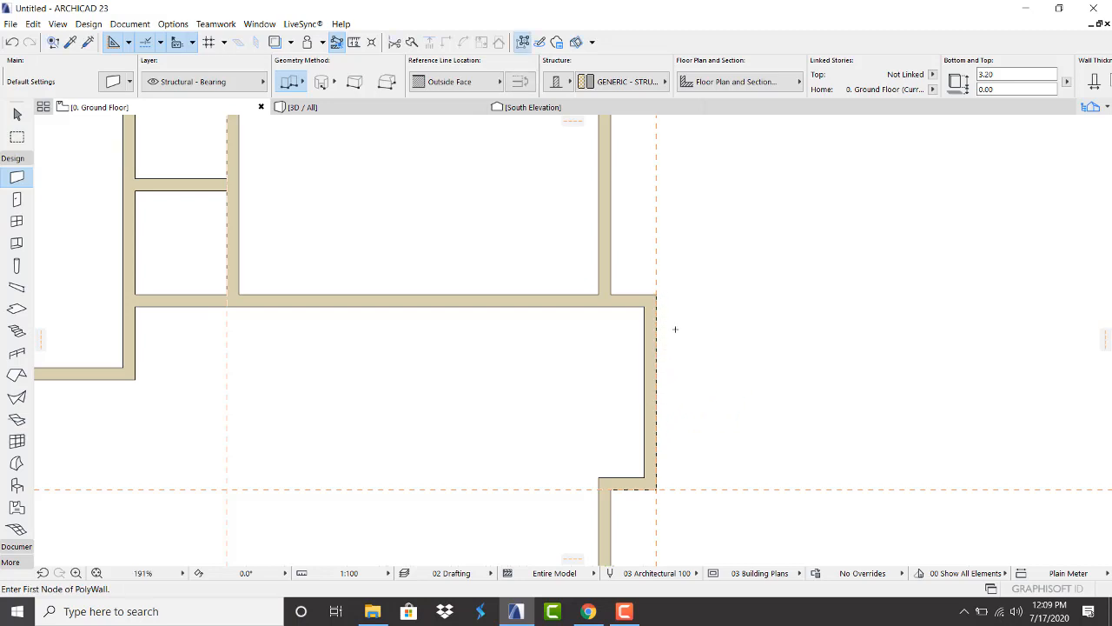
scroll(670, 296, "down", 5)
Drag a horizontal guide out from the wall node just below the right wall's notch
scroll(596, 380, "up", 4)
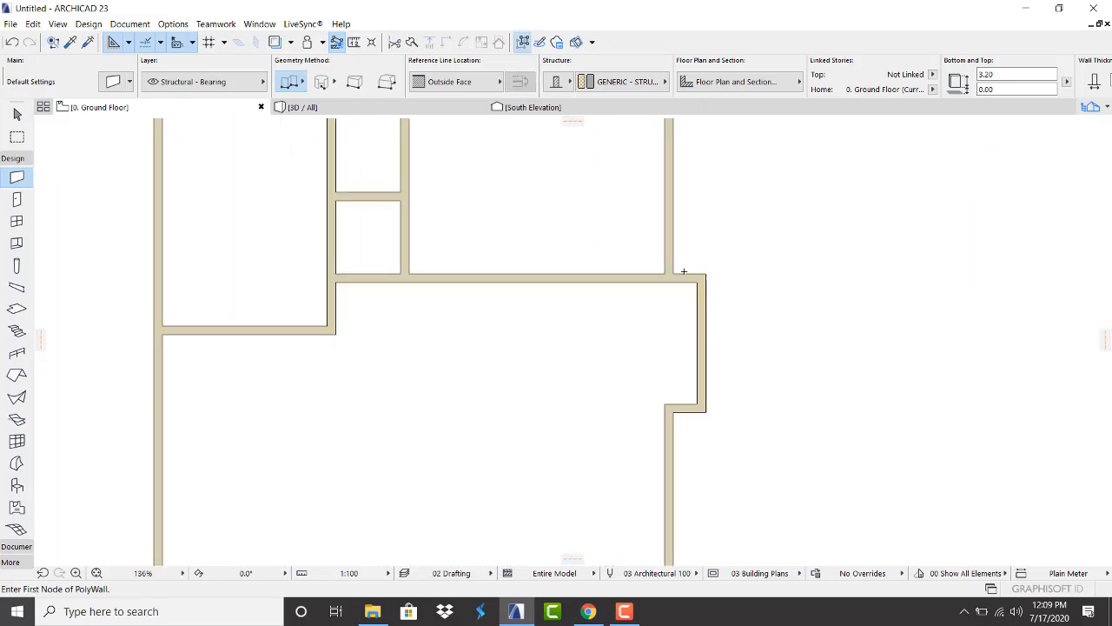
scroll(684, 272, "down", 2)
scroll(626, 282, "up", 2)
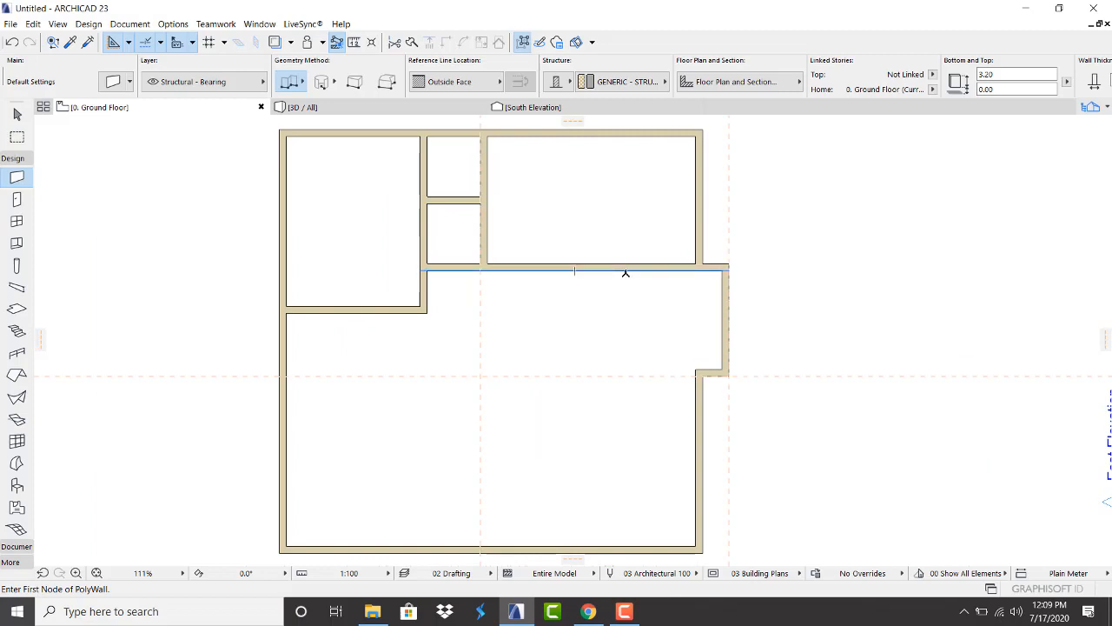
scroll(625, 273, "down", 2)
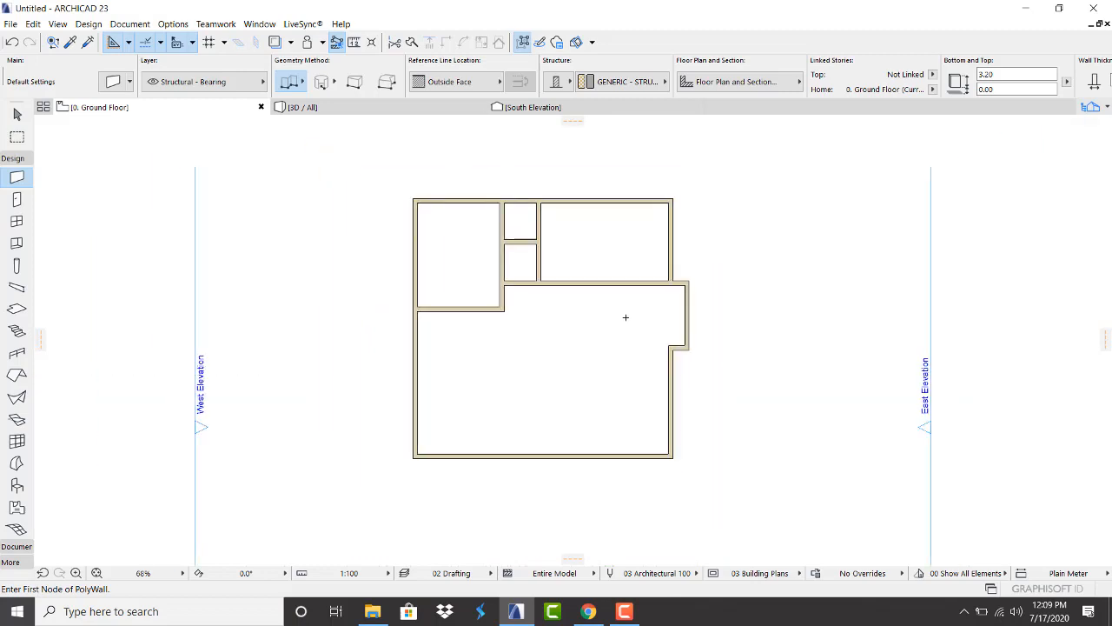
scroll(634, 437, "up", 1)
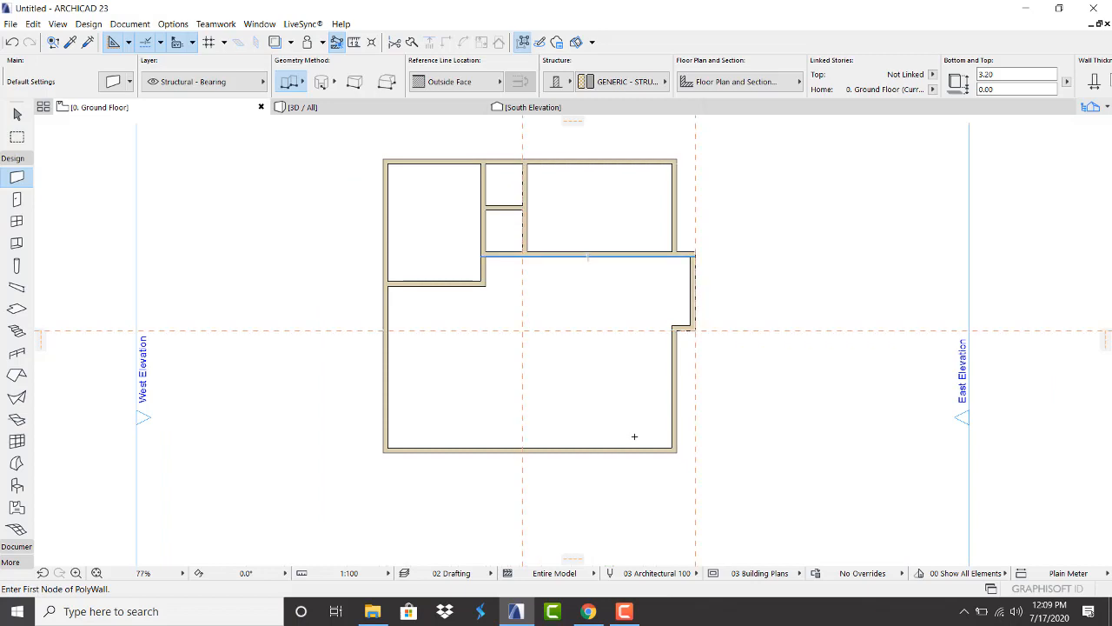
scroll(668, 356, "up", 2)
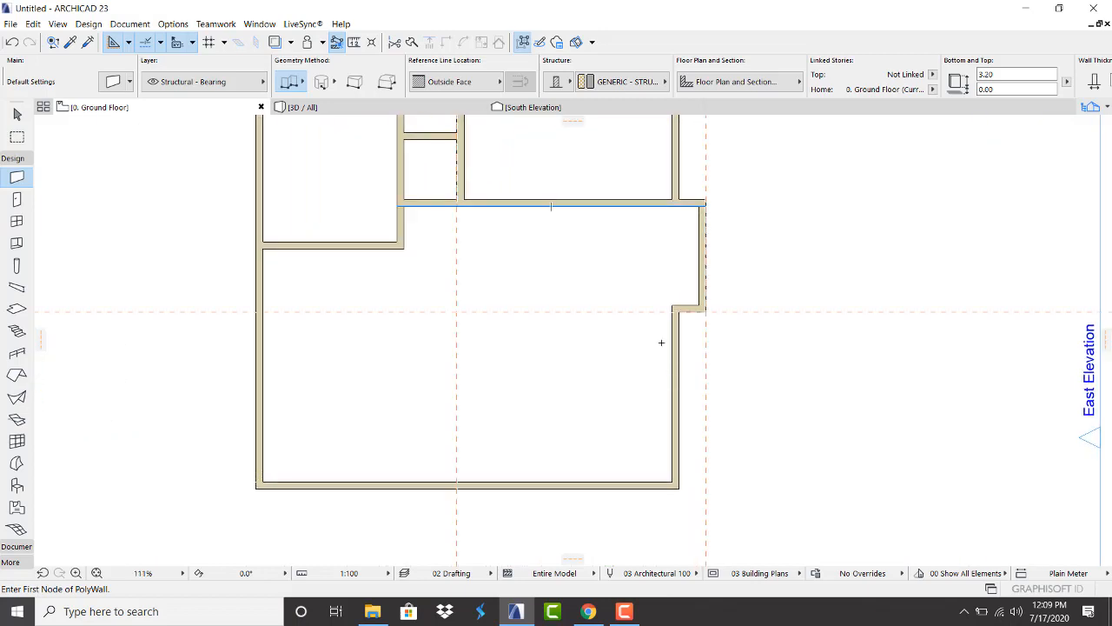
left_click_drag(536, 311, 603, 345)
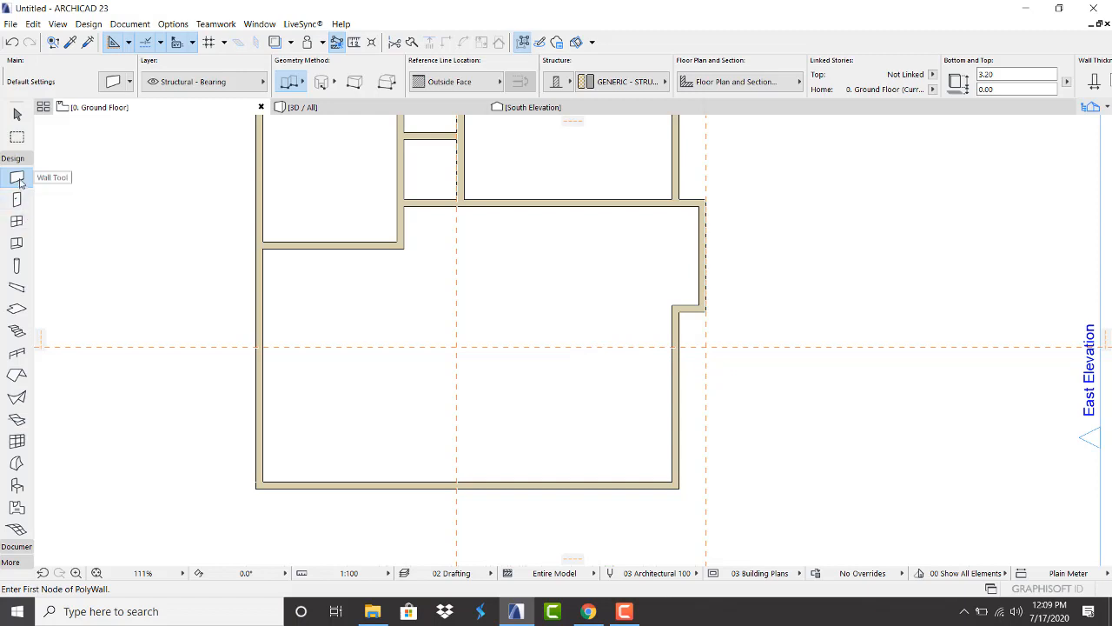
Draw a wall from the right wall leftward along the guide, then down to the bottom wall
left_click(680, 347)
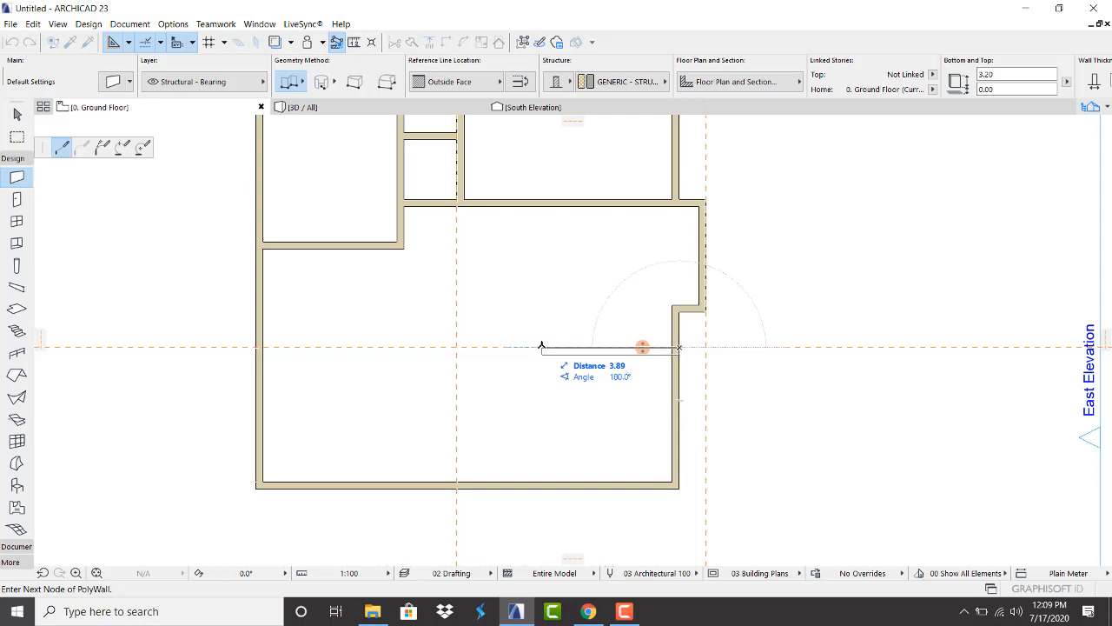
left_click(539, 347)
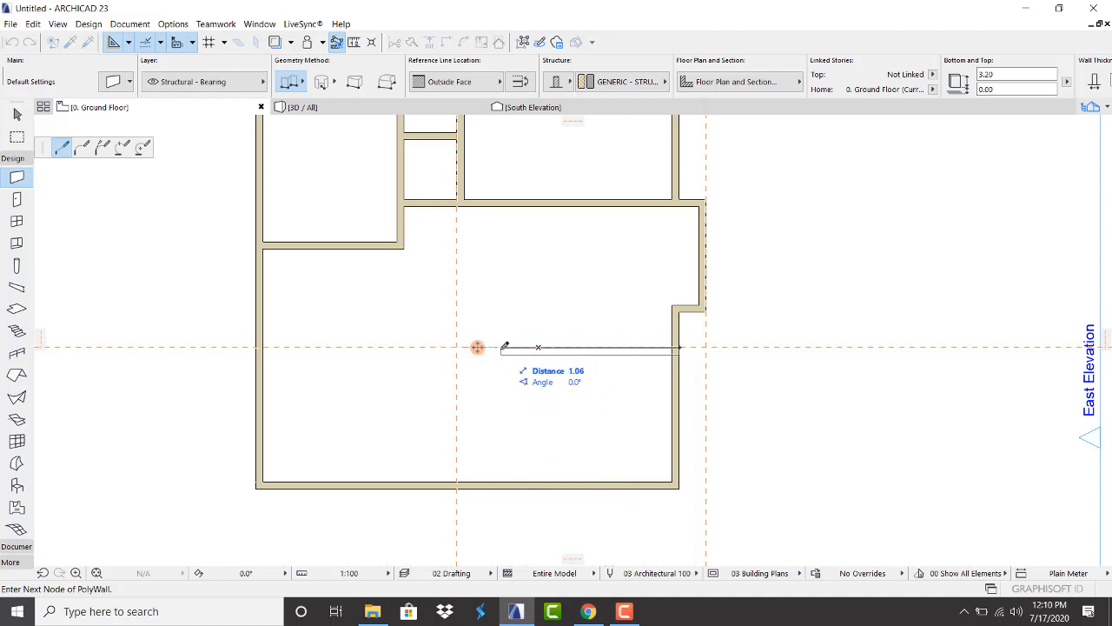
left_click(504, 346)
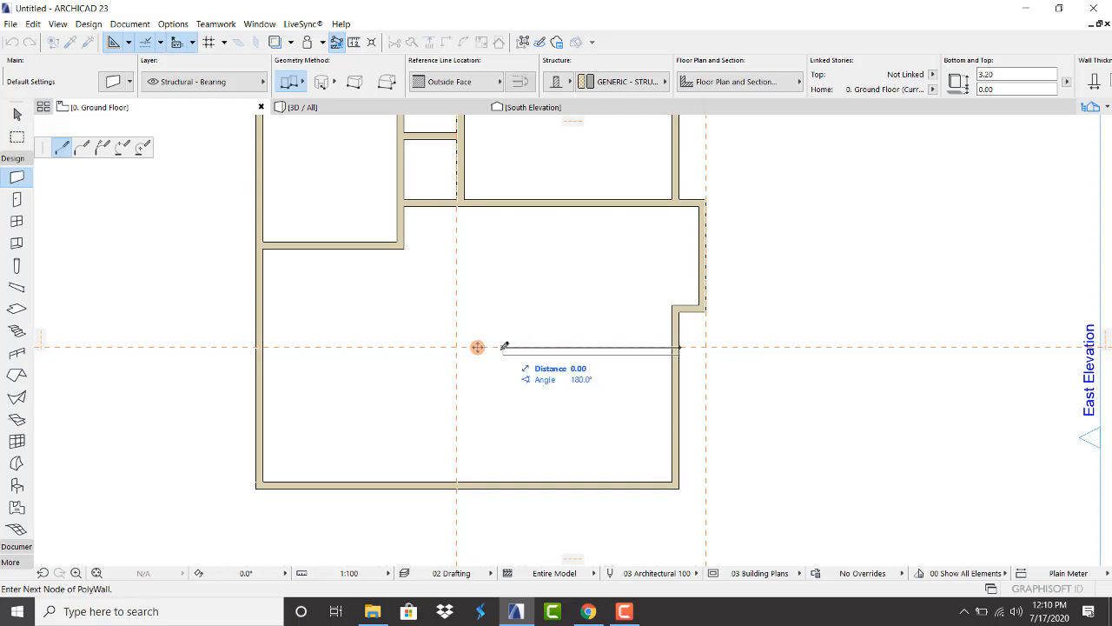
double_click(505, 482)
scroll(514, 351, "up", 3)
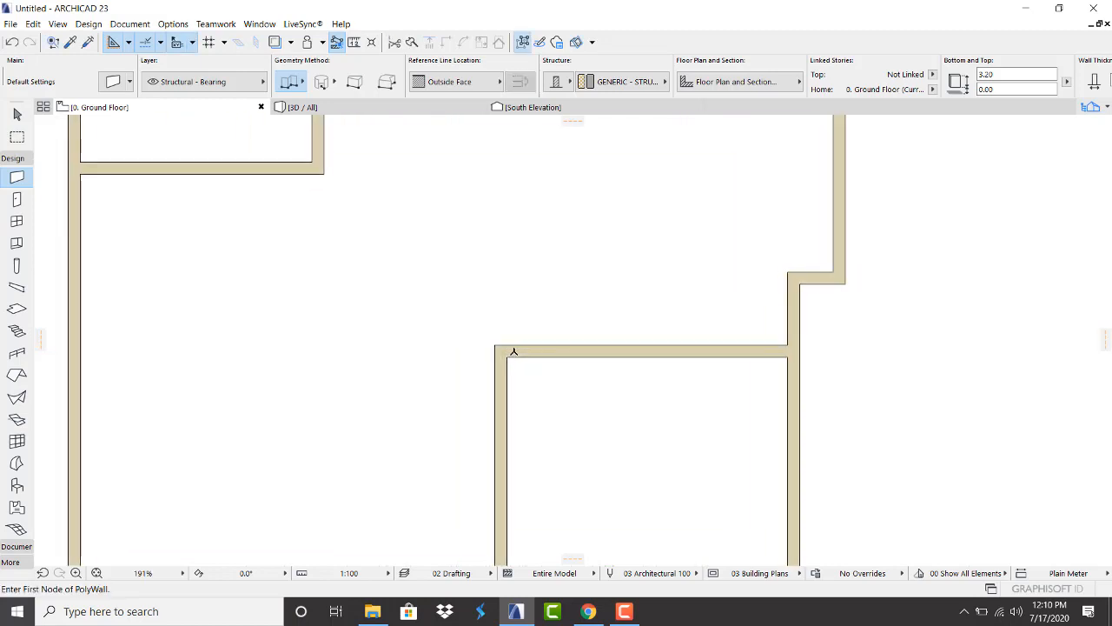
key("Escape")
left_click(532, 356)
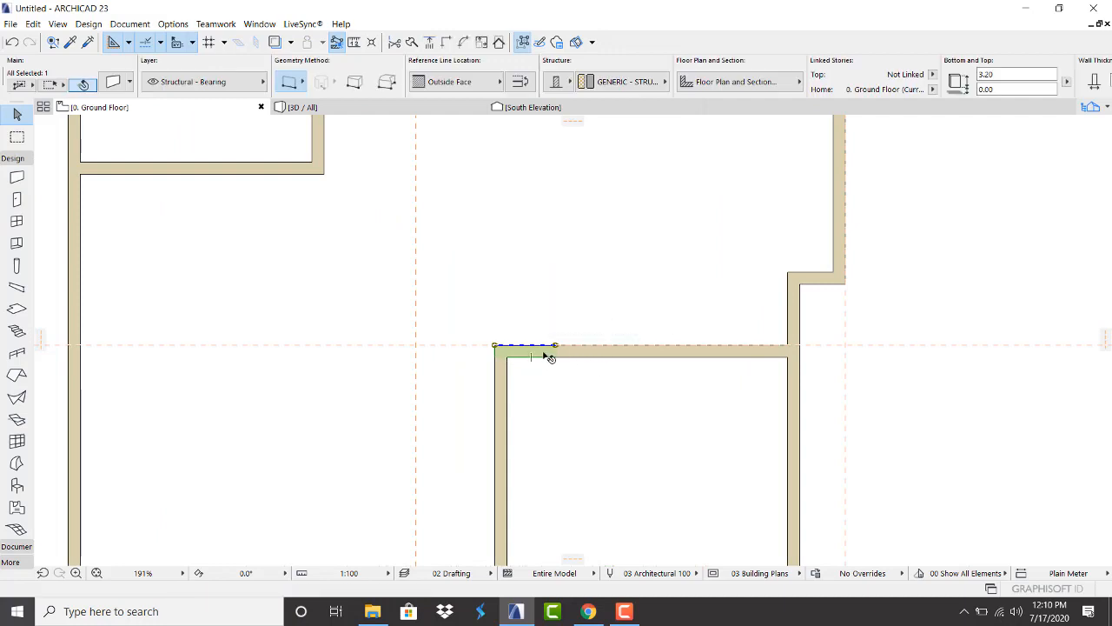
Delete the stray corner wall piece and stretch the top wall left to the room's corner
key("Delete")
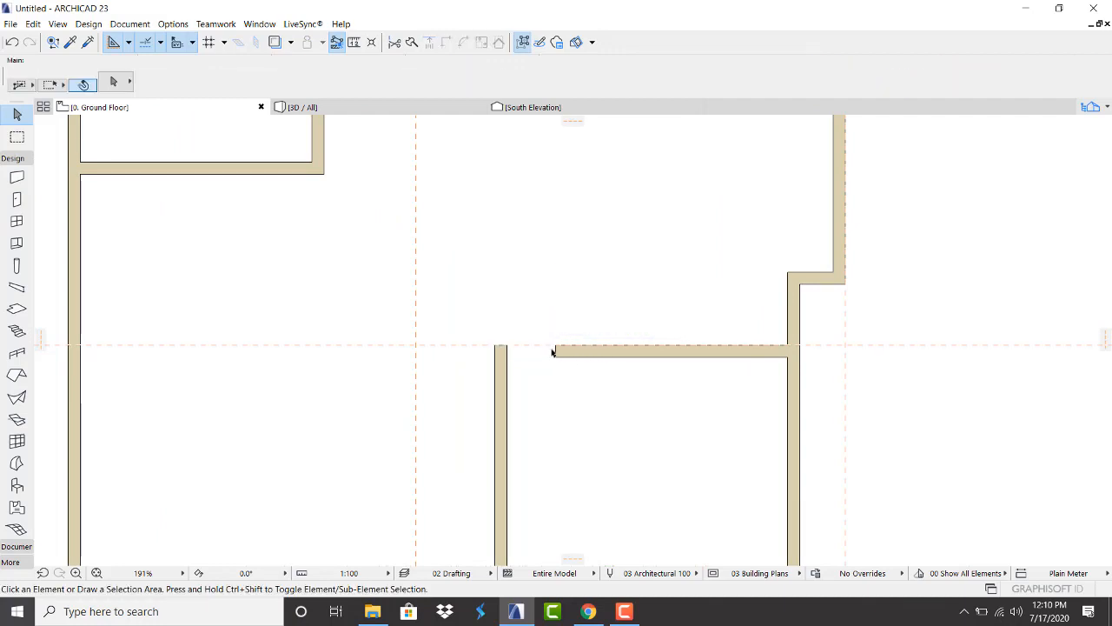
left_click(581, 357)
left_click(557, 345)
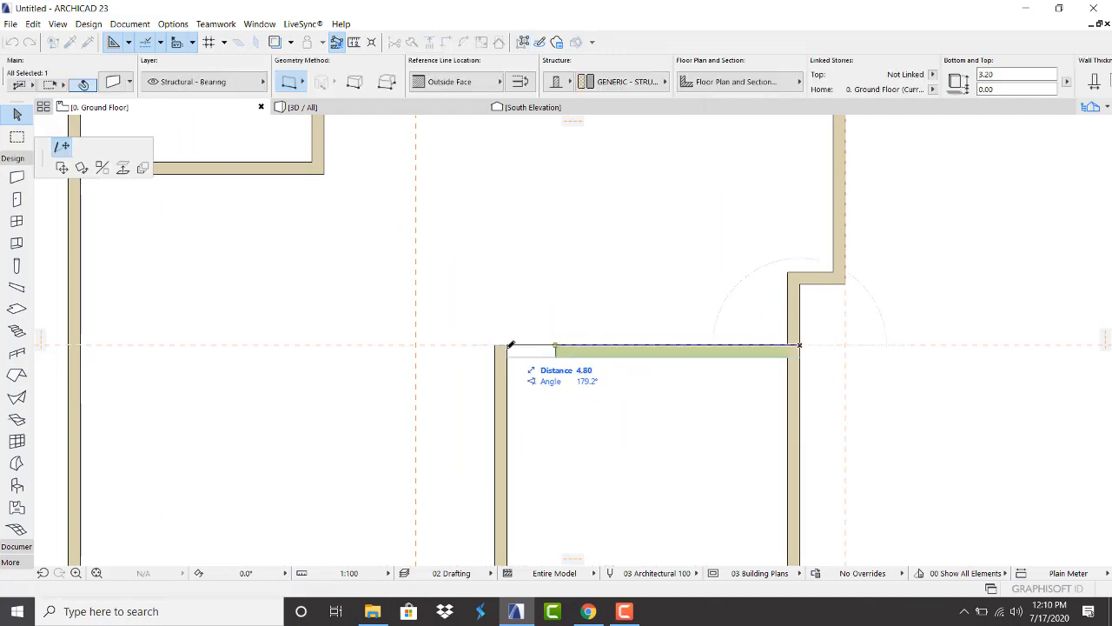
left_click(501, 345)
left_click(576, 392)
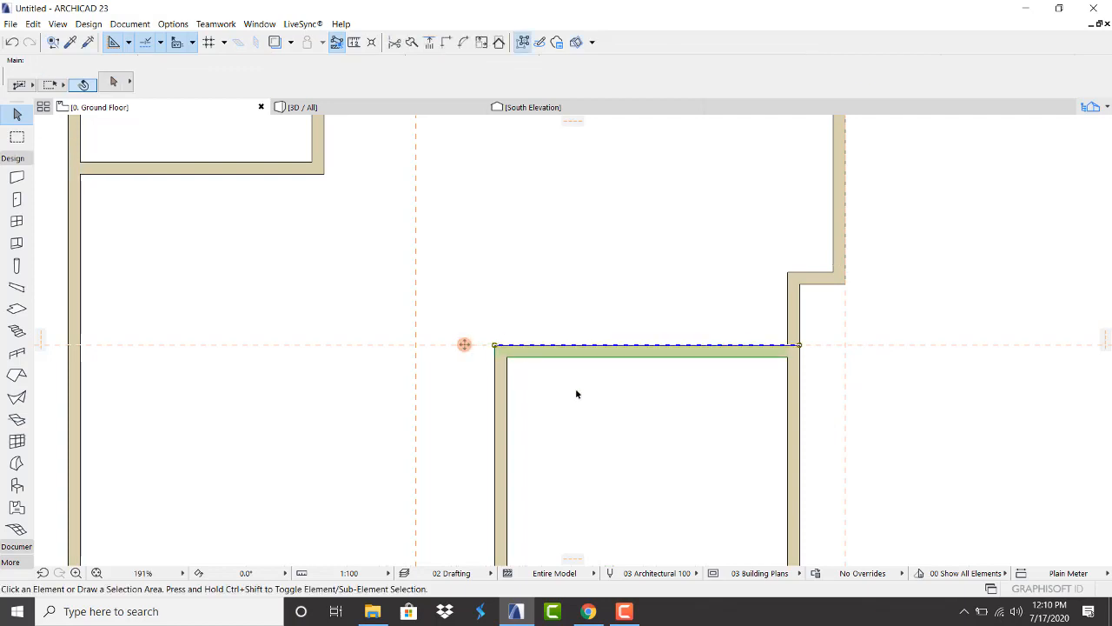
scroll(510, 349, "down", 4)
scroll(515, 365, "up", 2)
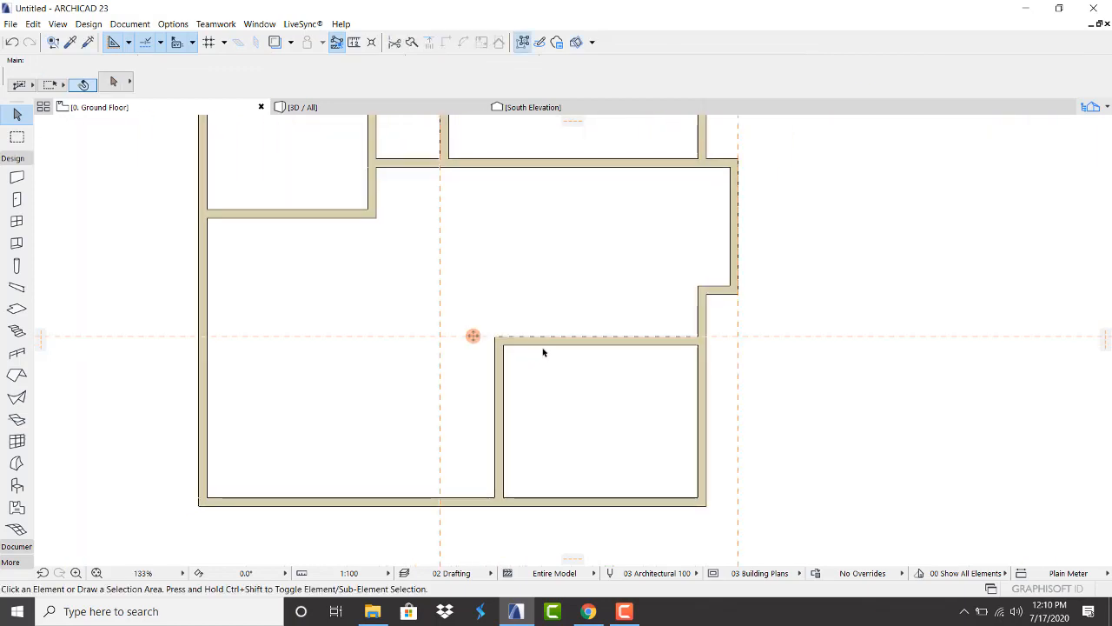
left_click(547, 345)
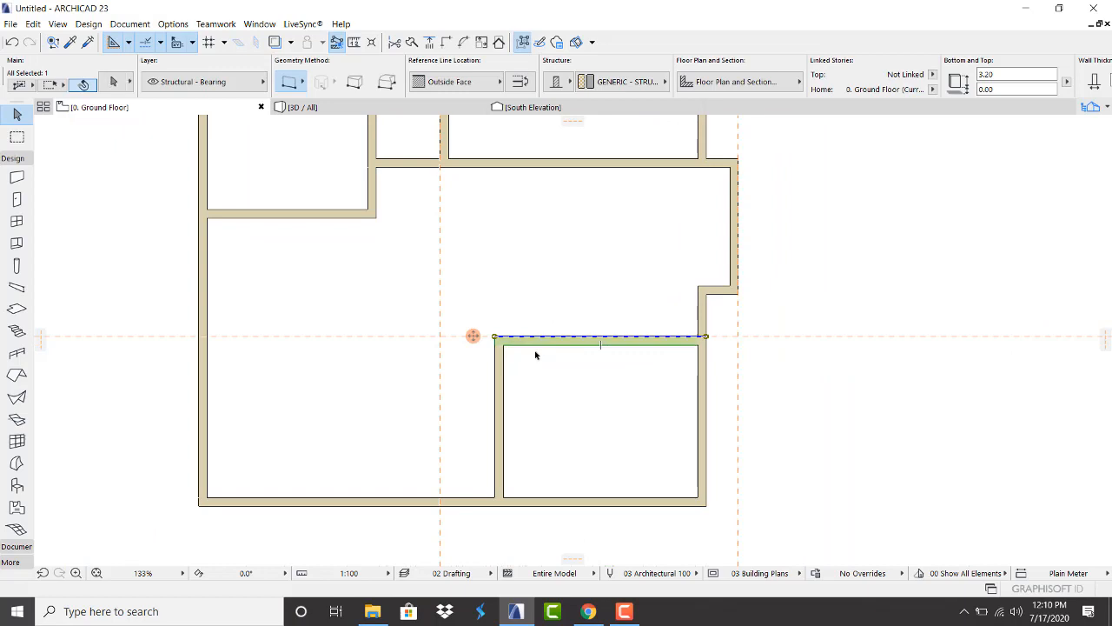
Try a 0.20 fillet on the room's top-left wall corner, then undo it
left_click(501, 380, "shift")
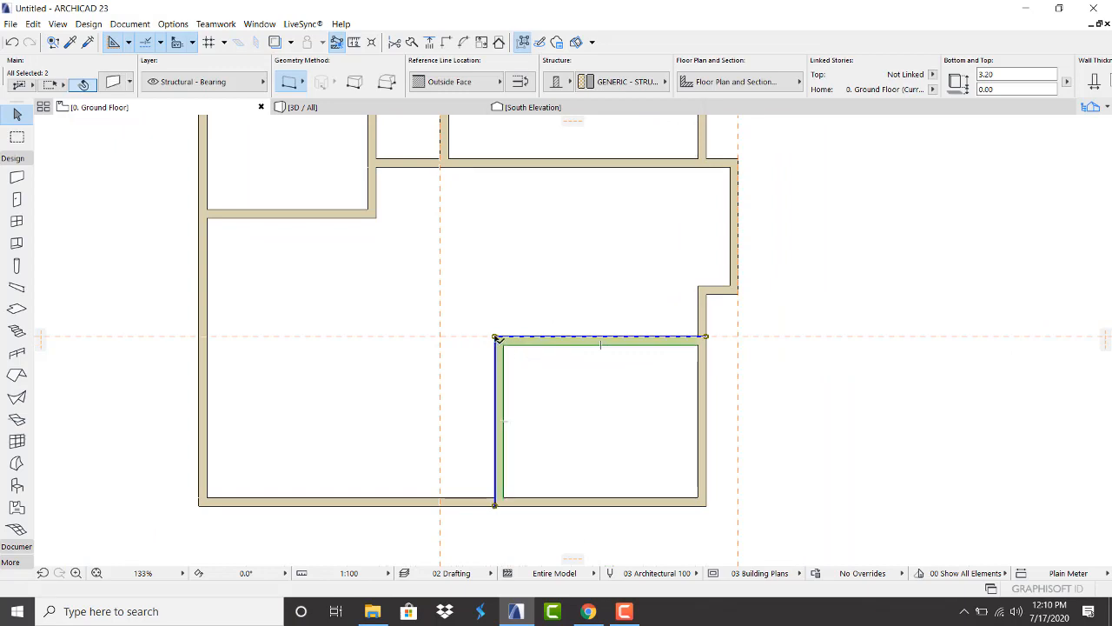
left_click(495, 337)
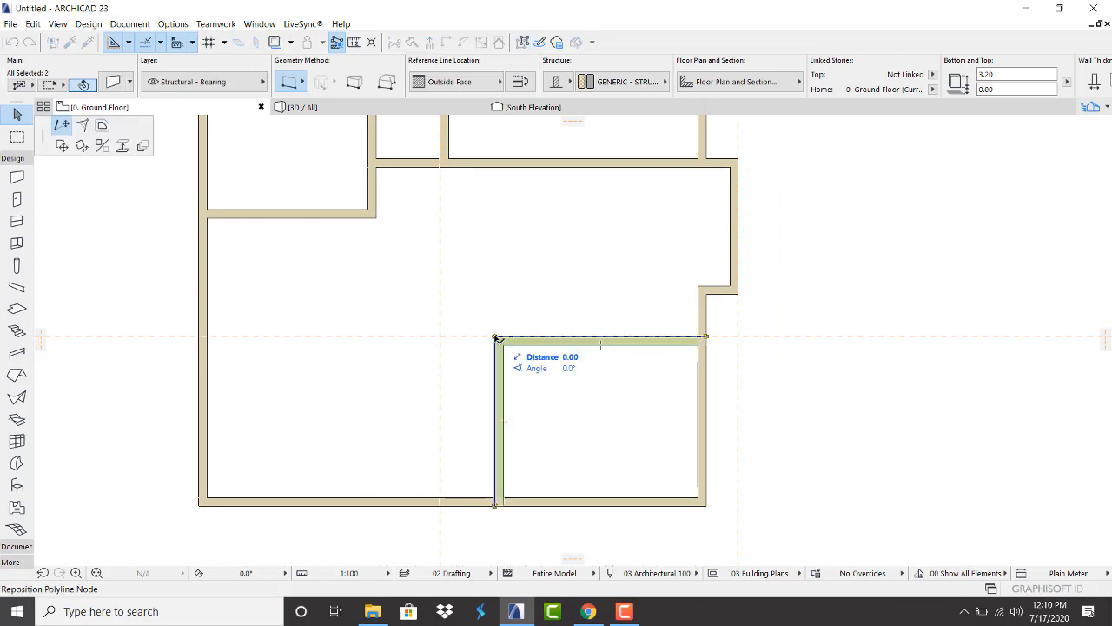
left_click(82, 126)
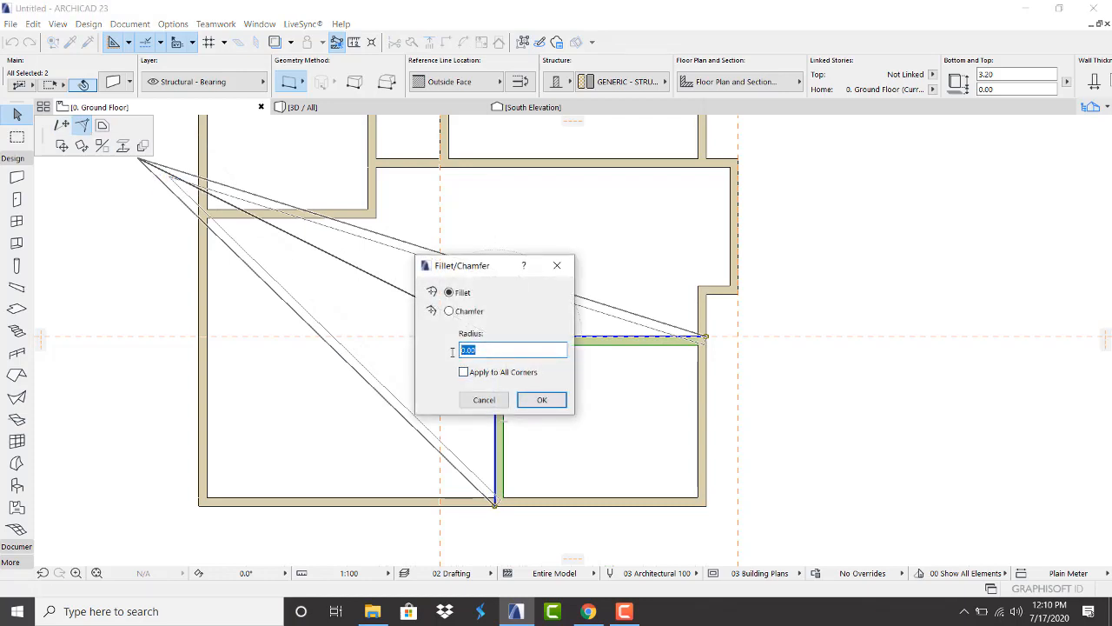
type(".20")
key("Return")
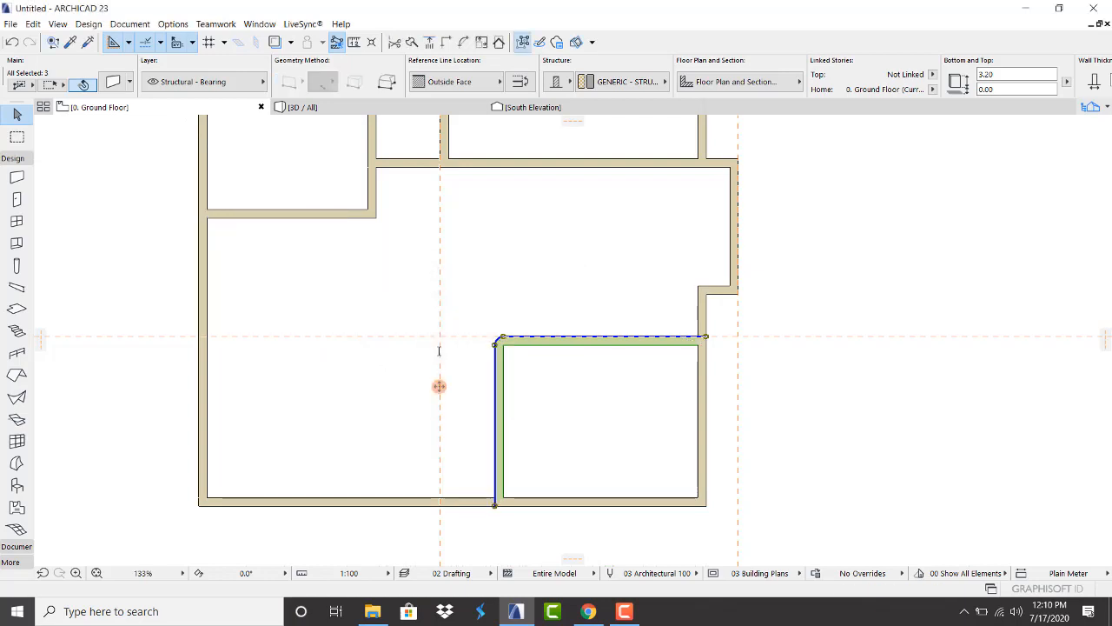
key("ctrl+z")
scroll(497, 341, "up", 4)
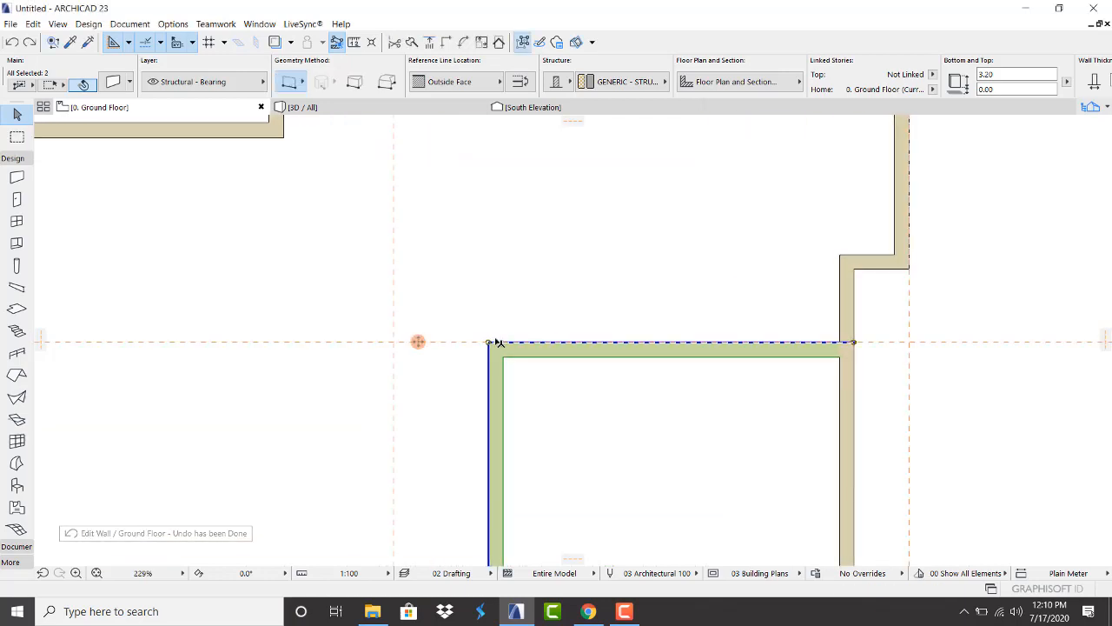
Fillet the lower-right room's top-left wall corner with a 1.00 radius
left_click(489, 343)
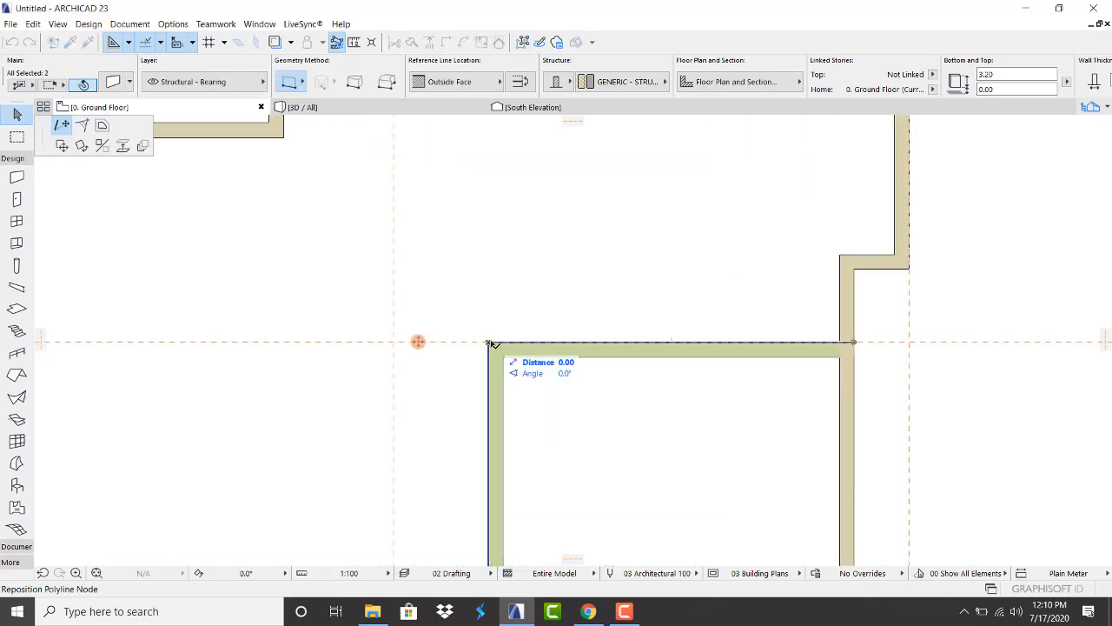
left_click(81, 126)
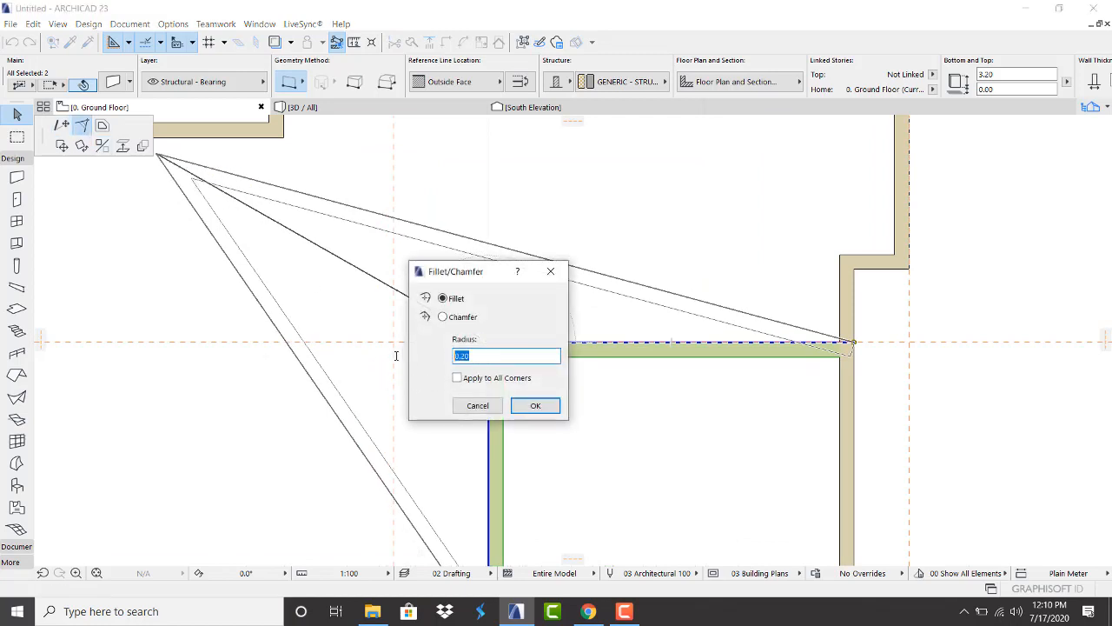
type("1")
key("Return")
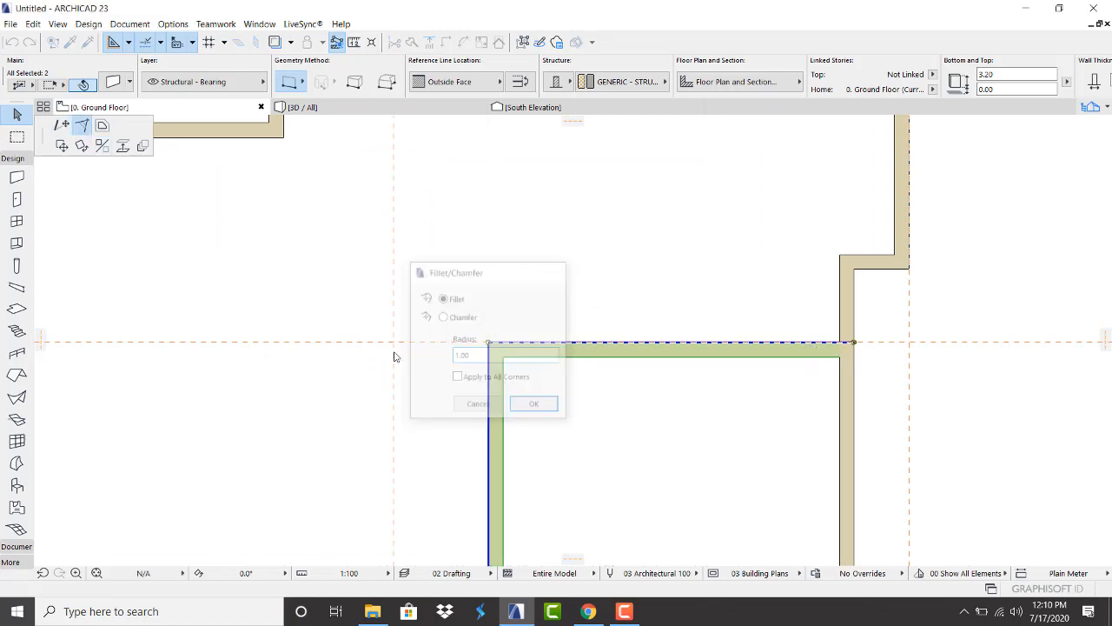
scroll(393, 356, "down", 5)
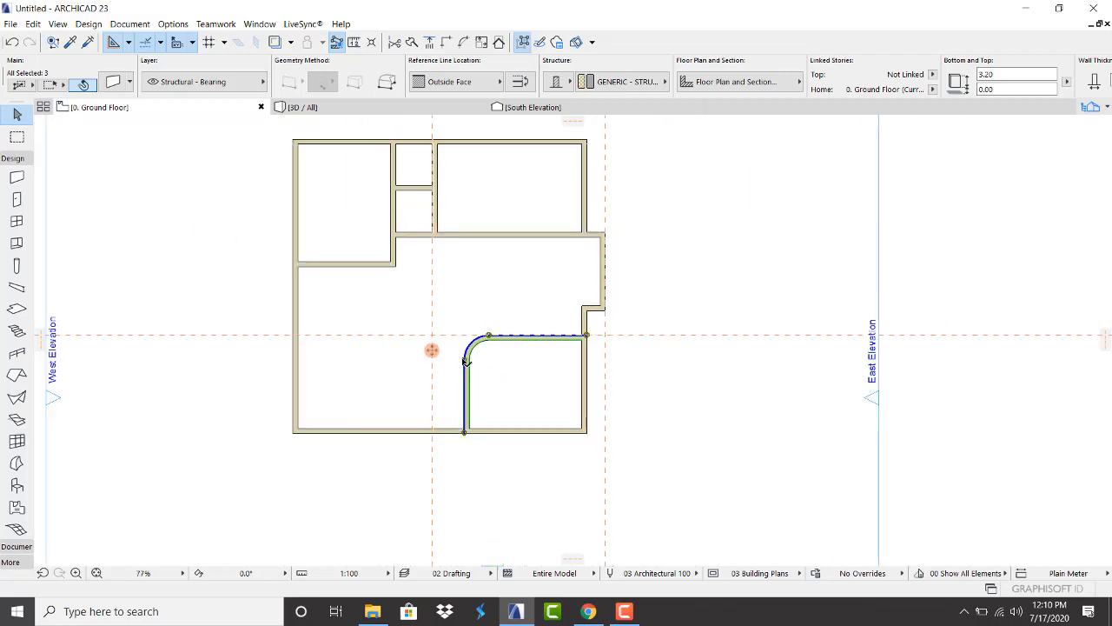
scroll(461, 347, "up", 3)
left_click(559, 426)
scroll(521, 400, "down", 4)
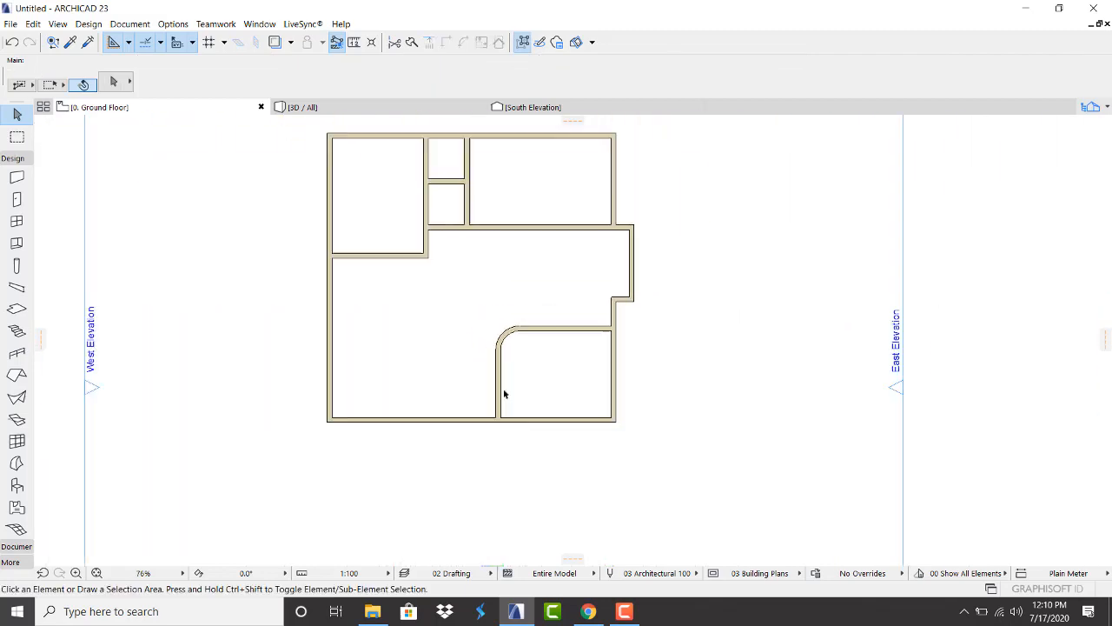
scroll(453, 253, "up", 3)
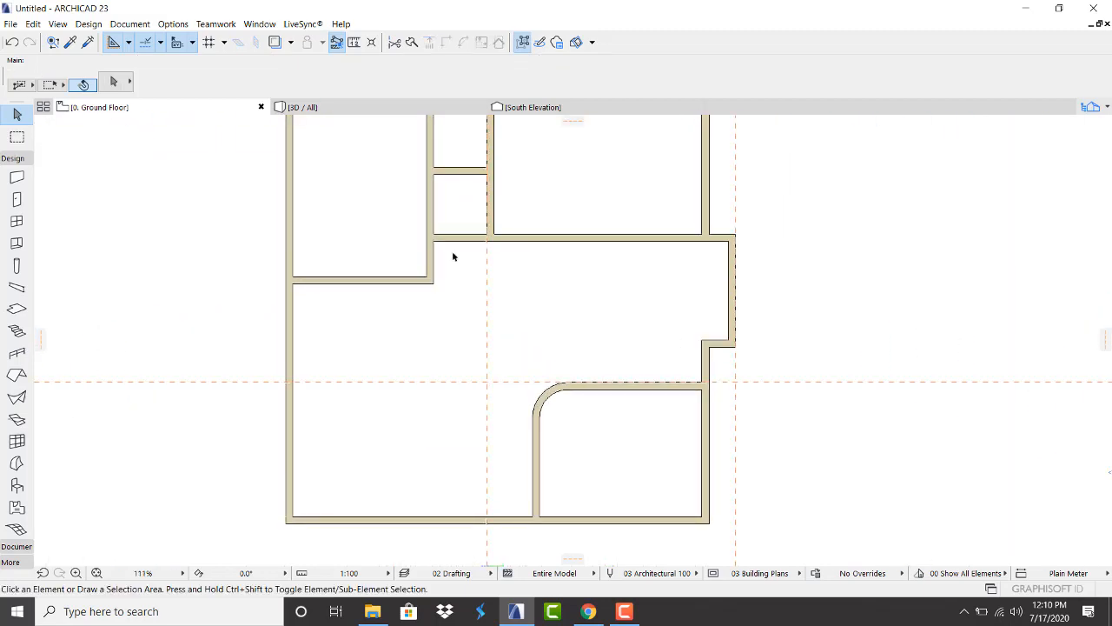
scroll(447, 269, "down", 2)
scroll(452, 227, "up", 2)
scroll(449, 228, "down", 3)
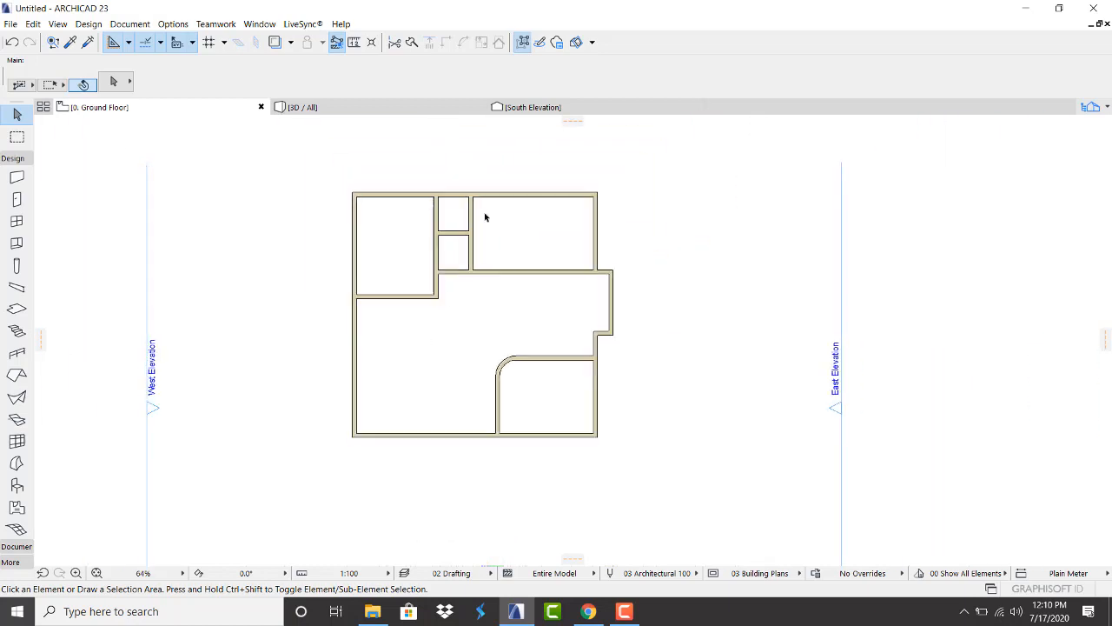
scroll(449, 325, "up", 2)
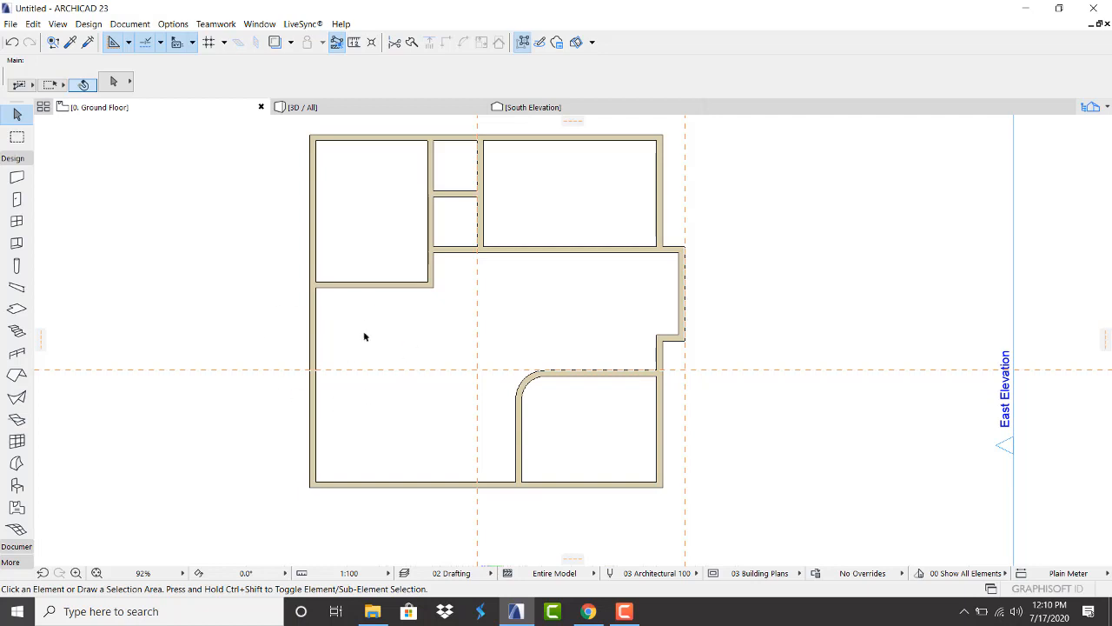
scroll(382, 282, "up", 1)
scroll(379, 286, "down", 3)
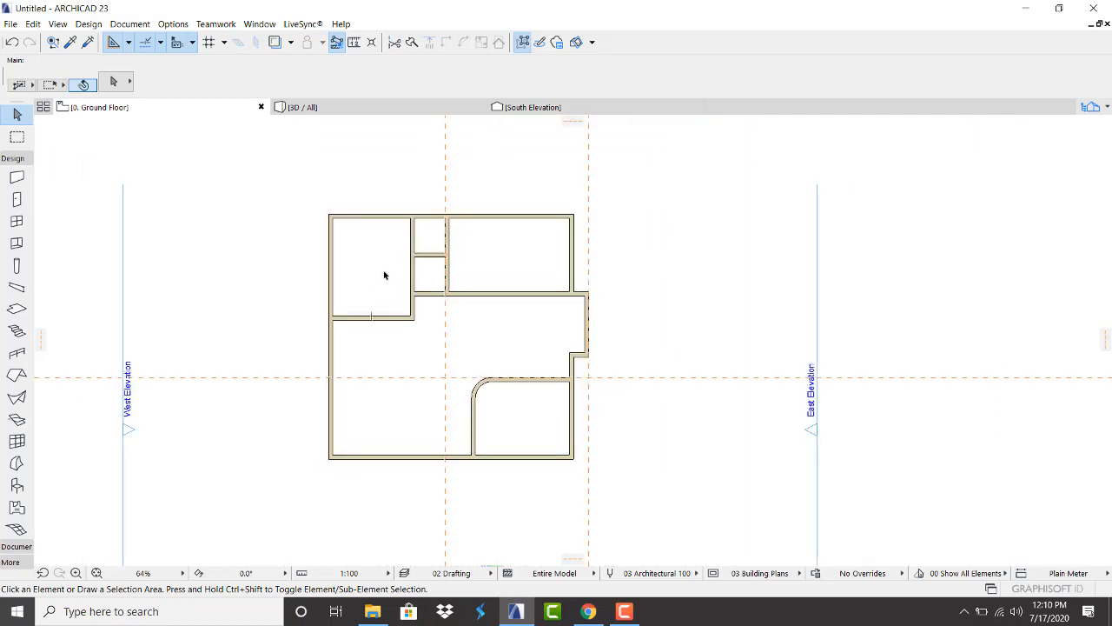
scroll(385, 273, "up", 1)
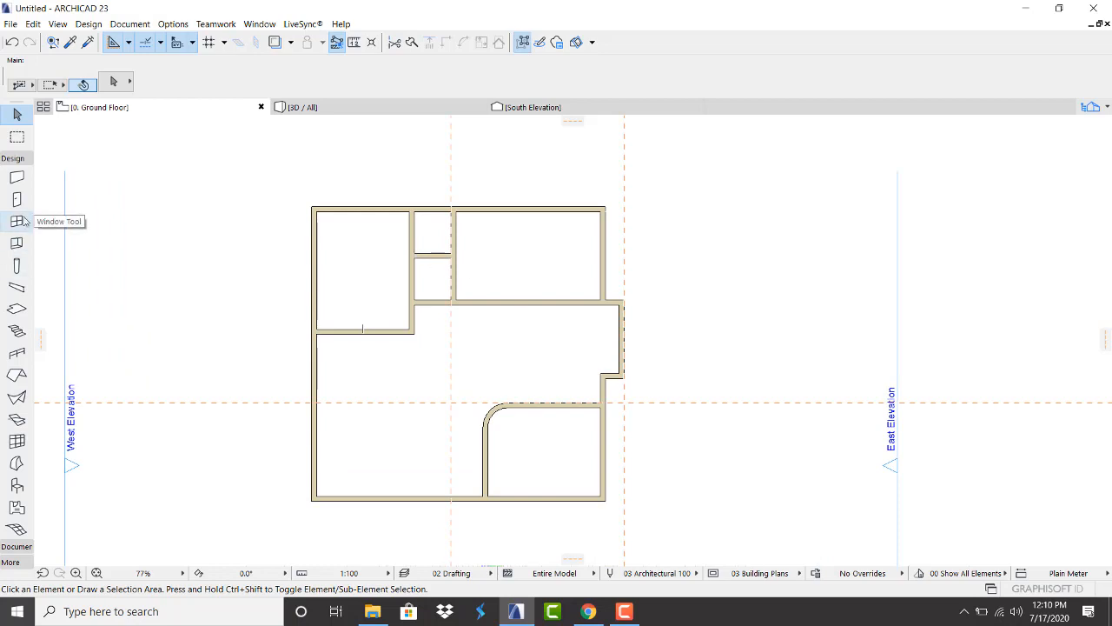
Measure the right room's east wall from its upper corner to its lower end, then choose the Stair tool
scroll(628, 318, "up", 2)
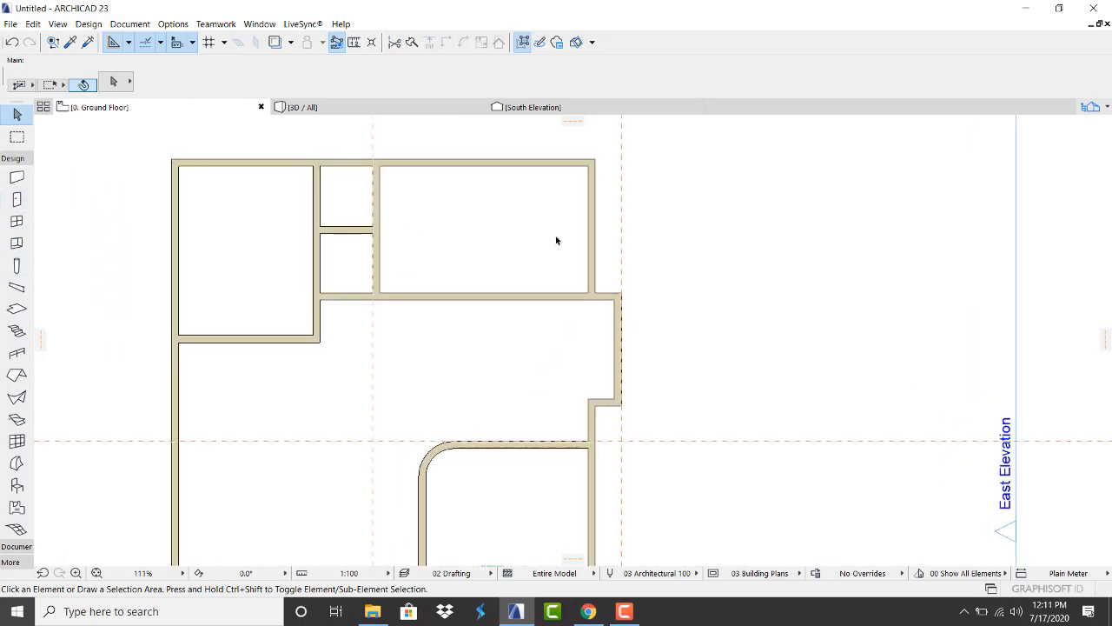
left_click(354, 41)
scroll(620, 300, "up", 2)
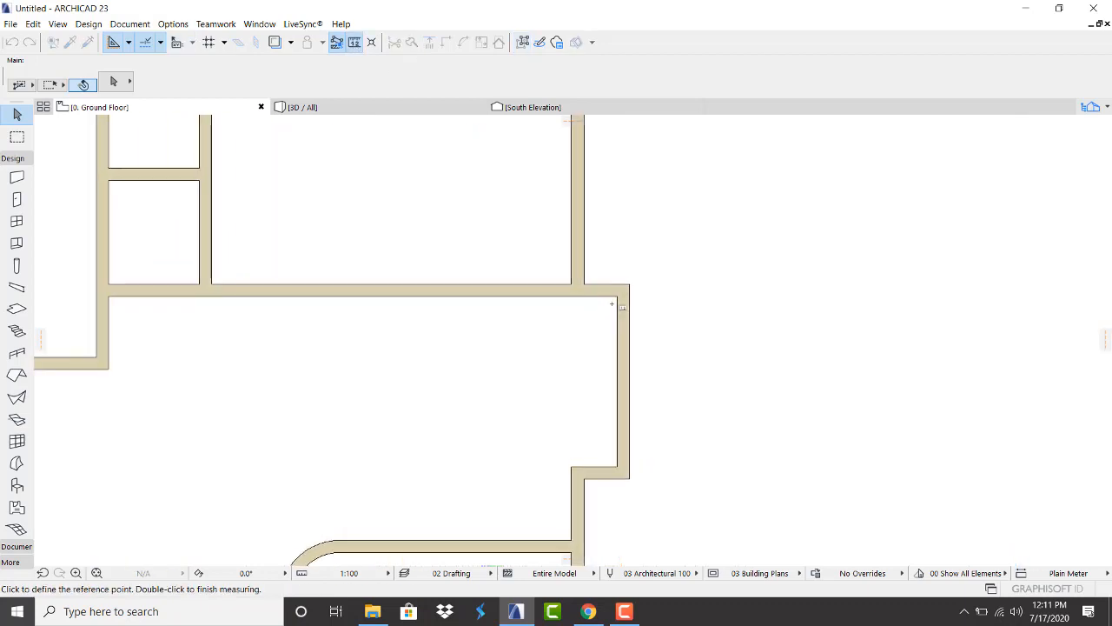
left_click(620, 298)
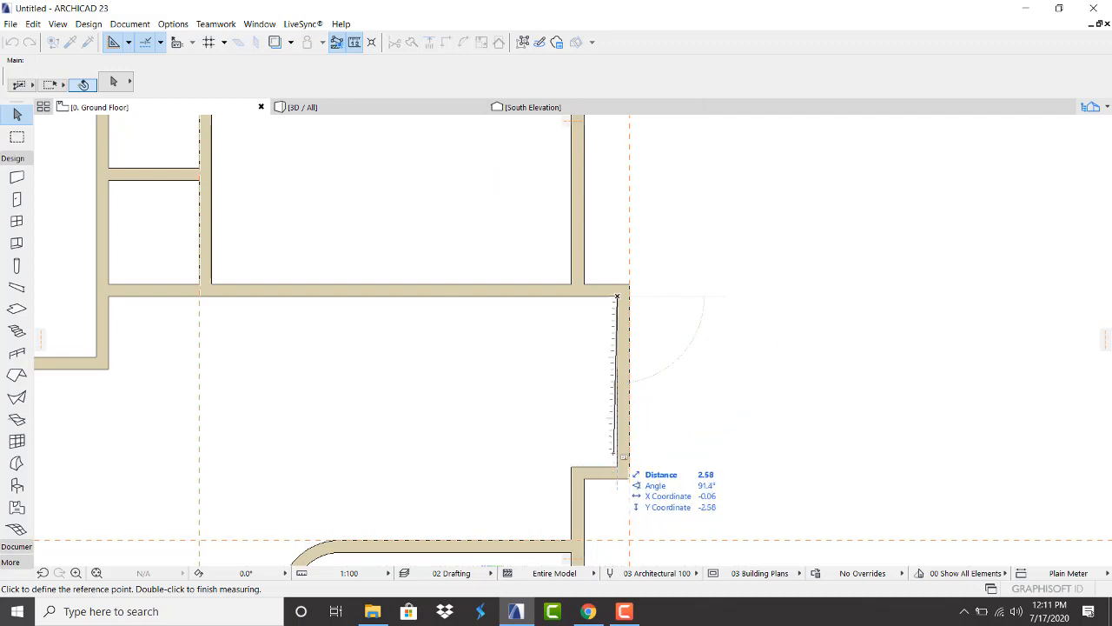
double_click(619, 454)
left_click(12, 335)
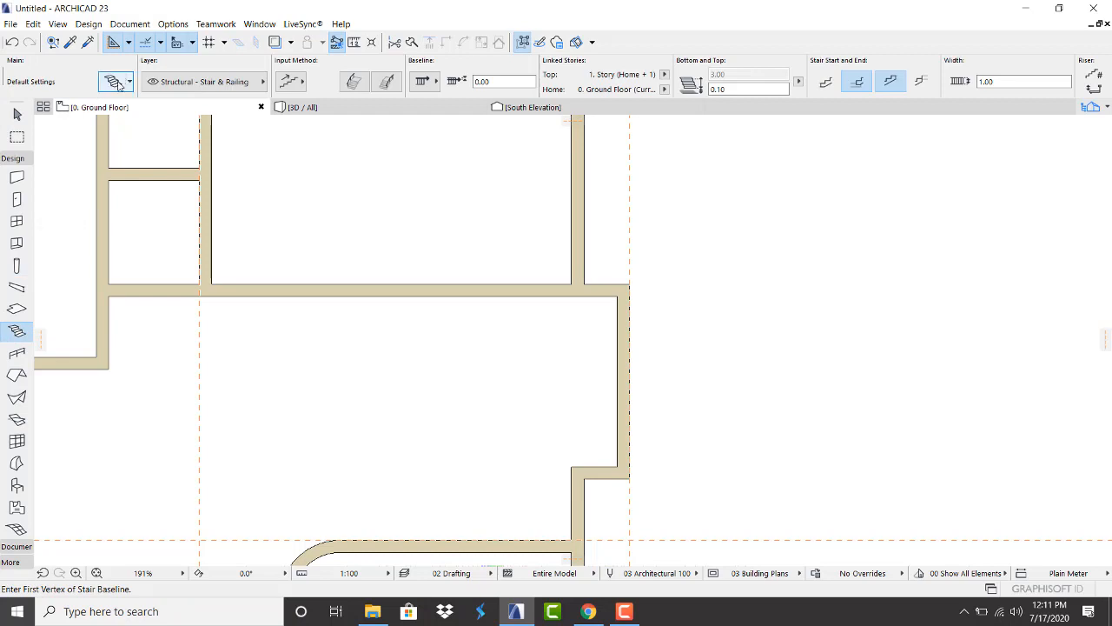
Open the Stair Default Settings and look into the Favorites feature
left_click(115, 82)
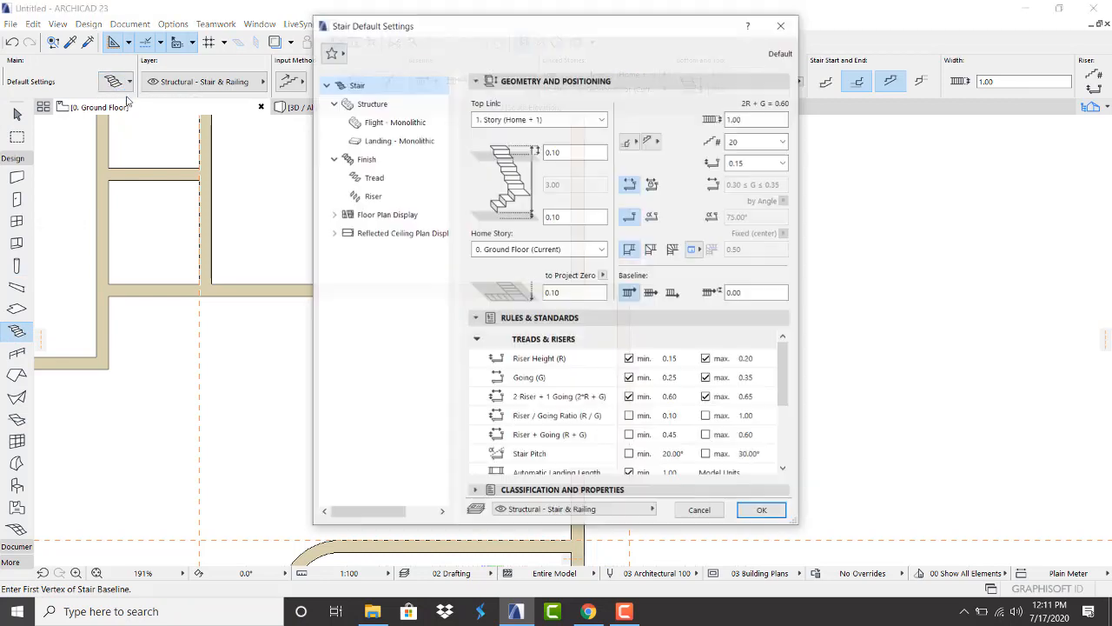
left_click(340, 56)
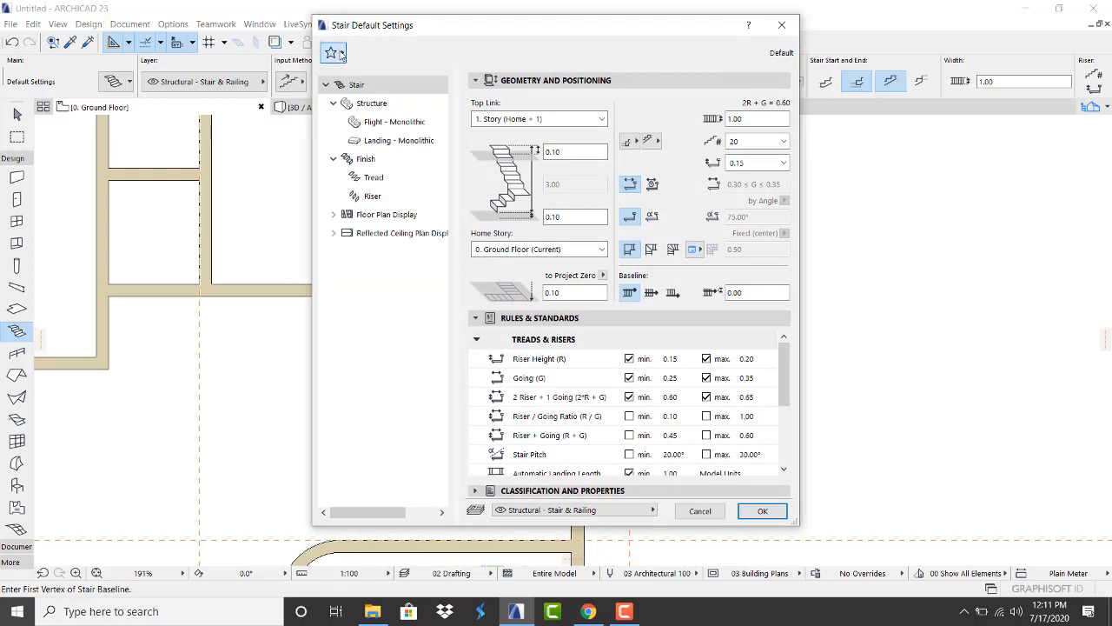
left_click(341, 55)
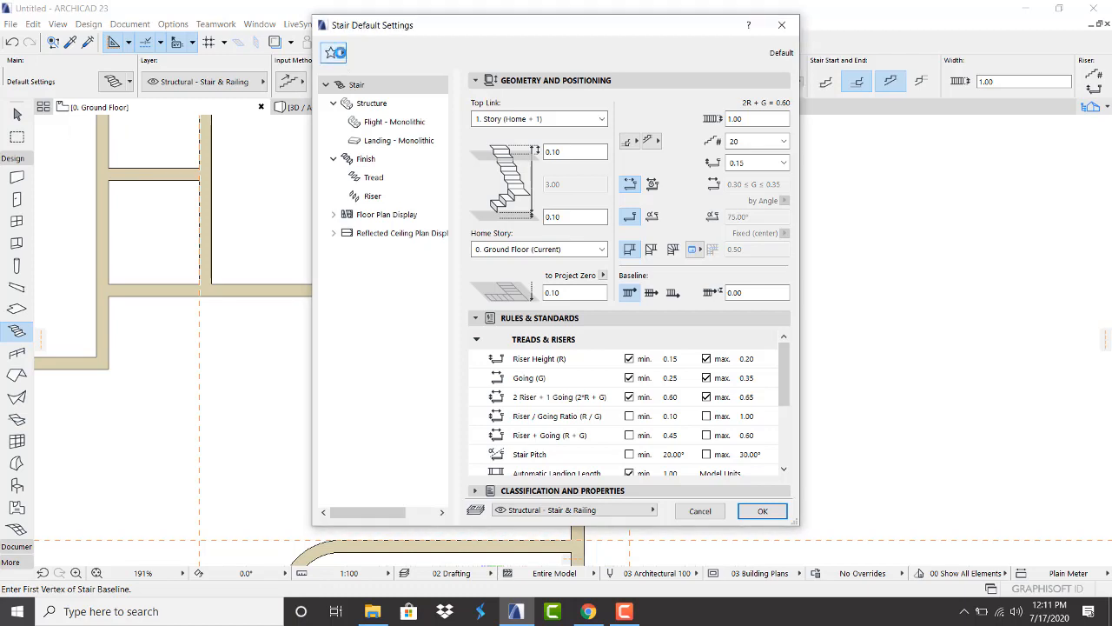
right_click(342, 56)
left_click(338, 53)
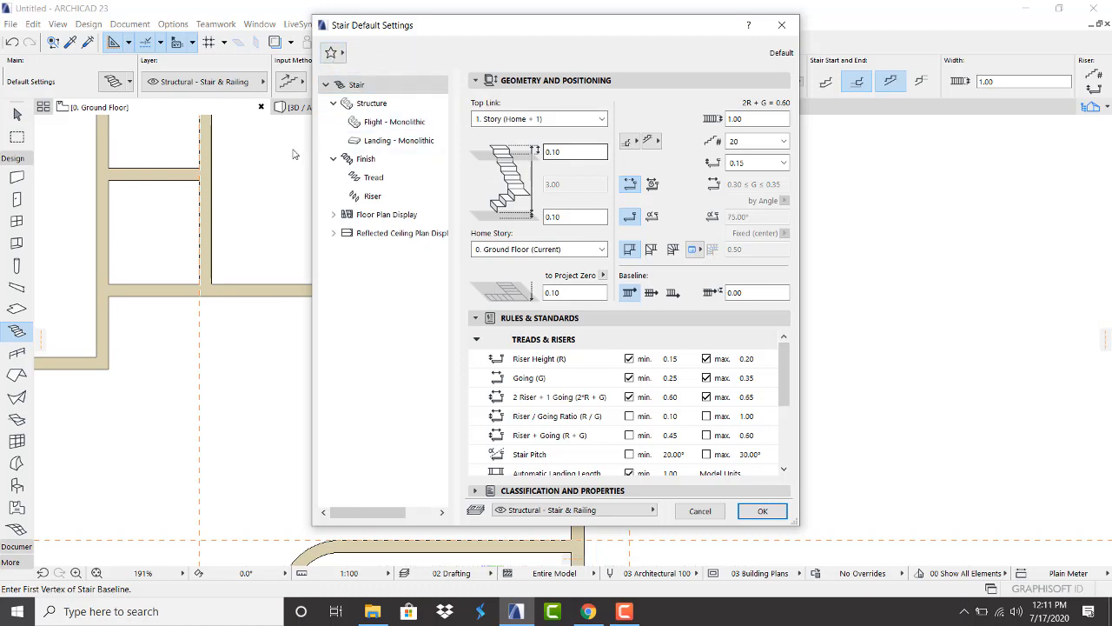
left_click(328, 86)
left_click(328, 86)
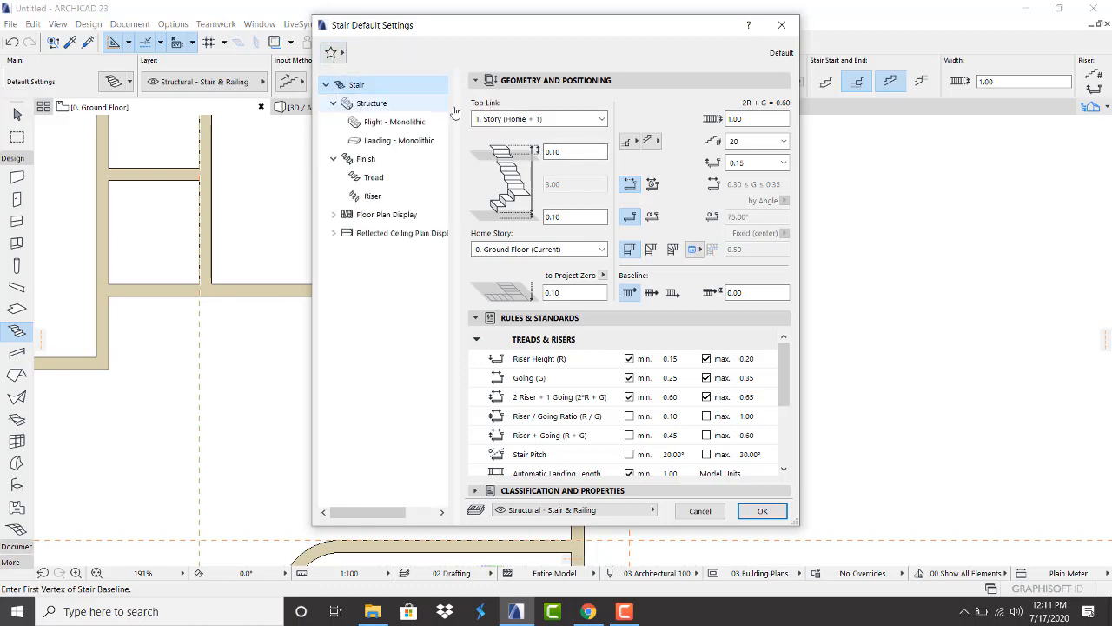
Set stair width 1.40, riser height 0.18, and top Not Linked at 3.20 height
left_click(759, 119)
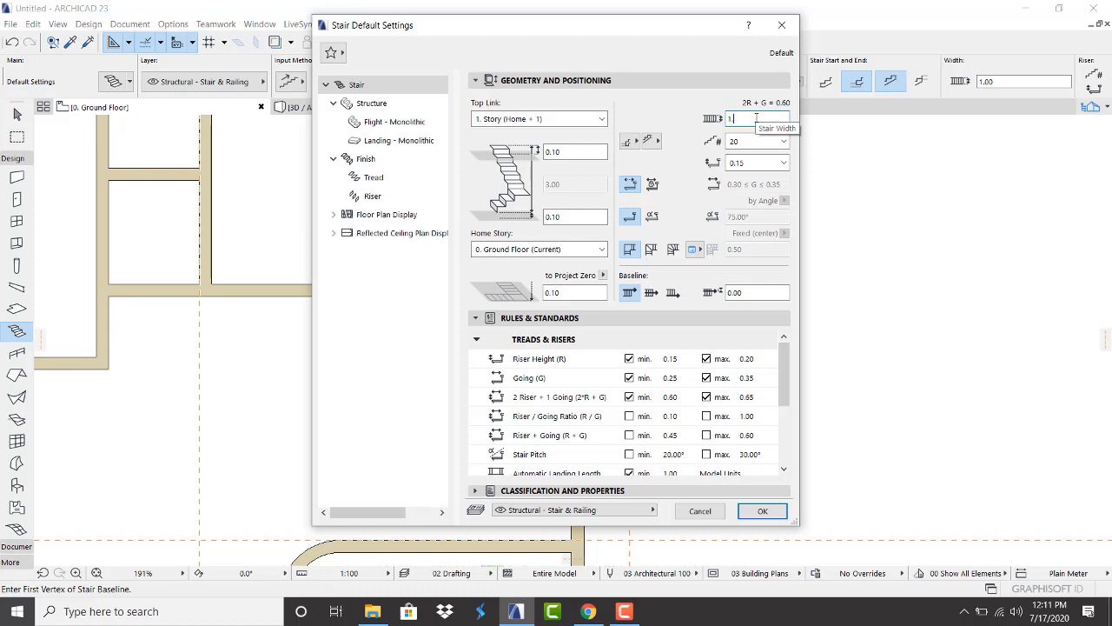
type("0")
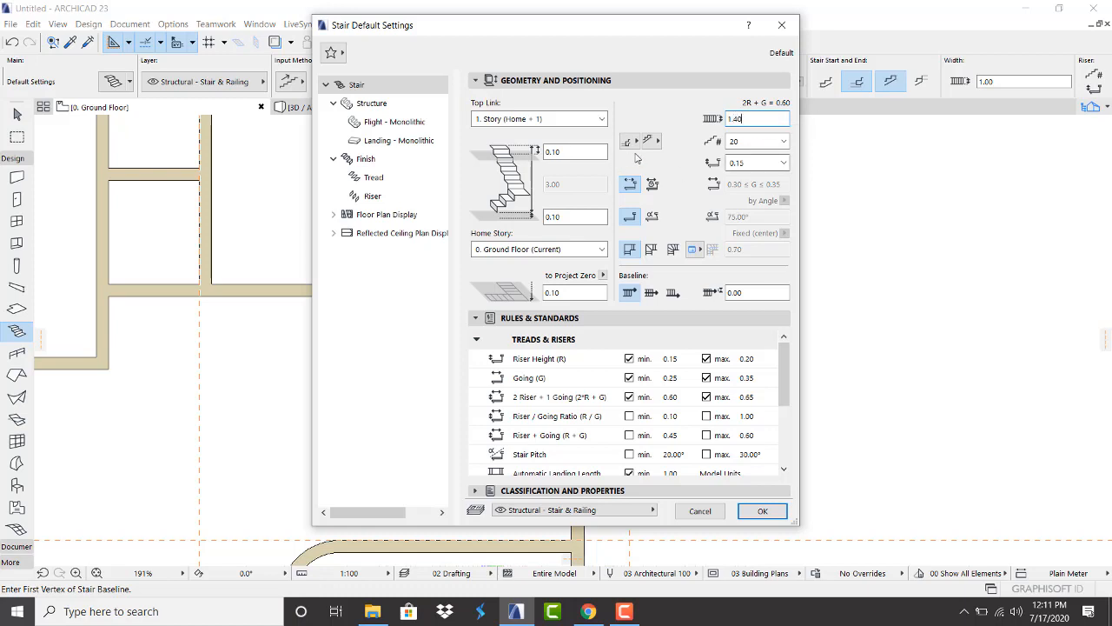
left_click(744, 141)
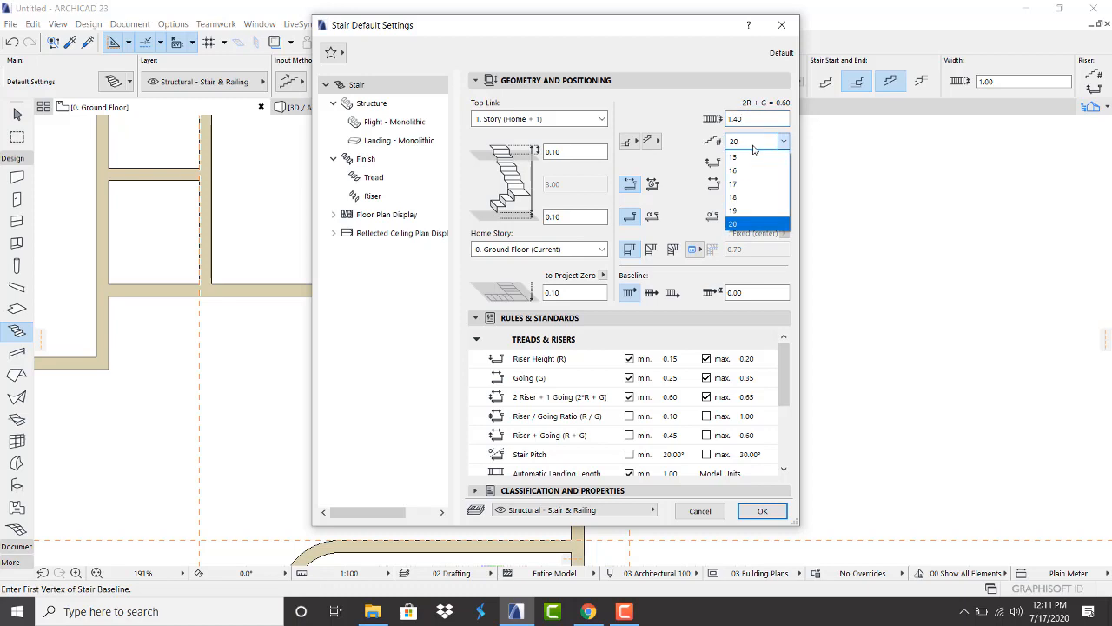
left_click(749, 223)
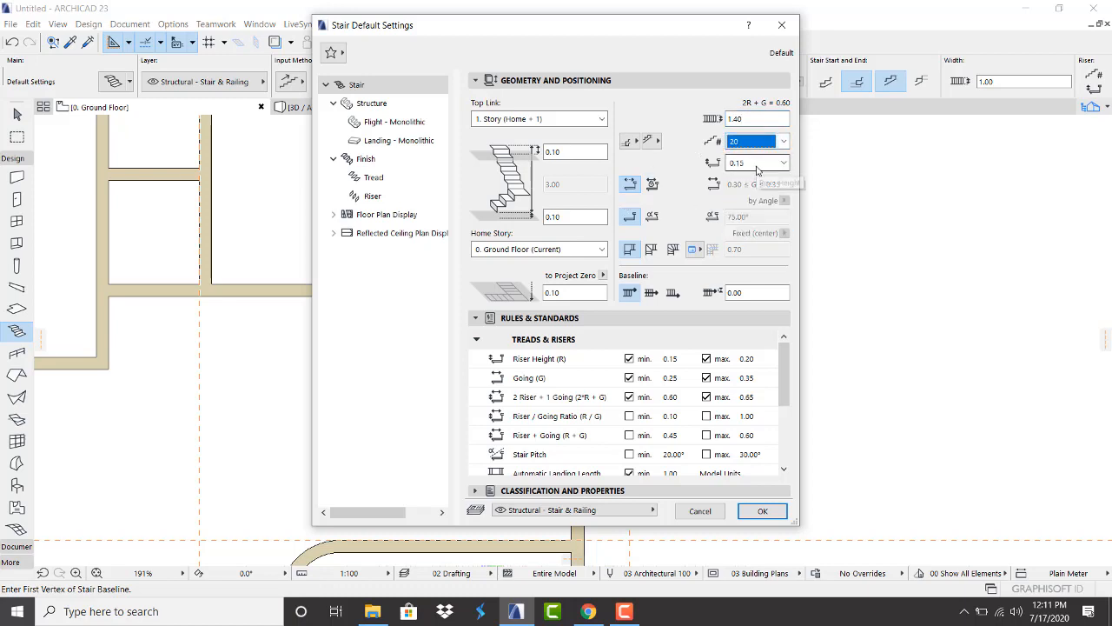
left_click(754, 163)
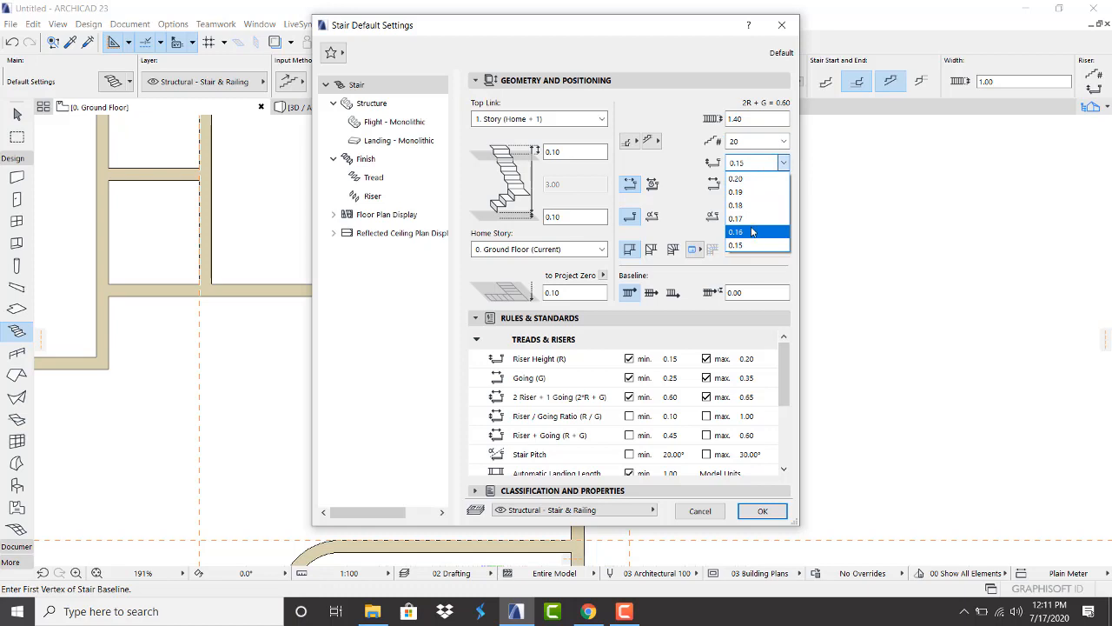
left_click(741, 206)
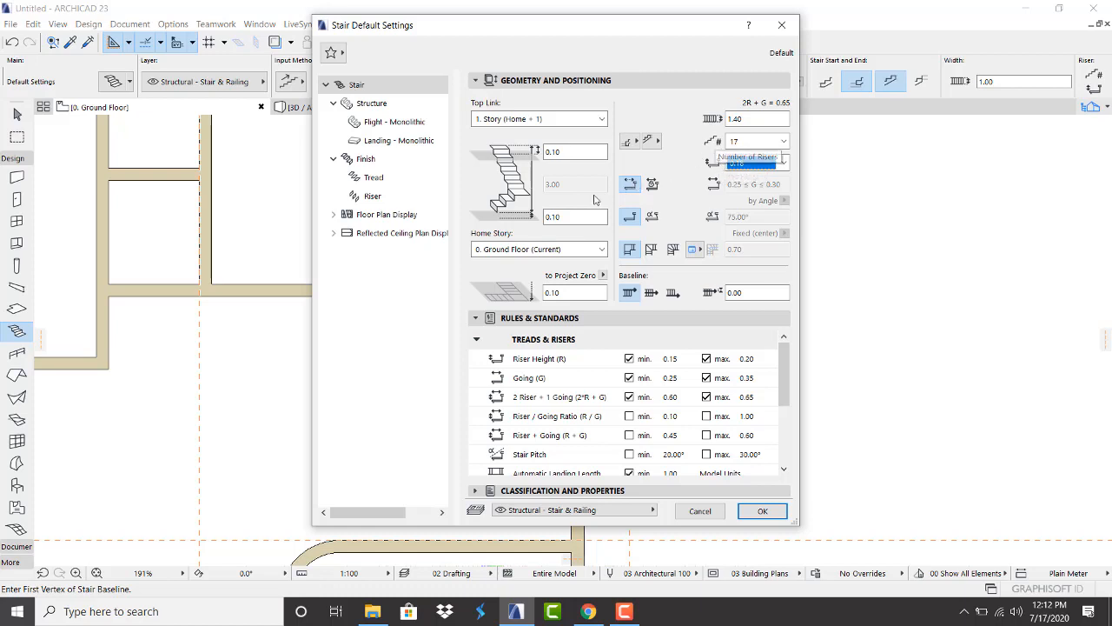
left_click(556, 118)
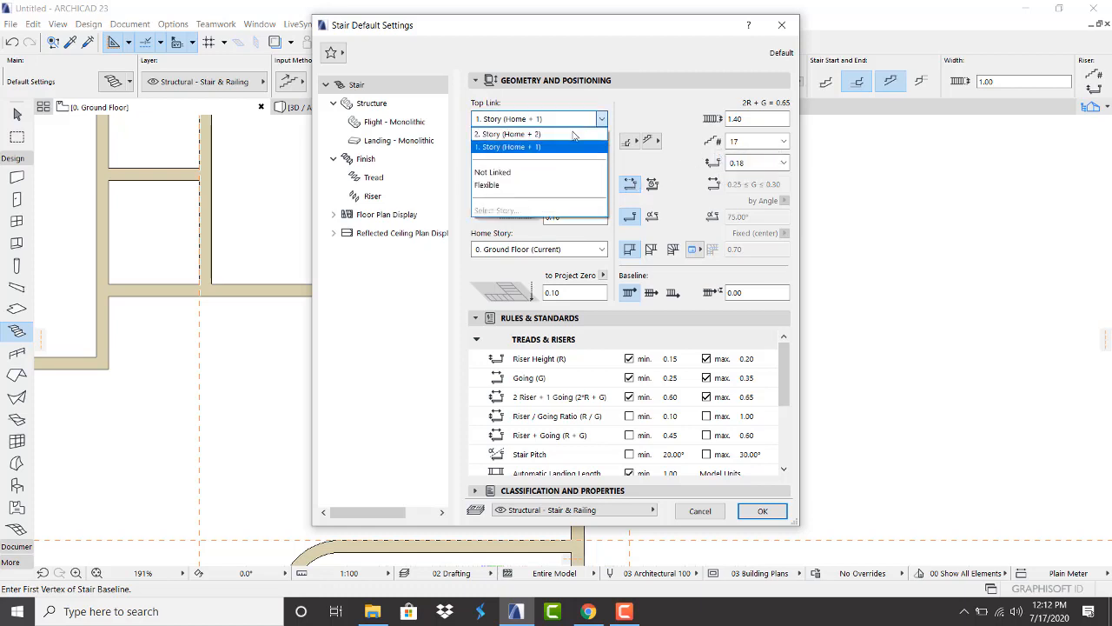
left_click(521, 173)
left_click(559, 184)
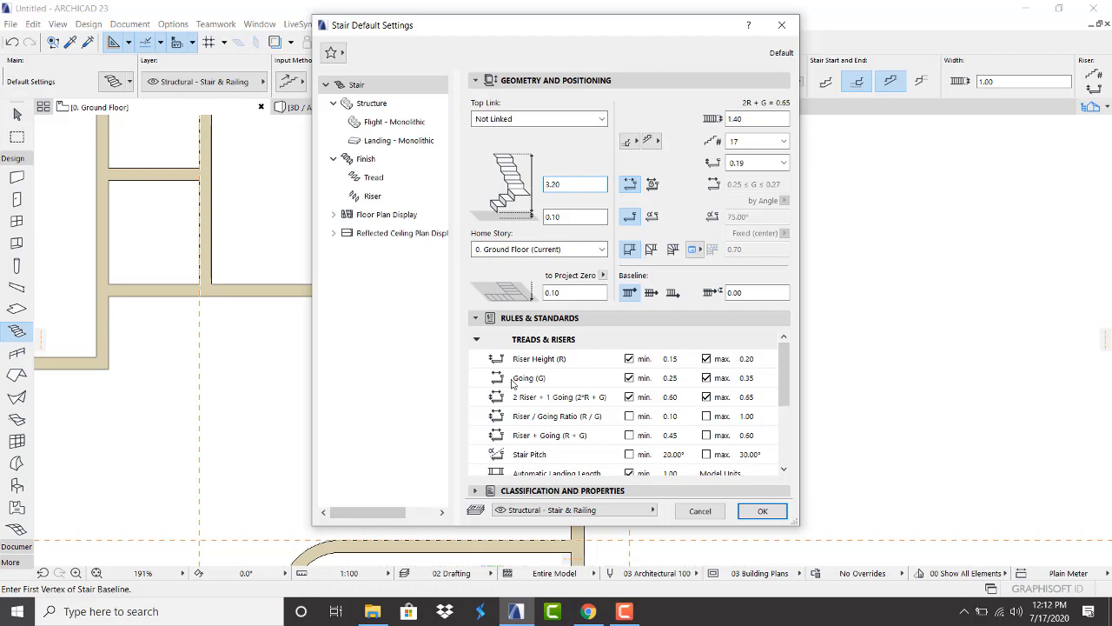
left_click(772, 517)
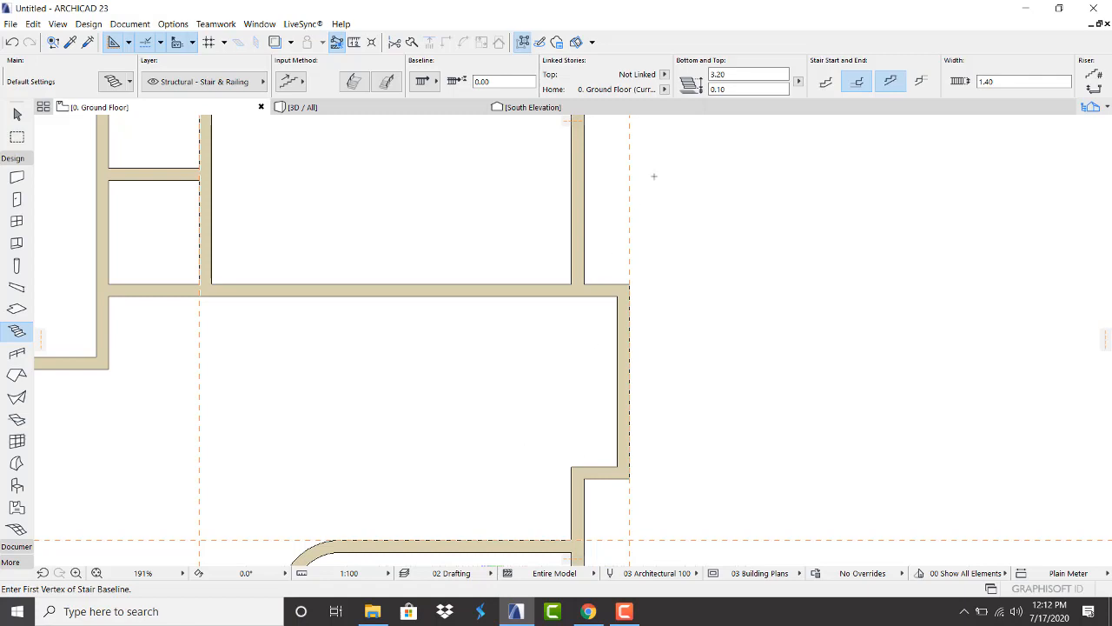
Place a vertical guide 0.50 off the earlier one and start the stair at the guides' crossing
left_click_drag(574, 123, 598, 467)
left_click_drag(200, 456, 448, 410)
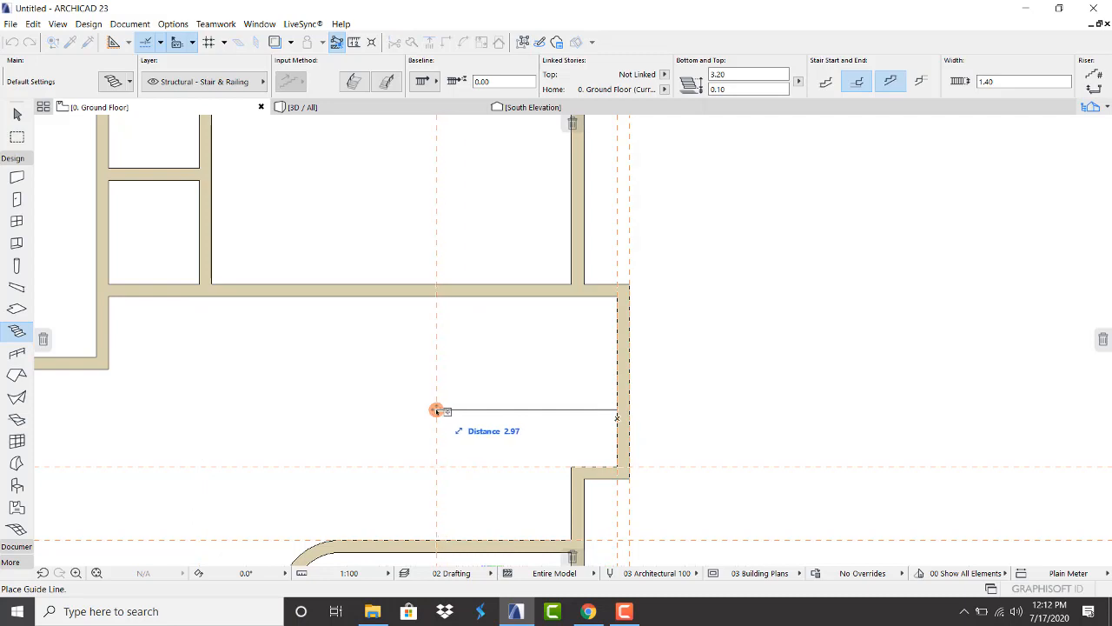
left_click_drag(437, 410, 480, 409)
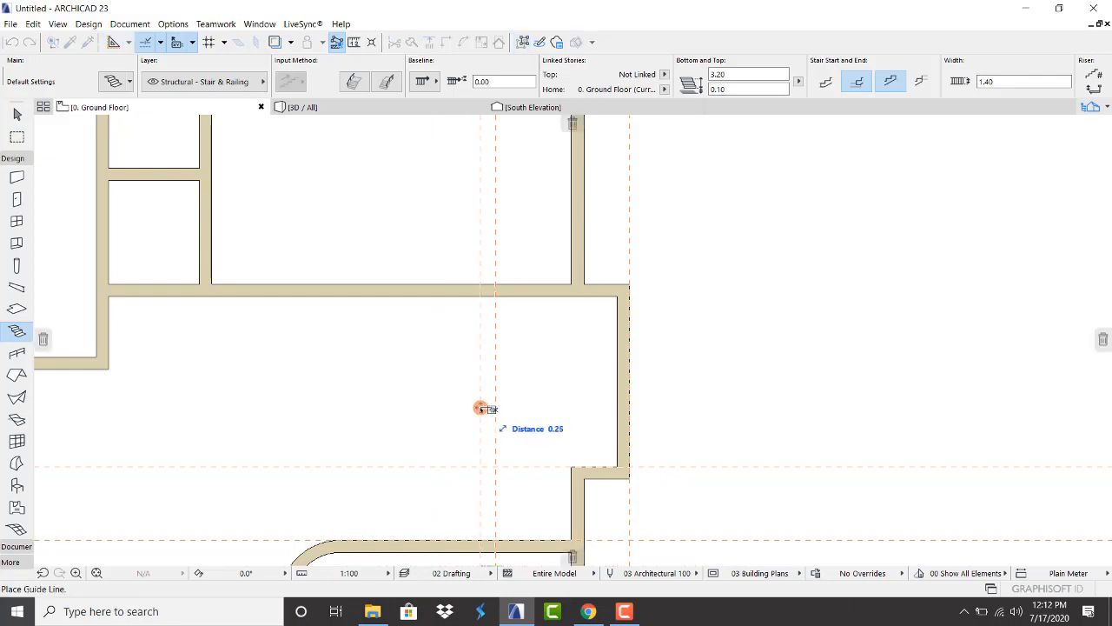
type(".")
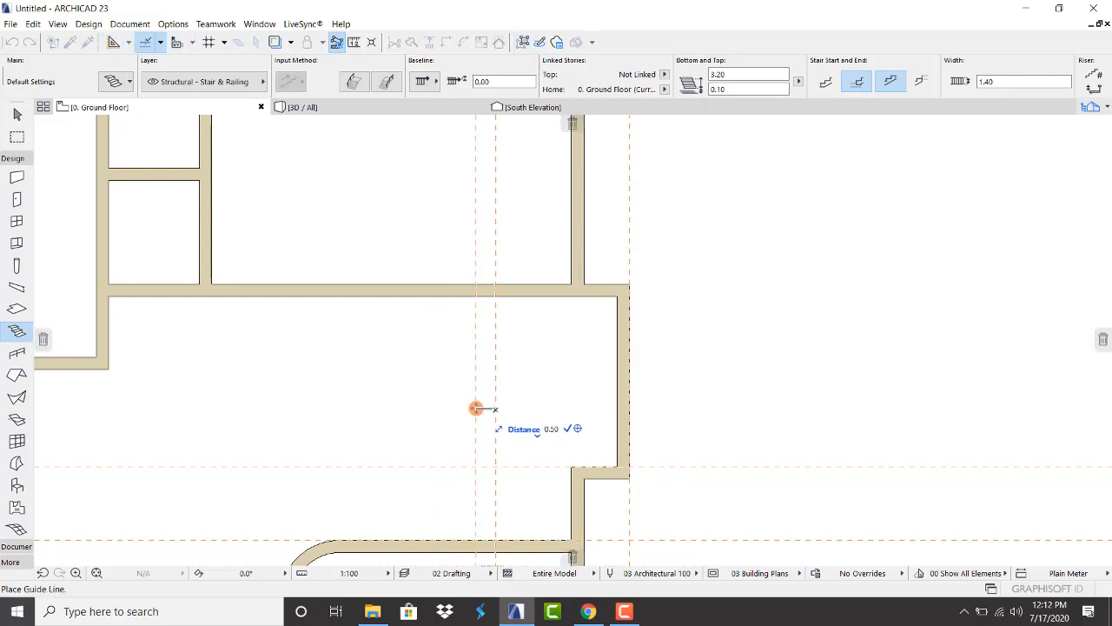
type("50")
key("Return")
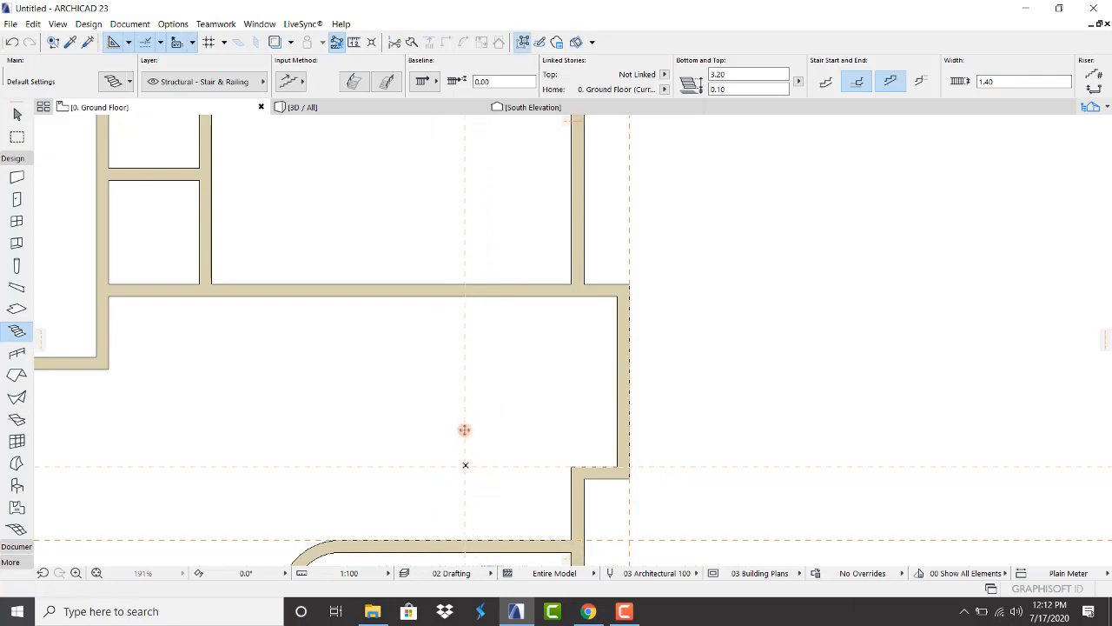
left_click(465, 465)
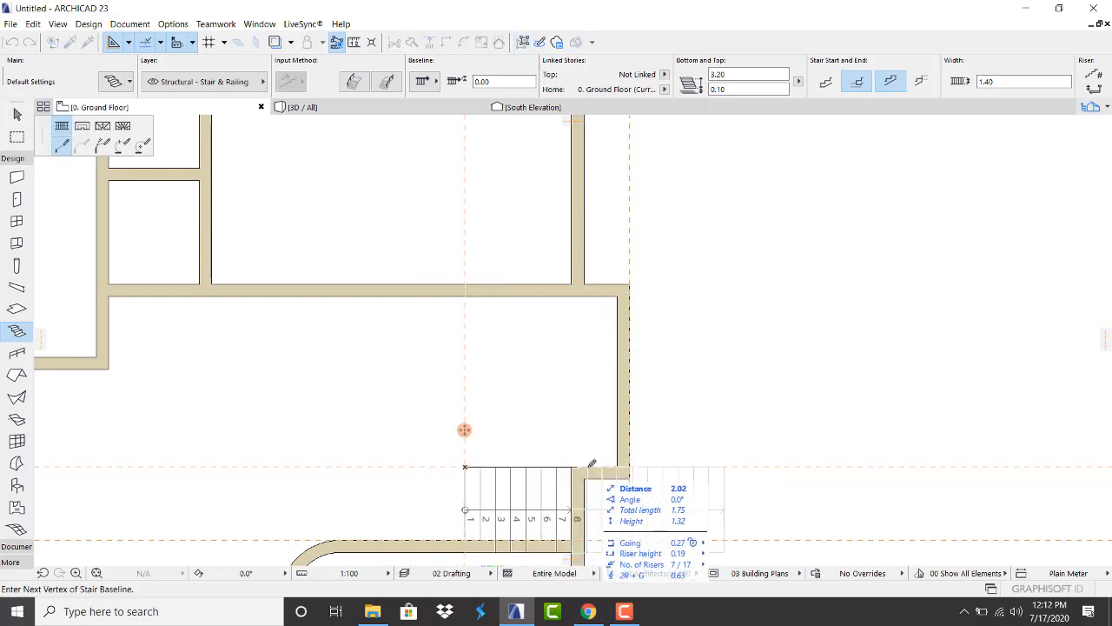
Draw the stair from the top wall guide point, turning at the upper-right corner, down the right wall, then back left
key("Escape")
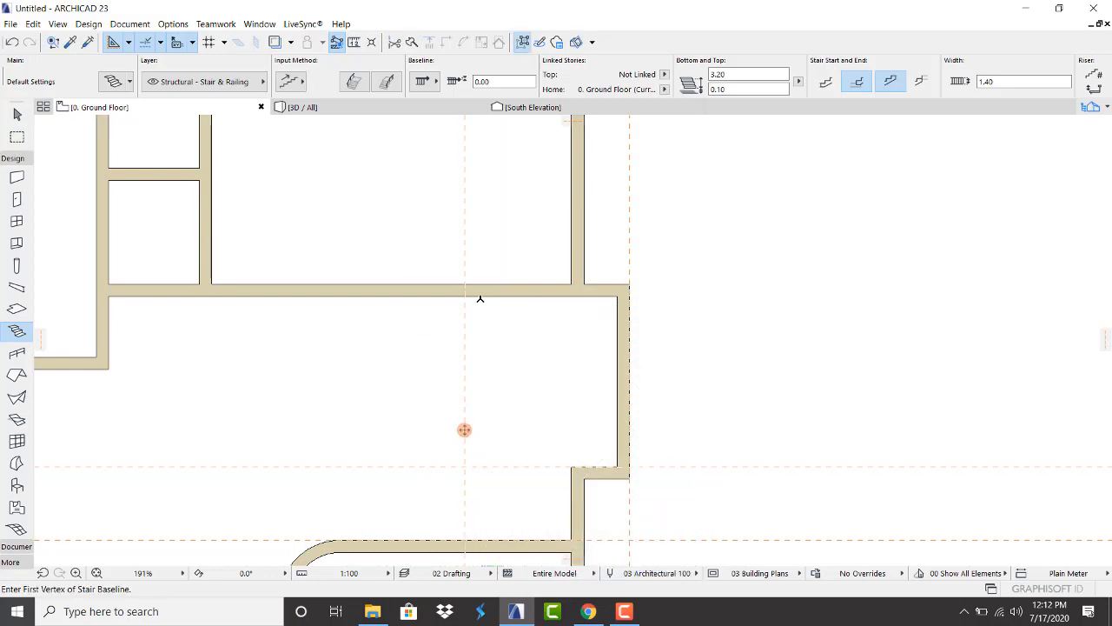
left_click(466, 297)
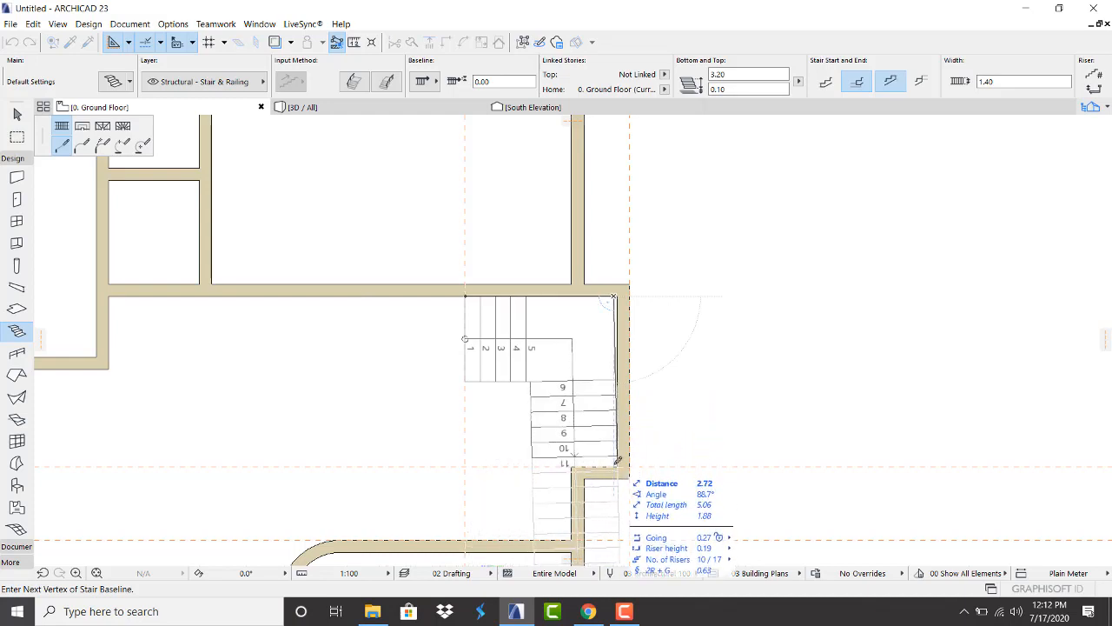
key("Escape")
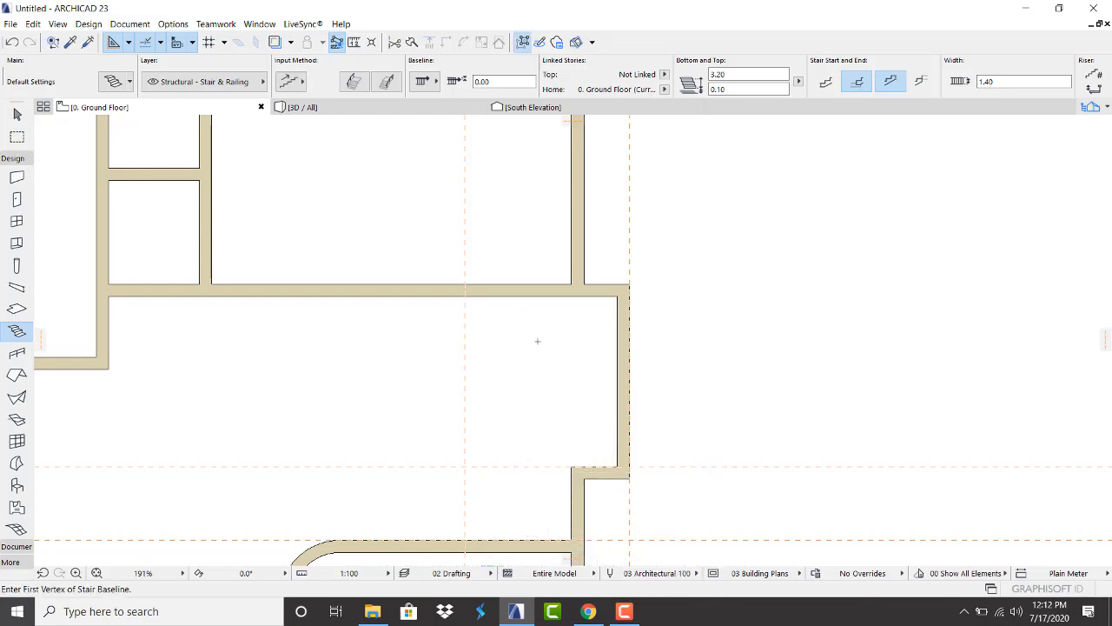
left_click(465, 297)
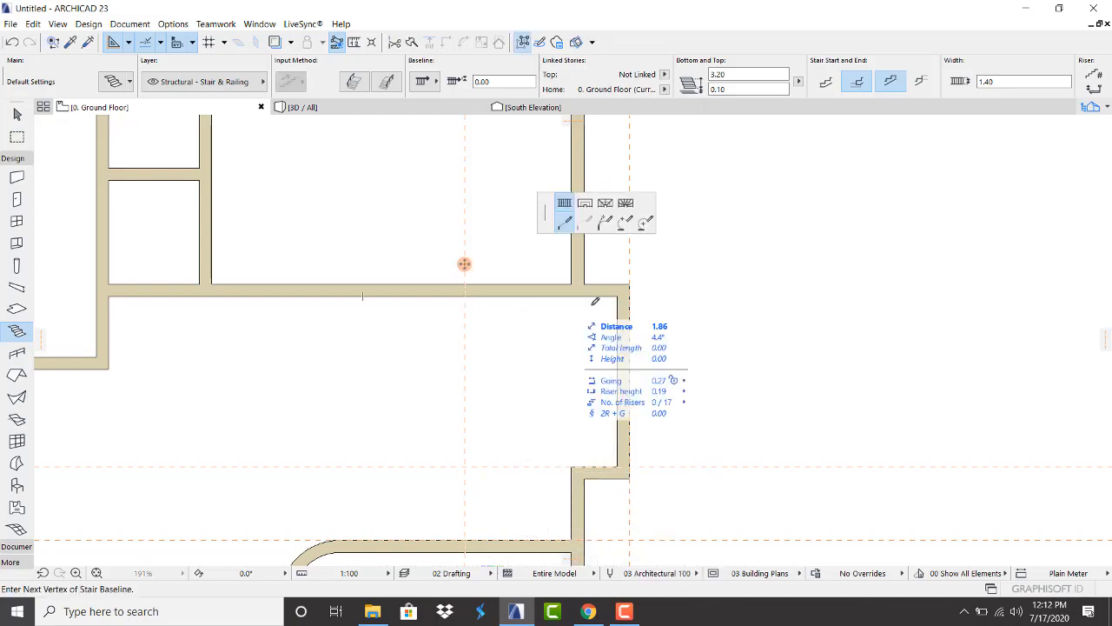
left_click(618, 296)
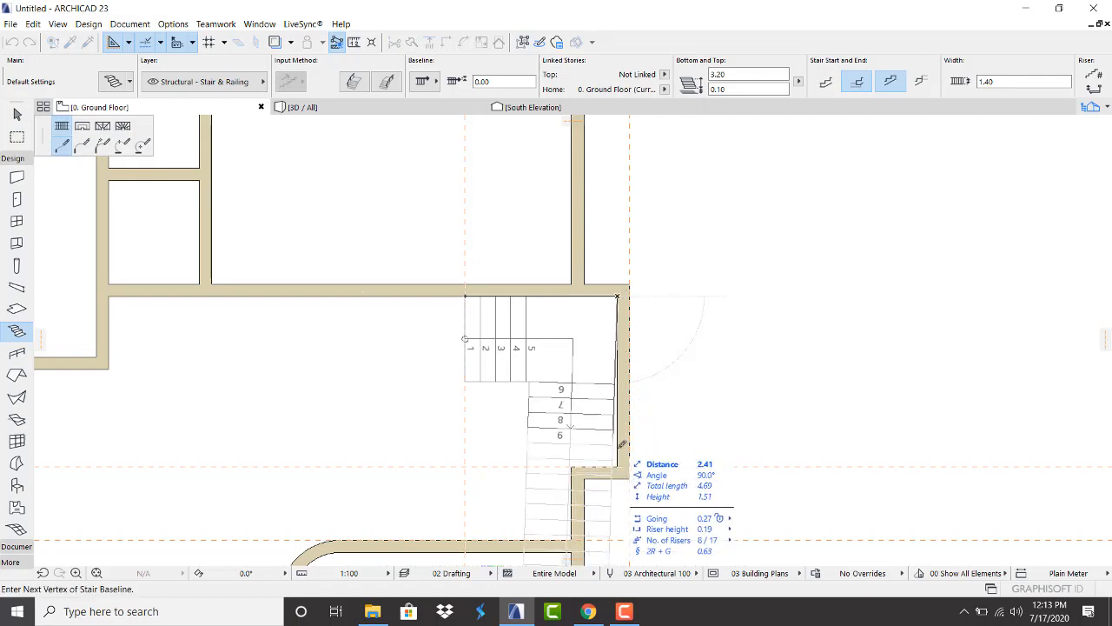
left_click(620, 467)
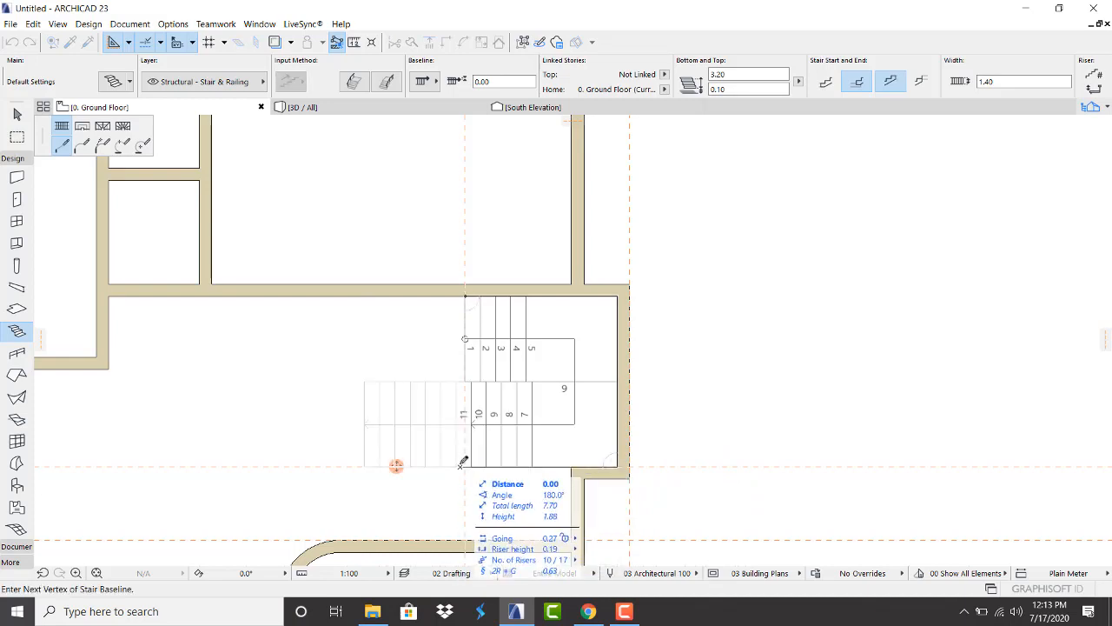
left_click(462, 463)
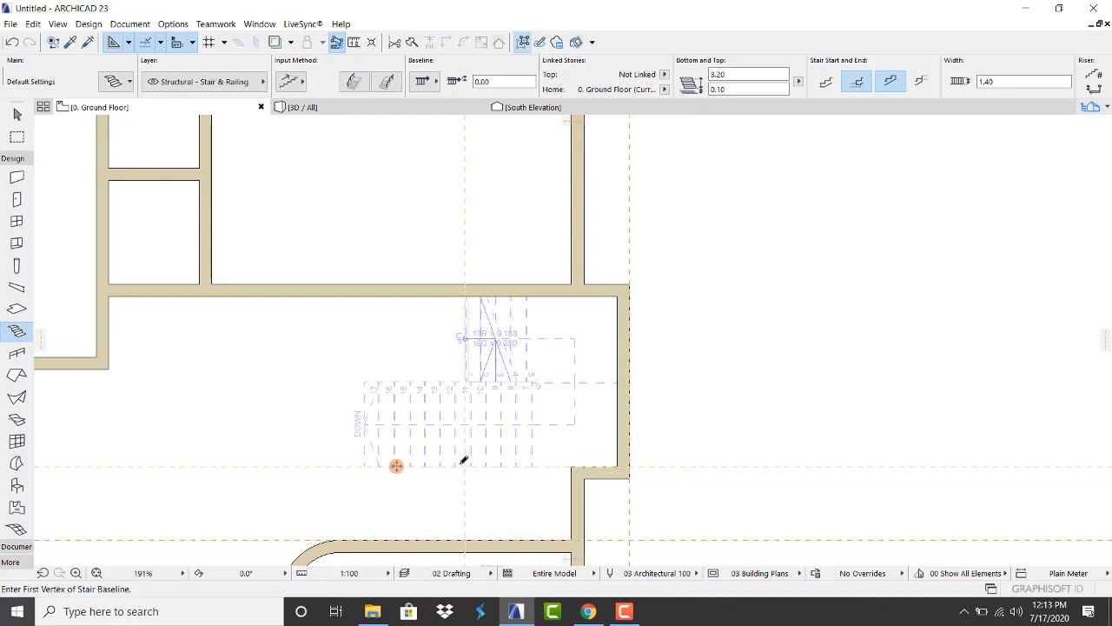
Select the new stair and try editing its top corner outline, then cancel
left_click(495, 332)
scroll(495, 379, "up", 3)
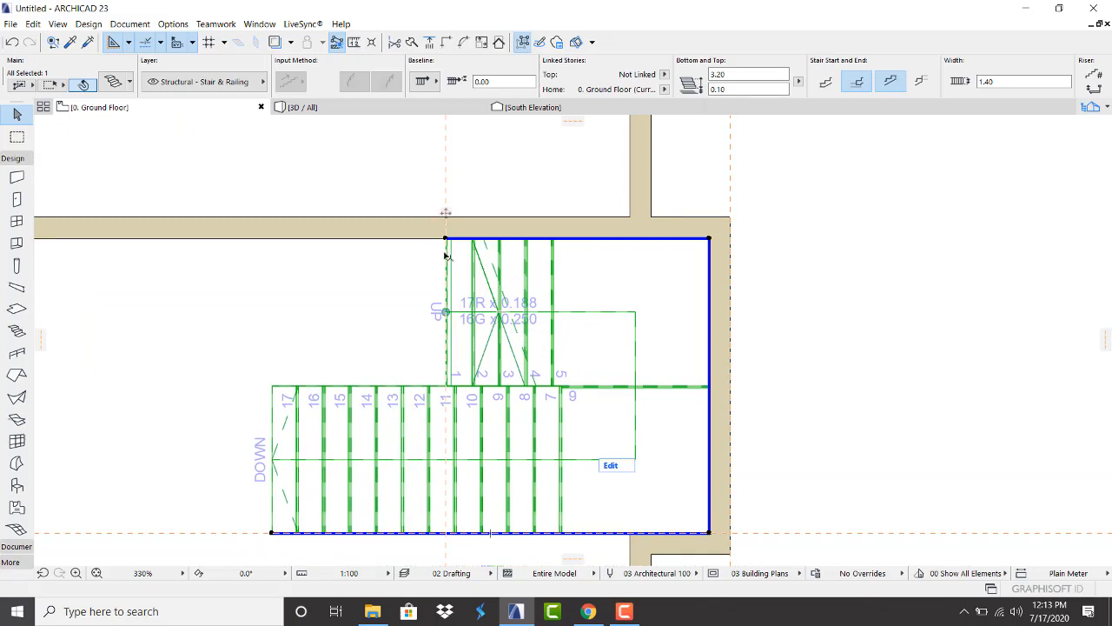
left_click(445, 241)
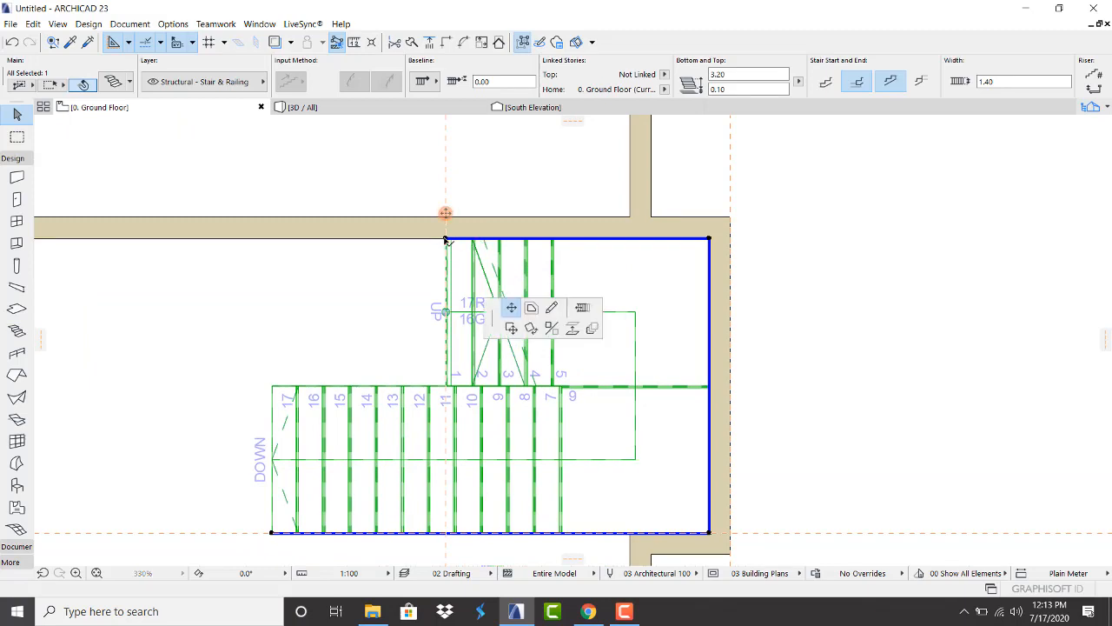
left_click(510, 303)
left_click(81, 127)
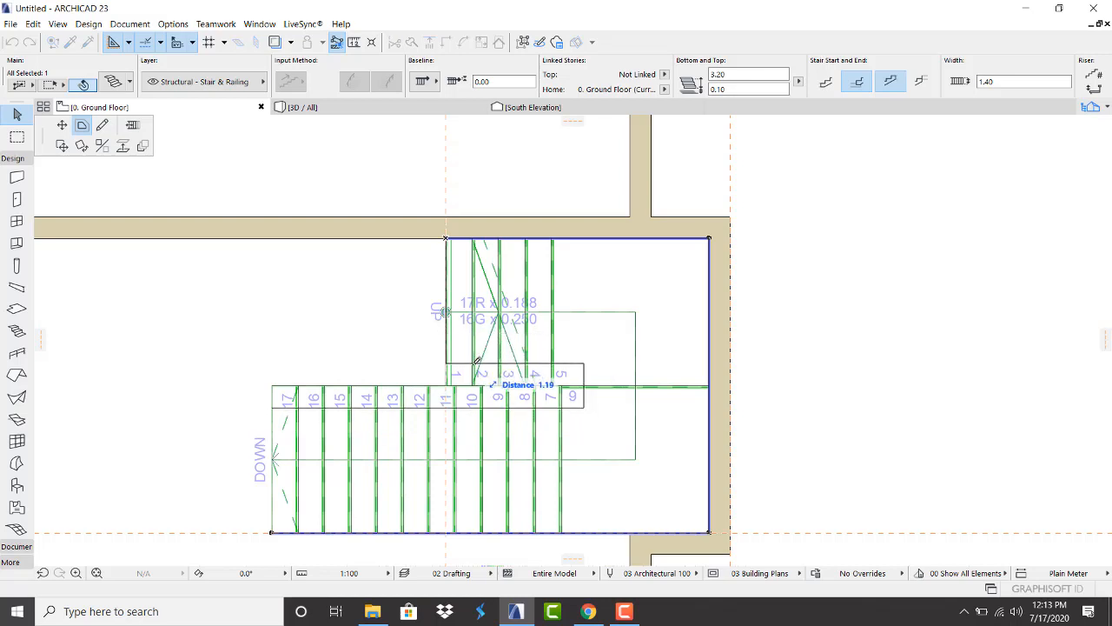
key("Escape")
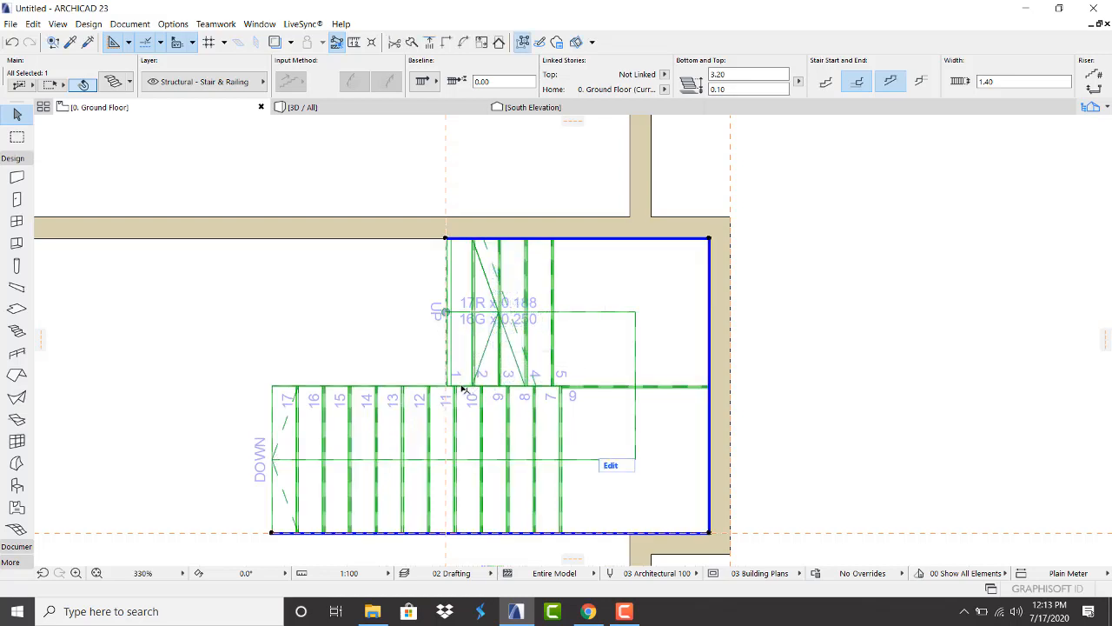
scroll(461, 278, "down", 3)
scroll(457, 274, "up", 2)
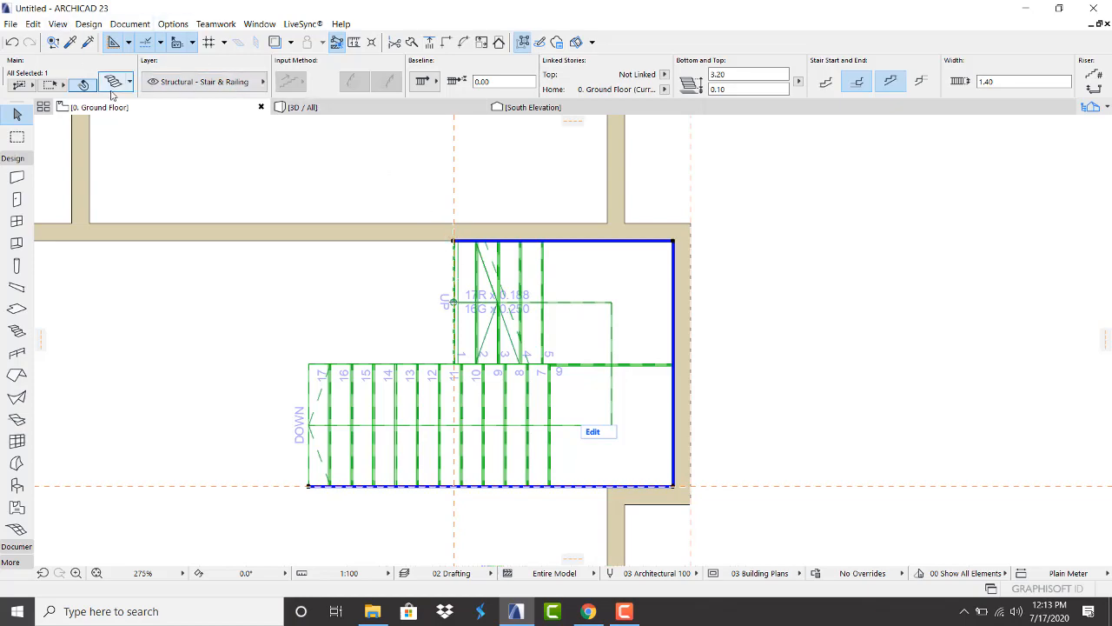
Change the selected stair's width from 1.40 to 1.20 in Stair Selection Settings
key("ctrl+t")
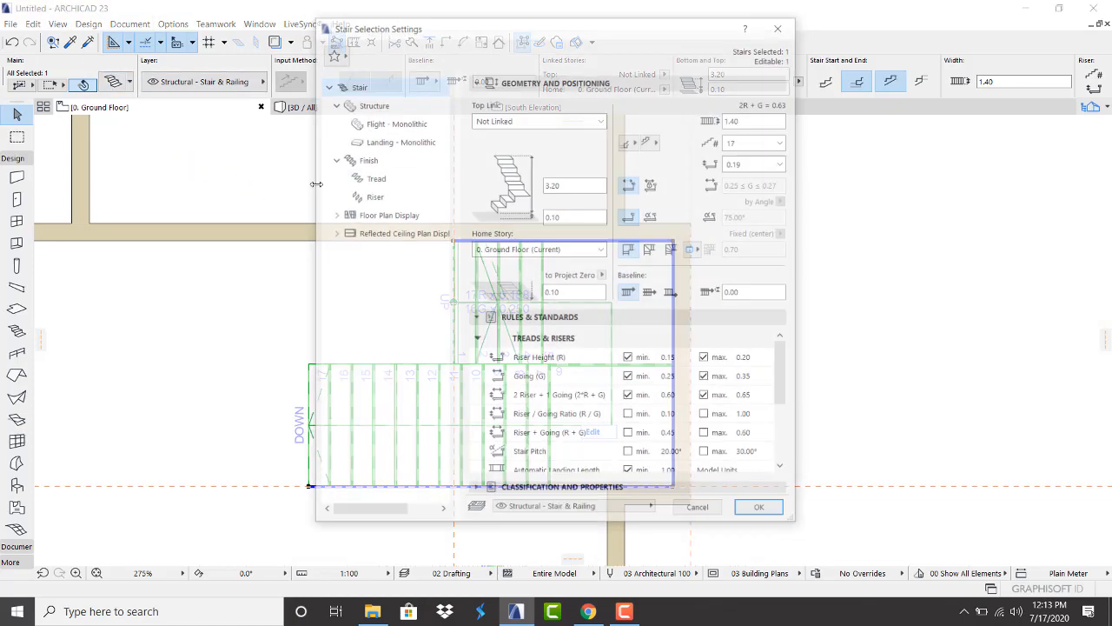
left_click(740, 120)
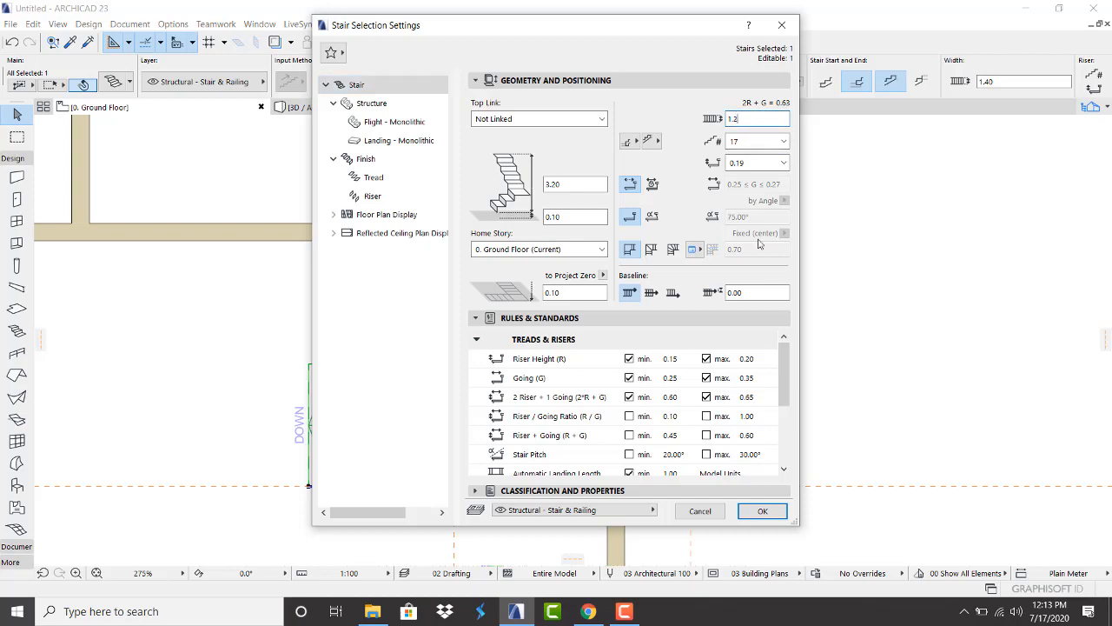
left_click(763, 511)
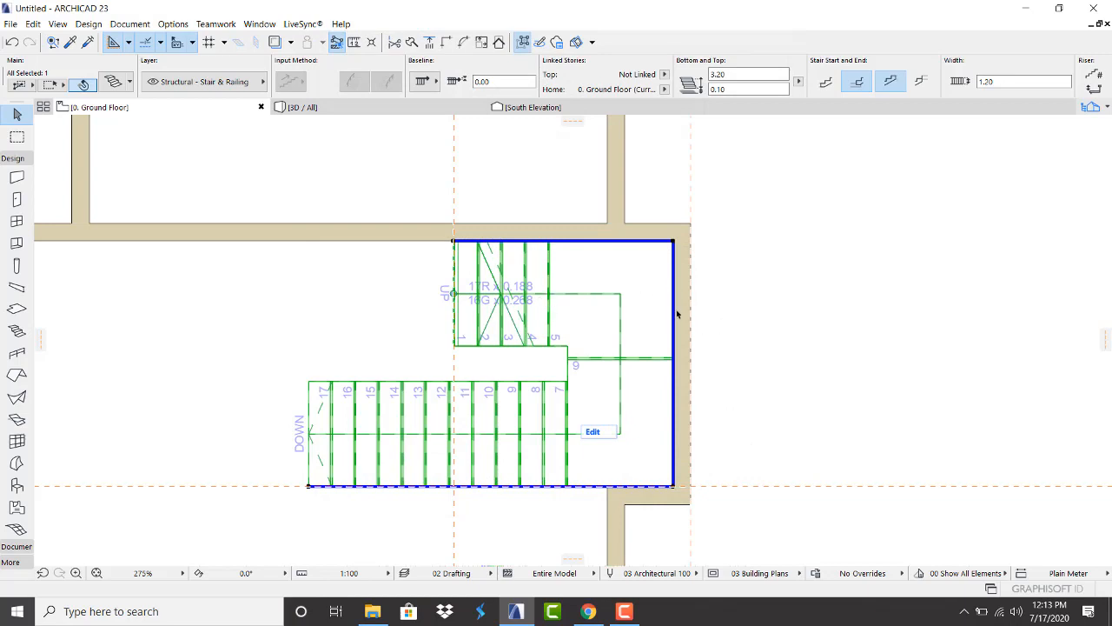
Shift the stair slightly by dragging its top-left corner to fit the room
scroll(519, 354, "down", 3)
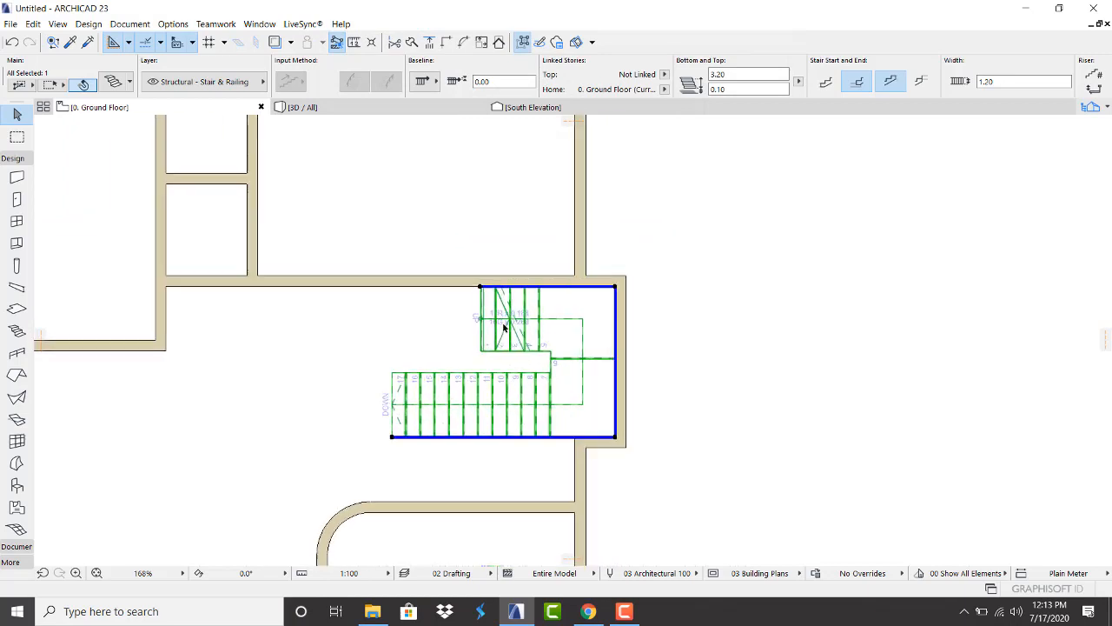
scroll(500, 320, "up", 2)
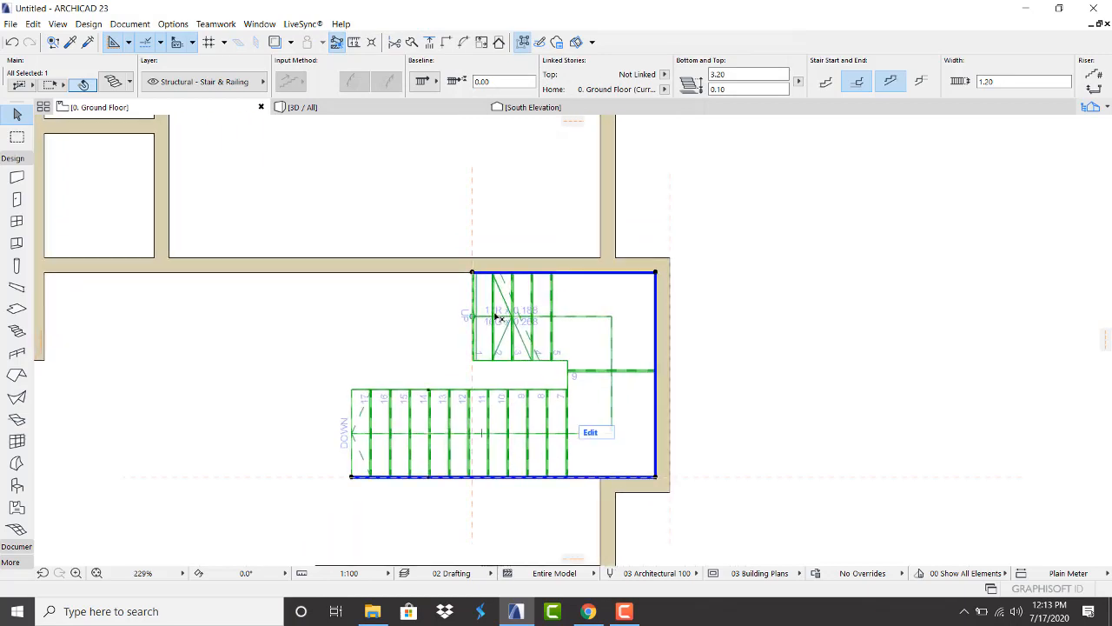
left_click(473, 273)
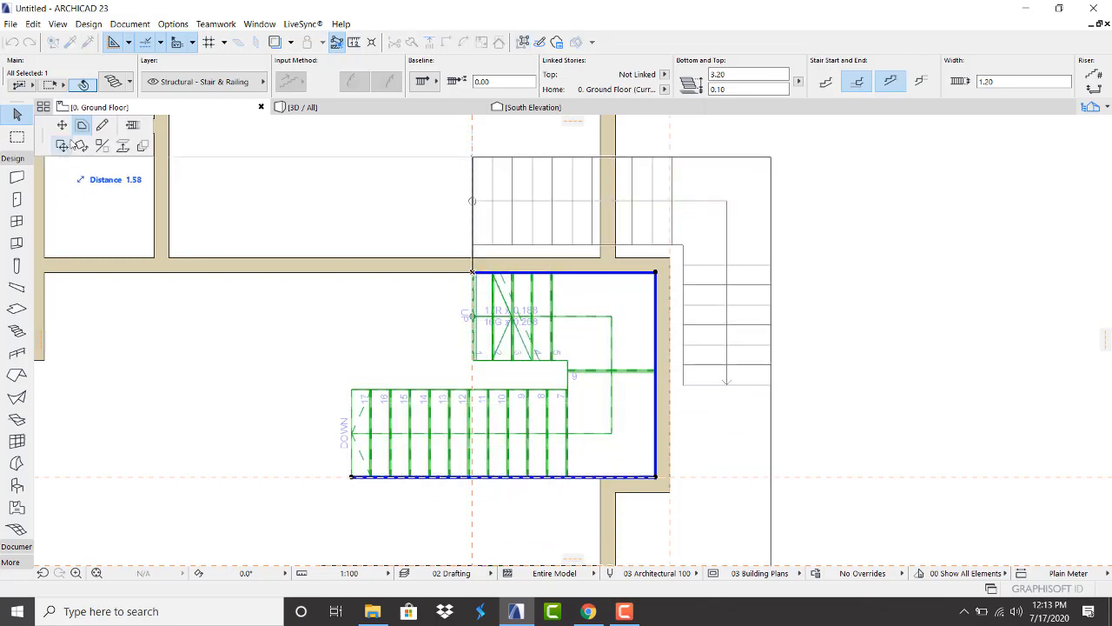
left_click(417, 281)
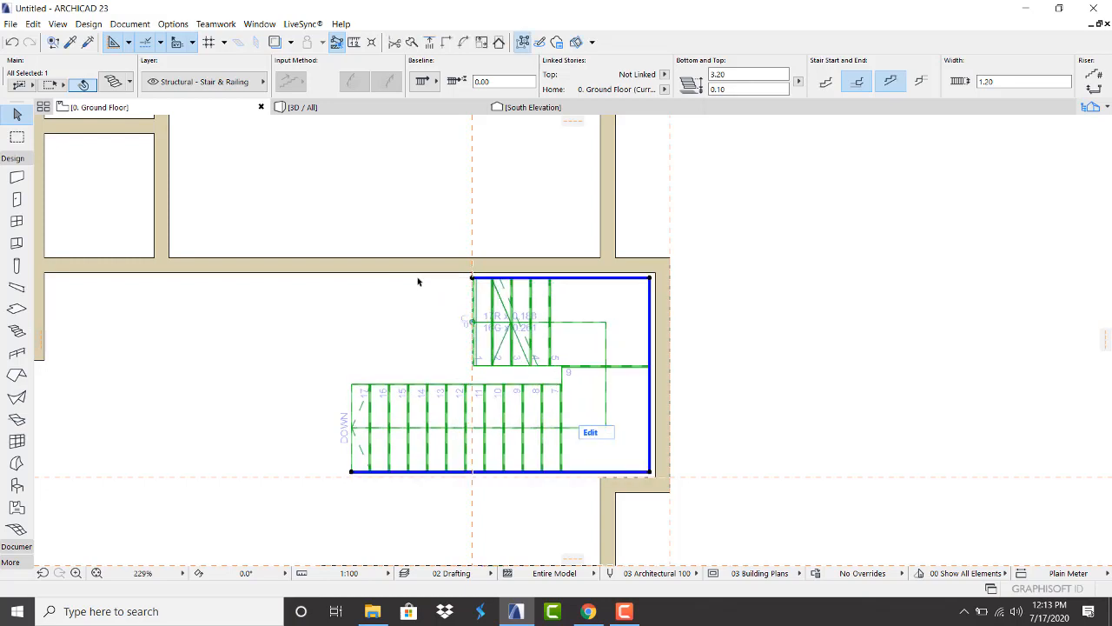
Continue the stair with another flight from its bottom-left node
left_click(352, 474)
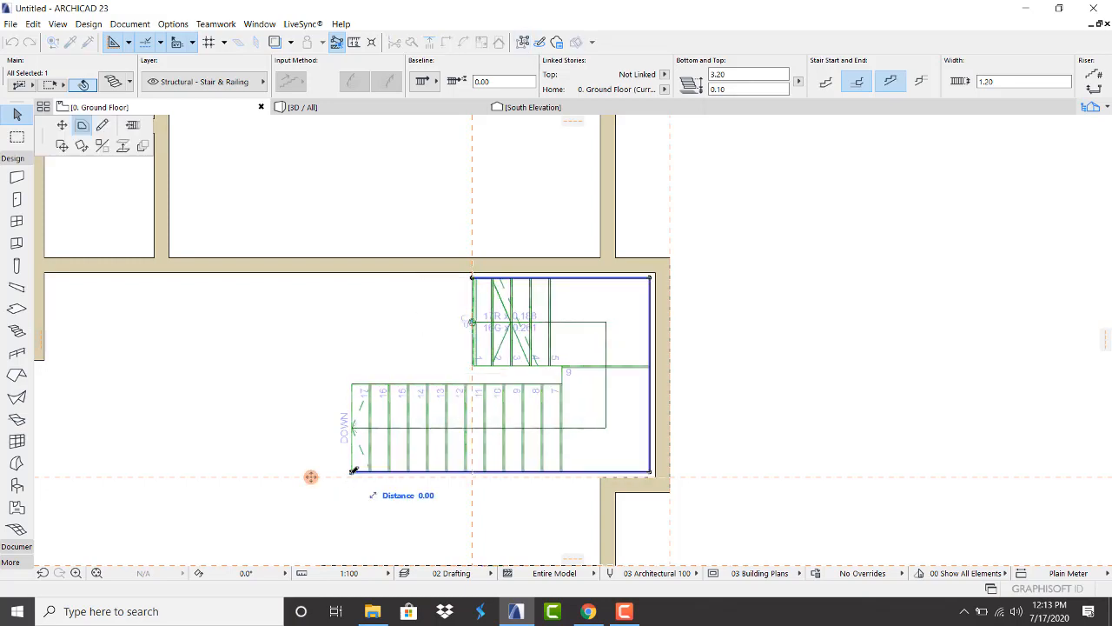
left_click(61, 126)
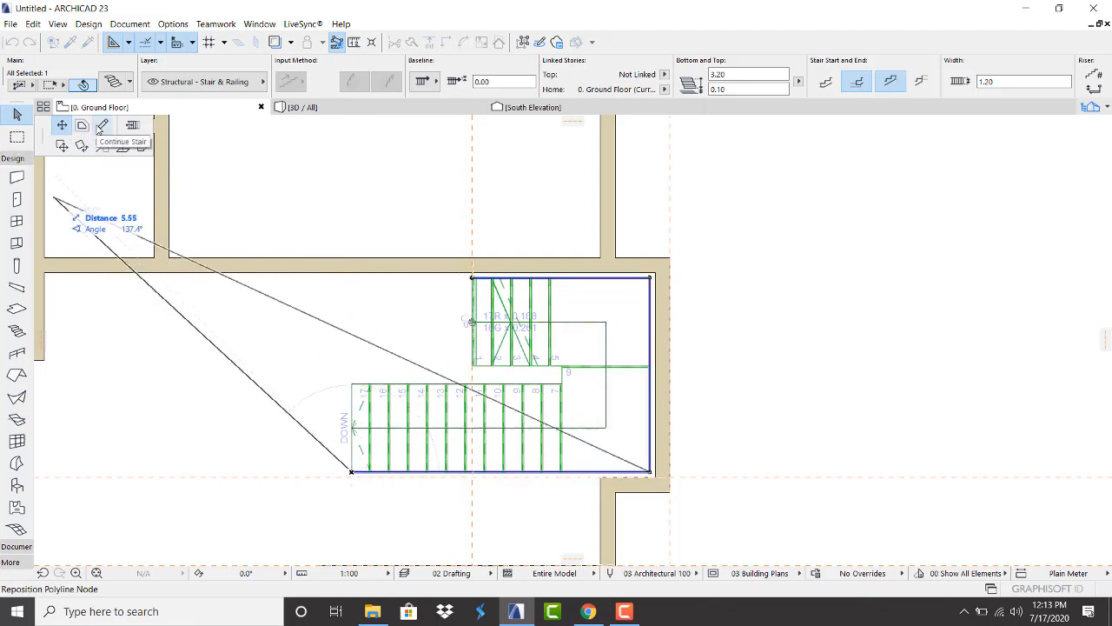
left_click(102, 125)
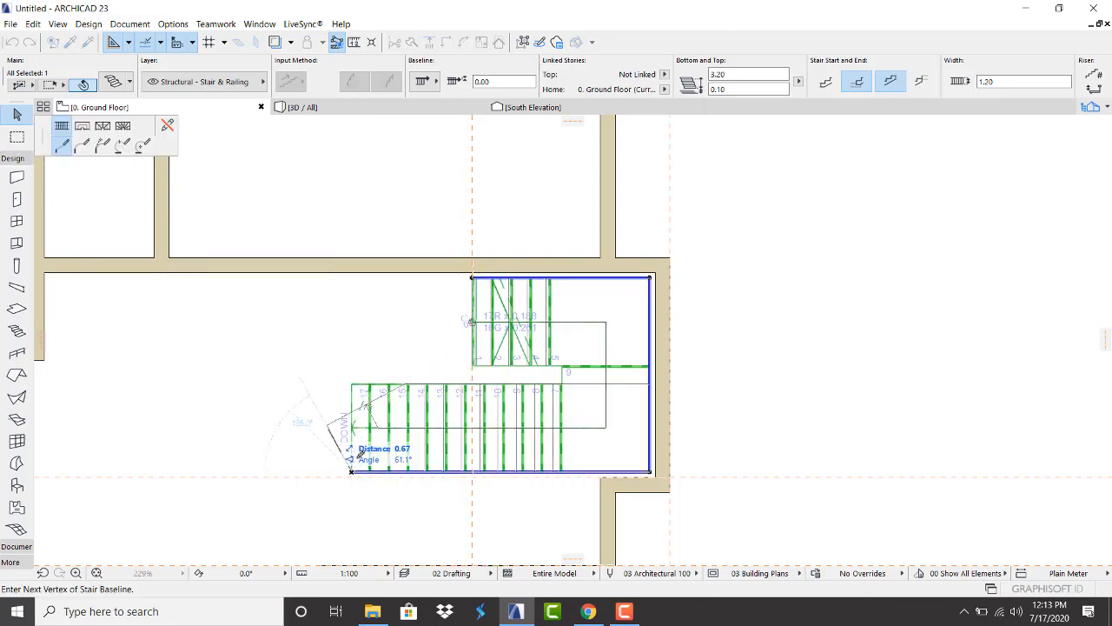
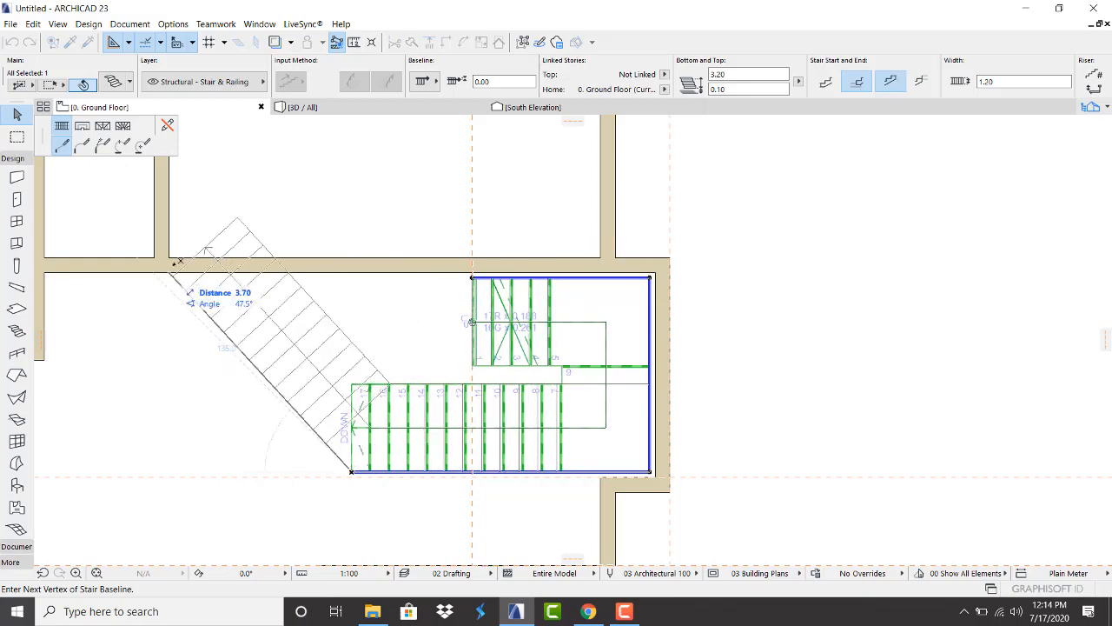
Cancel the unfinished stair baseline and drag the existing stair out to the right of the building
key("Escape")
key("Escape")
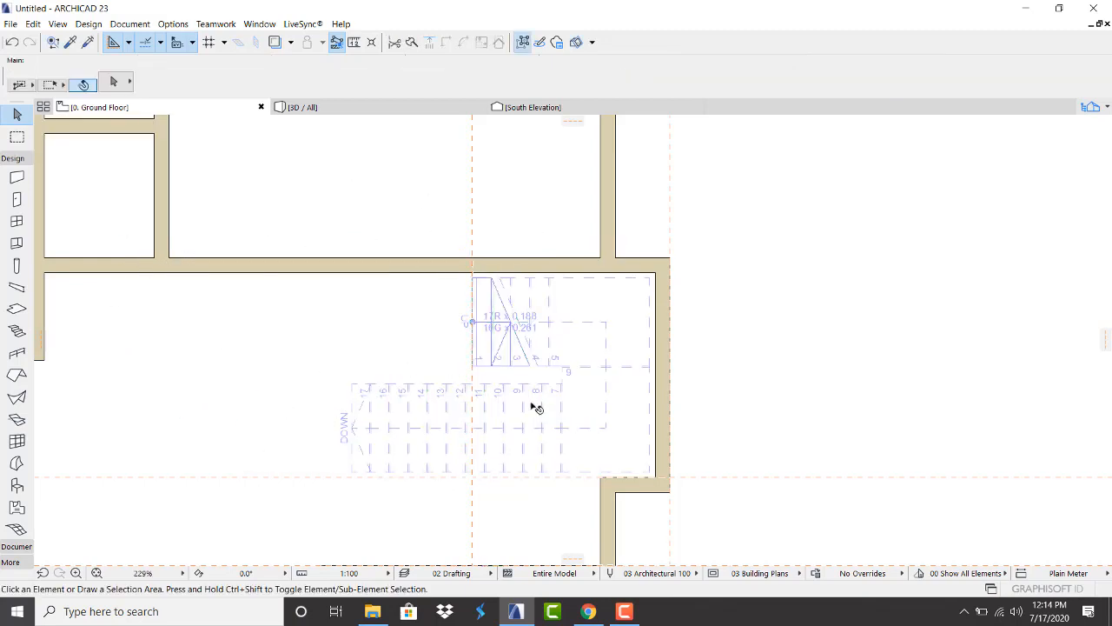
left_click(535, 322)
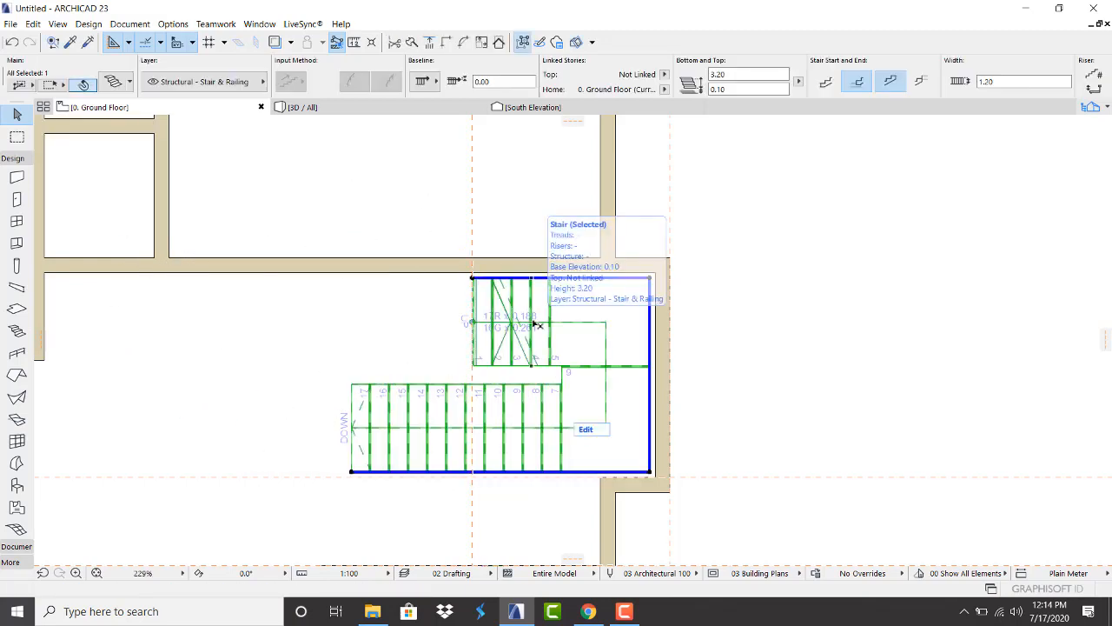
key("ctrl+d")
left_click(473, 279)
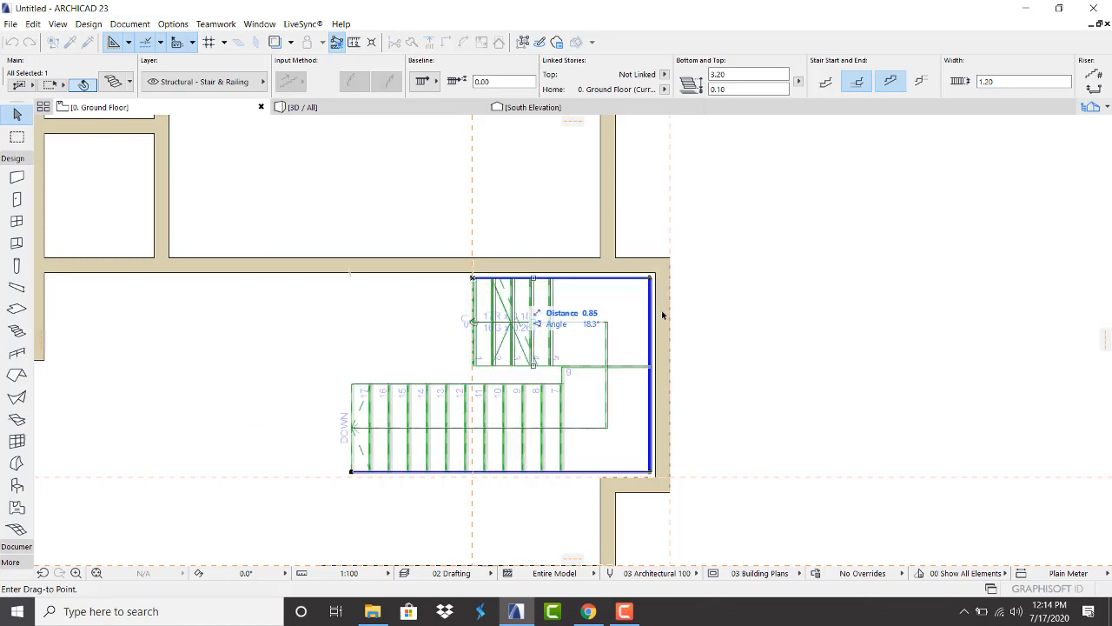
left_click(818, 278)
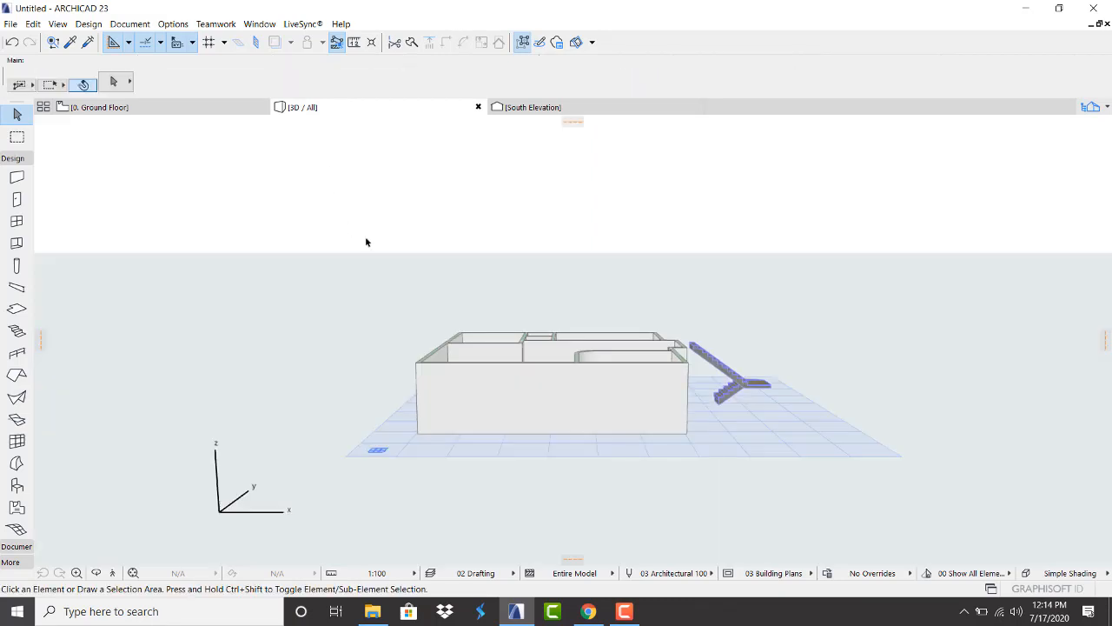
scroll(757, 350, "up", 5)
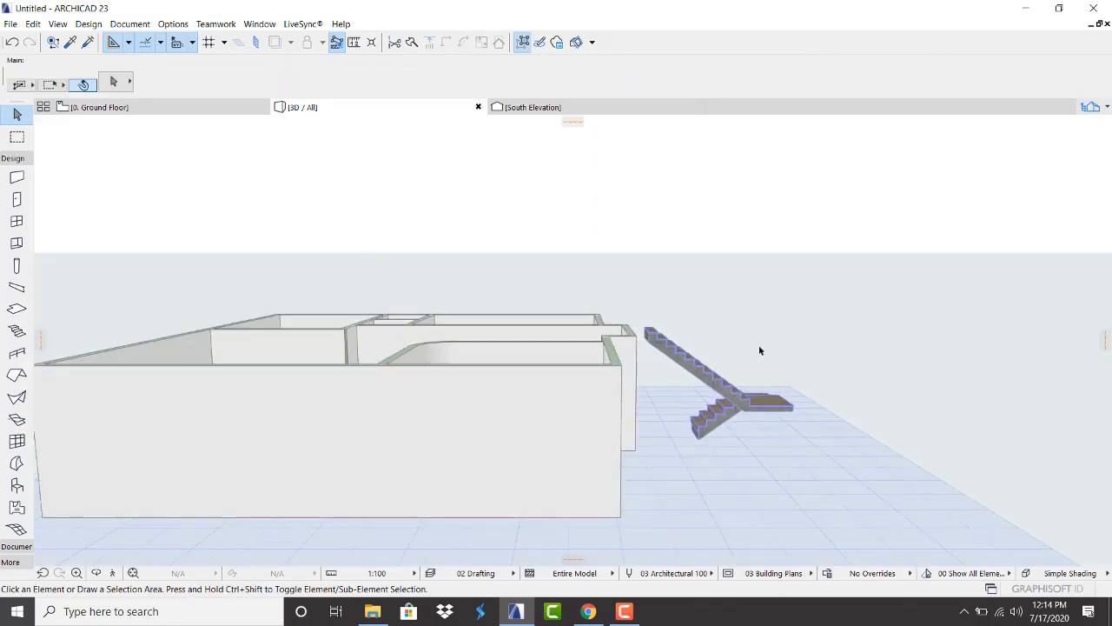
key("o")
left_click_drag(776, 349, 348, 394)
left_click_drag(634, 469, 327, 448)
scroll(452, 417, "up", 5)
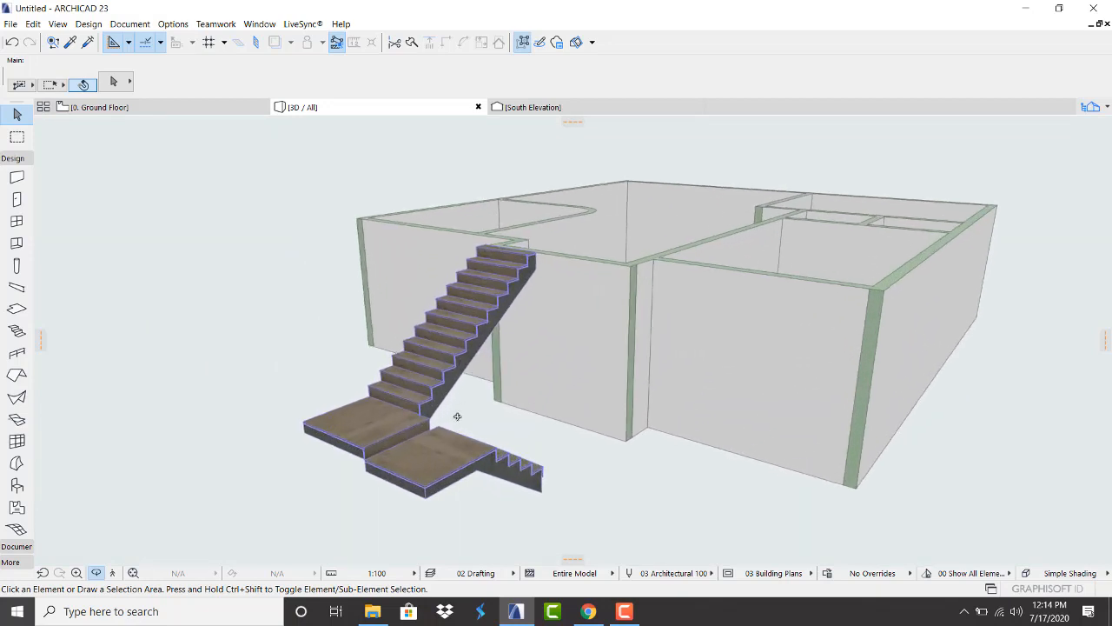
left_click_drag(459, 486, 293, 479)
scroll(427, 399, "up", 3)
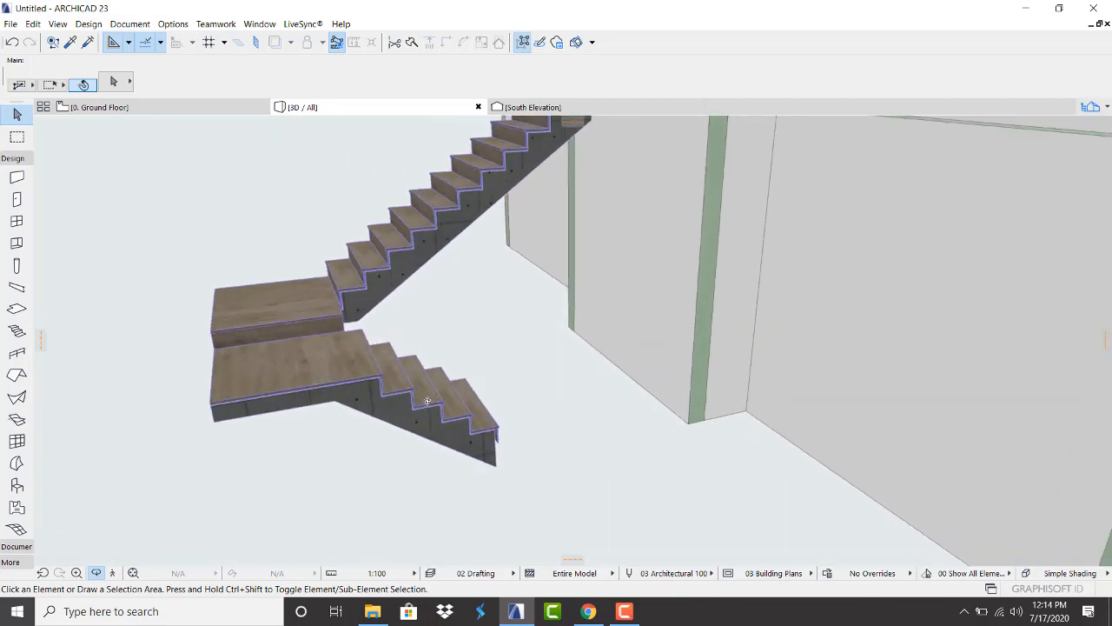
left_click_drag(477, 380, 671, 347)
scroll(672, 348, "down", 6)
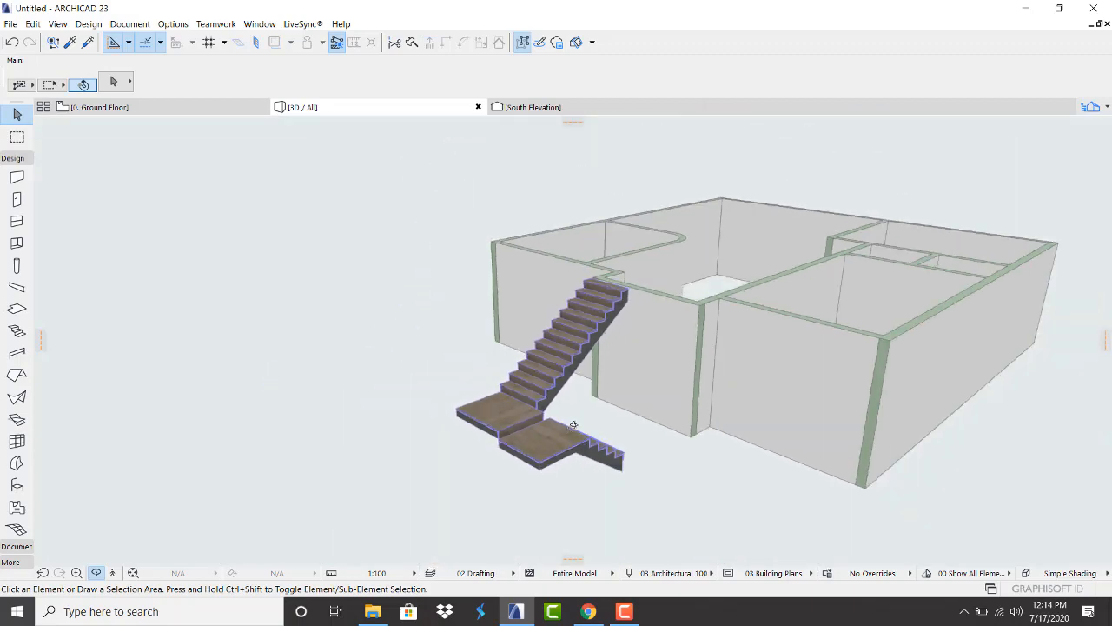
scroll(583, 300, "up", 2)
left_click_drag(634, 285, 472, 285)
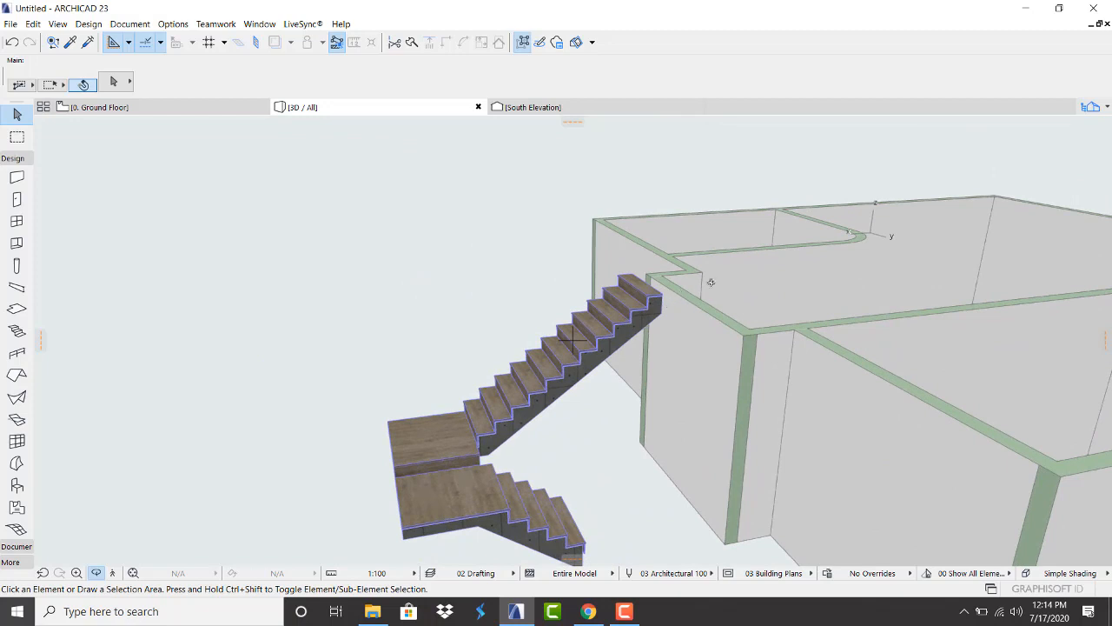
left_click_drag(685, 288, 864, 305)
left_click(89, 107)
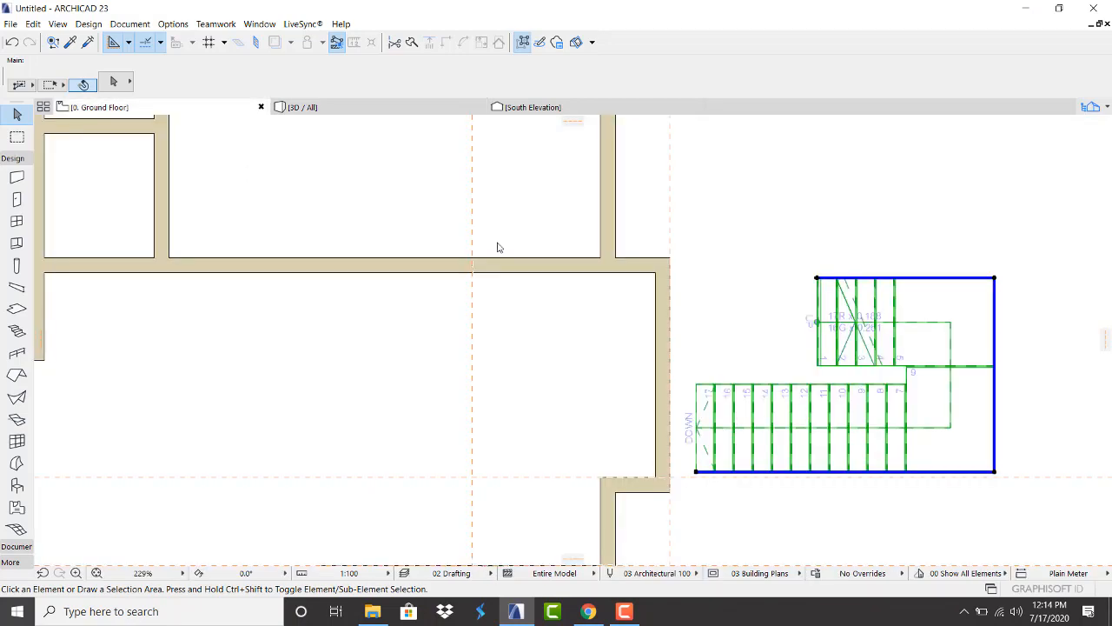
Drag the stair by its top-right corner back into the room against the wall
key("ctrl+d")
left_click(995, 278)
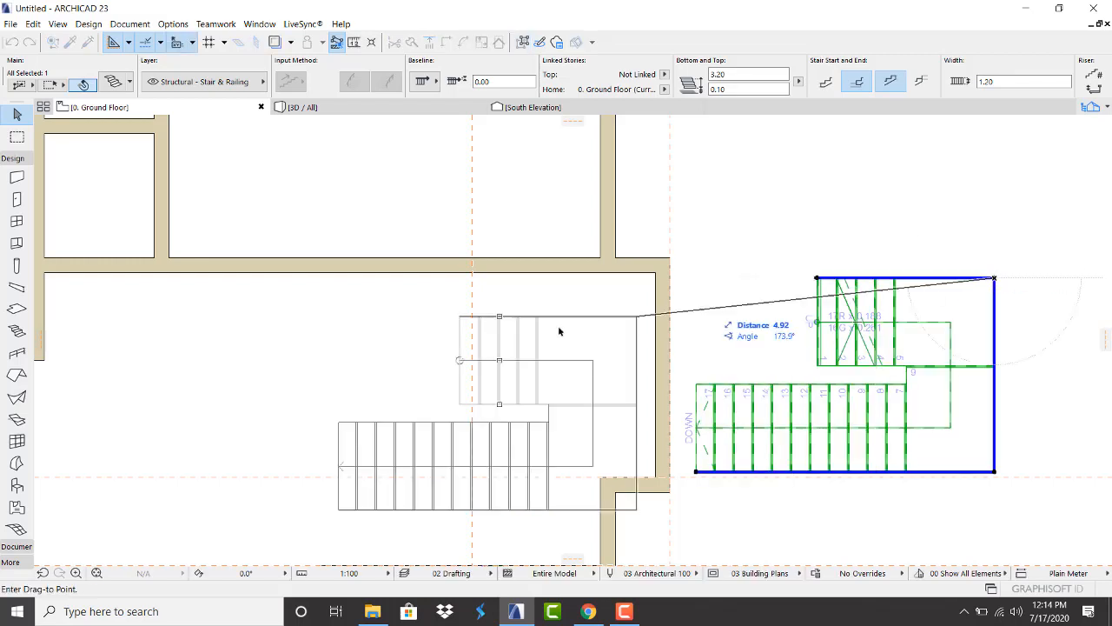
left_click(658, 276)
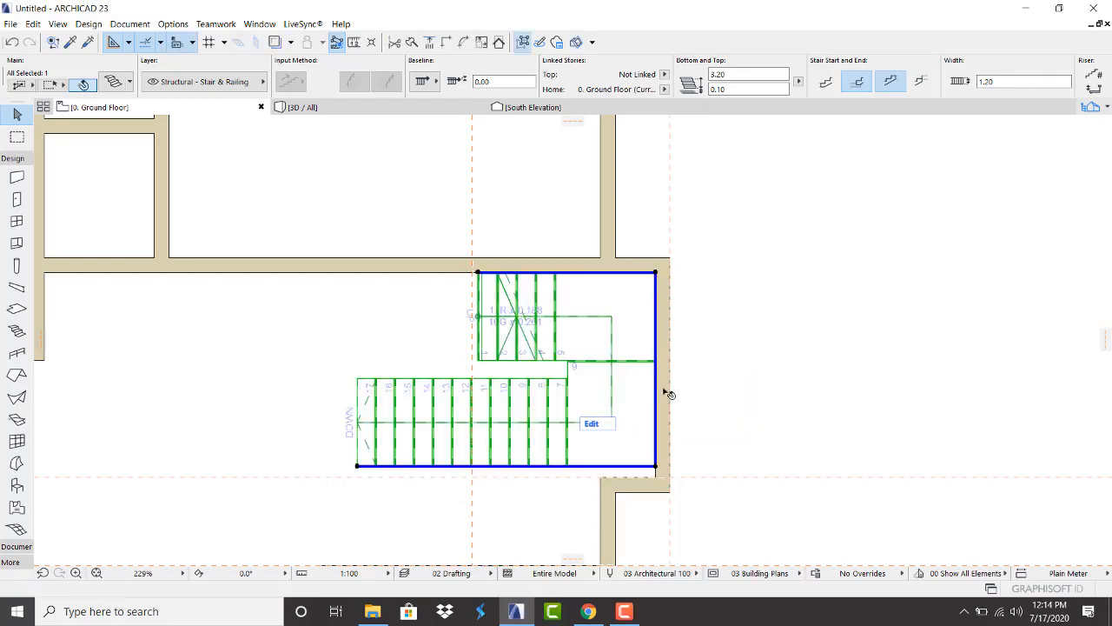
scroll(662, 465, "up", 5)
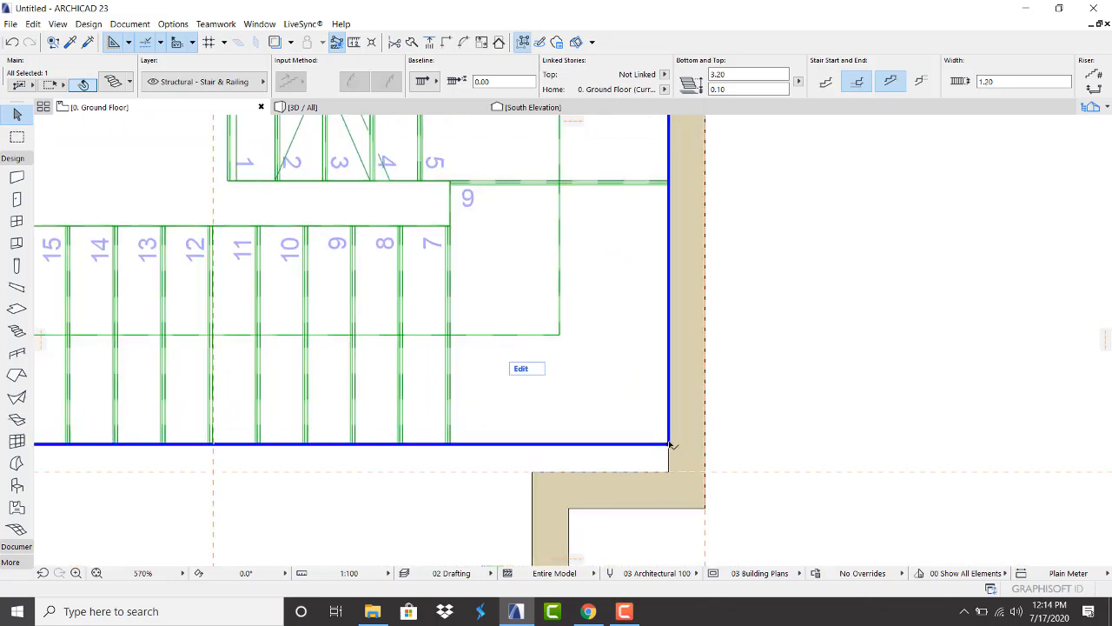
Move the stair's bottom-right and bottom-left outline corners down to the wall corner
left_click(669, 444)
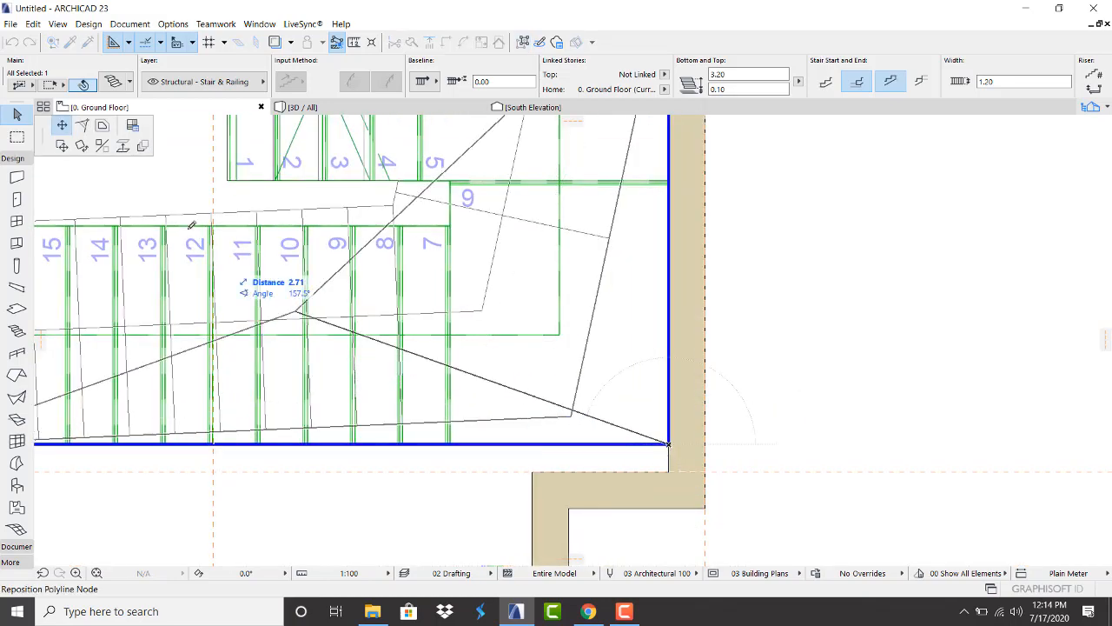
left_click(101, 127)
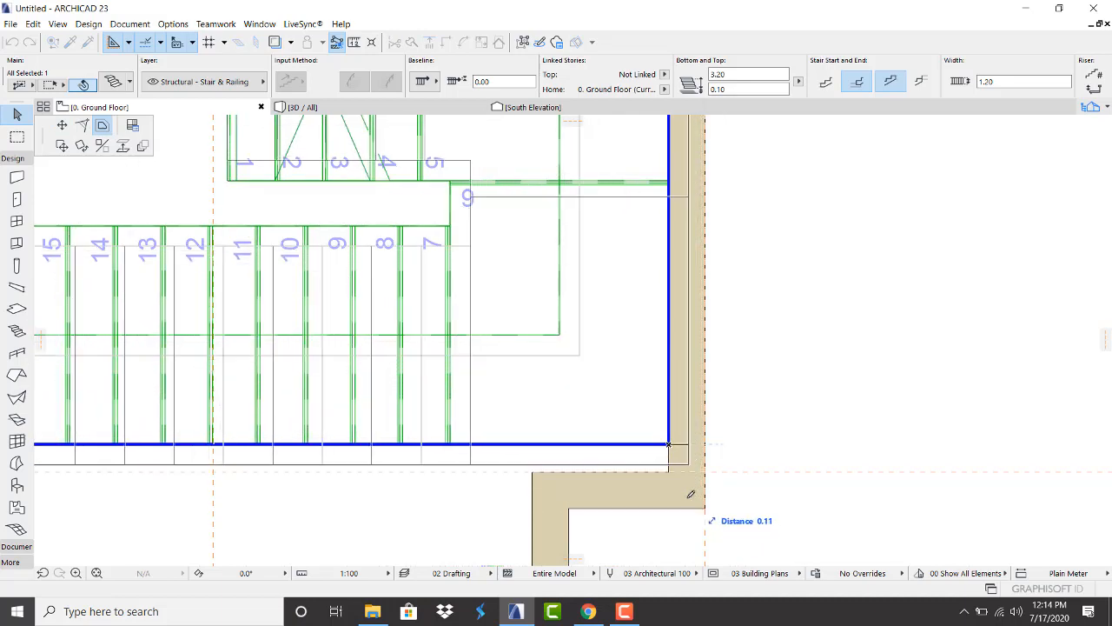
left_click(61, 129)
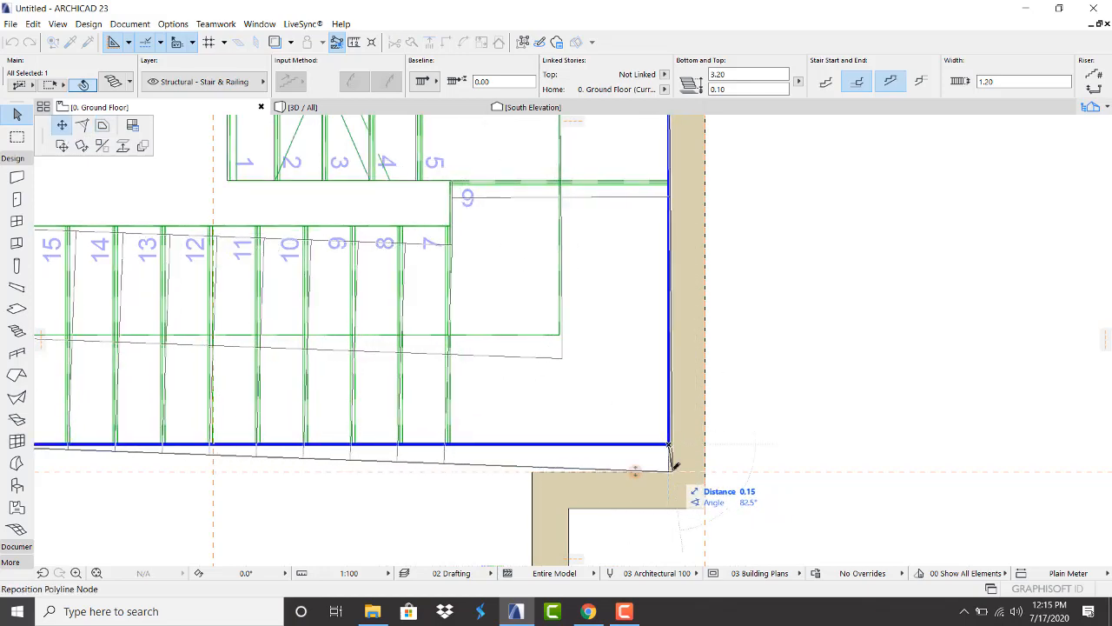
left_click(673, 466)
scroll(695, 452, "down", 5)
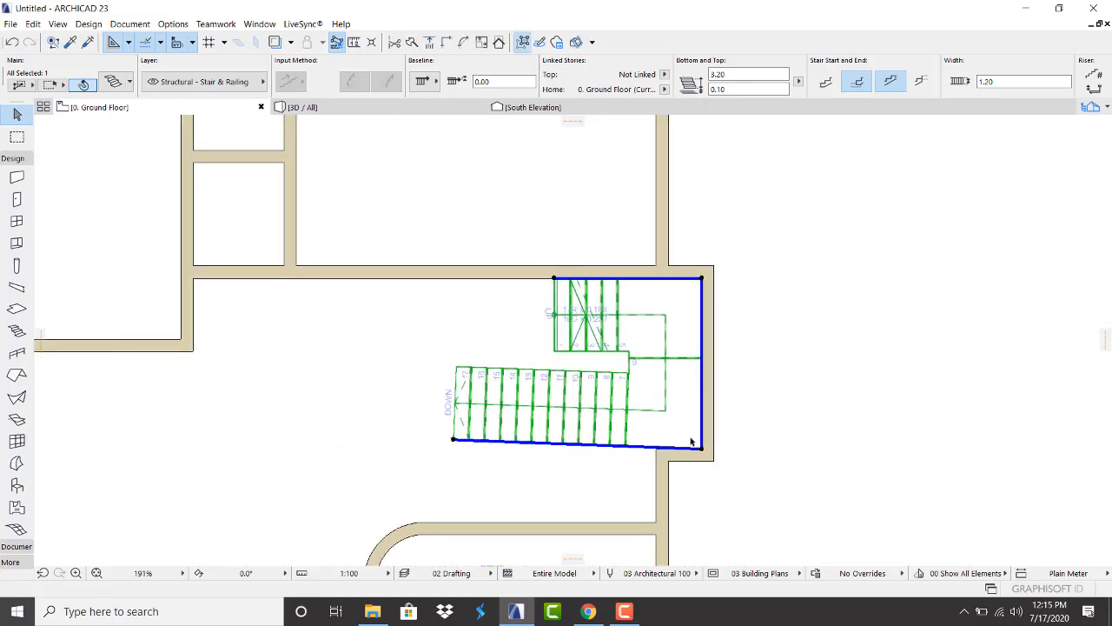
scroll(440, 449, "up", 5)
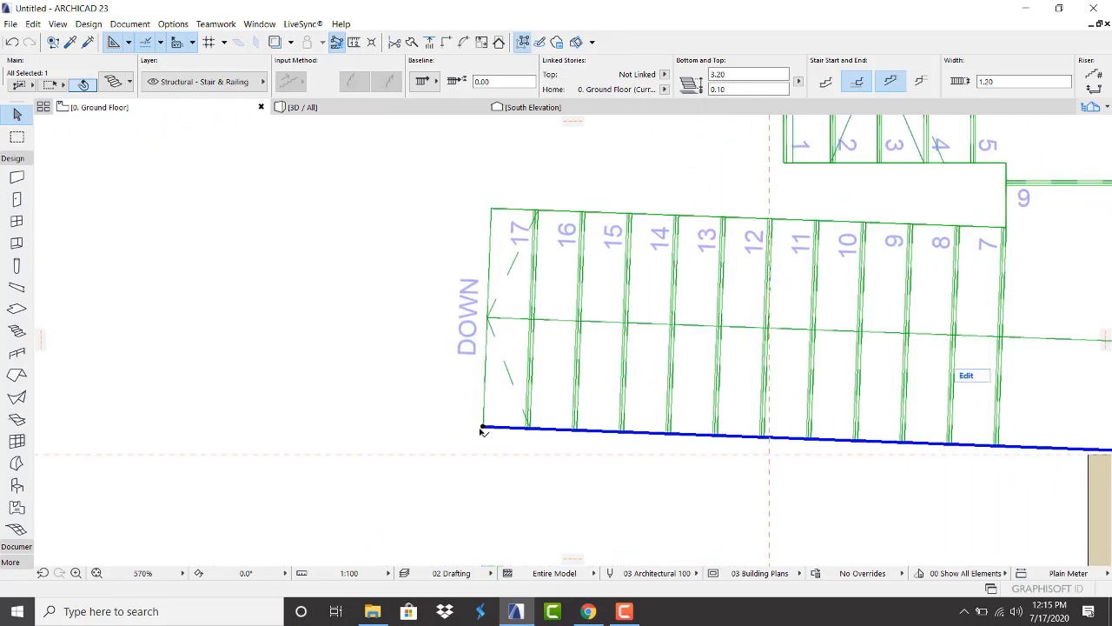
left_click(483, 429)
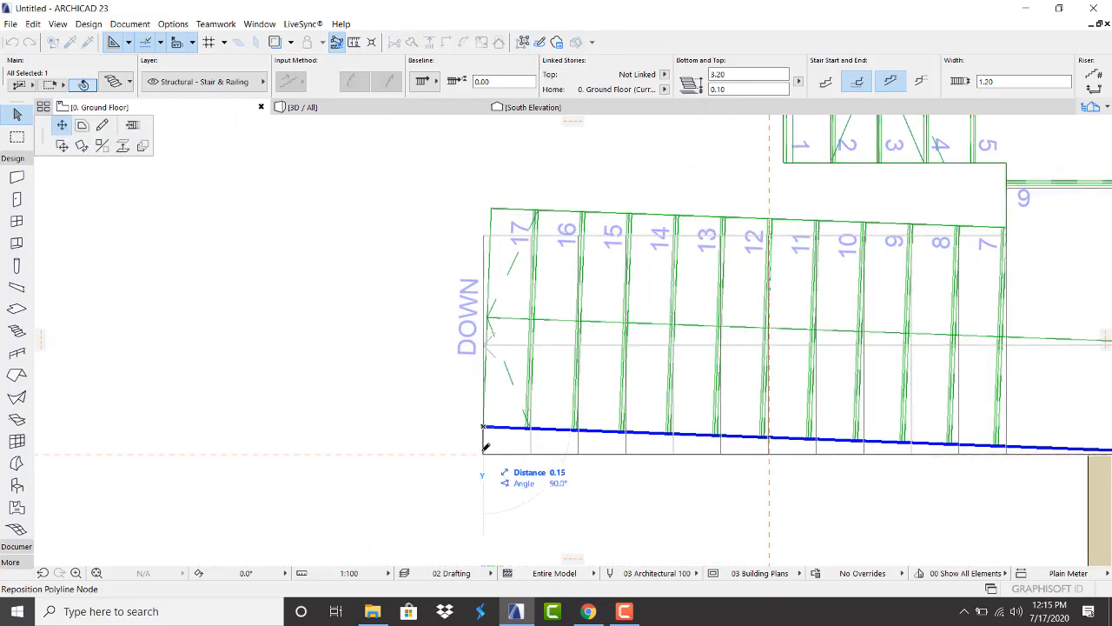
left_click(485, 446)
scroll(347, 414, "down", 4)
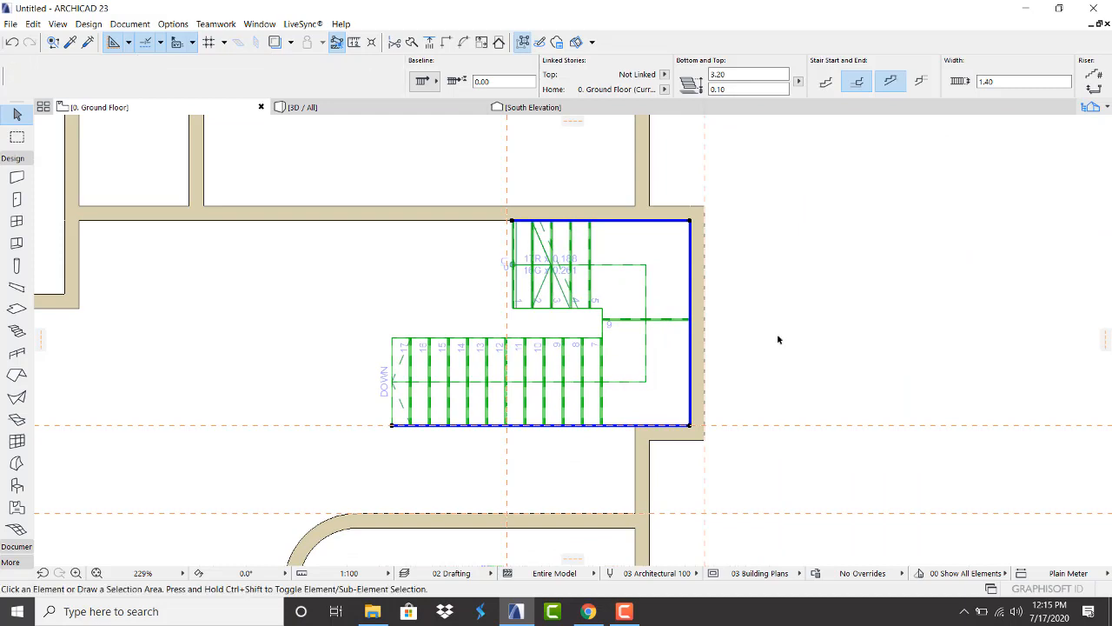
Try adjusting the stair's top-left corner, then cancel the vertex edit
left_click(778, 340)
scroll(637, 284, "up", 3)
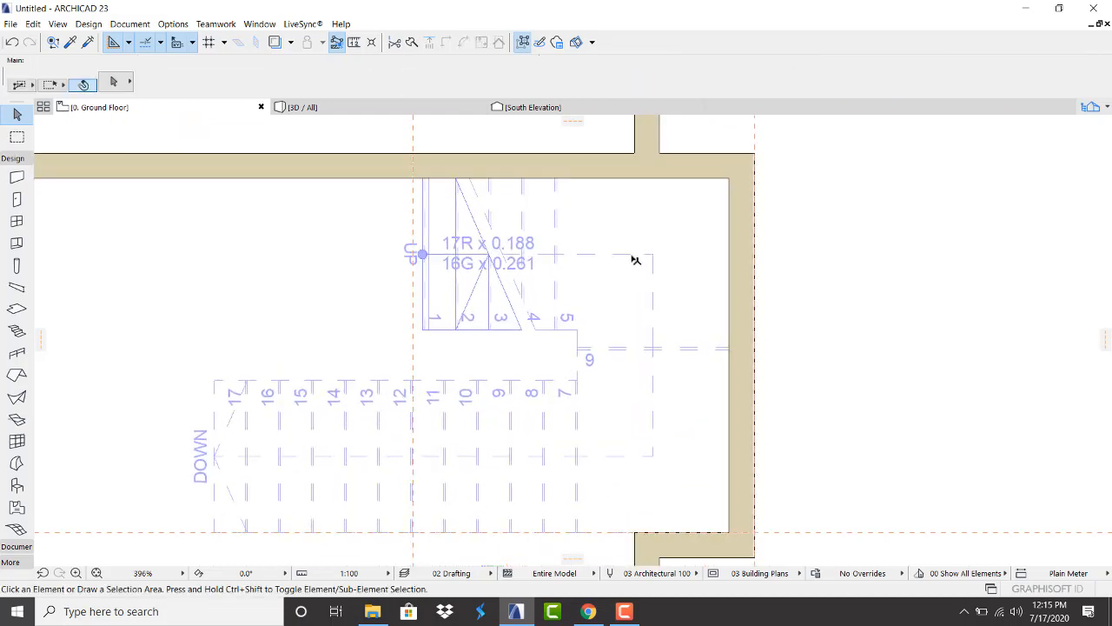
scroll(635, 260, "down", 3)
left_click(561, 349)
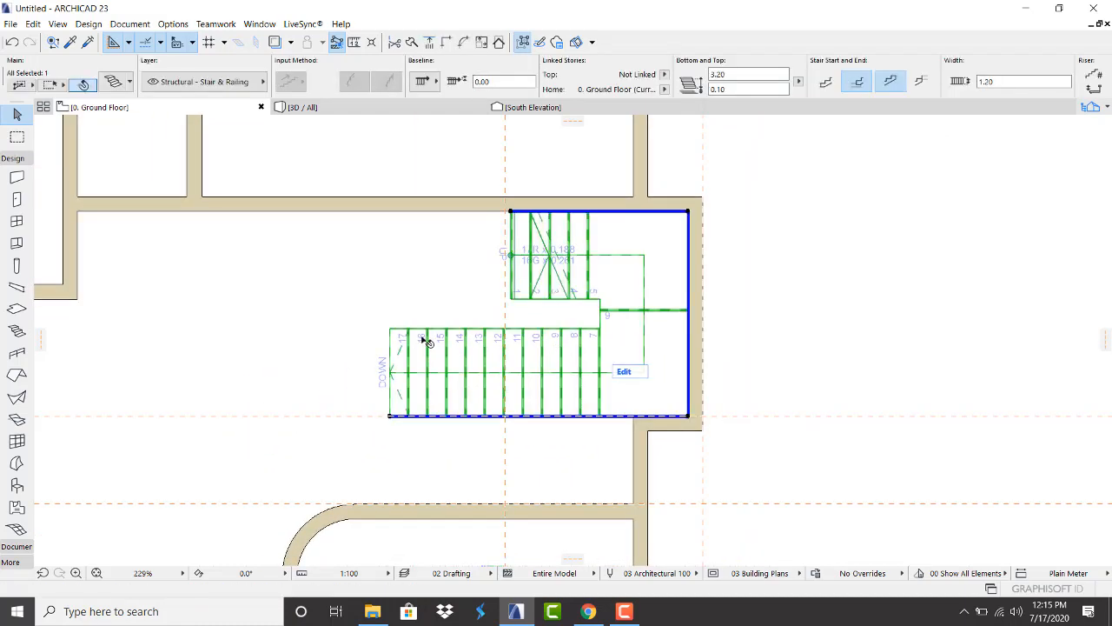
scroll(426, 342, "up", 2)
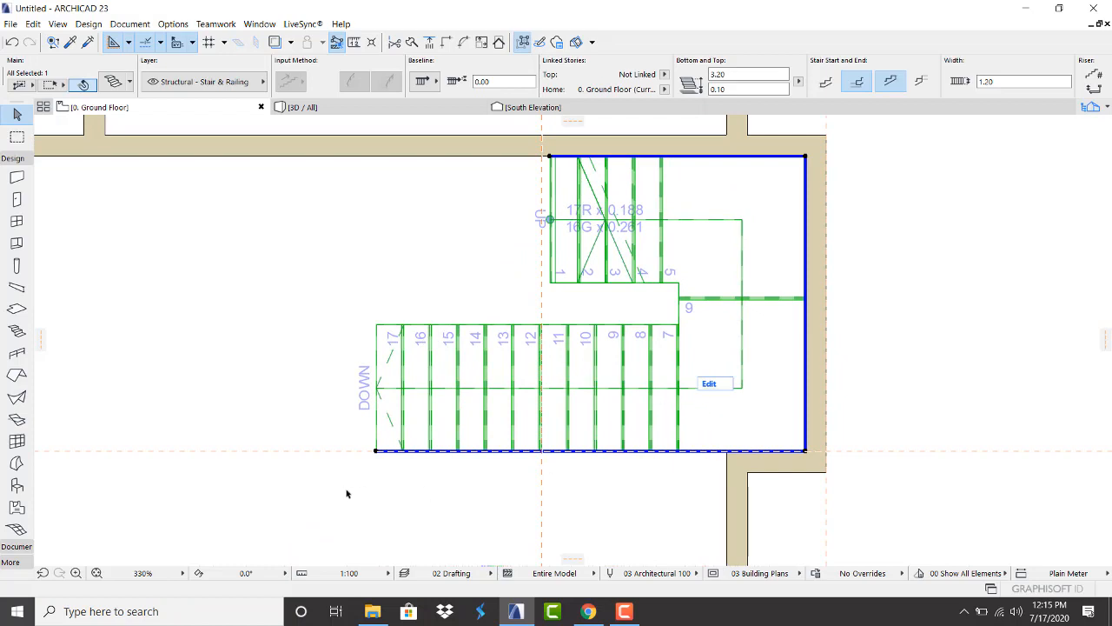
left_click(551, 157)
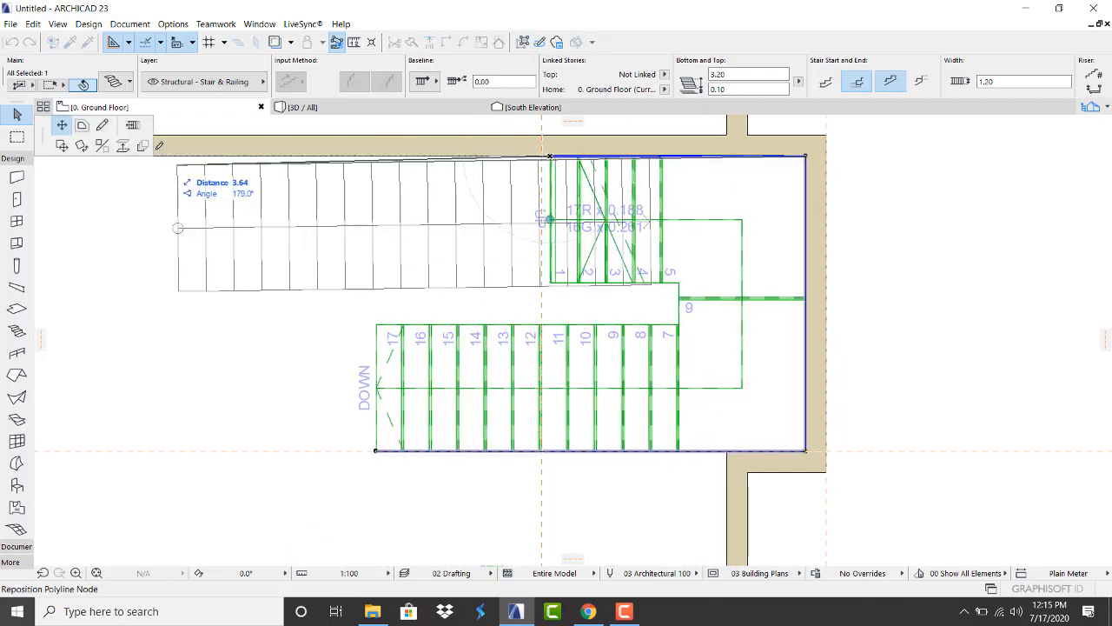
left_click(102, 126)
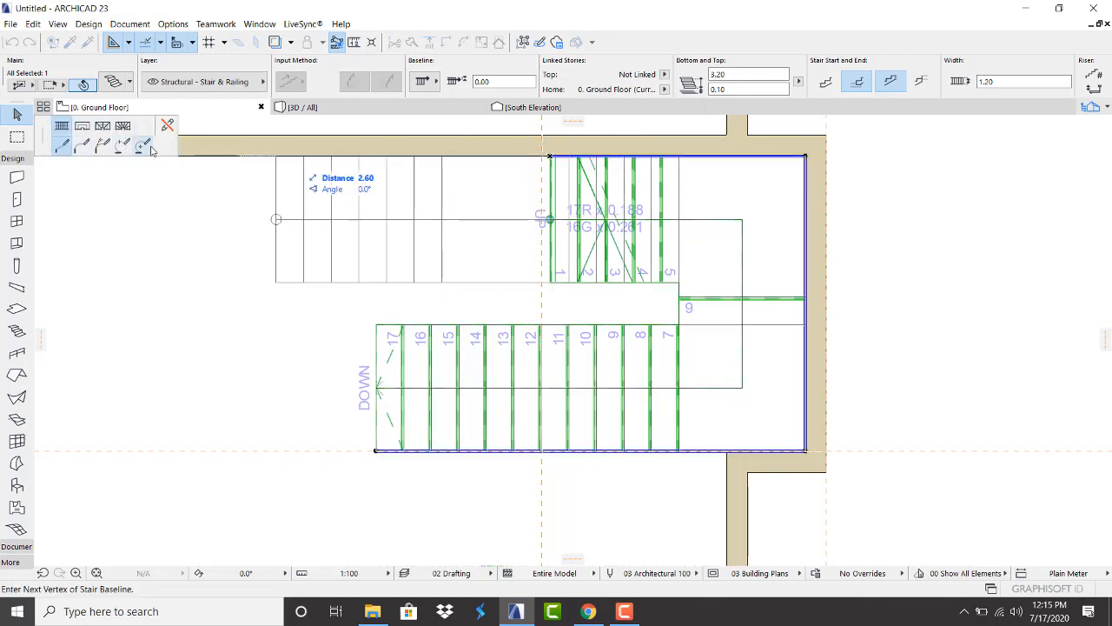
left_click(167, 126)
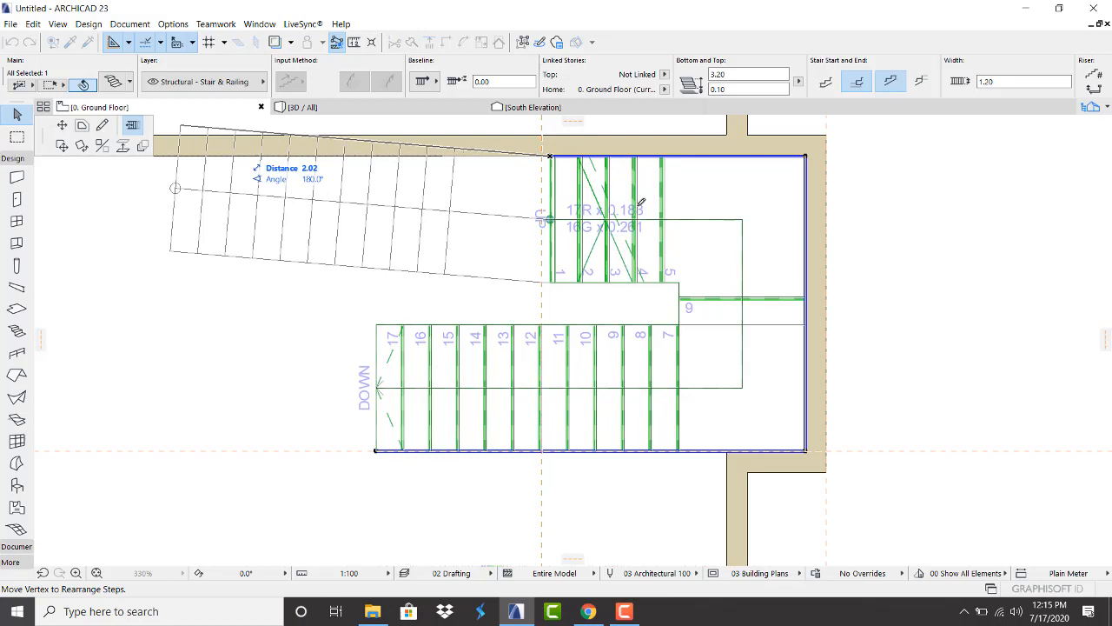
left_click(551, 159)
left_click(550, 159)
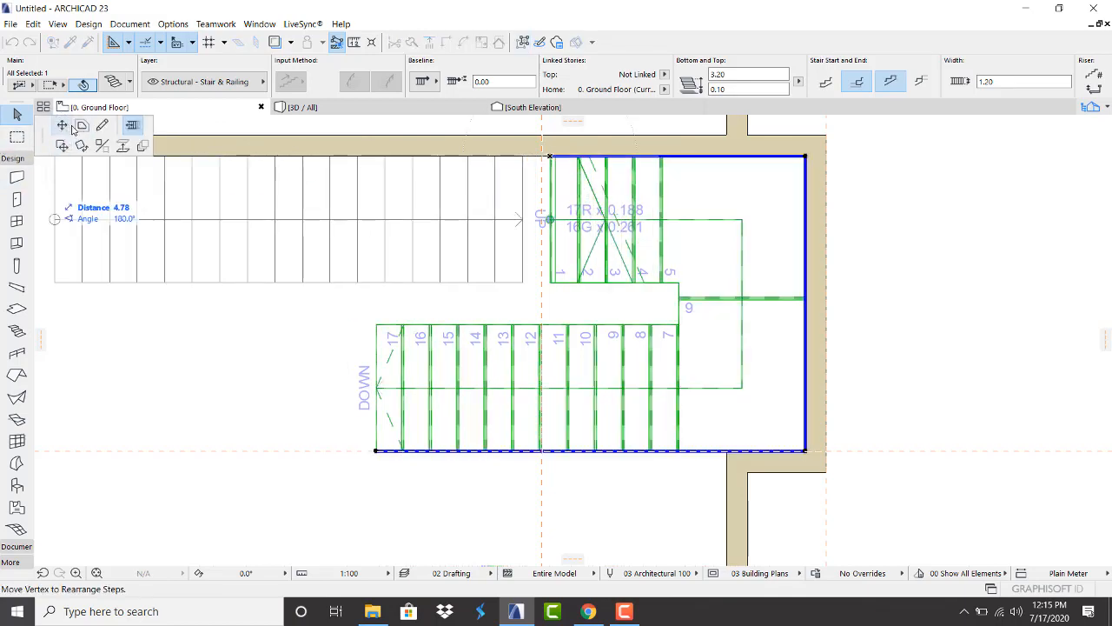
key("Escape")
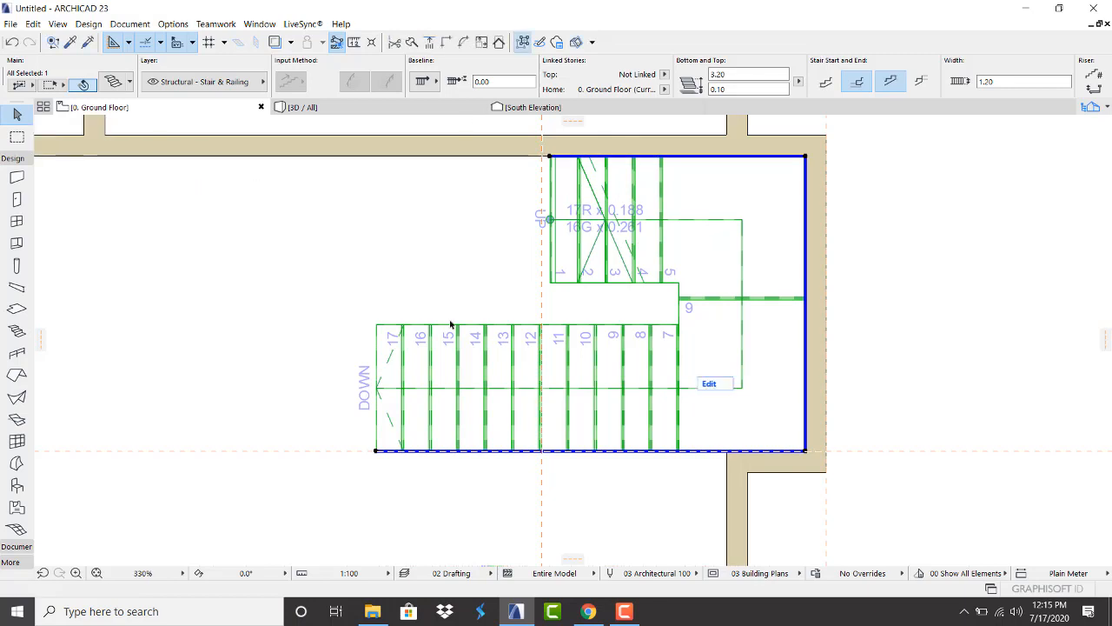
Use Remove All Guide Lines to clear the orange guides from the Ground Floor plan
scroll(516, 260, "down", 5)
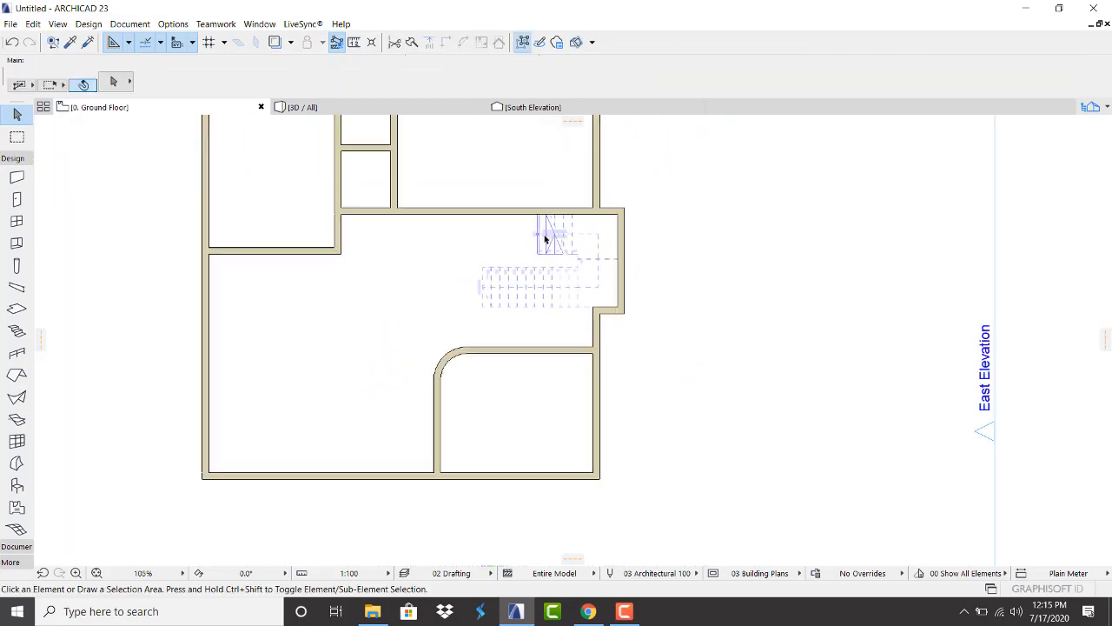
scroll(361, 322, "down", 2)
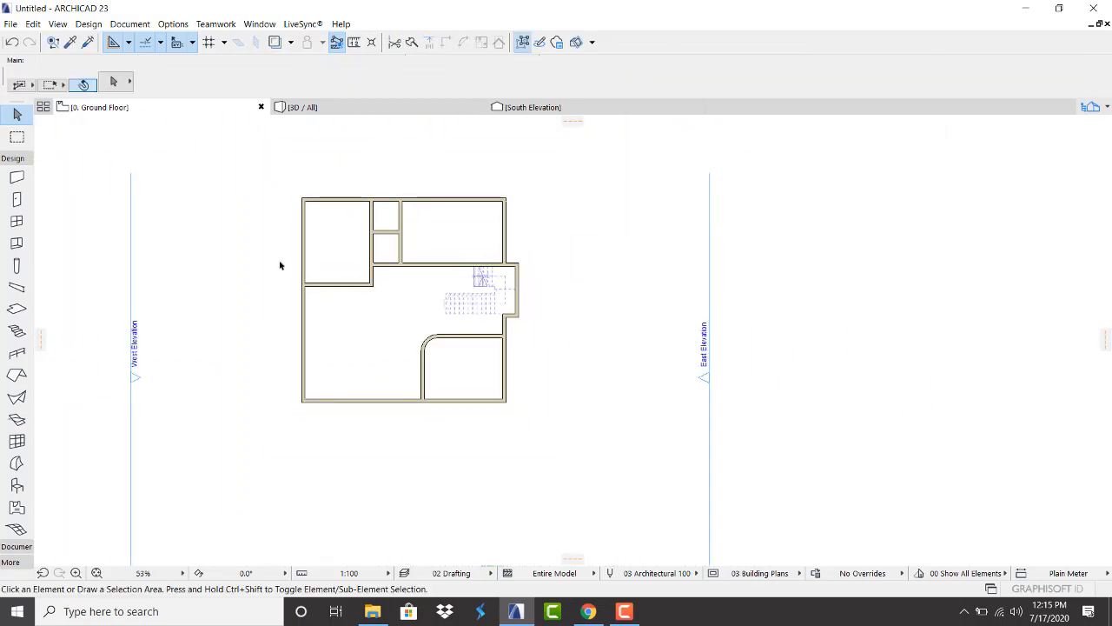
left_click(127, 41)
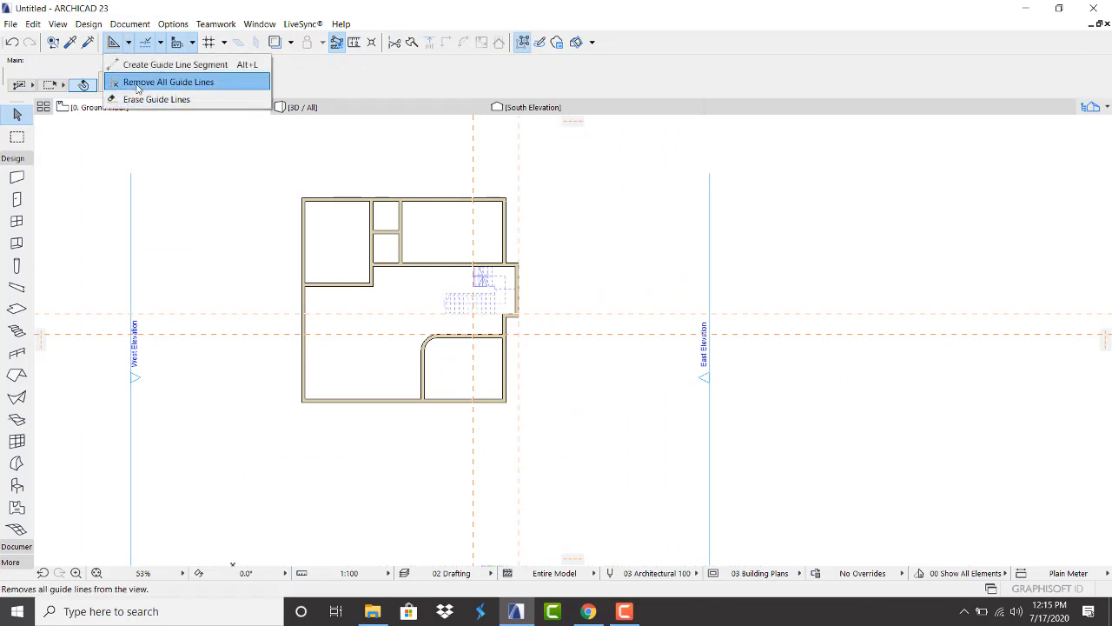
left_click(139, 87)
scroll(391, 252, "up", 2)
scroll(581, 199, "up", 3)
scroll(410, 174, "down", 4)
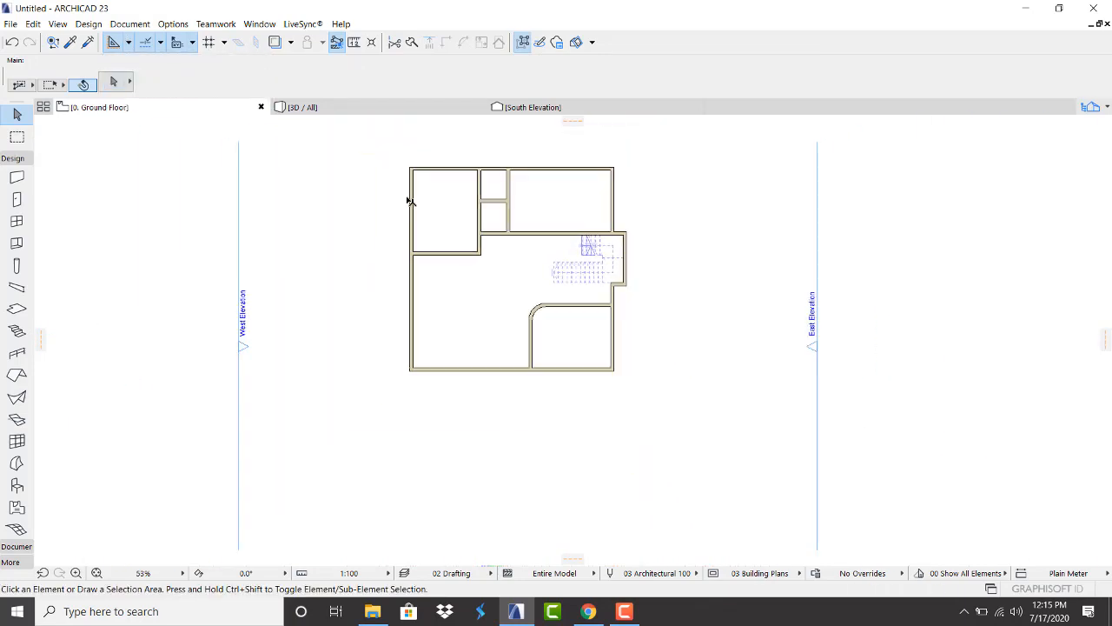
scroll(524, 146, "up", 3)
scroll(762, 229, "up", 3)
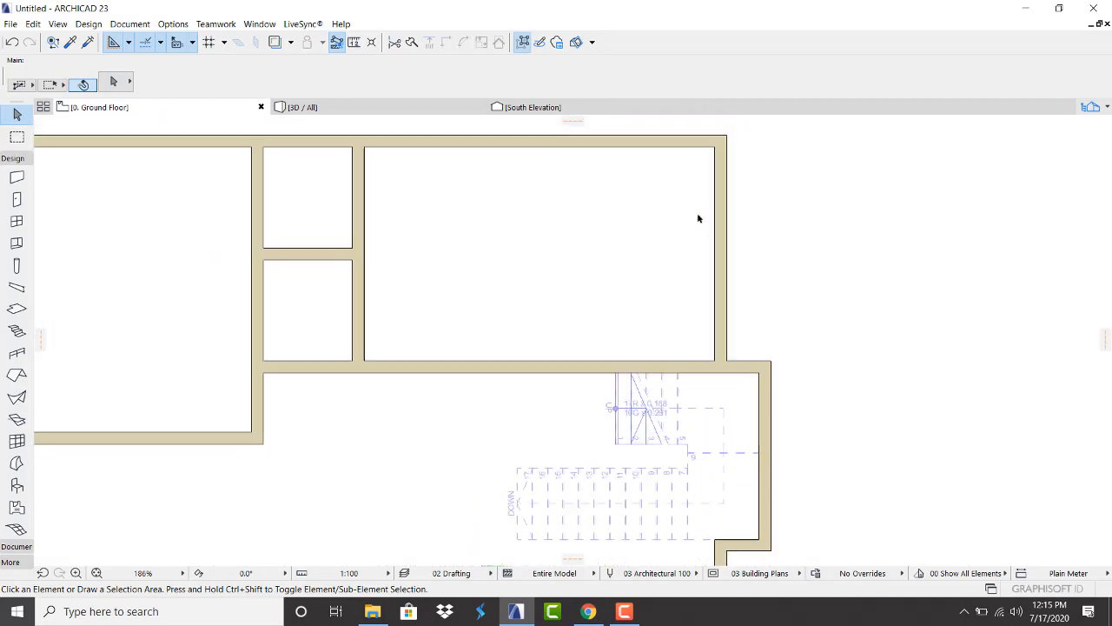
scroll(733, 367, "down", 3)
scroll(565, 386, "up", 1)
scroll(521, 373, "down", 3)
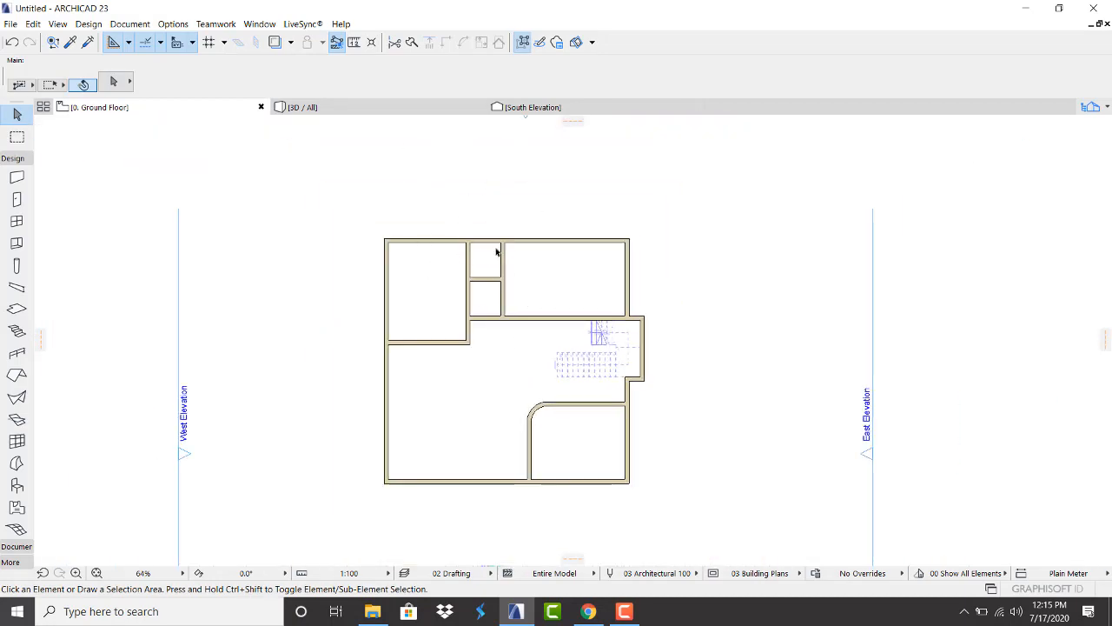
scroll(453, 457, "up", 2)
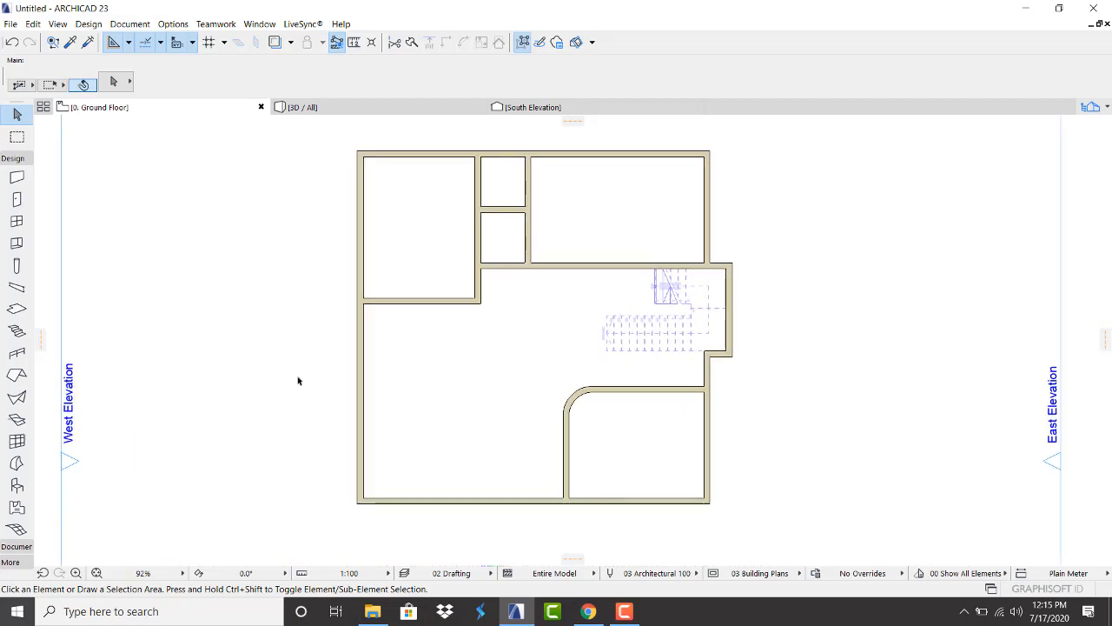
Browse the door library and pick Hinged Doors 23 > Door 23 as the default door
left_click(17, 200)
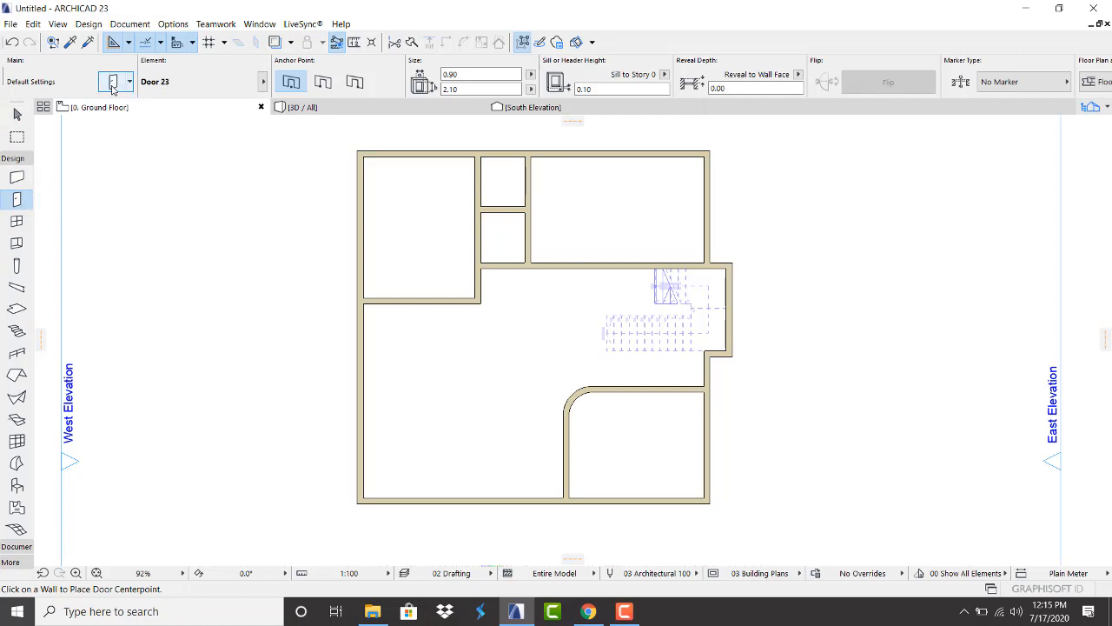
left_click(113, 84)
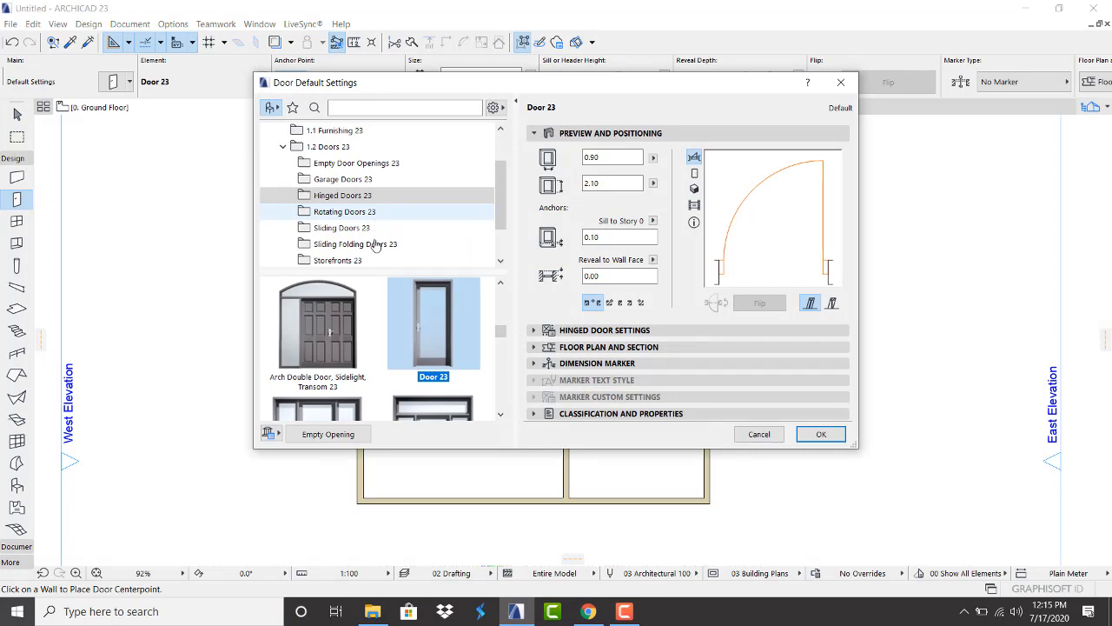
left_click(348, 165)
left_click(347, 178)
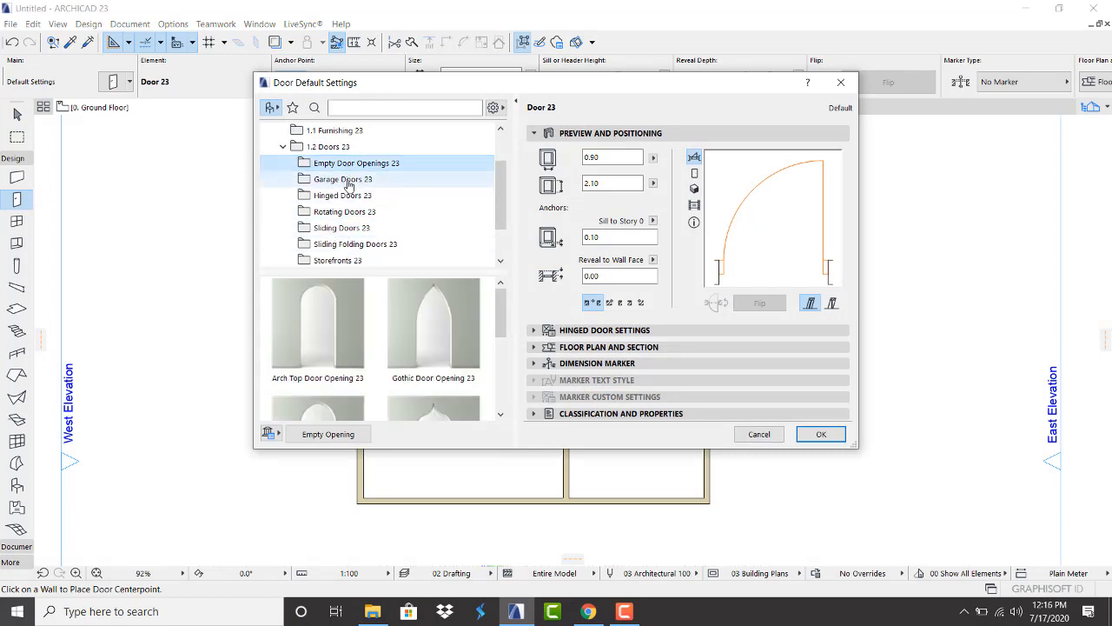
scroll(352, 317, "down", 3)
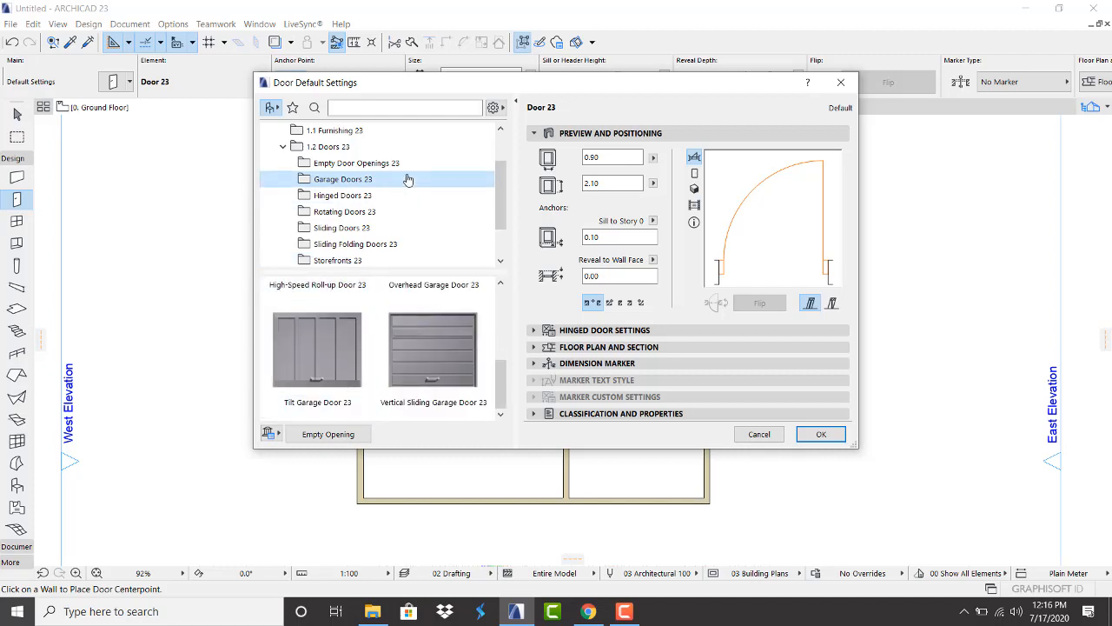
left_click(363, 195)
scroll(383, 382, "down", 5)
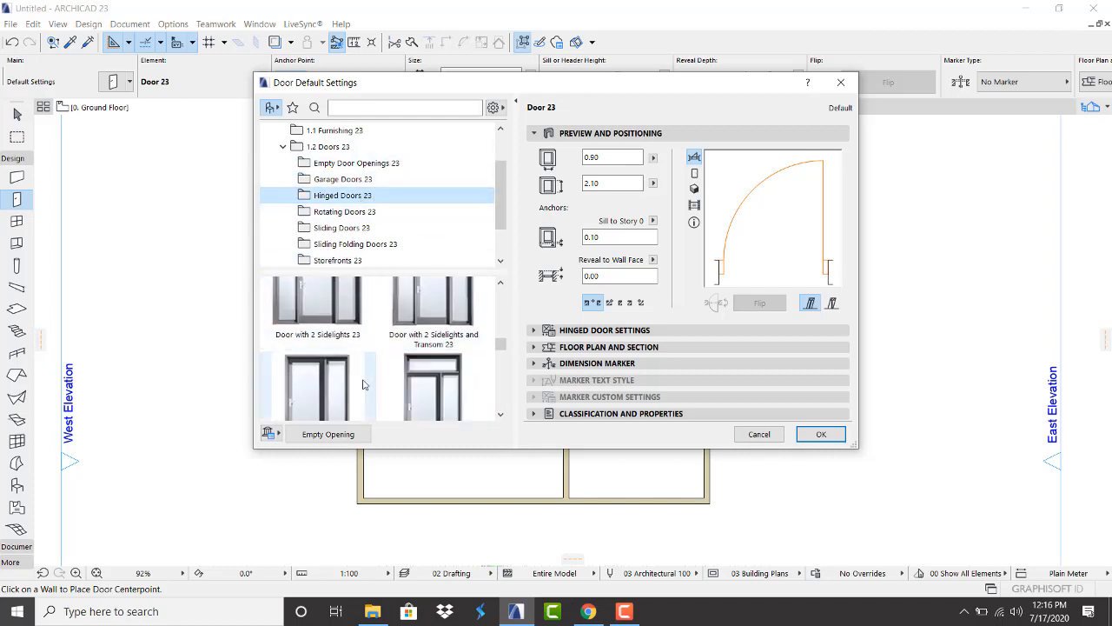
scroll(361, 369, "down", 1)
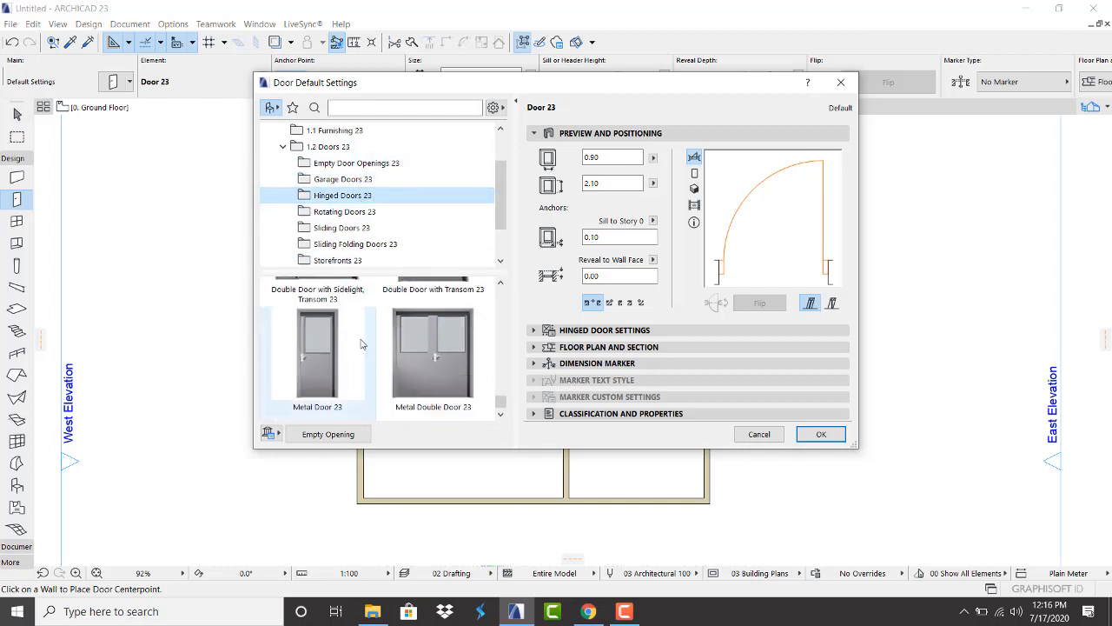
left_click(344, 214)
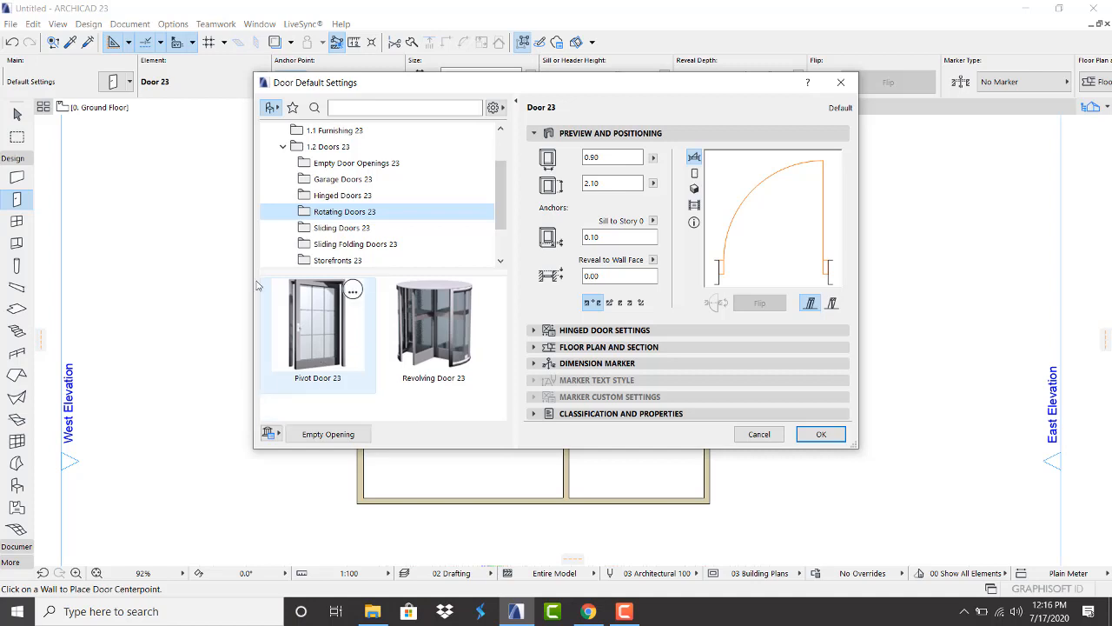
left_click(337, 245)
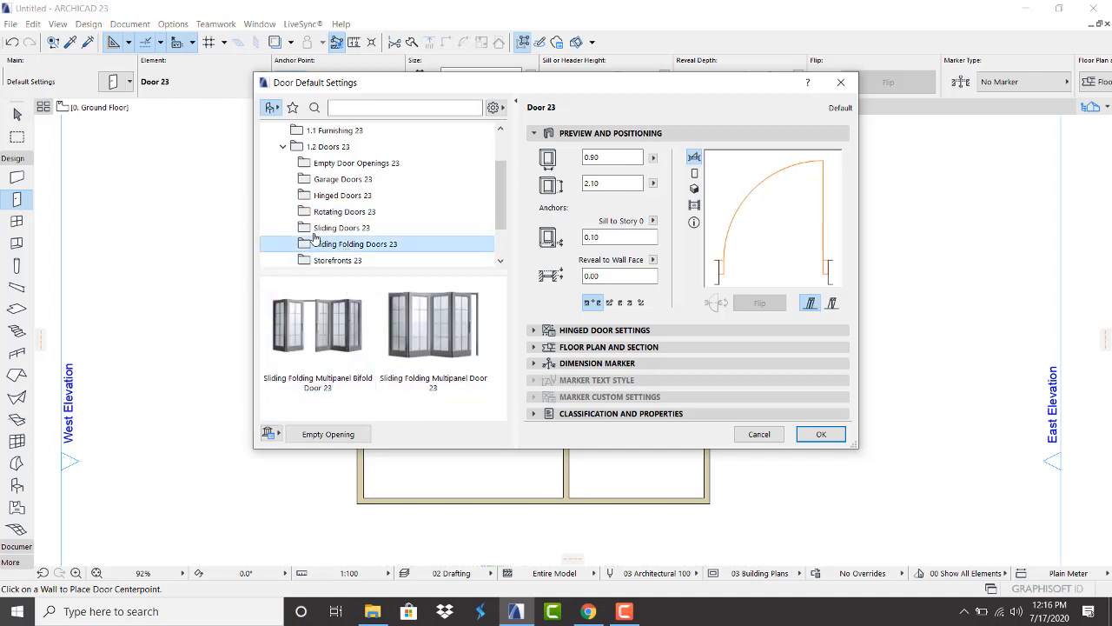
left_click(356, 195)
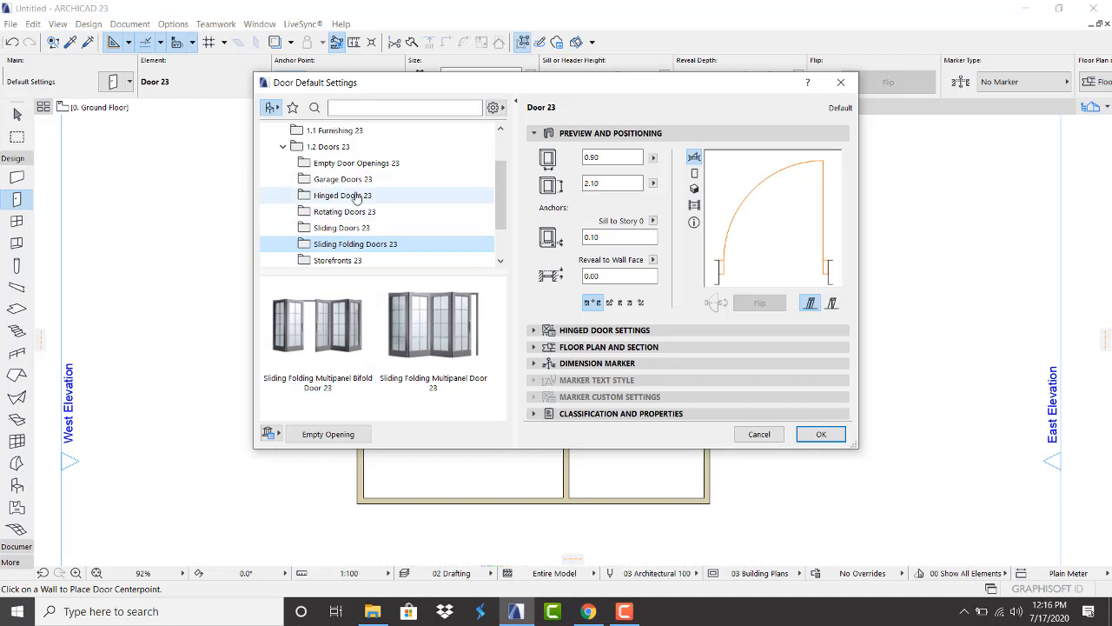
scroll(429, 365, "up", 3)
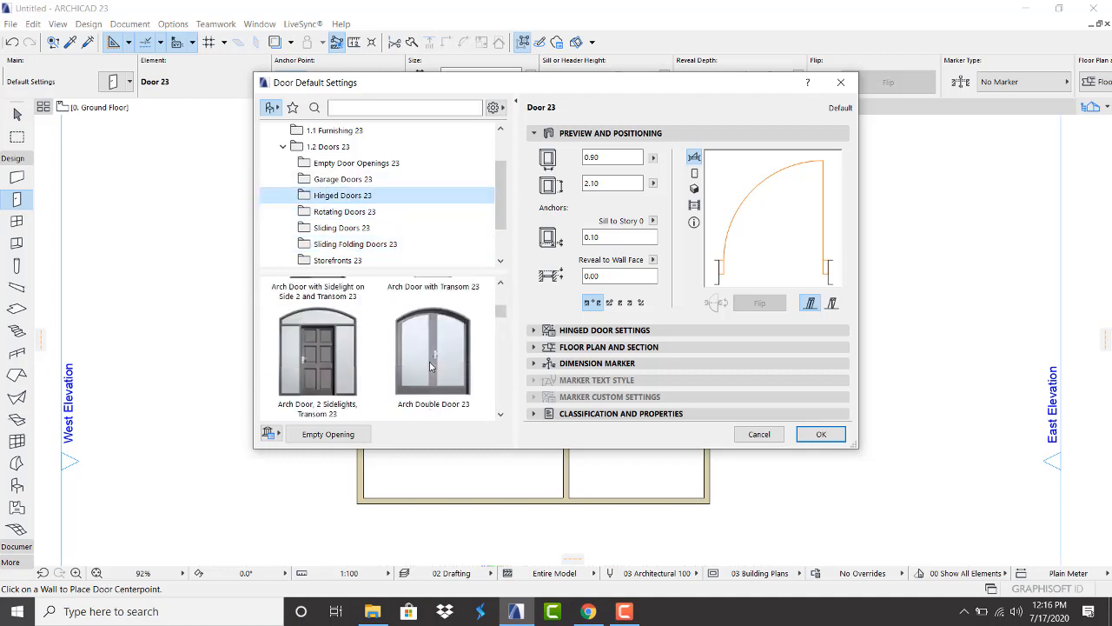
scroll(431, 359, "down", 2)
scroll(432, 361, "down", 2)
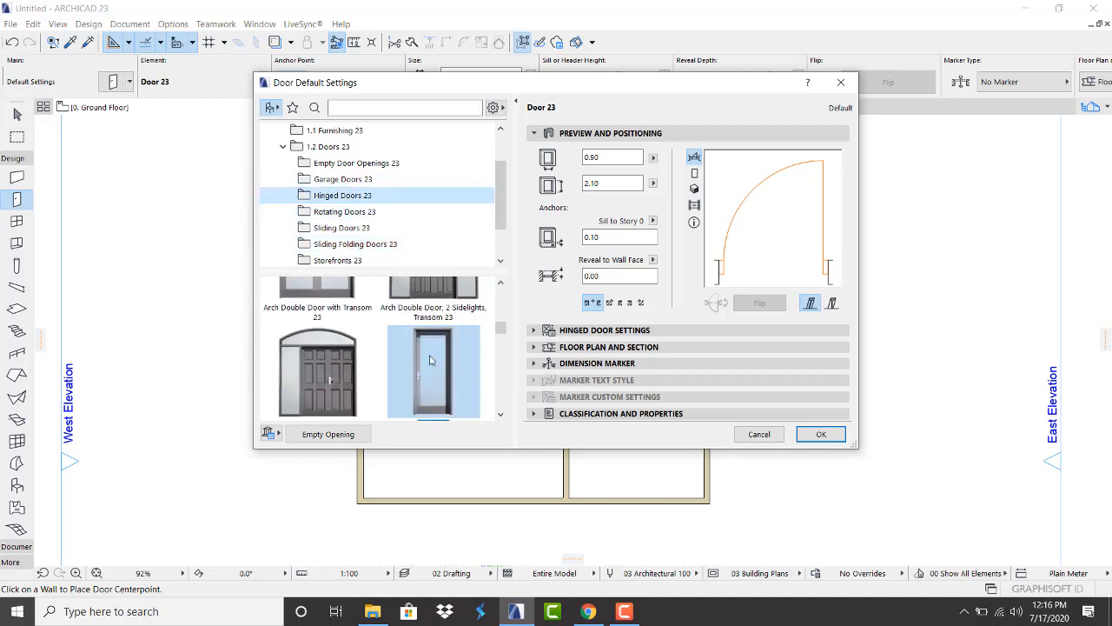
left_click(427, 336)
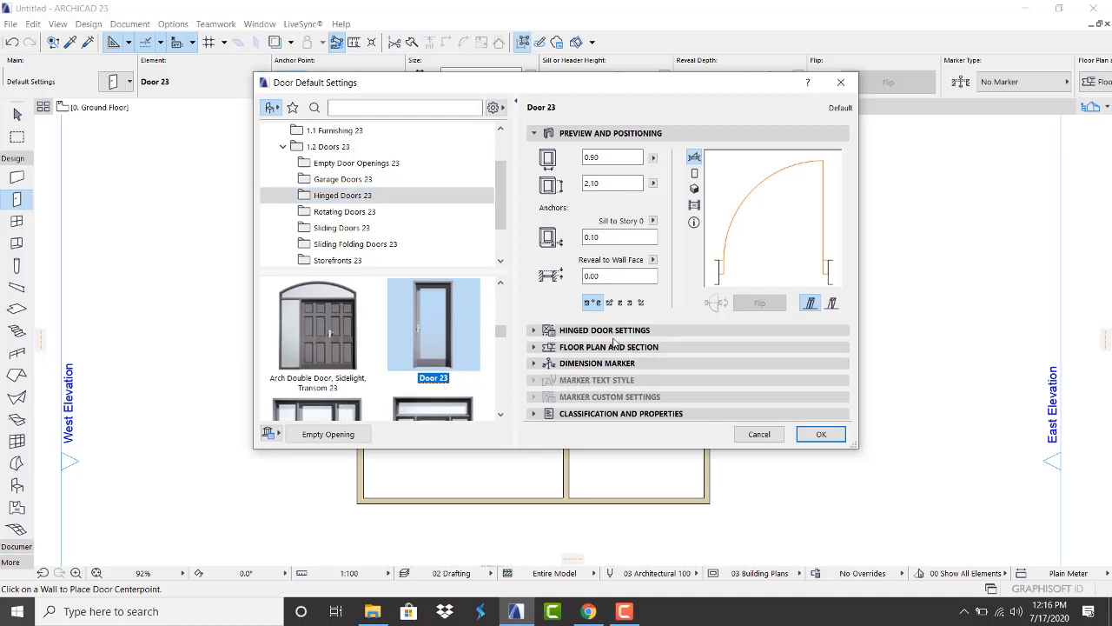
Set the default door width to 1.00
left_click(598, 157)
type("1")
left_click(616, 239)
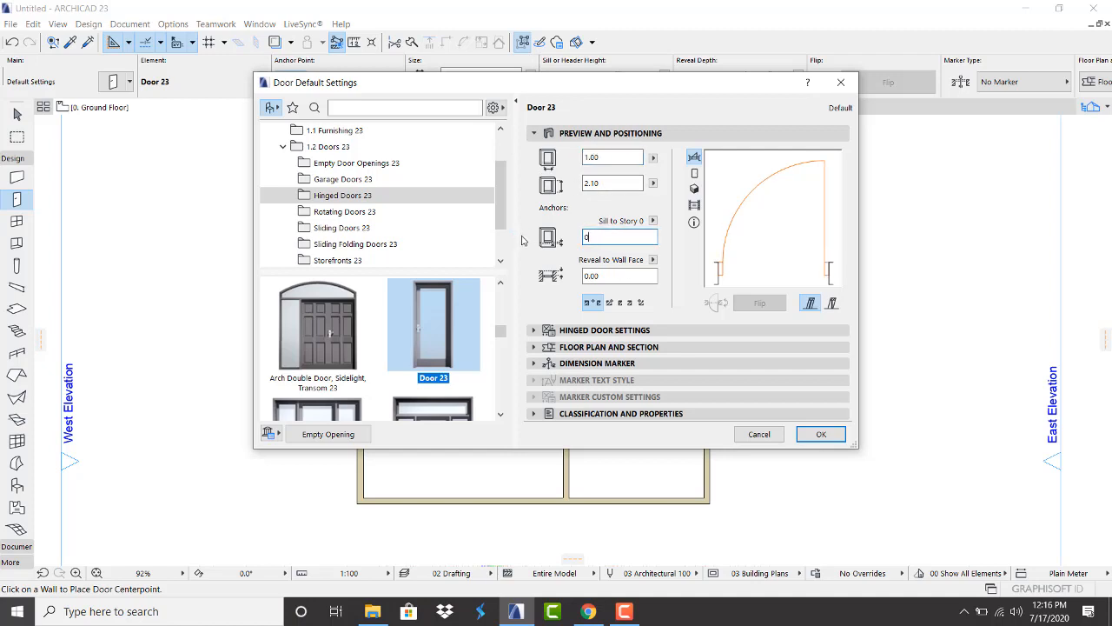
left_click(604, 330)
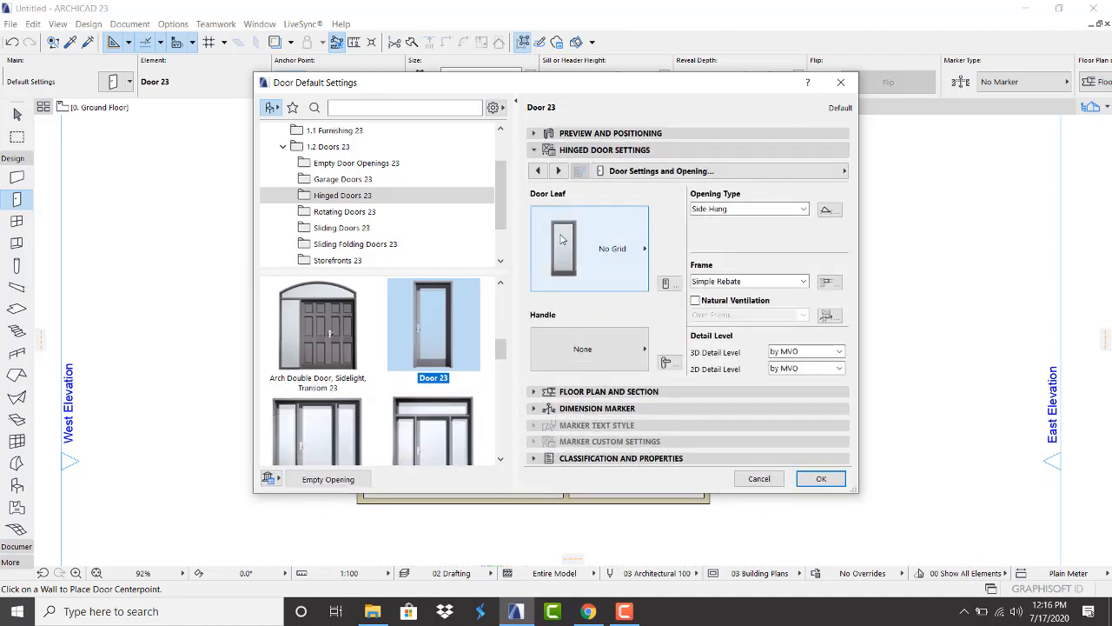
Give the door leaf Style 8 and the door Handle 3
left_click(606, 238)
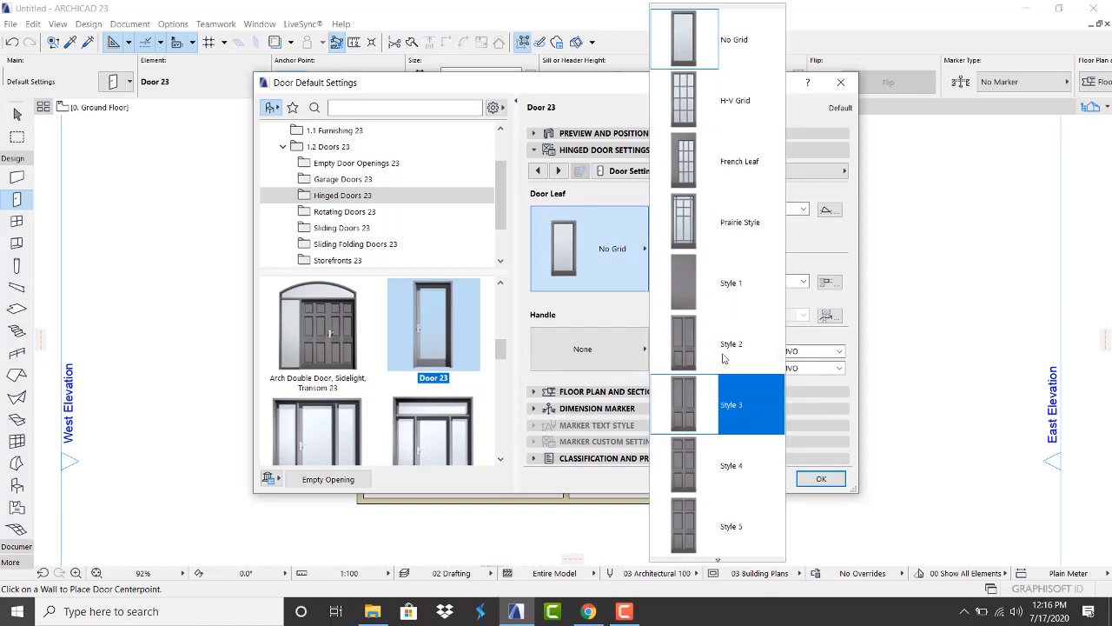
scroll(718, 380, "down", 1)
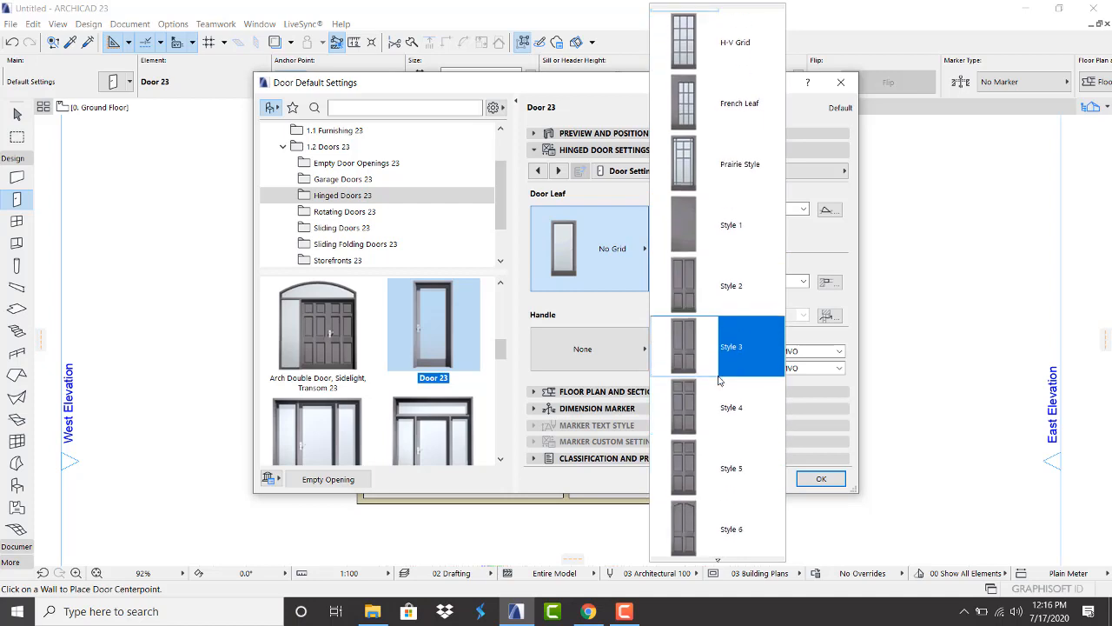
scroll(719, 380, "down", 7)
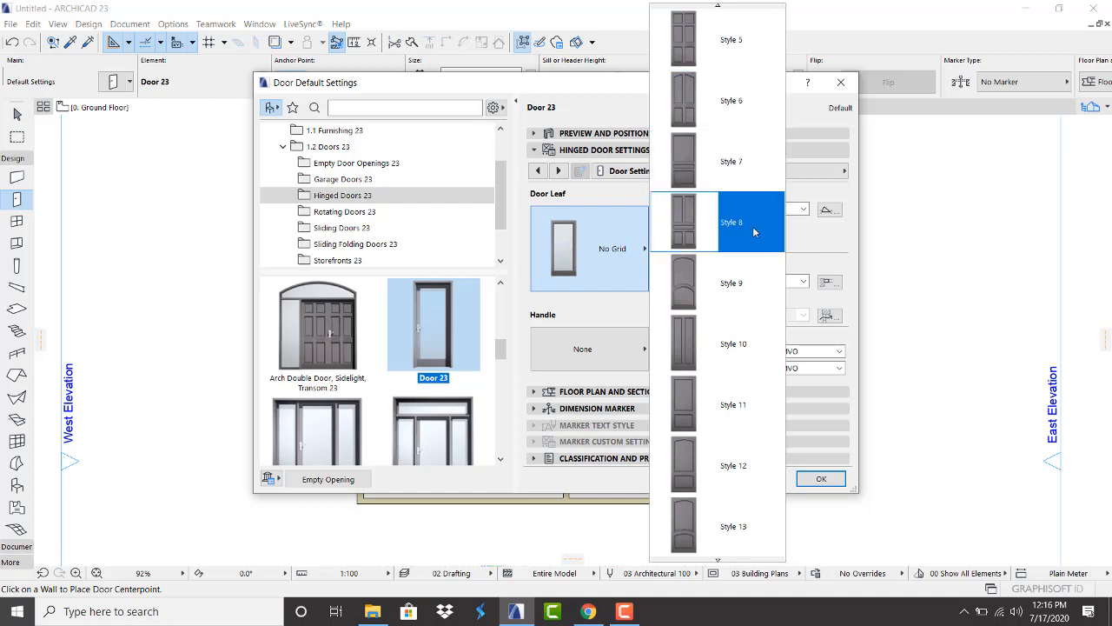
left_click(754, 233)
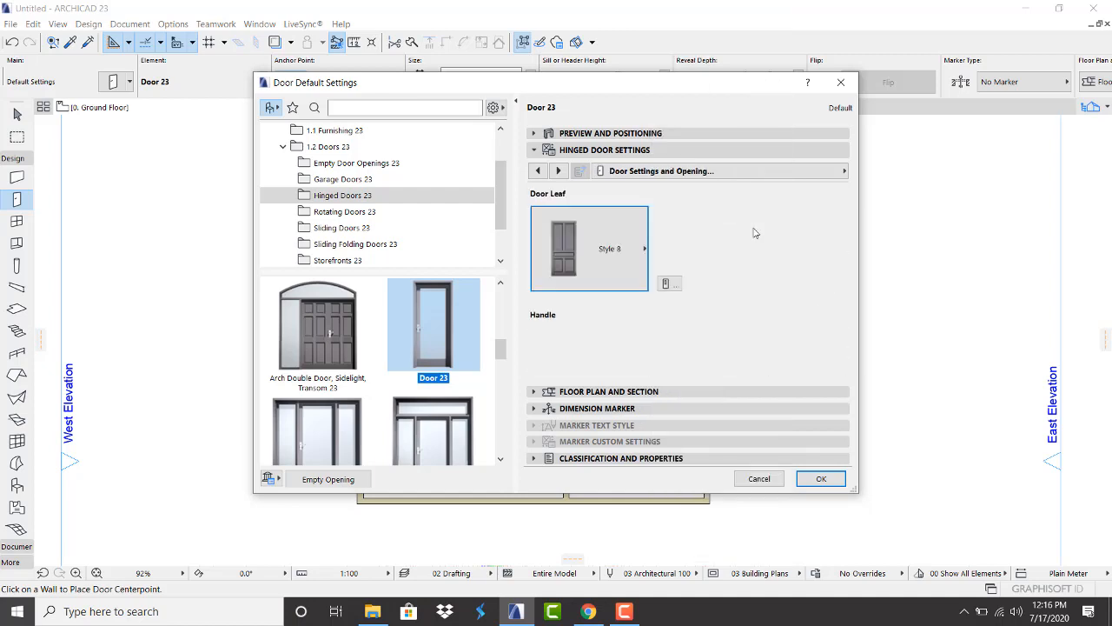
left_click(595, 352)
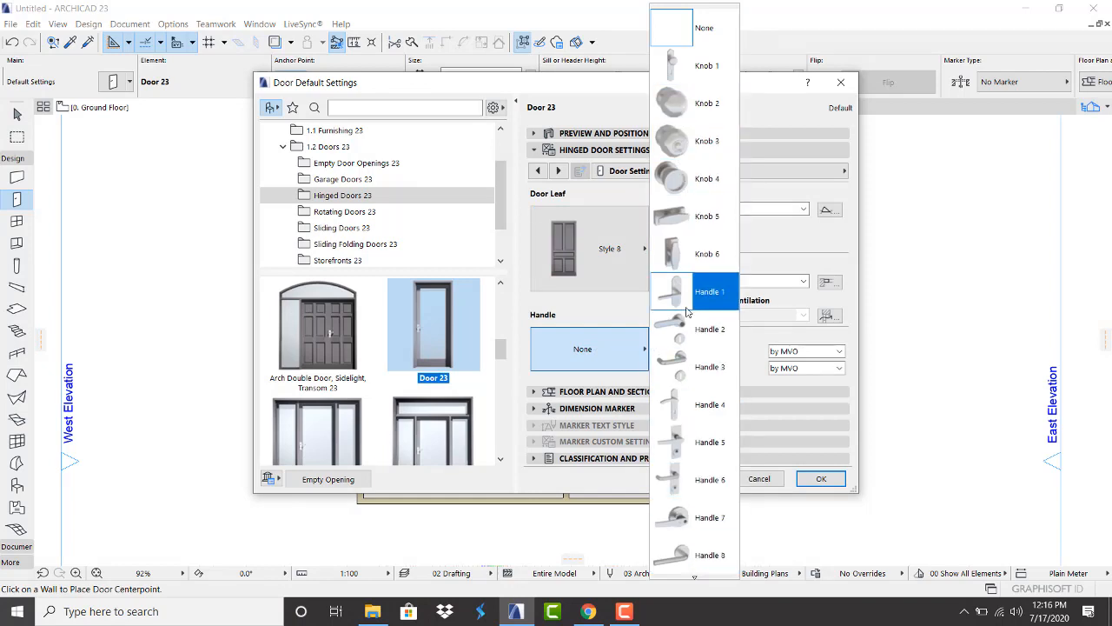
left_click(691, 364)
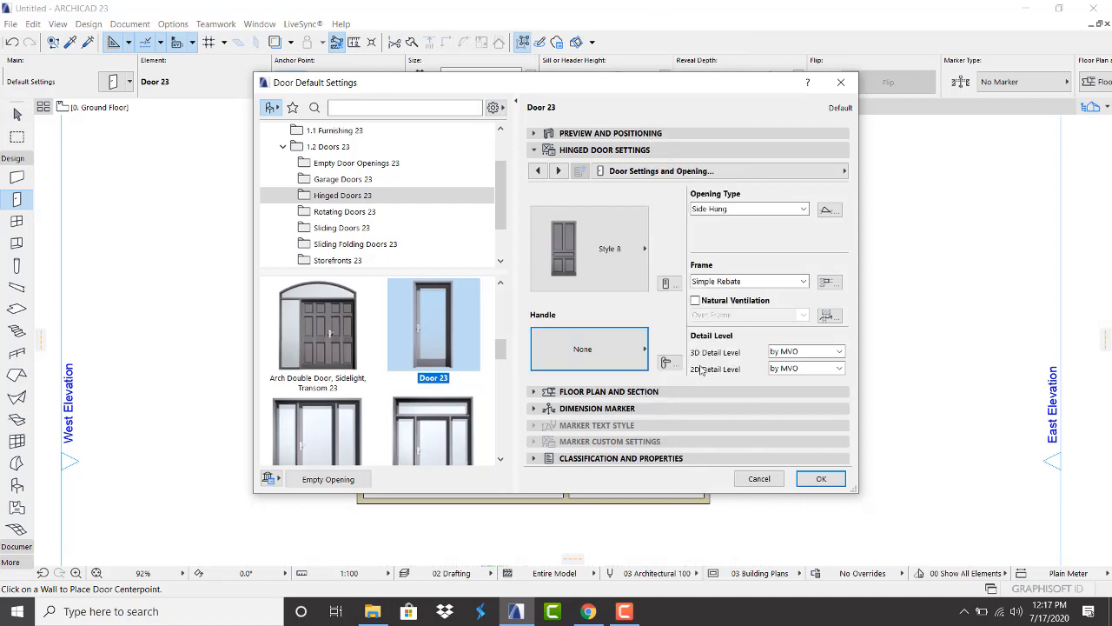
left_click(559, 171)
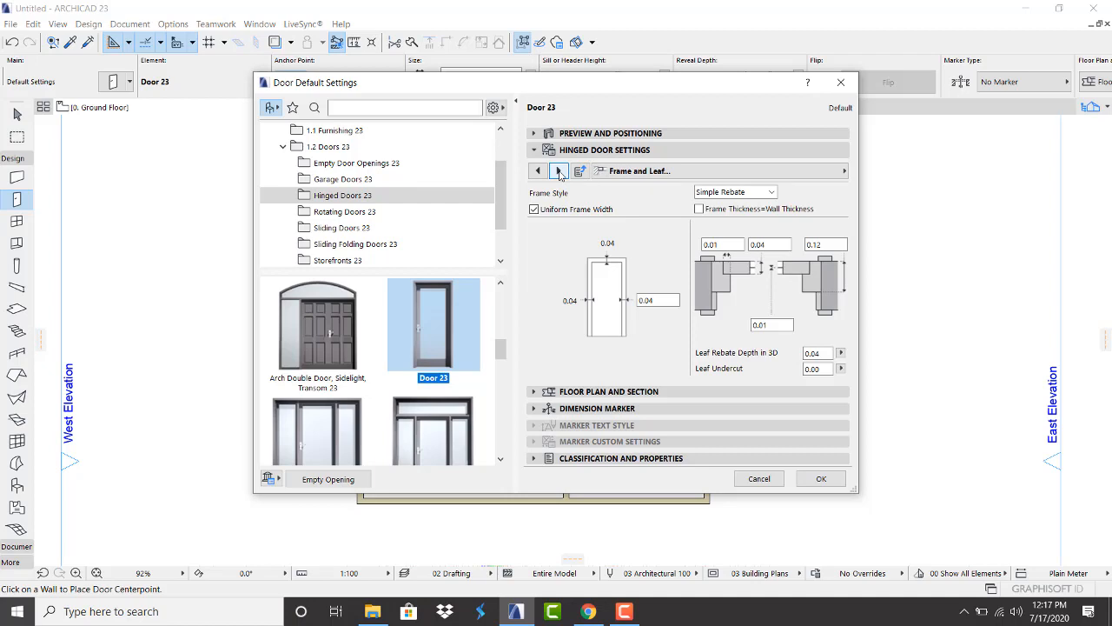
On the Opening Lines page, override model view options for 3D projections and untick Opening Line
left_click(559, 171)
left_click(558, 171)
left_click(558, 171)
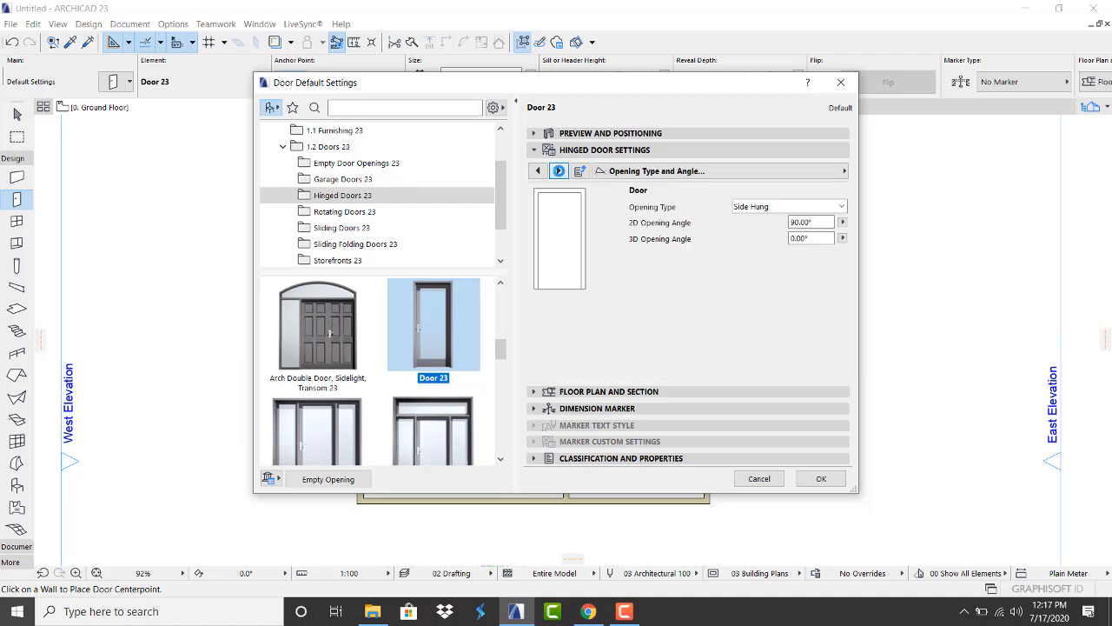
left_click(558, 172)
left_click(540, 171)
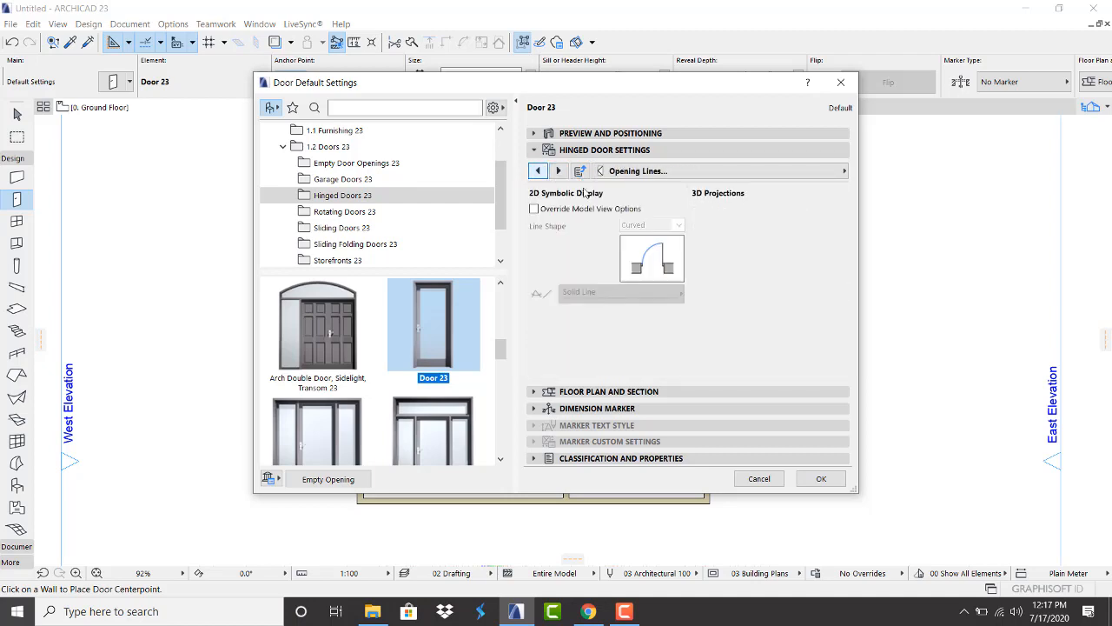
left_click(698, 209)
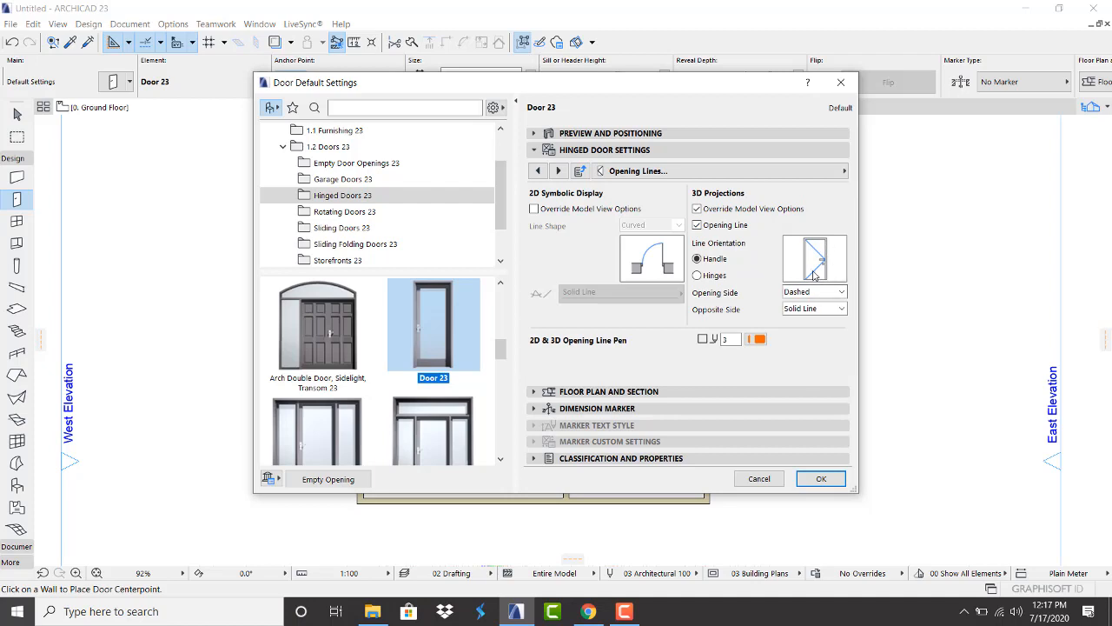
left_click(697, 225)
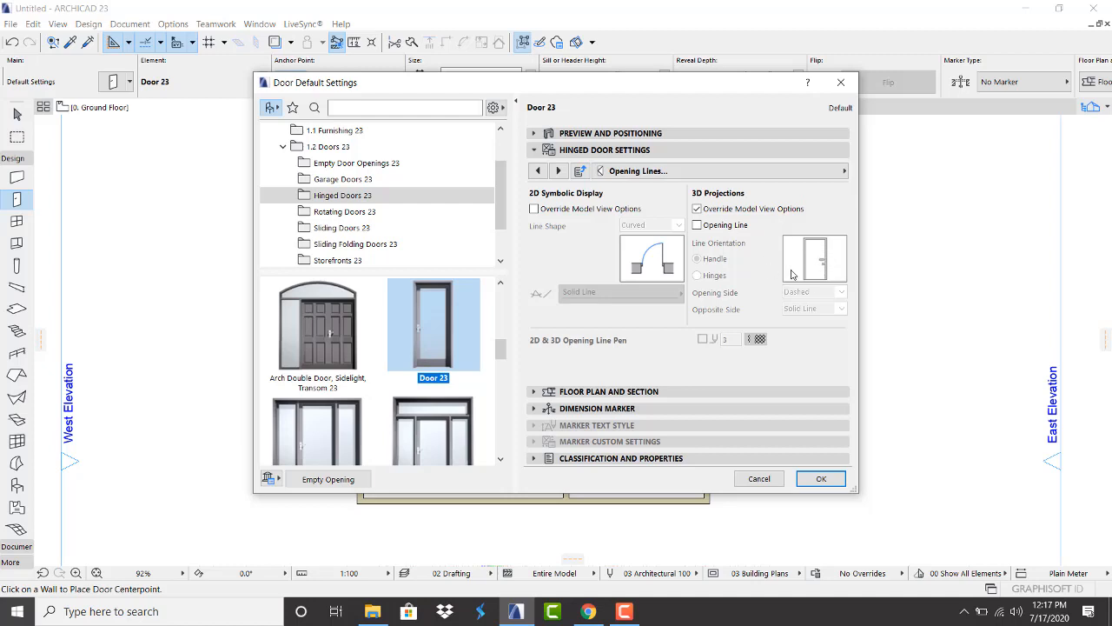
left_click(559, 172)
Make the door surfaces uniform with the Wood - Walnut Horizontal material
scroll(643, 278, "down", 2)
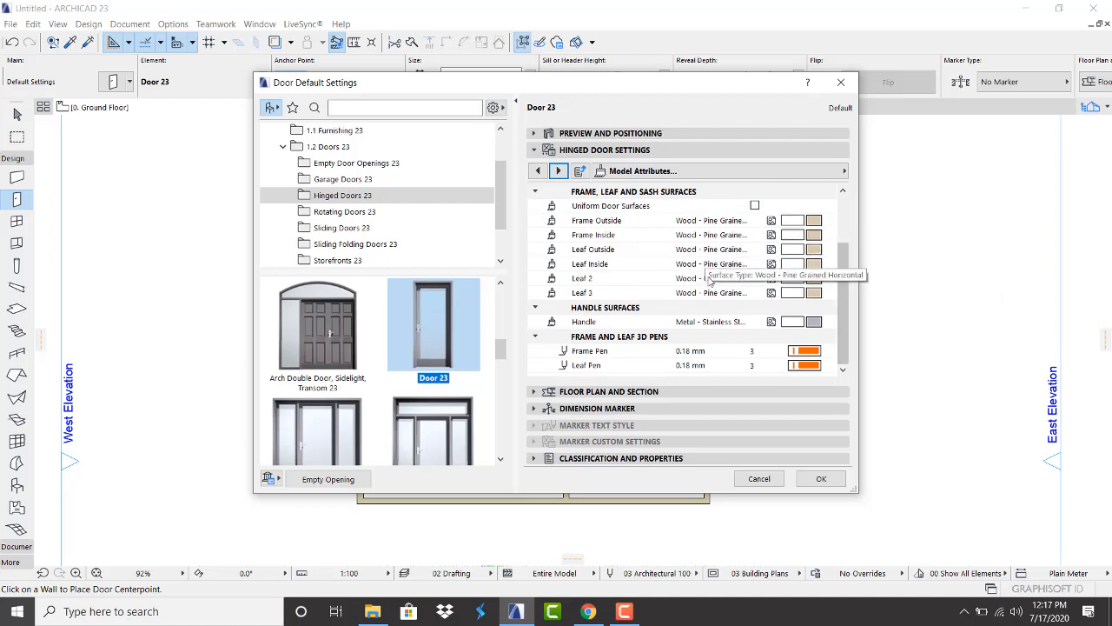
scroll(744, 244, "up", 1)
scroll(744, 245, "up", 1)
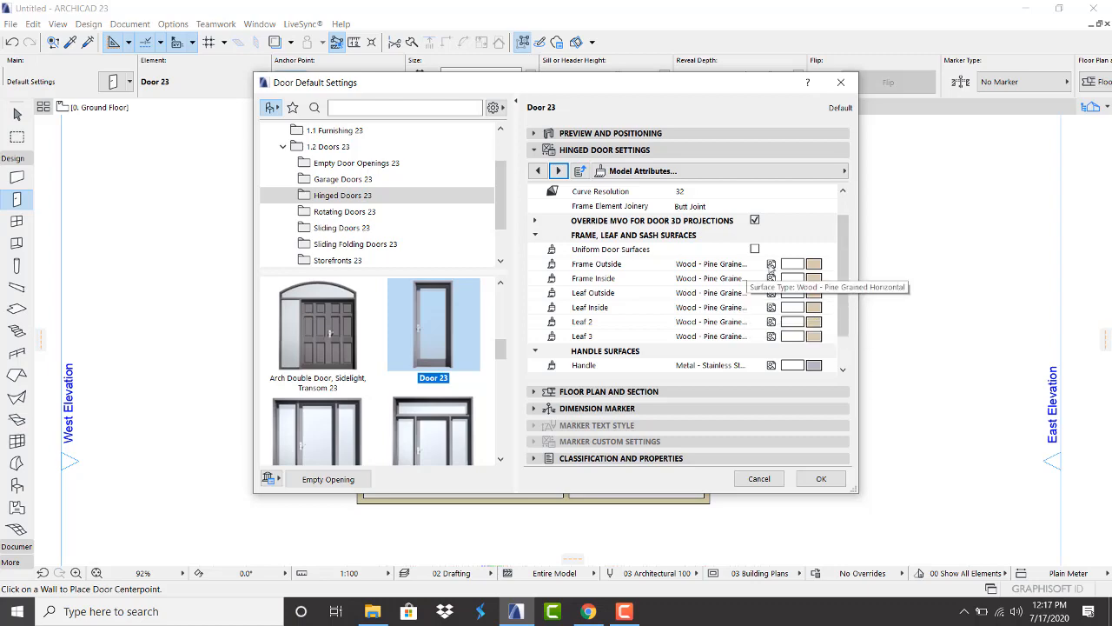
scroll(773, 291, "down", 3)
scroll(753, 251, "up", 3)
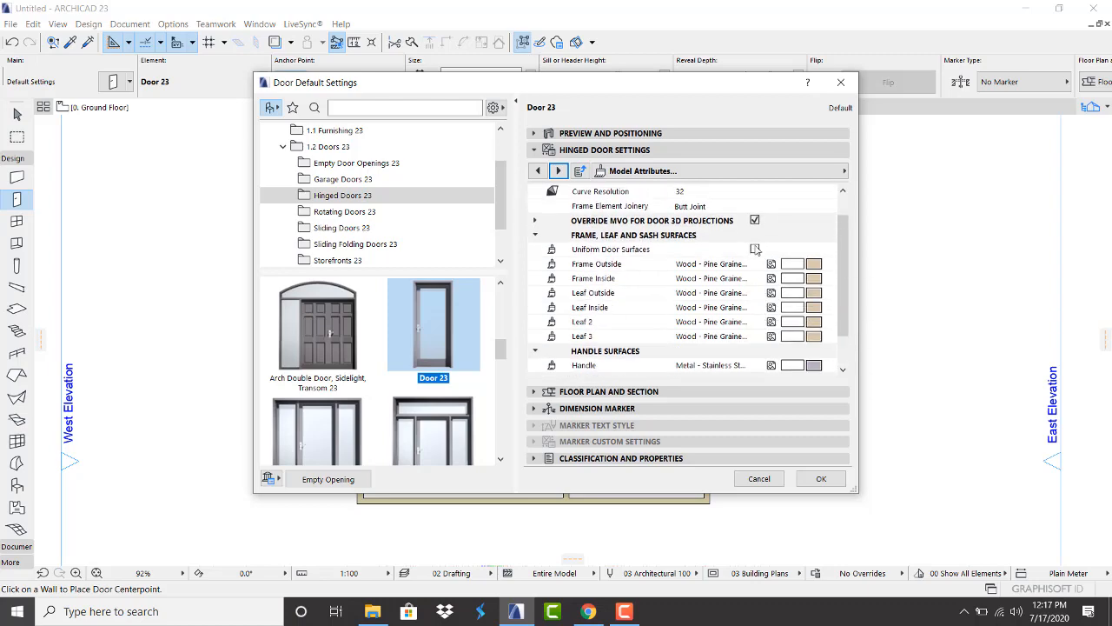
left_click(755, 249)
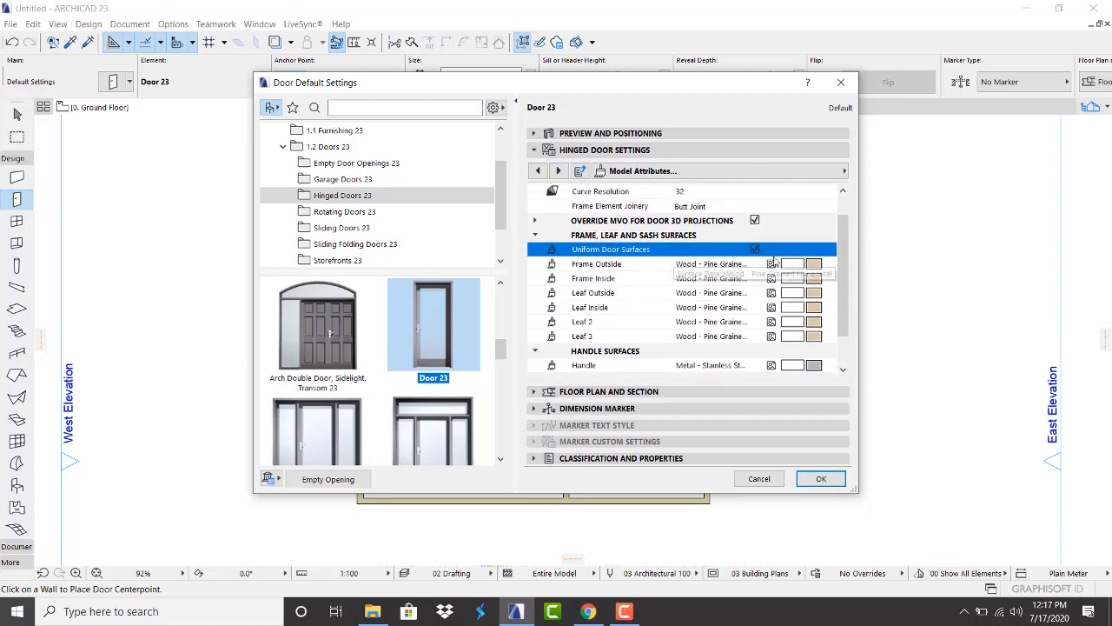
left_click(812, 264)
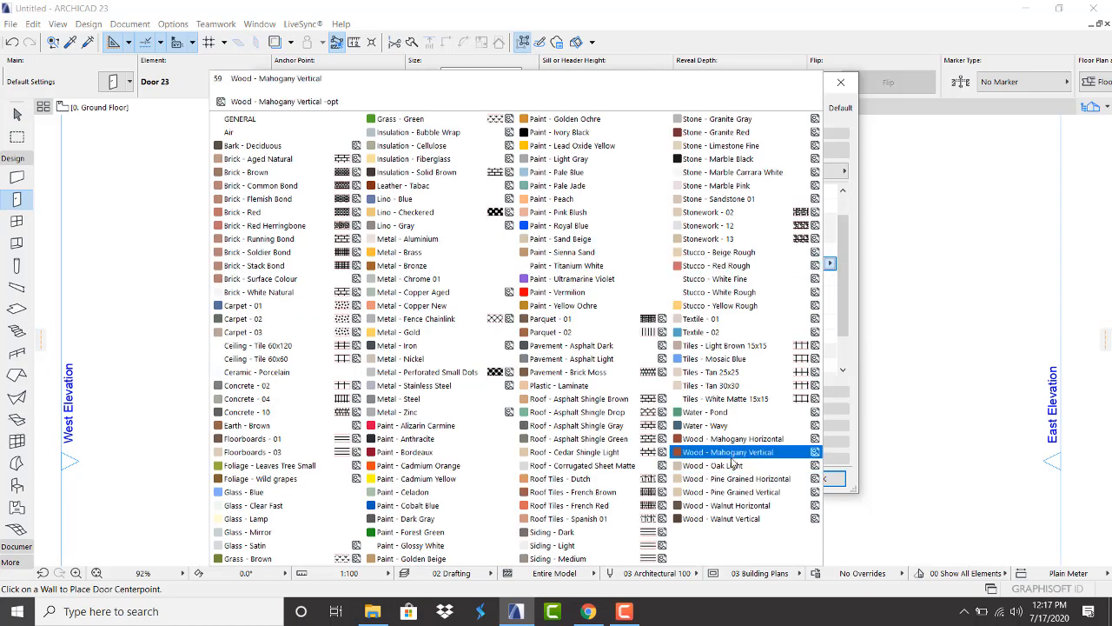
left_click(718, 507)
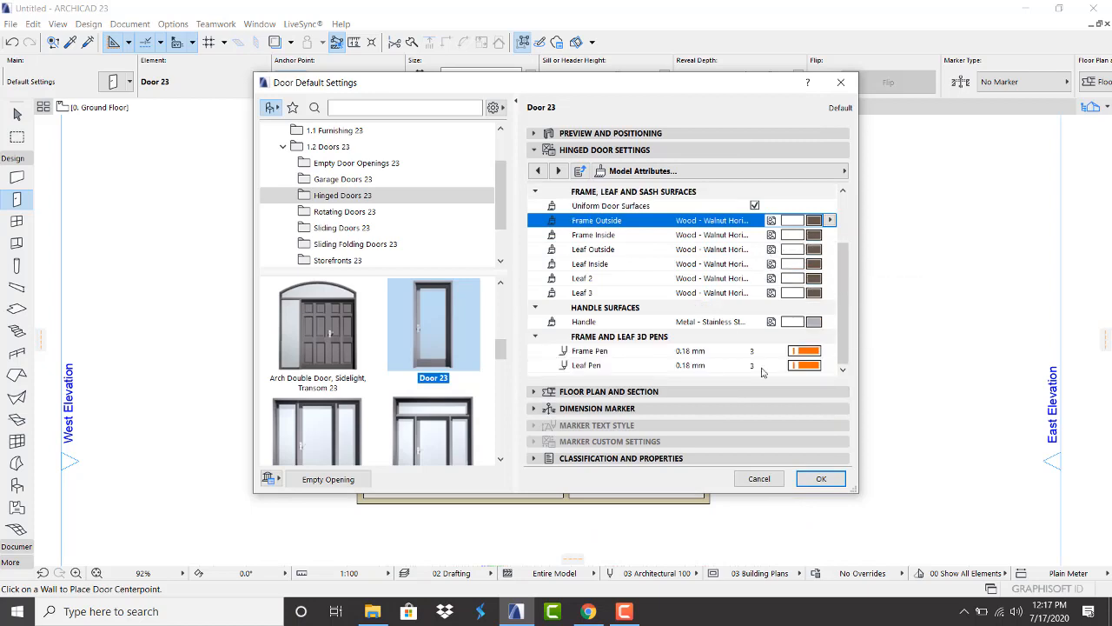
Set frame pen 2 and leaf pen 18, then confirm the door settings
left_click(804, 352)
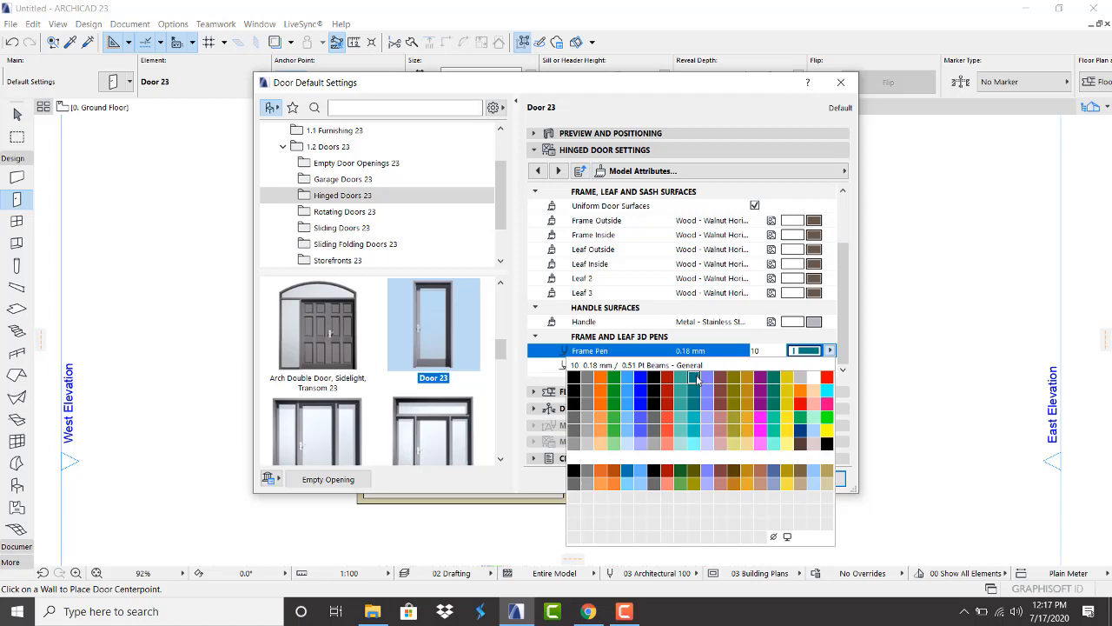
left_click(587, 376)
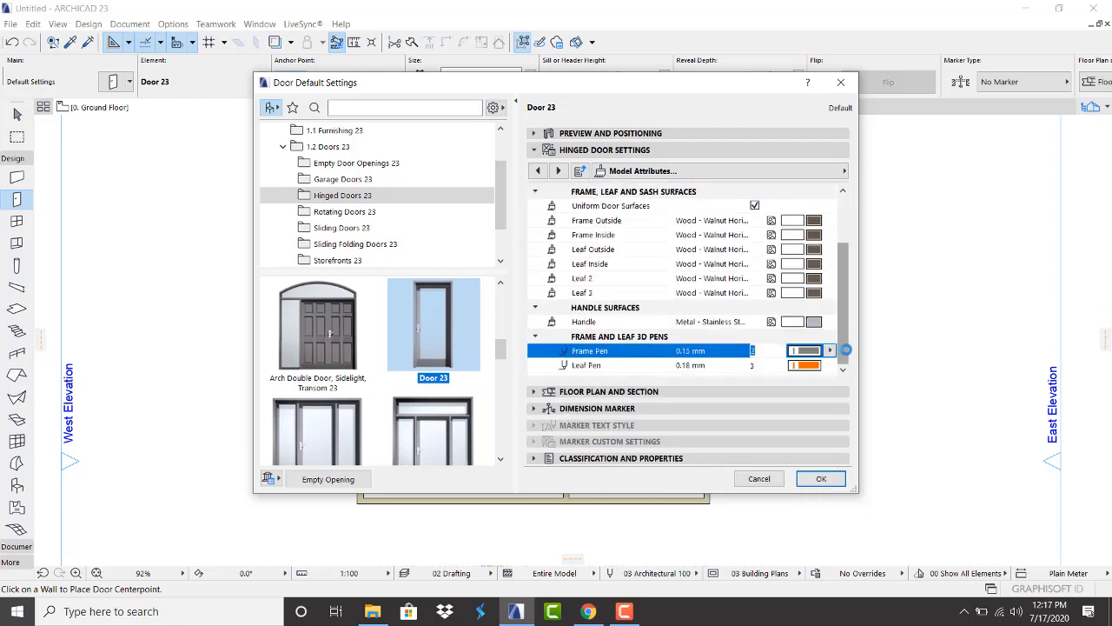
left_click(807, 365)
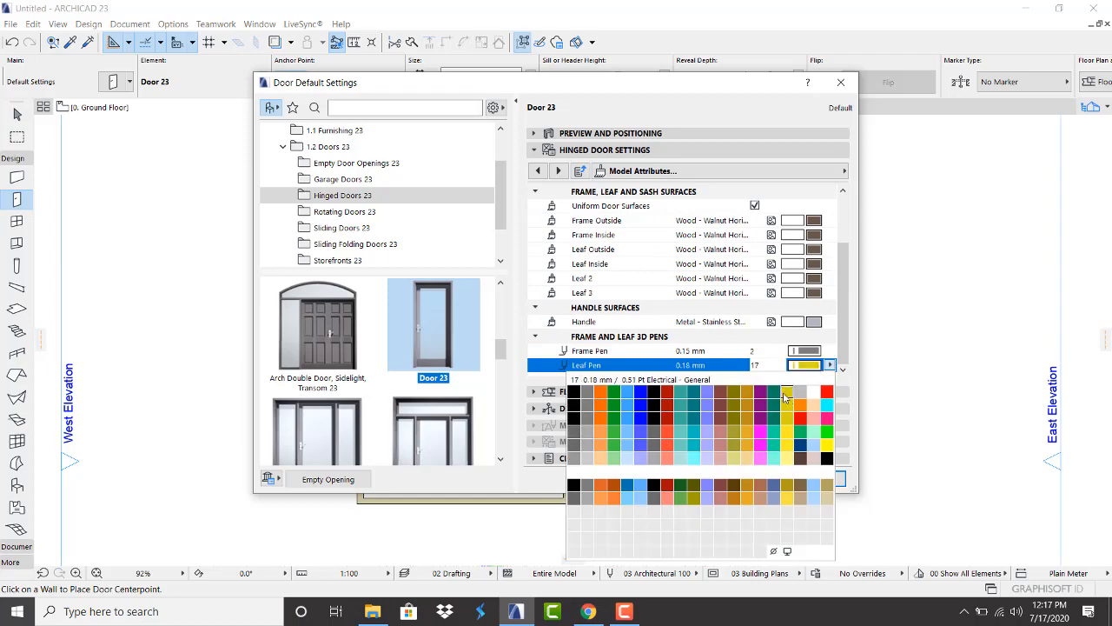
left_click(800, 396)
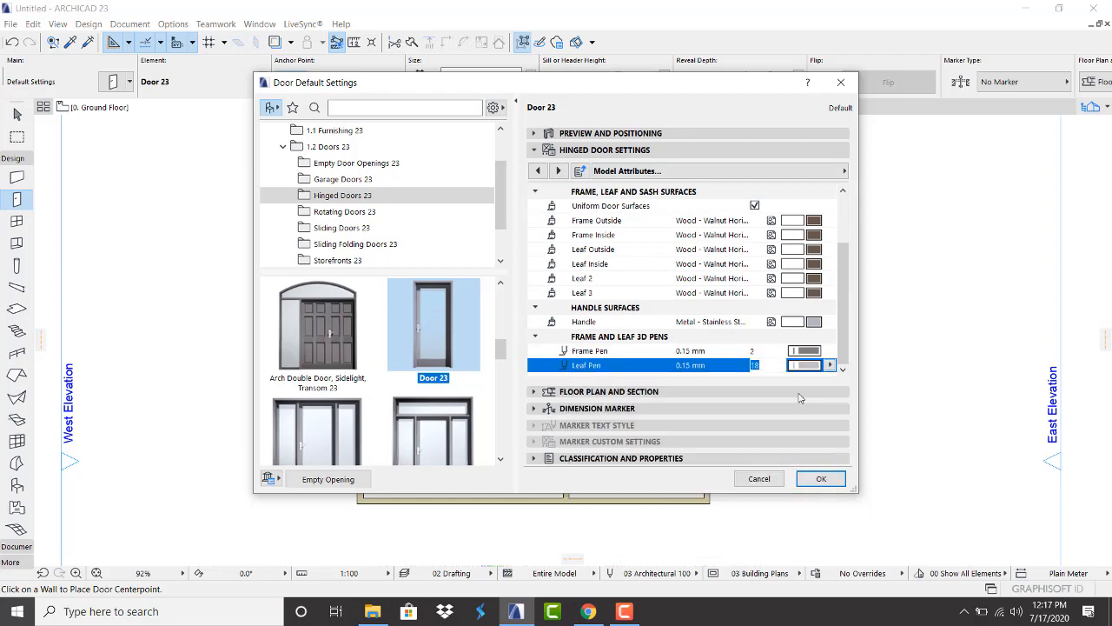
left_click(822, 478)
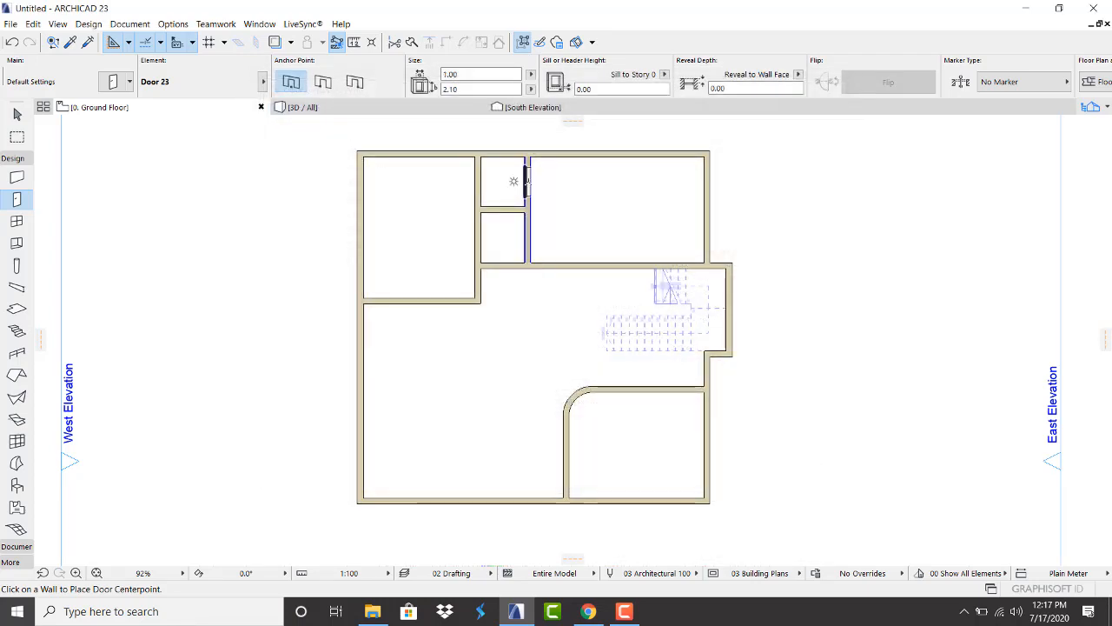
Drag a vertical guide line from the ruler and align it near the small rooms' wall corner
scroll(532, 191, "up", 4)
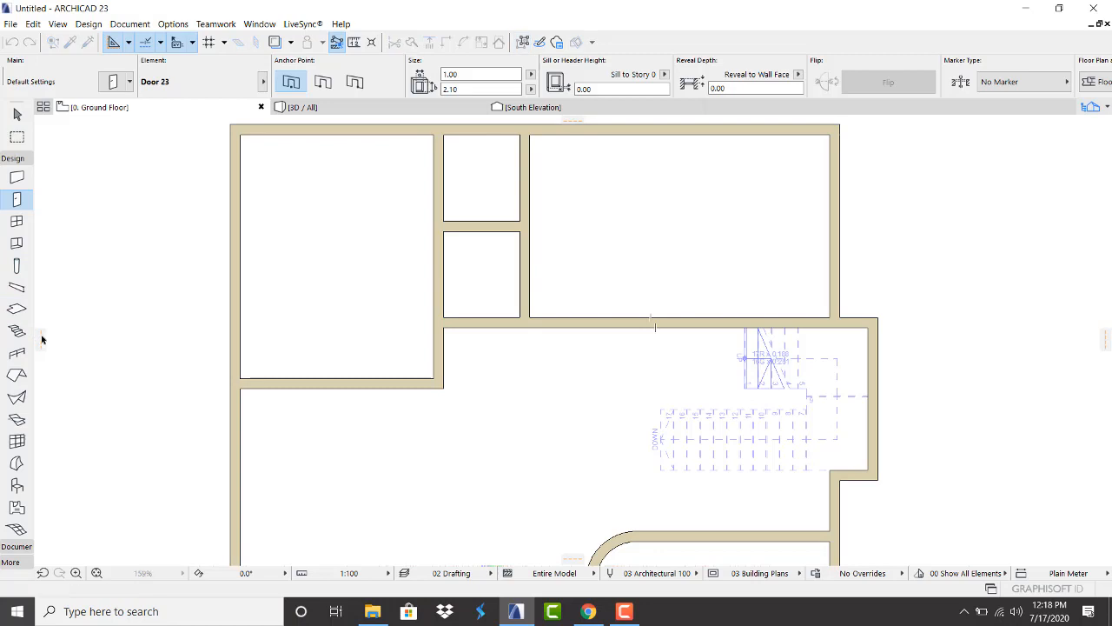
left_click_drag(40, 338, 484, 331)
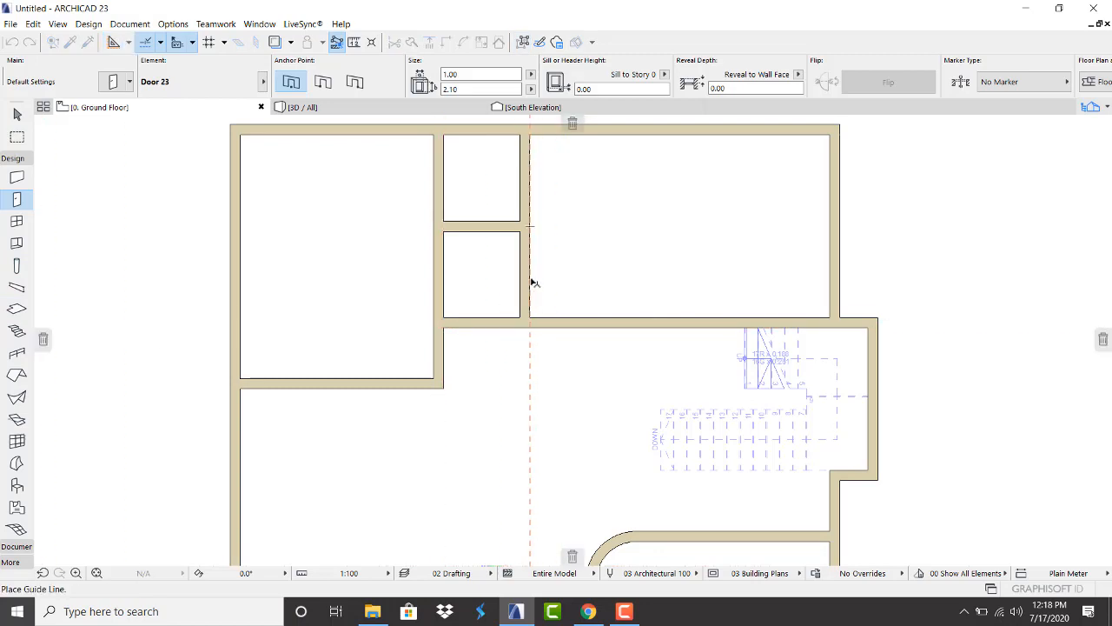
left_click_drag(534, 282, 535, 279)
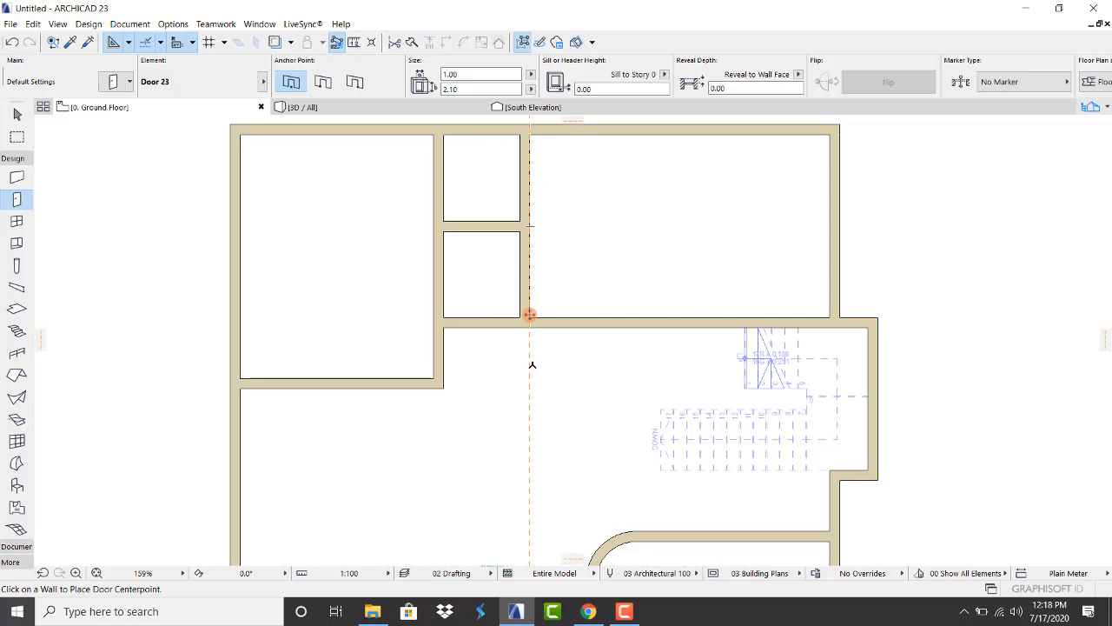
scroll(573, 348, "up", 2)
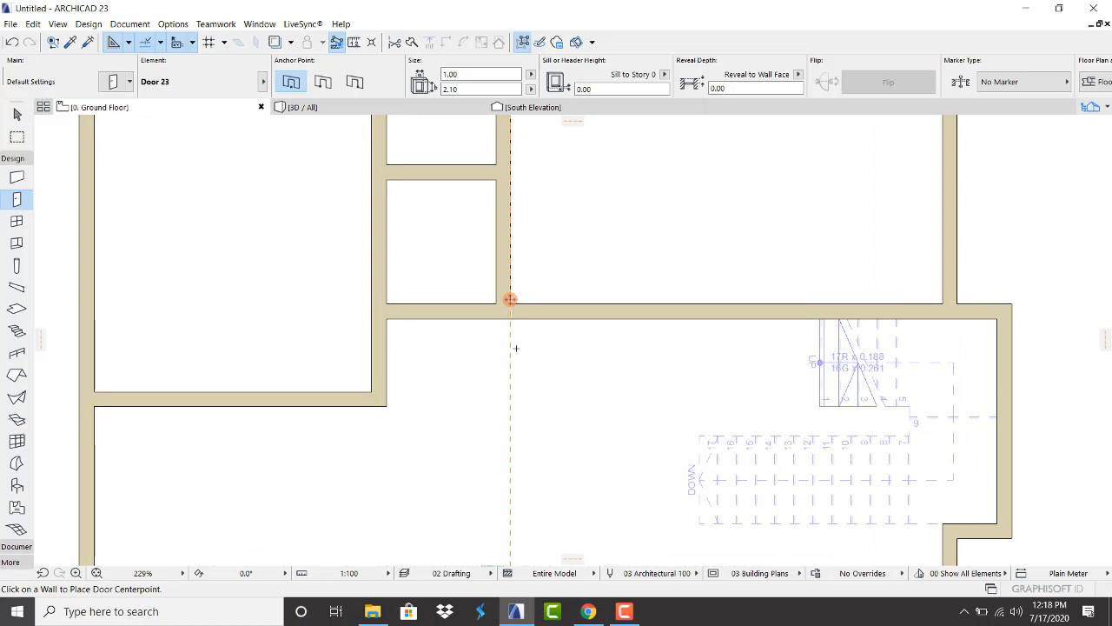
mouse_move(510, 300)
left_mouse_down()
mouse_move(538, 303)
mouse_move(541, 291)
mouse_move(525, 291)
left_mouse_up()
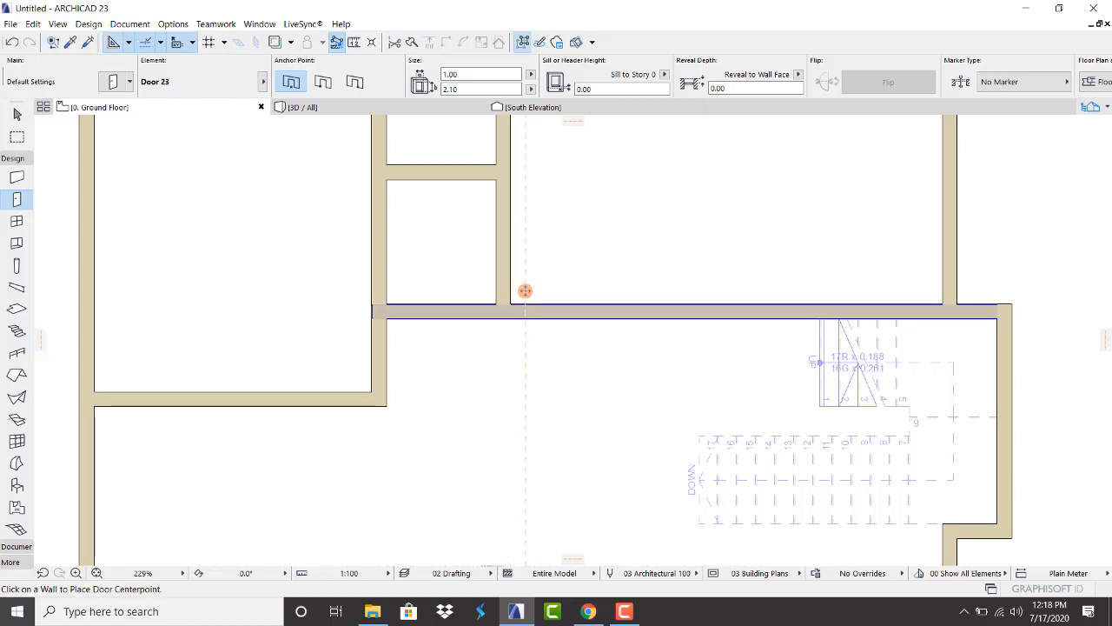
Place a door in the wall at the guide line, swinging up into the upper-right room
left_click(524, 291)
left_click(544, 237)
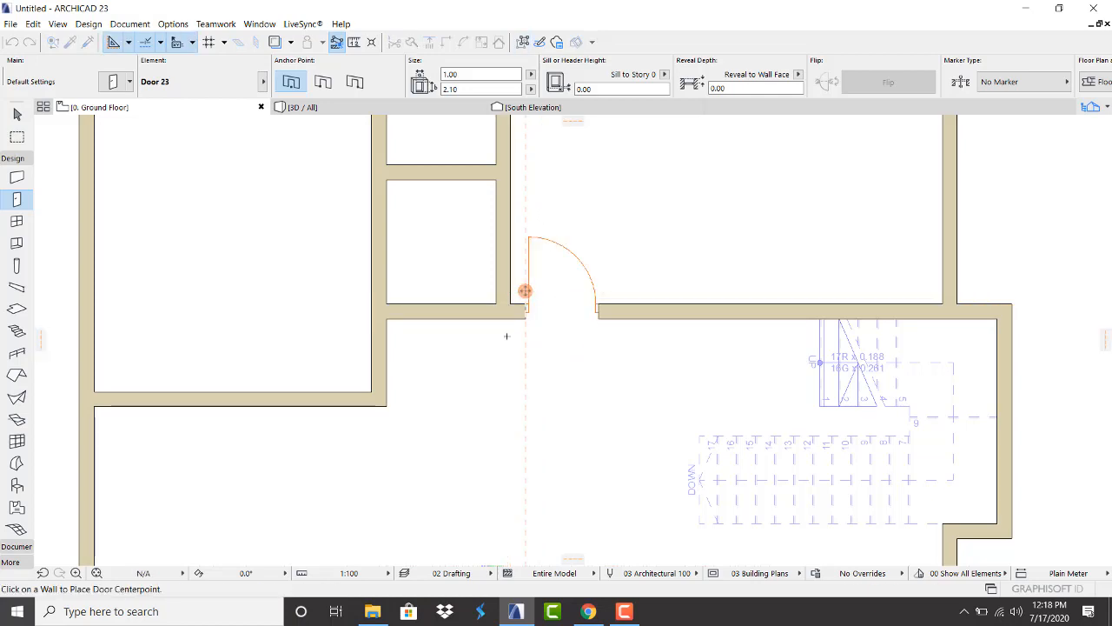
scroll(407, 439, "down", 3)
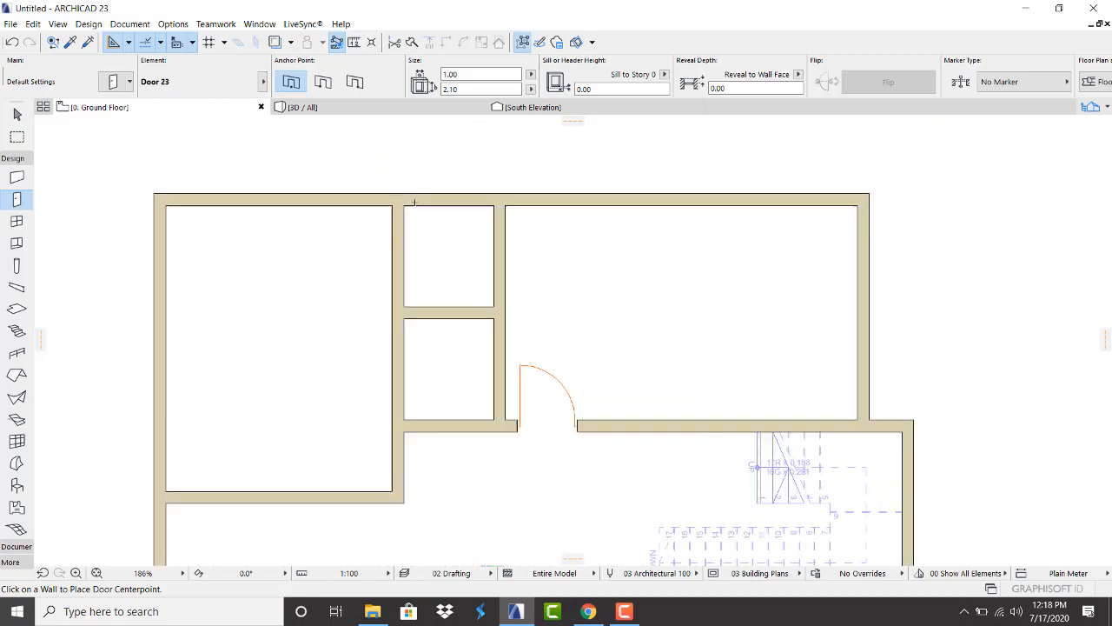
scroll(447, 308, "up", 3)
scroll(574, 241, "down", 2)
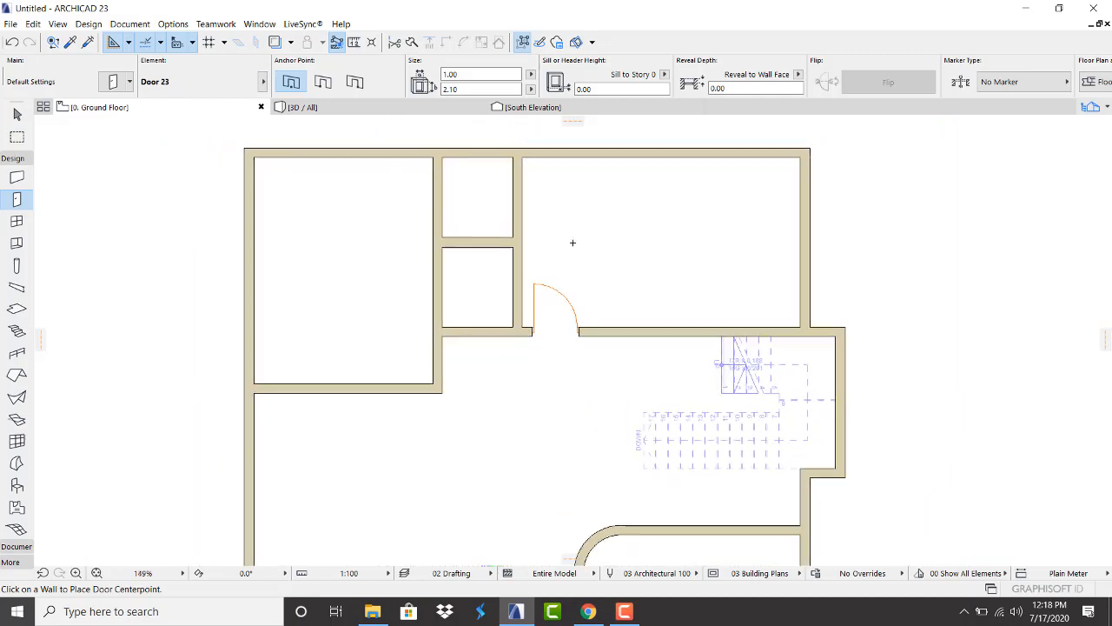
scroll(525, 327, "up", 2)
scroll(569, 304, "down", 3)
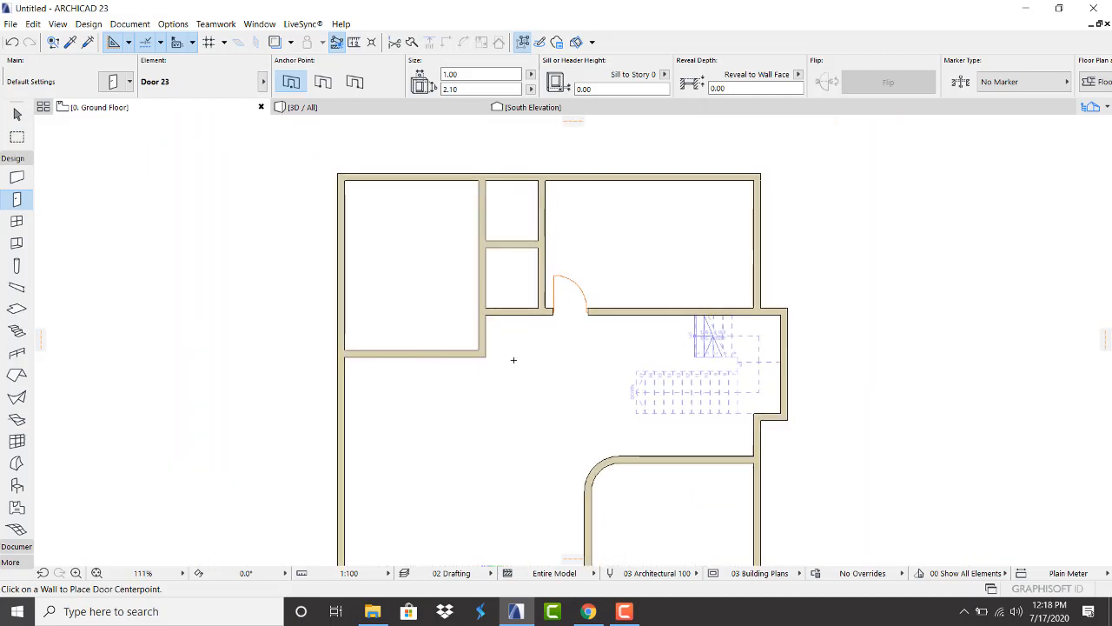
scroll(513, 360, "up", 1)
scroll(499, 365, "up", 2)
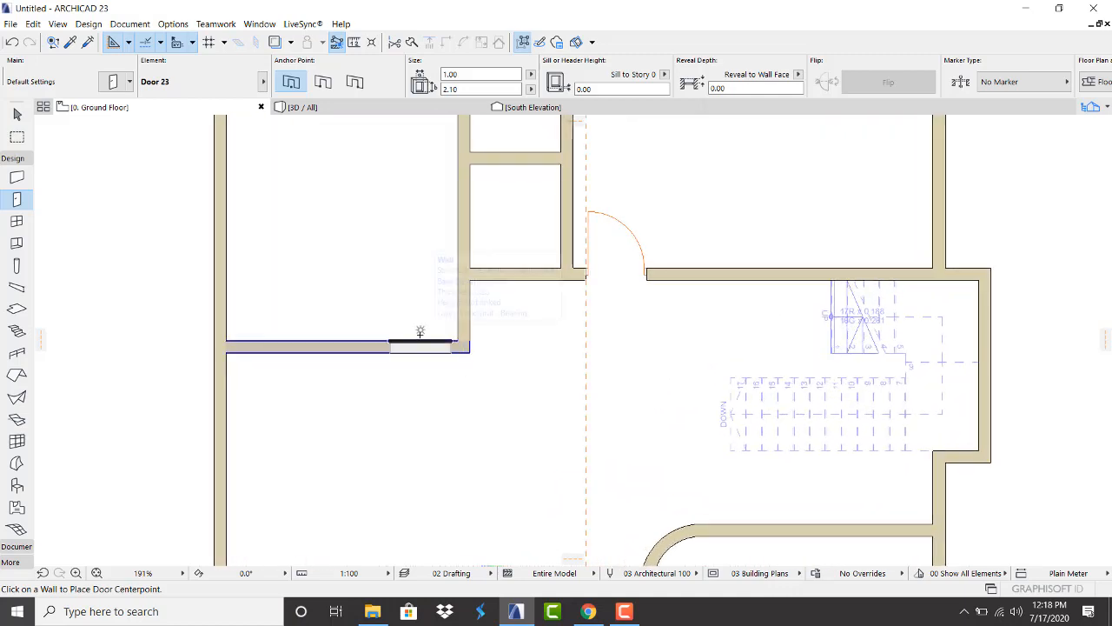
Place a door in the left room's wall and set its opening side
left_click(419, 331)
left_click(380, 328)
scroll(393, 331, "down", 5)
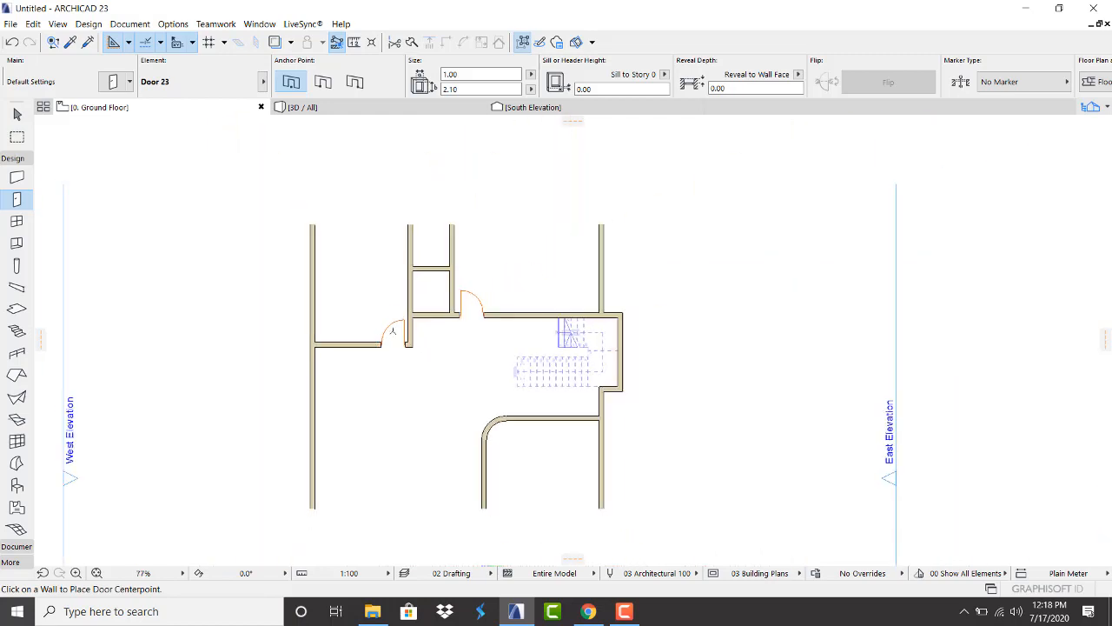
scroll(512, 449, "down", 1)
scroll(522, 435, "up", 4)
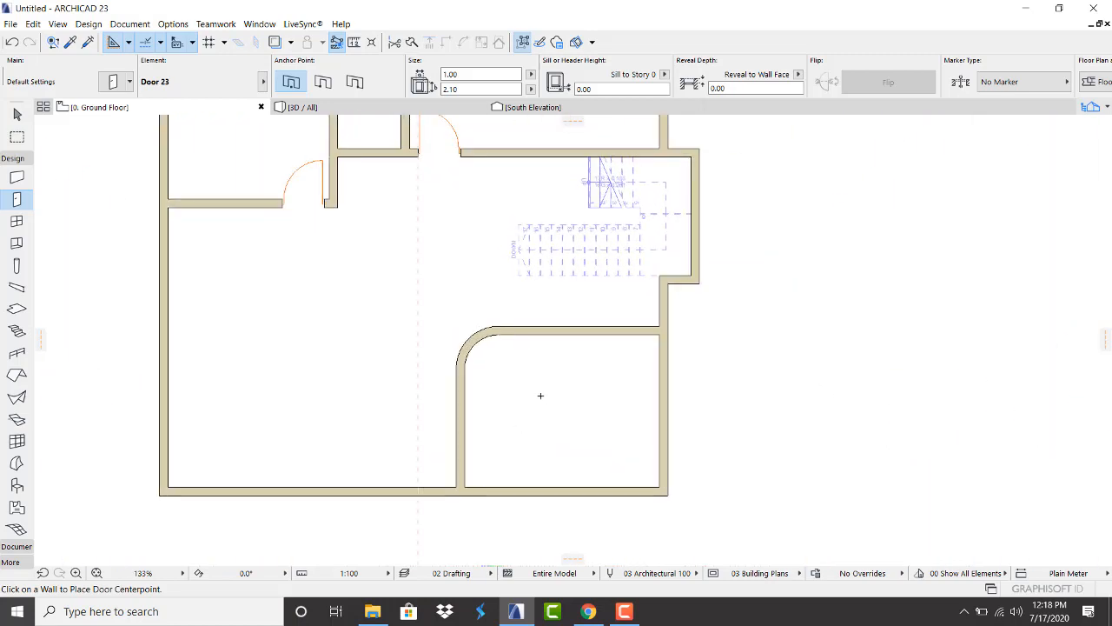
scroll(622, 346, "up", 2)
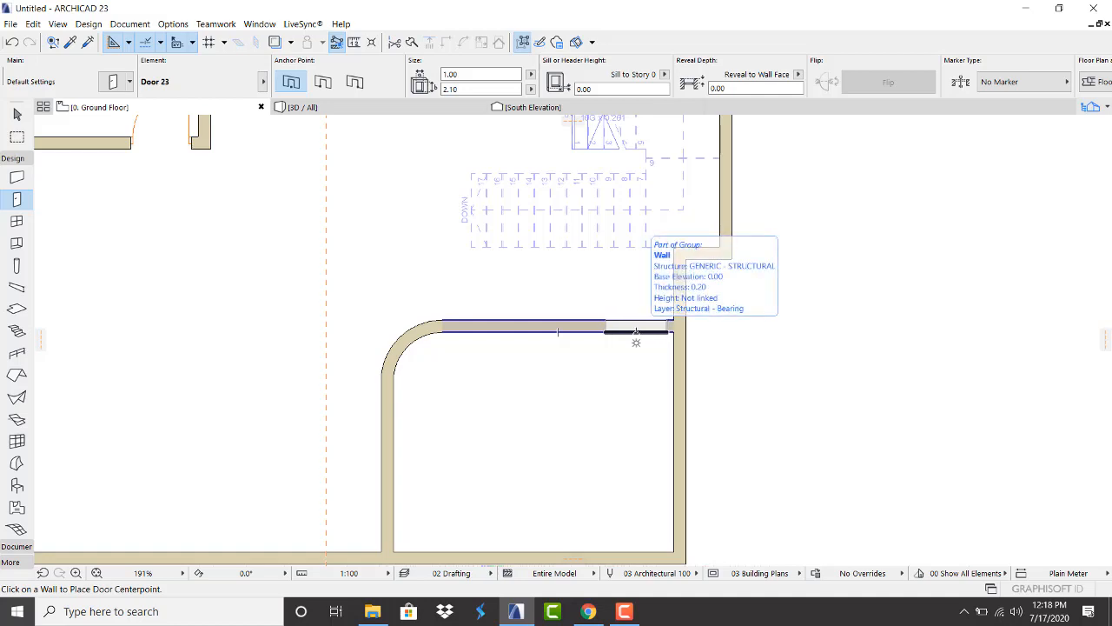
Add a door in the rounded room's top wall swinging inward and an outward-opening door in the right exterior wall
left_click(636, 333)
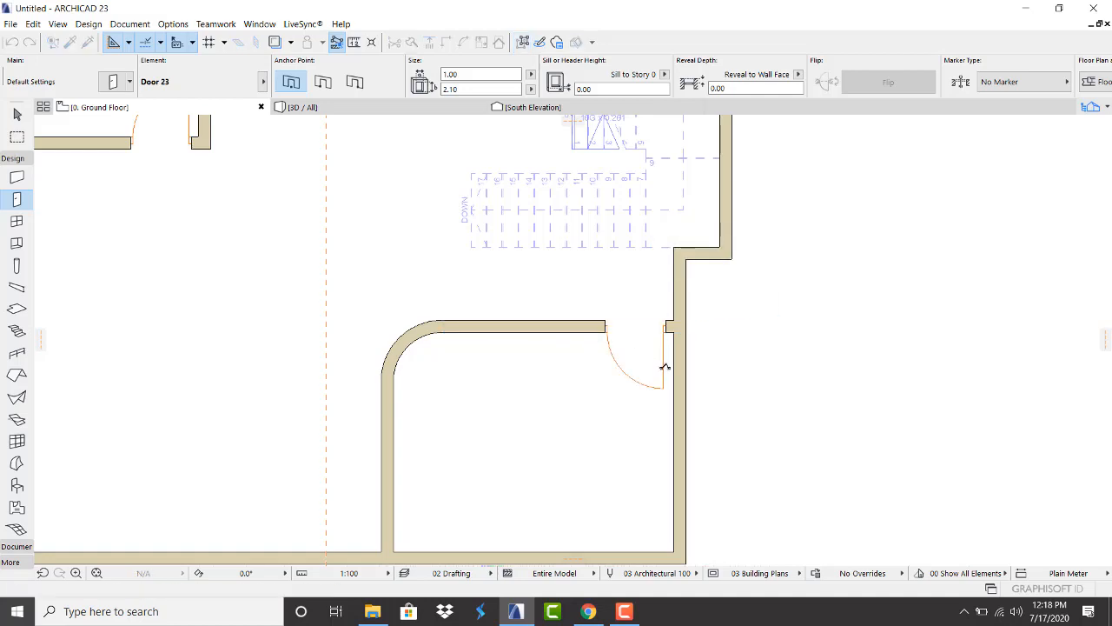
left_click(663, 368)
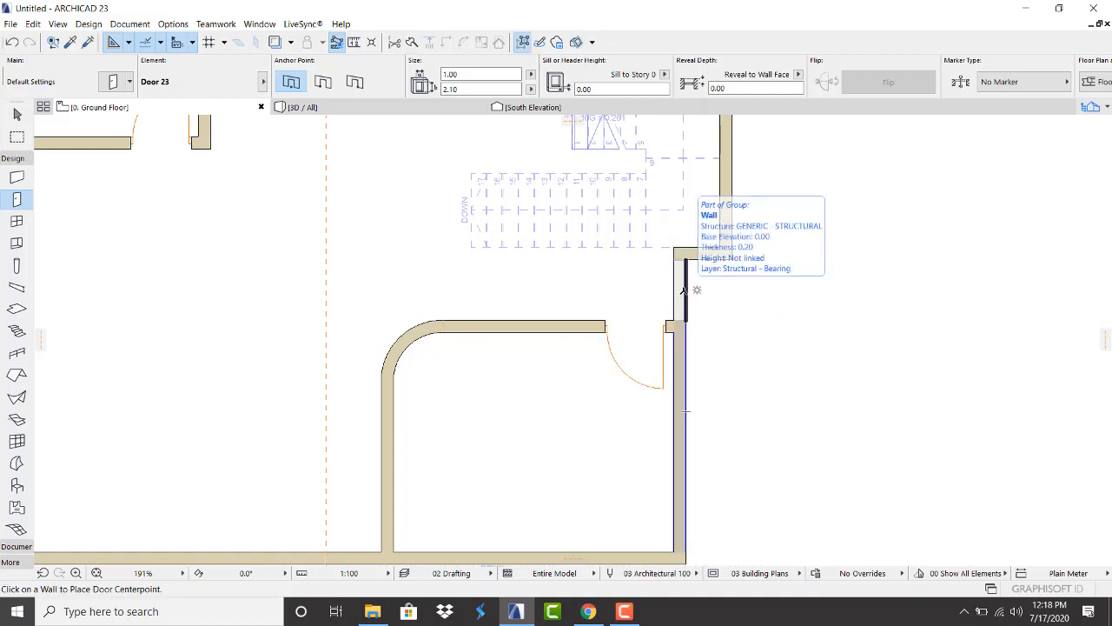
left_click(684, 290)
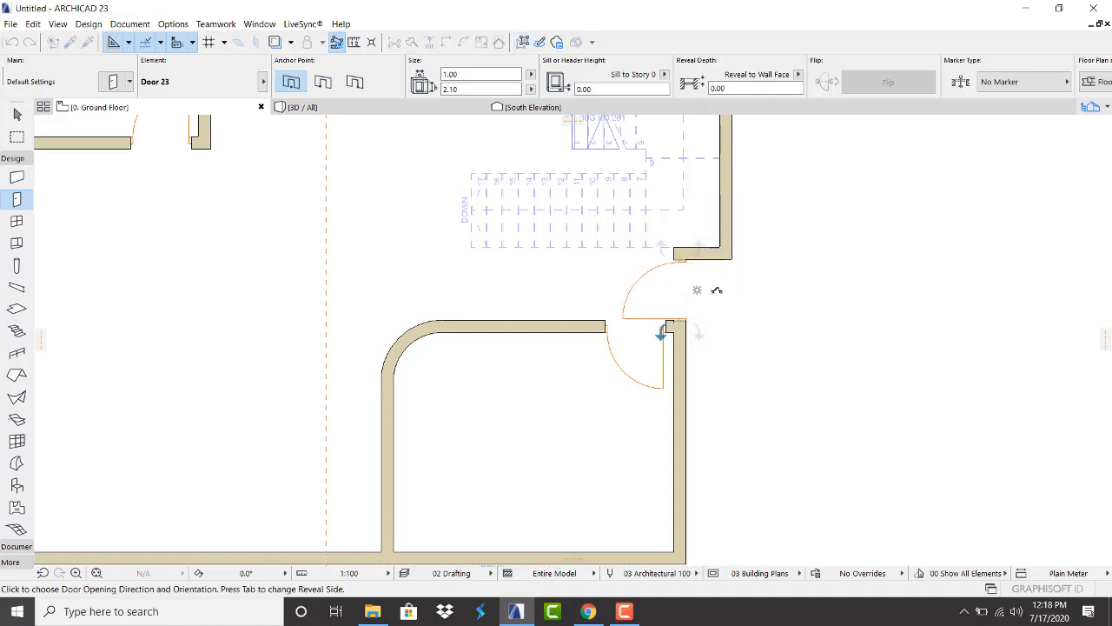
left_click(712, 300)
scroll(585, 295, "down", 3)
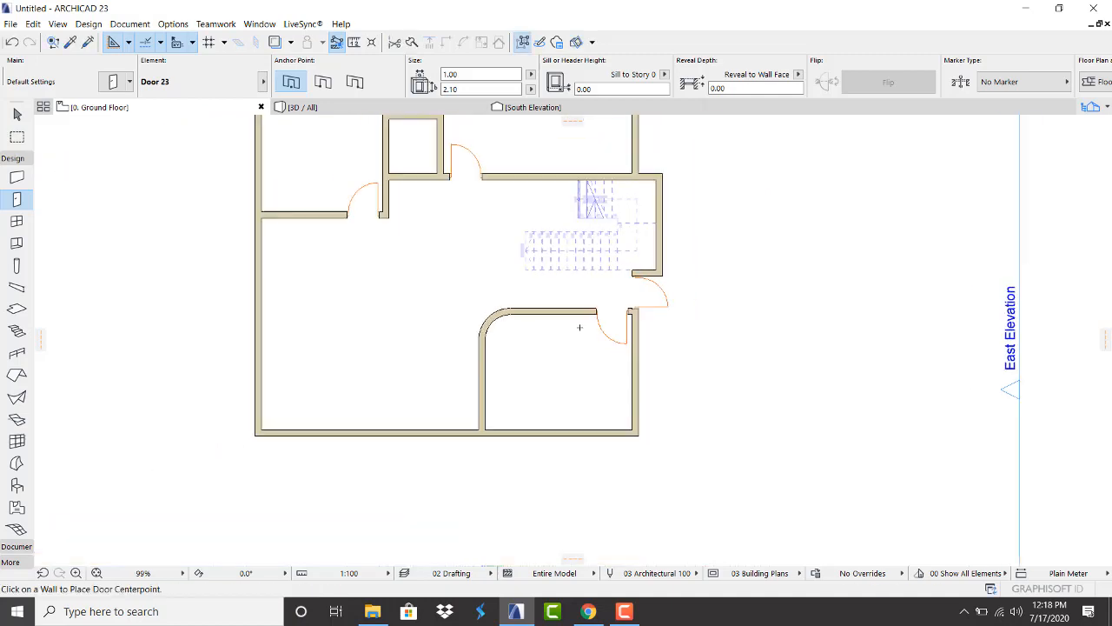
scroll(579, 327, "up", 3)
scroll(652, 310, "down", 5)
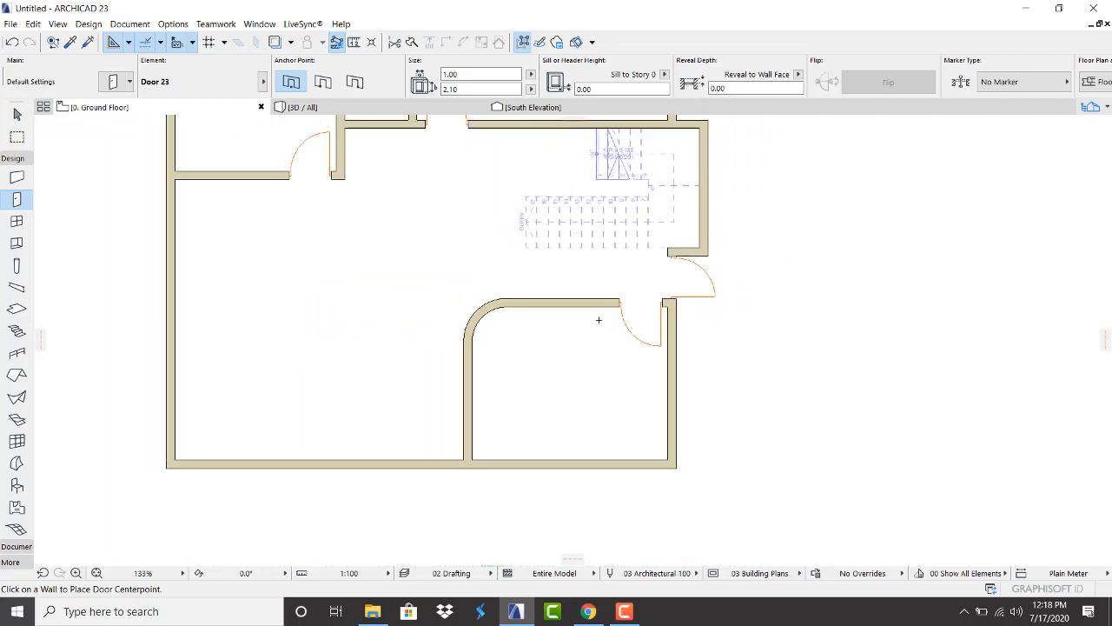
scroll(476, 446, "up", 2)
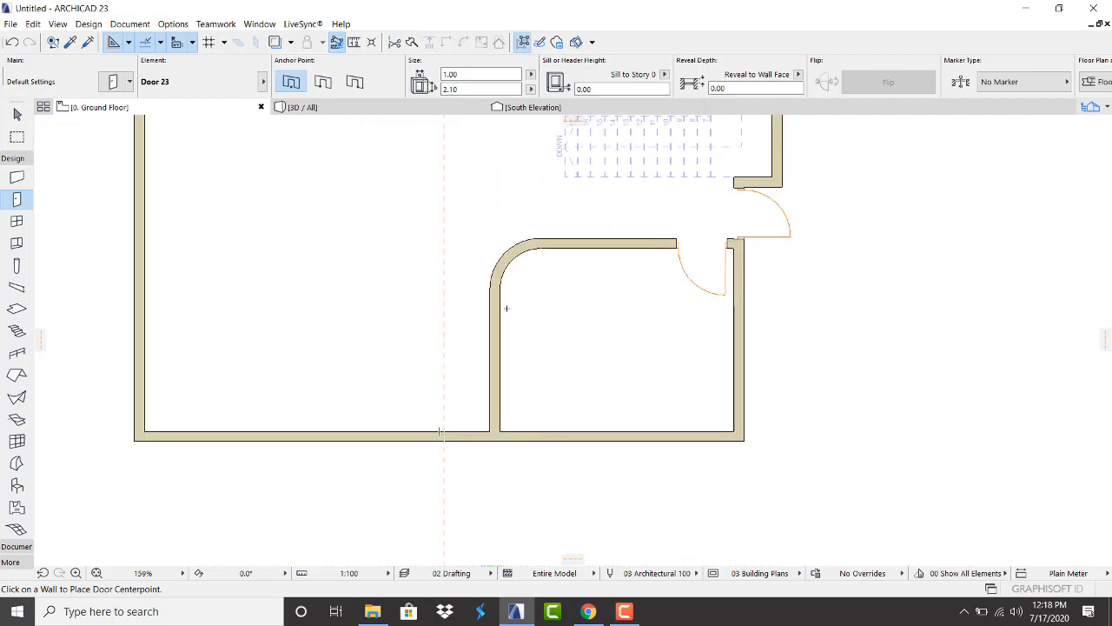
Place another door in the rounded room's wall, swinging into the room
left_click(513, 393)
left_click(571, 400)
scroll(350, 400, "down", 1)
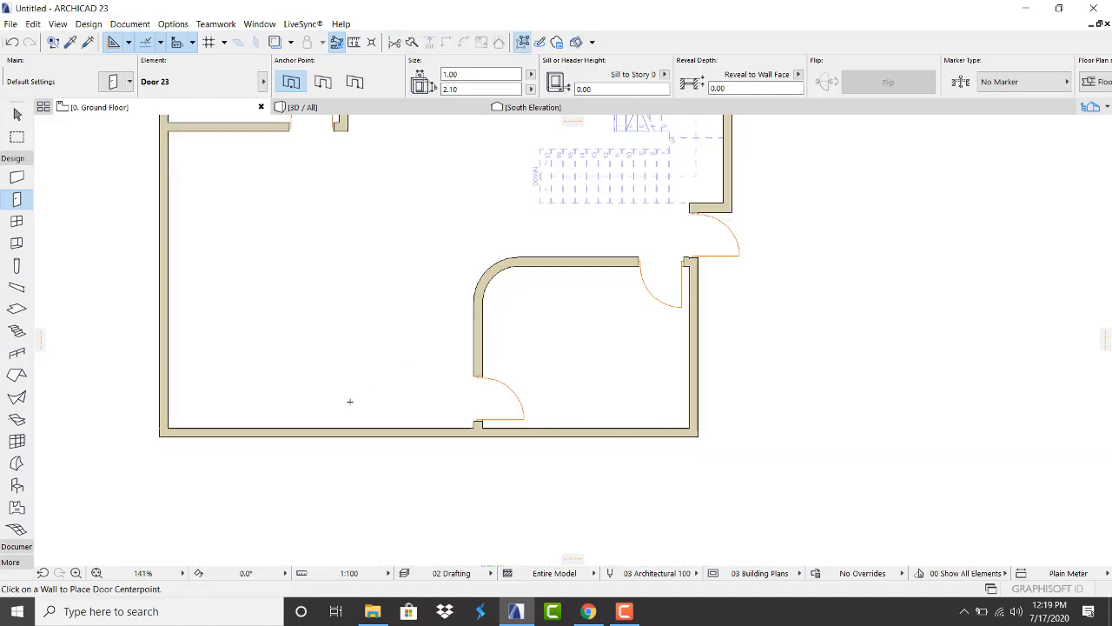
scroll(350, 401, "down", 6)
scroll(348, 196, "up", 7)
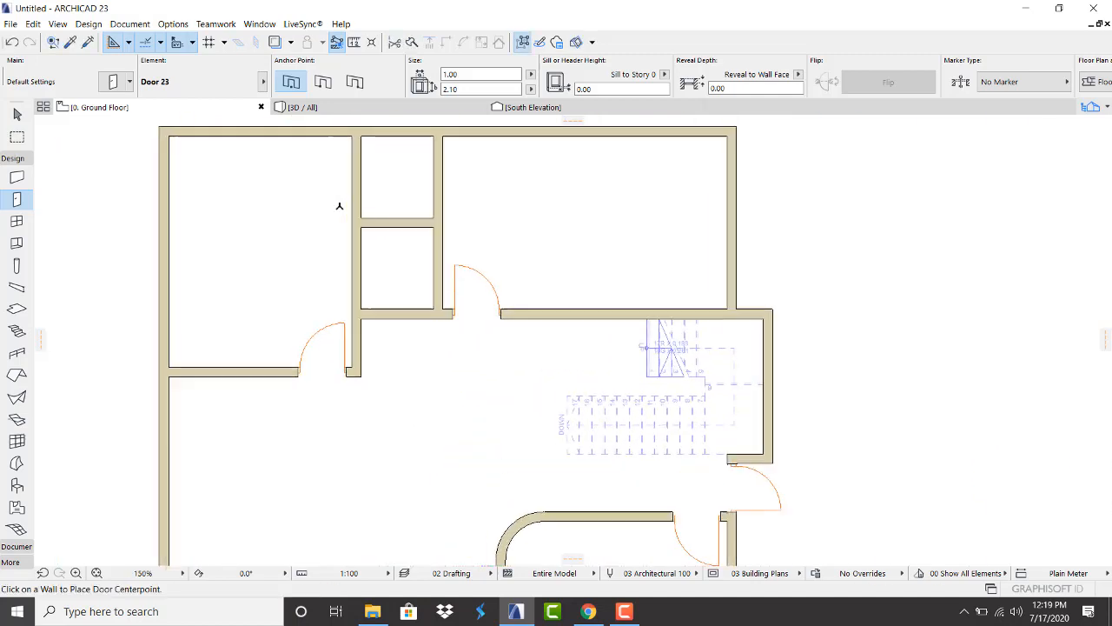
Set the door width to 0.60 and place narrow doors into the corridor and both small rooms
left_click(459, 75)
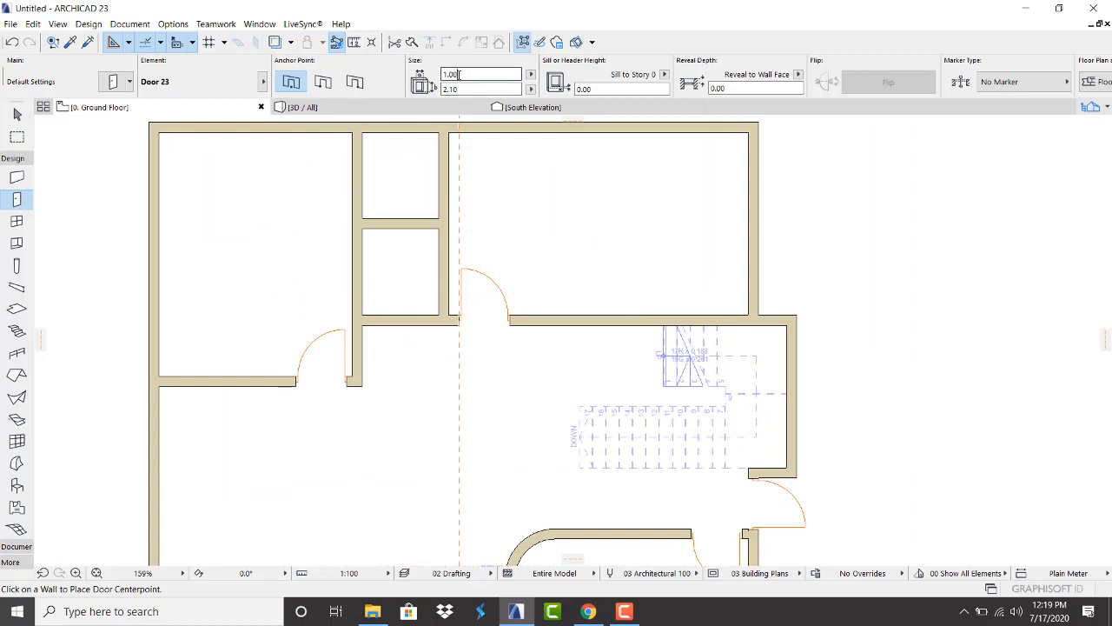
type(".6")
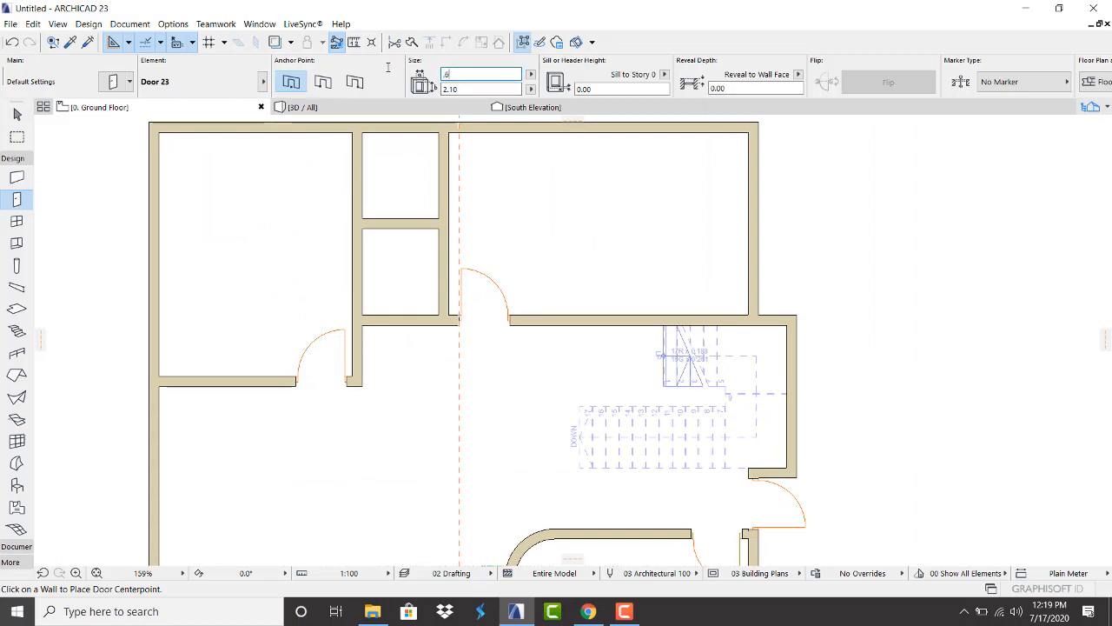
key("Return")
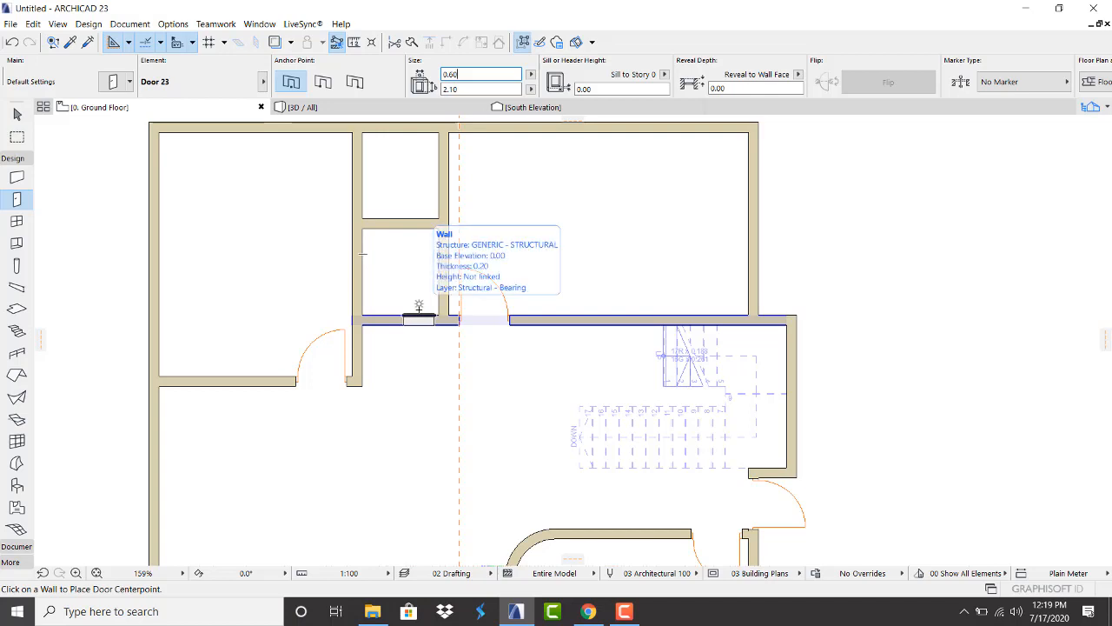
left_click(419, 318)
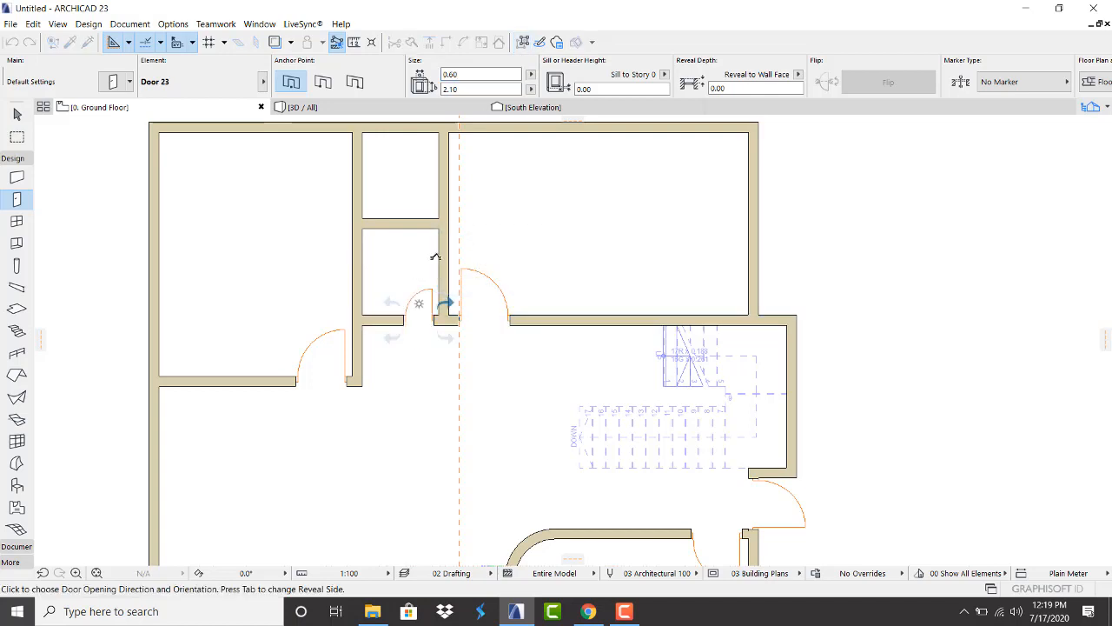
left_click(436, 257)
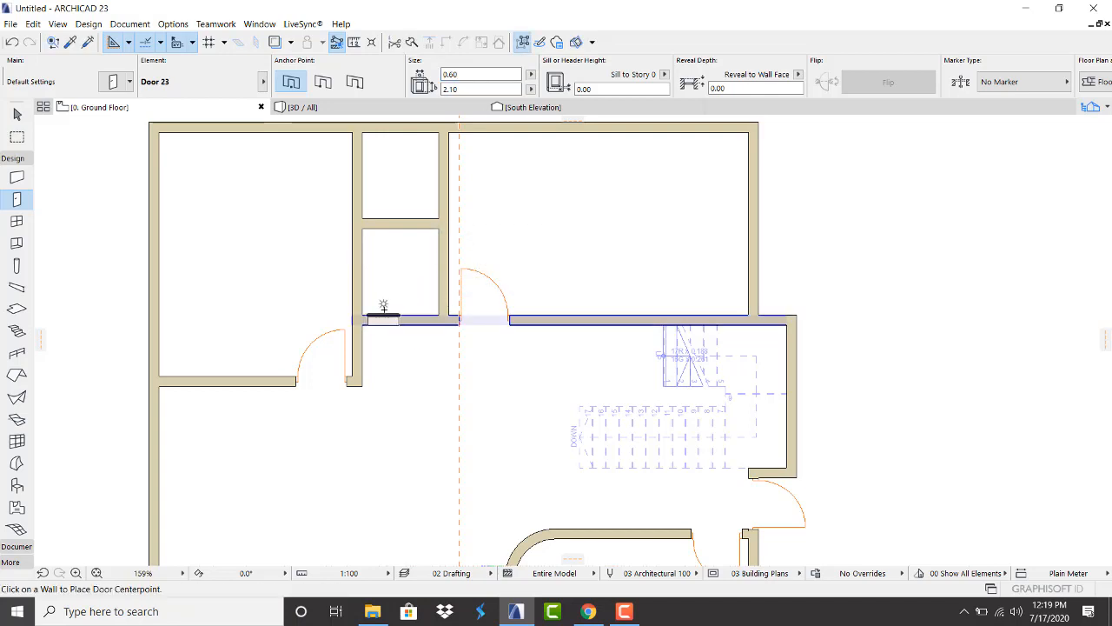
left_click(385, 305)
left_click(377, 254)
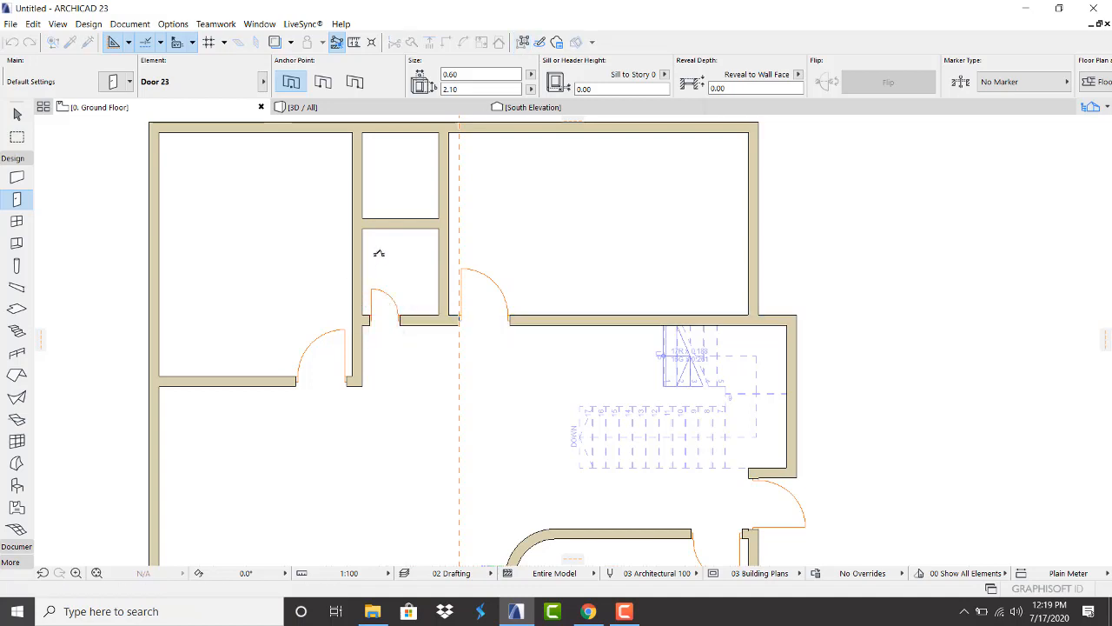
left_click(428, 200)
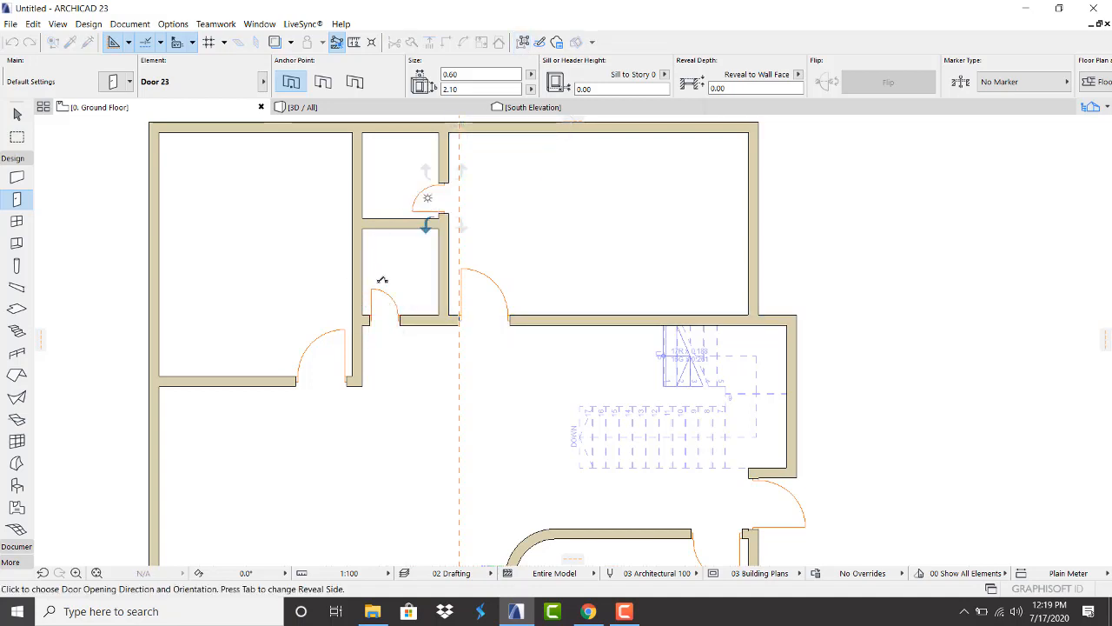
left_click(389, 285)
View the house with its new doors in the 3D window
scroll(388, 285, "down", 5)
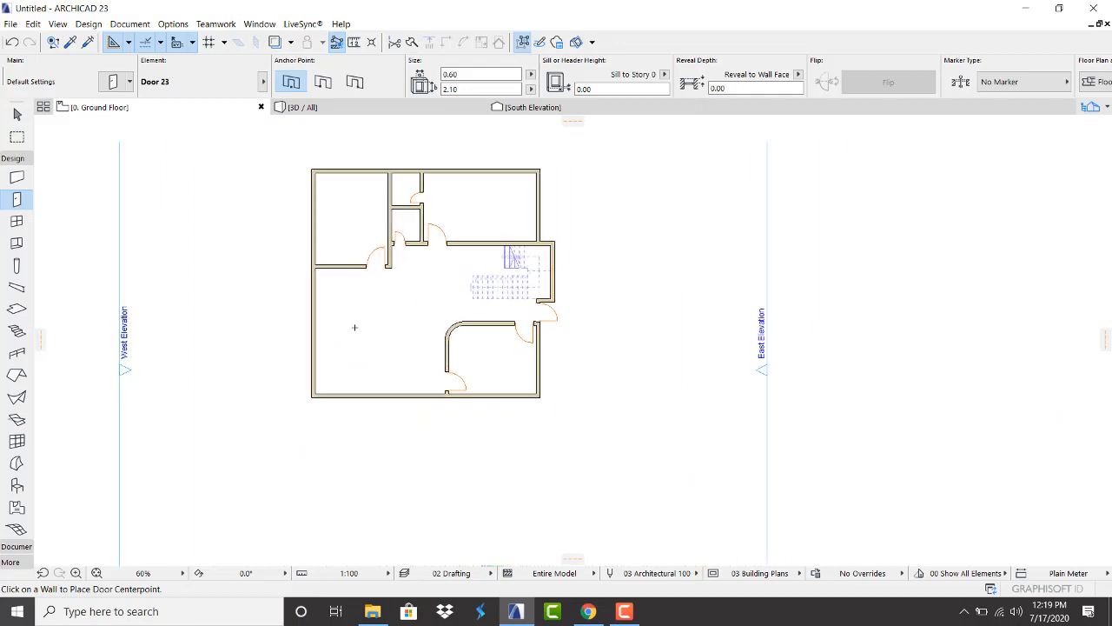
scroll(310, 235, "up", 3)
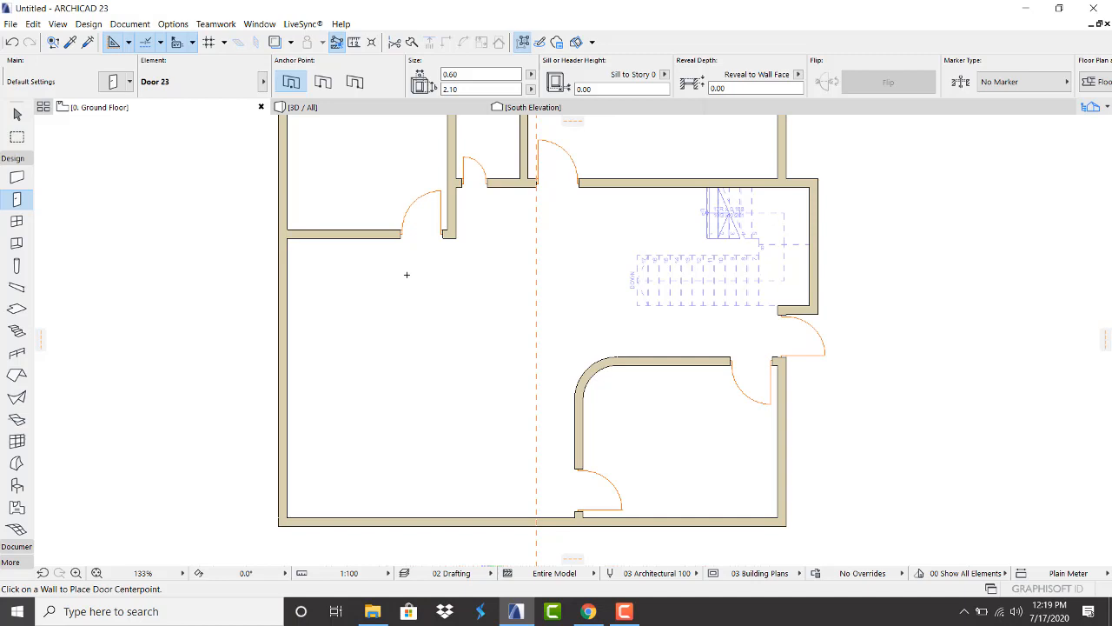
scroll(370, 326, "down", 1)
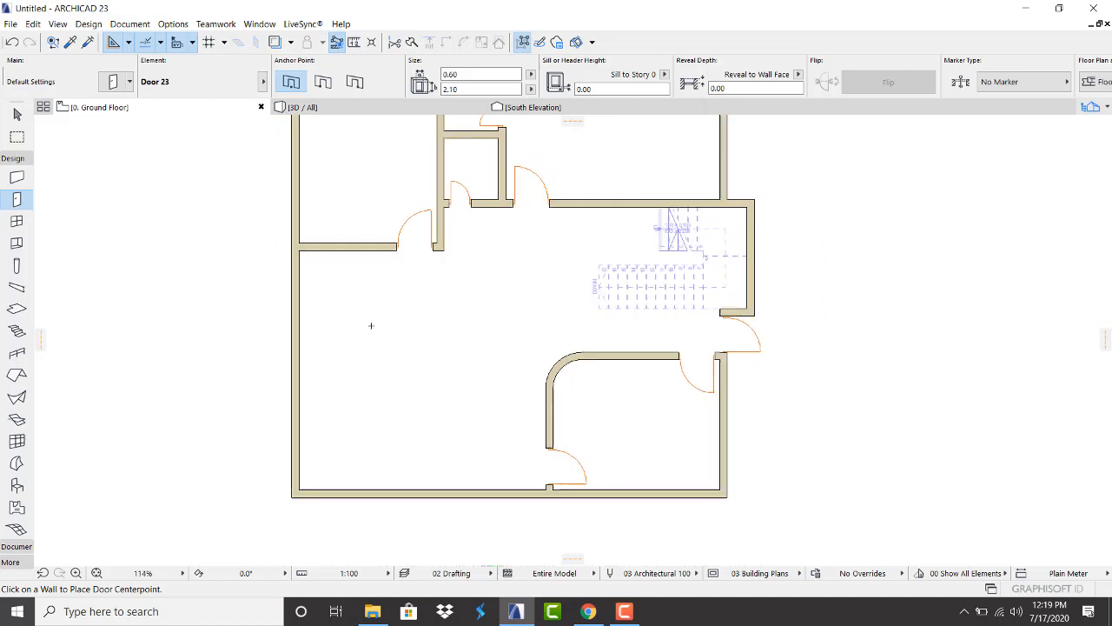
scroll(372, 352, "down", 1)
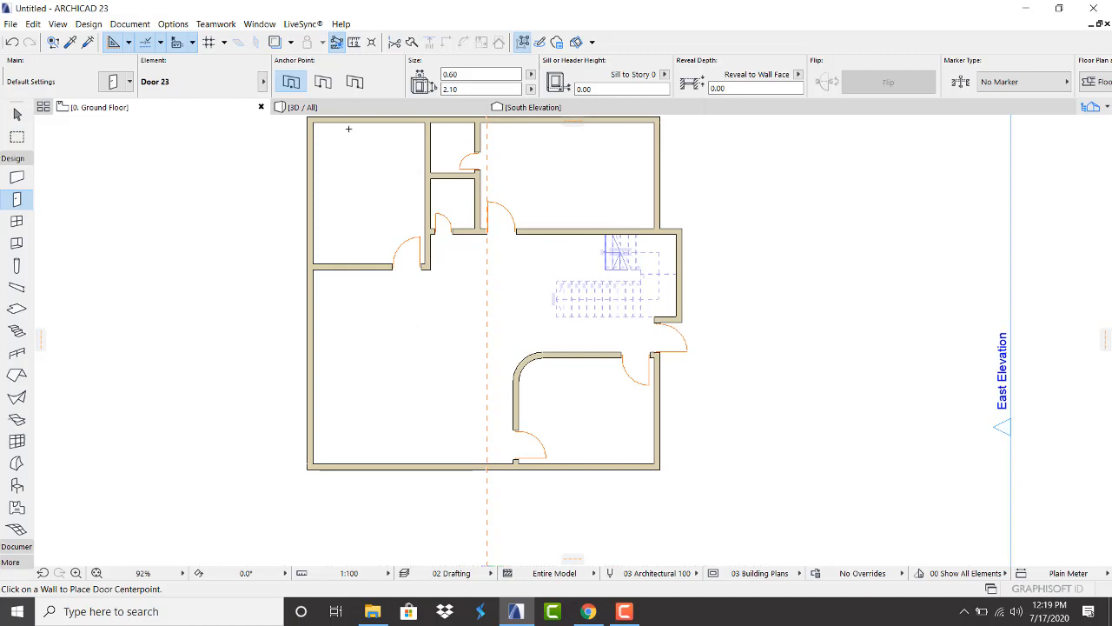
left_click(371, 107)
scroll(301, 329, "down", 3)
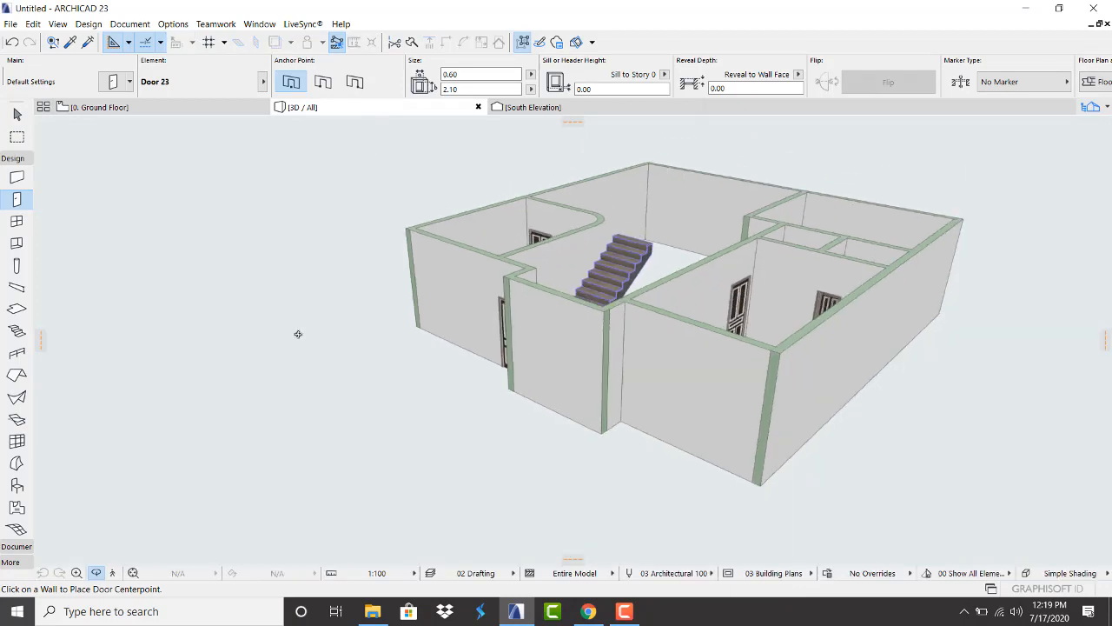
scroll(298, 333, "down", 1)
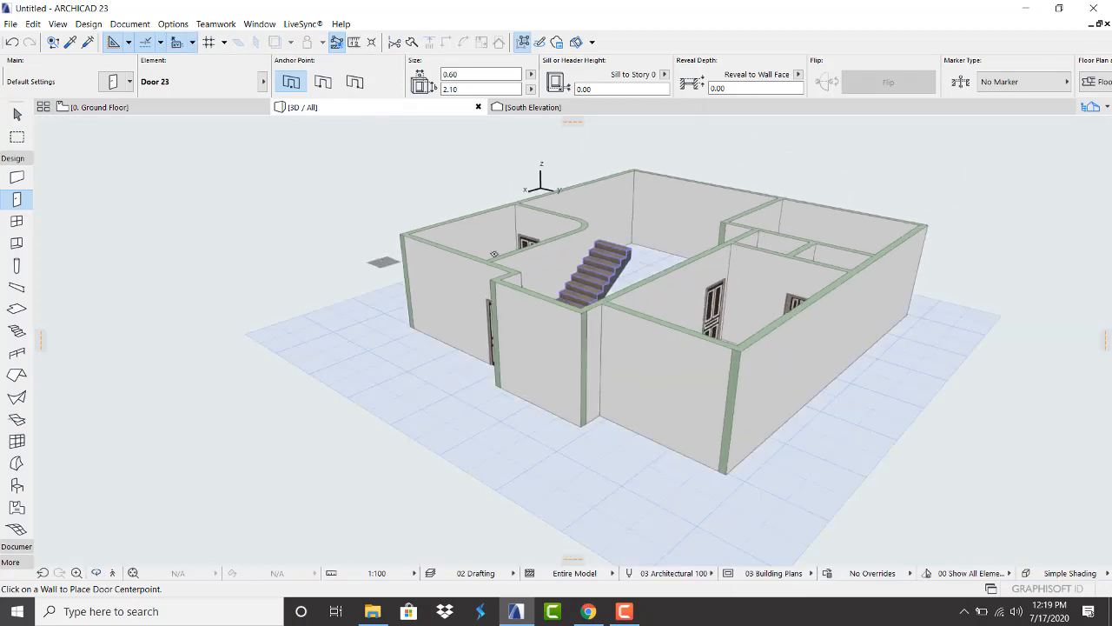
key("o")
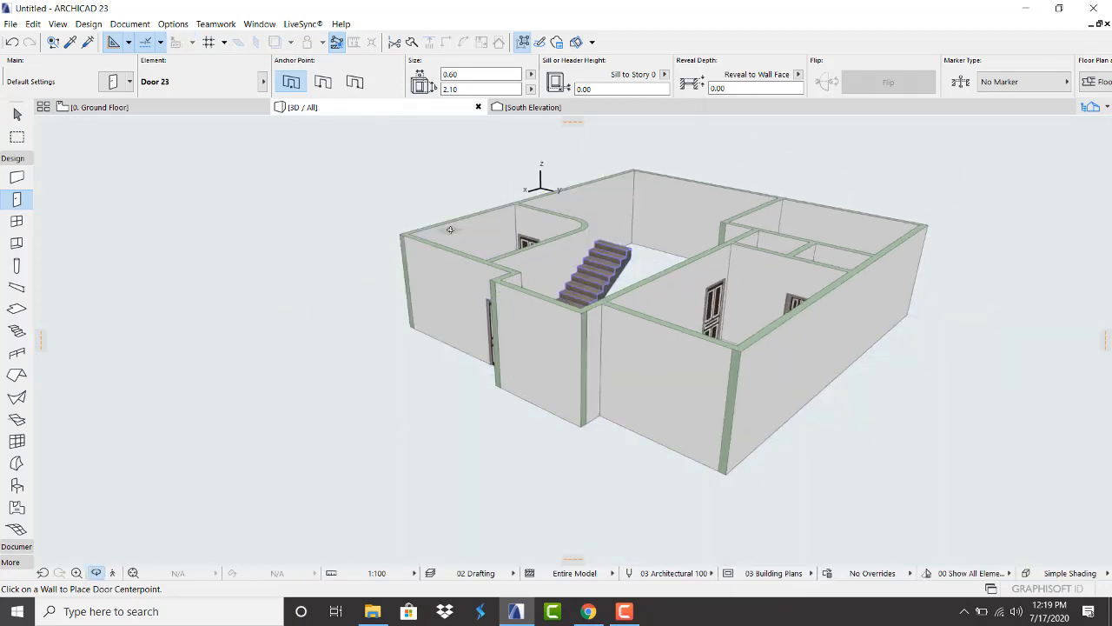
key("Escape")
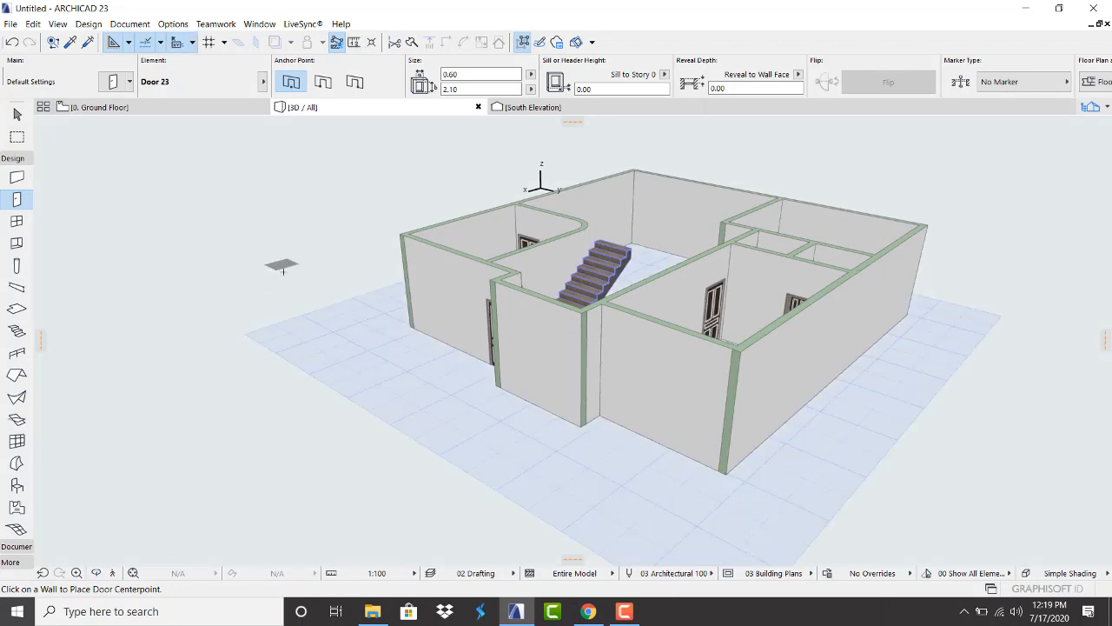
left_click(96, 573)
left_click_drag(109, 530, 478, 247)
key("Escape")
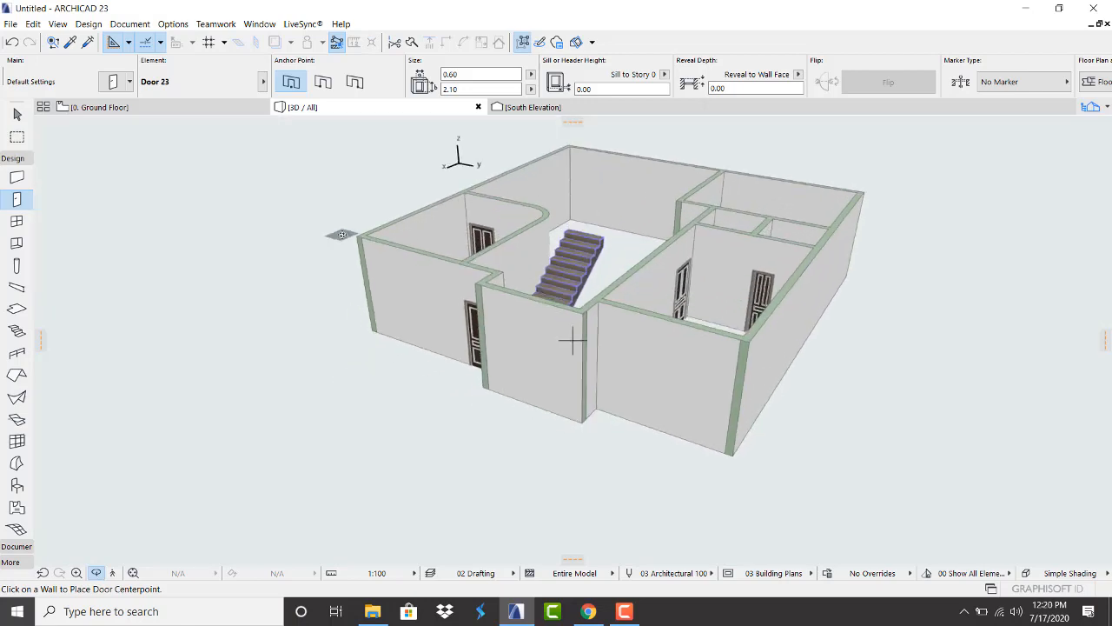
key("o")
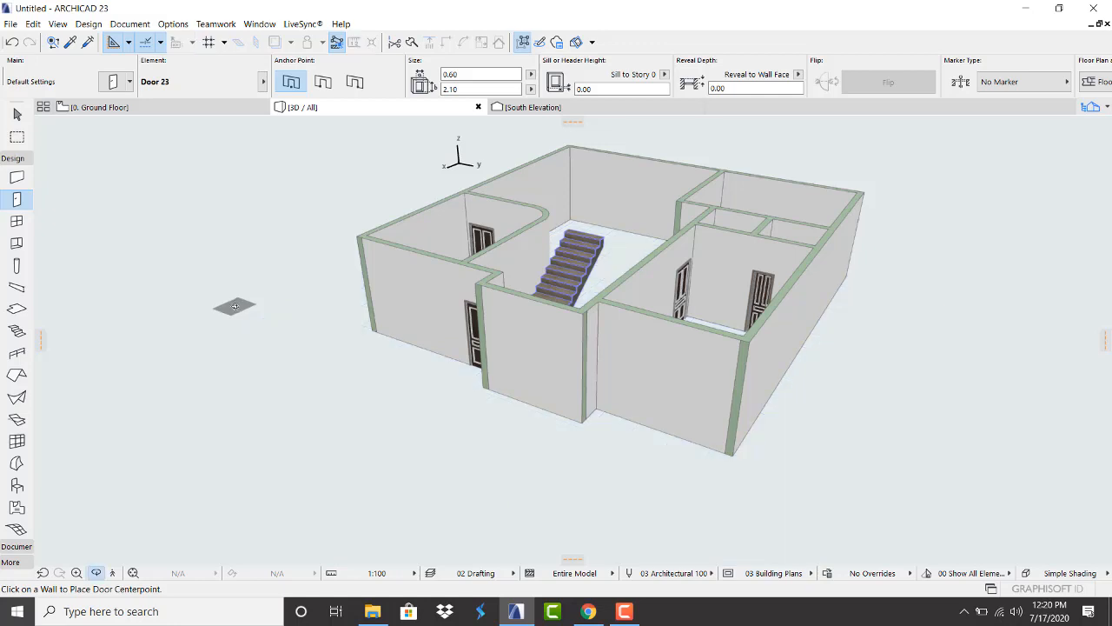
left_click_drag(445, 306, 858, 293)
left_click_drag(346, 385, 515, 376)
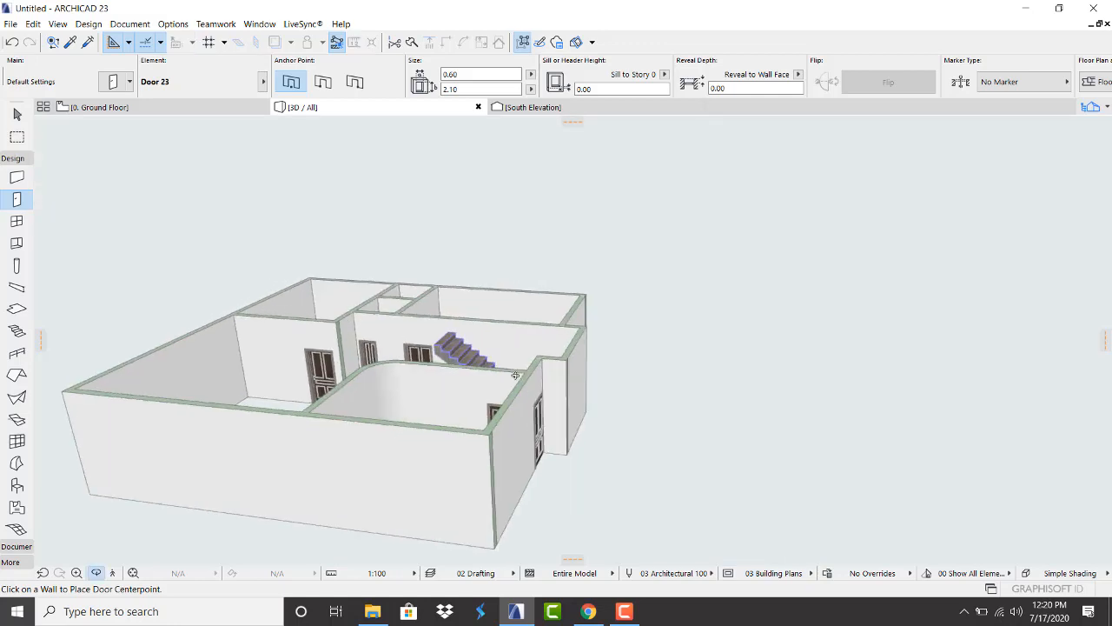
scroll(570, 340, "up", 4)
left_click_drag(571, 339, 729, 303)
scroll(523, 350, "up", 4)
scroll(486, 303, "down", 6)
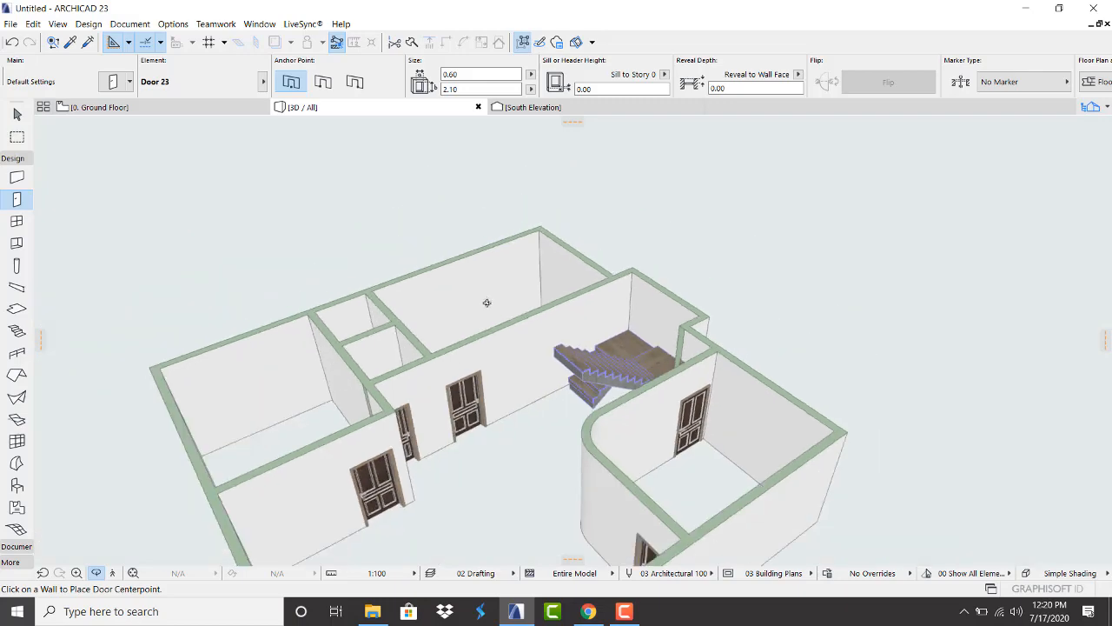
left_click_drag(576, 434, 260, 321)
scroll(513, 347, "up", 6)
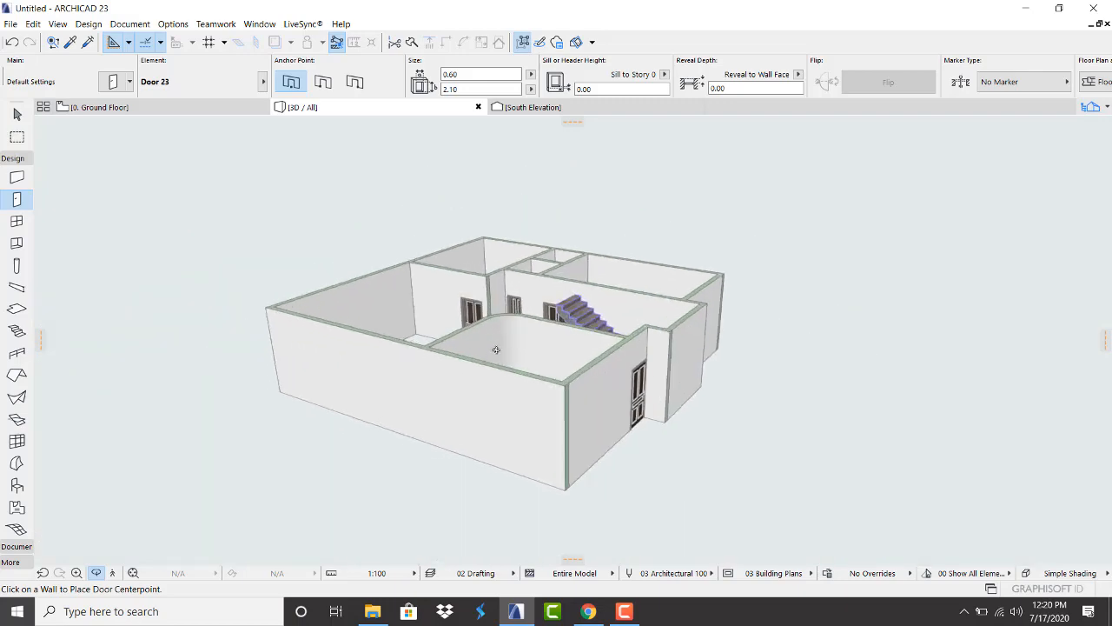
left_click_drag(301, 369, 782, 380)
scroll(782, 381, "down", 6)
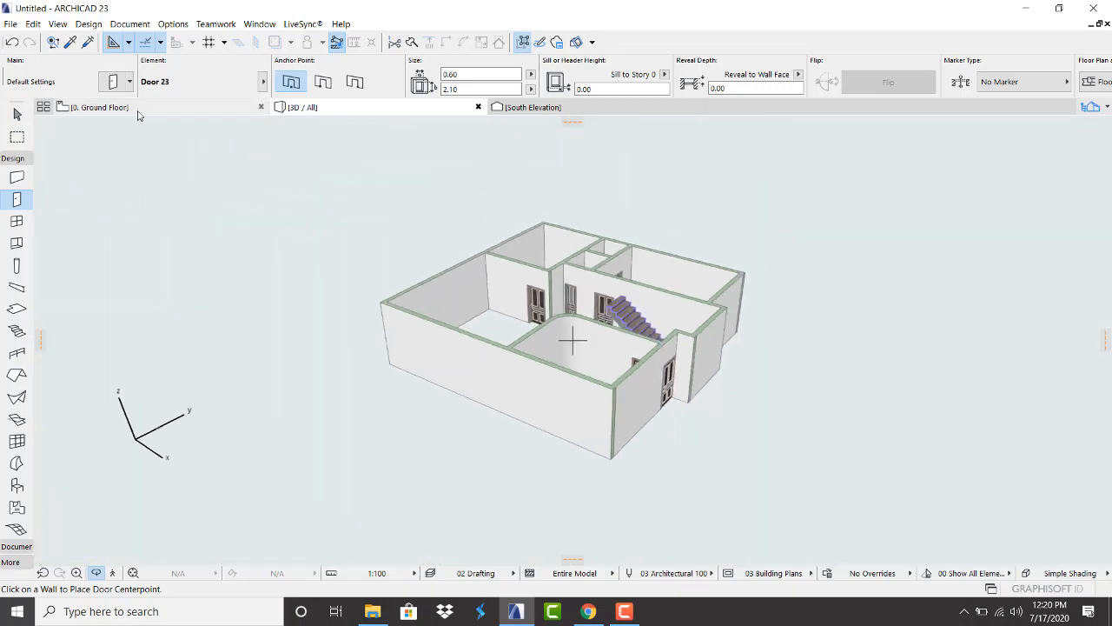
left_click(96, 107)
Stop placing doors and drag a vertical guide line across the ground floor plan
scroll(476, 474, "up", 3)
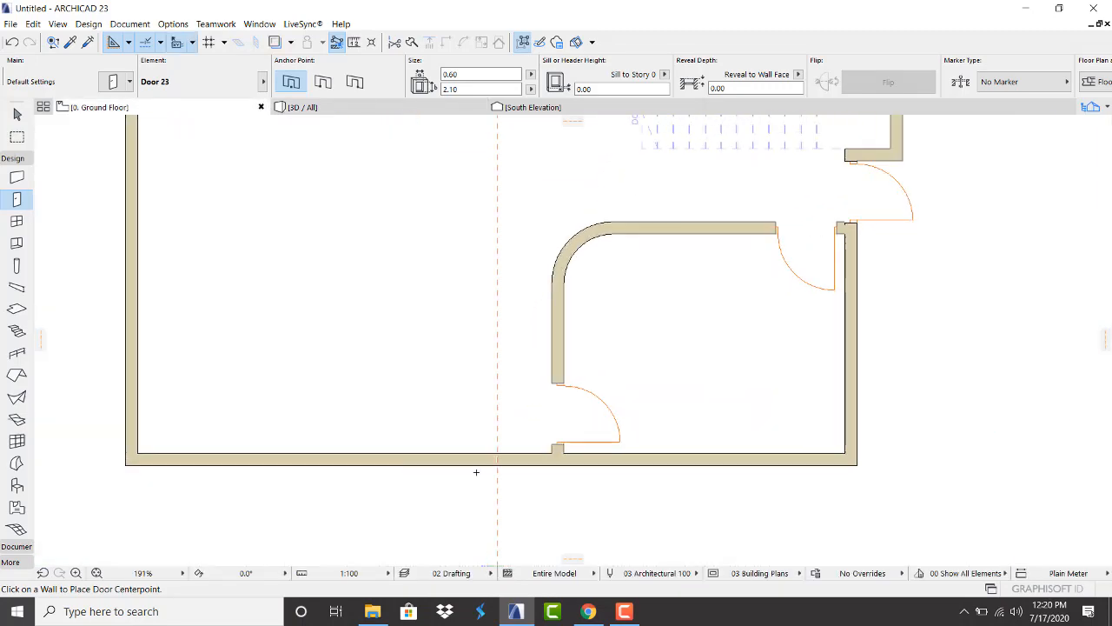
key("Escape")
scroll(452, 425, "down", 3)
scroll(450, 351, "up", 3)
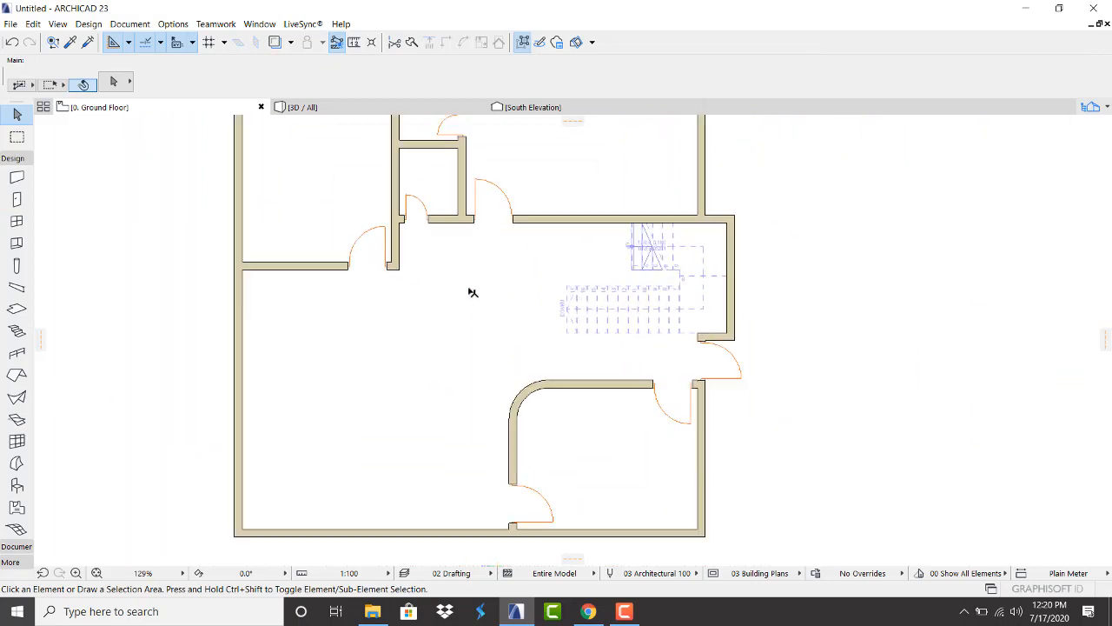
left_click_drag(475, 370, 465, 144)
scroll(221, 301, "down", 4)
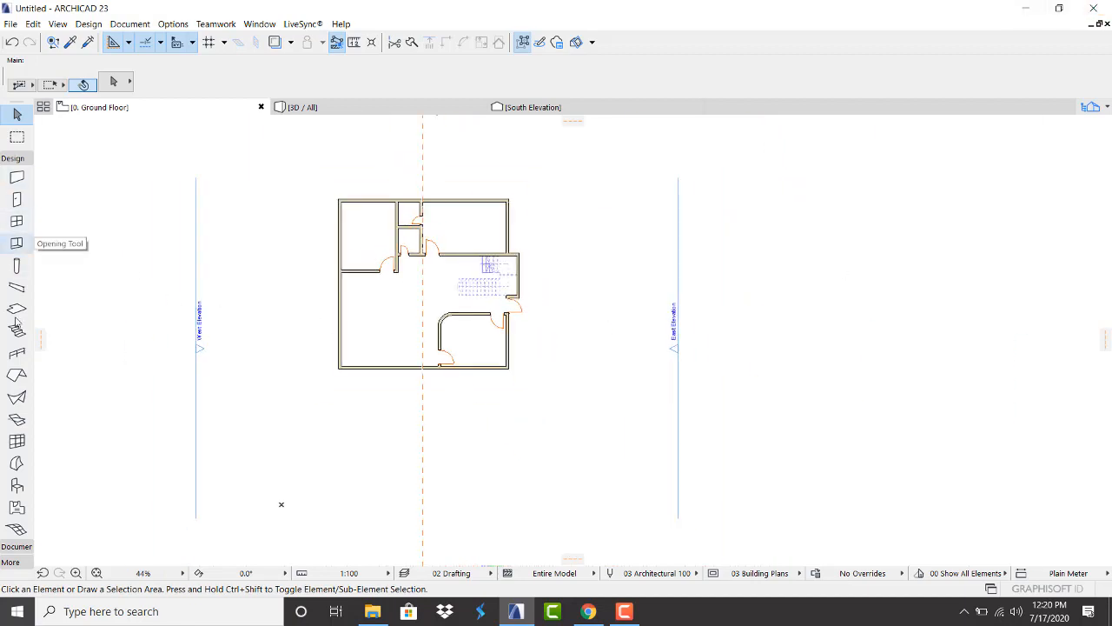
Browse the Sliding Windows 23 window defaults without changes, then bring up the Door default settings
left_click(17, 220)
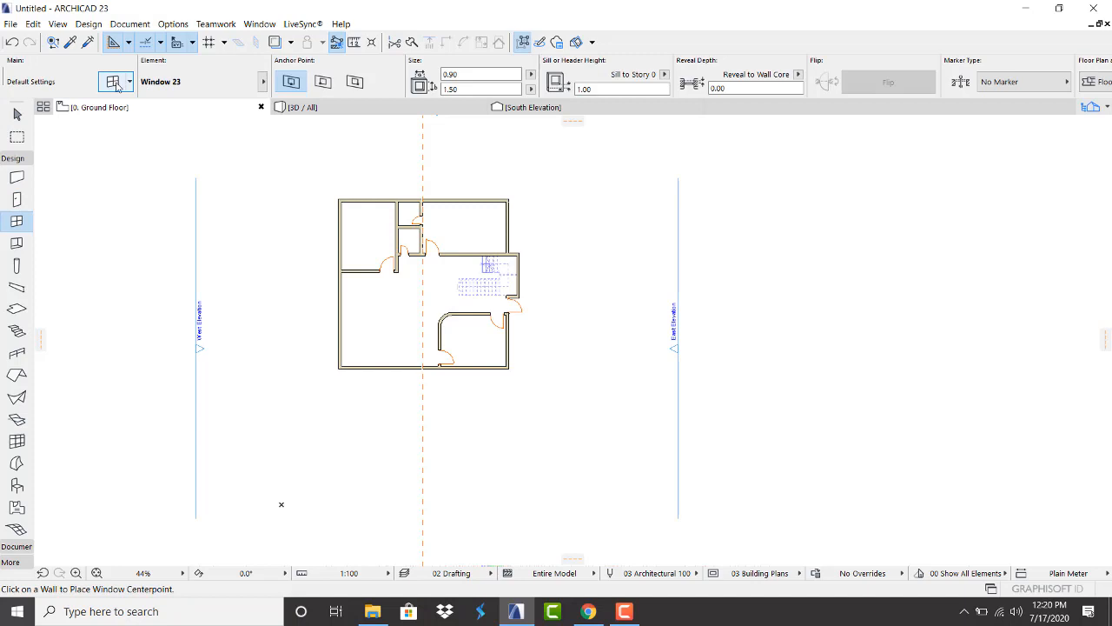
left_click(118, 85)
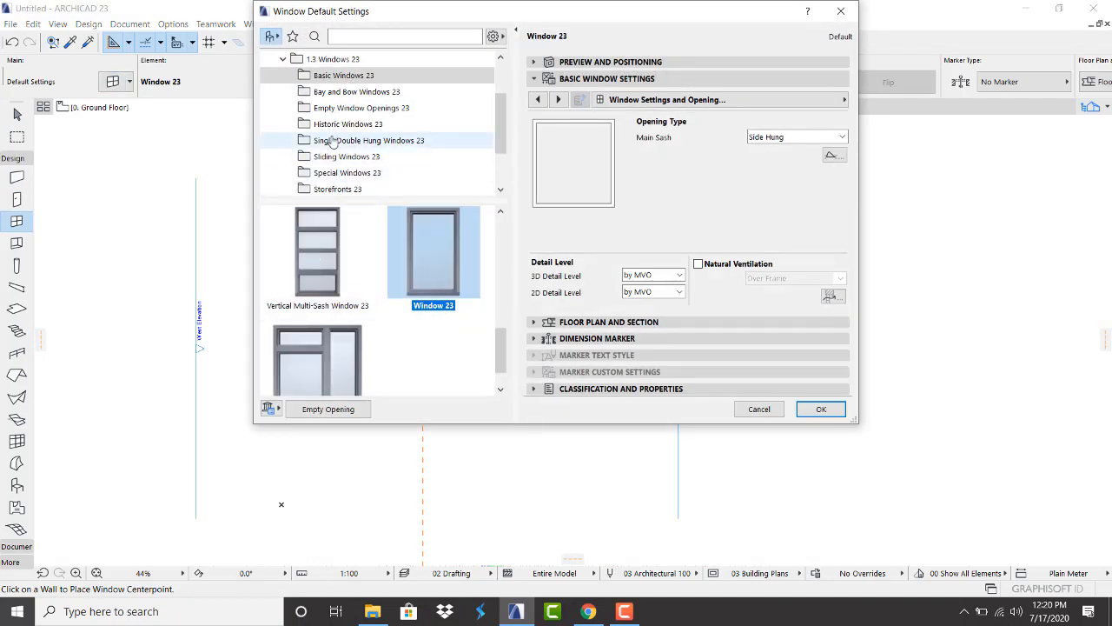
left_click(343, 156)
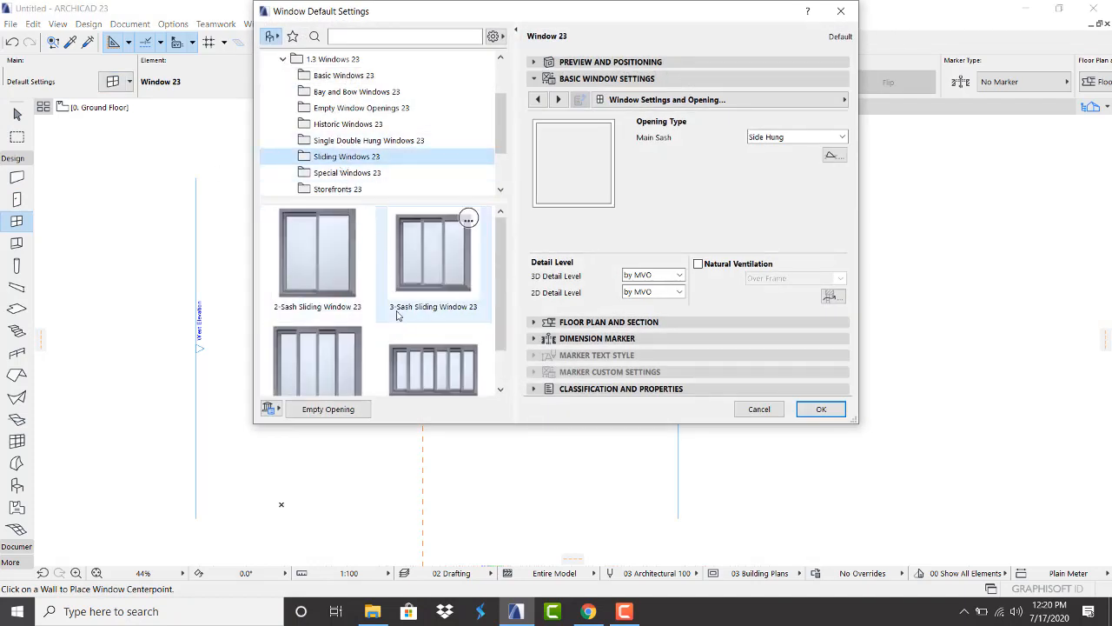
left_click(841, 12)
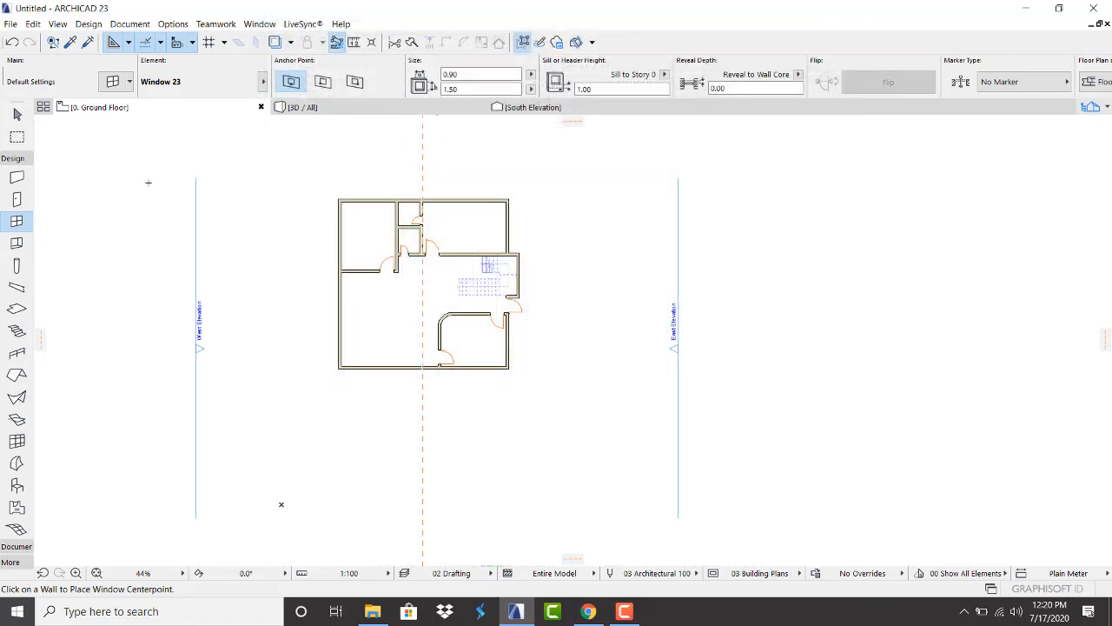
left_click(20, 199)
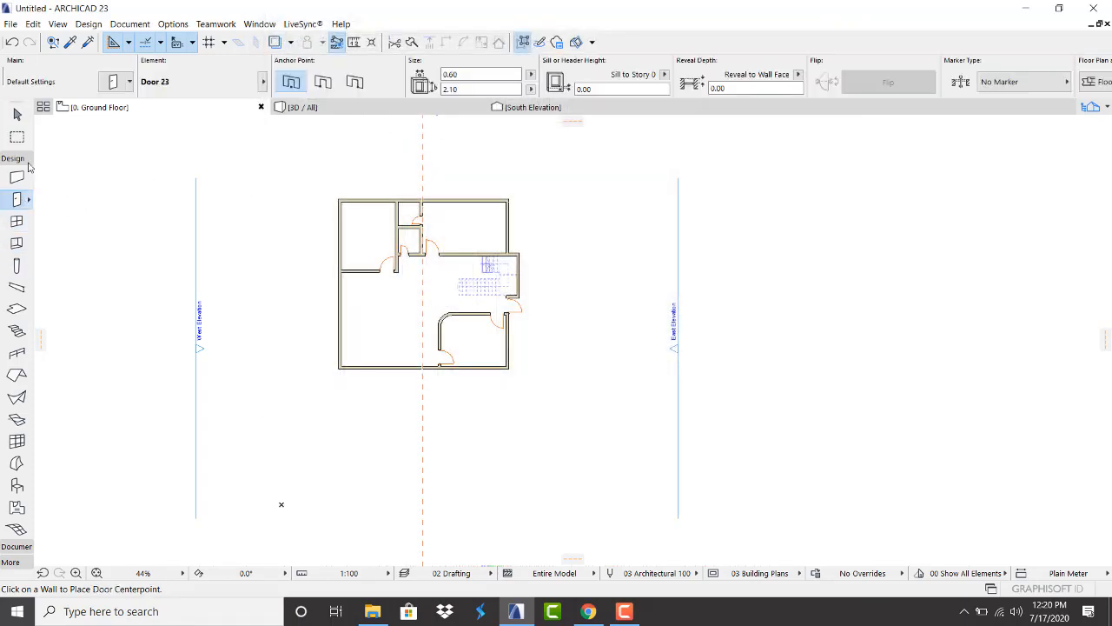
left_click(111, 84)
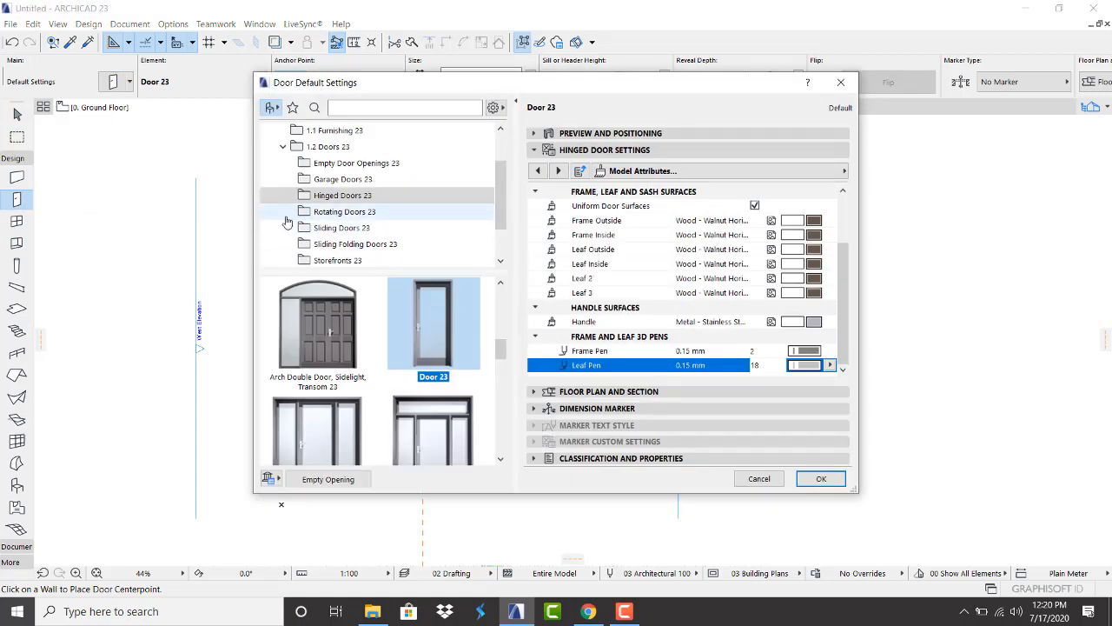
Choose Pocket Double Door 23 from the Sliding Doors 23 library
left_click(328, 232)
scroll(416, 364, "down", 4)
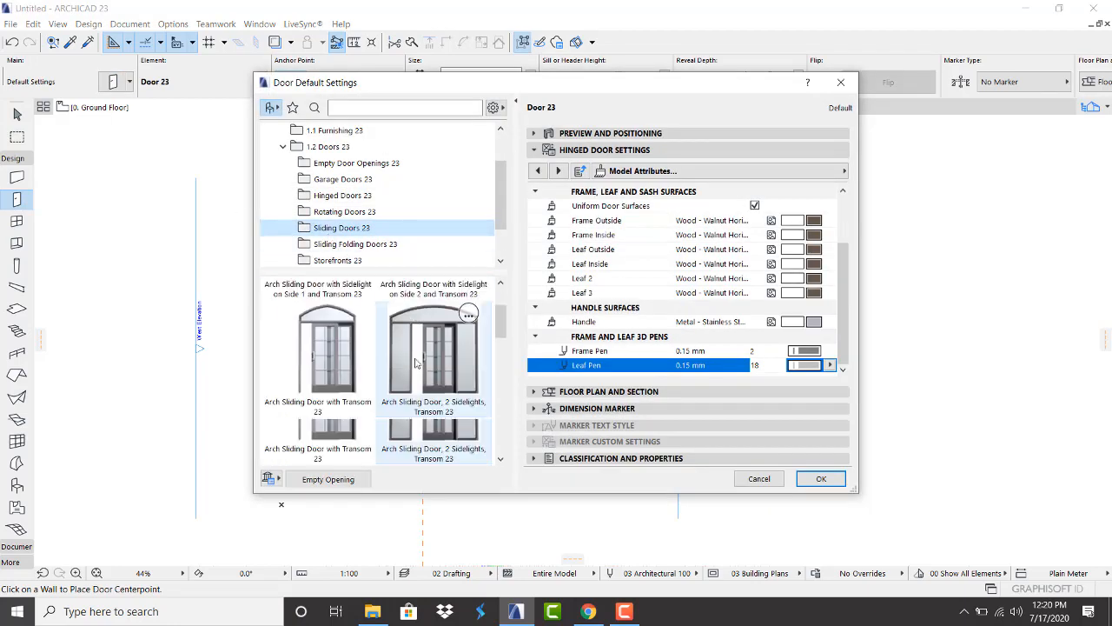
scroll(415, 363, "down", 5)
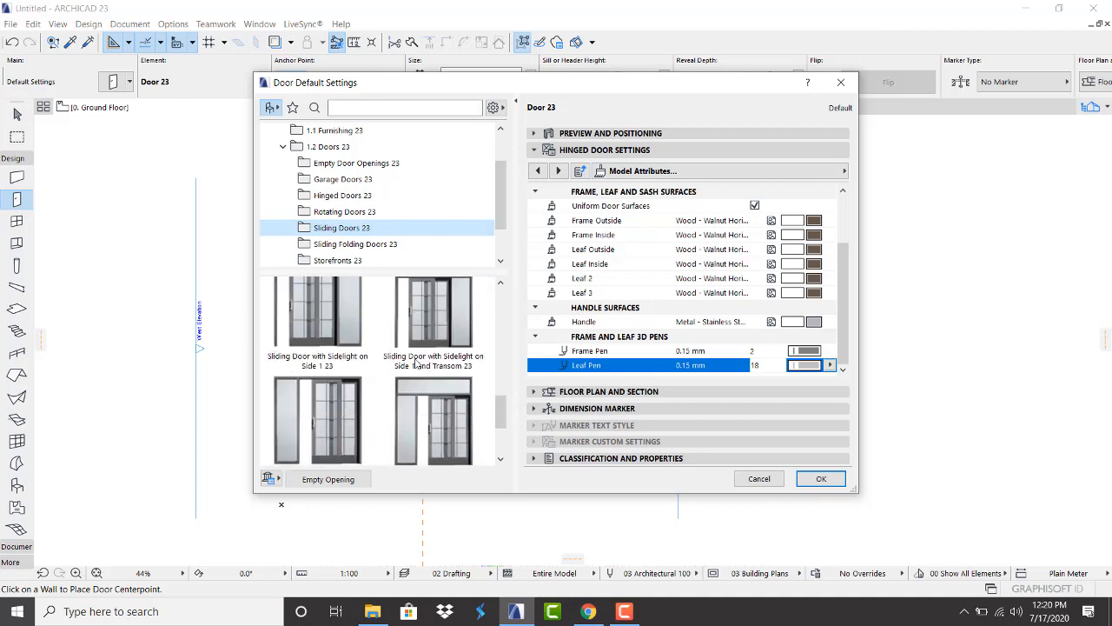
scroll(415, 363, "up", 10)
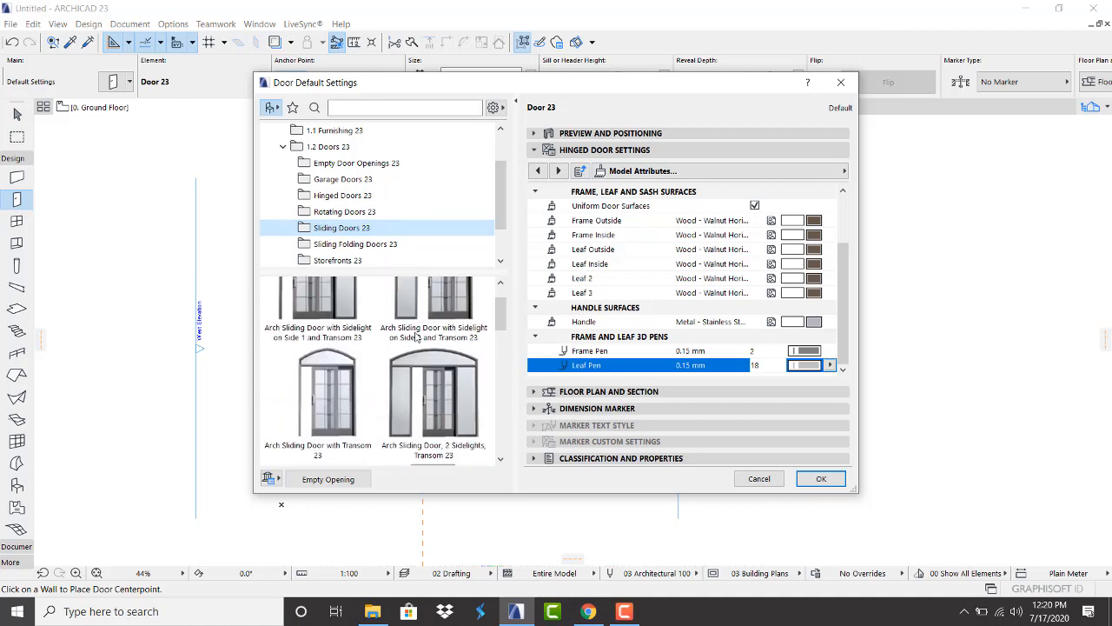
scroll(416, 336, "down", 4)
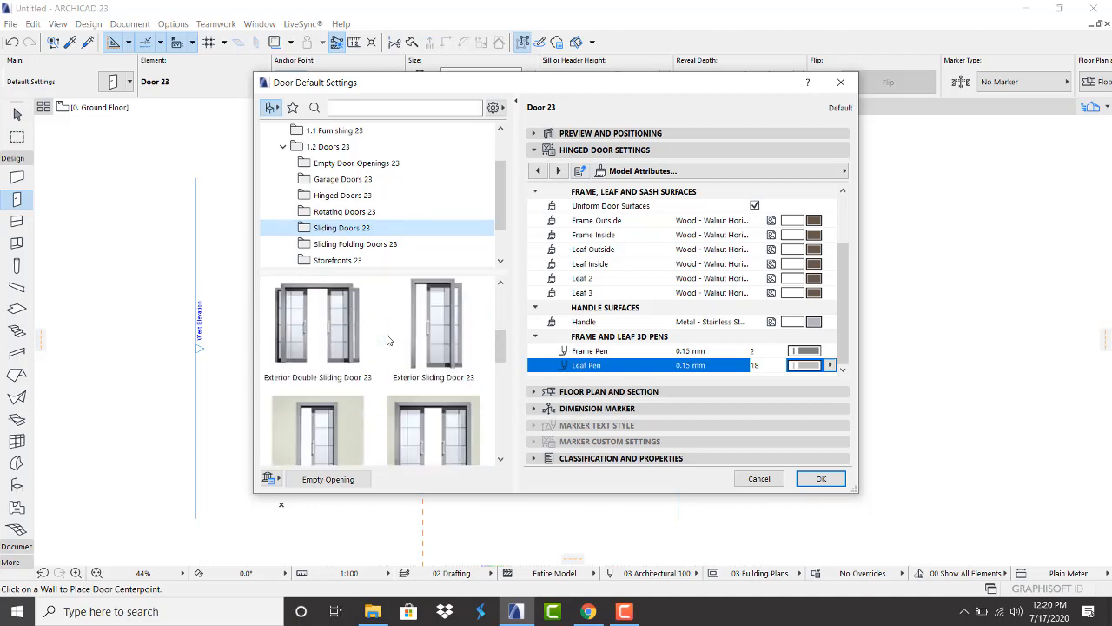
left_click(432, 347)
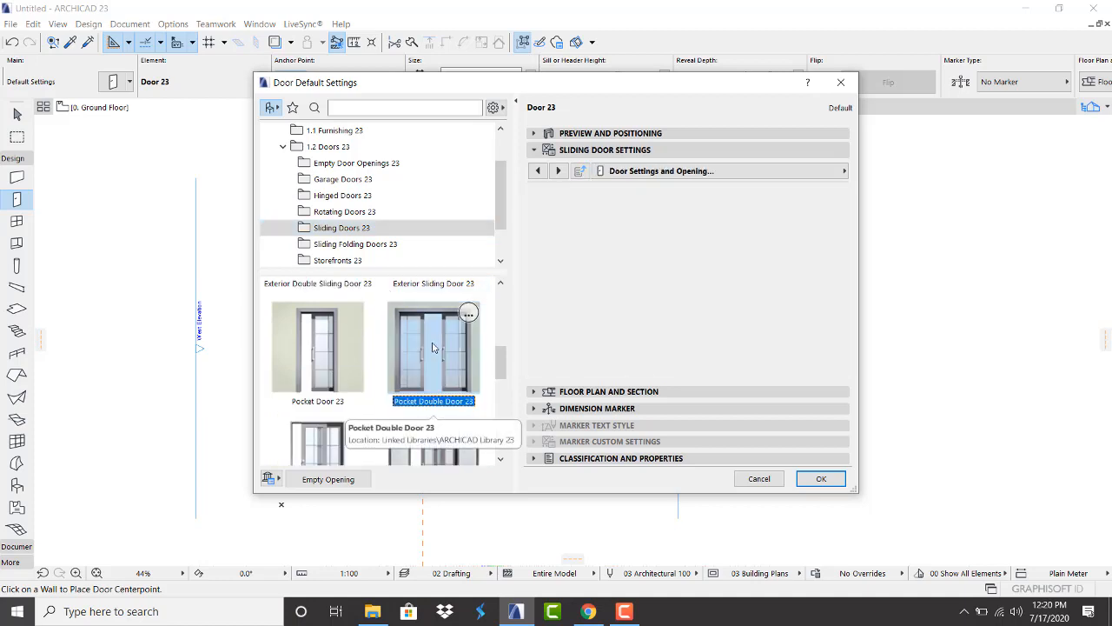
Give the door a Style 45 leaf and confirm the 1.50 × 2.10 door defaults
left_click(633, 240)
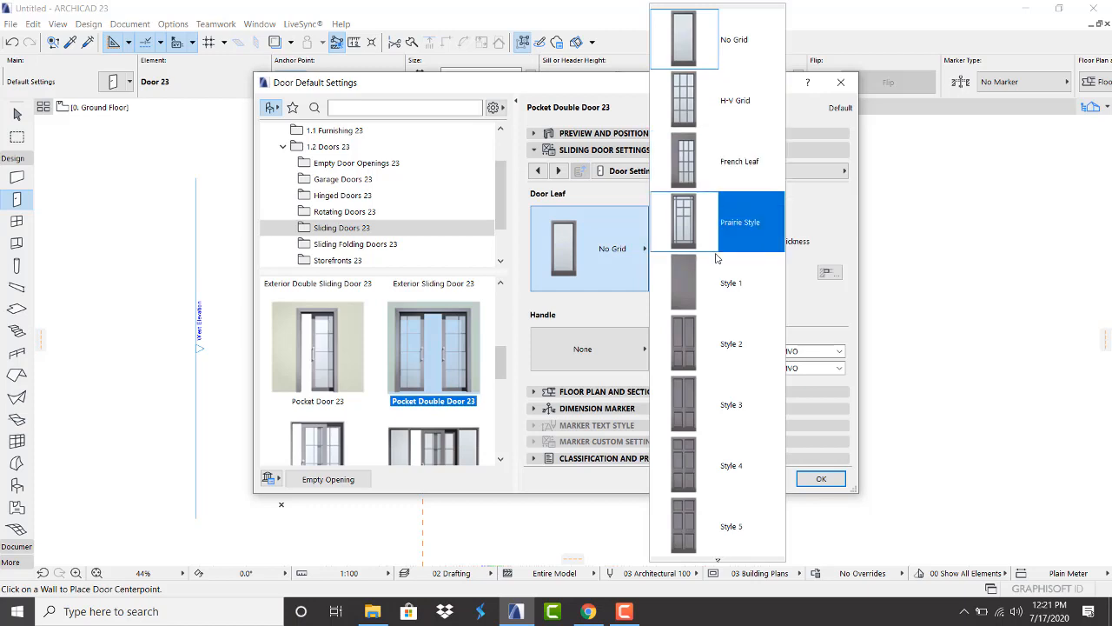
scroll(712, 330, "down", 9)
scroll(711, 362, "down", 6)
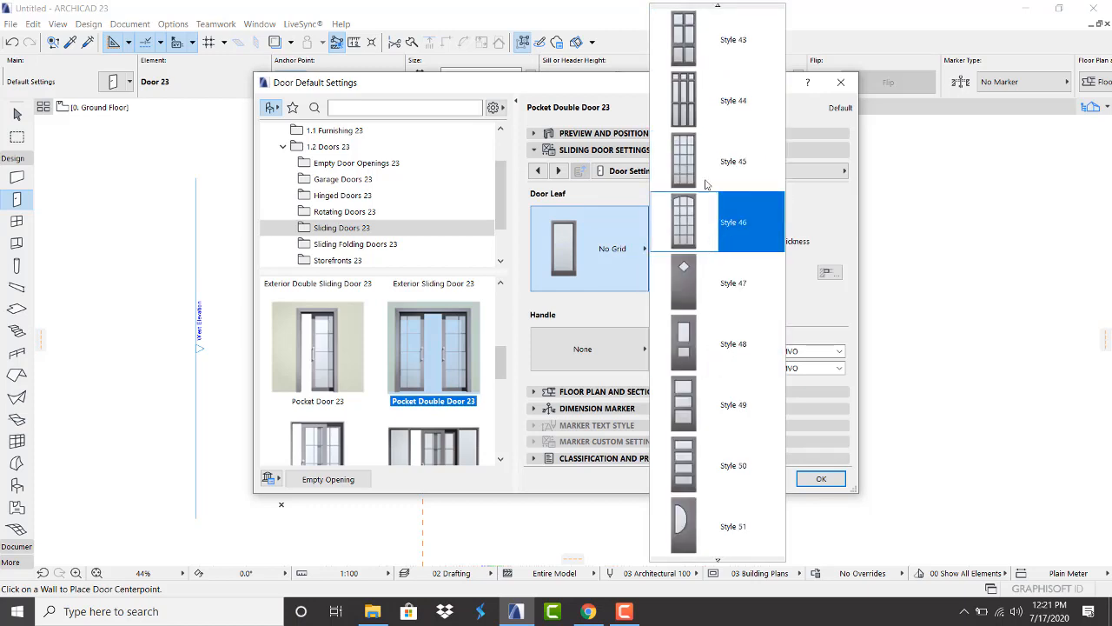
left_click(708, 166)
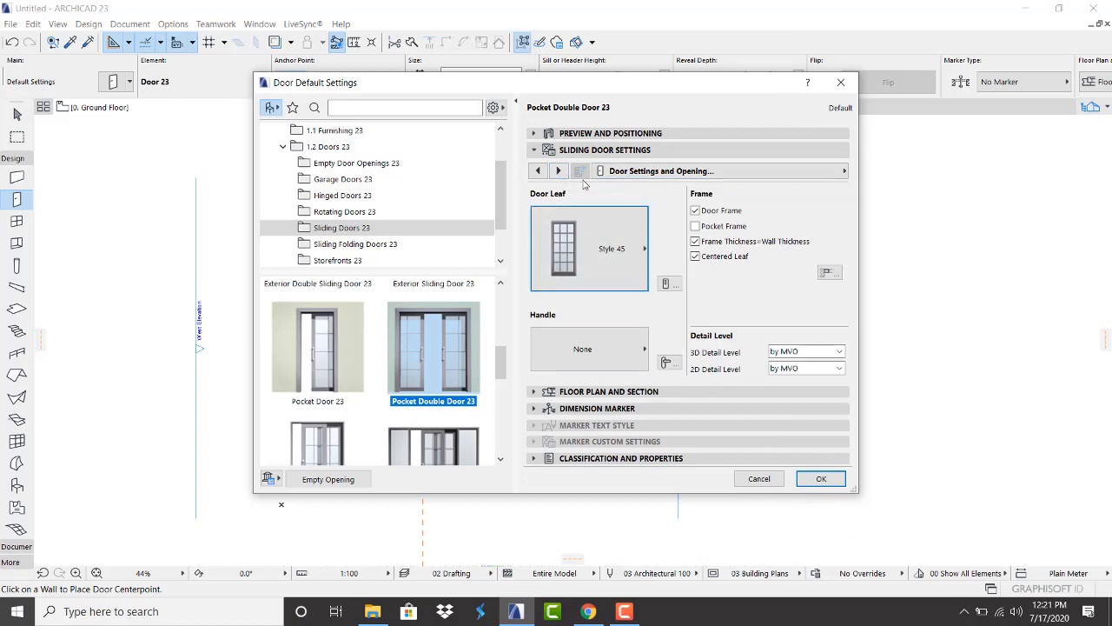
left_click(596, 133)
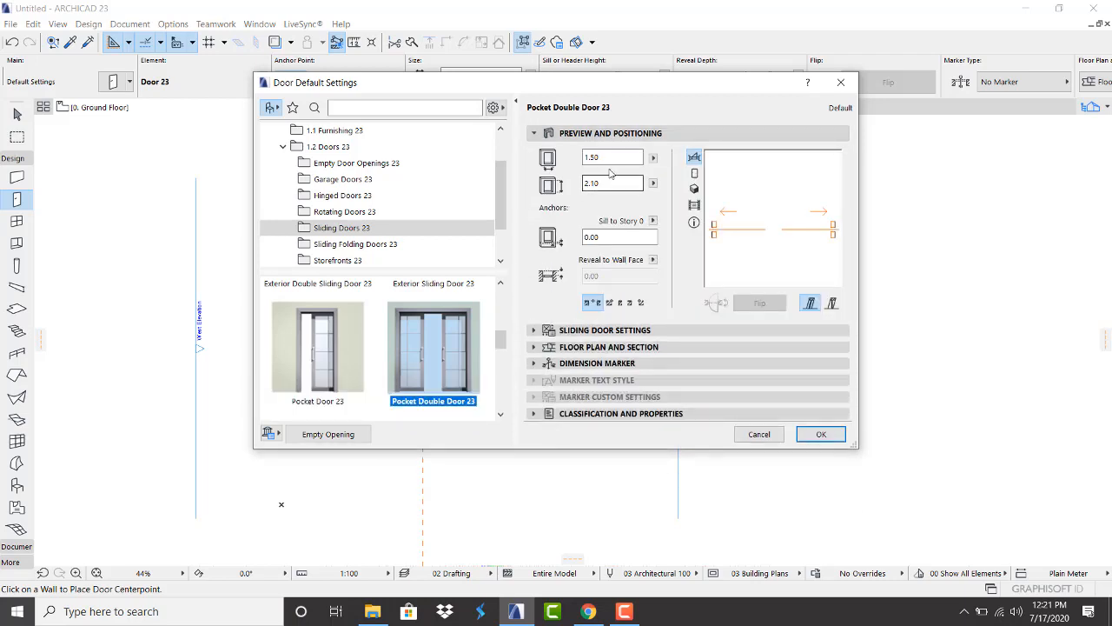
left_click(823, 436)
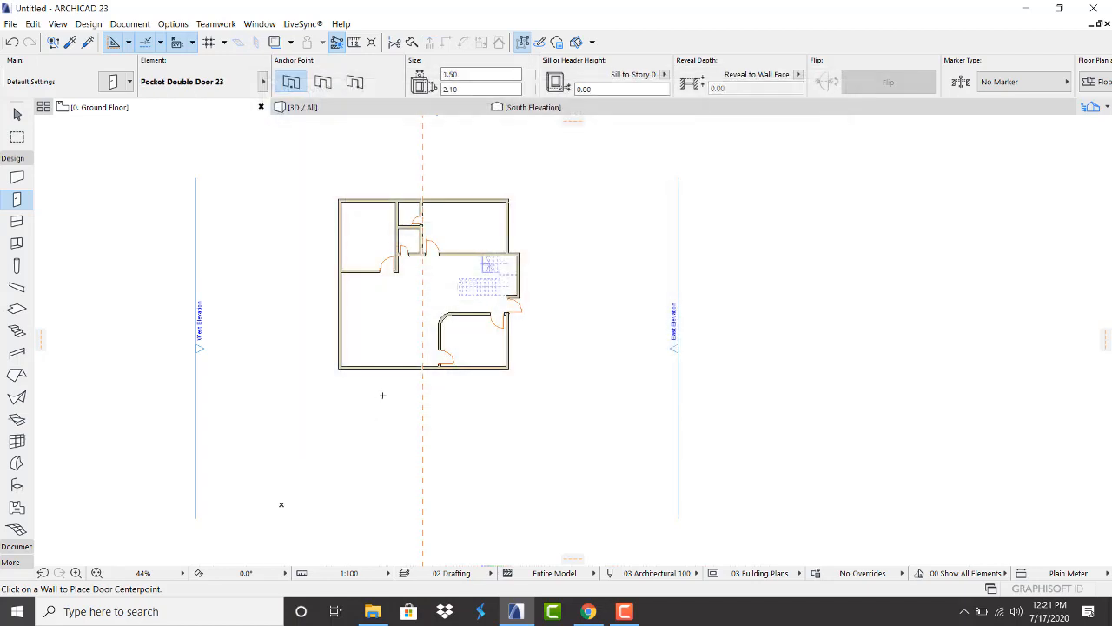
Place the pocket double door in the bottom wall, opening inward
scroll(397, 367, "up", 5)
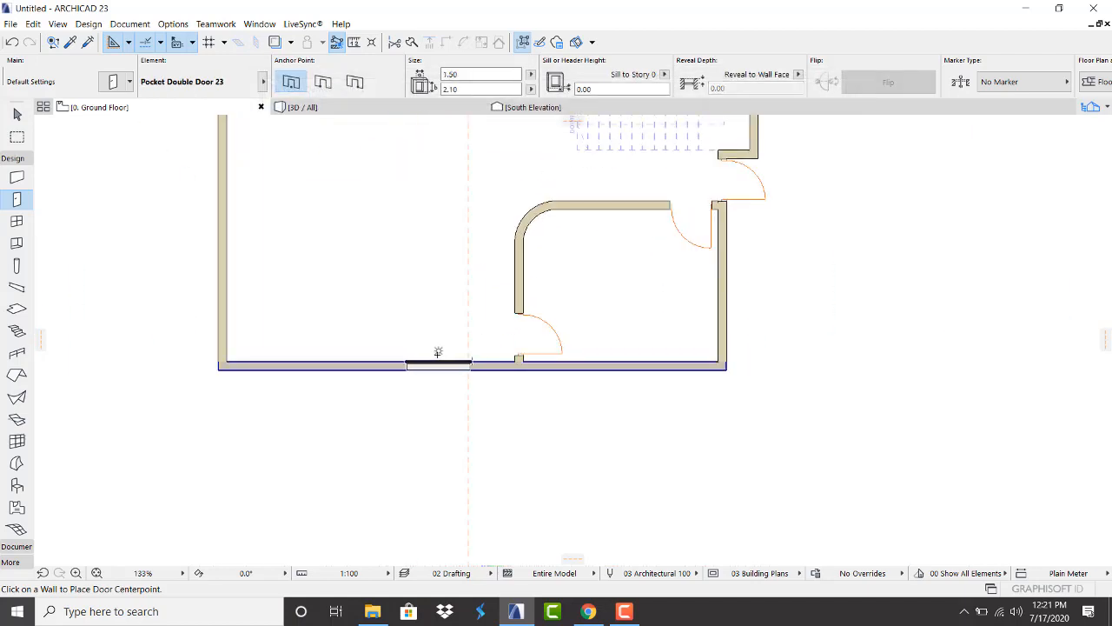
left_click(436, 351)
left_click(435, 330)
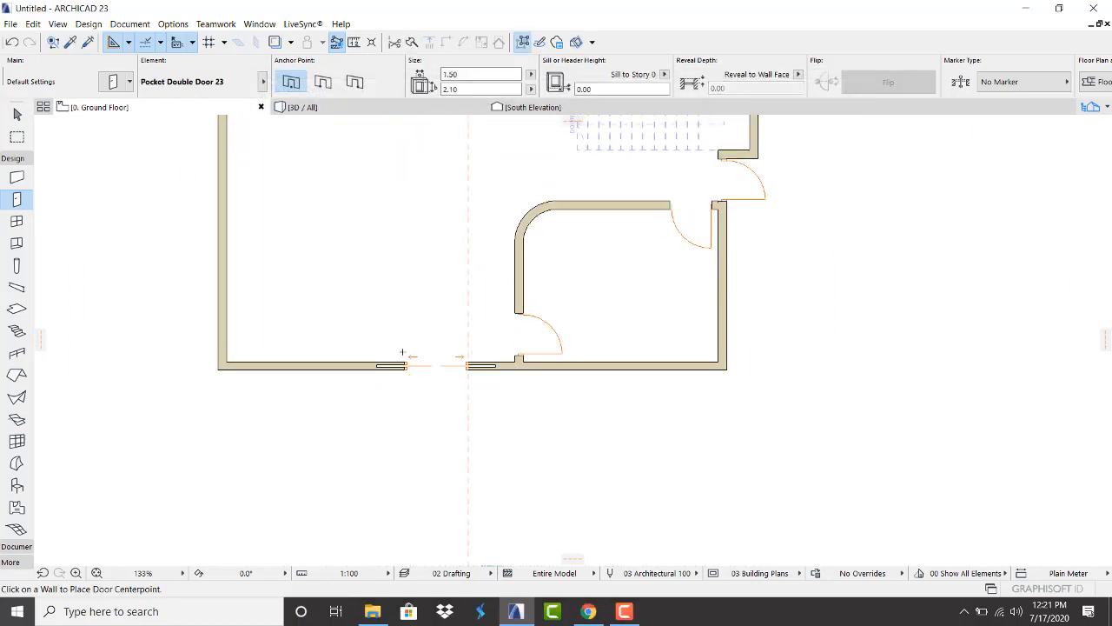
View the new door front-on in 3D, select it and bring up its settings
scroll(426, 363, "up", 2)
scroll(426, 363, "up", 3)
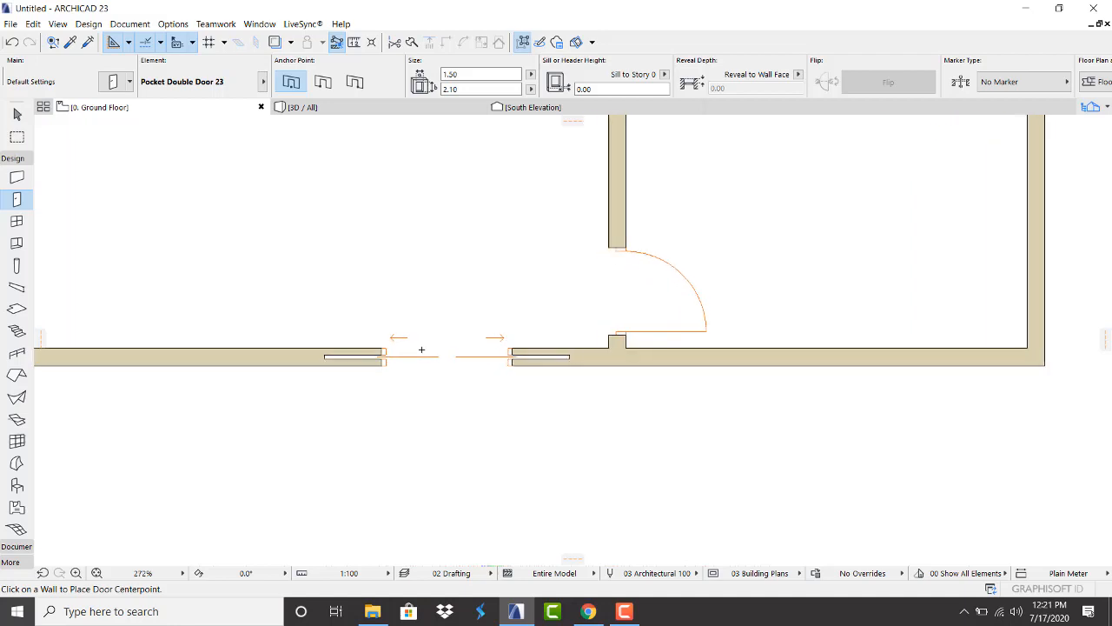
left_click(403, 108)
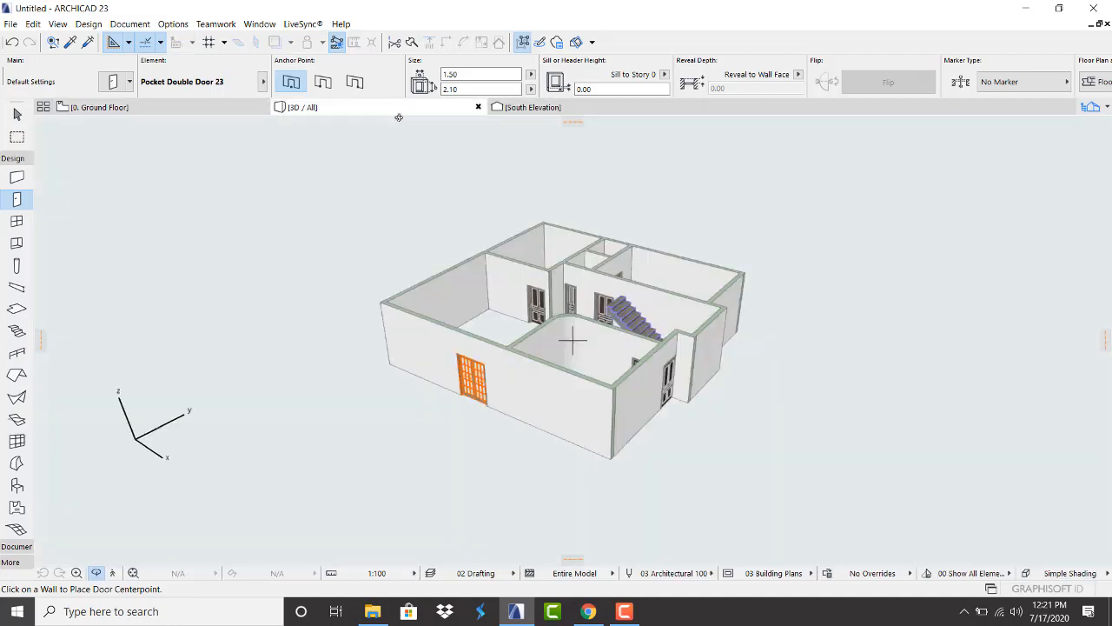
scroll(446, 400, "up", 4)
middle_click_drag(454, 344, 669, 262, "shift")
scroll(496, 365, "up", 3)
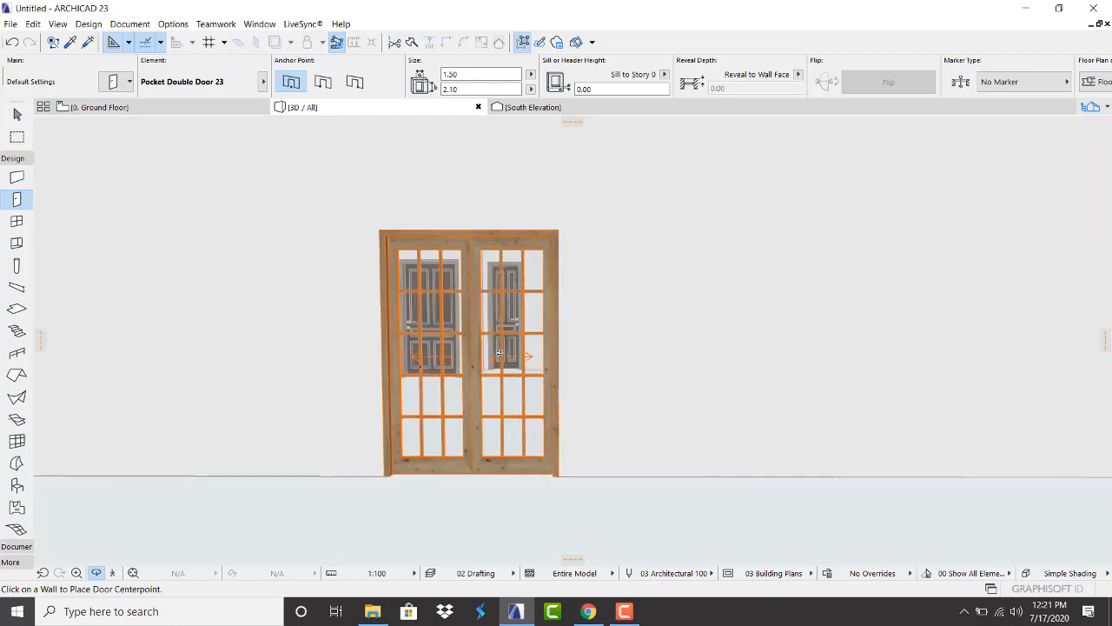
key("Escape")
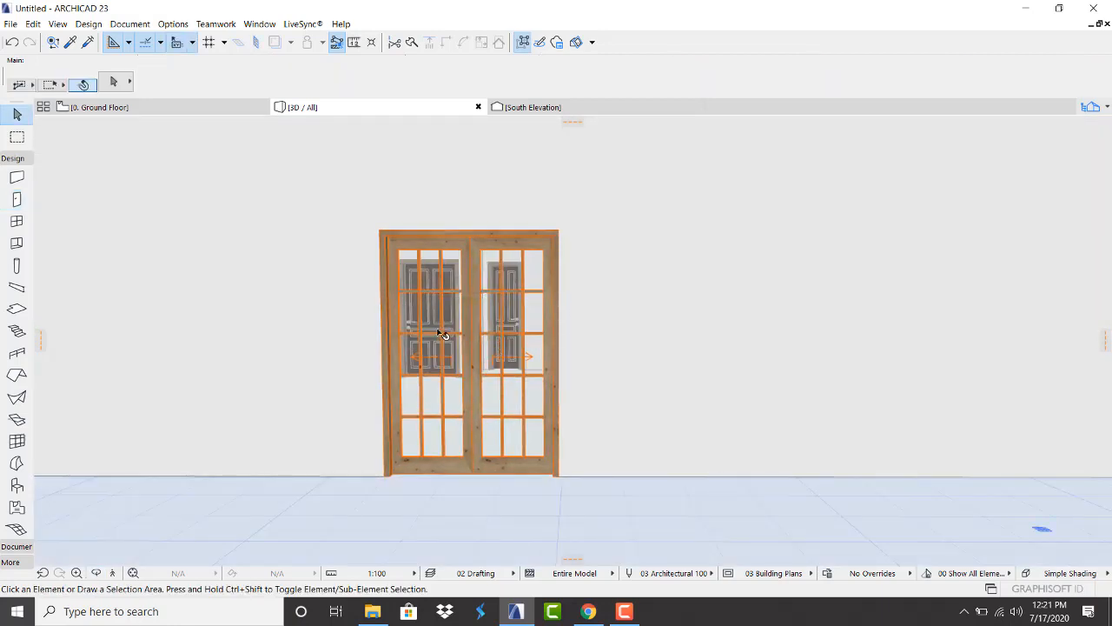
scroll(442, 260, "up", 1)
left_click(484, 249)
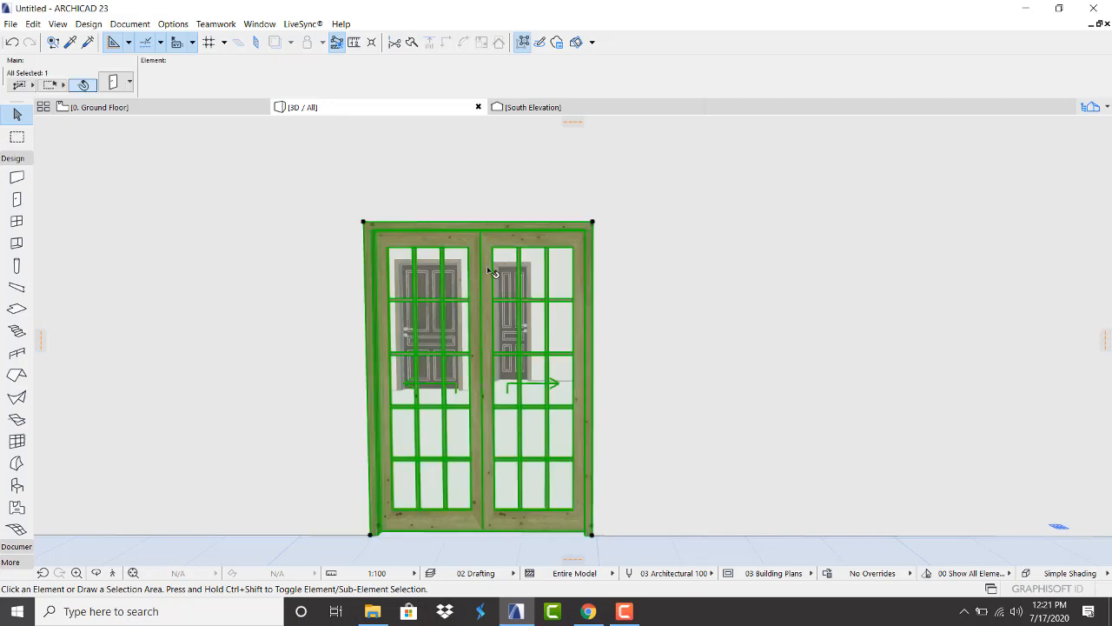
left_click(116, 84)
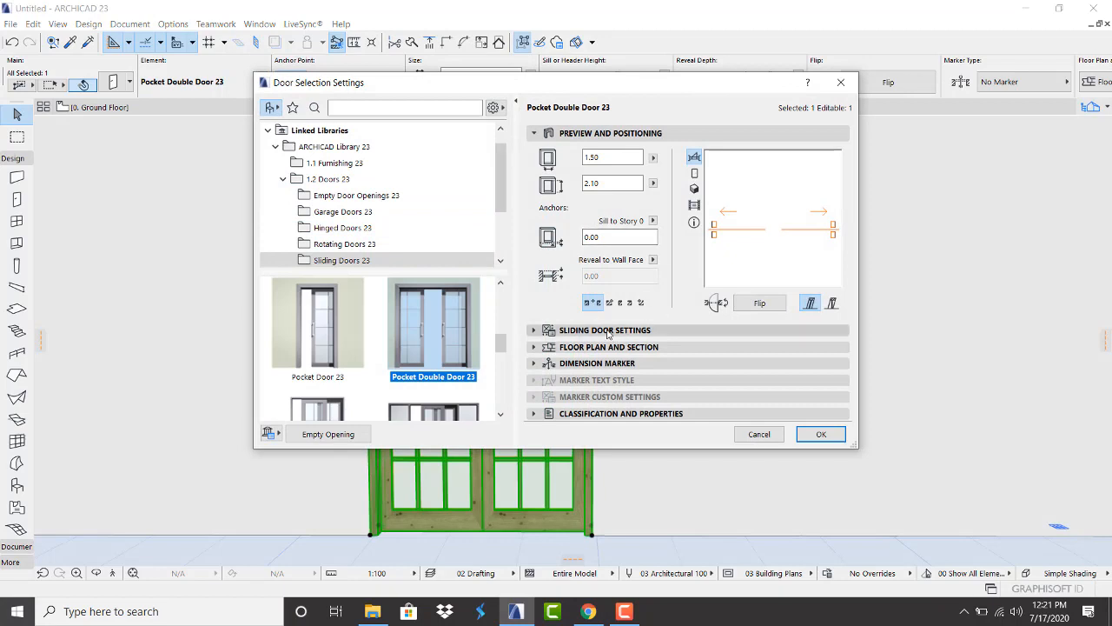
Override and turn off the door's 3D opening line
left_click(613, 334)
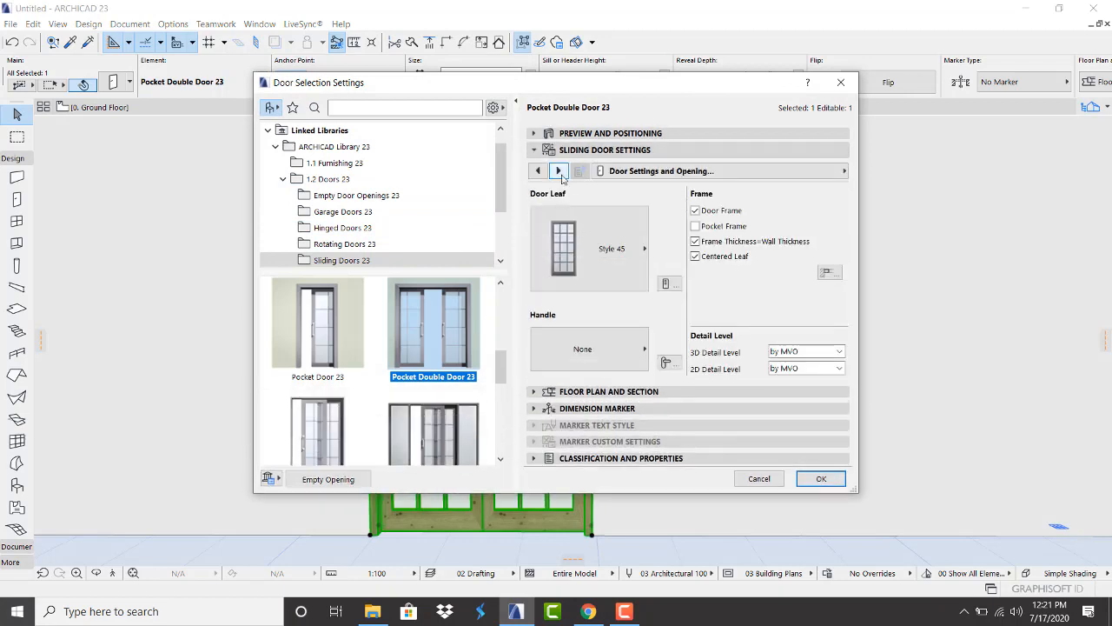
left_click(560, 171)
left_click(560, 171)
left_click(559, 171)
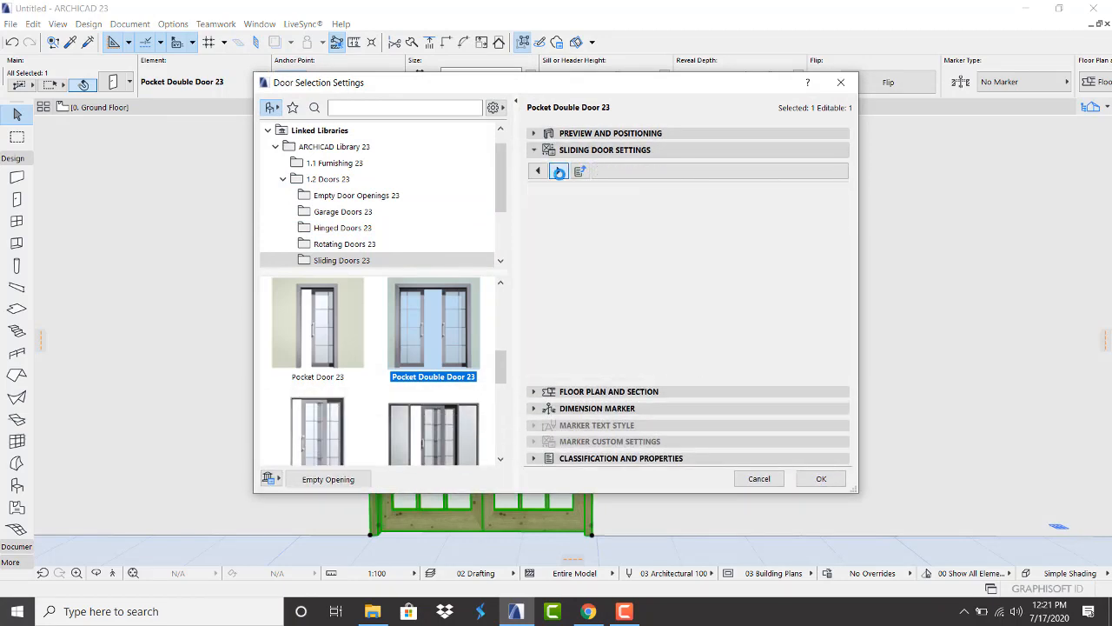
left_click(559, 172)
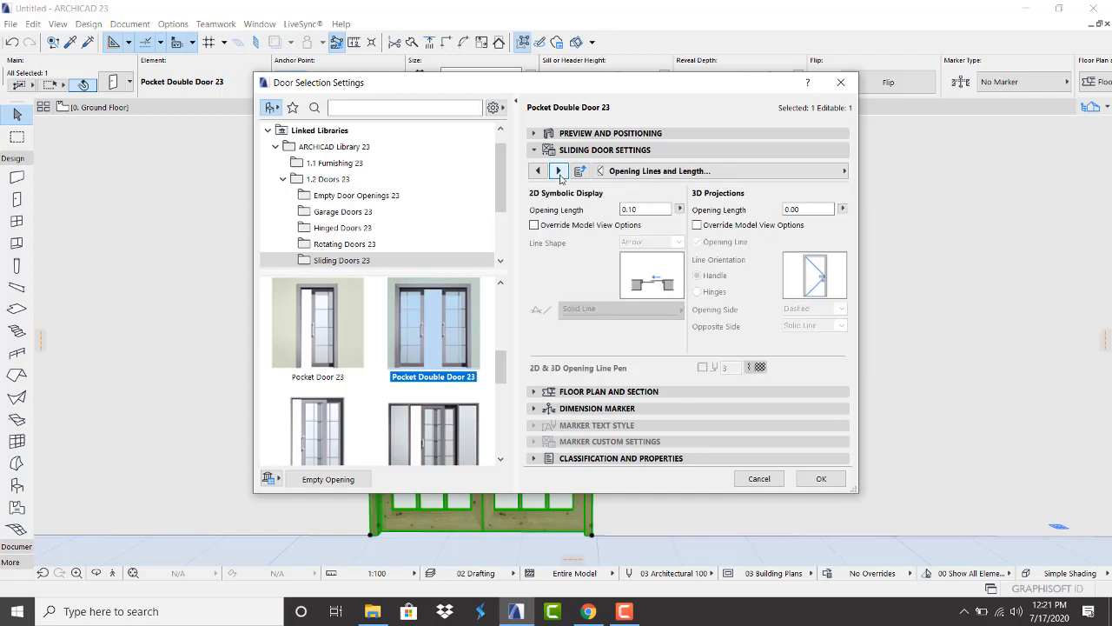
left_click(698, 225)
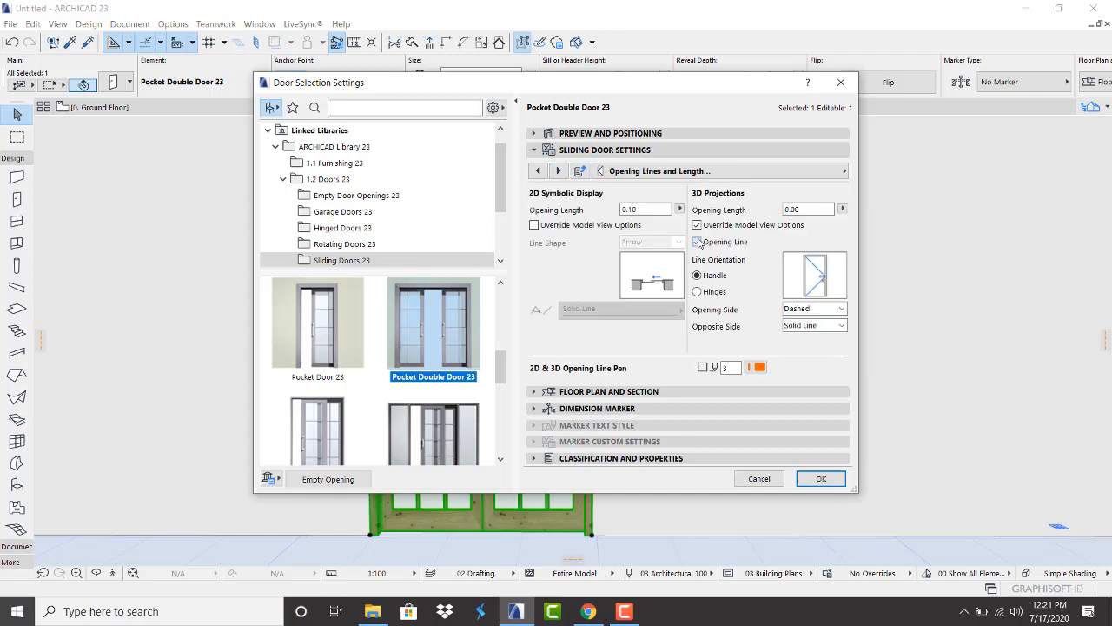
left_click(698, 242)
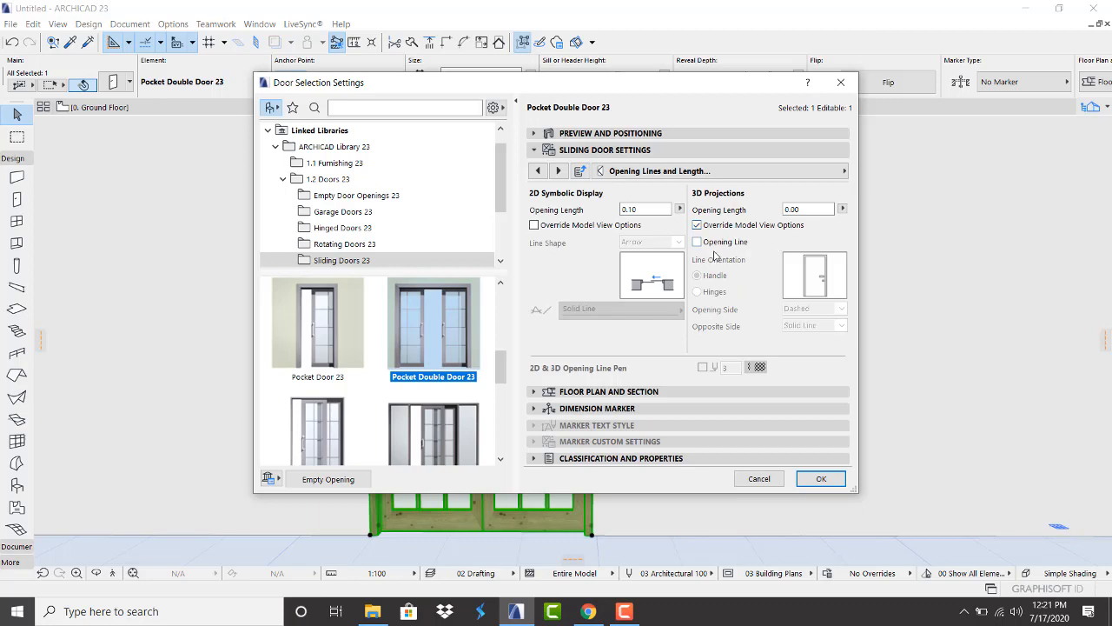
Enable uniform door surfaces with a Metal - Aluminium frame and Glass - Blue glazing
left_click(559, 171)
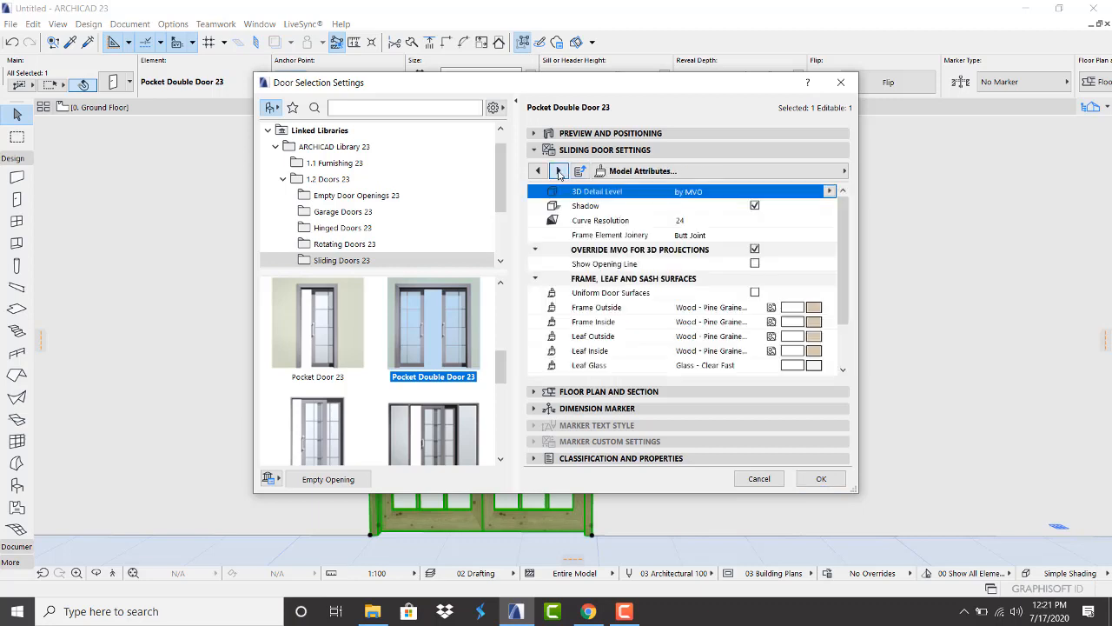
scroll(780, 268, "down", 1)
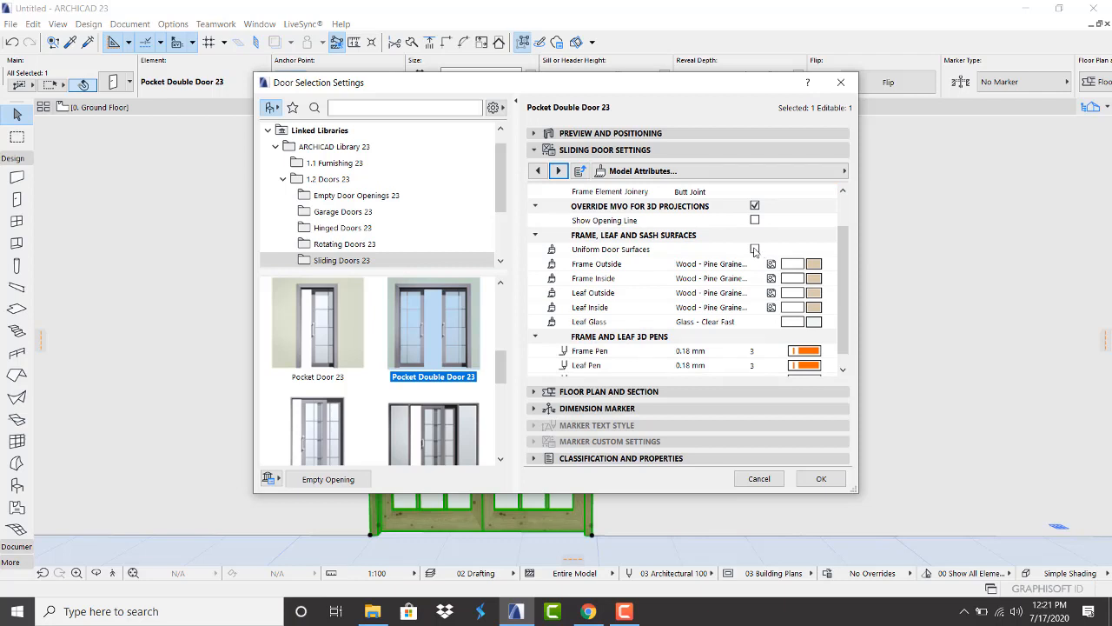
left_click(755, 249)
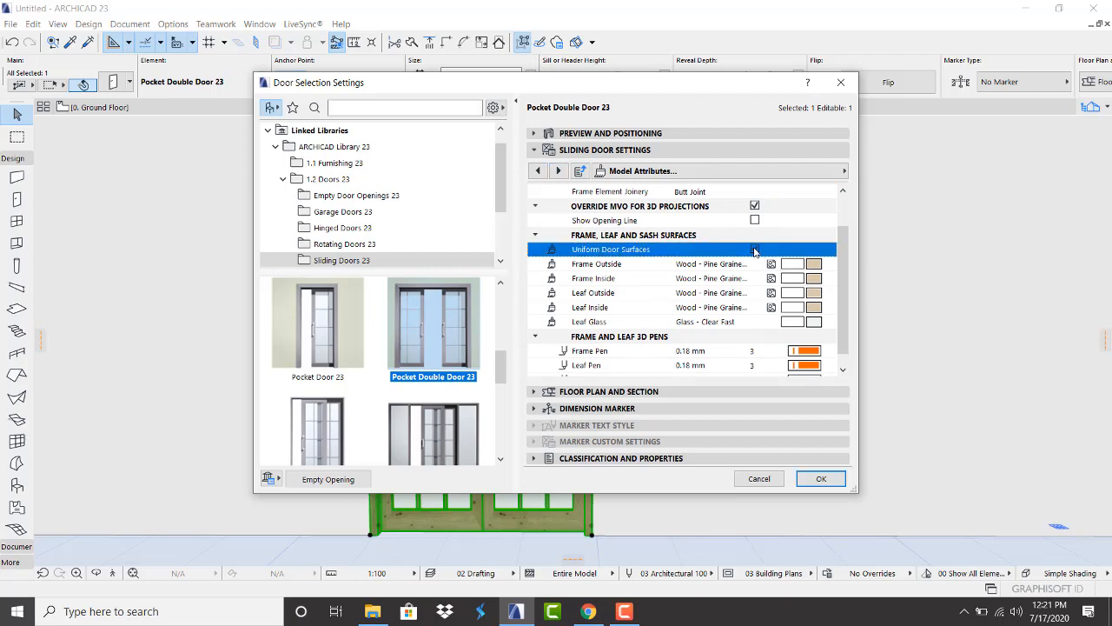
left_click(813, 263)
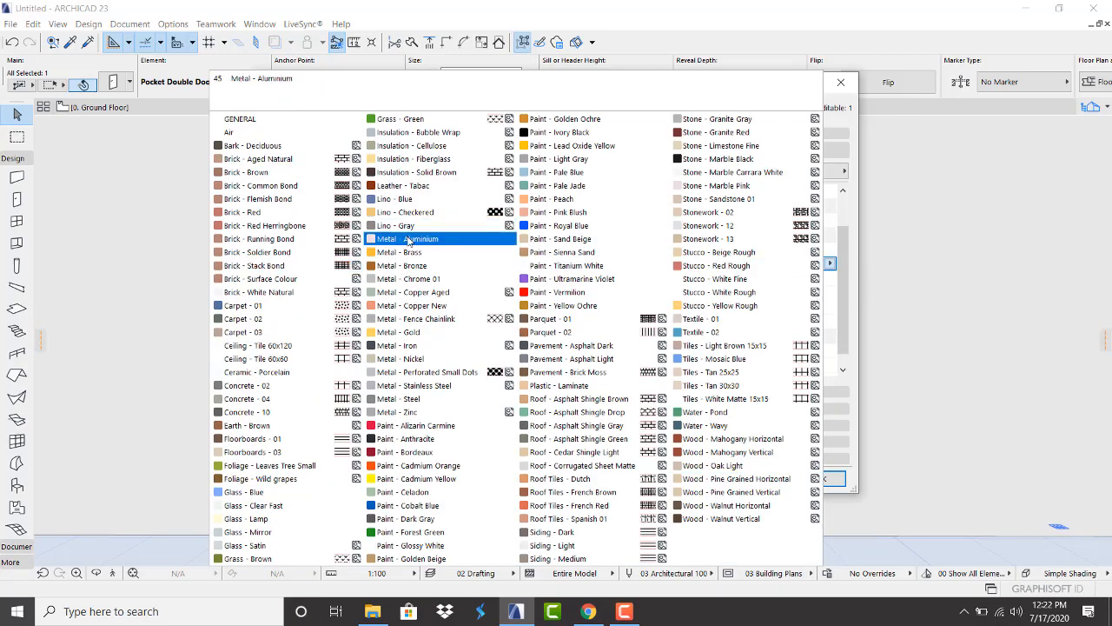
left_click(409, 239)
scroll(826, 348, "down", 1)
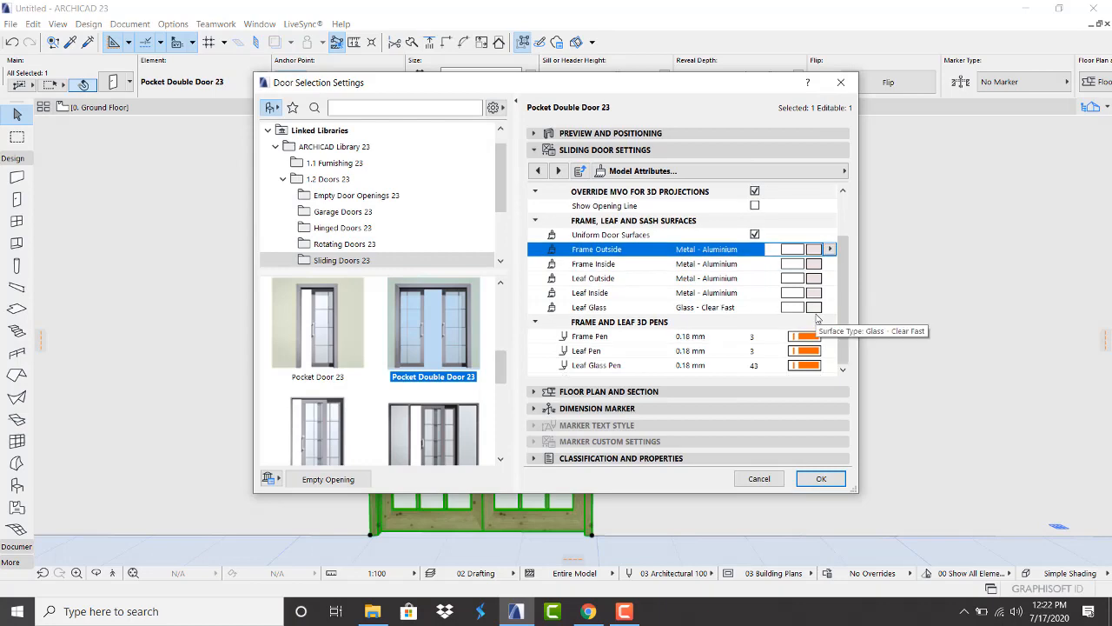
left_click(813, 307)
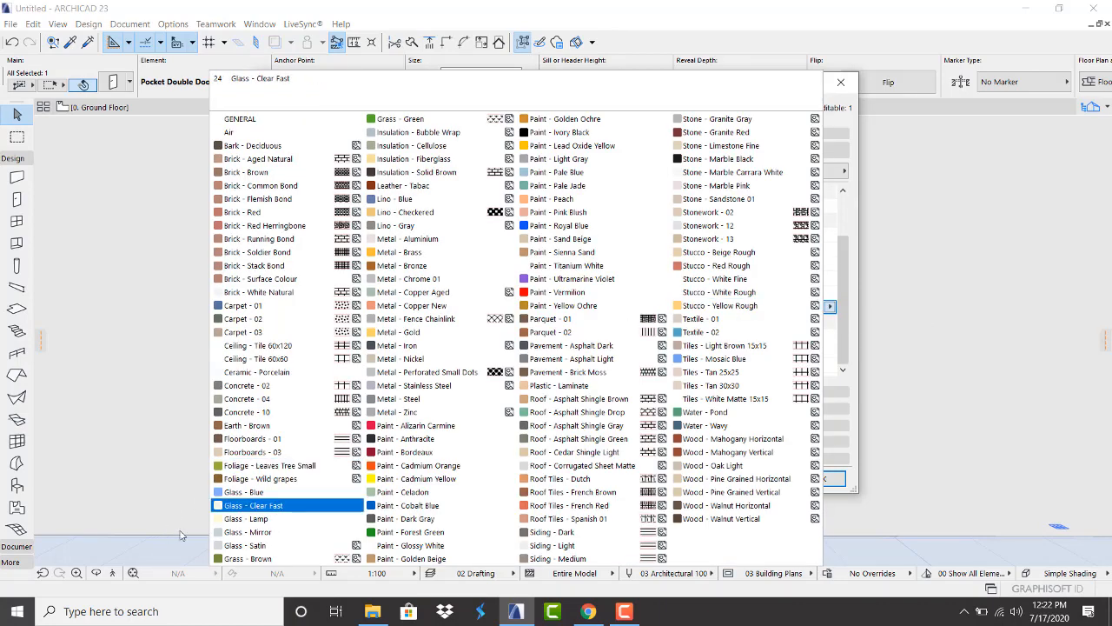
left_click(254, 492)
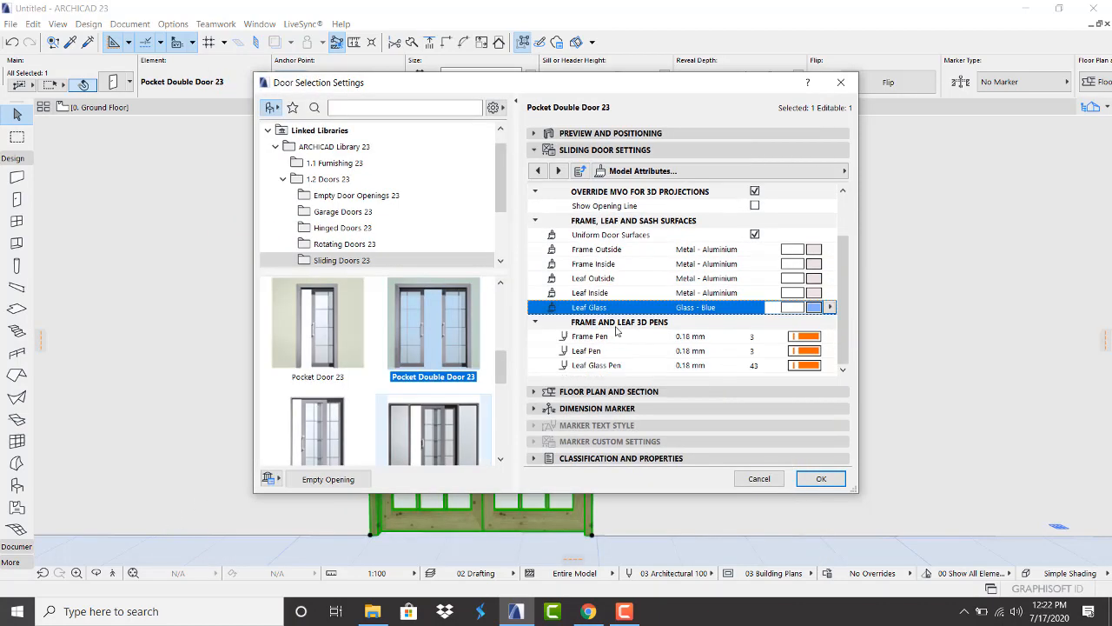
Set frame, leaf and glass pens to white pen 19 and apply the door settings
left_click(820, 338)
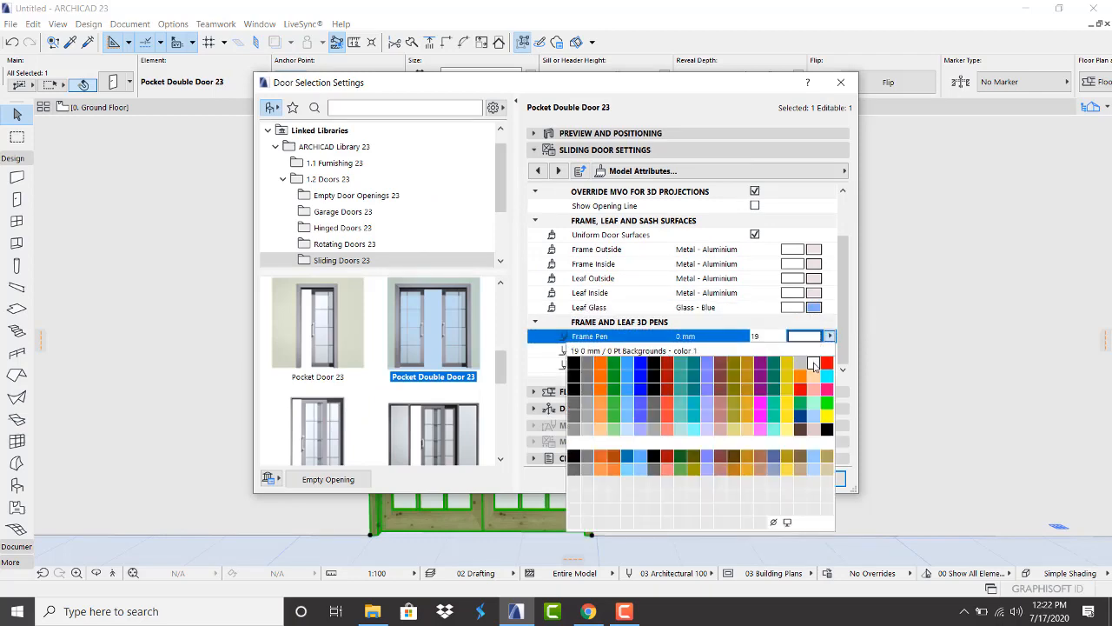
left_click(813, 362)
left_click(809, 352)
left_click(809, 352)
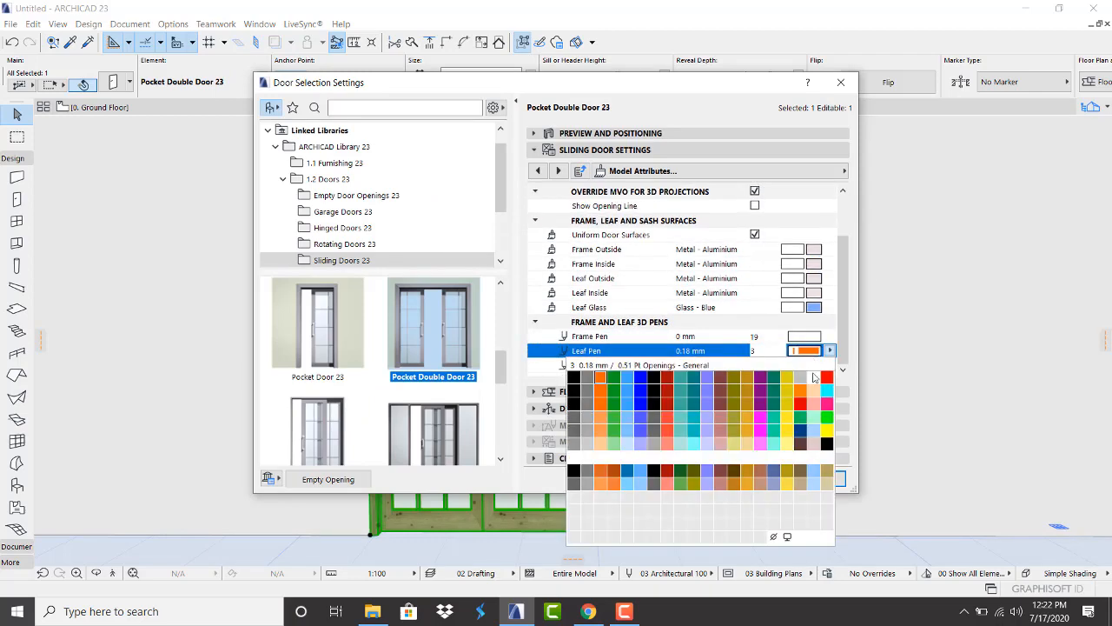
left_click(813, 377)
left_click(810, 366)
left_click(809, 366)
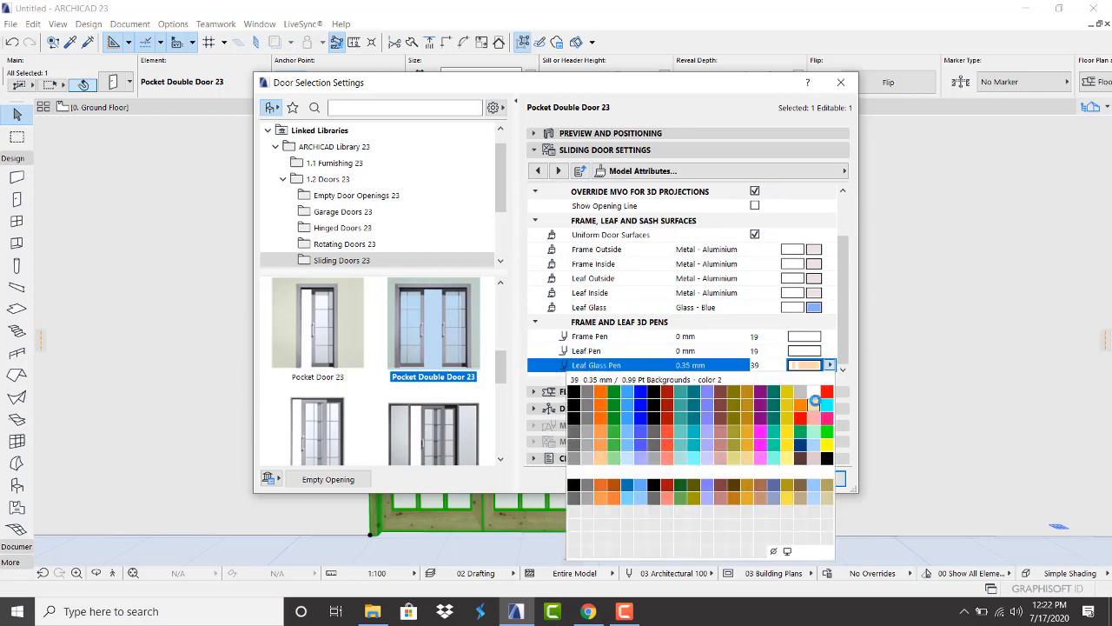
left_click(813, 392)
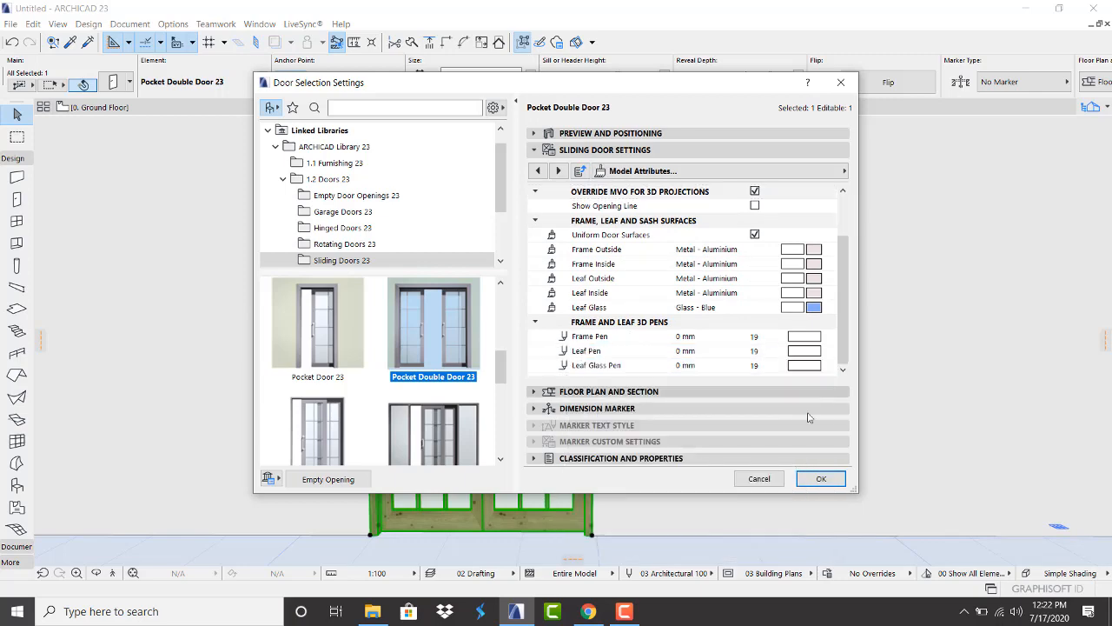
left_click(821, 479)
Zoom and orbit in 3D to inspect the blue-glazed door and the roofless interior
scroll(574, 337, "down", 2)
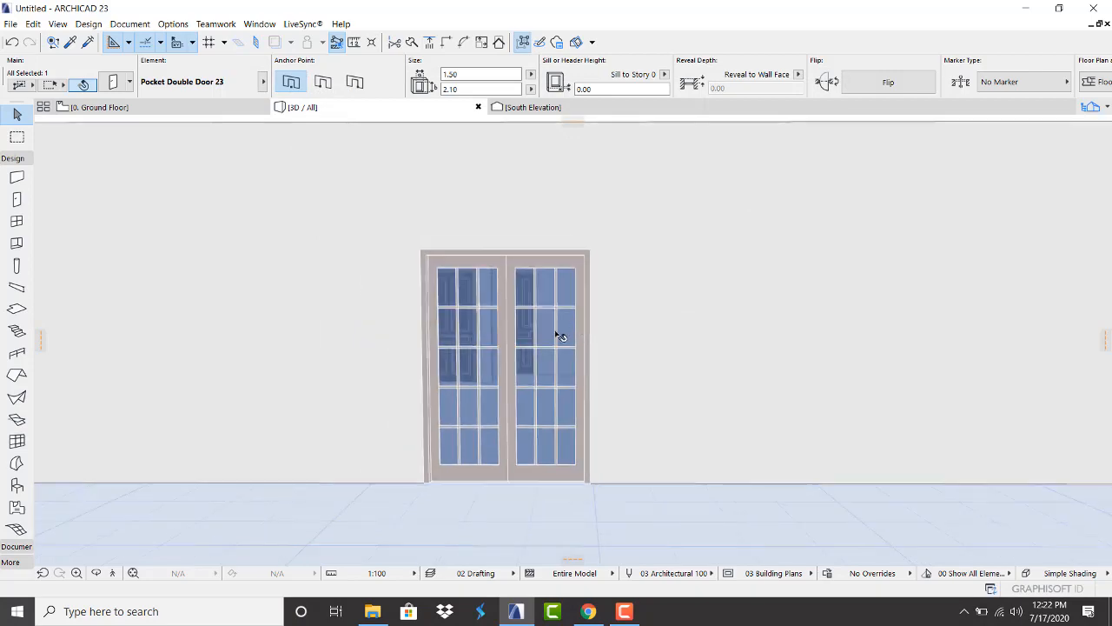
scroll(469, 469, "down", 2)
scroll(462, 511, "up", 5)
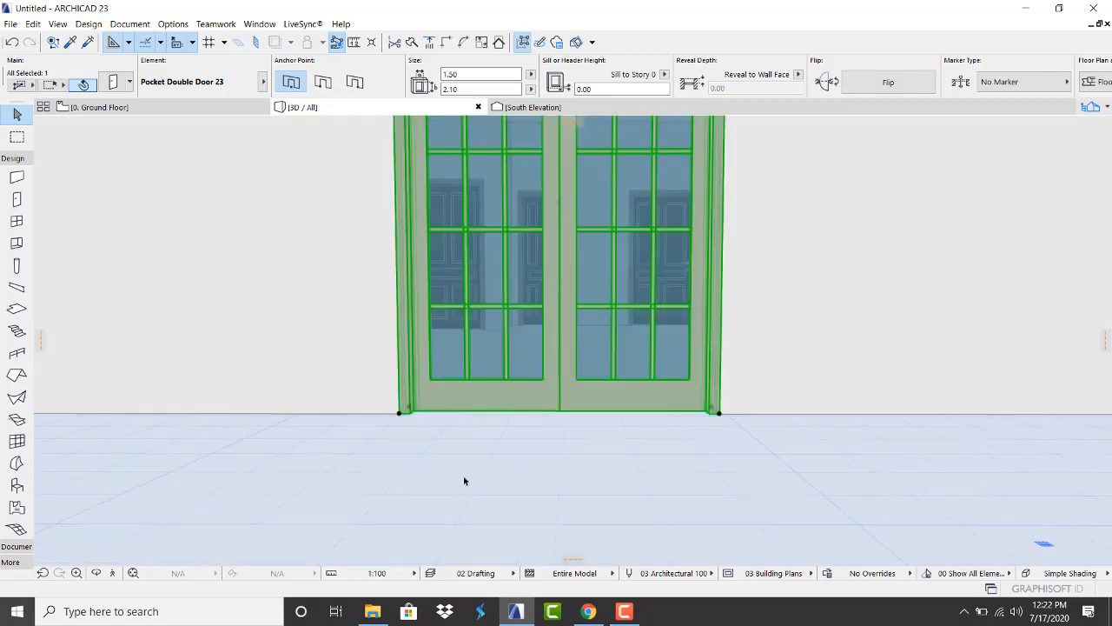
left_click(441, 463)
scroll(377, 469, "down", 3)
scroll(426, 221, "up", 2)
scroll(457, 298, "up", 2)
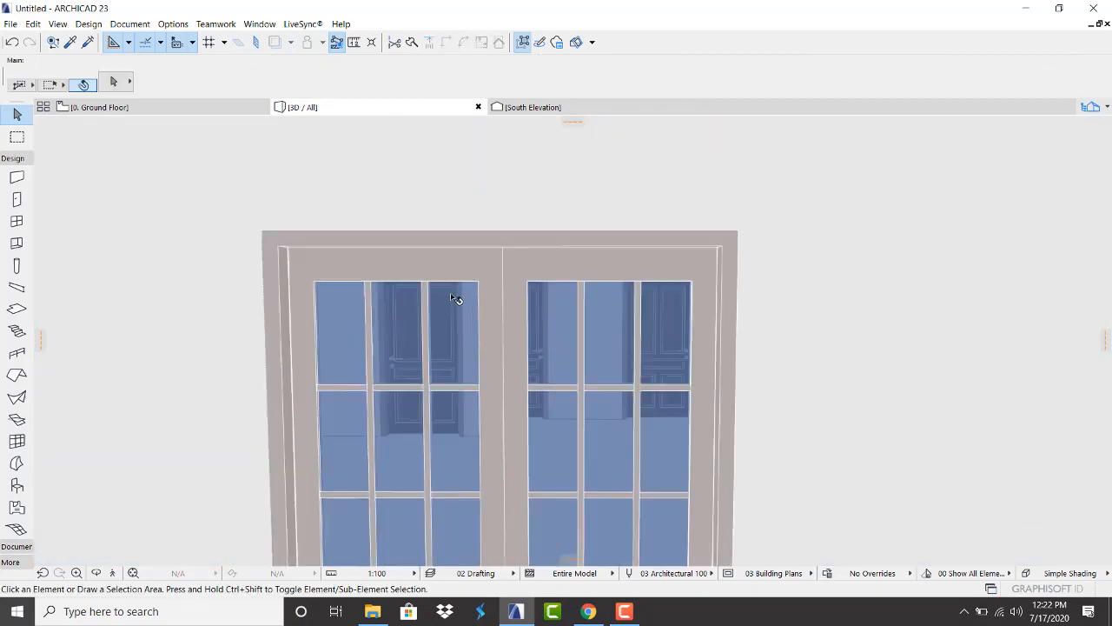
scroll(454, 300, "down", 1)
scroll(455, 301, "up", 3)
scroll(458, 300, "down", 2)
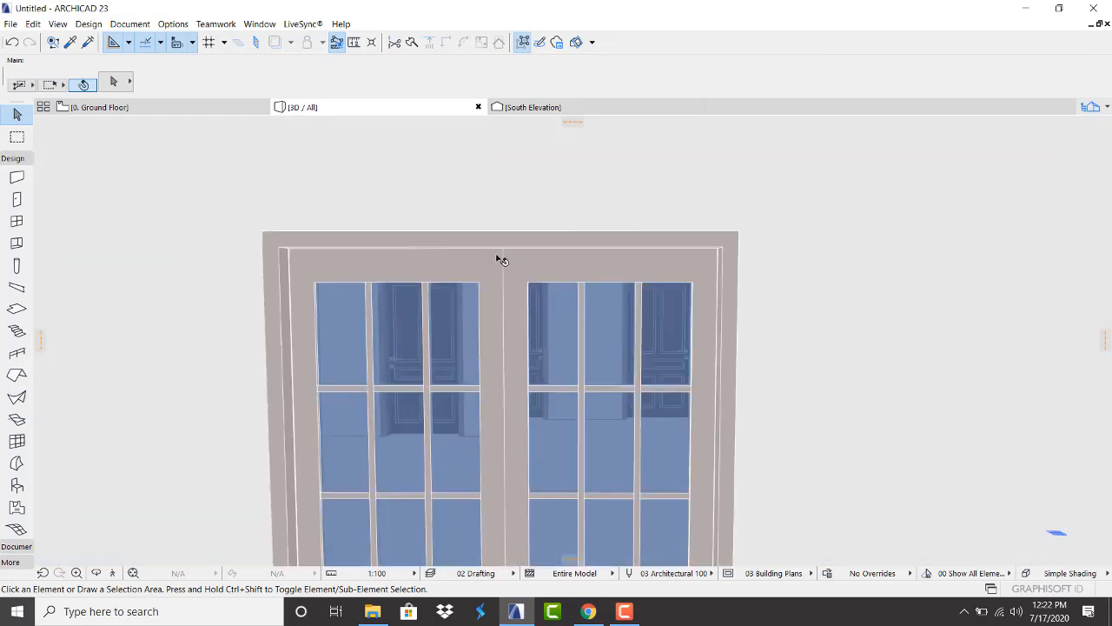
scroll(498, 256, "up", 3)
scroll(512, 260, "down", 3)
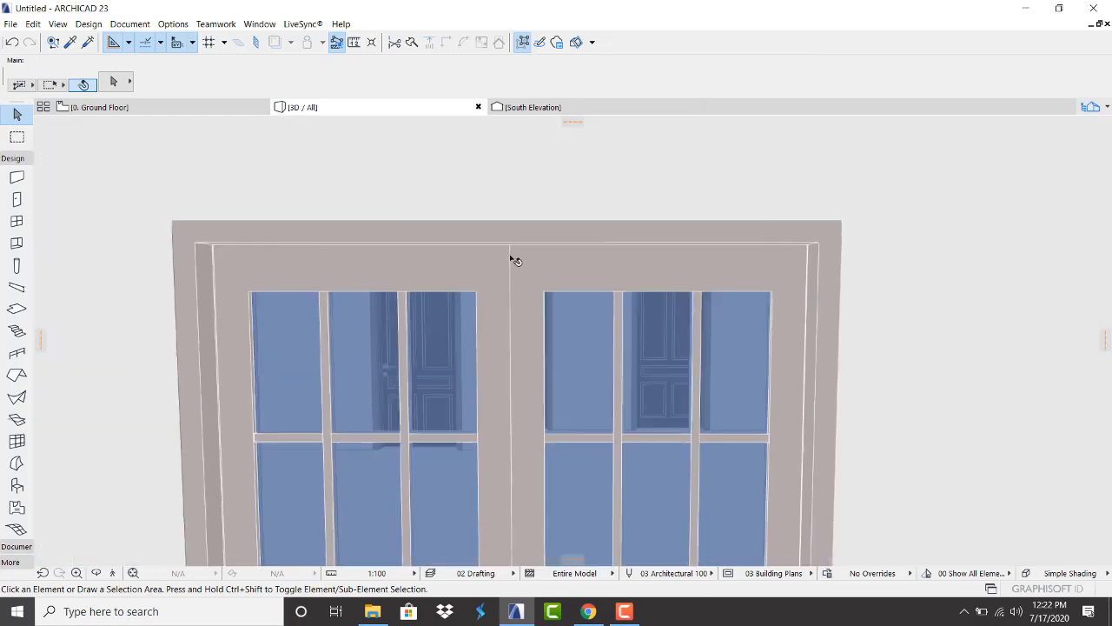
scroll(362, 397, "up", 3)
scroll(365, 399, "down", 2)
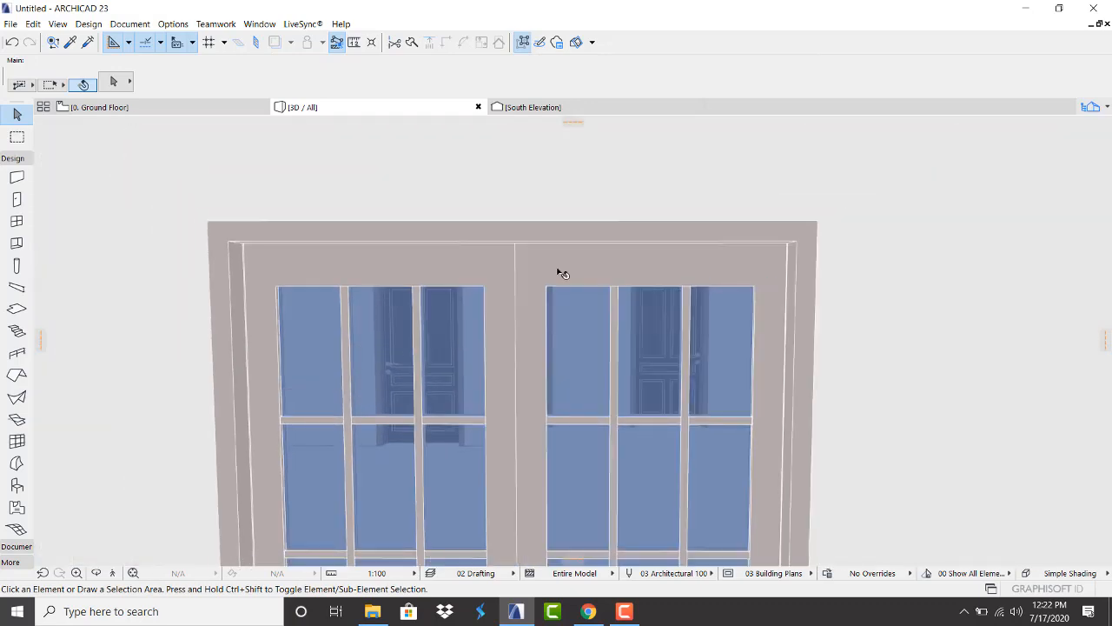
scroll(603, 250, "down", 6)
scroll(479, 327, "down", 2)
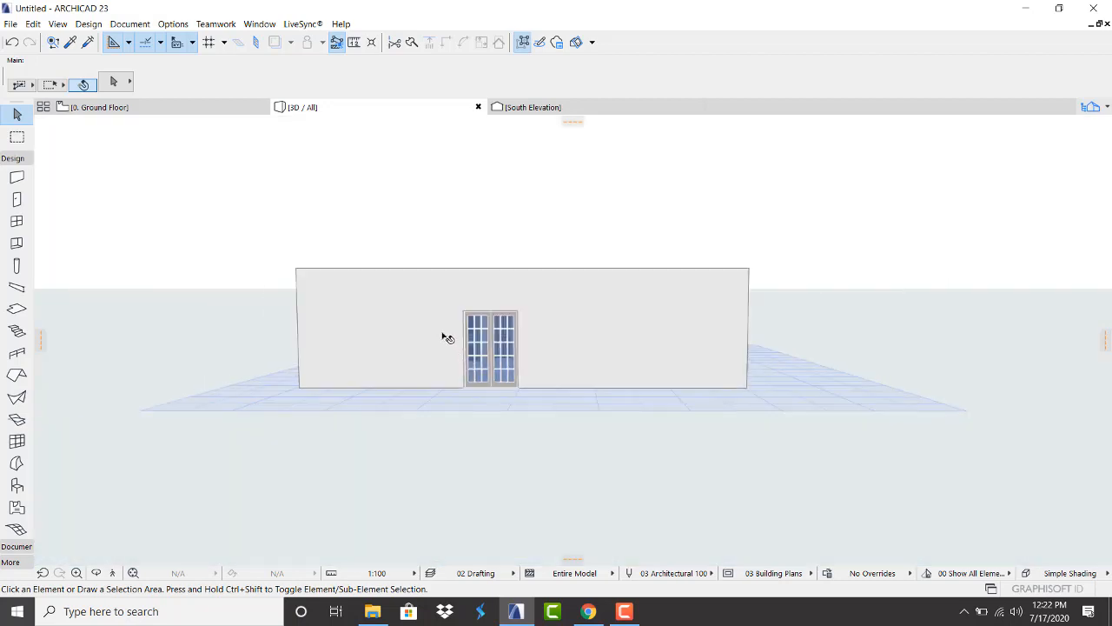
left_click_drag(560, 269, 416, 344)
scroll(493, 224, "up", 5)
Return to the Ground Floor plan, fit it in view and pick the Slab tool
left_click(149, 113)
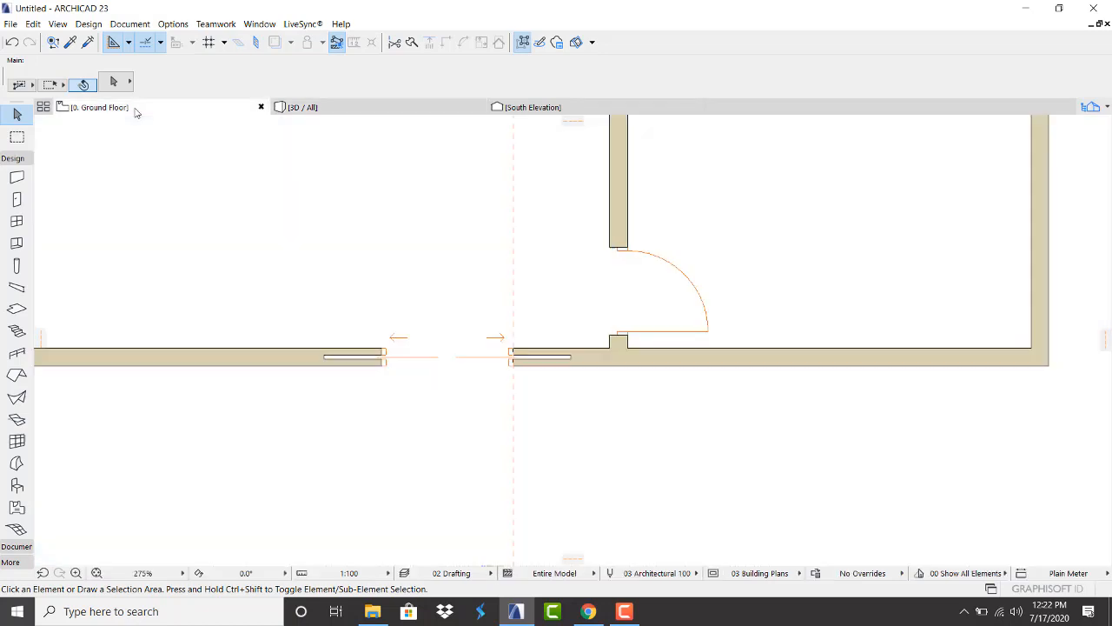
scroll(402, 379, "down", 8)
scroll(371, 320, "up", 5)
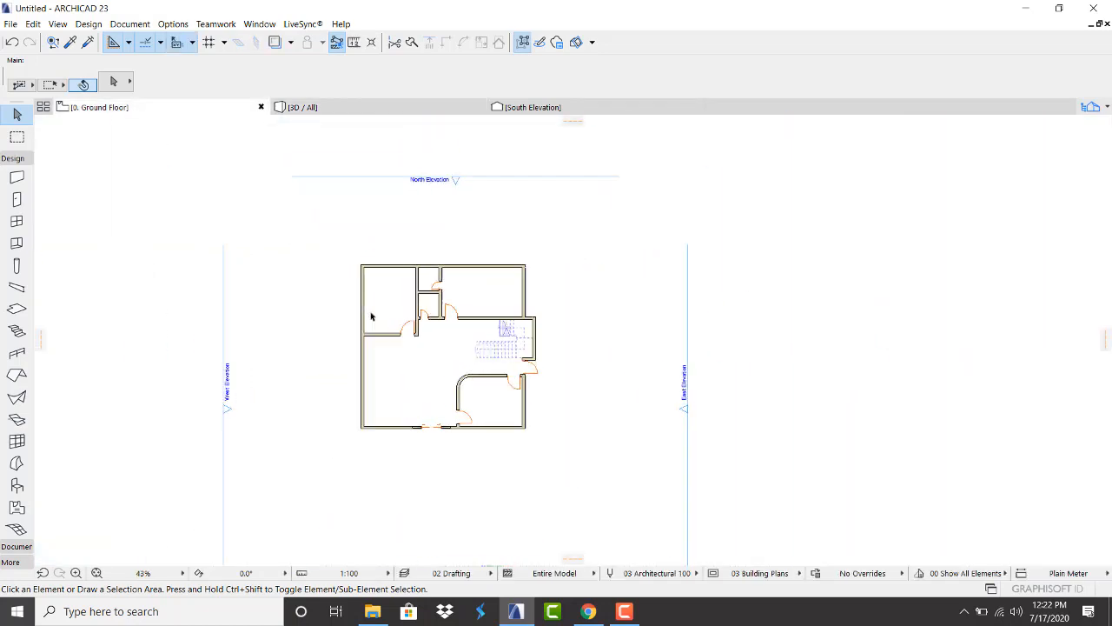
left_click(15, 308)
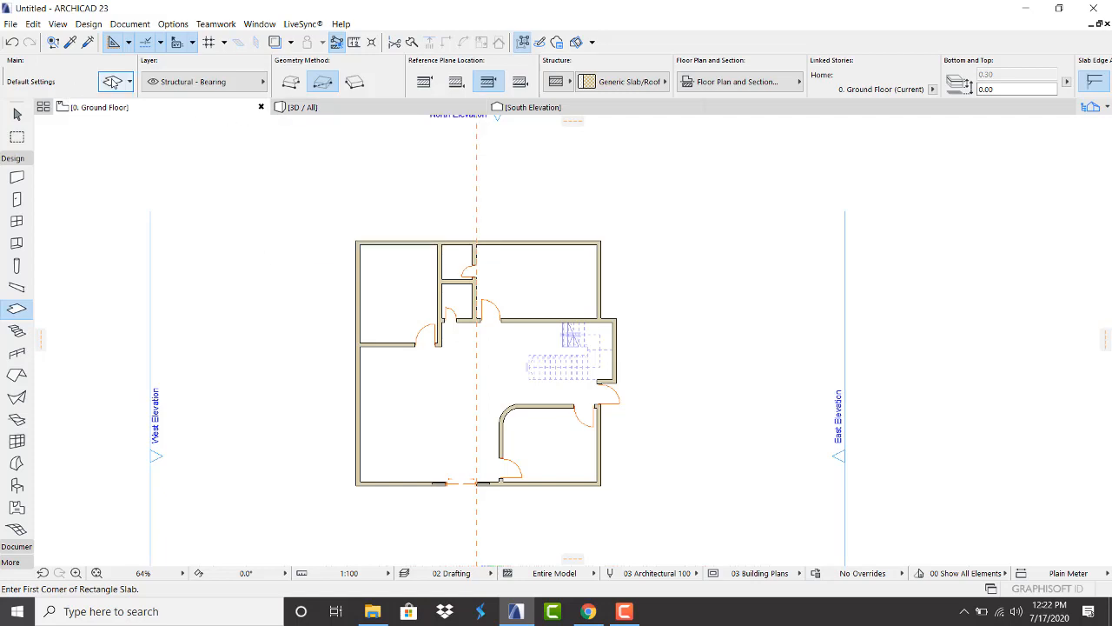
Set the default slab thickness to 1.00
left_click(114, 82)
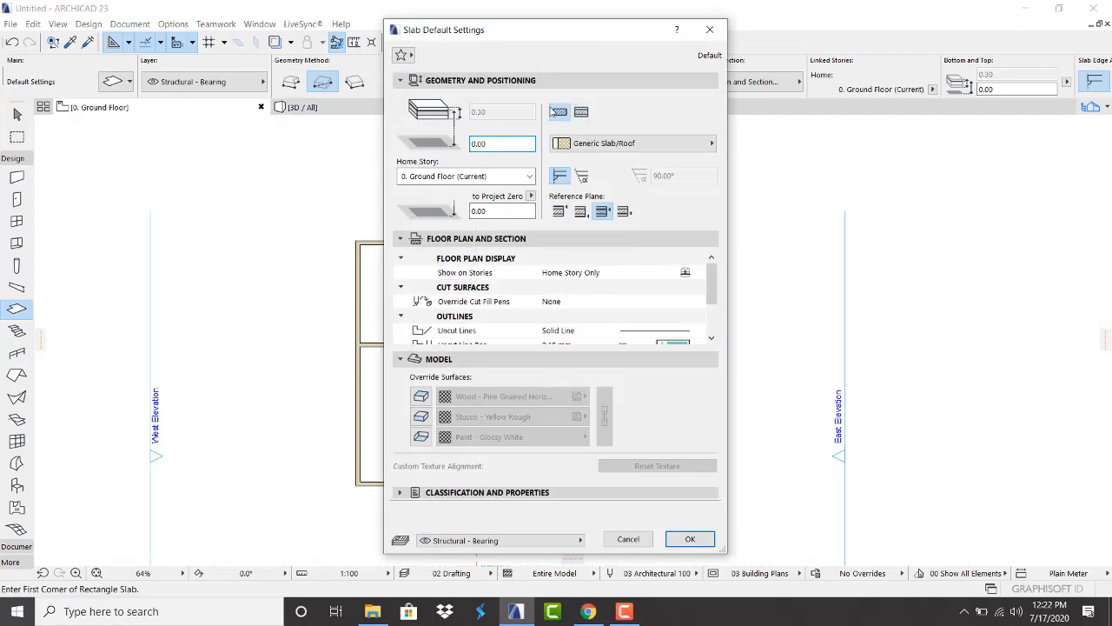
double_click(477, 112)
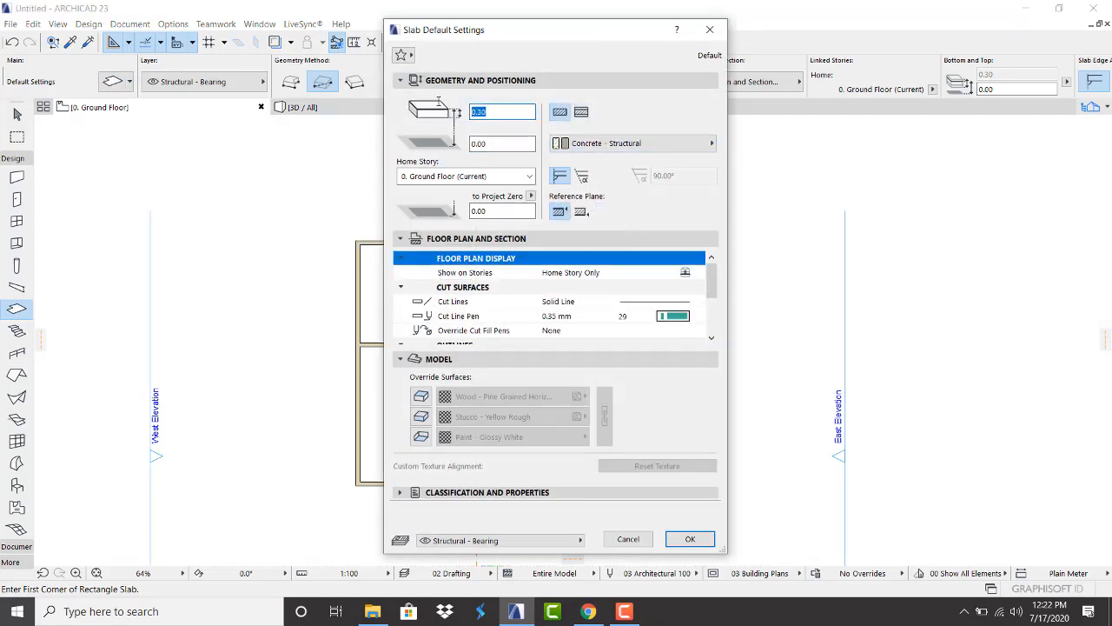
type("1.00")
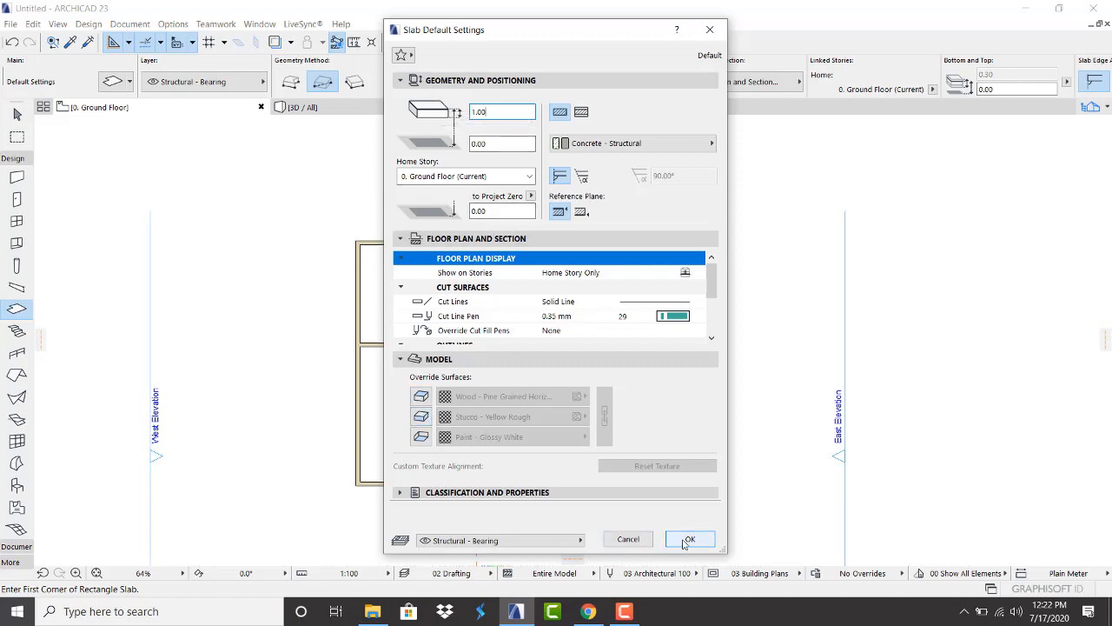
left_click(689, 539)
Draw a rectangular slab from the plan's bottom-left to upper-right corner and view it in 3D
scroll(331, 479, "up", 3)
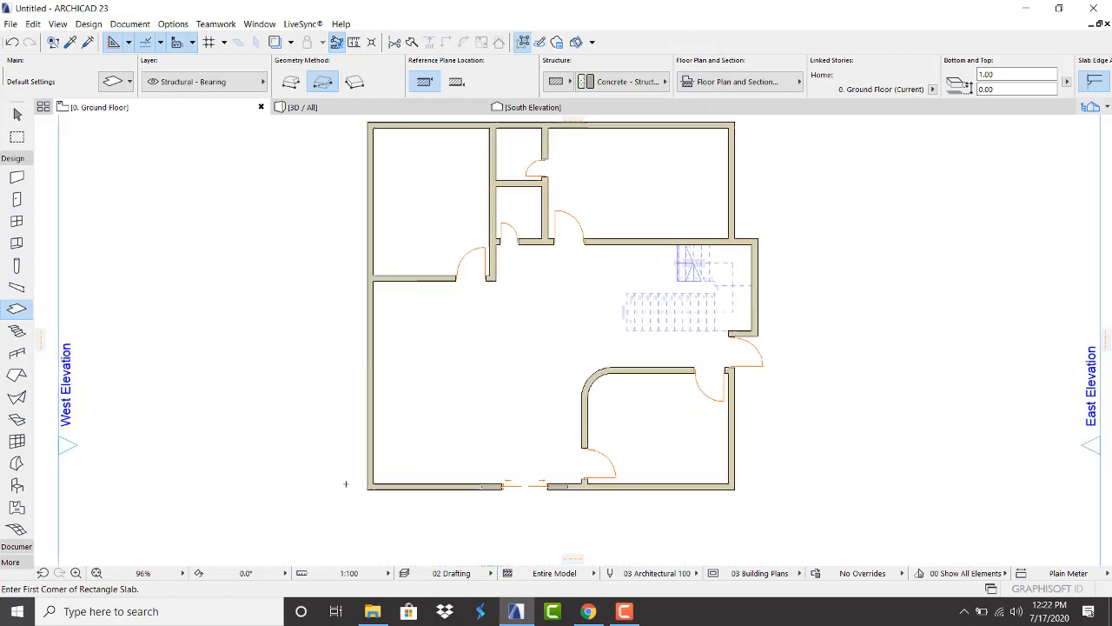
left_click(374, 488)
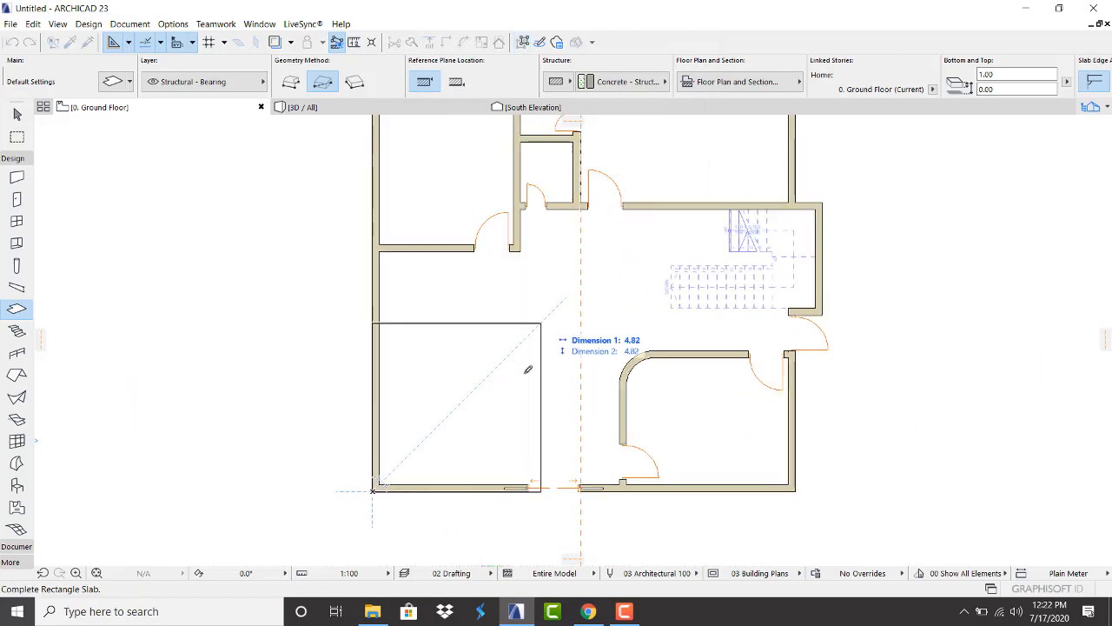
scroll(585, 266, "down", 4)
scroll(605, 293, "up", 5)
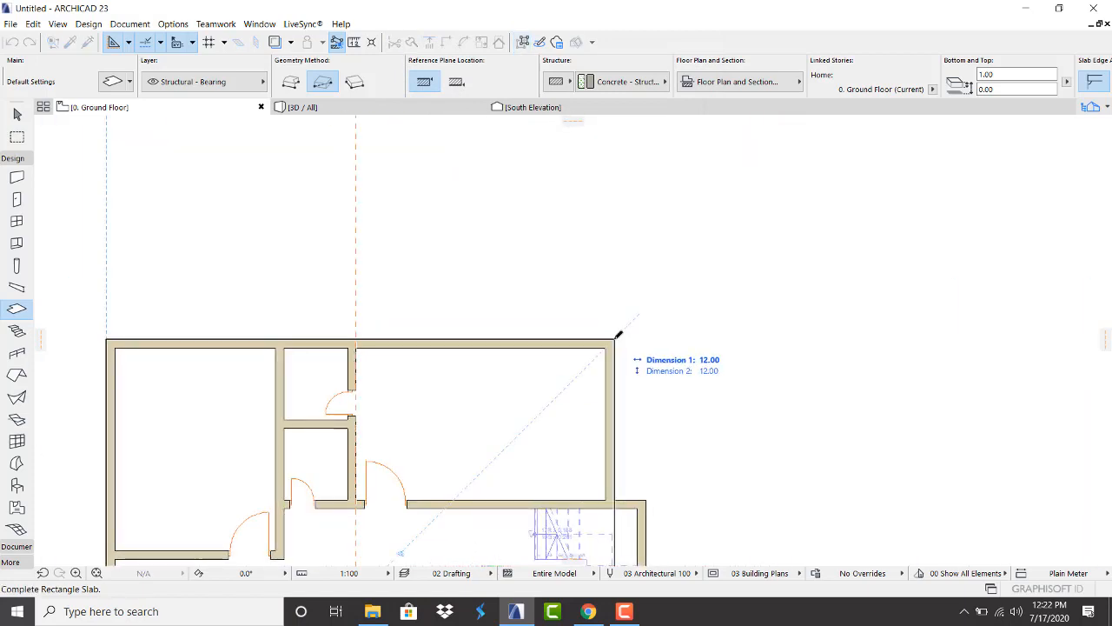
left_click(615, 337)
left_click(370, 108)
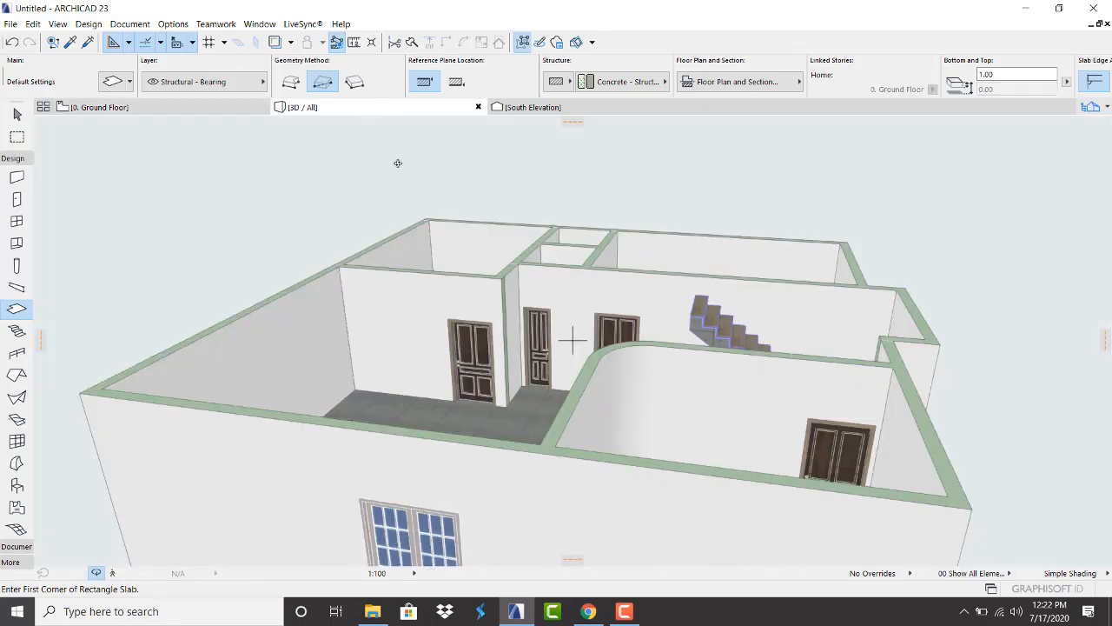
Select the floor slab in 3D and set its top to 0.50 in the Info Box
scroll(488, 201, "down", 3)
middle_click_drag(512, 431, 510, 375, "shift")
scroll(487, 397, "up", 2)
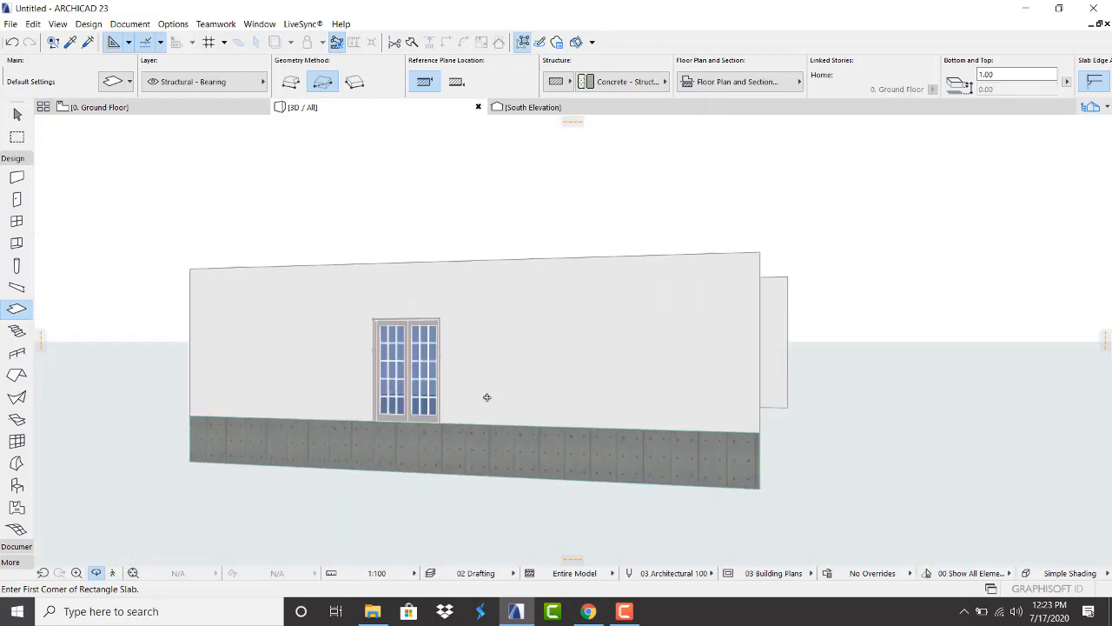
key("Escape")
scroll(376, 442, "up", 2)
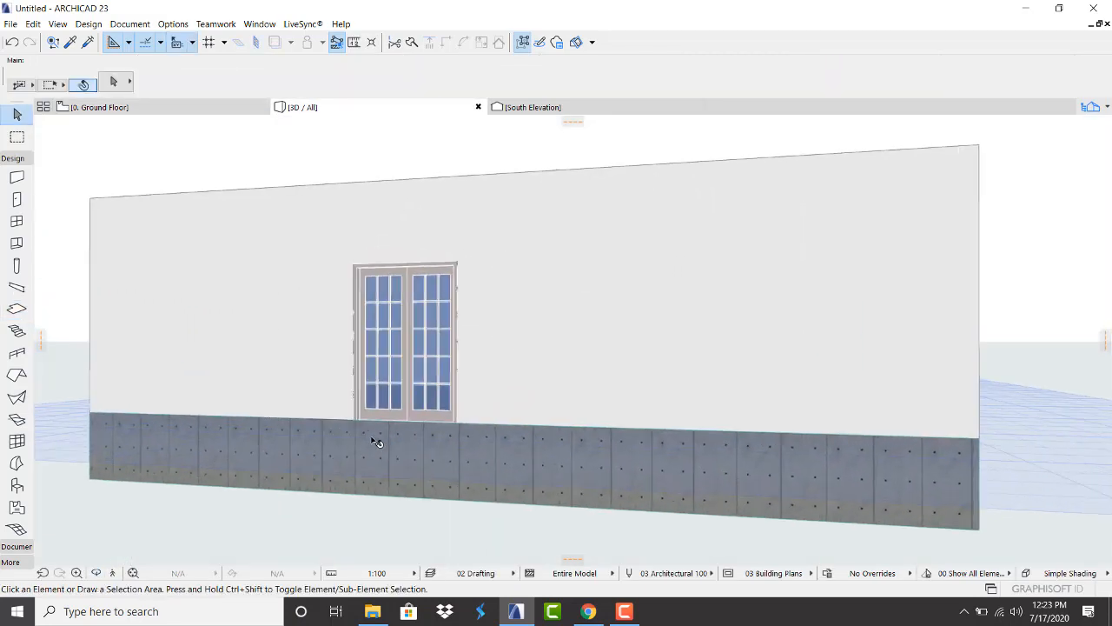
scroll(412, 440, "down", 3)
left_click(503, 466)
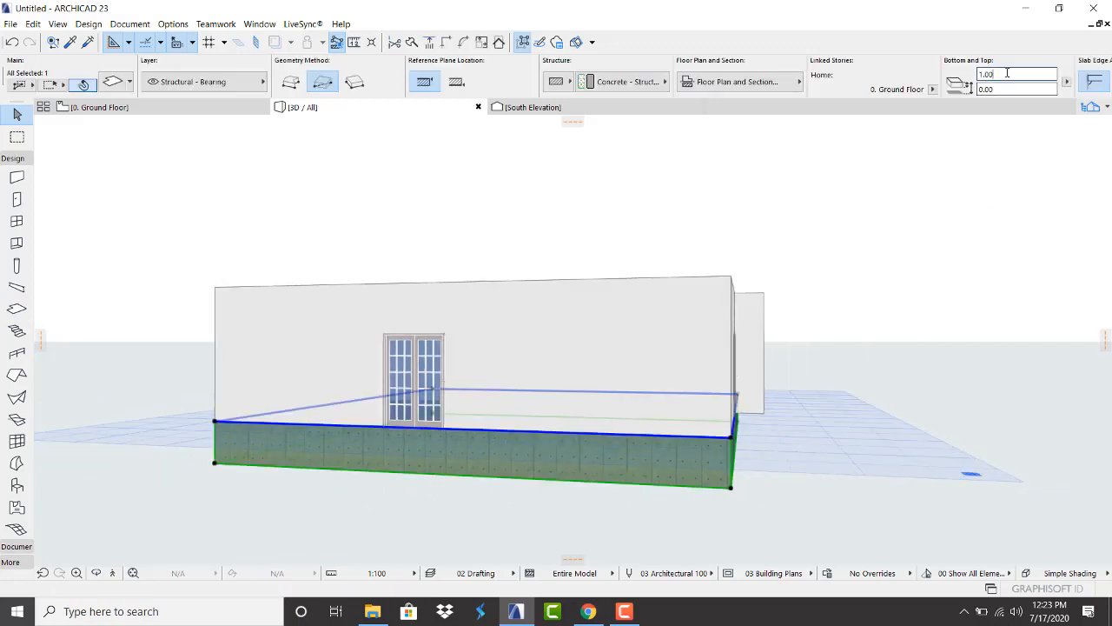
left_click_drag(1008, 74, 900, 80)
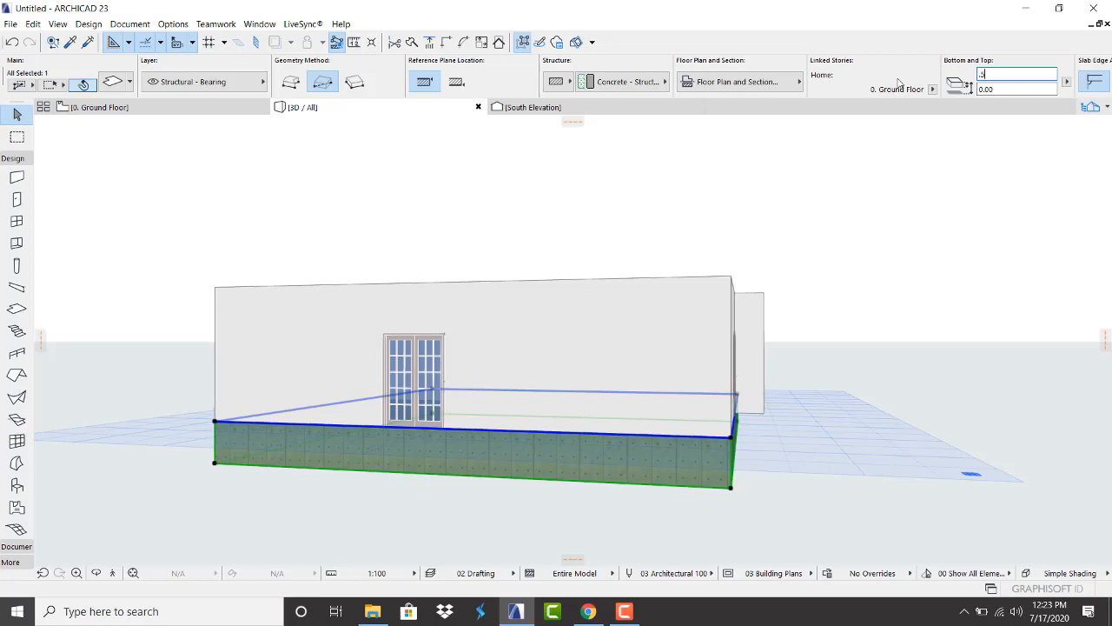
key("Return")
key("Escape")
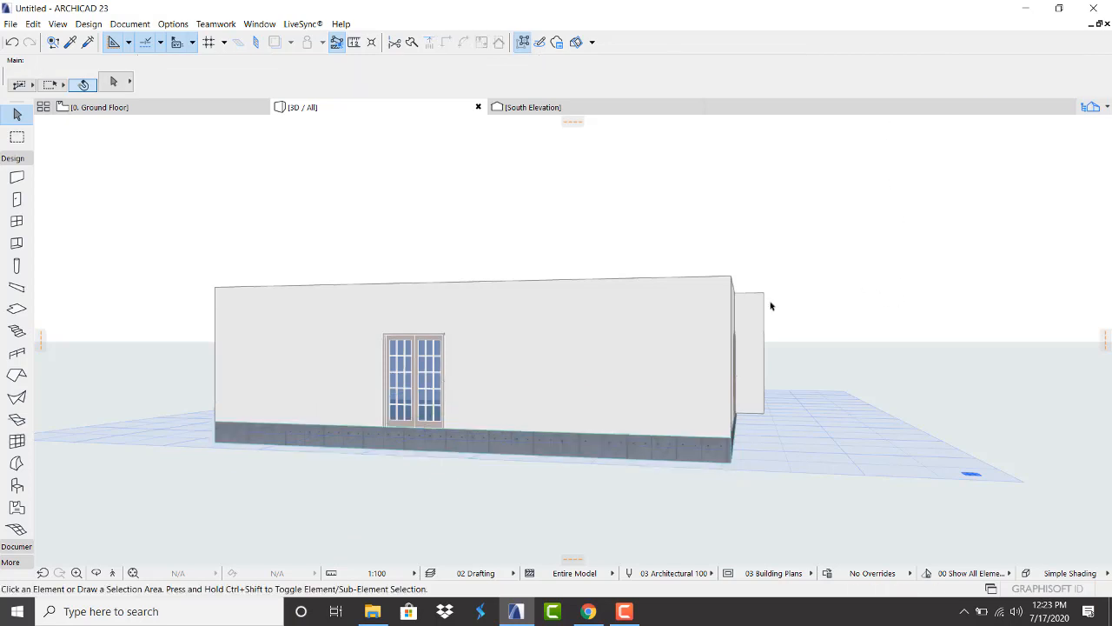
Orbit around the lowered slab in 3D, then return to the Ground Floor plan
scroll(293, 383, "up", 2)
scroll(452, 525, "up", 1)
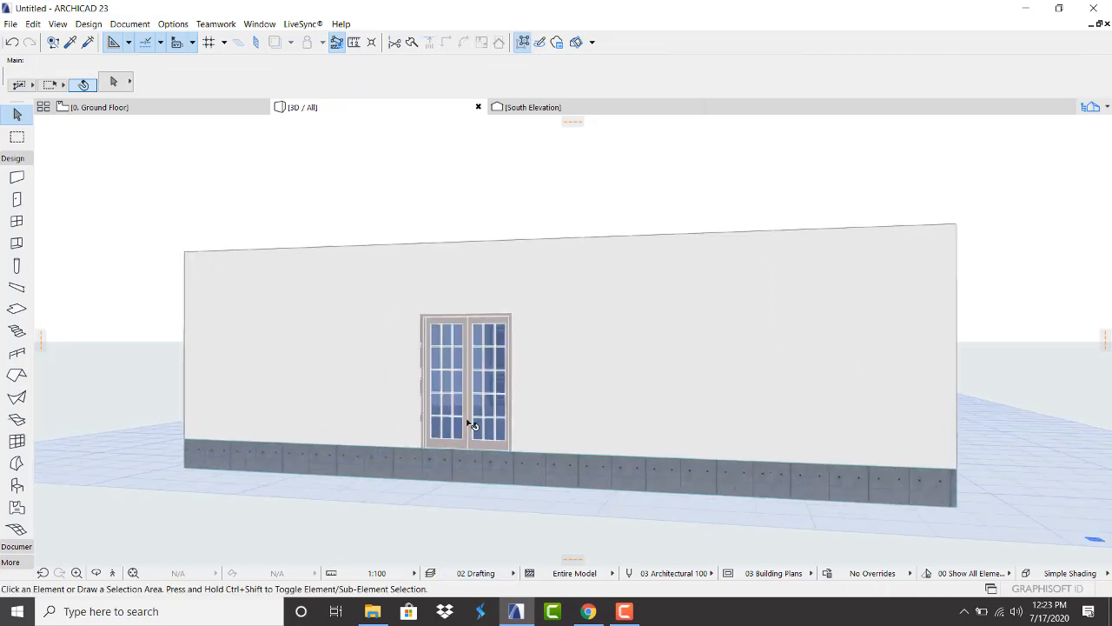
scroll(524, 428, "down", 3)
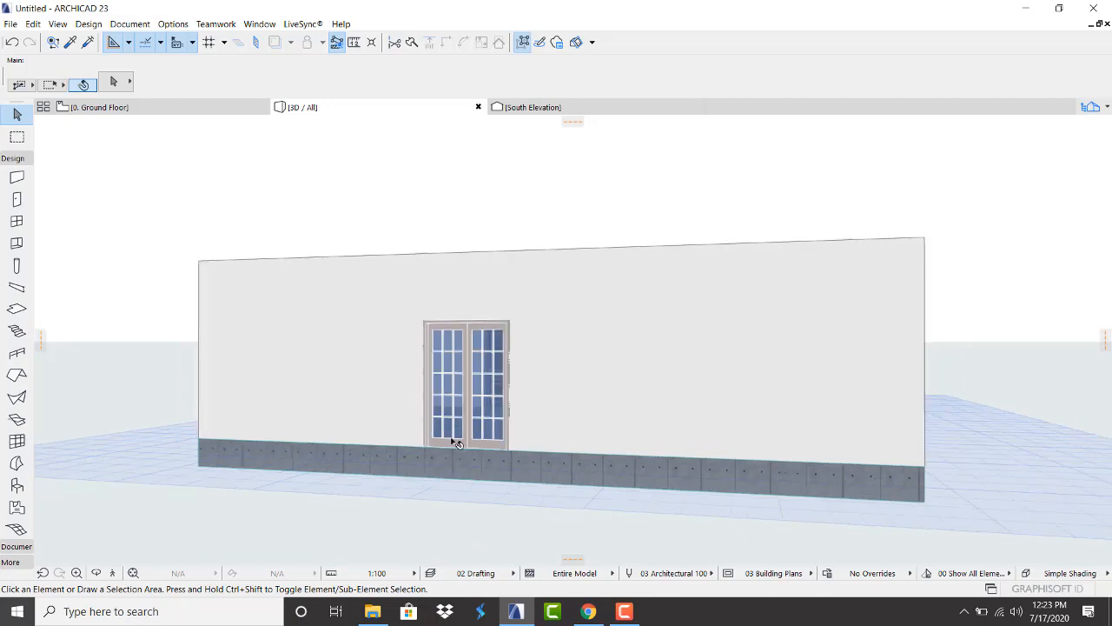
middle_click_drag(574, 425, 1071, 425, "shift")
left_click_drag(821, 361, 1060, 468)
left_click(139, 107)
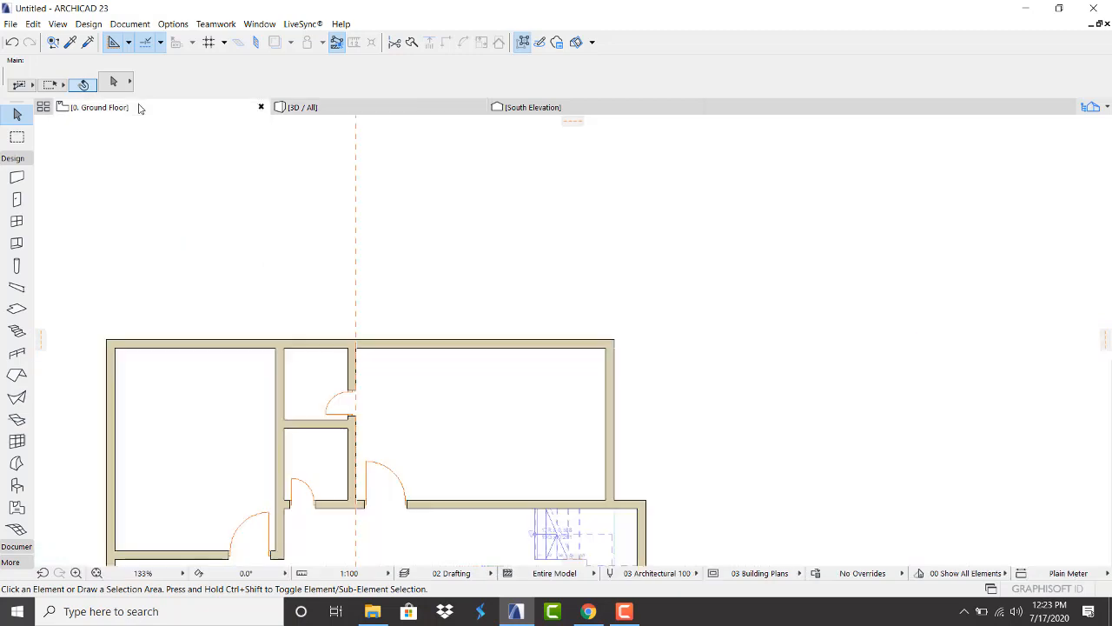
Add a rectangle spanning the bump-out's wall corners to the slab outline using Add to Polygon
scroll(385, 281, "down", 4)
left_click(385, 409)
scroll(469, 410, "up", 2)
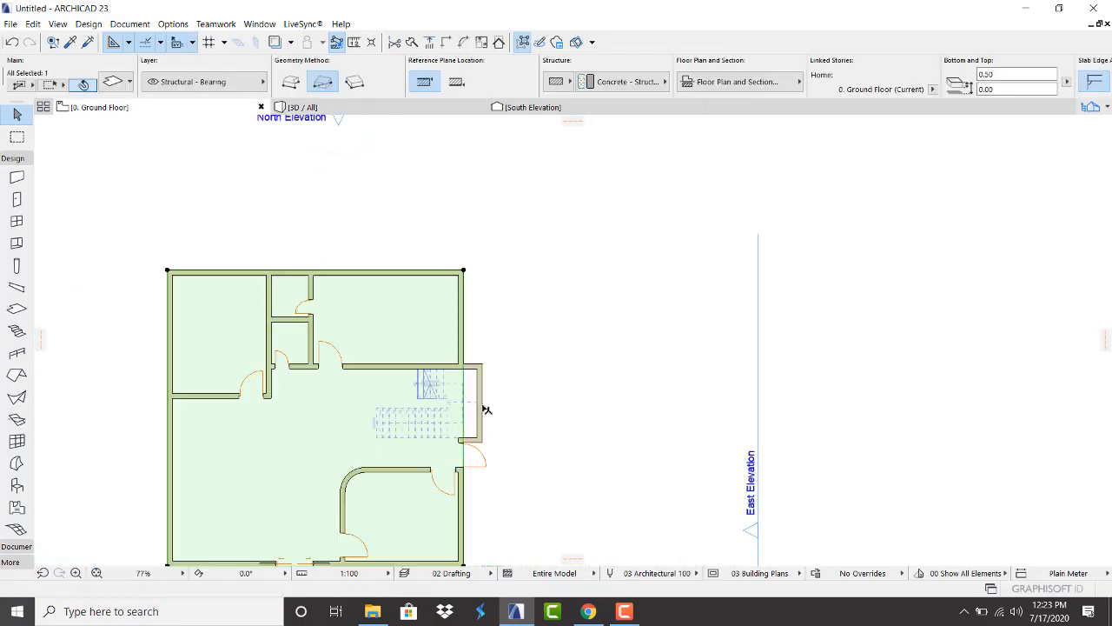
scroll(437, 472, "up", 2)
scroll(439, 397, "down", 1)
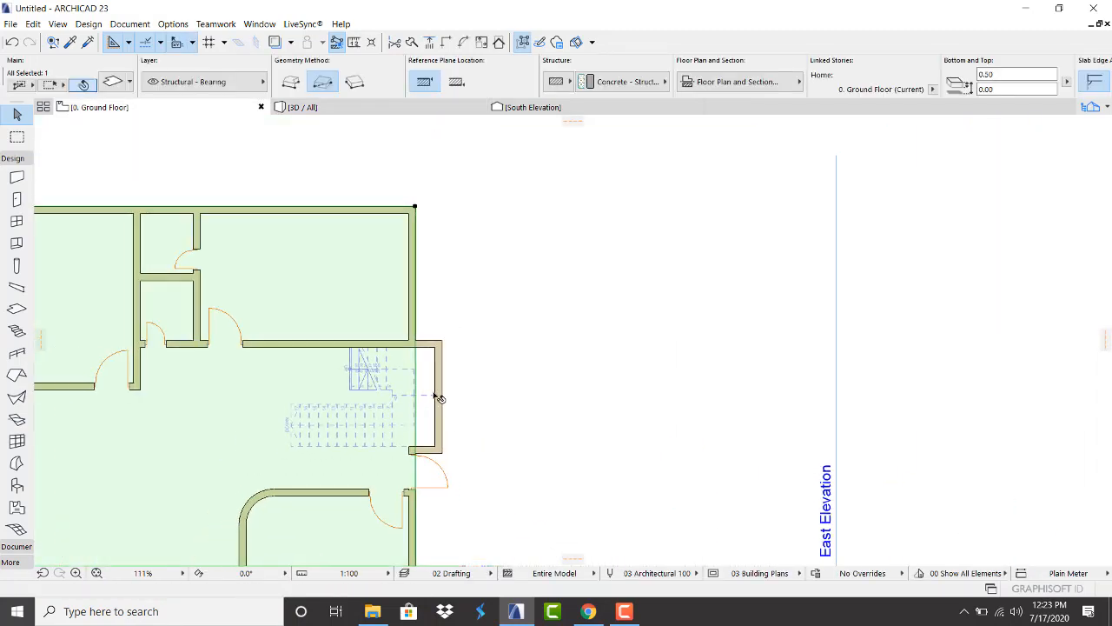
left_click(415, 209)
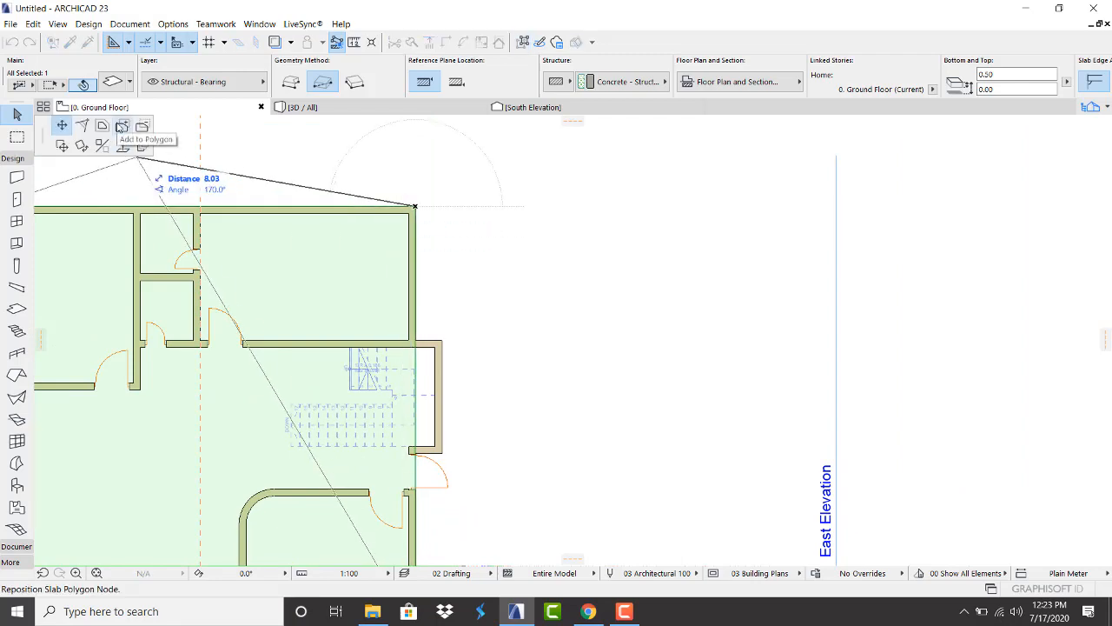
left_click(122, 126)
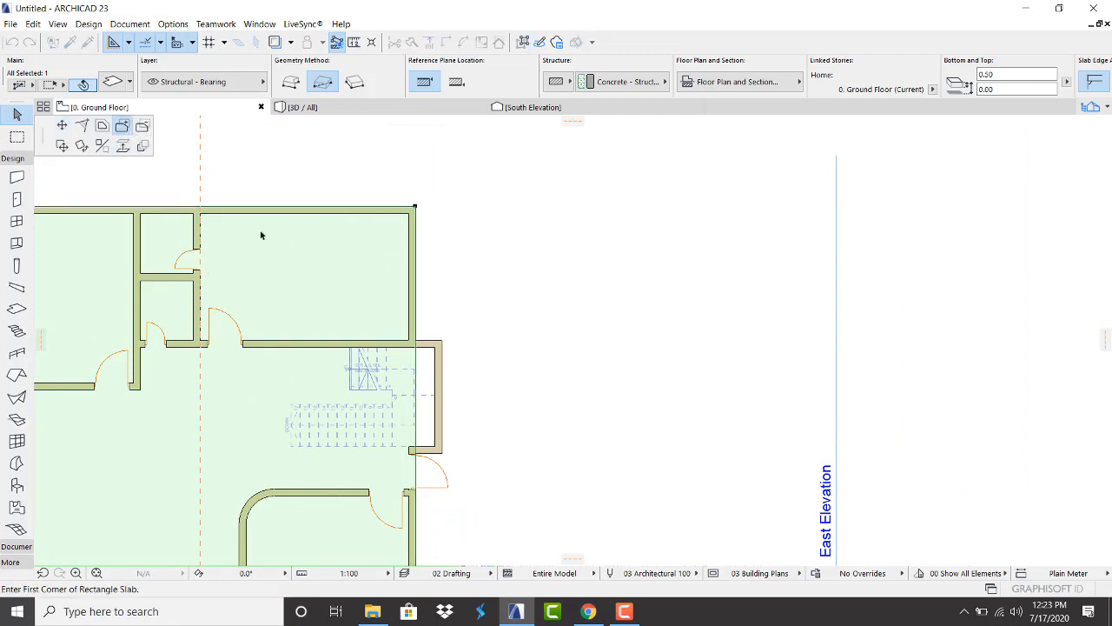
scroll(423, 448, "up", 3)
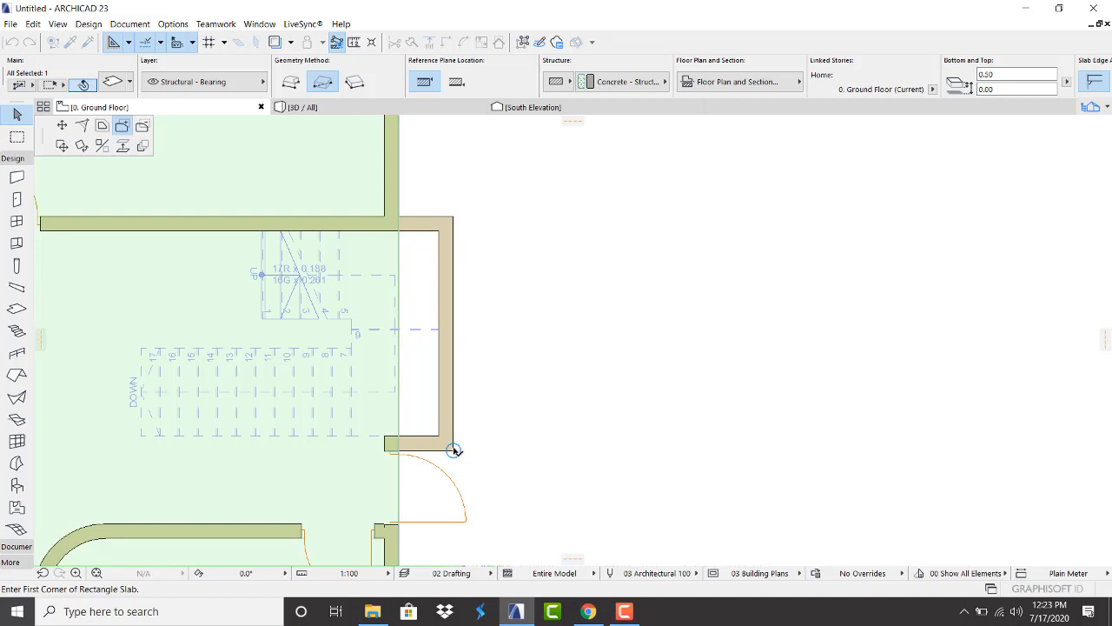
left_click(454, 450)
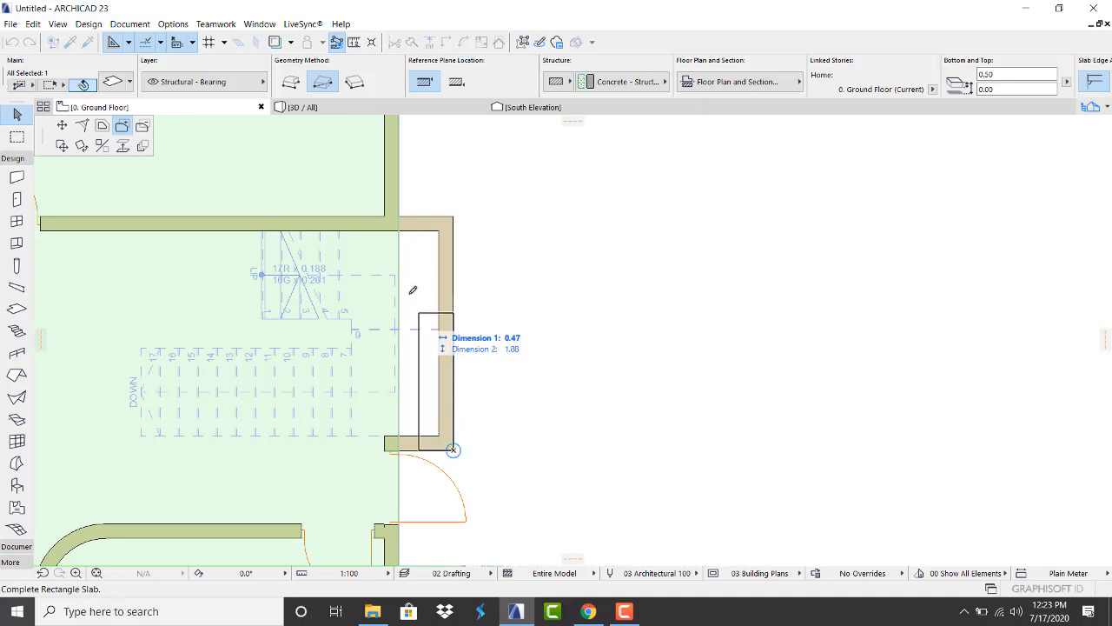
left_click(401, 214)
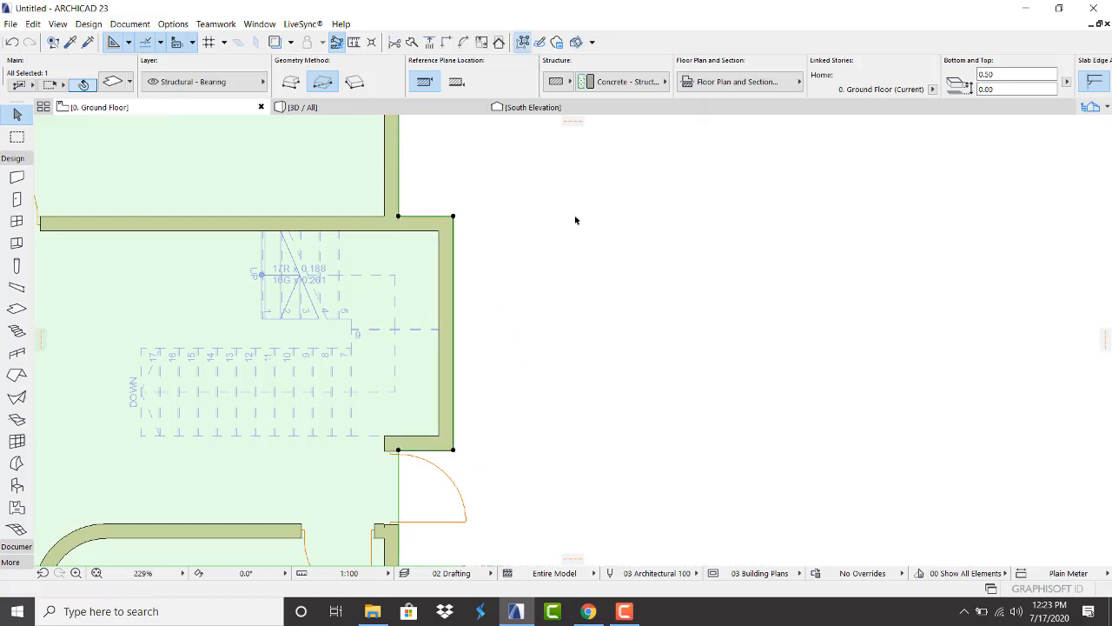
left_click(575, 220)
left_click(405, 112)
Orbit around both sides of the building to check the extended slab, then return to the Ground Floor
middle_click_drag(374, 218, 681, 362, "shift")
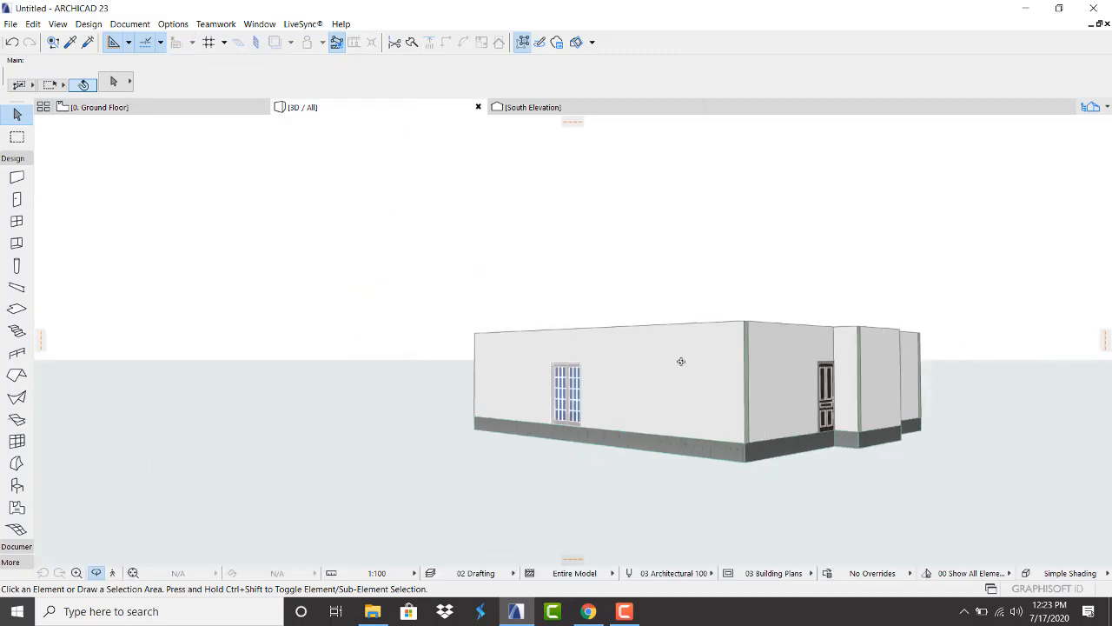
scroll(681, 362, "up", 6)
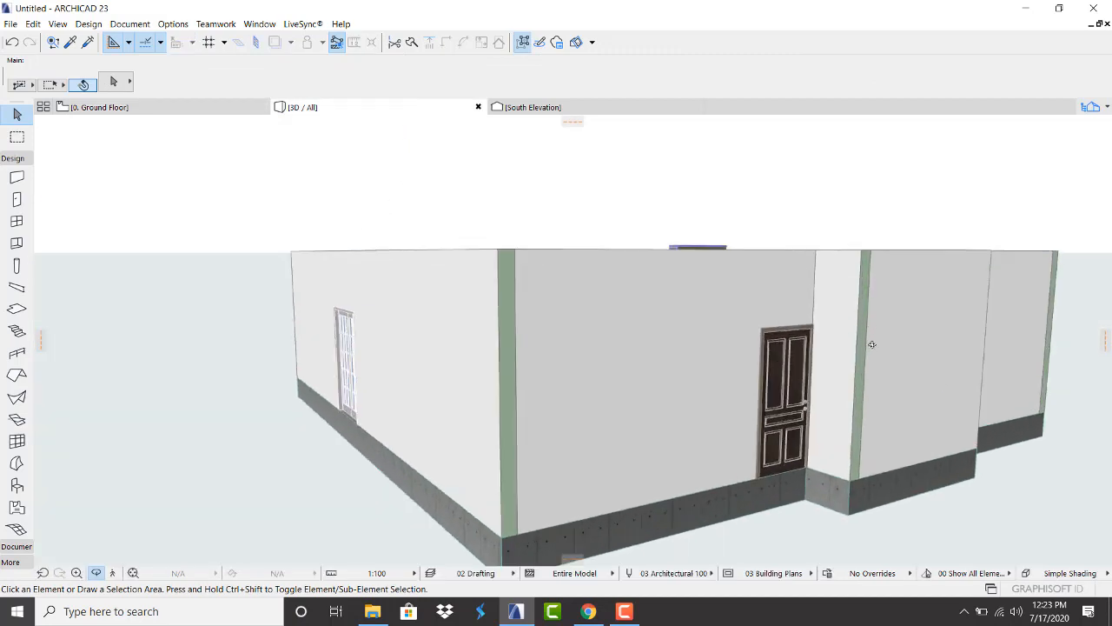
scroll(872, 344, "down", 3)
middle_click_drag(603, 321, 803, 330, "shift")
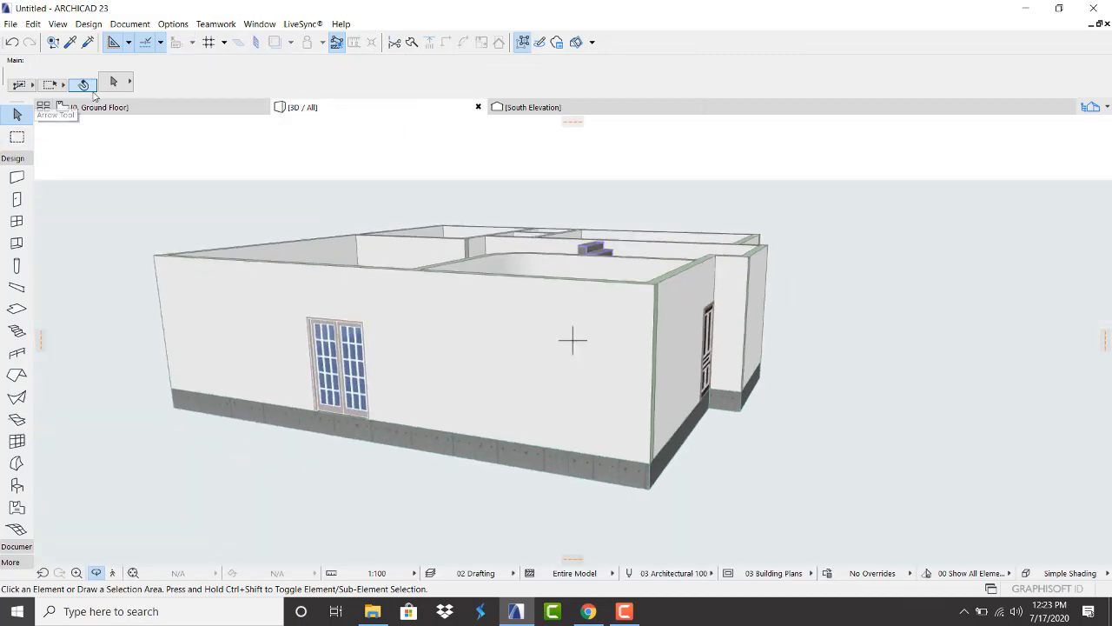
left_click(103, 107)
scroll(653, 295, "down", 4)
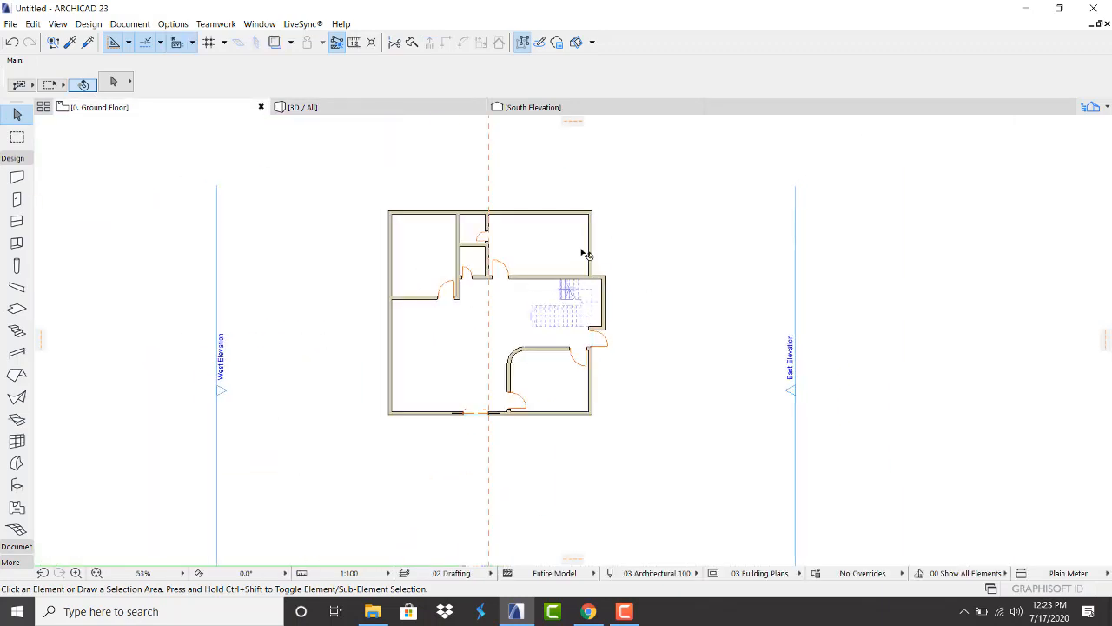
Set Slab tool defaults to 0.15 thickness with a 3.20 offset
left_click(16, 309)
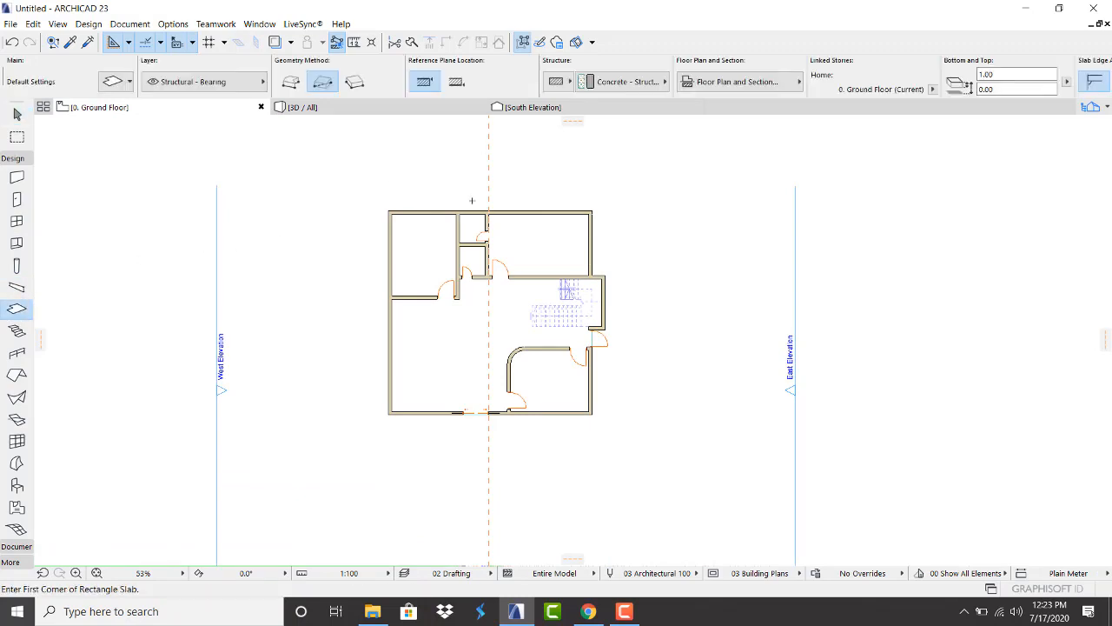
left_click(112, 83)
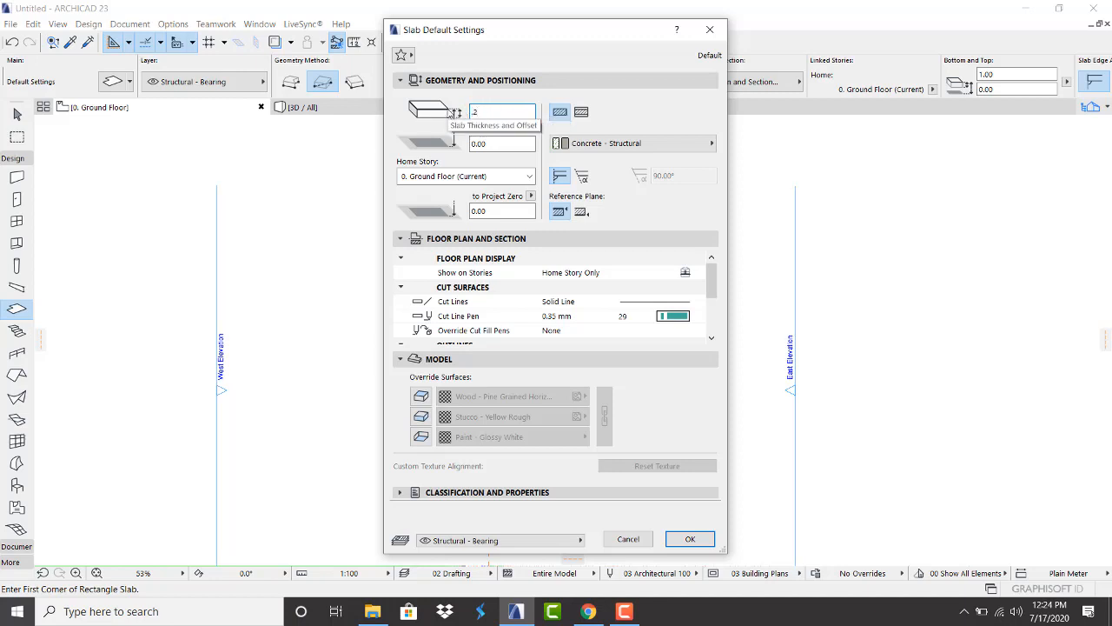
left_click(485, 111)
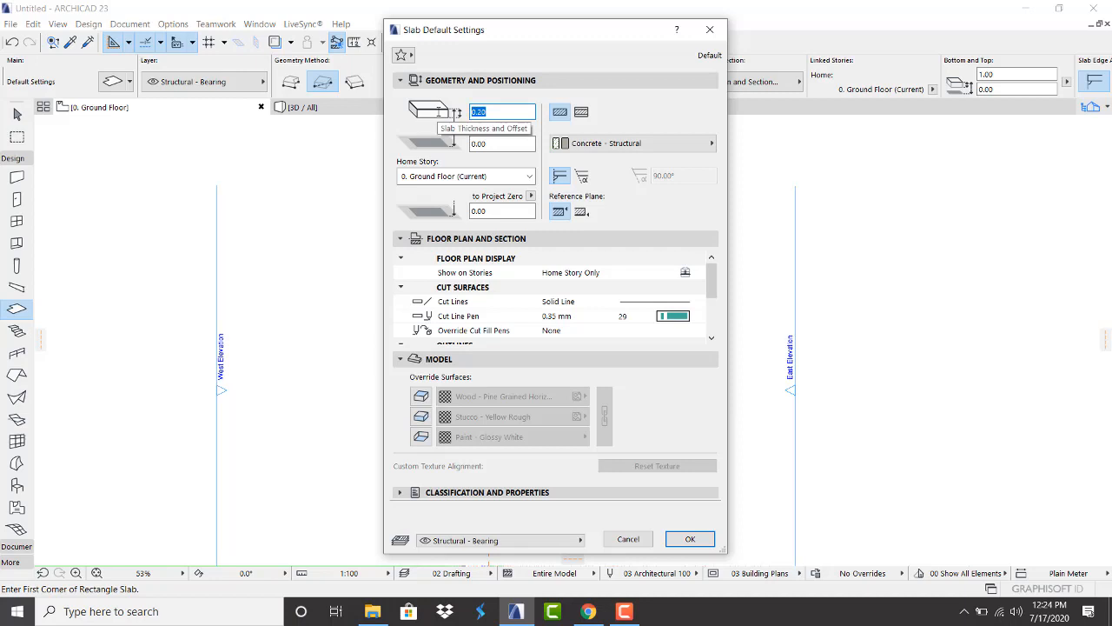
type(".15")
key("Tab")
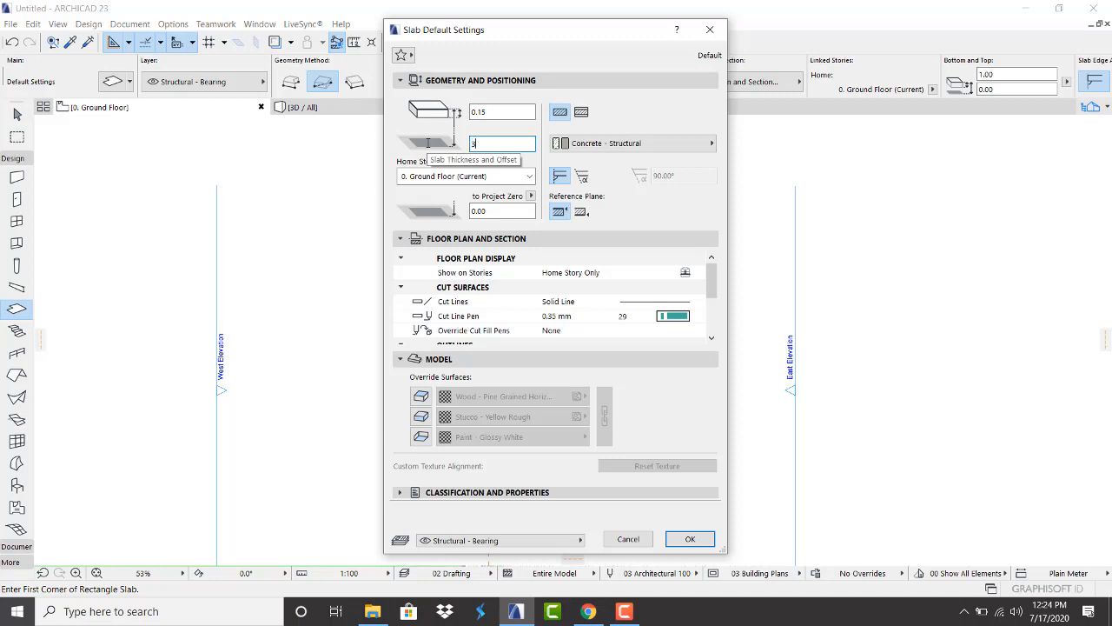
left_click(692, 538)
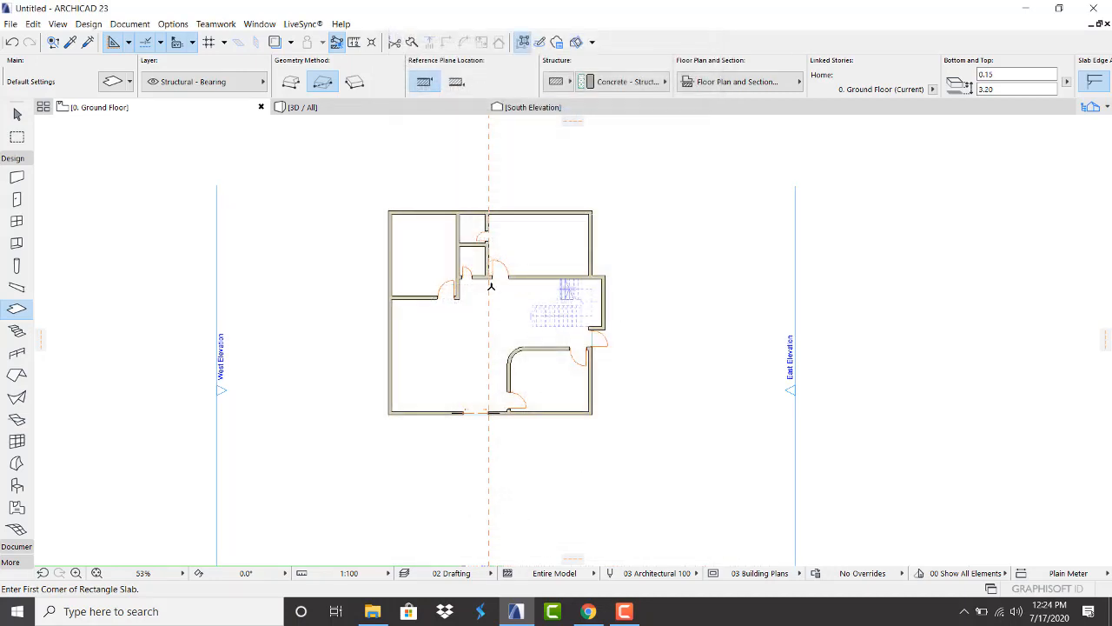
Add a rectangle to the slab from its corner to the east bay's outer wall corner, covering the stair bay
scroll(491, 286, "up", 2)
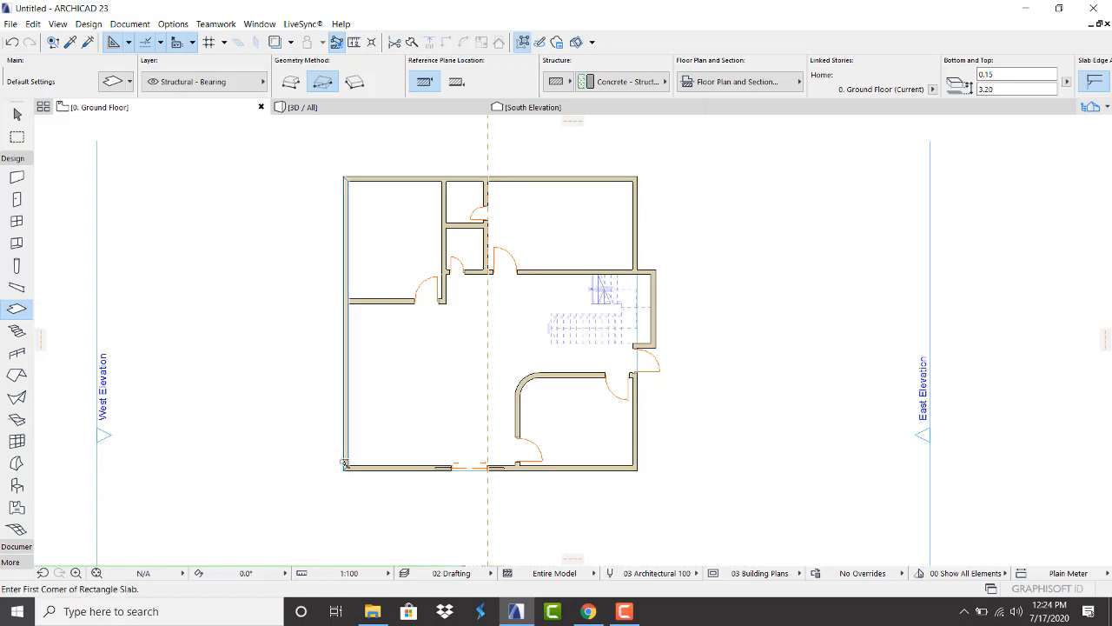
key("Escape")
left_click(410, 351)
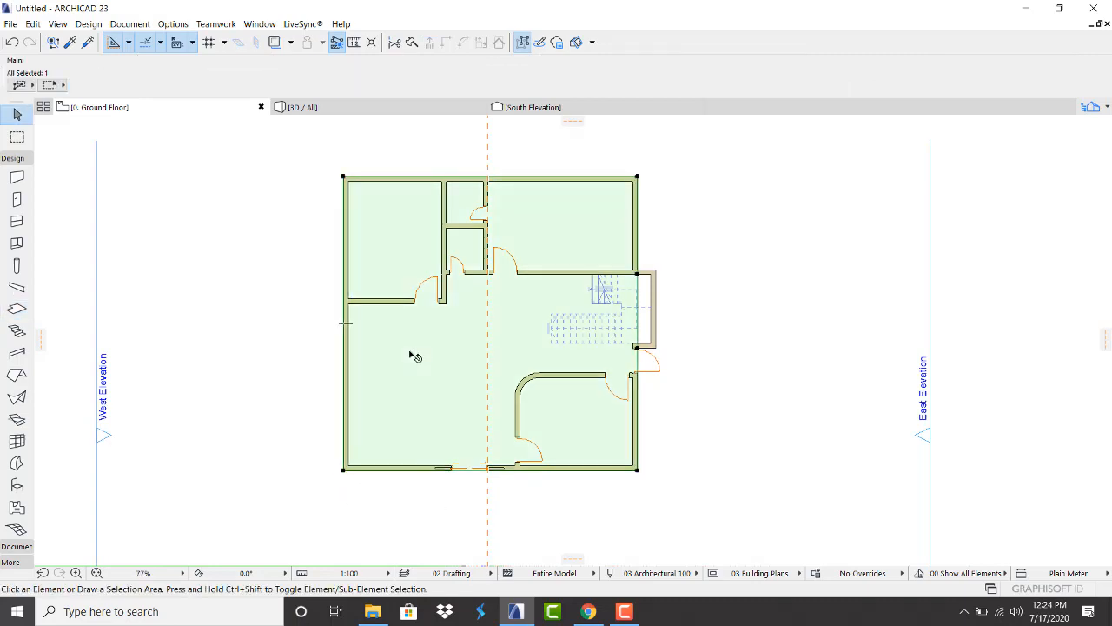
scroll(652, 276, "up", 5)
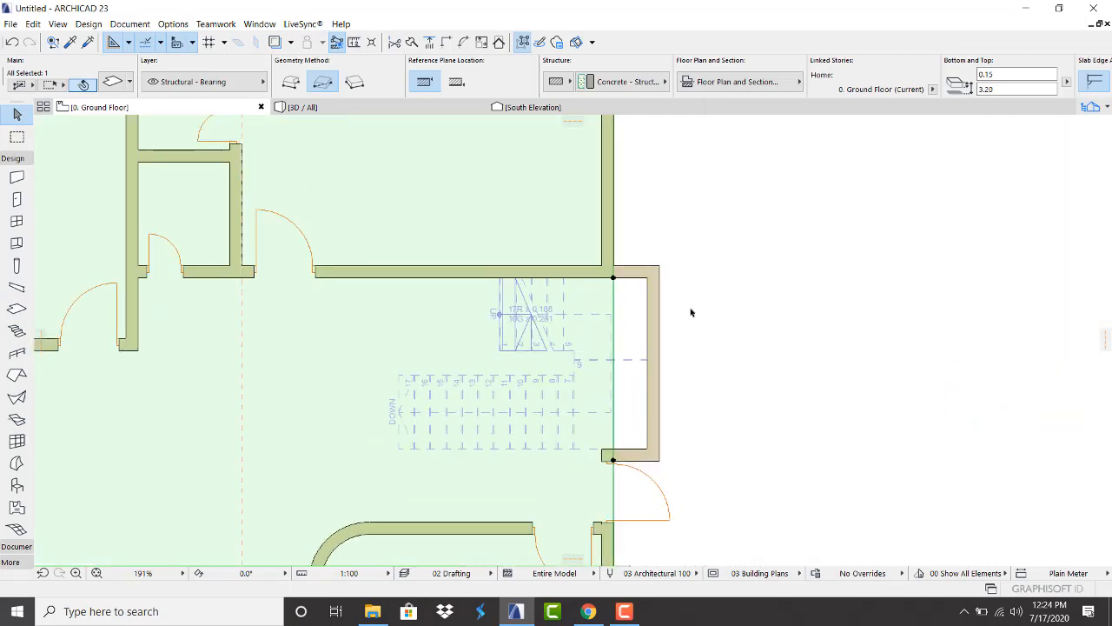
left_click(614, 279)
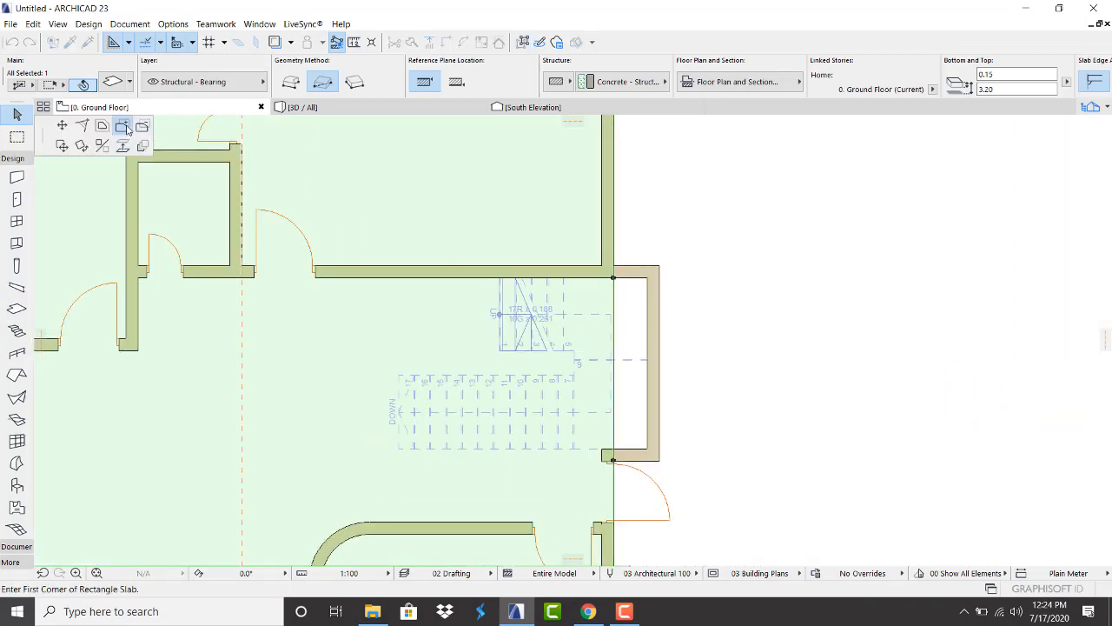
left_click(660, 460)
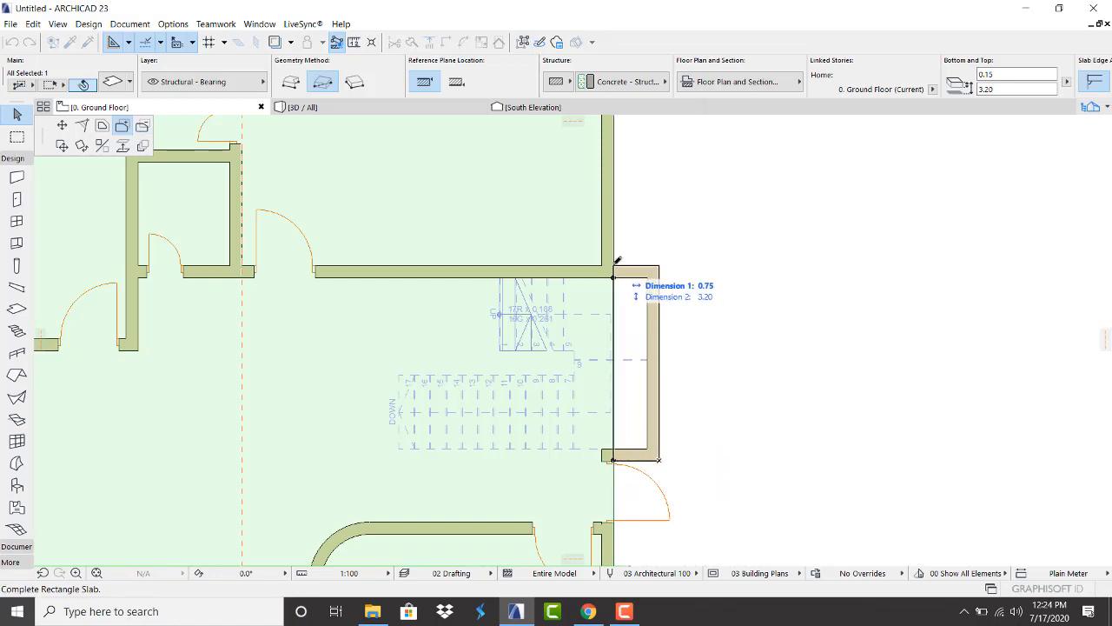
left_click(613, 265)
scroll(611, 280, "down", 5)
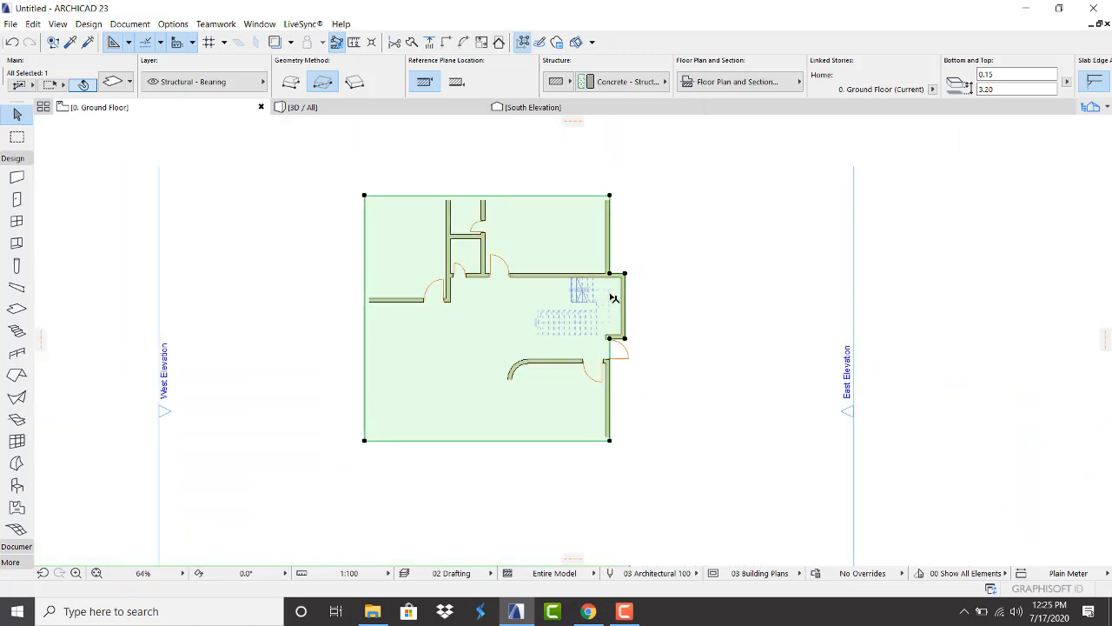
scroll(591, 286, "up", 4)
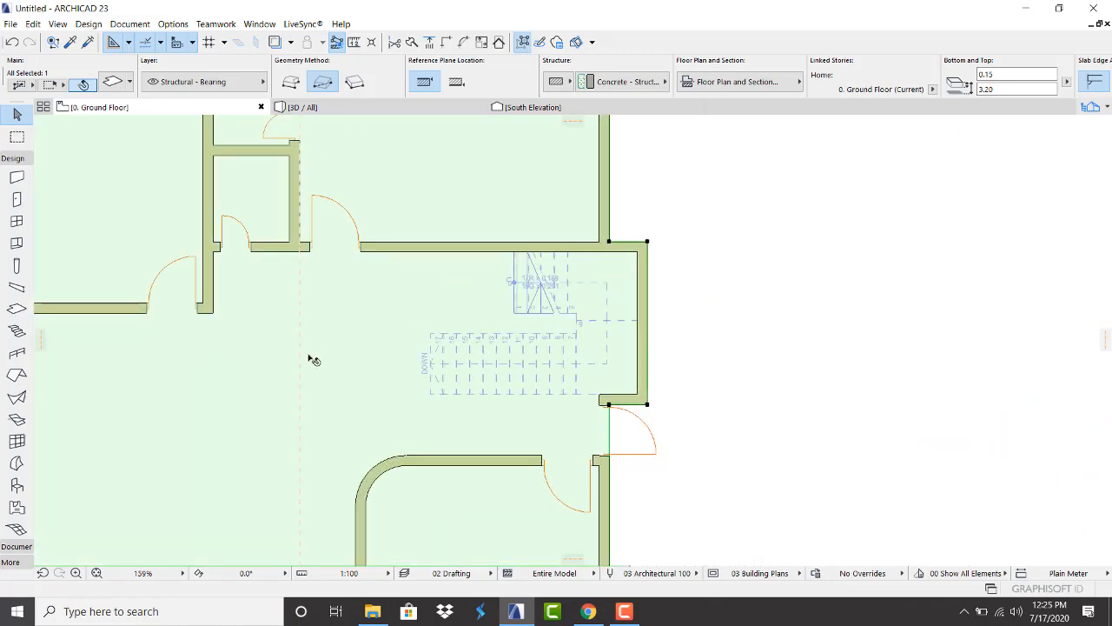
Move the vertical guide line to the stair's left edge
mouse_move(299, 346)
left_click(300, 380)
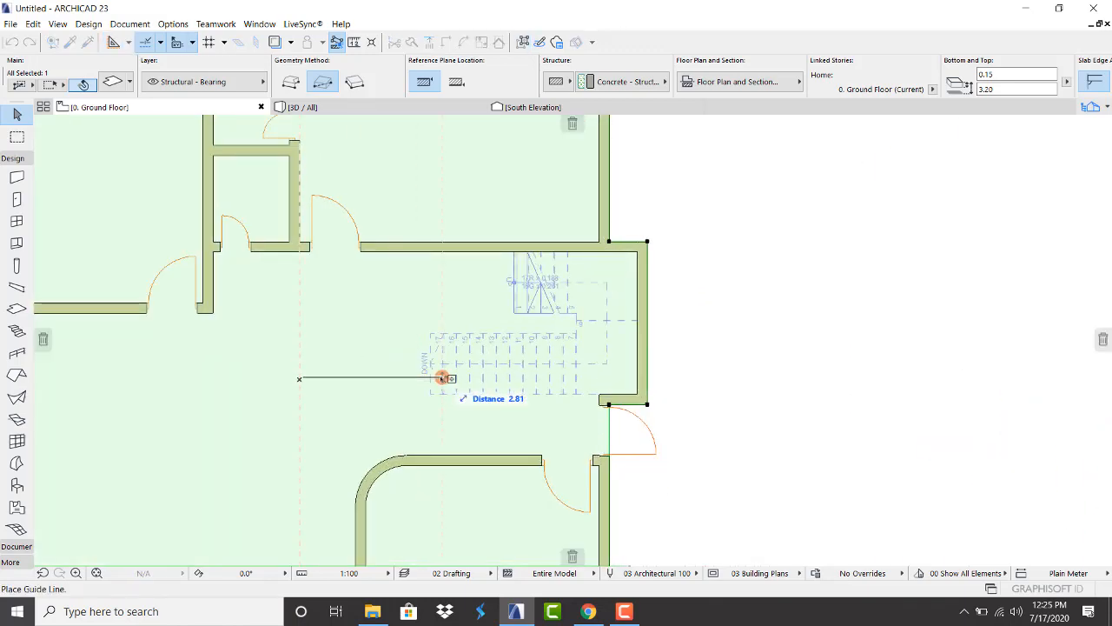
left_click(430, 380)
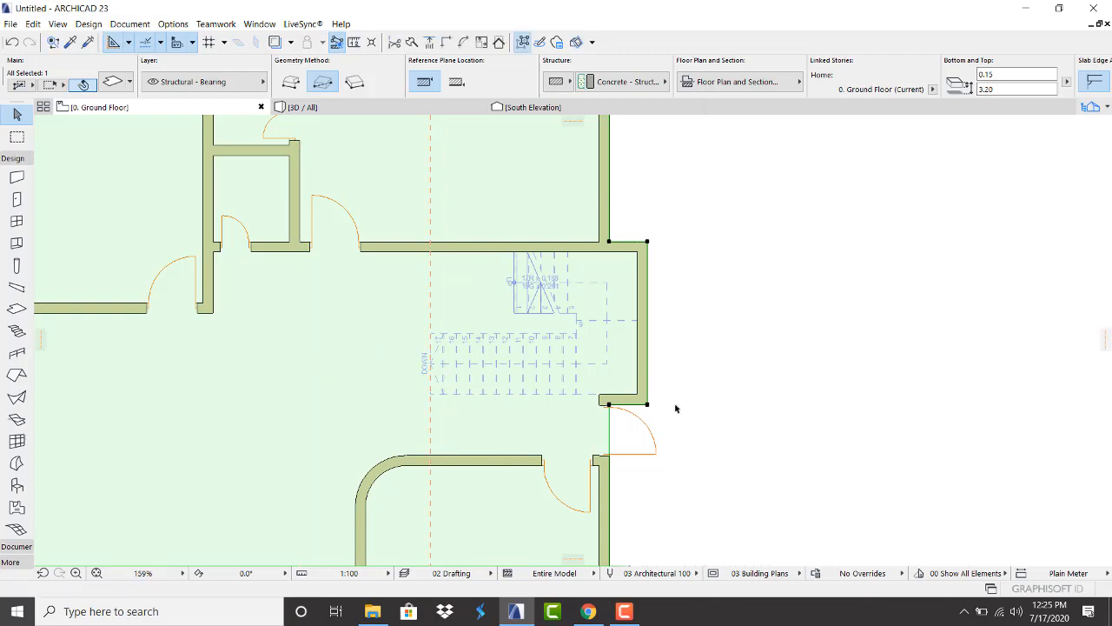
Subtract a rectangular stair opening from the slab, from the stair edge to the east bay wall
left_click(647, 404)
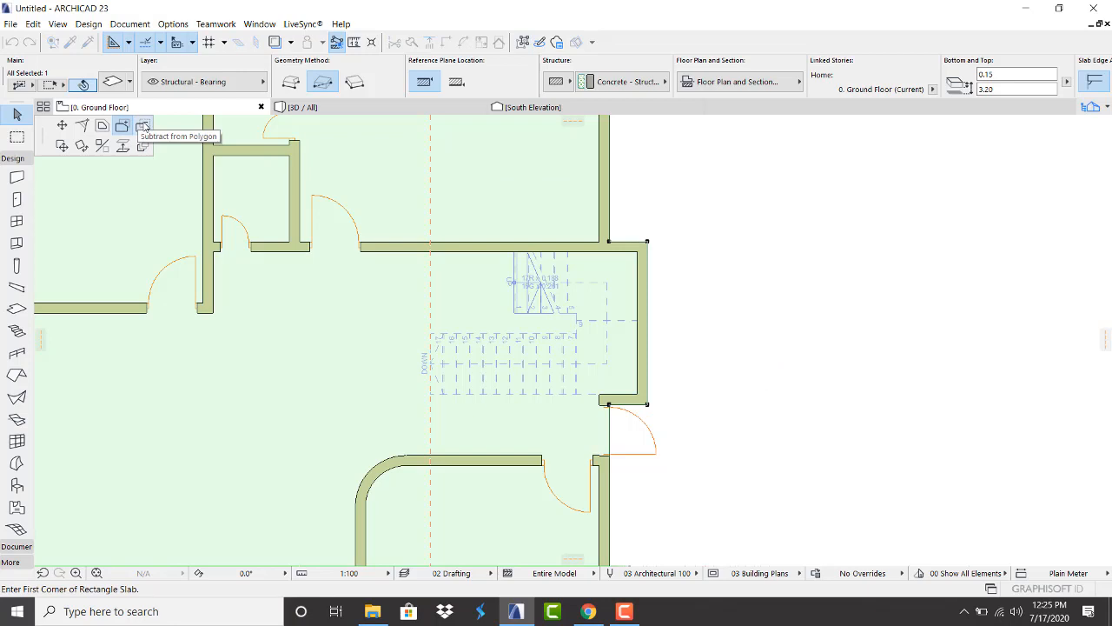
left_click(143, 127)
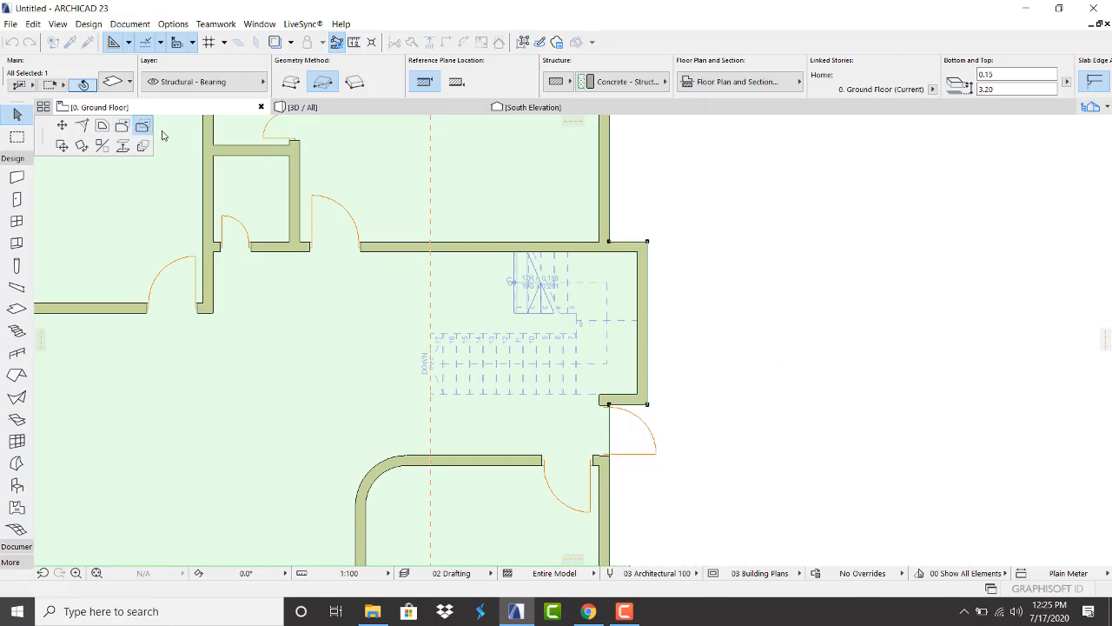
left_click(638, 394)
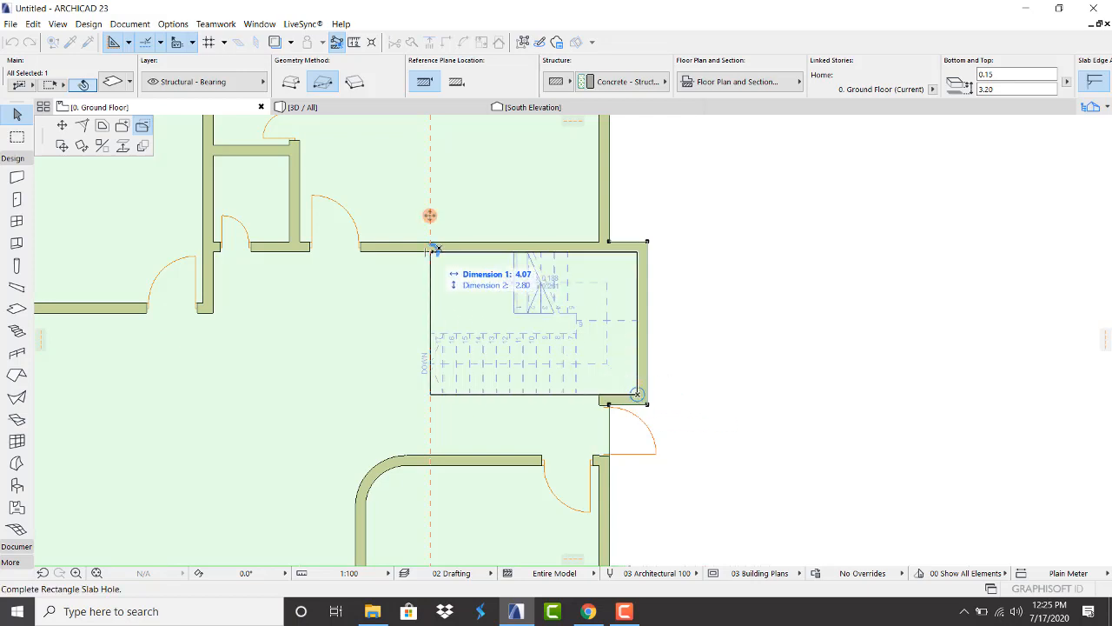
left_click(431, 250)
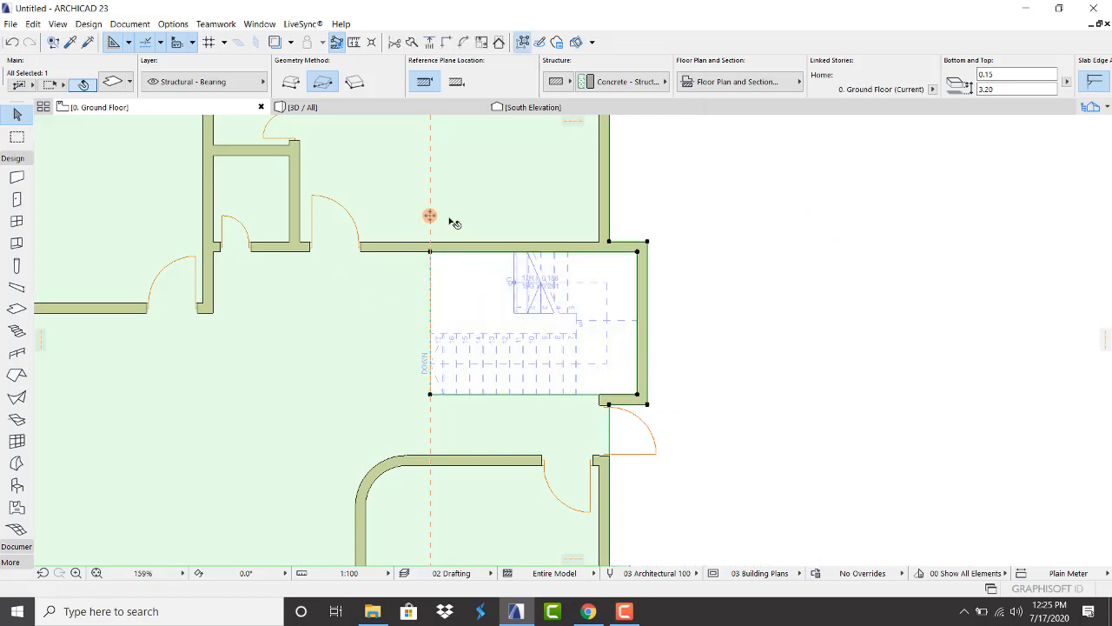
key("Escape")
Open the 3D / All view and orbit to a higher corner view of the house
mouse_move(385, 106)
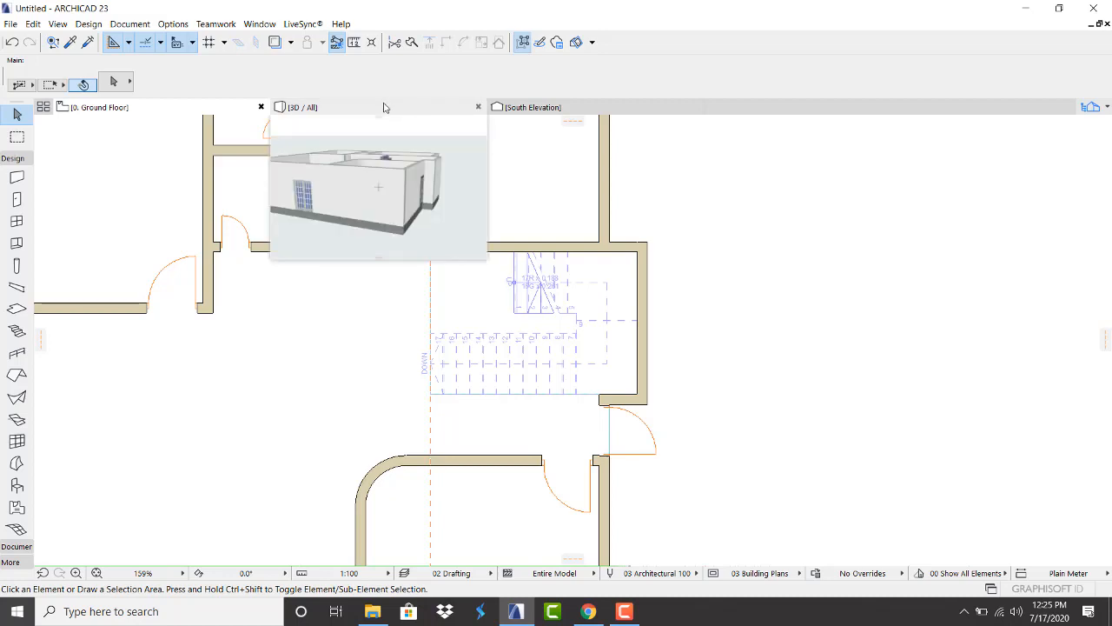
left_click(385, 107)
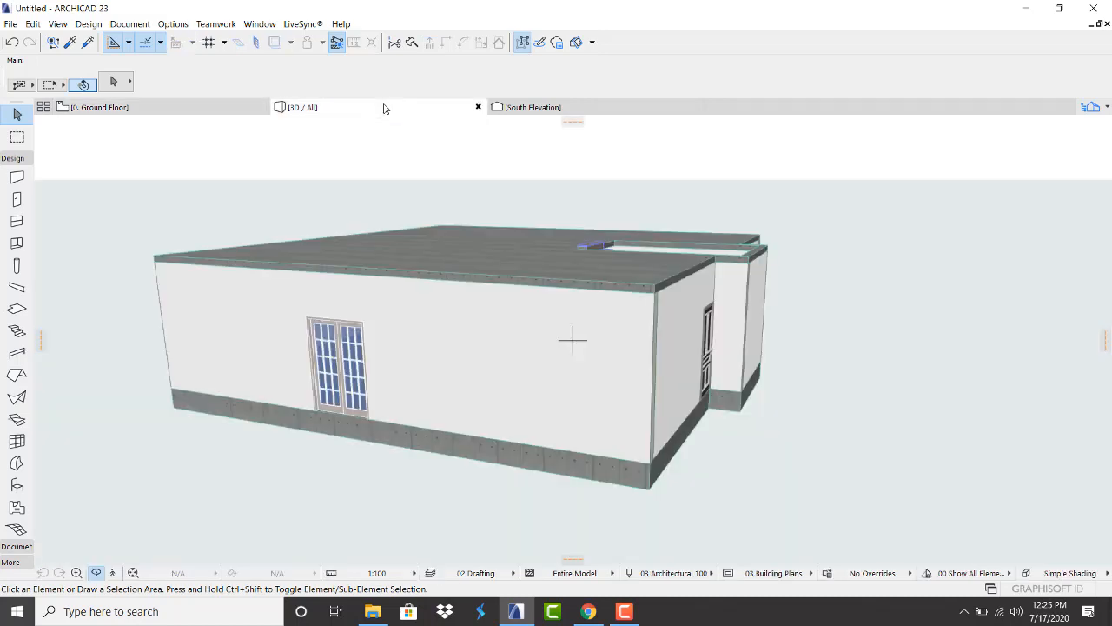
scroll(617, 182, "up", 1)
left_click_drag(631, 216, 437, 342)
scroll(437, 341, "down", 3)
scroll(640, 261, "up", 6)
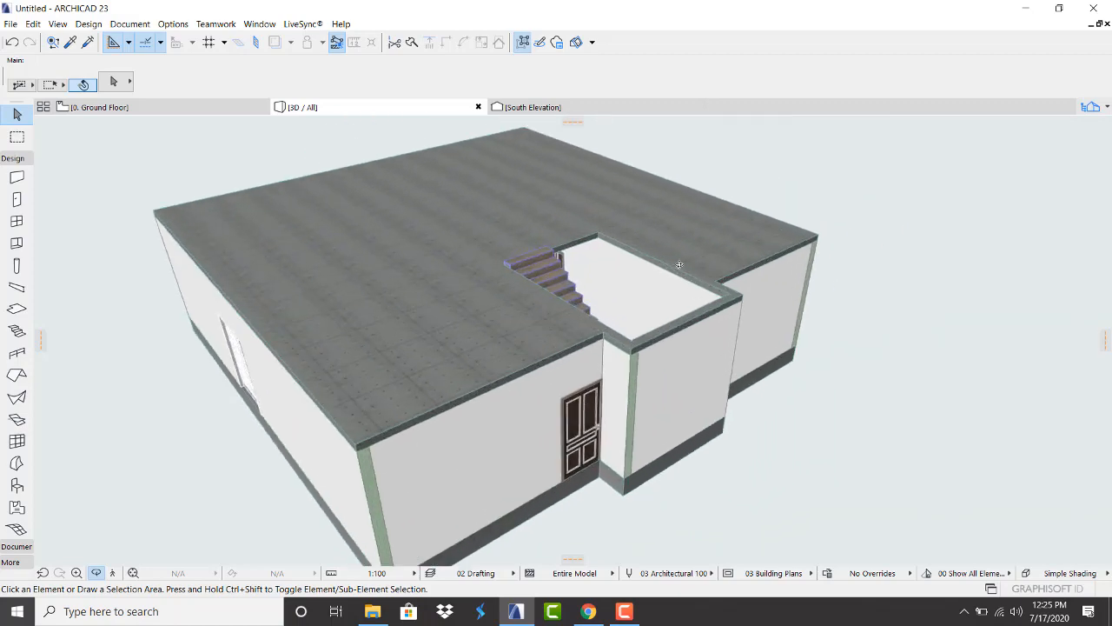
Orbit around the house to inspect the stairwell opening in the roof slab from several angles
left_click_drag(647, 283, 424, 341)
scroll(583, 278, "down", 3)
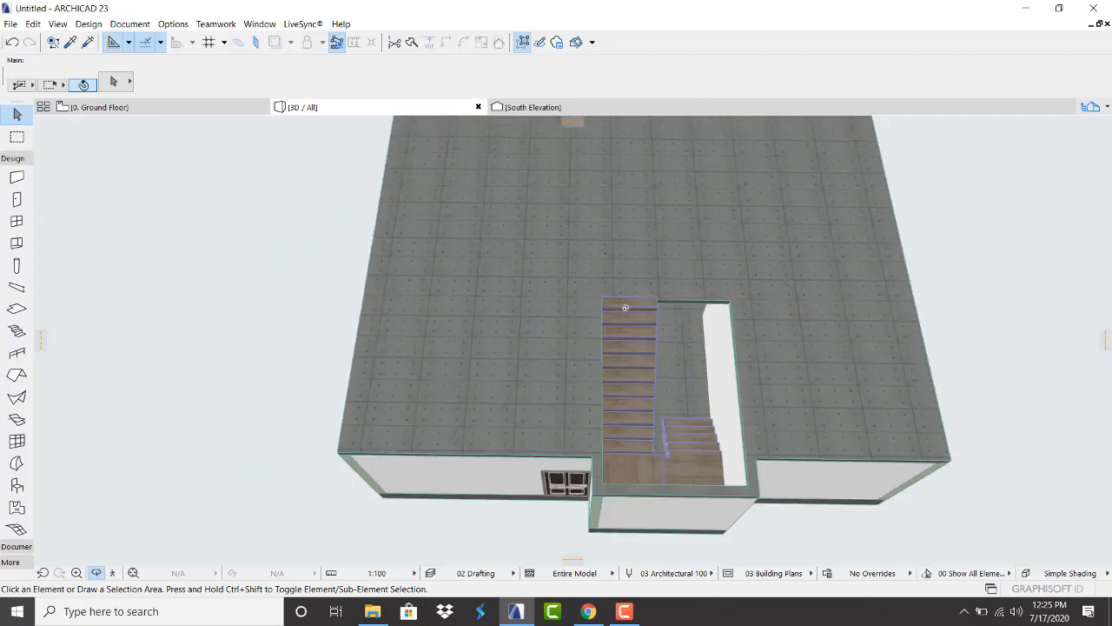
scroll(694, 407, "up", 2)
scroll(636, 335, "down", 2)
left_click_drag(604, 372, 681, 268)
scroll(635, 346, "up", 5)
scroll(634, 346, "down", 8)
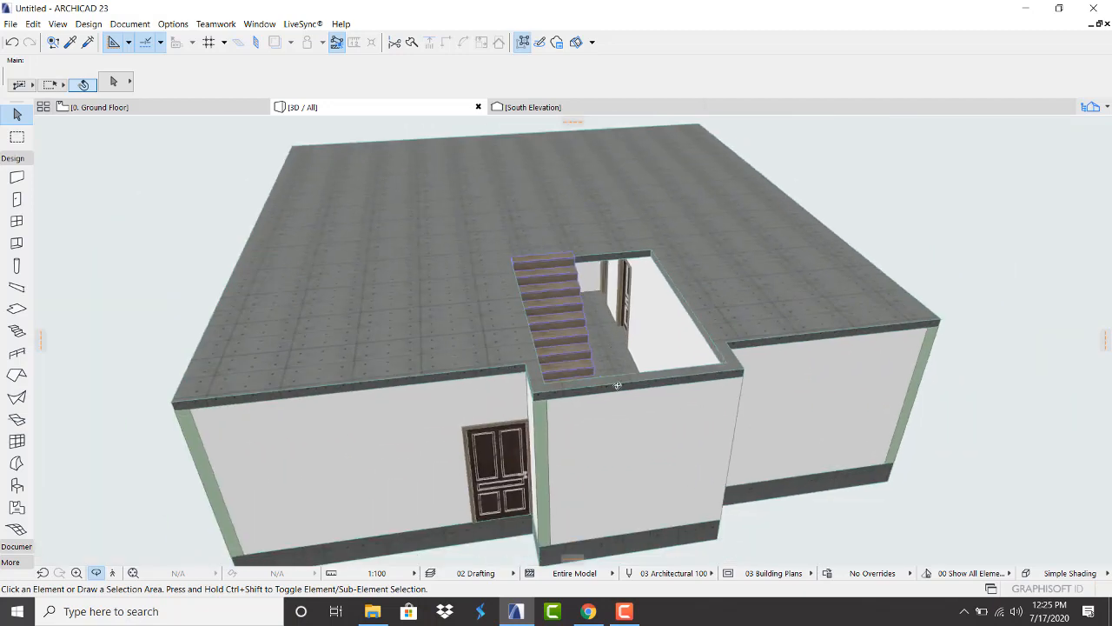
left_click_drag(634, 346, 305, 251)
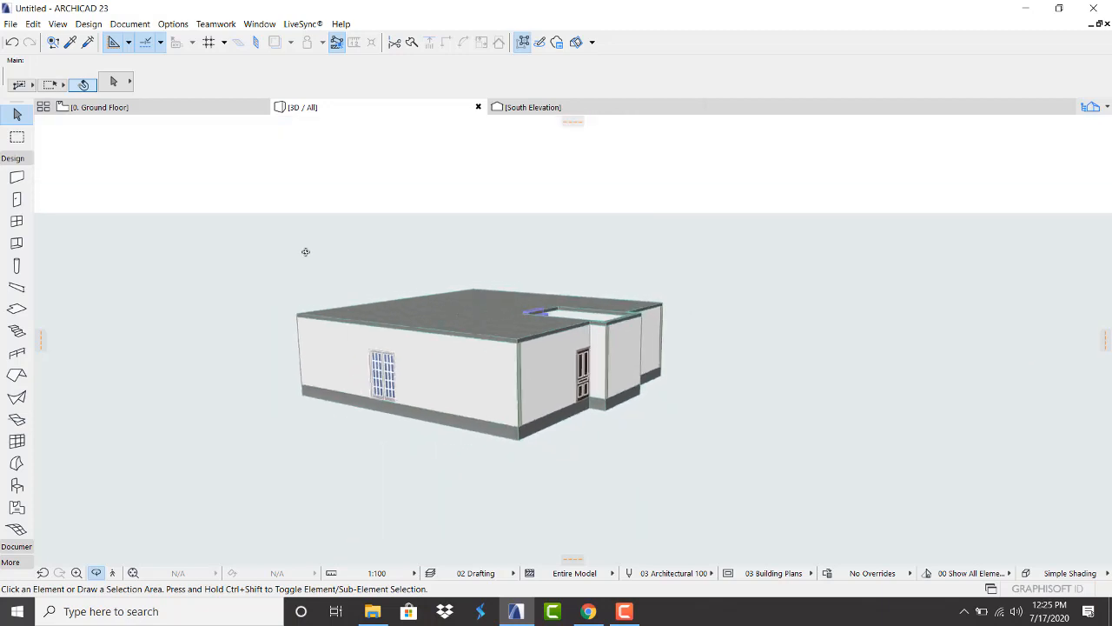
Return to the Ground Floor plan view
left_click(139, 107)
scroll(281, 241, "down", 5)
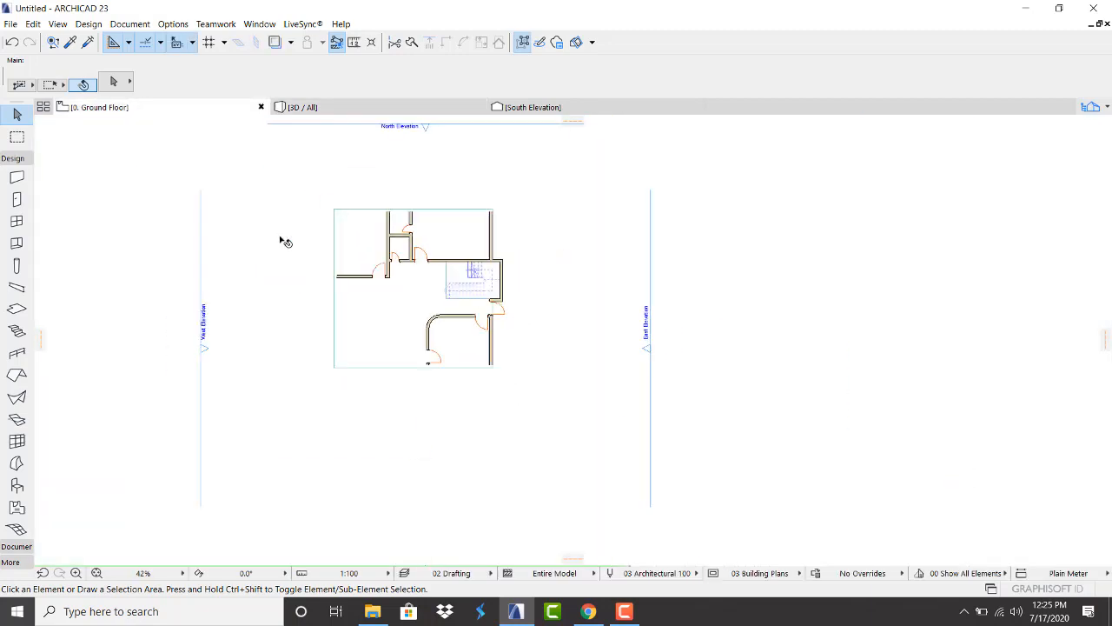
scroll(287, 217, "up", 4)
scroll(640, 230, "down", 3)
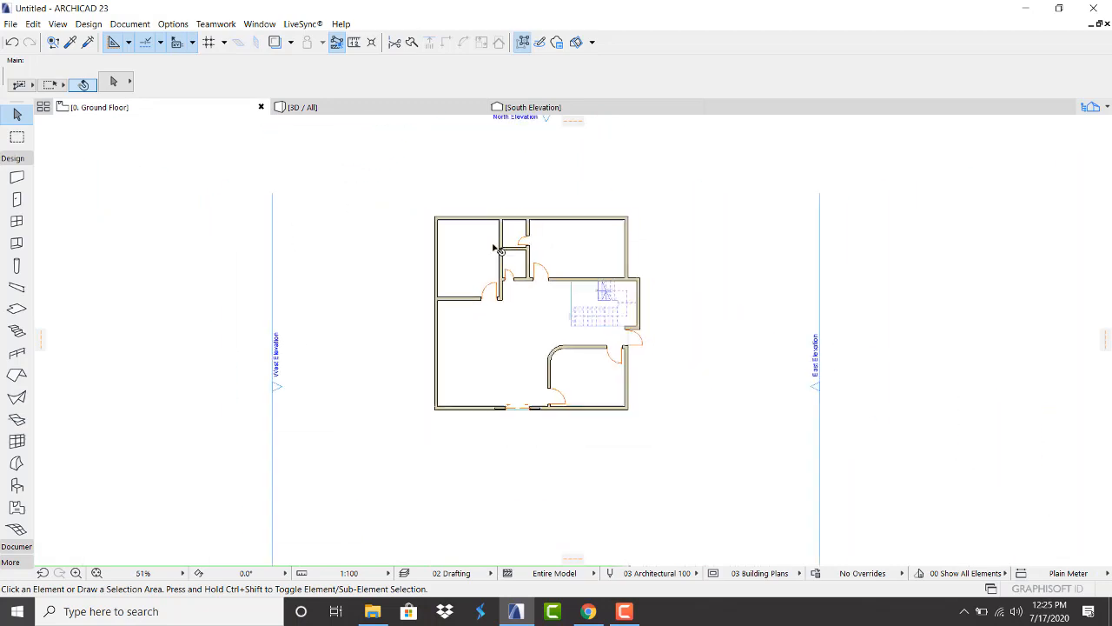
scroll(631, 236, "up", 2)
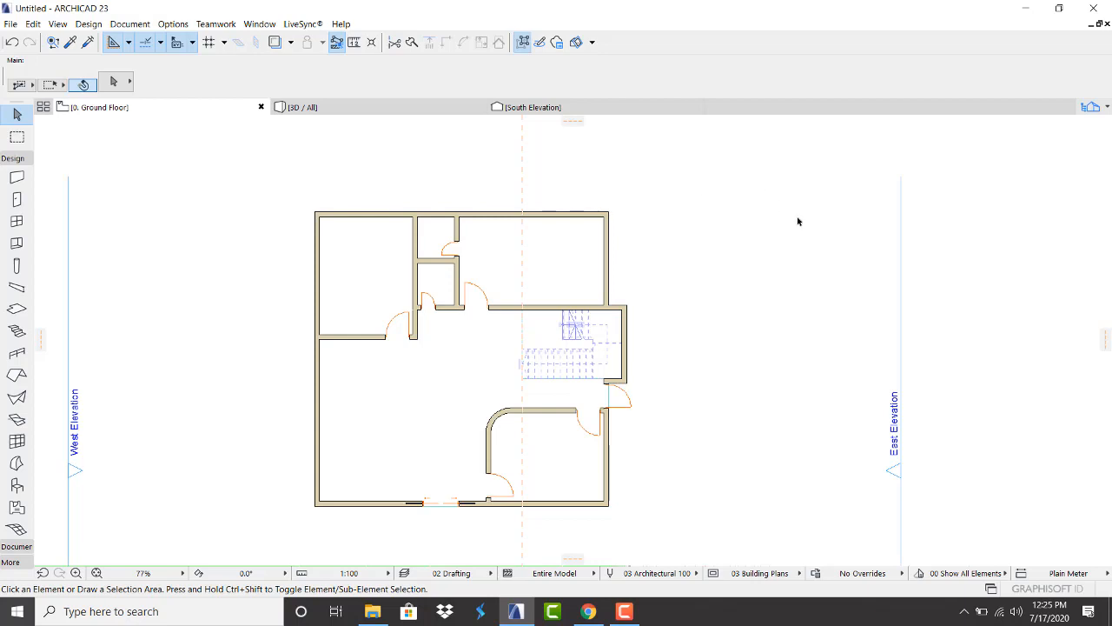
Bring up the context menu for 0. Ground Floor in the Pop-up Navigator's project map
left_click(1107, 107)
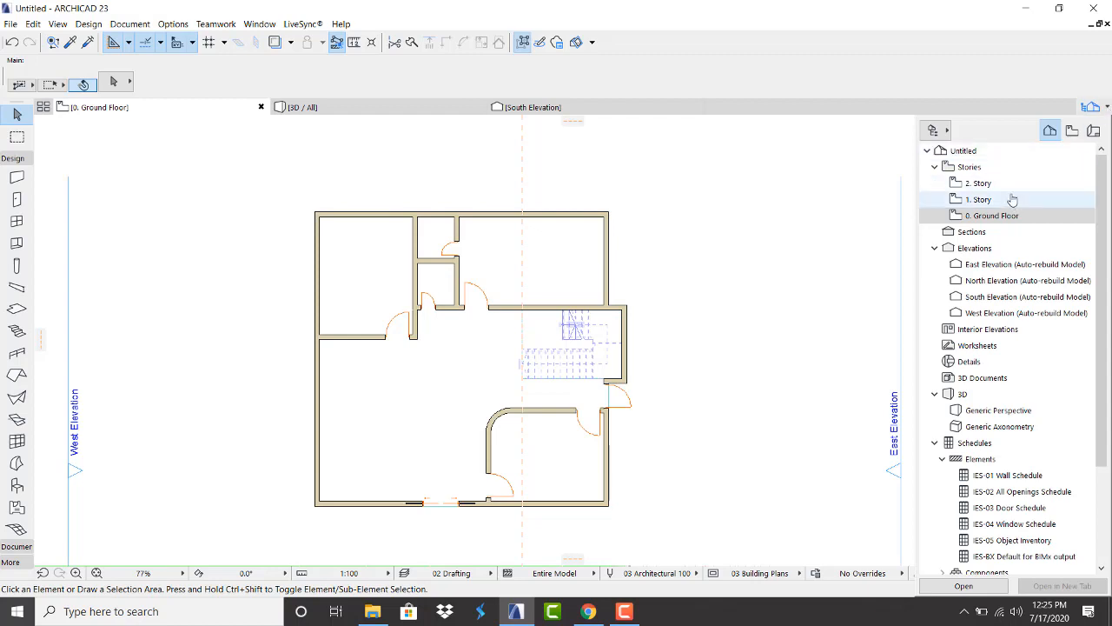
left_click(1108, 109)
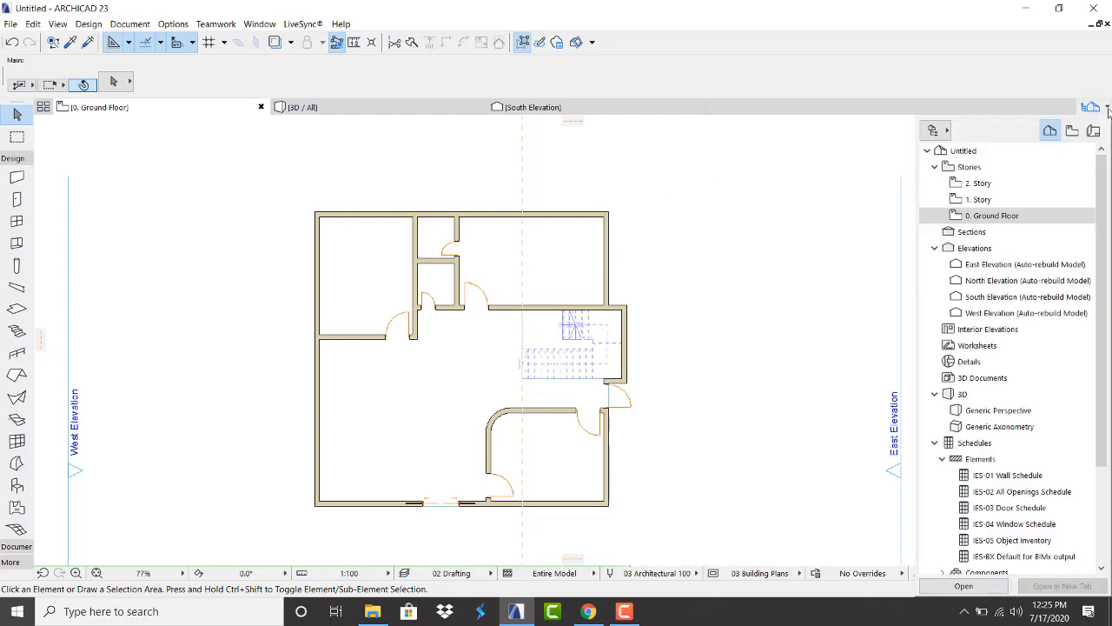
right_click(997, 219)
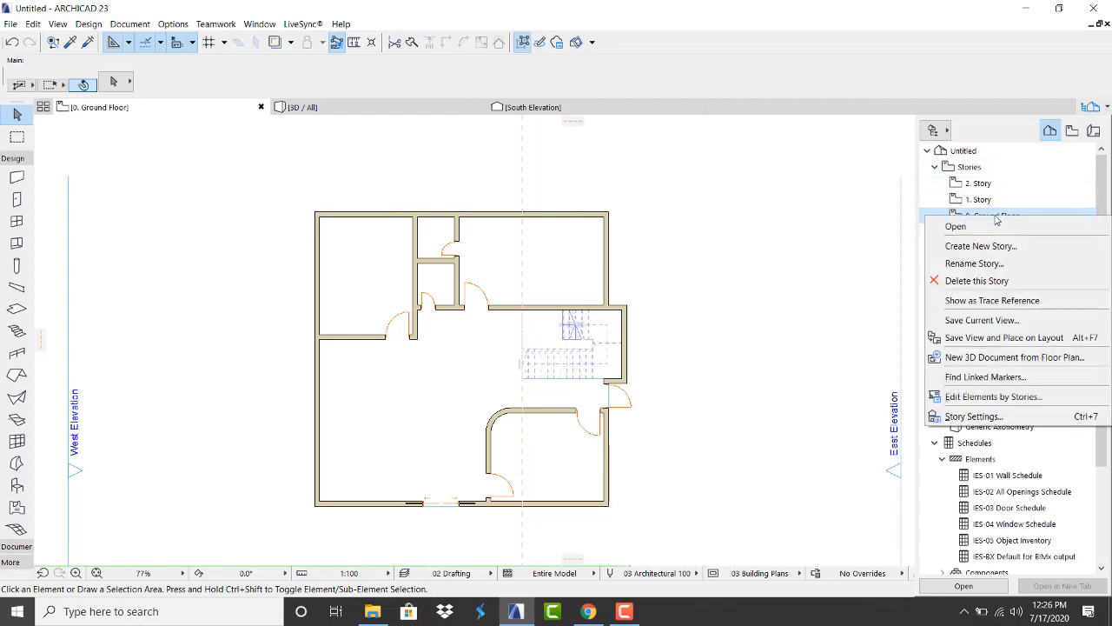
In Story Settings, set the Ground Floor height to next story to 3.20
left_click(973, 416)
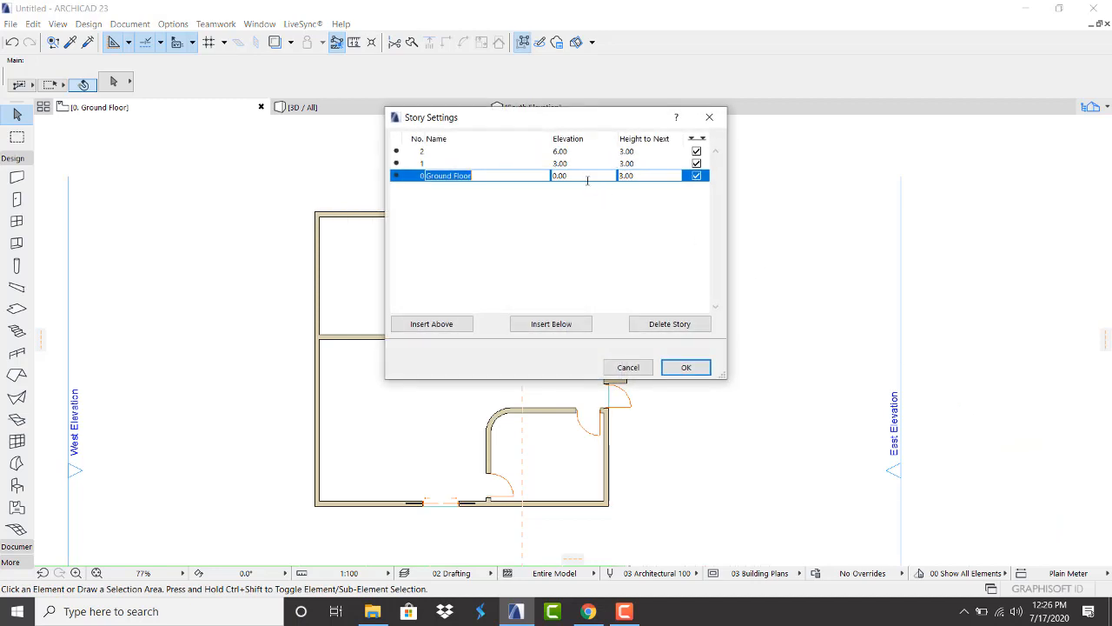
left_click(643, 175)
left_click_drag(633, 176, 625, 176)
left_click(634, 165)
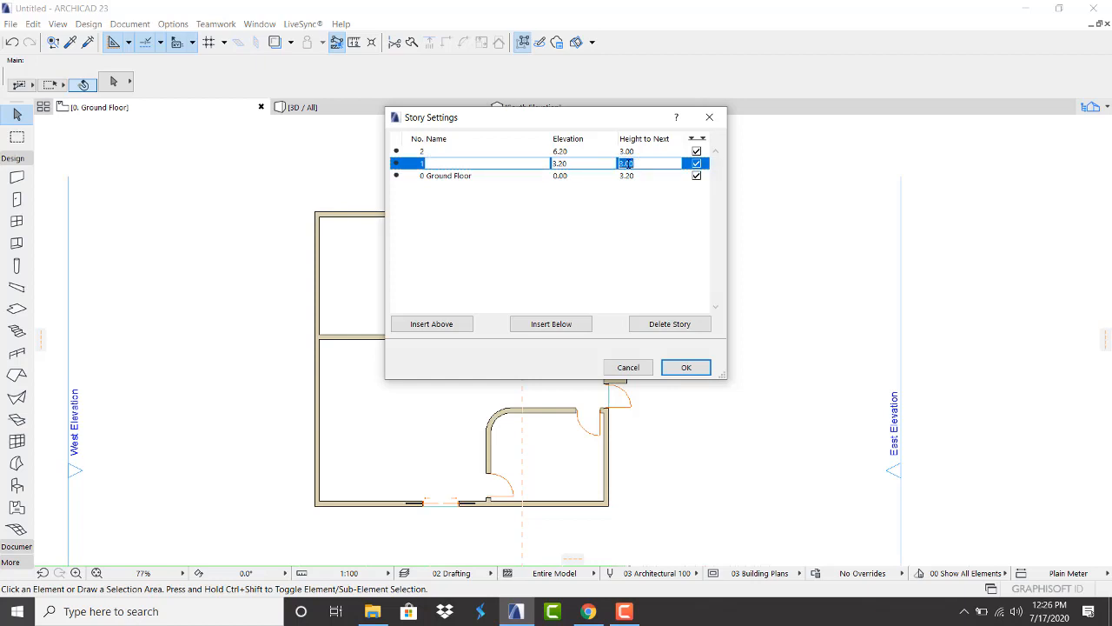
left_click(644, 154)
left_click(640, 164)
Delete the two upper stories and insert four new stories above, reaching 12.80
left_click(643, 153)
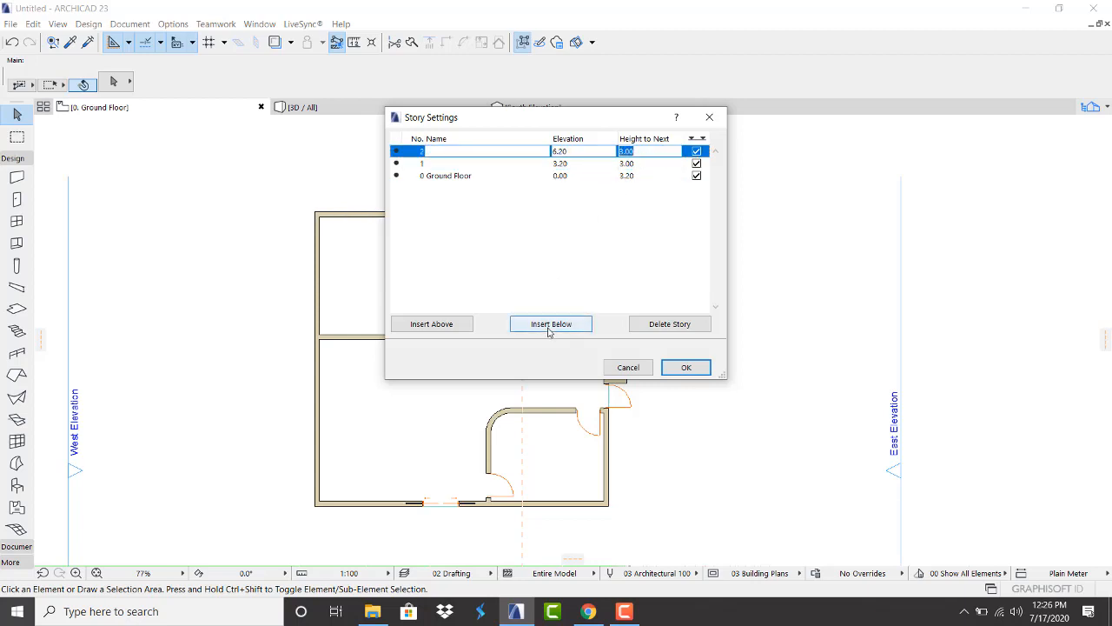
left_click(667, 325)
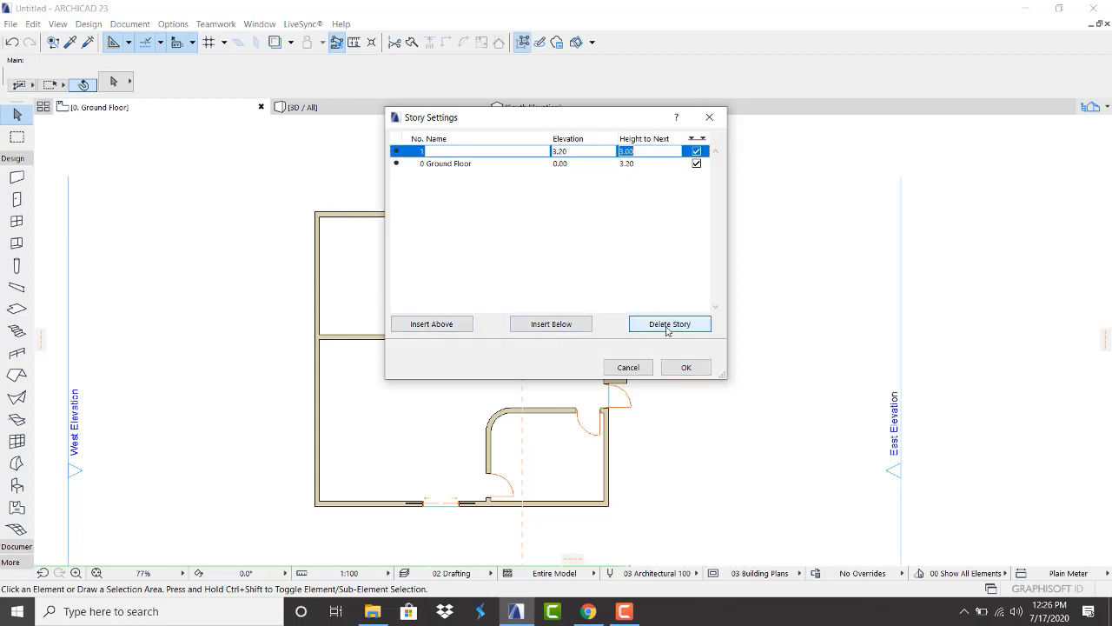
left_click(667, 326)
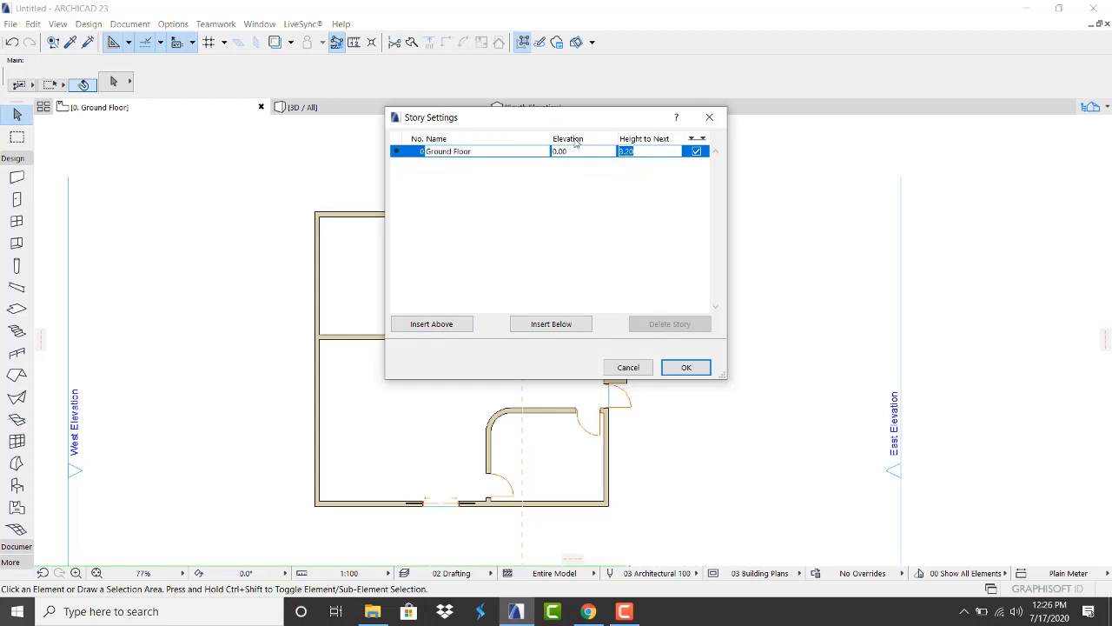
left_click(441, 323)
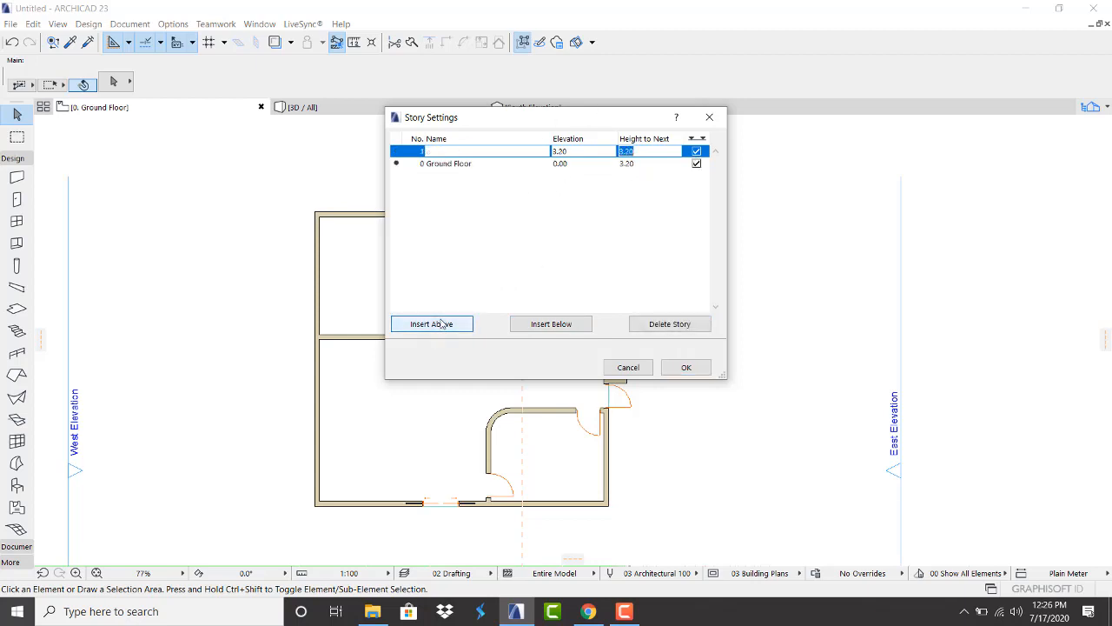
left_click(441, 323)
left_click(442, 323)
left_click(441, 323)
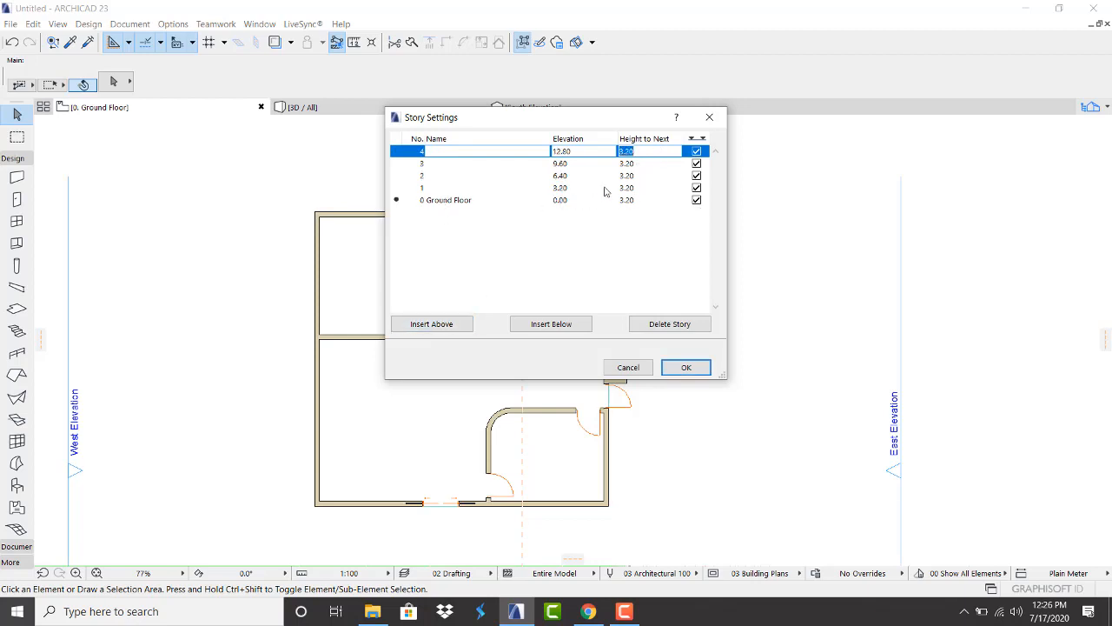
left_click(634, 189)
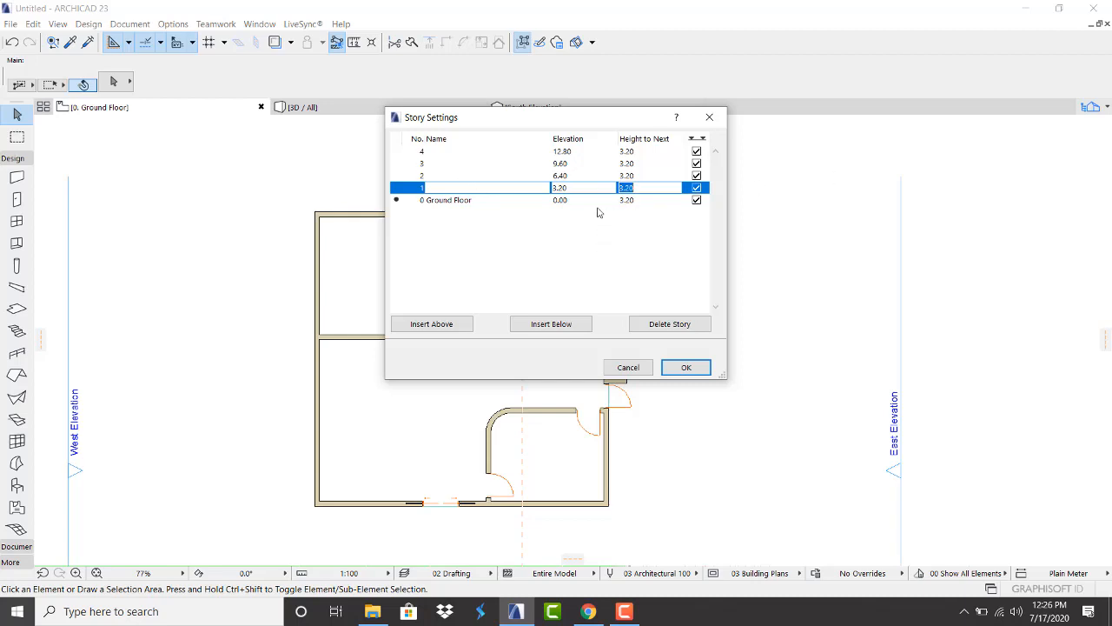
Confirm the new story settings and accept the irreversible deletion of the upper stories
left_click(687, 368)
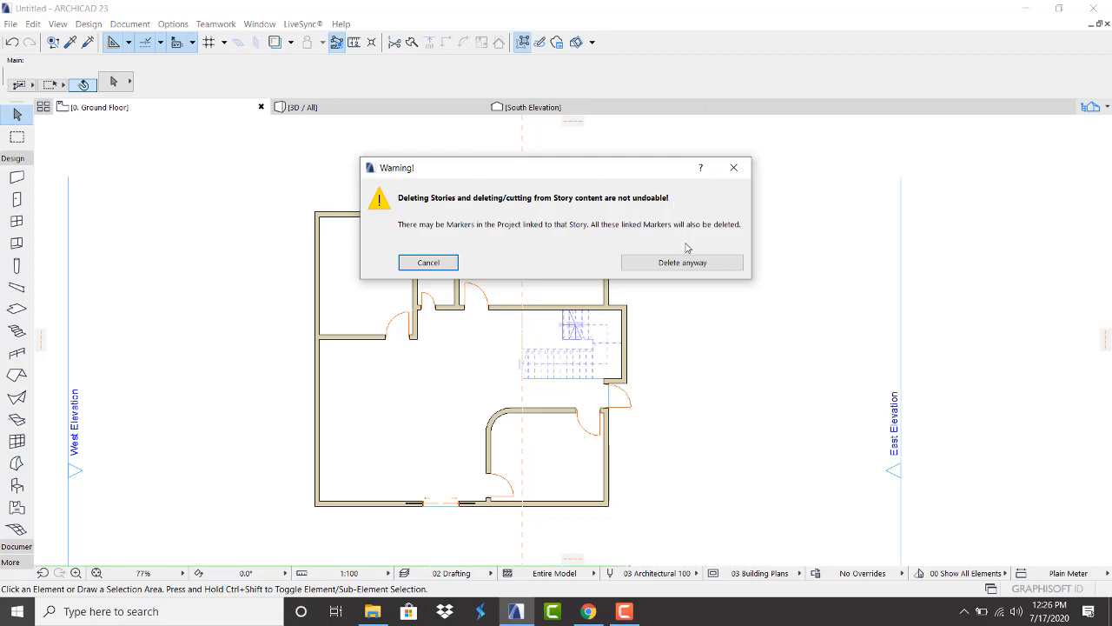
left_click(687, 270)
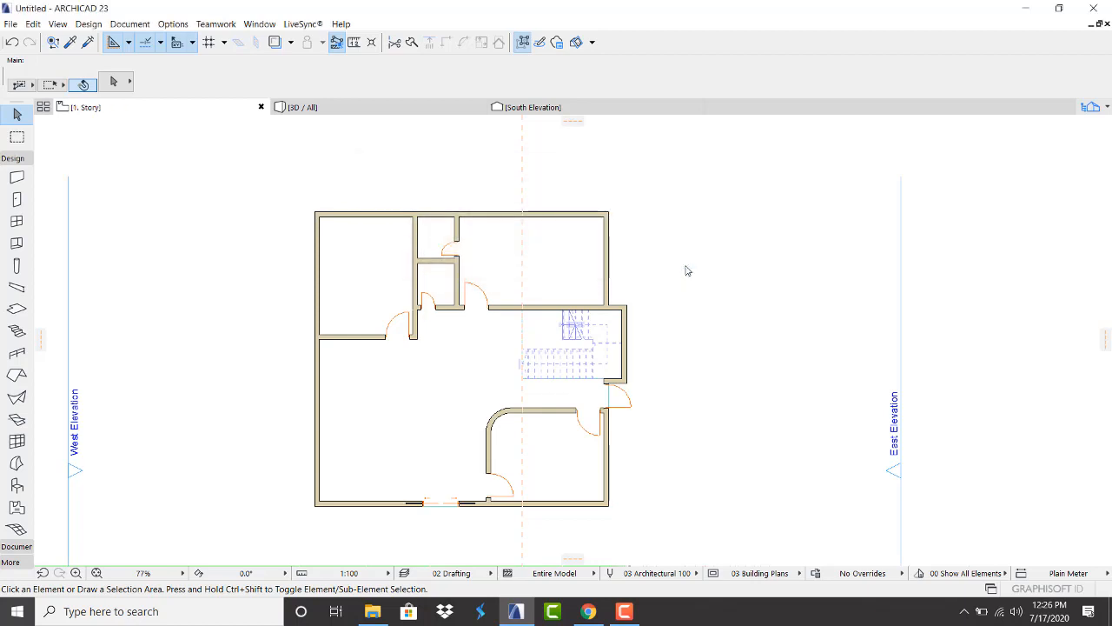
Close the Action Center view
scroll(630, 328, "up", 3)
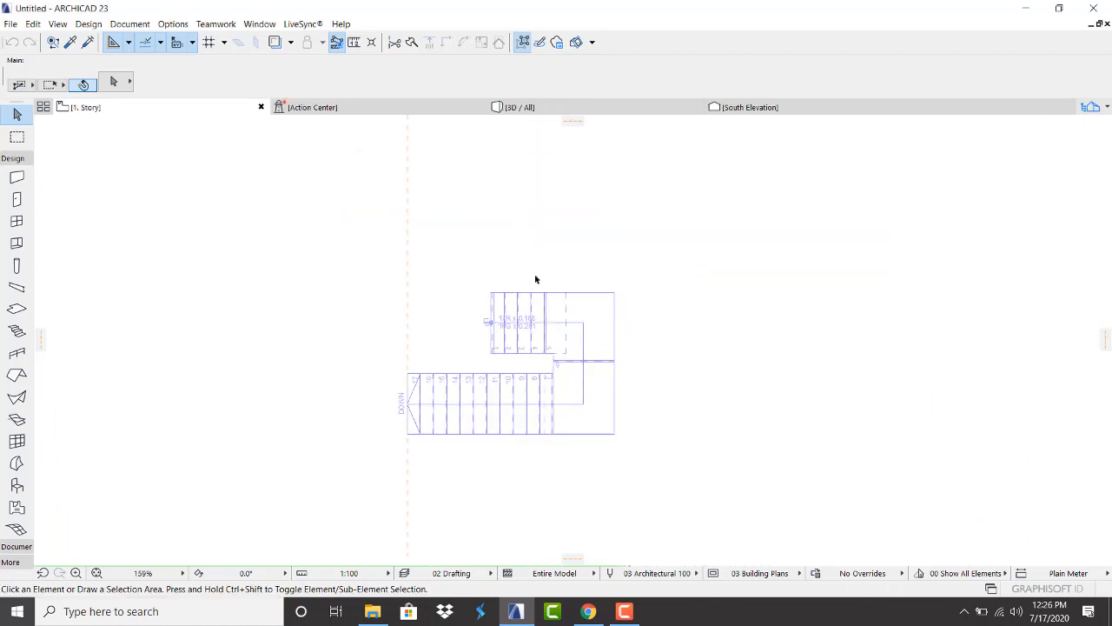
scroll(510, 277, "down", 4)
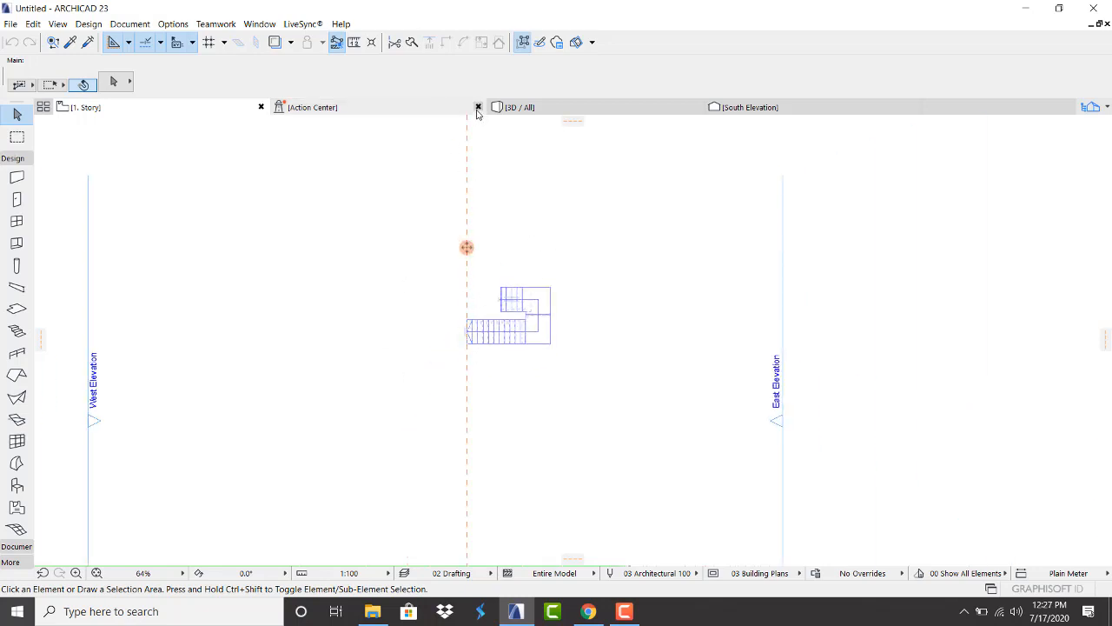
left_click(480, 107)
Briefly show the Ground Floor as a trace reference, hide it again, then bring up the project map
scroll(484, 293, "up", 3)
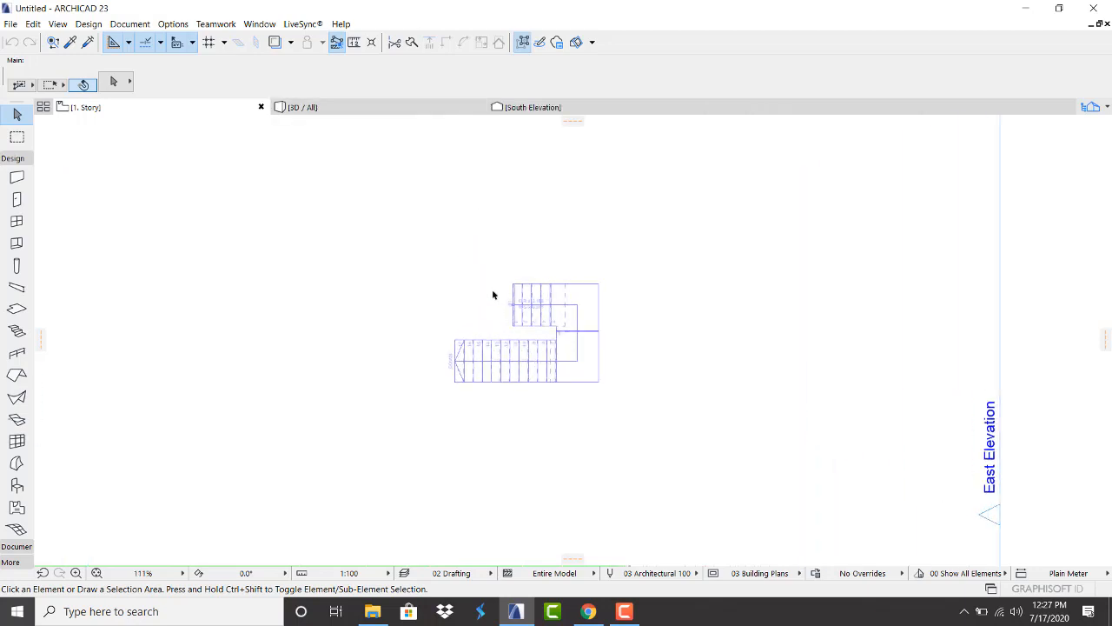
left_click(278, 41)
scroll(374, 224, "down", 3)
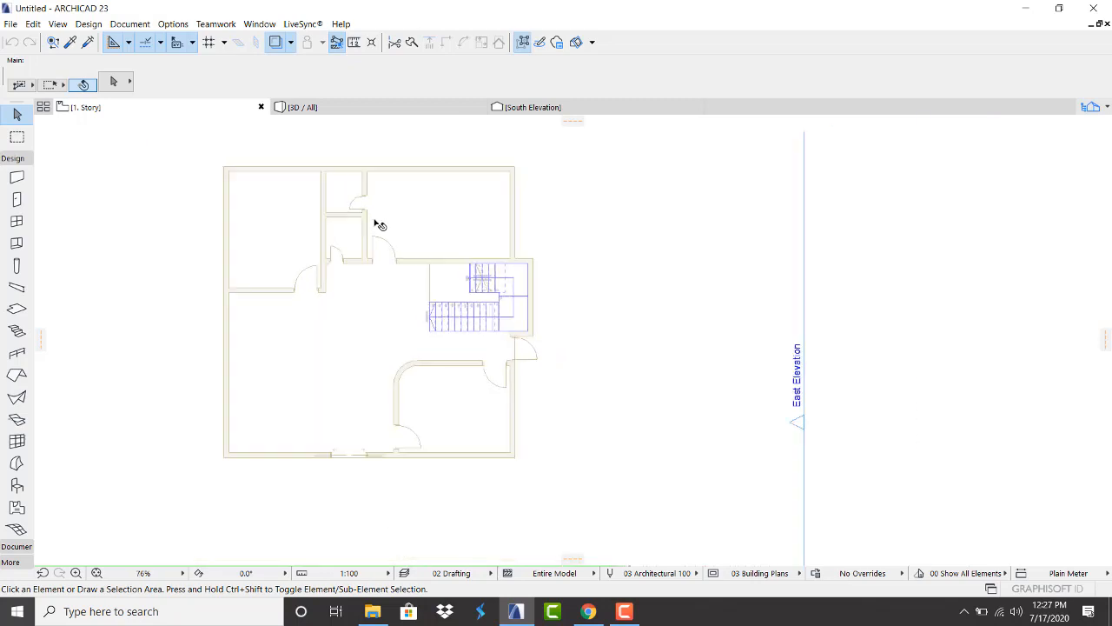
scroll(309, 207, "up", 2)
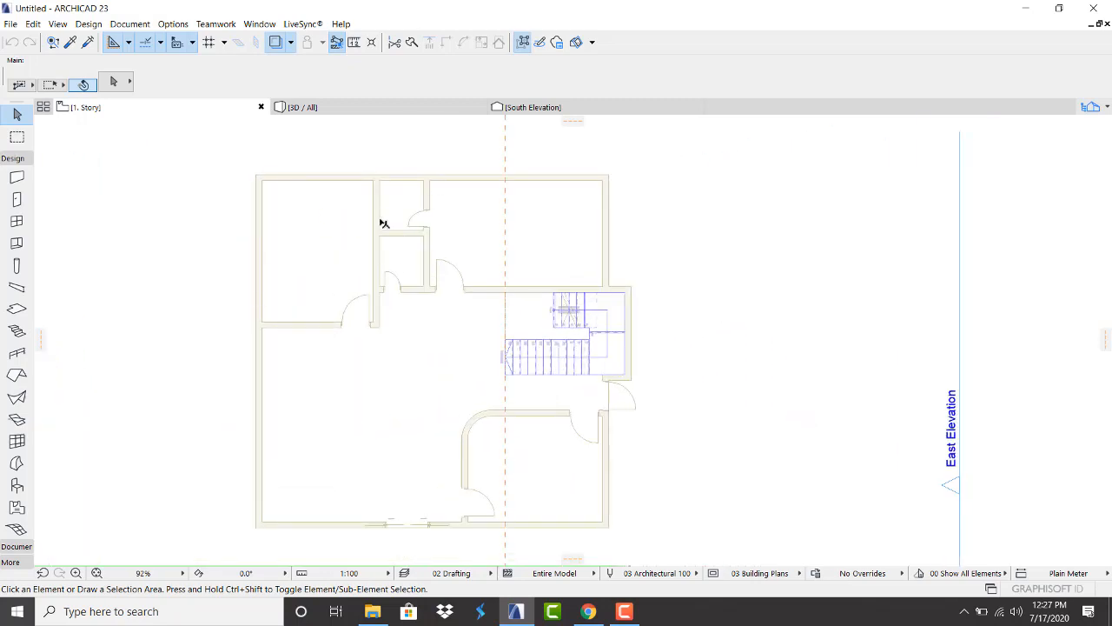
scroll(556, 271, "down", 2)
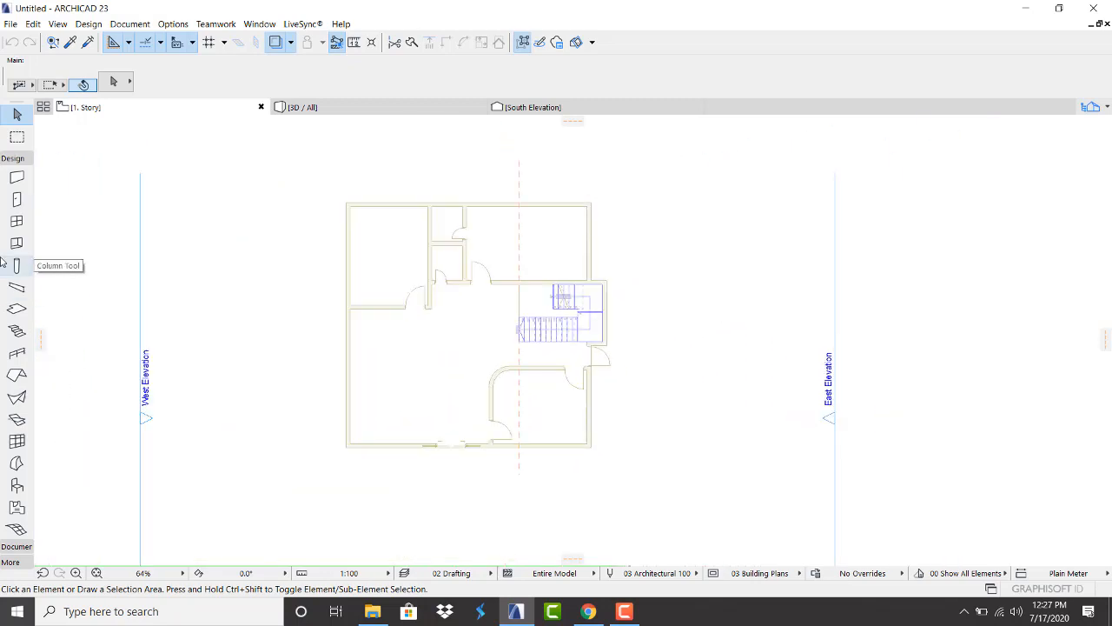
left_click(17, 177)
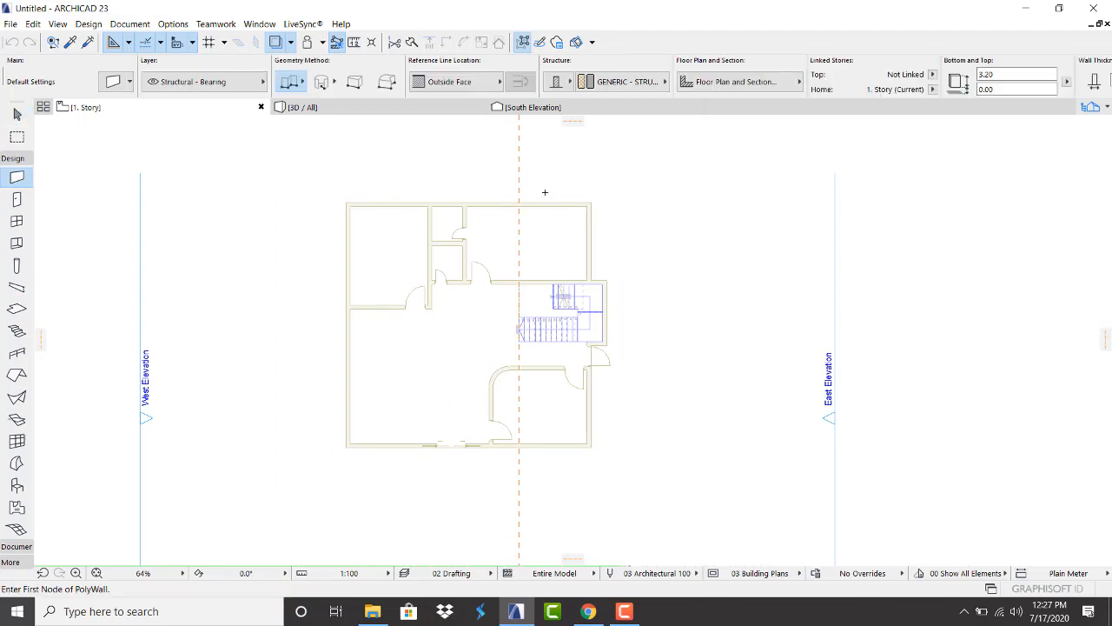
key("Escape")
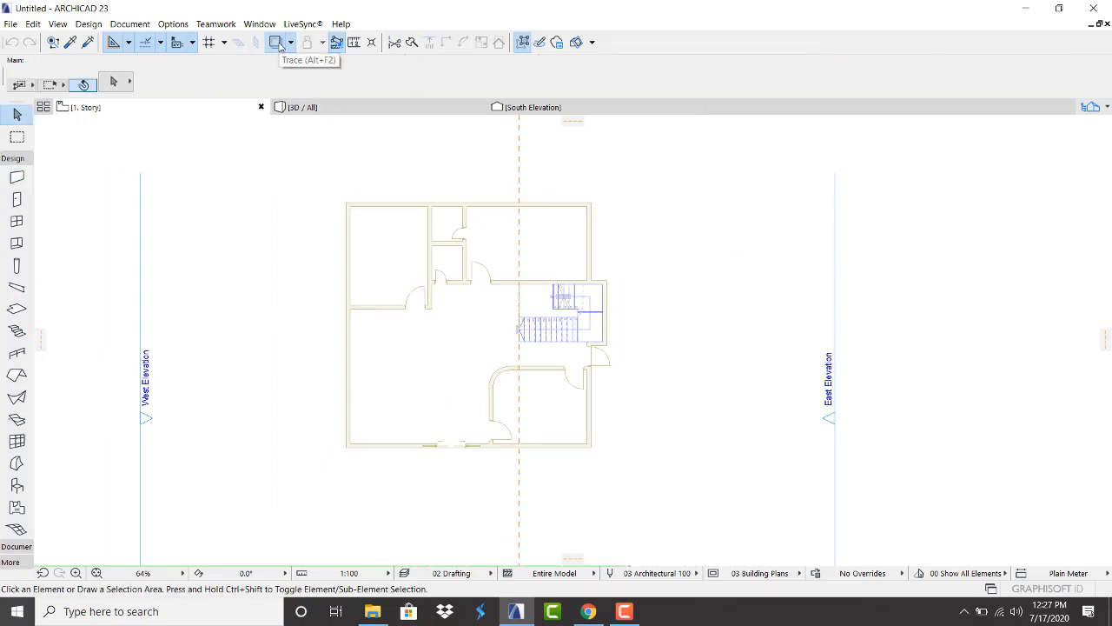
left_click(276, 43)
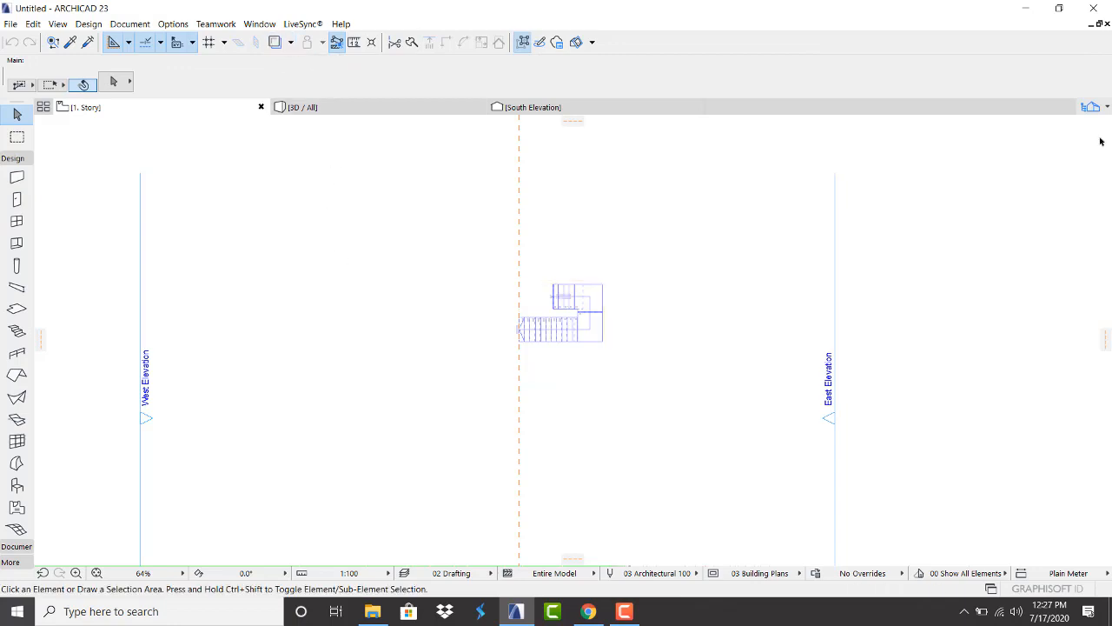
left_click(1090, 107)
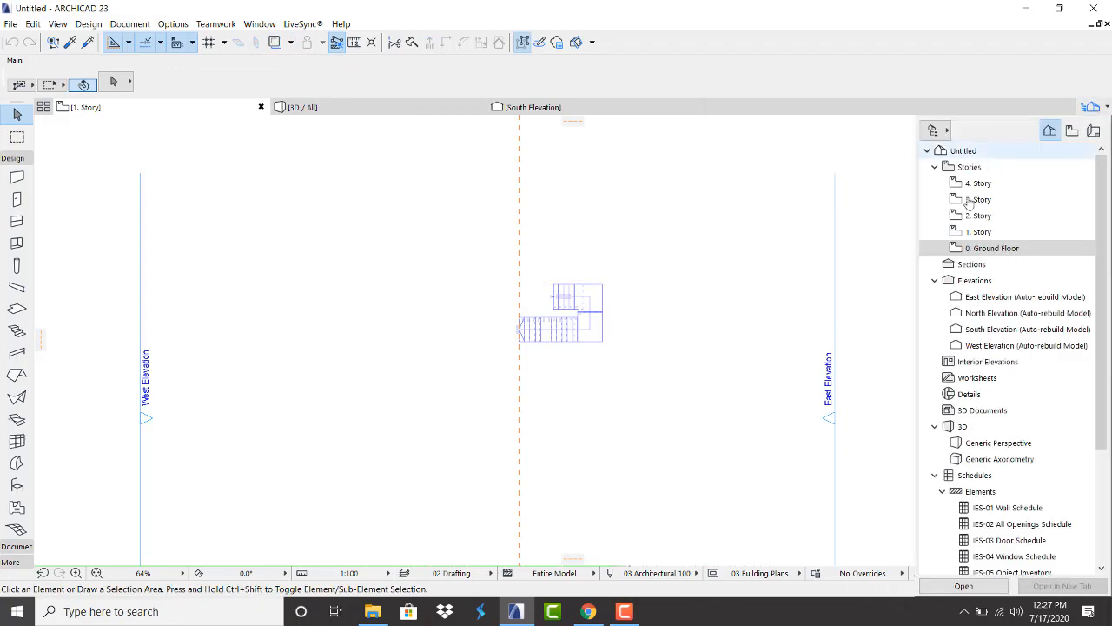
Open the Ground Floor plan and marquee-select all its walls and doors
left_click(980, 249)
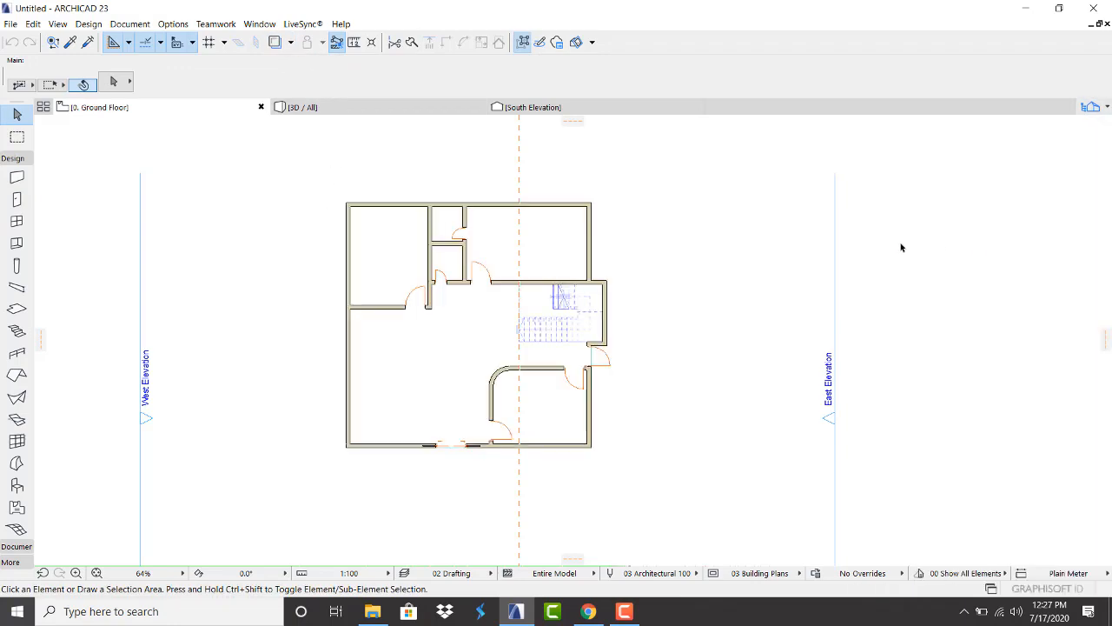
left_click(372, 207)
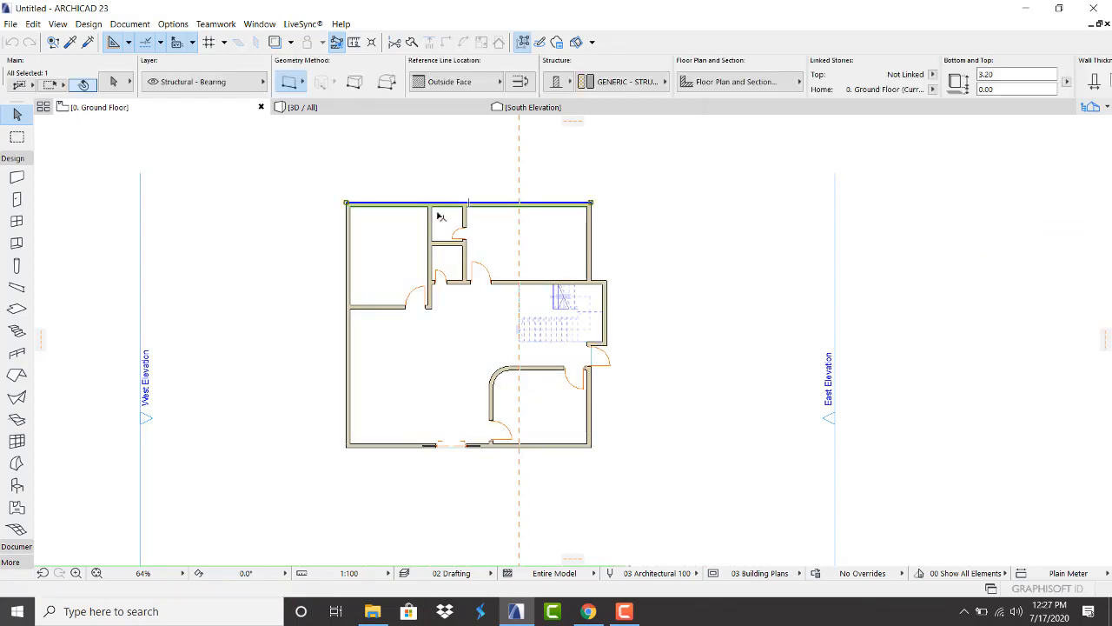
left_click(596, 248, "shift")
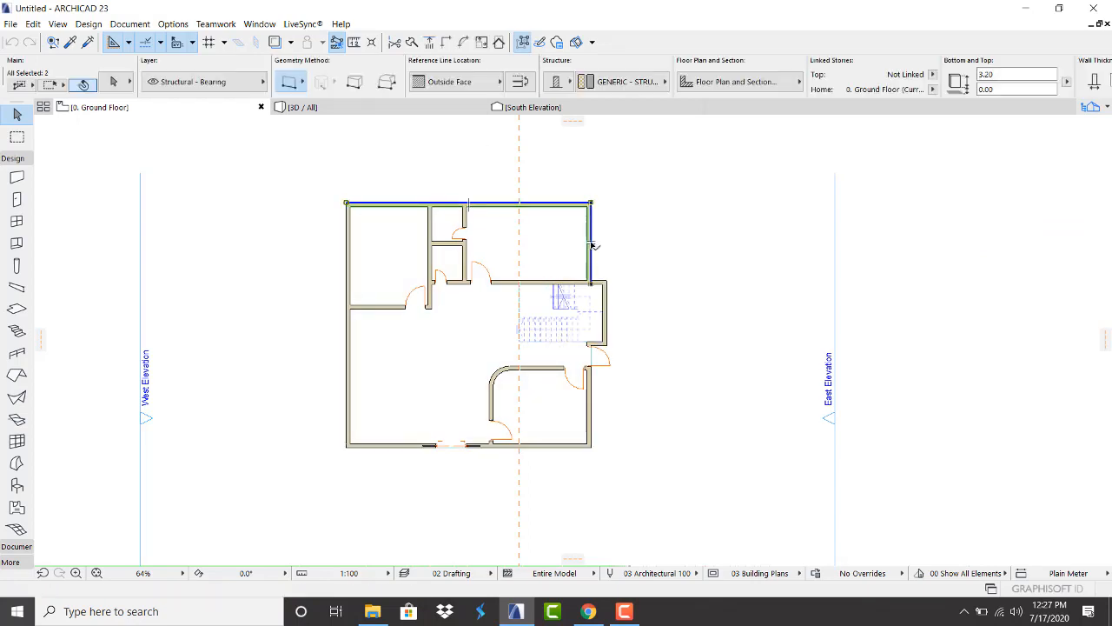
left_click(607, 300, "shift")
key("Escape")
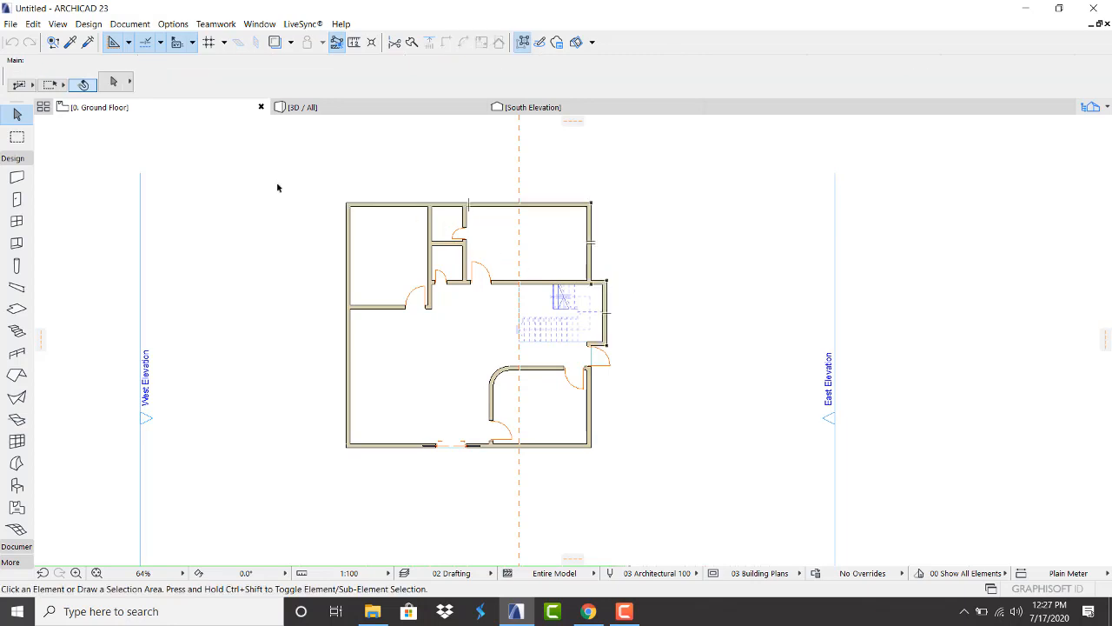
left_click_drag(275, 183, 630, 475)
right_click(661, 199)
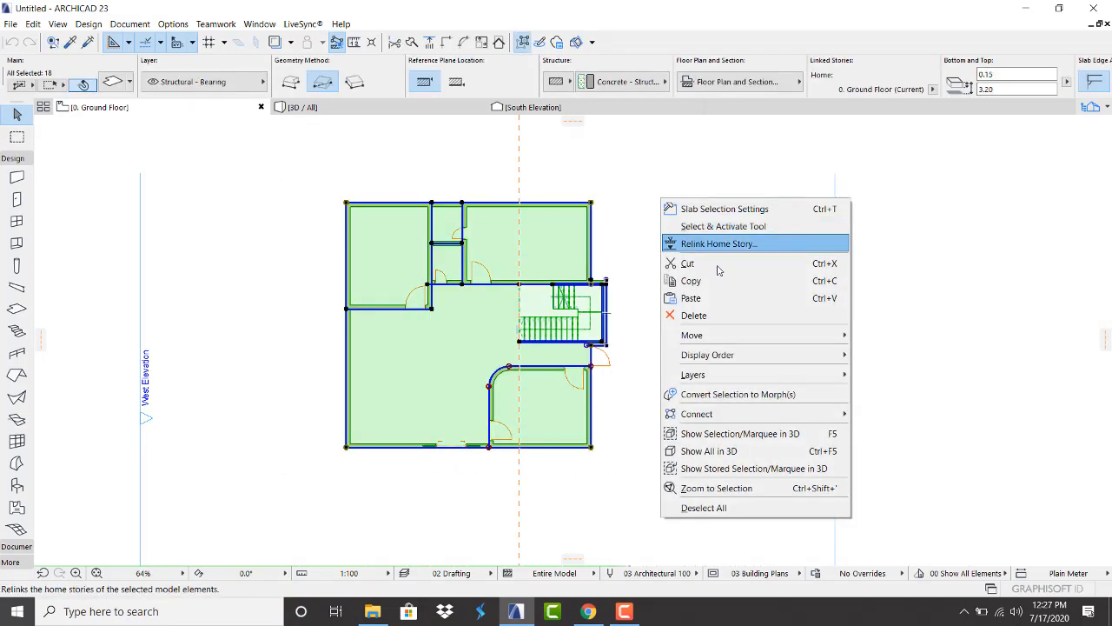
left_click(646, 138)
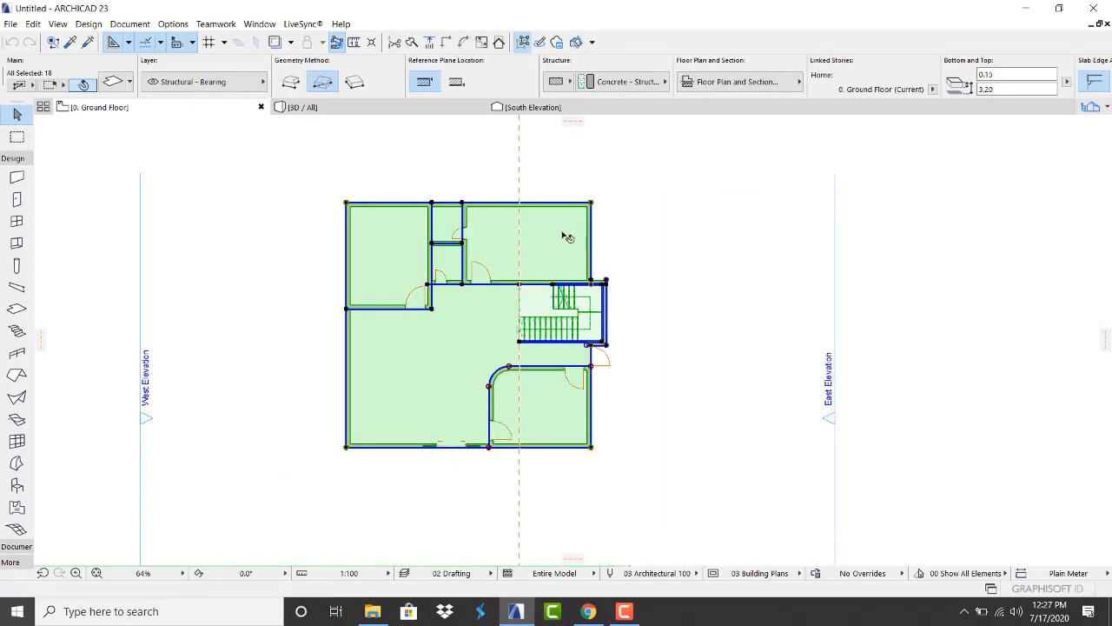
Remove the floor slabs from the selection and return to the 1. Story plan
left_click(513, 247, "shift")
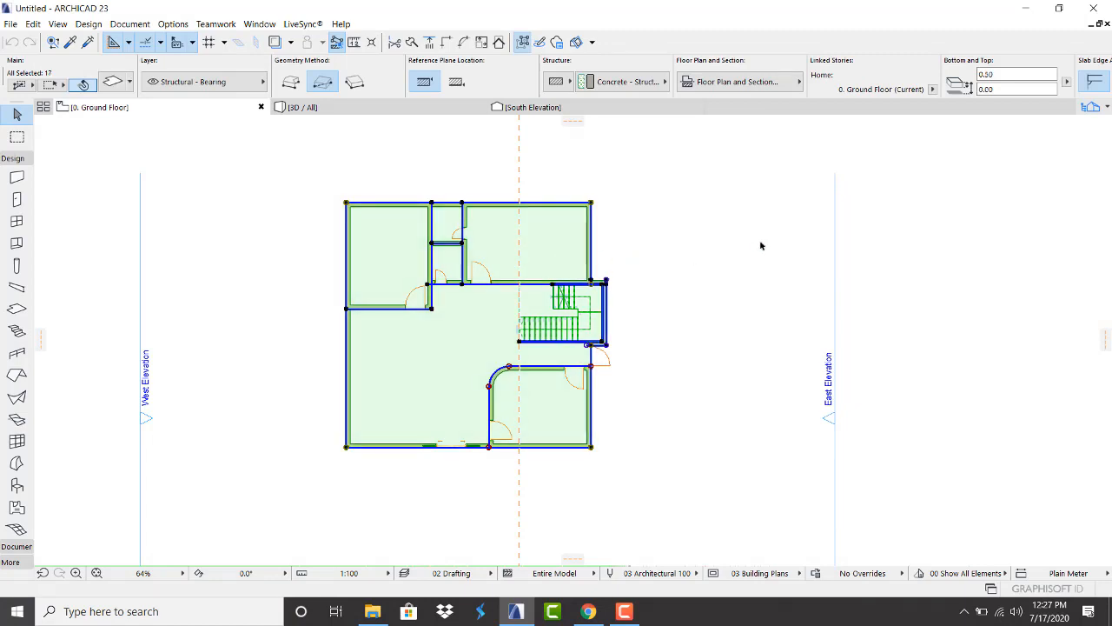
left_click(560, 235)
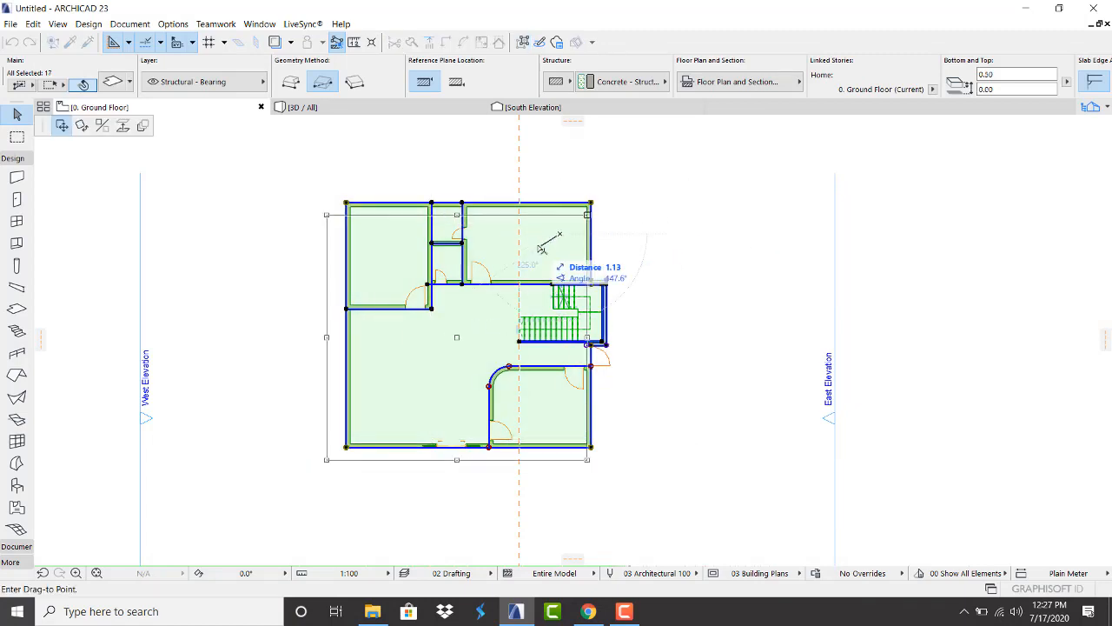
key("Escape")
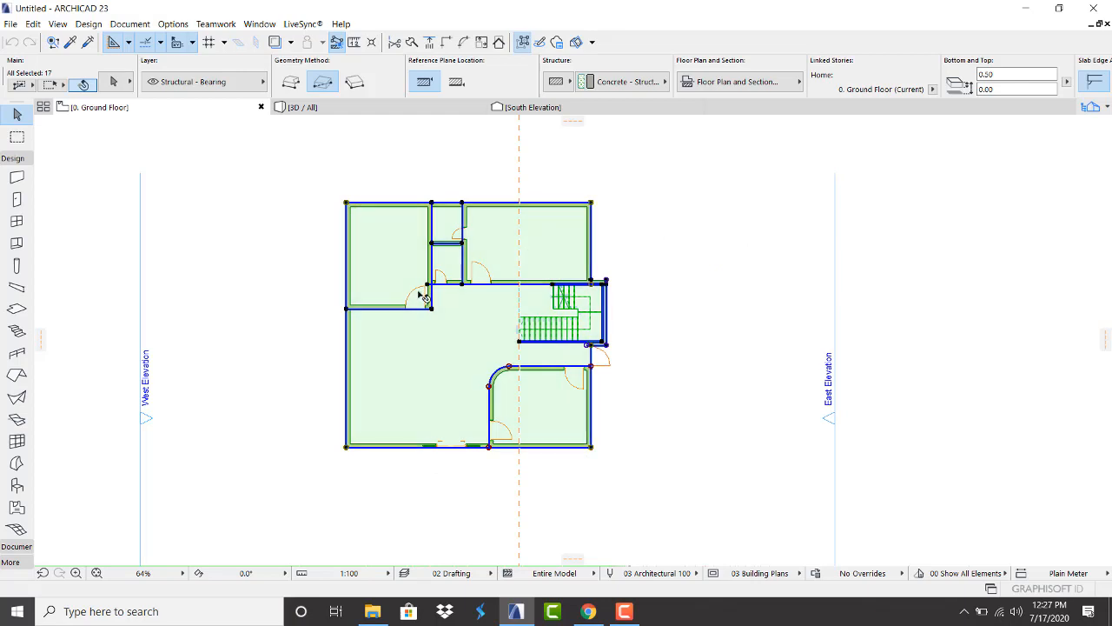
left_click(519, 248, "shift")
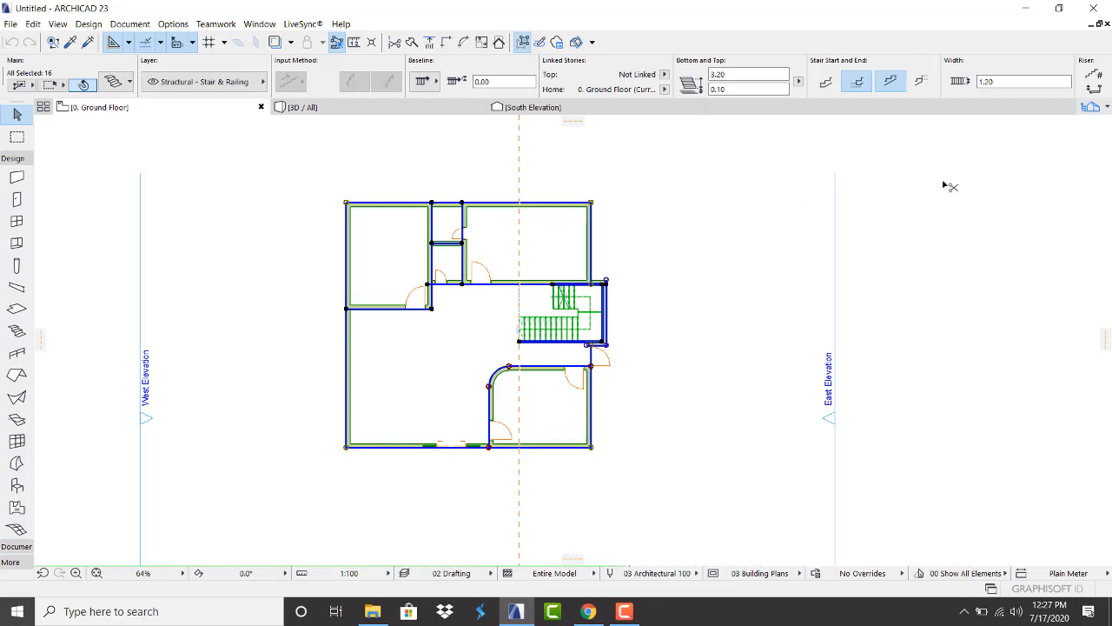
left_click(1091, 106)
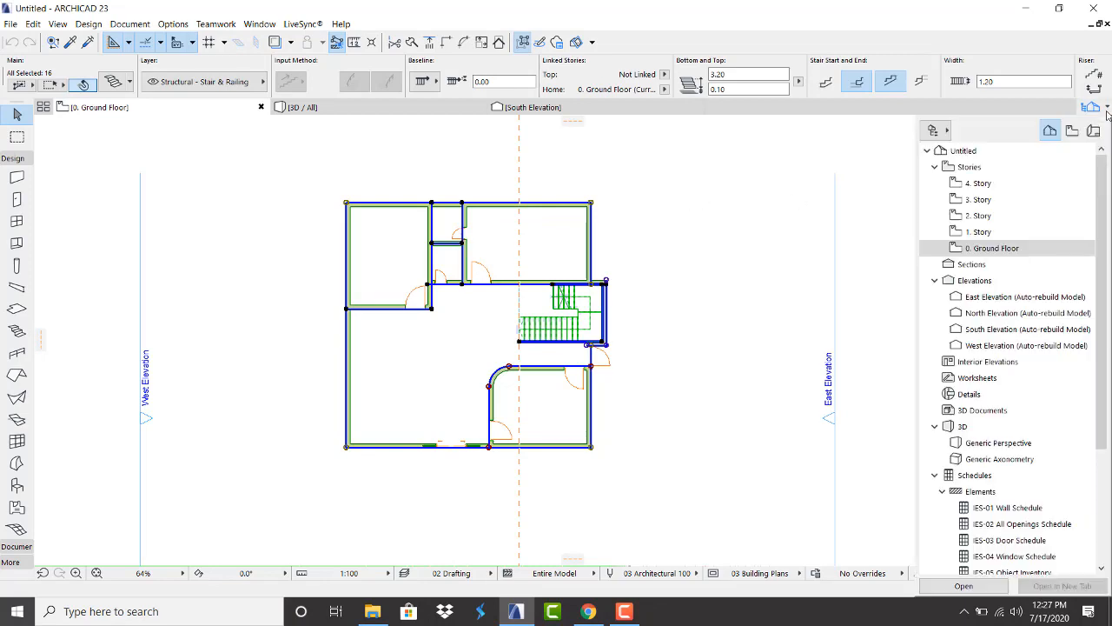
double_click(978, 232)
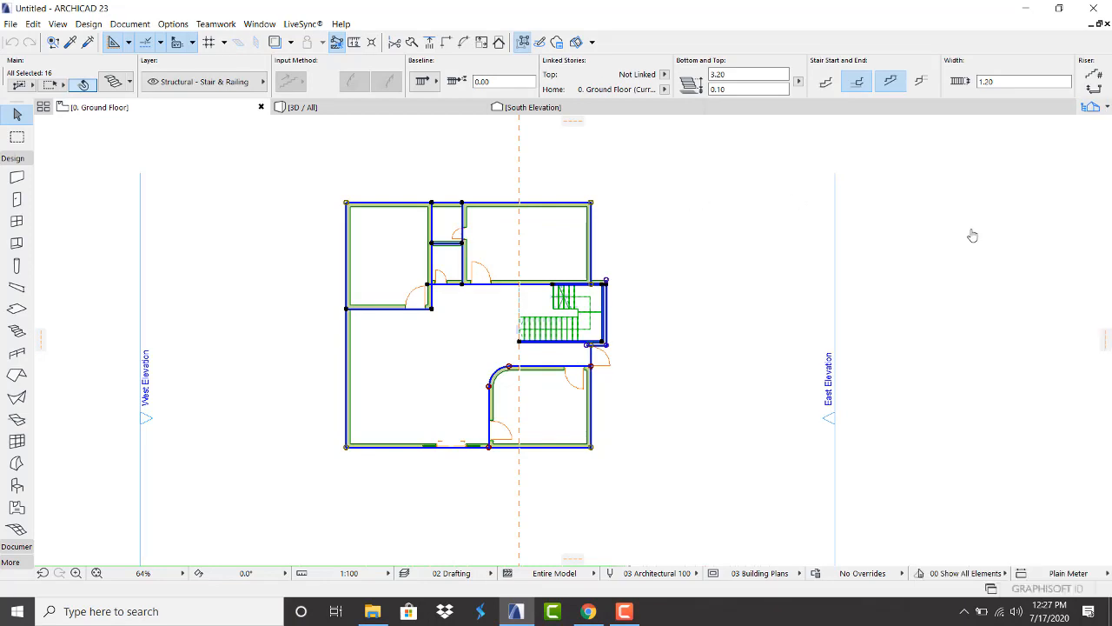
Paste the Ground Floor walls and doors in place on 1. Story, then select the lower room's curved walls
right_click(674, 224)
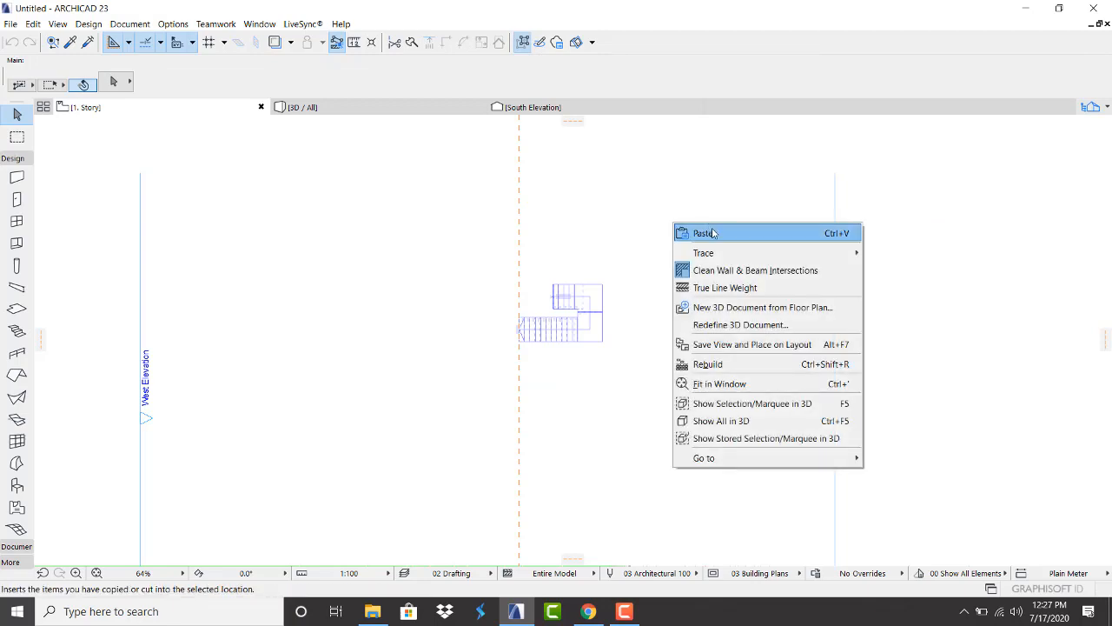
left_click(712, 233)
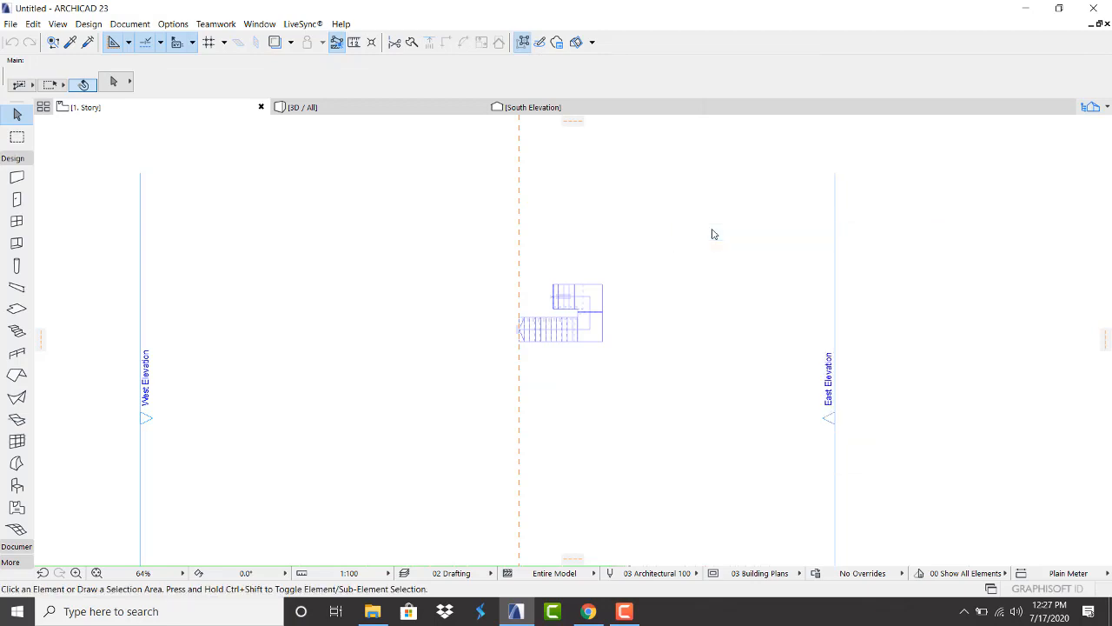
left_click(712, 232)
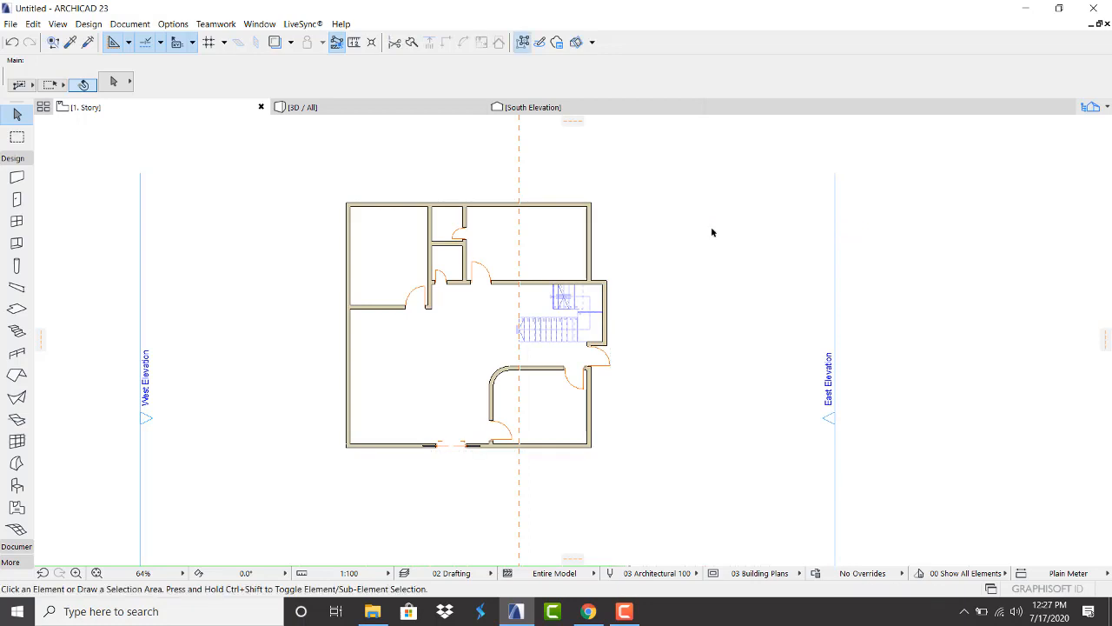
left_click_drag(541, 410, 408, 360)
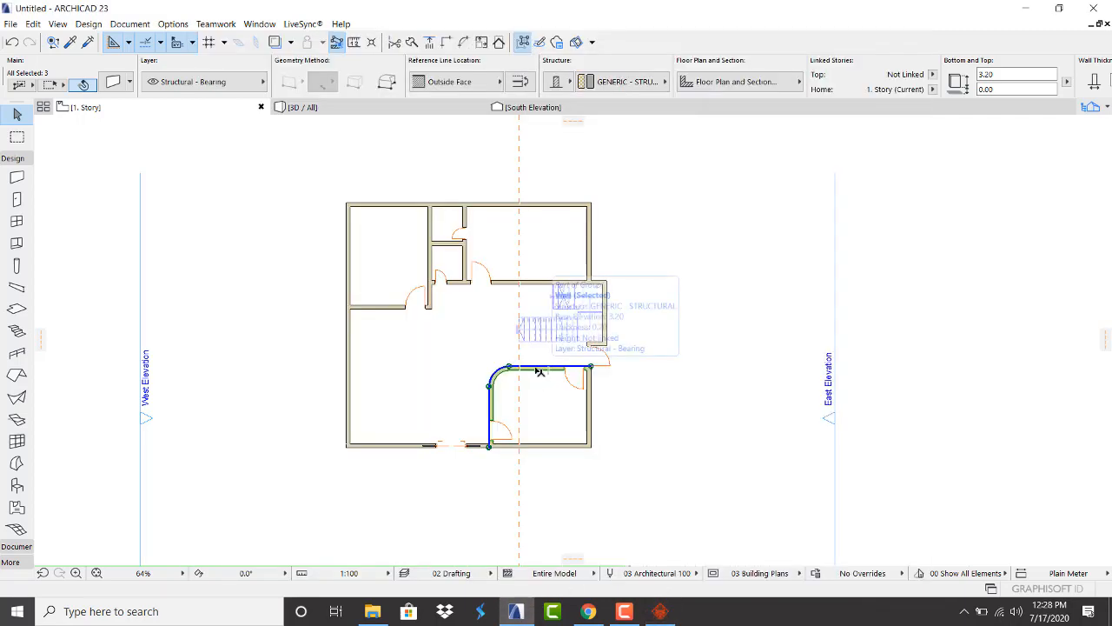
Delete the lower room's curved walls, then undo an over-broad interior wall deletion
key("Delete")
left_click_drag(472, 336, 356, 224)
key("Delete")
scroll(559, 279, "up", 3)
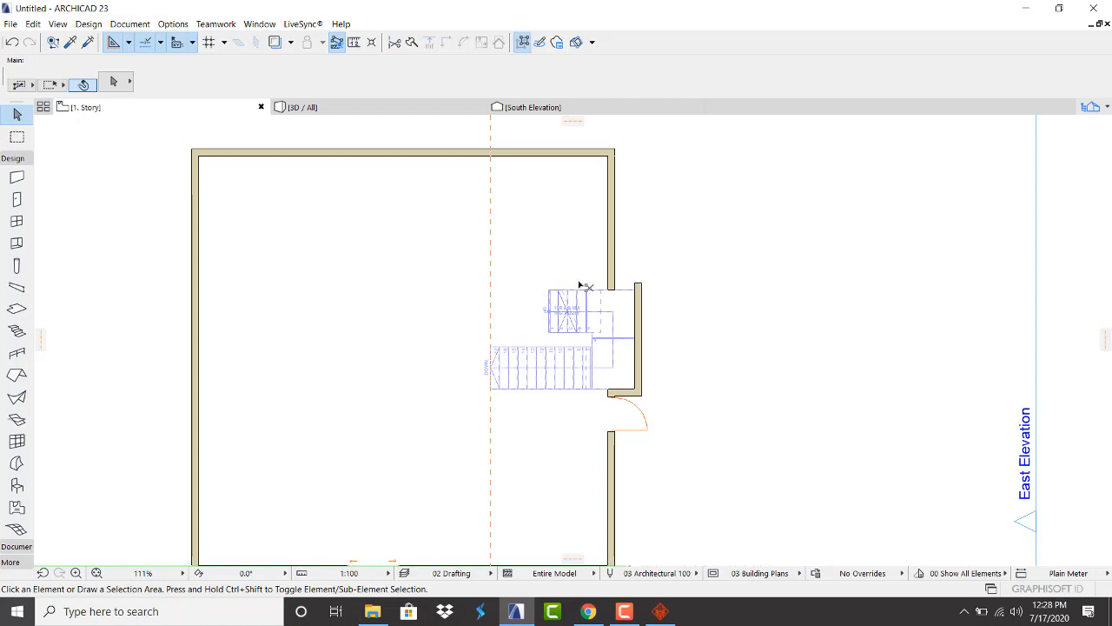
key("ctrl+z")
left_click(443, 315)
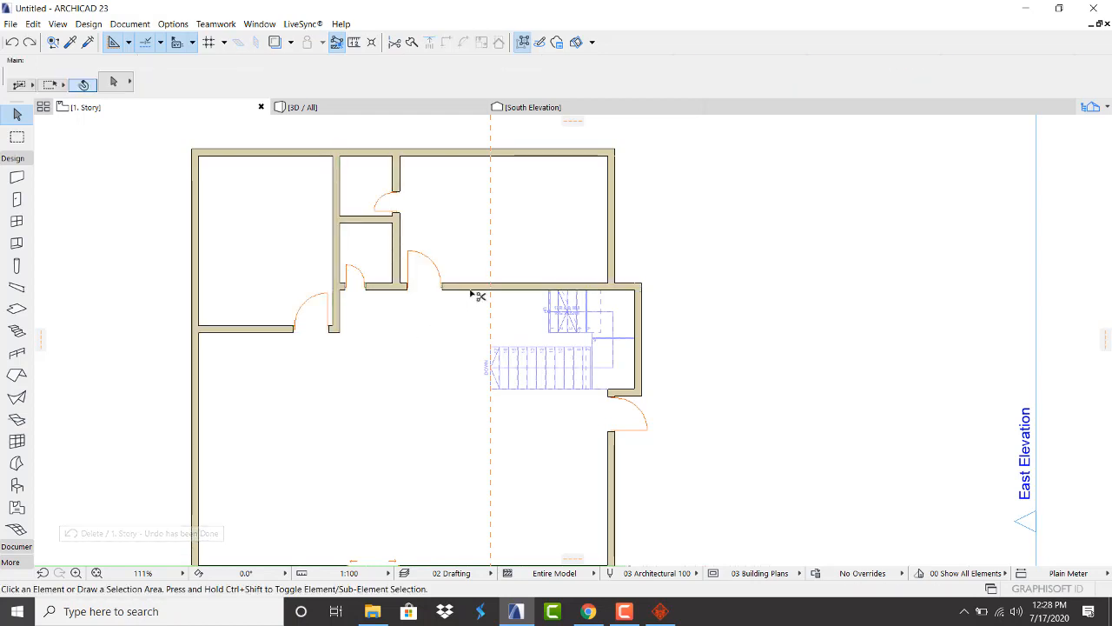
Trim the stray wall piece by the stair and delete the five upper-left interior walls with their doors
left_click(474, 290, "ctrl")
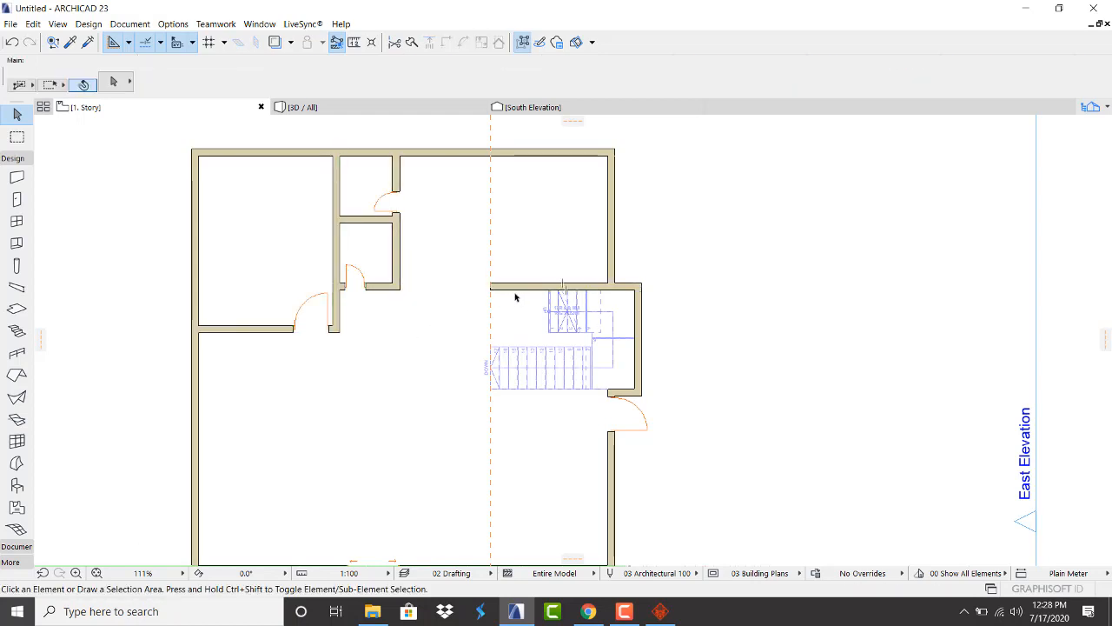
left_click(521, 289, "ctrl")
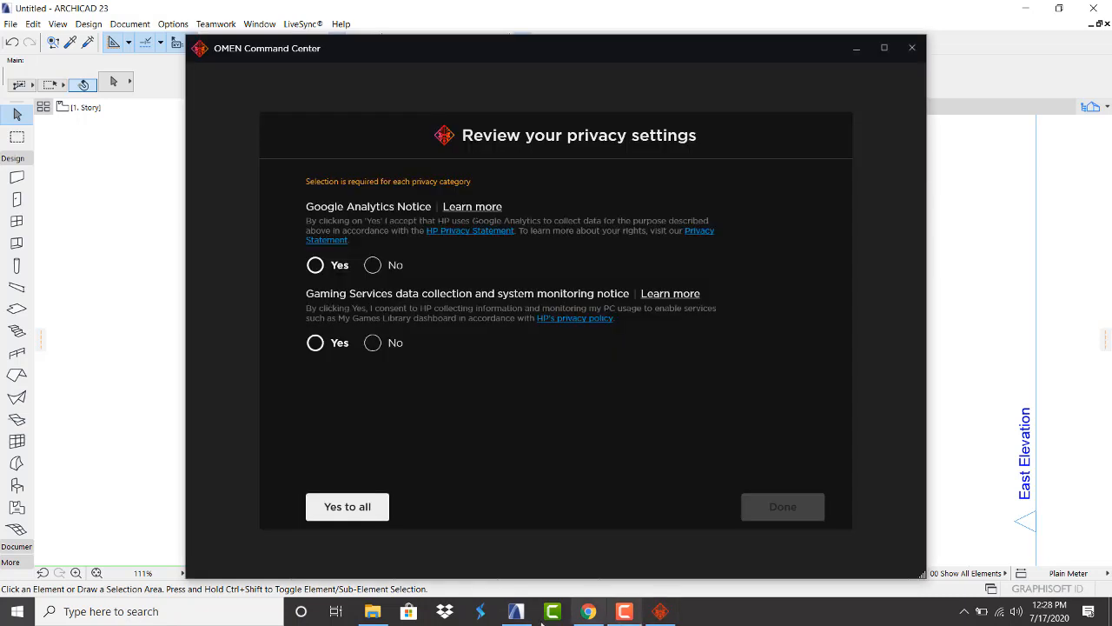
left_click(518, 610)
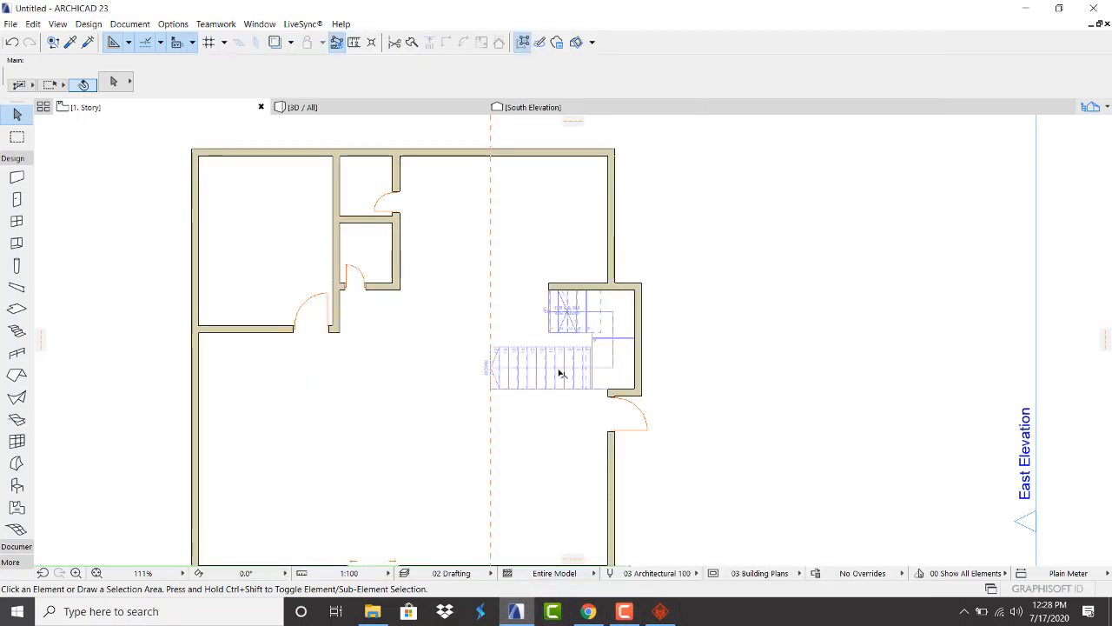
scroll(573, 258, "up", 2)
scroll(573, 258, "down", 2)
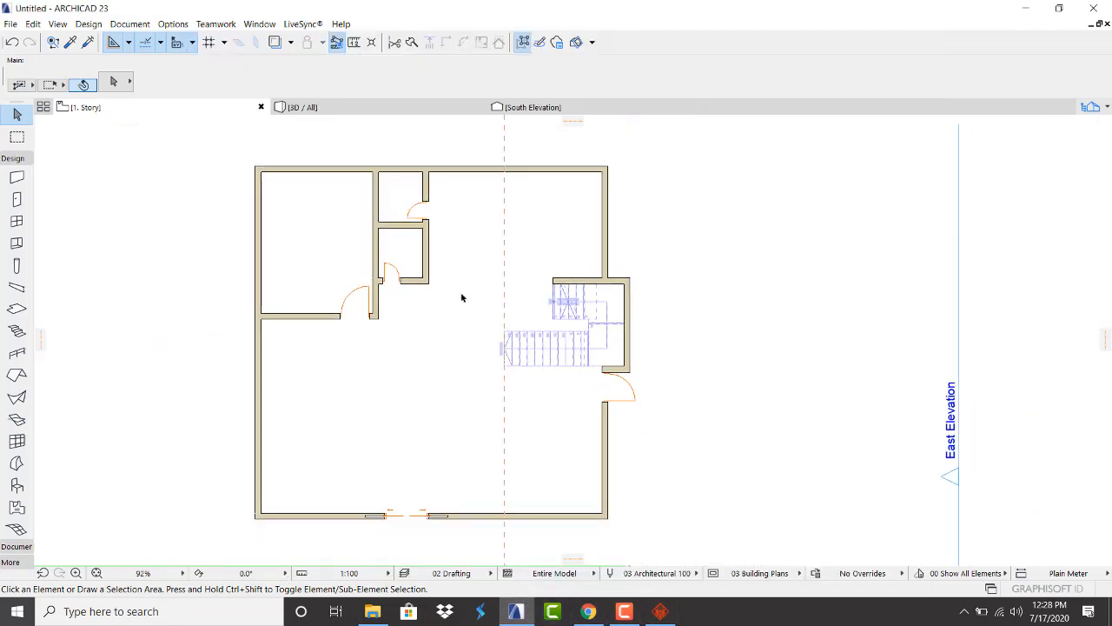
left_click_drag(428, 363, 303, 200)
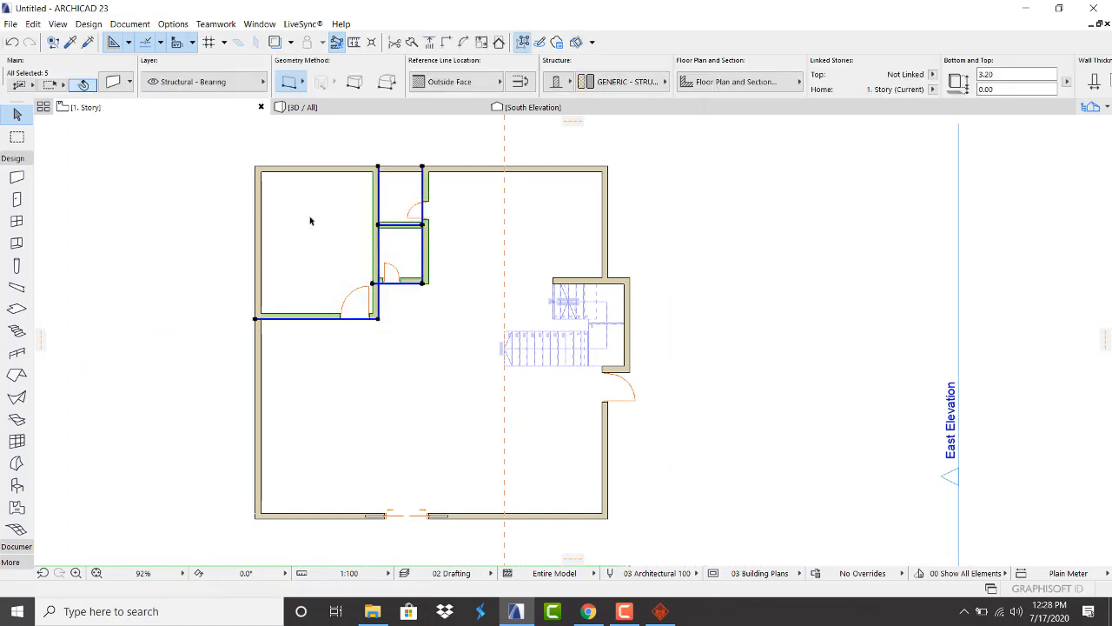
key("Delete")
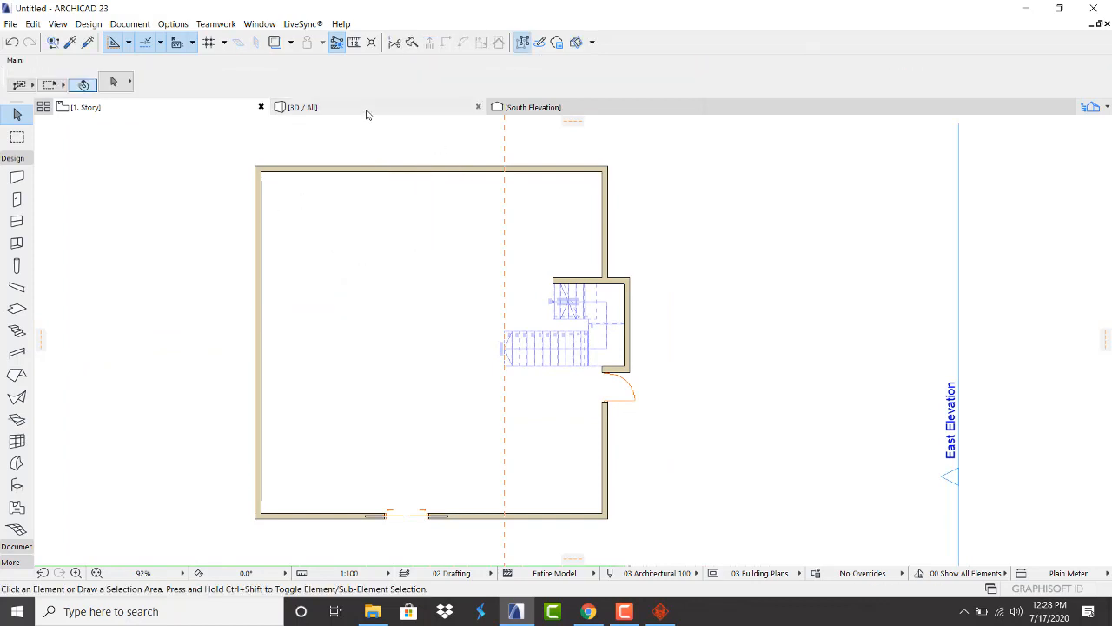
Remove the door from the south wall
scroll(335, 493, "up", 1)
scroll(425, 440, "down", 4)
scroll(419, 444, "up", 4)
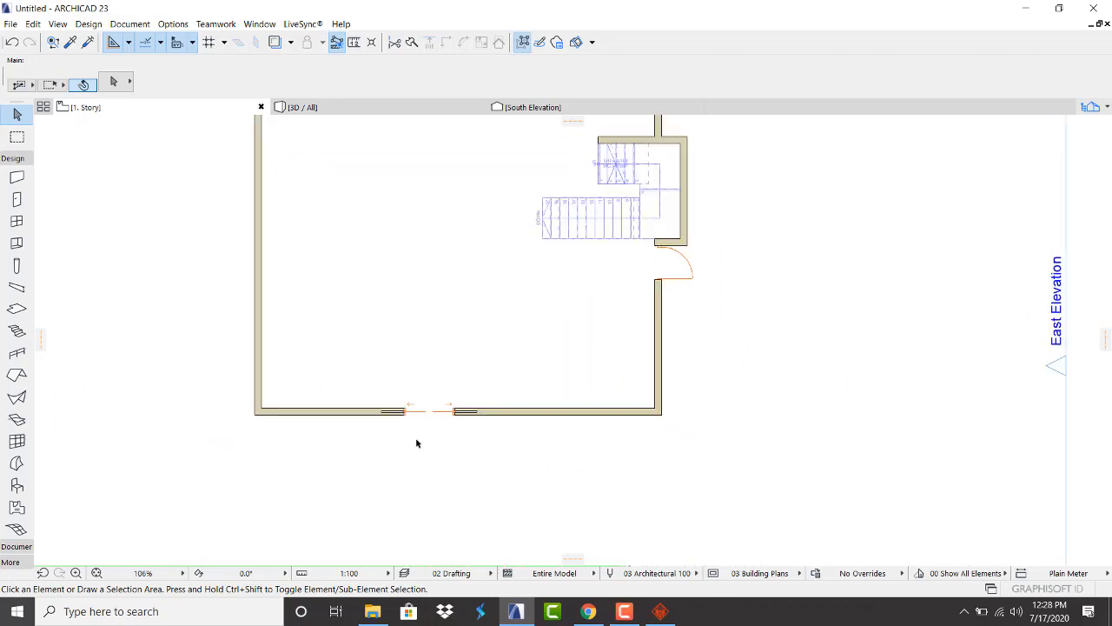
left_click(461, 412)
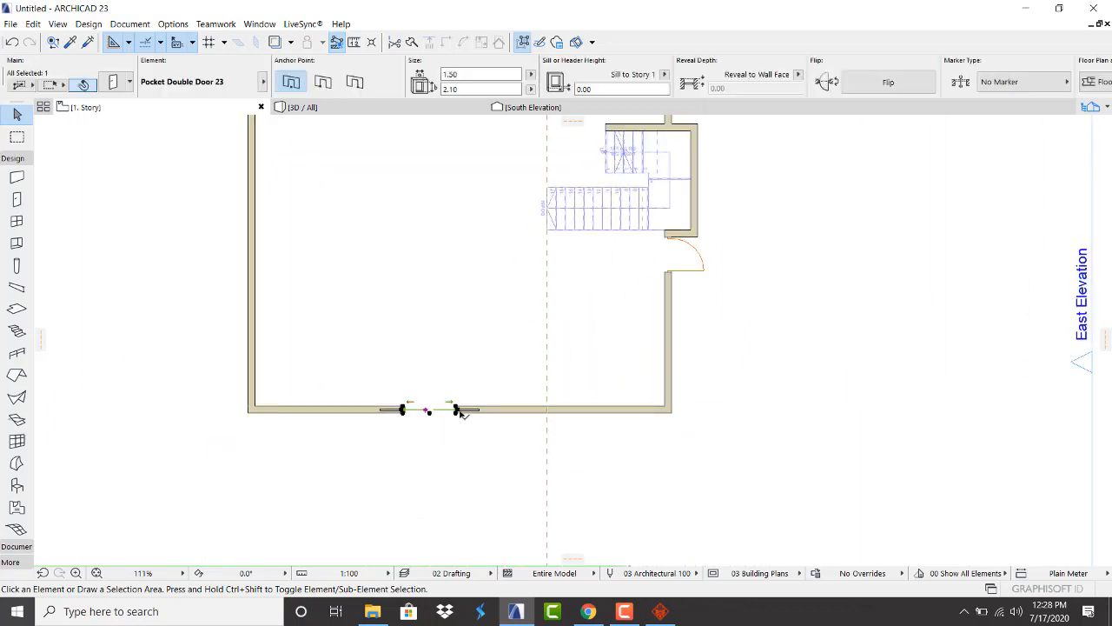
key("Delete")
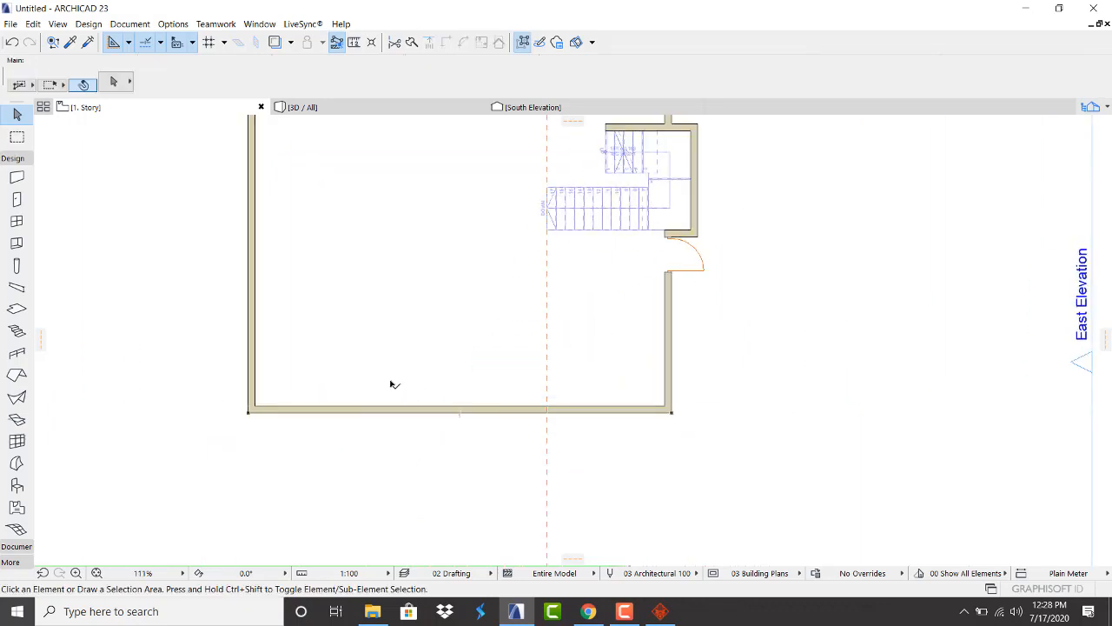
In the 3D view, delete the upper-storey door and orbit to inspect the interior
left_click(377, 112)
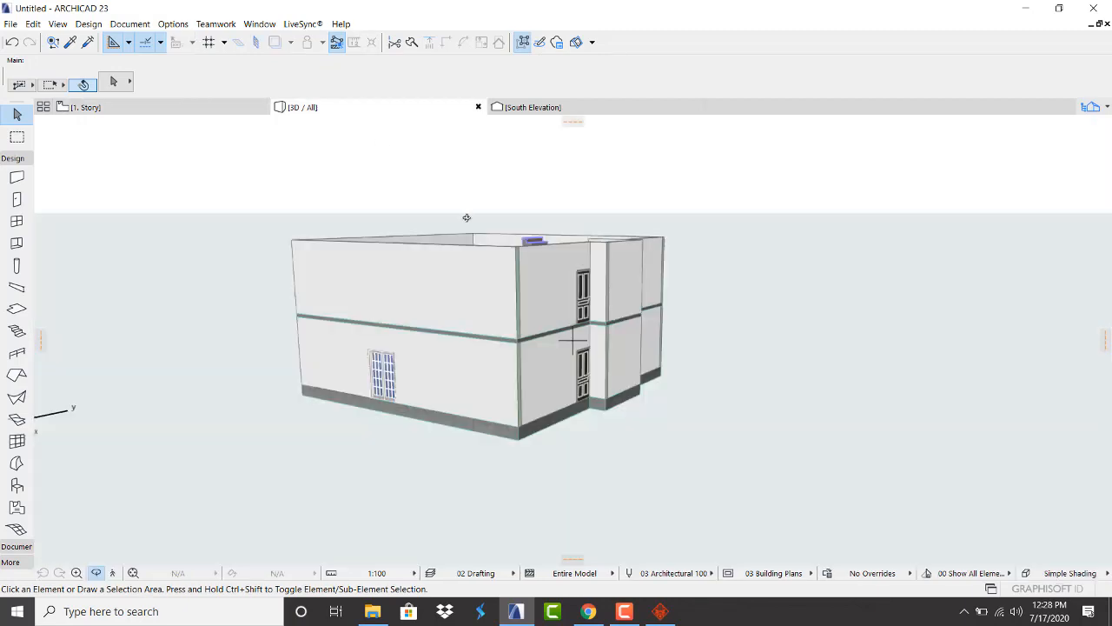
scroll(540, 286, "up", 2)
left_click_drag(540, 286, 564, 257)
scroll(564, 257, "up", 2)
left_click(614, 292)
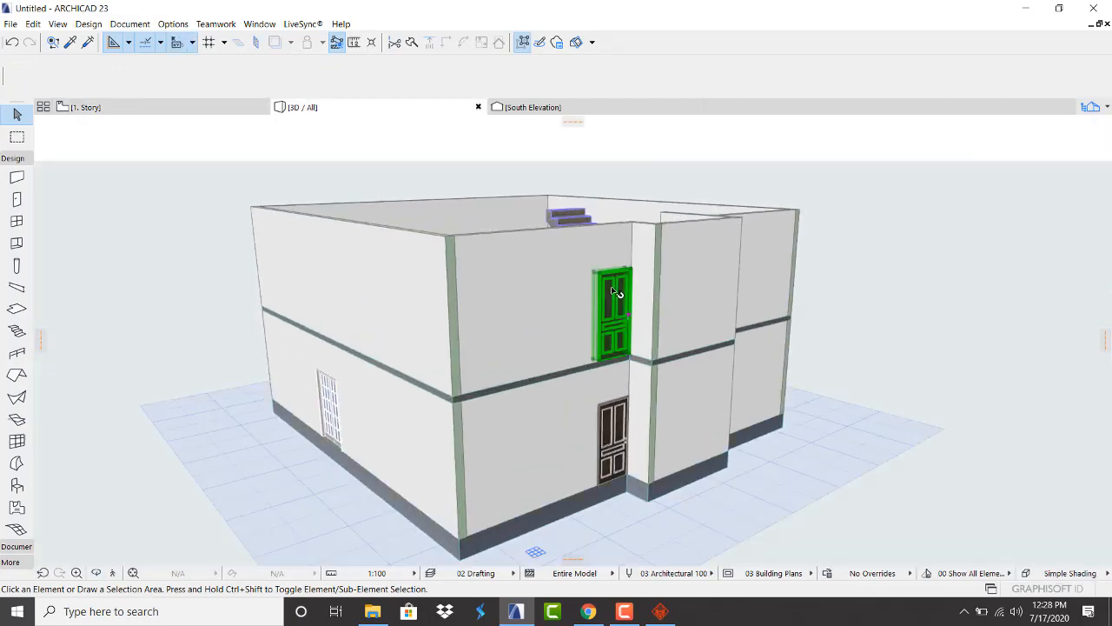
key("Delete")
scroll(617, 300, "down", 2)
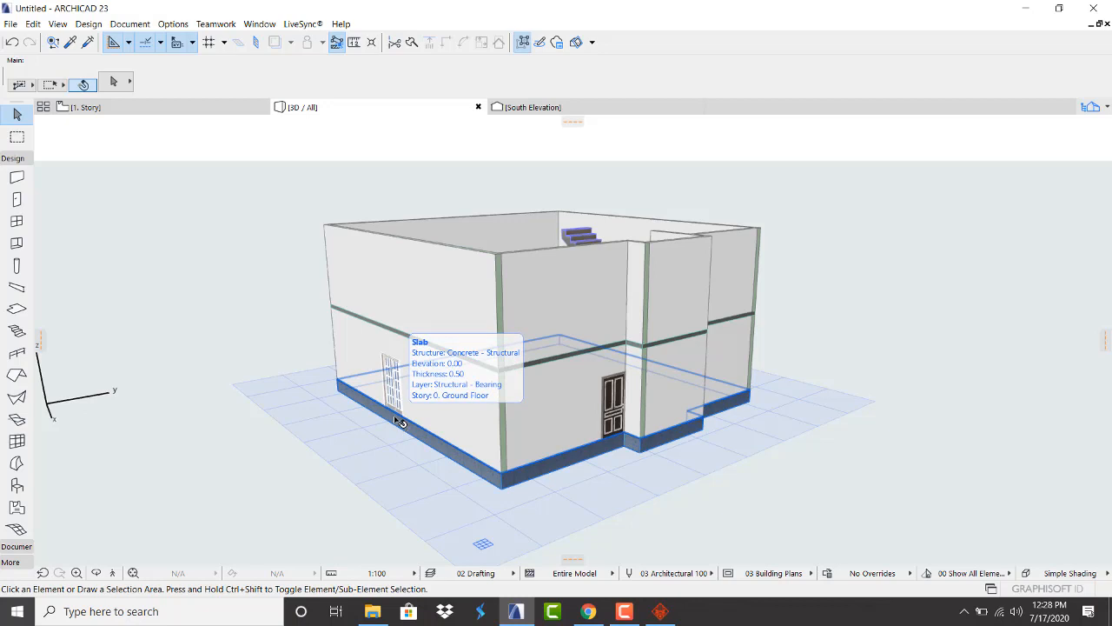
middle_click_drag(399, 421, 554, 241, "shift")
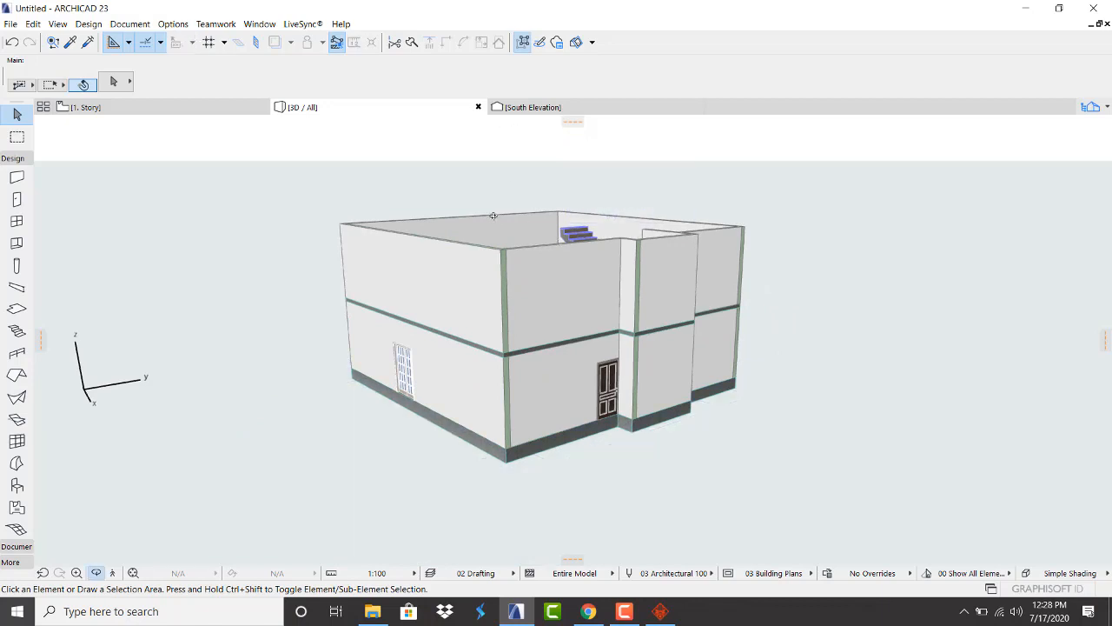
middle_click_drag(493, 215, 474, 280, "shift")
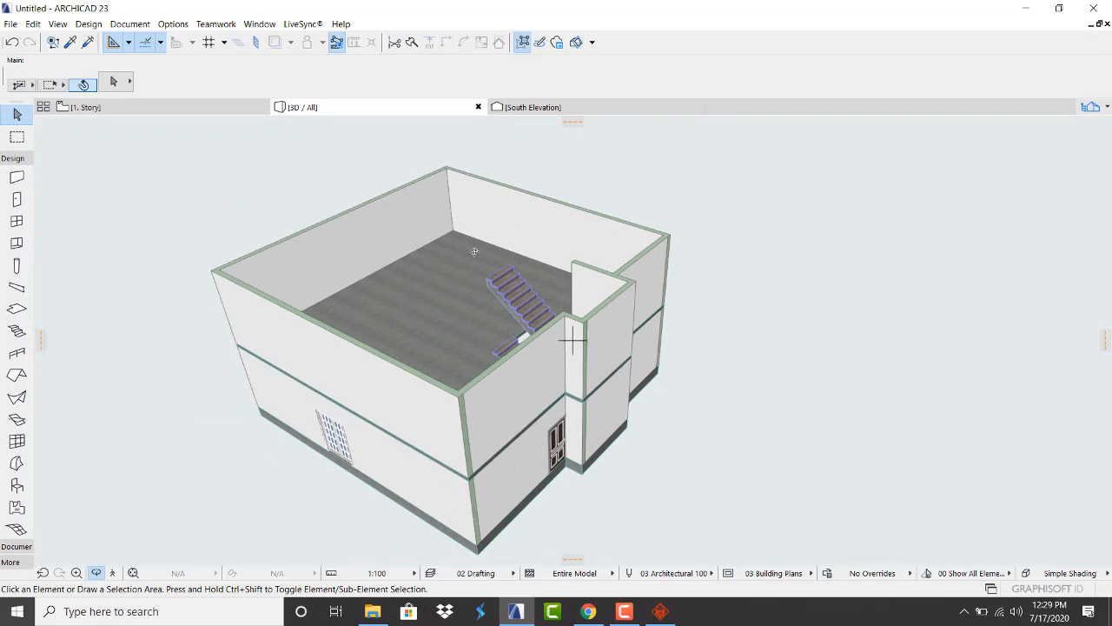
Return to the 1. Story floor plan
left_click(99, 101)
scroll(329, 230, "down", 5)
scroll(310, 191, "up", 3)
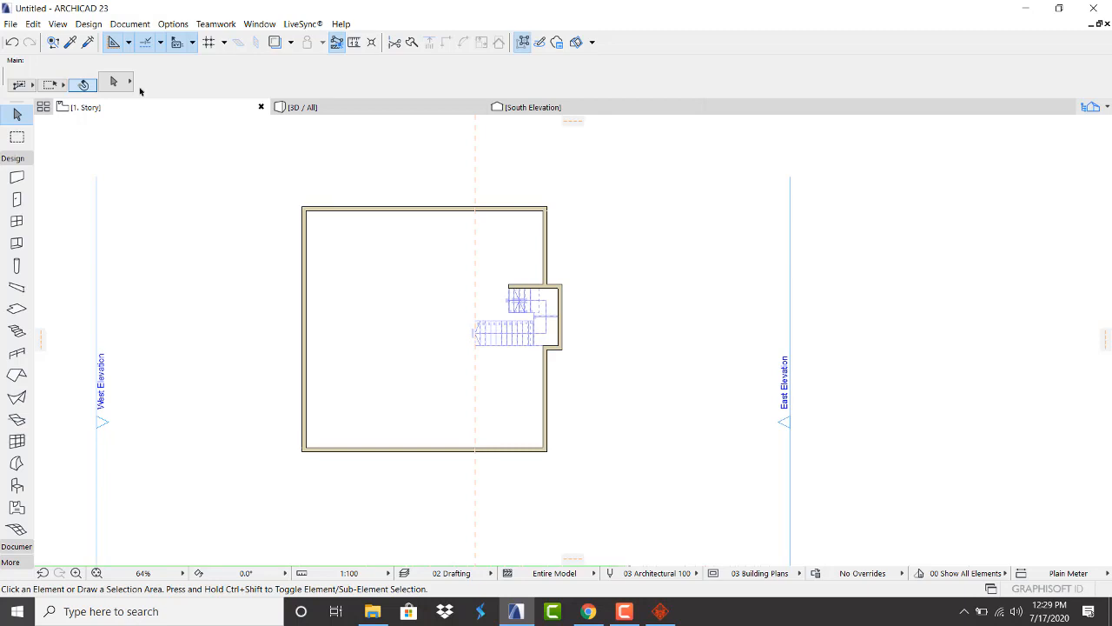
scroll(259, 251, "up", 3)
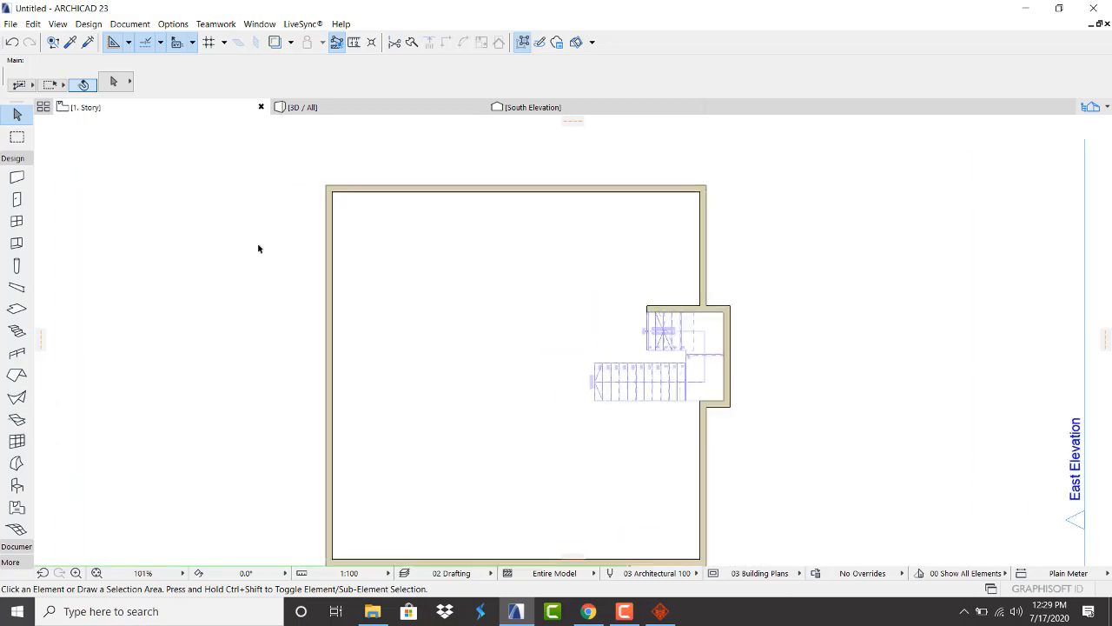
Stretch the stair bay's top wall west until it meets the west exterior wall
left_click(697, 320)
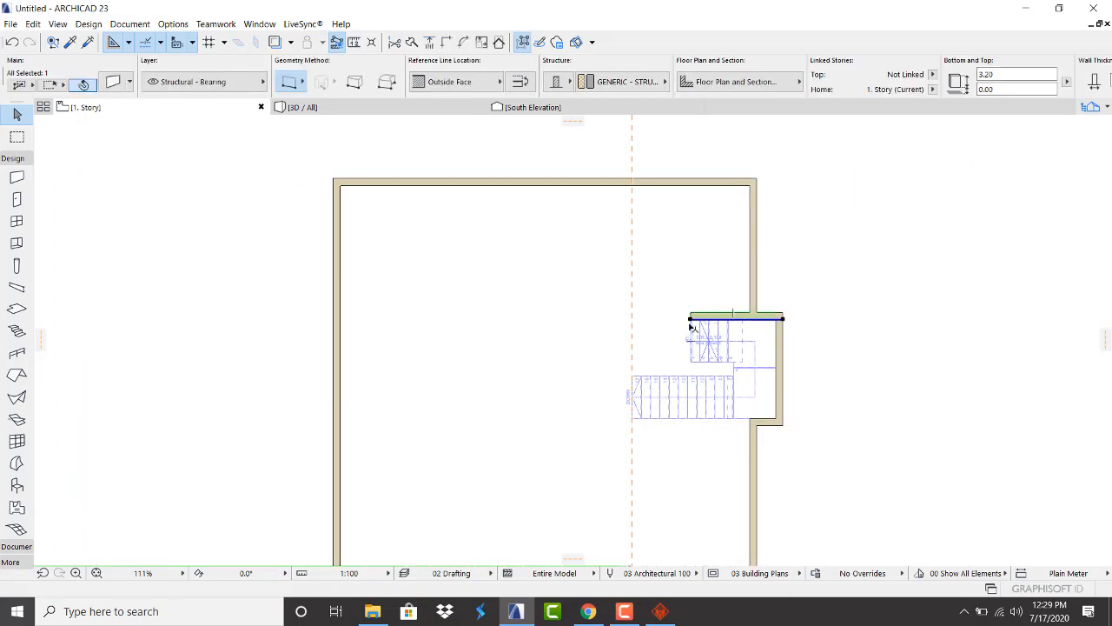
left_click(691, 319)
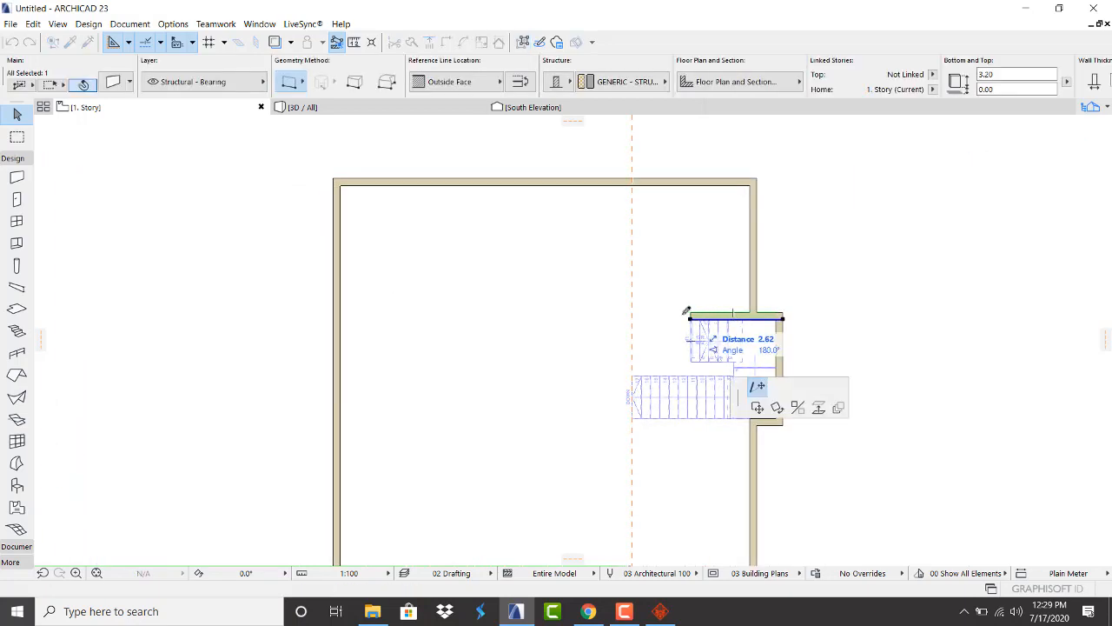
left_click(335, 319)
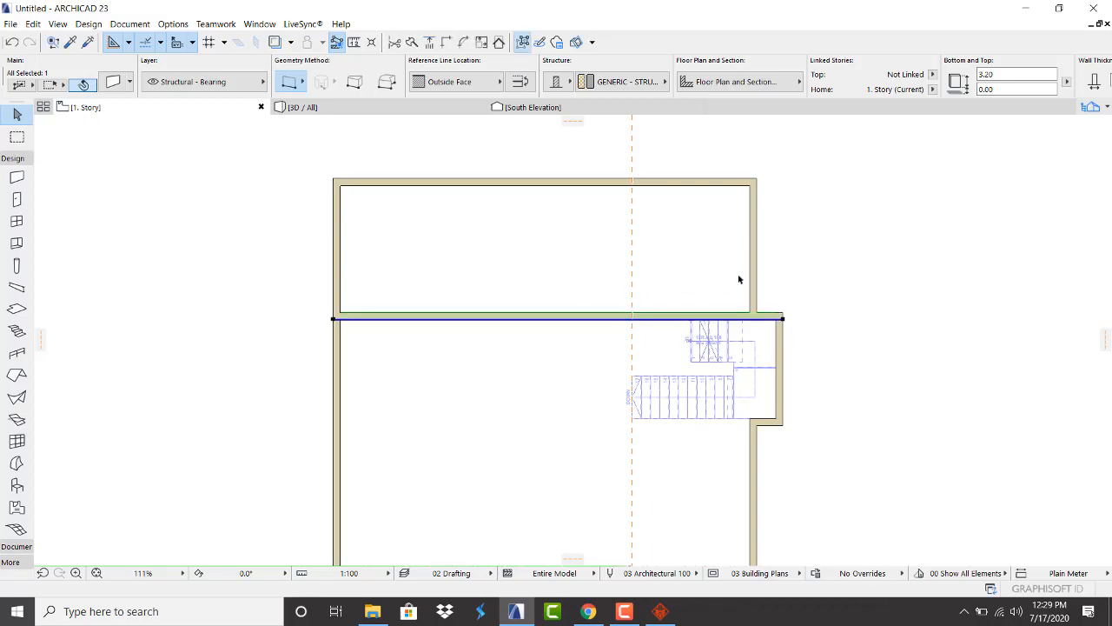
left_click(828, 273)
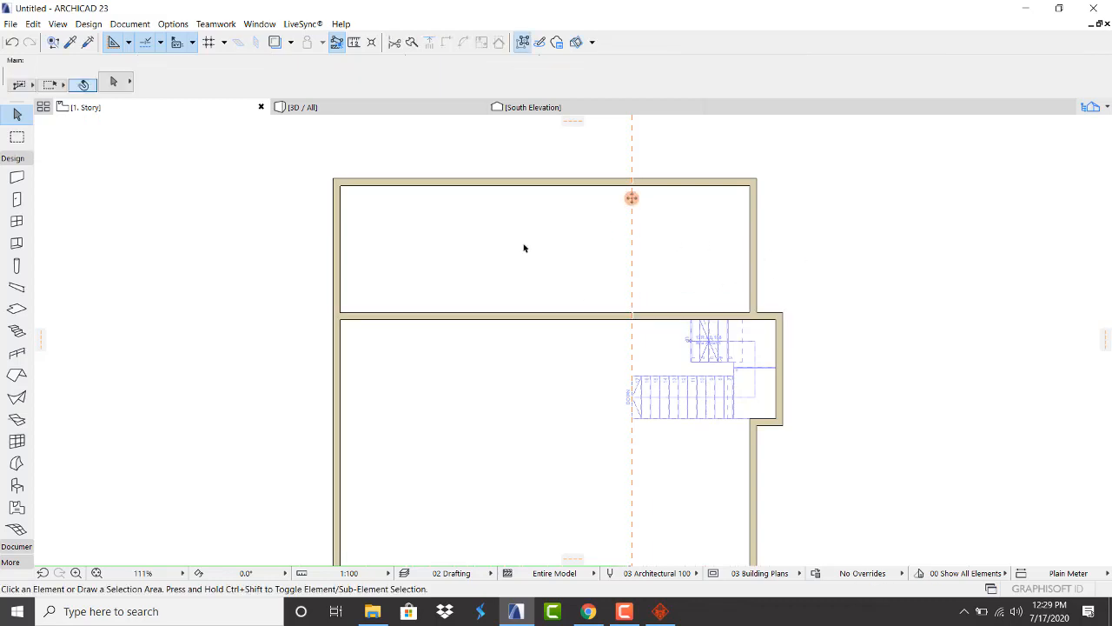
scroll(501, 254, "up", 2)
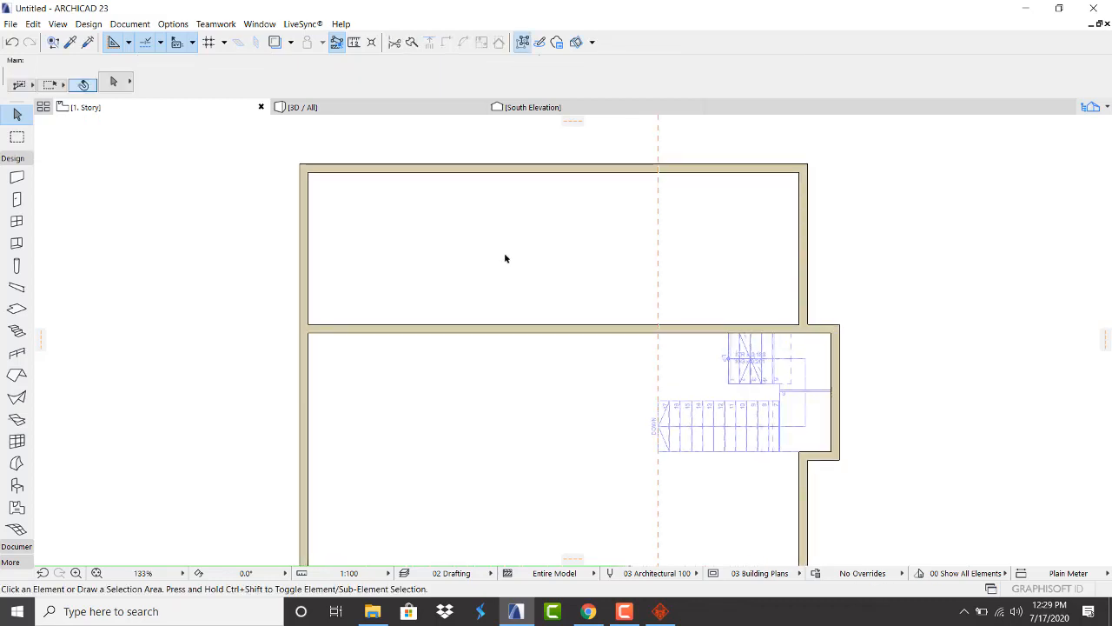
scroll(595, 233, "down", 5)
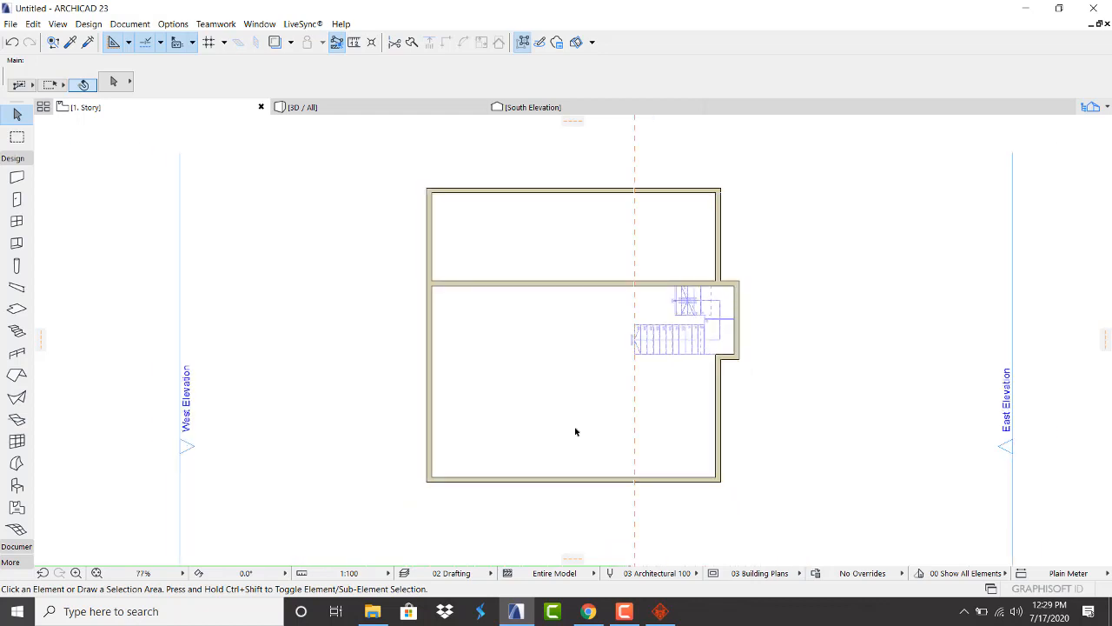
Place a vertical guide on the west wall face and an offset guide 4 east of it
left_click(634, 383)
left_click(426, 399)
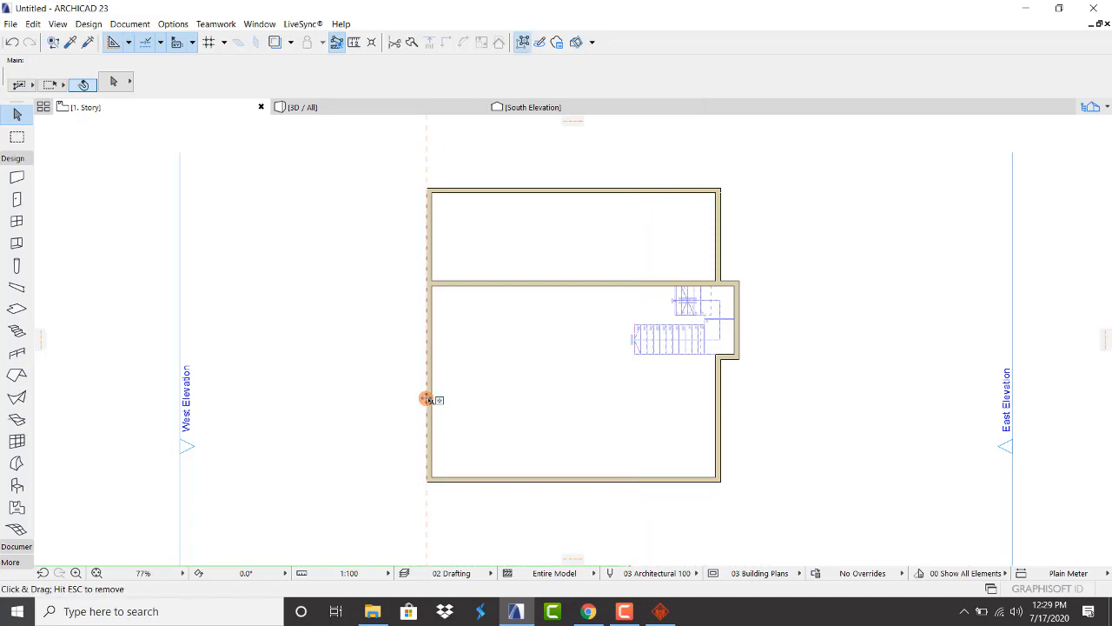
left_click_drag(426, 398, 497, 398)
type("5")
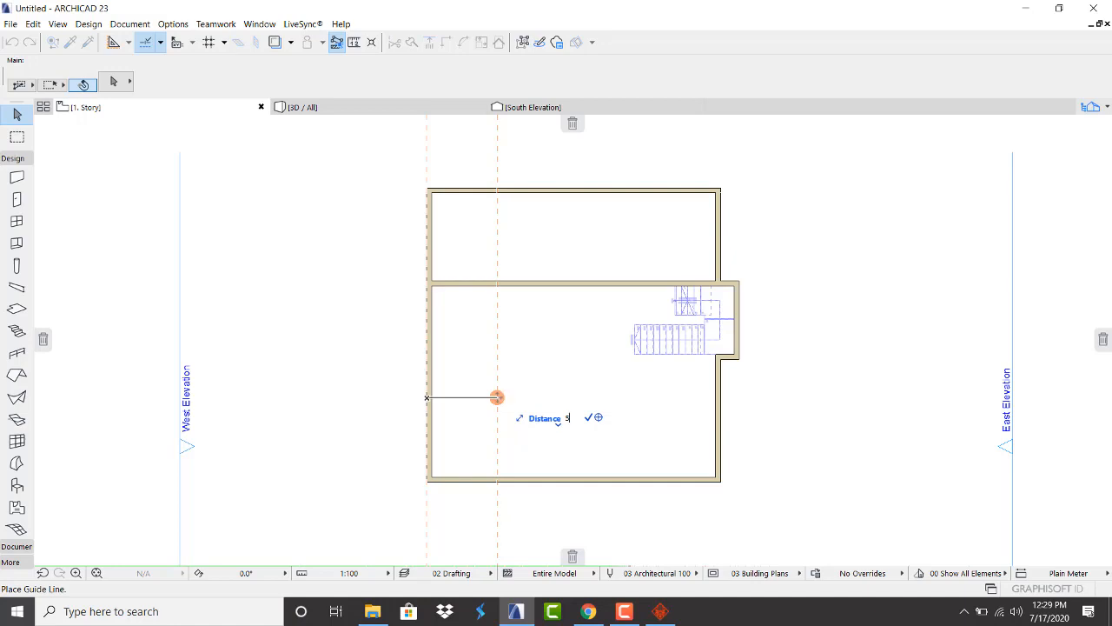
key("Escape")
key("Escape")
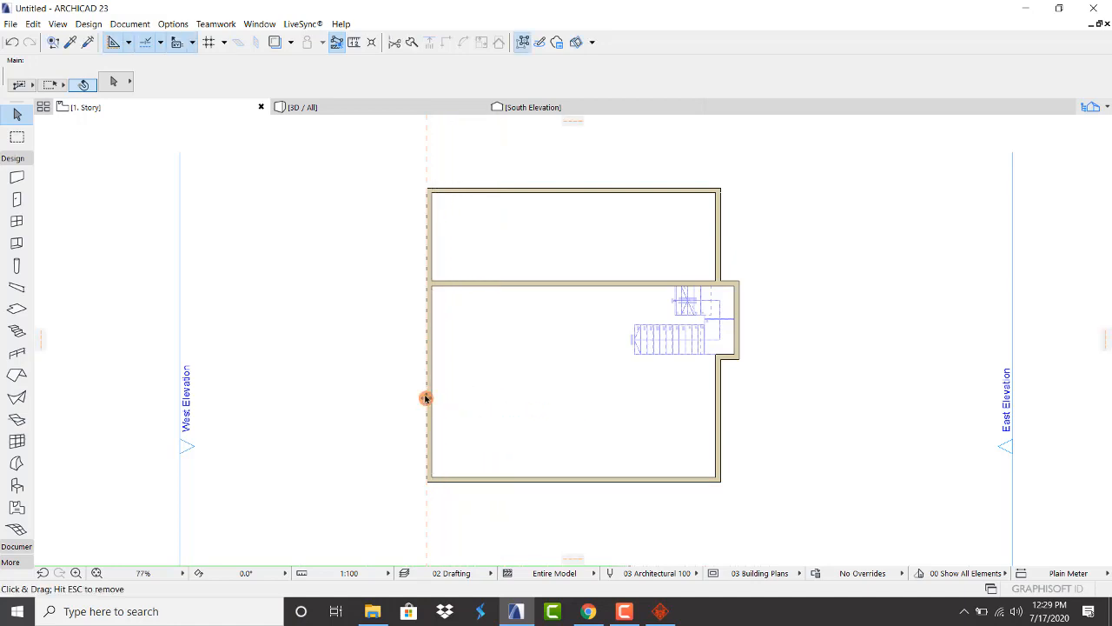
left_click_drag(425, 398, 469, 398)
type("4.")
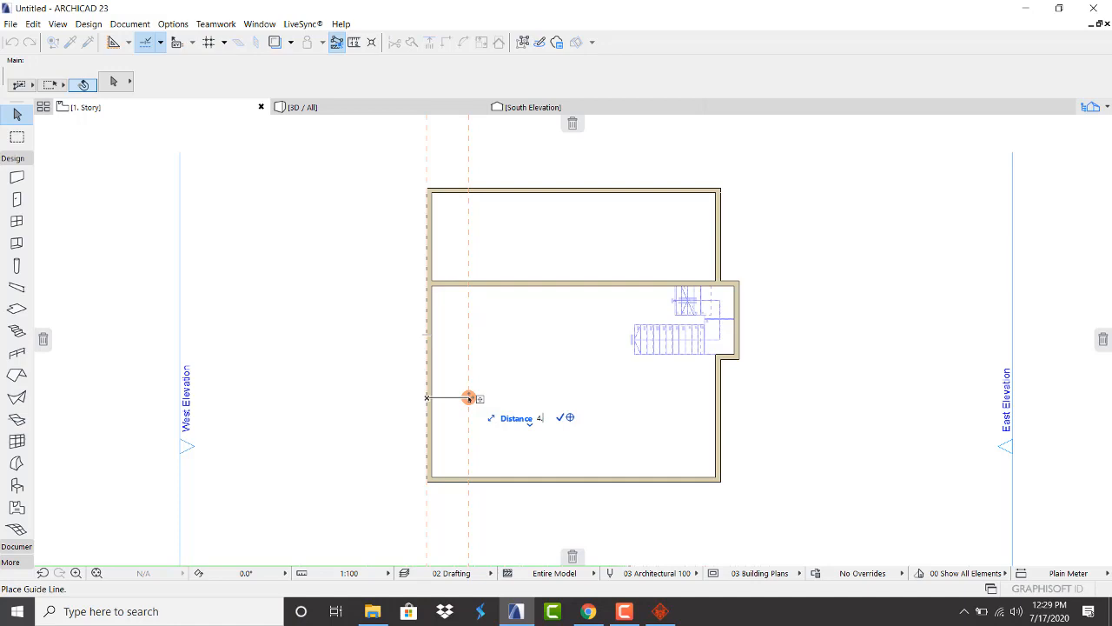
key("Return")
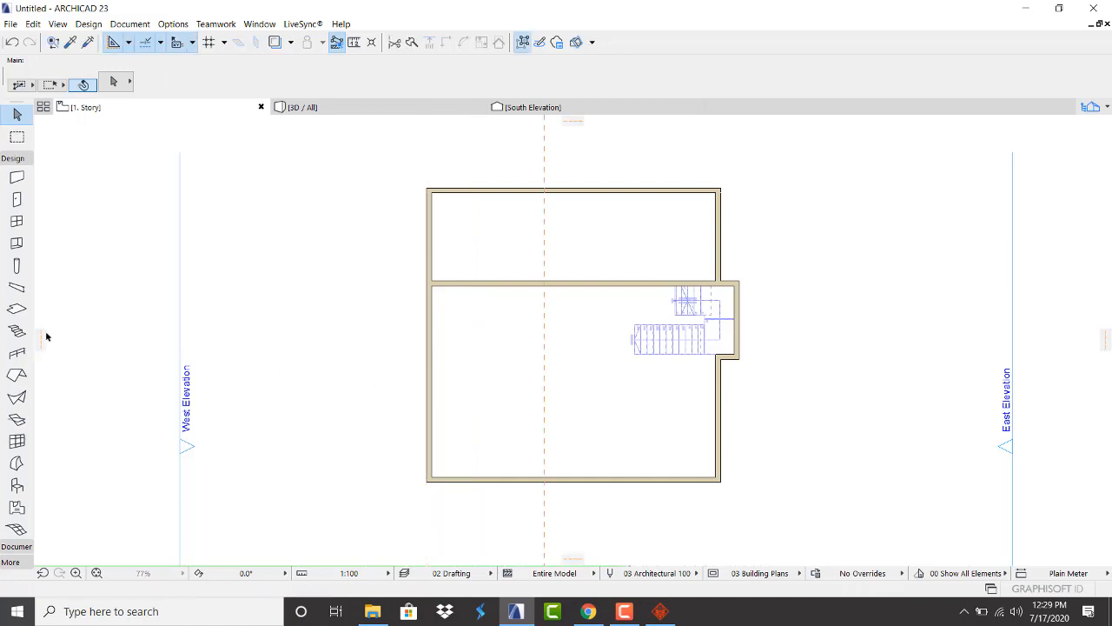
Place a vertical guide on the east wall face and an offset guide 4.8 west of it
left_click_drag(51, 342, 721, 391)
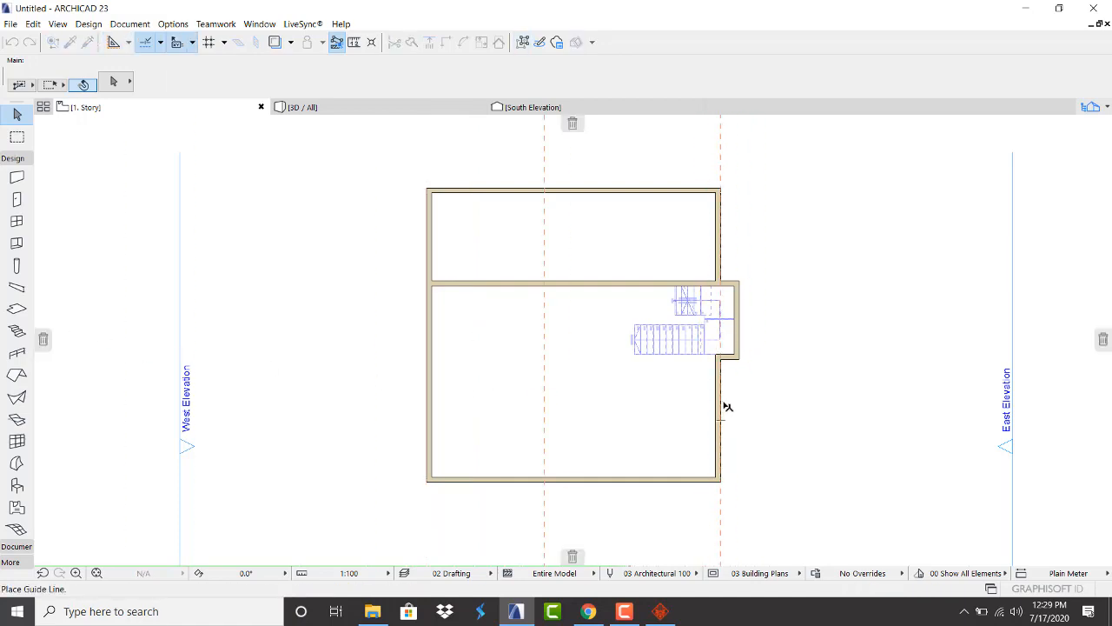
left_click_drag(720, 437, 644, 425)
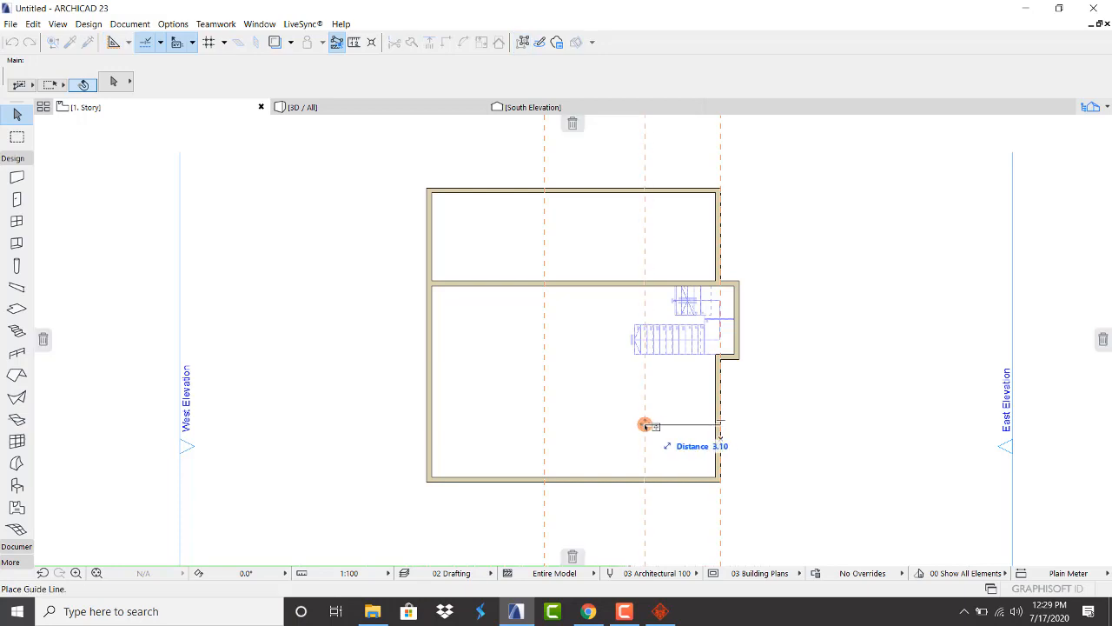
type("4.")
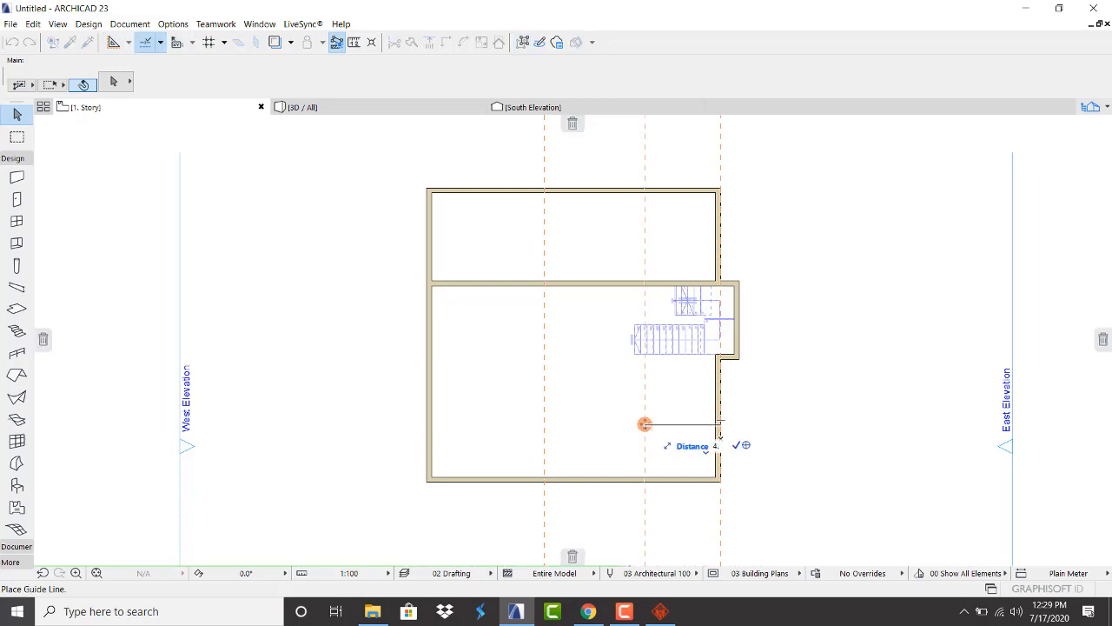
type("8")
key("Return")
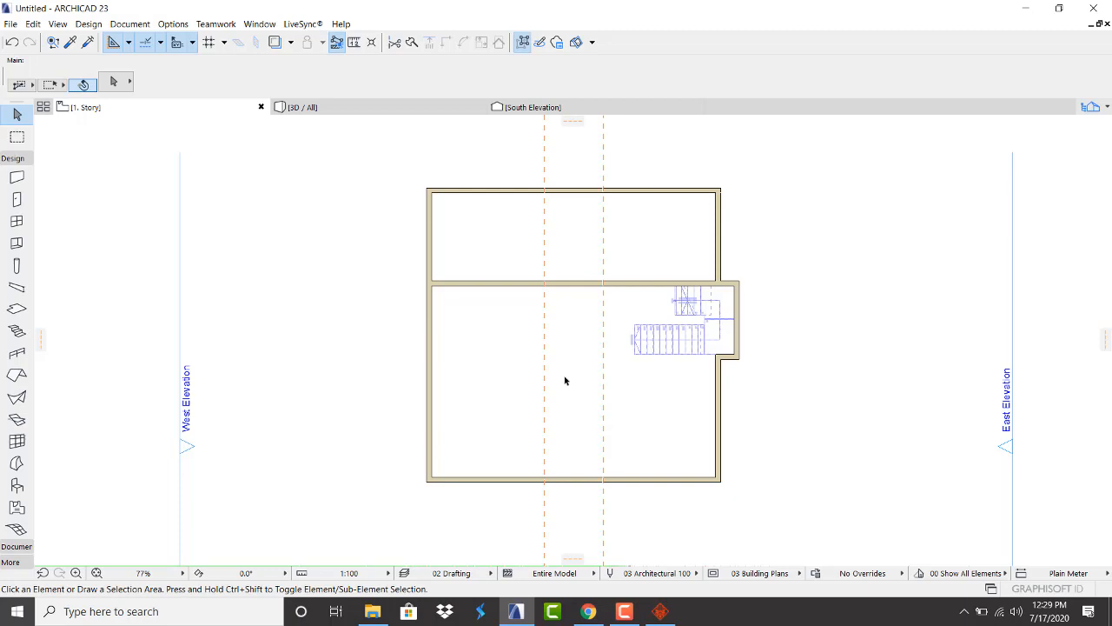
scroll(564, 367, "down", 2)
scroll(560, 365, "up", 2)
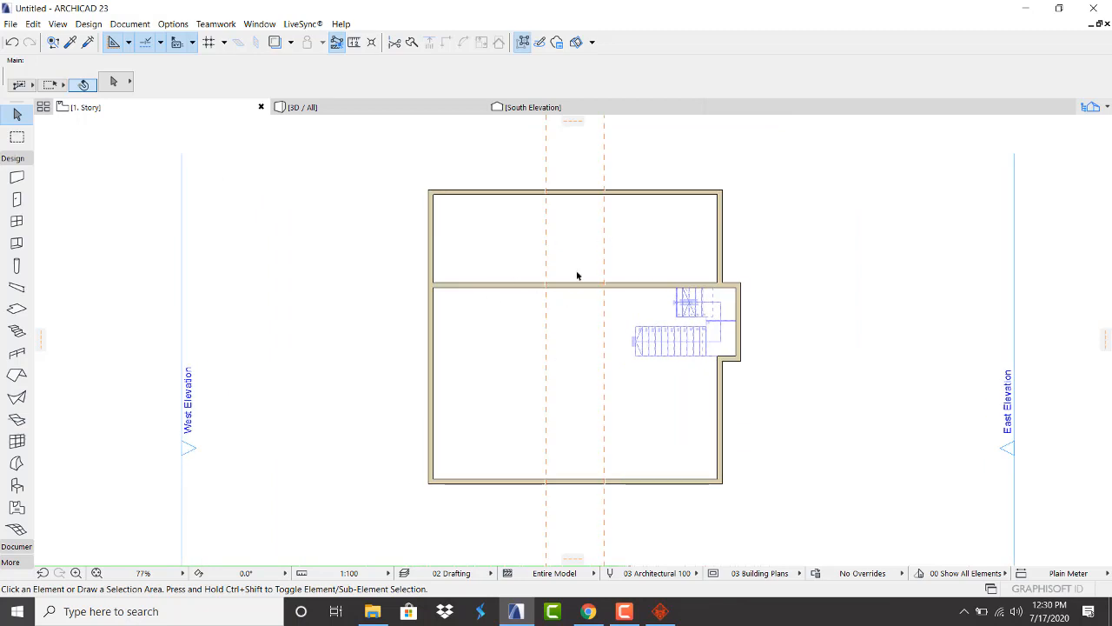
scroll(617, 288, "up", 1)
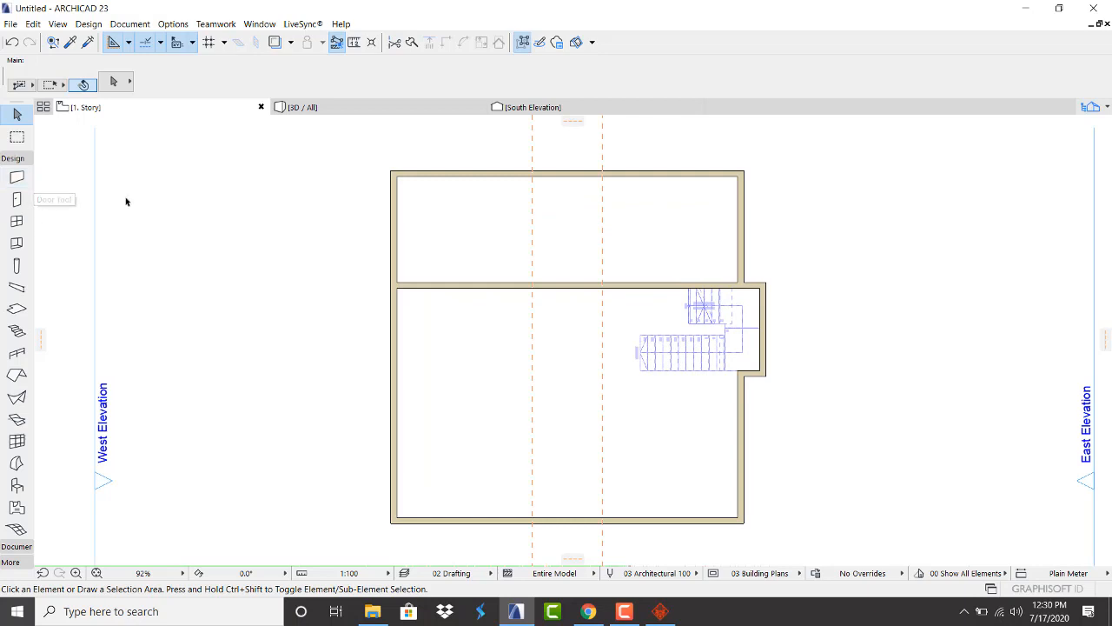
scroll(570, 317, "up", 1)
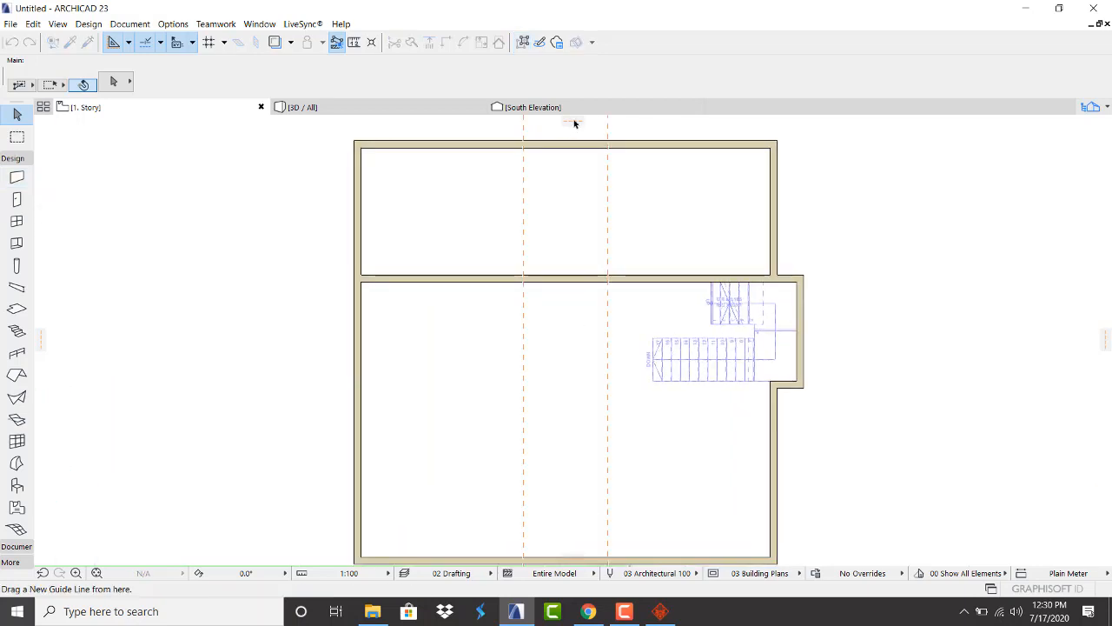
Snap a horizontal guide to the cross wall and offset a new guide 1.2 below it
left_click_drag(574, 119, 529, 284)
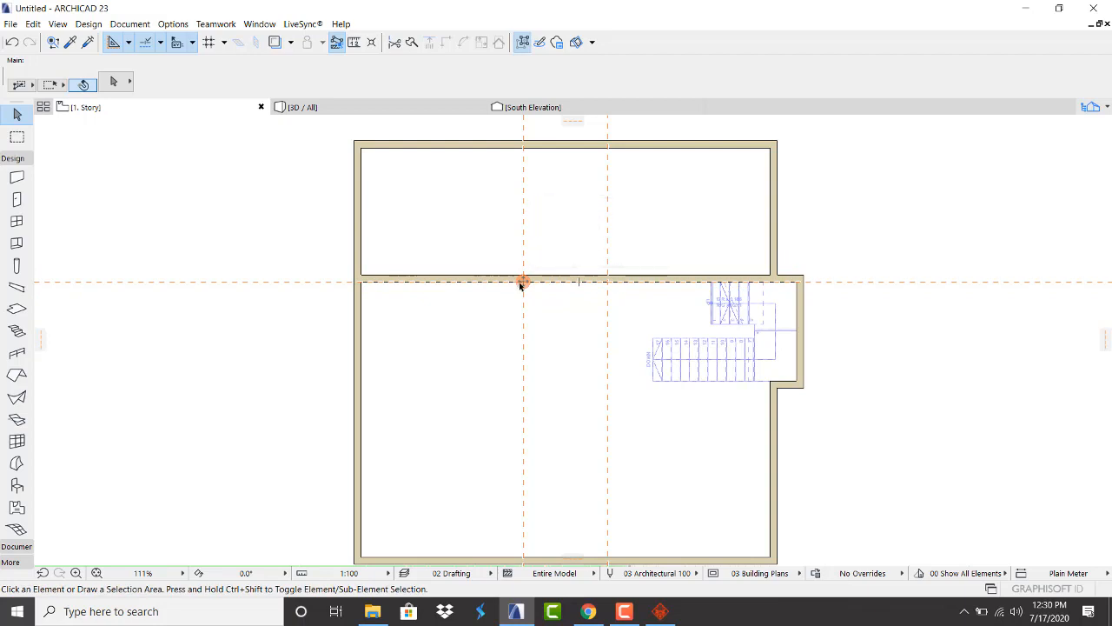
left_click(521, 283)
key("Escape")
key("Escape")
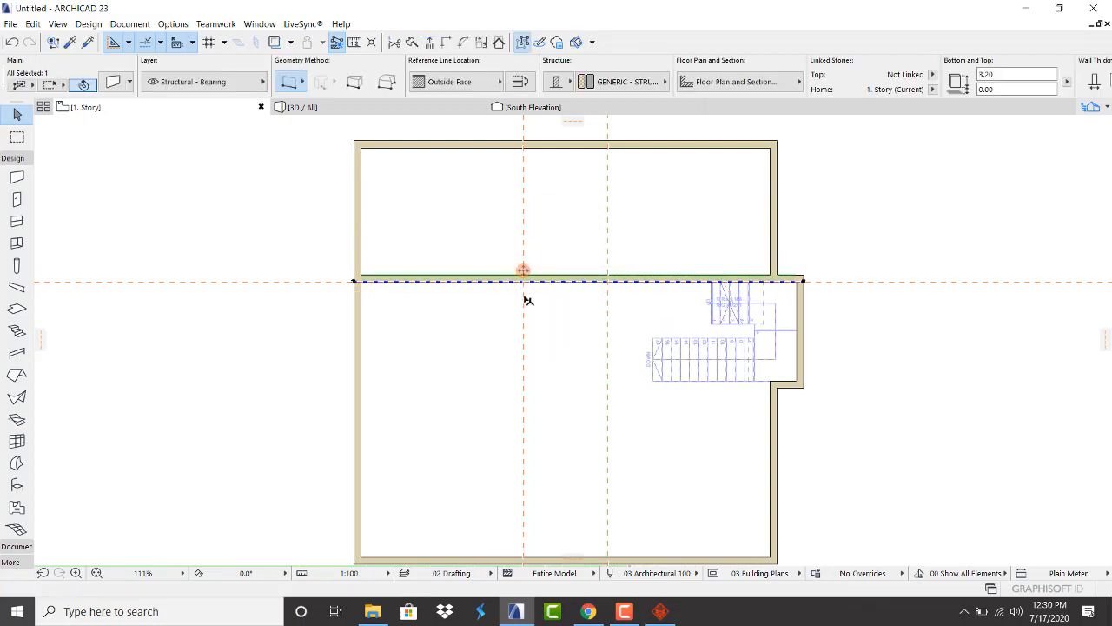
left_click_drag(523, 271, 553, 304)
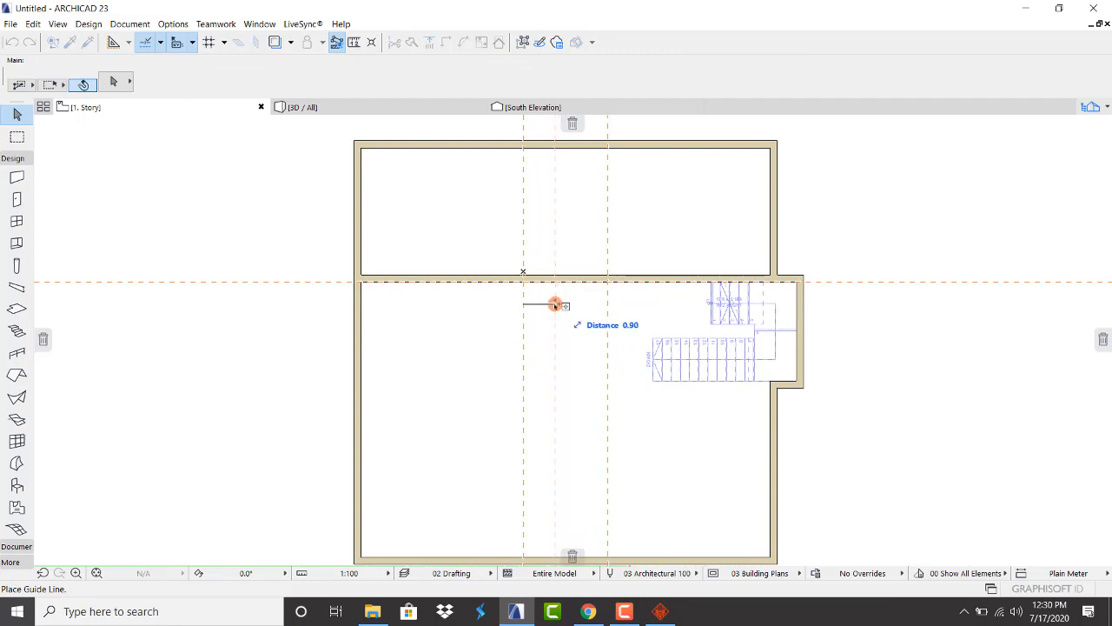
key("Escape")
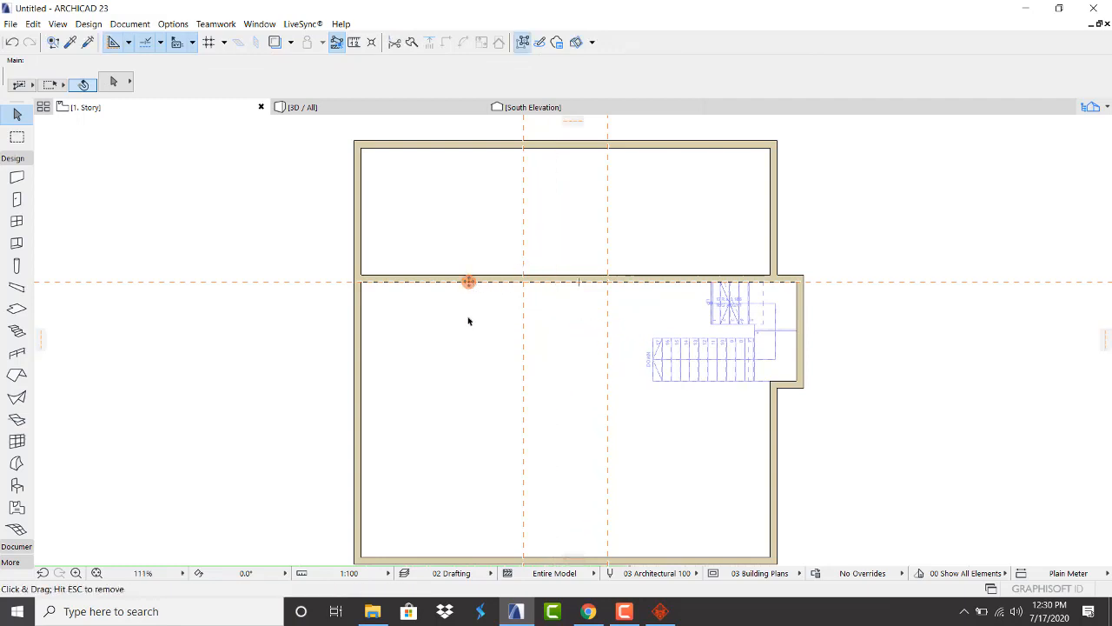
left_click_drag(469, 282, 467, 325)
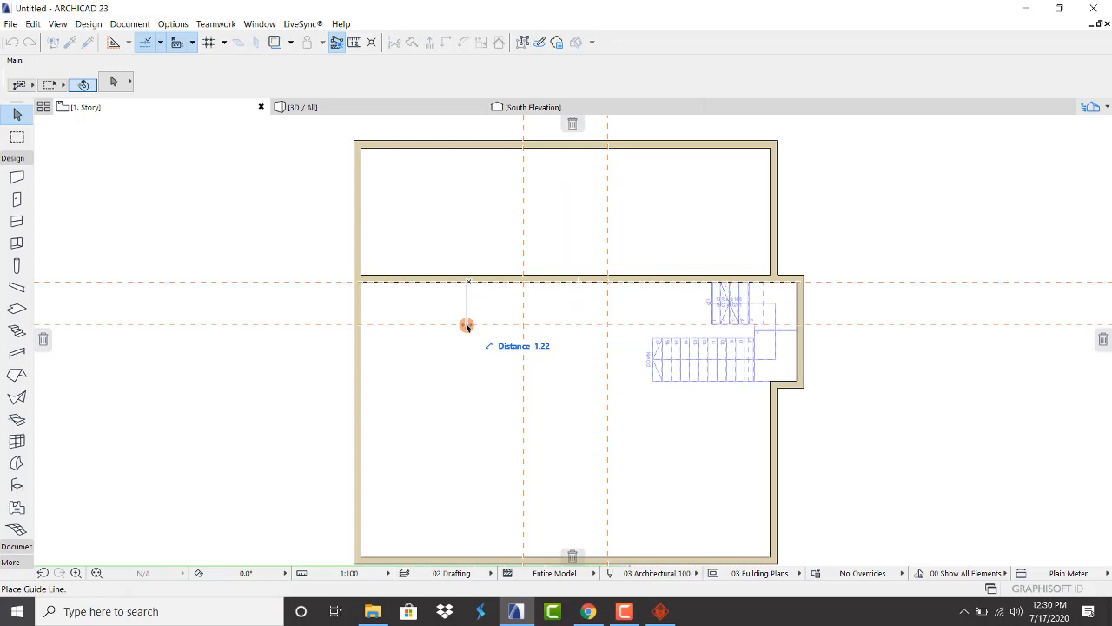
type("1")
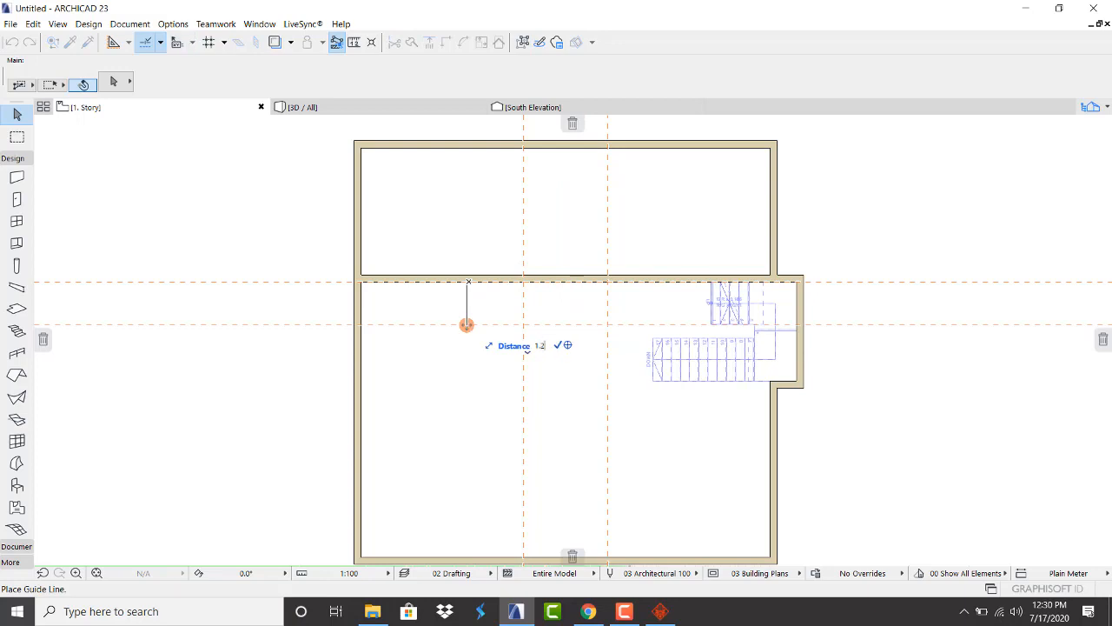
type(".2")
key("Return")
scroll(474, 293, "down", 1)
scroll(548, 335, "up", 1)
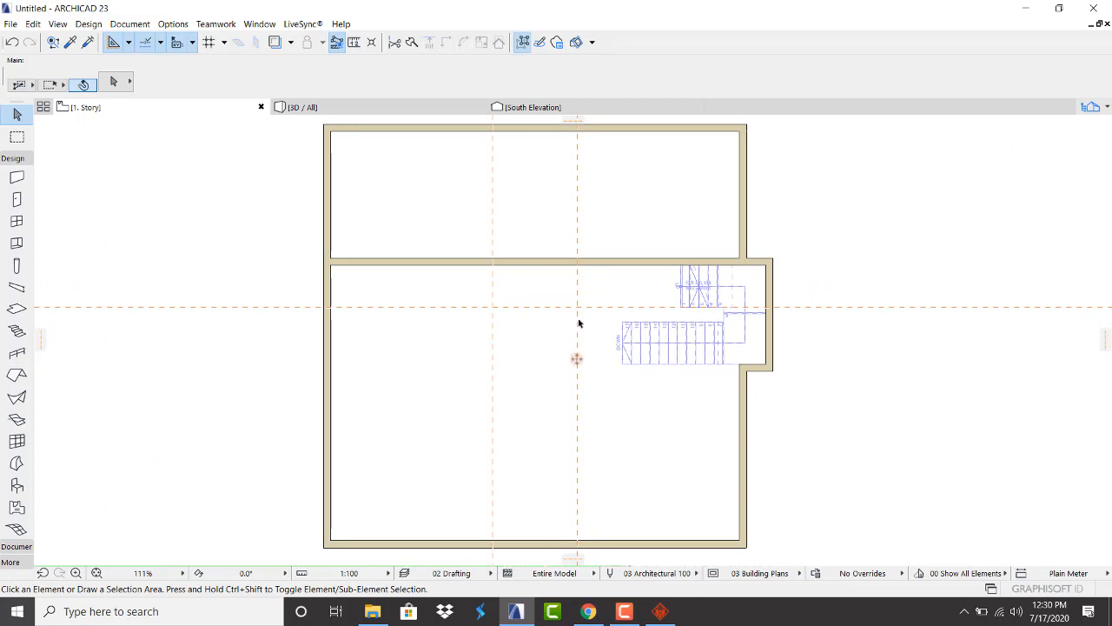
Stretch the short wall under the stairs west until it reaches the west exterior wall
scroll(739, 374, "up", 3)
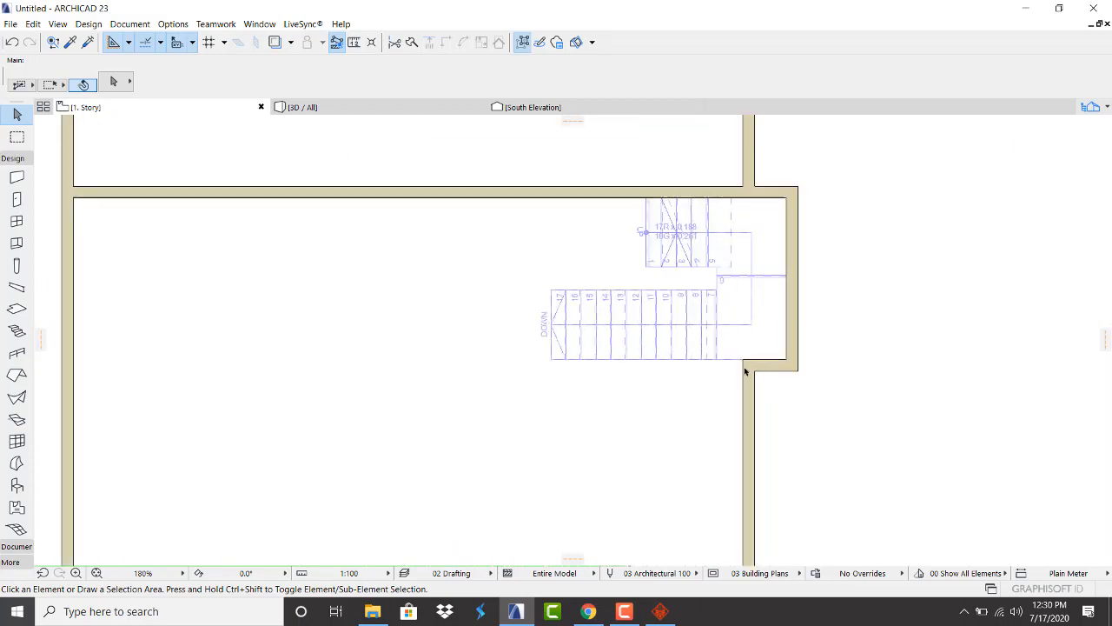
left_click(758, 370)
left_click(763, 366)
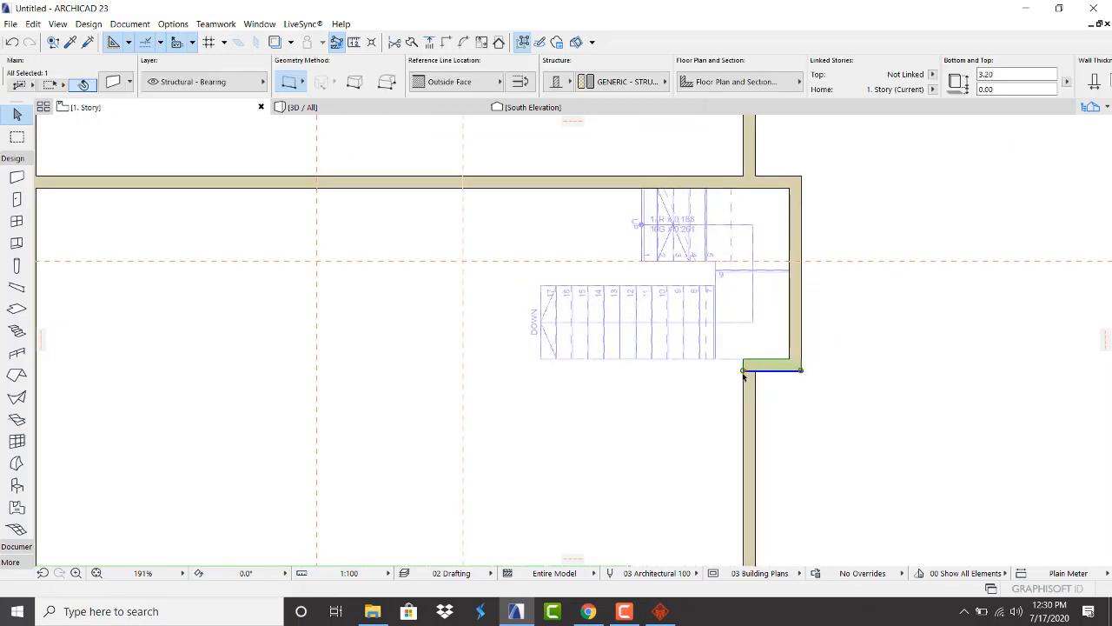
left_click(746, 369)
scroll(736, 369, "down", 5)
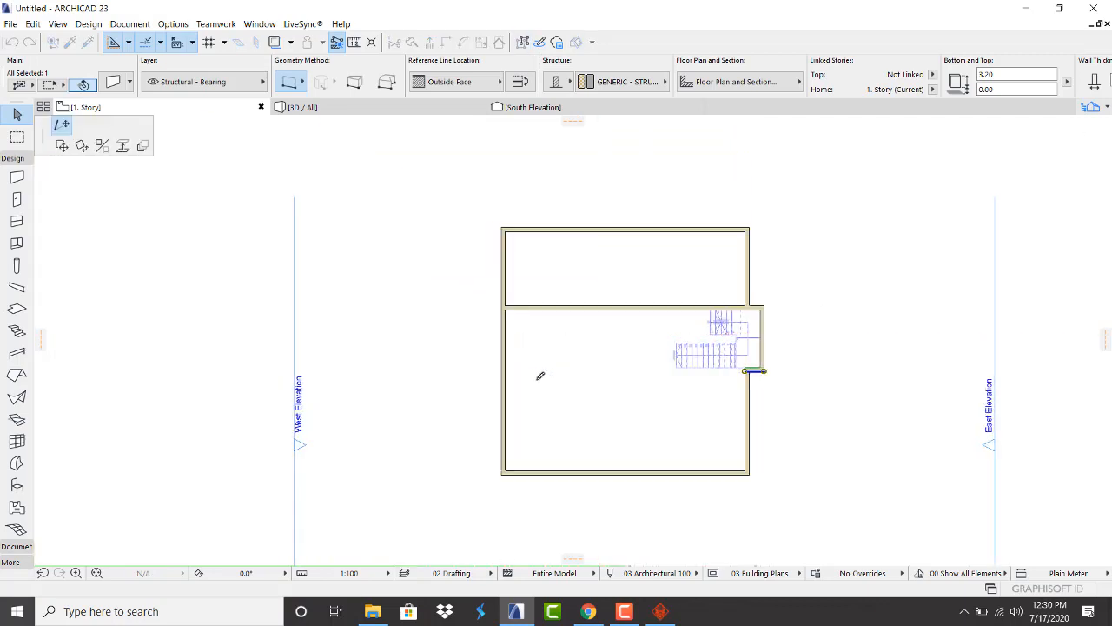
scroll(521, 365, "up", 5)
left_click(425, 348)
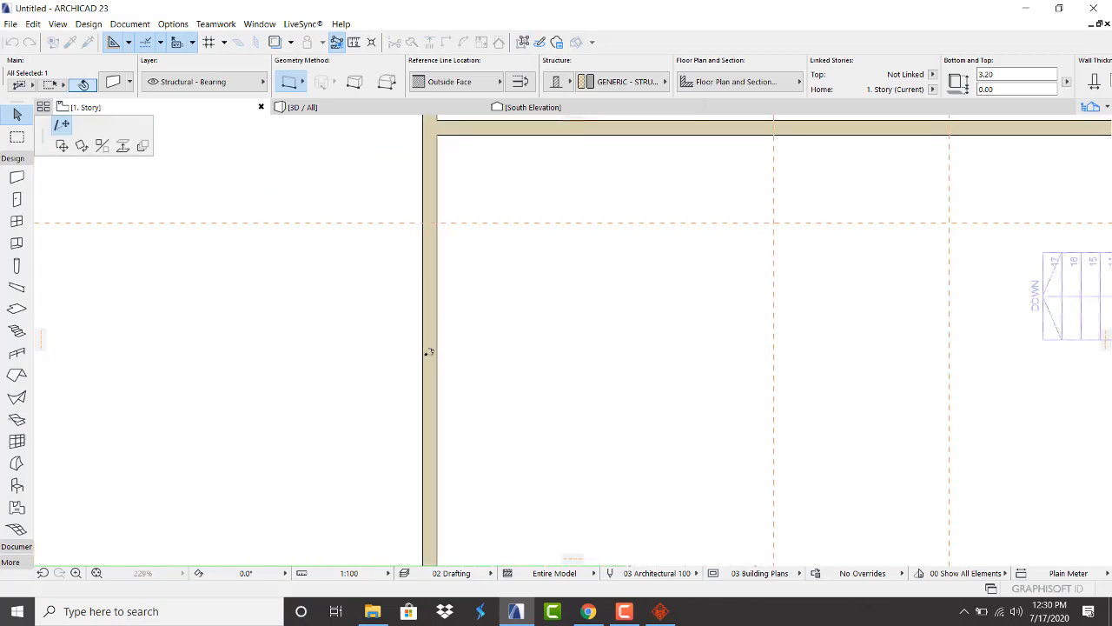
scroll(318, 367, "down", 3)
left_click(791, 391)
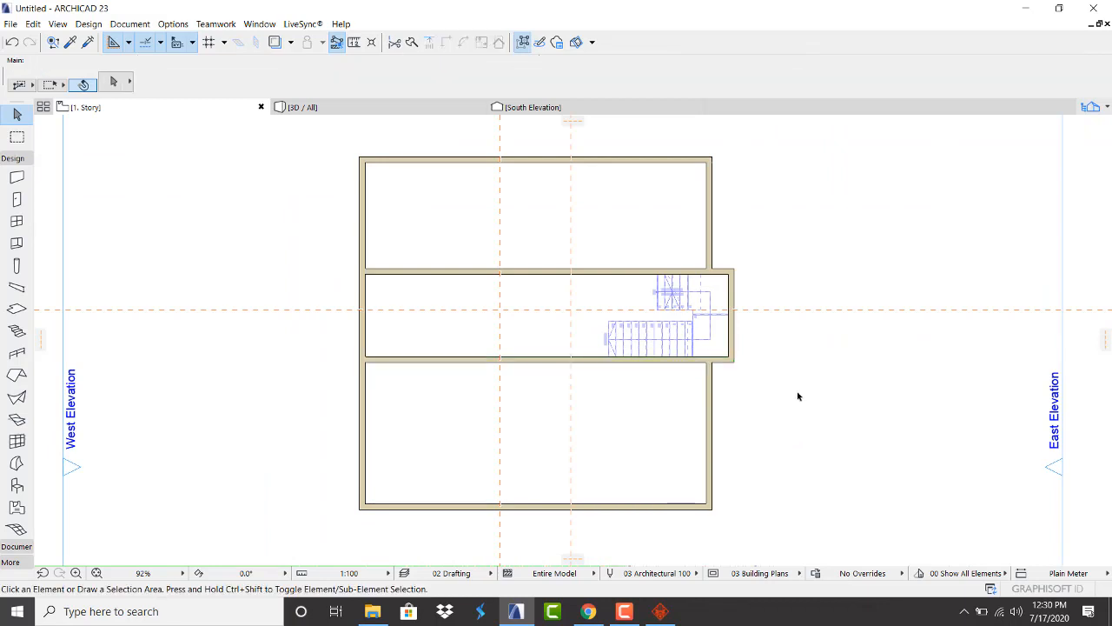
Draw a north–south interior wall along the guide from the south wall up to the cross wall
left_click(16, 178)
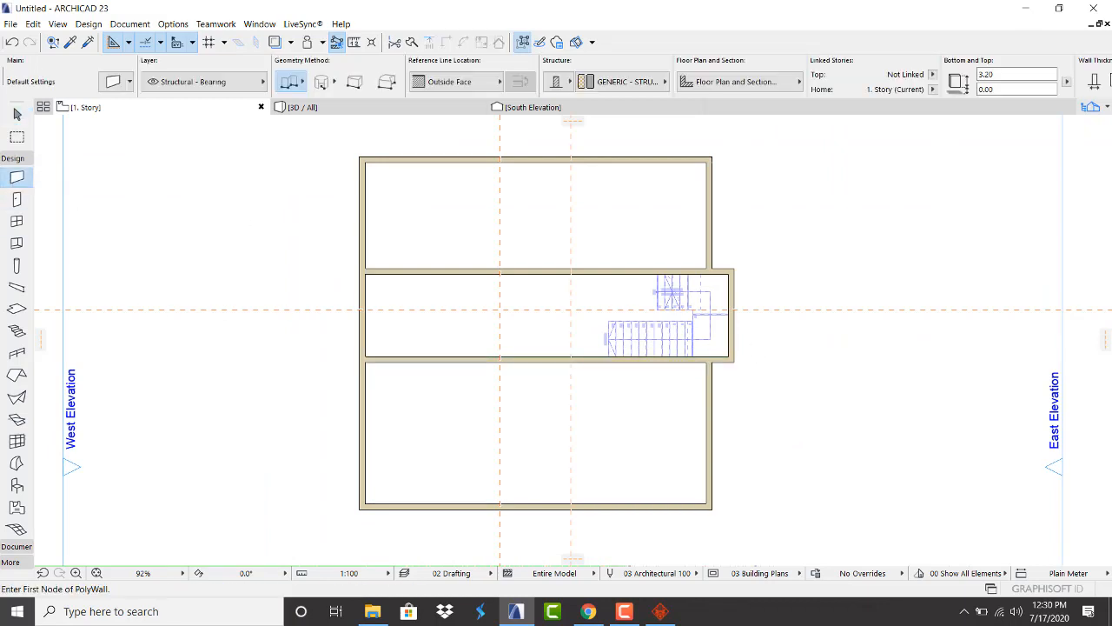
scroll(488, 403, "up", 1)
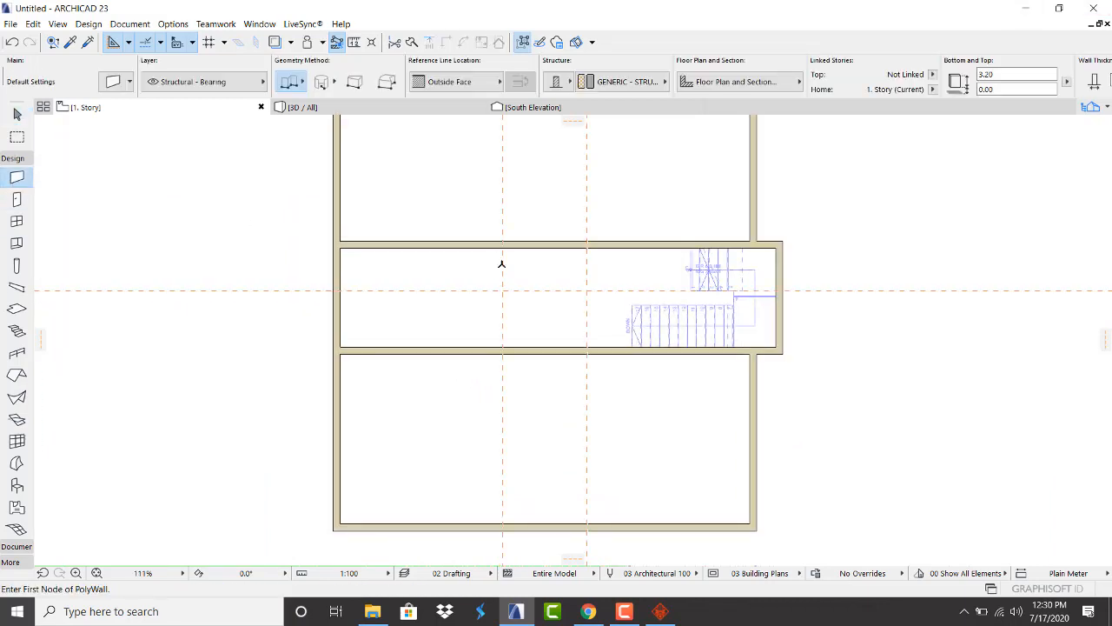
left_click(502, 243)
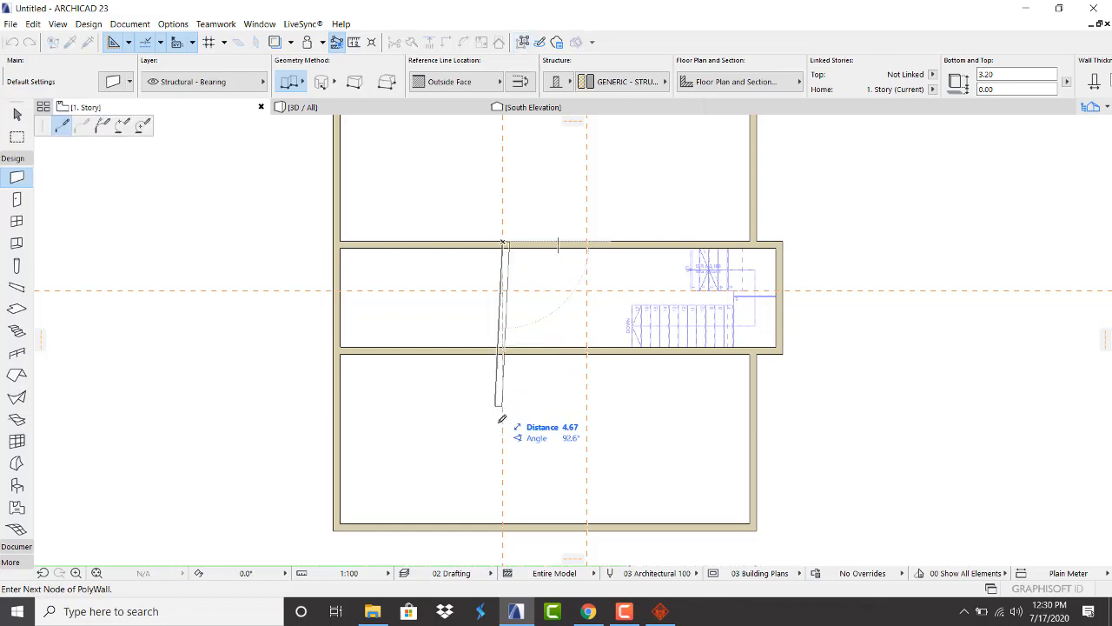
key("Escape")
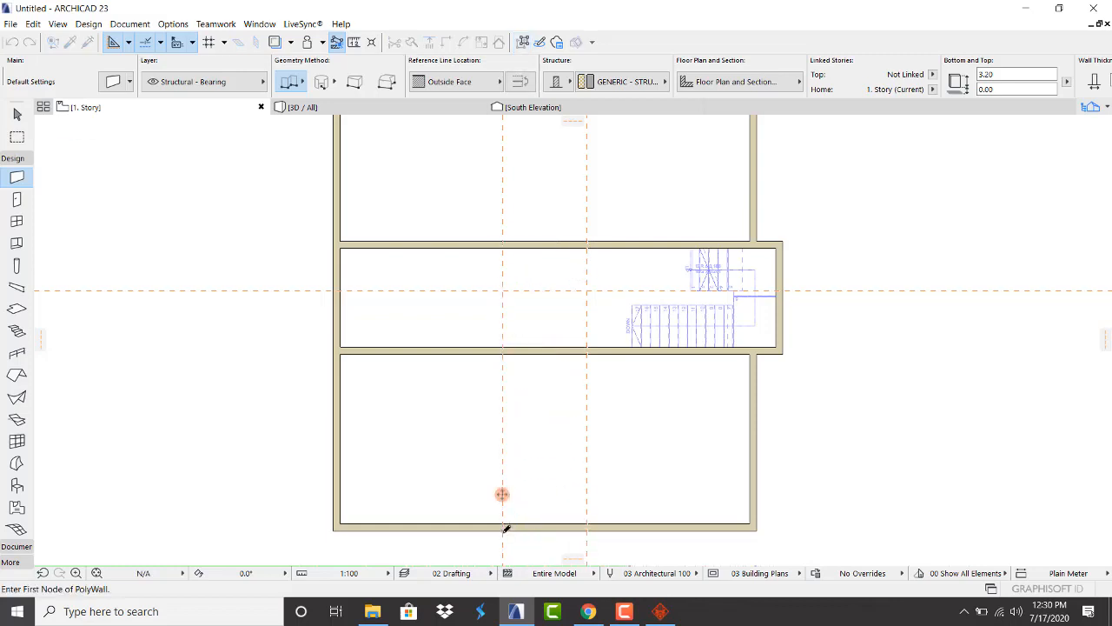
left_click(587, 528)
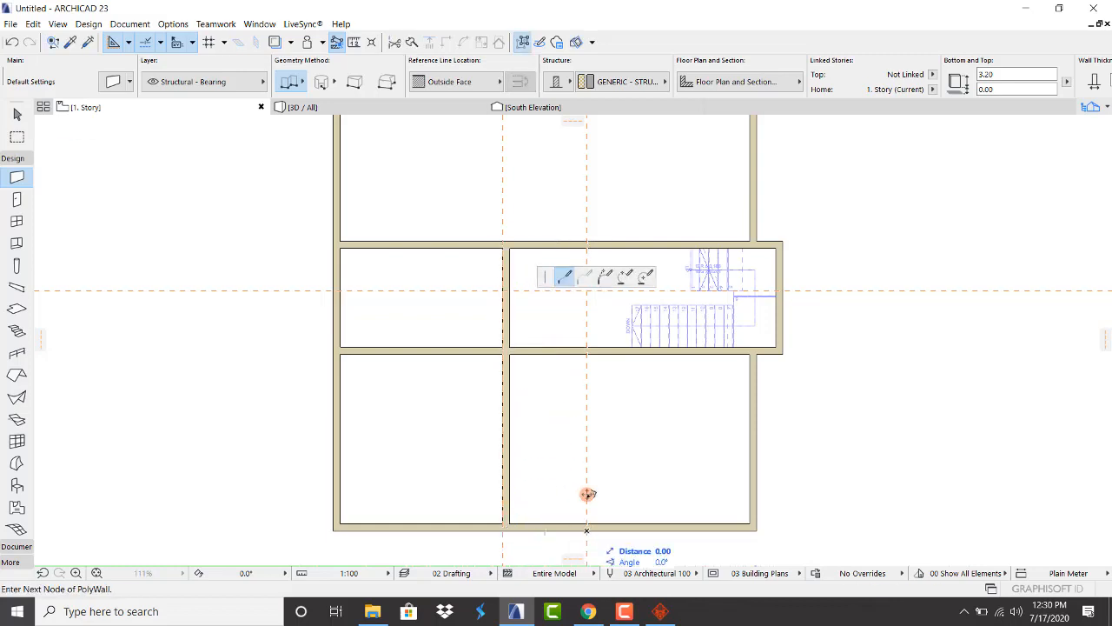
double_click(585, 244)
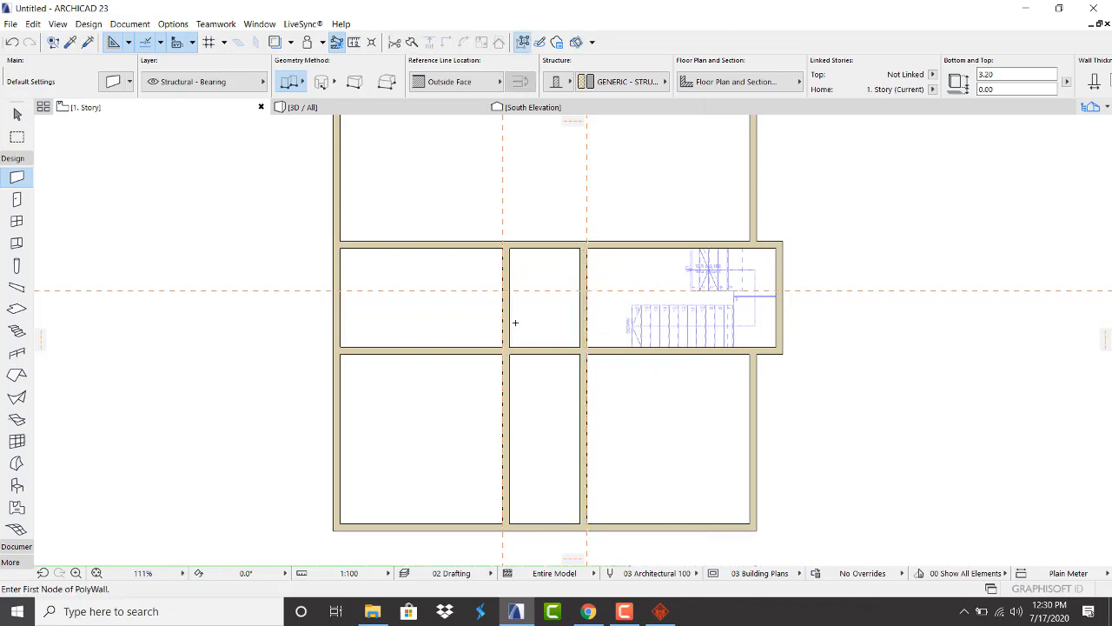
scroll(548, 263, "down", 3)
scroll(550, 252, "up", 3)
key("Escape")
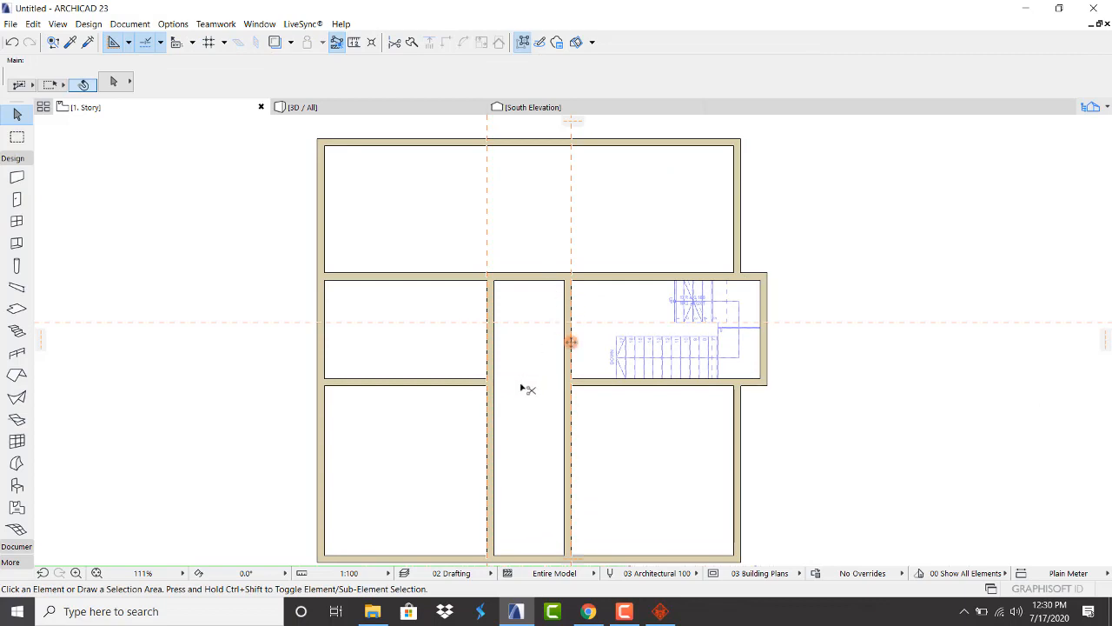
scroll(521, 318, "down", 3)
scroll(510, 385, "up", 3)
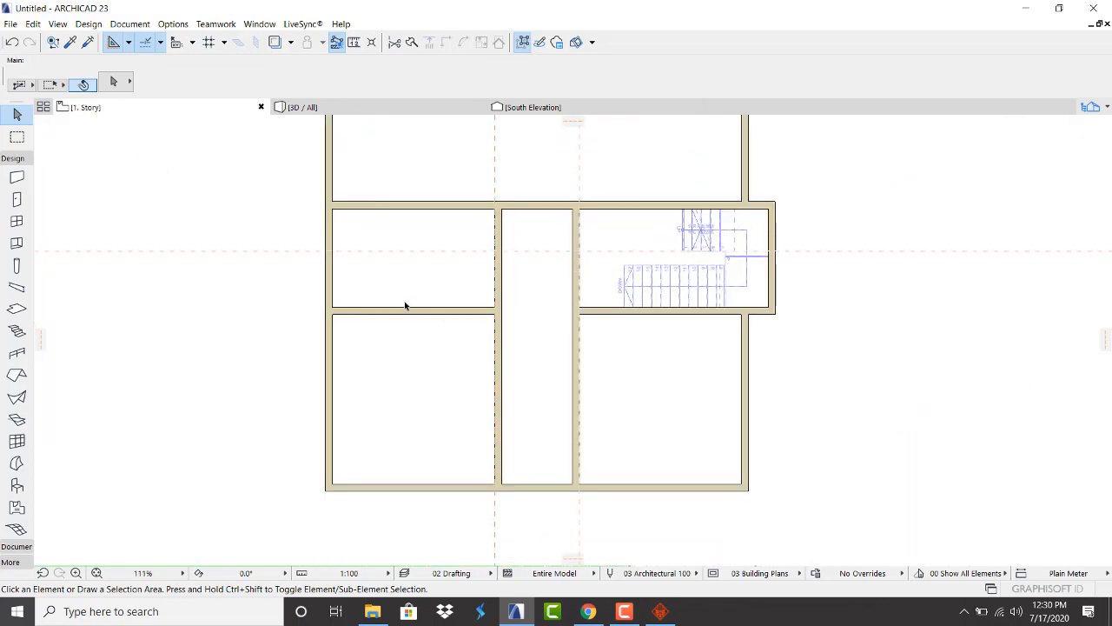
scroll(399, 313, "down", 2)
scroll(437, 284, "up", 1)
scroll(437, 284, "up", 2)
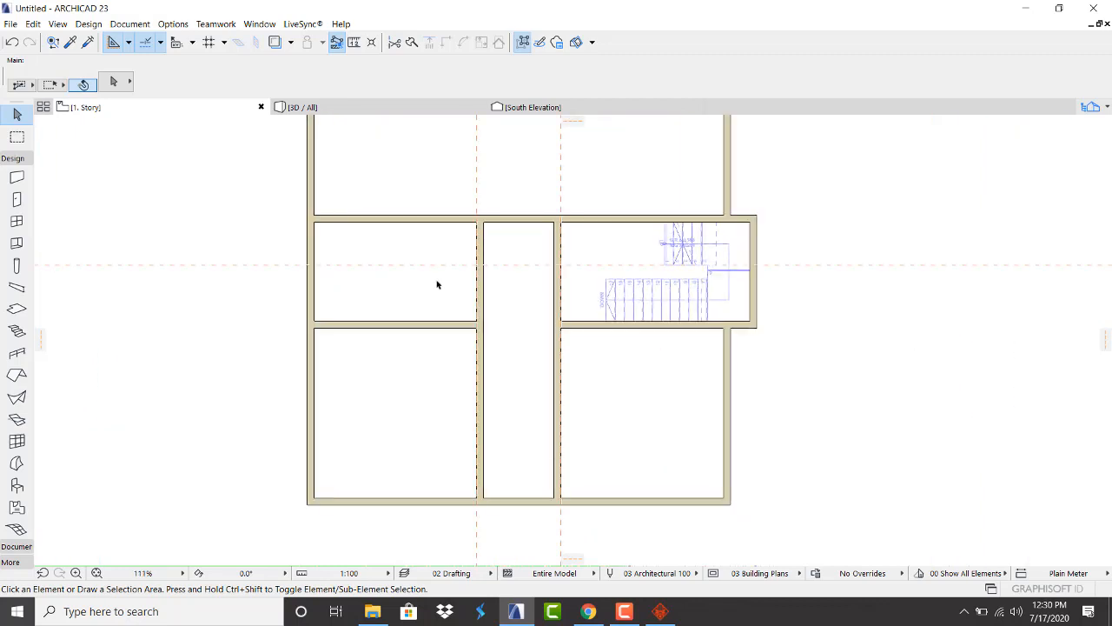
scroll(449, 335, "down", 3)
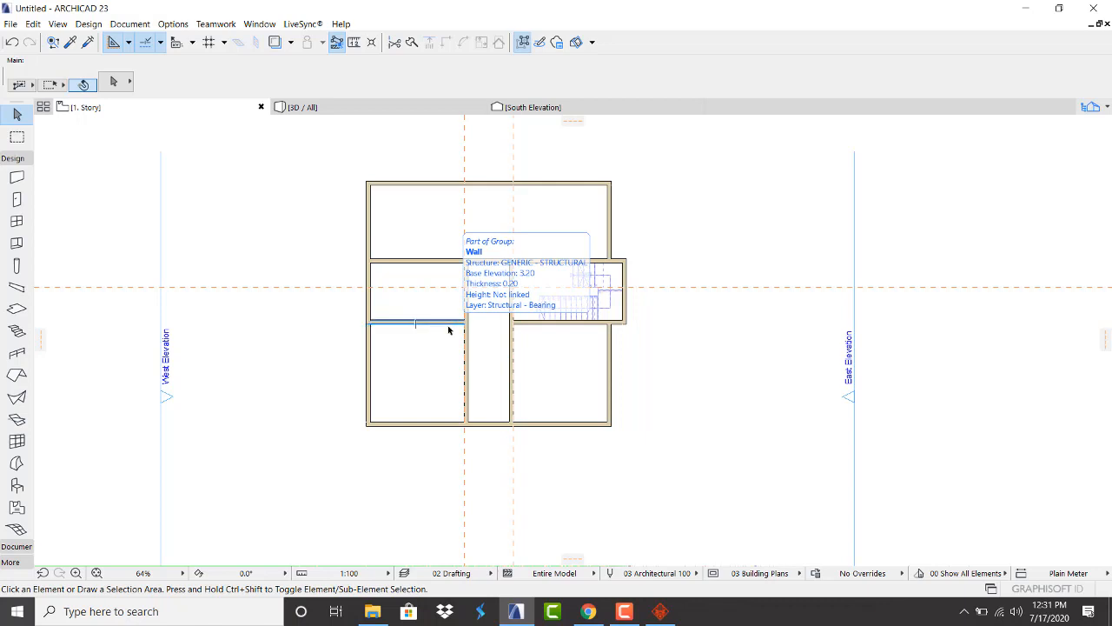
scroll(448, 330, "down", 1)
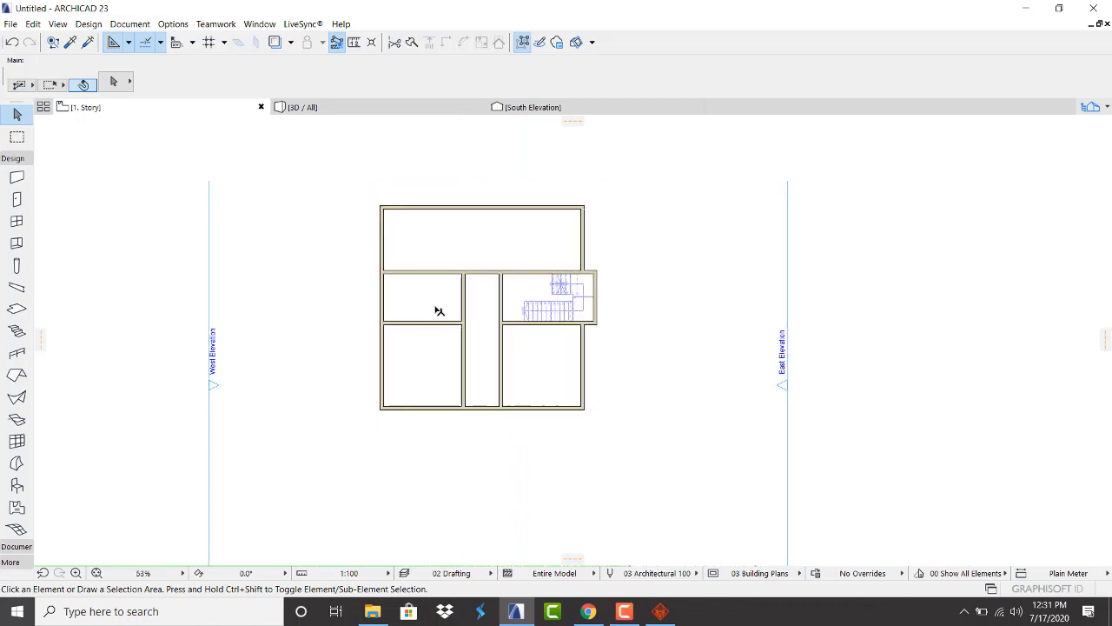
scroll(411, 259, "up", 2)
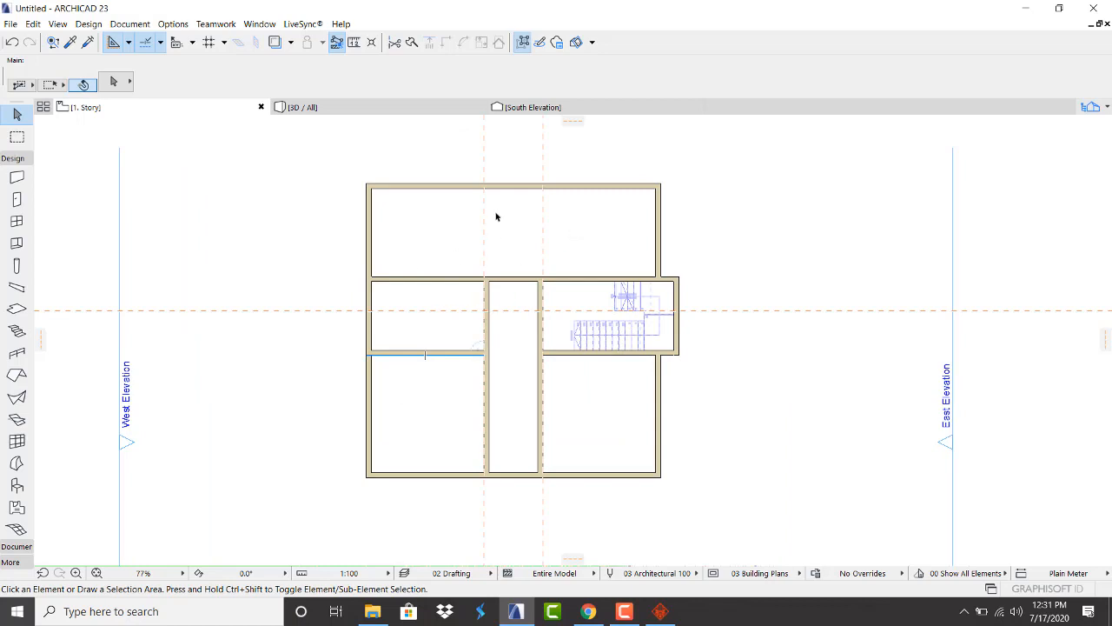
scroll(547, 245, "up", 2)
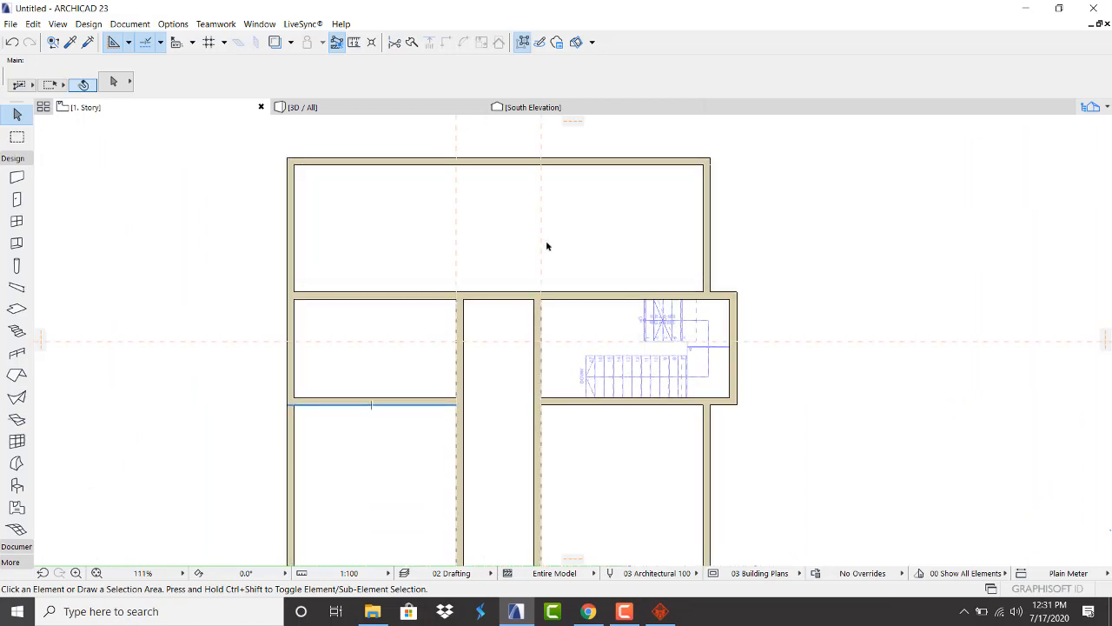
scroll(545, 250, "up", 1)
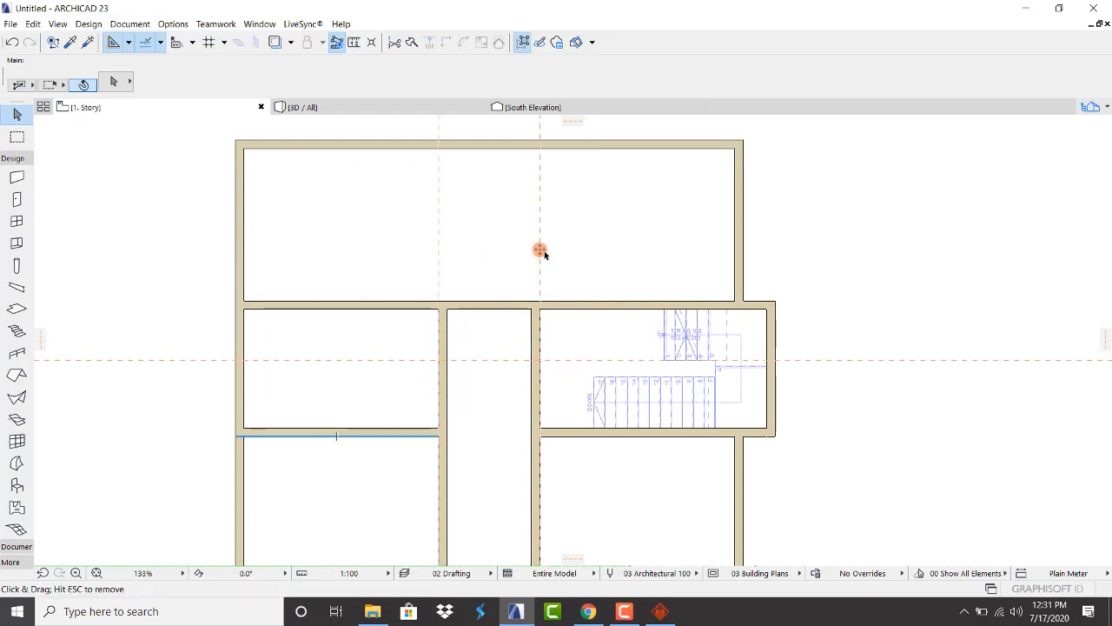
Stretch the corridor's east wall up to the north exterior wall
left_click_drag(540, 250, 532, 314)
left_click(539, 342)
left_click(541, 307)
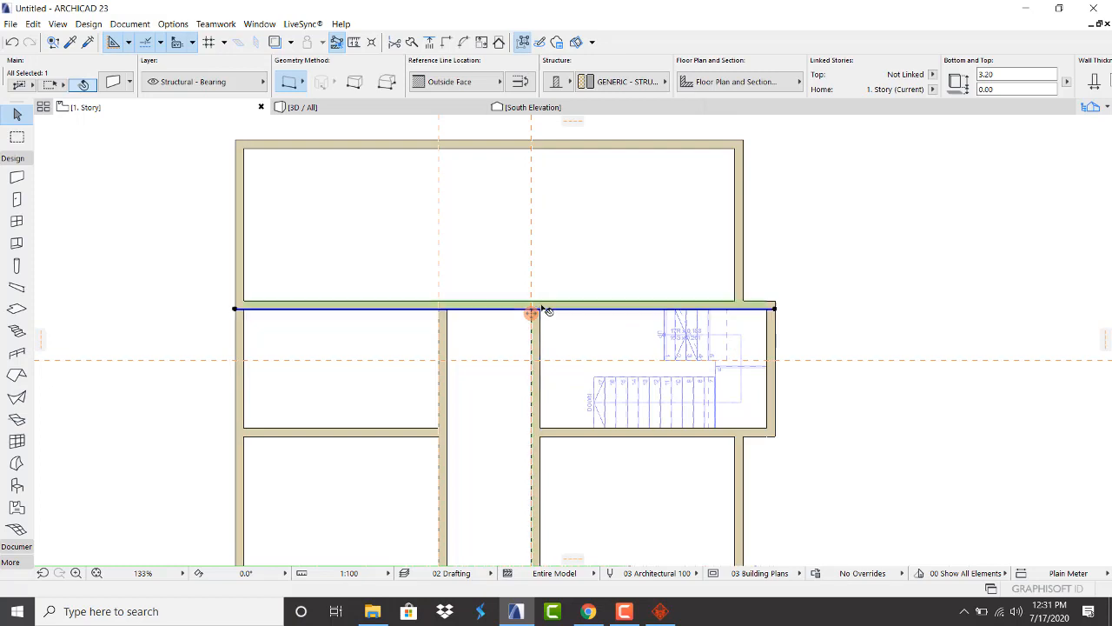
left_click(539, 342)
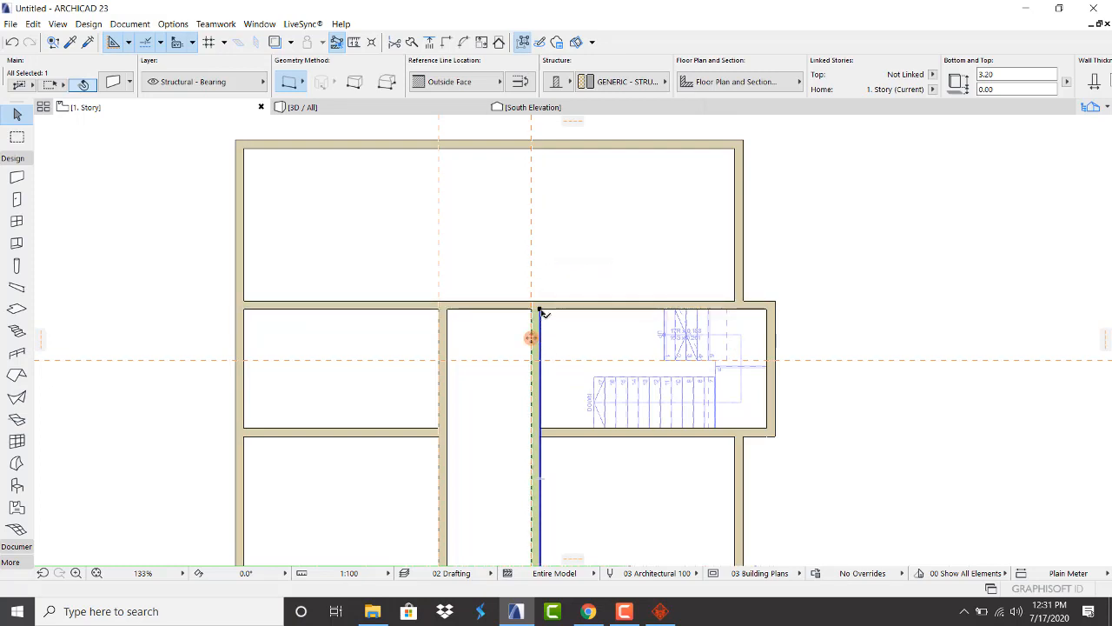
left_click(541, 310)
left_click(541, 140)
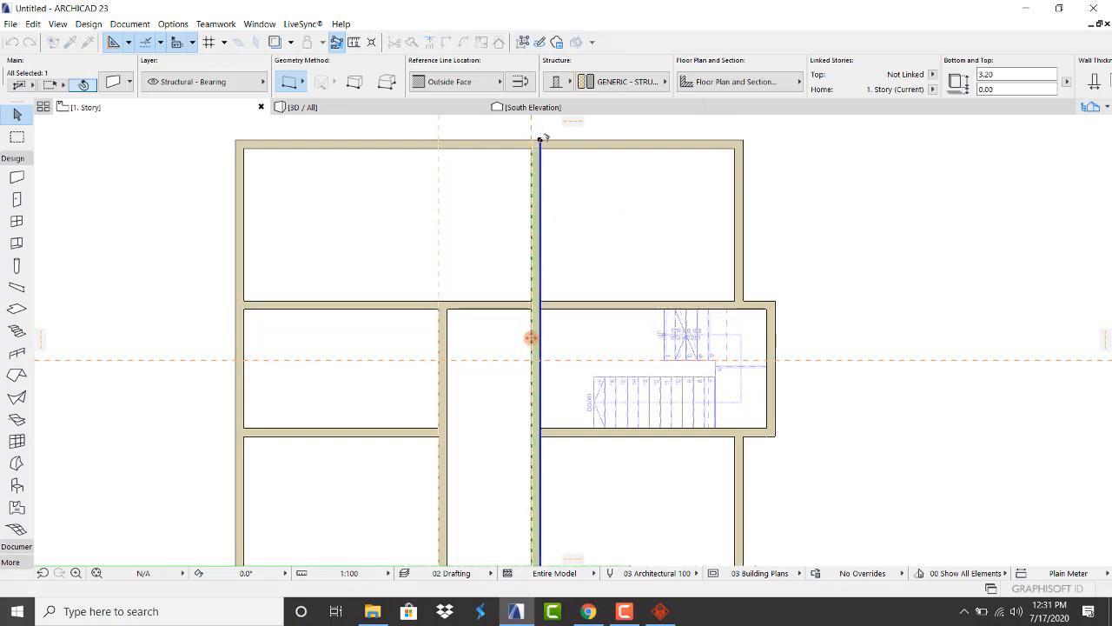
left_click(547, 345)
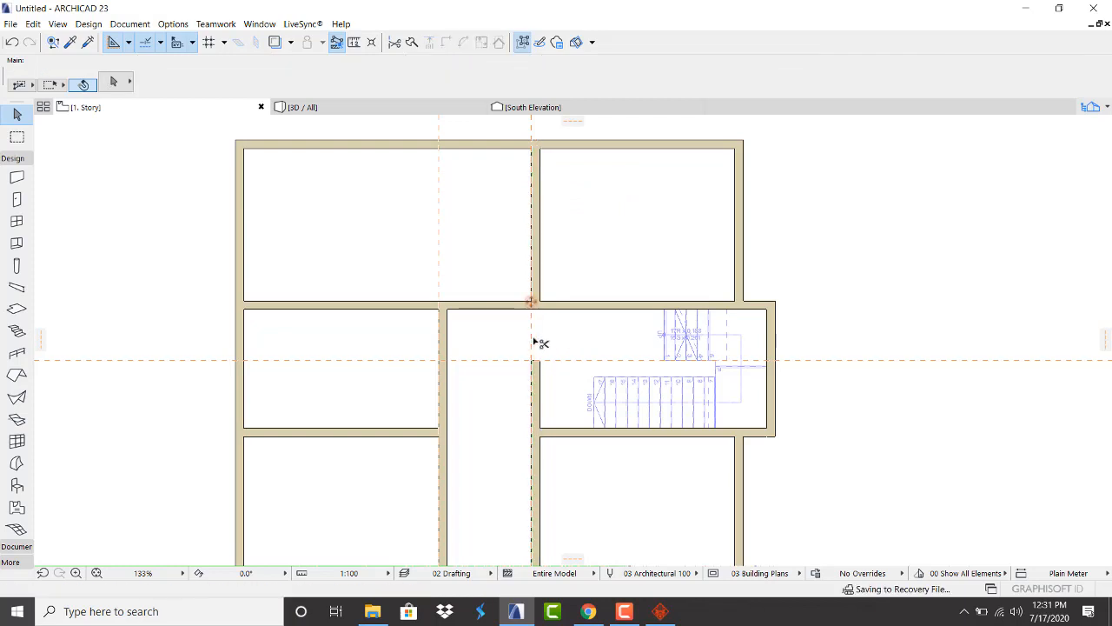
Trim the central wall's middle piece and stretch the corridor's left wall up to the north wall
left_click(542, 380, "ctrl")
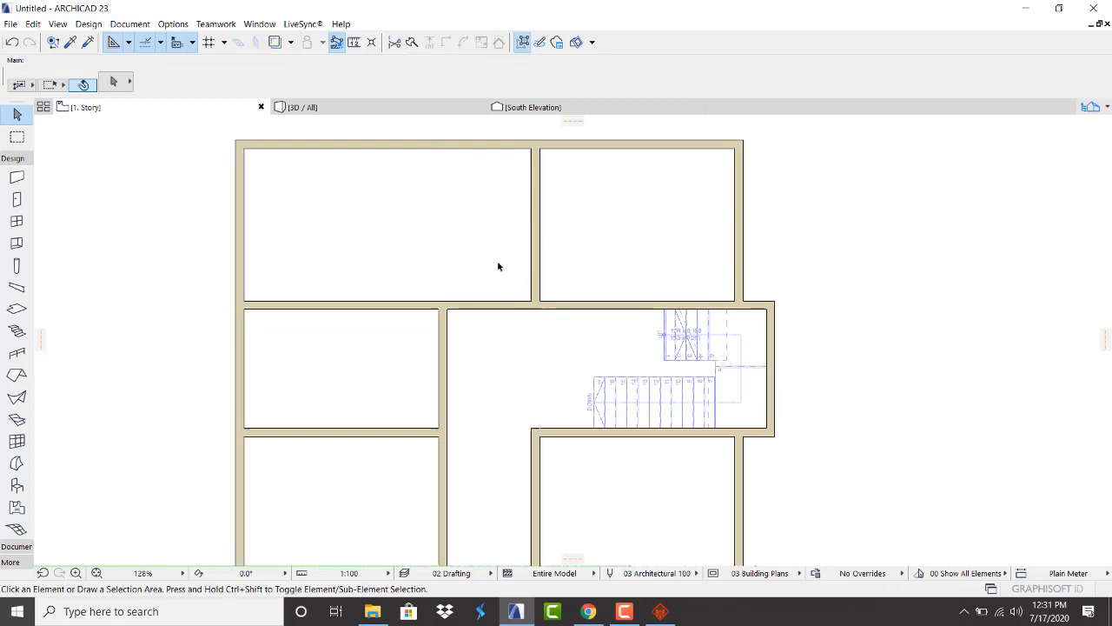
scroll(497, 267, "down", 2)
left_click(461, 298)
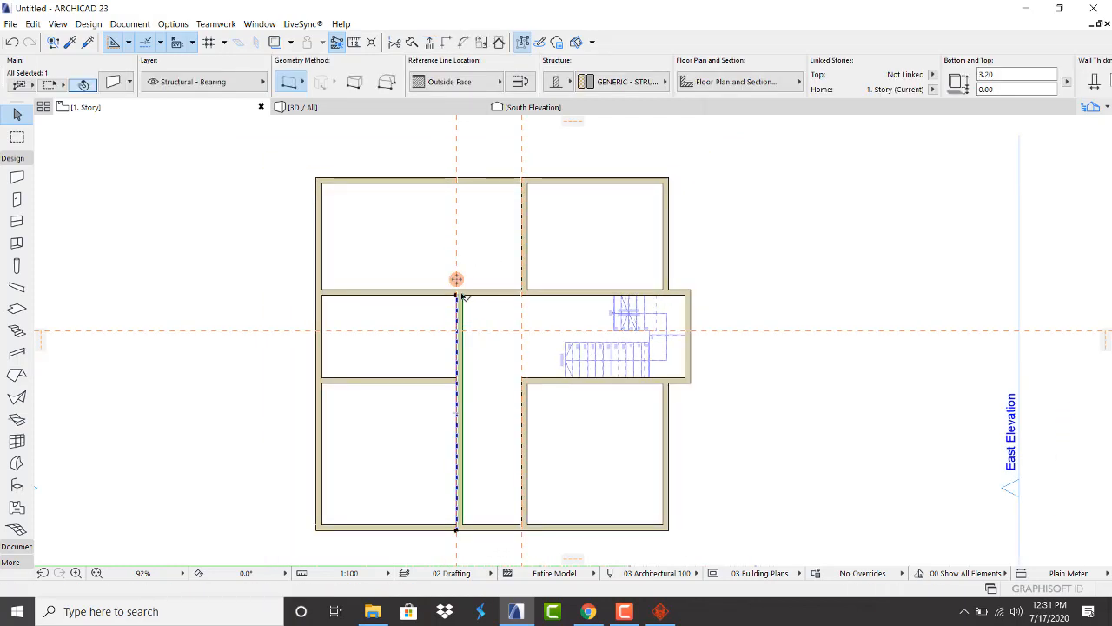
left_click(461, 298)
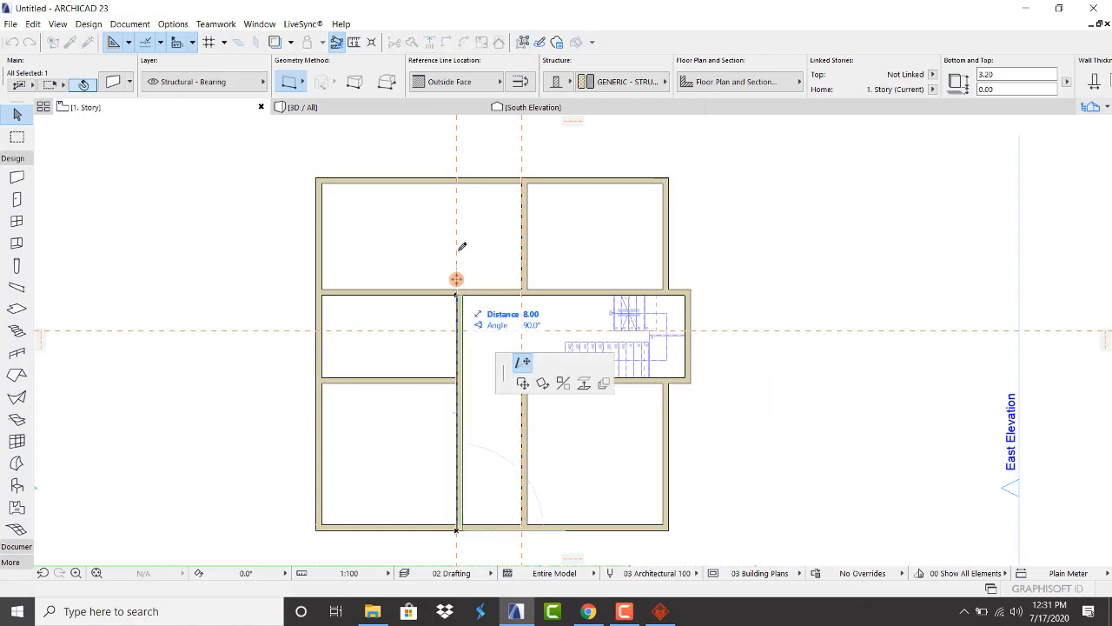
left_click(458, 173)
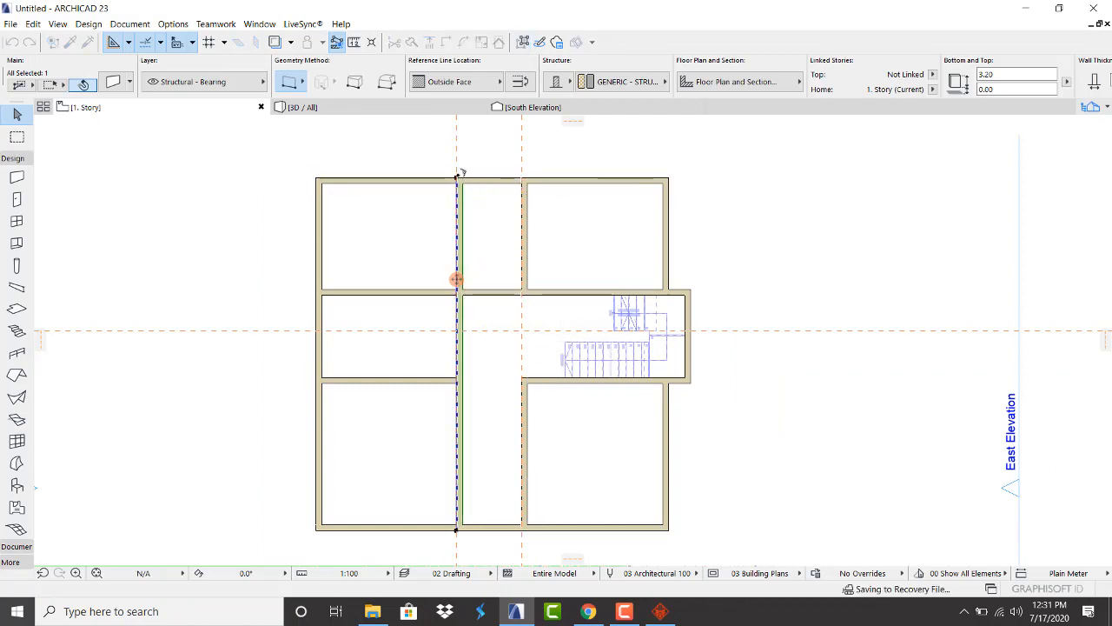
left_click(571, 157)
scroll(442, 218, "down", 1)
scroll(460, 235, "up", 3)
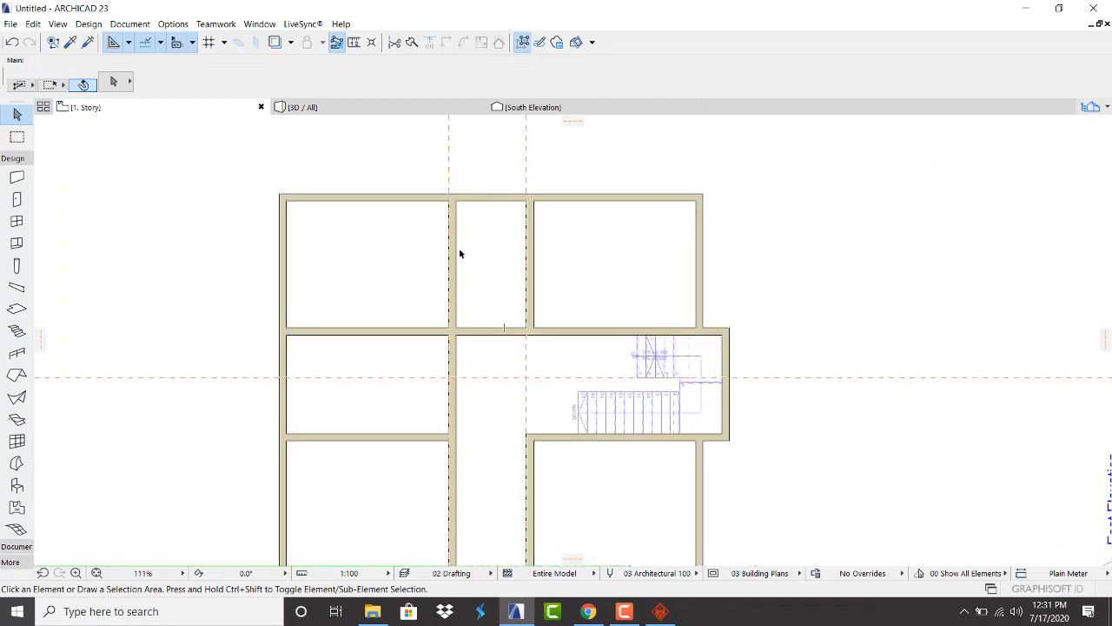
scroll(459, 254, "up", 1)
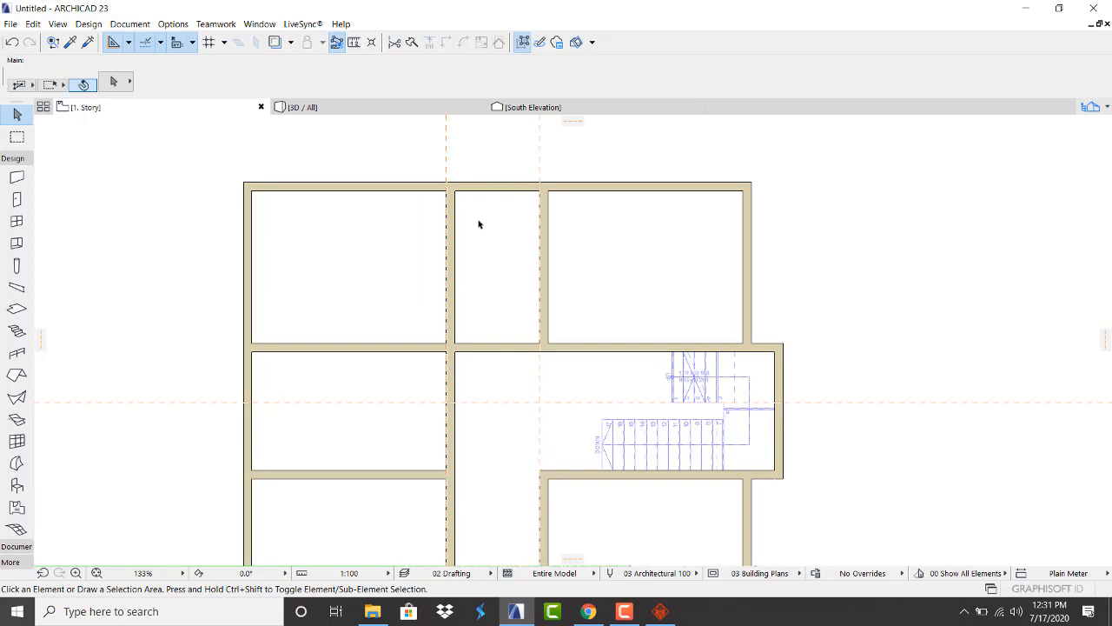
Draw a 2.40 m wall between the corridor walls along a new horizontal guide
left_click(17, 177)
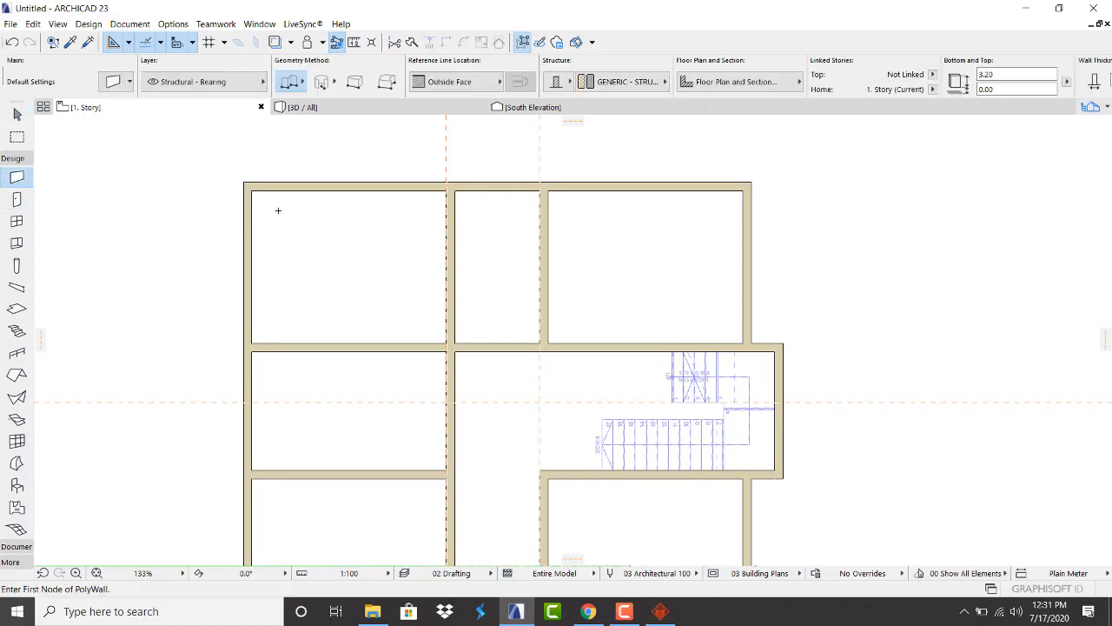
left_click_drag(571, 122, 479, 268)
left_click(447, 268)
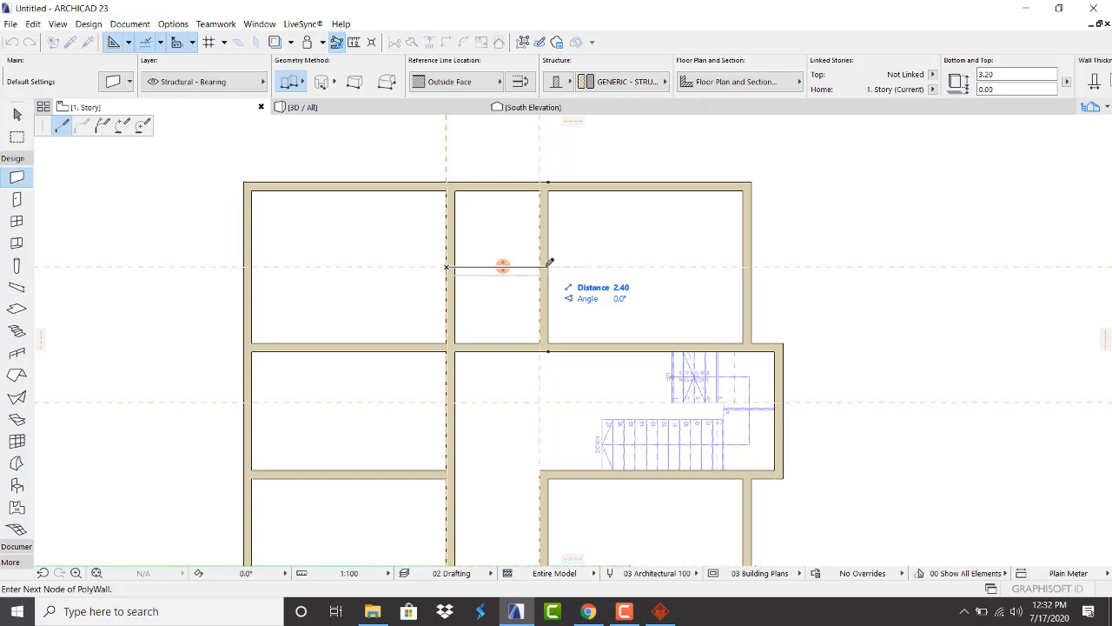
double_click(548, 266)
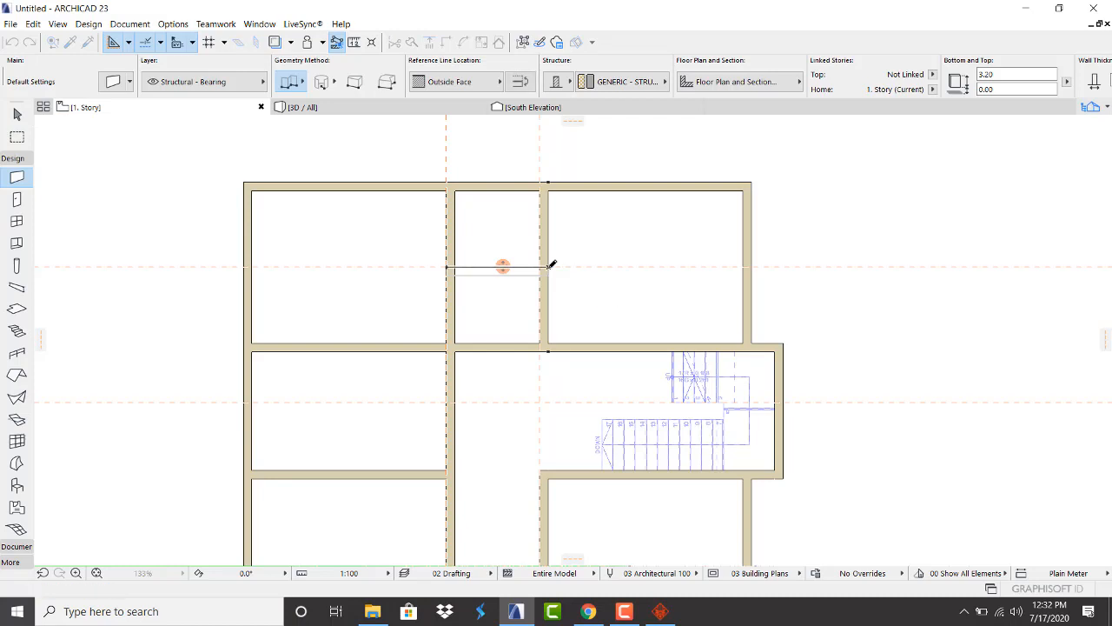
key("Escape")
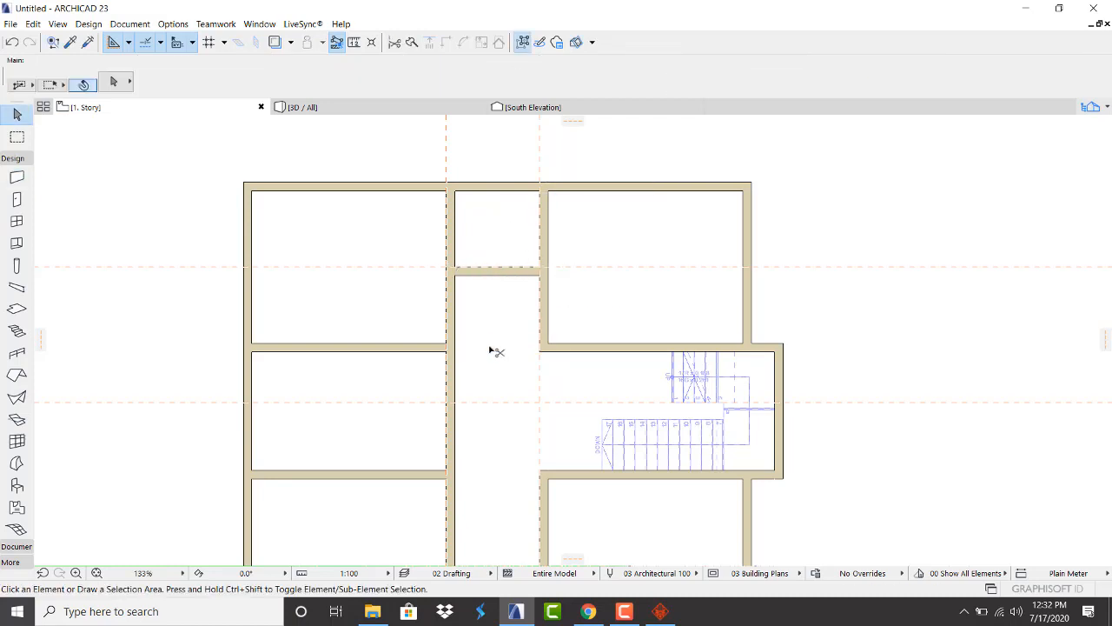
scroll(417, 287, "down", 3)
scroll(432, 328, "up", 2)
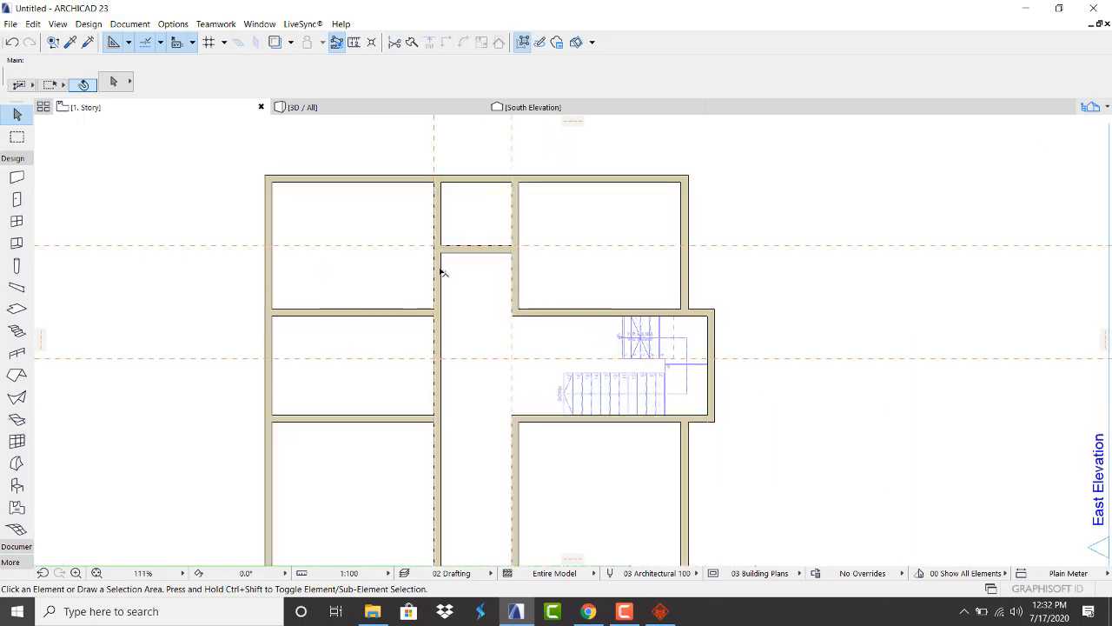
scroll(404, 345, "down", 2)
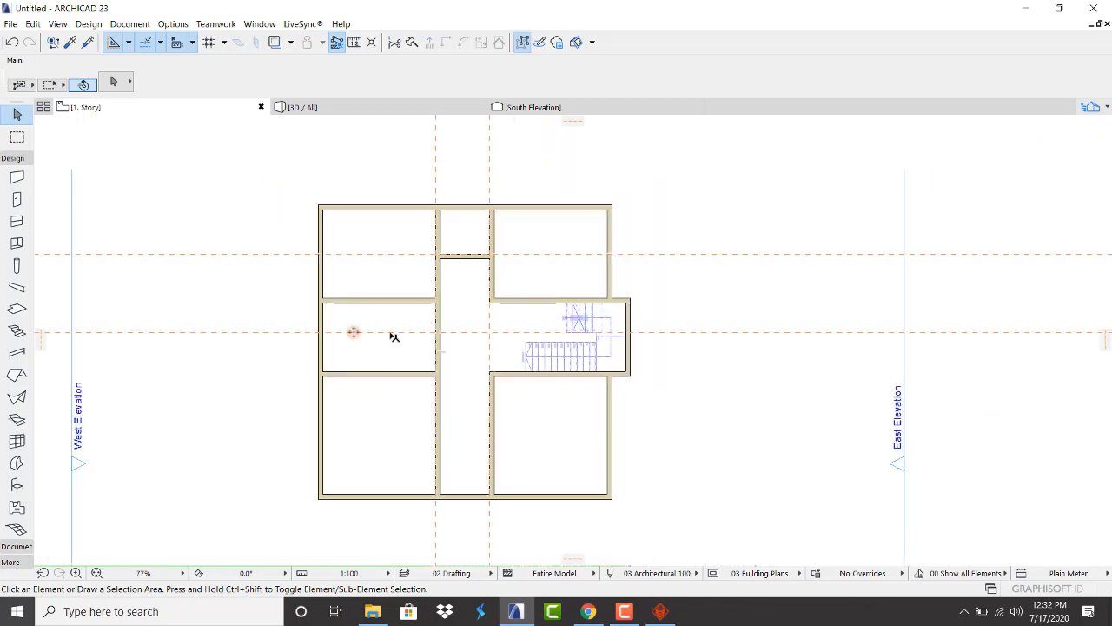
Move the wall below the west middle room upward with Ctrl+D
left_click_drag(354, 332, 385, 351)
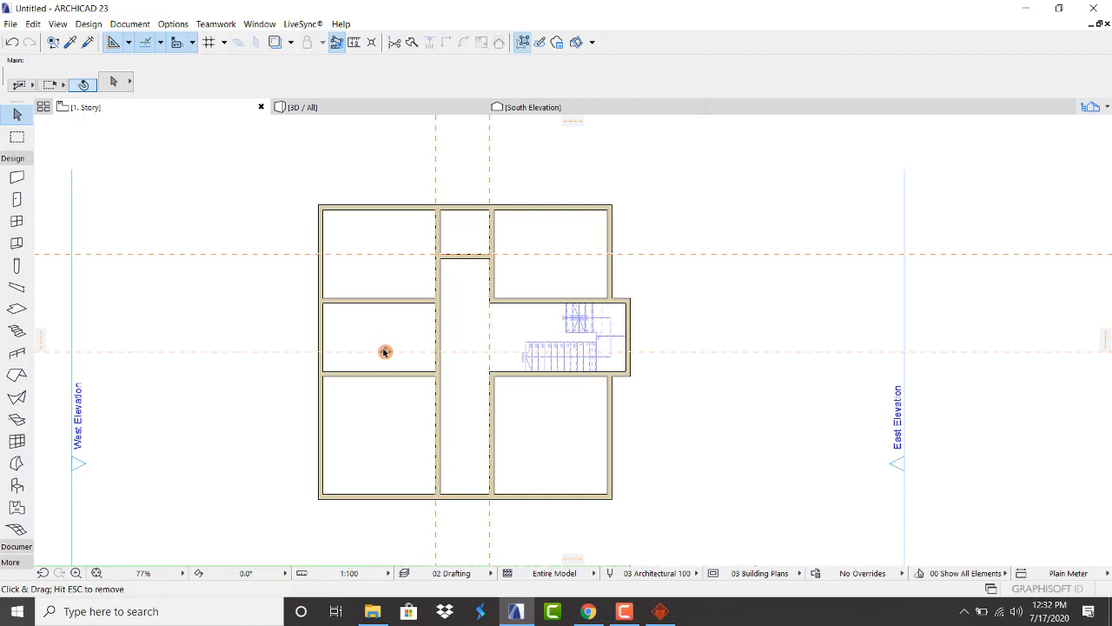
left_click(363, 375)
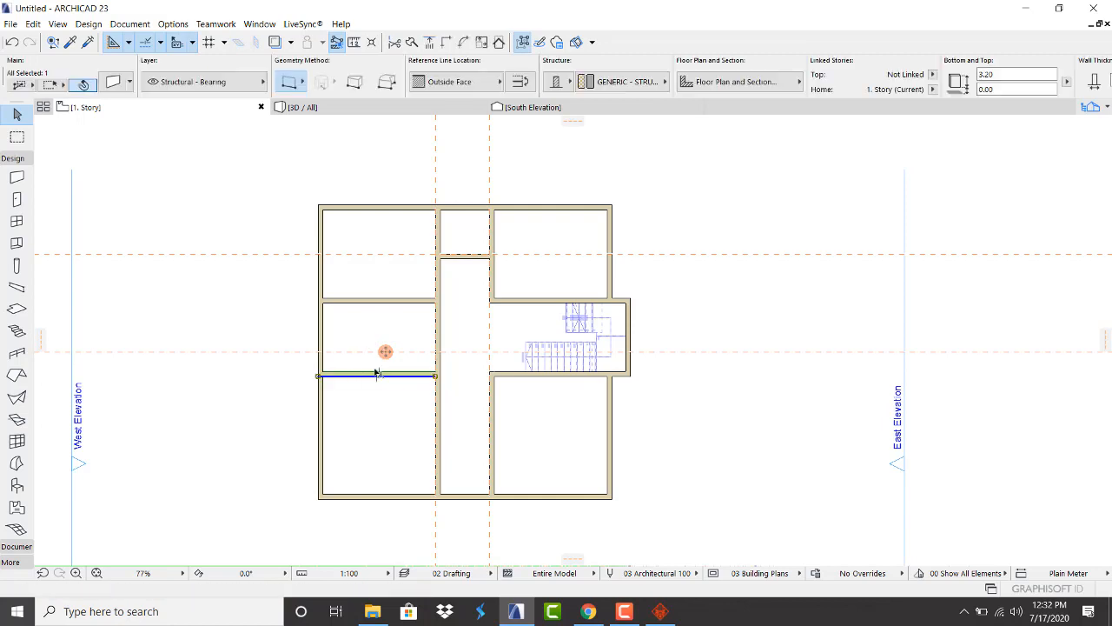
key("ctrl+d")
left_click(378, 373)
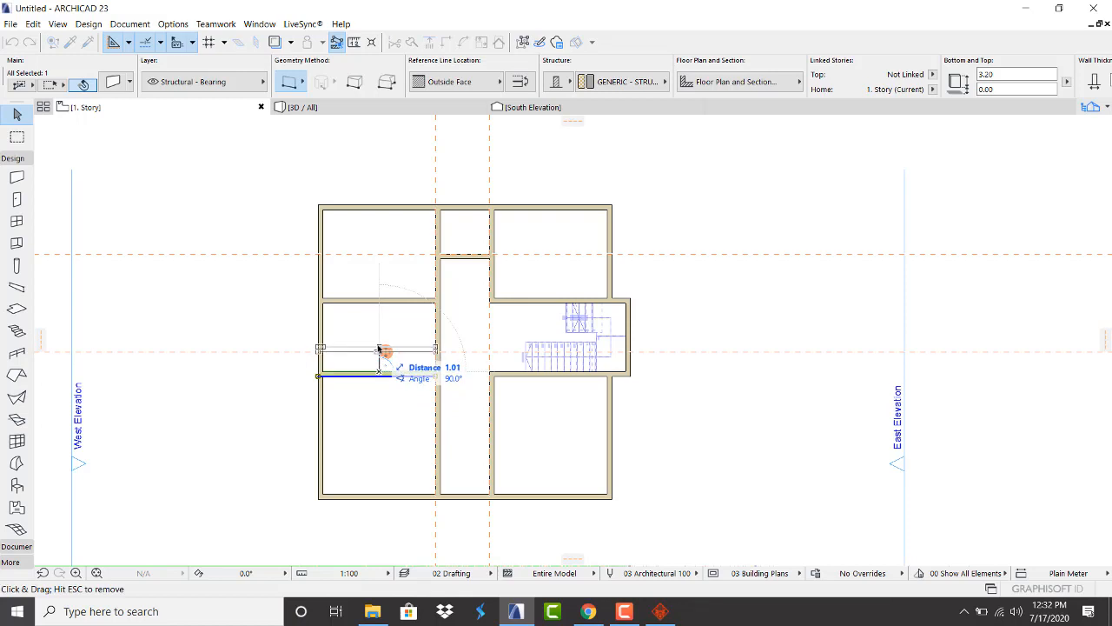
left_click(379, 347)
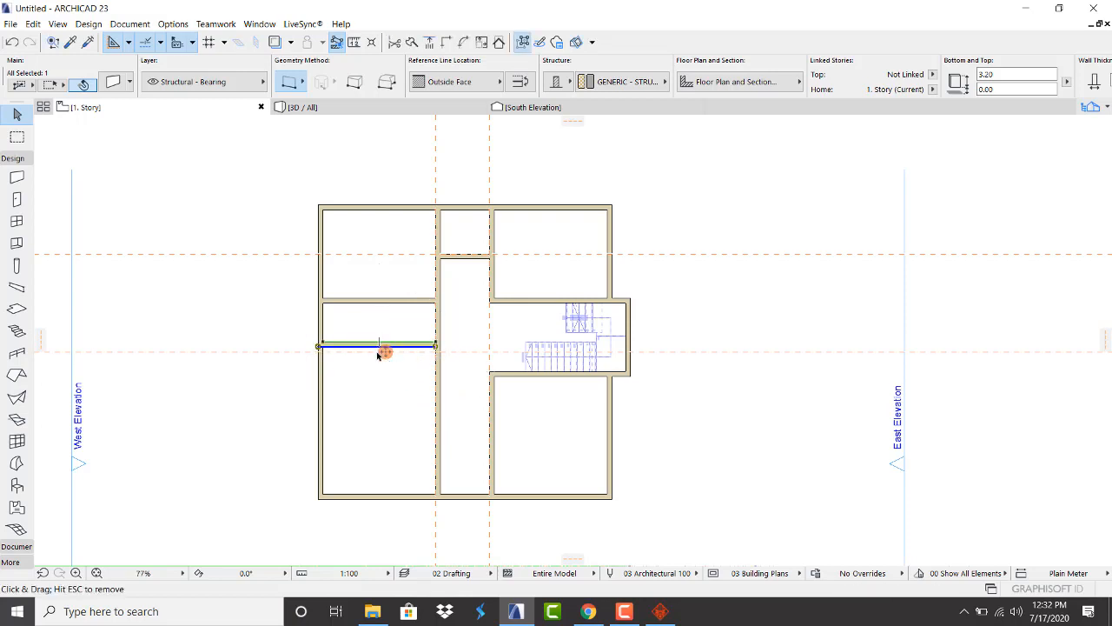
key("Escape")
scroll(381, 344, "up", 5)
Move that wall again so it sits exactly on the dashed horizontal guide
left_click(382, 329)
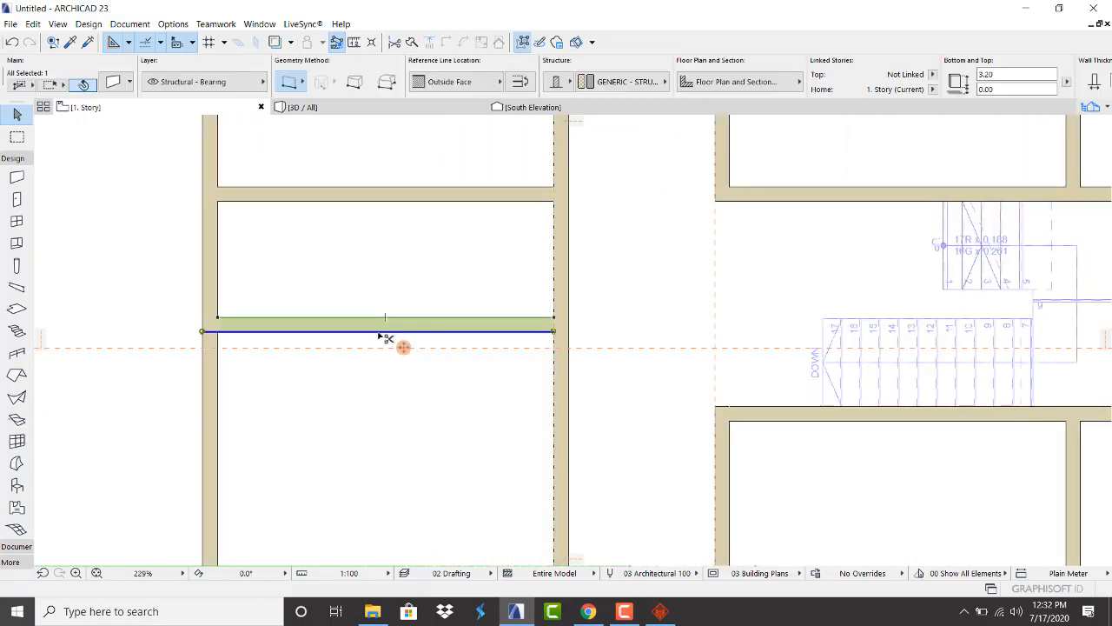
key("ctrl+d")
left_click(374, 335)
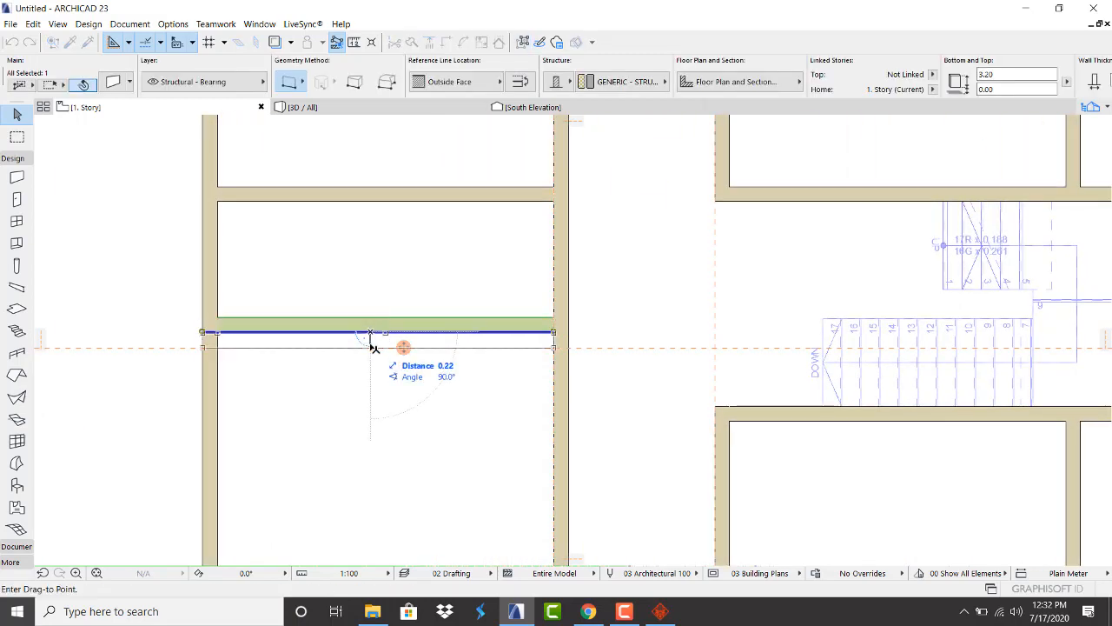
left_click(372, 345)
key("Escape")
scroll(356, 265, "down", 3)
scroll(370, 427, "down", 5)
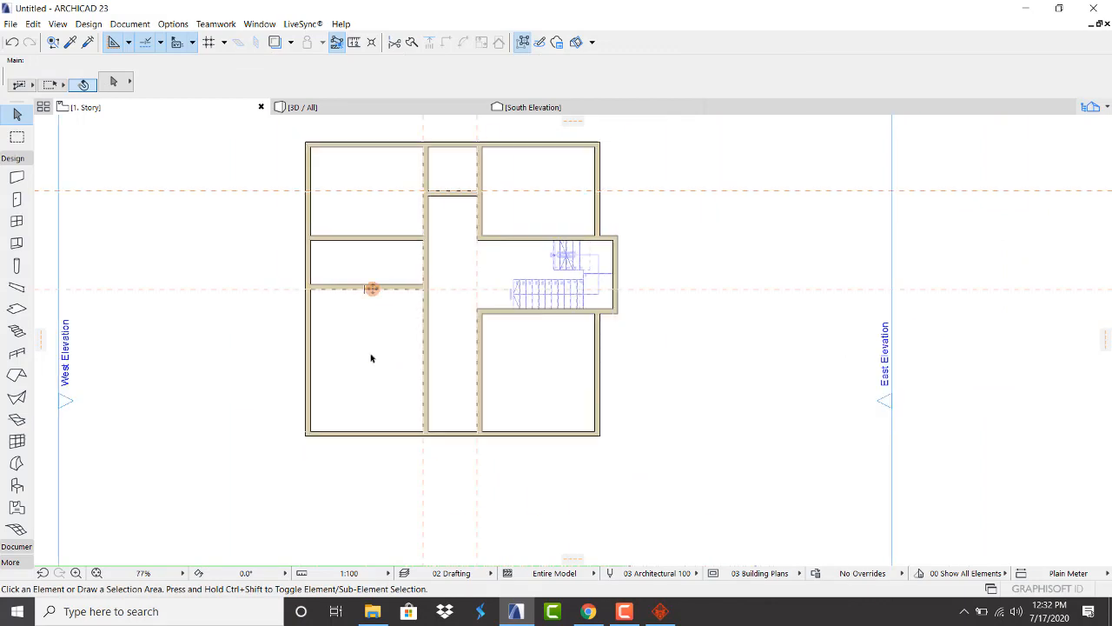
scroll(452, 318, "up", 2)
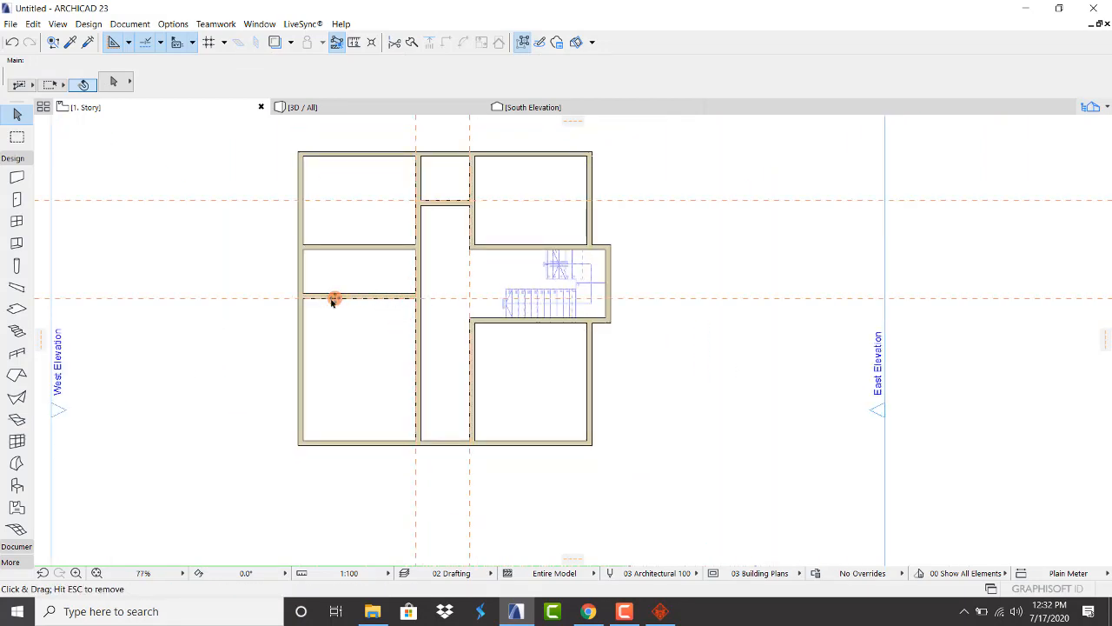
Place a horizontal guide line 1.2 above the south exterior wall
left_click_drag(359, 418, 380, 408)
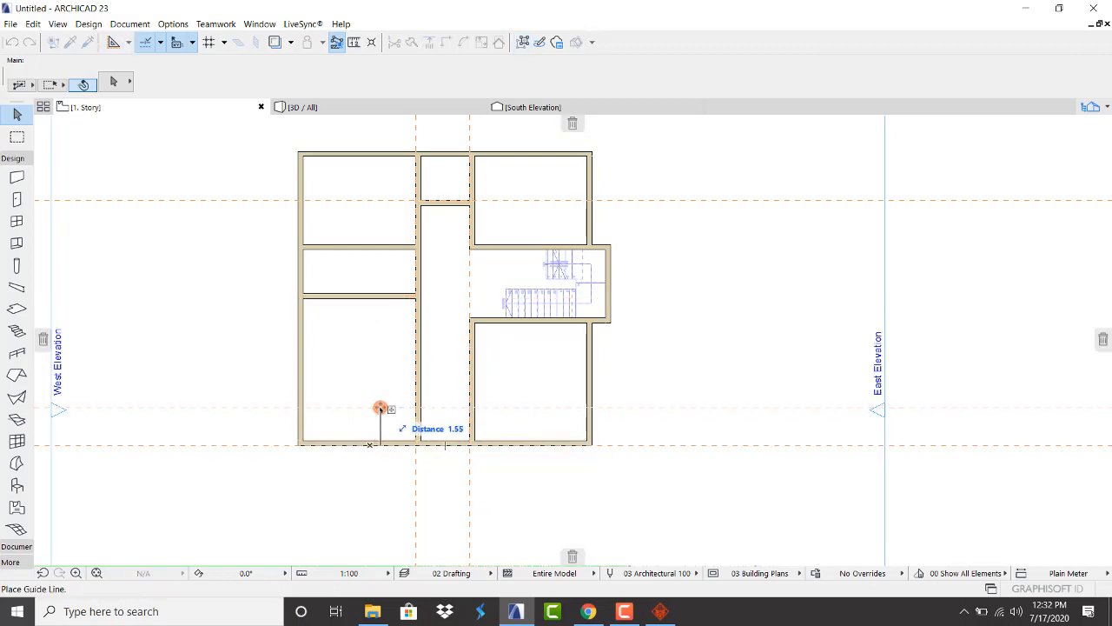
type("1.2")
key("Return")
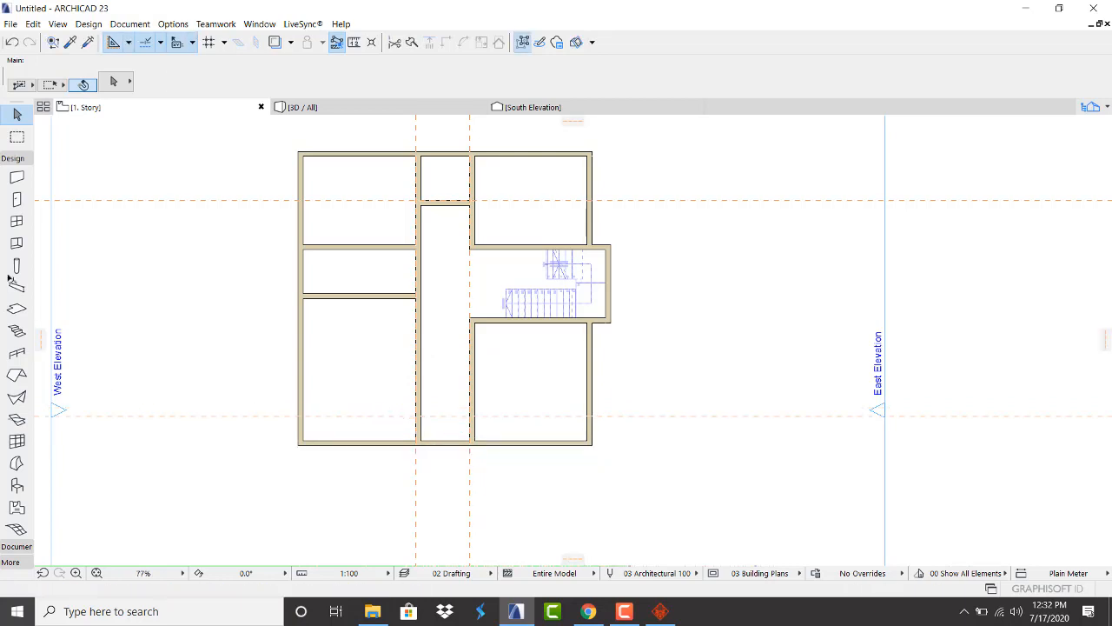
left_click(16, 178)
scroll(287, 424, "up", 2)
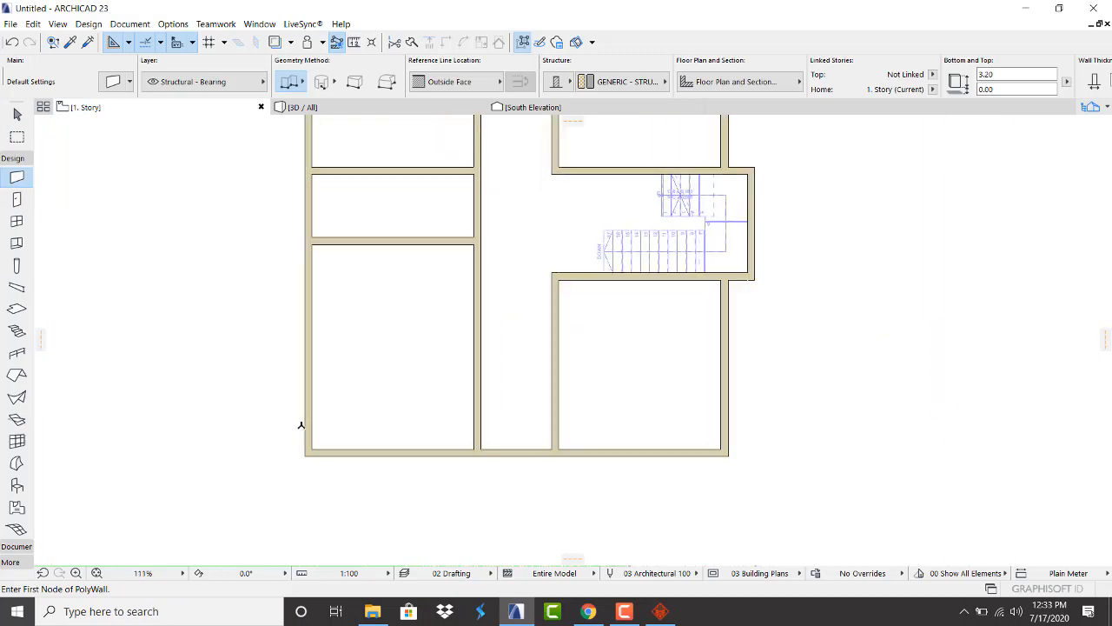
Draw a 12.00 wall along the guide across the south rooms and trim a piece to open the room onto the corridor
left_click(304, 413)
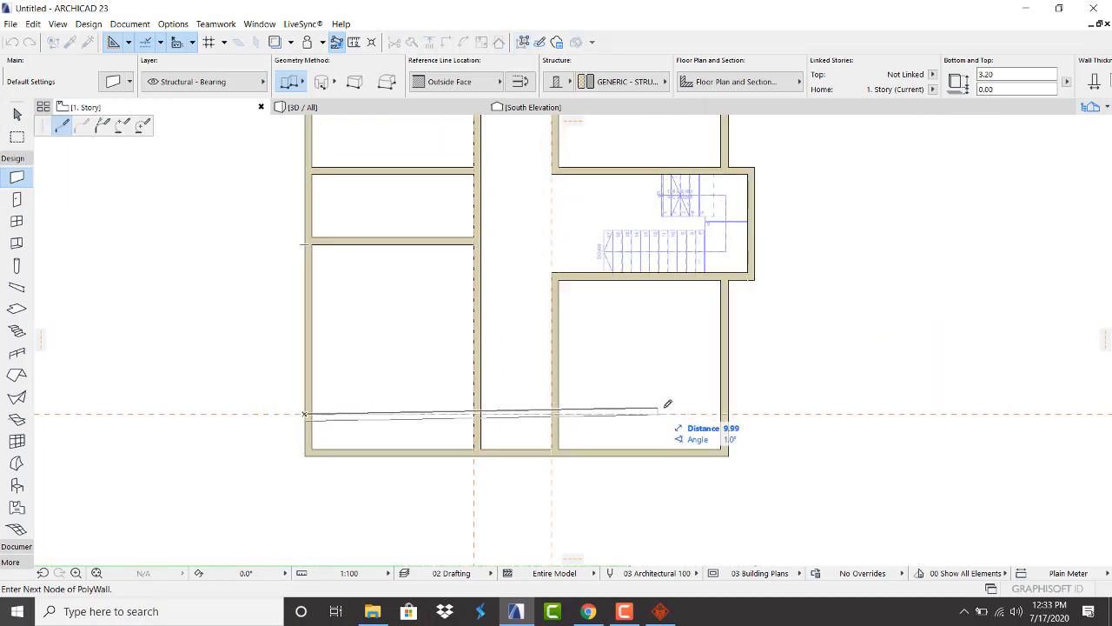
double_click(730, 414)
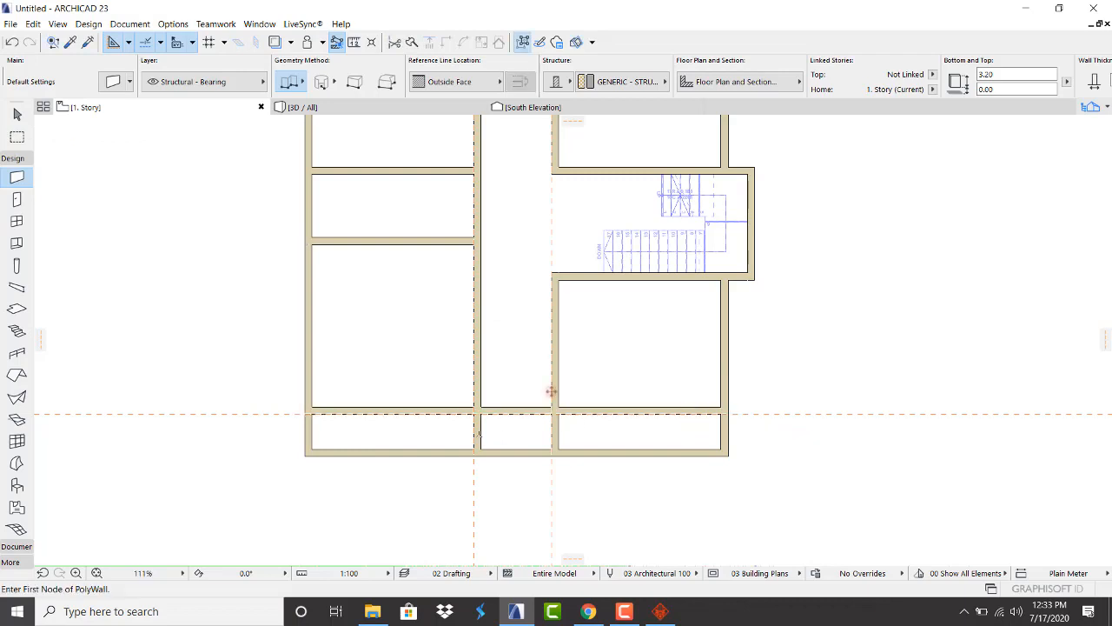
scroll(452, 348, "down", 3)
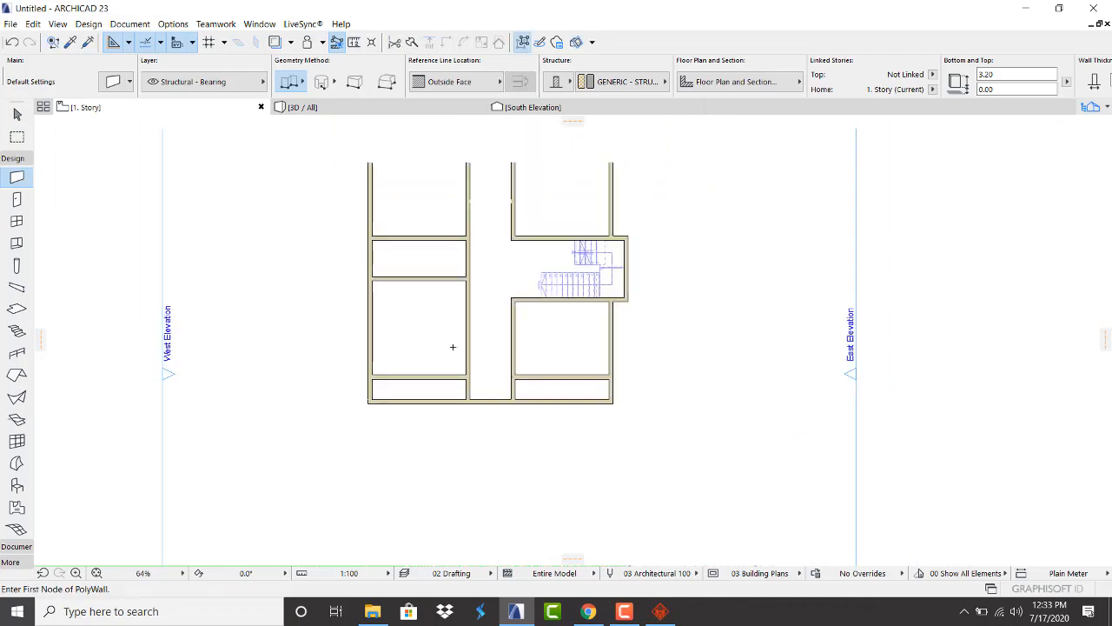
scroll(426, 290, "up", 2)
scroll(437, 399, "down", 1)
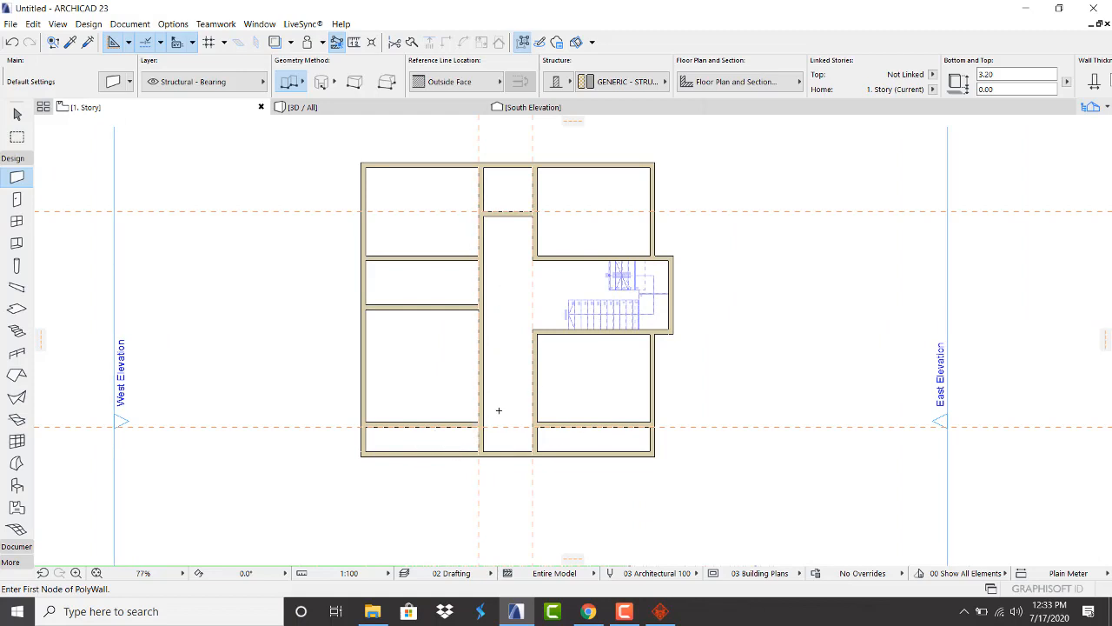
scroll(497, 456, "up", 3)
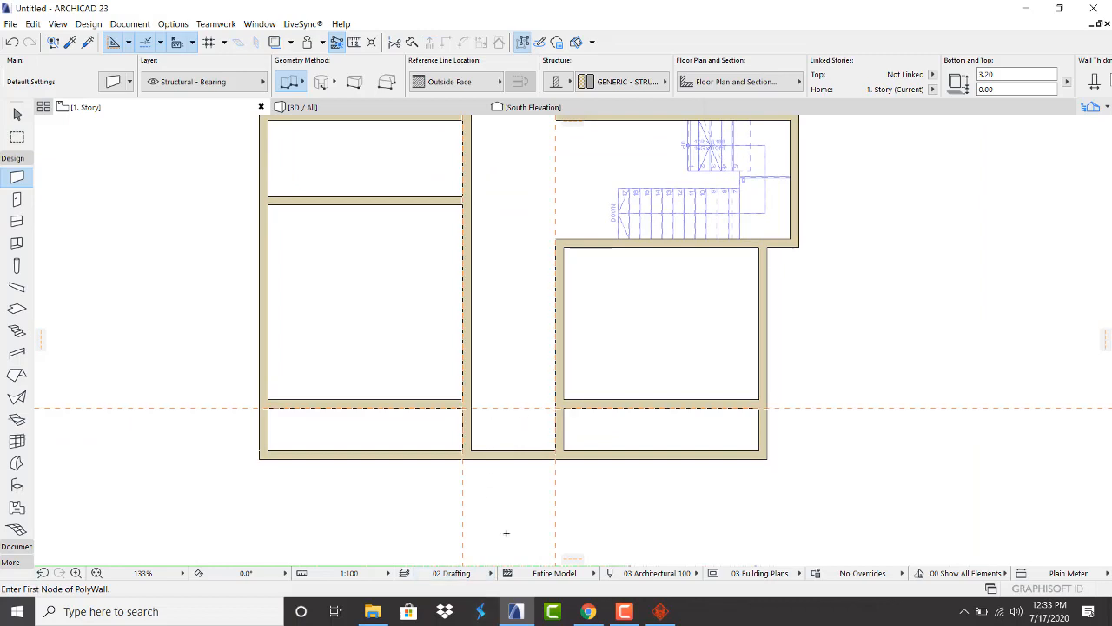
scroll(509, 411, "down", 2)
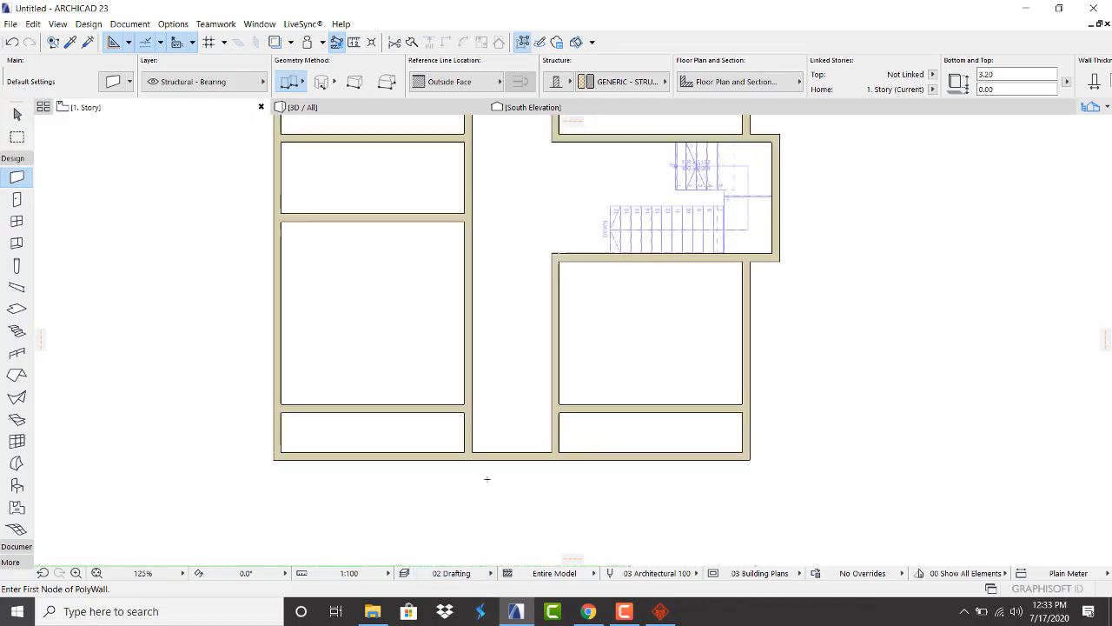
scroll(467, 333, "down", 2)
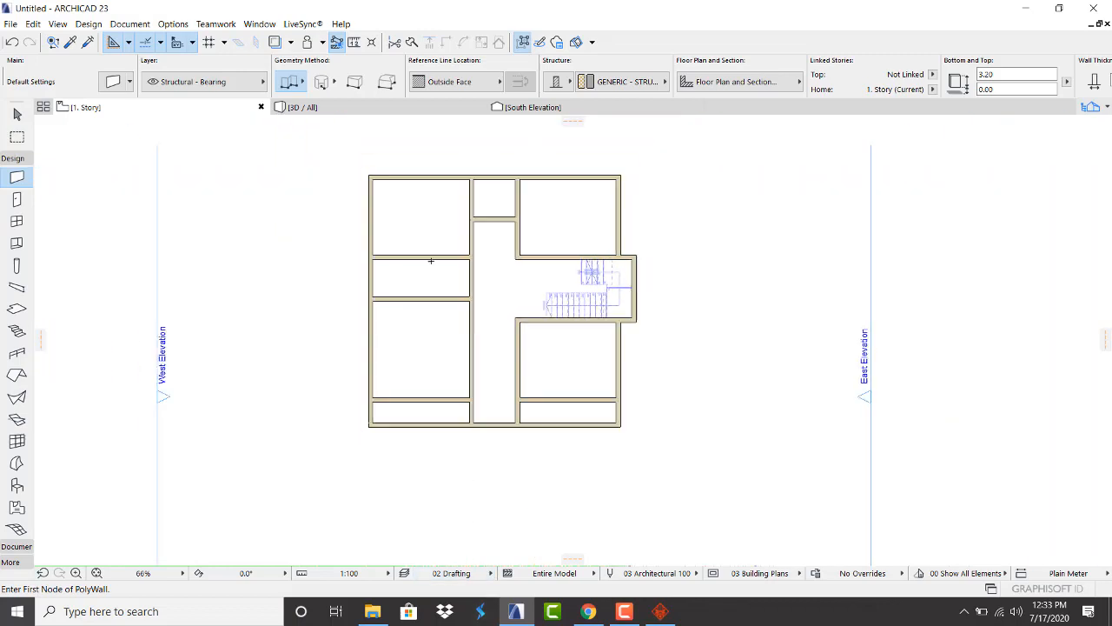
scroll(429, 252, "up", 2)
left_click(491, 292, "ctrl")
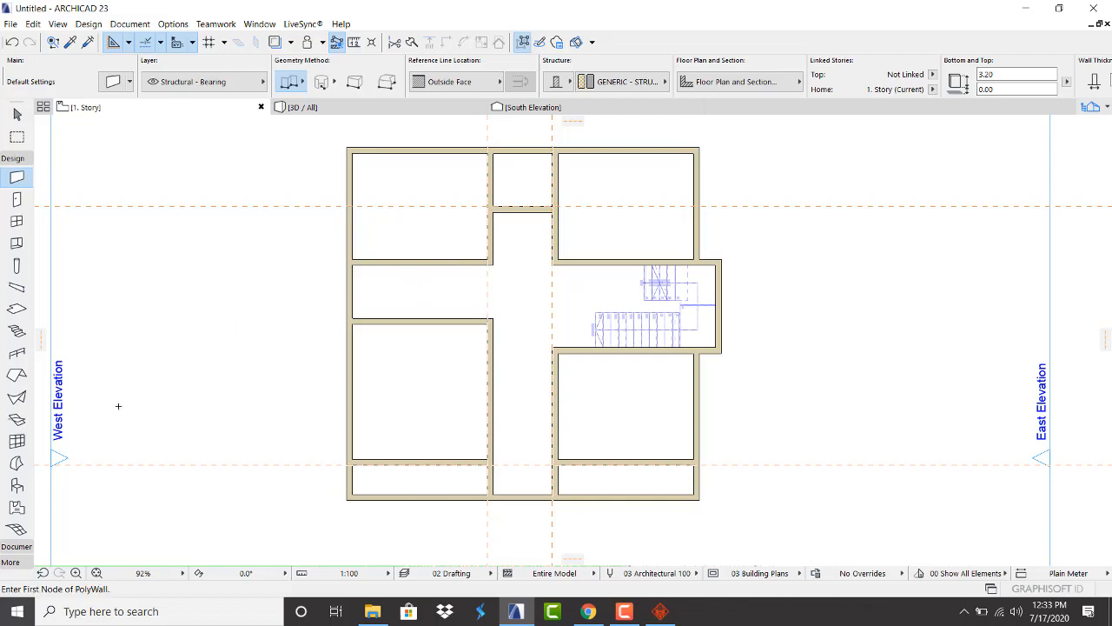
Add a vertical guide 2.36 right of the west wall face and draw a short wall along it
left_click_drag(40, 345, 264, 326)
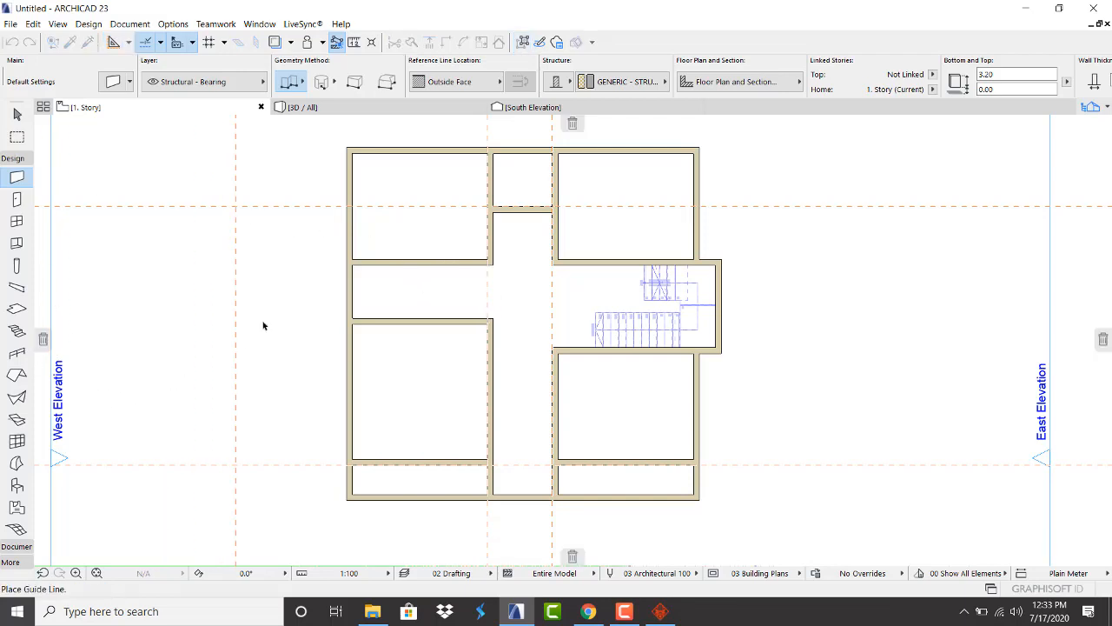
left_click(354, 304)
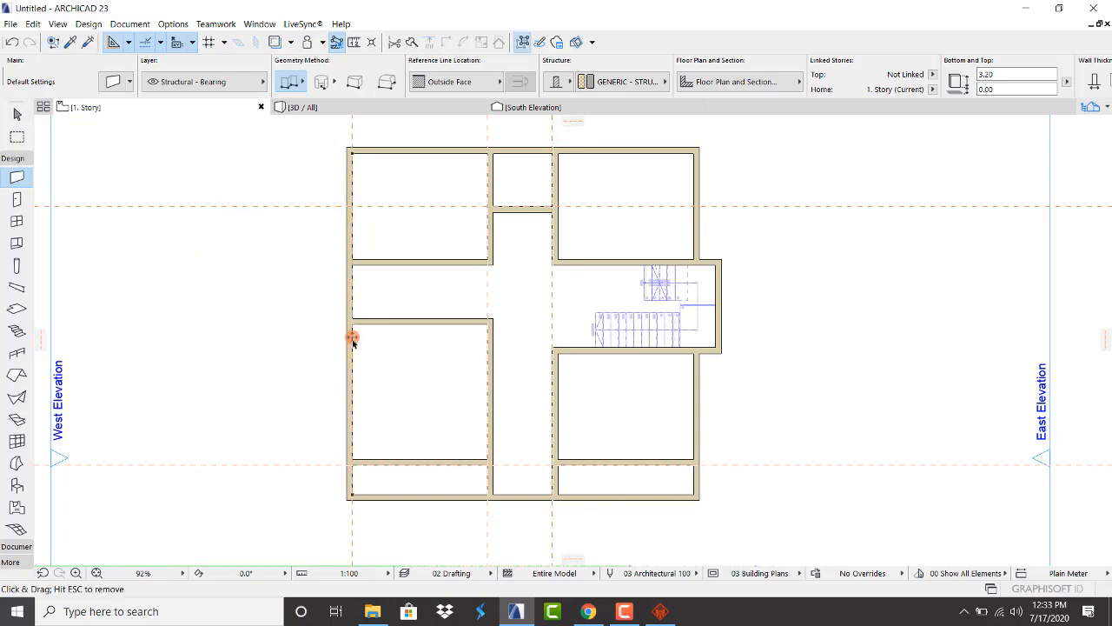
left_click_drag(379, 275, 411, 292)
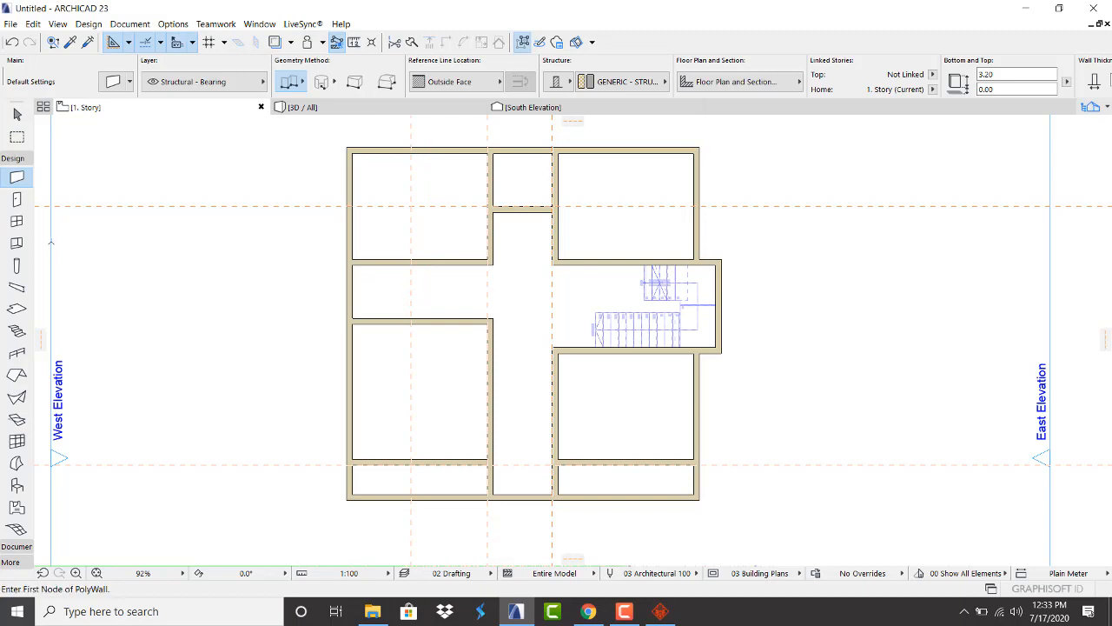
left_click(412, 258)
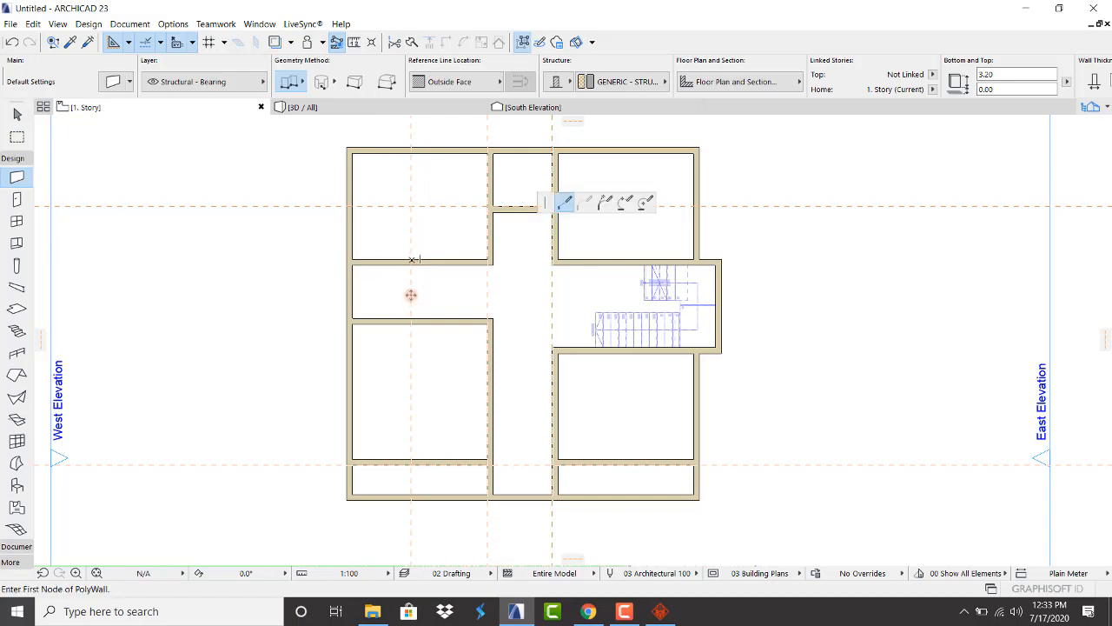
double_click(415, 320)
key("Escape")
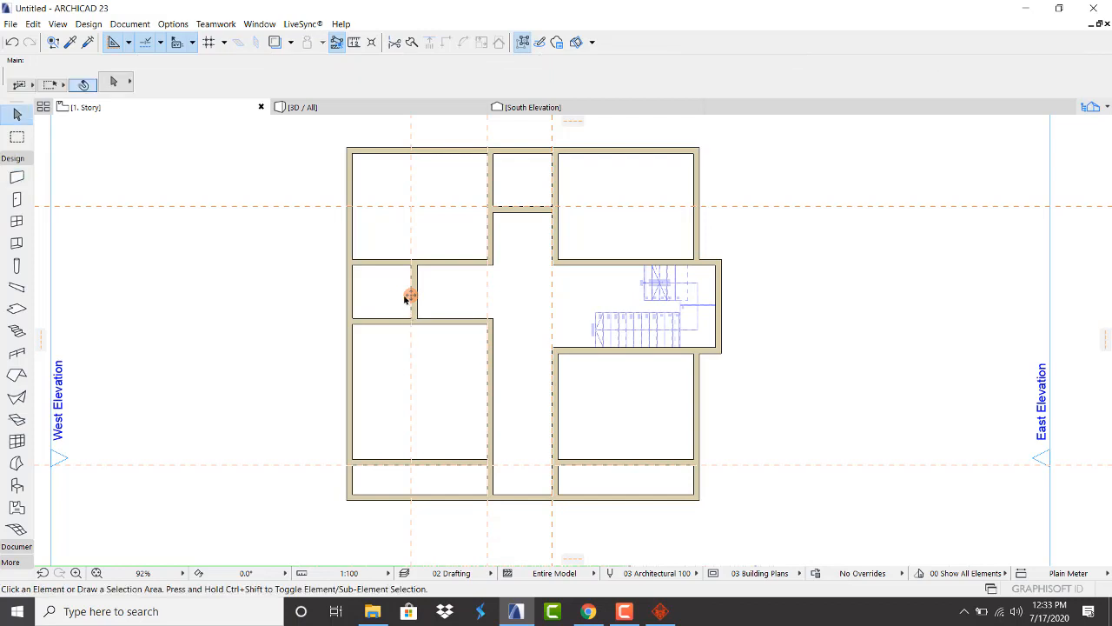
scroll(398, 244, "down", 3)
scroll(393, 250, "up", 2)
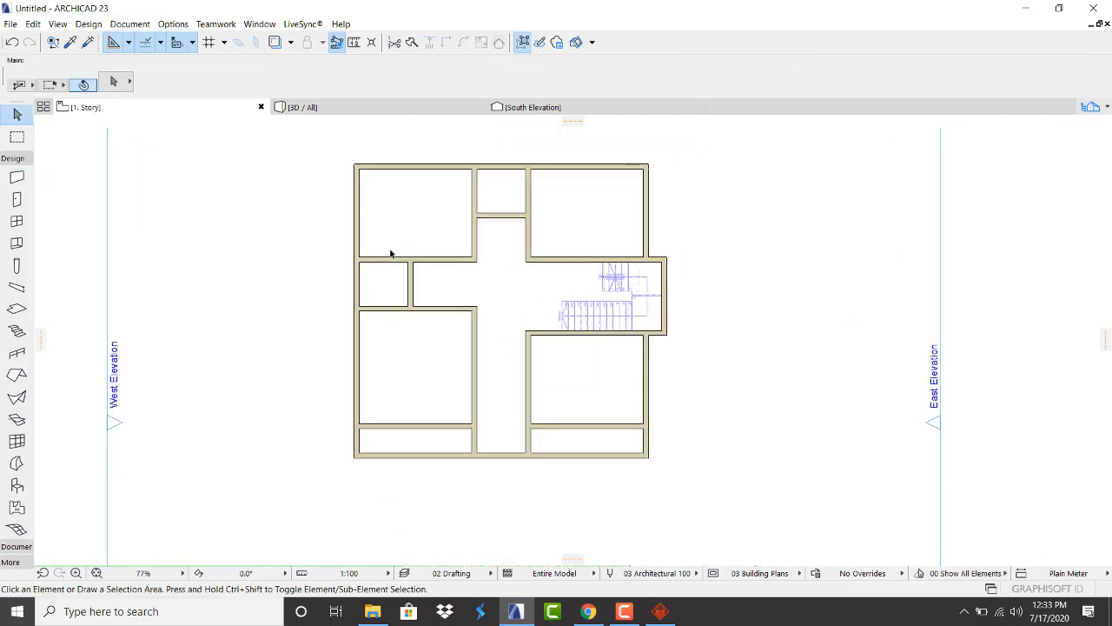
scroll(391, 257, "down", 1)
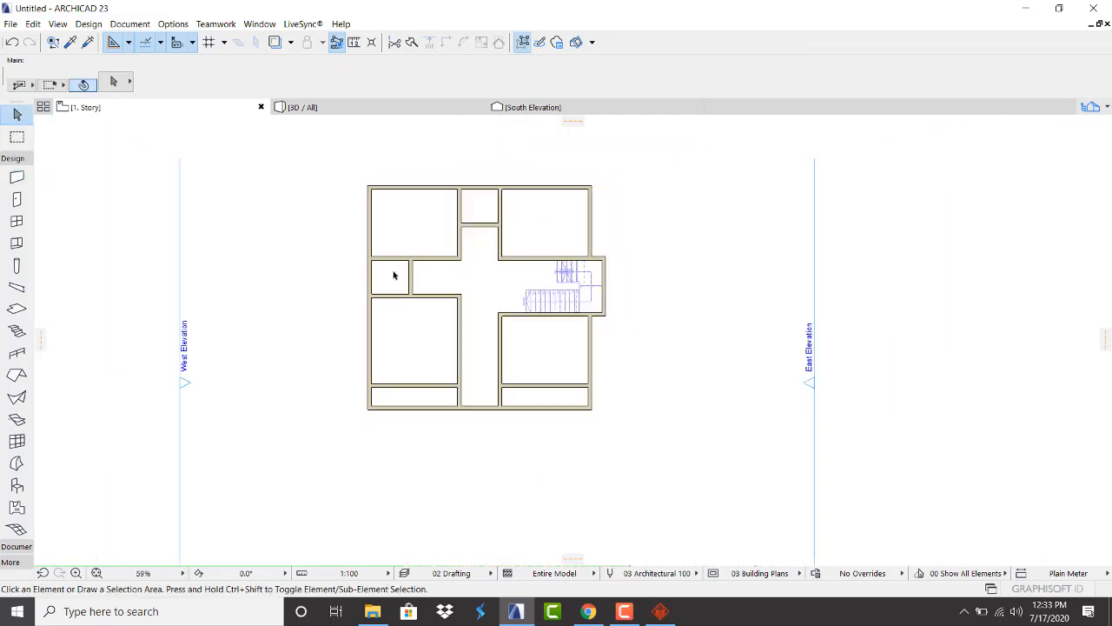
scroll(392, 269, "up", 3)
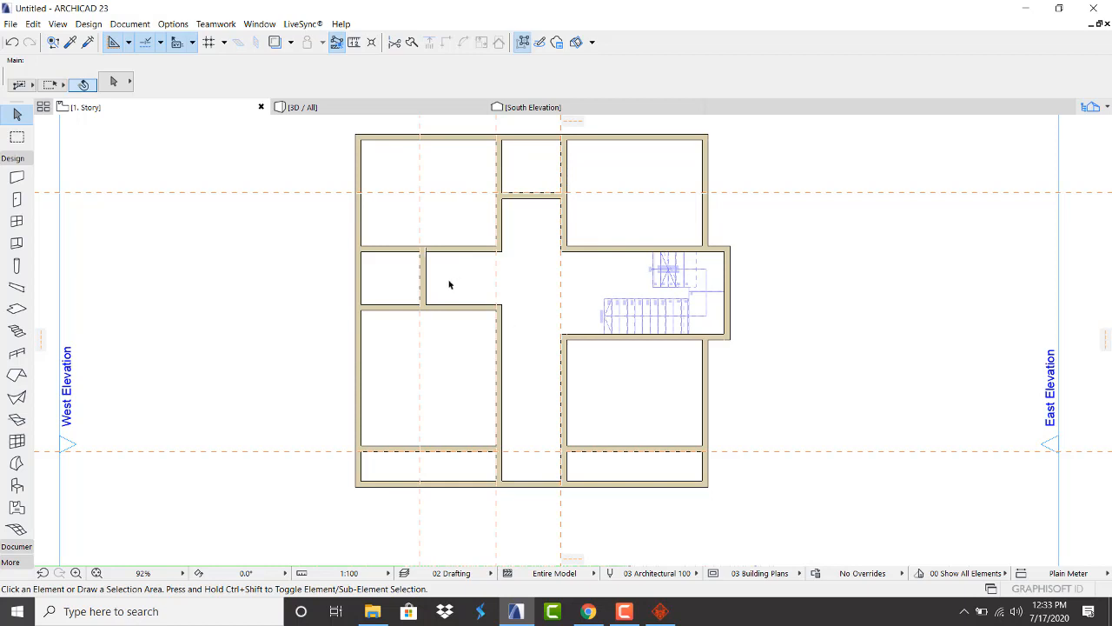
scroll(450, 284, "down", 2)
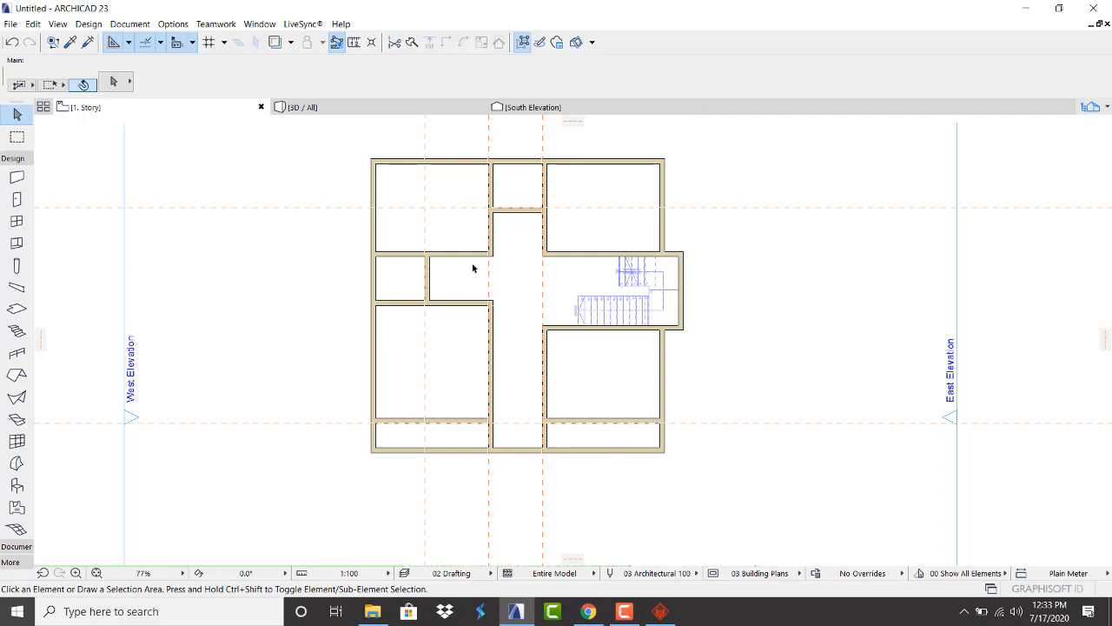
scroll(474, 267, "up", 2)
scroll(477, 262, "down", 2)
left_click(380, 110)
middle_click_drag(392, 168, 458, 263, "shift")
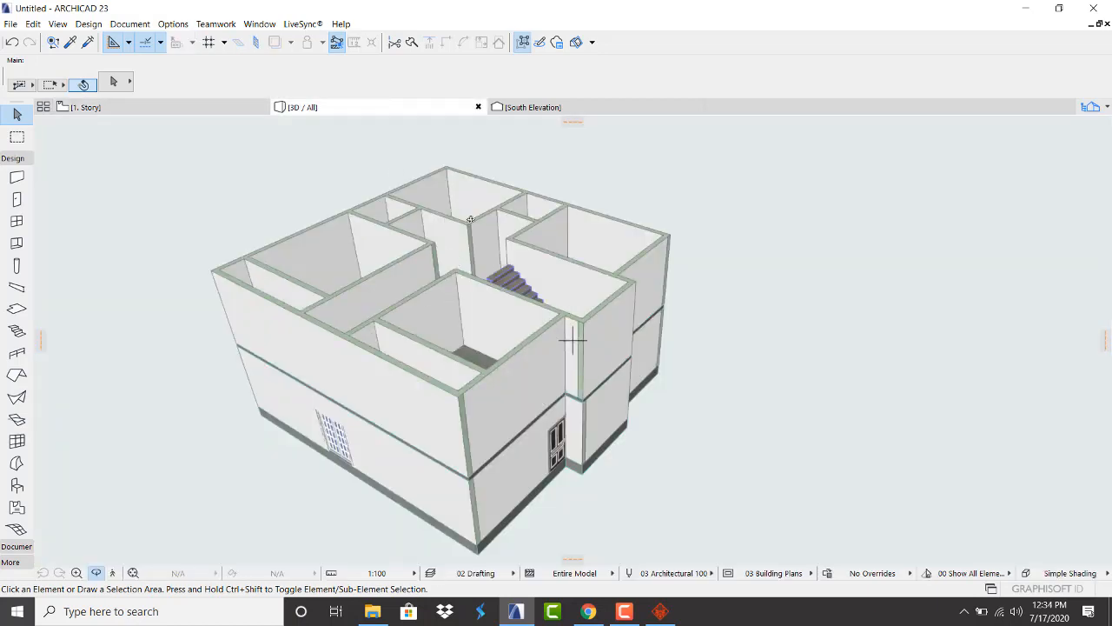
middle_click_drag(471, 219, 348, 218, "shift")
left_click(121, 109)
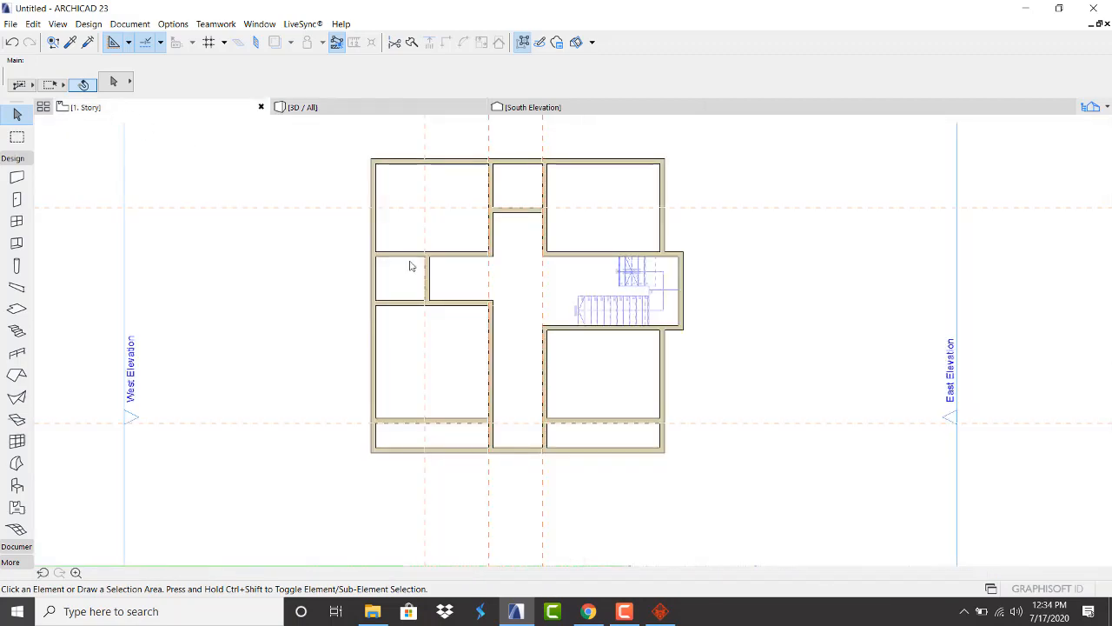
scroll(494, 270, "up", 2)
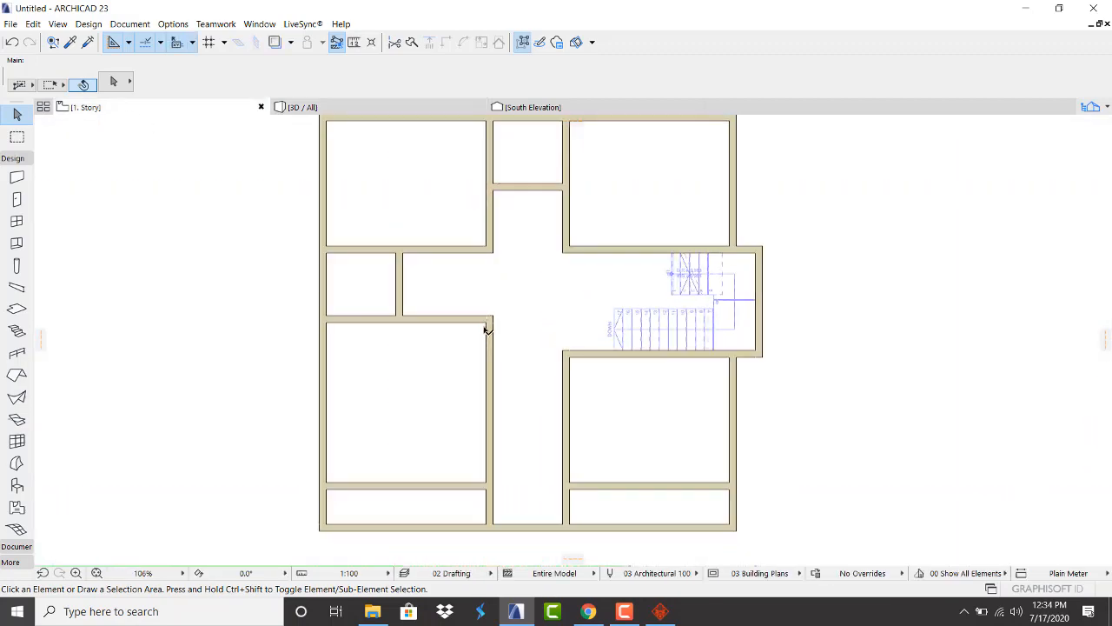
scroll(496, 442, "down", 3)
scroll(502, 442, "up", 2)
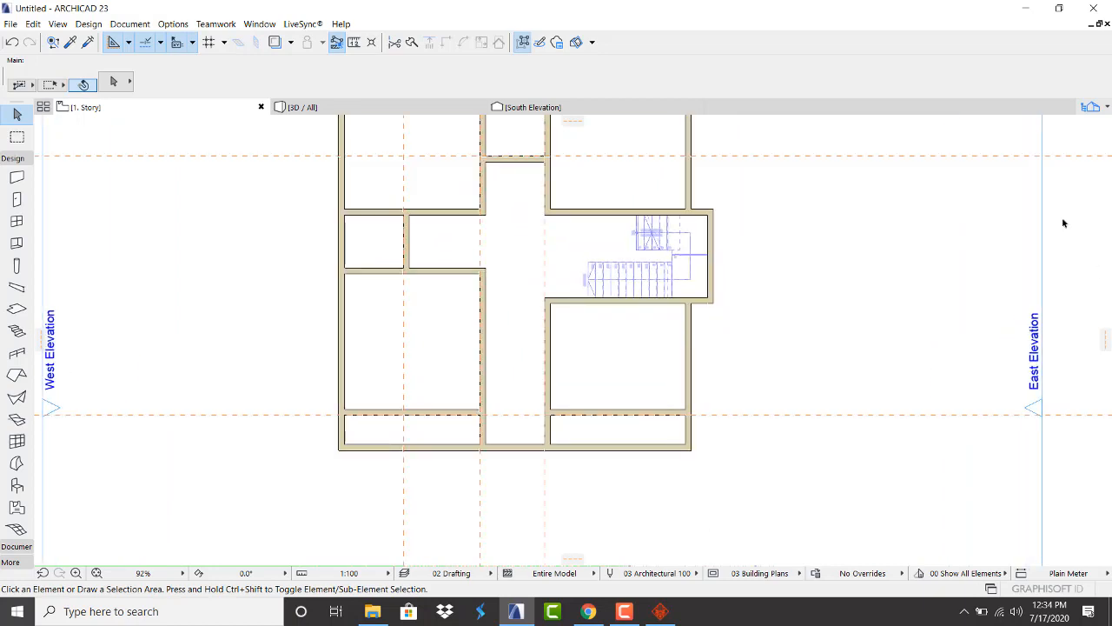
Place a door in the wall above the stairs
left_click(17, 199)
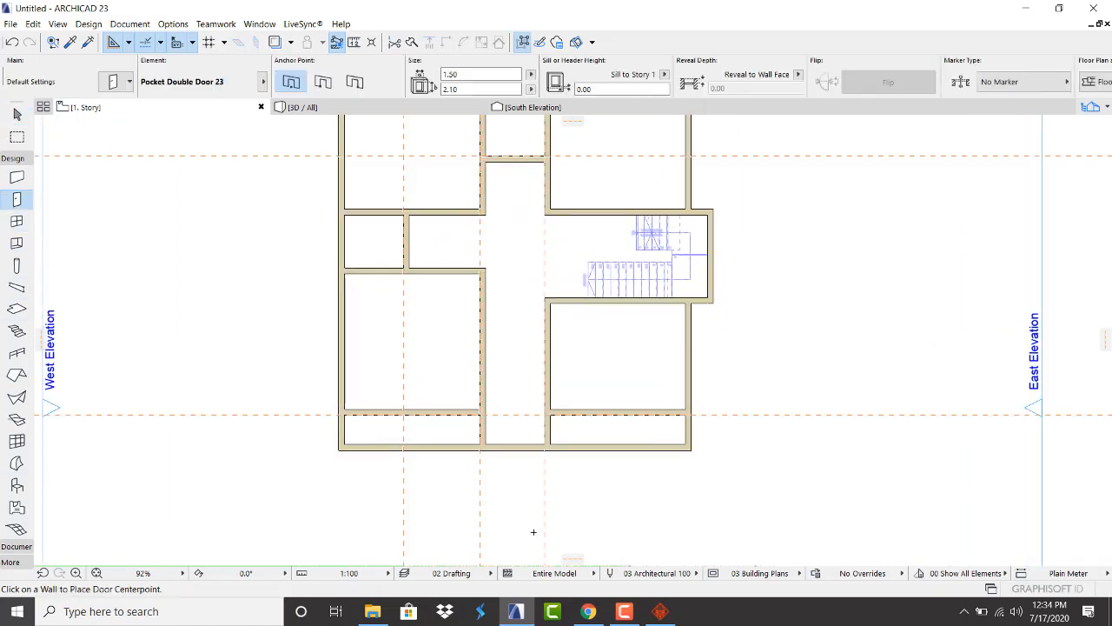
scroll(534, 532, "down", 2)
scroll(590, 342, "up", 4)
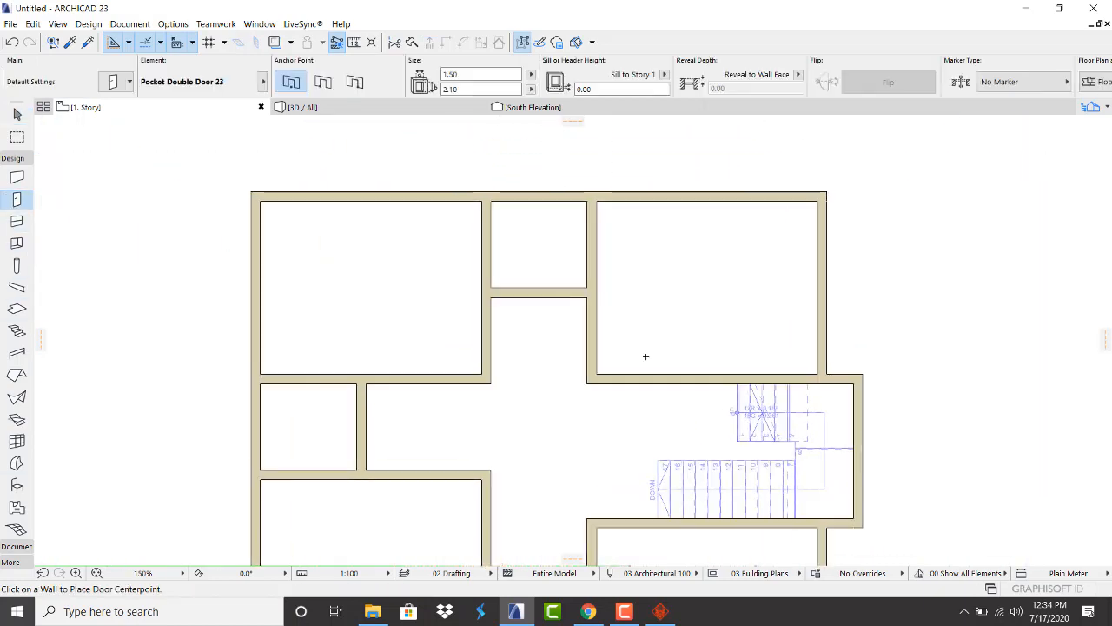
scroll(644, 353, "up", 1)
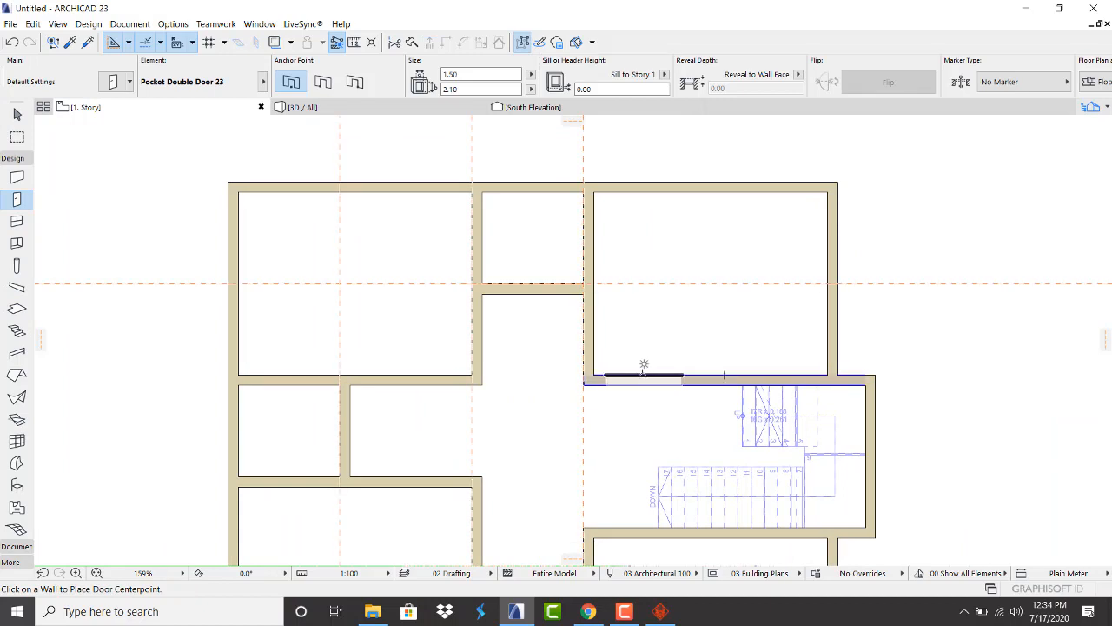
left_click(640, 365)
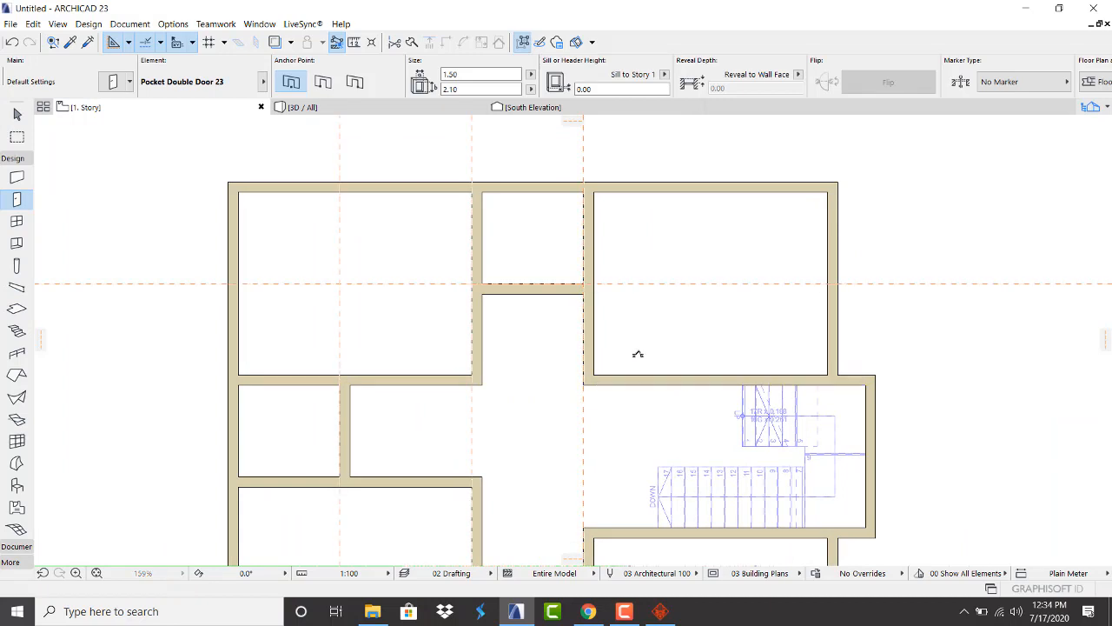
left_click(609, 315)
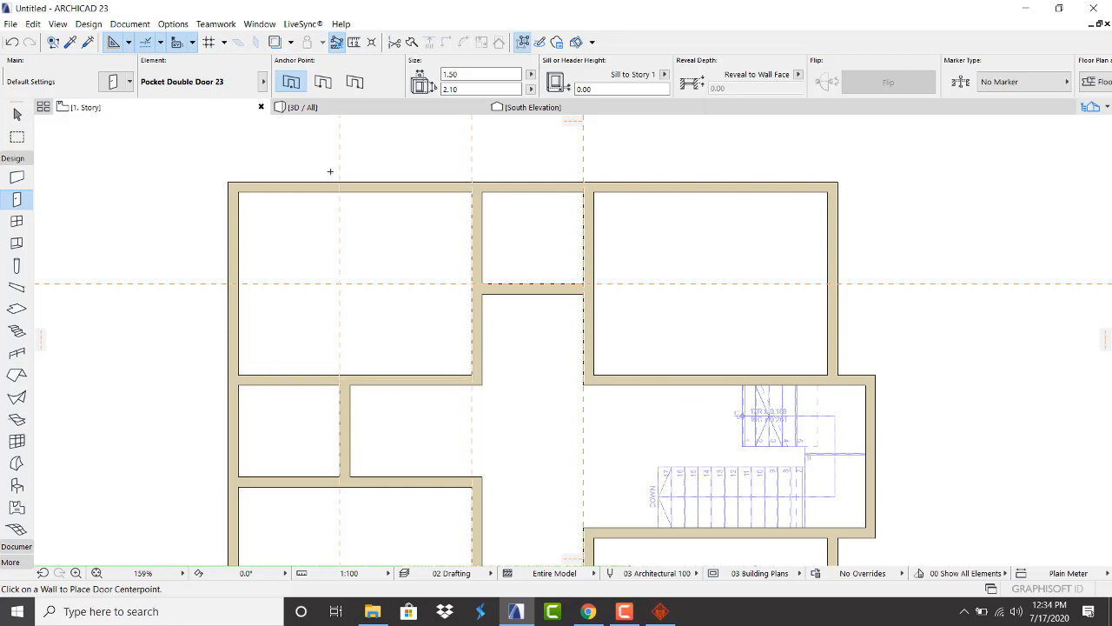
On 0. Ground Floor, pick up the existing door's settings (Door 23, 1.00 × 2.10)
left_click(1107, 107)
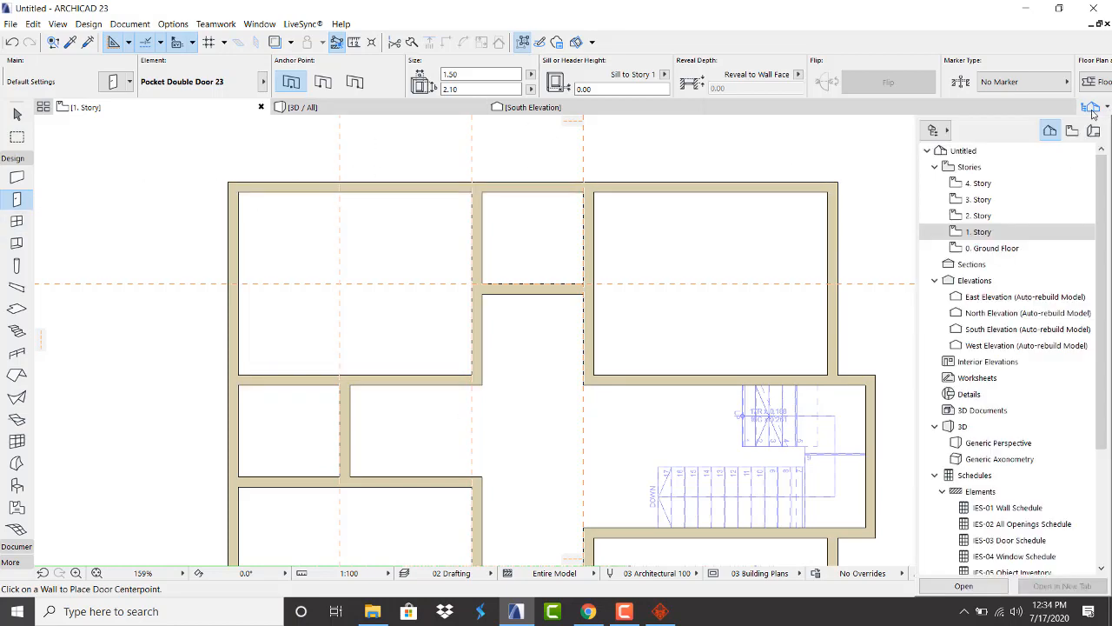
double_click(999, 249)
scroll(269, 305, "down", 2)
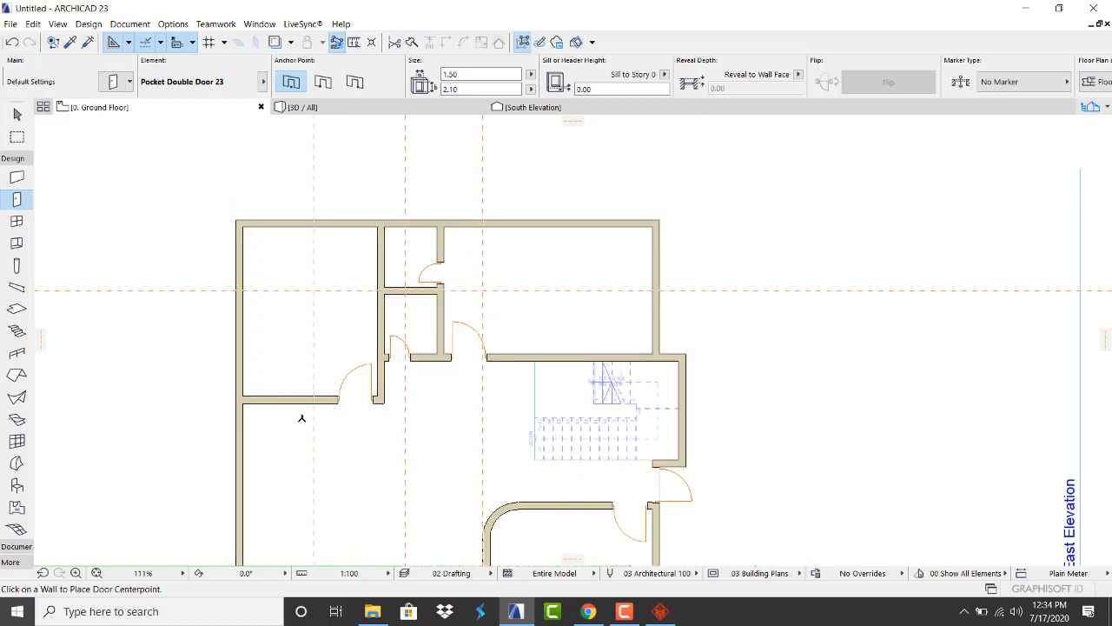
key("Escape")
scroll(362, 363, "up", 3)
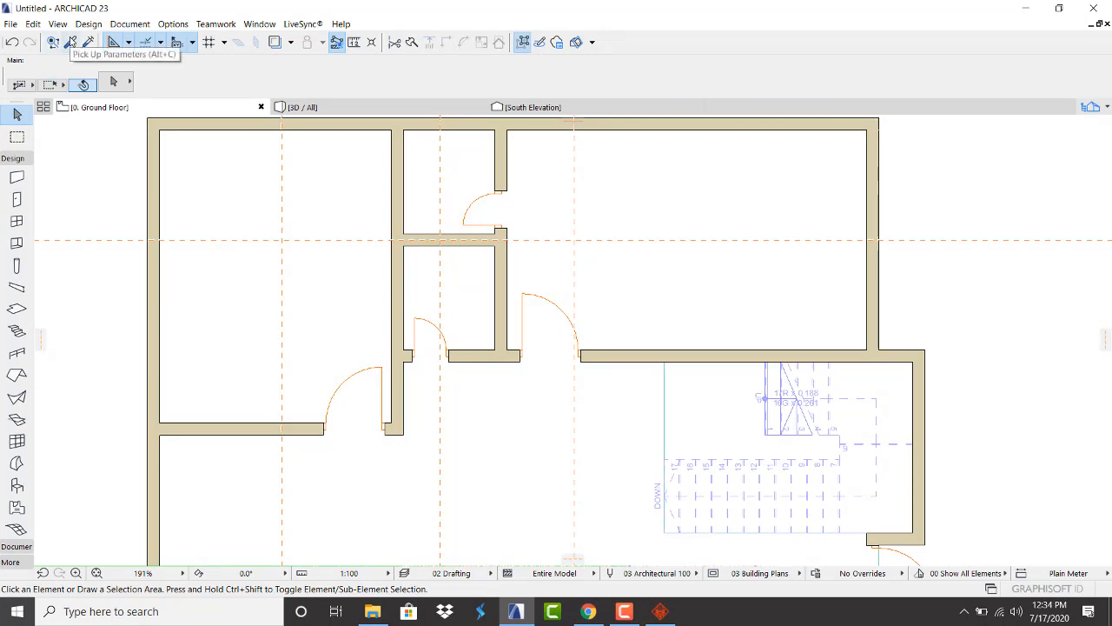
left_click(72, 44)
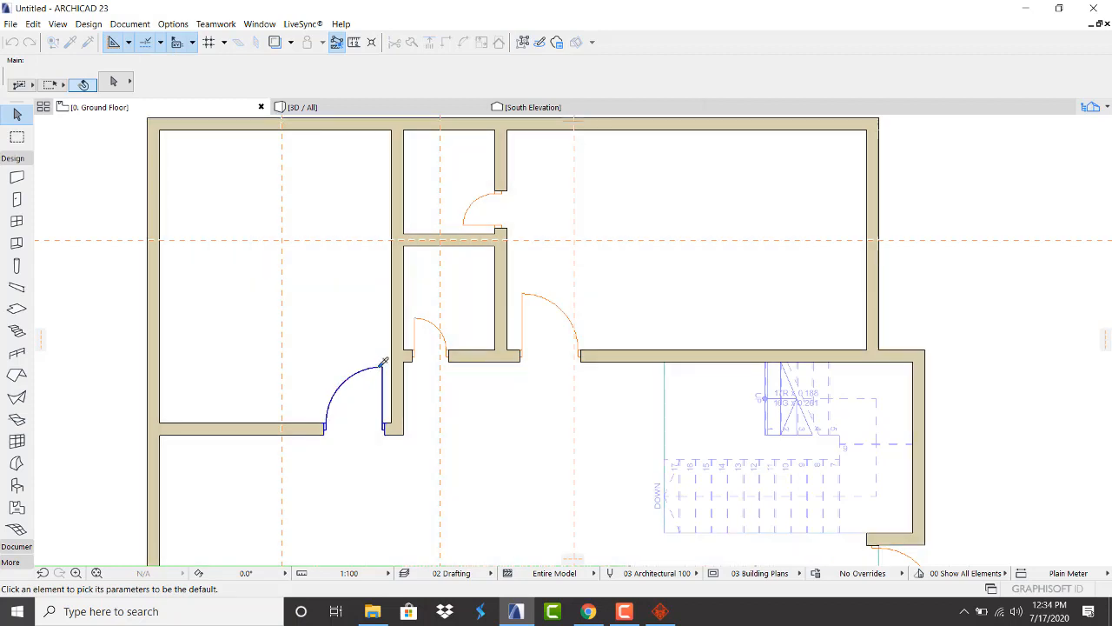
left_click(381, 364)
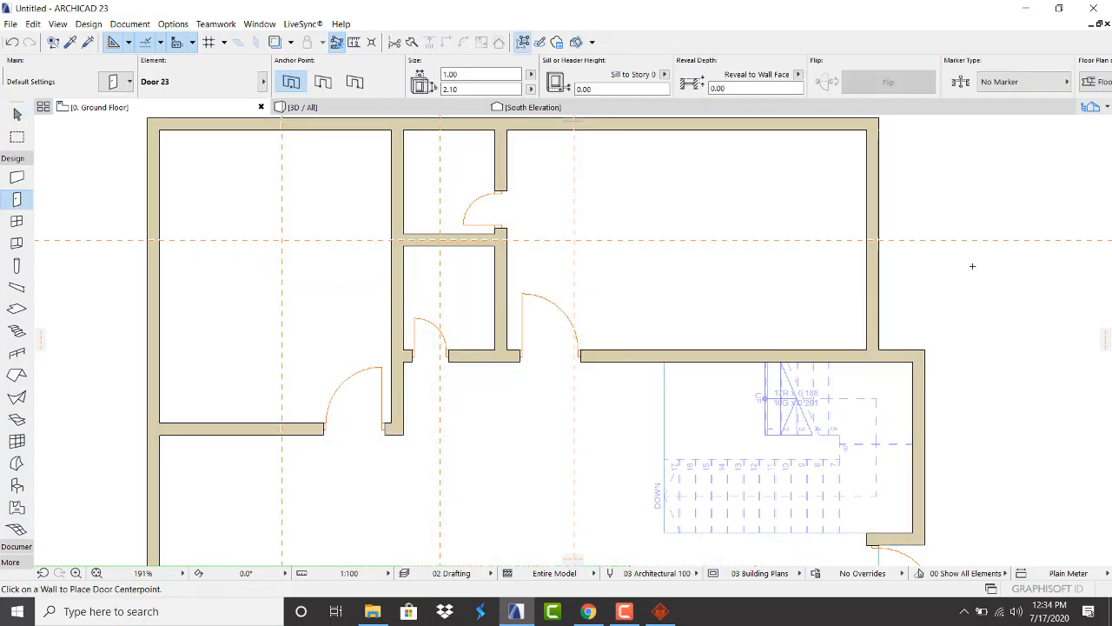
Back on 1. Story, place a Door 23 swinging into the upper-right room
left_click(1090, 107)
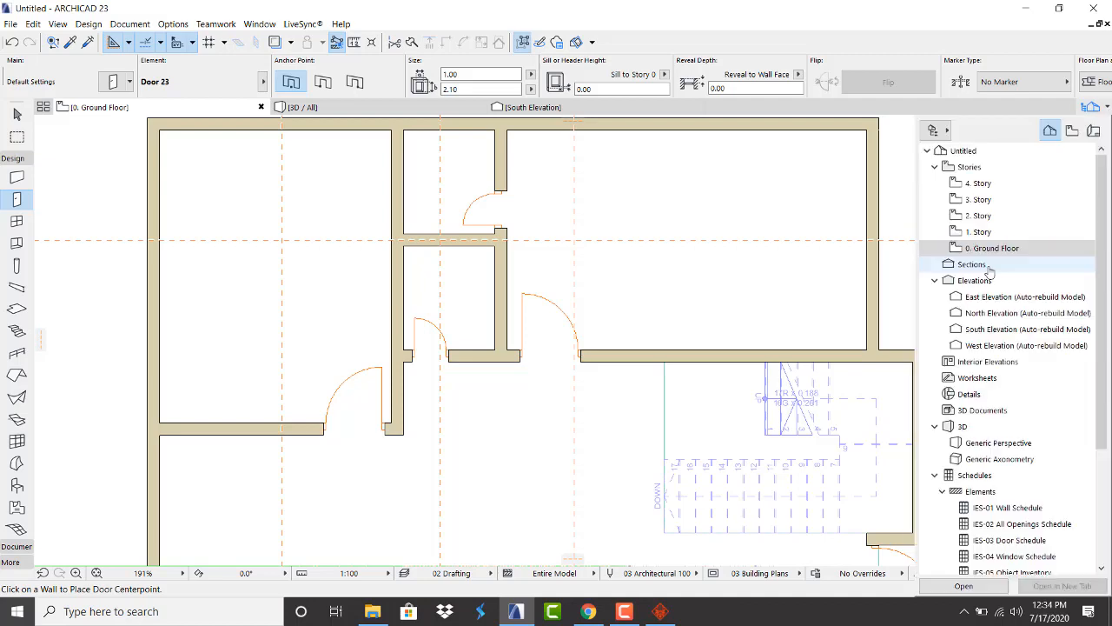
left_click(979, 233)
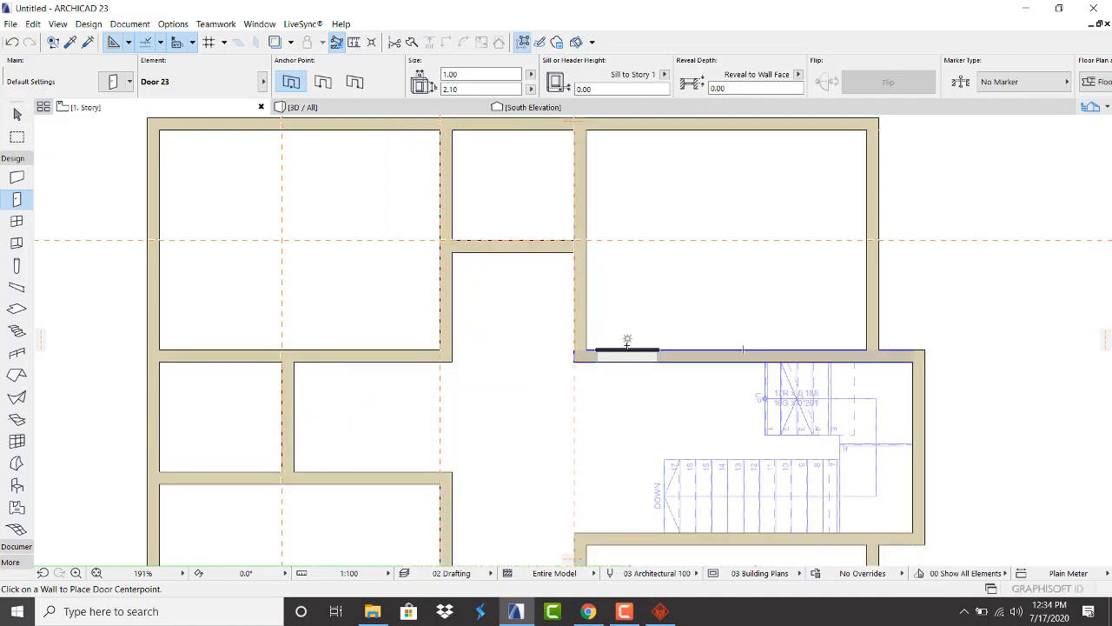
left_click(626, 352)
left_click(610, 261)
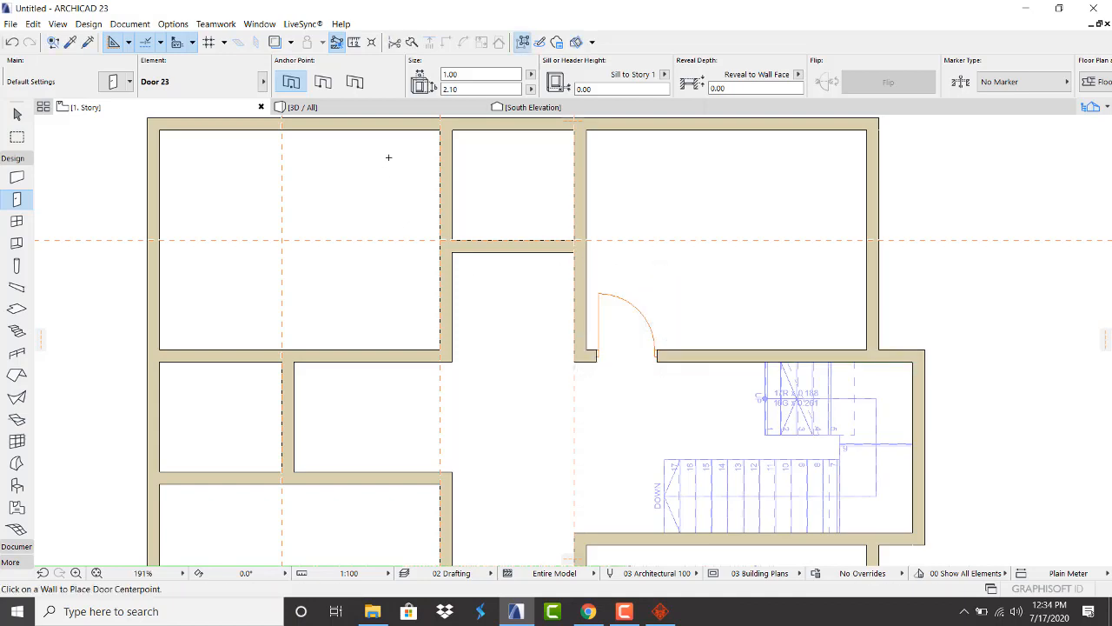
Check the new door in the 3D view, then return to the floor plan
left_click(375, 107)
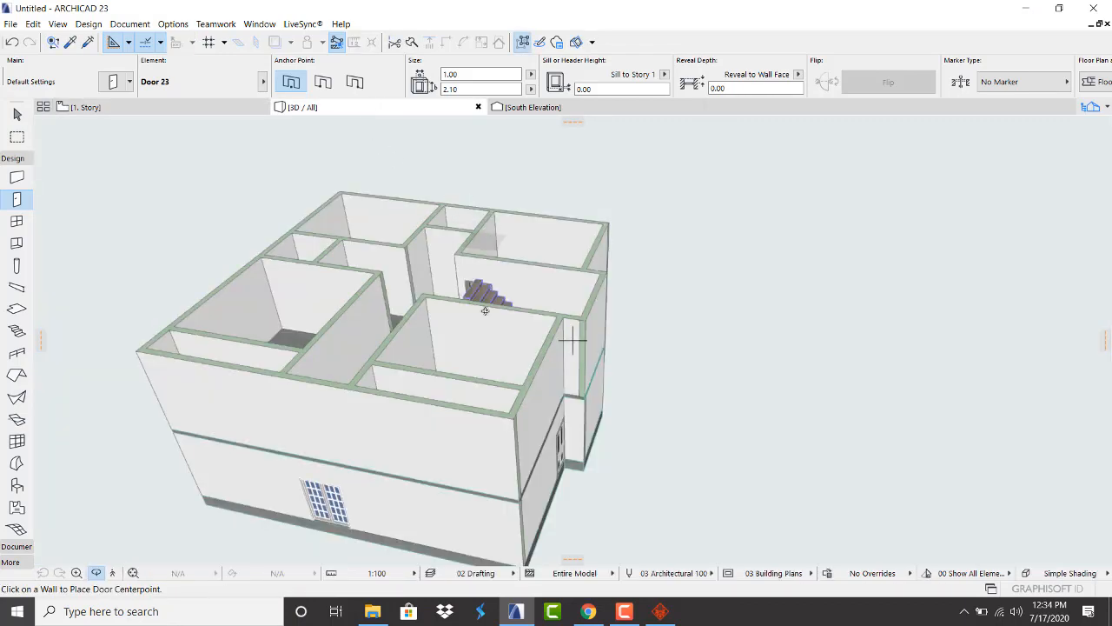
scroll(430, 253, "up", 5)
left_click_drag(433, 259, 375, 394)
scroll(383, 404, "up", 5)
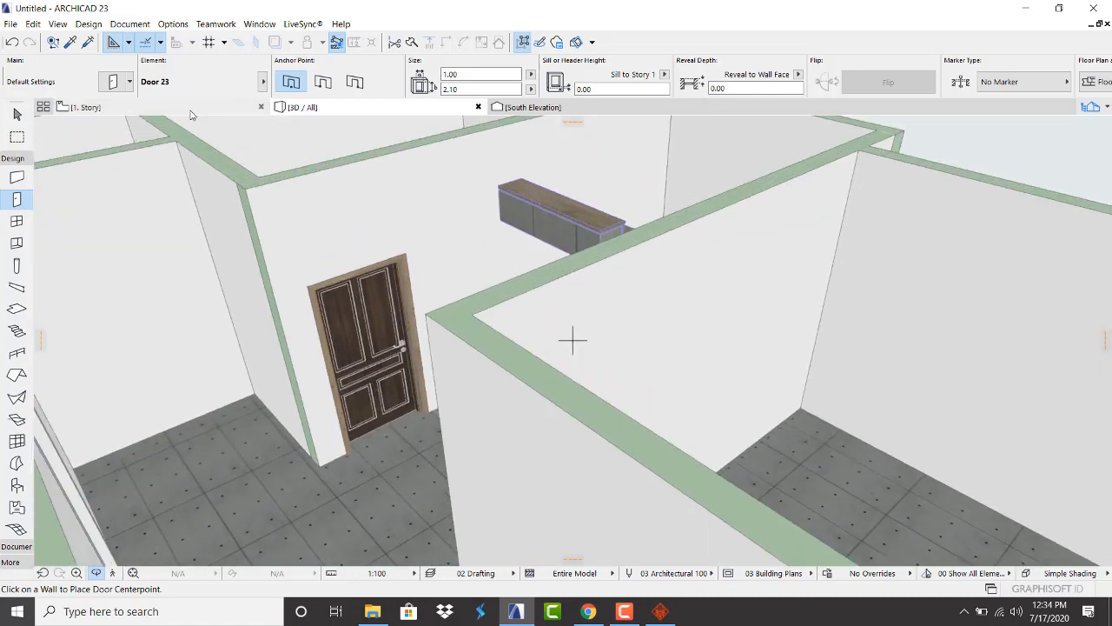
left_click(191, 108)
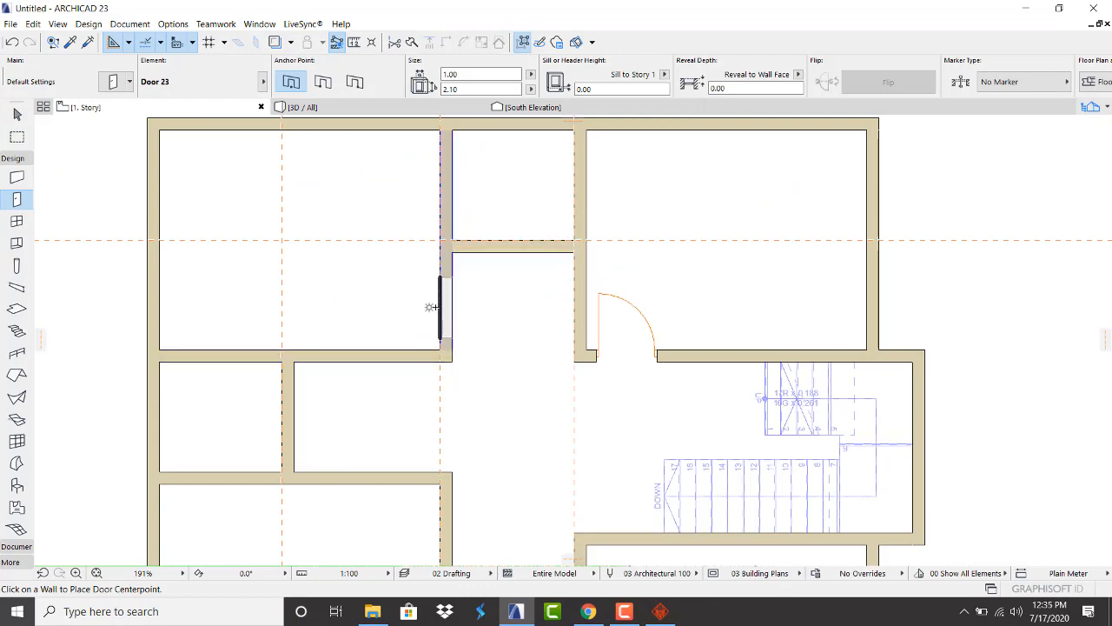
Place doors from the corridor into the upper-left and left rooms
left_click(432, 305)
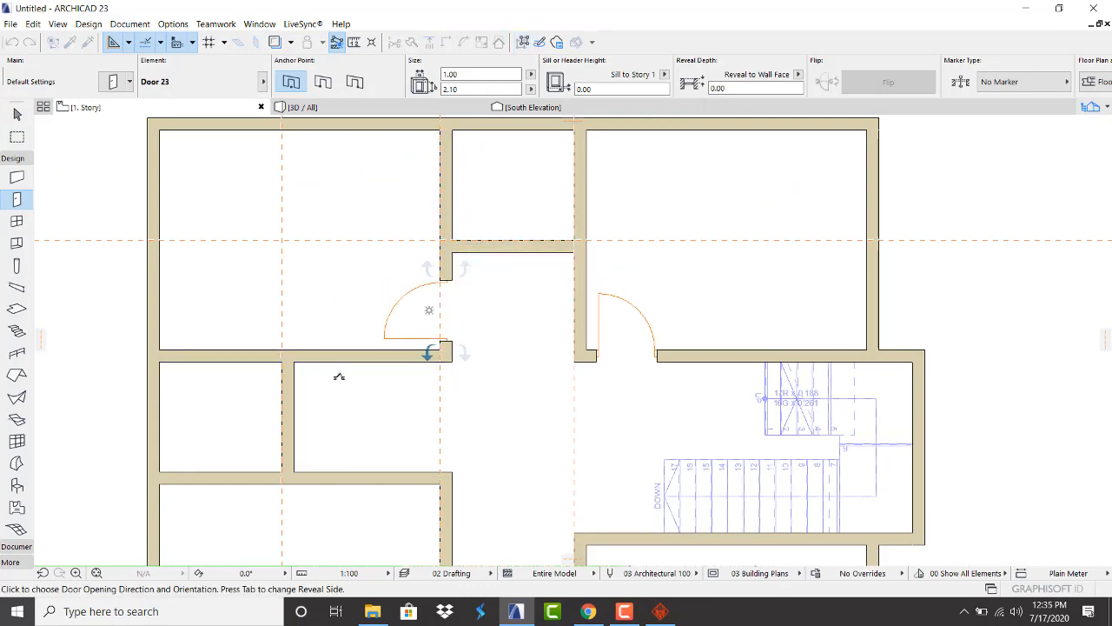
left_click(339, 380)
scroll(368, 214, "down", 5)
scroll(410, 348, "up", 3)
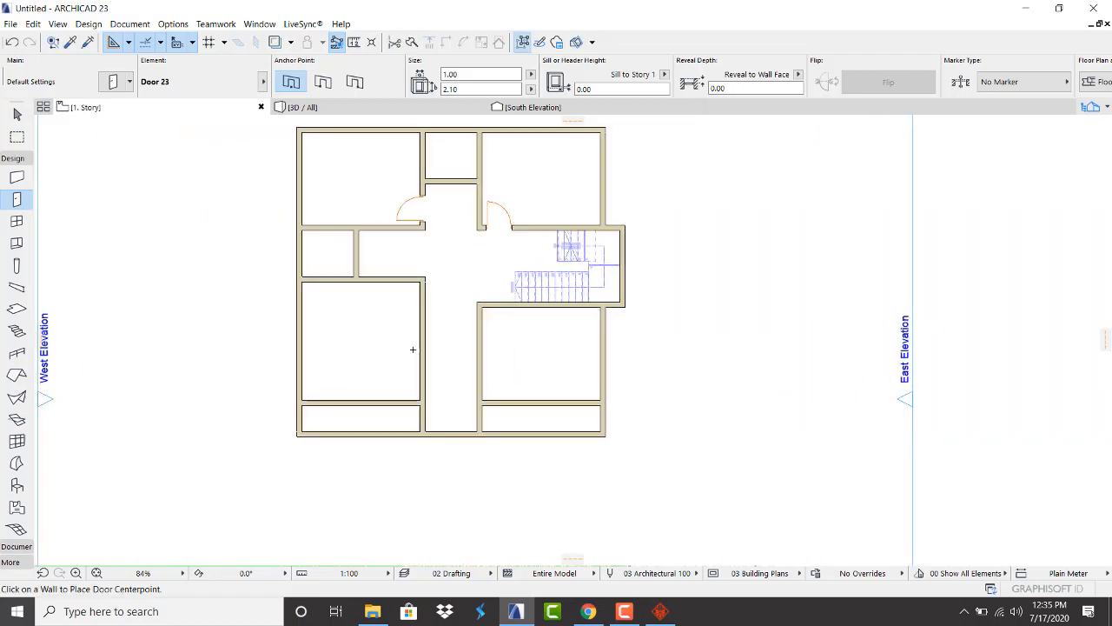
scroll(413, 349, "up", 2)
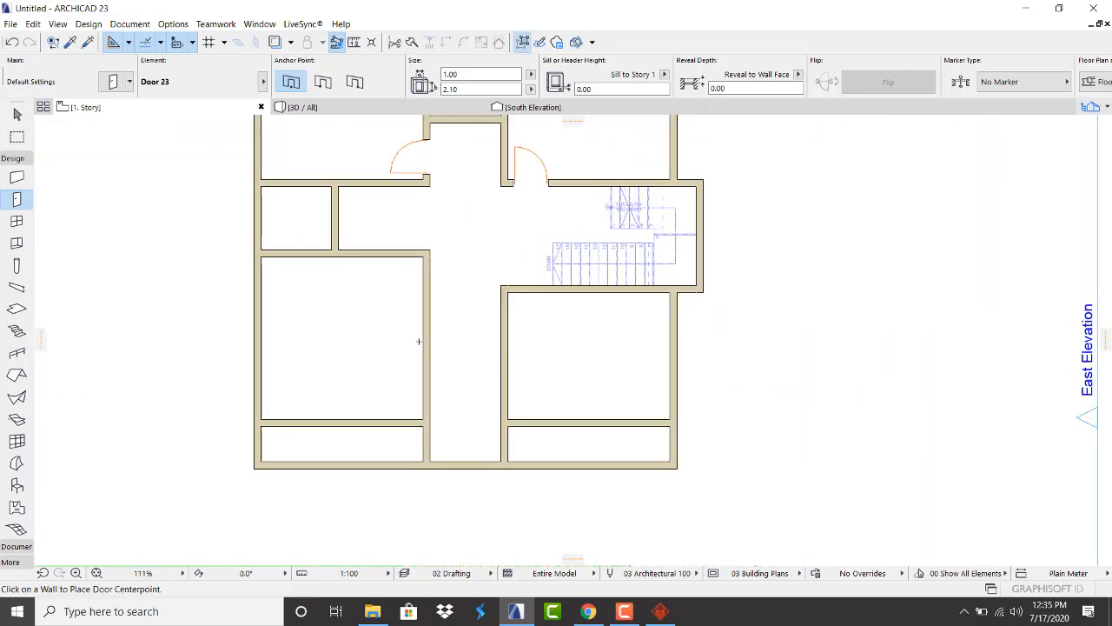
left_click(414, 279)
left_click(404, 255)
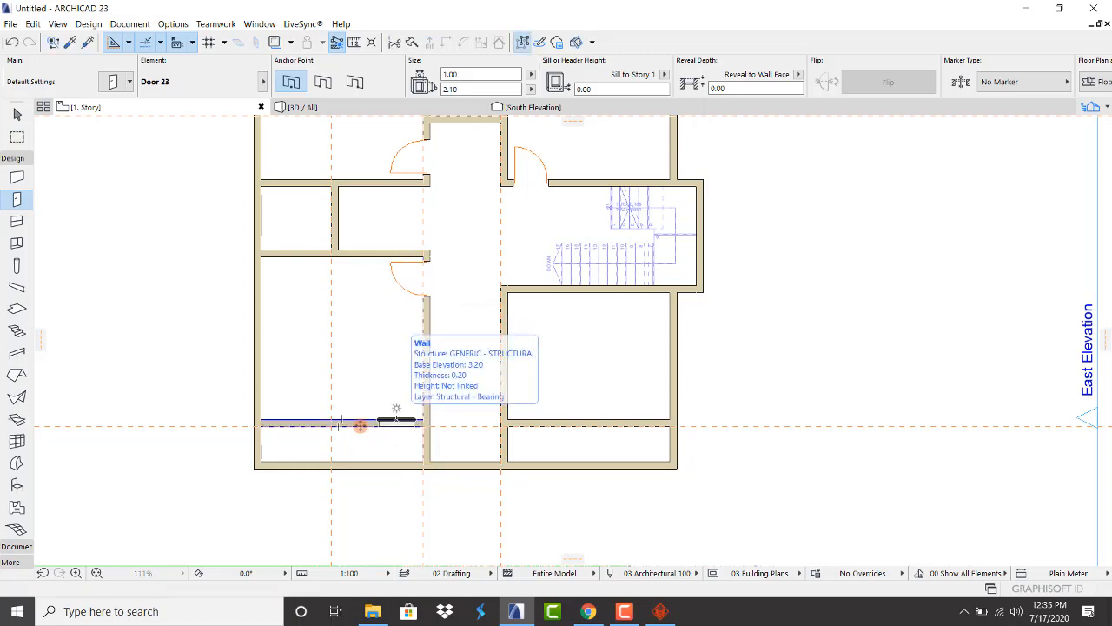
Place doors in the lower-left and lower-right rooms' bottom walls and the wall below the stairs
left_click(396, 422)
left_click(438, 388)
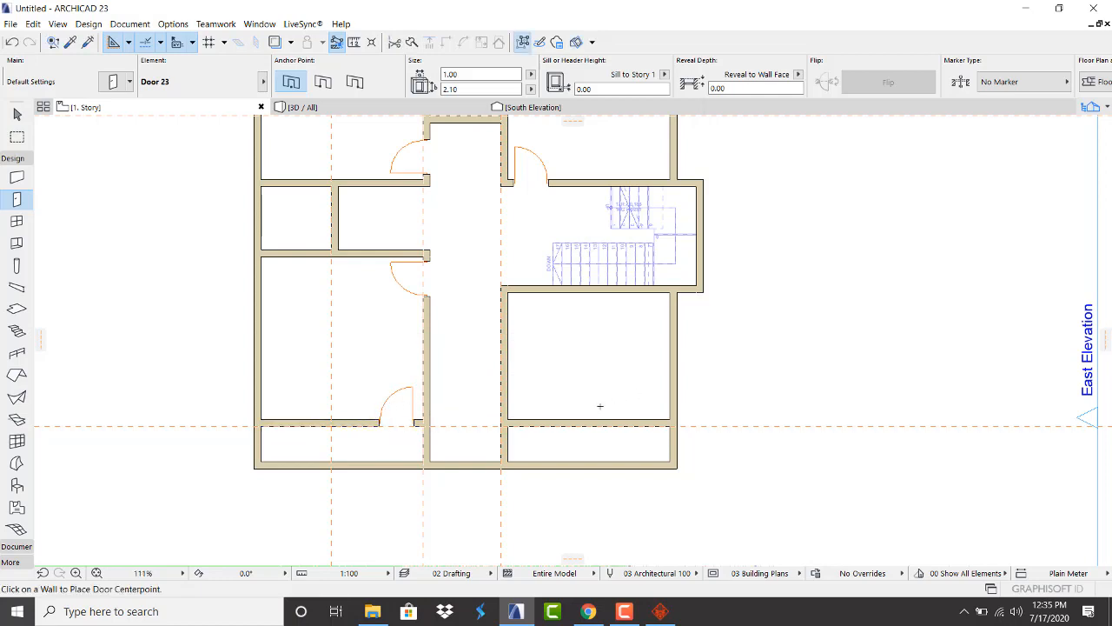
left_click(530, 417)
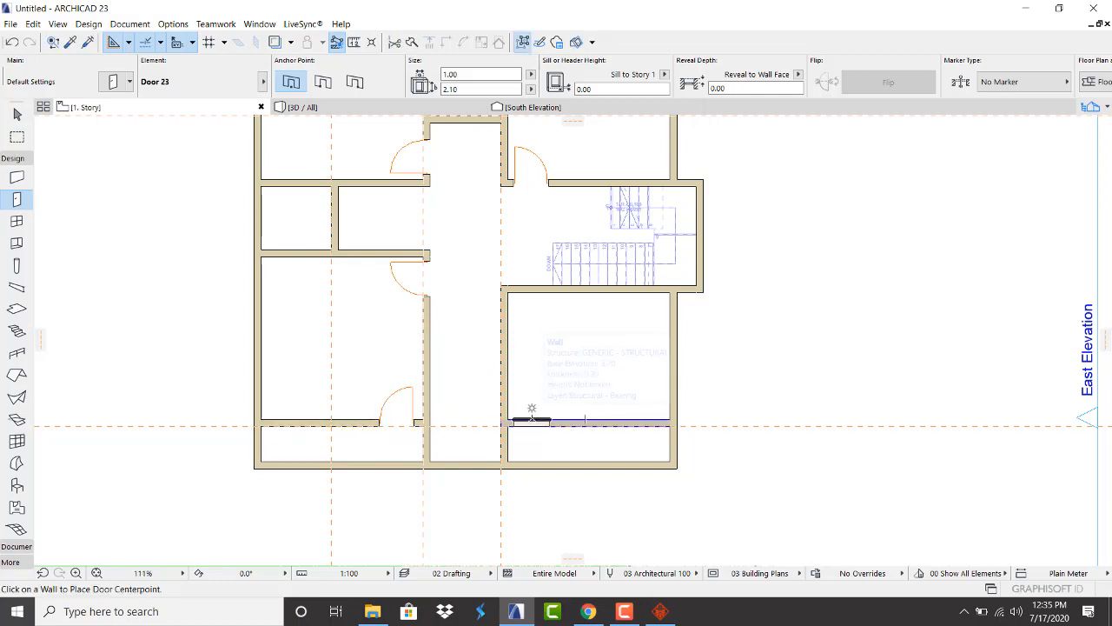
left_click(532, 408)
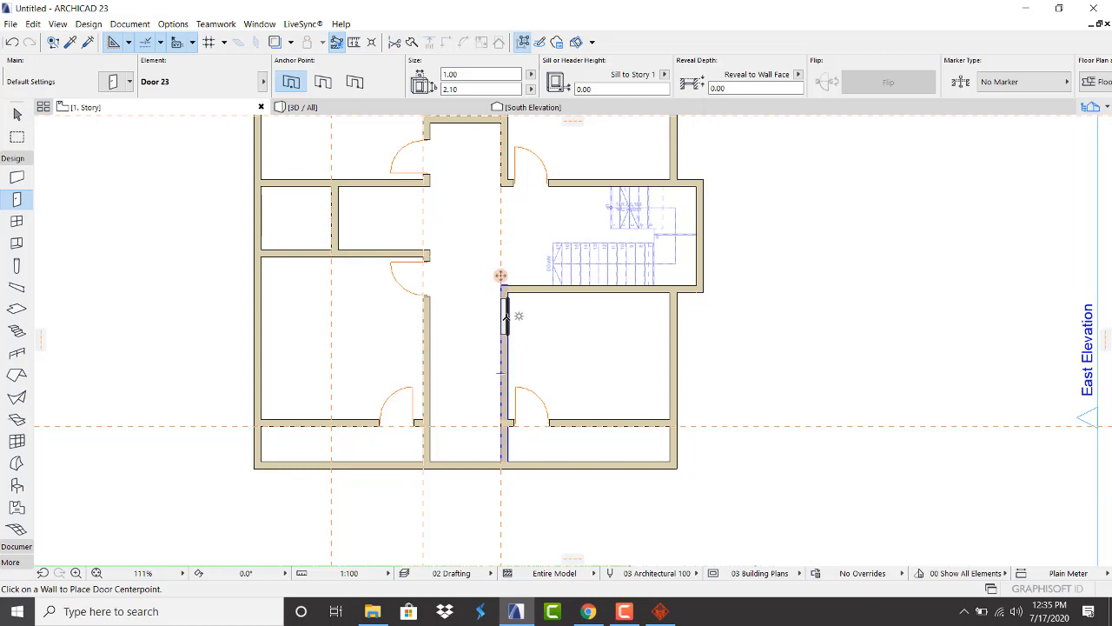
left_click(506, 316)
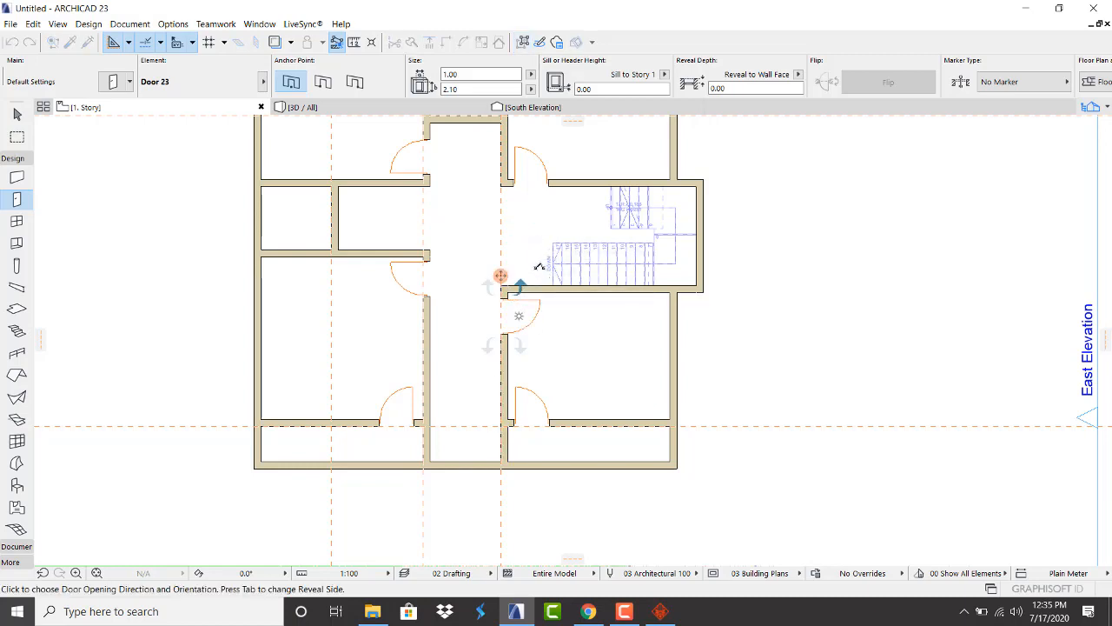
left_click(518, 316)
scroll(442, 333, "down", 3)
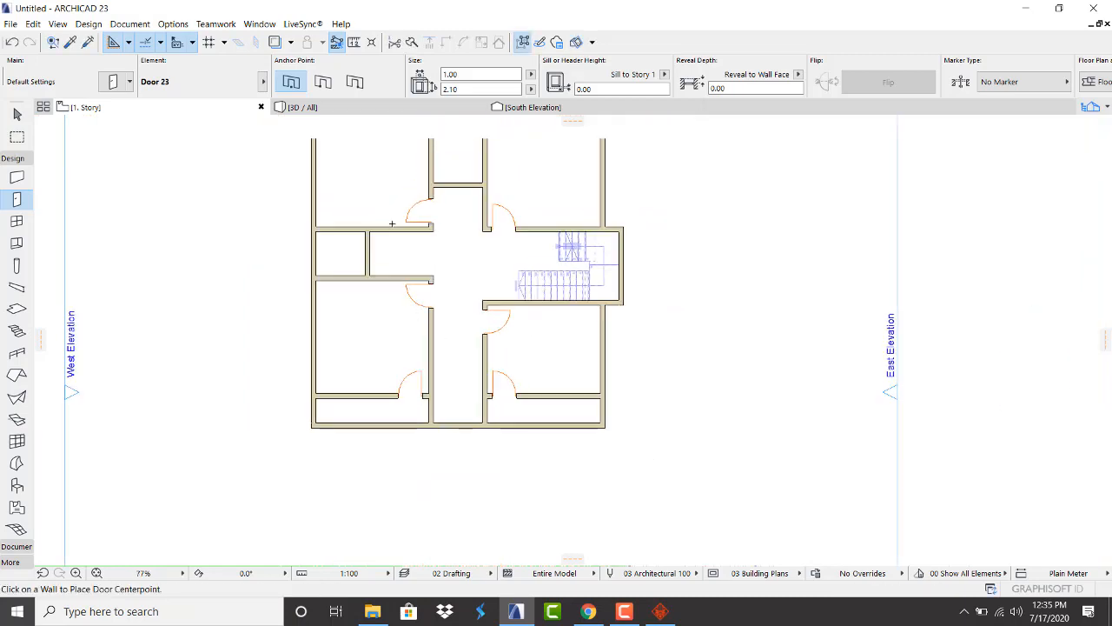
scroll(372, 174, "up", 4)
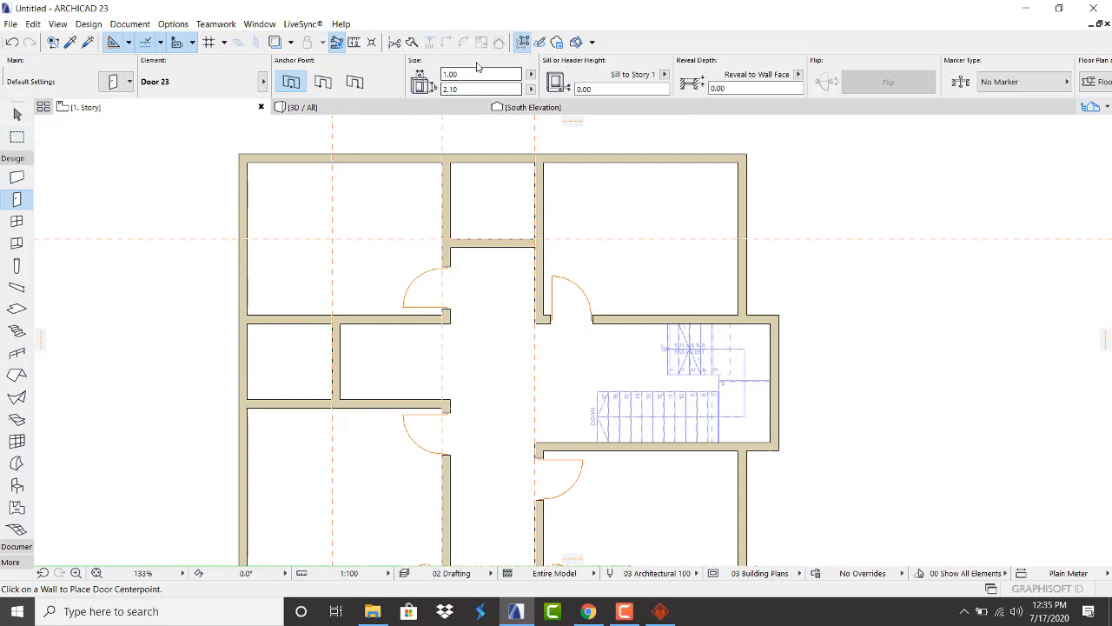
Set door width to 0.60 and place doors into the small top and small left rooms
left_click(462, 74)
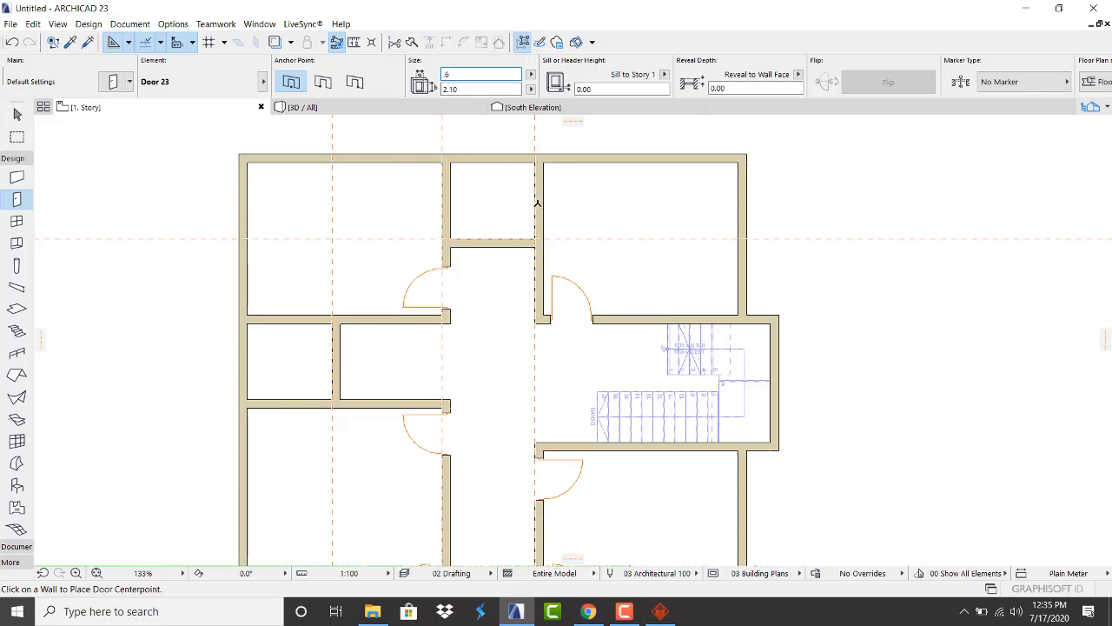
left_click(537, 204)
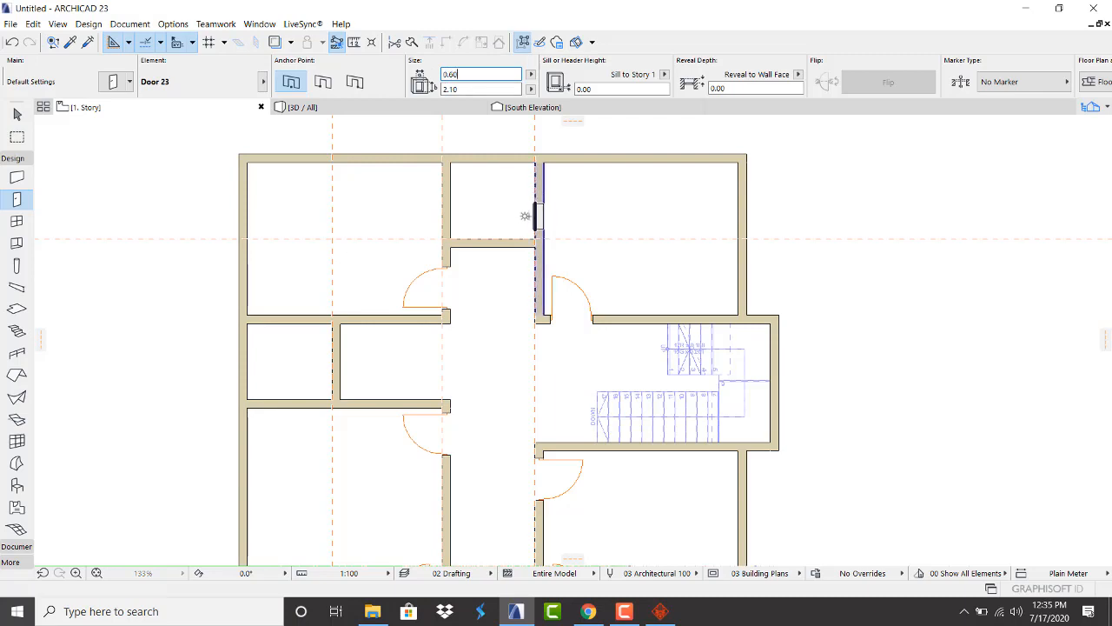
left_click(521, 217)
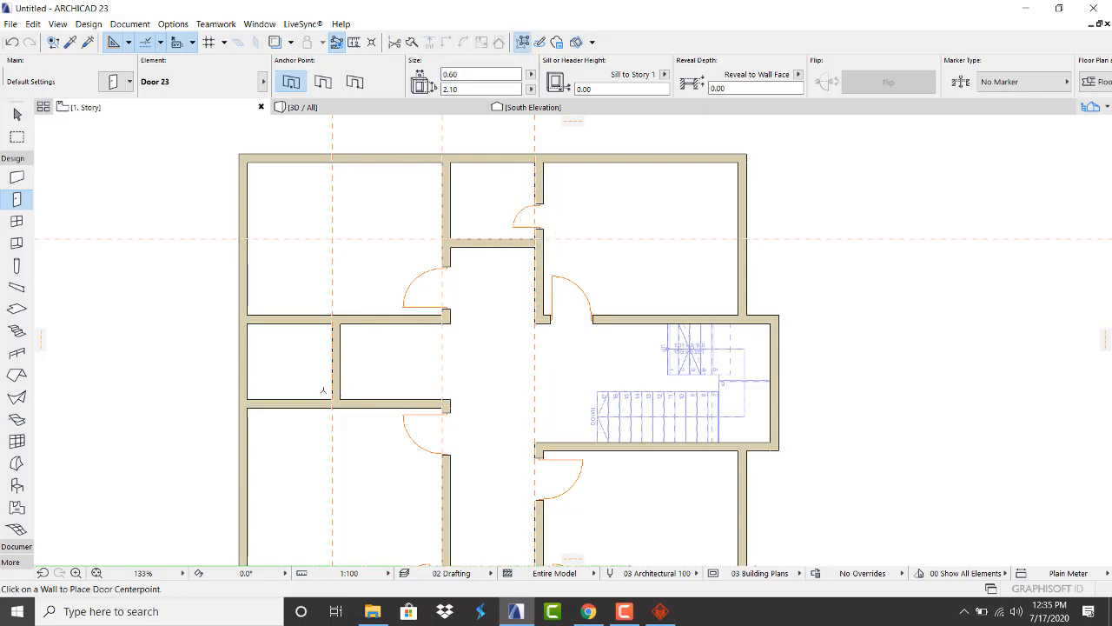
left_click(311, 403)
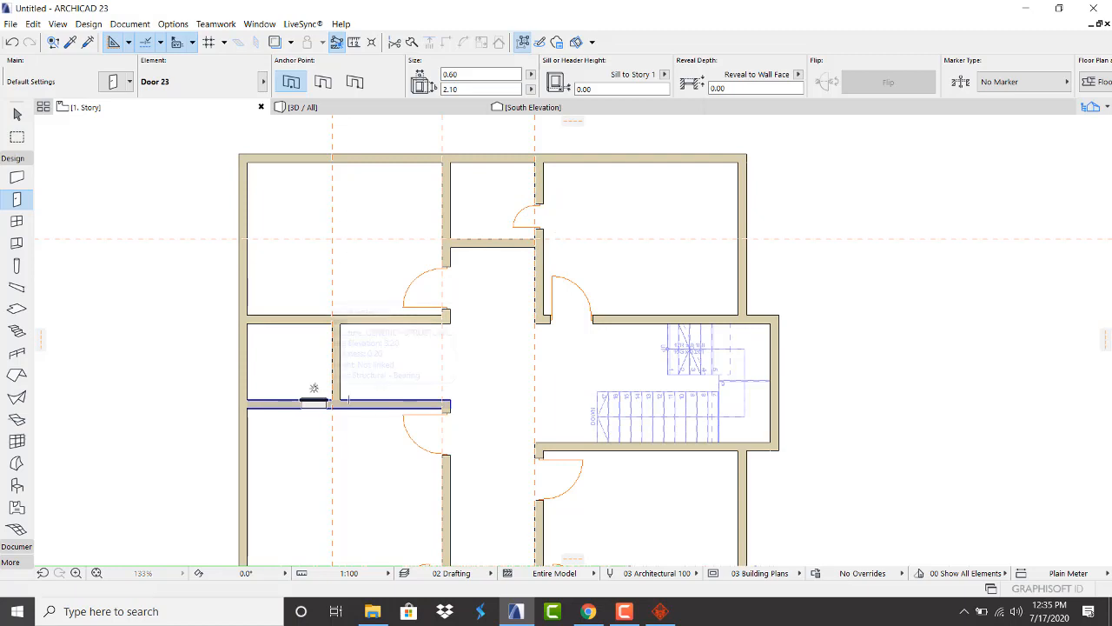
left_click(313, 390)
Zoom around the plan to check the doors, leave the Door tool, and view the house in 3D
scroll(397, 282, "down", 3)
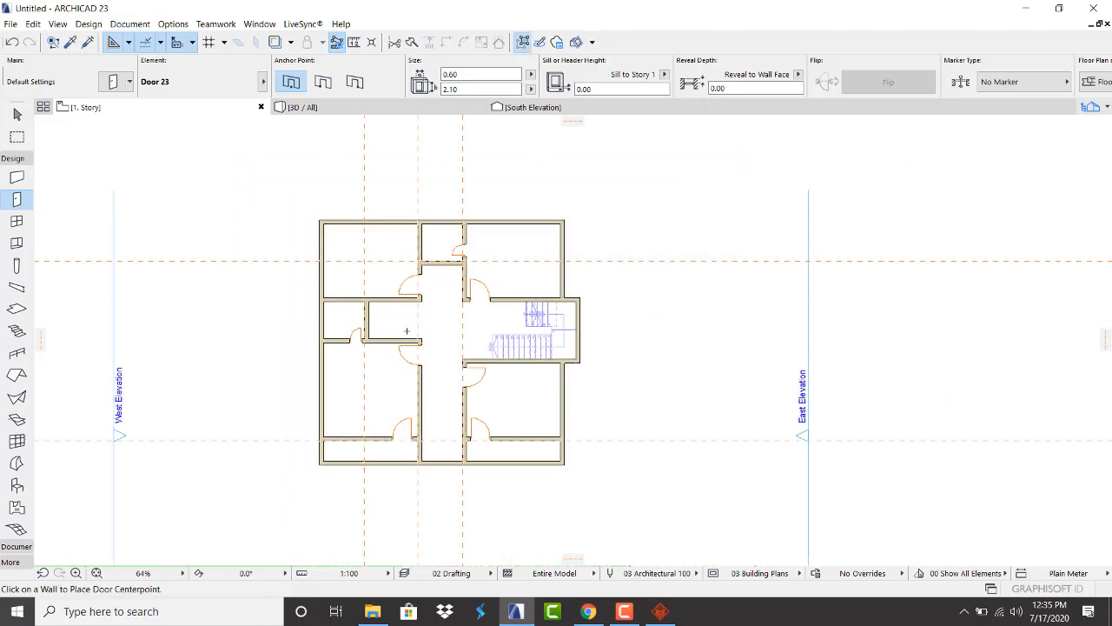
scroll(400, 287, "up", 5)
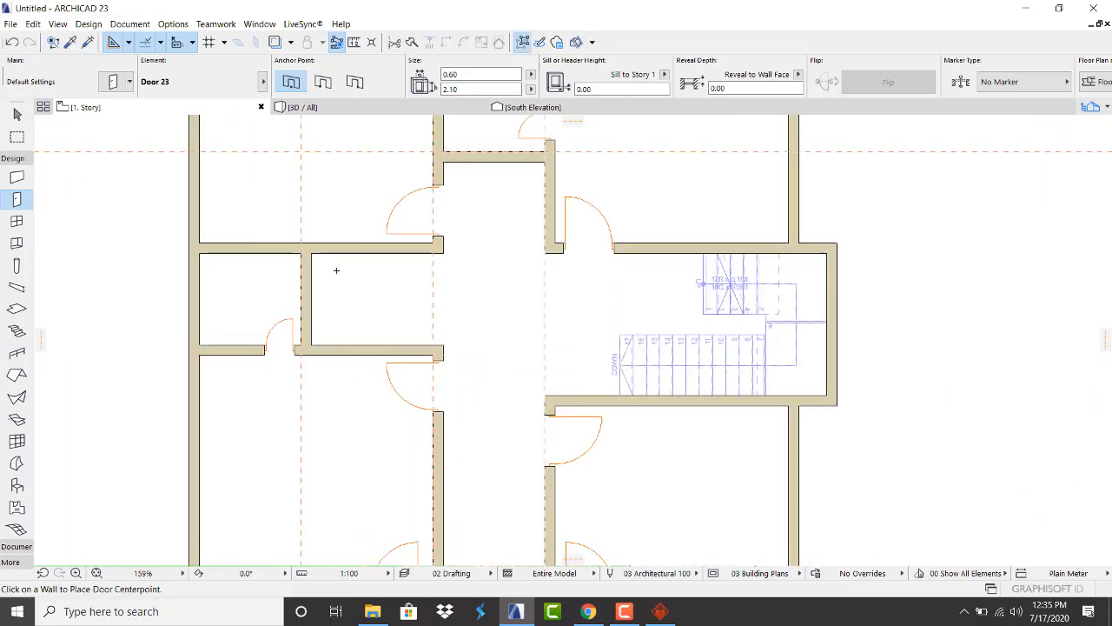
scroll(336, 270, "down", 3)
scroll(369, 315, "up", 1)
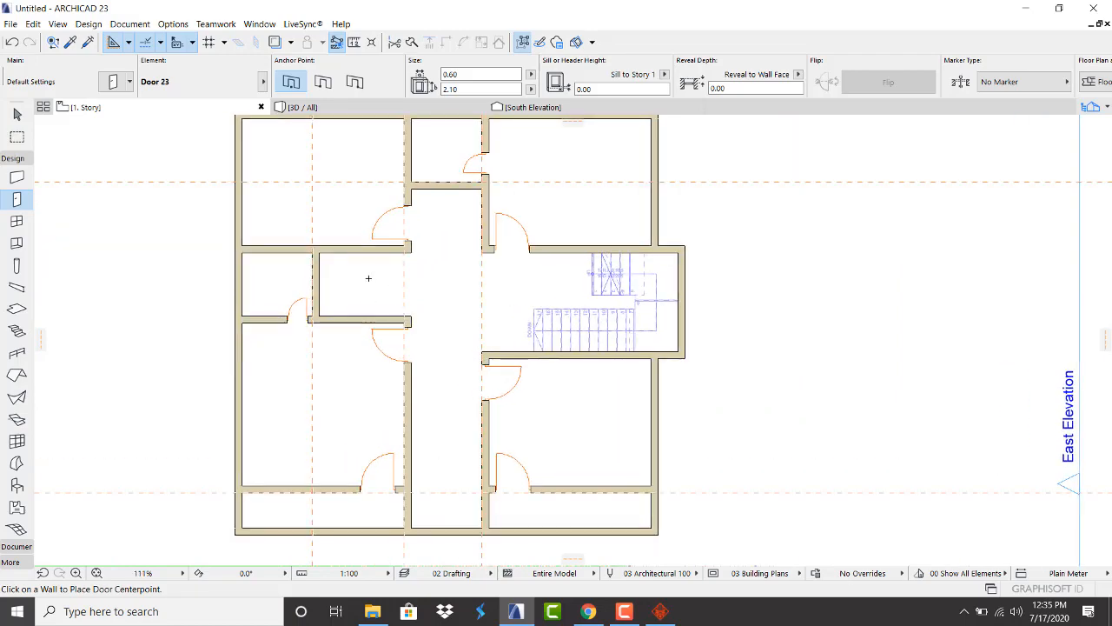
scroll(382, 272, "up", 2)
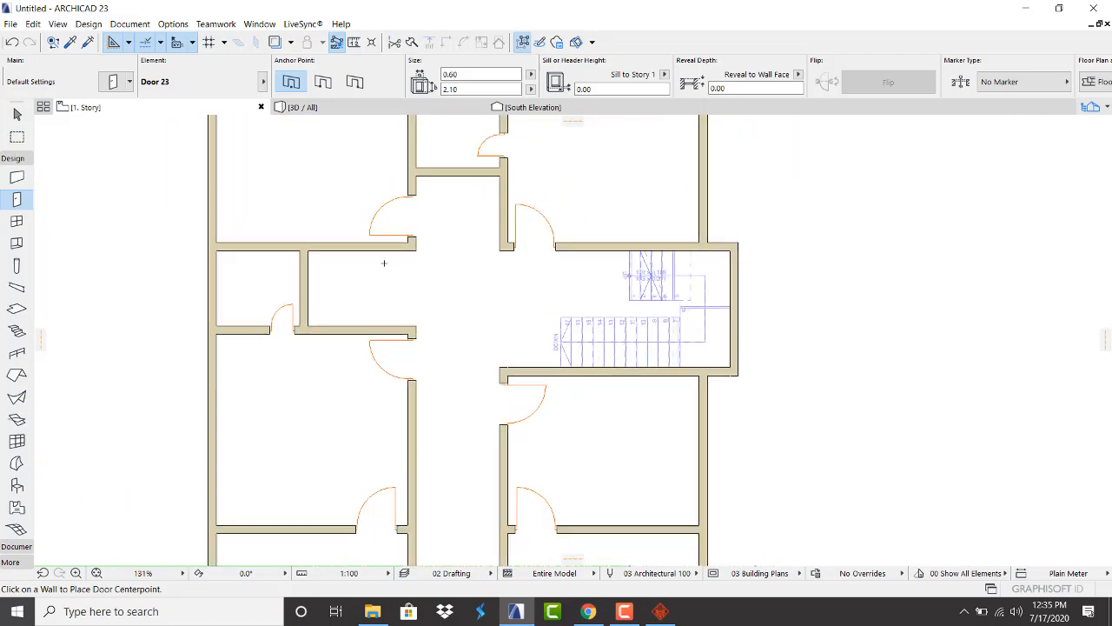
scroll(382, 262, "down", 4)
scroll(416, 313, "up", 2)
scroll(417, 365, "down", 2)
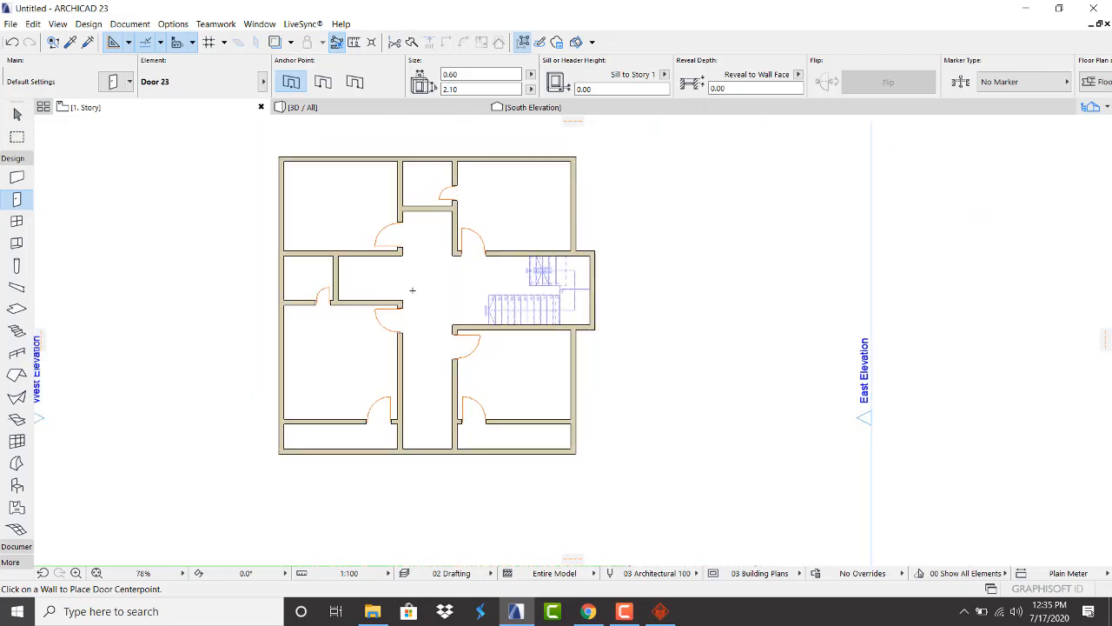
scroll(451, 339, "up", 2)
scroll(408, 330, "up", 2)
scroll(352, 305, "down", 2)
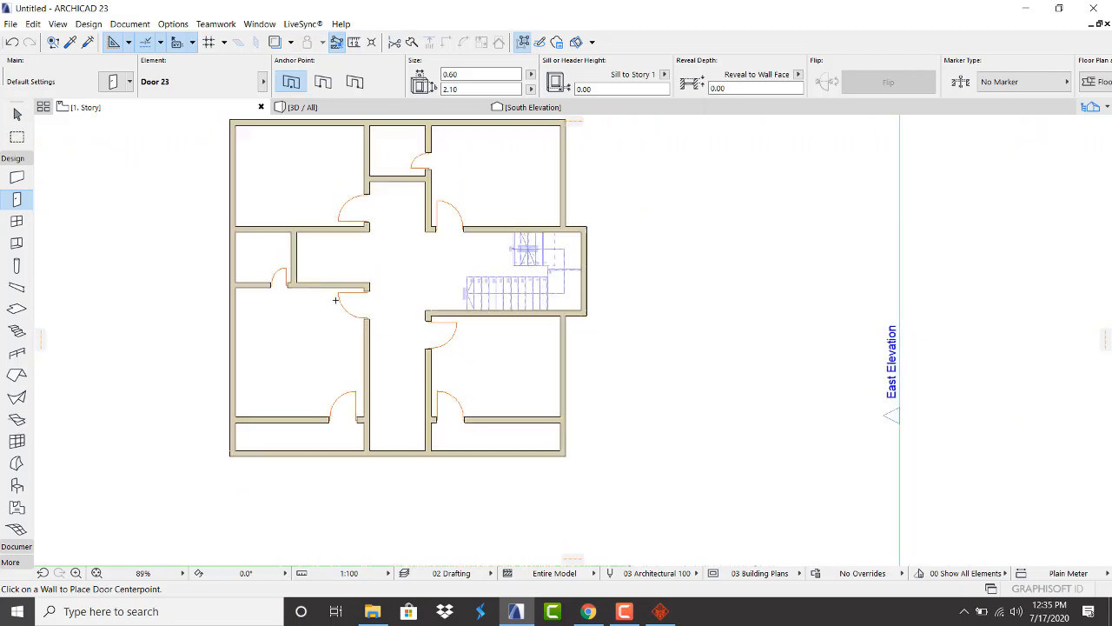
scroll(337, 252, "up", 3)
scroll(348, 261, "down", 5)
key("Escape")
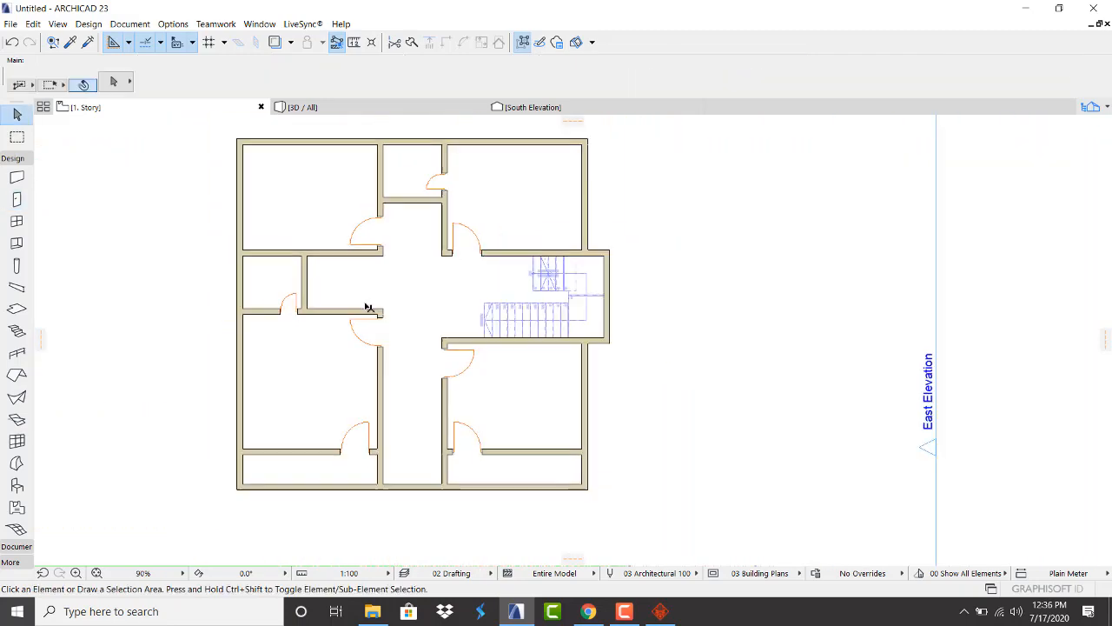
scroll(372, 218, "up", 2)
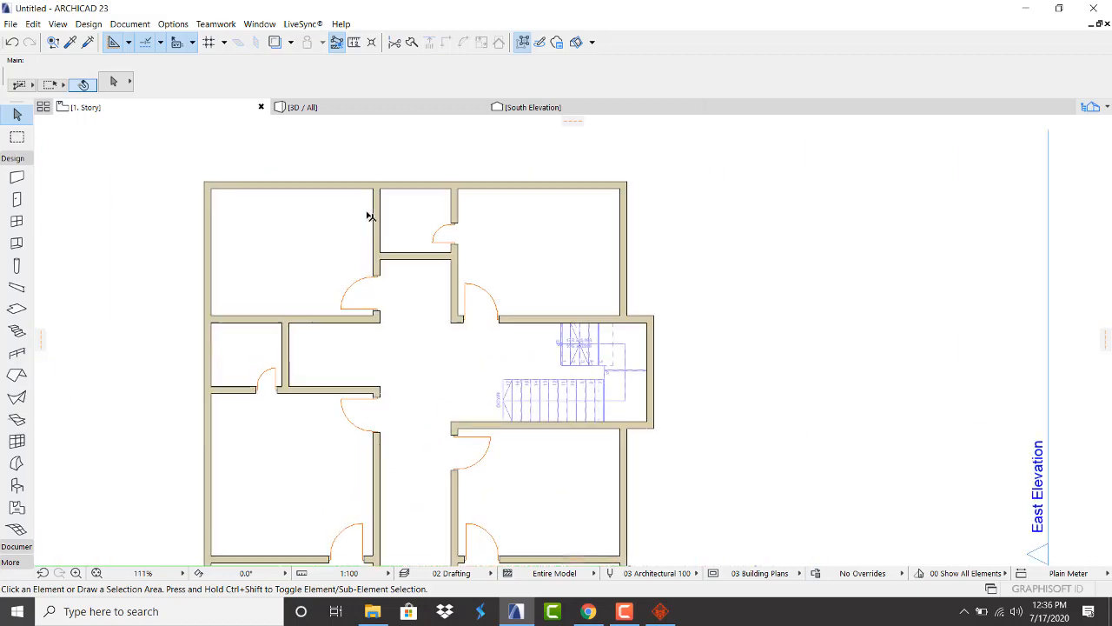
scroll(375, 229, "down", 1)
scroll(393, 272, "up", 2)
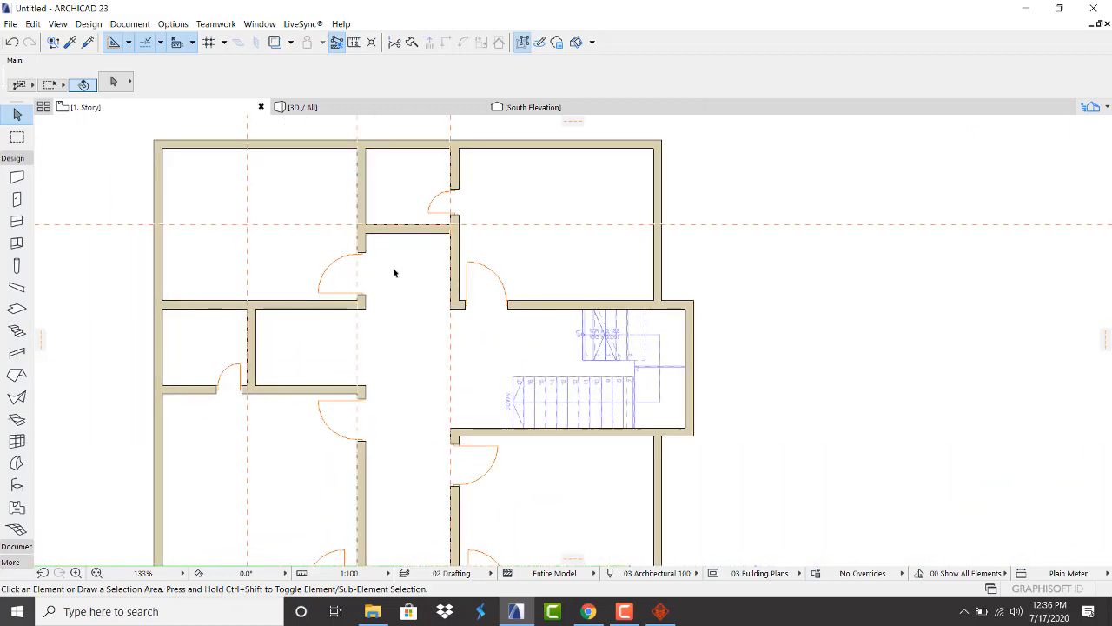
scroll(395, 275, "down", 2)
scroll(414, 337, "up", 1)
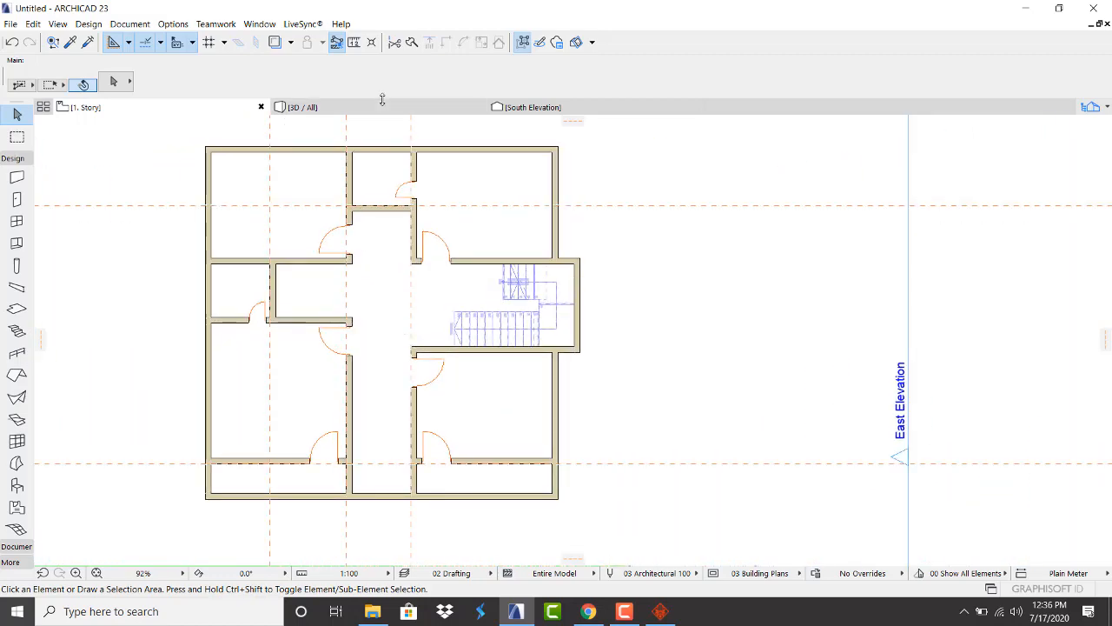
left_click(382, 108)
scroll(421, 257, "down", 4)
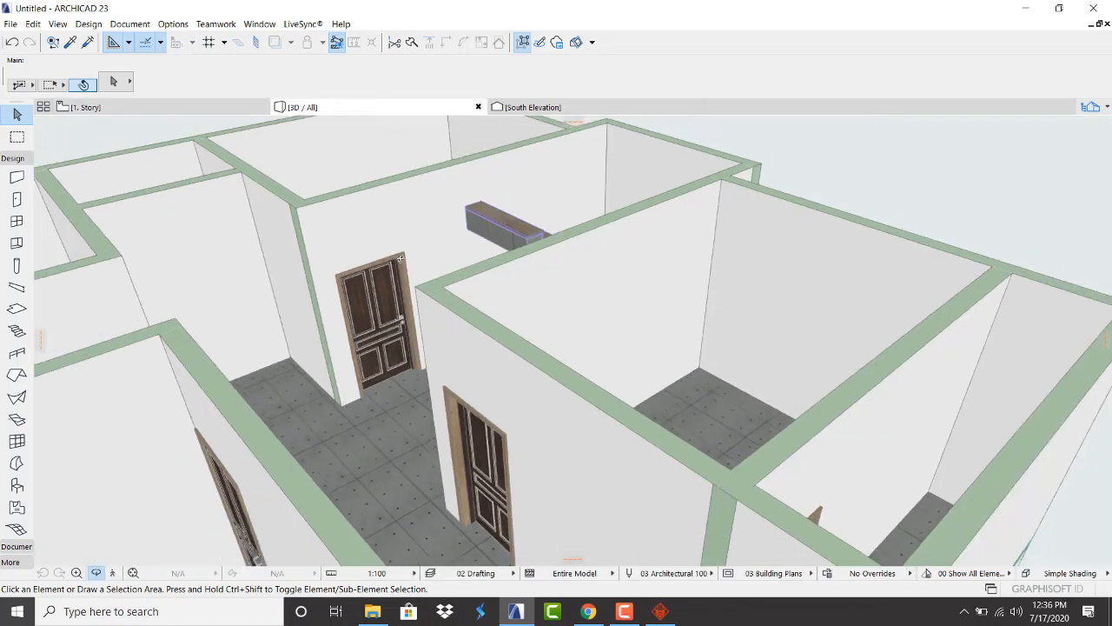
scroll(425, 262, "down", 4)
left_click_drag(340, 303, 96, 318)
scroll(443, 221, "up", 2)
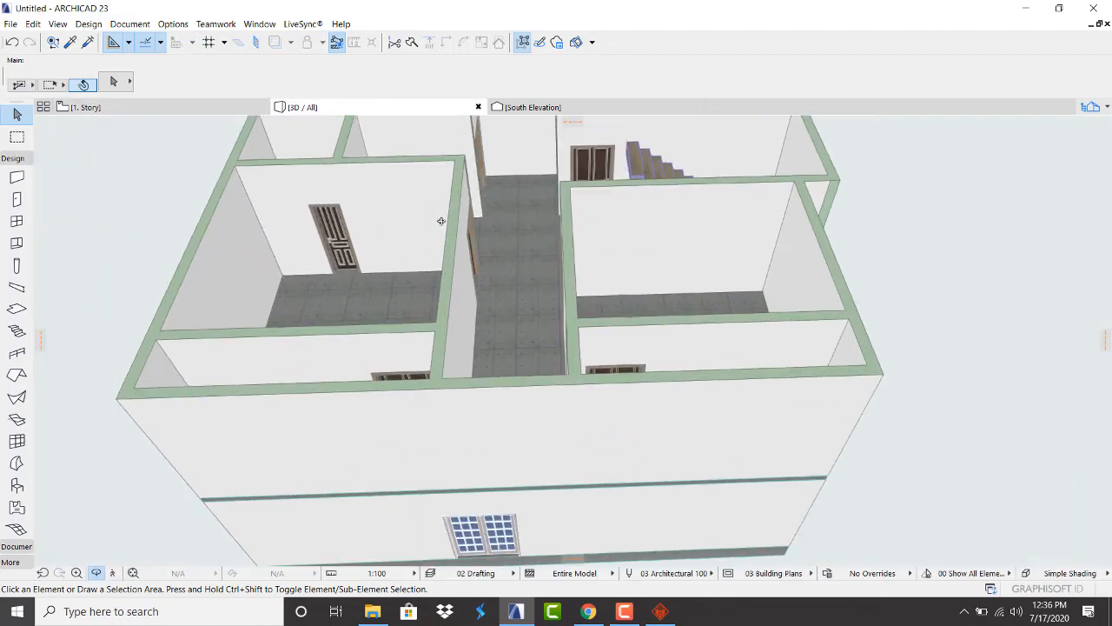
scroll(469, 261, "down", 2)
left_click_drag(482, 273, 380, 224)
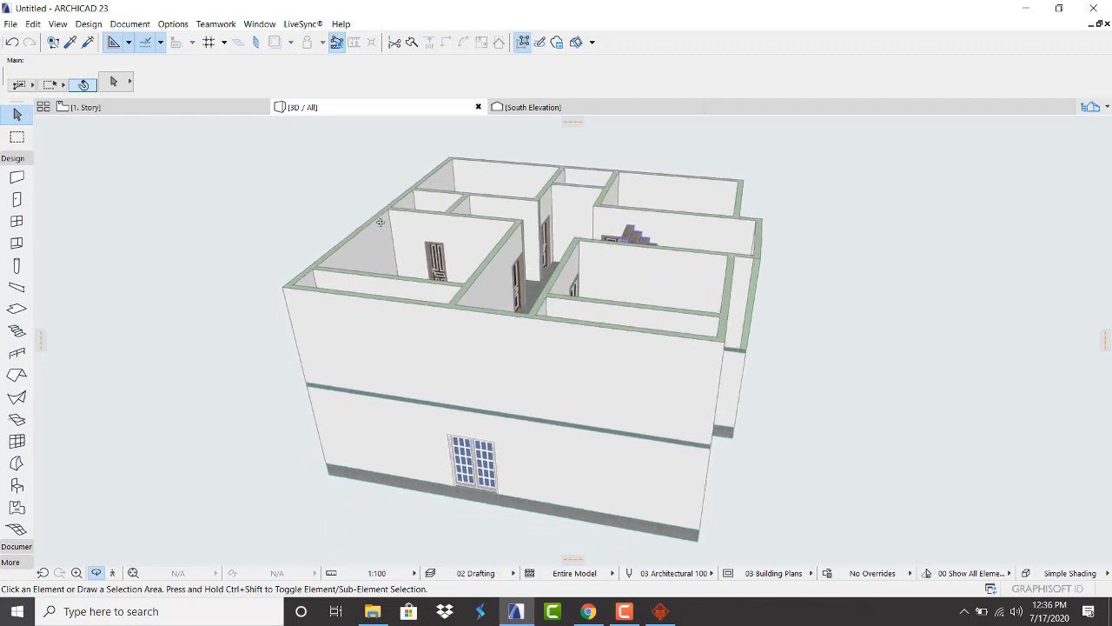
scroll(427, 281, "down", 2)
scroll(428, 283, "up", 6)
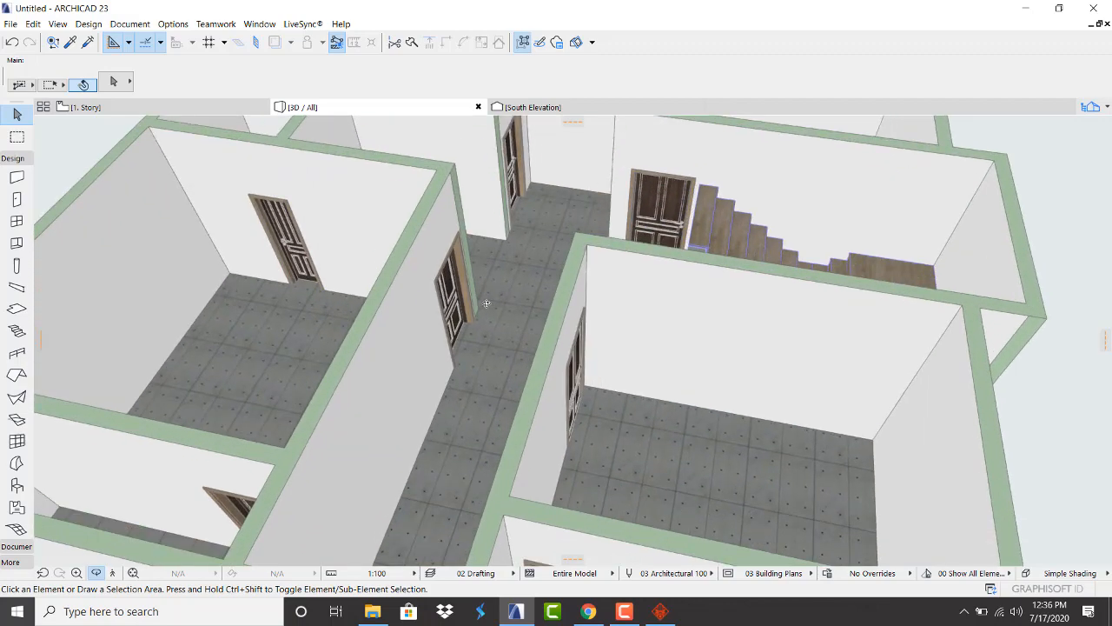
scroll(453, 271, "down", 3)
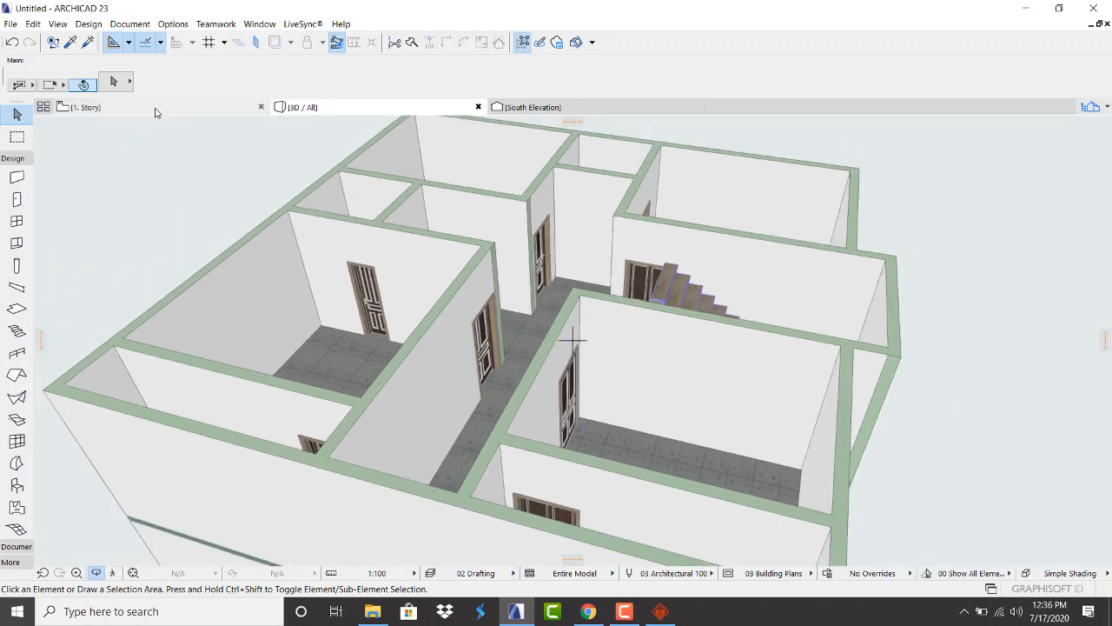
left_click(155, 110)
scroll(384, 202, "down", 3)
Activate the Window tool with Window 23 at 0.90 × 1.50 and 1.00 sill height
scroll(372, 373, "up", 5)
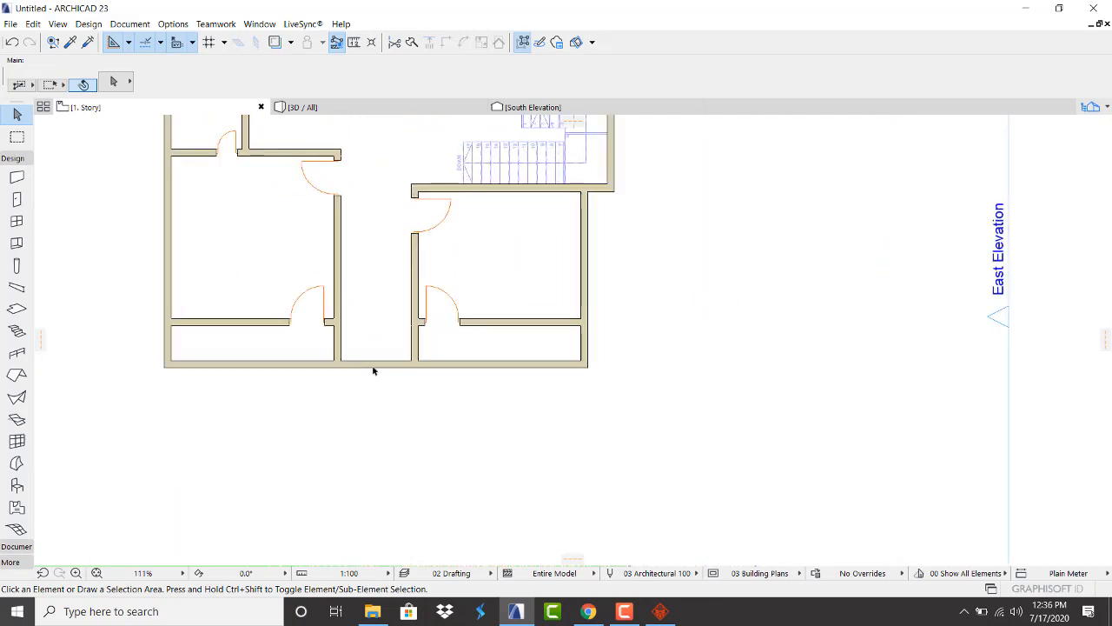
scroll(372, 371, "up", 1)
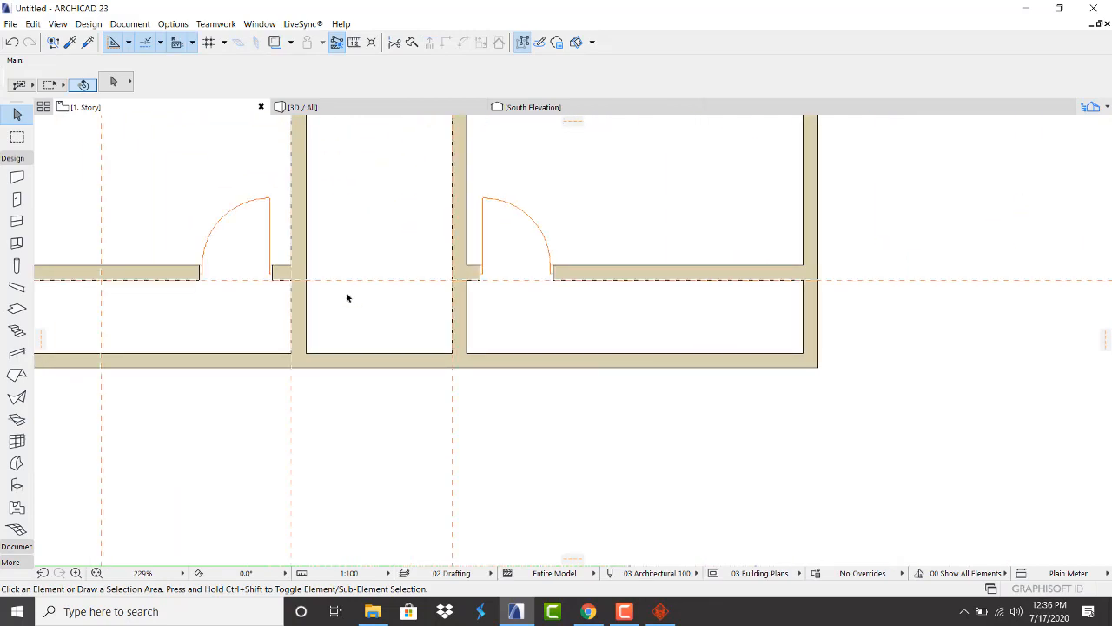
scroll(346, 301, "down", 5)
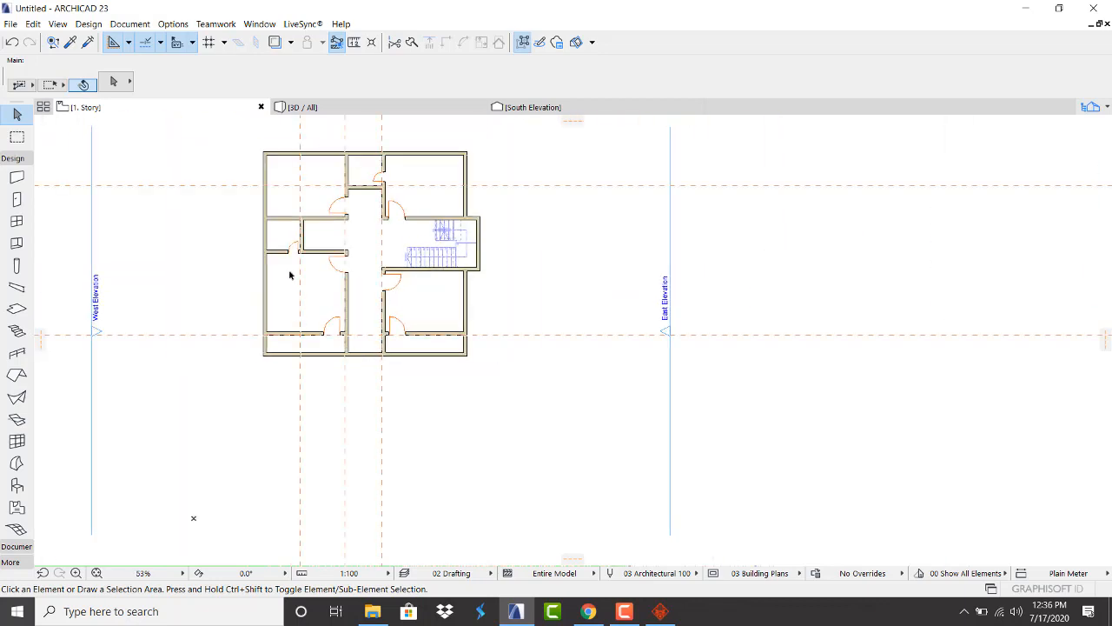
scroll(302, 293, "down", 1)
scroll(330, 337, "up", 2)
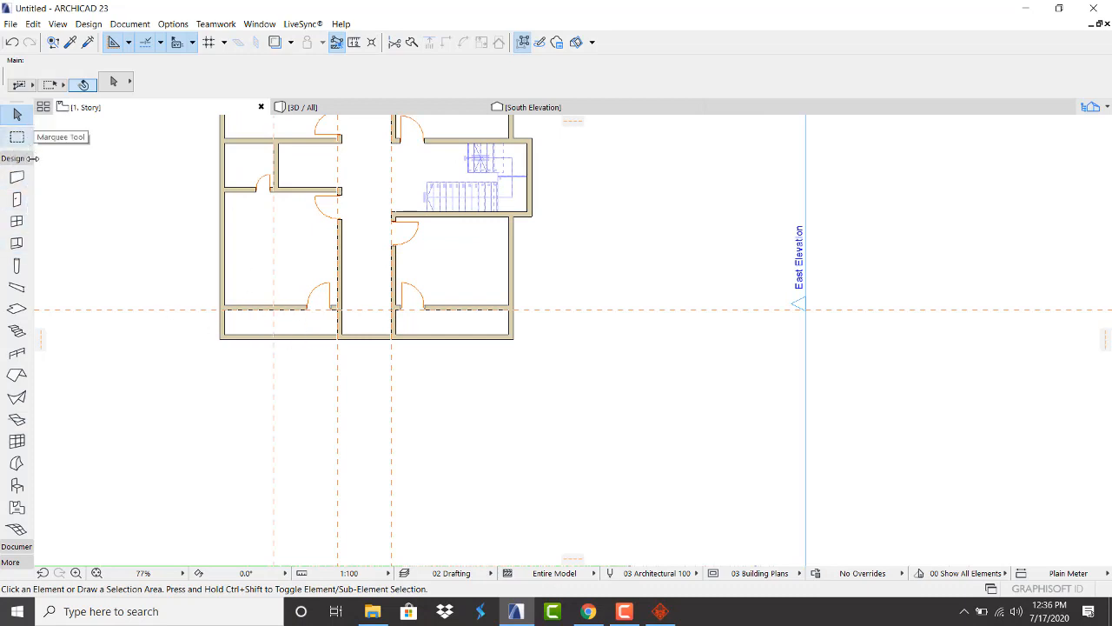
left_click(17, 221)
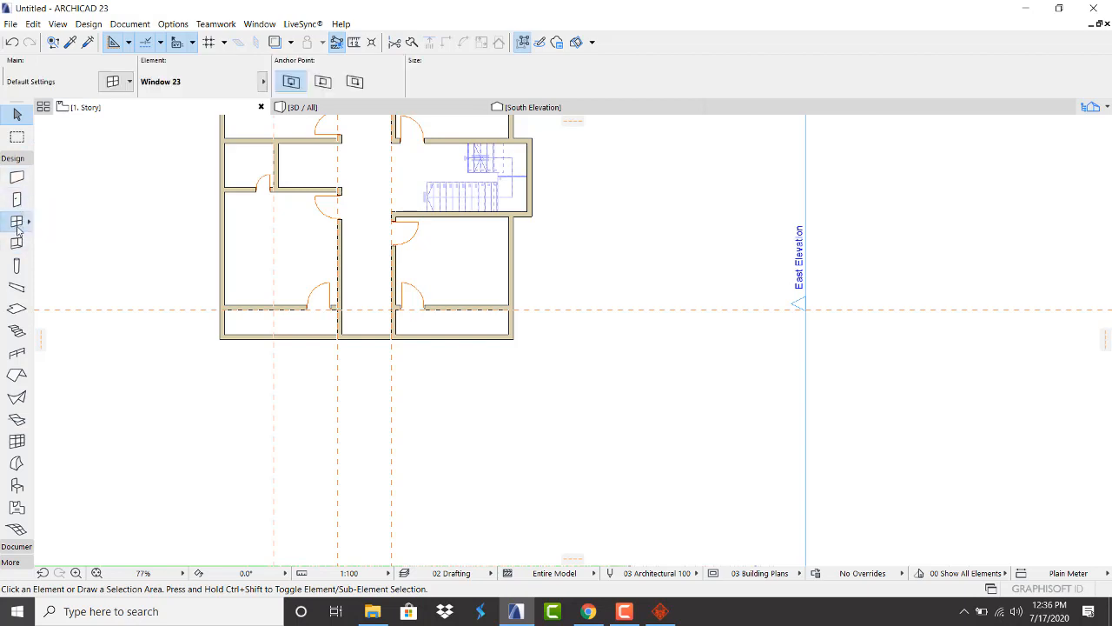
Set the window default to Rectangular Window Opening 23, 1.00 × 3.00 with a 0.30 sill
left_click(113, 81)
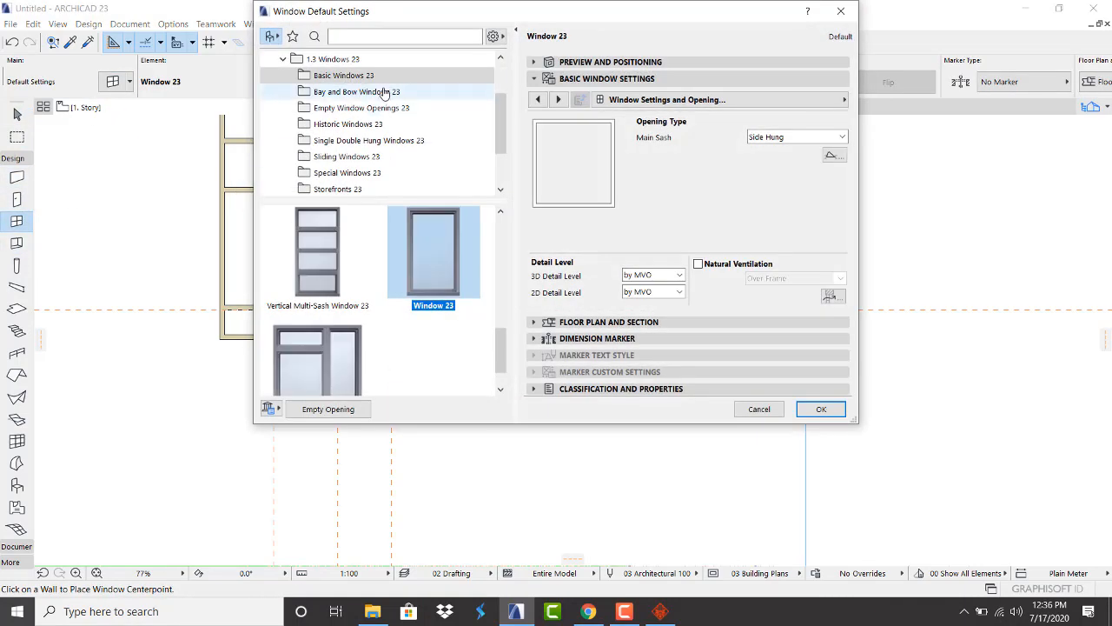
left_click(354, 110)
scroll(386, 303, "down", 5)
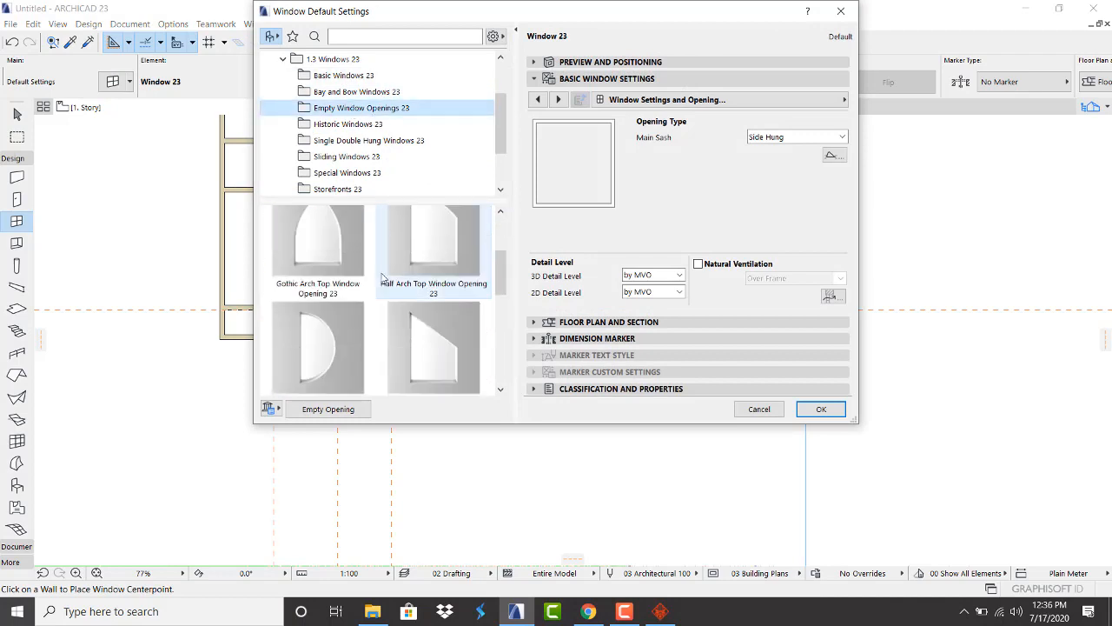
left_click(434, 348)
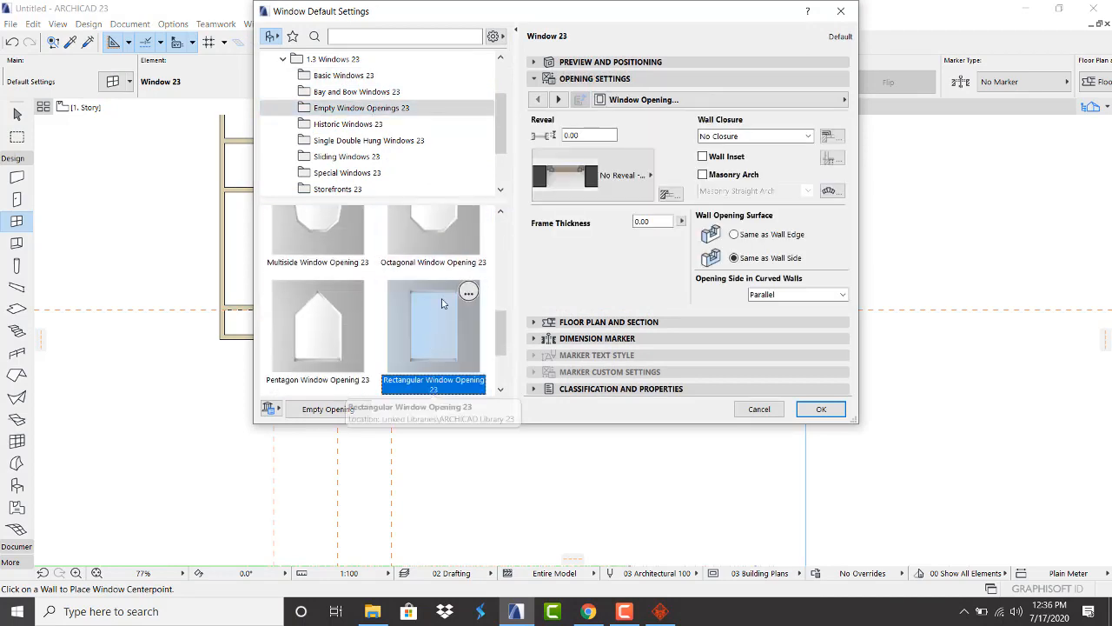
left_click(573, 62)
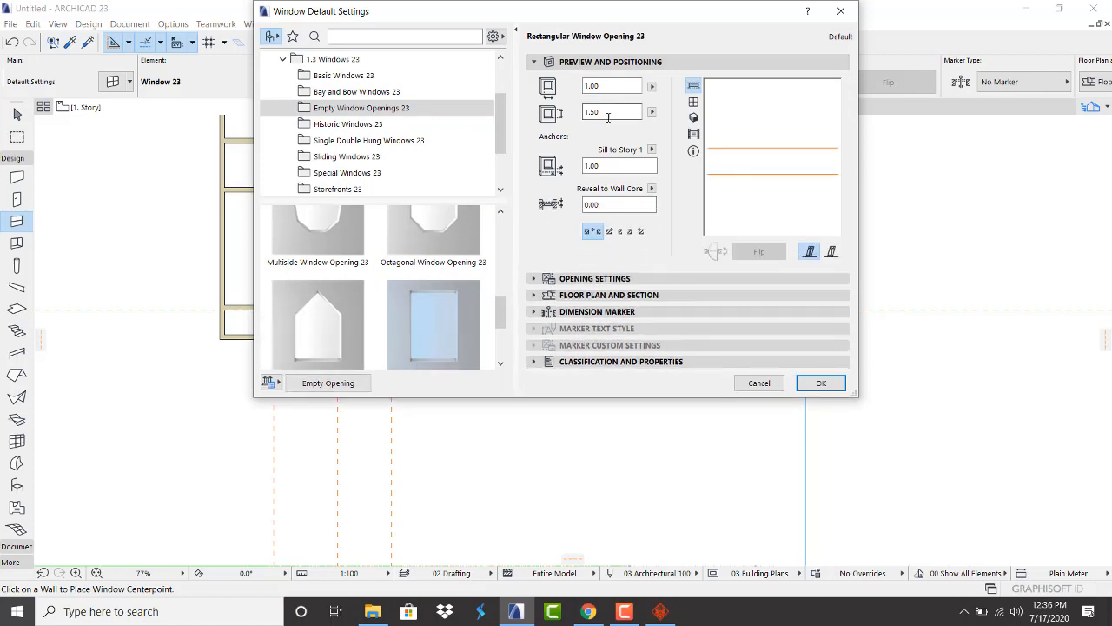
left_click(602, 166)
left_click(617, 112)
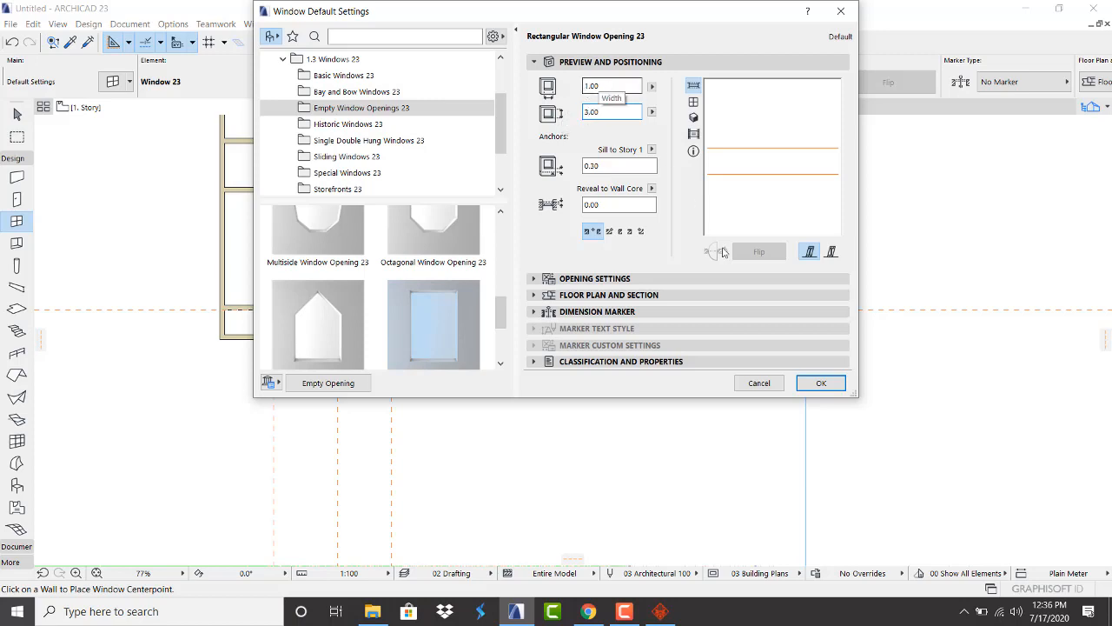
left_click(821, 383)
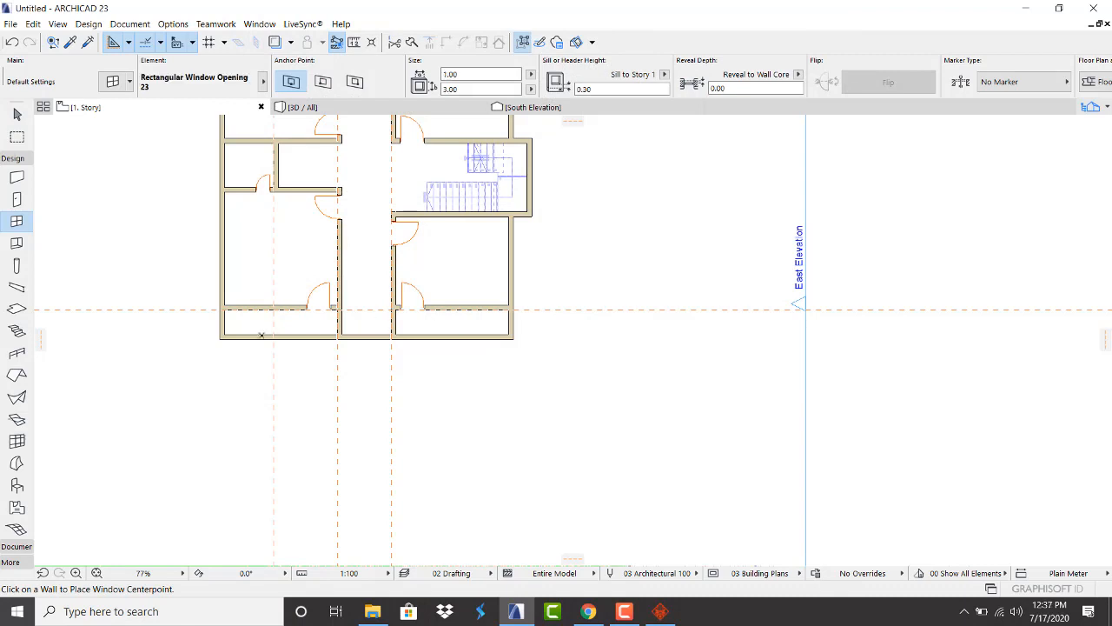
Place a rectangular opening at the south wall's left end and widen it to 1.96
scroll(261, 334, "up", 5)
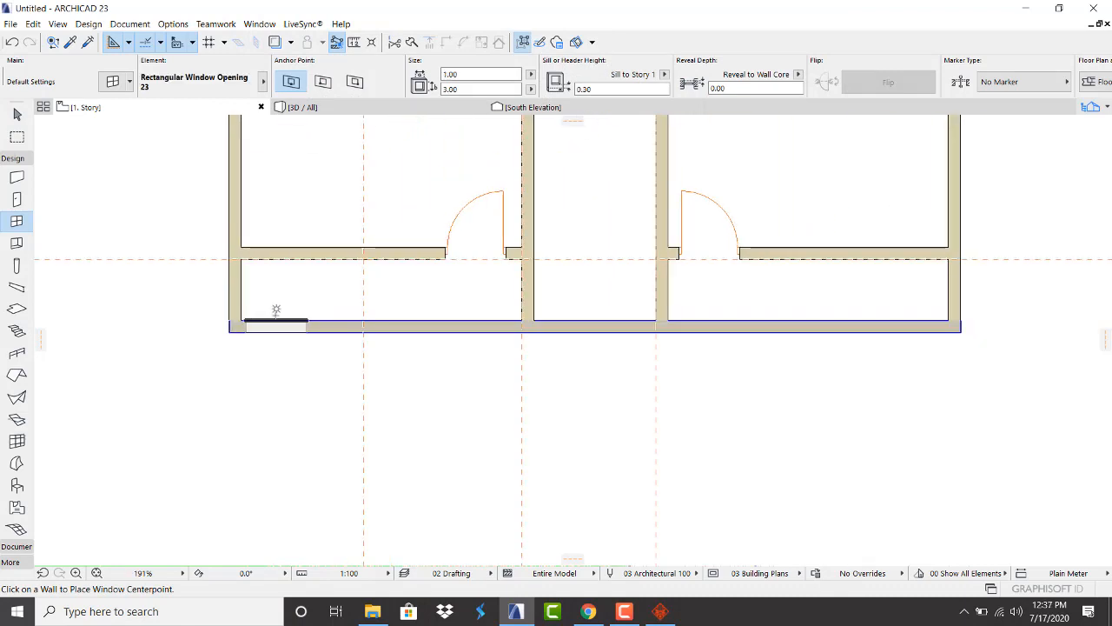
left_click(280, 325)
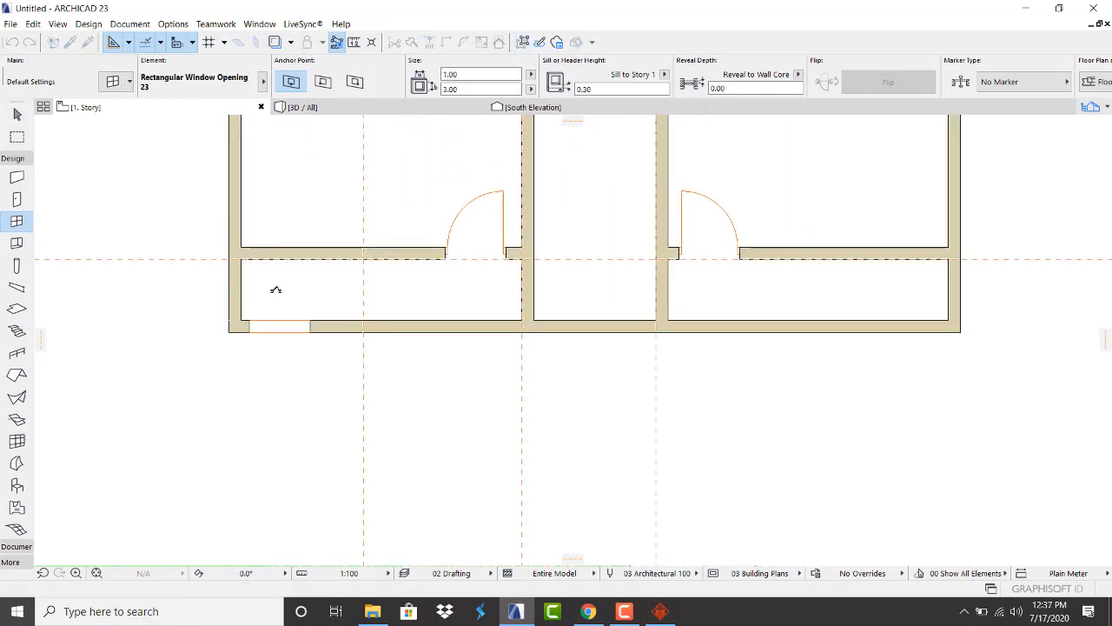
key("Escape")
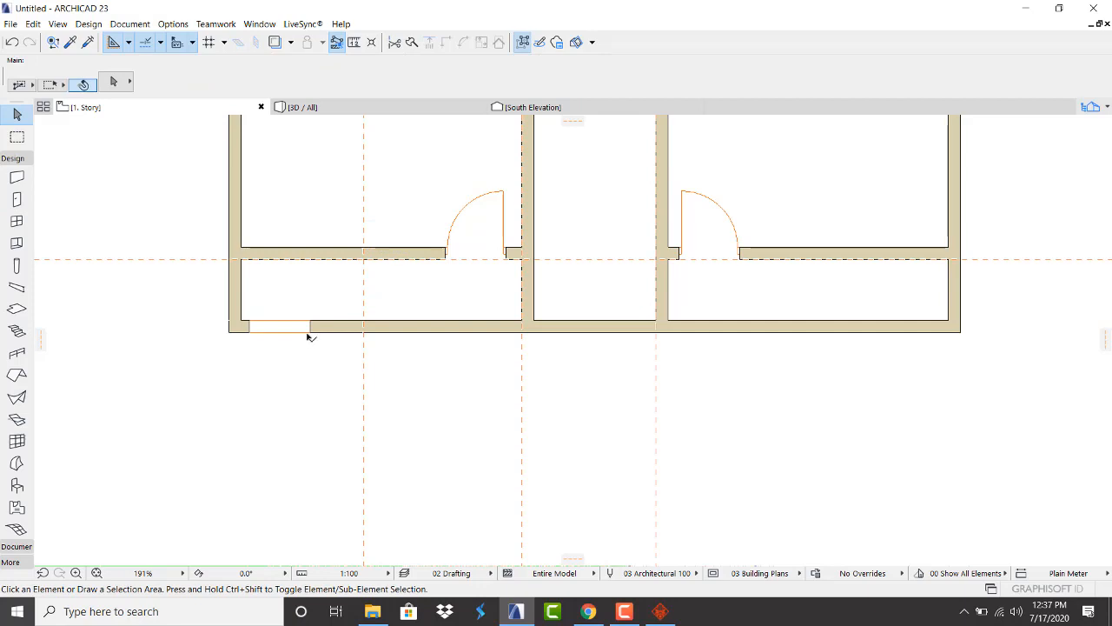
left_click(311, 330)
left_click(311, 332)
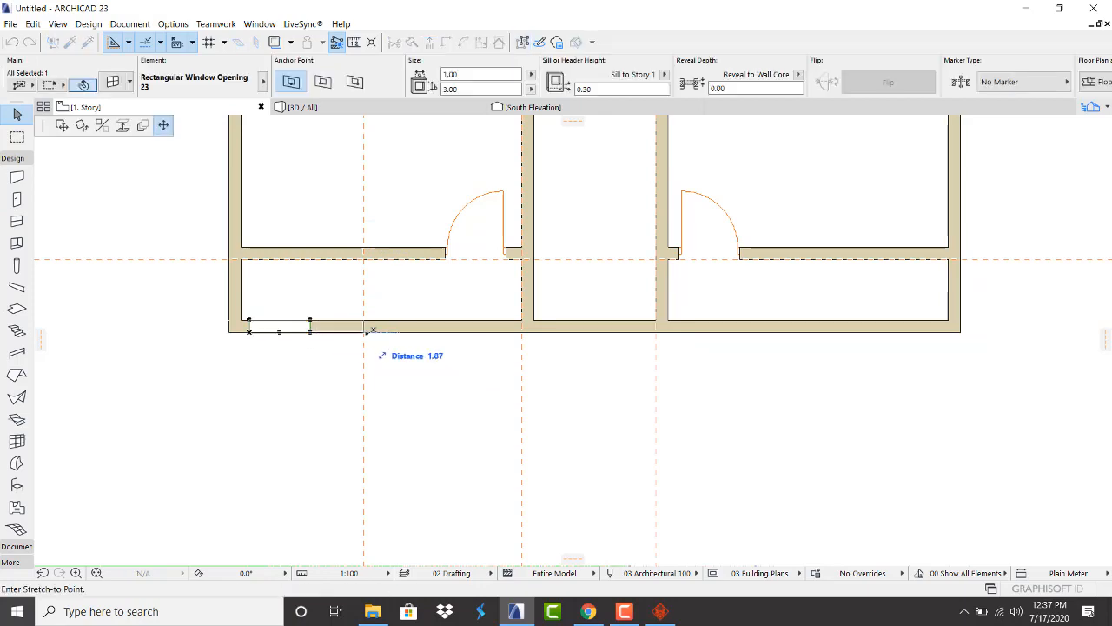
left_click(369, 330)
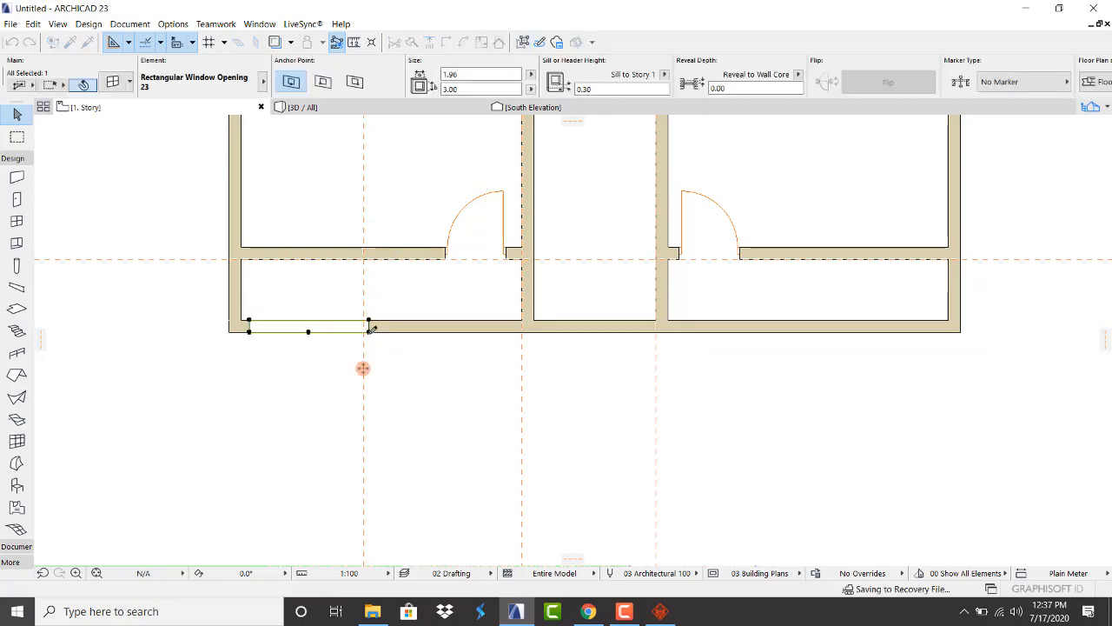
Drag a copy of the 1.96 opening further right along the south wall
right_click(292, 369)
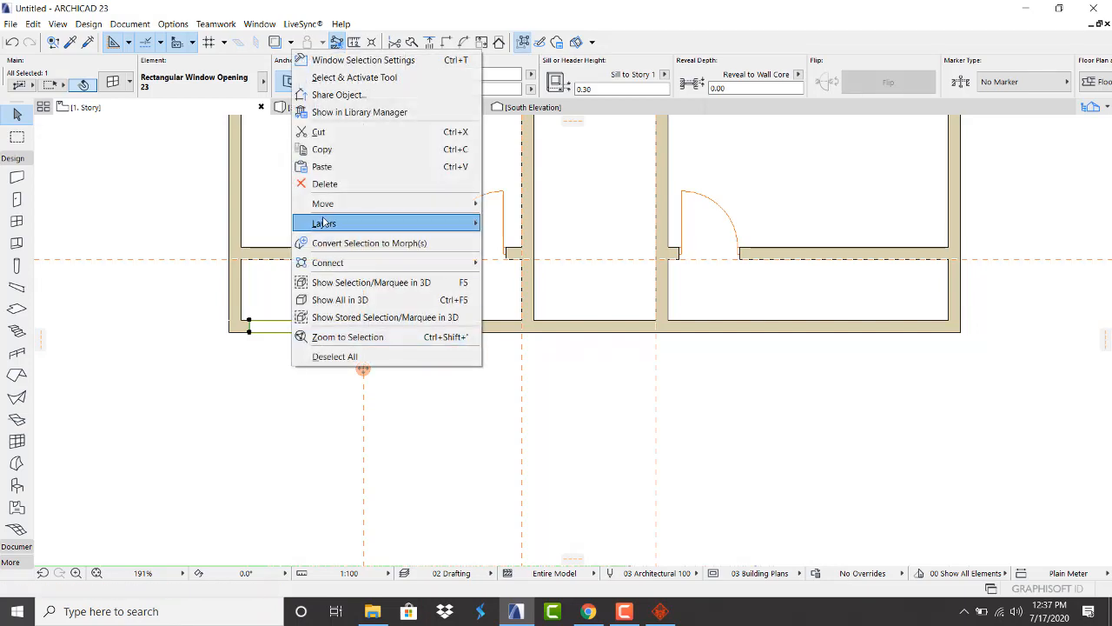
mouse_move(329, 203)
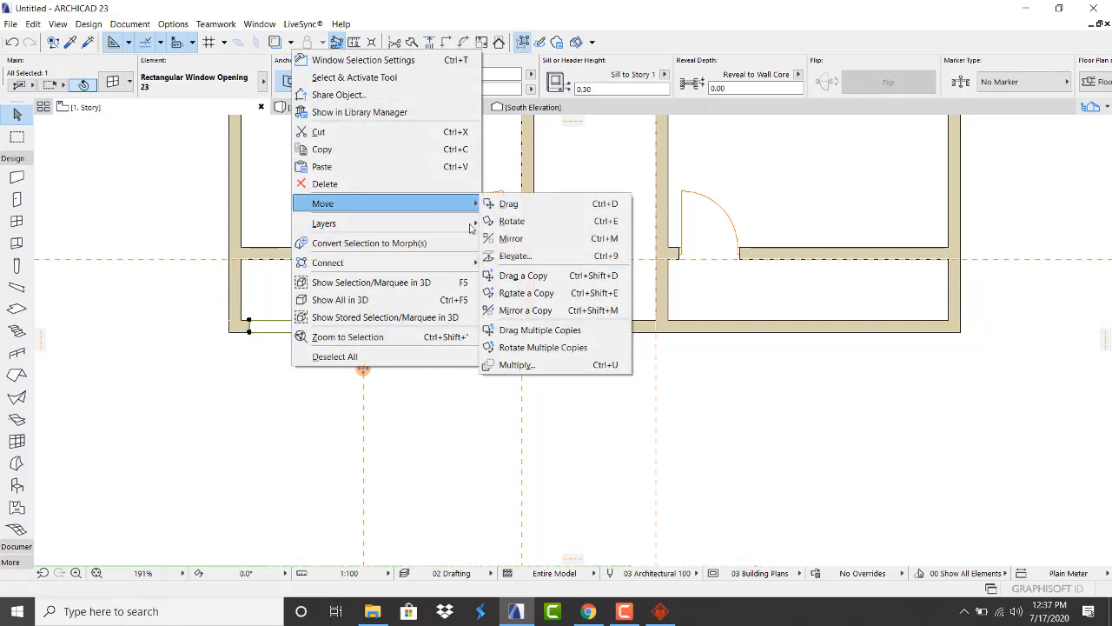
left_click(520, 275)
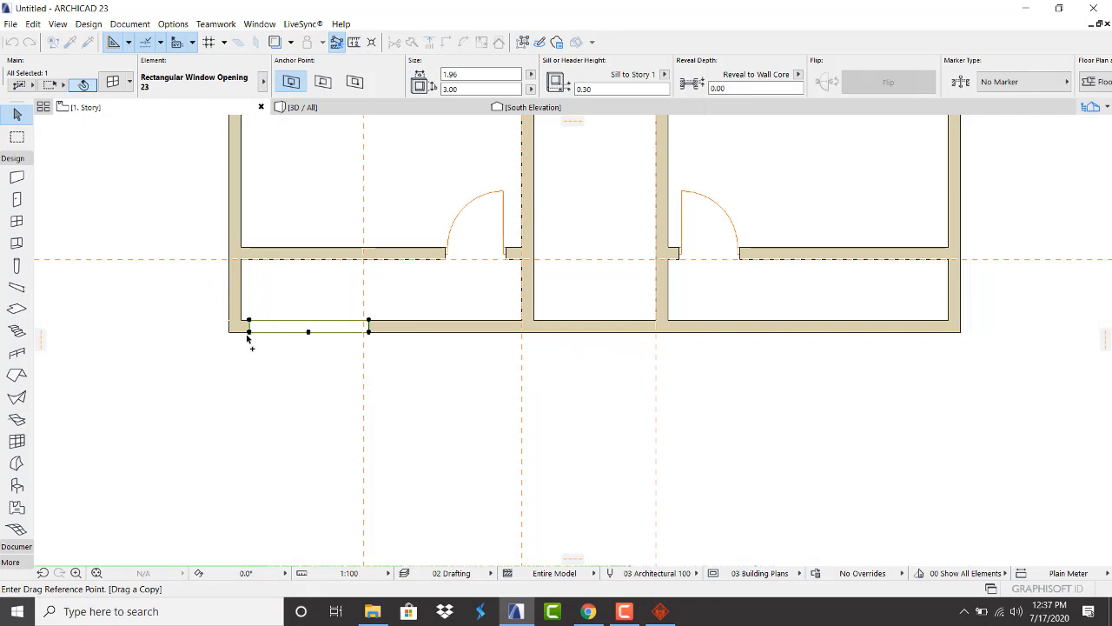
left_click(249, 333)
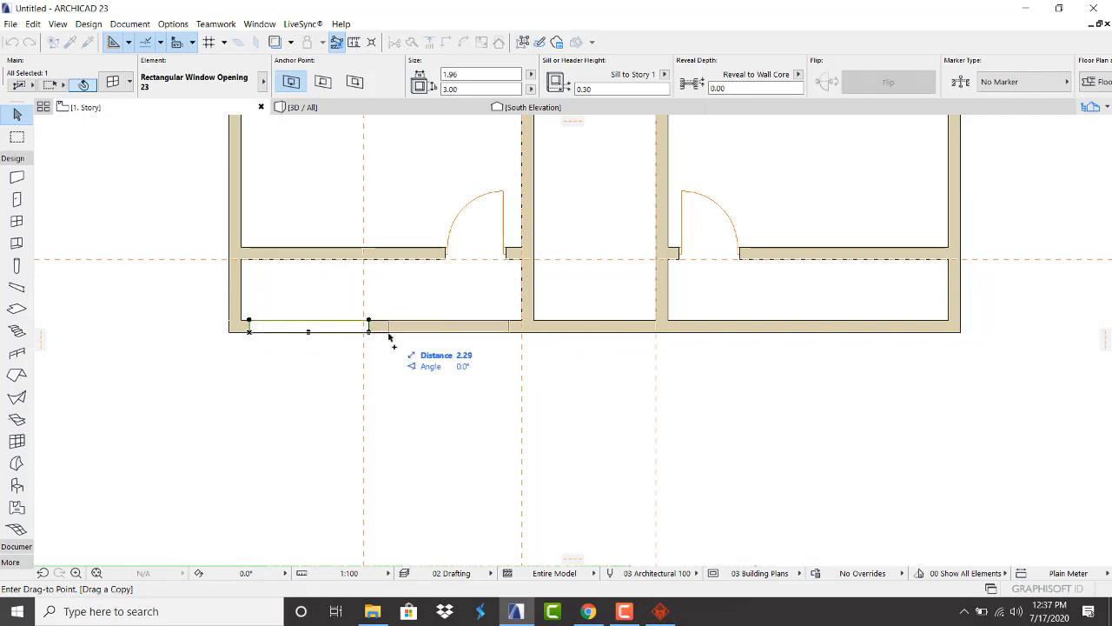
left_click(389, 333)
left_click(359, 375)
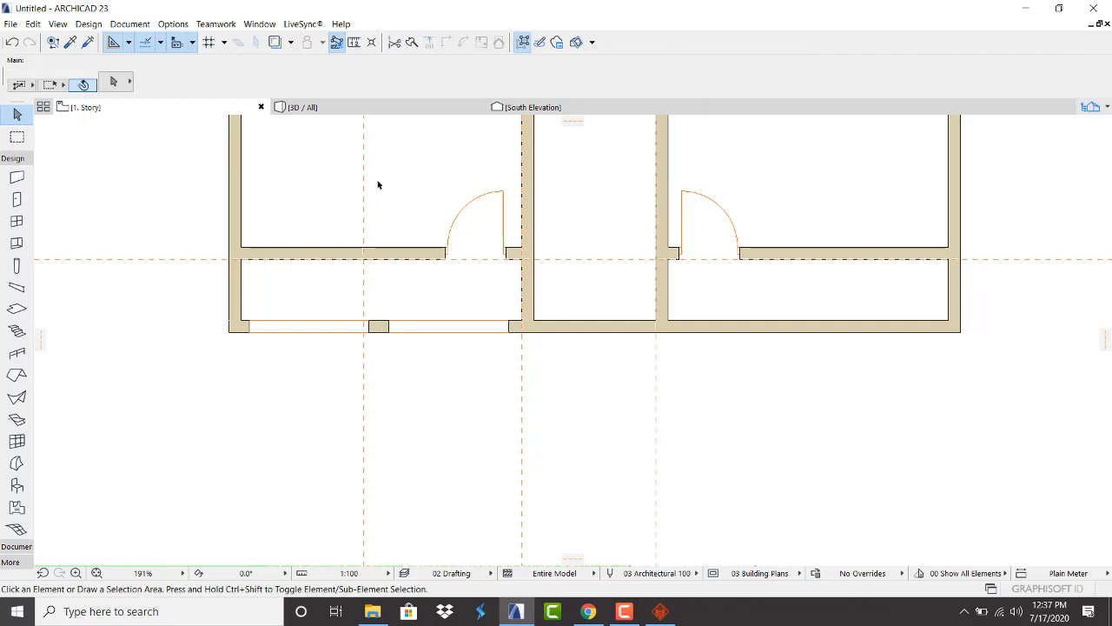
Orbit the 3D view to face the south wall with its two openings
left_click(390, 111)
scroll(400, 205, "down", 5)
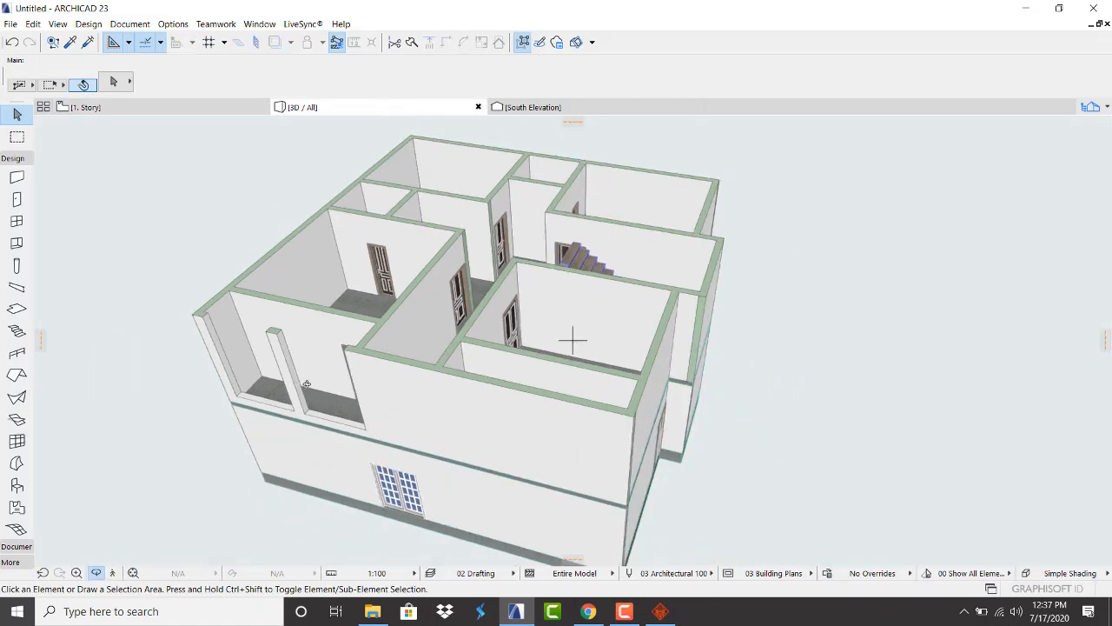
middle_click_drag(305, 383, 467, 298, "shift")
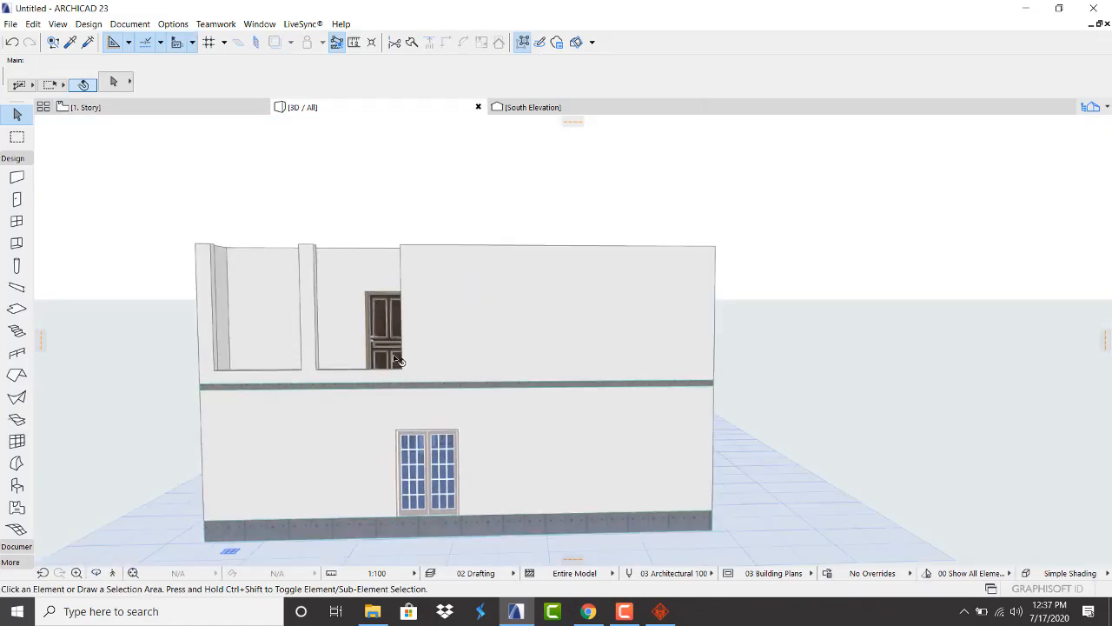
Select both south-wall openings and set their height to 2.80, previewing in 3D
left_click(151, 111)
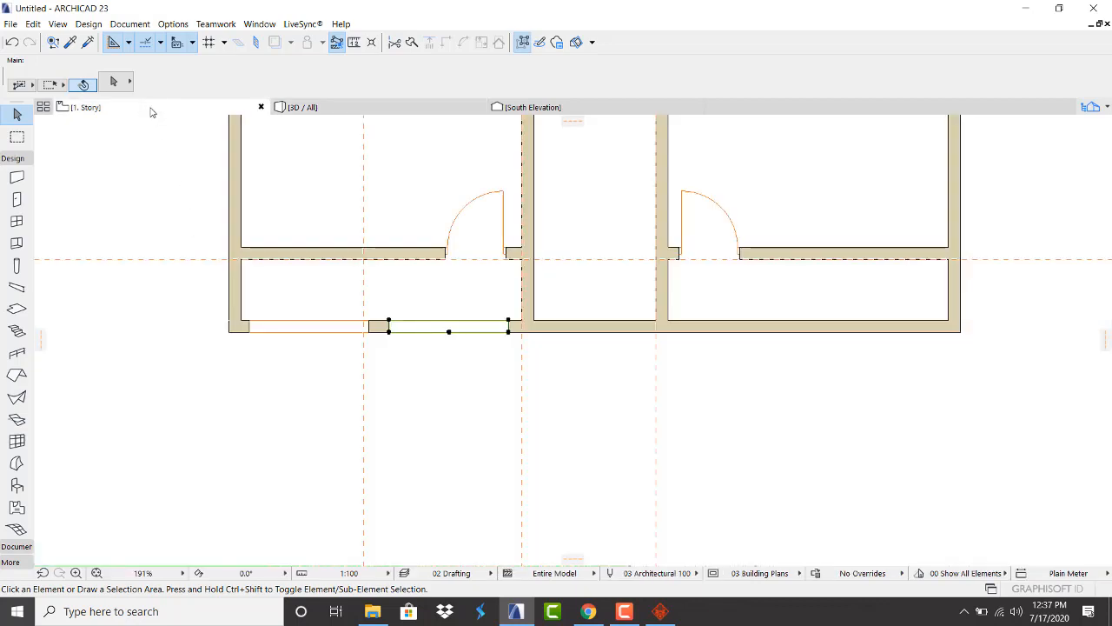
left_click(389, 330)
left_click(363, 327, "shift")
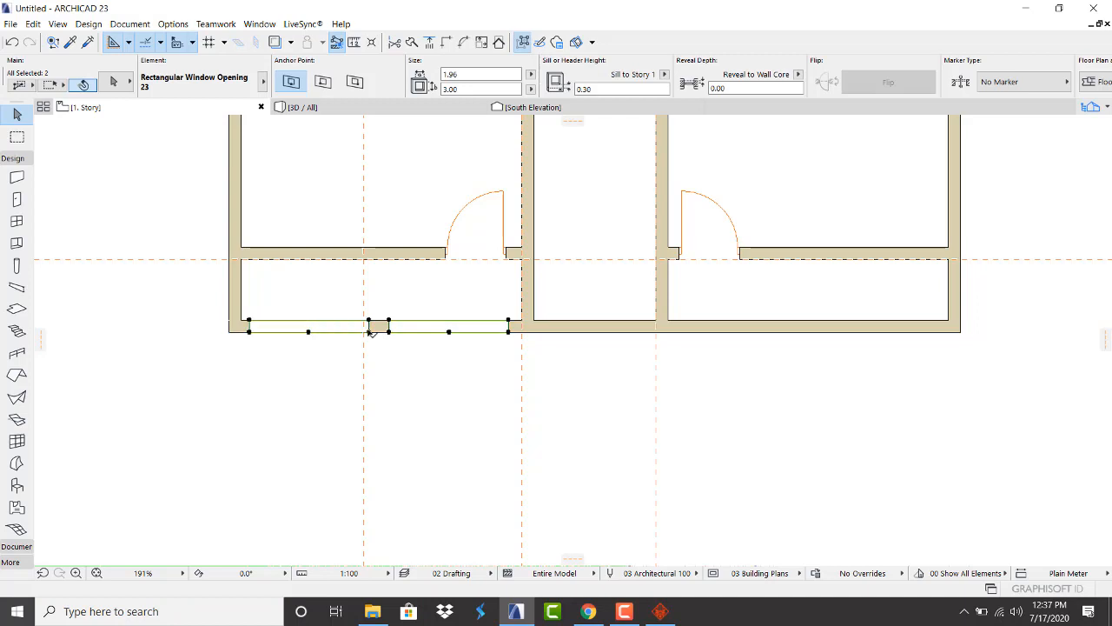
left_click(467, 88)
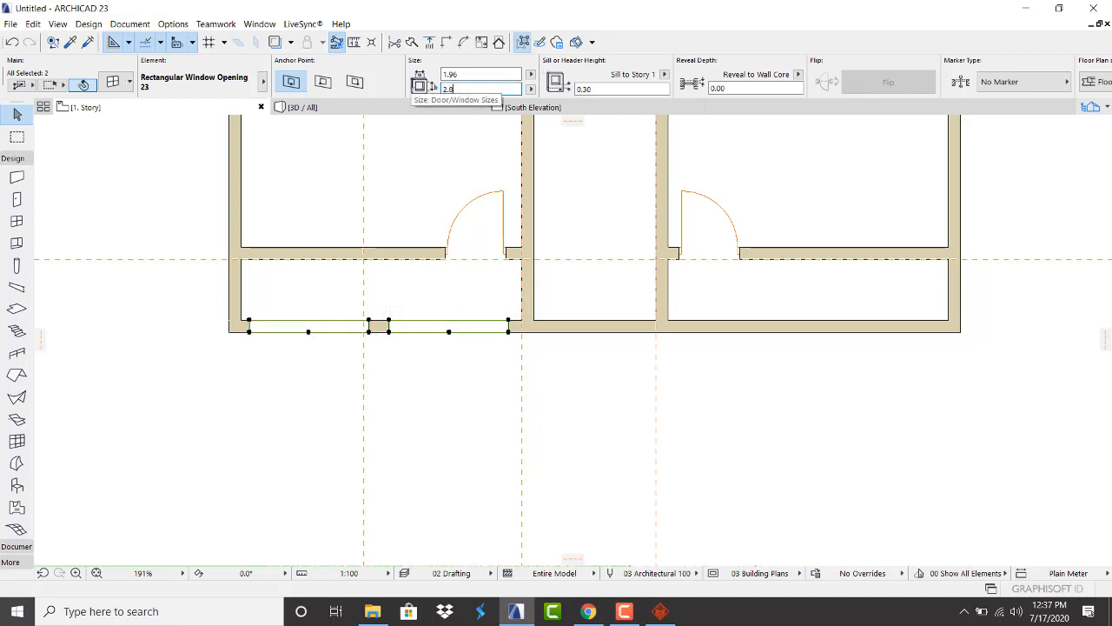
type("2.8")
left_click(405, 110)
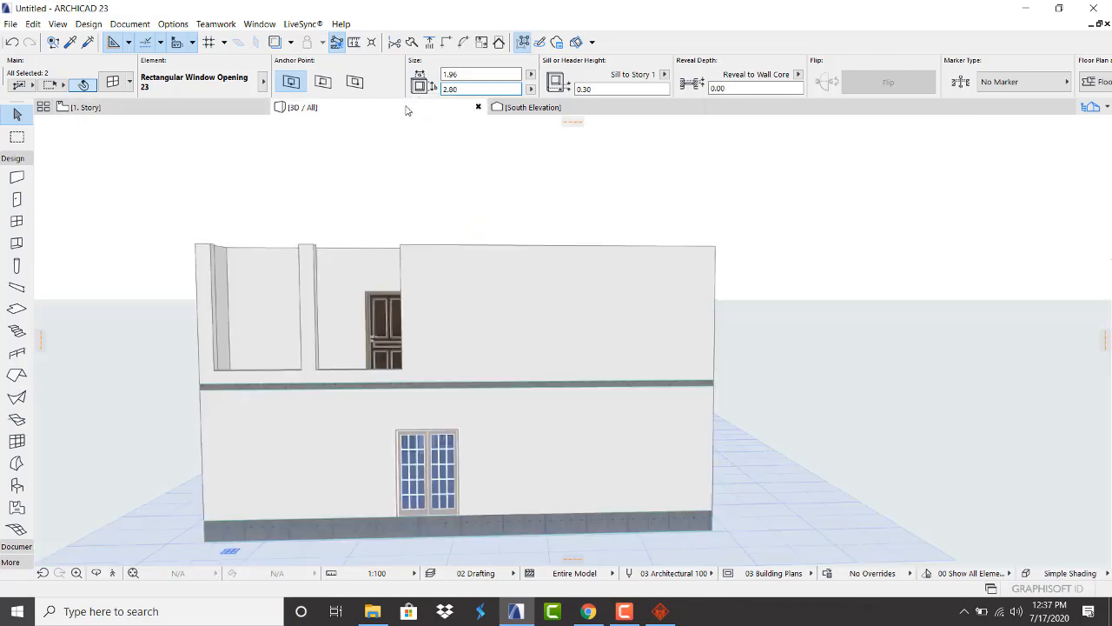
key("Escape")
scroll(335, 209, "up", 2)
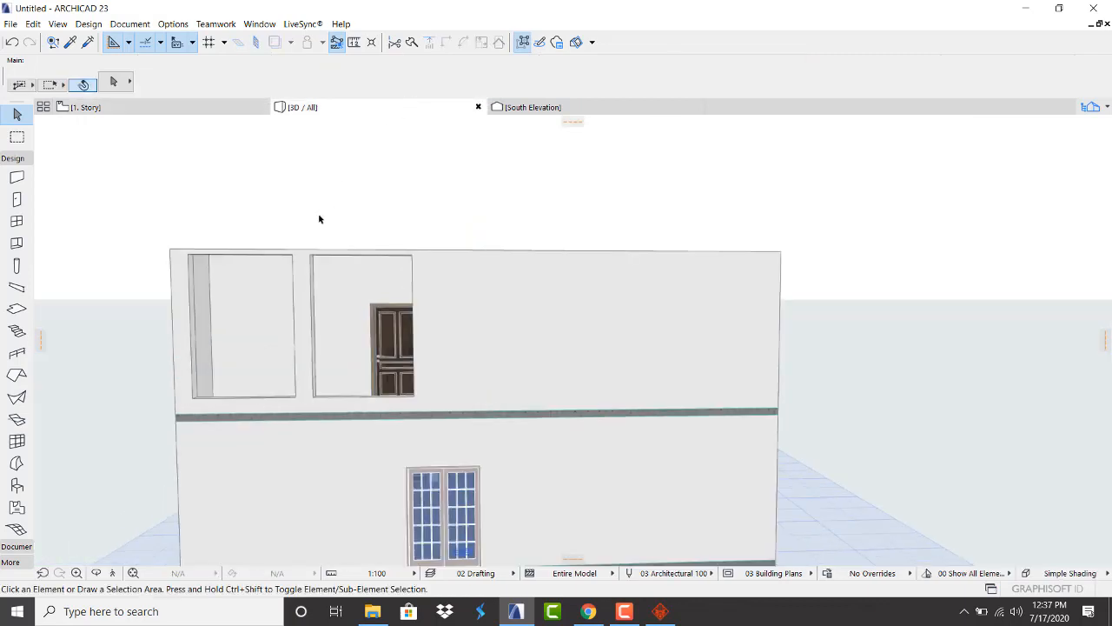
Change both openings' height to 2.60, orbit in 3D to check, then return to 1. Story
left_click(142, 107)
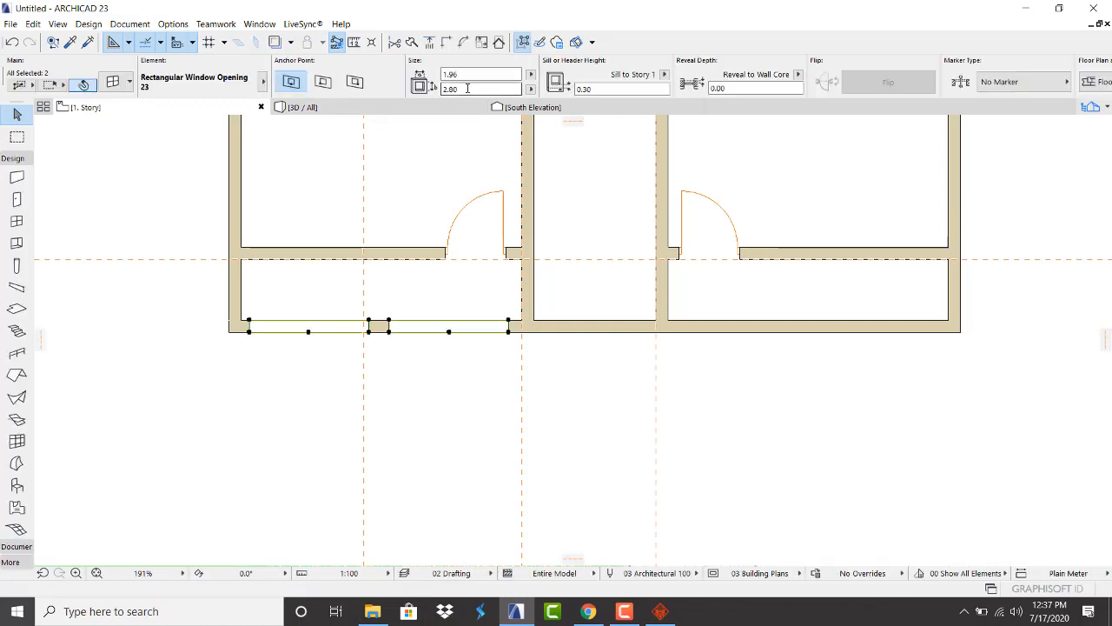
left_click(468, 88)
type("2.6")
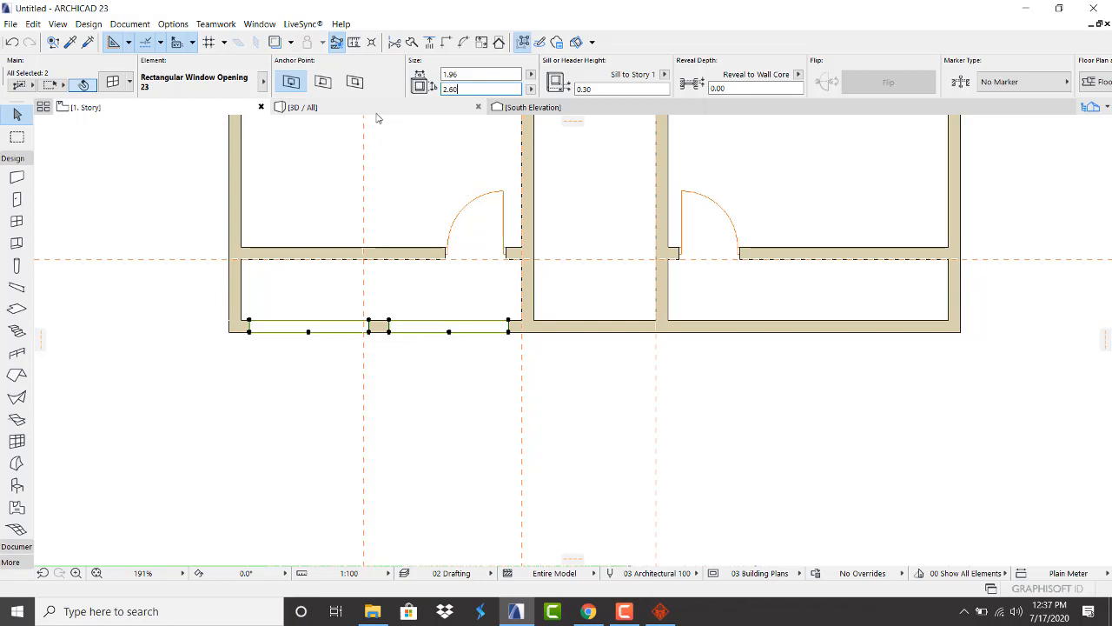
left_click(377, 107)
scroll(312, 330, "up", 2)
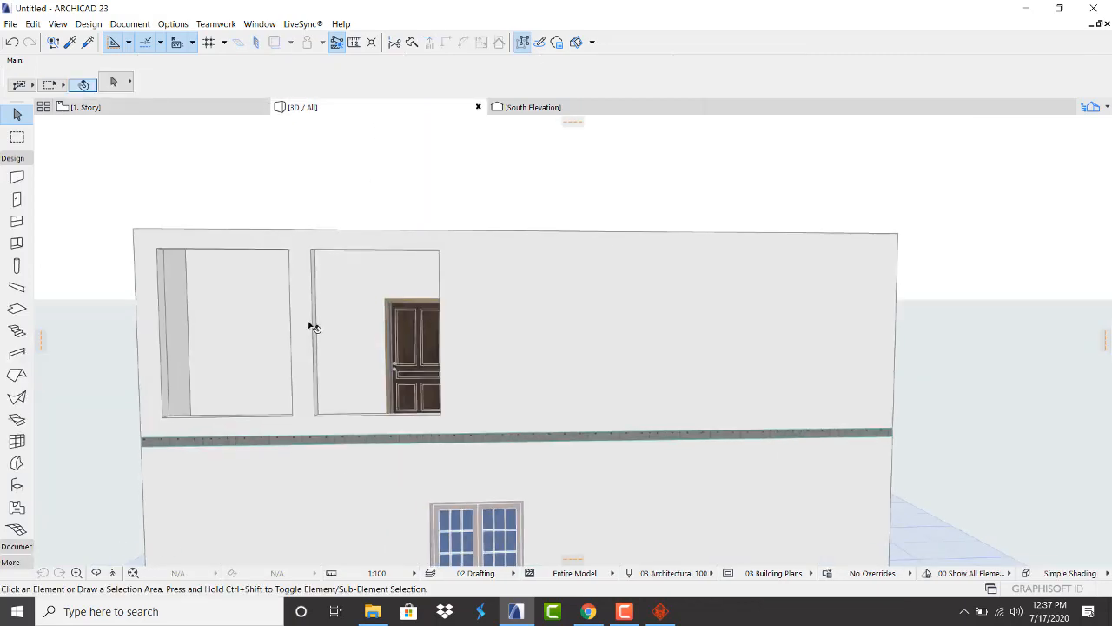
scroll(285, 352, "up", 2)
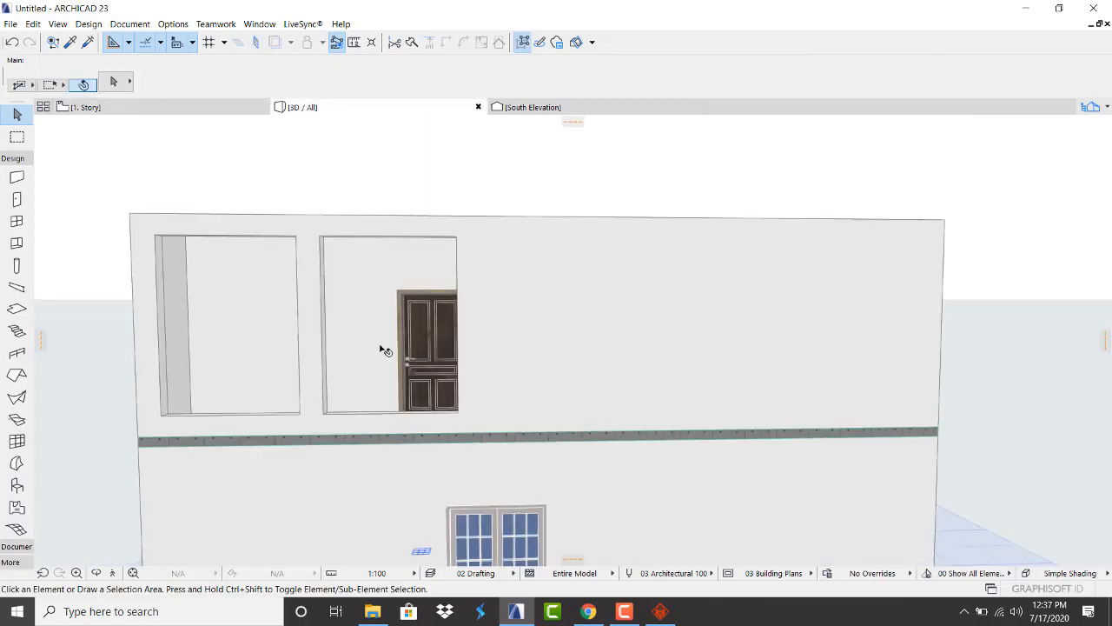
key("o")
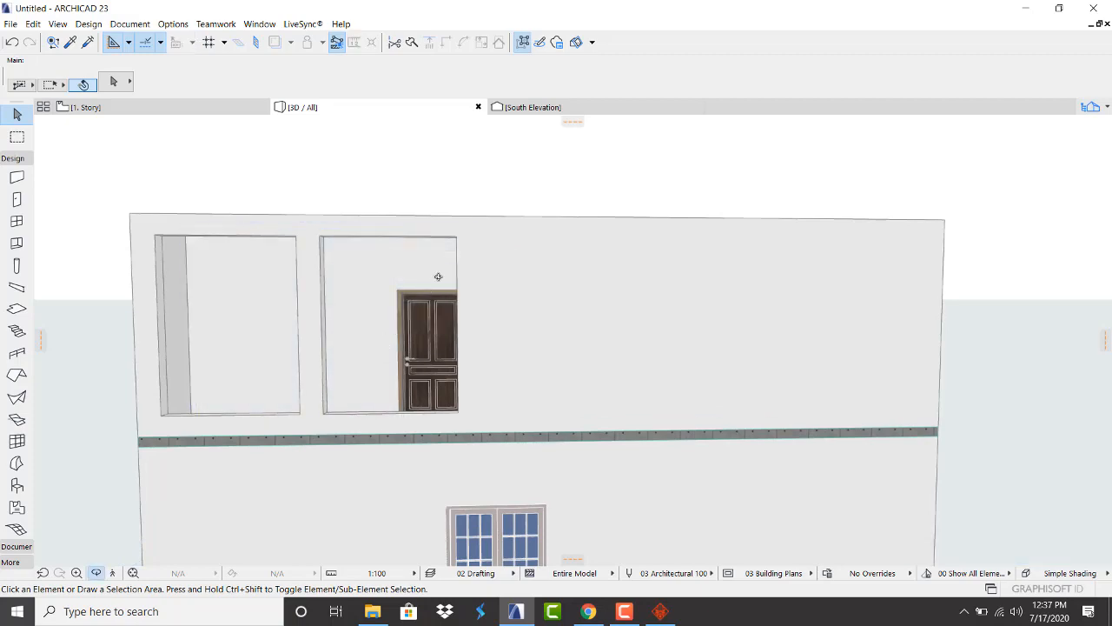
left_click_drag(438, 277, 343, 308)
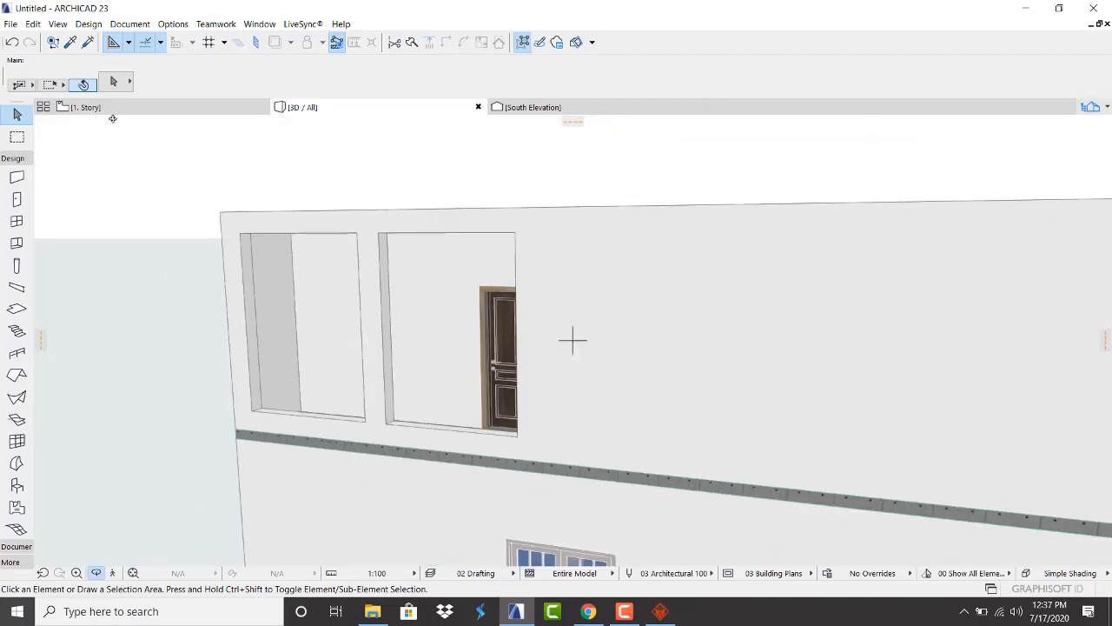
left_click(87, 107)
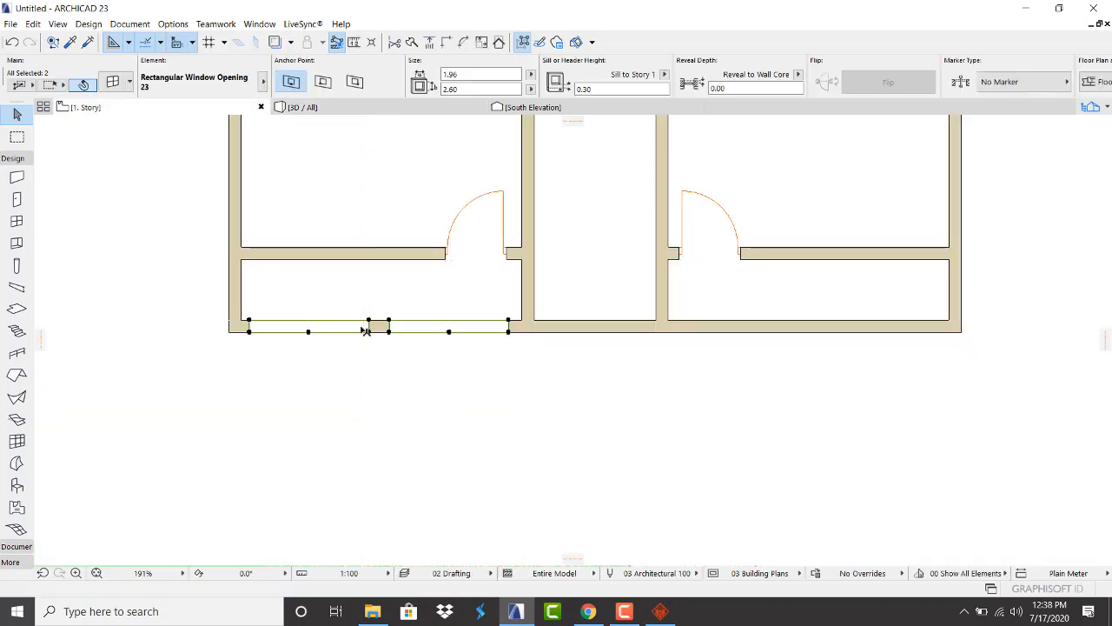
Narrow the central pier so both openings become 2.10 wide, and verify them in 3D
scroll(365, 330, "up", 5)
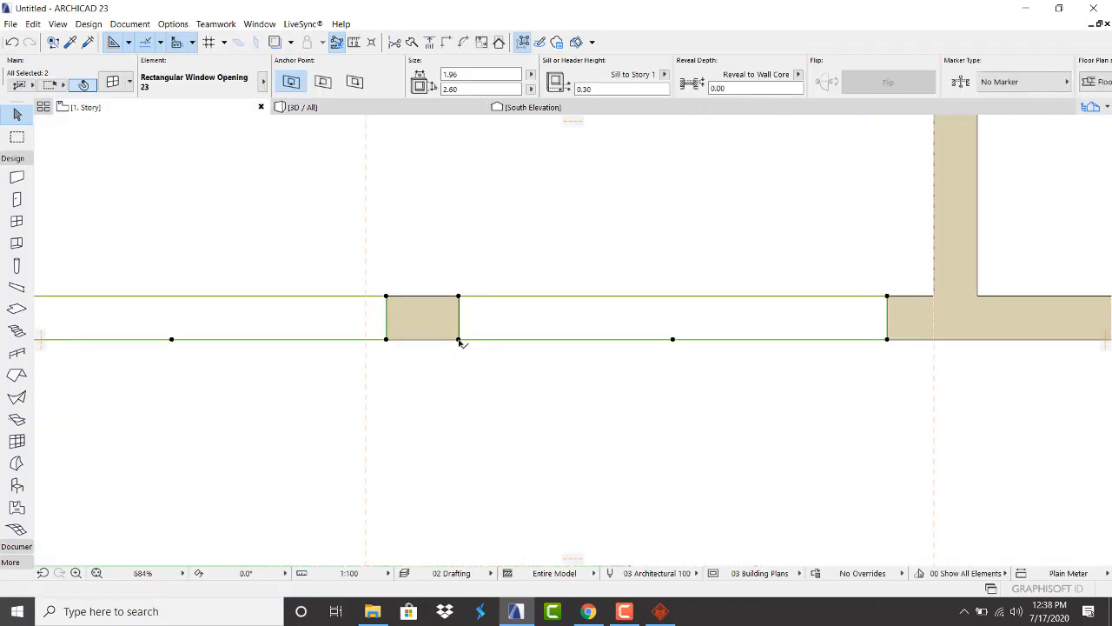
left_click_drag(460, 341, 396, 340)
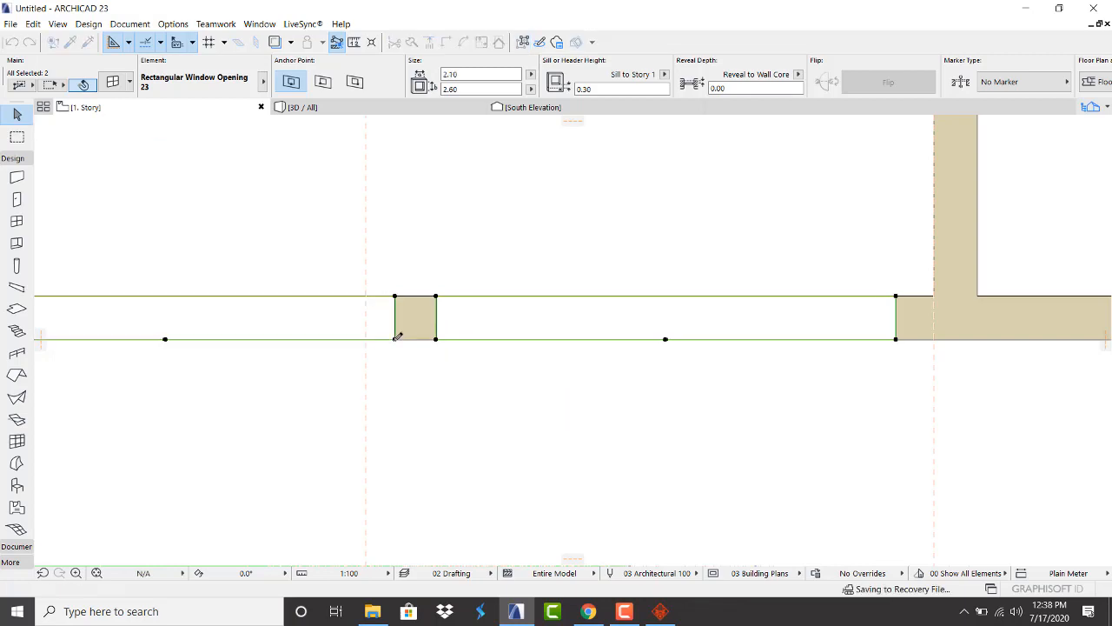
left_click(421, 107)
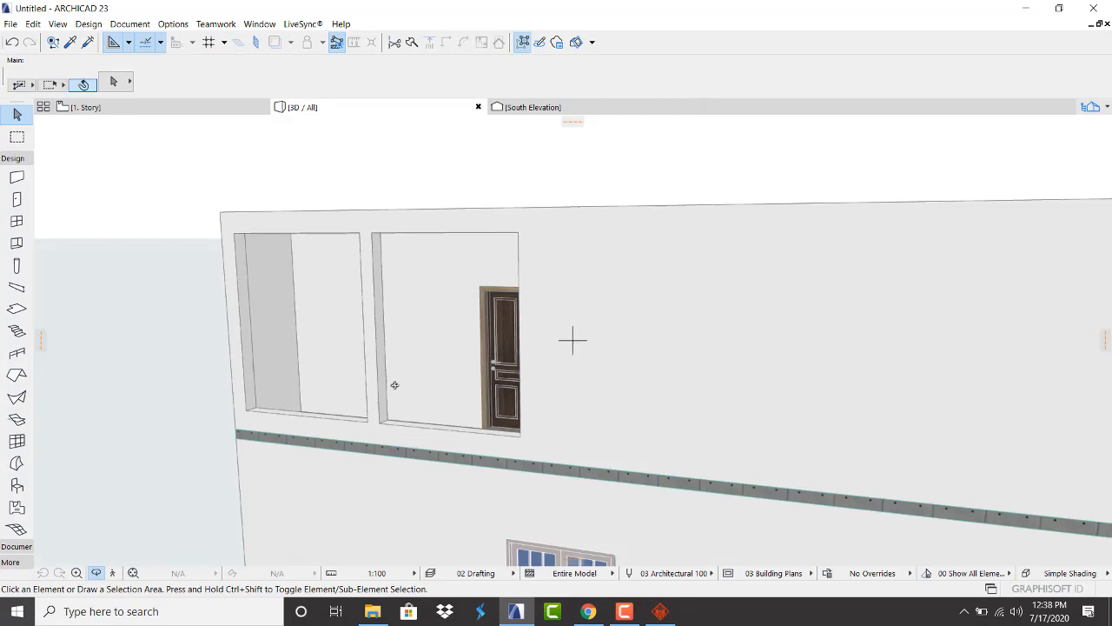
middle_click_drag(425, 351, 238, 322, "shift")
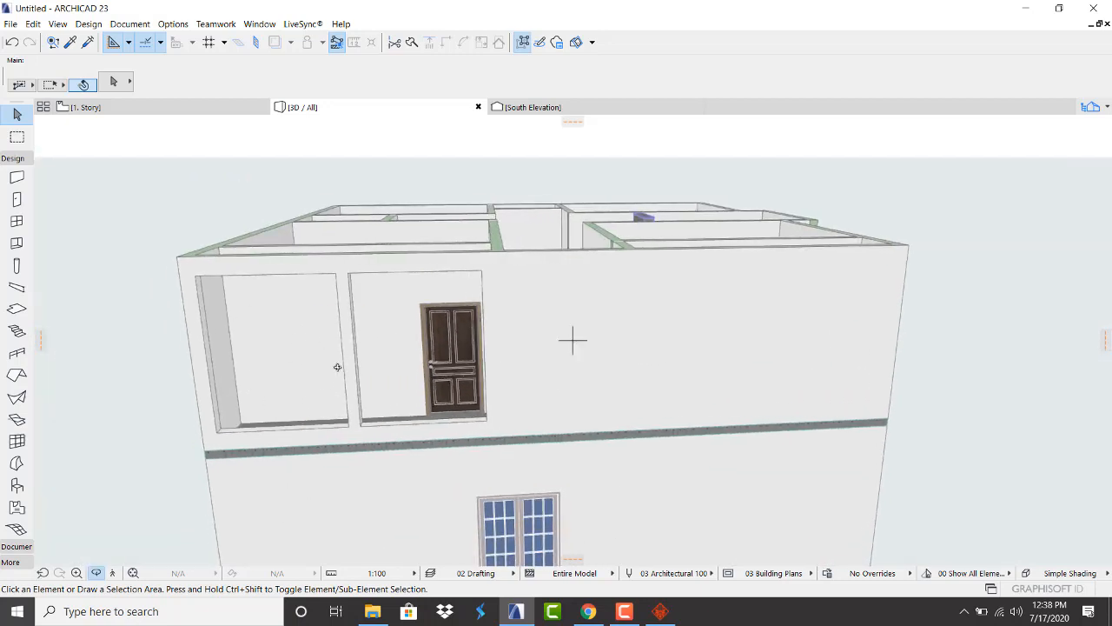
scroll(304, 383, "up", 2)
middle_click_drag(361, 330, 295, 318, "shift")
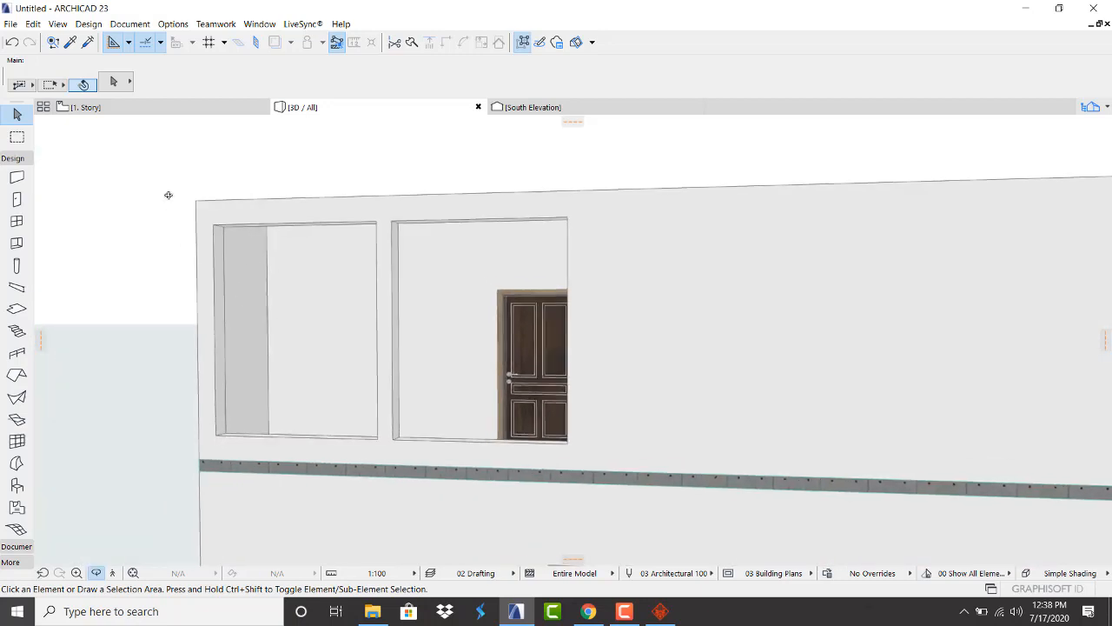
left_click(166, 105)
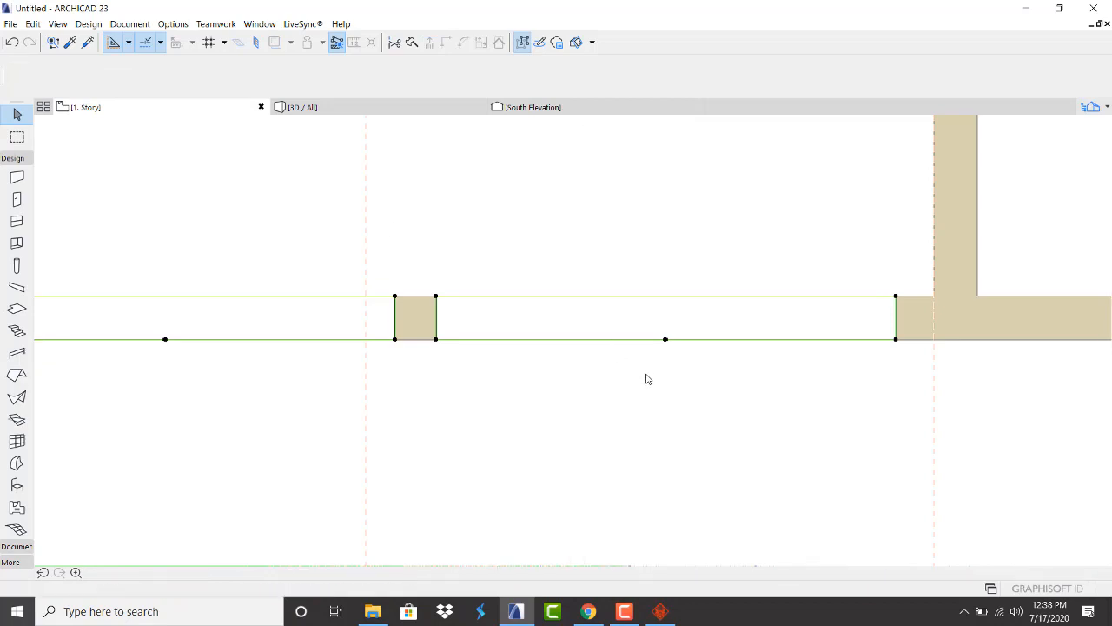
scroll(448, 357, "down", 4)
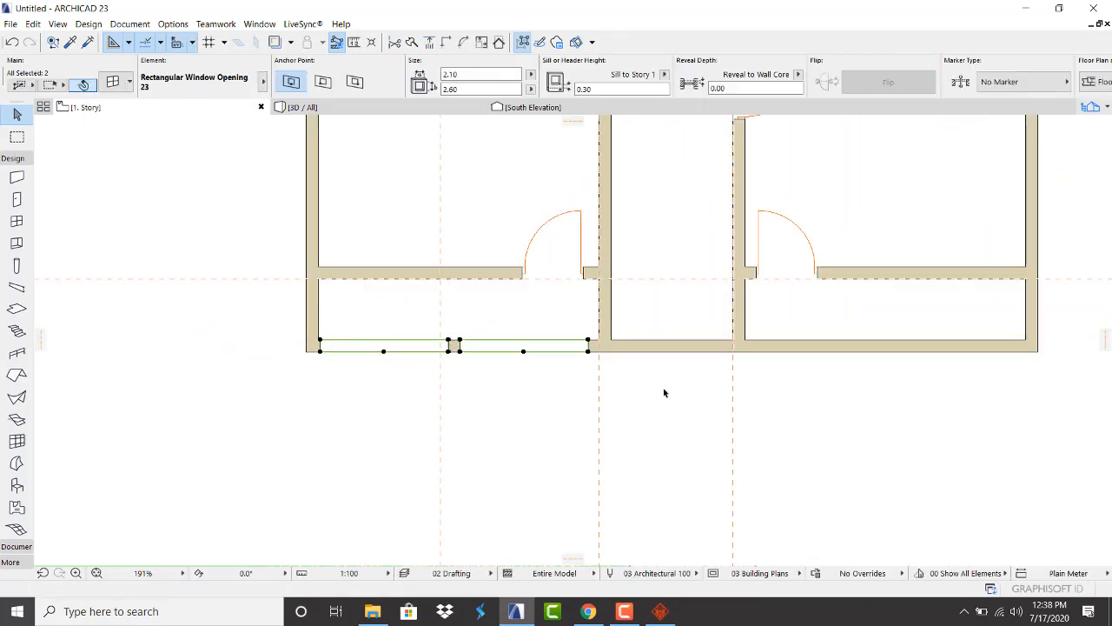
Copy the pair of 2.10 × 2.60 openings onto the right room's south wall
right_click(367, 395)
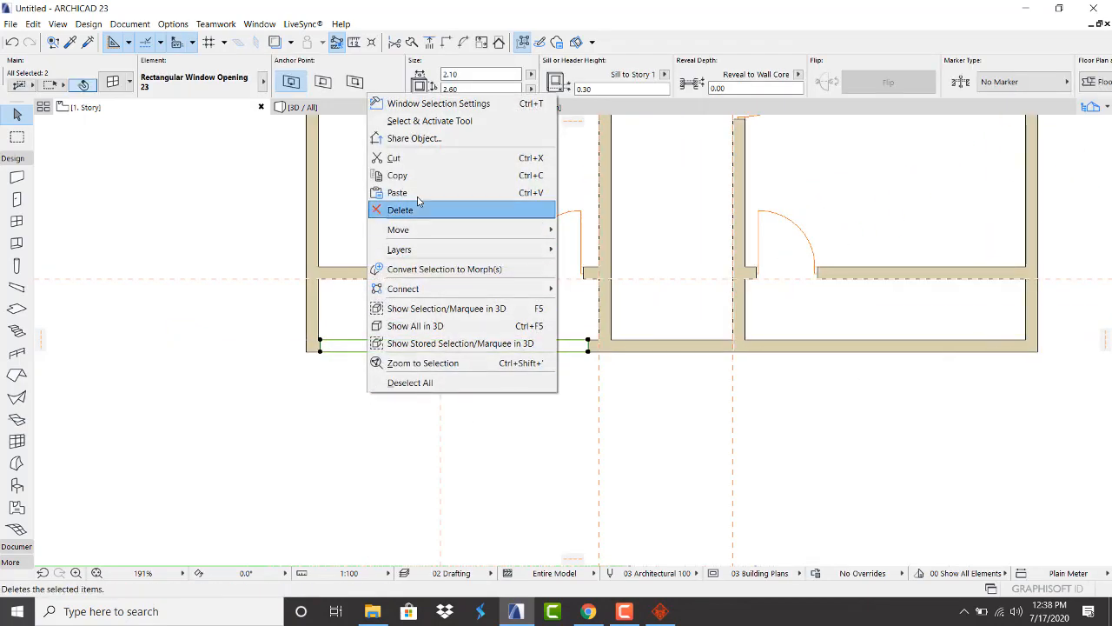
mouse_move(446, 228)
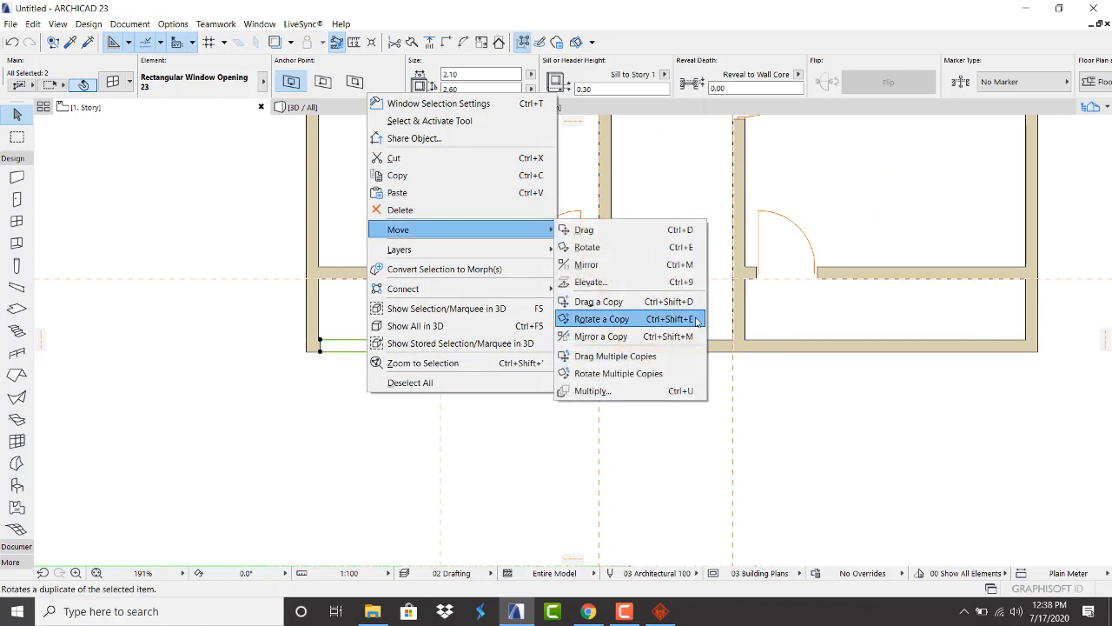
left_click(620, 304)
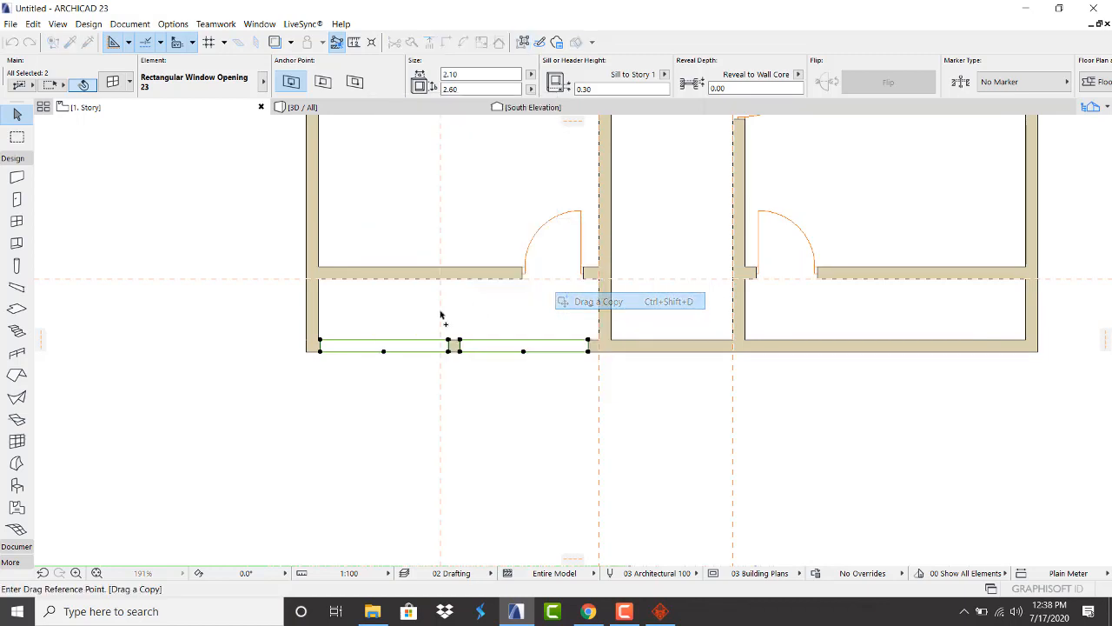
left_click(321, 345)
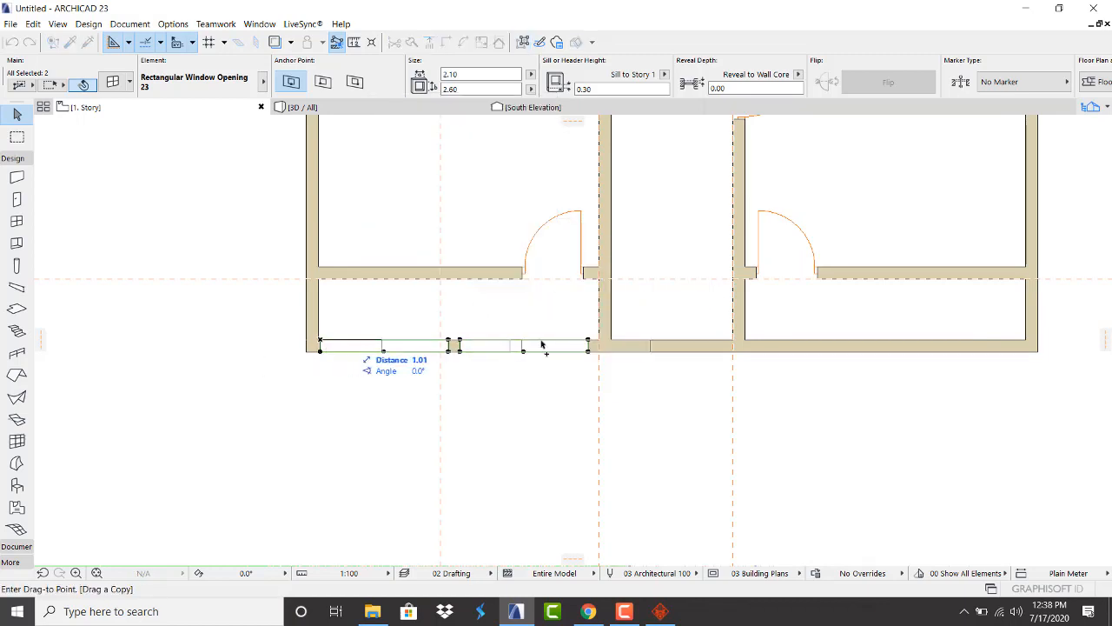
left_click(753, 345)
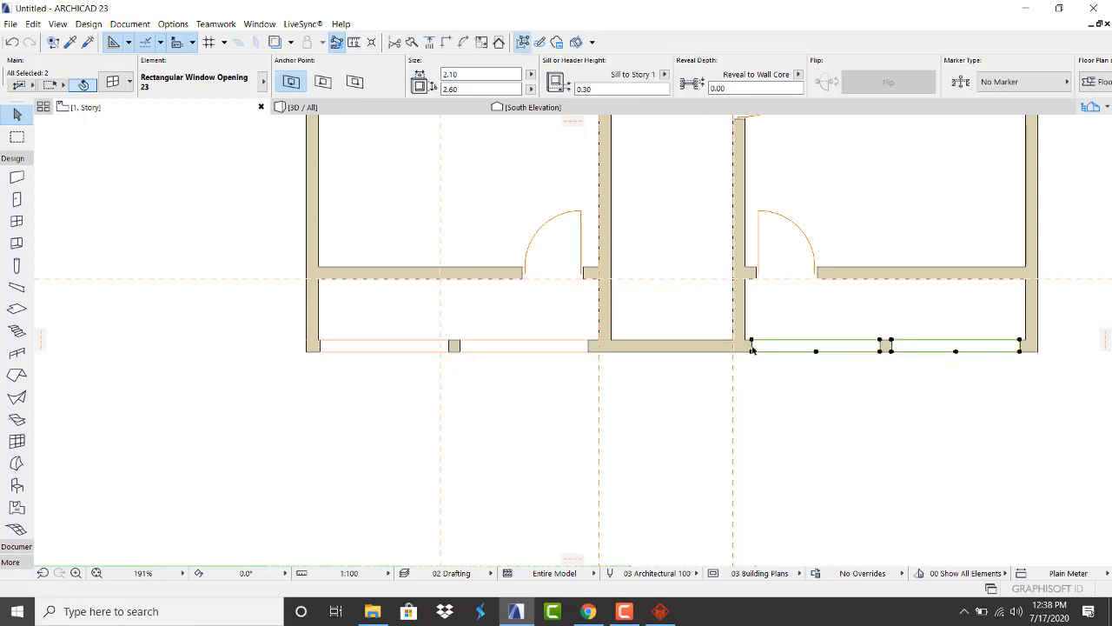
left_click(567, 396)
Stretch the left opening's left edge so it sits near the wall corner
scroll(351, 347, "up", 4)
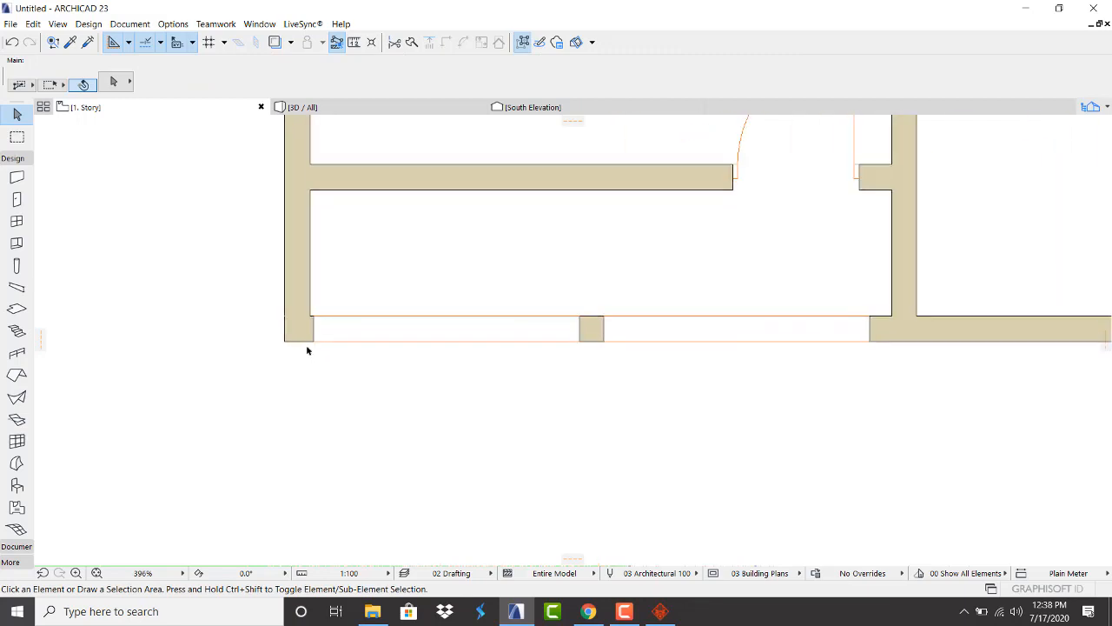
left_click(312, 320)
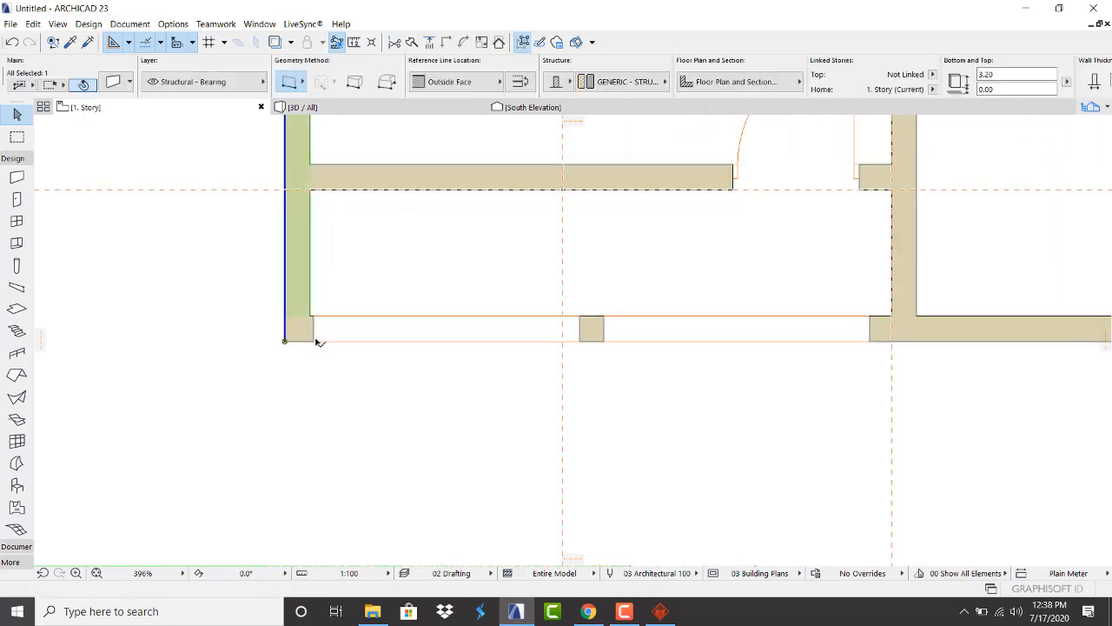
left_click(320, 343)
left_click(315, 340)
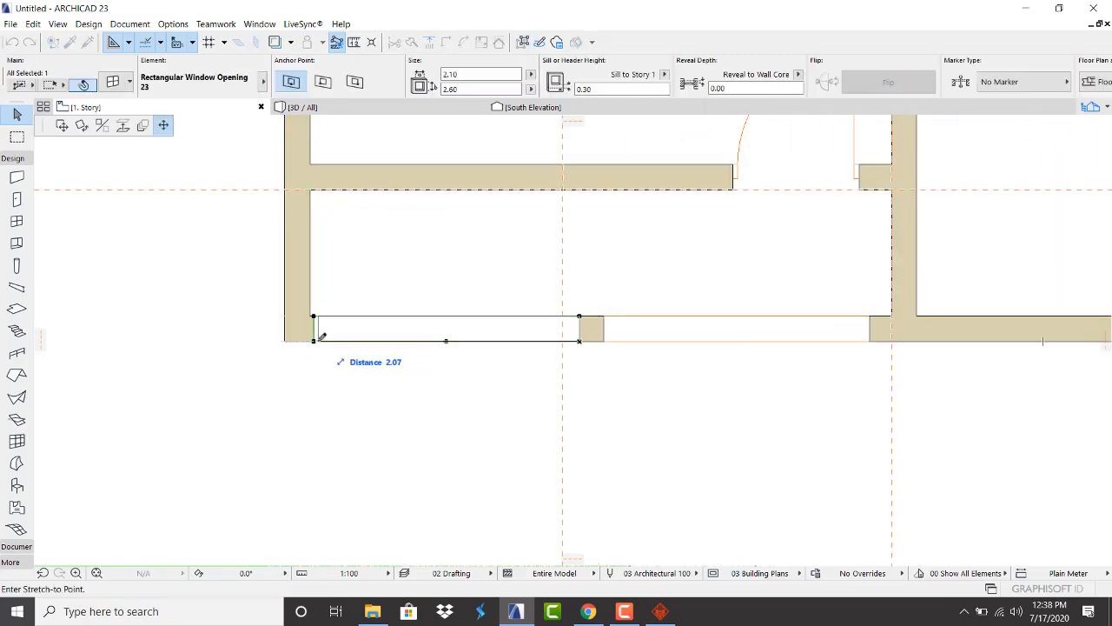
left_click(321, 338)
left_click(322, 397)
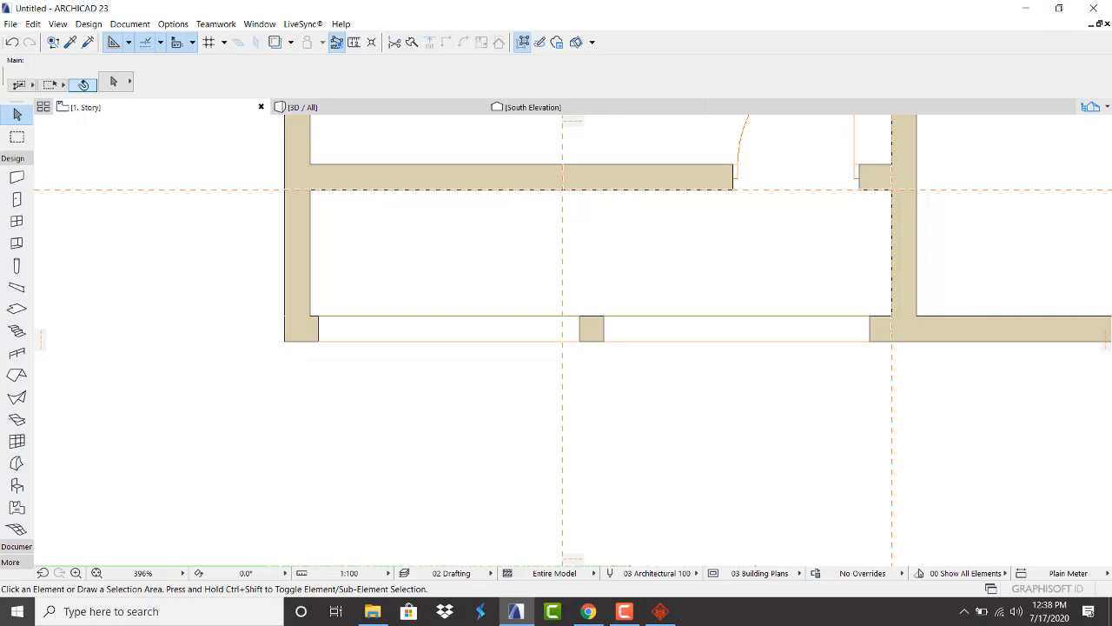
Orbit the 3D view to inspect the four south-wall openings from above
left_click(406, 113)
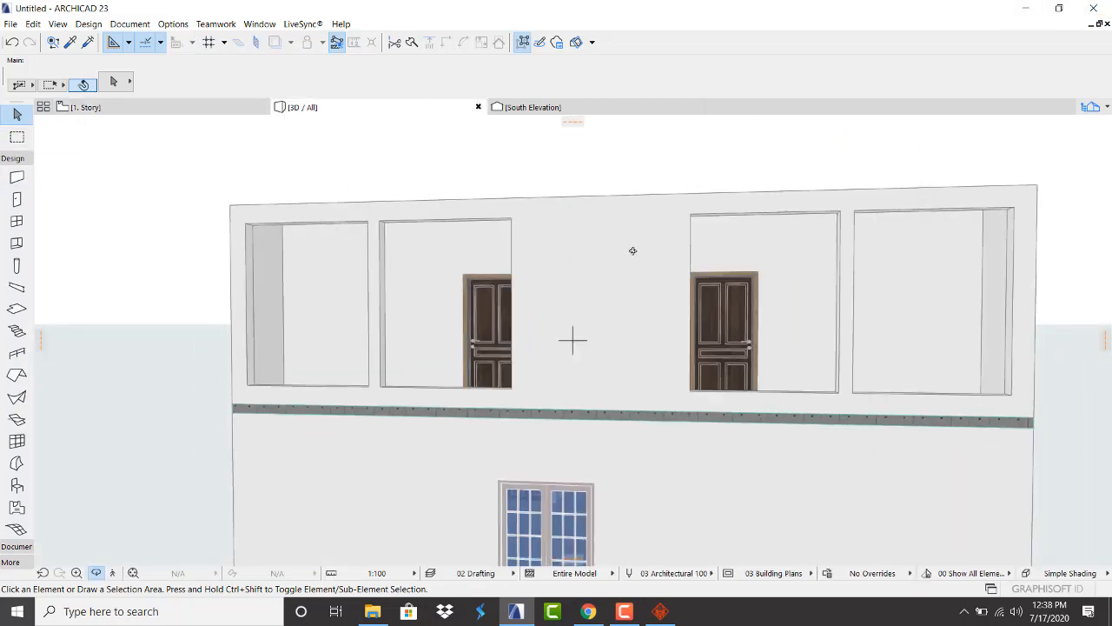
mouse_move(633, 250)
middle_mouse_down("shift")
mouse_move(668, 191)
mouse_move(735, 184)
mouse_move(660, 203)
mouse_move(637, 364)
mouse_move(646, 283)
mouse_move(632, 259)
middle_mouse_up("shift")
scroll(611, 272, "up", 2)
scroll(593, 282, "down", 4)
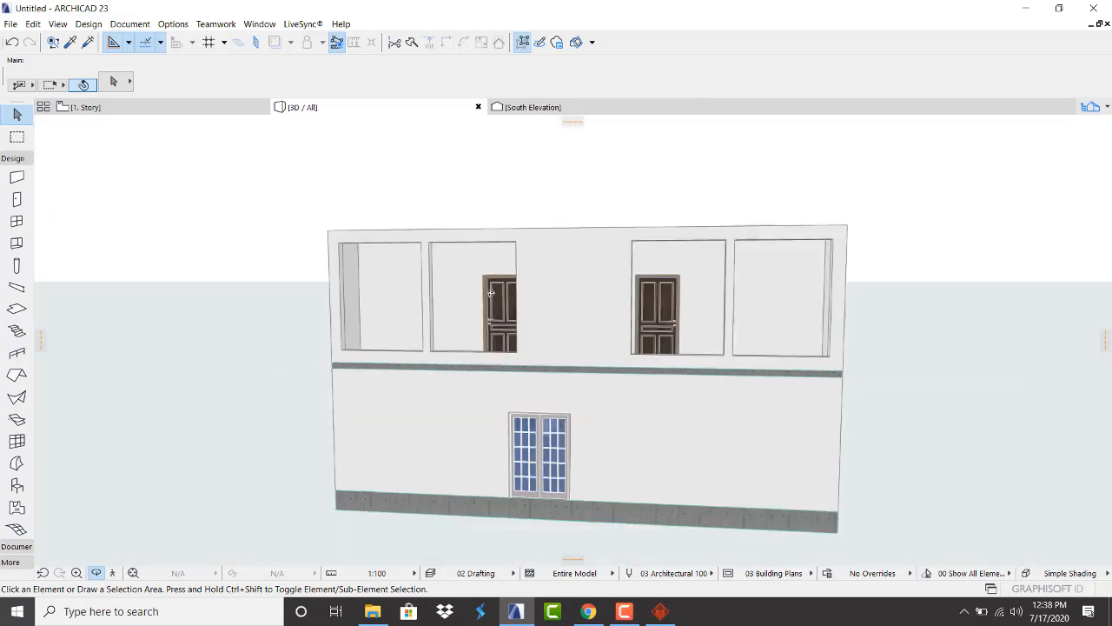
middle_click_drag(491, 294, 586, 243, "shift")
middle_click_drag(607, 212, 615, 209, "shift")
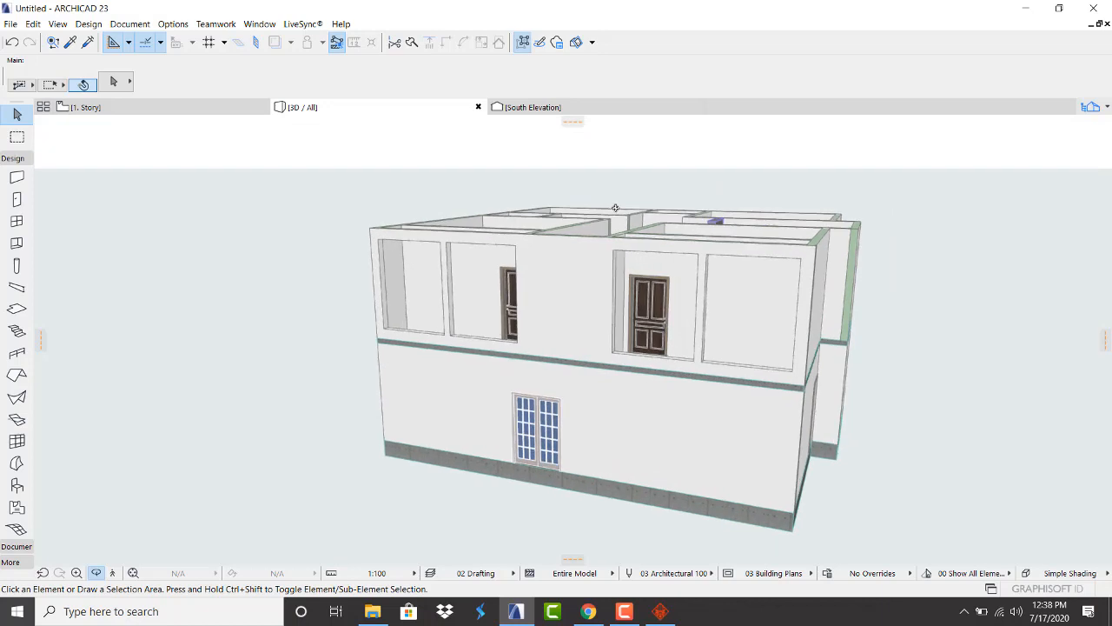
Return to the 1. Story plan and pick the Window tool for more openings
left_click(144, 107)
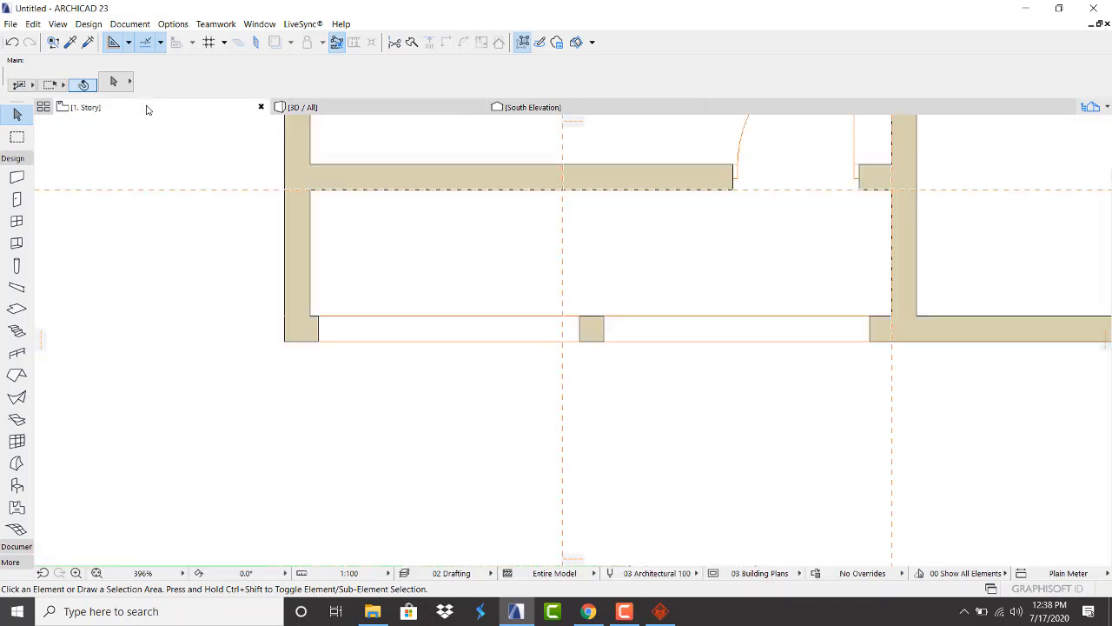
scroll(185, 345, "down", 2)
scroll(185, 345, "down", 1)
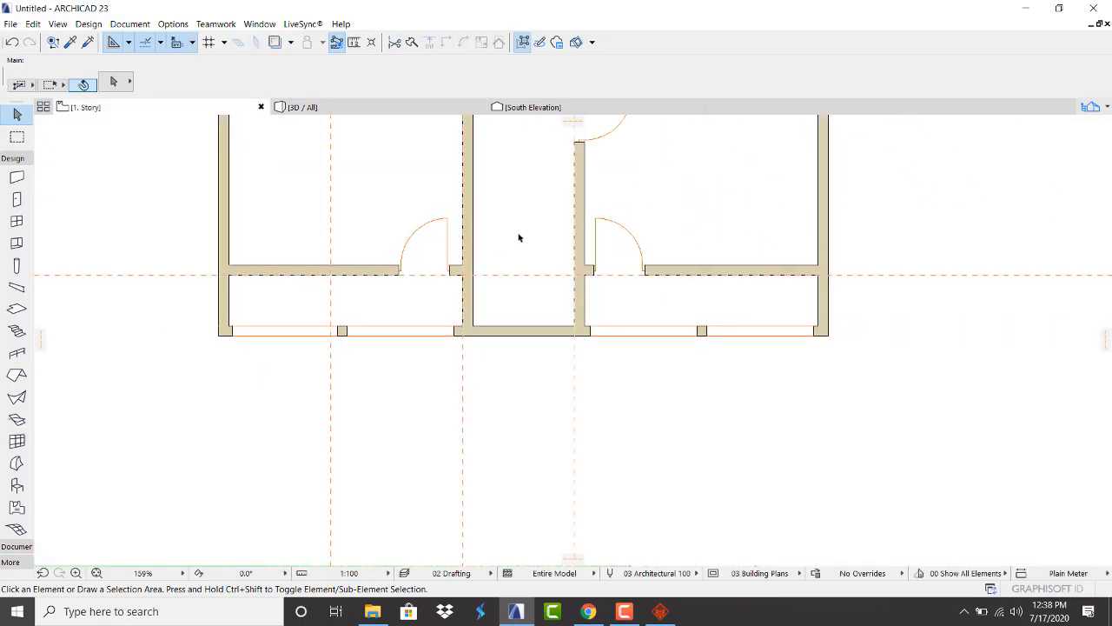
scroll(518, 238, "up", 3)
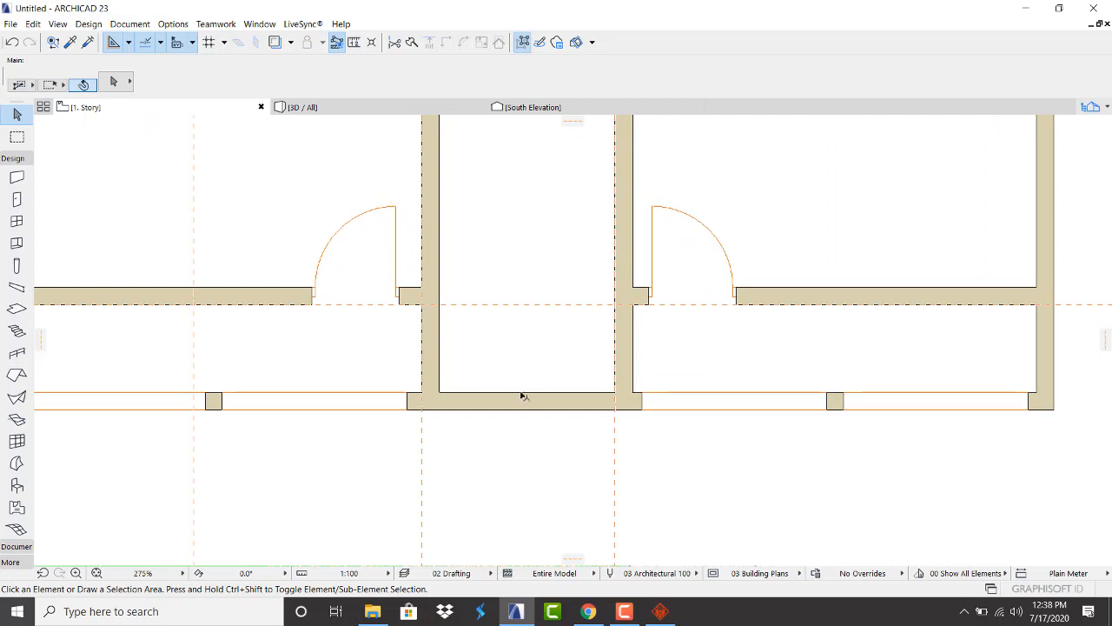
scroll(447, 373, "down", 2)
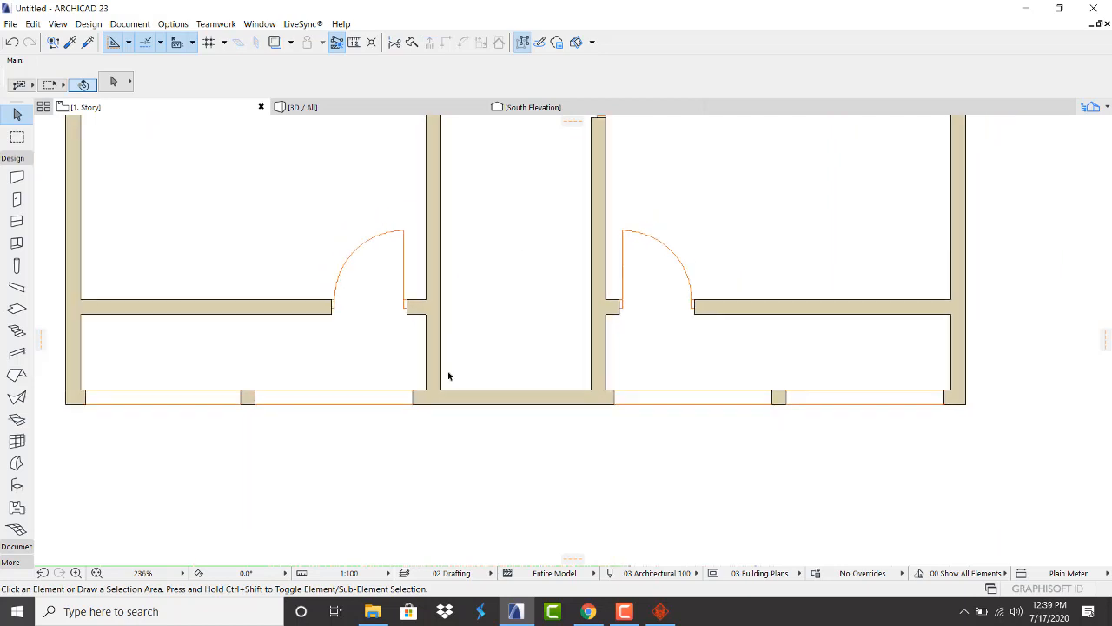
left_click(16, 223)
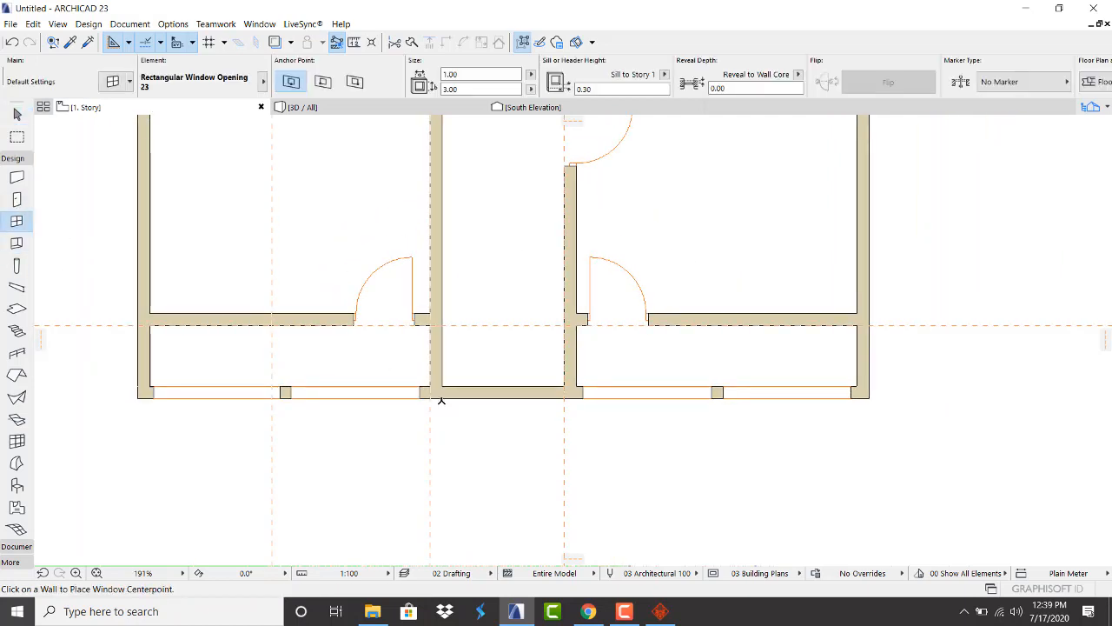
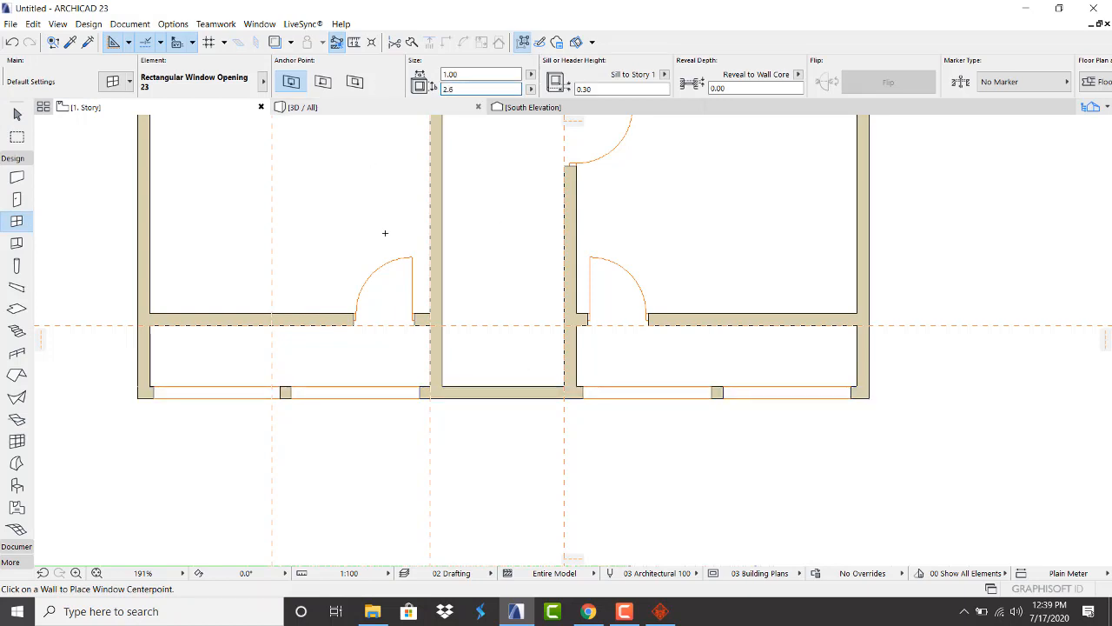
Place a window in the front wall gap and stretch its right and left ends
left_click(505, 385)
scroll(517, 411, "up", 4)
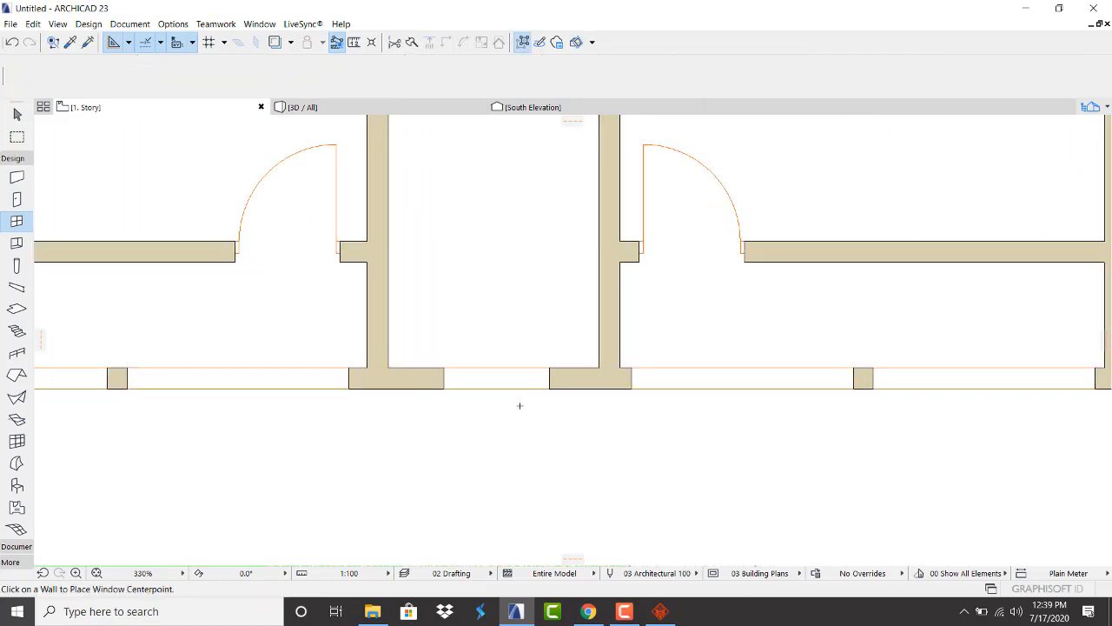
left_click(549, 390, "shift")
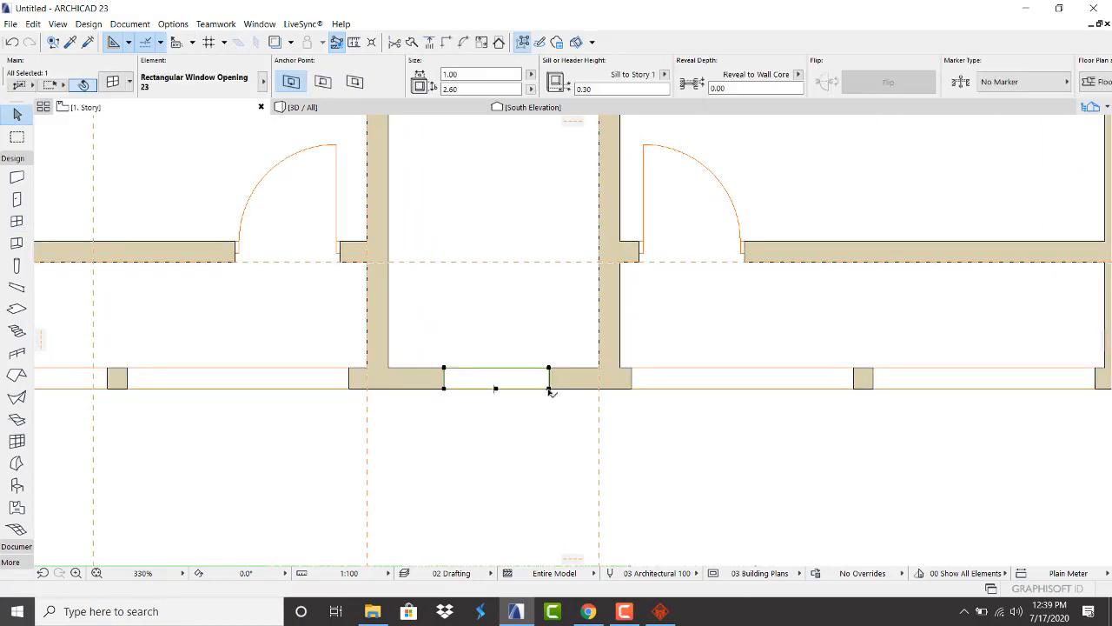
left_click(549, 390)
left_click(570, 381)
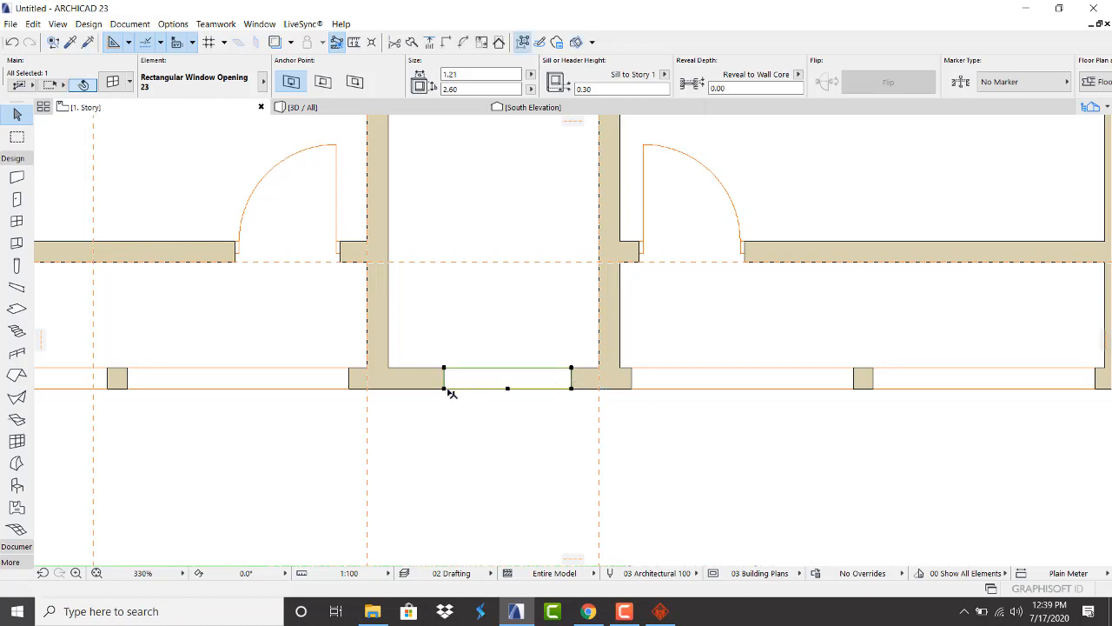
left_click(444, 388)
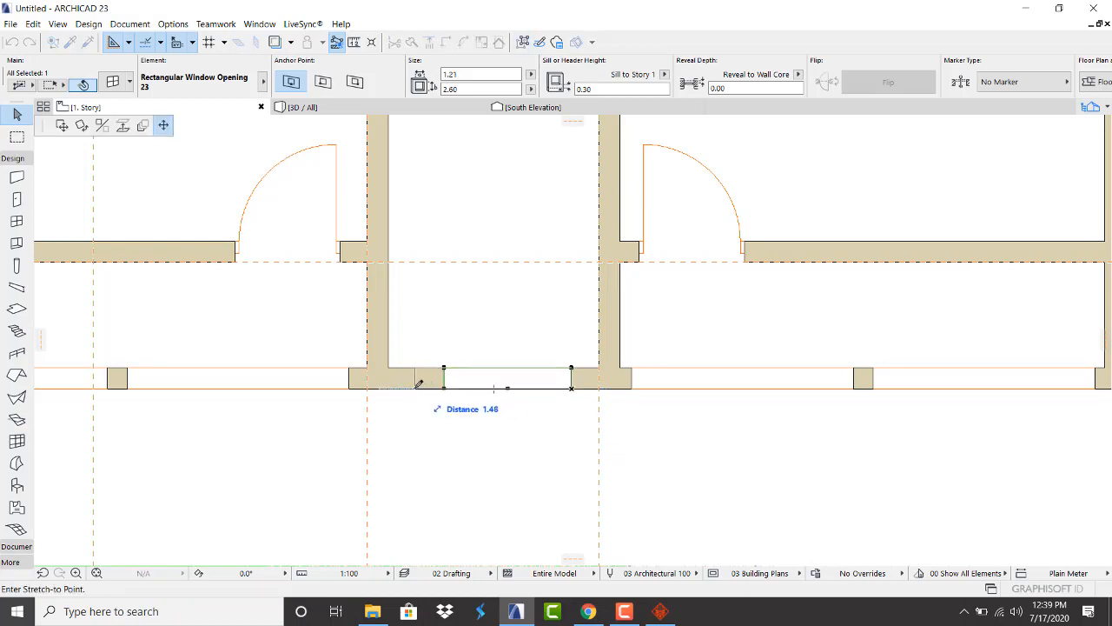
left_click(413, 388)
left_click(414, 388)
left_click(453, 433)
left_click(448, 431)
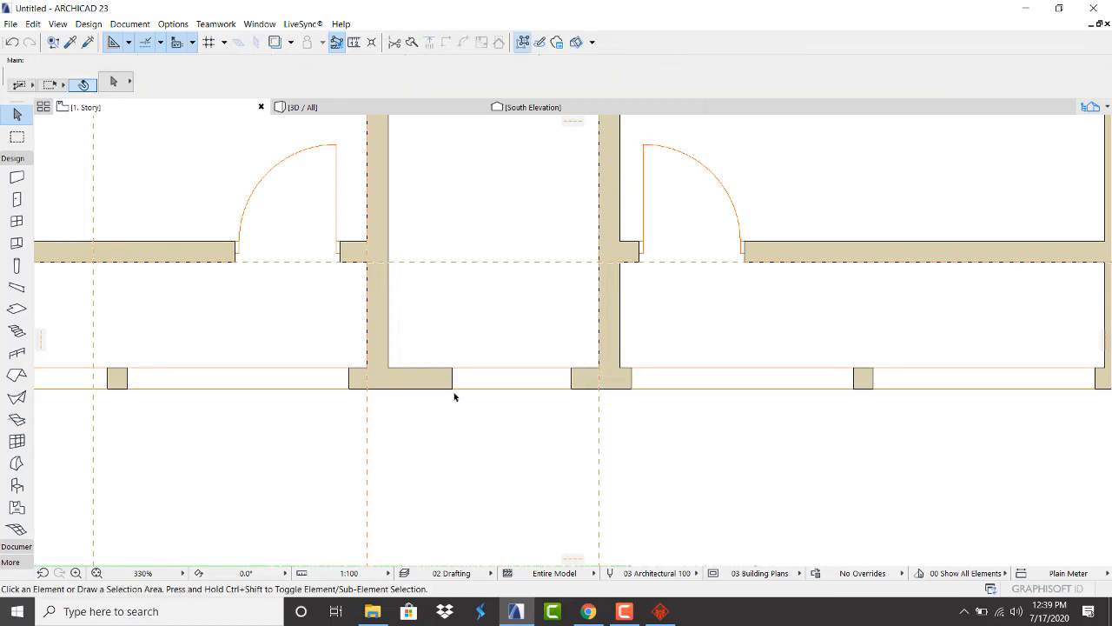
Extend the window's left end to the inner wall for a 1.59 m opening, then view in 3D
left_click(452, 391)
left_click(452, 387)
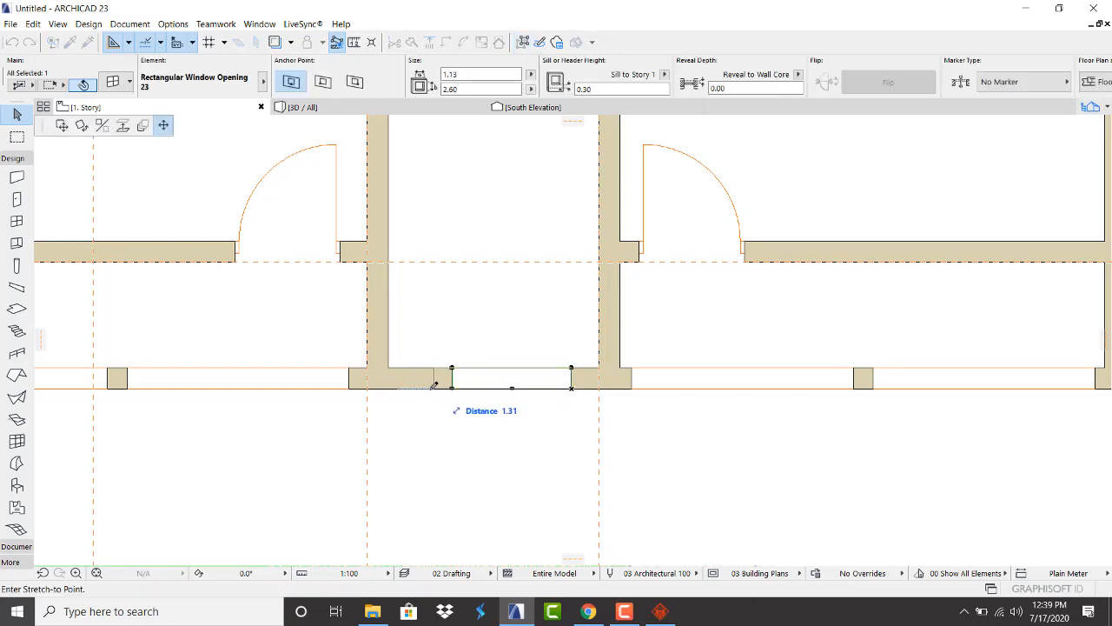
left_click(405, 388)
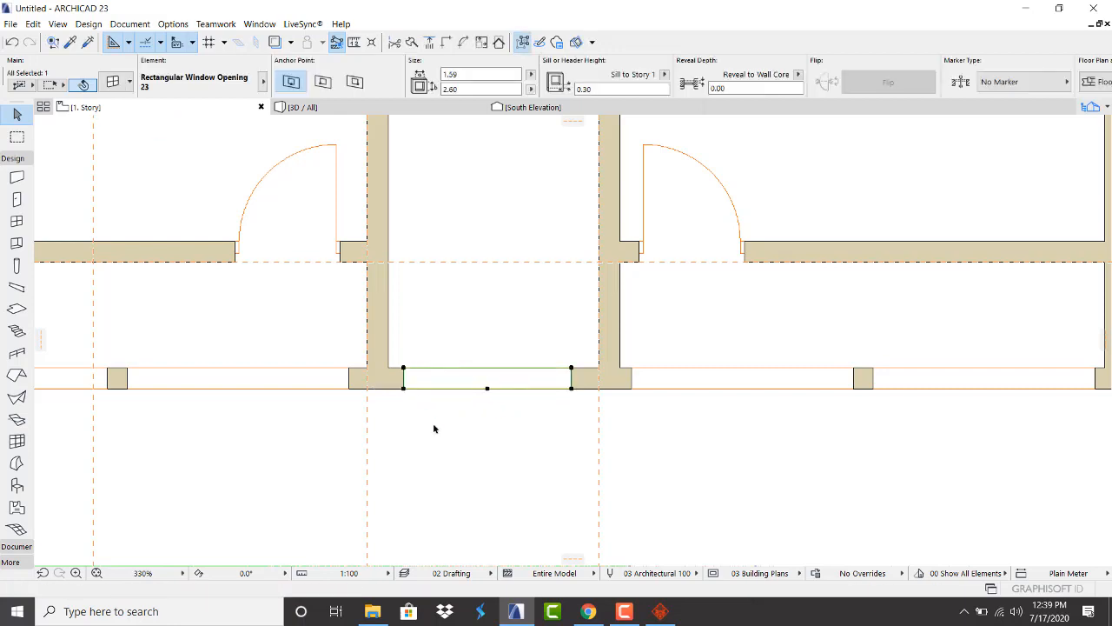
left_click(433, 422)
left_click(389, 108)
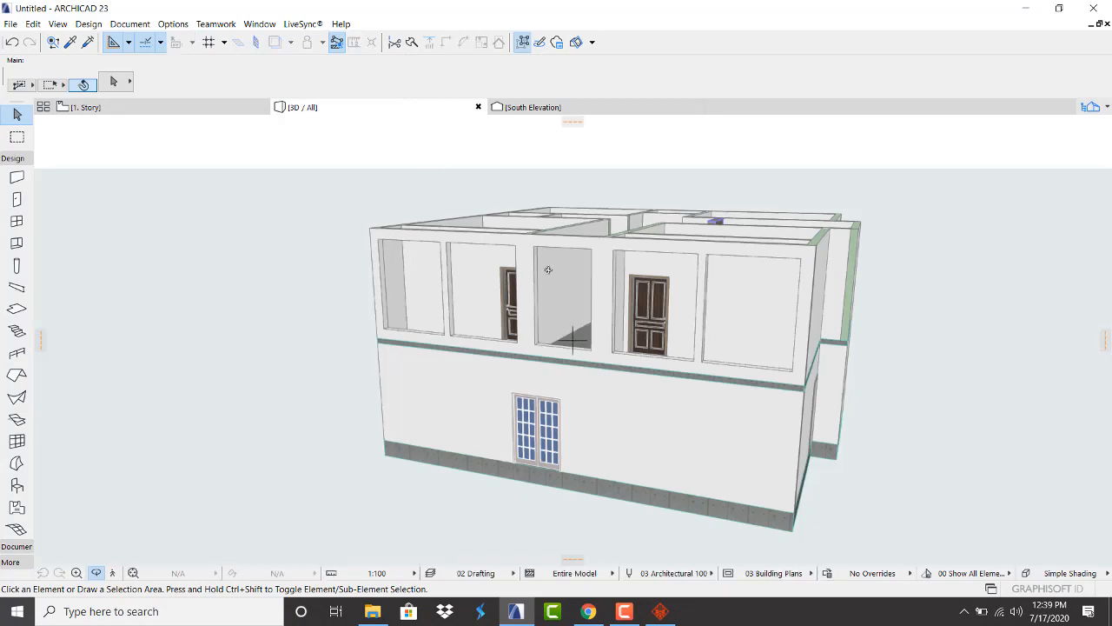
Orbit the 3D model to a straight frontal view of the new opening
scroll(564, 268, "down", 1)
middle_click_drag(552, 268, 683, 258, "shift")
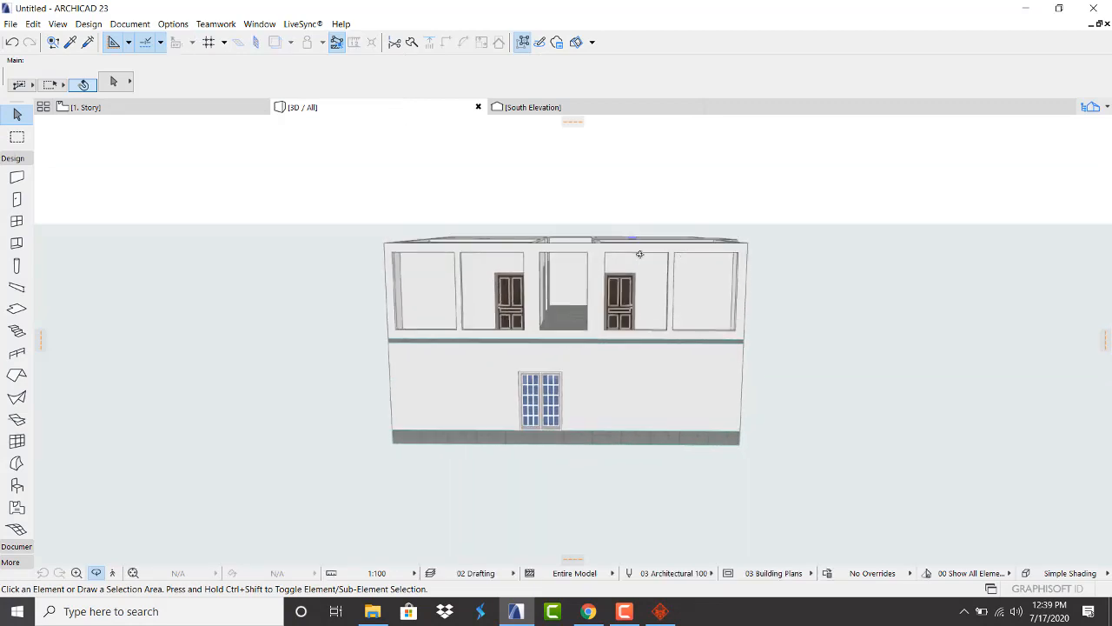
scroll(542, 276, "up", 1)
scroll(541, 276, "down", 2)
middle_click_drag(547, 252, 550, 233, "shift")
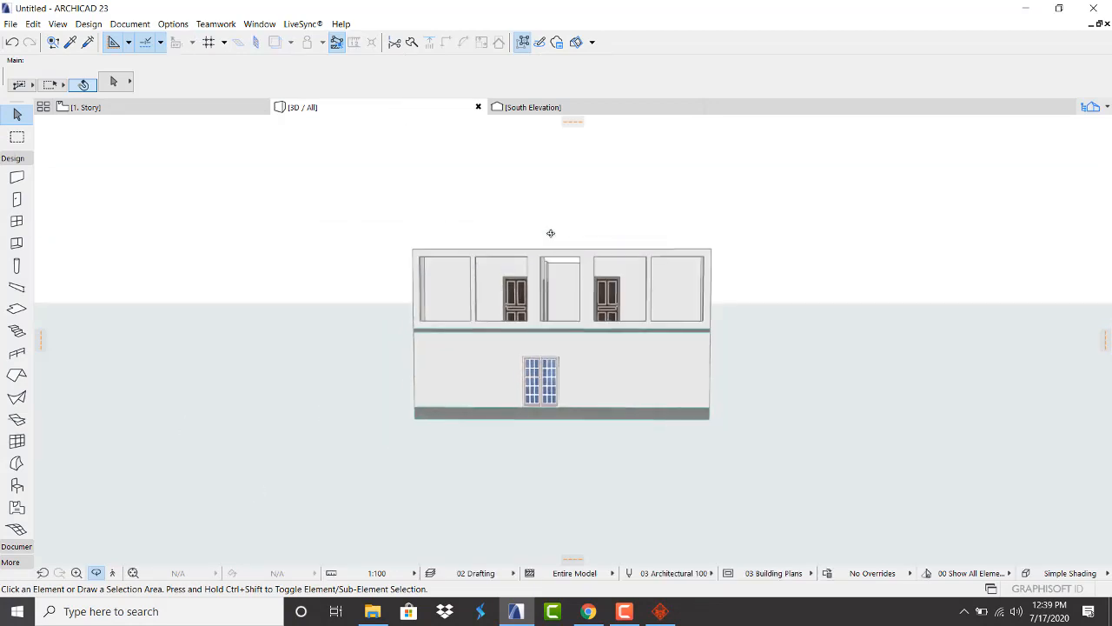
Return to the 1. Story plan, then switch to File Explorer
left_click(133, 105)
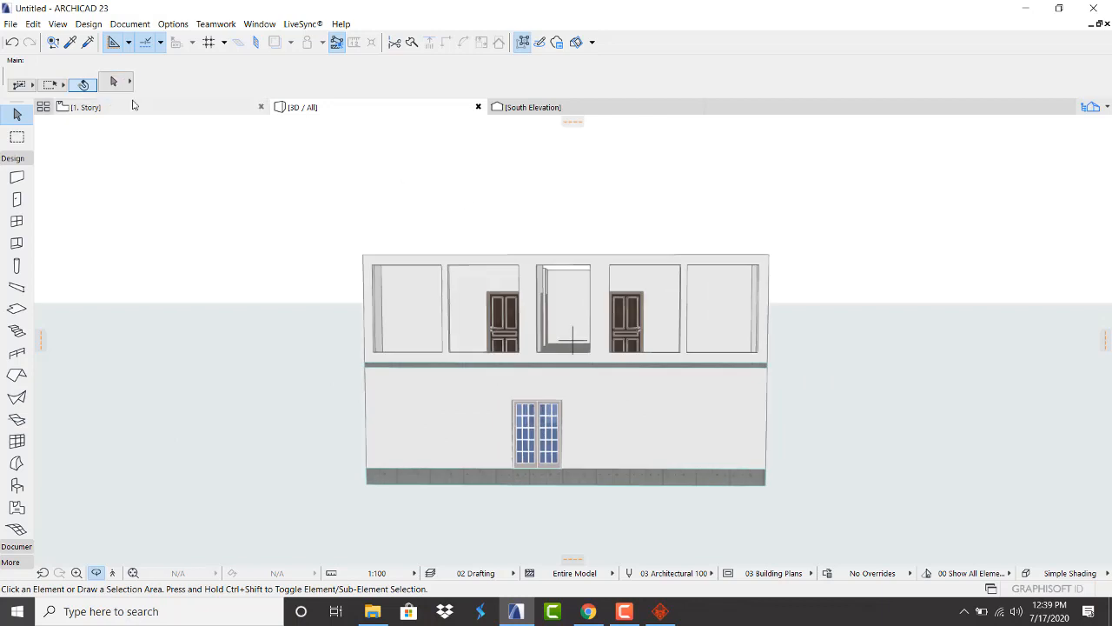
scroll(356, 343, "down", 4)
scroll(369, 339, "up", 2)
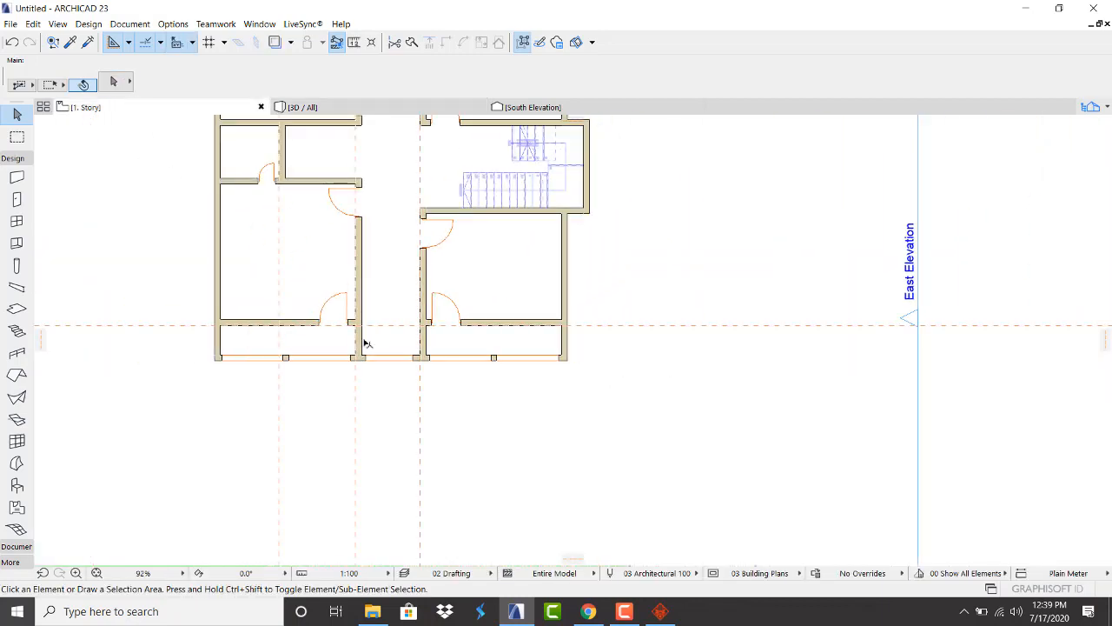
scroll(372, 331, "up", 1)
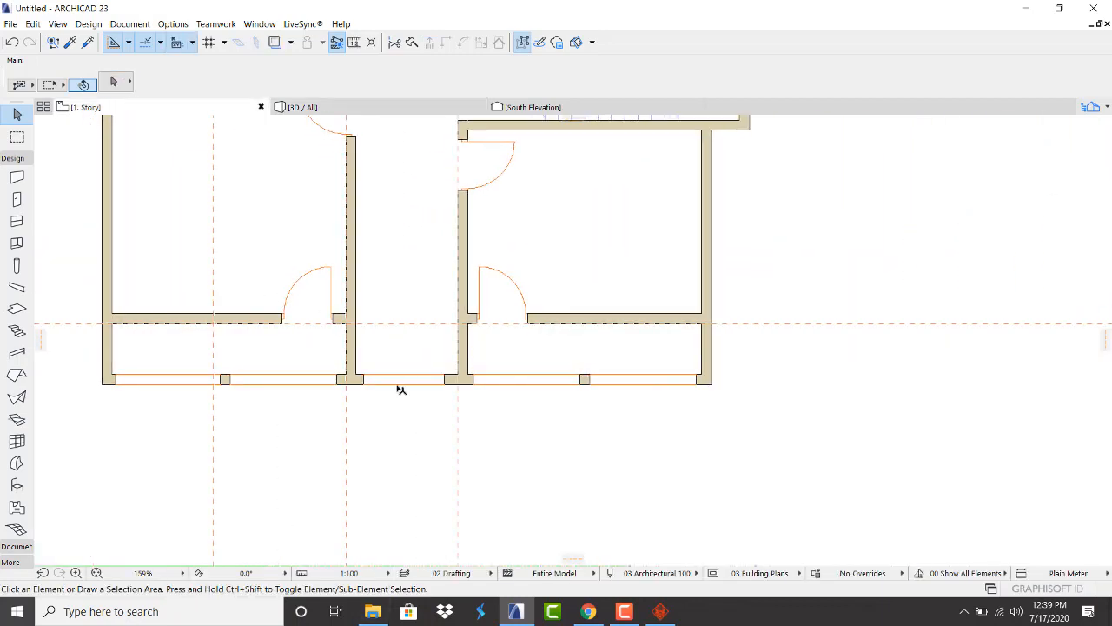
left_click(372, 611)
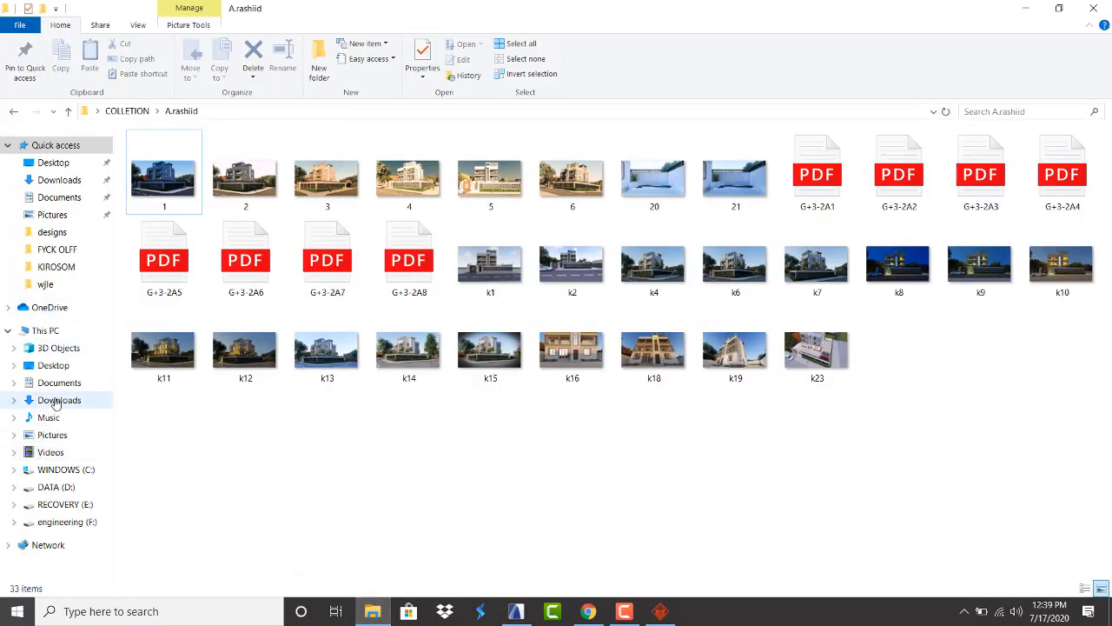
Browse the engineering (F:), Downloads, RECOVERY (E:) and DATA (D:) locations
left_click(61, 522)
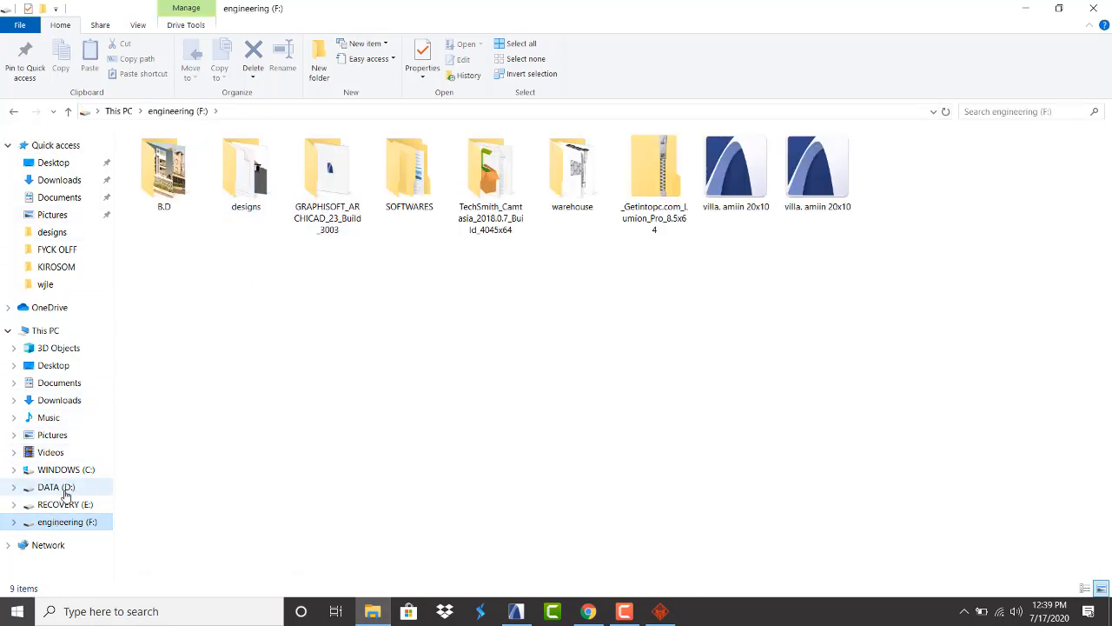
left_click(59, 399)
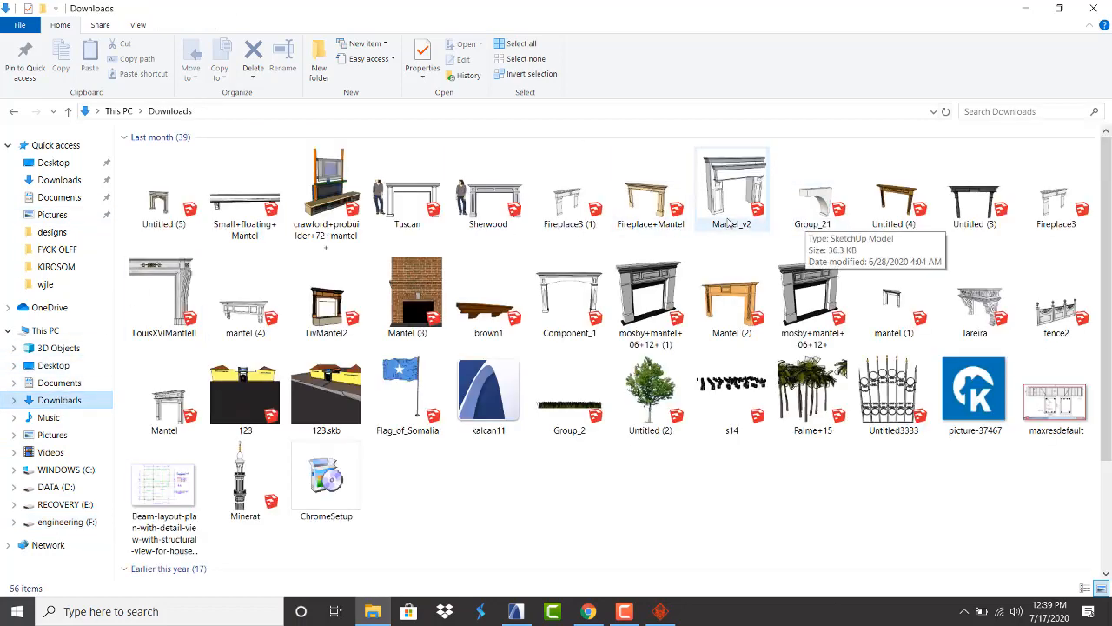
left_click(49, 507)
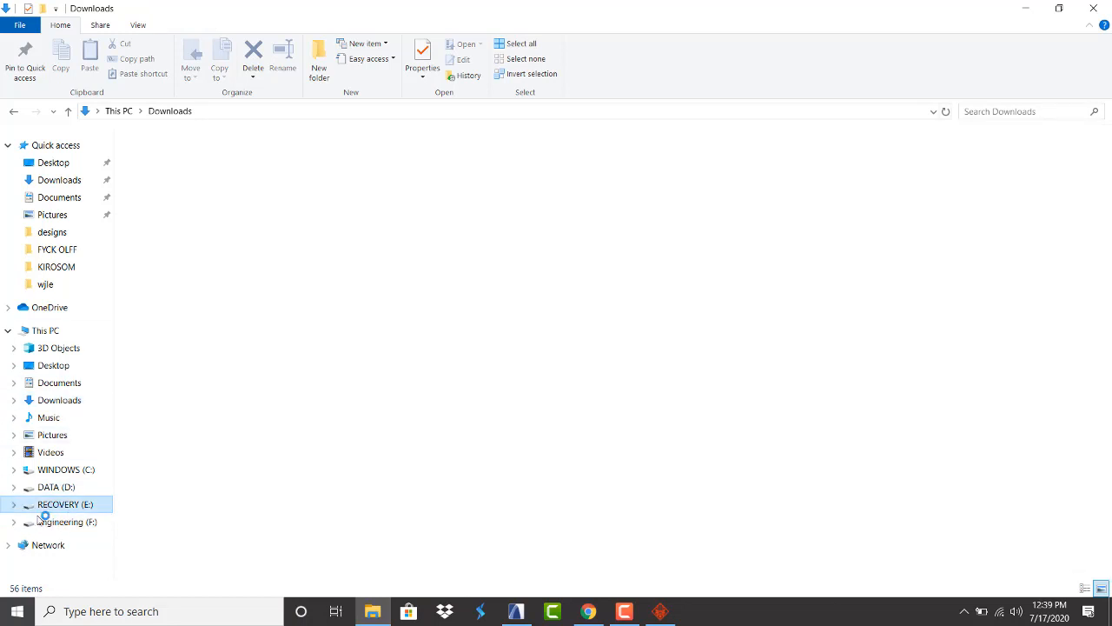
left_click(67, 523)
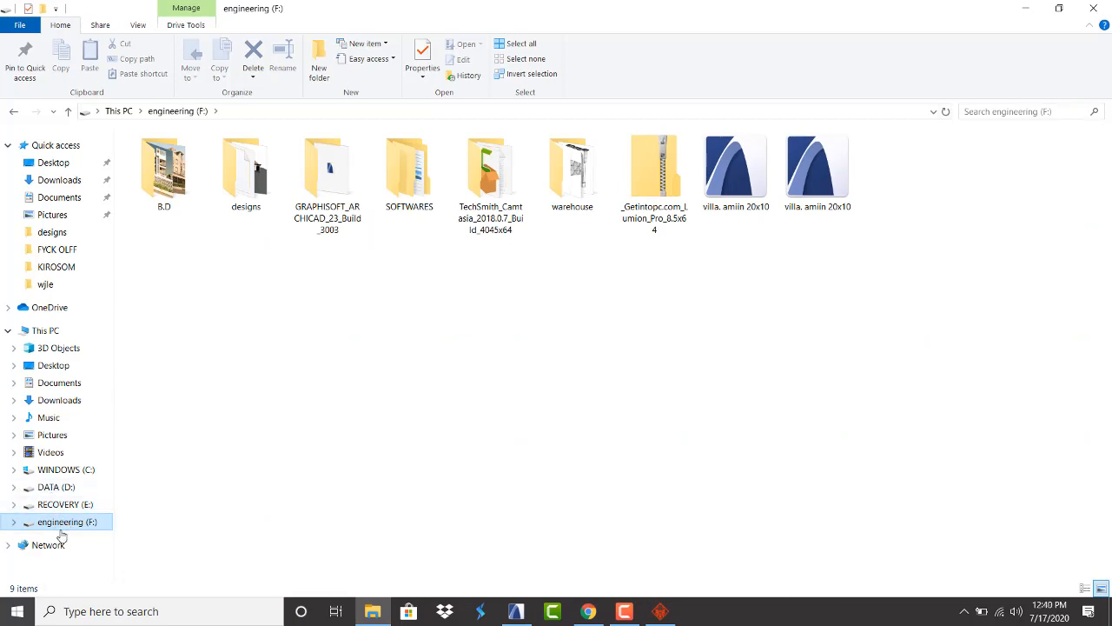
left_click(49, 491)
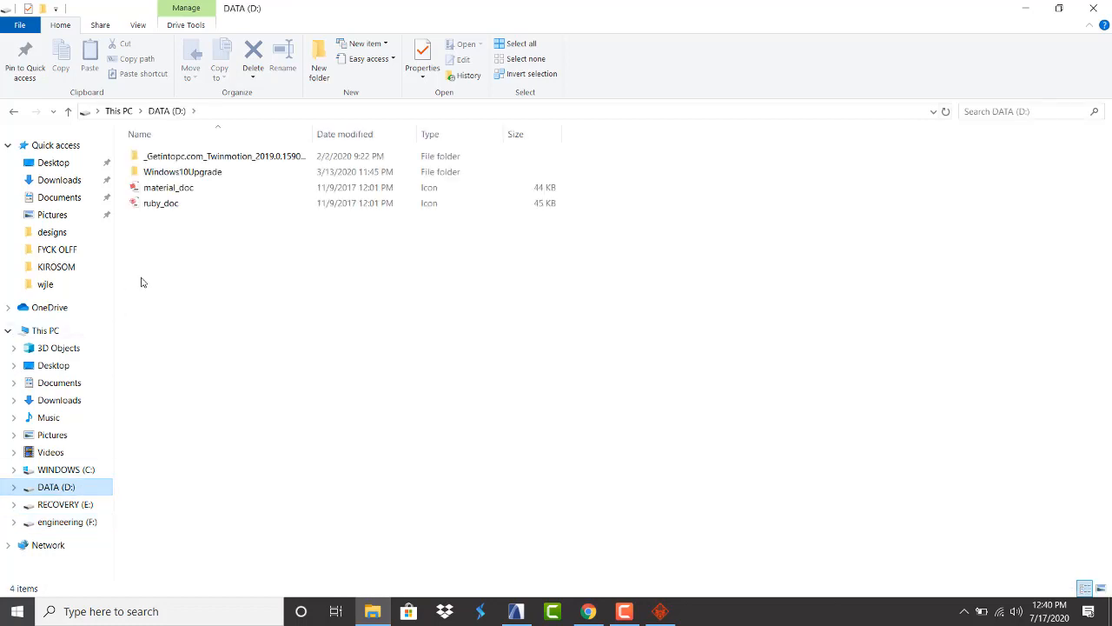
left_click(69, 524)
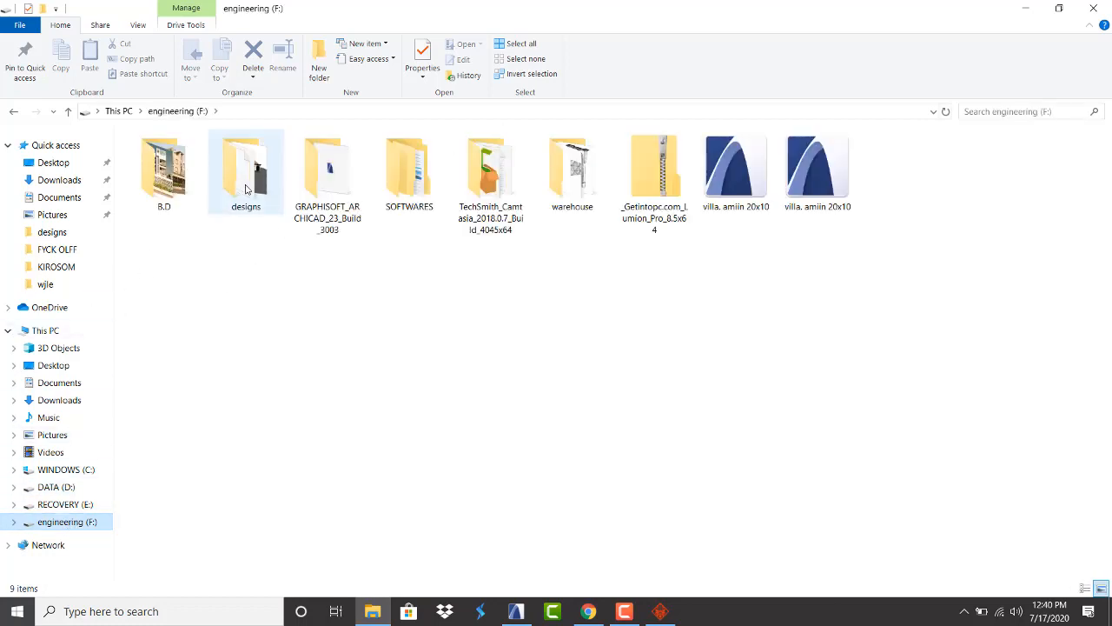
Look inside the warehouse and designs folders on the engineering (F:) drive
double_click(571, 174)
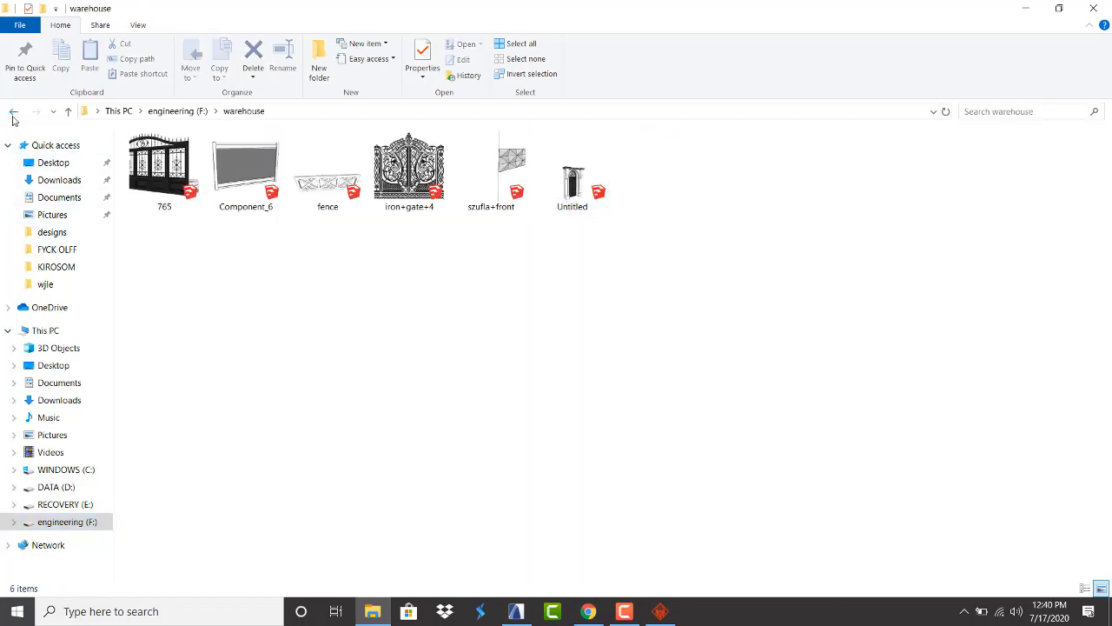
left_click(13, 111)
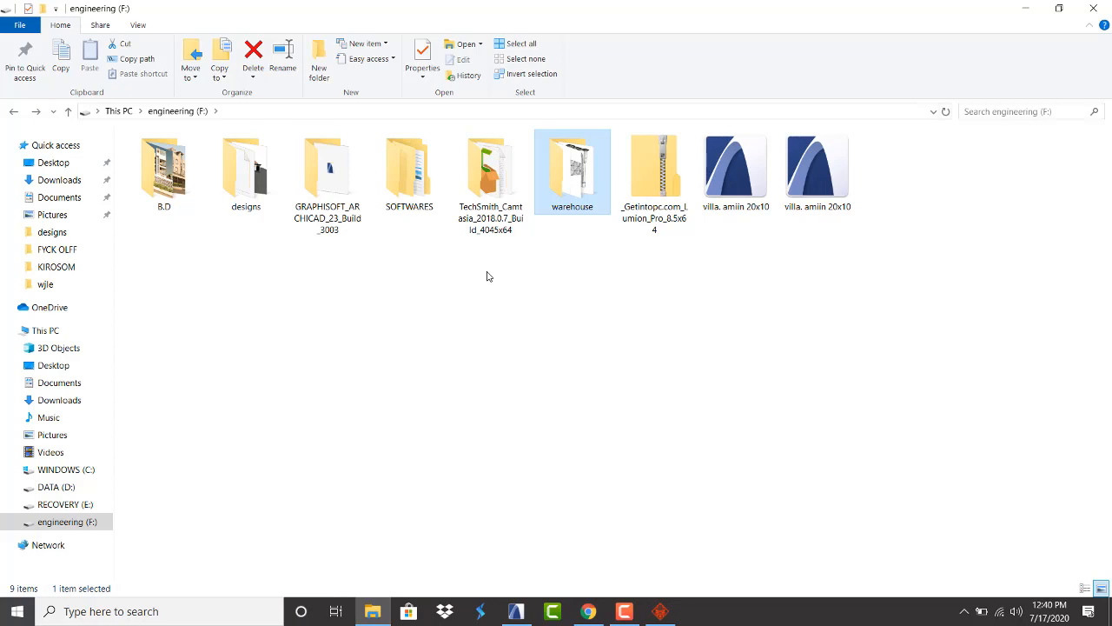
left_click(245, 196)
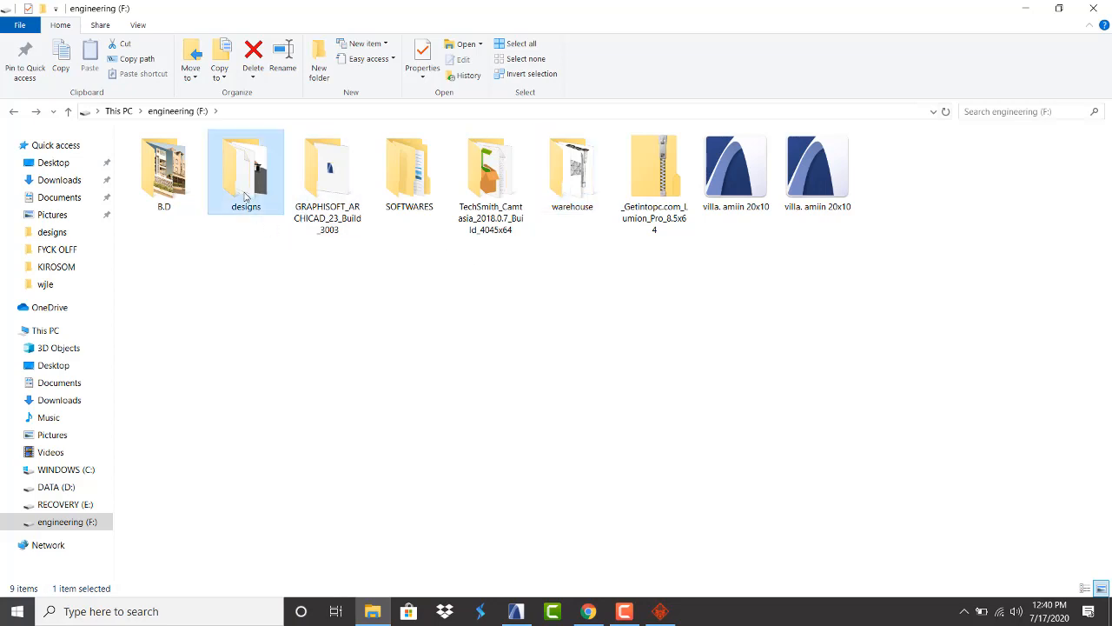
double_click(245, 196)
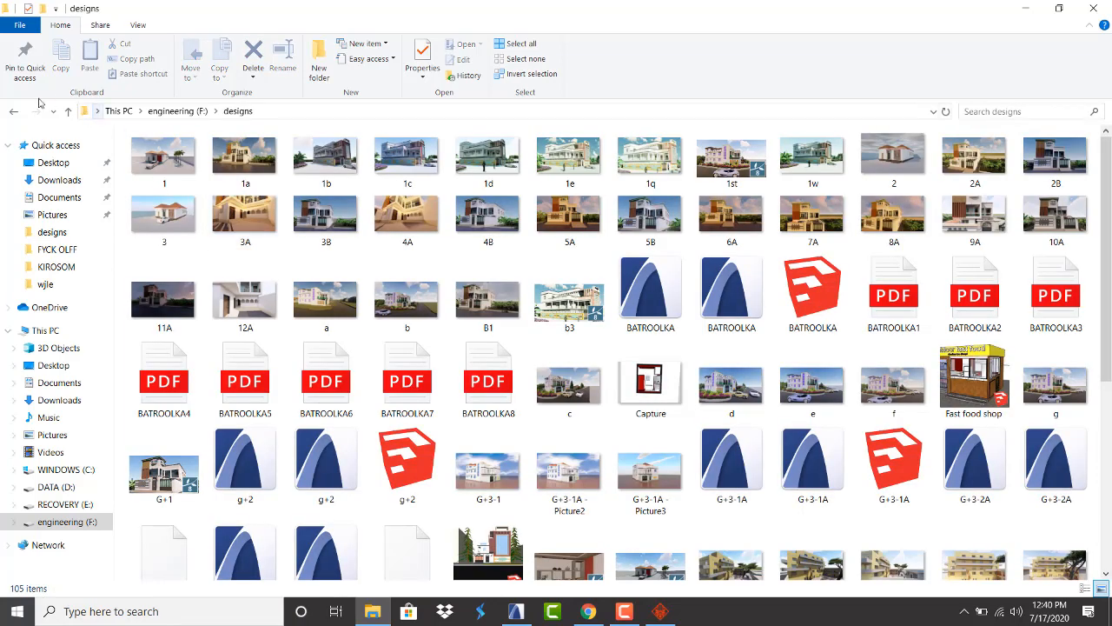
left_click(12, 111)
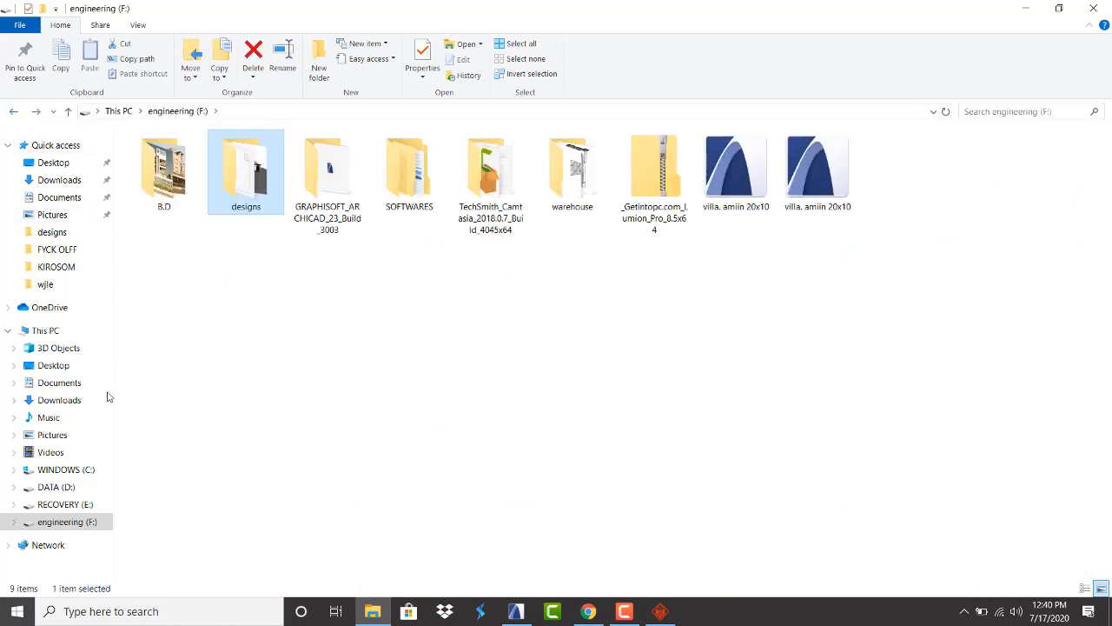
Reopen the warehouse folder of gate and fence models, then minimize File Explorer
left_click(1023, 11)
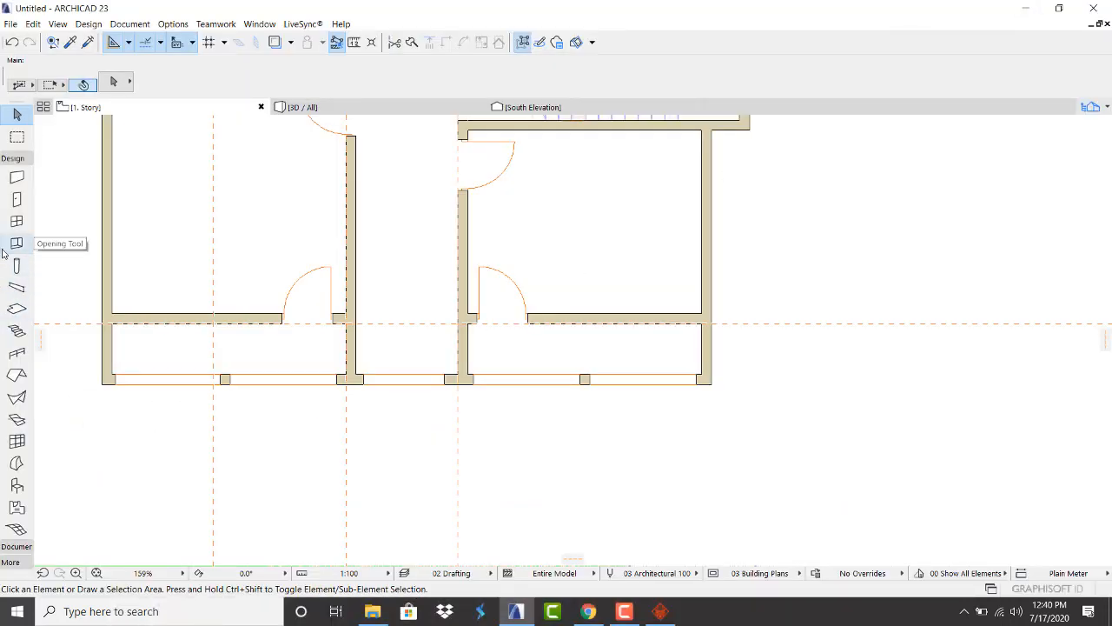
left_click(375, 612)
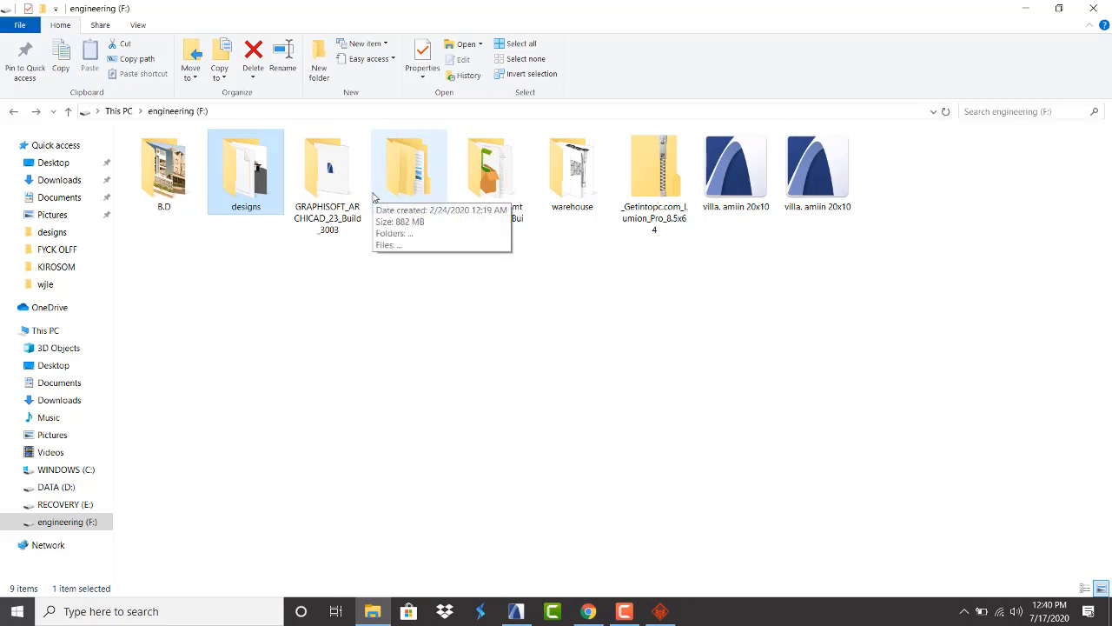
double_click(563, 189)
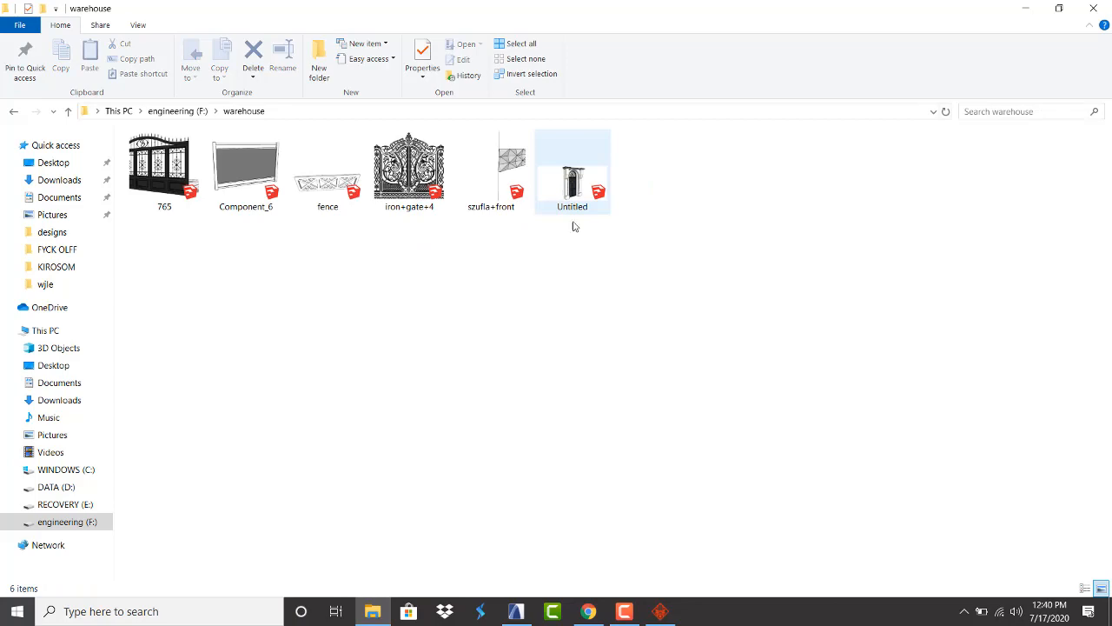
left_click(1026, 8)
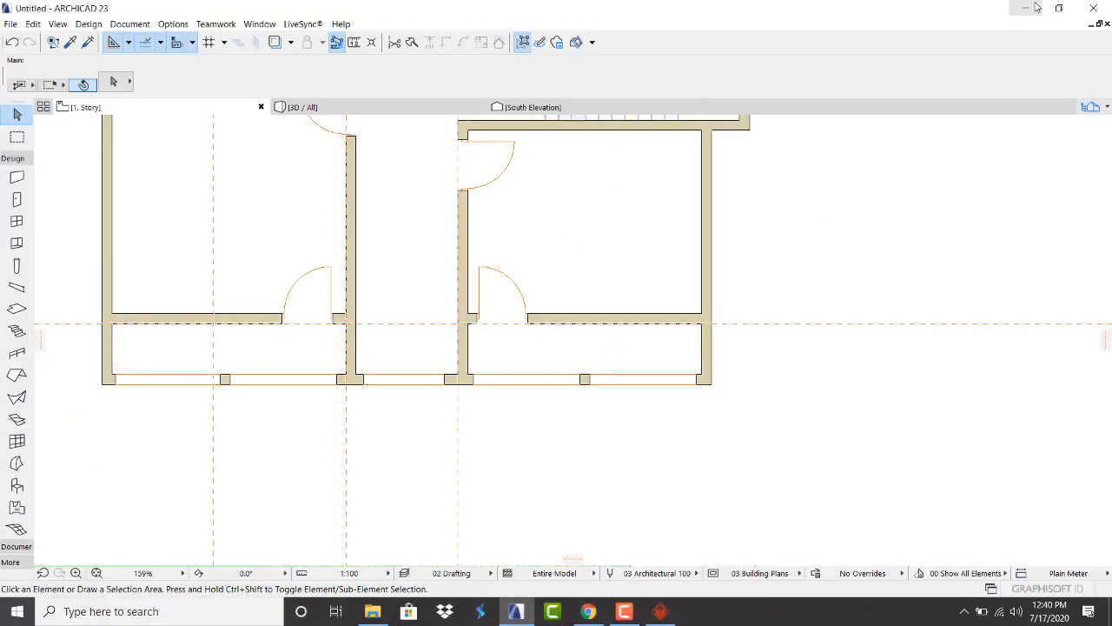
In a new Chrome tab, search 'sketchup warehouse' and open the 3D Warehouse site
left_click(588, 611)
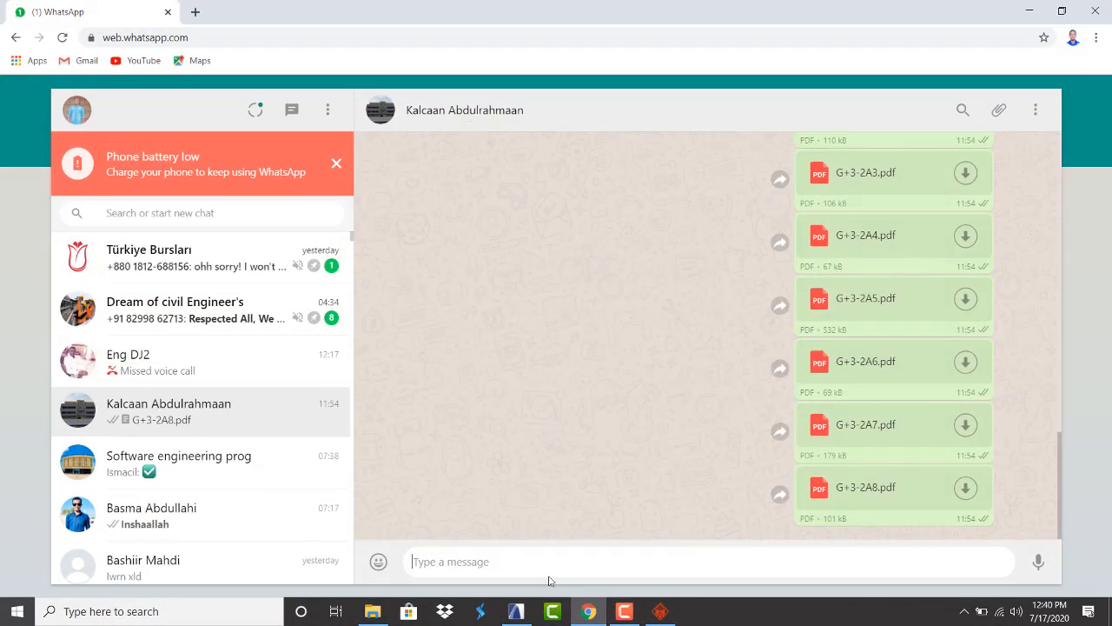
left_click(196, 12)
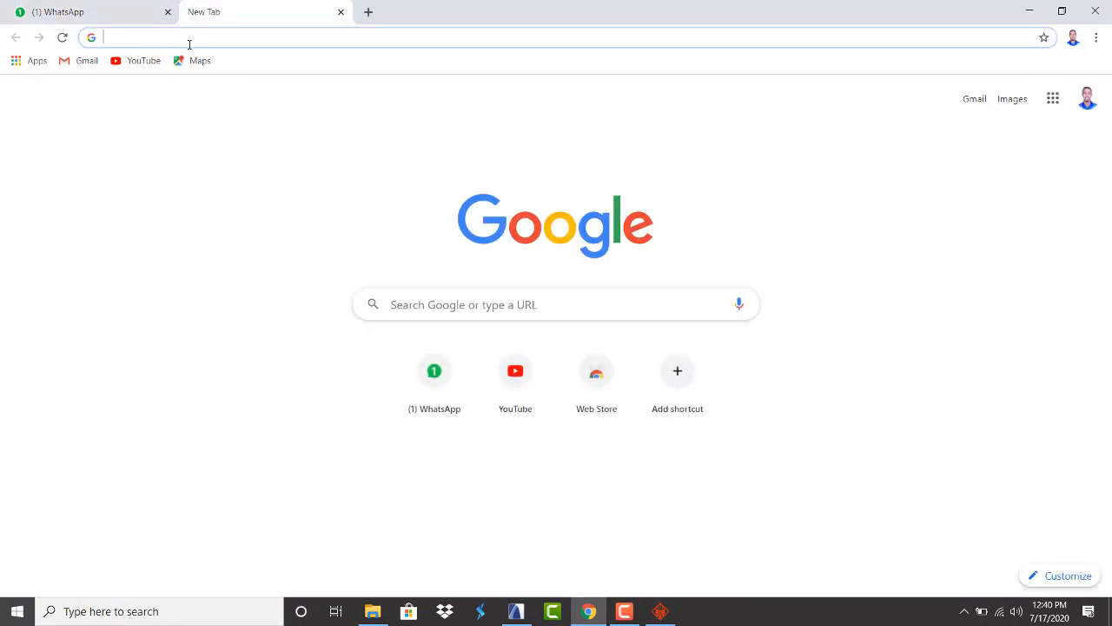
type("sket")
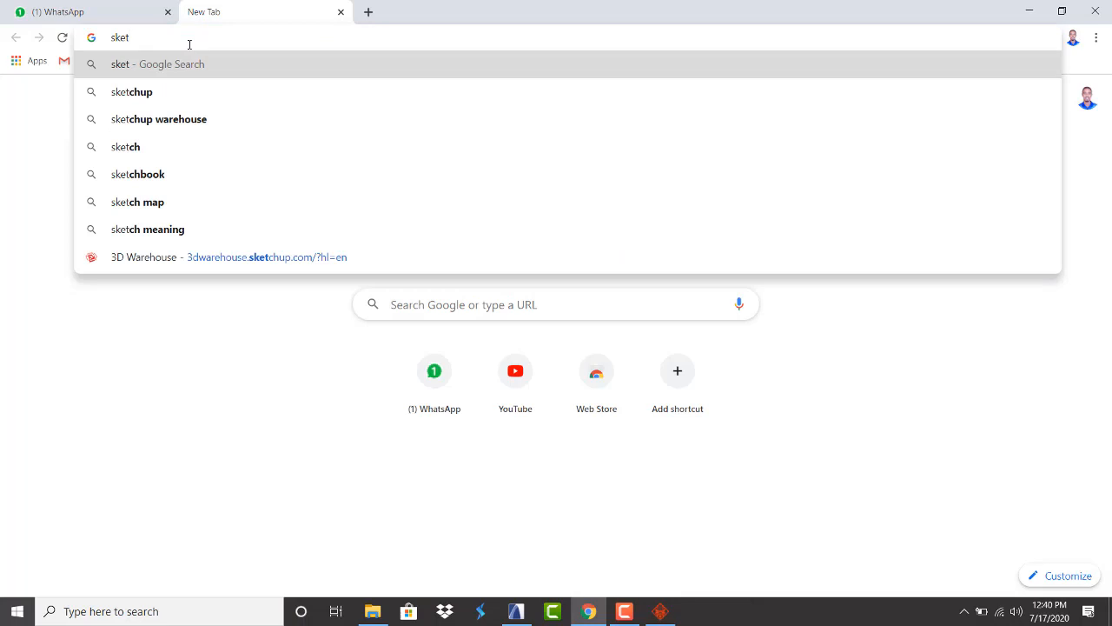
left_click(199, 119)
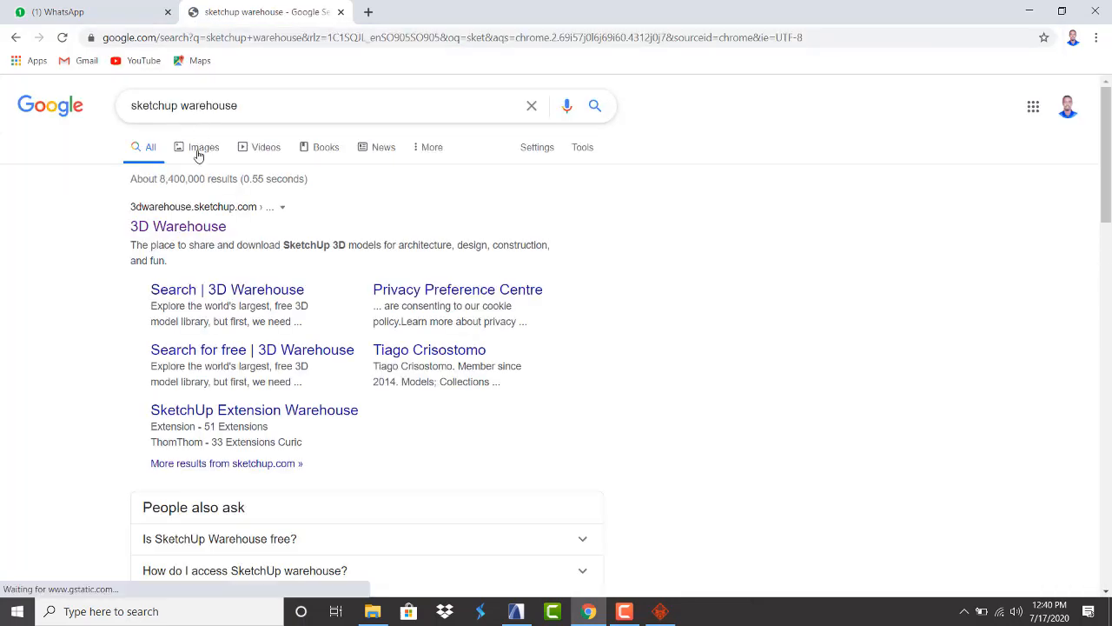
left_click(189, 229)
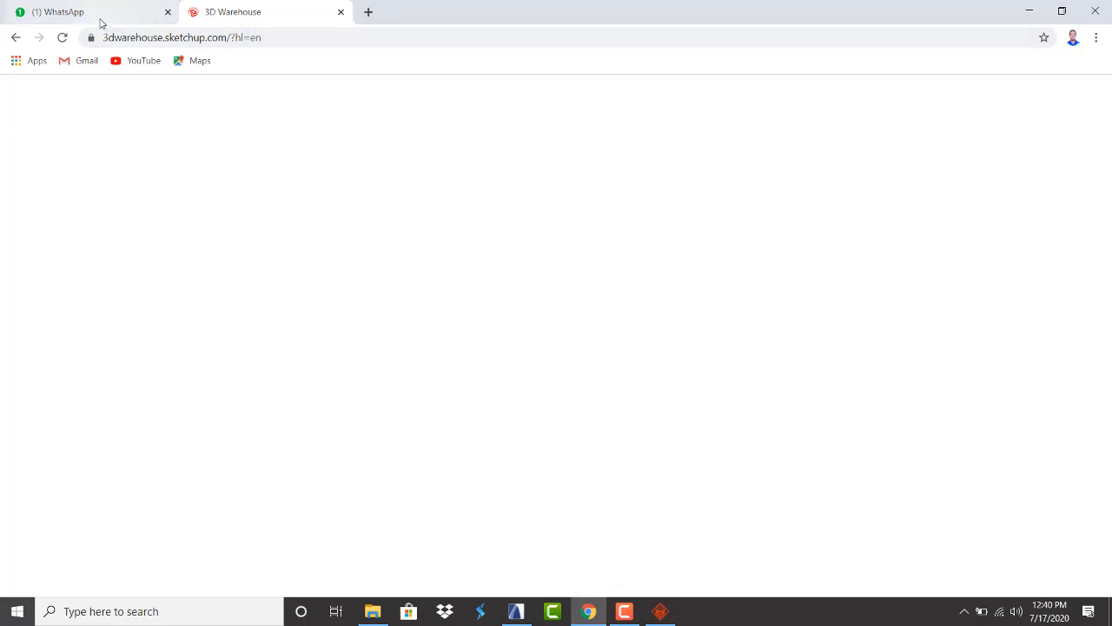
Glance at the ARCHICAD plan, then return to the 3D Warehouse page in Chrome
left_click(516, 611)
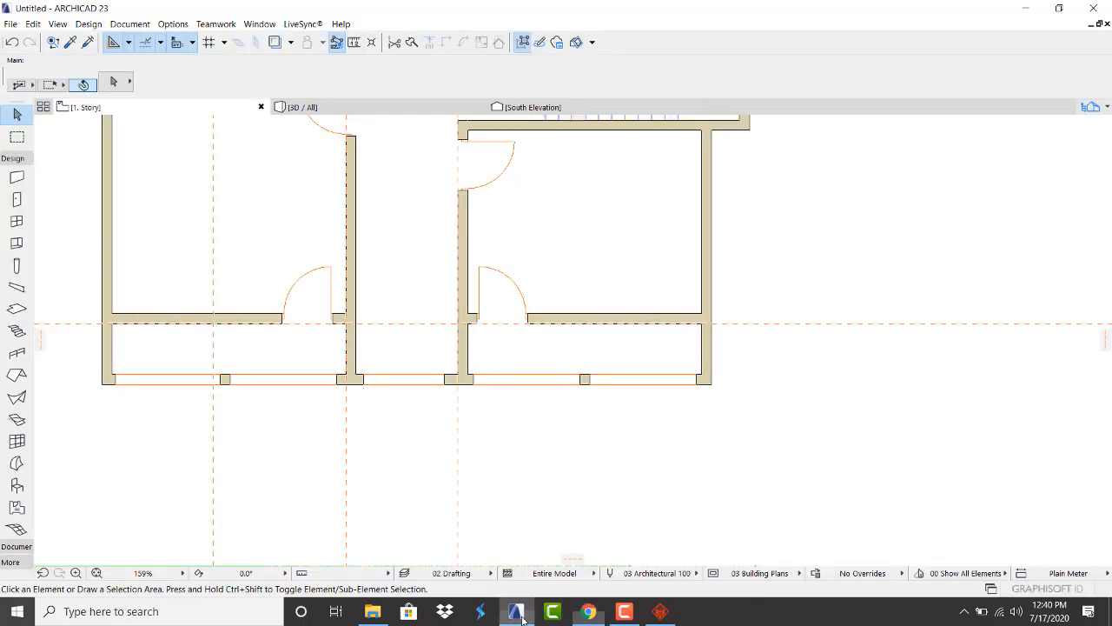
scroll(355, 358, "down", 3)
scroll(359, 205, "up", 3)
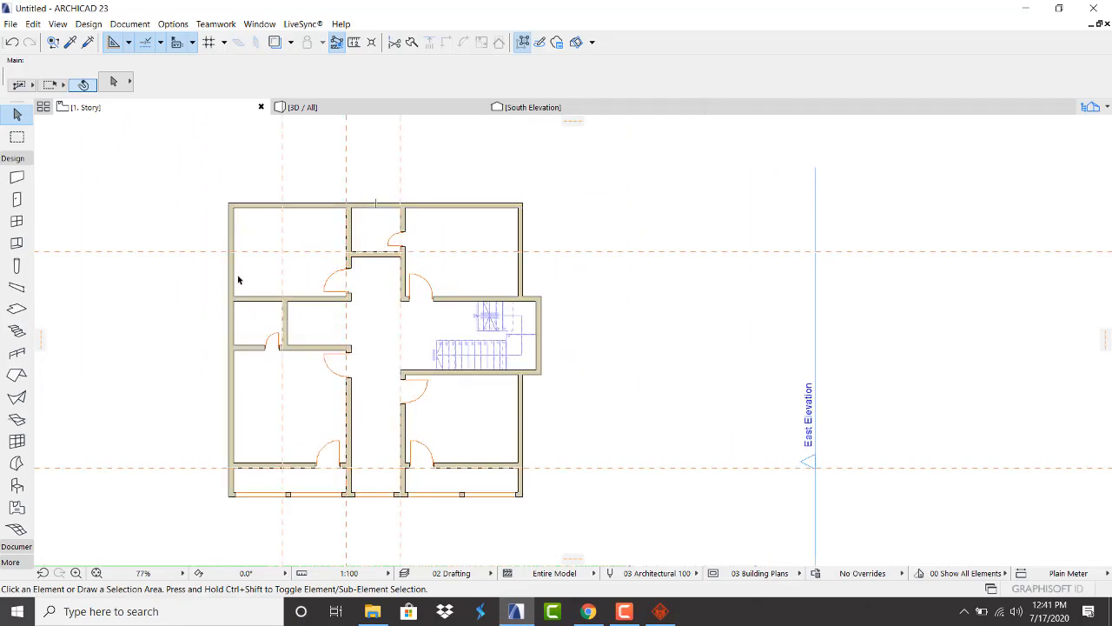
left_click(588, 611)
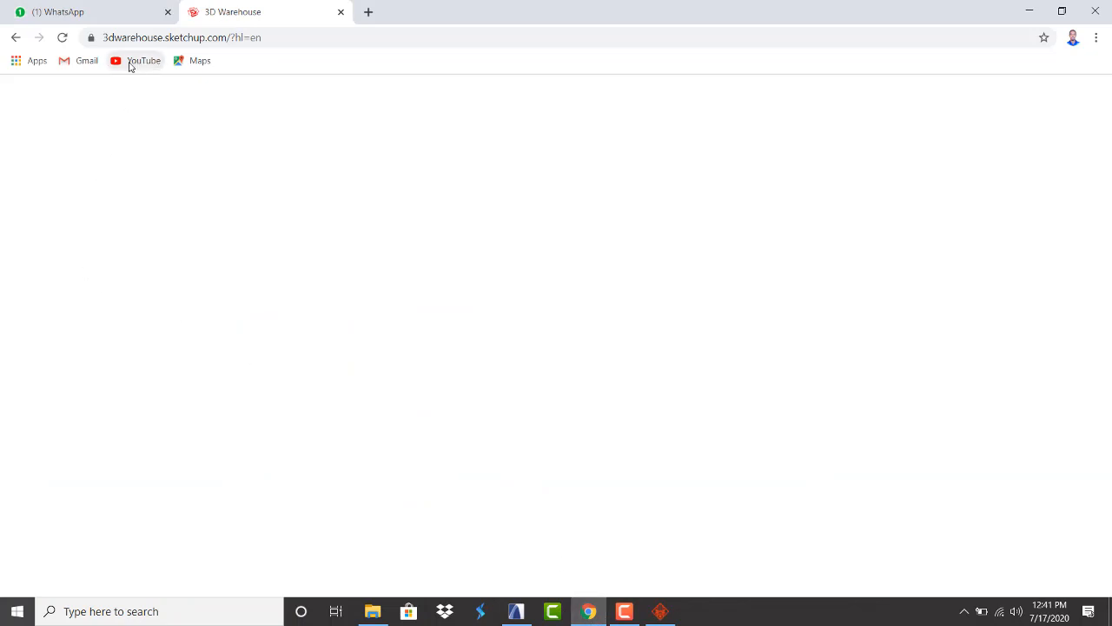
Reload 3D Warehouse and search for 'window windows' models
left_click(63, 38)
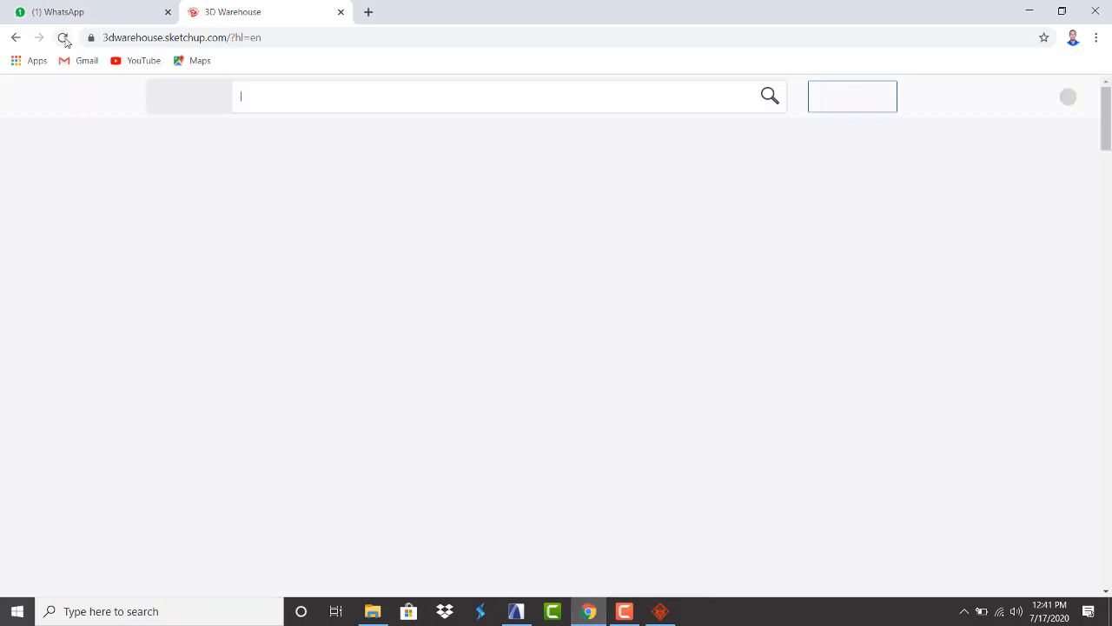
left_click(285, 101)
type("w")
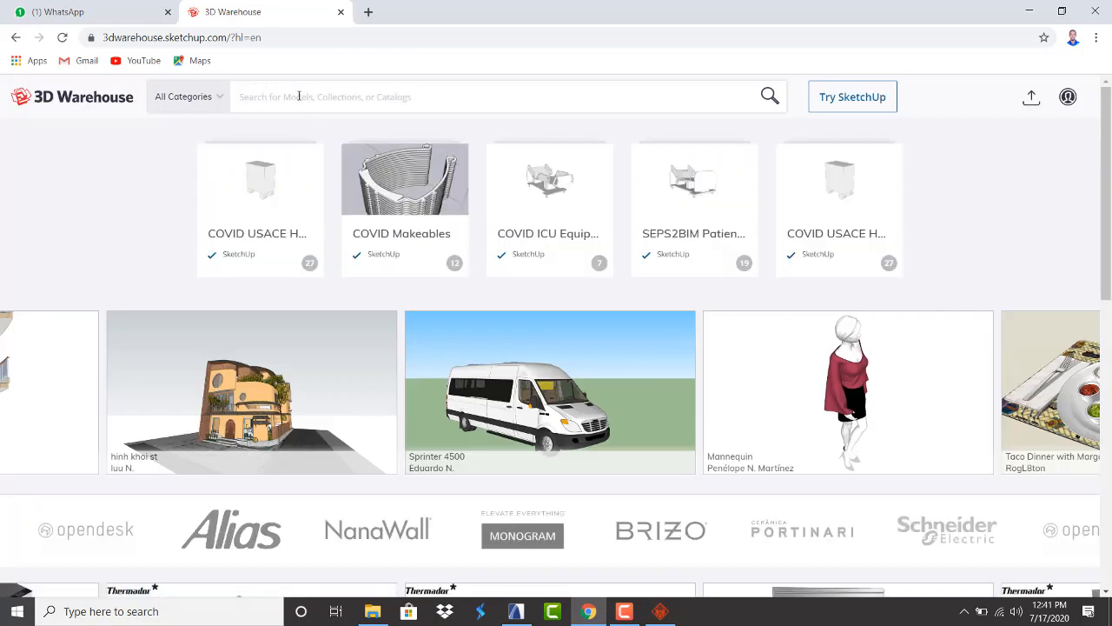
left_click(299, 96)
type("wind")
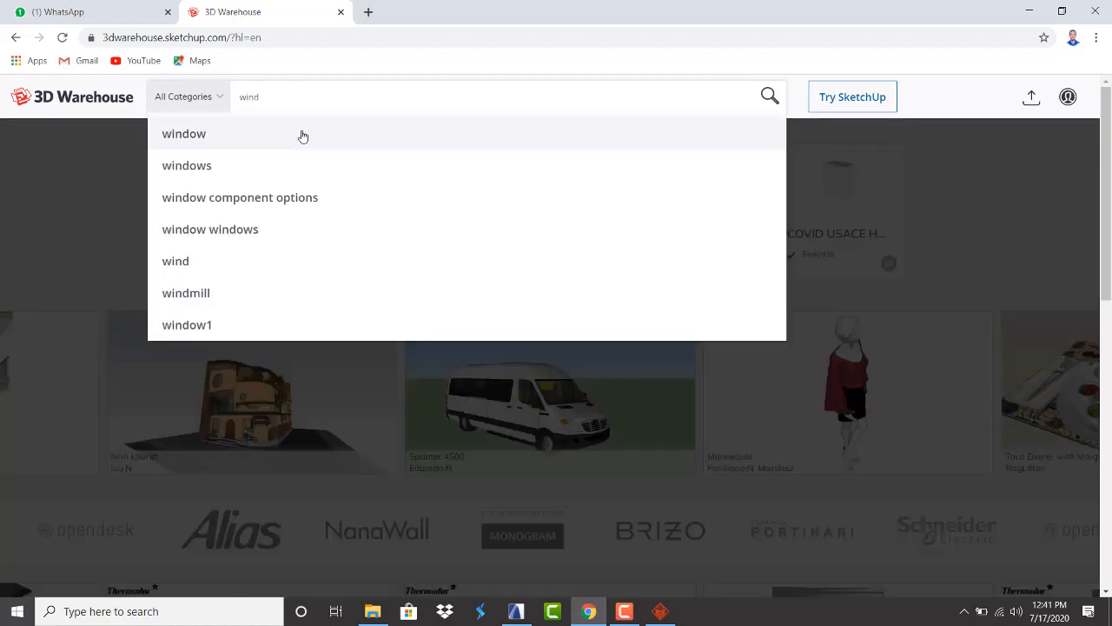
left_click(286, 230)
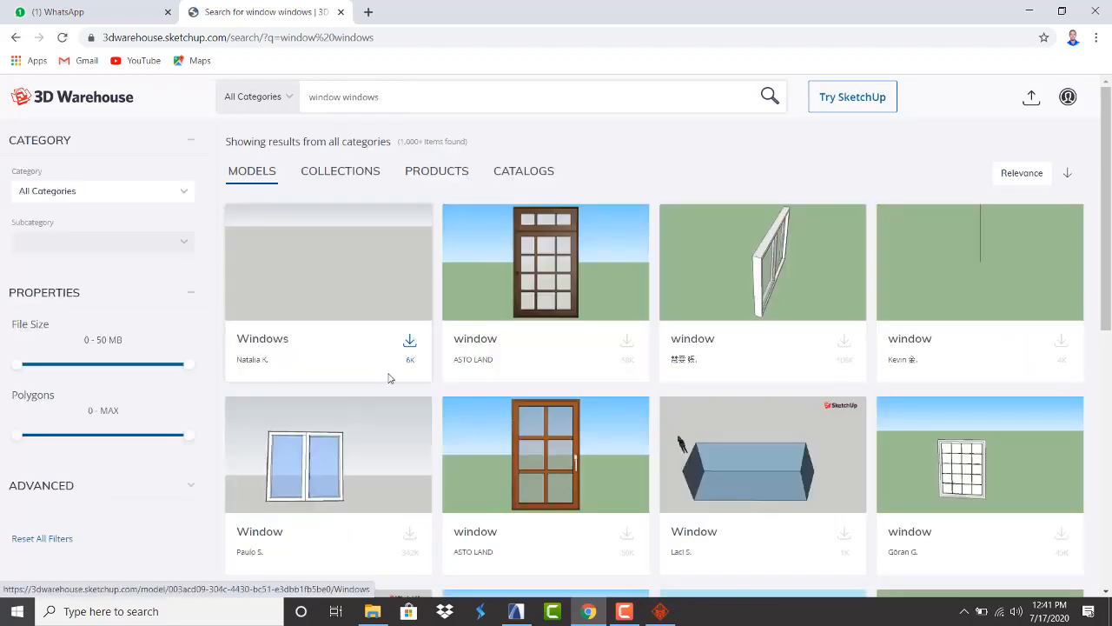
Scroll through the grid of window model results
scroll(389, 379, "down", 3)
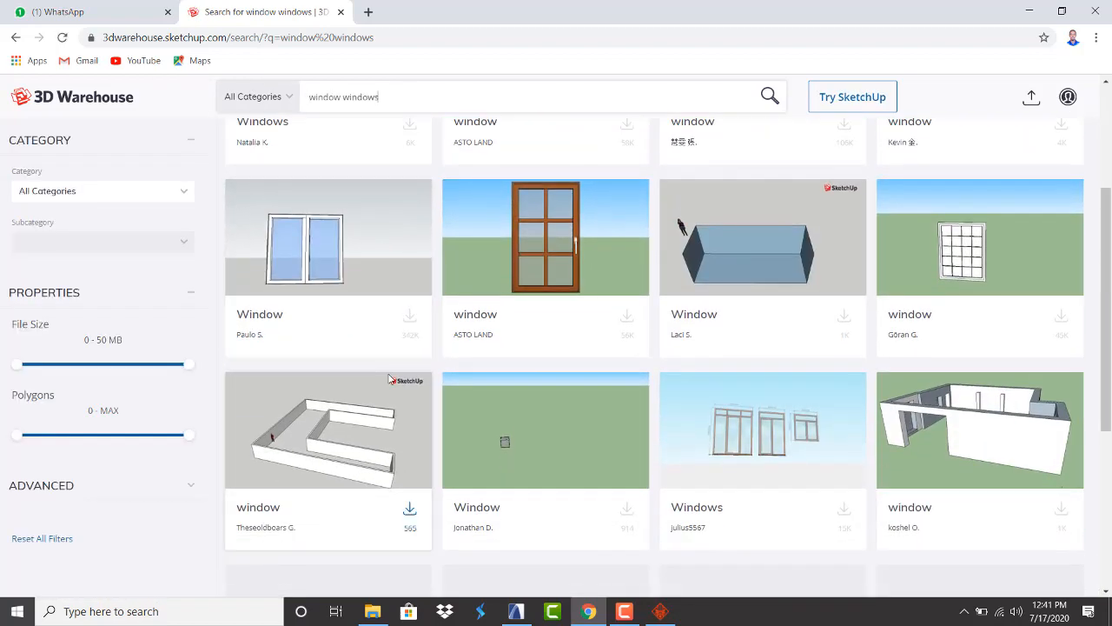
scroll(389, 379, "down", 3)
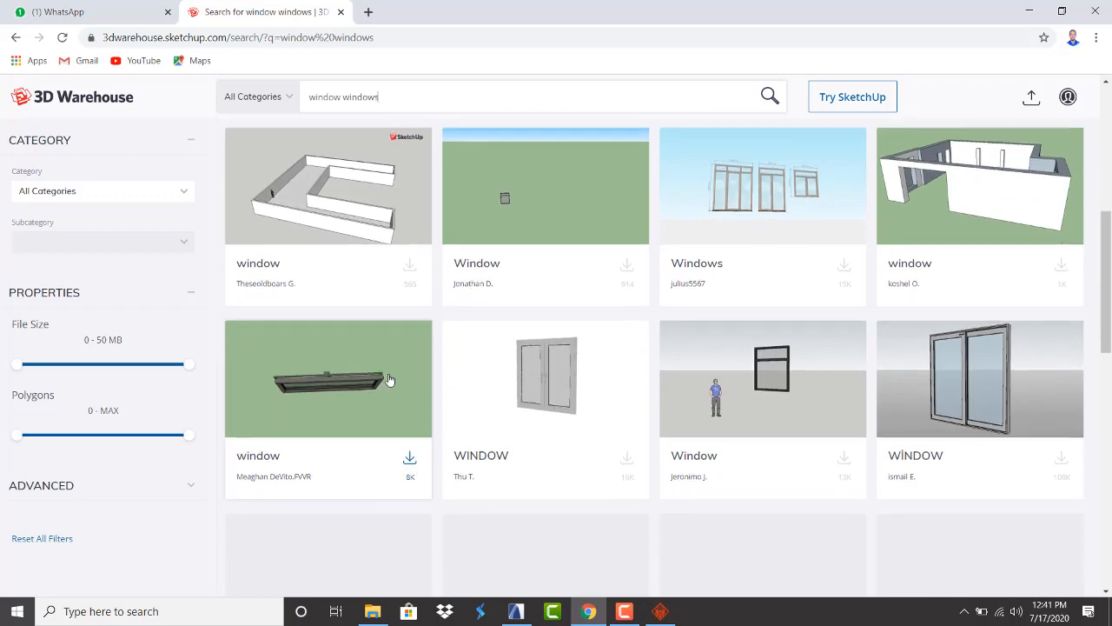
scroll(389, 379, "down", 3)
scroll(389, 379, "up", 3)
scroll(389, 379, "down", 3)
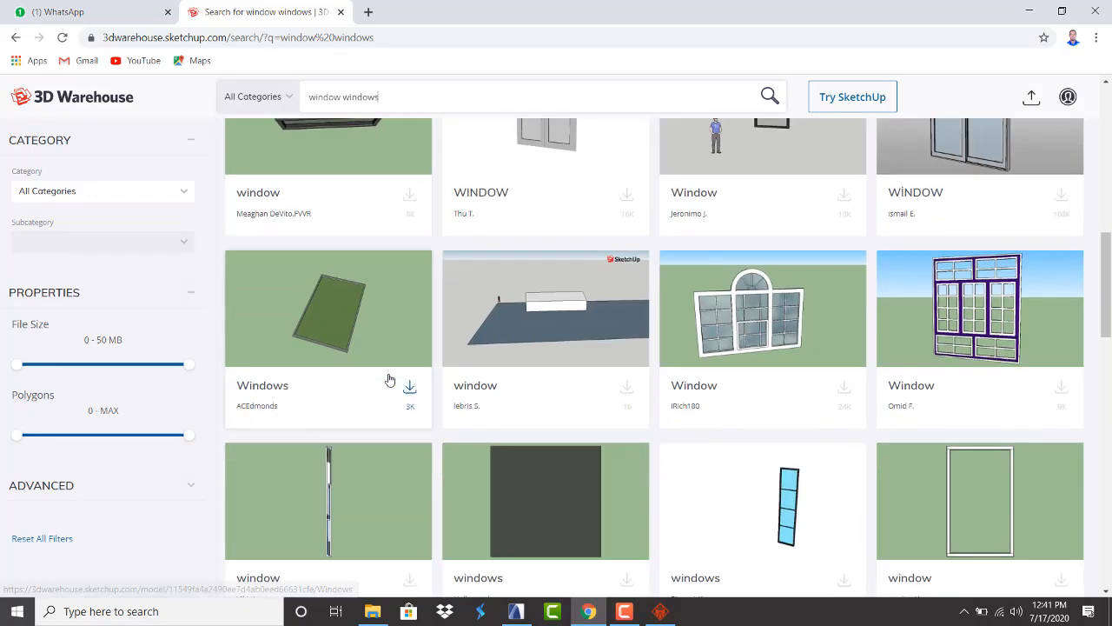
scroll(390, 379, "down", 5)
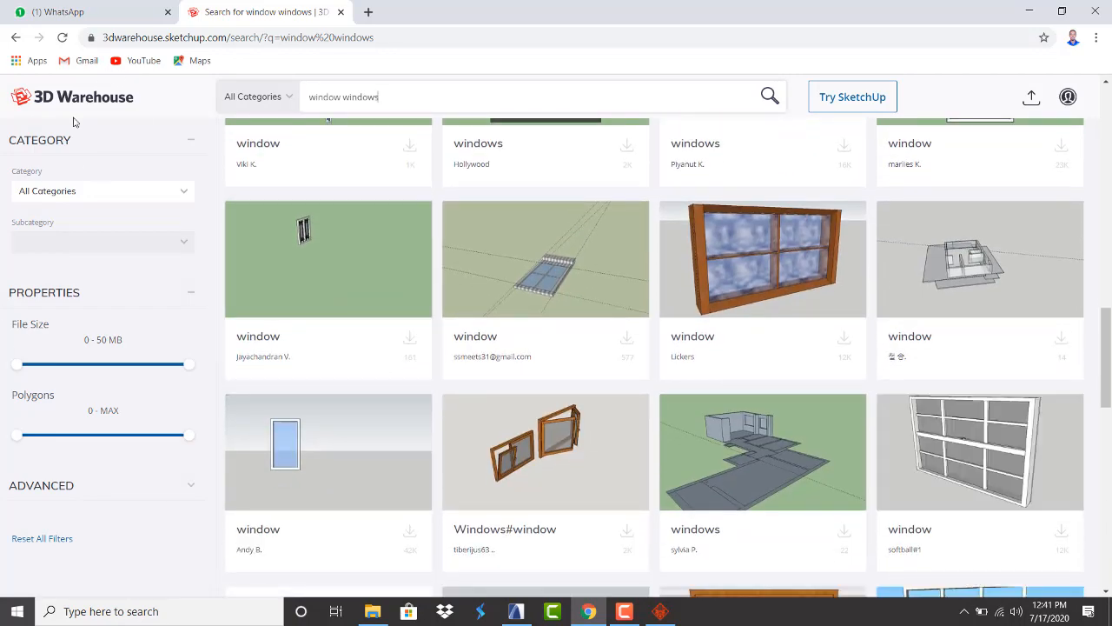
scroll(523, 394, "down", 4)
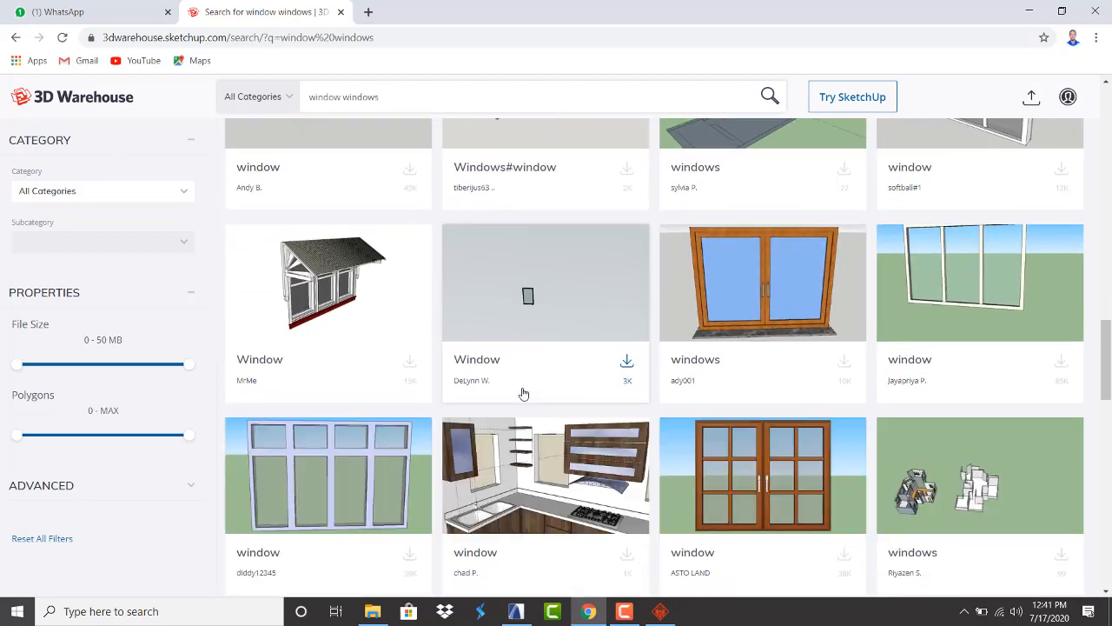
scroll(524, 393, "down", 2)
scroll(523, 393, "down", 3)
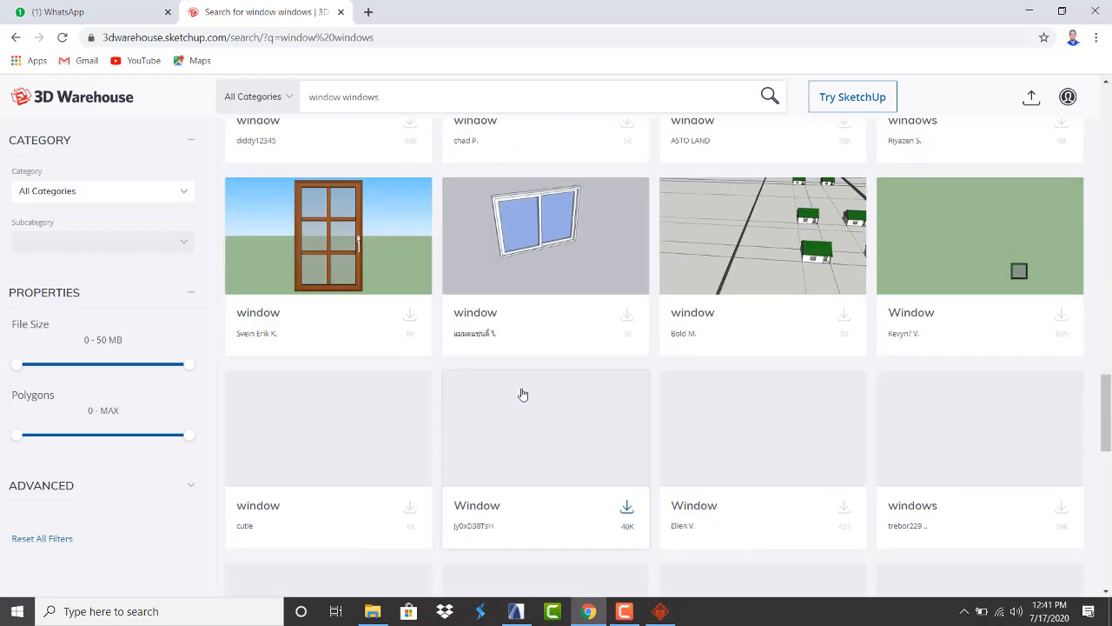
scroll(523, 393, "up", 4)
scroll(523, 393, "down", 8)
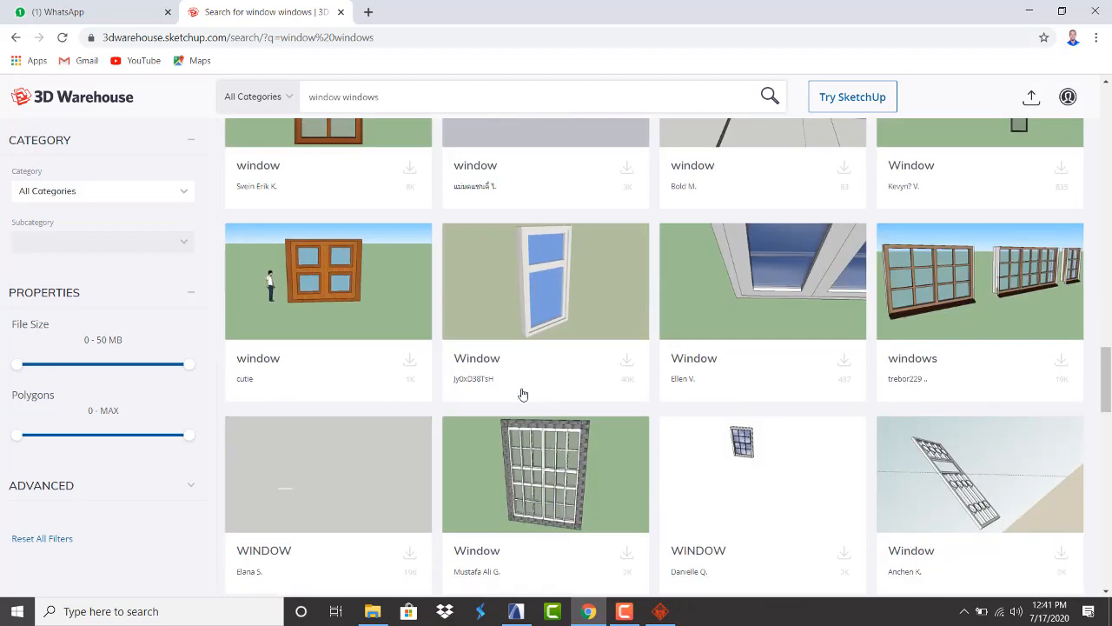
scroll(522, 394, "down", 1)
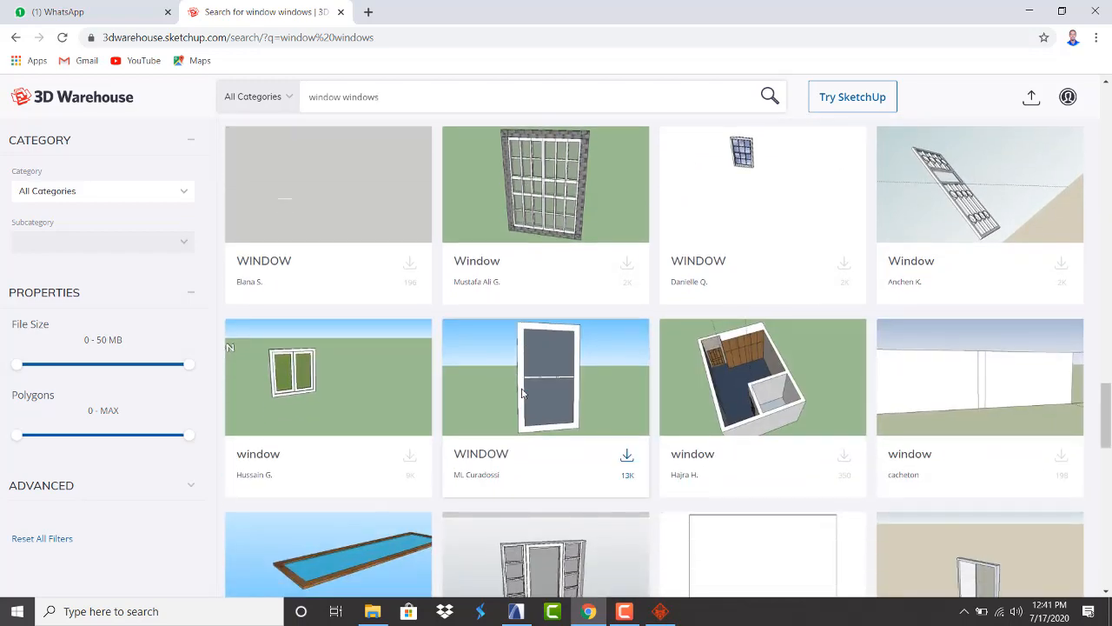
scroll(523, 394, "down", 4)
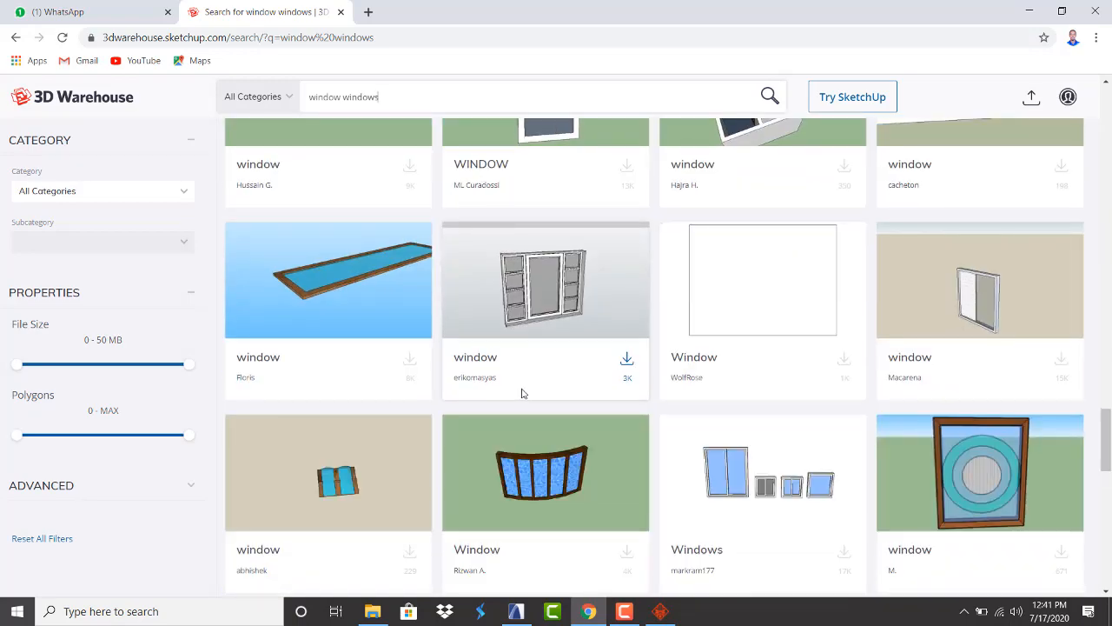
scroll(522, 393, "down", 5)
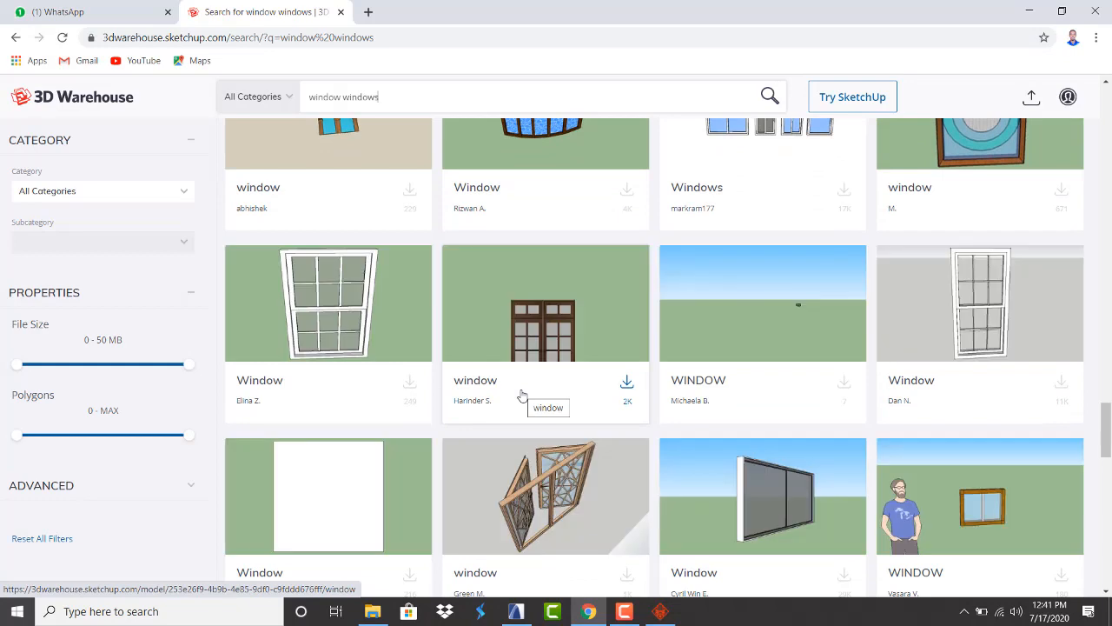
scroll(523, 394, "down", 4)
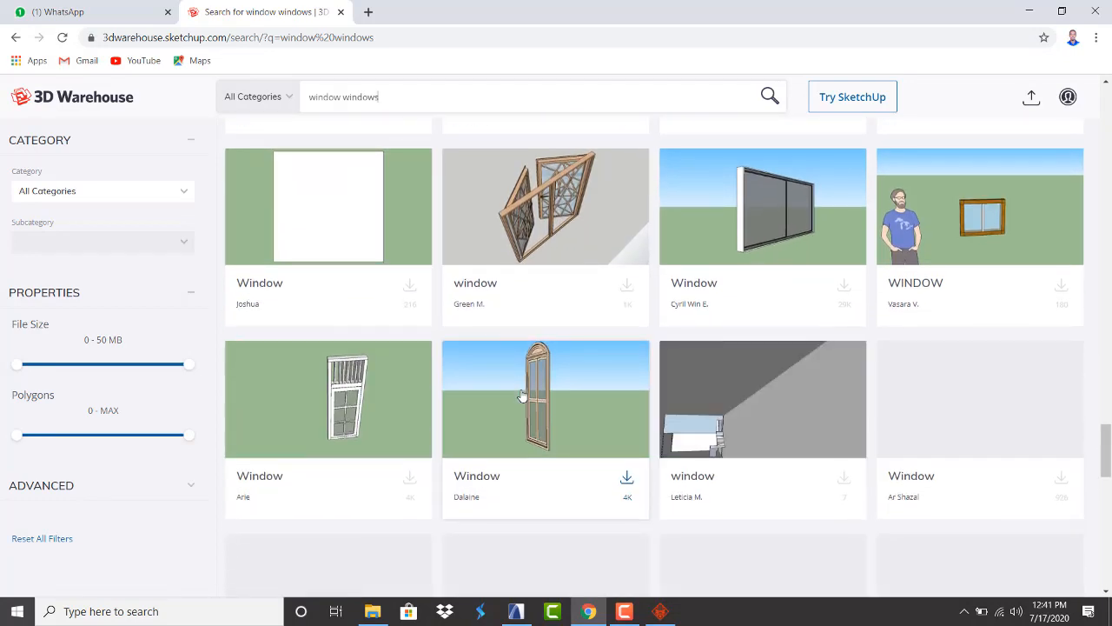
scroll(523, 396, "down", 3)
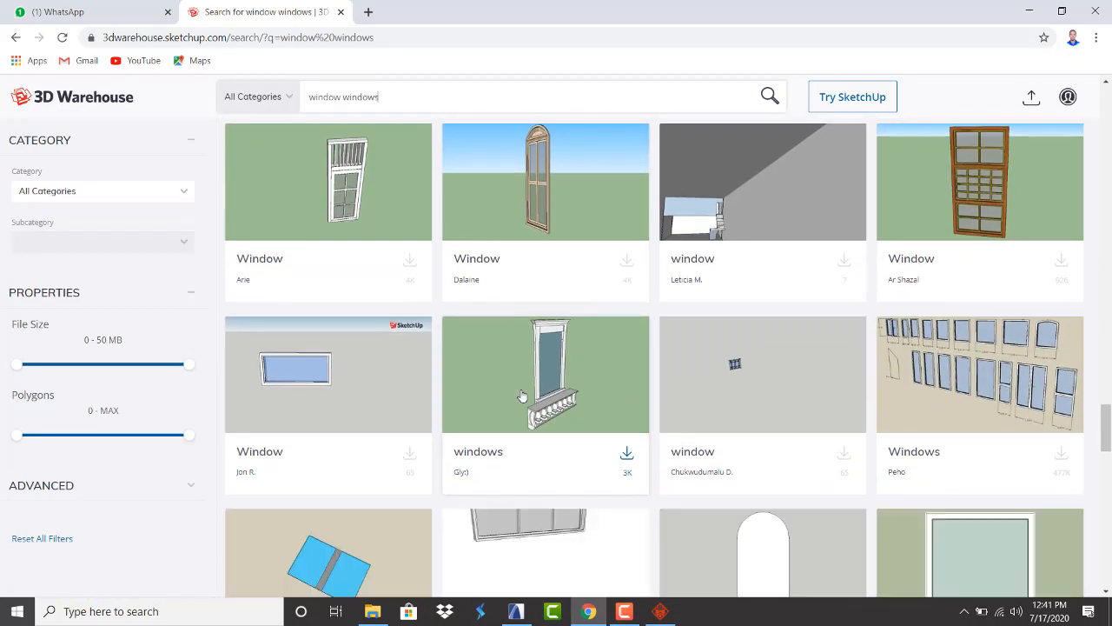
scroll(523, 397, "down", 5)
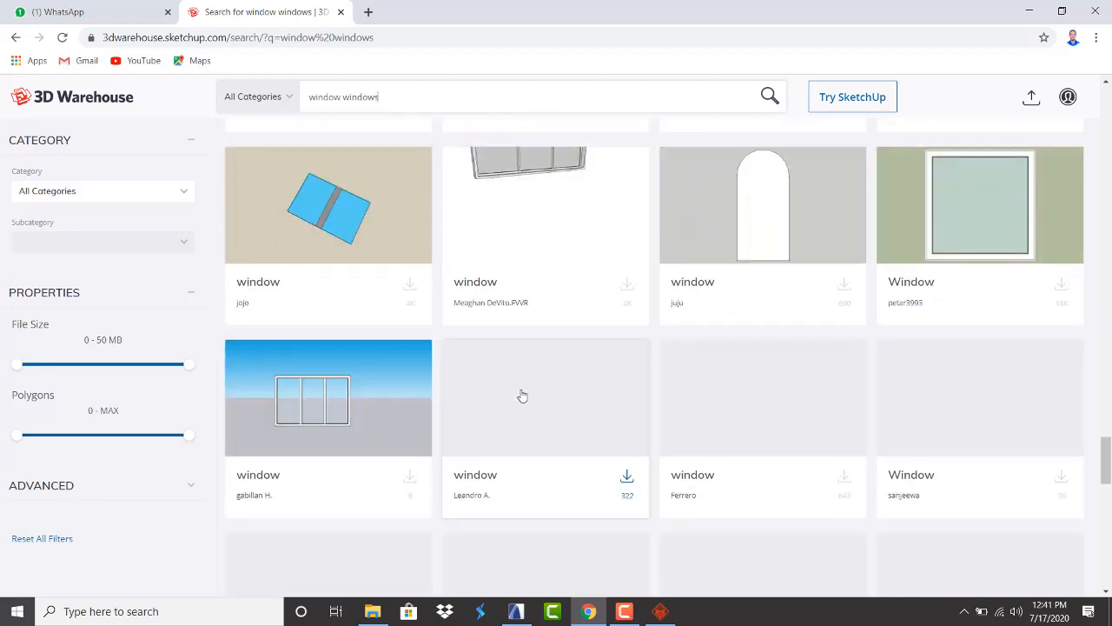
scroll(522, 397, "up", 3)
scroll(523, 397, "down", 5)
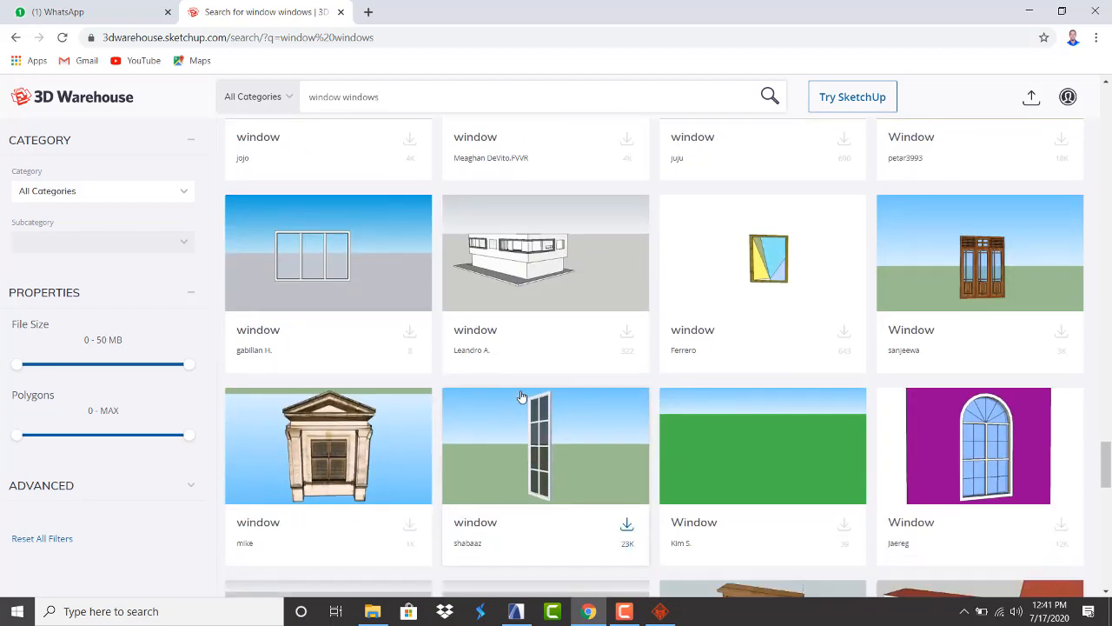
scroll(559, 467, "down", 2)
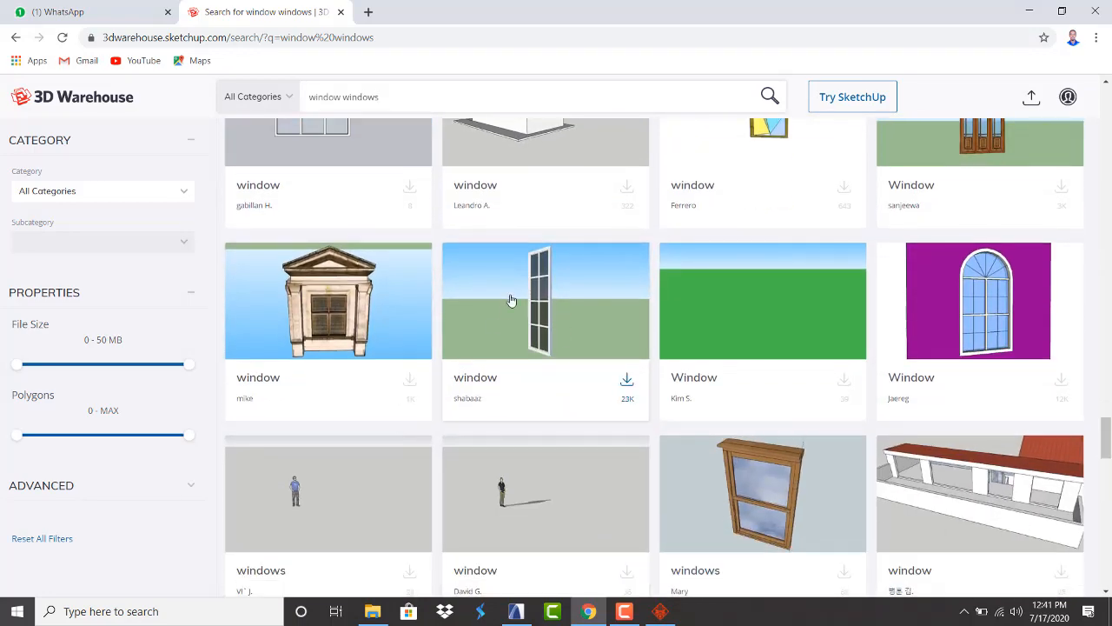
Start downloading the tall narrow window model and fill in the saved account e-mail
left_click(627, 382)
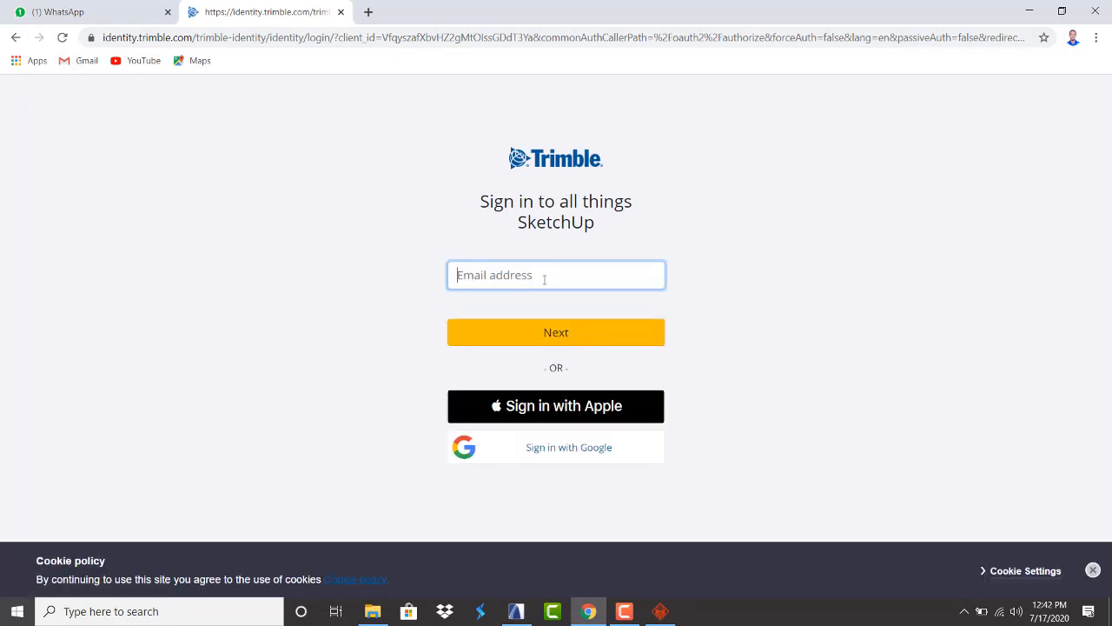
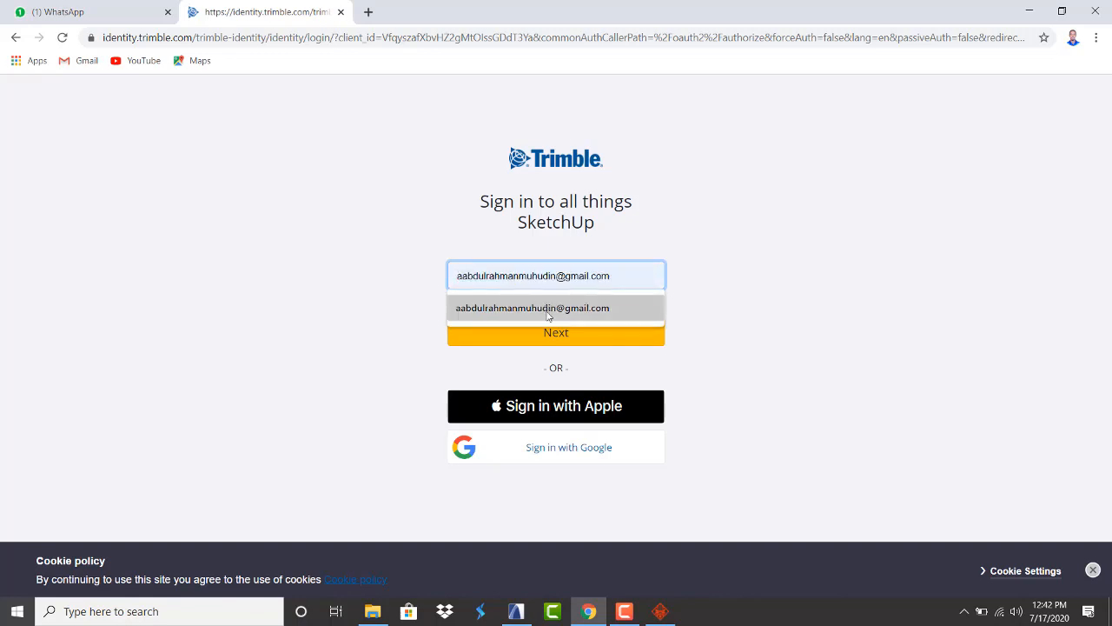
left_click(545, 308)
left_click(550, 337)
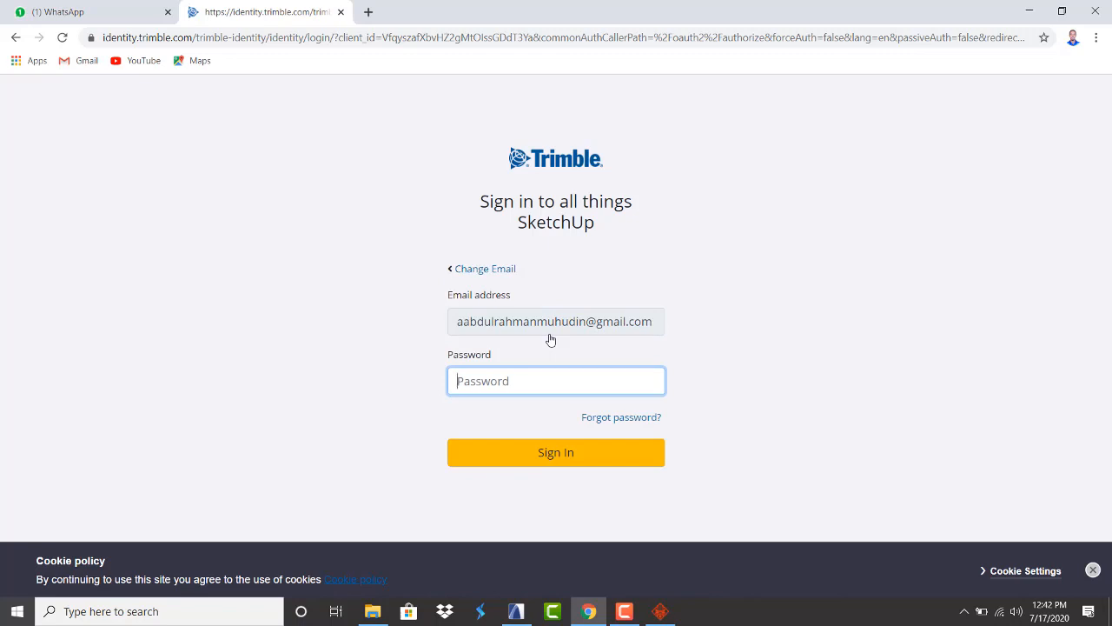
Enter the account password, sign in, and go back to ARCHICAD
type("•")
left_click(530, 463)
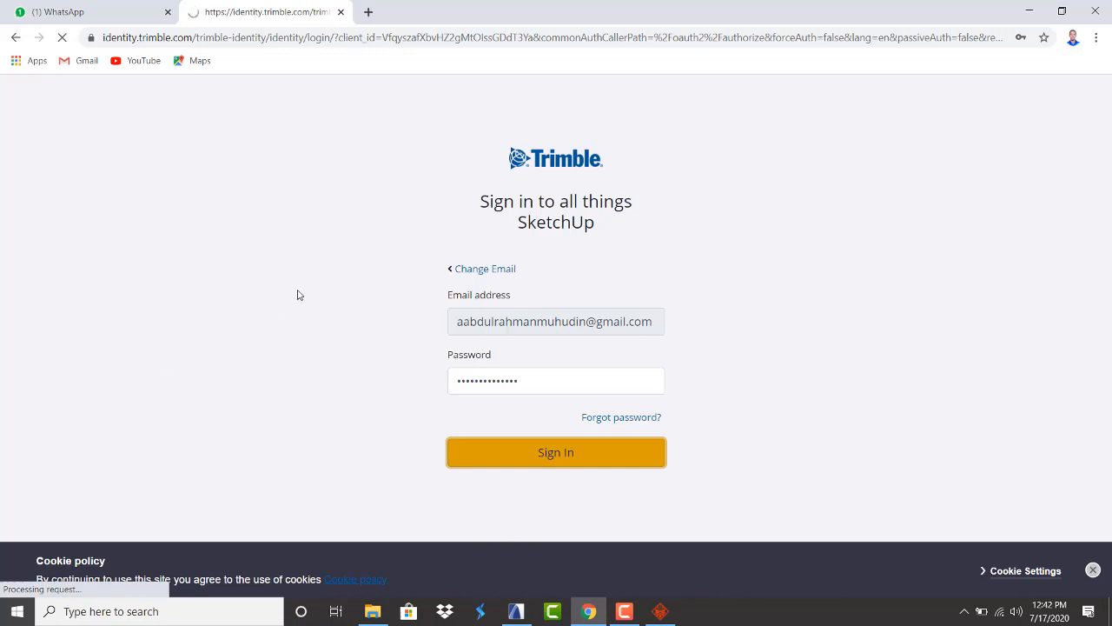
left_click(518, 612)
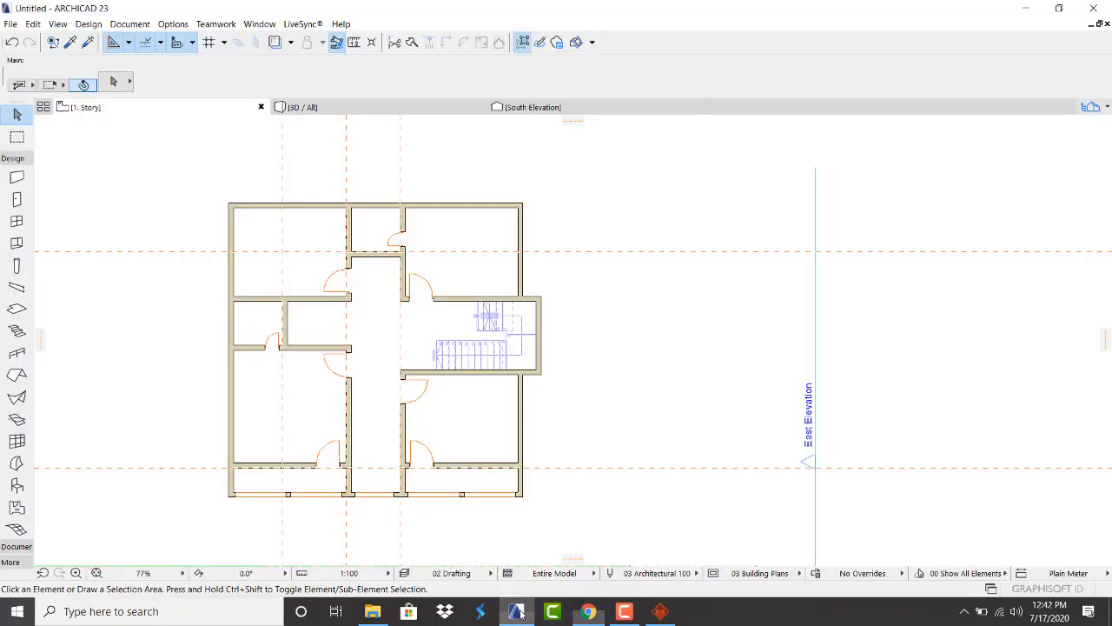
Zoom the plan, pick the Window tool and open its default settings with Ctrl+T
scroll(278, 193, "up", 2)
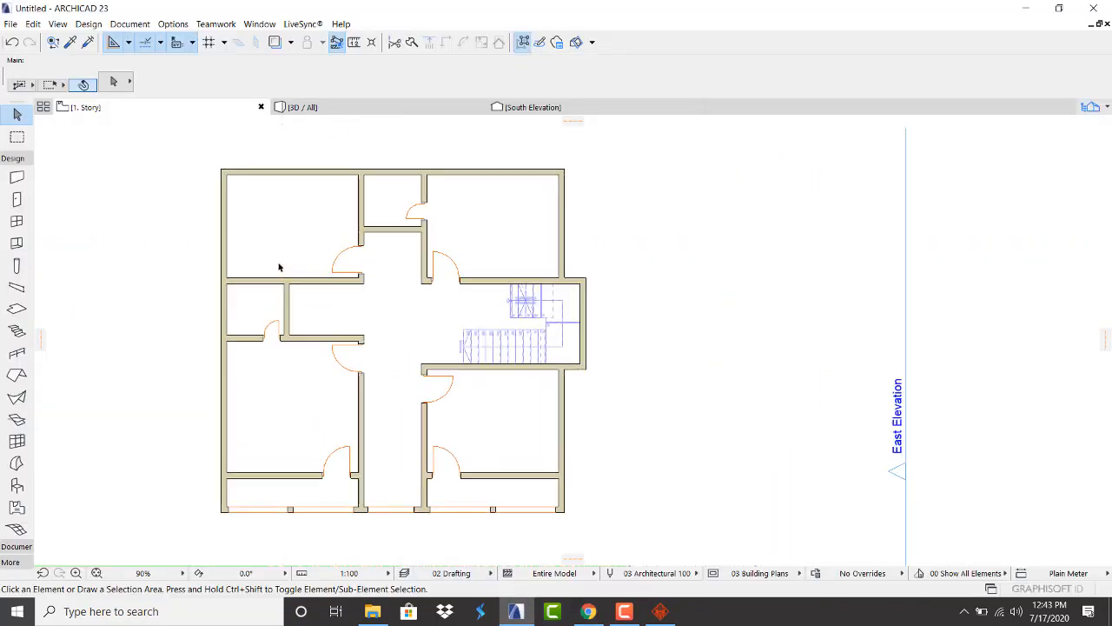
left_click(16, 220)
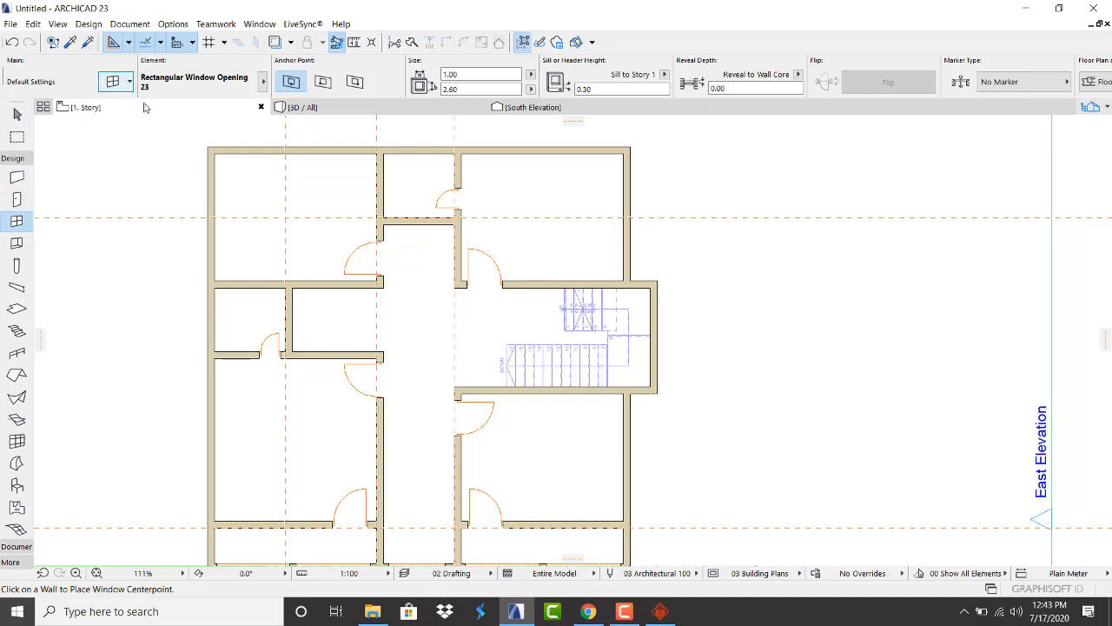
key("ctrl+t")
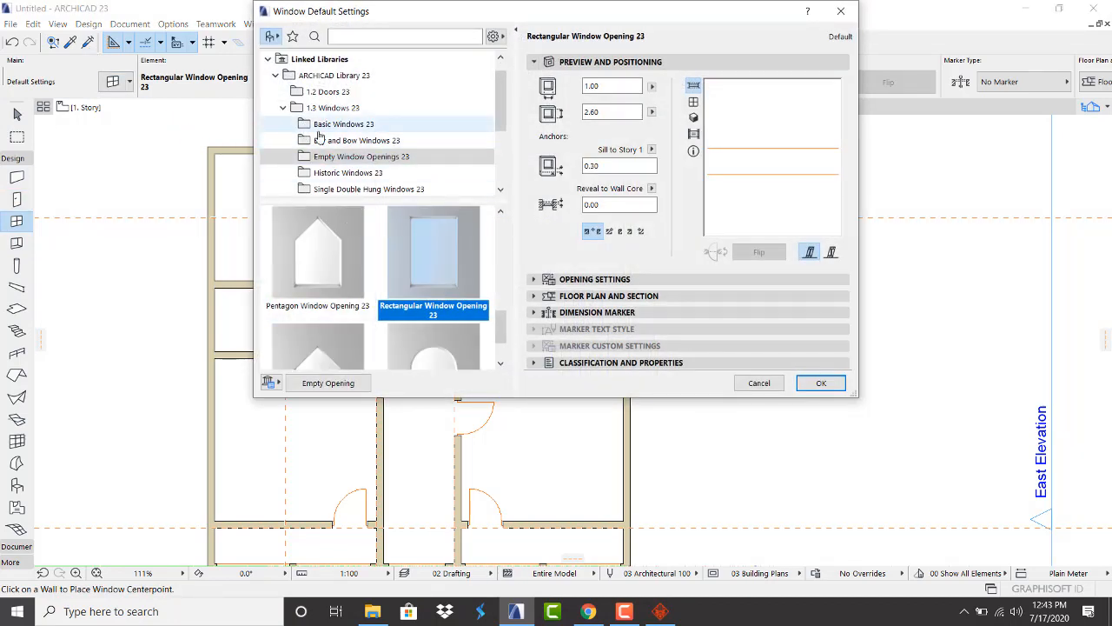
Choose Basic Windows 23 > Triple Window 23 with a 1.00 sill height
left_click(320, 127)
scroll(396, 286, "down", 2)
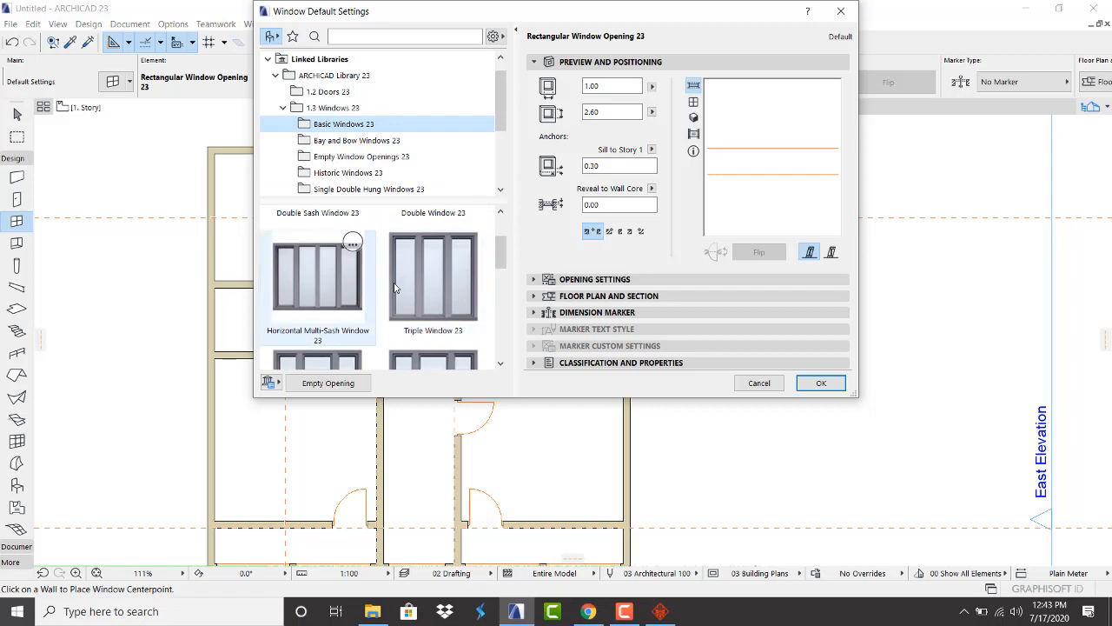
left_click(433, 278)
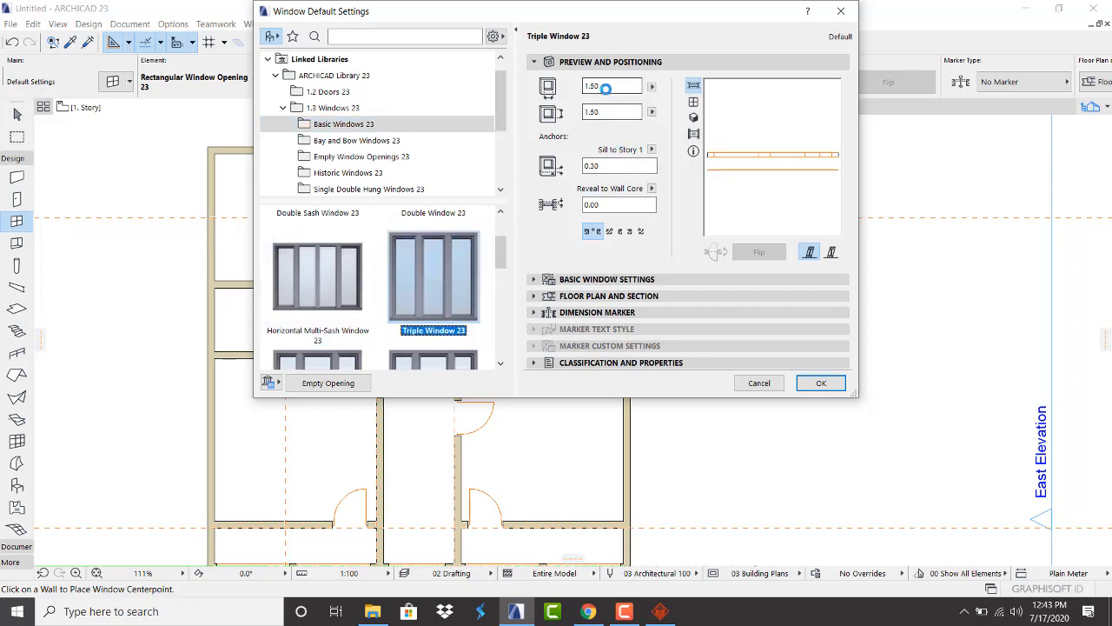
left_click(588, 280)
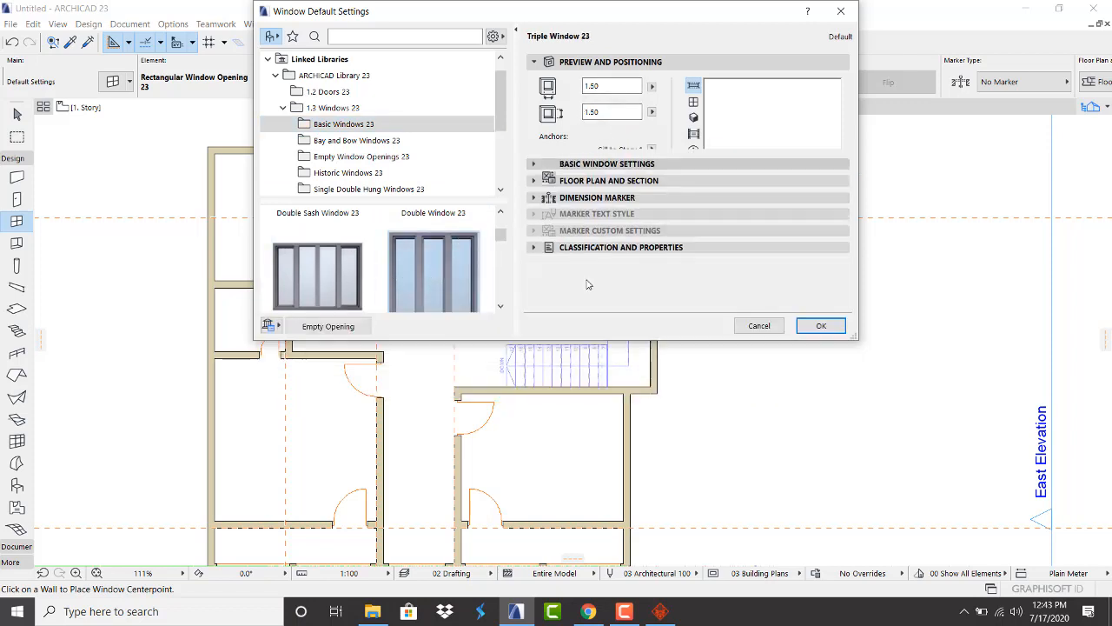
left_click(591, 62)
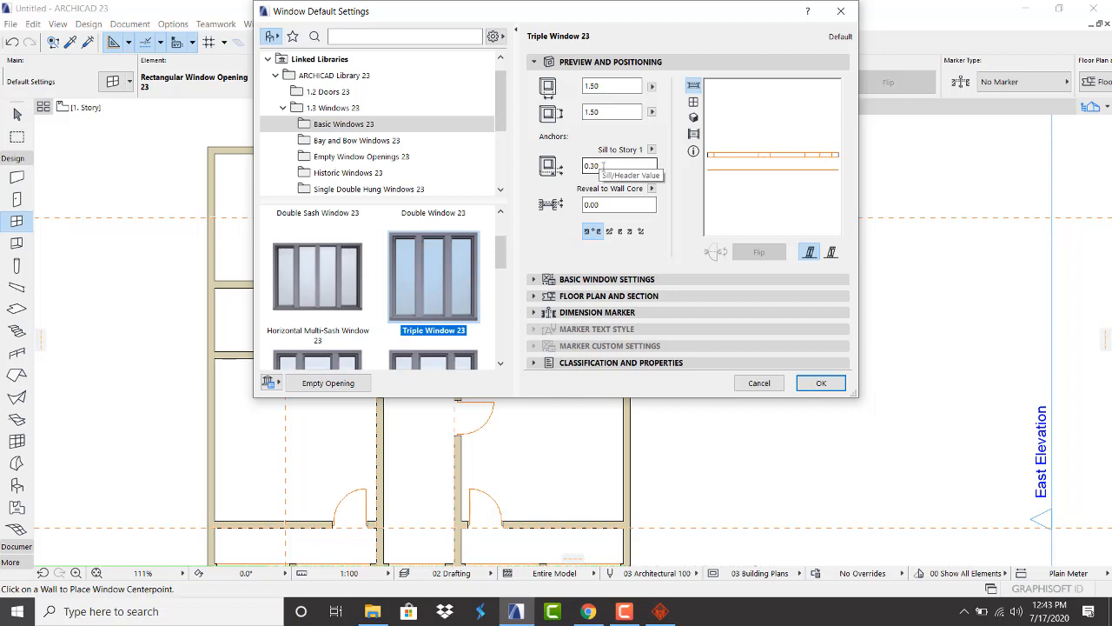
left_click(595, 166)
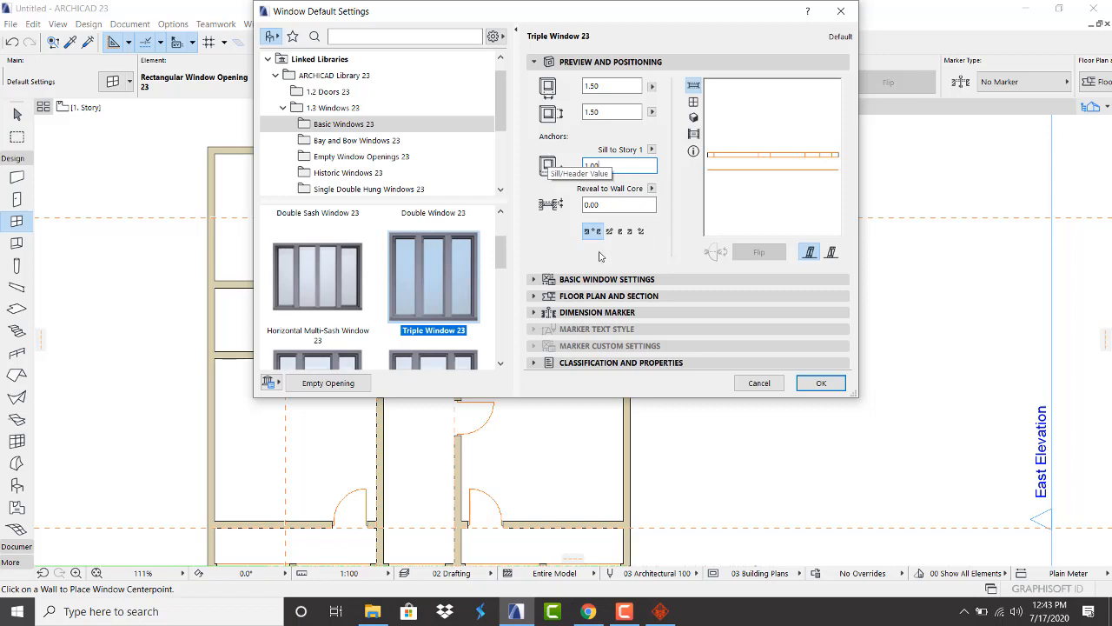
type("1.00")
Override the 3D model view options and turn off the 3D opening line
left_click(606, 280)
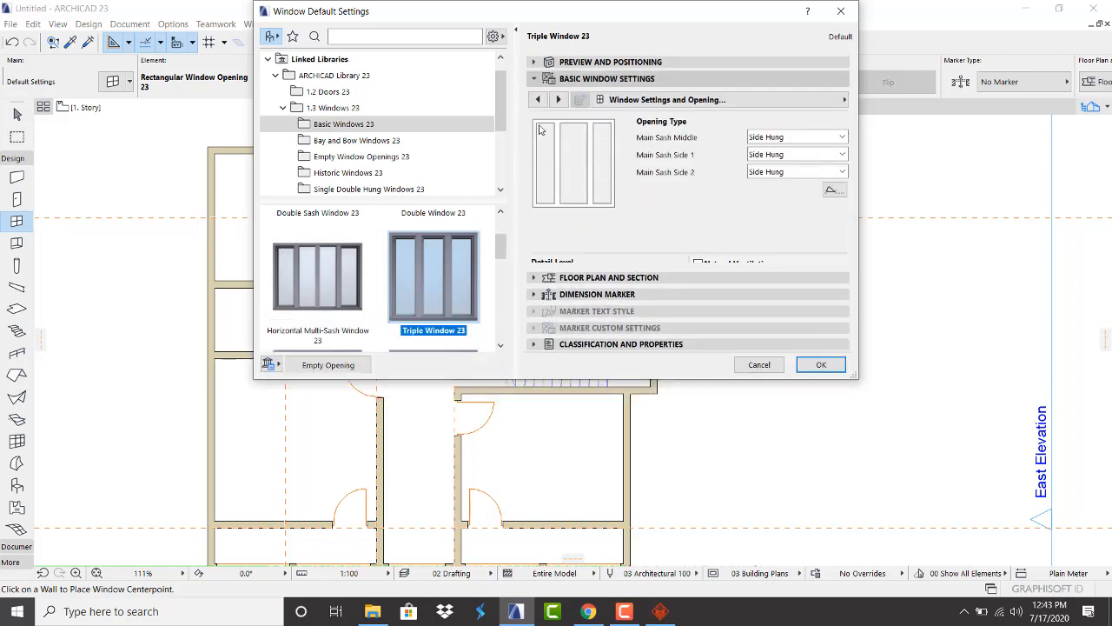
left_click(558, 99)
left_click(559, 99)
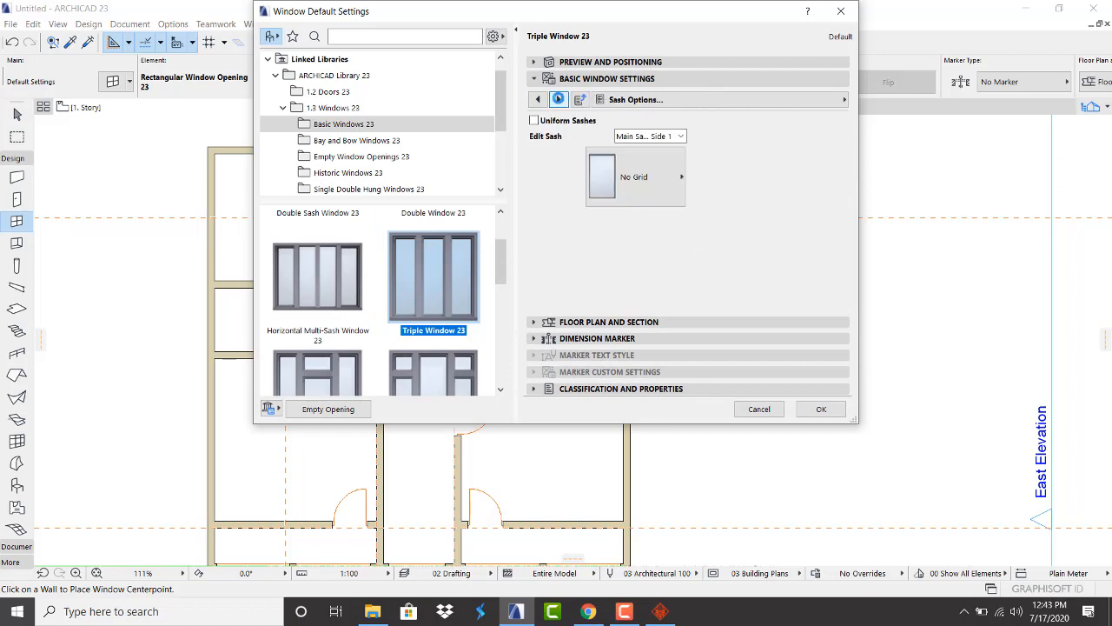
left_click(559, 99)
left_click(559, 100)
left_click(559, 100)
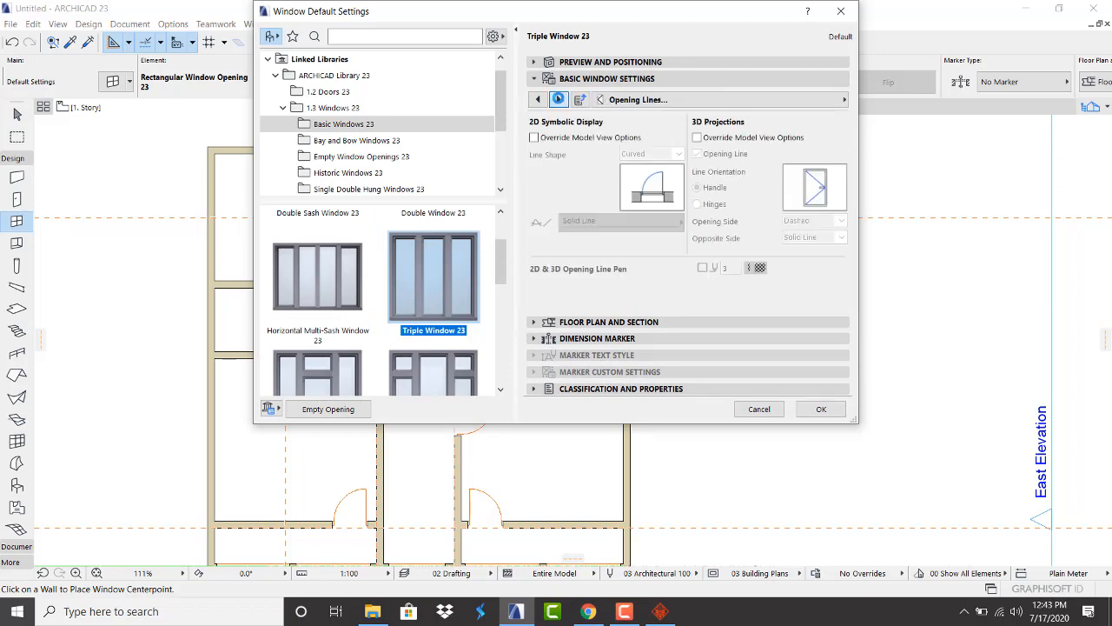
left_click(697, 138)
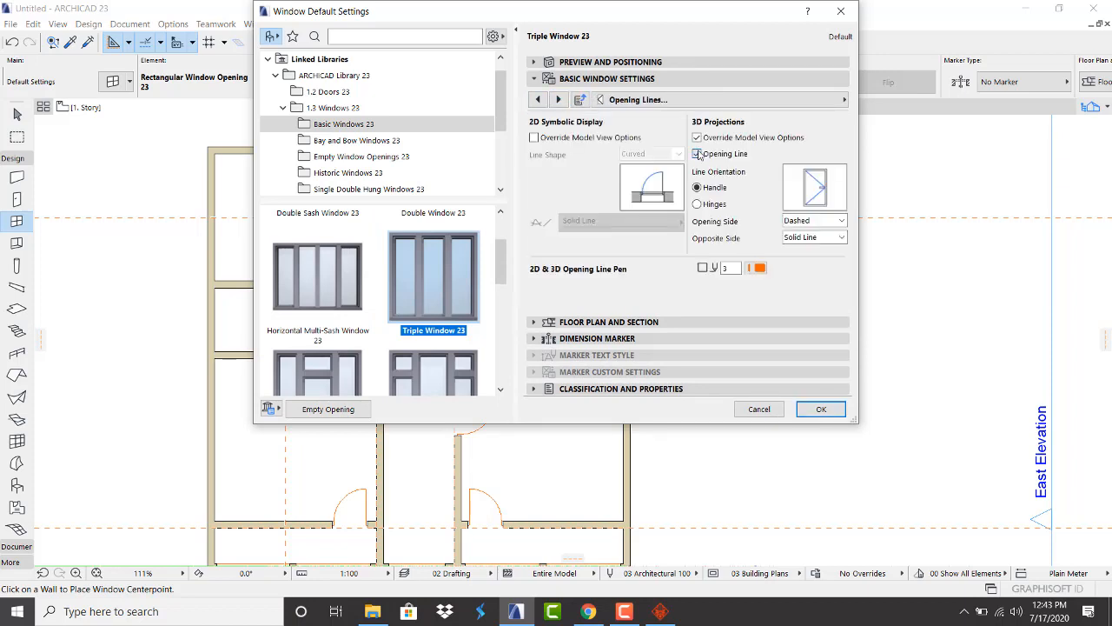
left_click(697, 153)
Make all window surfaces uniform Metal - Aluminium
left_click(559, 99)
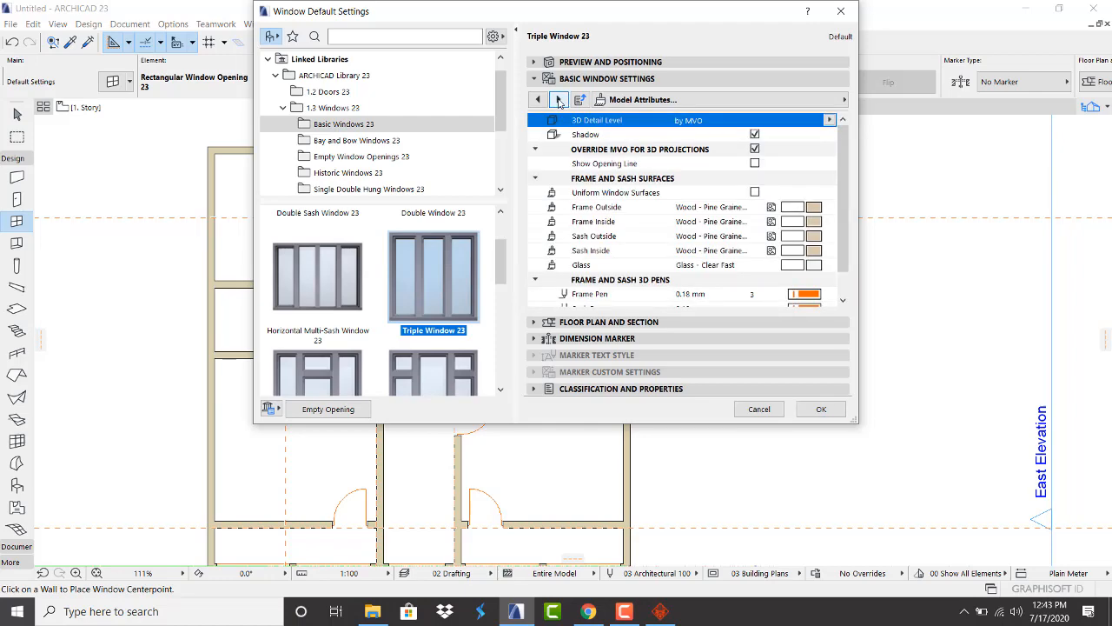
left_click(754, 193)
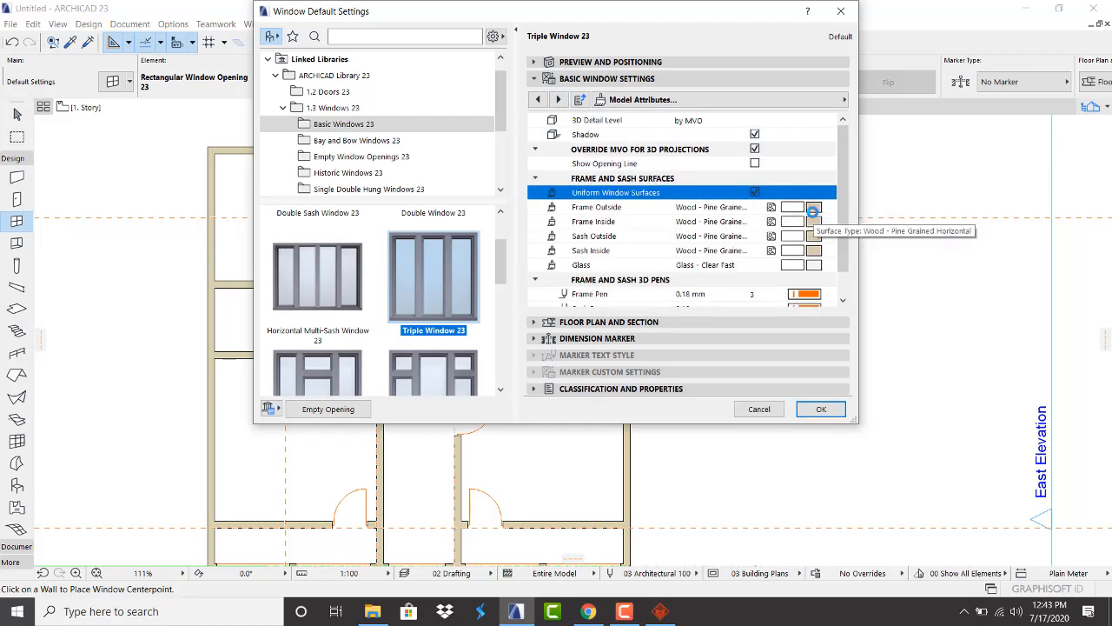
left_click(793, 207)
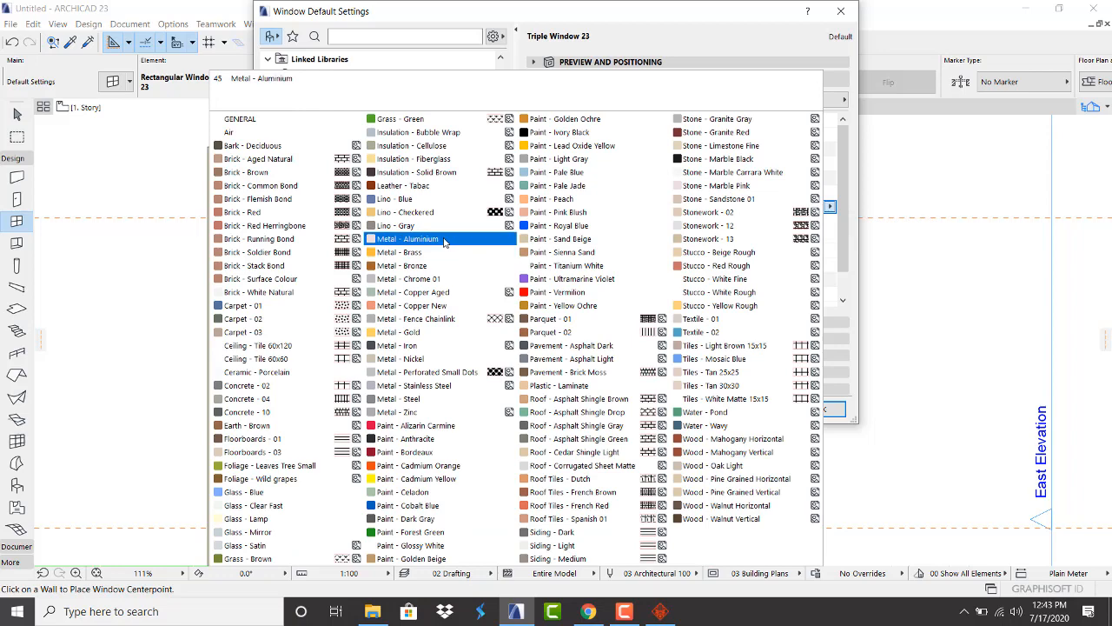
left_click(443, 239)
scroll(817, 293, "down", 1)
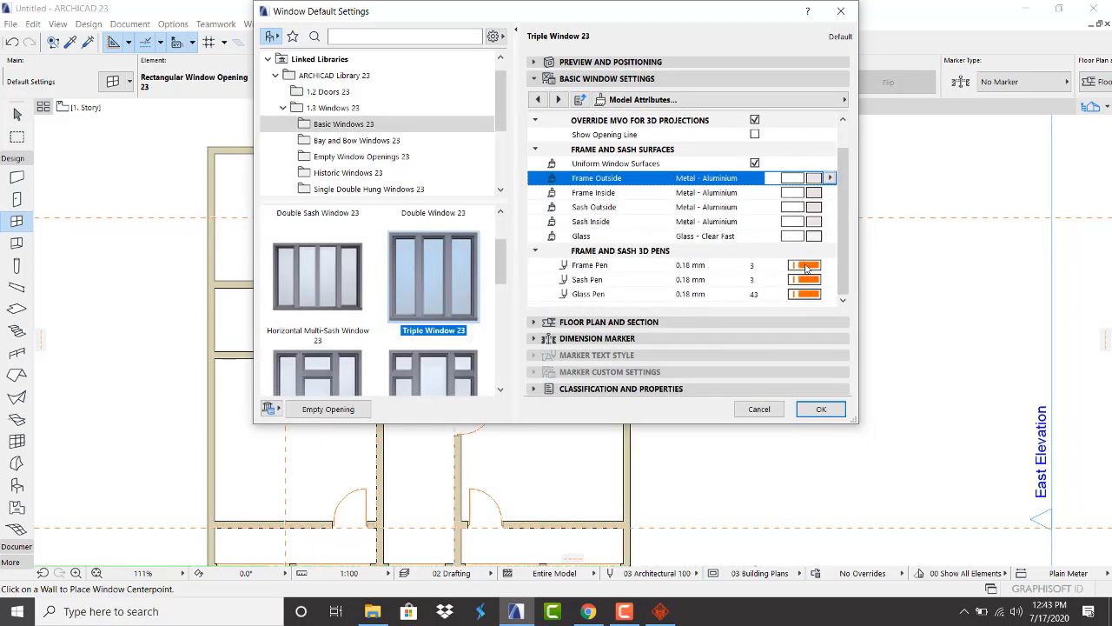
Set the frame, sash and glass pens to 18 and confirm the defaults
left_click(806, 270)
left_click(587, 331)
left_click(807, 279)
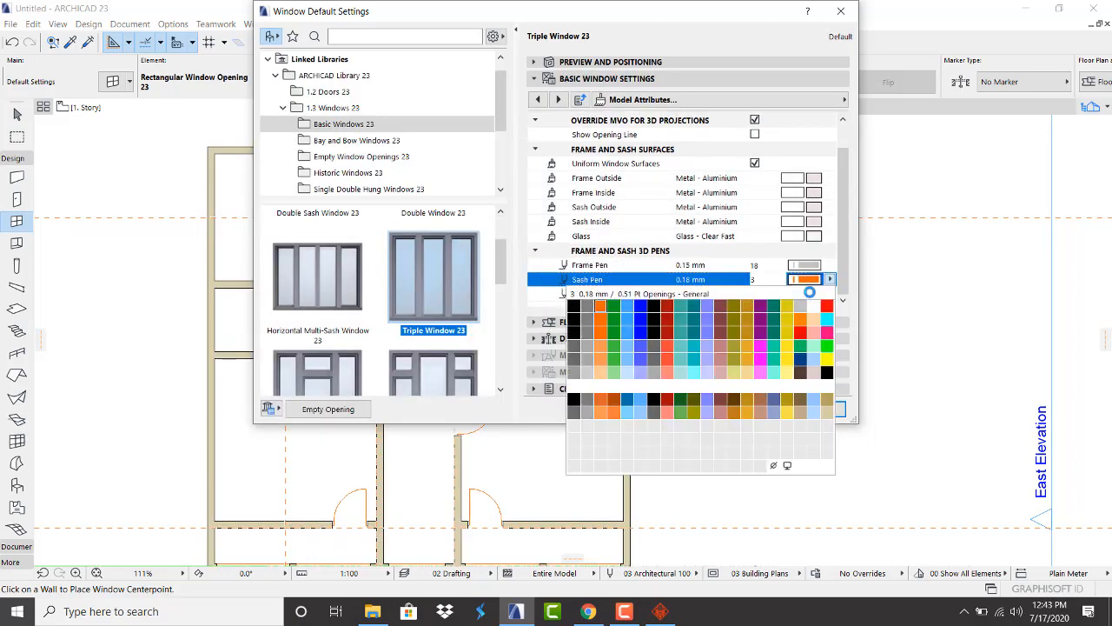
left_click(808, 302)
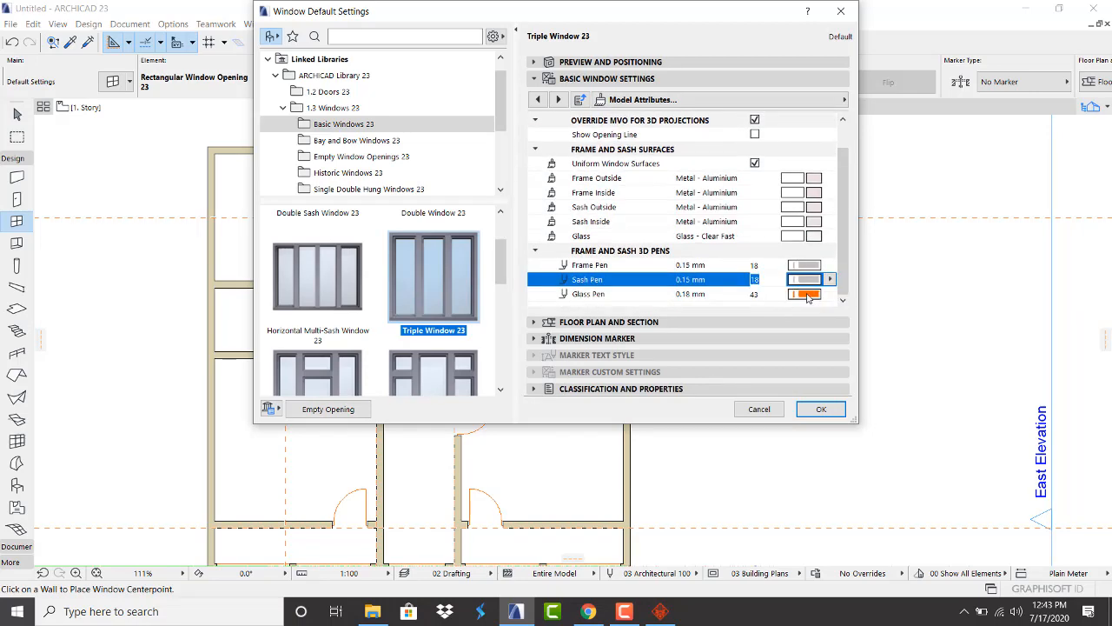
left_click(807, 293)
left_click(807, 317)
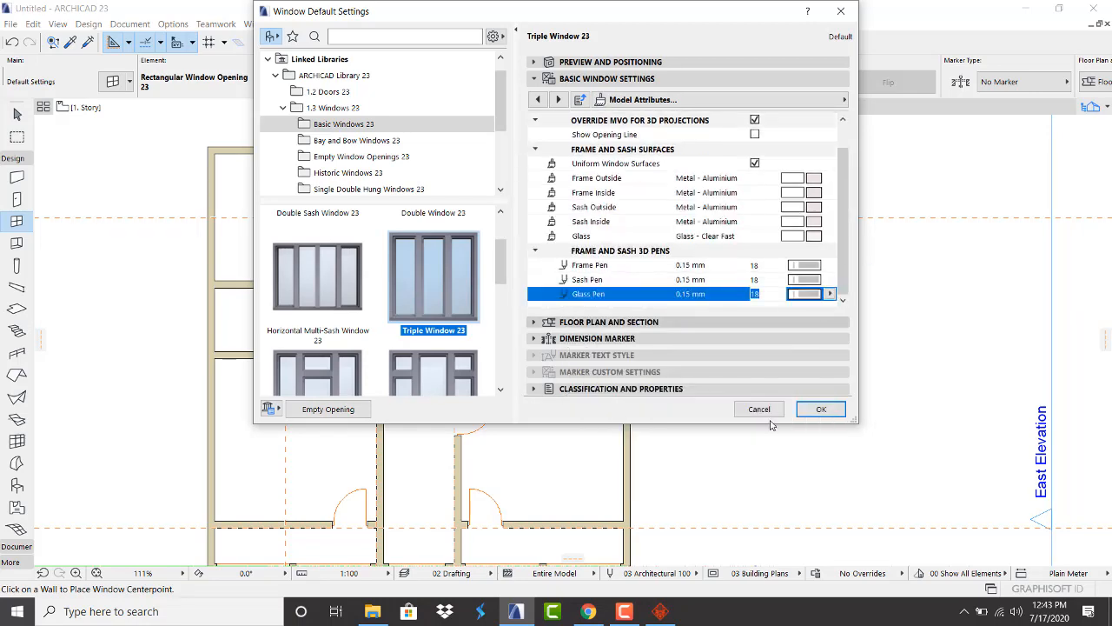
left_click(820, 409)
scroll(710, 298, "down", 3)
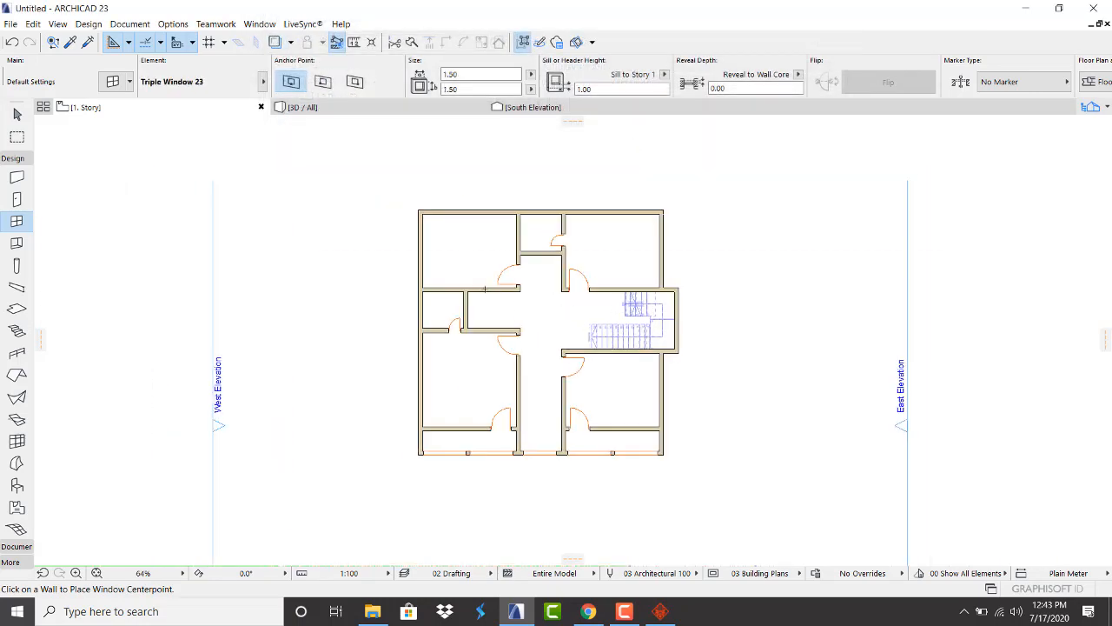
Place Triple Windows on the top wall twice, the right wall and the left wall
scroll(485, 222, "up", 3)
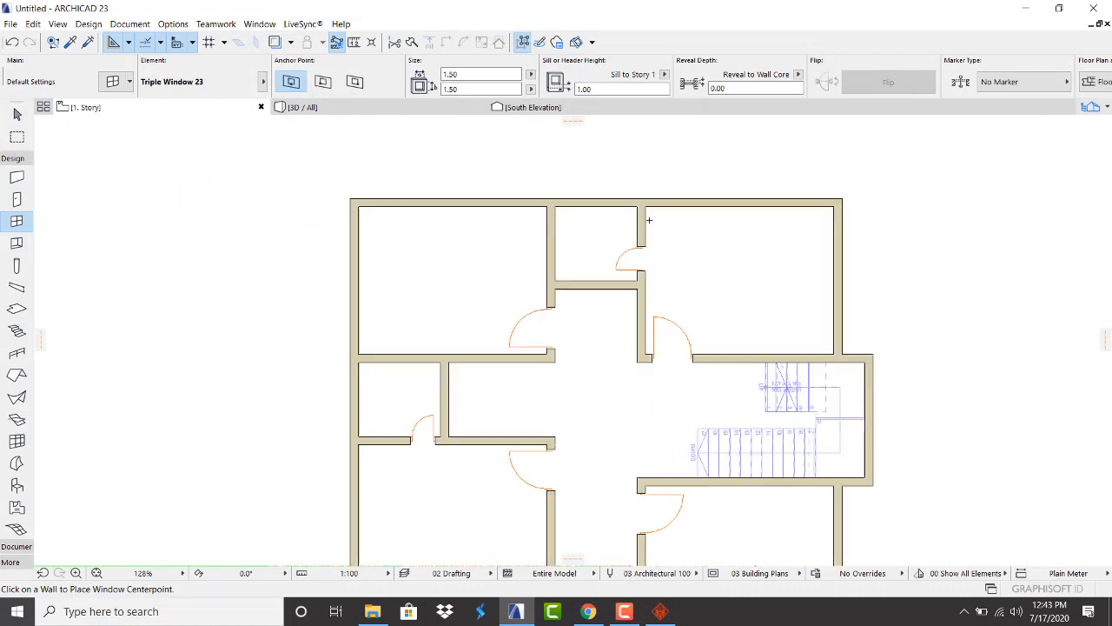
left_click(747, 207)
left_click(745, 219)
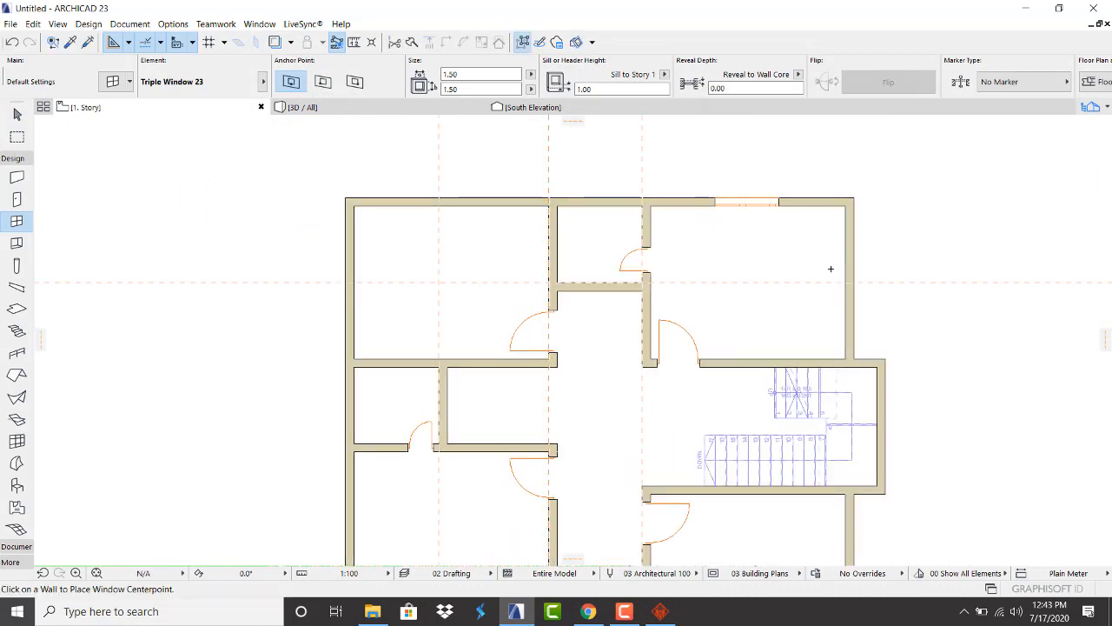
left_click(837, 278)
left_click(822, 282)
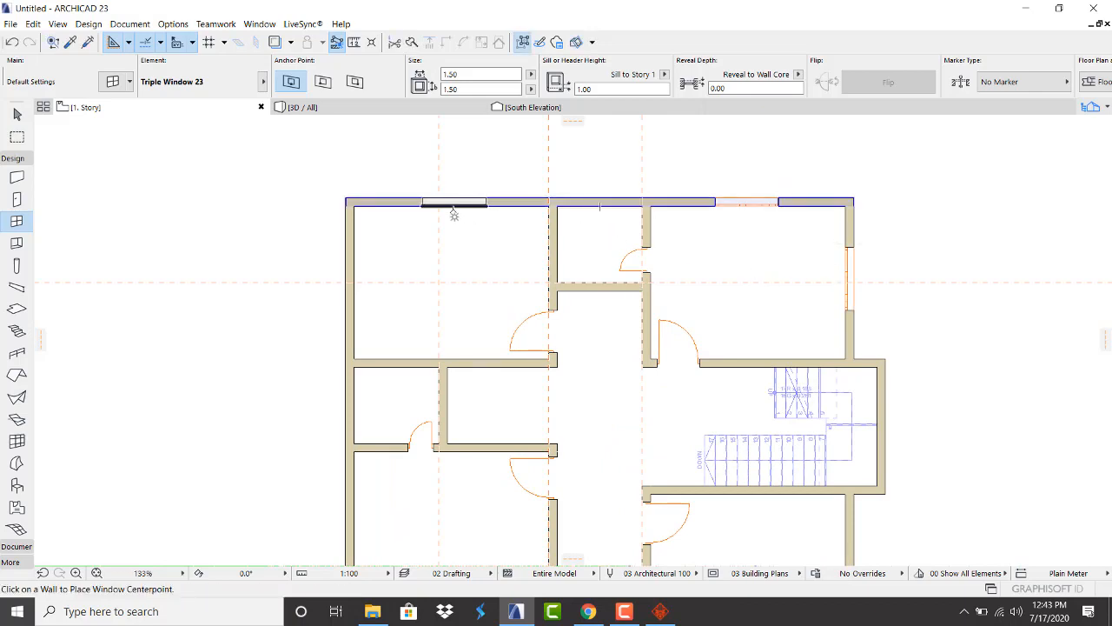
left_click(447, 208)
left_click(418, 263)
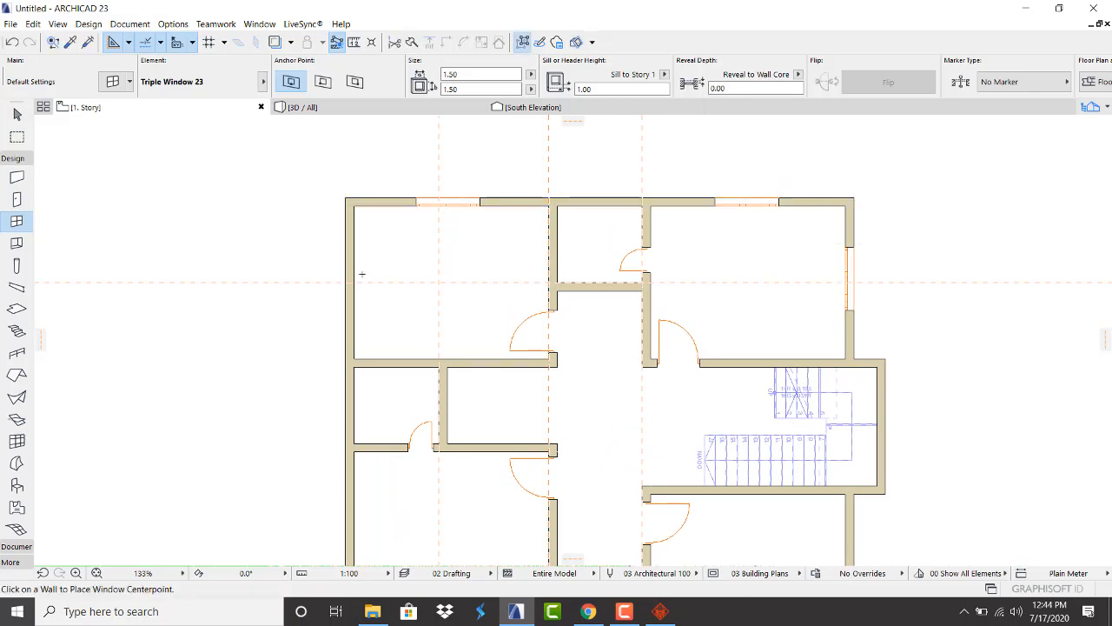
left_click(360, 281)
left_click(425, 290)
Place Triple Windows on the lower left, lower right and both rooms' bottom walls, then view 3D
scroll(444, 270, "down", 5)
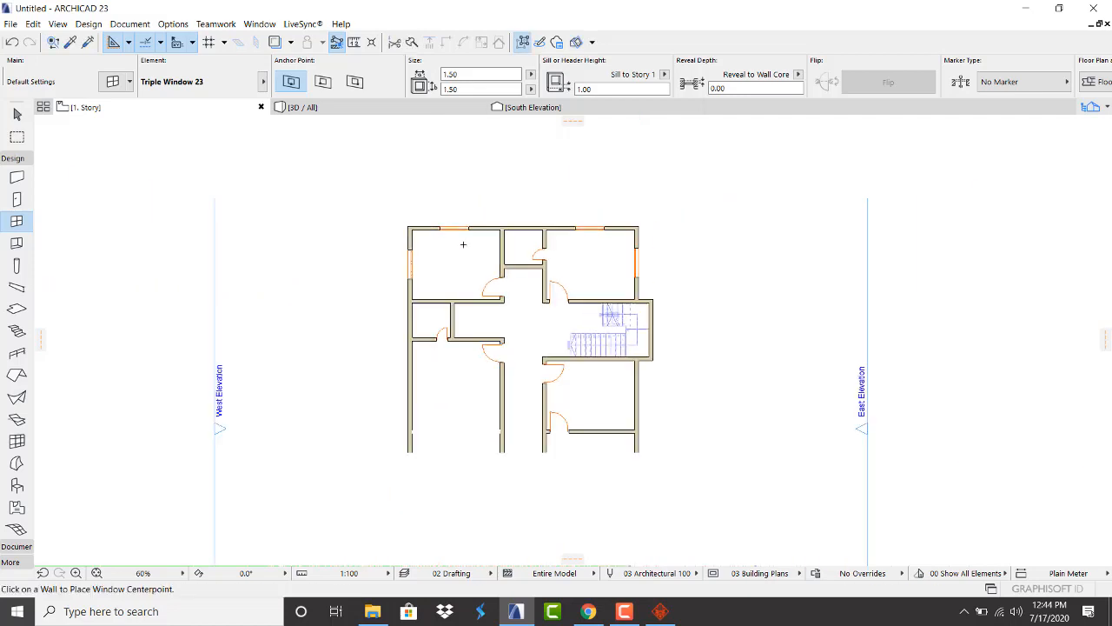
scroll(446, 362, "up", 3)
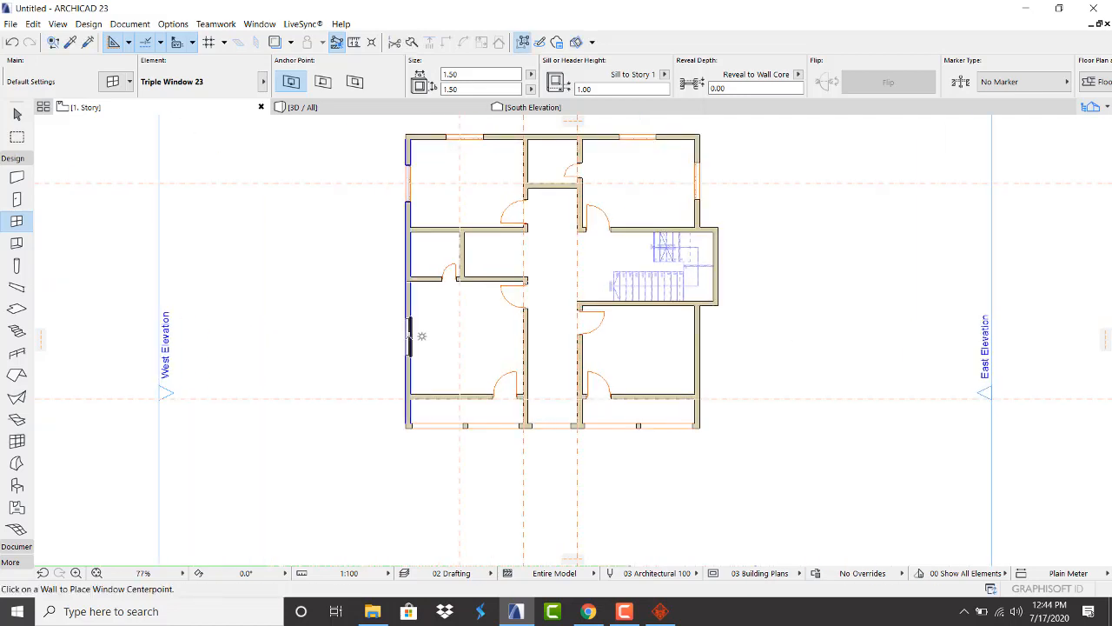
left_click(422, 334)
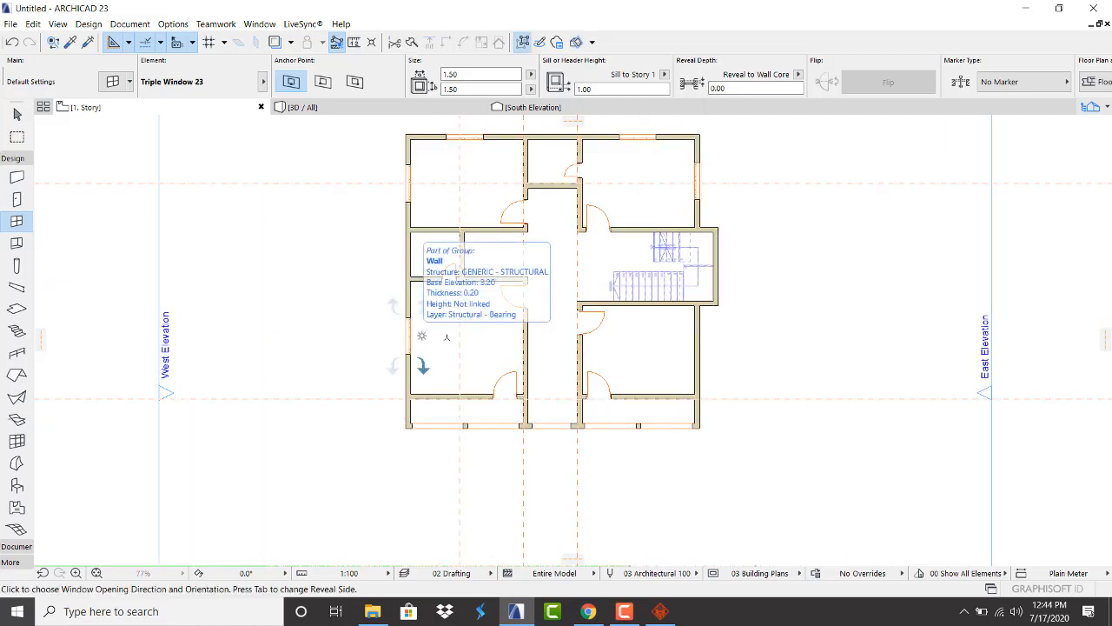
left_click(423, 363)
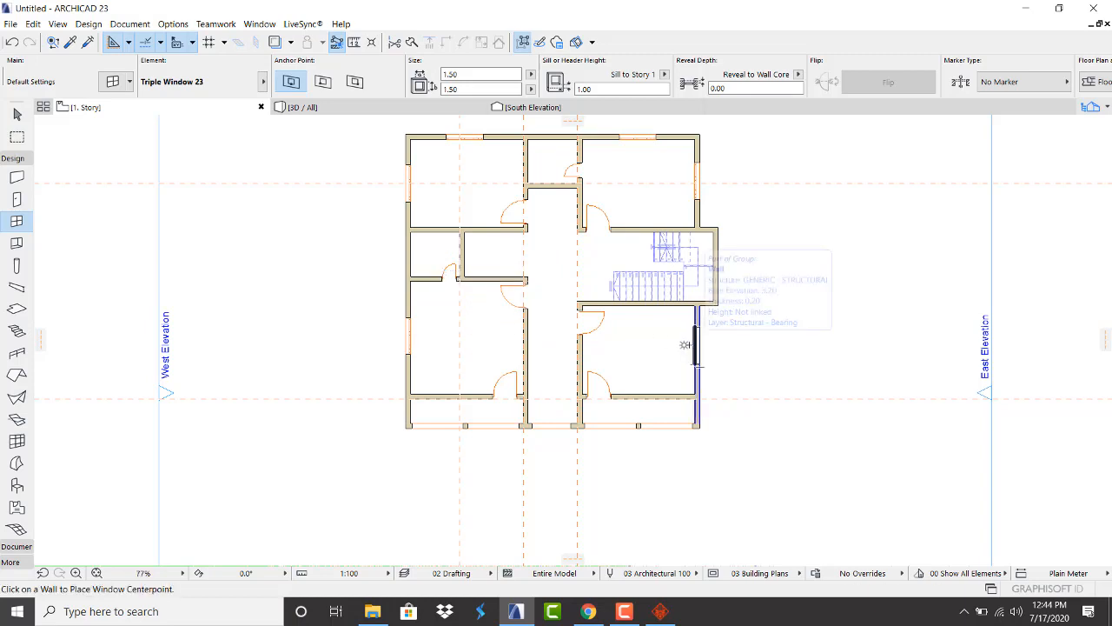
left_click(685, 344)
left_click(641, 339)
scroll(641, 339, "up", 4)
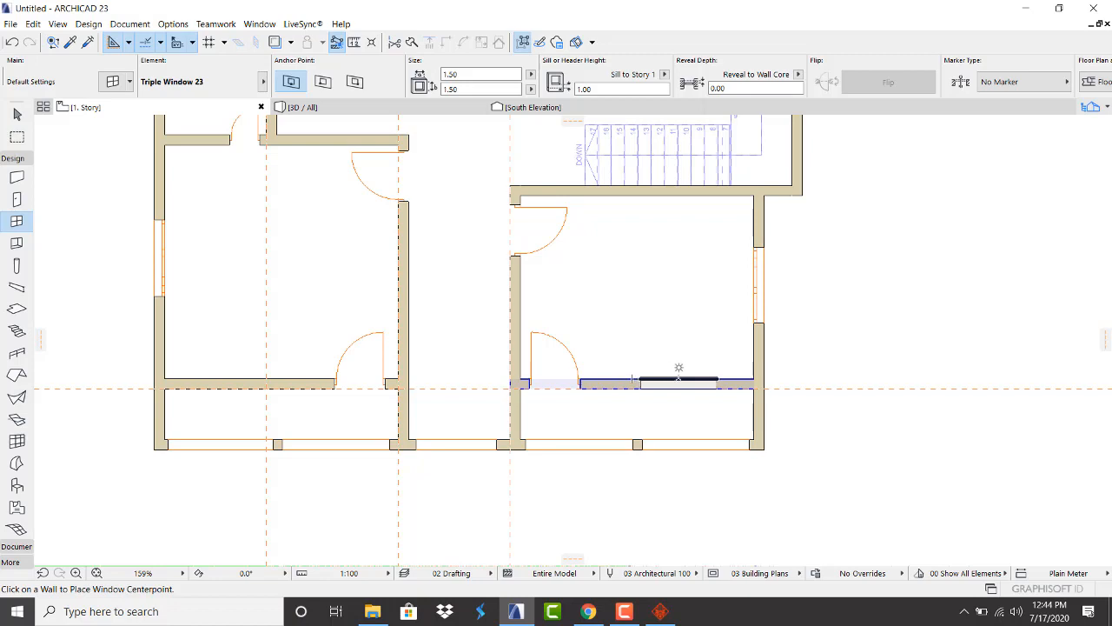
left_click(677, 380)
left_click(665, 337)
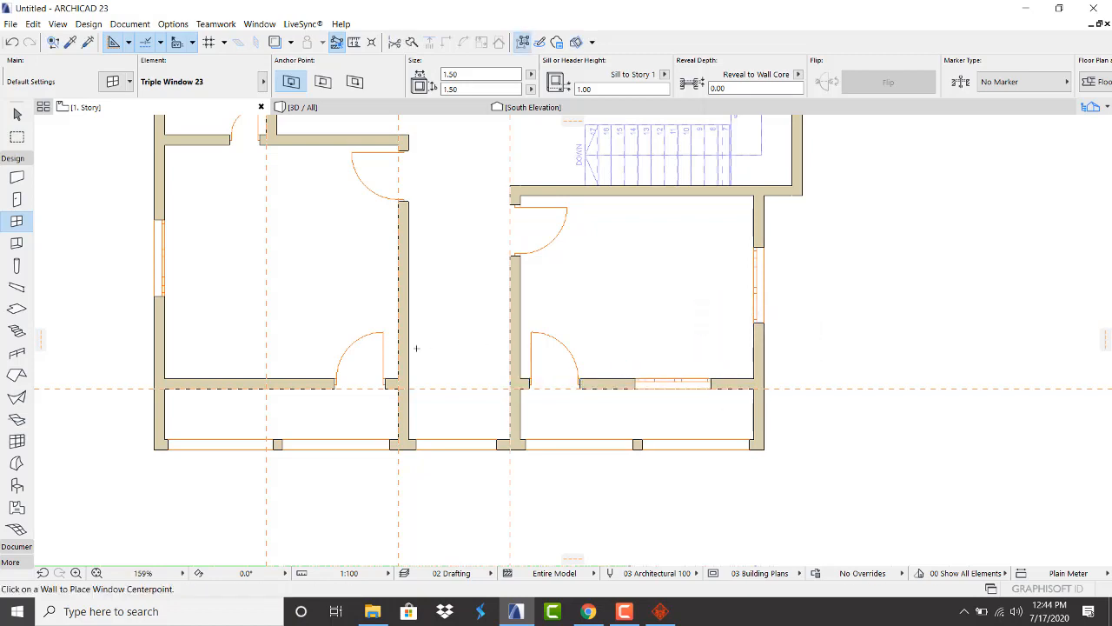
left_click(248, 380)
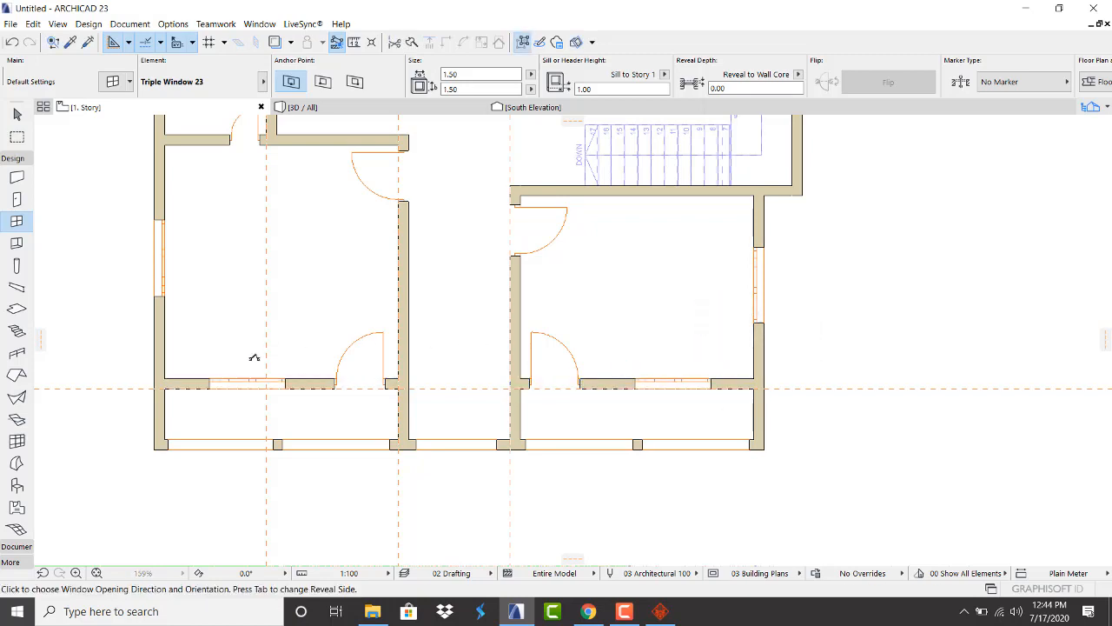
left_click(328, 270)
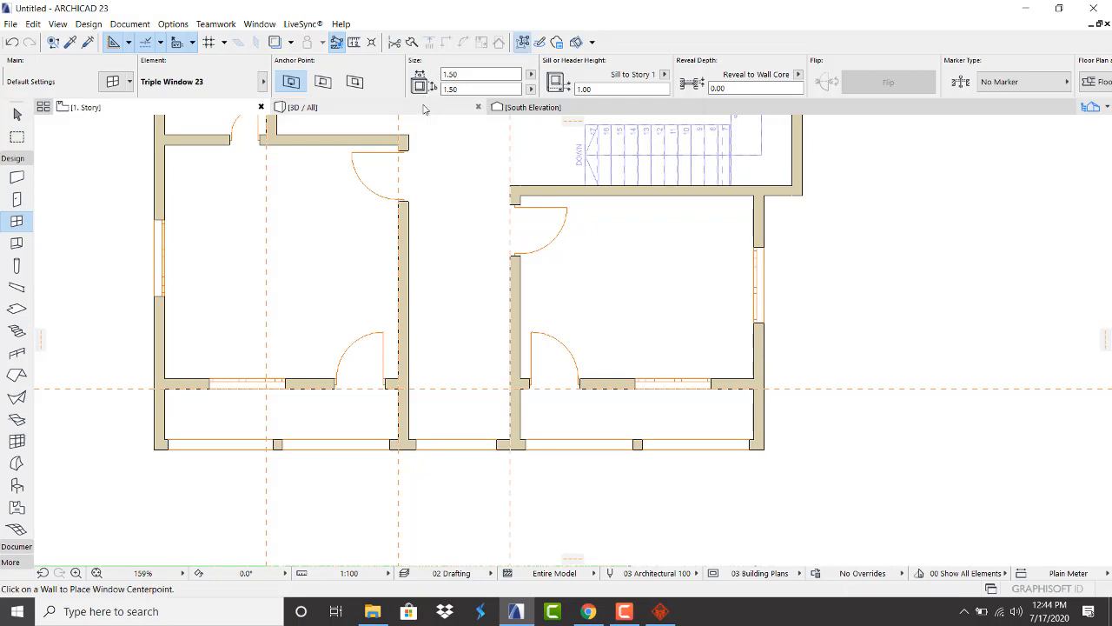
left_click(426, 109)
Orbit and zoom the 3D model around the triple window to inspect its openings from several sides
scroll(471, 316, "up", 5)
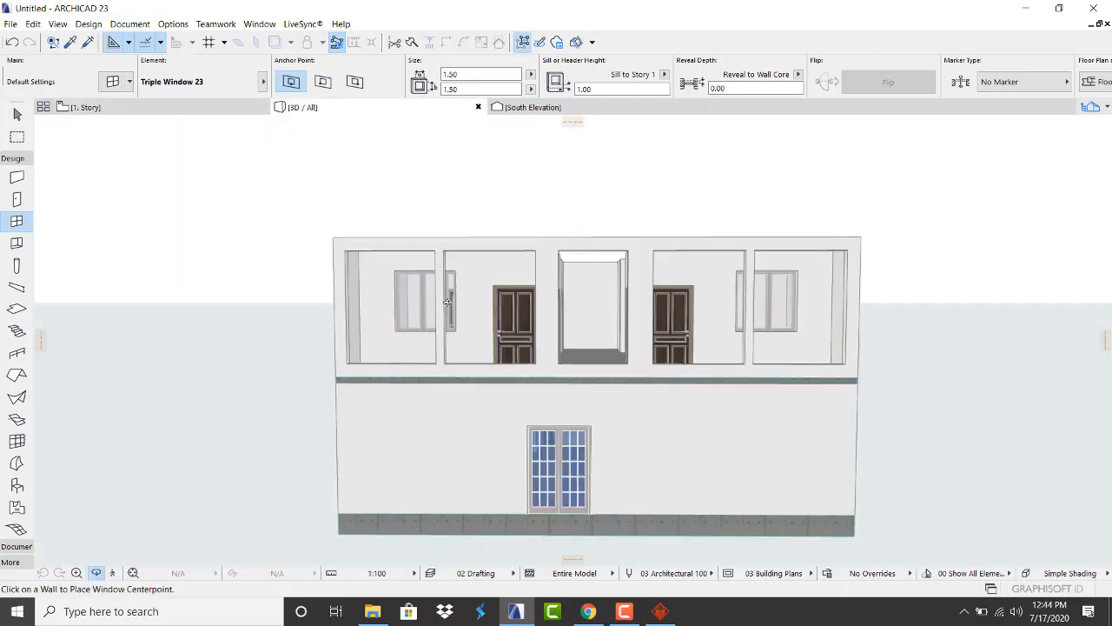
left_click_drag(840, 291, 745, 303)
scroll(692, 354, "up", 8)
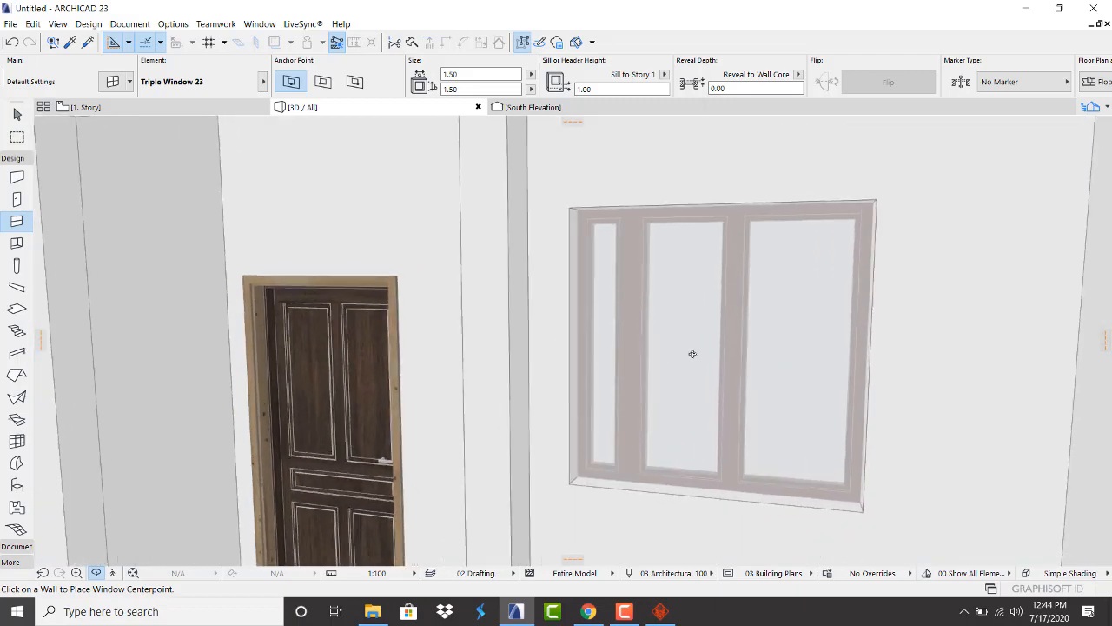
left_click_drag(693, 353, 489, 357)
scroll(489, 357, "down", 10)
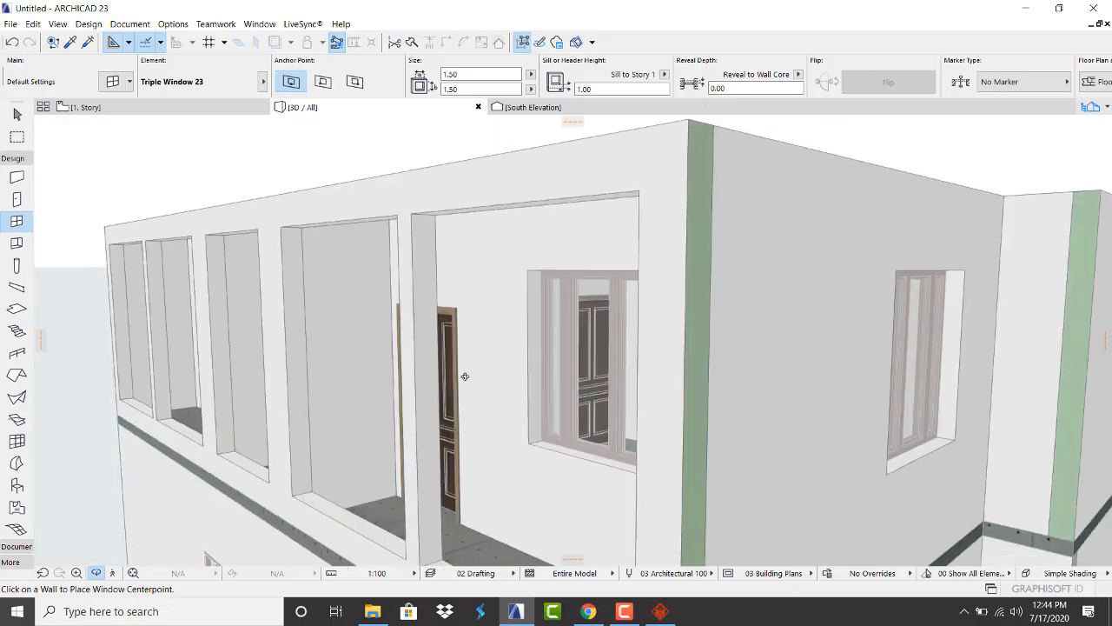
middle_click_drag(643, 359, 542, 347, "shift")
scroll(641, 372, "up", 4)
middle_click_drag(640, 372, 879, 379, "shift")
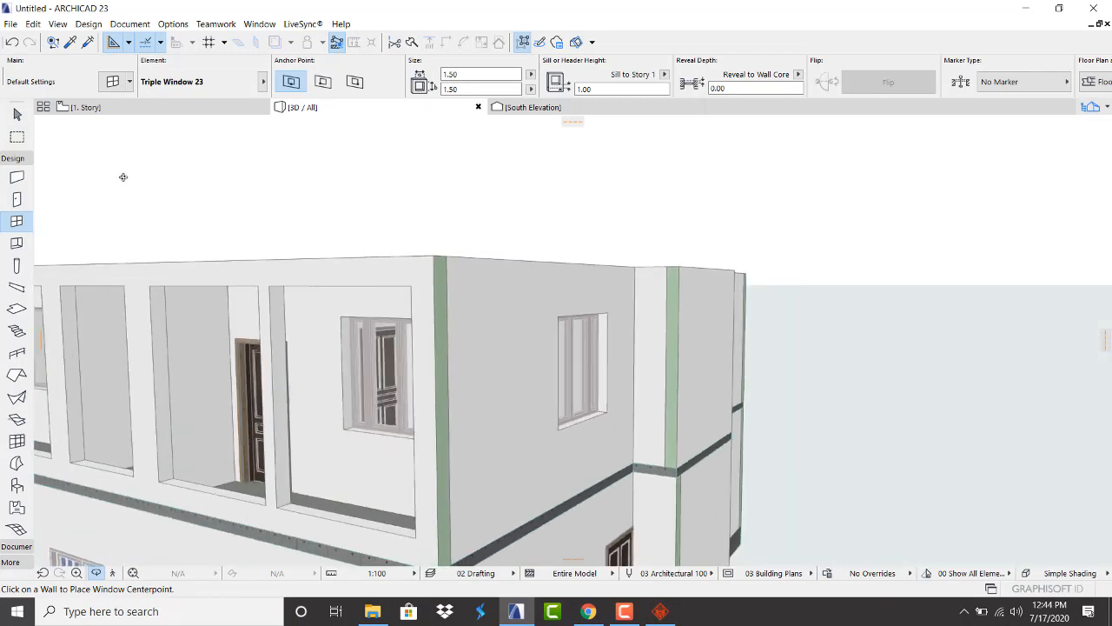
View the building corner from above and at eye level, then return to the 1. Story plan
middle_click_drag(410, 275, 374, 415, "shift")
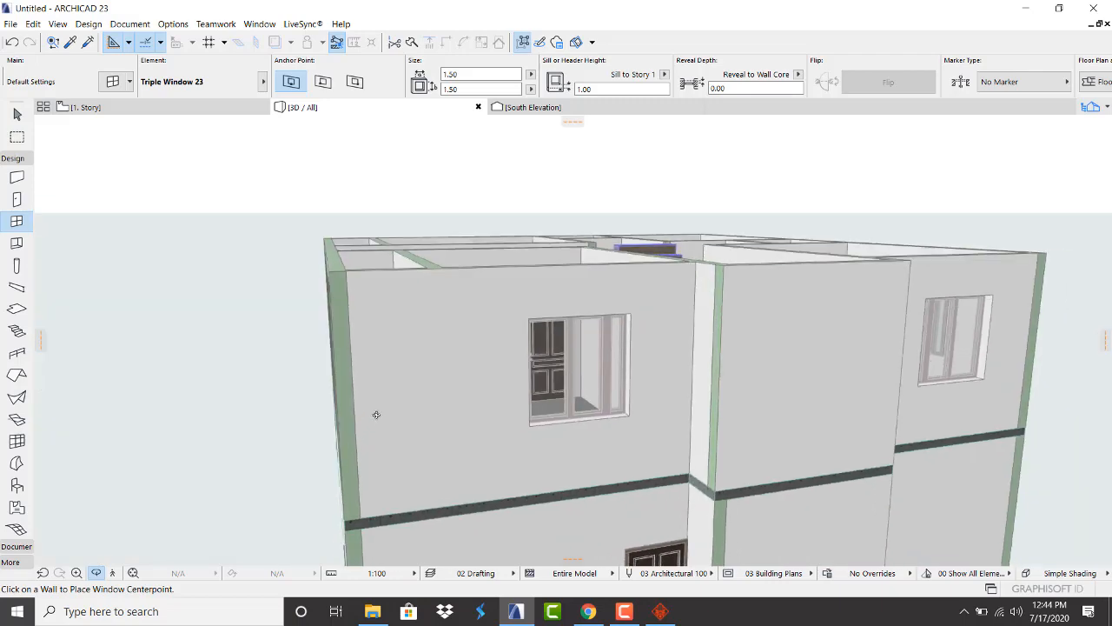
middle_click_drag(578, 371, 479, 308, "shift")
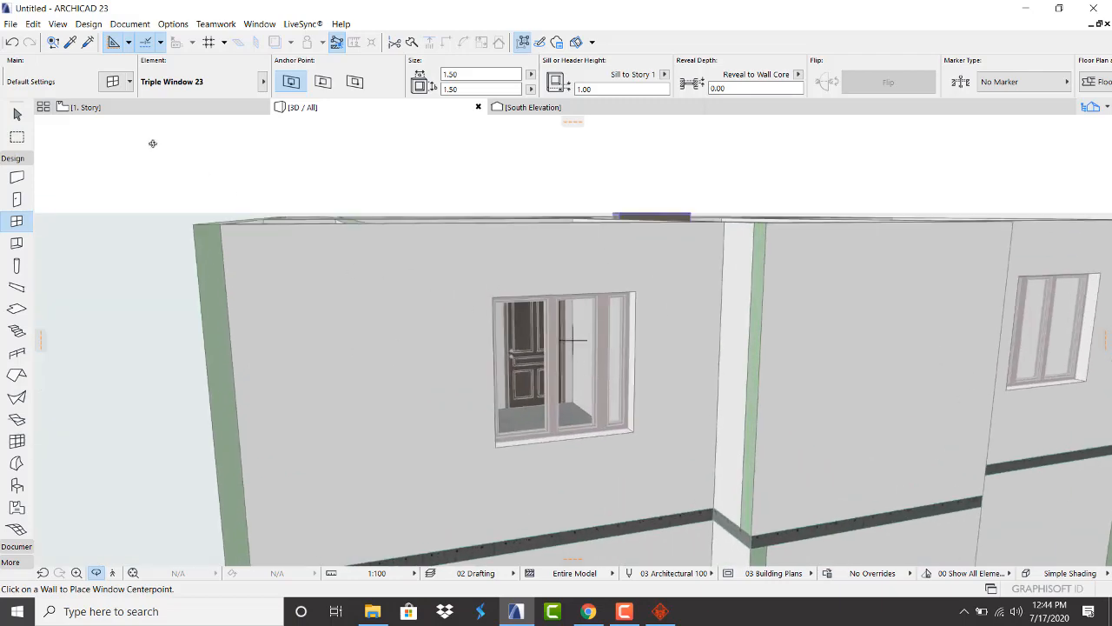
left_click(85, 106)
scroll(298, 291, "down", 4)
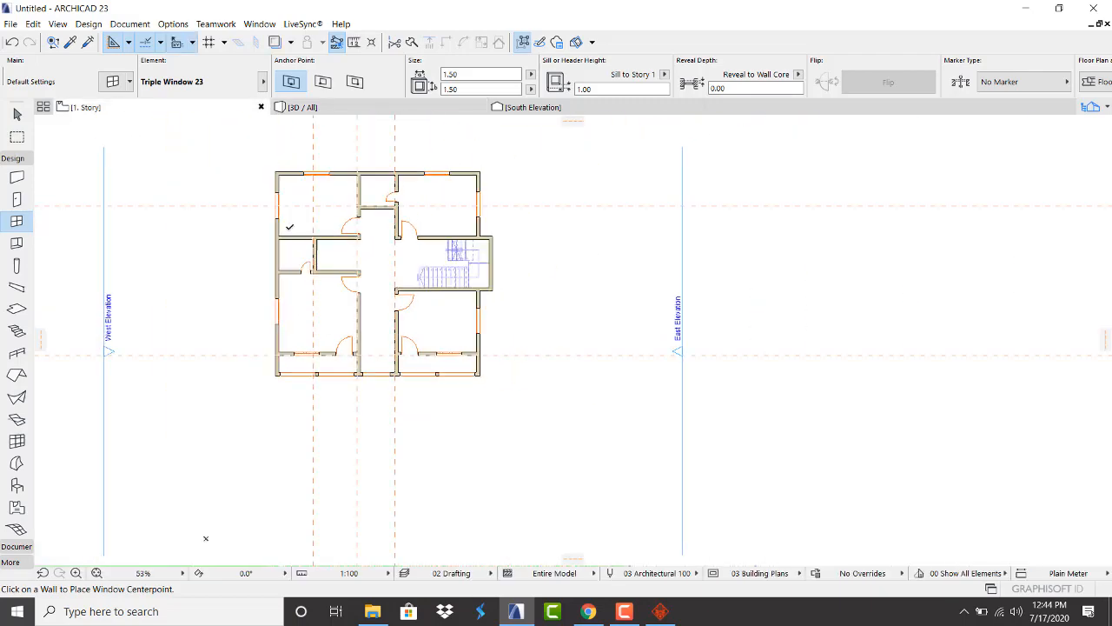
Select all windows on the plan and change their type to Variable Double Sash Window 23
scroll(293, 175, "up", 4)
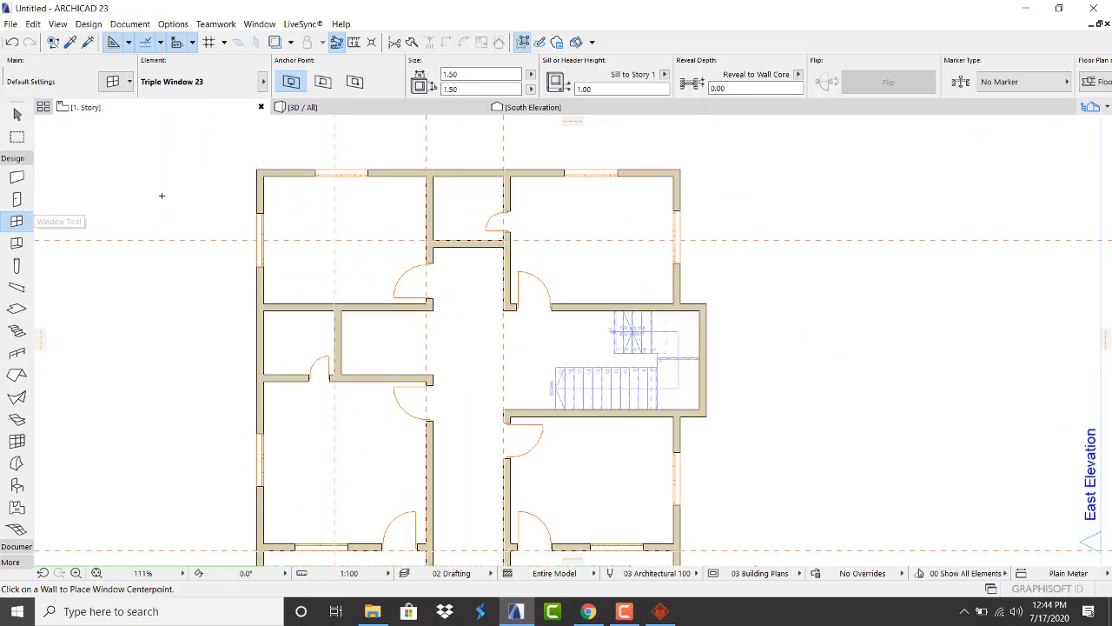
key("ctrl+a")
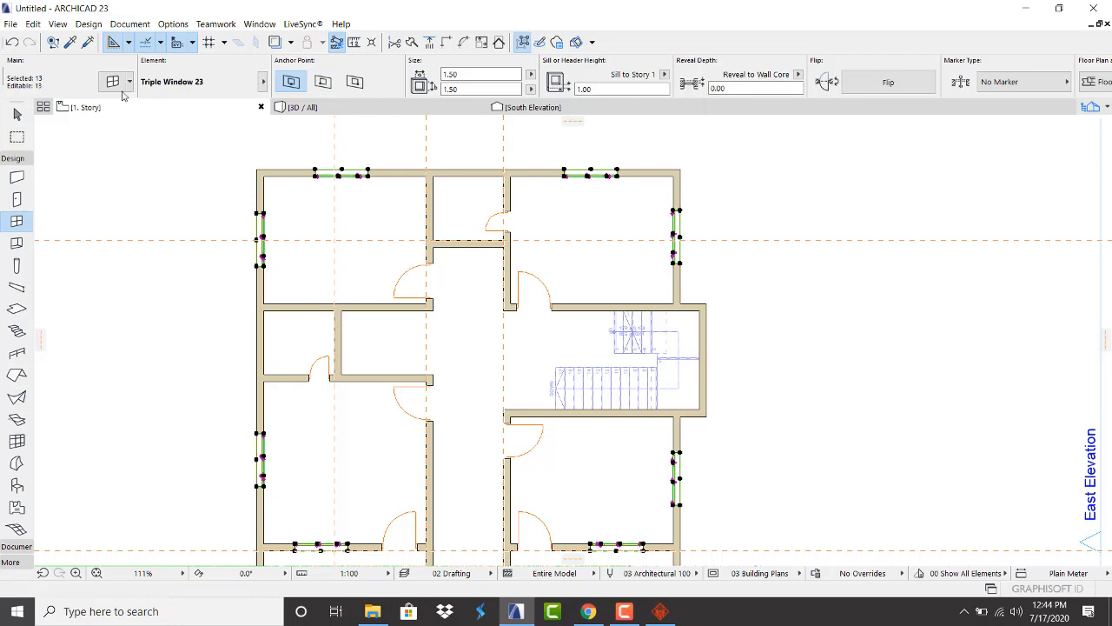
left_click(106, 81)
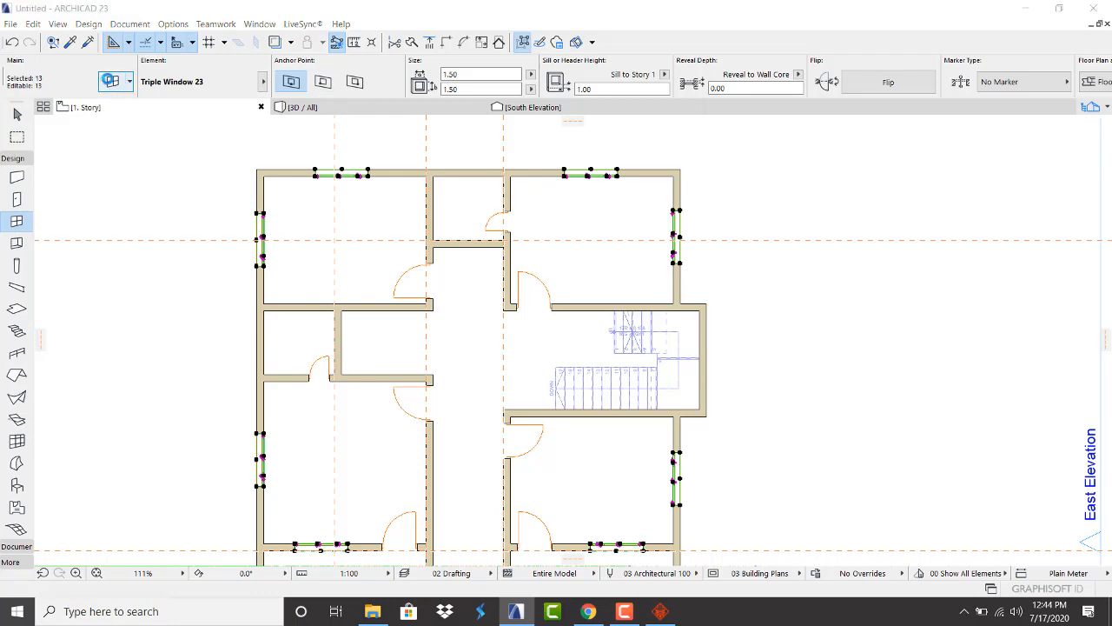
scroll(402, 303, "down", 1)
scroll(402, 302, "down", 2)
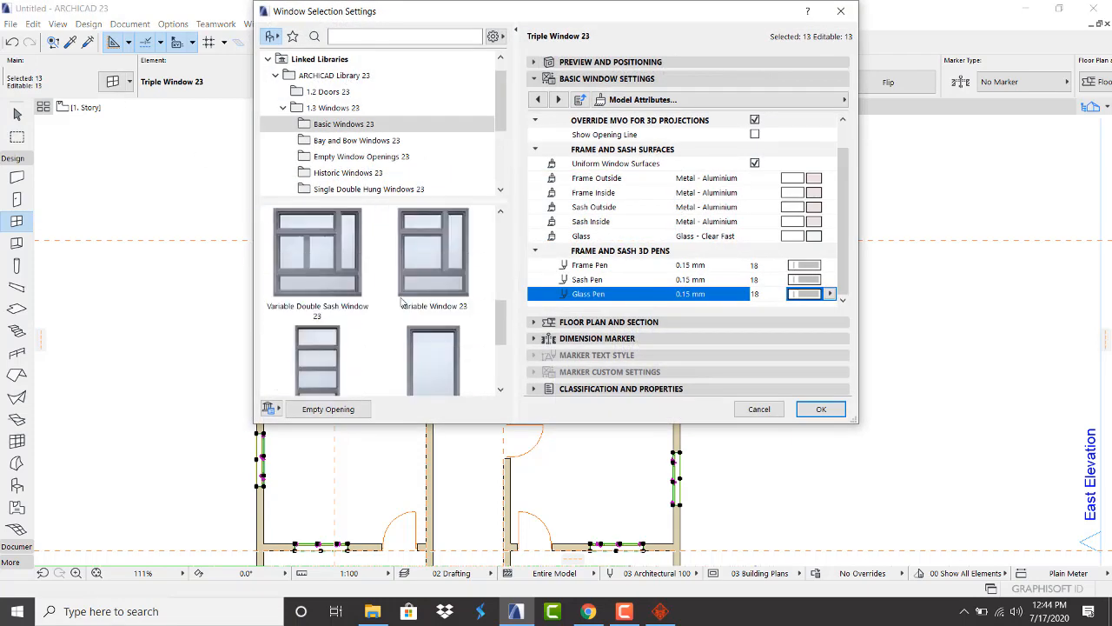
left_click(291, 243)
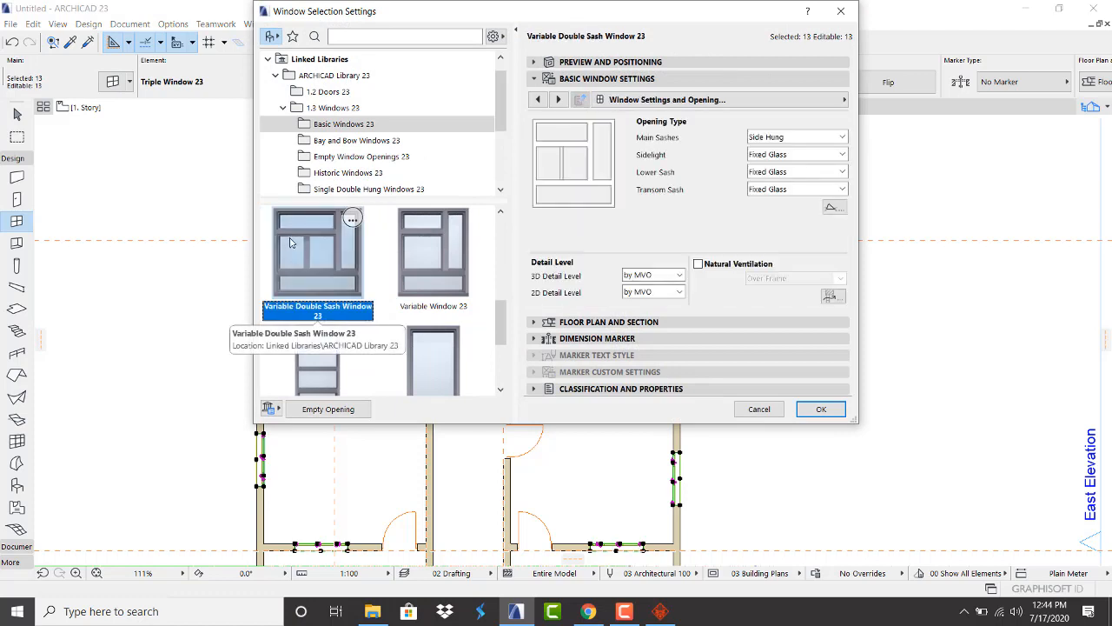
Page through the window's basic settings and turn off the 3D opening line
left_click(566, 66)
left_click(566, 63)
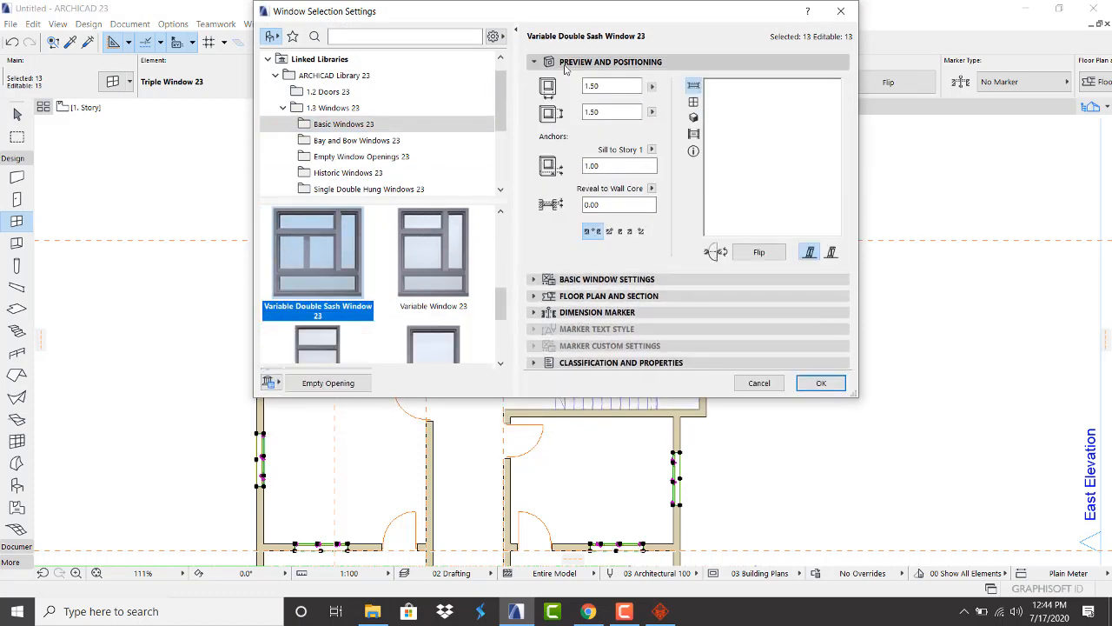
left_click(600, 279)
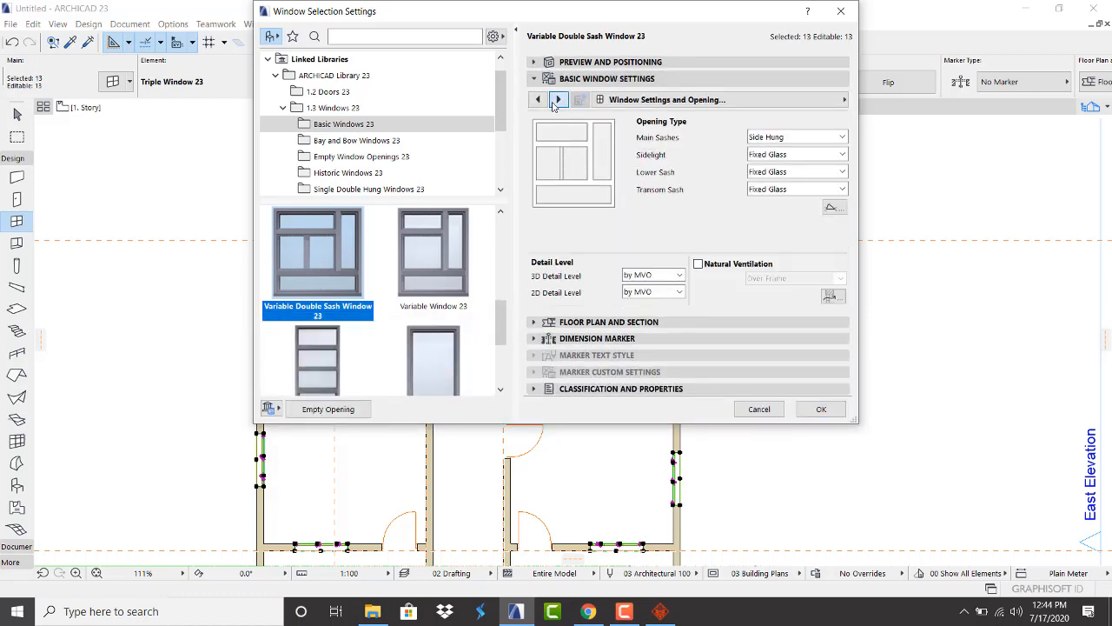
left_click(556, 100)
left_click(556, 100)
left_click(556, 100)
left_click(556, 100)
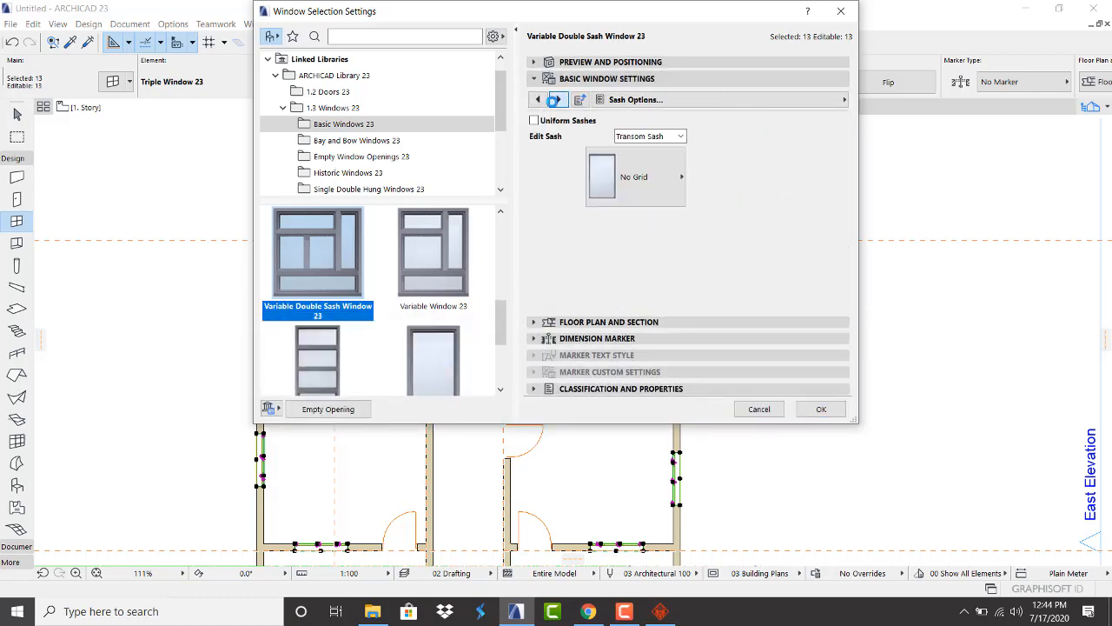
left_click(556, 100)
left_click(556, 100)
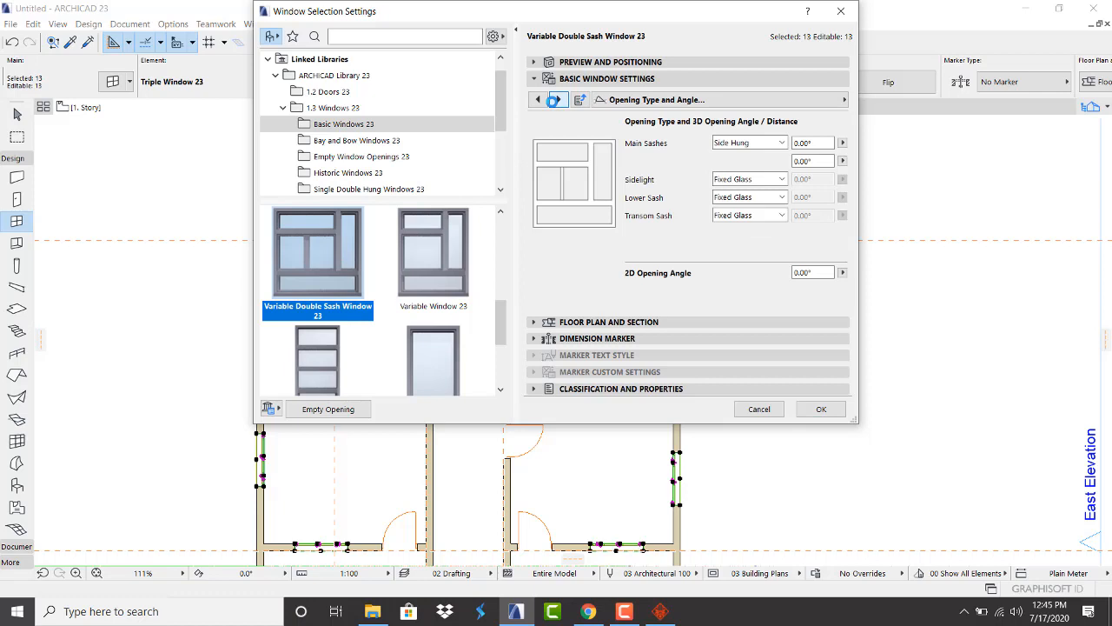
left_click(556, 100)
left_click(698, 153)
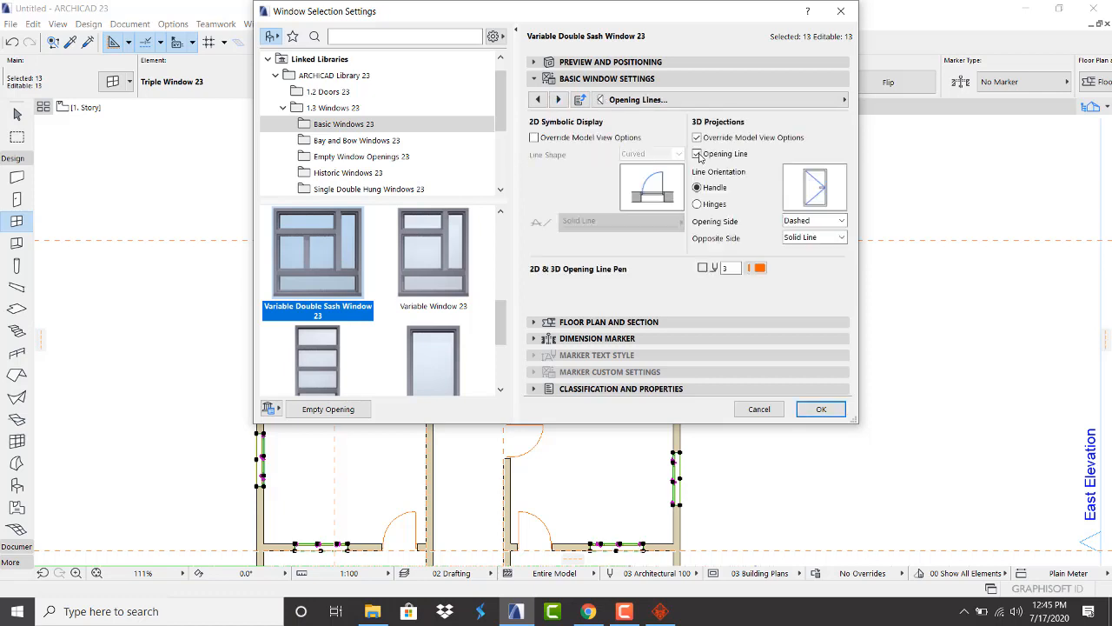
left_click(698, 154)
Make window surfaces uniform, with a Metal - Aluminium frame and Glass - Blue glazing
left_click(559, 99)
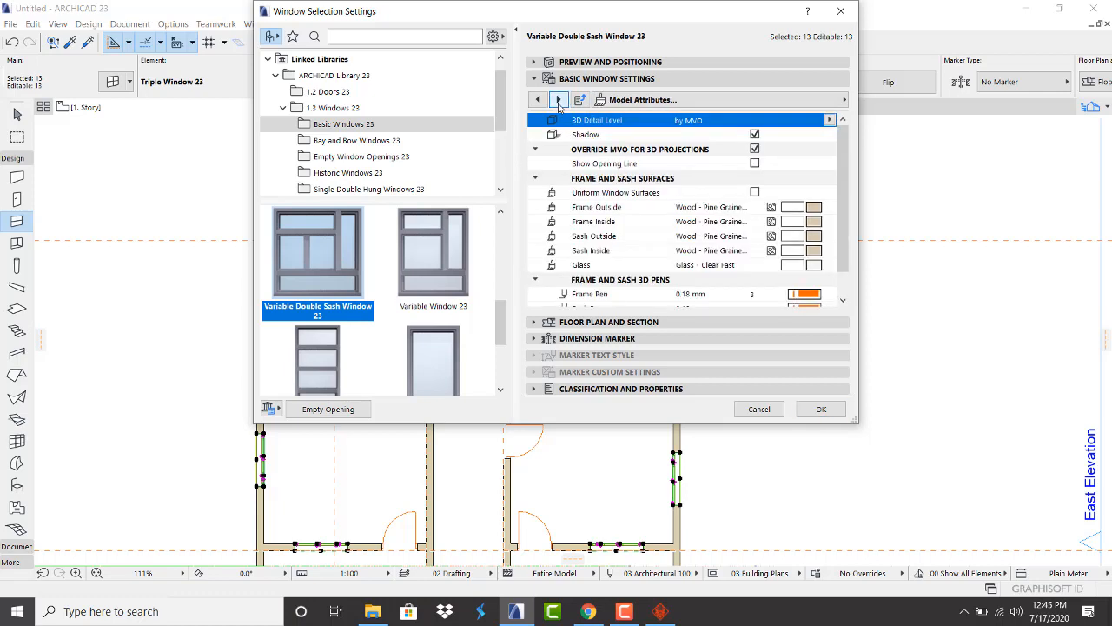
left_click(754, 193)
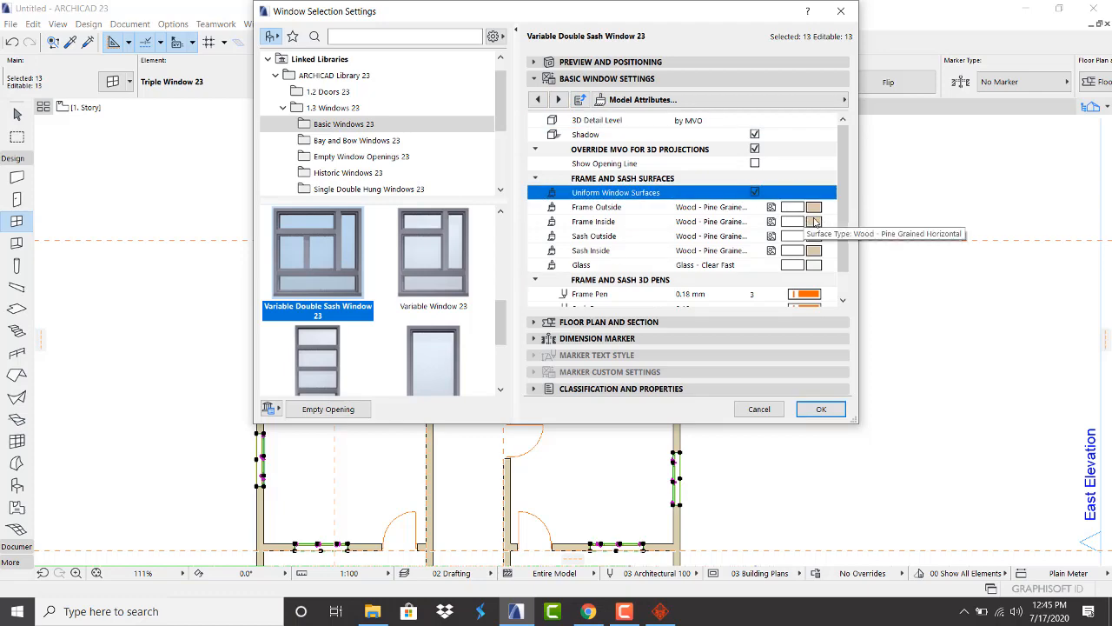
left_click(814, 206)
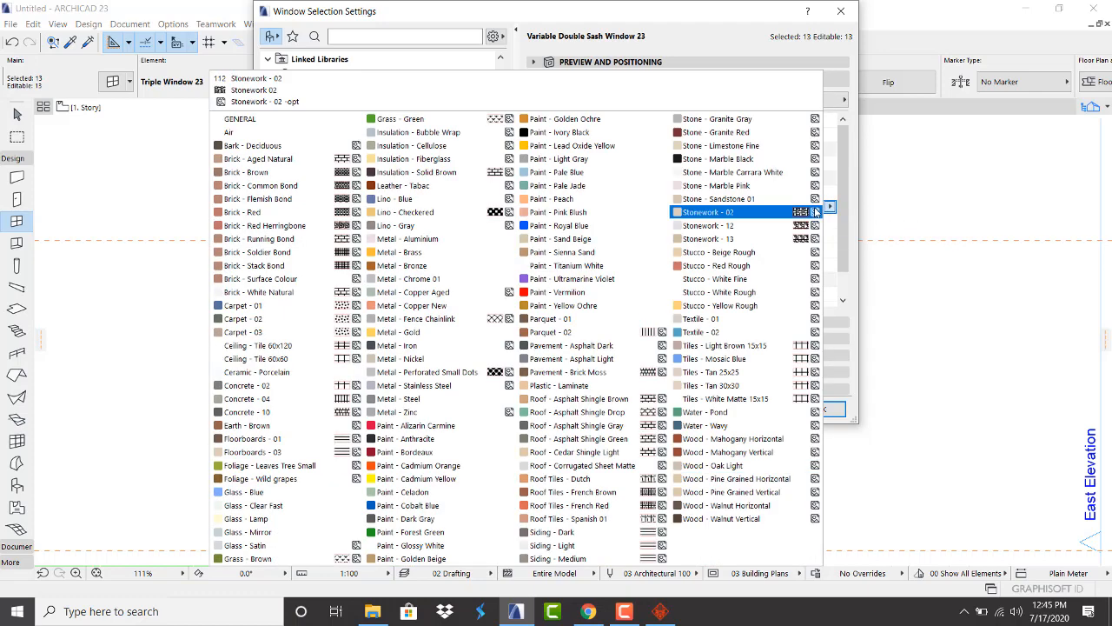
left_click(459, 241)
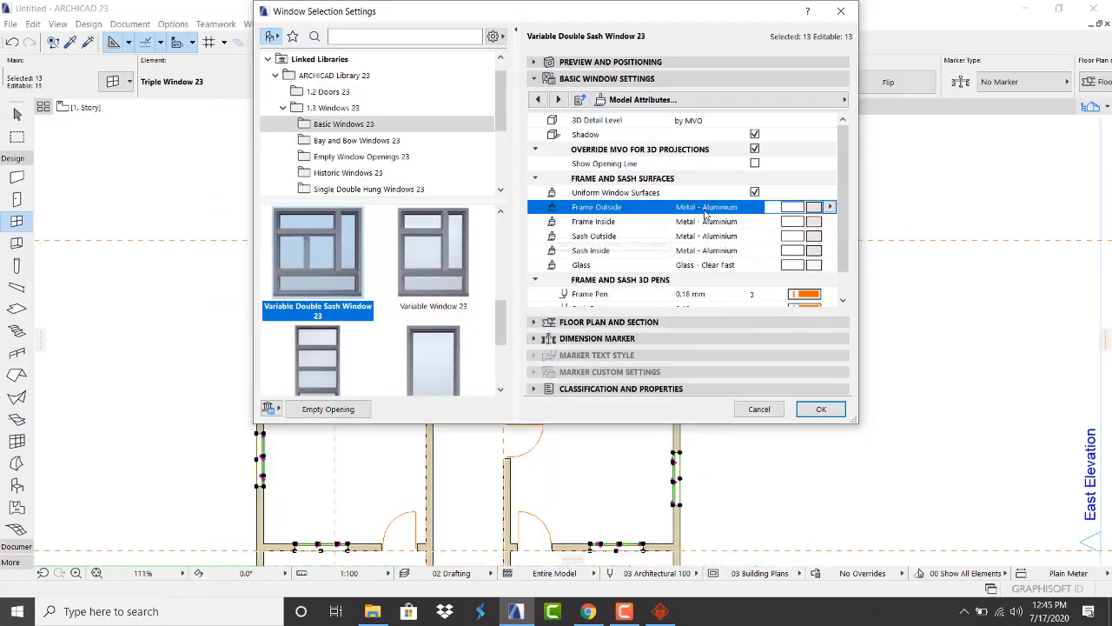
left_click(816, 265)
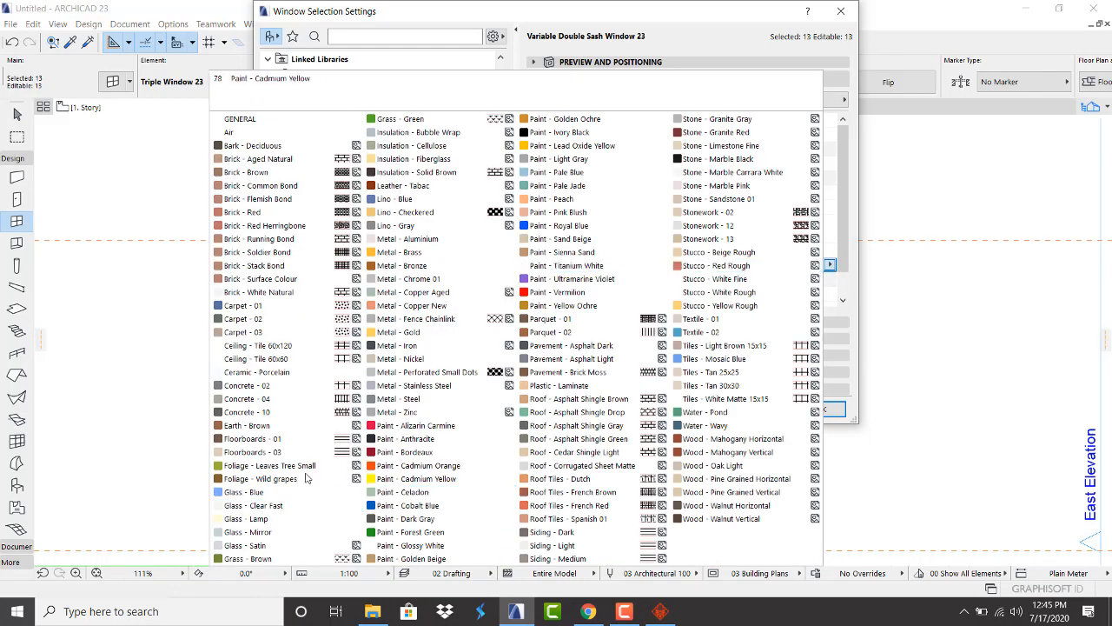
left_click(278, 493)
scroll(830, 295, "down", 1)
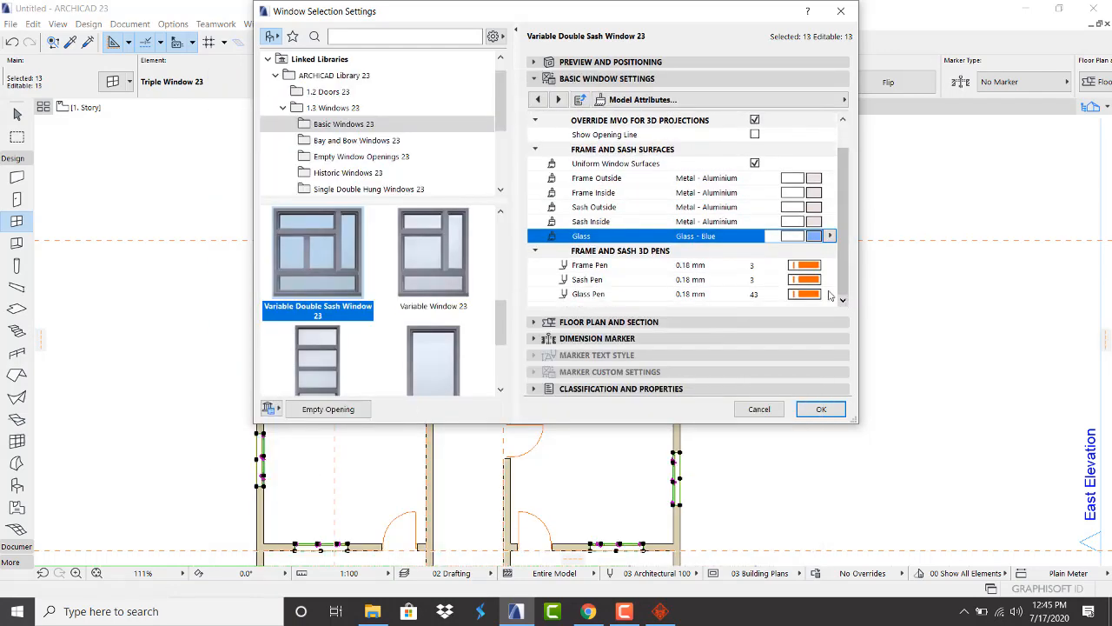
Set the frame, glass and sash pens to grey pen 18 and apply the settings
left_click(798, 266)
left_click(802, 295)
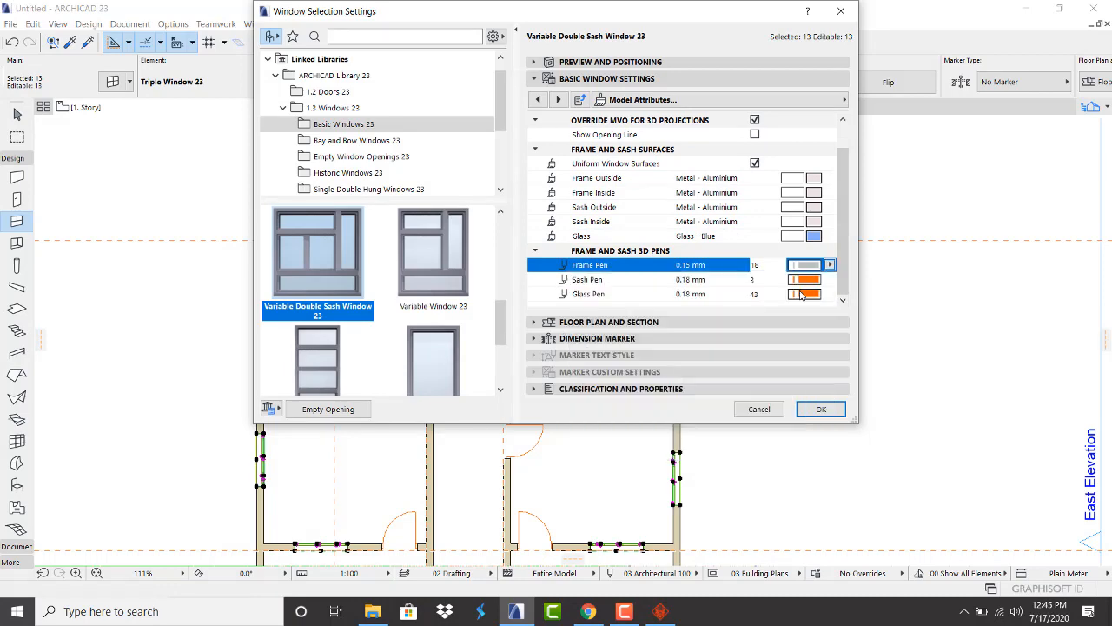
left_click(807, 295)
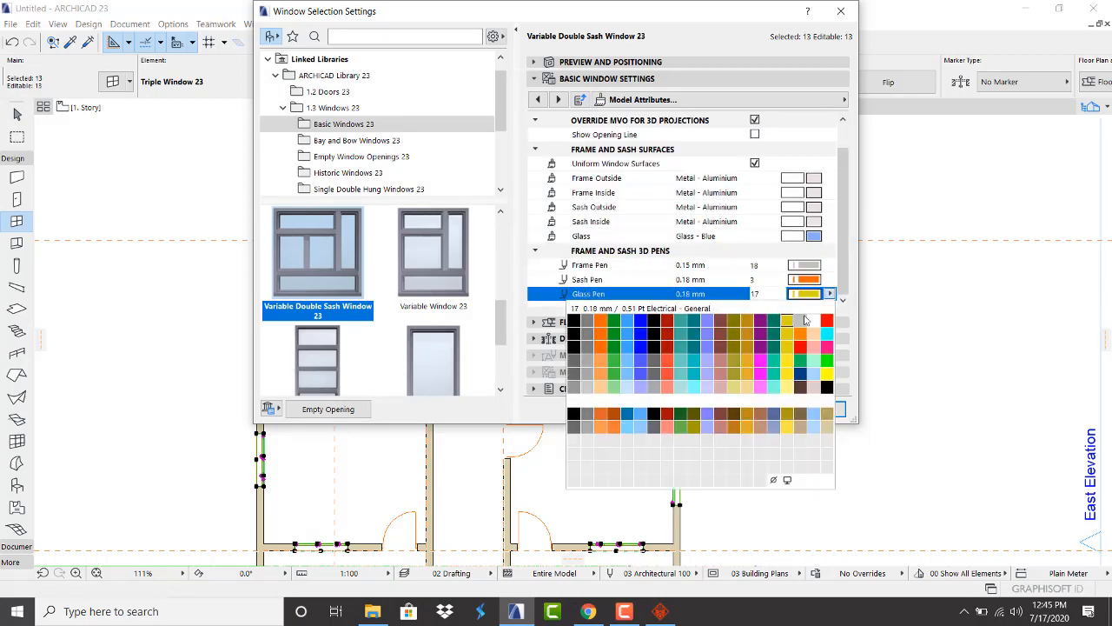
left_click(803, 321)
left_click(805, 279)
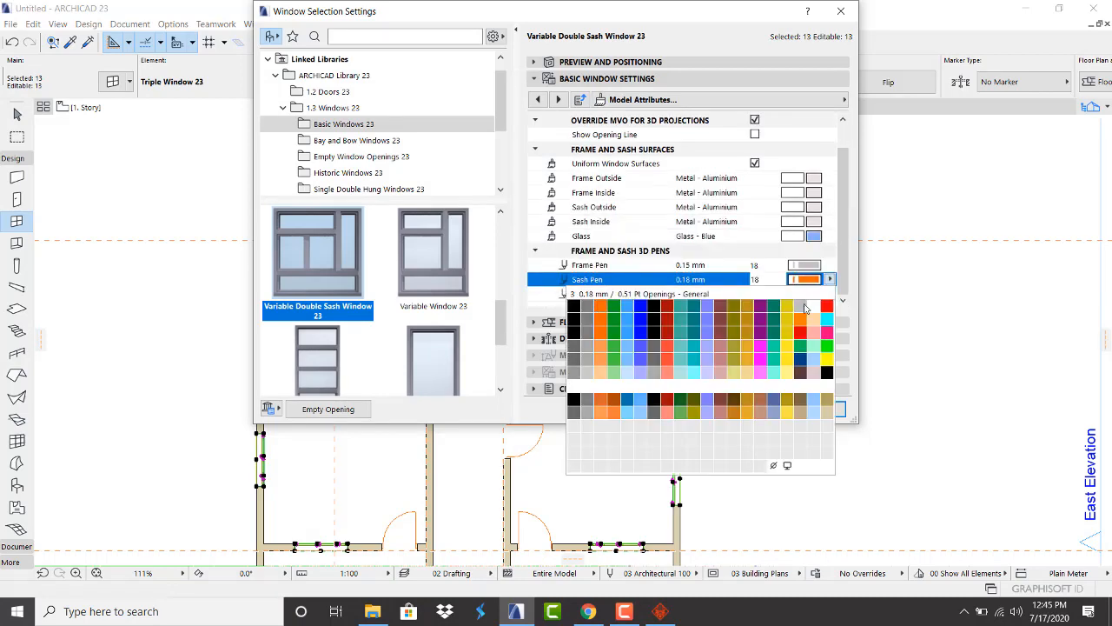
left_click(802, 308)
left_click(819, 408)
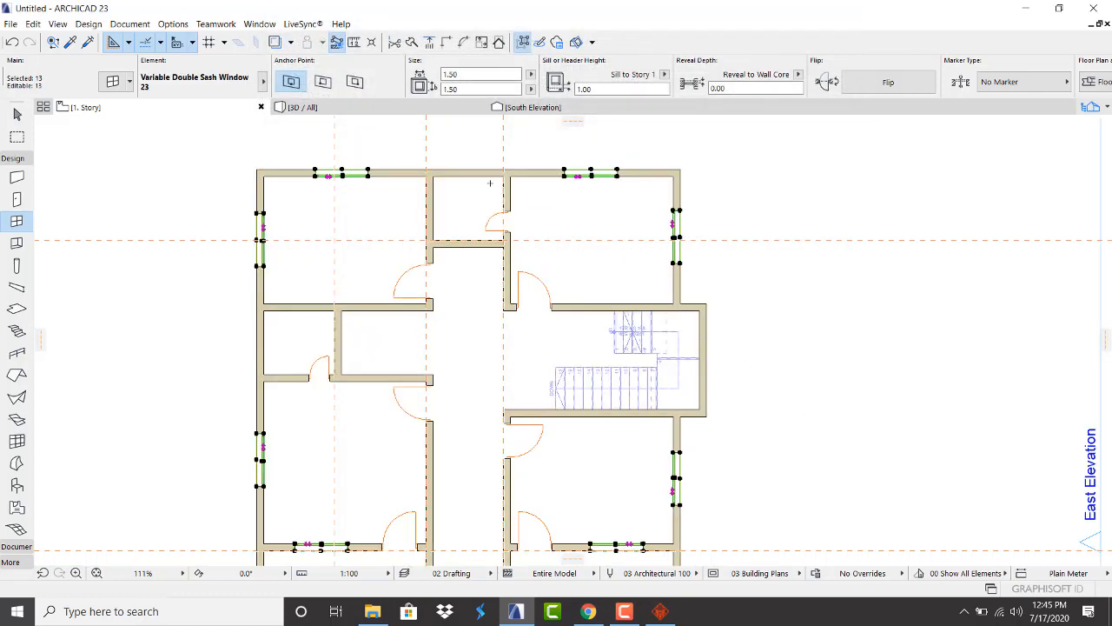
Orbit the 3D view around the building to review the blue-glazed double sash windows on the upper facade
left_click(401, 111)
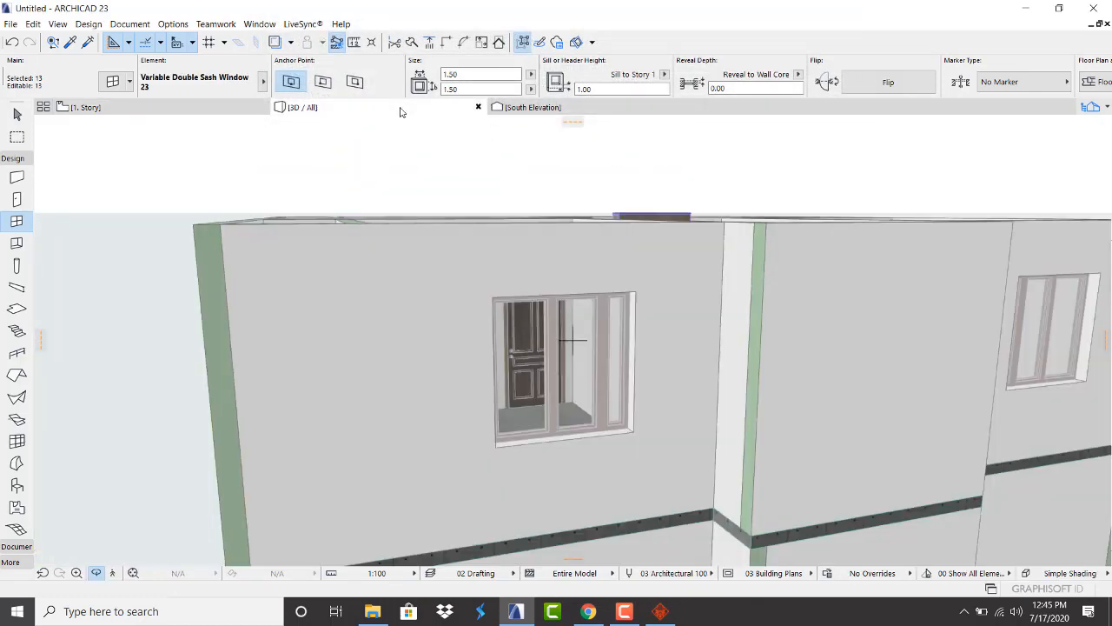
scroll(586, 365, "down", 3)
left_click_drag(588, 365, 849, 358)
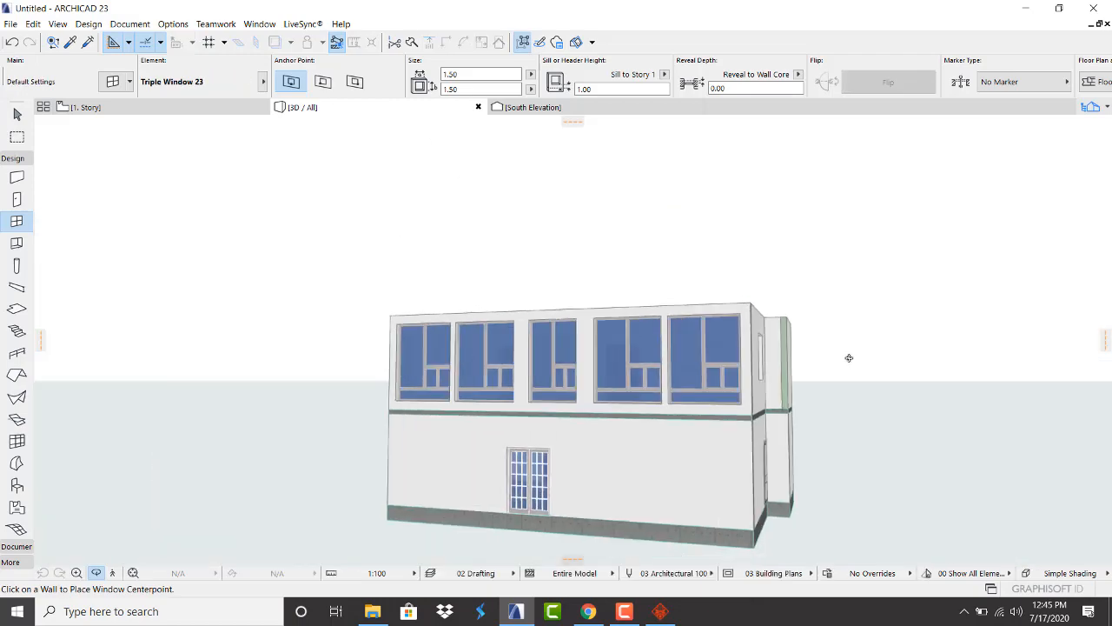
left_click_drag(602, 329, 682, 353)
middle_click_drag(582, 352, 613, 326, "shift")
middle_click_drag(504, 329, 660, 334, "shift")
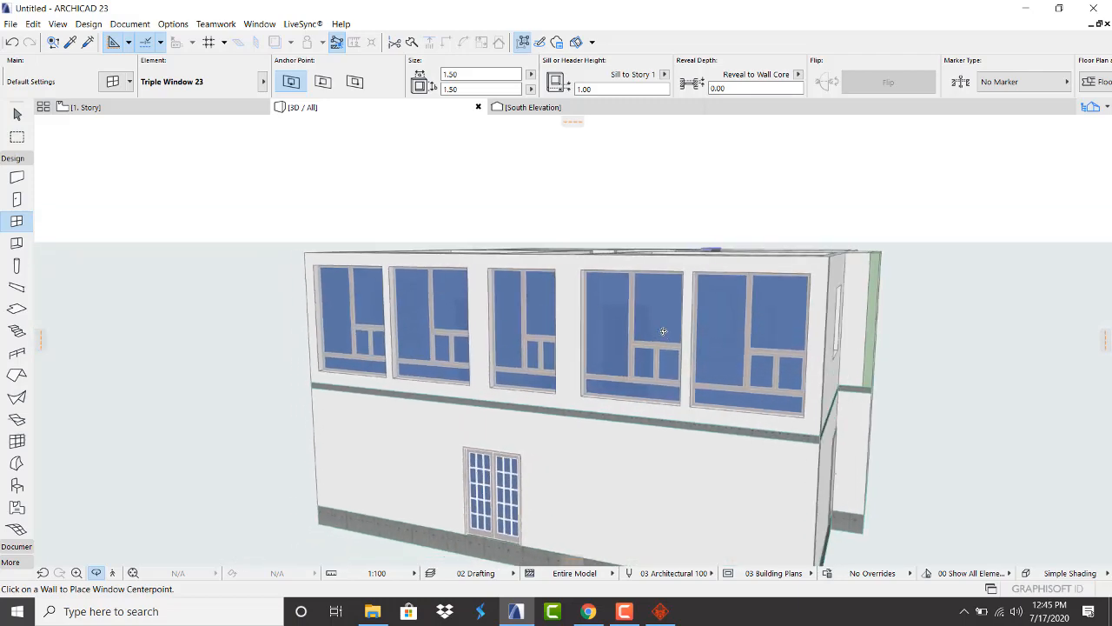
key("Escape")
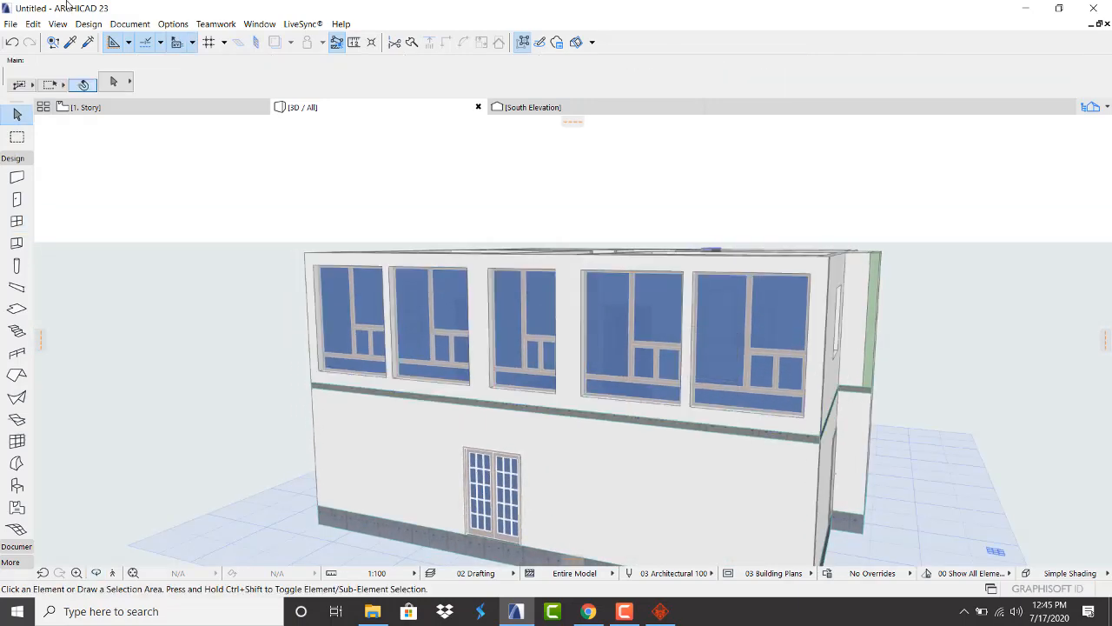
On the 1. Story plan, select the four front-wall double sash windows in both rooms and open their settings
left_click(130, 109)
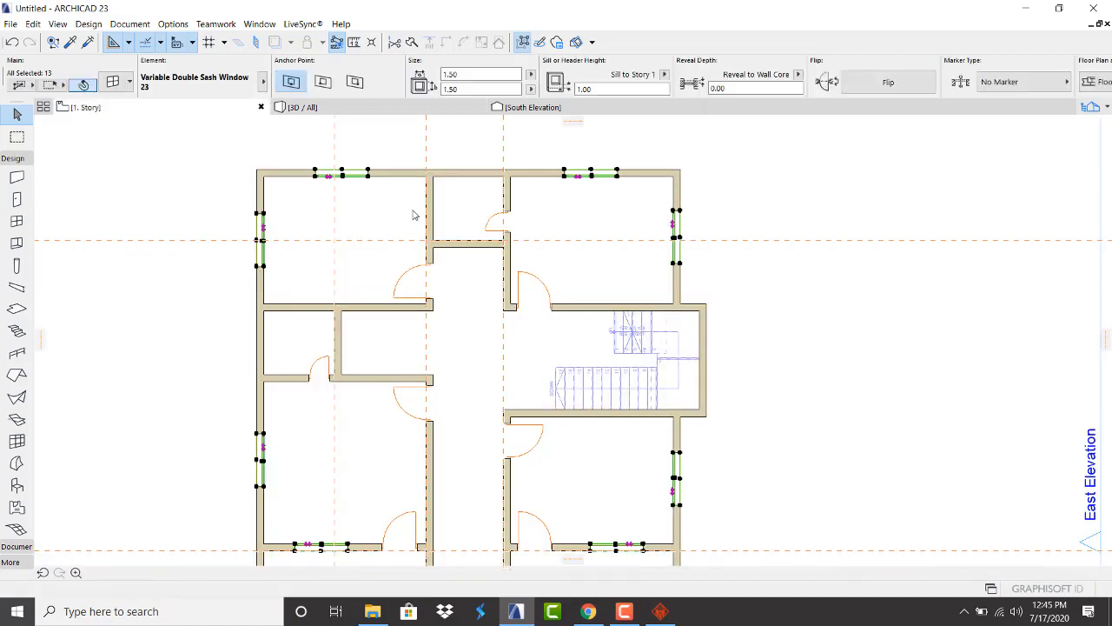
scroll(481, 252, "down", 7)
scroll(456, 367, "up", 6)
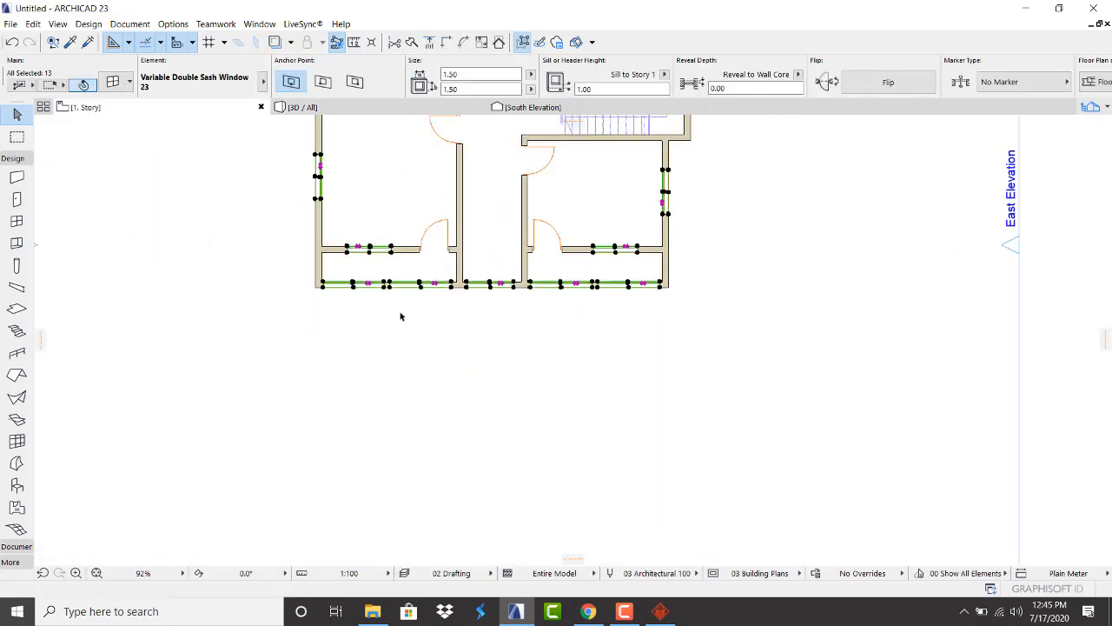
left_click(401, 305)
scroll(401, 305, "up", 5)
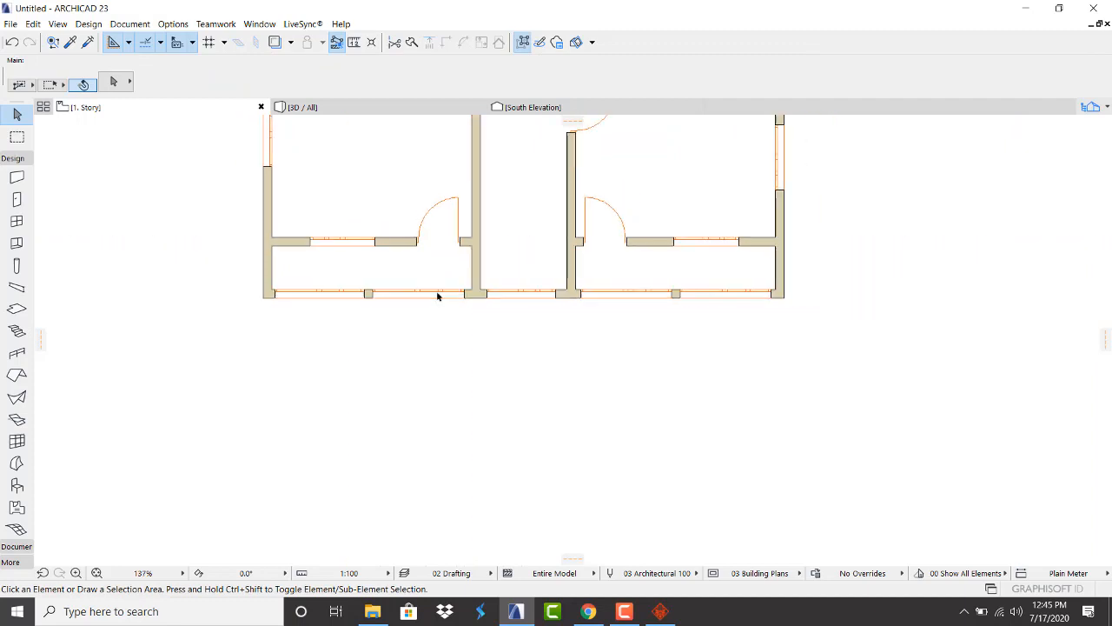
scroll(415, 297, "up", 1)
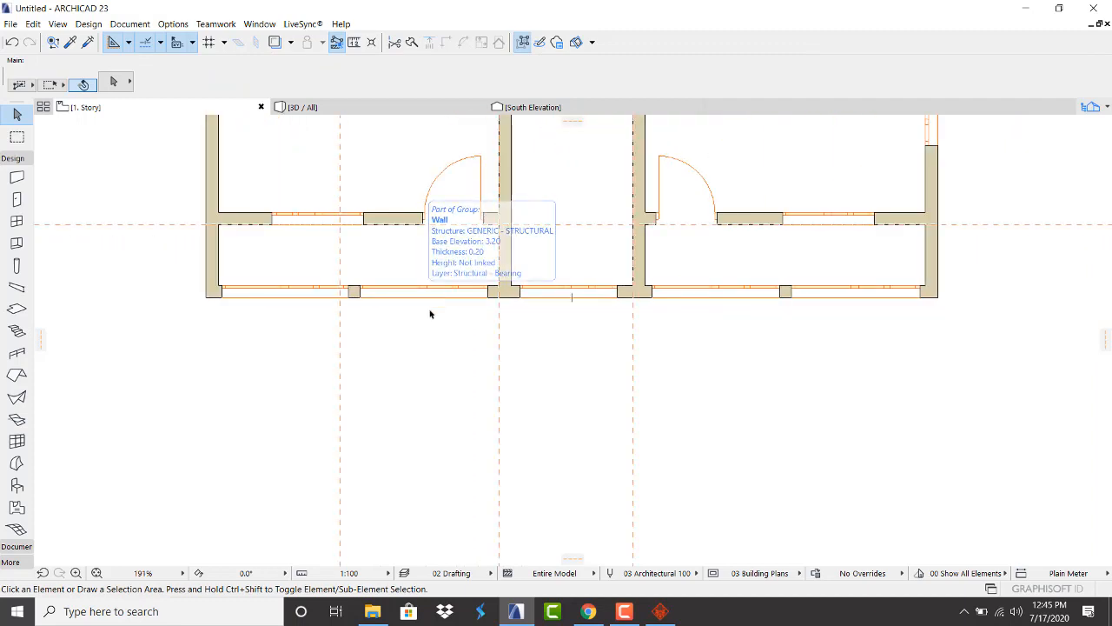
left_click(350, 294)
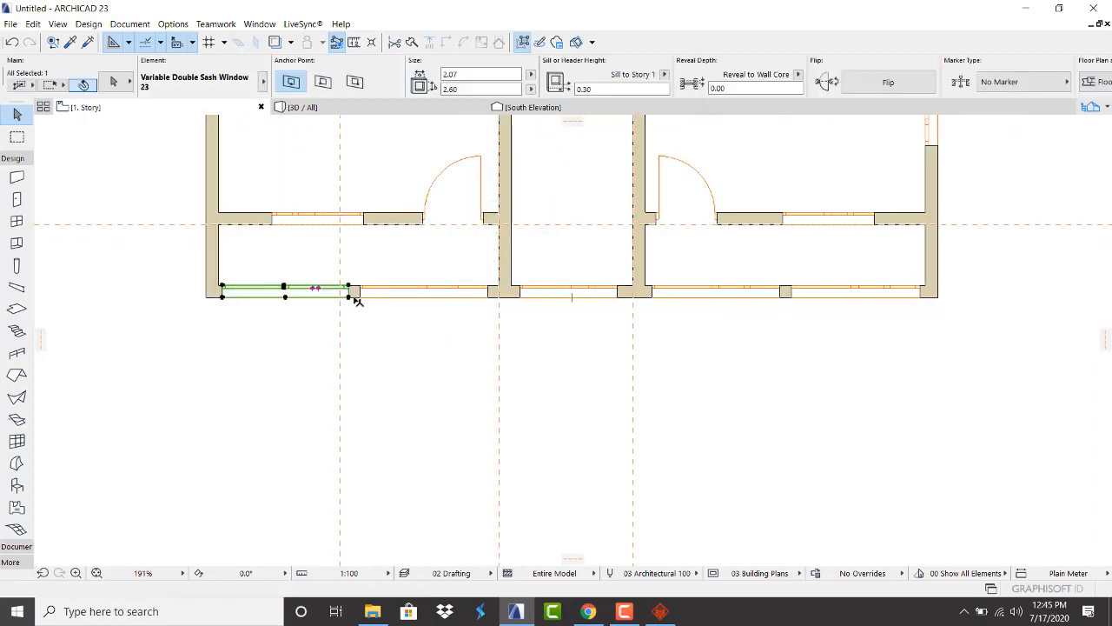
left_click(362, 295, "shift")
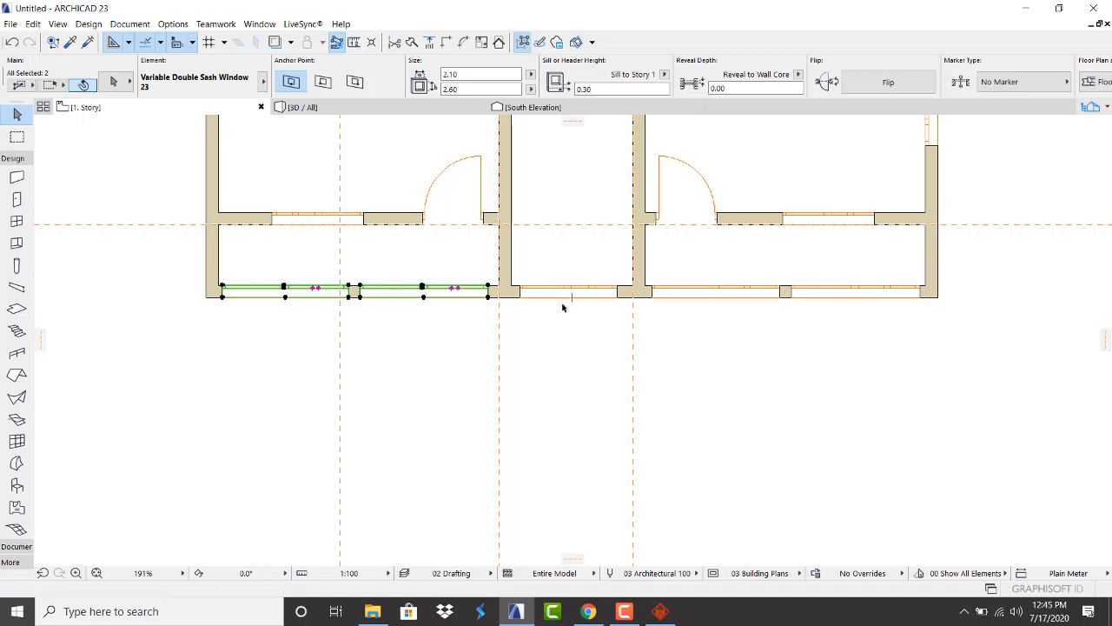
left_click(657, 296, "shift")
left_click(791, 296, "shift")
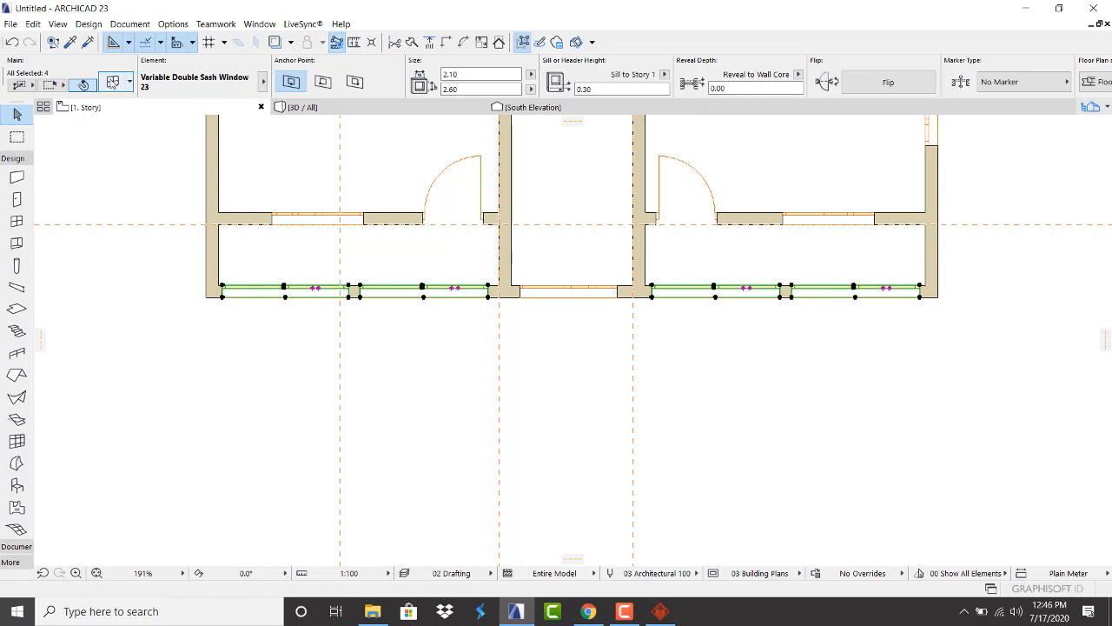
left_click(112, 81)
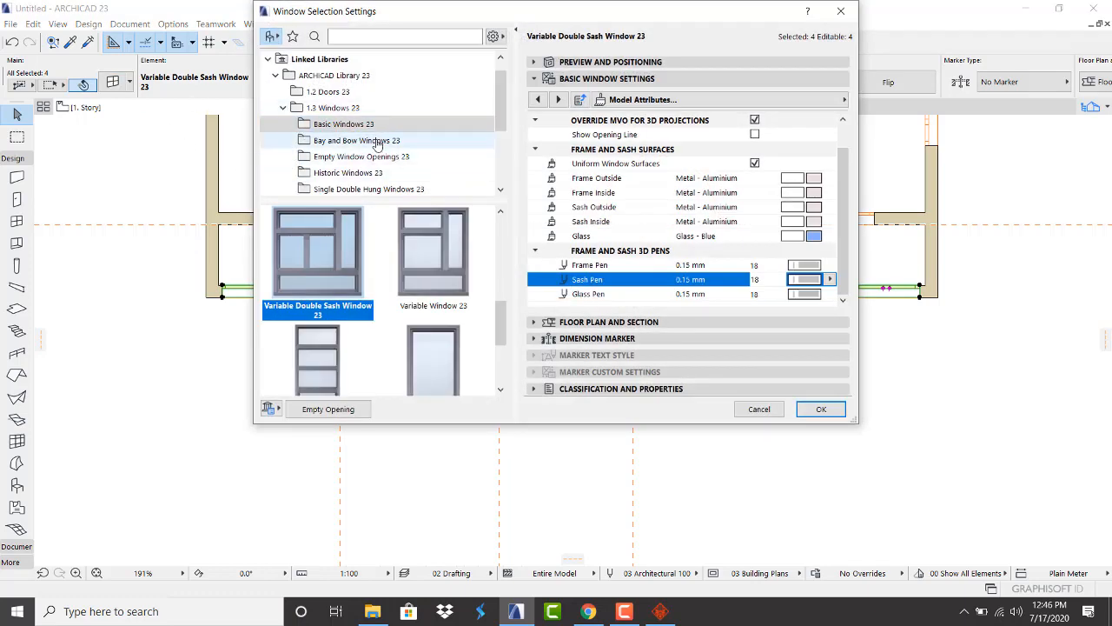
Change the four windows to Rectangular Window Opening 23 with a 2.60 height
left_click(364, 156)
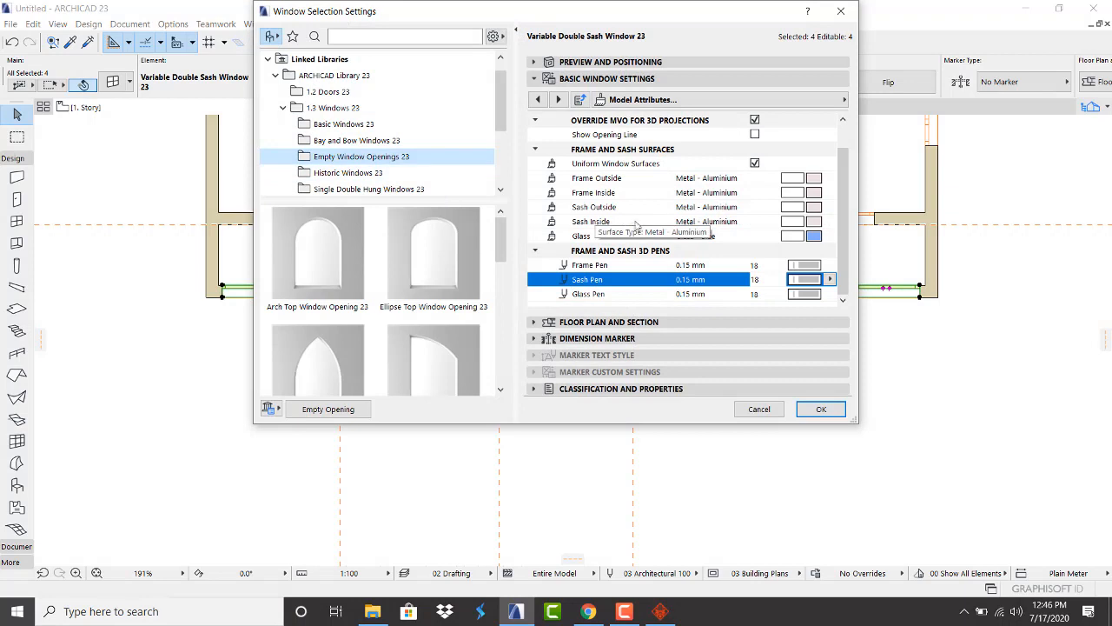
scroll(435, 287, "down", 3)
left_click(444, 273)
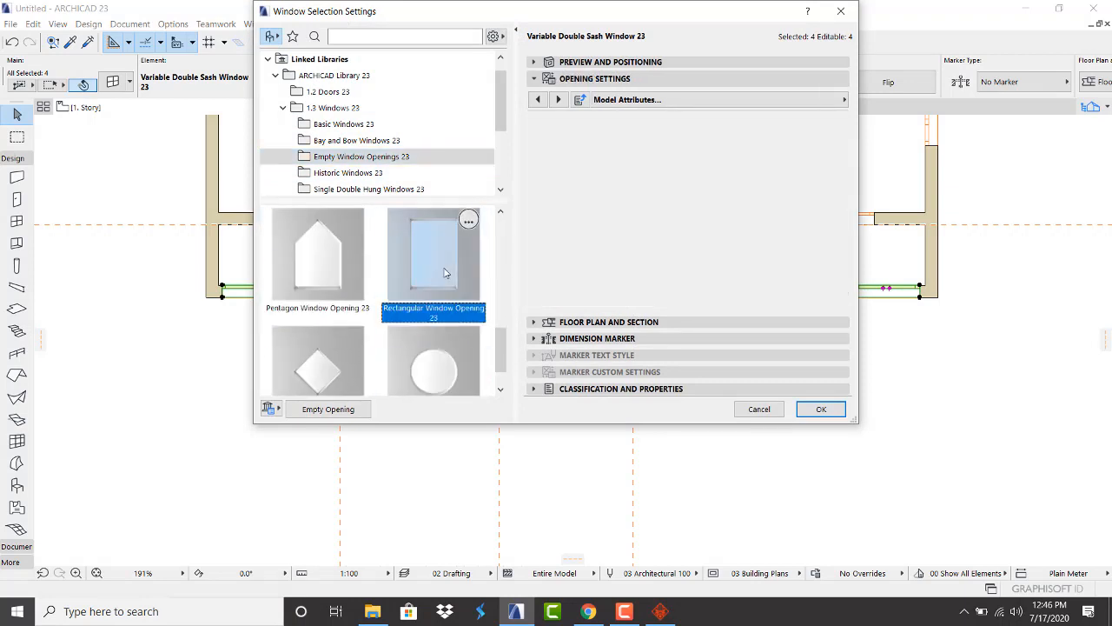
left_click(635, 62)
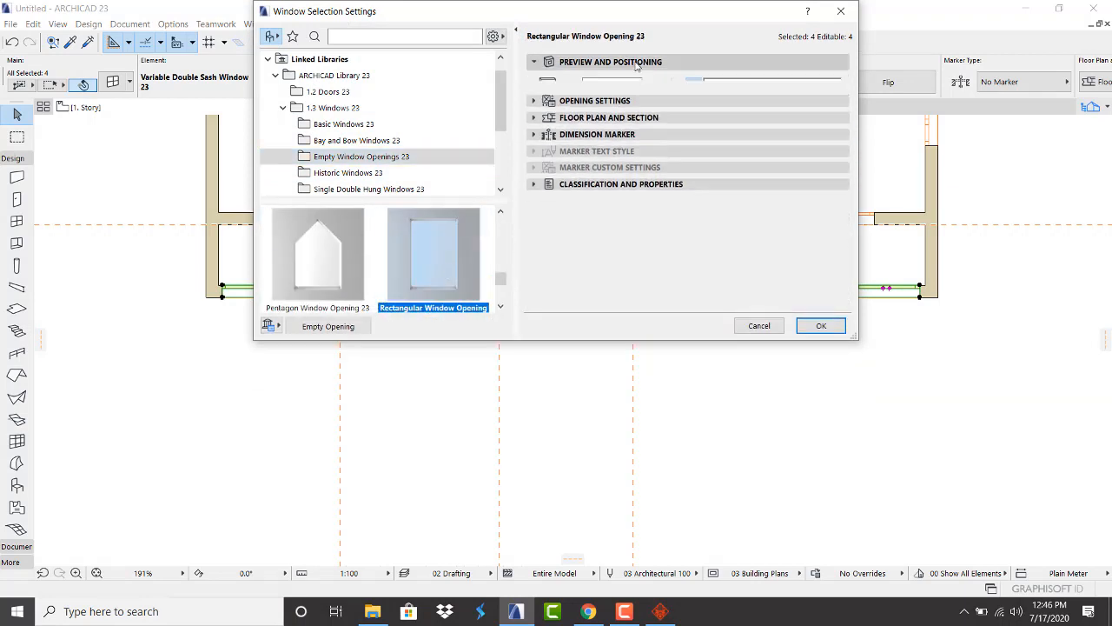
left_click_drag(612, 166, 539, 169)
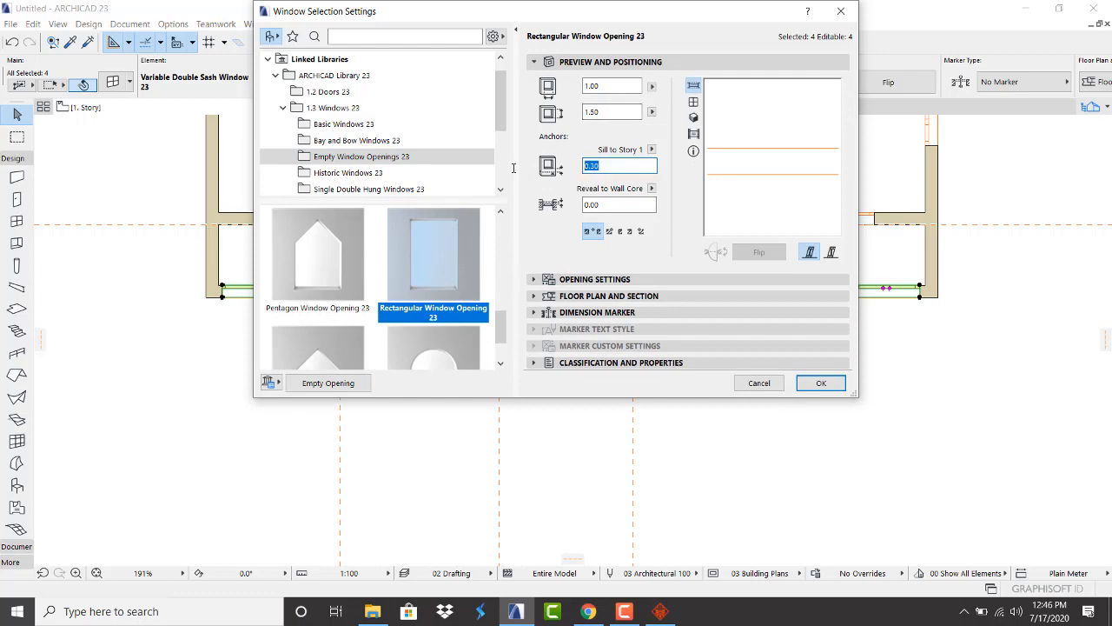
left_click_drag(612, 111, 547, 113)
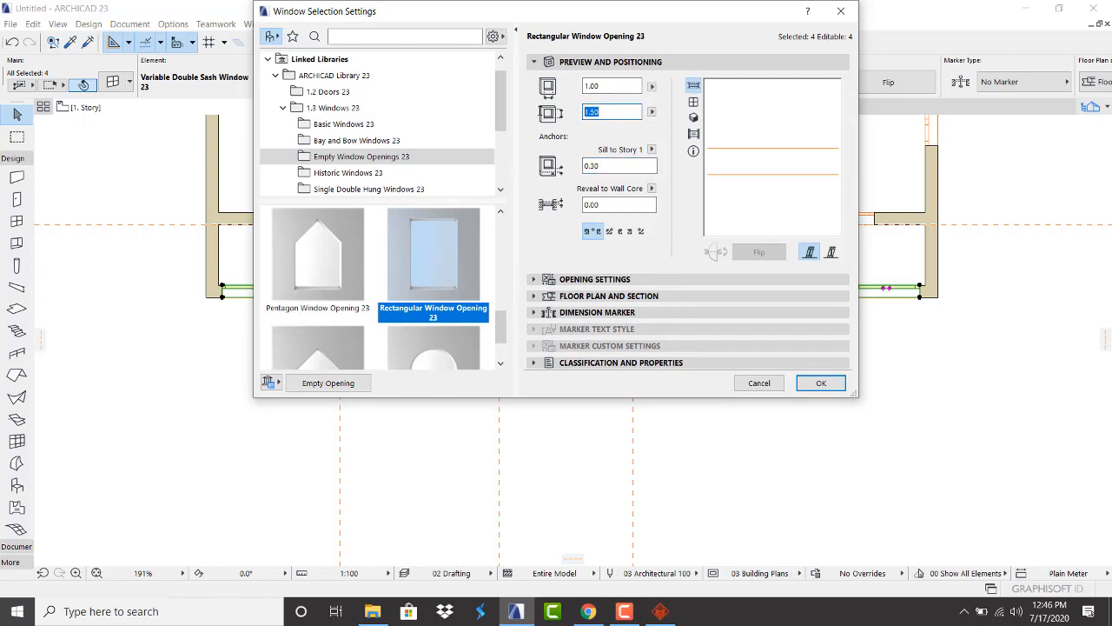
type("2.60")
left_click(819, 383)
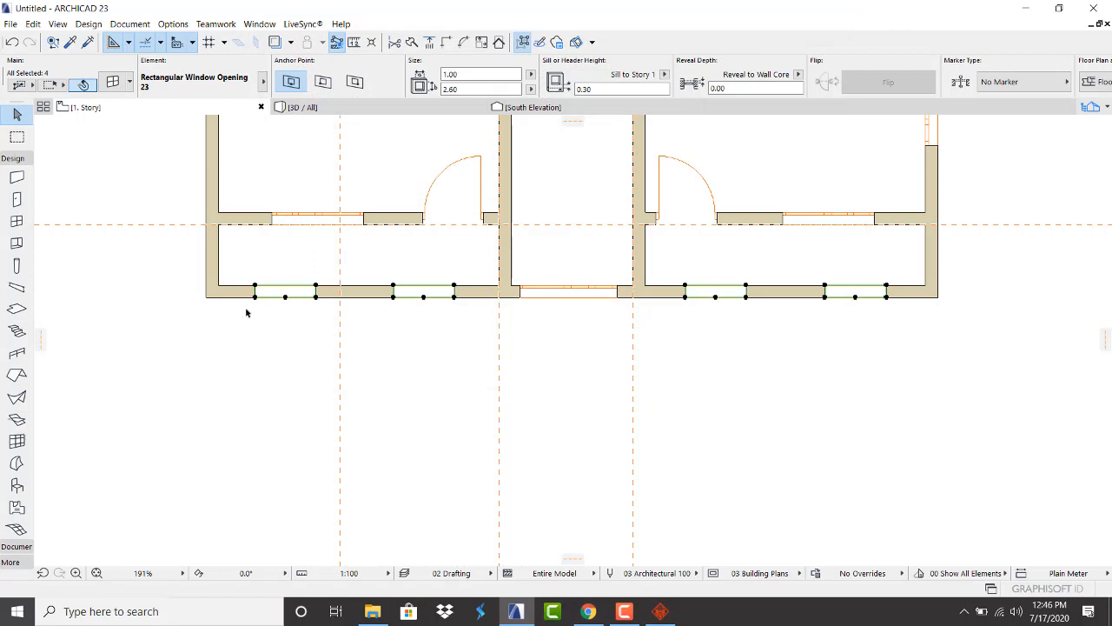
Stretch the selected openings wider, first to 1.84 and then to 2.07
scroll(246, 313, "up", 3)
left_click(261, 287)
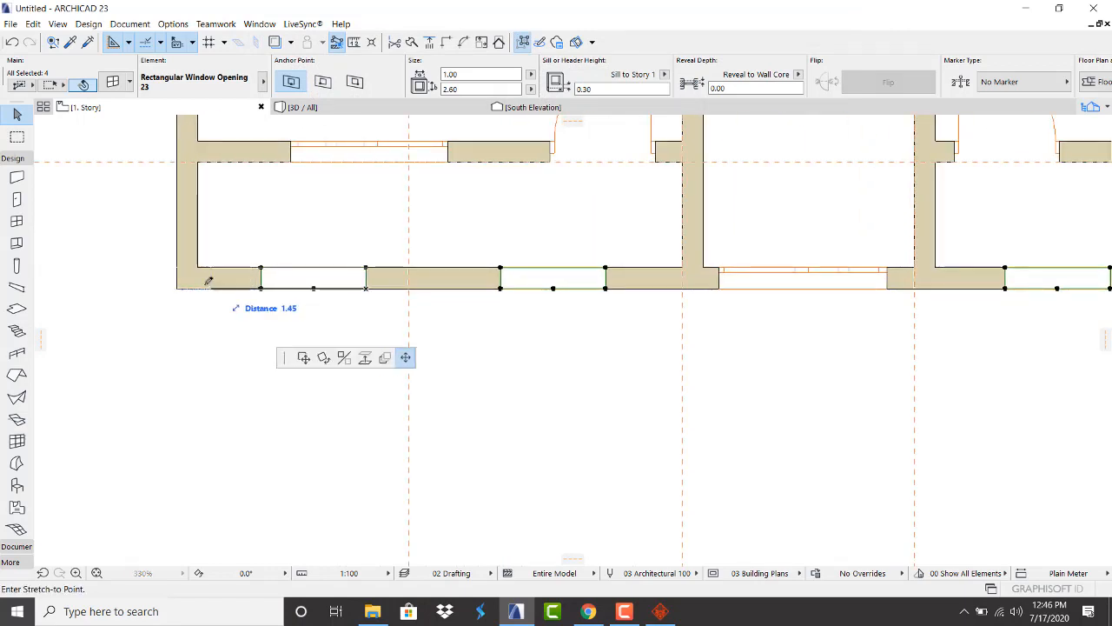
left_click(205, 279)
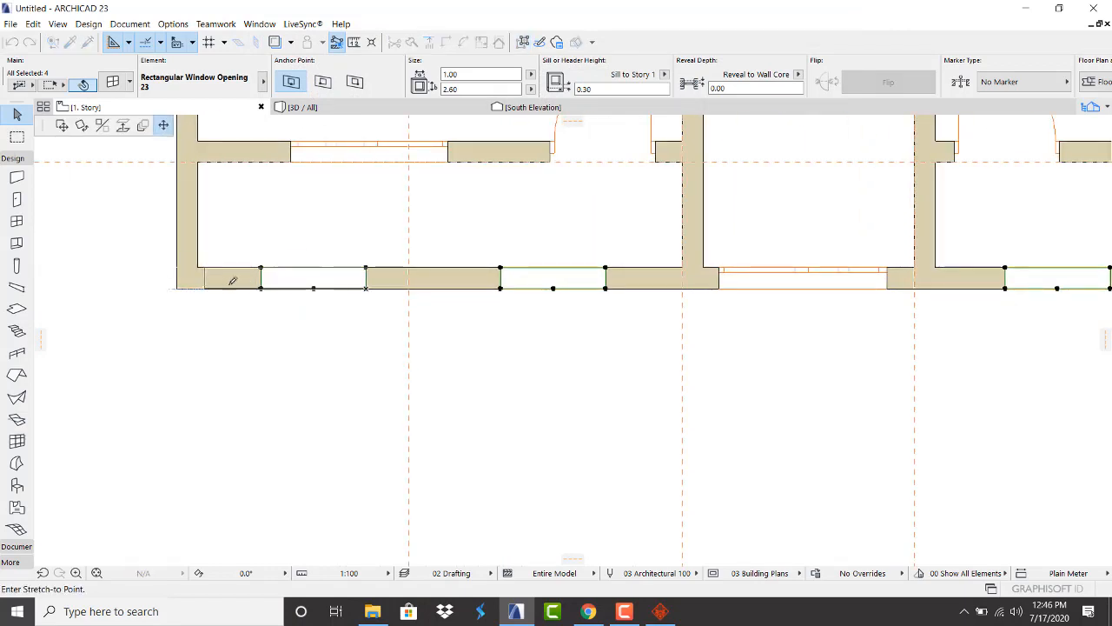
left_click(367, 288)
left_click(400, 287)
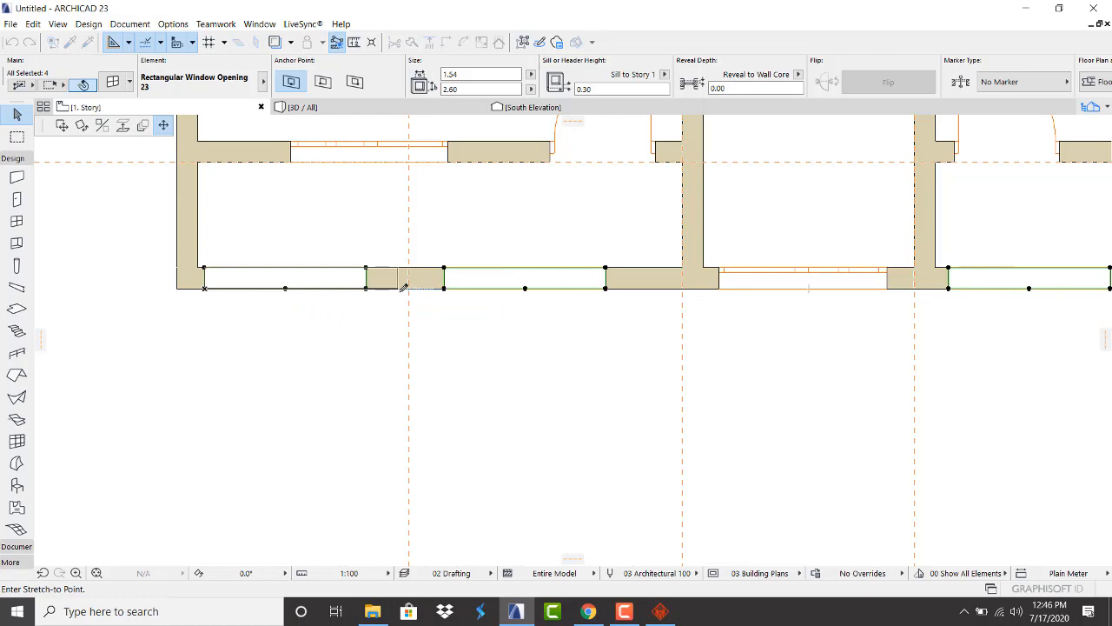
left_click(444, 290)
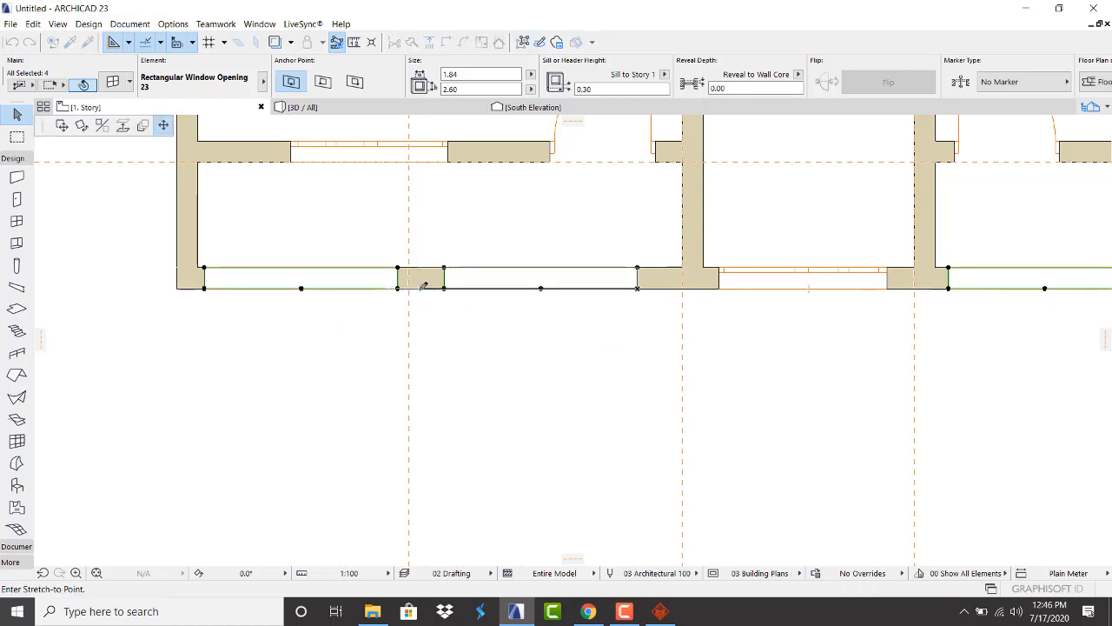
left_click(422, 281)
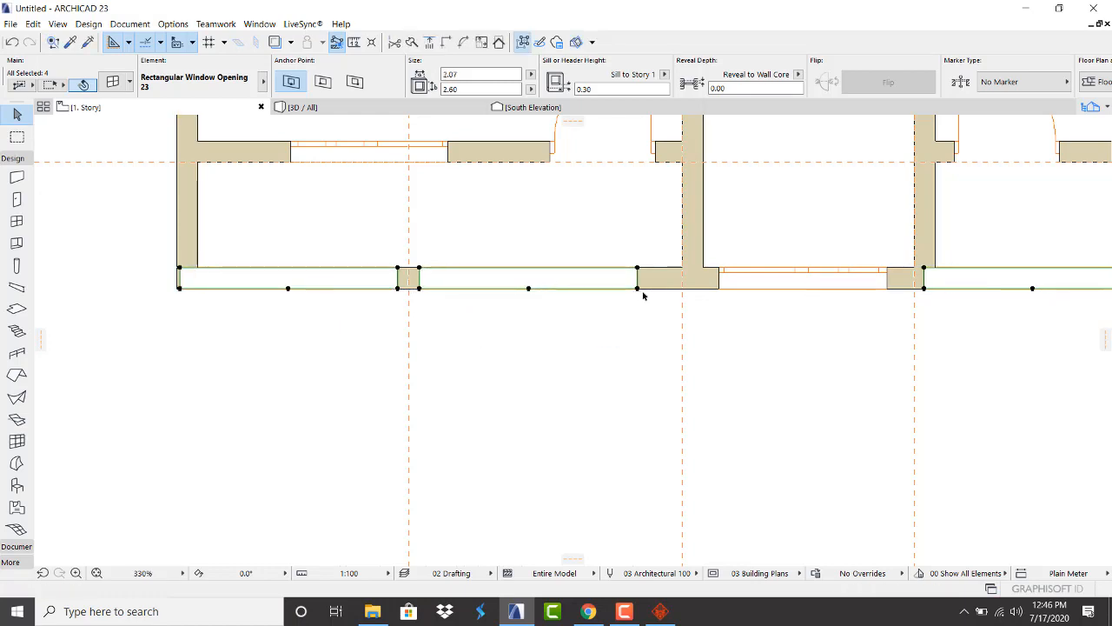
Stretch the middle opening to 2.40 wide and narrow the left room's left opening from its edge
left_click(573, 324)
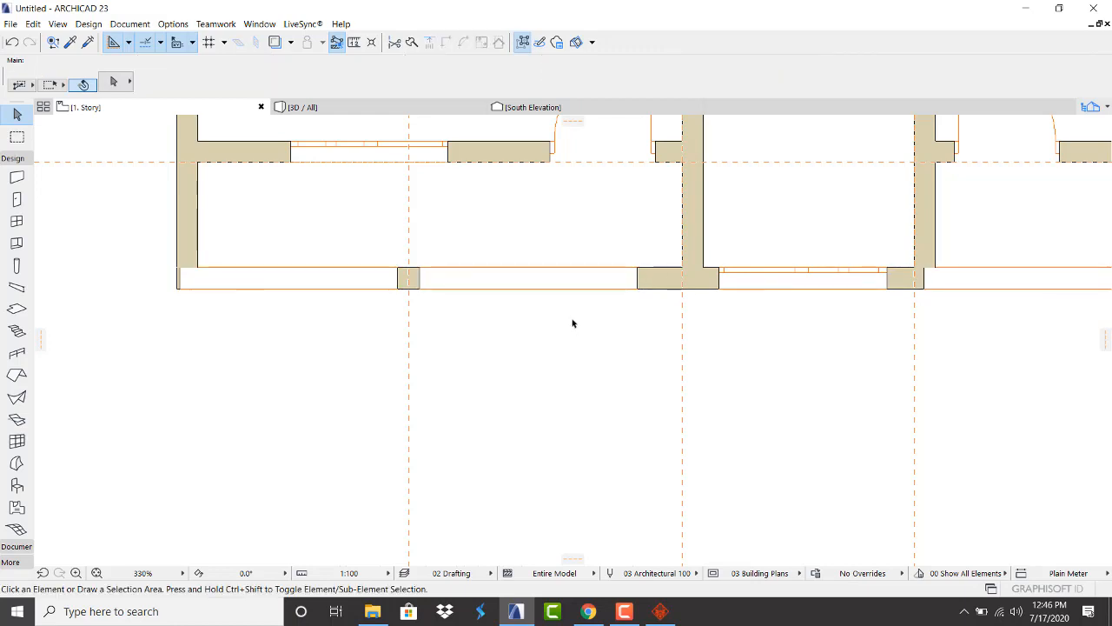
left_click(638, 289)
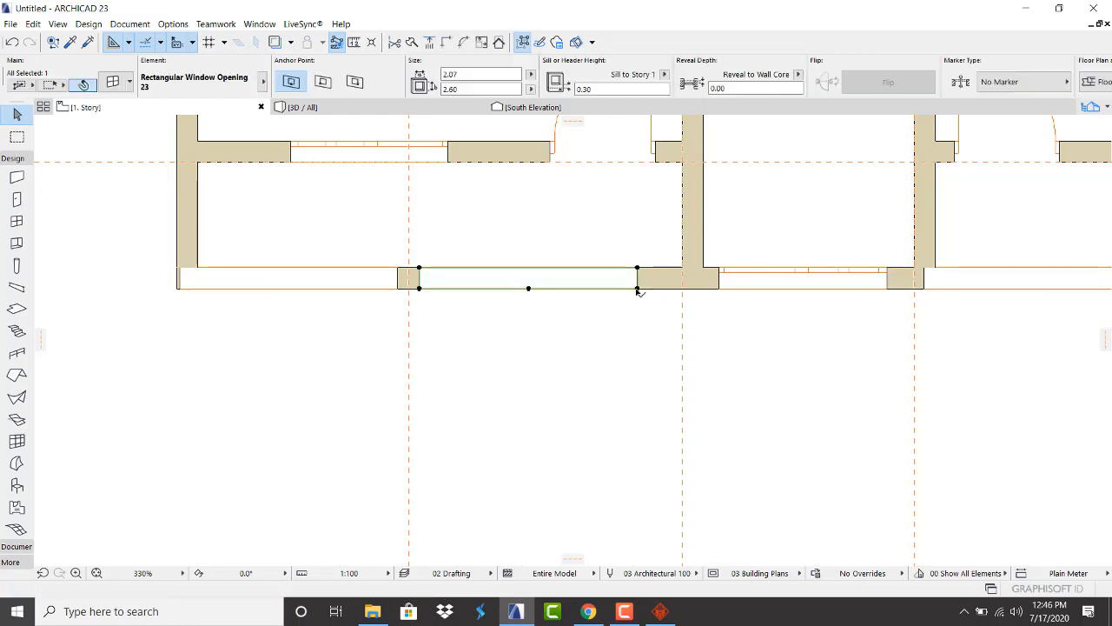
left_click(638, 289)
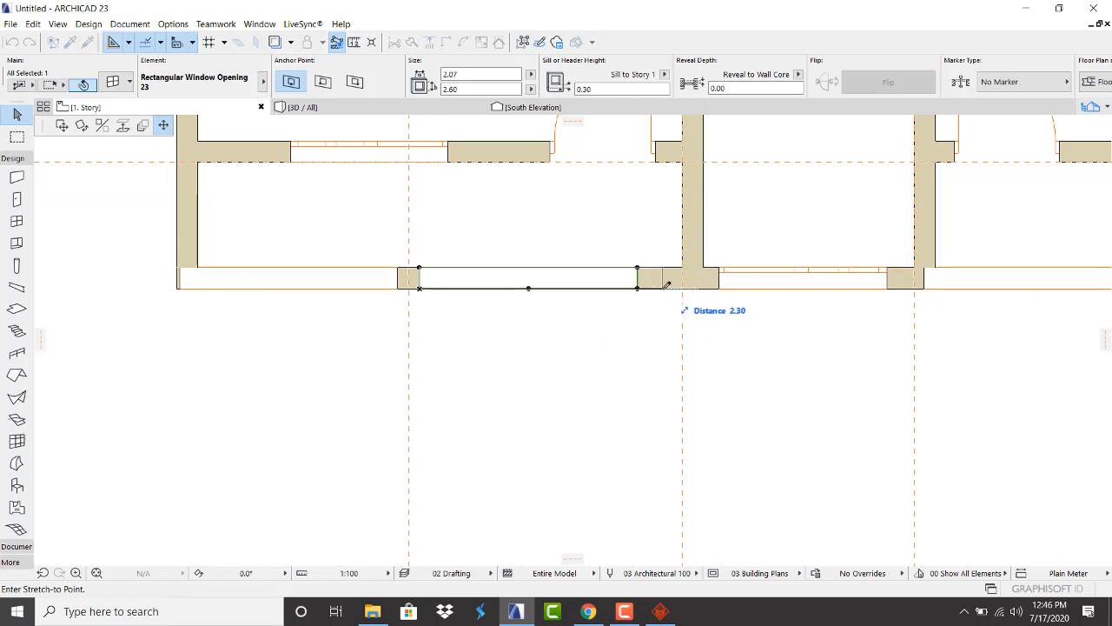
left_click(675, 285)
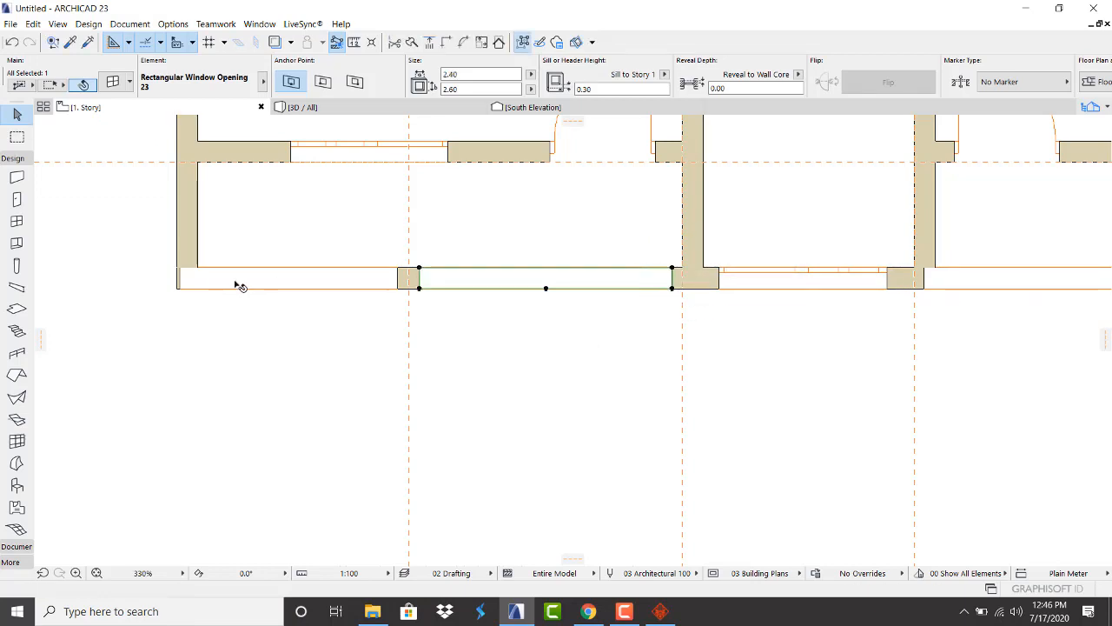
left_click(399, 289)
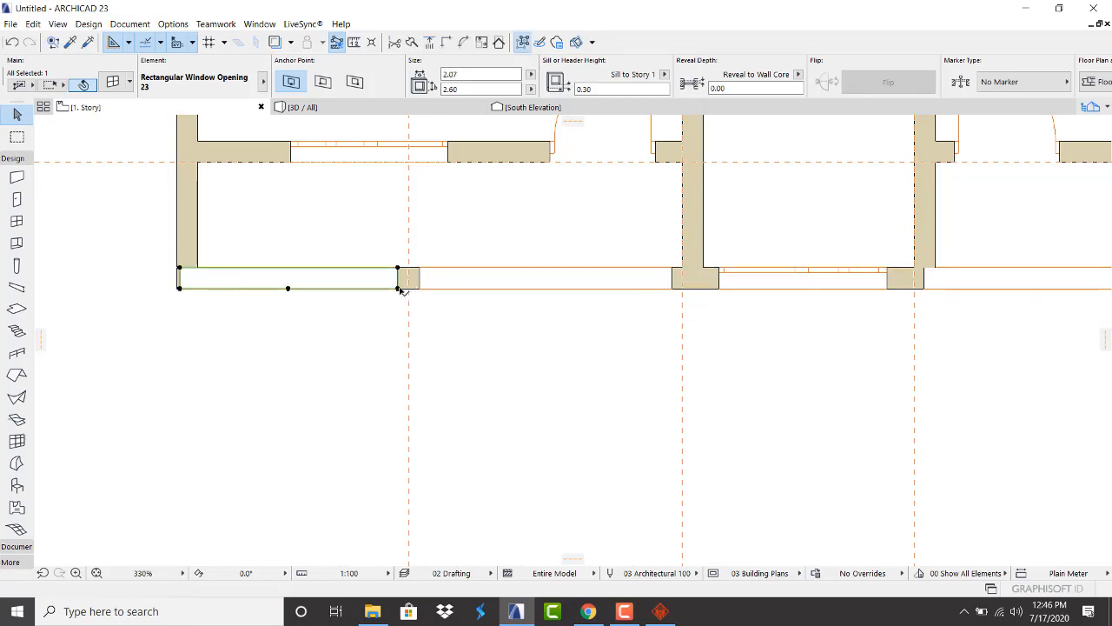
left_click(179, 269)
left_click(207, 270)
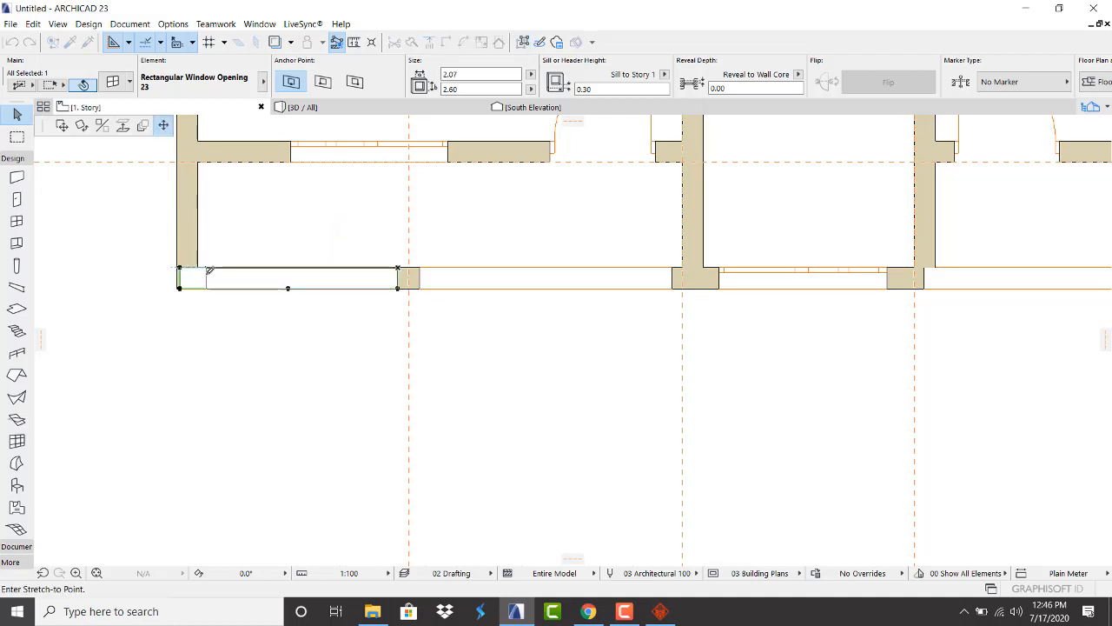
left_click(208, 349)
Narrow the right room's left opening to 1.85 from its left corner
scroll(226, 352, "down", 3)
scroll(436, 324, "up", 3)
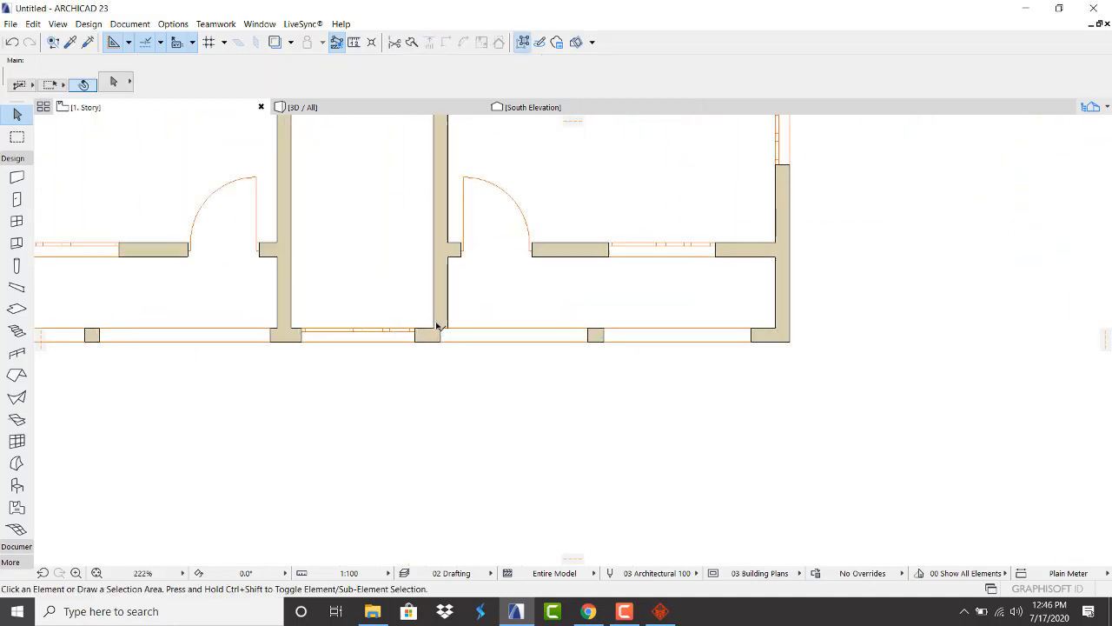
scroll(437, 324, "up", 2)
left_click(499, 334)
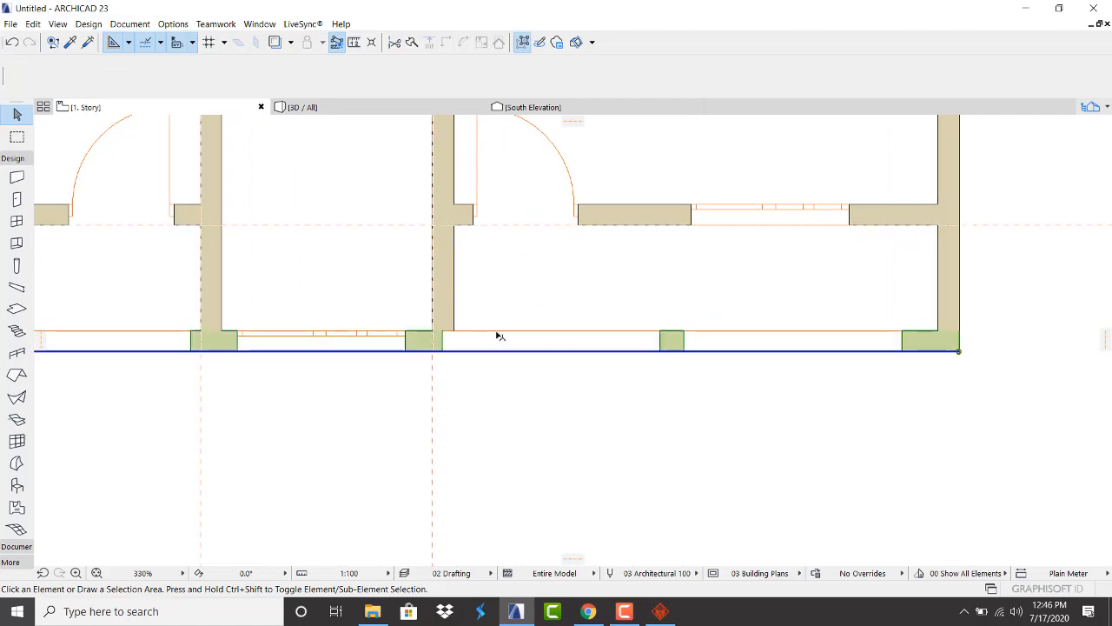
left_click(573, 398)
left_click(661, 337)
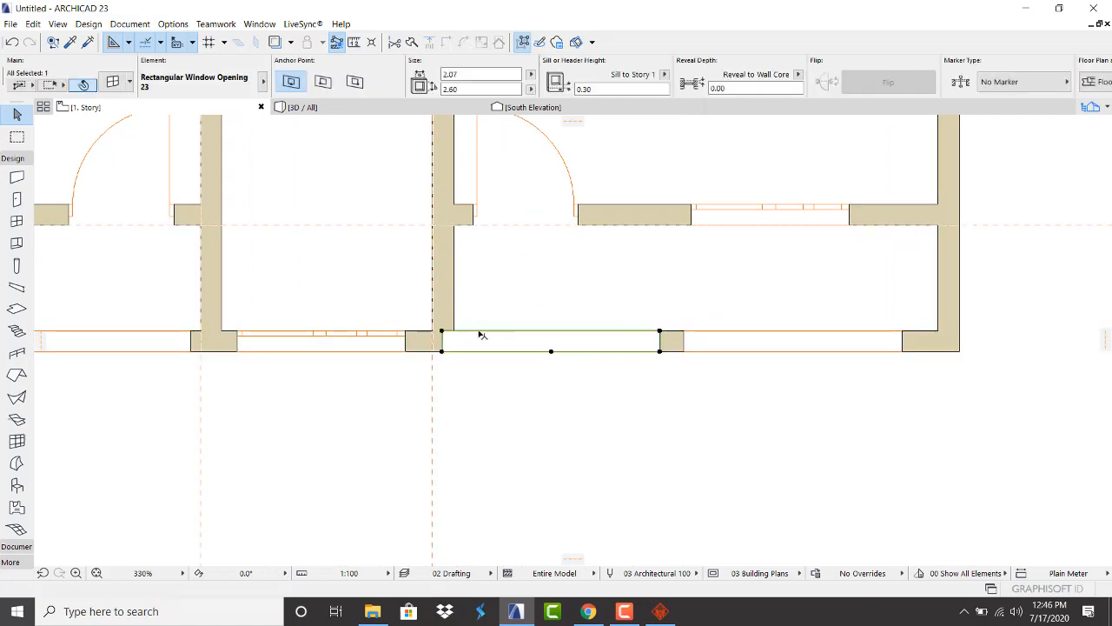
left_click(443, 331)
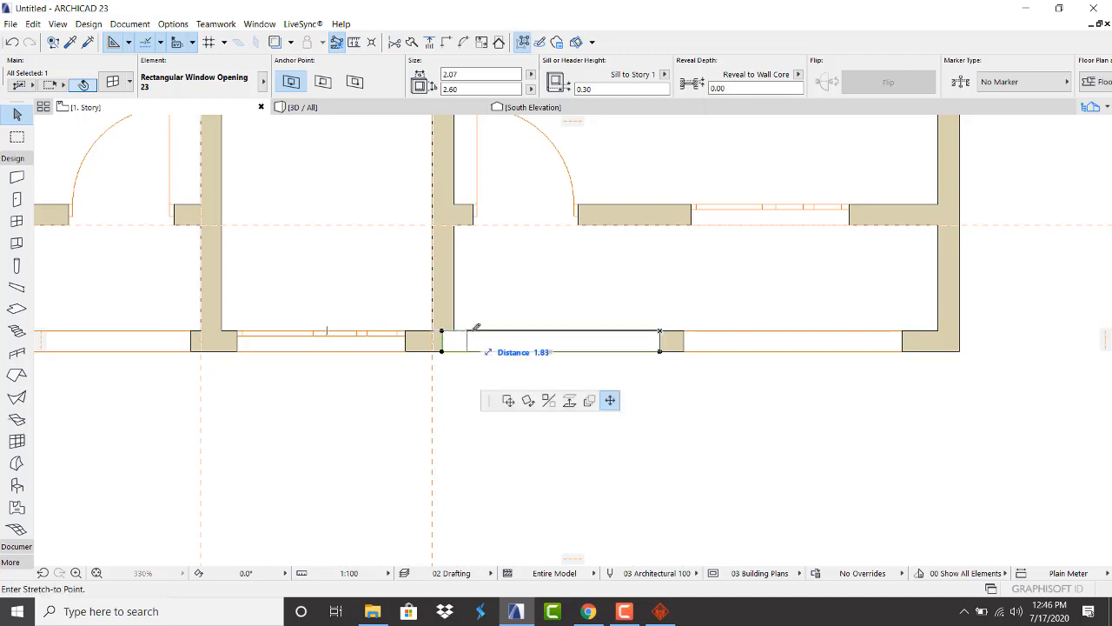
left_click(465, 330)
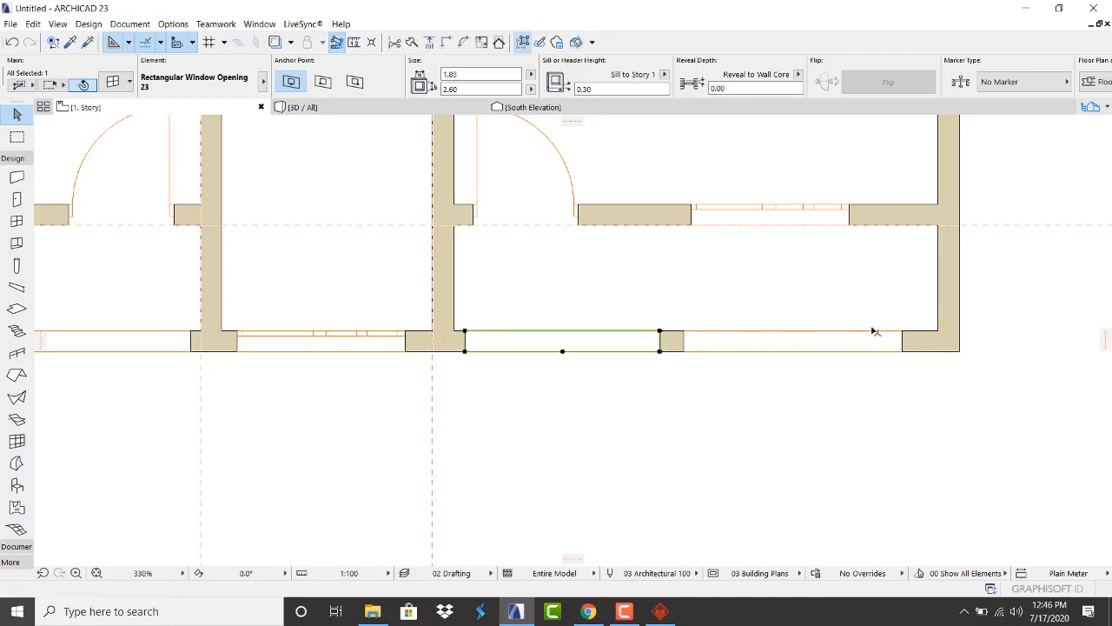
Stretch the right room's right opening to the wall end at 2.37, then narrow it to 2.14
left_click(902, 331)
left_click(902, 331)
left_click(928, 331)
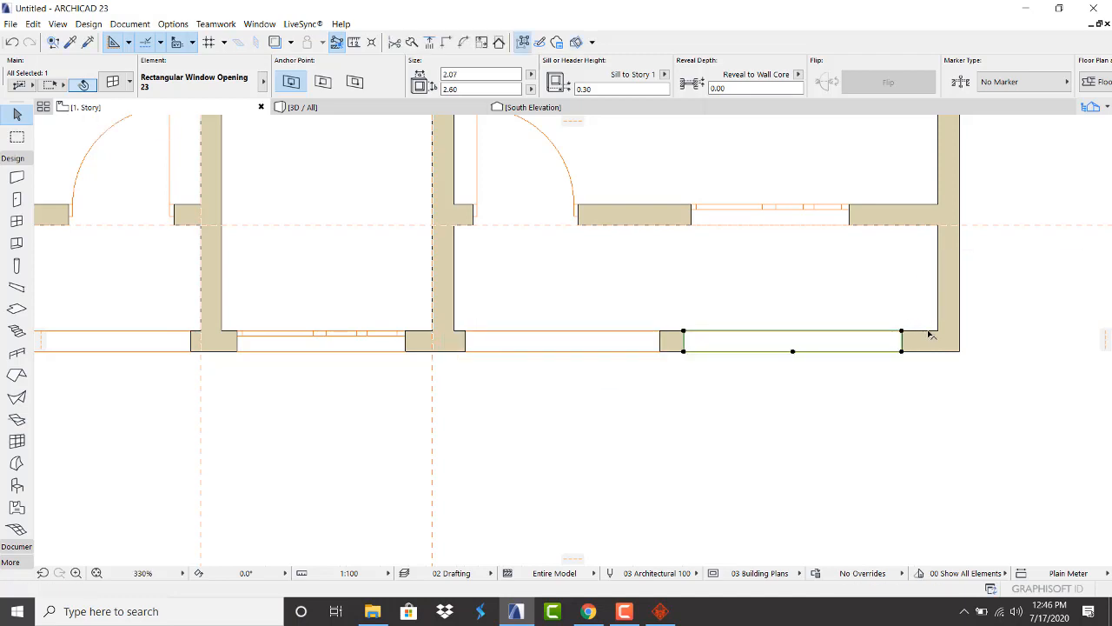
left_click(902, 331)
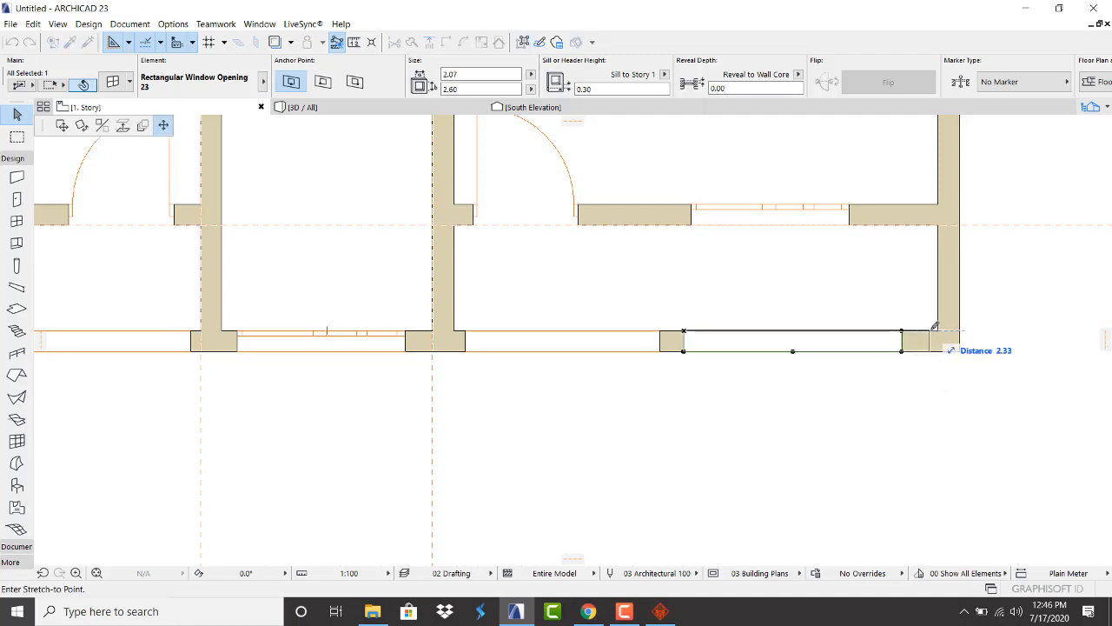
left_click(934, 330)
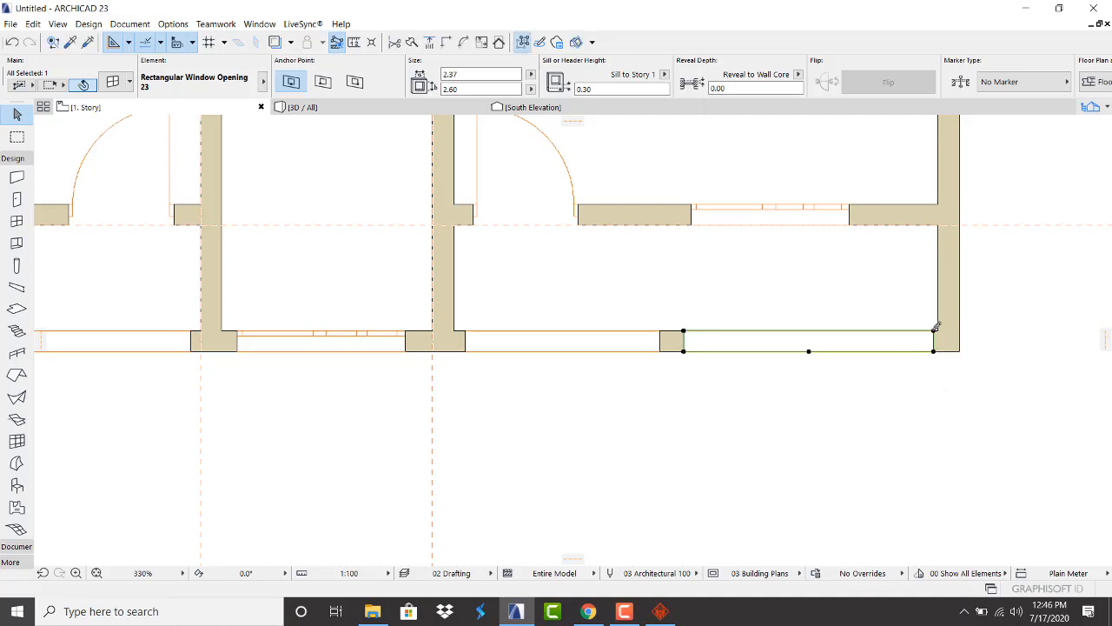
left_click(685, 351)
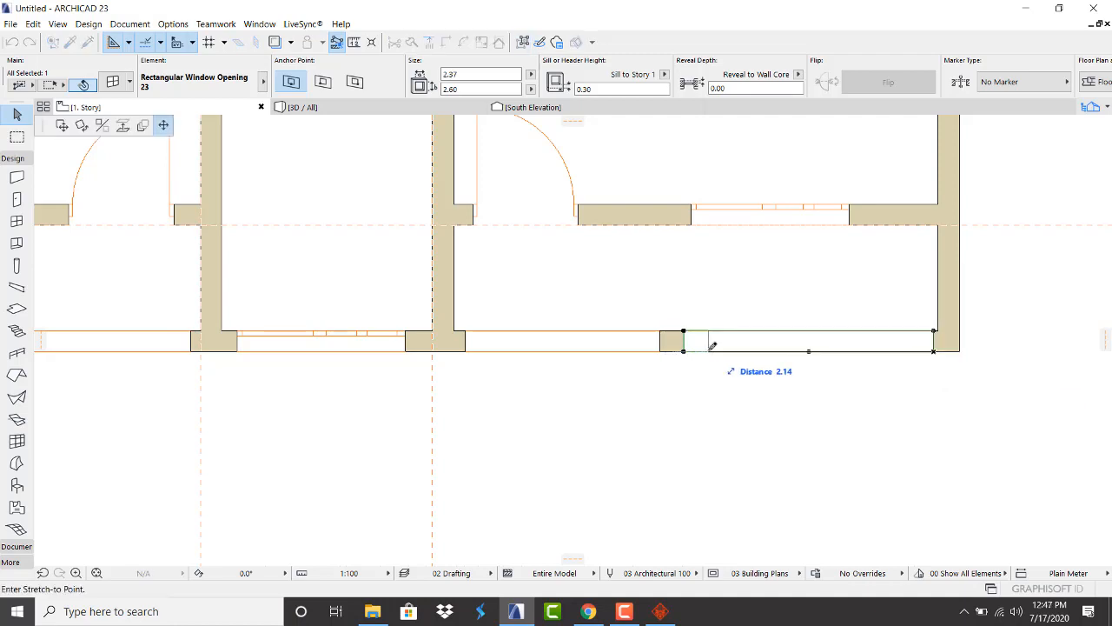
left_click(708, 351)
Widen the right room's left opening to 2.10 toward the pier and view the result in 3D
left_click(661, 351)
left_click(661, 351)
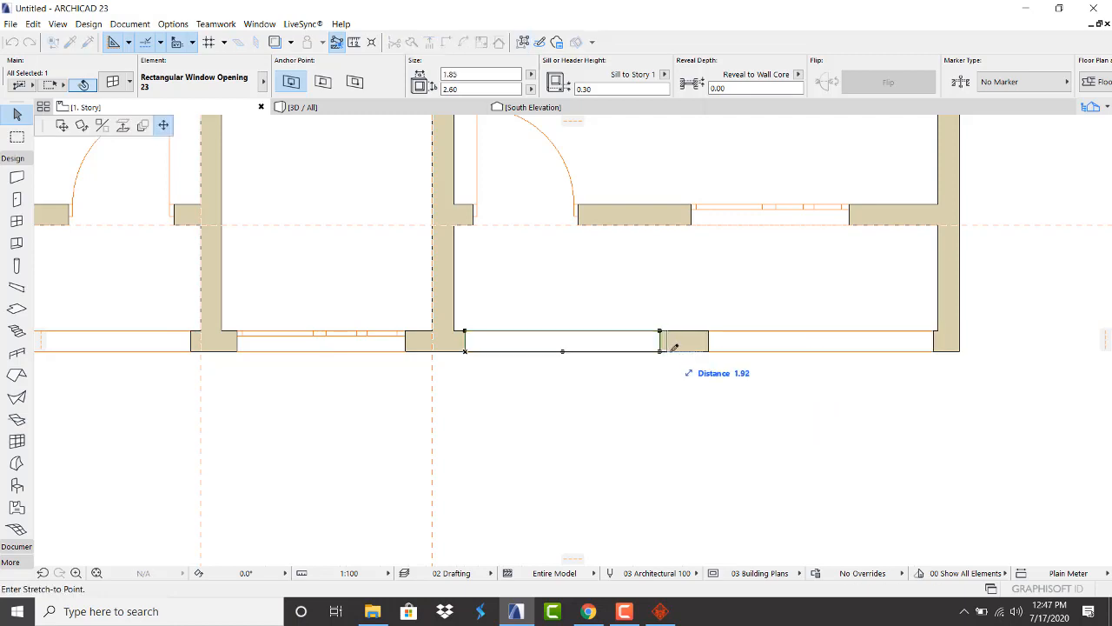
left_click(686, 351)
left_click(674, 377)
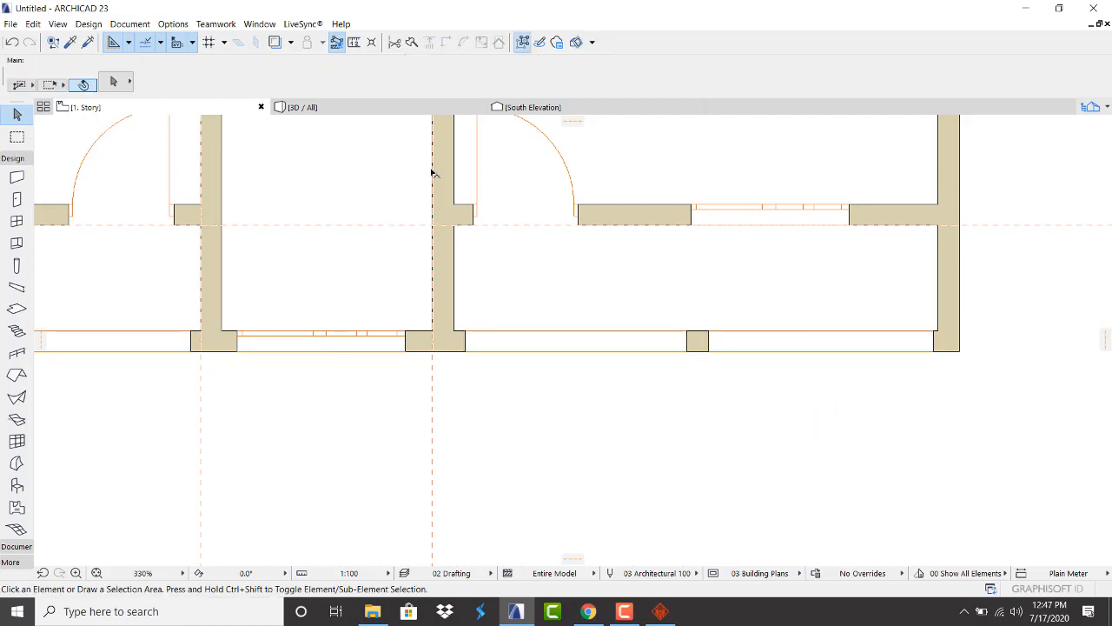
left_click(402, 107)
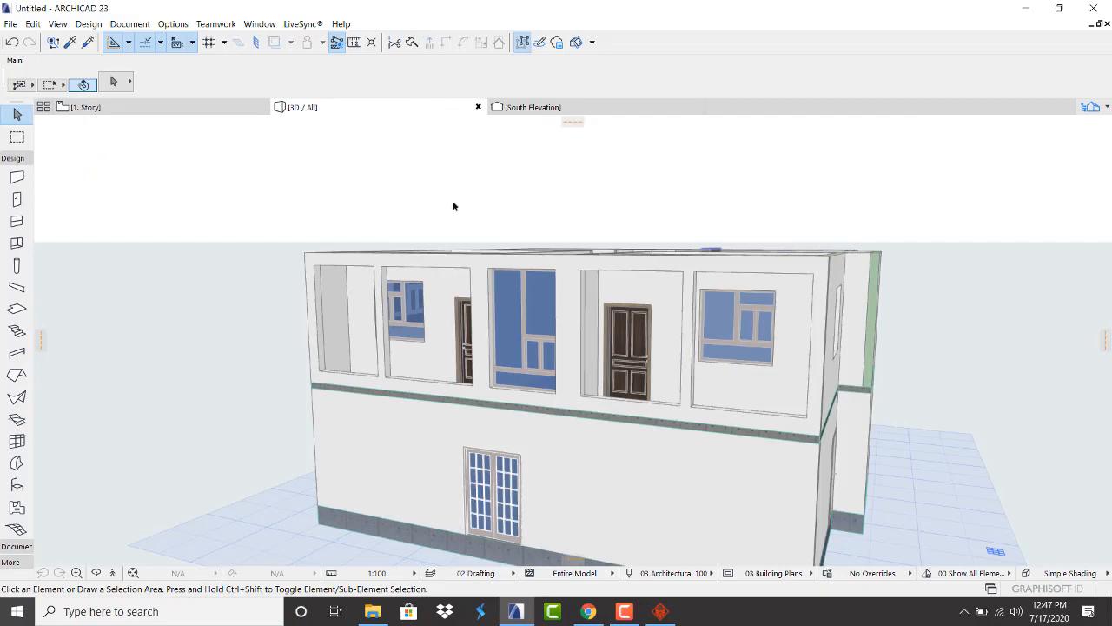
Turn the 3D model to face the front, then submit the SketchUp sign-in in Chrome
scroll(455, 206, "down", 3)
scroll(465, 282, "up", 3)
scroll(437, 238, "up", 2)
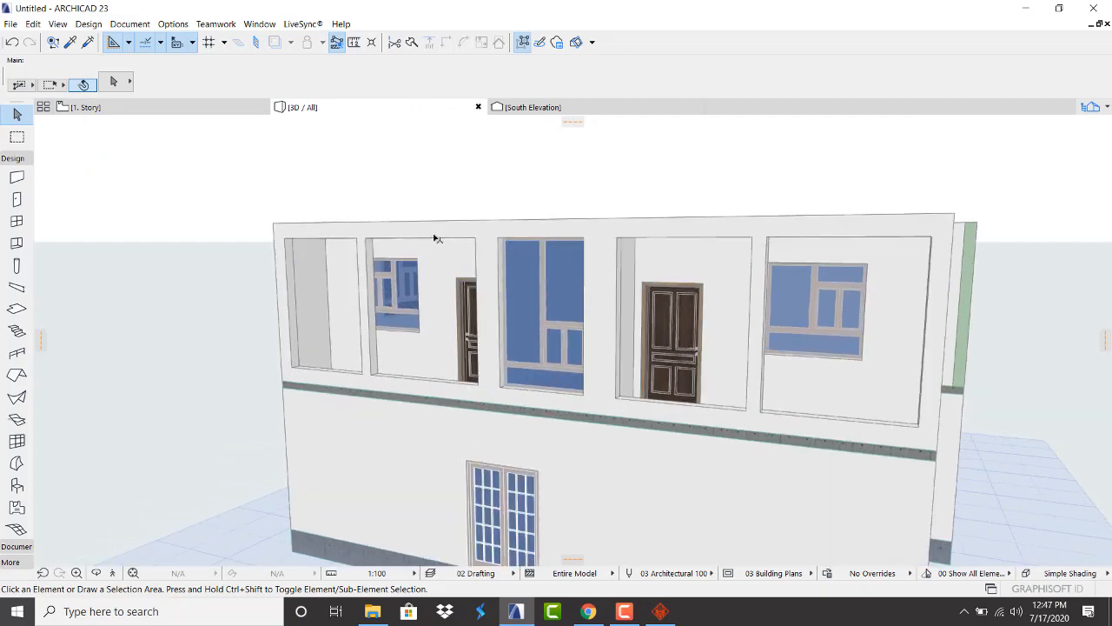
middle_click_drag(556, 229, 573, 339, "shift")
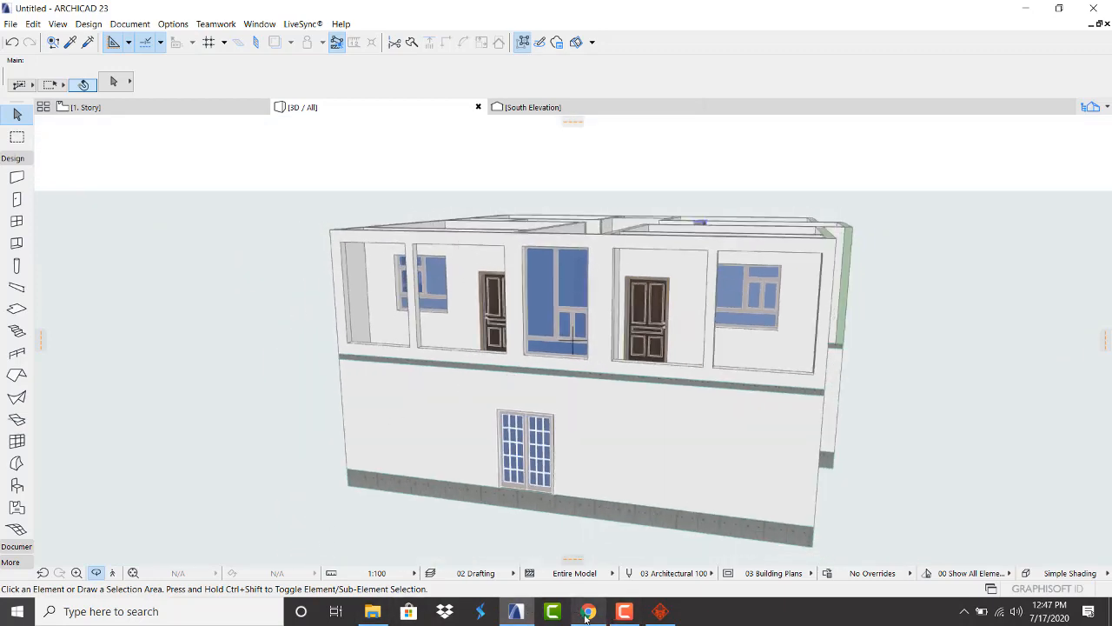
left_click(587, 613)
left_click(546, 451)
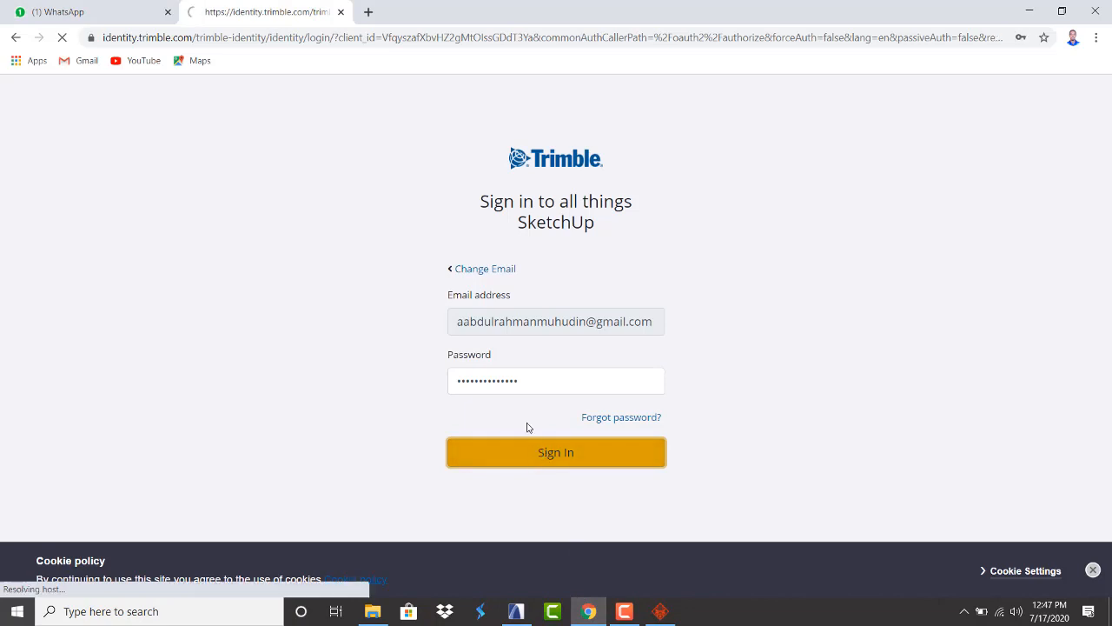
Enter the account password and sign in to SketchUp, then follow the reset link after it fails
left_click(458, 380)
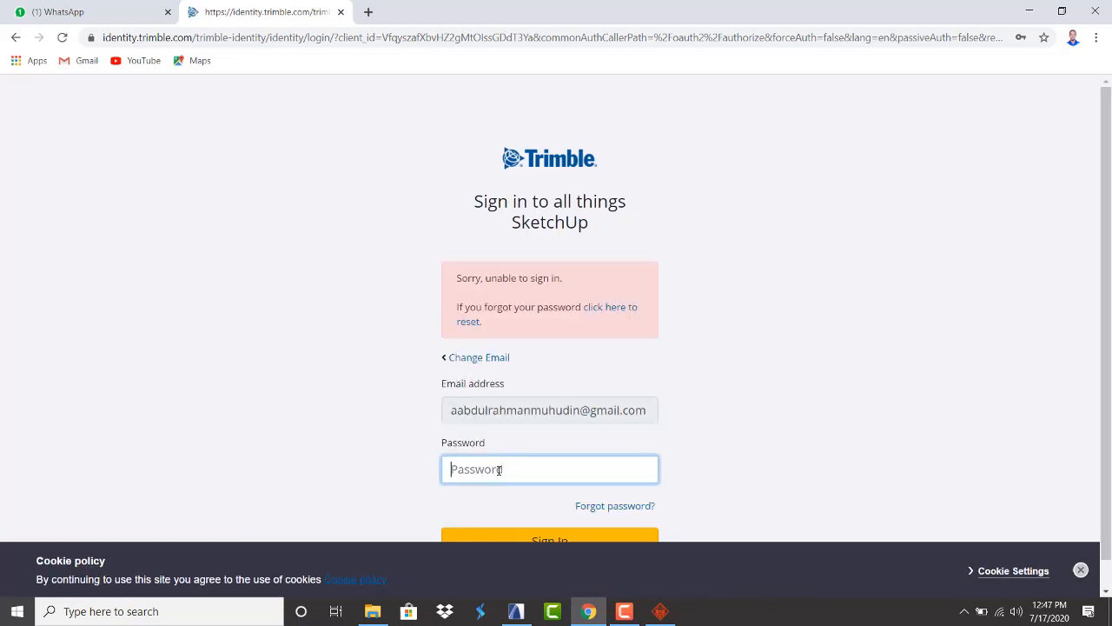
type("a")
scroll(497, 452, "down", 1)
left_click(522, 519)
left_click(622, 308)
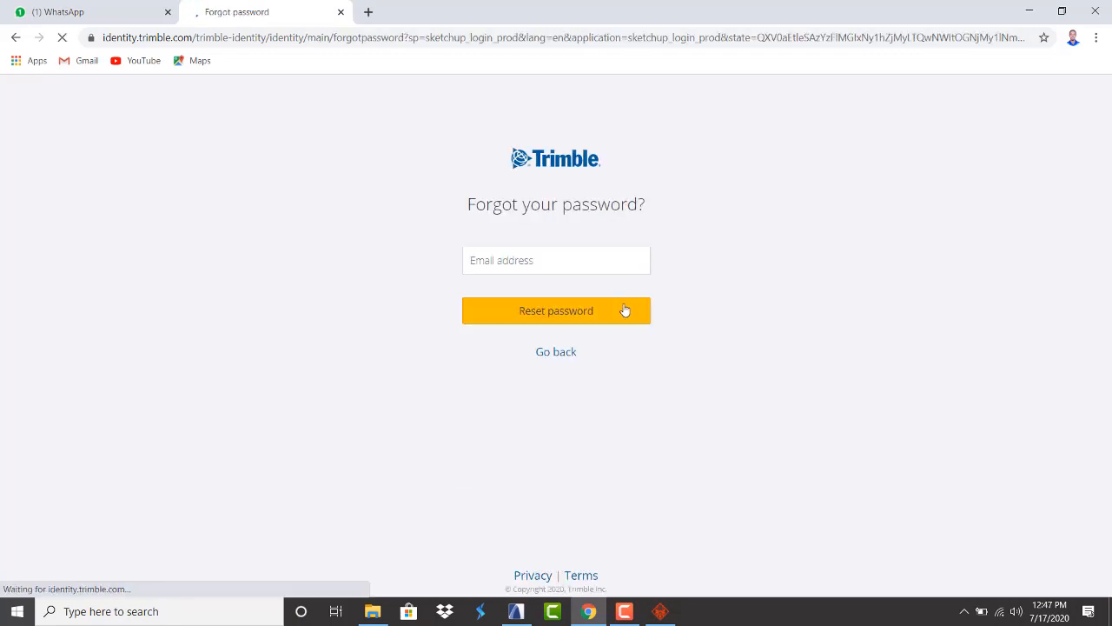
Request a password reset with the saved e-mail, then retry with a different account e-mail address
left_click(528, 263)
left_click(526, 293)
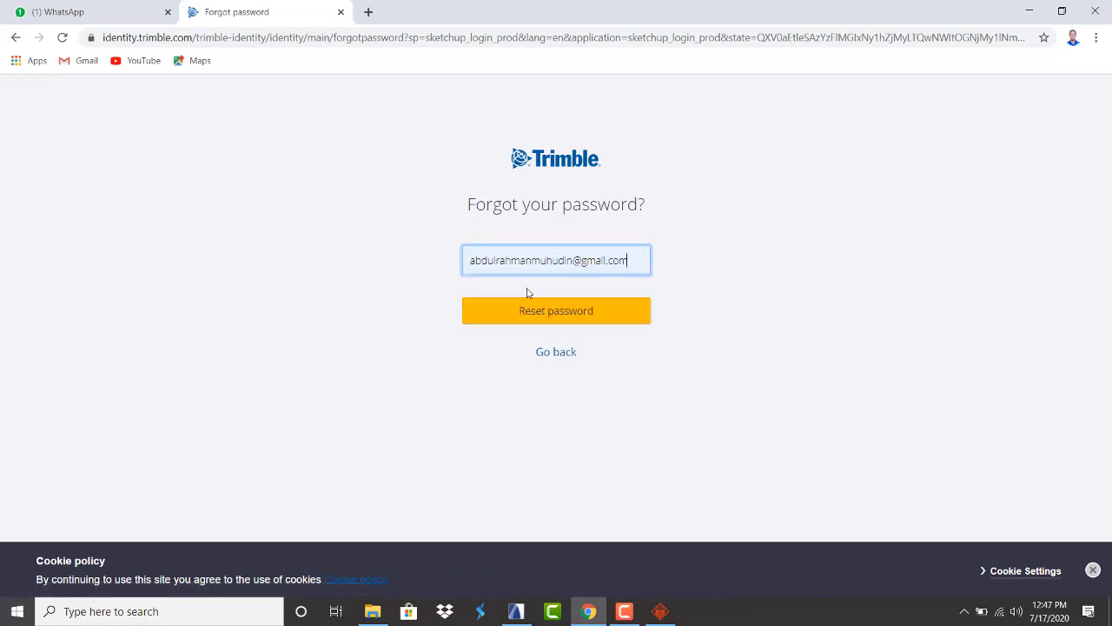
left_click(551, 318)
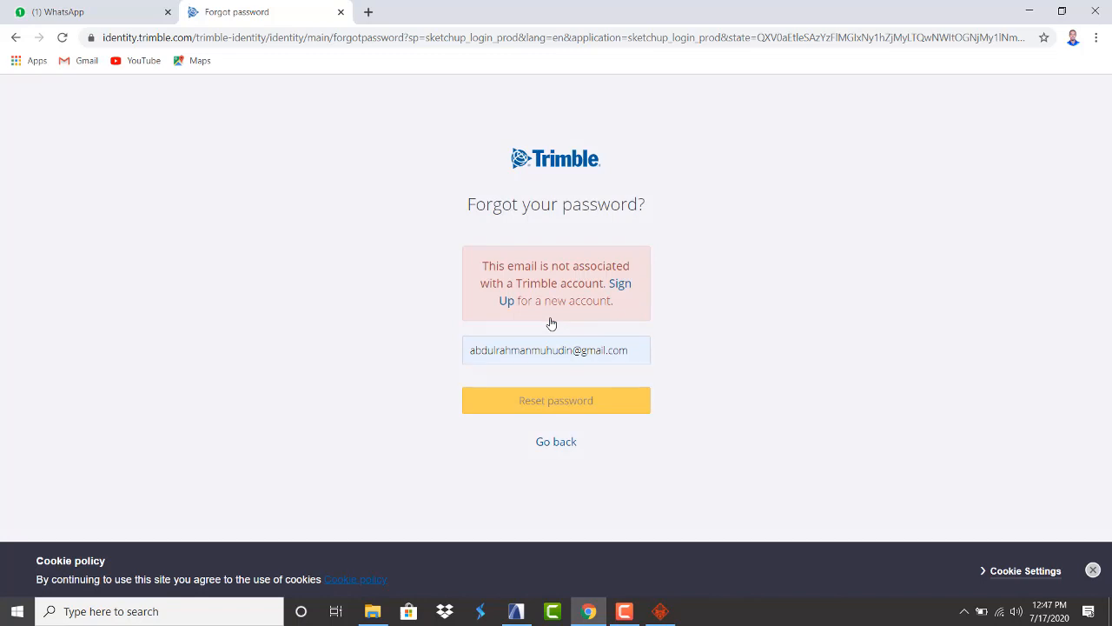
left_click(610, 355)
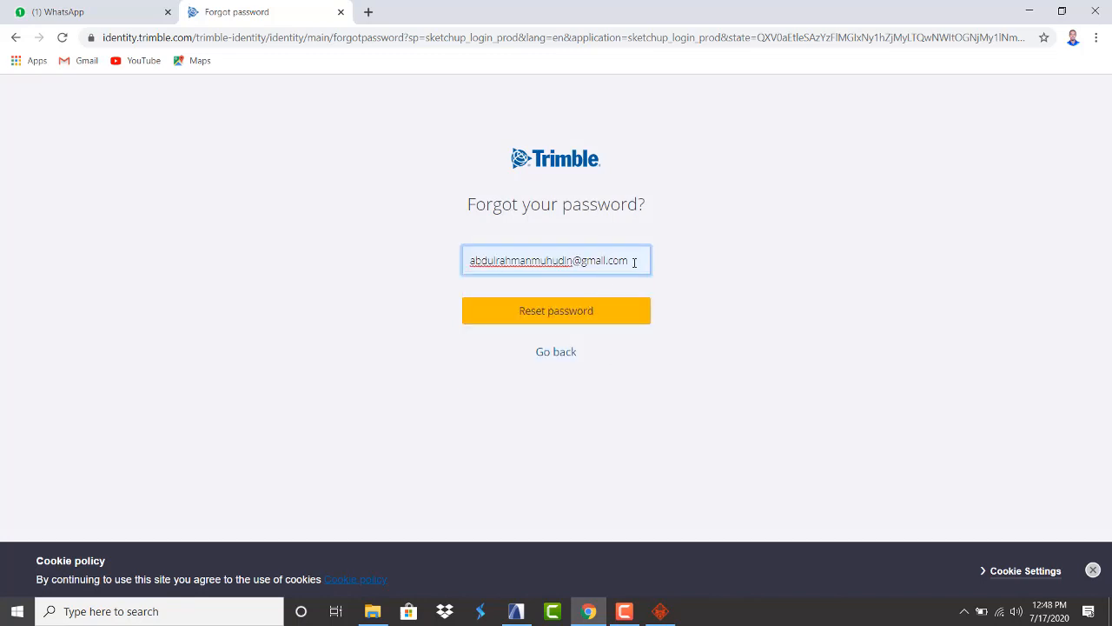
left_click_drag(634, 263, 380, 278)
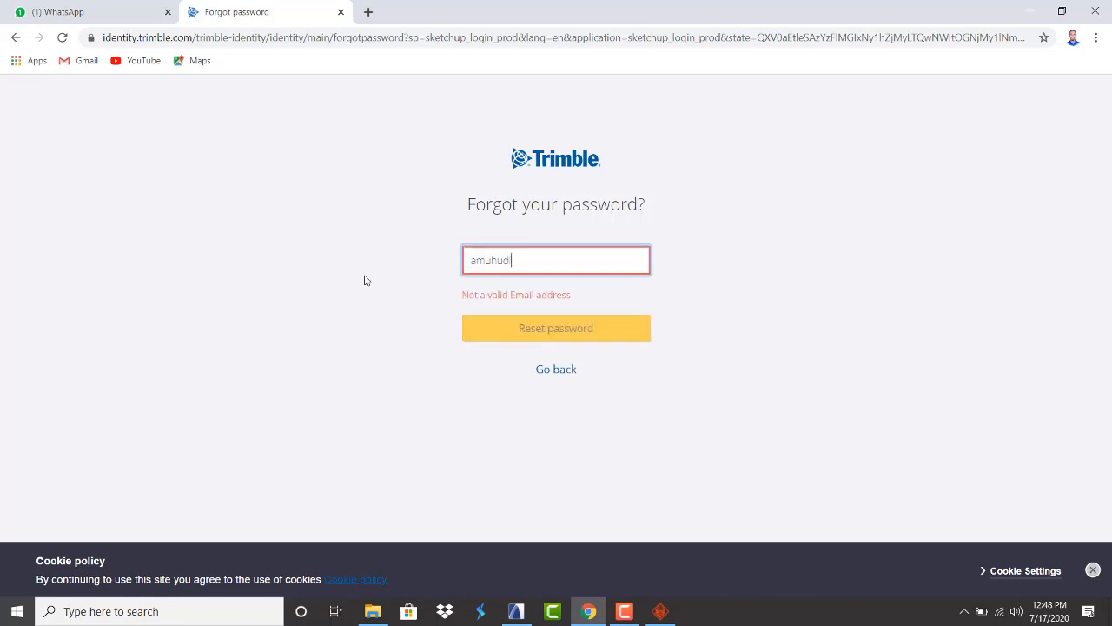
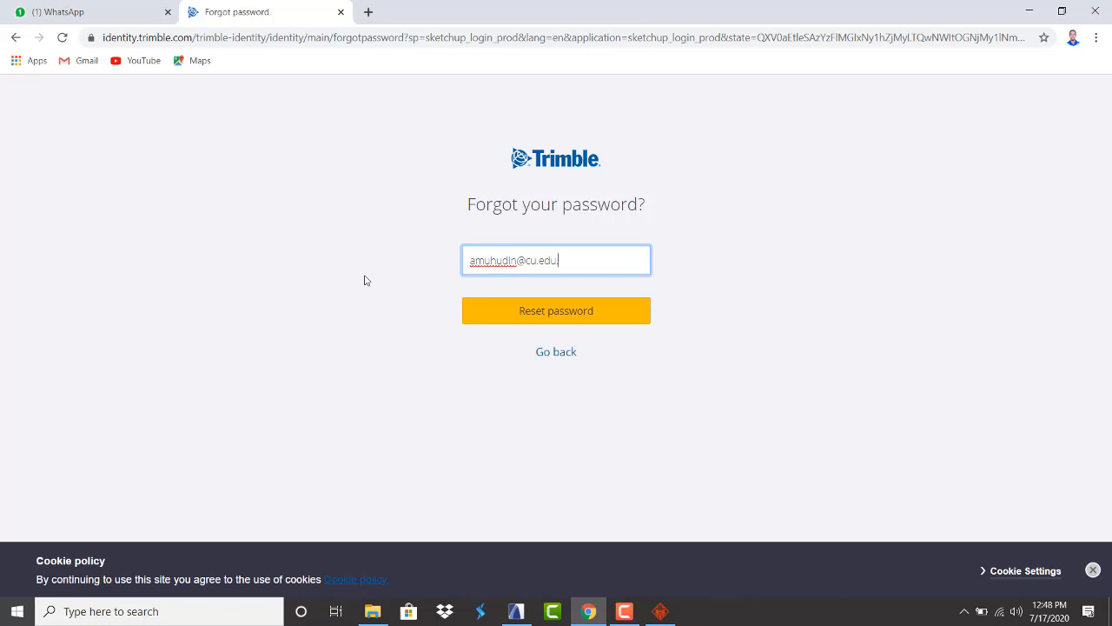
left_click(524, 320)
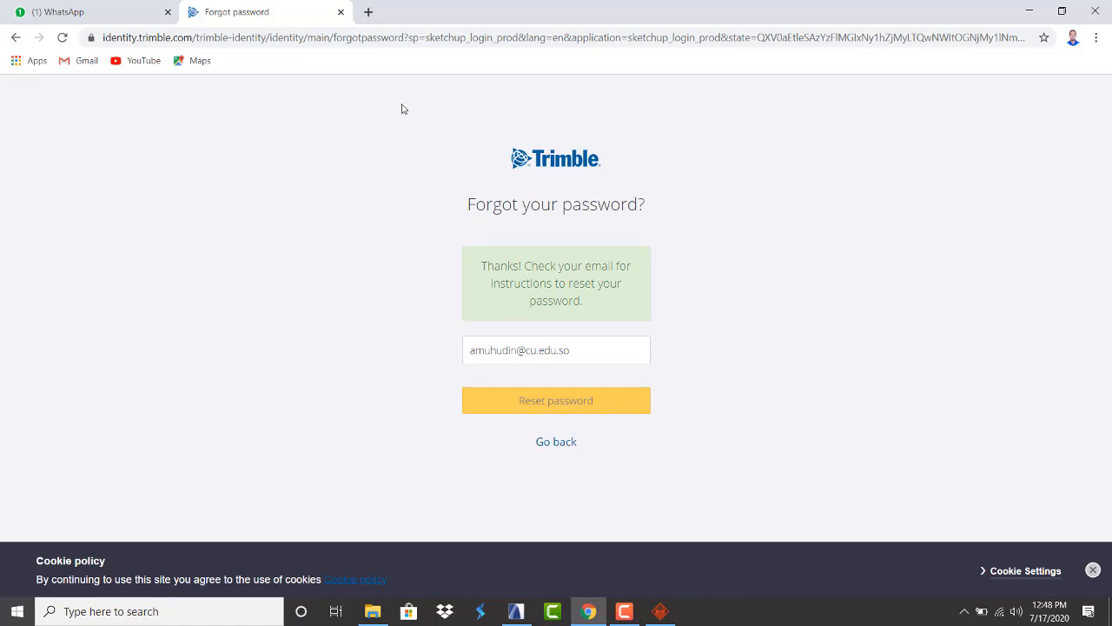
Open a new Chrome tab, launch Gmail from the Google apps grid, and go back to ARCHICAD 23
left_click(368, 12)
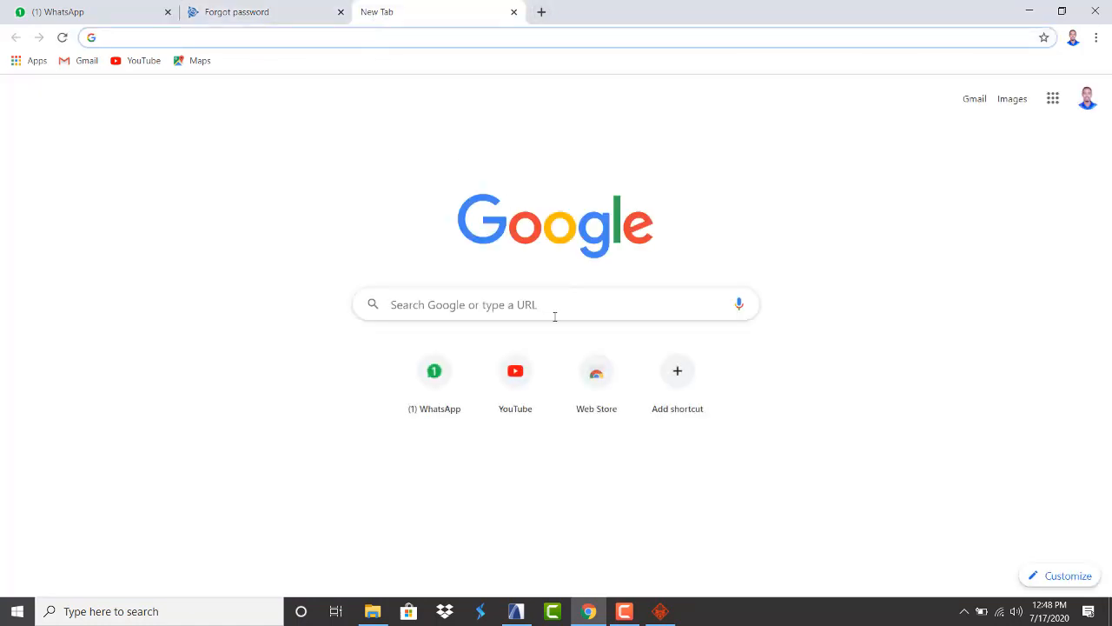
left_click(1054, 98)
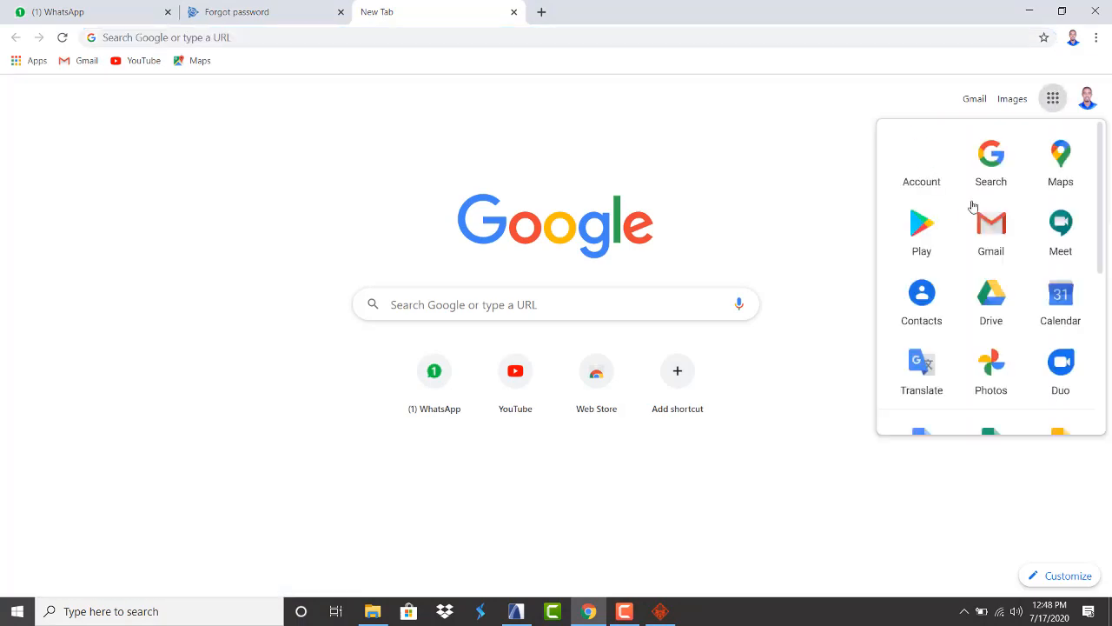
left_click(986, 228)
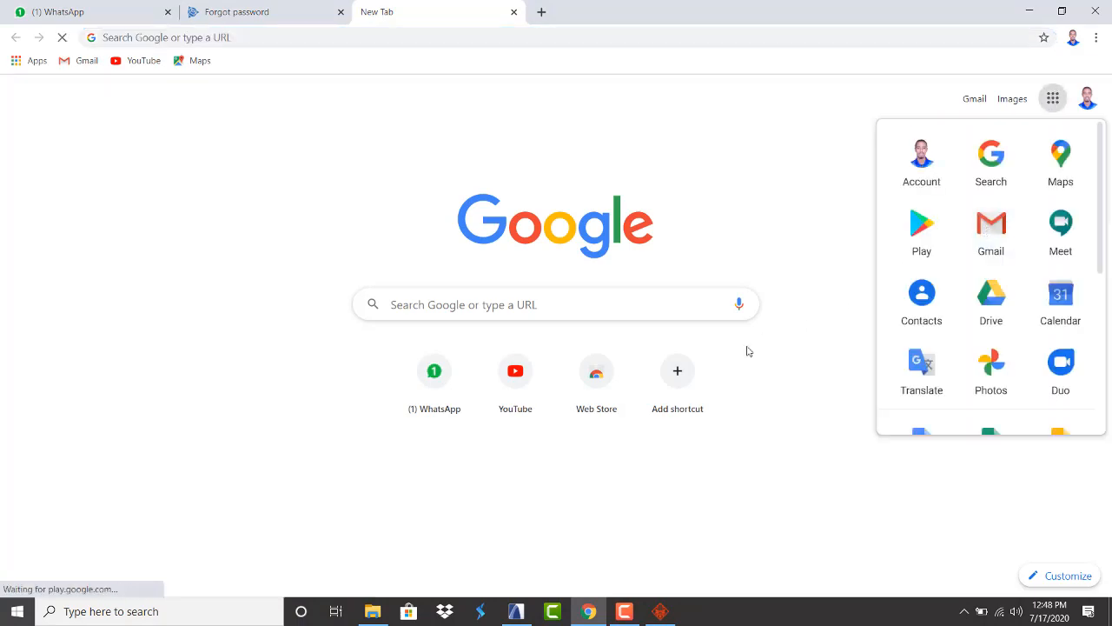
left_click(516, 611)
Orbit to a near-frontal view and select the central upper-floor window
scroll(530, 285, "up", 3)
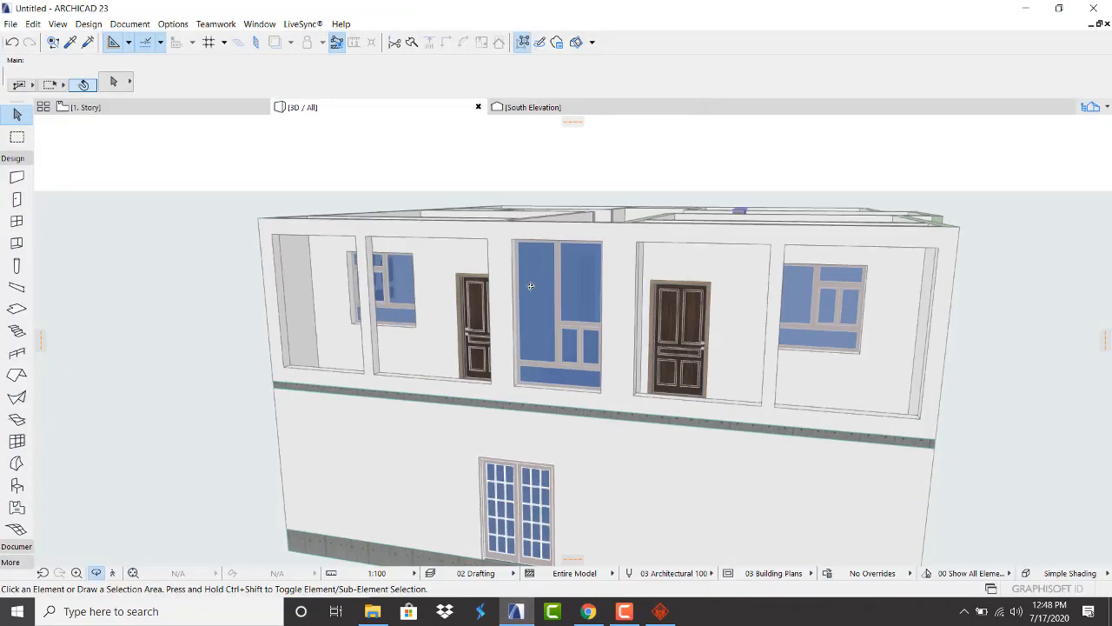
left_click_drag(529, 286, 654, 280)
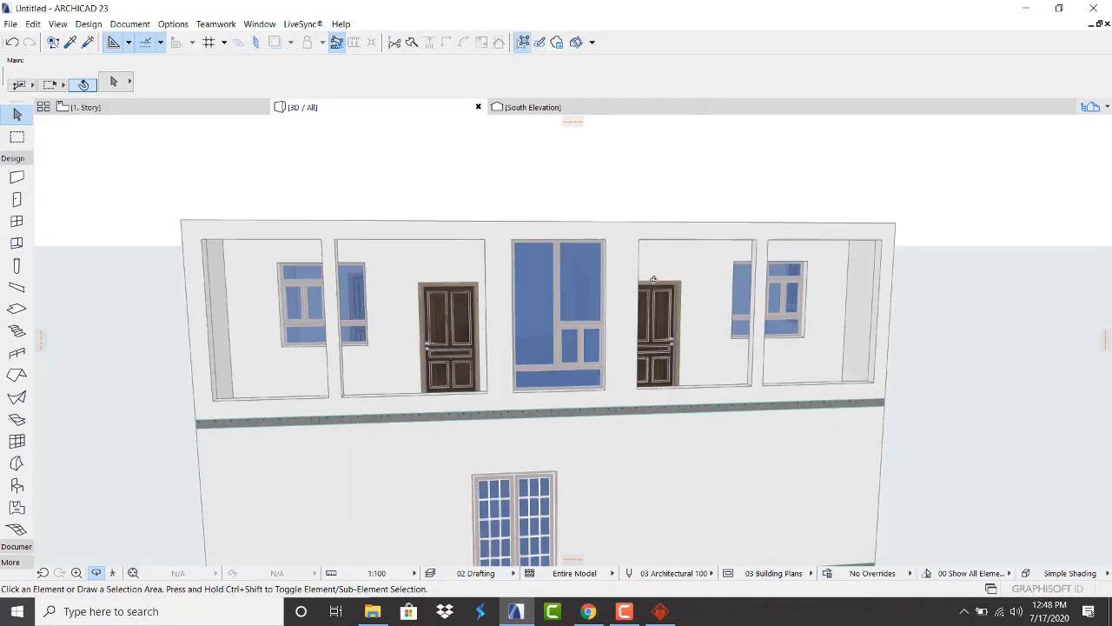
left_click(569, 366)
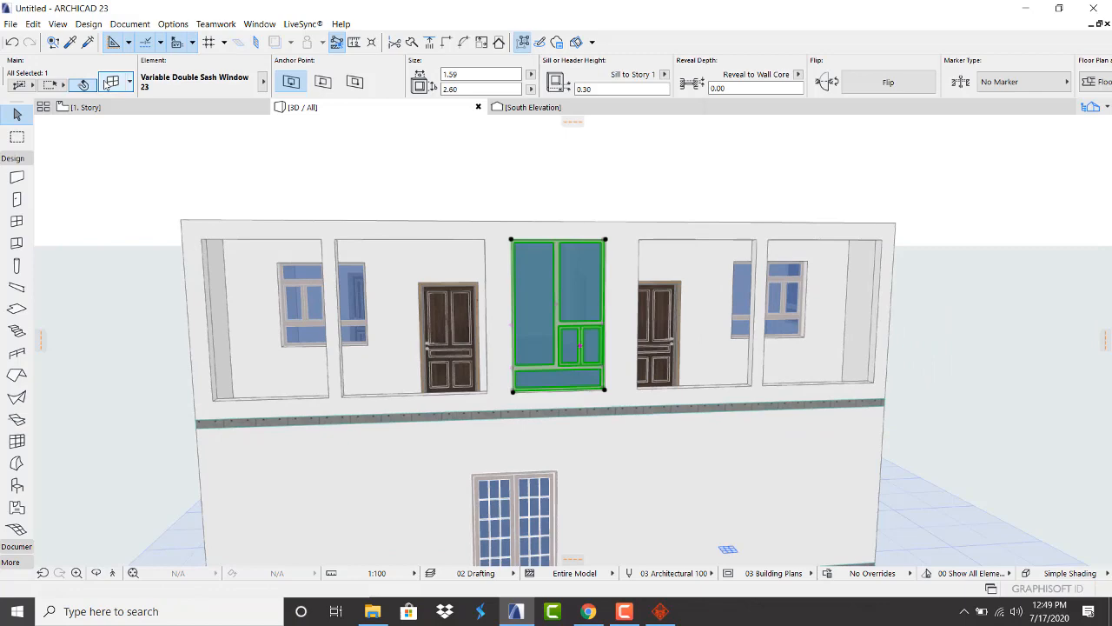
Replace it with Storefronts 23 > Storefront Window, 2 Sidelights, 2 Transoms 23, and reopen its settings
left_click(112, 84)
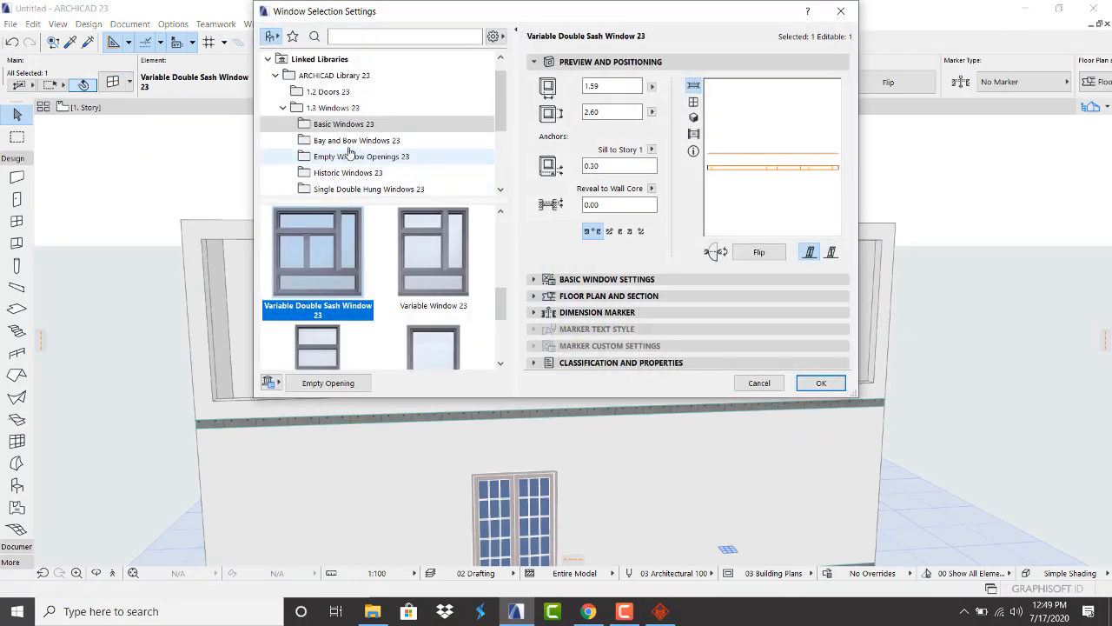
left_click(356, 172)
scroll(356, 173, "down", 3)
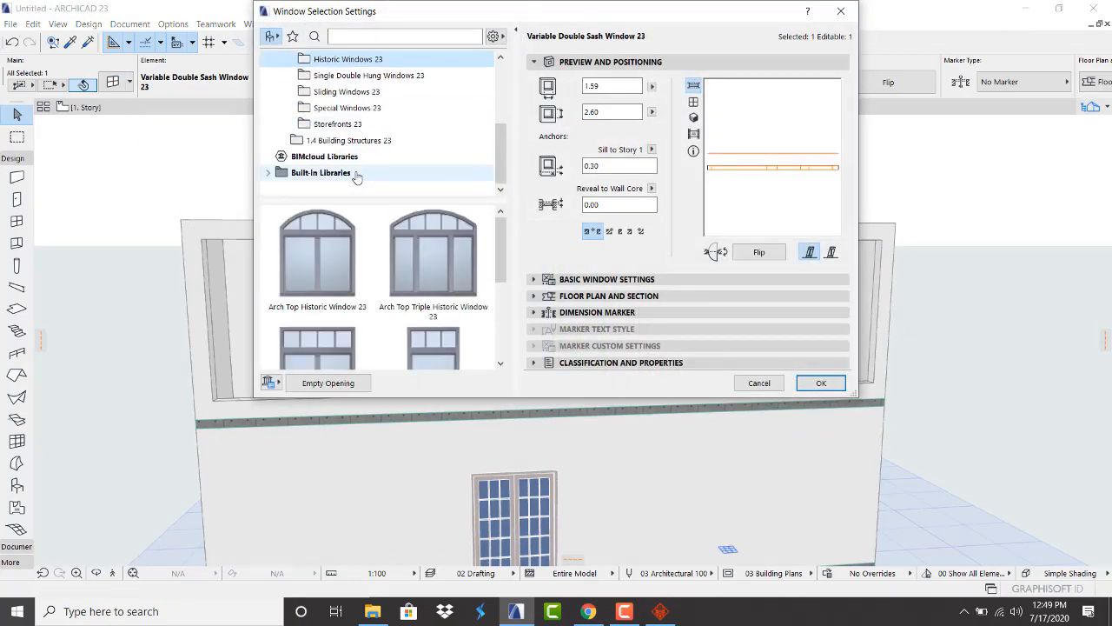
scroll(432, 261, "down", 1)
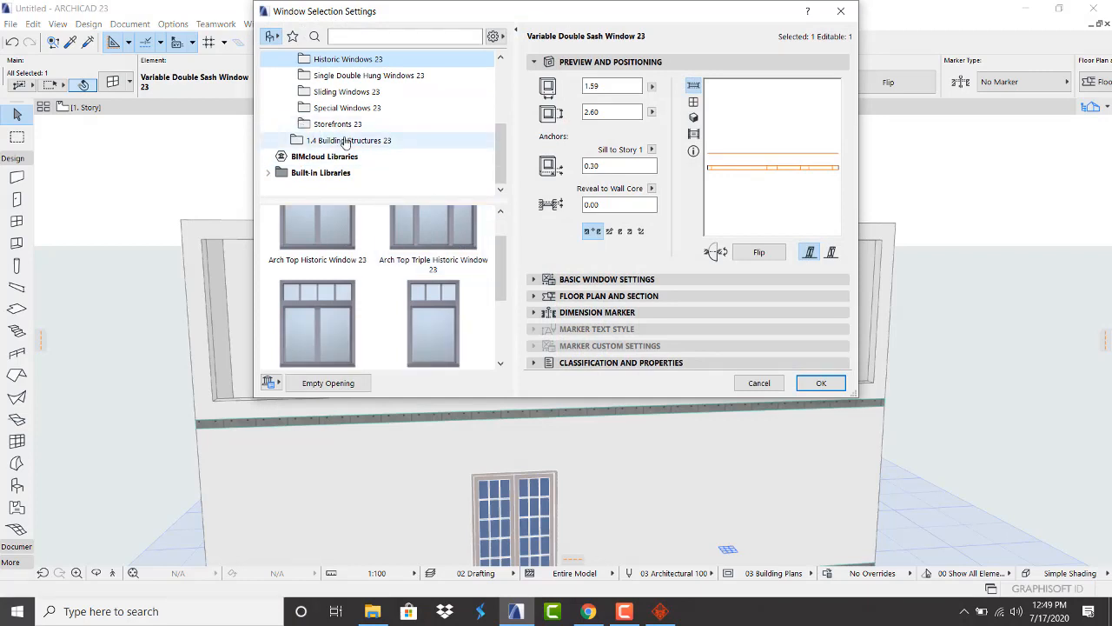
left_click(338, 141)
left_click(337, 123)
scroll(372, 255, "down", 2)
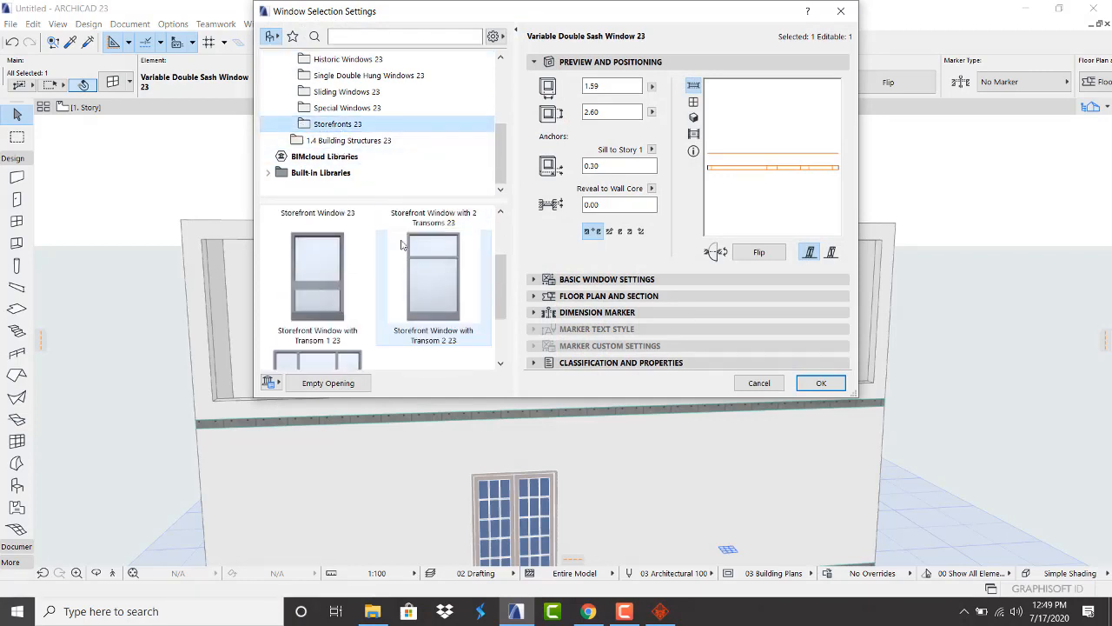
left_click(295, 298)
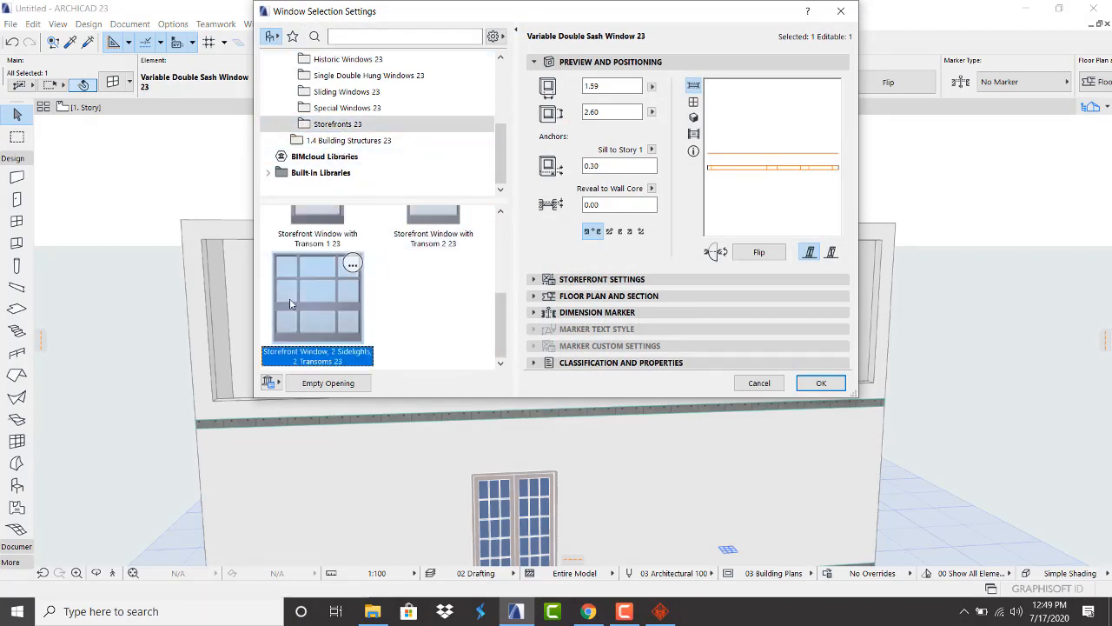
left_click(821, 382)
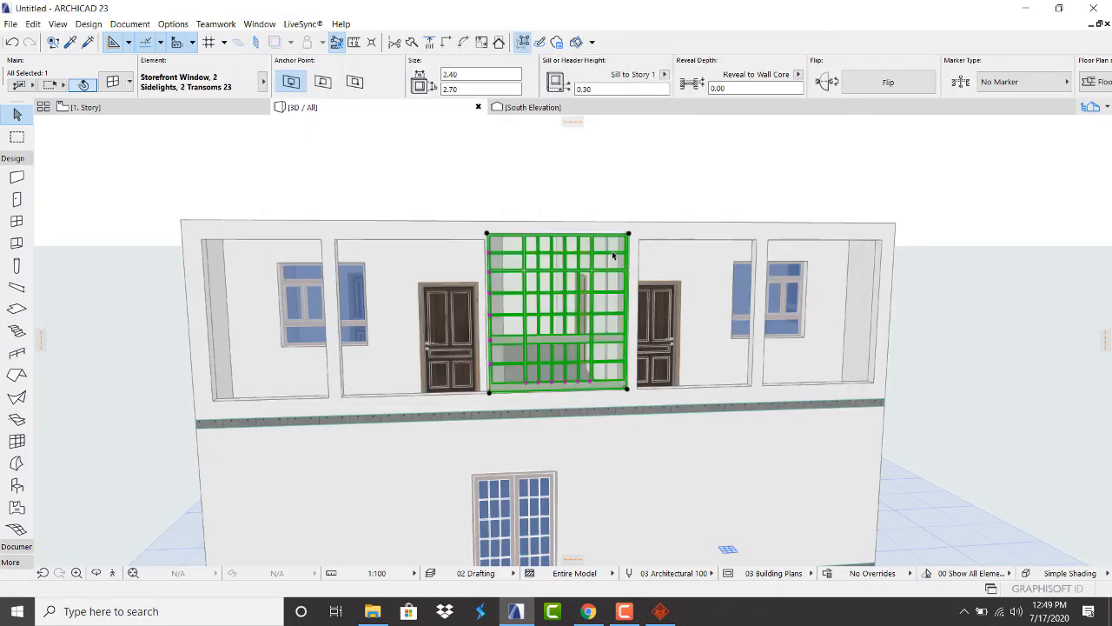
scroll(556, 281, "up", 2)
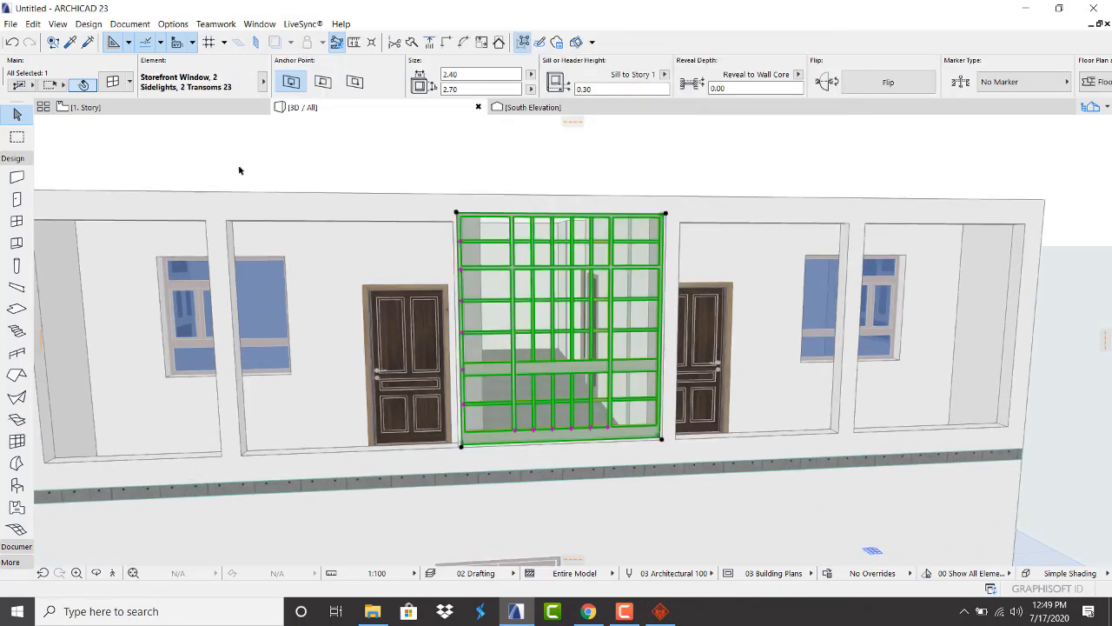
left_click(113, 82)
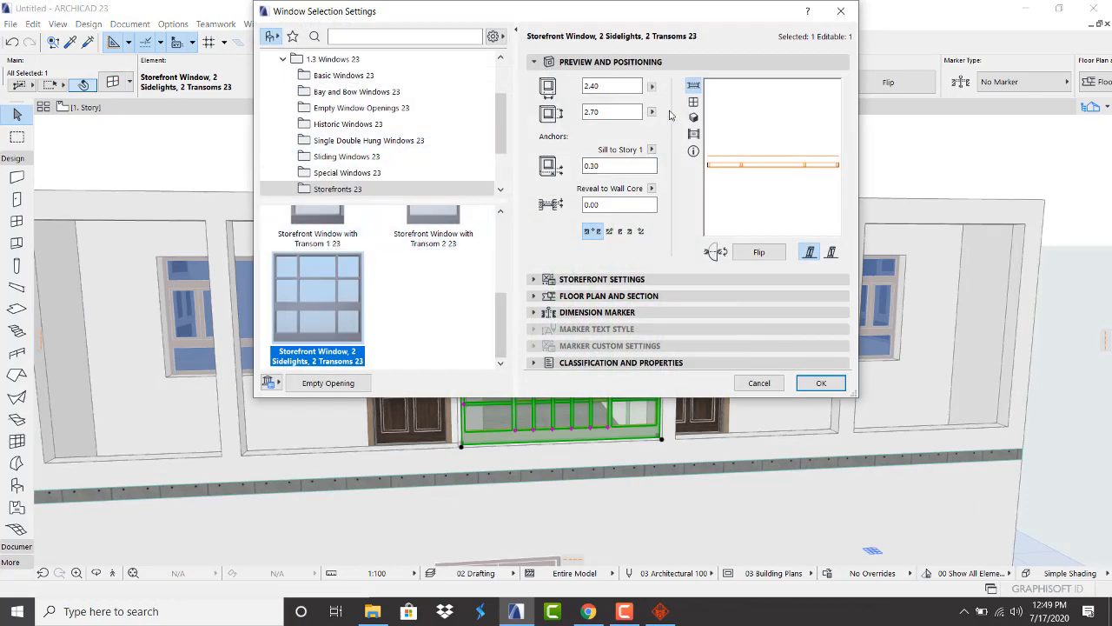
Turn on Uniform Window Surfaces on the storefront's Model Attributes page, then go to 1. Story
left_click(608, 276)
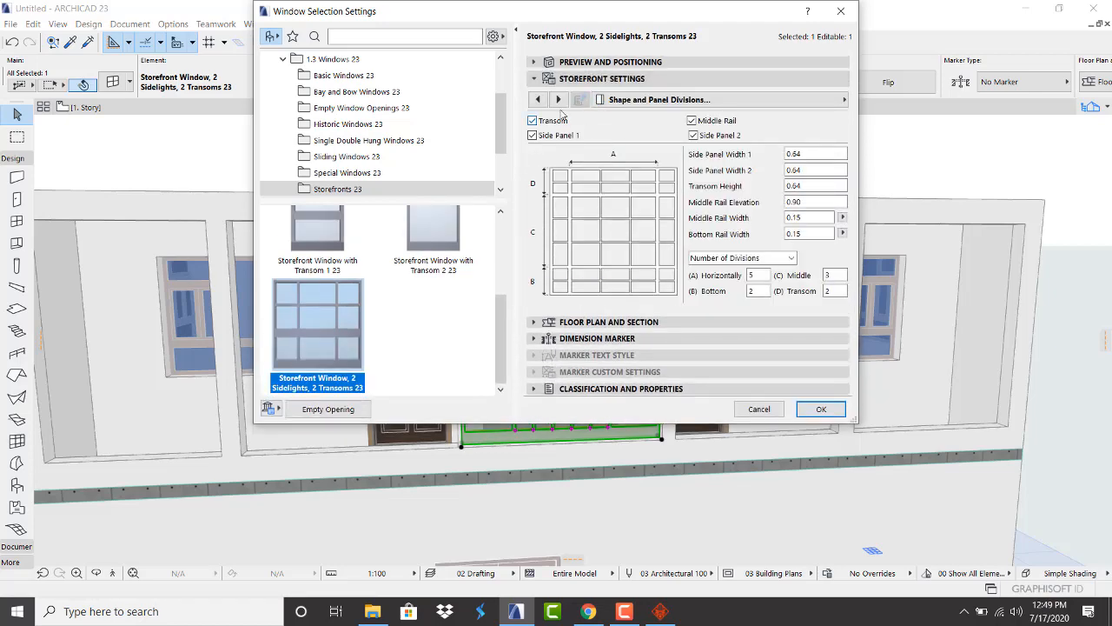
left_click(557, 99)
left_click(558, 100)
left_click(558, 100)
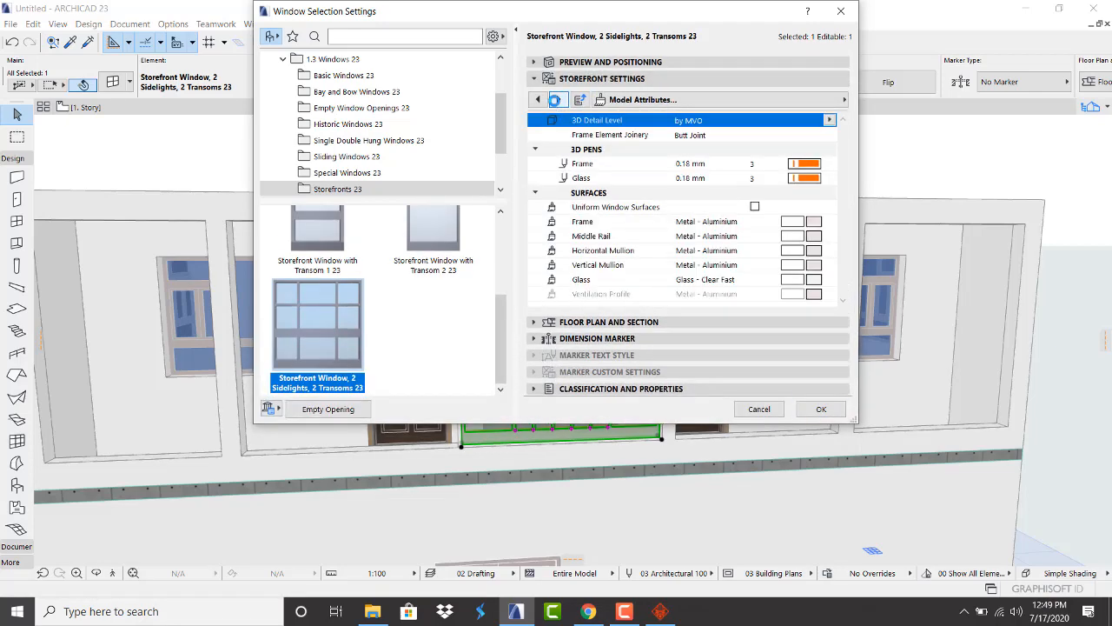
left_click(558, 100)
left_click(558, 100)
left_click(755, 206)
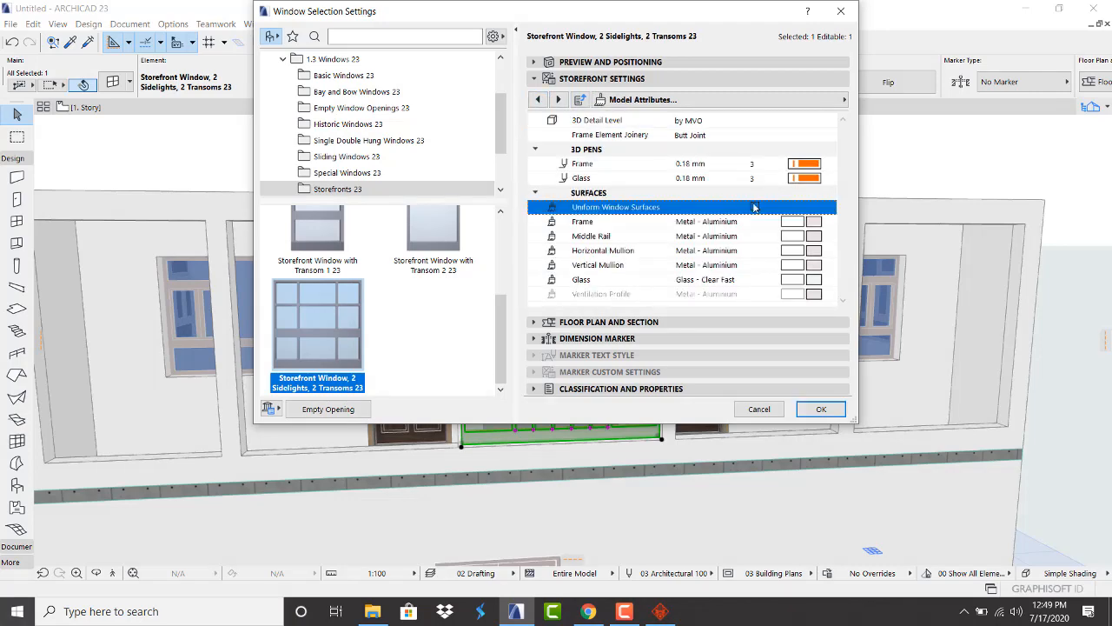
left_click(817, 296)
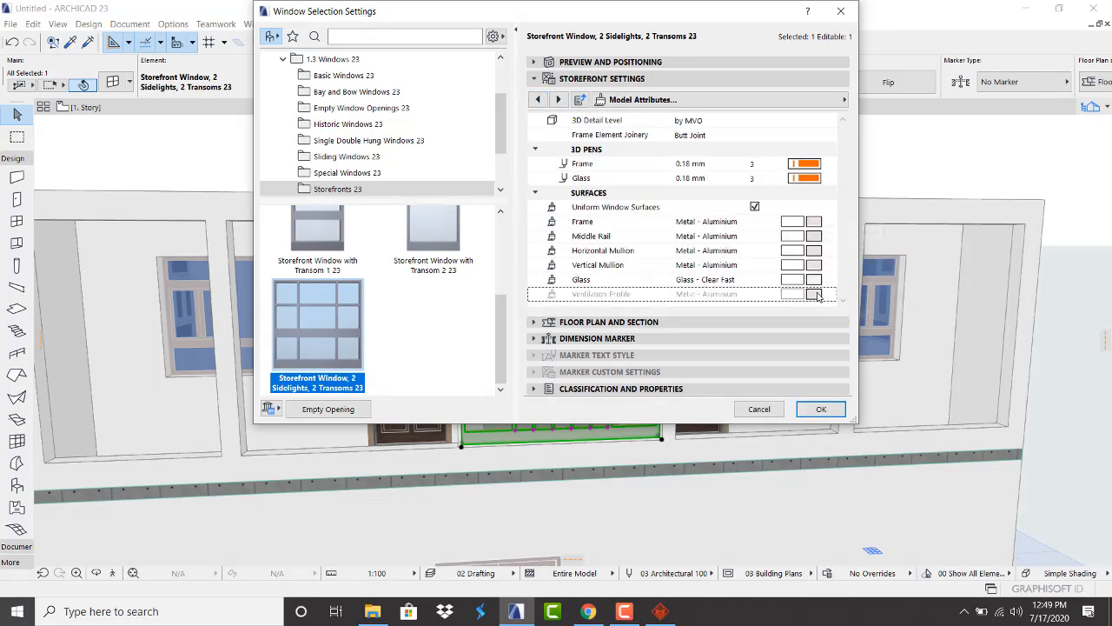
left_click(820, 408)
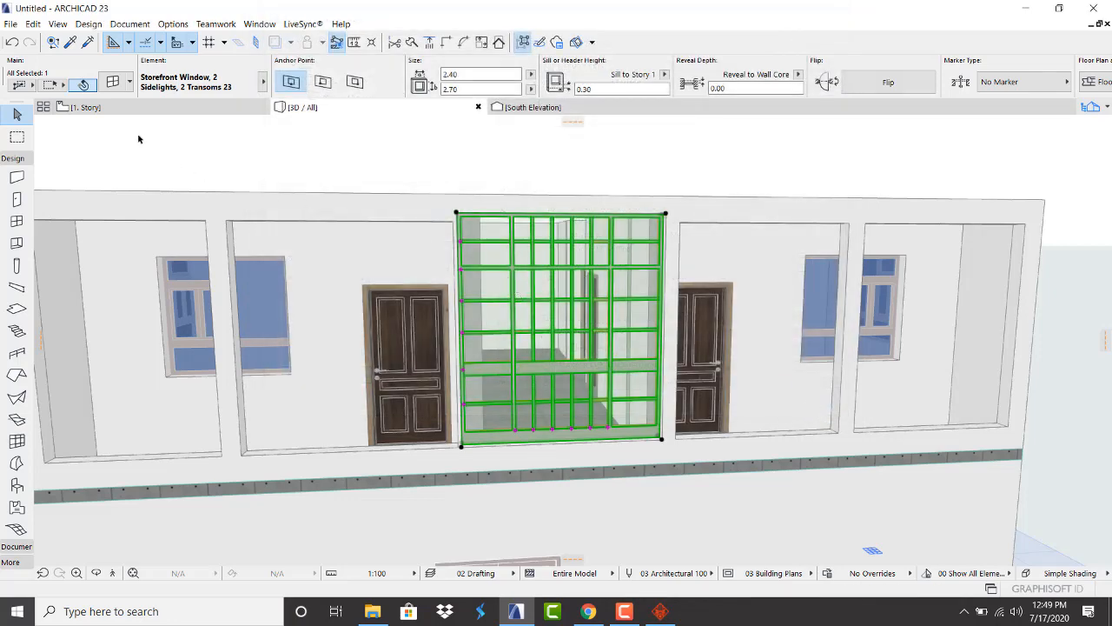
left_click(123, 106)
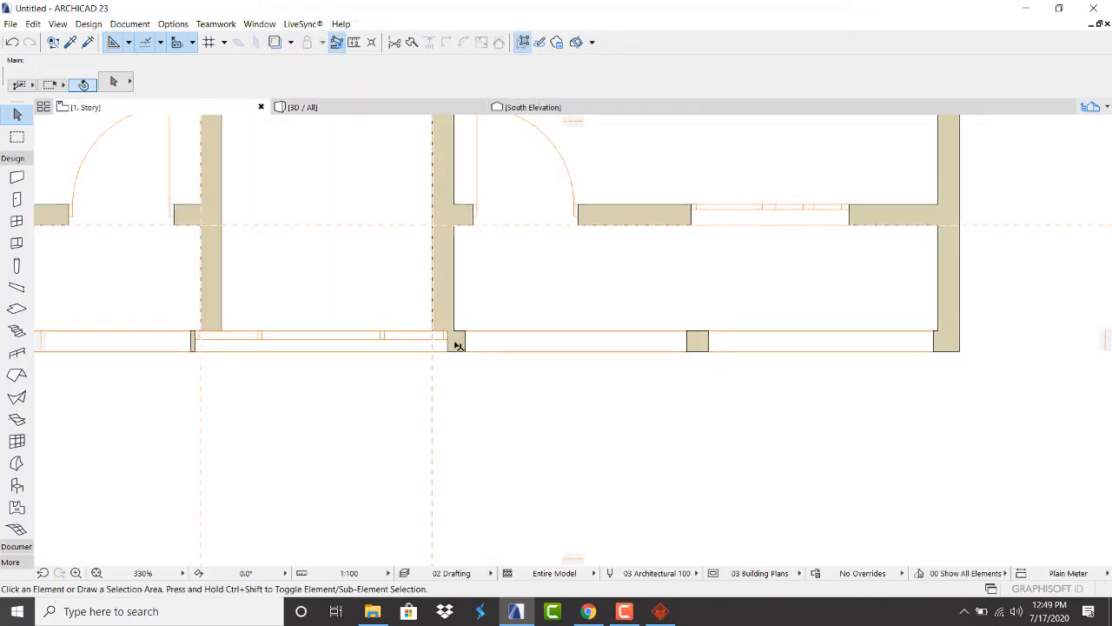
Stretch the storefront window's right and left ends to narrow it to 1.74 wide
left_click(449, 334)
left_click(448, 331)
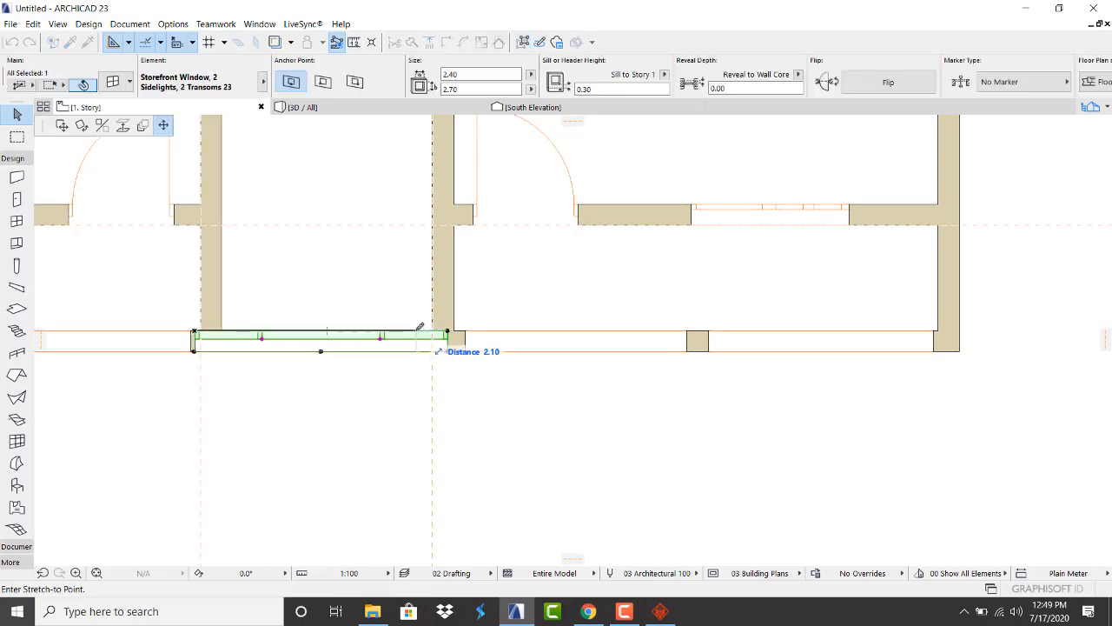
left_click(417, 331)
left_click(195, 334)
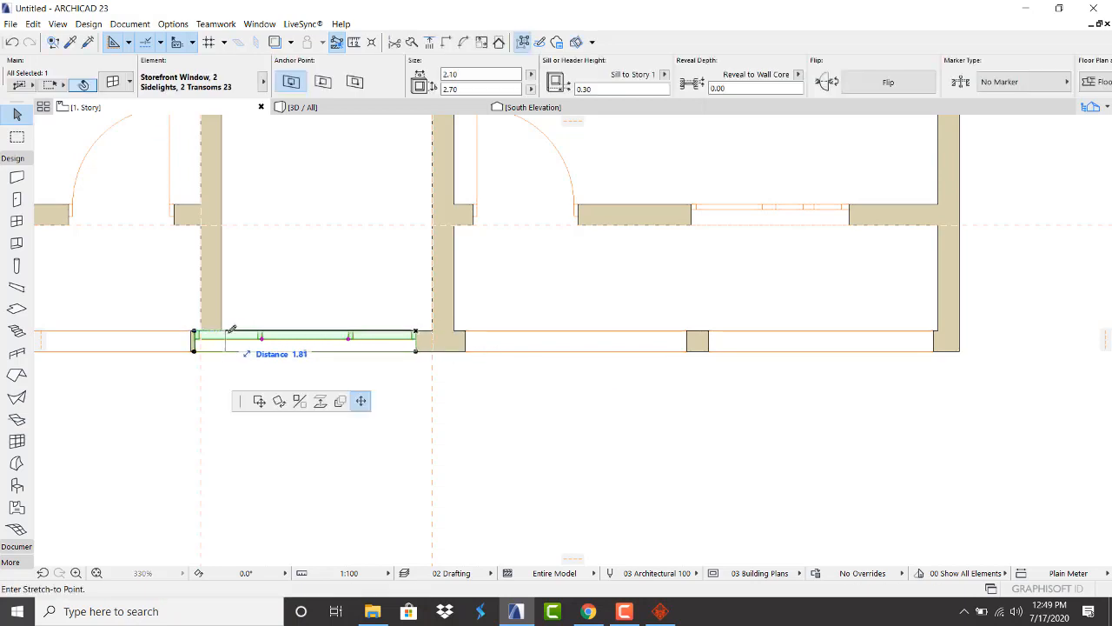
left_click(232, 331)
left_click(298, 379)
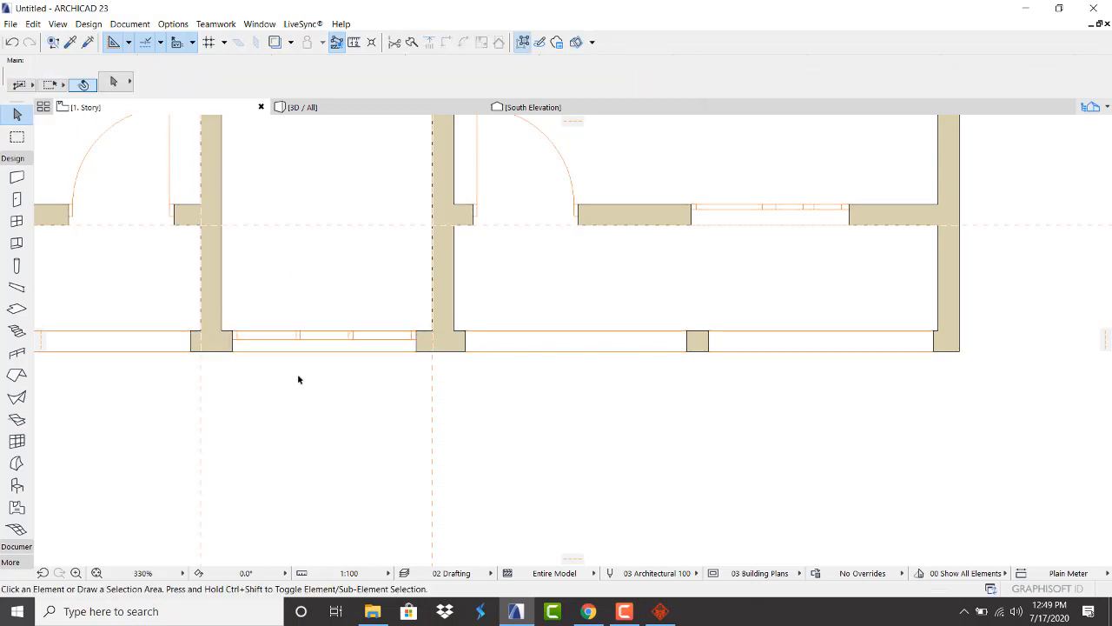
Check the narrowed storefront window in 3D, then return to the 1. Story plan
left_click(357, 107)
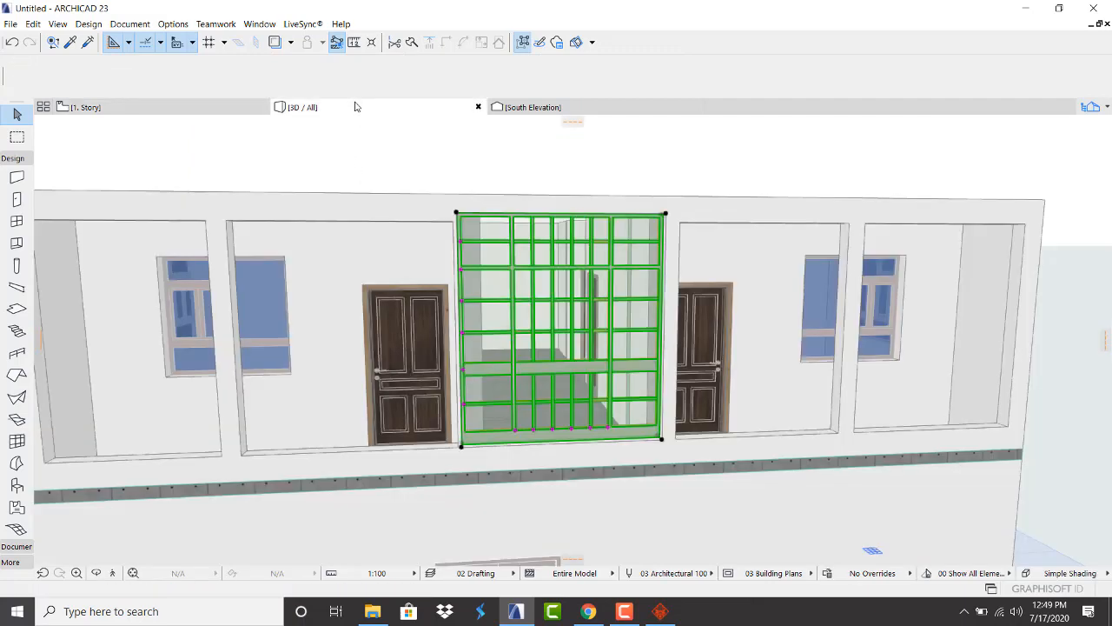
scroll(589, 257, "up", 3)
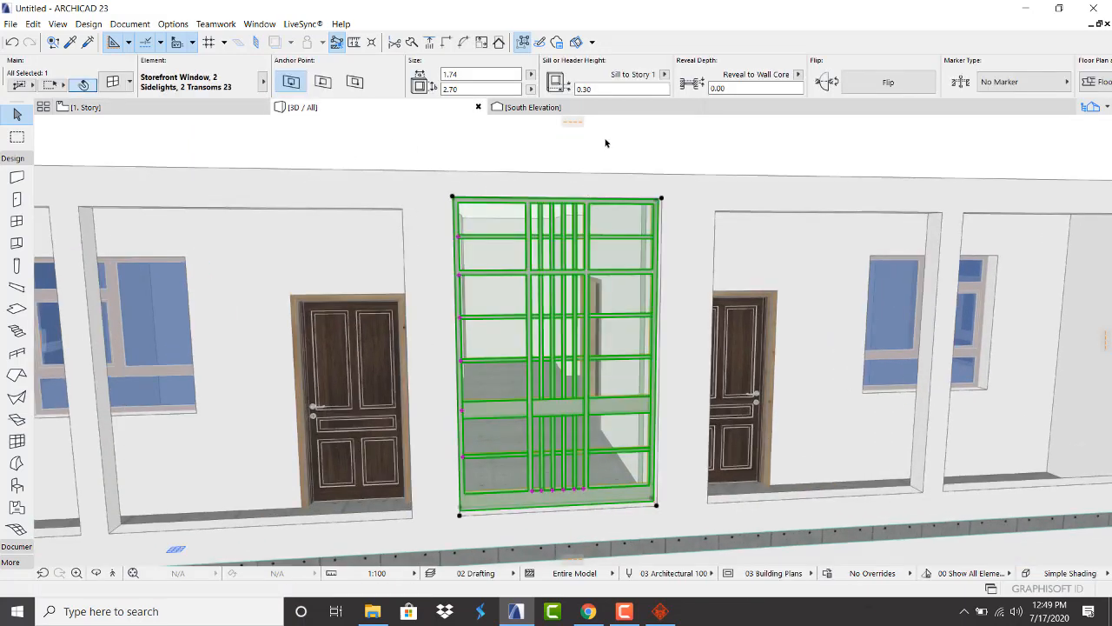
left_click(605, 141)
scroll(513, 354, "down", 2)
middle_click_drag(512, 354, 552, 295, "shift")
scroll(444, 389, "down", 2)
middle_click_drag(802, 343, 772, 374, "shift")
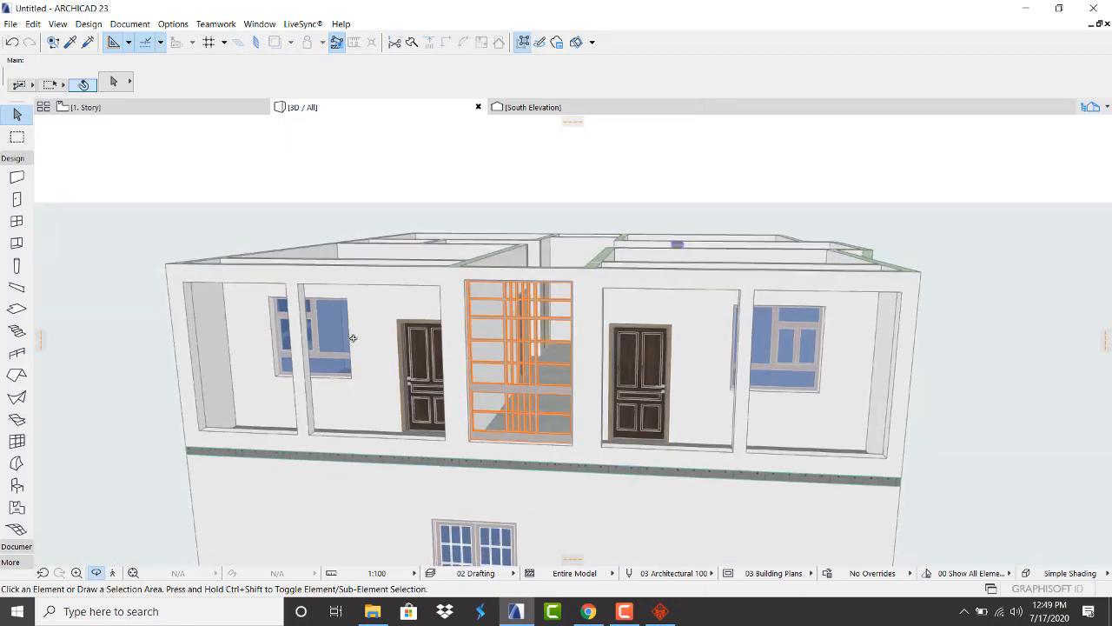
scroll(353, 338, "up", 2)
scroll(280, 404, "up", 2)
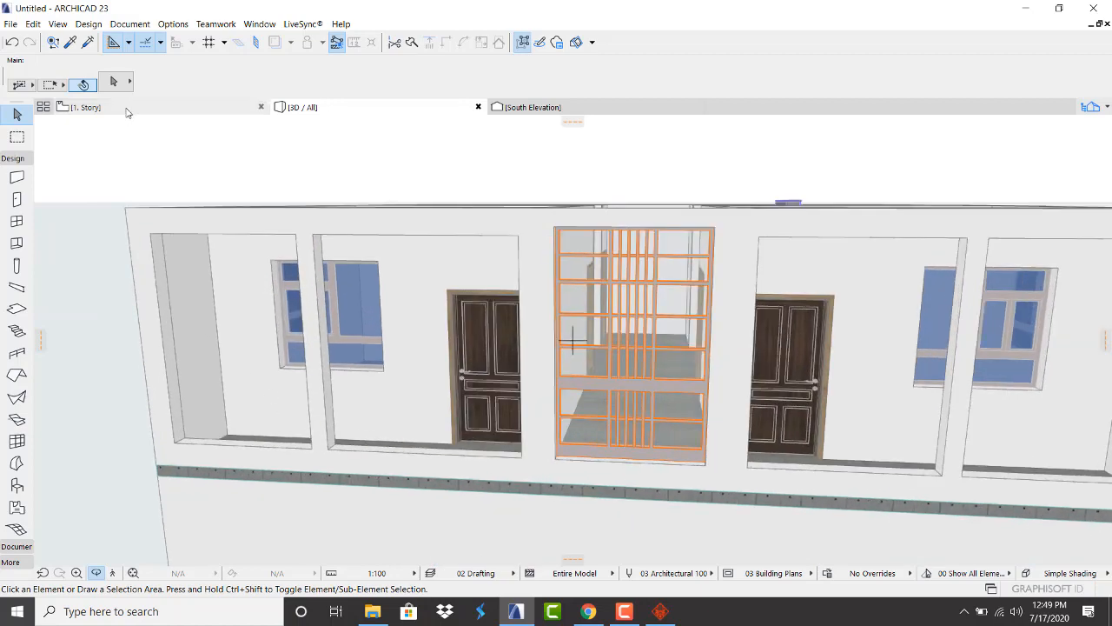
left_click(126, 109)
scroll(479, 395, "down", 4)
scroll(304, 379, "up", 5)
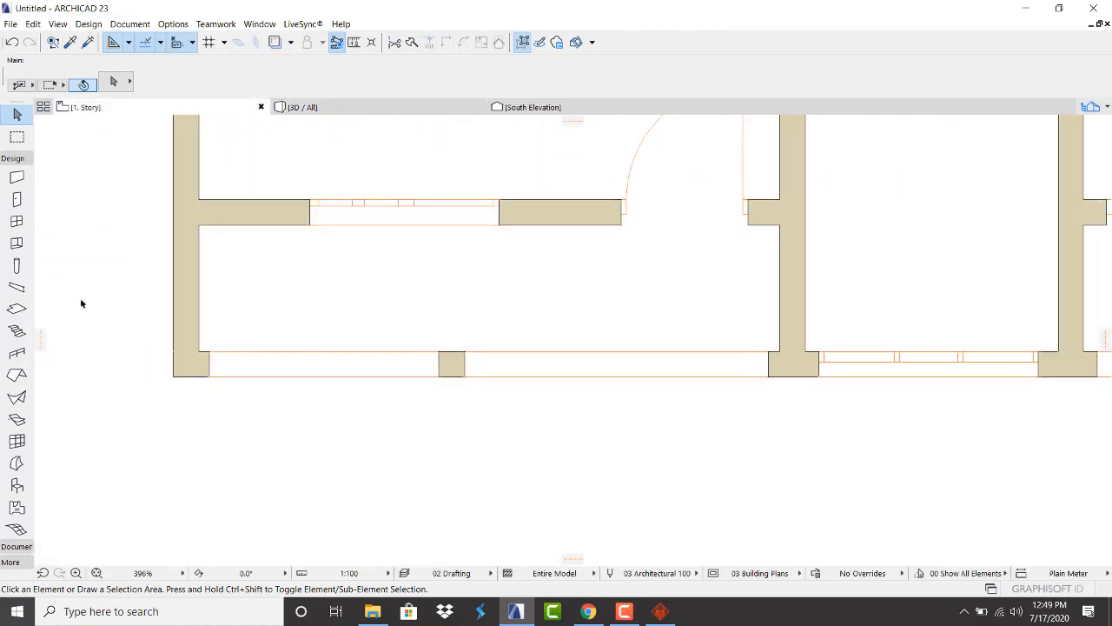
Open the Railing tool's default settings and browse its Favorites list
left_click(17, 353)
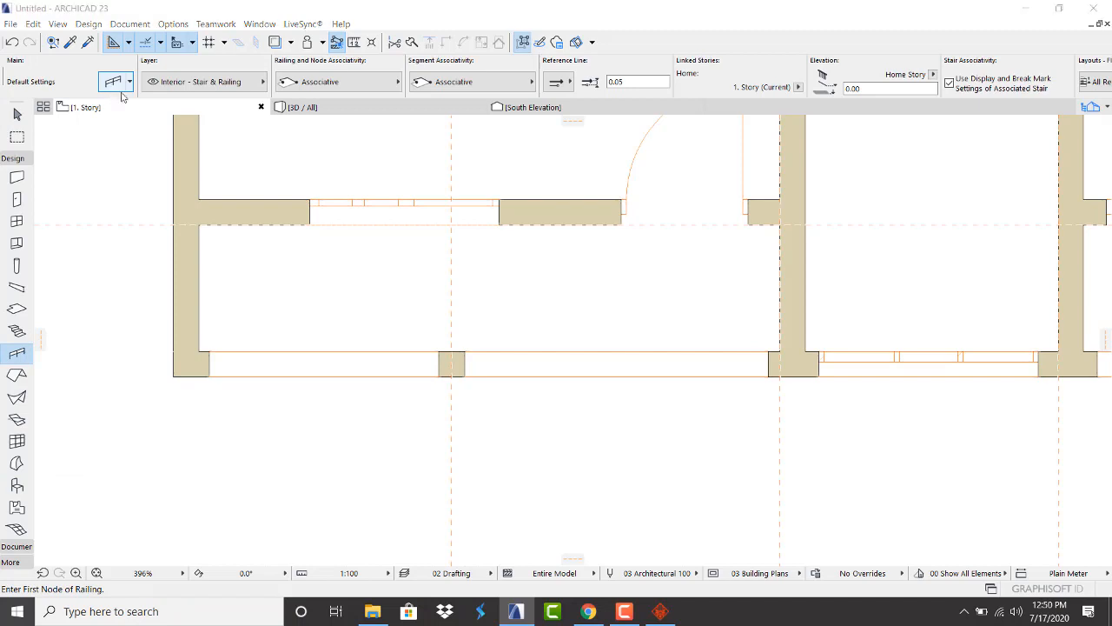
left_click(112, 84)
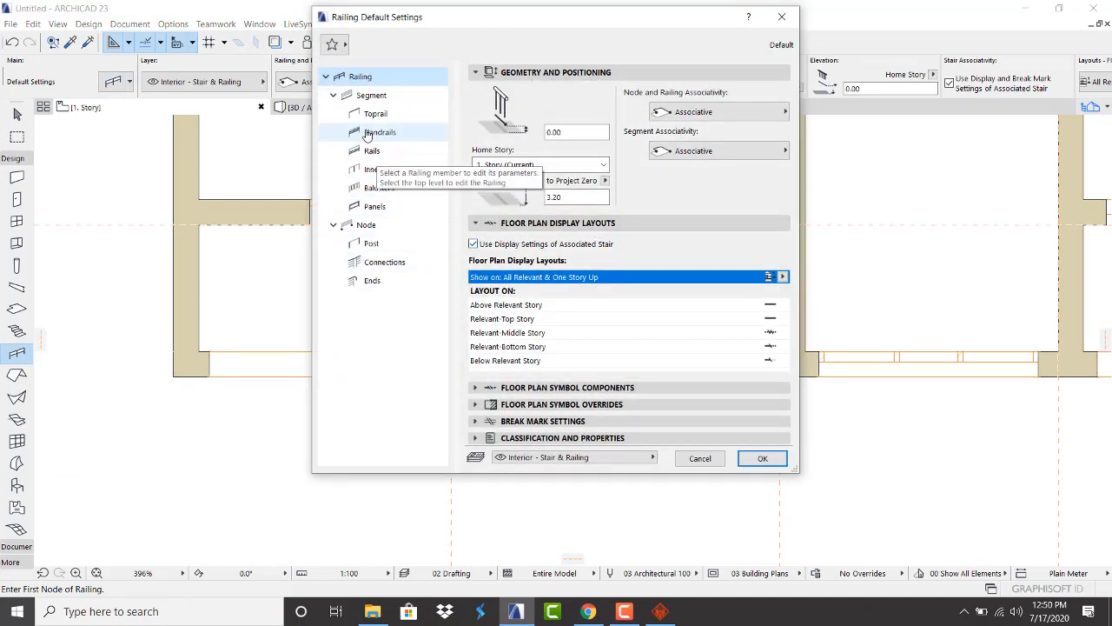
left_click(340, 48)
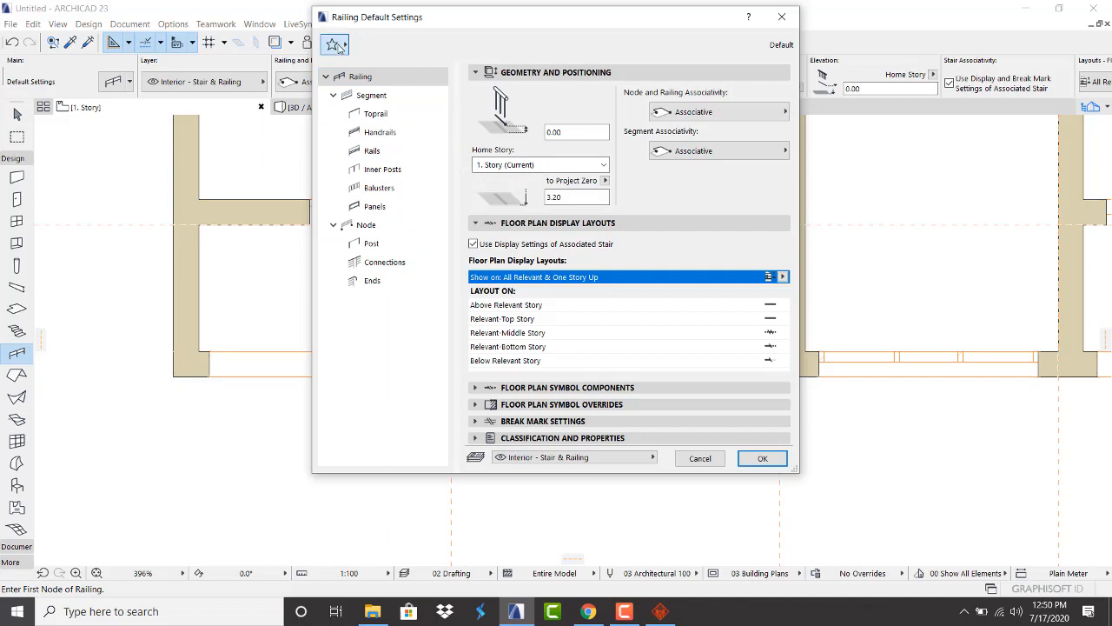
left_click(340, 48)
left_click(336, 44)
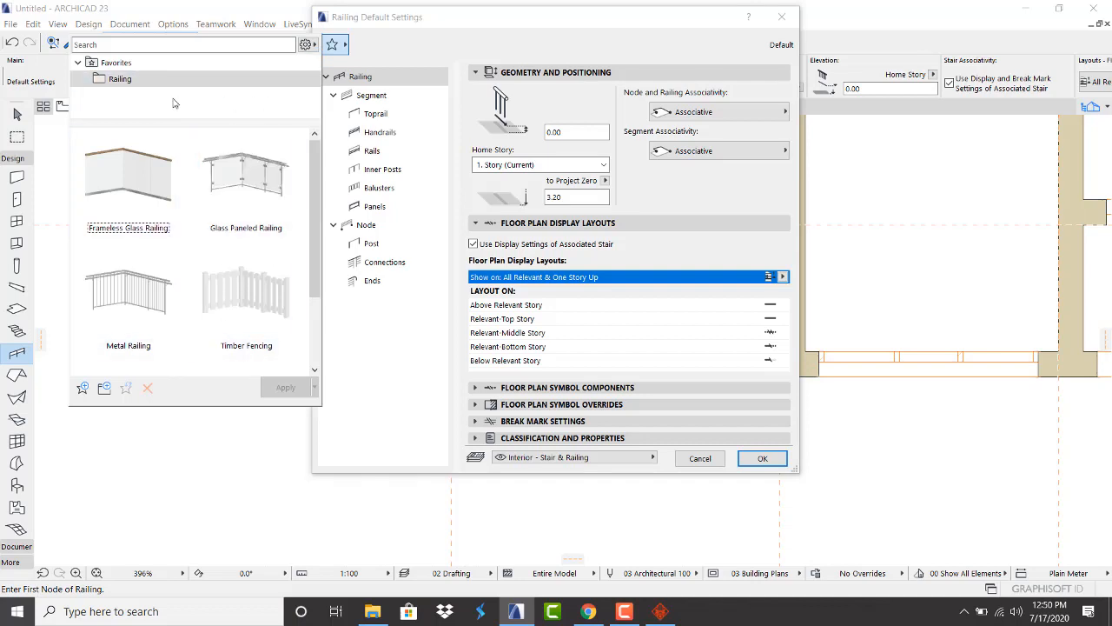
scroll(240, 248, "down", 1)
scroll(240, 249, "up", 1)
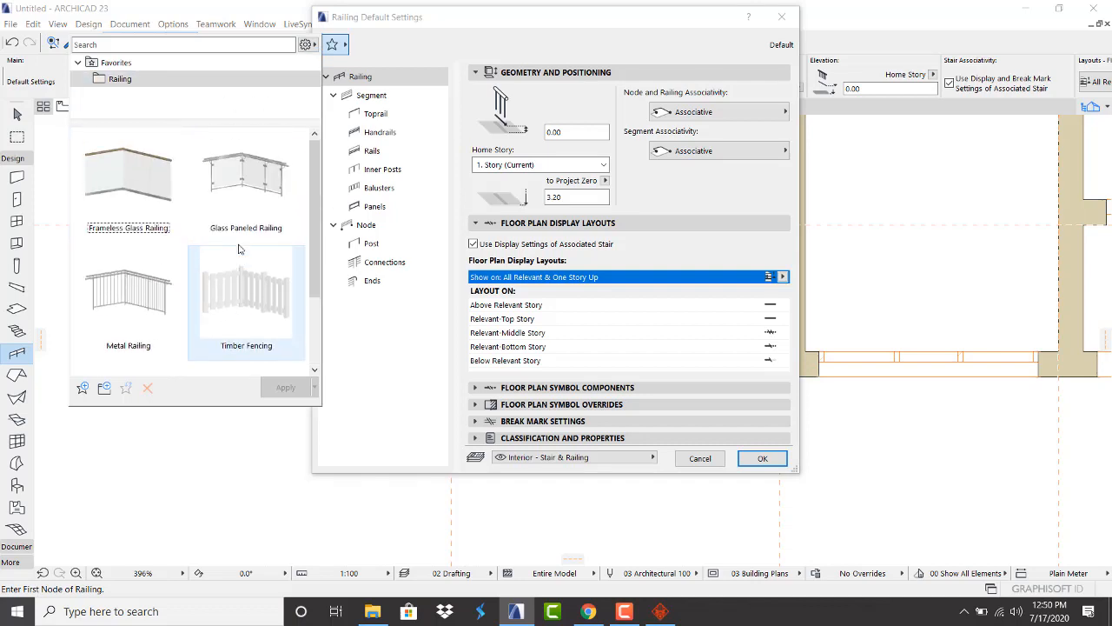
scroll(243, 241, "down", 1)
scroll(244, 235, "up", 1)
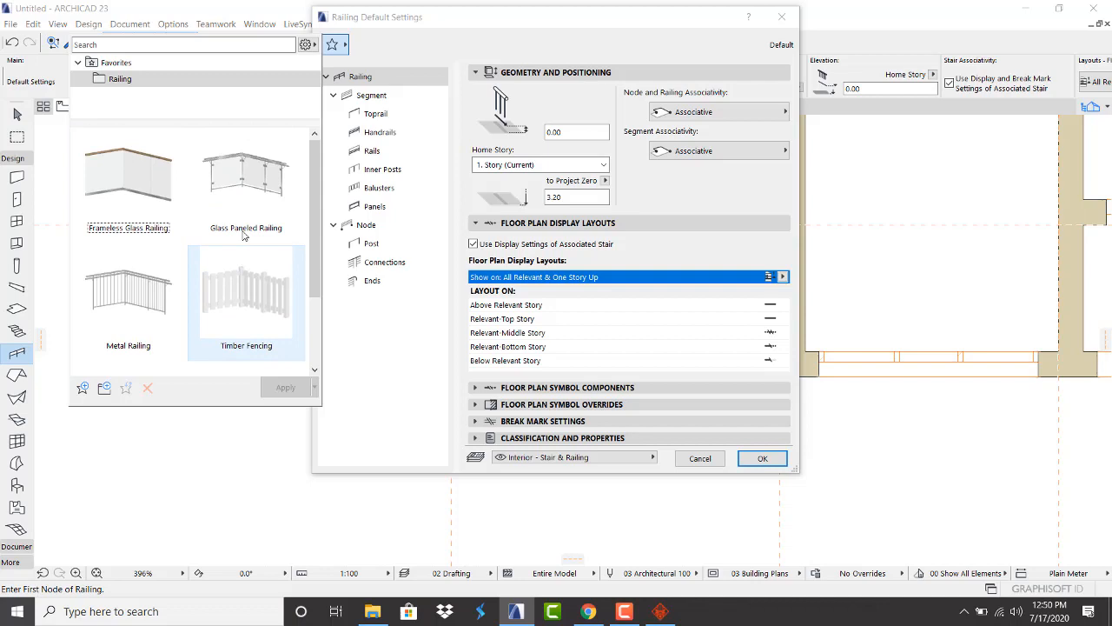
Apply the Glass Paneled Railing favorite at 0.30 offset with Home Story 1. Story
left_click(266, 177)
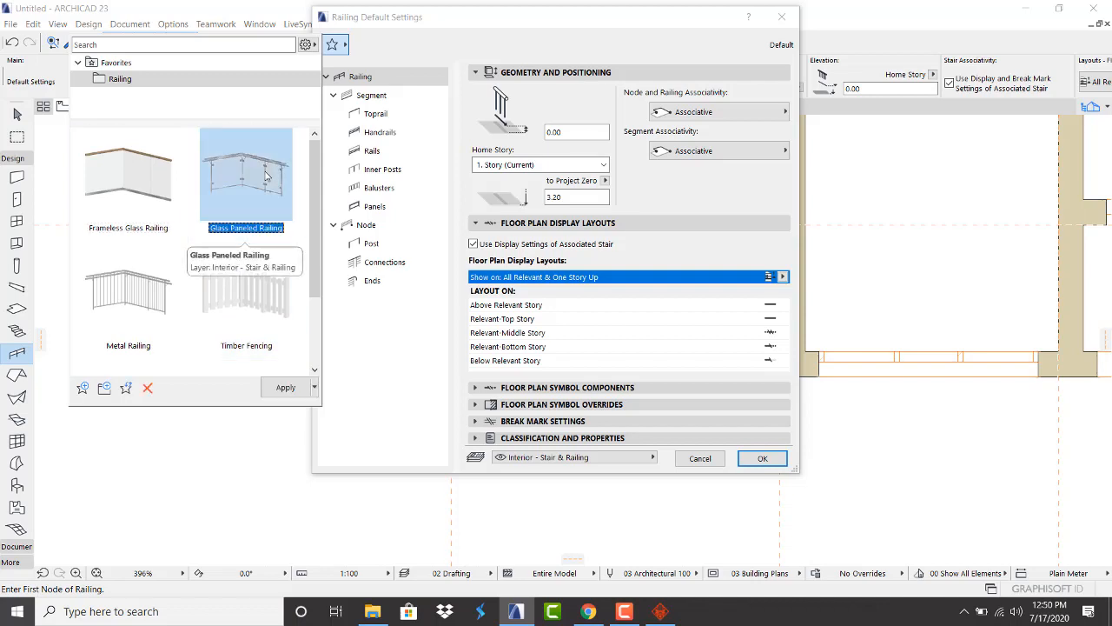
left_click(287, 386)
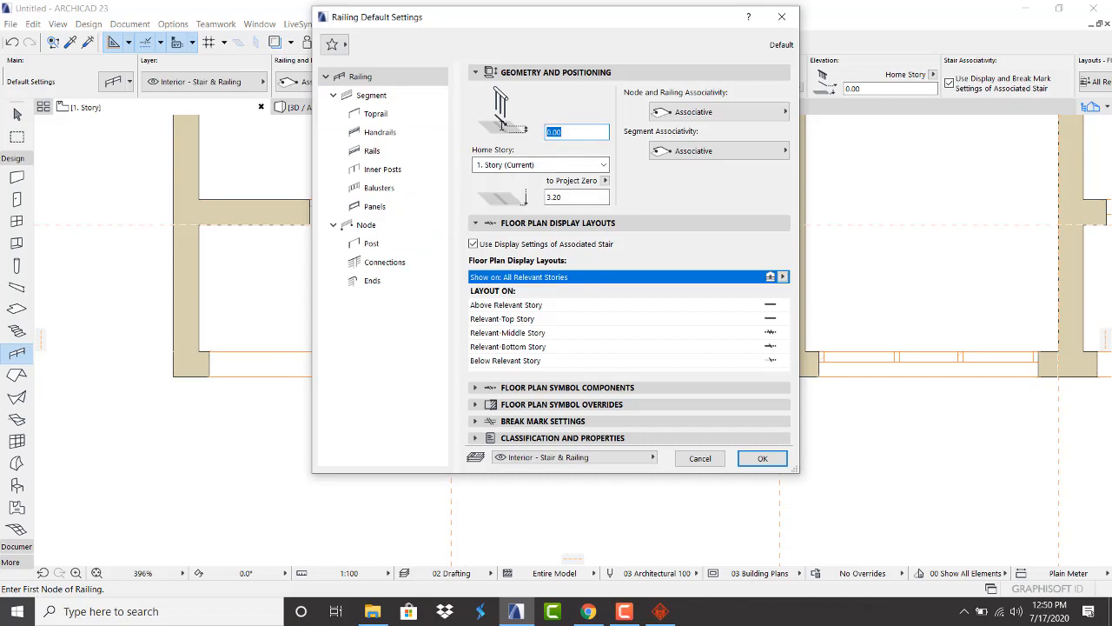
left_click(520, 166)
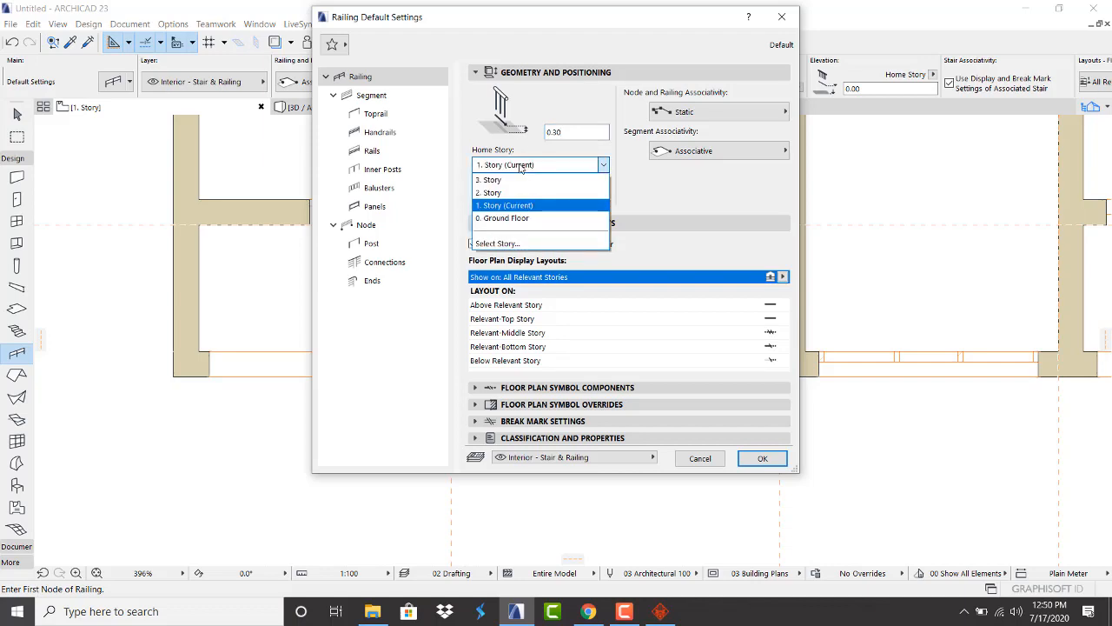
left_click(520, 165)
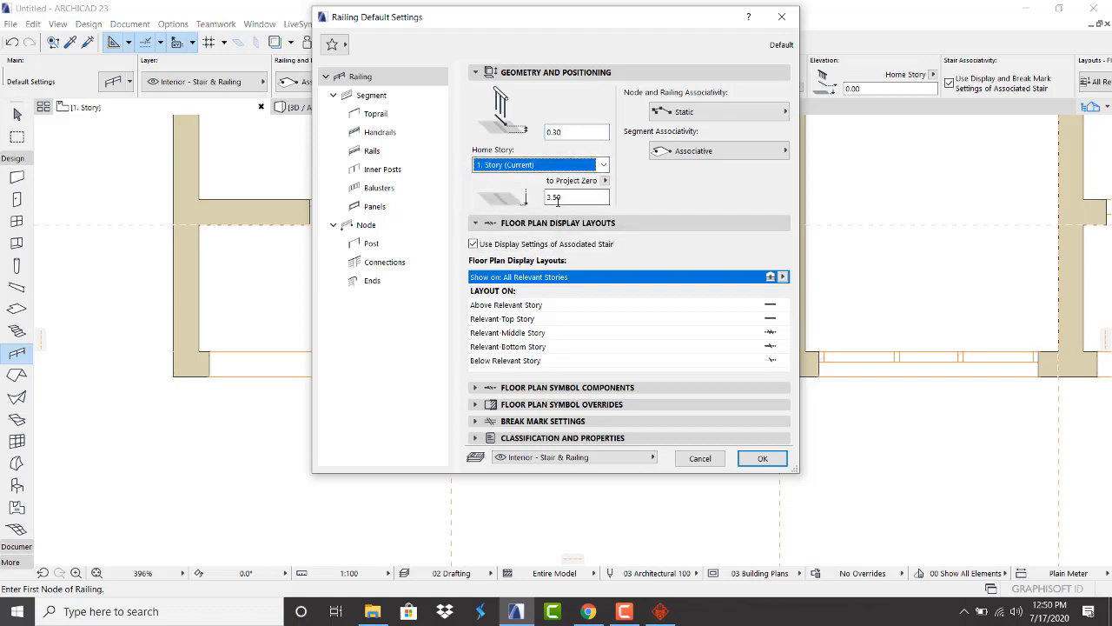
left_click(754, 457)
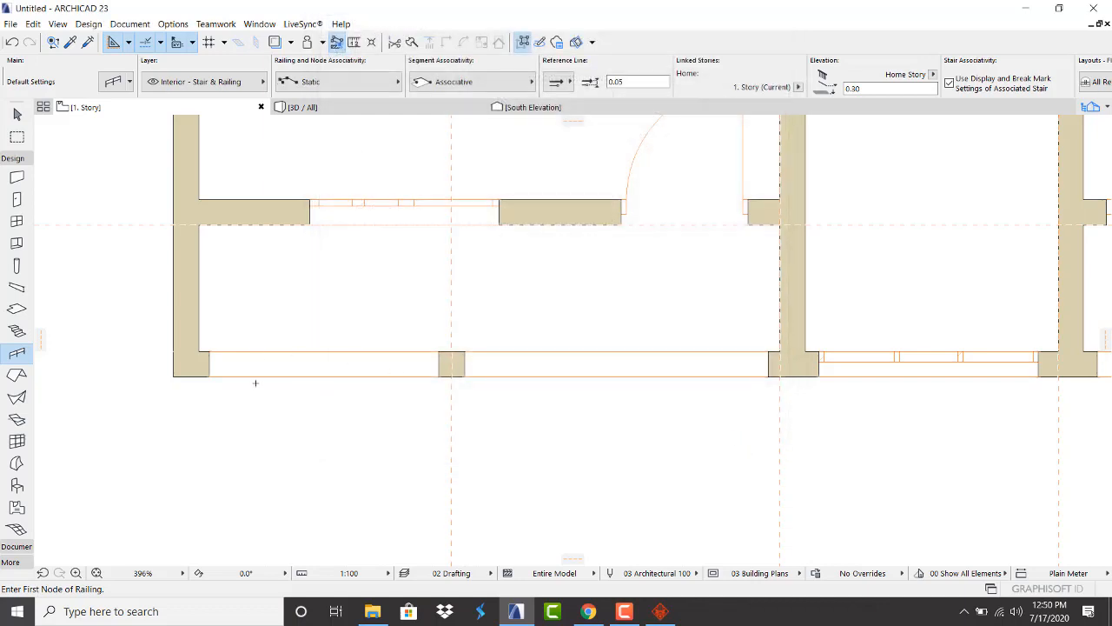
Draw a railing from the left wall corner to the right wall
scroll(255, 383, "up", 2)
left_click(192, 356)
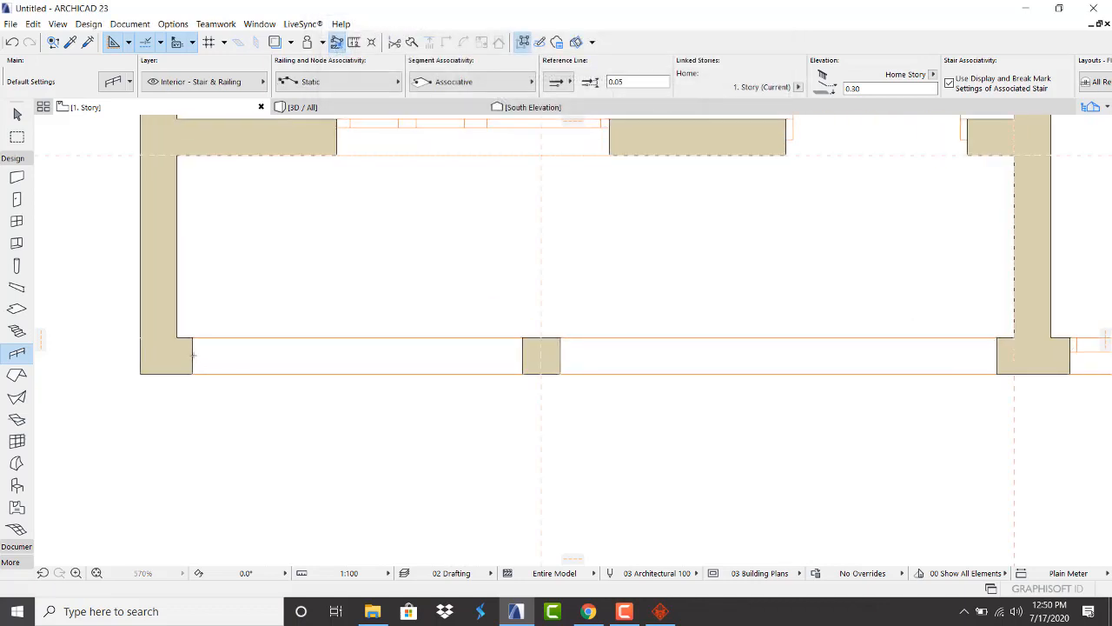
double_click(1001, 351)
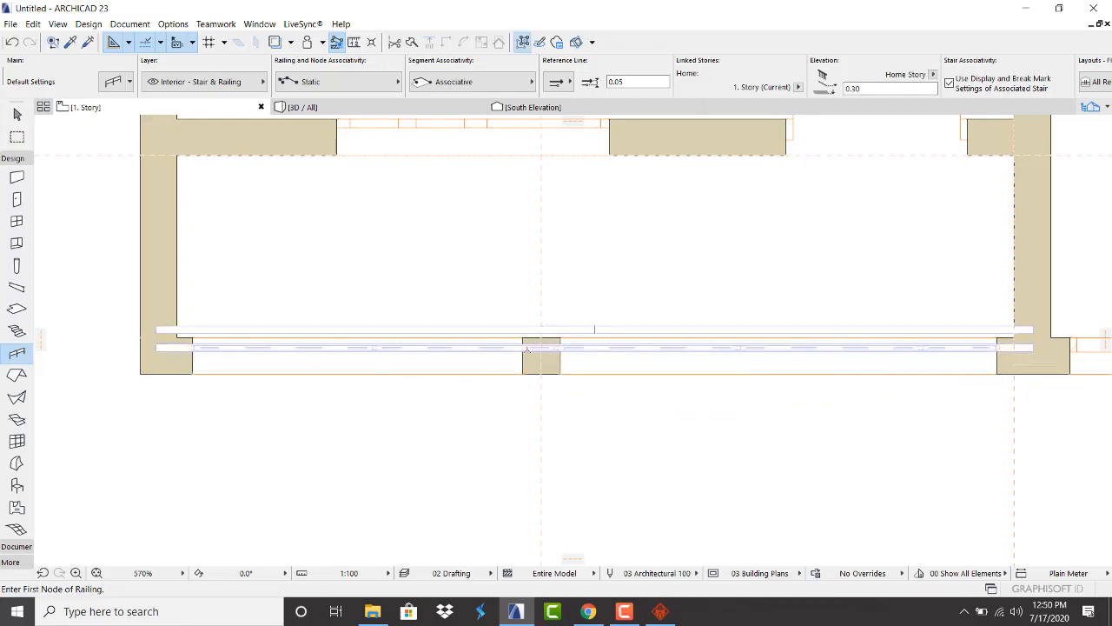
key("Escape")
Move the new railing down onto the front wall line with Ctrl+D
left_click(510, 354)
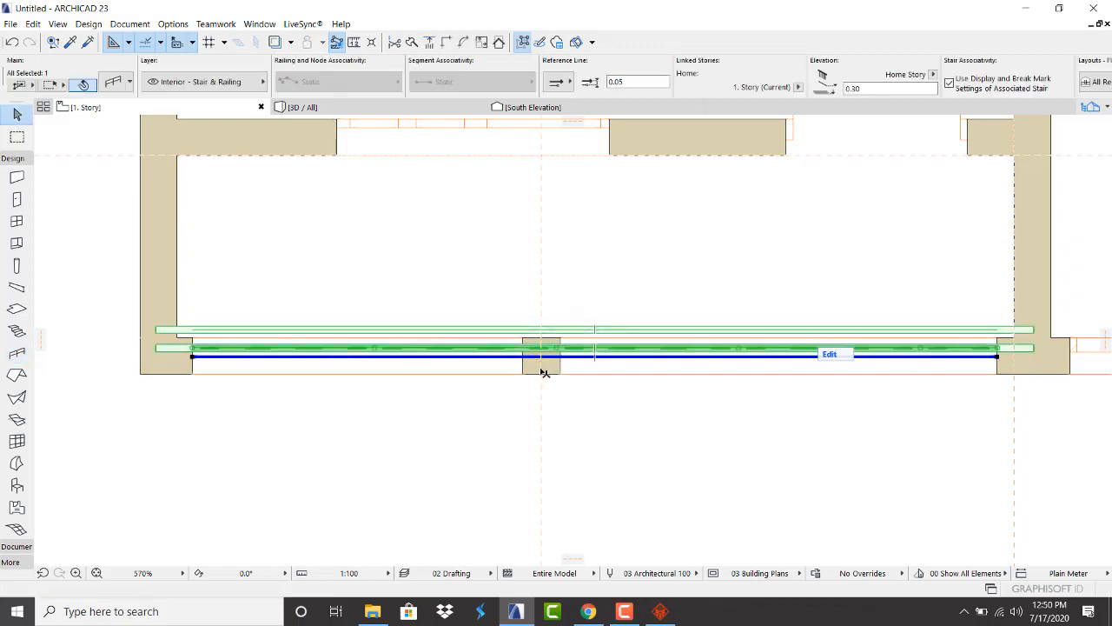
key("ctrl+d")
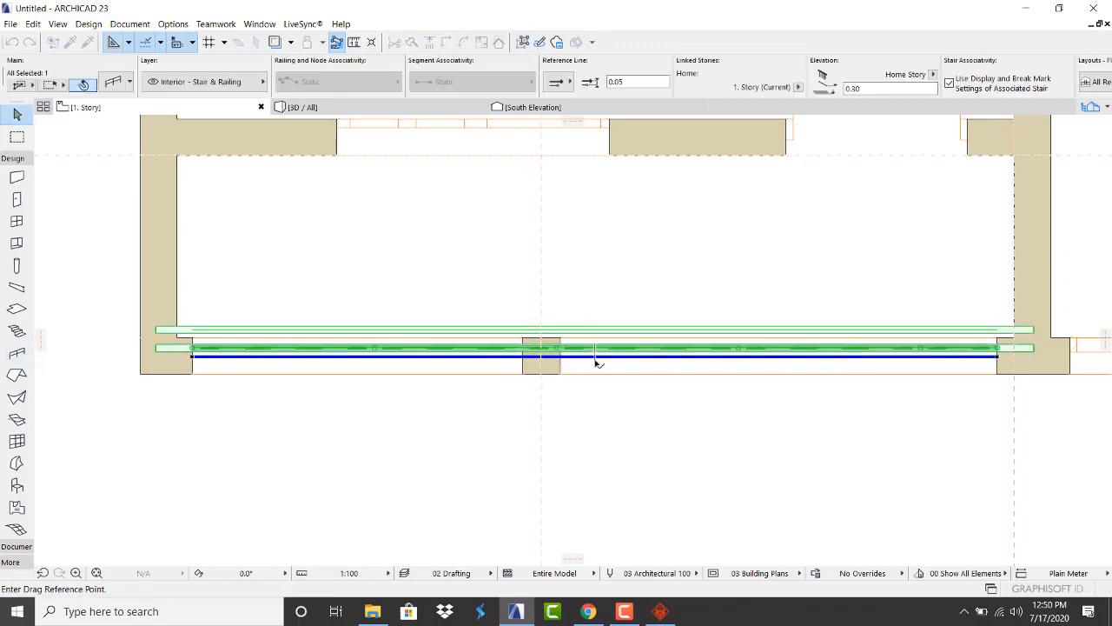
left_click(597, 363)
left_click(595, 373)
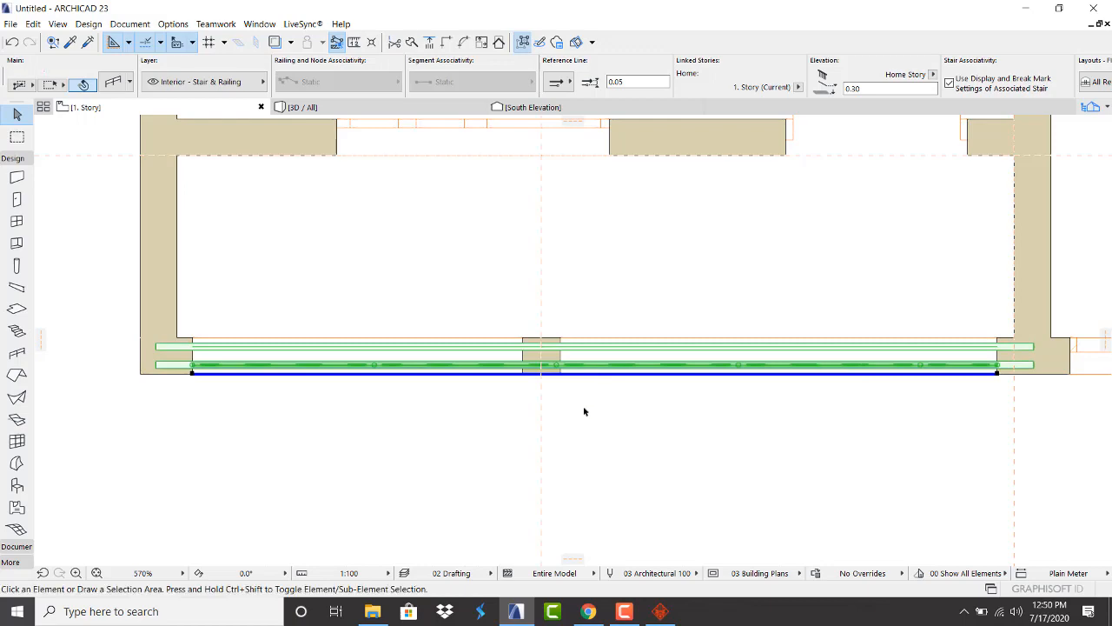
left_click(584, 411)
left_click(418, 107)
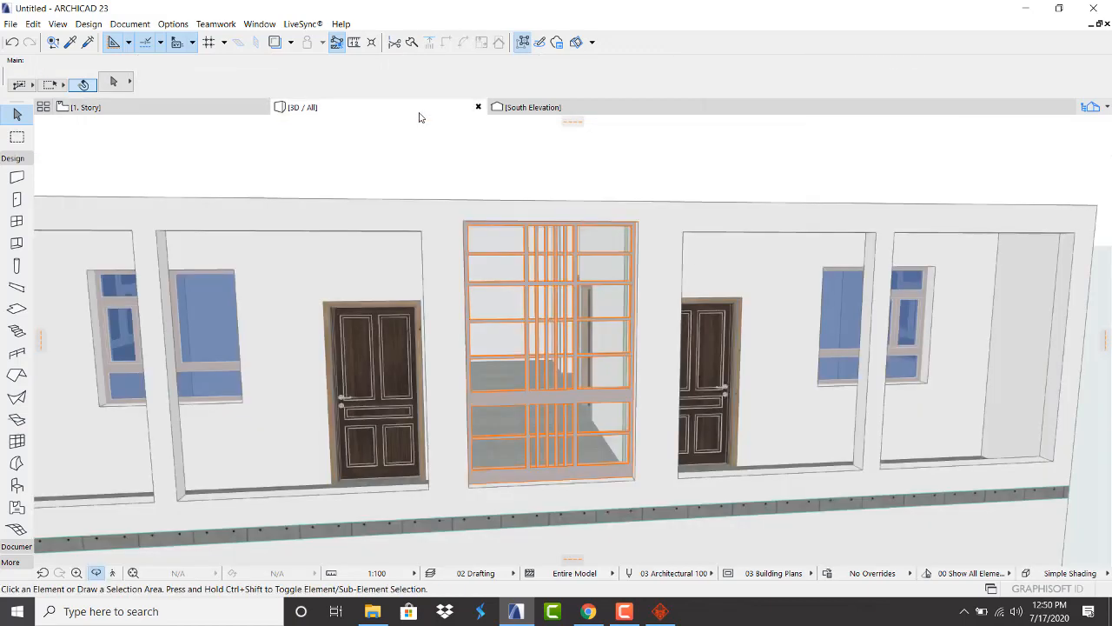
Orbit and zoom around the glass paneled railing in 3D, then switch to Gmail in Chrome
middle_click_drag(422, 466, 256, 387, "shift")
scroll(257, 388, "down", 3)
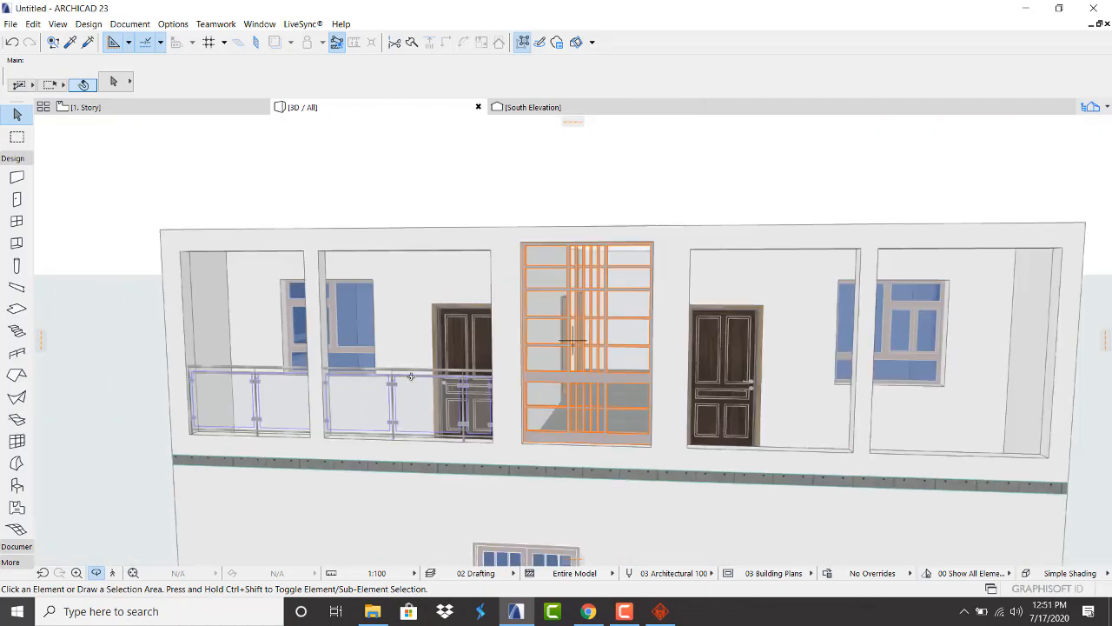
middle_click_drag(498, 359, 422, 357, "shift")
scroll(421, 358, "up", 3)
scroll(422, 358, "up", 5)
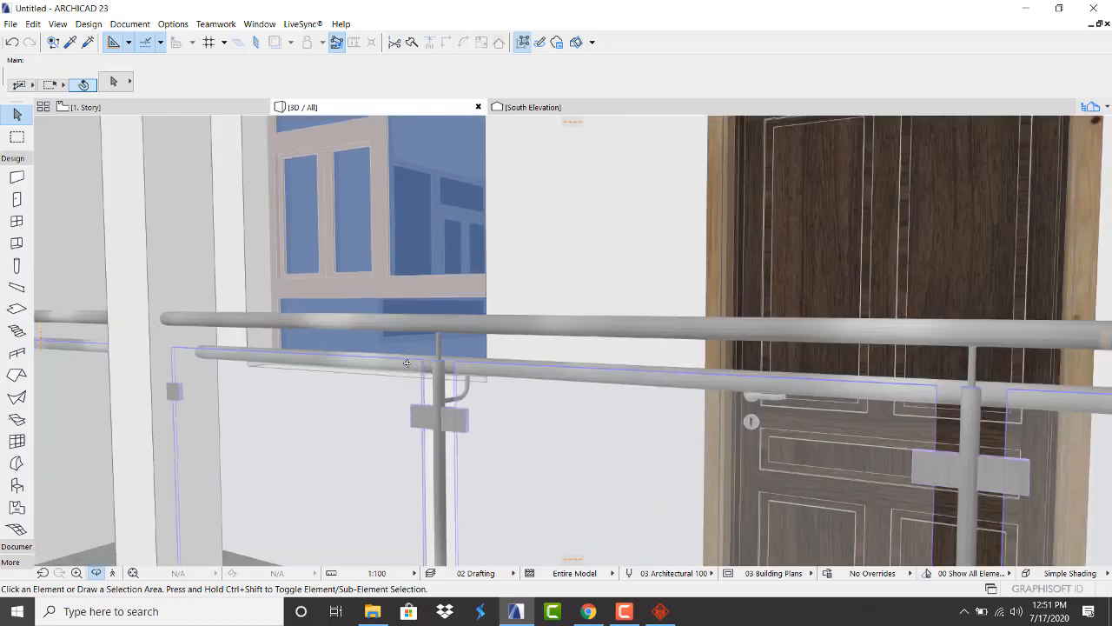
scroll(409, 362, "down", 8)
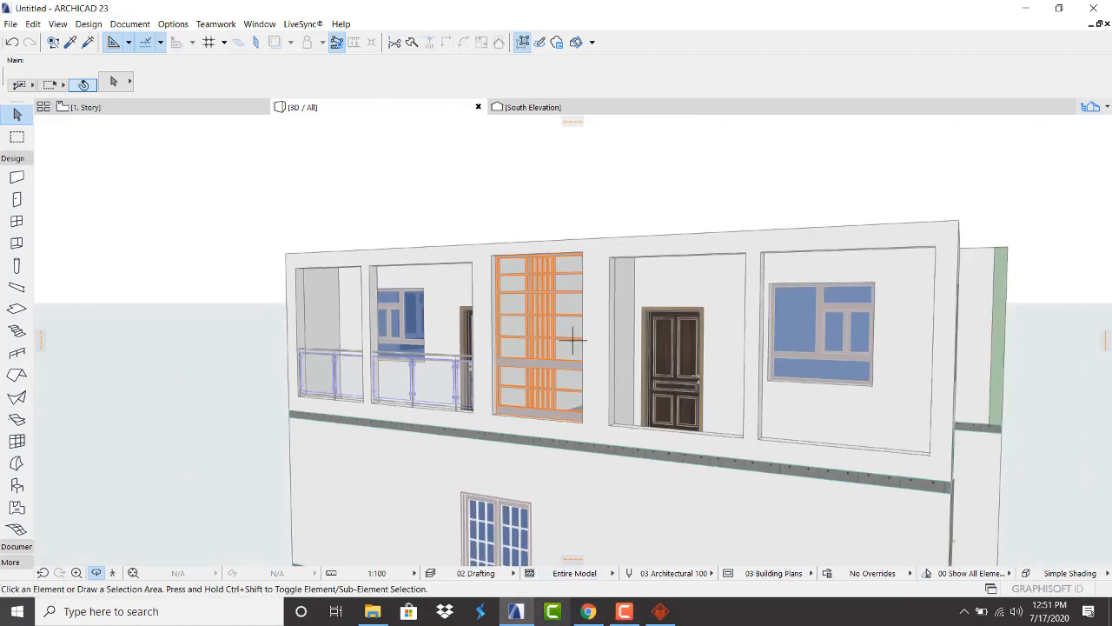
key("alt+Tab")
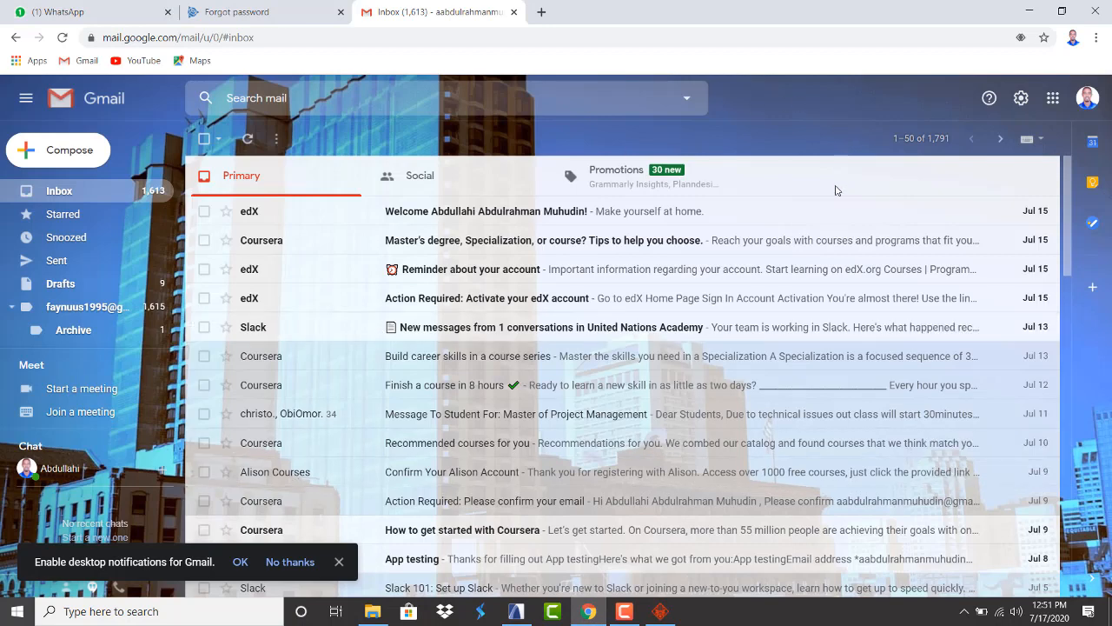
Choose Add another account from the avatar menu and begin typing the account's e-mail address
left_click(1088, 97)
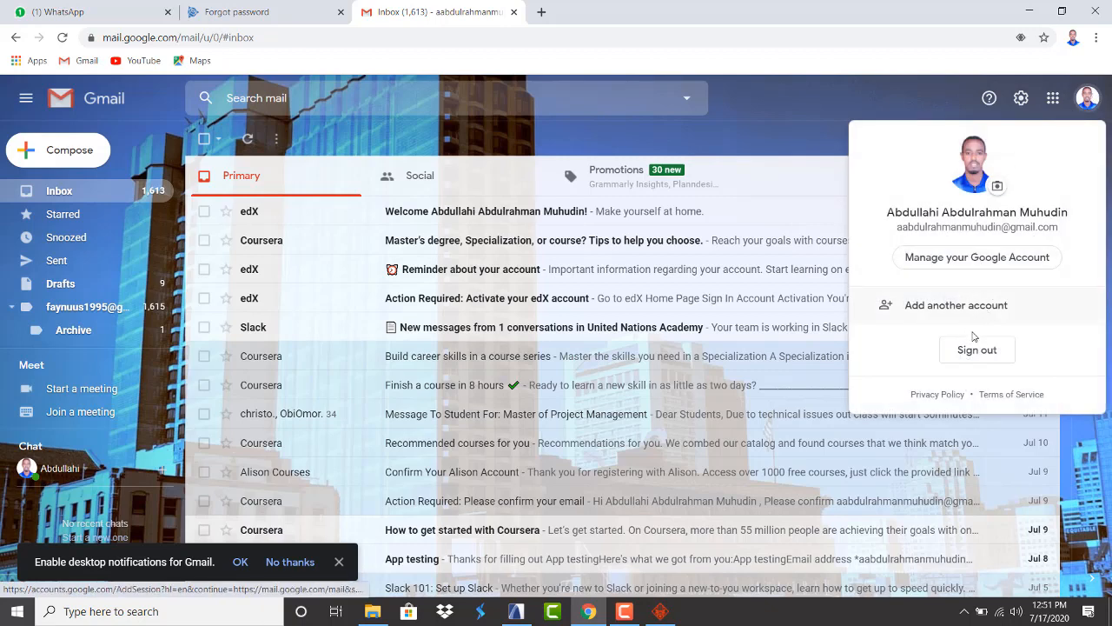
left_click(956, 310)
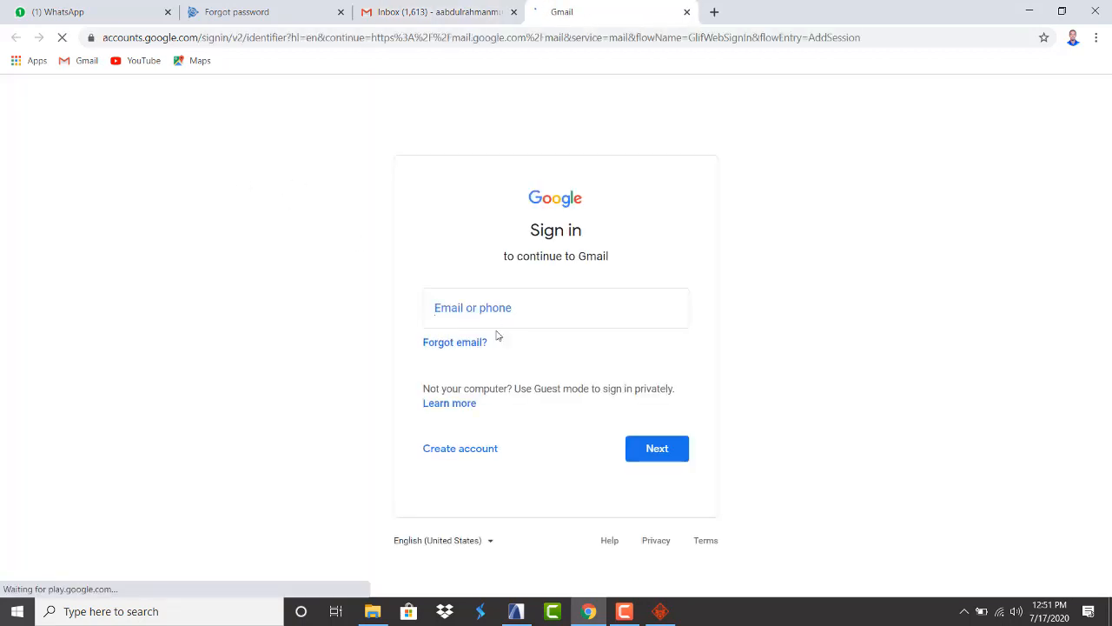
left_click(478, 319)
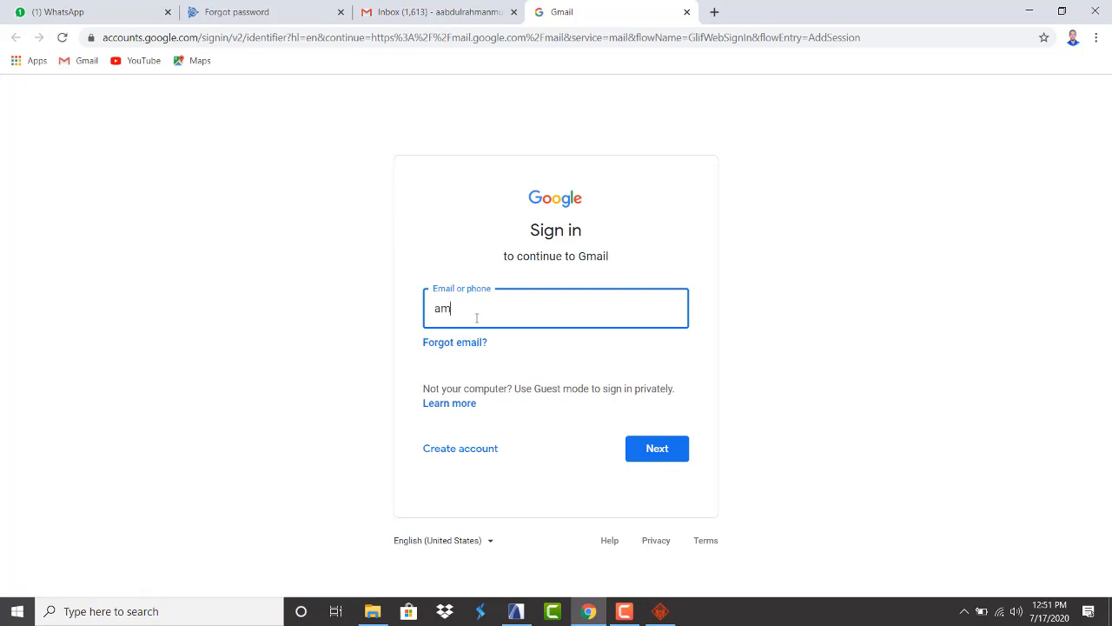
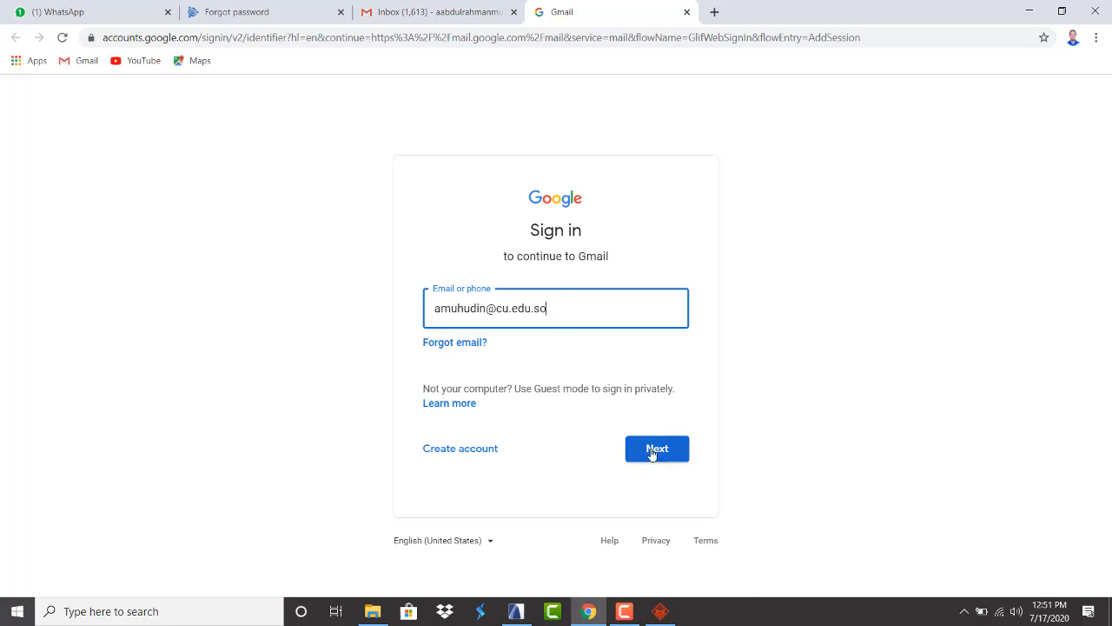
Finish the Gmail sign-in with the account password, confirm recovery options, and return to ARCHICAD
left_click(652, 454)
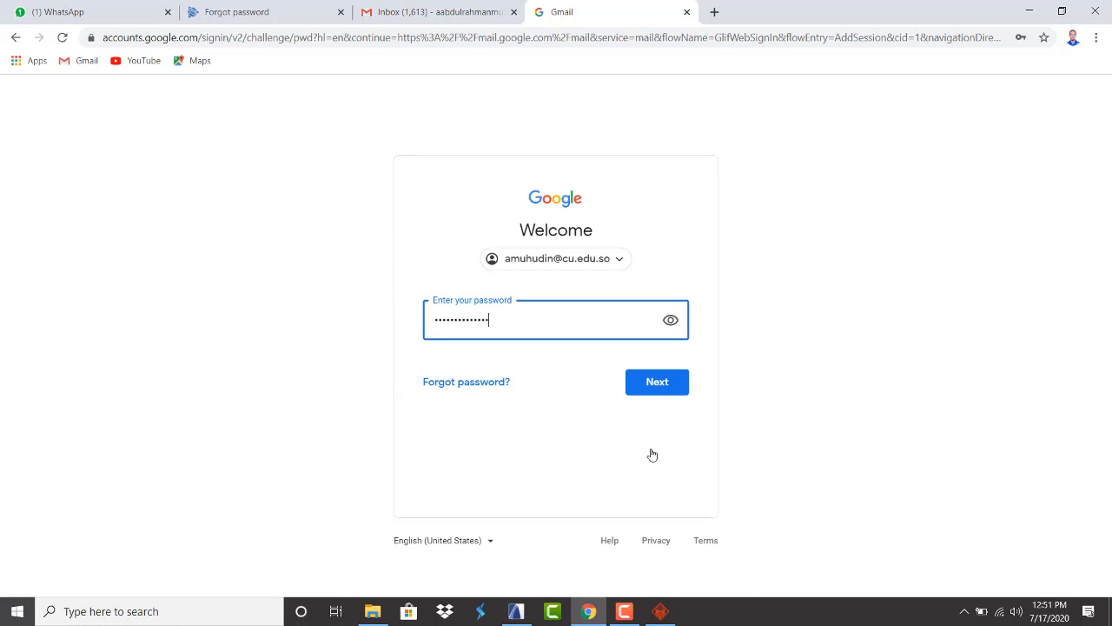
left_click(671, 380)
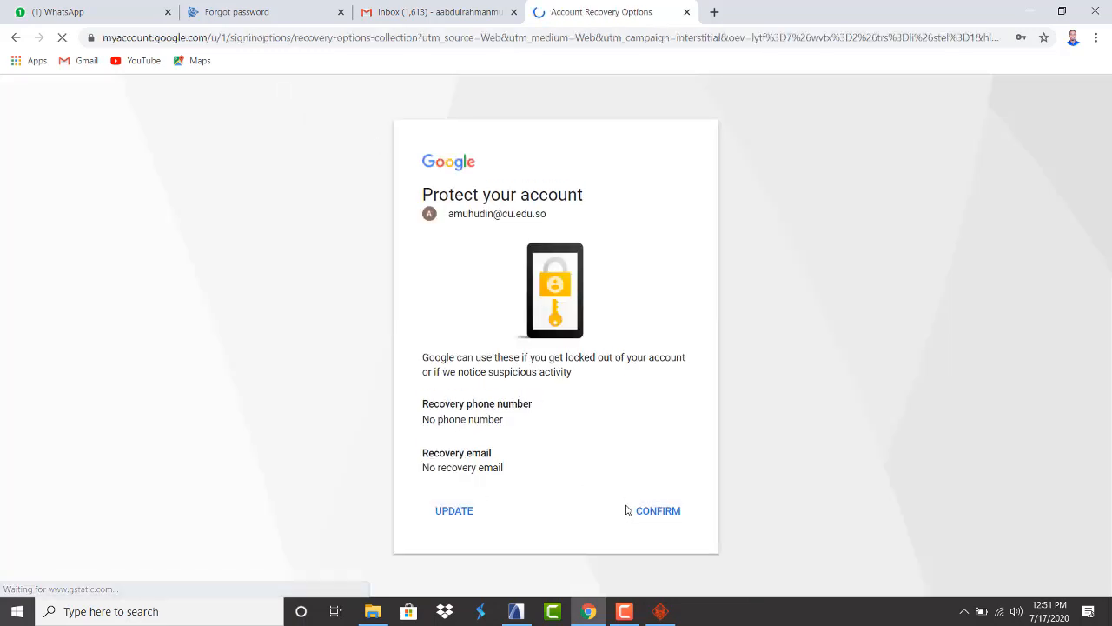
left_click(652, 517)
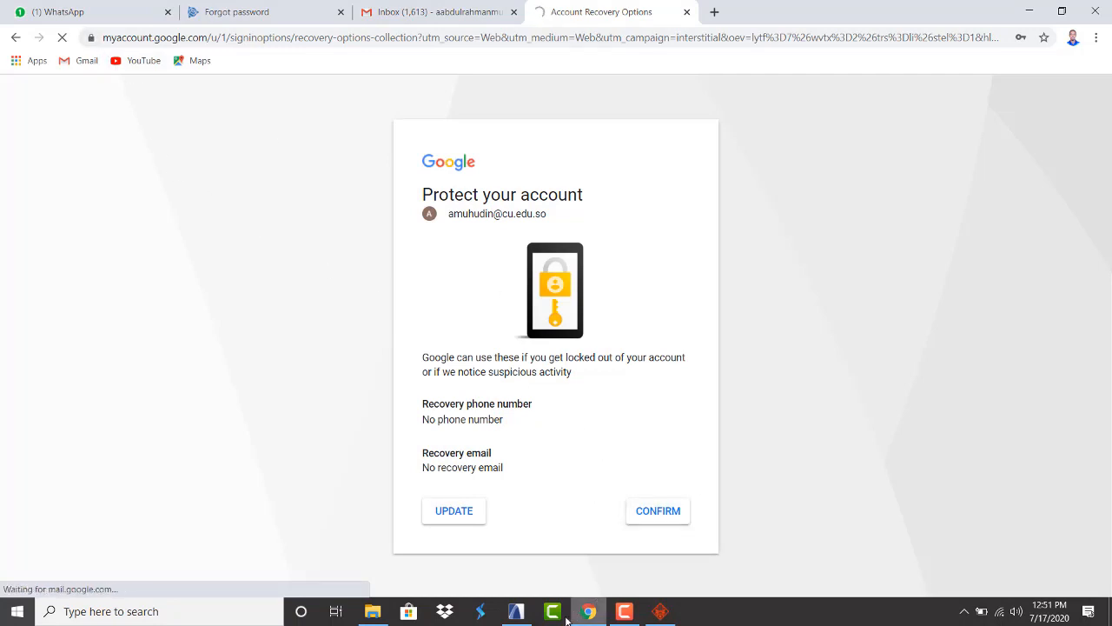
left_click(516, 611)
scroll(523, 368, "down", 4)
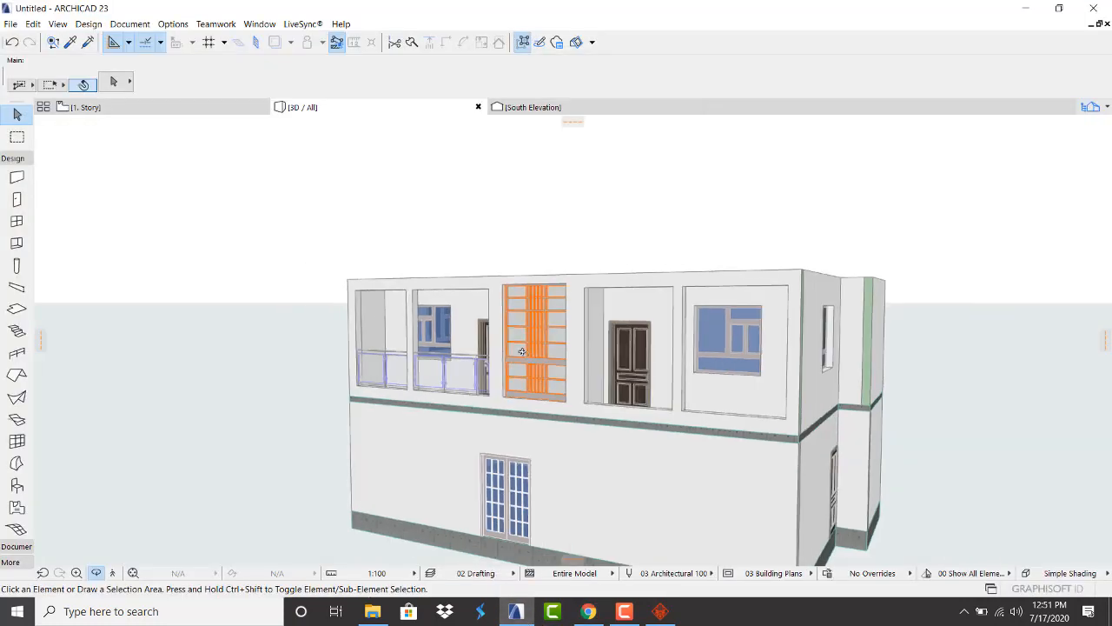
Orbit and zoom the 3D model to view the stairs, doors and rooms from above
left_click_drag(818, 359, 432, 373)
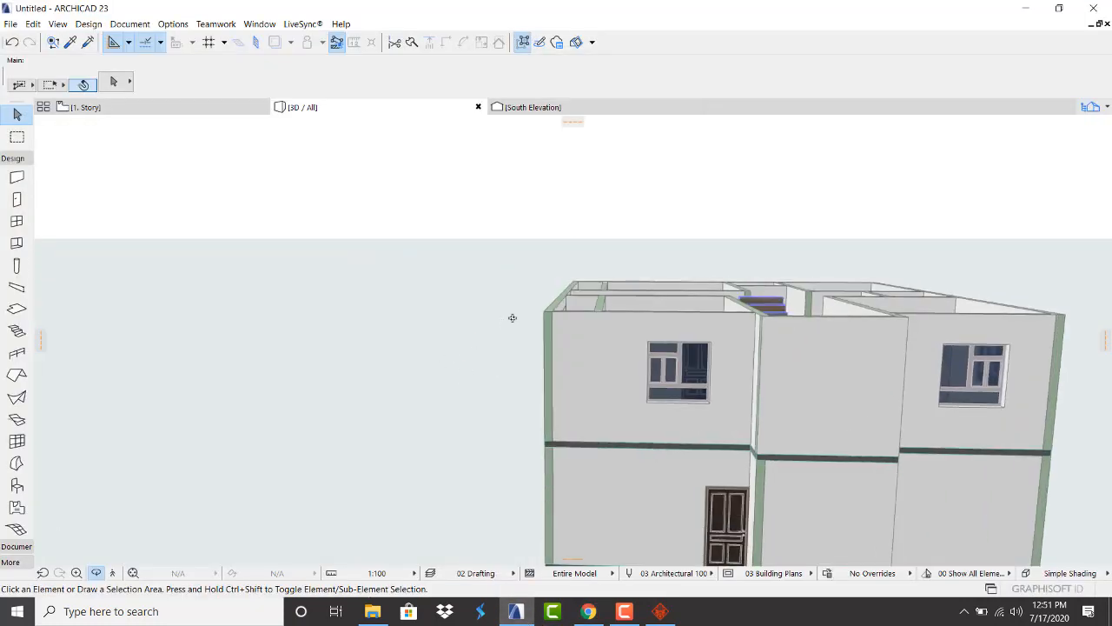
scroll(513, 318, "down", 3)
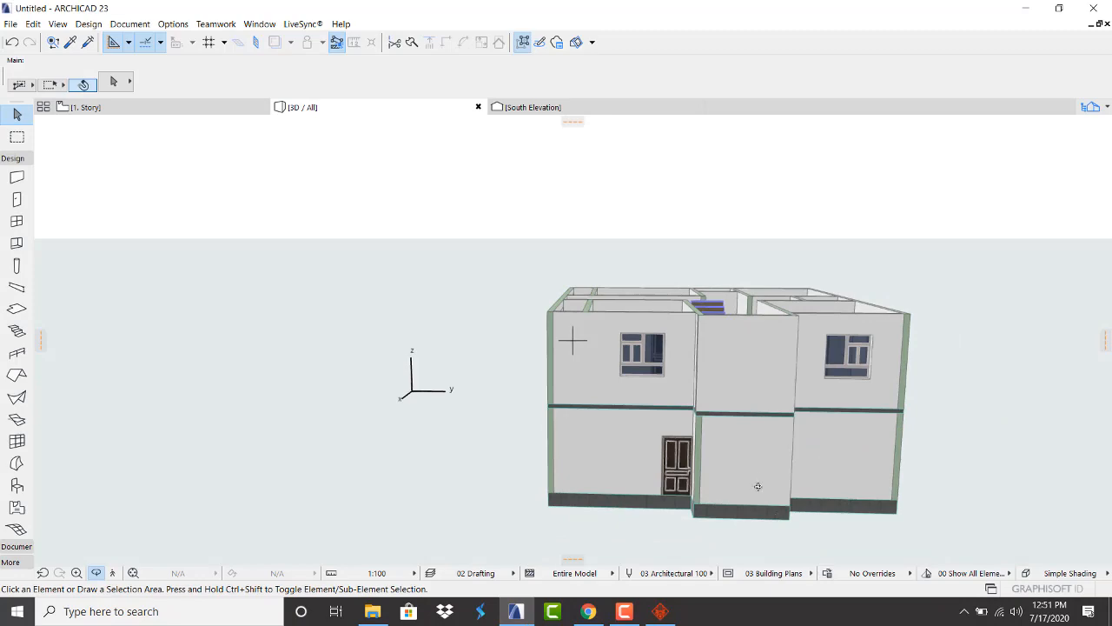
left_click_drag(757, 487, 429, 441)
scroll(428, 539, "up", 1)
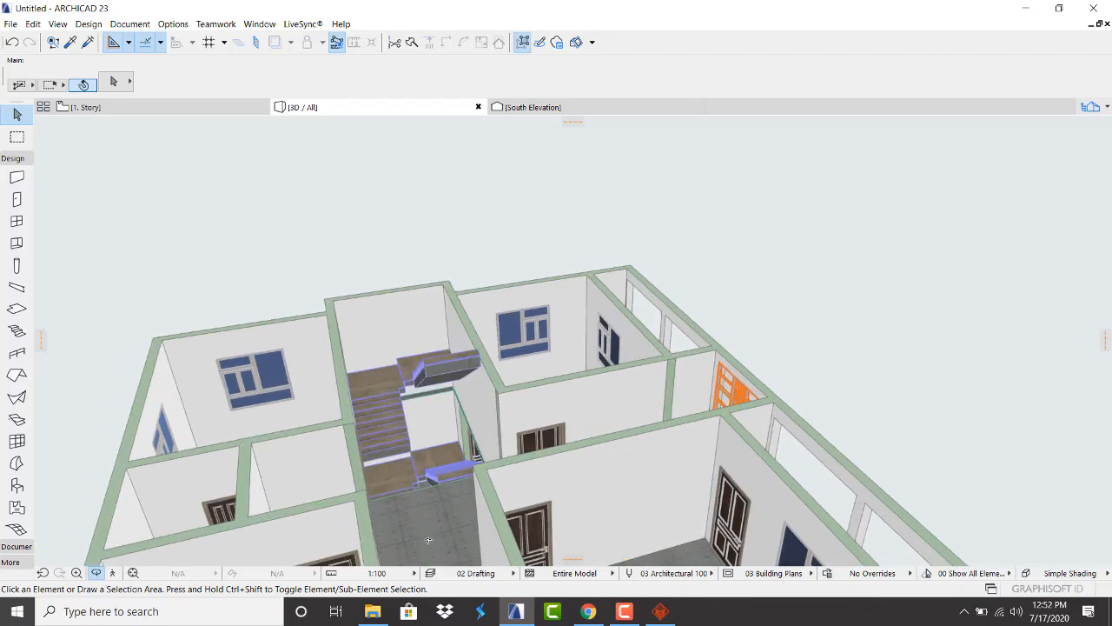
scroll(428, 540, "up", 3)
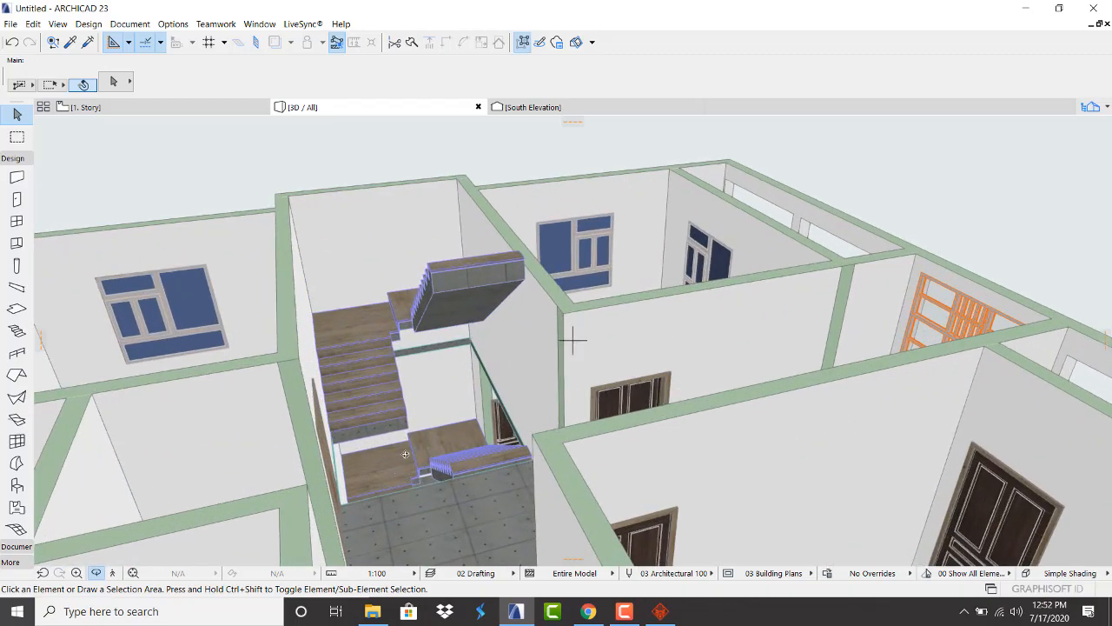
left_click_drag(405, 453, 532, 442)
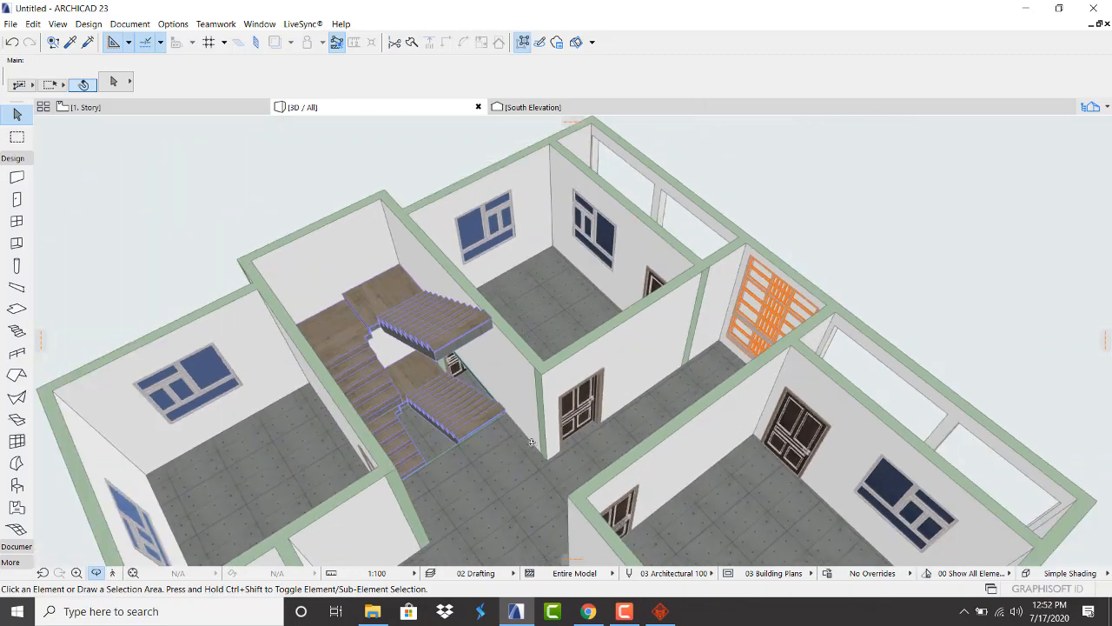
scroll(532, 443, "down", 2)
left_click_drag(466, 377, 373, 361)
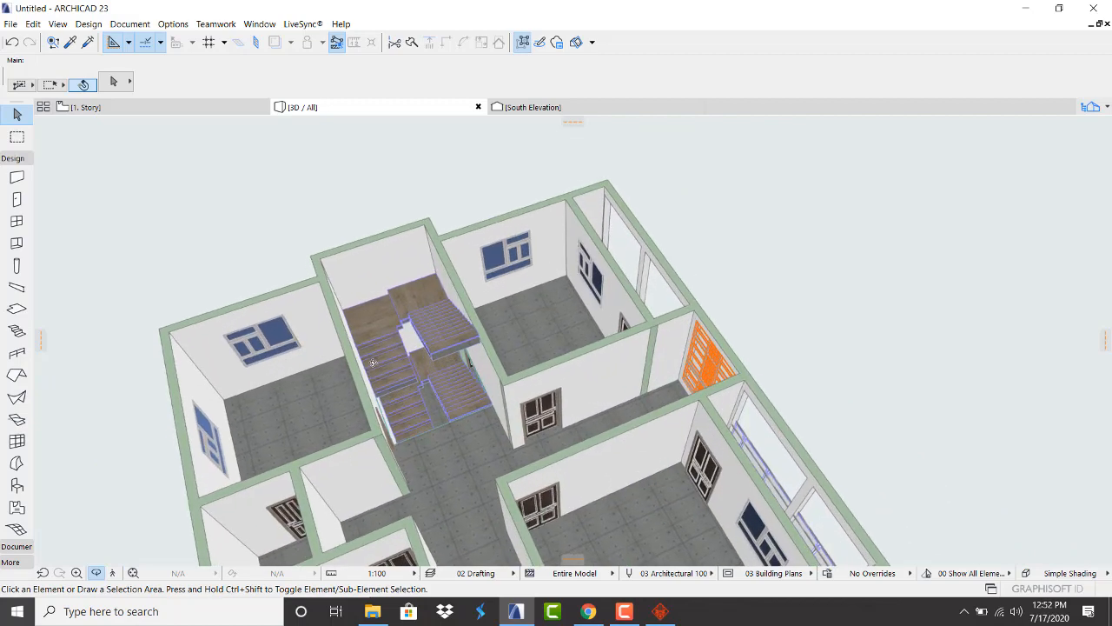
scroll(372, 361, "up", 8)
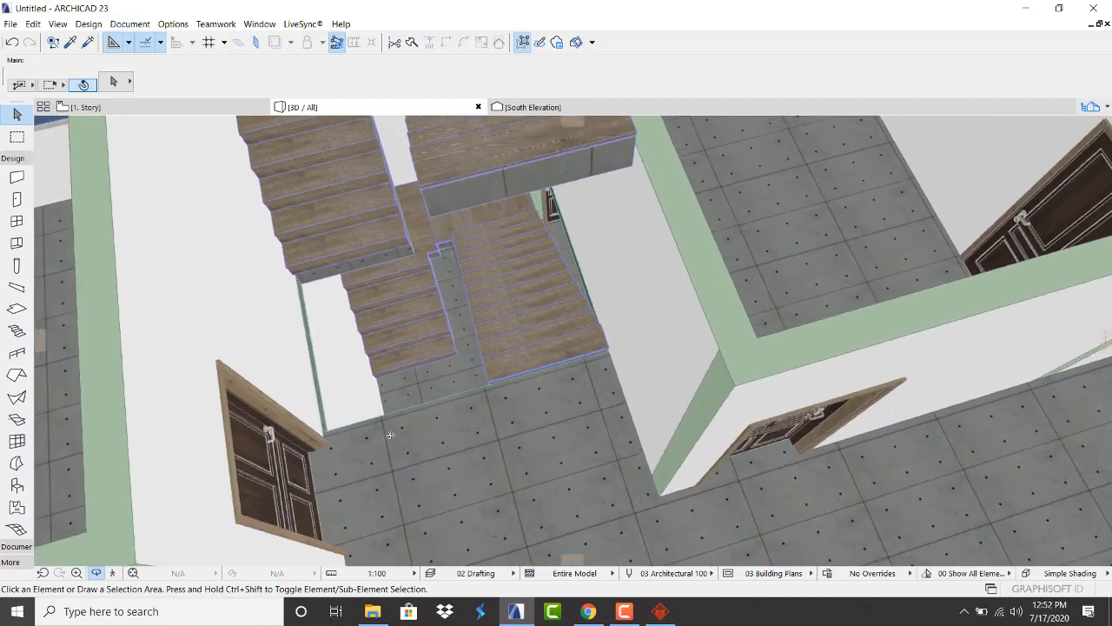
left_click_drag(390, 434, 375, 393)
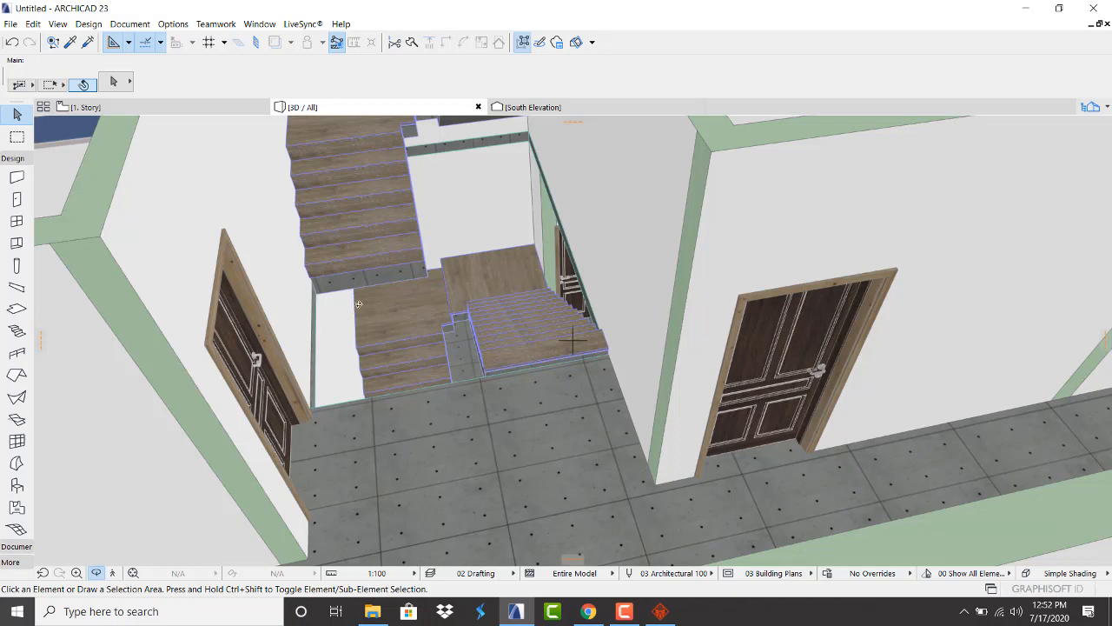
Switch to the 1. Story floor plan and zoom out
left_click(97, 108)
scroll(490, 312, "down", 4)
scroll(469, 383, "down", 3)
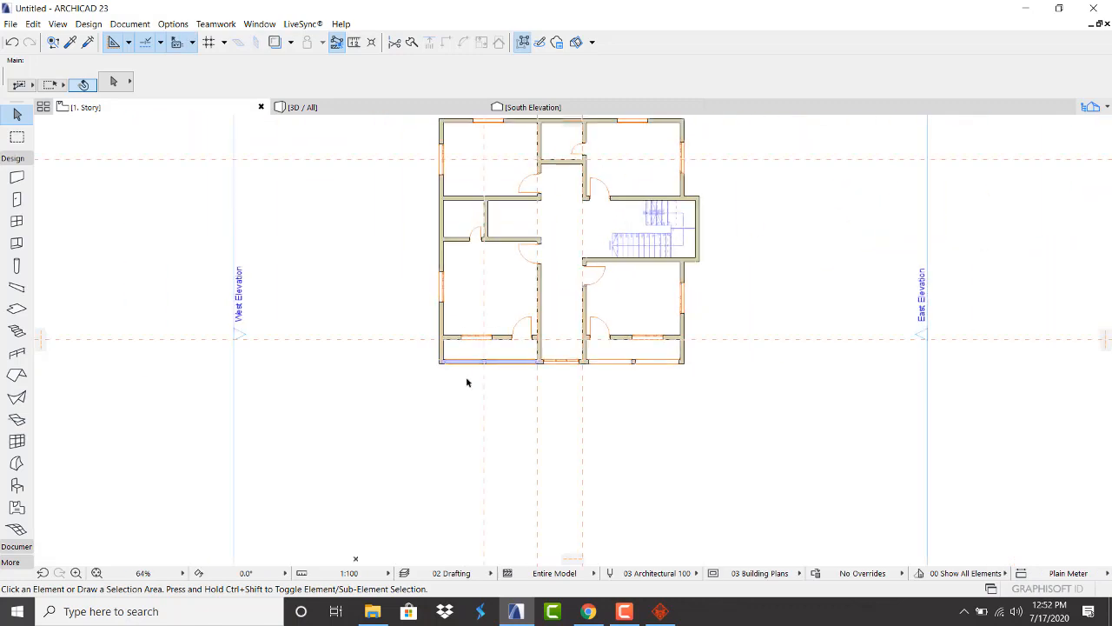
Go down to the 0. Ground Floor plan and select the ground-floor slab
left_click(389, 503)
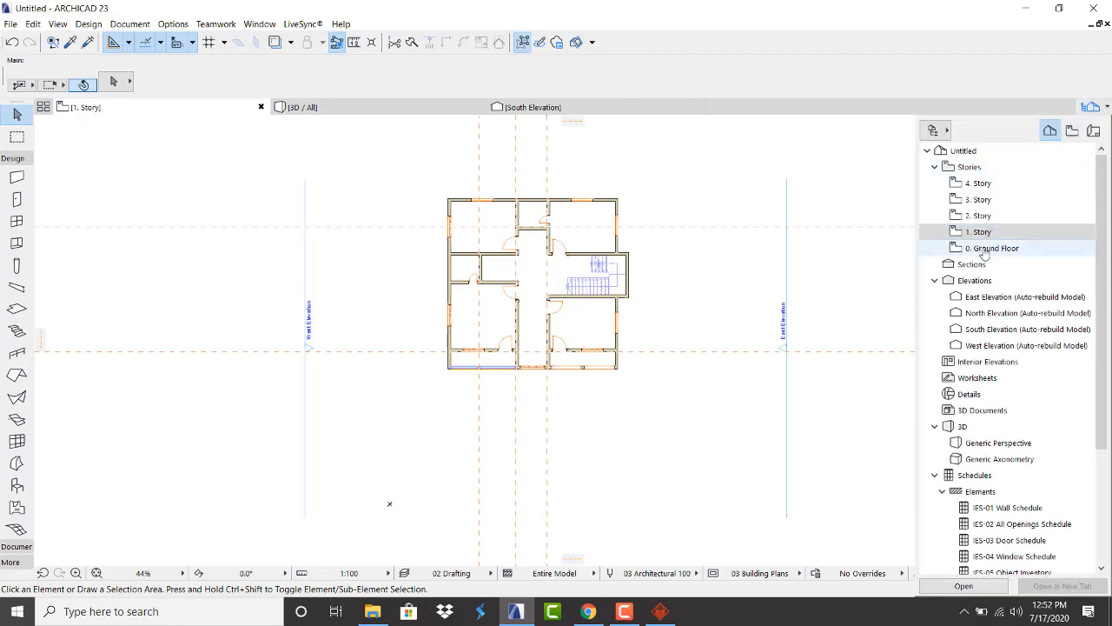
key("ctrl+Down")
scroll(604, 281, "up", 4)
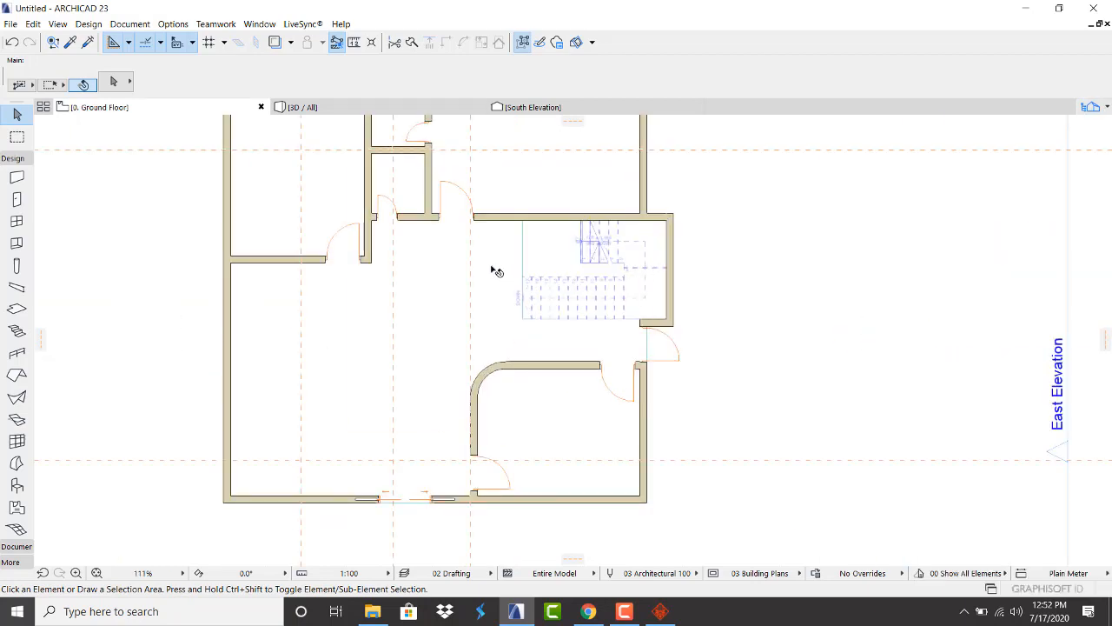
left_click(494, 272)
scroll(514, 220, "up", 4)
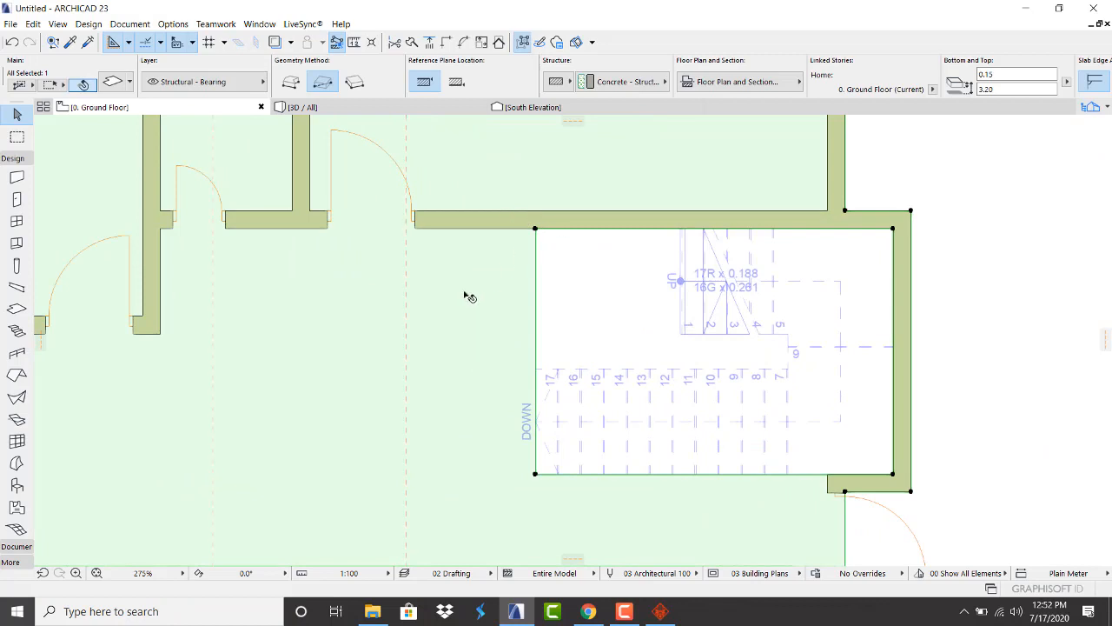
scroll(487, 338, "down", 2)
scroll(504, 347, "down", 1)
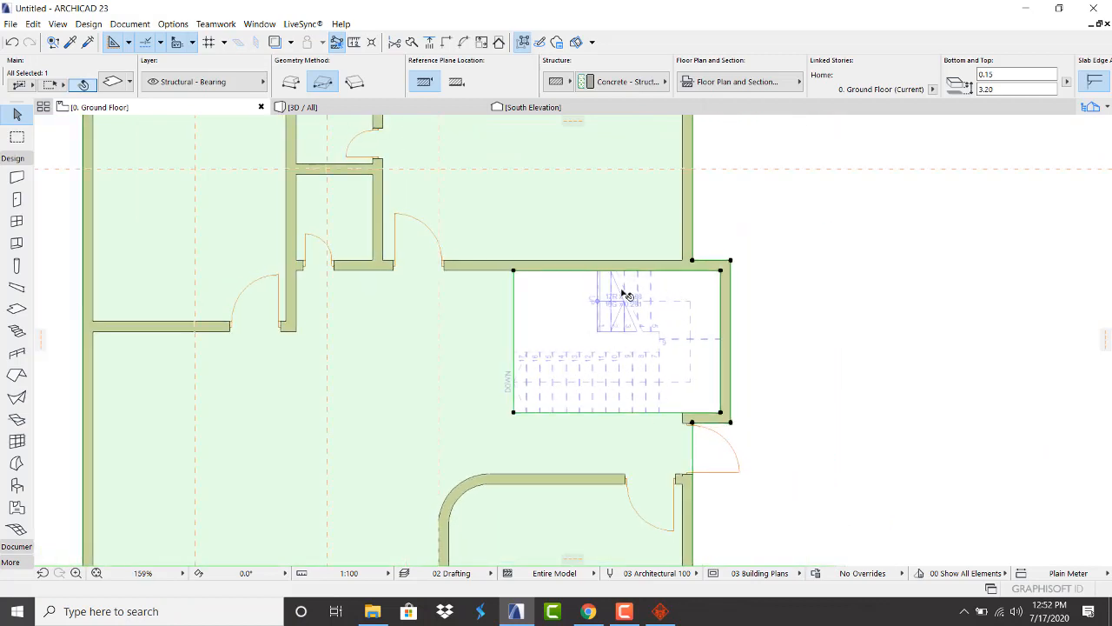
scroll(618, 289, "up", 5)
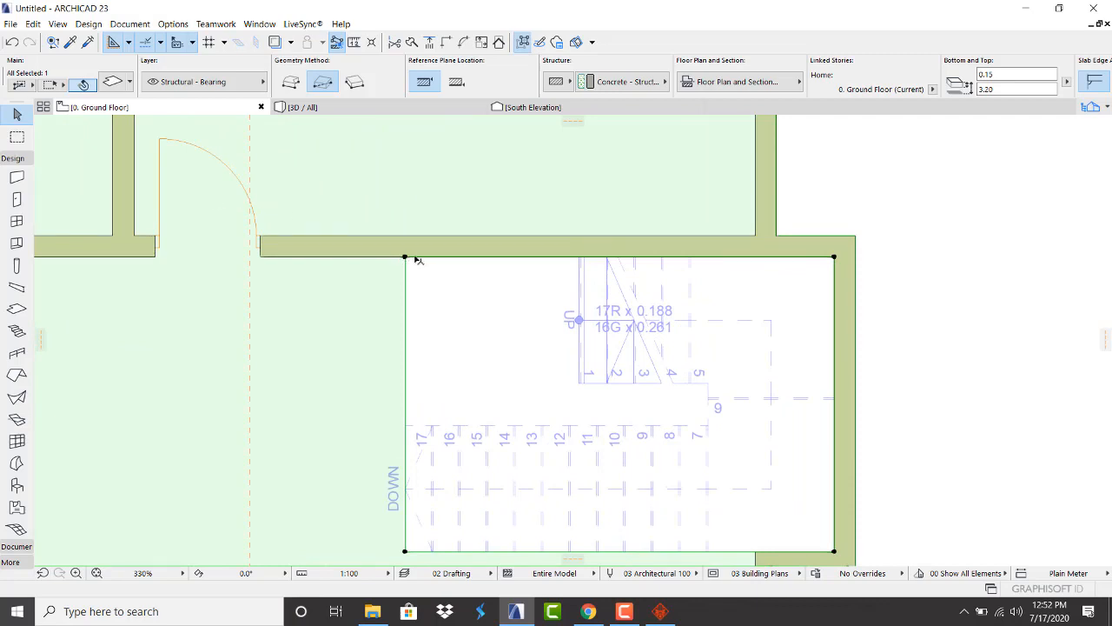
Add a 1.50 × 0.80 rectangle to the slab outline at the stair corner, then view in 3D
left_click(405, 258)
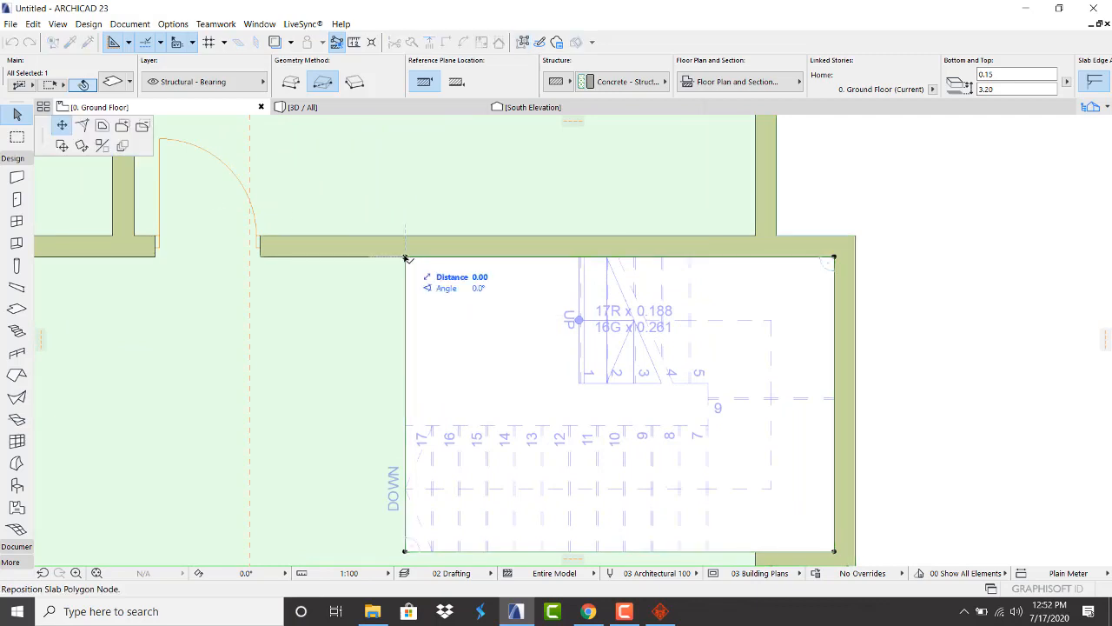
left_click(122, 127)
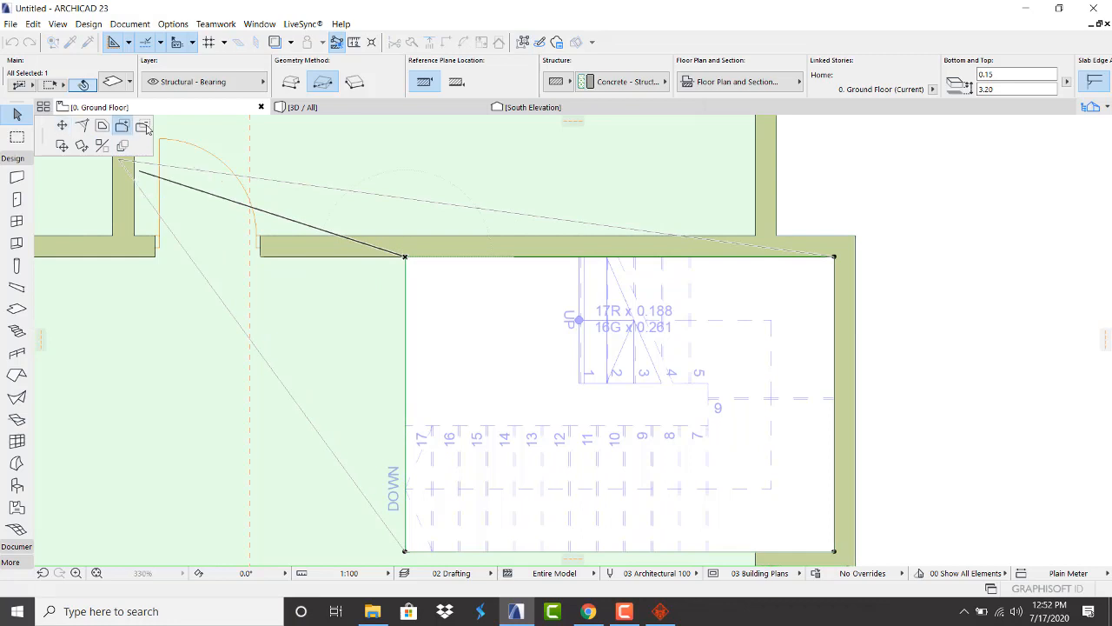
left_click(579, 384)
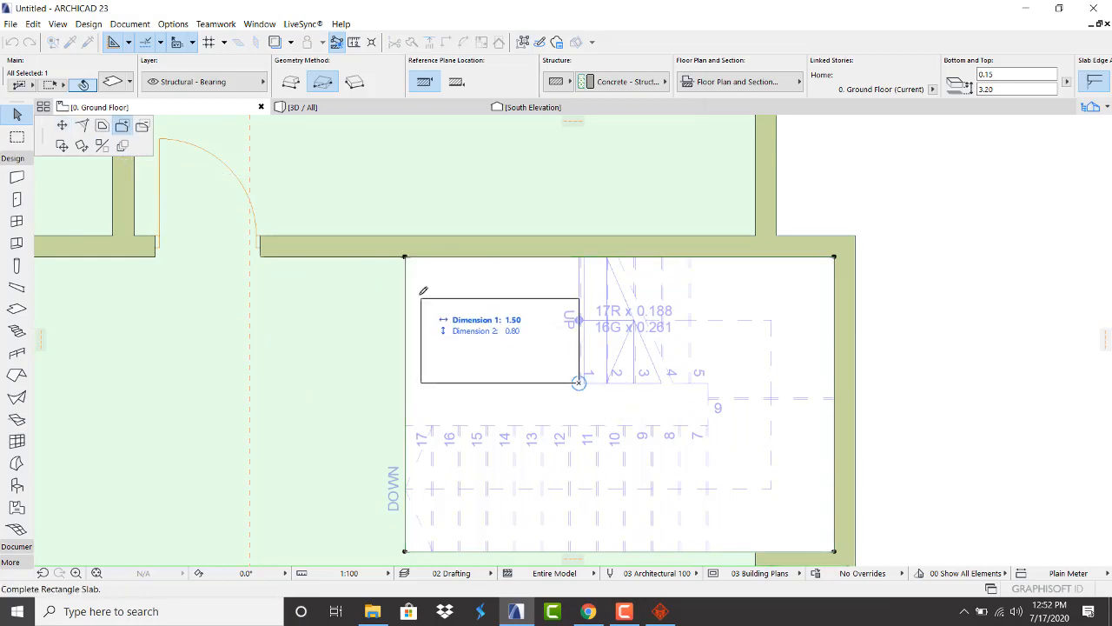
left_click(407, 256)
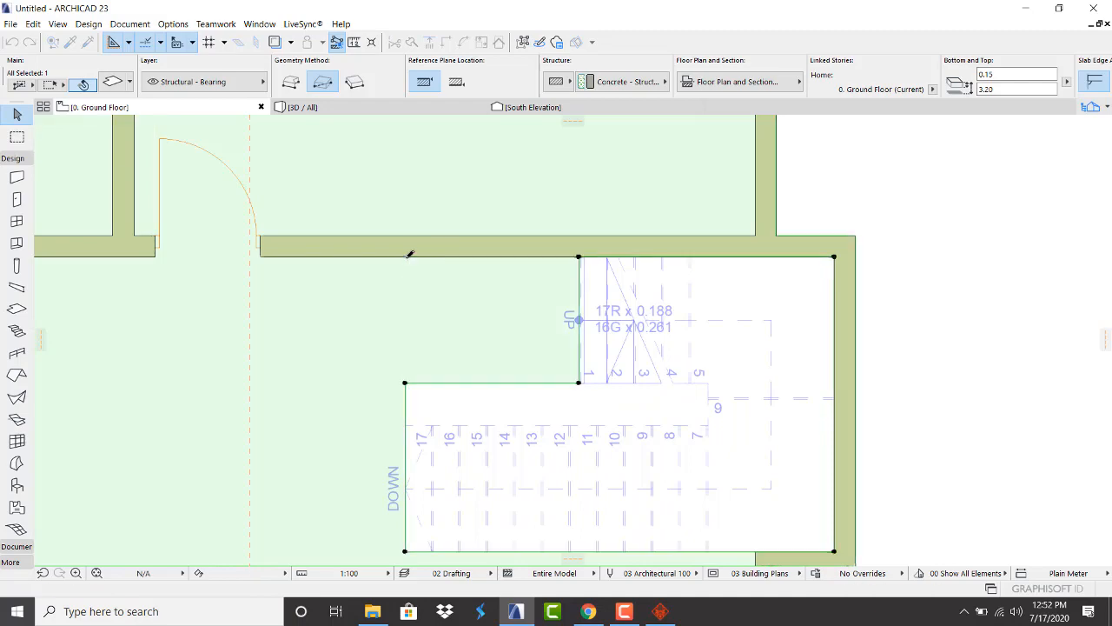
left_click(422, 109)
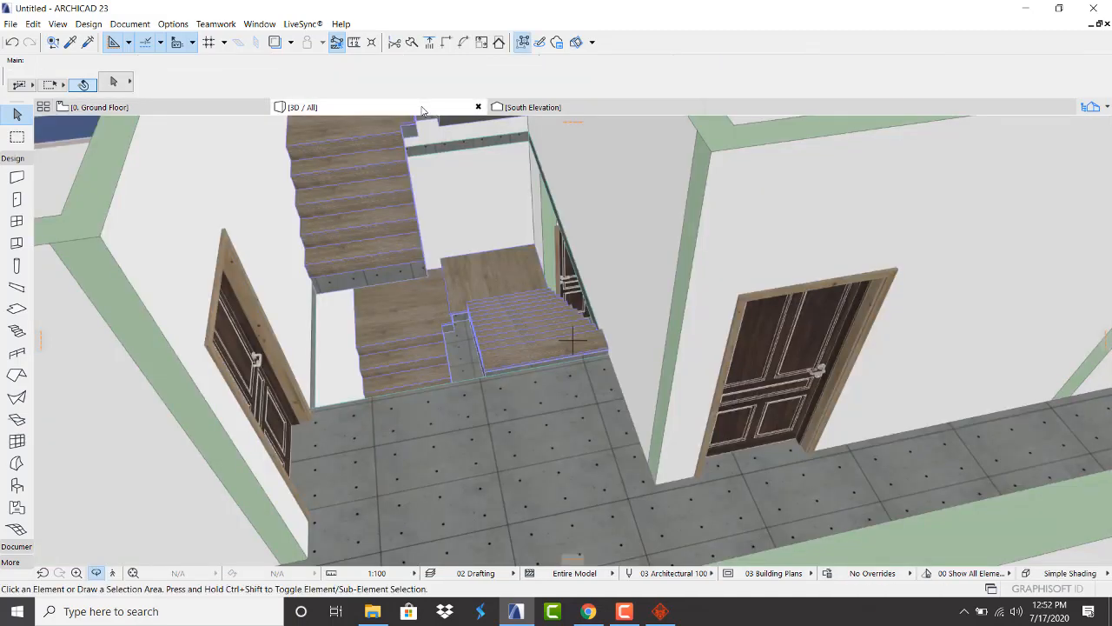
Orbit and zoom around the modified stairwell in 3D, then return to the 0. Ground Floor plan
scroll(444, 298, "up", 3)
middle_click_drag(444, 297, 477, 374, "shift")
scroll(455, 389, "down", 3)
scroll(414, 389, "up", 3)
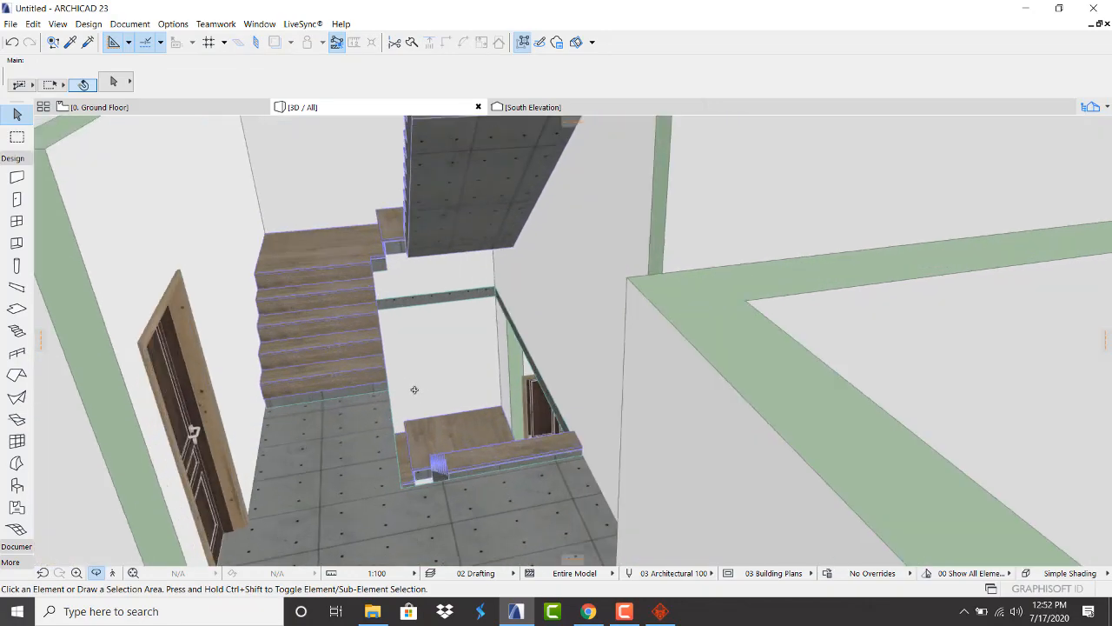
scroll(378, 283, "up", 2)
scroll(387, 303, "up", 2)
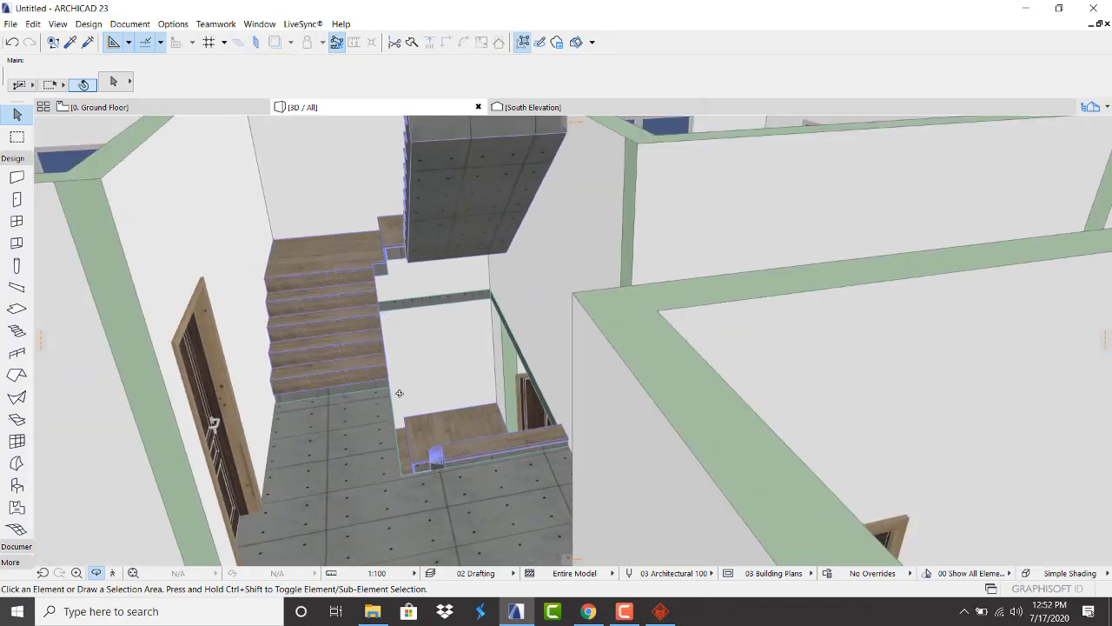
scroll(399, 394, "up", 2)
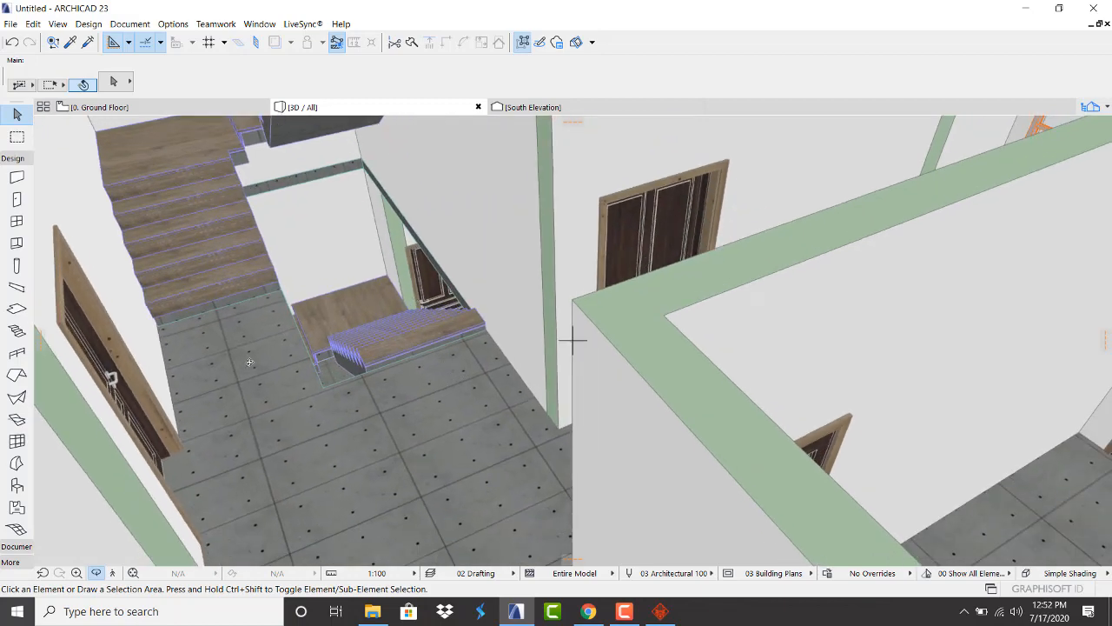
left_click_drag(266, 351, 212, 309)
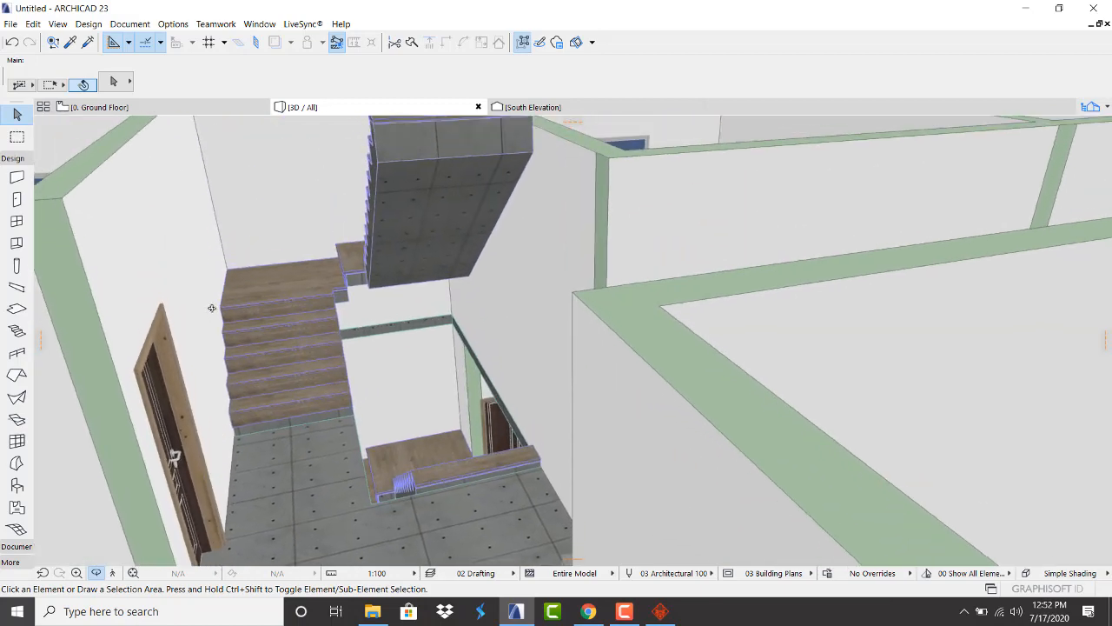
left_click(102, 107)
scroll(489, 315, "down", 5)
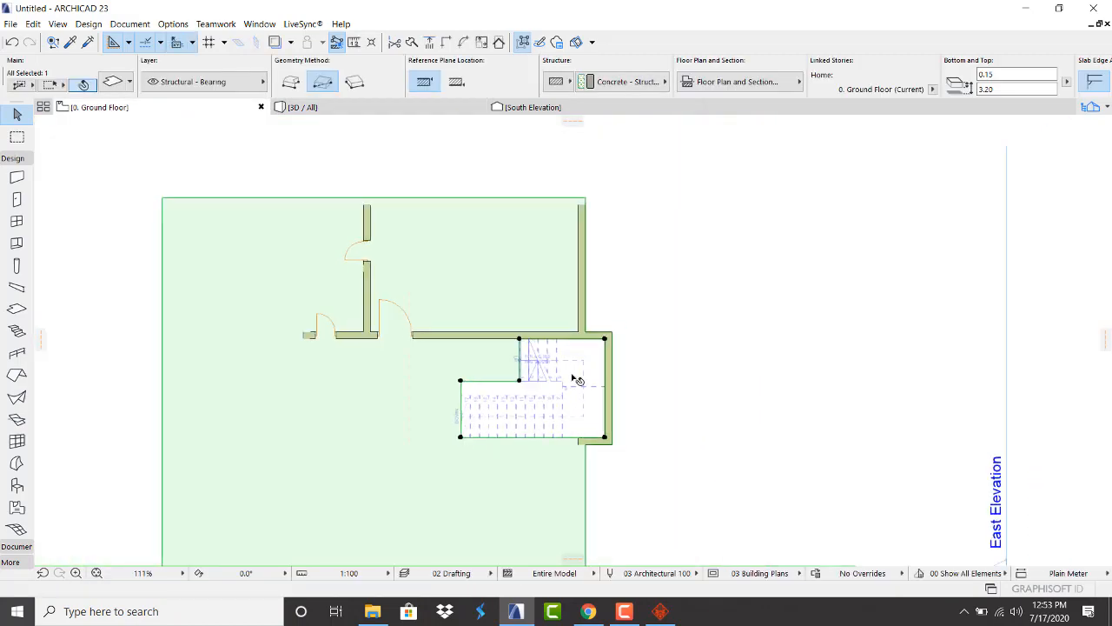
left_click(731, 370)
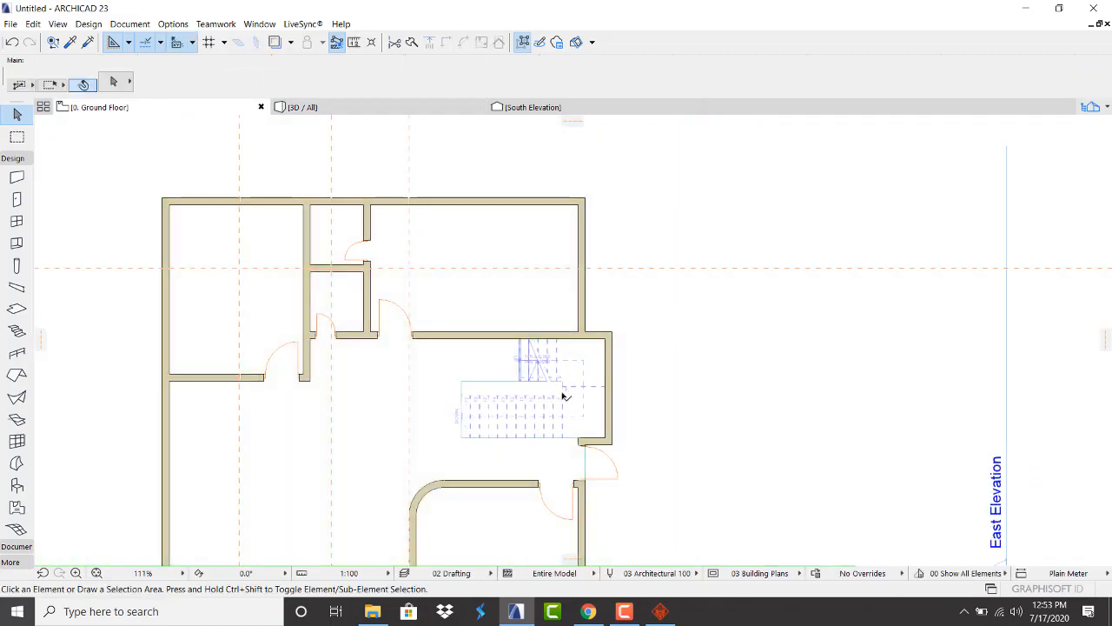
left_click(566, 395)
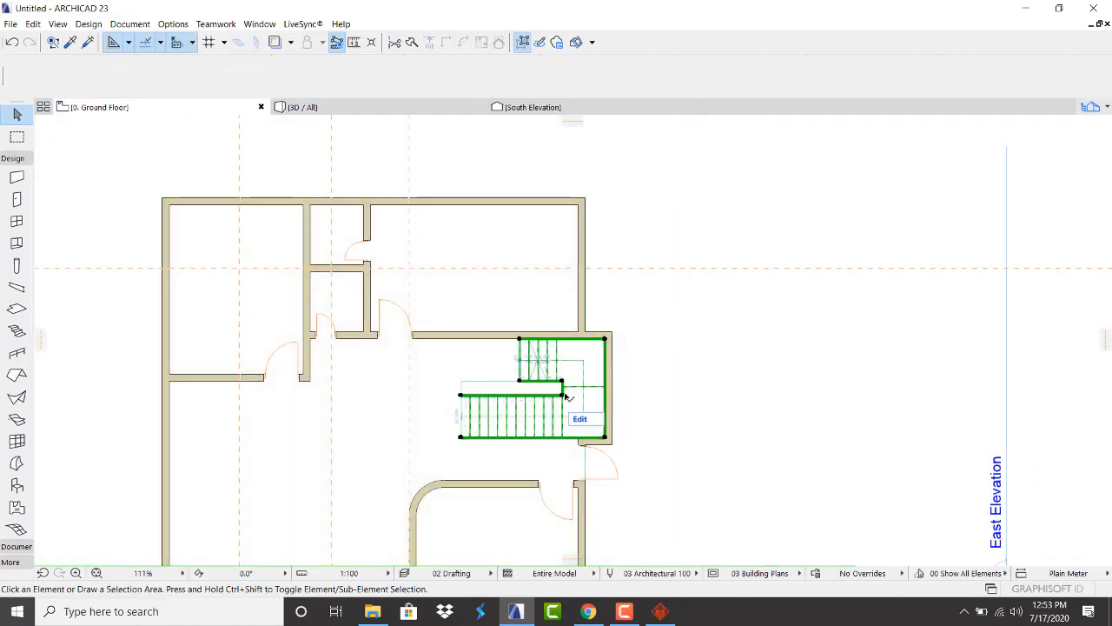
left_click(461, 396)
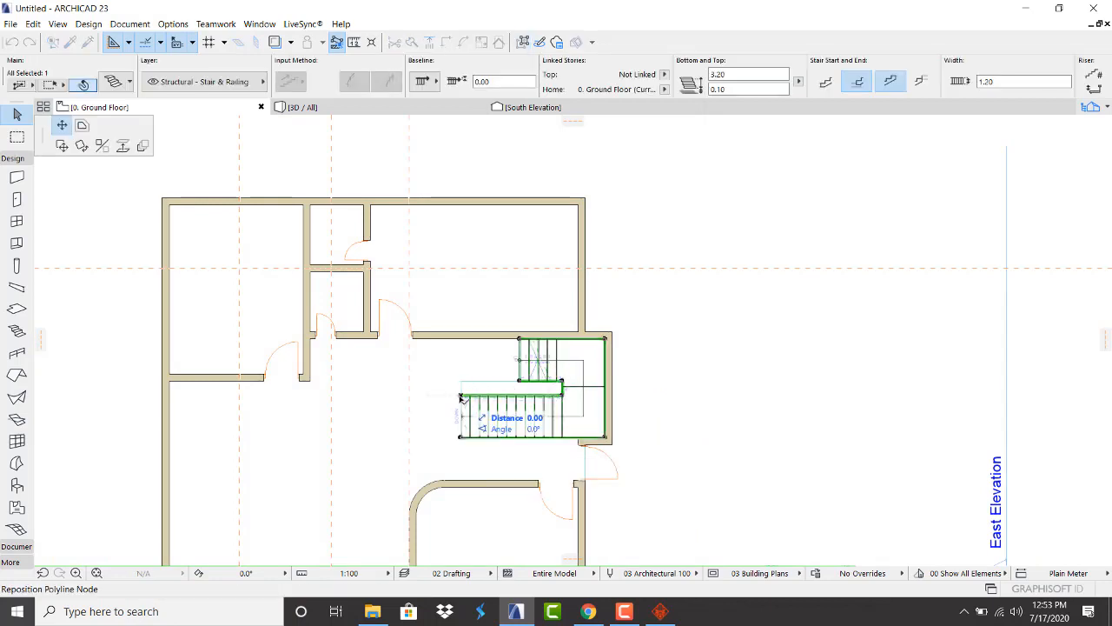
left_click(122, 145)
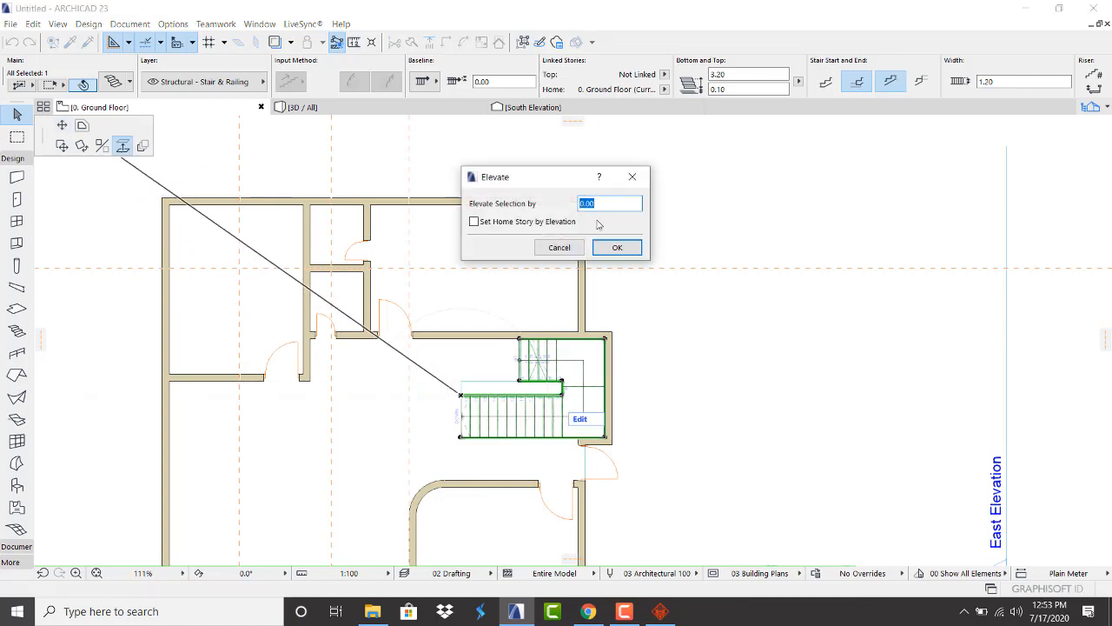
left_click(556, 247)
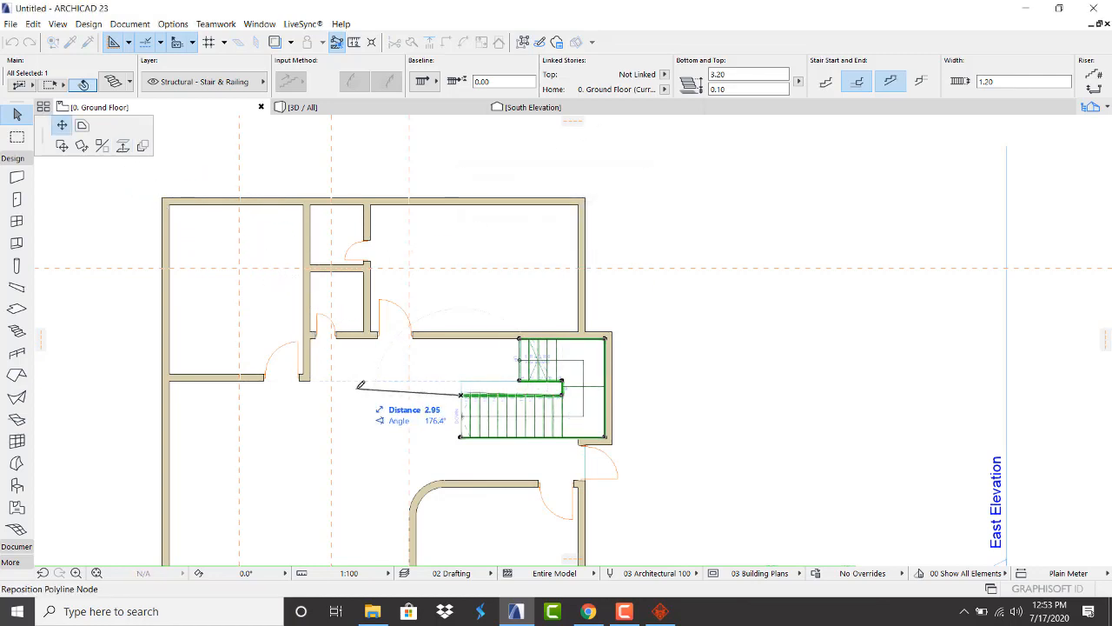
key("Escape")
scroll(512, 361, "up", 4)
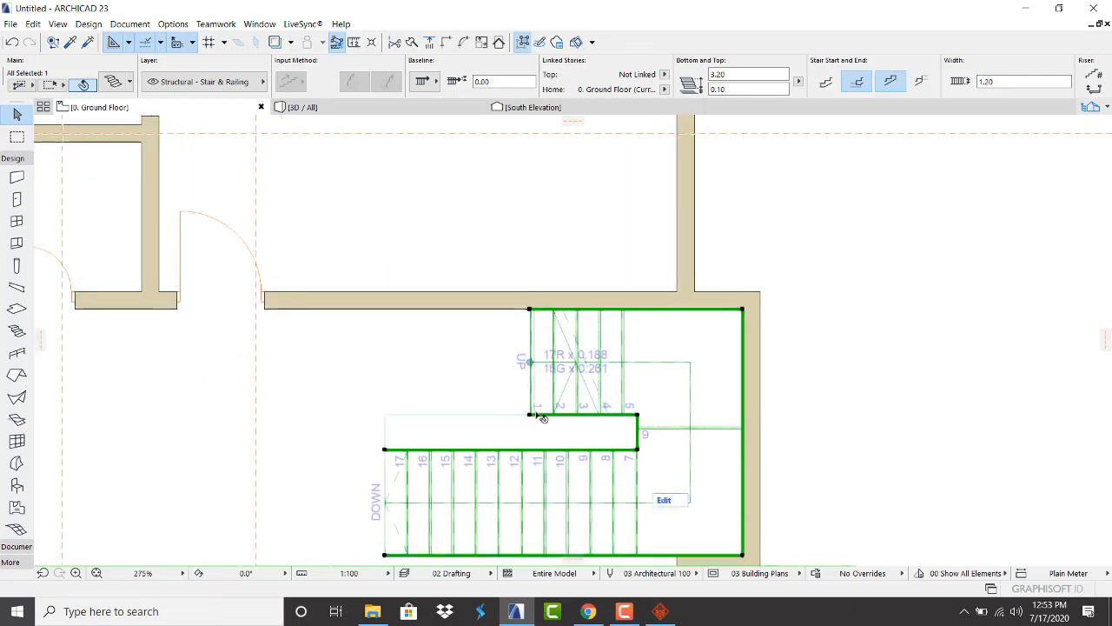
left_click(530, 415)
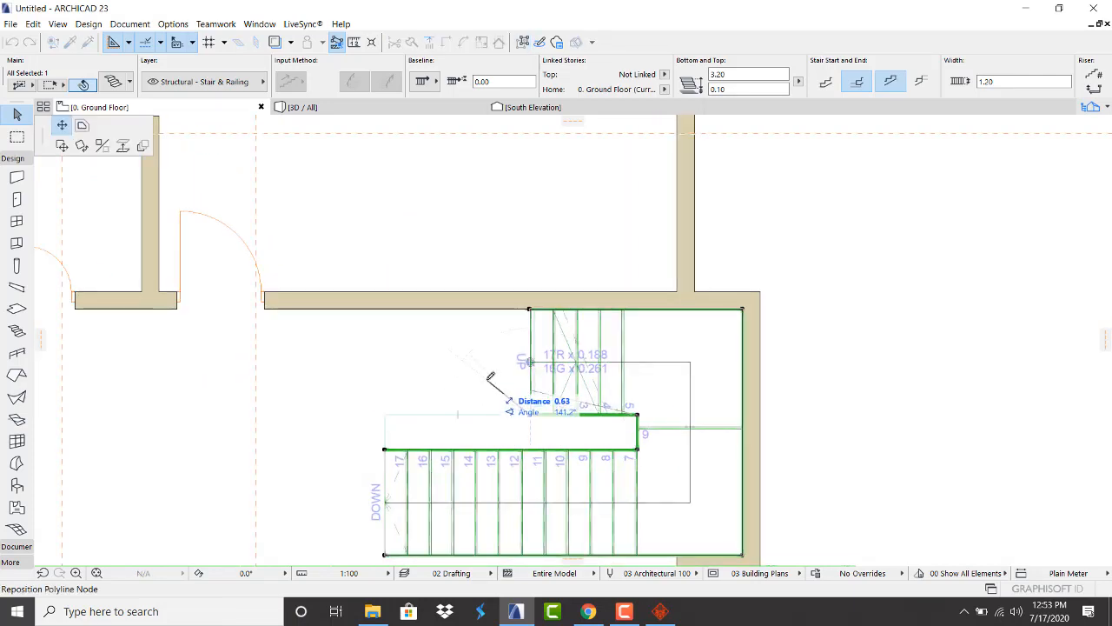
key("Escape")
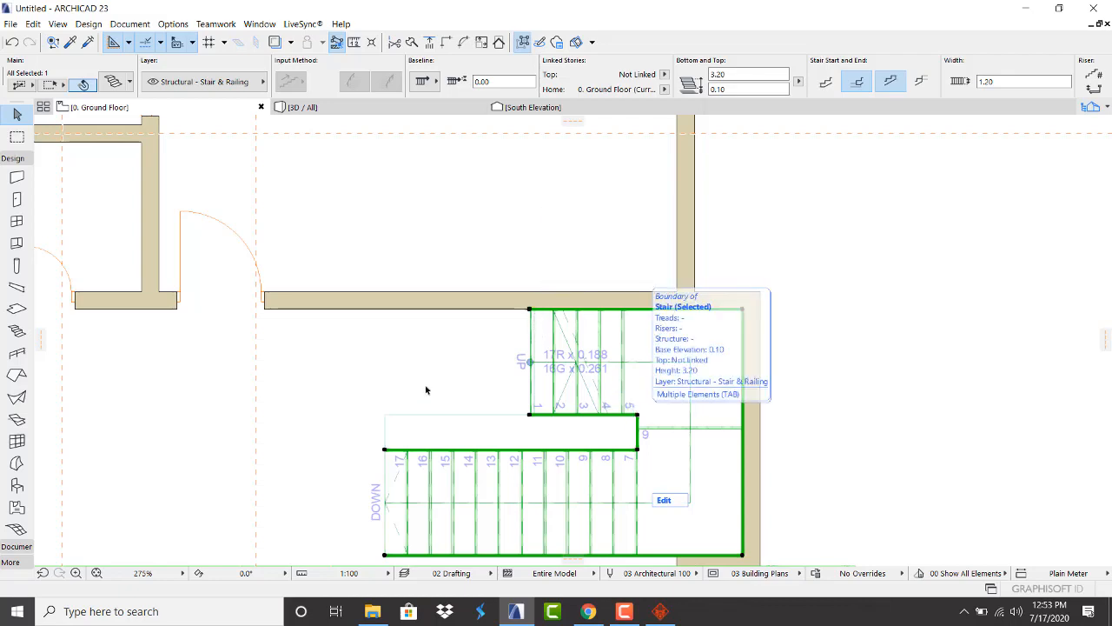
scroll(401, 368, "down", 3)
scroll(390, 494, "up", 3)
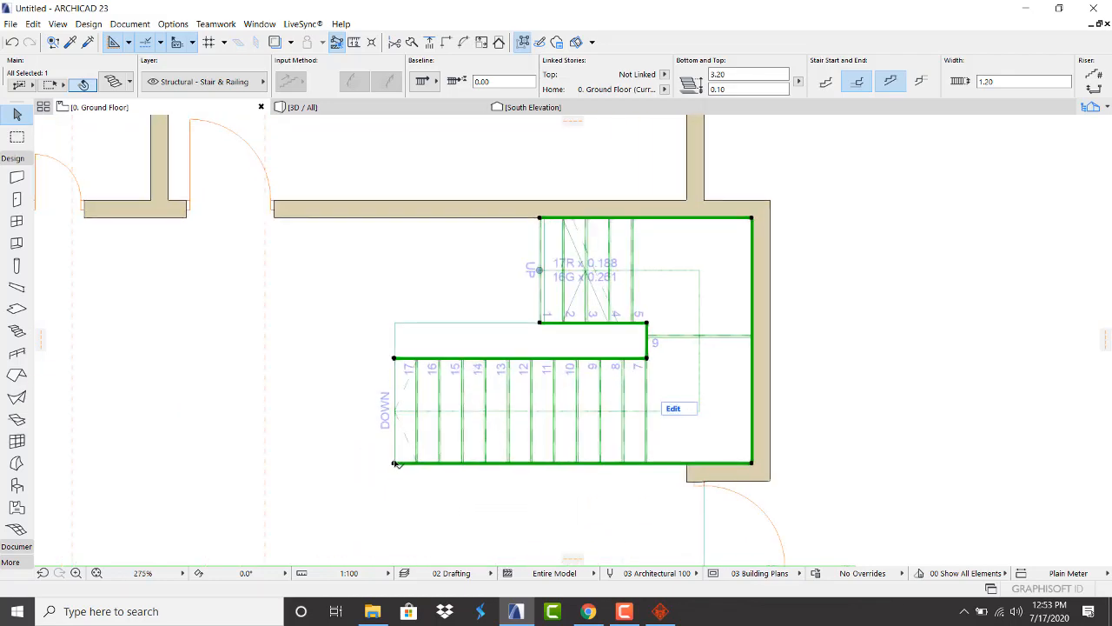
left_click(395, 463)
key("Escape")
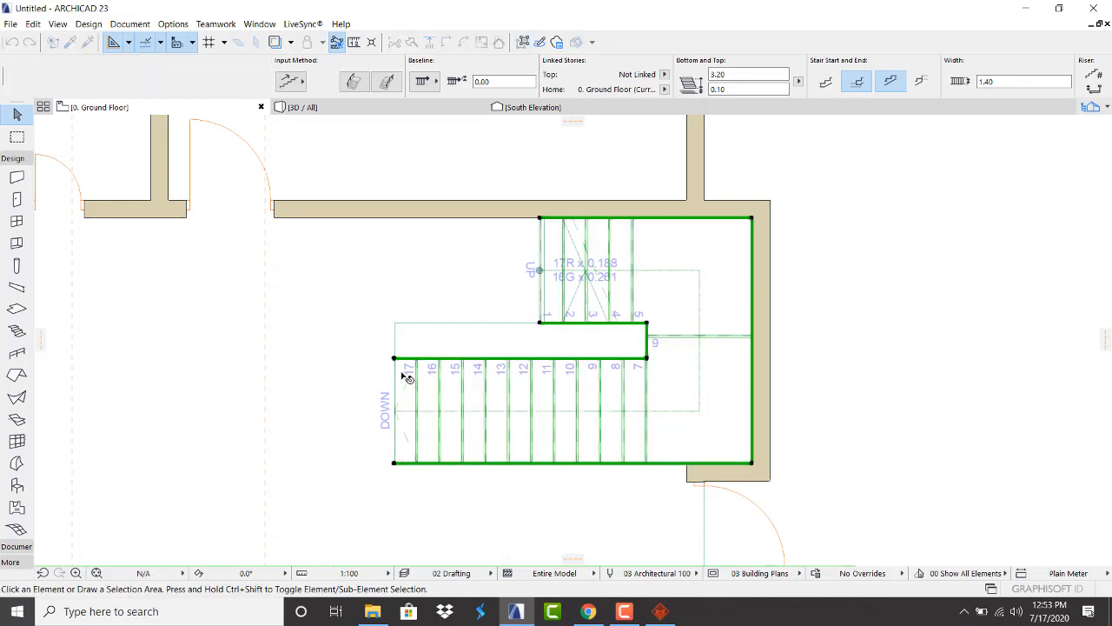
key("Escape")
scroll(397, 373, "down", 5)
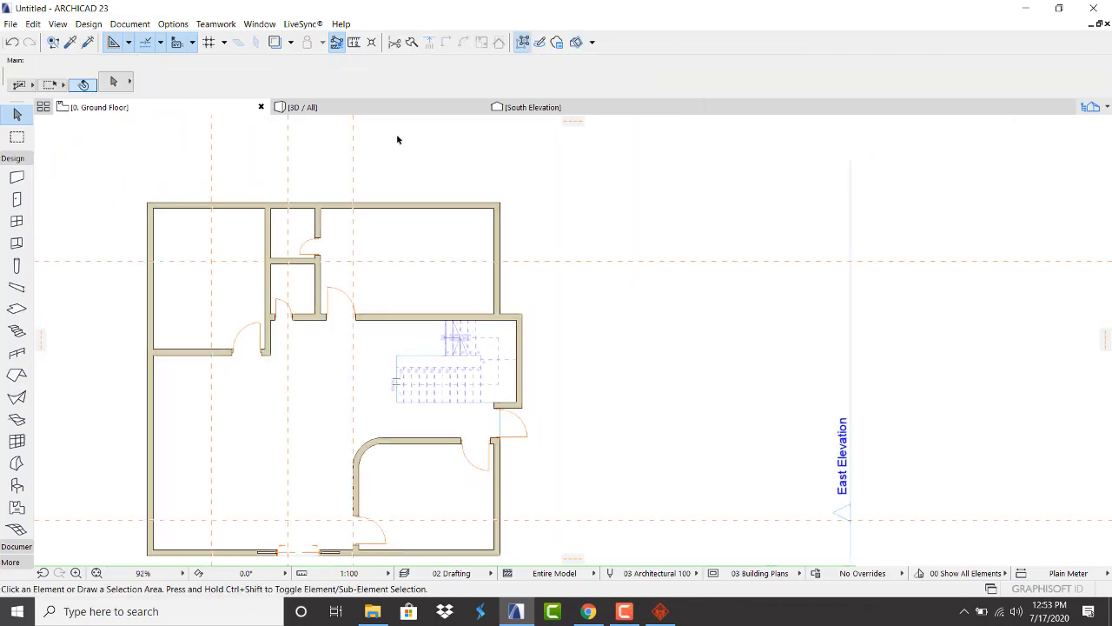
In Gmail, open the Trimble Account Password Reset email and follow its Reset password link
left_click(588, 612)
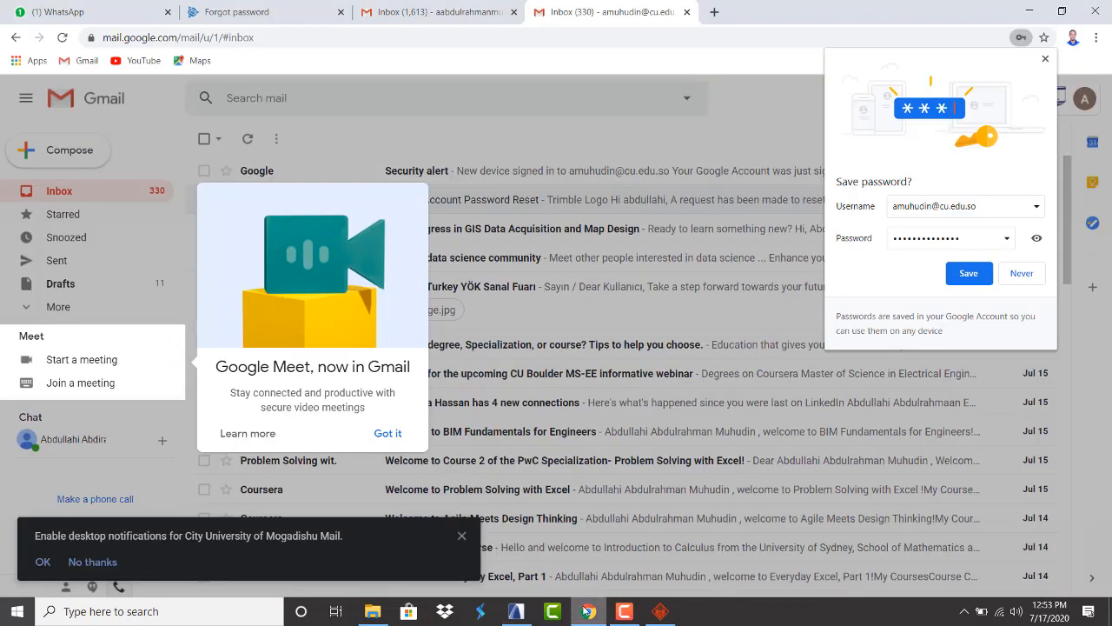
left_click(389, 435)
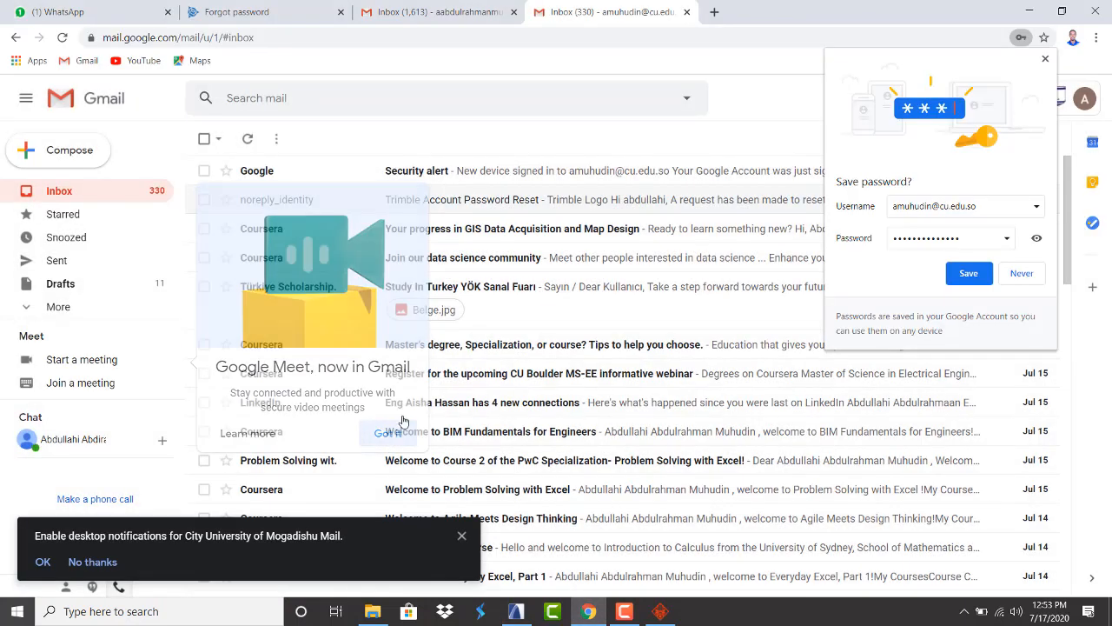
left_click(476, 179)
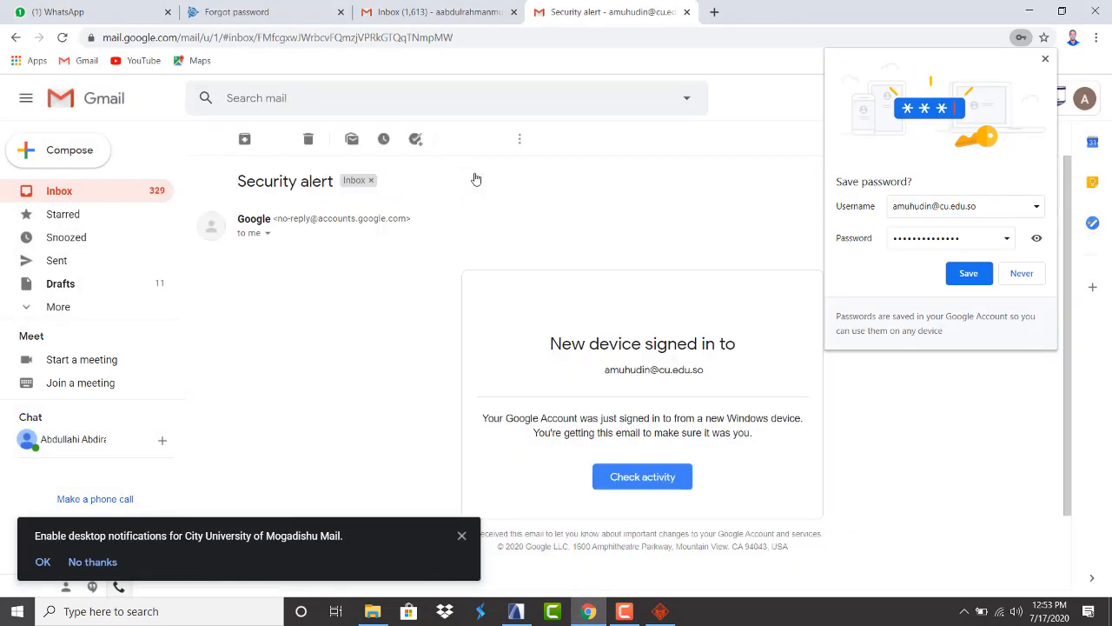
left_click(12, 39)
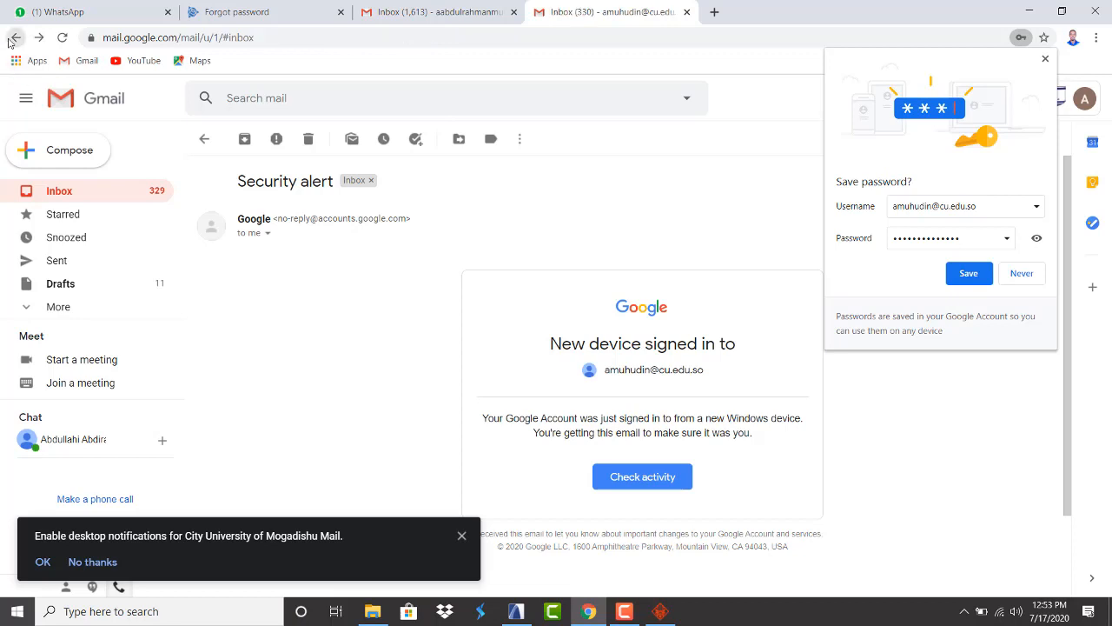
left_click(410, 210)
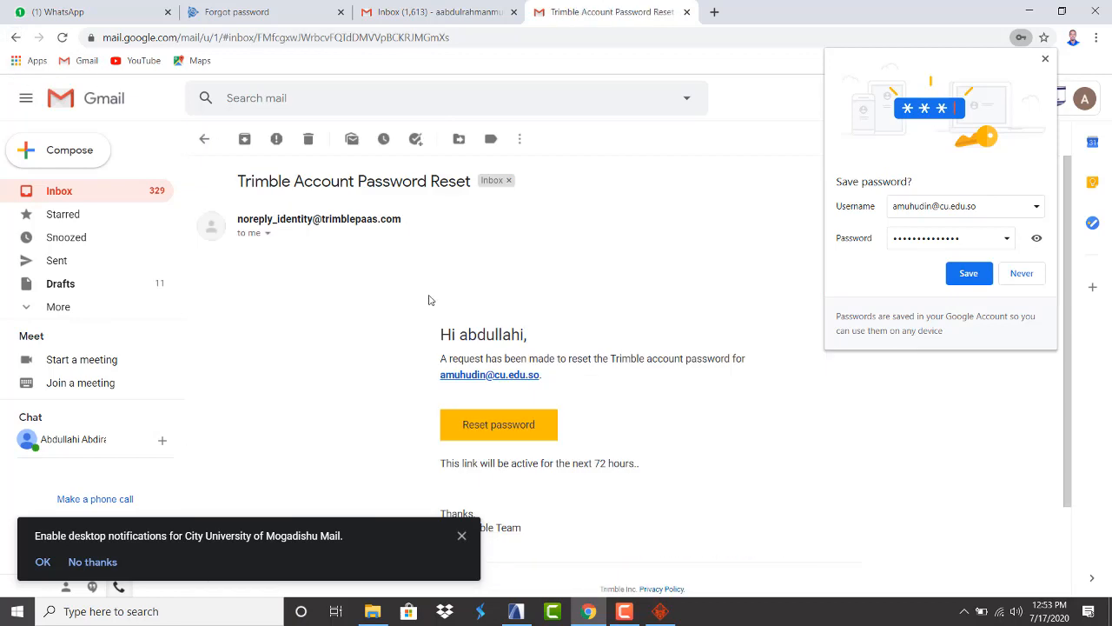
scroll(484, 391, "down", 1)
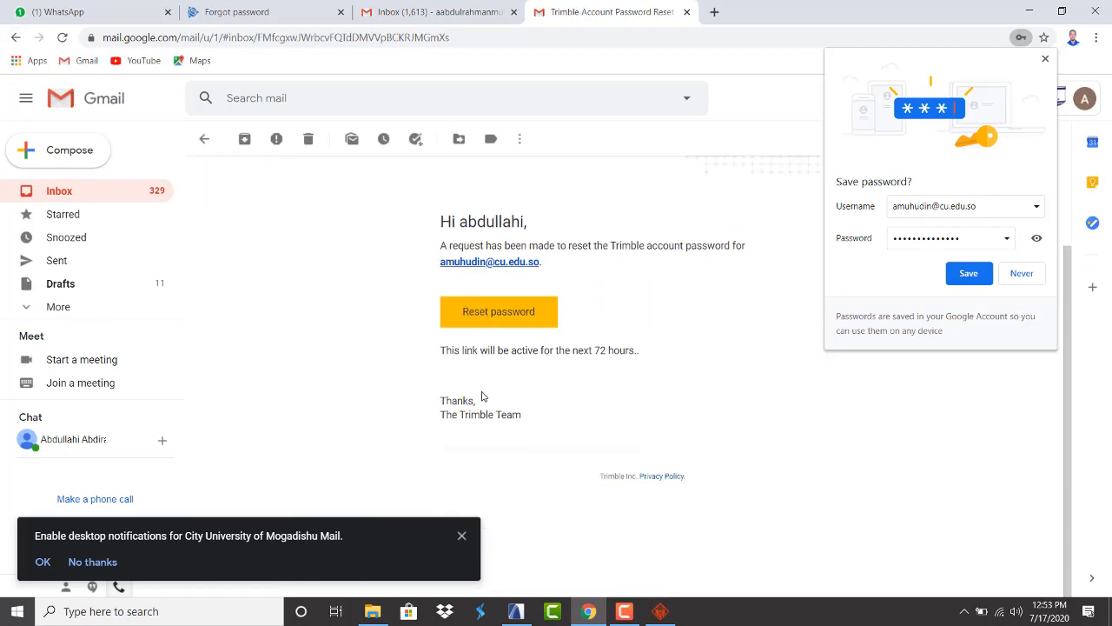
left_click(502, 313)
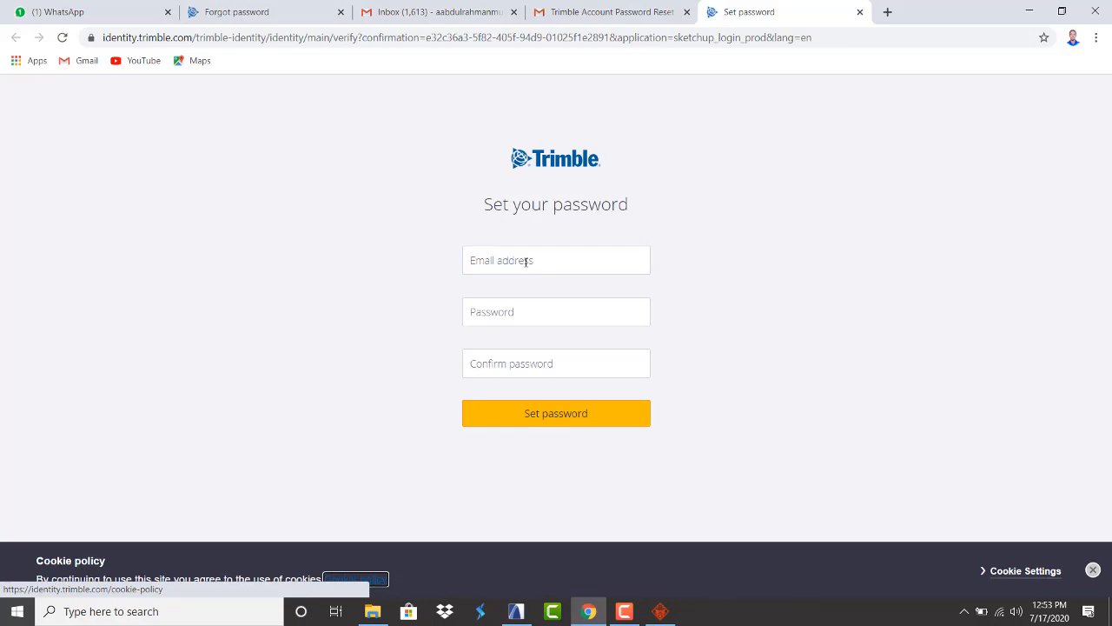
Enter the account e-mail, type the new password and its confirmation, and submit it
left_click(526, 262)
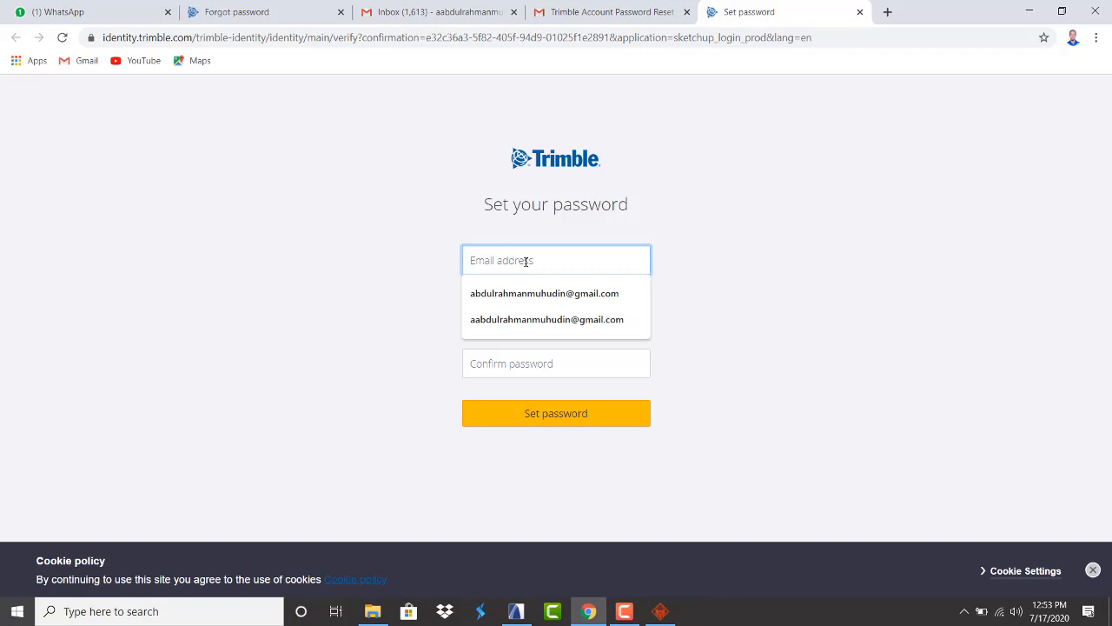
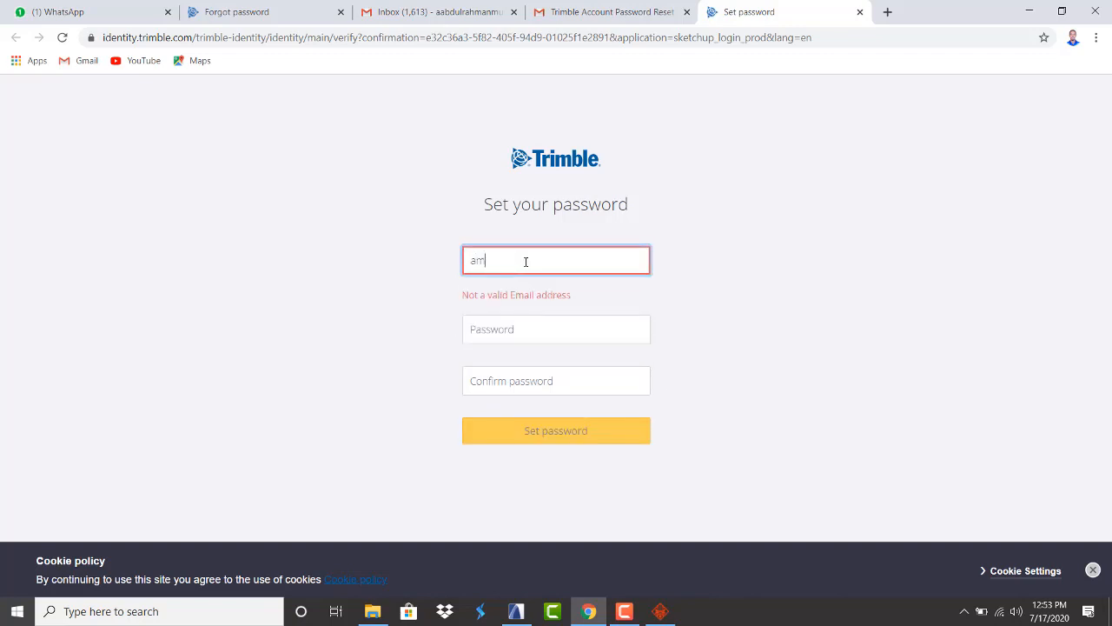
left_click(511, 310)
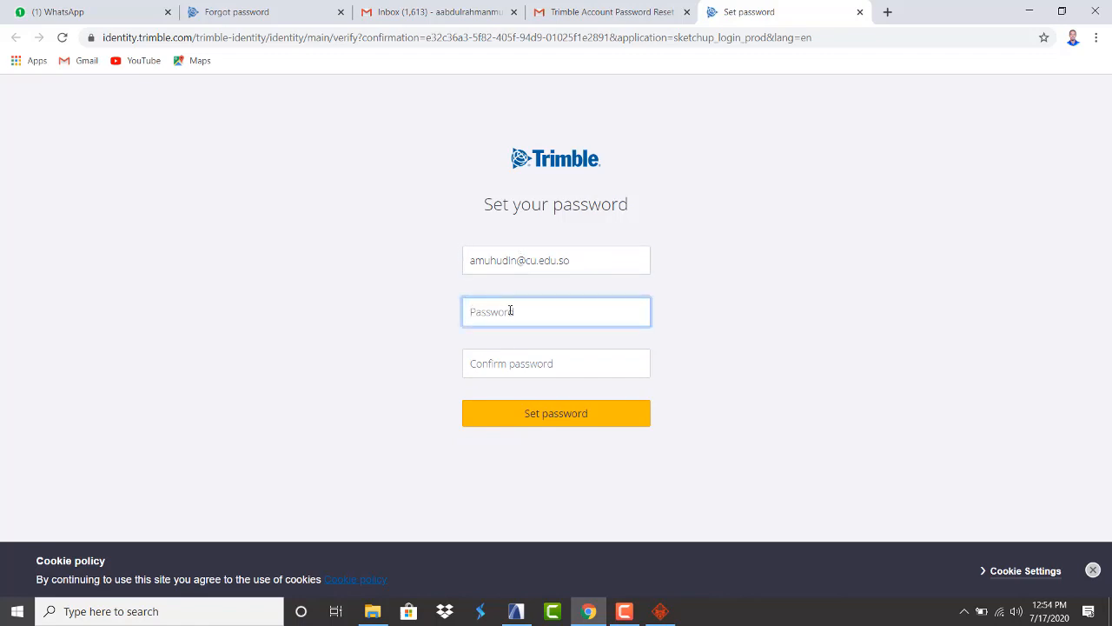
type("***")
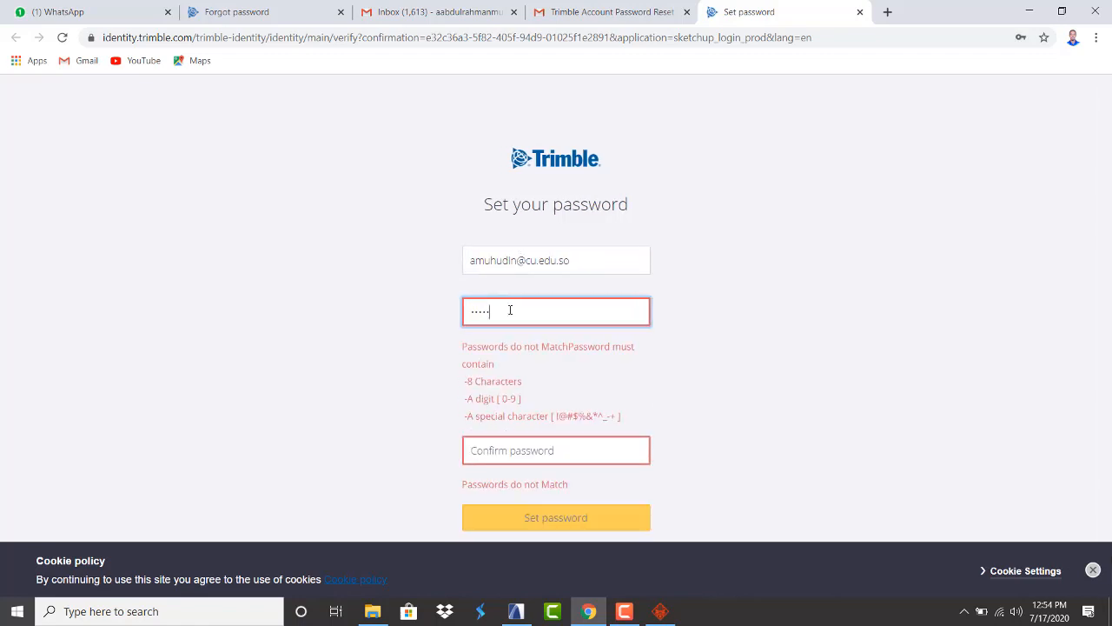
type("*****")
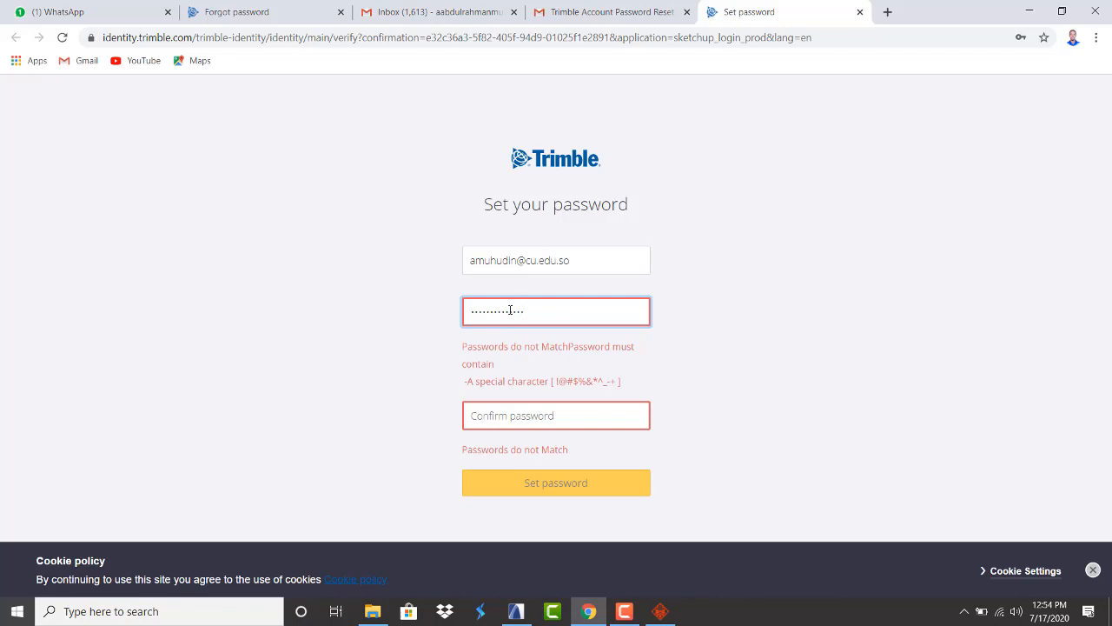
type("*")
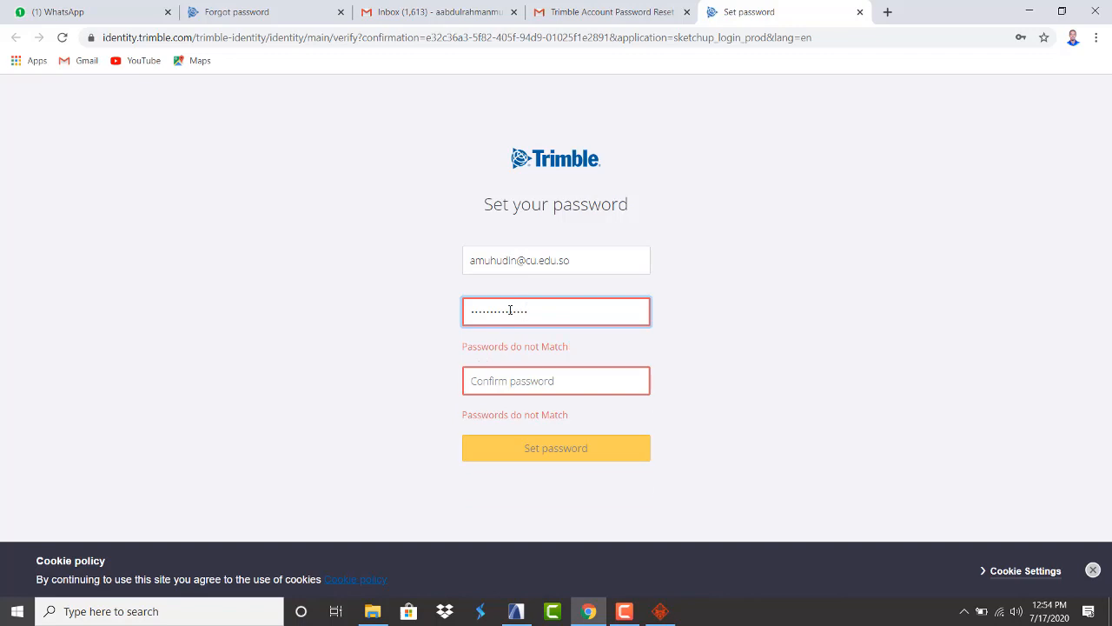
left_click(553, 385)
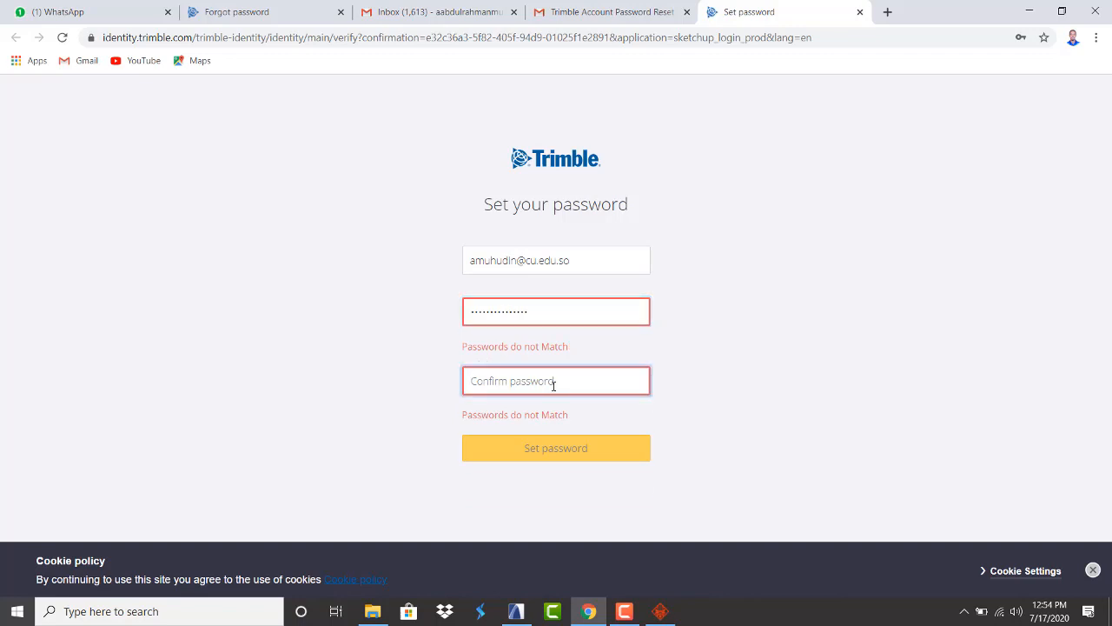
type("*")
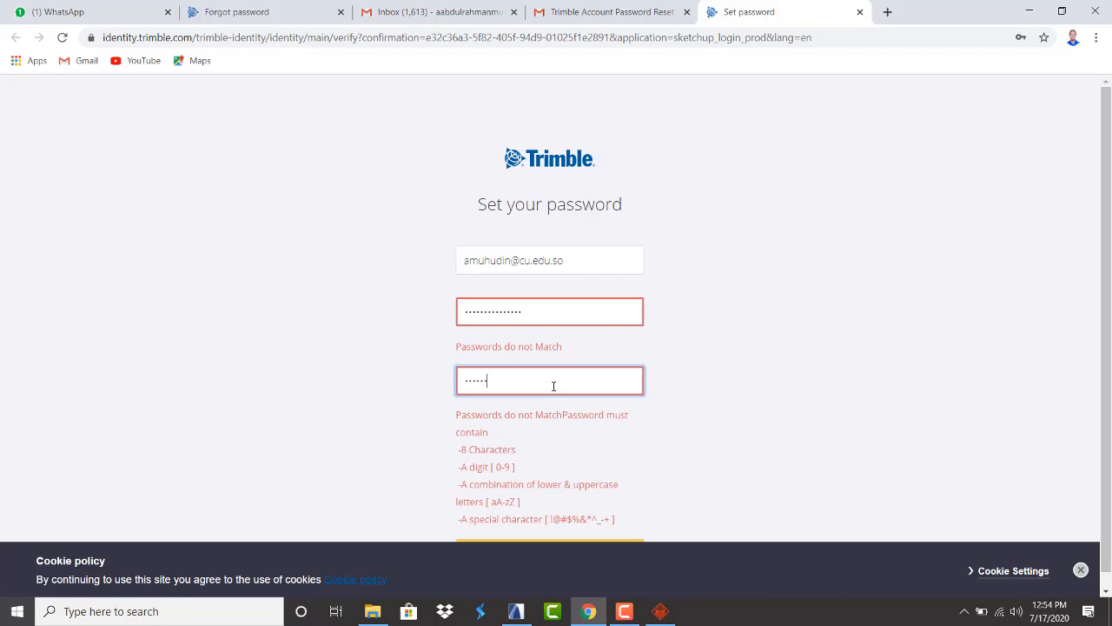
type("*")
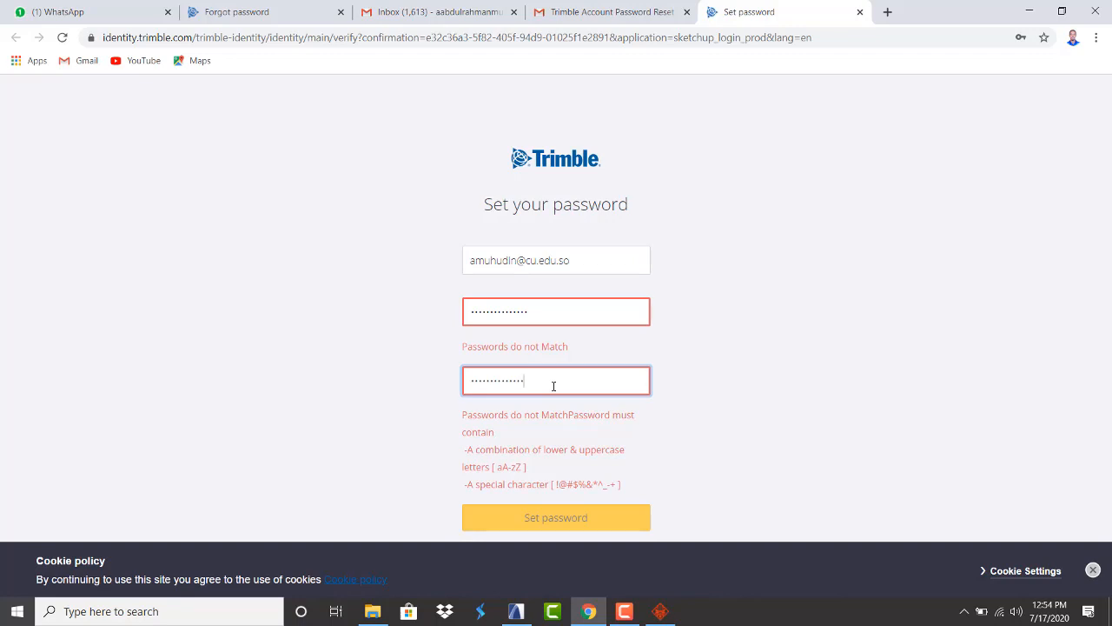
type("*")
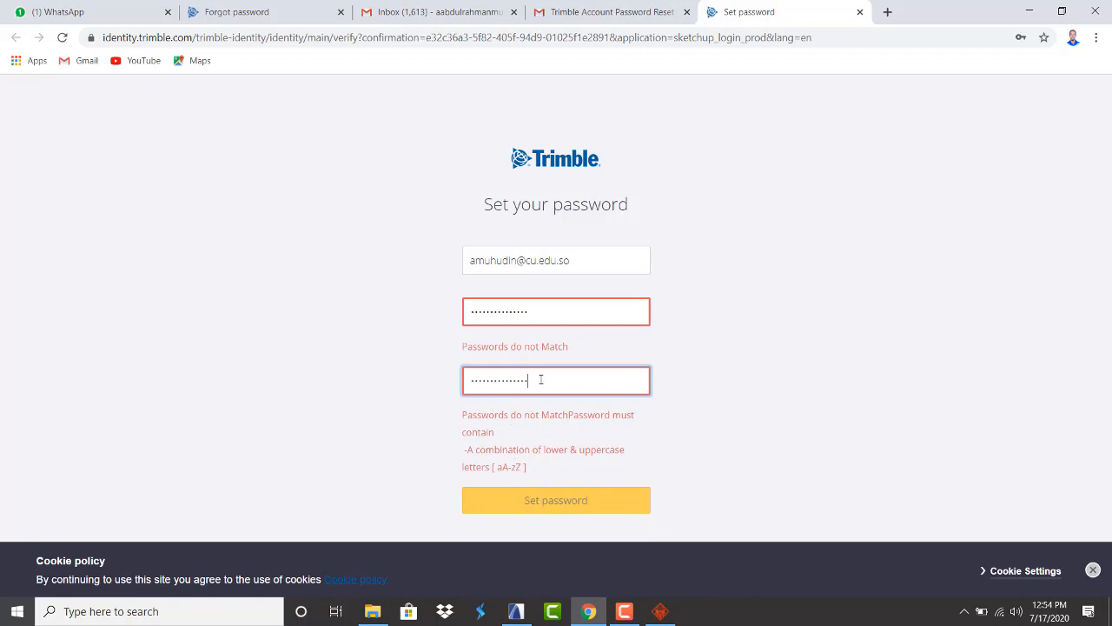
left_click_drag(540, 379, 400, 392)
type("••")
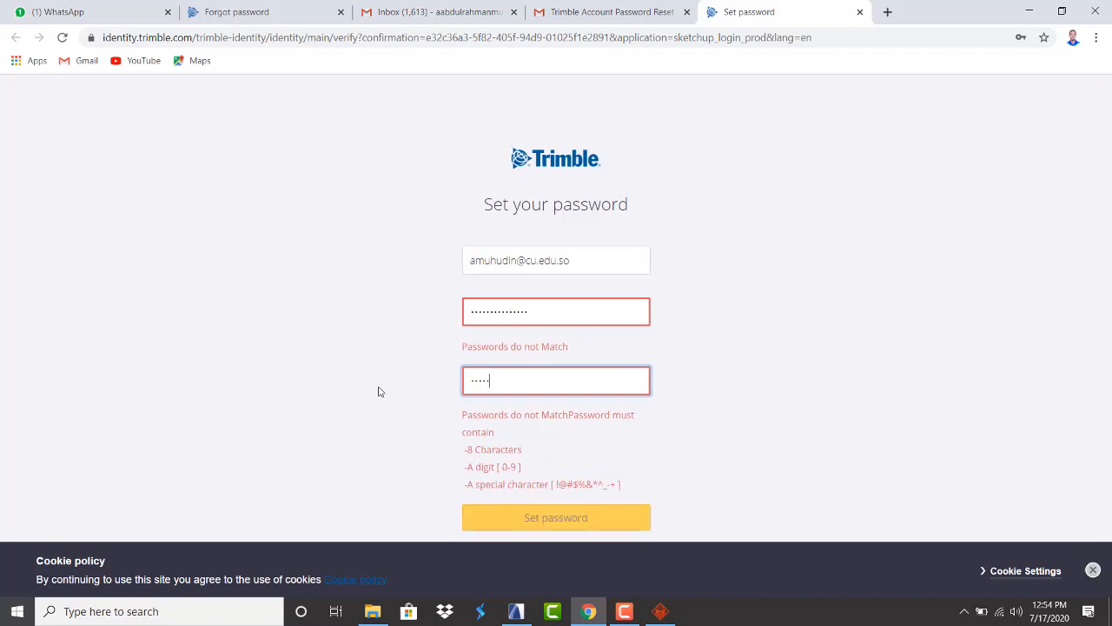
type("••••••")
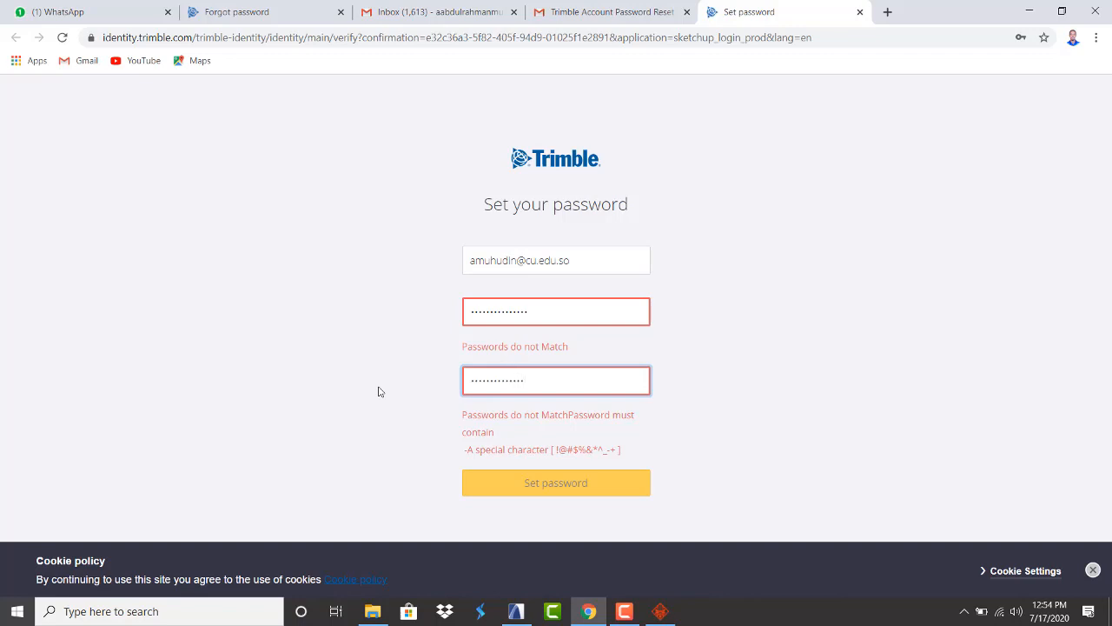
type("•")
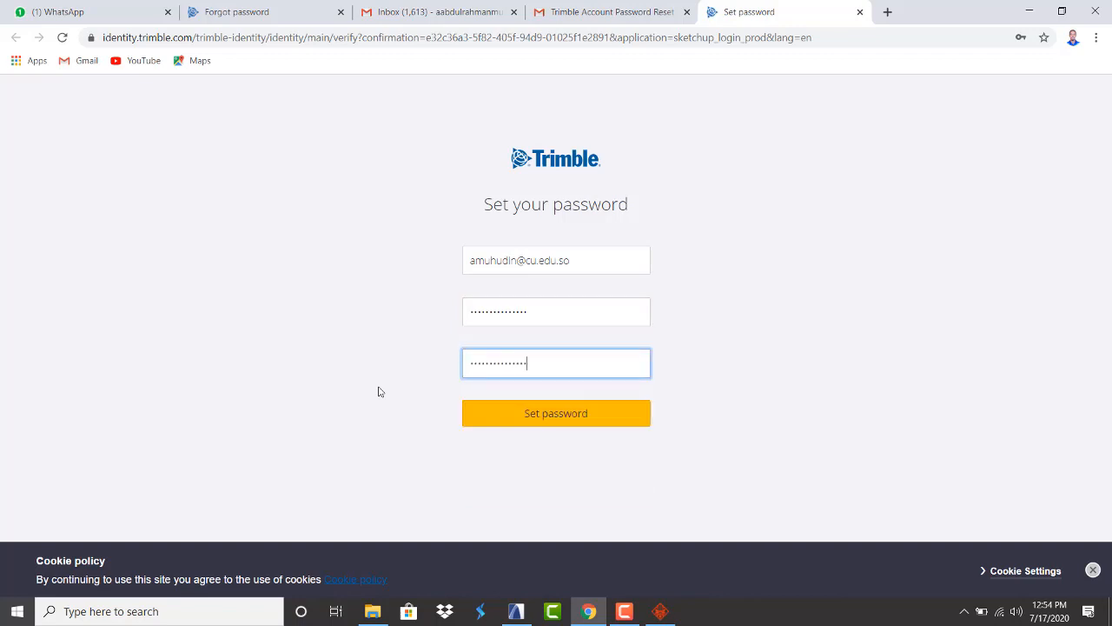
left_click(507, 416)
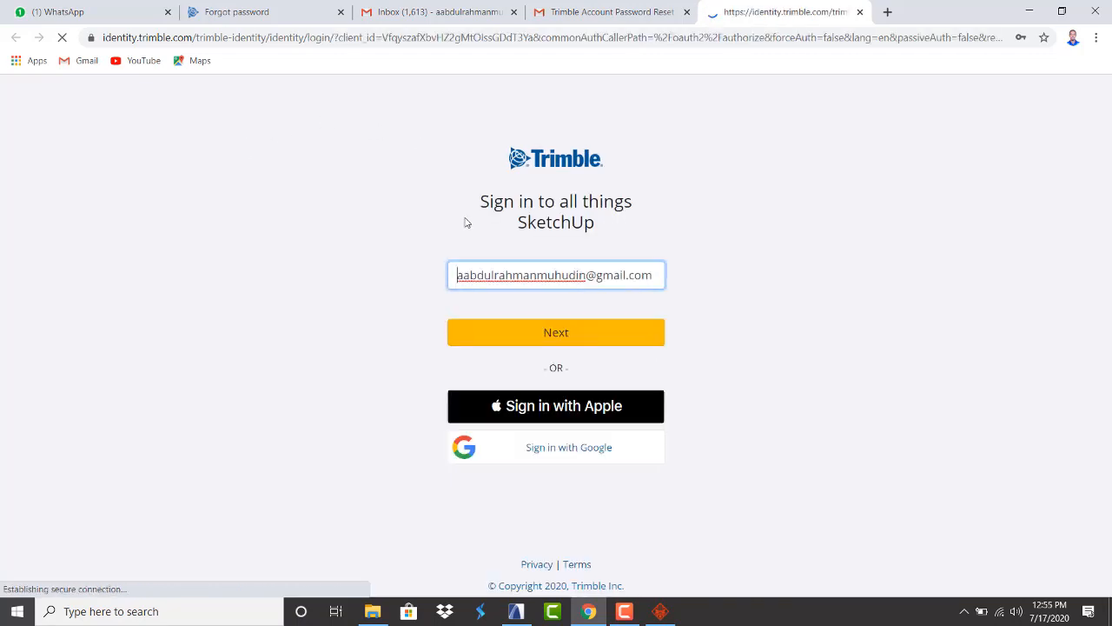
Change the sign-in e-mail address, enter the new password, and submit the SketchUp sign-in
left_click(524, 337)
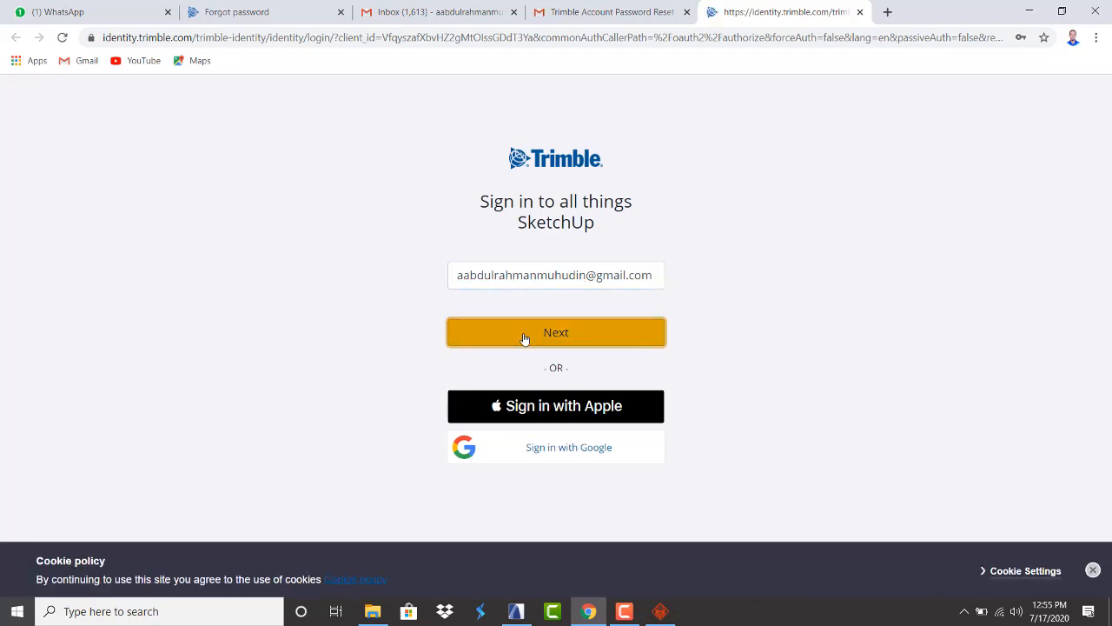
left_click(555, 321)
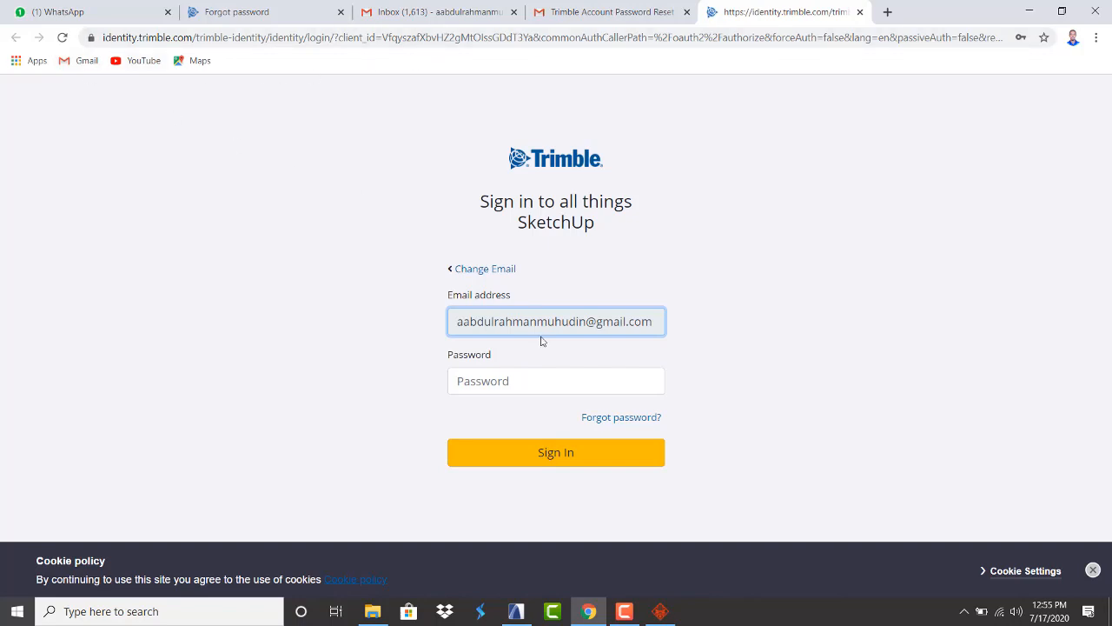
left_click(477, 272)
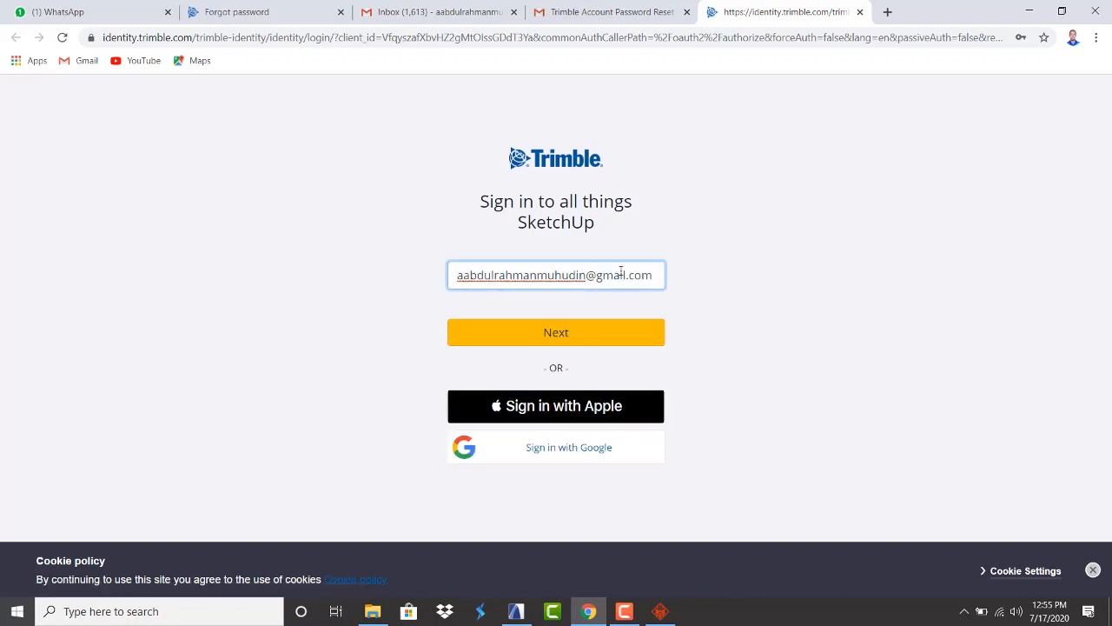
left_click_drag(654, 276, 443, 296)
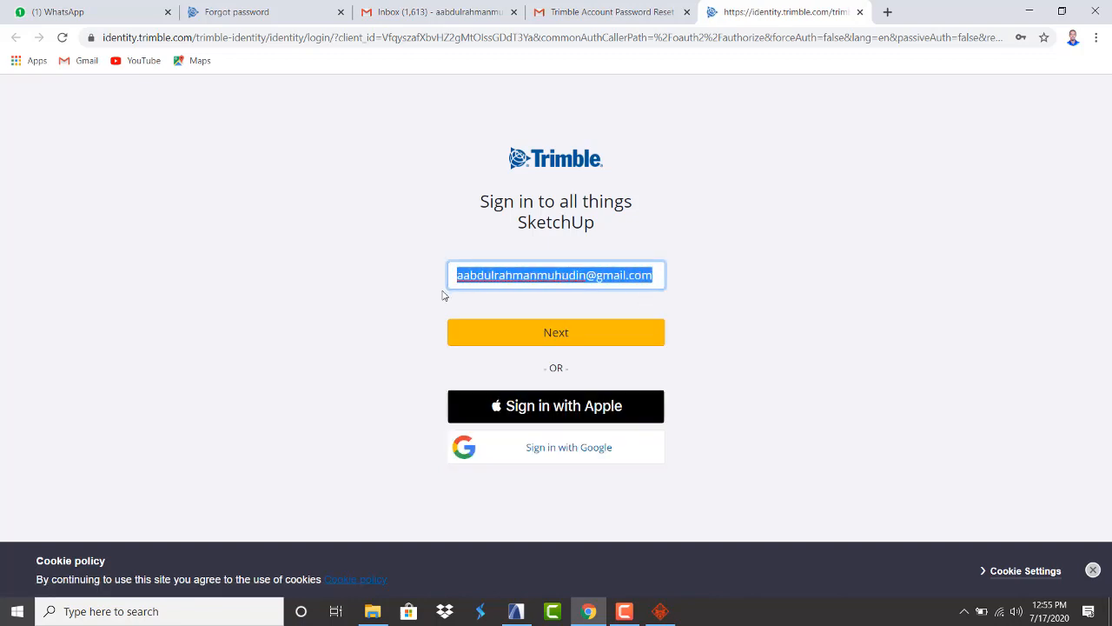
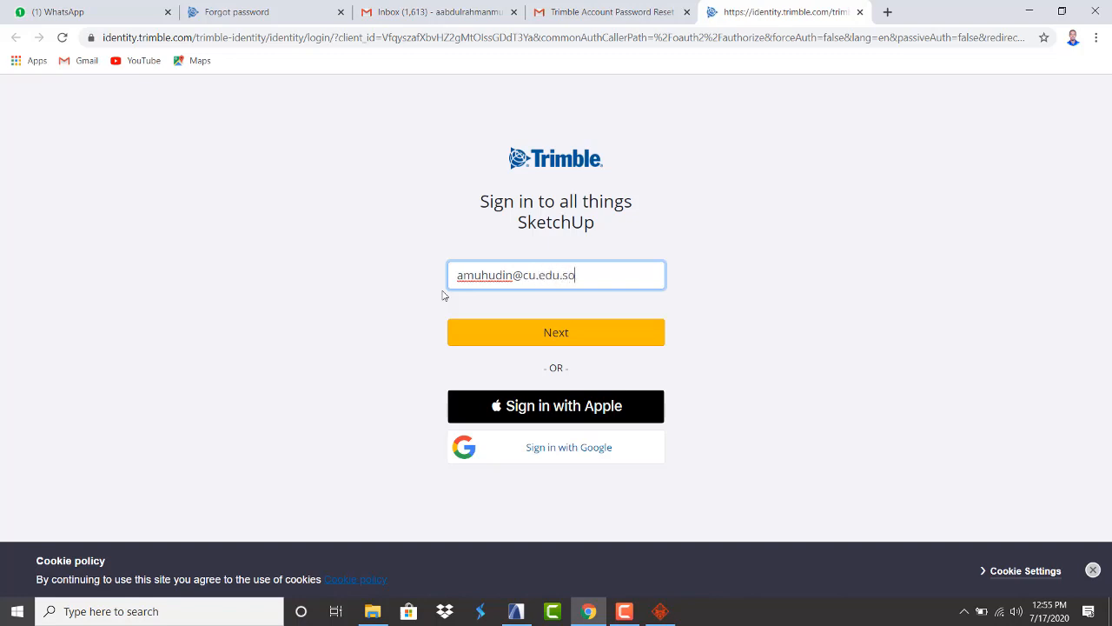
left_click(514, 337)
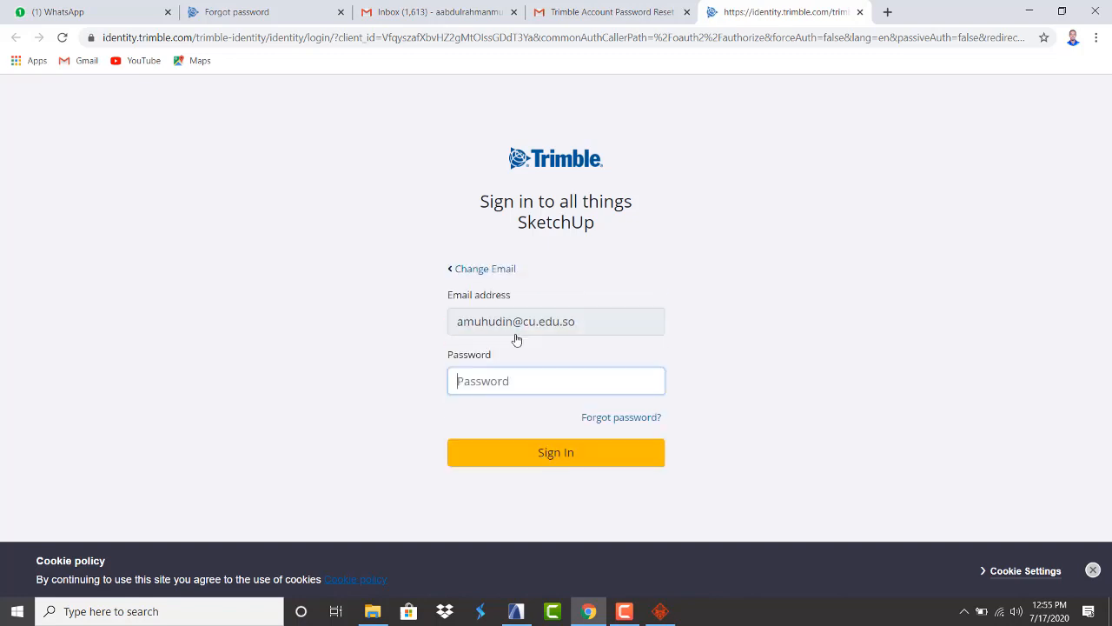
type("*")
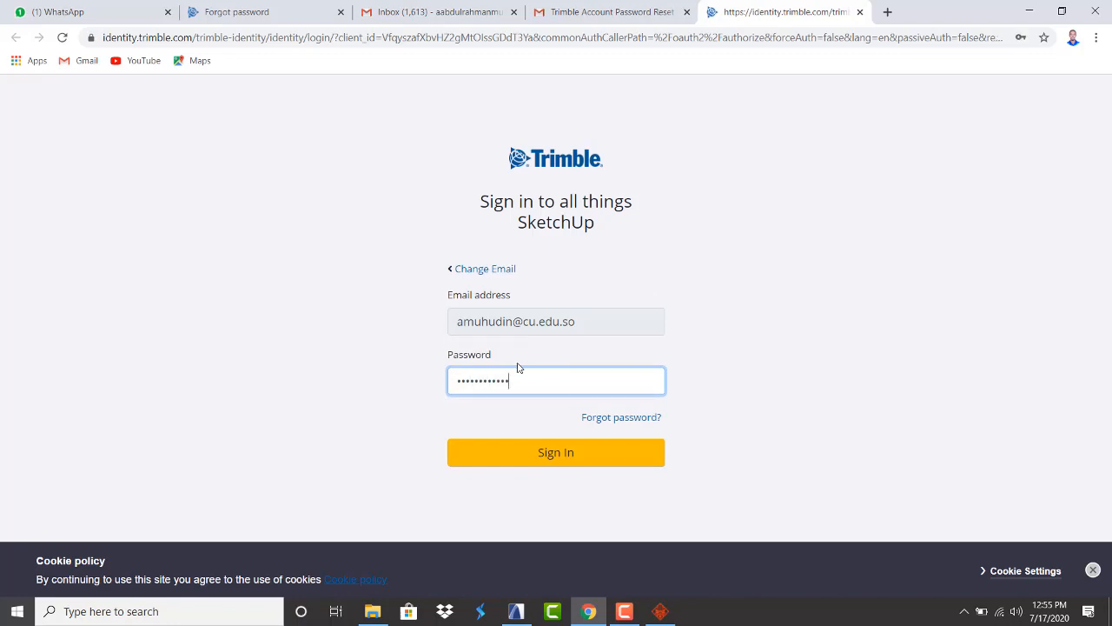
left_click(545, 461)
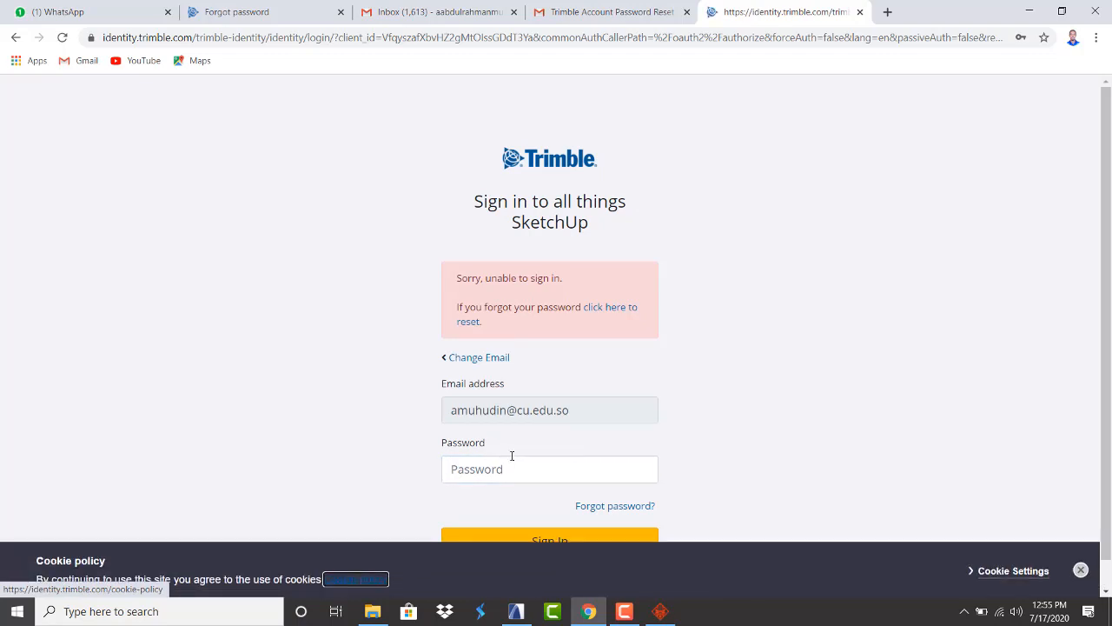
After the sign-in error, re-enter the password and retry signing in
left_click(502, 475)
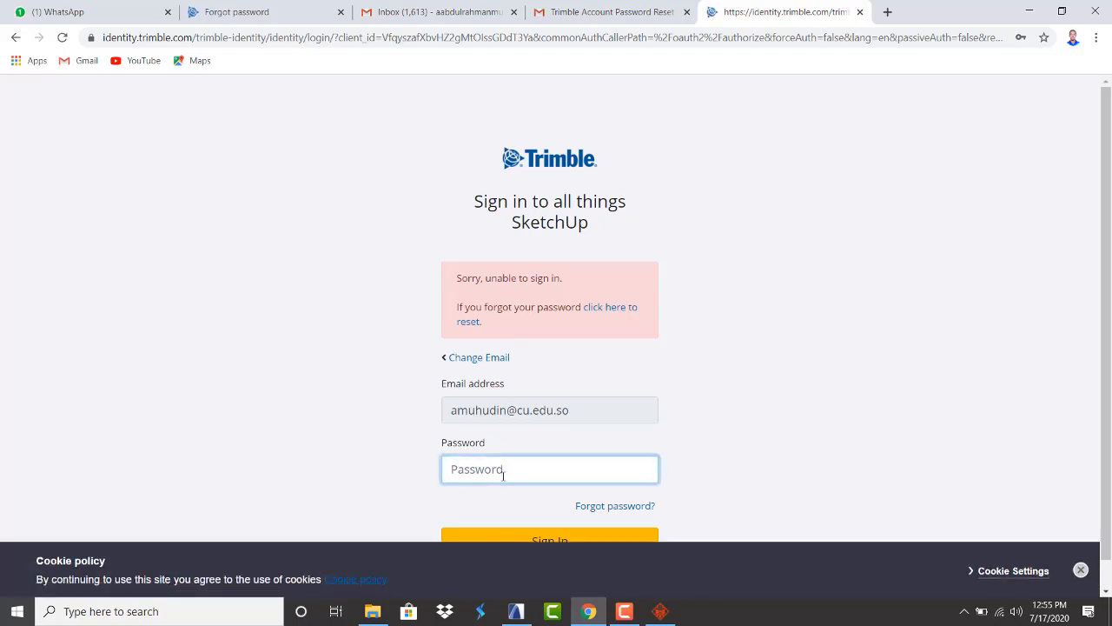
type("•")
key("BackSpace")
type("•")
scroll(502, 475, "down", 1)
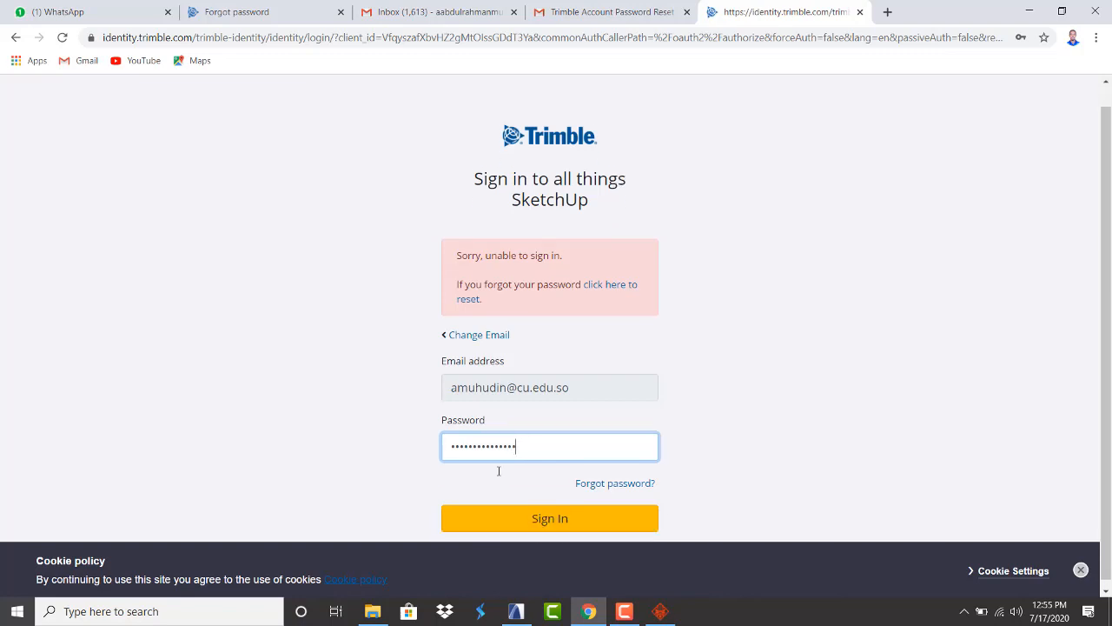
left_click(521, 514)
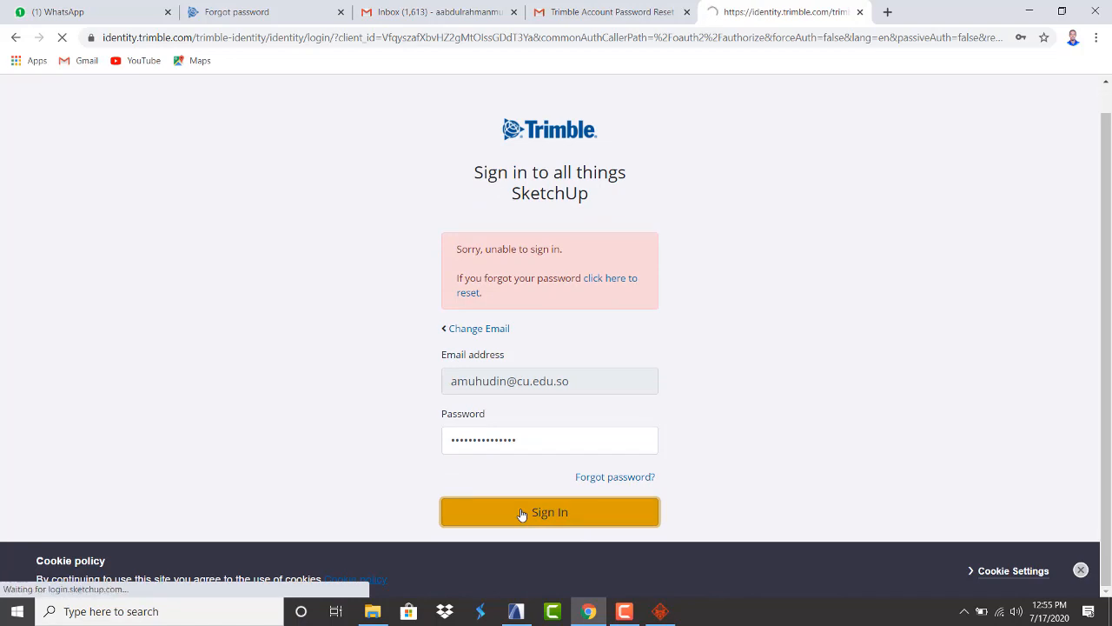
Open the 1. Story plan and pick up the Variable Double Sash Window 23 (1.50 × 1.50) settings
left_click(516, 611)
scroll(478, 325, "down", 3)
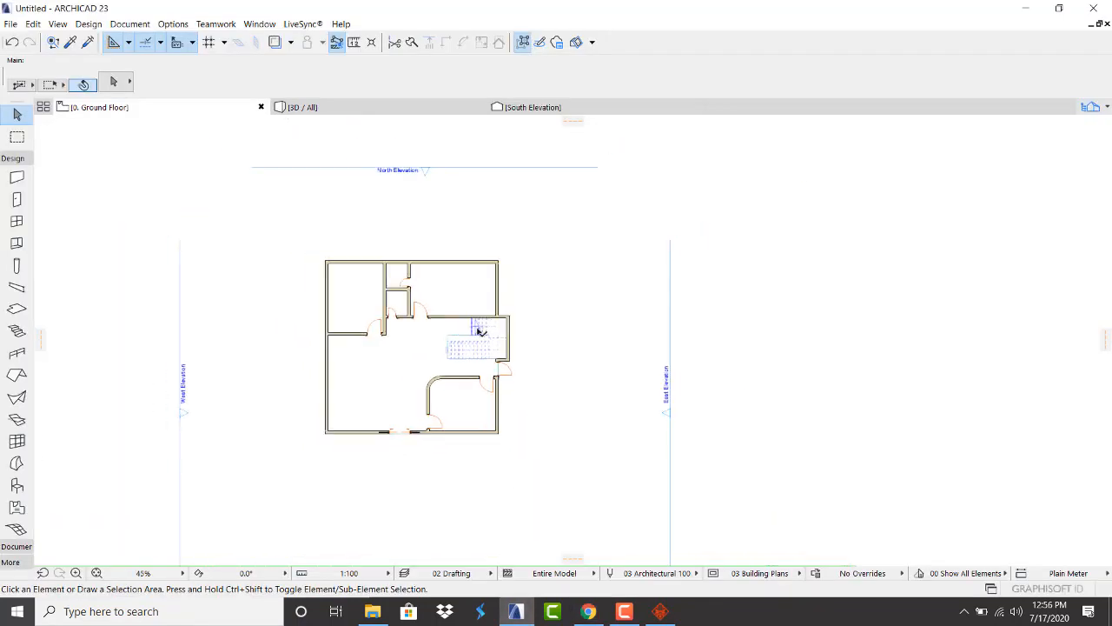
scroll(402, 325, "up", 2)
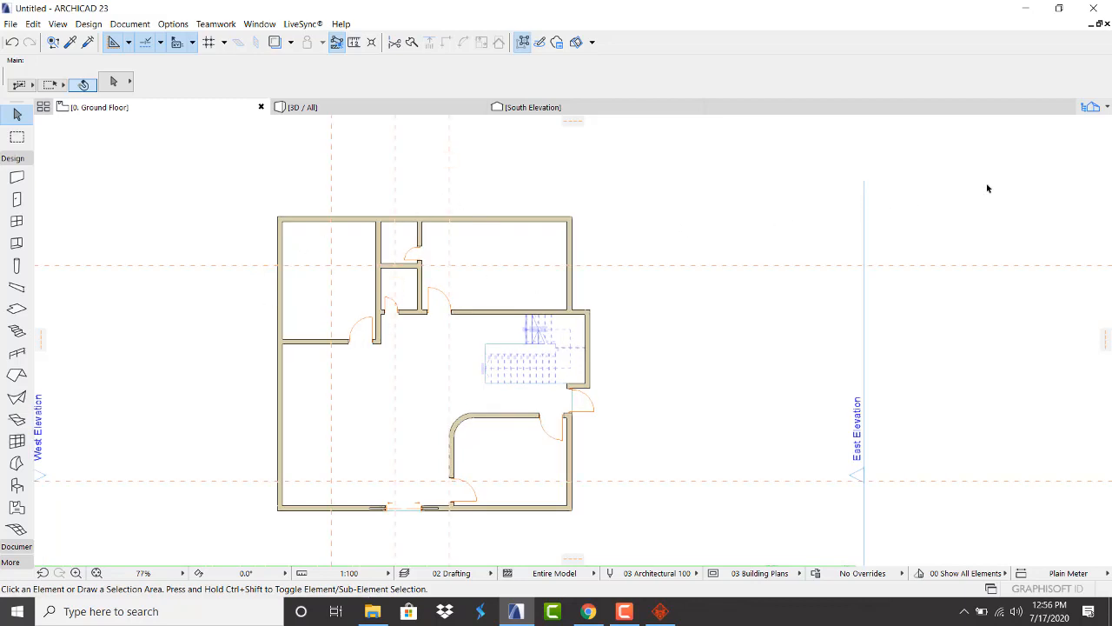
left_click(1106, 110)
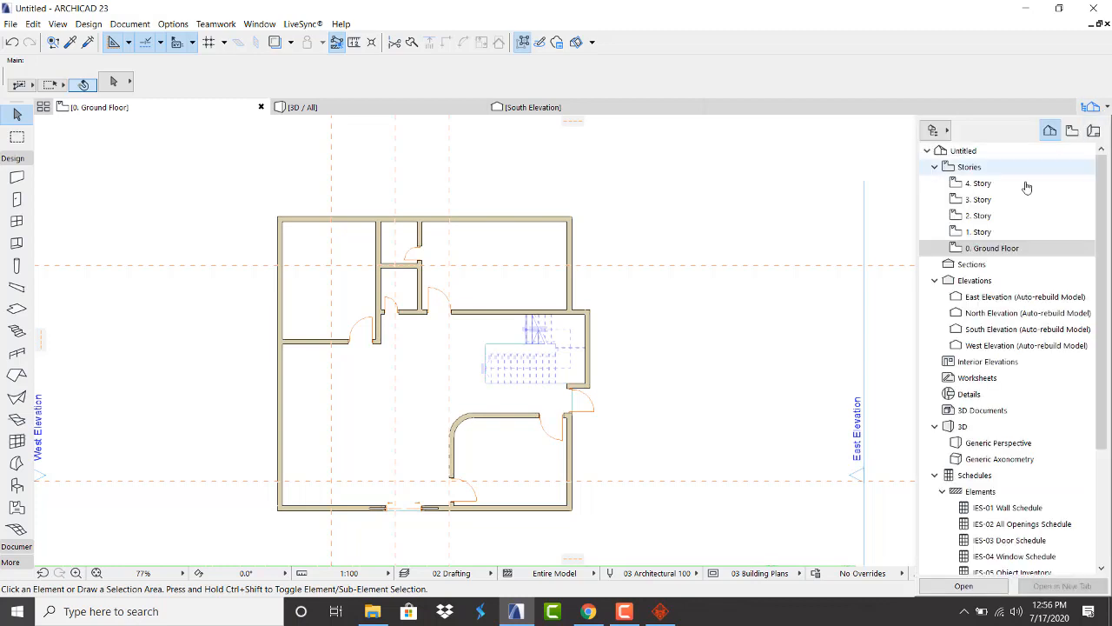
double_click(1011, 234)
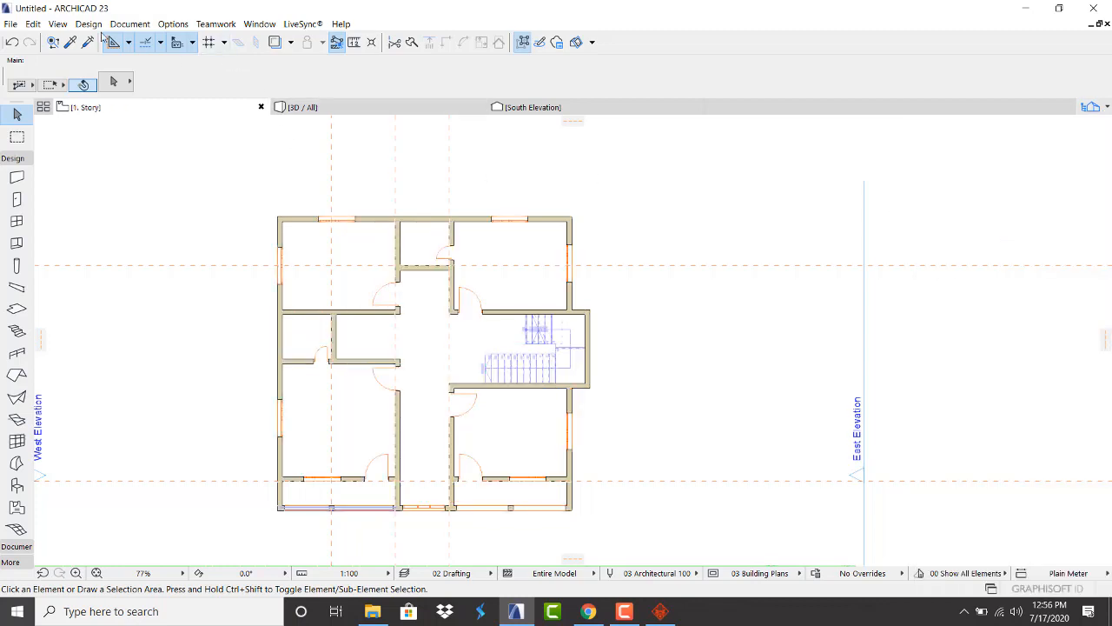
left_click(72, 44)
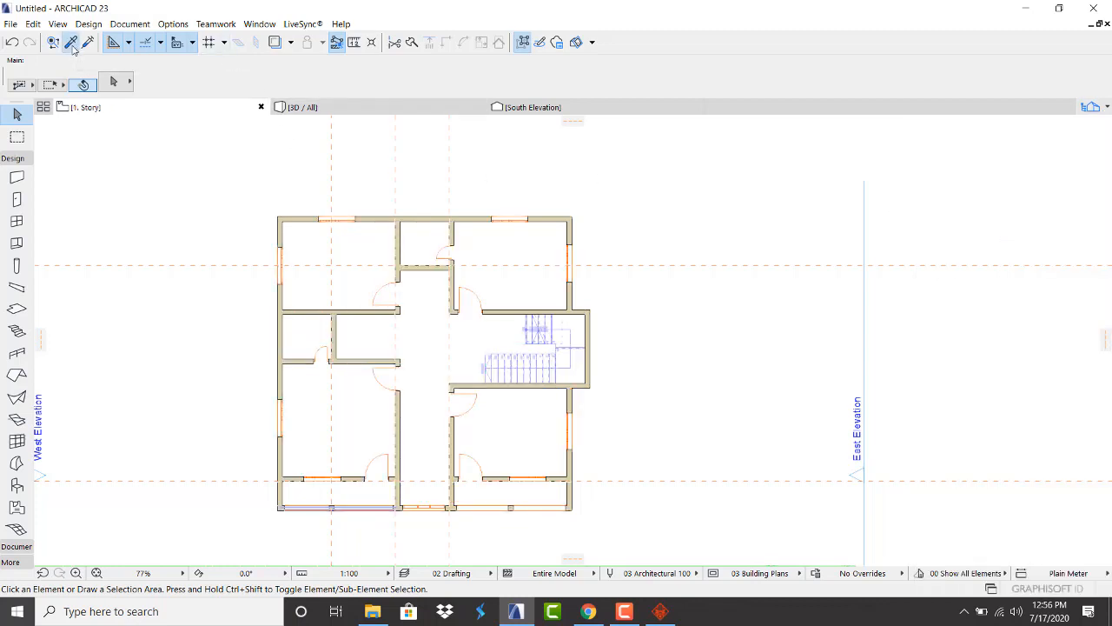
left_click(286, 245)
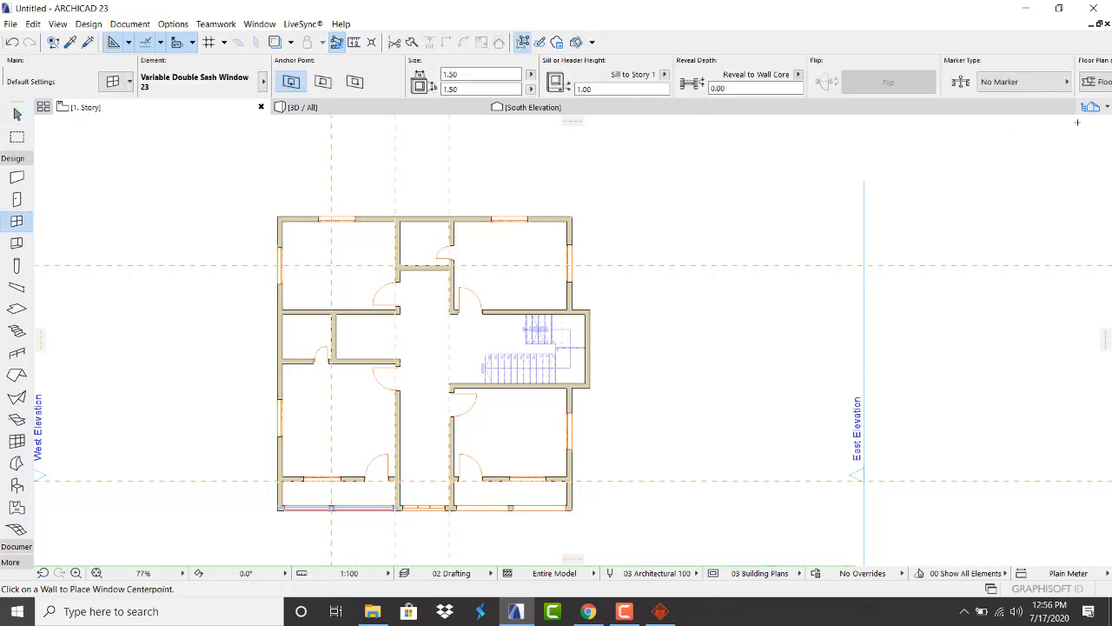
On 0. Ground Floor, place double-sash windows in the left wall, top wall (two) and right wall
left_click(1093, 105)
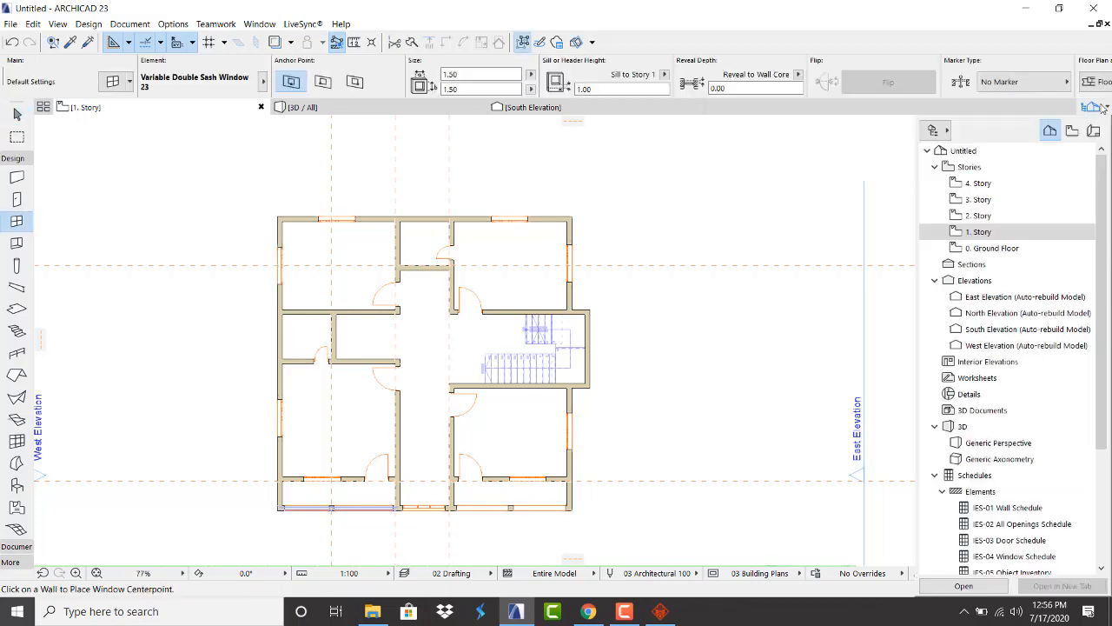
left_click(985, 248)
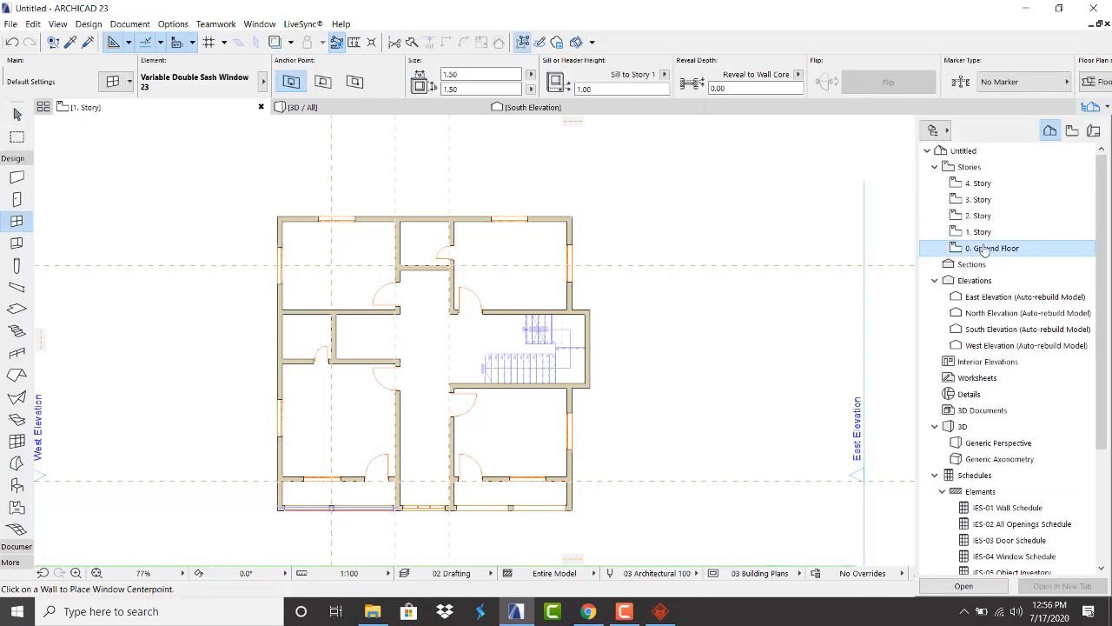
left_click(288, 271)
left_click(342, 315)
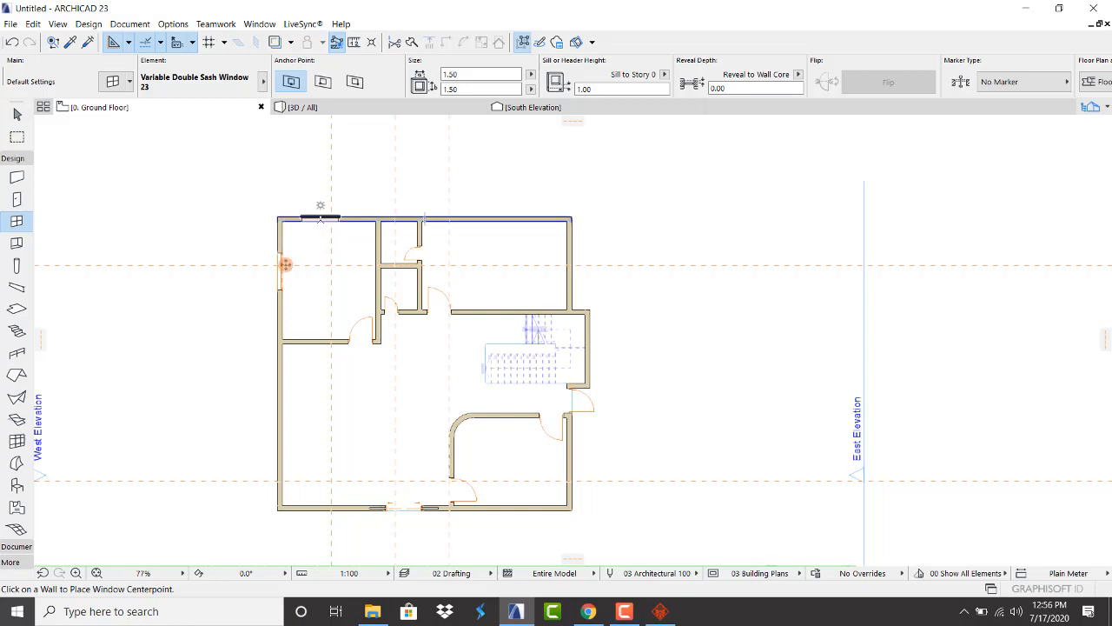
left_click(331, 228)
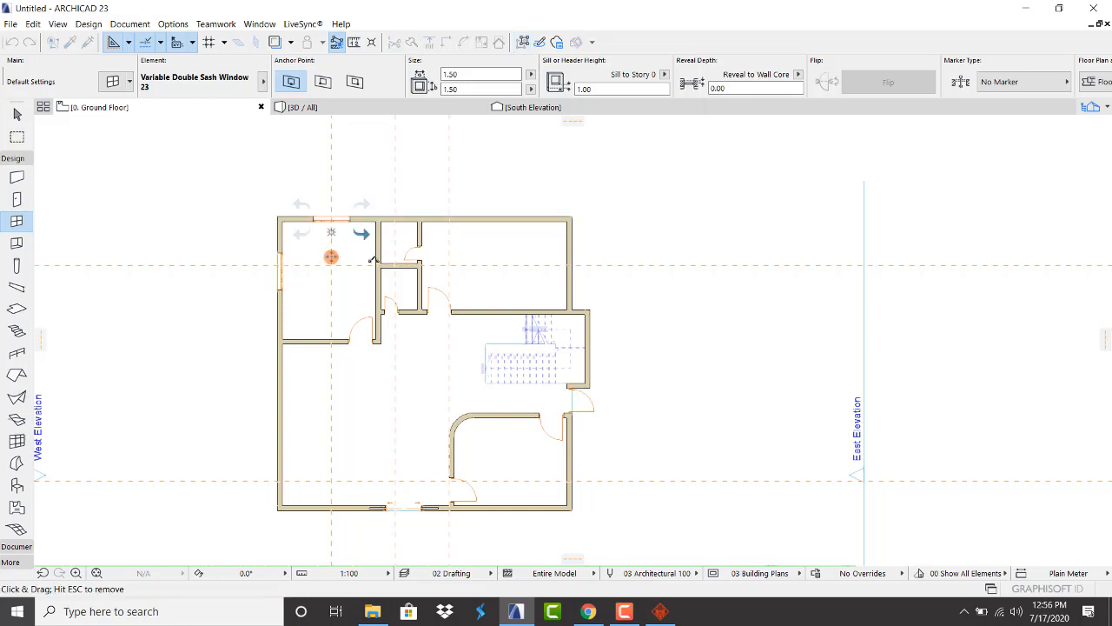
left_click(513, 223)
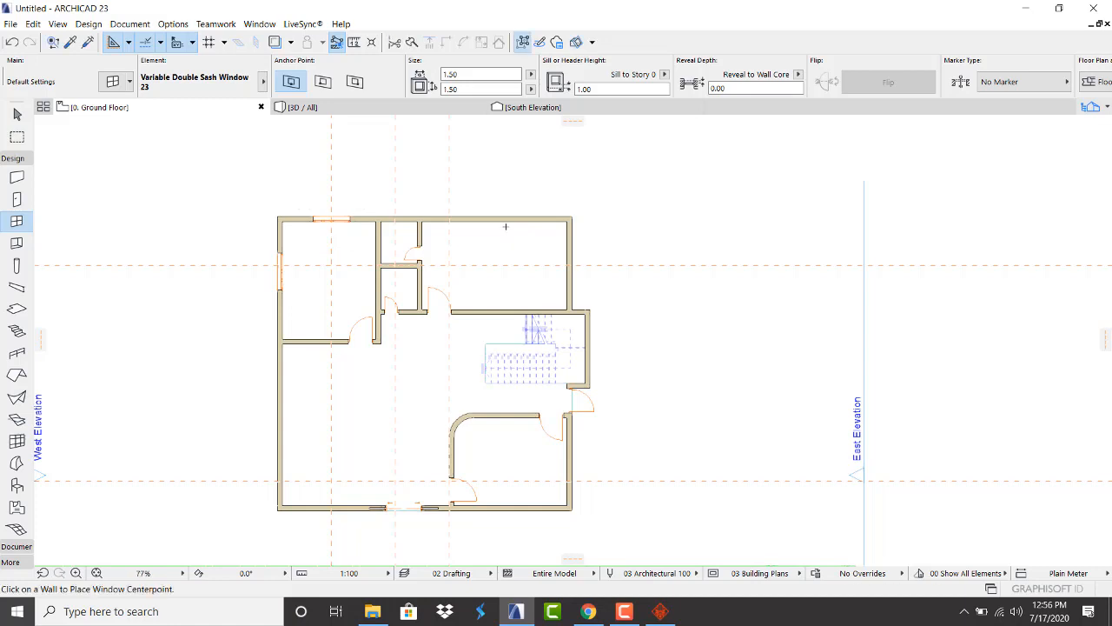
left_click(495, 222)
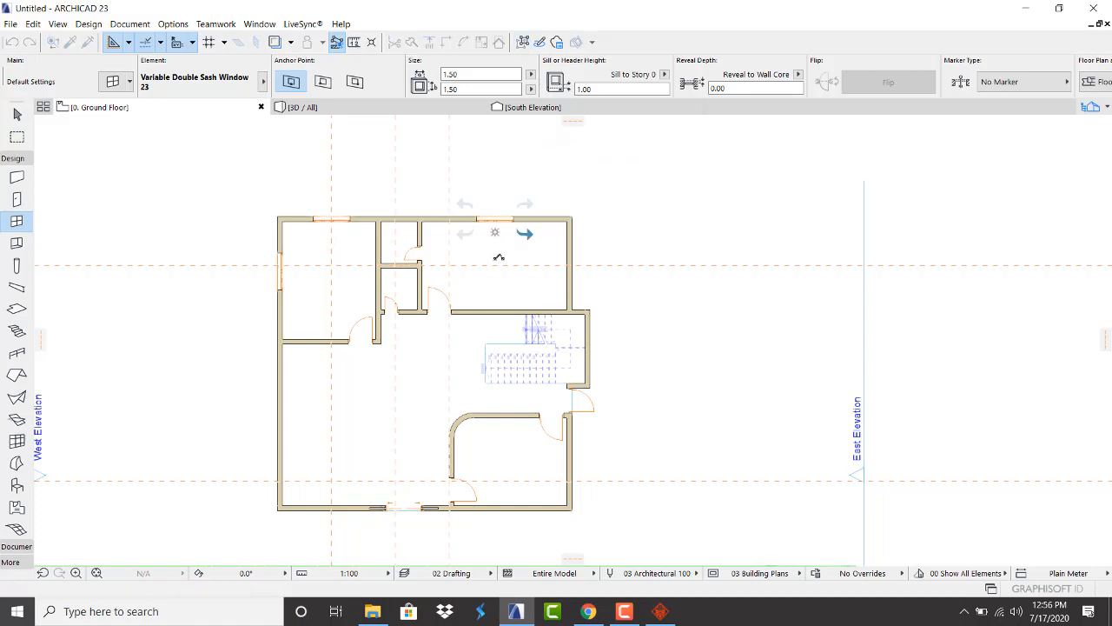
left_click(523, 233)
left_click(567, 264)
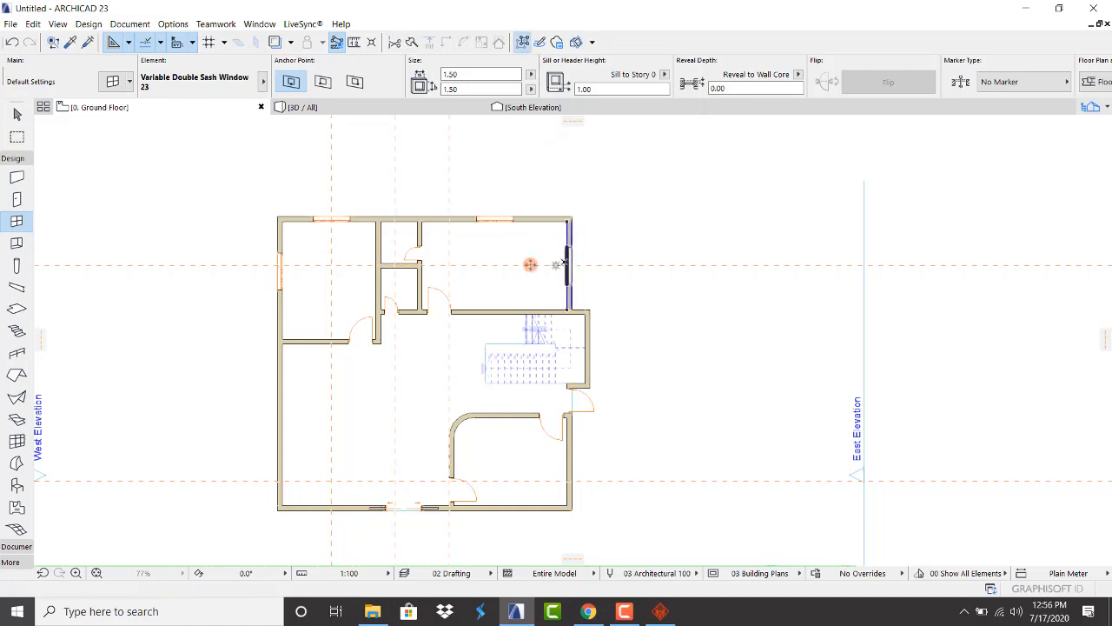
left_click(512, 263)
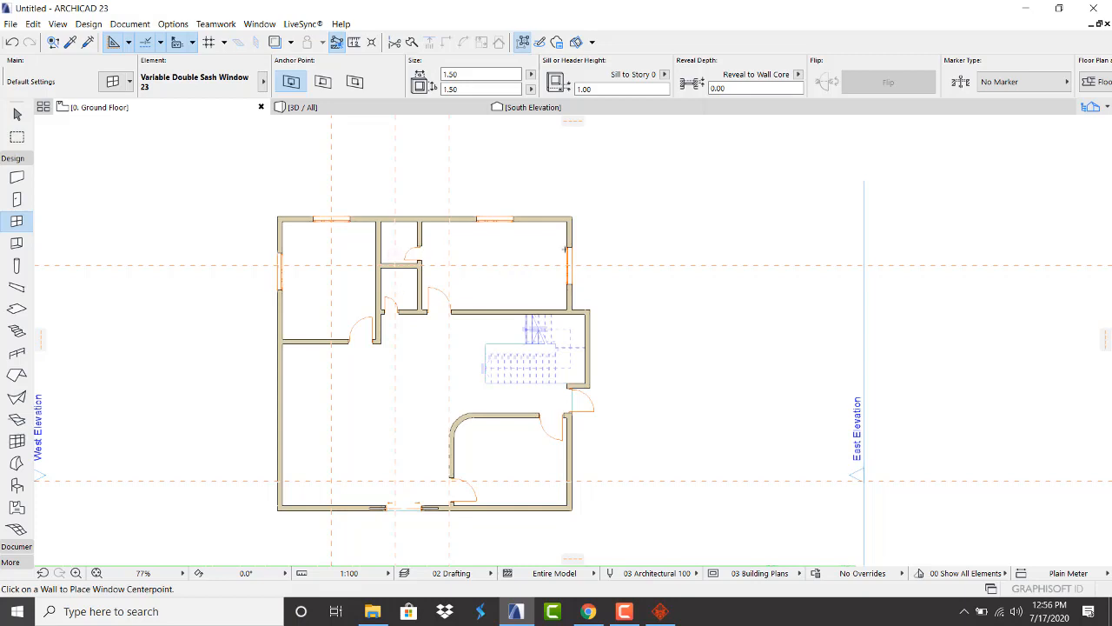
Go back to the 1. Story floor plan via the Navigator
left_click(1107, 107)
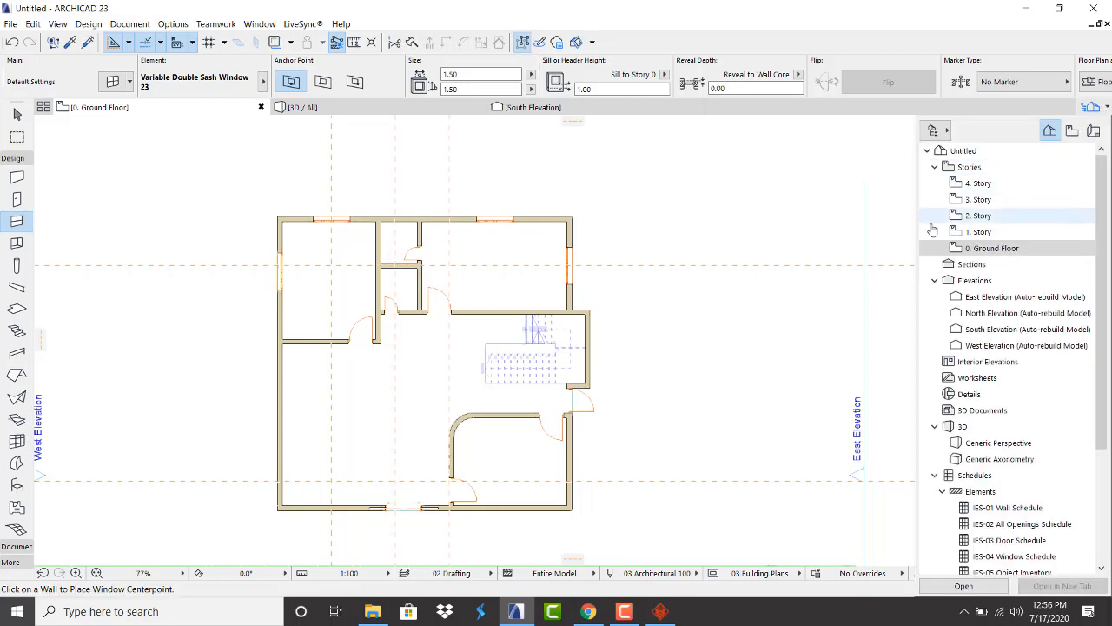
left_click(979, 233)
scroll(286, 194, "up", 4)
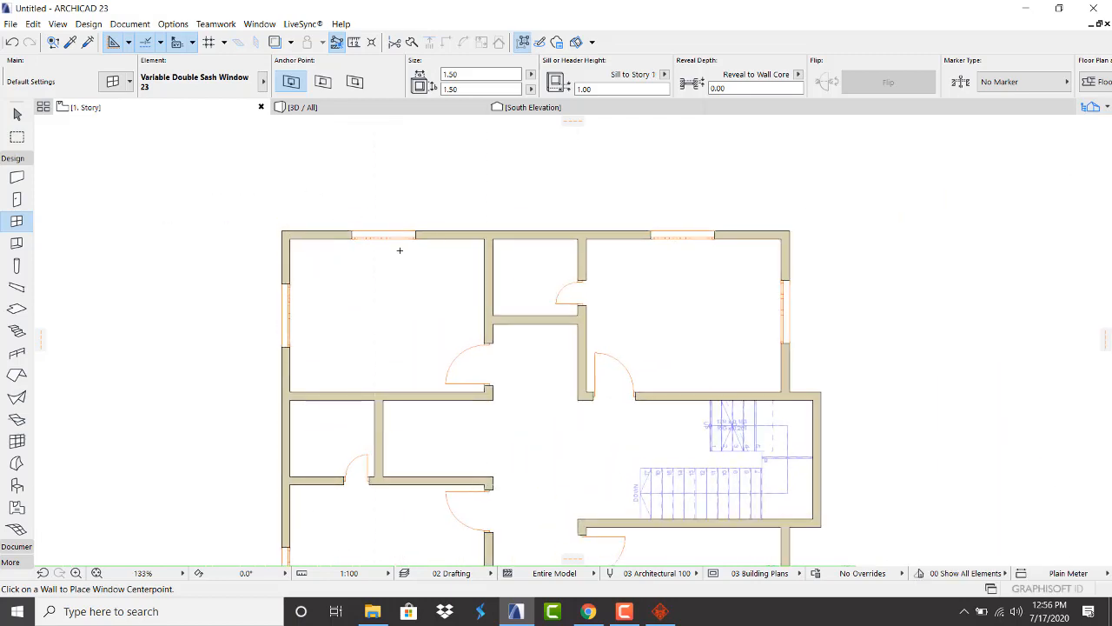
Adjust the existing guide lines, moving the horizontal one up 0.75, and add a vertical guide over the right rooms
key("Escape")
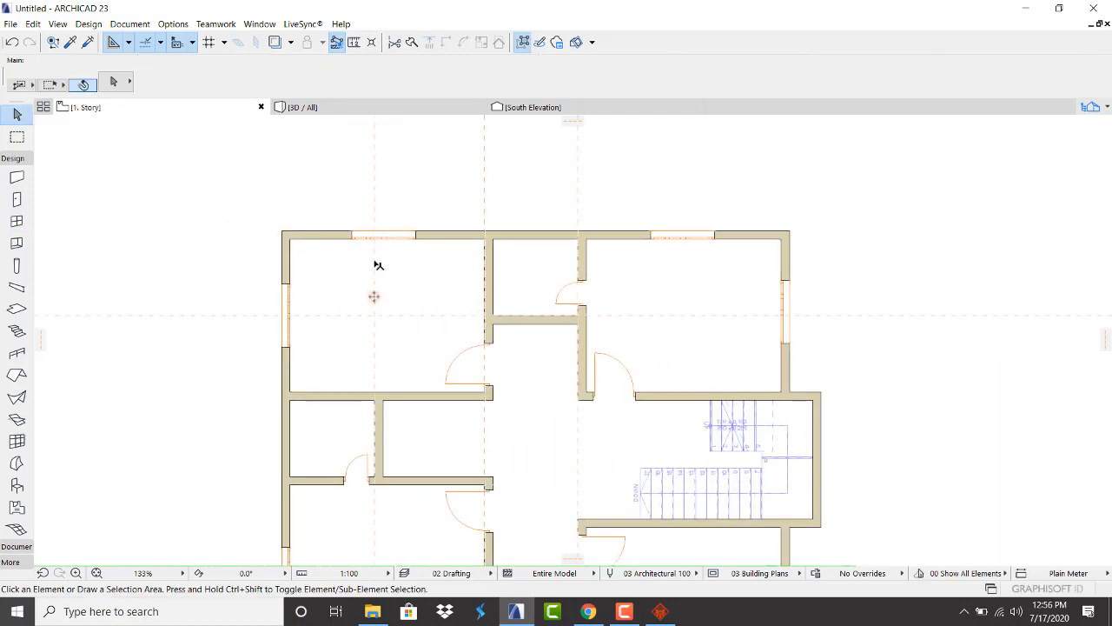
left_click_drag(373, 297, 352, 245)
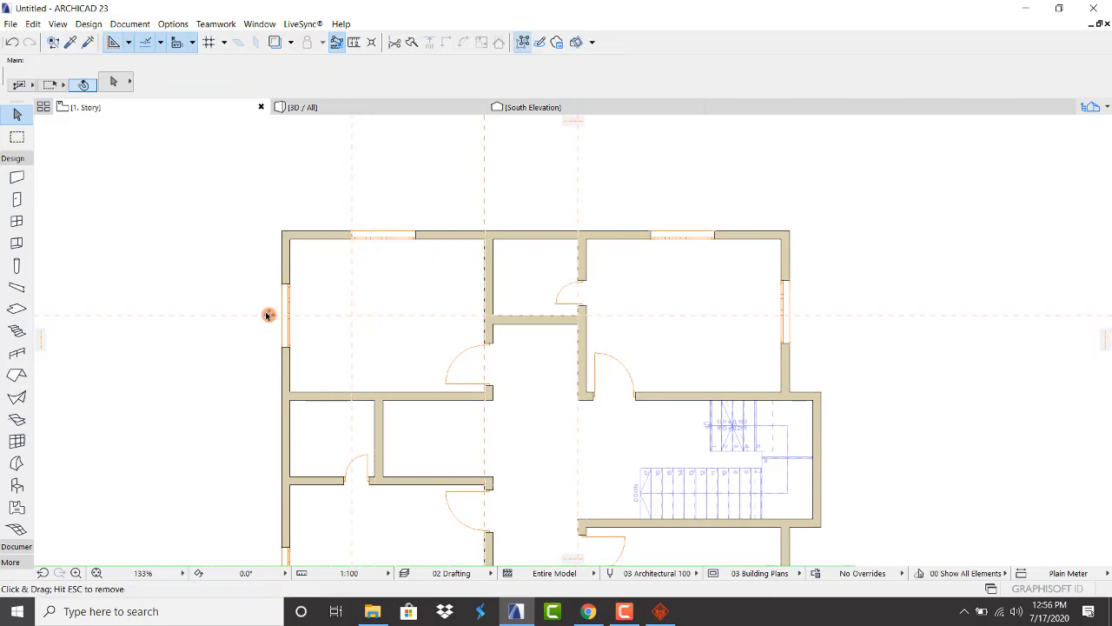
left_click_drag(268, 314, 290, 283)
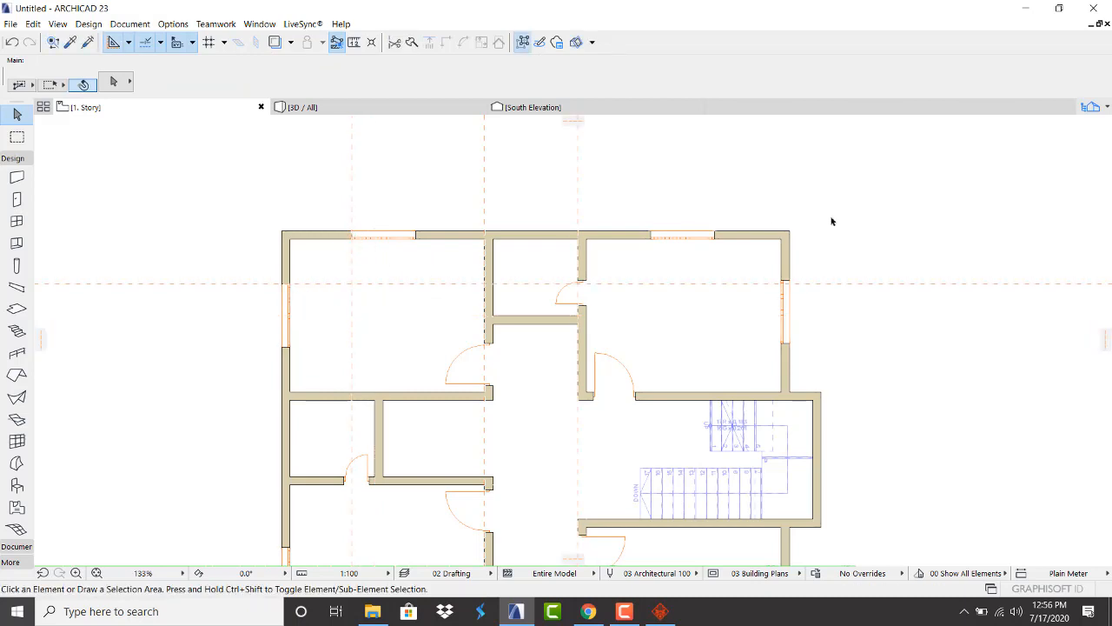
left_click_drag(40, 342, 441, 251)
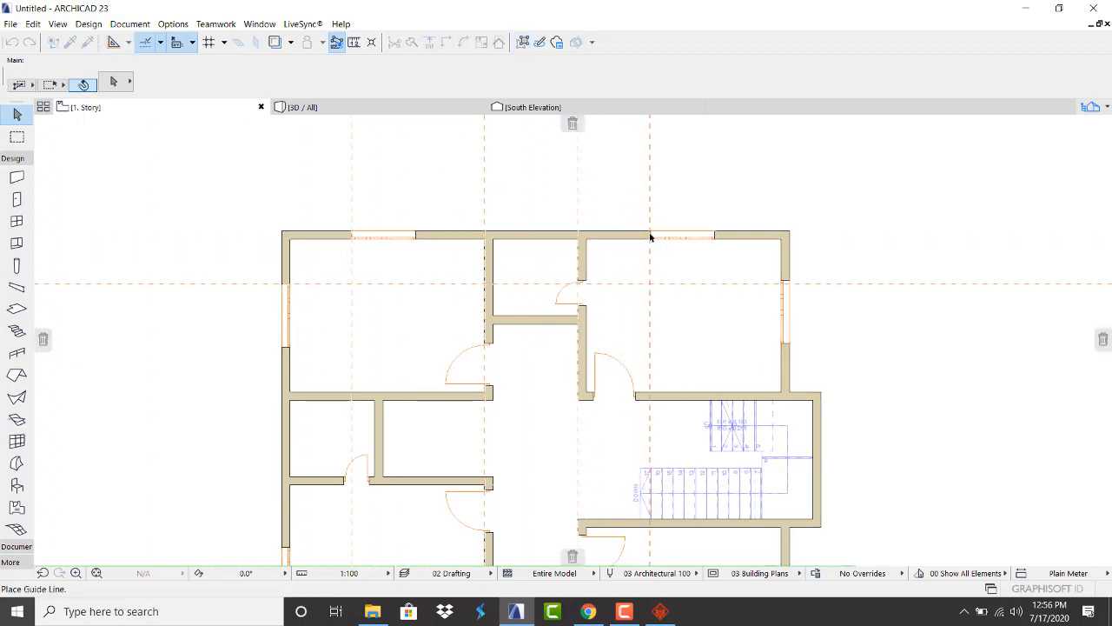
left_click_drag(650, 237, 650, 236)
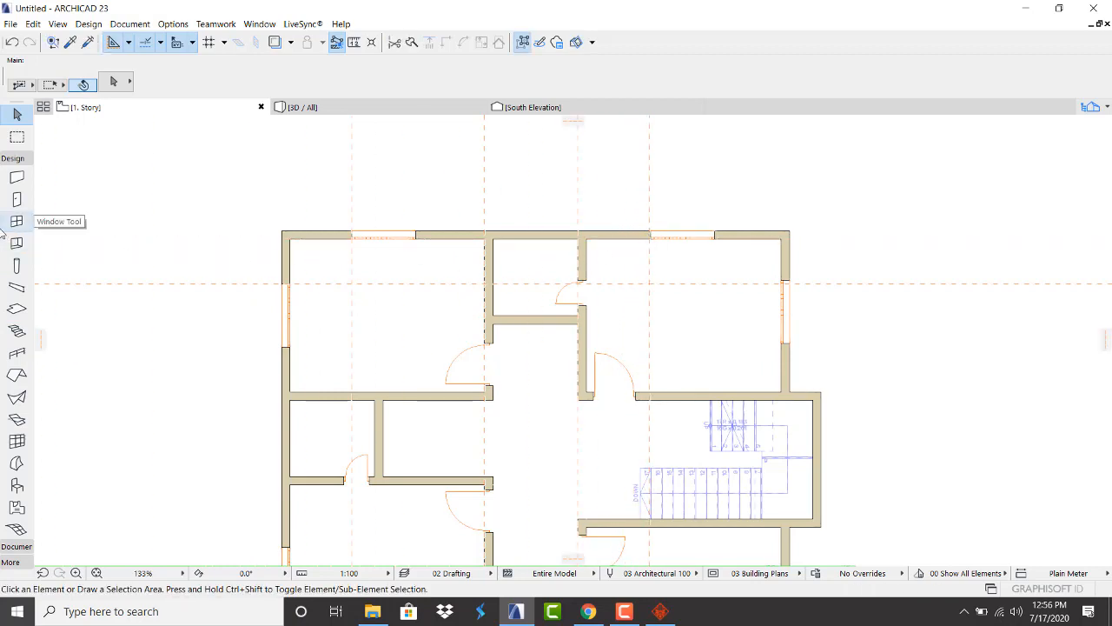
Move the right-wall window with Ctrl+D so its top lines up with the guide
scroll(774, 282, "up", 3)
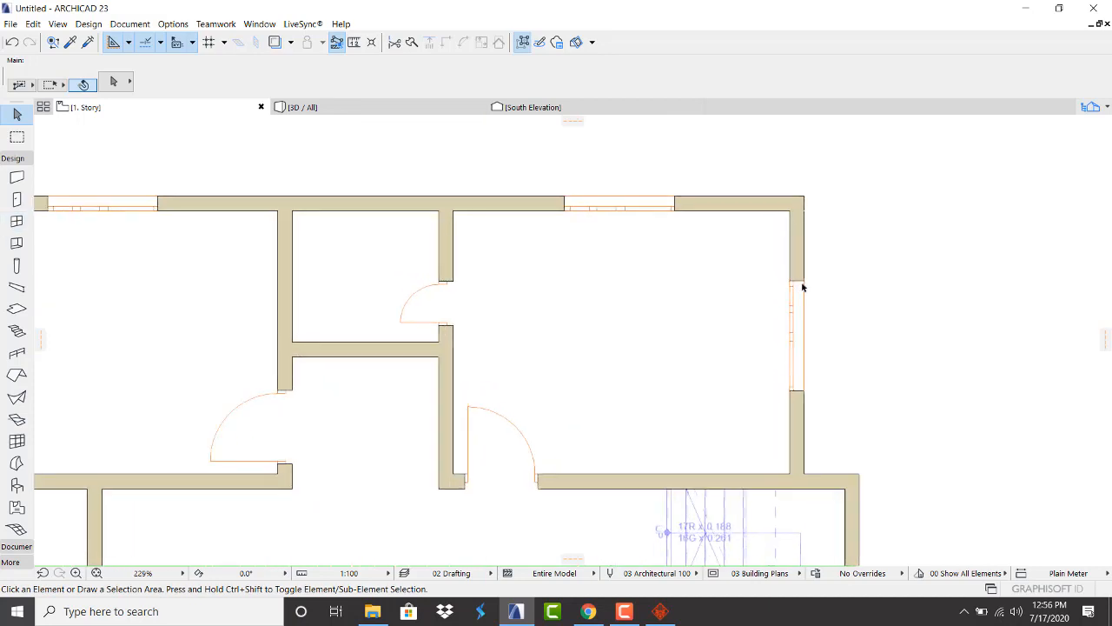
left_click(806, 286)
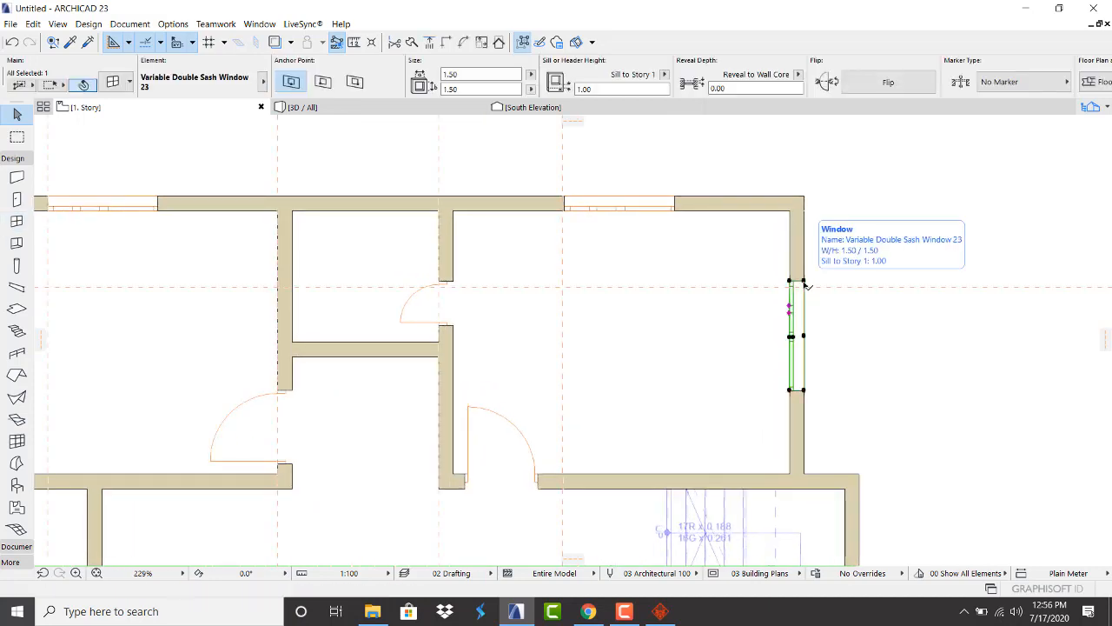
key("ctrl+d")
left_click(805, 283)
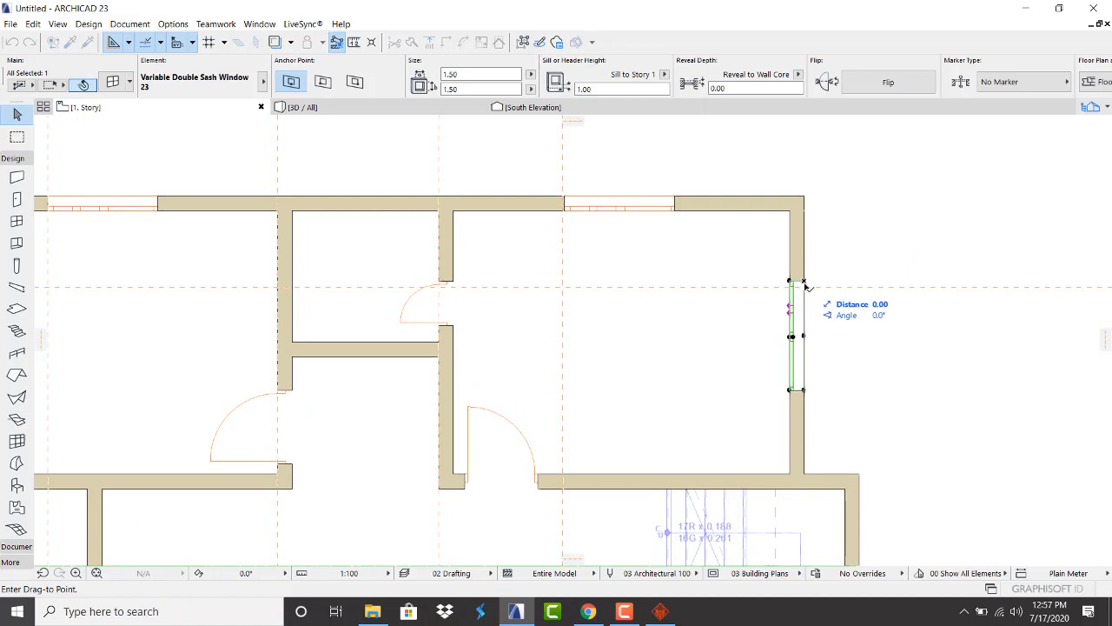
left_click(803, 288)
left_click(851, 245)
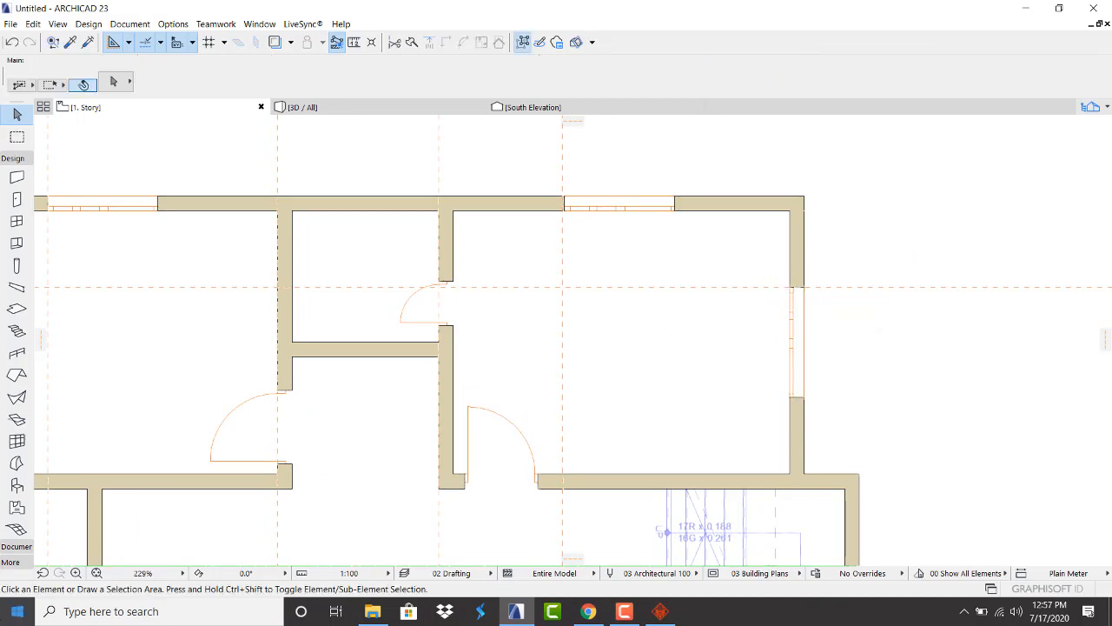
Add a new horizontal guide line near the bottom of the plan
scroll(322, 475, "down", 7)
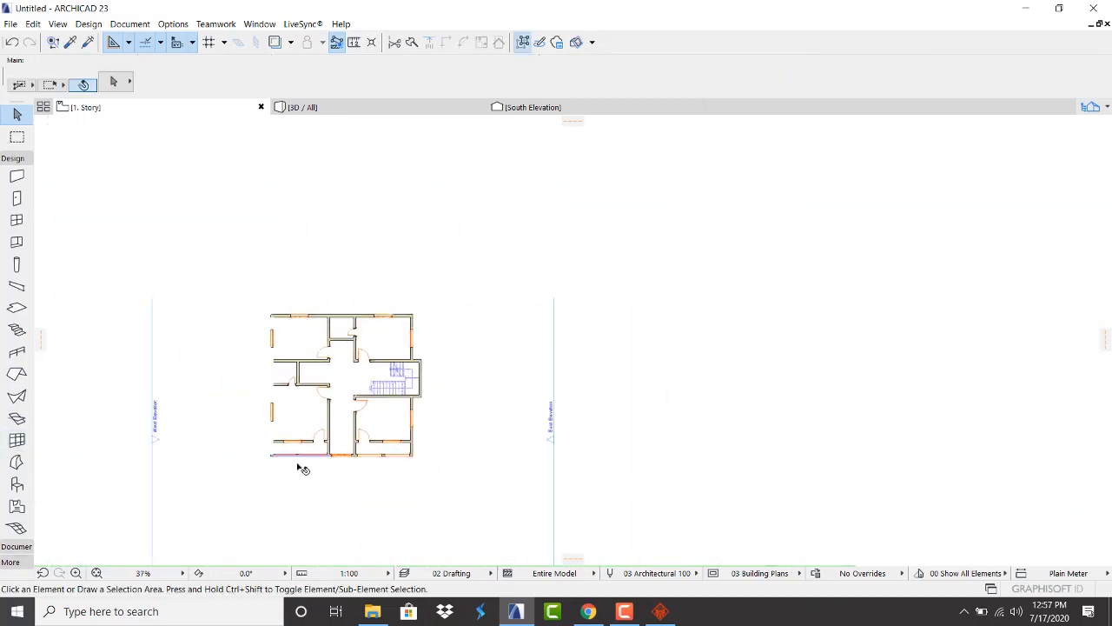
scroll(333, 452, "up", 4)
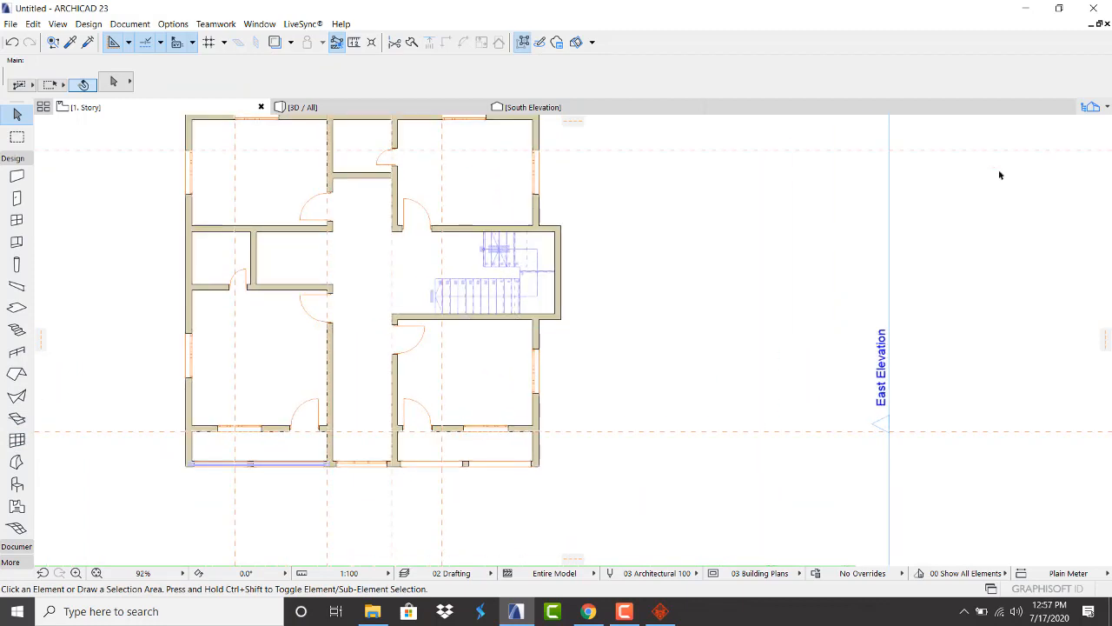
scroll(396, 341, "down", 1)
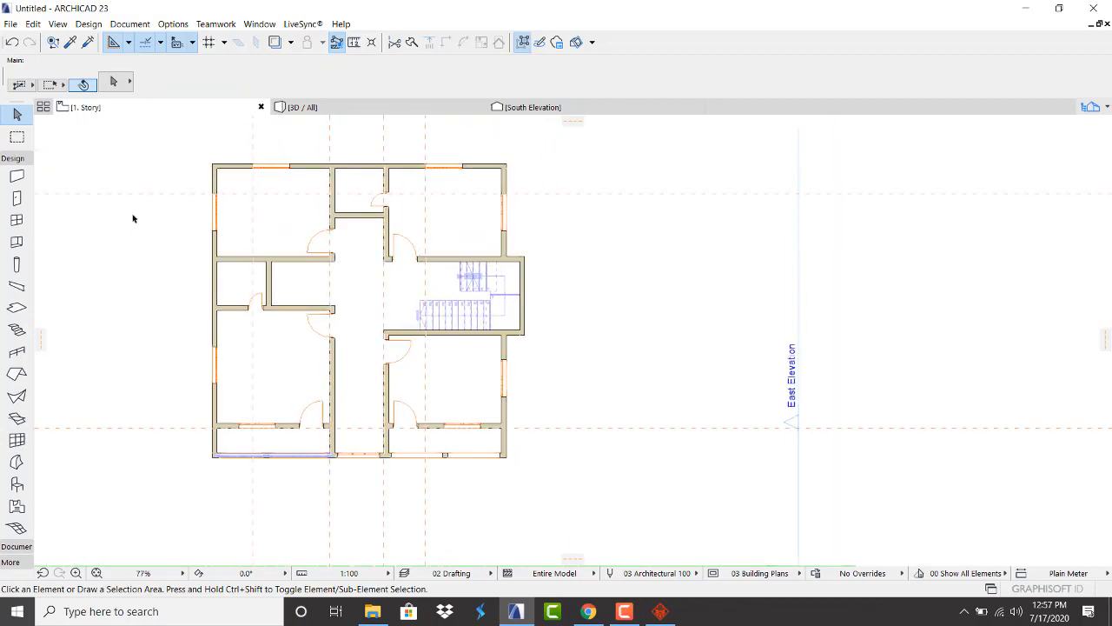
scroll(149, 222, "up", 2)
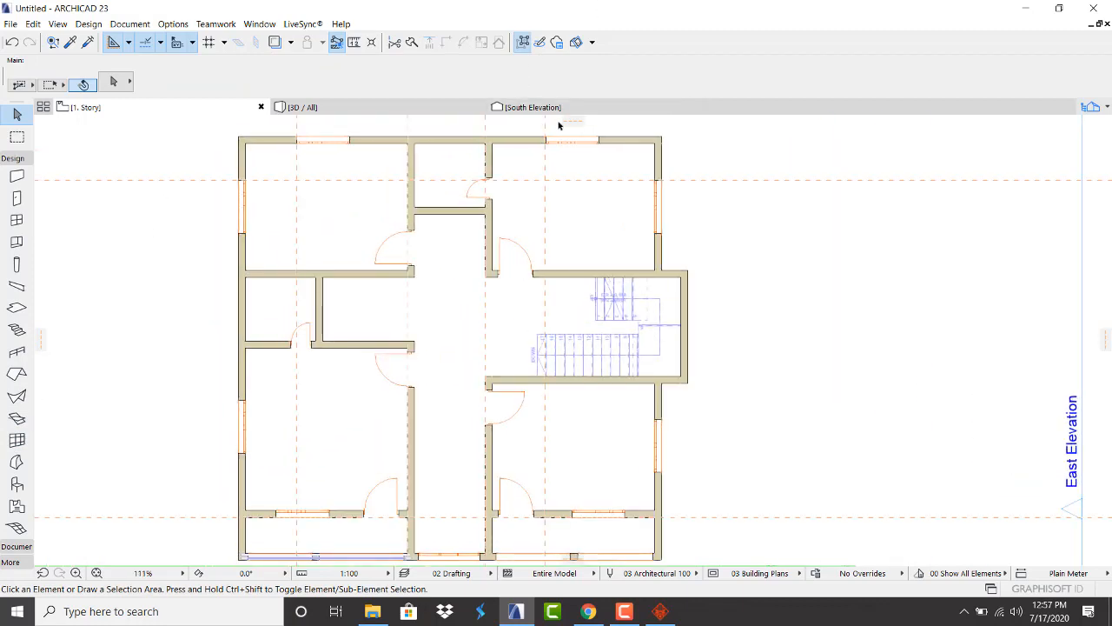
left_click_drag(575, 125, 248, 399)
On the Ground Floor, snap the first top-wall window onto the vertical guide
left_click(1103, 108)
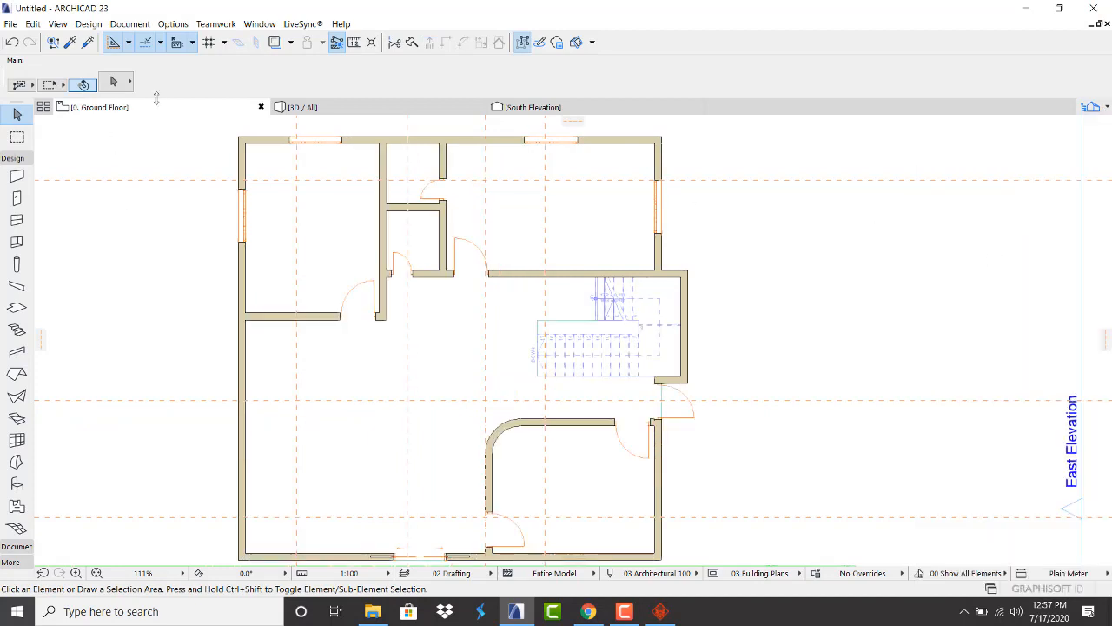
scroll(313, 261, "down", 2)
scroll(261, 174, "up", 4)
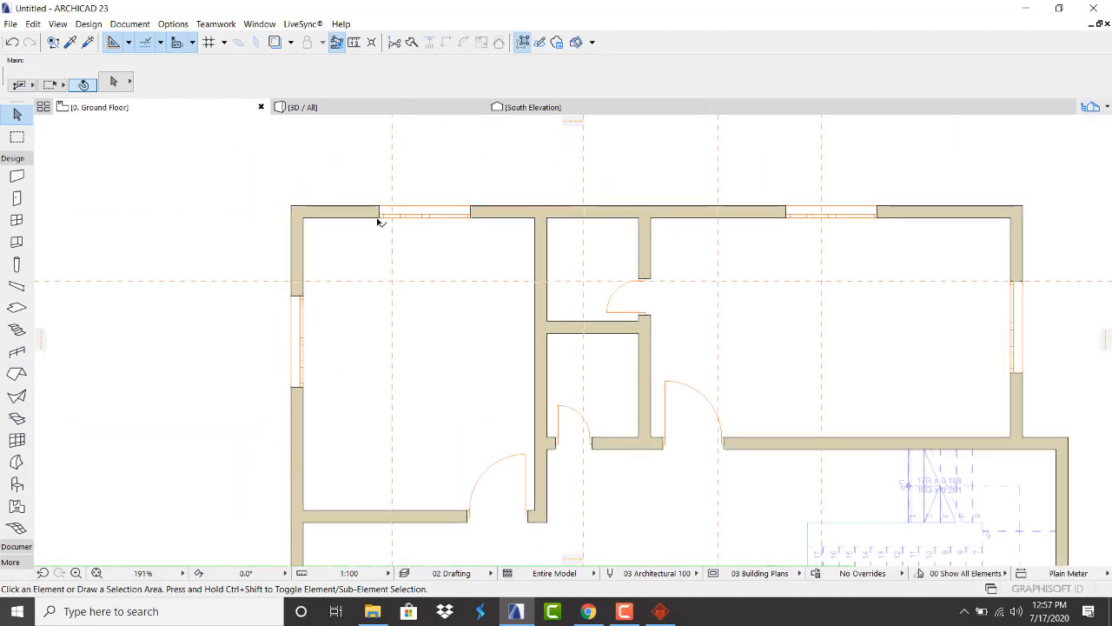
left_click(379, 219)
left_click(379, 216)
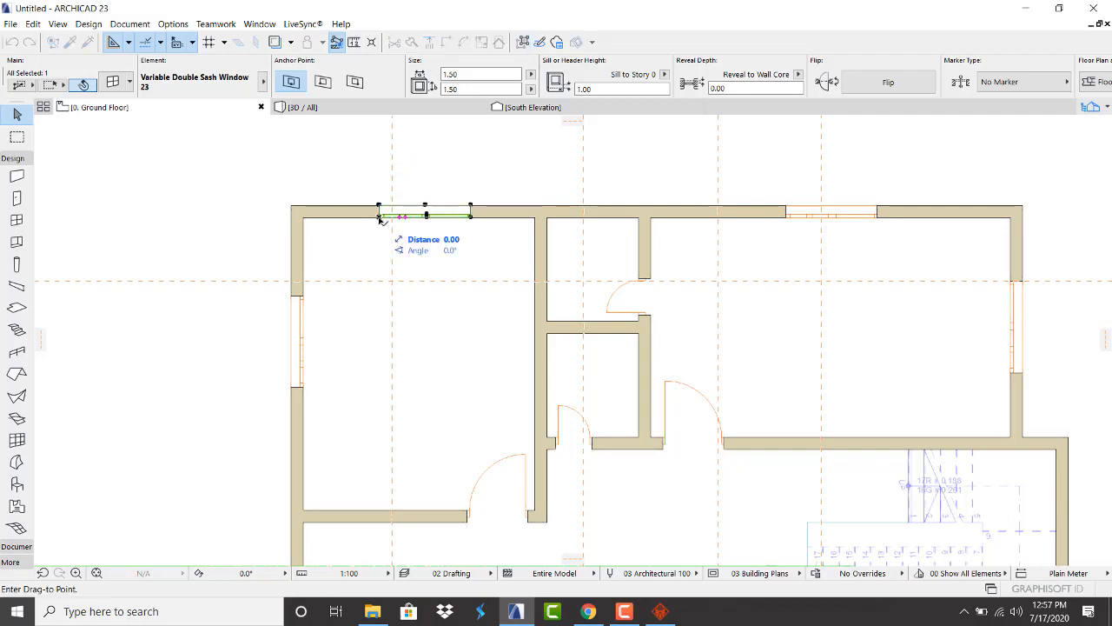
left_click(392, 253)
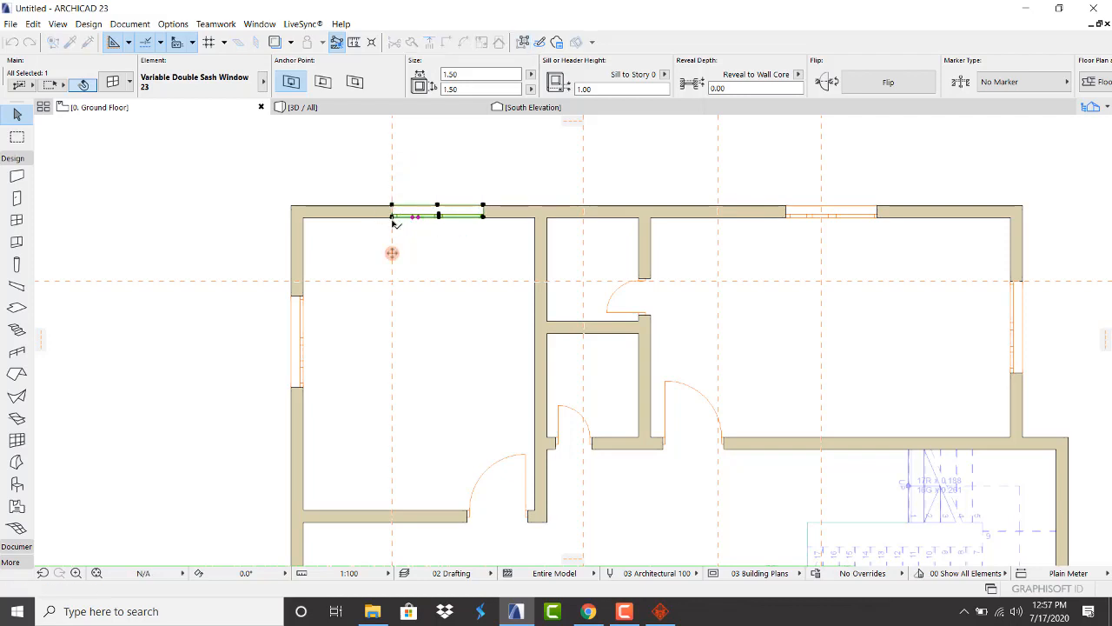
Move the left-wall window up to sit on the horizontal guide
left_click(306, 296)
left_click(302, 296)
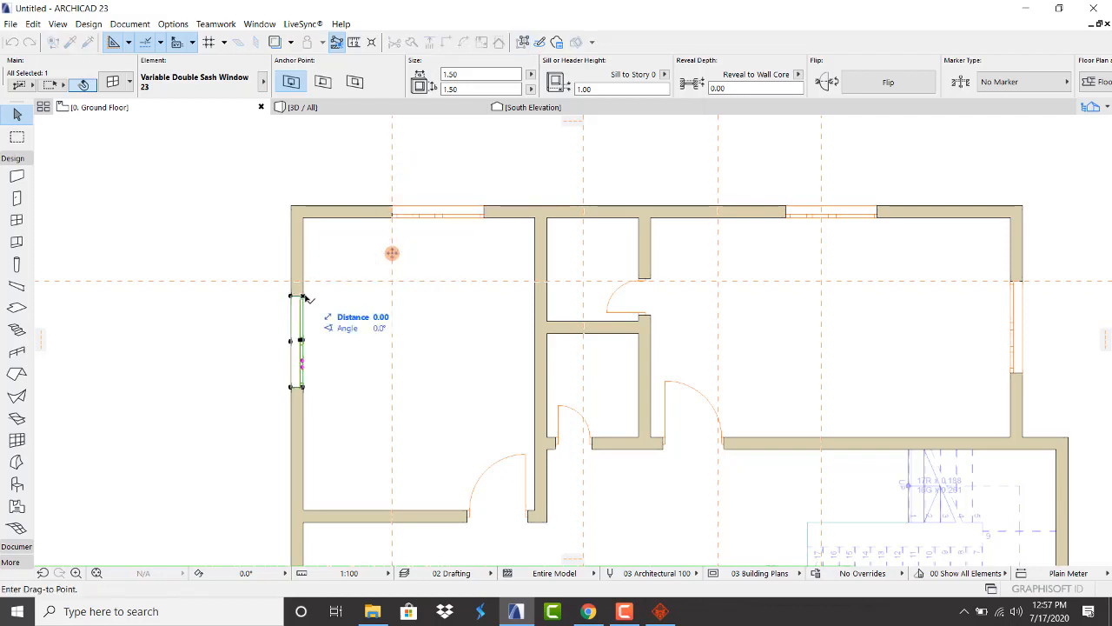
left_click(306, 282)
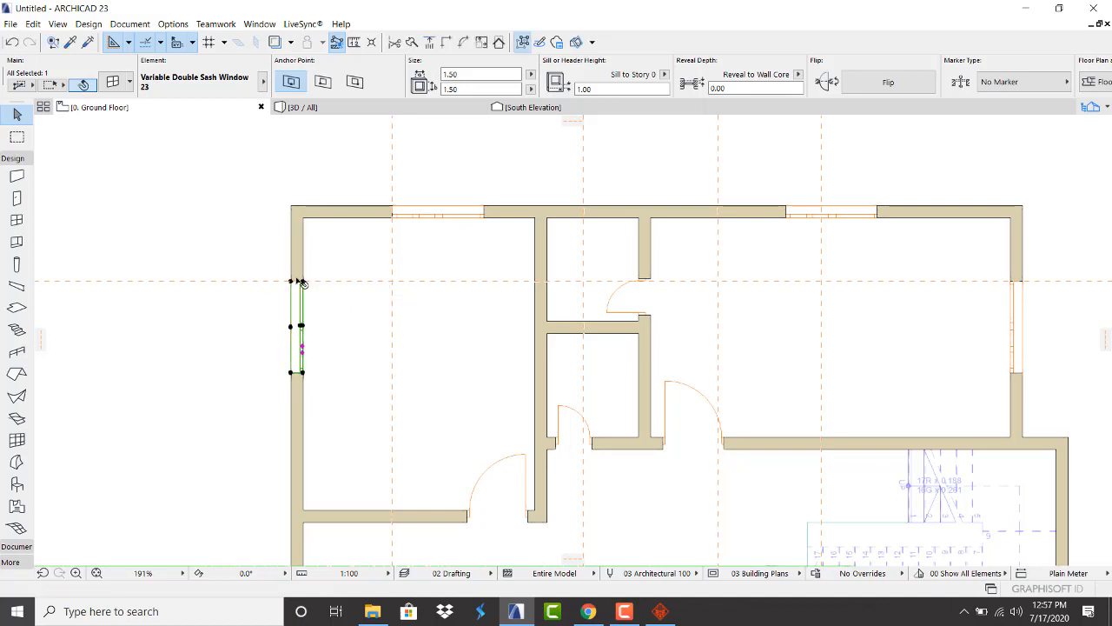
scroll(306, 285, "down", 2)
scroll(582, 236, "up", 3)
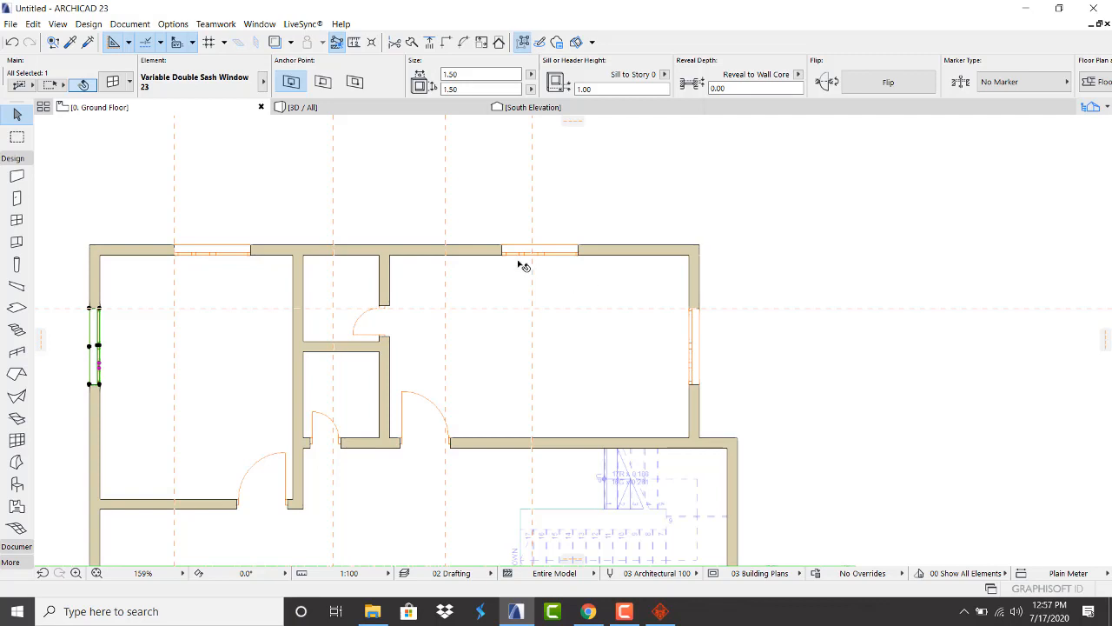
Shift the other top-wall window about 0.58 right onto the vertical guide
left_click(504, 256)
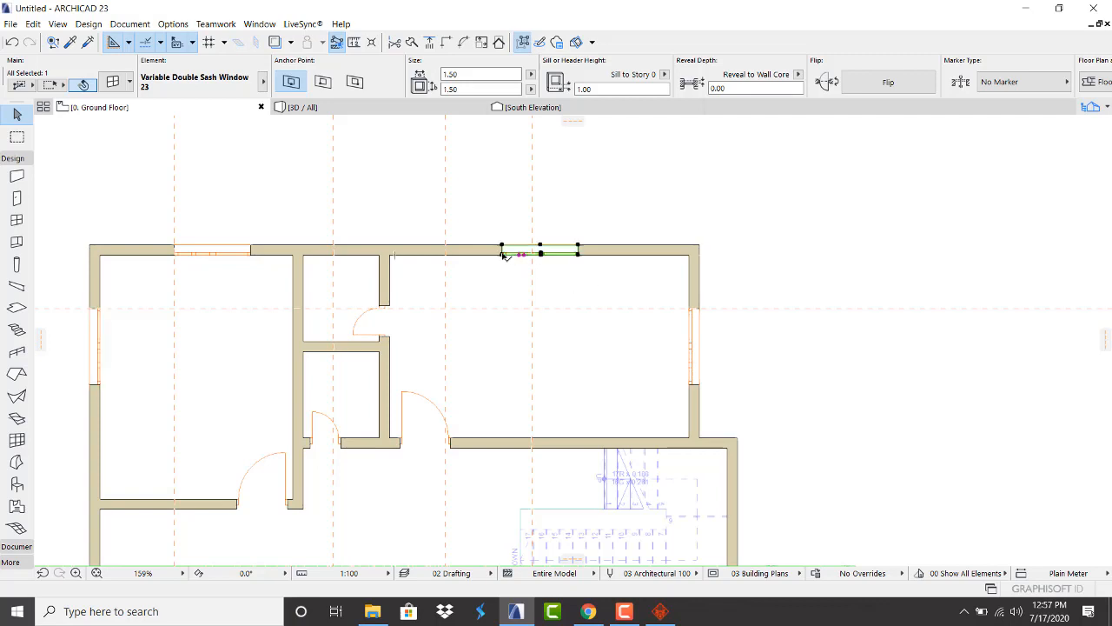
left_click(504, 252)
left_click(534, 254)
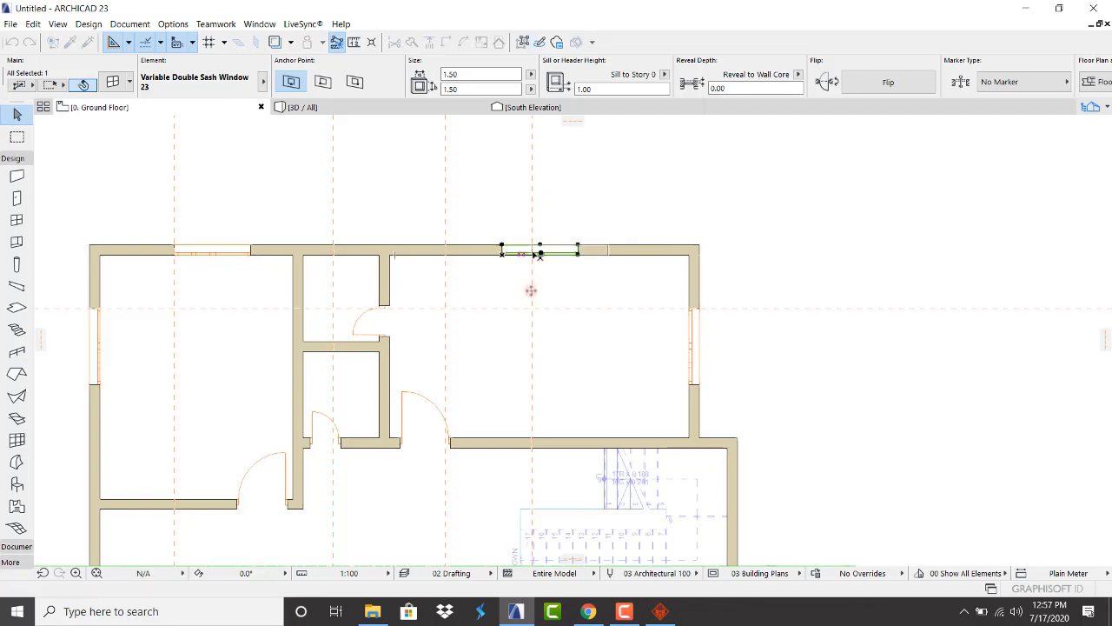
left_click(611, 188)
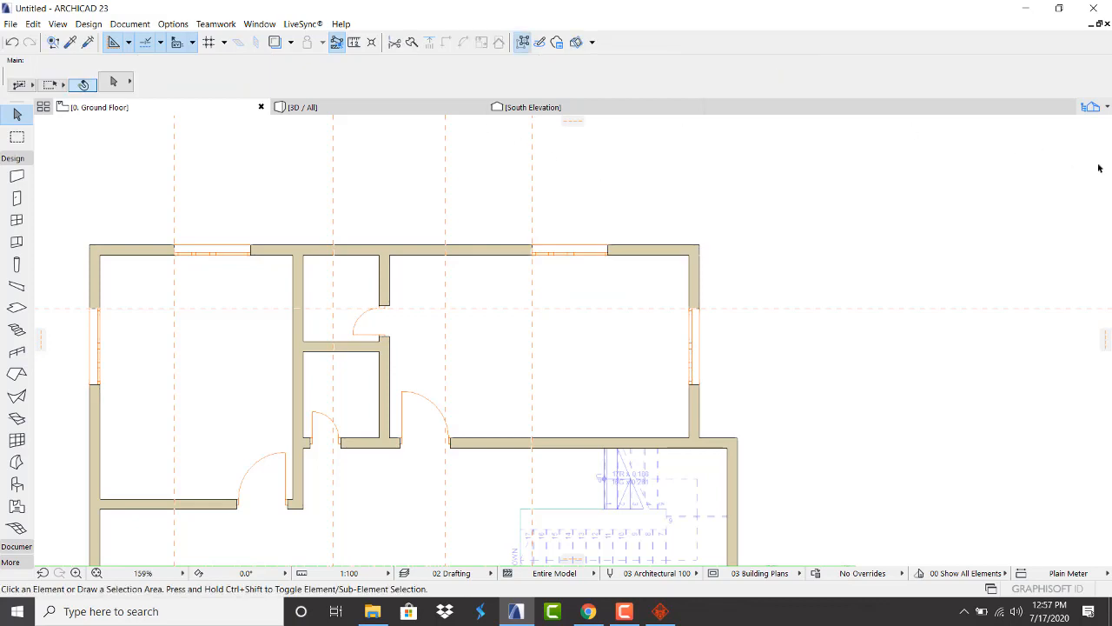
Return to the 1. Story floor plan via the Navigator
left_click(1090, 106)
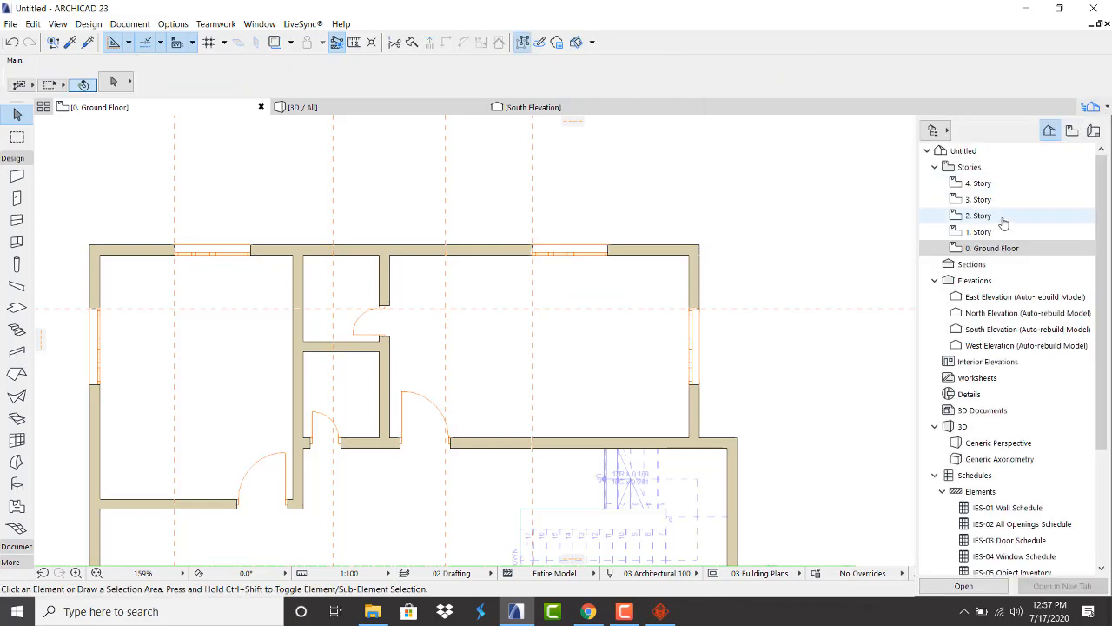
double_click(995, 235)
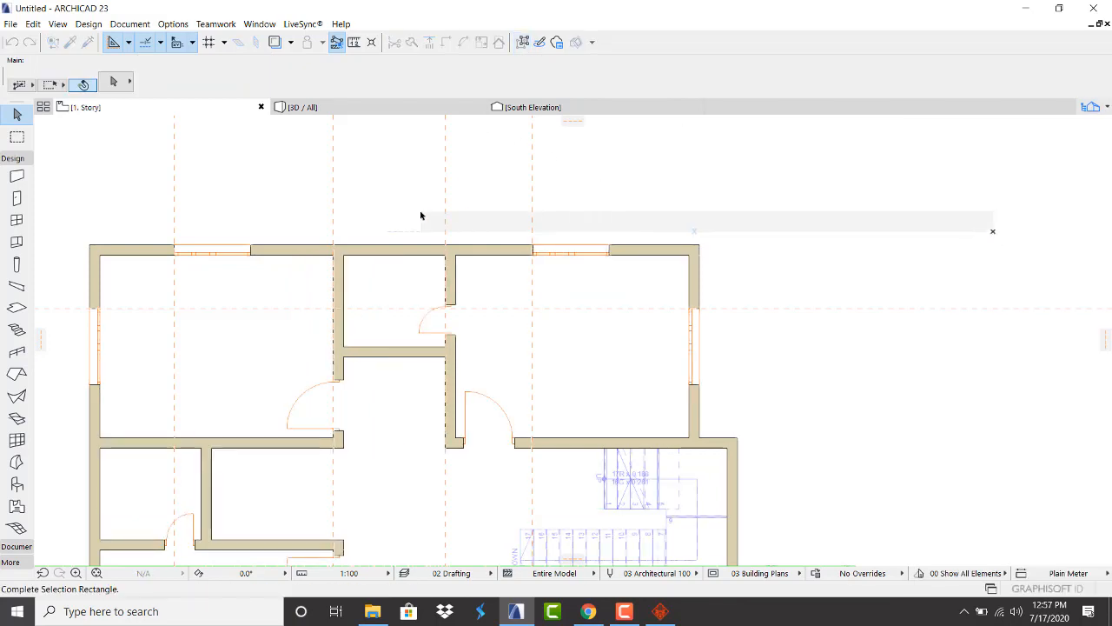
scroll(383, 221, "down", 3)
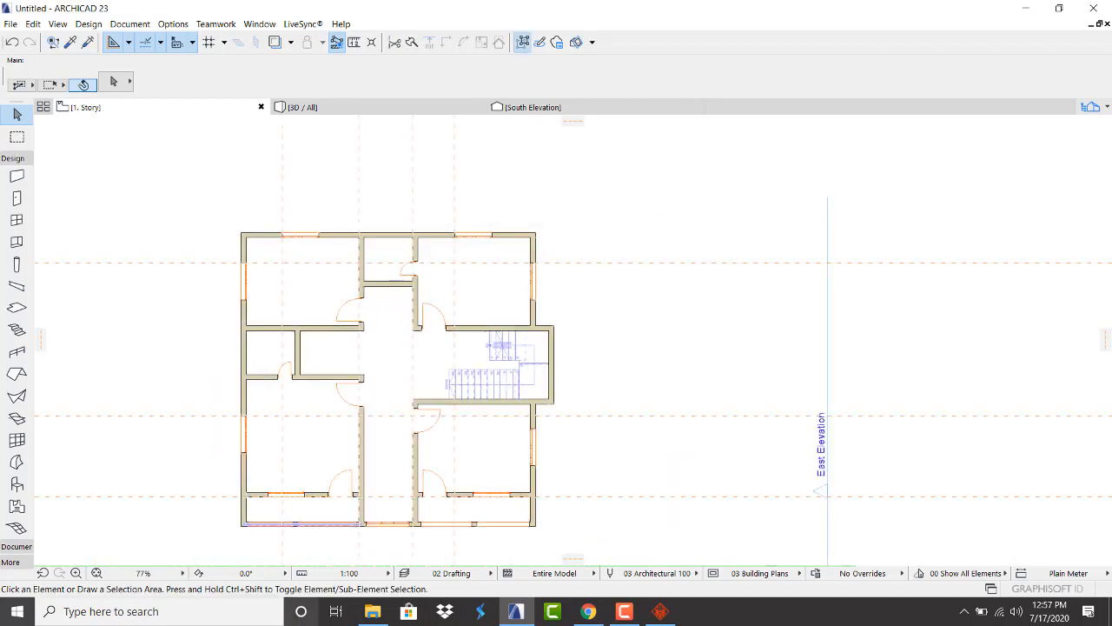
Browse the 3D Warehouse 'window windows' results to find the tall, narrow window
left_click(589, 611)
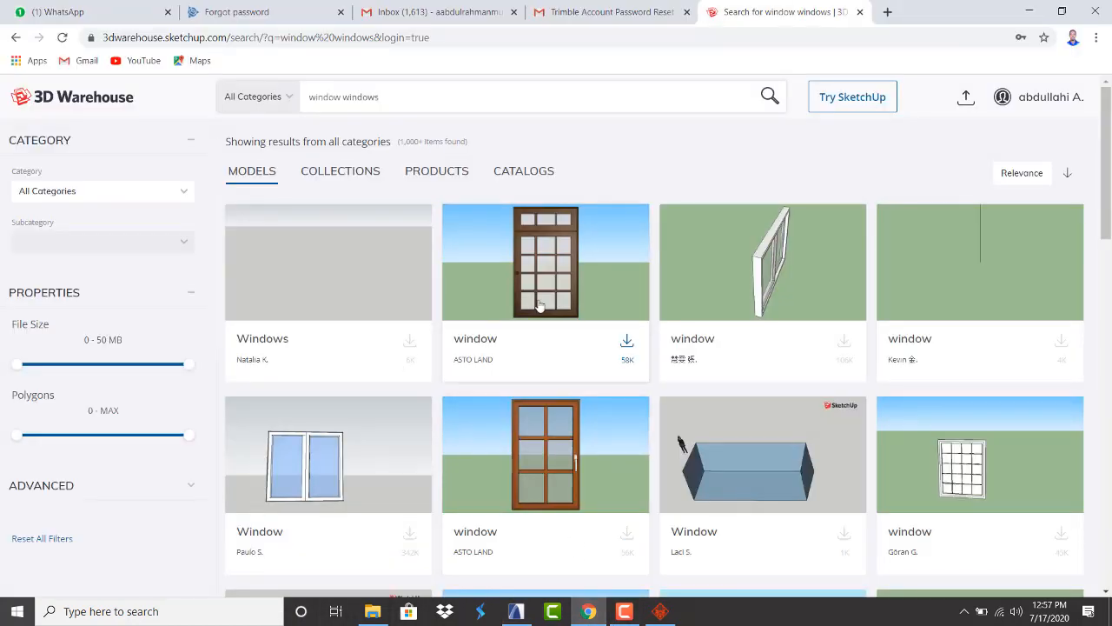
scroll(531, 301, "down", 9)
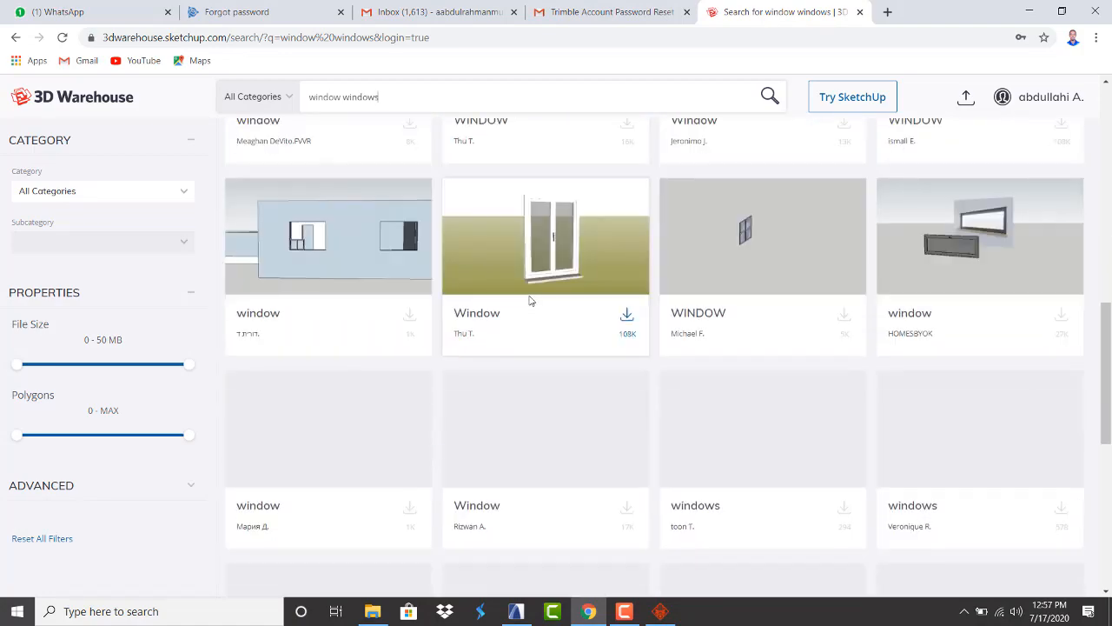
scroll(530, 301, "up", 3)
scroll(530, 301, "down", 6)
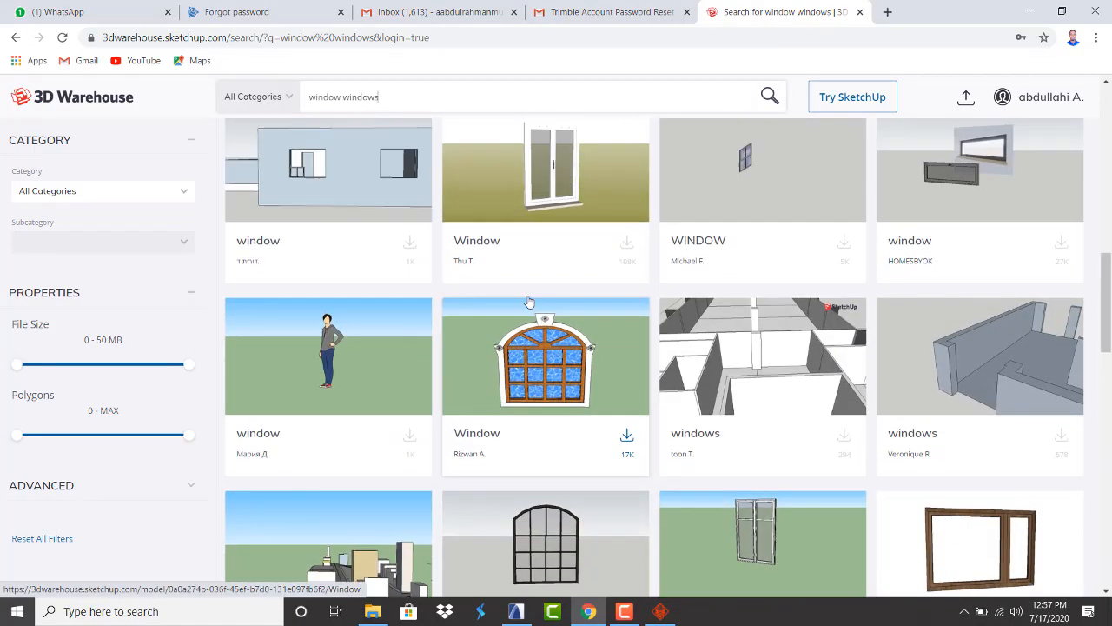
scroll(530, 300, "down", 3)
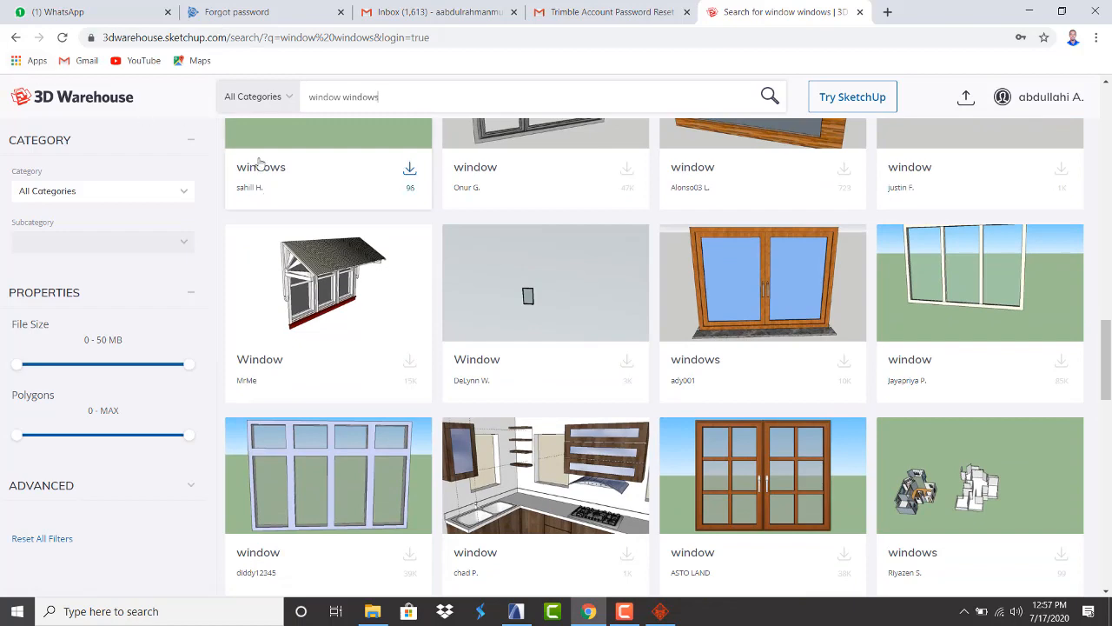
scroll(622, 302, "down", 3)
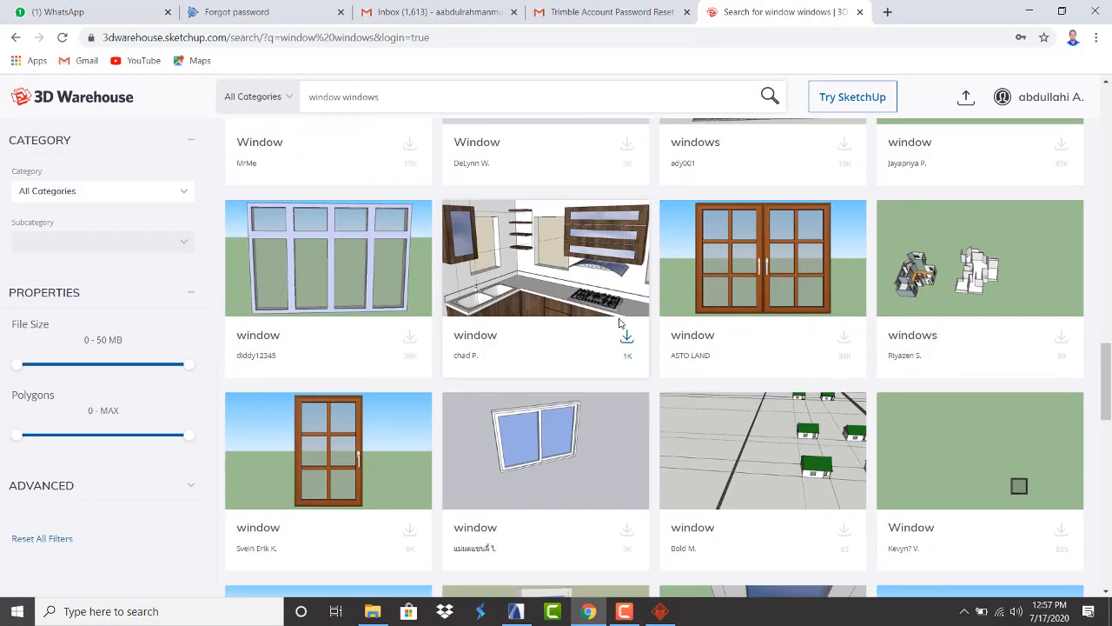
scroll(620, 323, "down", 9)
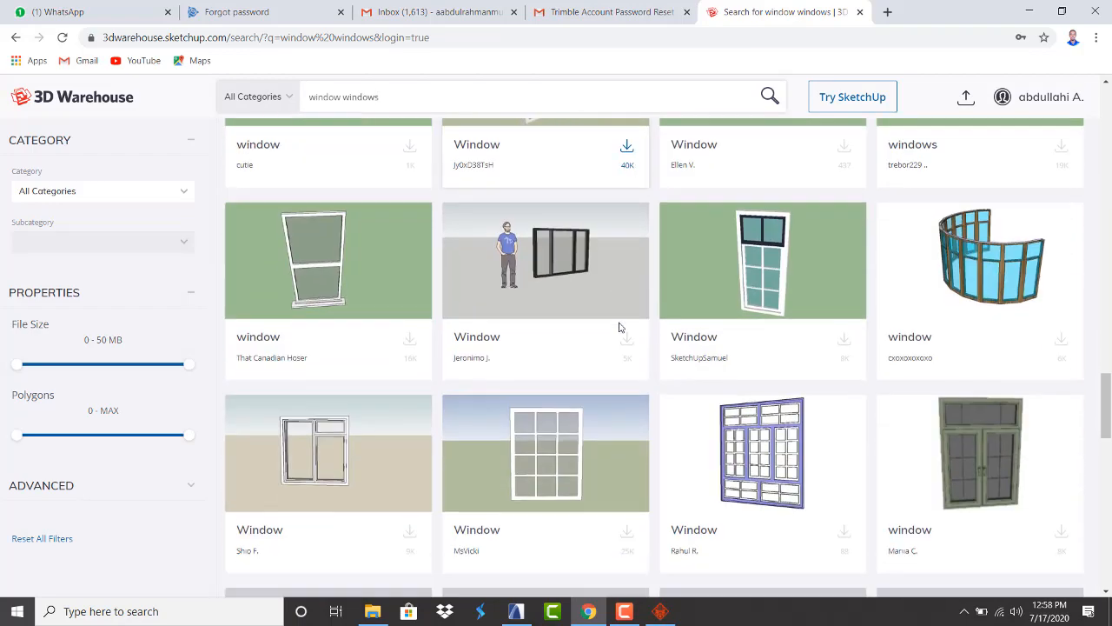
scroll(620, 327, "down", 5)
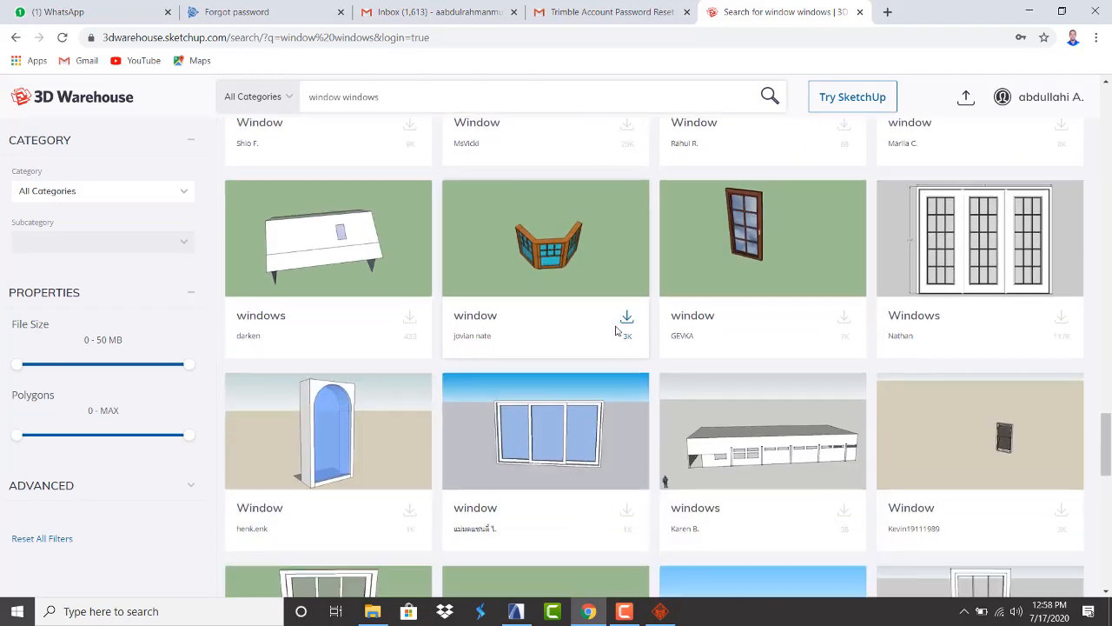
scroll(616, 331, "down", 6)
scroll(615, 334, "up", 3)
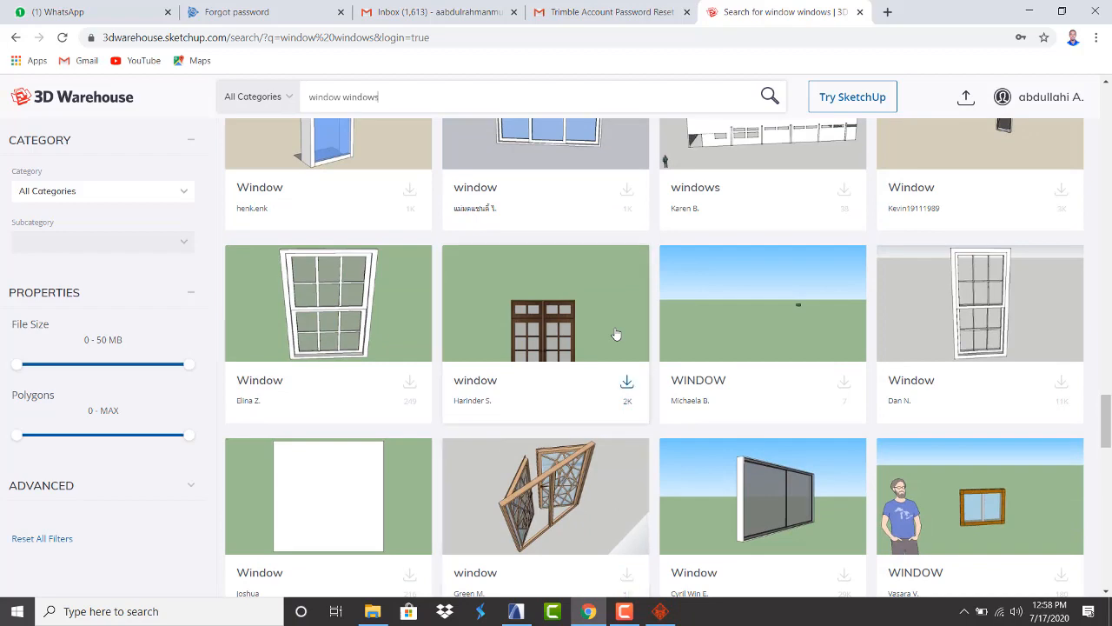
scroll(615, 333, "down", 8)
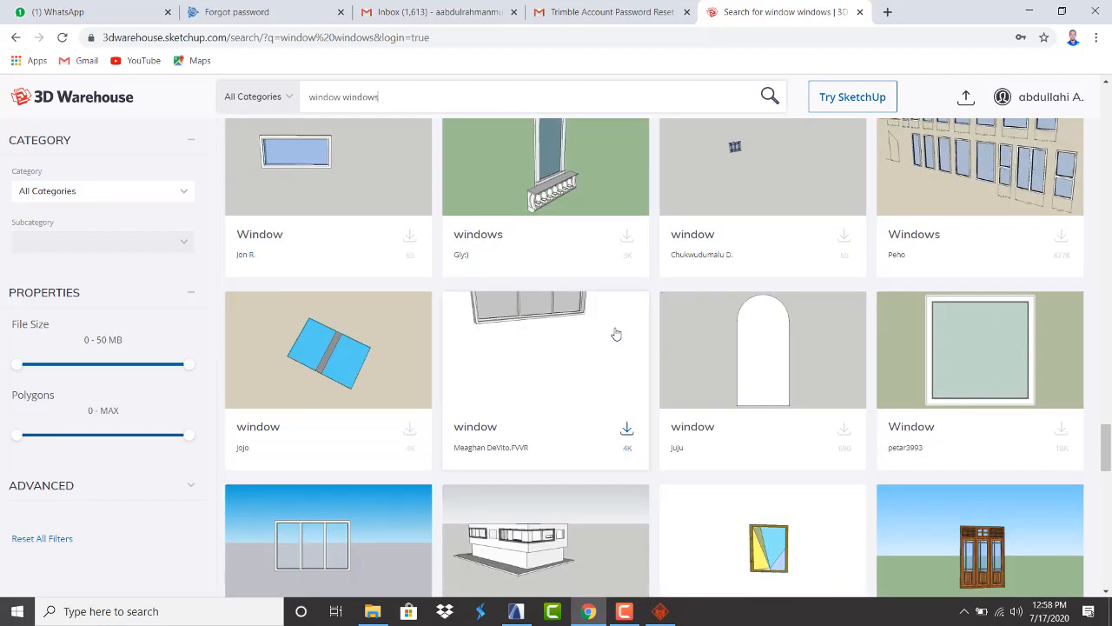
scroll(615, 334, "down", 6)
scroll(615, 331, "down", 4)
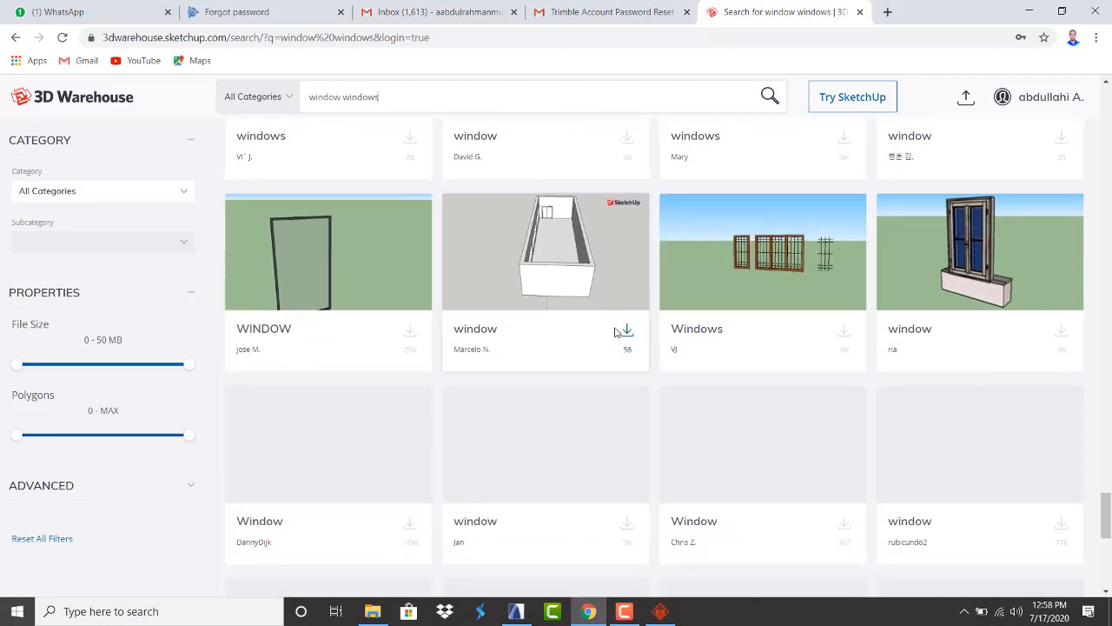
scroll(465, 290, "down", 5)
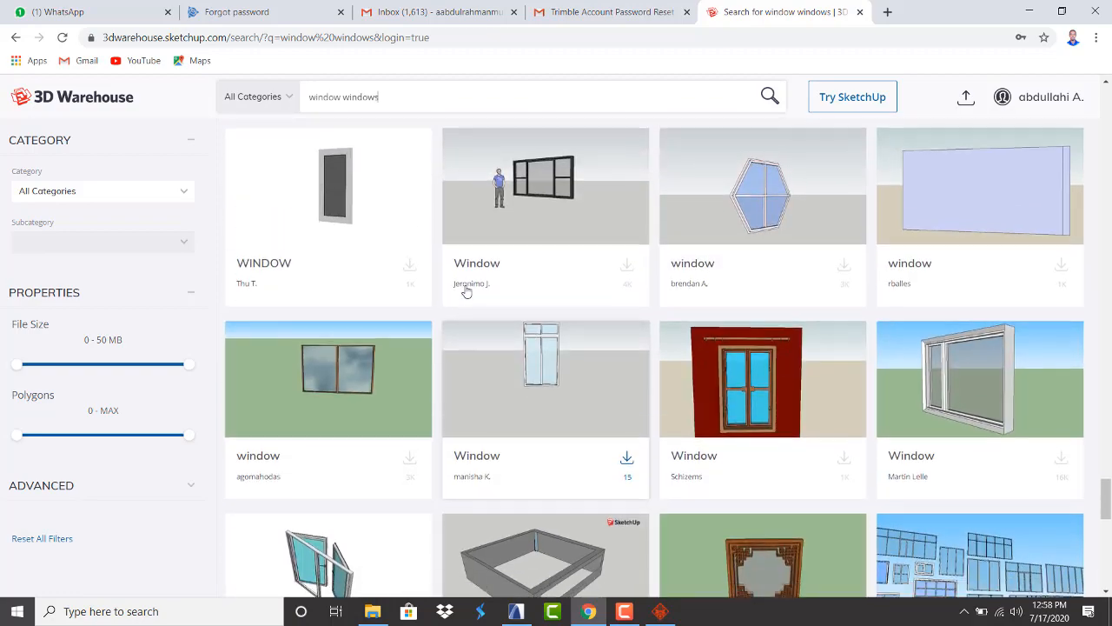
scroll(466, 290, "down", 6)
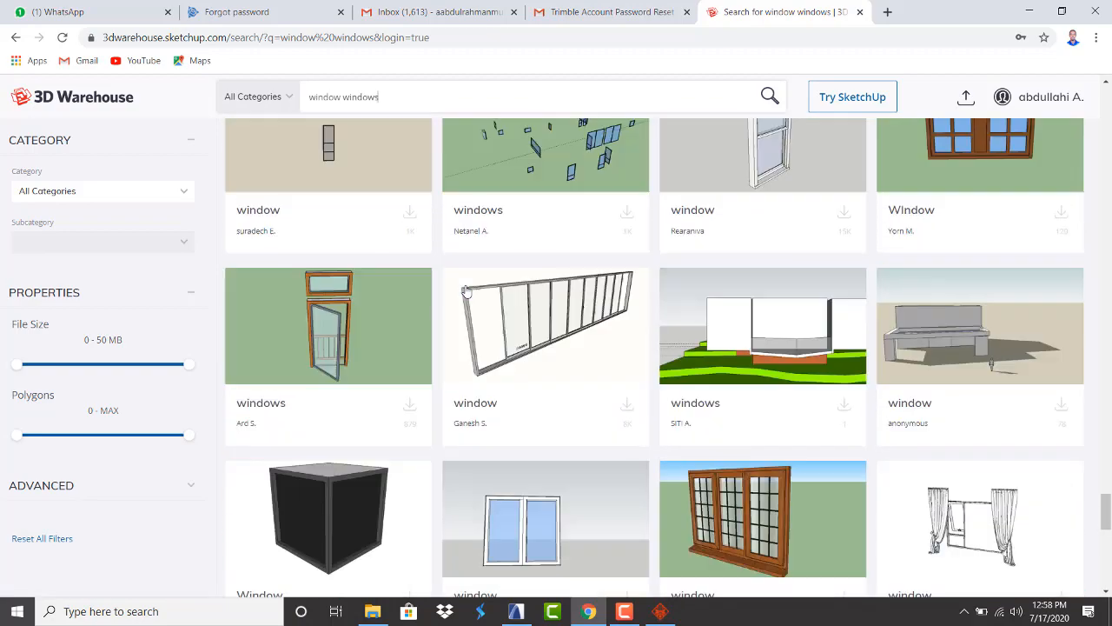
scroll(466, 290, "down", 7)
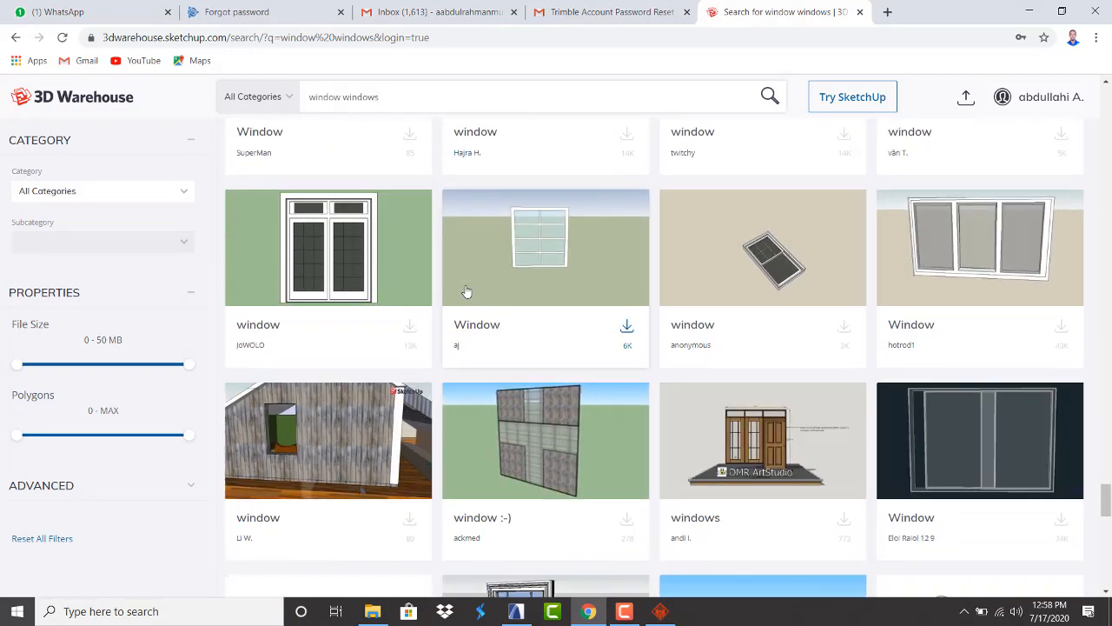
scroll(466, 290, "up", 3)
scroll(466, 290, "down", 1)
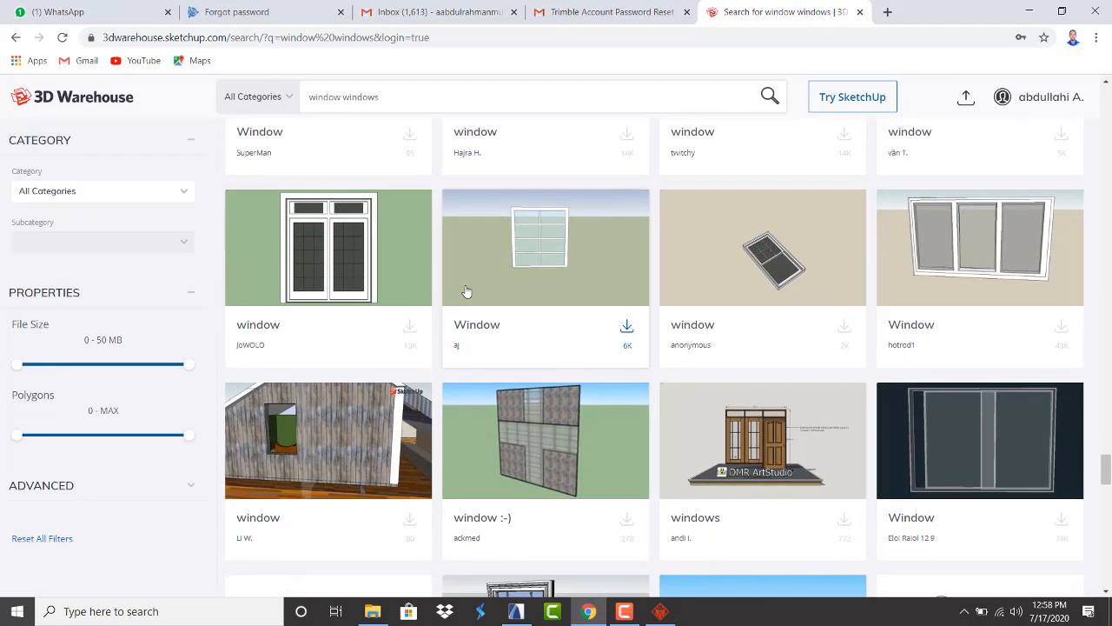
scroll(466, 294, "down", 7)
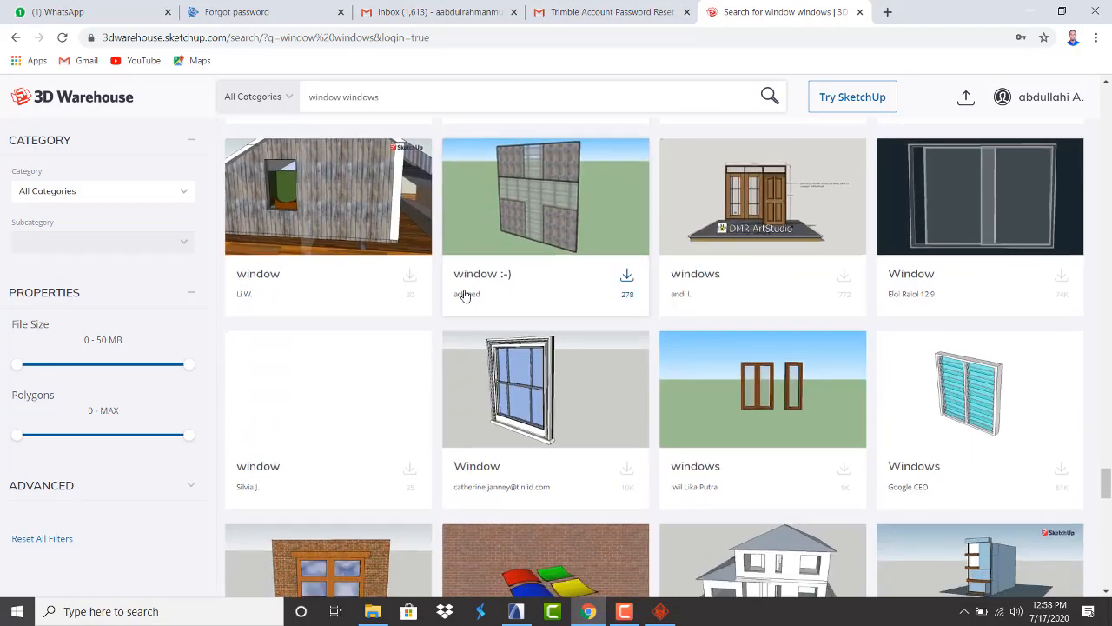
scroll(465, 296, "down", 4)
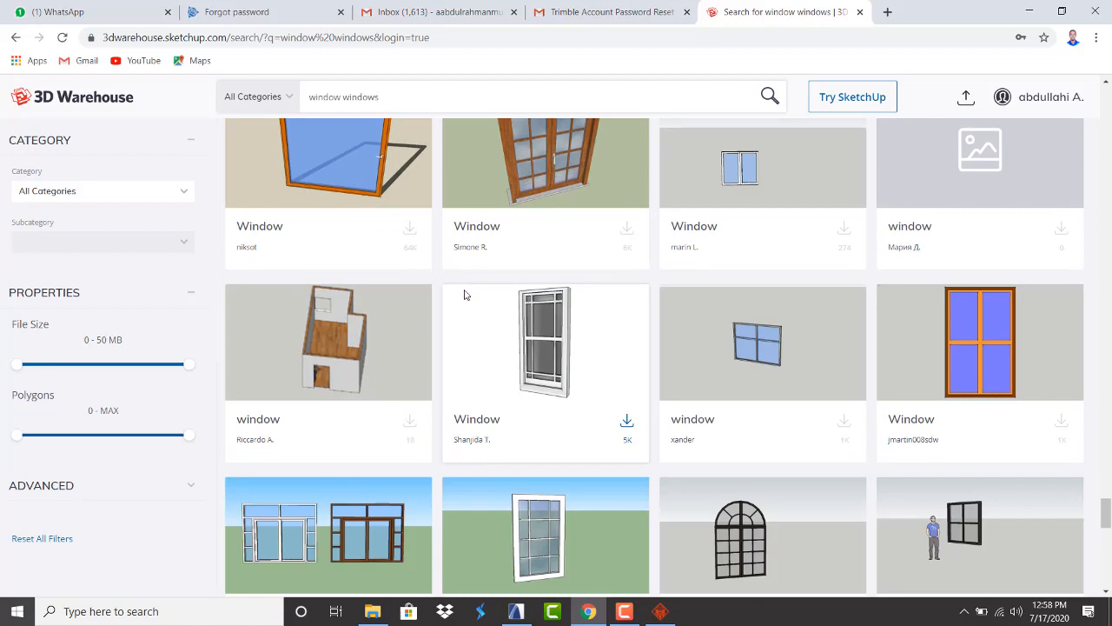
scroll(465, 295, "down", 4)
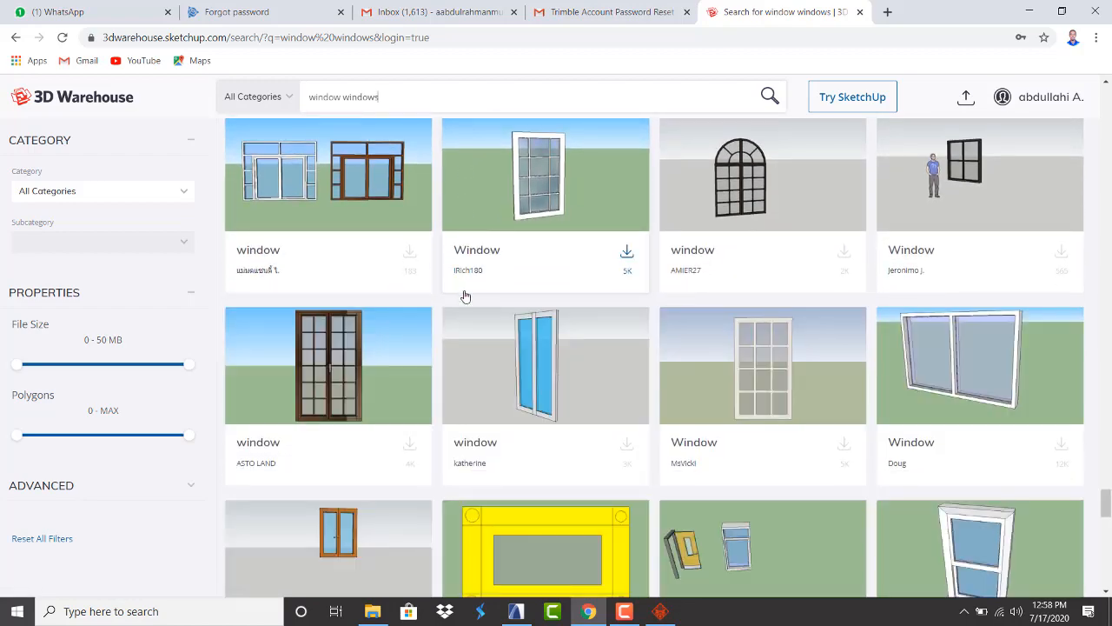
scroll(466, 296, "down", 4)
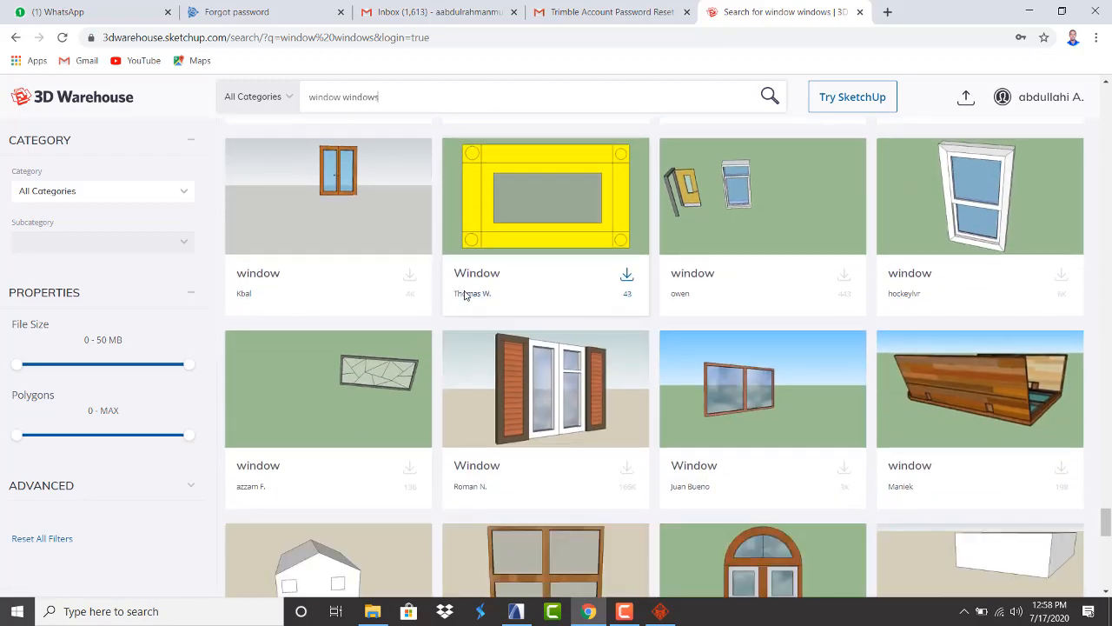
scroll(465, 296, "down", 5)
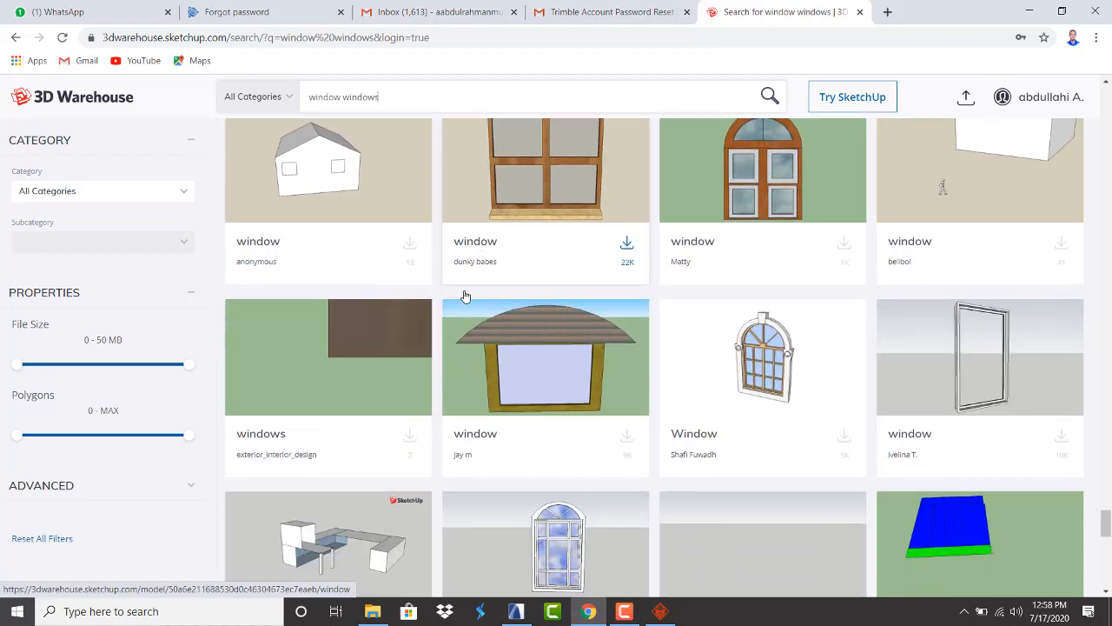
scroll(465, 297, "down", 2)
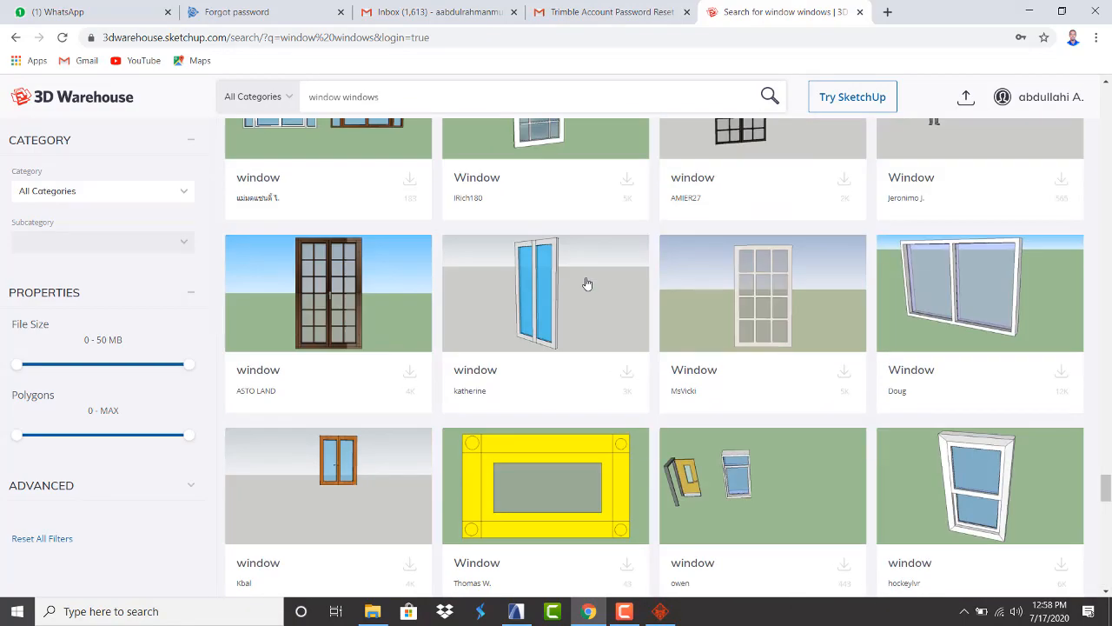
scroll(587, 283, "up", 12)
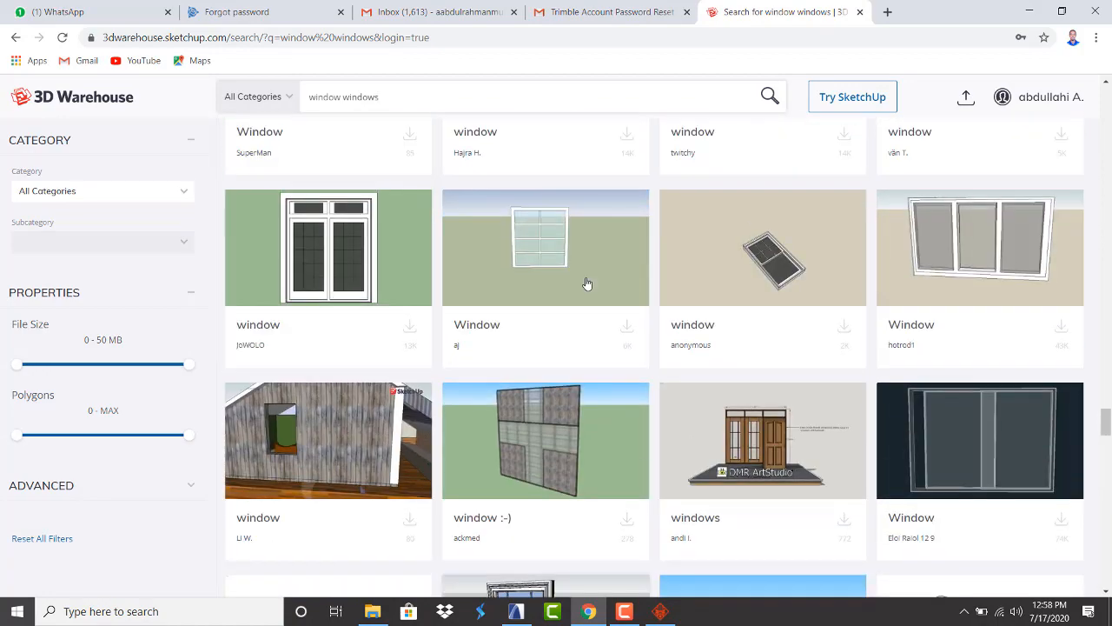
scroll(587, 284, "up", 10)
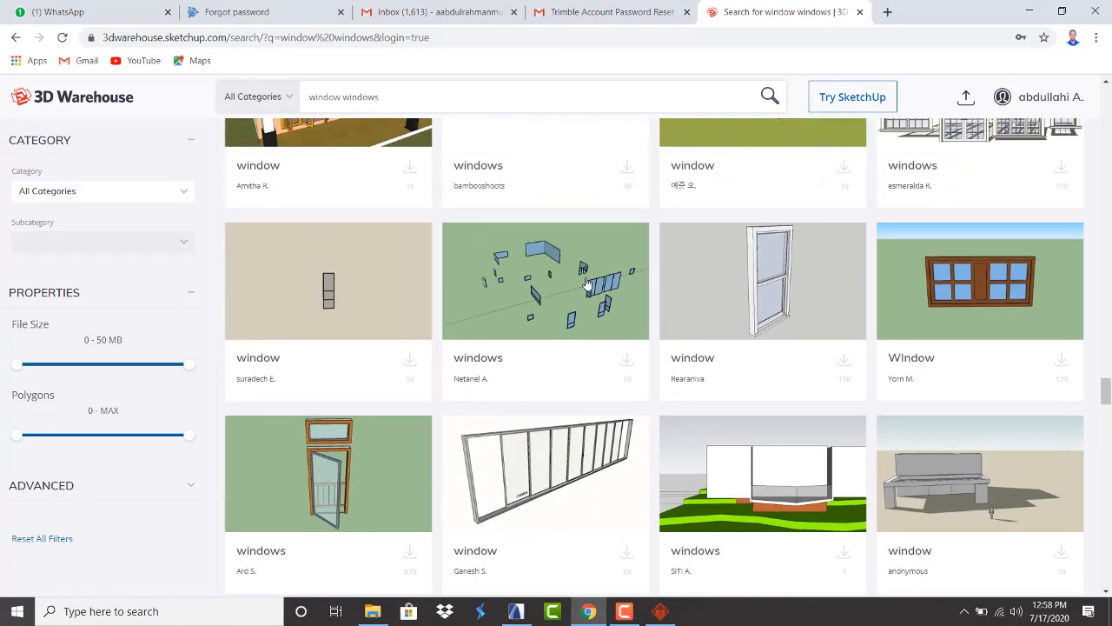
scroll(587, 283, "up", 10)
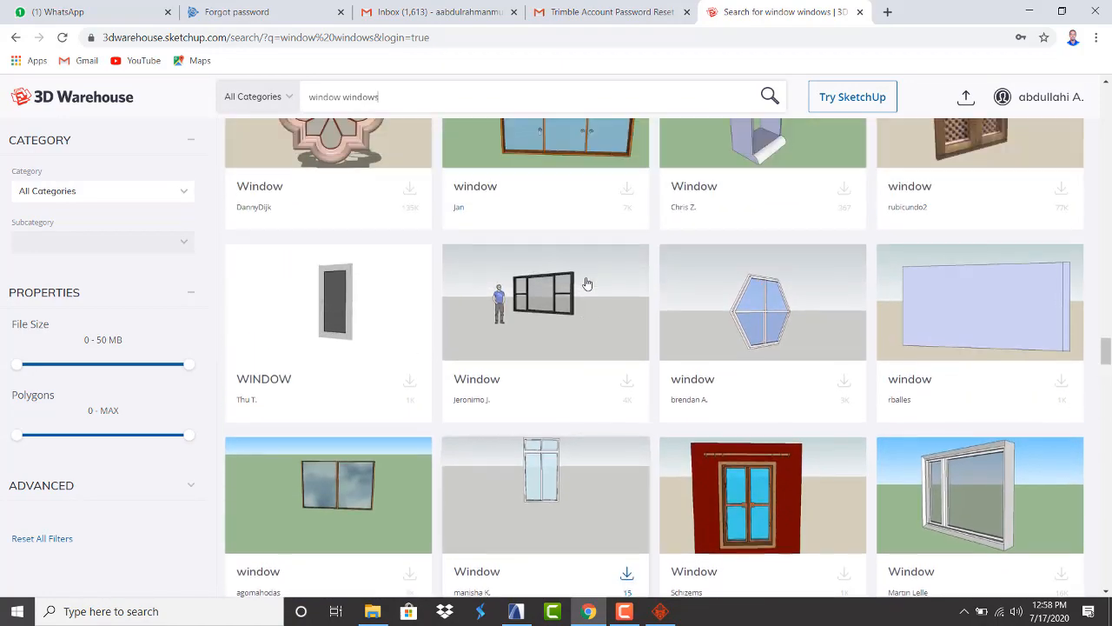
scroll(587, 283, "up", 6)
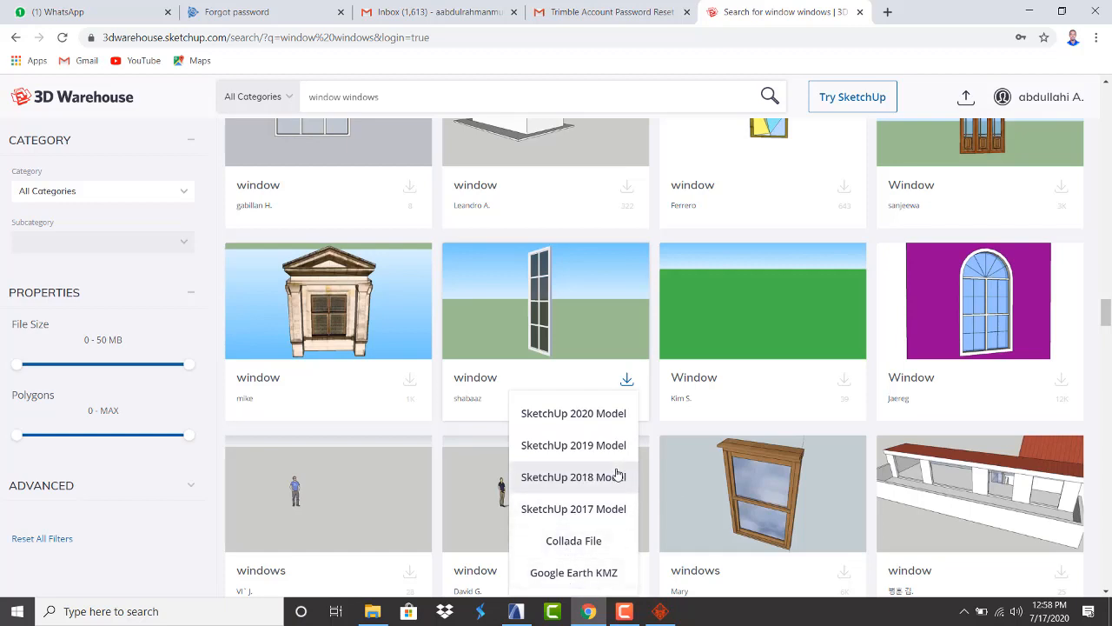
scroll(607, 483, "down", 1)
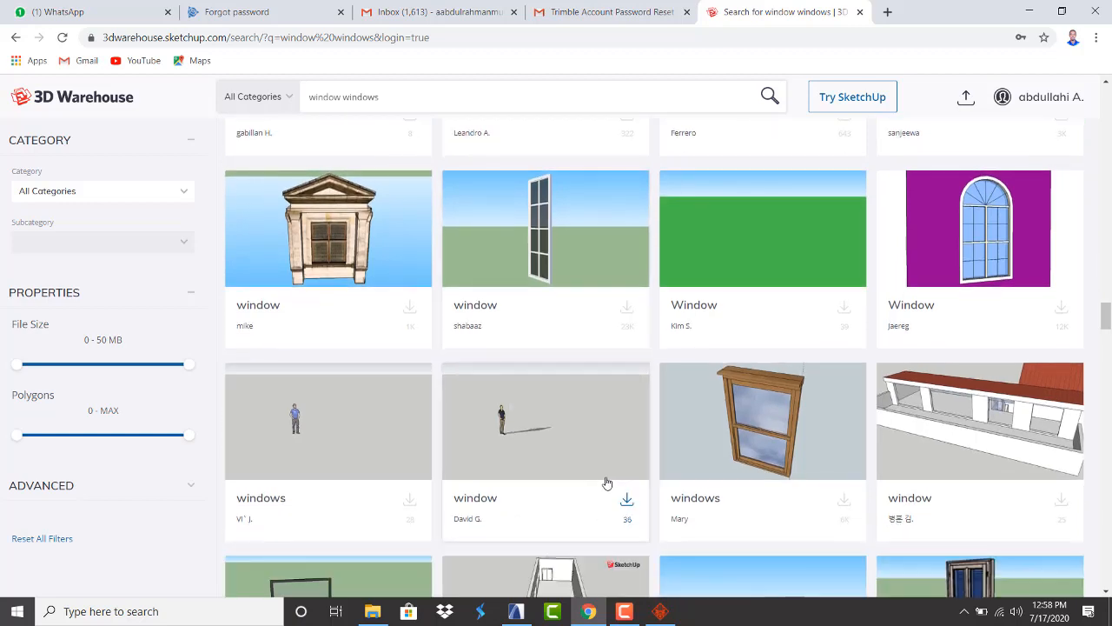
Download the tall narrow window as a SketchUp 2018 model (Component_1 (1).skp)
left_click(627, 309)
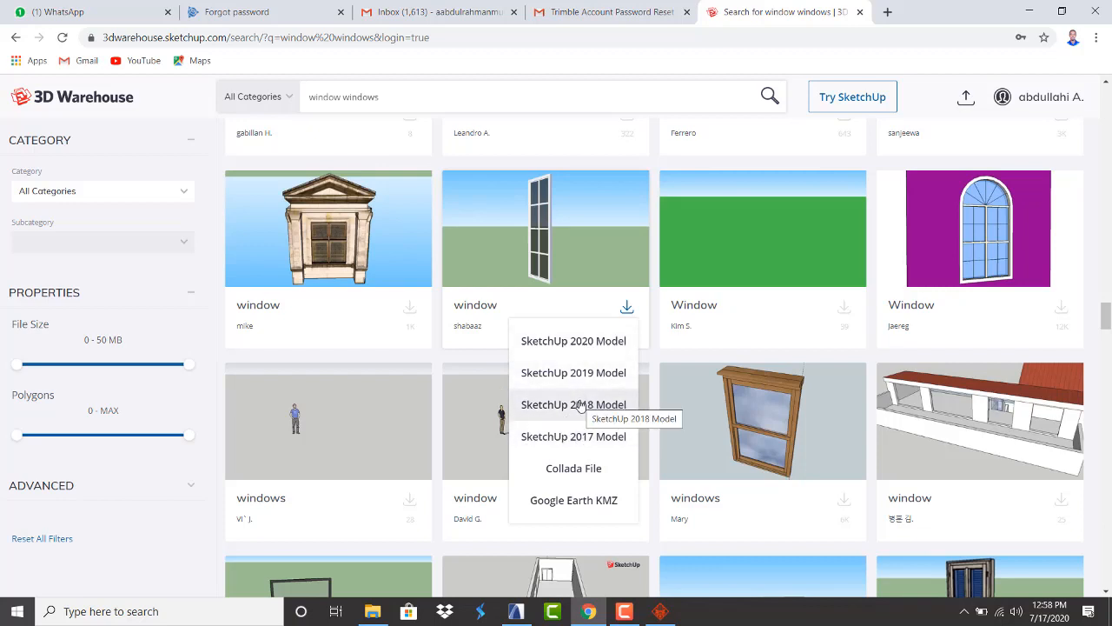
left_click(581, 406)
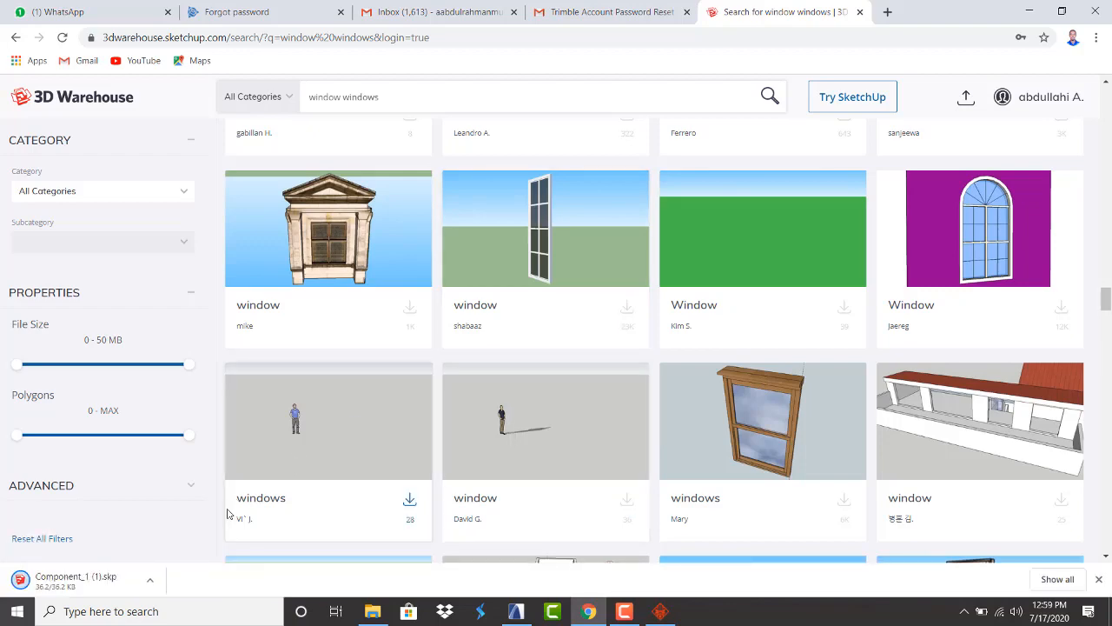
left_click(371, 611)
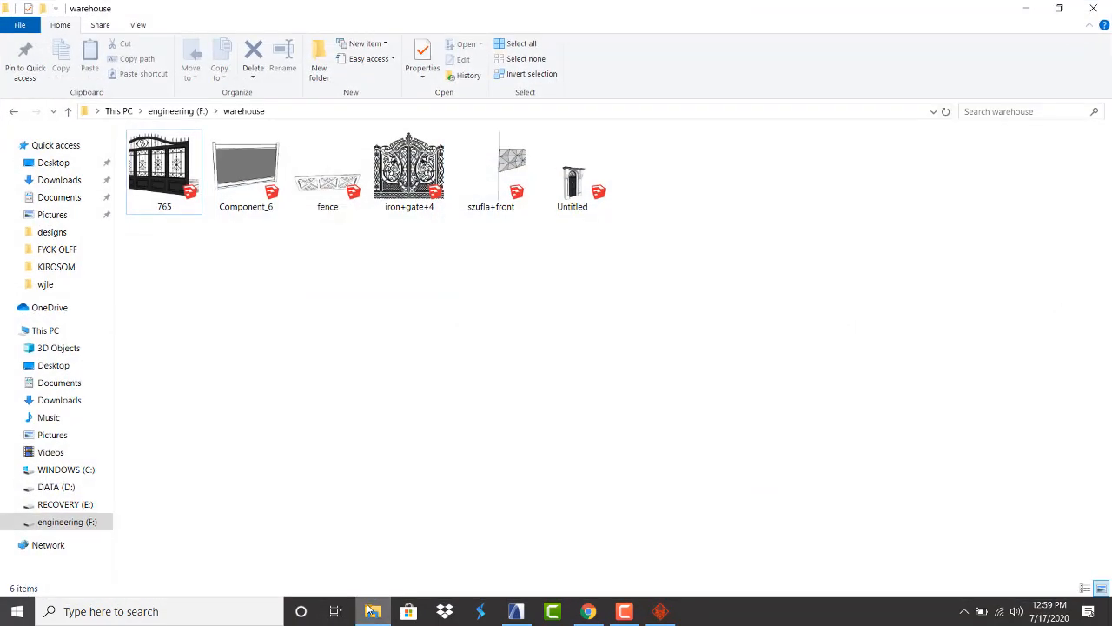
Drag Component_1 (1).skp from the Downloads folder into the ARCHICAD floor plan
left_click(46, 183)
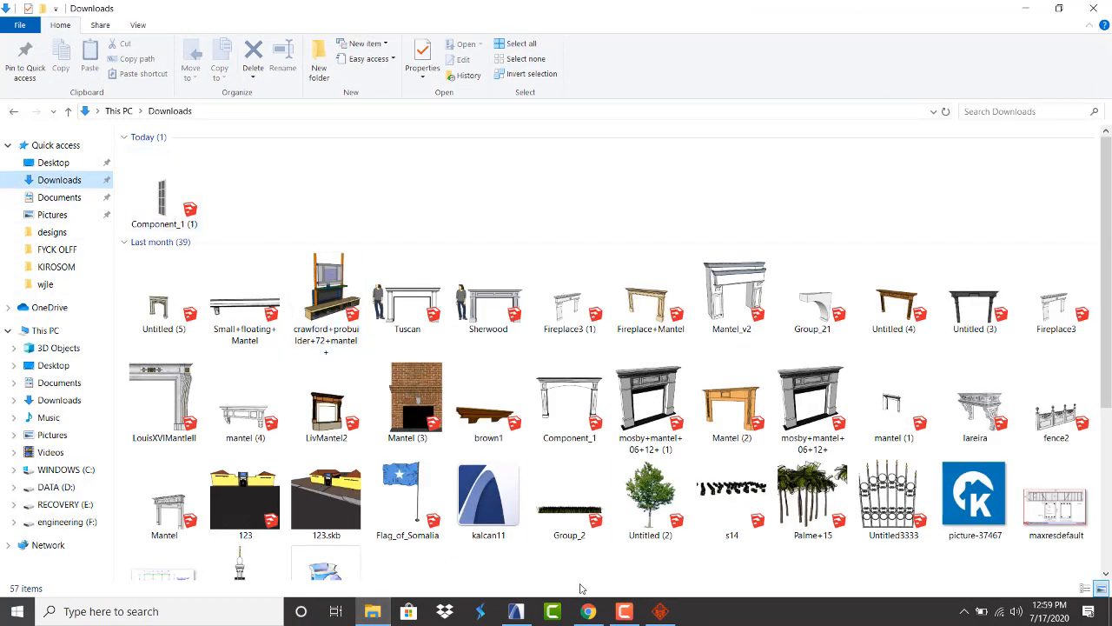
left_click(516, 611)
scroll(460, 348, "down", 2)
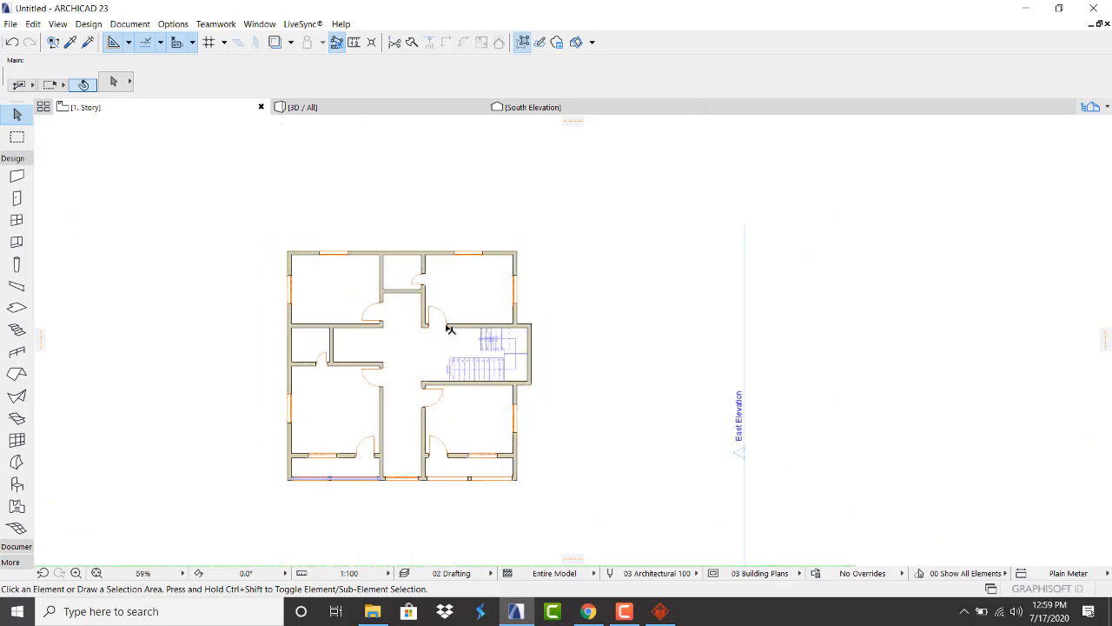
scroll(460, 370, "up", 5)
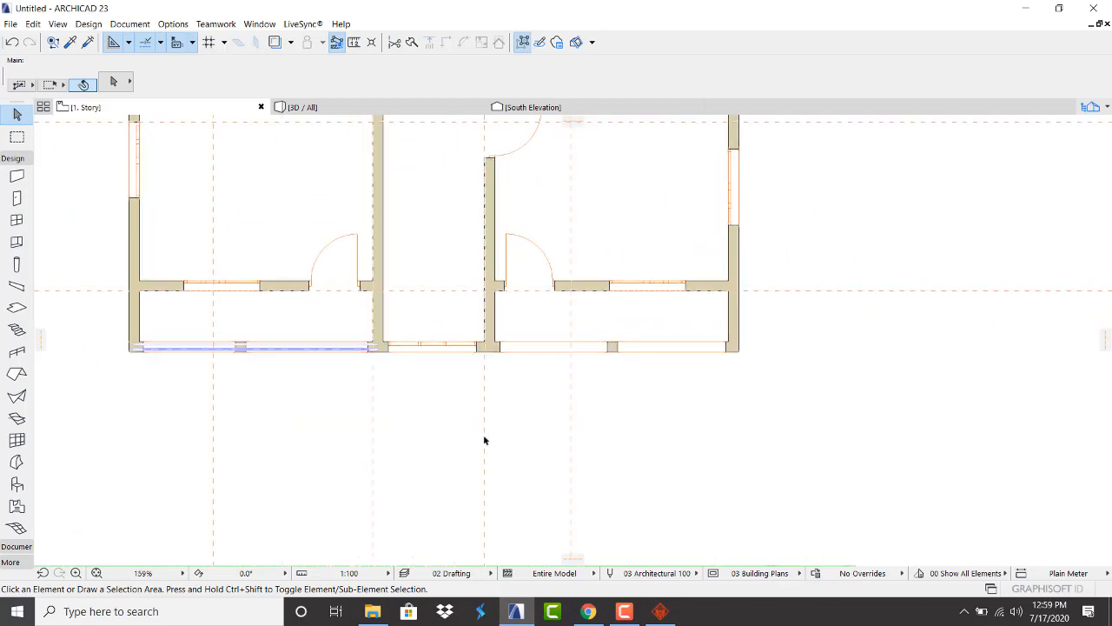
left_click(372, 611)
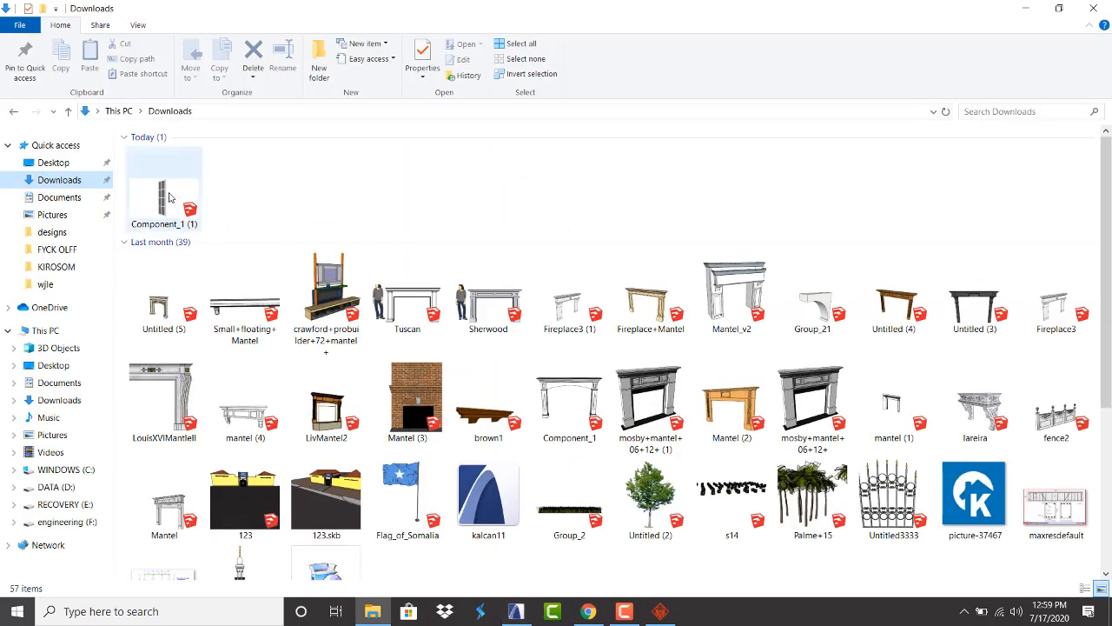
left_click_drag(173, 201, 411, 456)
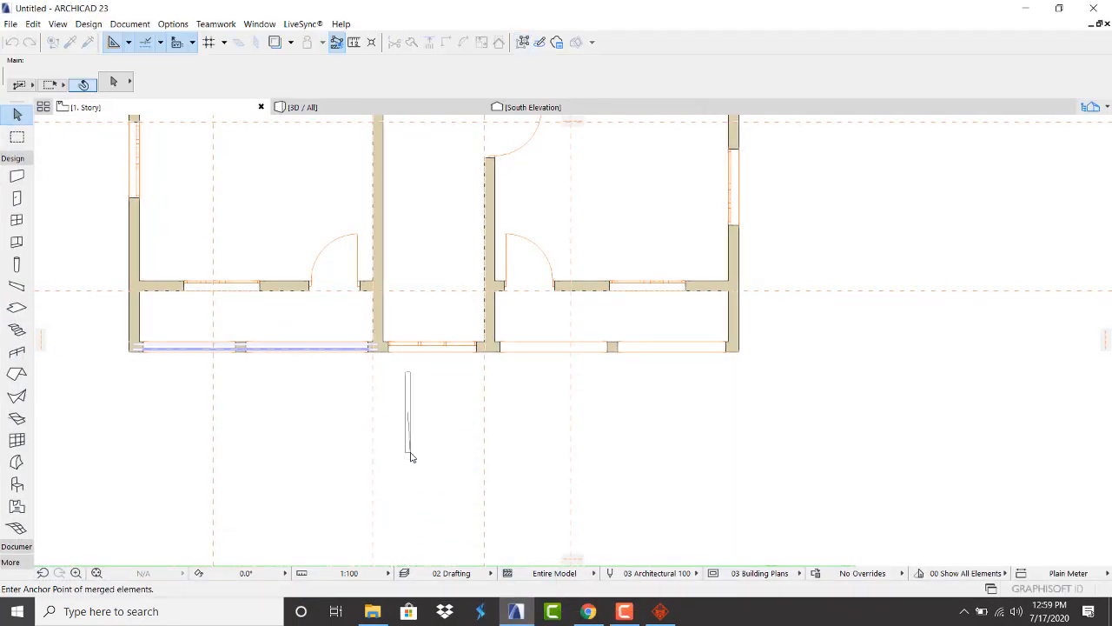
left_click(413, 457)
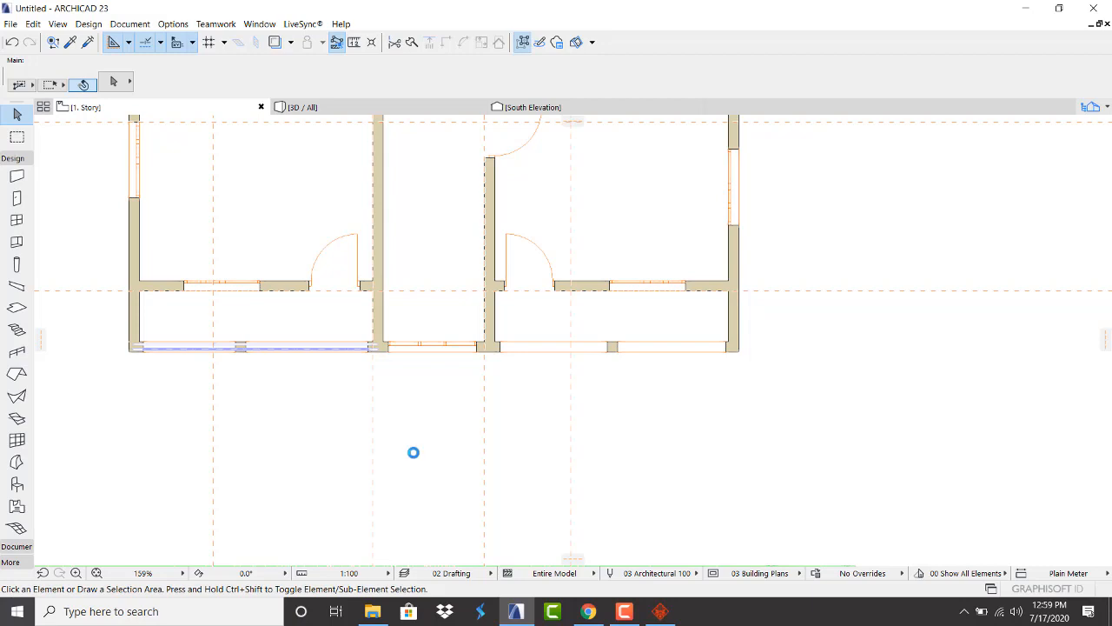
scroll(413, 452, "up", 3)
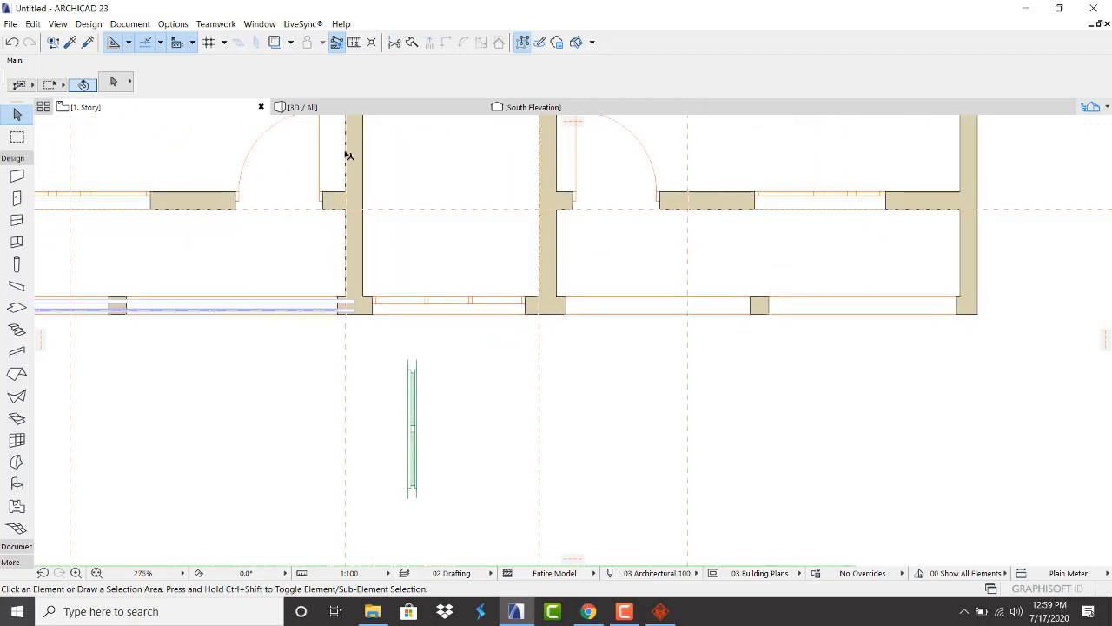
left_click(381, 105)
scroll(418, 227, "down", 4)
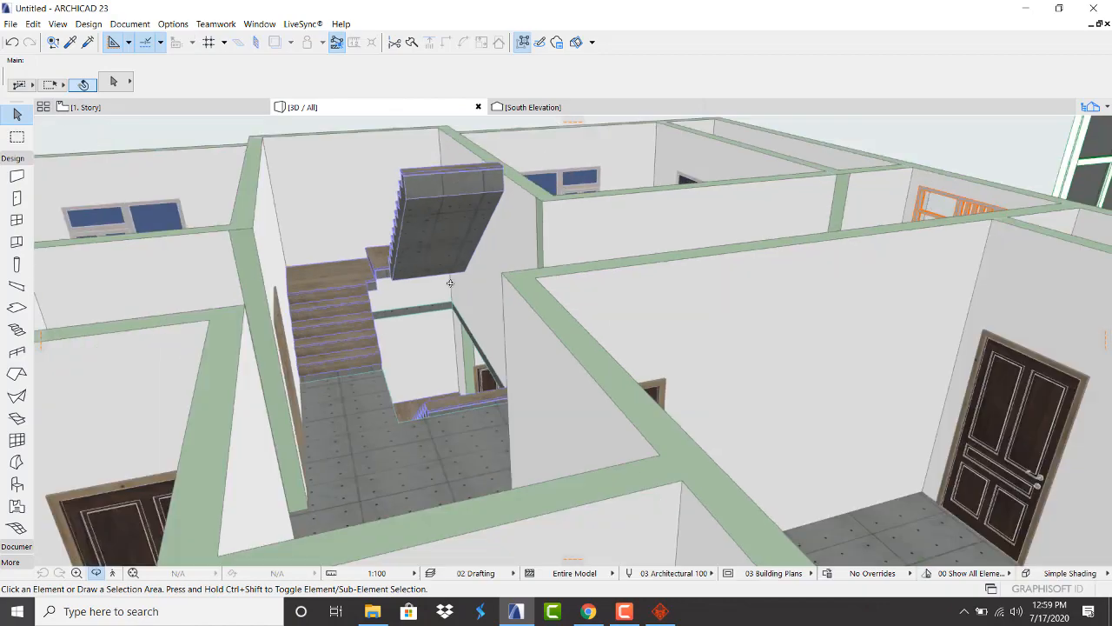
scroll(418, 229, "down", 5)
middle_click_drag(616, 241, 299, 203, "shift")
scroll(711, 246, "up", 8)
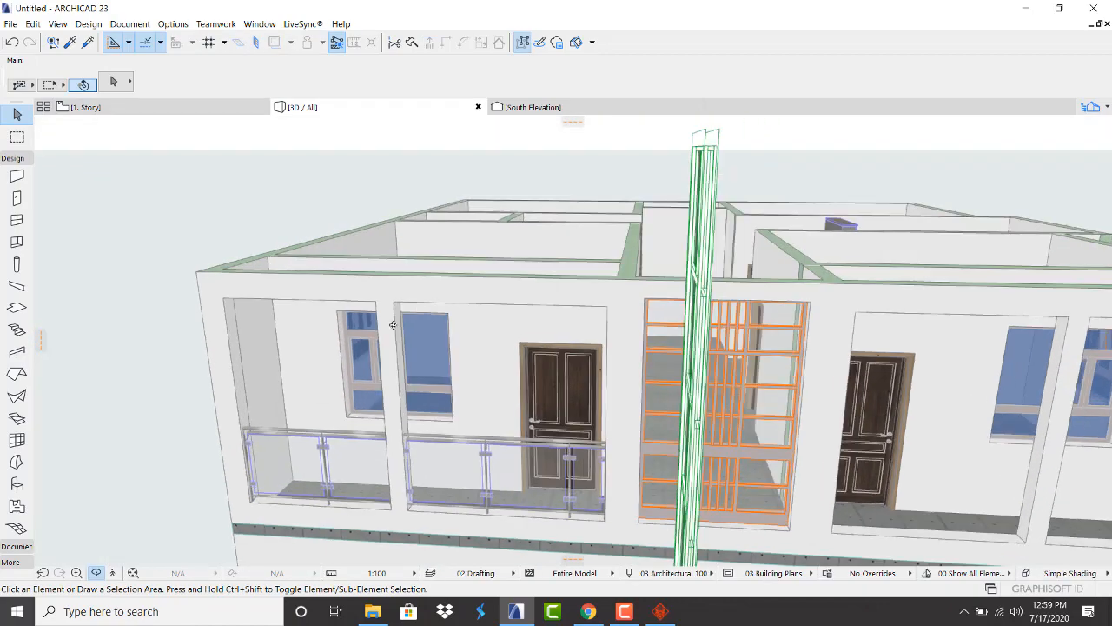
middle_click_drag(360, 320, 617, 290, "shift")
scroll(617, 291, "up", 3)
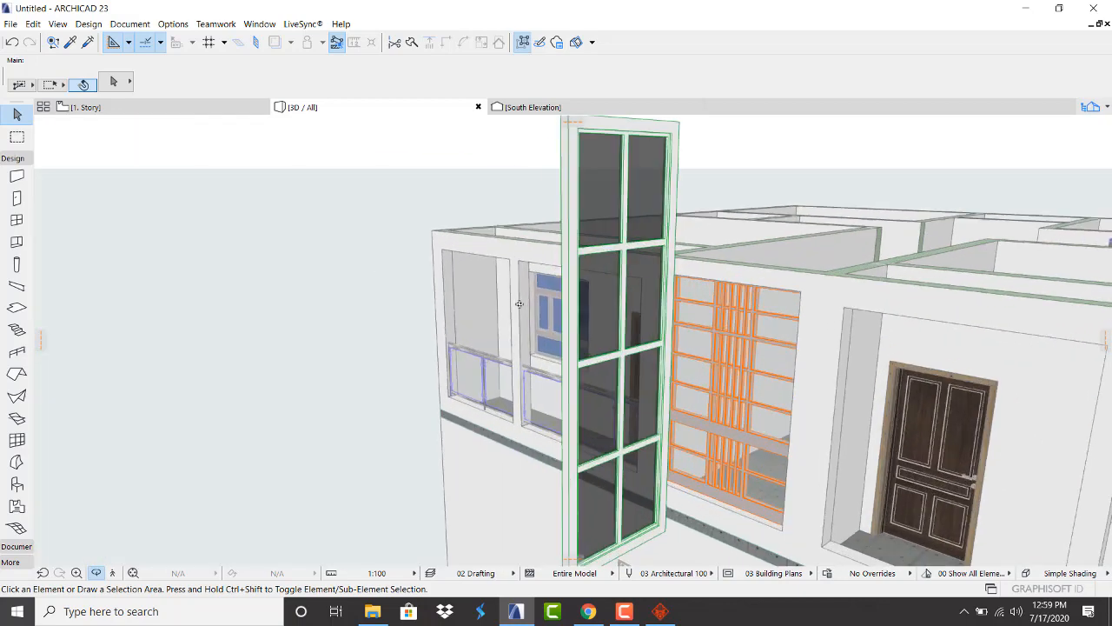
left_click(191, 115)
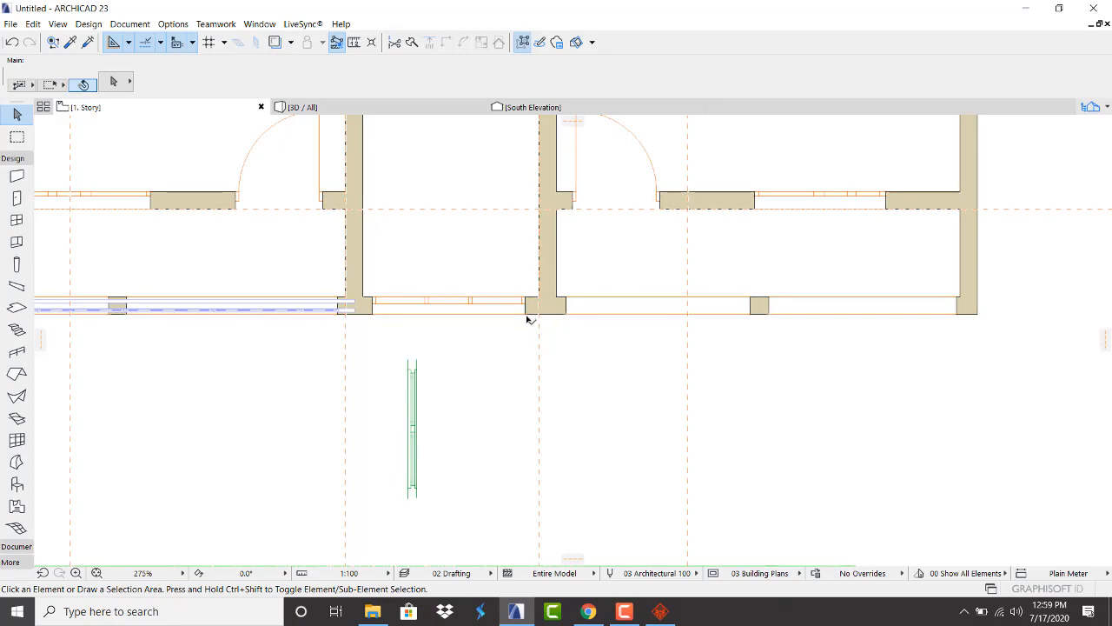
Swap the storefront window for Rectangular Window Opening 23 with height 2.60
left_click(526, 318)
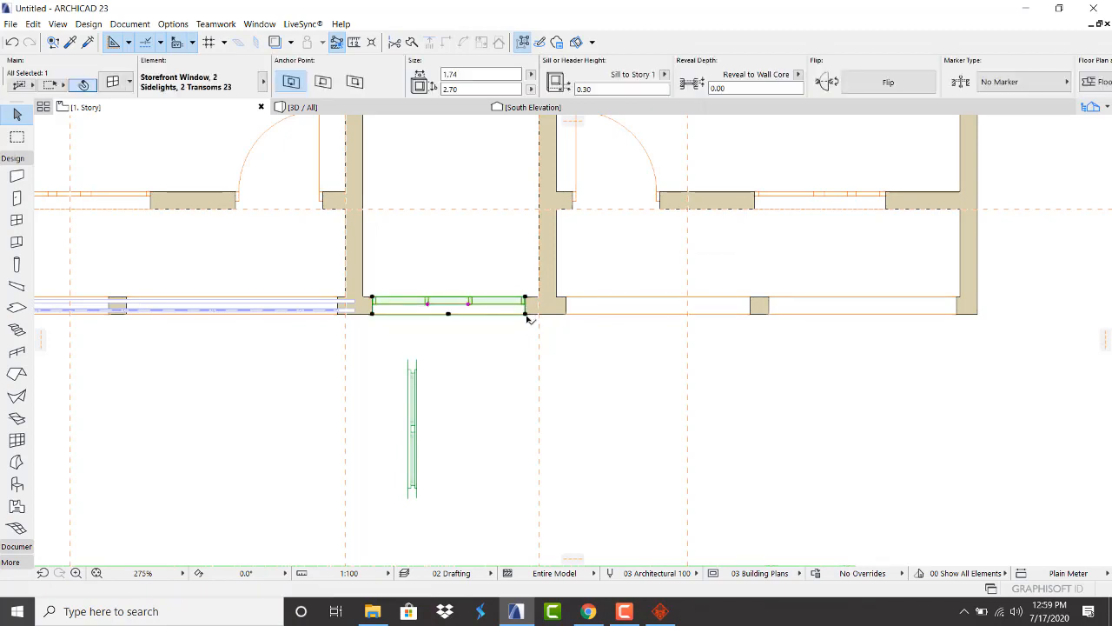
left_click(113, 82)
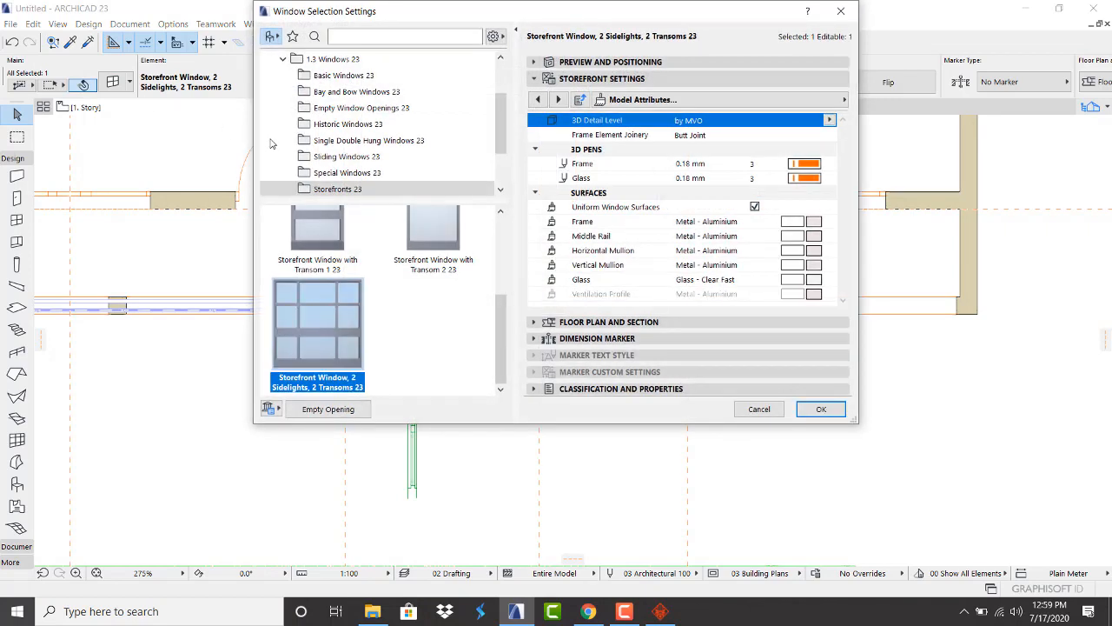
left_click(365, 110)
scroll(425, 253, "down", 5)
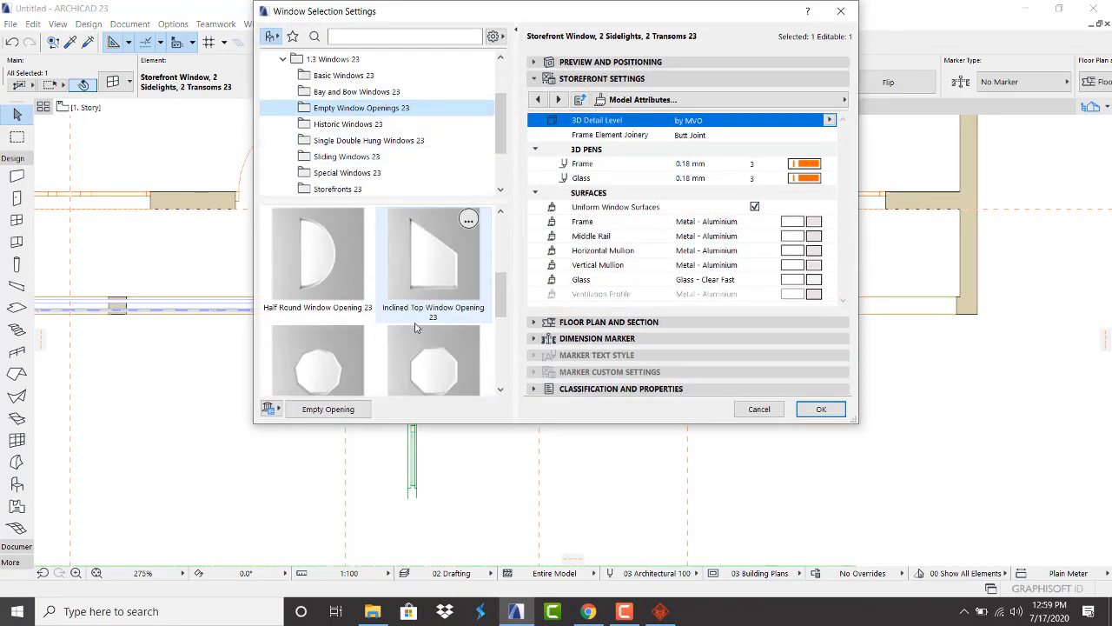
left_click(425, 253)
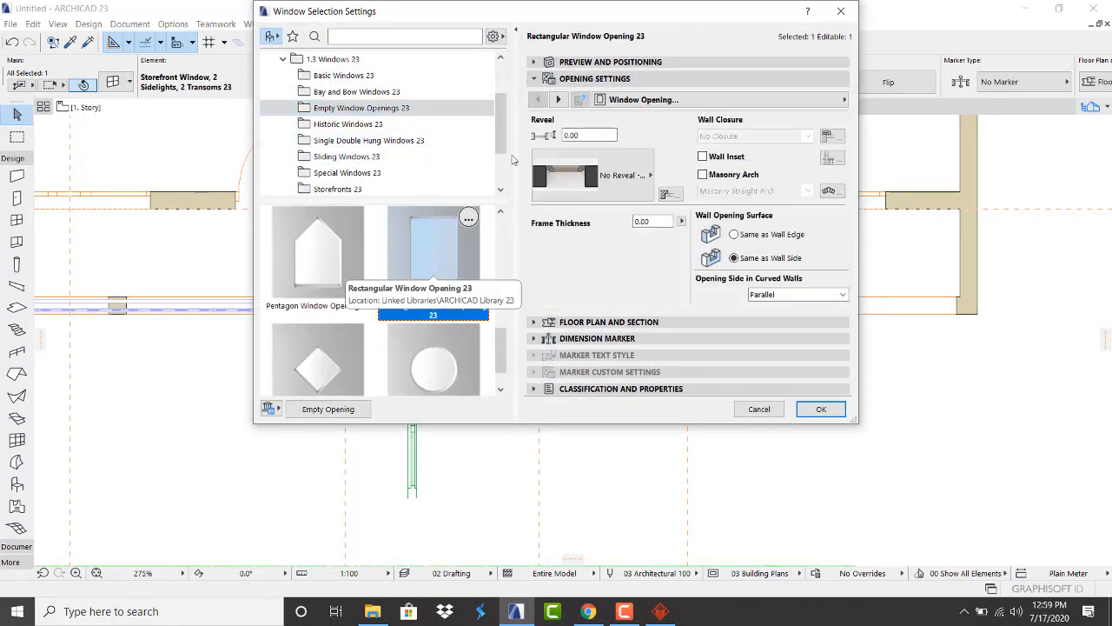
left_click(587, 62)
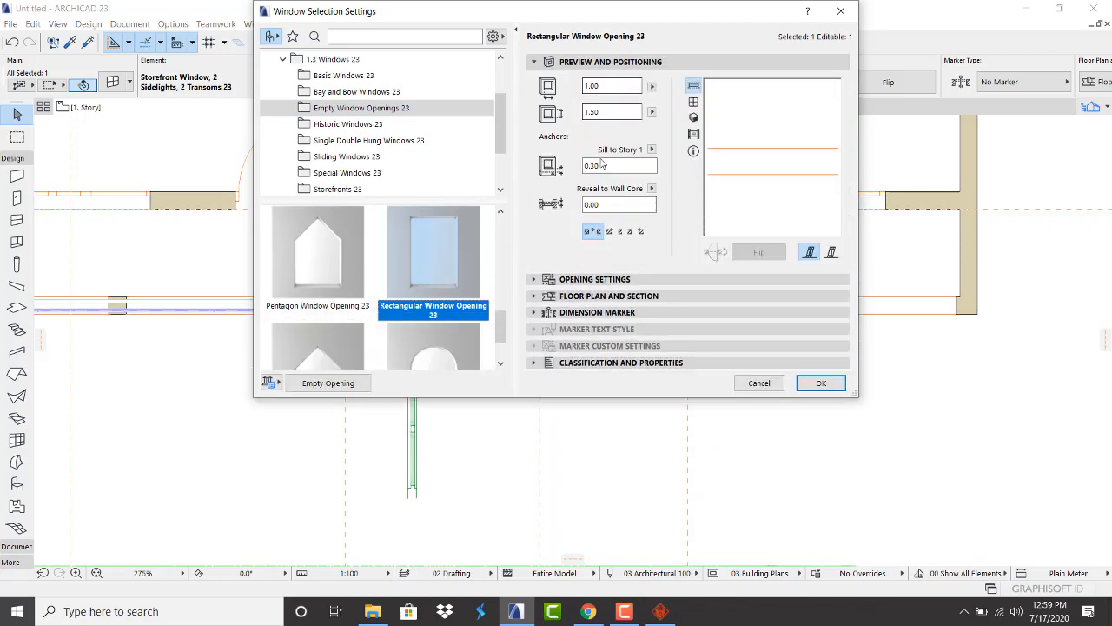
left_click(605, 113)
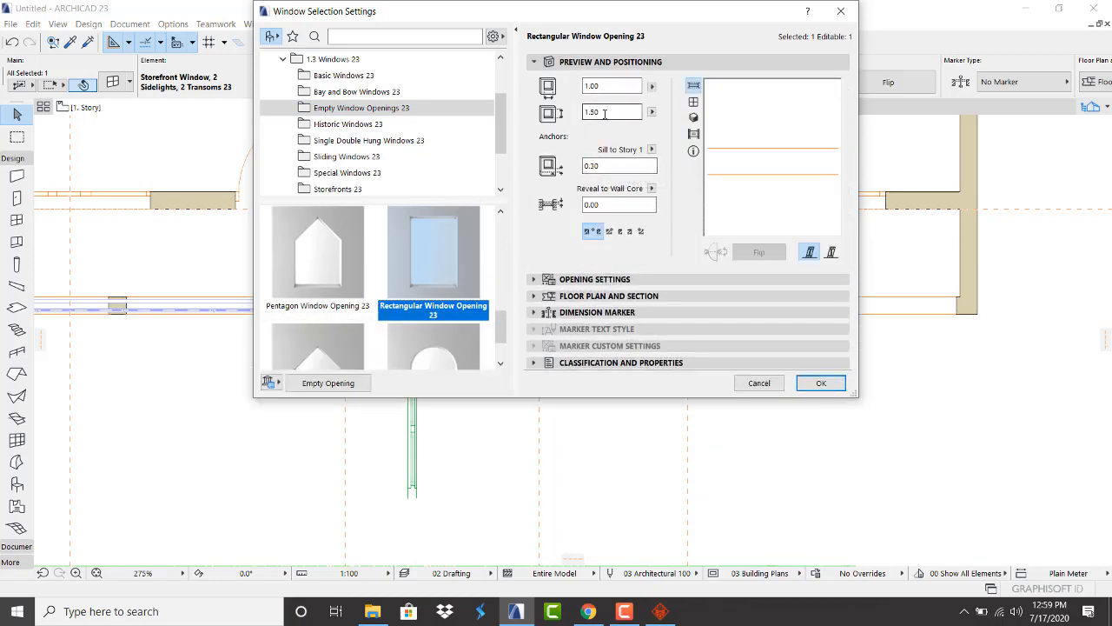
left_click(603, 165)
left_click(604, 113)
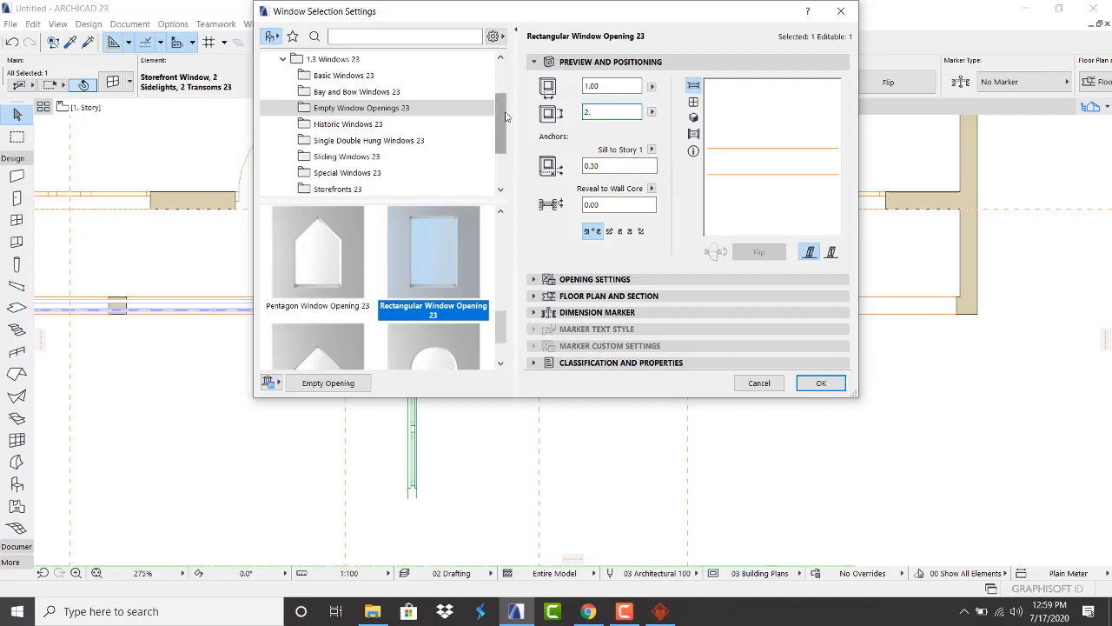
type("2.60")
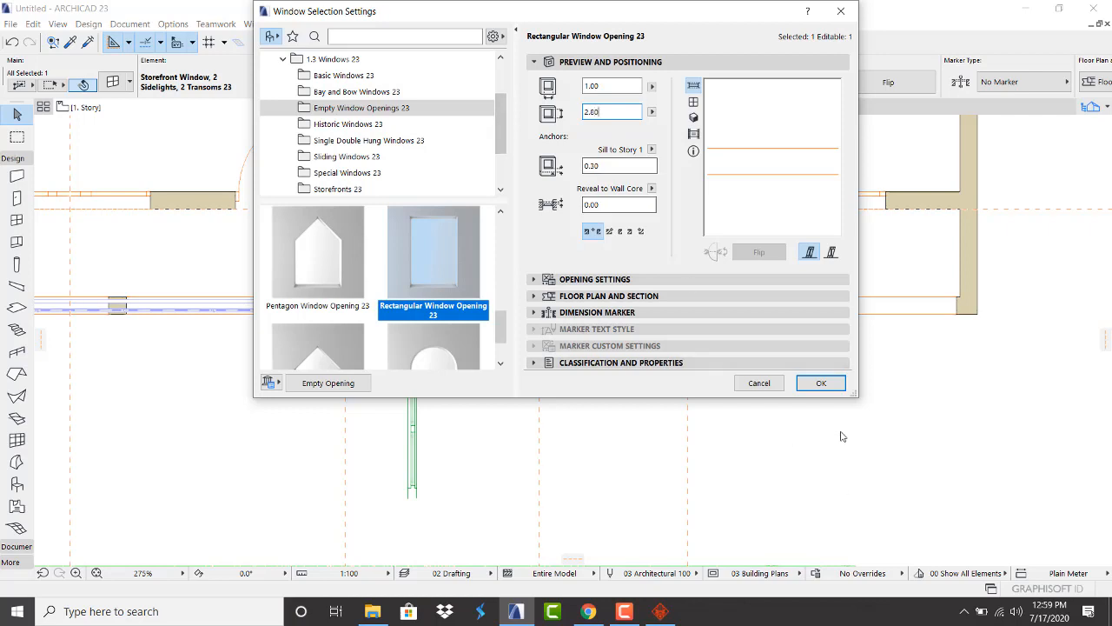
left_click(822, 383)
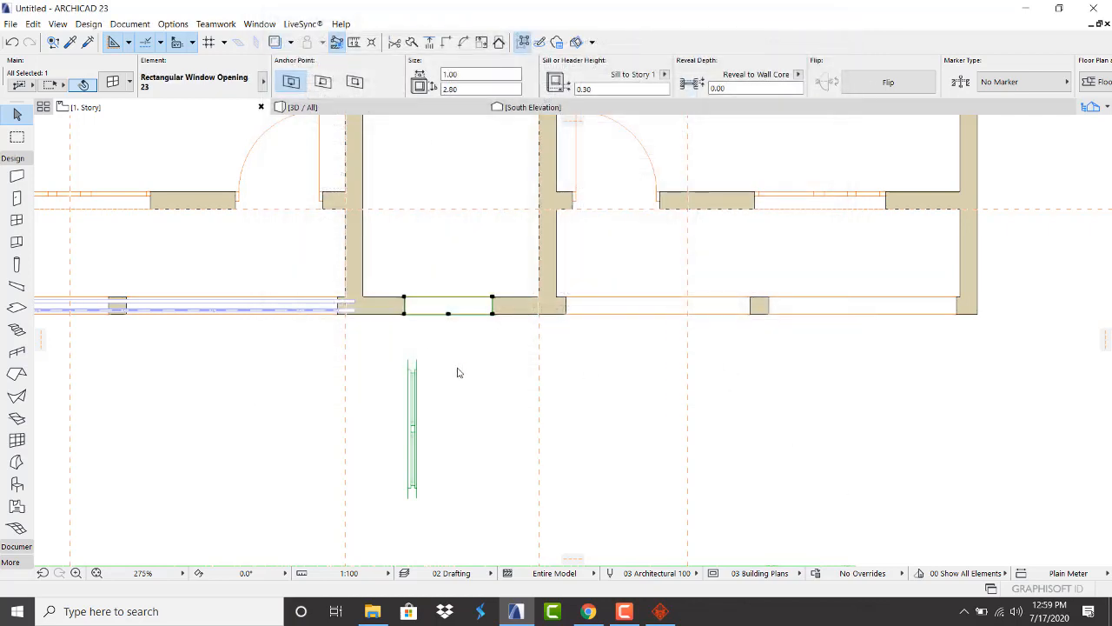
Stretch the opening's right and left corners out to the walls
scroll(382, 306, "up", 3)
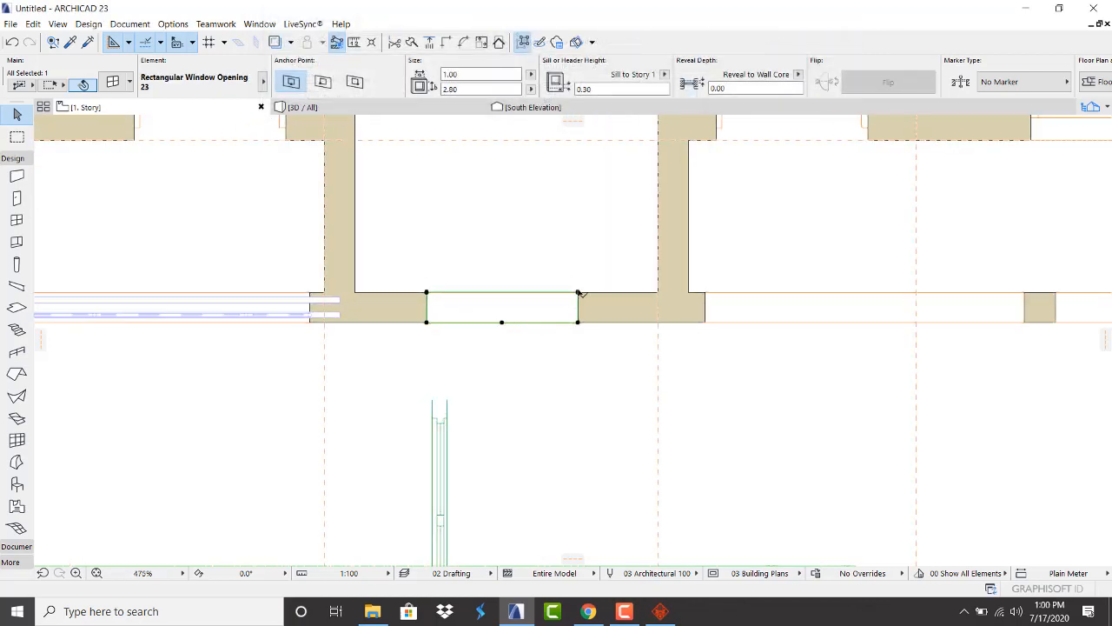
left_click(579, 294)
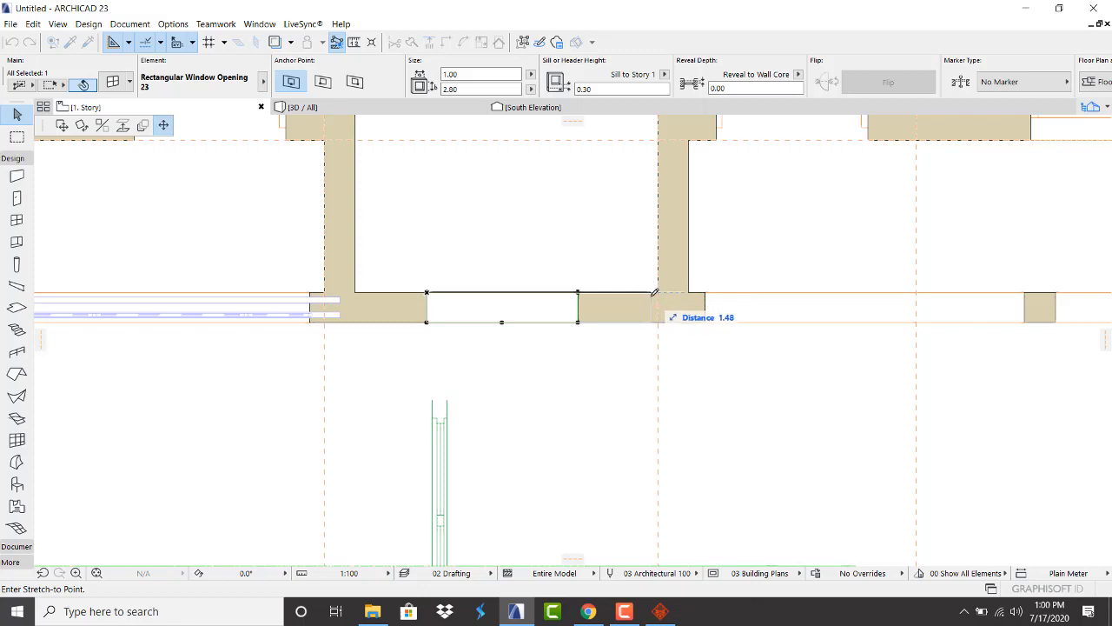
left_click(654, 293)
left_click(426, 294)
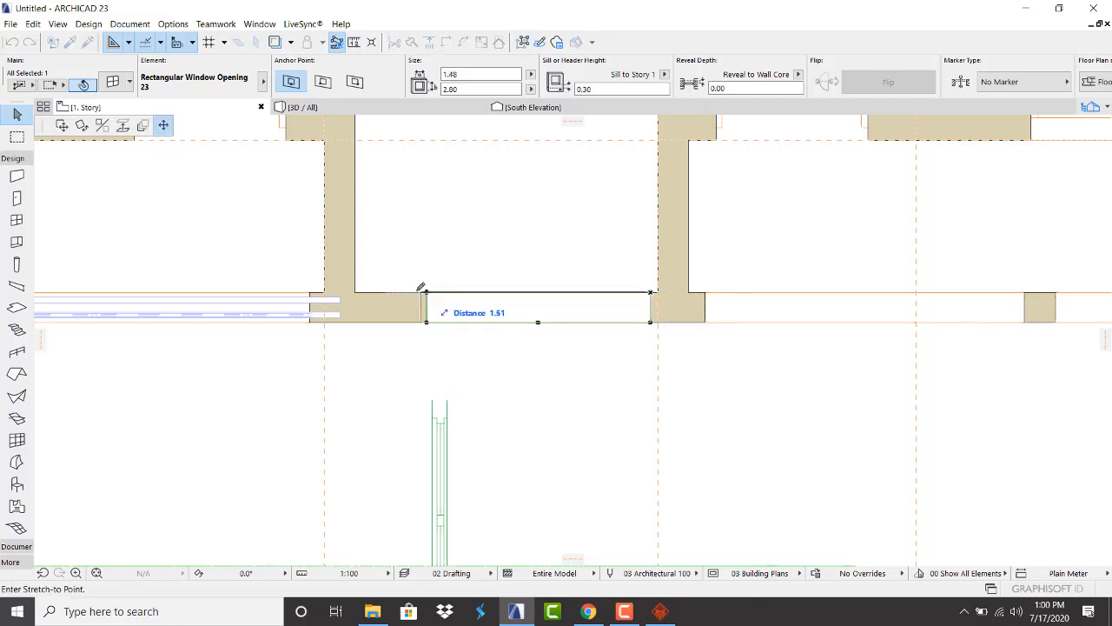
left_click(364, 293)
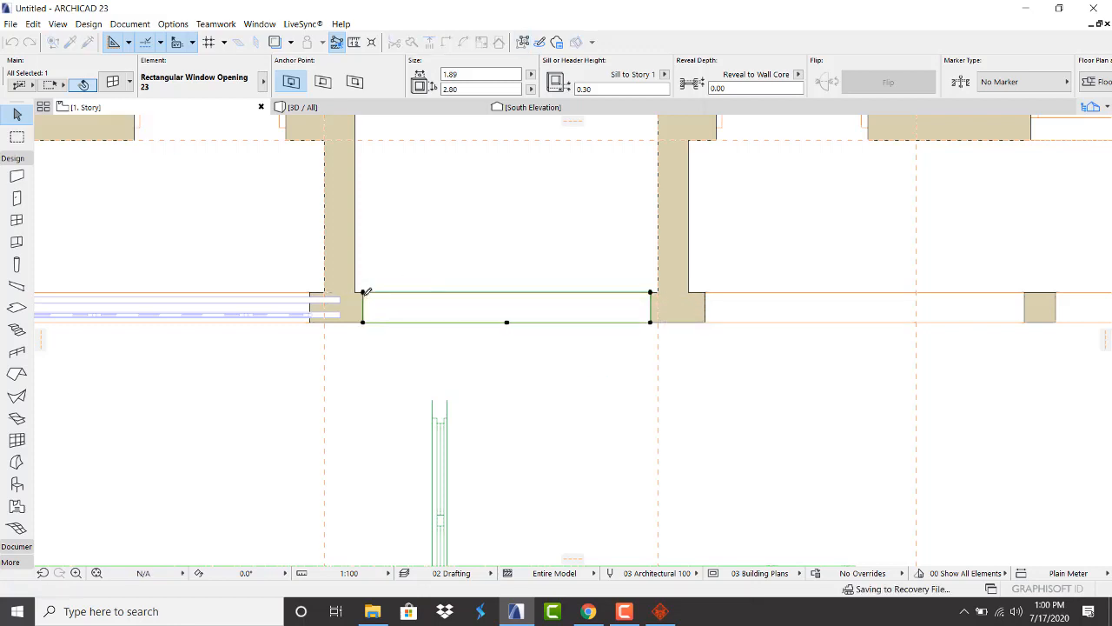
Delete the railing piece left of the wall
left_click(342, 355)
left_click(341, 322)
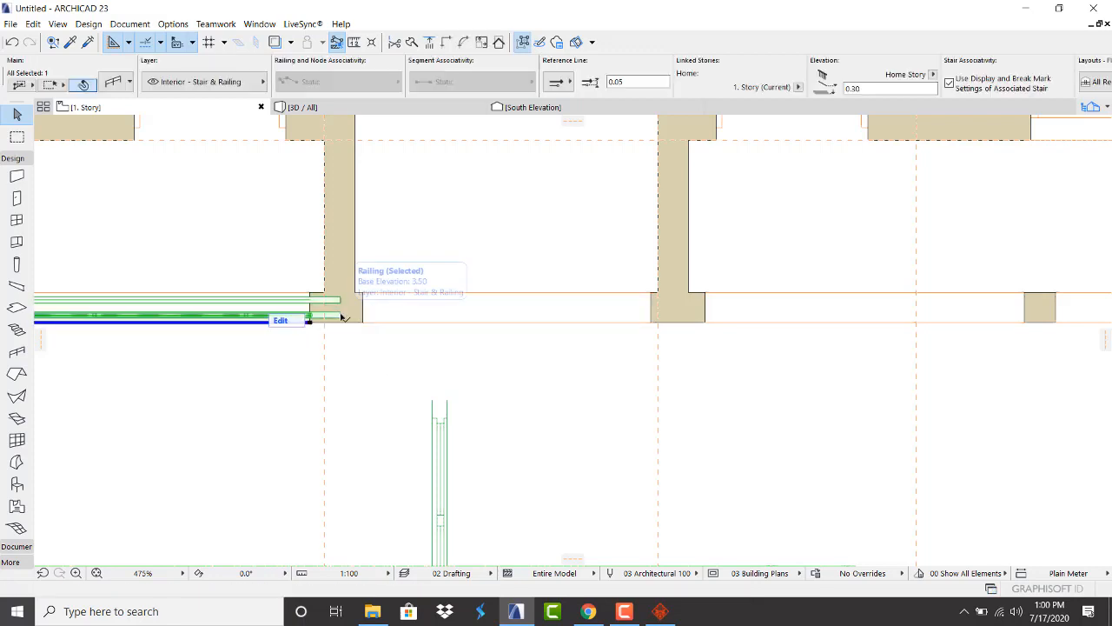
key("Delete")
Rotate the imported Component_1 railing 90° about its centre
scroll(341, 320, "down", 5)
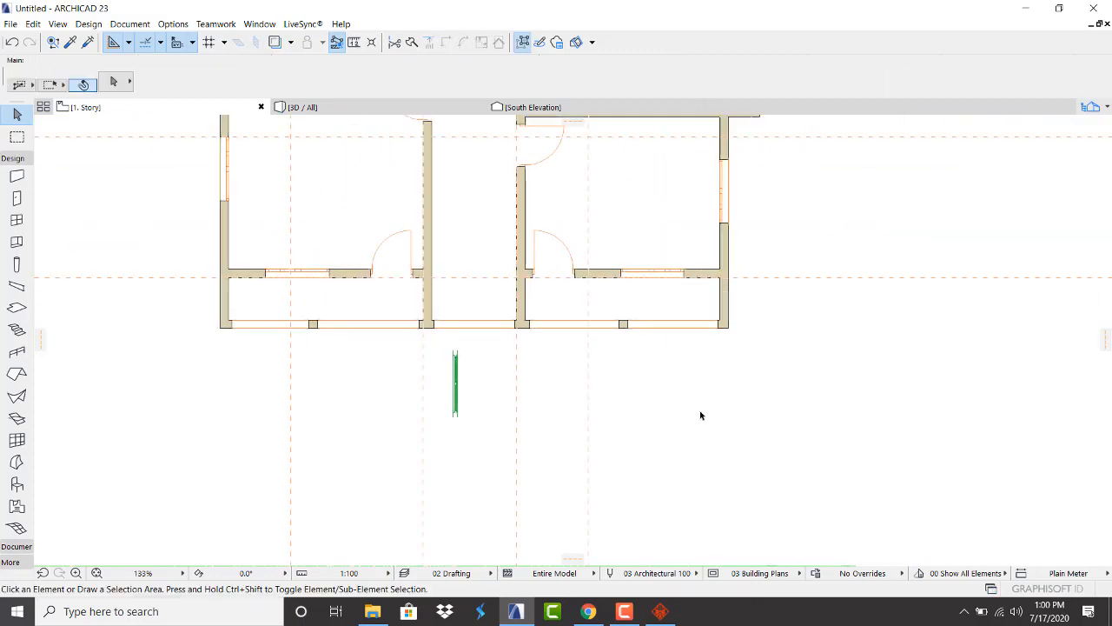
scroll(430, 438, "up", 1)
scroll(429, 438, "up", 1)
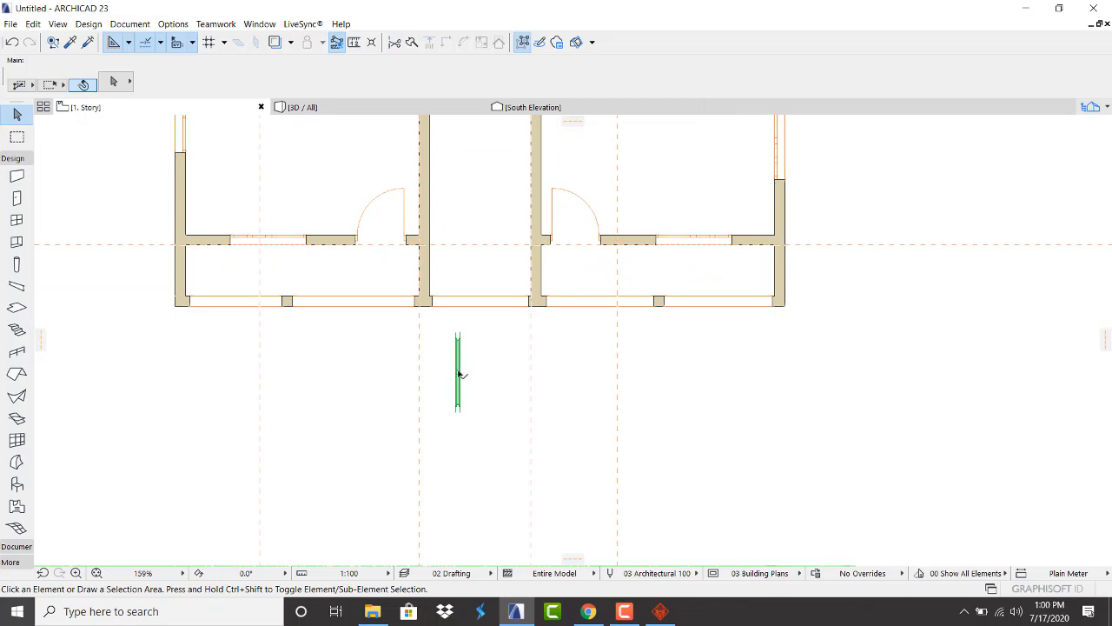
left_click(459, 374)
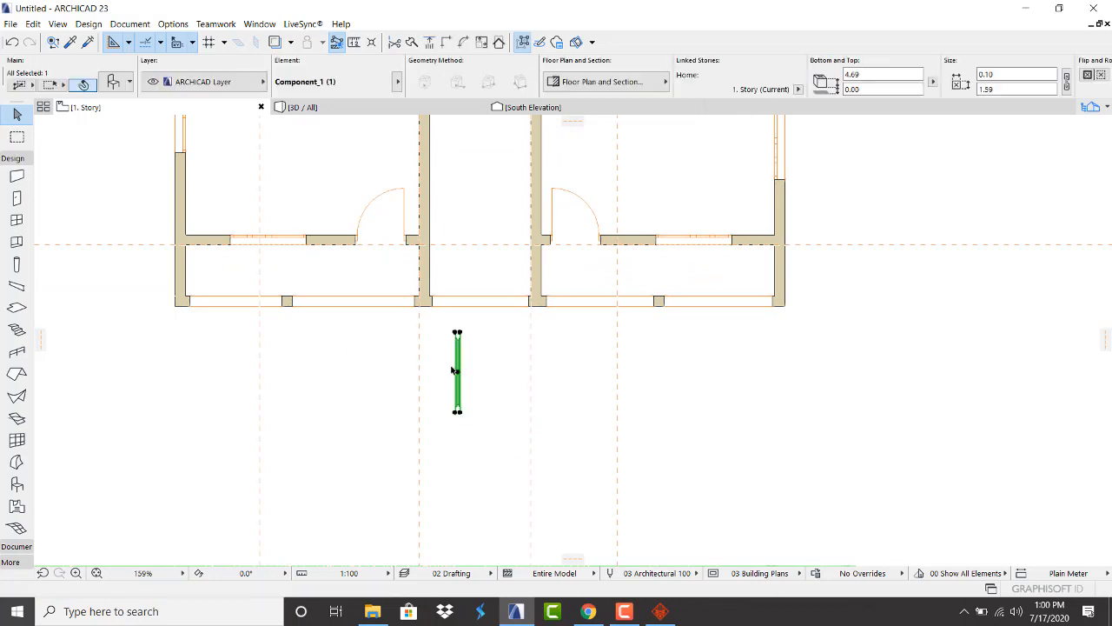
scroll(452, 370, "up", 3)
left_click(451, 362)
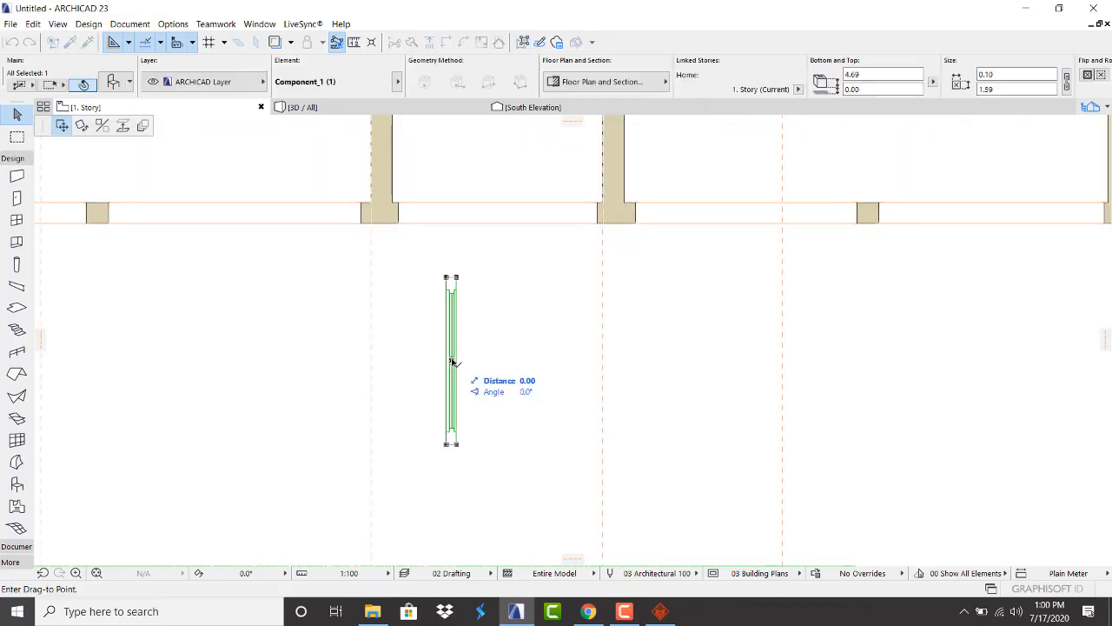
left_click(81, 128)
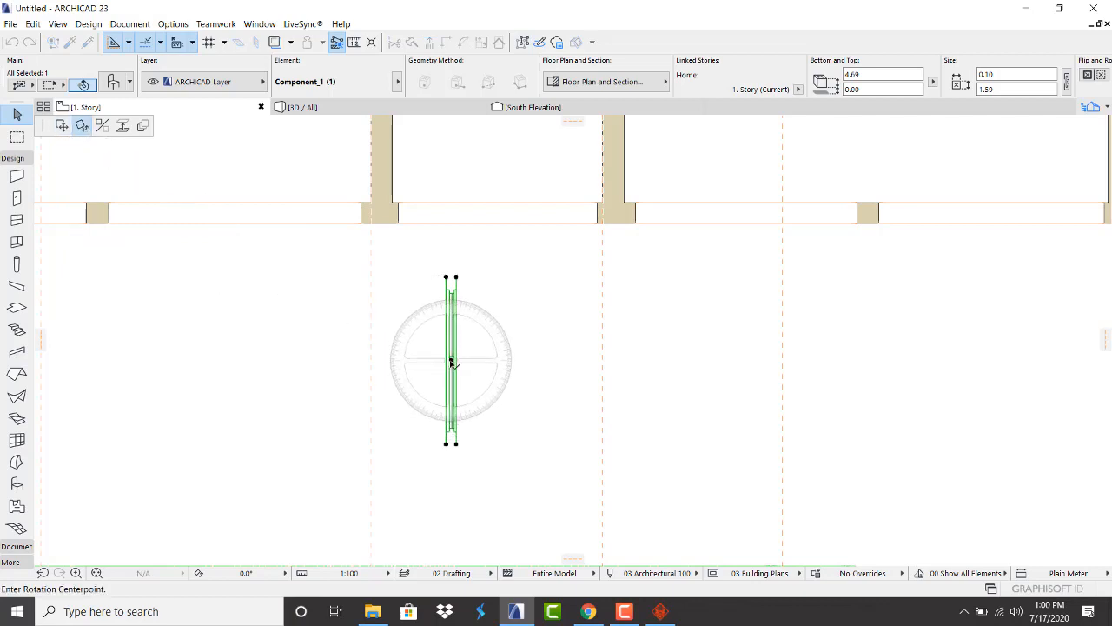
left_click(451, 362)
left_click(536, 357)
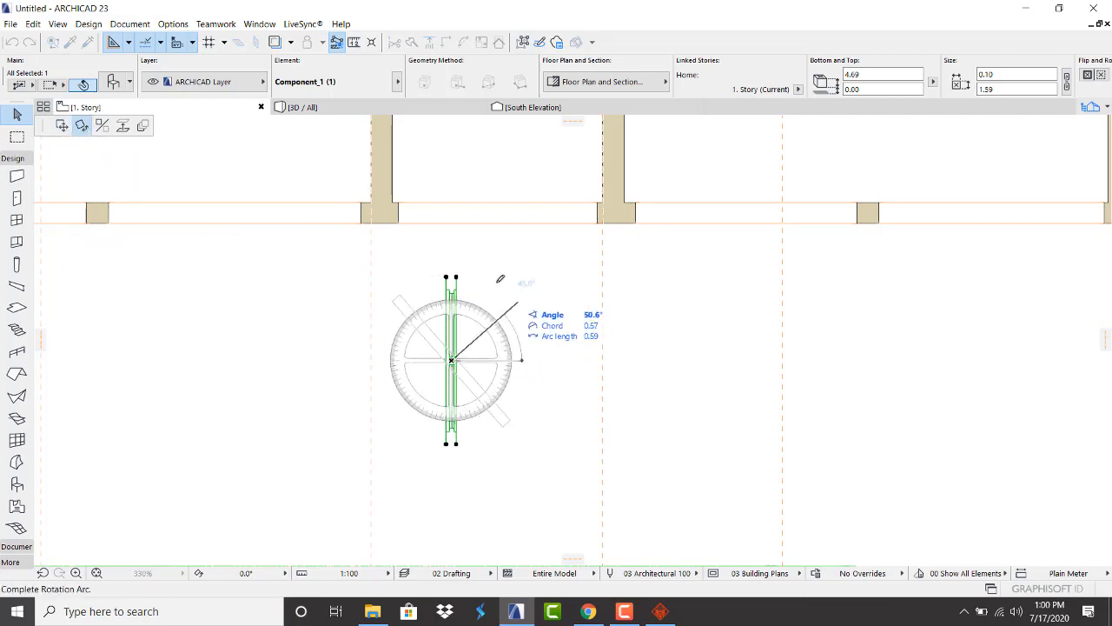
left_click(452, 245)
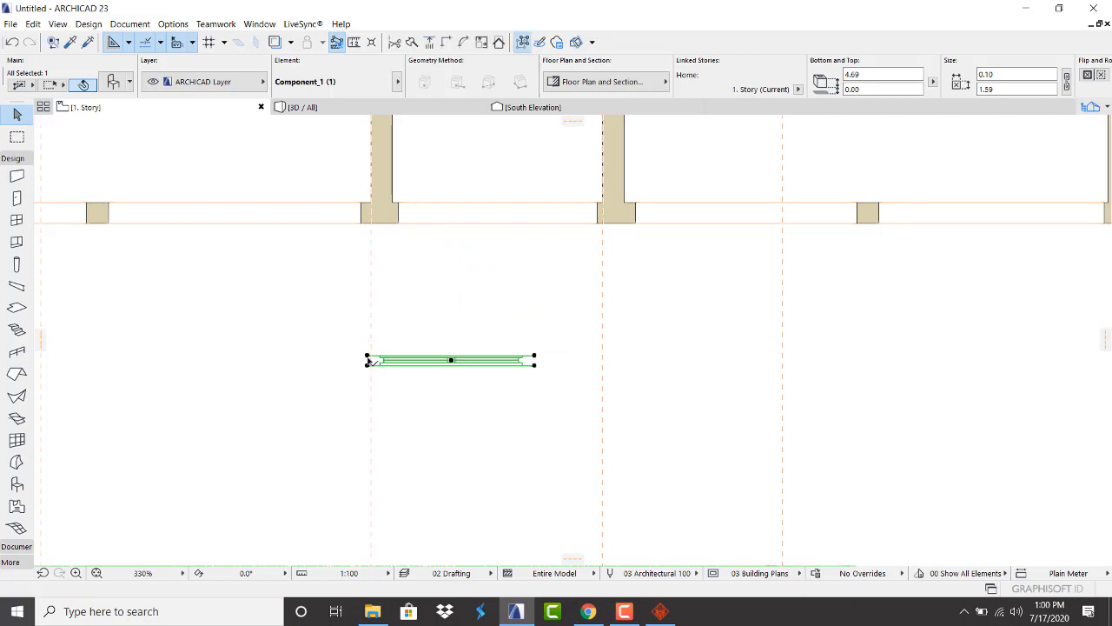
Move the rotated component into the balcony gap beside the wall
key("ctrl+d")
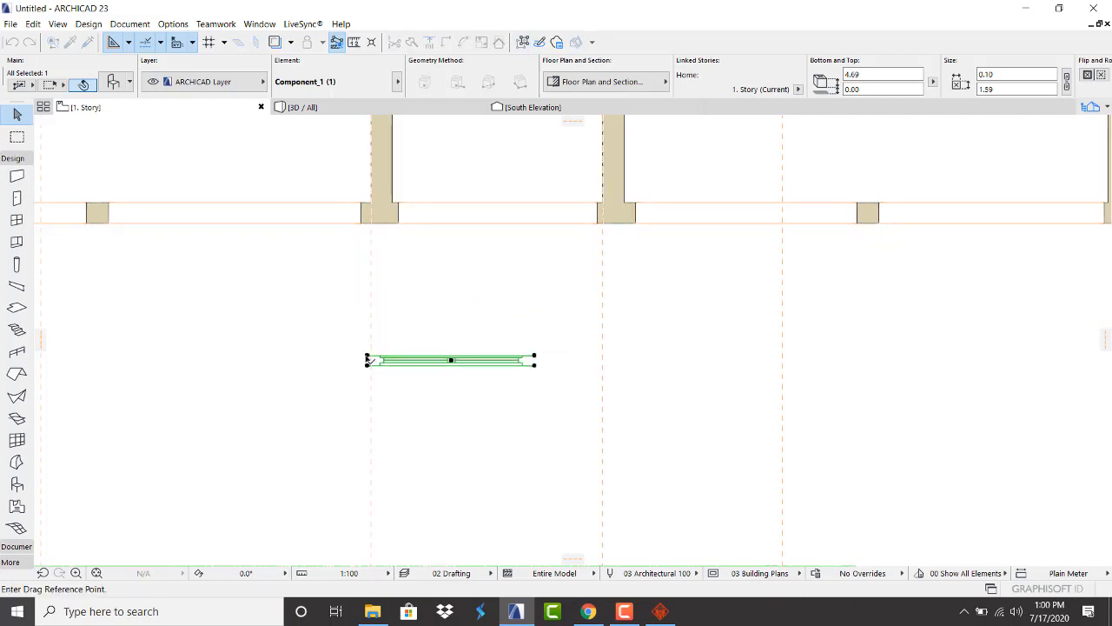
left_click(368, 364)
scroll(398, 221, "up", 5)
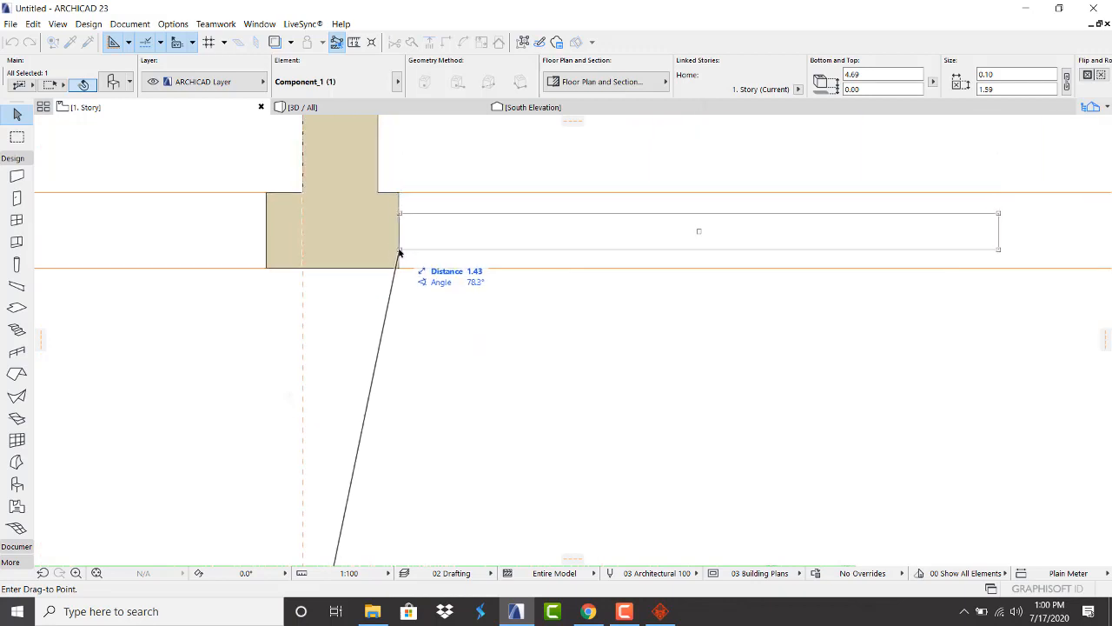
left_click(398, 252)
Stretch the component's right end to meet the wall face (1.90)
scroll(398, 260, "down", 4)
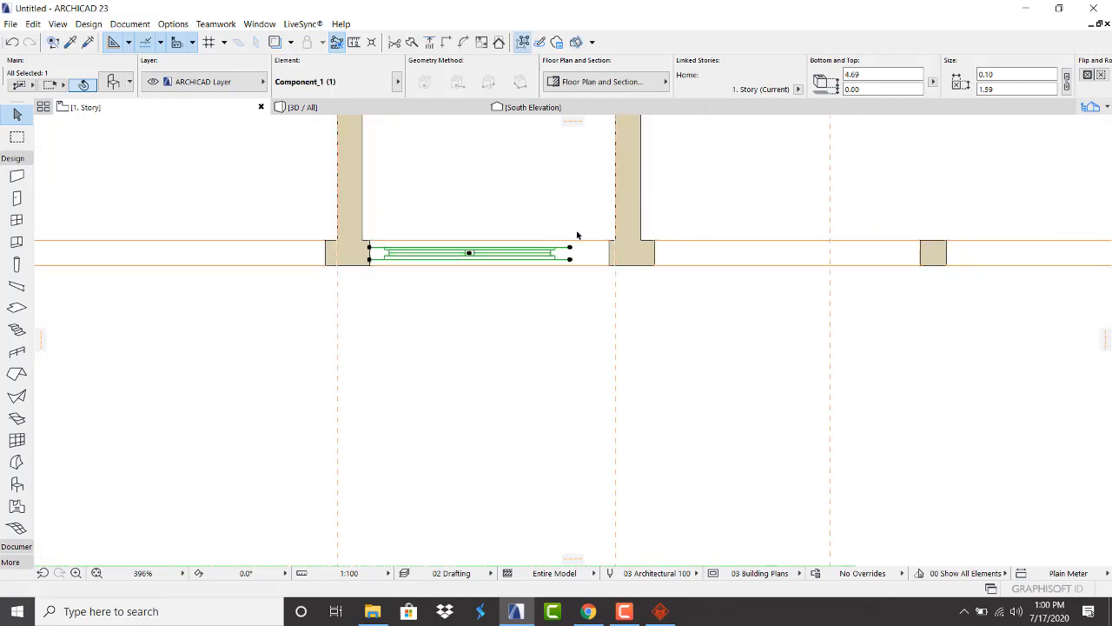
scroll(569, 252, "up", 5)
left_click(558, 252)
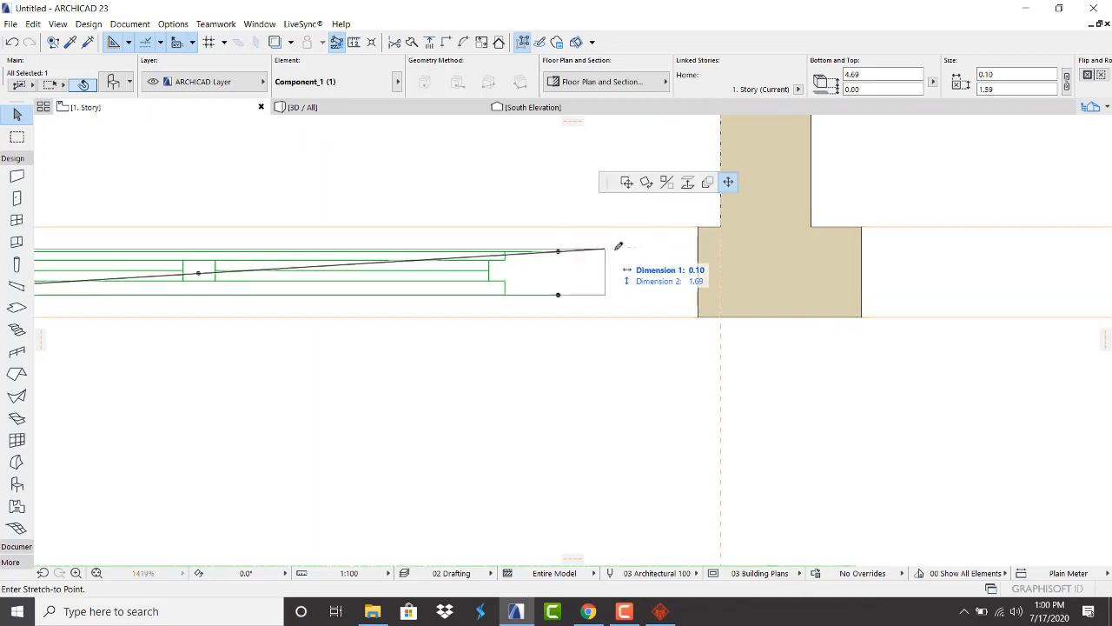
left_click(700, 249)
key("Escape")
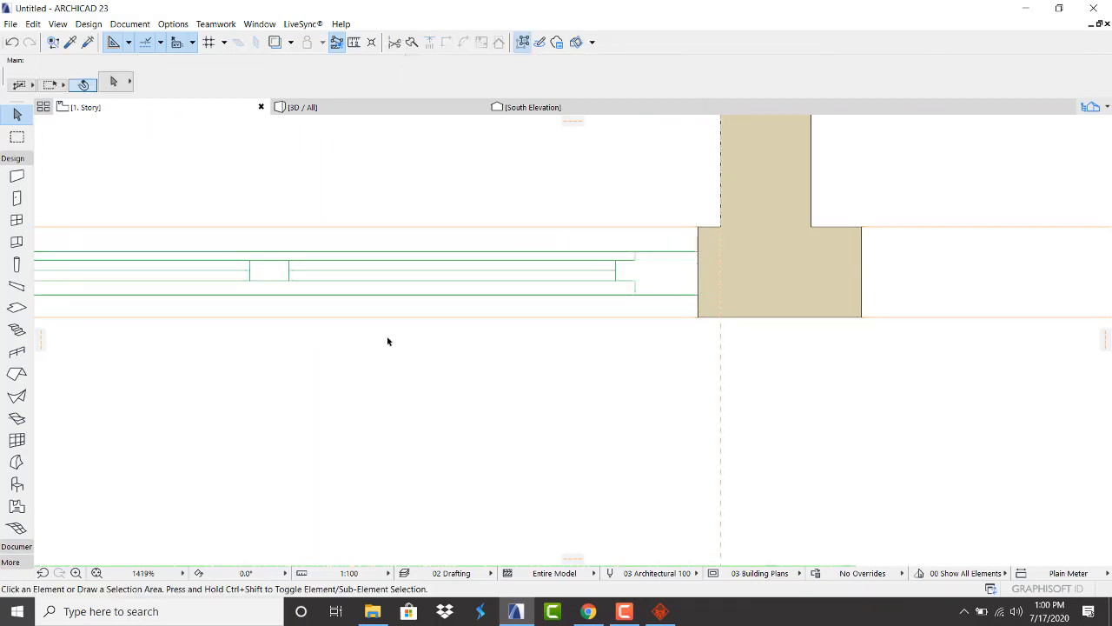
scroll(387, 339, "down", 3)
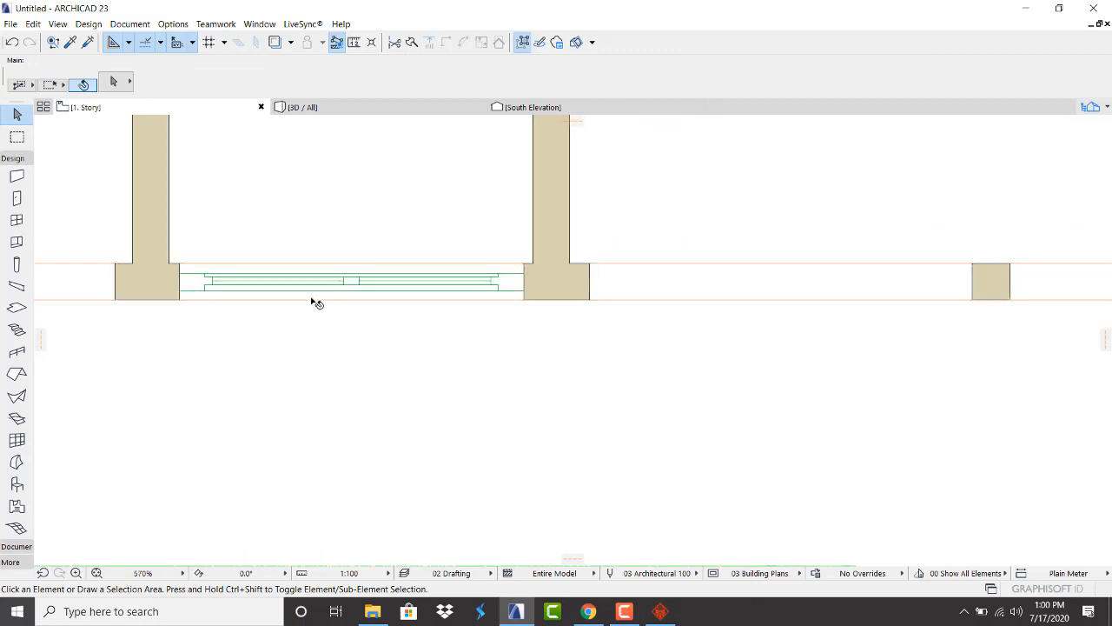
In the 3D view, lower the glazed window's top to fit the upper-floor wall
left_click(393, 111)
scroll(452, 199, "down", 3)
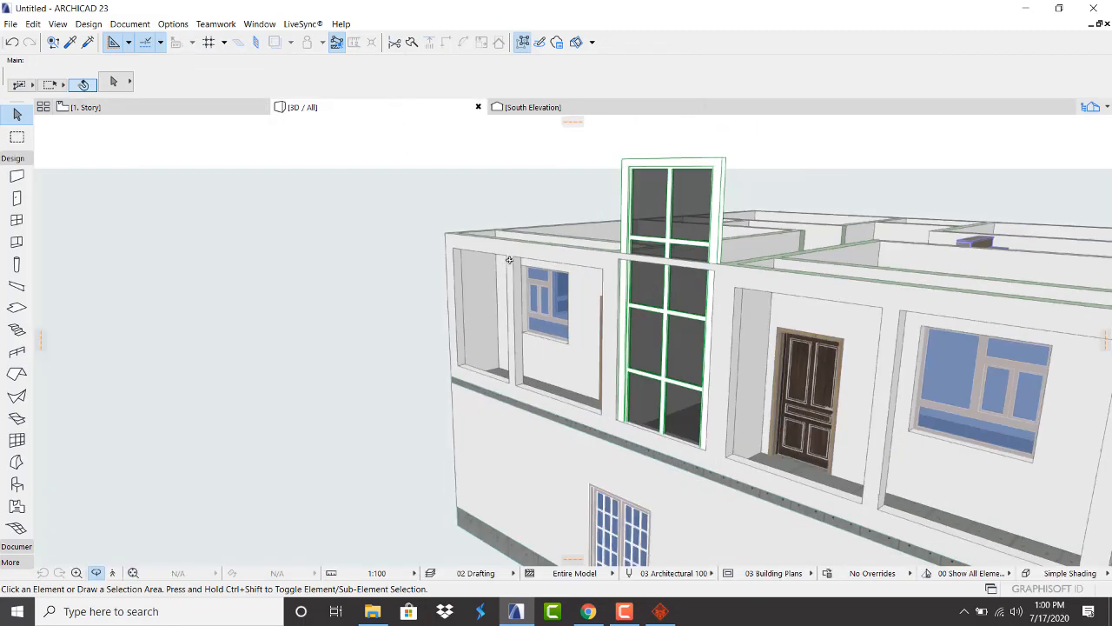
scroll(581, 328, "up", 2)
scroll(576, 325, "down", 3)
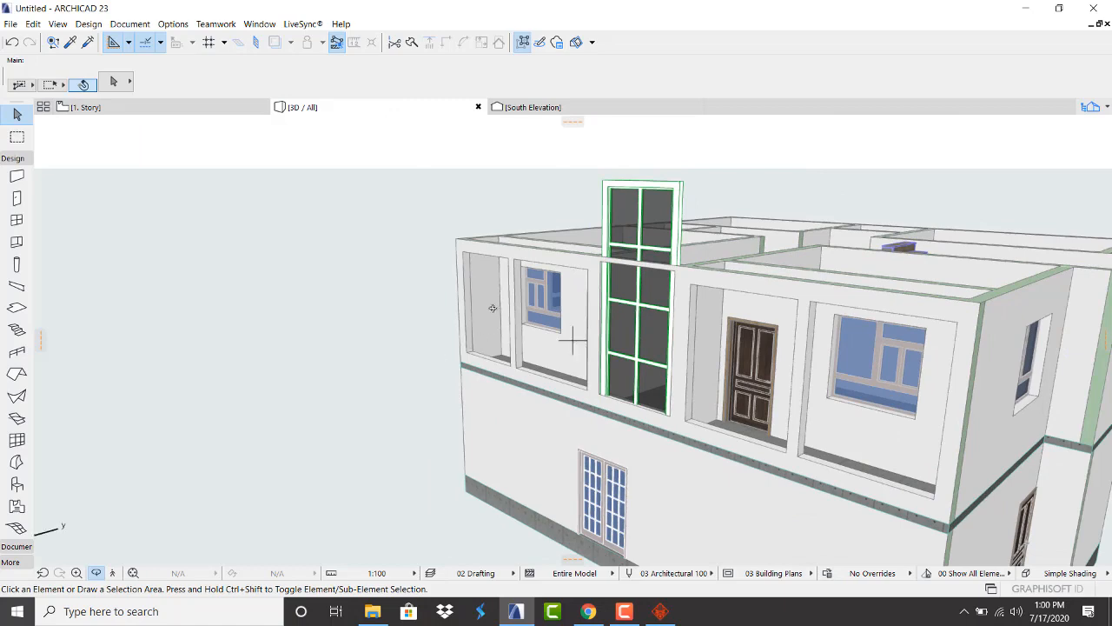
left_click_drag(493, 308, 708, 283)
scroll(734, 219, "up", 3)
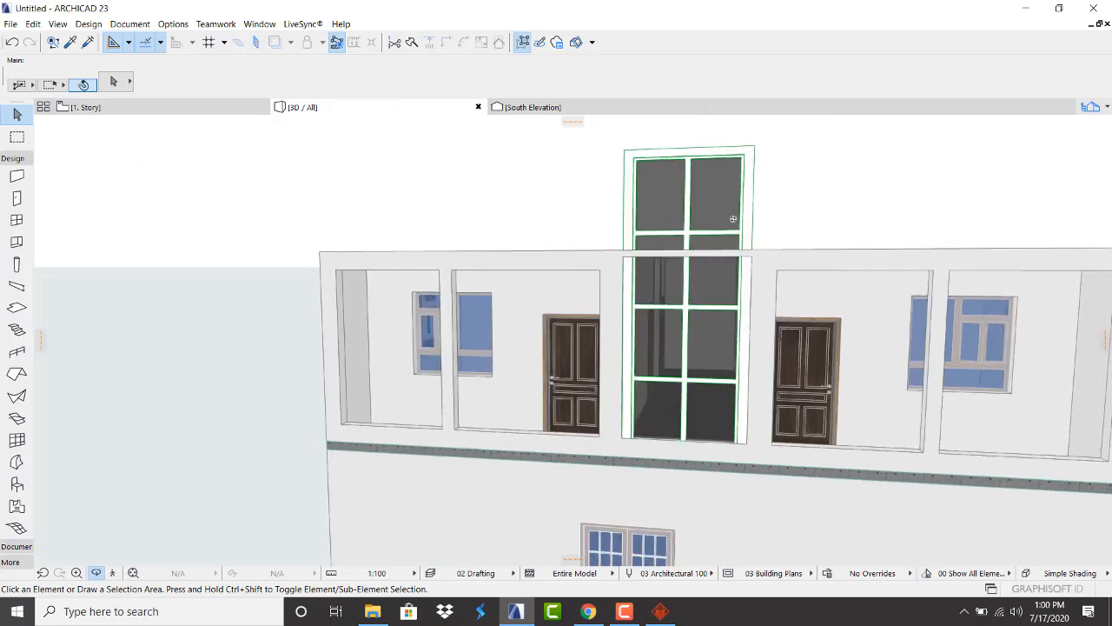
left_click(732, 162)
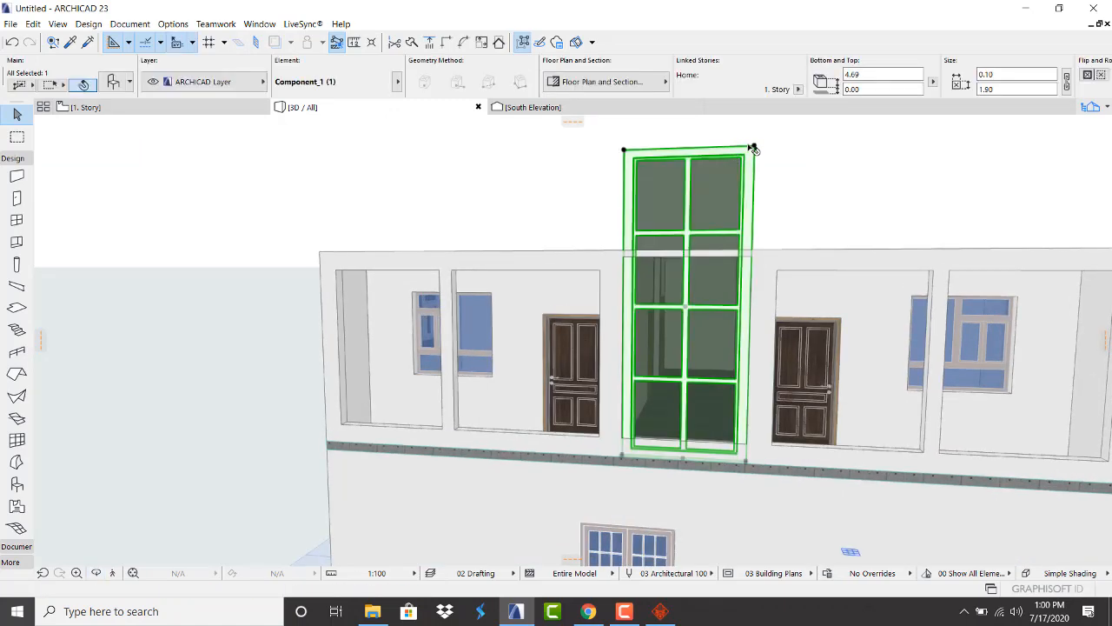
left_click(754, 146)
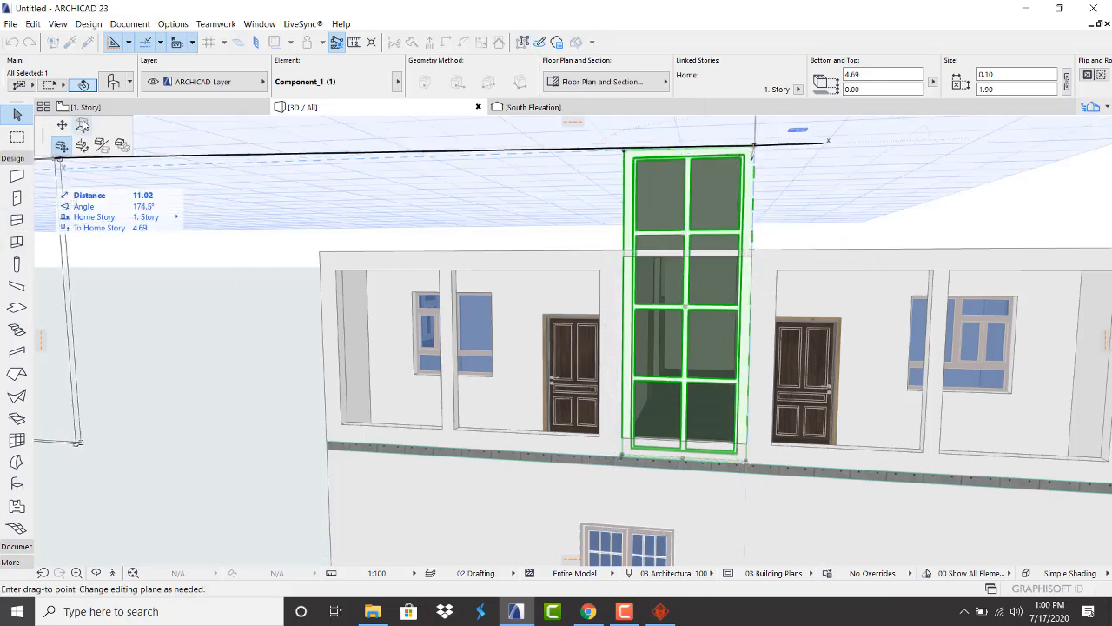
left_click(82, 125)
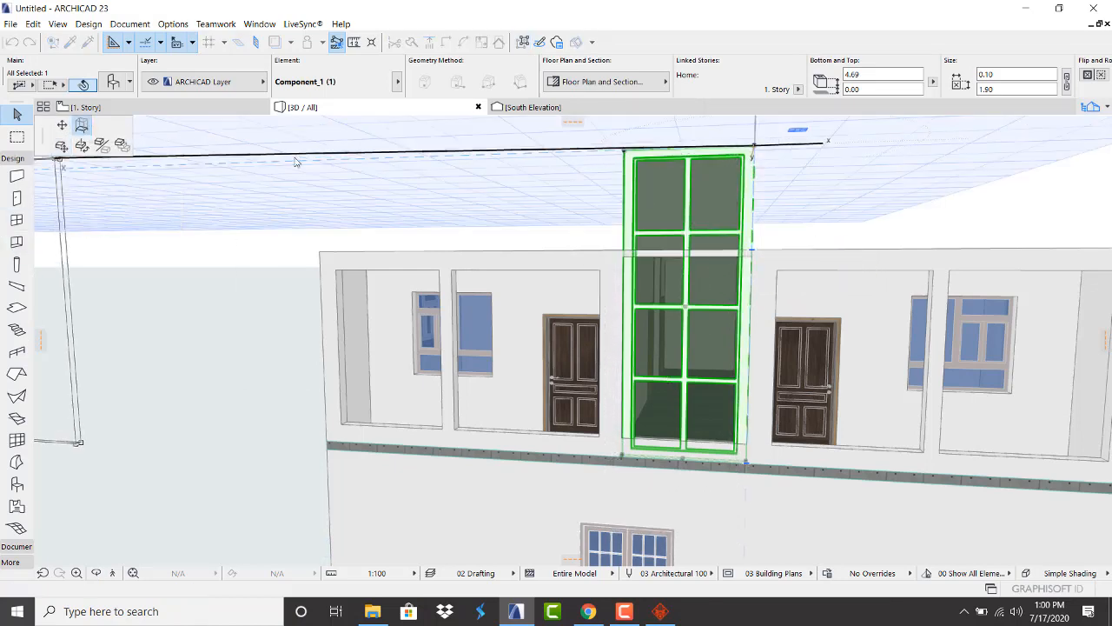
left_click(743, 253)
Raise the window's bottom edge 0.30 above the floor
scroll(725, 213, "up", 3)
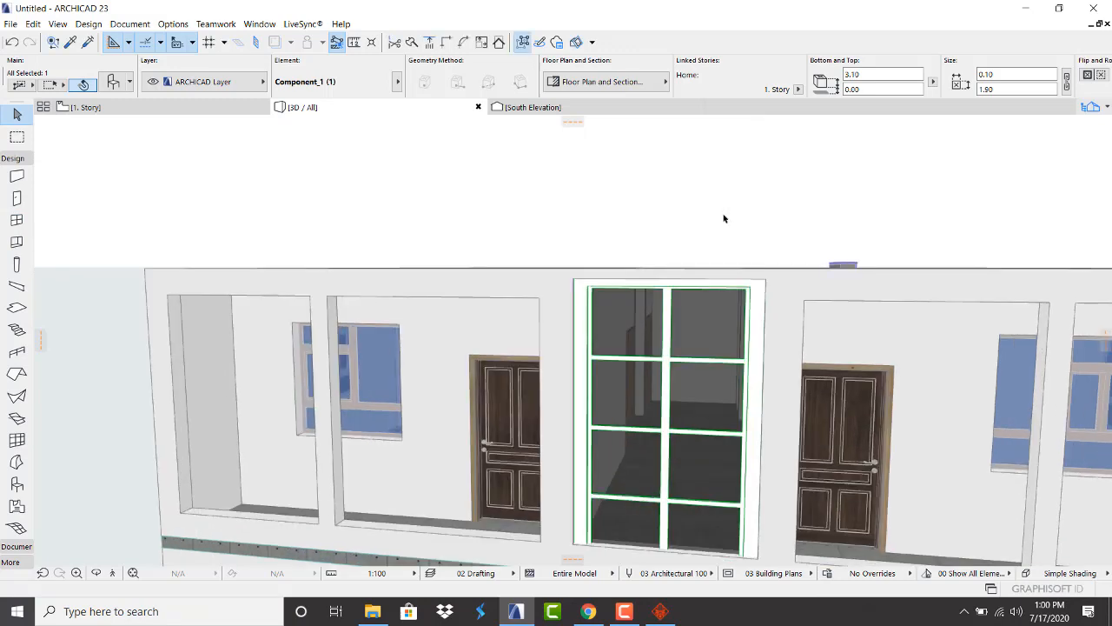
scroll(680, 216, "down", 3)
scroll(688, 326, "up", 2)
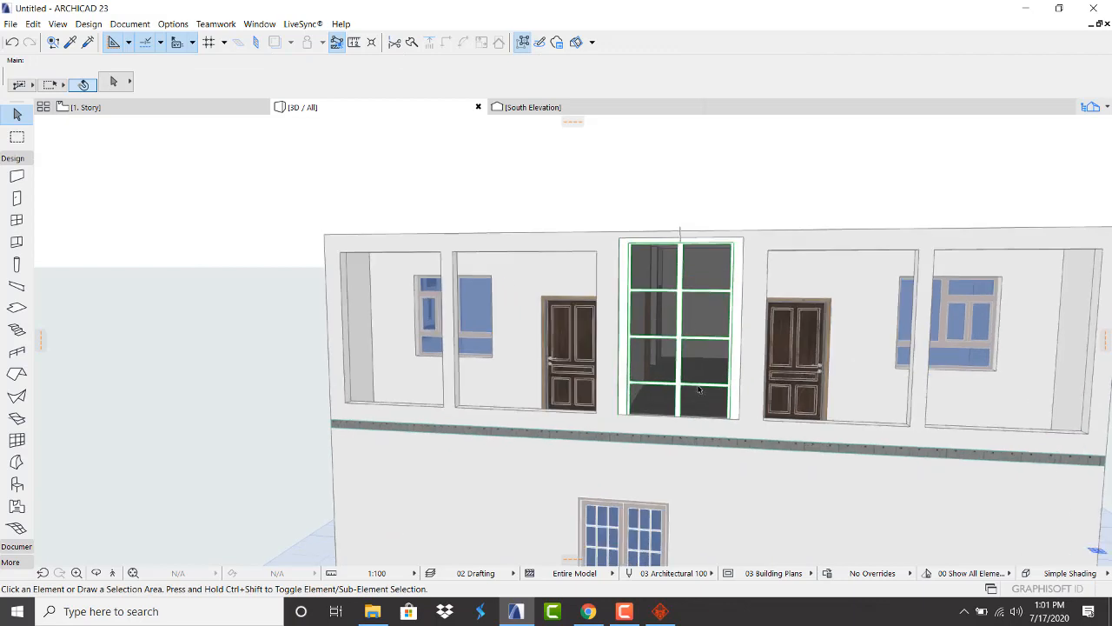
left_click(695, 354)
scroll(703, 415, "up", 2)
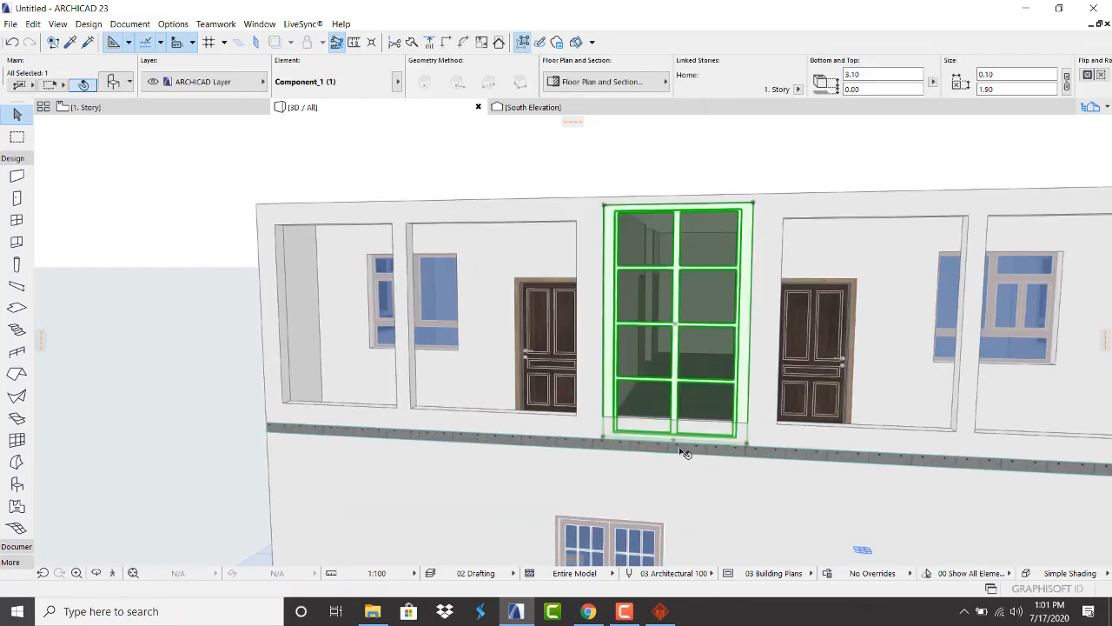
left_click(674, 445)
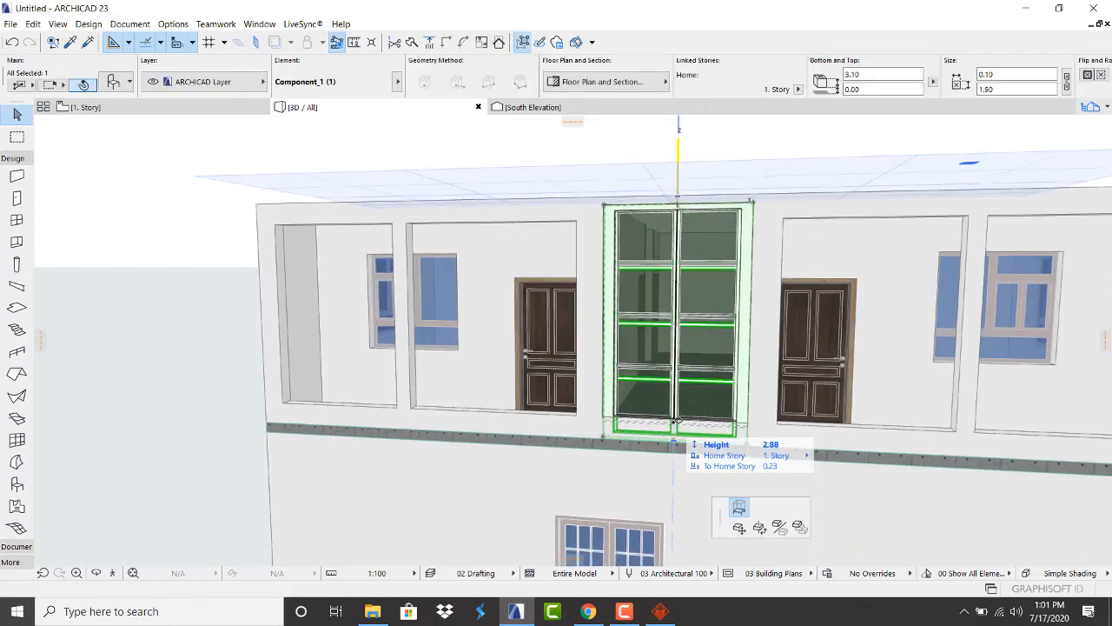
left_click(675, 416)
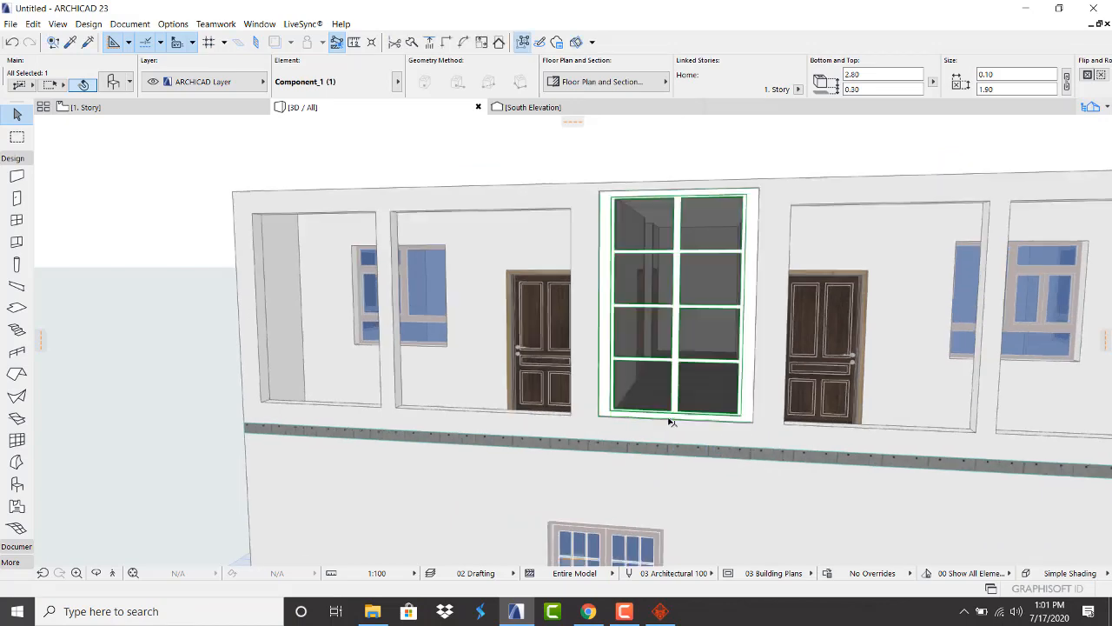
scroll(647, 423, "down", 2)
left_click(653, 219)
scroll(670, 287, "up", 2)
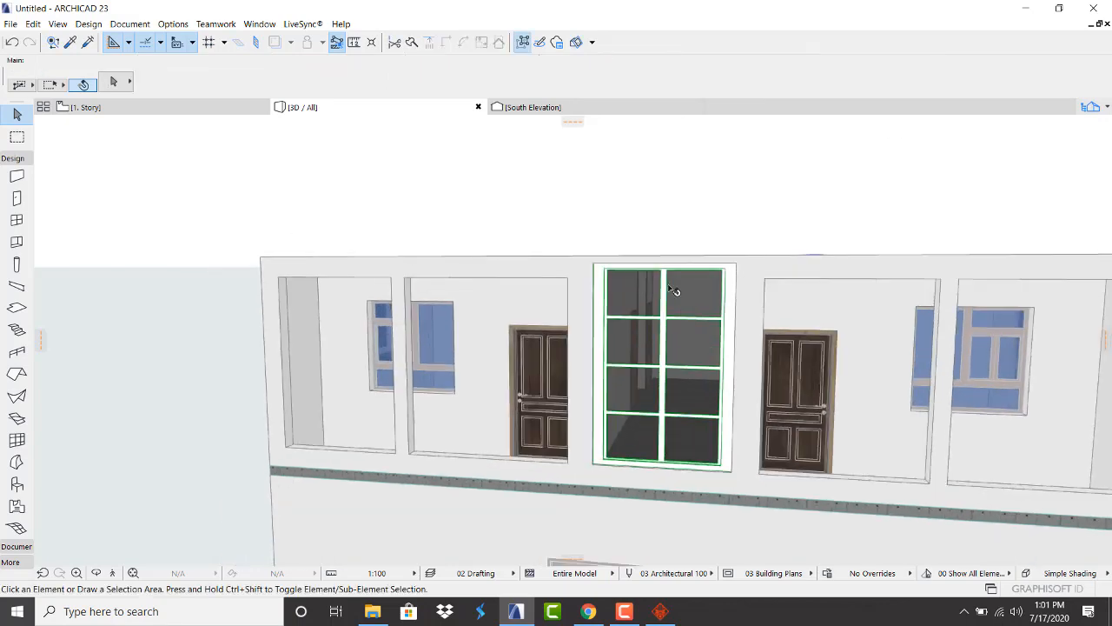
Stretch the stair-wall Rectangular Window Opening up to the wall top
left_click(739, 268)
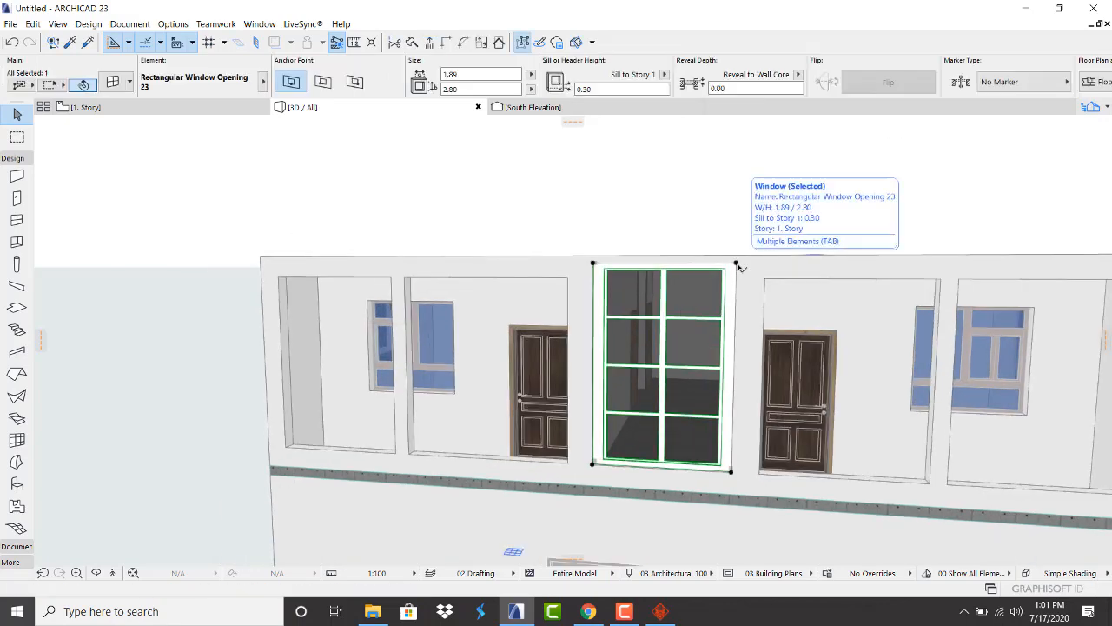
left_click(740, 267)
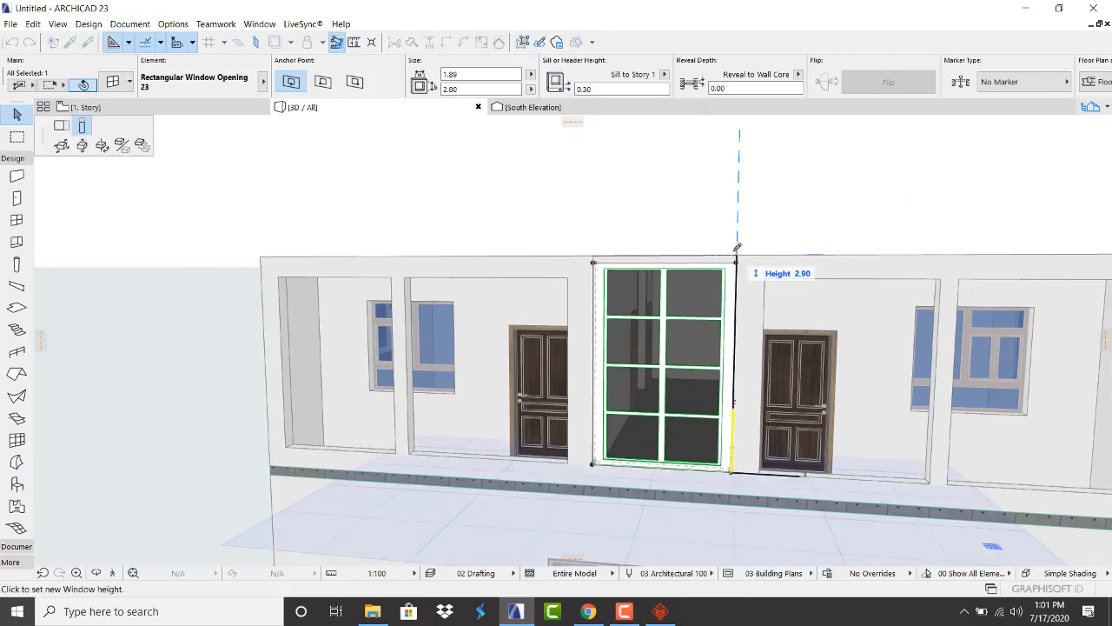
left_click(738, 247)
left_click(724, 225)
Orbit to an oblique view into the rooms, then bring up 3D Warehouse
scroll(656, 231, "down", 2)
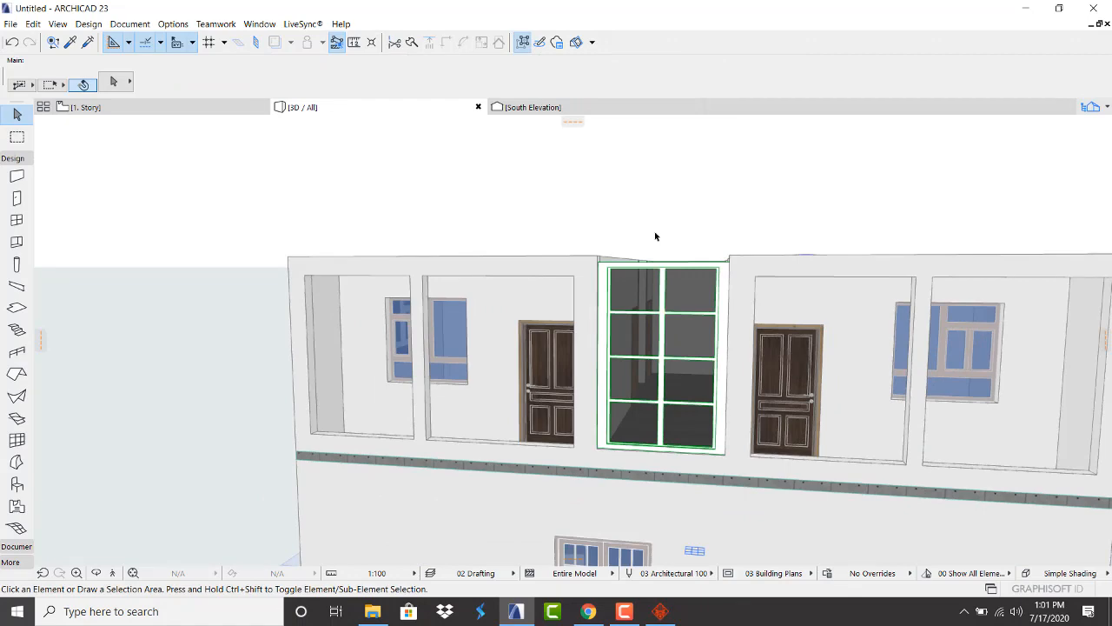
middle_click_drag(656, 237, 537, 326, "shift")
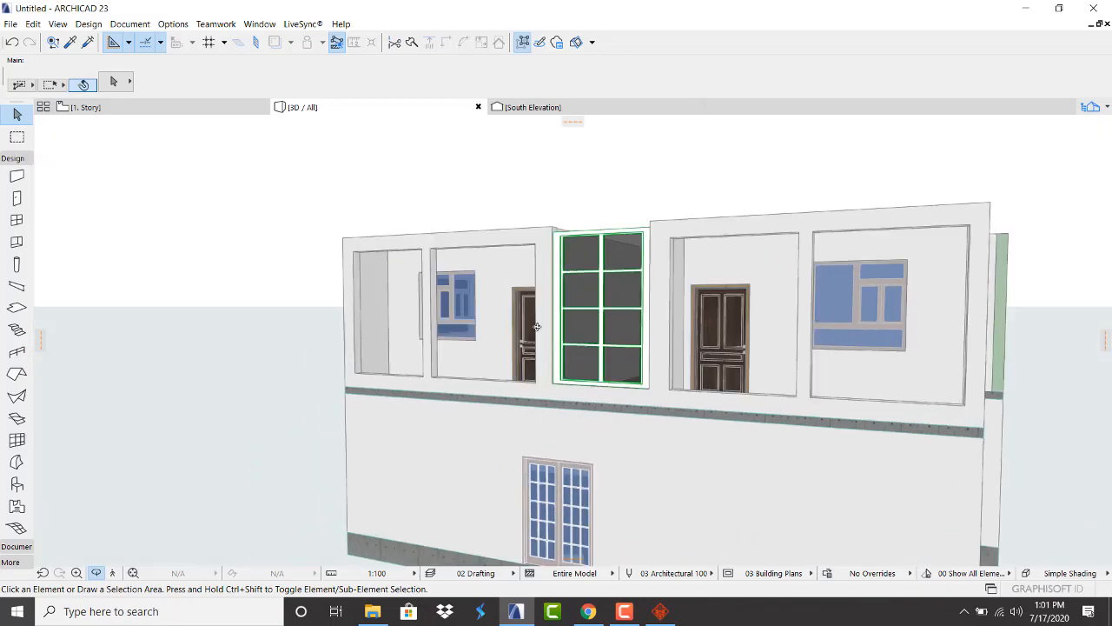
middle_click_drag(825, 250, 469, 352, "shift")
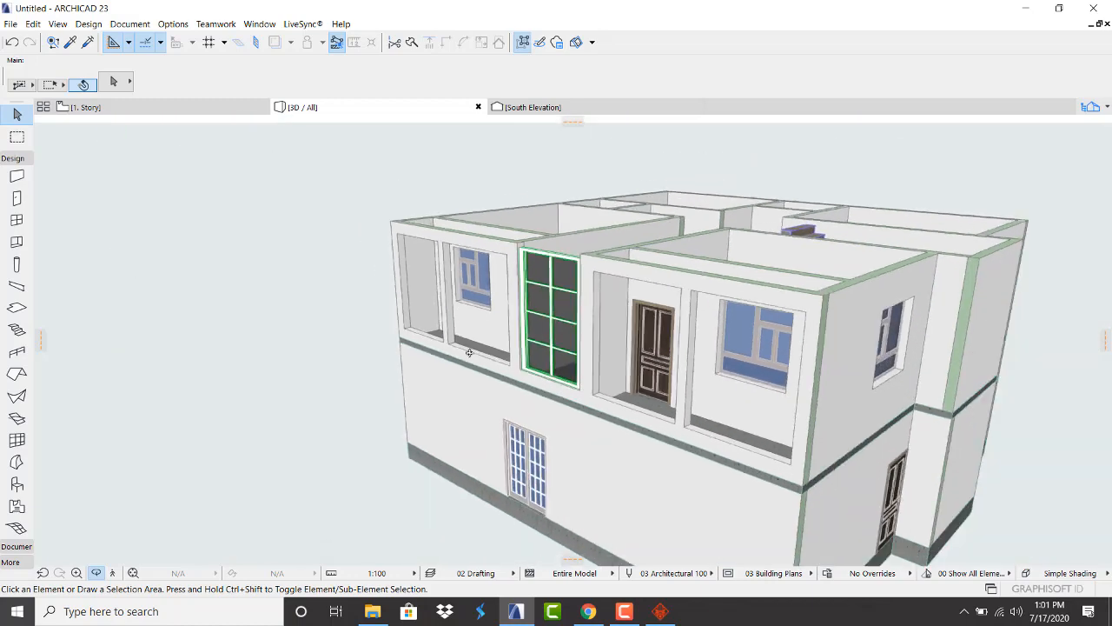
left_click(583, 612)
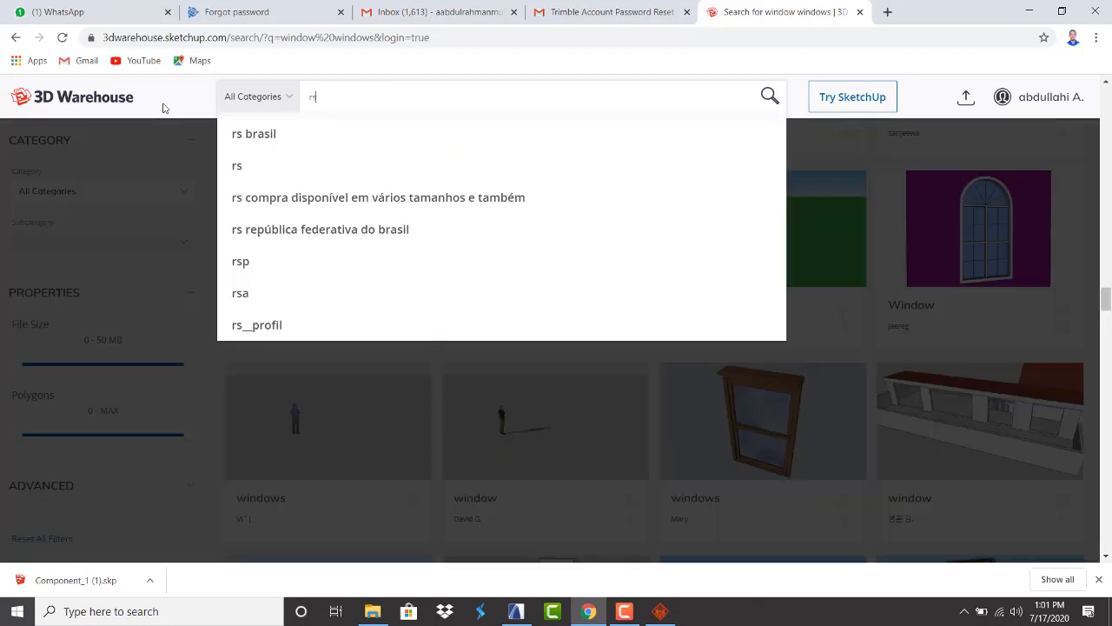
Search 3D Warehouse for 'rails'
key("BackSpace")
key("BackSpace")
type("rails")
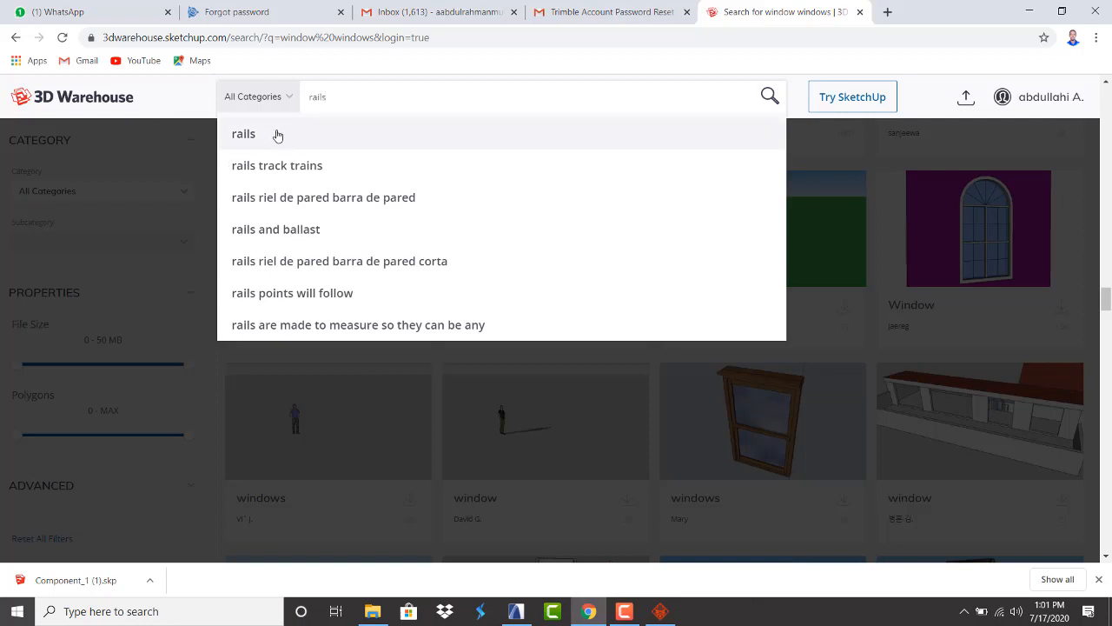
left_click(278, 136)
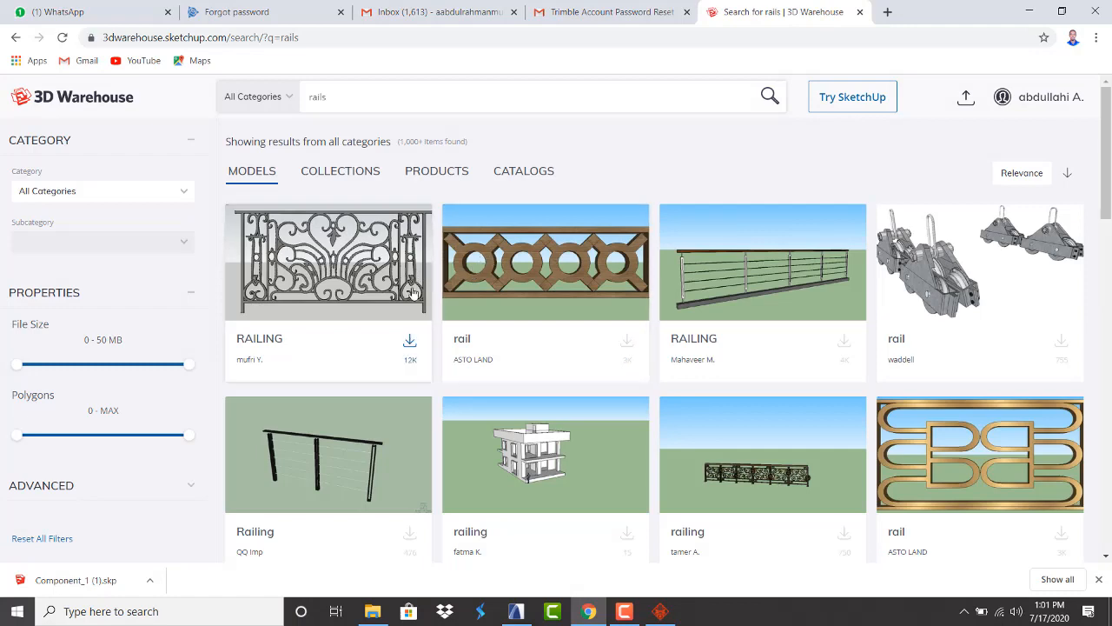
Download the Railing model as a SketchUp 2018 file (Railing1.skp) and return to ARCHICAD
scroll(412, 293, "down", 4)
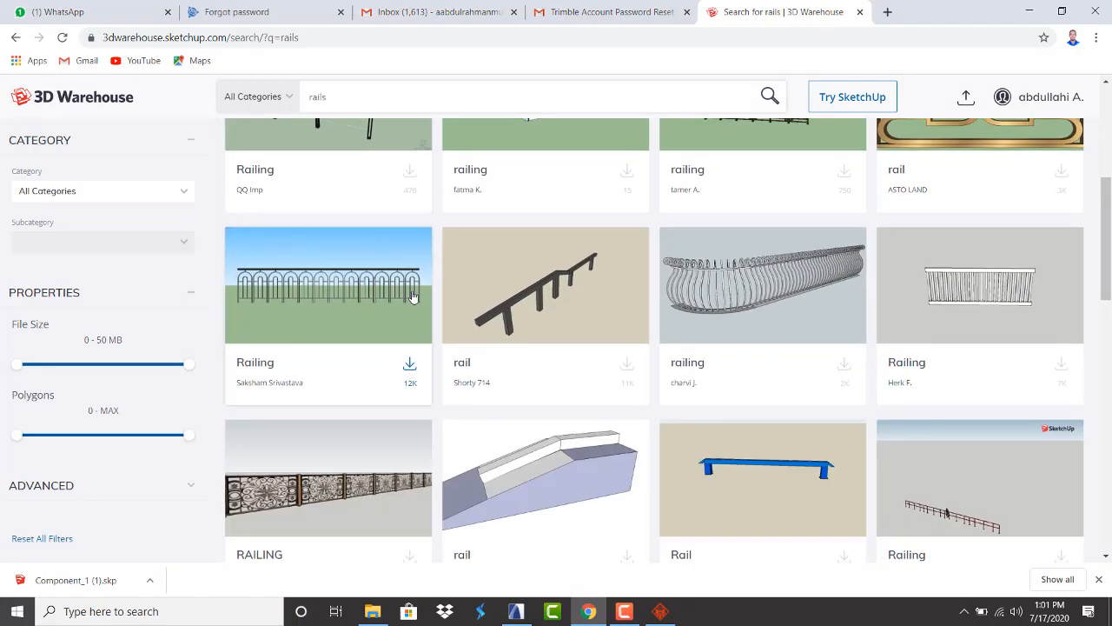
scroll(413, 298, "down", 2)
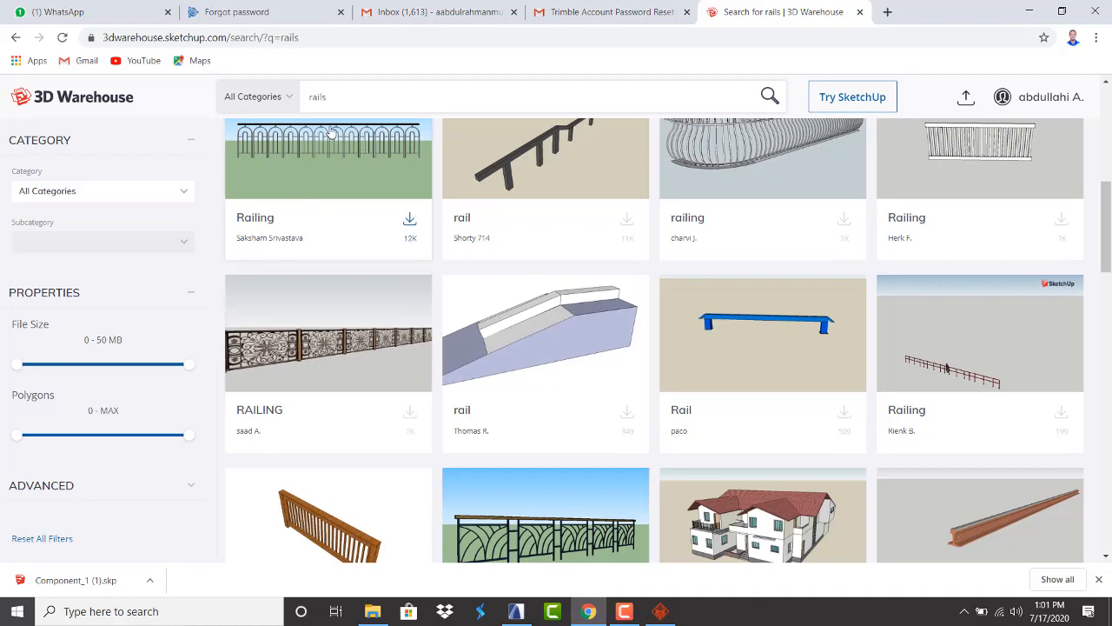
left_click(415, 236)
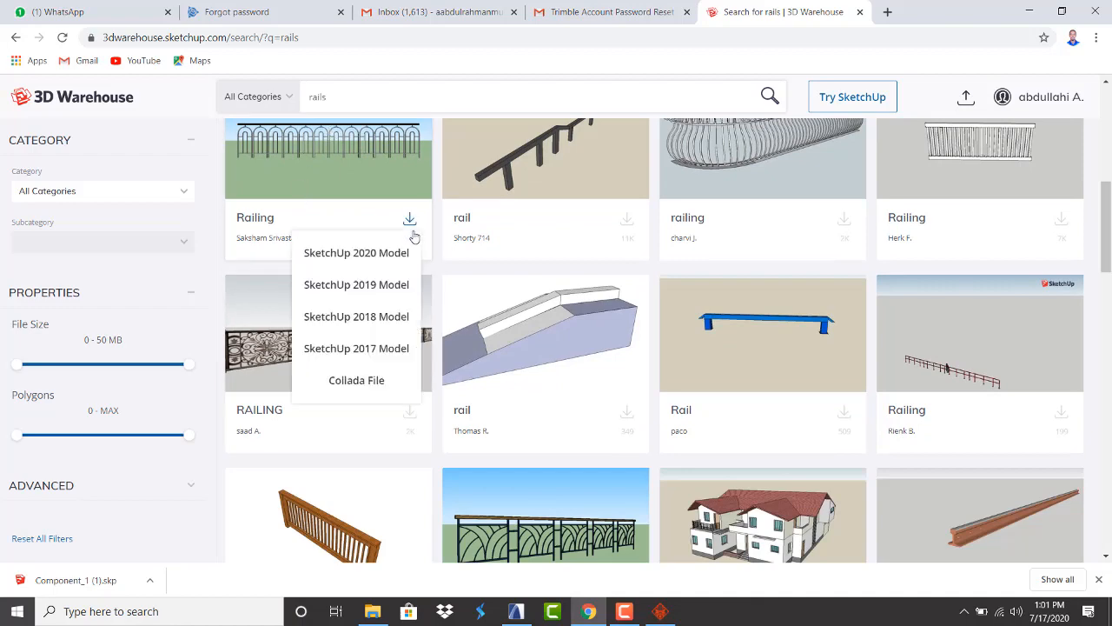
left_click(361, 320)
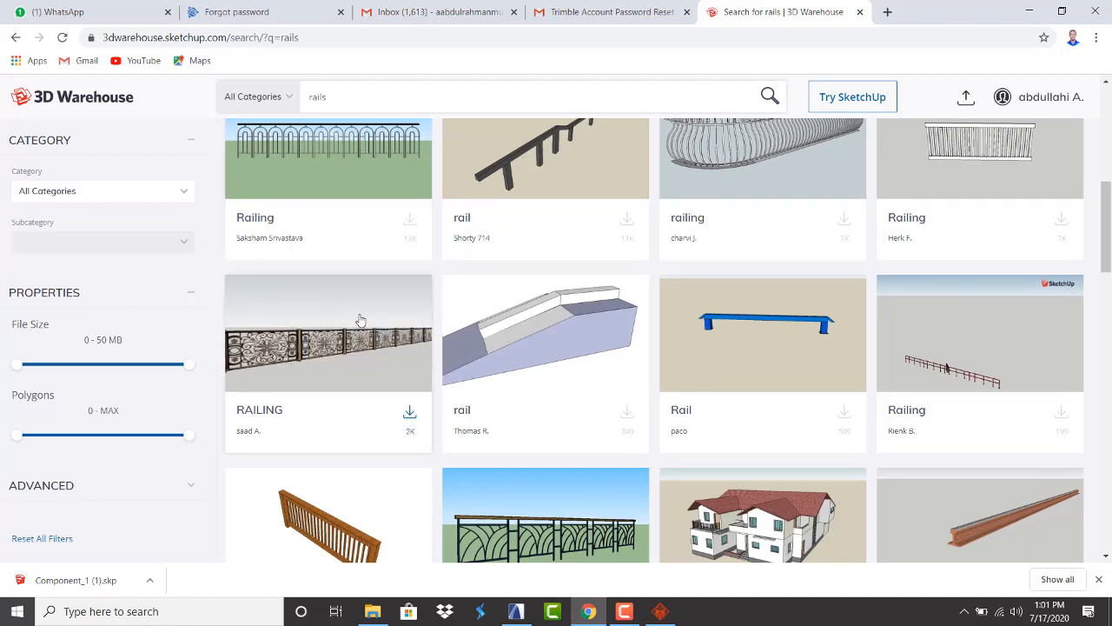
scroll(453, 342, "down", 3)
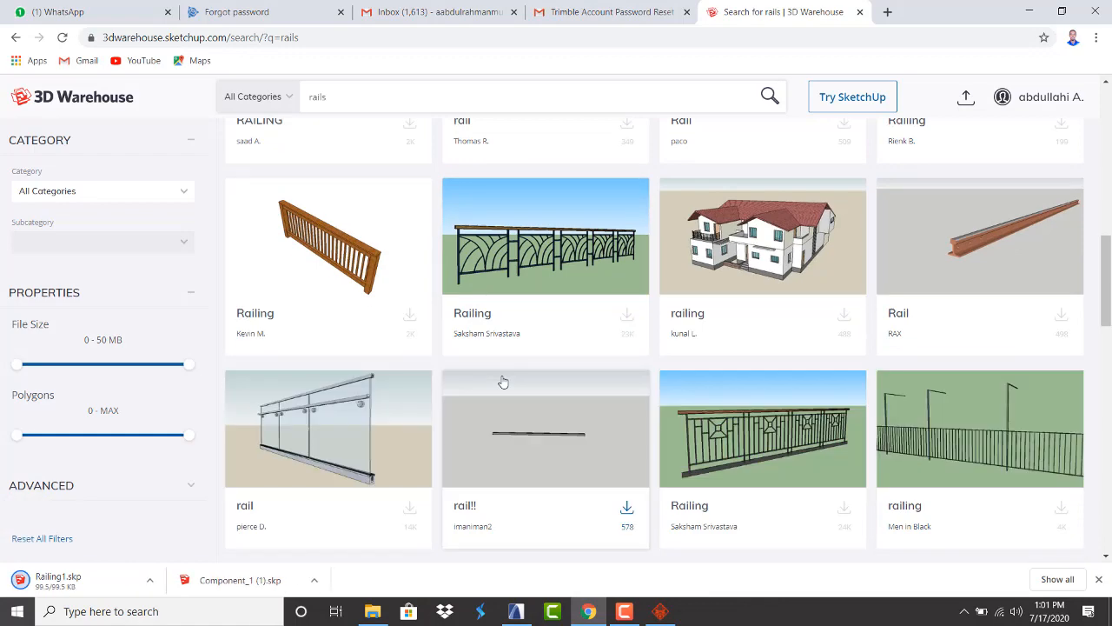
scroll(502, 382, "down", 4)
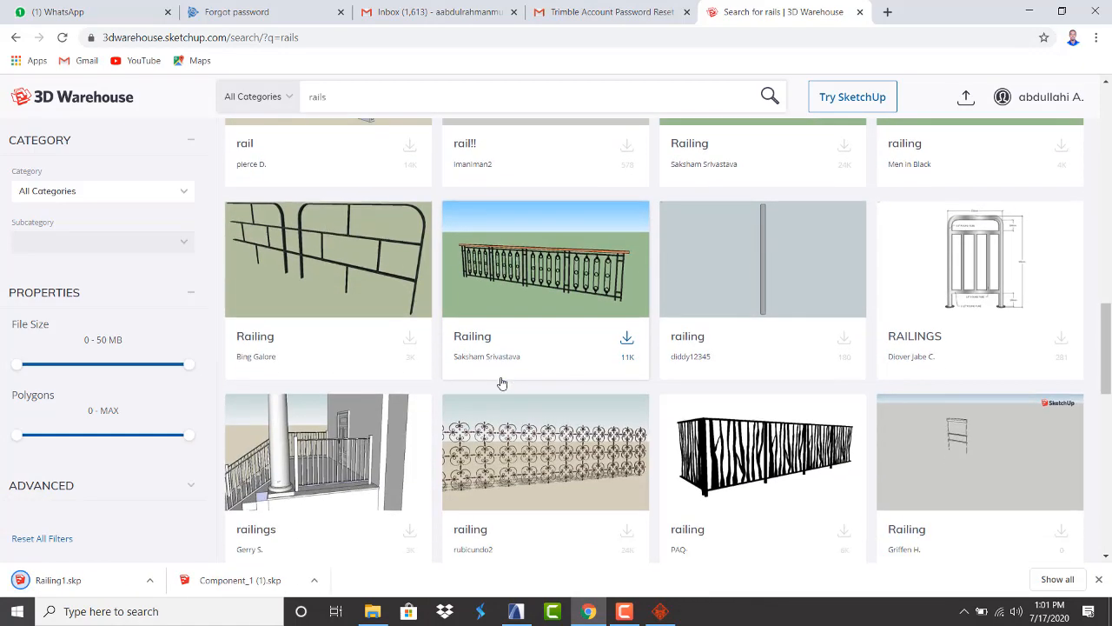
scroll(502, 383, "down", 3)
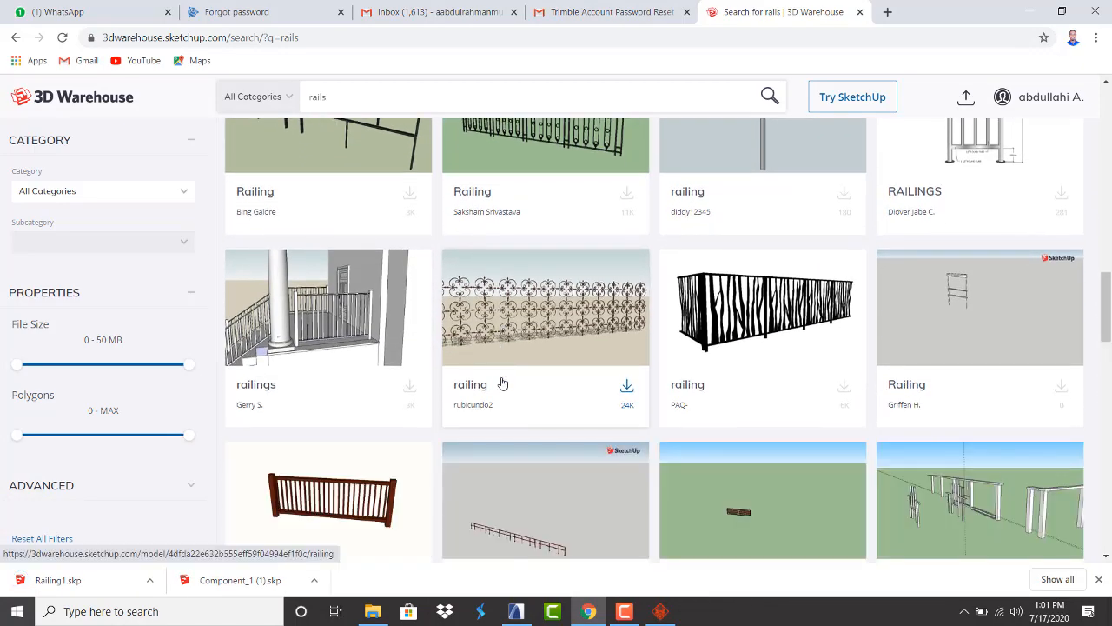
scroll(502, 382, "down", 2)
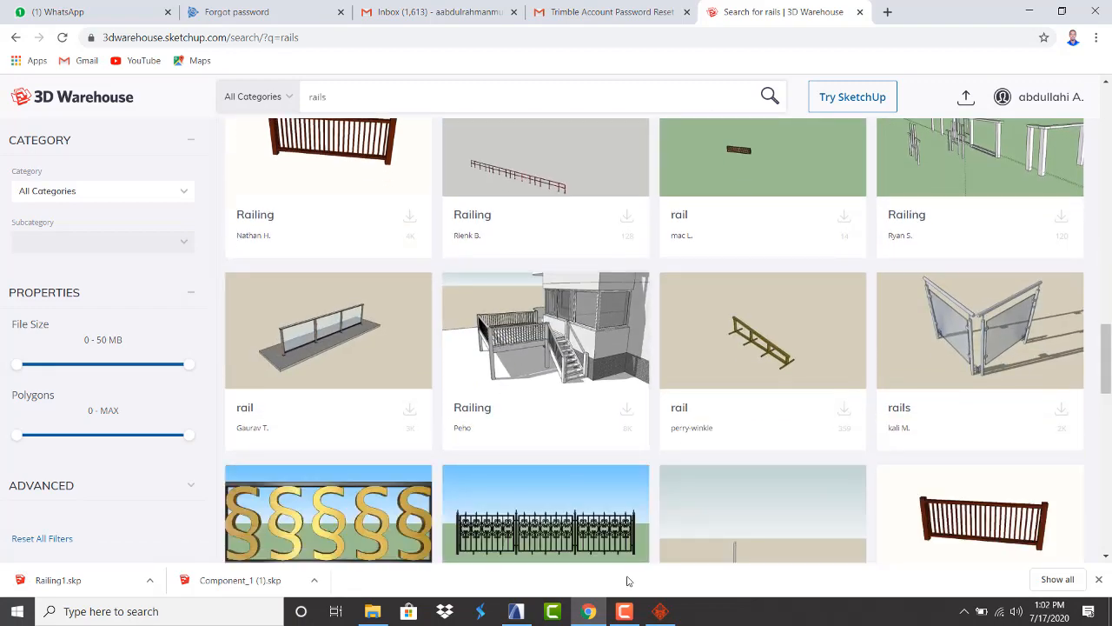
left_click(515, 611)
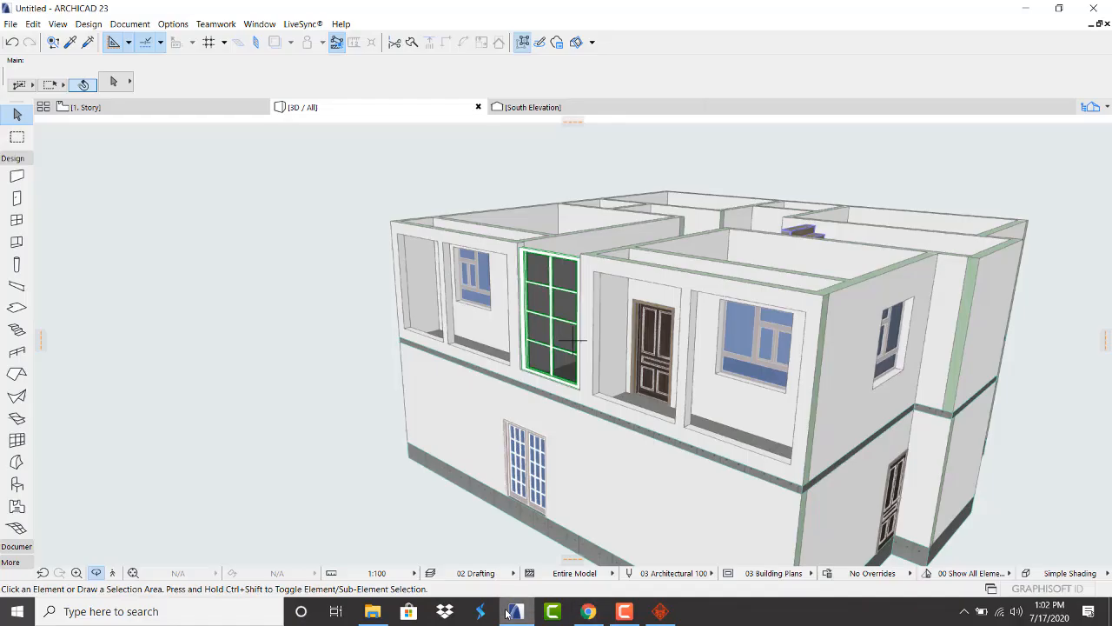
Import the downloaded Railing1 model into the 1. Story floor plan
left_click(139, 107)
scroll(455, 297, "down", 2)
scroll(456, 296, "down", 2)
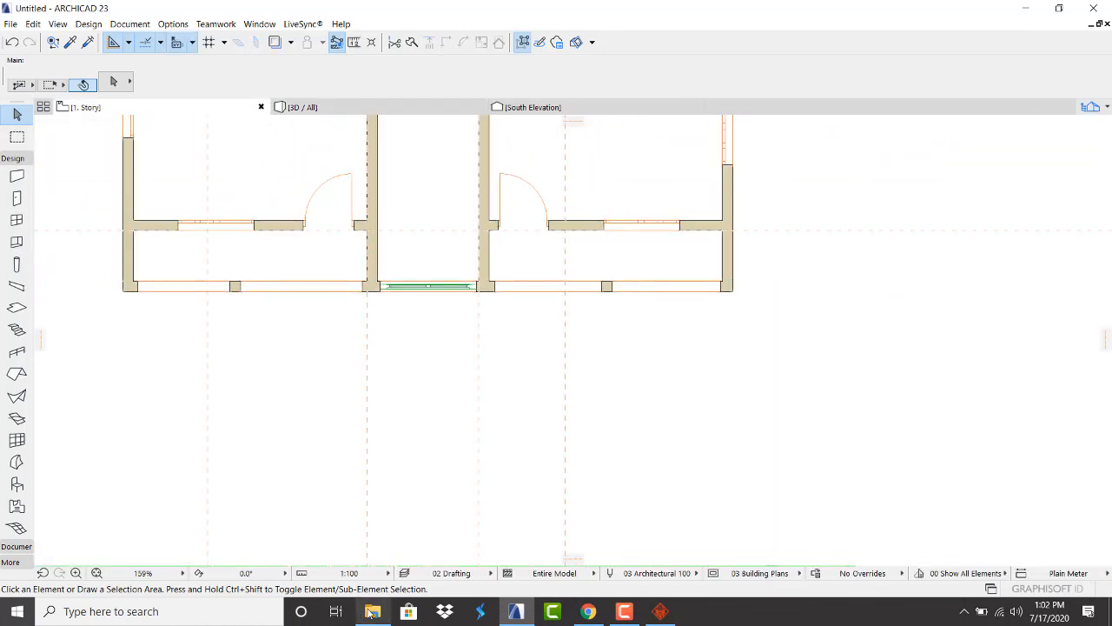
left_click(372, 611)
left_click_drag(245, 198, 425, 438)
key("Escape")
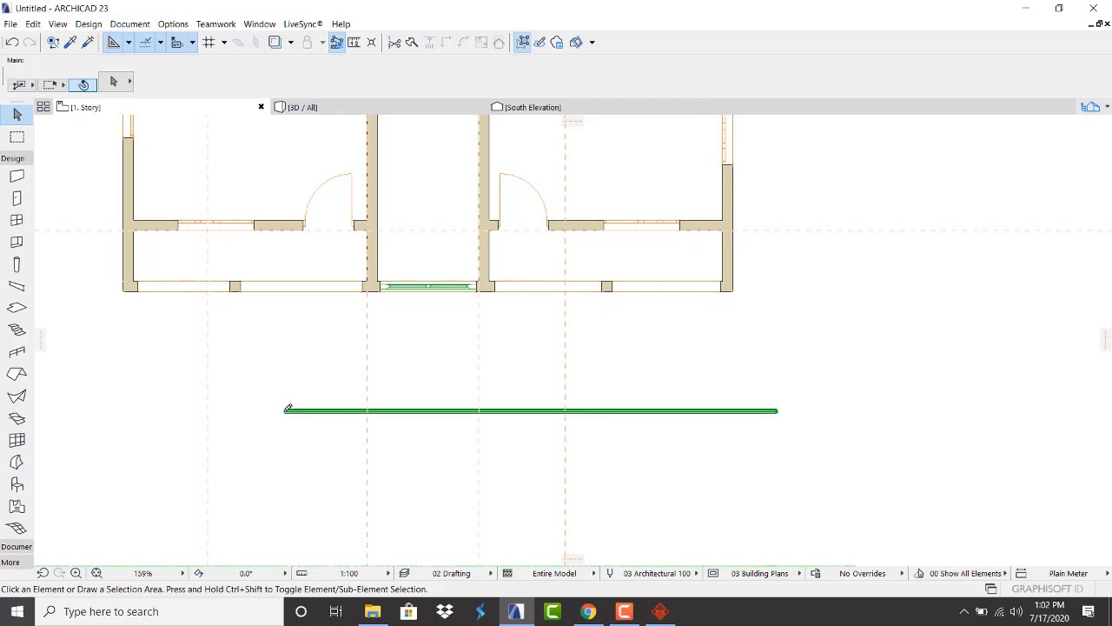
Move the railing so its left end sits at the balcony's wall corner
scroll(288, 407, "up", 5)
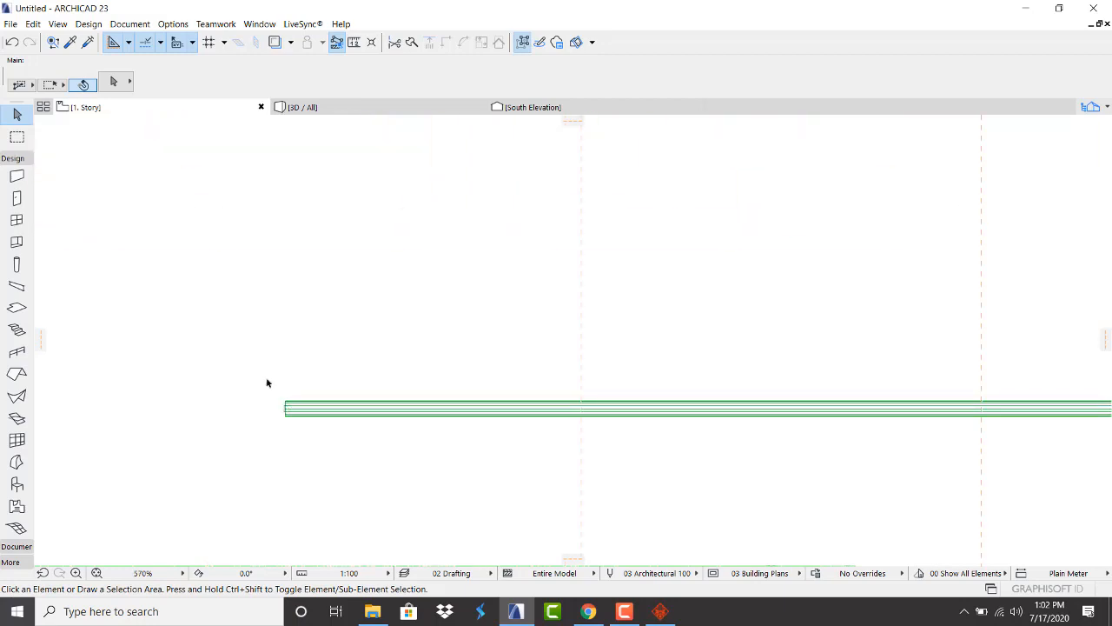
left_click_drag(251, 367, 379, 467)
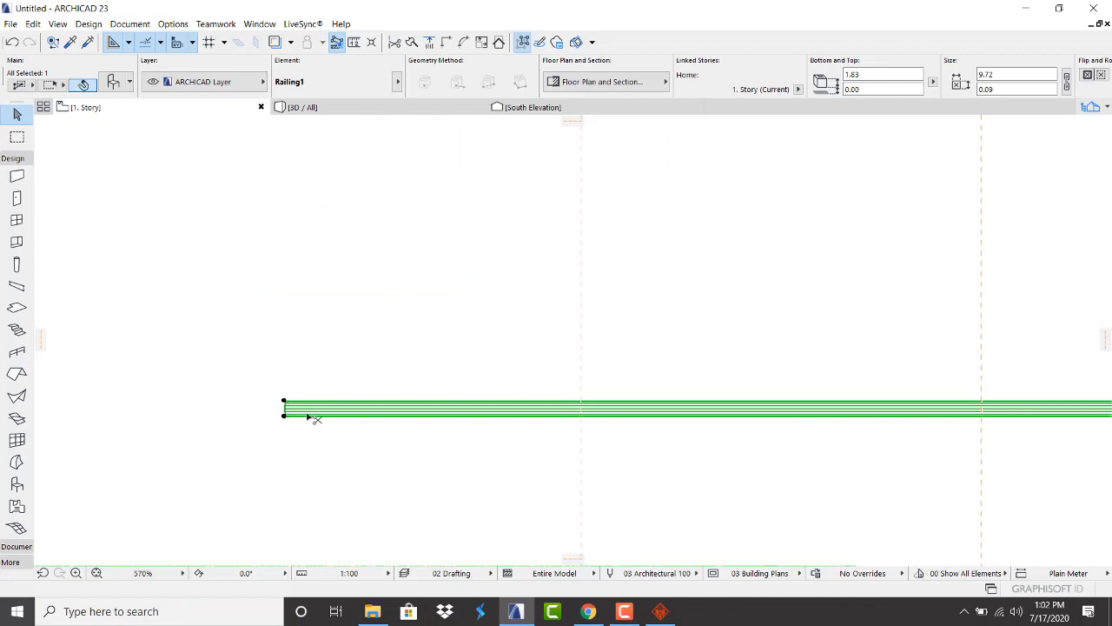
left_click(285, 403)
scroll(286, 383, "down", 3)
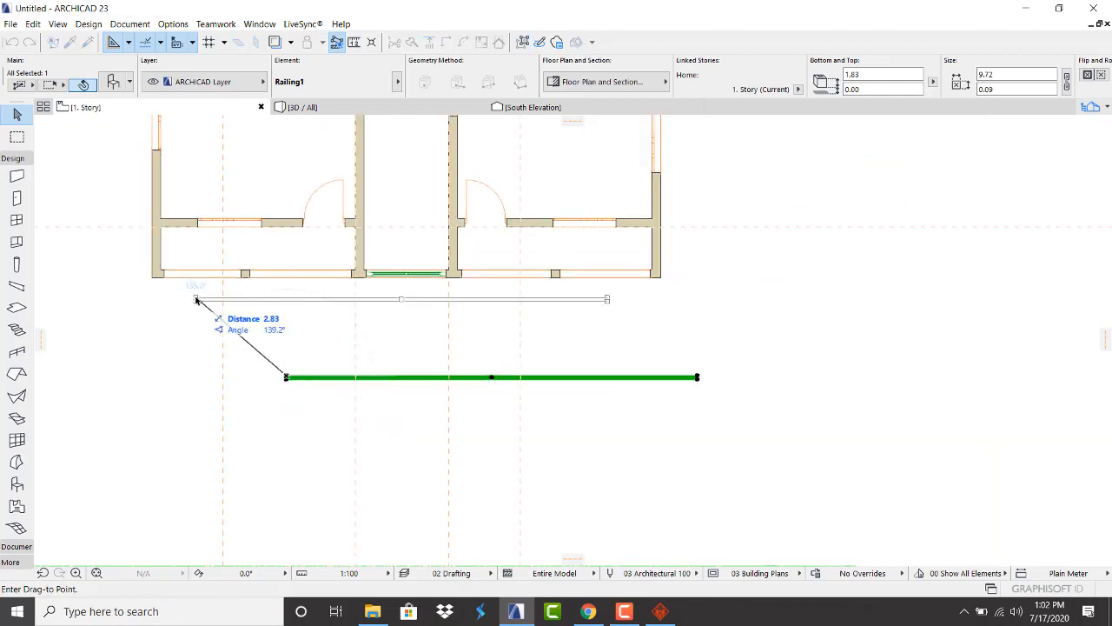
scroll(187, 282, "up", 6)
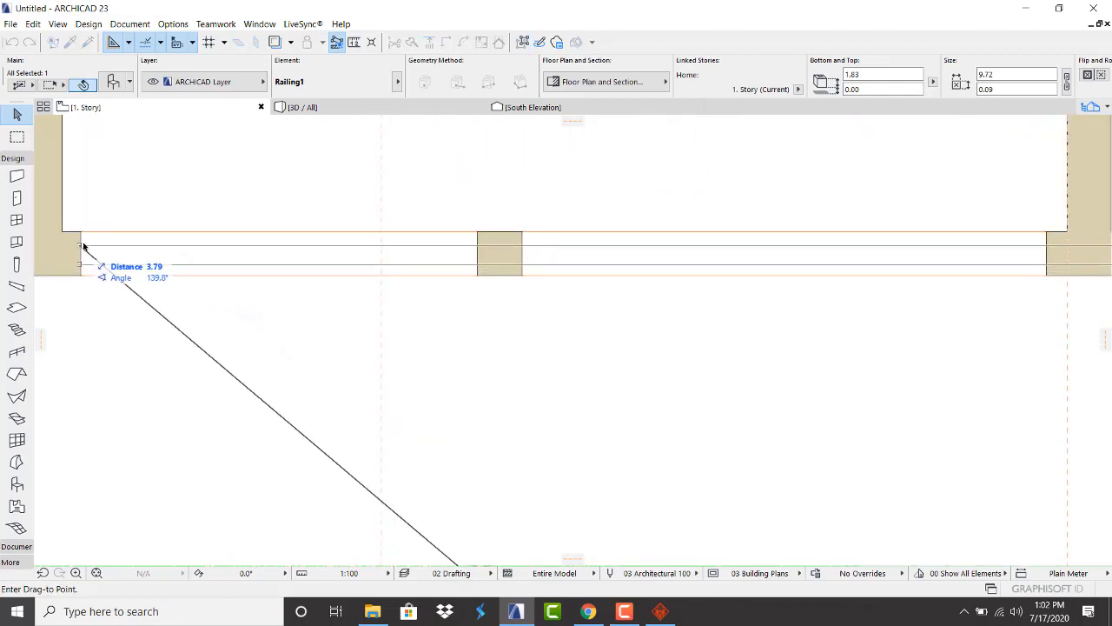
left_click(83, 242)
scroll(86, 322, "down", 4)
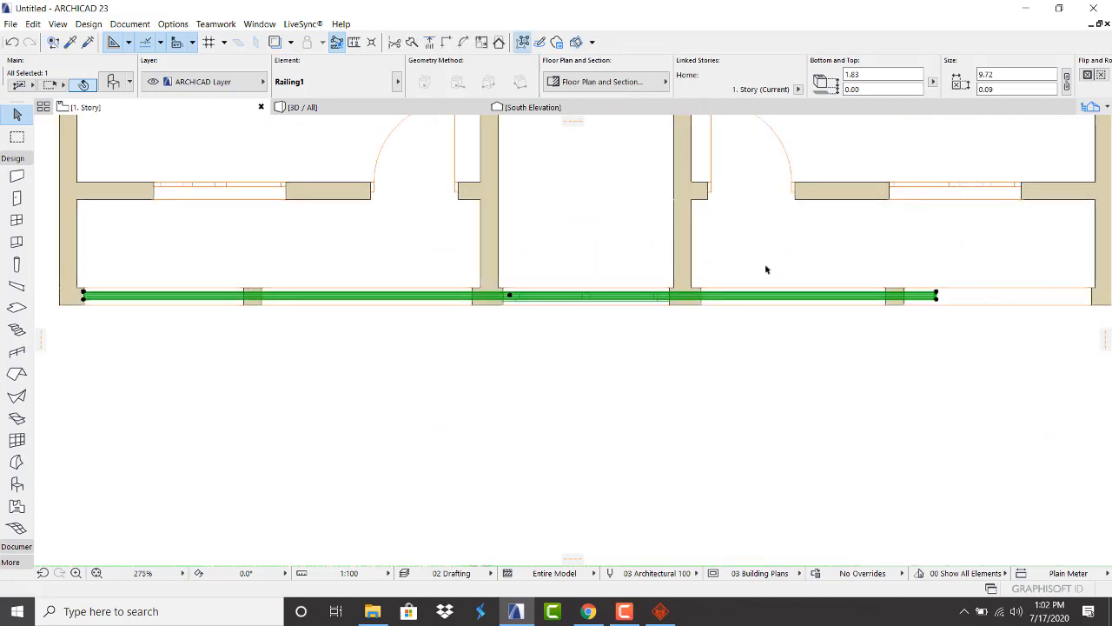
scroll(936, 298, "up", 3)
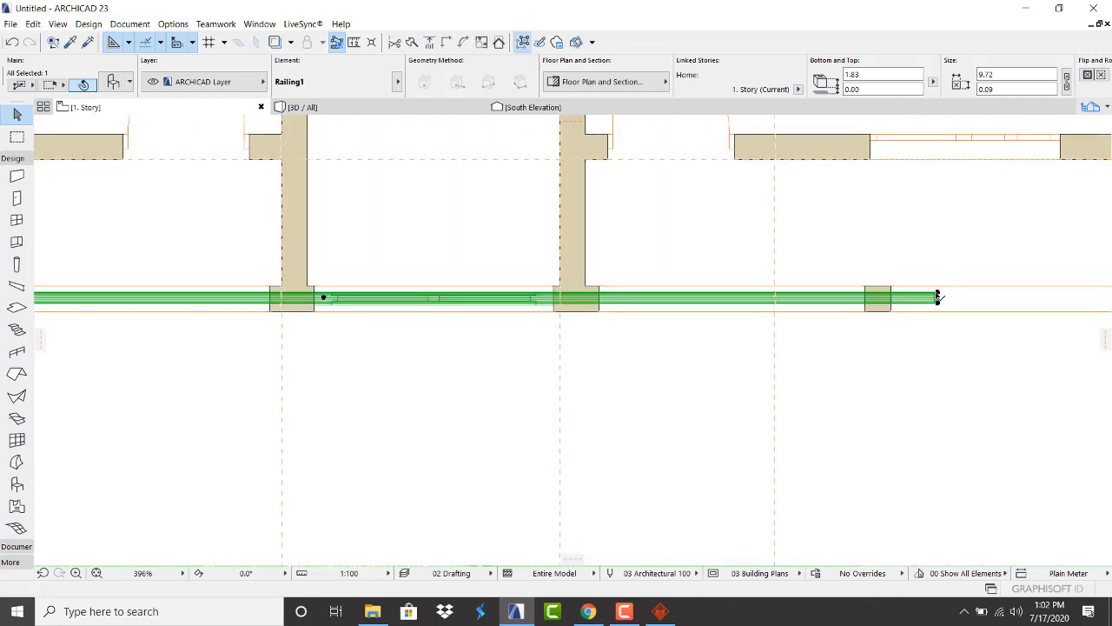
Stretch the railing's right end to the wall face, shortening it from 9.72 to 4.43
left_click(938, 298)
scroll(643, 298, "down", 4)
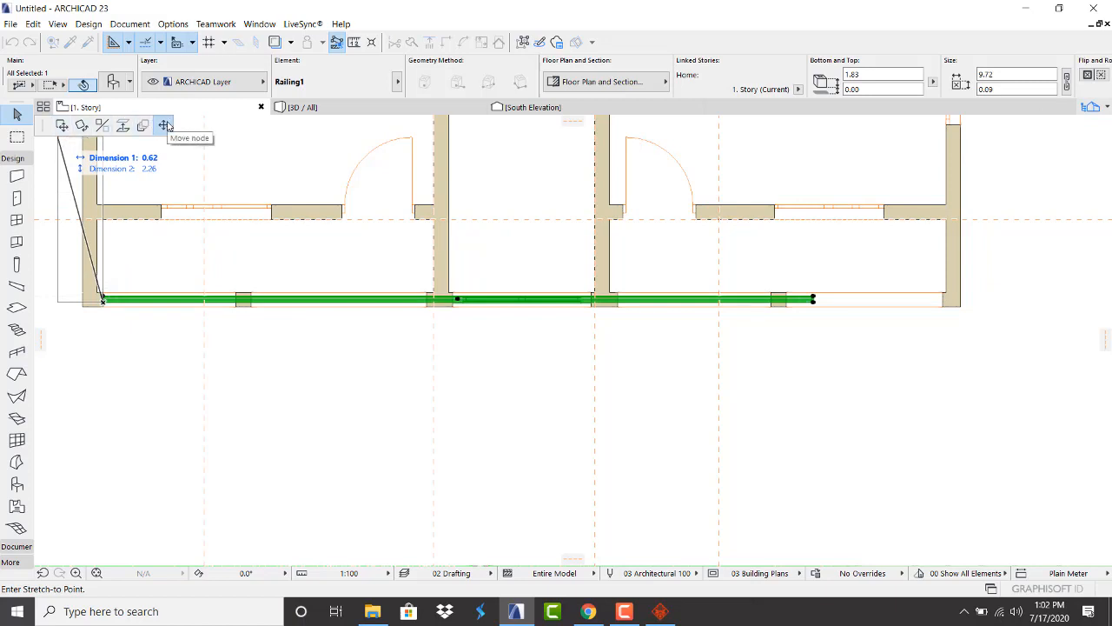
scroll(442, 300, "up", 5)
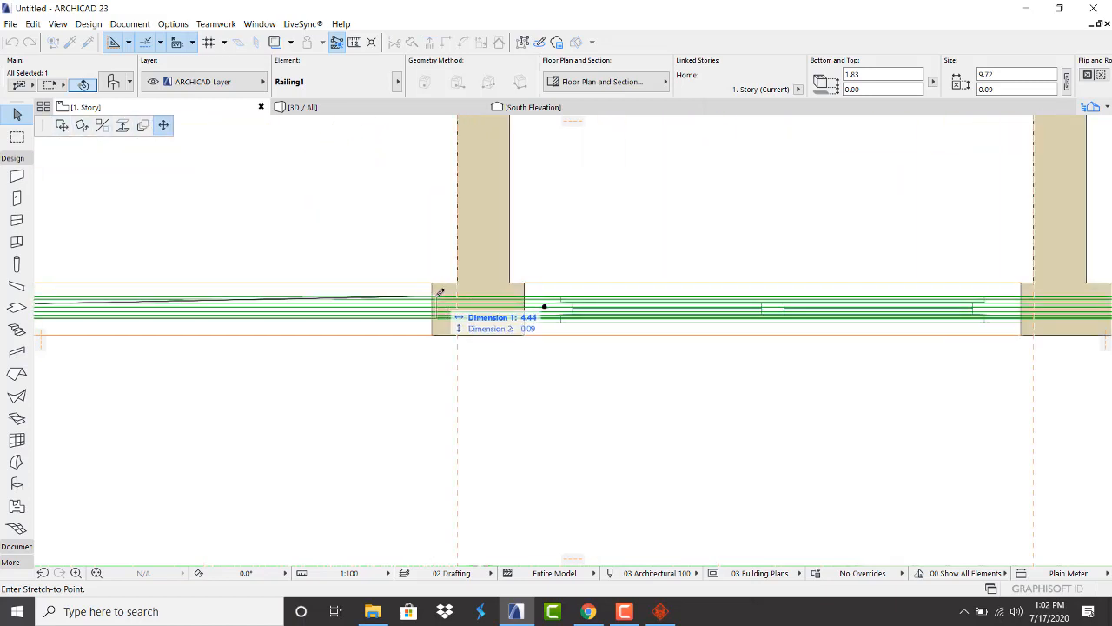
left_click(433, 292)
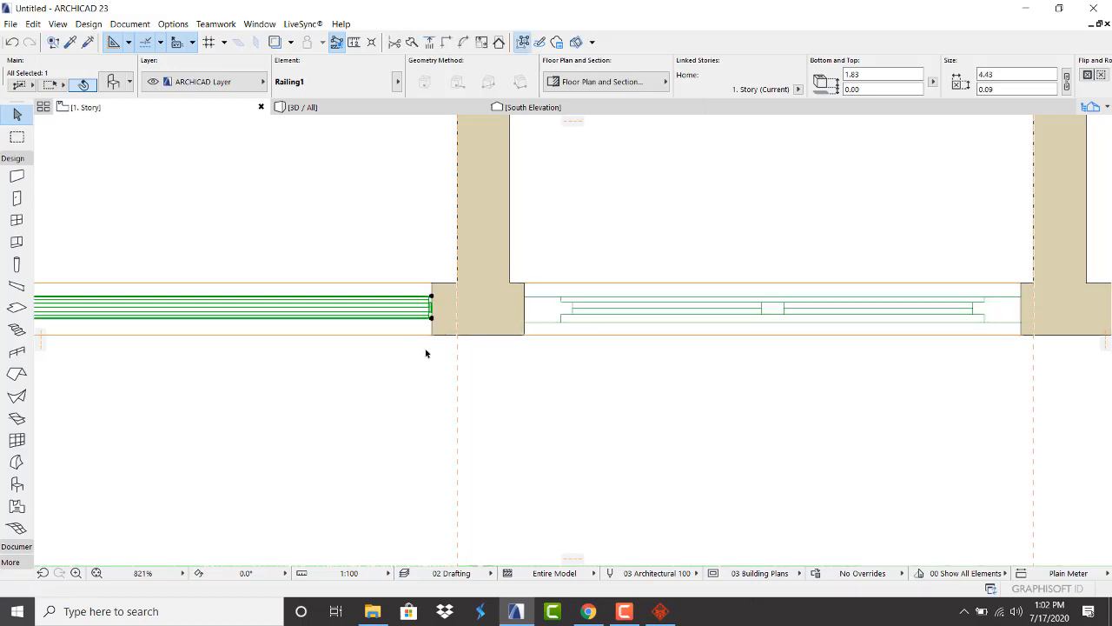
left_click(419, 204)
View the model in 3D facing the balcony front and select the railing
left_click(380, 108)
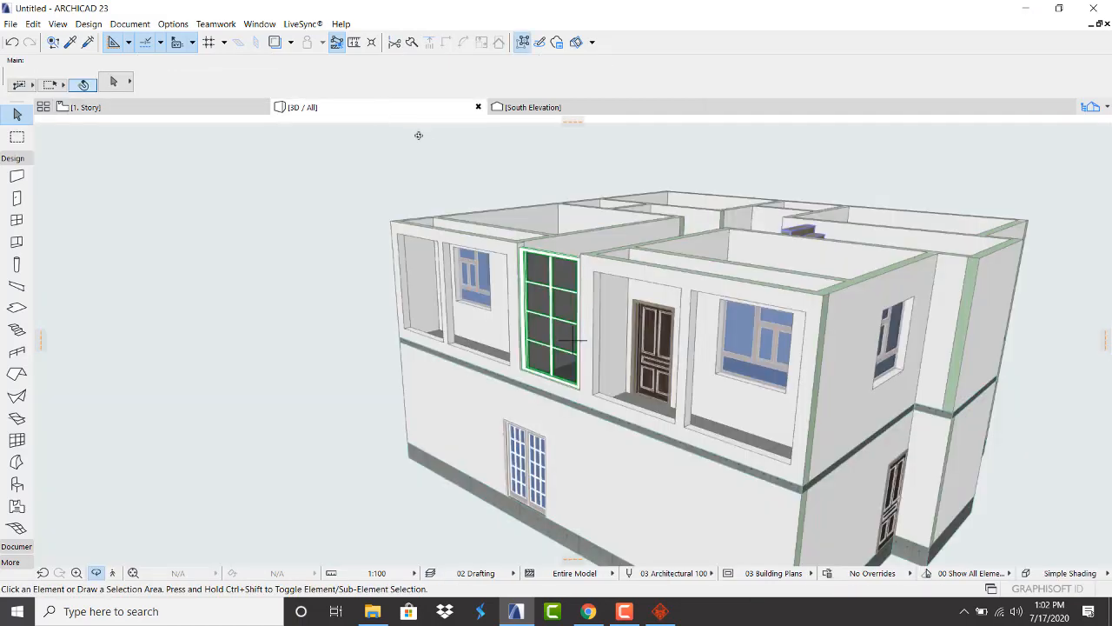
scroll(434, 295, "up", 2)
left_click_drag(433, 330, 522, 297)
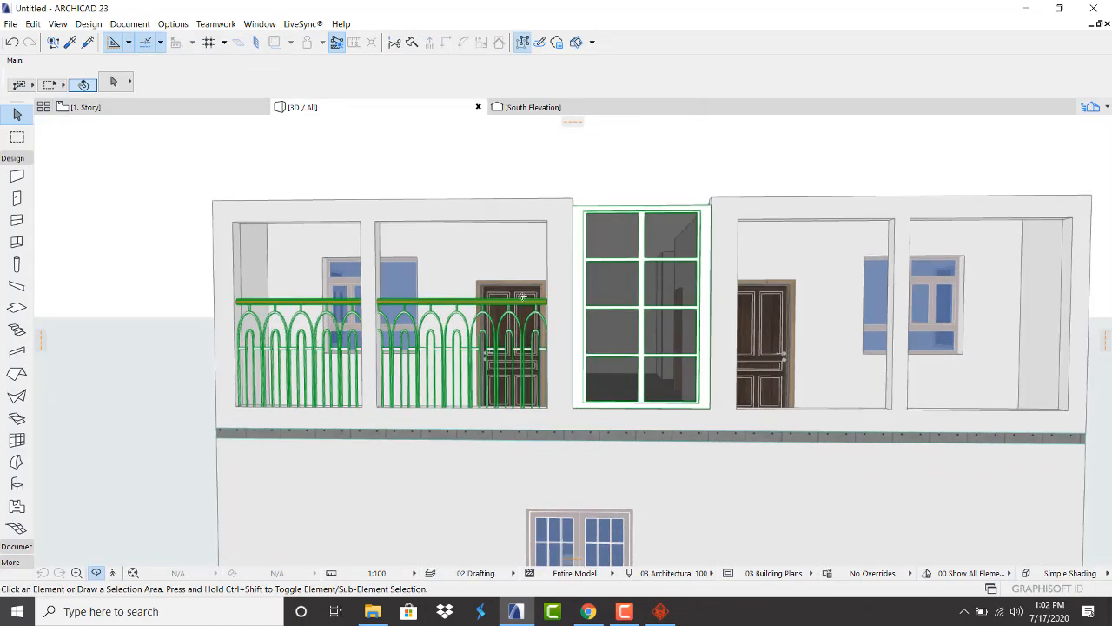
scroll(447, 322, "up", 2)
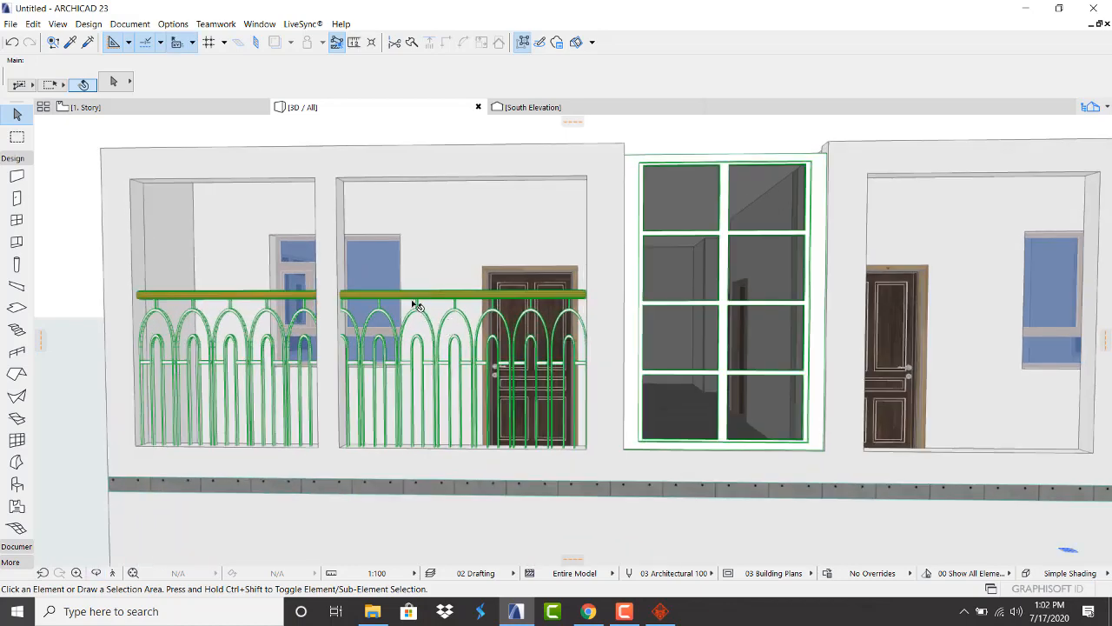
left_click(416, 303)
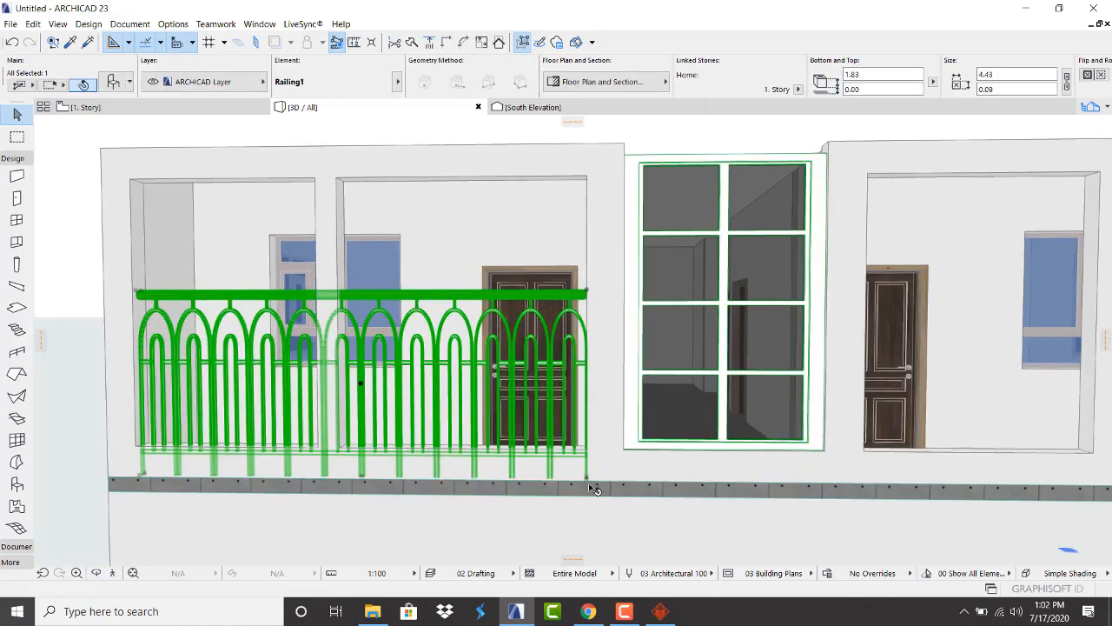
Raise the railing's base by 0.30 and lower its top to 0.73
left_click(587, 482)
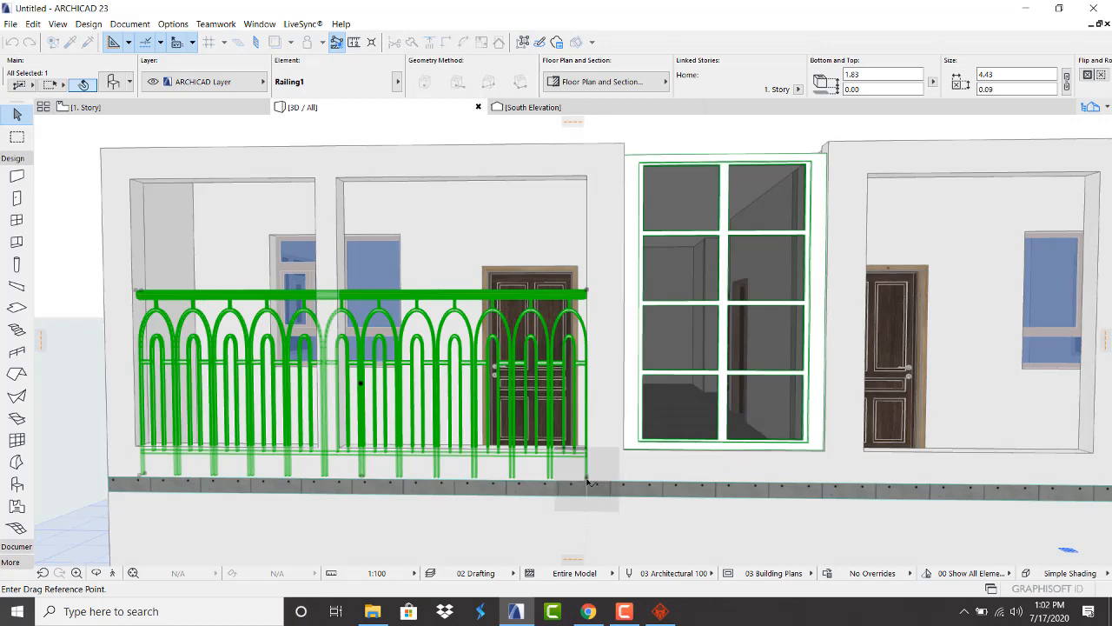
left_click(582, 453)
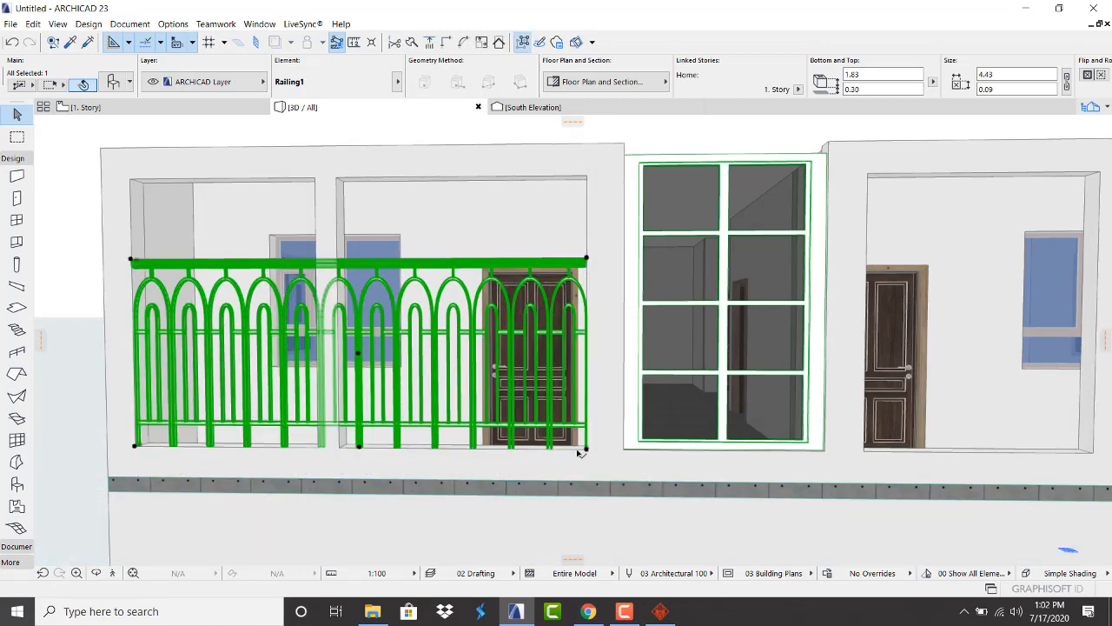
left_click(588, 259)
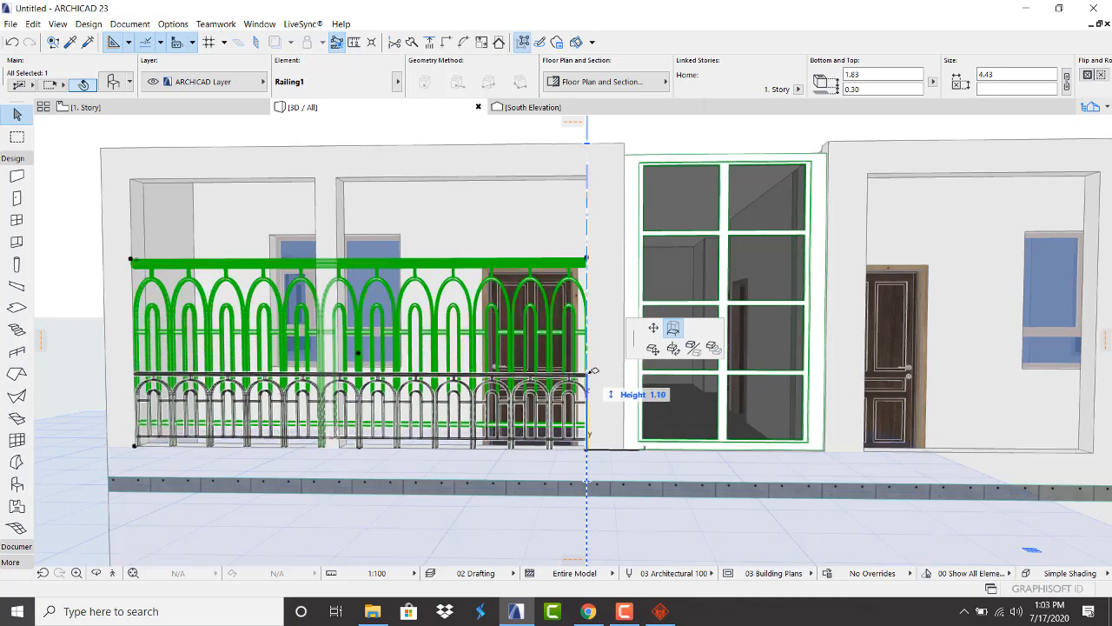
left_click(594, 371)
scroll(590, 348, "down", 1)
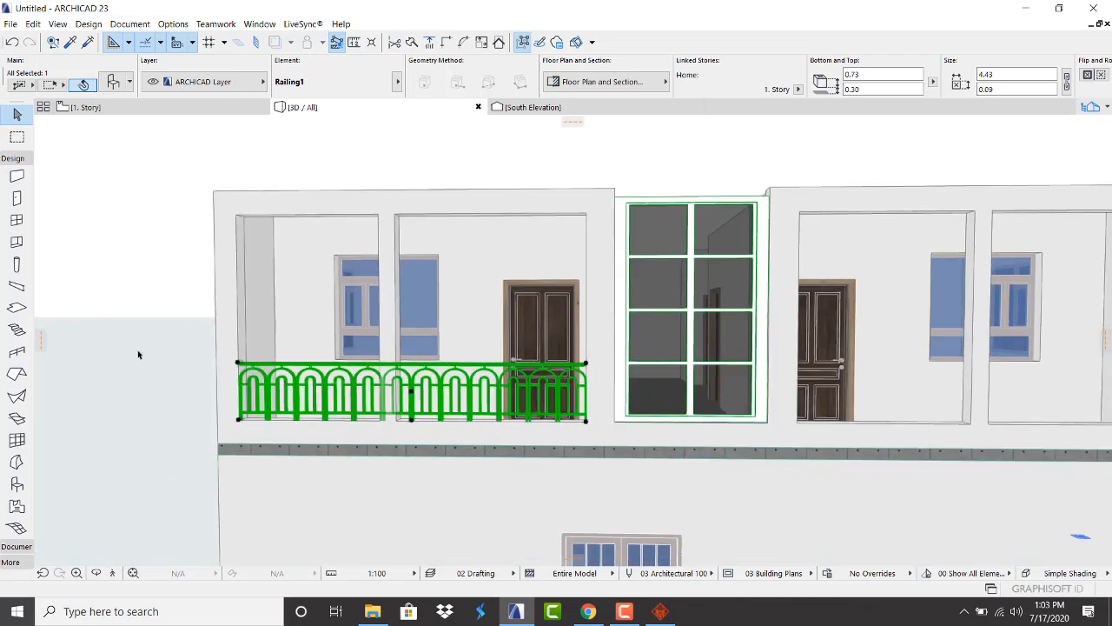
scroll(130, 352, "up", 2)
key("Escape")
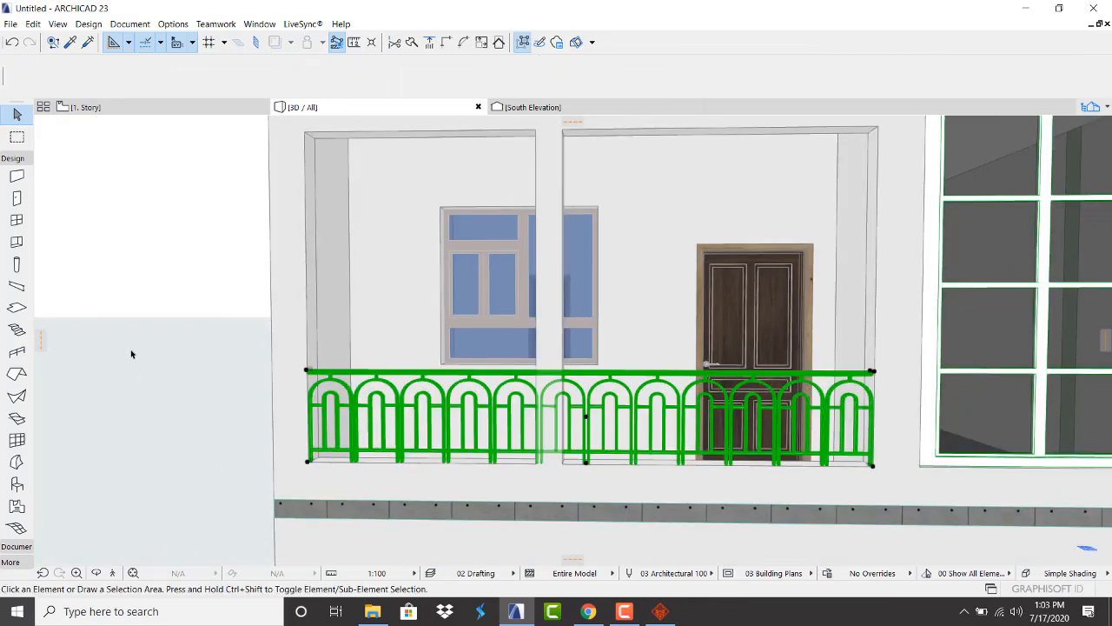
Orbit around the building to check the railing, then return to the 1. Story plan
scroll(275, 379, "up", 3)
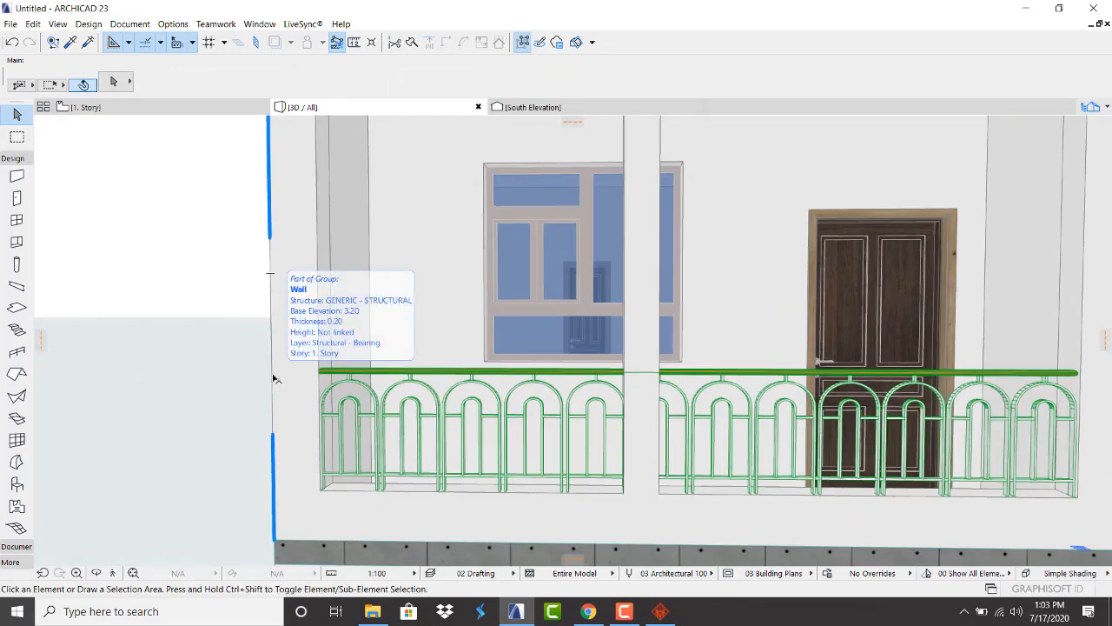
scroll(223, 373, "down", 4)
middle_click_drag(483, 403, 346, 405, "shift")
scroll(468, 410, "up", 3)
middle_click_drag(468, 410, 687, 359, "shift")
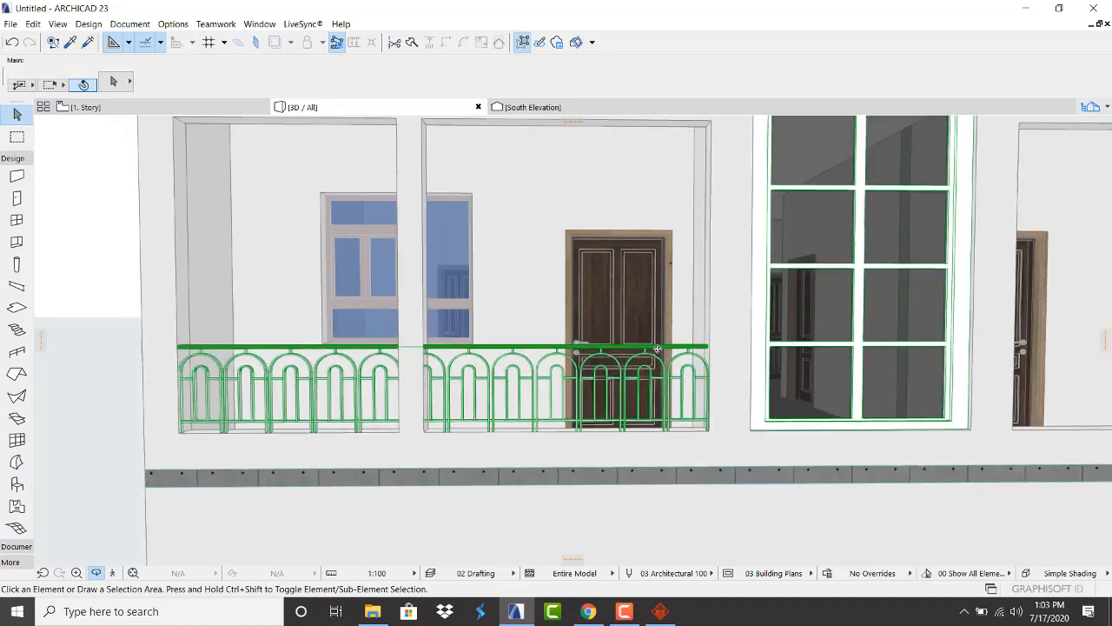
scroll(218, 384, "down", 4)
scroll(469, 369, "up", 2)
middle_click_drag(464, 393, 383, 419, "shift")
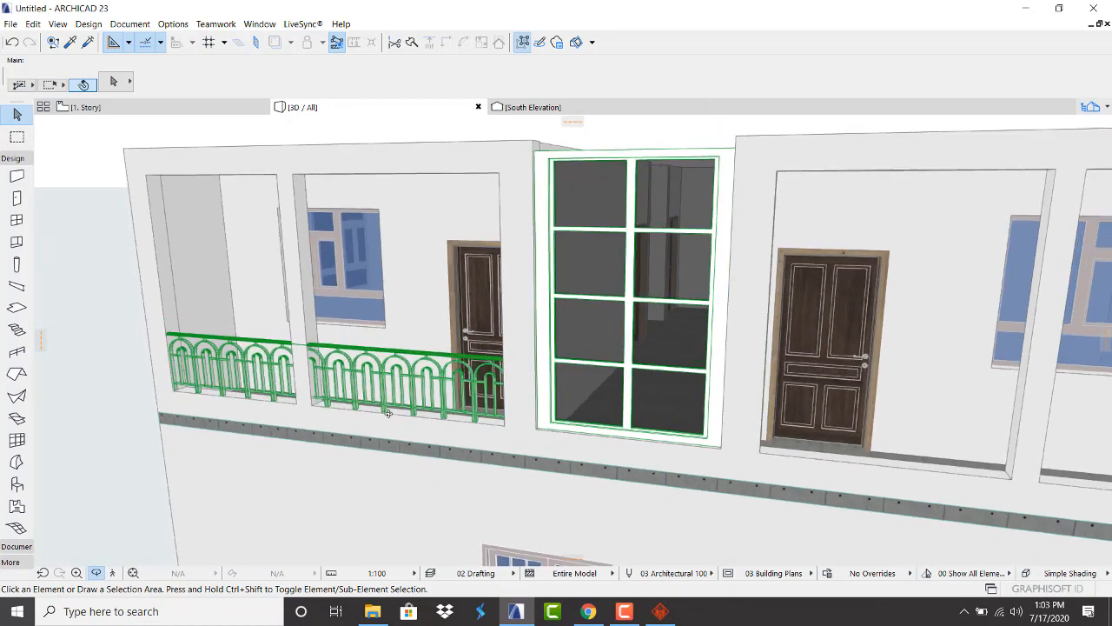
scroll(322, 374, "down", 4)
scroll(360, 408, "up", 3)
middle_click_drag(326, 374, 807, 337, "shift")
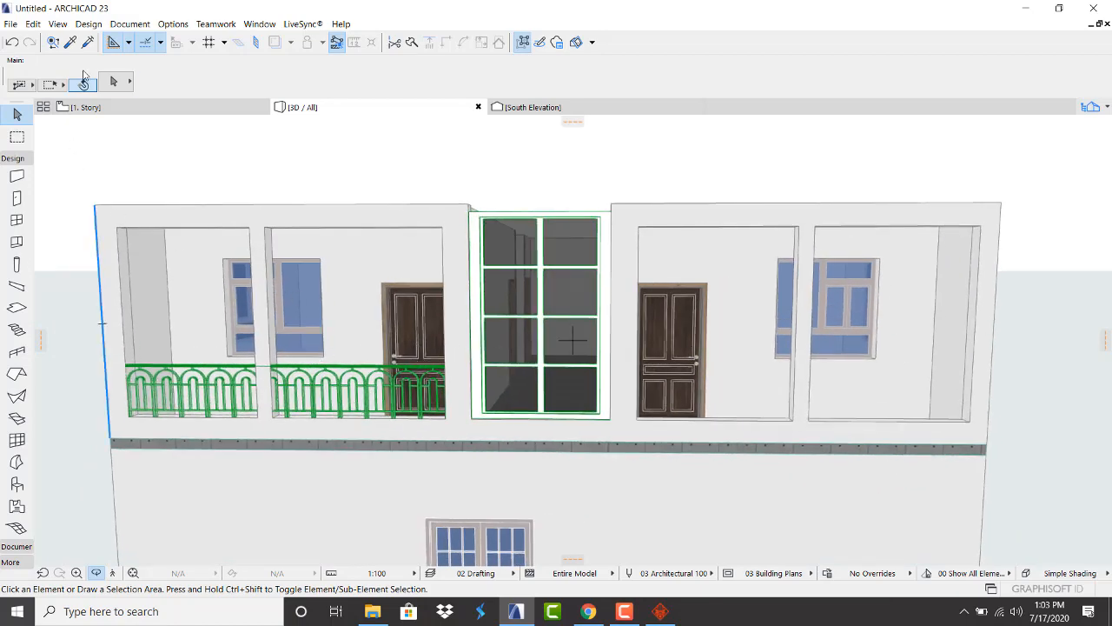
left_click(146, 109)
Nudge the balcony railing slightly upward on the floor plan
scroll(282, 314, "down", 3)
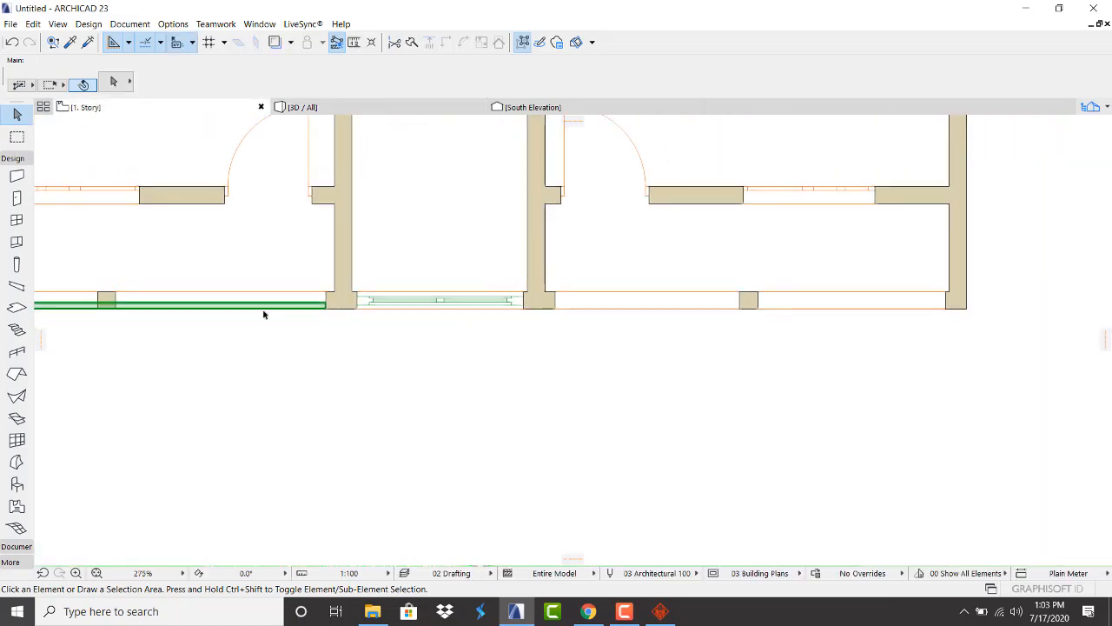
scroll(269, 304, "down", 3)
scroll(142, 293, "up", 8)
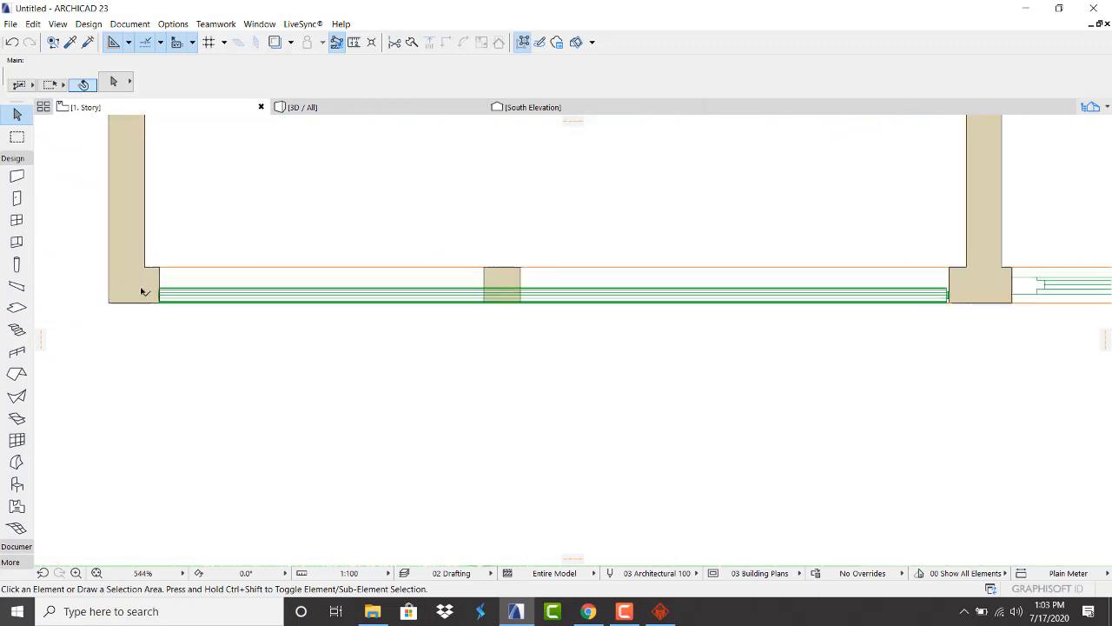
left_click(227, 298)
left_click(235, 381)
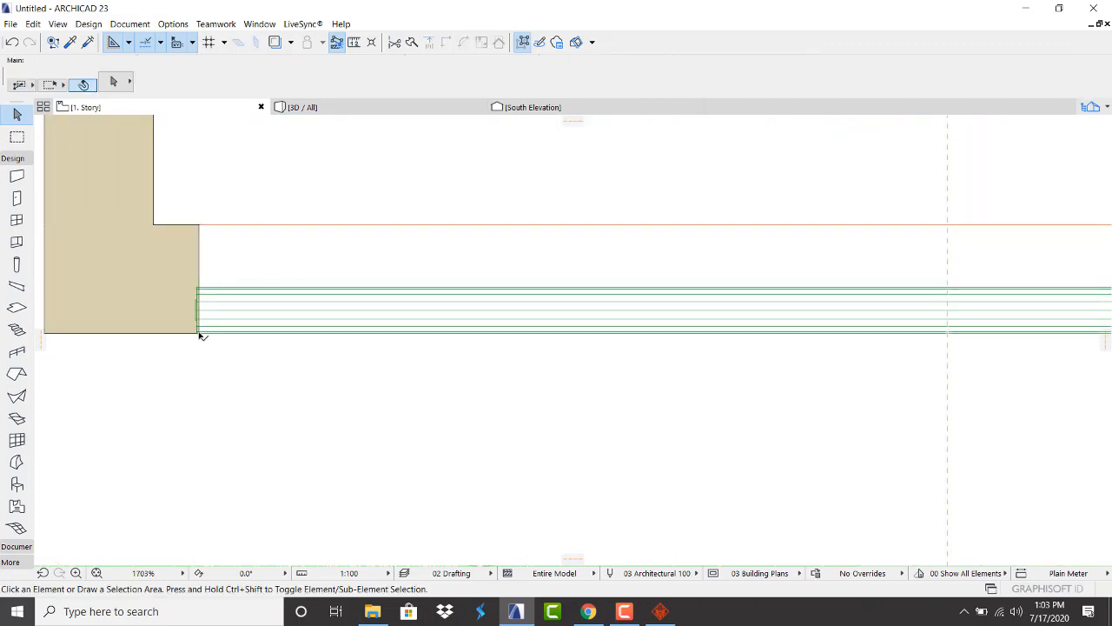
left_click(198, 331)
key("ctrl+d")
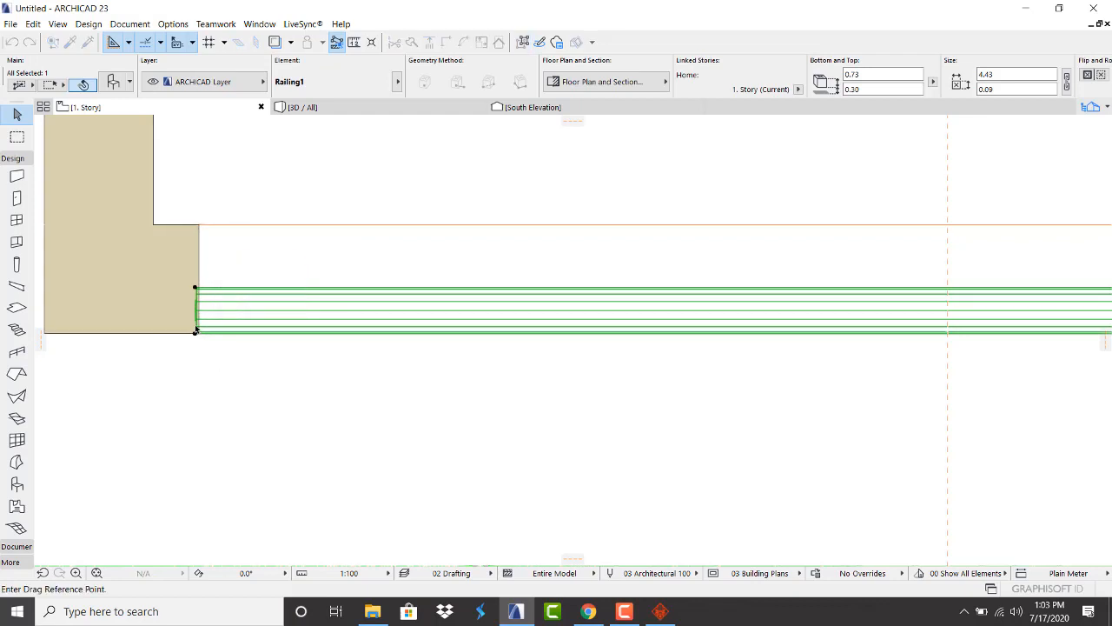
left_click(195, 334)
left_click(194, 302)
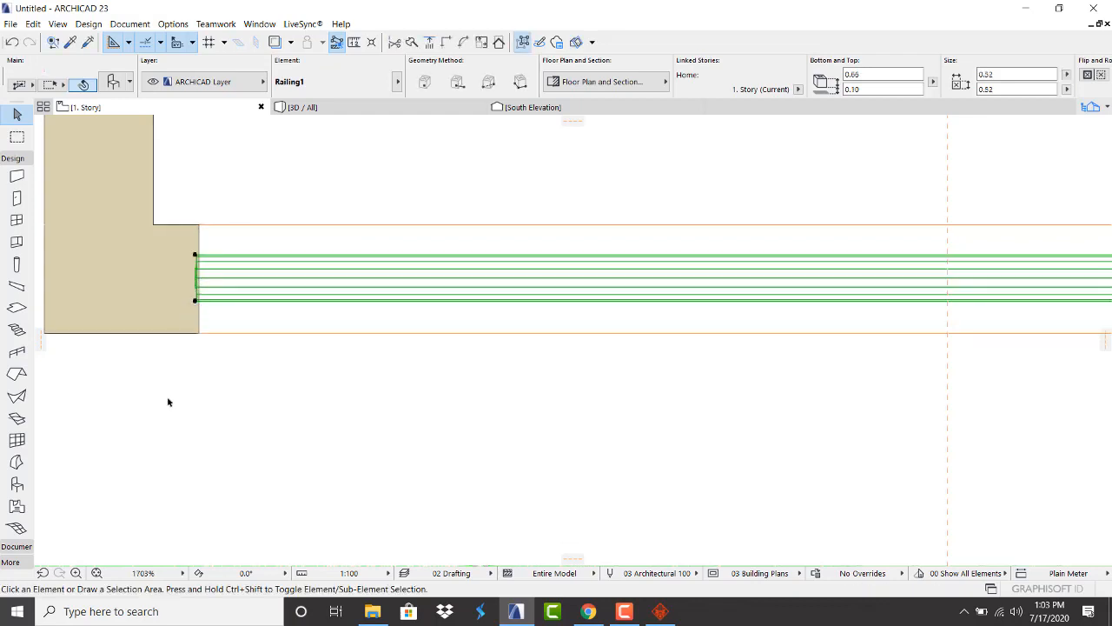
left_click(198, 351)
Drag a copy of the railing from its end to the right balcony wall
left_click(199, 301)
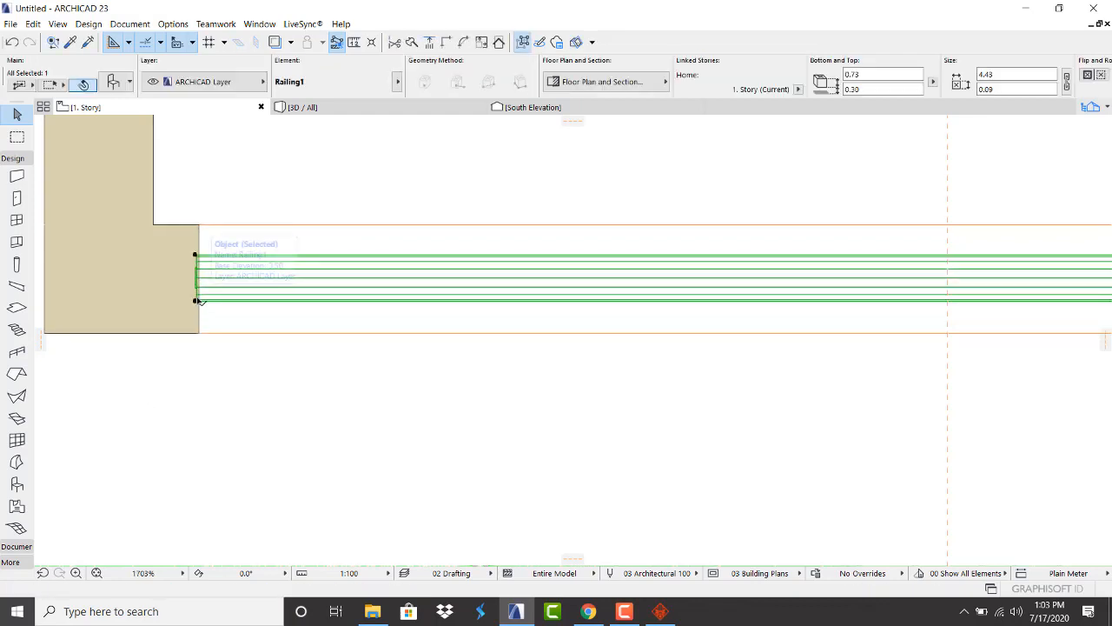
right_click(199, 300)
mouse_move(292, 437)
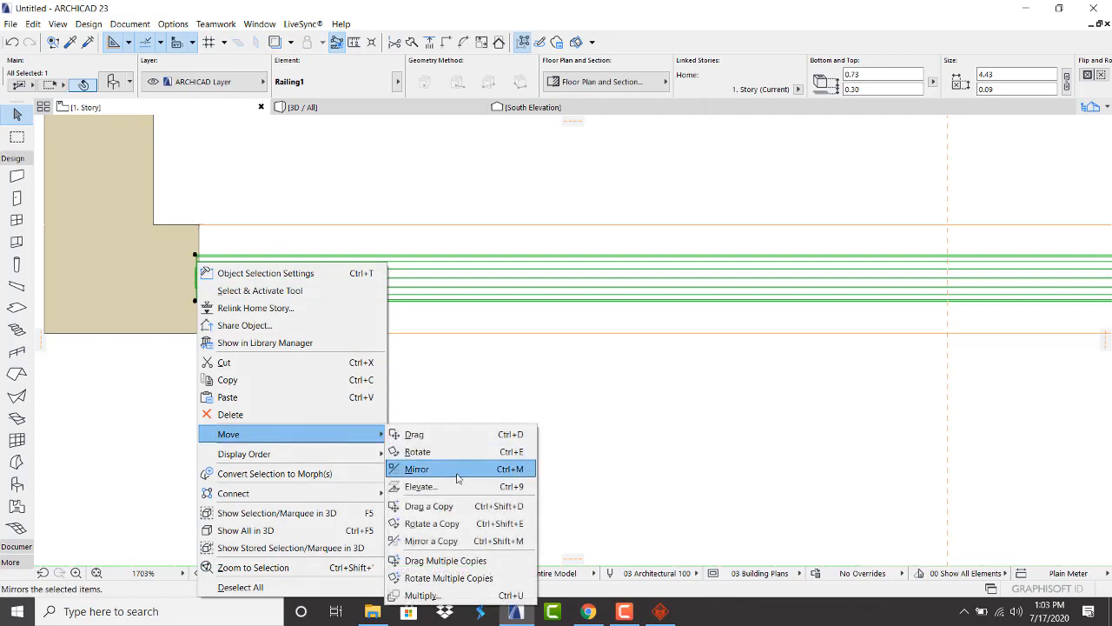
left_click(458, 508)
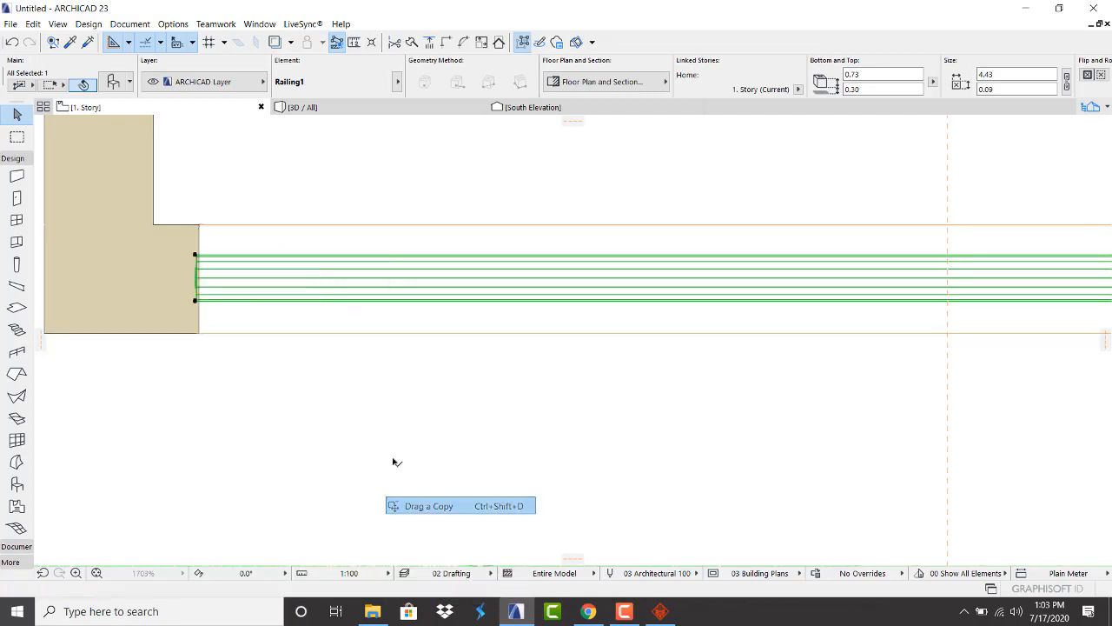
left_click(195, 258)
scroll(134, 281, "down", 5)
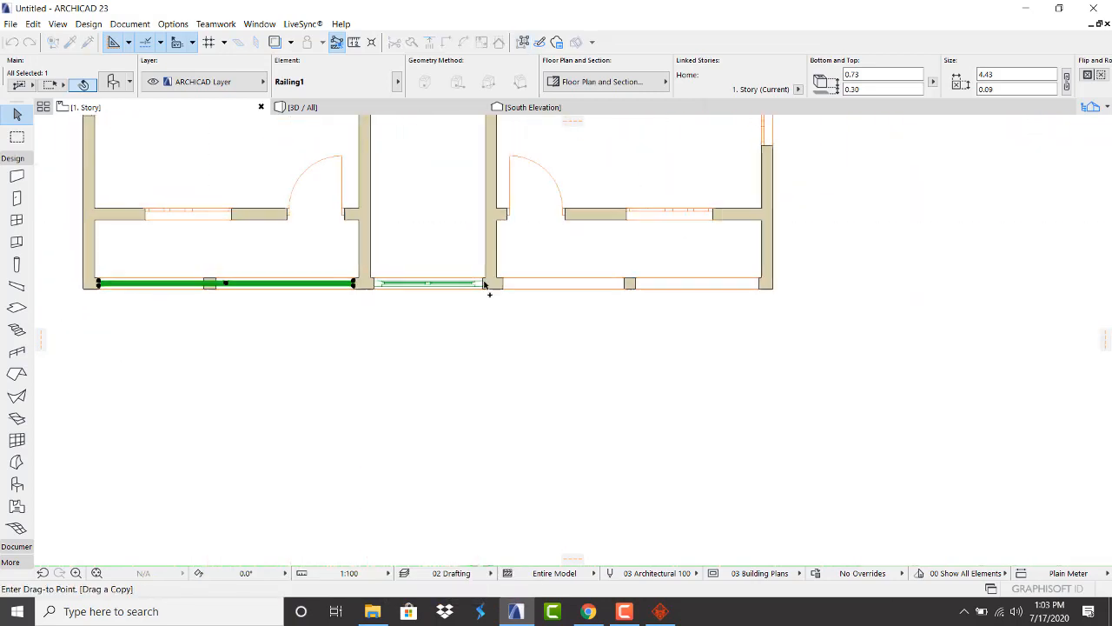
scroll(484, 285, "up", 4)
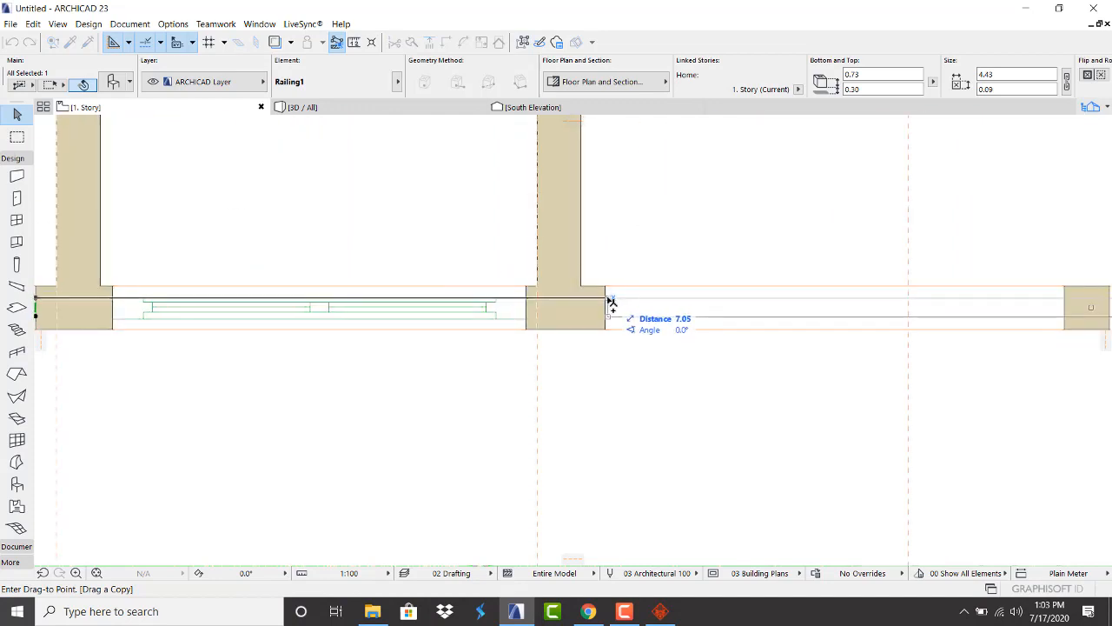
left_click(610, 300)
scroll(264, 374, "down", 4)
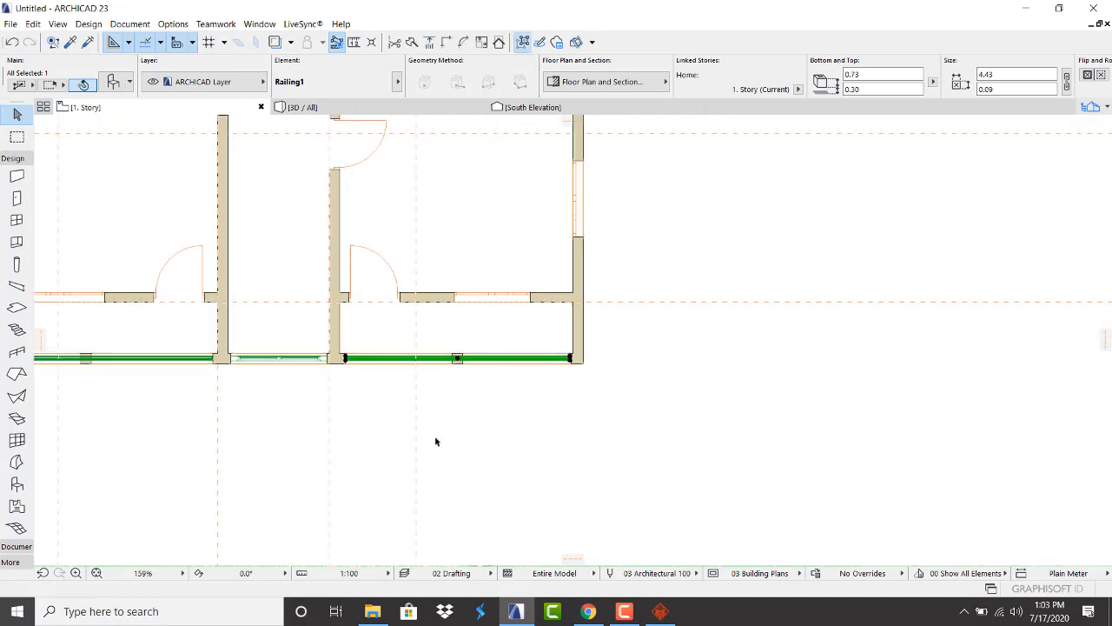
left_click(436, 441)
left_click(418, 106)
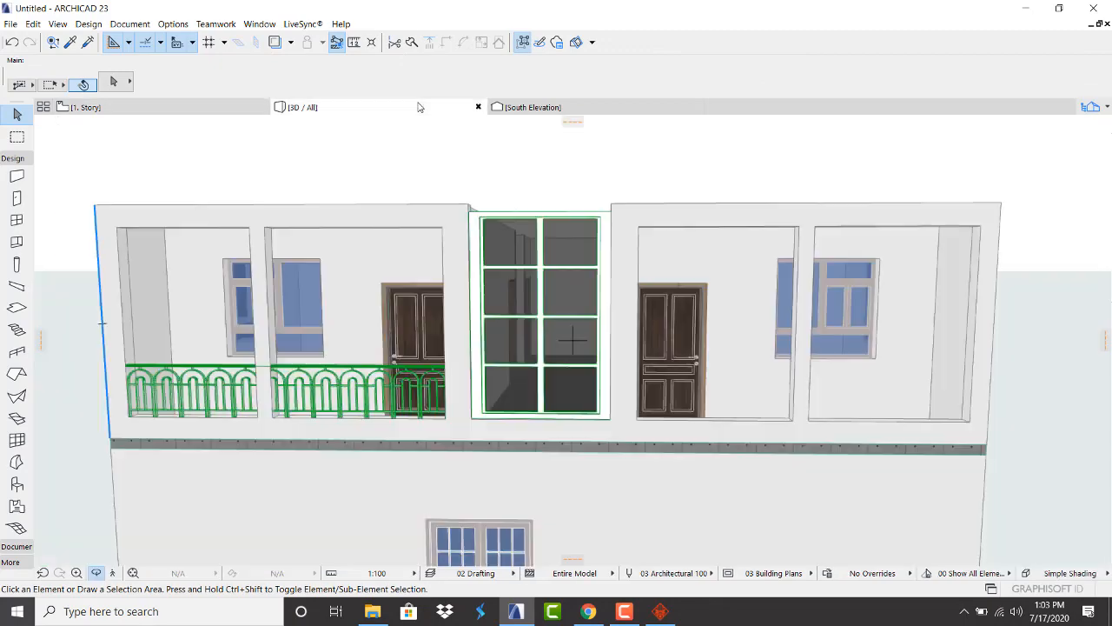
scroll(408, 192, "down", 3)
scroll(857, 221, "up", 2)
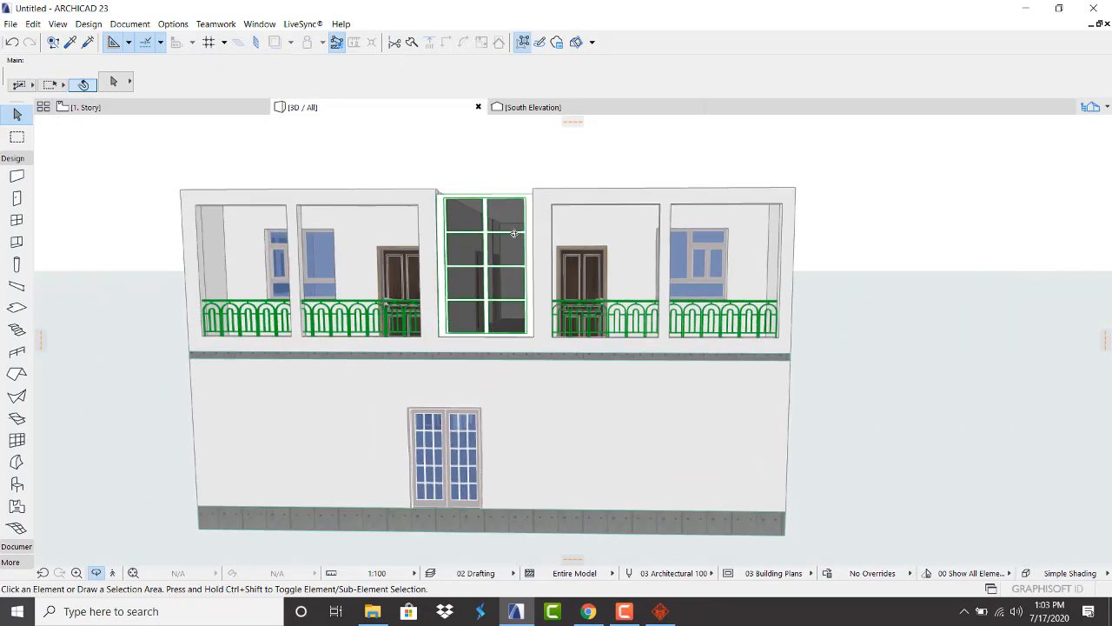
middle_click_drag(856, 222, 223, 327, "shift")
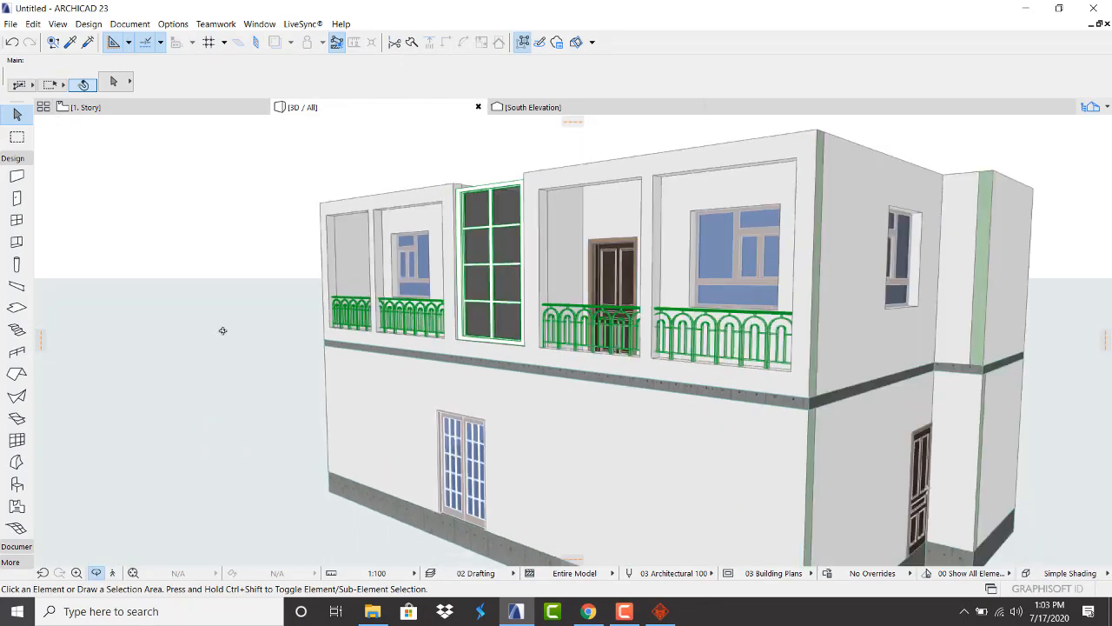
scroll(223, 330, "down", 2)
middle_click_drag(248, 275, 423, 255, "shift")
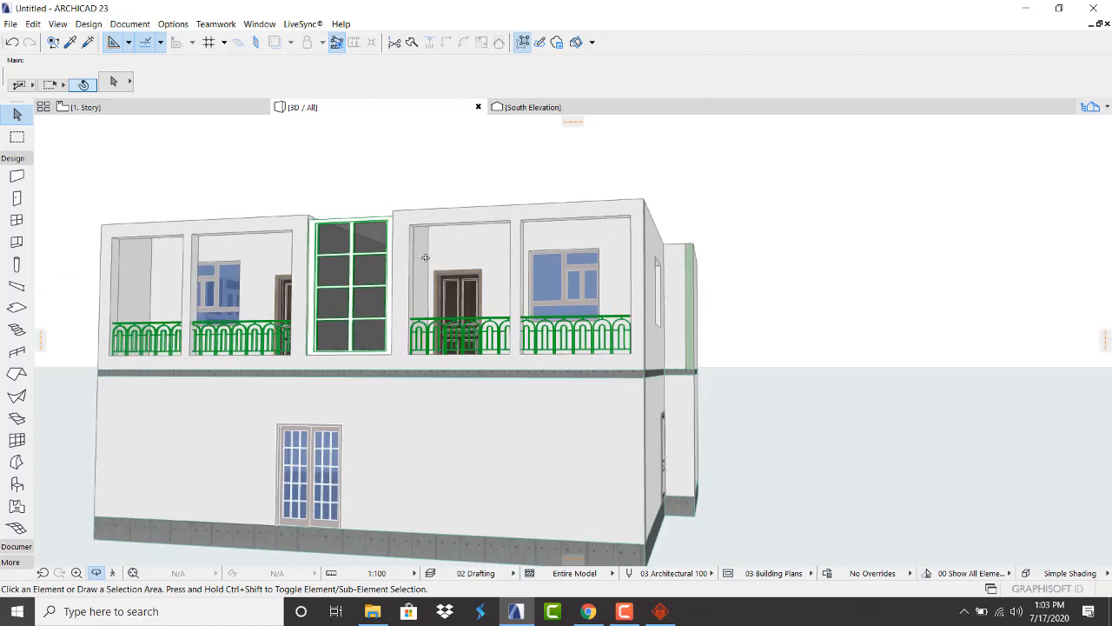
scroll(423, 261, "down", 2)
scroll(596, 288, "up", 3)
middle_click_drag(599, 287, 338, 369, "shift")
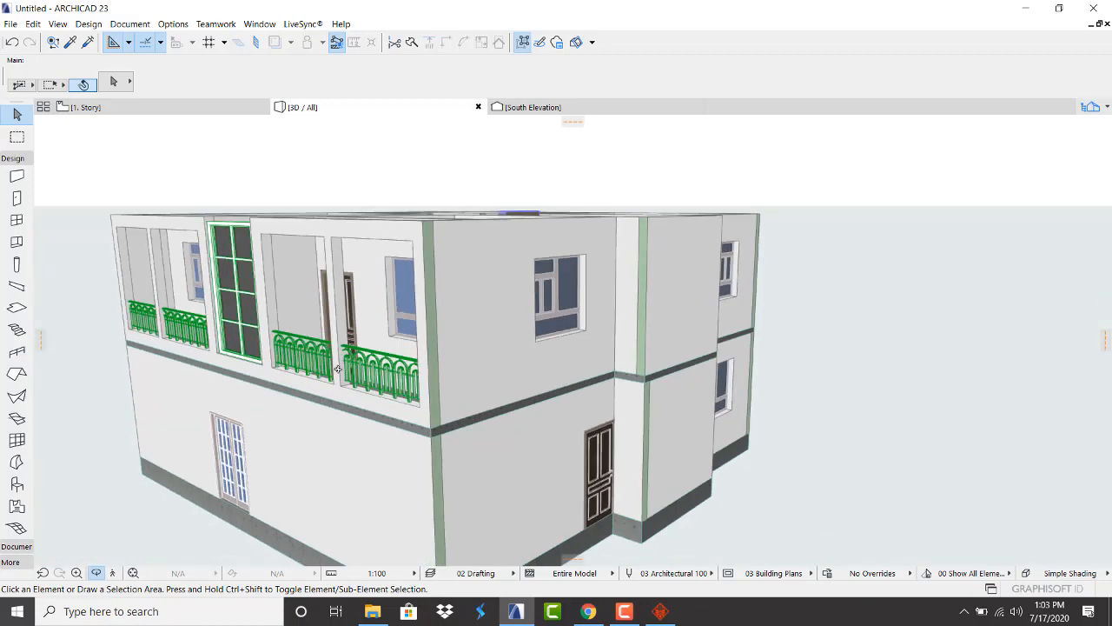
middle_click_drag(572, 328, 613, 328, "shift")
scroll(612, 327, "down", 2)
scroll(142, 327, "up", 2)
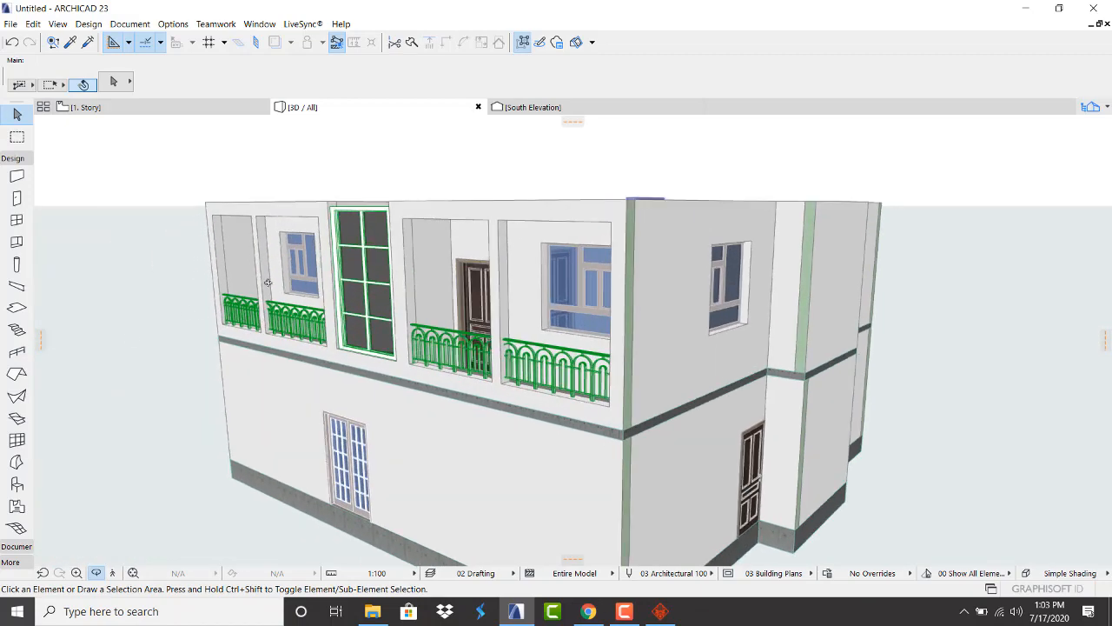
middle_click_drag(268, 285, 323, 266, "shift")
scroll(360, 278, "down", 2)
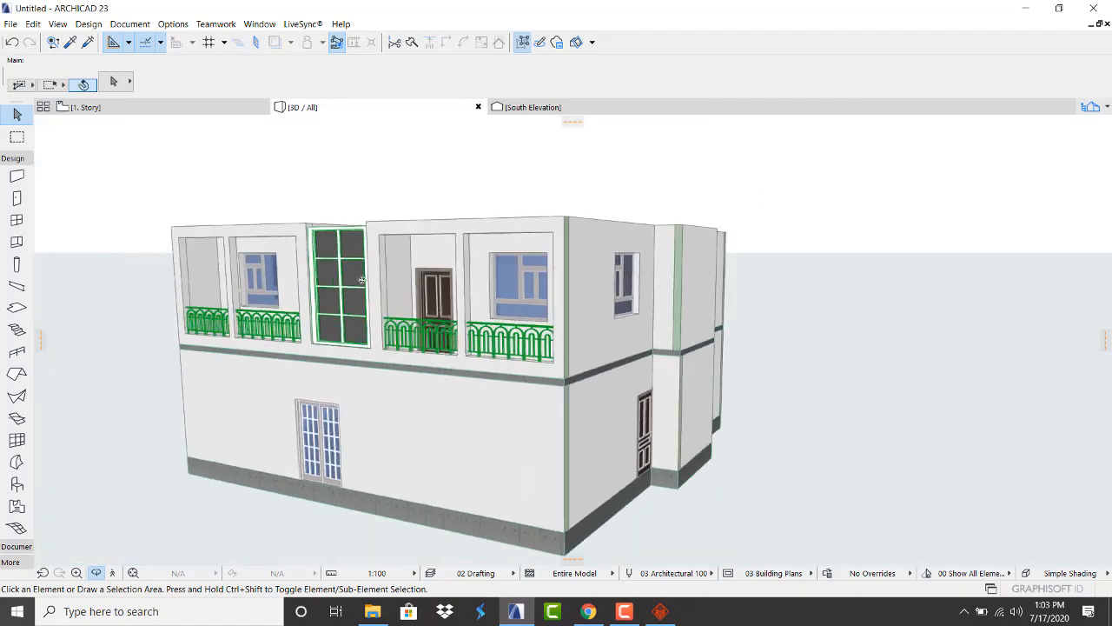
scroll(356, 261, "up", 2)
scroll(357, 262, "down", 3)
scroll(516, 328, "up", 2)
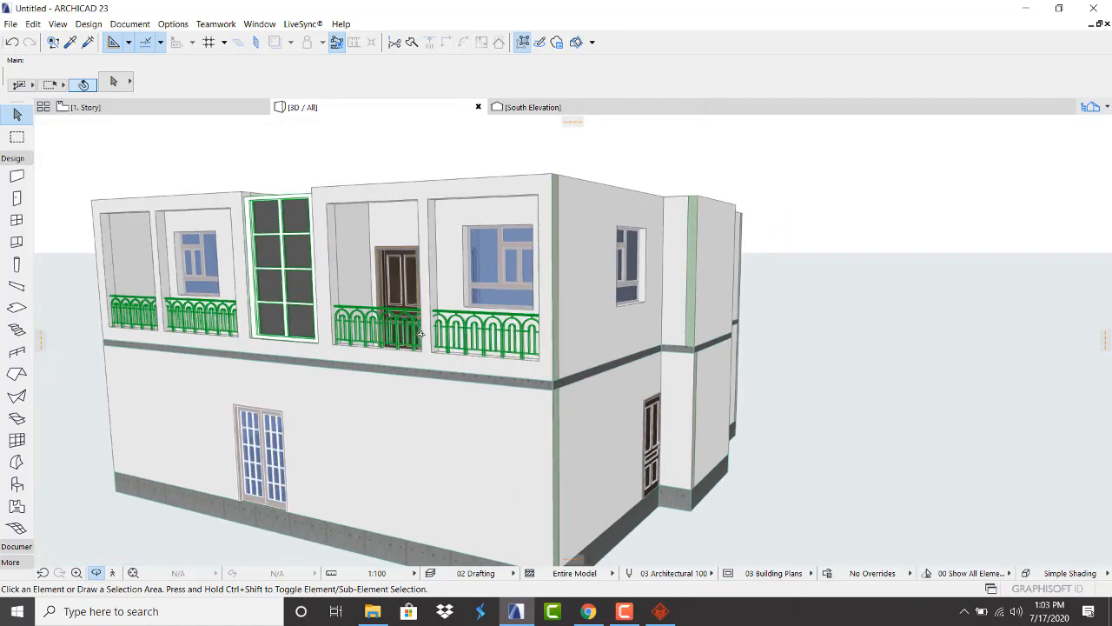
middle_click_drag(517, 328, 270, 308, "shift")
scroll(382, 259, "up", 2)
scroll(382, 258, "down", 3)
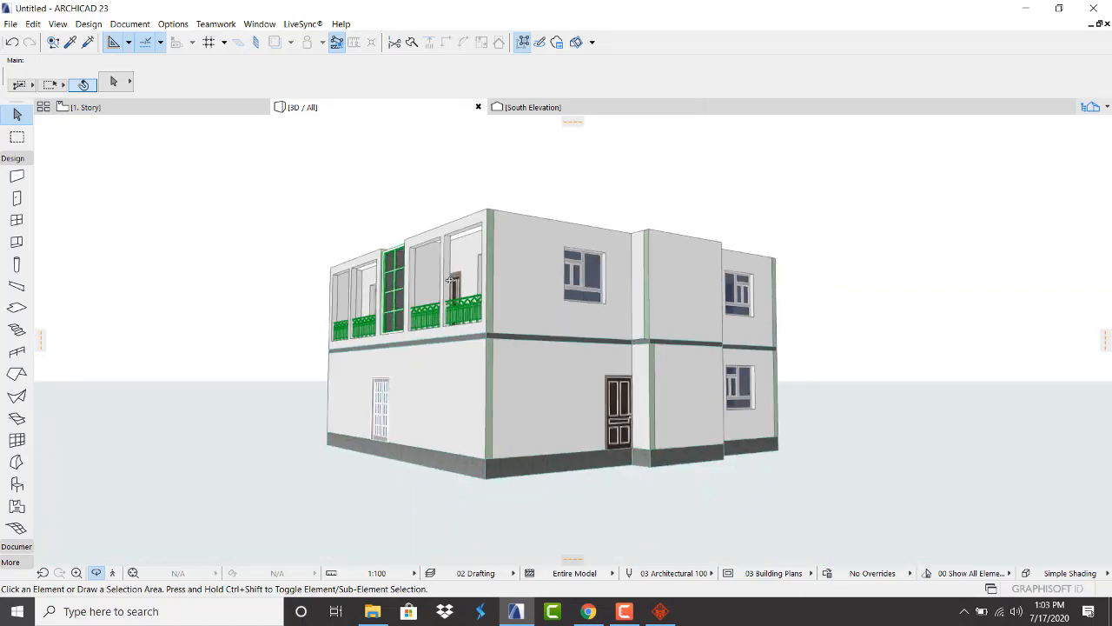
scroll(535, 298, "up", 1)
scroll(571, 338, "up", 3)
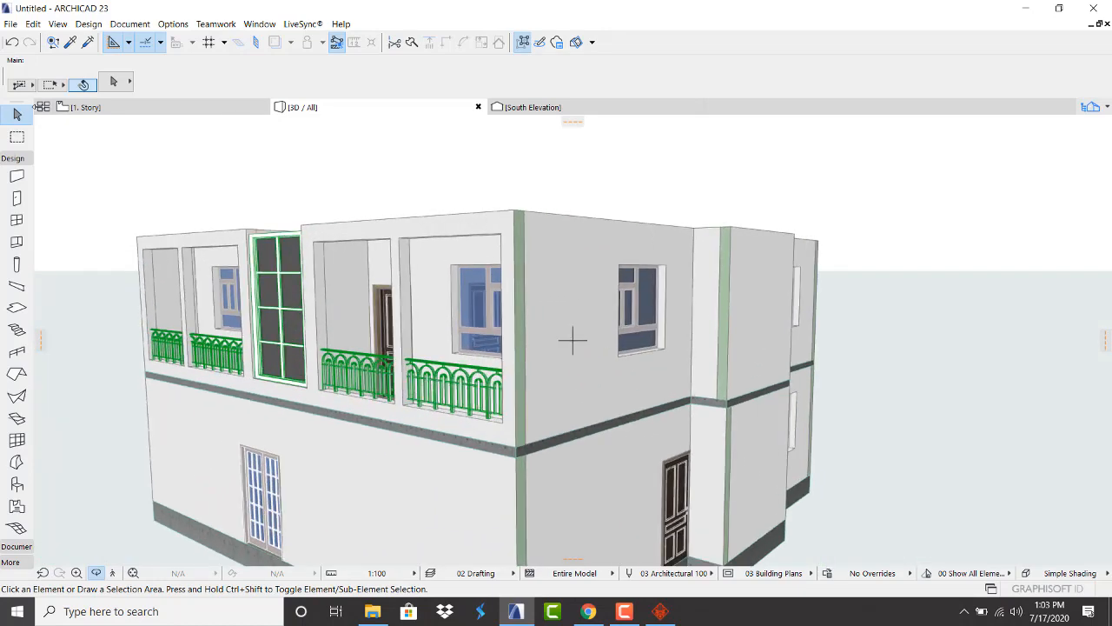
left_click(166, 107)
Pick up the existing opening's settings and place a window opening in the stairwell's east wall
scroll(379, 268, "down", 5)
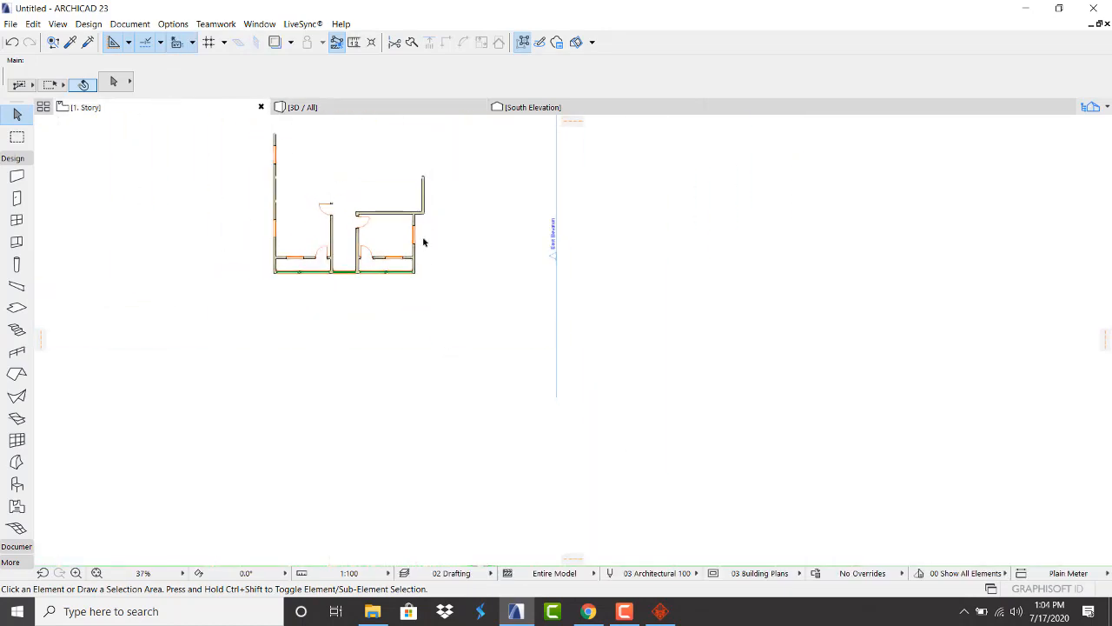
scroll(446, 213, "up", 4)
scroll(445, 214, "down", 3)
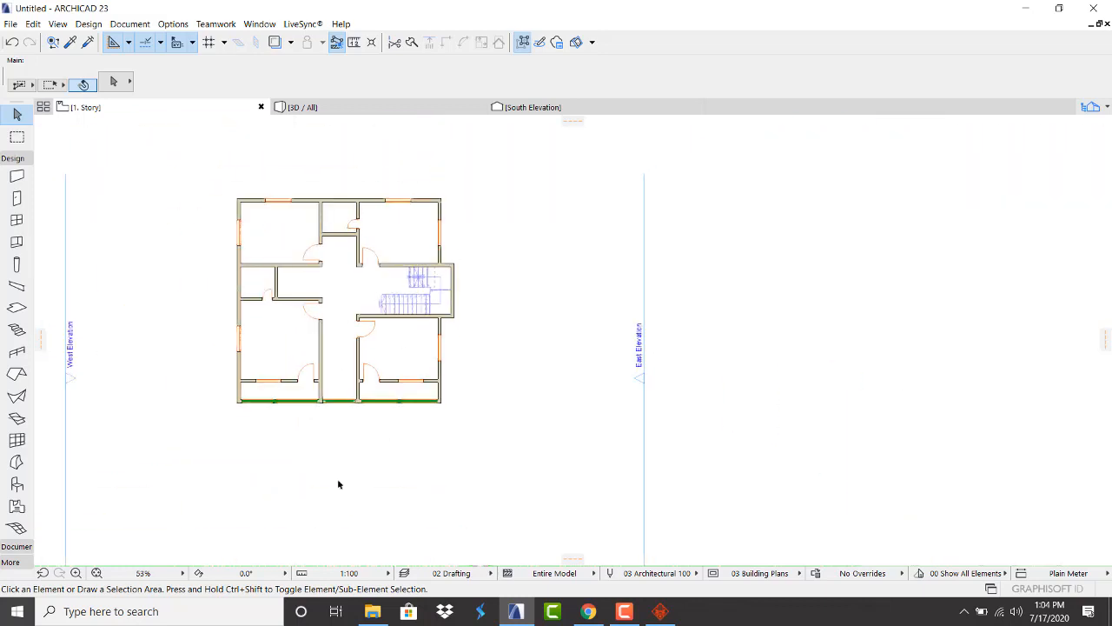
scroll(340, 484, "up", 5)
scroll(409, 283, "up", 2)
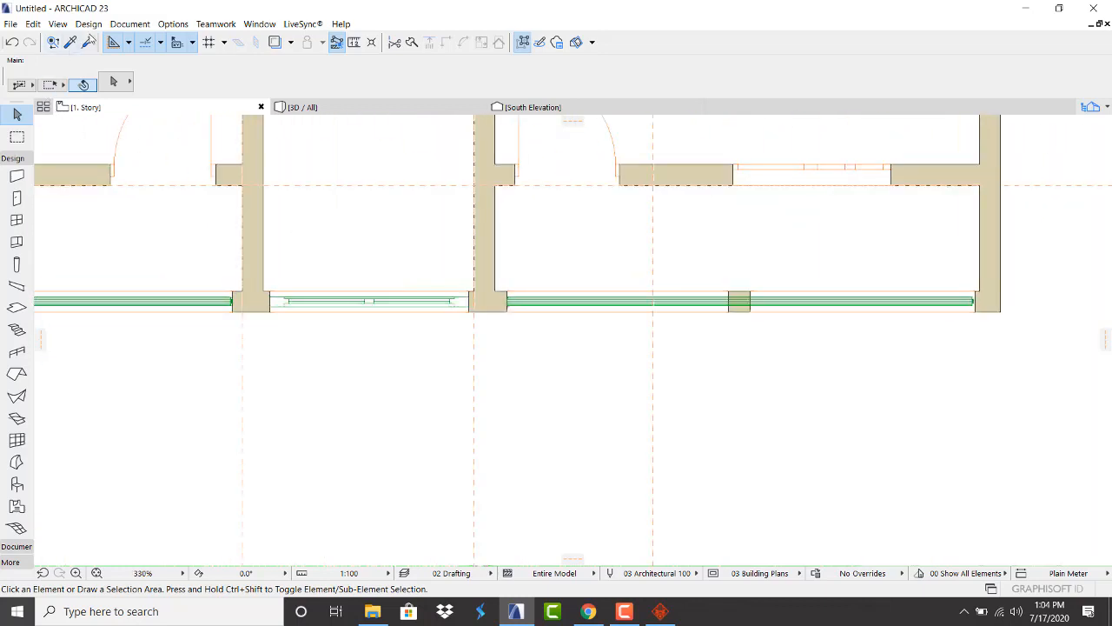
left_click(71, 44)
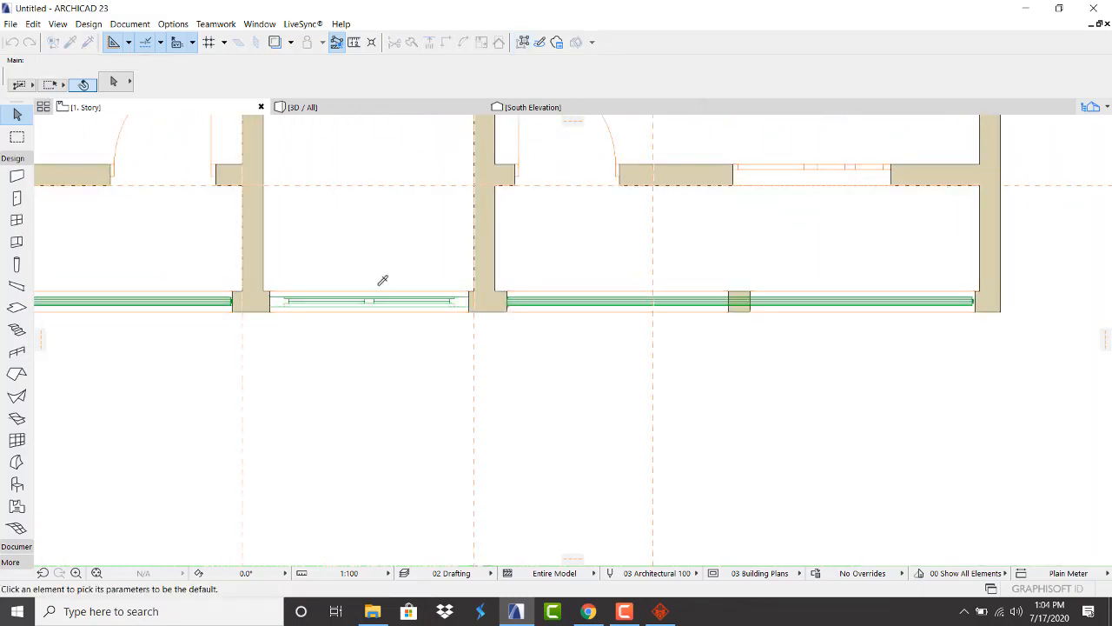
left_click(472, 291)
scroll(208, 335, "down", 4)
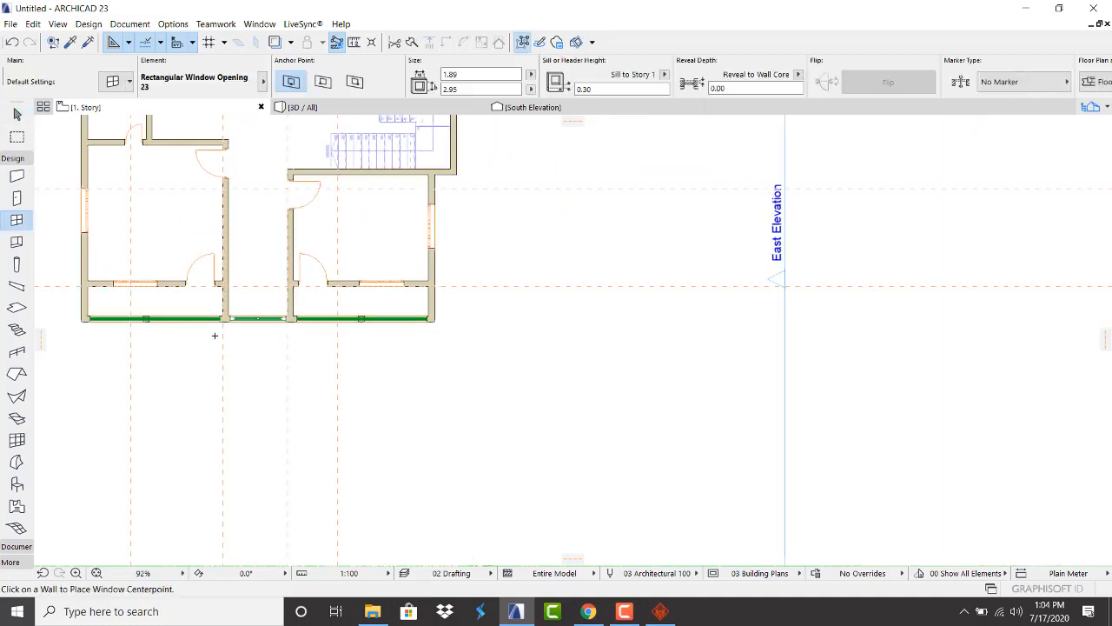
scroll(214, 336, "down", 2)
scroll(391, 334, "up", 6)
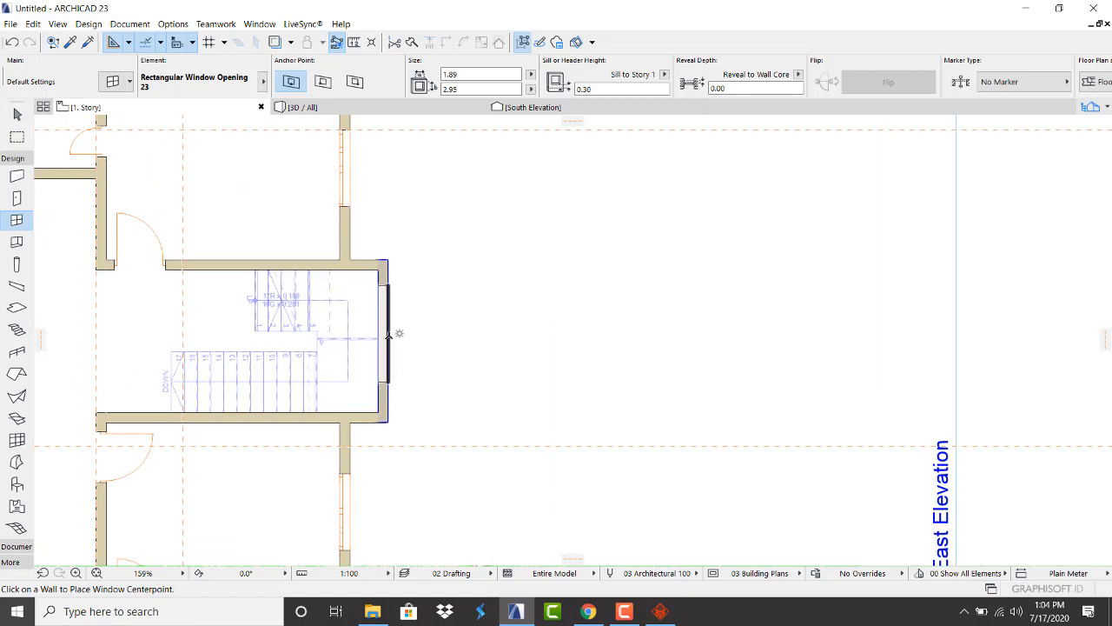
left_click(367, 338)
left_click(405, 211)
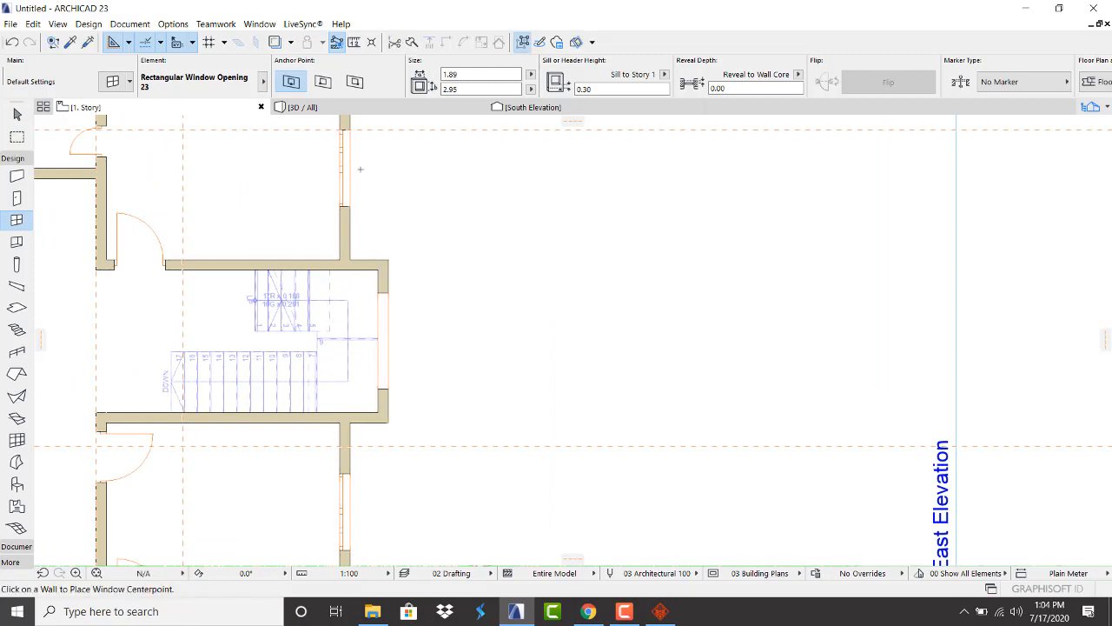
View the building in 3D, orbiting to the east facade to see the stairwell opening
left_click(361, 111)
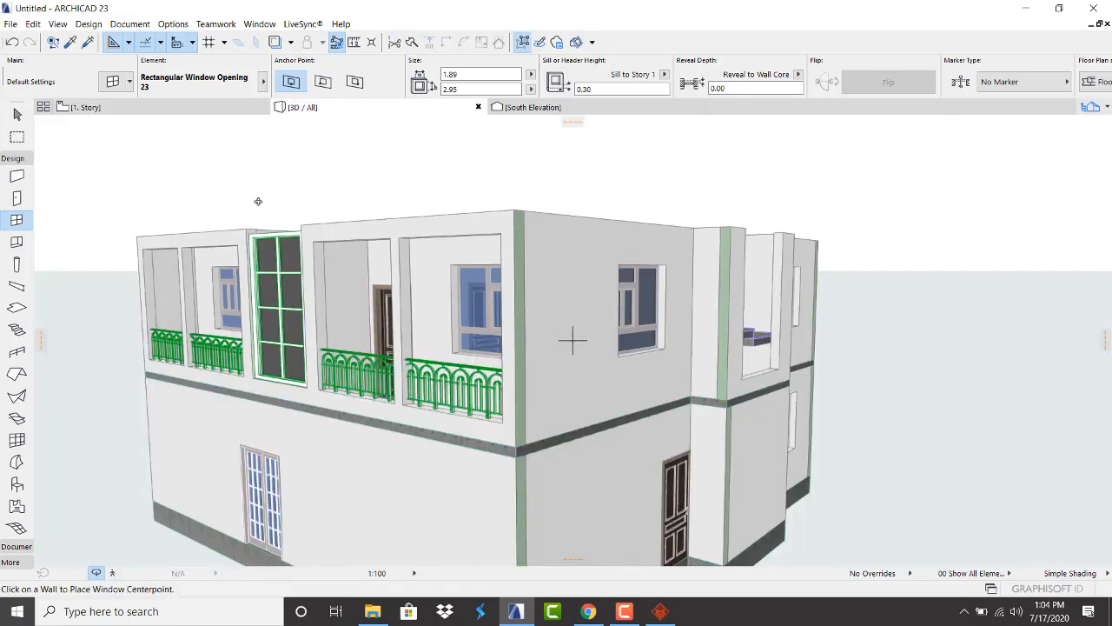
scroll(371, 284, "down", 2)
scroll(635, 294, "up", 5)
middle_click_drag(635, 294, 376, 324, "shift")
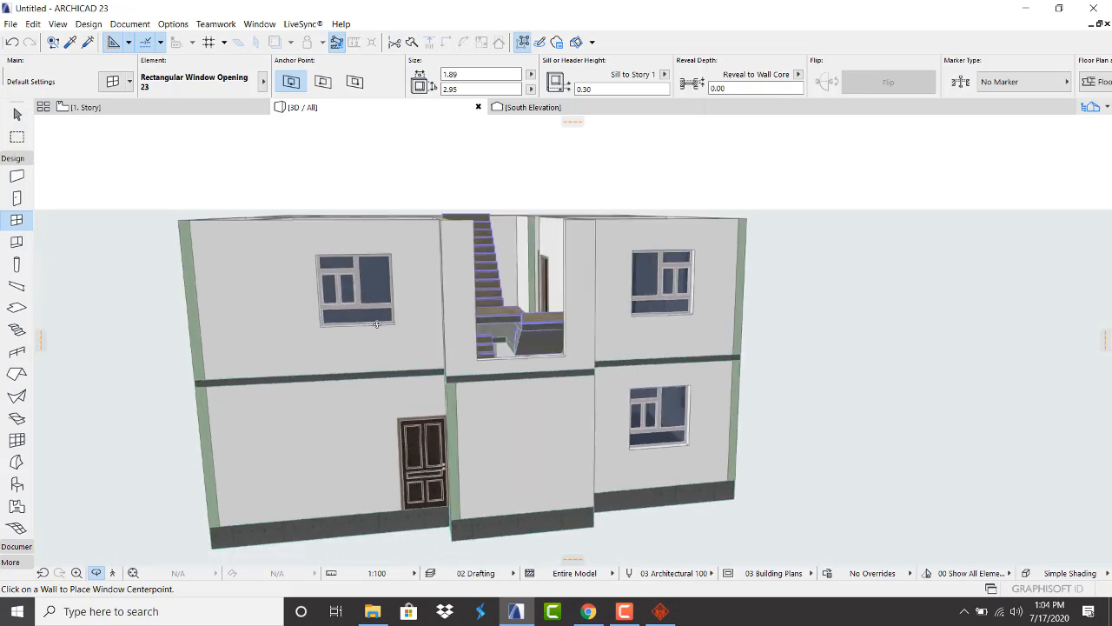
key("Escape")
scroll(553, 370, "up", 2)
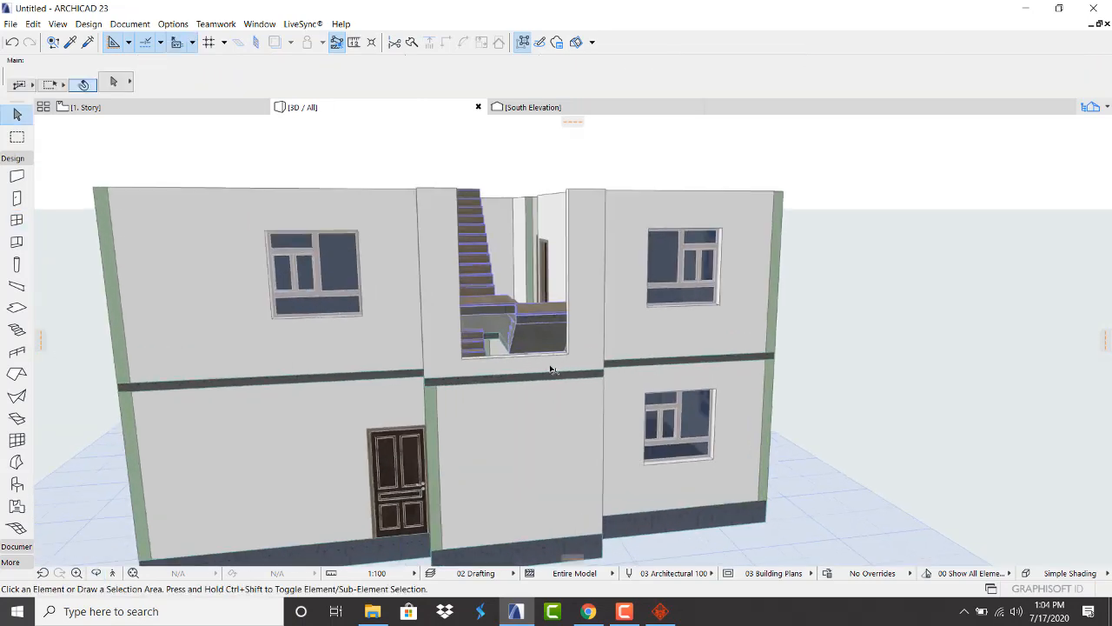
scroll(549, 372, "down", 3)
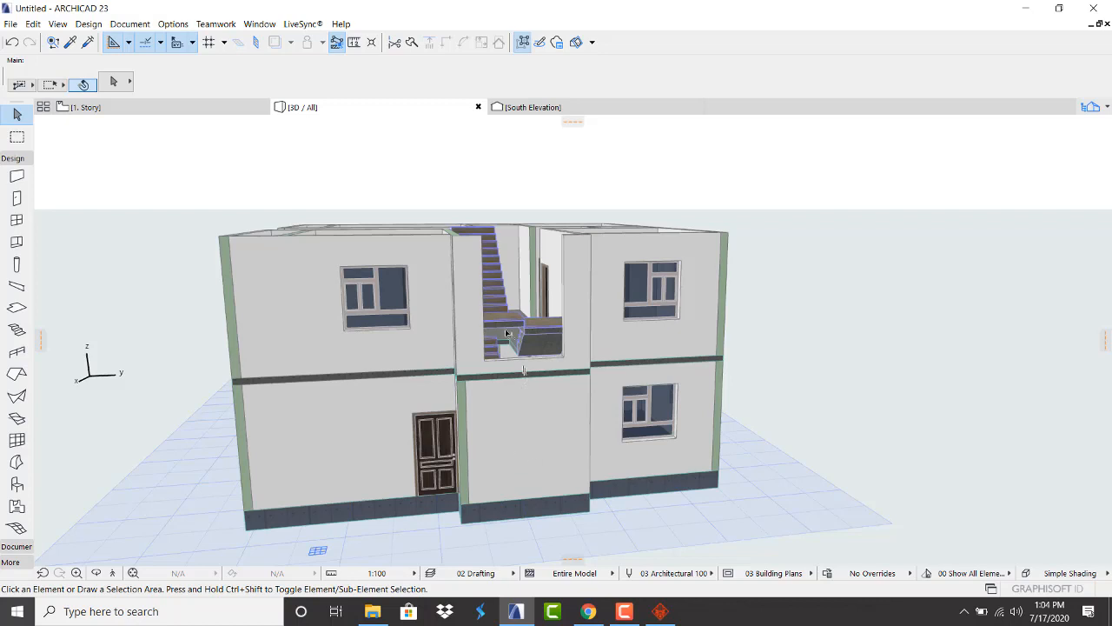
Stretch the stair-bay window opening down to 5.49 high with a -2.24 sill, then show 1. Story
left_click(570, 359)
left_click(565, 358)
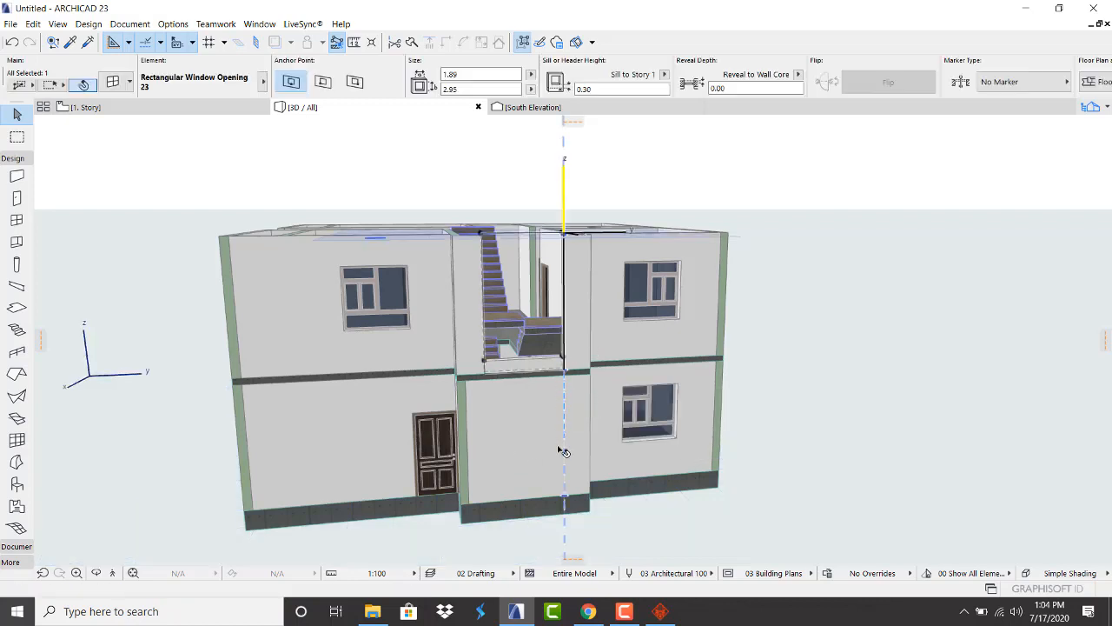
key("Escape")
left_click(564, 358)
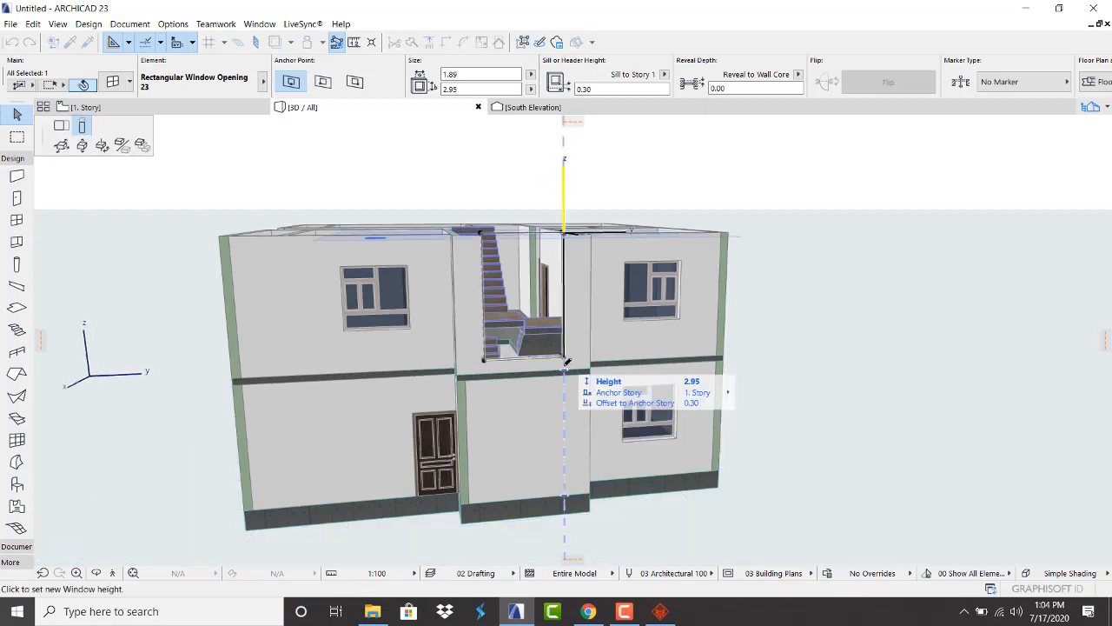
left_click(569, 455)
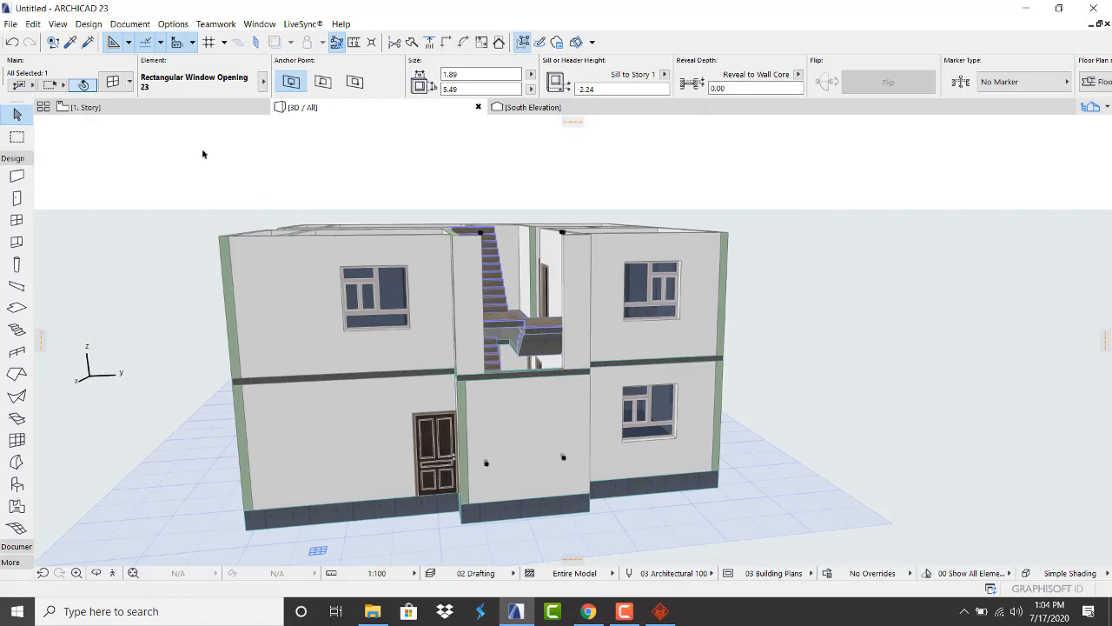
left_click(148, 107)
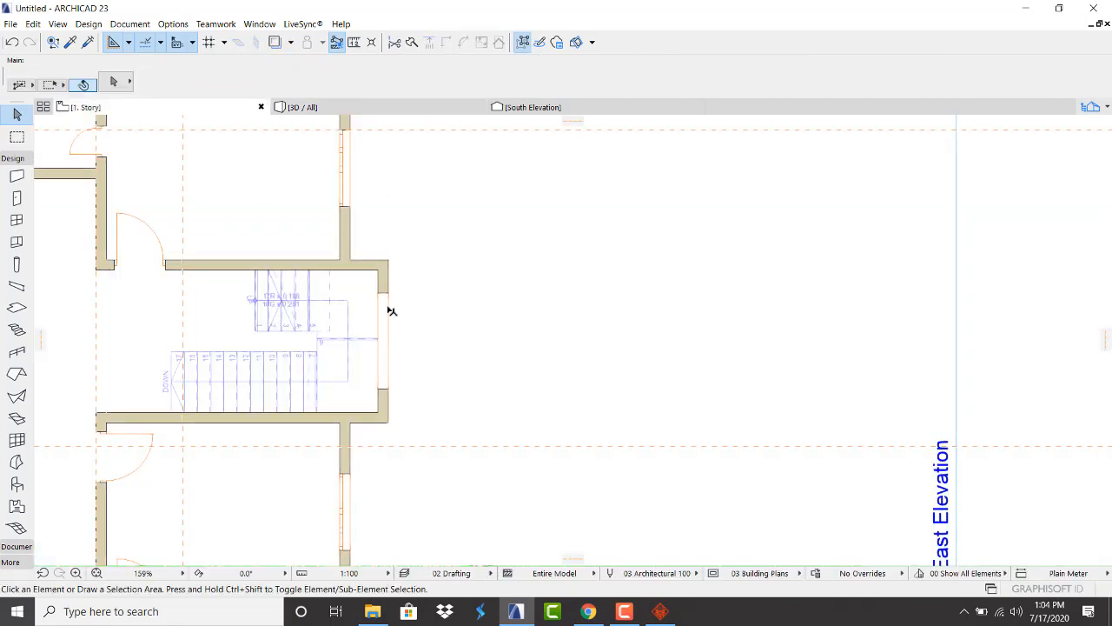
Inspect the stair on 1. Story and the slab on 0. Ground Floor
left_click(355, 295)
left_click(283, 227)
left_click(1108, 107)
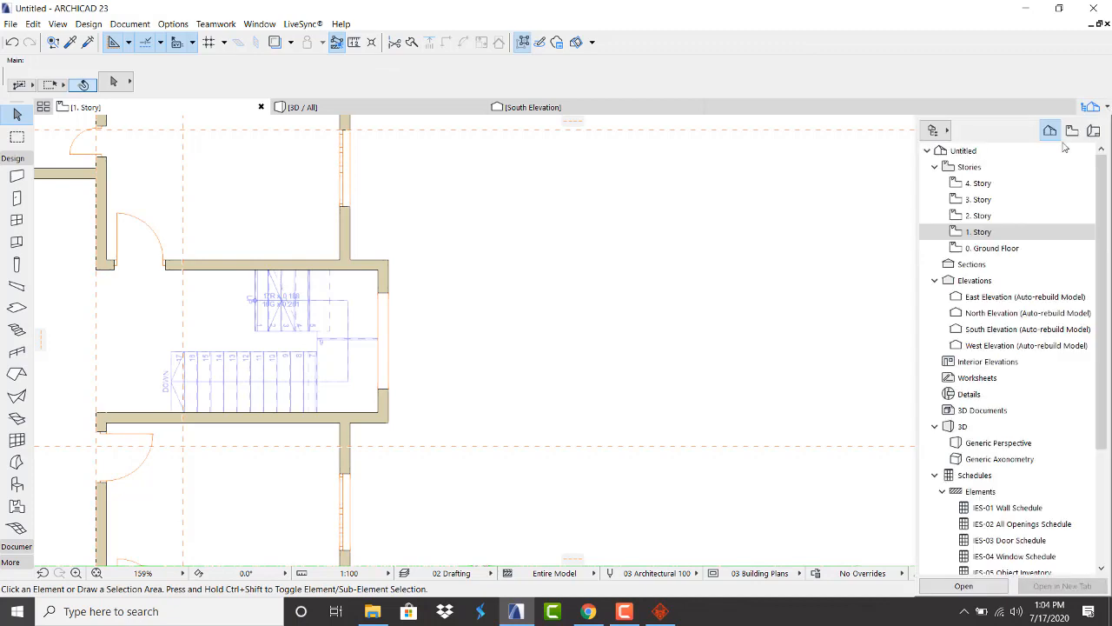
left_click(980, 248)
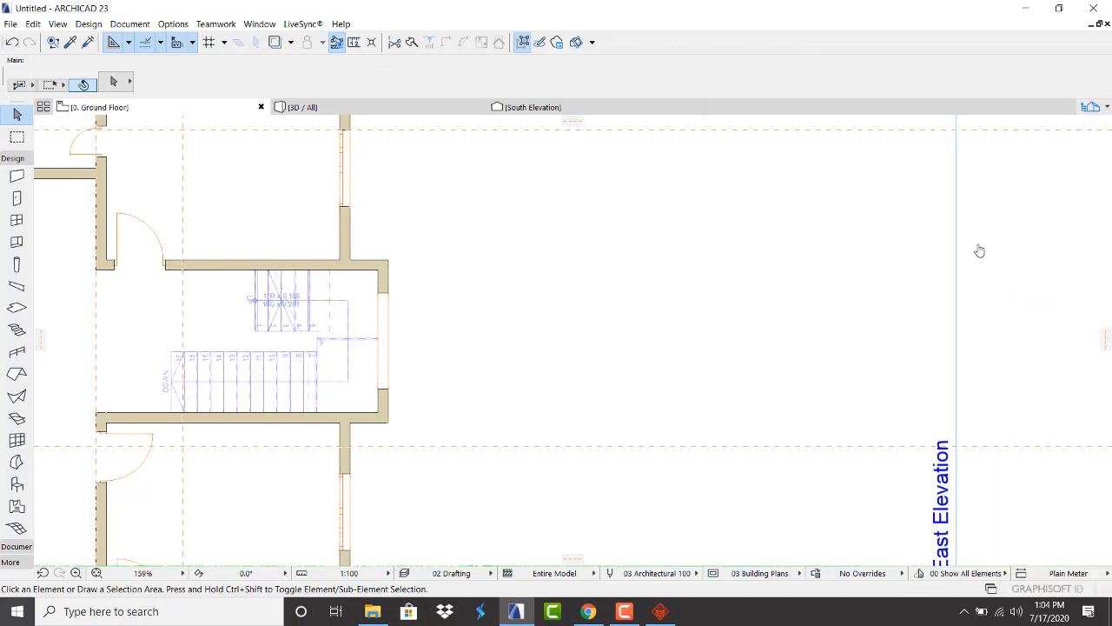
left_click(305, 191)
scroll(1092, 186, "down", 3)
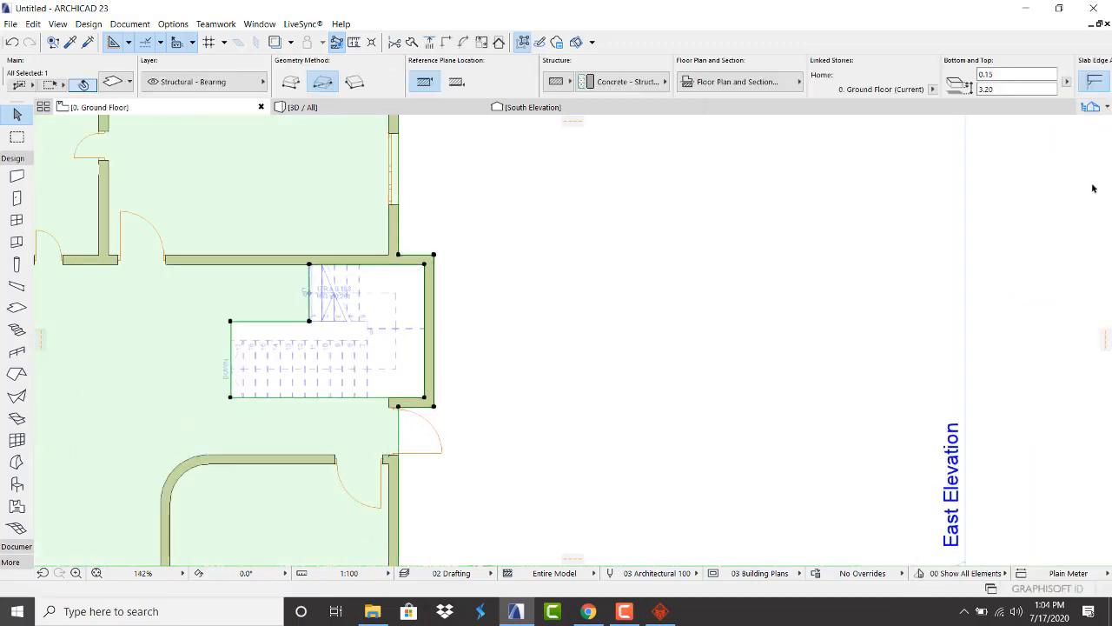
scroll(736, 196, "up", 4)
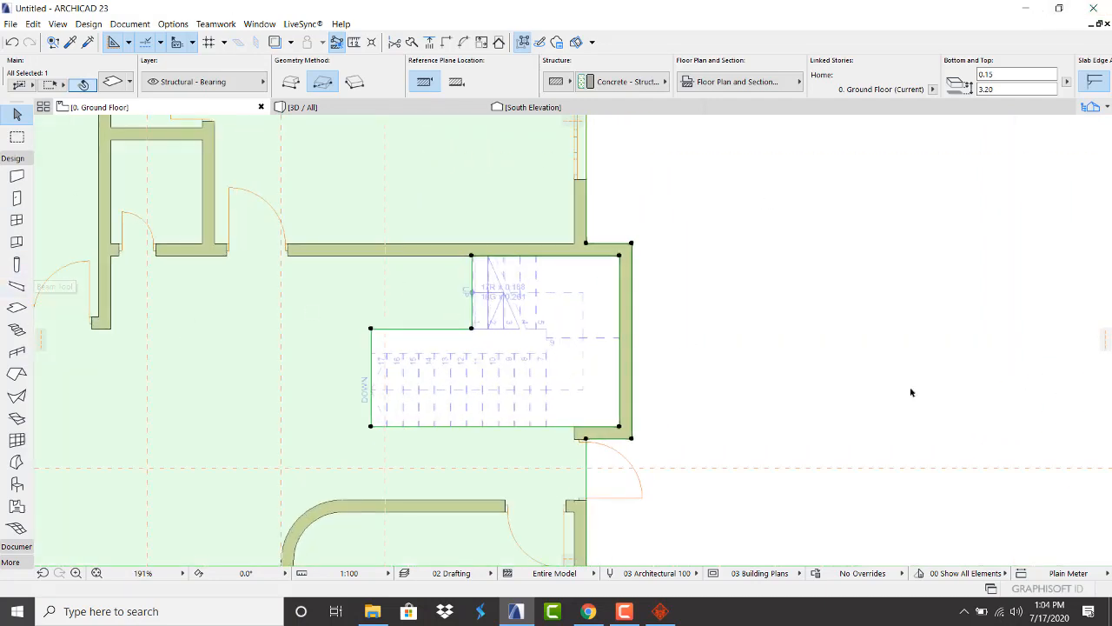
left_click(1107, 109)
left_click(980, 230)
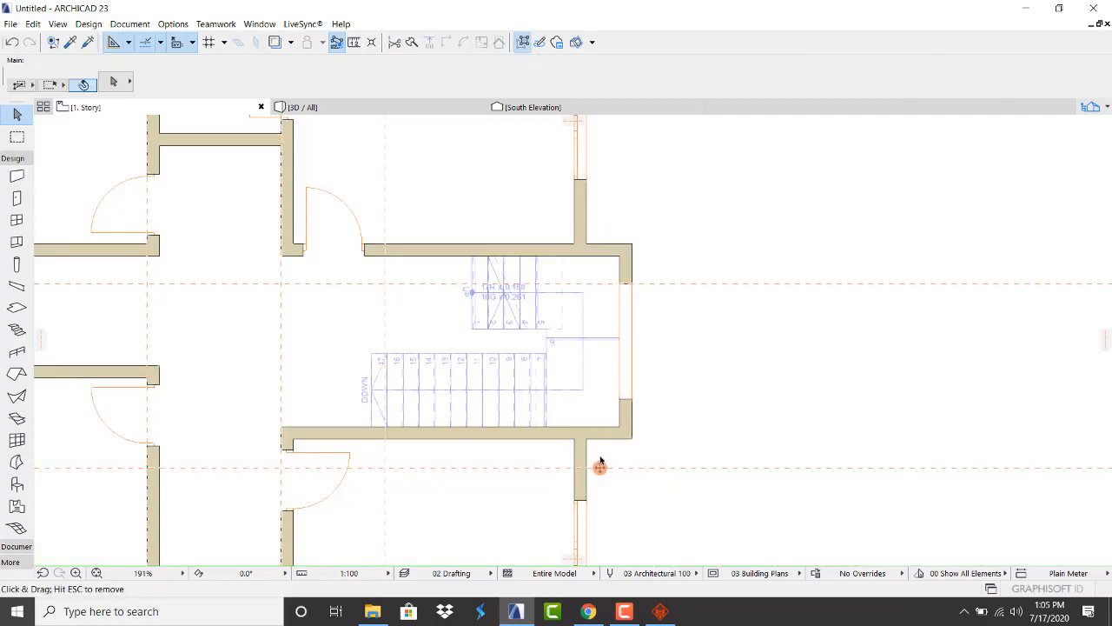
Draw a guide line toward the stair wall on 1. Story, then go to 0. Ground Floor
left_click_drag(599, 467, 624, 399)
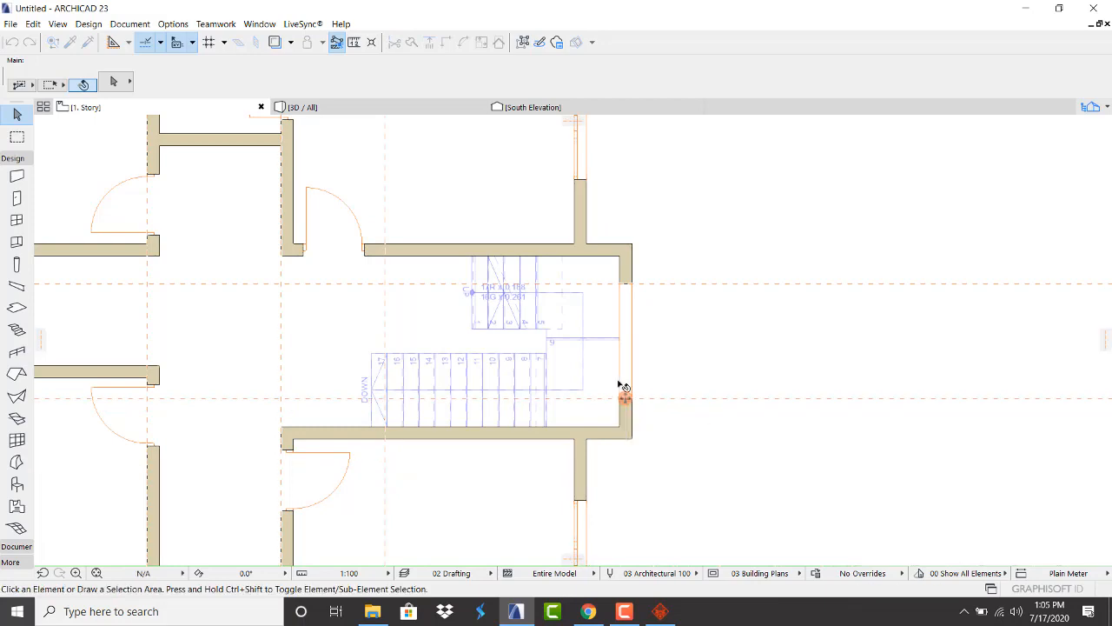
left_click(1105, 109)
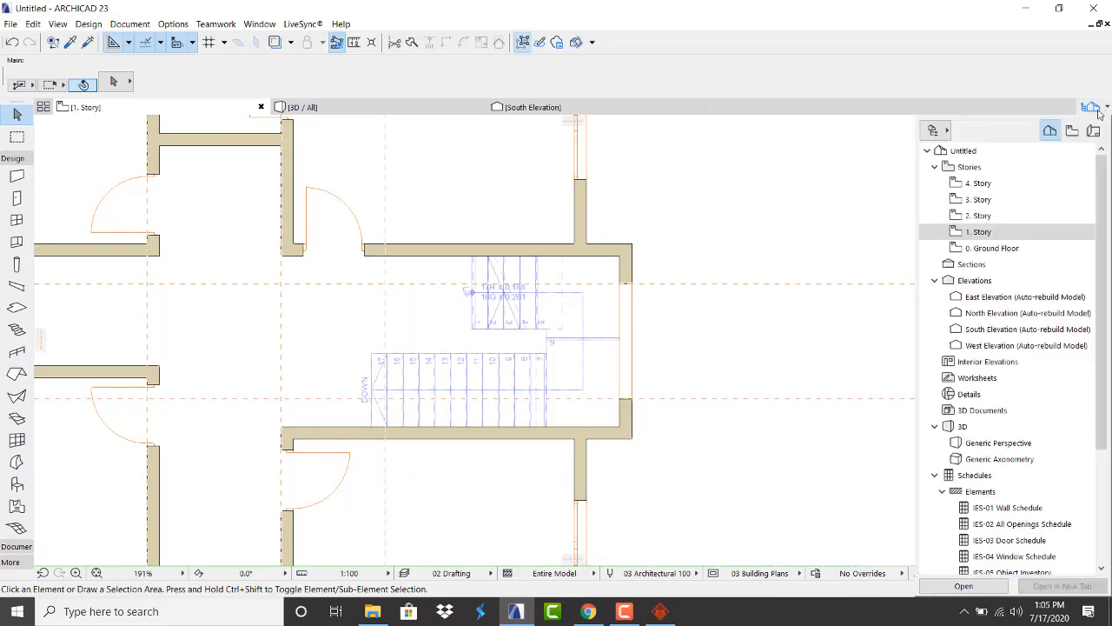
left_click(968, 233)
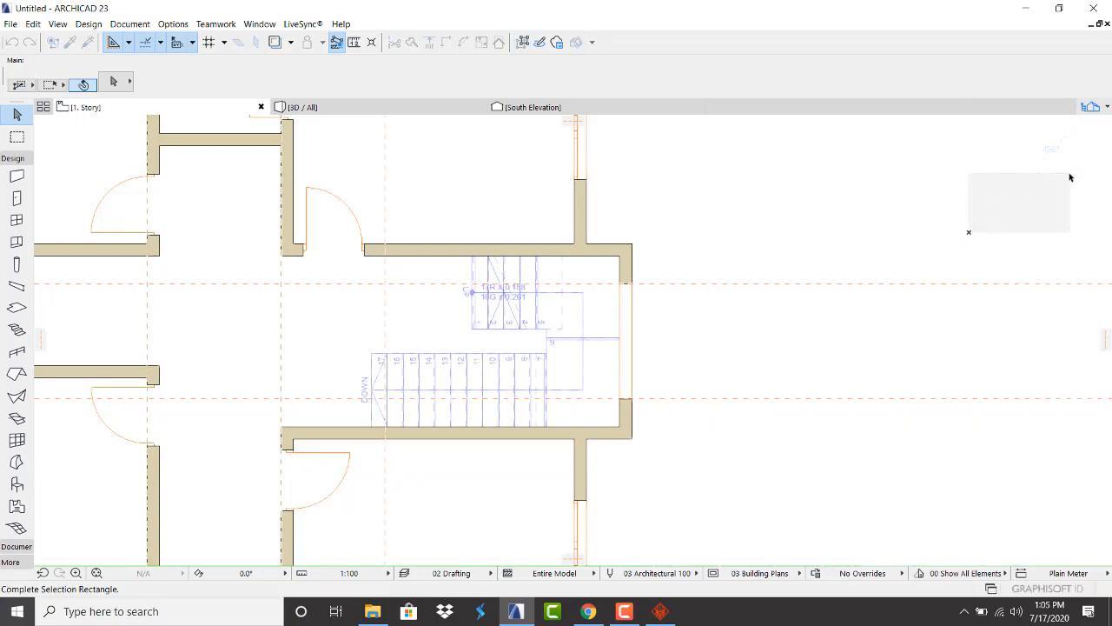
left_click(1086, 148)
left_click(1106, 107)
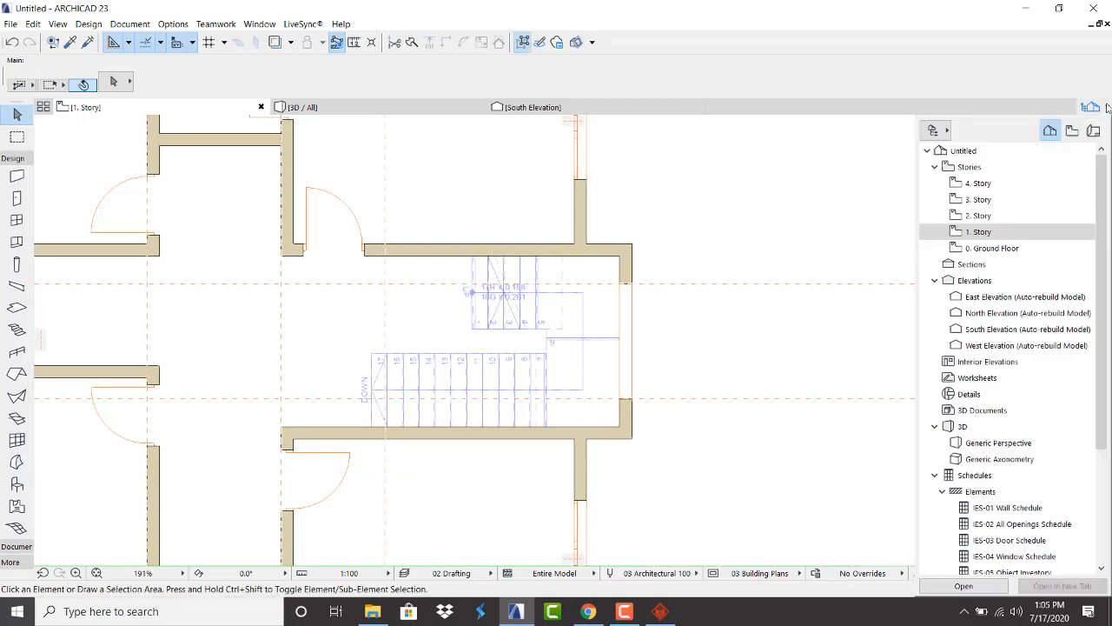
left_click(1000, 247)
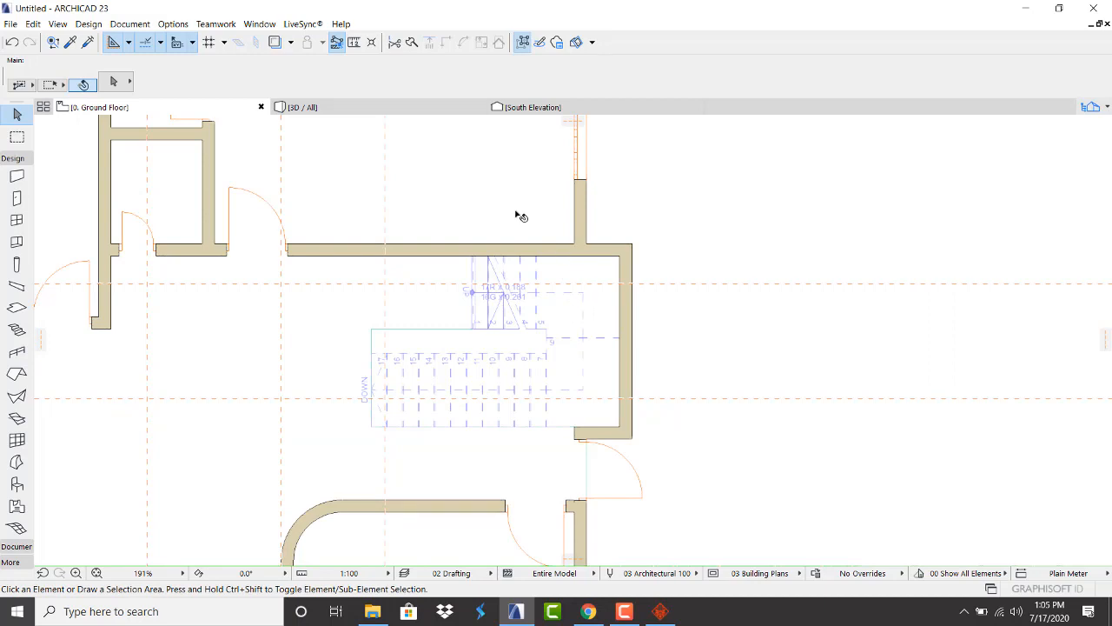
Offset all edges of the ground-floor slab out to the stair-bay walls, then view in 3D
left_click(520, 216)
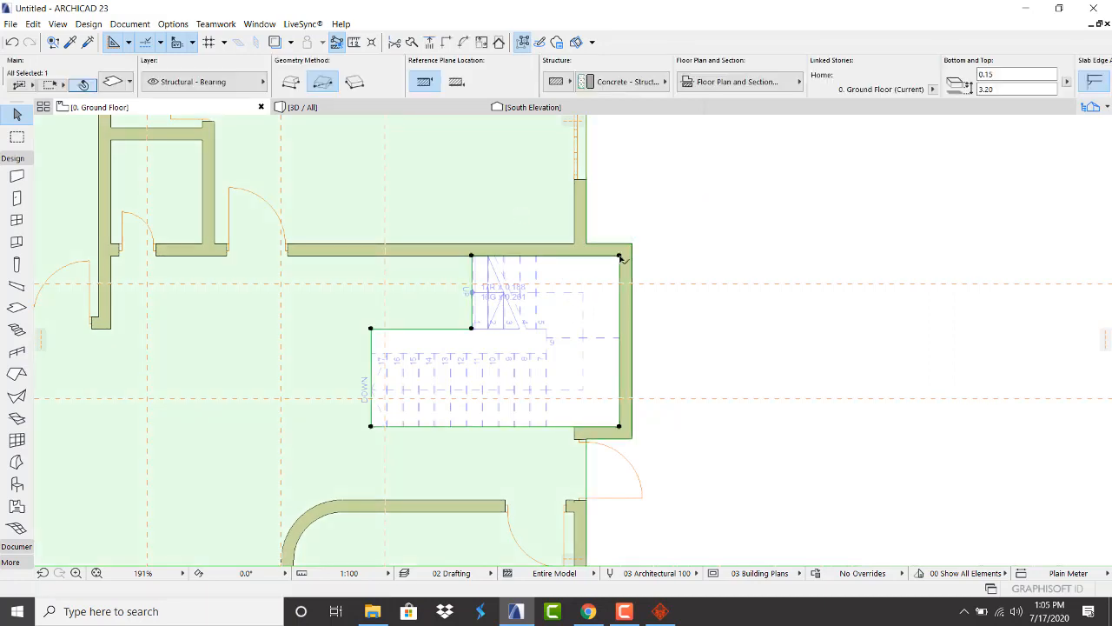
left_click(620, 256)
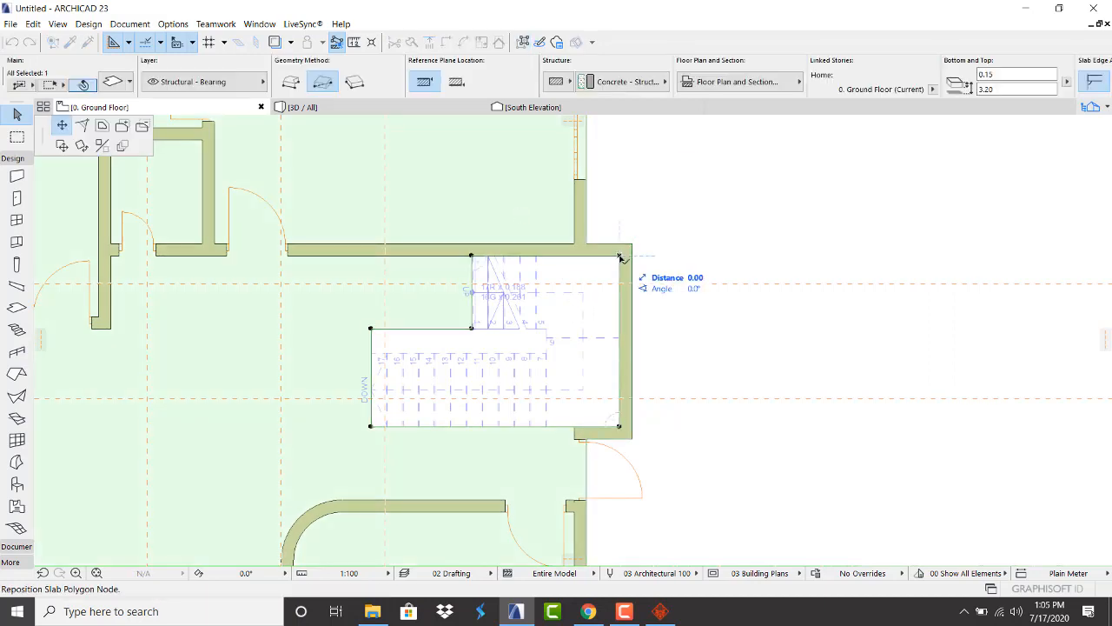
left_click(143, 126)
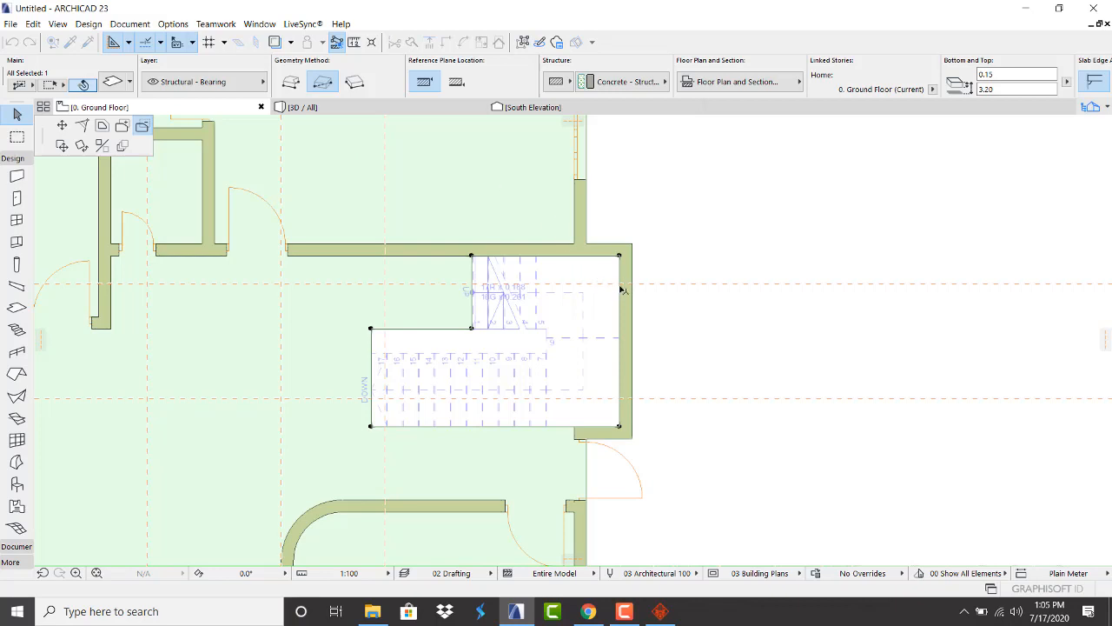
left_click(639, 393)
left_click(666, 338)
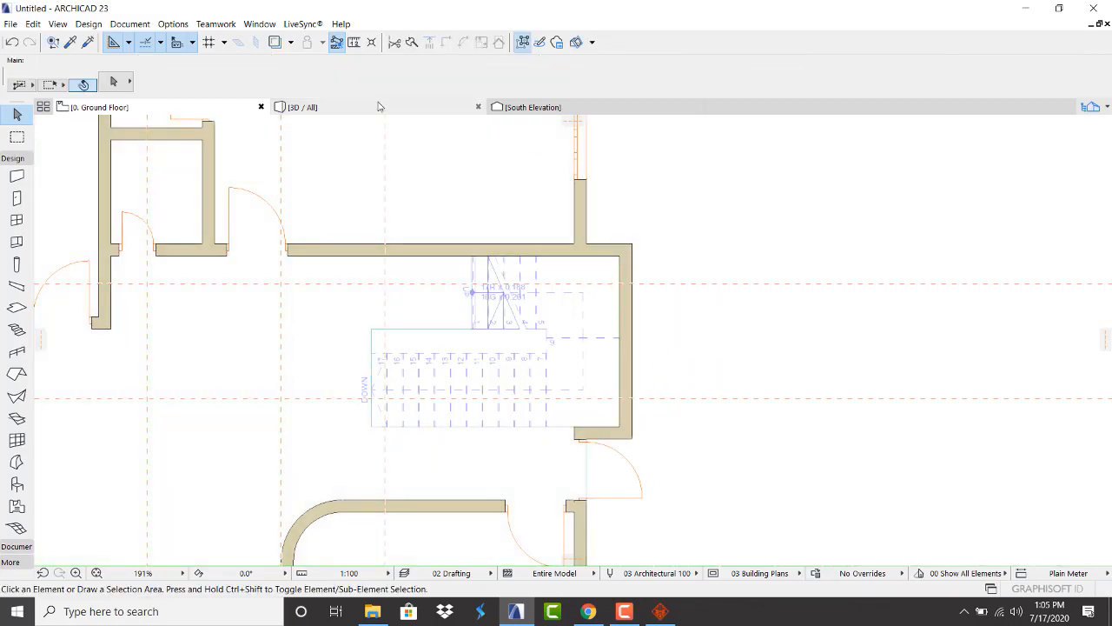
left_click(378, 106)
scroll(560, 389, "up", 4)
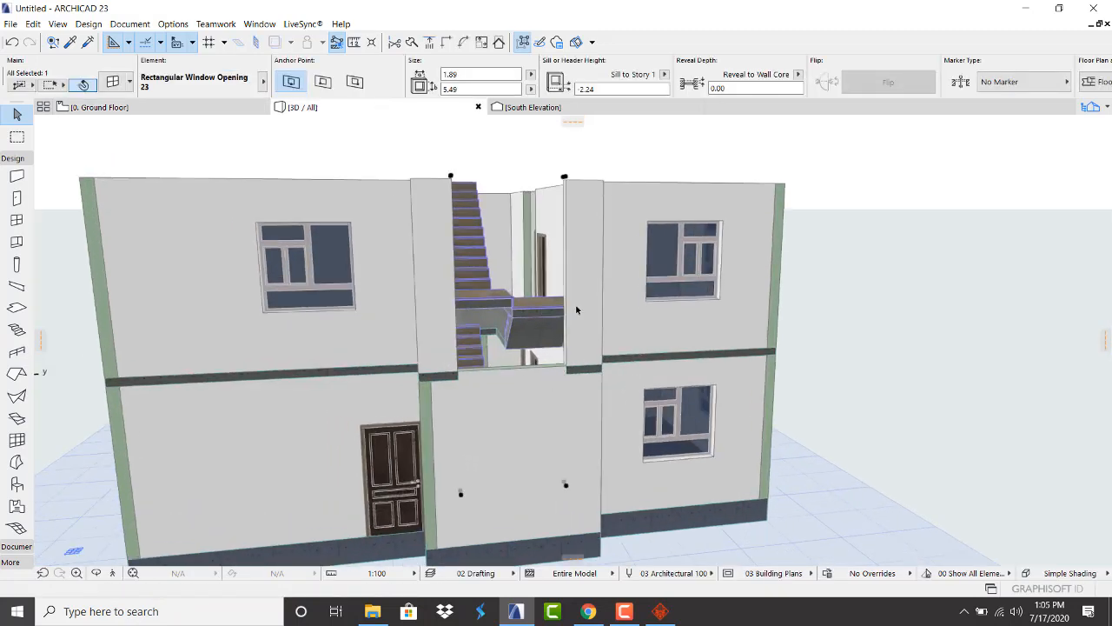
Delete the lower wall panel in the stair bay to expose the stairs
key("Escape")
left_click(548, 428)
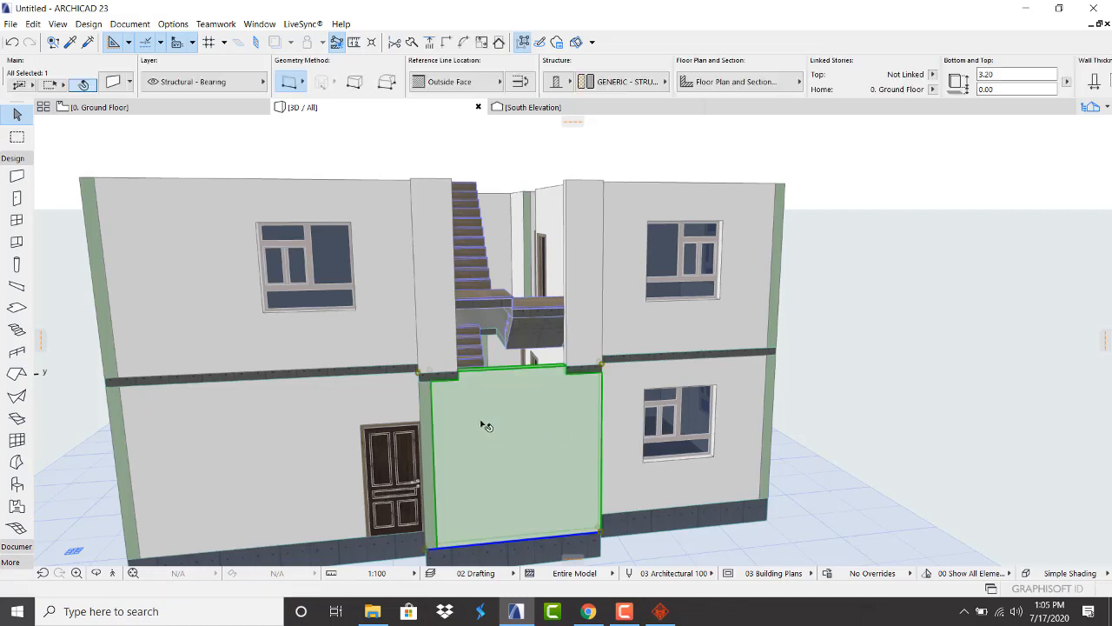
key("Delete")
left_click(588, 330)
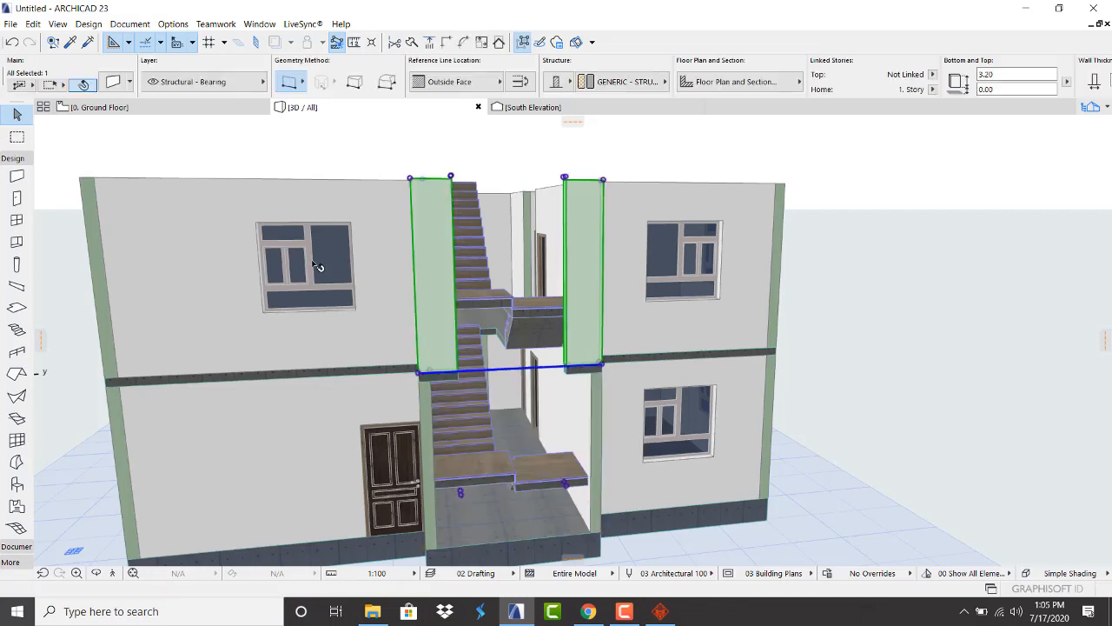
scroll(318, 266, "down", 1)
scroll(513, 509, "up", 2)
scroll(455, 408, "down", 3)
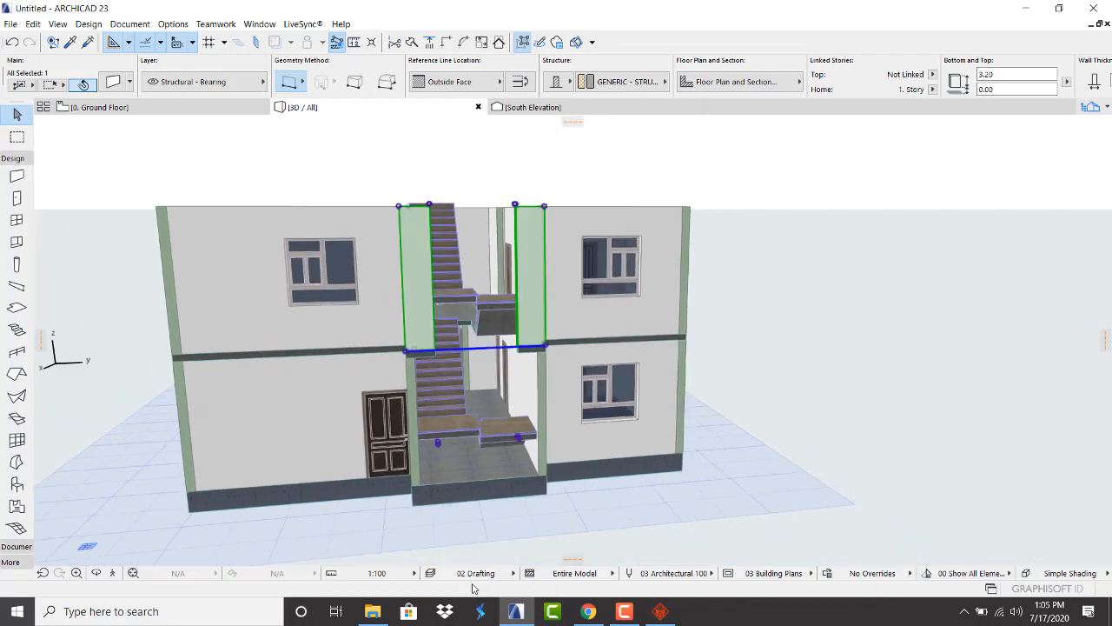
scroll(487, 452, "up", 3)
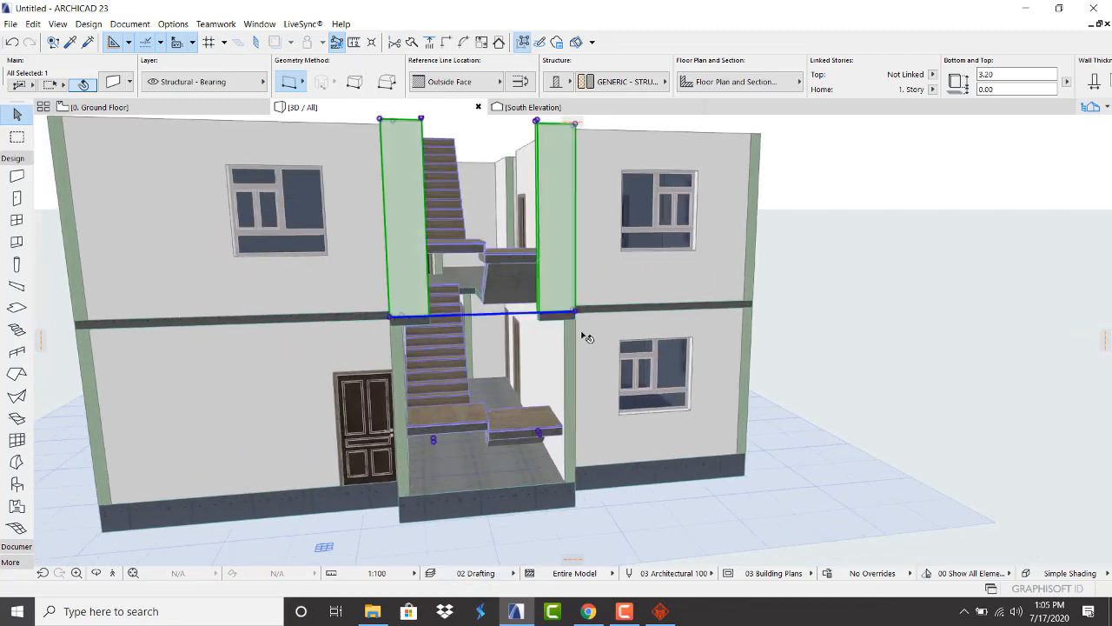
Try stretching the upper stair wall down to the ground floor, then undo it
left_click(575, 313)
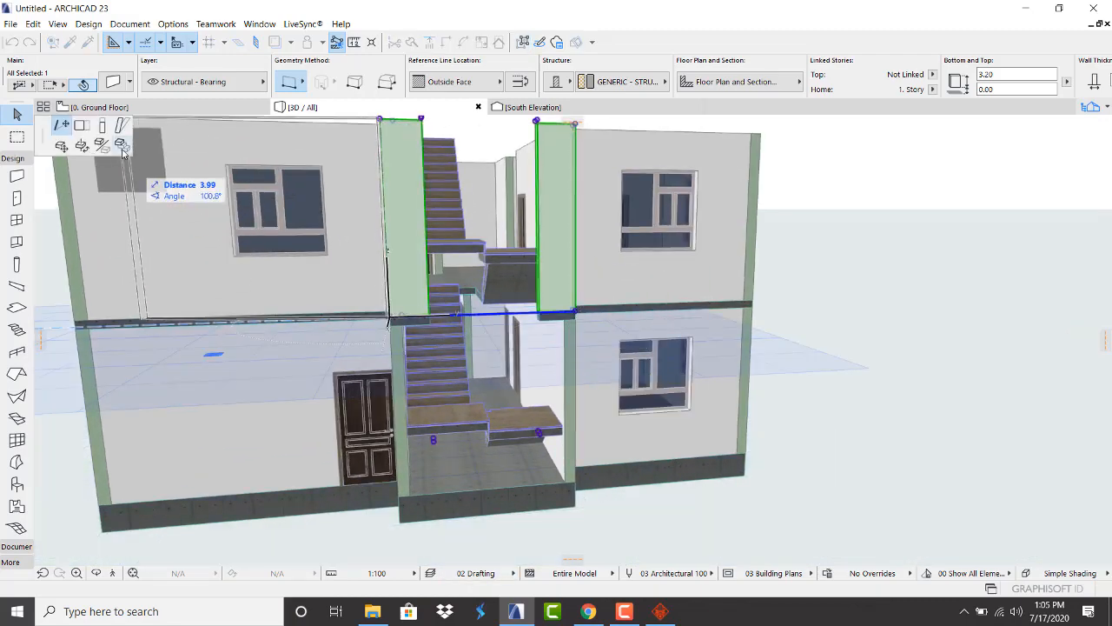
left_click(104, 127)
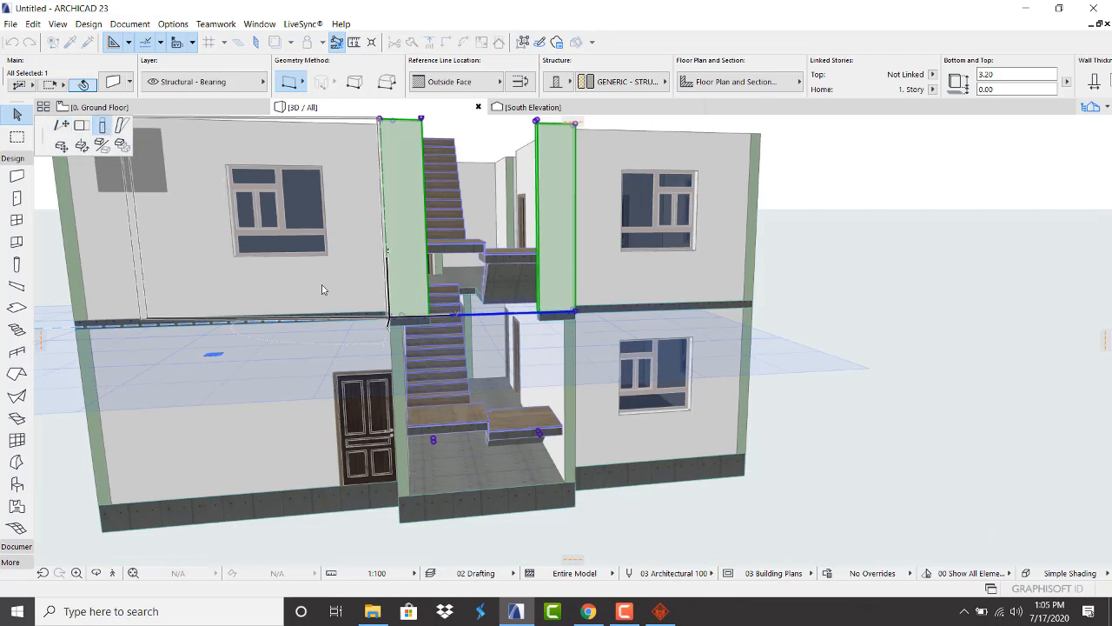
left_click(576, 477)
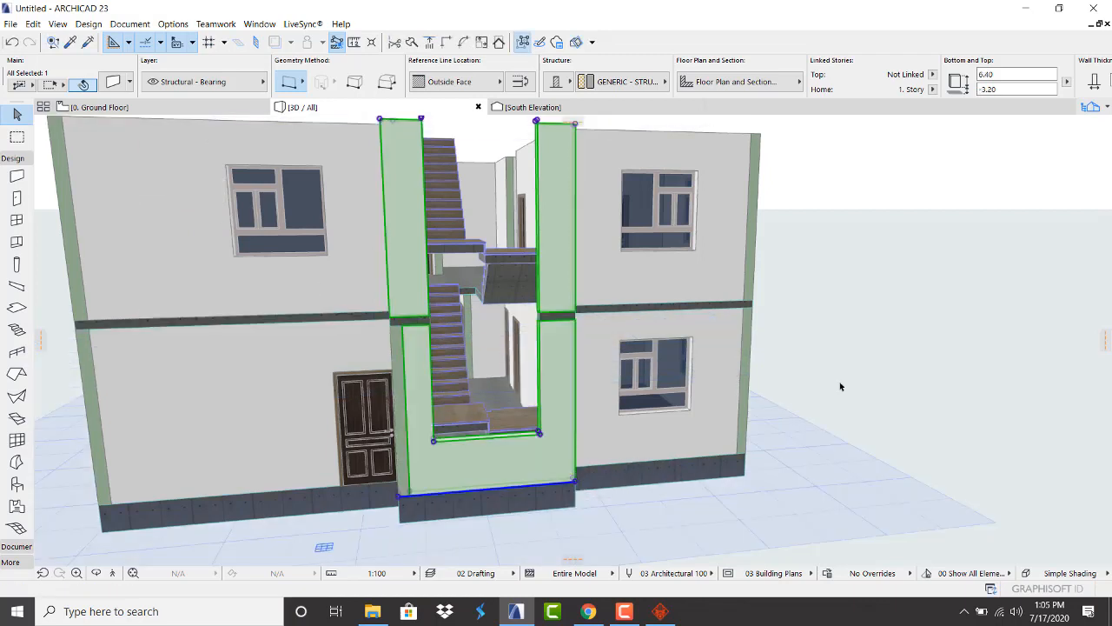
left_click(841, 386)
mouse_move(474, 425)
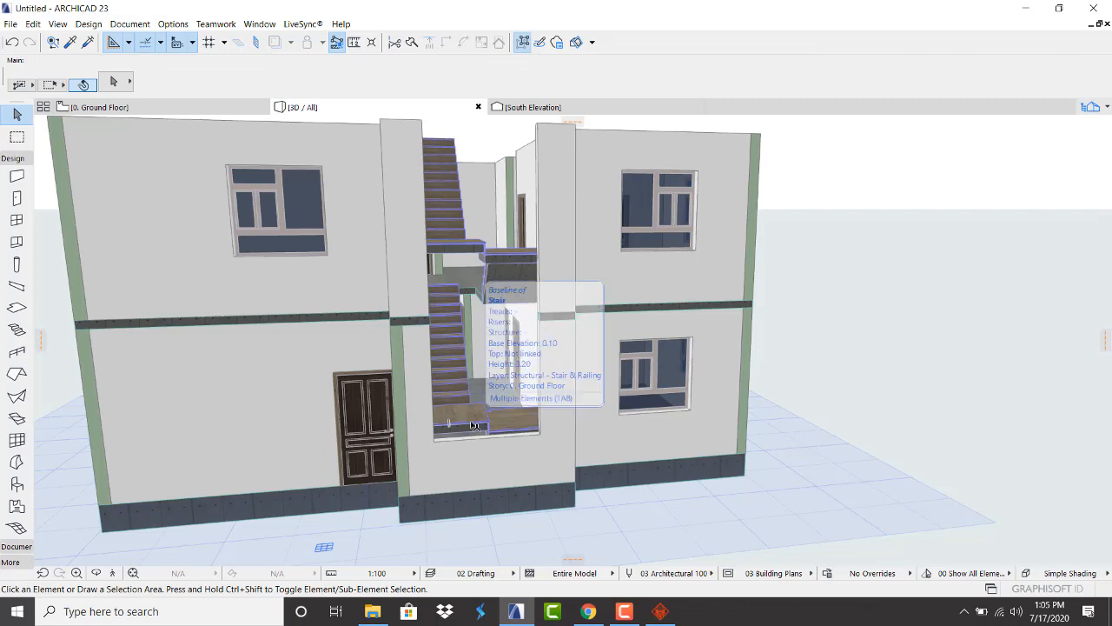
key("ctrl+z")
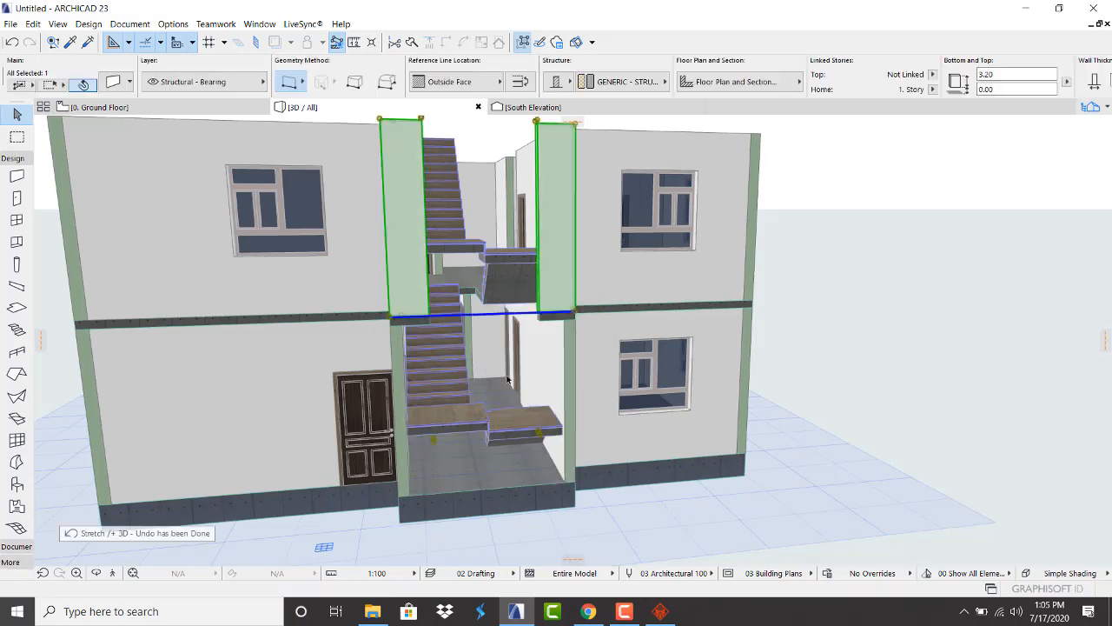
left_click(868, 299)
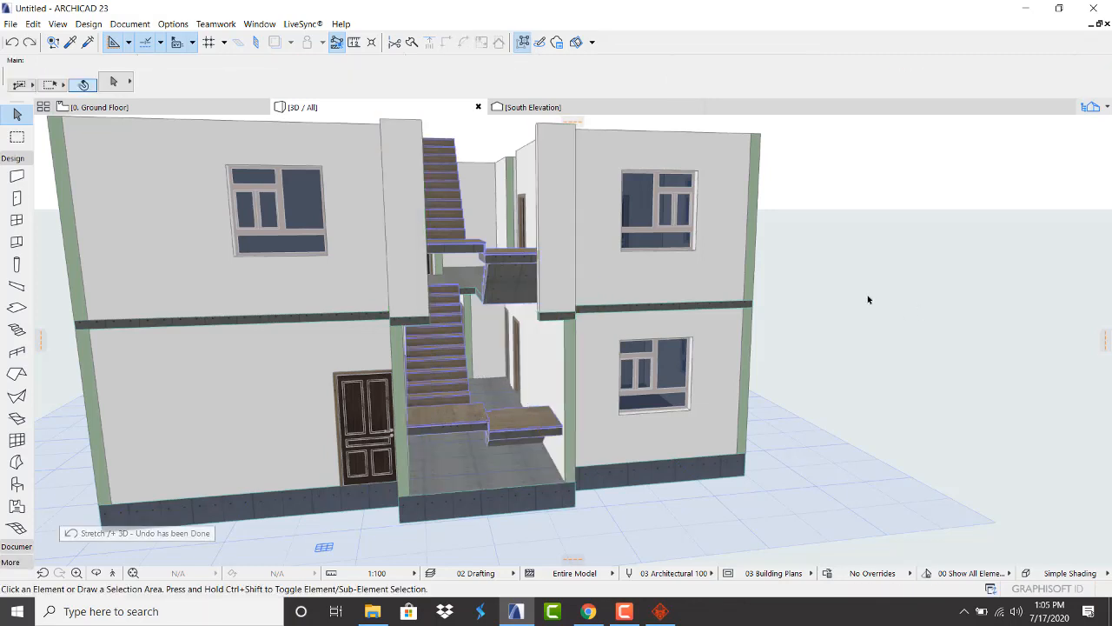
Stretch both stairwell walls down to ground level, 6.40 high, and show 0. Ground Floor
left_click(550, 244)
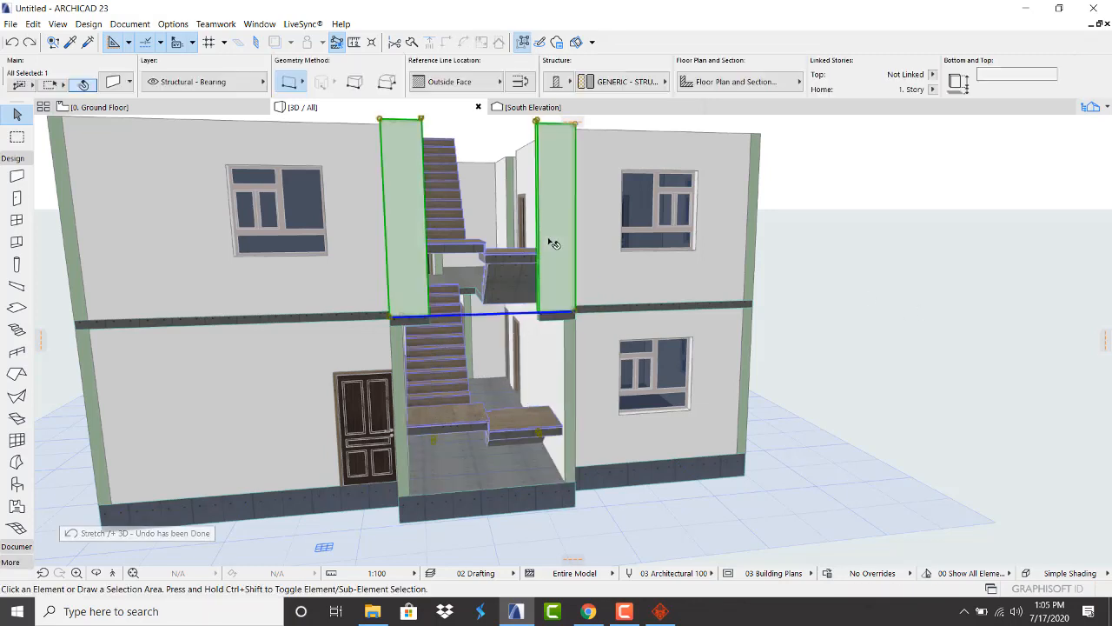
left_click(576, 314)
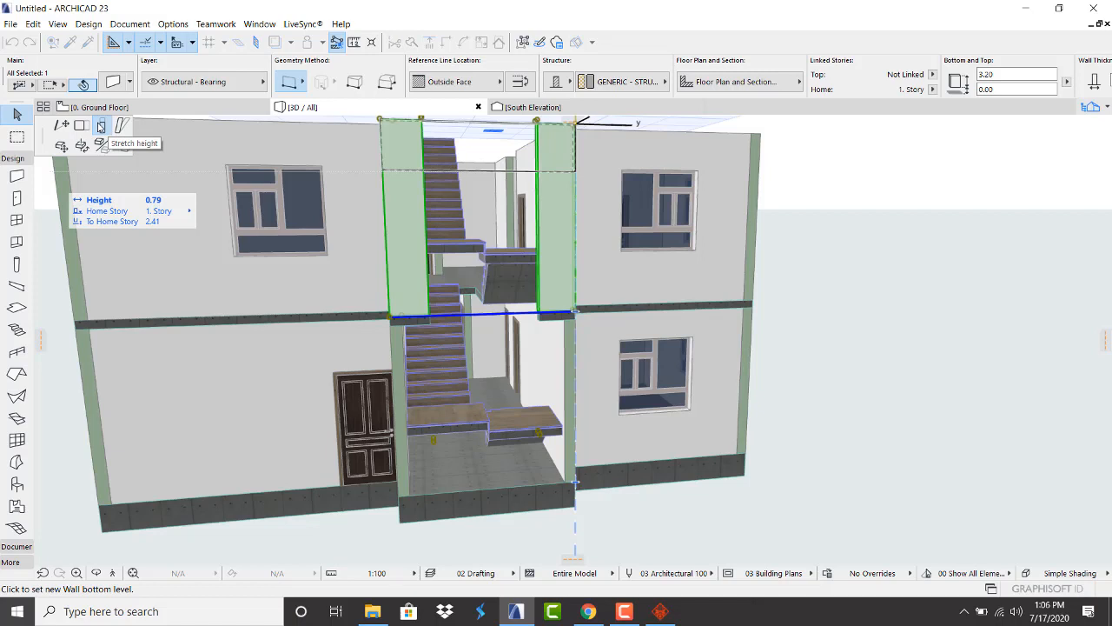
left_click(99, 127)
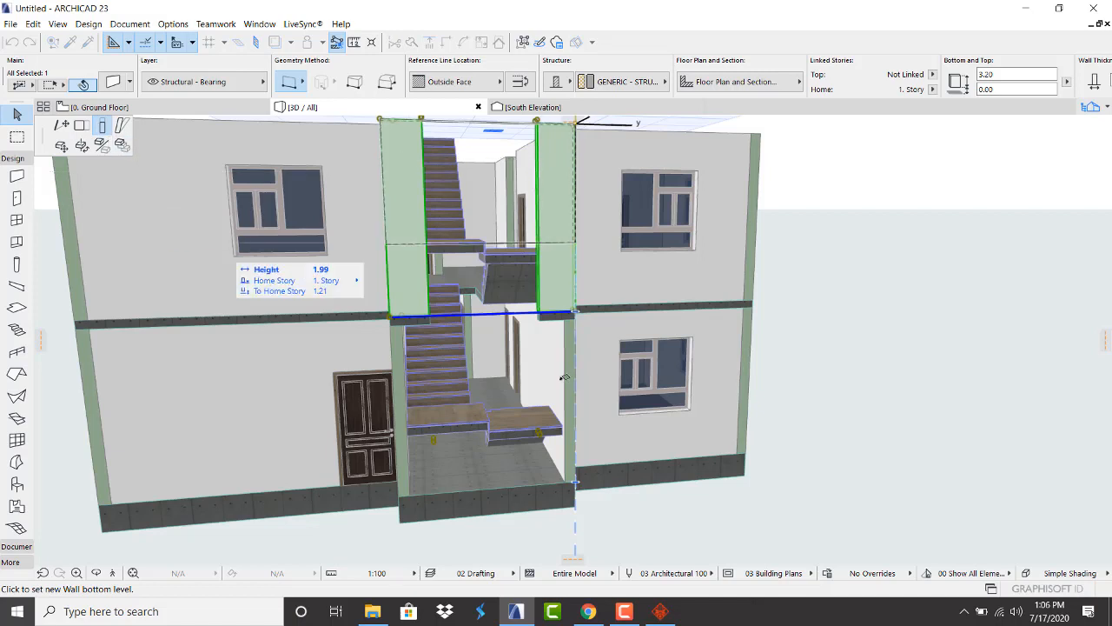
left_click(580, 475)
left_click(935, 327)
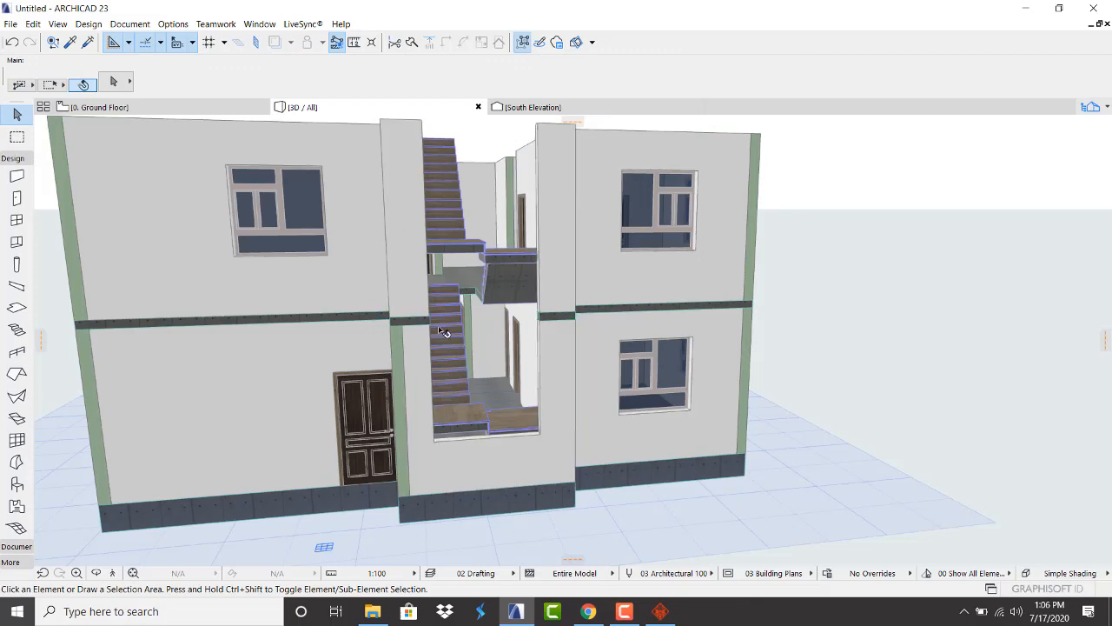
scroll(443, 332, "down", 6)
scroll(402, 344, "up", 2)
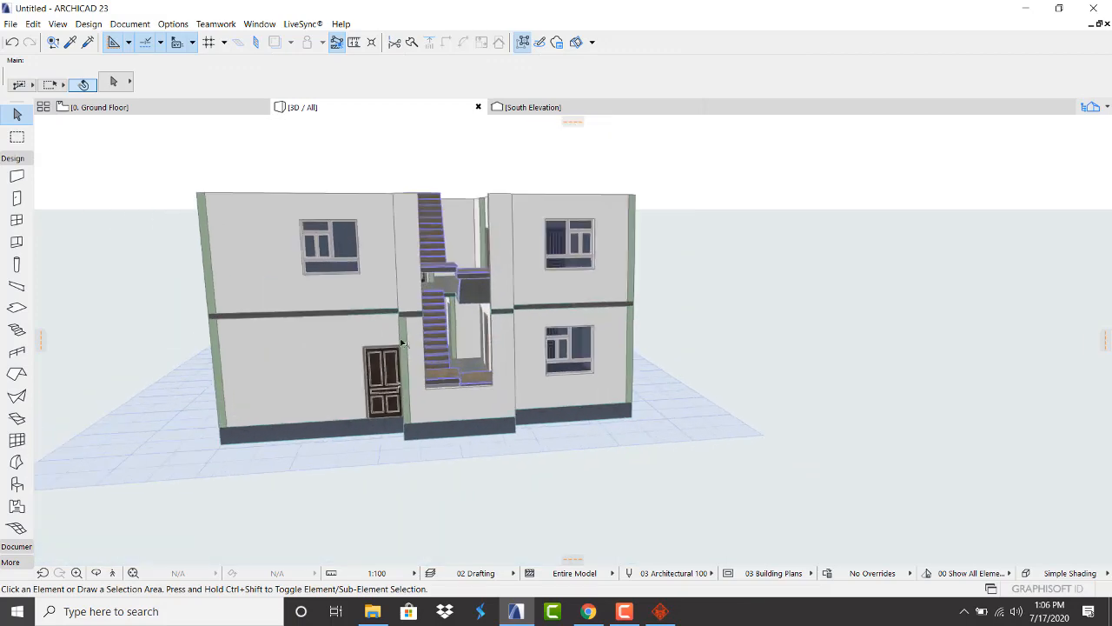
left_click(128, 108)
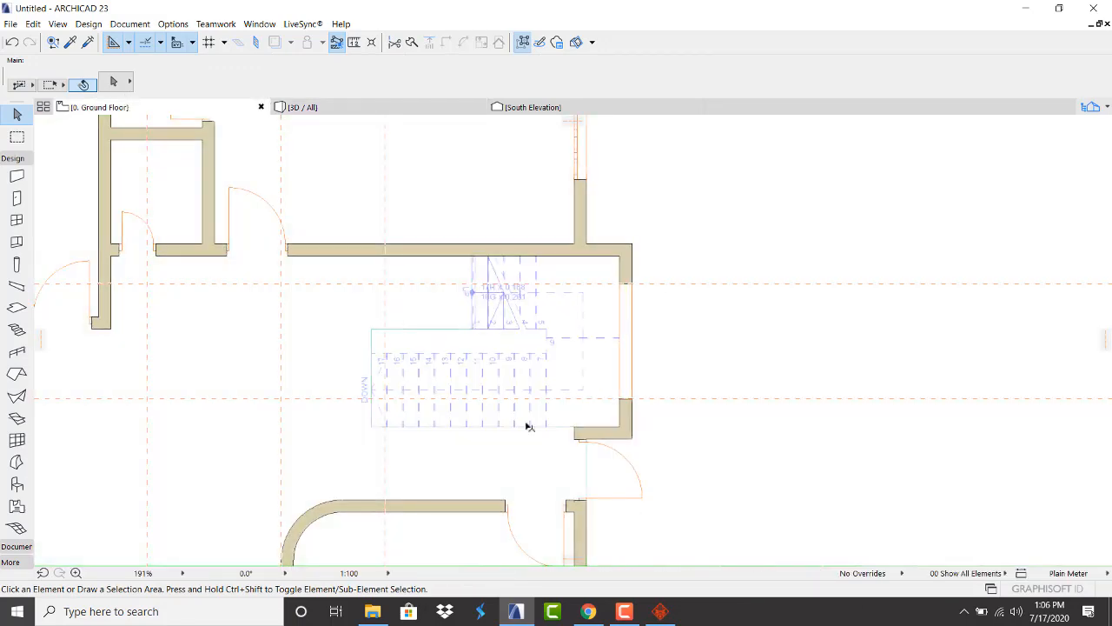
Replace the 3D Warehouse search term 'rails' with a new query and run it
left_click(588, 611)
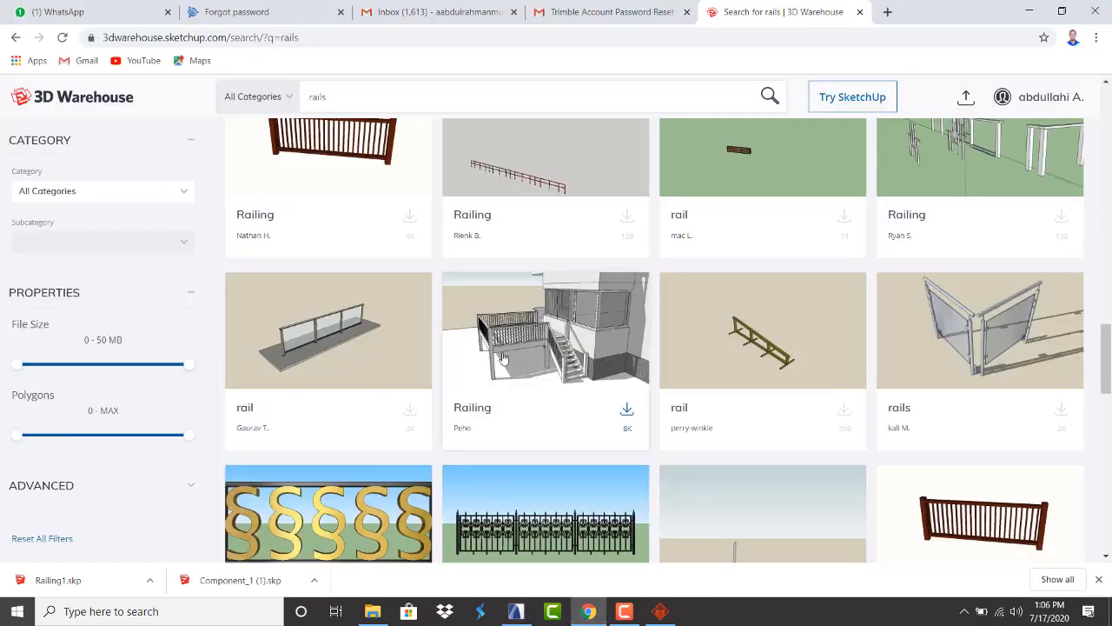
left_click_drag(330, 97, 285, 99)
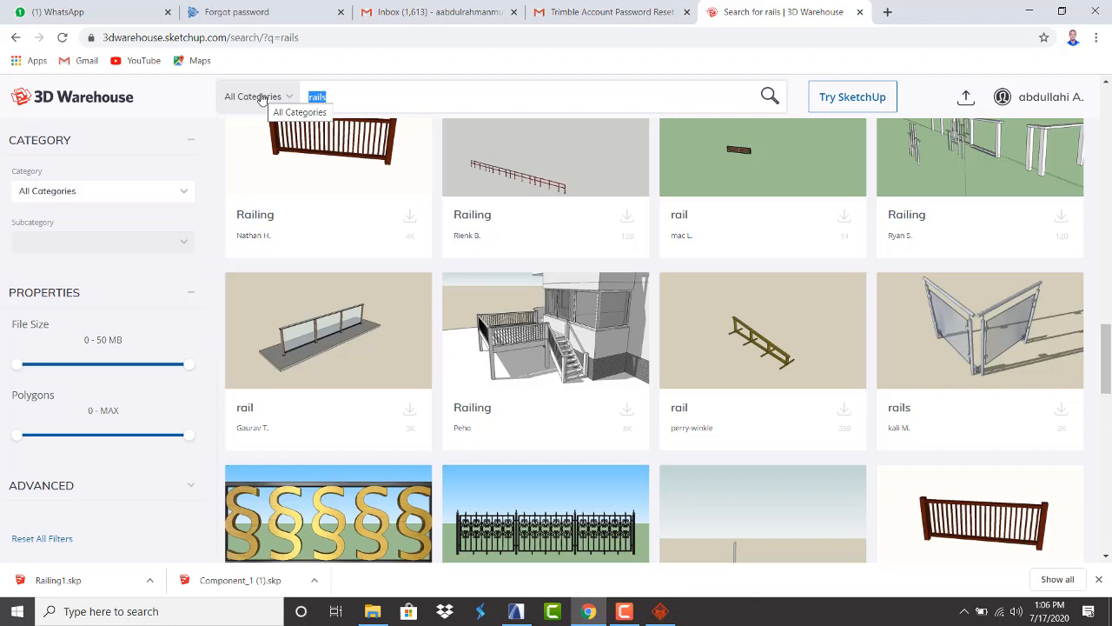
type("best windows")
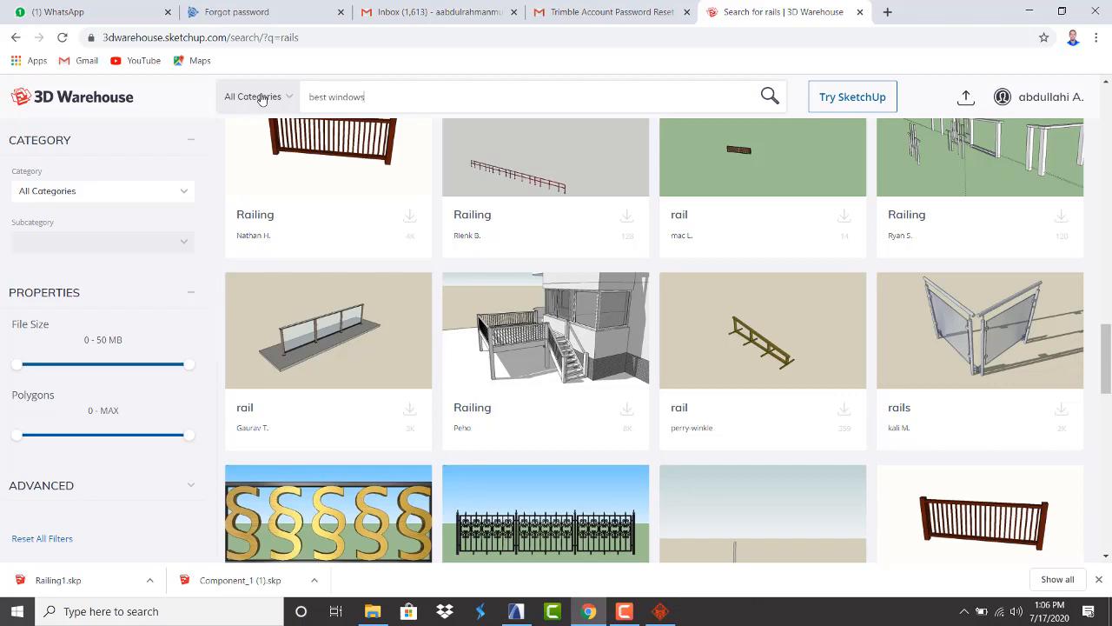
key("Return")
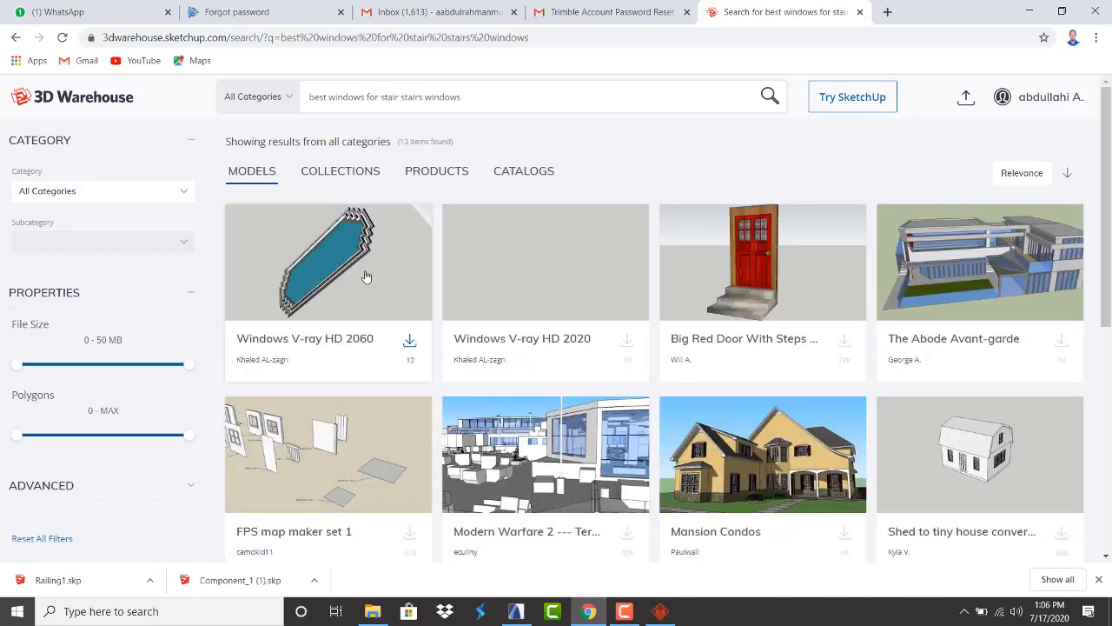
scroll(365, 276, "down", 3)
scroll(366, 281, "up", 1)
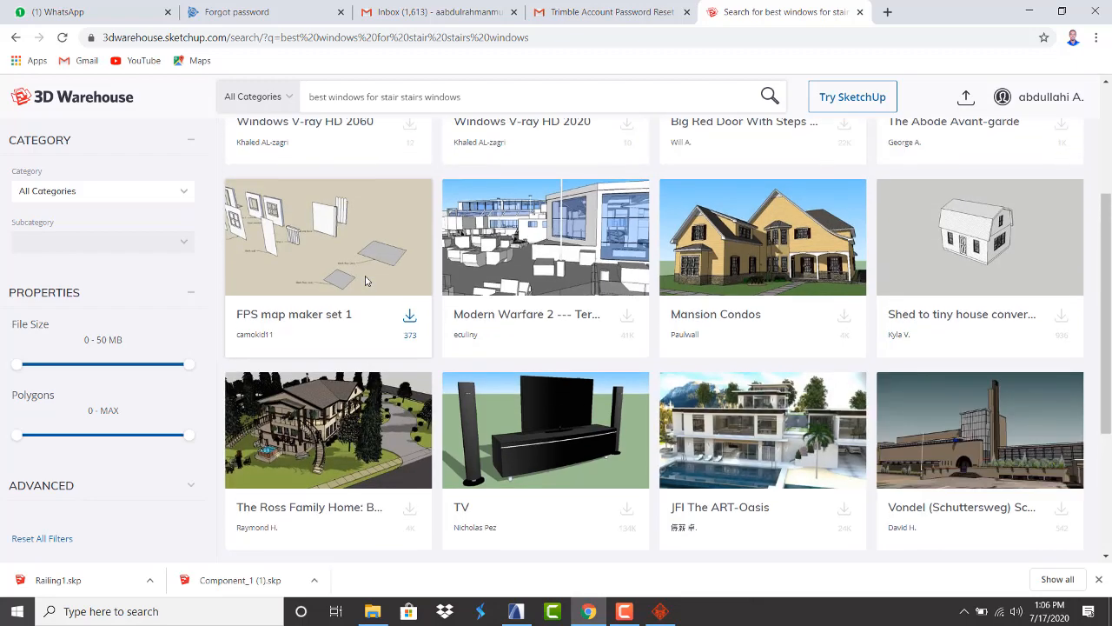
scroll(366, 282, "down", 3)
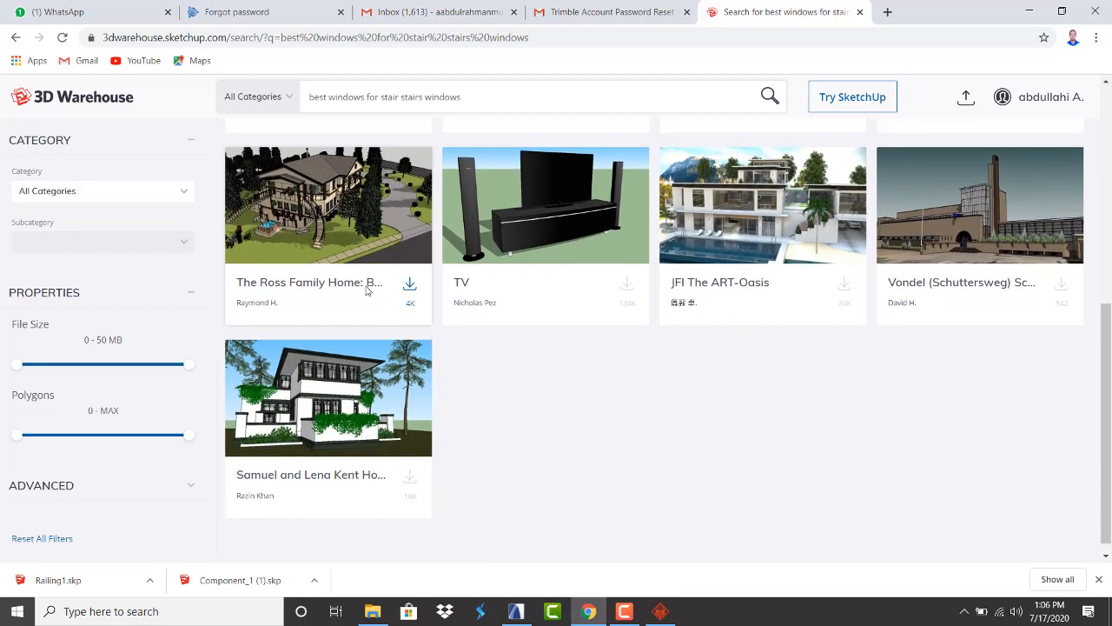
scroll(365, 291, "up", 5)
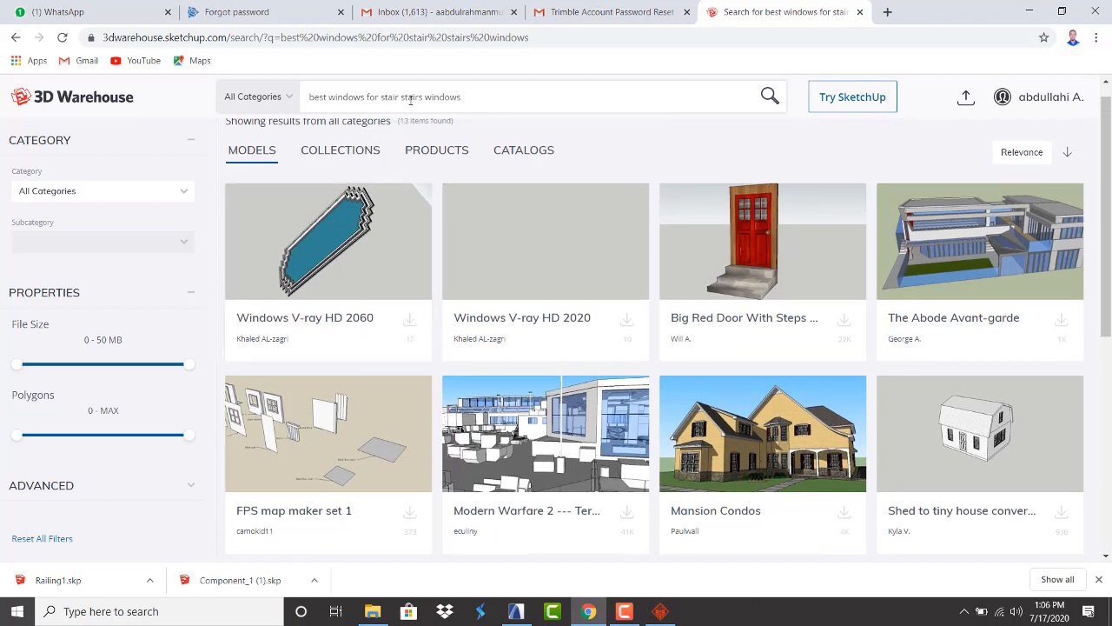
Trim the search phrase to 'stairs windows' and search again
left_click_drag(401, 93, 289, 105)
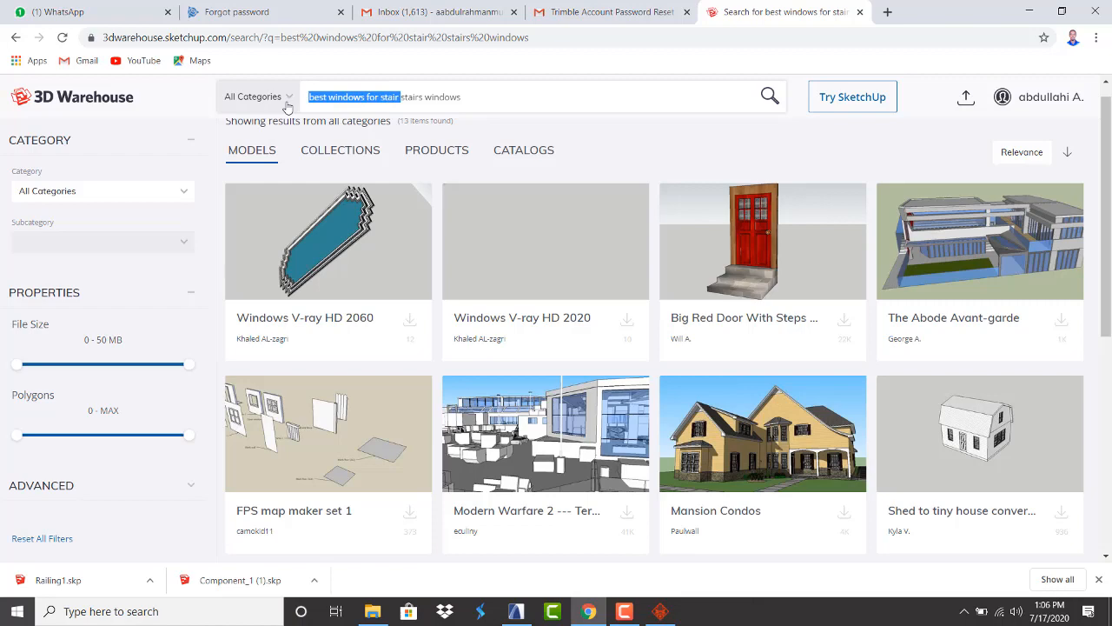
key("BackSpace")
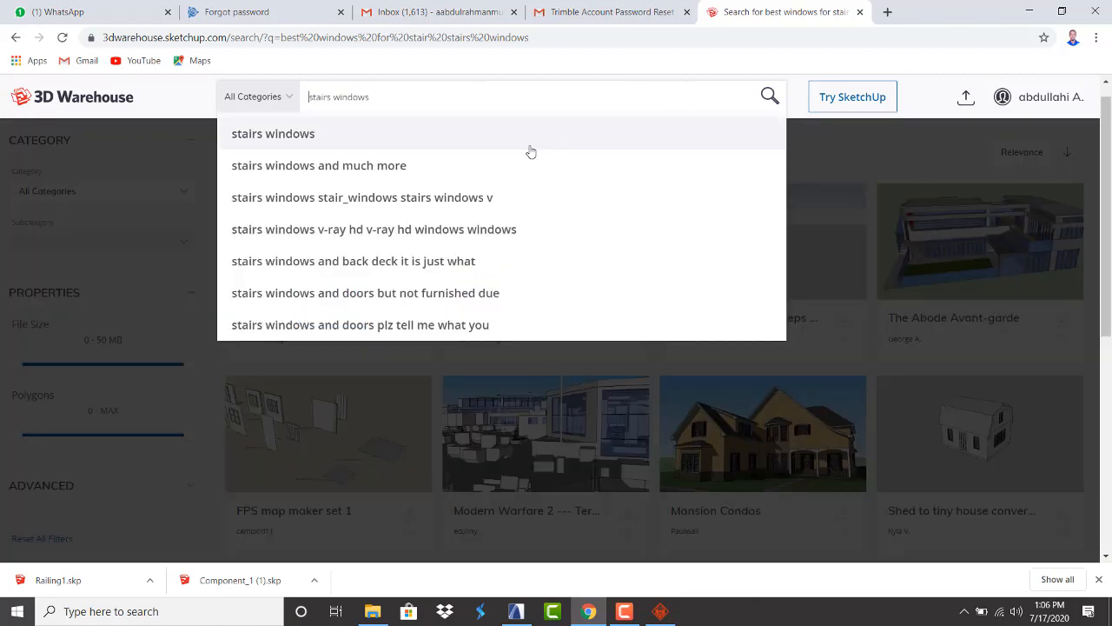
left_click(531, 149)
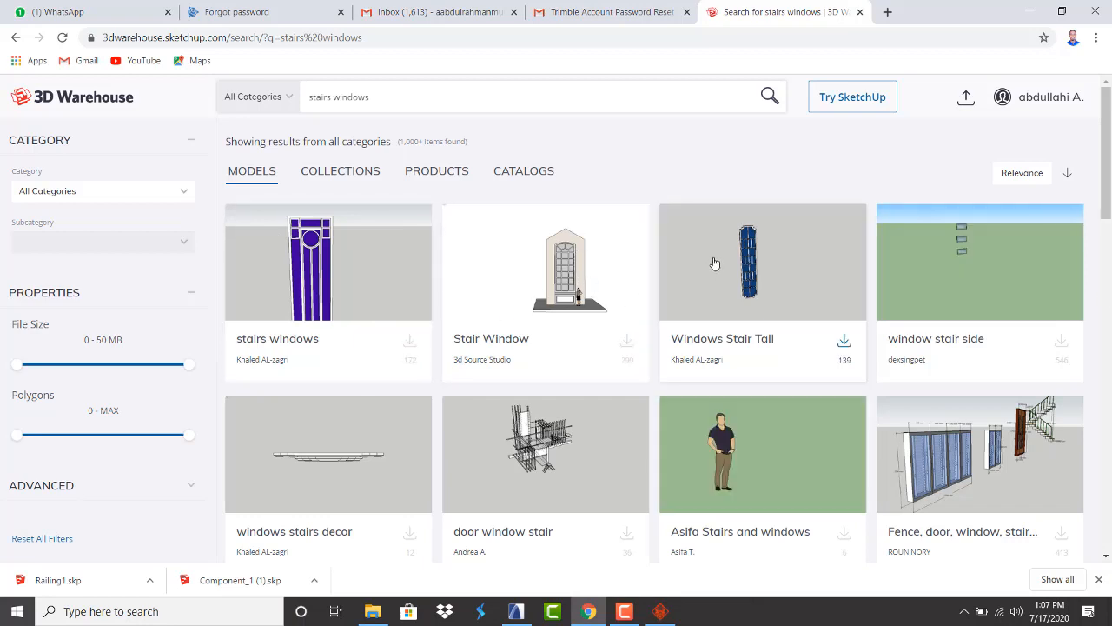
scroll(714, 263, "down", 1)
scroll(687, 287, "down", 2)
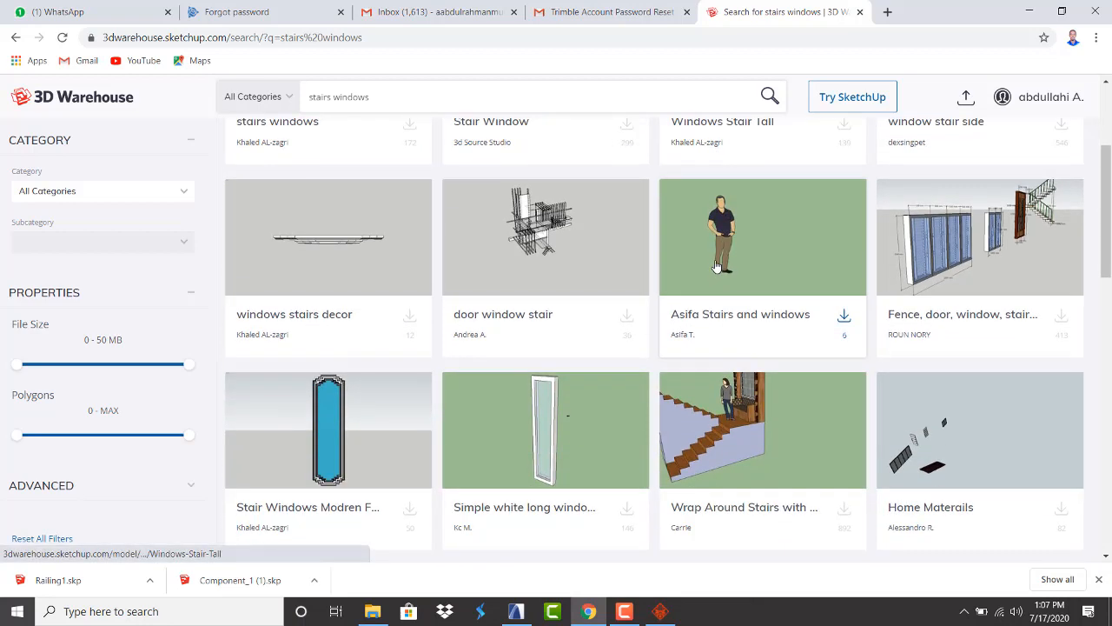
scroll(591, 334, "down", 3)
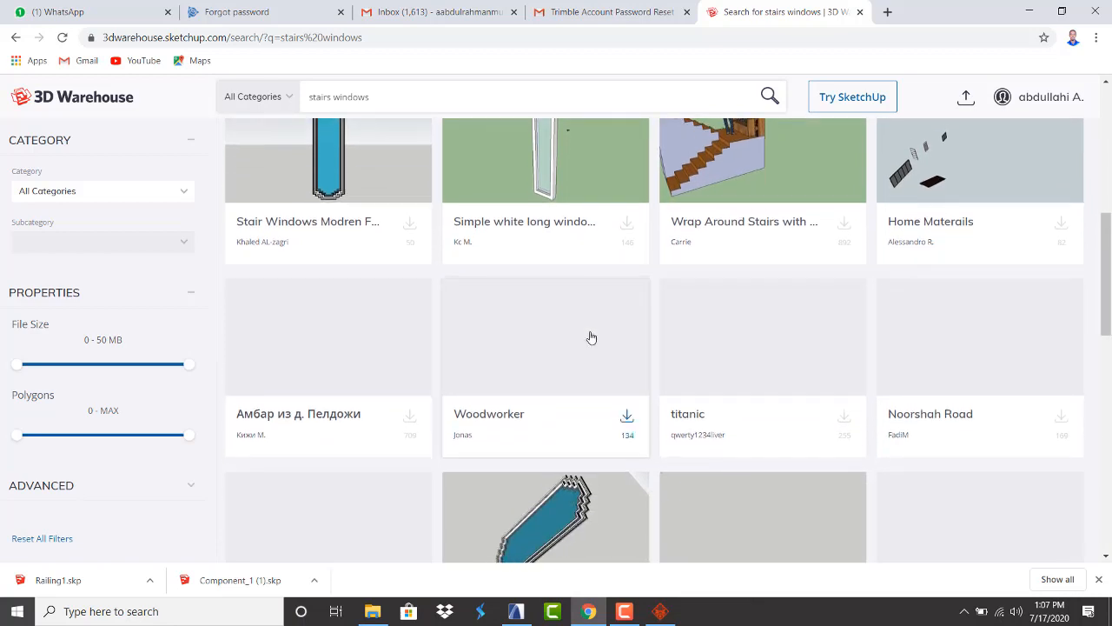
scroll(591, 337, "up", 3)
scroll(591, 337, "up", 3)
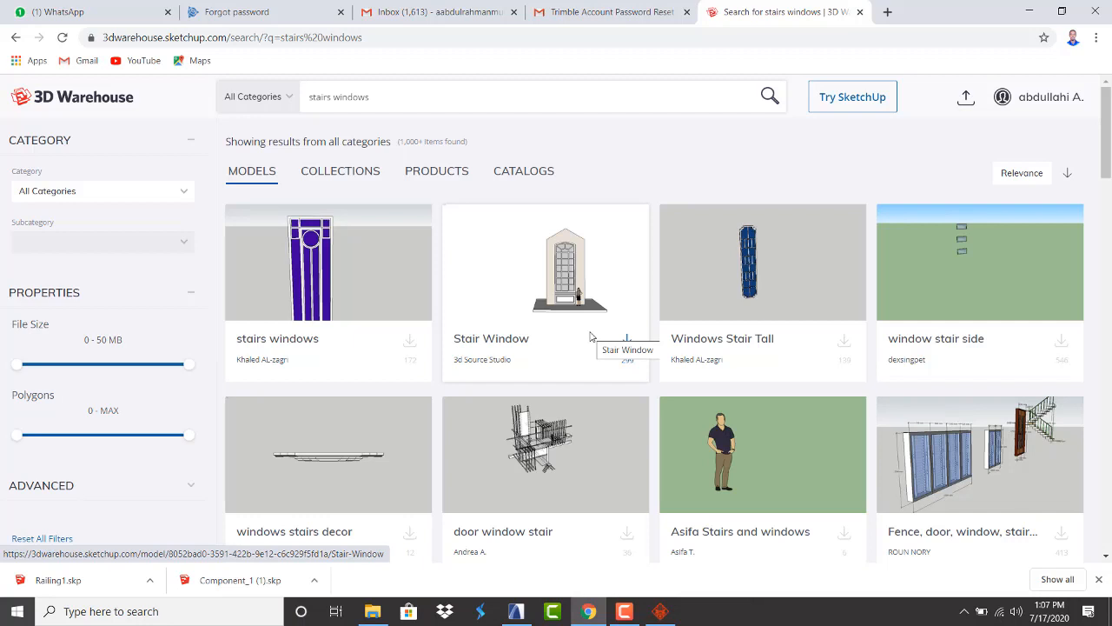
Download the 'stairs windows' model as window+stairs.skp and open the Downloads folder
left_click(409, 352)
left_click(373, 436)
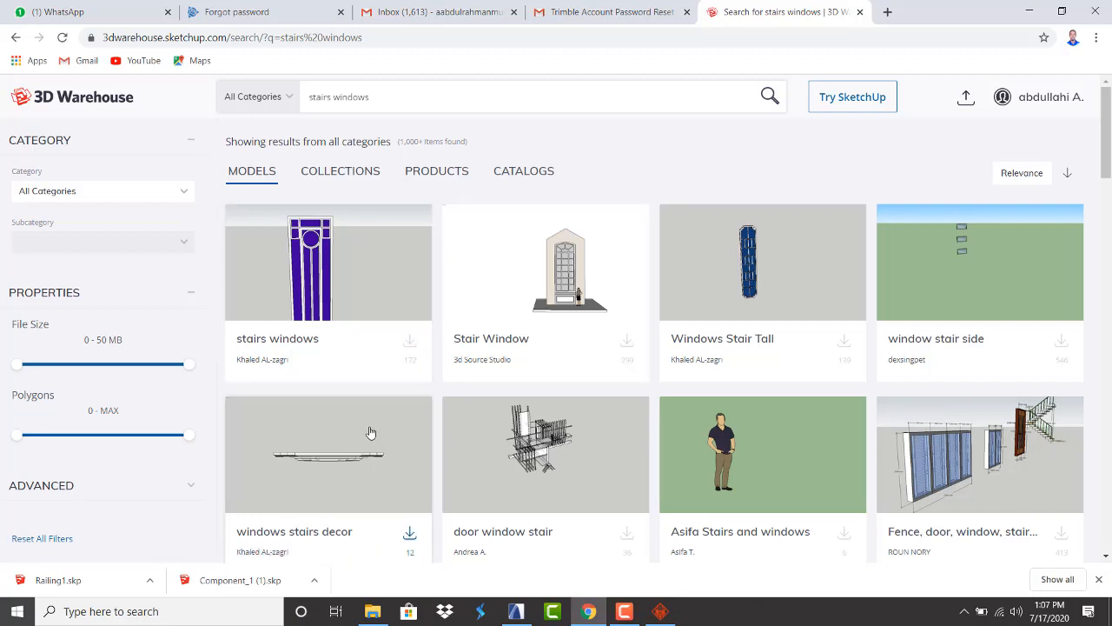
scroll(351, 300, "down", 3)
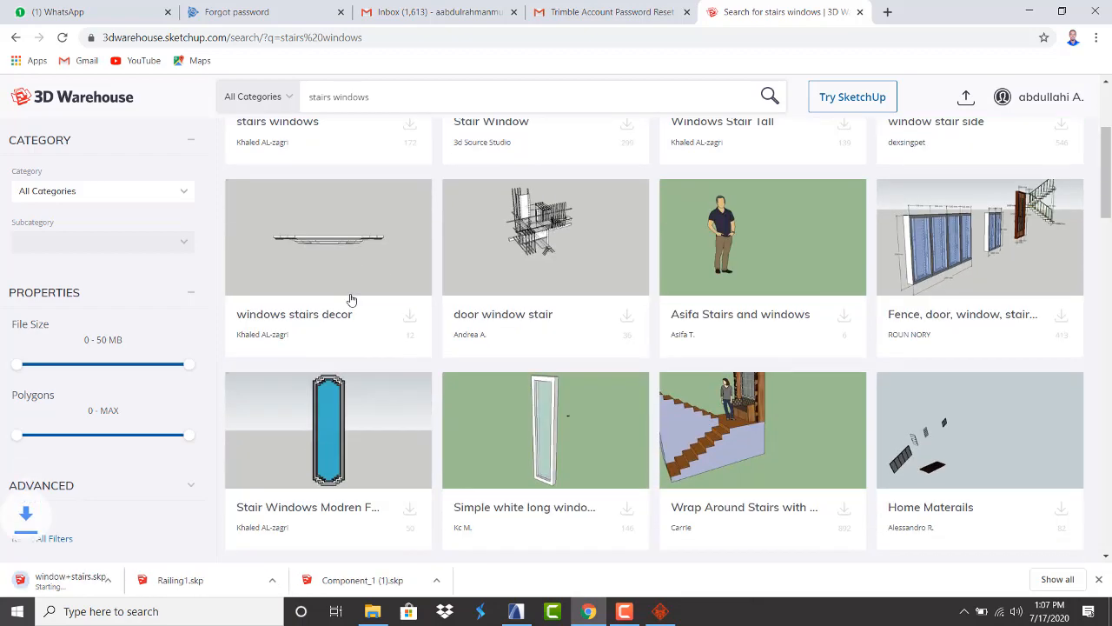
left_click(372, 612)
left_click(516, 612)
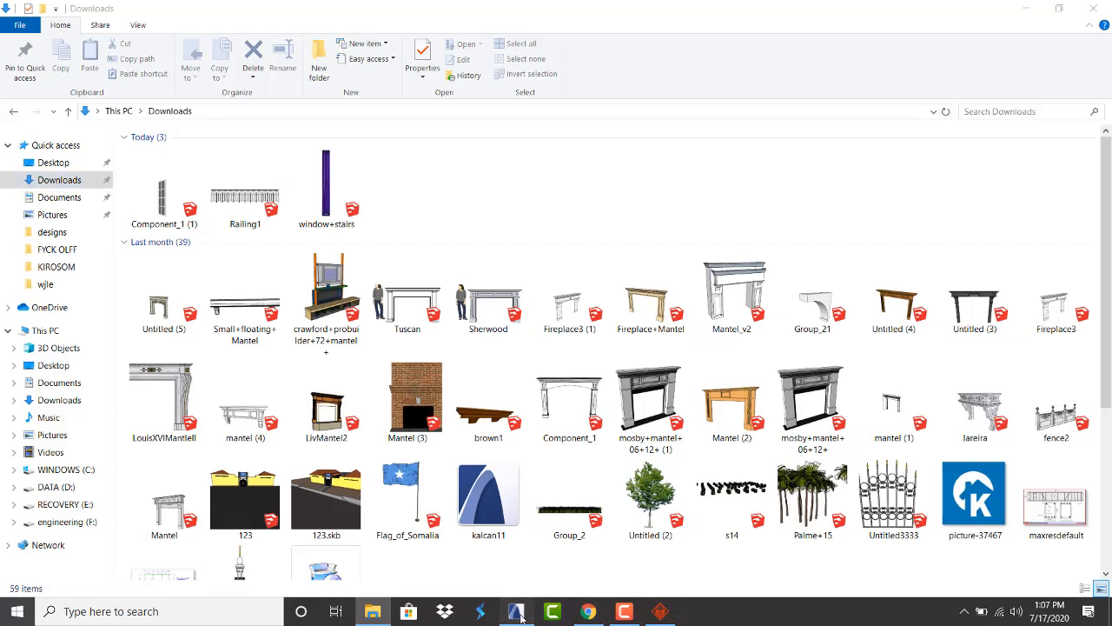
Drag window+stairs.skp from Downloads into the ARCHICAD ground-floor plan
scroll(557, 366, "down", 5)
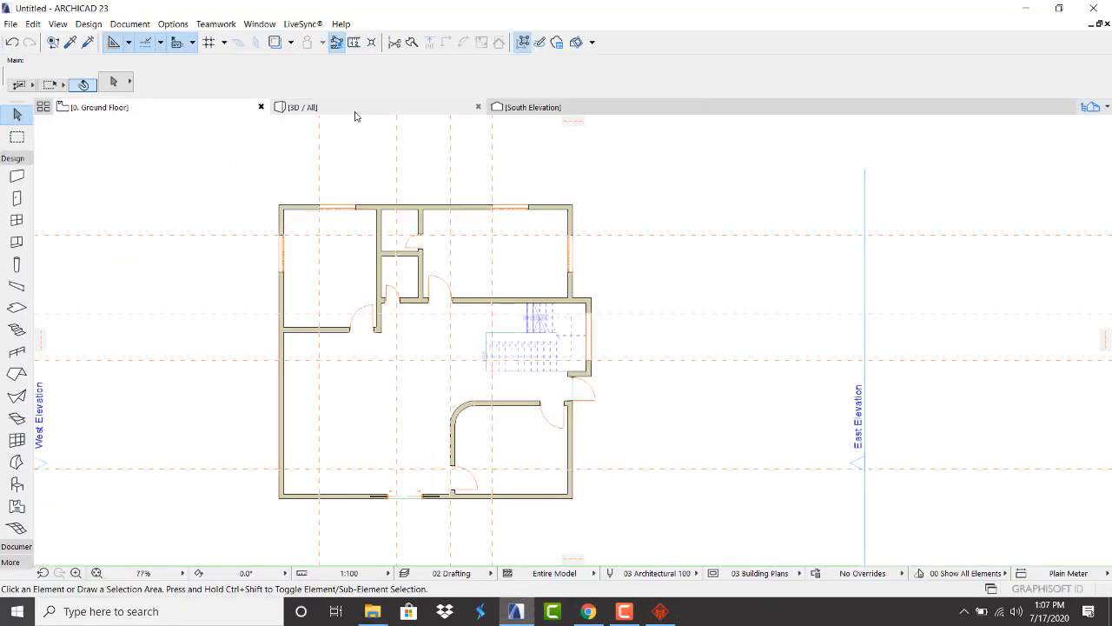
left_click(354, 111)
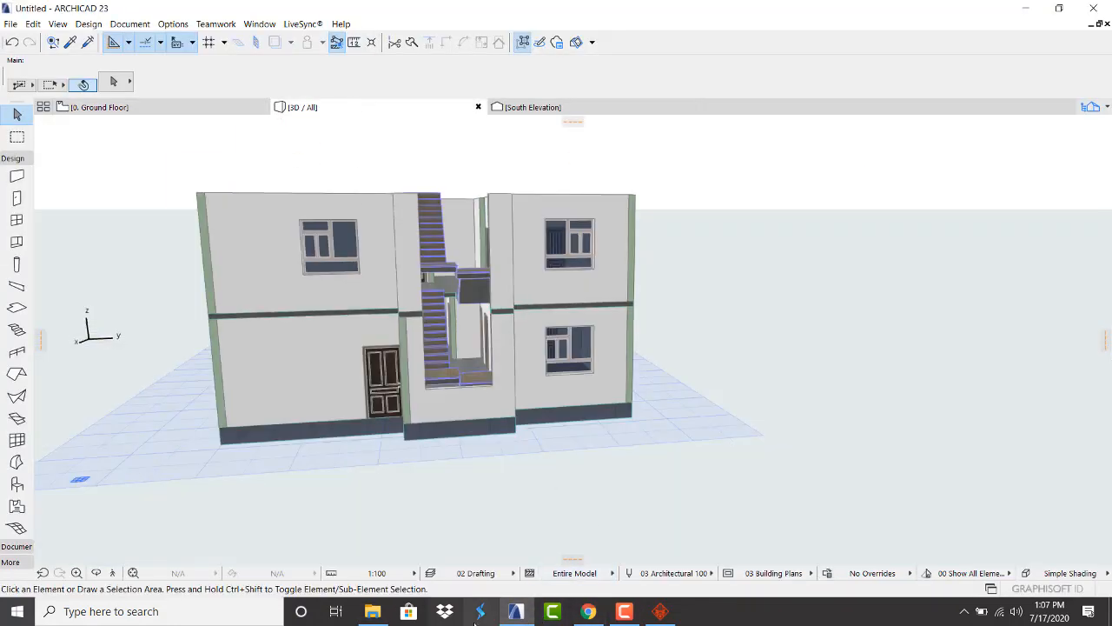
left_click(136, 109)
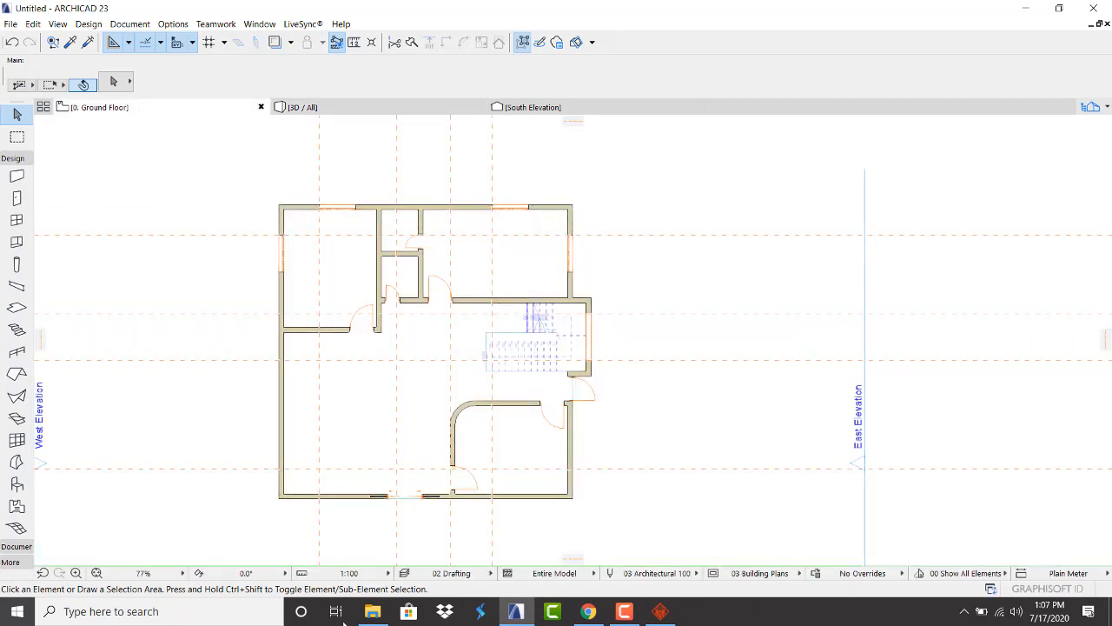
left_click(374, 611)
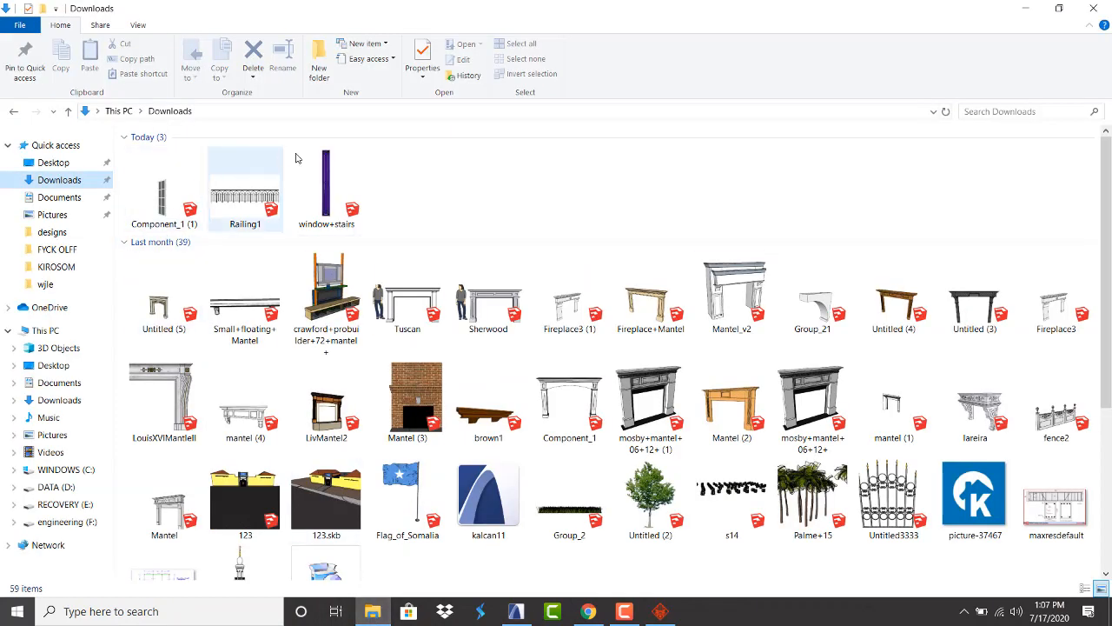
left_click(317, 183)
left_click_drag(317, 183, 513, 556)
left_click_drag(531, 493, 690, 370)
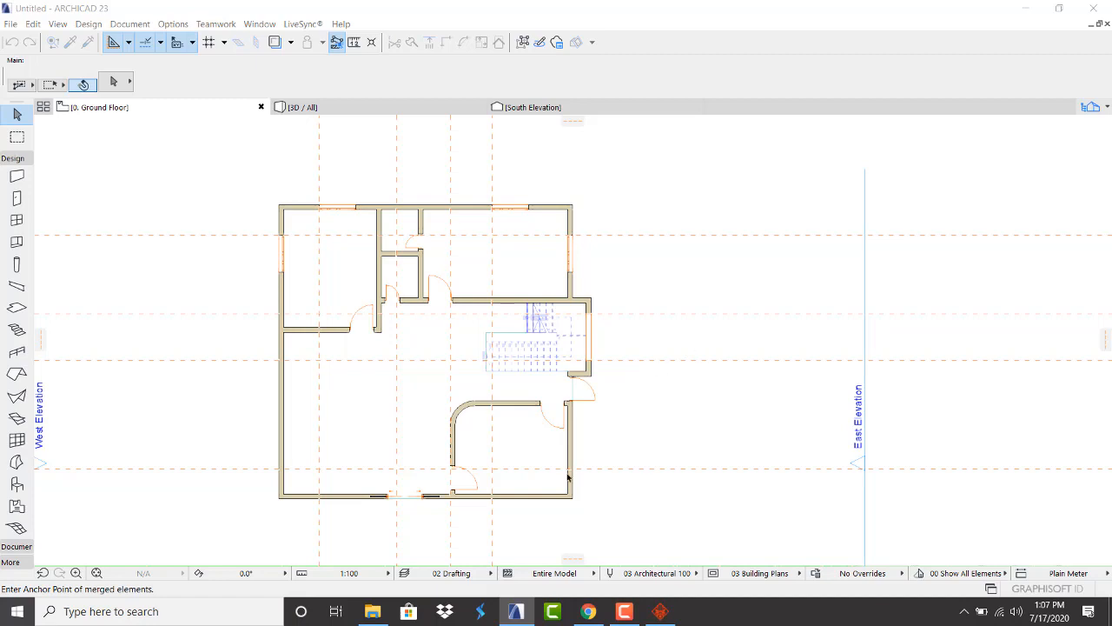
Bring window+stairs.skp into ARCHICAD again, check it in 3D, then return to the search results
left_click(521, 622)
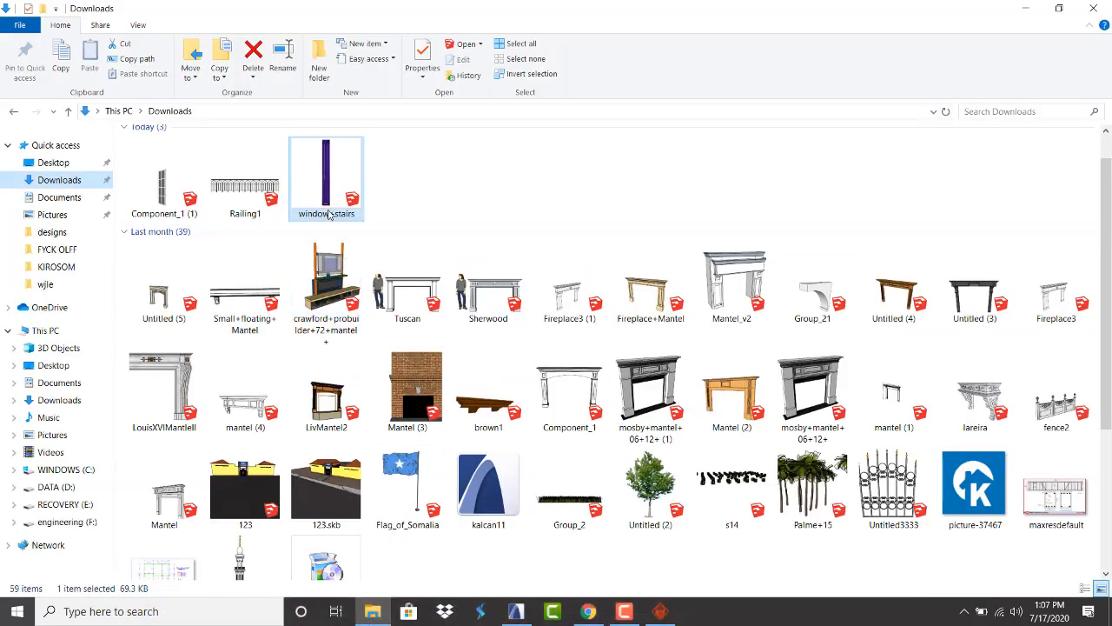
left_click_drag(320, 187, 633, 343)
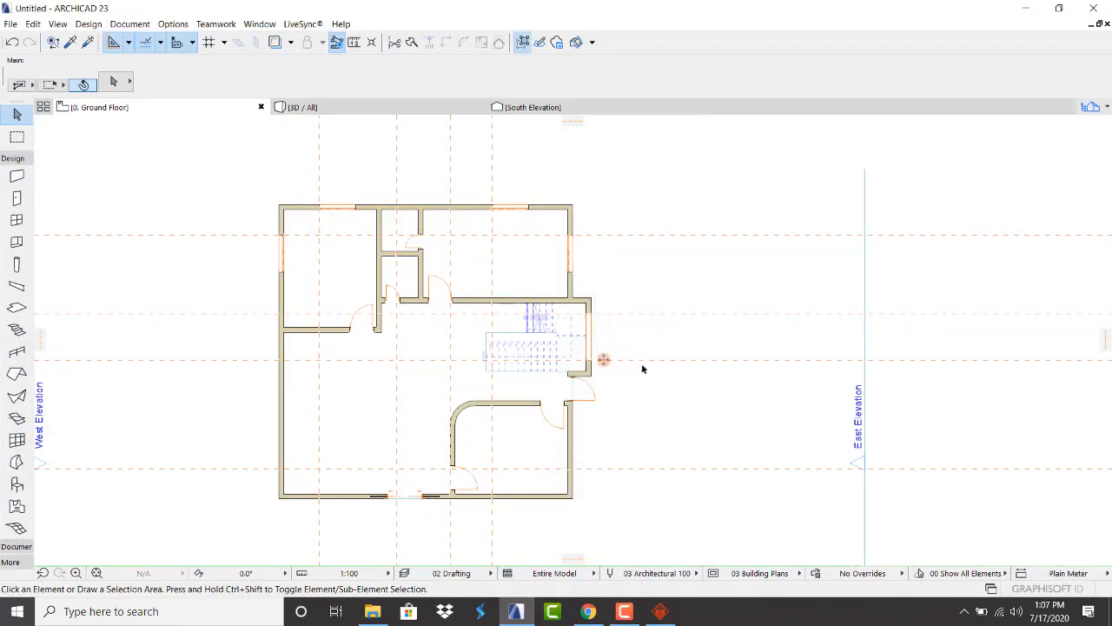
left_click(400, 108)
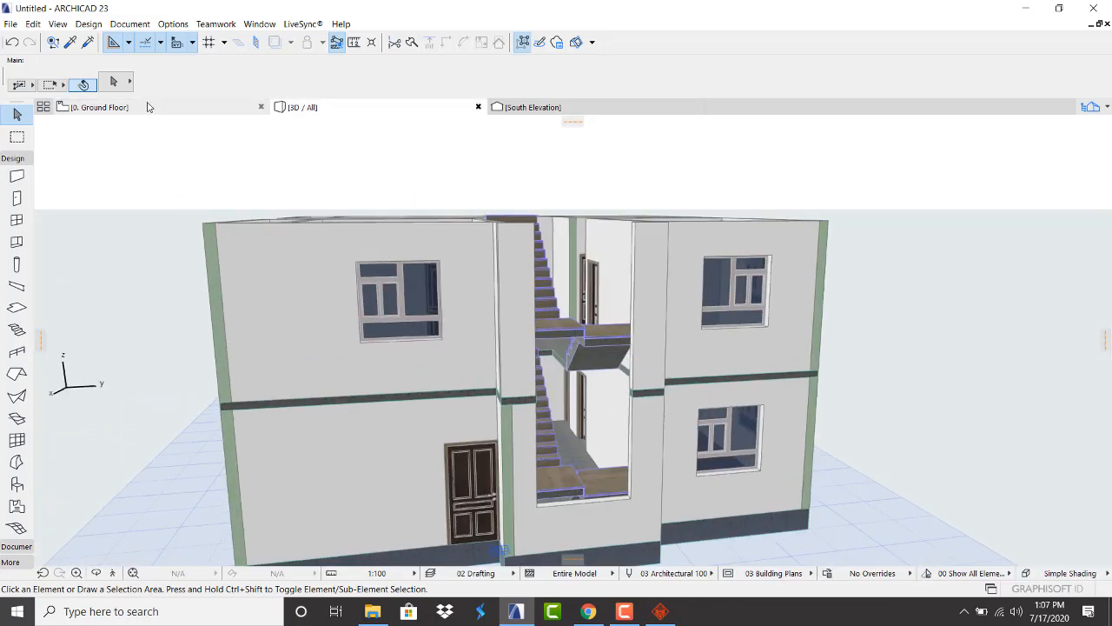
left_click(148, 106)
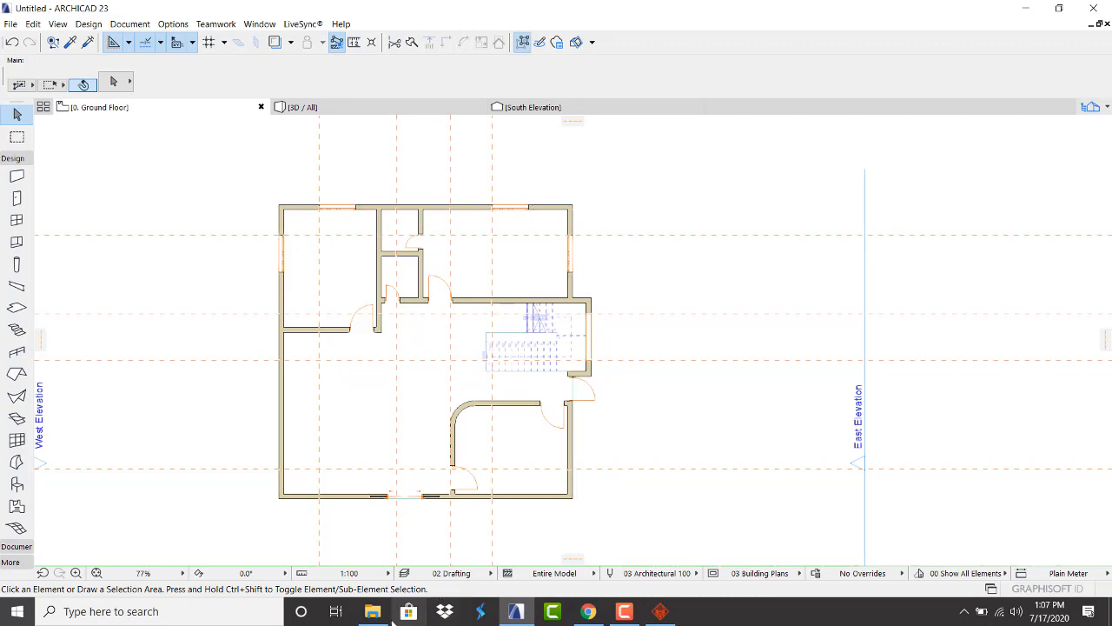
left_click(580, 619)
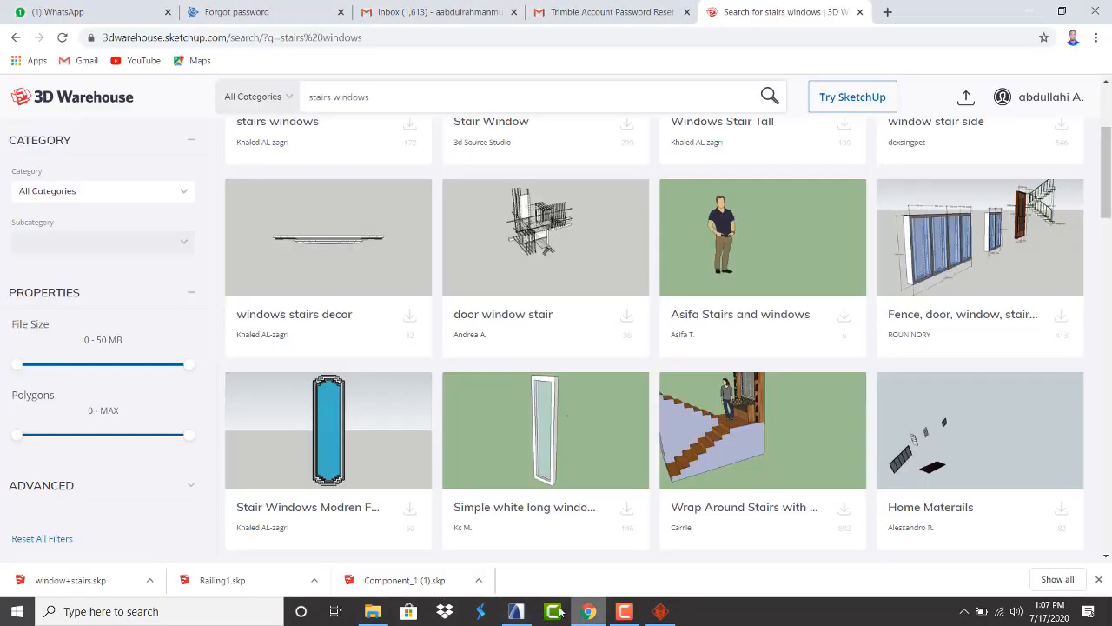
Download the Windows Stair Tall model as a SketchUp file
scroll(474, 407, "down", 4)
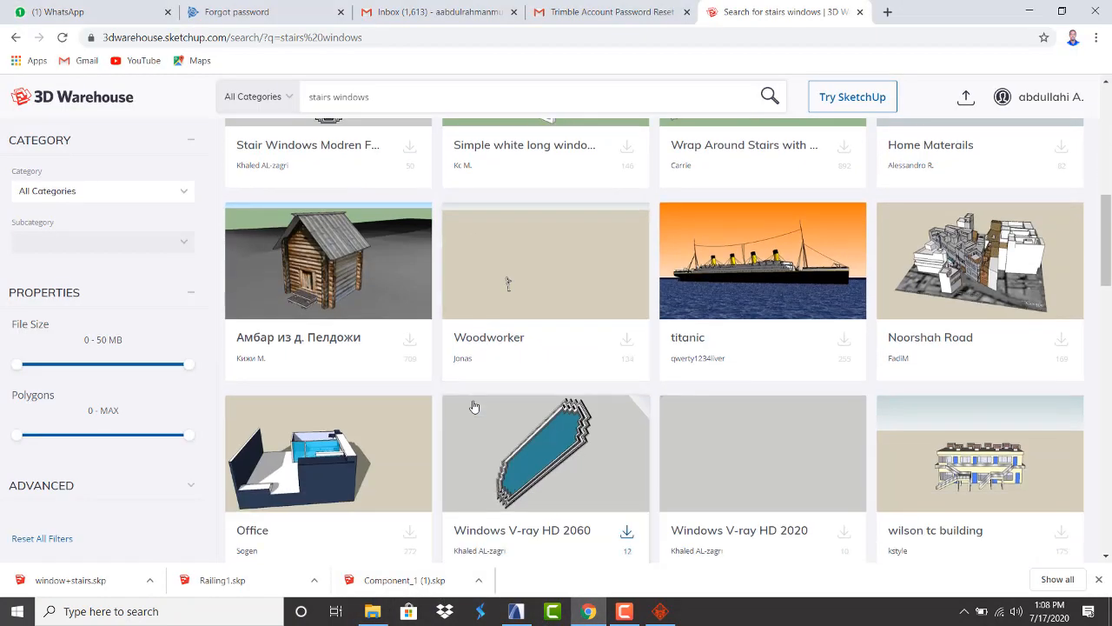
scroll(473, 406, "down", 5)
scroll(489, 429, "up", 2)
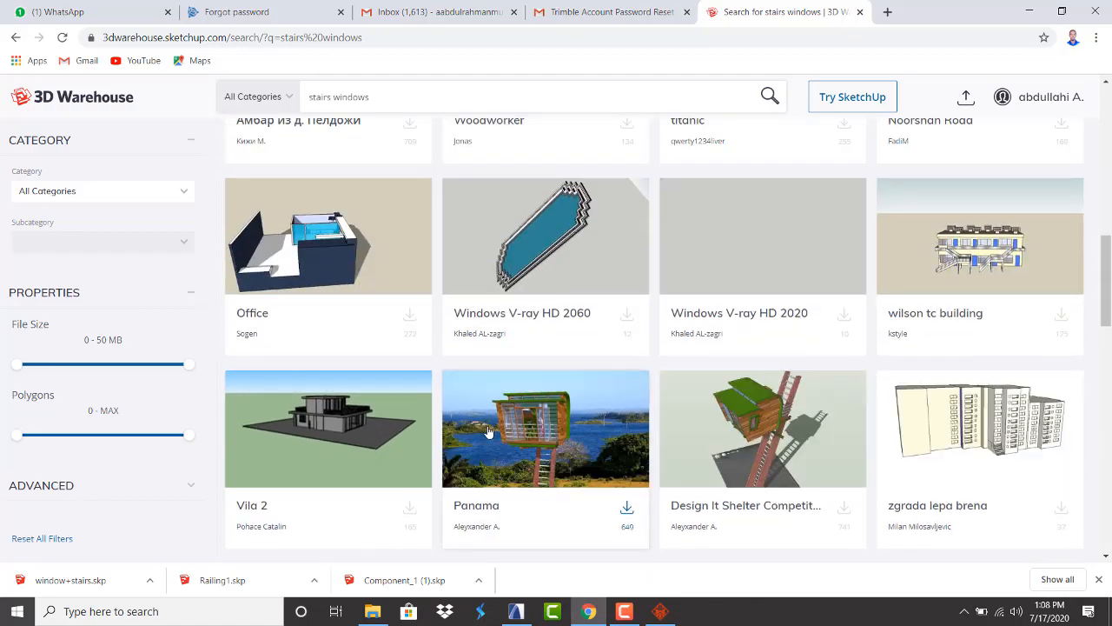
scroll(489, 429, "down", 5)
scroll(489, 431, "down", 2)
scroll(487, 429, "down", 2)
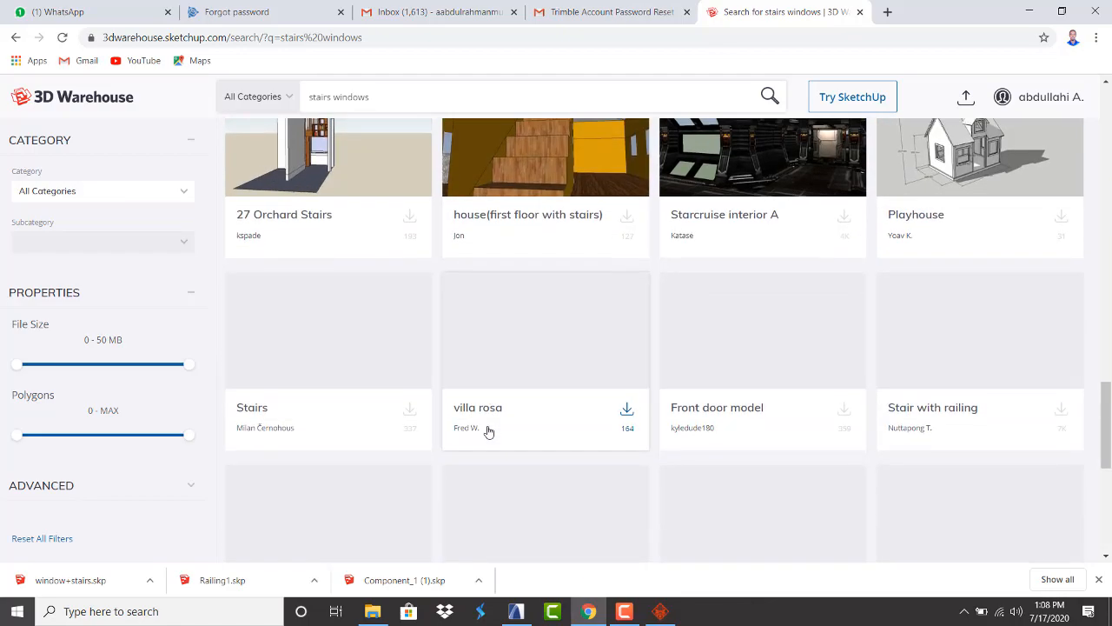
scroll(487, 430, "up", 15)
scroll(543, 330, "down", 2)
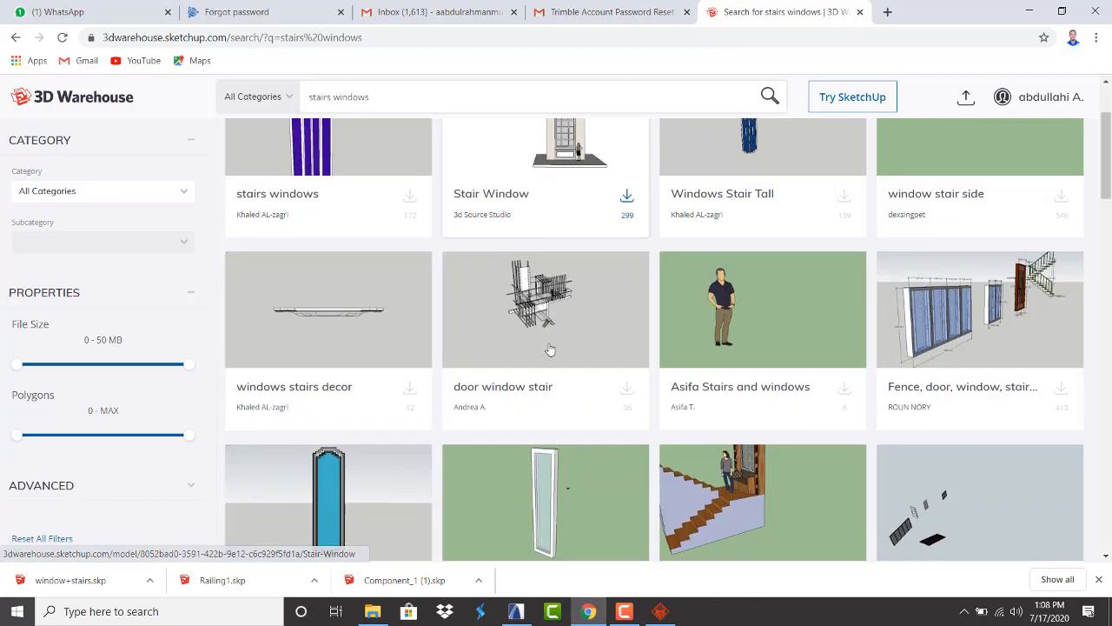
scroll(547, 313, "up", 2)
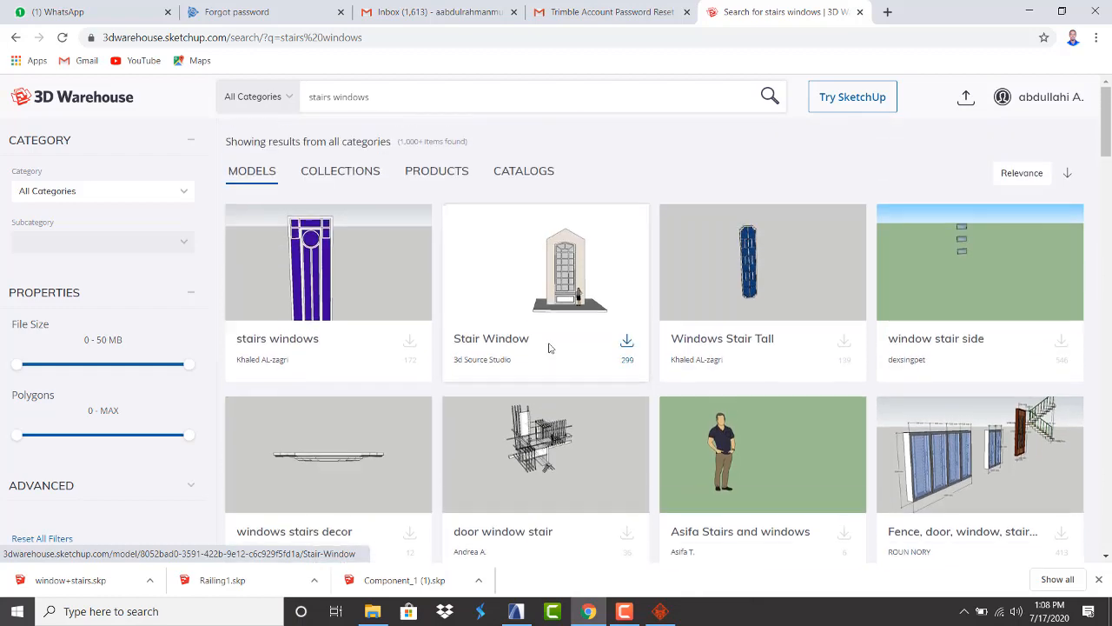
left_click(844, 342)
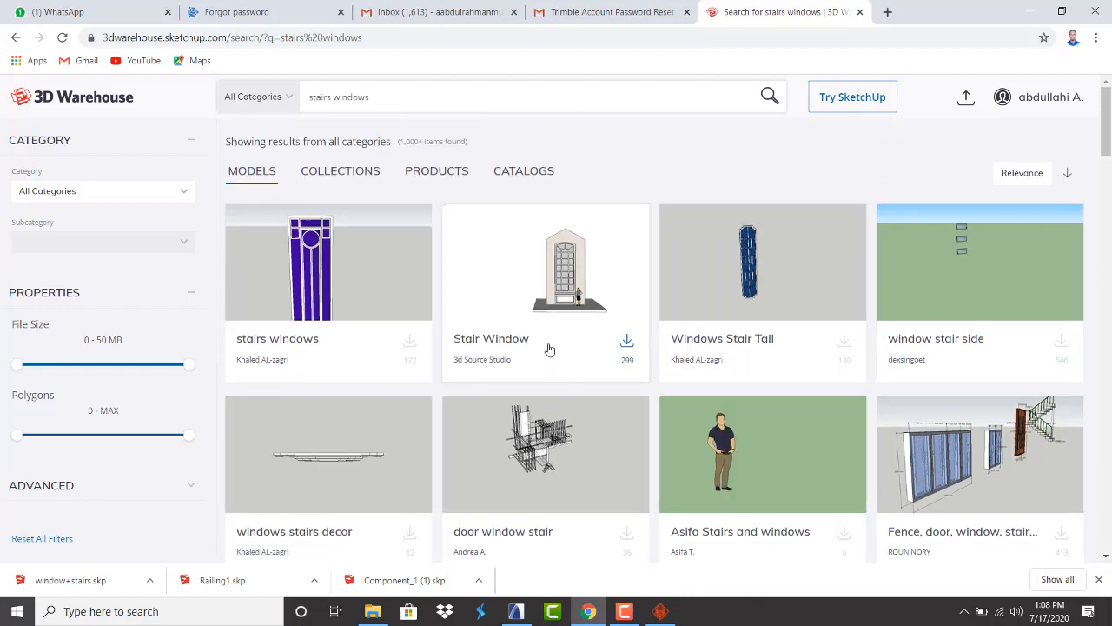
Download the modern stair window model and open the Downloads folder
scroll(544, 346, "down", 2)
scroll(541, 345, "down", 3)
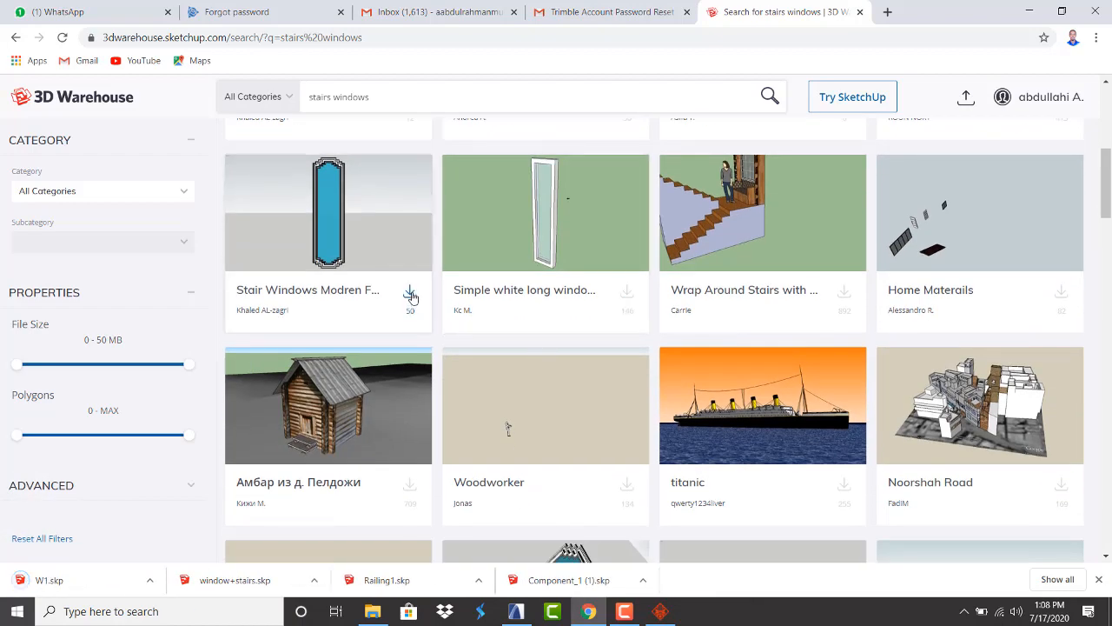
left_click(410, 290)
scroll(634, 271, "down", 6)
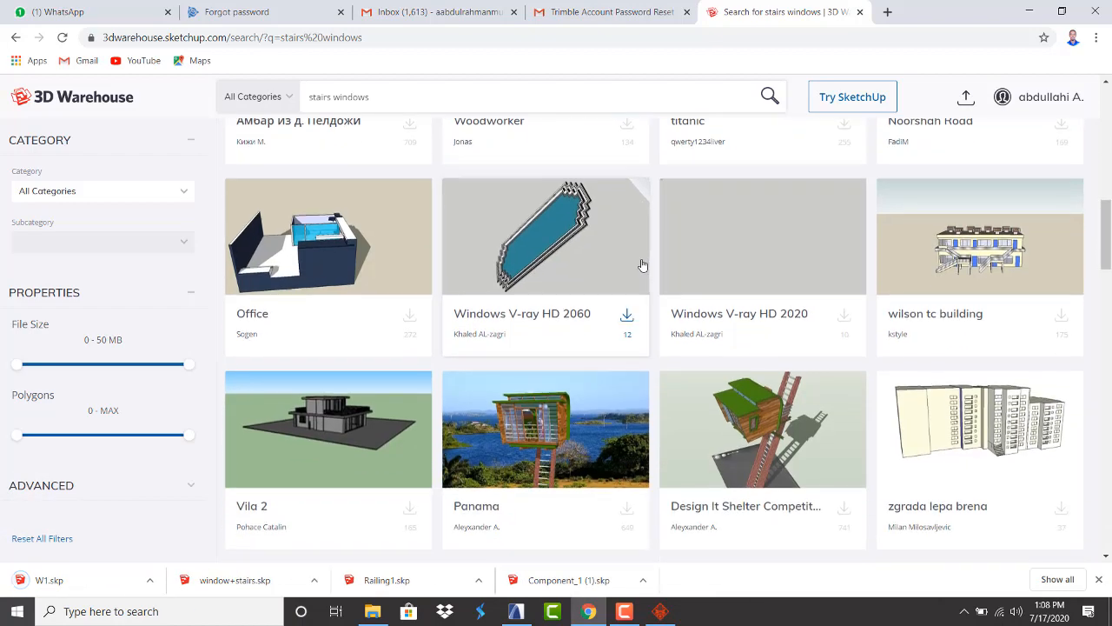
scroll(643, 265, "down", 5)
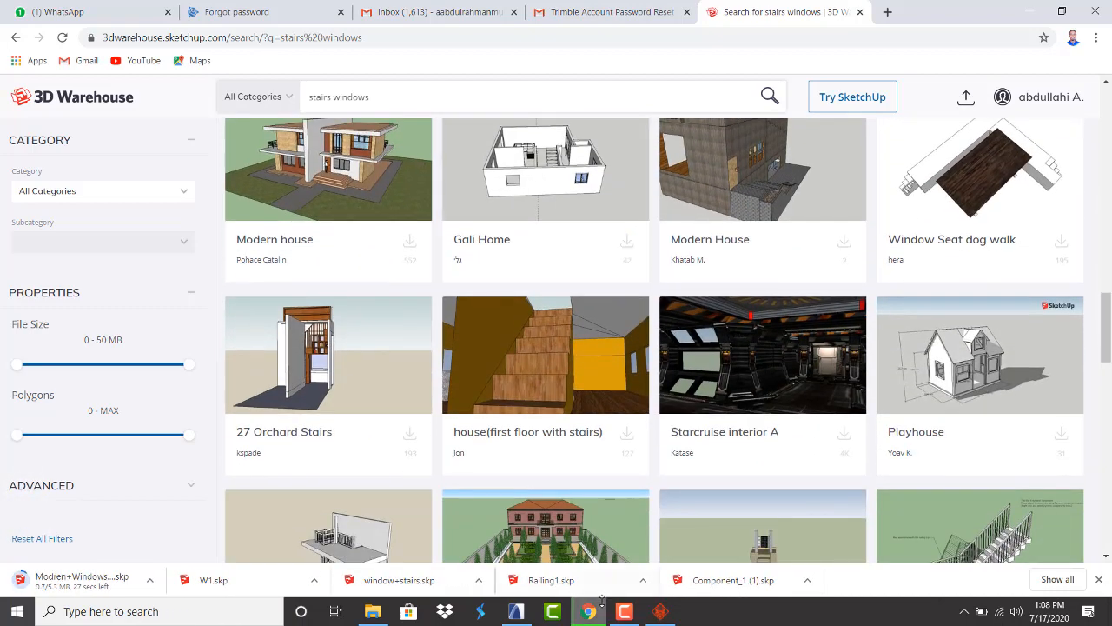
left_click(371, 612)
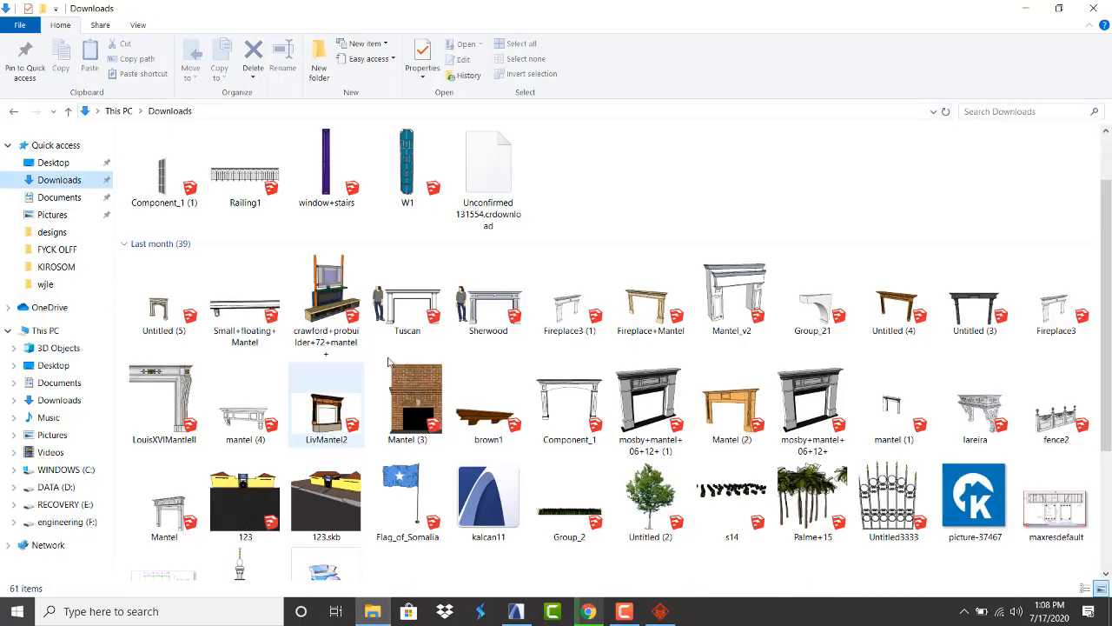
Merge W1.skp into the floor plan and rotate it 90° to run vertically
left_click_drag(410, 155, 682, 344)
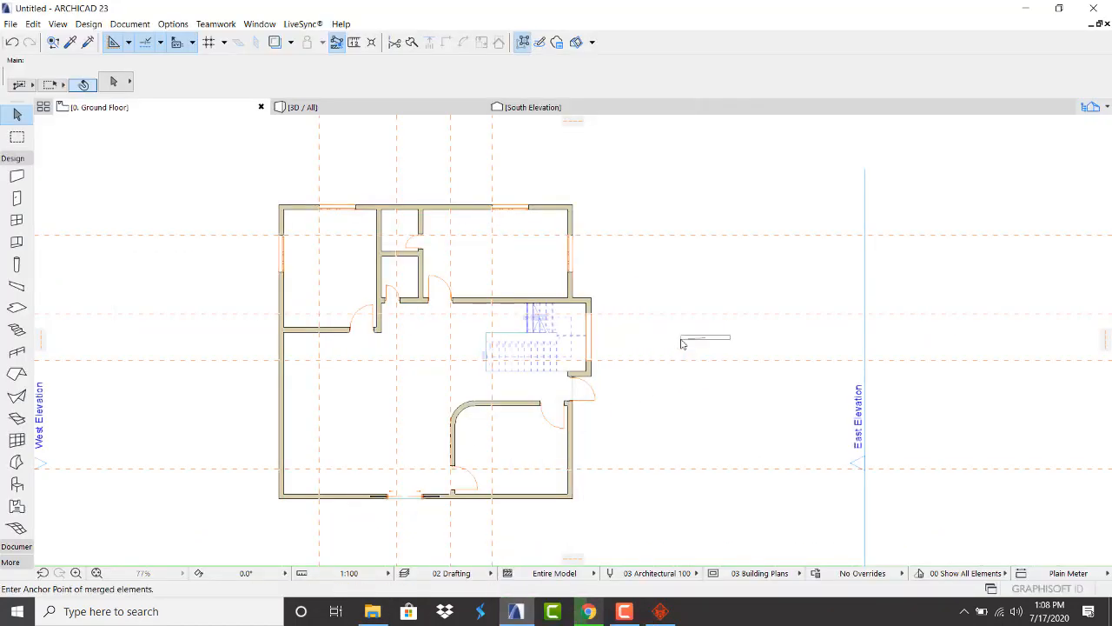
left_click(630, 343)
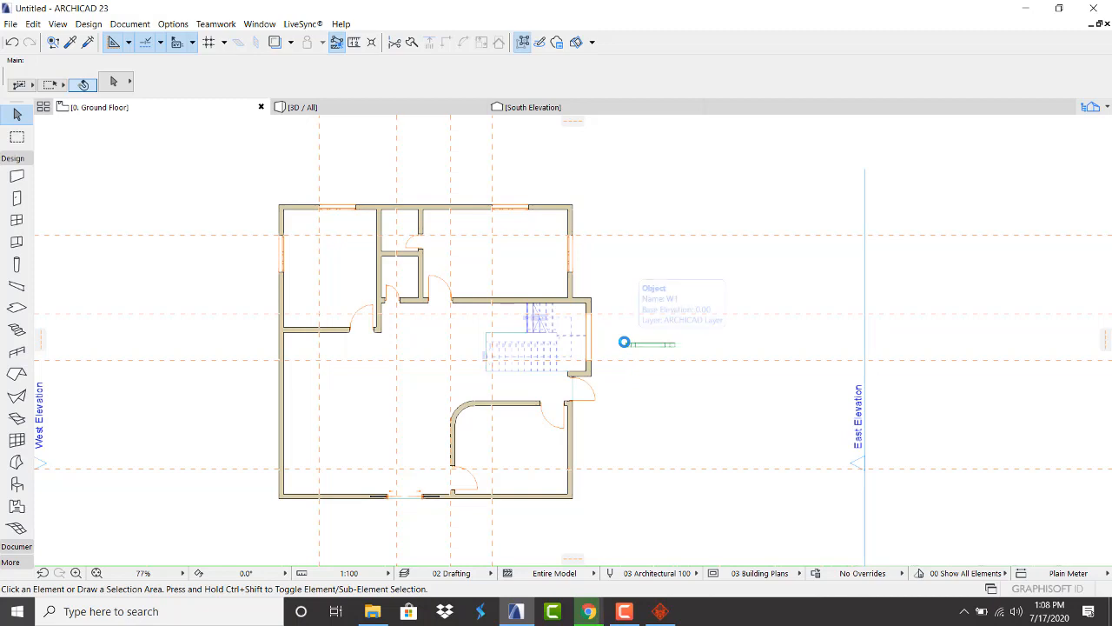
scroll(648, 345, "up", 4)
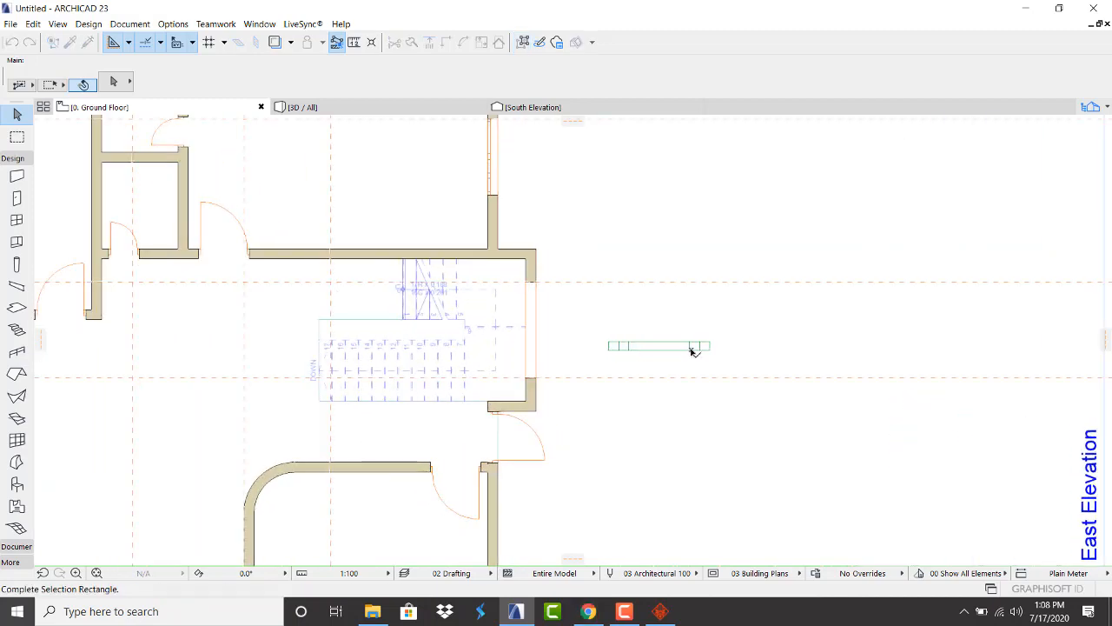
left_click_drag(684, 345, 720, 378)
left_click(660, 347)
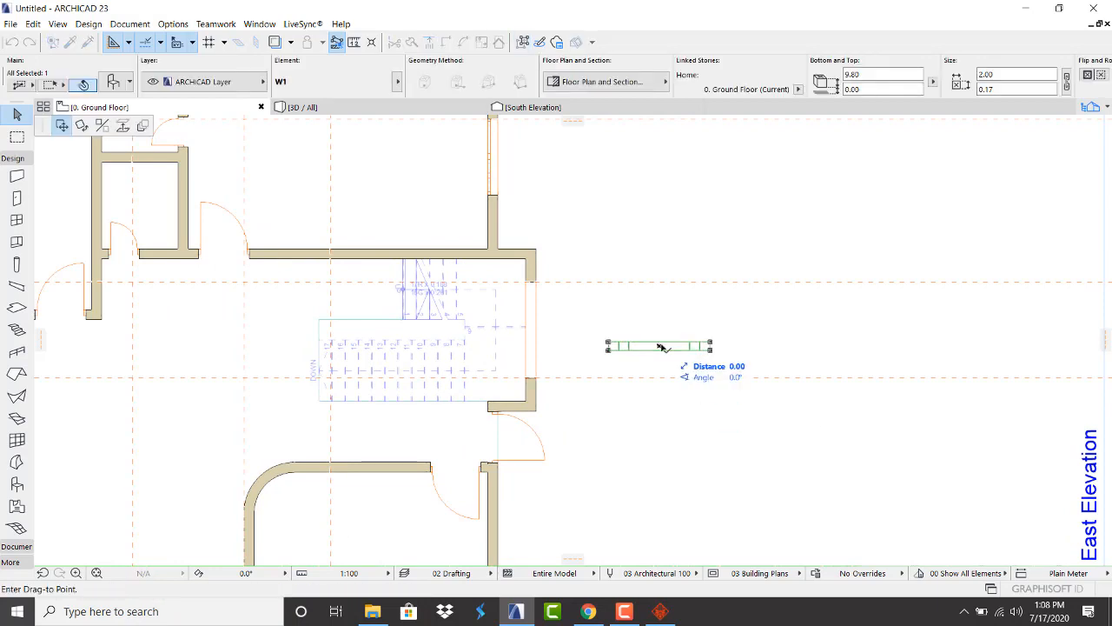
left_click(82, 127)
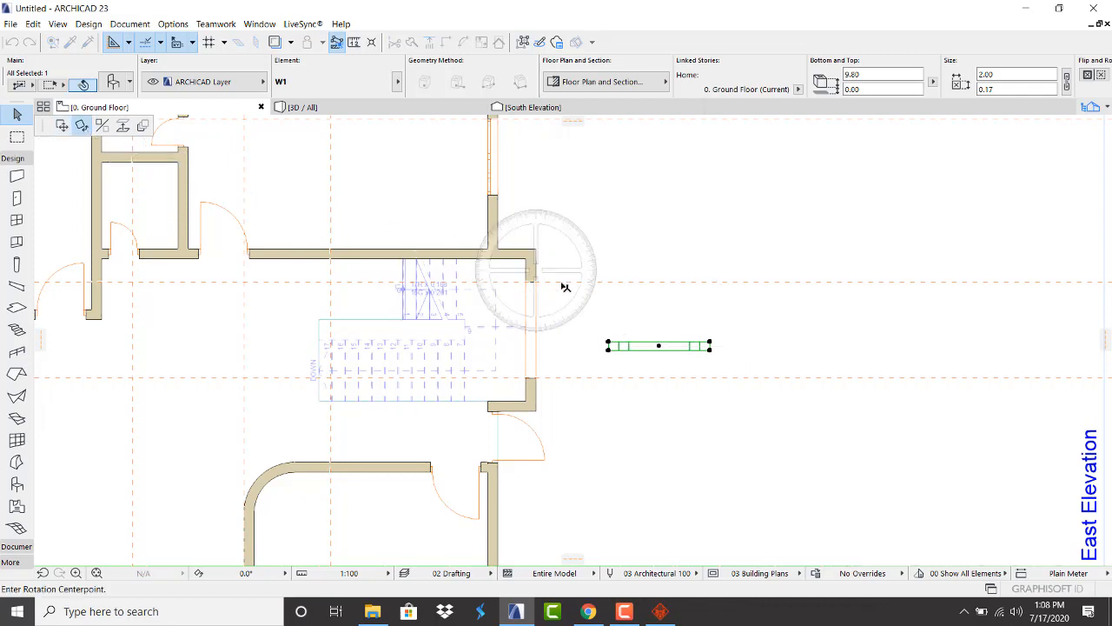
left_click(659, 346)
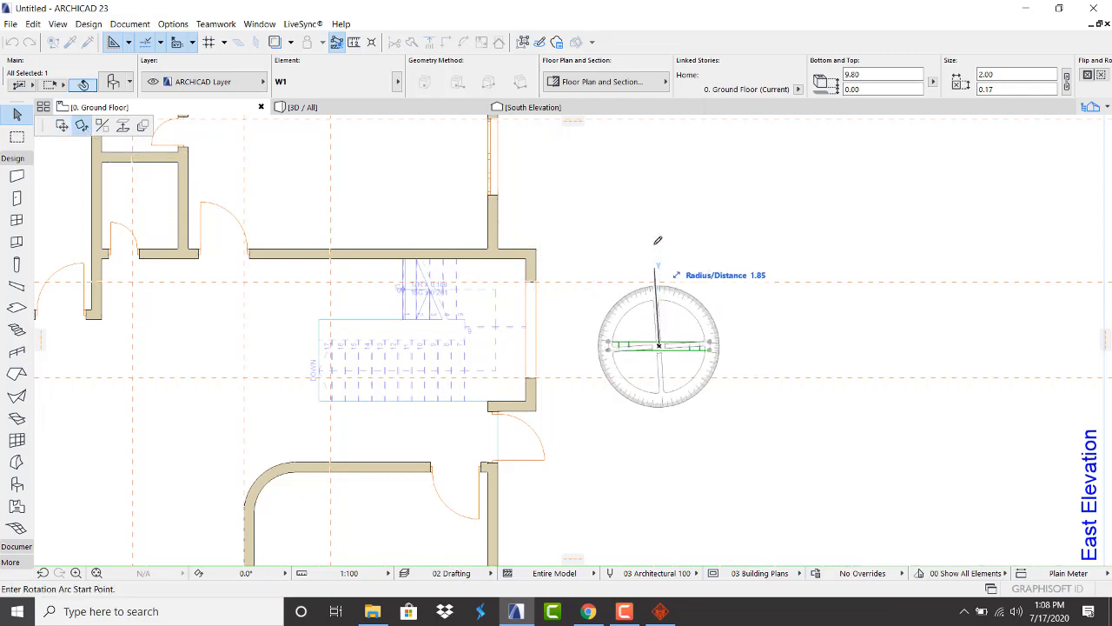
left_click(660, 200)
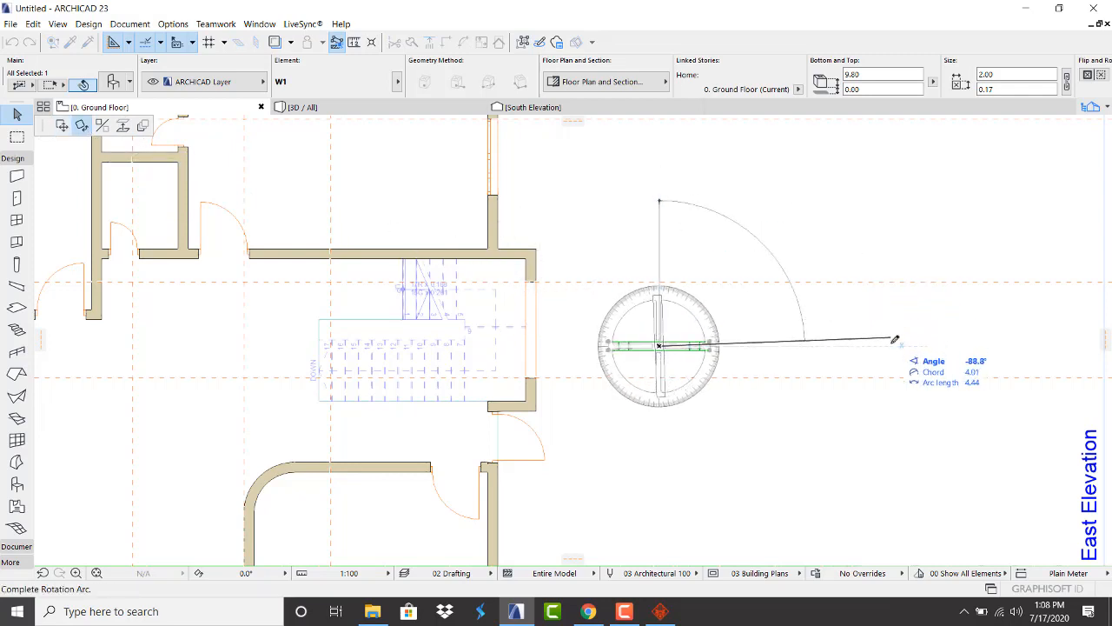
left_click(891, 345)
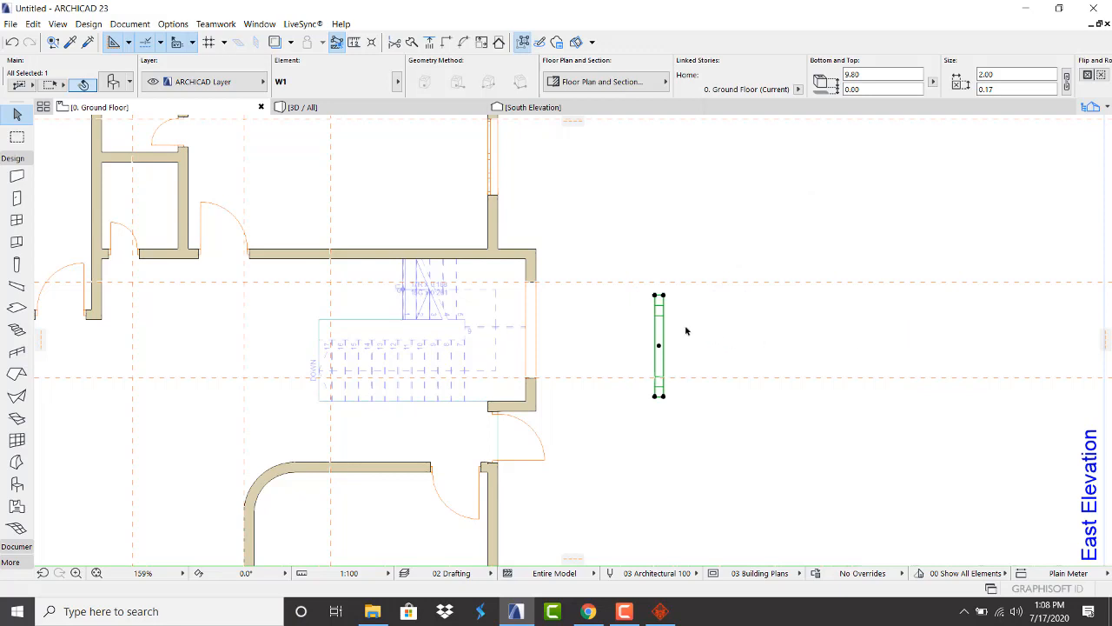
Move W1 to the stair opening's wall corner
key("ctrl+d")
left_click(660, 297)
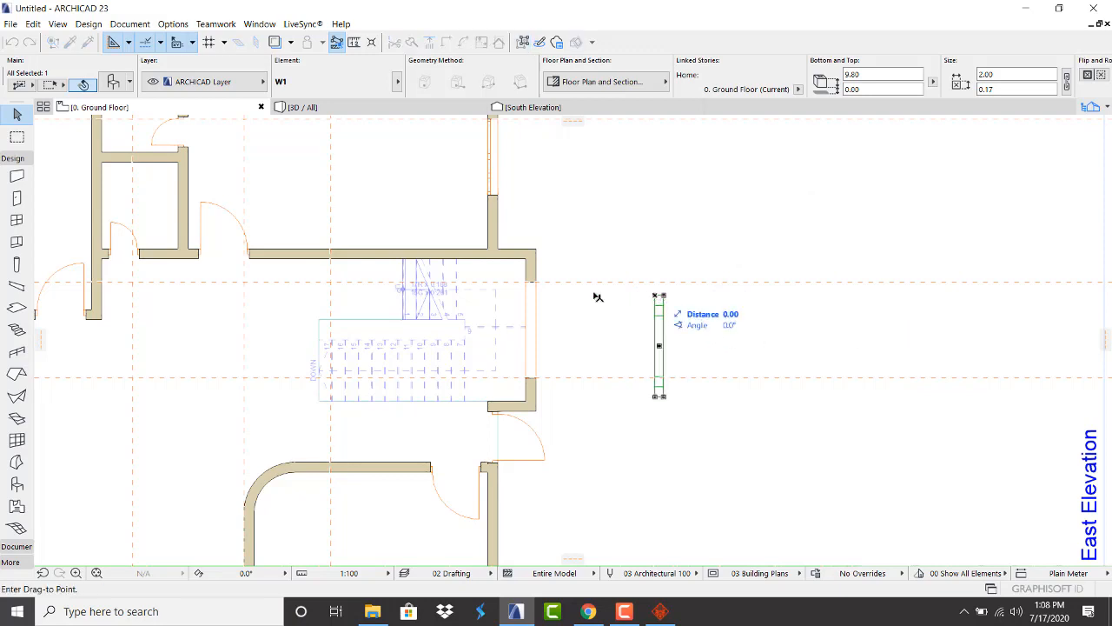
scroll(530, 278, "up", 3)
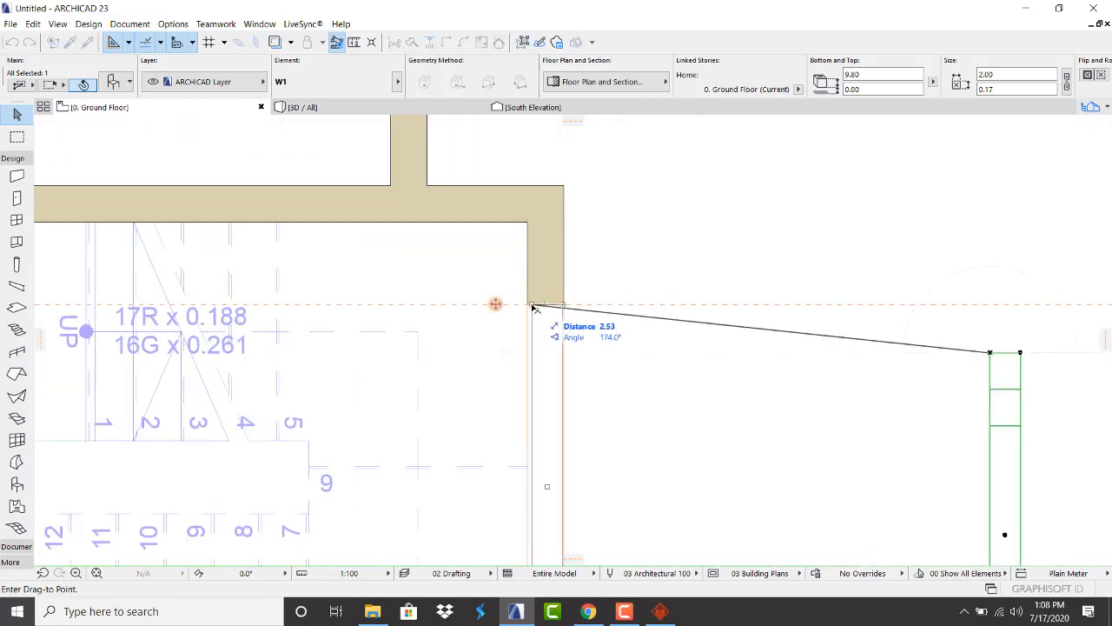
left_click(535, 308)
scroll(573, 305, "down", 4)
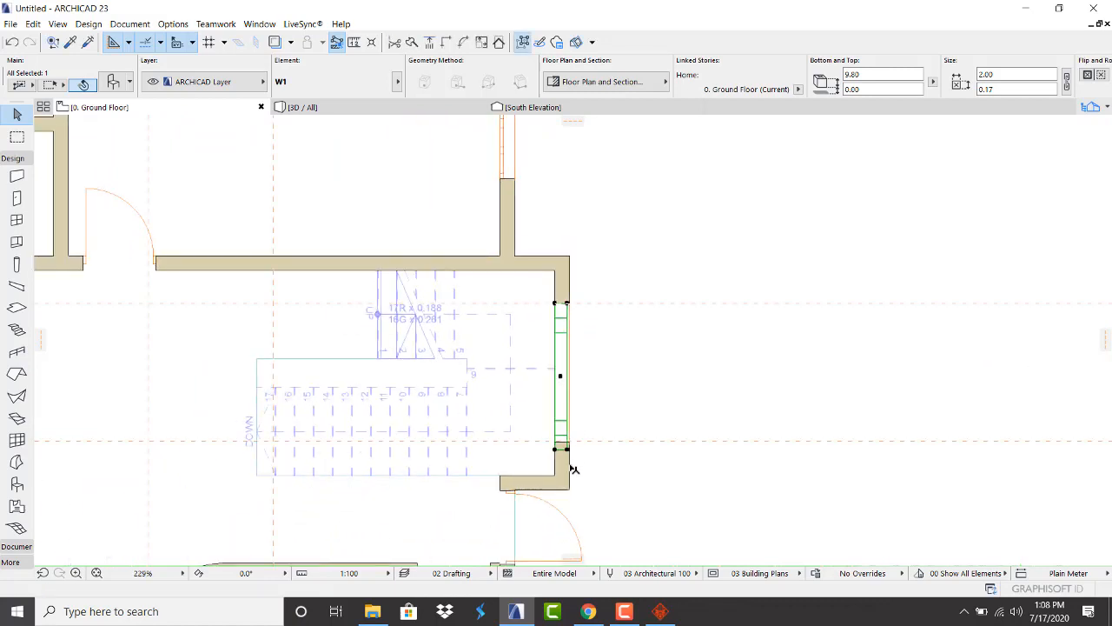
scroll(574, 469, "up", 3)
Stretch W1's end to the wall edge so it is 1.89 wide, and view it in 3D
left_click(564, 427)
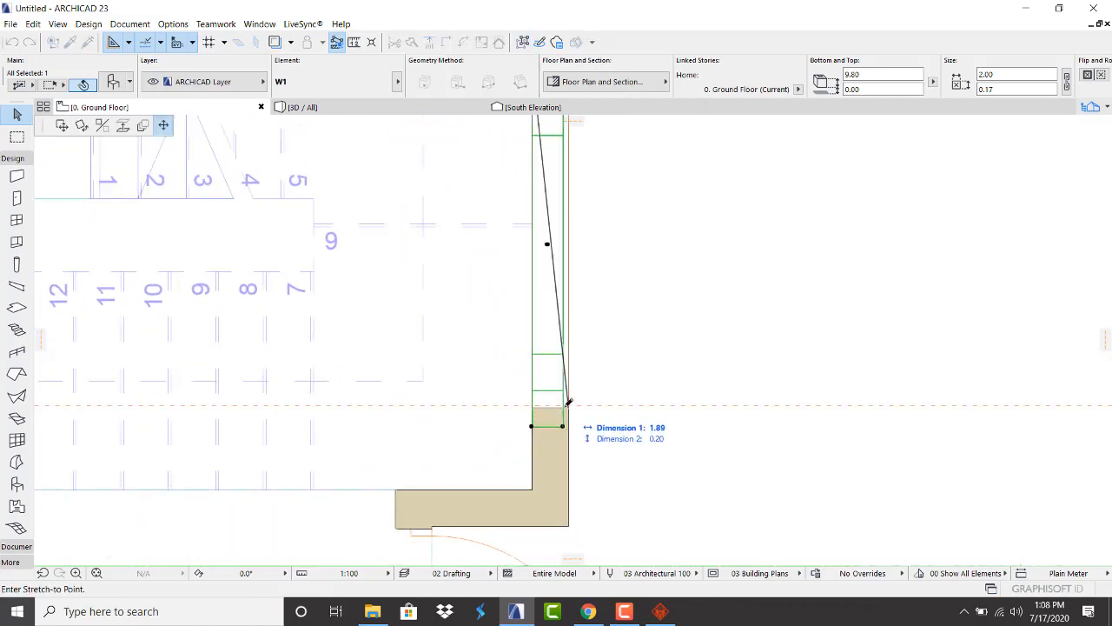
left_click(563, 406)
scroll(563, 405, "up", 4)
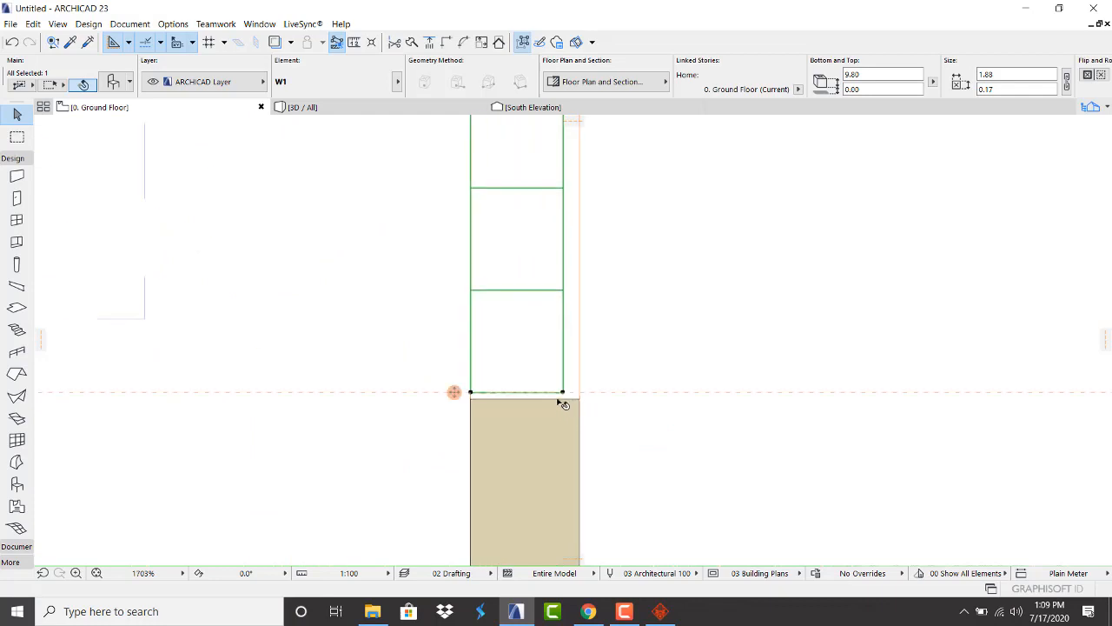
left_click(563, 392)
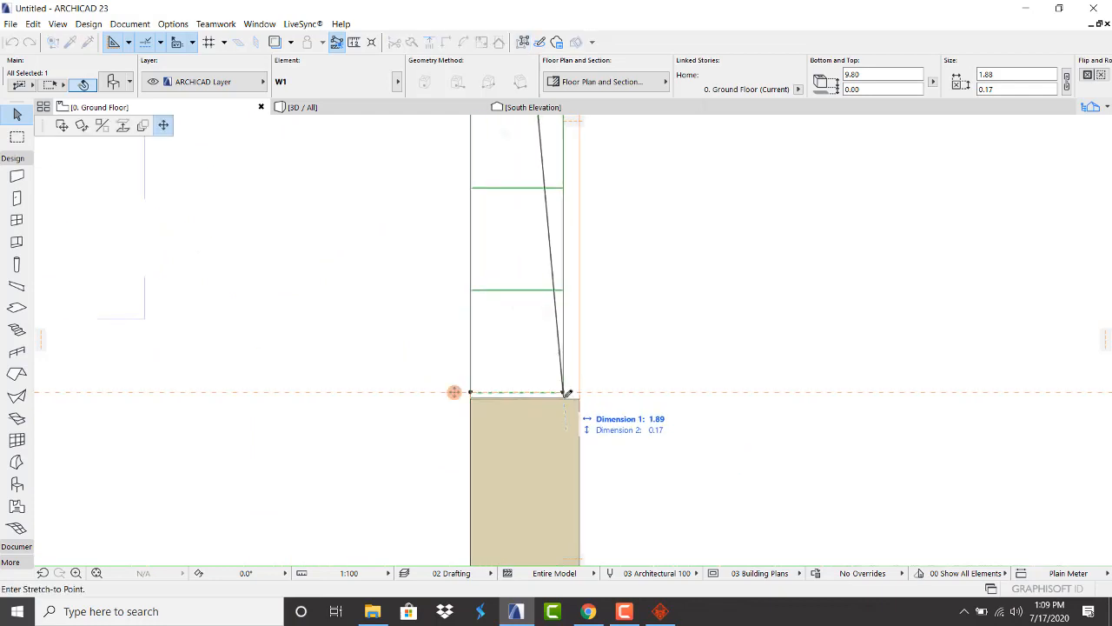
left_click(563, 398)
left_click(564, 398)
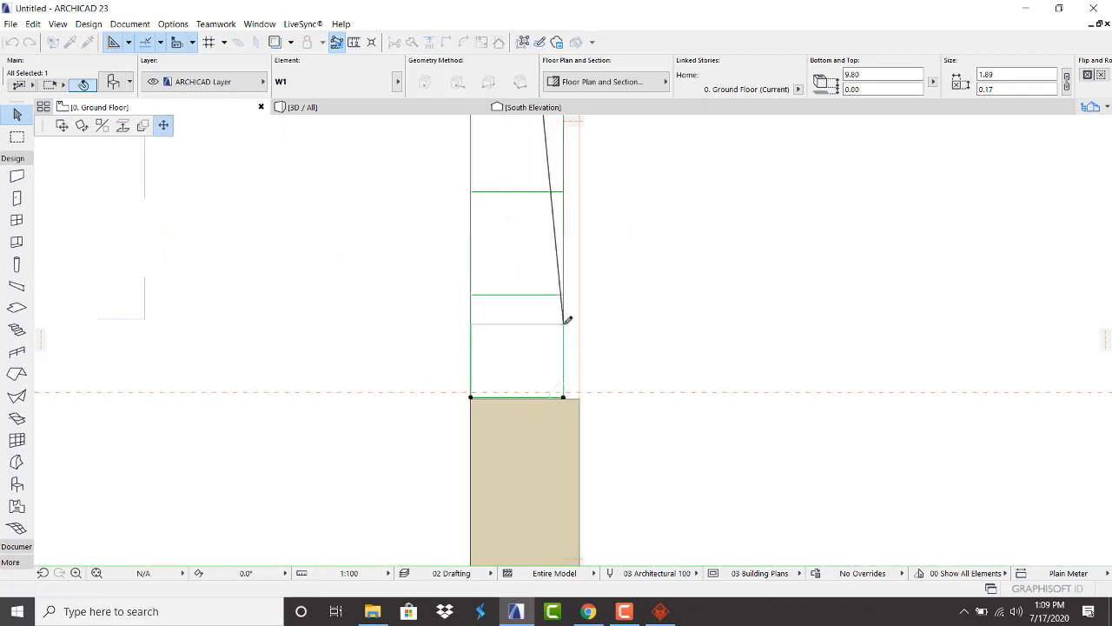
key("Escape")
key("Escape")
left_click(371, 110)
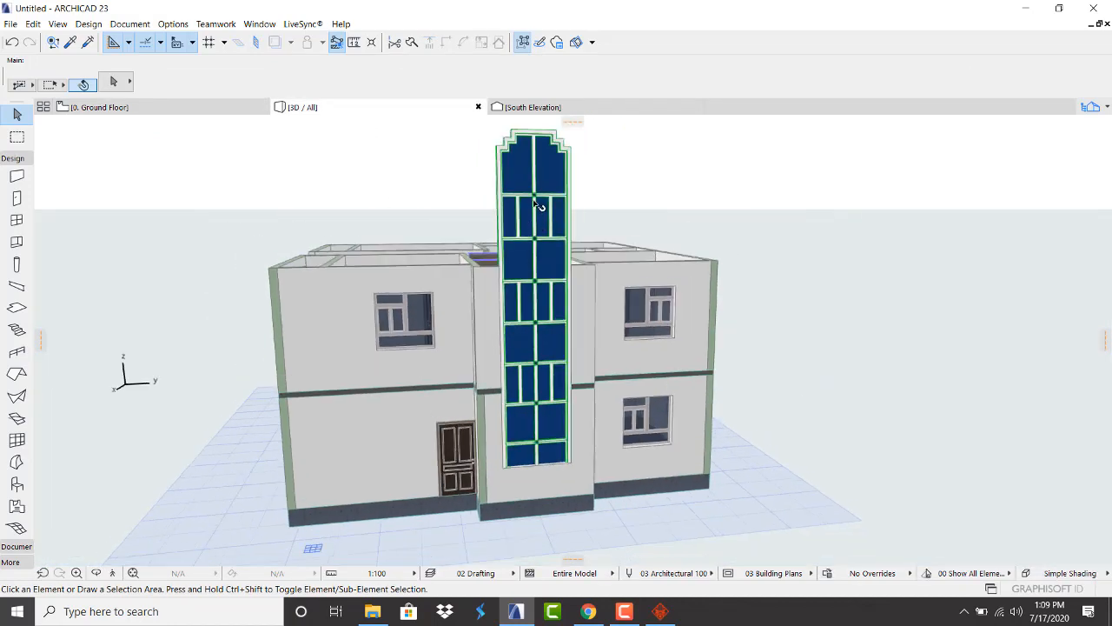
Move the curtain wall up so its bottom sits at 0.86
left_click(525, 178)
key("Escape")
left_click(531, 209)
scroll(568, 508, "up", 2)
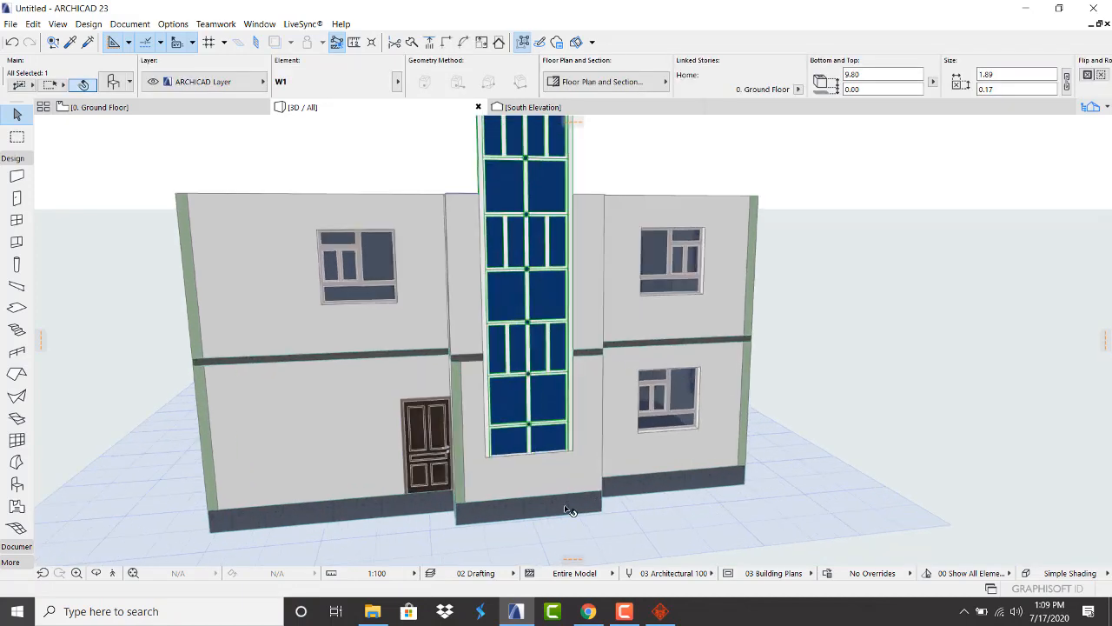
key("ctrl+d")
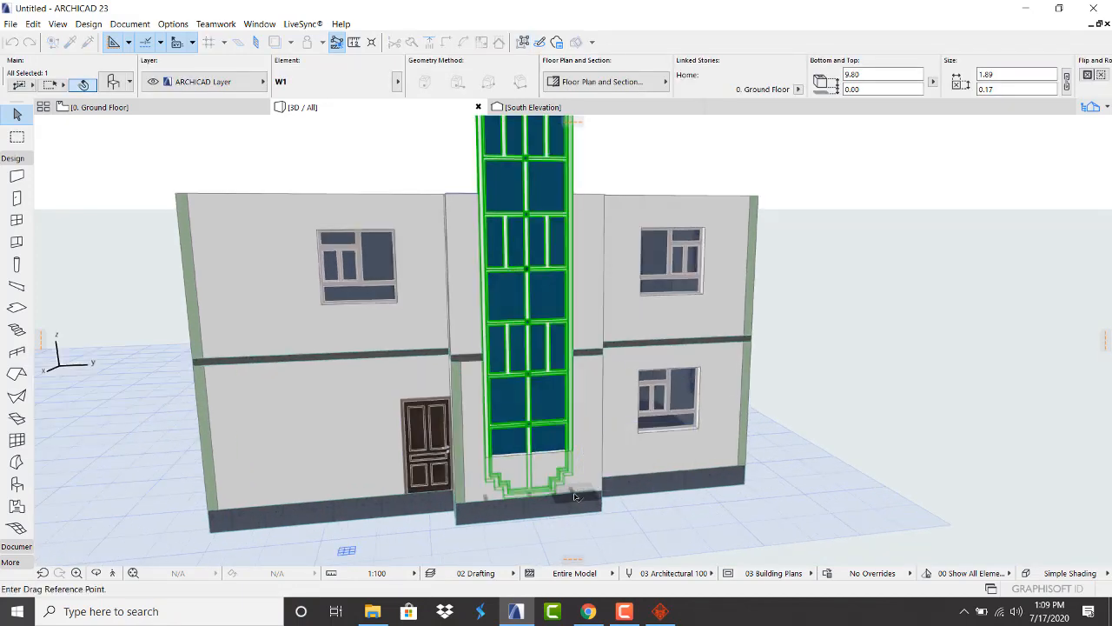
left_click(574, 496)
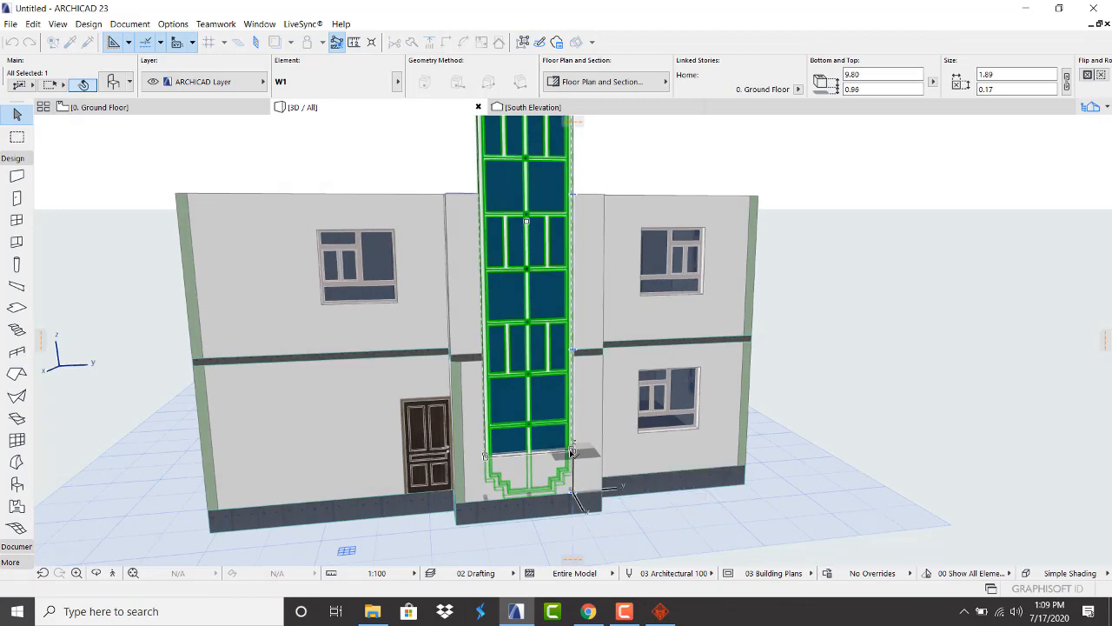
left_click(573, 449)
scroll(528, 453, "up", 6)
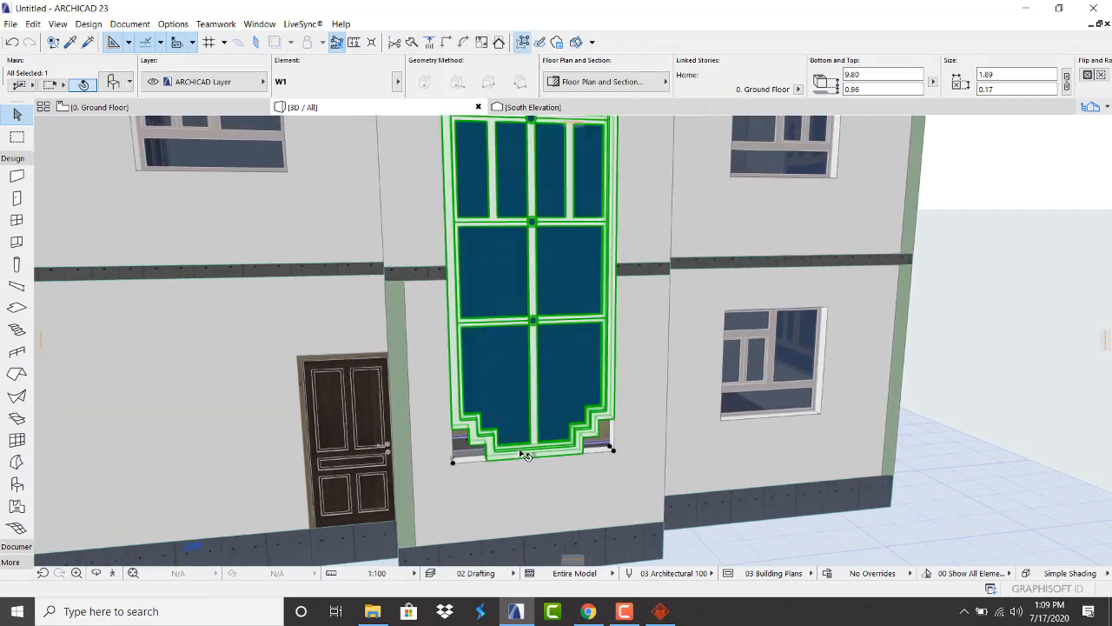
scroll(603, 442, "up", 3)
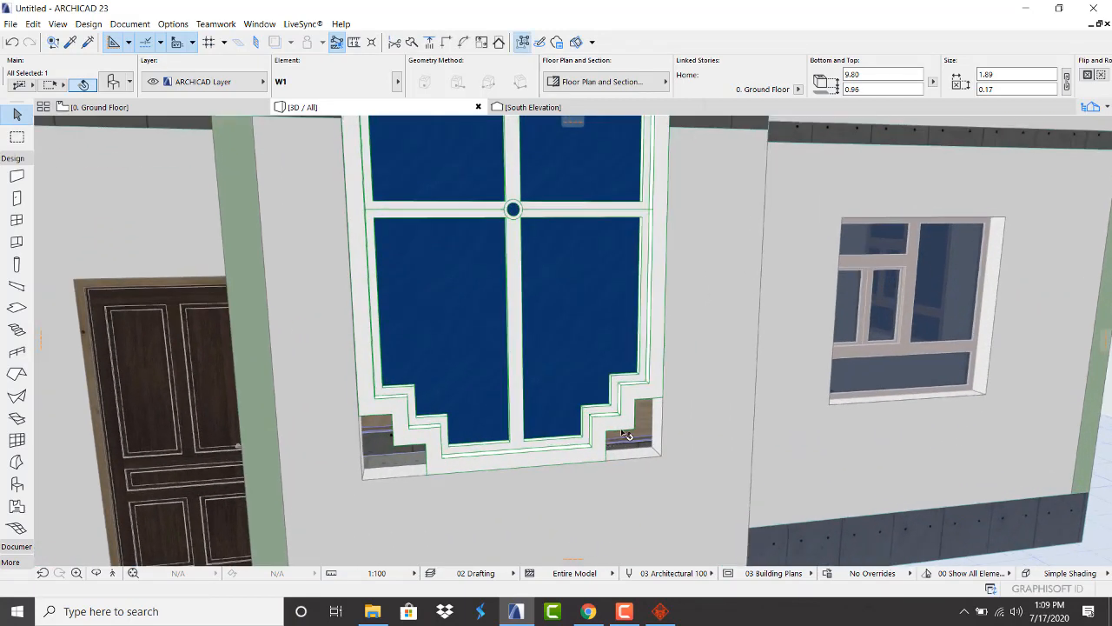
scroll(534, 459, "down", 5)
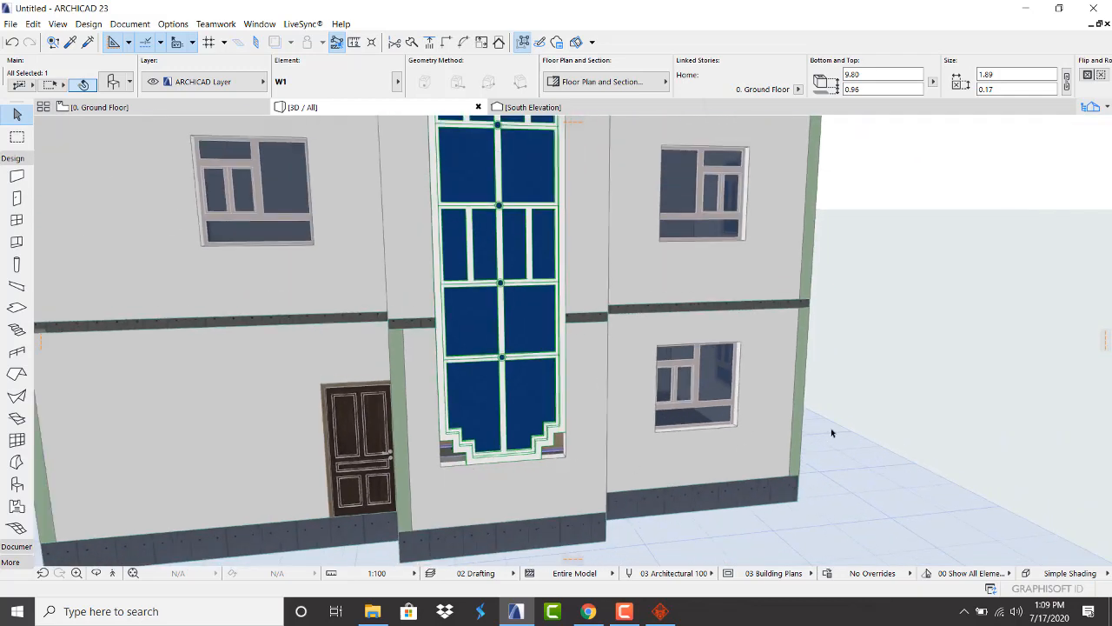
Stretch the curtain wall's top down to the 2. Story line, giving a 4.36 height
left_click(923, 377)
scroll(393, 481, "down", 5)
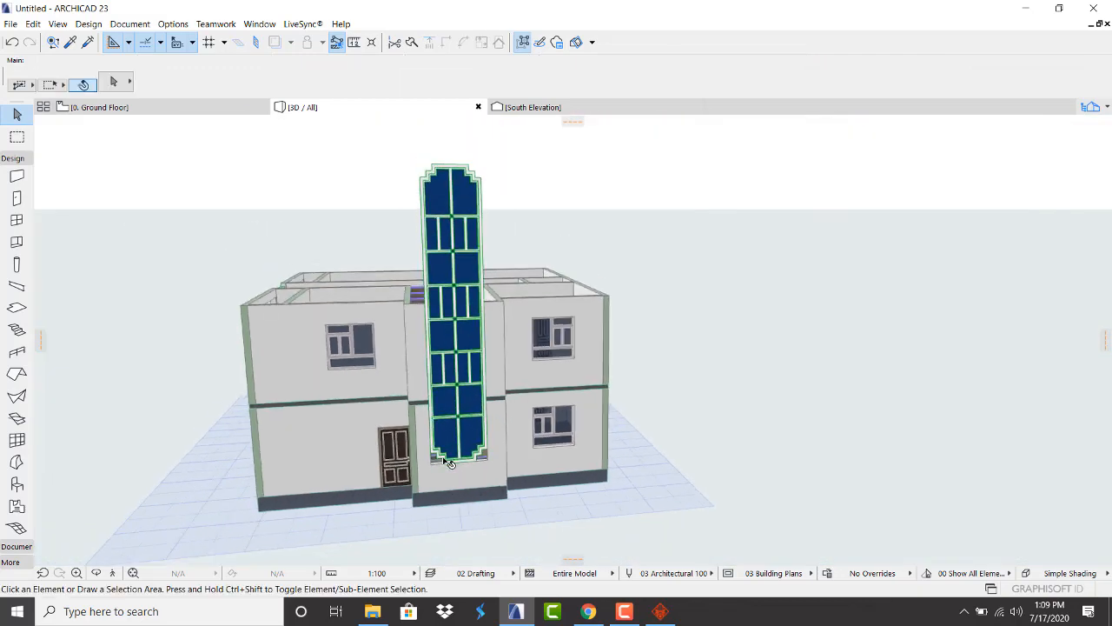
left_click(464, 213)
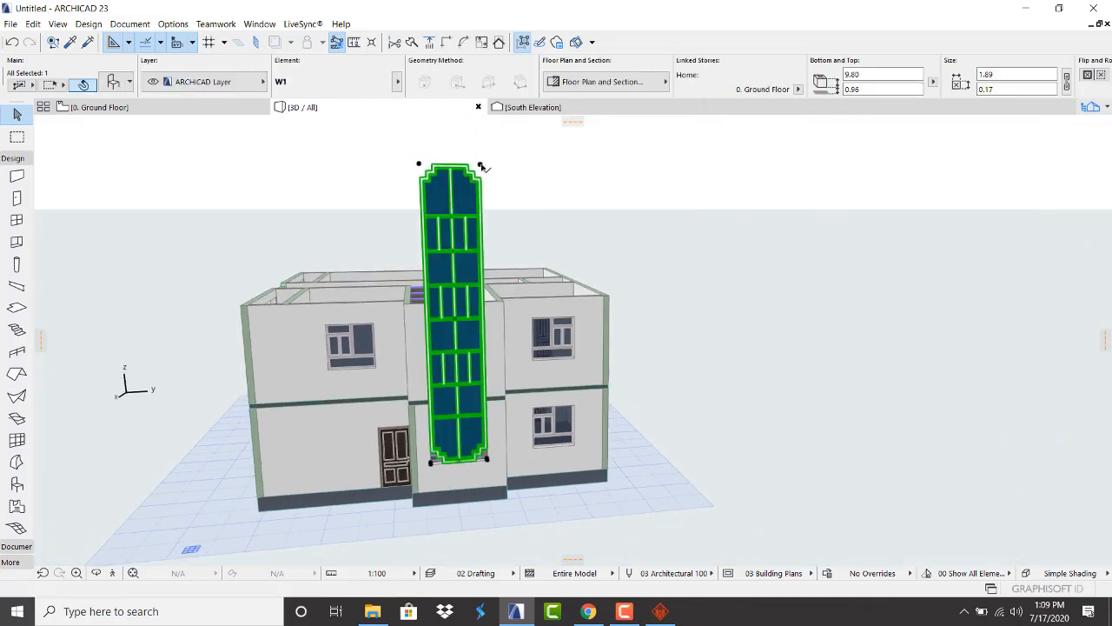
left_click(482, 166)
scroll(487, 304, "up", 2)
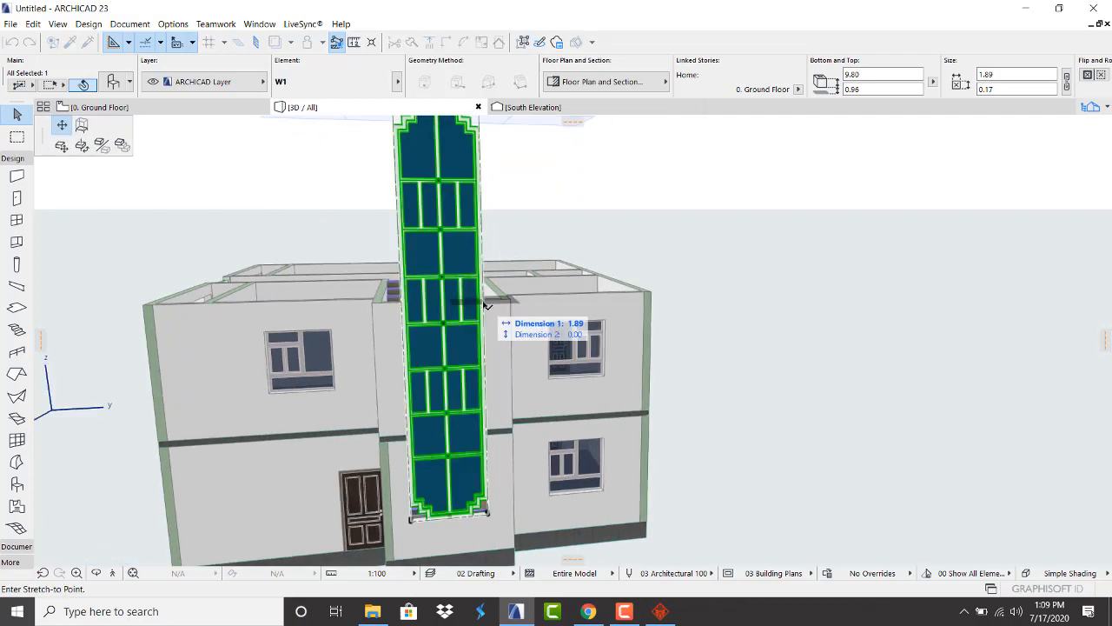
left_click(82, 126)
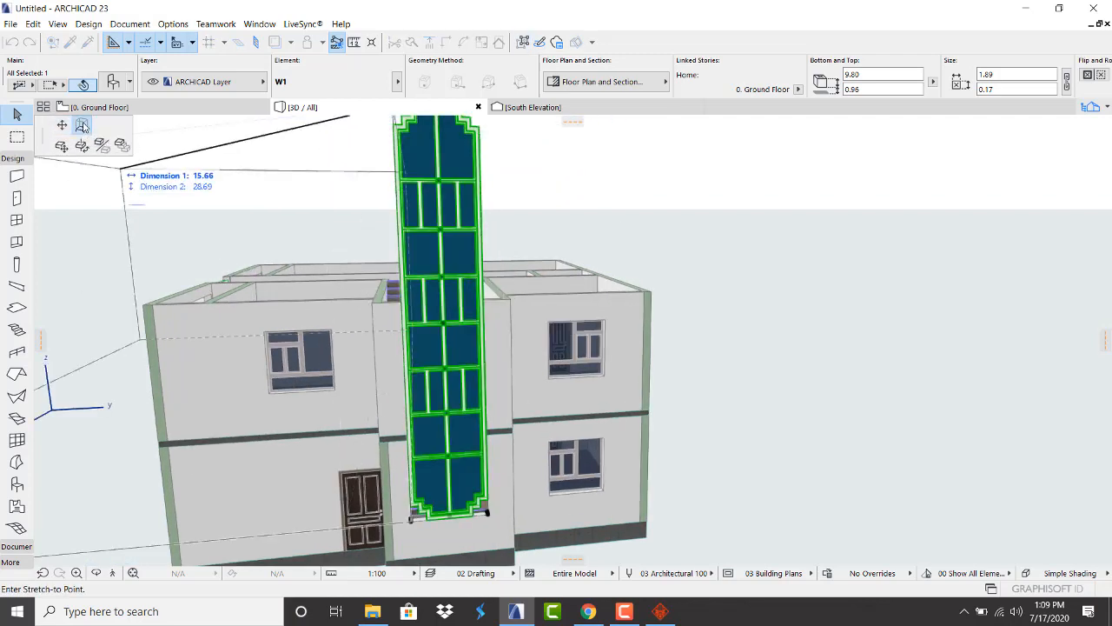
left_click(484, 298)
left_click(736, 345)
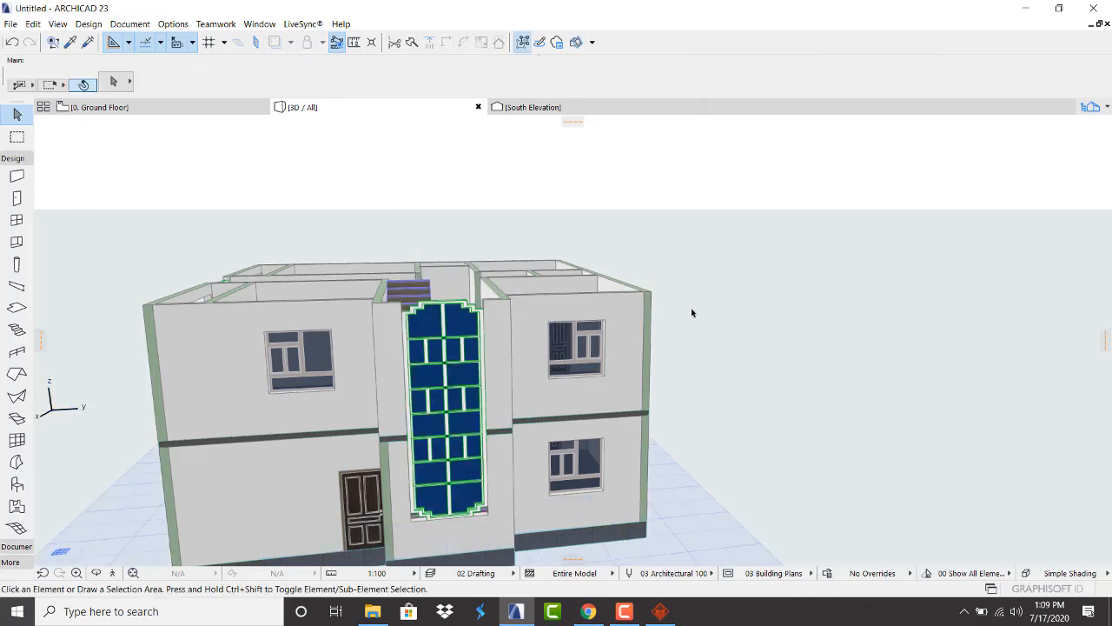
Orbit the 3D model to check the curtain wall from the balcony side, a corner and above
scroll(691, 308, "down", 2)
scroll(474, 408, "up", 5)
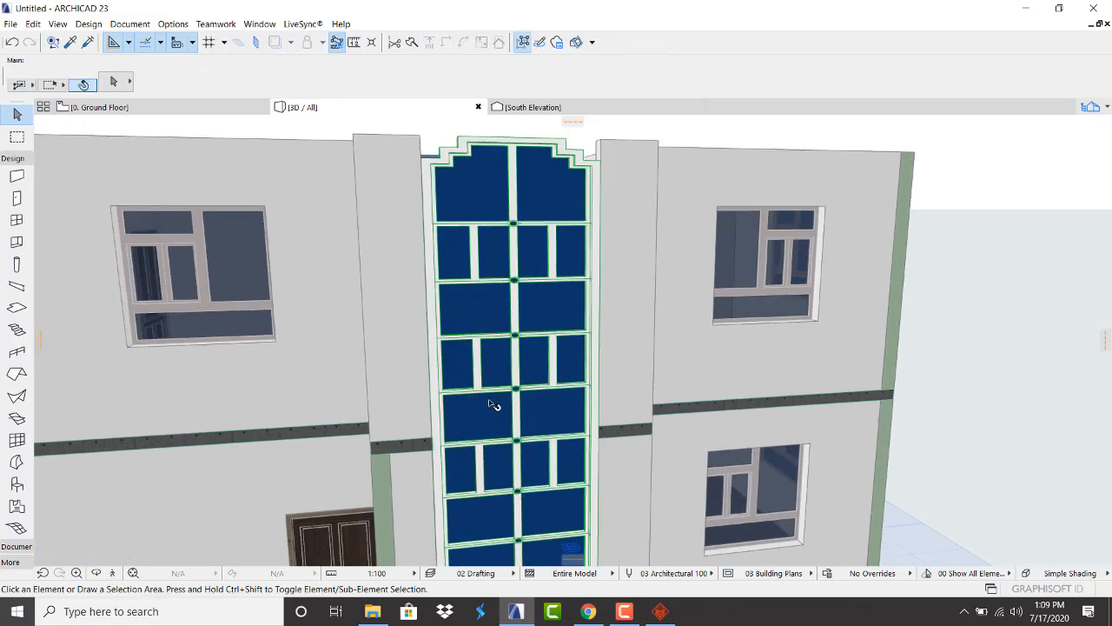
middle_click_drag(493, 323, 466, 316, "shift")
scroll(408, 355, "down", 3)
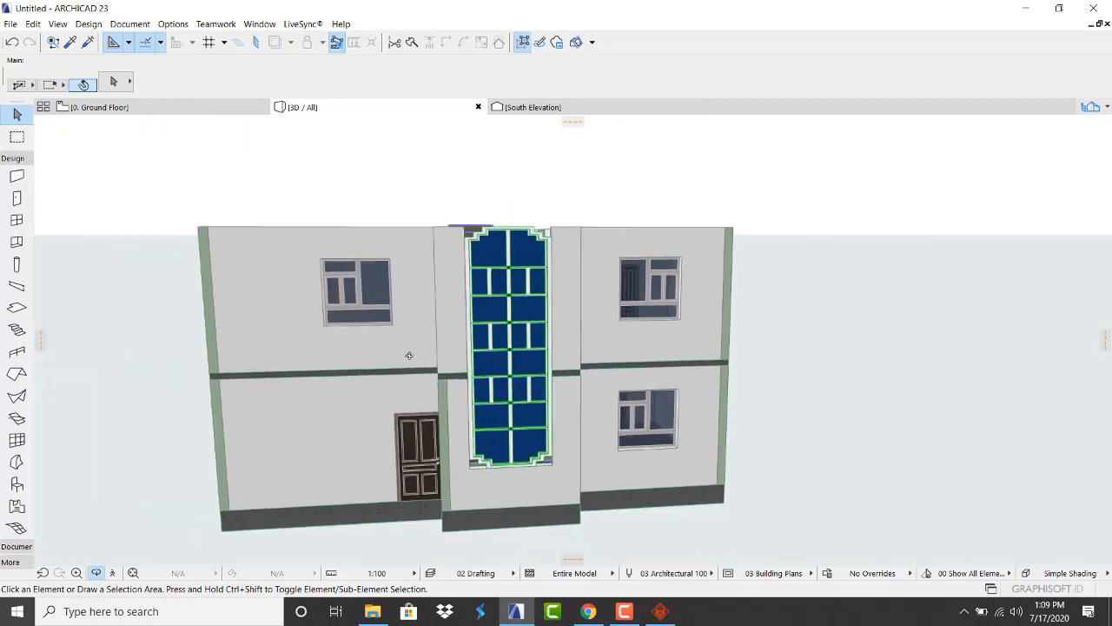
middle_click_drag(409, 355, 275, 338, "shift")
scroll(705, 328, "down", 5)
scroll(447, 359, "up", 3)
scroll(444, 363, "down", 3)
scroll(522, 296, "up", 5)
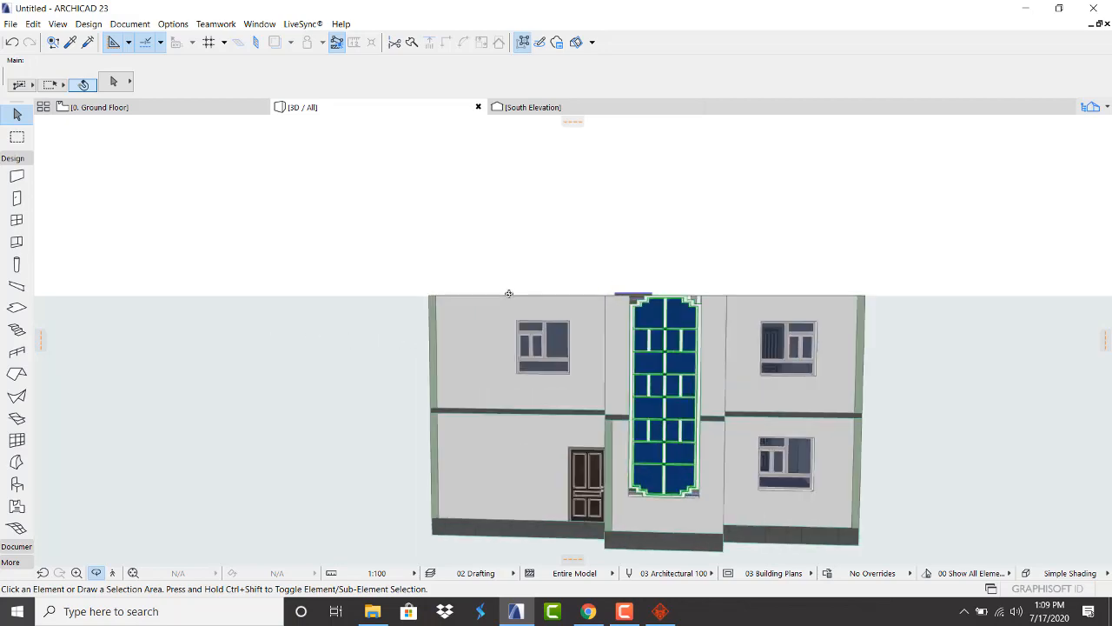
scroll(562, 318, "down", 5)
middle_click_drag(561, 318, 526, 359, "shift")
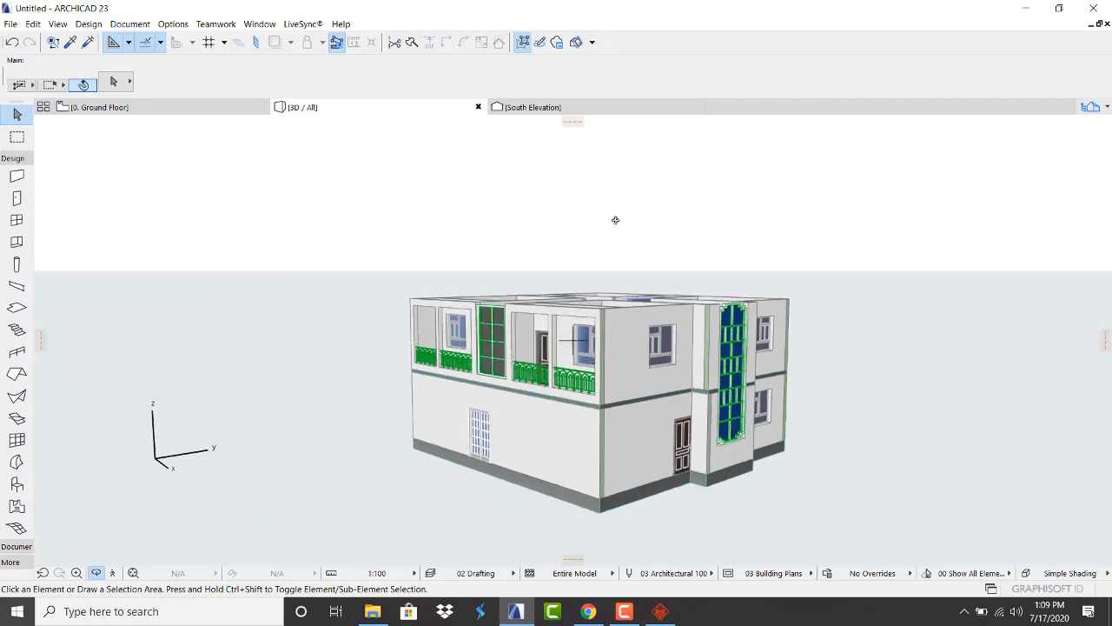
middle_click_drag(615, 220, 584, 276, "shift")
Open the 0. Ground Floor plan from the Navigator Project Map
scroll(342, 401, "down", 2)
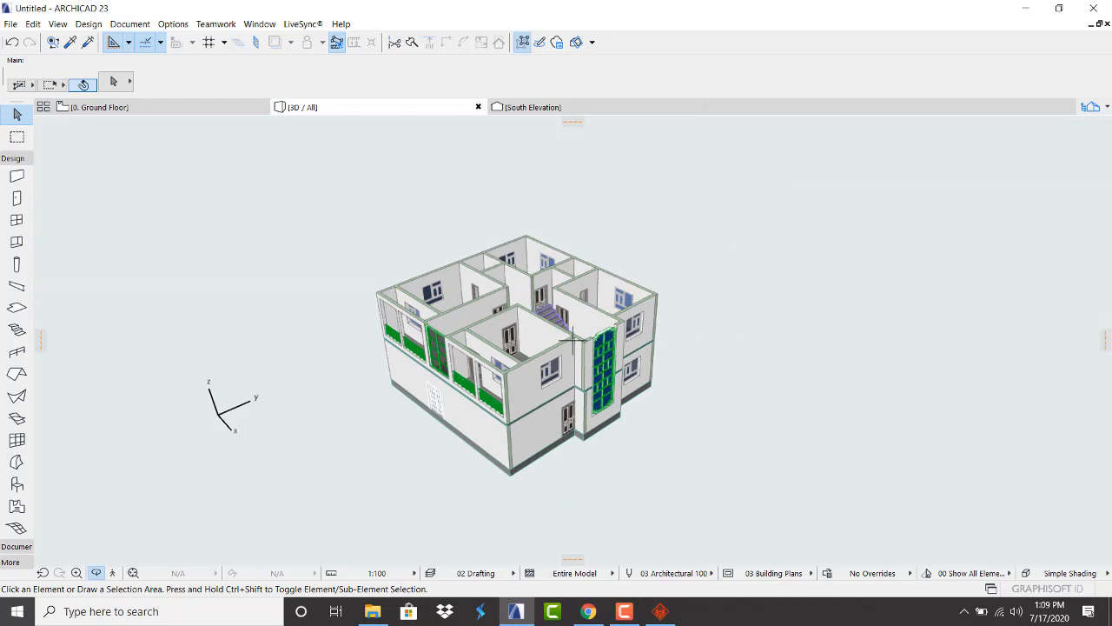
left_click(1107, 108)
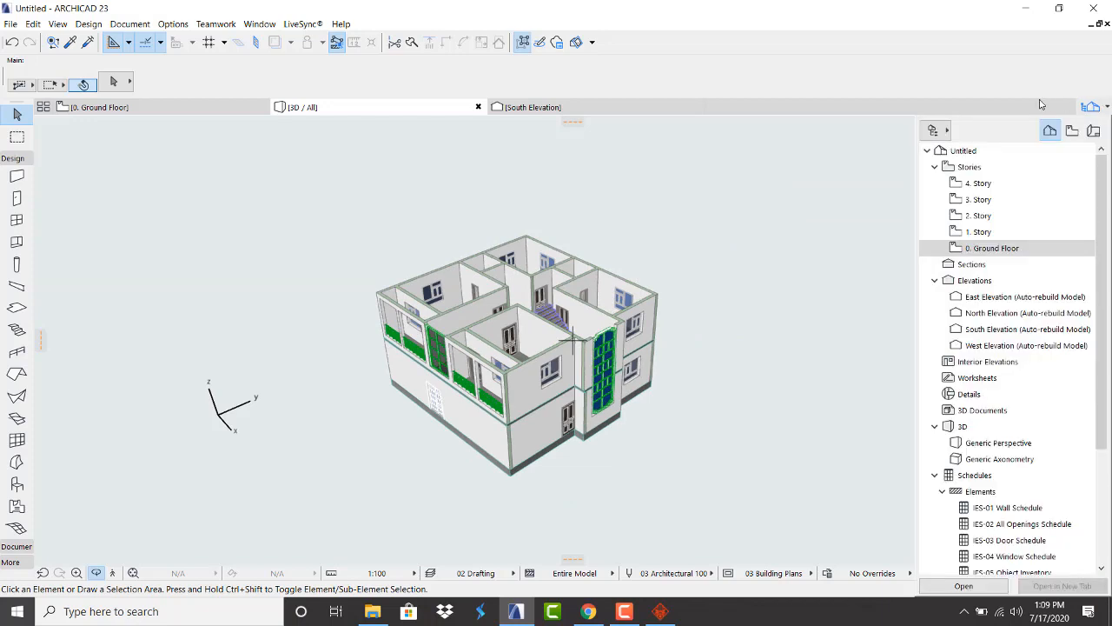
left_click(119, 108)
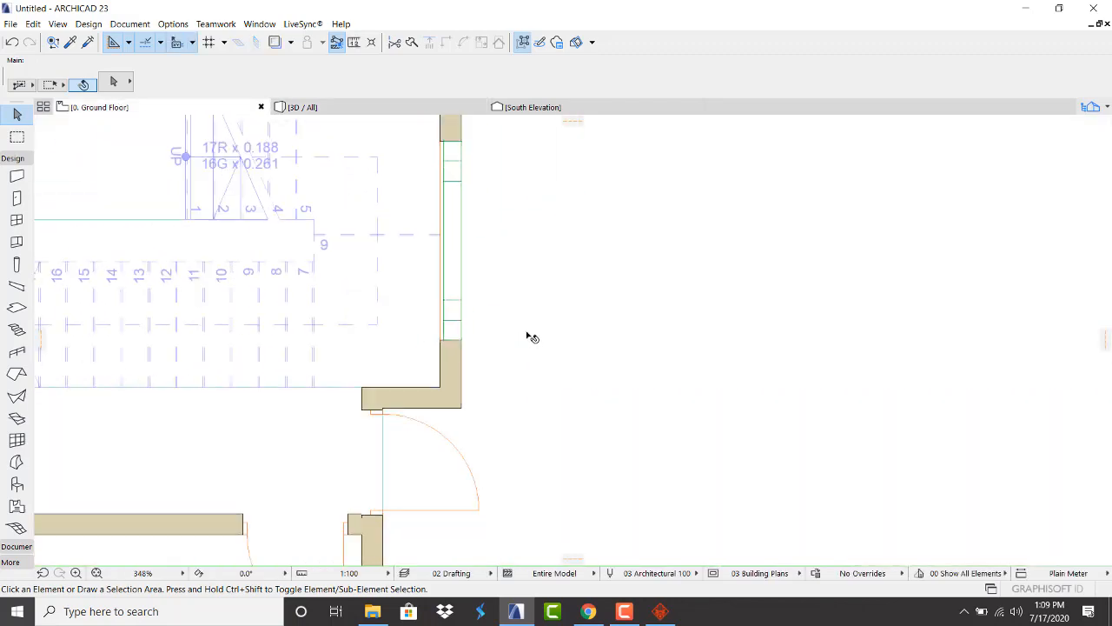
Switch to the 1. Story floor plan from the Navigator popup
scroll(532, 337, "down", 8)
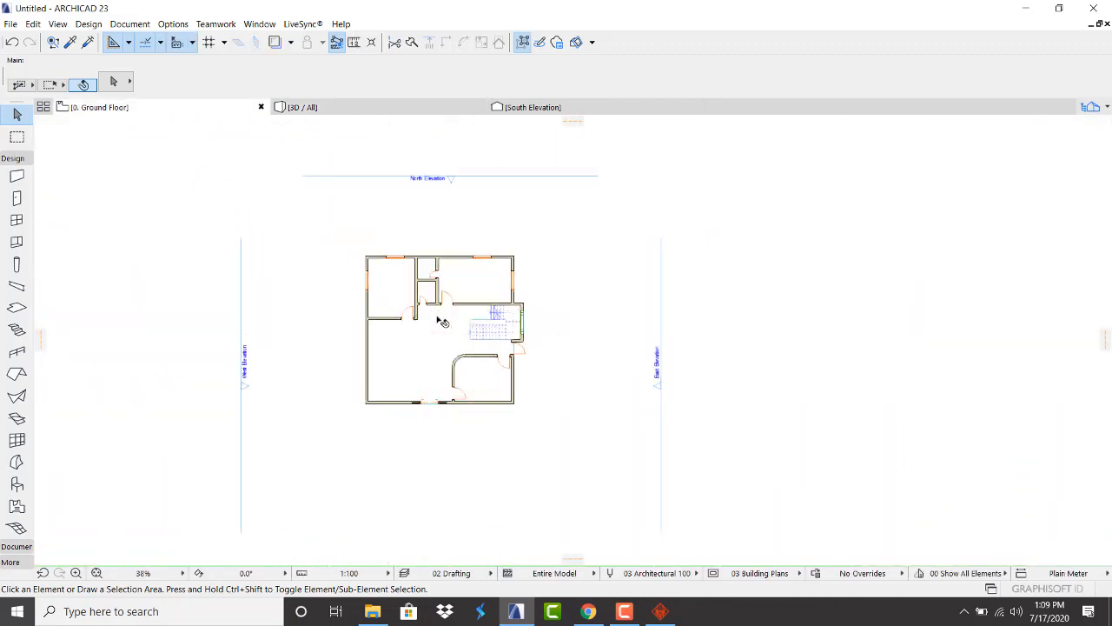
scroll(442, 322, "up", 2)
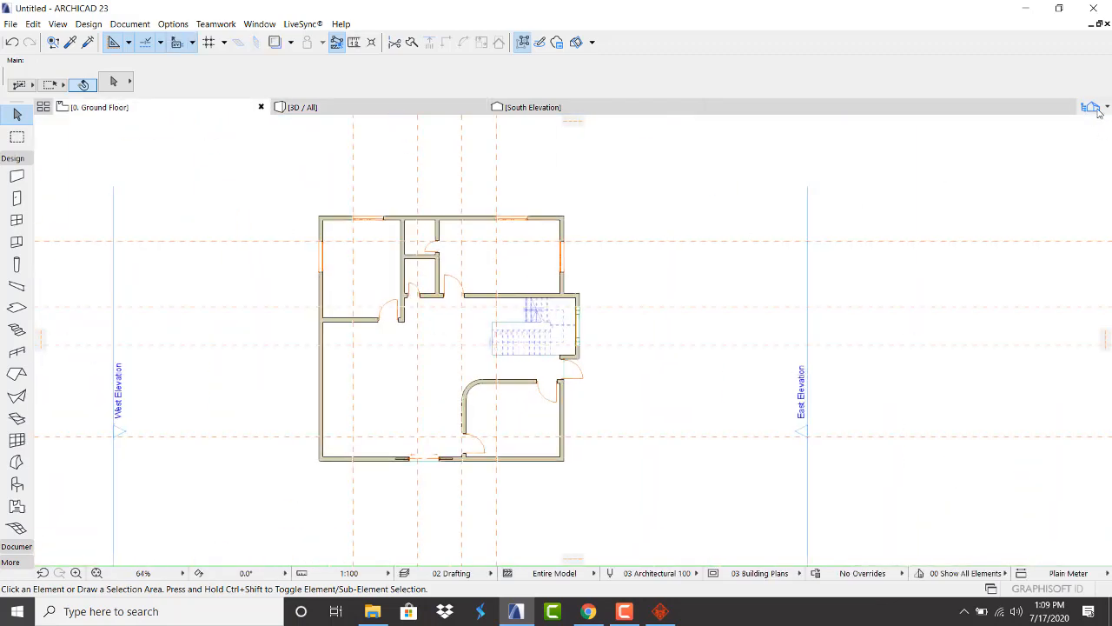
left_click(1092, 107)
left_click(980, 228)
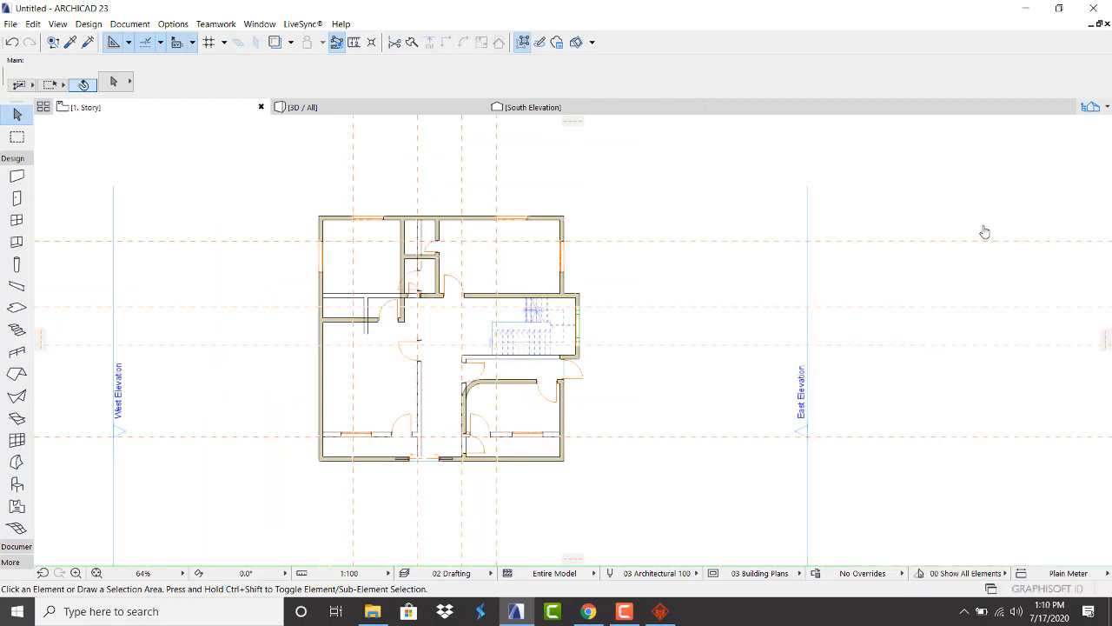
Open the Object Default Settings for Armchair 01 23
scroll(594, 427, "up", 3)
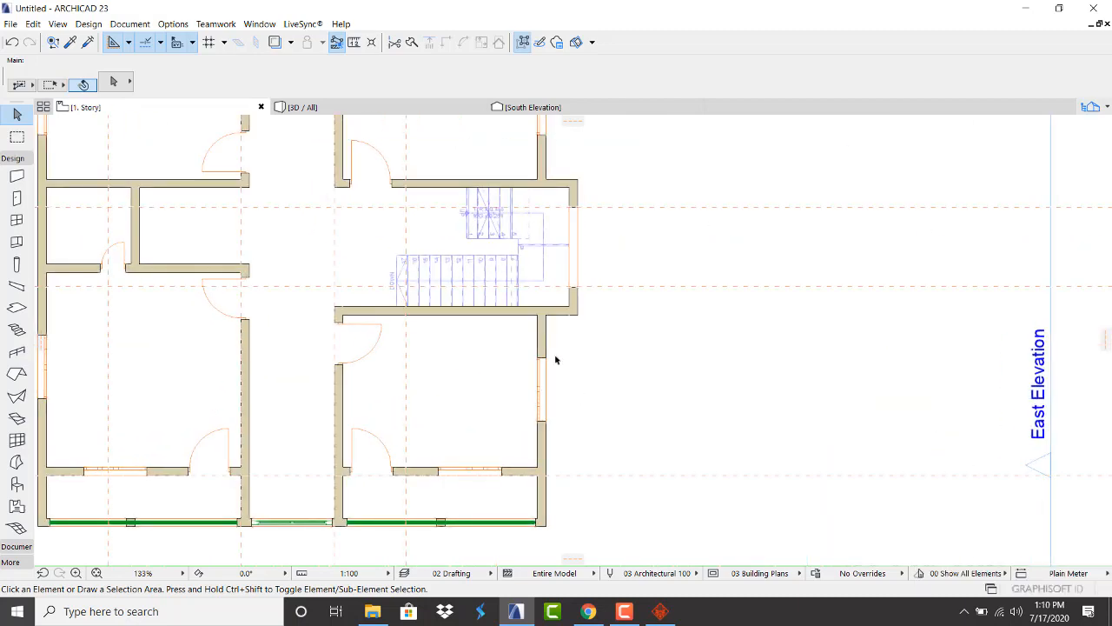
left_click(17, 485)
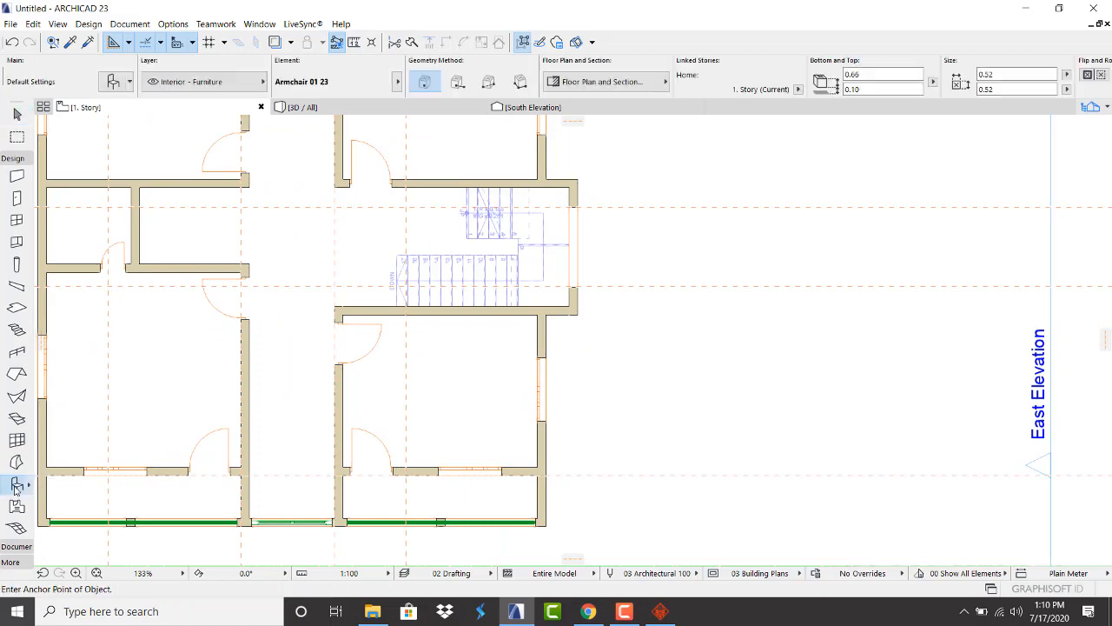
key("ctrl+t")
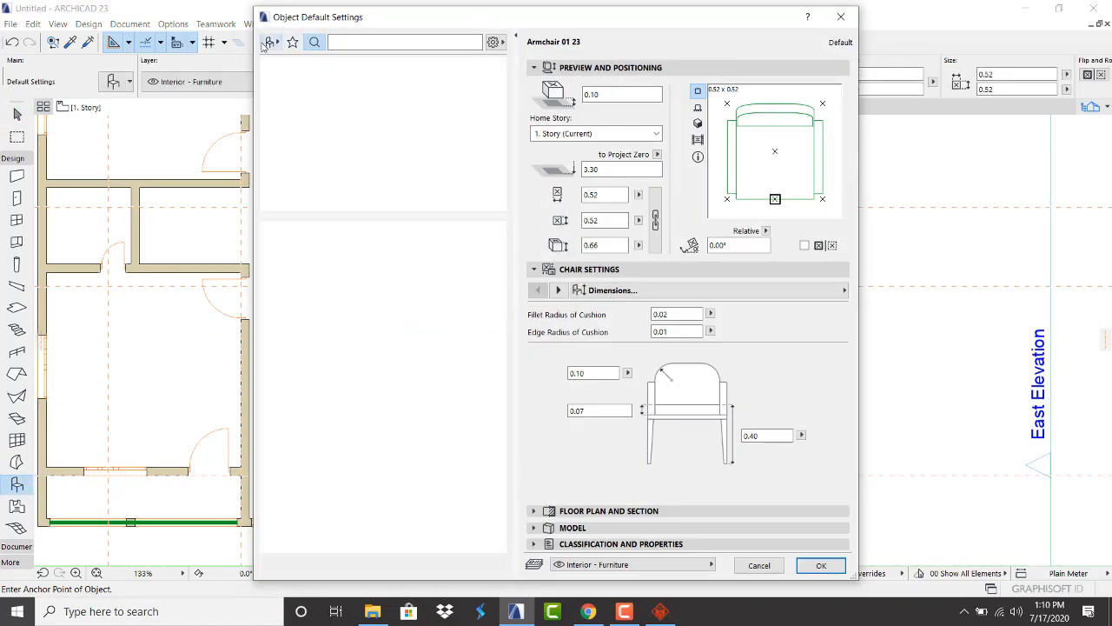
Search the object library for 'wind', then narrow it to 'win'
left_click(269, 42)
scroll(365, 165, "down", 1)
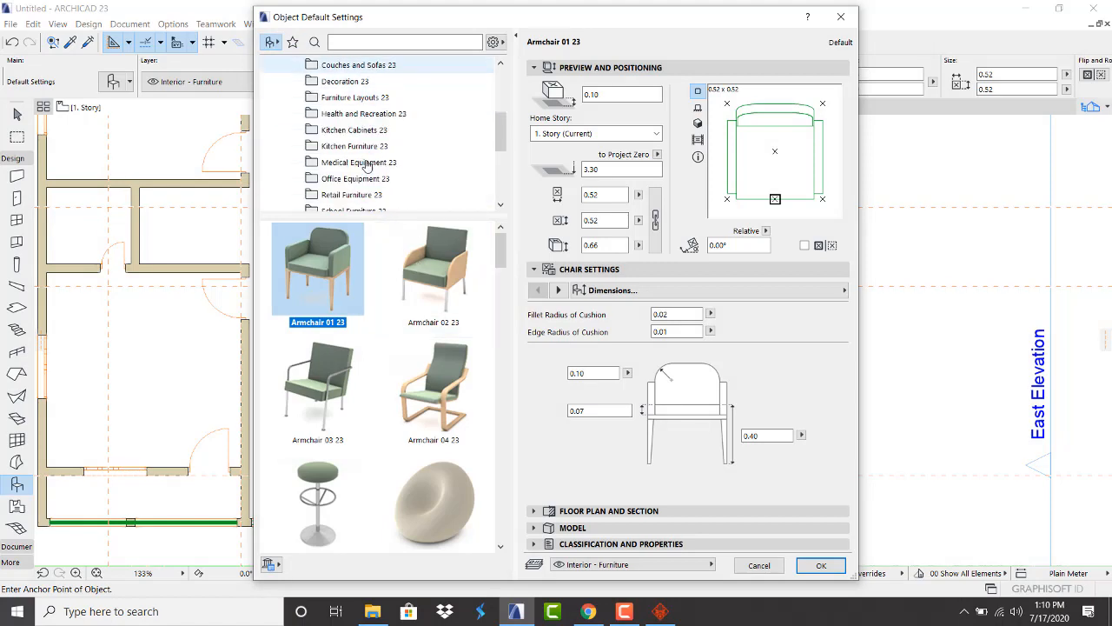
scroll(366, 165, "down", 1)
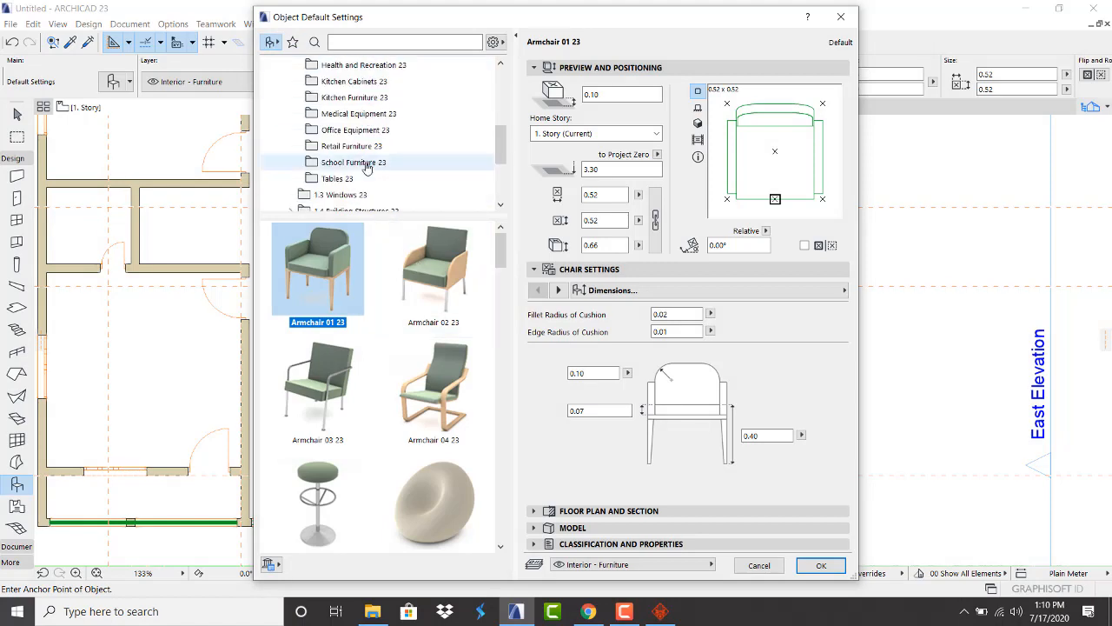
left_click(360, 42)
type("w")
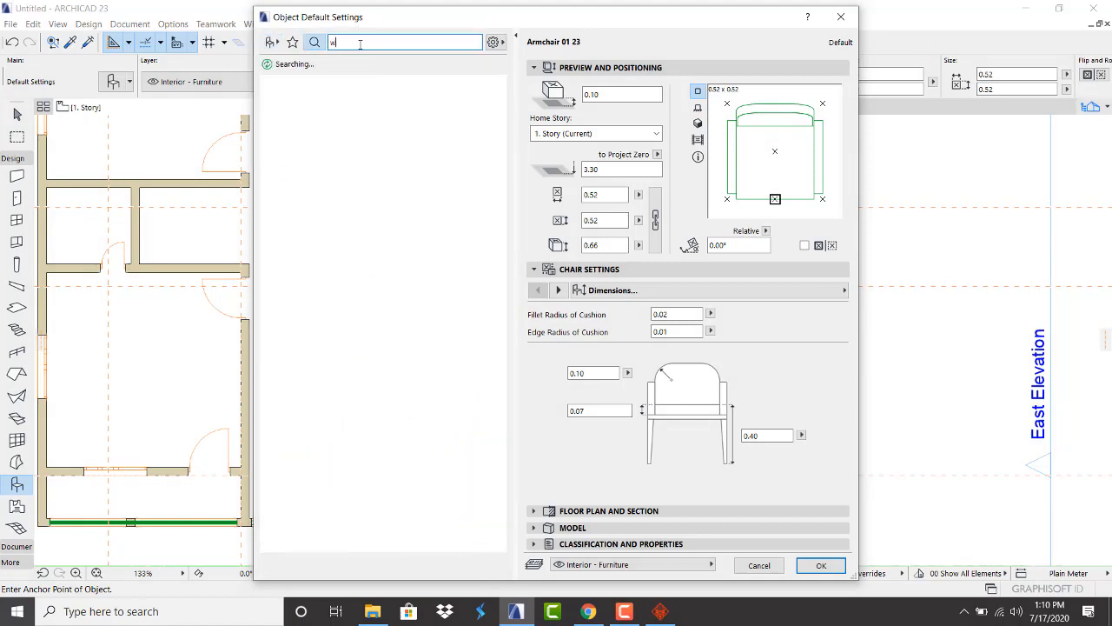
type("ind")
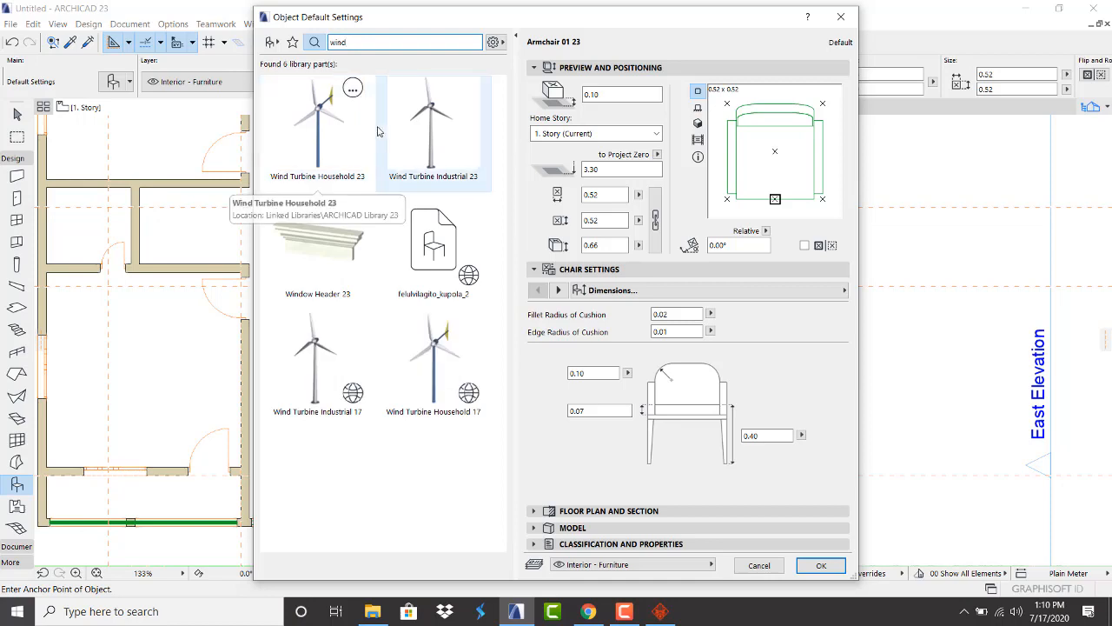
key("BackSpace")
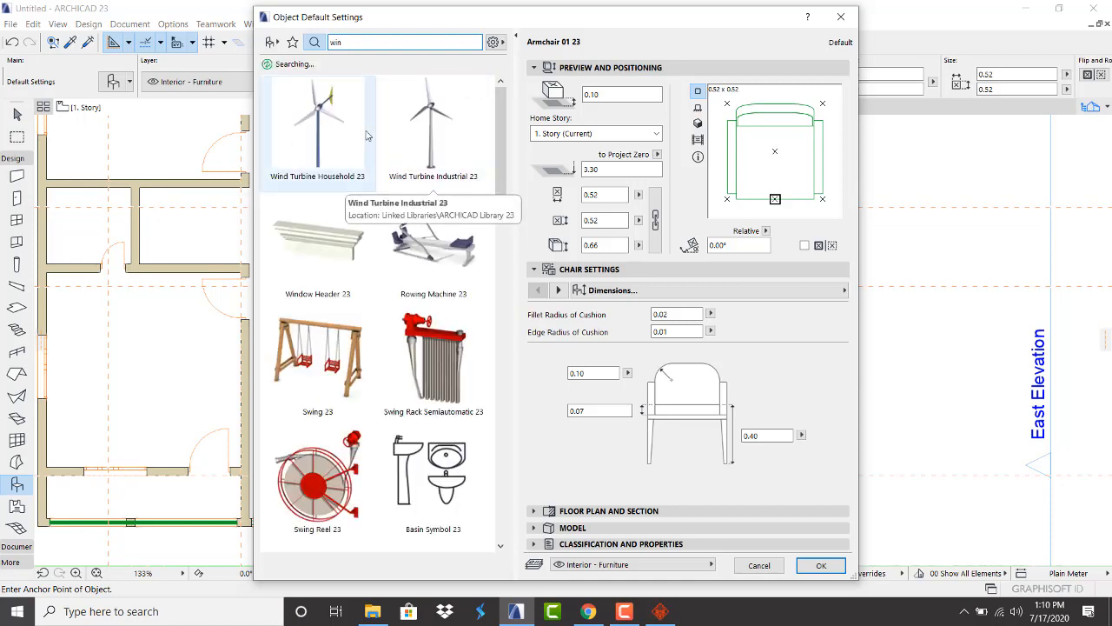
scroll(369, 261, "down", 7)
scroll(366, 307, "up", 4)
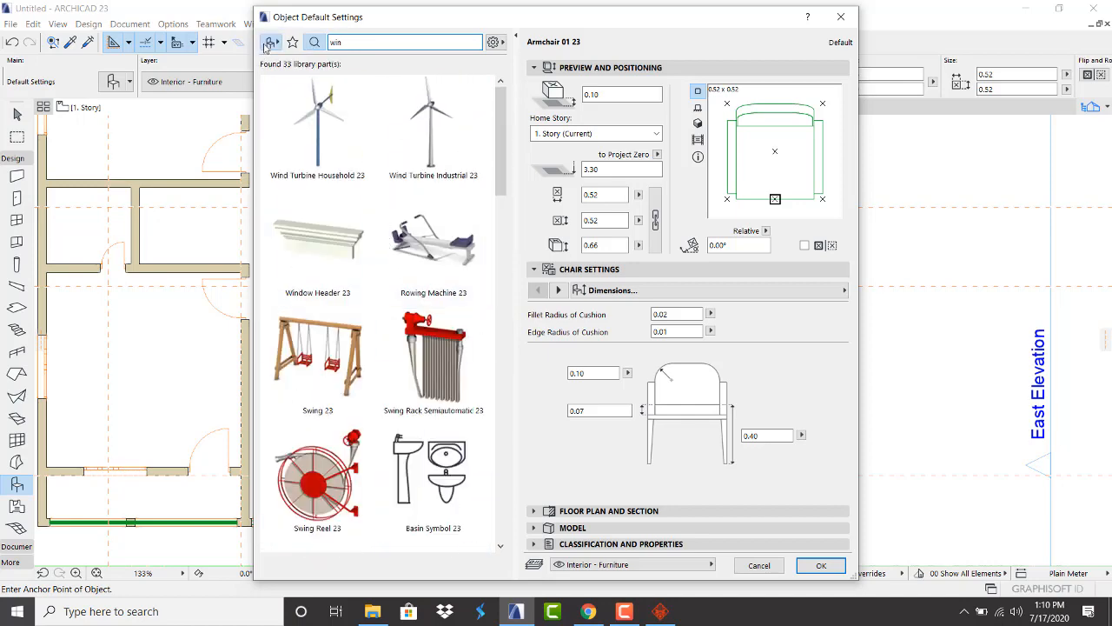
Choose Architrave 01 23 from 1.4 Building Structures 23 > Wall Extras 23 and confirm
left_click(270, 43)
scroll(353, 194, "down", 2)
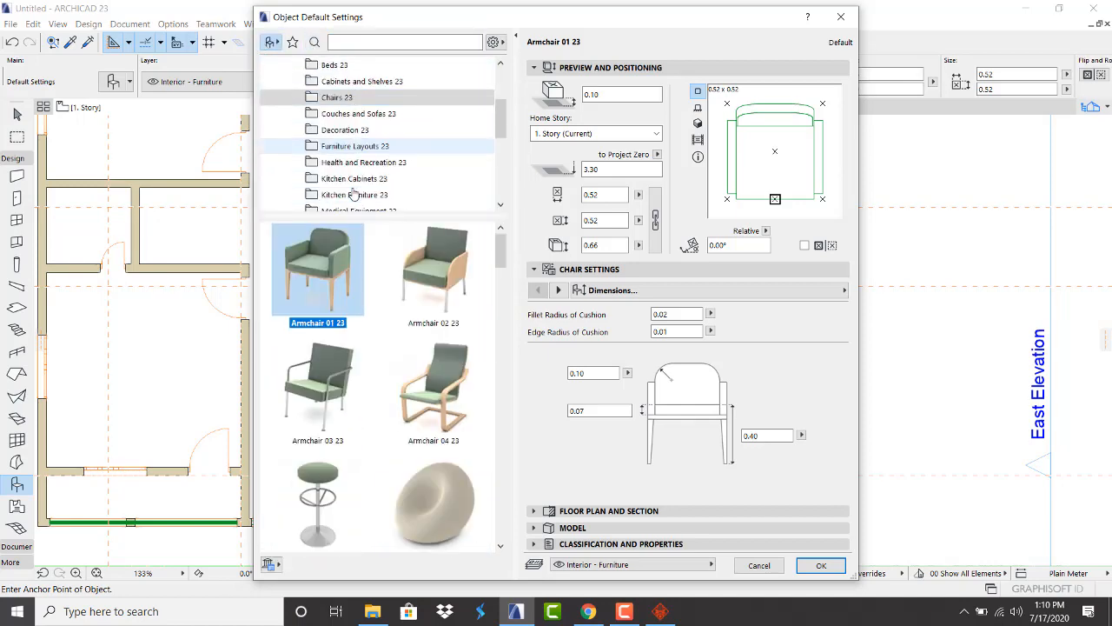
scroll(353, 195, "down", 3)
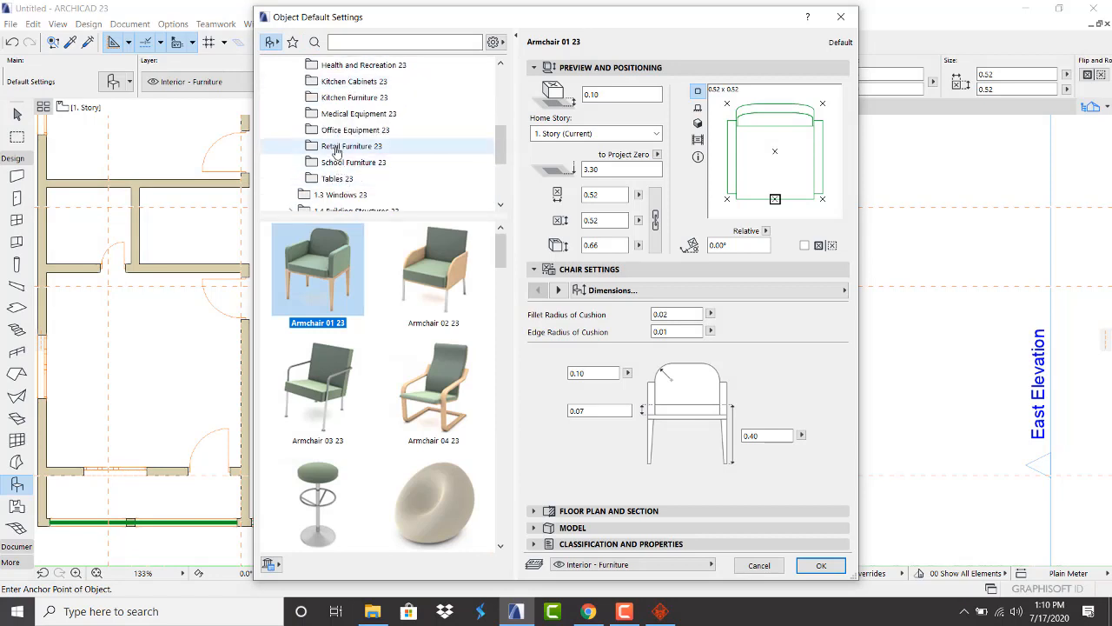
scroll(337, 185, "down", 3)
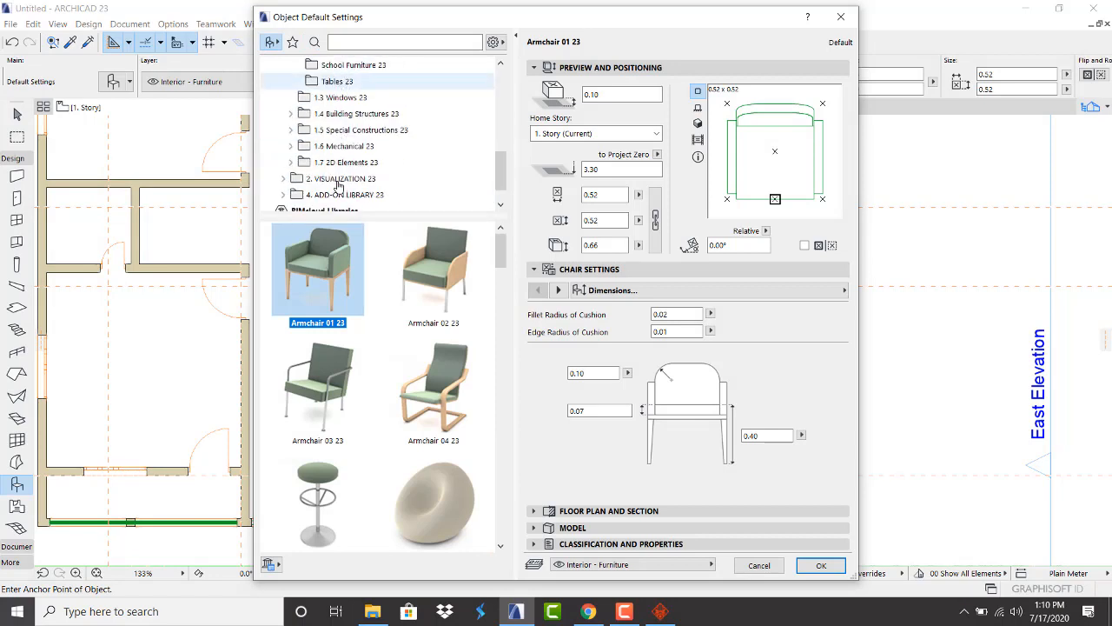
left_click(305, 102)
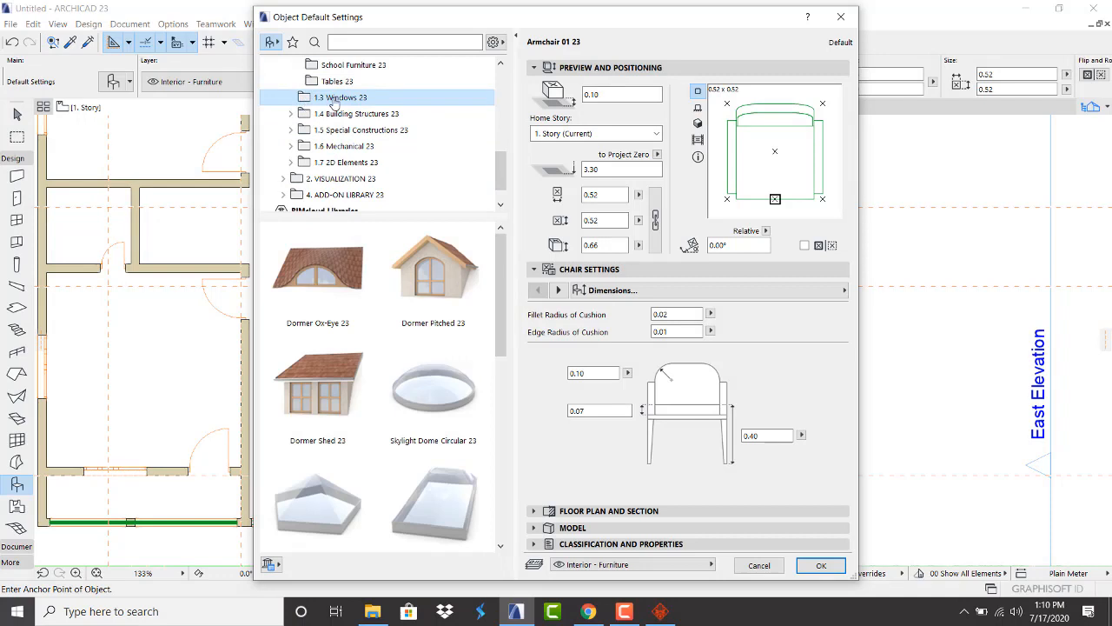
left_click(306, 115)
left_click(292, 115)
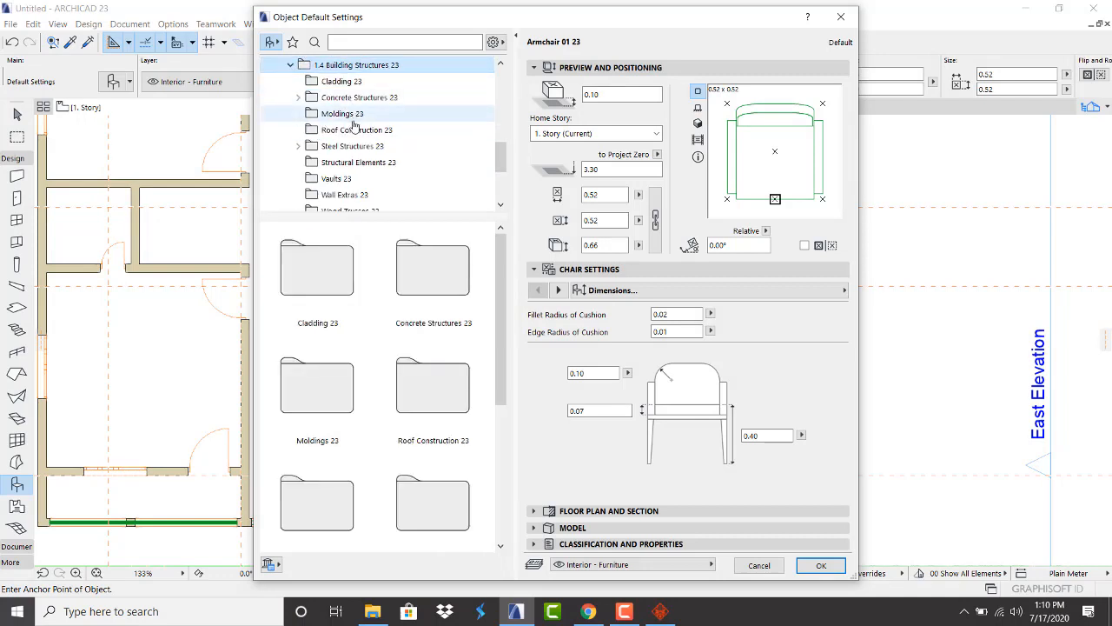
left_click(335, 178)
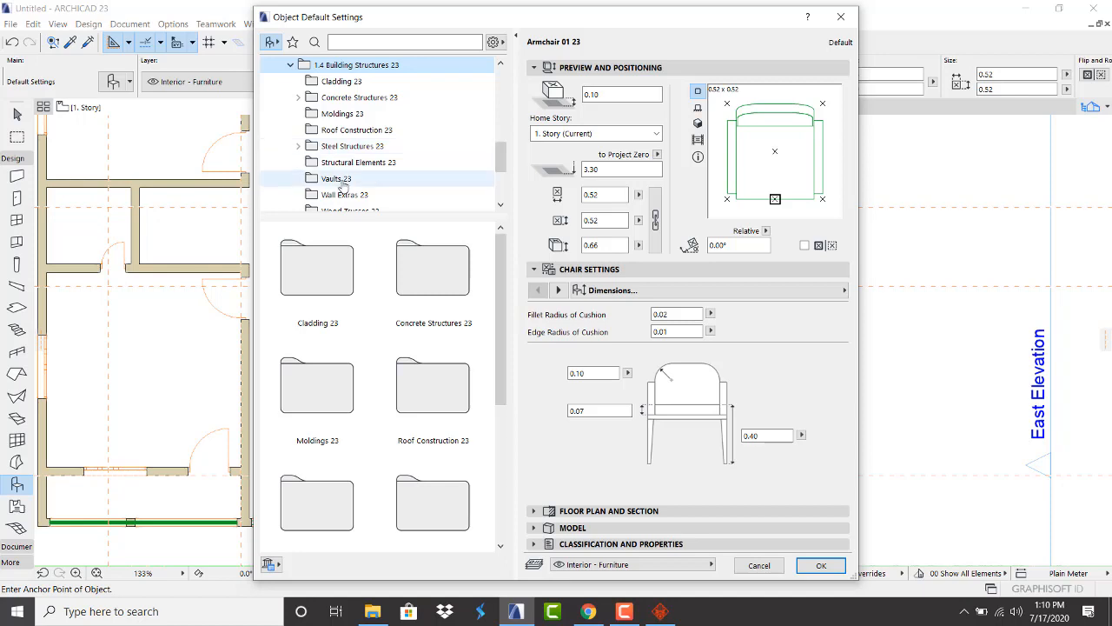
left_click(345, 194)
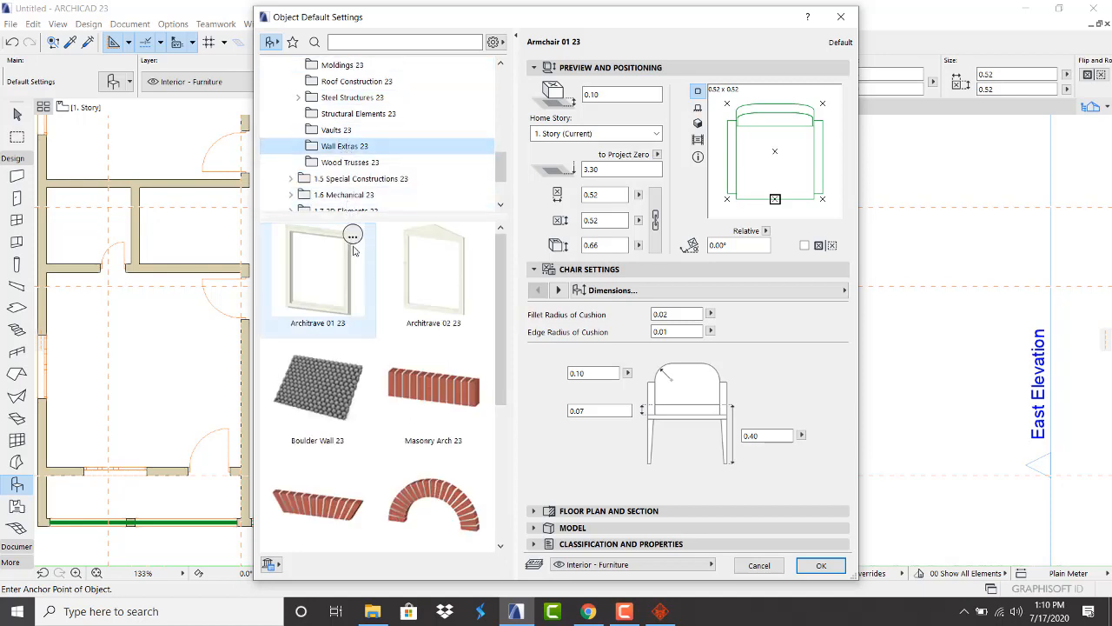
left_click(358, 239)
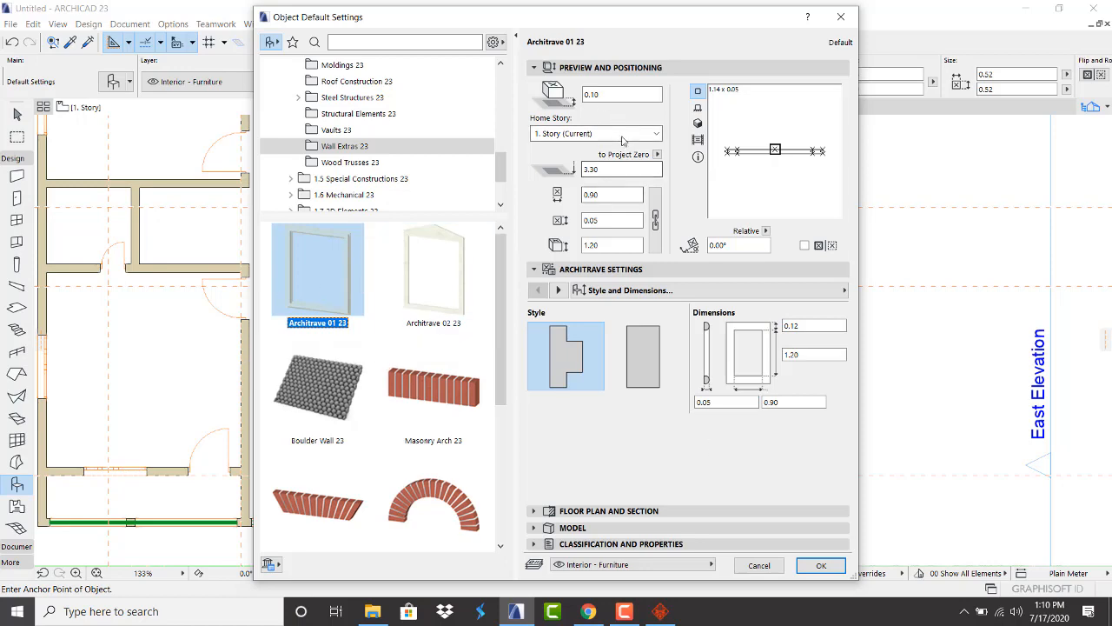
left_click(820, 565)
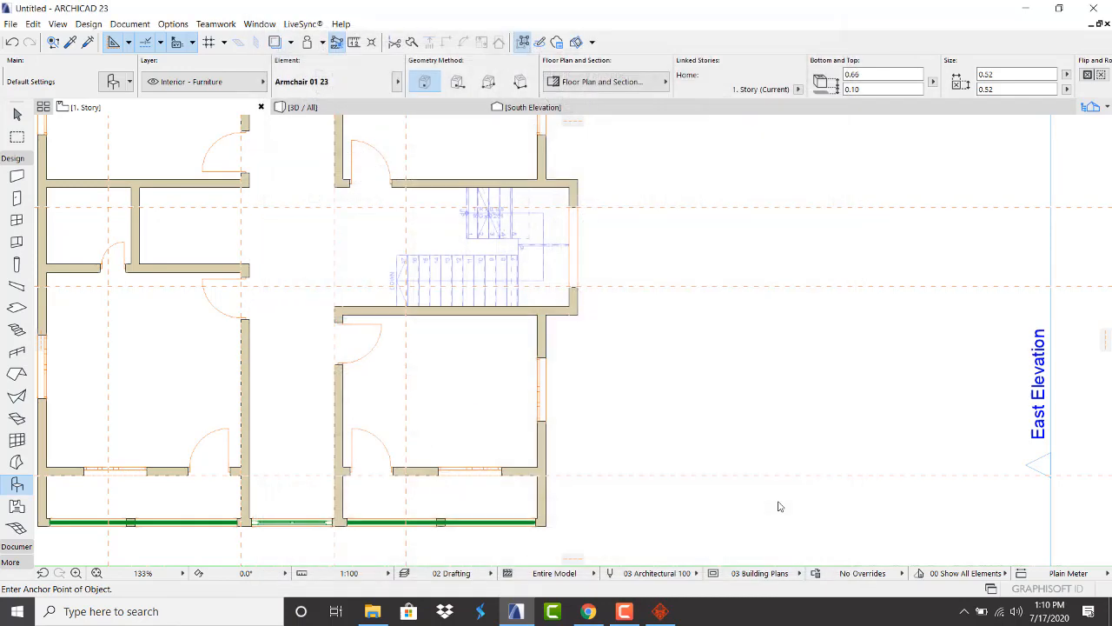
Rotate the placed Architrave 01 23 by 90° so it runs vertically beside the east-wall window
scroll(573, 396, "up", 2)
scroll(569, 396, "down", 2)
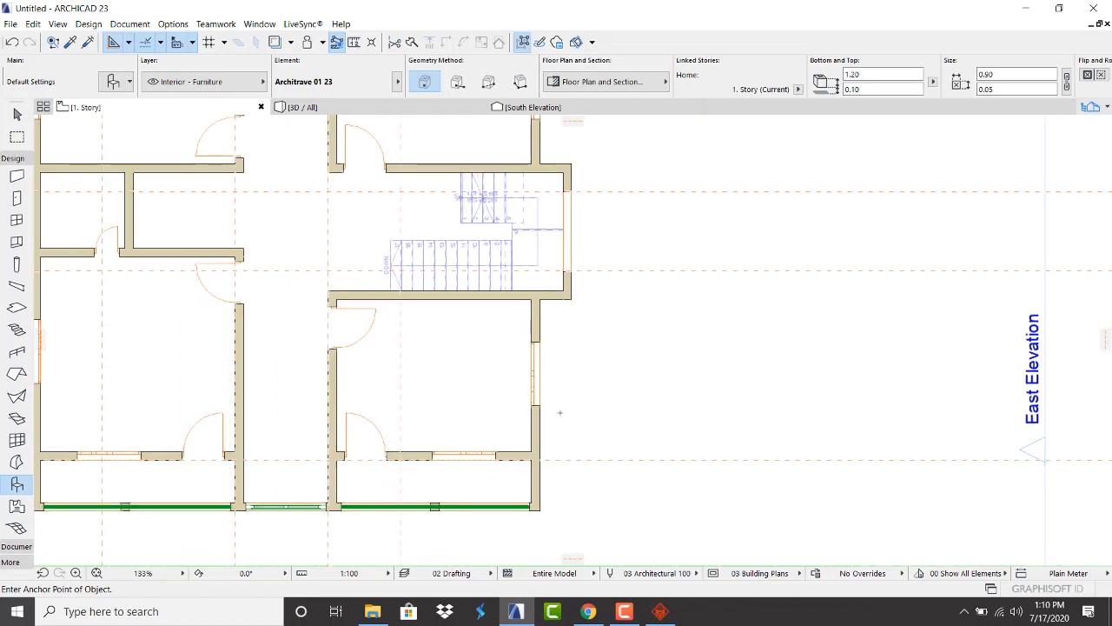
scroll(568, 414, "up", 3)
key("Escape")
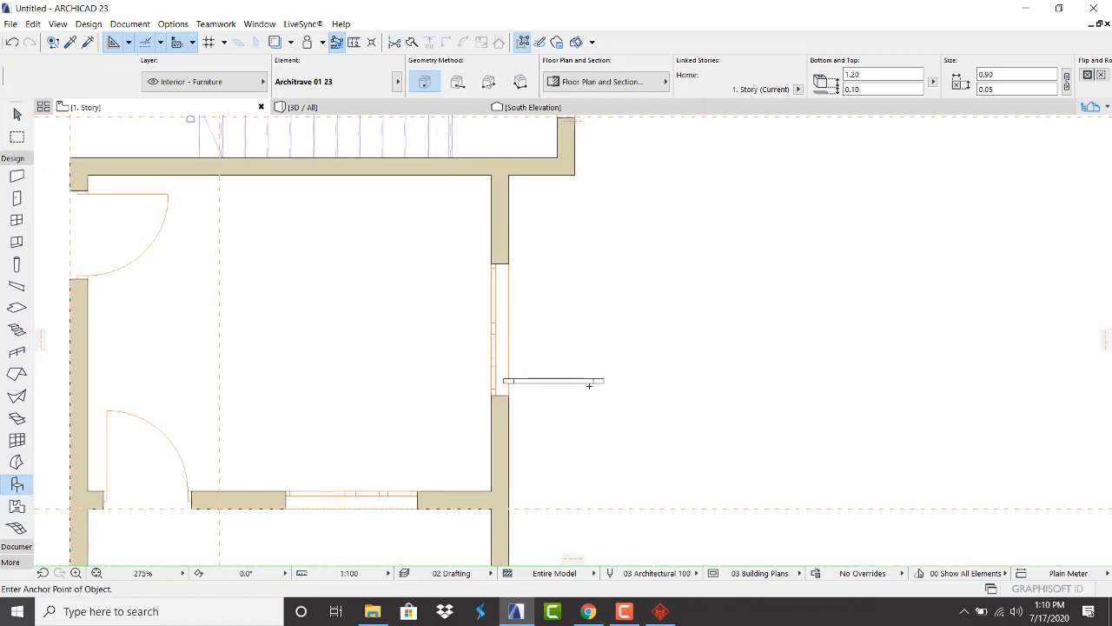
left_click(599, 382)
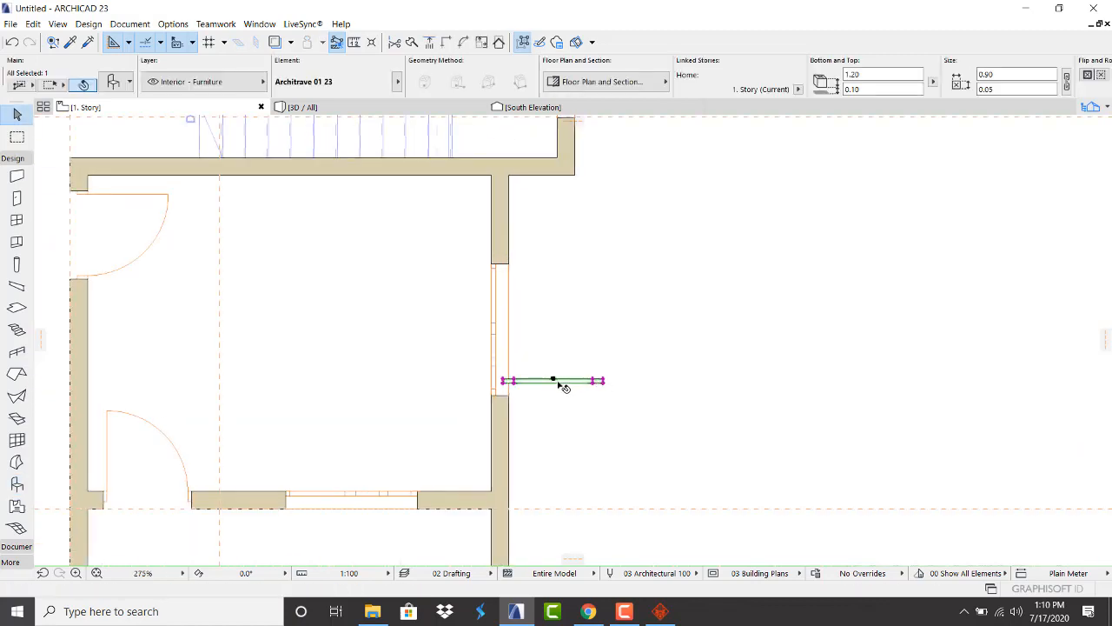
left_click(553, 380)
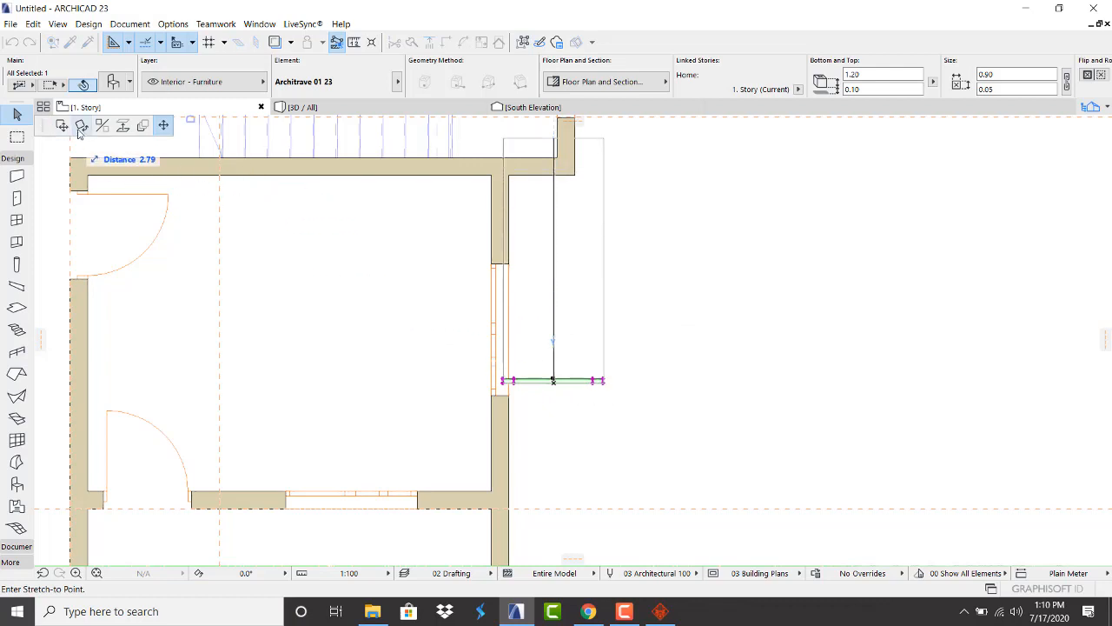
left_click(554, 381)
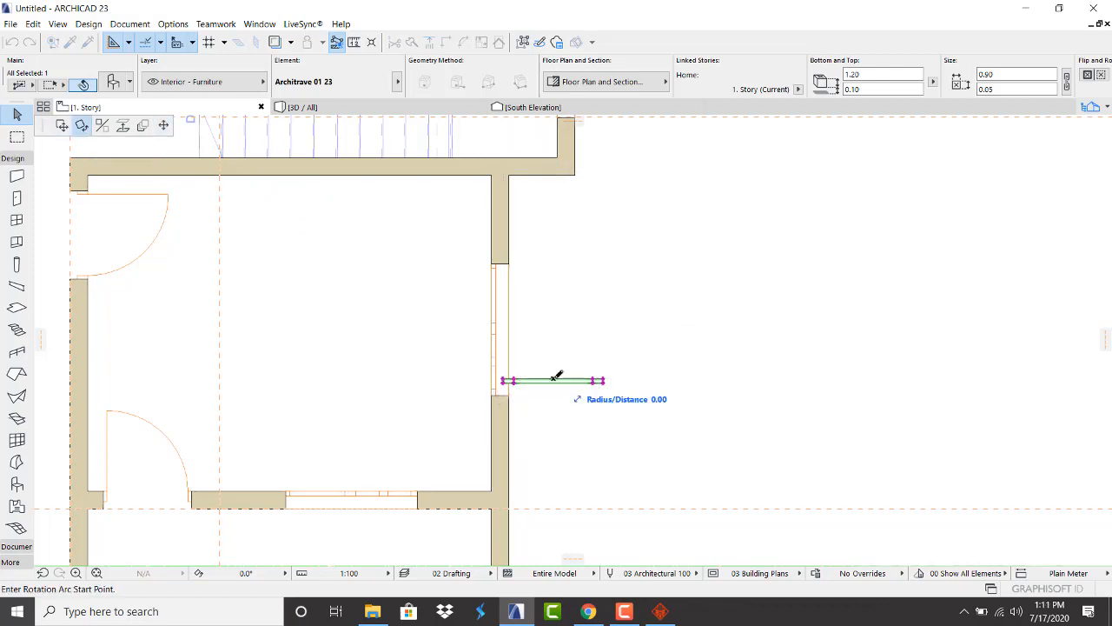
left_click(560, 443)
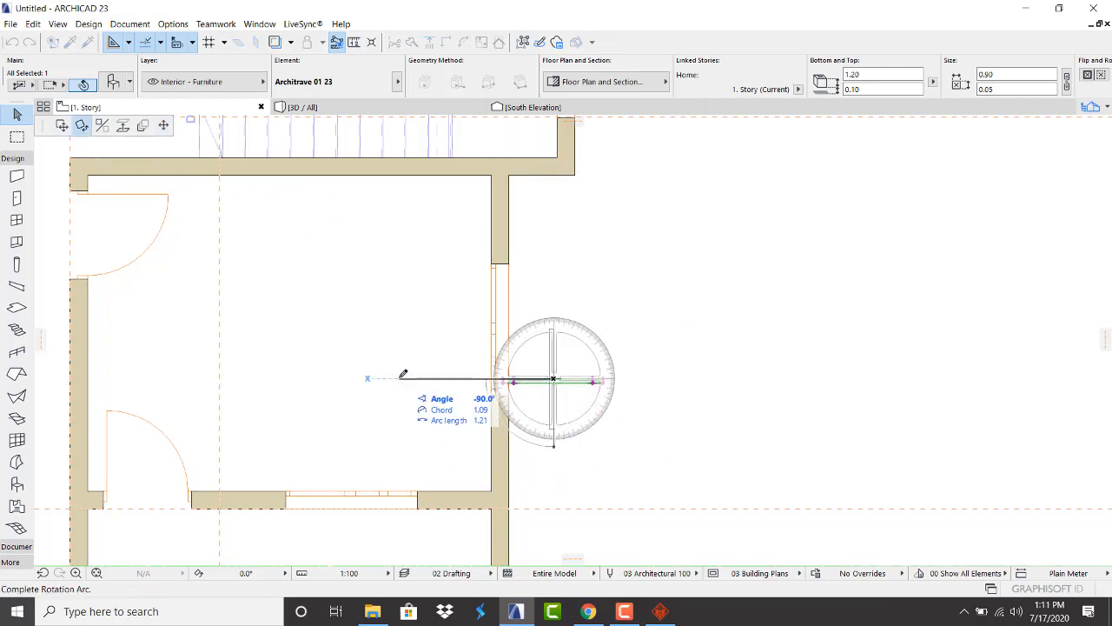
left_click(367, 379)
scroll(504, 384, "up", 4)
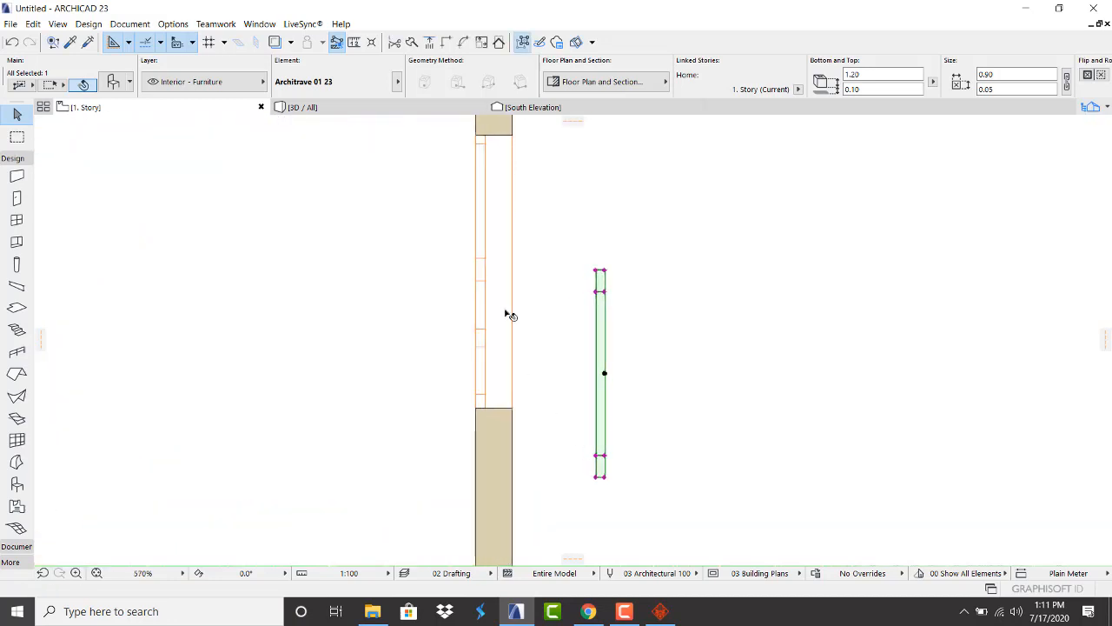
scroll(511, 315, "down", 2)
left_click(504, 196)
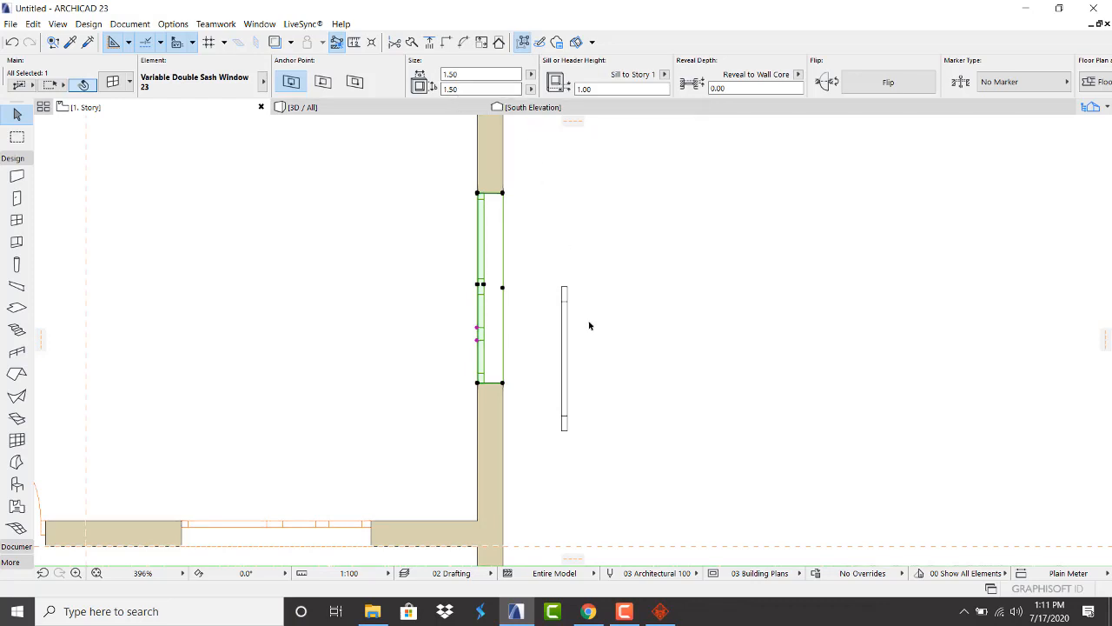
Set the architrave's top height and width to 1.50 in the Info Box
left_click(565, 313)
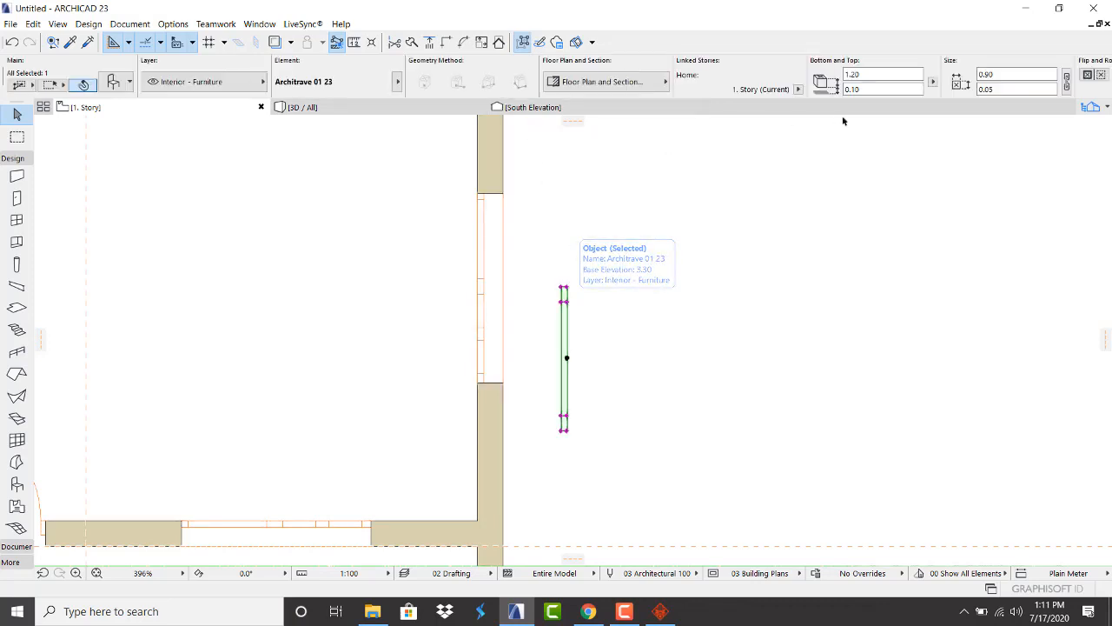
double_click(854, 75)
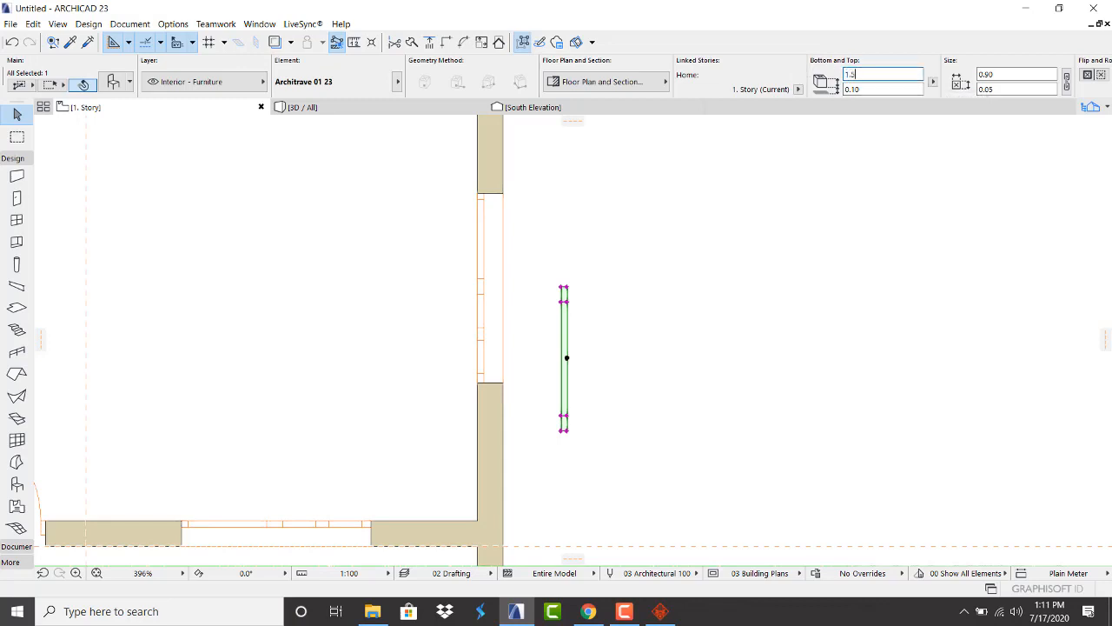
double_click(1008, 74)
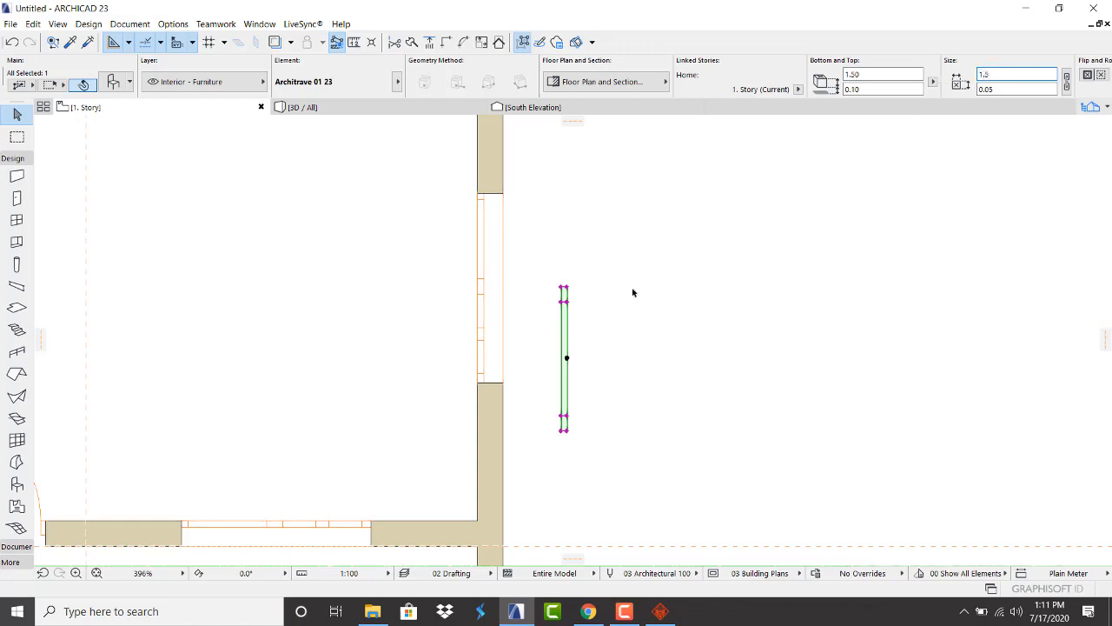
left_click(609, 307)
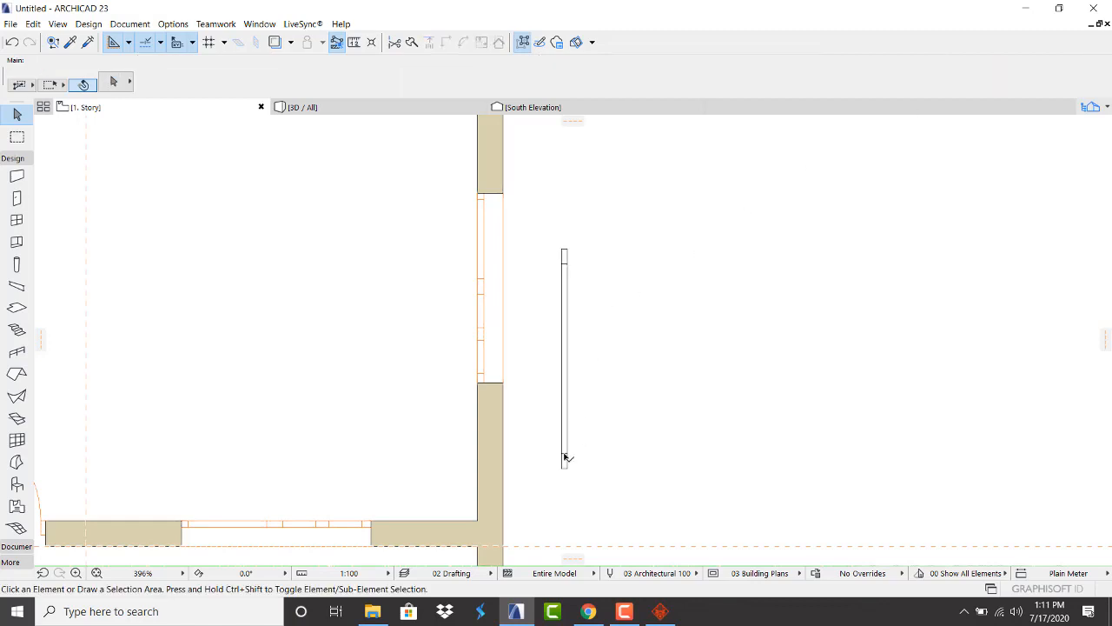
Move the architrave onto the window opening in the east wall
left_click(564, 456)
key("ctrl+d")
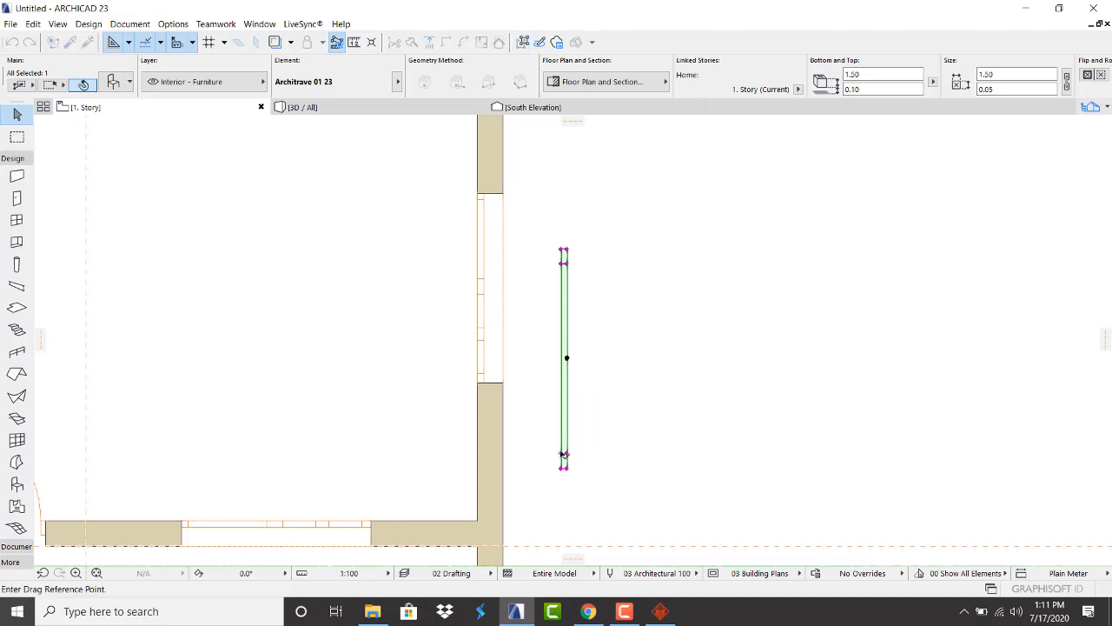
left_click(564, 454)
left_click(504, 385)
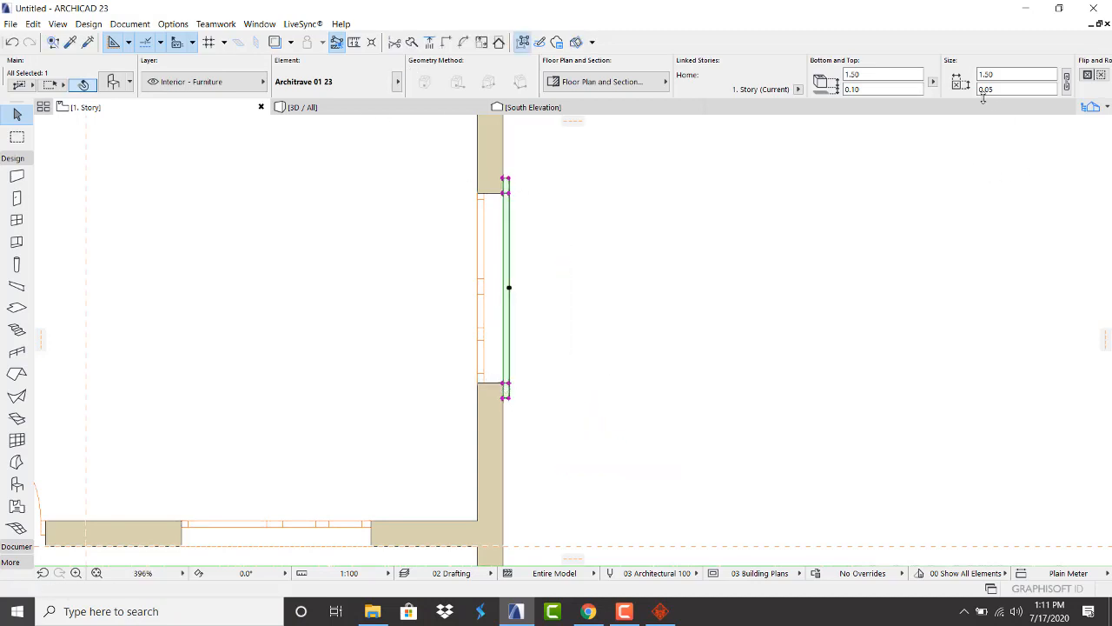
left_click(477, 197)
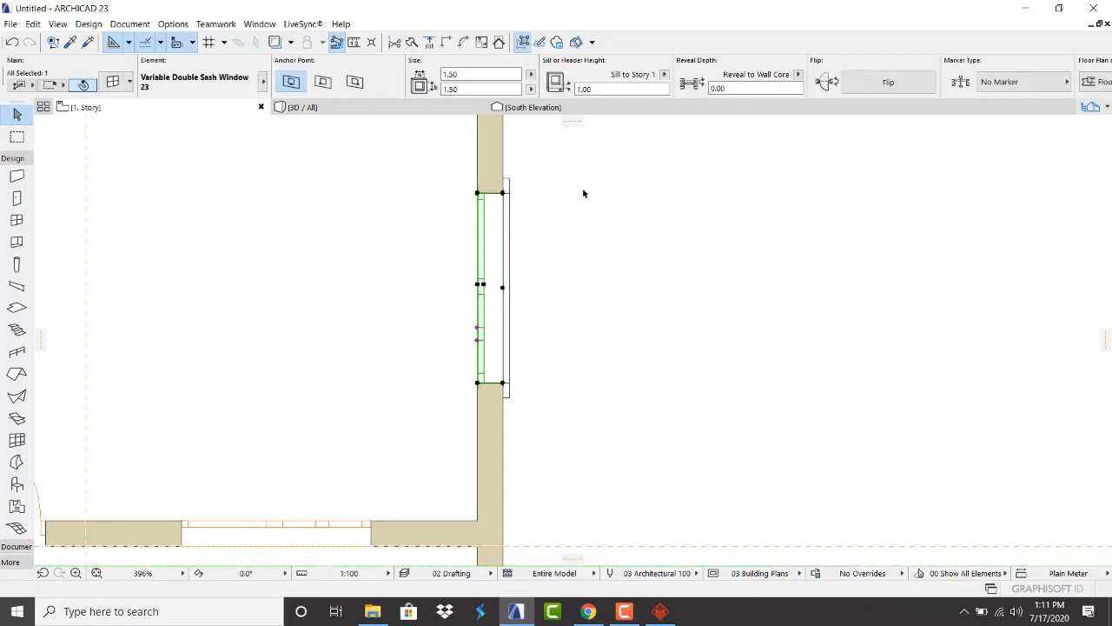
left_click(556, 191)
Set the architrave's base height value to 1.5
left_click(510, 183)
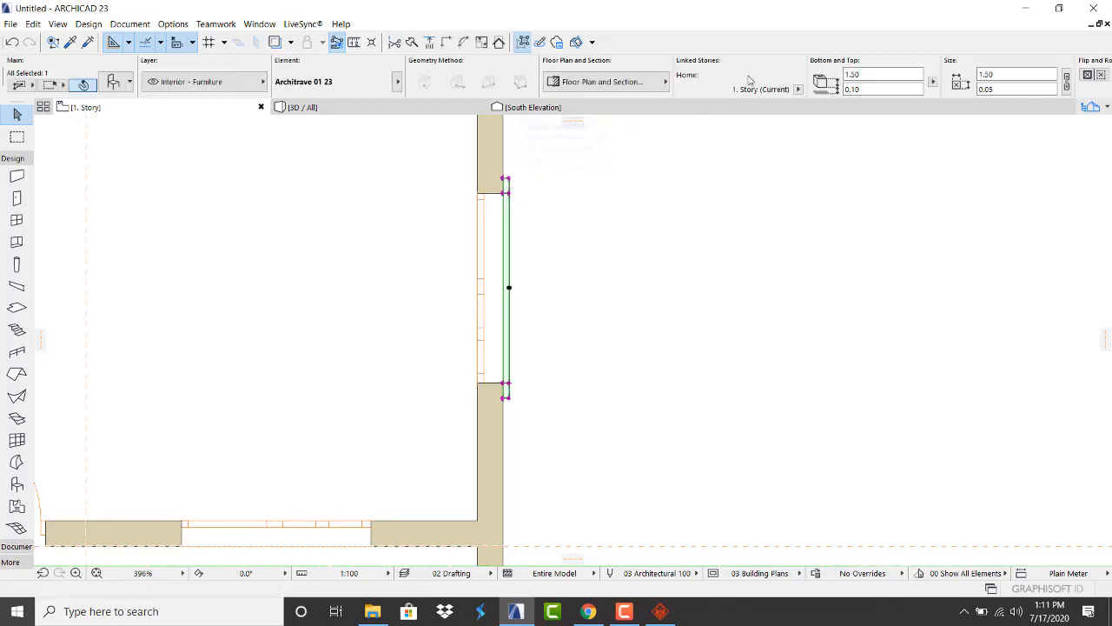
left_click(860, 90)
type("1.5")
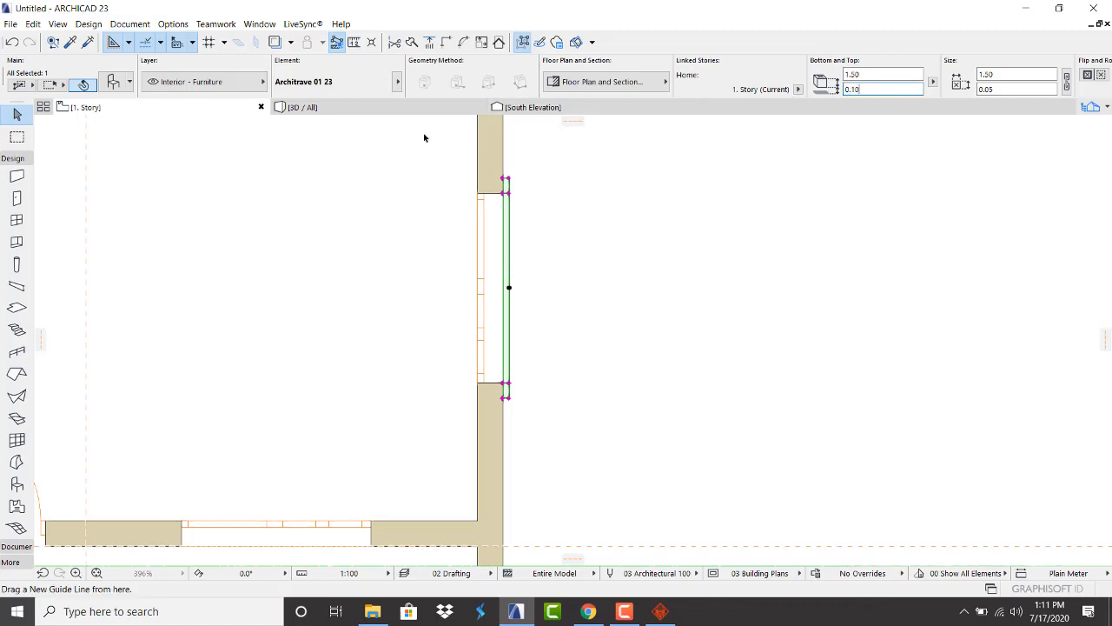
left_click(385, 111)
Check the frame in 3D and start mirroring the architrave from the plan's context menu
left_click(389, 125)
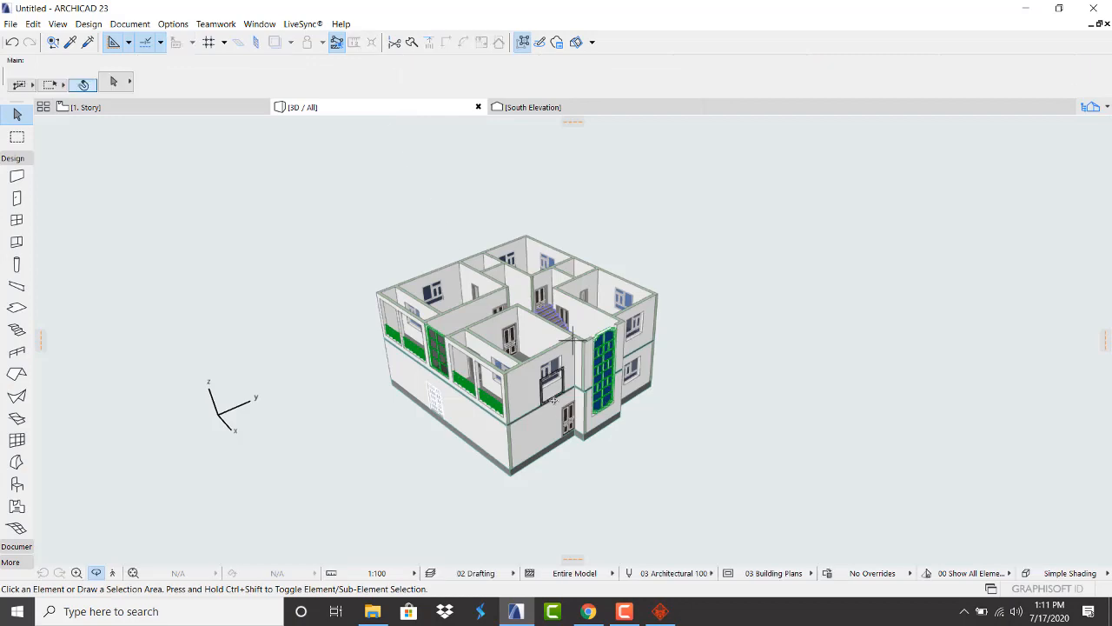
scroll(504, 346, "up", 5)
middle_click_drag(504, 346, 561, 422, "shift")
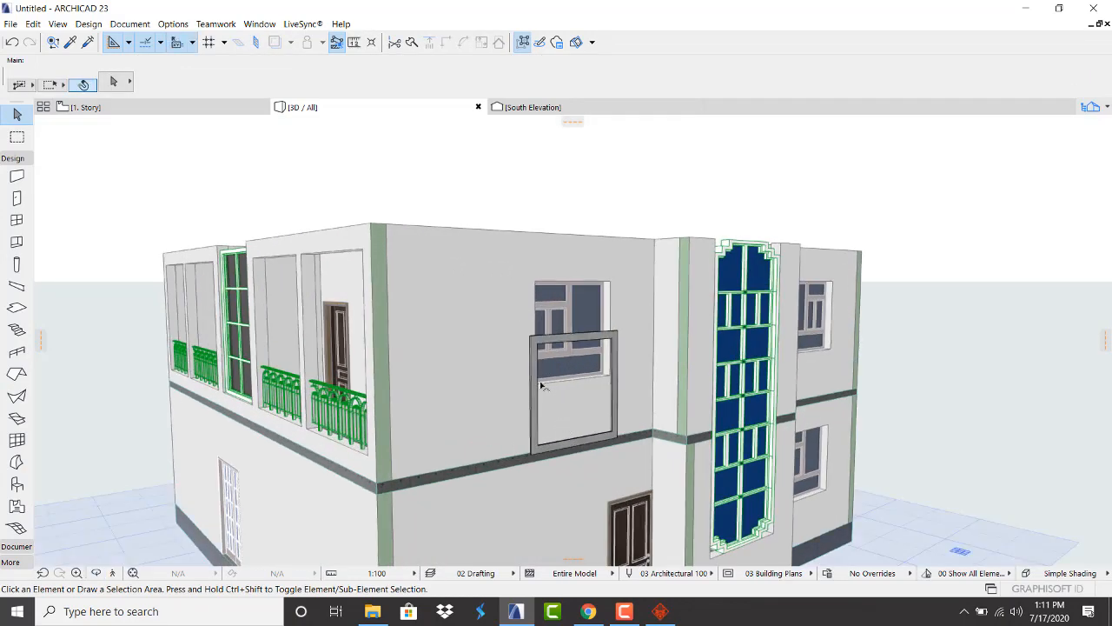
left_click(162, 108)
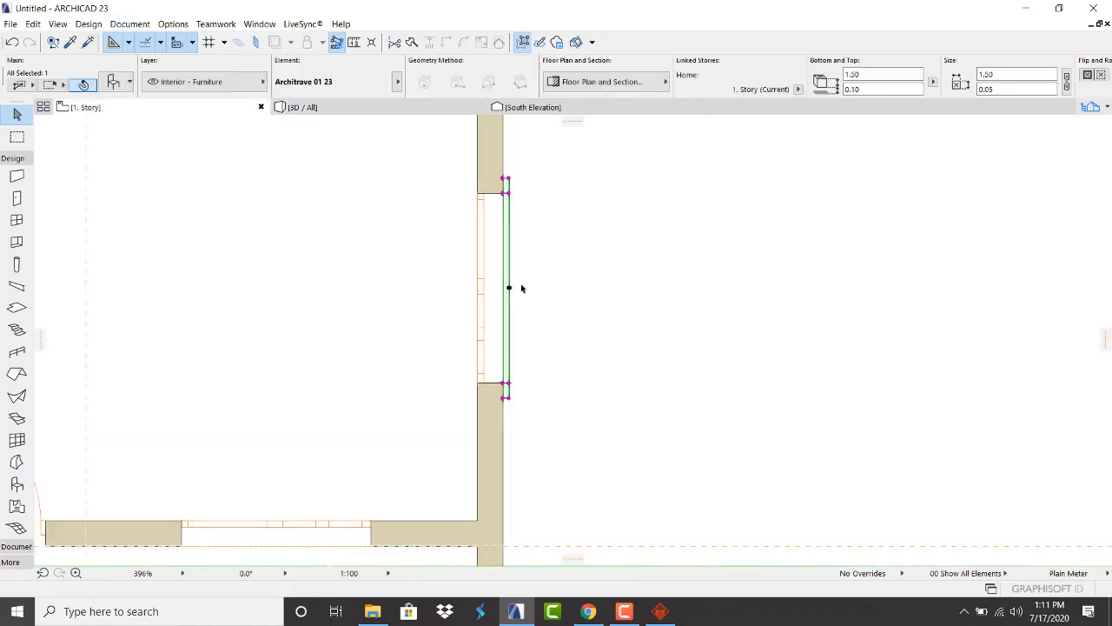
right_click(591, 266)
mouse_move(674, 414)
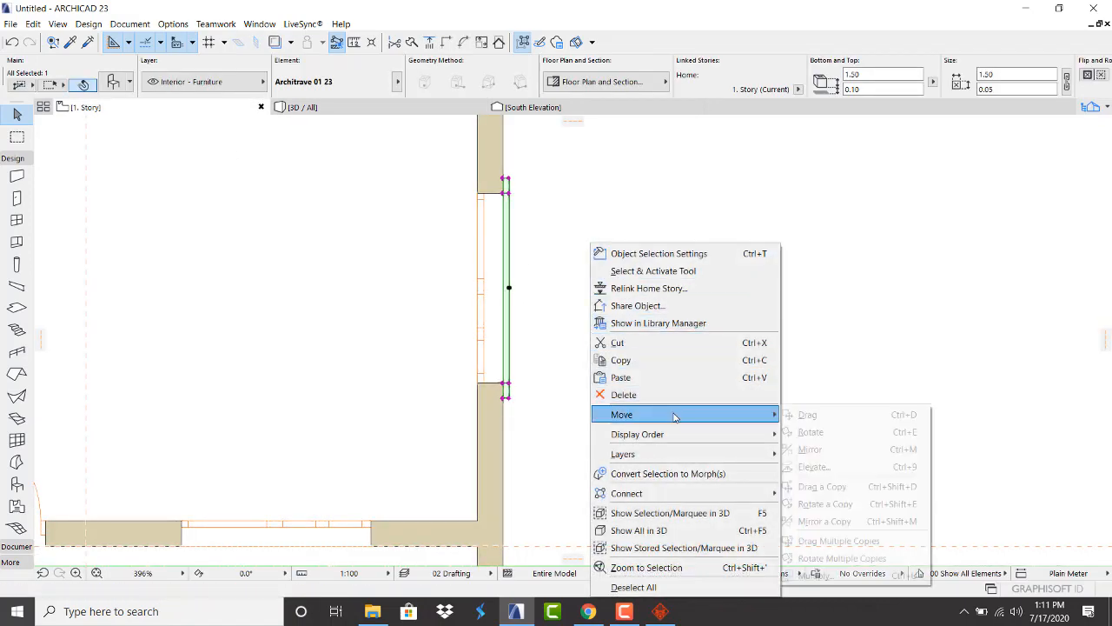
left_click(828, 449)
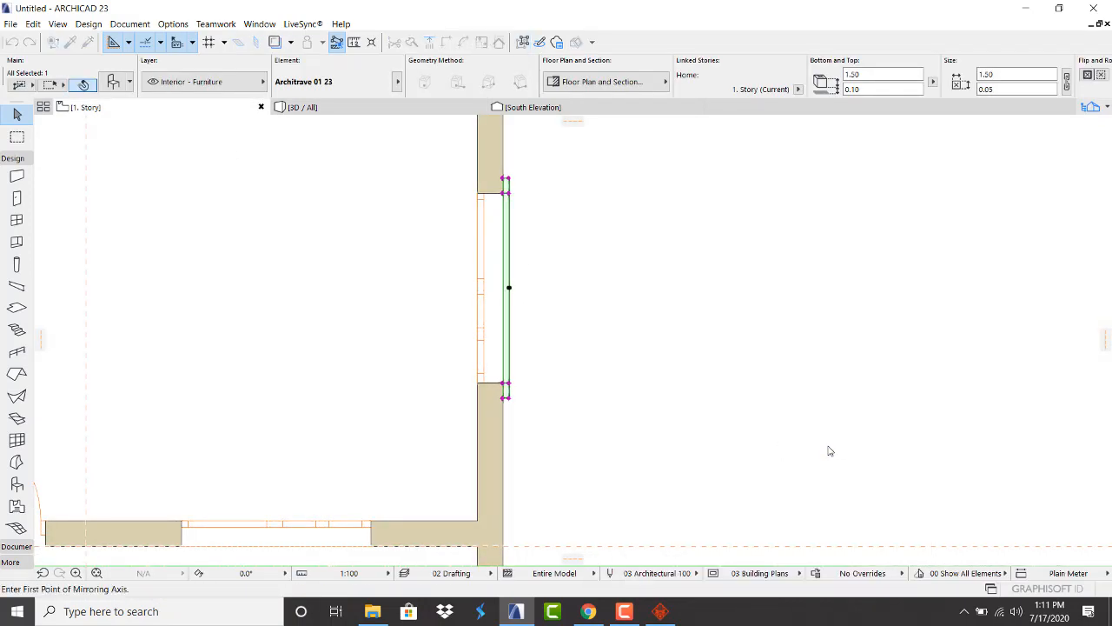
left_click(375, 107)
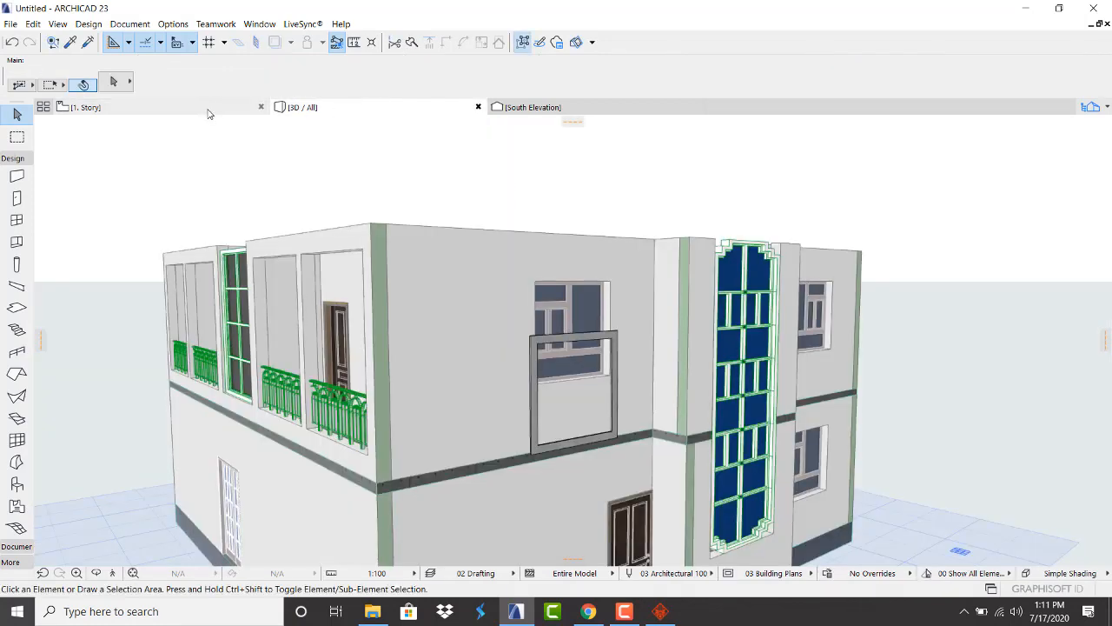
left_click(206, 109)
Mirror the architrave across a vertical axis and shift it 0.02 flush against the wall face
right_click(580, 277)
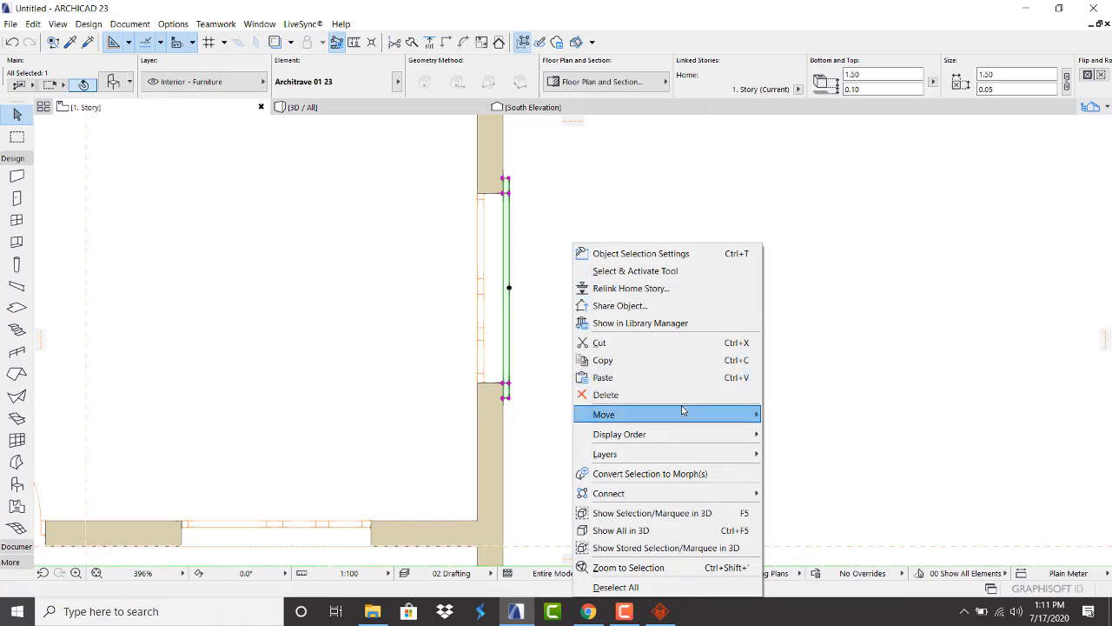
mouse_move(685, 414)
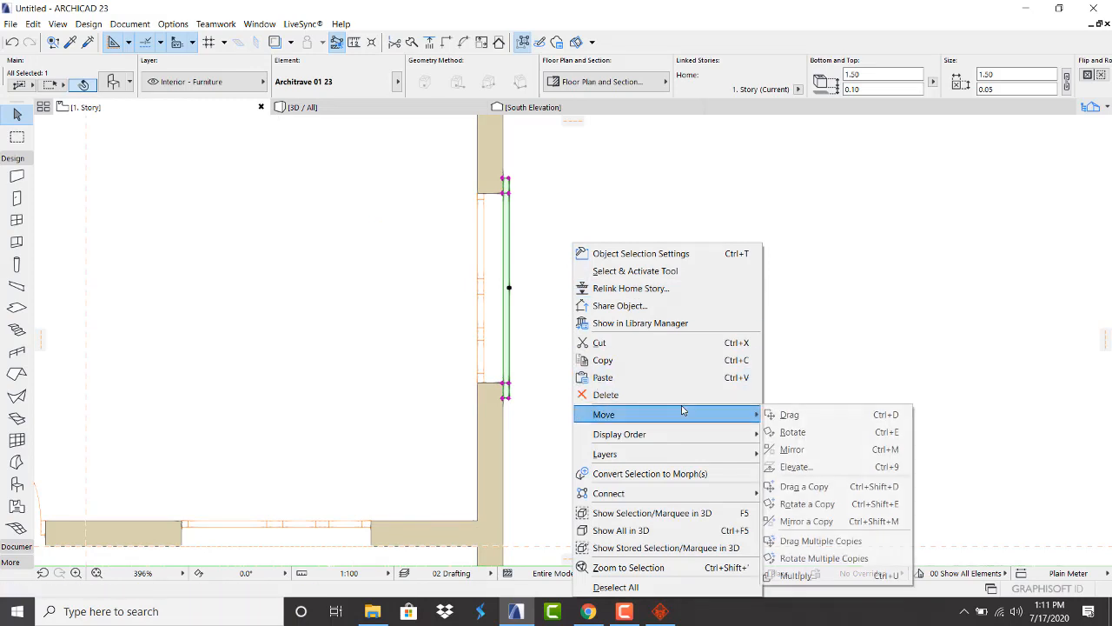
left_click(827, 450)
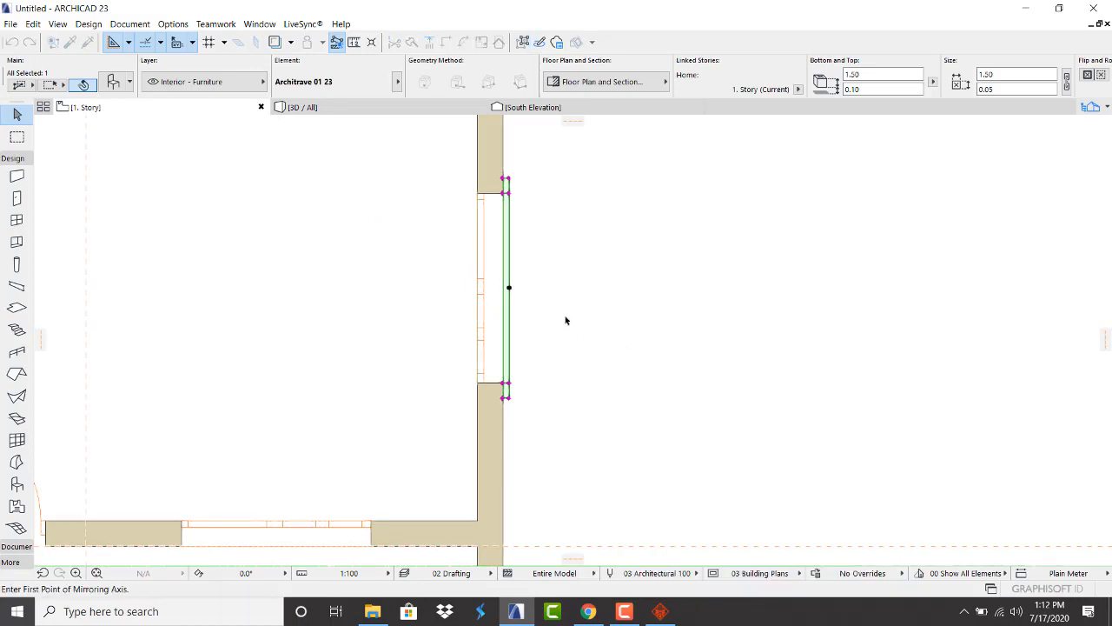
left_click(509, 289)
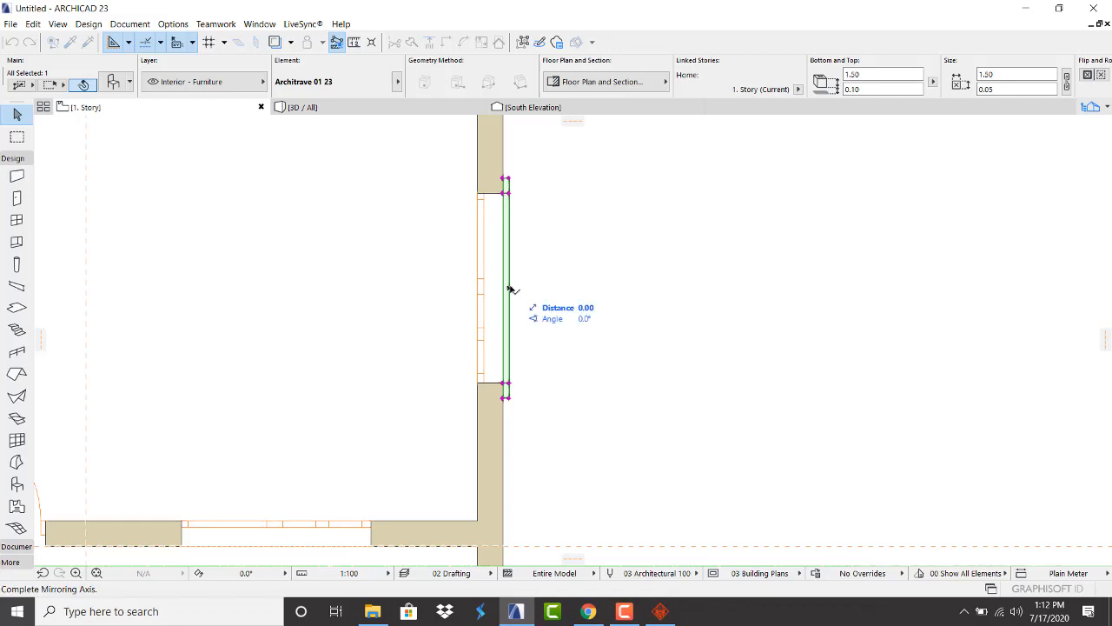
left_click(513, 377)
scroll(511, 373, "up", 3)
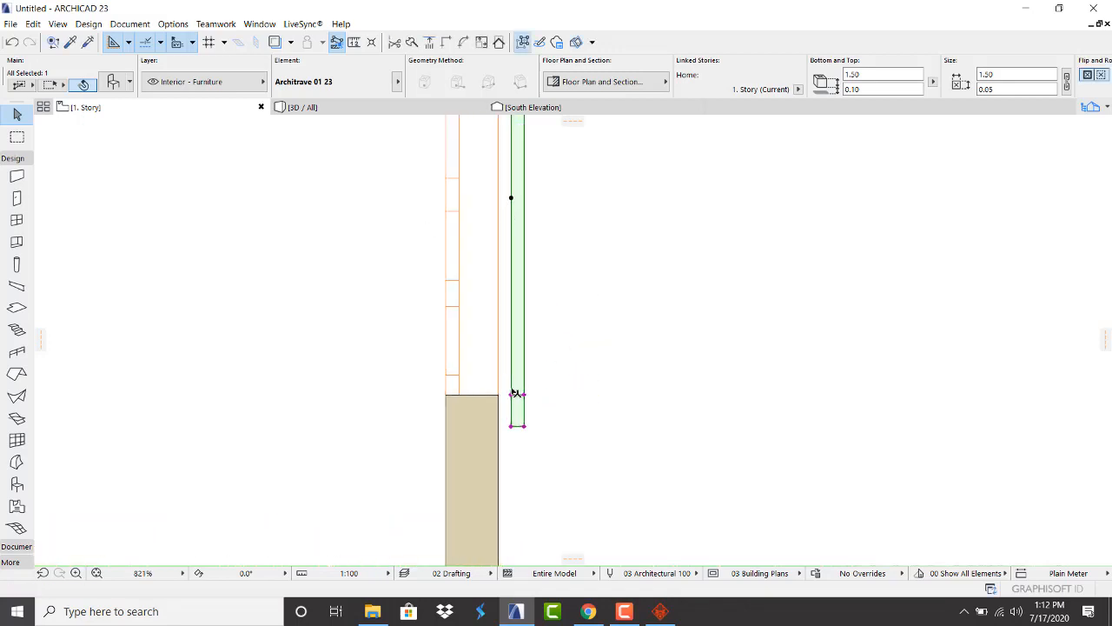
left_click_drag(515, 397, 501, 400)
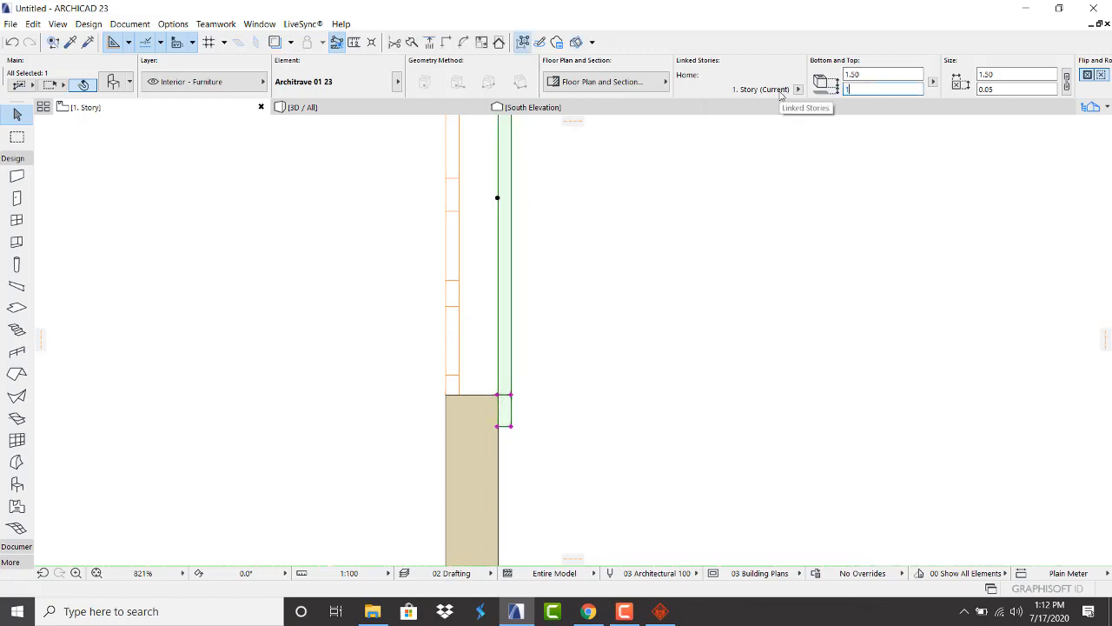
In 3D, move the architrave lower on the wall as a first try
left_click(729, 260)
left_click(392, 110)
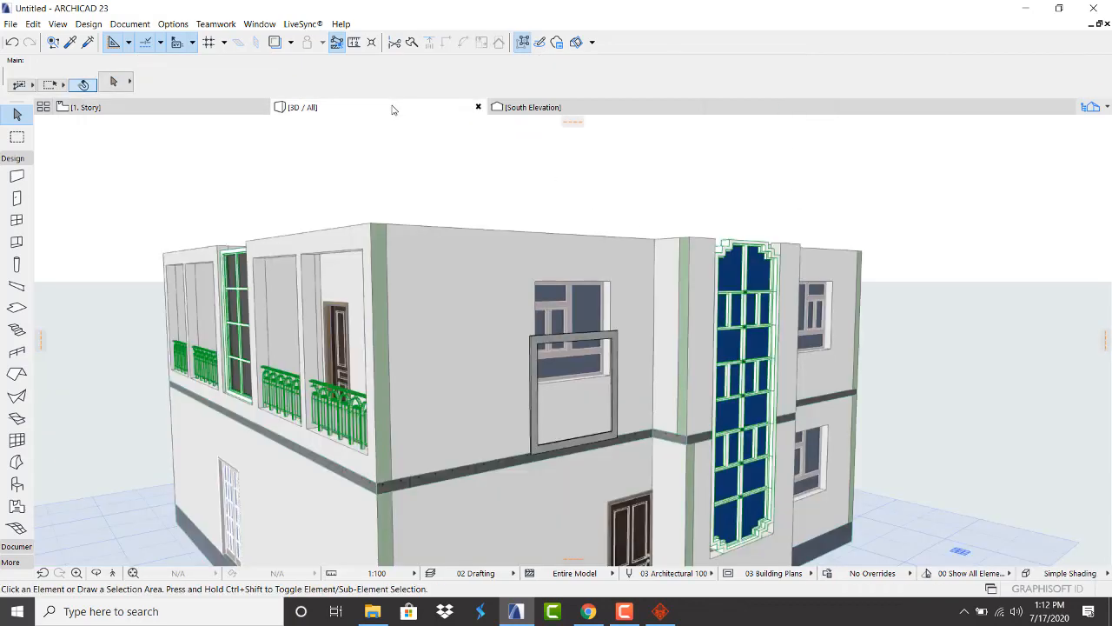
scroll(568, 297, "up", 5)
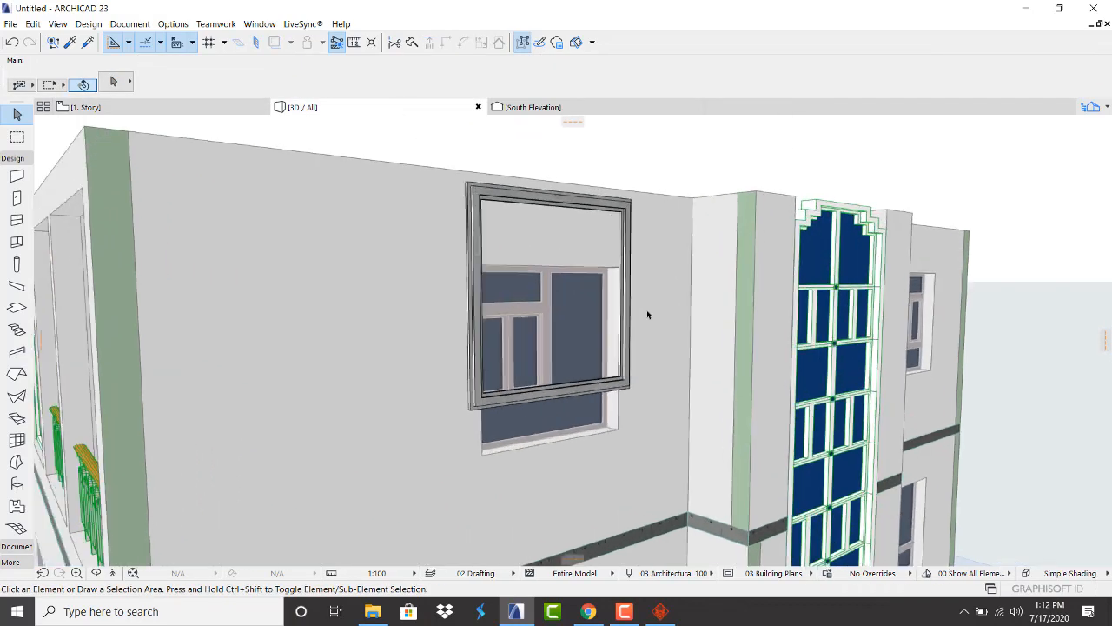
left_click(513, 400)
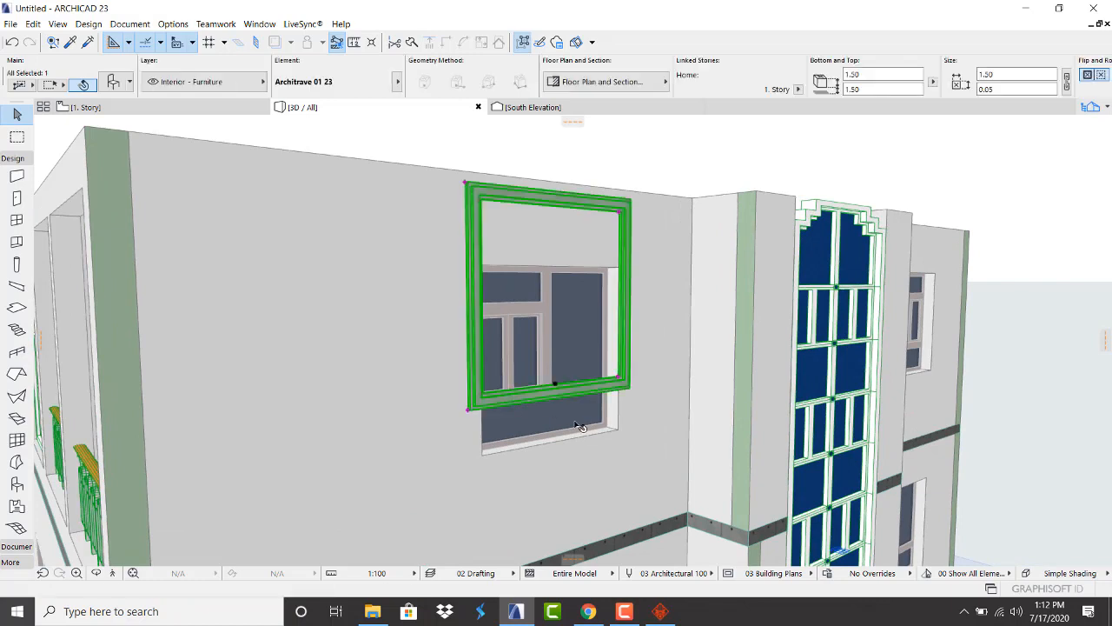
key("ctrl+d")
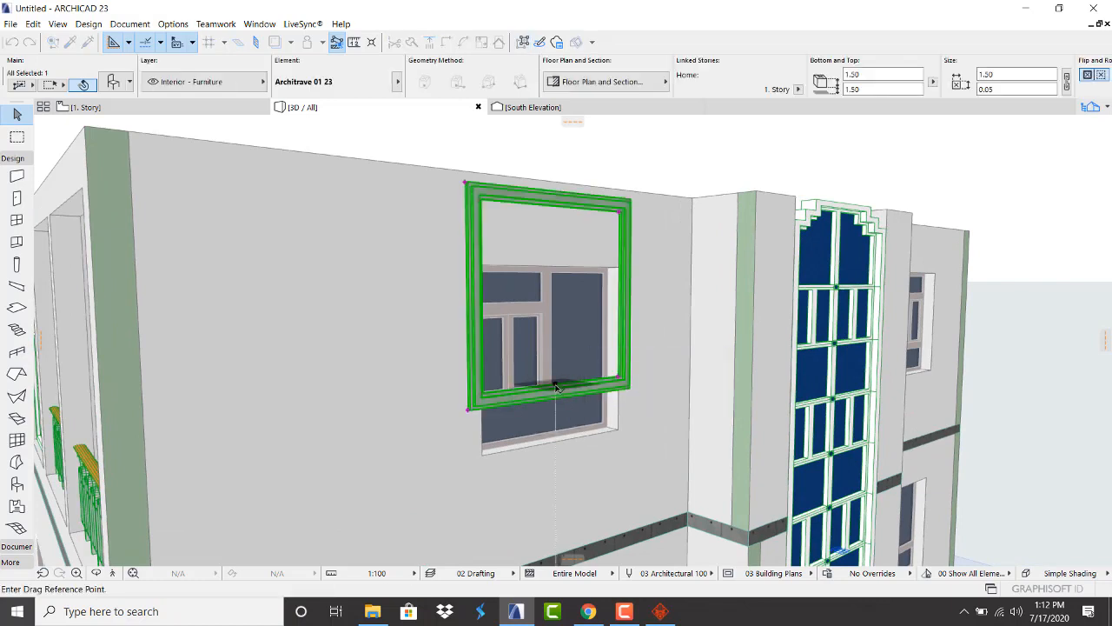
left_click(555, 383)
left_click(561, 443)
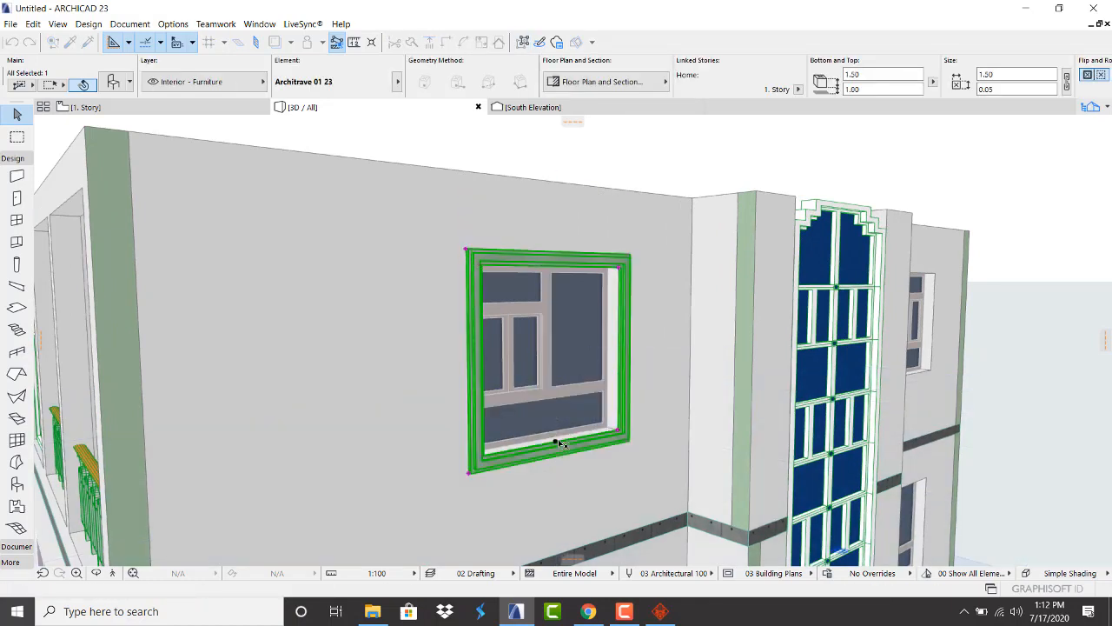
left_click(569, 144)
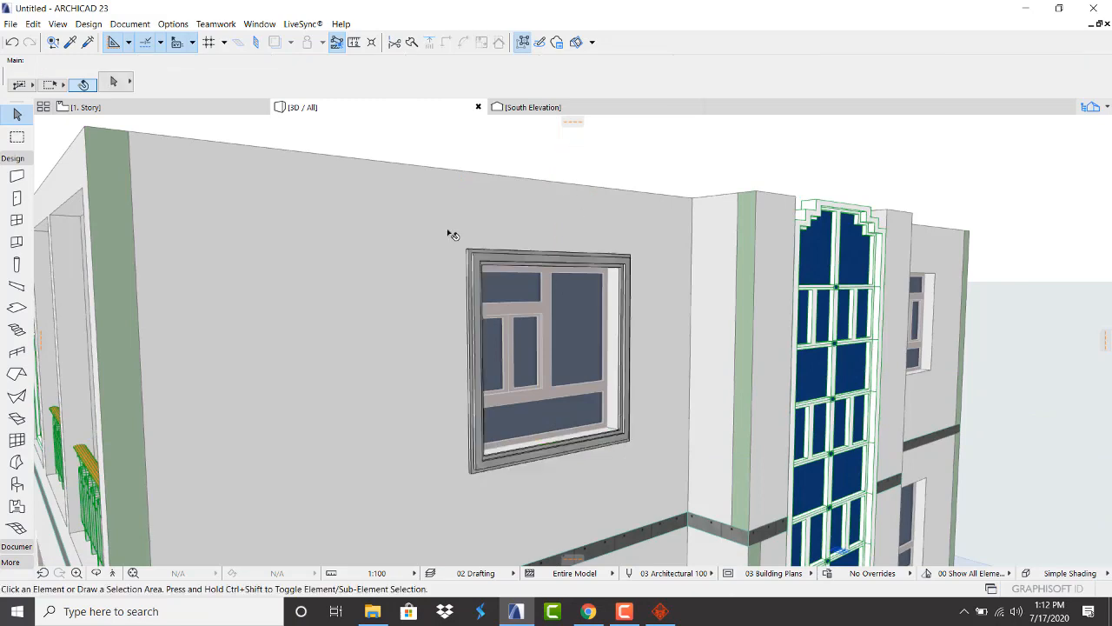
Undo that move and redo it, lowering the architrave 0.56 to frame the window
scroll(452, 235, "up", 2)
key("ctrl+z")
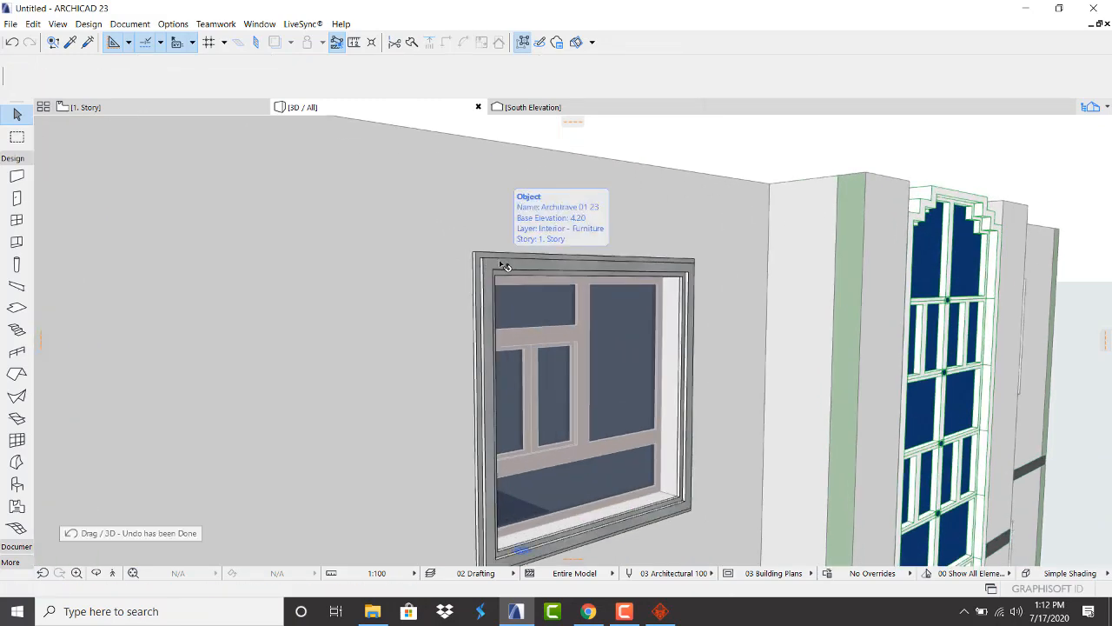
scroll(452, 317, "down", 2)
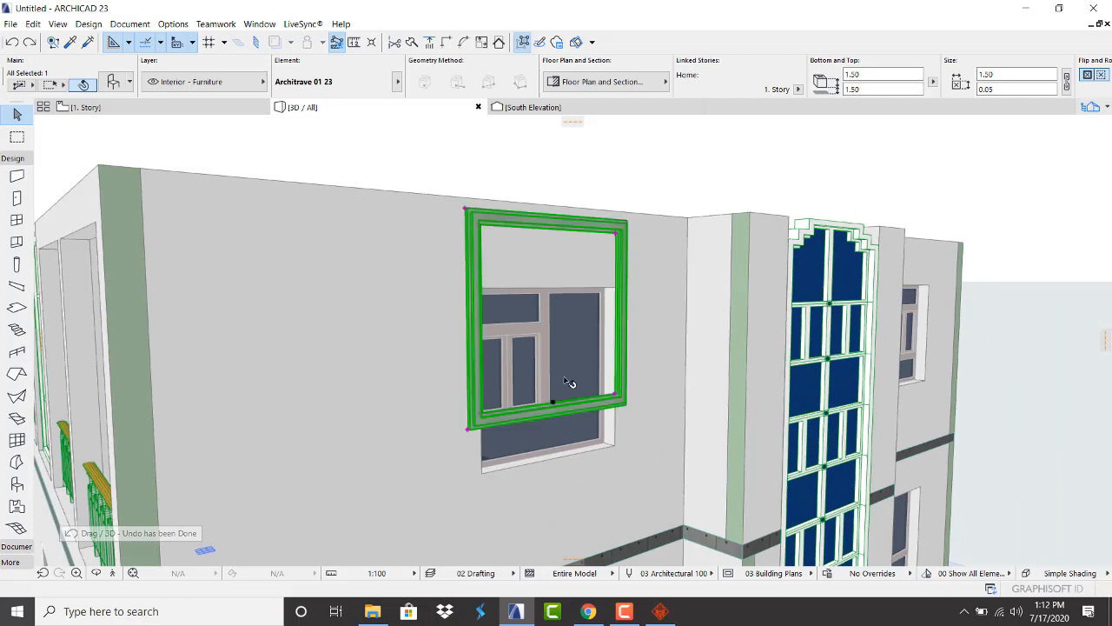
key("ctrl+d")
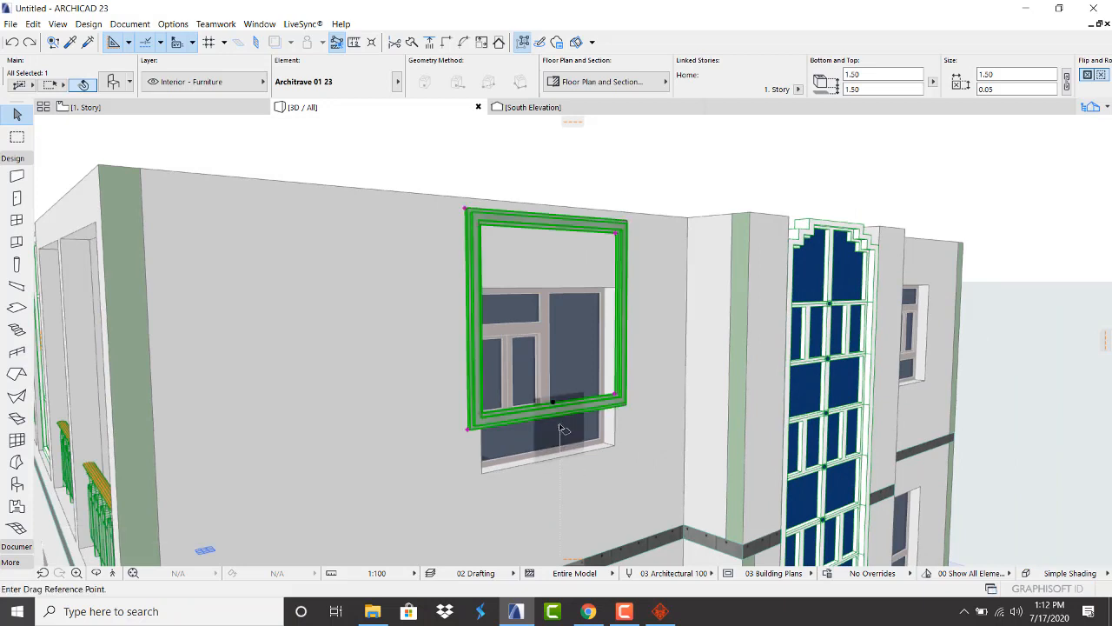
left_click(553, 402)
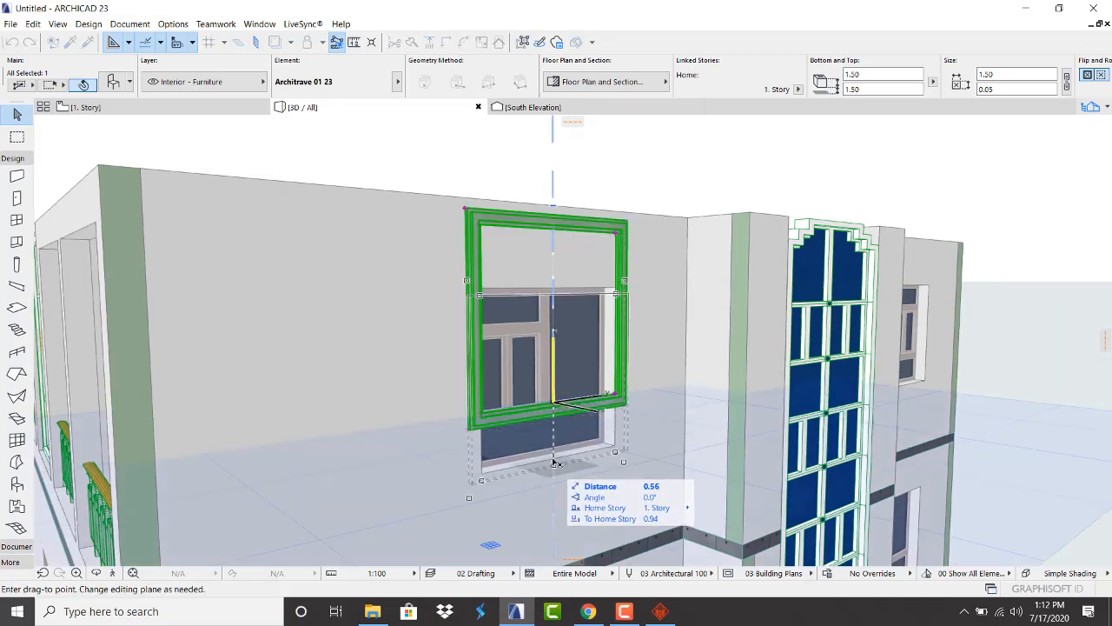
left_click(554, 460)
left_click(536, 168)
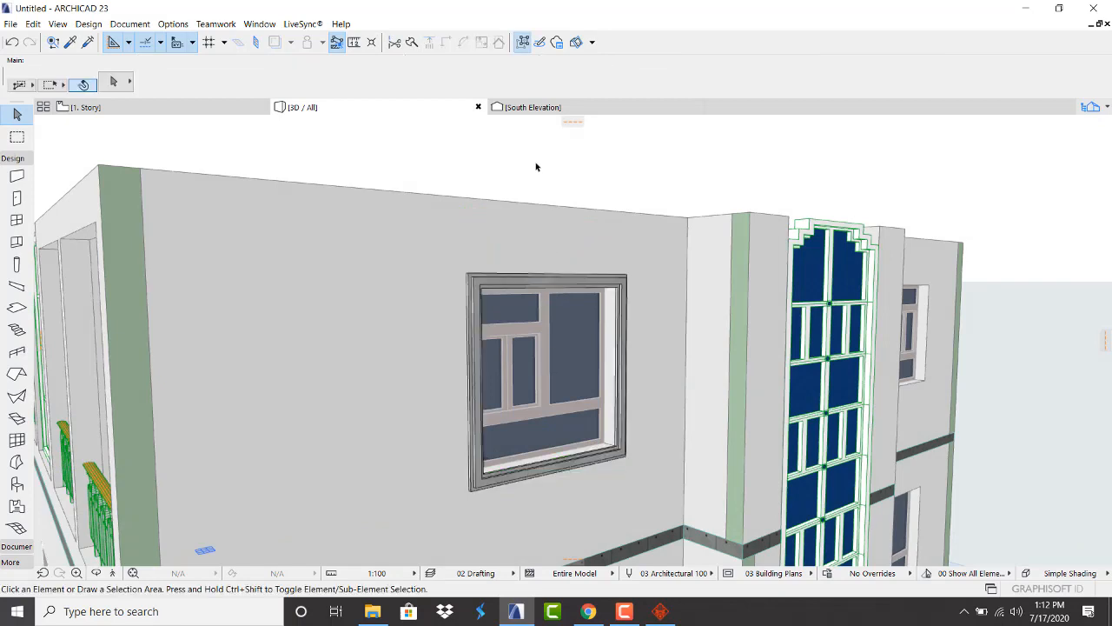
Orbit the house to check the framed window, then return to the 1. Story plan
scroll(526, 325, "down", 3)
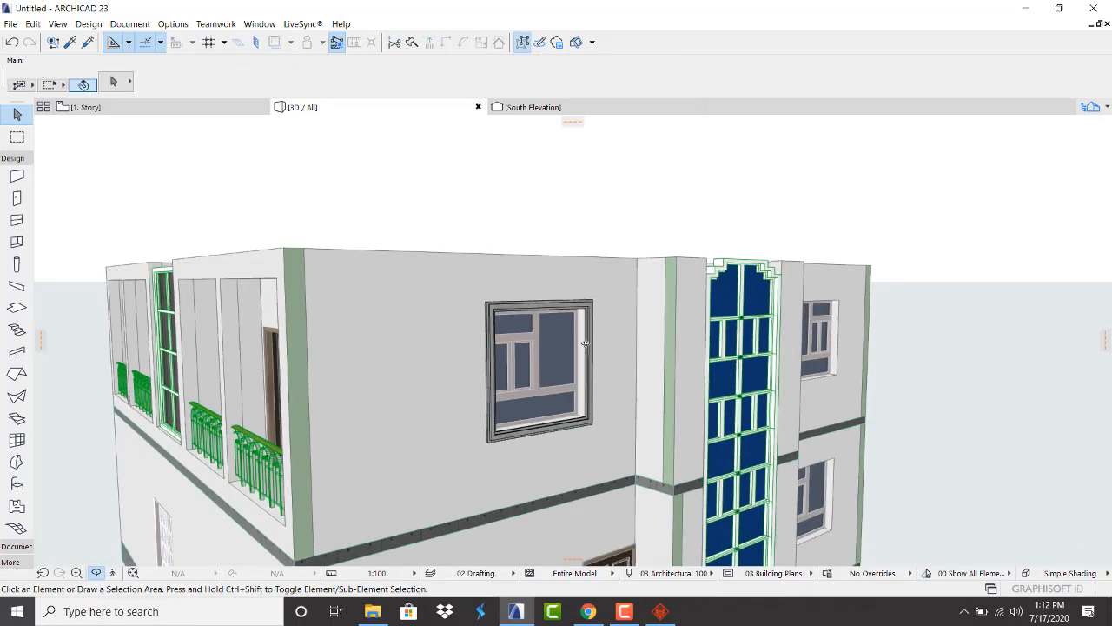
middle_click_drag(614, 398, 457, 356, "shift")
scroll(488, 372, "up", 2)
scroll(499, 360, "down", 3)
scroll(473, 347, "up", 2)
scroll(488, 338, "down", 3)
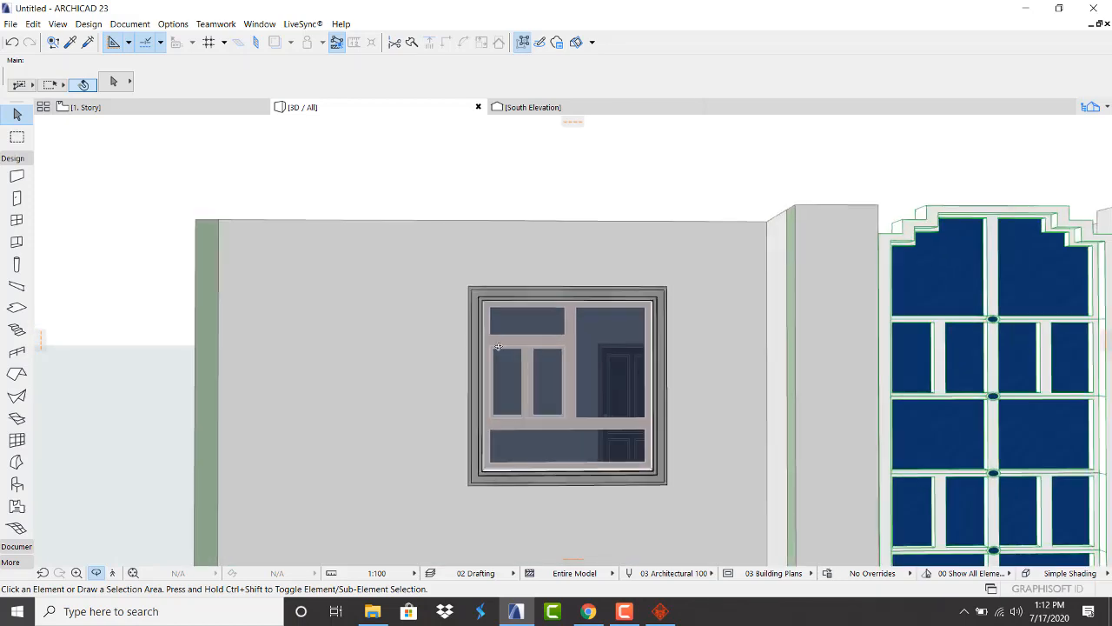
middle_click_drag(623, 353, 494, 246, "shift")
scroll(483, 294, "up", 2)
scroll(481, 299, "down", 2)
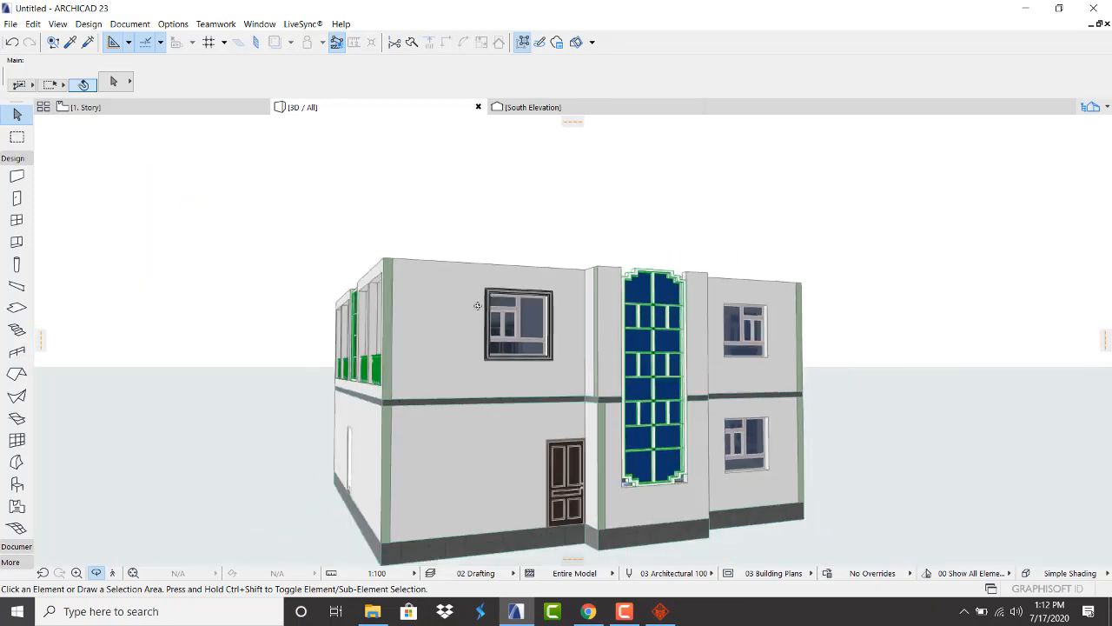
middle_click_drag(479, 306, 617, 326, "shift")
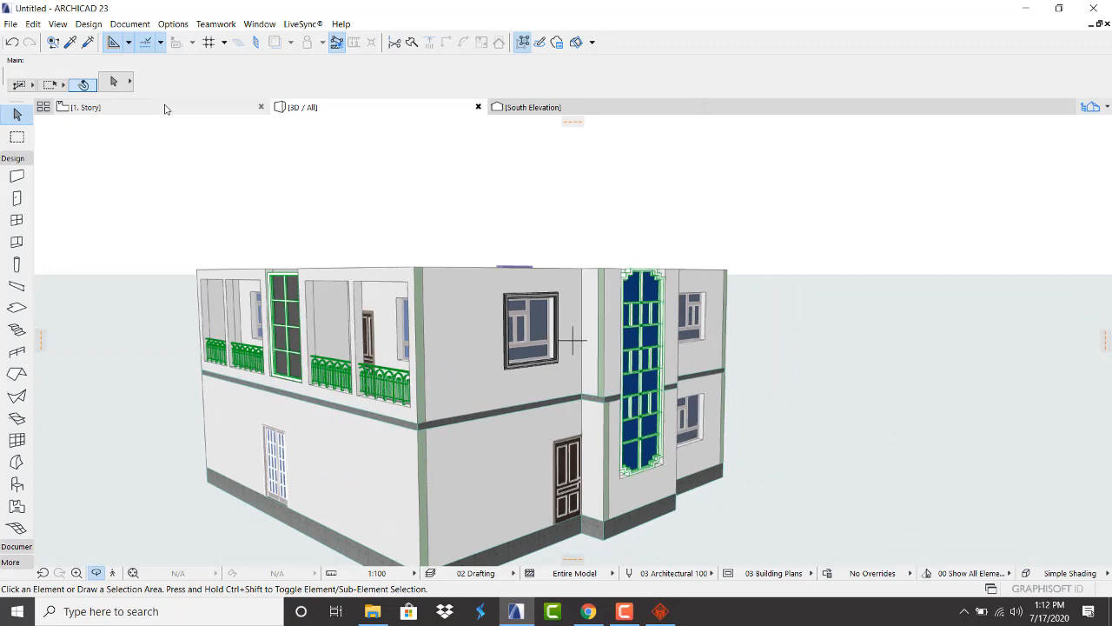
left_click(166, 107)
scroll(522, 287, "down", 5)
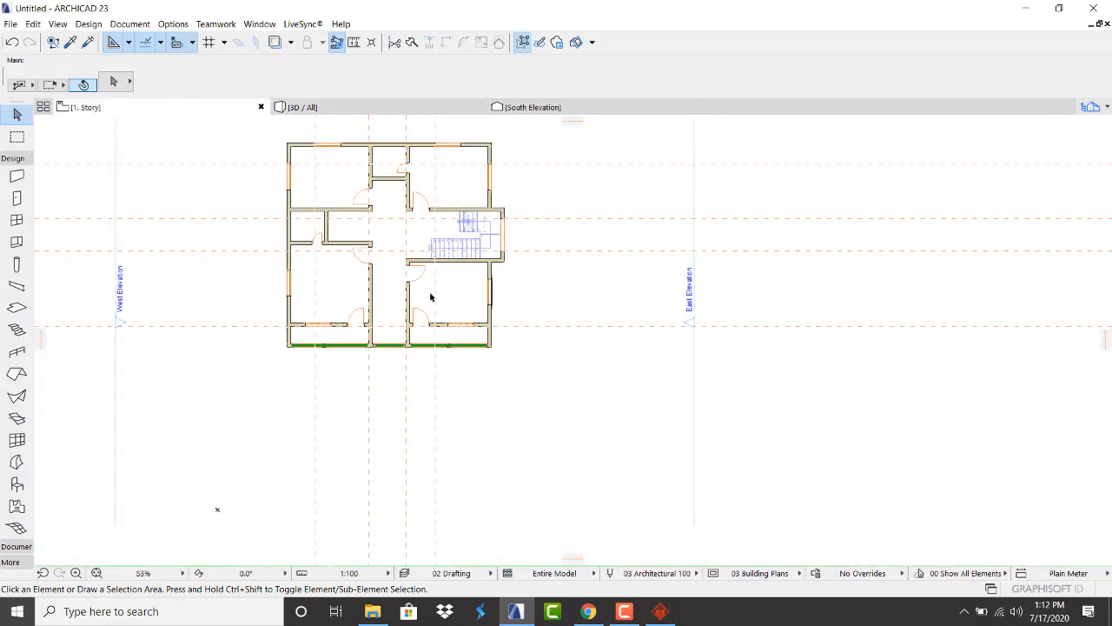
Select the right-wall architrave and start a Drag with multiple copies
scroll(430, 297, "up", 3)
scroll(419, 265, "down", 5)
scroll(412, 258, "up", 3)
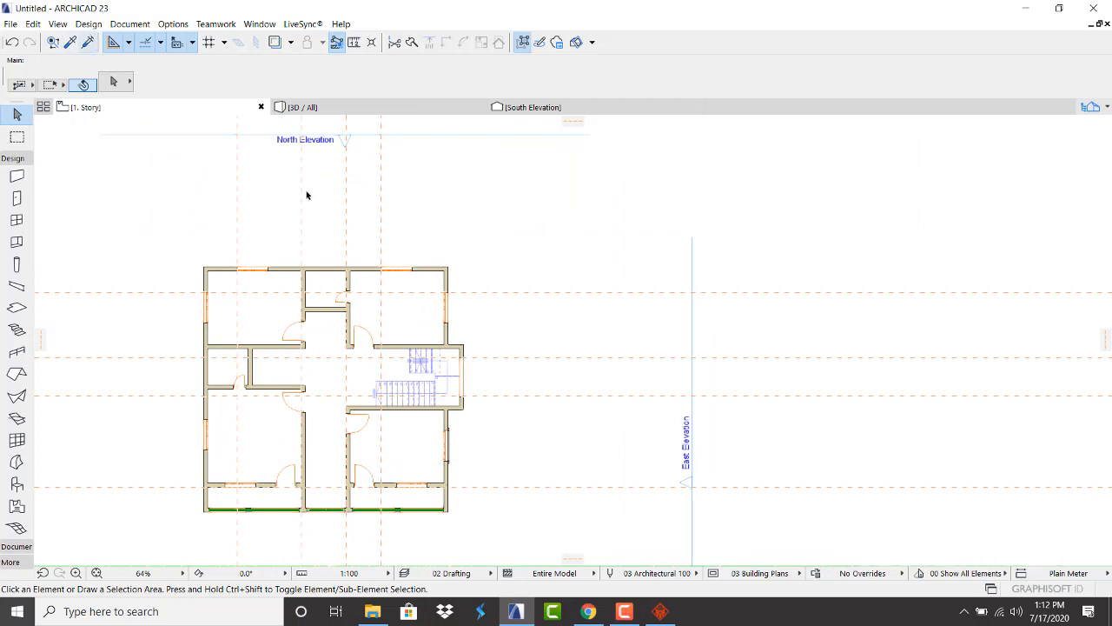
scroll(423, 452, "up", 5)
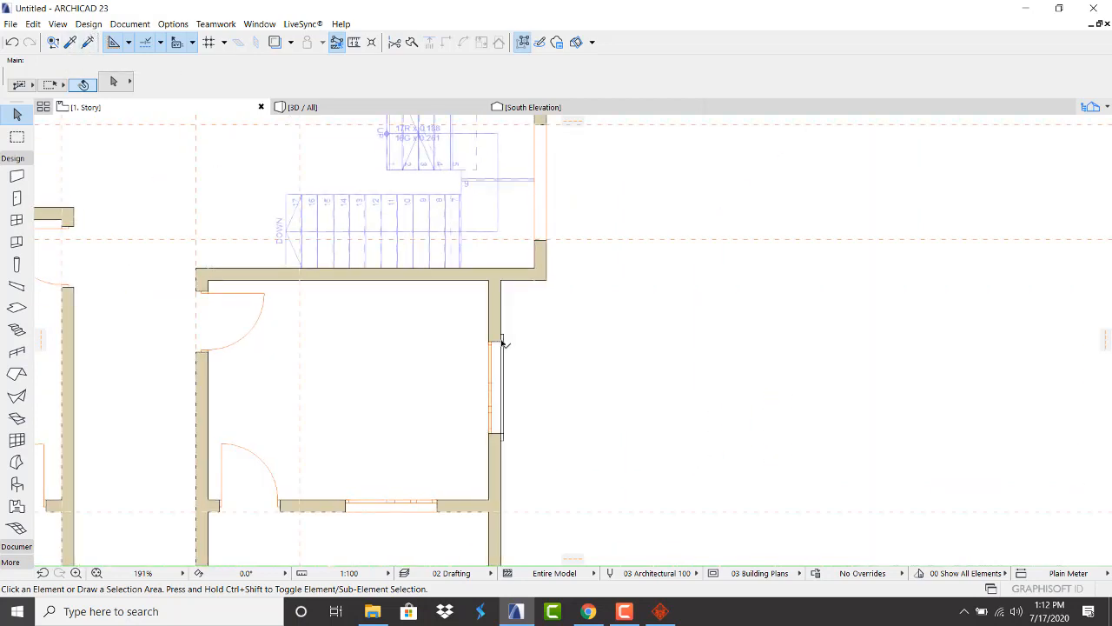
left_click(503, 342)
right_click(603, 278)
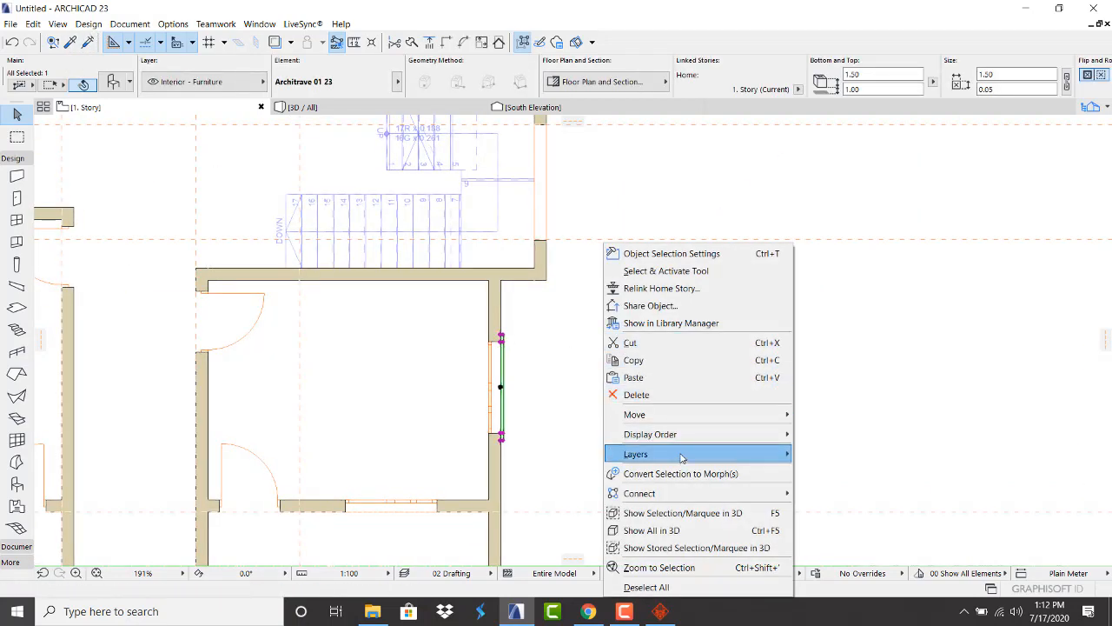
mouse_move(686, 415)
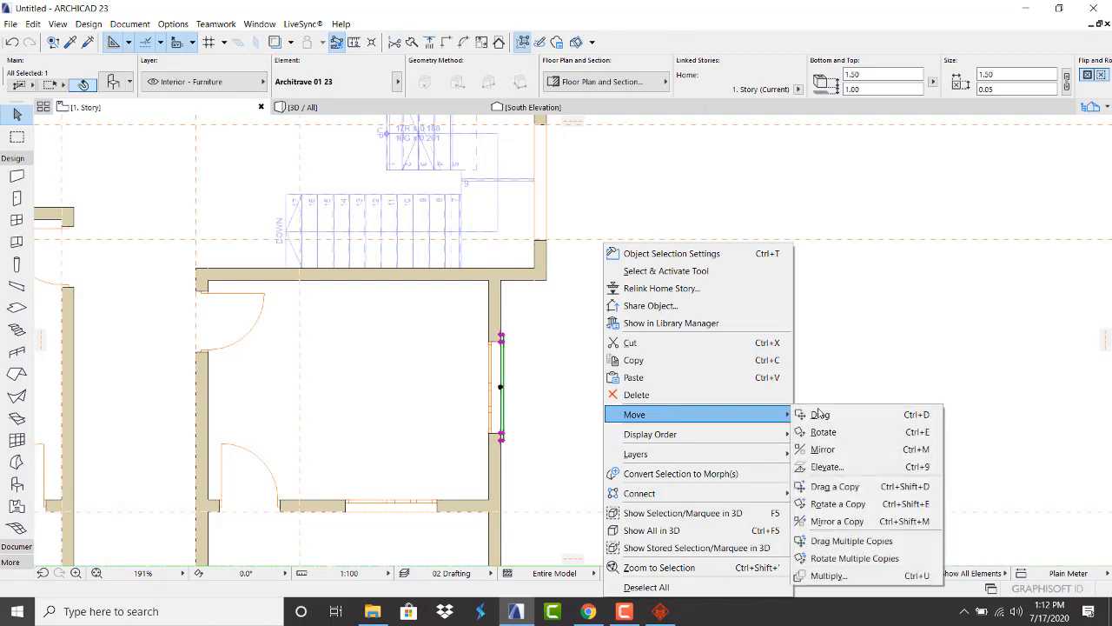
left_click(843, 541)
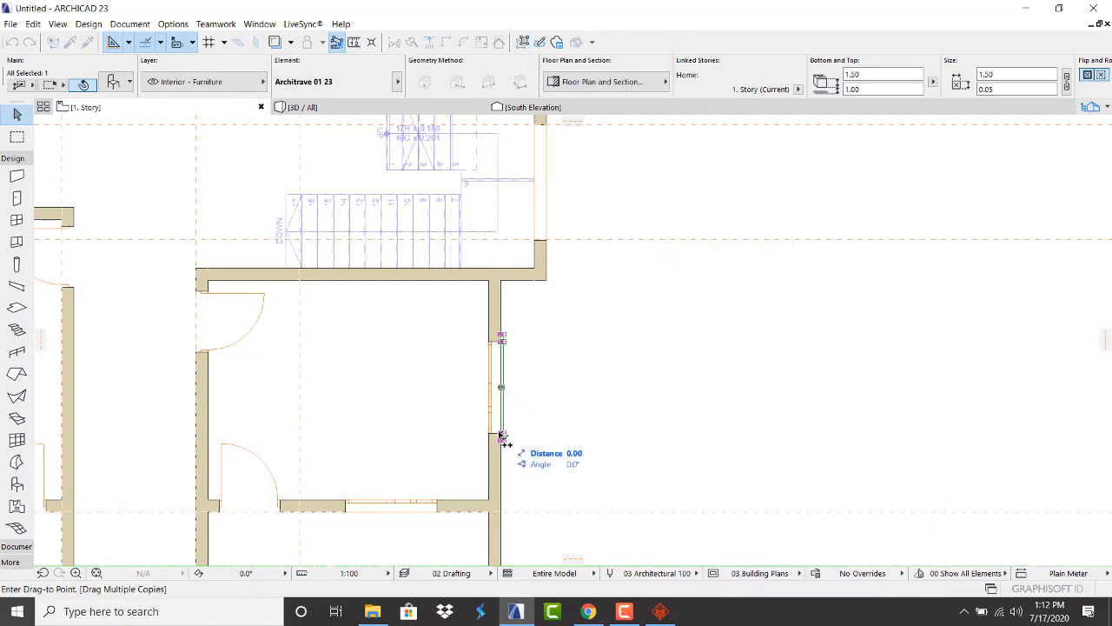
Drop architrave copies at the top-left wall corner and beside the left window
scroll(502, 437, "down", 5)
scroll(460, 223, "up", 1)
scroll(613, 397, "up", 5)
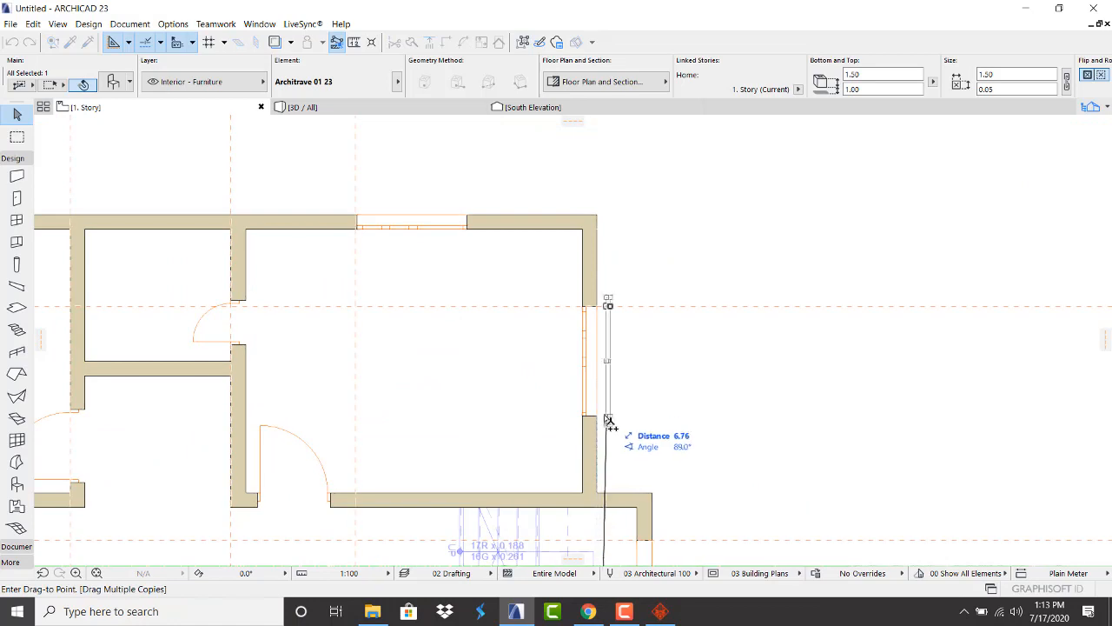
scroll(466, 218, "up", 4)
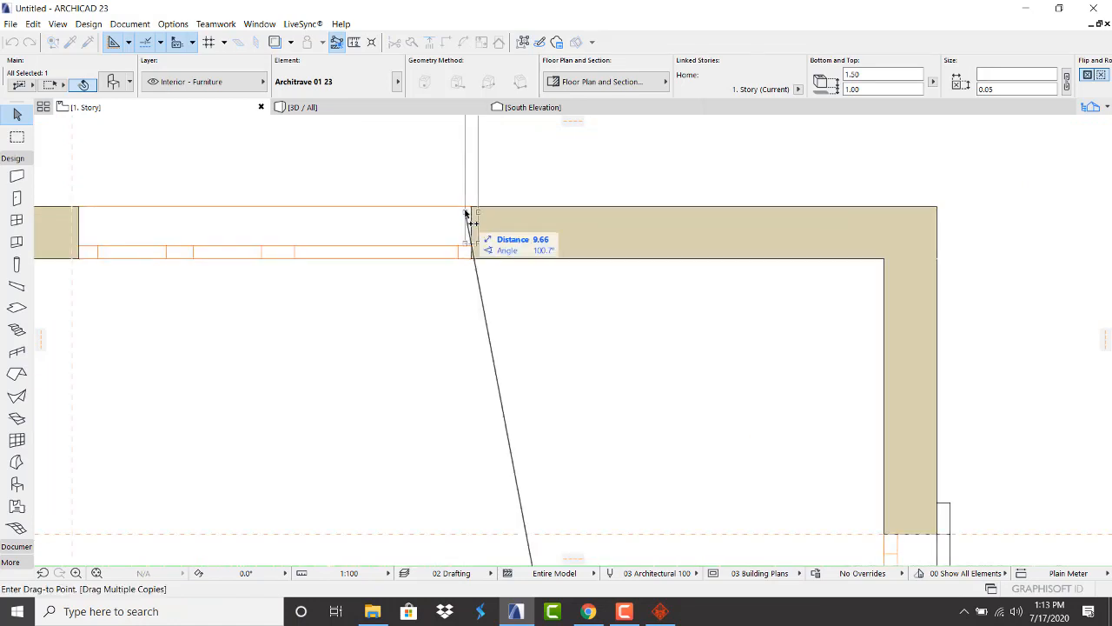
scroll(556, 288, "down", 2)
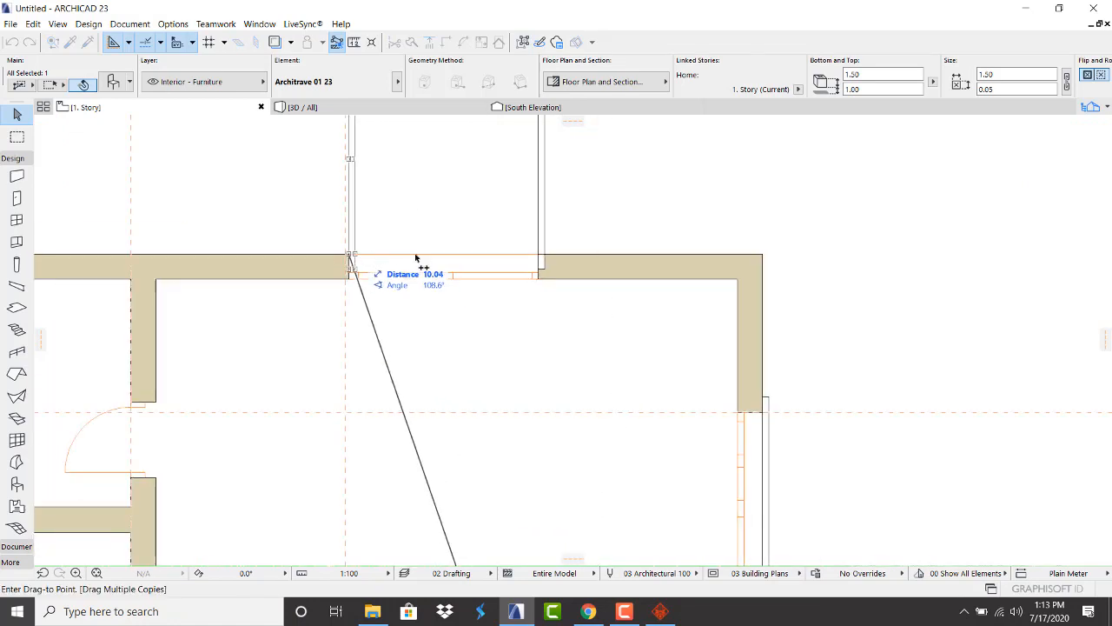
scroll(408, 270, "down", 4)
scroll(313, 183, "up", 4)
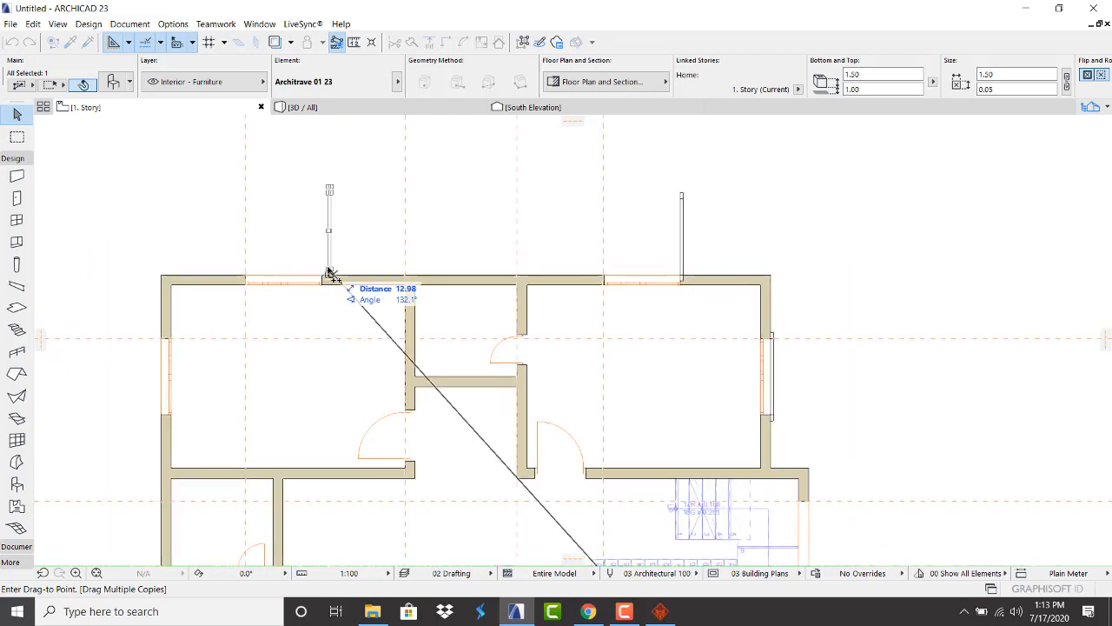
scroll(156, 293, "up", 1)
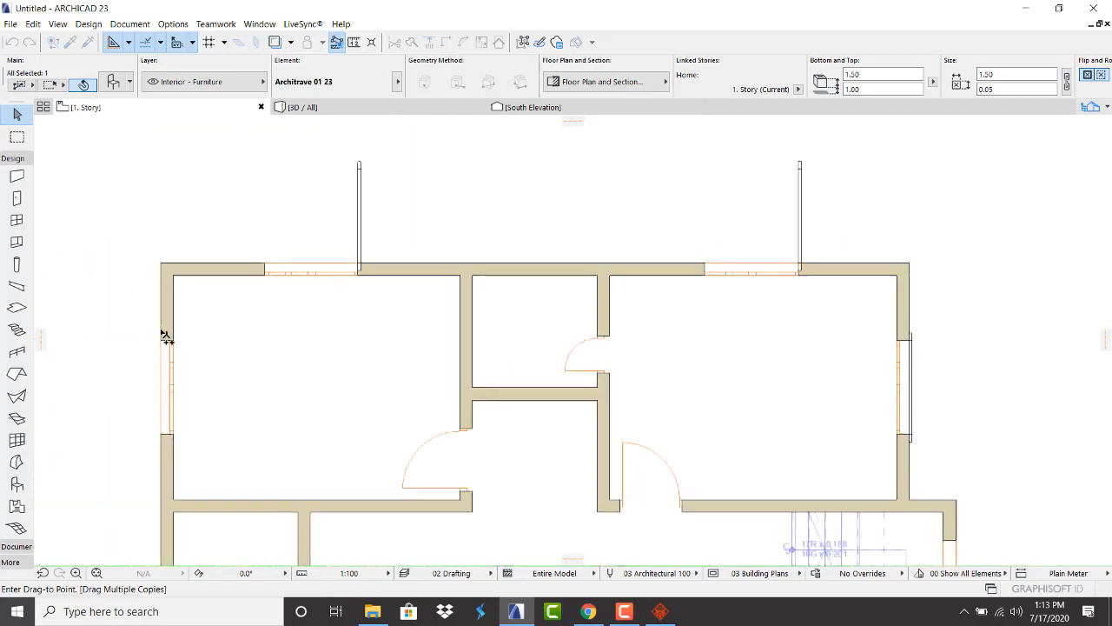
scroll(164, 338, "up", 3)
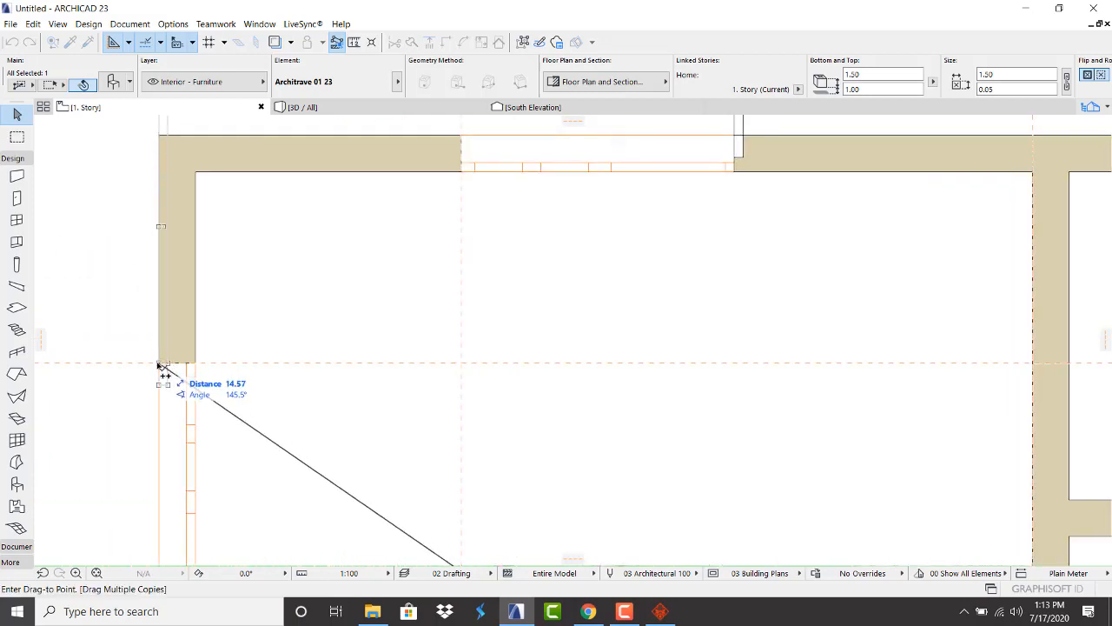
left_click(159, 363)
scroll(252, 365, "down", 4)
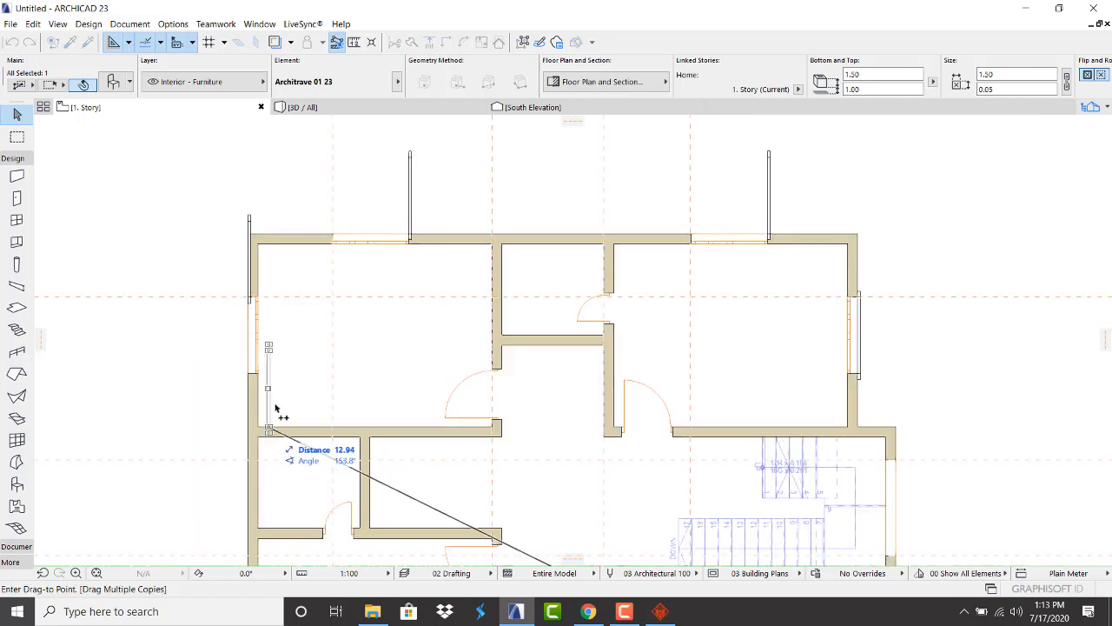
scroll(278, 409, "down", 3)
scroll(275, 434, "up", 6)
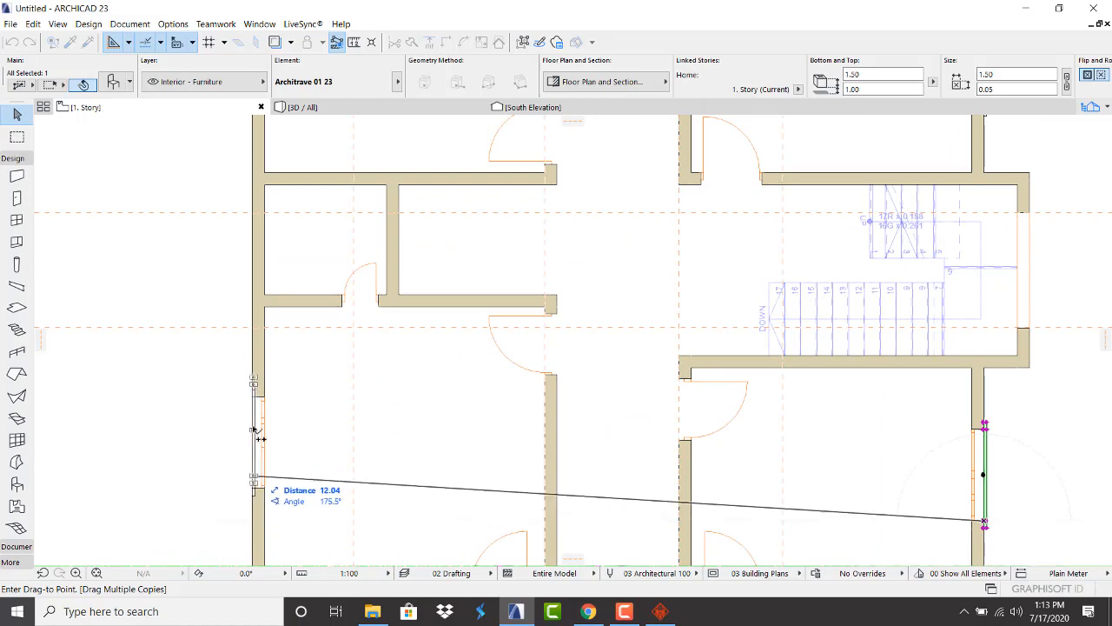
scroll(246, 390, "down", 6)
left_click(247, 391)
scroll(231, 400, "up", 2)
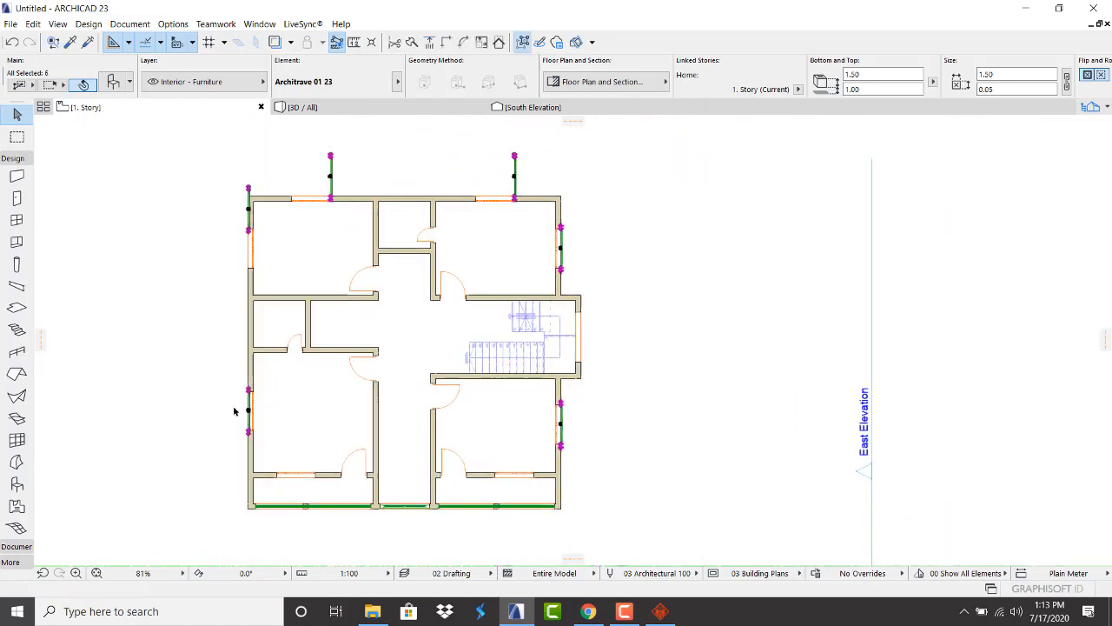
Rotate the first top-window architrave 90° about its corner so it lies along the wall
scroll(230, 348, "down", 4)
scroll(454, 224, "up", 7)
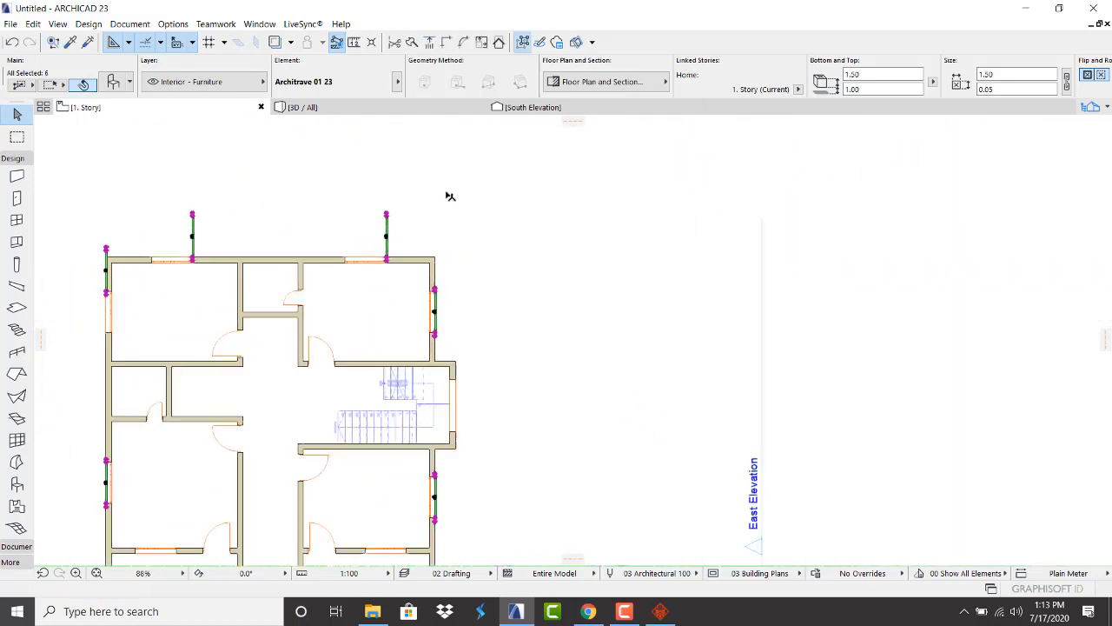
left_click(410, 242)
scroll(295, 333, "up", 5)
left_click_drag(407, 306, 287, 246)
left_click(341, 309)
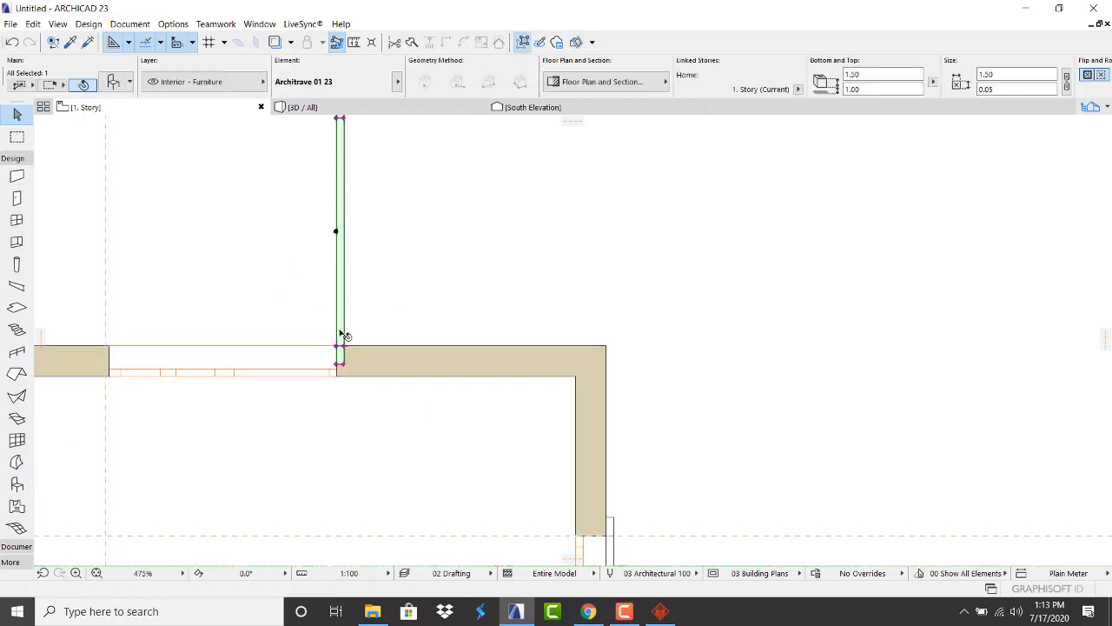
left_click(340, 348)
left_click(422, 413)
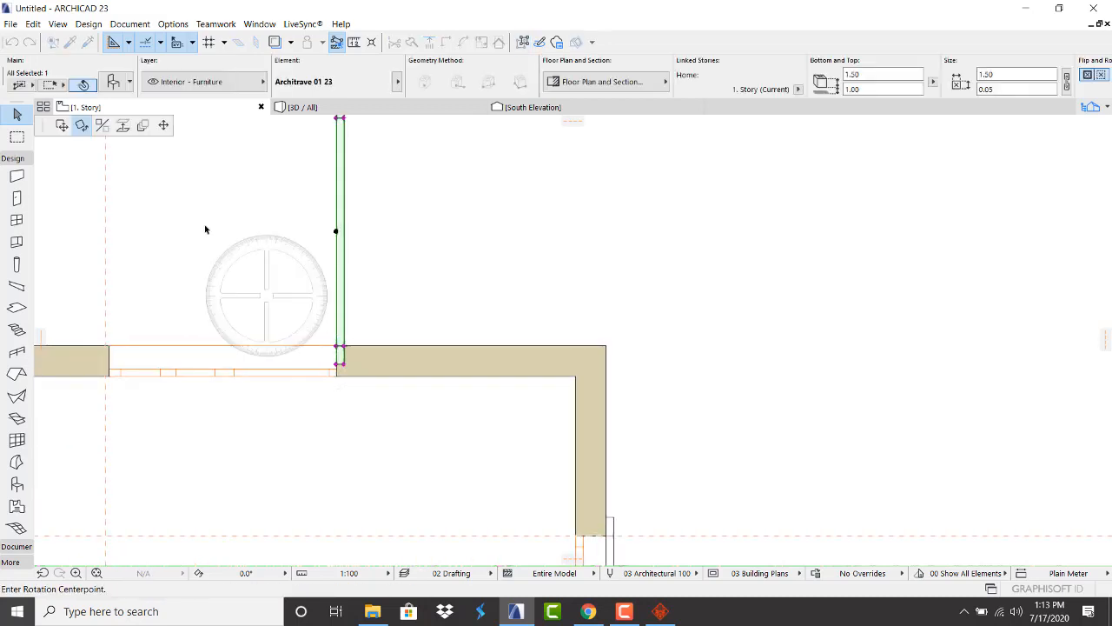
left_click(338, 347)
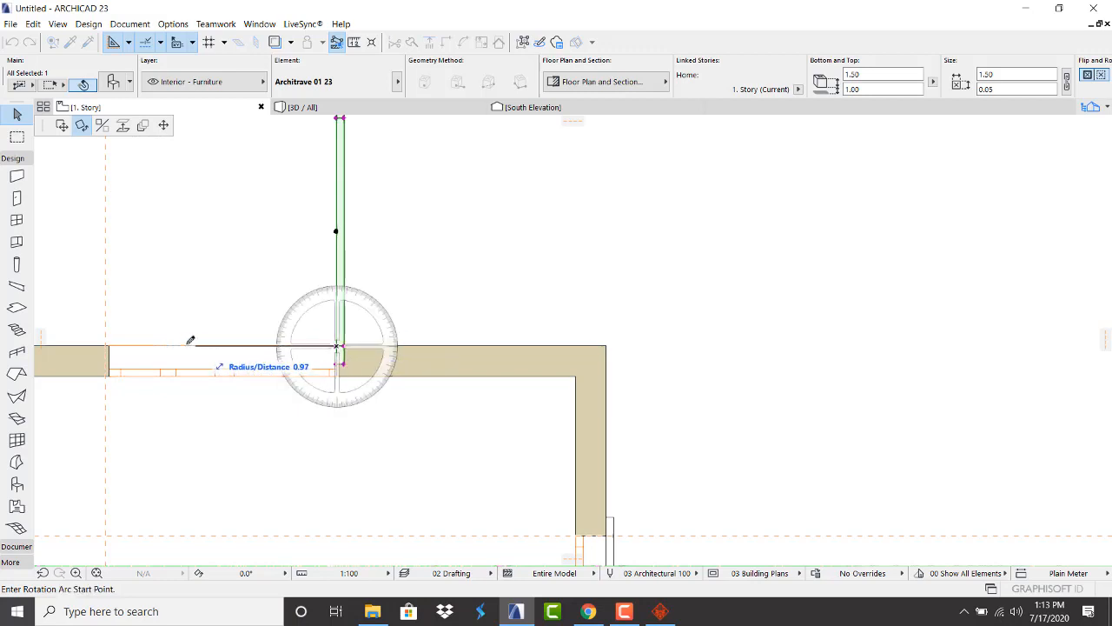
left_click(156, 345)
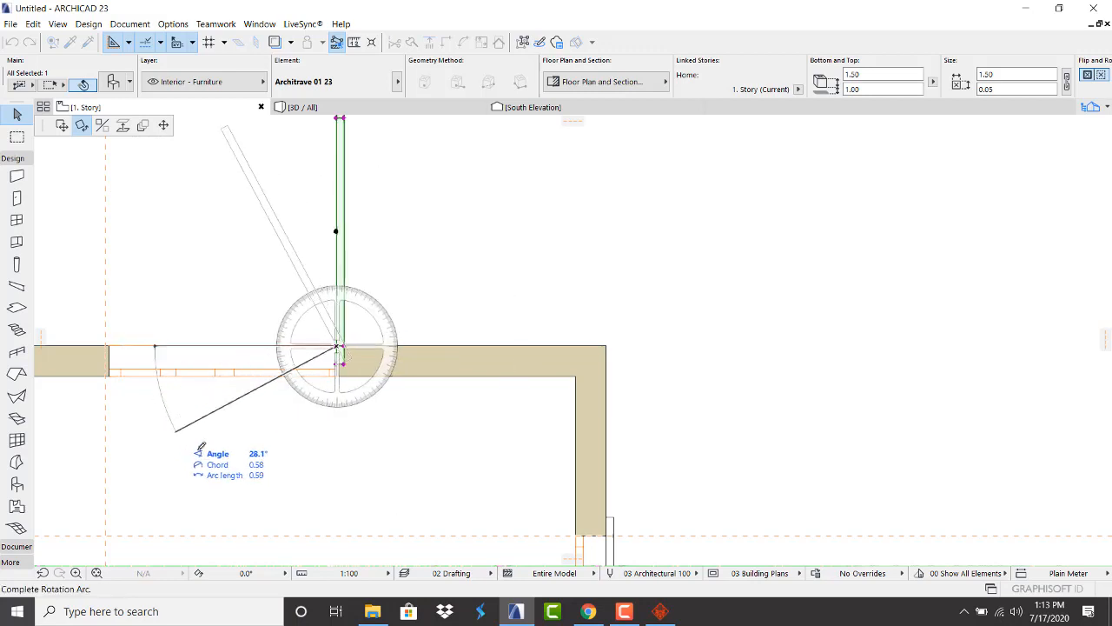
left_click(339, 500)
Rotate the second top-window architrave 90° about its corner onto the wall
scroll(342, 459, "down", 5)
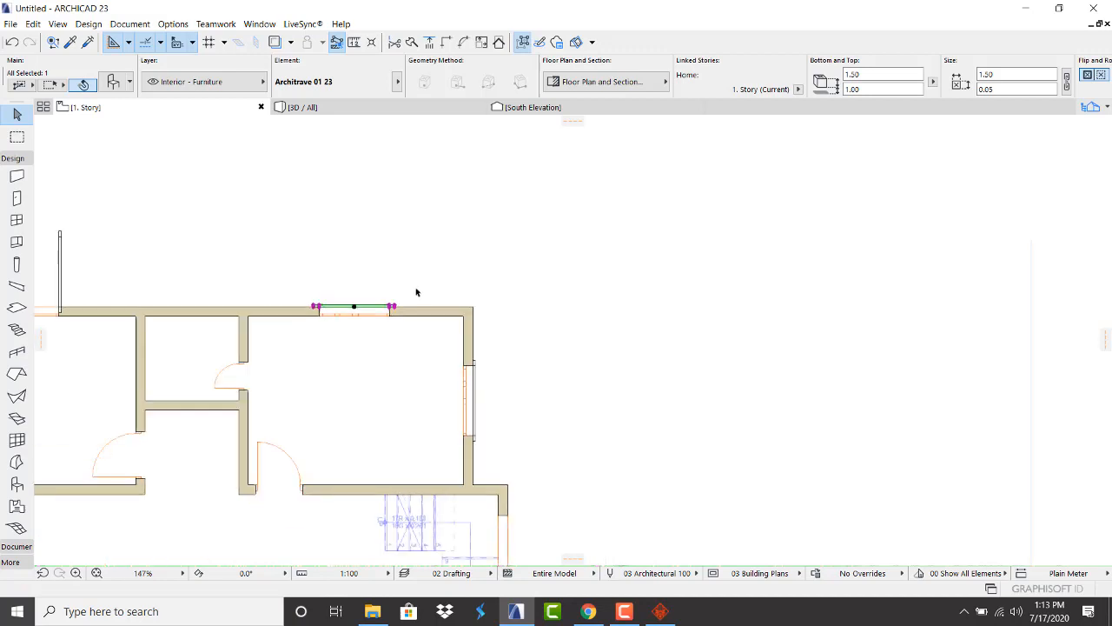
scroll(192, 278, "up", 6)
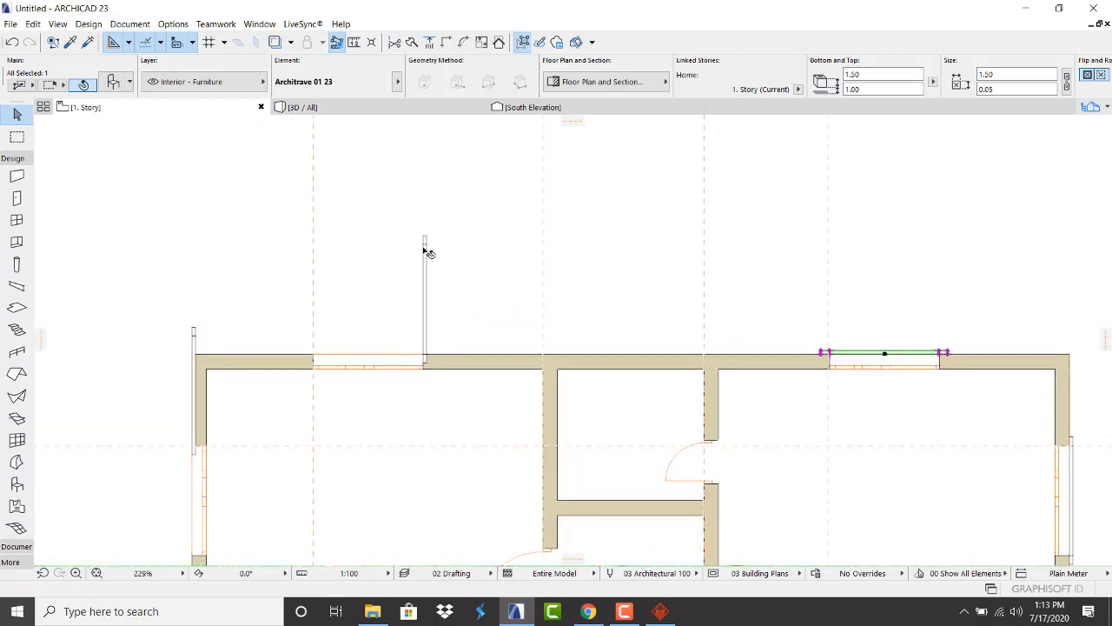
scroll(414, 372, "up", 5)
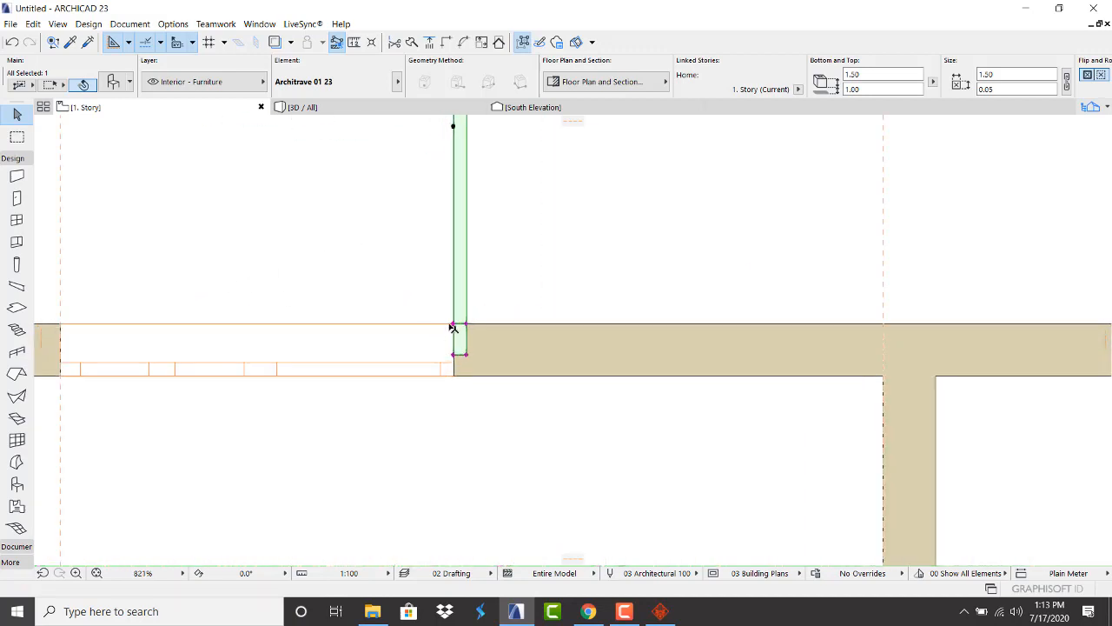
left_click(454, 324)
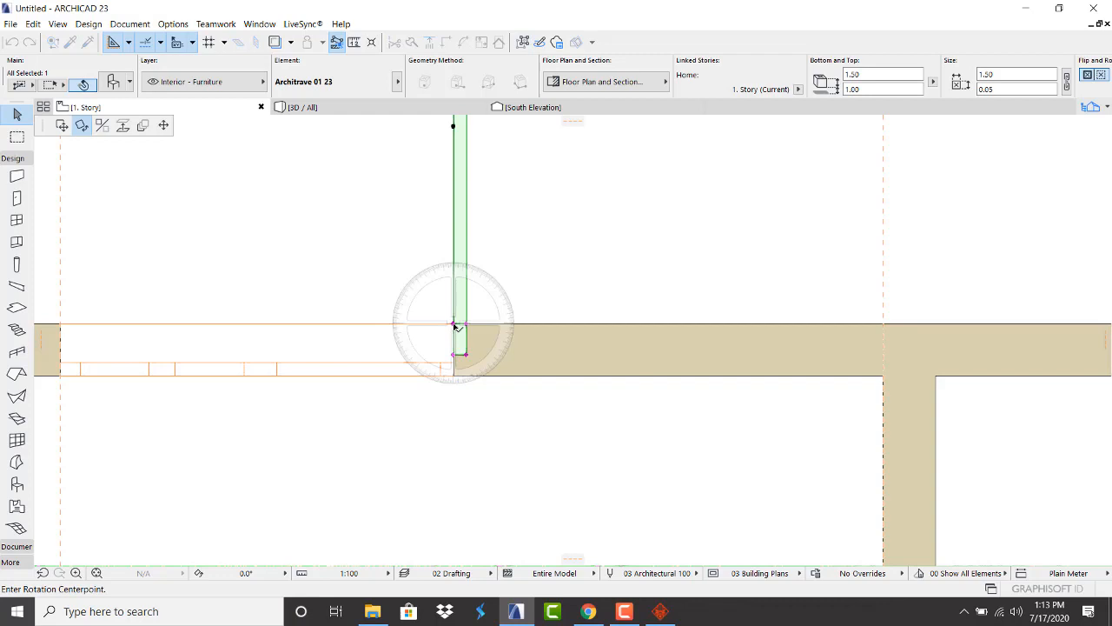
left_click(328, 320)
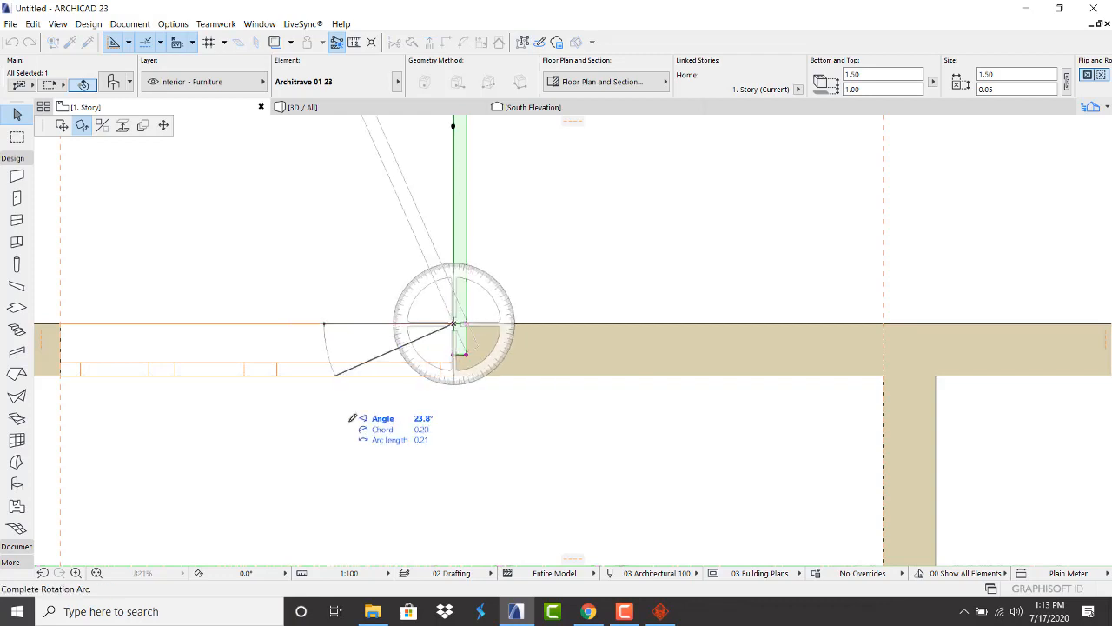
left_click(454, 461)
scroll(464, 397, "down", 5)
scroll(213, 391, "up", 2)
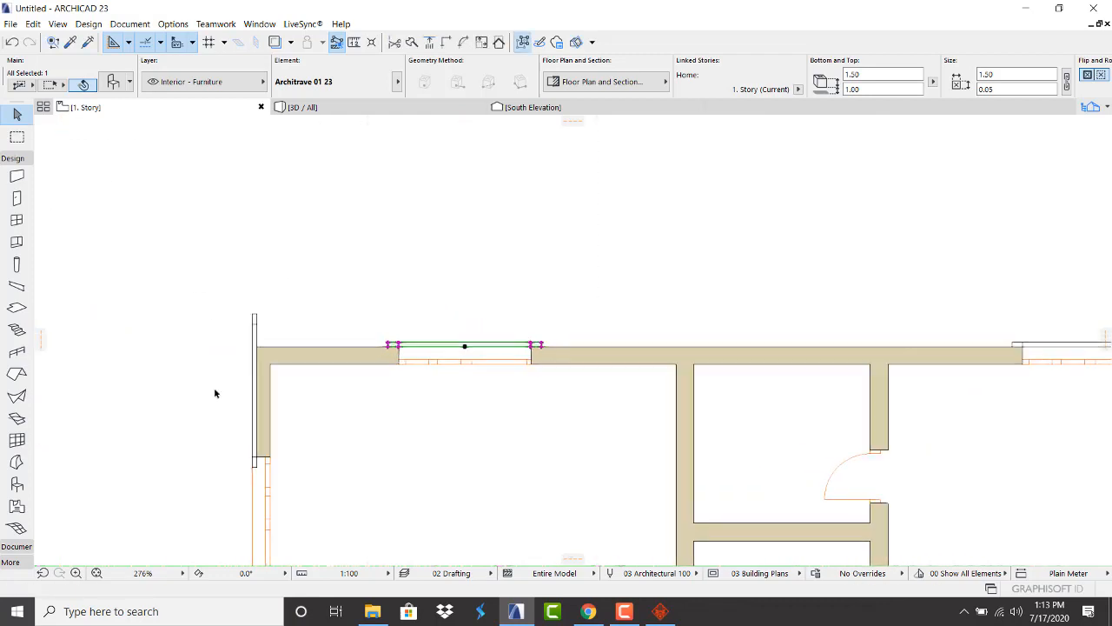
Mirror the left-wall architrave about a vertical axis through its top node
left_click(262, 311)
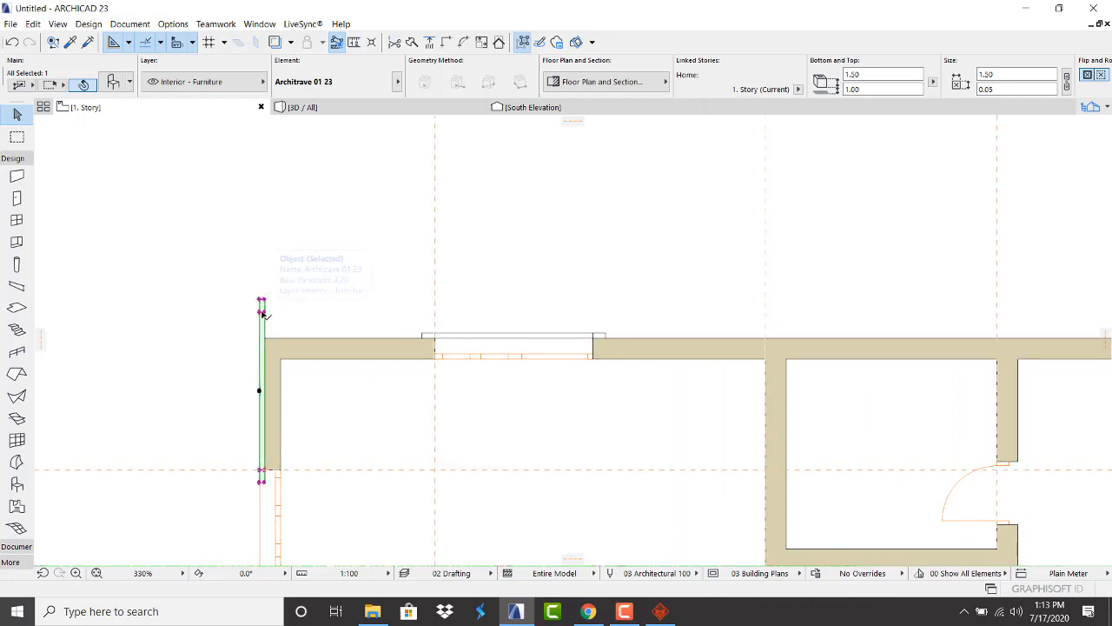
key("Escape")
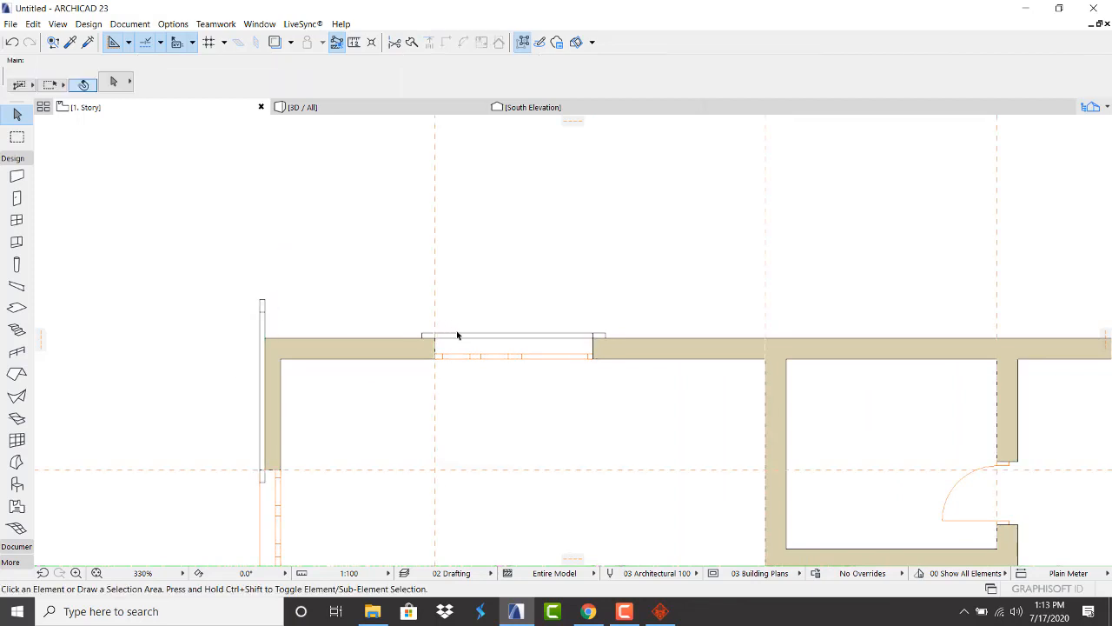
left_click(466, 337)
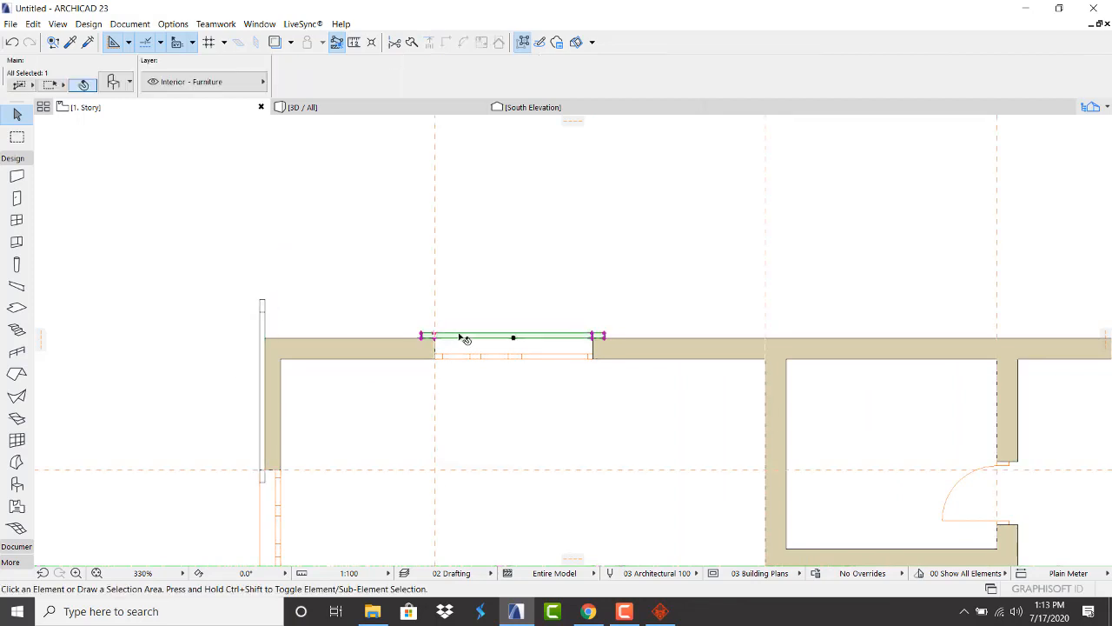
left_click(262, 311)
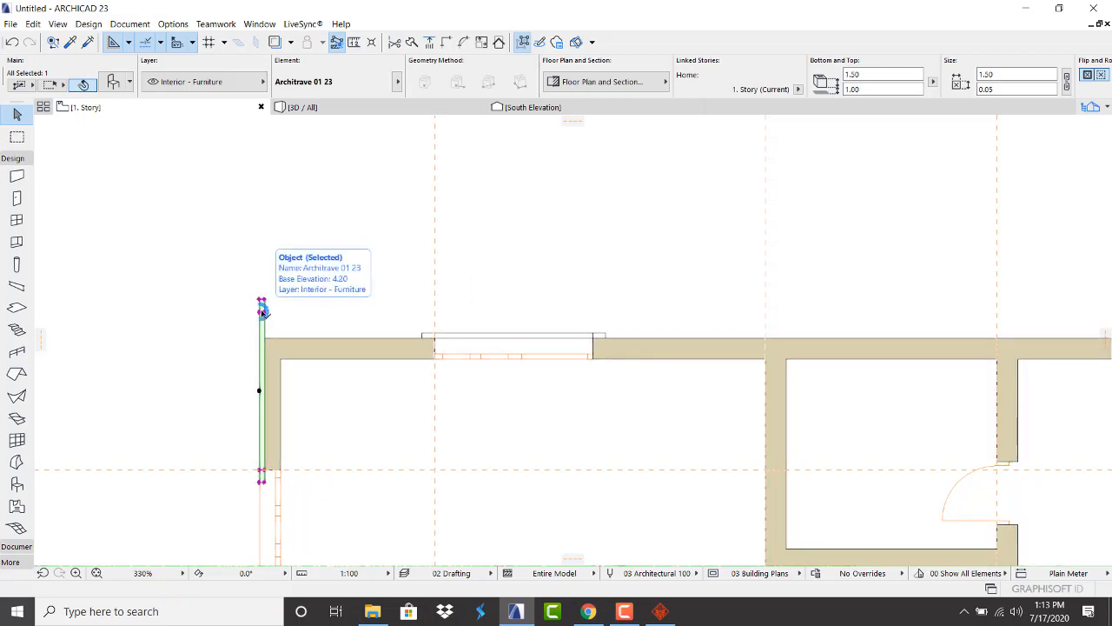
scroll(278, 301, "down", 3)
scroll(251, 331, "up", 5)
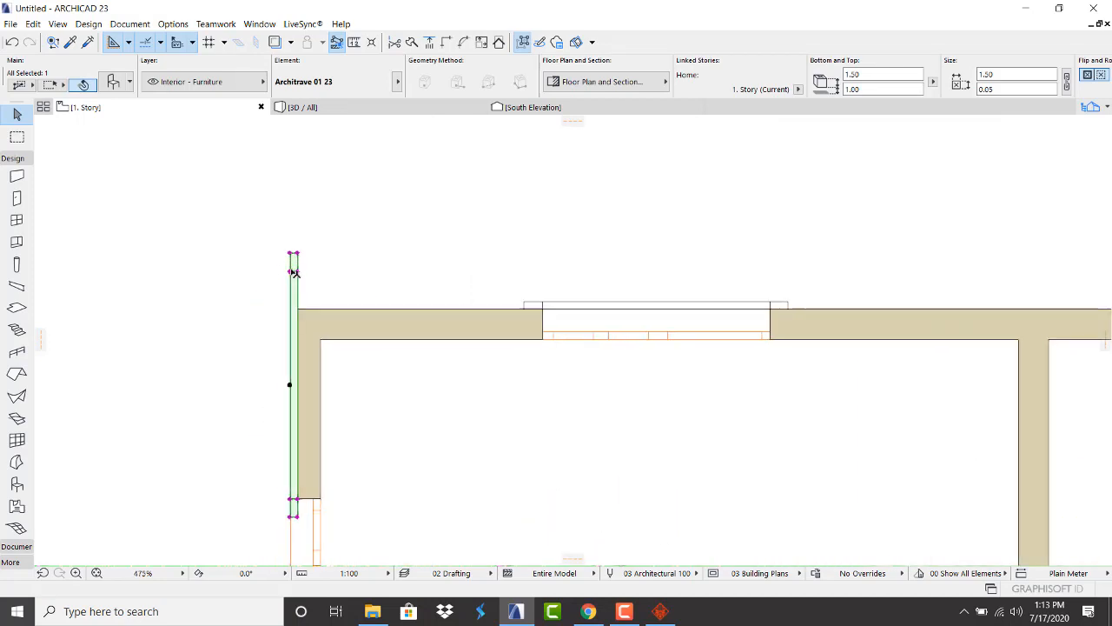
left_click(293, 270)
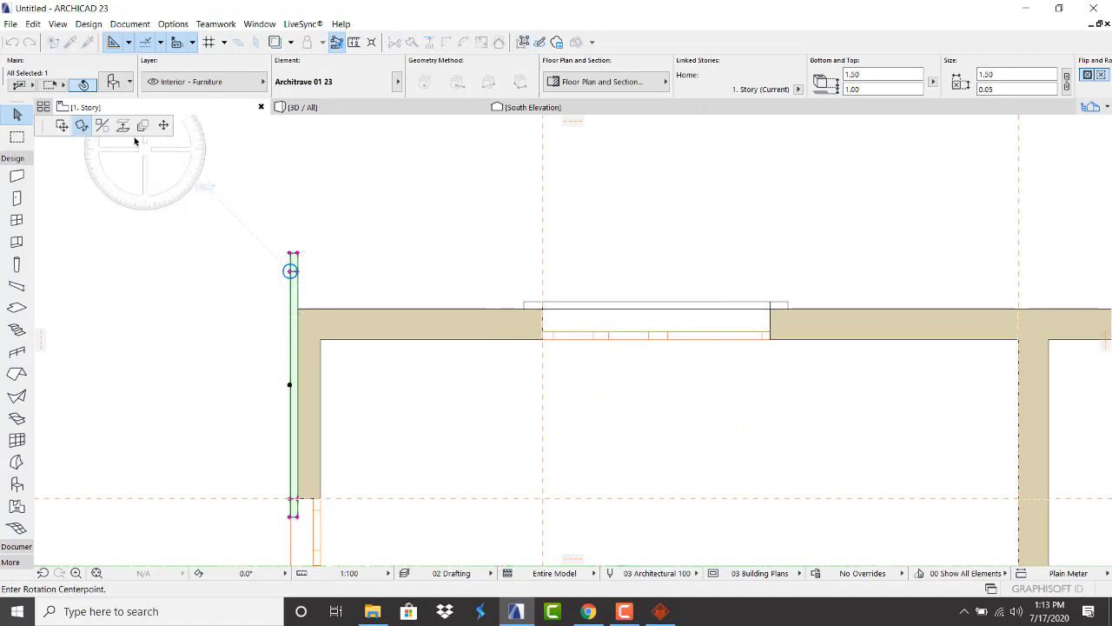
left_click(102, 126)
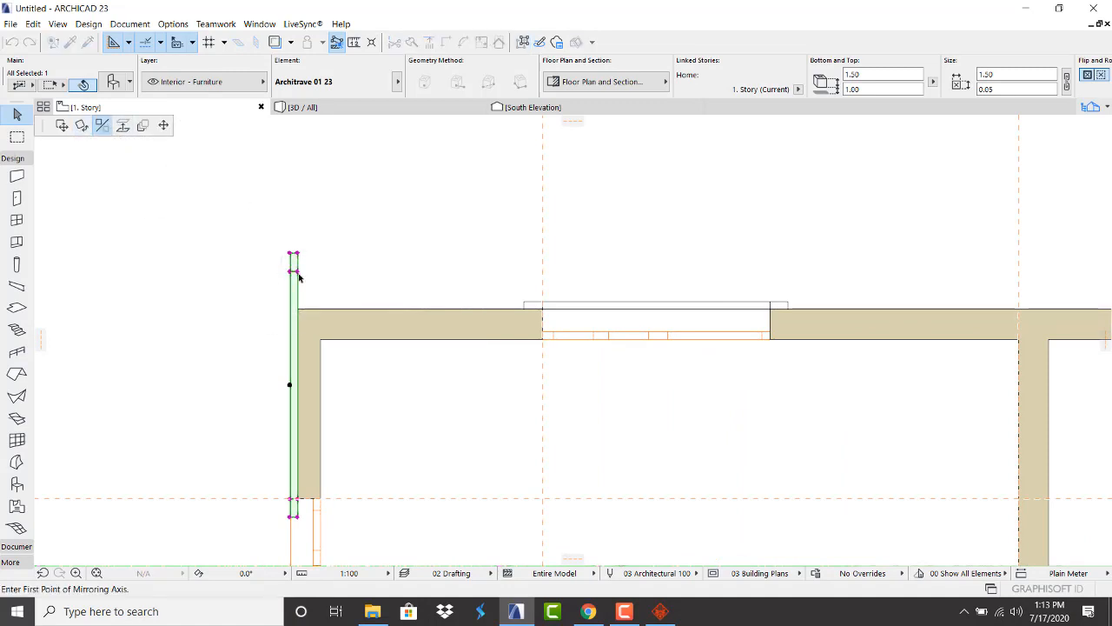
left_click(298, 271)
left_click(299, 378)
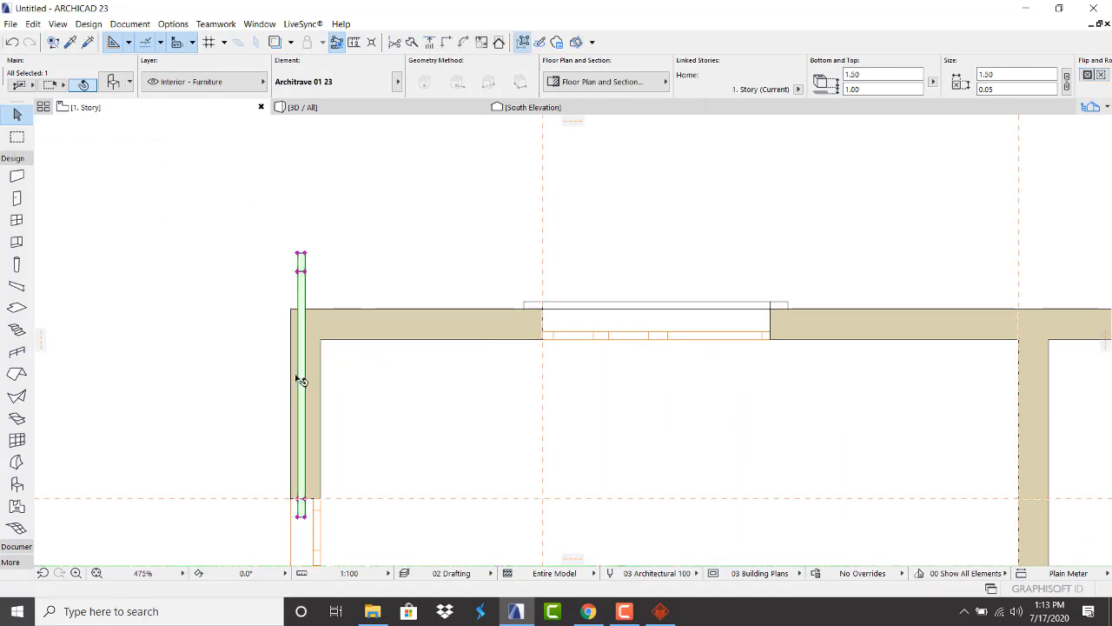
Start dragging the mirrored architrave with Ctrl+D from its node
key("ctrl+d")
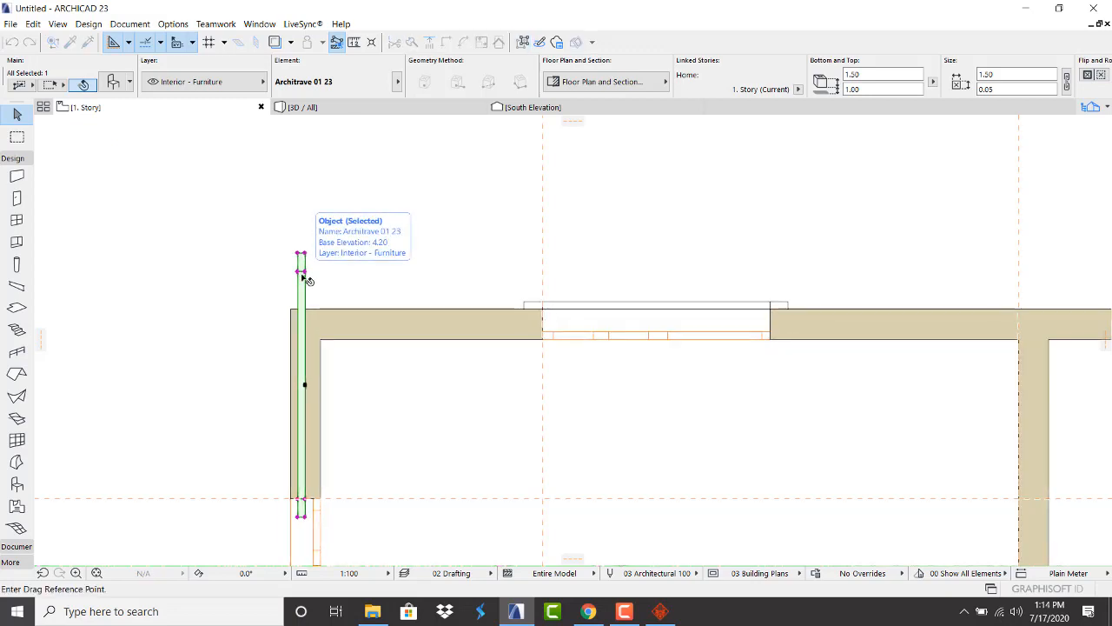
left_click(305, 271)
scroll(320, 248, "down", 5)
scroll(315, 337, "up", 6)
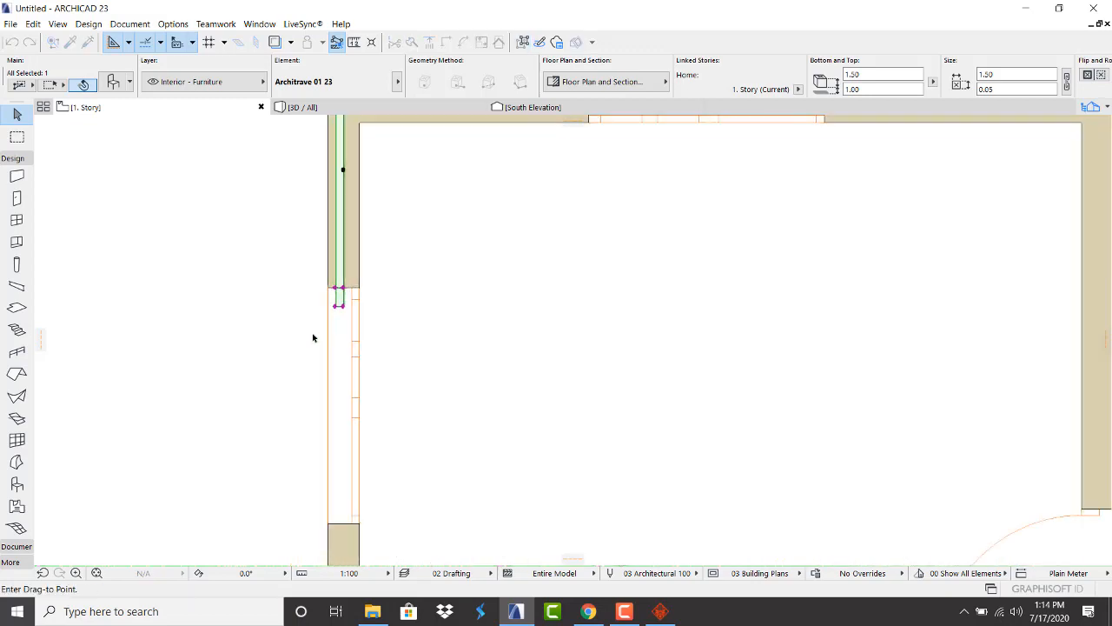
Drop the architrave at the left window and mirror it across a vertical axis
left_click(331, 281)
scroll(330, 273, "down", 3)
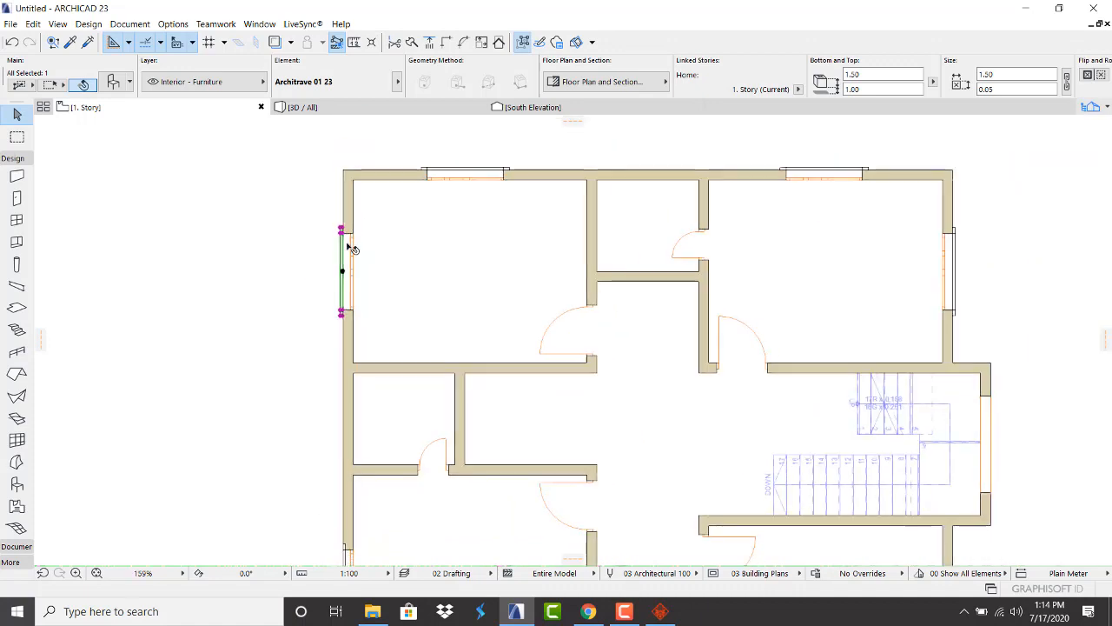
scroll(339, 298, "down", 4)
scroll(331, 330, "up", 7)
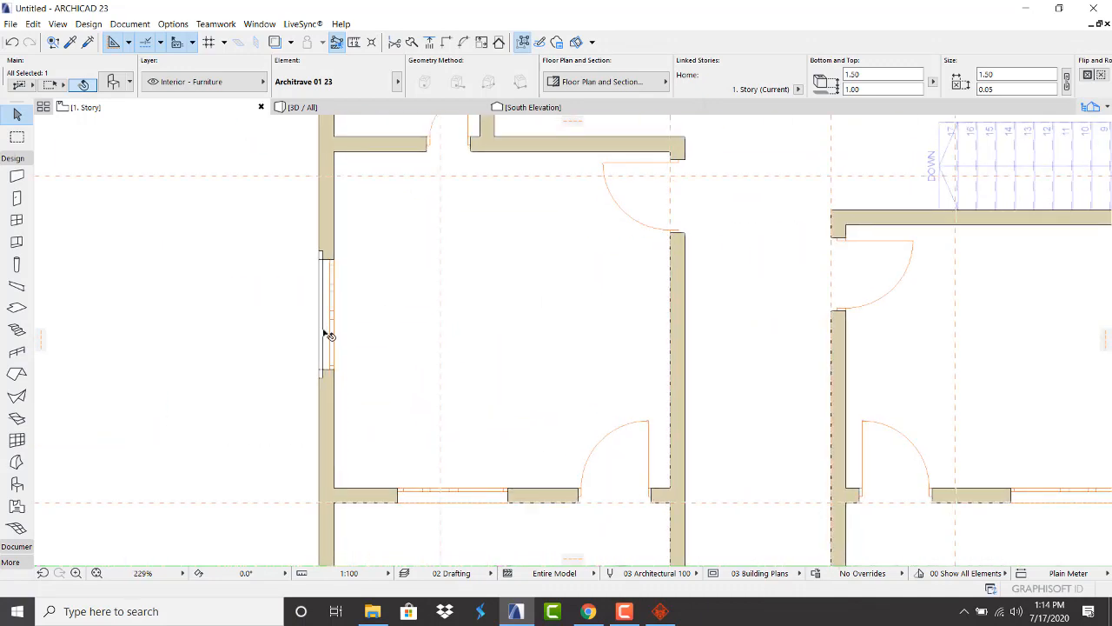
key("ctrl+m")
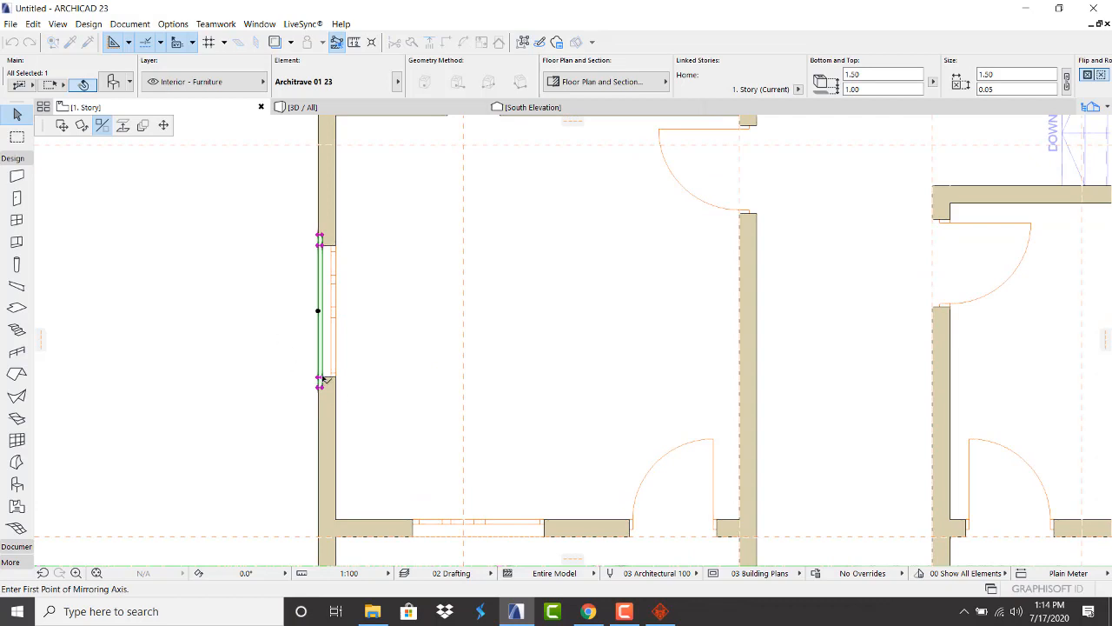
left_click(322, 379)
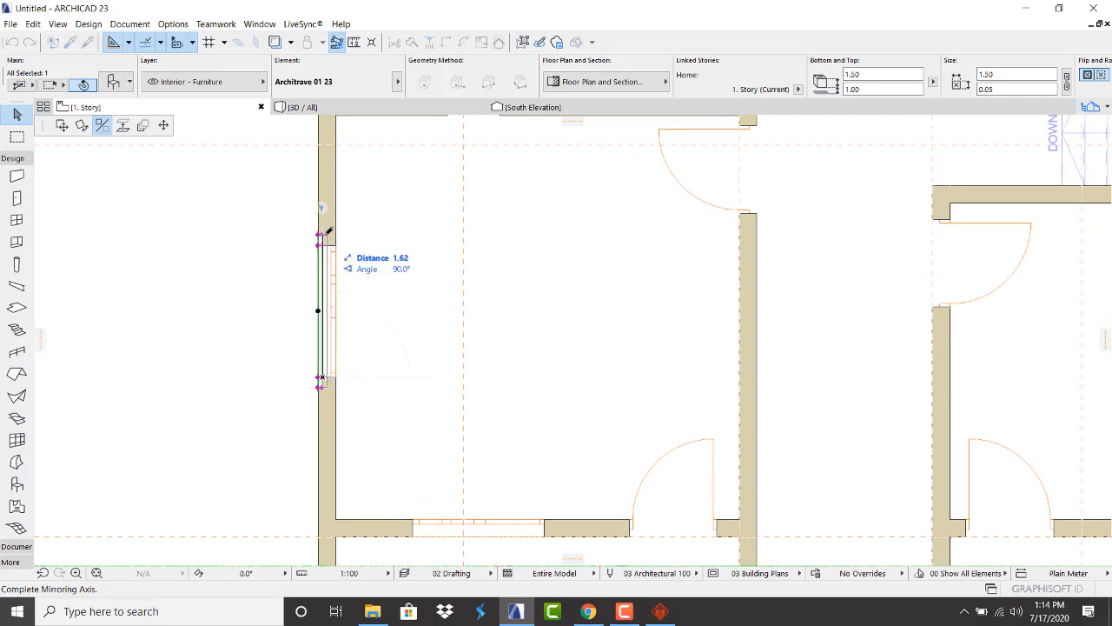
left_click(328, 191)
Move the architrave flush against the west wall's outer face, then show the 3D view
key("ctrl+d")
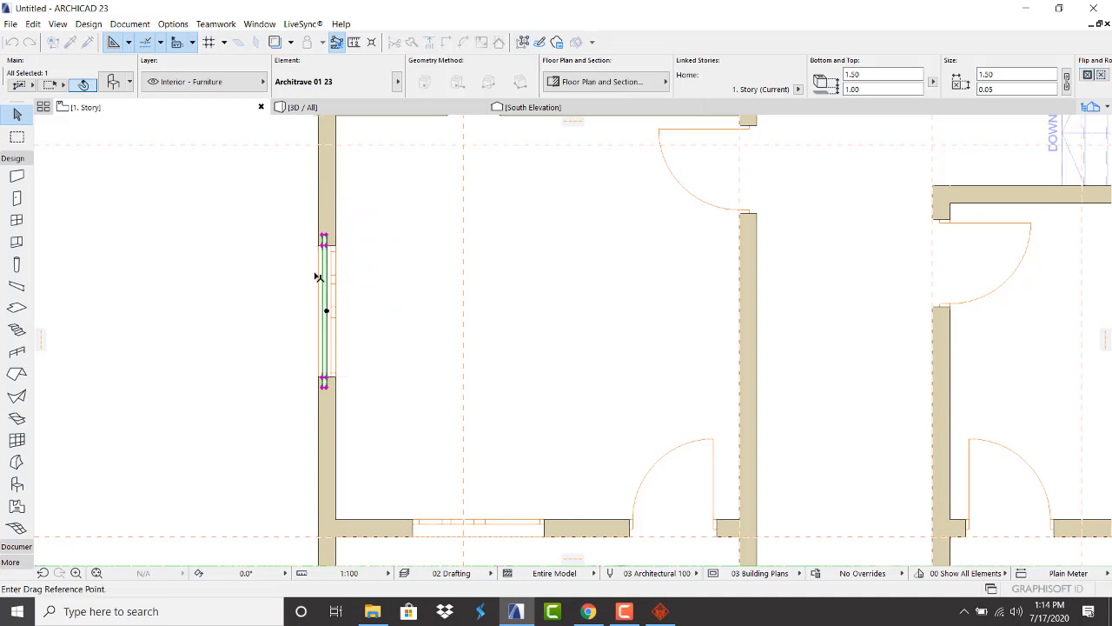
scroll(318, 271, "up", 5)
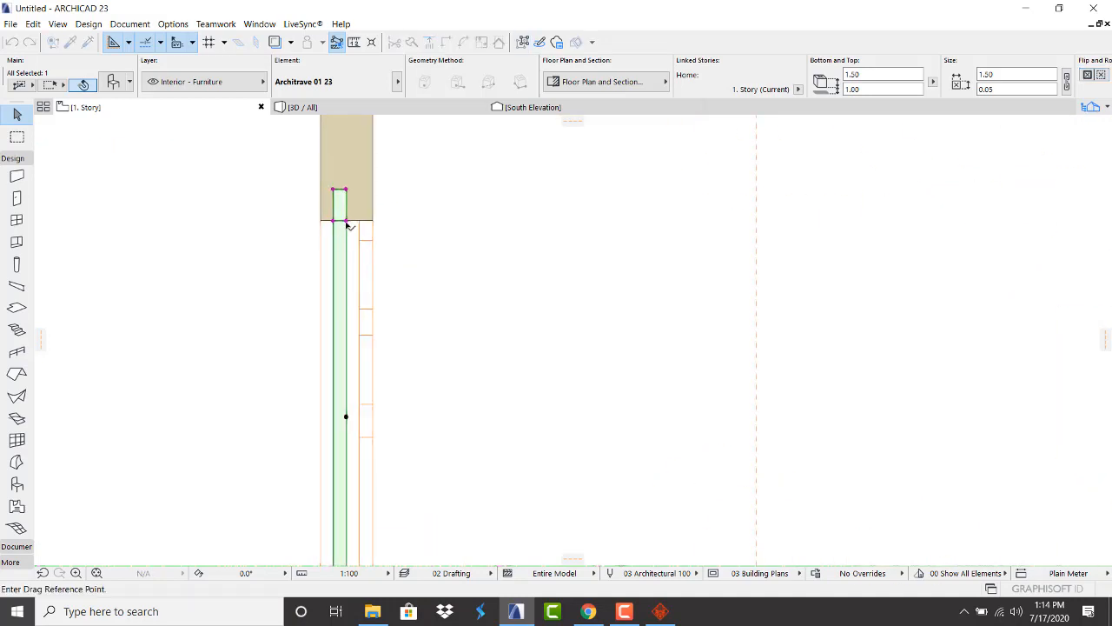
left_click(345, 221)
left_click(319, 222)
key("ctrl+m")
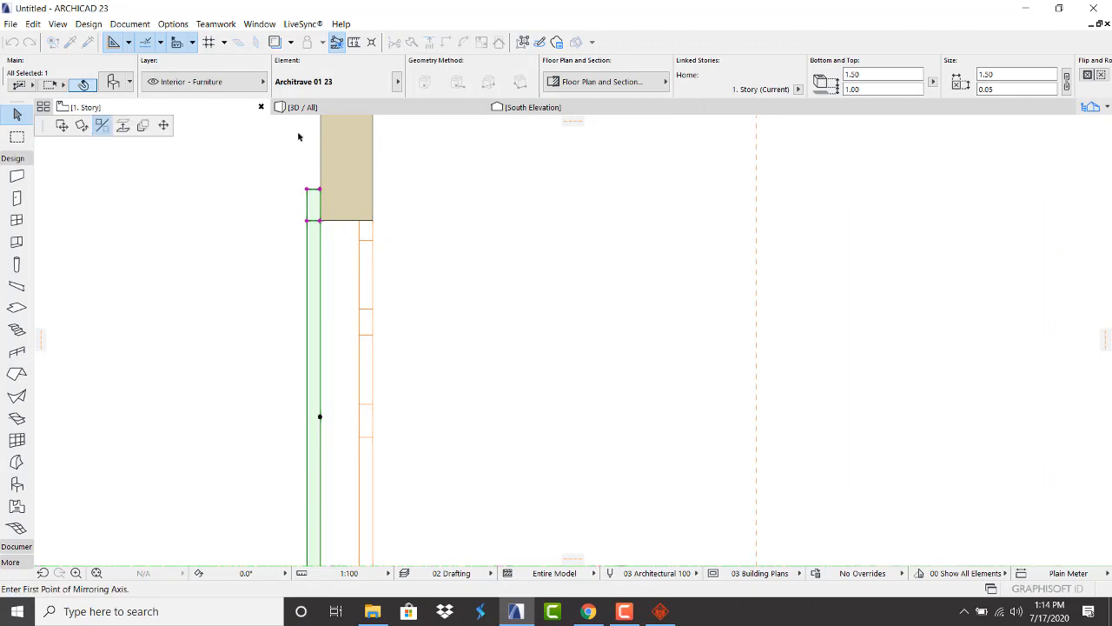
left_click(329, 110)
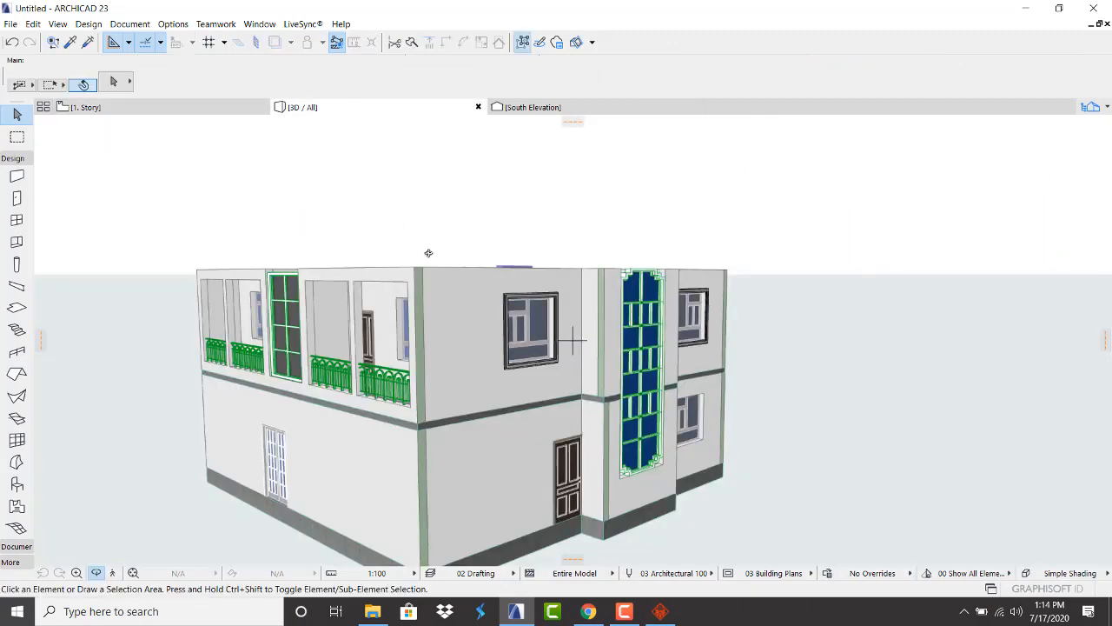
Orbit the 3D model around the framed-window facades, then return to the 1. Story plan
middle_click_drag(685, 284, 199, 352, "shift")
middle_click_drag(498, 365, 69, 365, "shift")
middle_click_drag(677, 356, 250, 334, "shift")
middle_click_drag(356, 330, 934, 335, "shift")
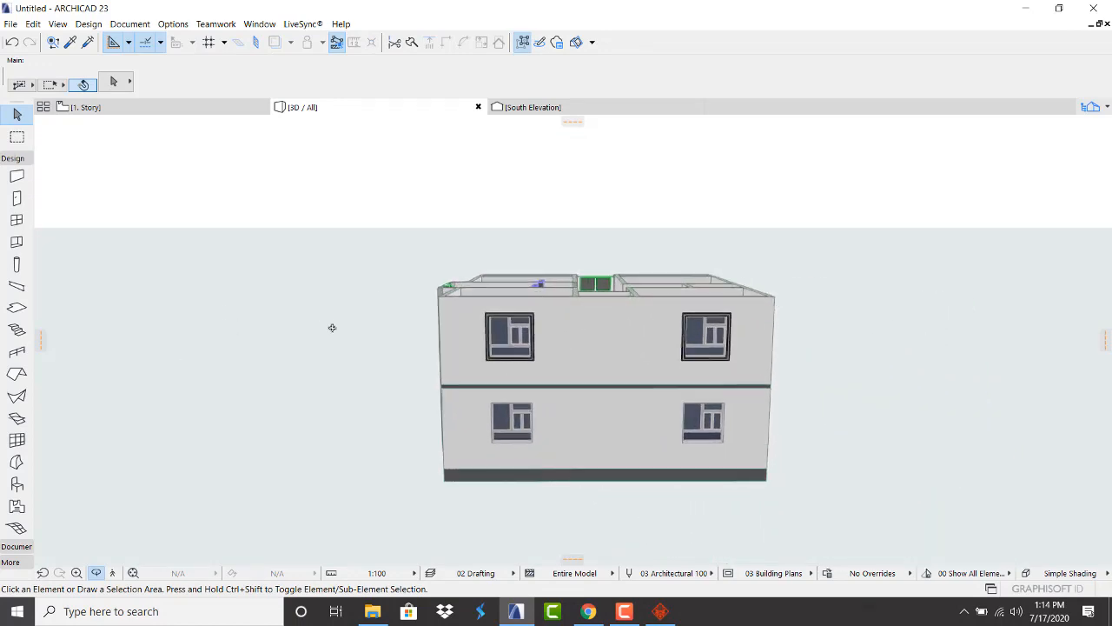
middle_click_drag(332, 328, 1111, 211, "shift")
left_click_drag(52, 268, 291, 335)
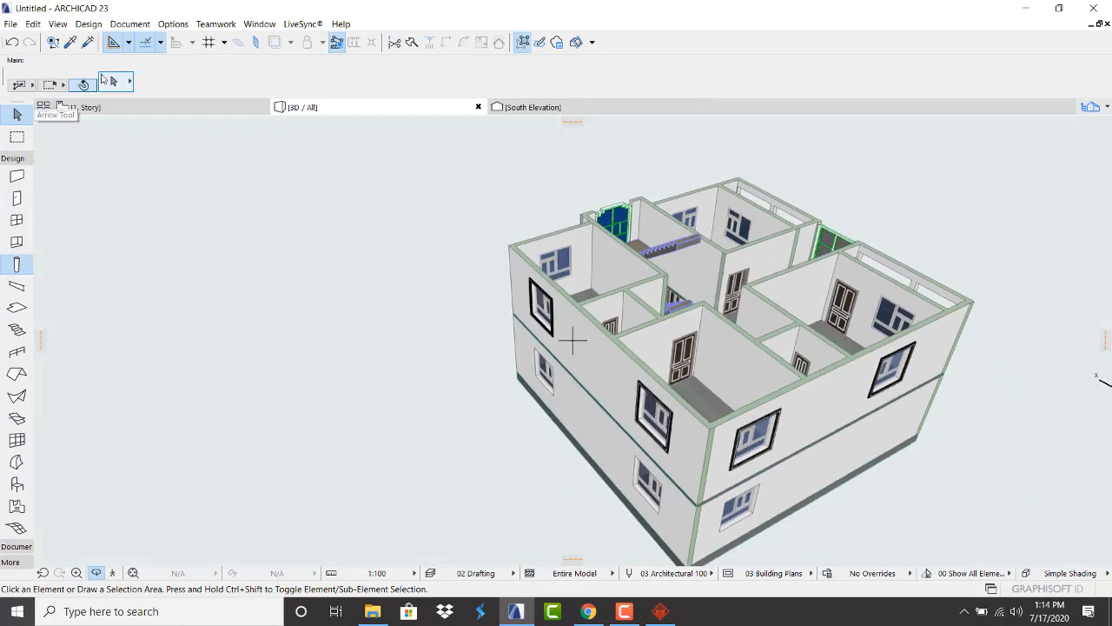
left_click(118, 110)
scroll(154, 318, "down", 5)
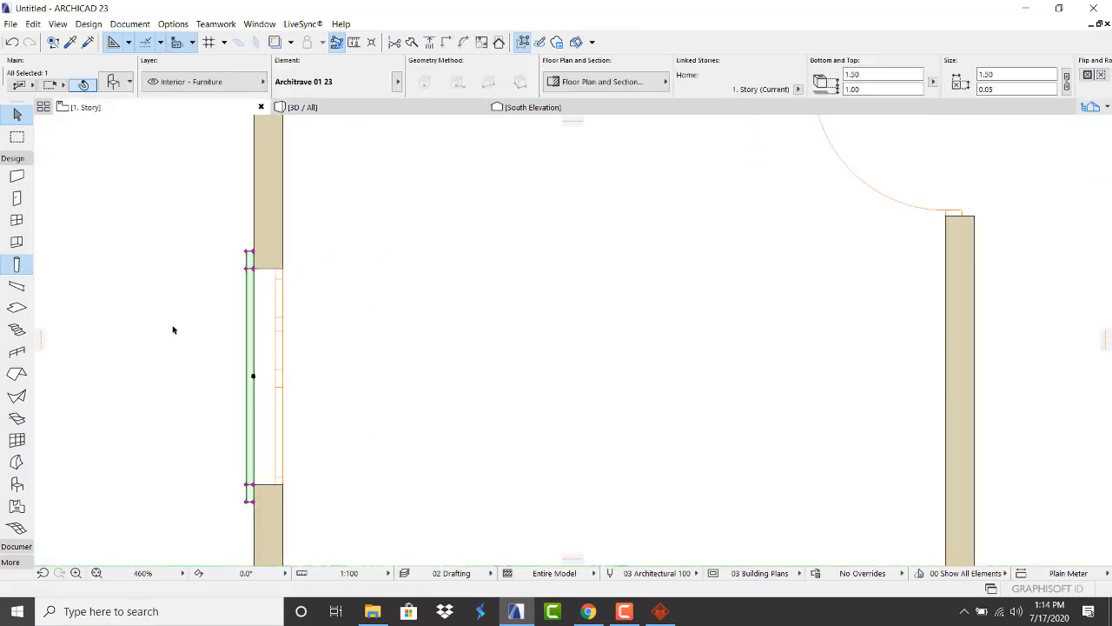
Select all nine architraves with the Object tool and paste them onto 0. Ground Floor
scroll(208, 298, "down", 2)
left_click(214, 368)
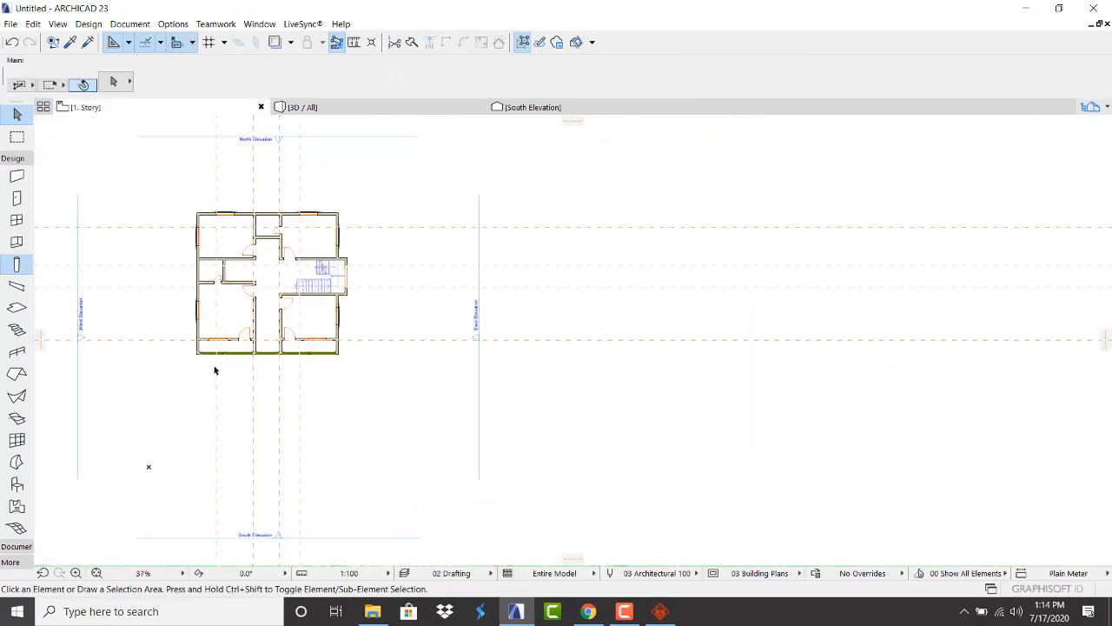
left_click(17, 485)
key("ctrl+a")
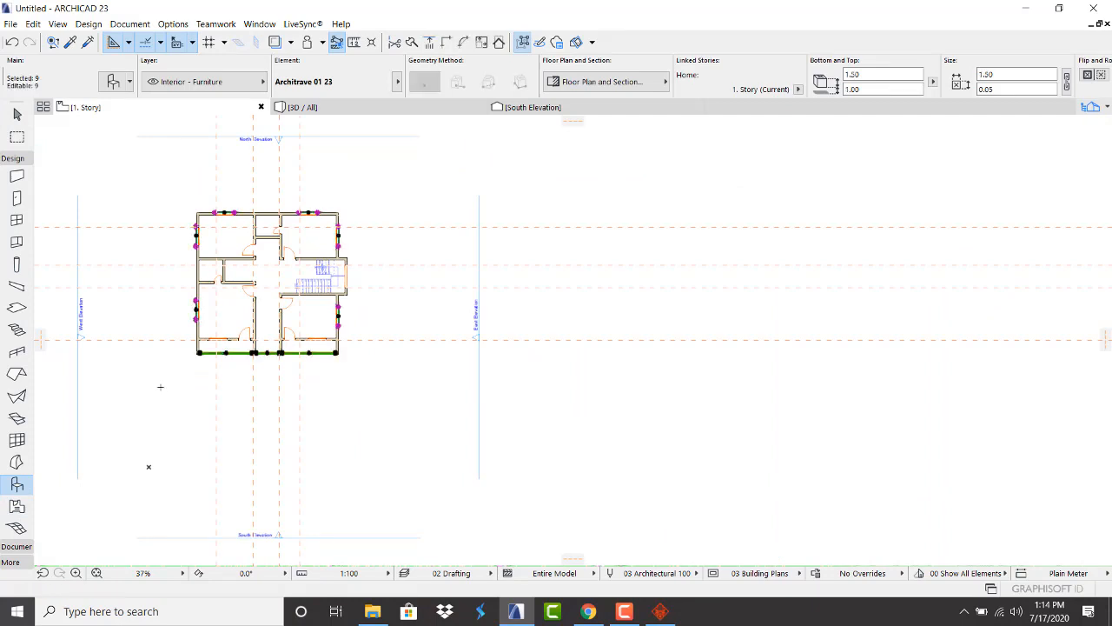
left_click(1103, 106)
left_click(1001, 249)
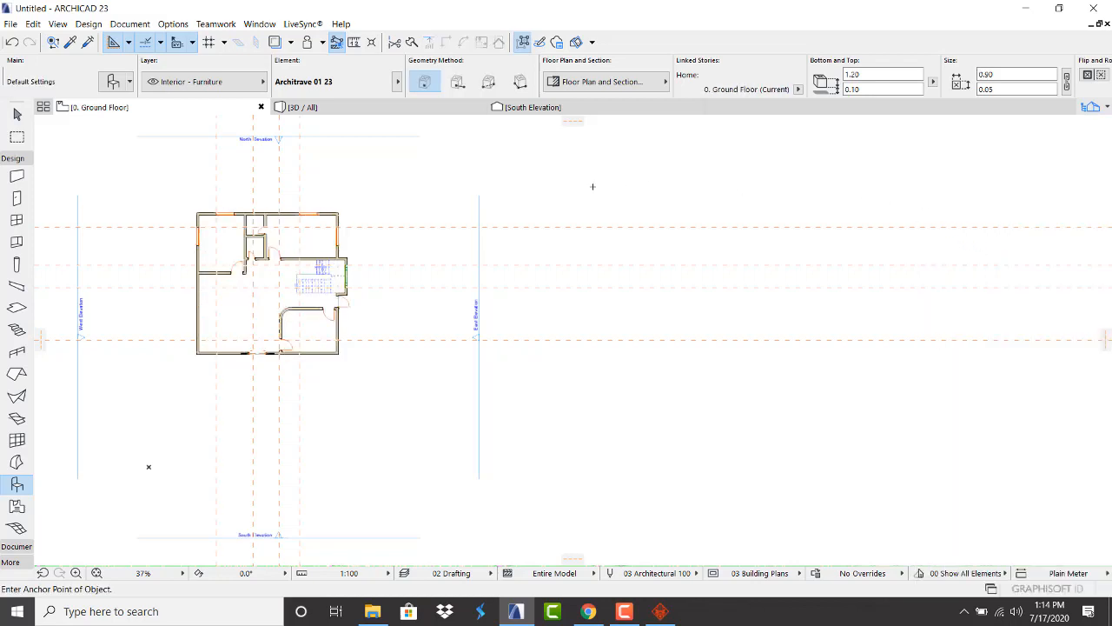
key("ctrl+v")
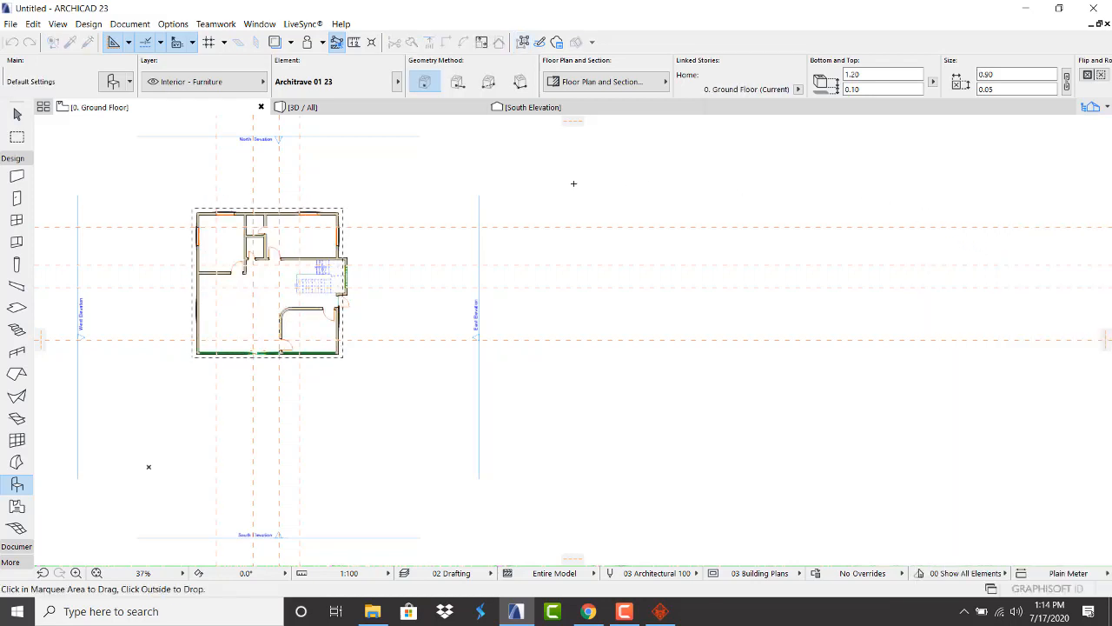
left_click(574, 183)
scroll(373, 130, "up", 6)
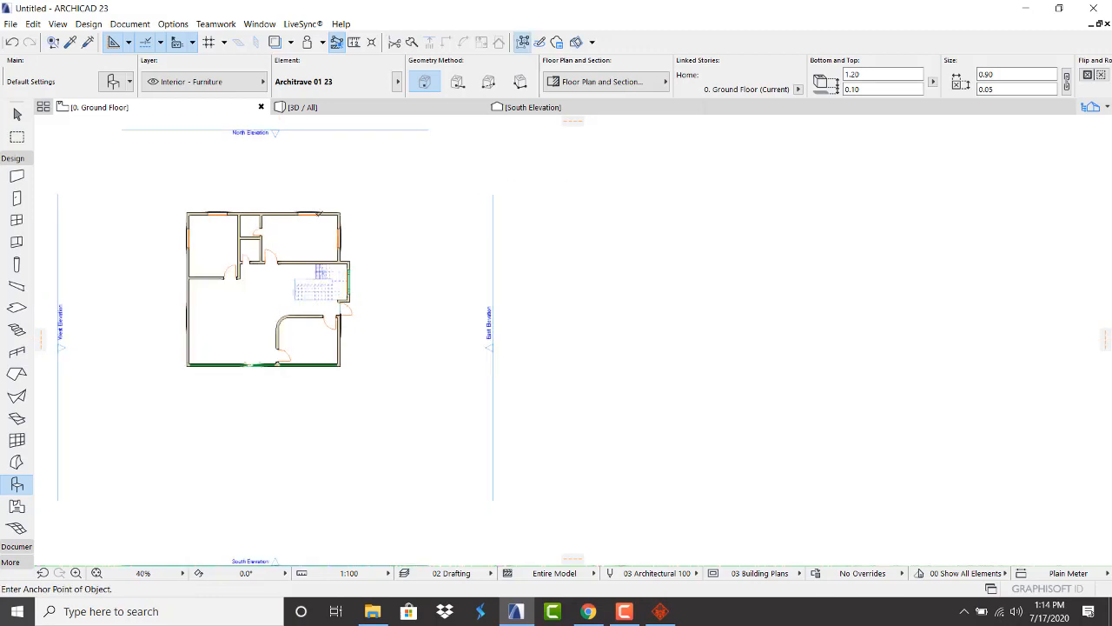
left_click(463, 113)
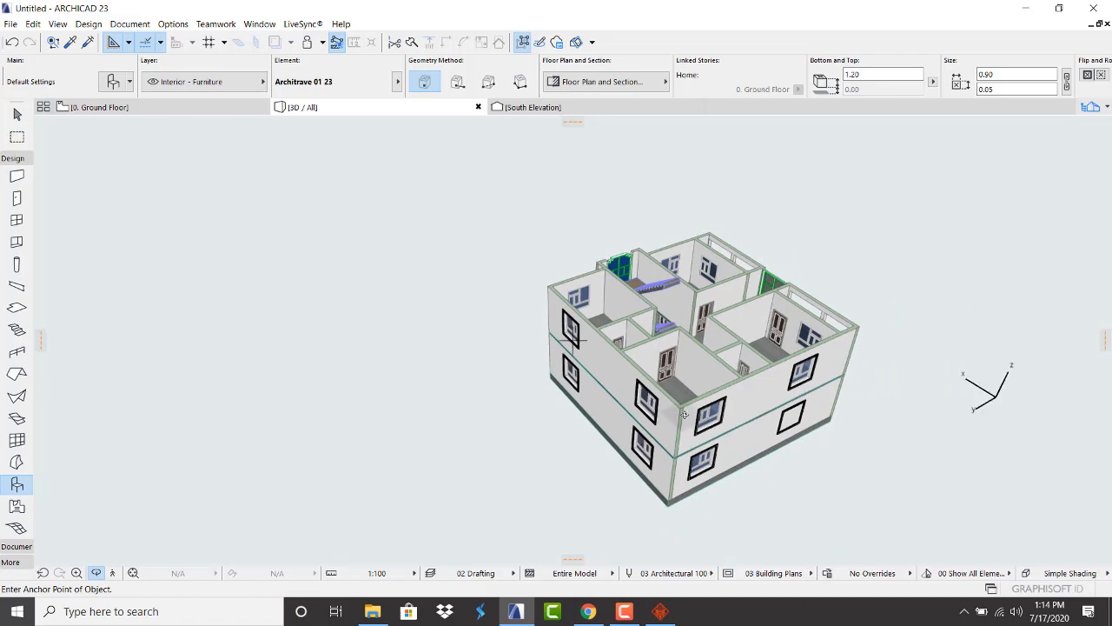
middle_click_drag(685, 414, 643, 320, "shift")
scroll(642, 378, "up", 2)
middle_click_drag(630, 375, 902, 375, "shift")
mouse_move(439, 353)
middle_mouse_down("shift")
mouse_move(889, 345)
mouse_move(926, 333)
middle_mouse_up("shift")
scroll(397, 363, "up", 2)
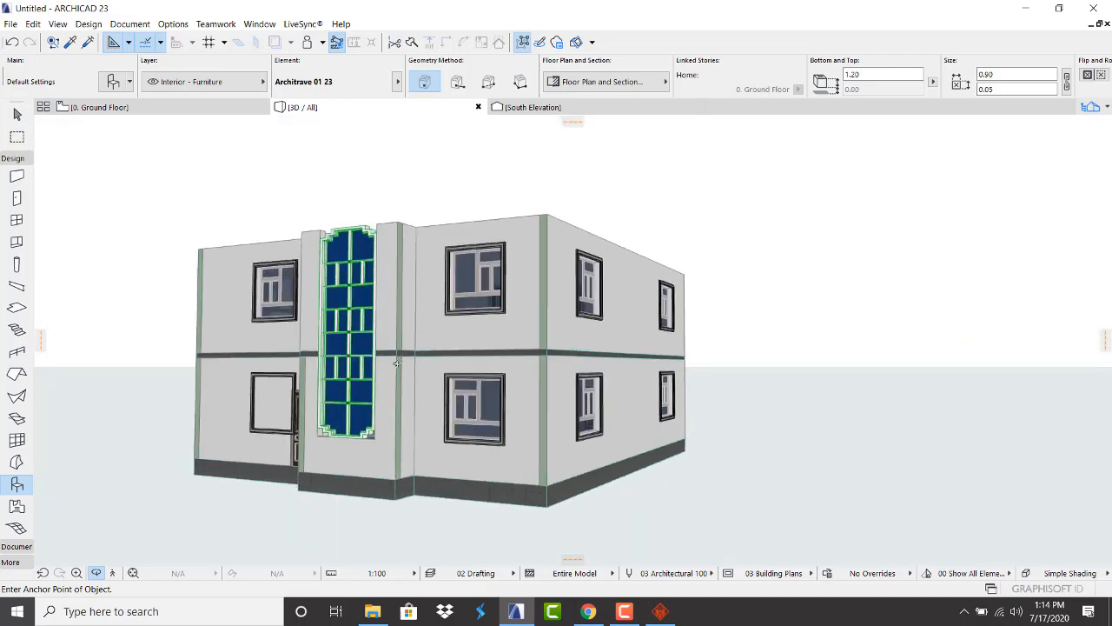
middle_click_drag(322, 349, 702, 350, "shift")
scroll(702, 349, "down", 3)
scroll(370, 401, "up", 1)
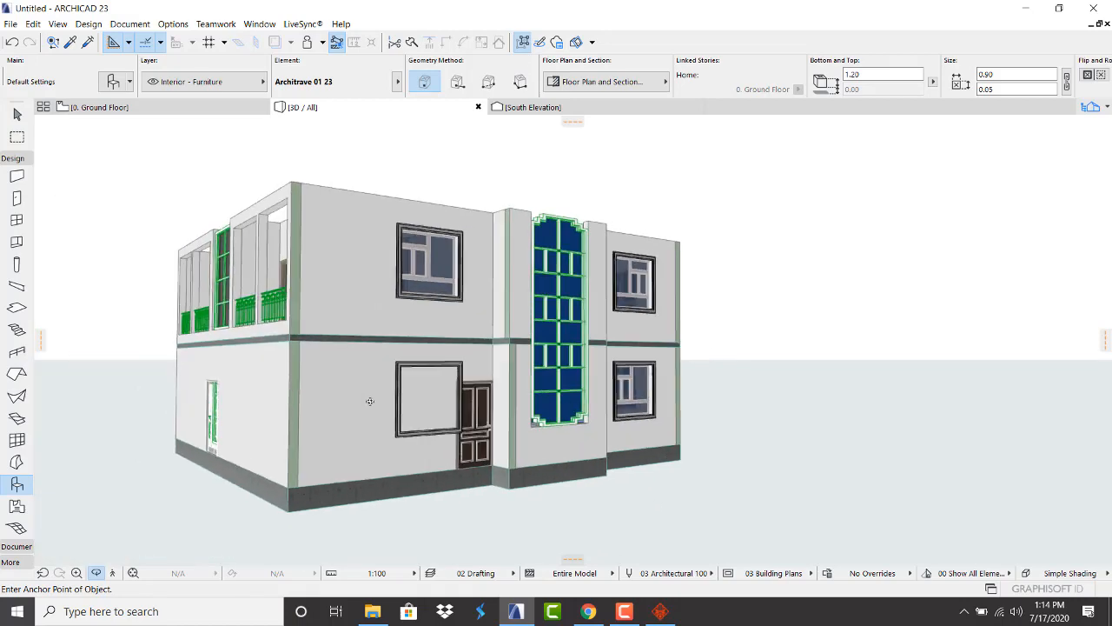
scroll(338, 439, "up", 2)
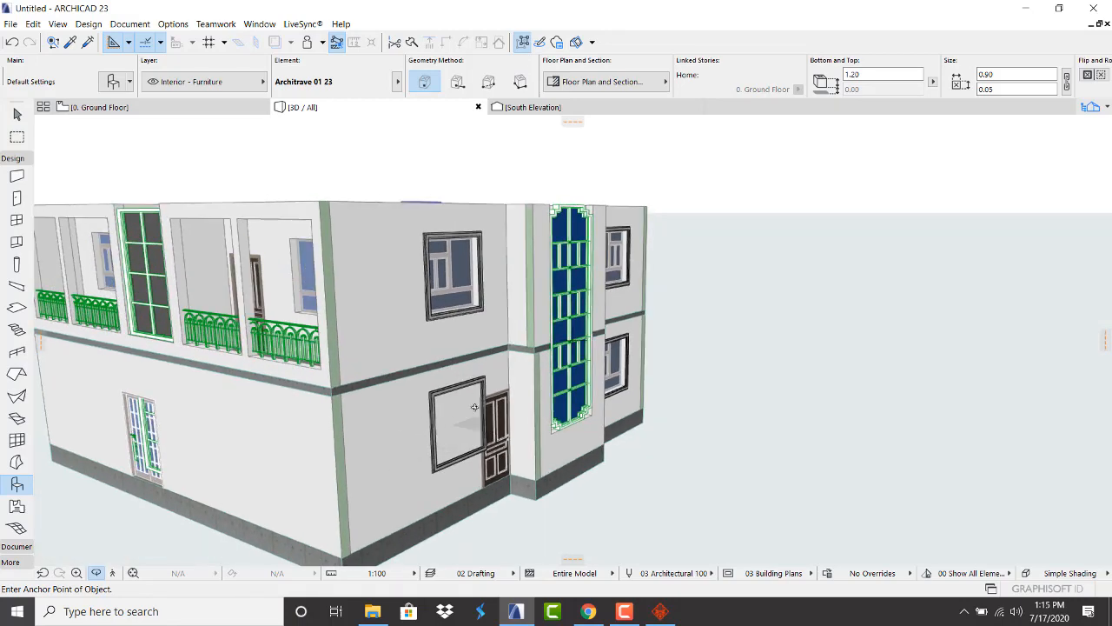
left_click(100, 107)
scroll(479, 258, "down", 4)
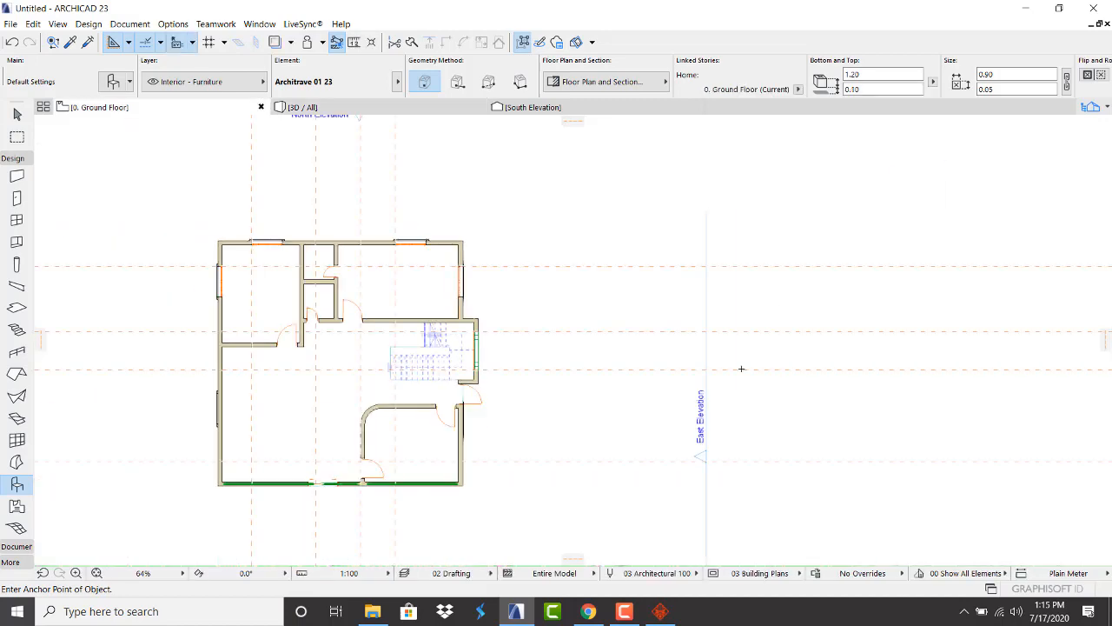
Pick up the west-wall window's parameters: Variable Double Sash Window 23, 1.50 × 1.50, 1.00 sill
scroll(488, 418, "up", 3)
scroll(675, 357, "down", 5)
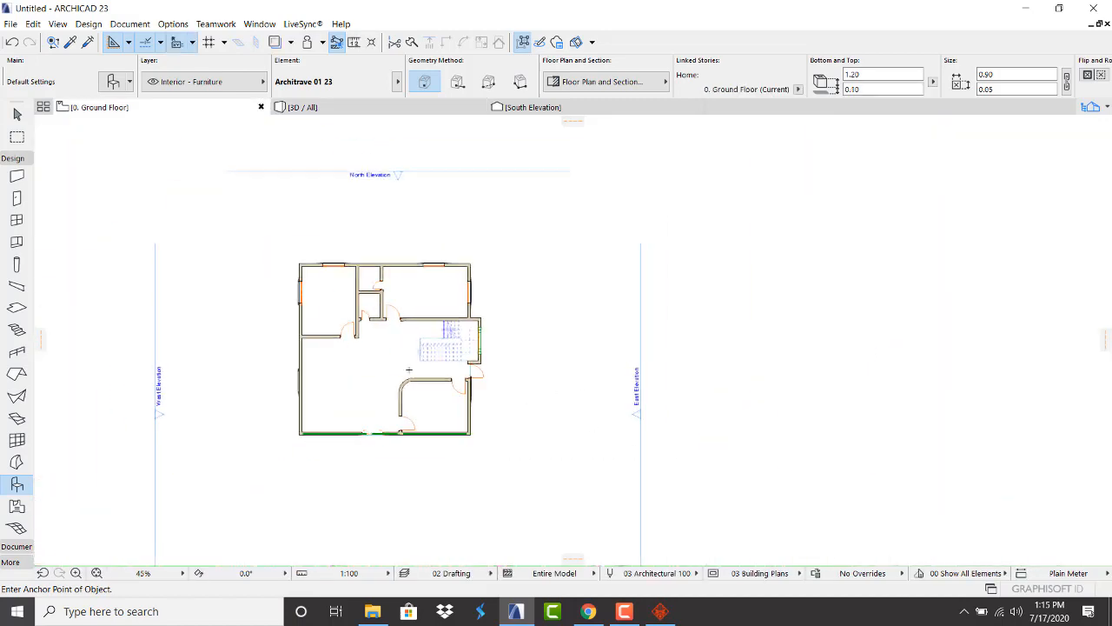
scroll(295, 381, "up", 1)
scroll(295, 382, "up", 4)
scroll(292, 369, "down", 3)
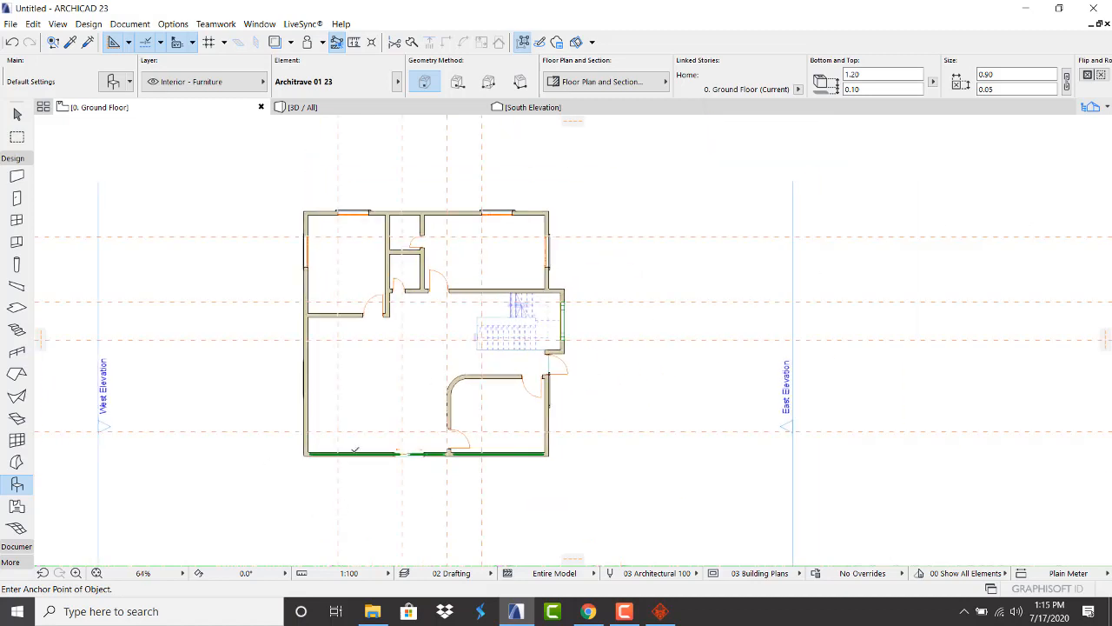
scroll(354, 449, "up", 3)
scroll(317, 458, "up", 1)
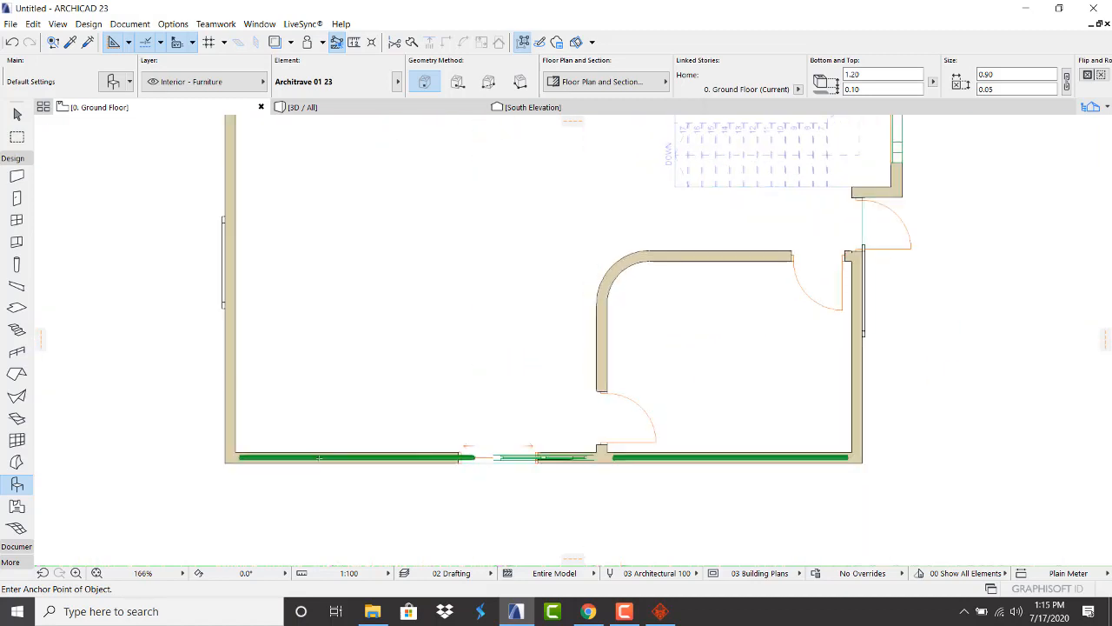
scroll(452, 433, "down", 4)
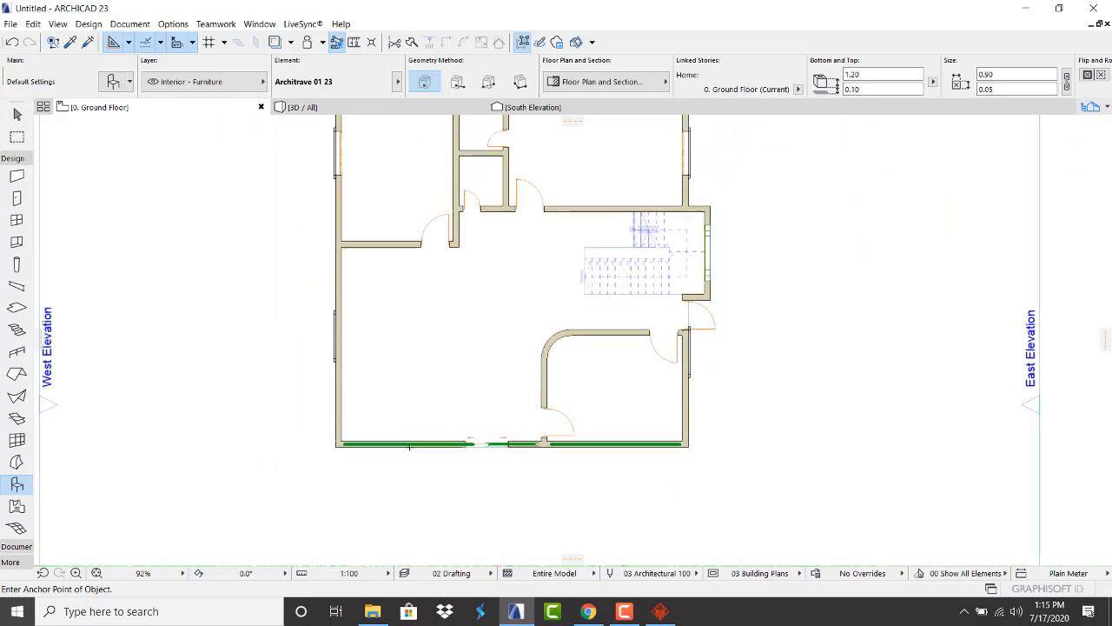
scroll(471, 426, "up", 3)
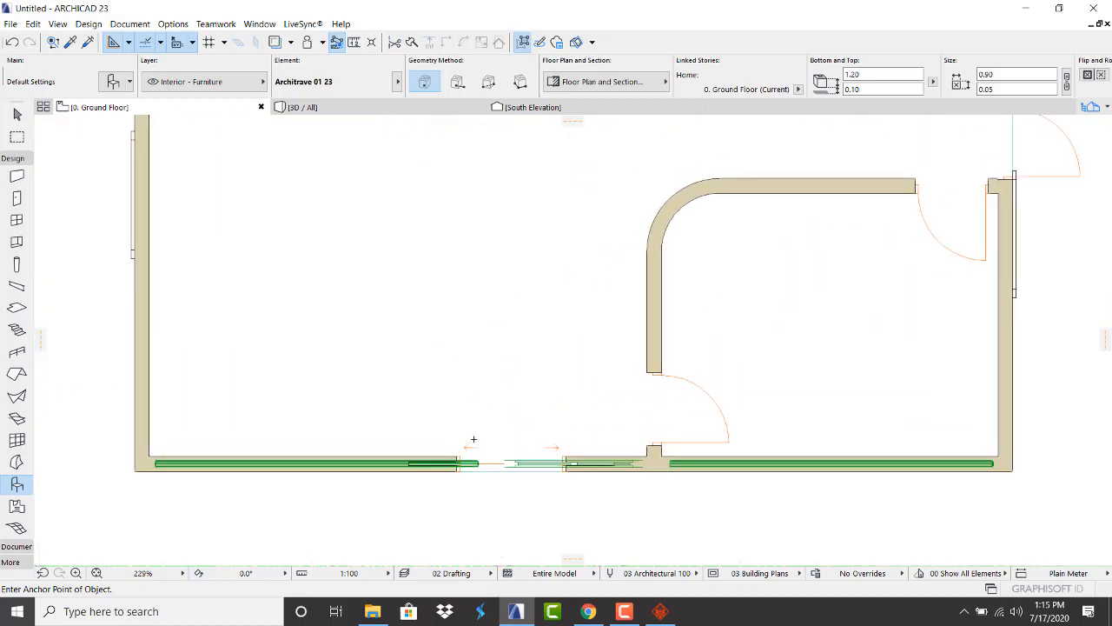
key("Escape")
scroll(776, 444, "down", 2)
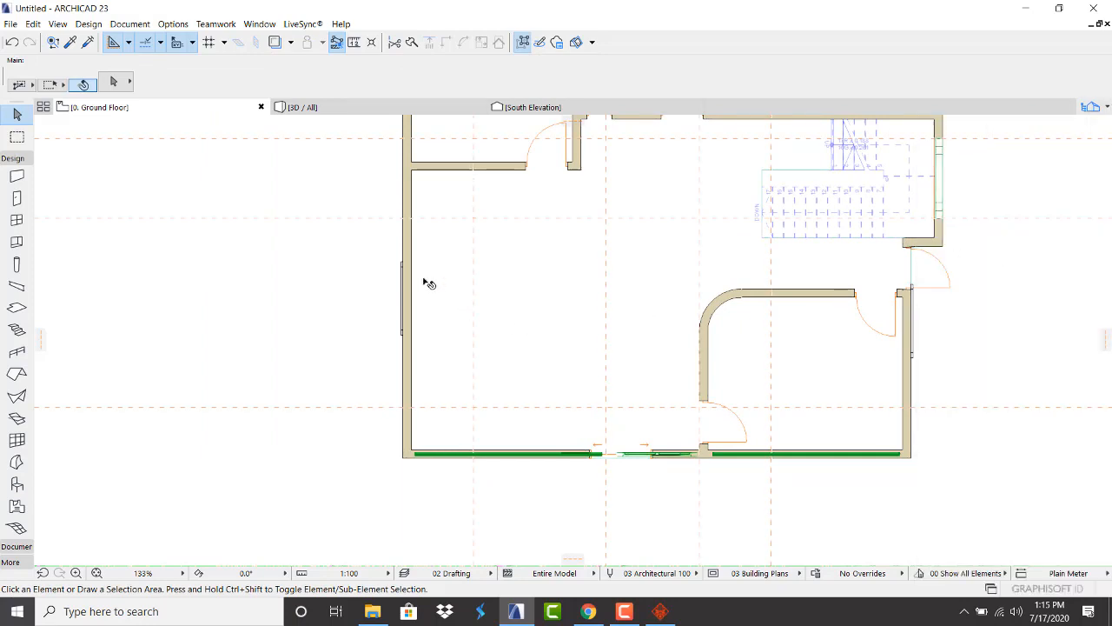
scroll(400, 340, "down", 5)
scroll(412, 159, "up", 6)
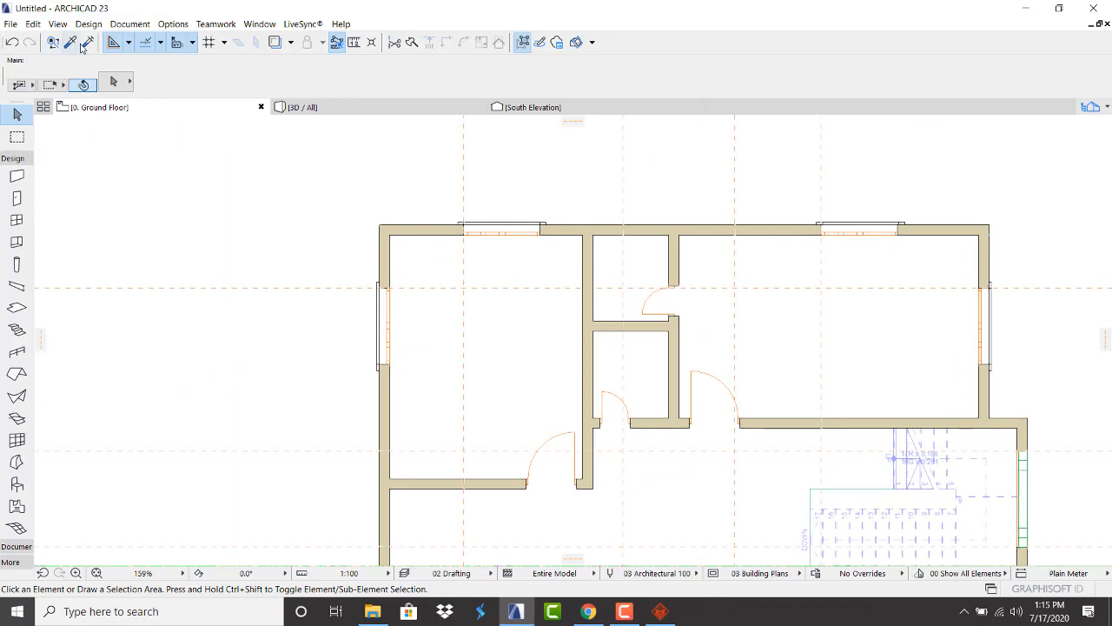
left_click(73, 41)
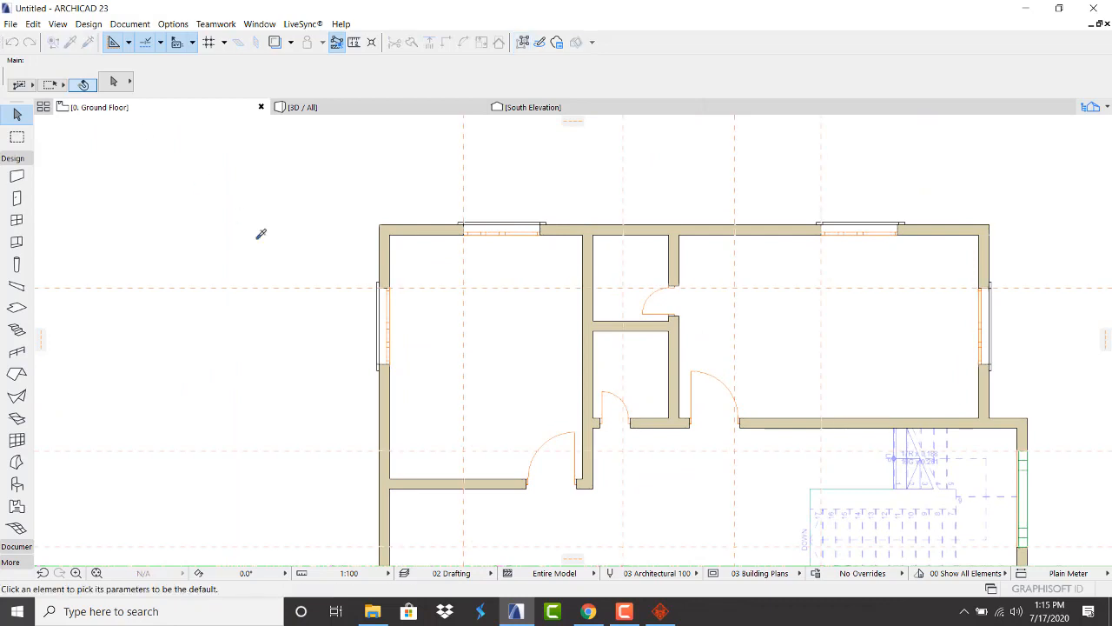
left_click(393, 284)
scroll(417, 348, "down", 3)
scroll(413, 425, "up", 5)
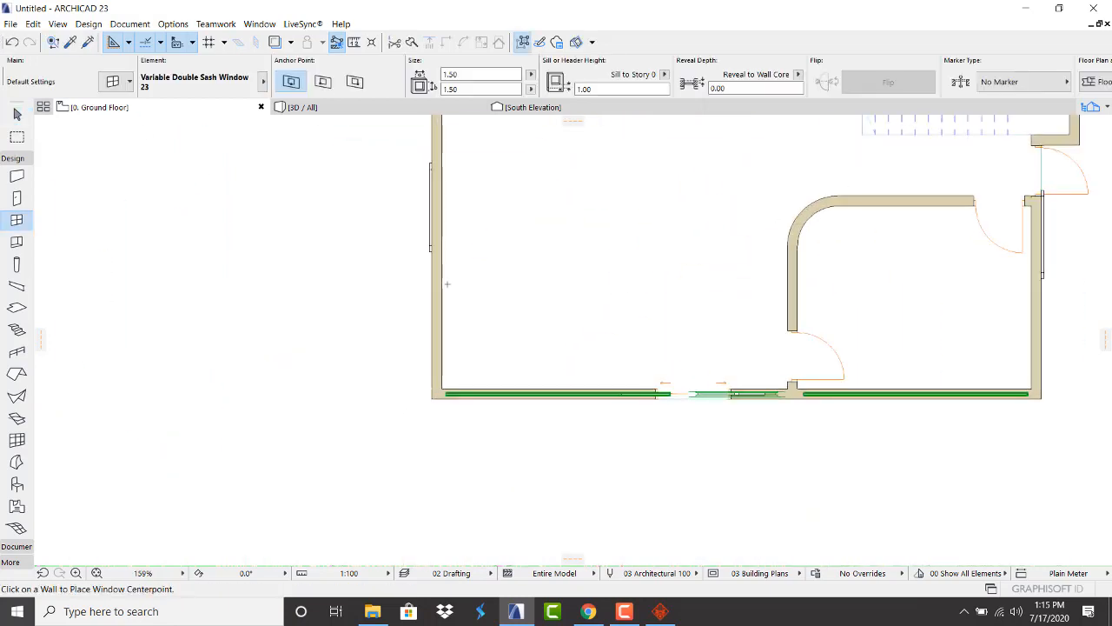
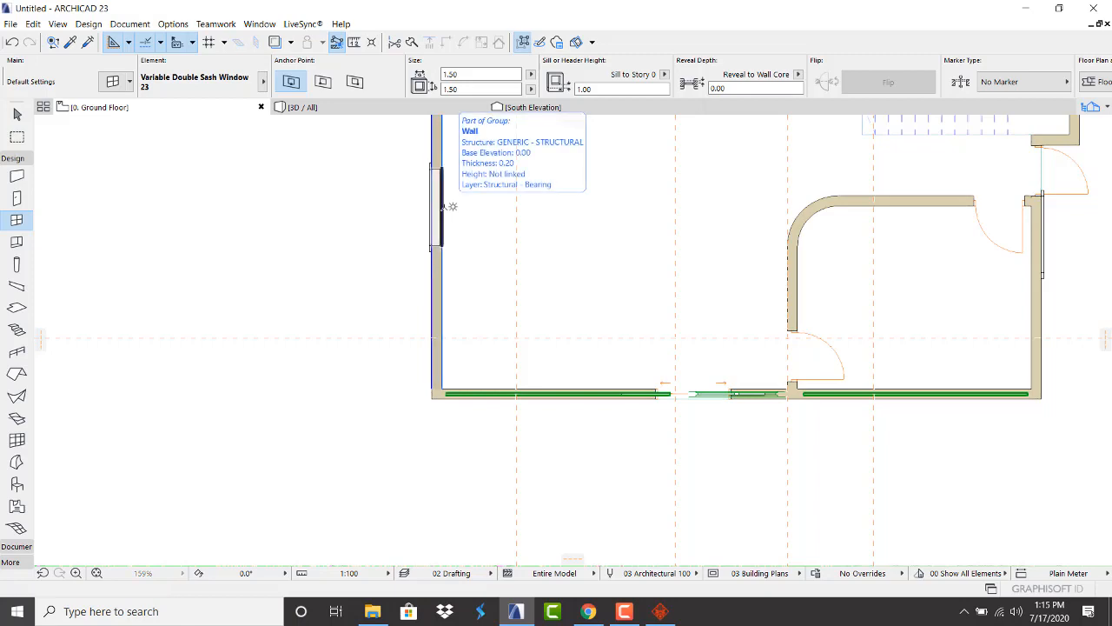
Place double-sash windows in the ground-floor left and right walls, opening into the room
left_click(443, 205)
left_click(352, 246)
scroll(158, 344, "down", 3)
scroll(158, 344, "down", 2)
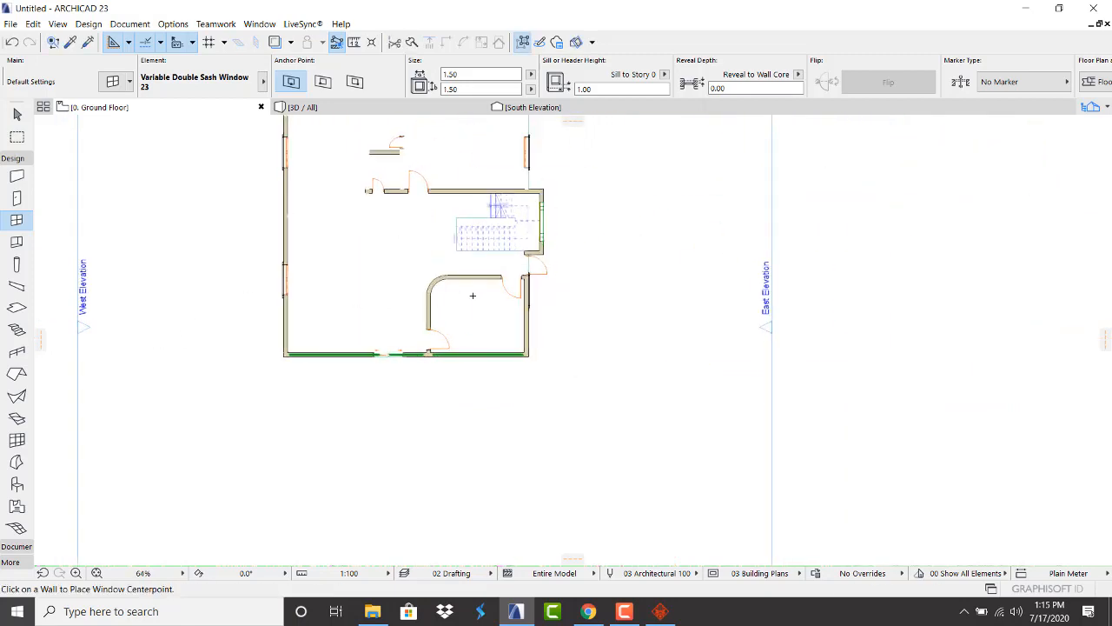
scroll(509, 300, "up", 4)
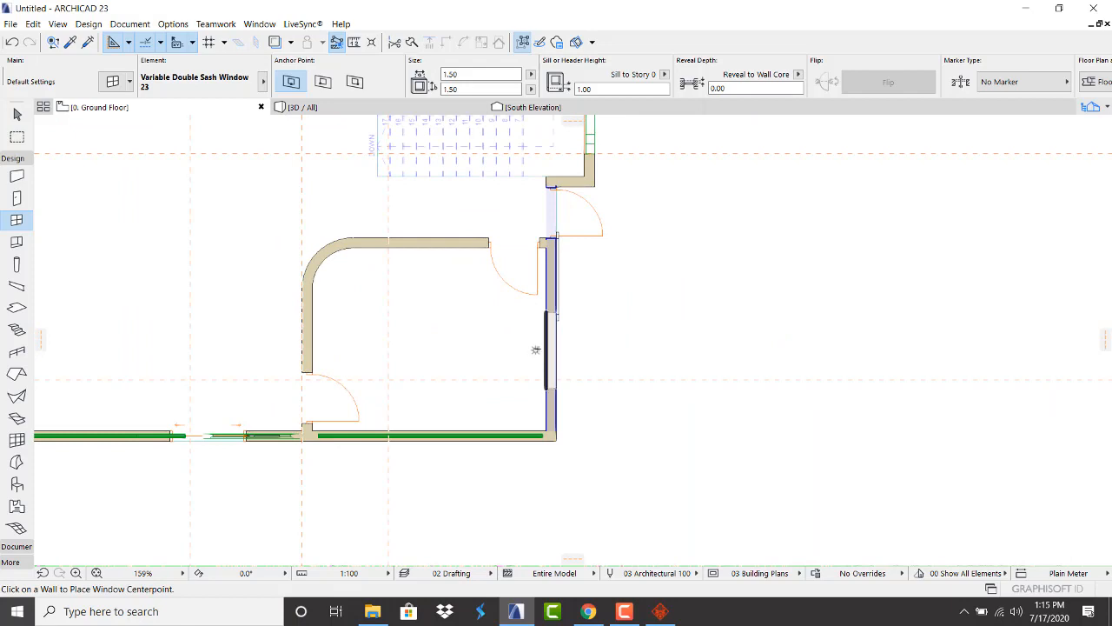
left_click(535, 346)
left_click(477, 318)
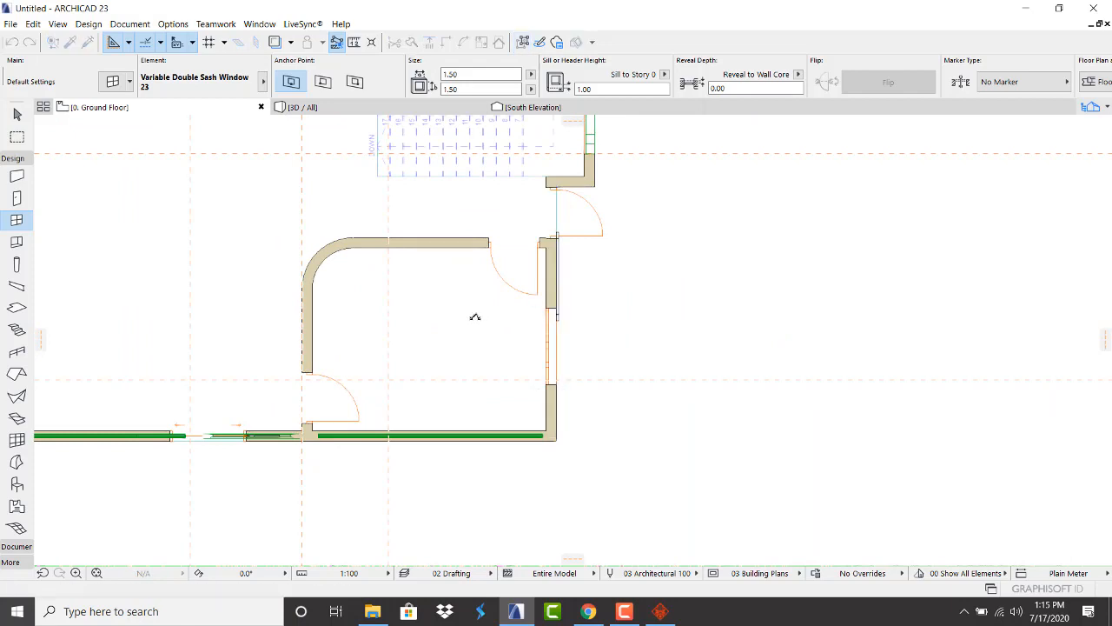
Move the right-wall window 1.30 further down its wall
key("Escape")
left_click(560, 241)
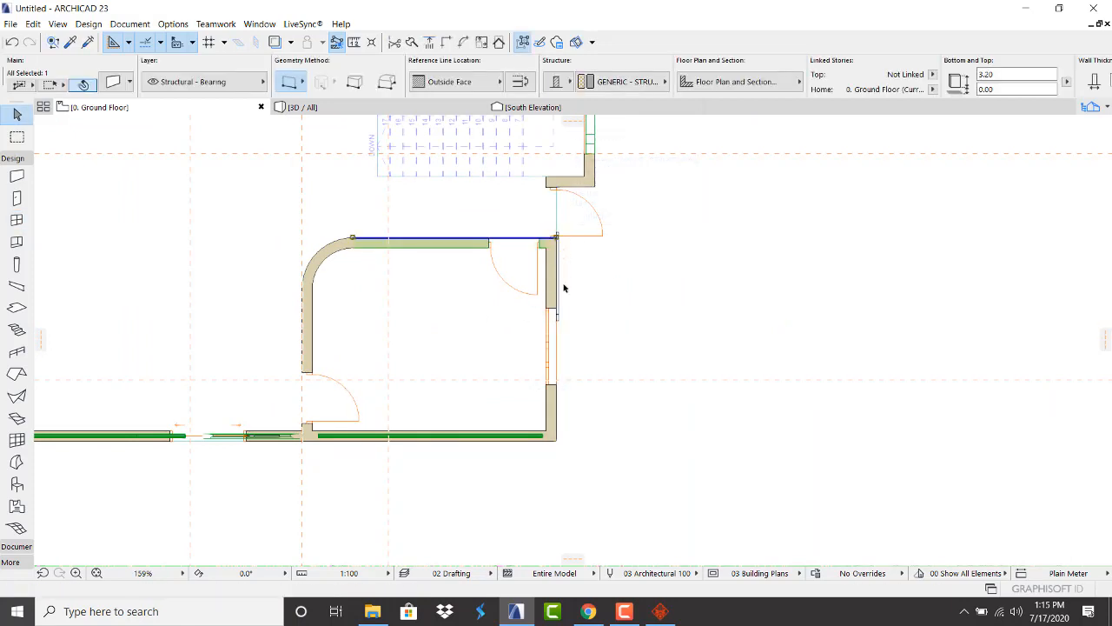
left_click(558, 318)
key("ctrl+d")
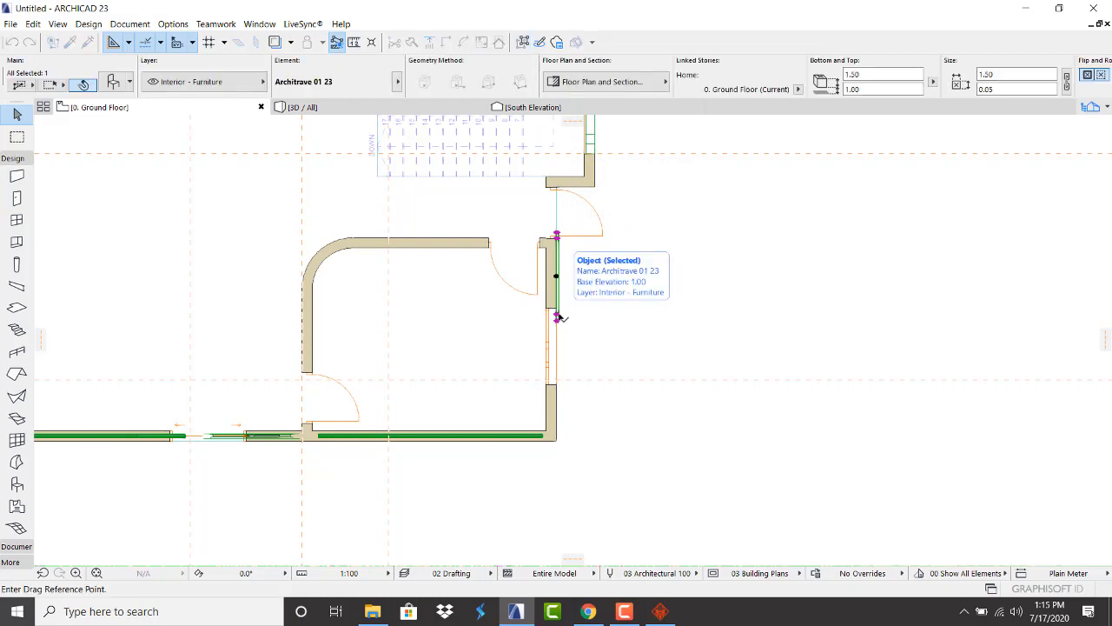
scroll(559, 320, "up", 3)
scroll(559, 318, "up", 2)
left_click(557, 318)
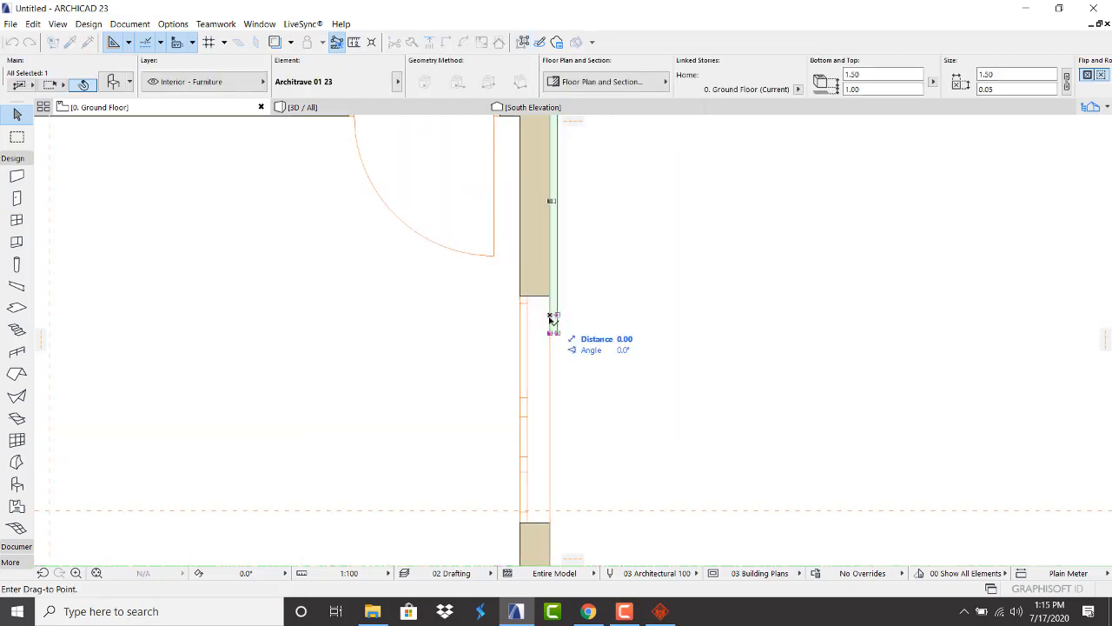
left_click(549, 526)
left_click(648, 272)
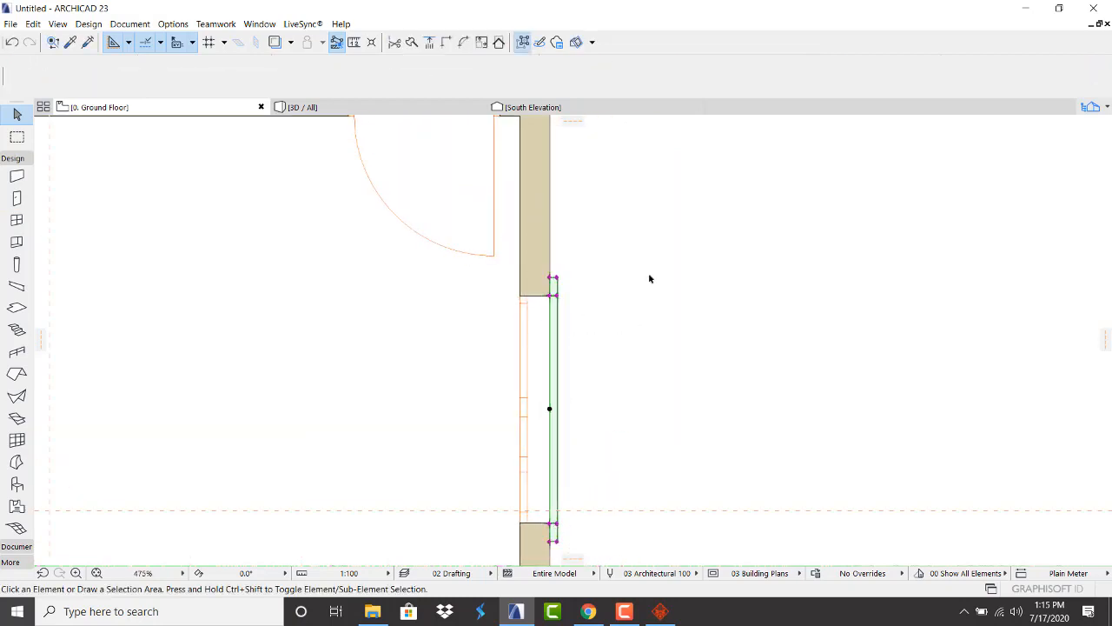
Switch to the 3D view and orbit round to the balcony facade
left_click(375, 109)
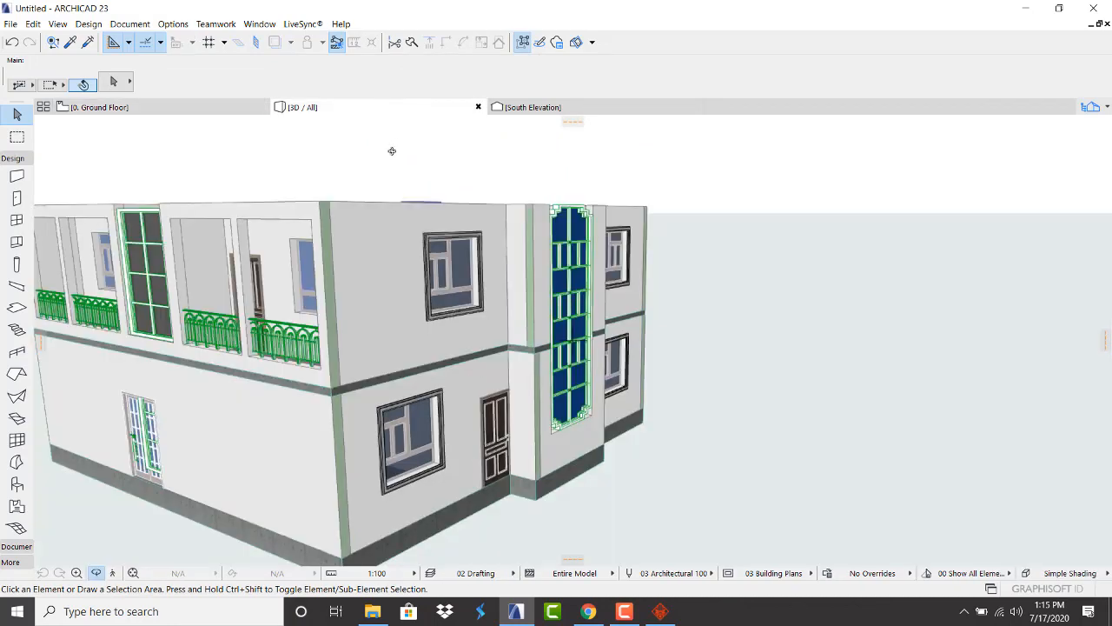
scroll(403, 228, "down", 1)
scroll(398, 240, "down", 1)
left_click_drag(360, 223, 181, 223)
scroll(550, 175, "up", 1)
scroll(551, 176, "up", 1)
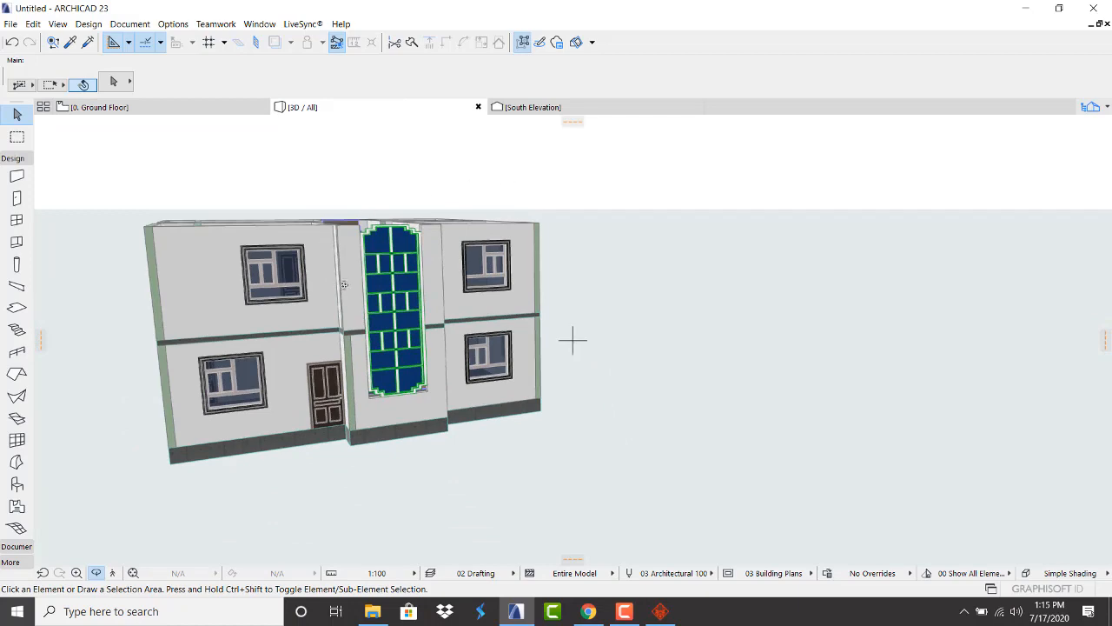
scroll(344, 284, "down", 3)
scroll(344, 284, "up", 4)
scroll(344, 284, "down", 4)
left_click_drag(488, 266, 795, 228)
left_click_drag(151, 280, 252, 248)
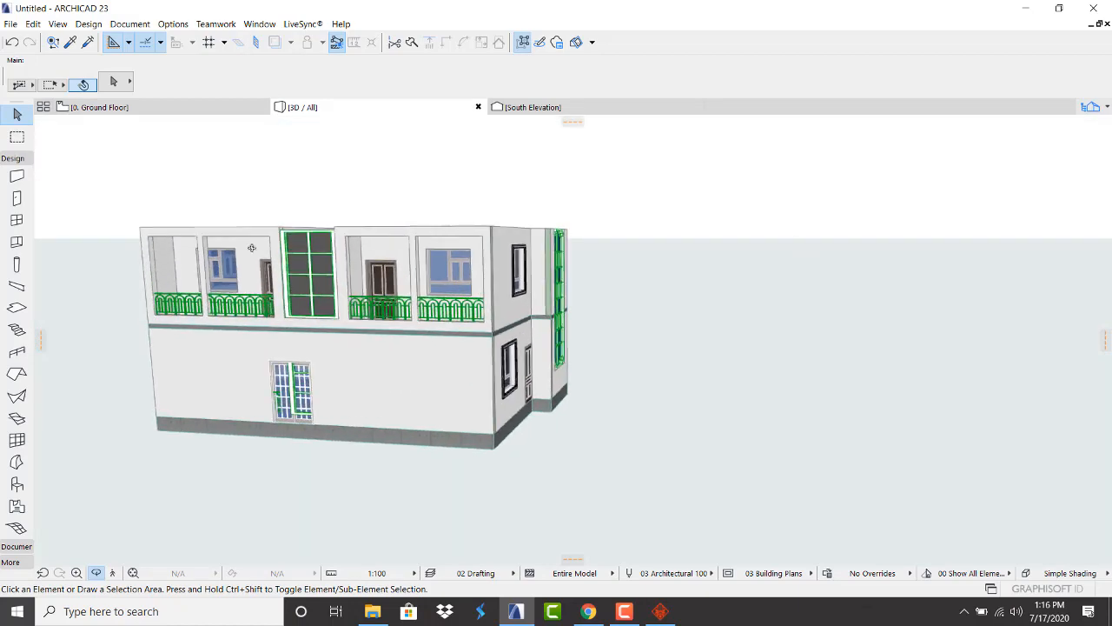
scroll(280, 263, "up", 2)
left_click_drag(280, 327, 441, 371)
Delete the railing standing beside the ground-floor door
scroll(443, 426, "up", 3)
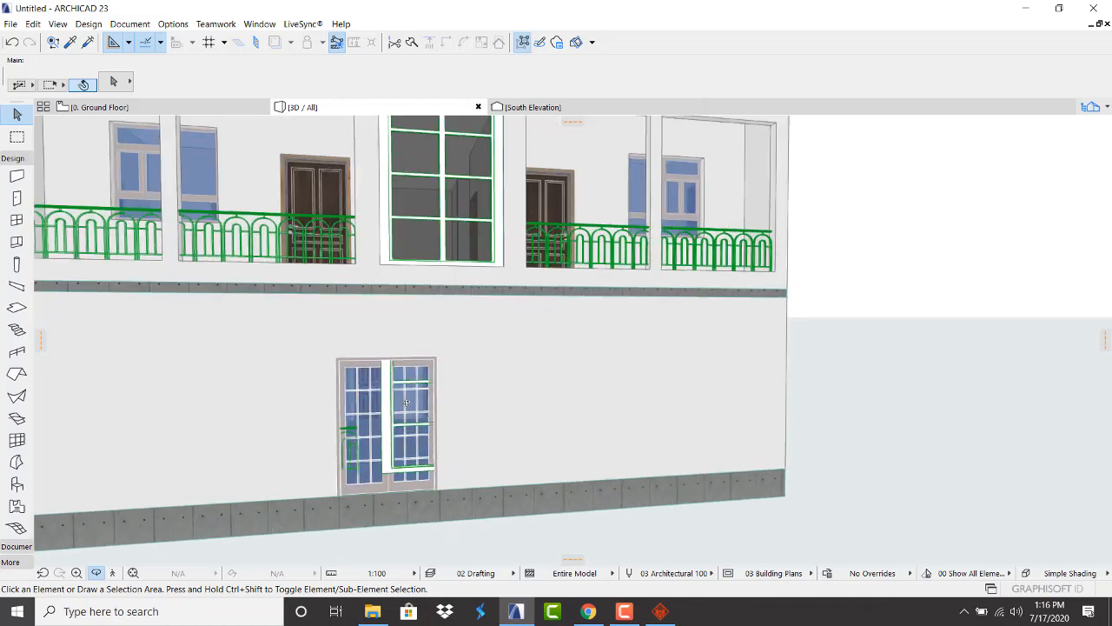
scroll(389, 397, "up", 7)
scroll(380, 388, "down", 3)
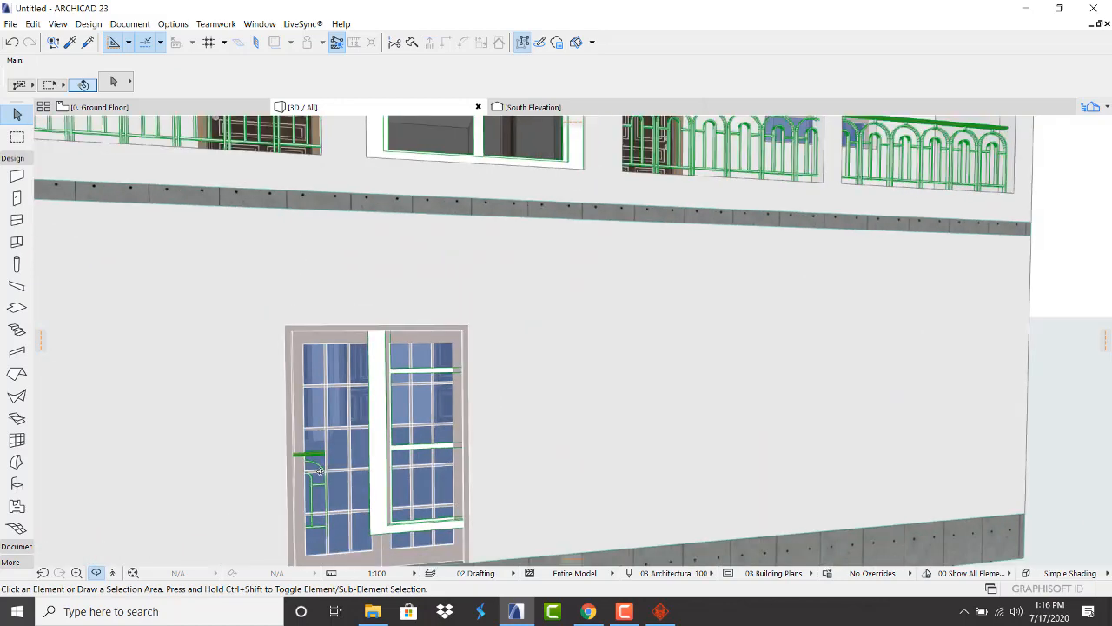
scroll(319, 470, "up", 3)
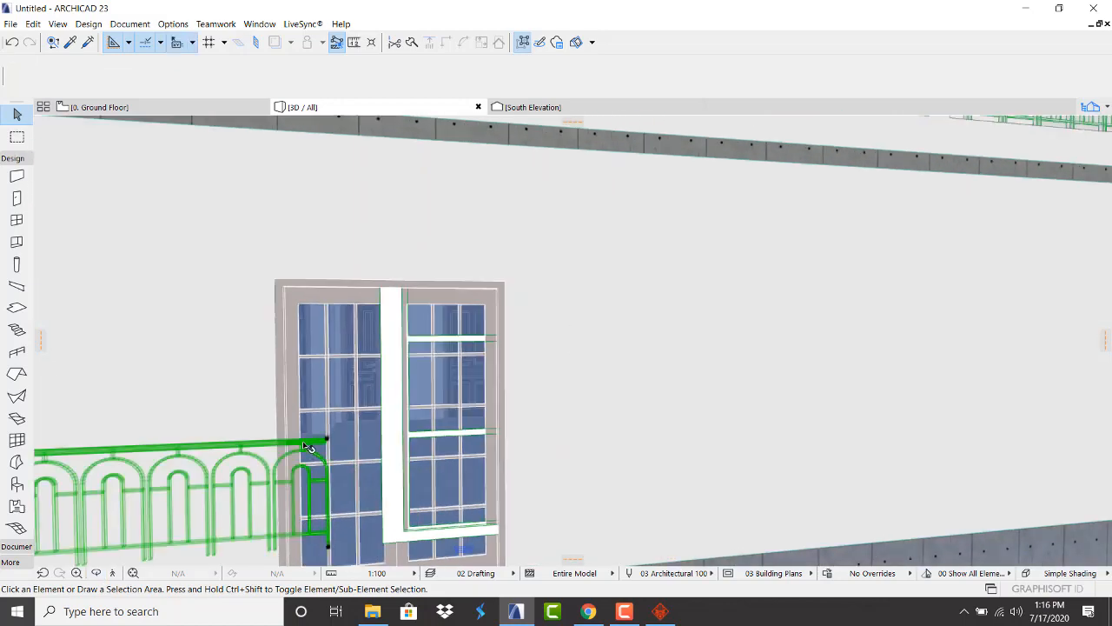
left_click(309, 450)
scroll(402, 469, "down", 4)
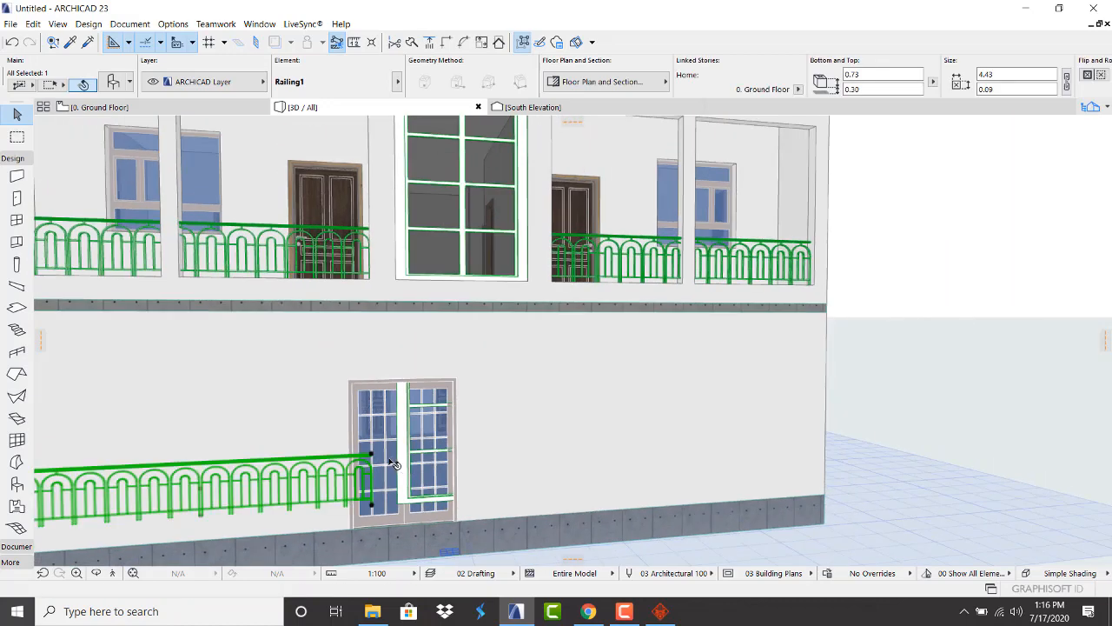
key("Delete")
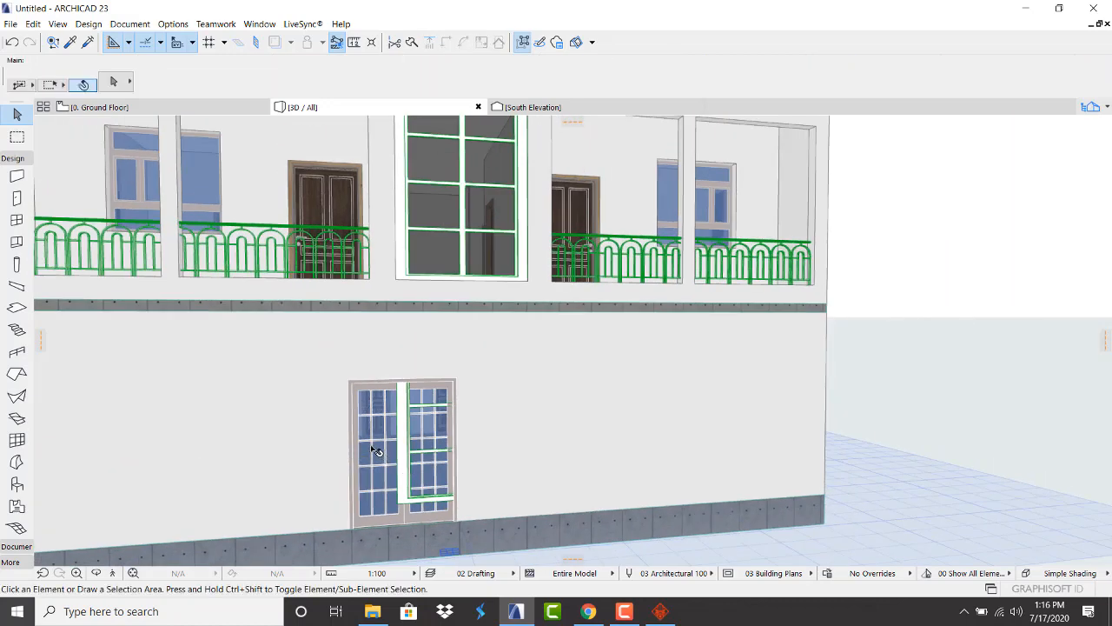
On the ground-floor plan, delete the green railing at the front-wall door opening
left_click(149, 107)
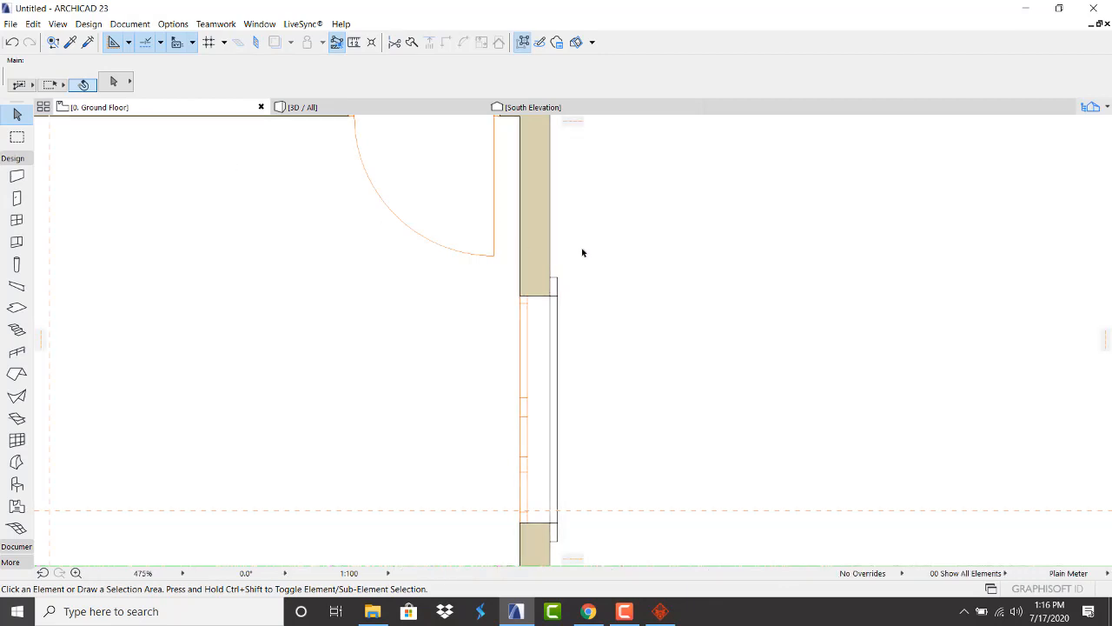
scroll(609, 248, "down", 4)
scroll(508, 299, "up", 4)
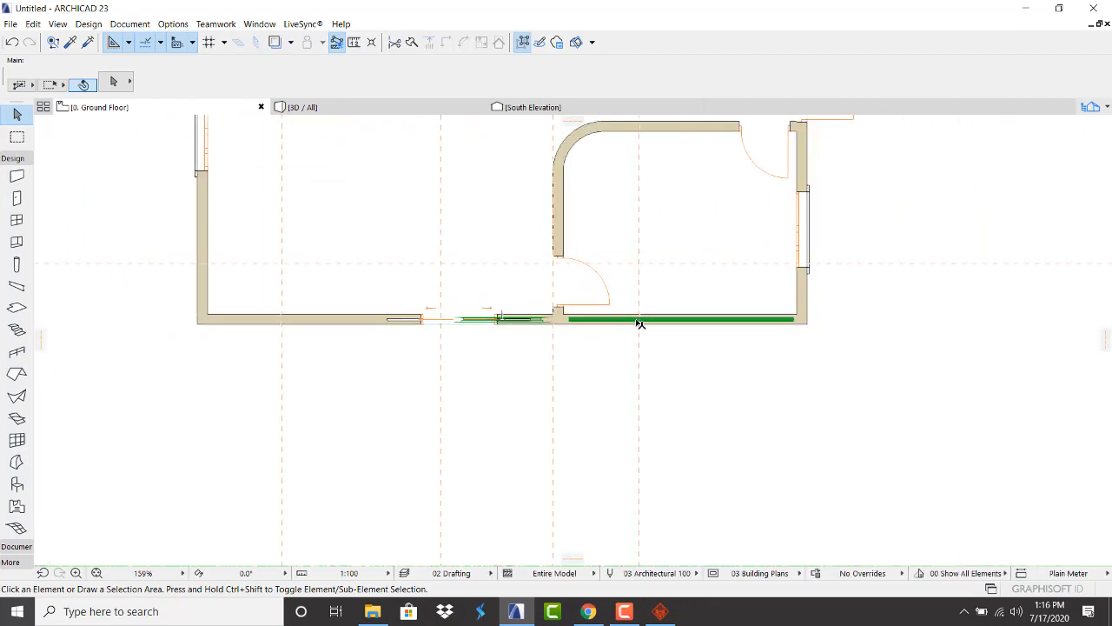
left_click(631, 322)
left_click(747, 415)
left_click(794, 322)
left_click(702, 307)
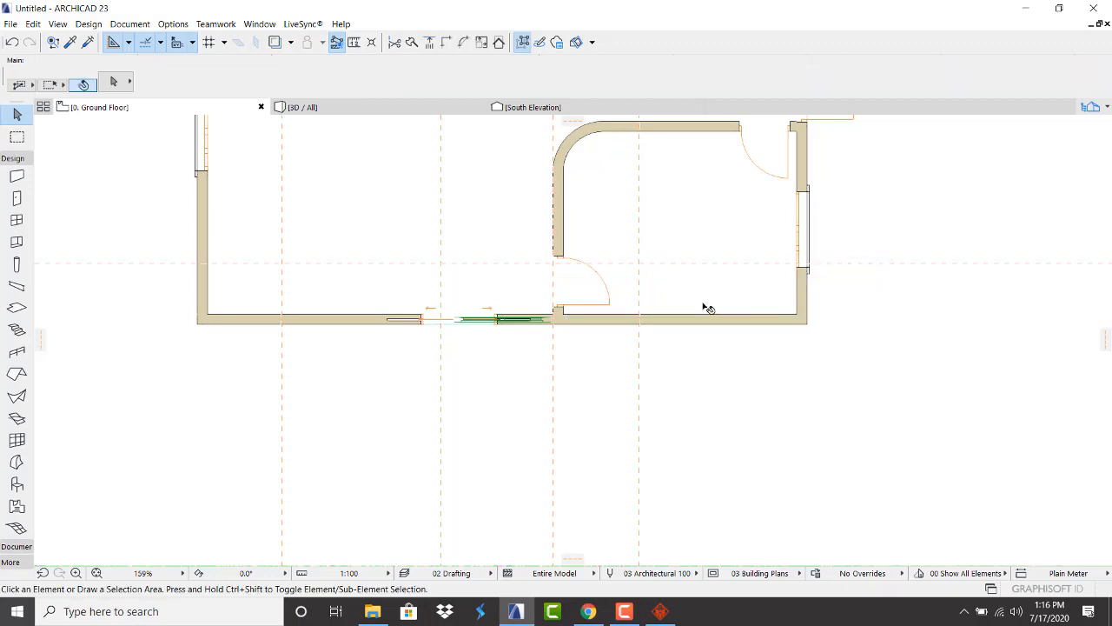
scroll(525, 323, "up", 1)
scroll(525, 323, "up", 4)
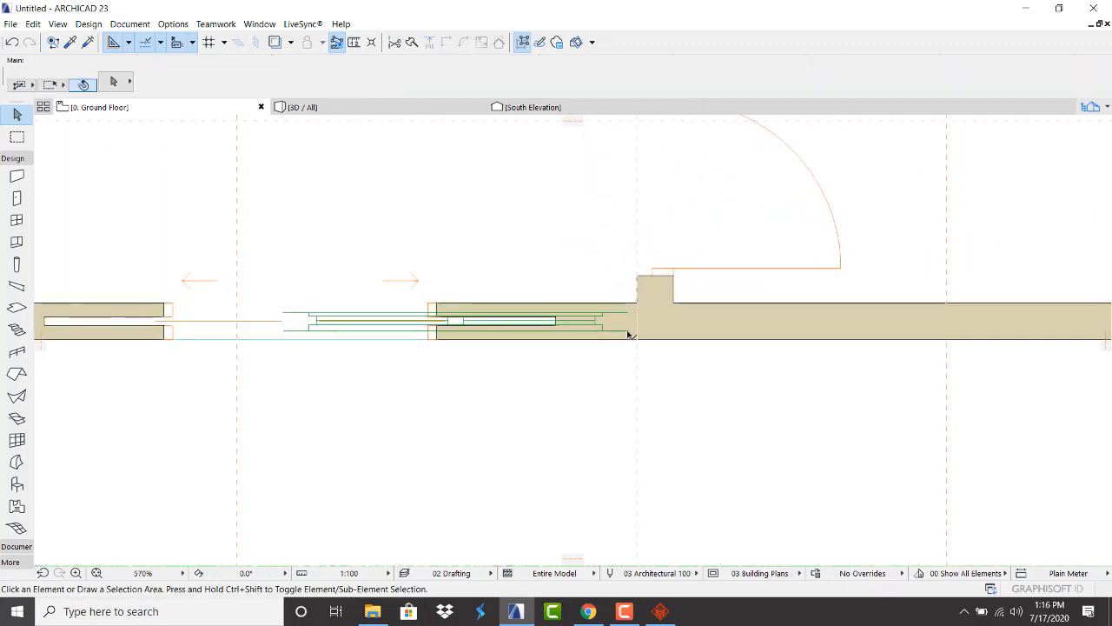
left_click(631, 334)
key("Delete")
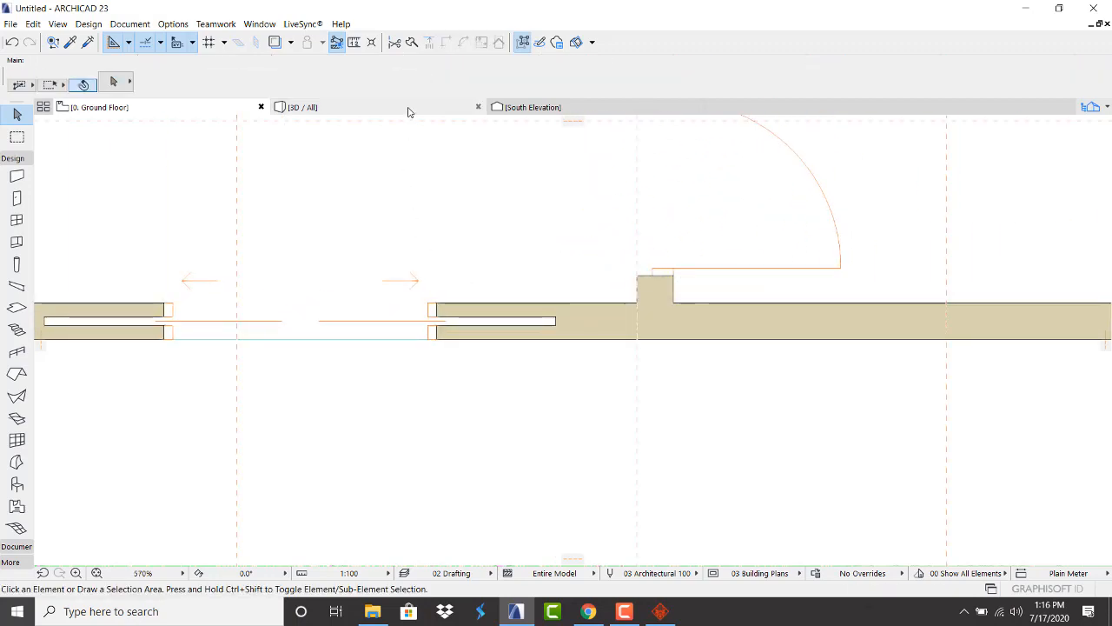
Return to the 3D view of the building
left_click(408, 109)
scroll(474, 415, "down", 3)
scroll(487, 299, "up", 2)
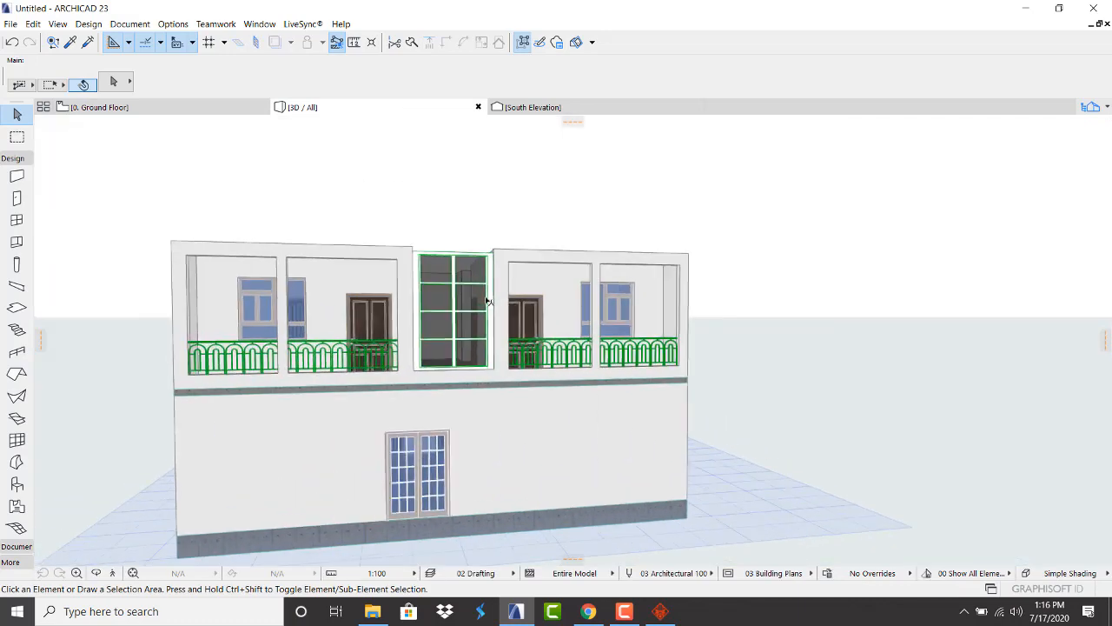
Orbit the 3D model to check its right side and front, then return to the ground-floor plan
key("o")
left_click_drag(588, 268, 322, 297)
scroll(322, 297, "down", 3)
scroll(672, 312, "up", 2)
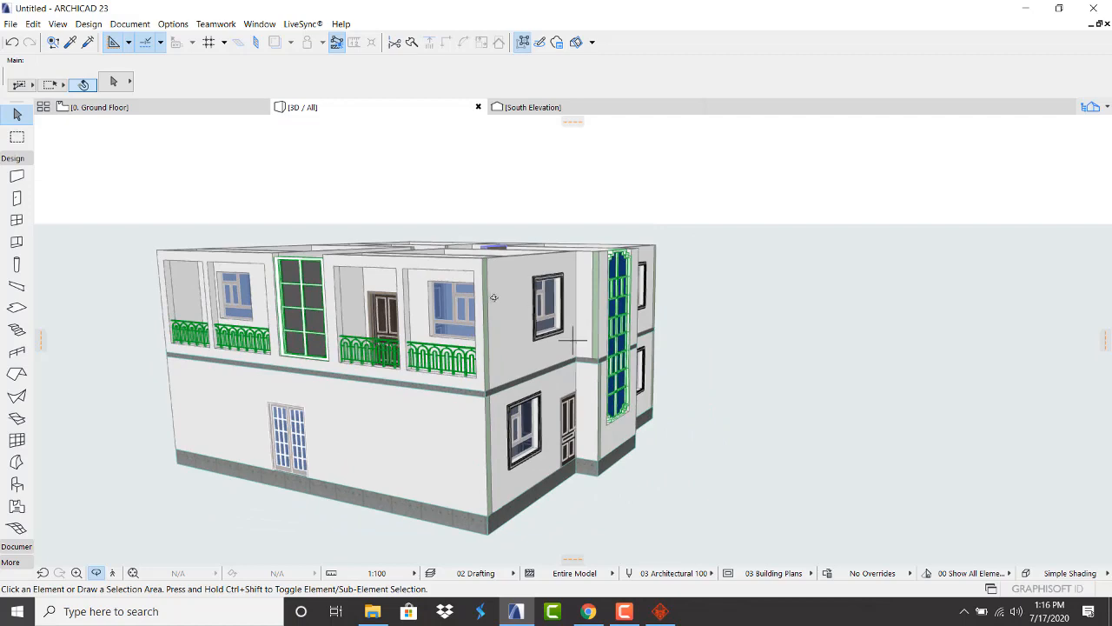
left_click_drag(494, 298, 393, 252)
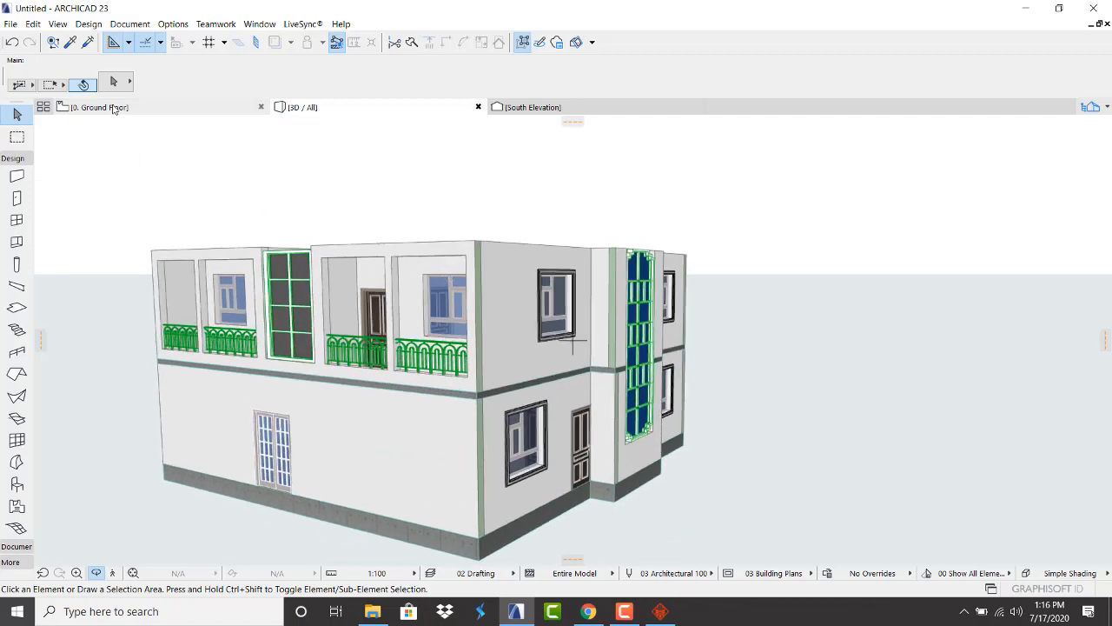
left_click(114, 108)
scroll(394, 385, "down", 5)
scroll(362, 343, "up", 5)
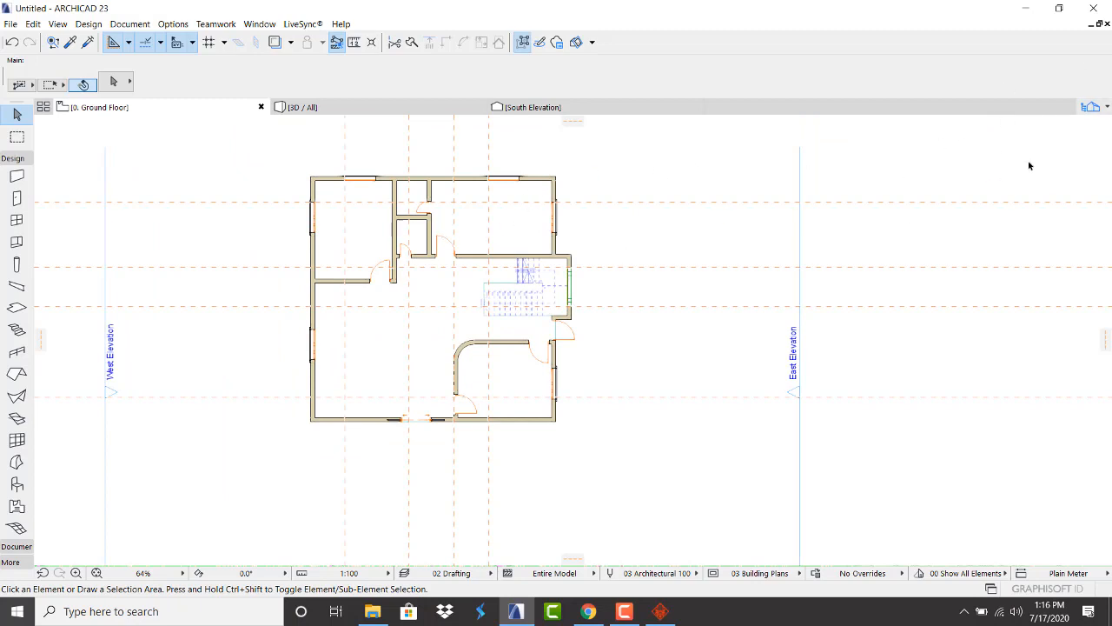
Open the 1. Story floor plan from the project views list
left_click(1092, 107)
double_click(1000, 235)
scroll(513, 261, "up", 3)
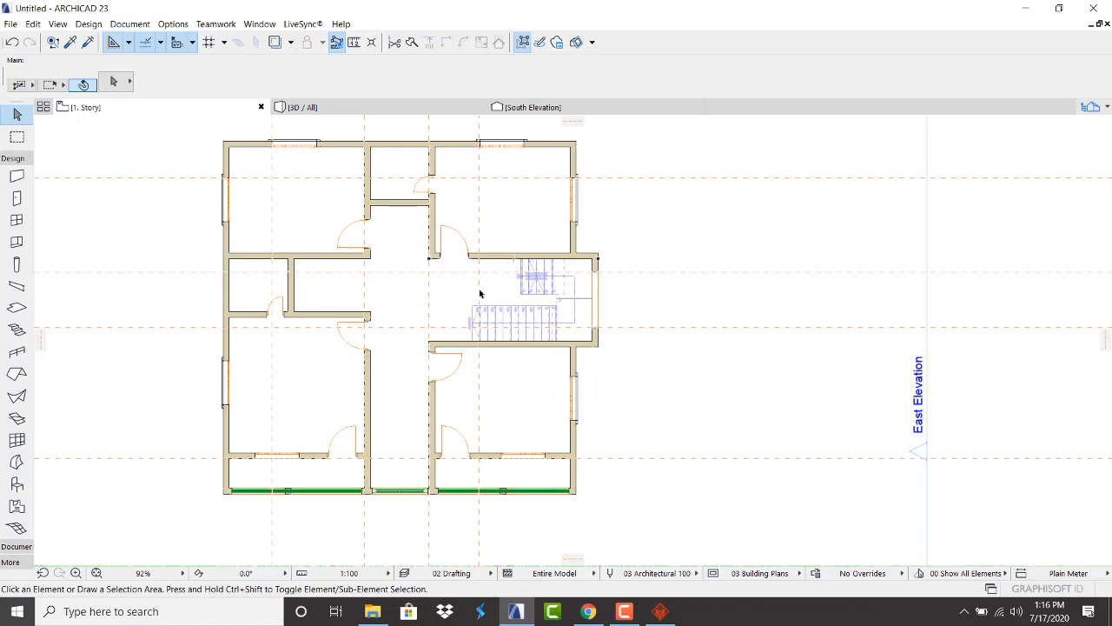
scroll(347, 295, "down", 4)
Marquee-select all 29 elements of the 1. Story plan and copy them
left_click(229, 217)
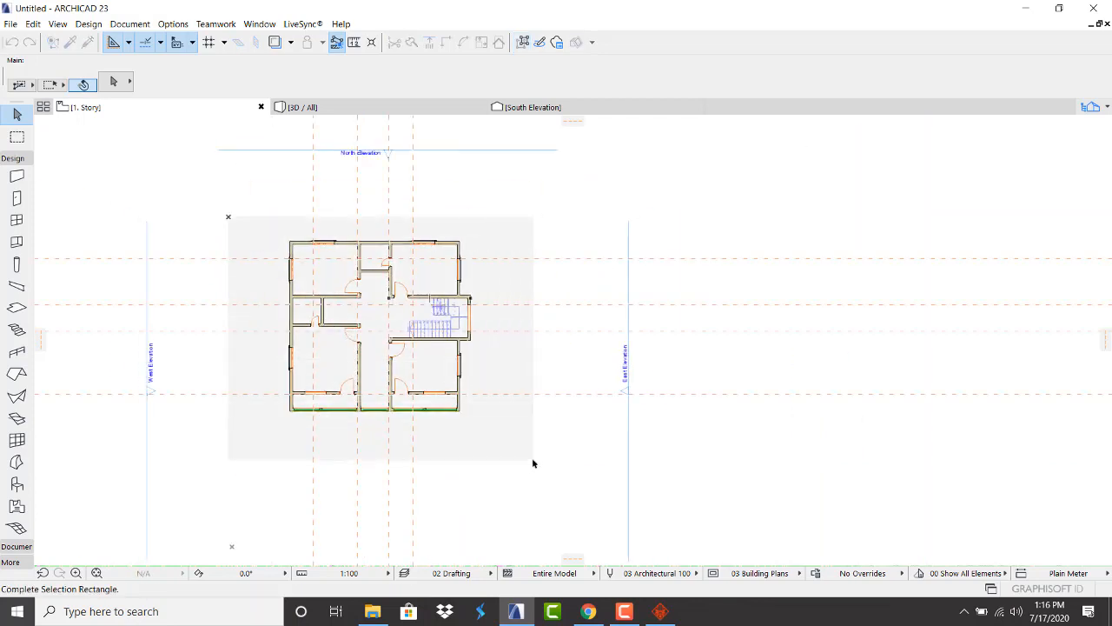
left_click(533, 463)
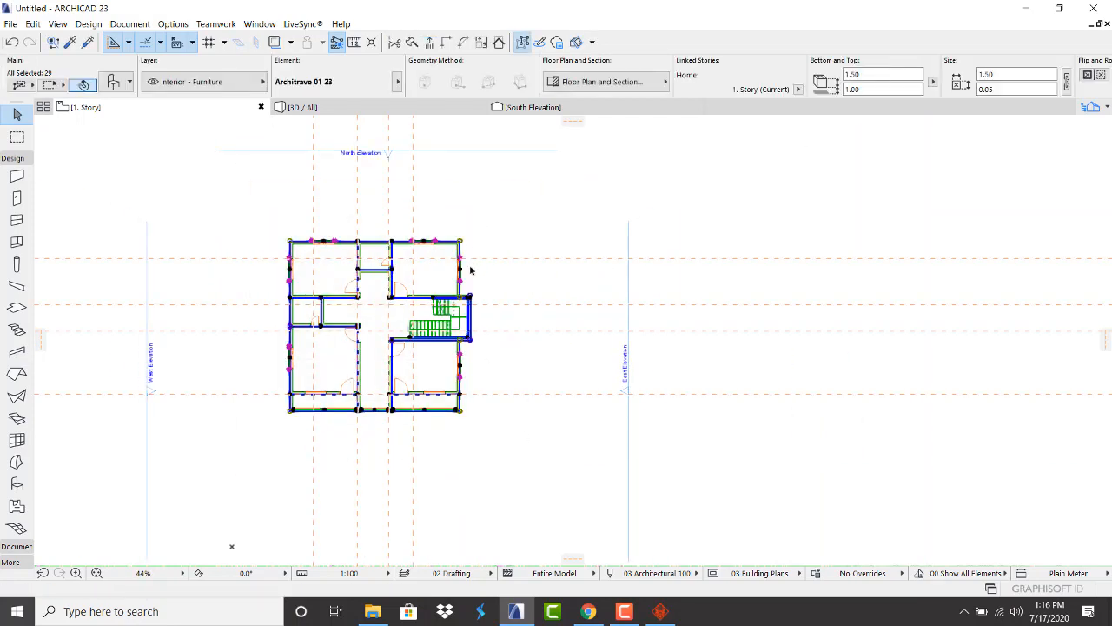
scroll(470, 270, "up", 8)
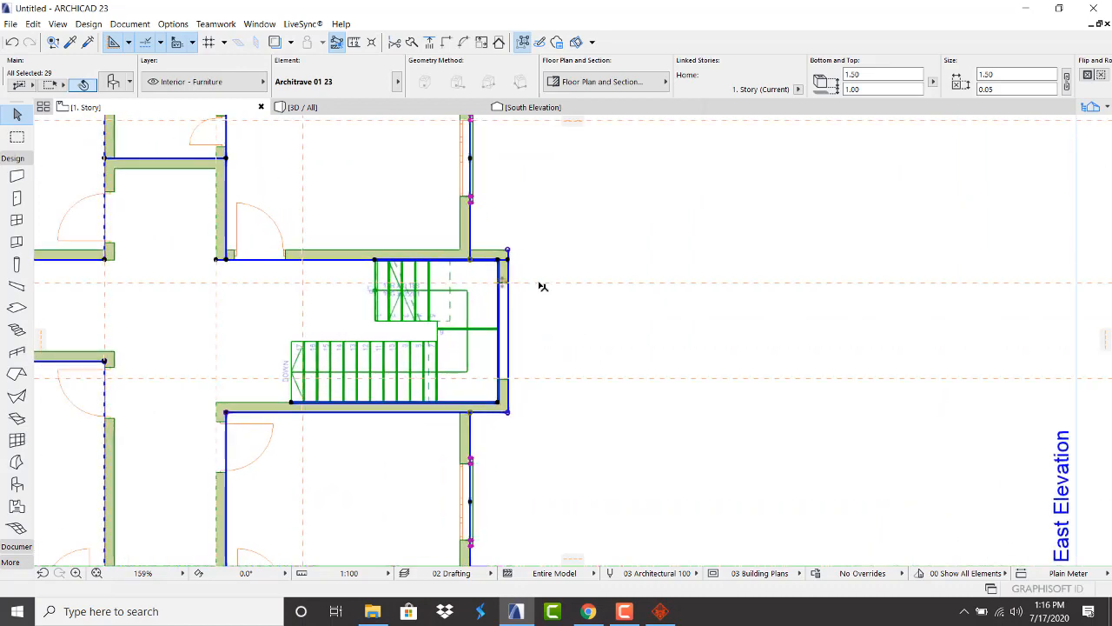
scroll(507, 335, "up", 4)
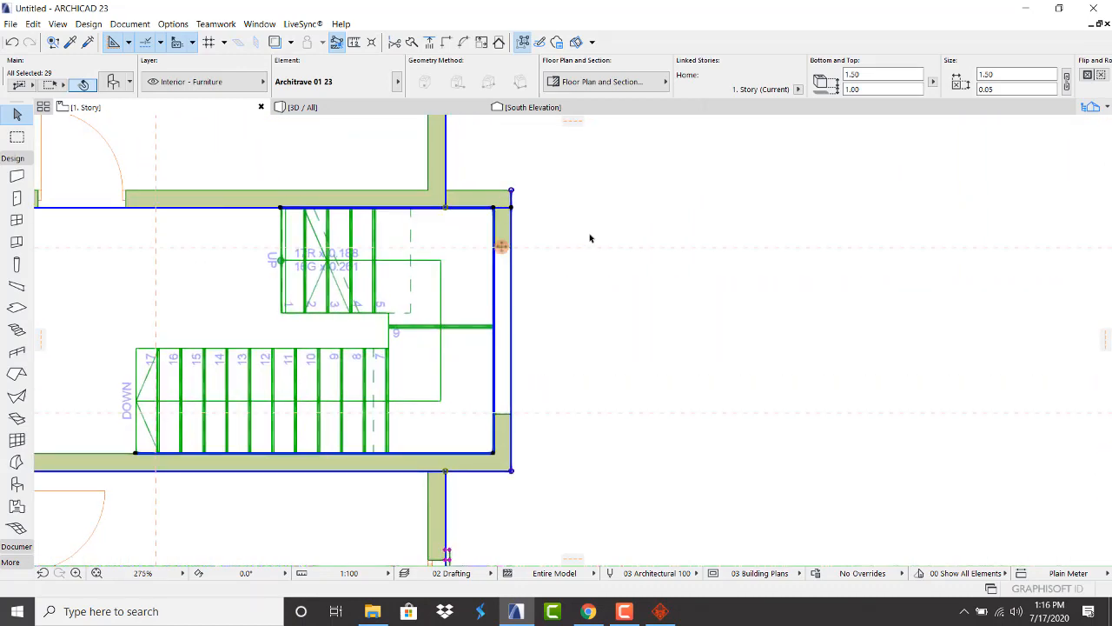
key("Escape")
scroll(459, 271, "down", 5)
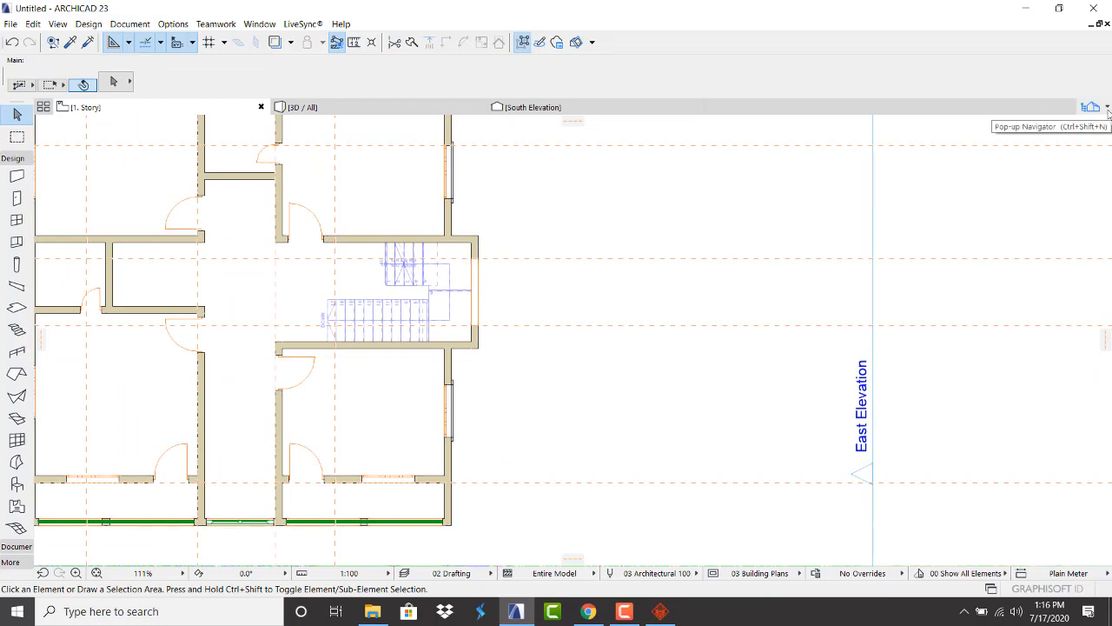
scroll(639, 307, "down", 6)
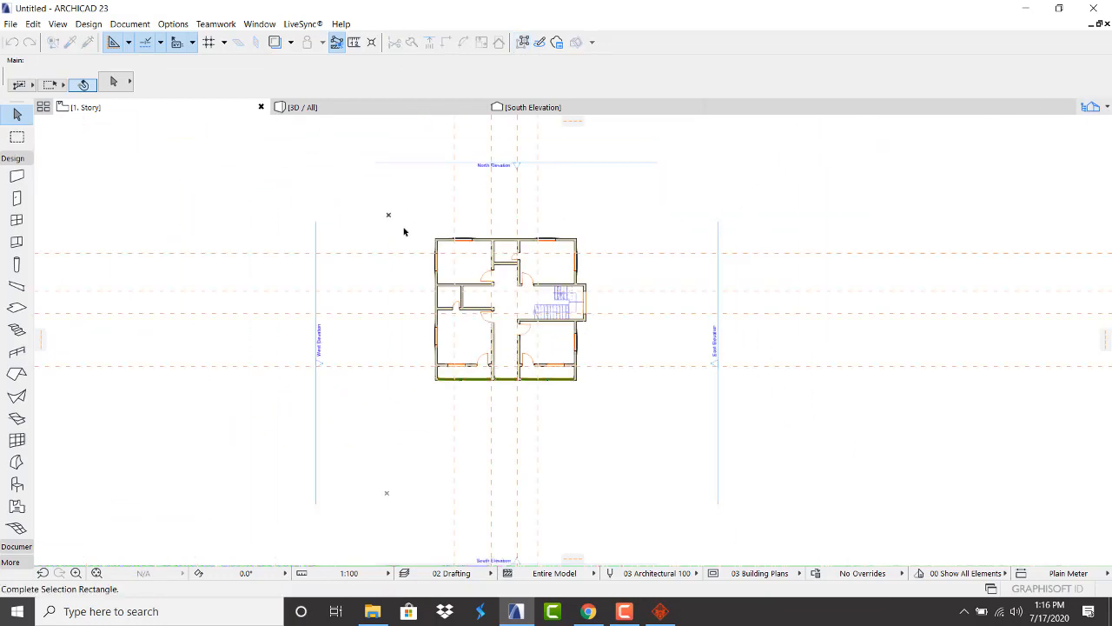
left_click_drag(390, 216, 620, 433)
right_click(595, 230)
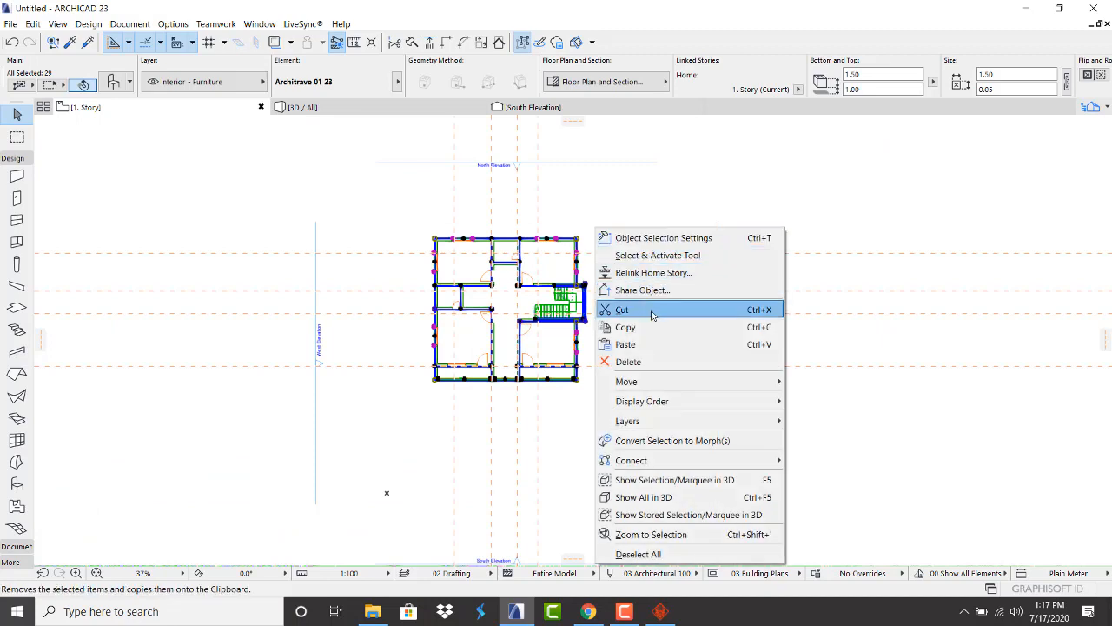
left_click(652, 328)
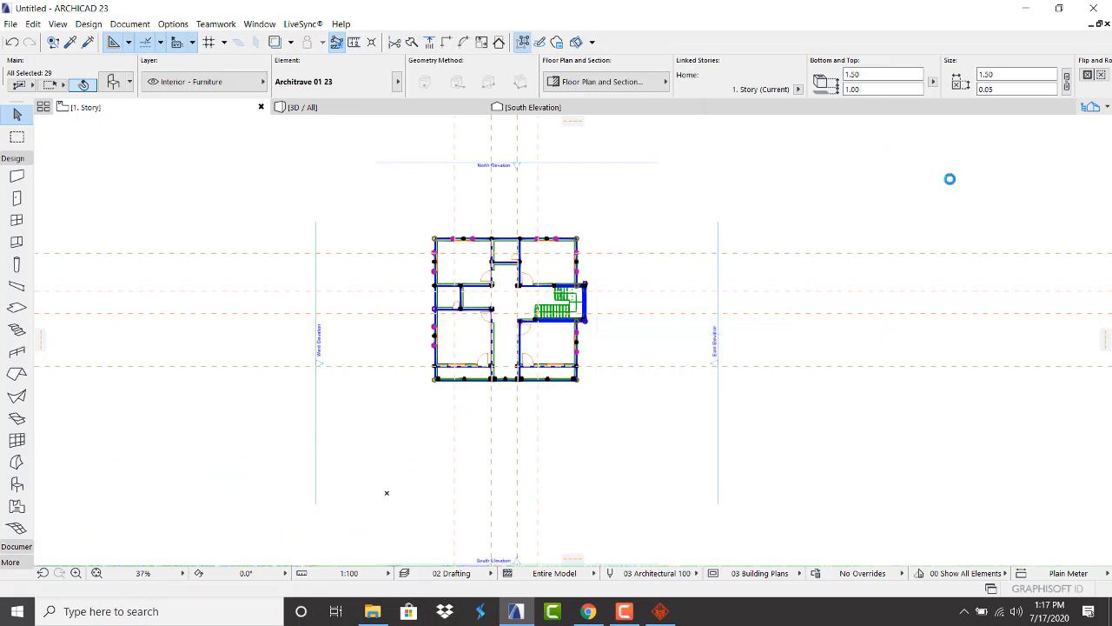
left_click(1047, 160)
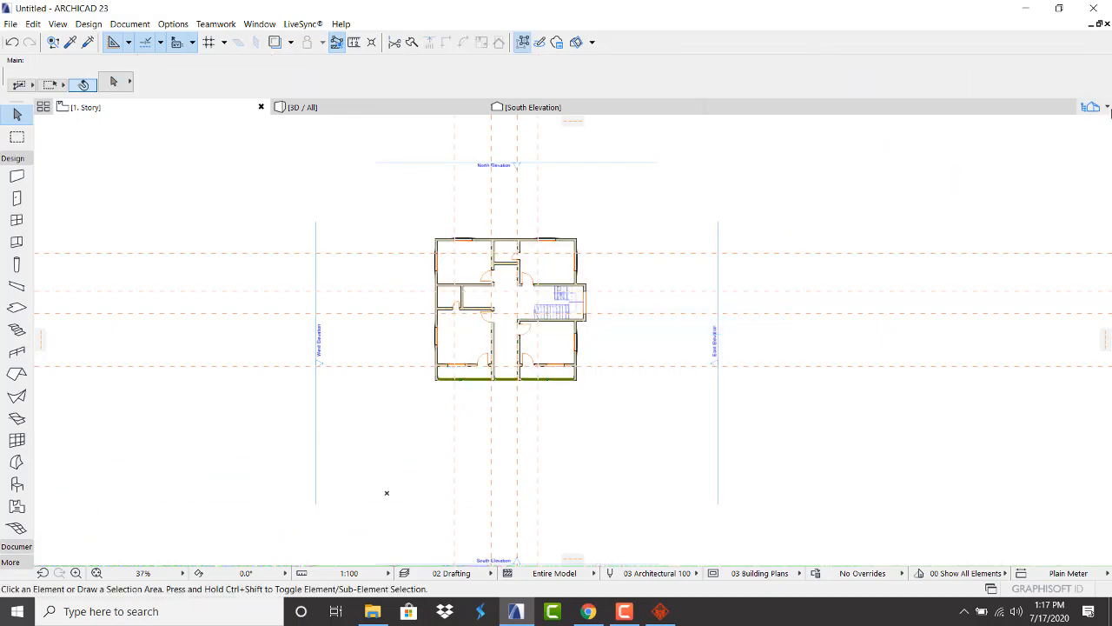
Paste the copied floor plan in place onto 2. Story
double_click(1001, 218)
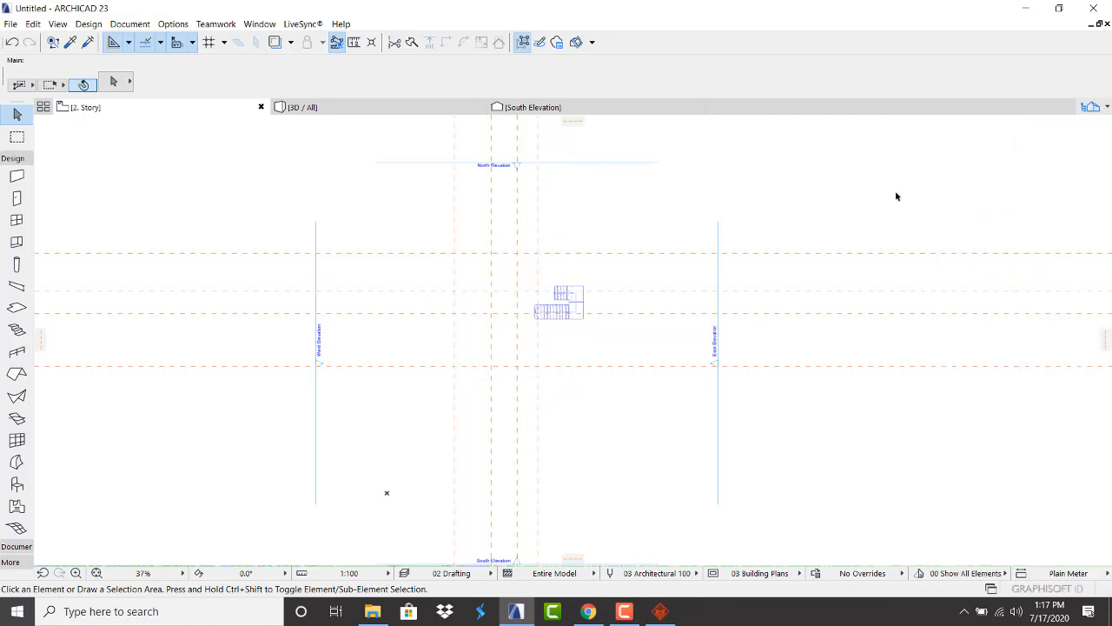
left_click(275, 42)
left_click(274, 41)
right_click(599, 197)
left_click(617, 205)
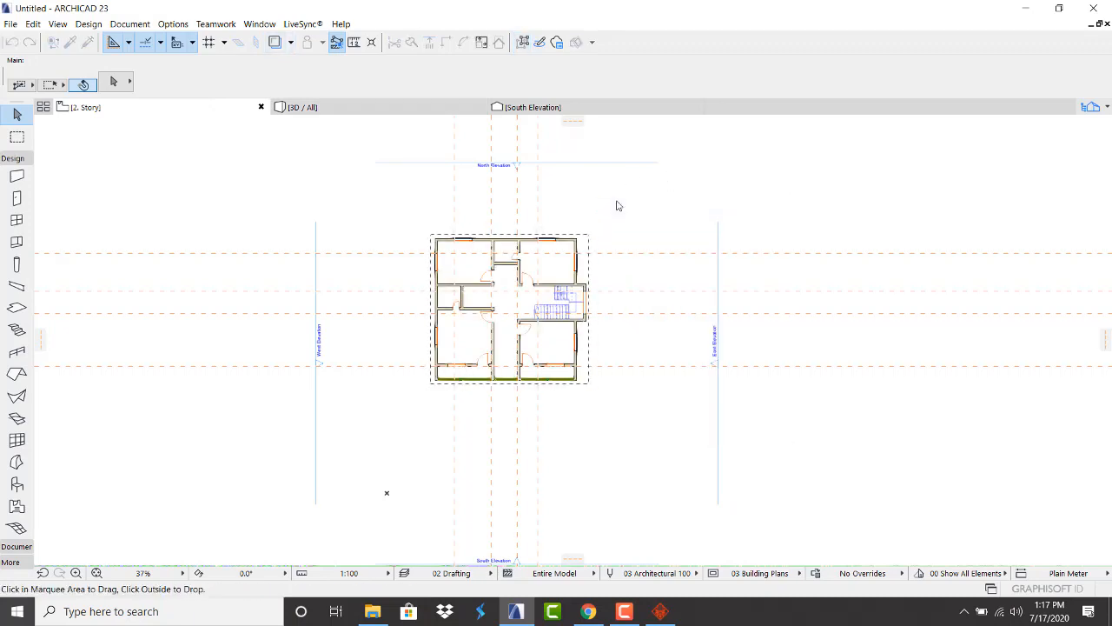
left_click(617, 206)
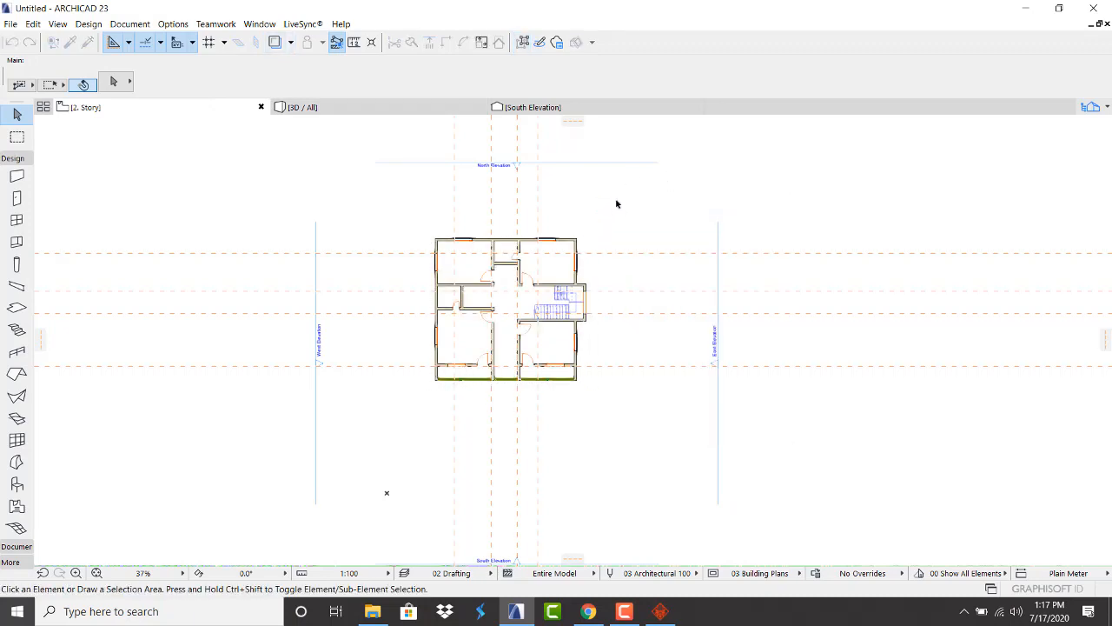
Paste the copied floor plan onto 3. Story, then open the 4. Story plan
left_click(1103, 111)
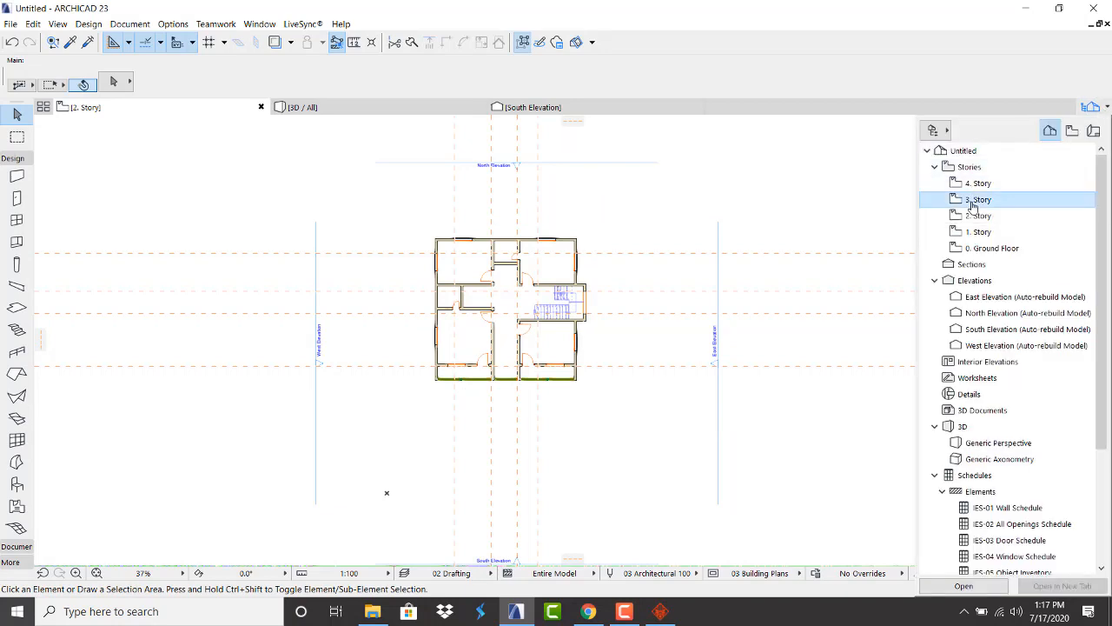
double_click(968, 202)
right_click(587, 202)
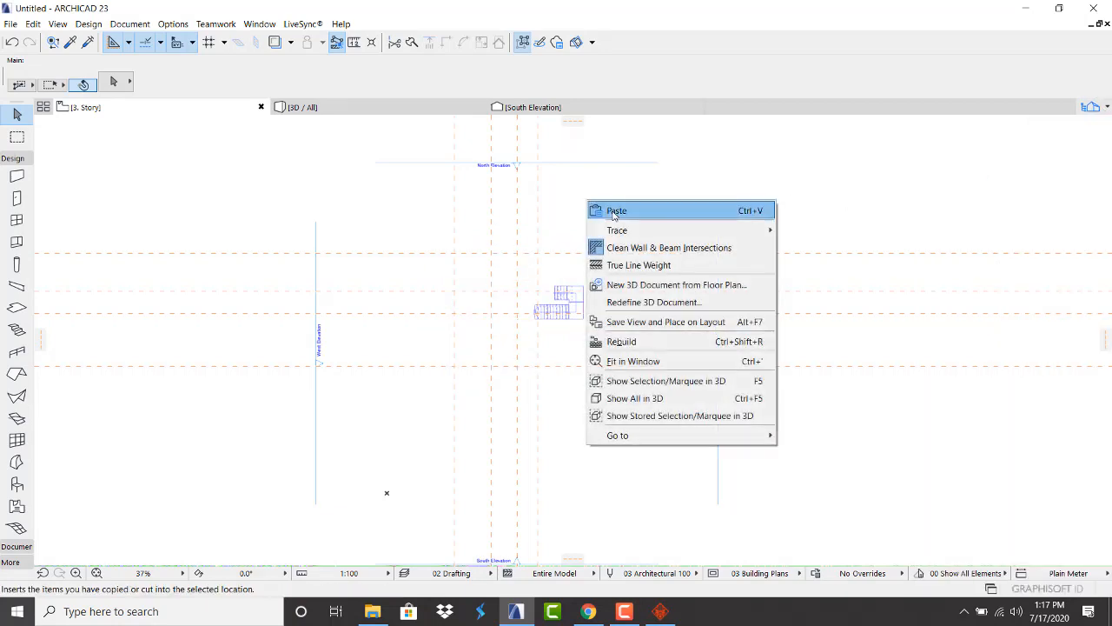
left_click(614, 211)
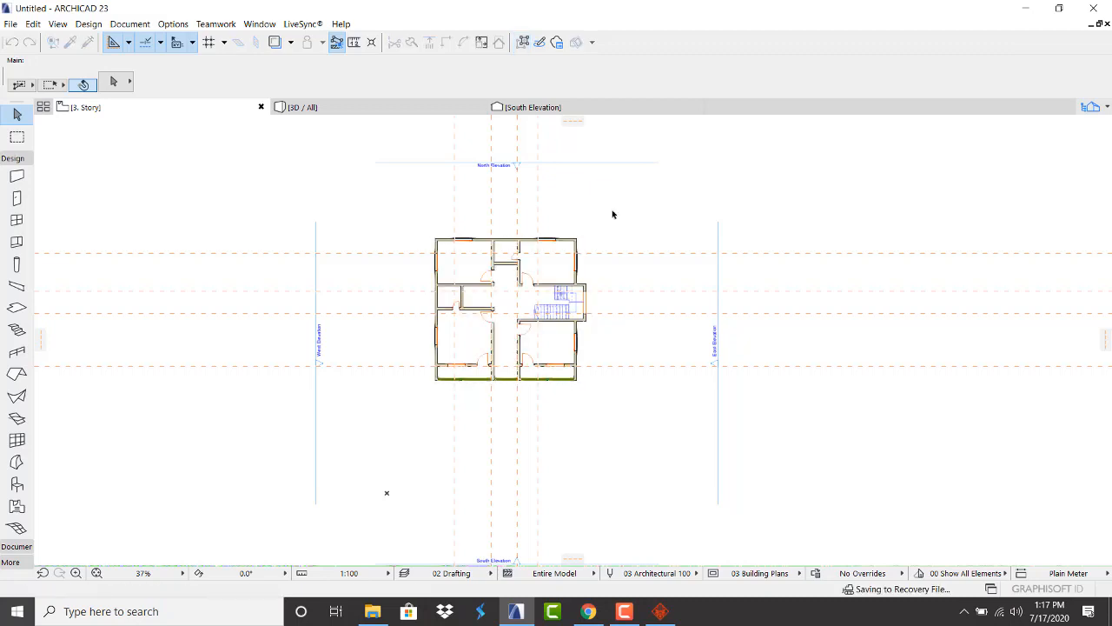
mouse_move(1107, 107)
double_click(956, 181)
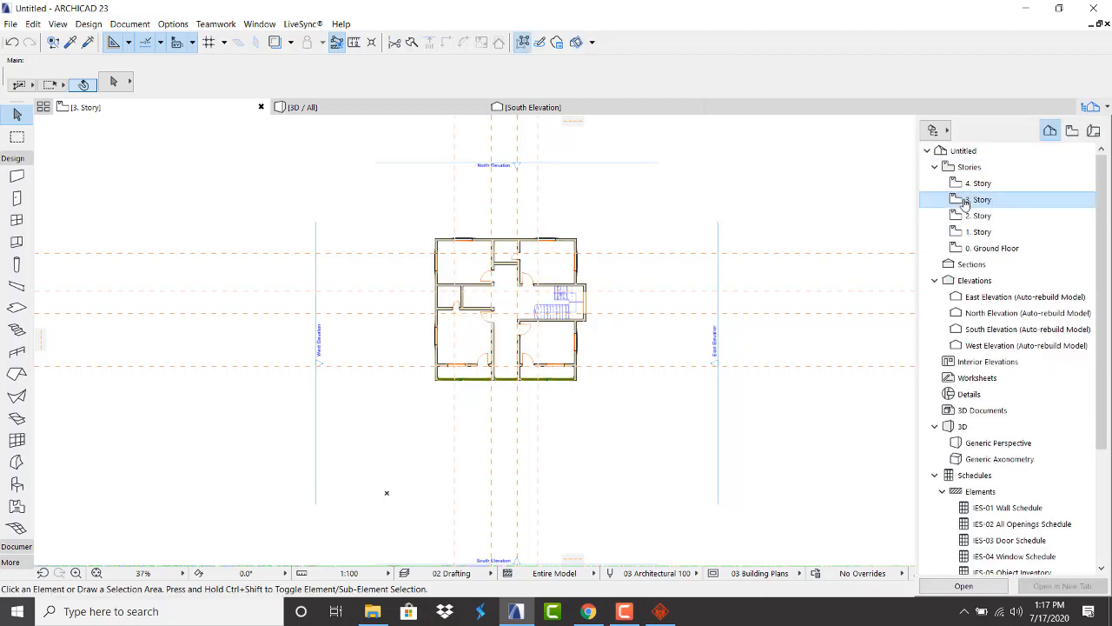
In 3D, orbit to the stairwell facade and delete the upper stairwell wall
left_click(343, 111)
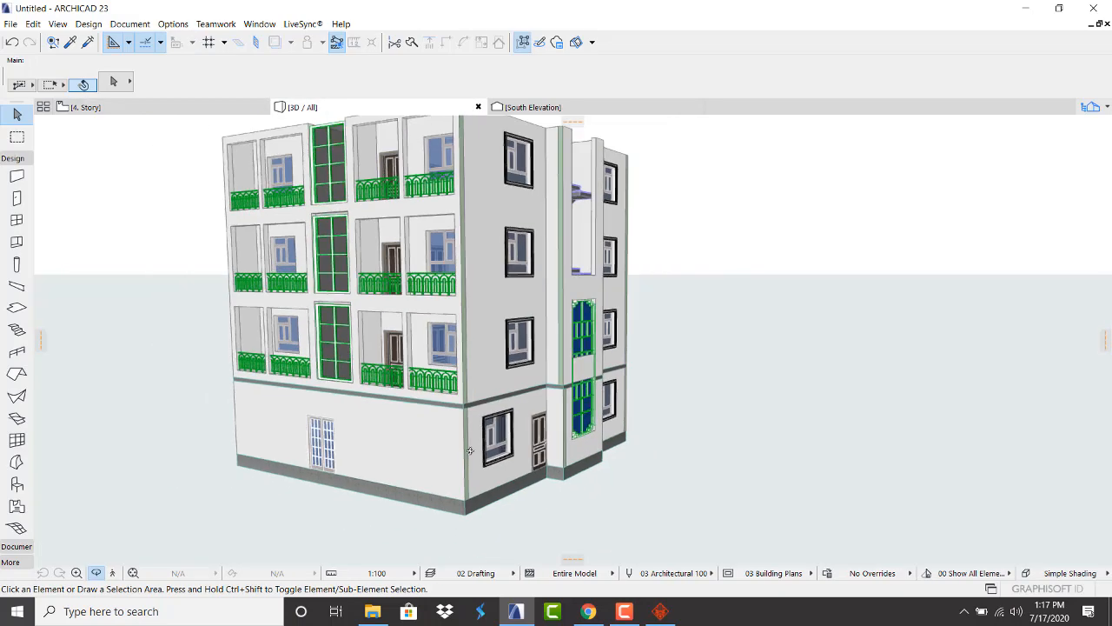
scroll(469, 450, "down", 2)
scroll(431, 264, "up", 1)
left_click_drag(441, 344, 320, 328)
left_click_drag(720, 393, 520, 406)
scroll(623, 450, "up", 2)
left_click_drag(623, 450, 664, 428)
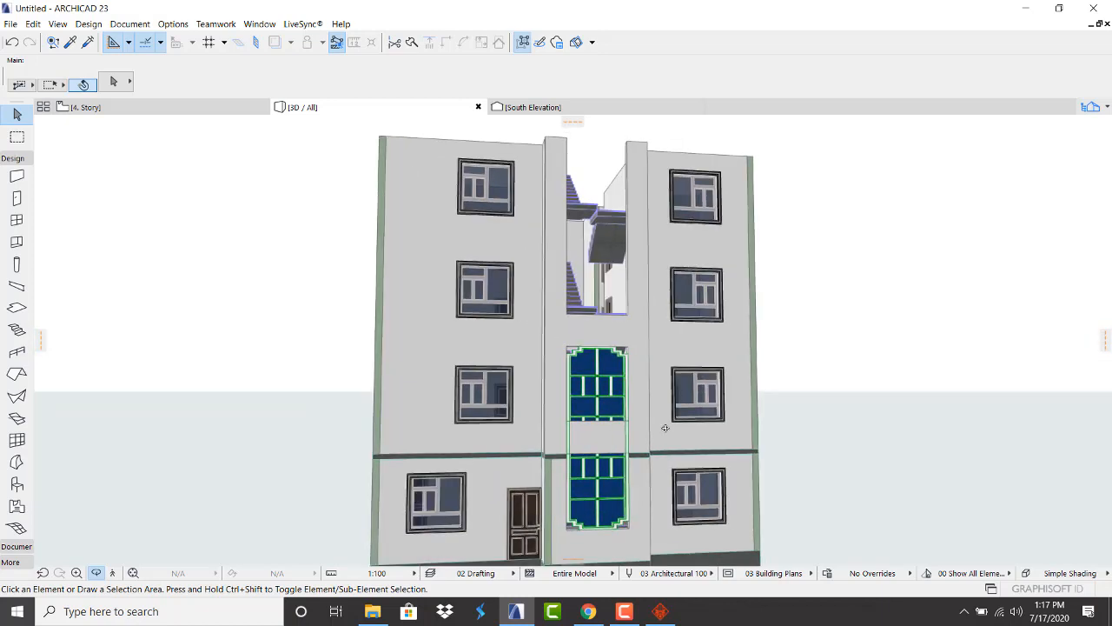
left_click_drag(593, 437, 601, 453)
left_click(603, 445)
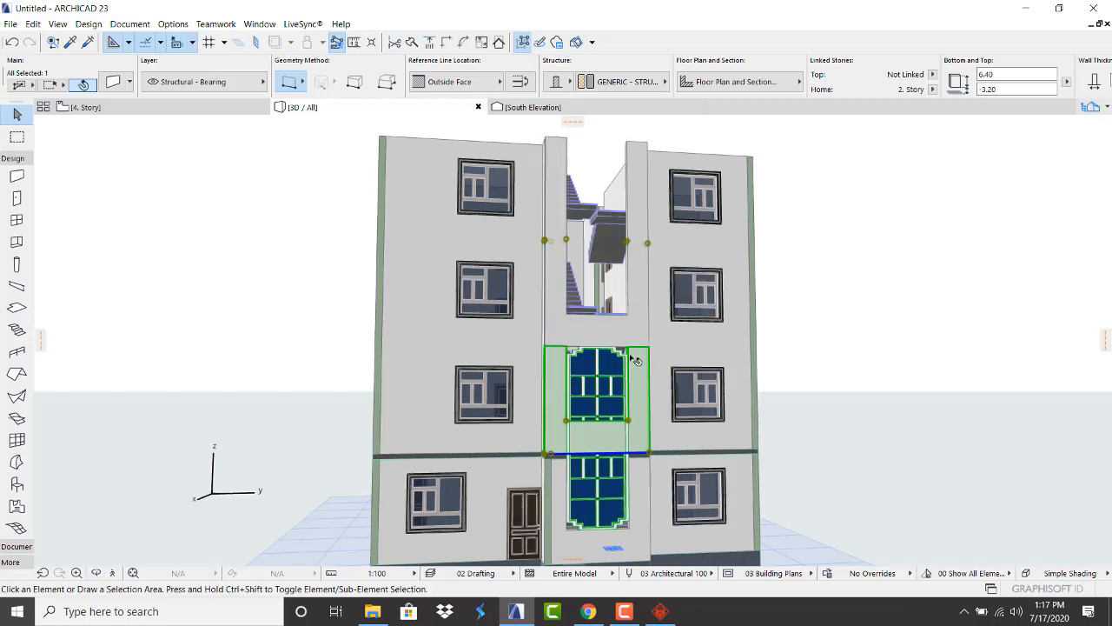
left_click(618, 396)
scroll(614, 338, "down", 2)
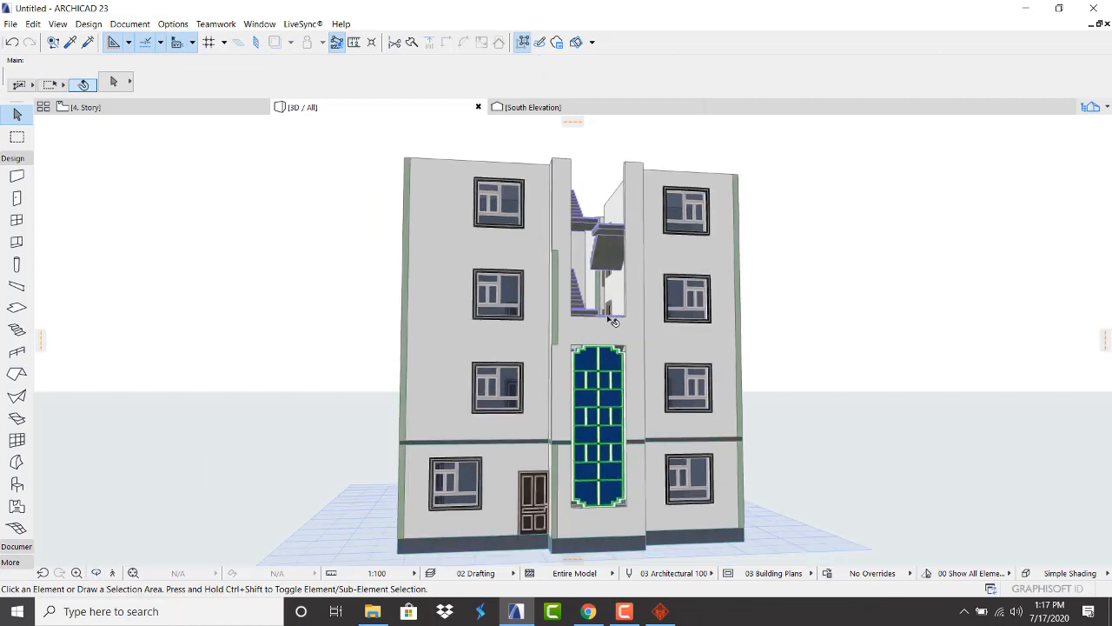
left_click(638, 324)
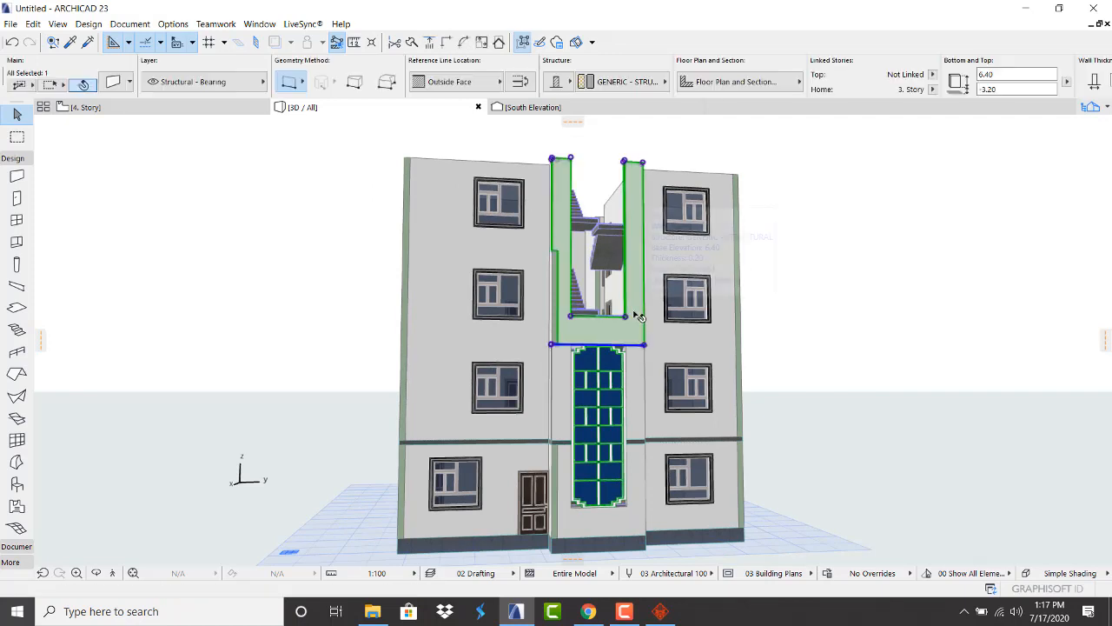
key("Delete")
Raise the top of the wall around the tall window to 12.80
left_click(632, 358)
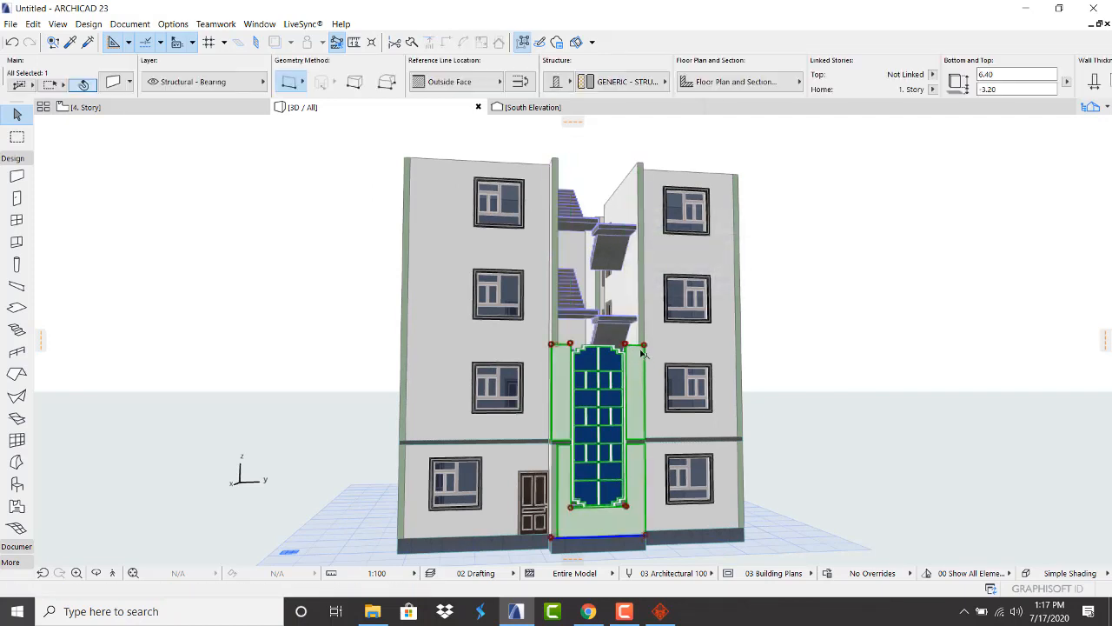
left_click(645, 346)
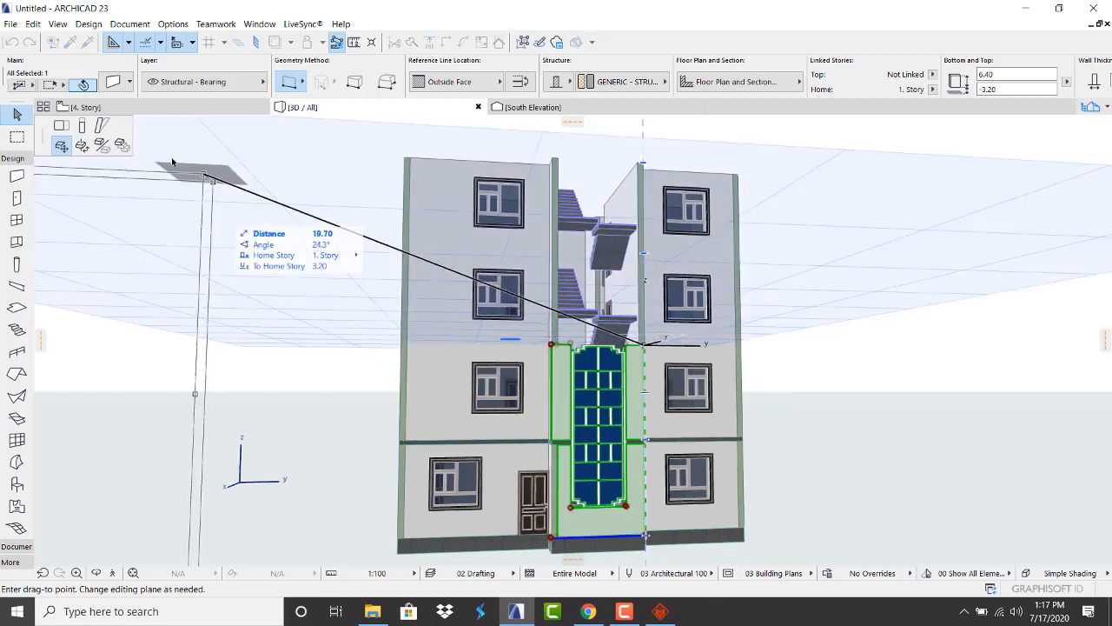
left_click(81, 126)
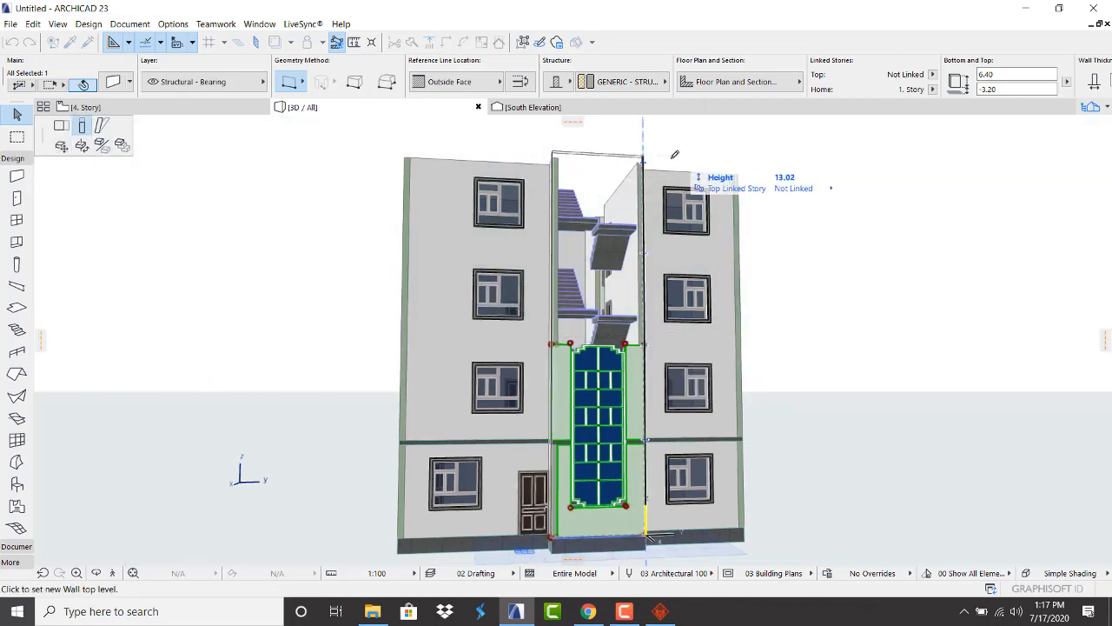
left_click(649, 154)
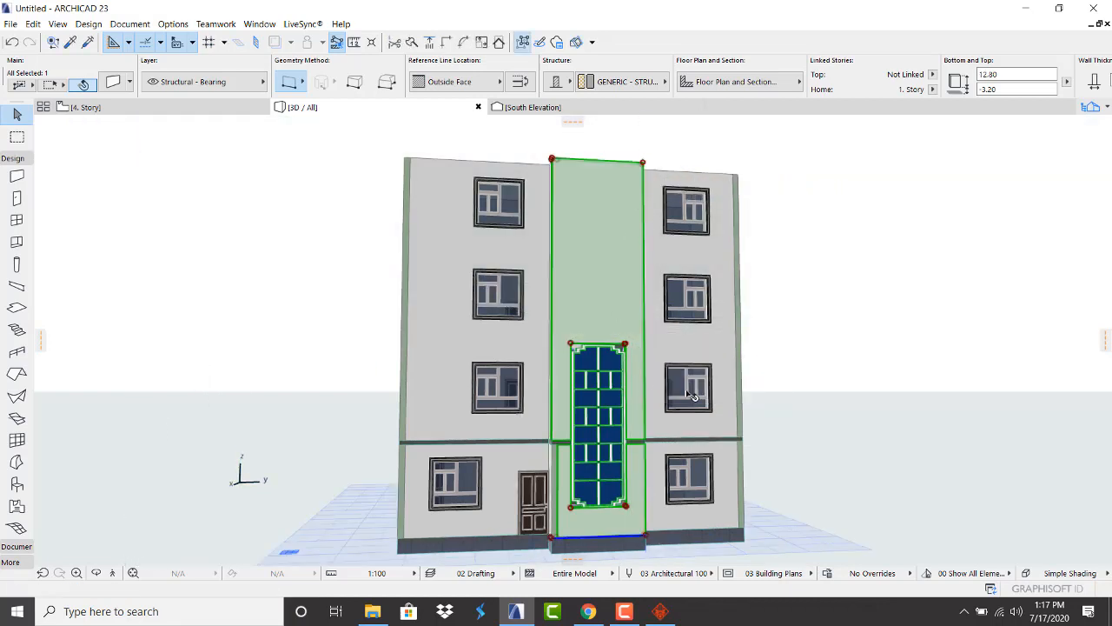
left_click(868, 345)
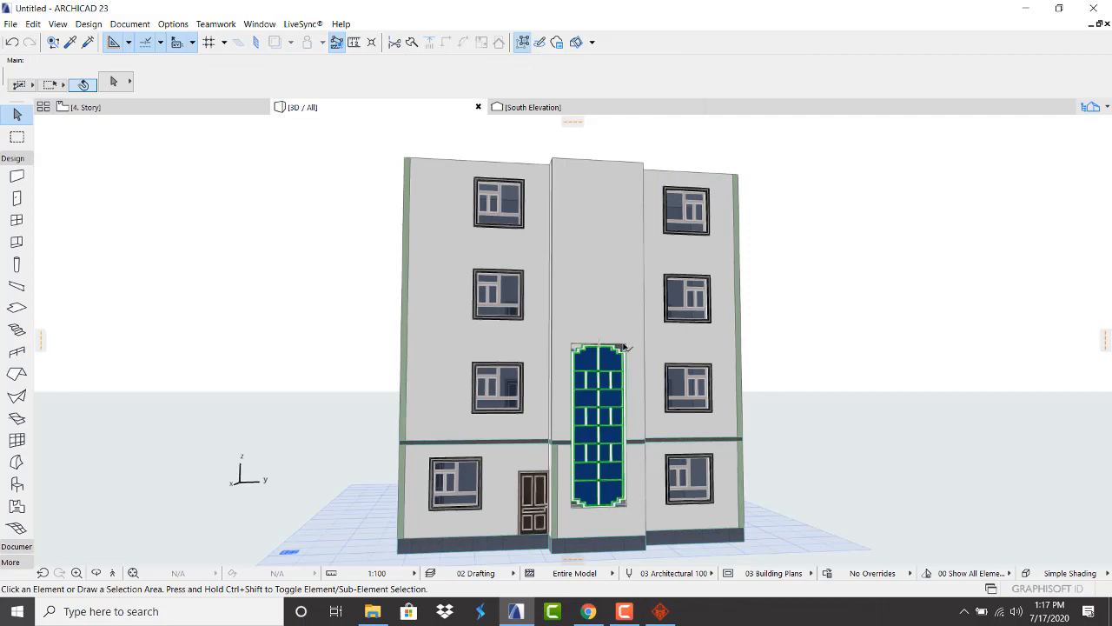
left_click(625, 346)
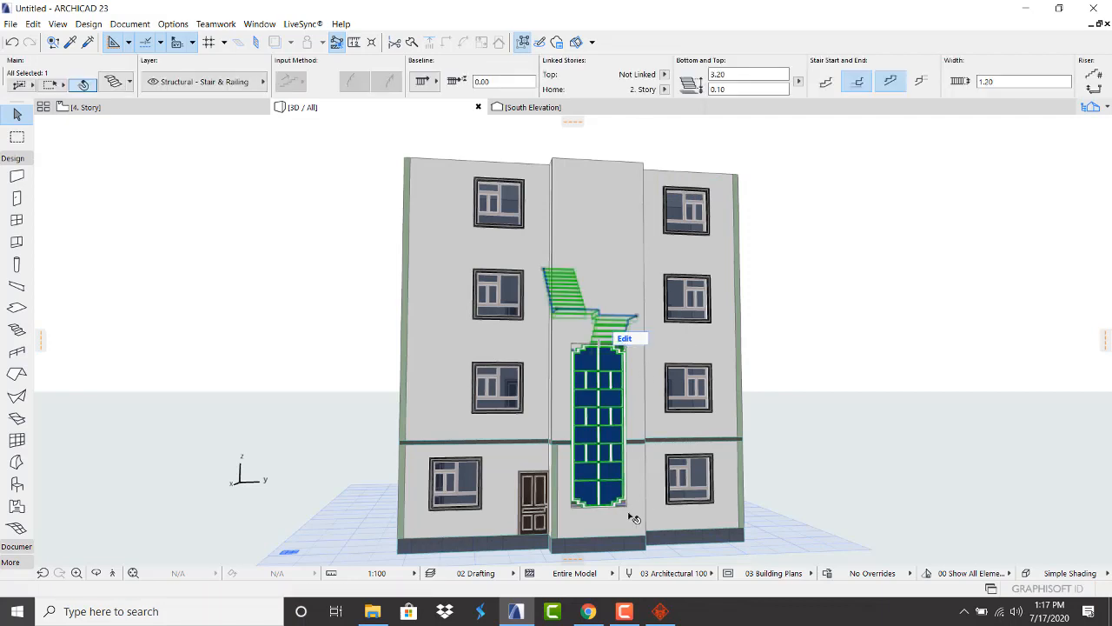
Stretch the stair-tower window opening up to a height of 11.23
left_click(628, 466)
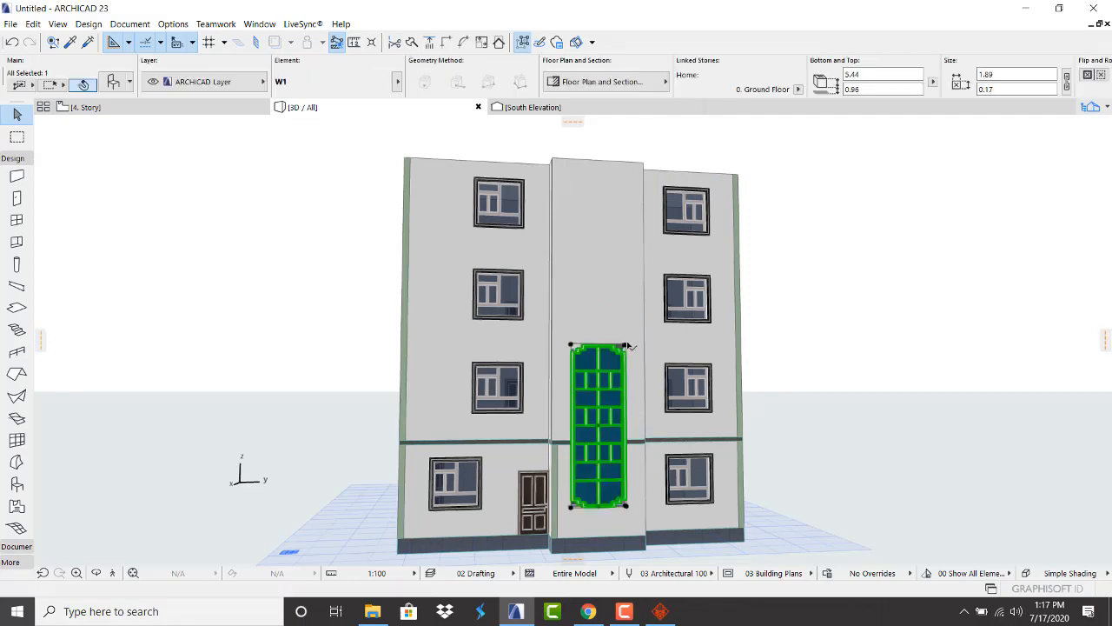
scroll(627, 346, "up", 6)
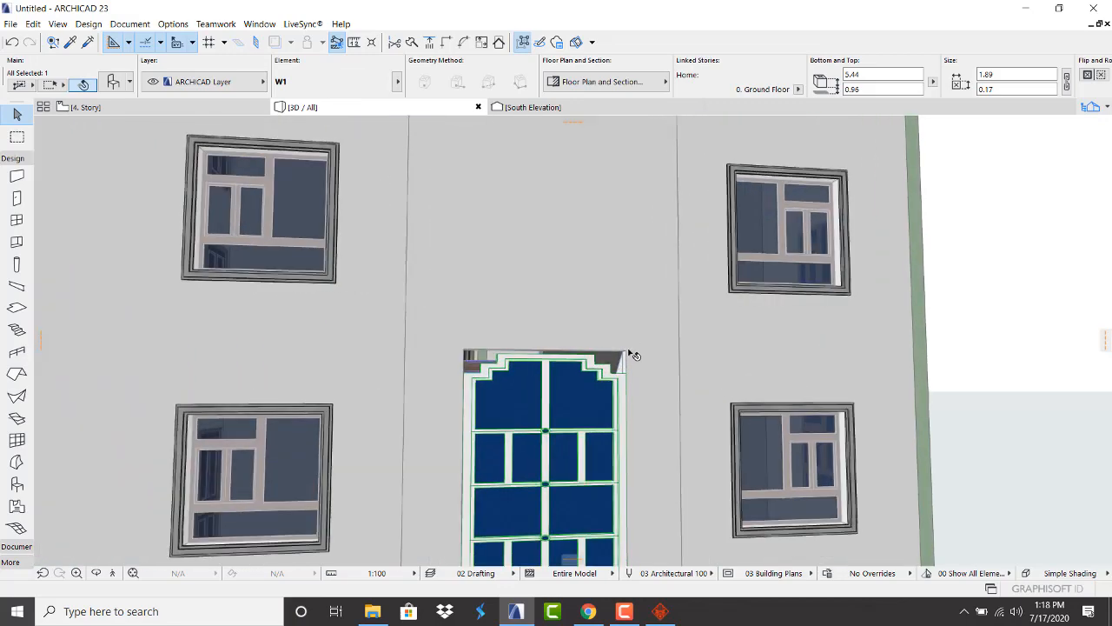
left_click(626, 354)
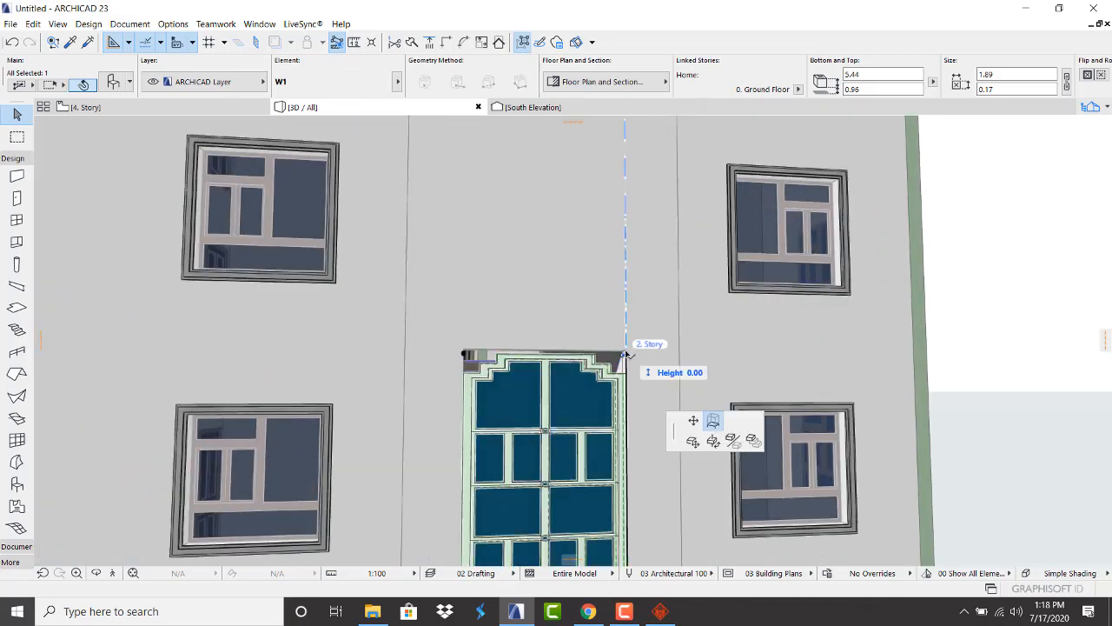
key("Escape")
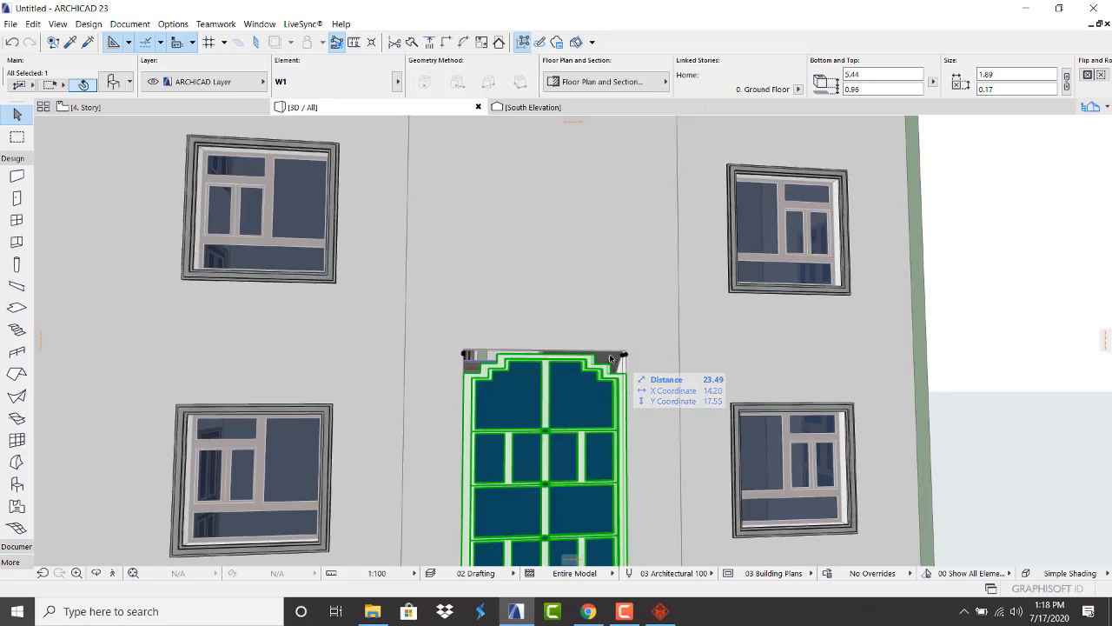
key("Escape")
scroll(614, 358, "up", 3)
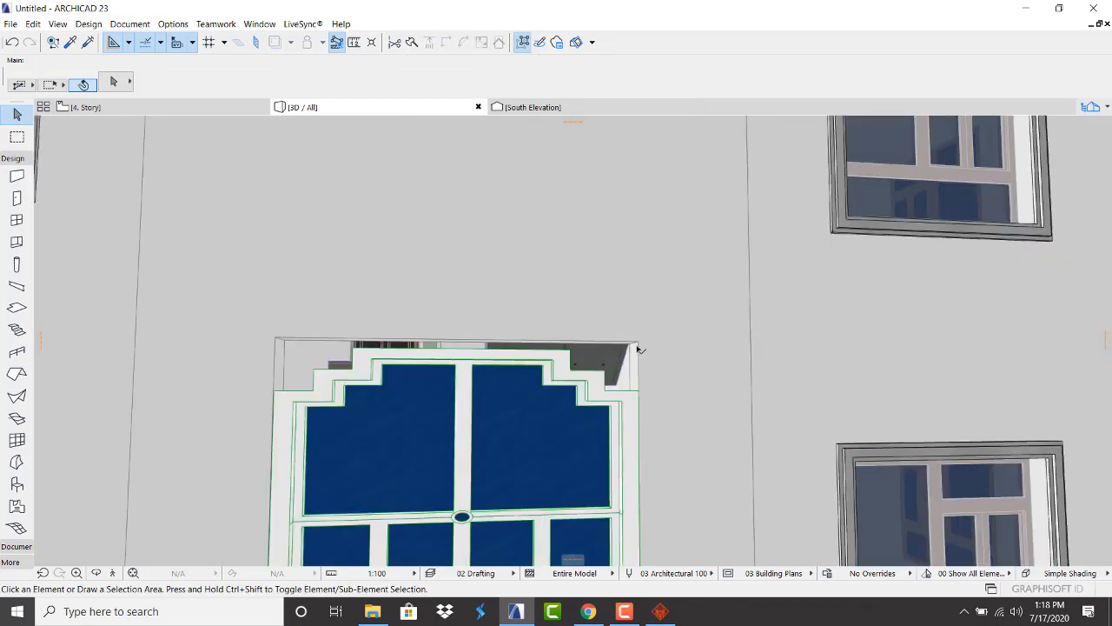
left_click(639, 345)
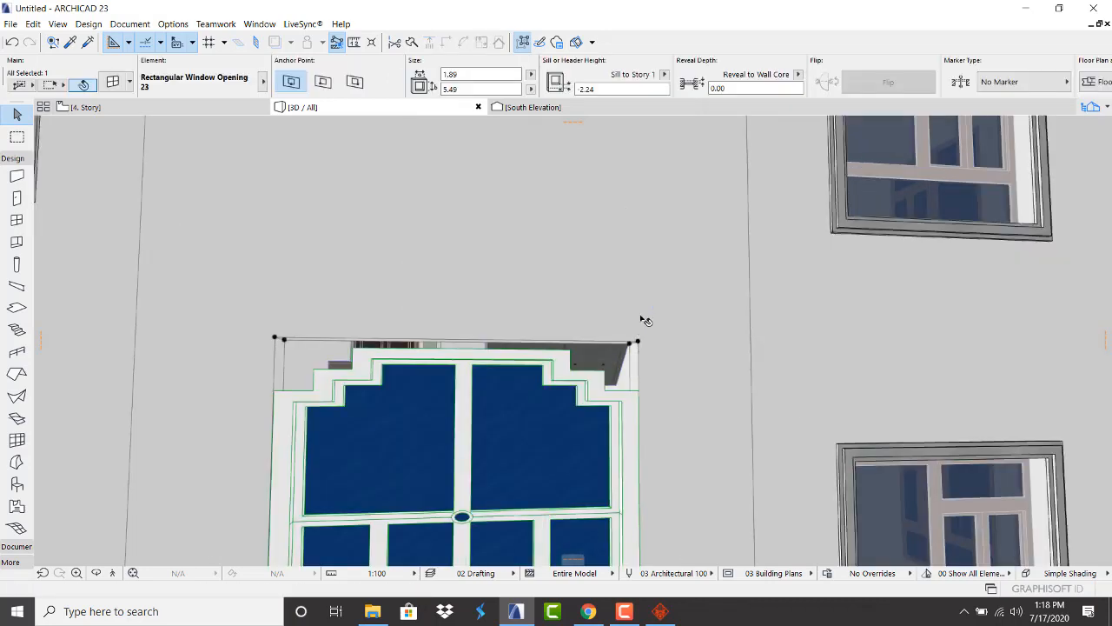
left_click(637, 341)
key("Escape")
scroll(630, 389, "down", 9)
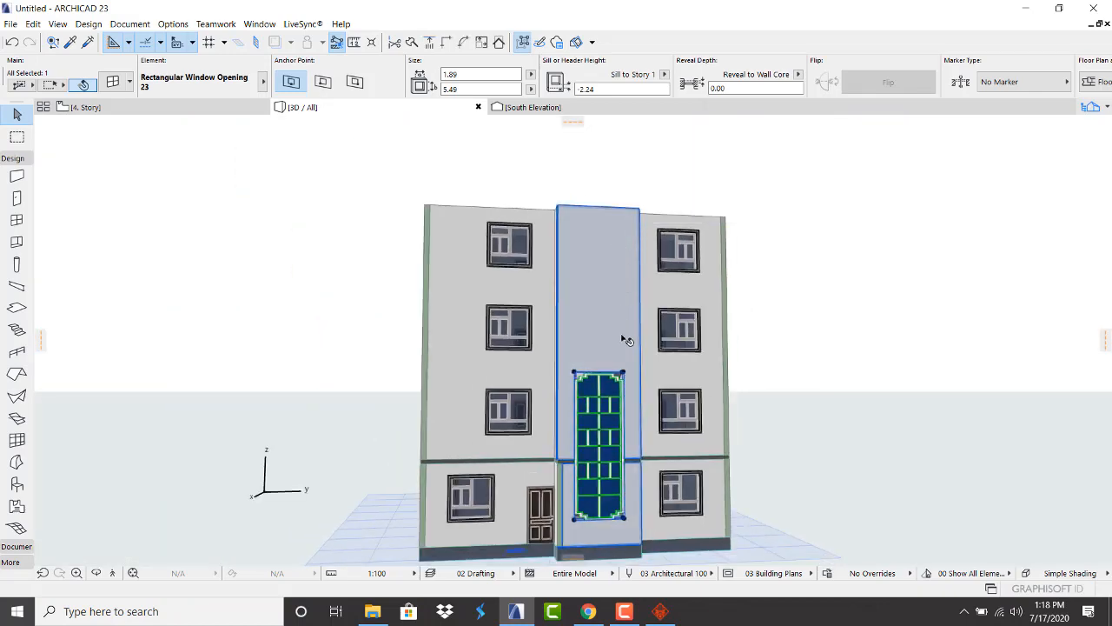
scroll(634, 389, "up", 4)
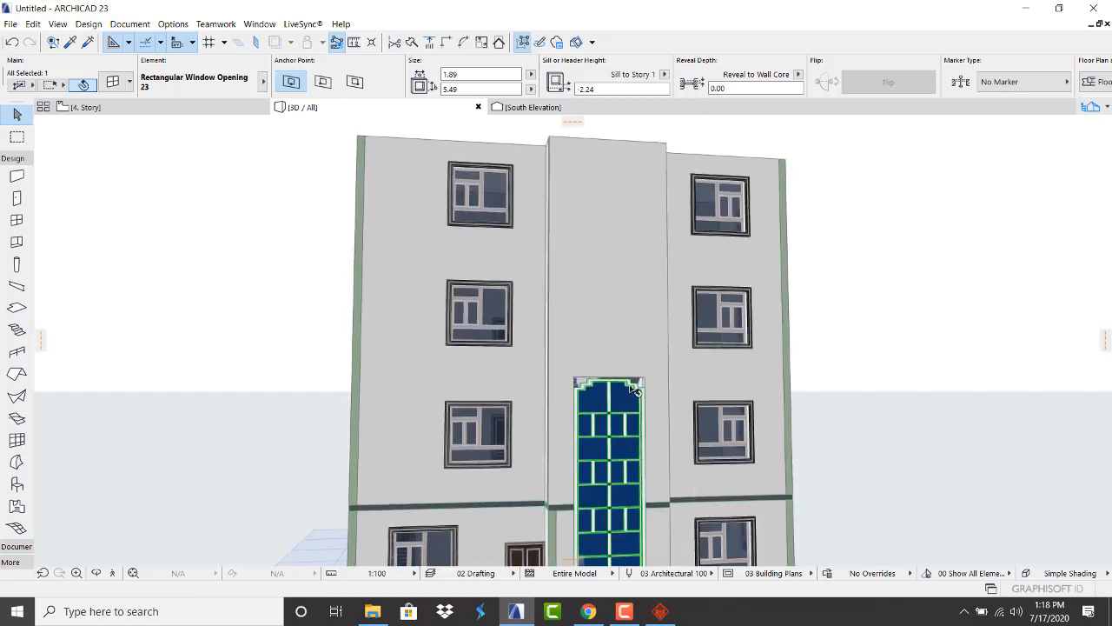
left_click(643, 380)
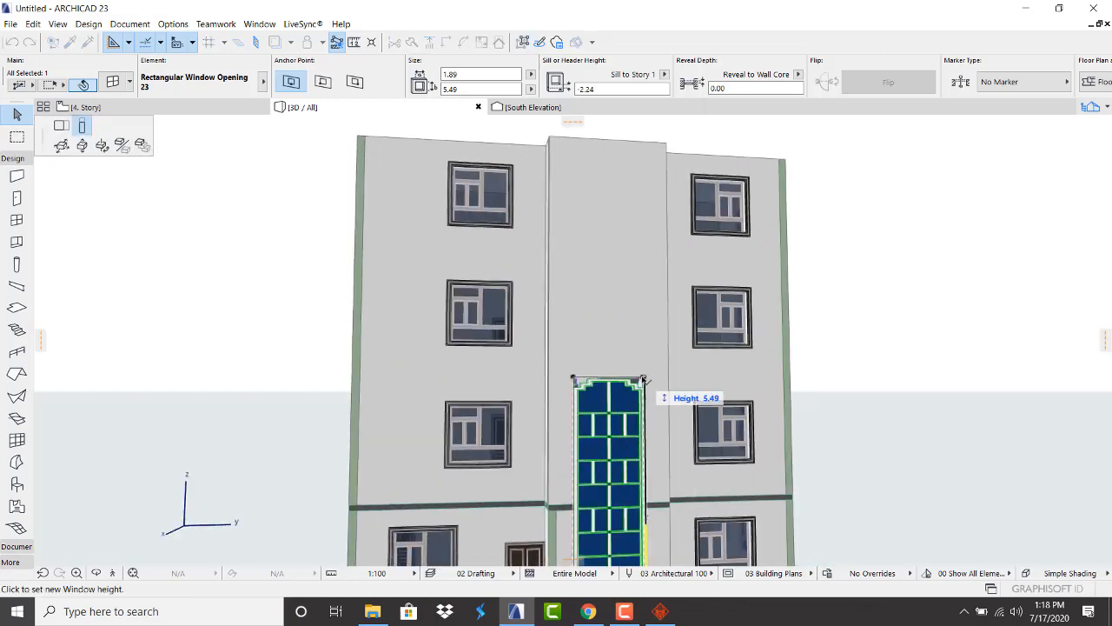
left_click(643, 162)
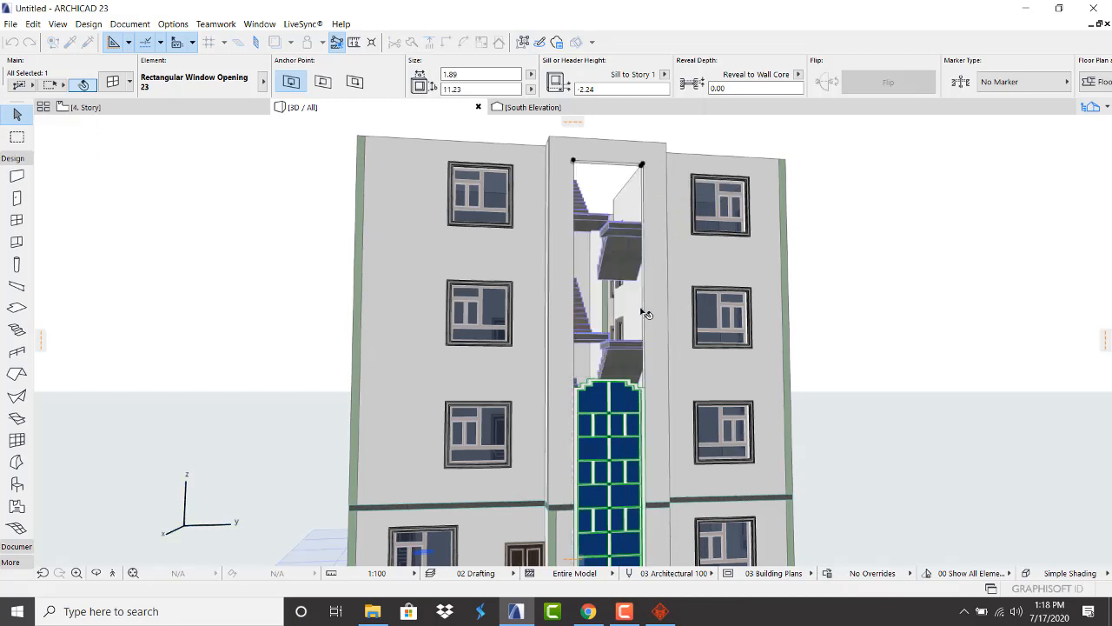
Extend window W1 upward to the opening's full height
left_click(639, 388)
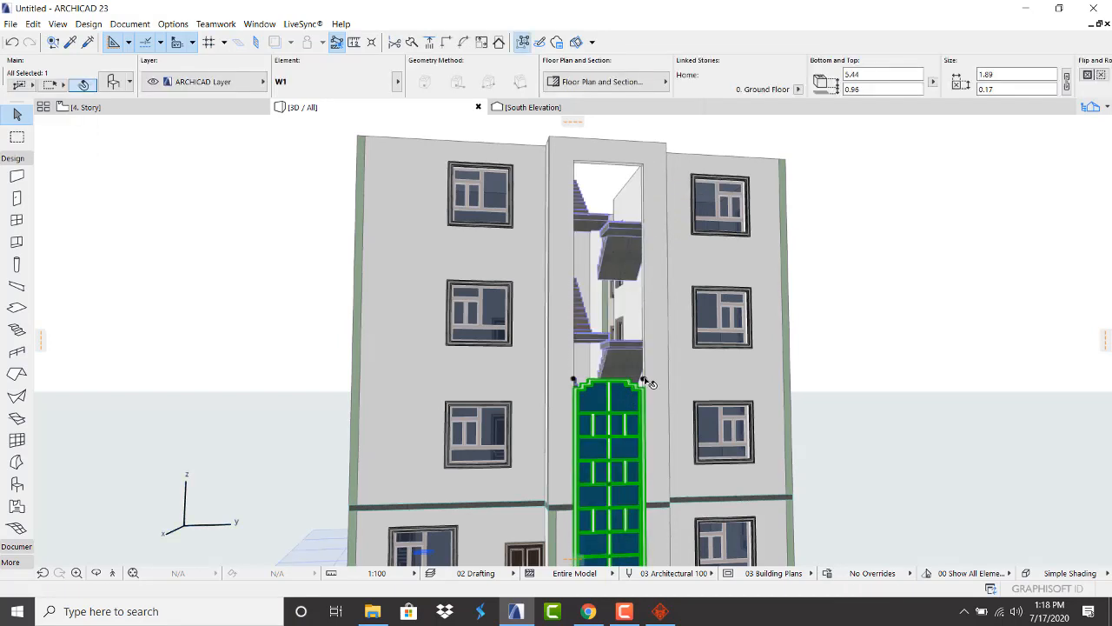
left_click(643, 383)
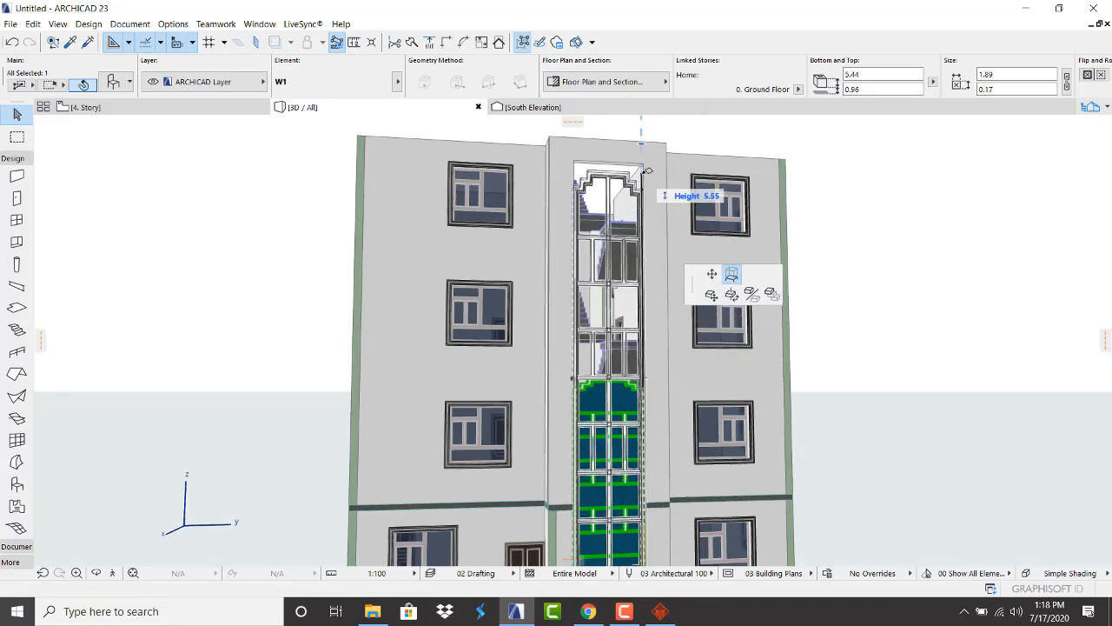
left_click(648, 171)
key("Escape")
scroll(749, 274, "down", 3)
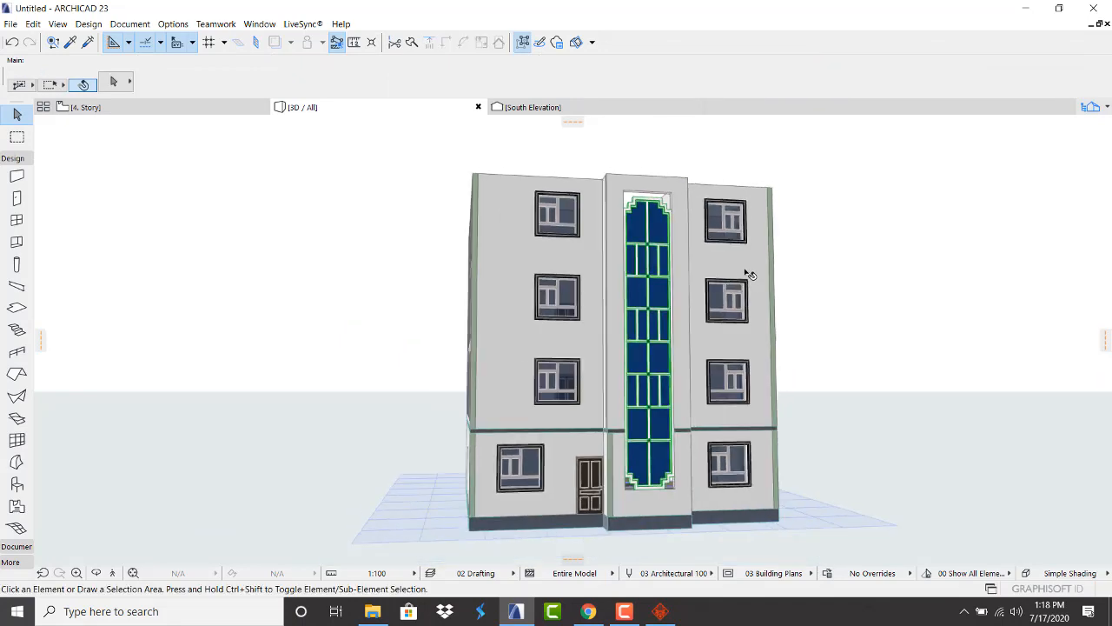
On the balcony facade, stretch the middle-storey stair window opening downward
middle_click_drag(640, 297, 639, 298, "shift")
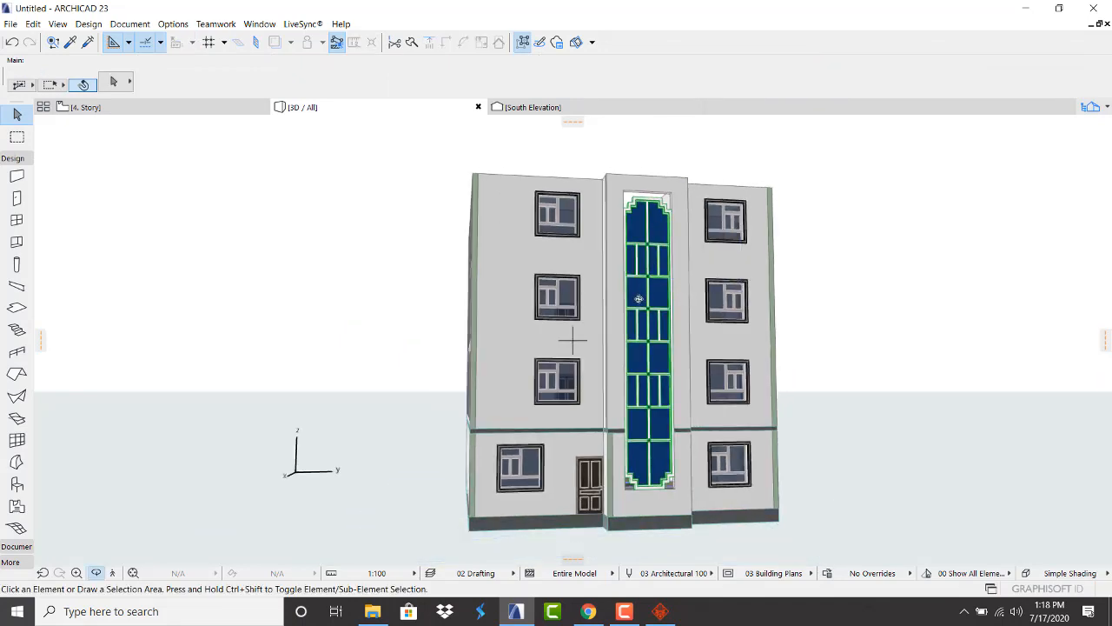
middle_click_drag(547, 347, 540, 275, "shift")
scroll(558, 352, "down", 2)
scroll(629, 253, "up", 2)
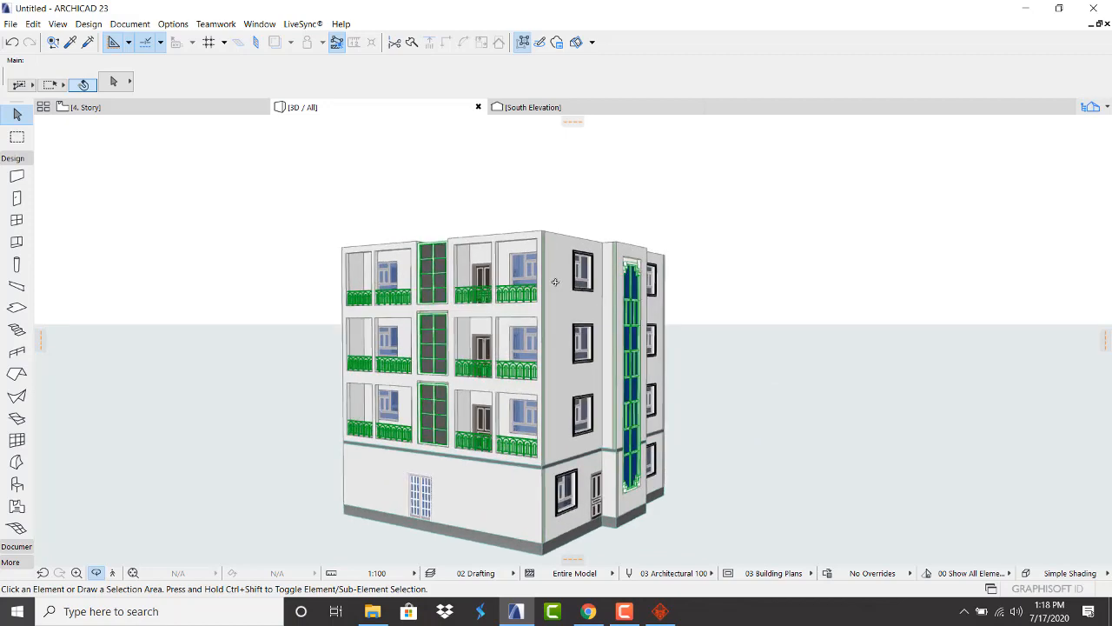
middle_click_drag(437, 336, 603, 332, "shift")
scroll(440, 330, "up", 4)
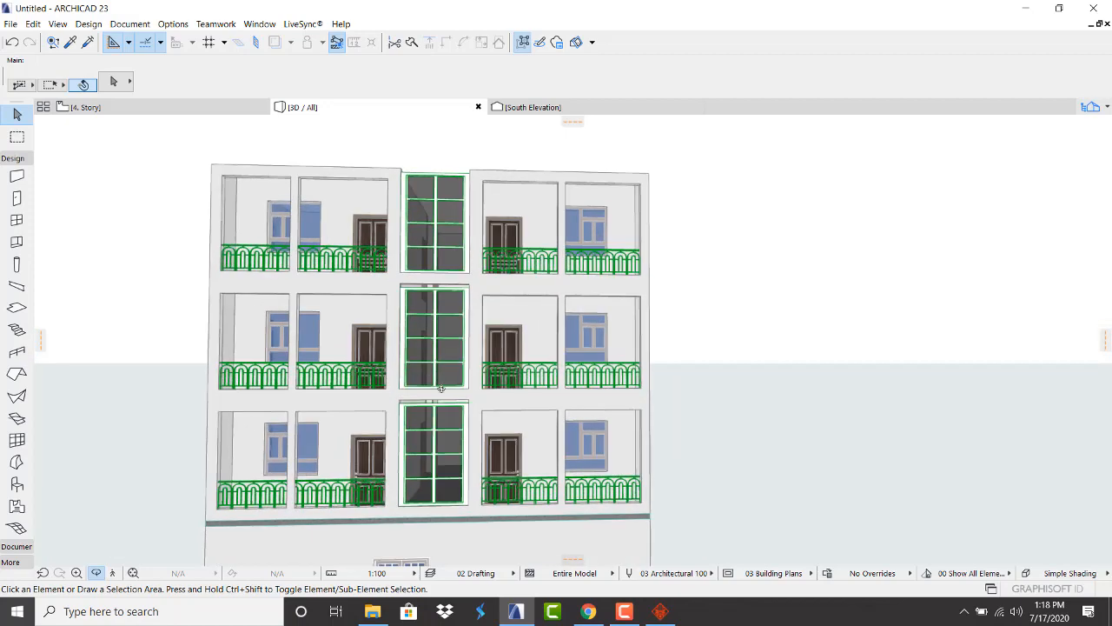
key("Escape")
scroll(435, 398, "down", 1)
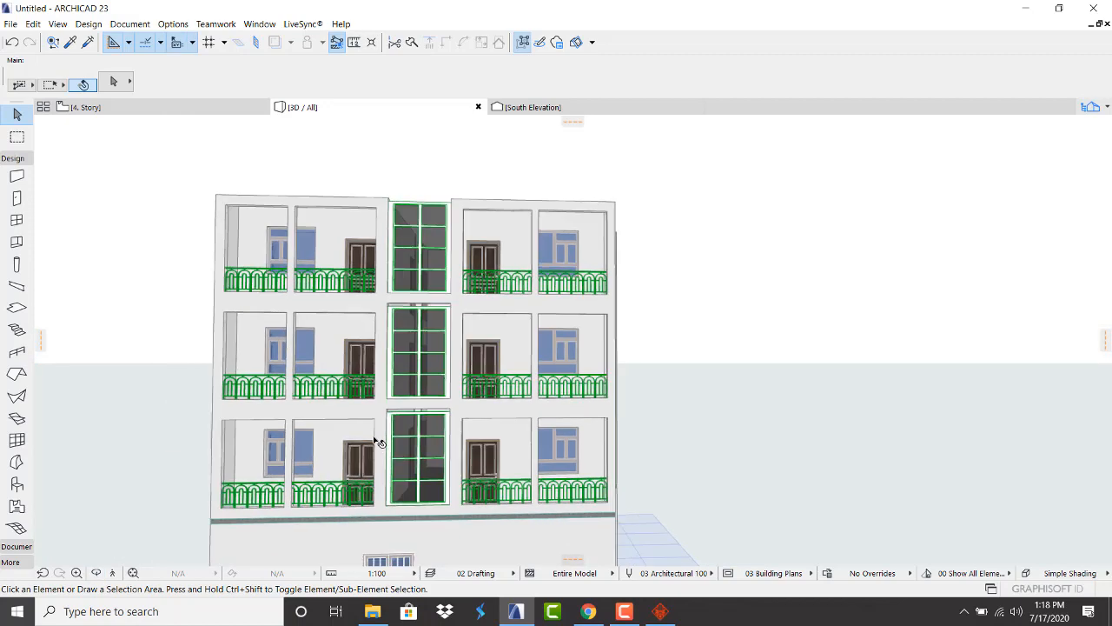
scroll(432, 435, "up", 3)
left_click(428, 434)
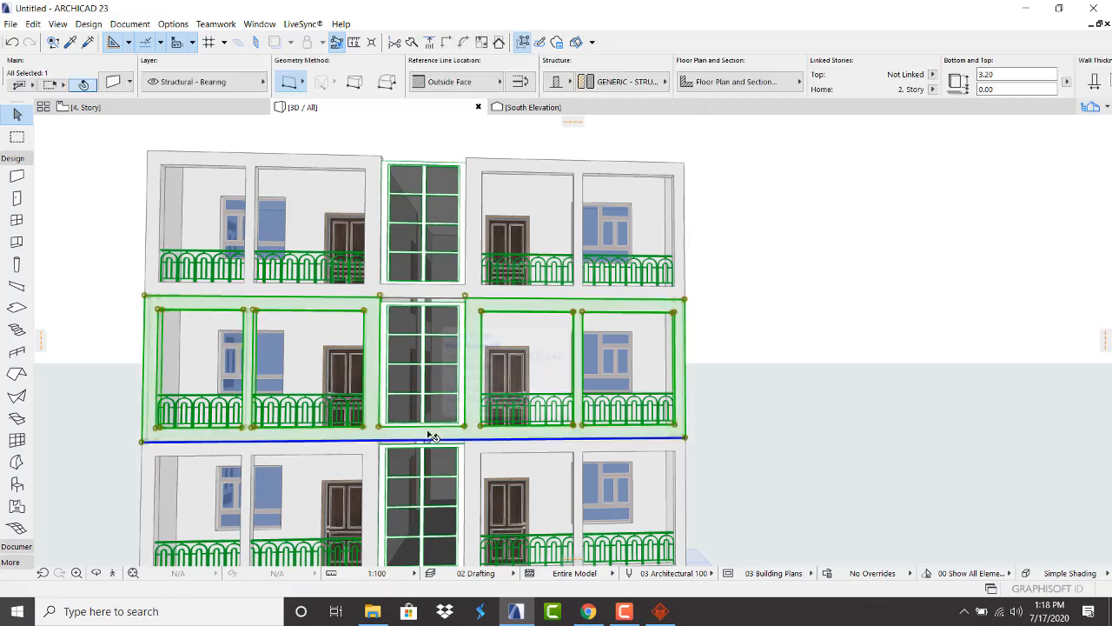
key("Escape")
left_click(427, 430)
key("Escape")
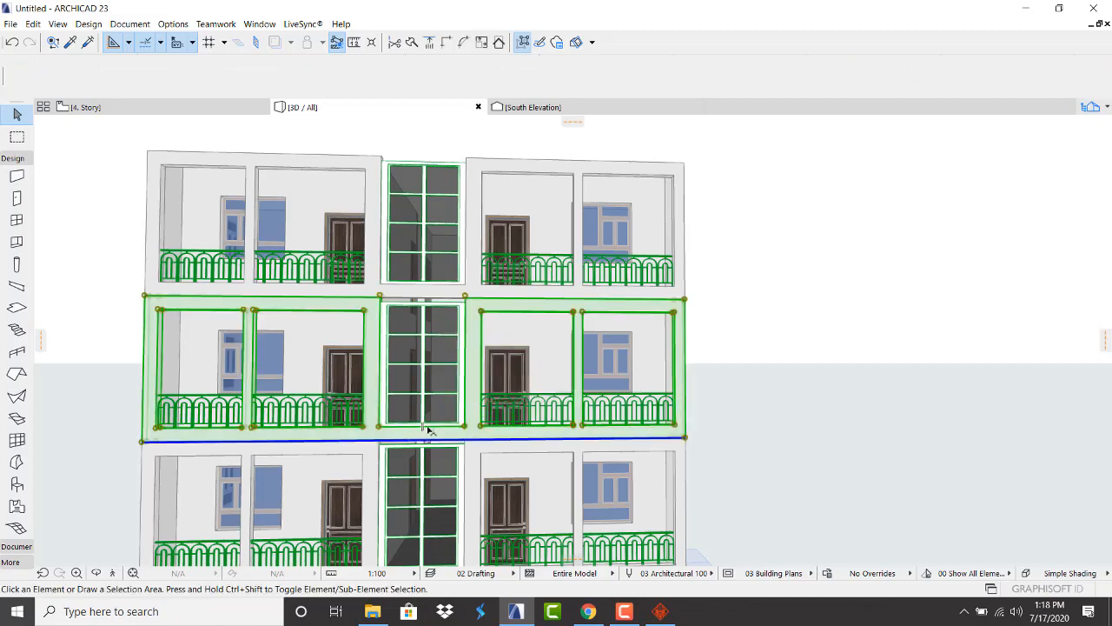
left_click(464, 428)
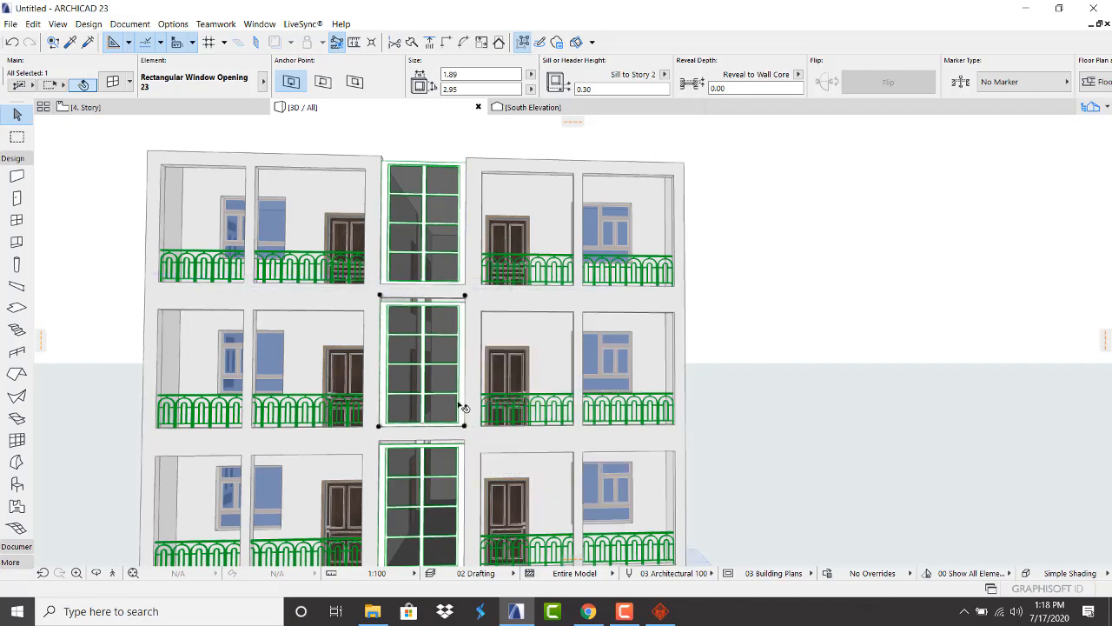
scroll(462, 407, "up", 3)
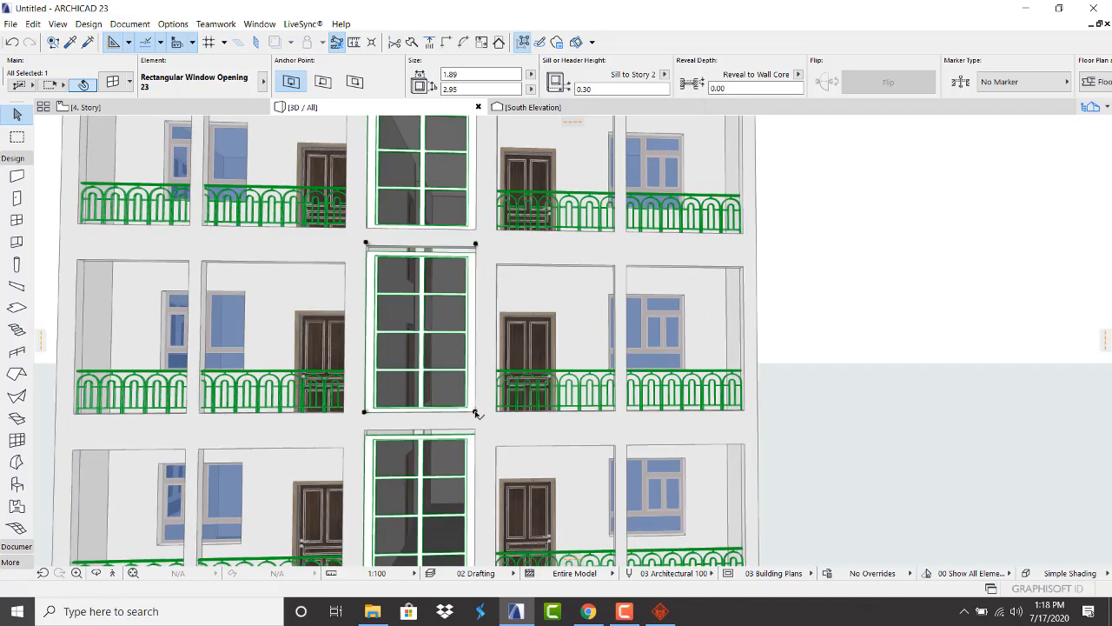
left_click(476, 413)
left_click(476, 428)
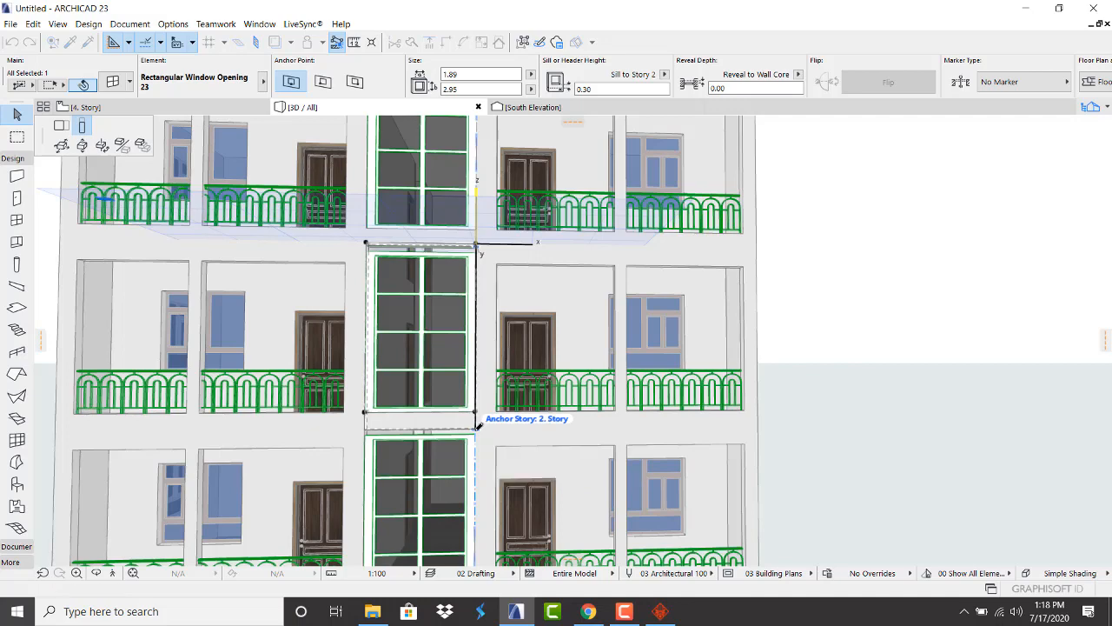
key("Escape")
Move the middle stair window lower within its opening
scroll(443, 420, "up", 1)
scroll(446, 423, "up", 1)
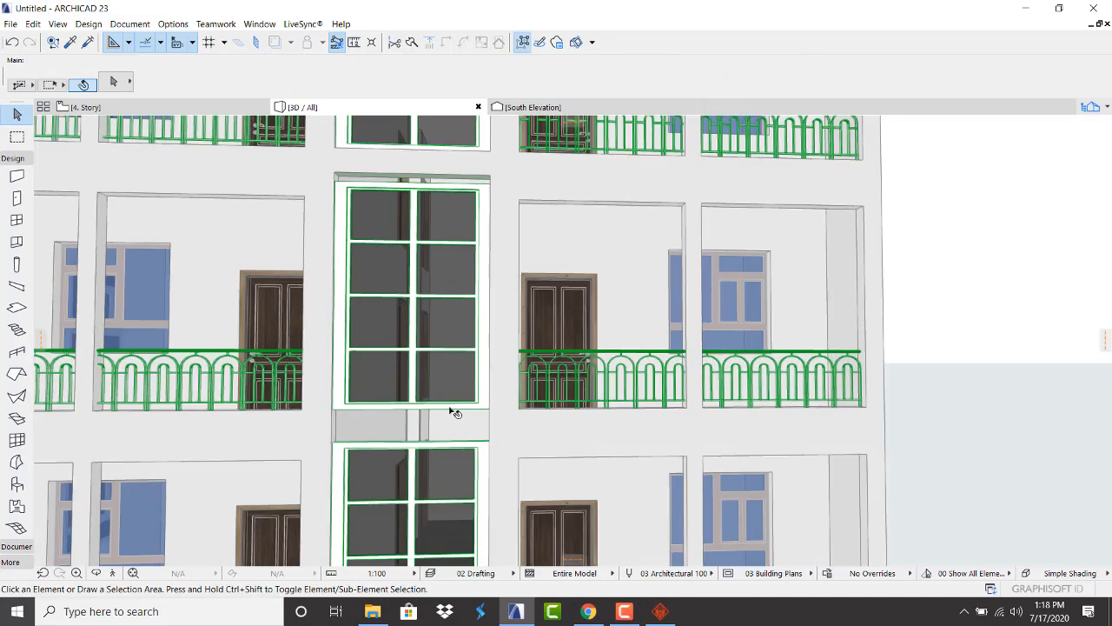
left_click(455, 413)
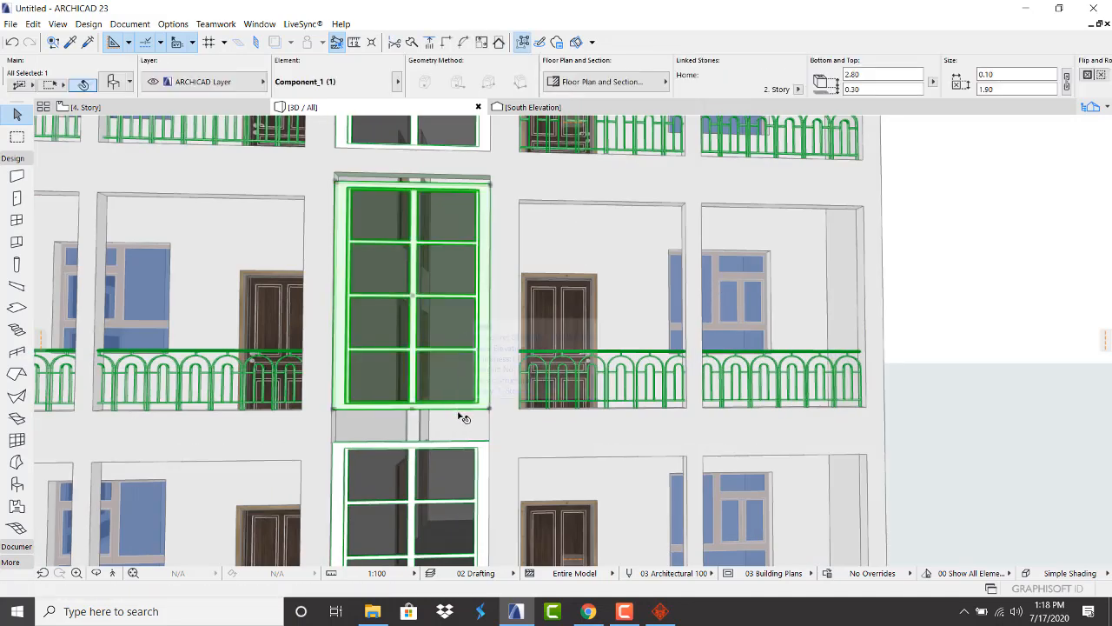
key("ctrl+d")
left_click(417, 413)
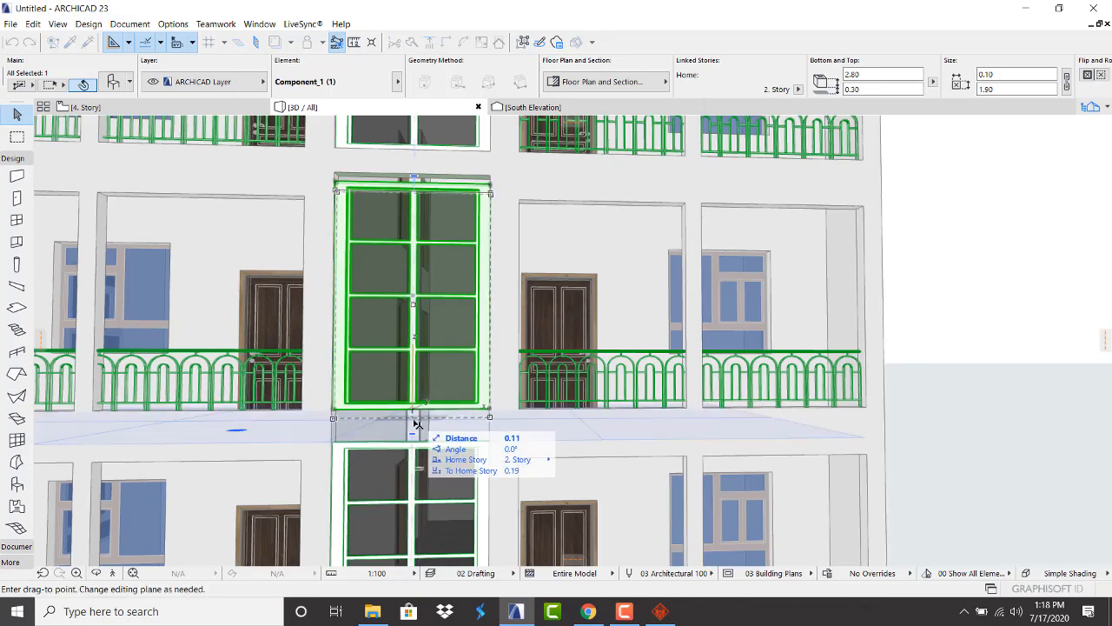
left_click(417, 427)
key("Escape")
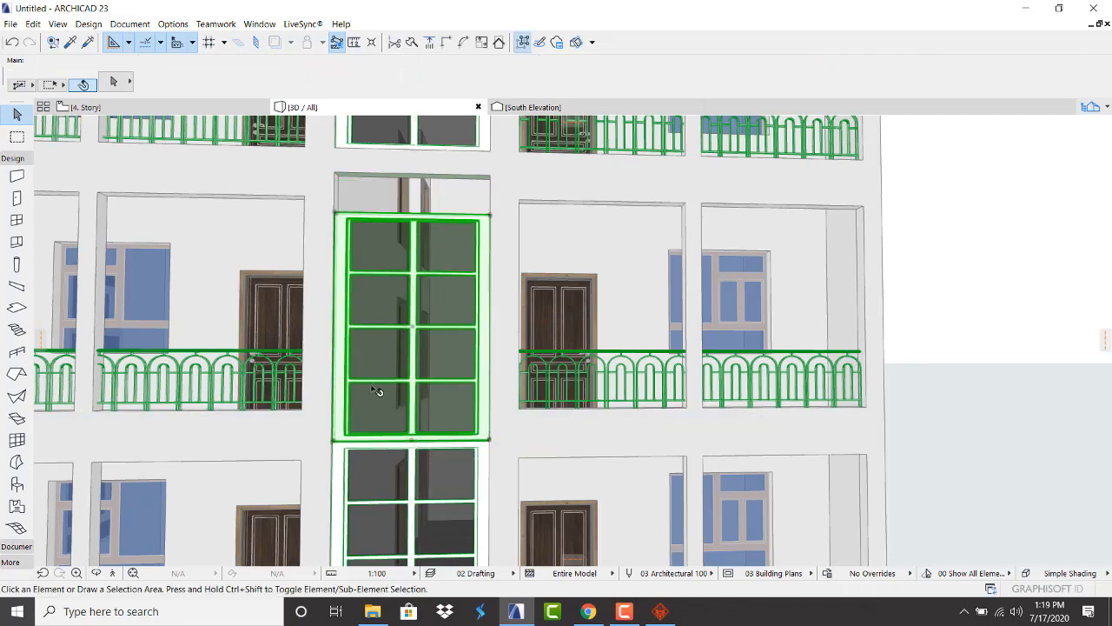
scroll(293, 414, "down", 6)
scroll(349, 338, "up", 5)
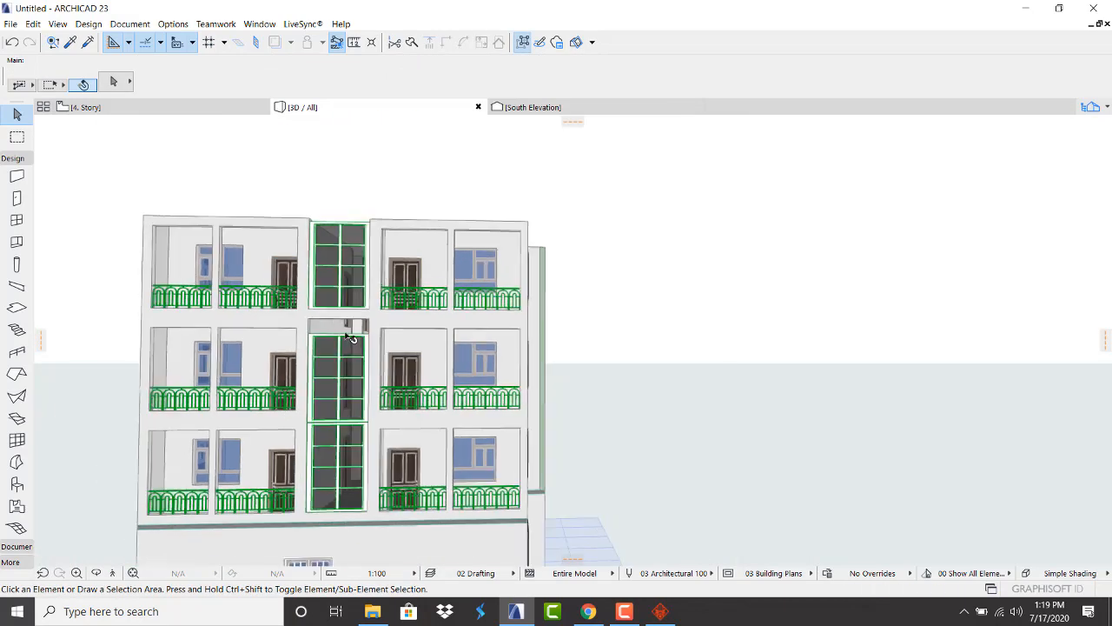
scroll(369, 292, "down", 4)
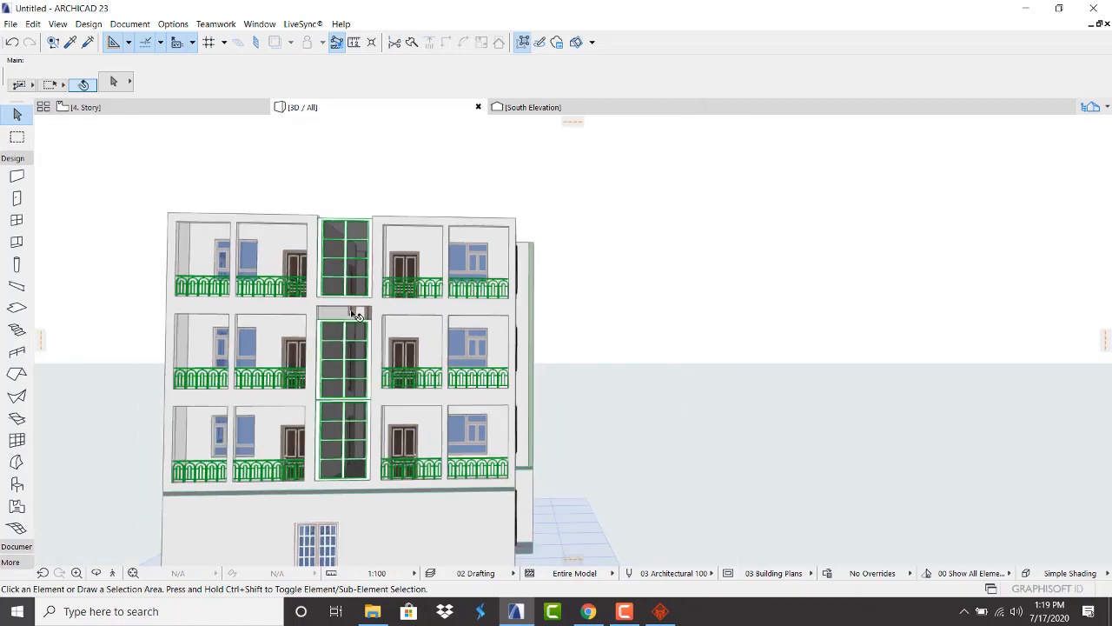
scroll(355, 309, "up", 5)
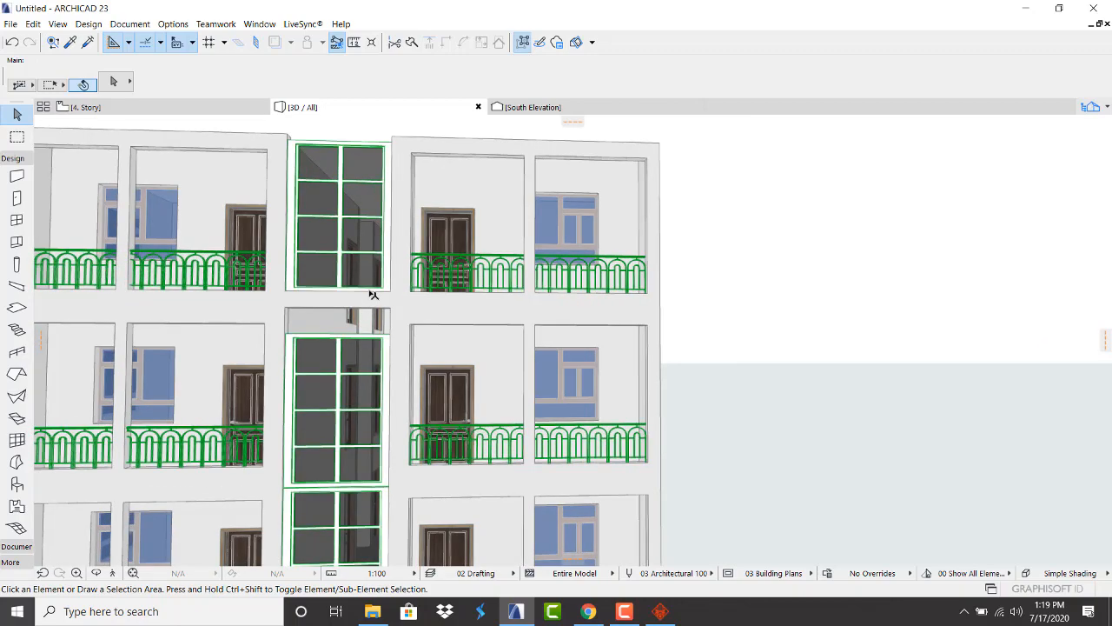
scroll(375, 294, "up", 2)
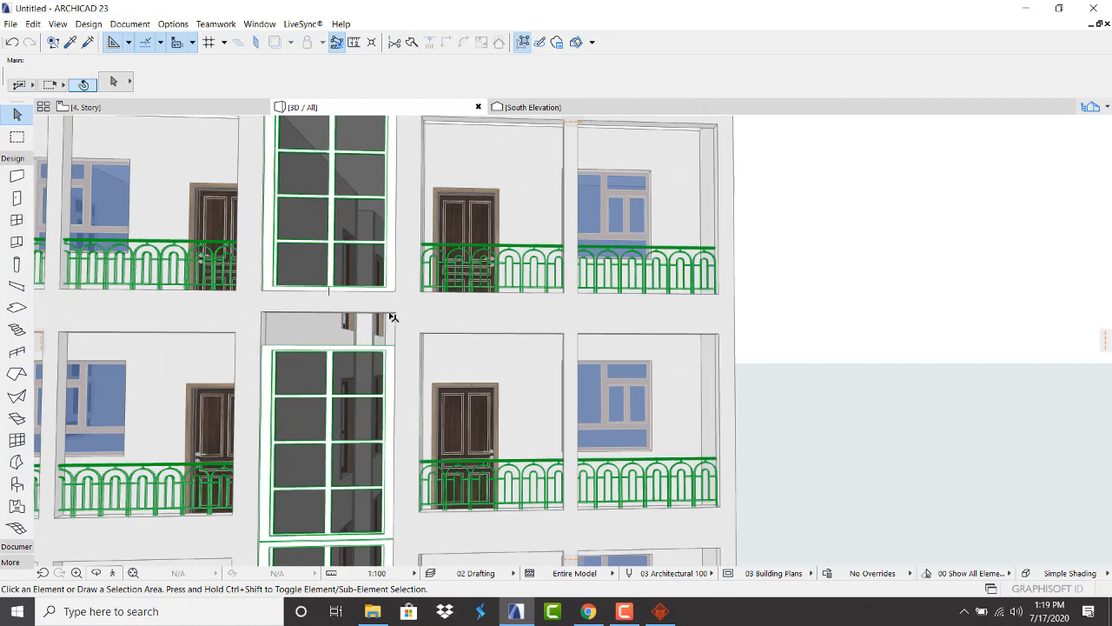
Stretch the upper stairwell opening taller to a height of 3.50
left_click(395, 314)
key("Escape")
left_click(396, 310)
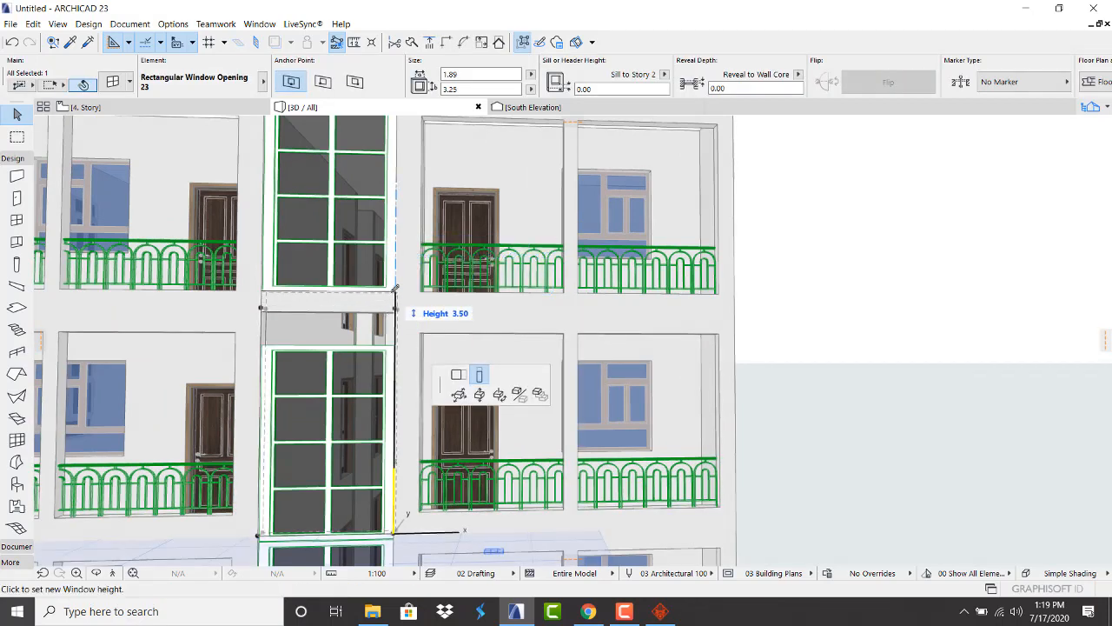
left_click(395, 289)
key("Escape")
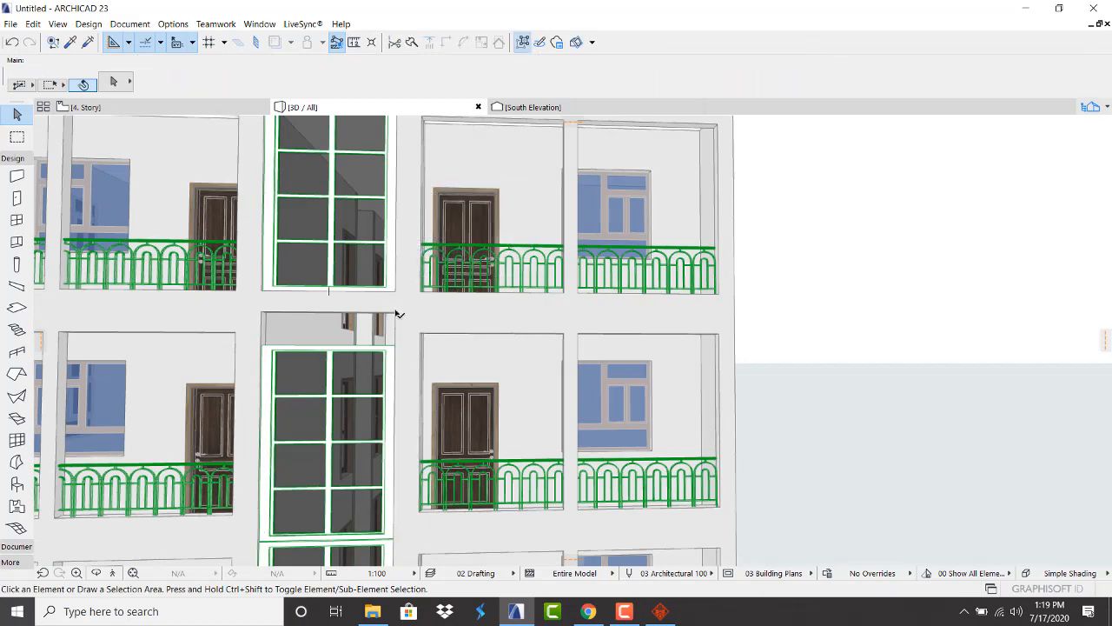
left_click(397, 314)
left_click(395, 317)
left_click(394, 315)
key("Escape")
left_click(399, 316)
key("Escape")
left_click(265, 315)
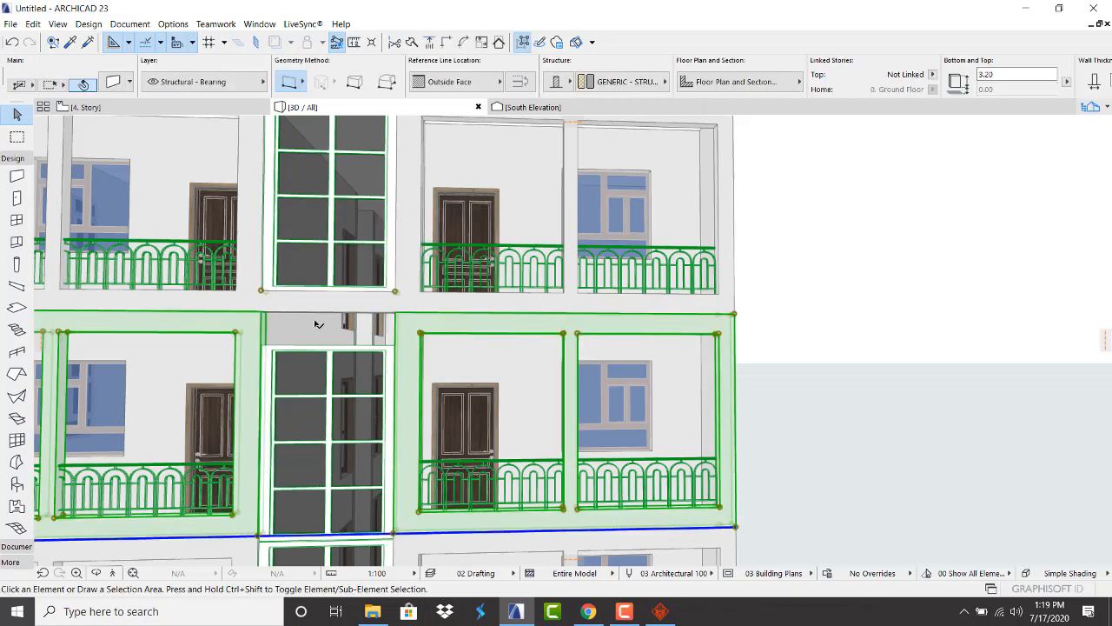
key("Escape")
Drag the upper stairwell window opening's lower edge down
left_click(395, 293)
left_click(395, 292)
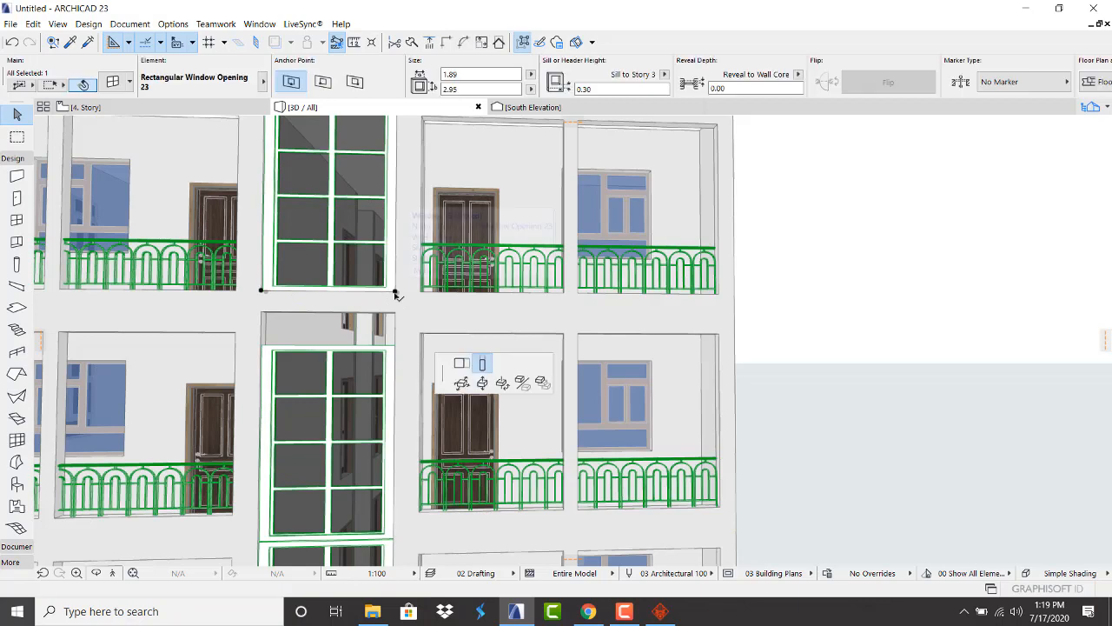
left_click(395, 314)
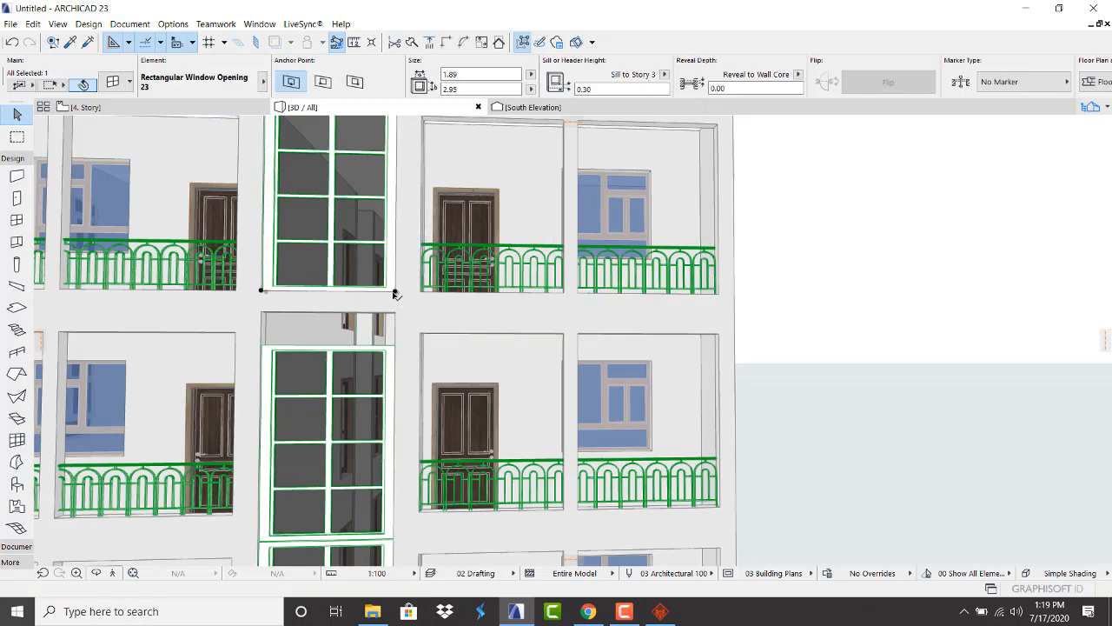
left_click(395, 293)
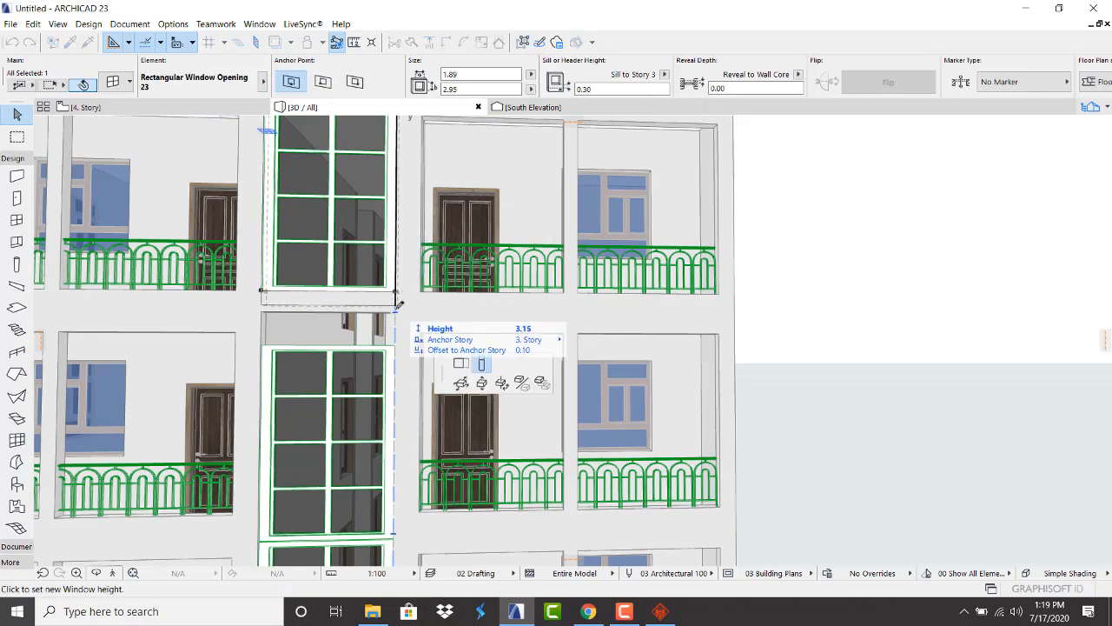
left_click(396, 308)
key("Escape")
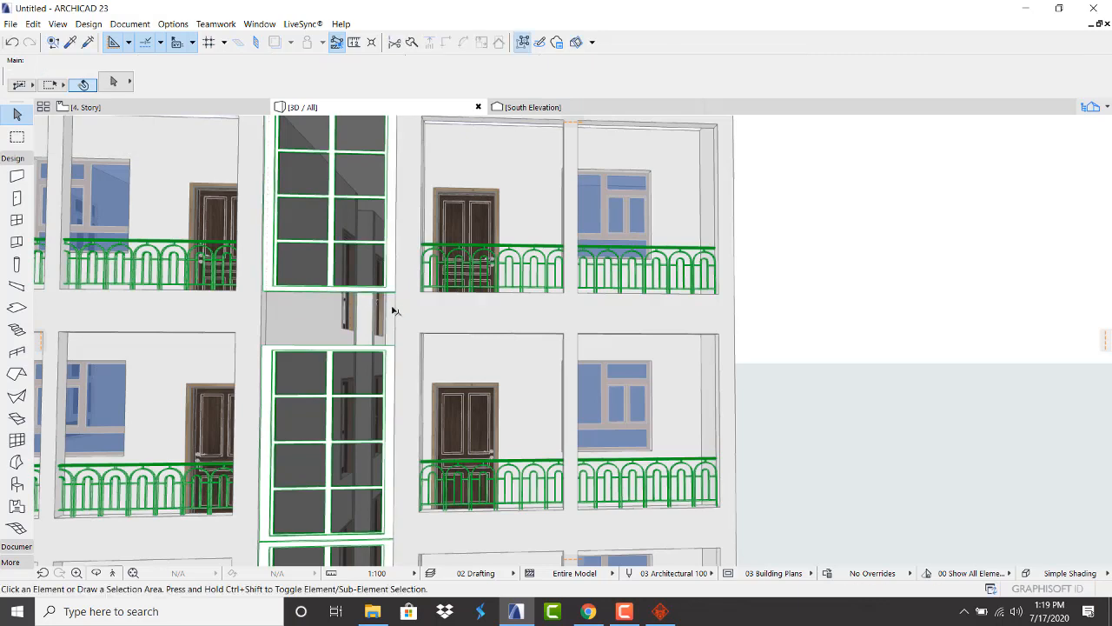
Stretch the upper stairwell window's bottom edge down to meet the lower window
left_click(388, 295)
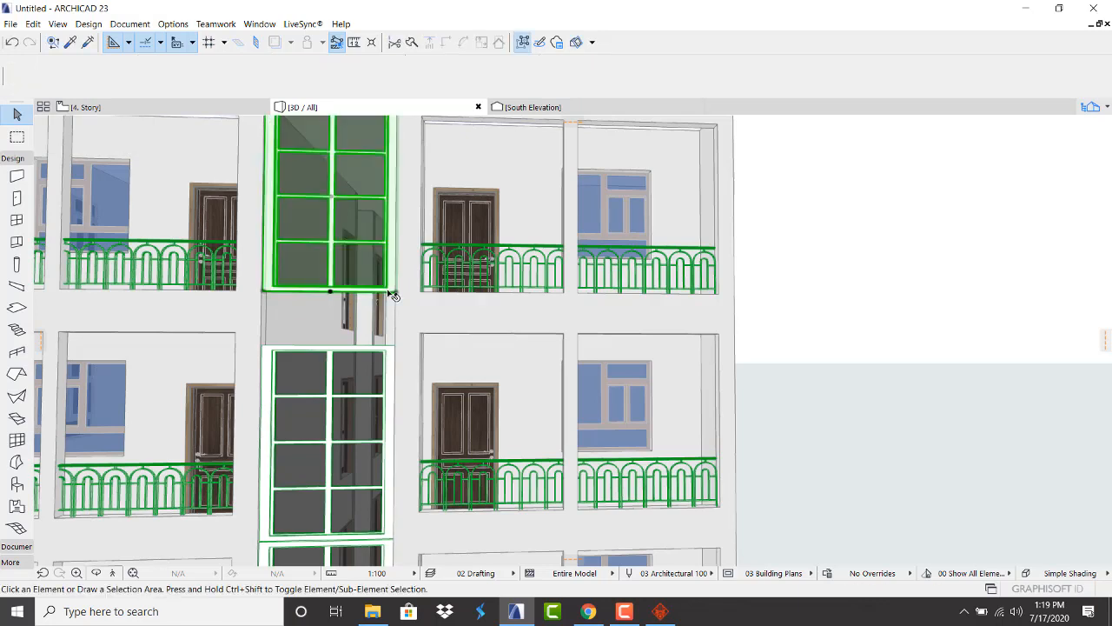
left_click(333, 293)
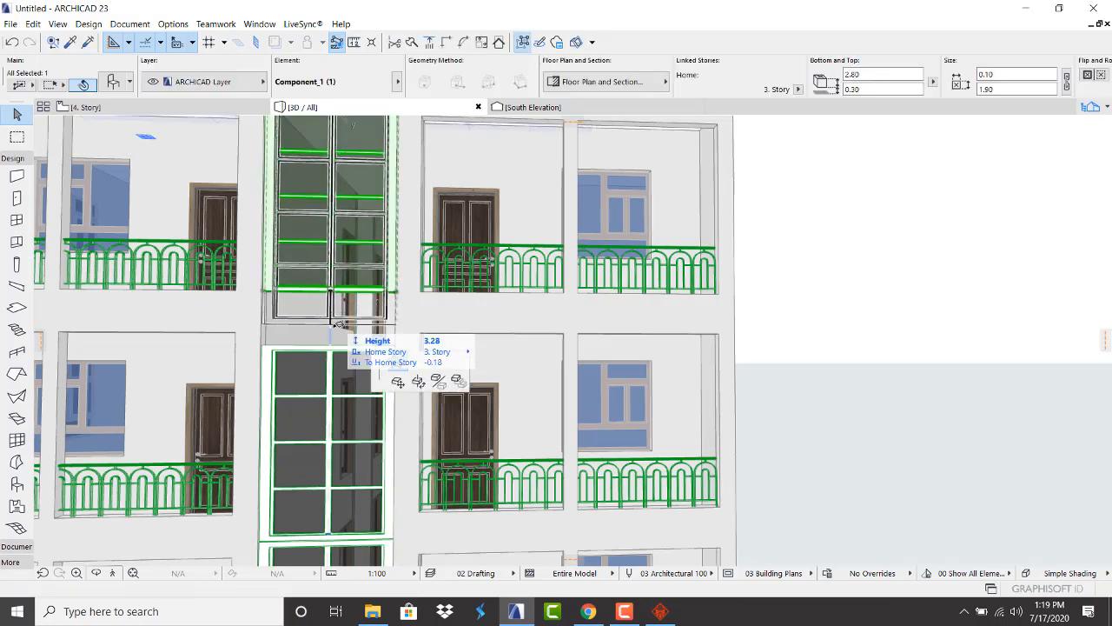
left_click(332, 342)
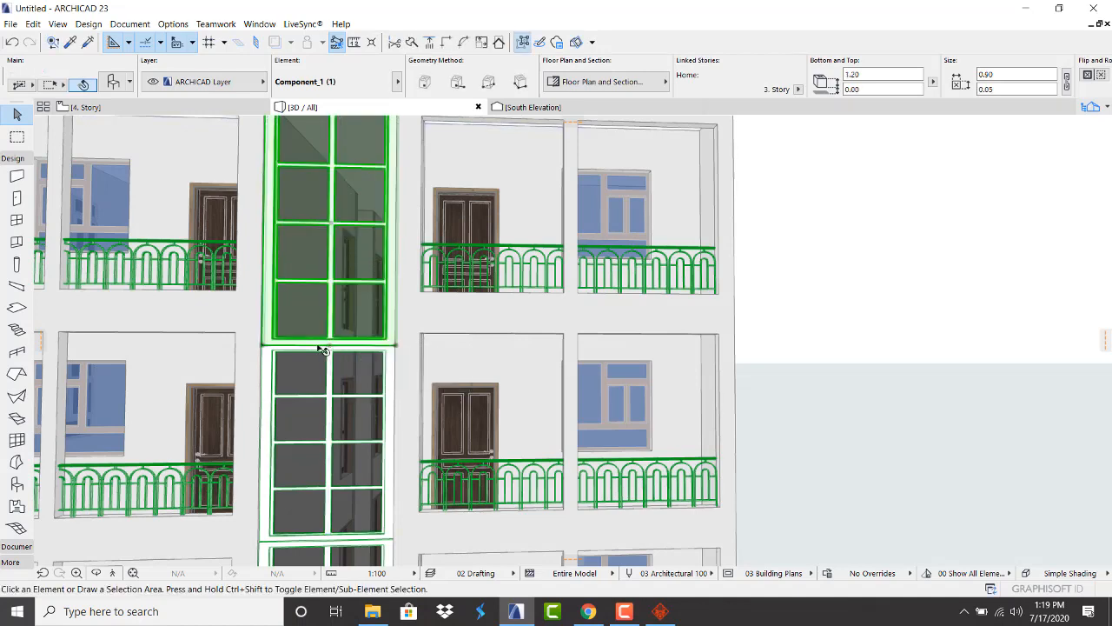
key("Escape")
scroll(350, 336, "down", 2)
scroll(350, 337, "down", 2)
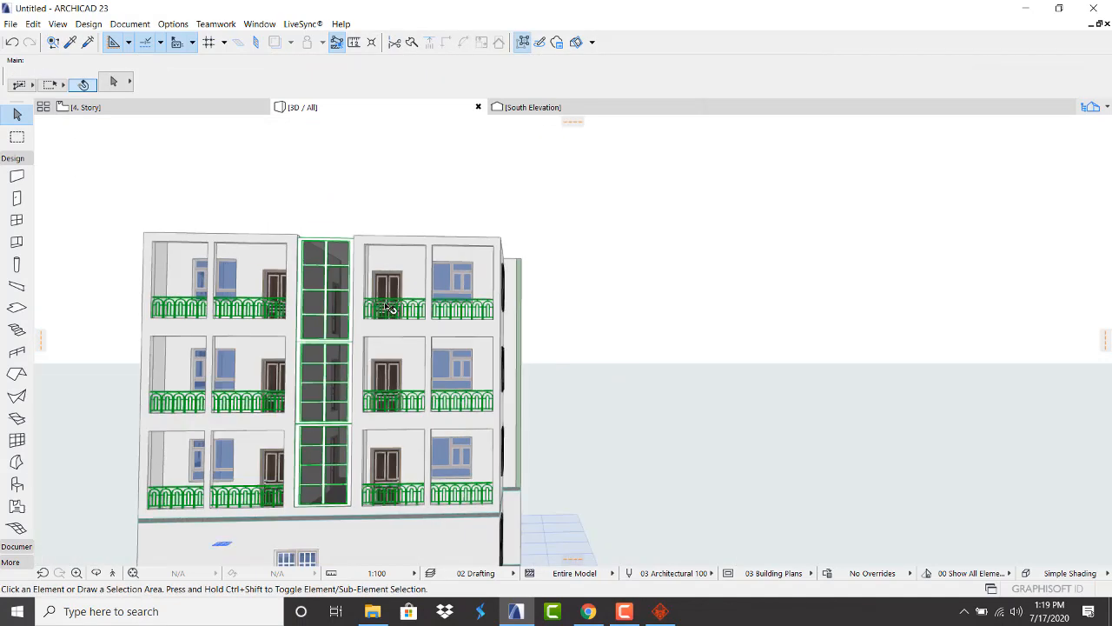
Orbit around the building to check the continuous stairwell glazing and balcony facade
middle_click_drag(396, 320, 392, 250, "shift")
scroll(395, 261, "up", 5)
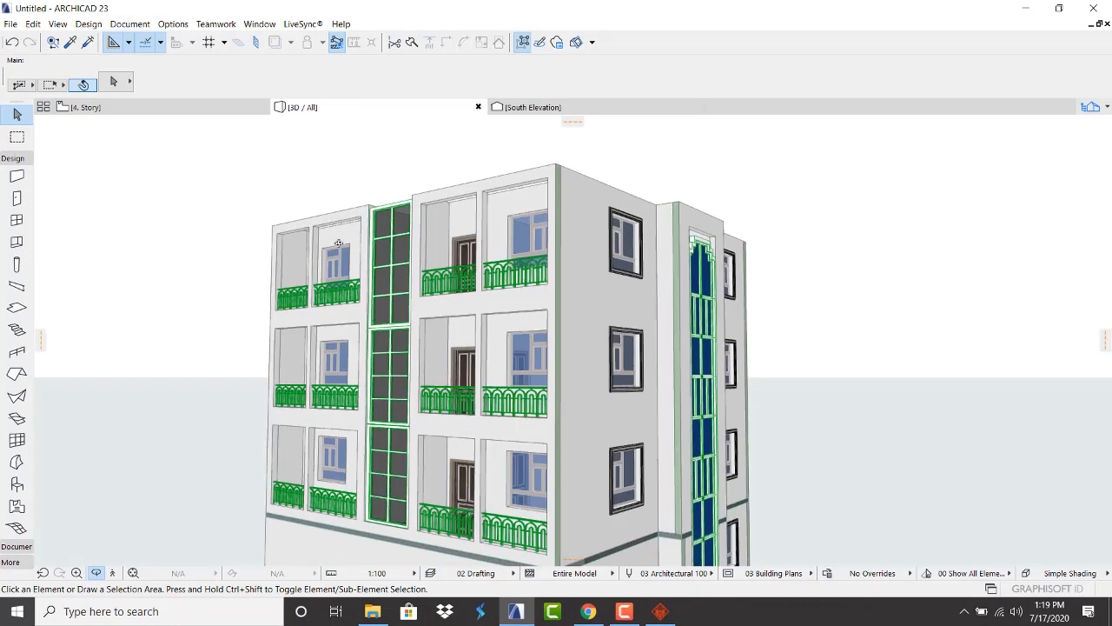
middle_click_drag(562, 295, 313, 287, "shift")
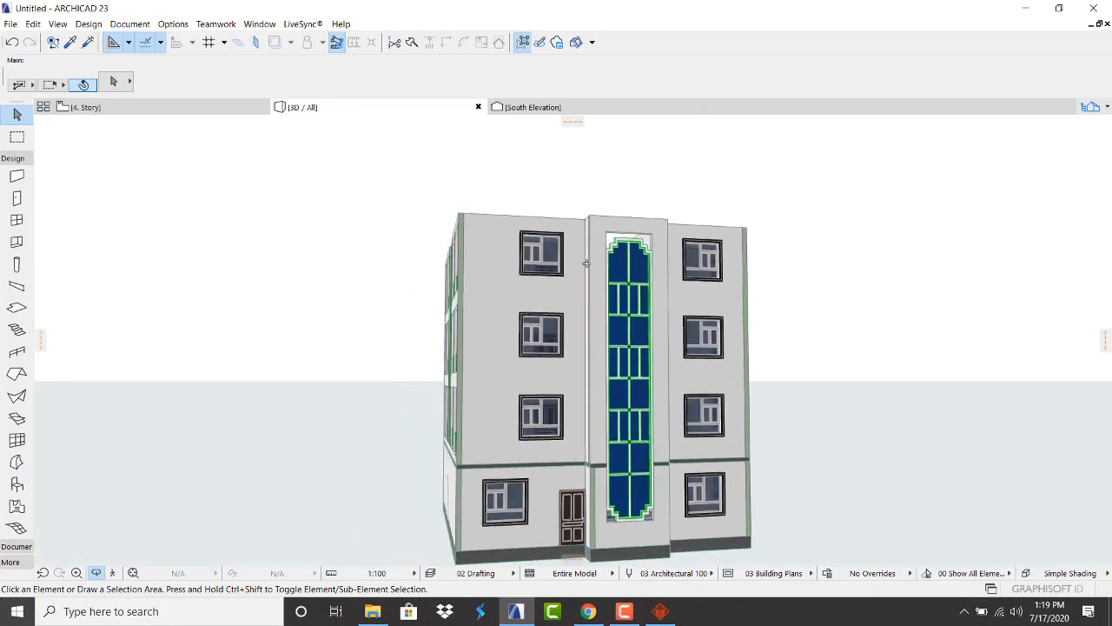
scroll(683, 234, "up", 3)
scroll(683, 234, "down", 6)
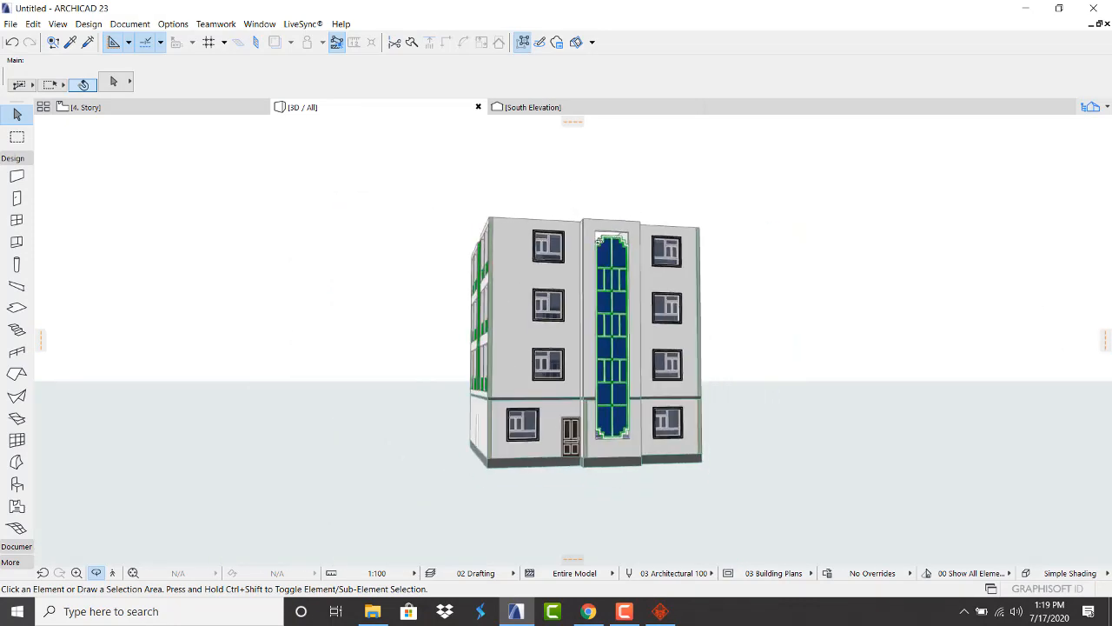
middle_click_drag(516, 260, 647, 273, "shift")
middle_click_drag(492, 324, 770, 304, "shift")
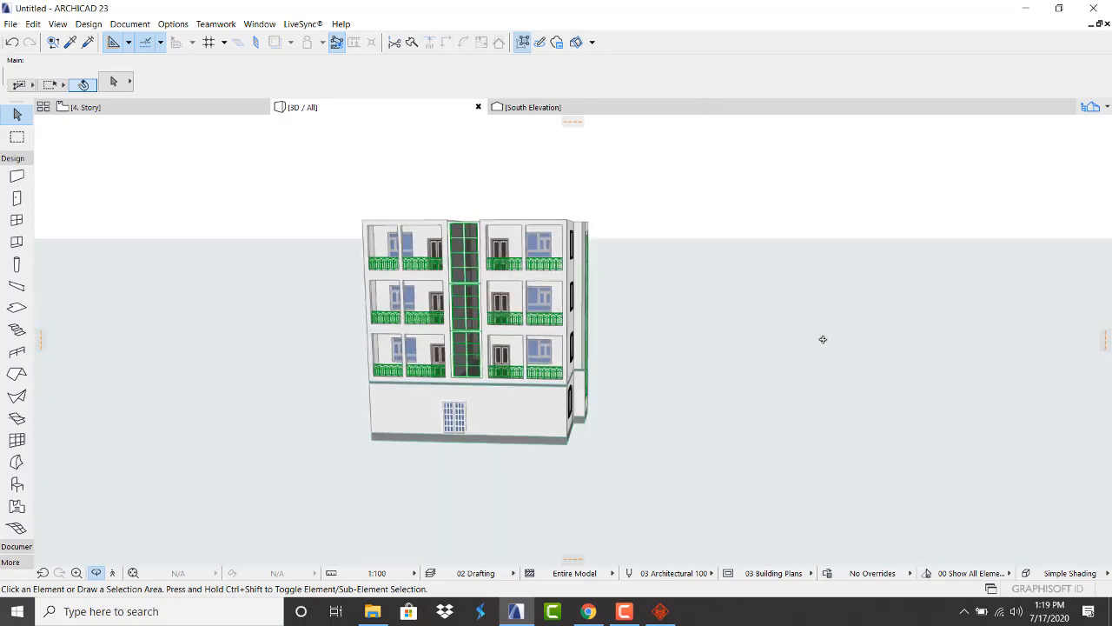
scroll(512, 301, "up", 3)
scroll(512, 308, "up", 2)
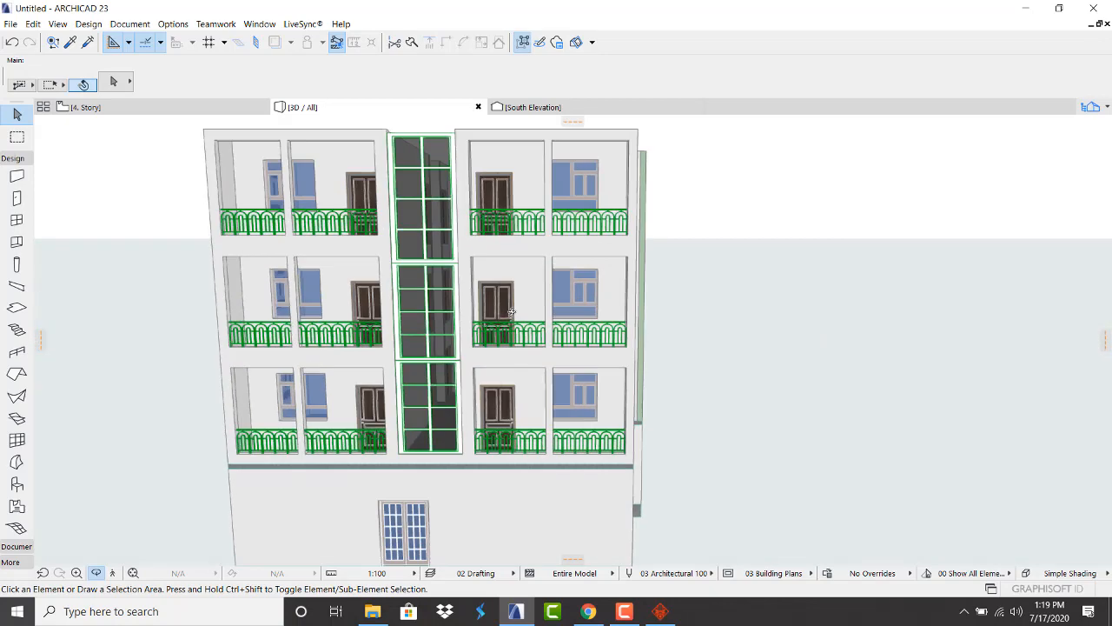
scroll(512, 308, "down", 2)
middle_click_drag(78, 556, 355, 262, "shift")
scroll(427, 232, "down", 2)
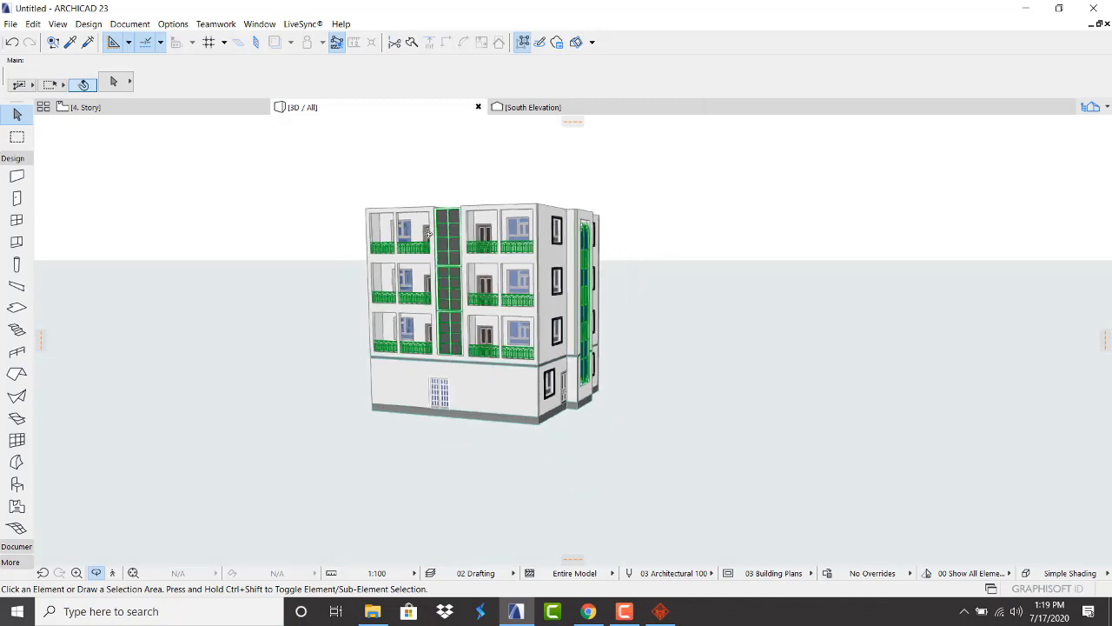
scroll(427, 232, "up", 3)
left_click_drag(497, 283, 527, 246)
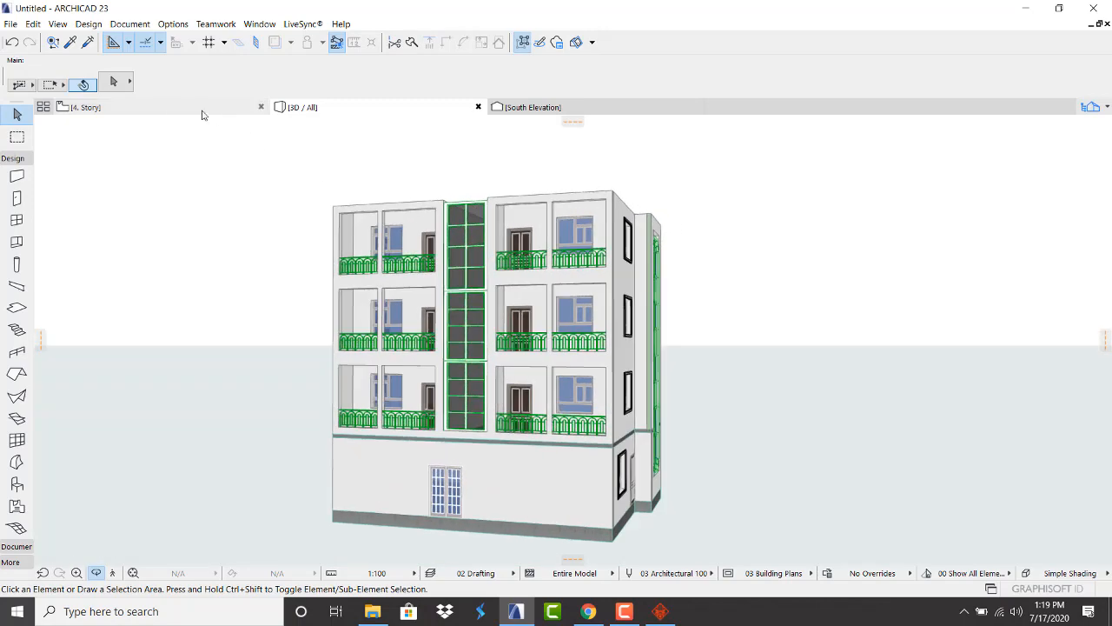
On the 4. Story plan, draw rectangular walls around the whole plan perimeter
left_click(168, 107)
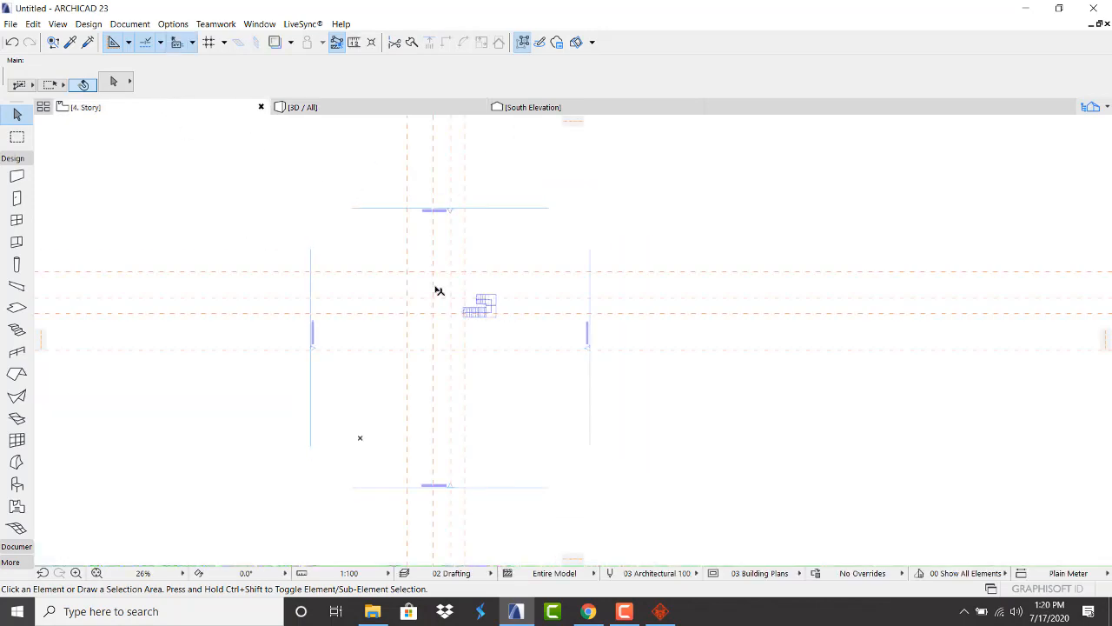
left_click(275, 42)
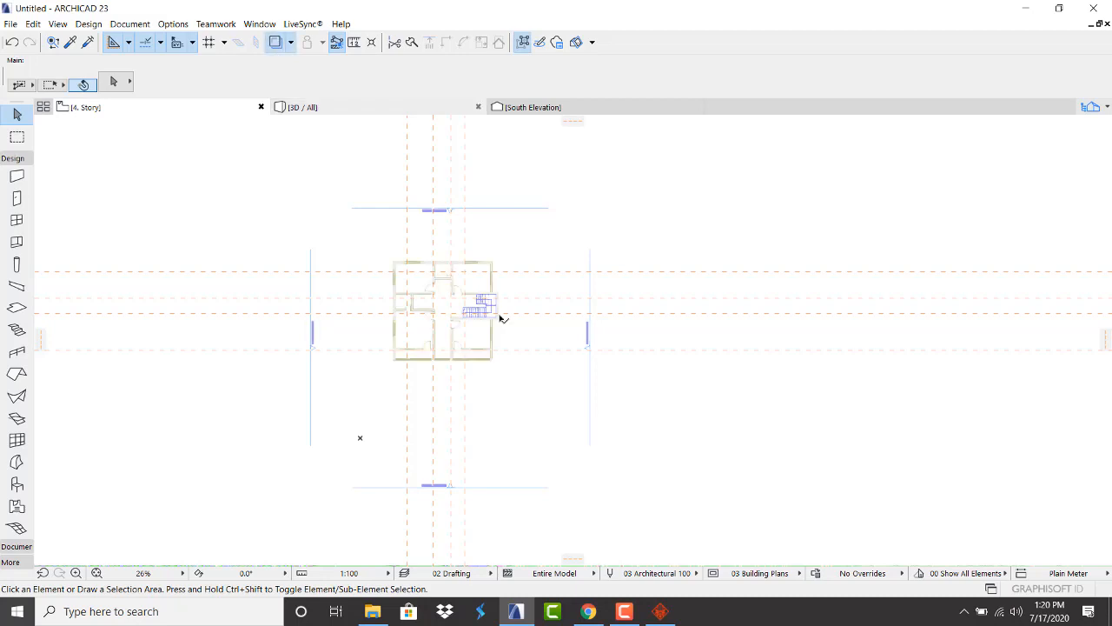
scroll(438, 278, "up", 5)
left_click(17, 178)
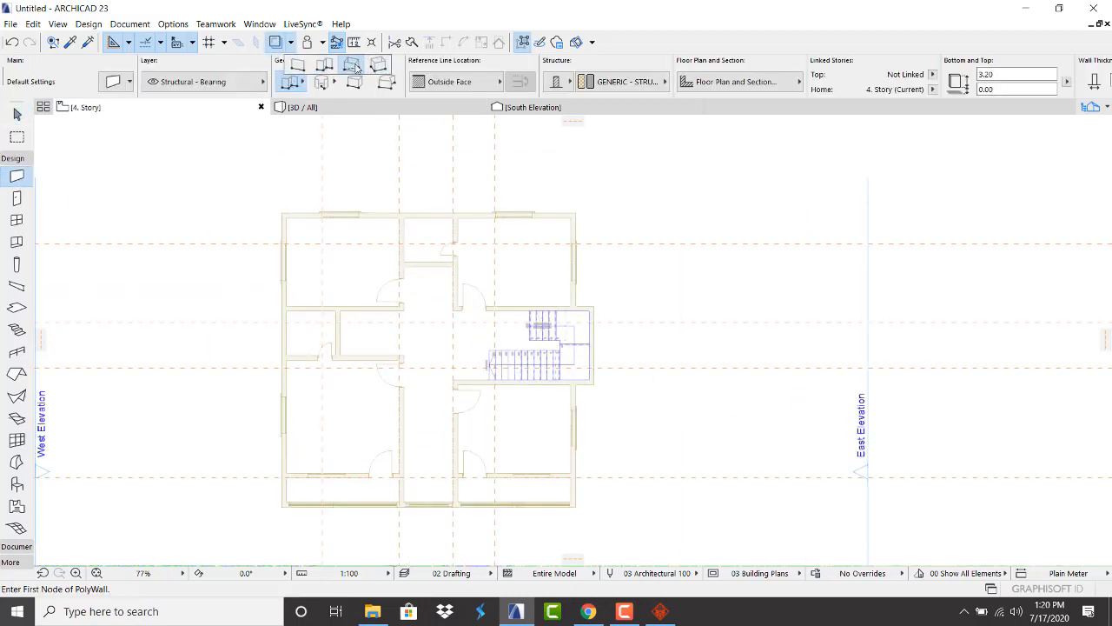
left_click(352, 66)
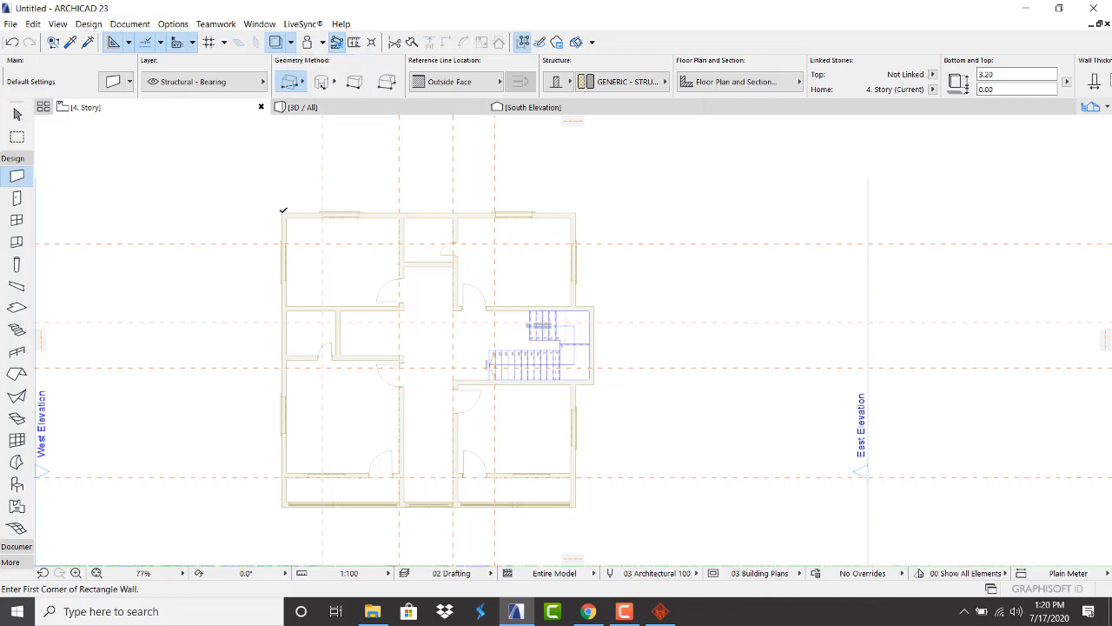
left_click(280, 213)
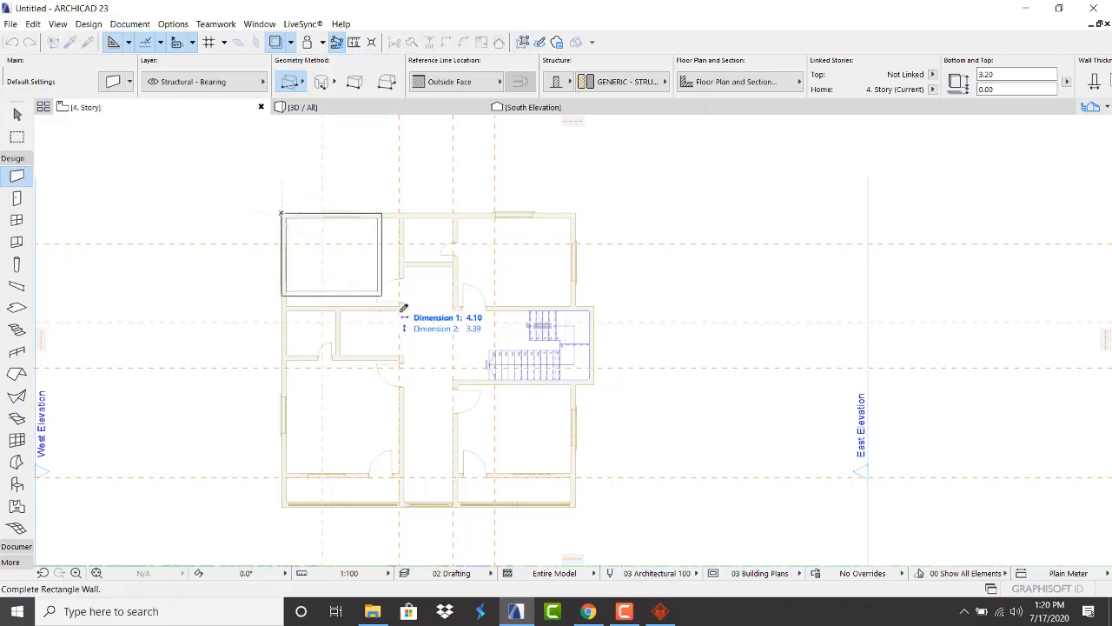
left_click(576, 504)
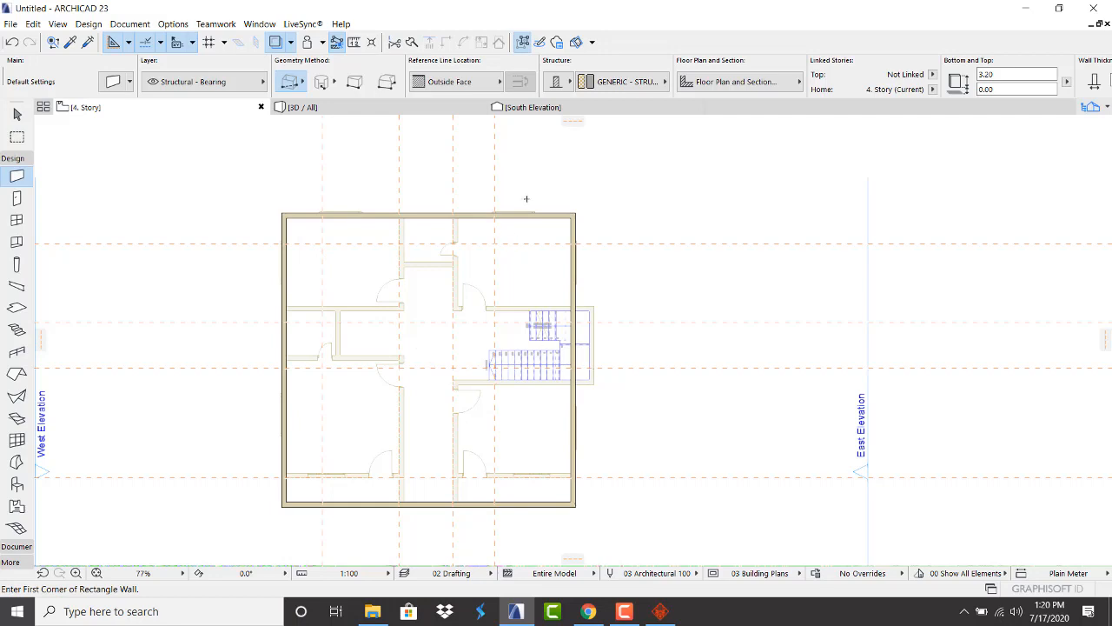
Set all four perimeter walls to 1.2 high and check the parapet in 3D
left_click(566, 216, "shift")
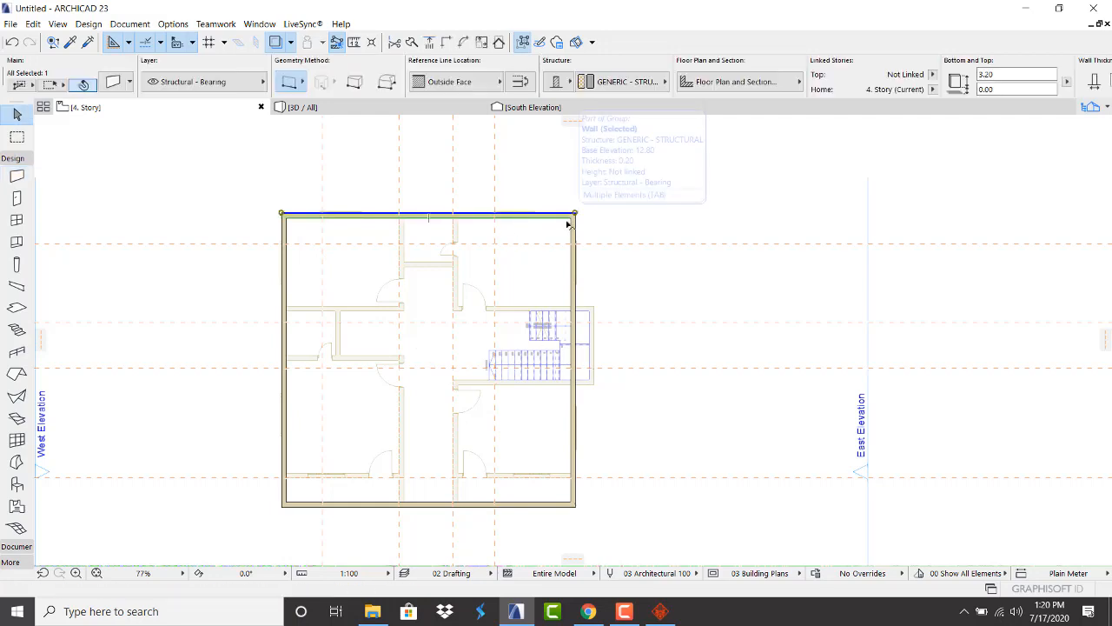
left_click(531, 180)
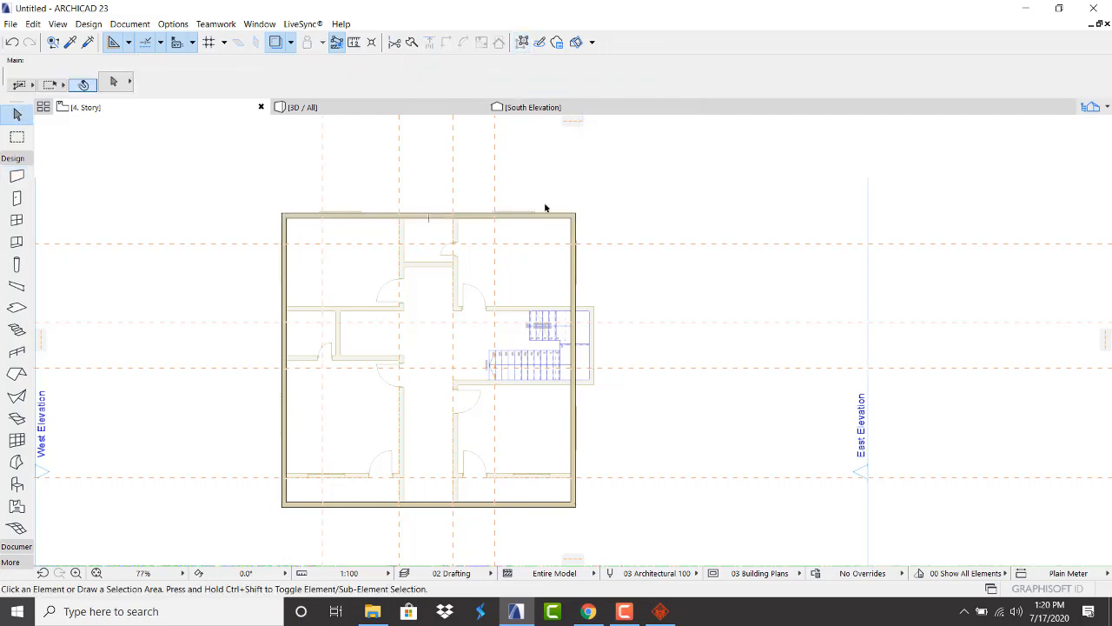
key("ctrl+a")
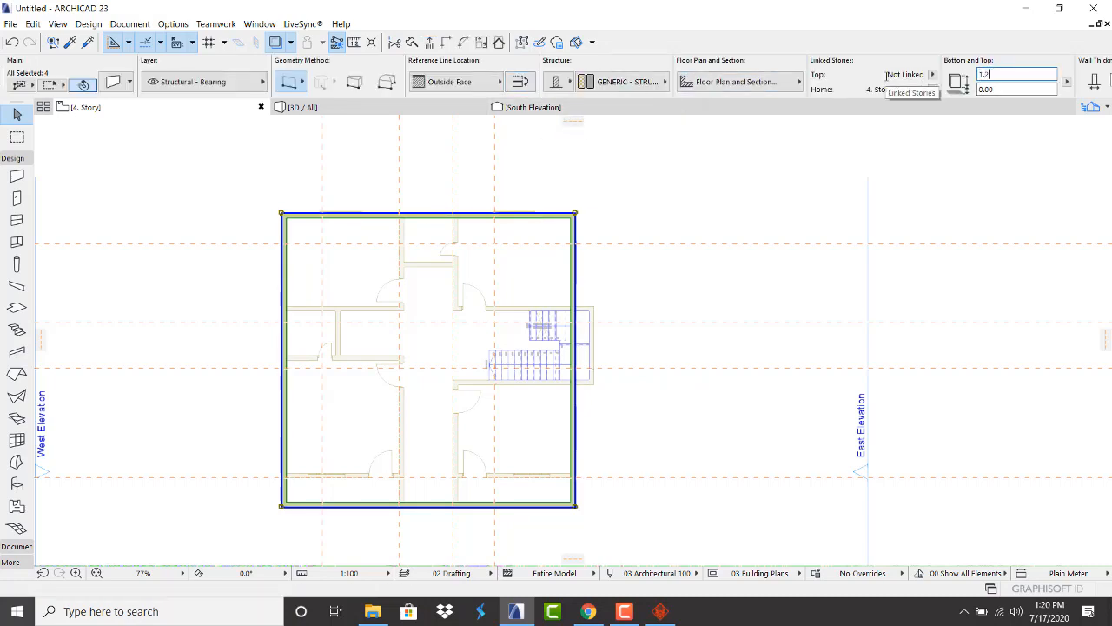
left_click(715, 208)
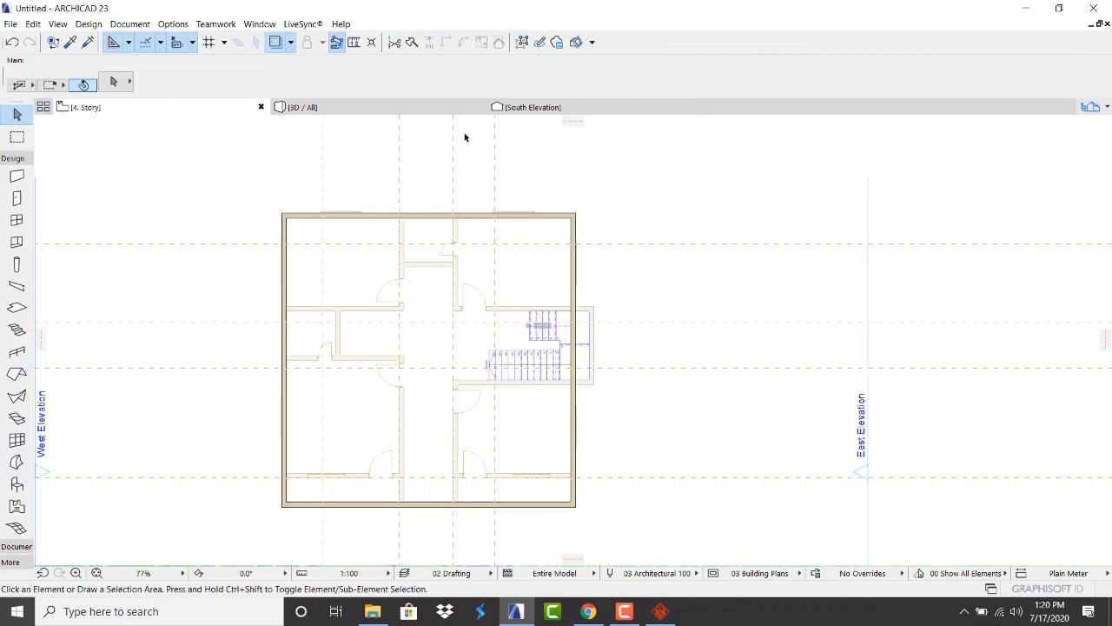
left_click(423, 111)
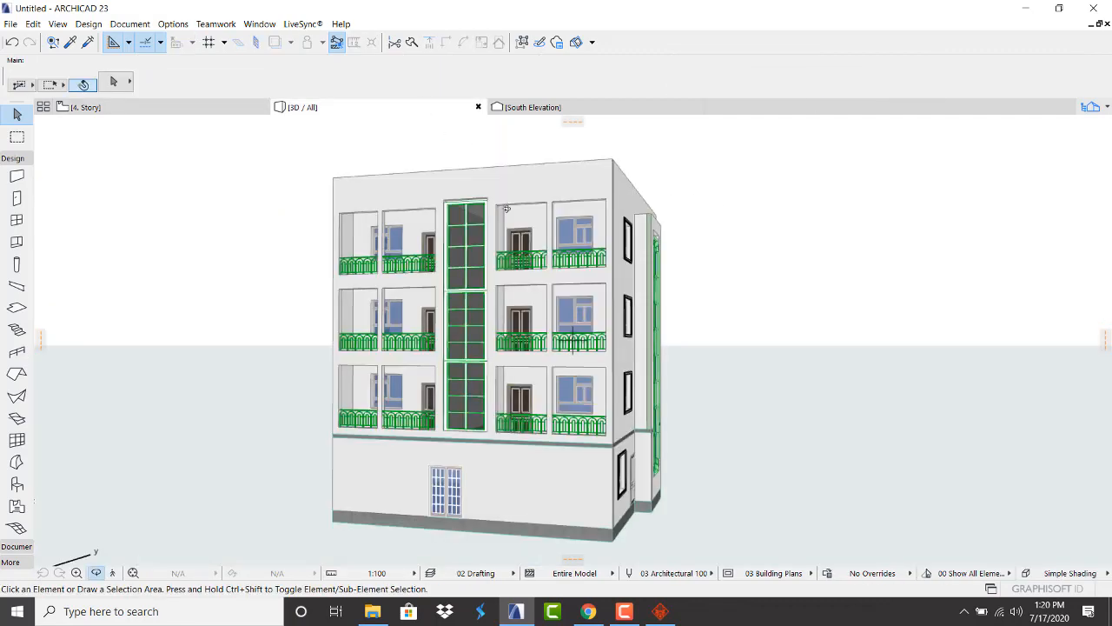
scroll(506, 209, "down", 2)
scroll(546, 151, "up", 3)
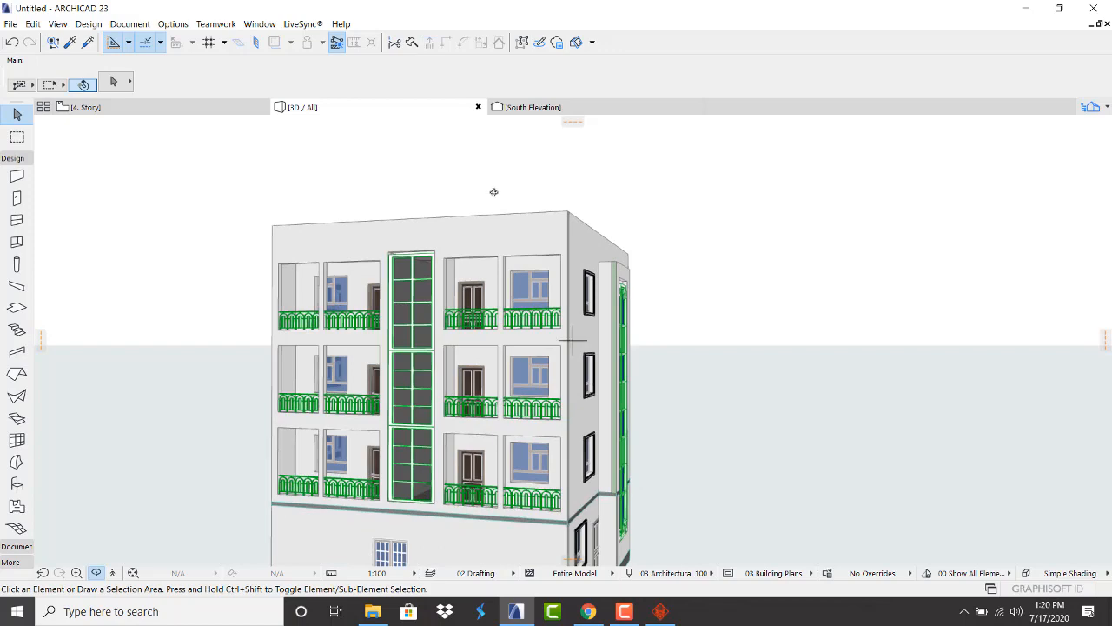
left_click_drag(493, 192, 430, 257)
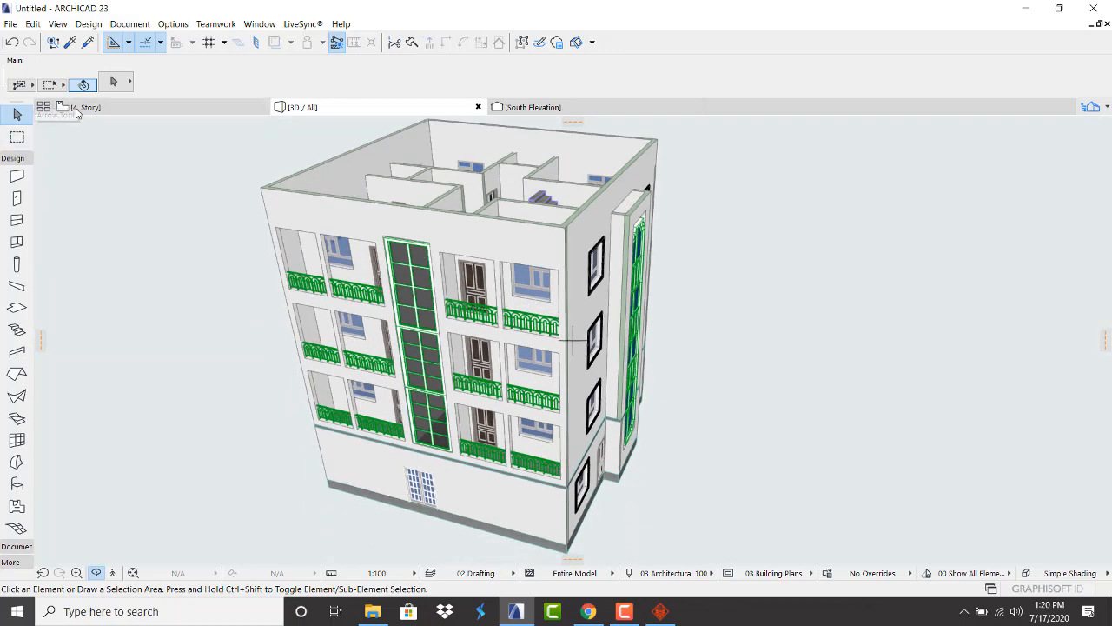
left_click(77, 109)
scroll(439, 374, "down", 5)
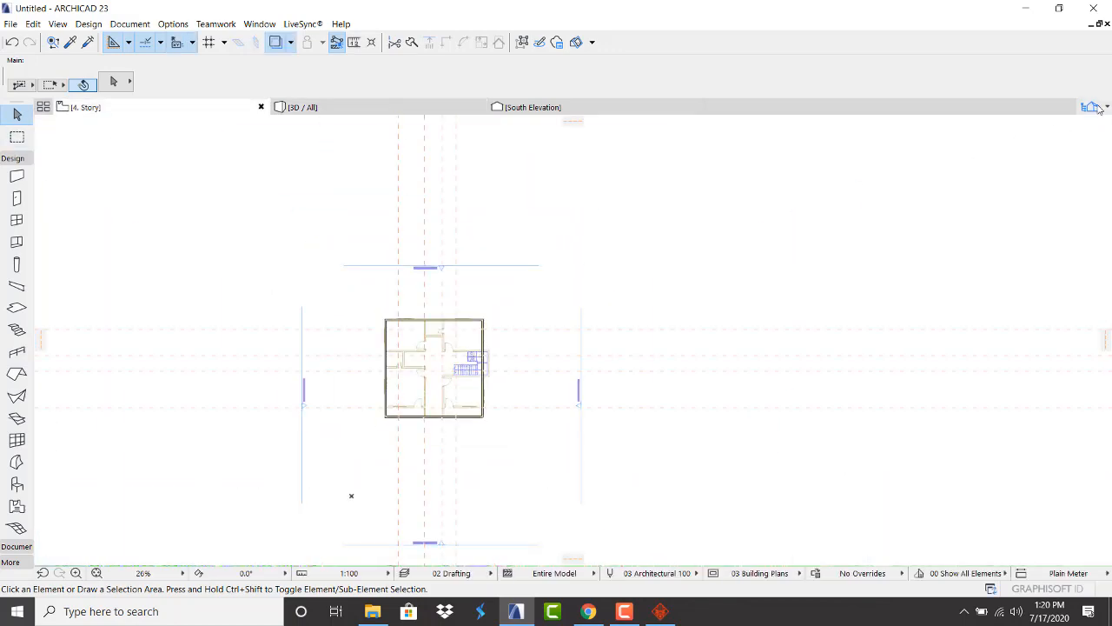
Copy the slab from the 0. Ground Floor plan
left_click(1101, 109)
double_click(981, 248)
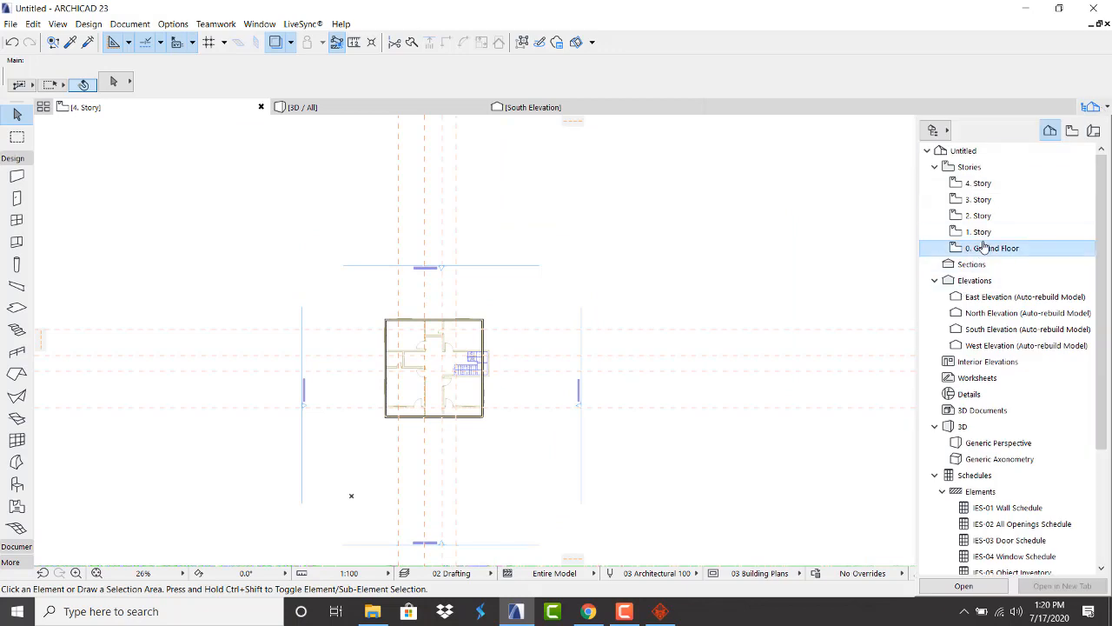
scroll(536, 331, "up", 4)
left_click(415, 340)
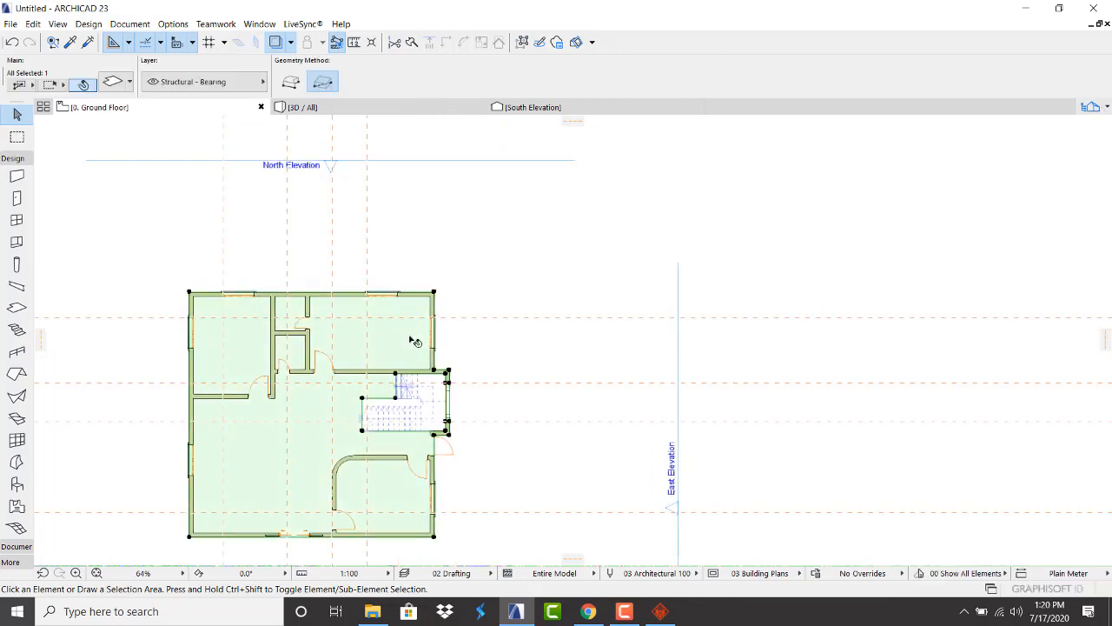
right_click(415, 340)
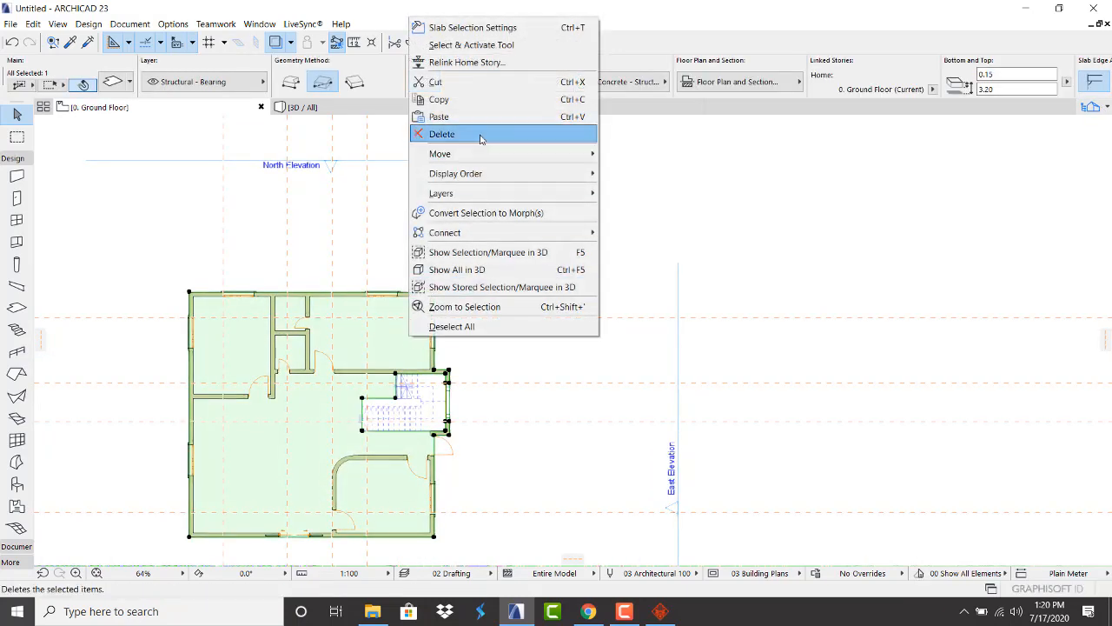
left_click(461, 99)
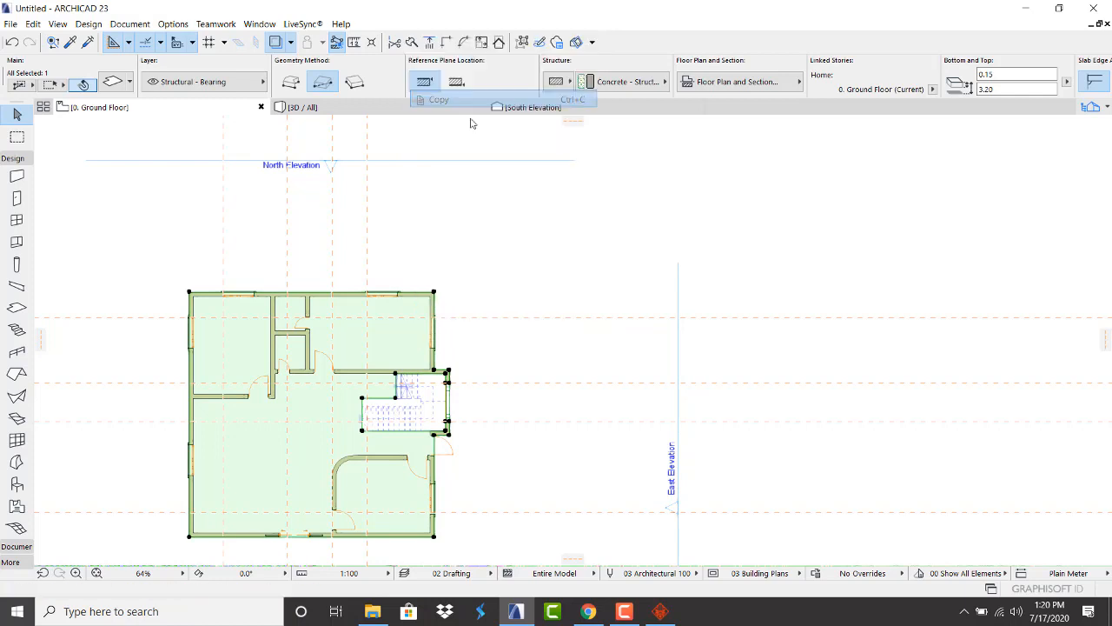
Paste the slab onto 4. Story, then delete it in 3D as misplaced
left_click(1102, 109)
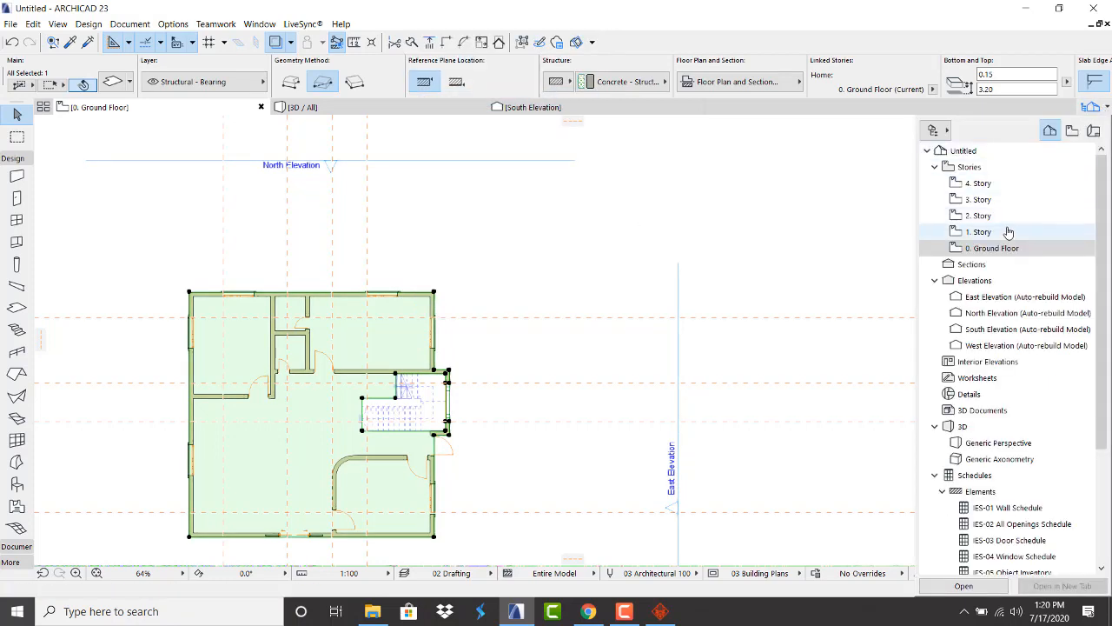
double_click(974, 192)
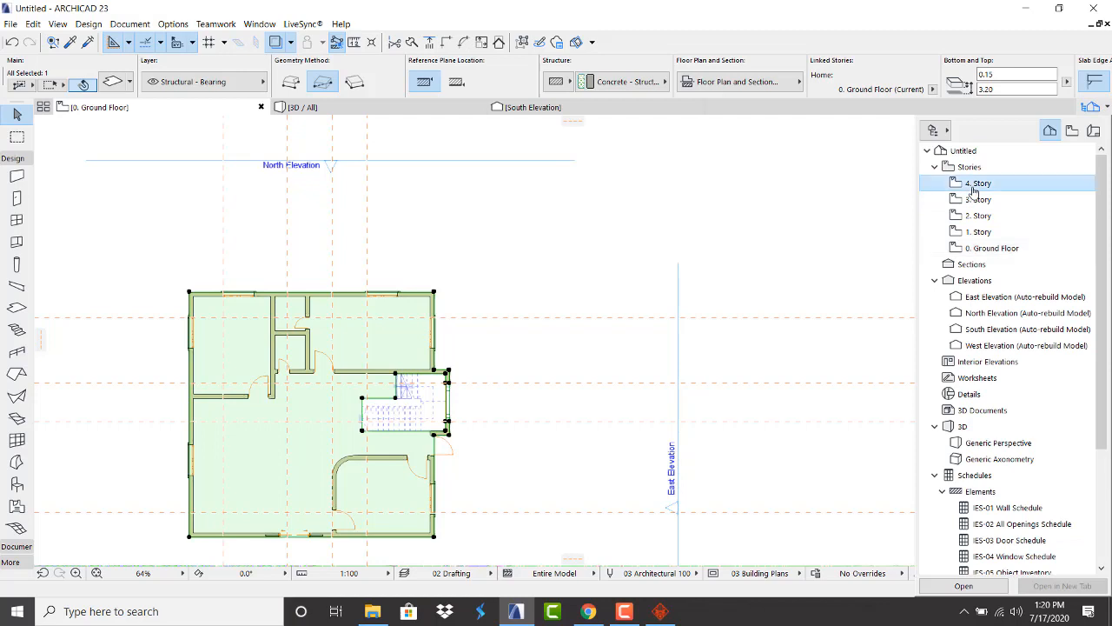
right_click(820, 226)
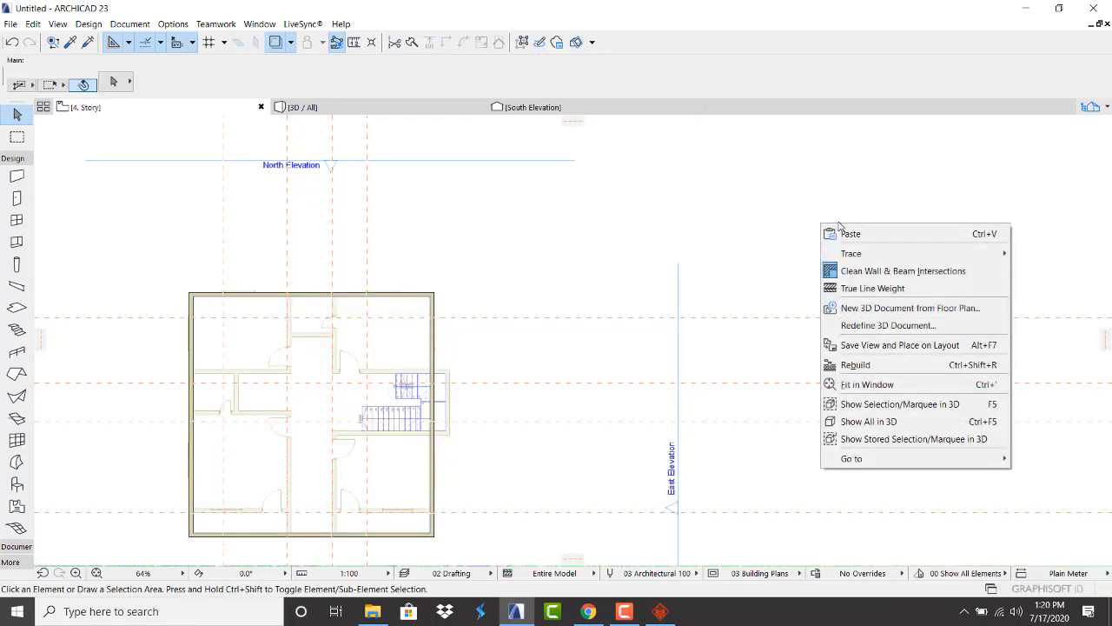
left_click(840, 228)
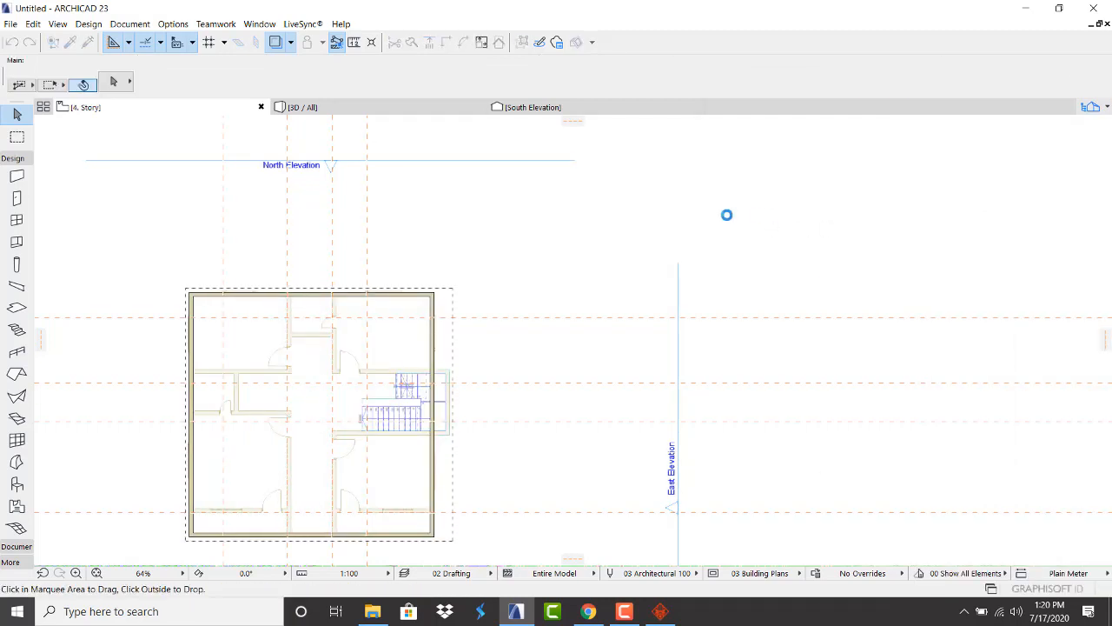
left_click(418, 107)
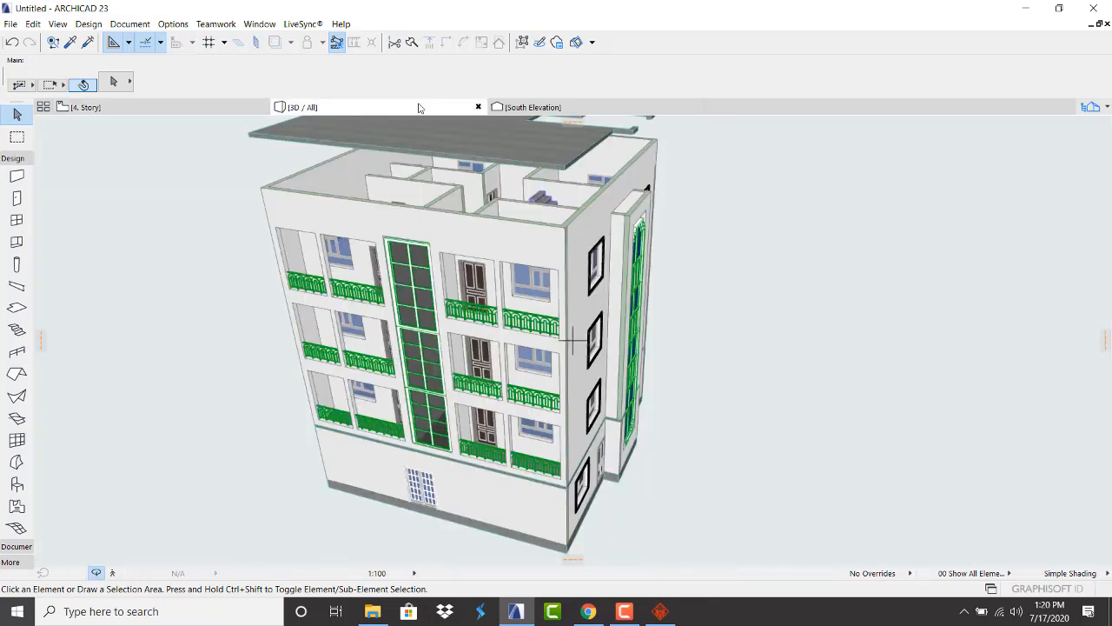
scroll(527, 333, "down", 2)
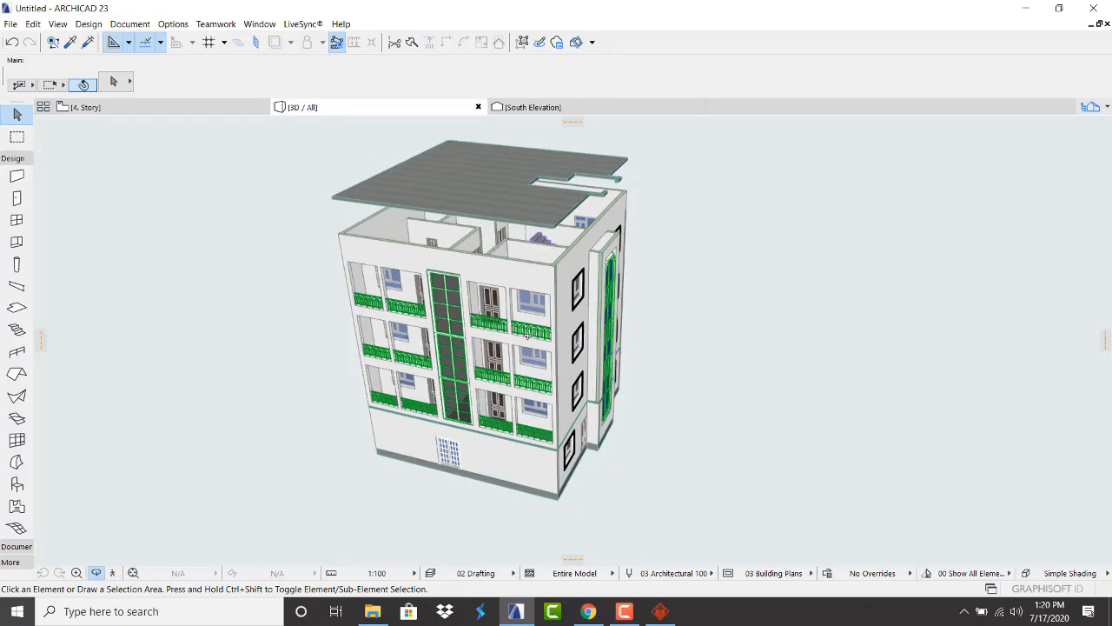
left_click(484, 198)
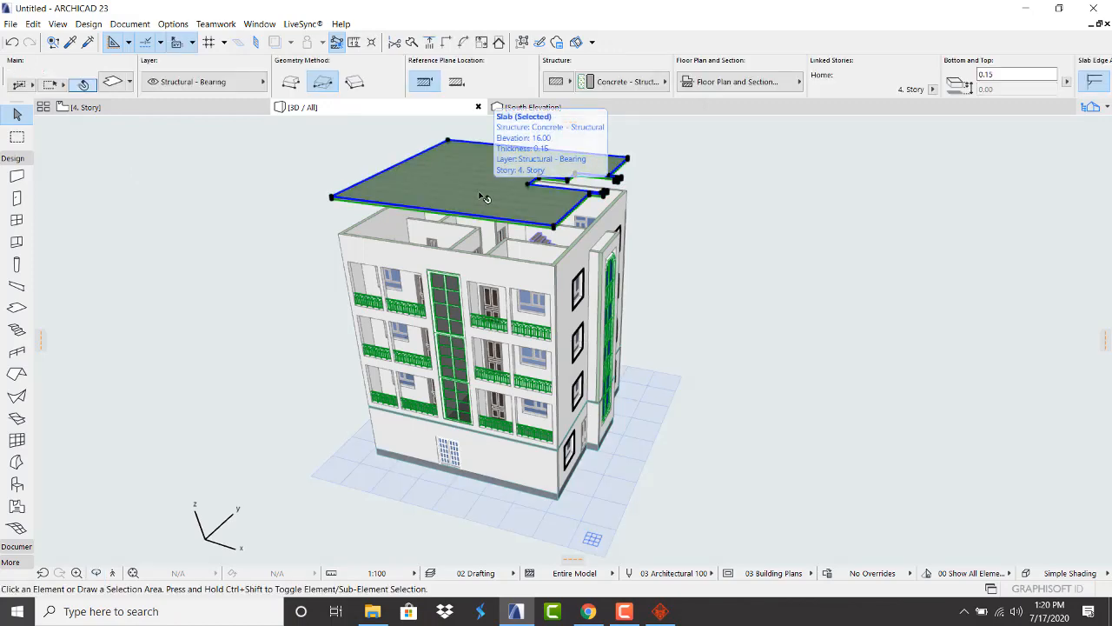
key("Delete")
Paste the slab onto 3. Story and raise it 1.42 onto the wall tops
left_click(1108, 109)
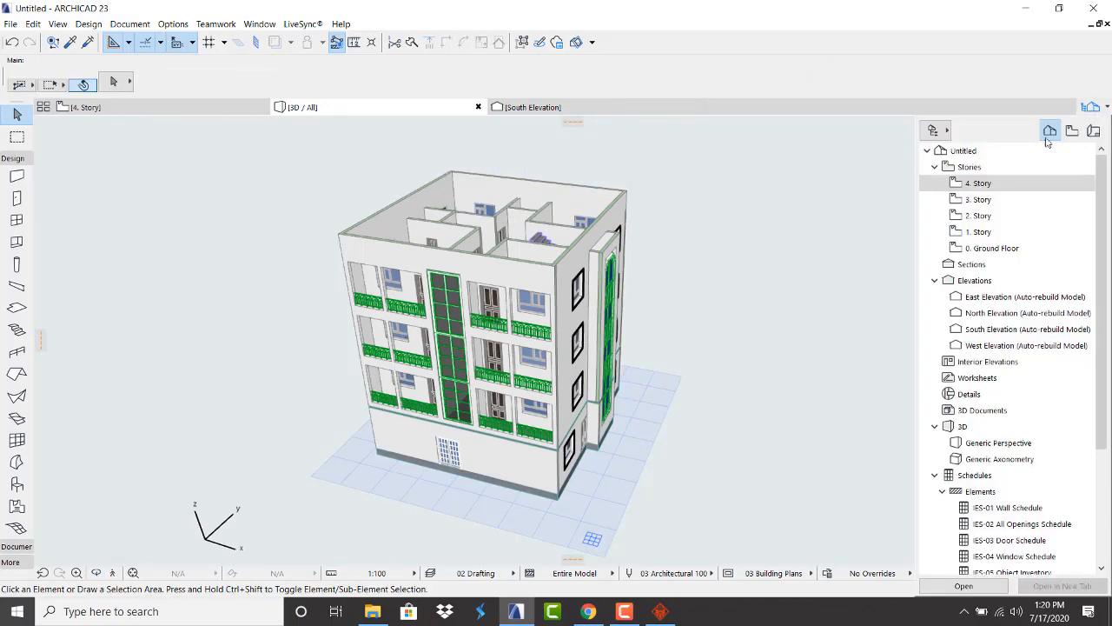
double_click(968, 176)
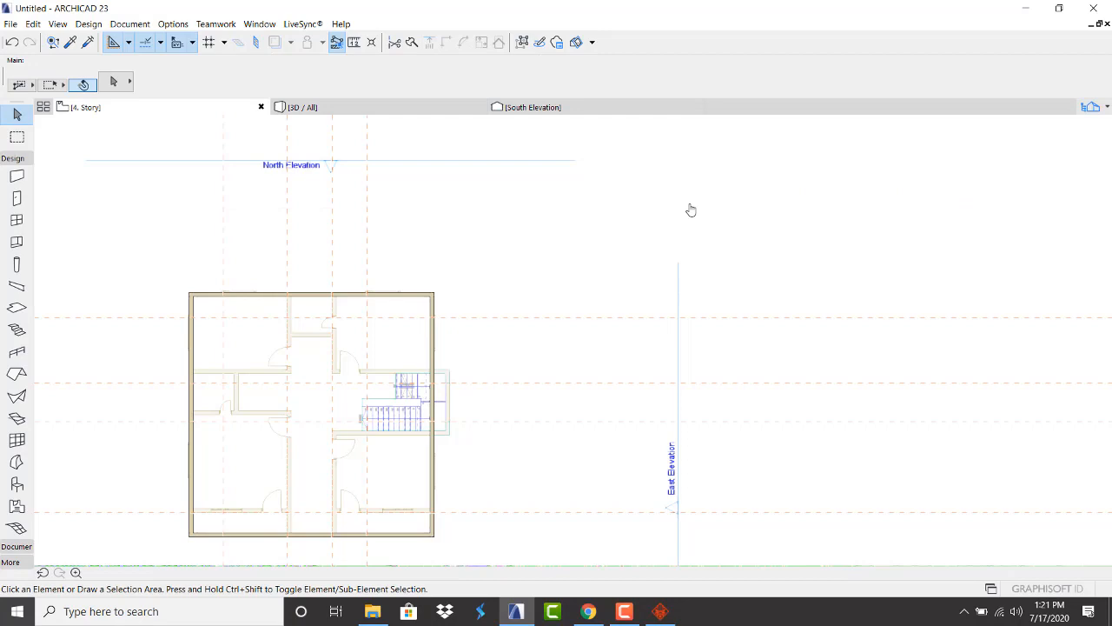
right_click(566, 228)
left_click(606, 237)
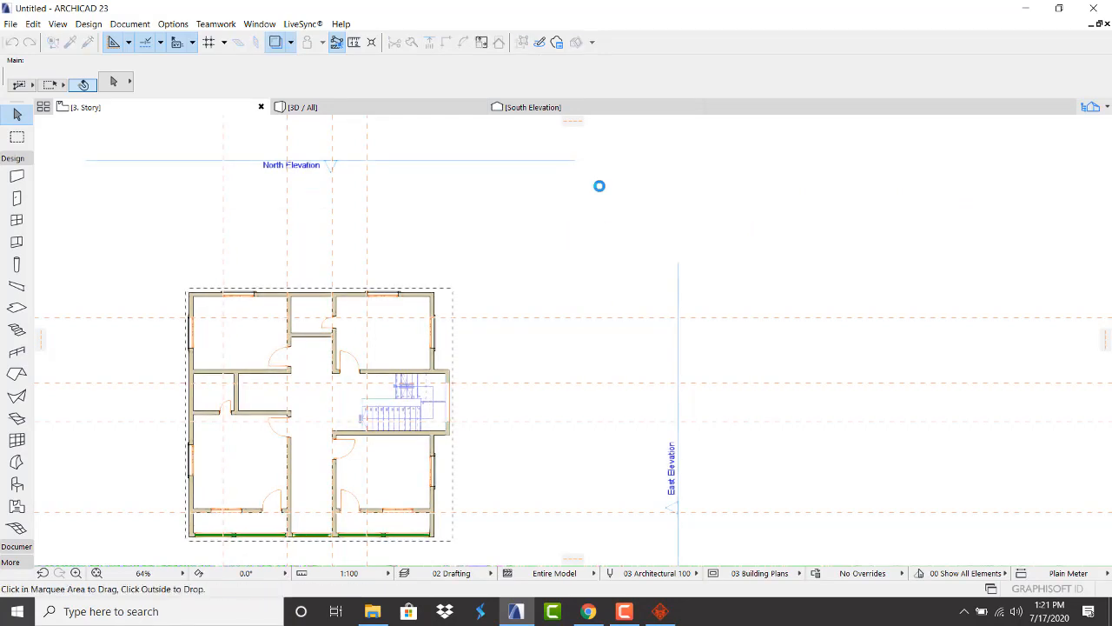
left_click(406, 105)
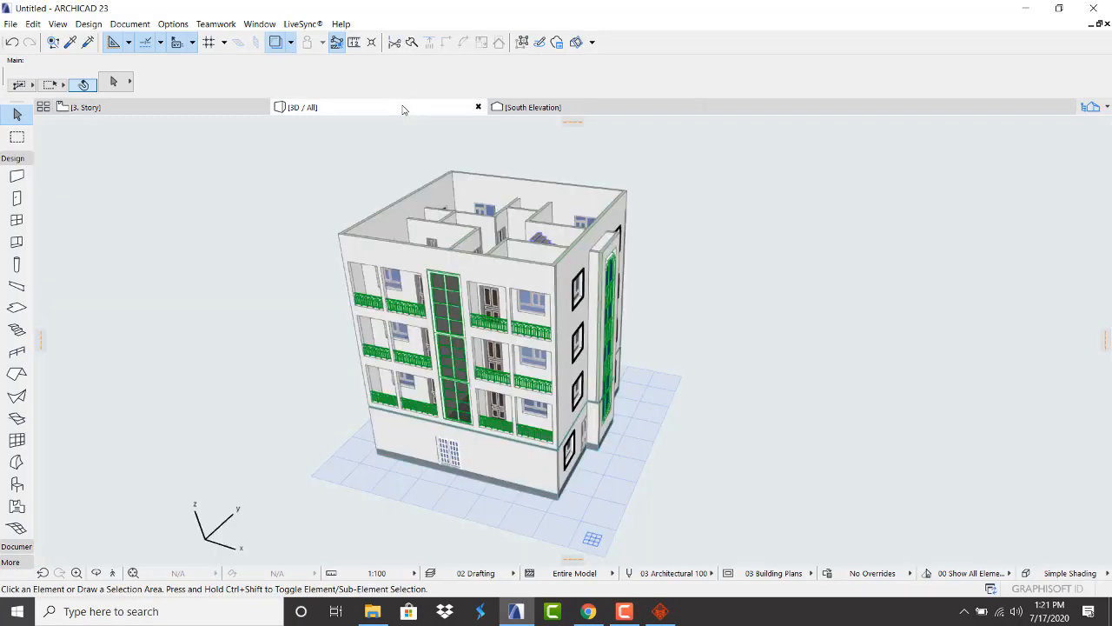
scroll(477, 218, "down", 3)
mouse_move(480, 213)
left_mouse_down()
mouse_move(483, 175)
mouse_move(480, 193)
left_mouse_up()
left_click(480, 194)
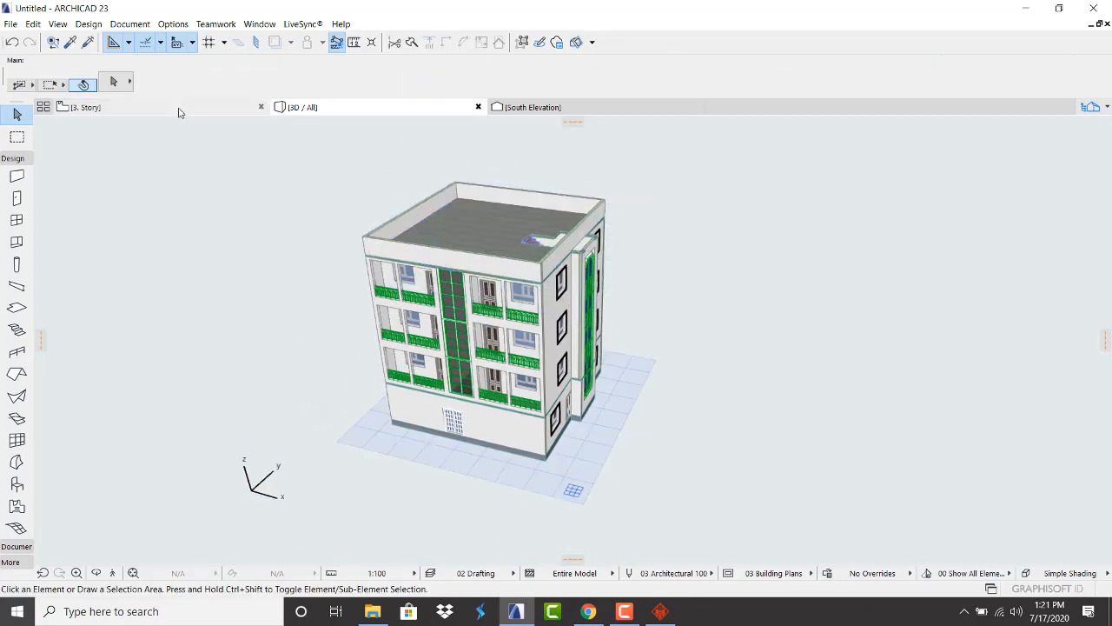
left_click(179, 108)
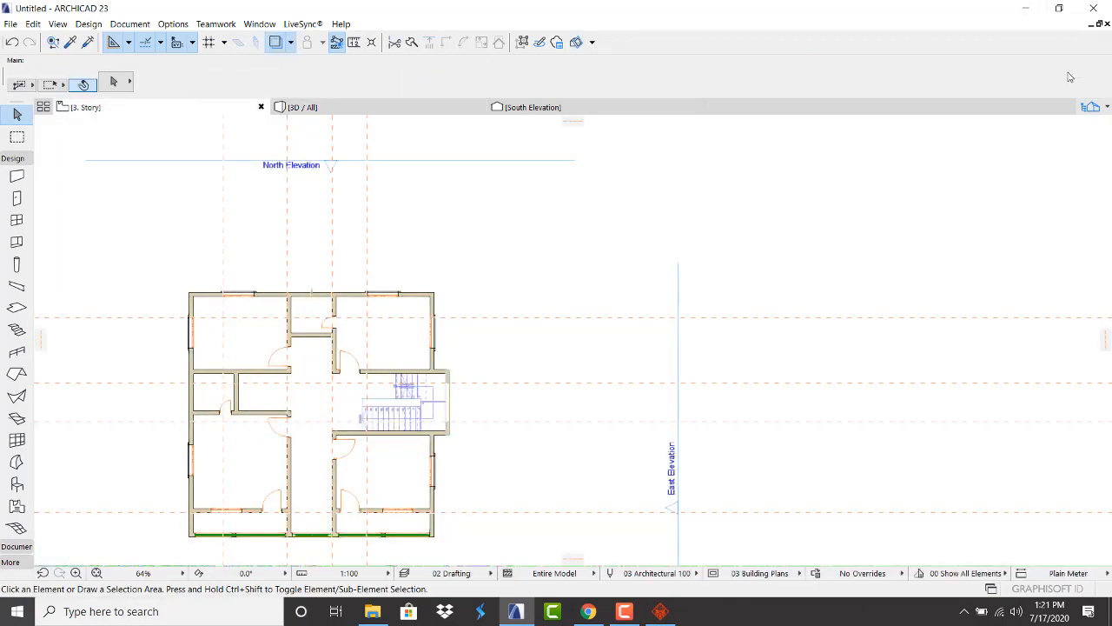
Open the 4. Story plan, zoom toward the stair, and select the exterior walls and stair
left_click(1107, 108)
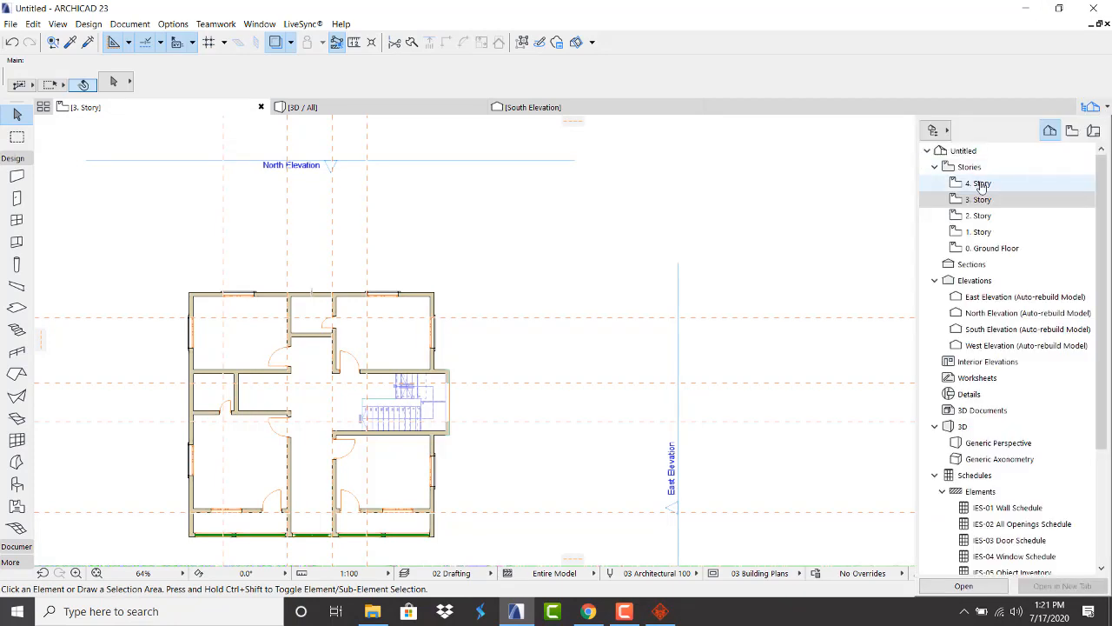
left_click(981, 183)
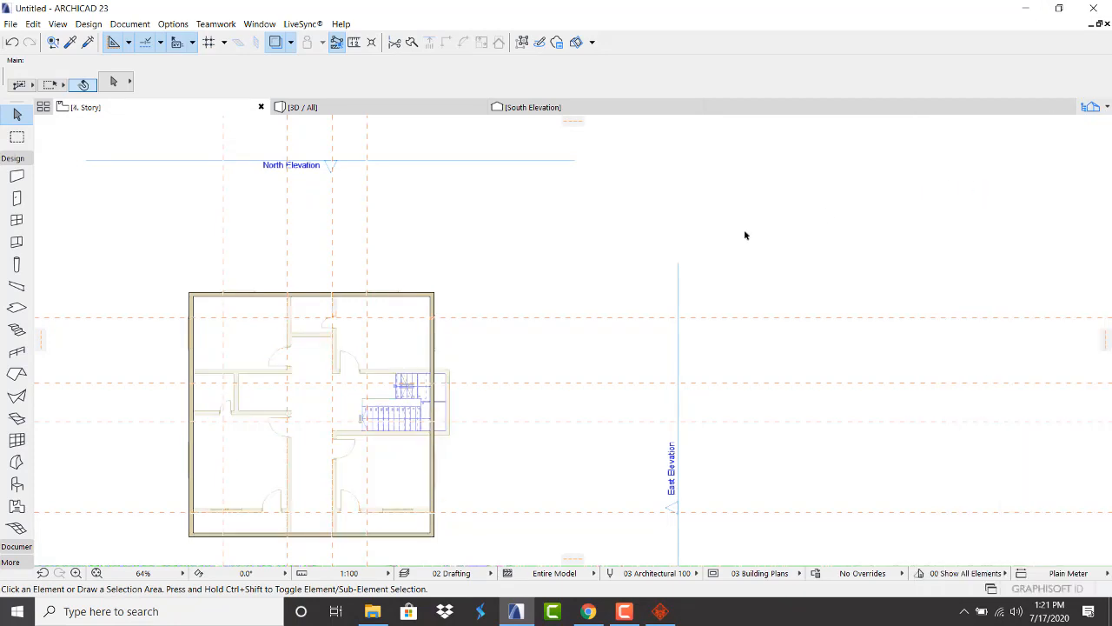
scroll(325, 425, "up", 4)
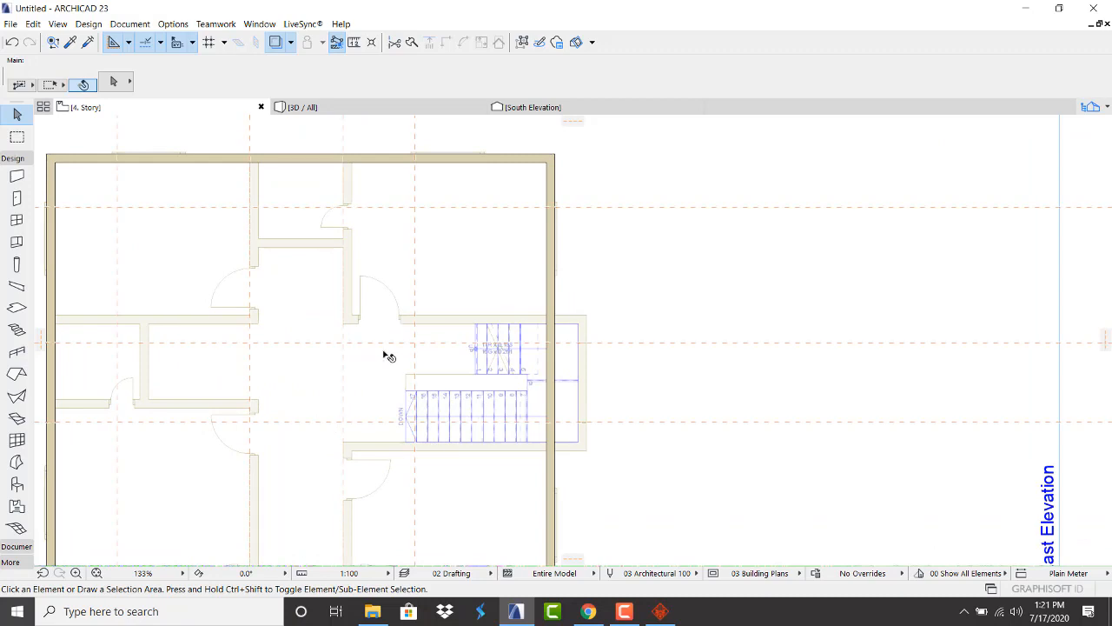
left_click(556, 356)
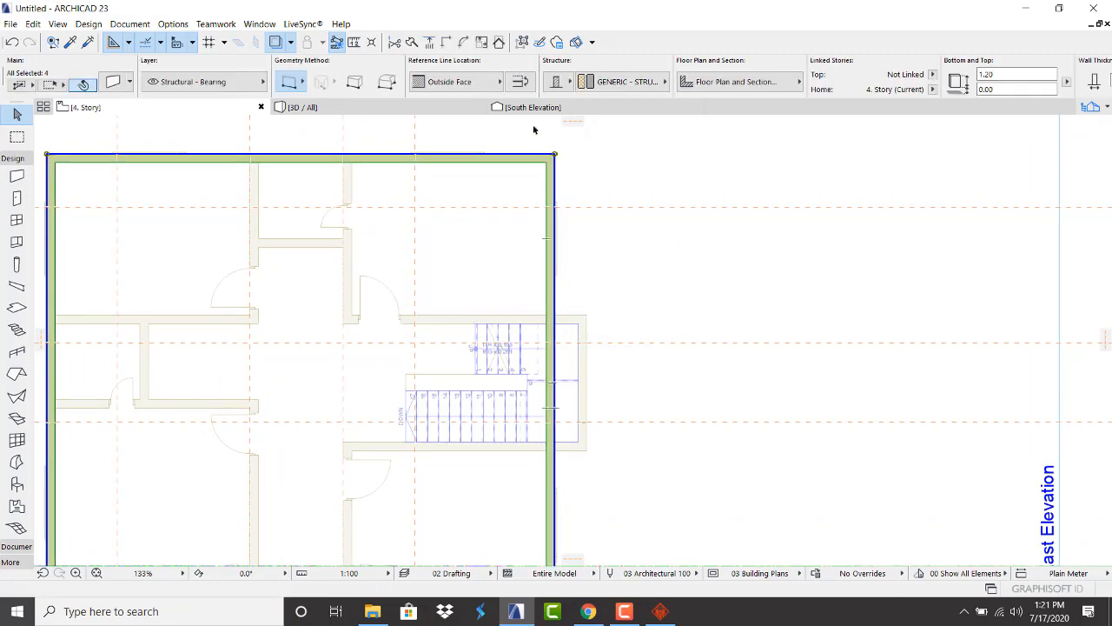
left_click(612, 289)
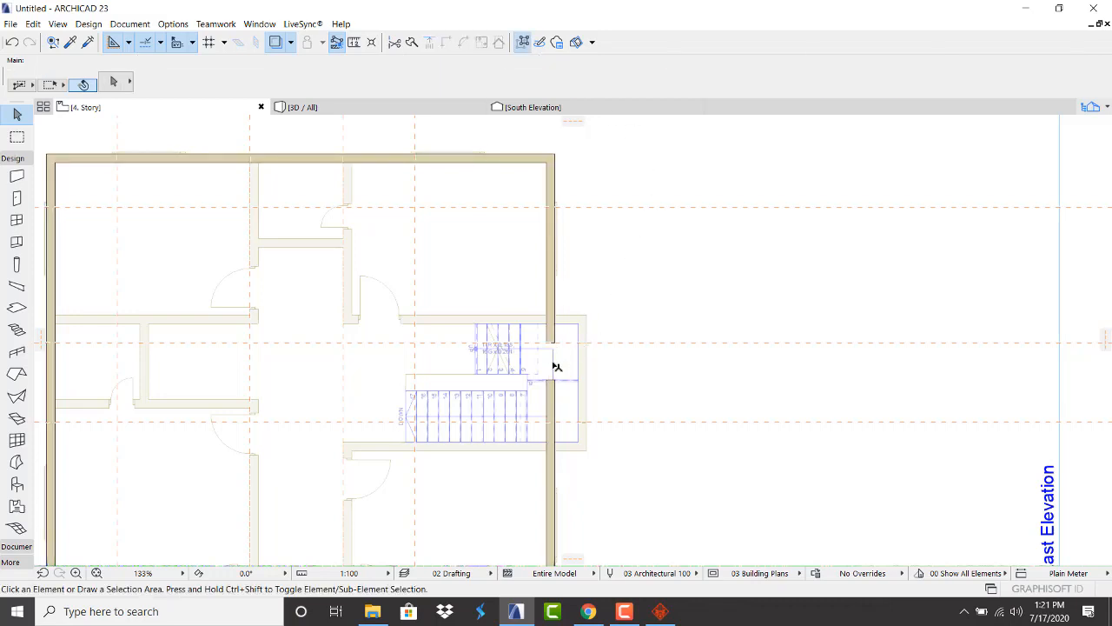
left_click(556, 365)
Clear the selection and zoom to frame the stair on the 4. Story plan
left_click(618, 305)
scroll(562, 337, "up", 2)
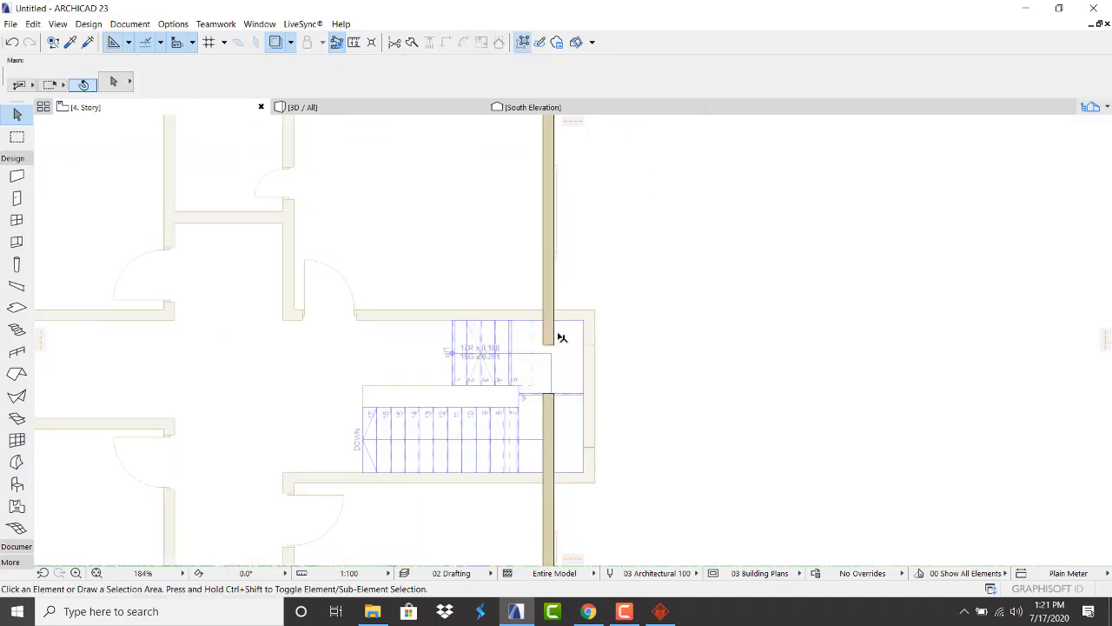
scroll(563, 337, "up", 3)
scroll(565, 344, "down", 2)
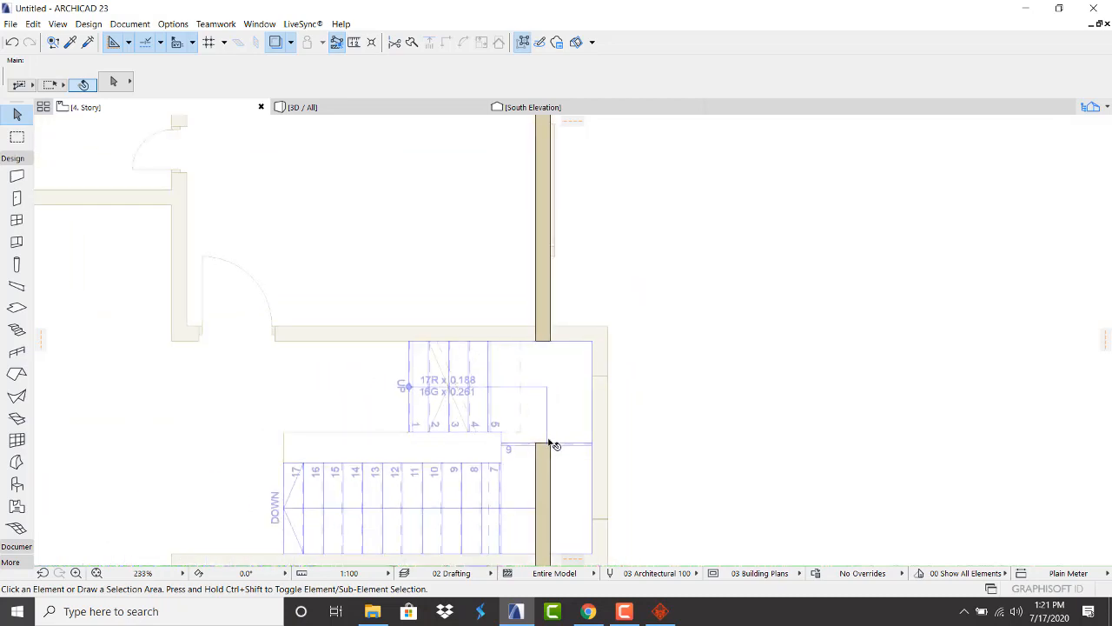
scroll(551, 445, "down", 1)
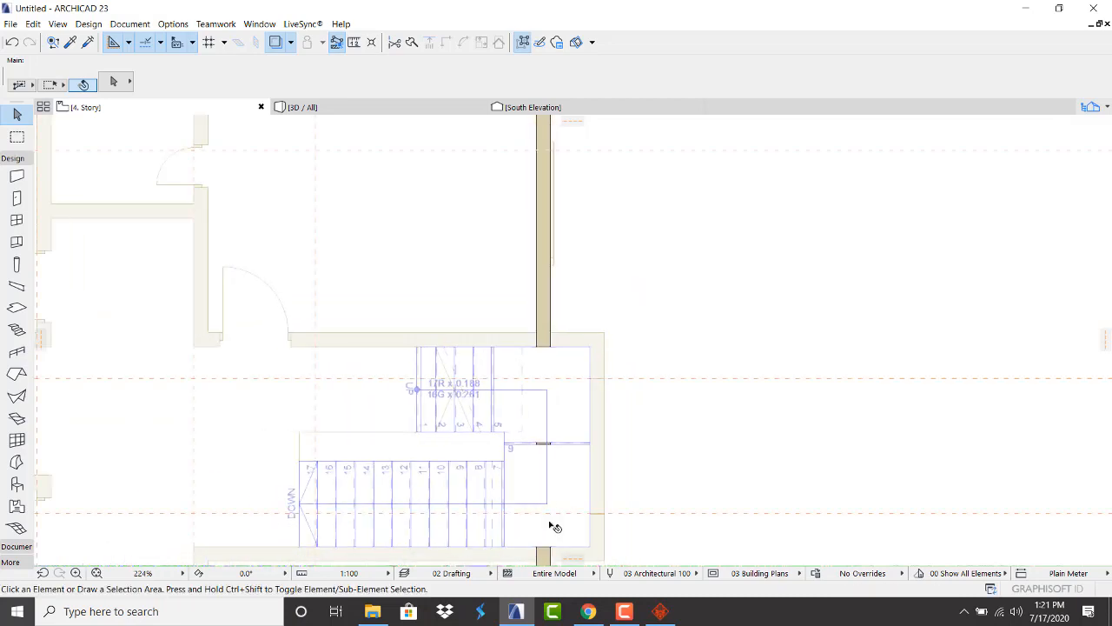
scroll(577, 433, "down", 4)
scroll(566, 472, "up", 5)
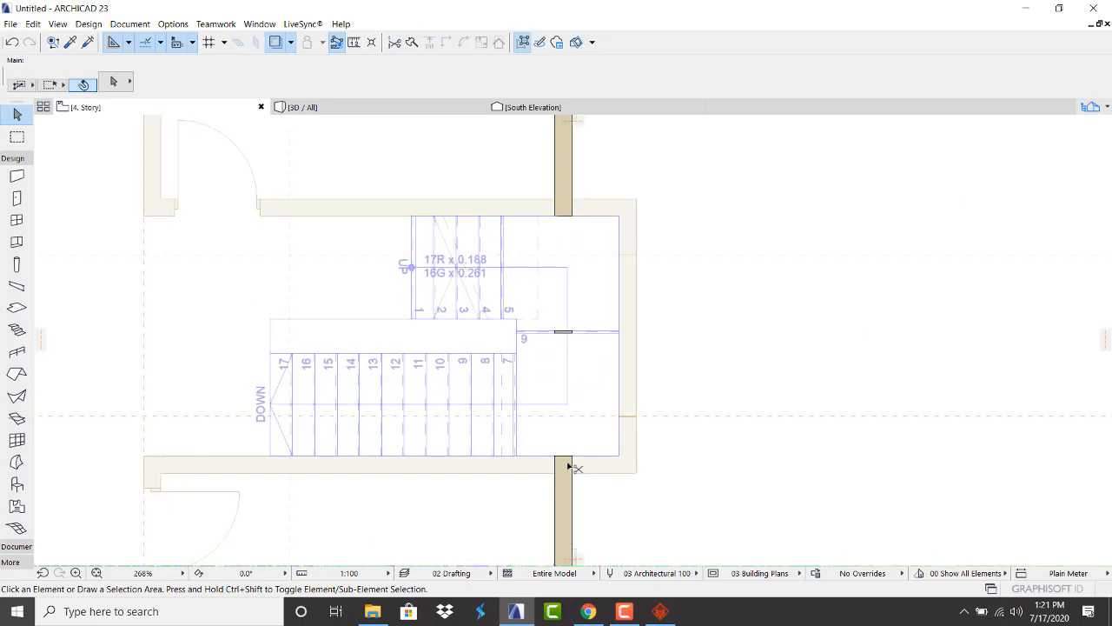
scroll(633, 368, "down", 5)
Draw a rectangle of walls around the stair, then show the whole building in 3D
left_click(16, 176)
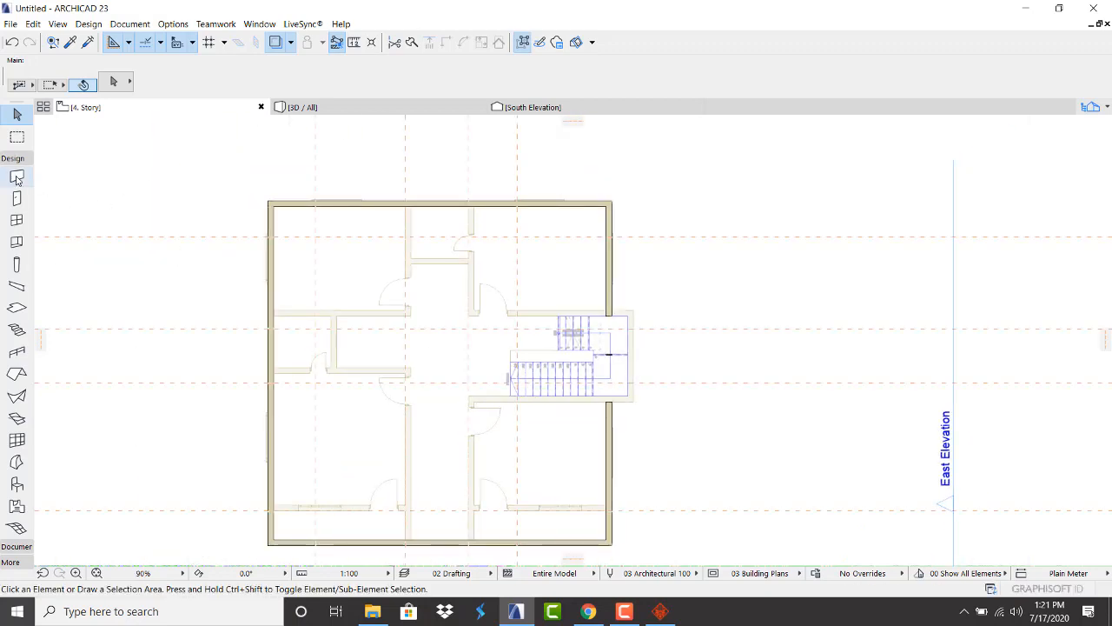
scroll(528, 383, "up", 3)
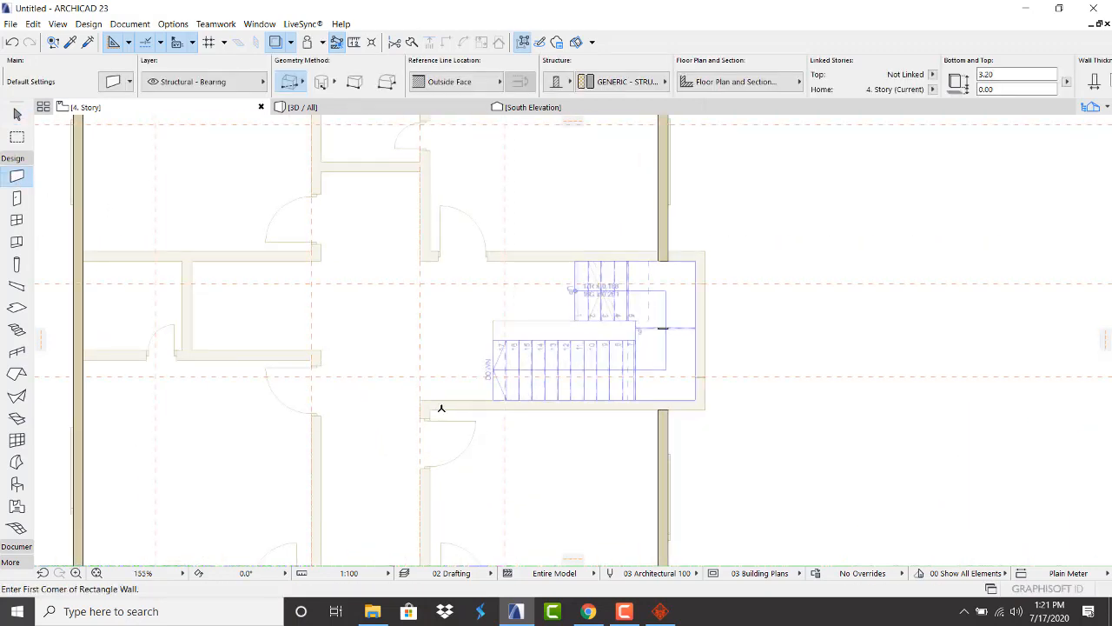
left_click(705, 407)
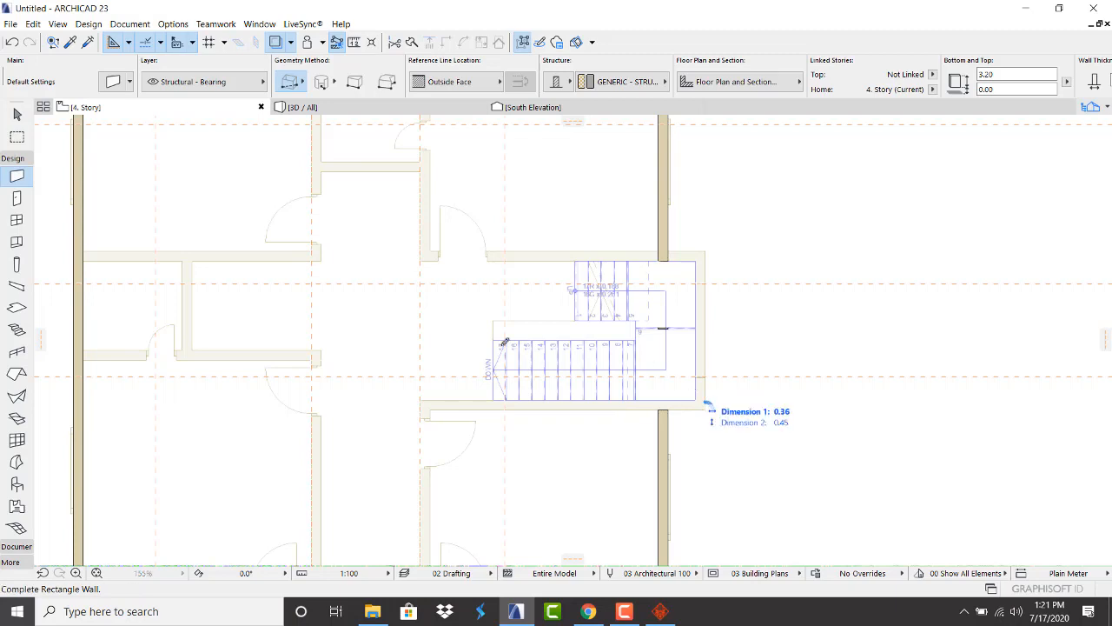
left_click(423, 251)
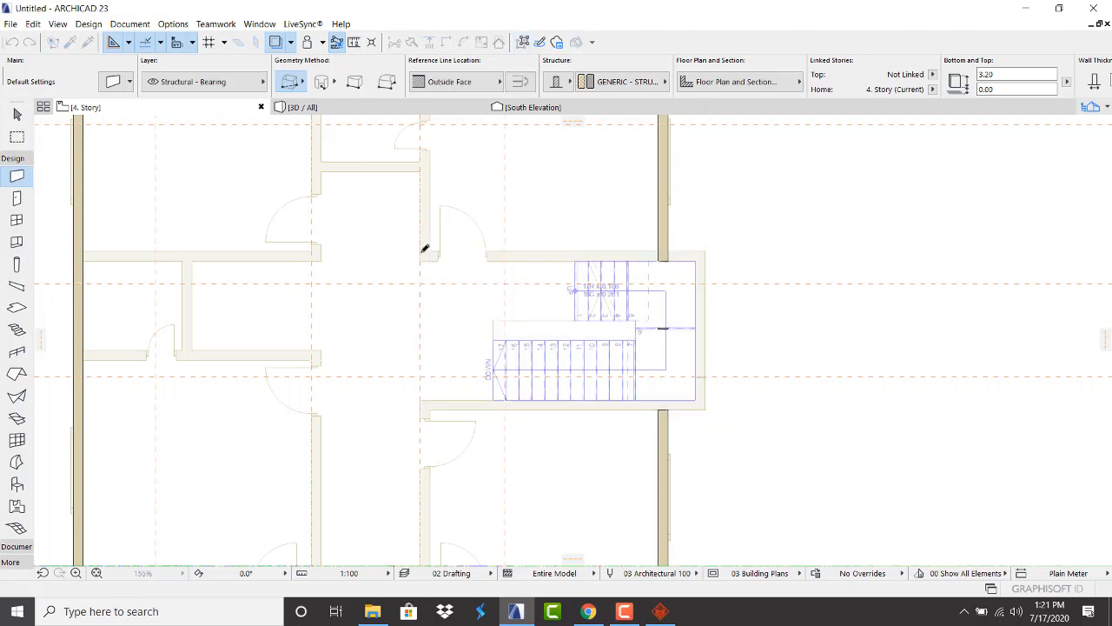
left_click(432, 108)
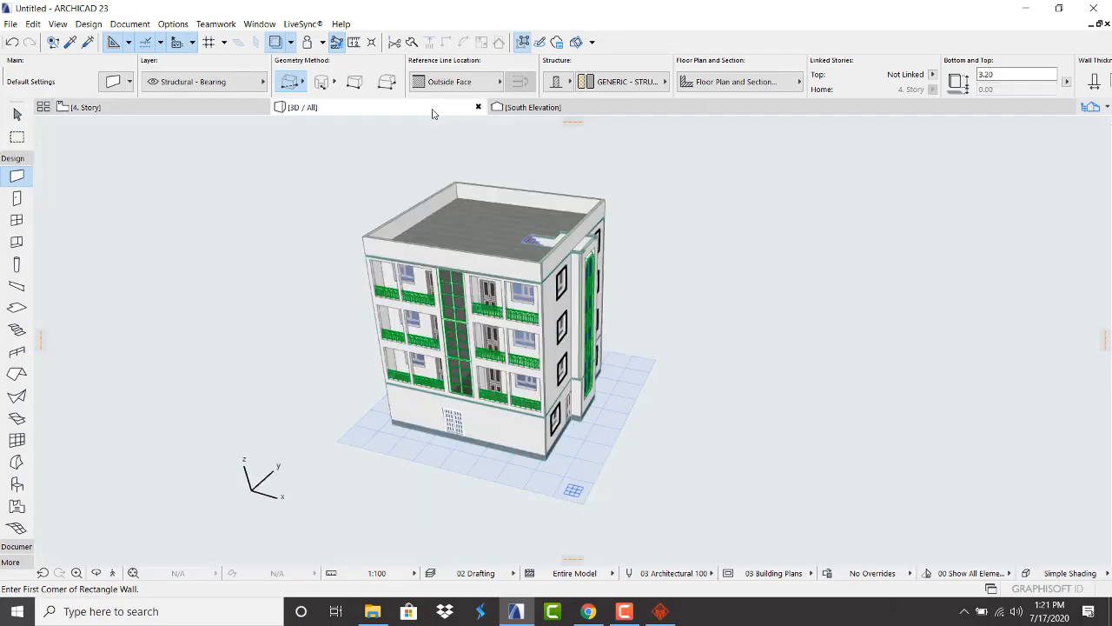
Delete the upper stair-tower wall above the tall window
scroll(537, 223, "up", 2)
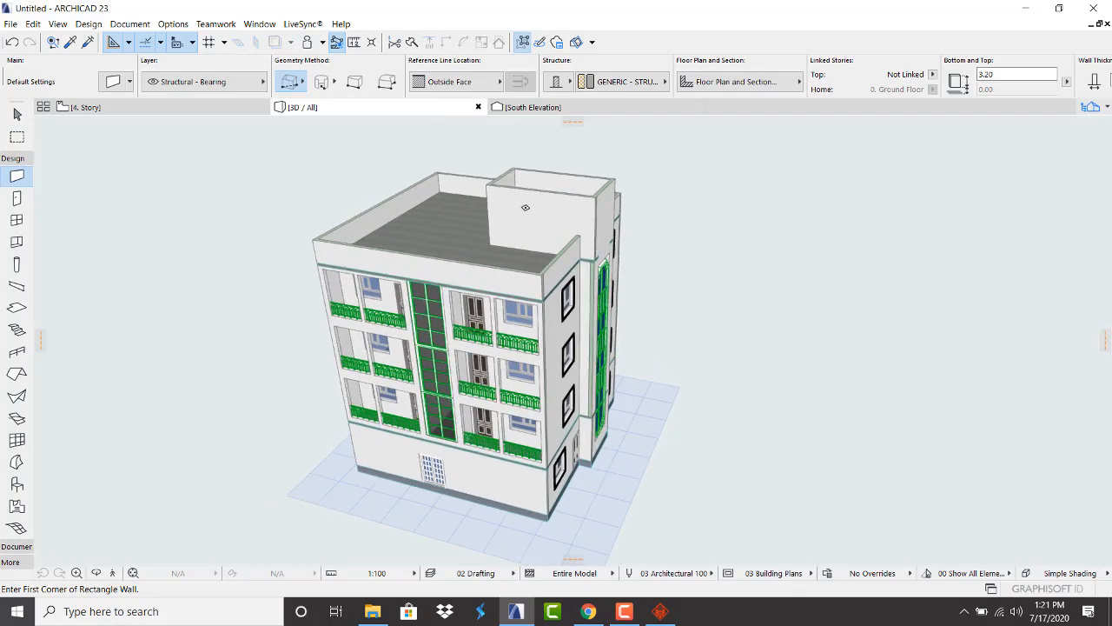
key("Escape")
middle_click_drag(529, 253, 450, 178, "shift")
scroll(606, 227, "up", 2)
middle_click_drag(630, 228, 579, 247, "shift")
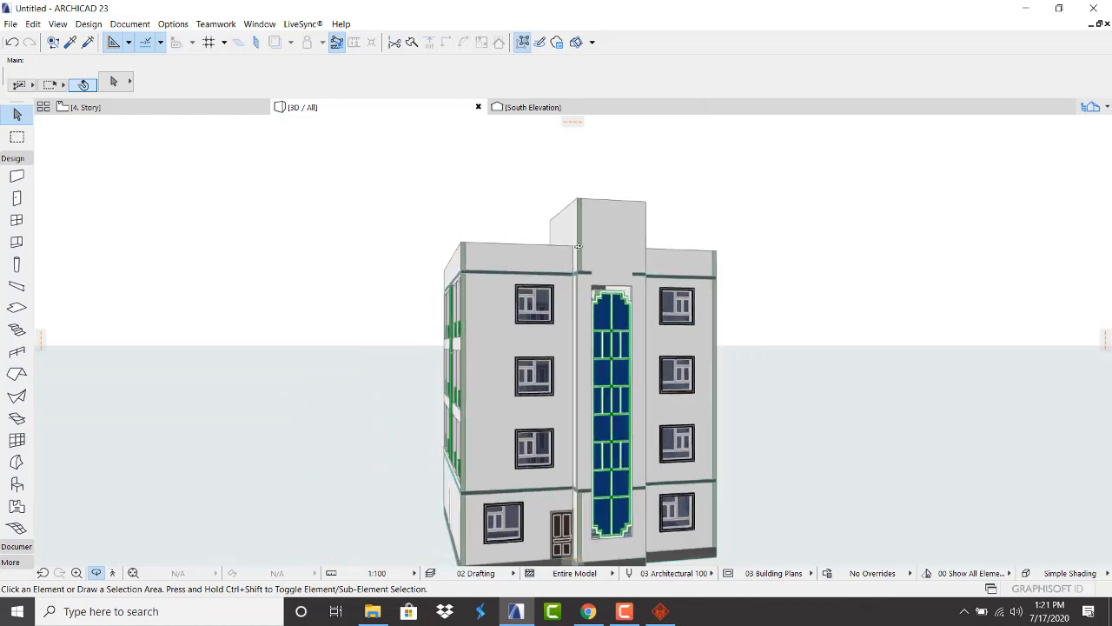
left_click(618, 218)
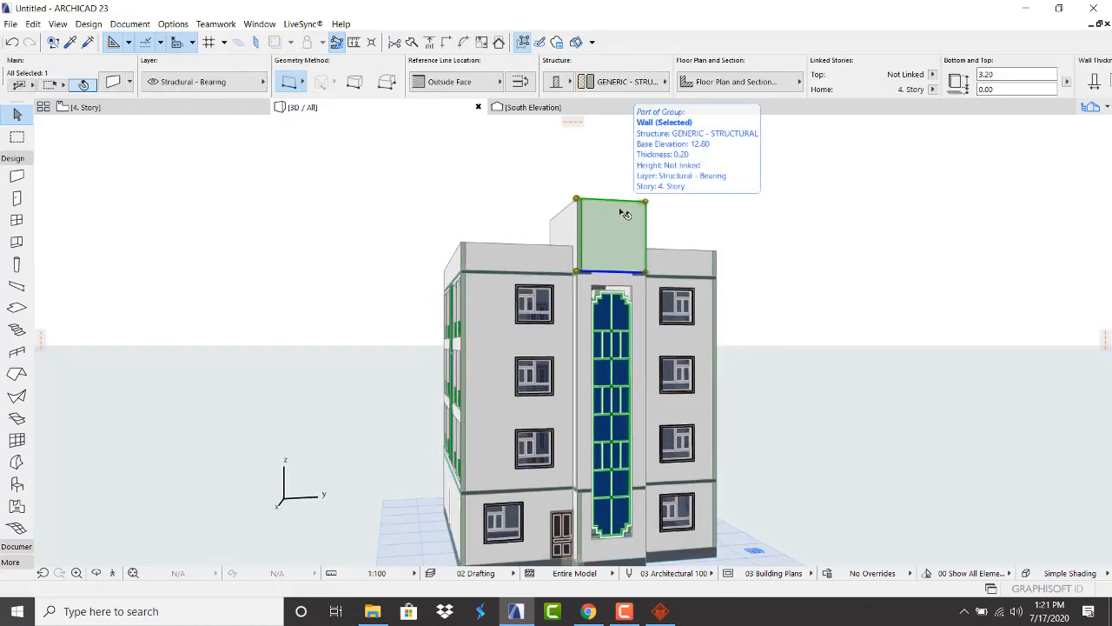
key("Delete")
Stretch the front wall around the tall window vertically so its top reaches 16.00
left_click(640, 300)
scroll(641, 238, "up", 3)
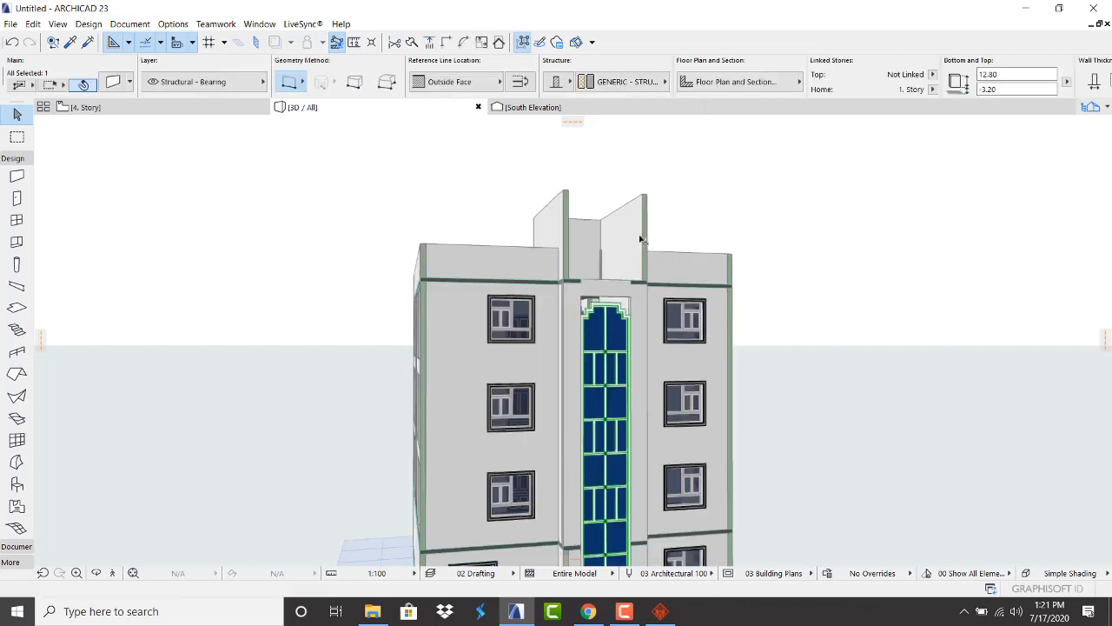
left_click(648, 285)
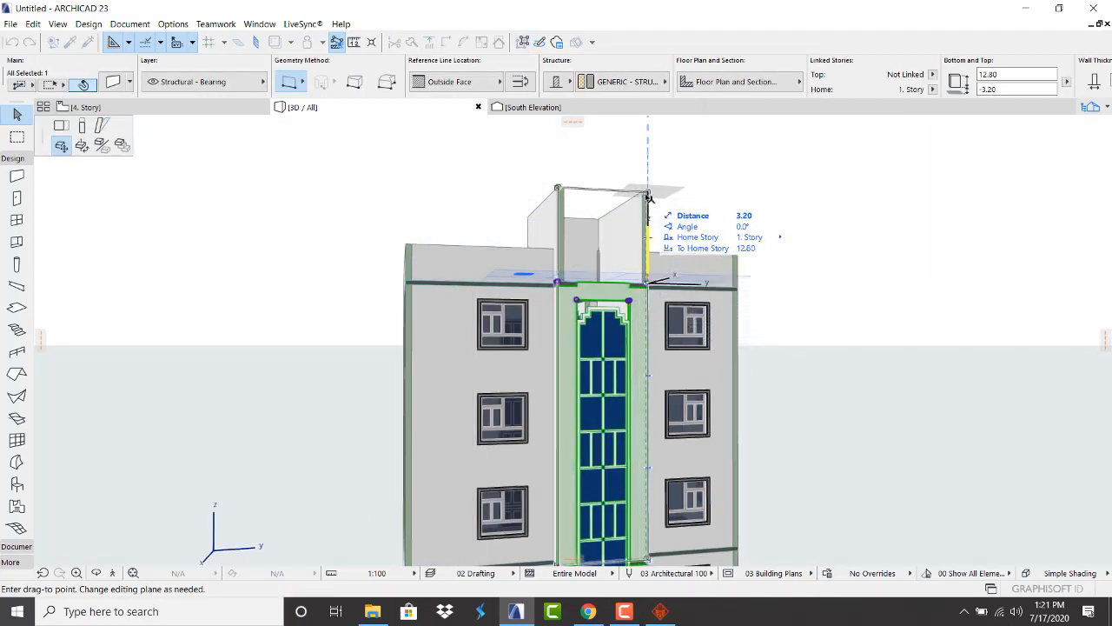
left_click(82, 125)
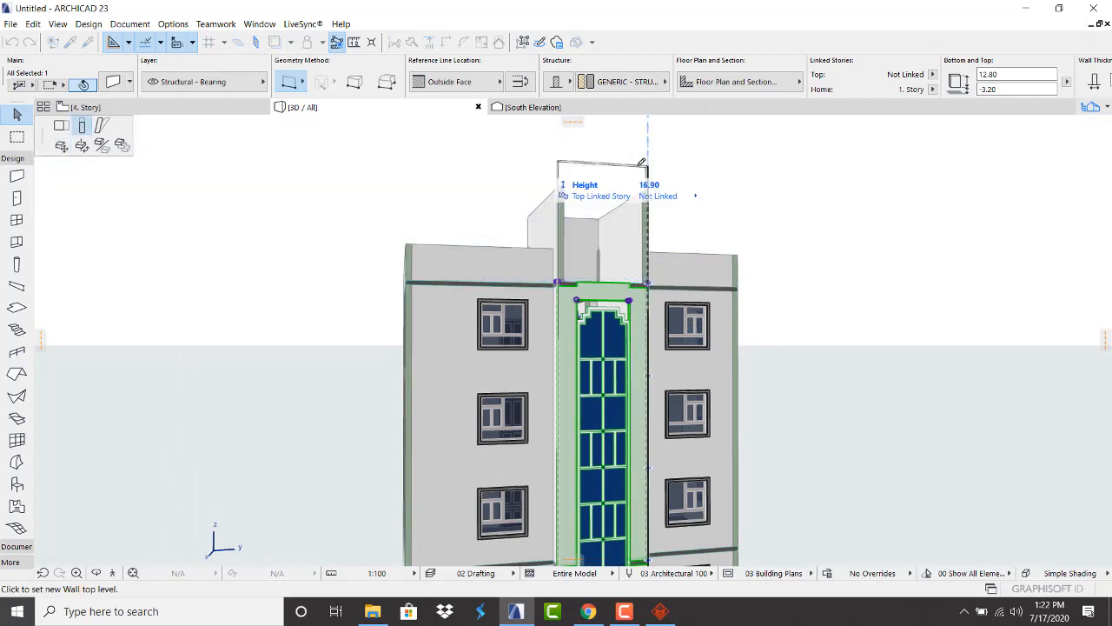
left_click(646, 187)
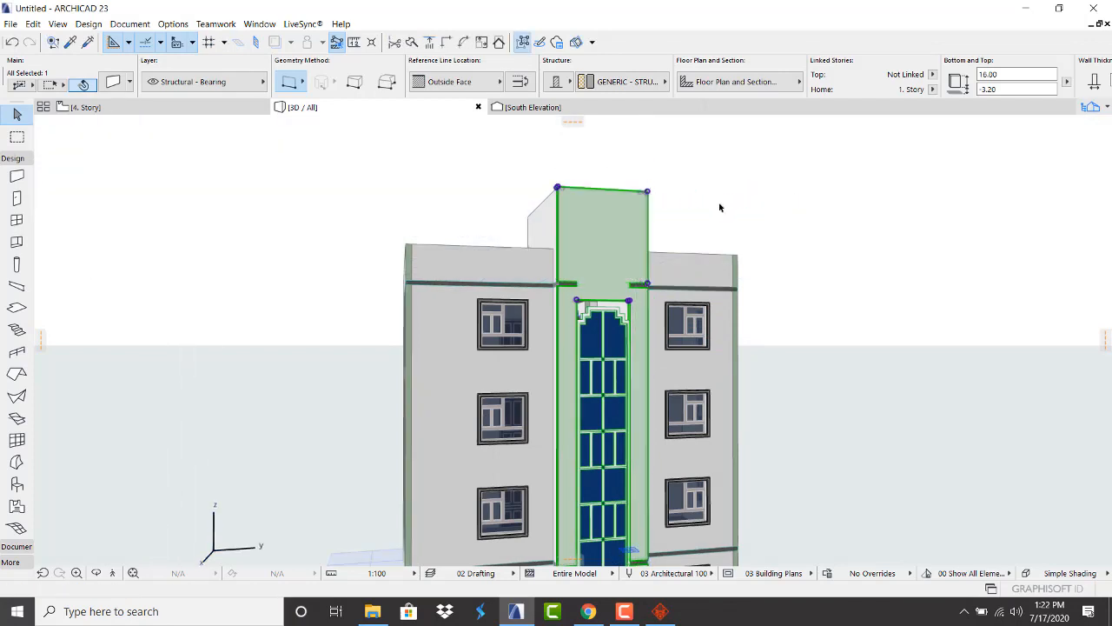
key("Escape")
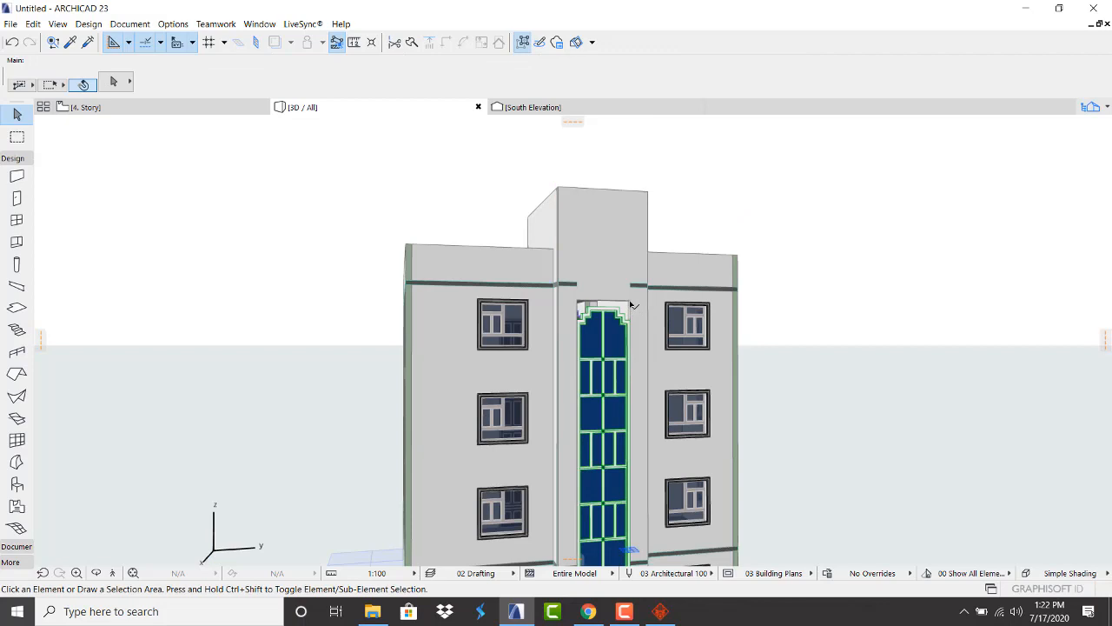
Stretch the tower wall's window opening and window W1 up to the tower top
left_click(632, 304)
left_click(629, 302)
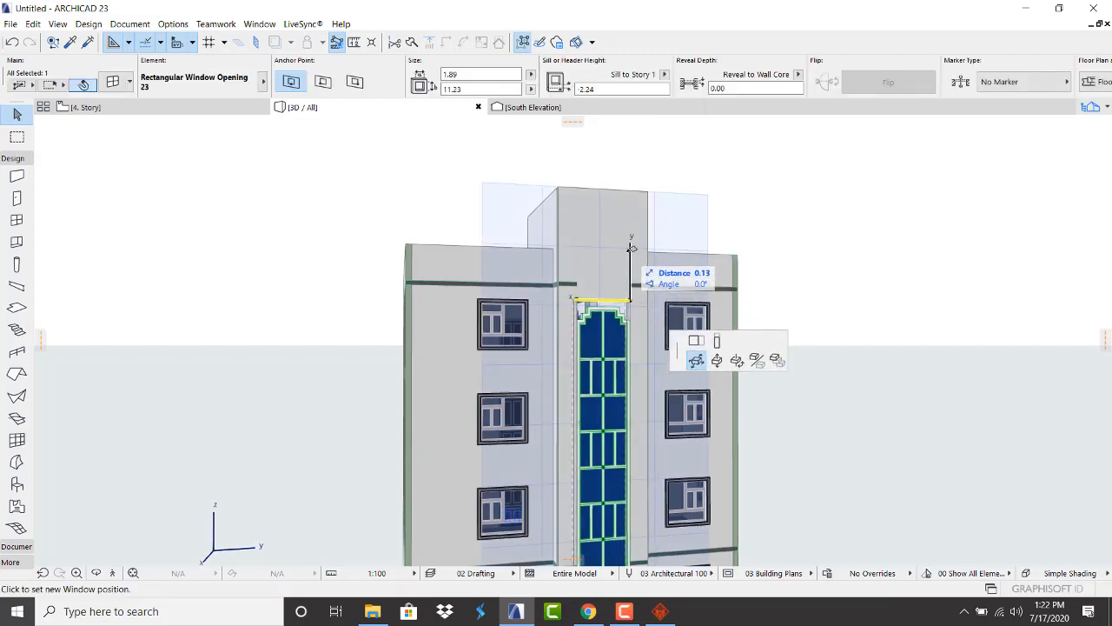
left_click(82, 125)
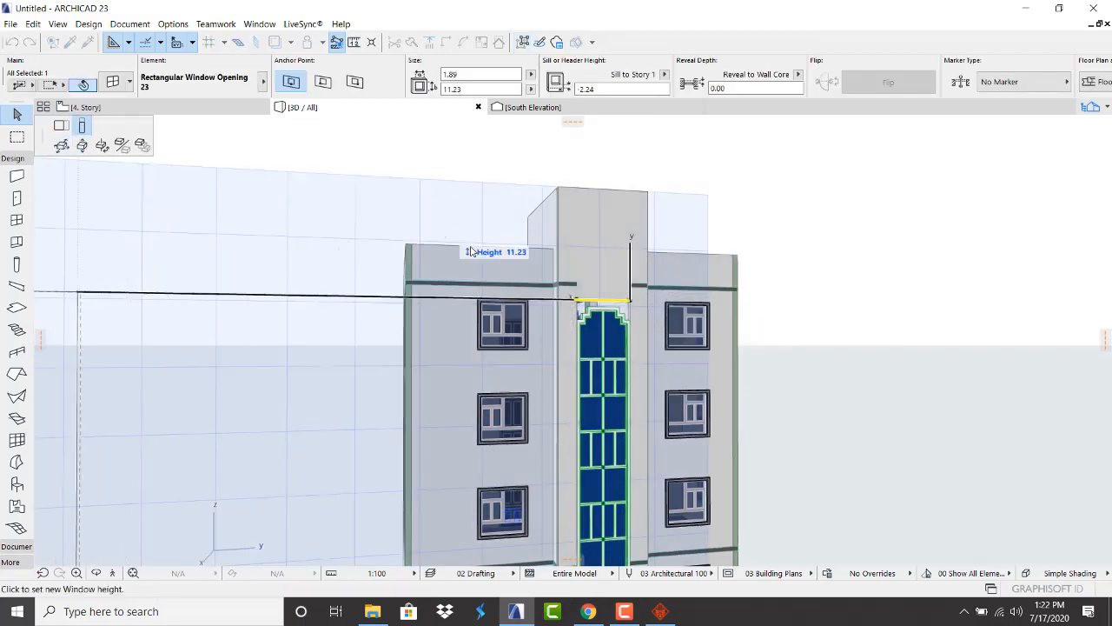
left_click(623, 210)
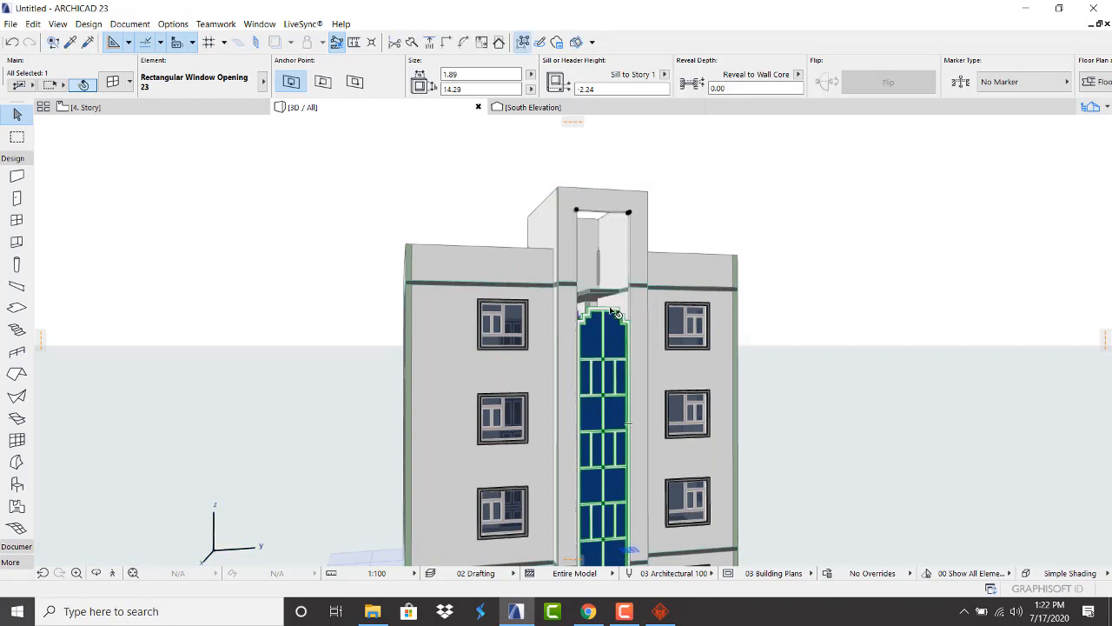
left_click(614, 314)
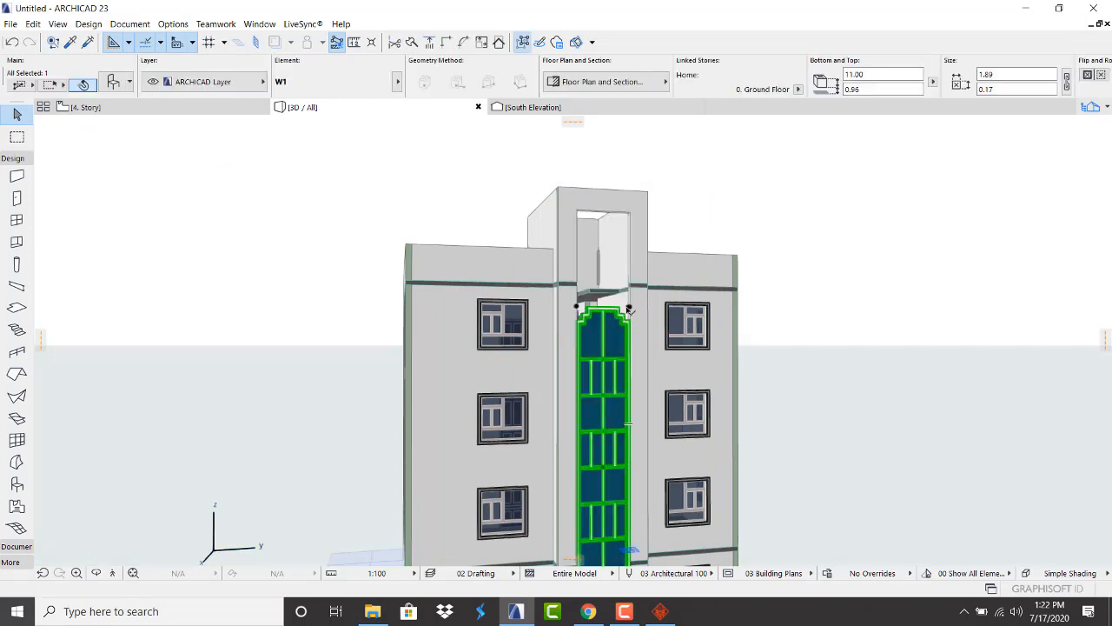
left_click(629, 309)
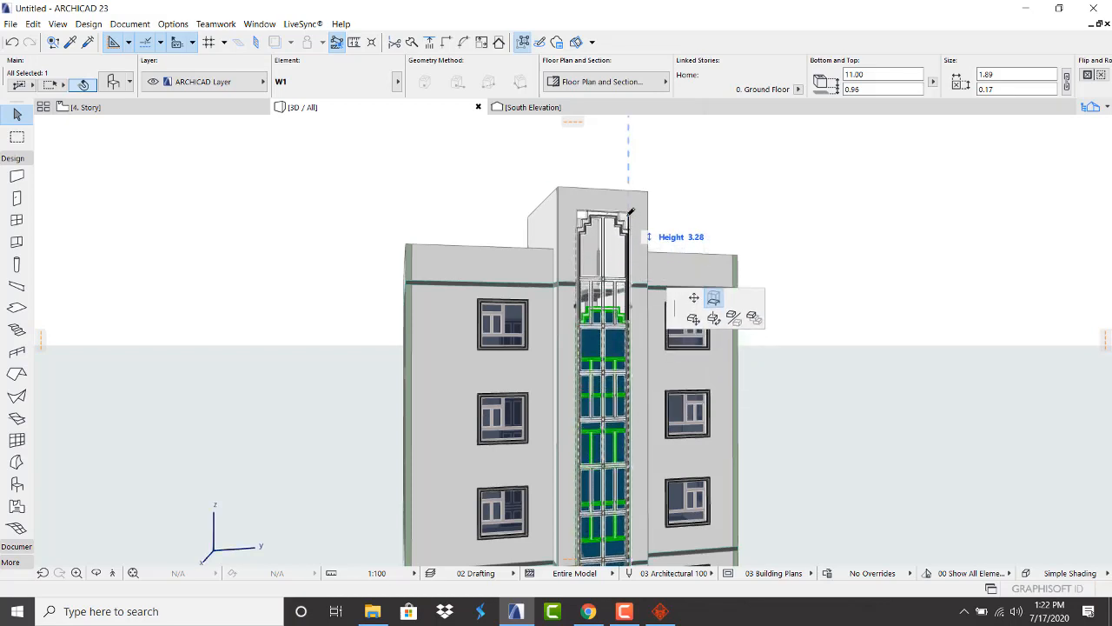
left_click(629, 215)
left_click(721, 194)
Check the balcony side and front in 3D, then return to the 4. Story plan
scroll(735, 253, "down", 3)
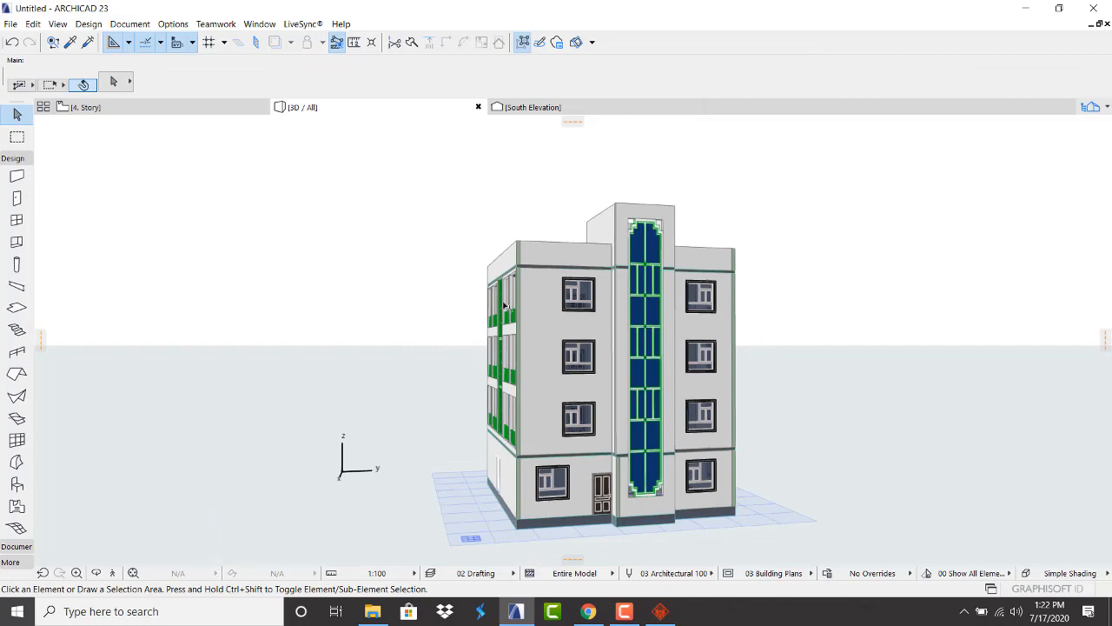
middle_click_drag(506, 305, 709, 334, "shift")
scroll(697, 329, "down", 3)
scroll(496, 348, "up", 2)
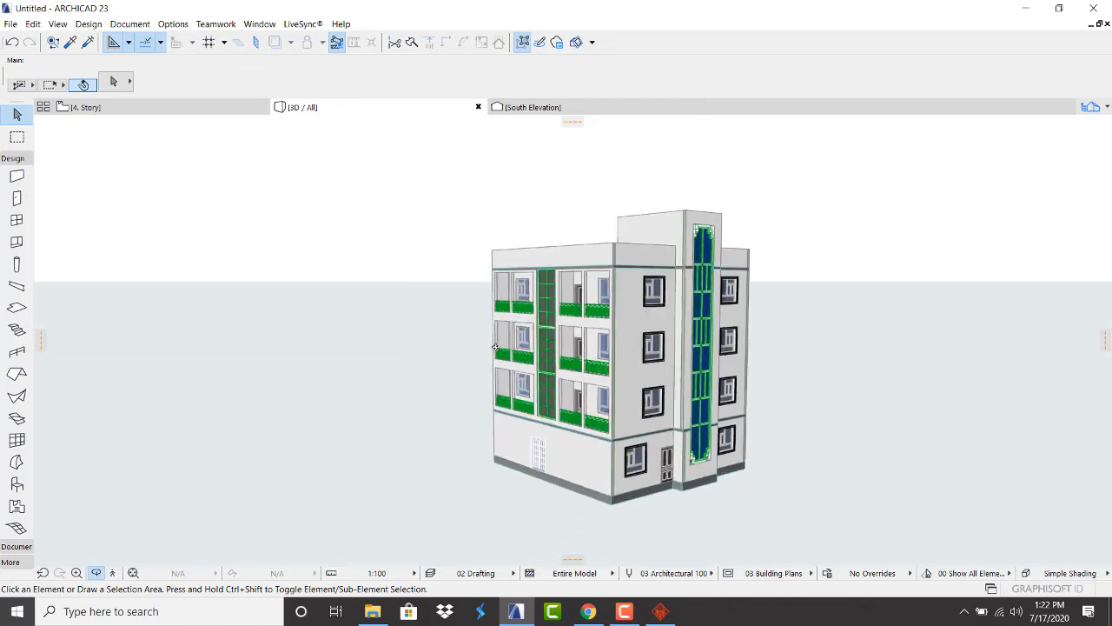
scroll(495, 347, "up", 2)
middle_click_drag(499, 357, 583, 359, "shift")
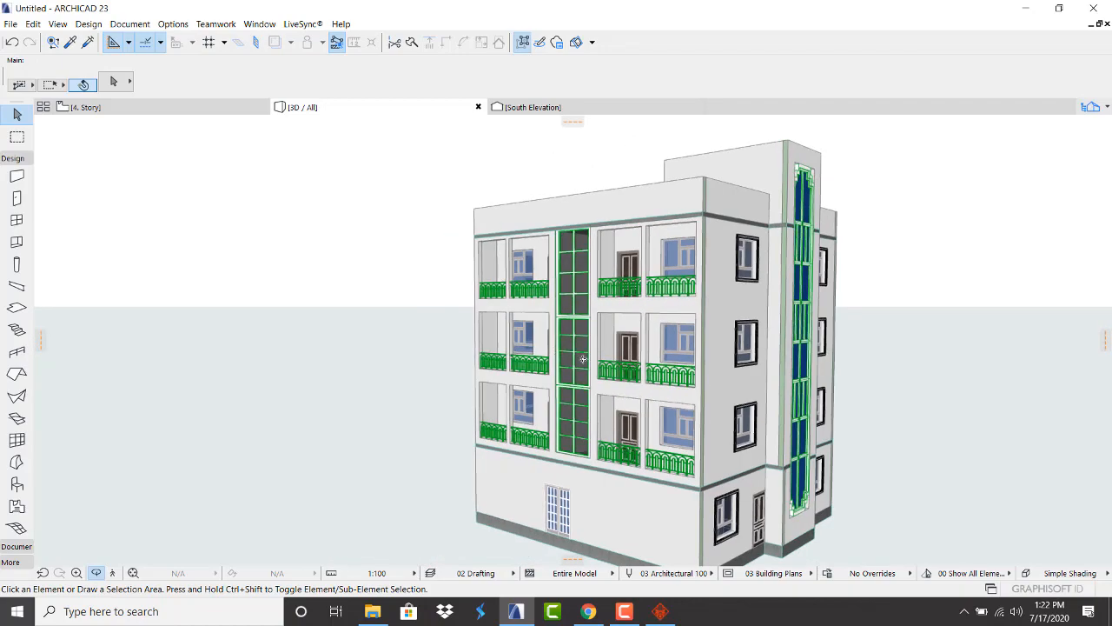
scroll(584, 359, "down", 2)
scroll(600, 372, "up", 2)
scroll(615, 383, "down", 2)
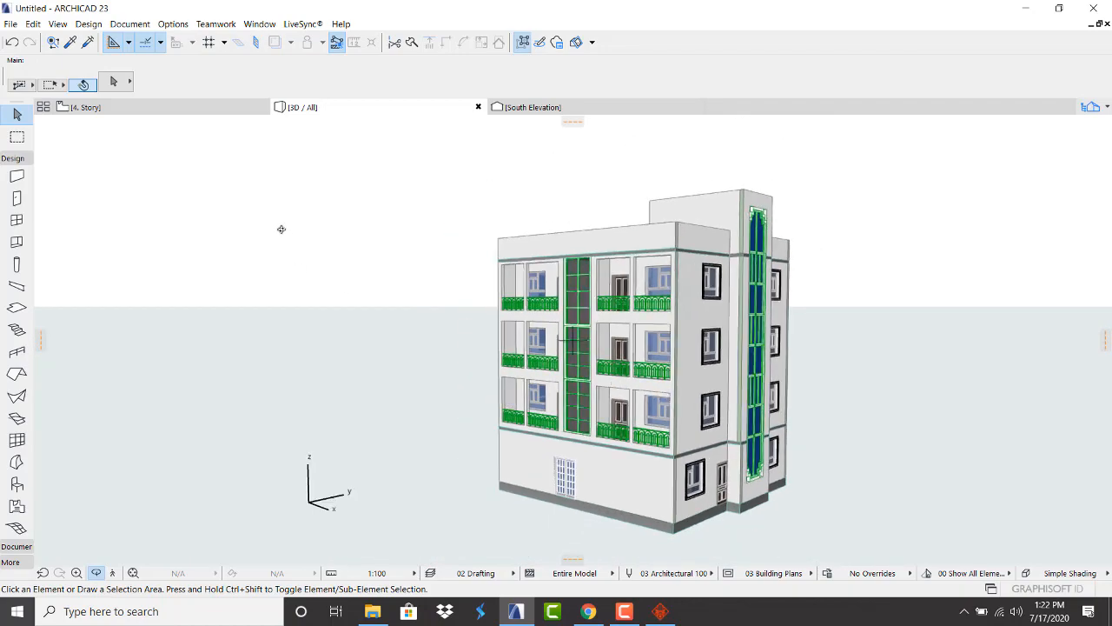
left_click(191, 108)
scroll(435, 281, "down", 4)
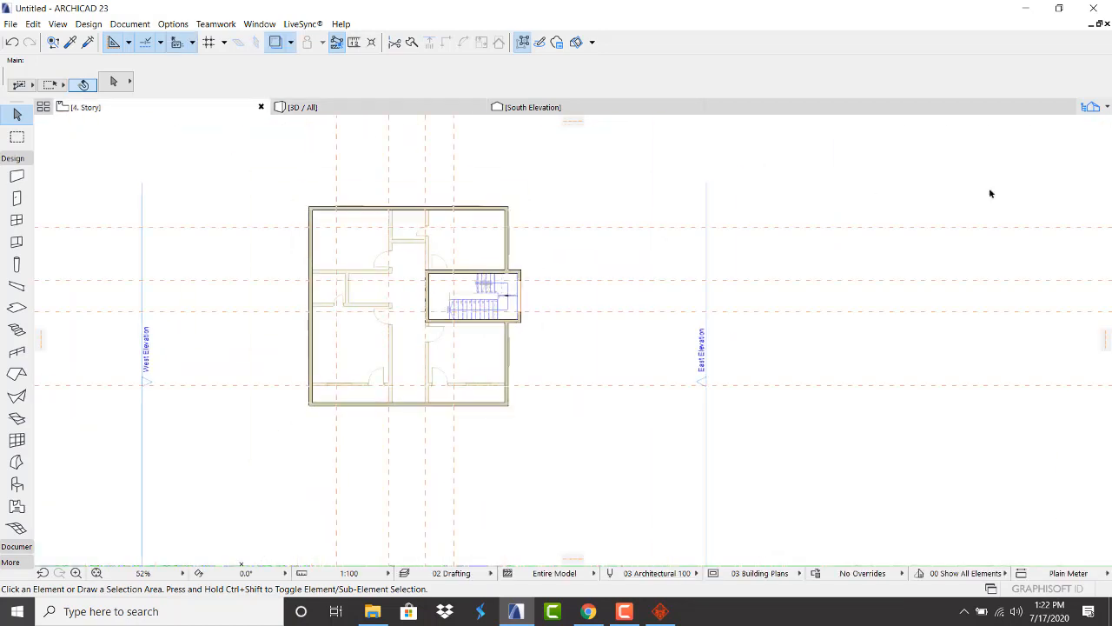
Open the 0. Ground Floor plan from the Navigator
left_click(1105, 112)
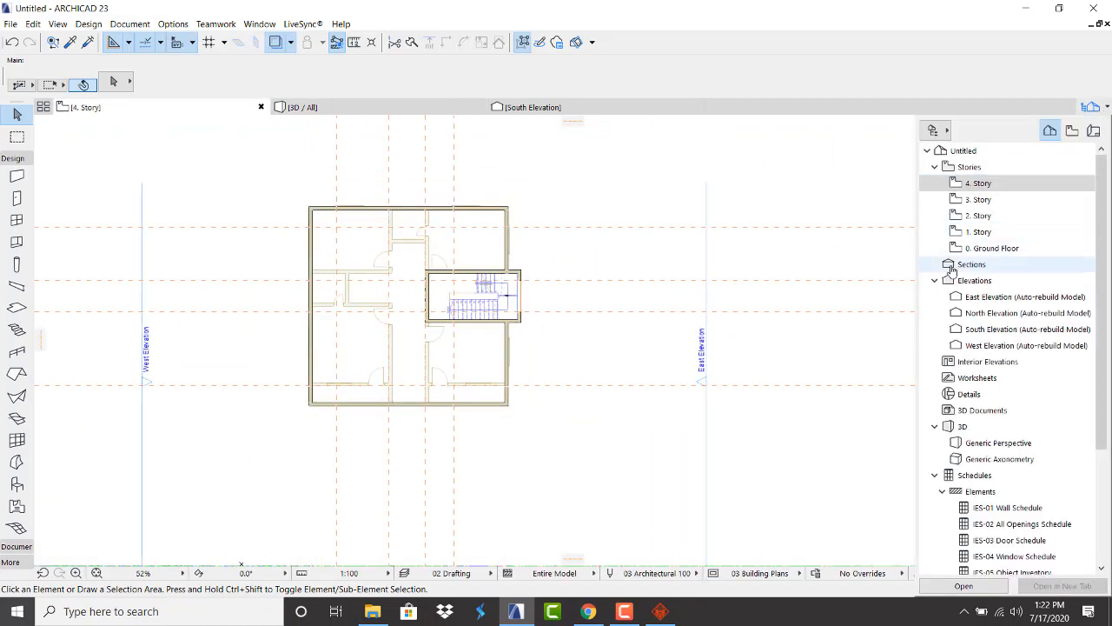
left_click(986, 249)
scroll(345, 383, "up", 3)
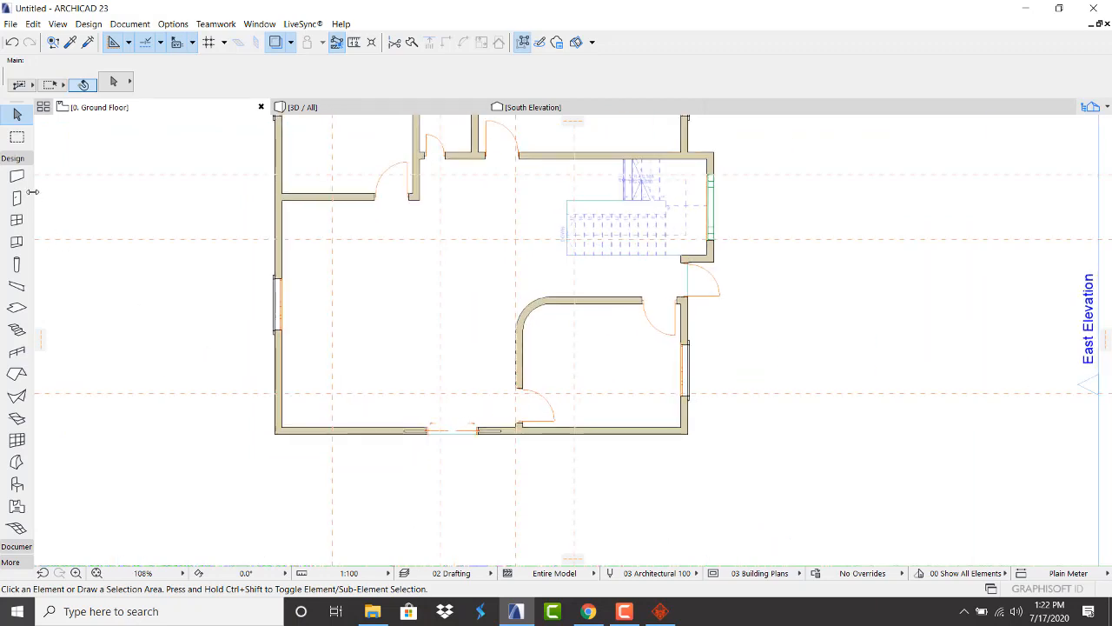
Copy the left-wall window's settings and place two matching 1.50 × 1.50 windows in the bottom wall
left_click(71, 44)
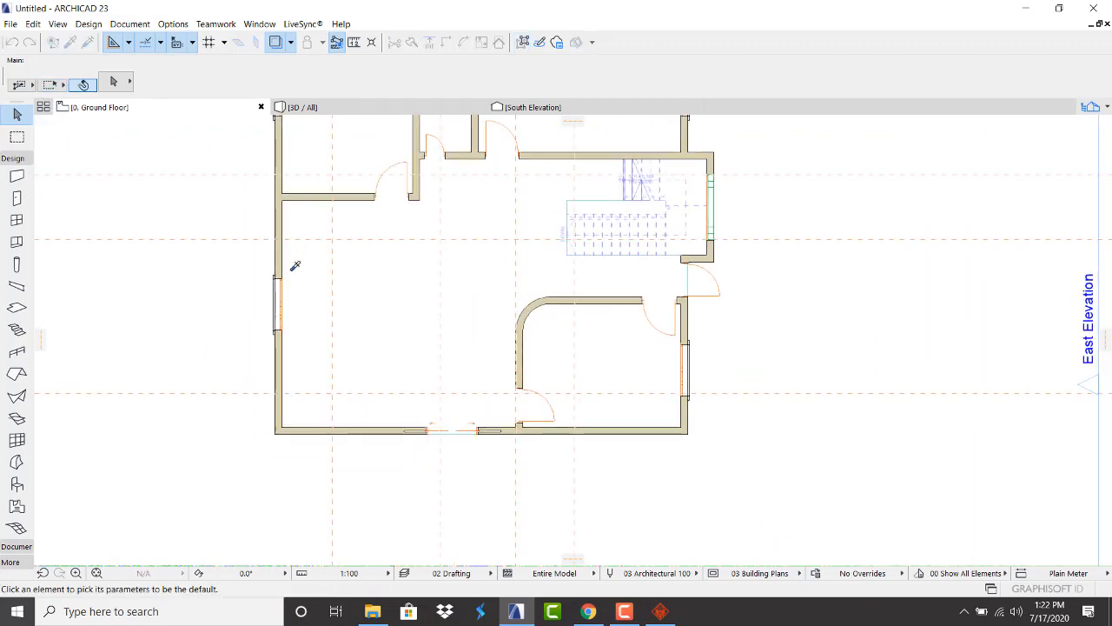
left_click(279, 280)
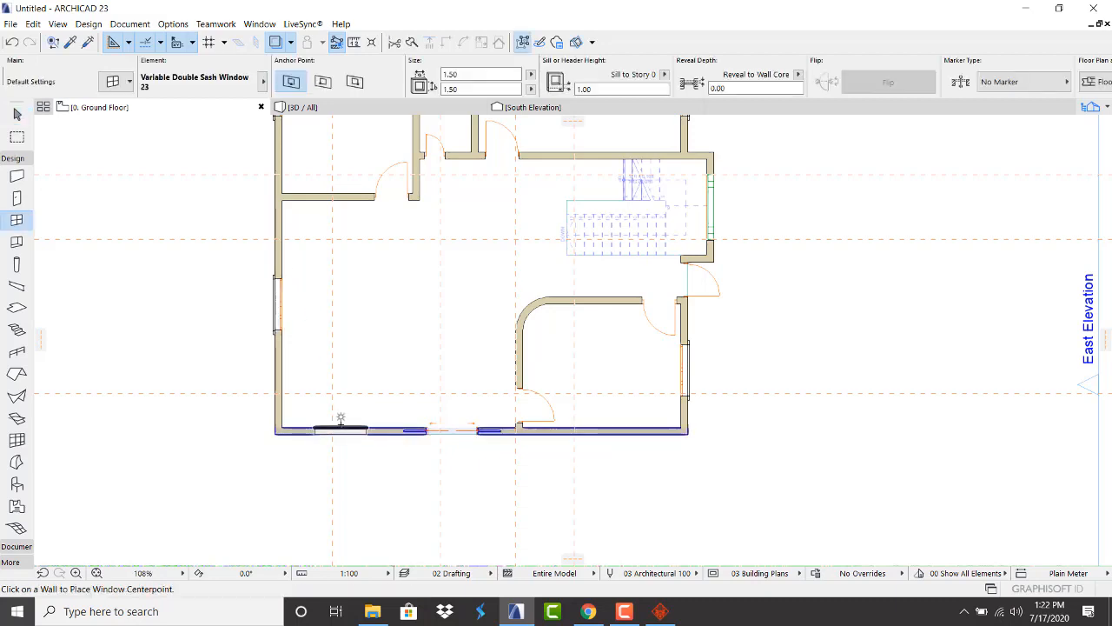
left_click(339, 426)
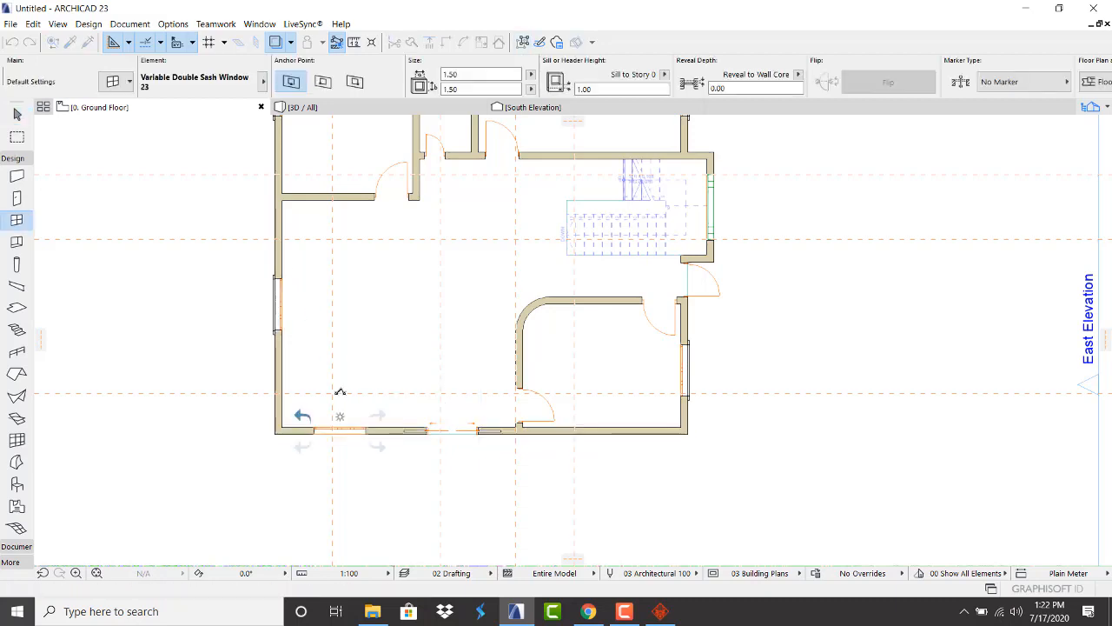
left_click(602, 427)
left_click(532, 365)
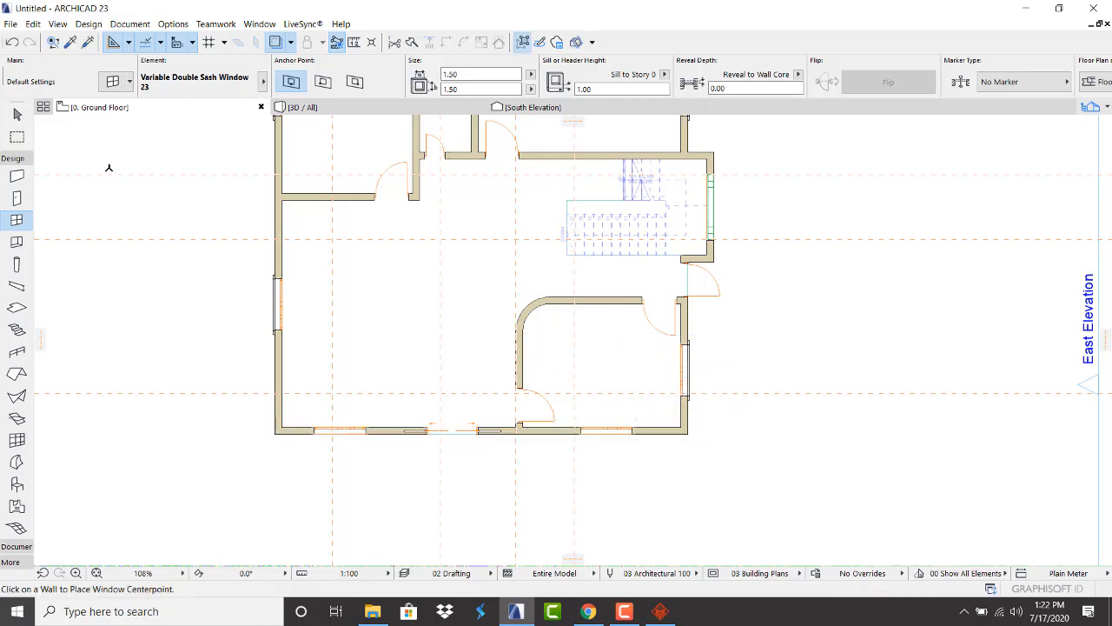
left_click(69, 43)
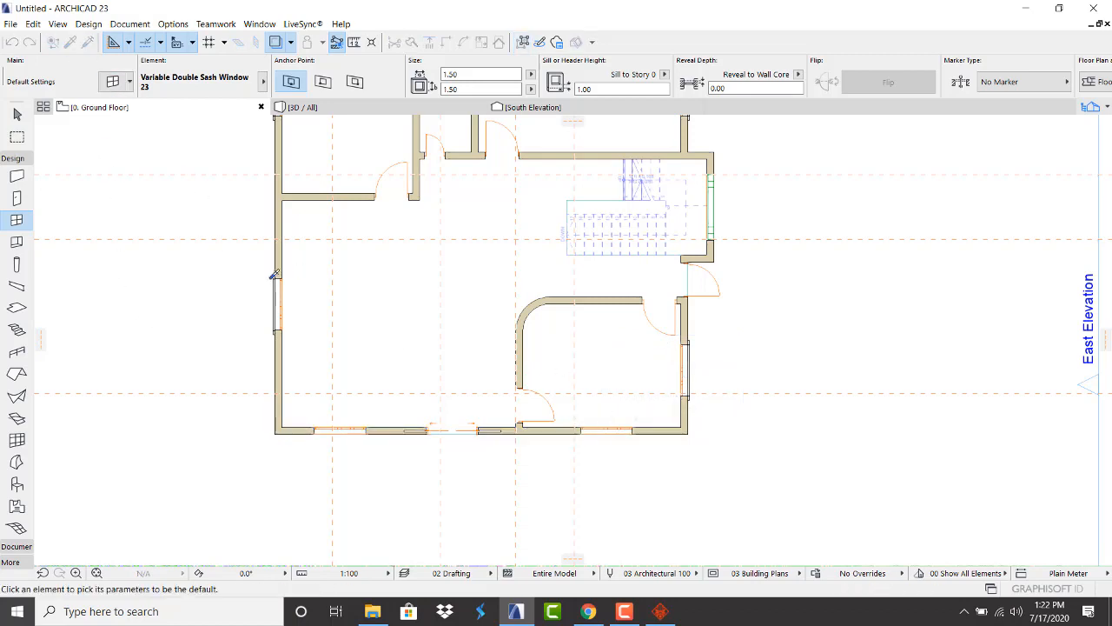
scroll(272, 276, "up", 5)
Pick up the architrave settings from the left-wall window
left_click(278, 273)
scroll(327, 322, "down", 5)
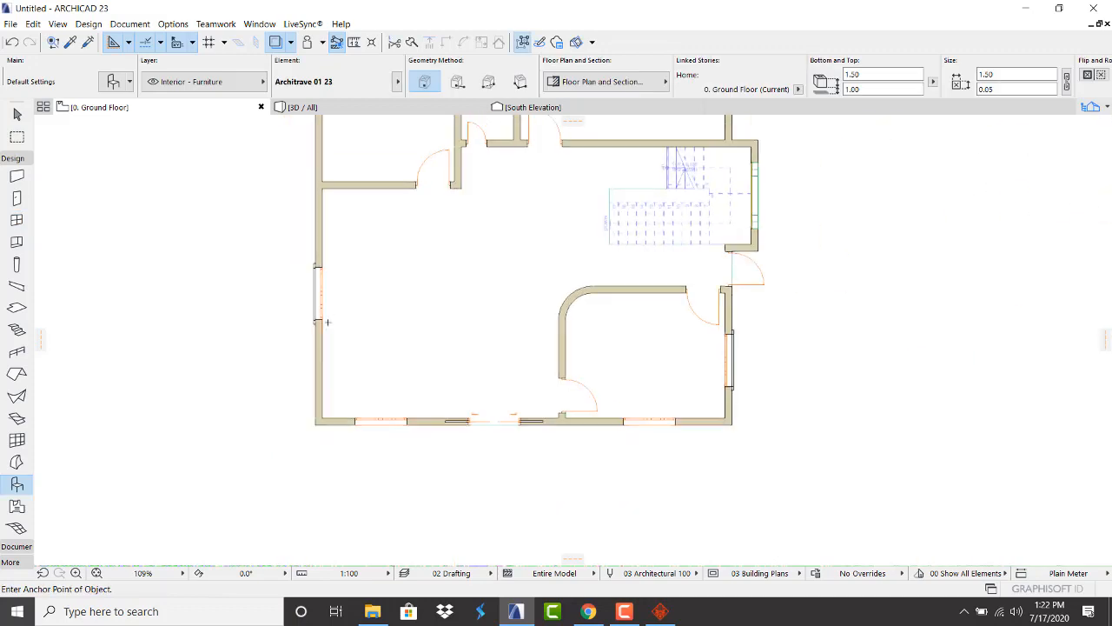
scroll(368, 427, "up", 4)
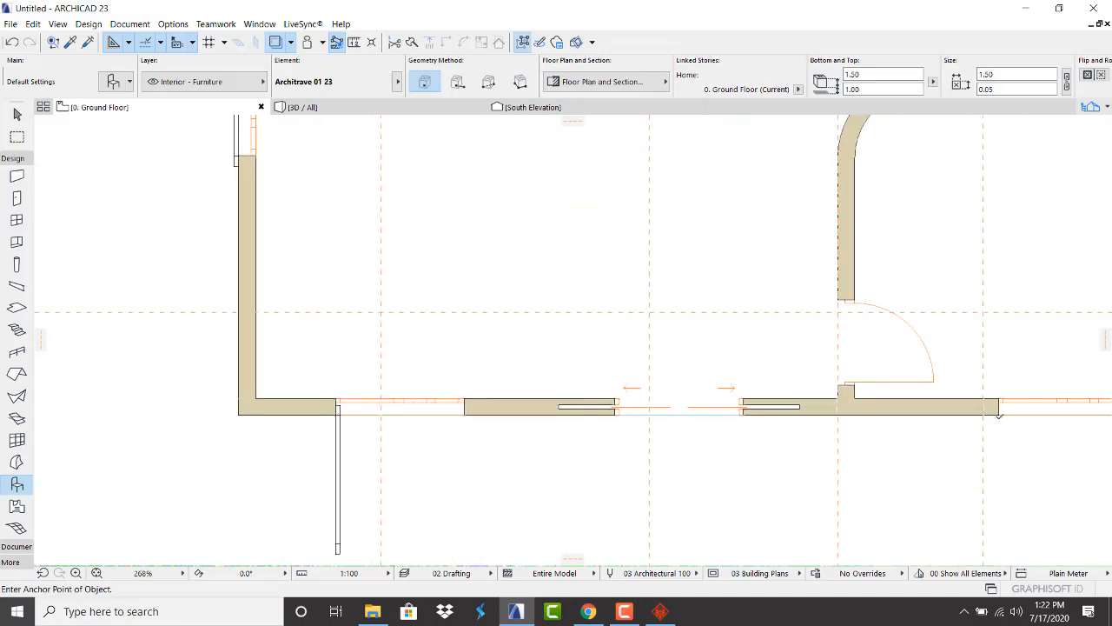
scroll(391, 433, "down", 4)
scroll(242, 449, "up", 5)
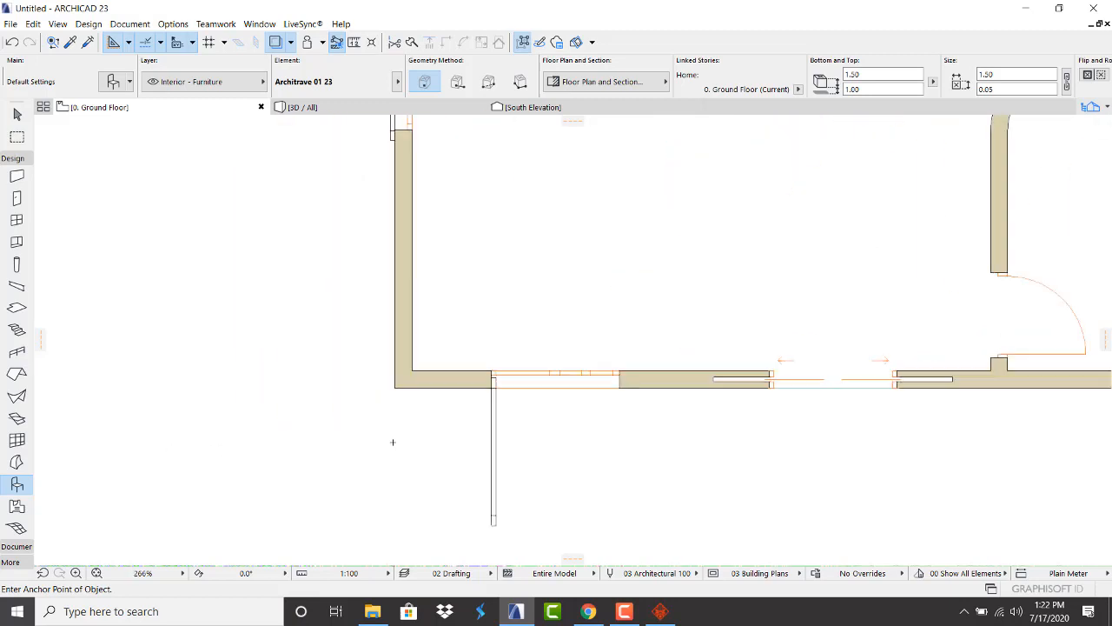
key("Escape")
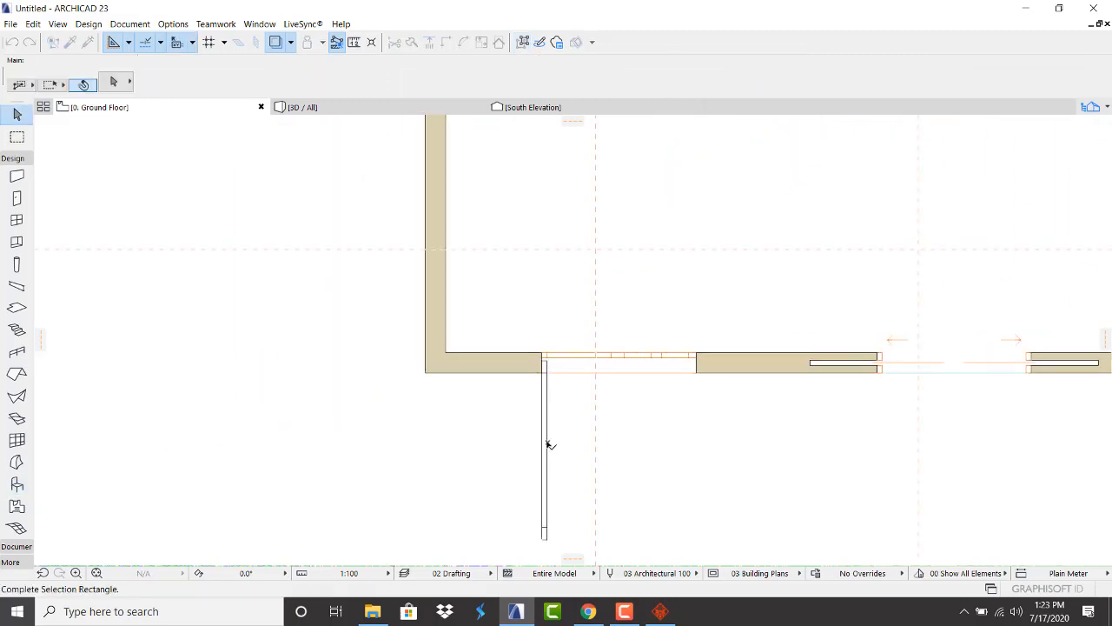
Inspect the vertical architrave and the left-wall window, then clear the selection
left_click(548, 446)
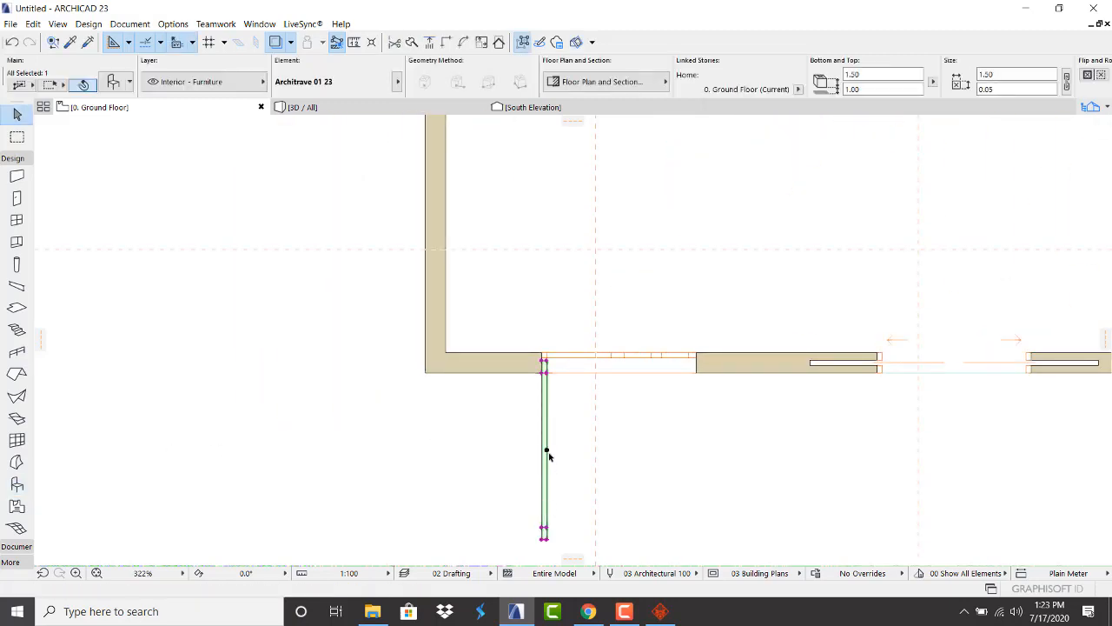
scroll(514, 487, "down", 5)
scroll(502, 340, "up", 6)
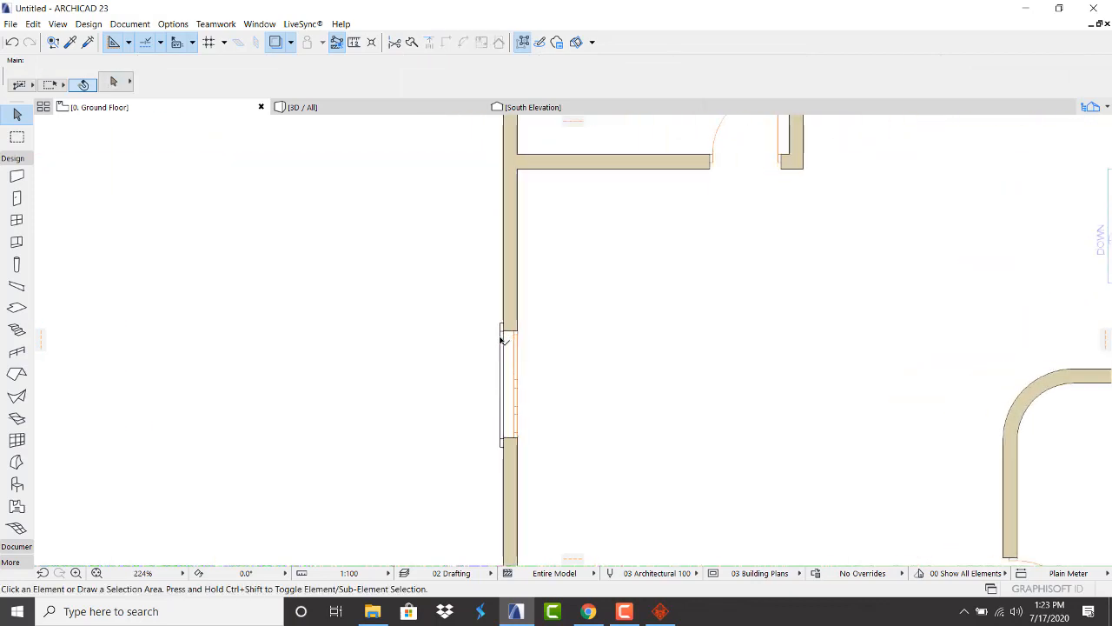
key("Escape")
left_click(500, 326)
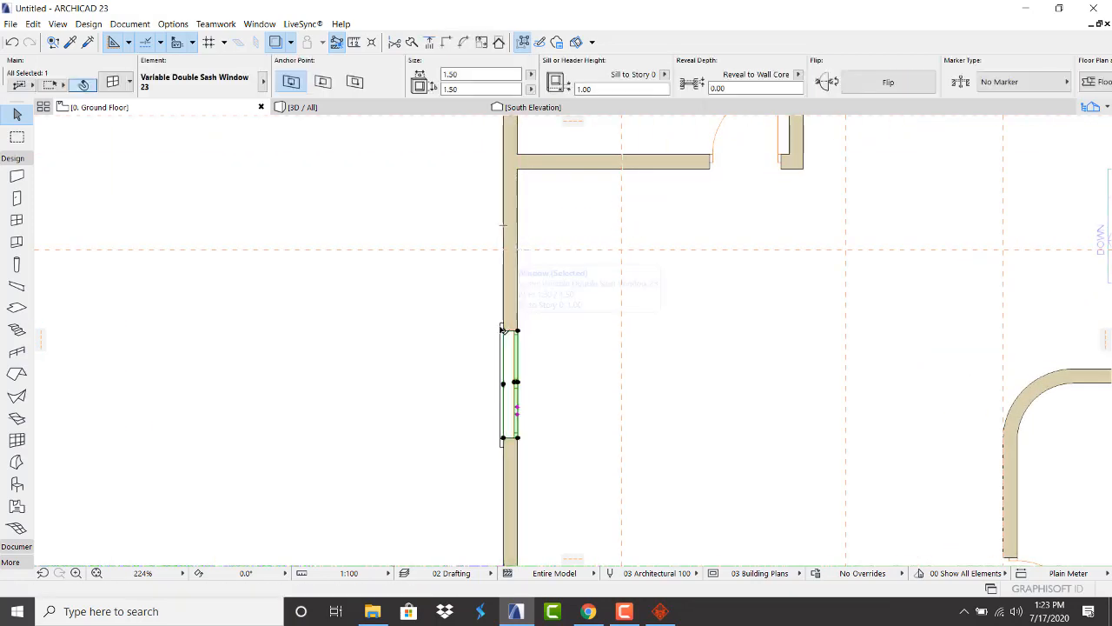
key("Escape")
scroll(501, 326, "down", 5)
scroll(526, 469, "up", 4)
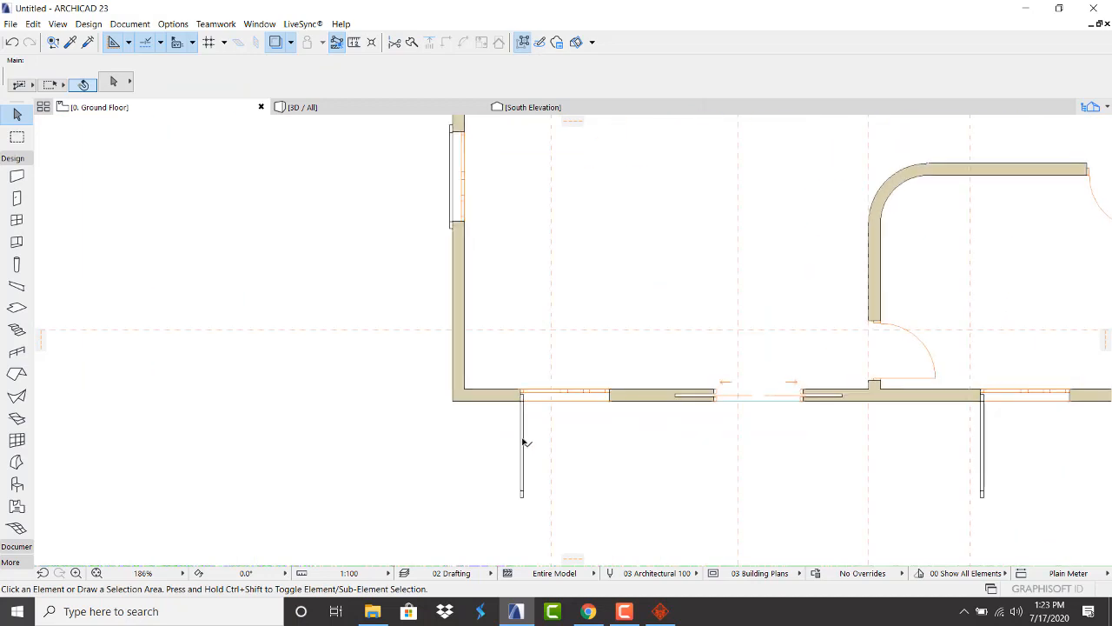
Rotate the first vertical architrave 90° about its corner so it lies horizontal
left_click(521, 443)
scroll(527, 417, "up", 4)
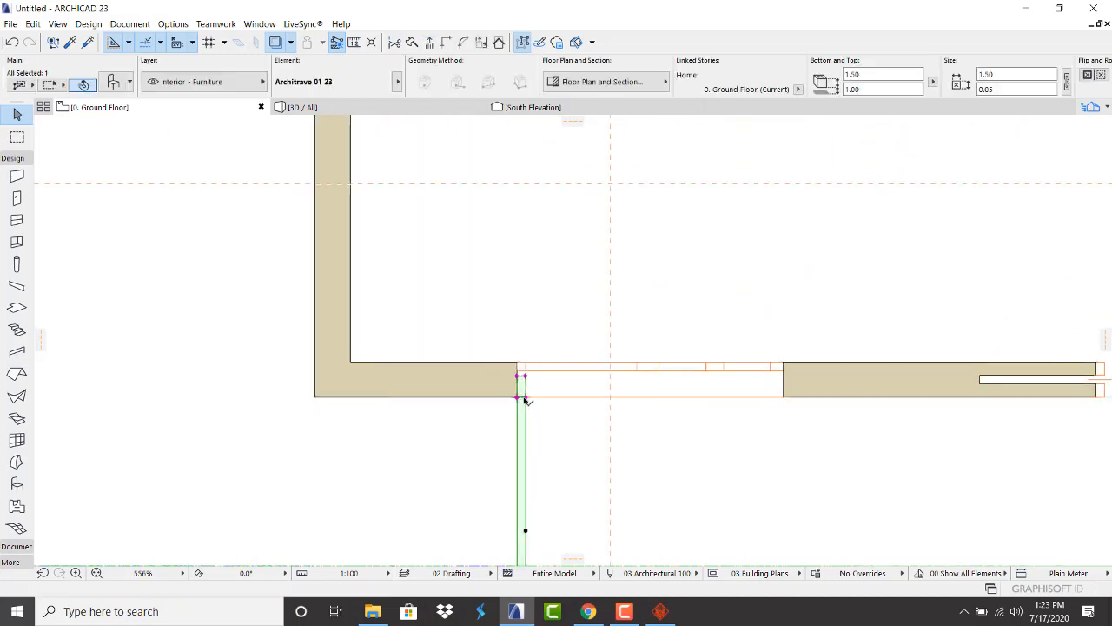
key("ctrl+m")
left_click(525, 397)
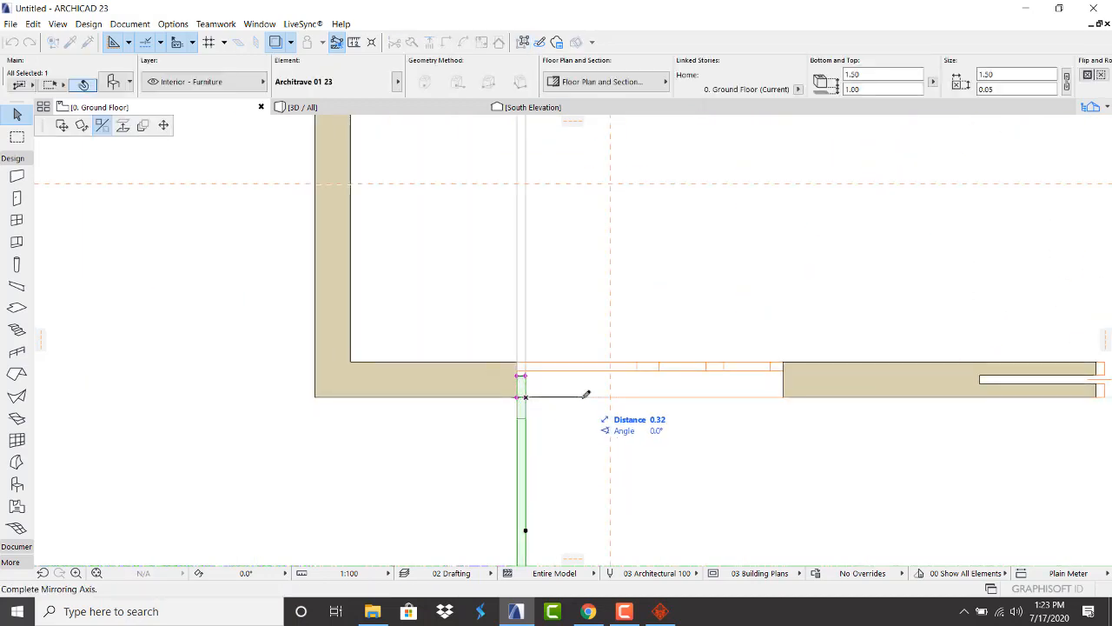
left_click(82, 125)
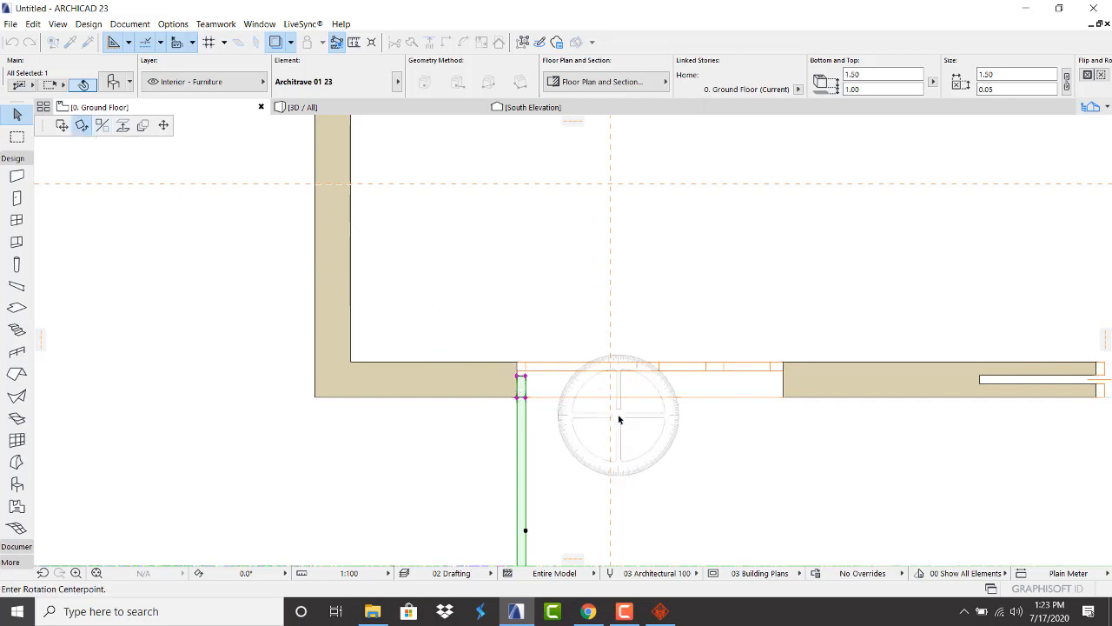
left_click(525, 398)
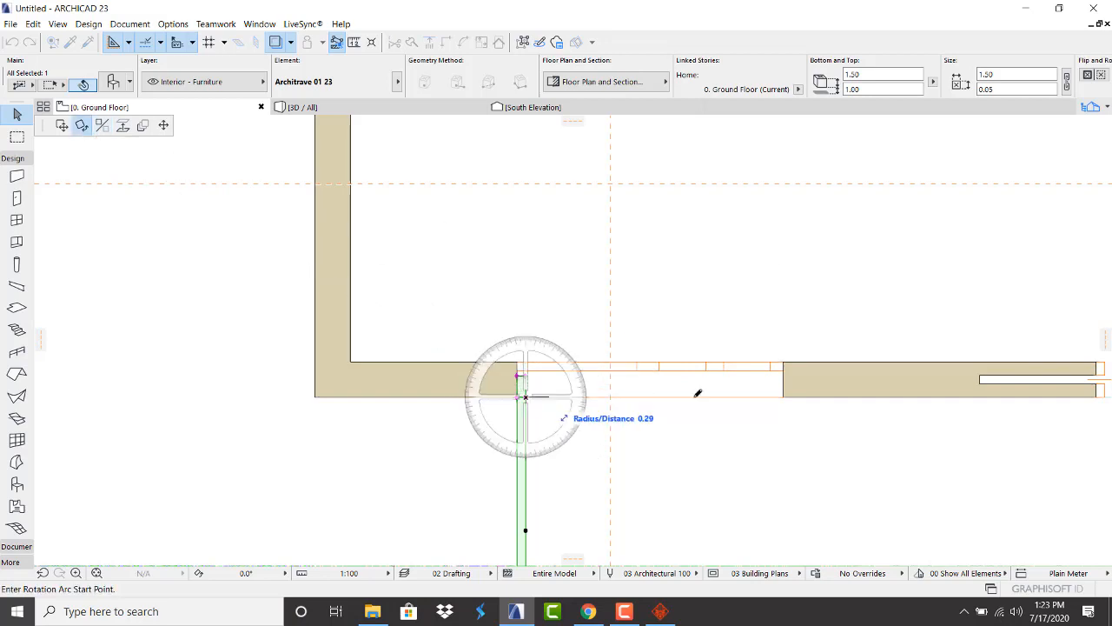
left_click(791, 396)
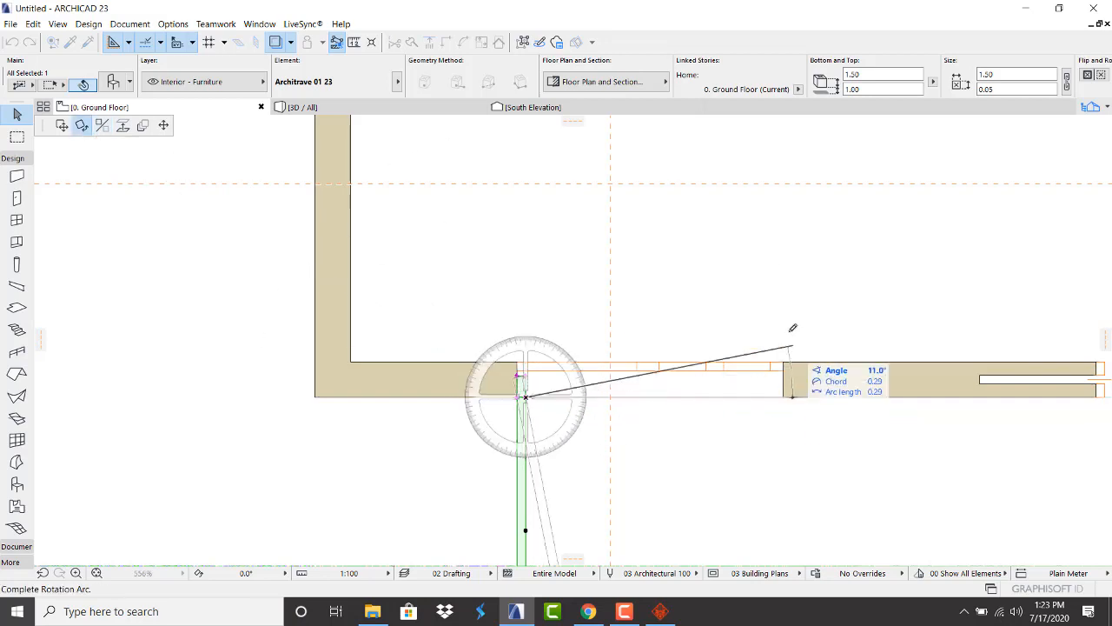
left_click(531, 253)
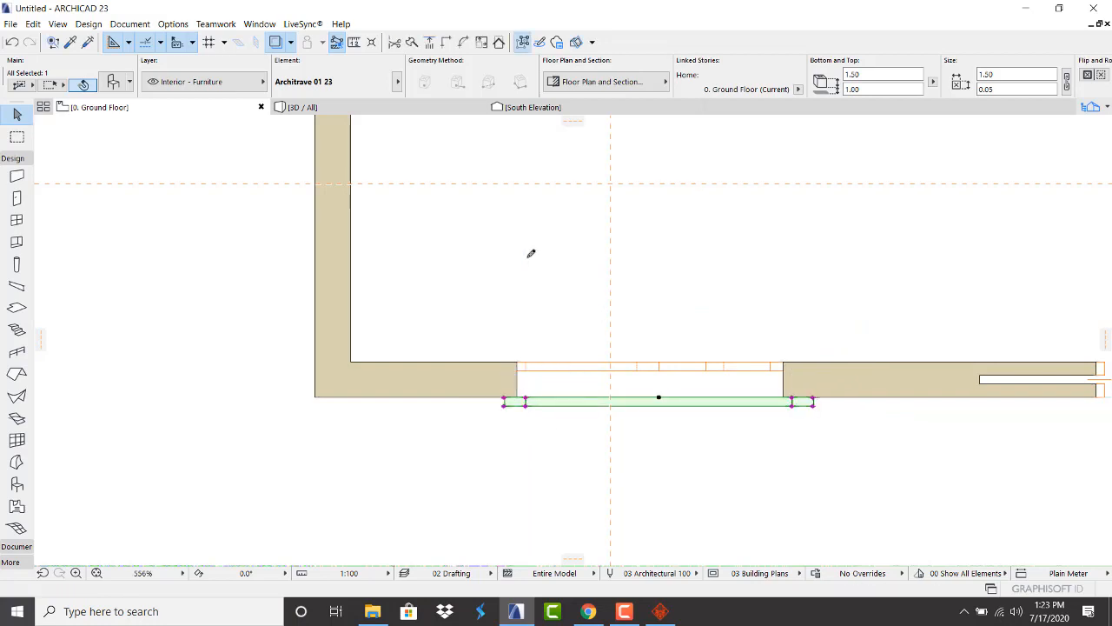
scroll(512, 424, "up", 3)
Shift the horizontal architrave left to align with the window opening
key("ctrl+d")
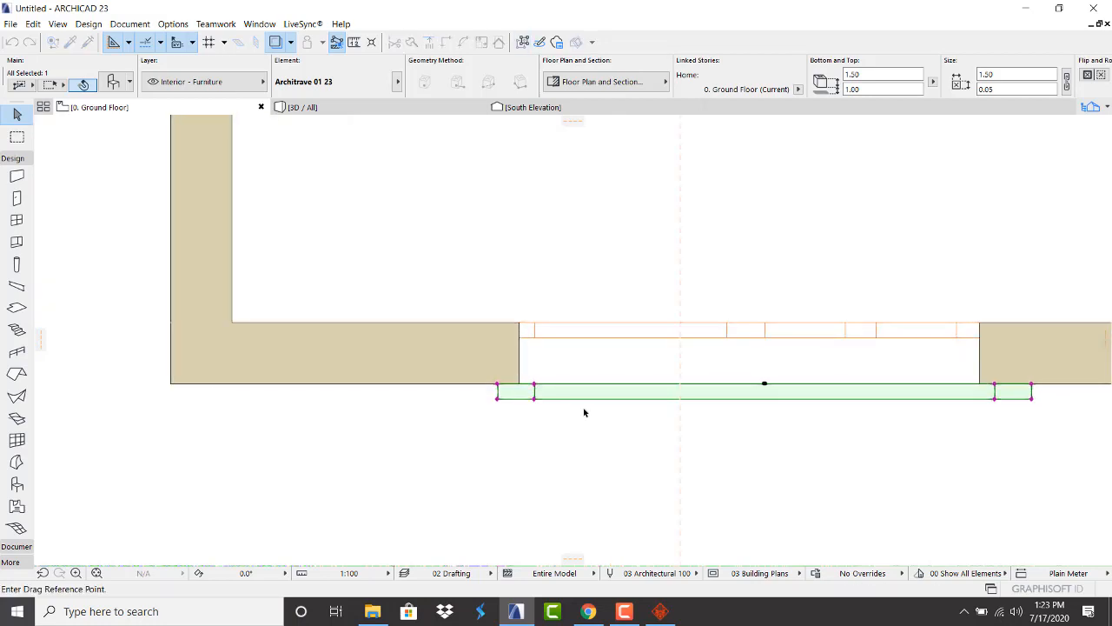
left_click(536, 384)
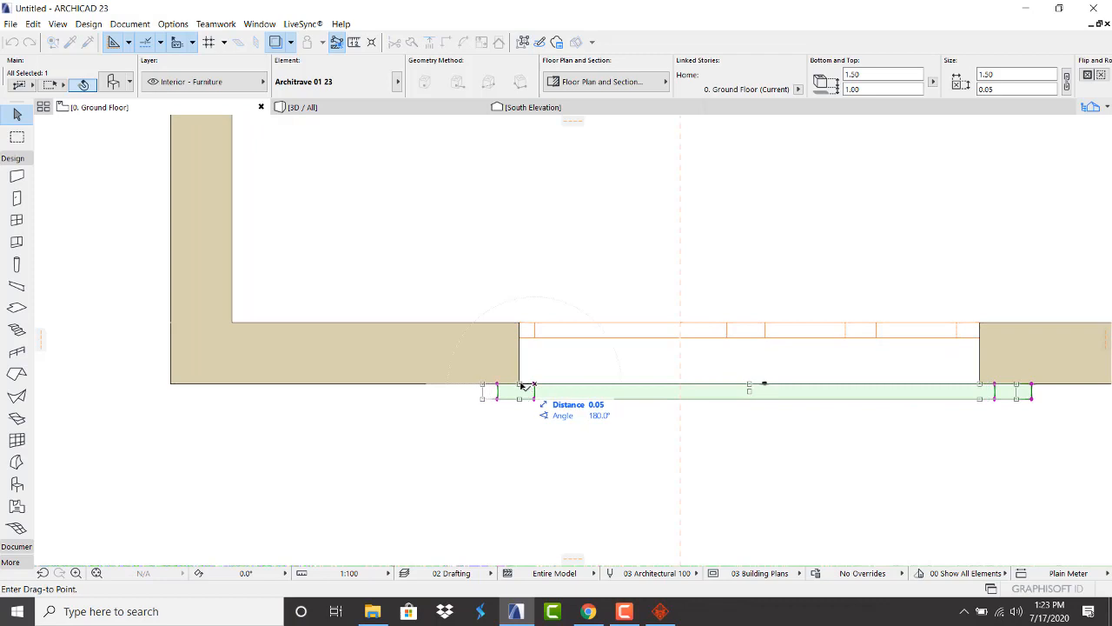
left_click(520, 383)
scroll(383, 458, "down", 7)
scroll(358, 483, "down", 4)
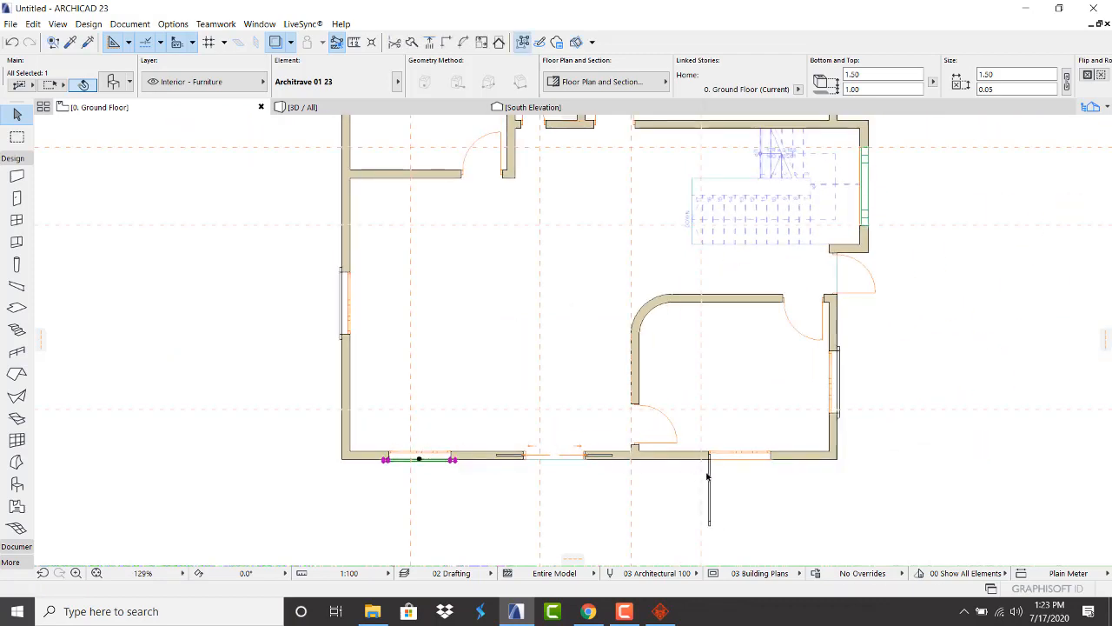
key("Escape")
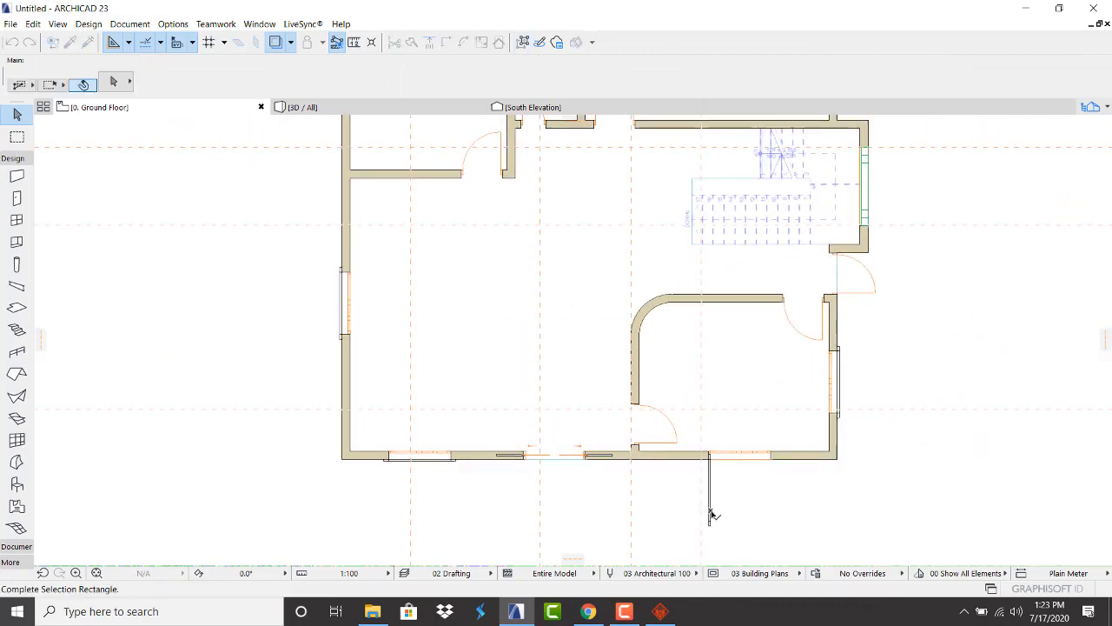
scroll(713, 460, "up", 6)
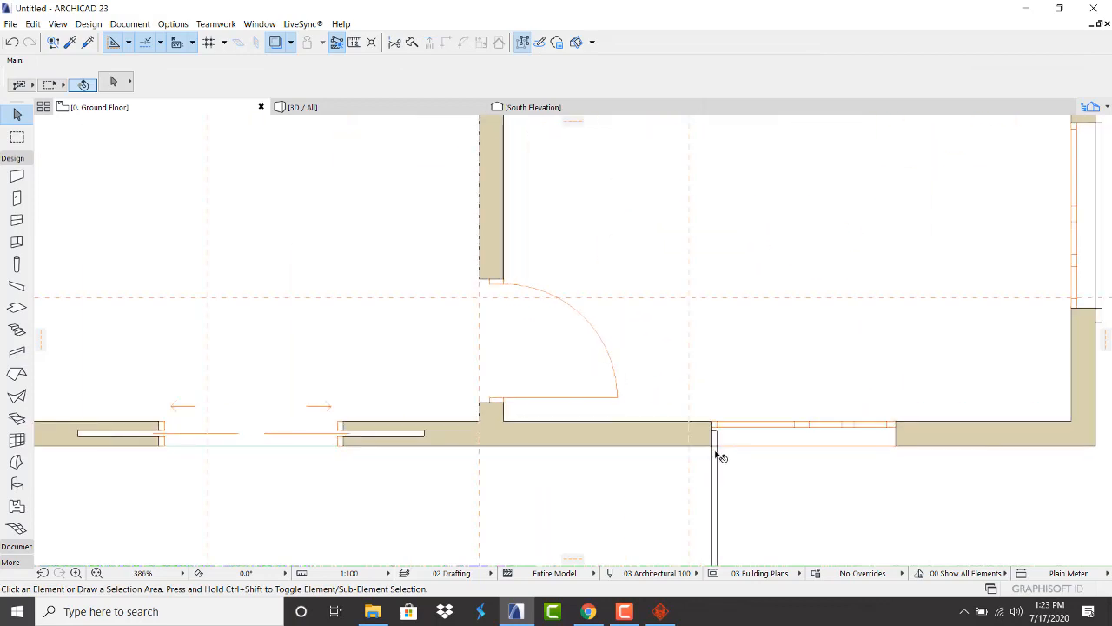
Rotate the second architrave and snap it to the wall end under the right-hand window
left_click(717, 447)
key("ctrl+e")
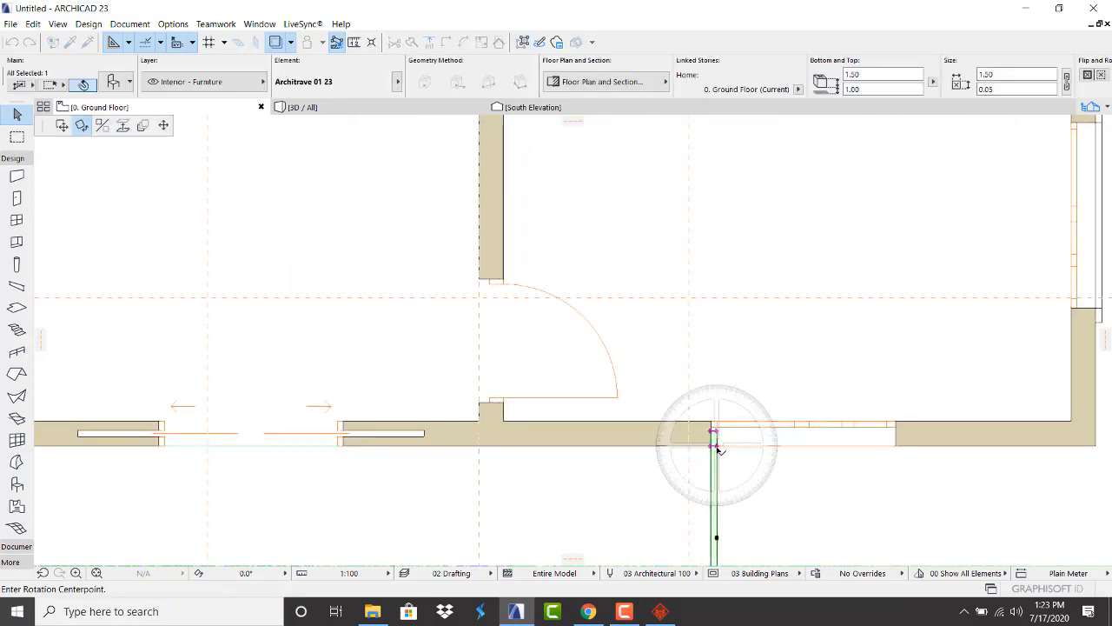
left_click(717, 445)
left_click(778, 445)
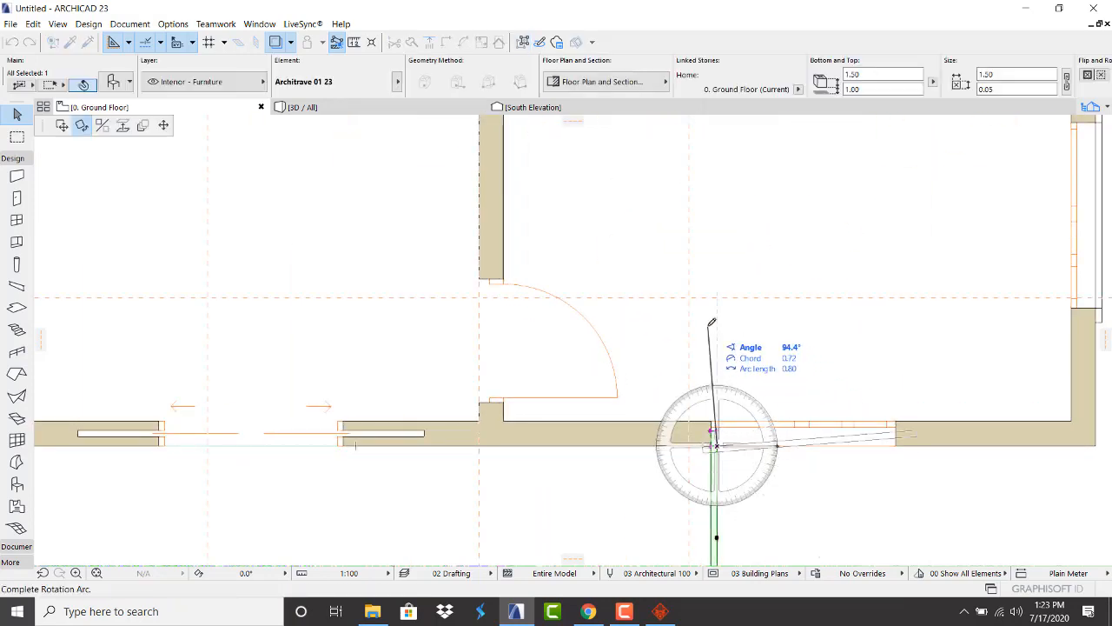
key("Escape")
scroll(707, 461, "up", 5)
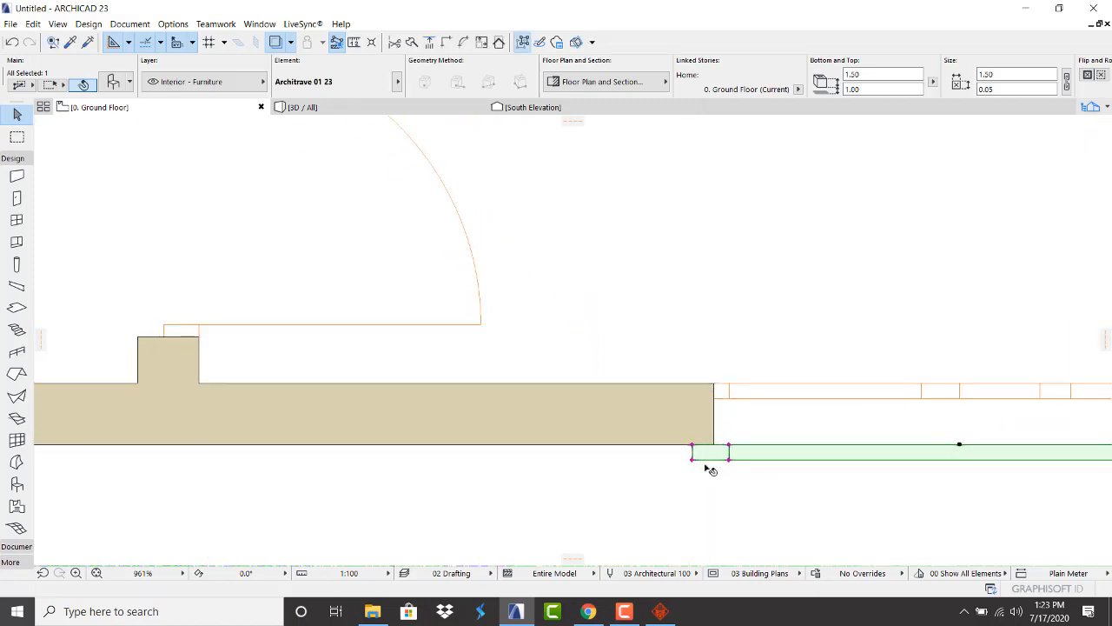
key("ctrl+d")
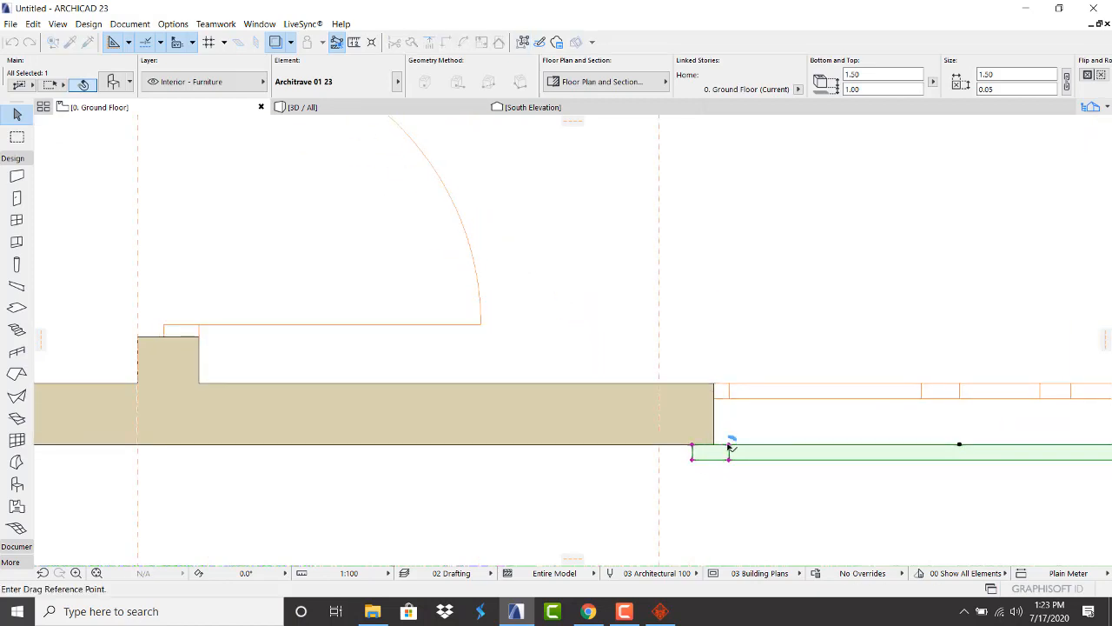
left_click(729, 447)
left_click(714, 446)
left_click(595, 462)
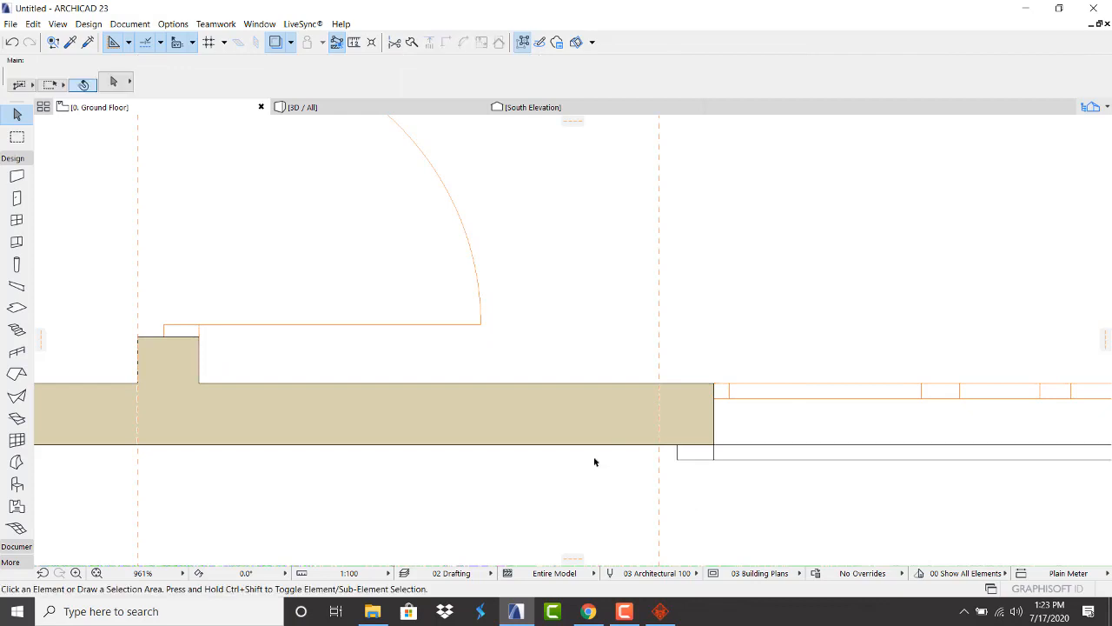
In the 3D view, stretch the ground-floor pocket double door taller
left_click(353, 111)
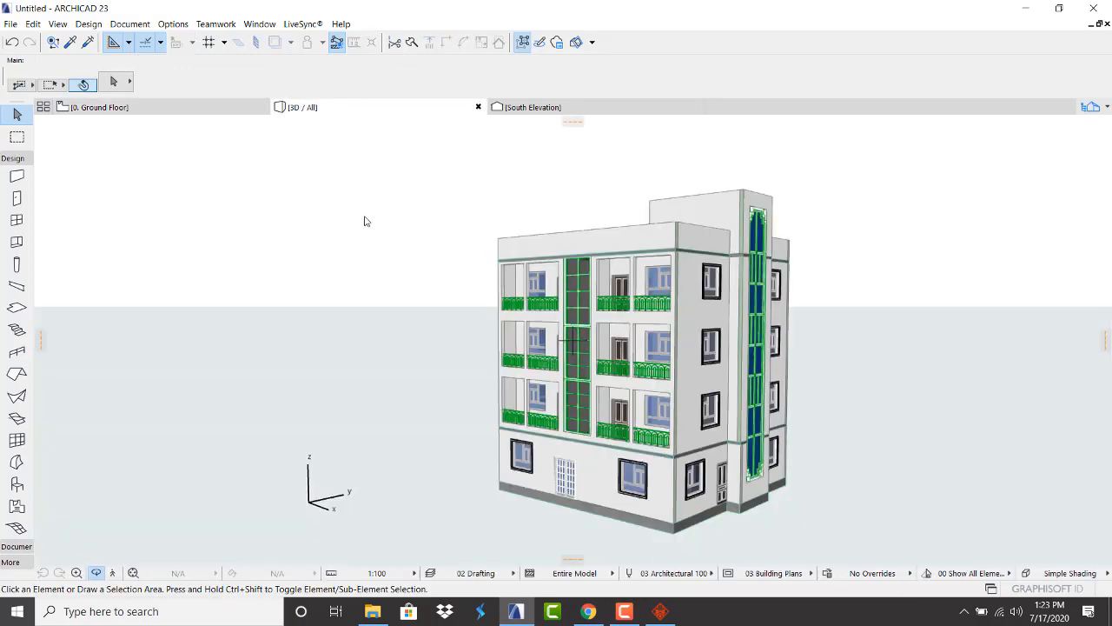
middle_click_drag(507, 304, 603, 443, "shift")
scroll(554, 445, "up", 3)
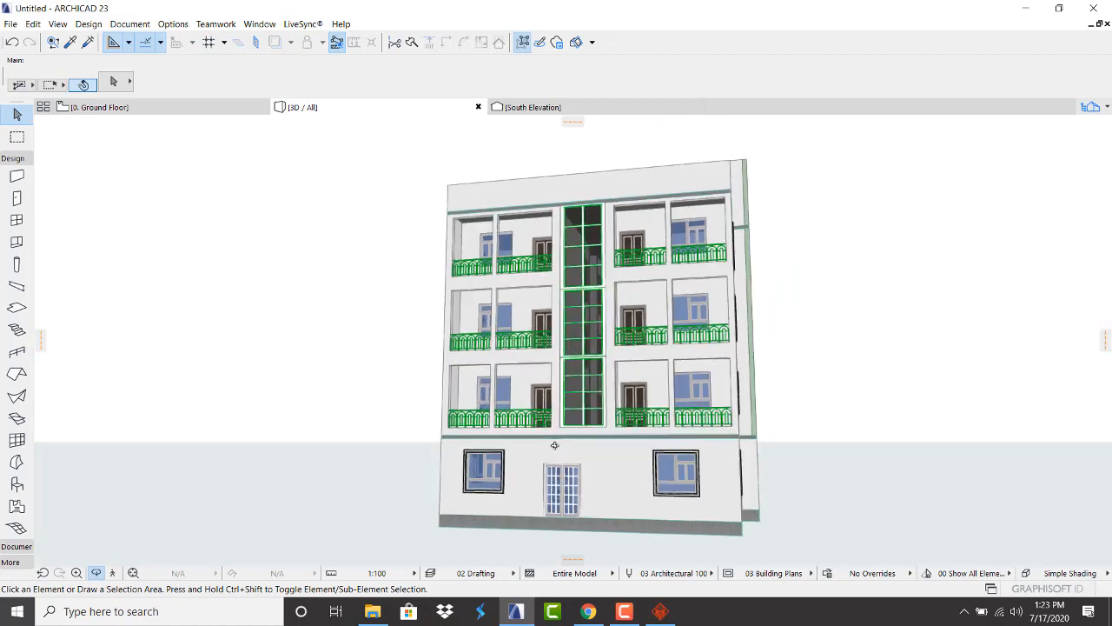
scroll(555, 445, "up", 4)
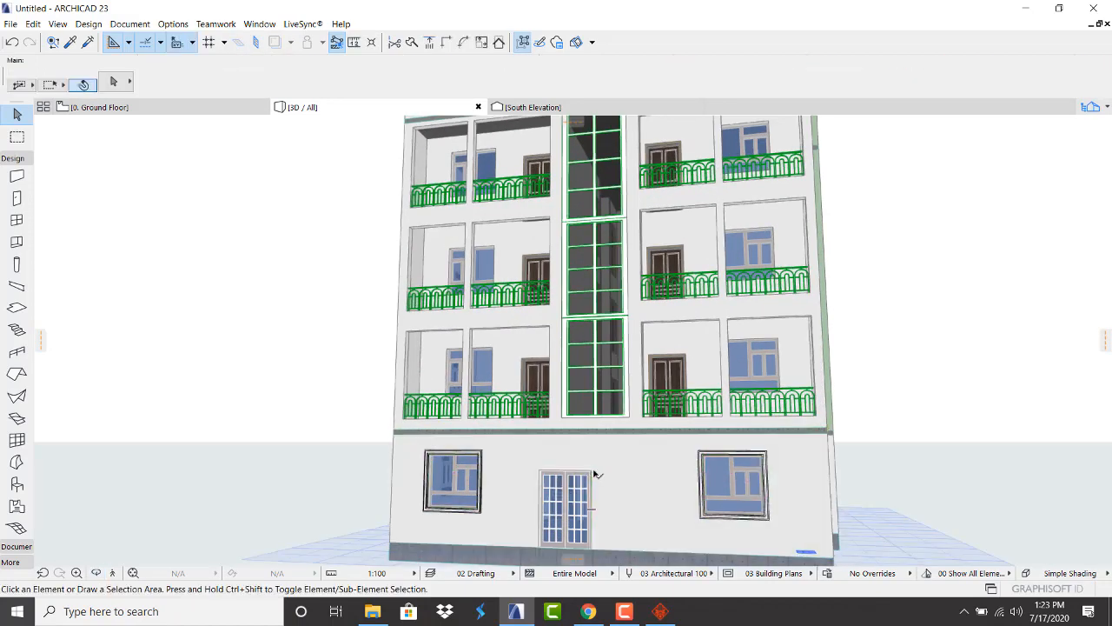
scroll(596, 471, "up", 2)
left_click(589, 474)
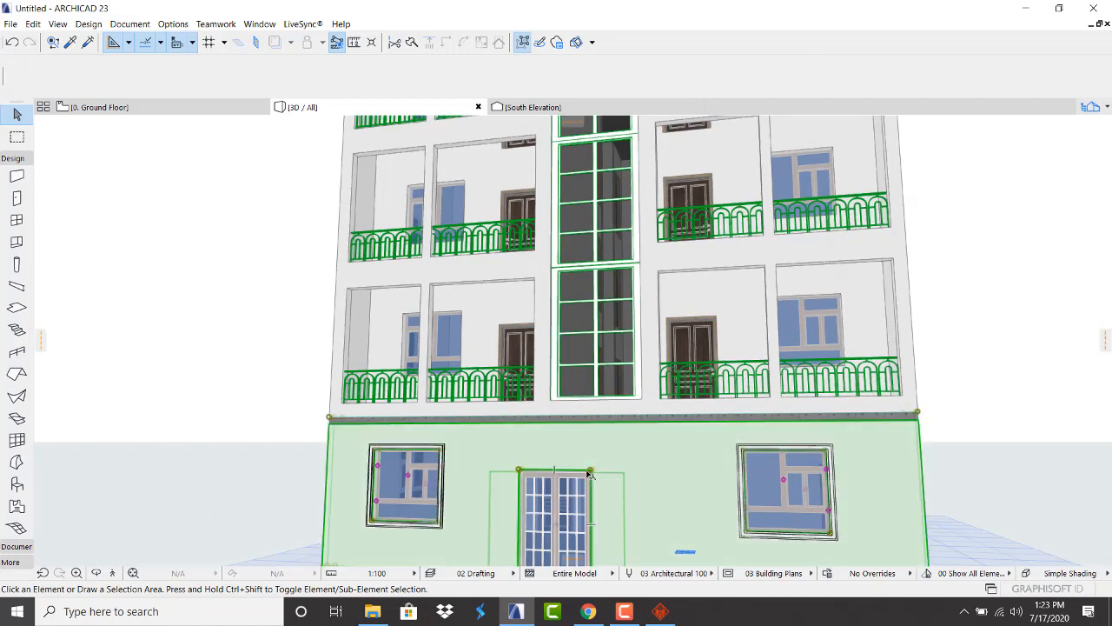
key("Escape")
left_click(591, 474)
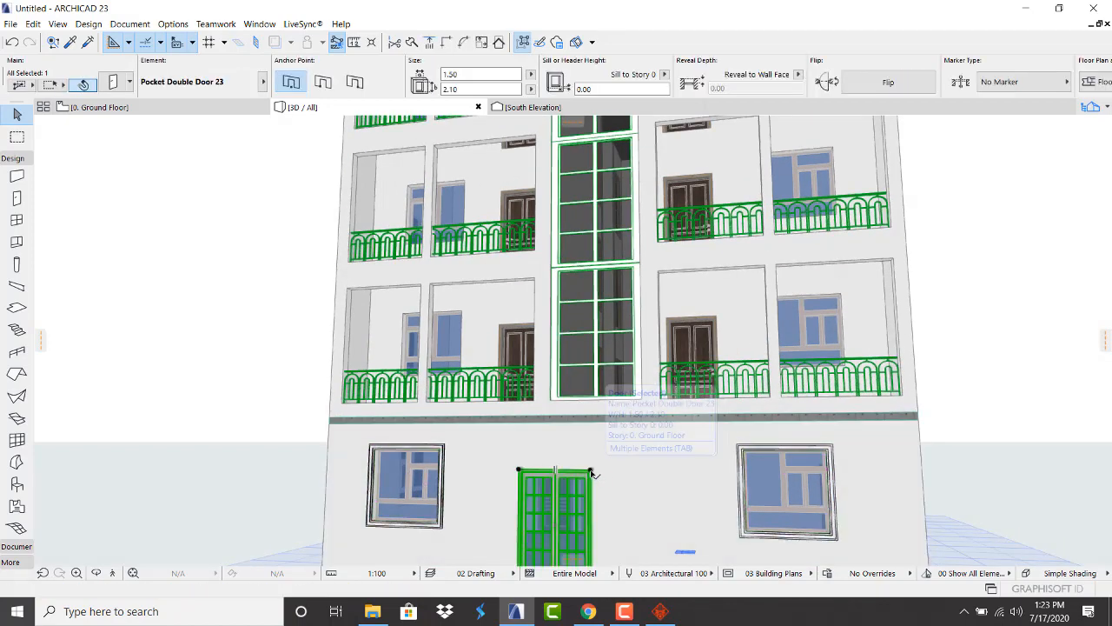
left_click(590, 472)
left_click(595, 447)
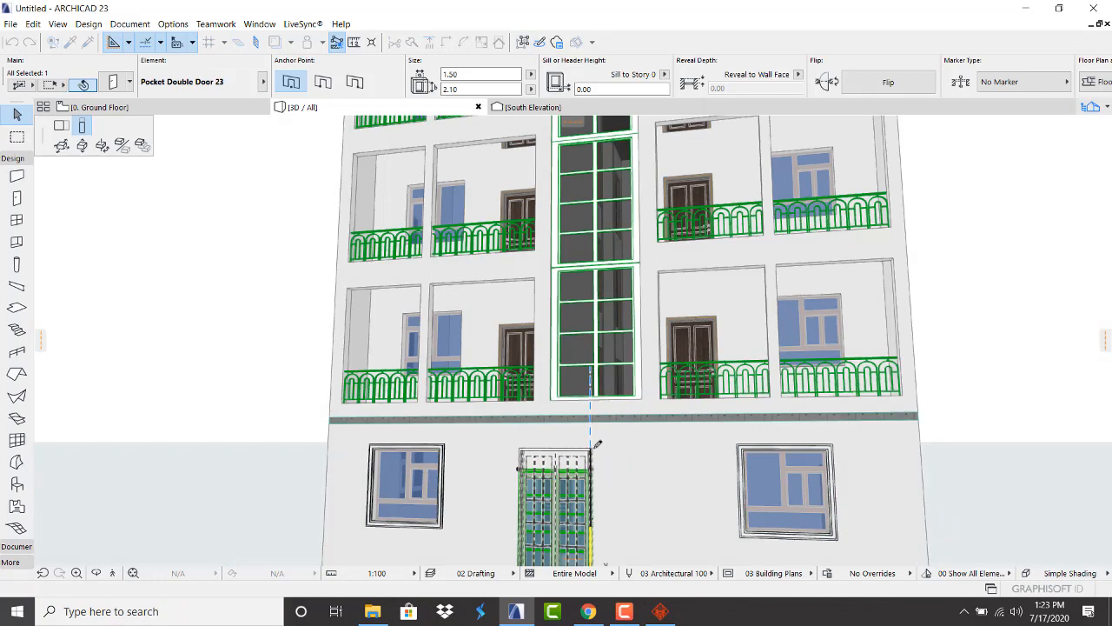
key("Escape")
Orbit around the building's sides, front and stair tower, then return to the ground floor plan
scroll(339, 467, "down", 2)
middle_click_drag(340, 465, 337, 493, "shift")
middle_click_drag(610, 414, 439, 305, "shift")
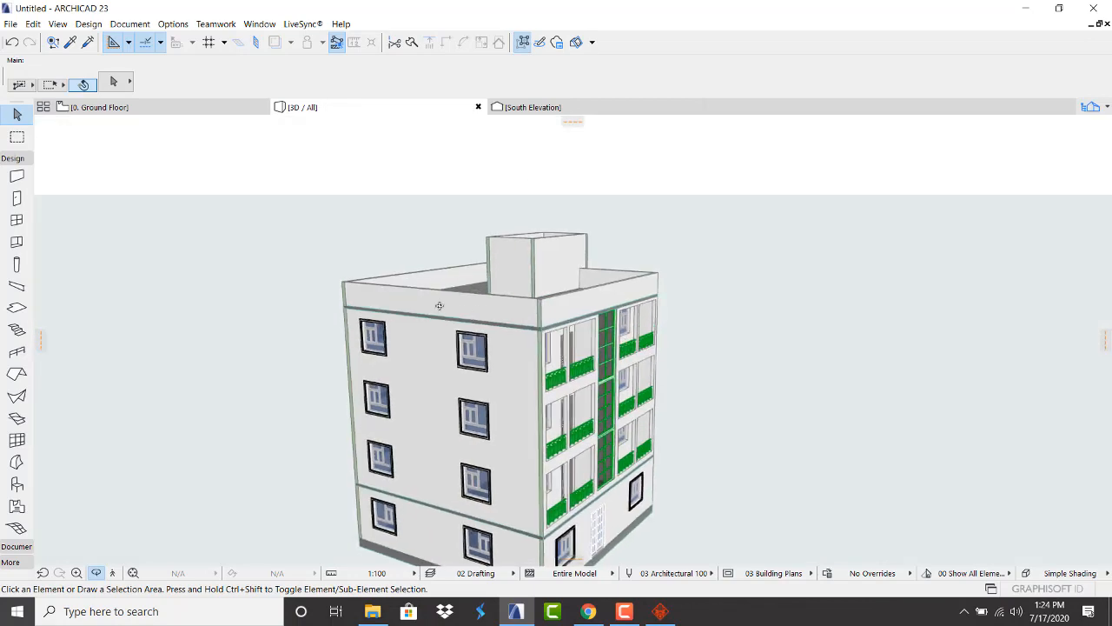
scroll(419, 369, "down", 5)
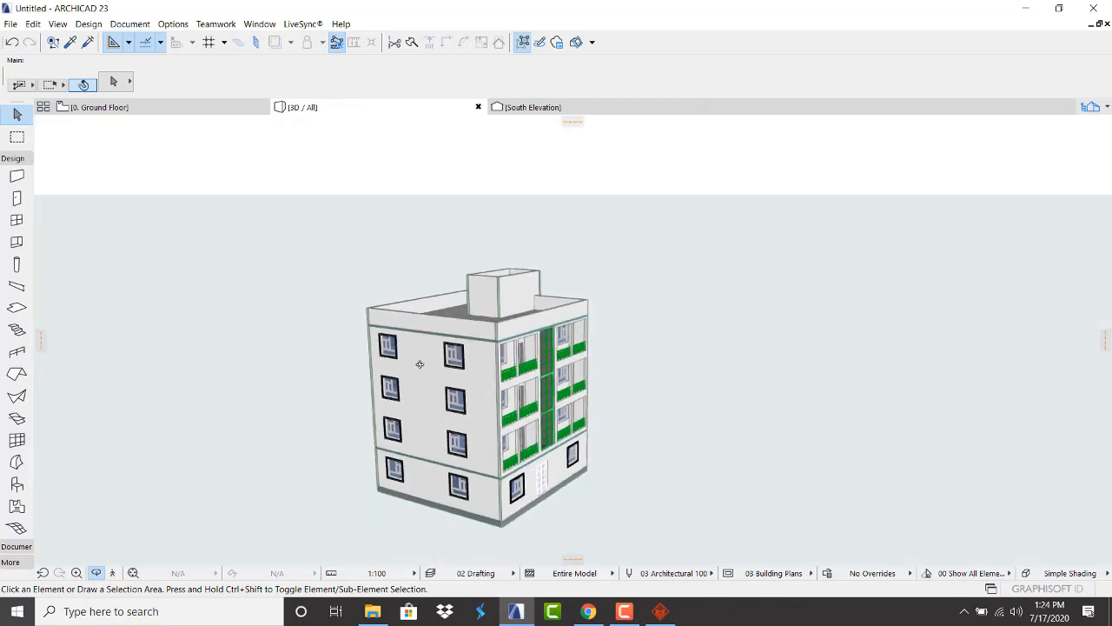
middle_click_drag(419, 370, 389, 403, "shift")
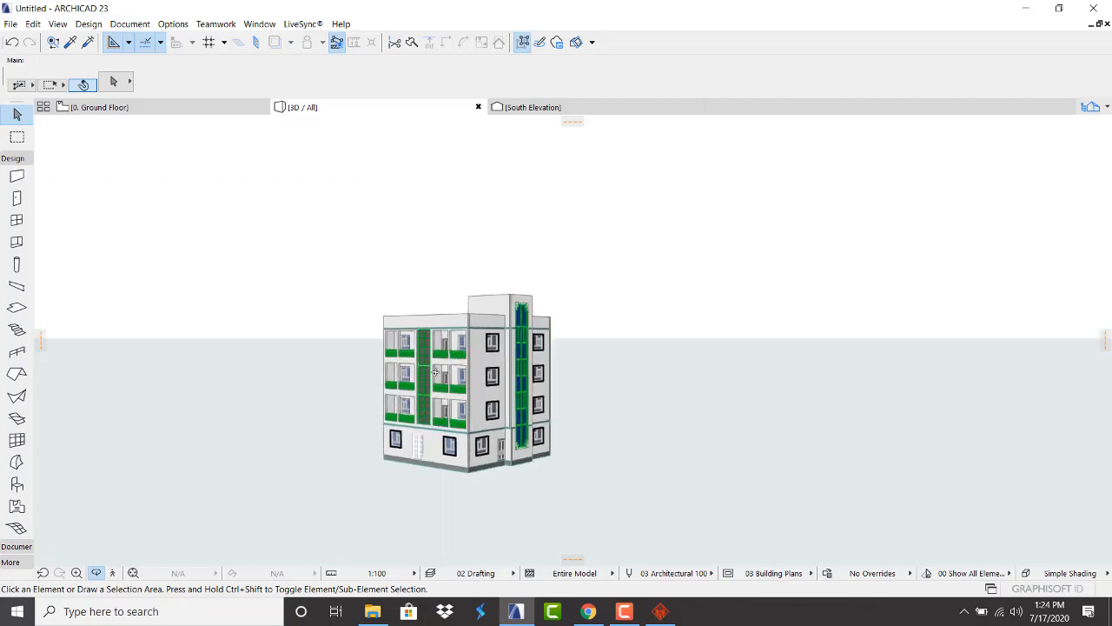
scroll(440, 343, "up", 5)
scroll(441, 344, "down", 3)
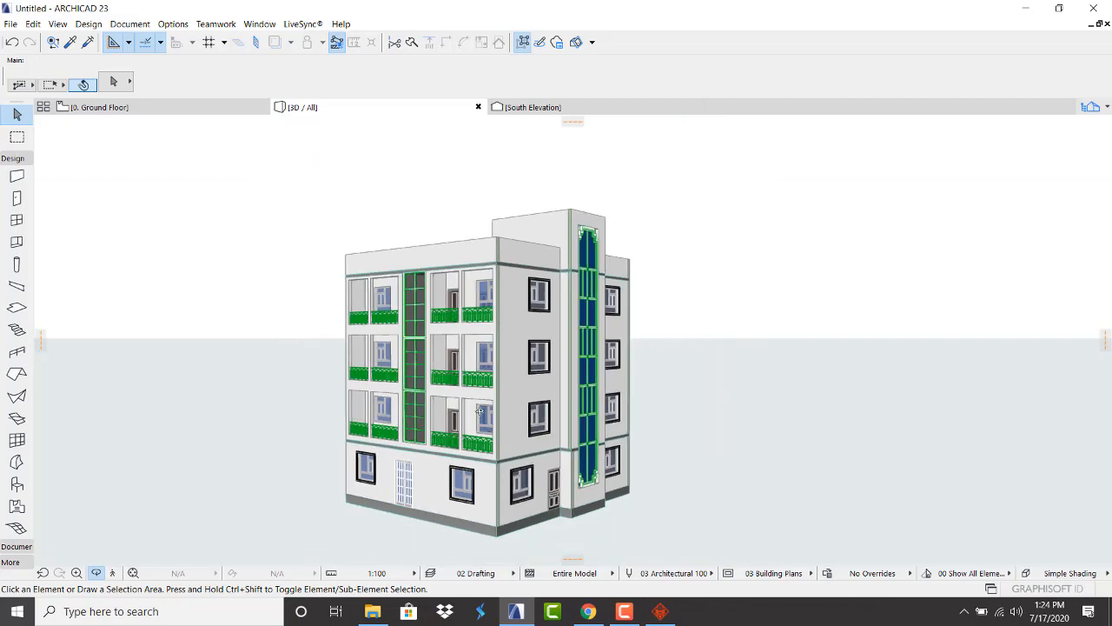
middle_click_drag(441, 343, 444, 433, "shift")
scroll(445, 434, "up", 3)
scroll(469, 365, "down", 3)
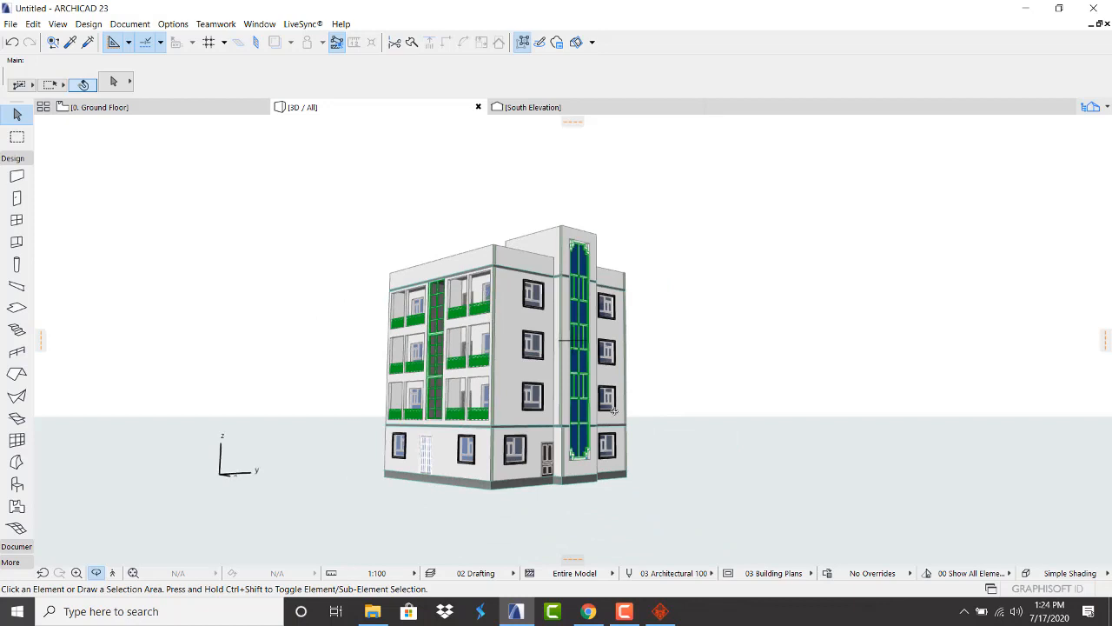
left_click(624, 610)
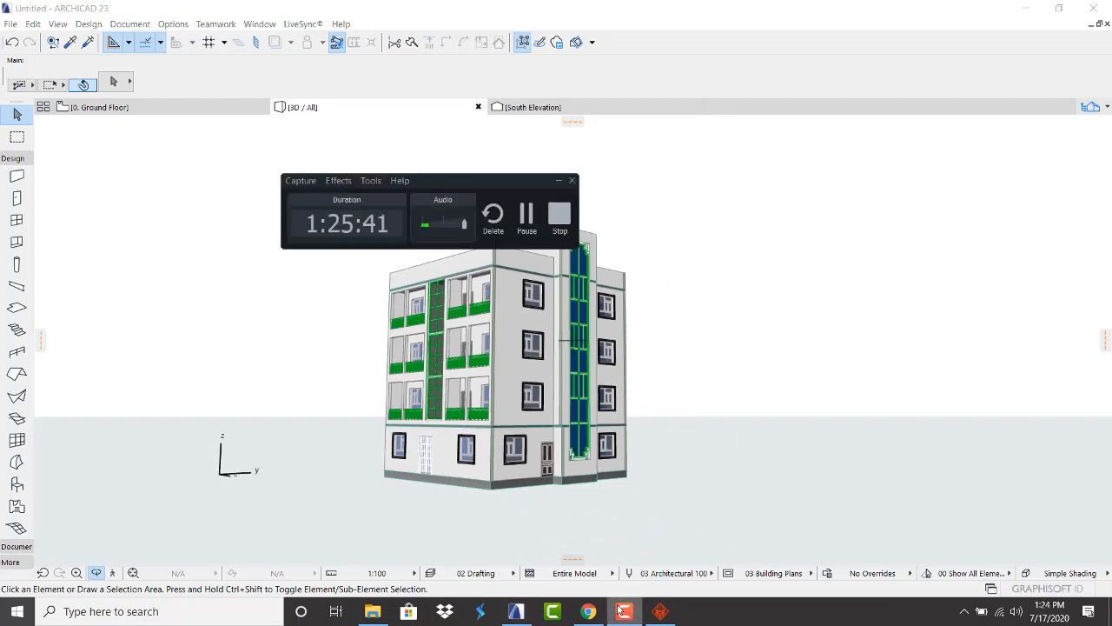
left_click(622, 611)
left_click_drag(395, 360, 407, 306)
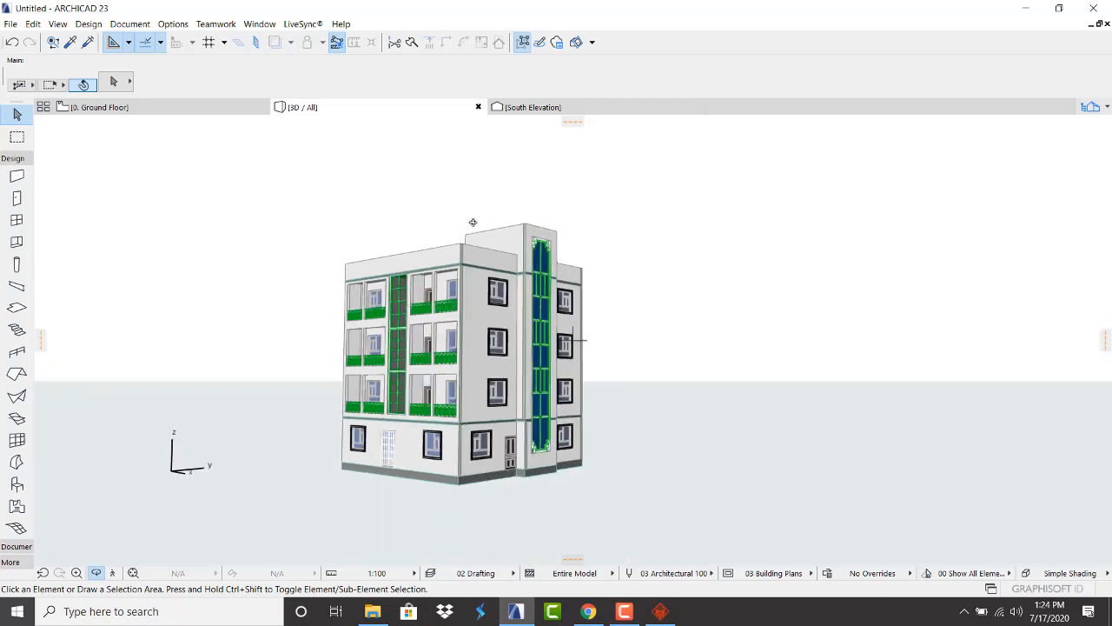
scroll(473, 222, "up", 3)
left_click(96, 108)
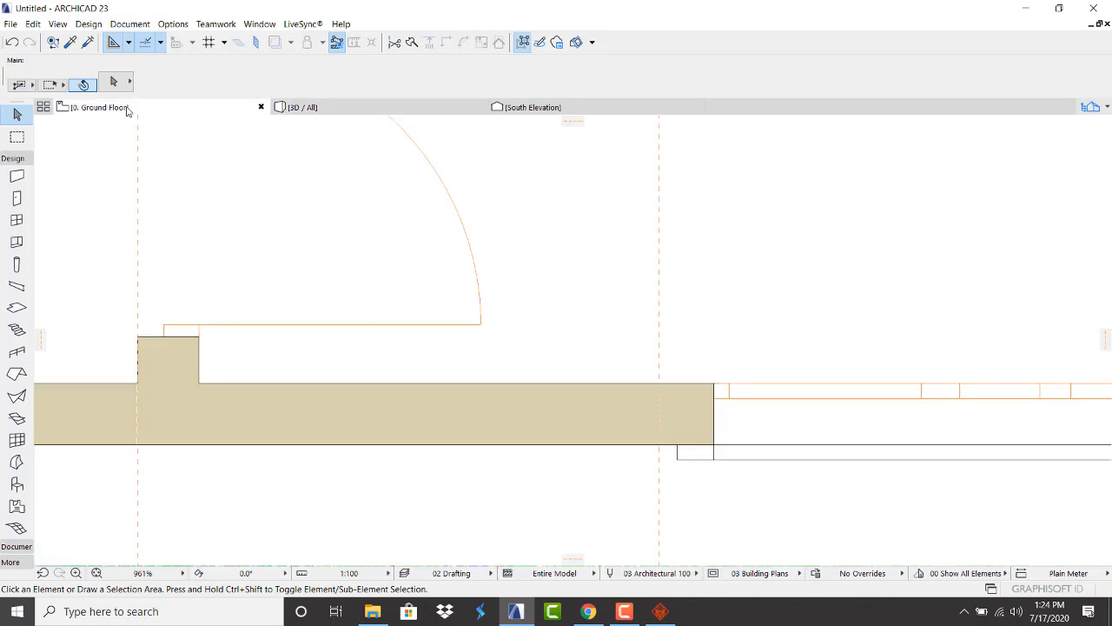
On story 4, draw a rectangular slab corner to corner over the stairwell and check it in 3D
scroll(454, 434, "down", 5)
scroll(455, 469, "down", 2)
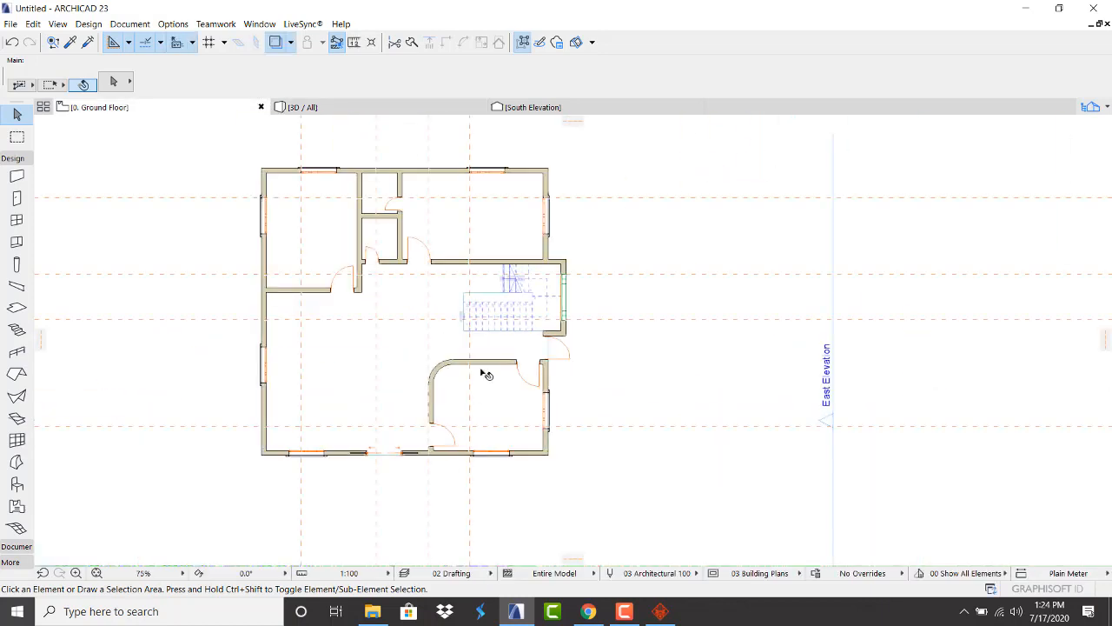
left_click(1105, 108)
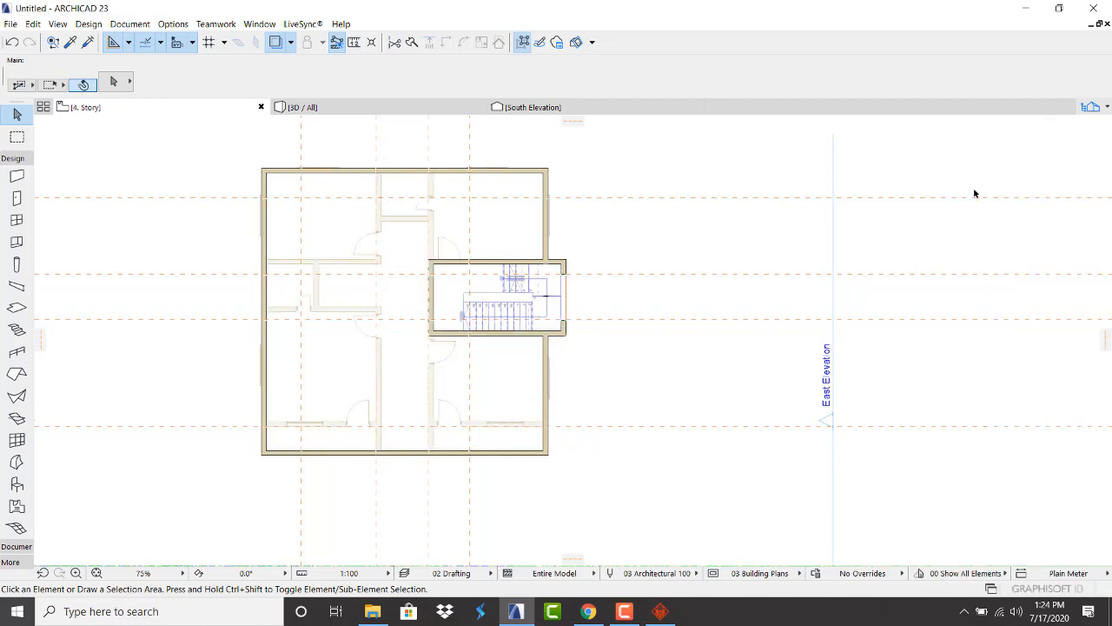
scroll(405, 259, "up", 3)
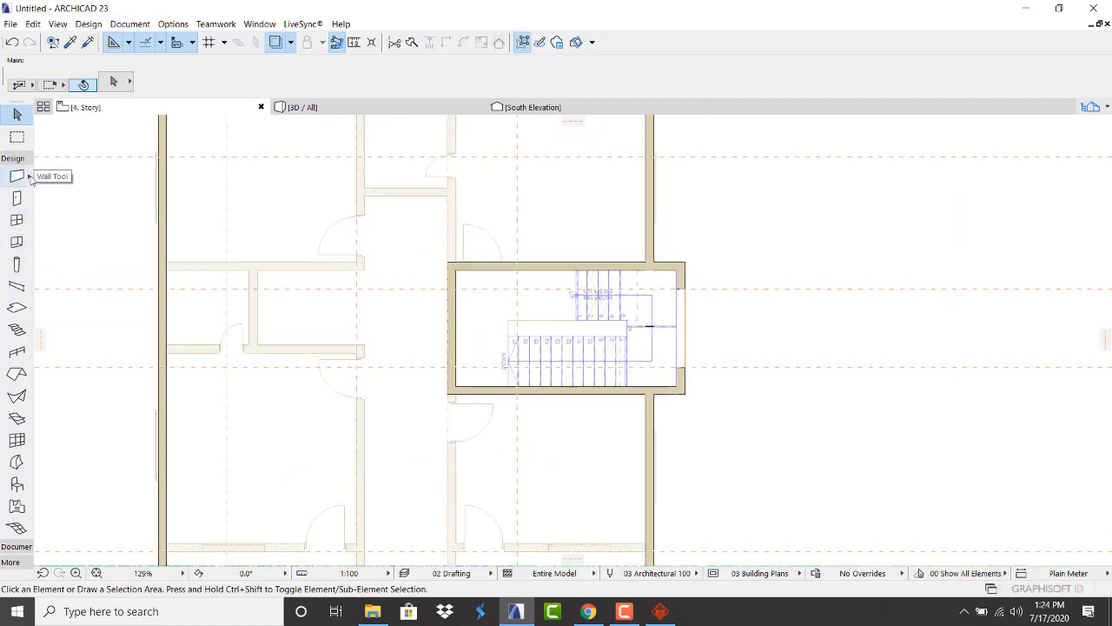
left_click(16, 308)
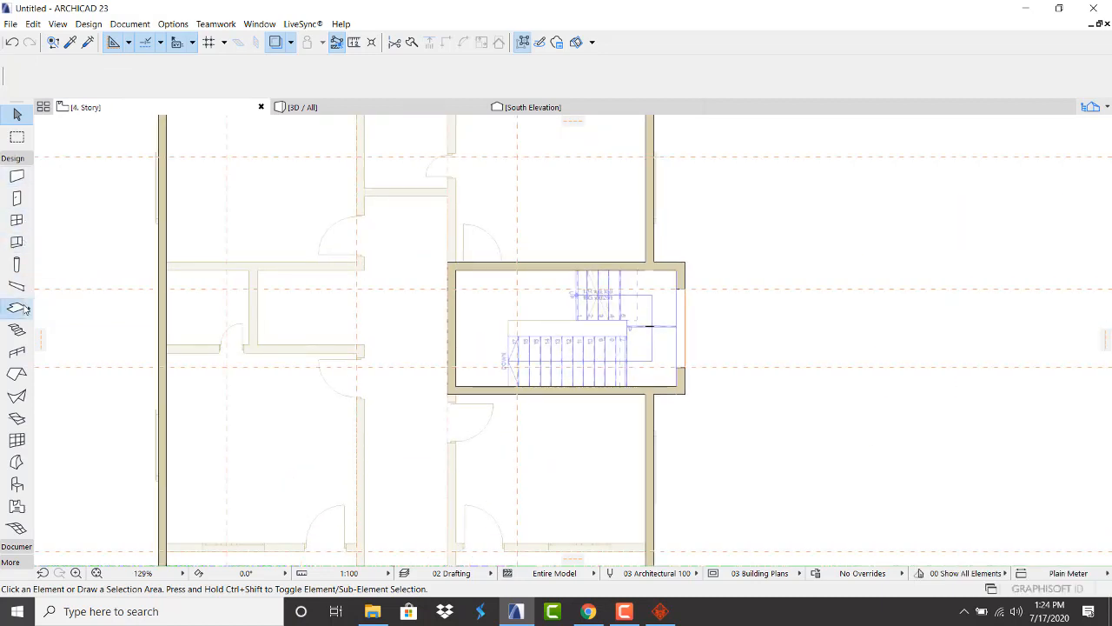
left_click(684, 392)
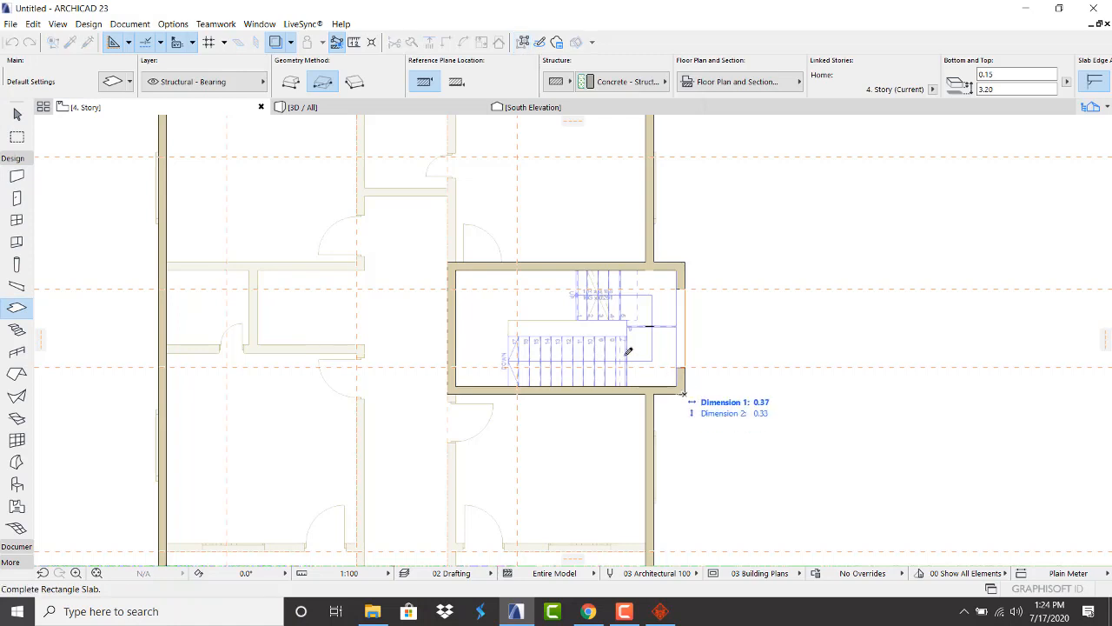
left_click(449, 260)
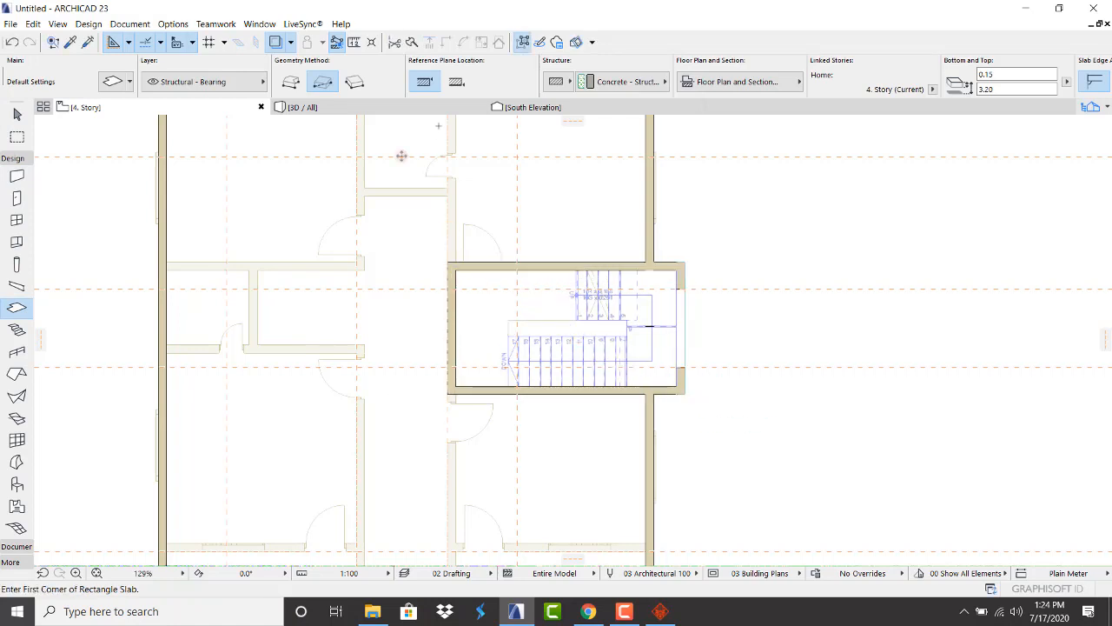
left_click(418, 111)
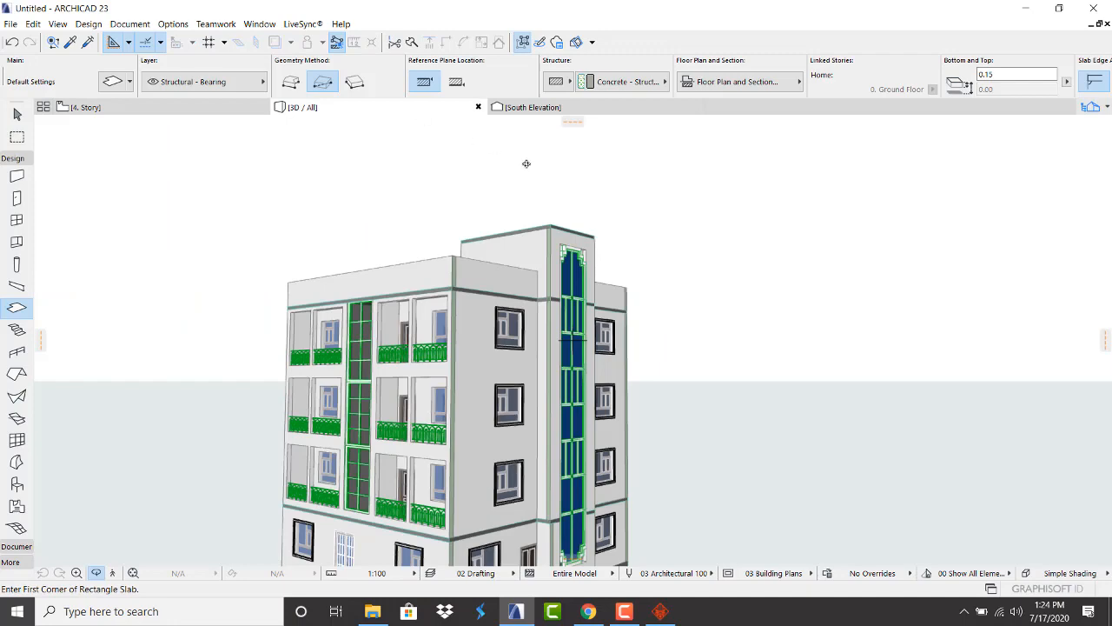
left_click(144, 109)
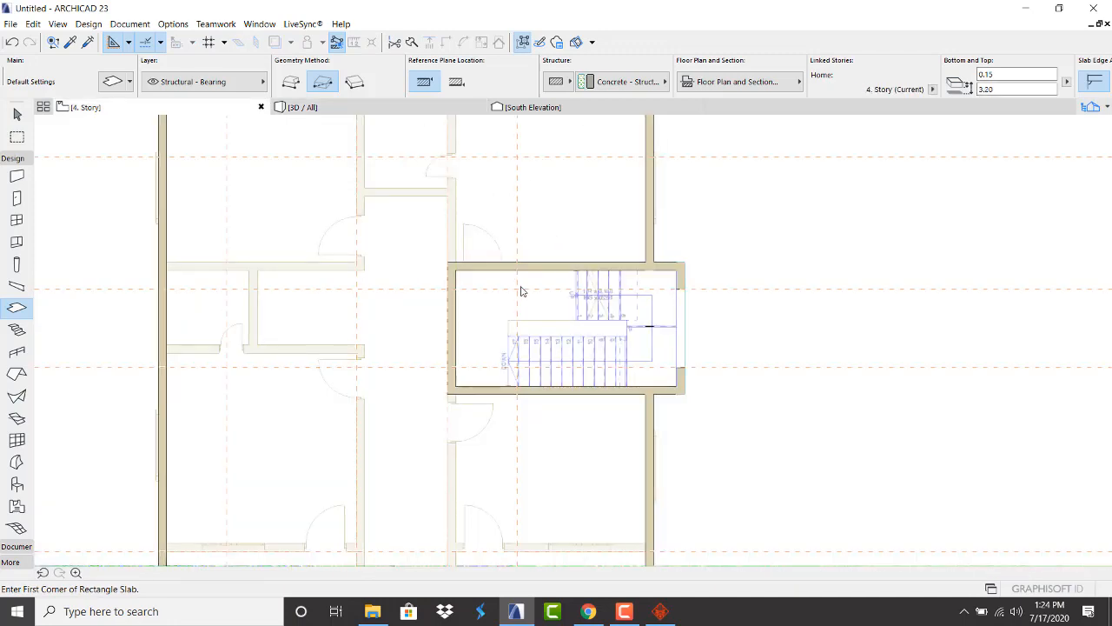
key("Escape")
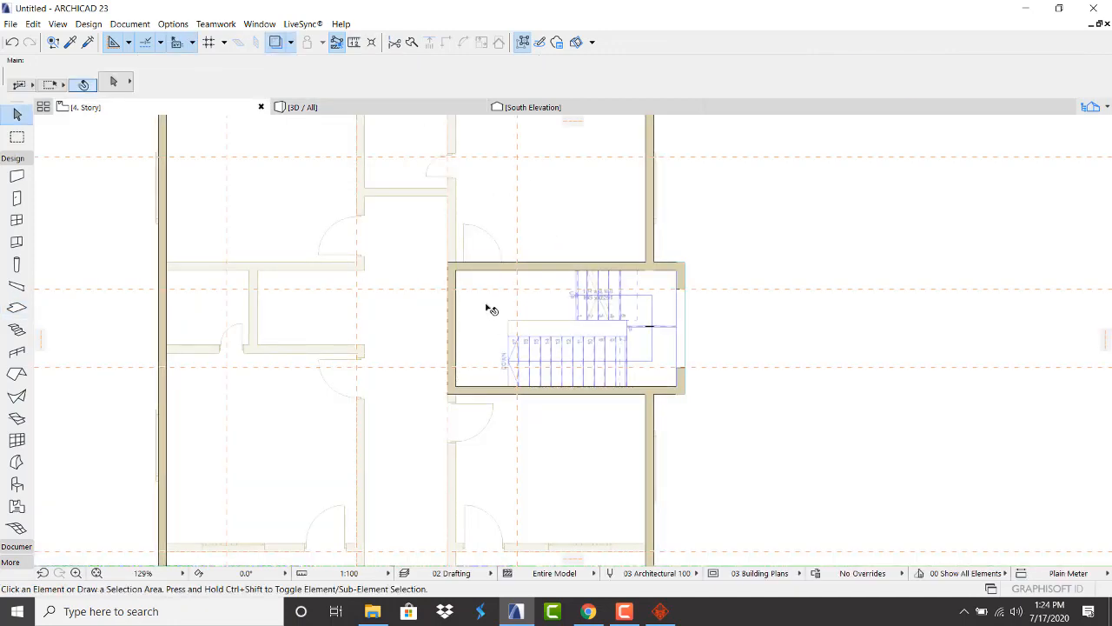
Set the stairwell roof slab's thickness to 0.10
left_click(489, 307)
right_click(787, 208)
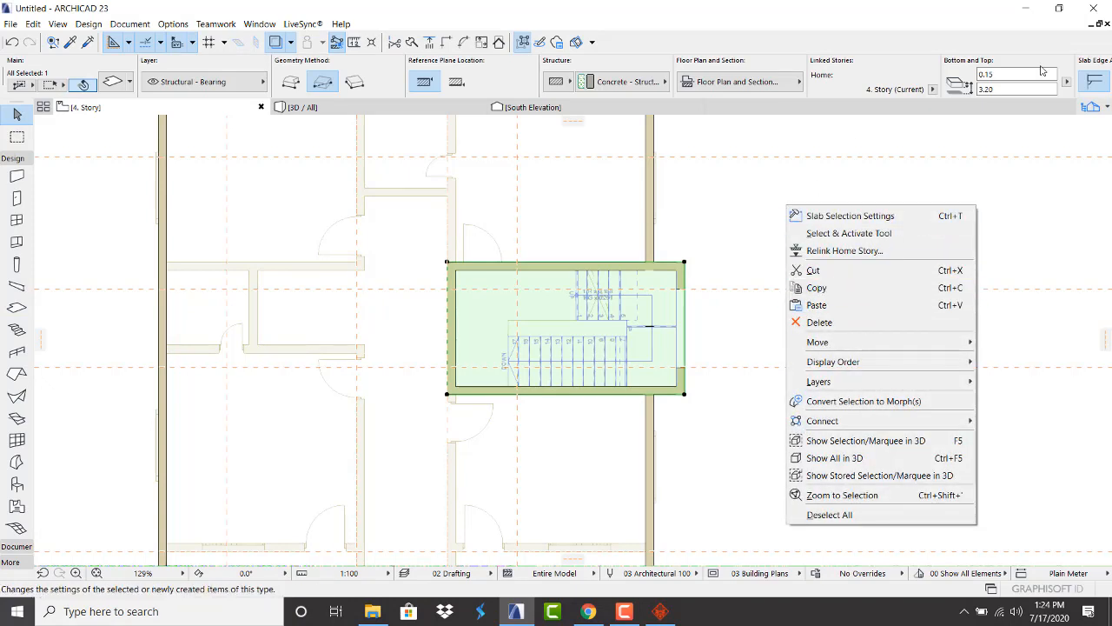
left_click(1005, 75)
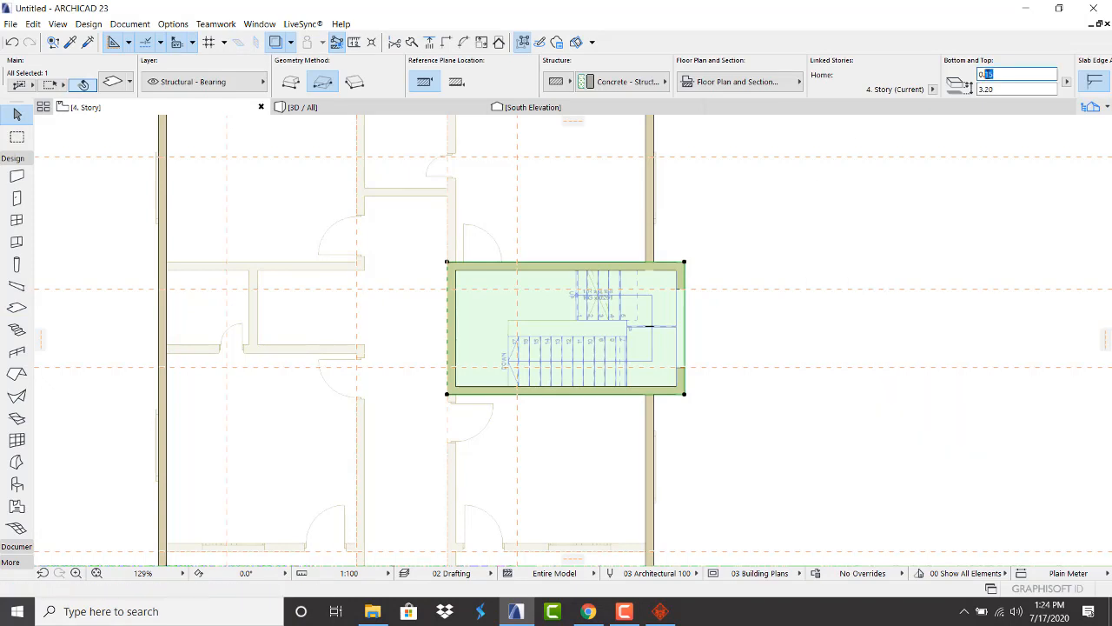
left_click(794, 199)
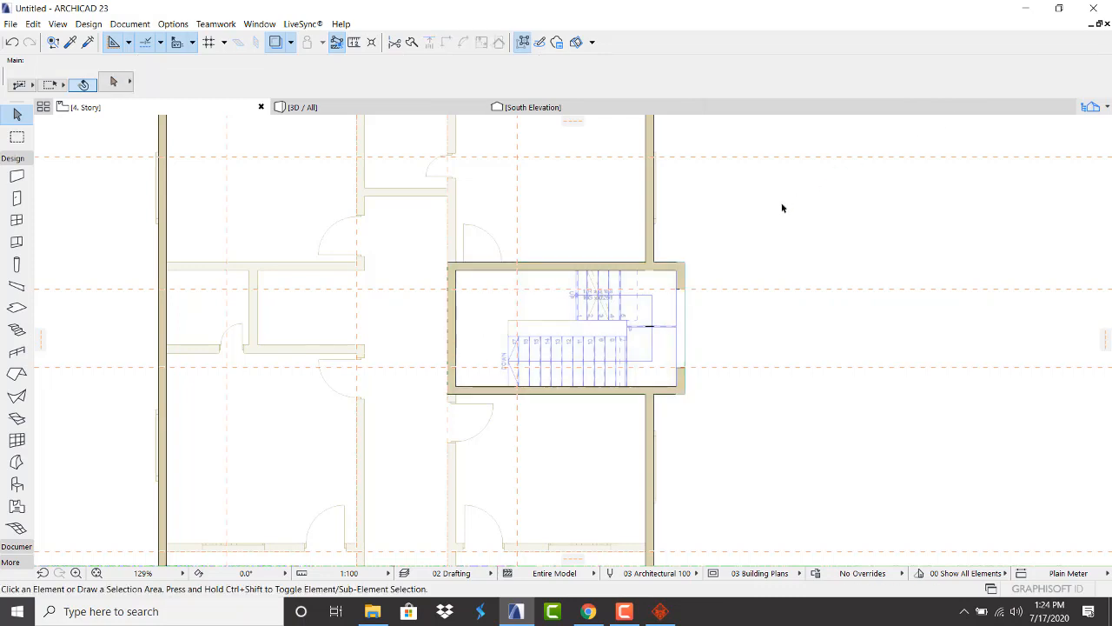
Copy the stairwell slab, paste it back in place, and reselect it to offset its outline
left_click(663, 284)
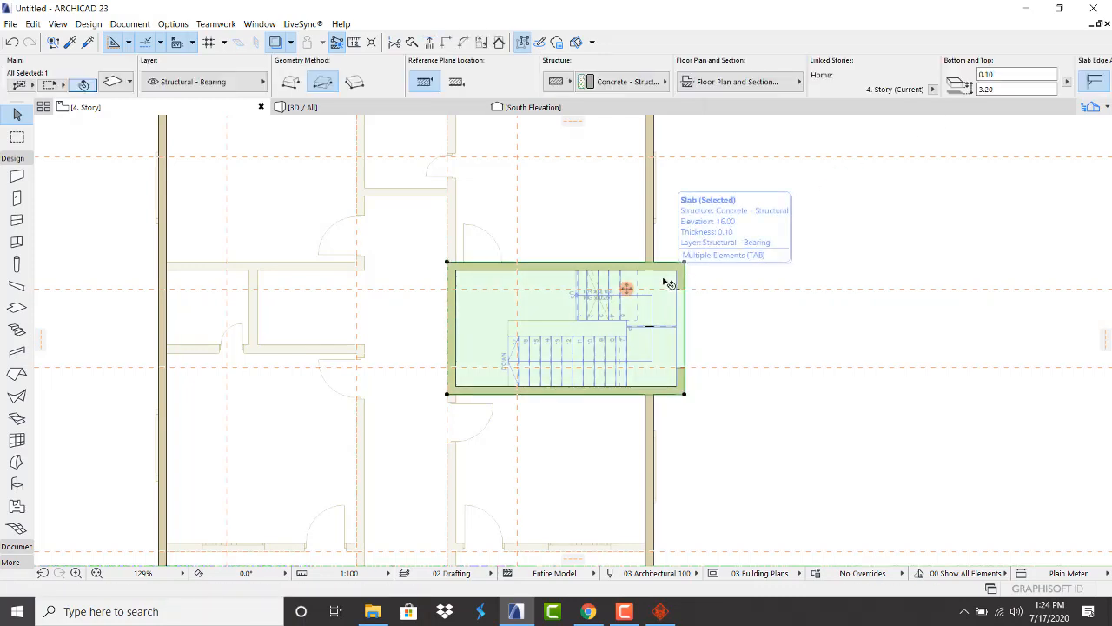
right_click(756, 235)
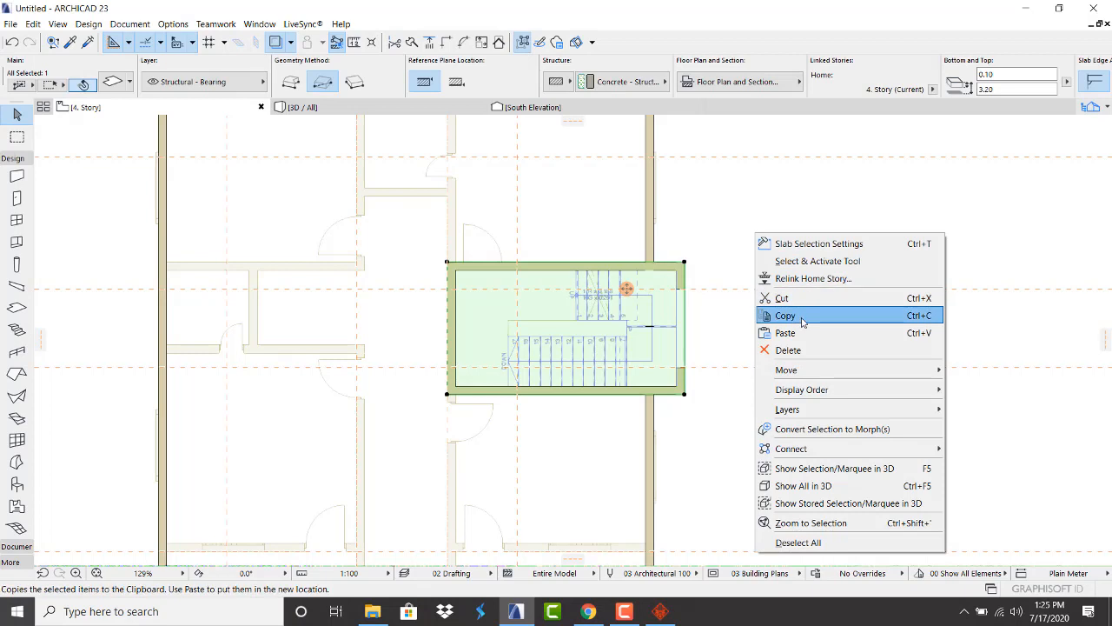
left_click(798, 318)
left_click(760, 231)
right_click(760, 231)
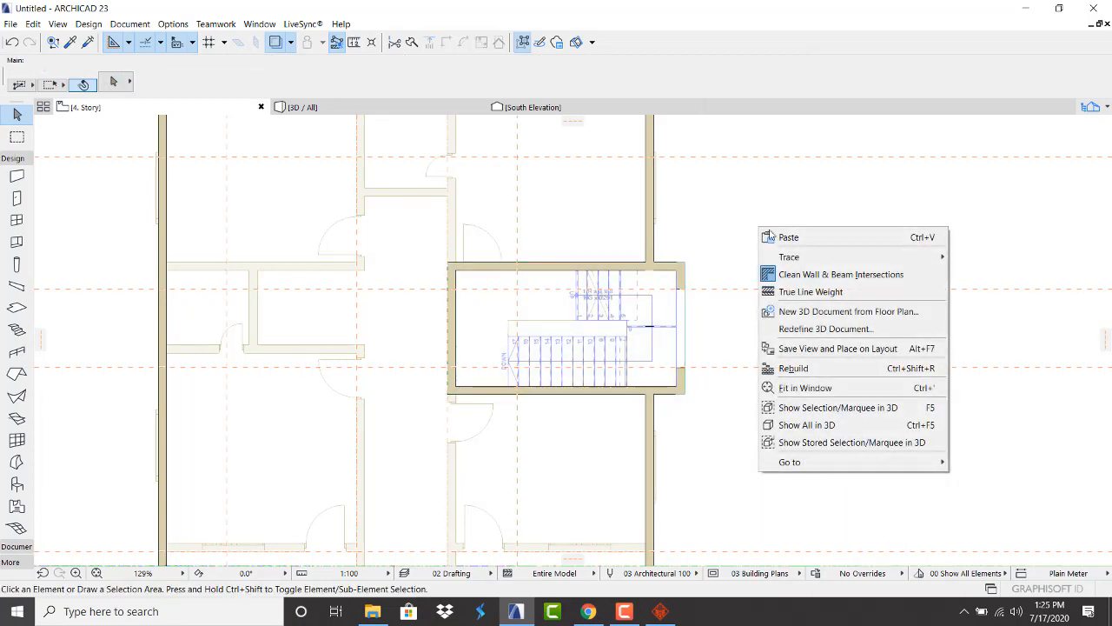
left_click(793, 236)
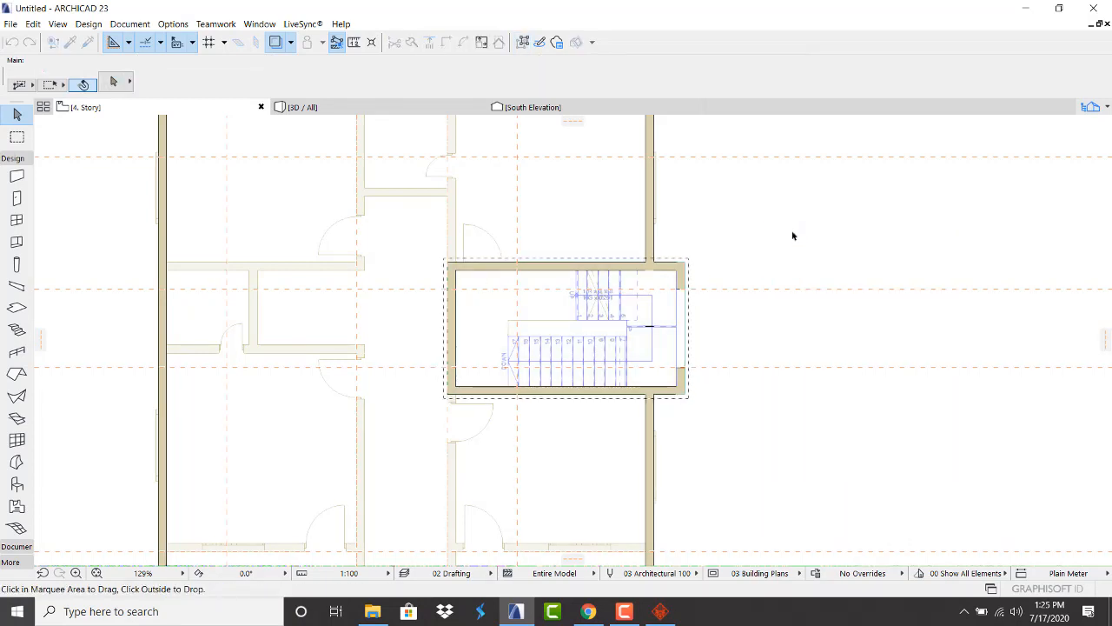
left_click(792, 235)
left_click(660, 291)
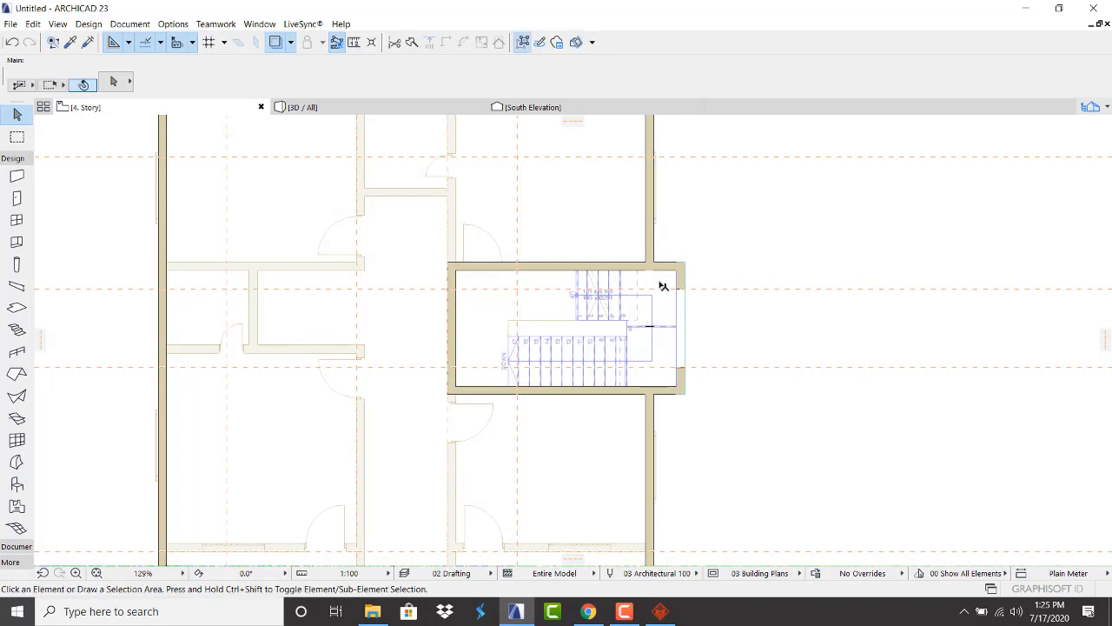
left_click(667, 280)
key("ctrl+e")
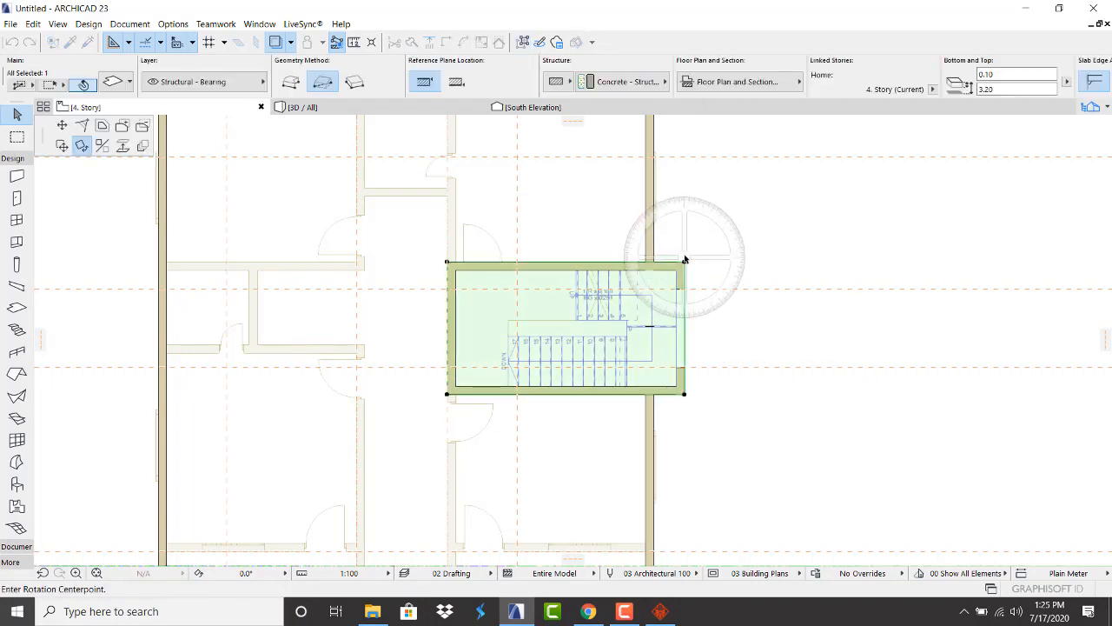
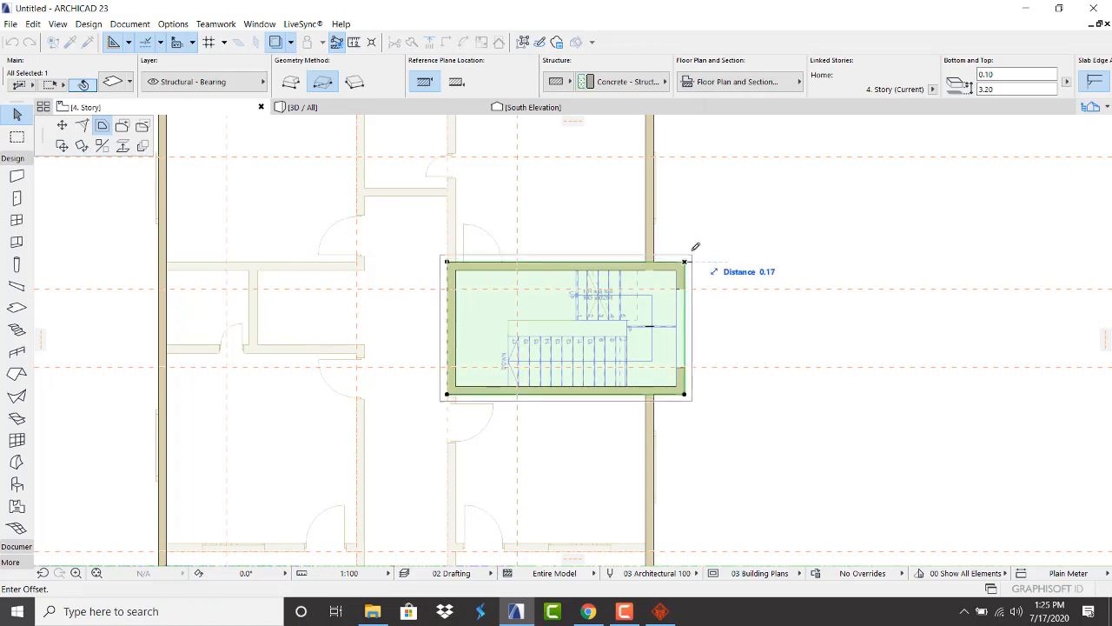
Commit the stair-core roof slab's outward offset beyond the walls, then view the building in 3D
left_click(695, 250)
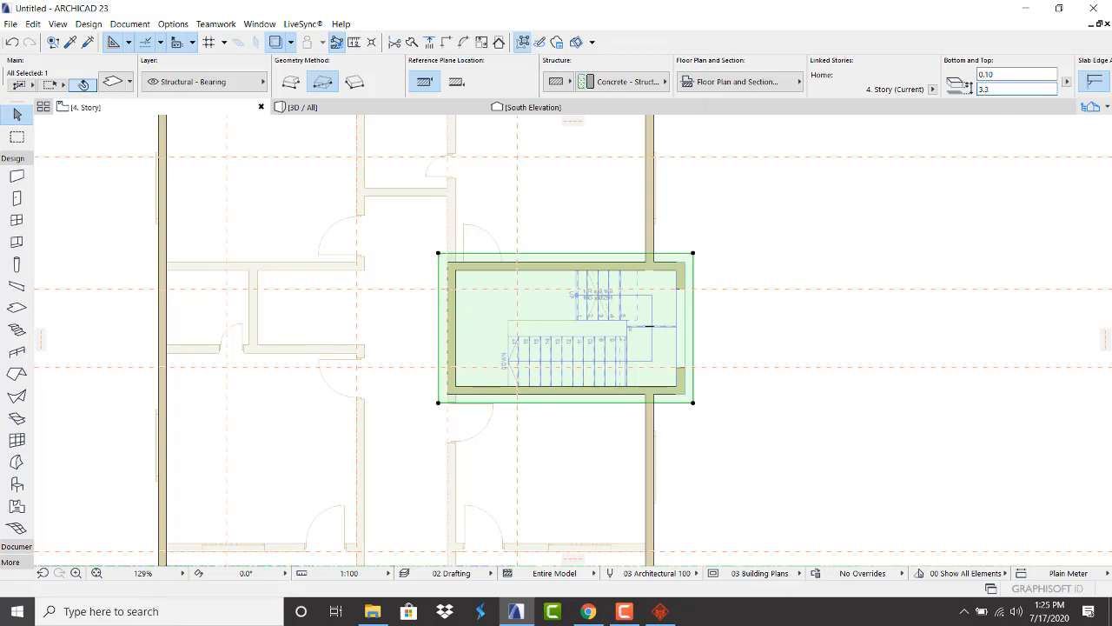
left_click(416, 108)
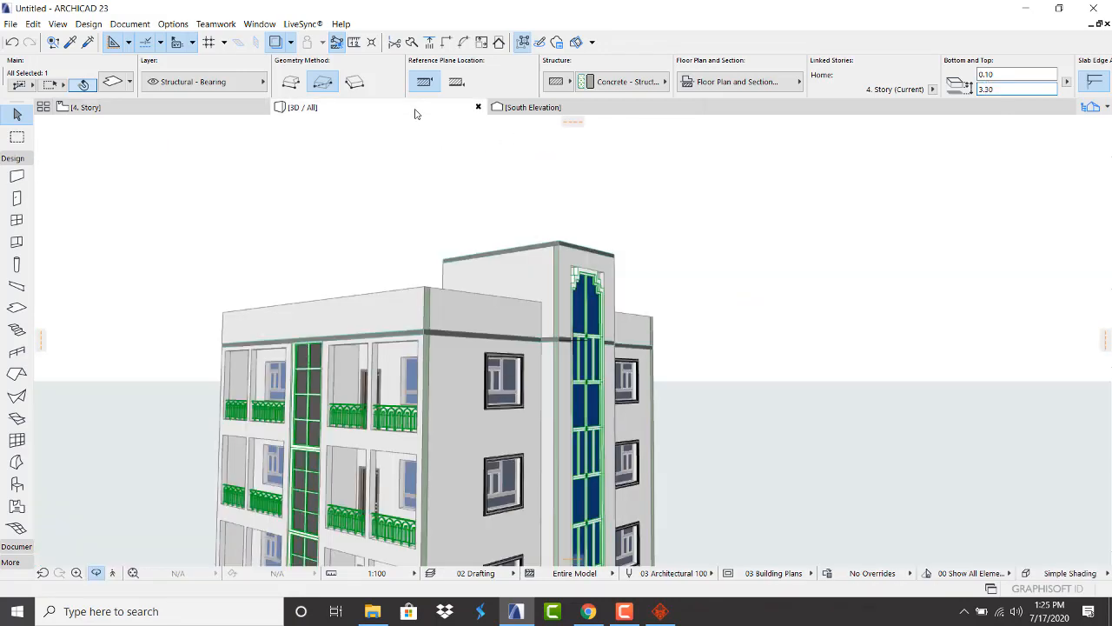
Zoom the 3D view, then select and check the stairwell slab on the 4. Story plan
scroll(549, 231, "up", 6)
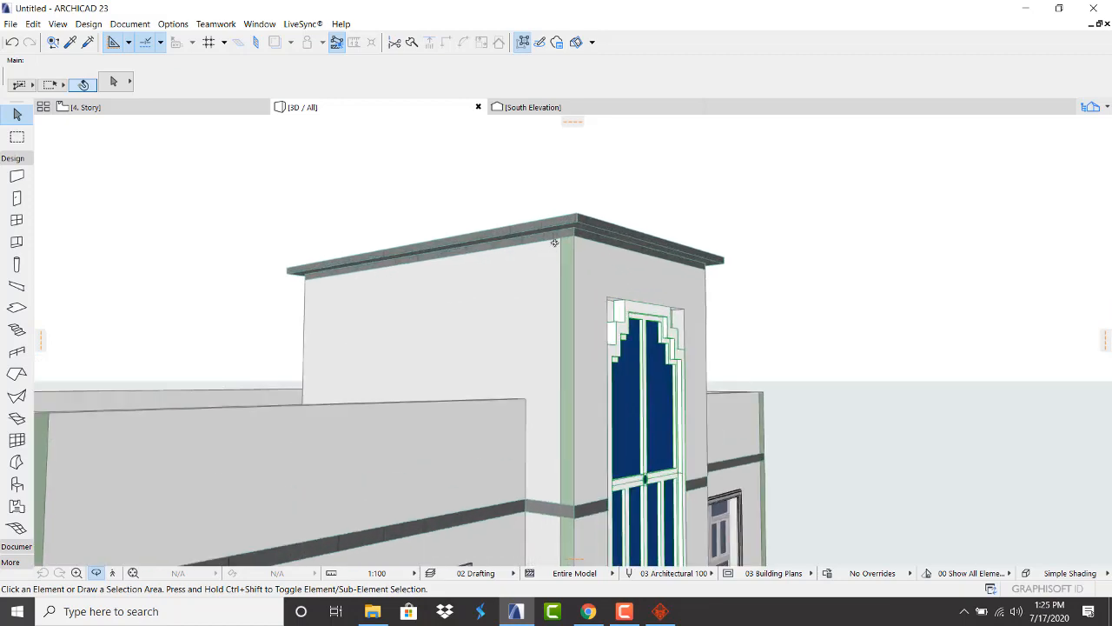
scroll(545, 241, "up", 4)
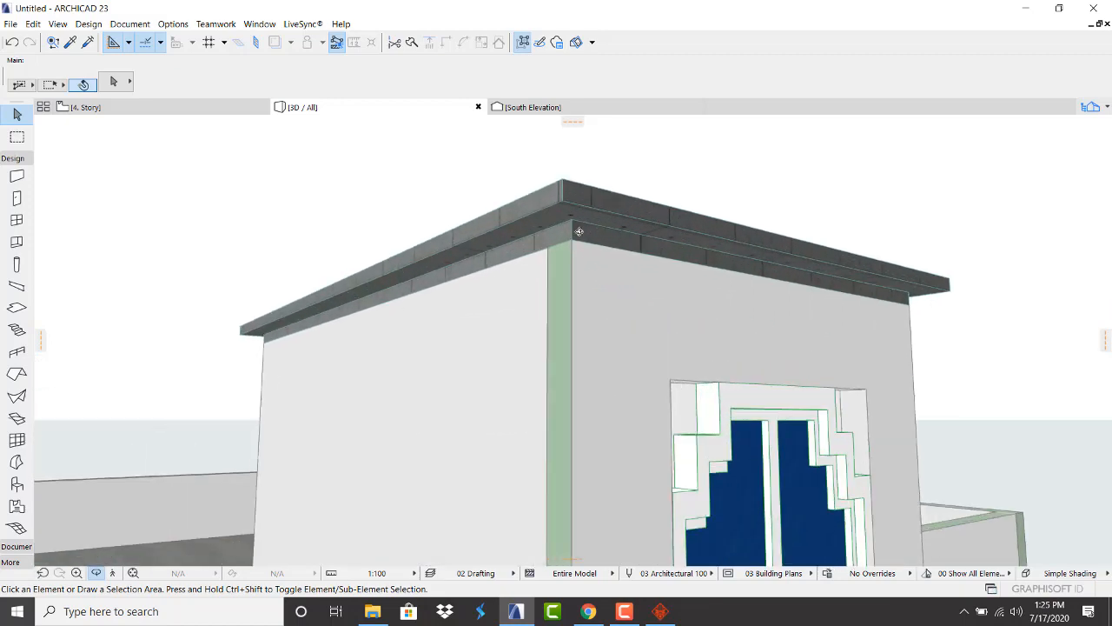
scroll(551, 243, "down", 5)
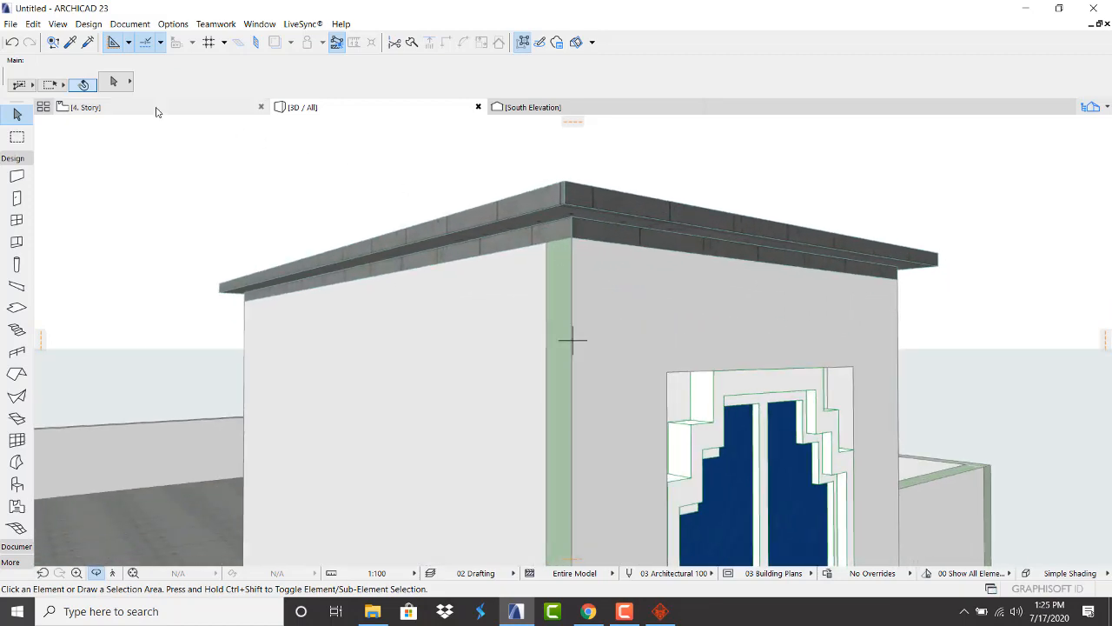
left_click(159, 110)
left_click(783, 267)
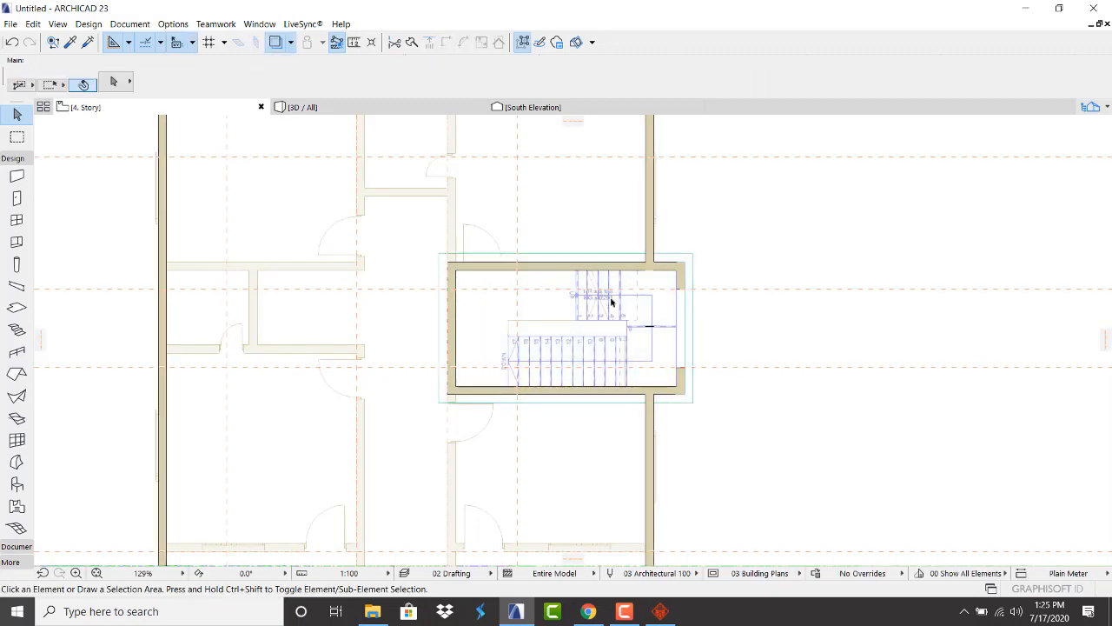
left_click(677, 300)
left_click(730, 290)
Orbit the 3D model to inspect its front, roof and side, then return to 4. Story
left_click(381, 110)
scroll(693, 327, "down", 10)
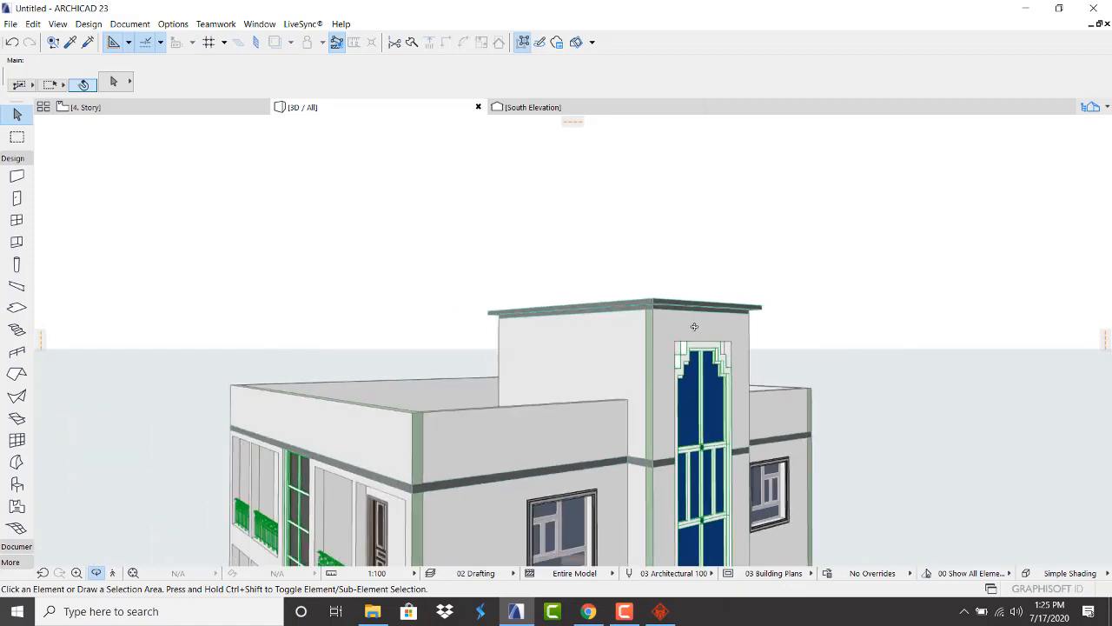
middle_click_drag(631, 397, 696, 393, "shift")
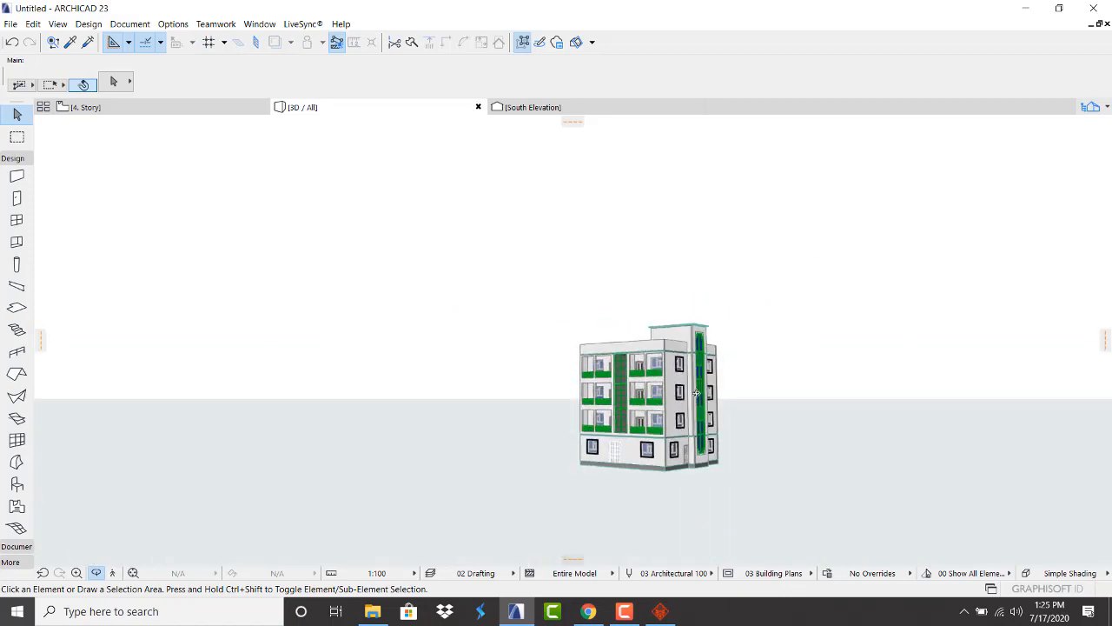
scroll(622, 326, "up", 2)
left_click_drag(623, 355, 599, 348)
scroll(606, 363, "down", 4)
left_click_drag(624, 427, 627, 418)
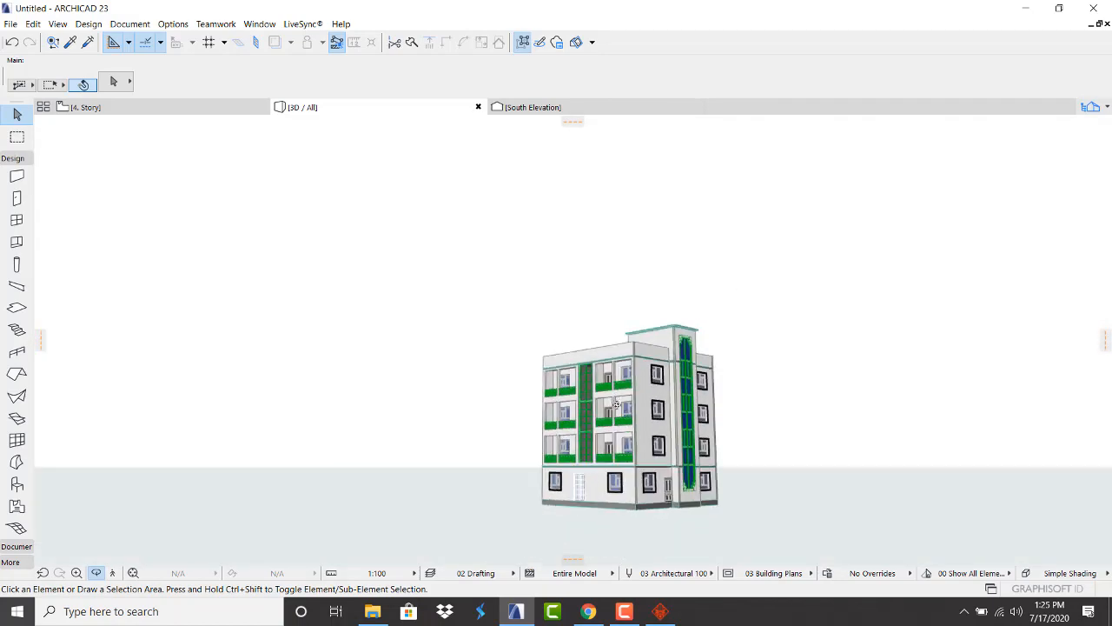
scroll(629, 426, "up", 5)
scroll(629, 429, "down", 4)
scroll(629, 429, "up", 3)
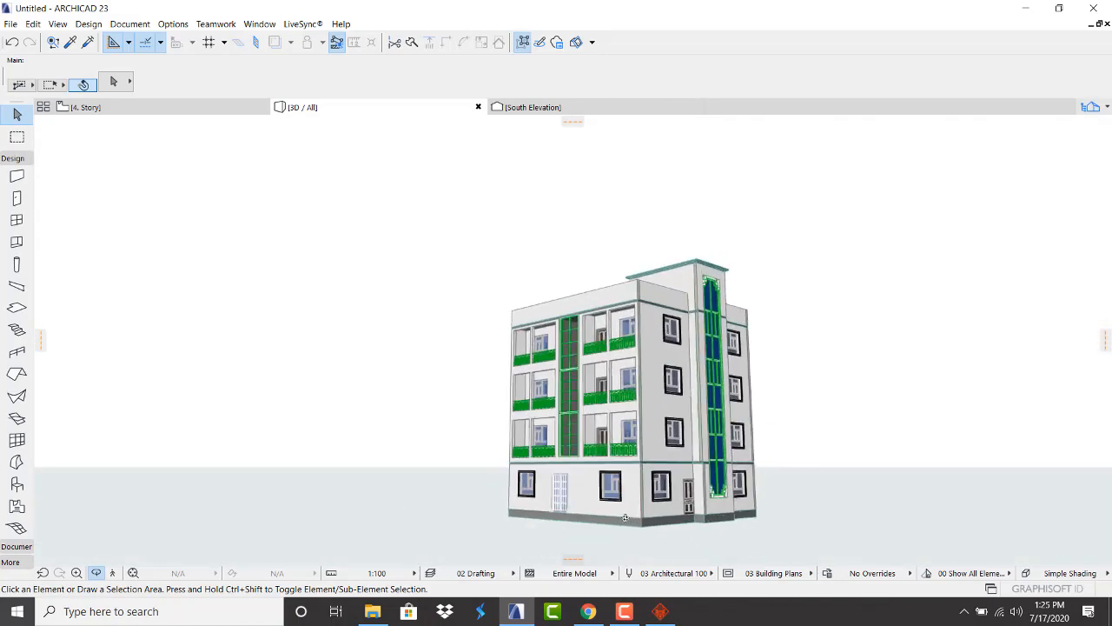
left_click_drag(660, 385, 422, 407)
scroll(711, 218, "up", 5)
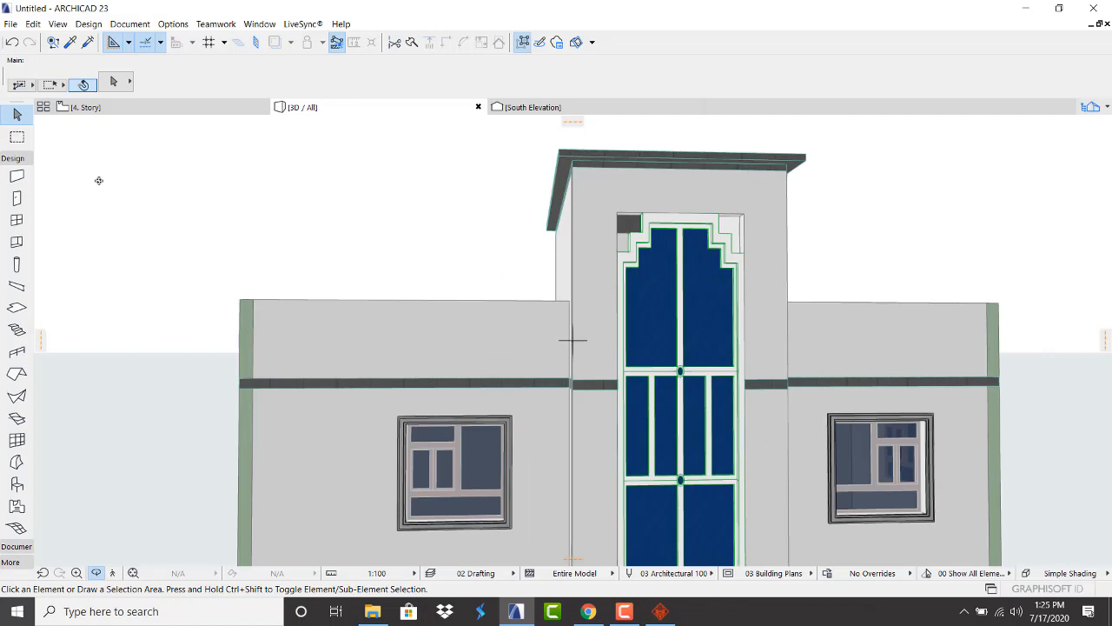
left_click(125, 110)
scroll(208, 265, "down", 6)
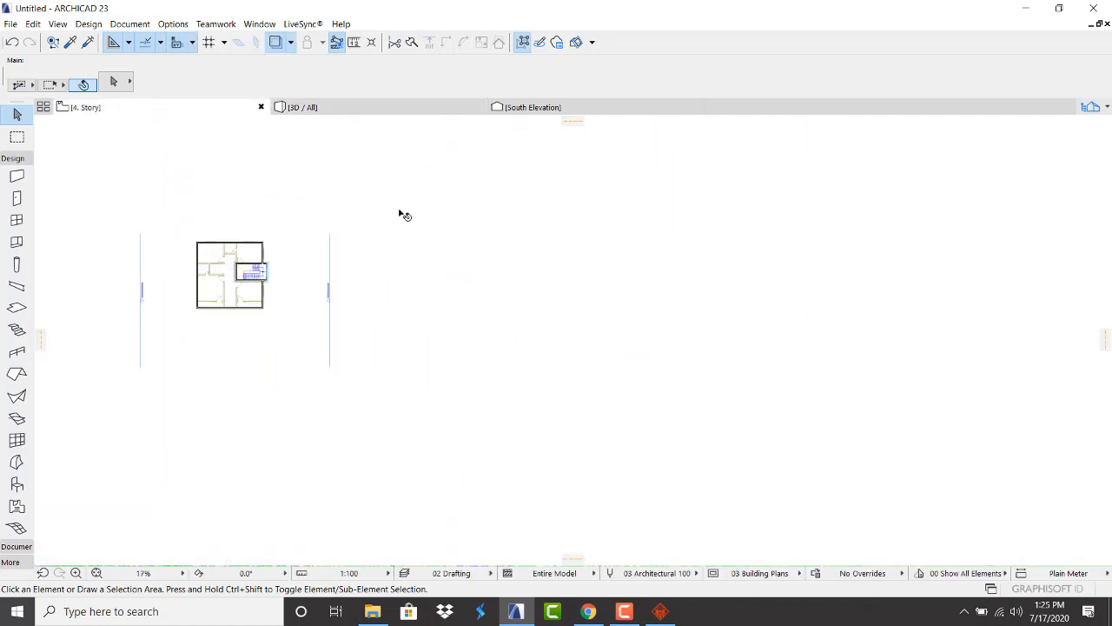
Open the East Elevation from its marker with current view settings
scroll(340, 296, "up", 7)
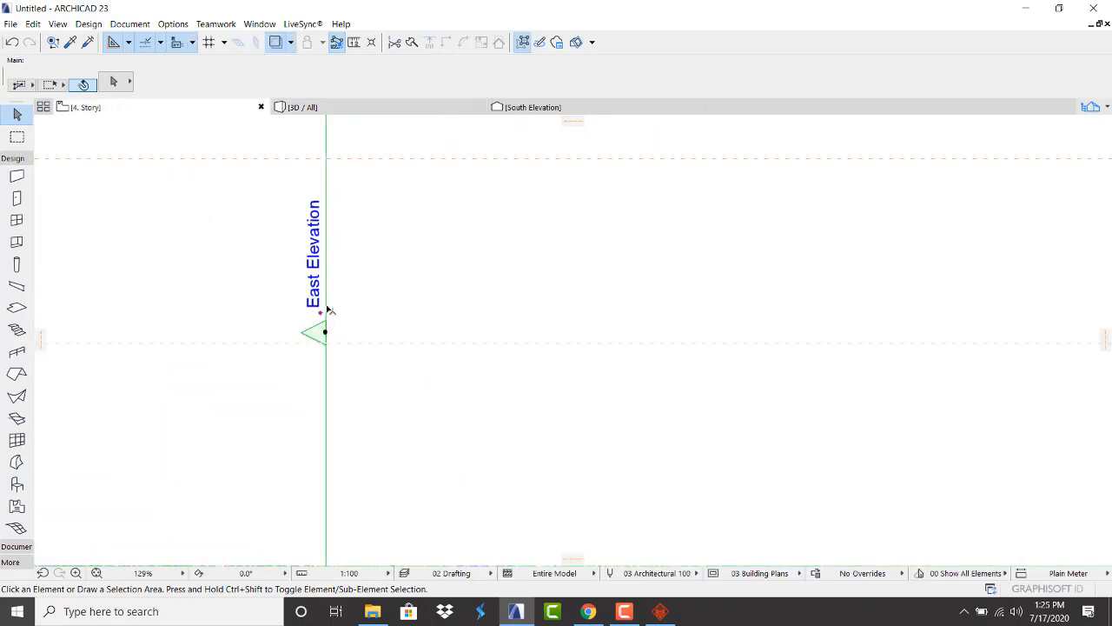
right_click(330, 310)
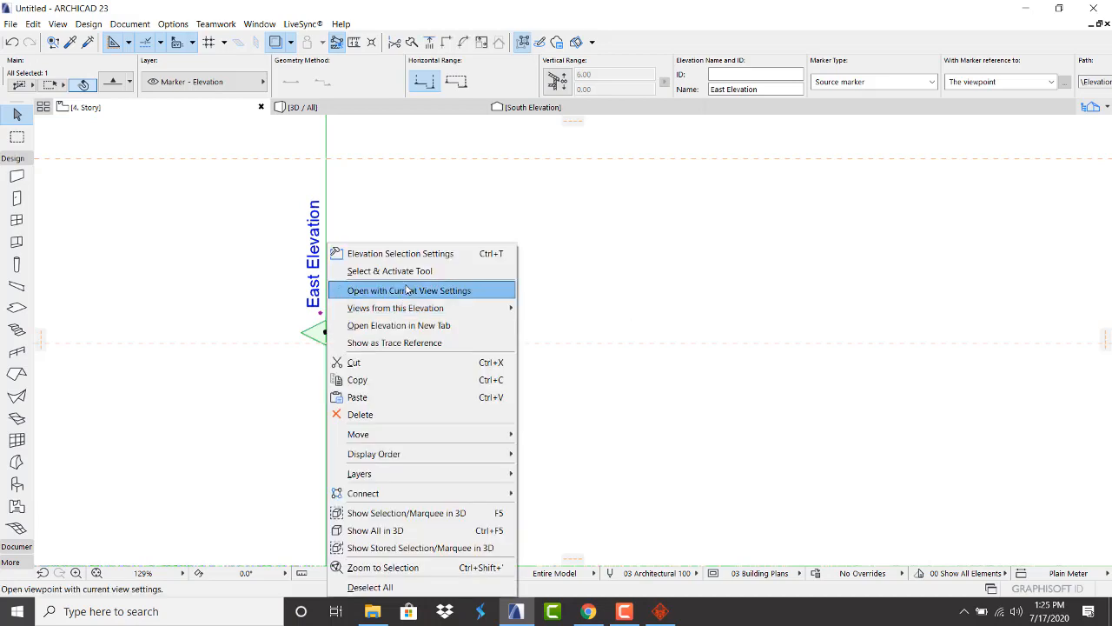
left_click(407, 290)
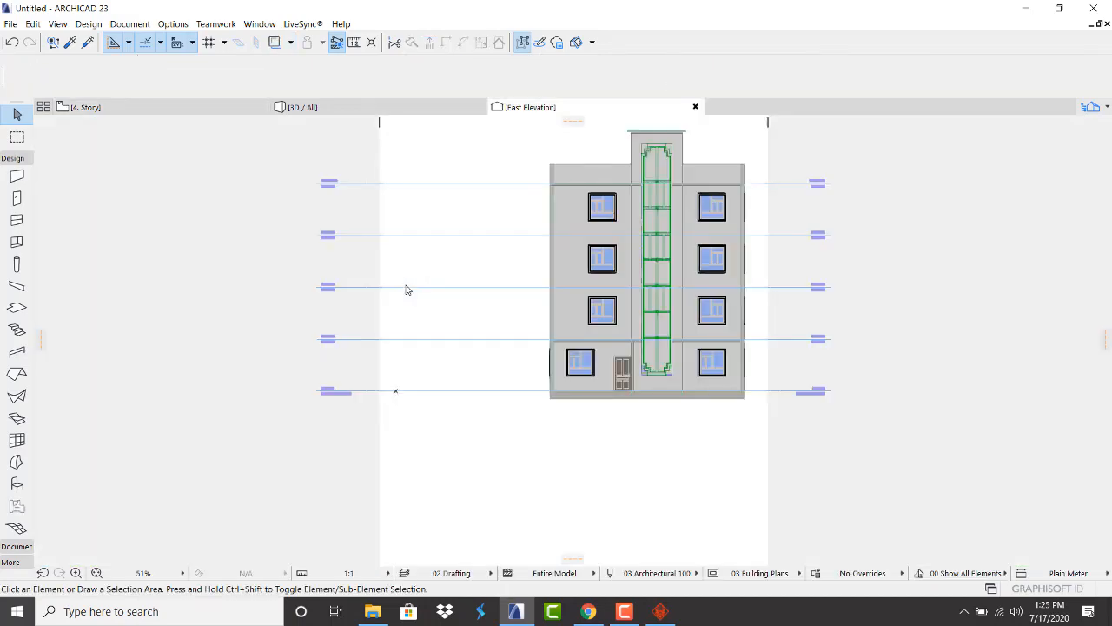
scroll(634, 144, "up", 4)
scroll(616, 209, "down", 5)
scroll(616, 208, "up", 6)
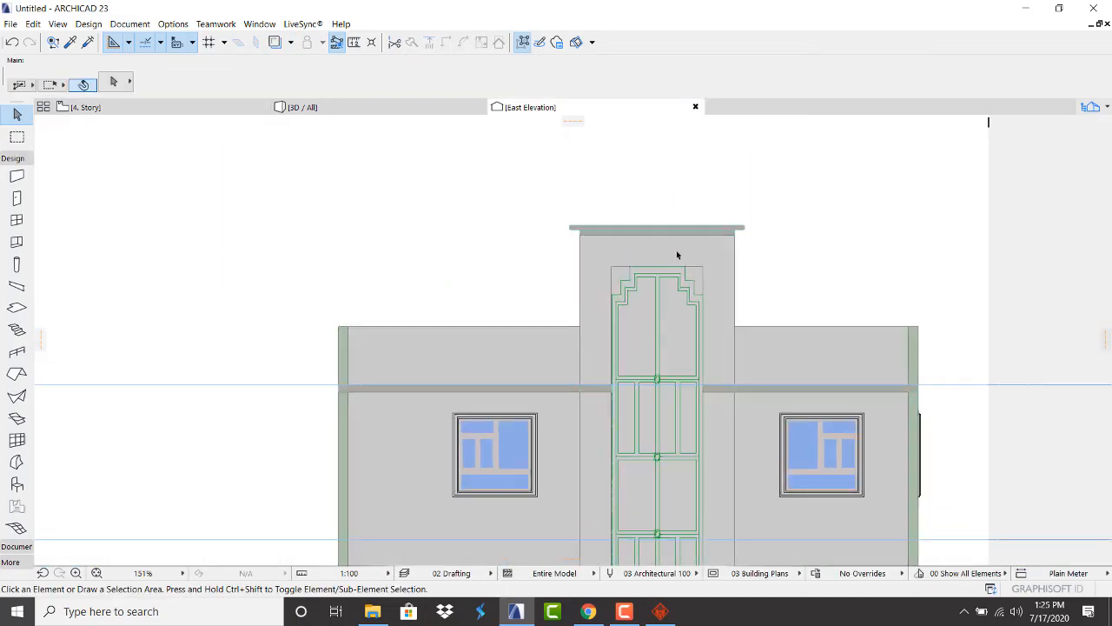
Draw a polygon morph tracing the stepped top-left corner of the tall door frame
left_click(17, 462)
scroll(539, 304, "up", 2)
scroll(559, 295, "up", 1)
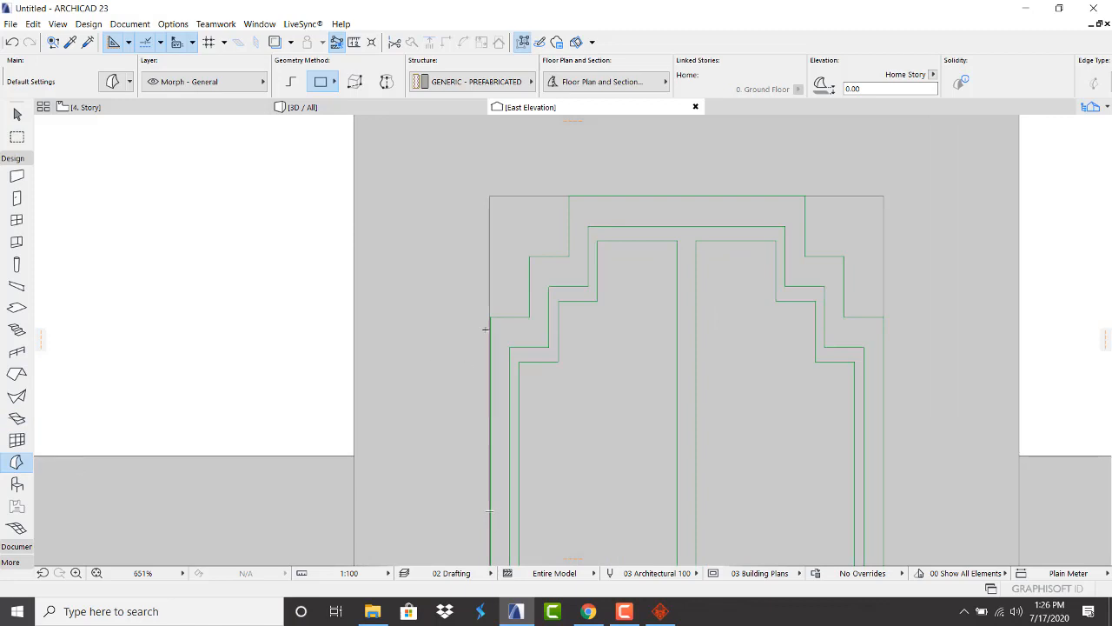
left_click(490, 316)
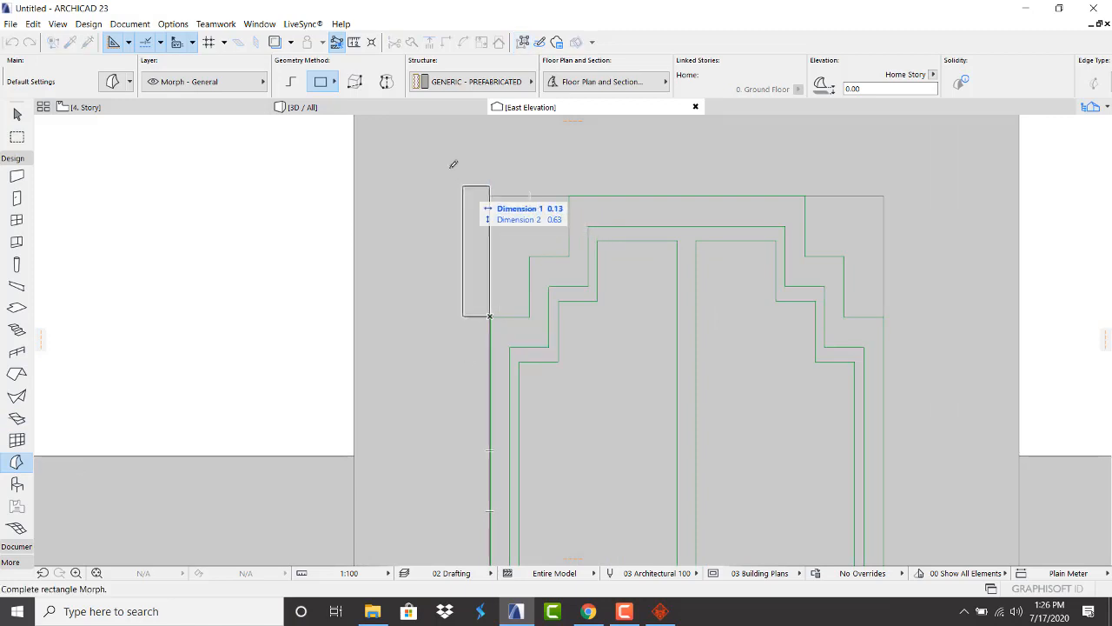
left_click(291, 82)
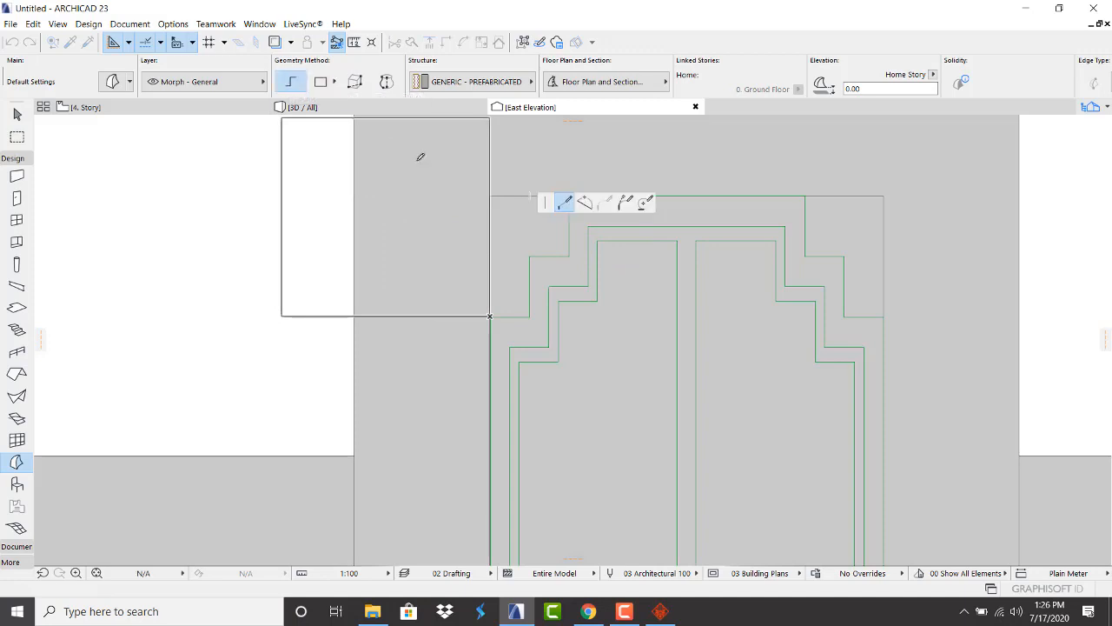
left_click(490, 194)
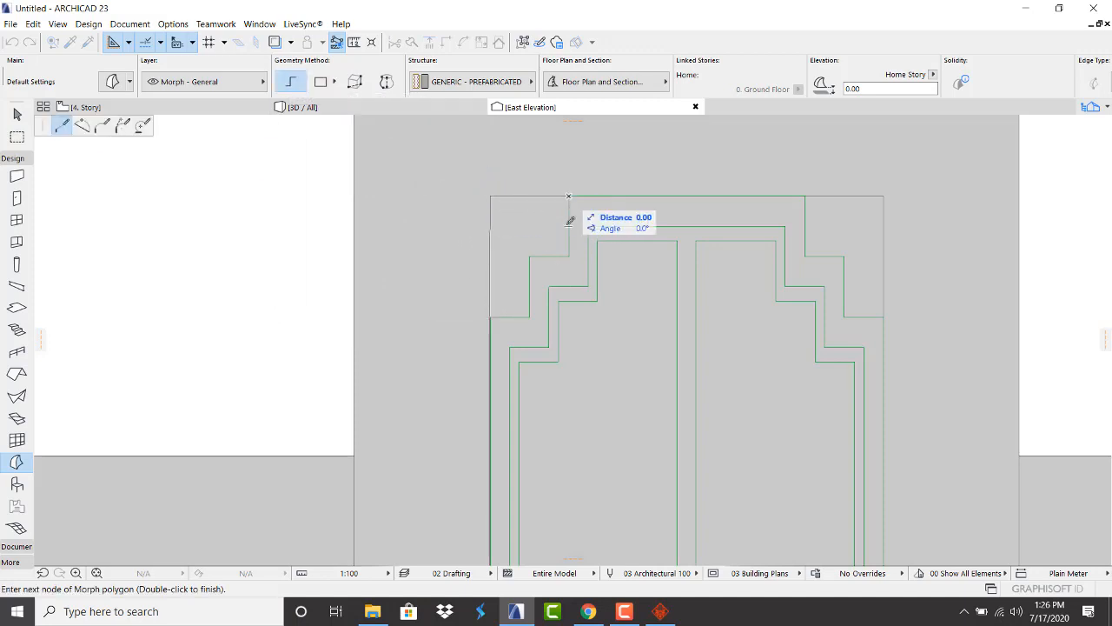
left_click(568, 256)
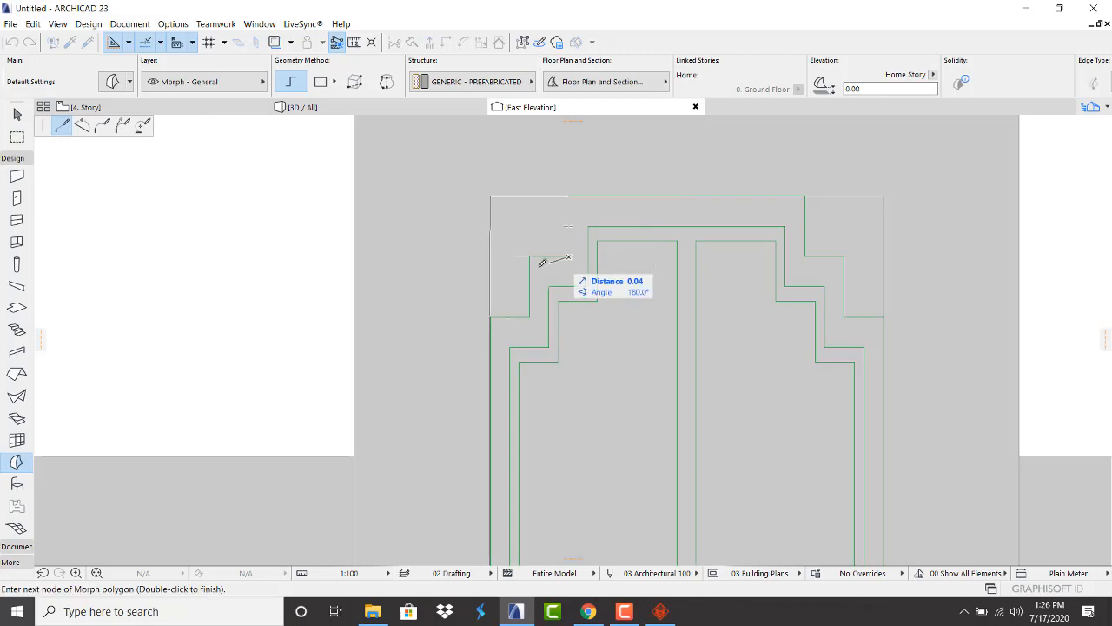
left_click(530, 256)
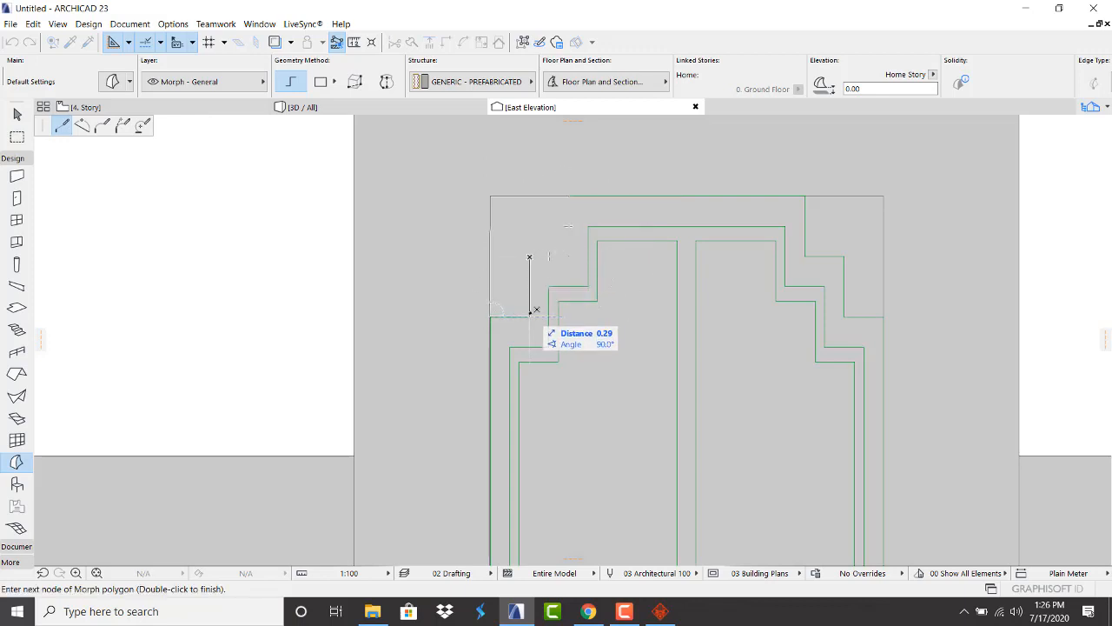
left_click(529, 317)
double_click(494, 314)
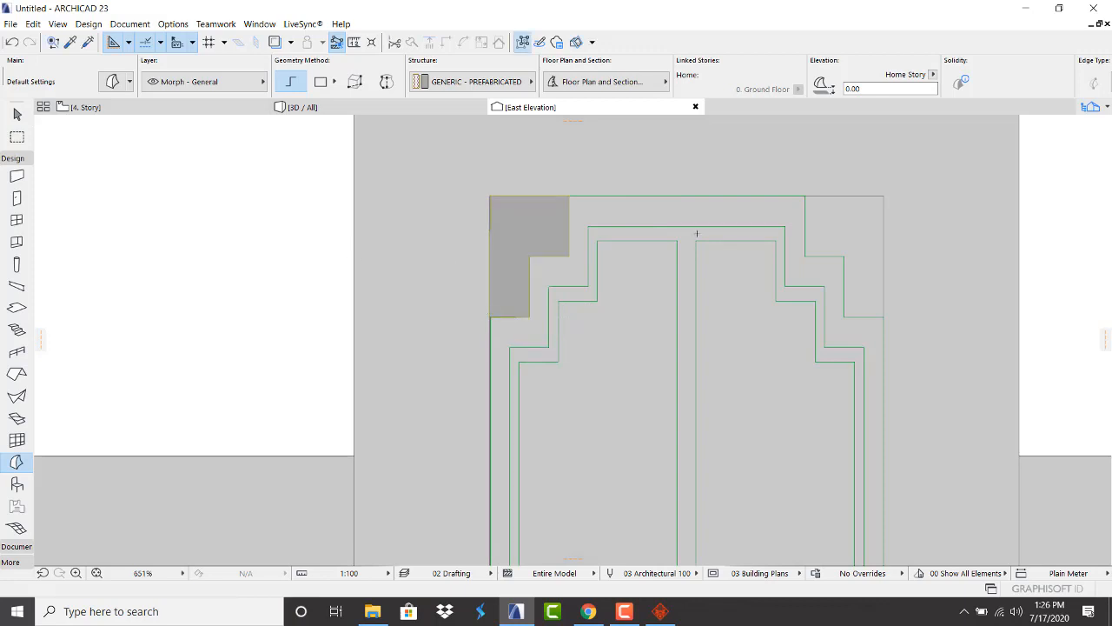
Select the new grey morph to check it, then switch to the 3D view
scroll(671, 221, "down", 5)
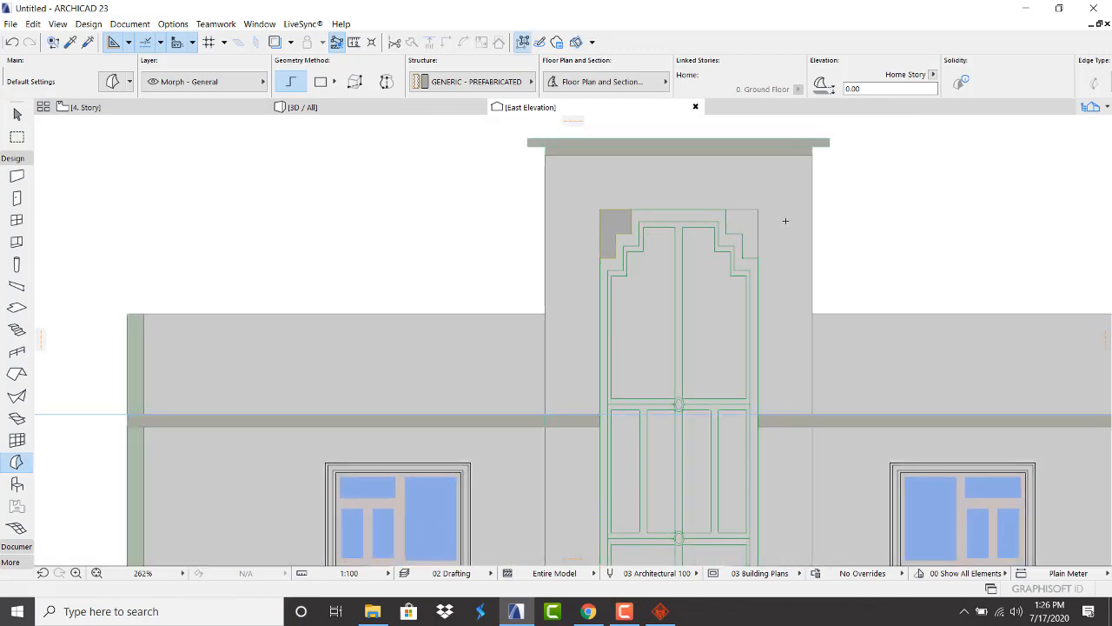
scroll(690, 227, "up", 3)
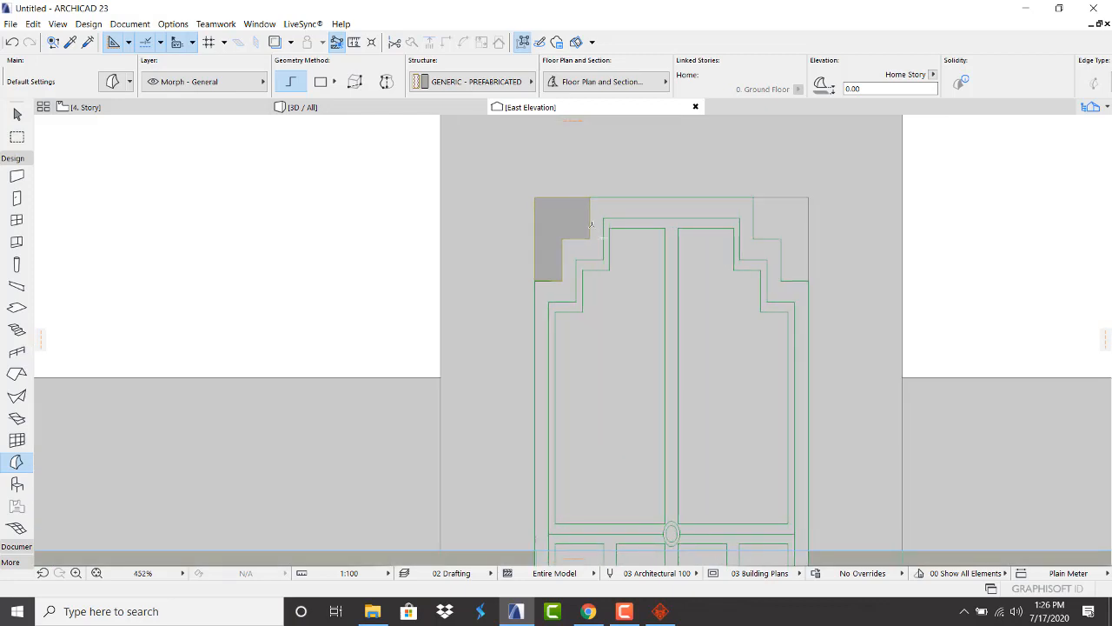
key("Escape")
left_click(559, 212)
right_click(559, 212)
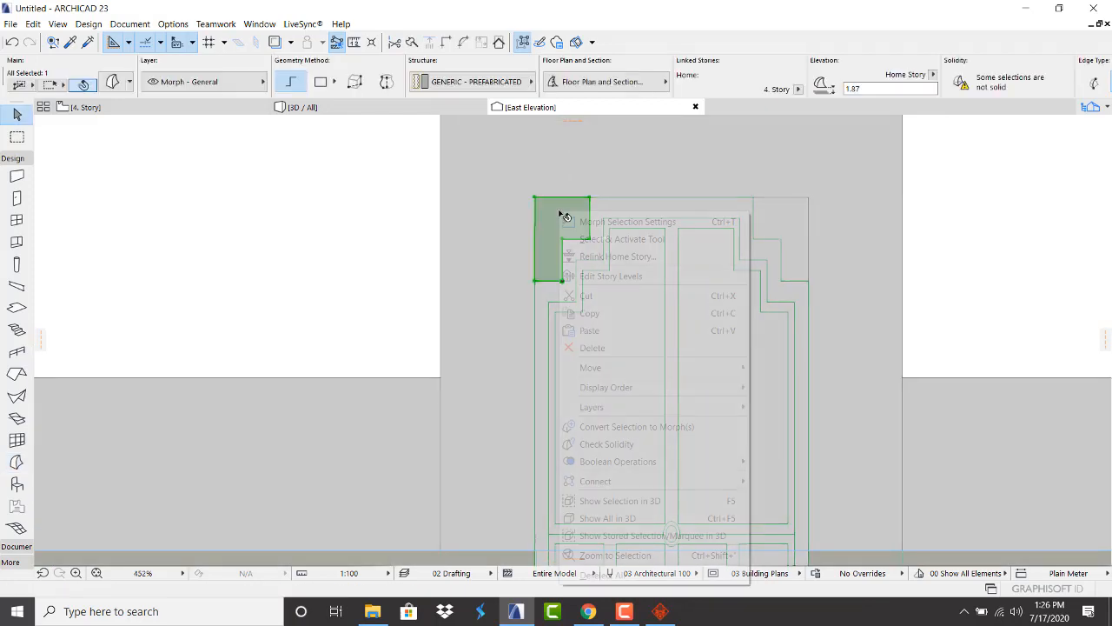
key("Escape")
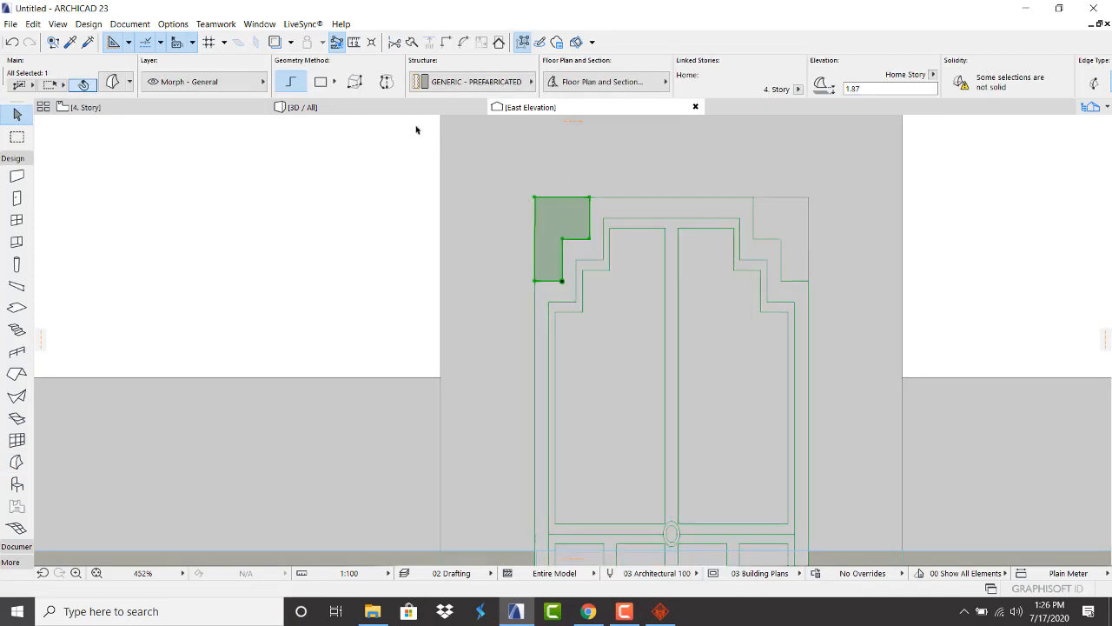
left_click(361, 106)
Extrude the grey morph from its corner with a 0.2 distance and finish the outline
scroll(458, 408, "down", 3)
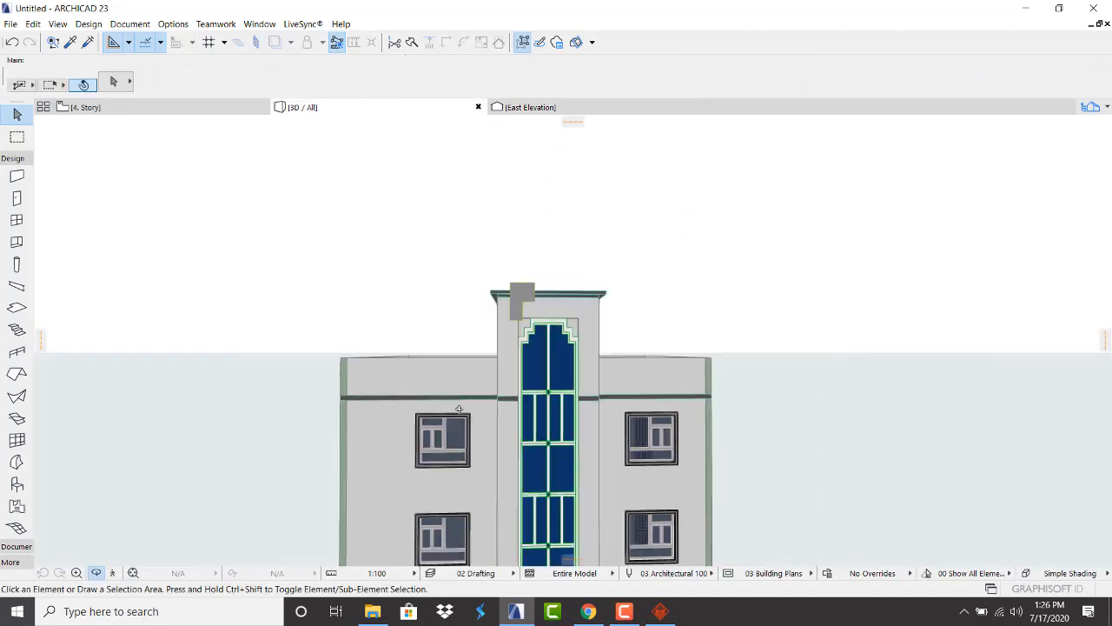
scroll(515, 311, "up", 2)
left_click(521, 292)
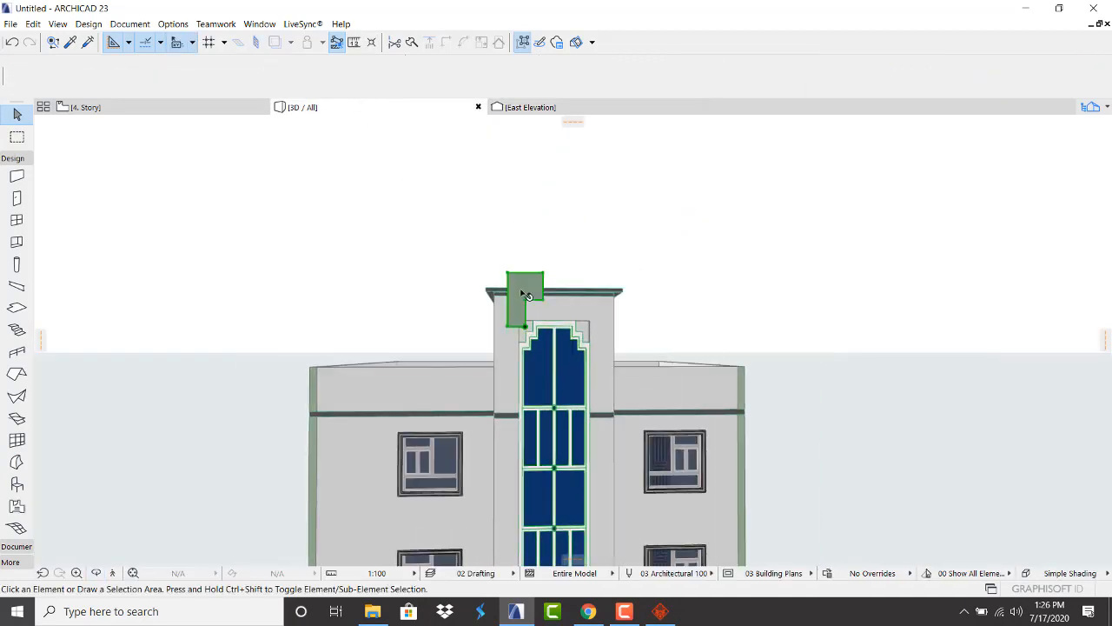
left_click(525, 327)
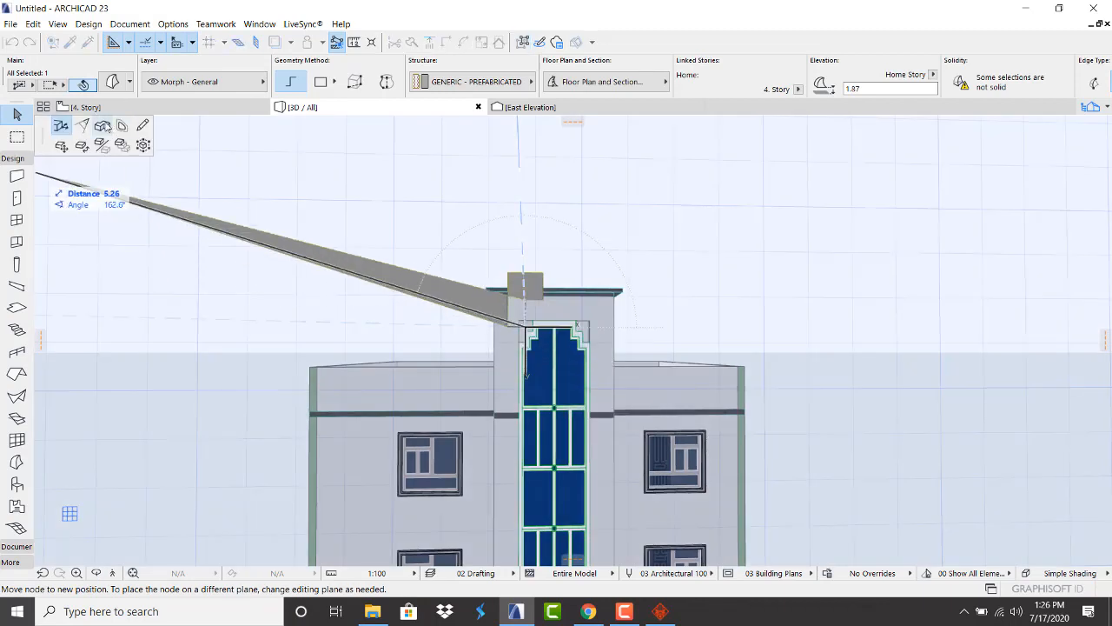
left_click(102, 126)
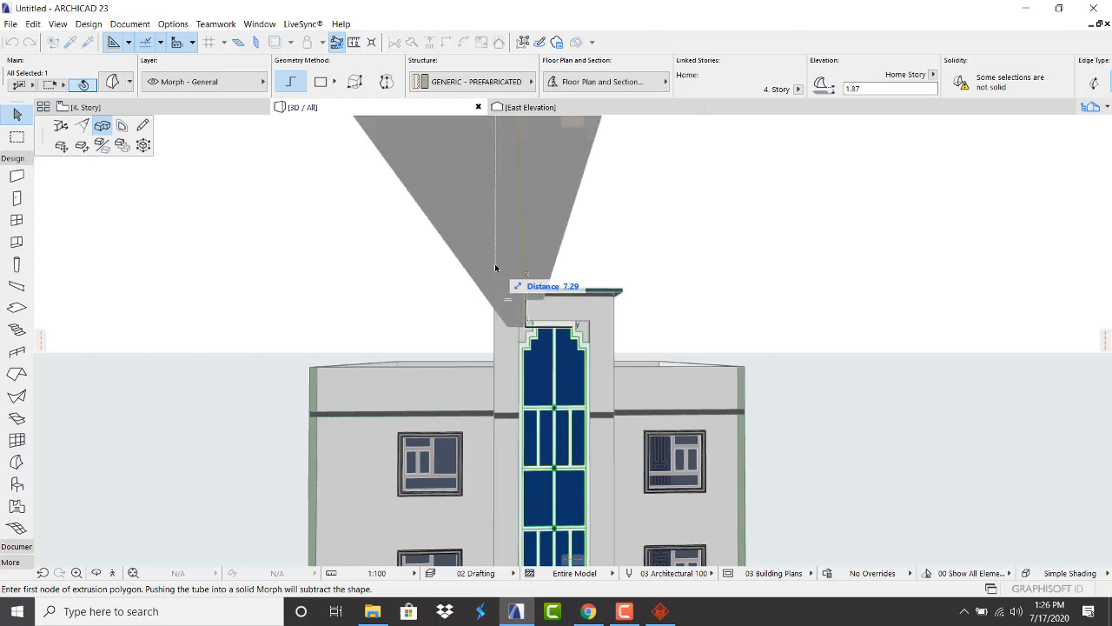
type(".2")
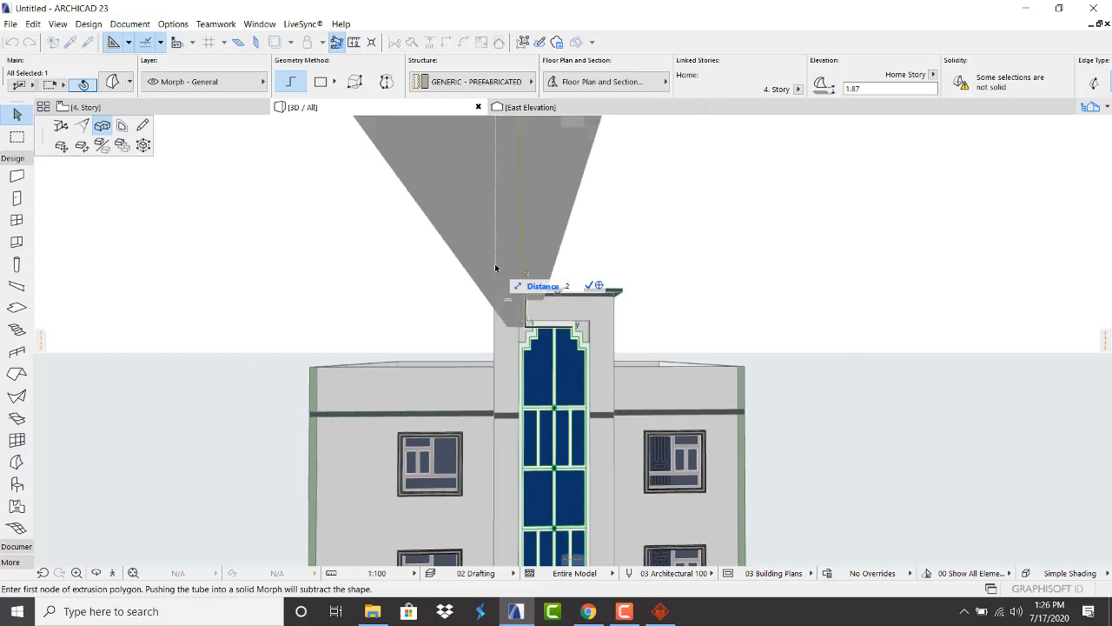
key("Return")
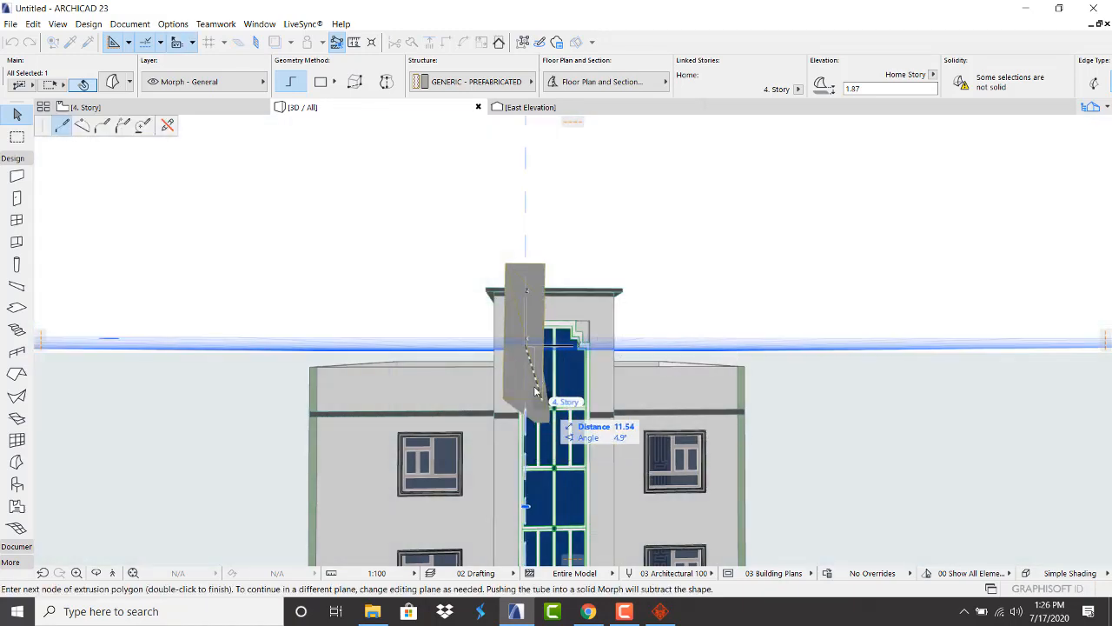
right_click(535, 391)
left_click(584, 546)
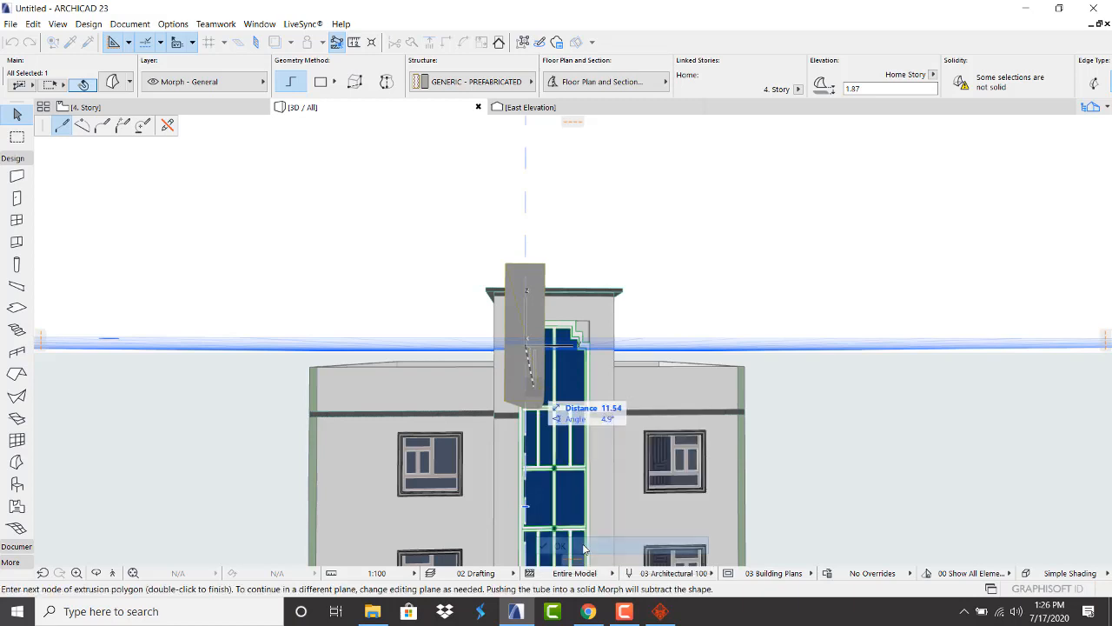
Cancel the attempted morph move and node edit, and undo the stray stretch
scroll(550, 335, "up", 2)
scroll(549, 335, "down", 4)
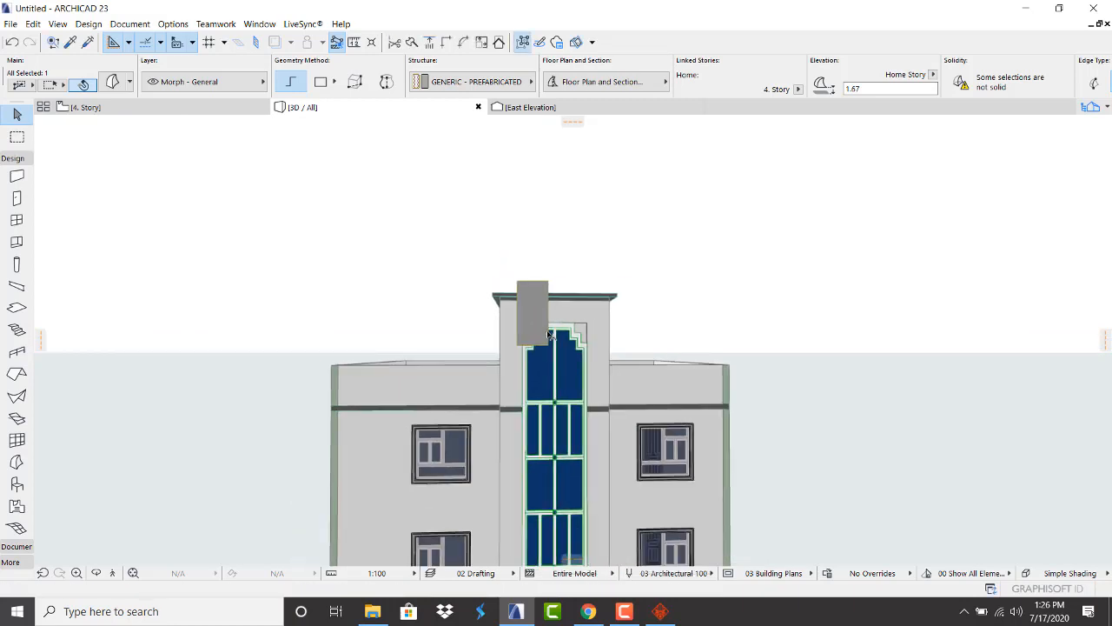
scroll(548, 332, "up", 5)
scroll(543, 363, "down", 4)
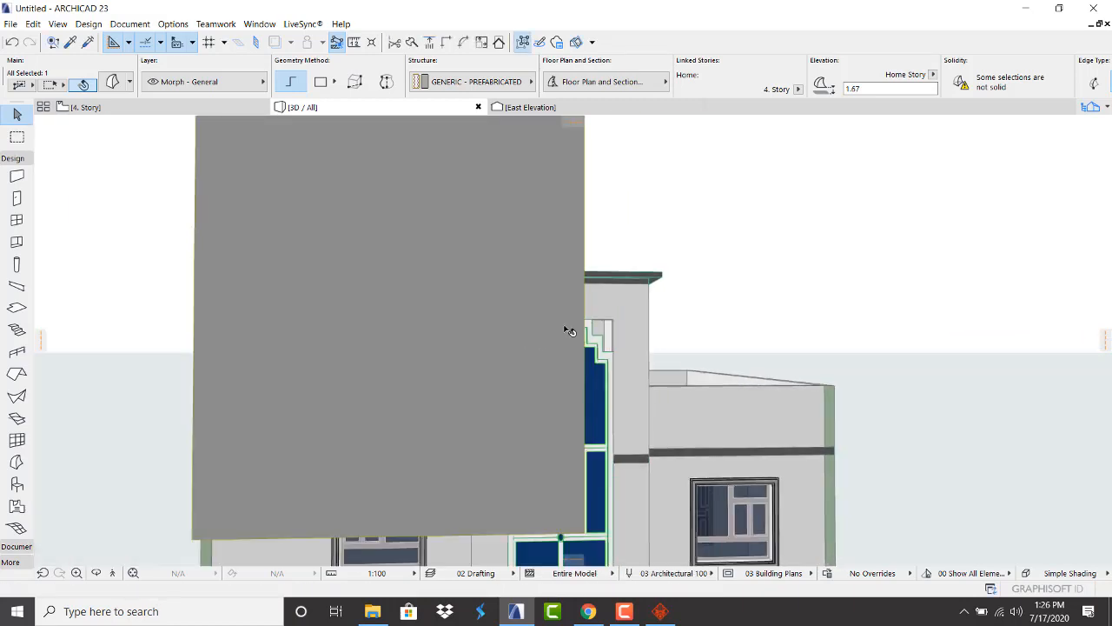
scroll(569, 333, "down", 3)
left_click(521, 344)
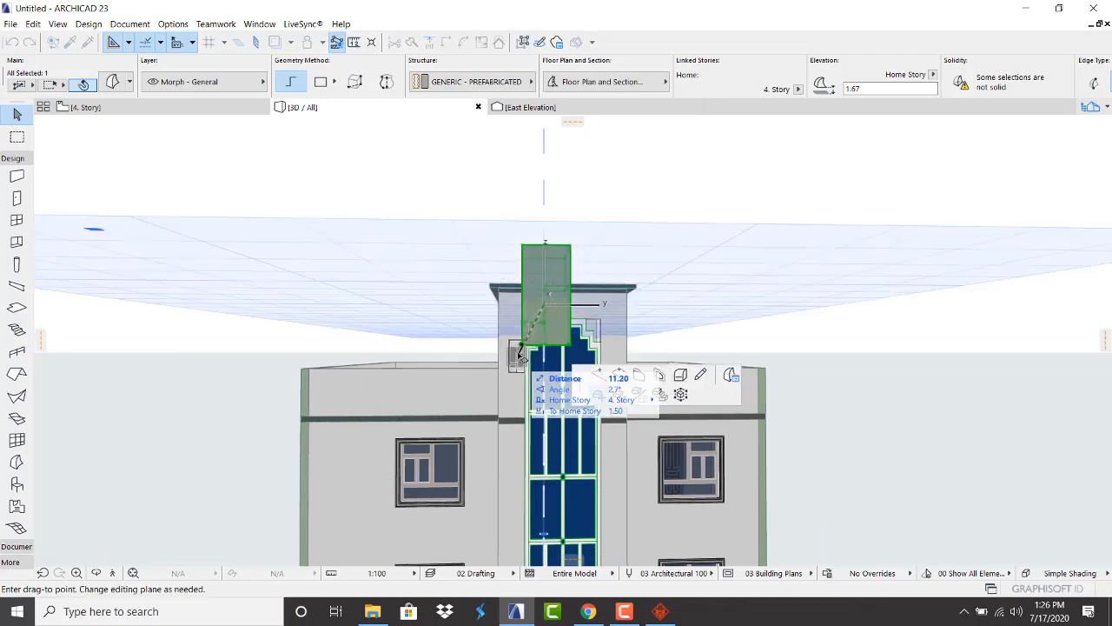
key("Escape")
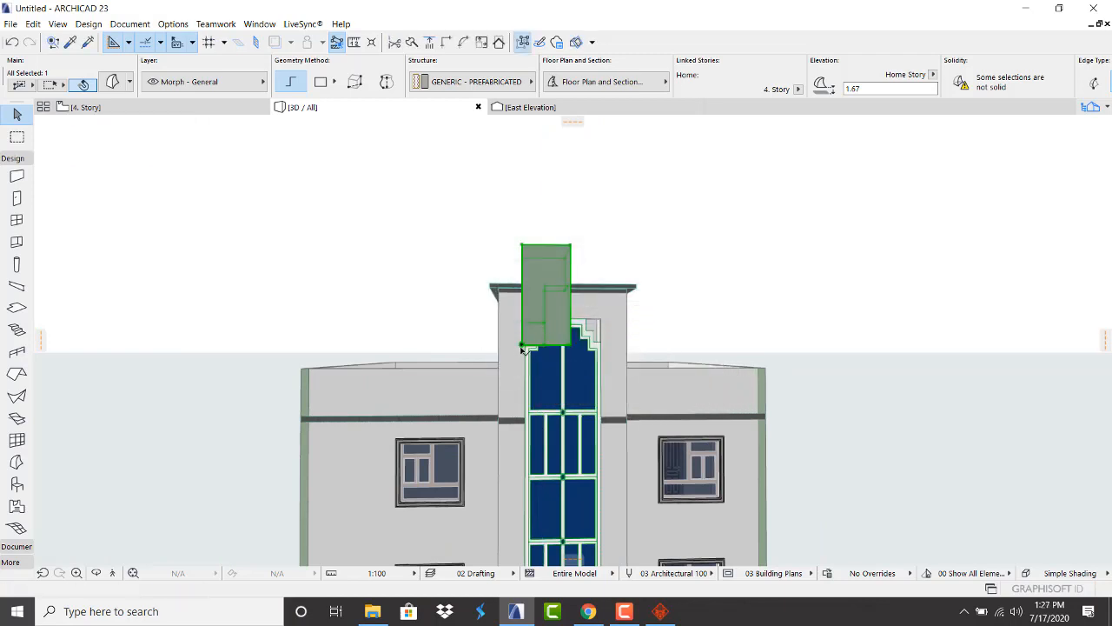
left_click(521, 346)
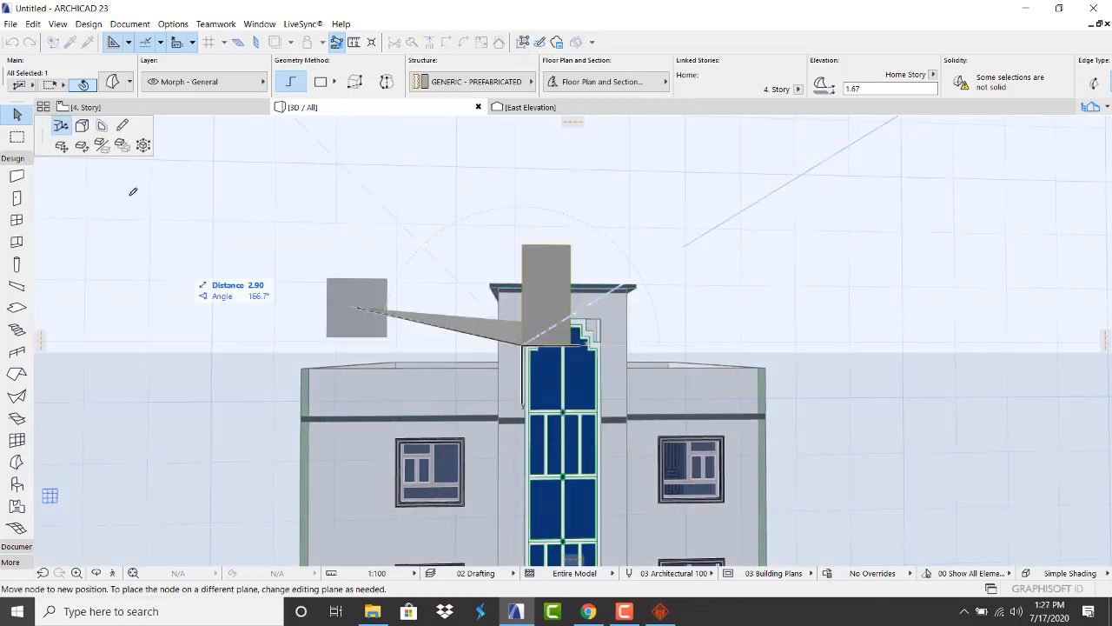
key("Escape")
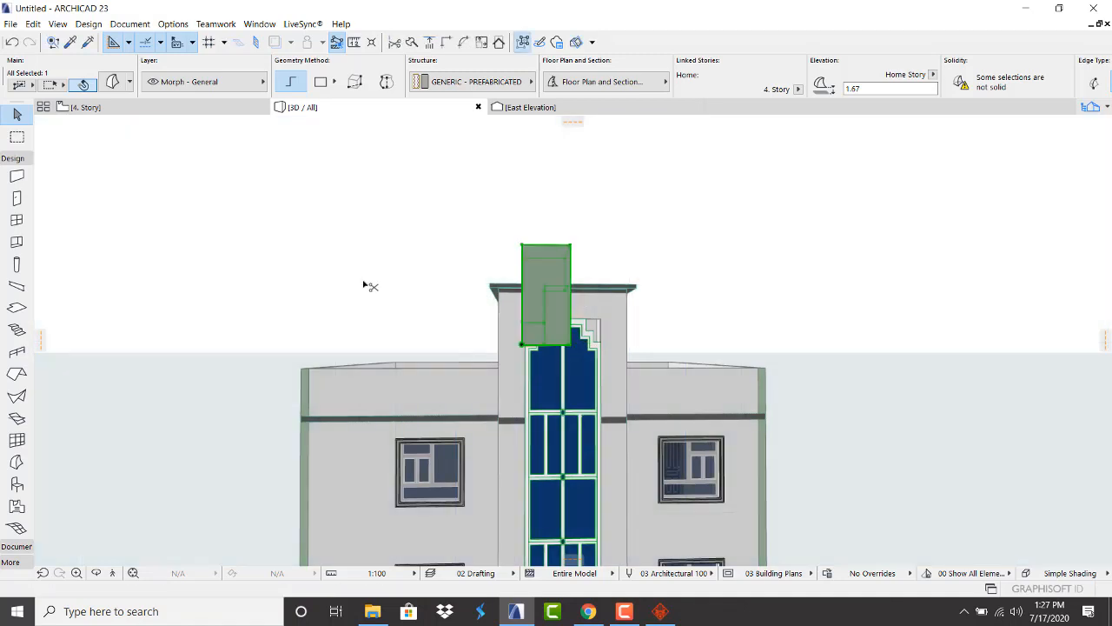
key("ctrl+z")
scroll(549, 320, "up", 1)
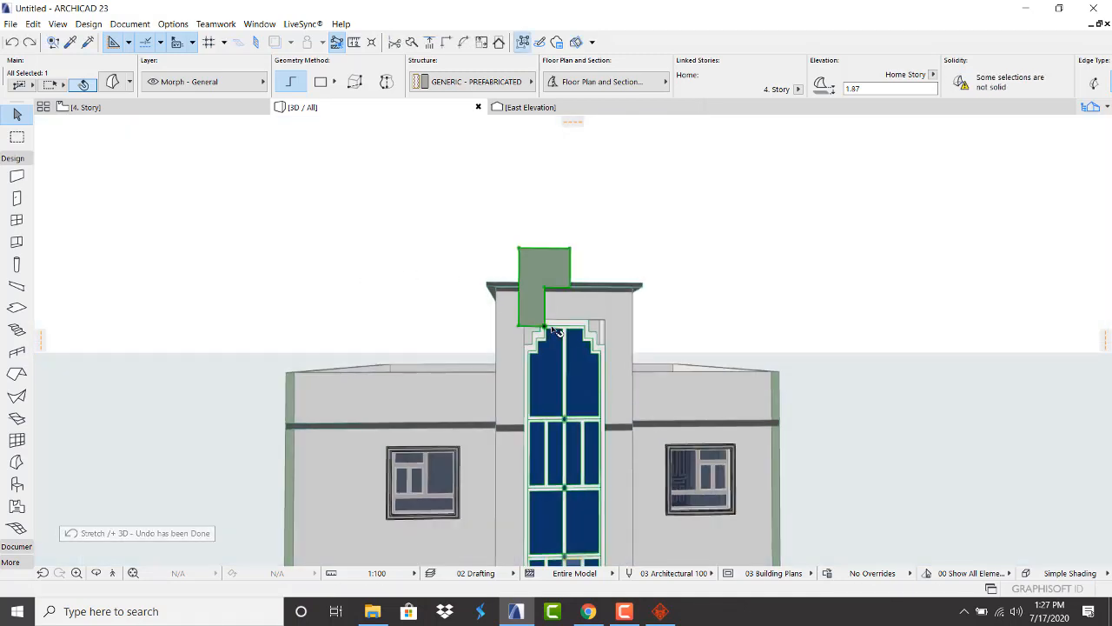
Extrude the morph's corner node to the door corner into an L-shaped solid, then open the Project Map
left_click(544, 326)
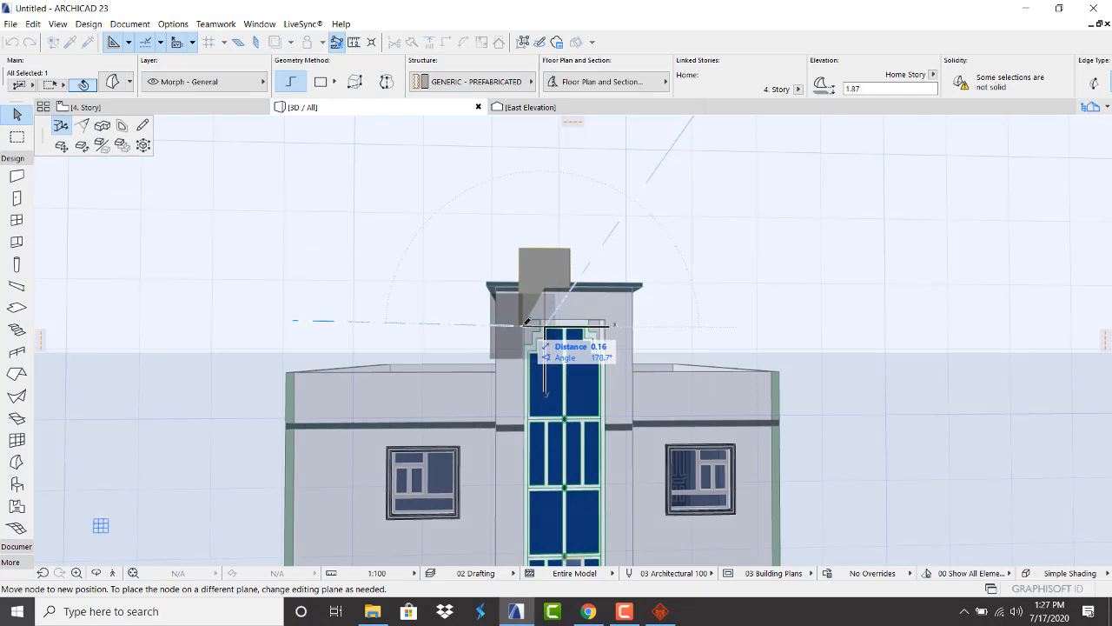
left_click(102, 125)
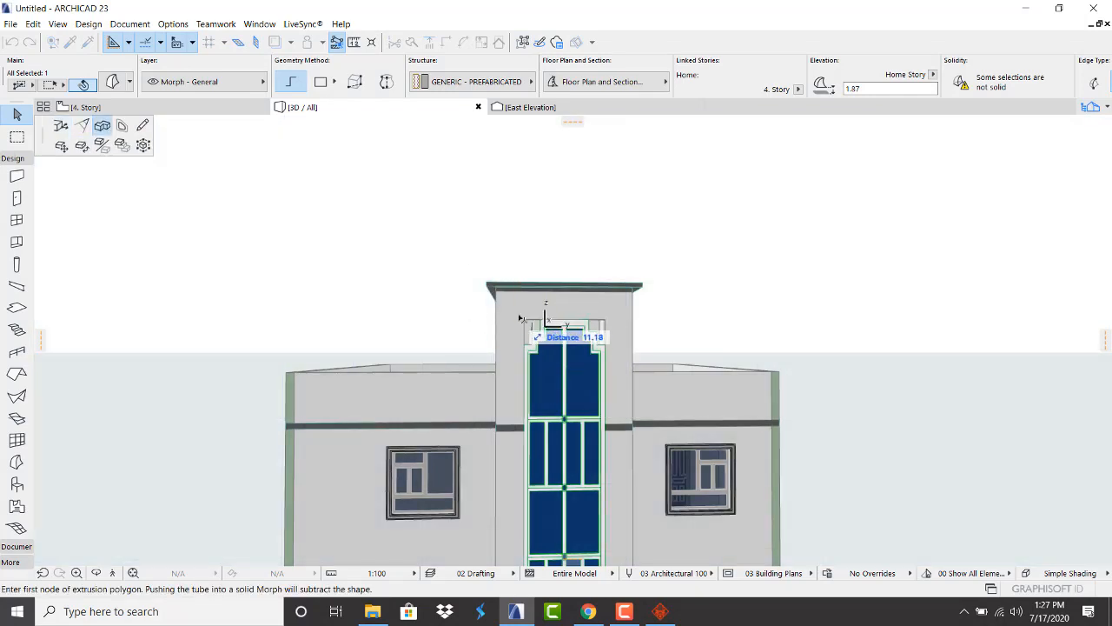
scroll(548, 332, "up", 3)
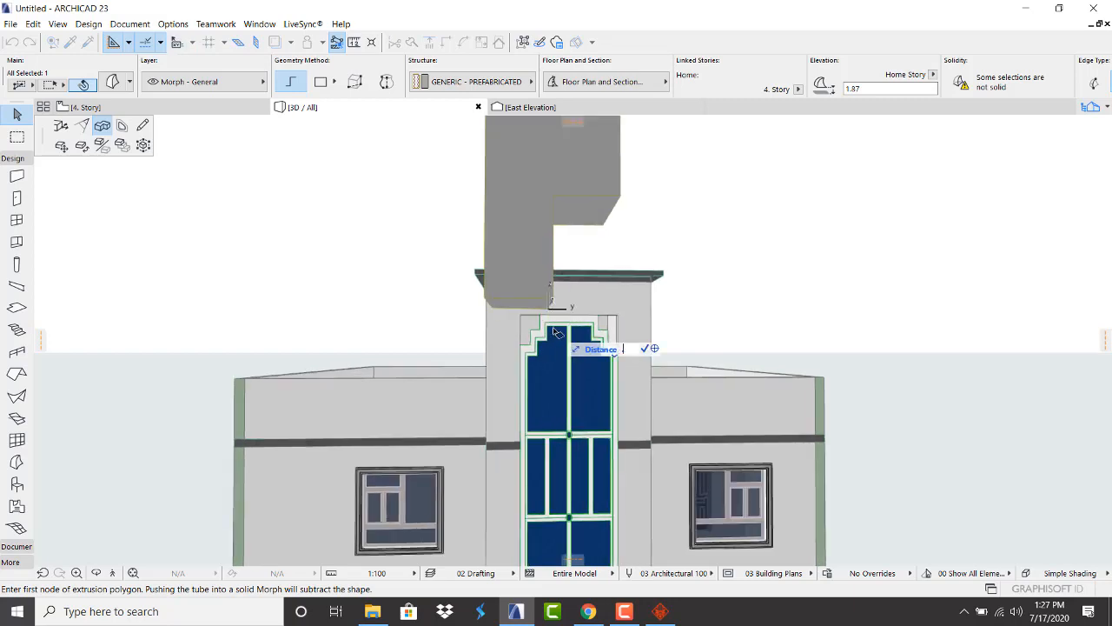
left_click(556, 332)
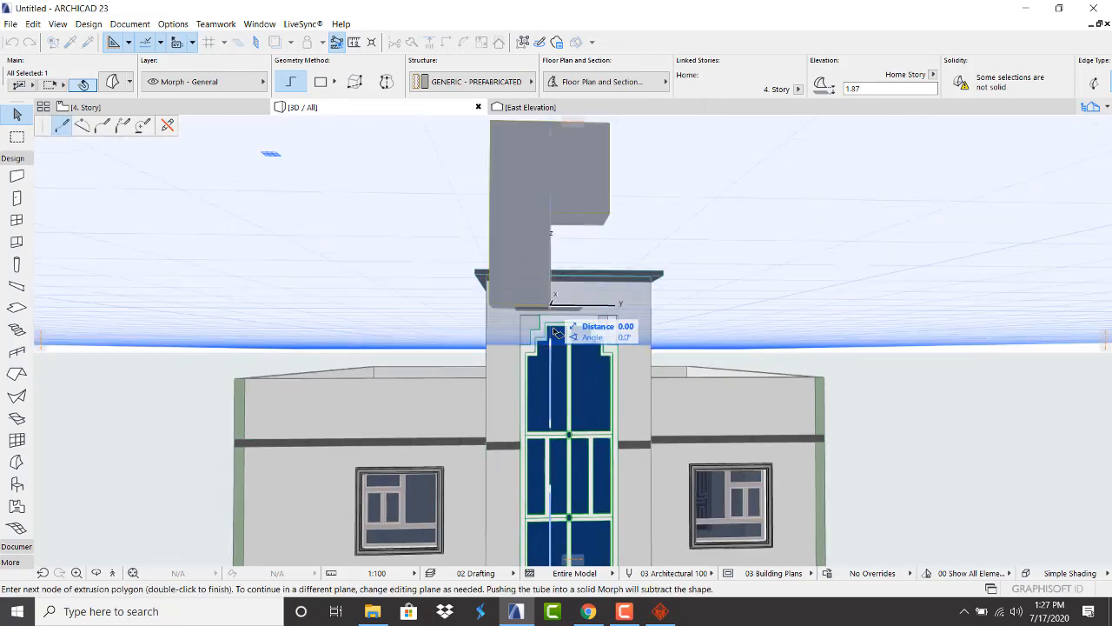
right_click(556, 332)
left_click(589, 467)
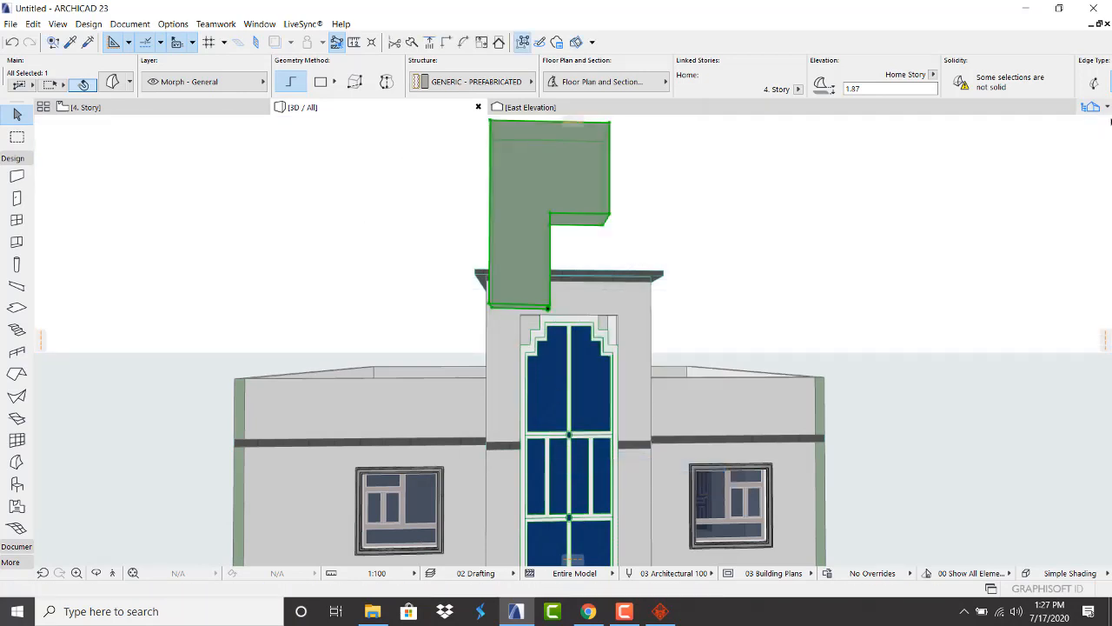
left_click(1102, 109)
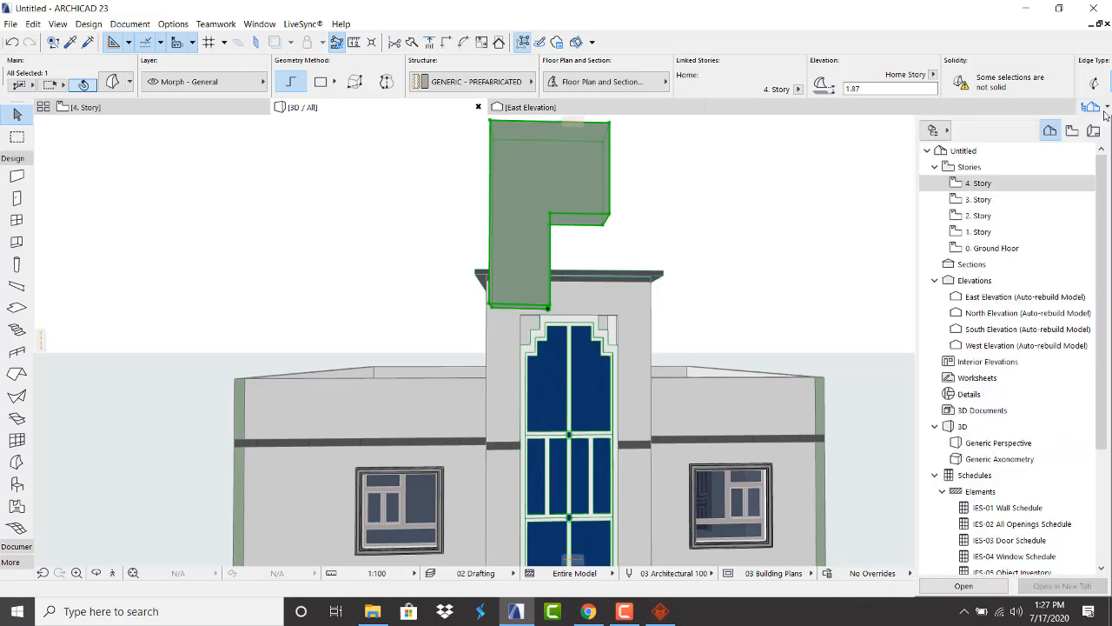
On 4. Story, override the morph's surface with Paint - Glossy White
double_click(979, 184)
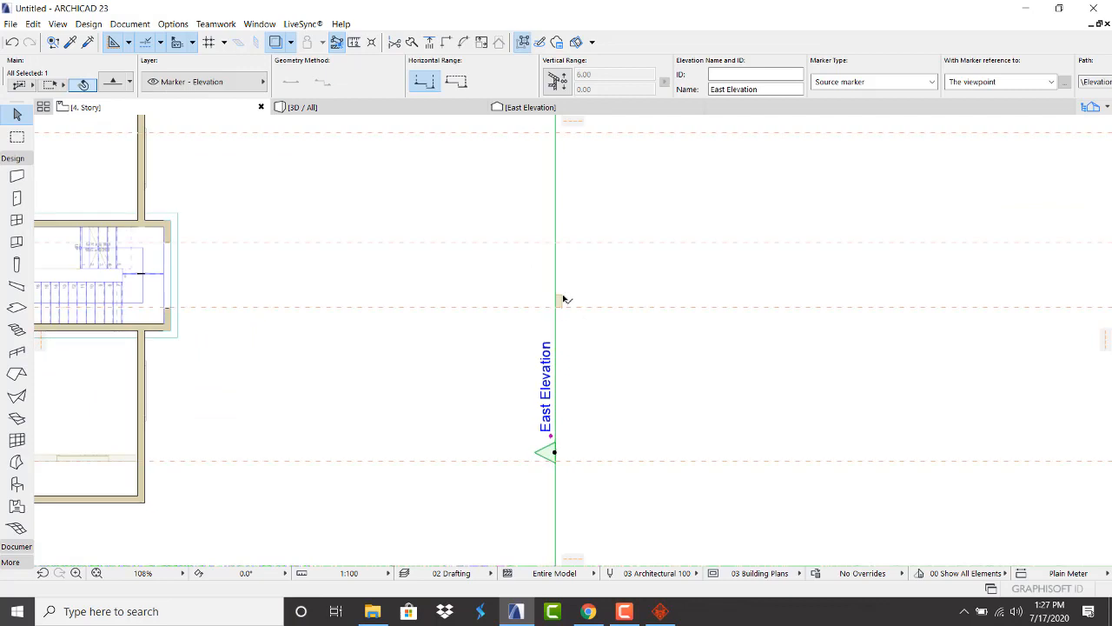
left_click(563, 300)
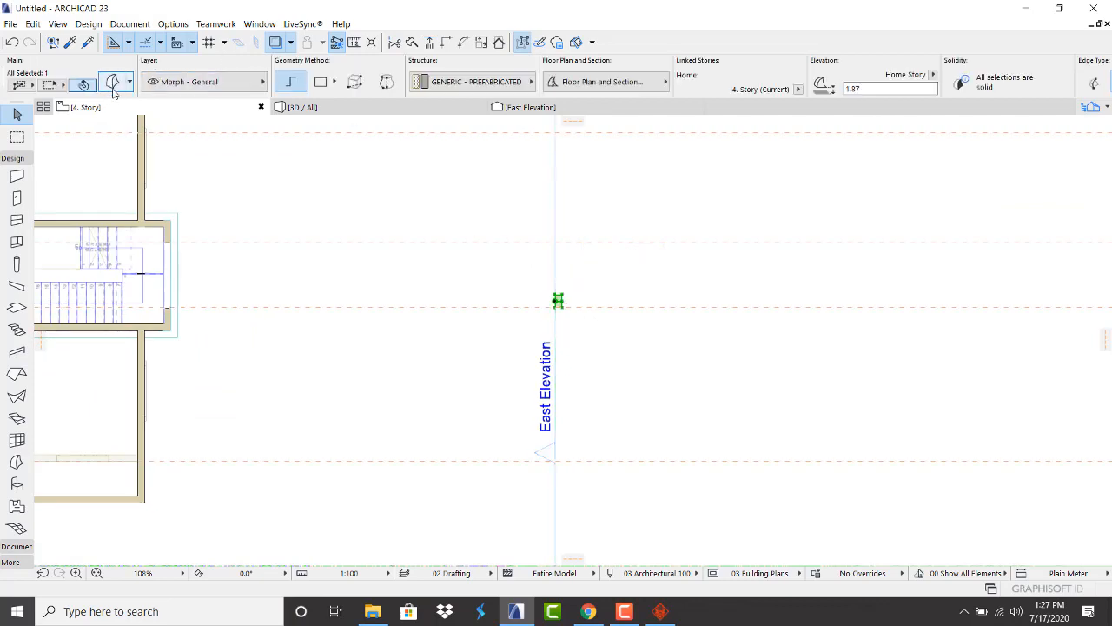
left_click(116, 84)
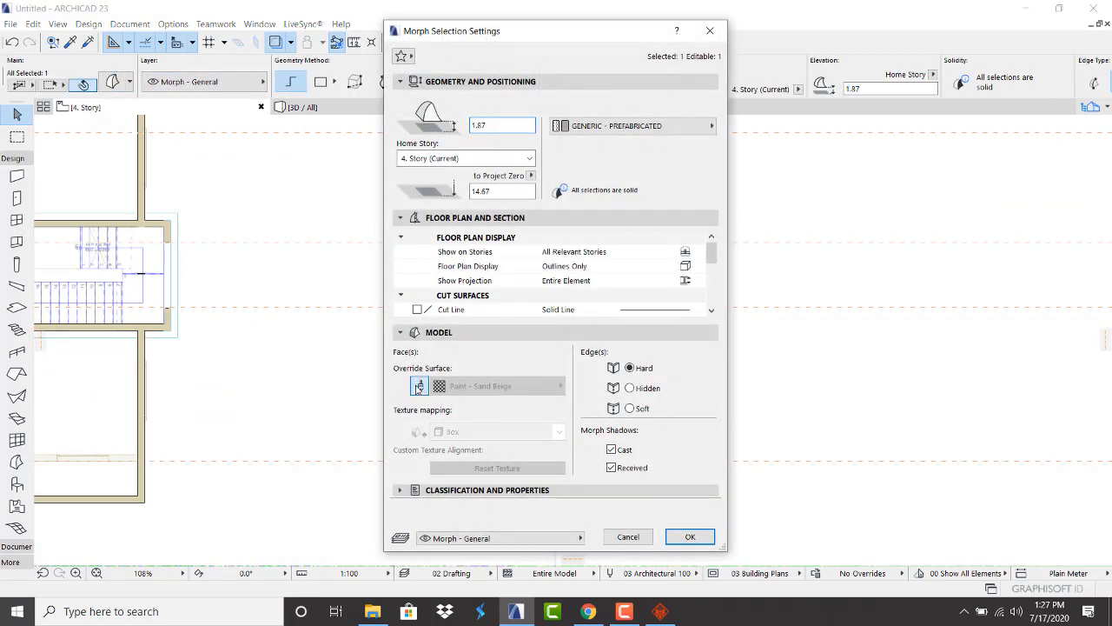
left_click(418, 385)
left_click(495, 386)
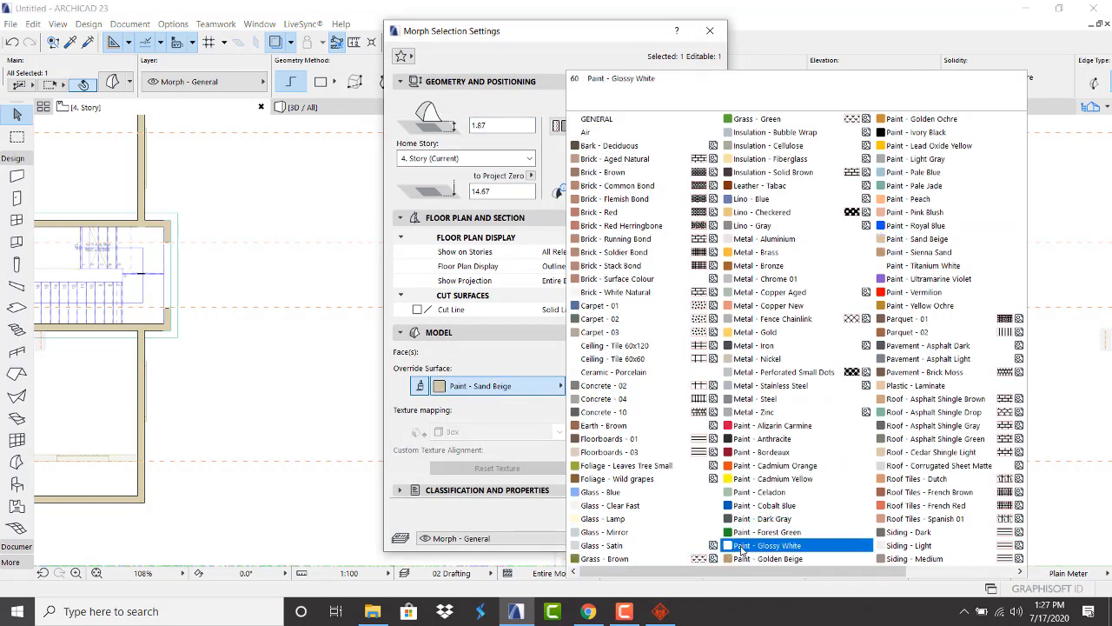
left_click(765, 545)
left_click(691, 537)
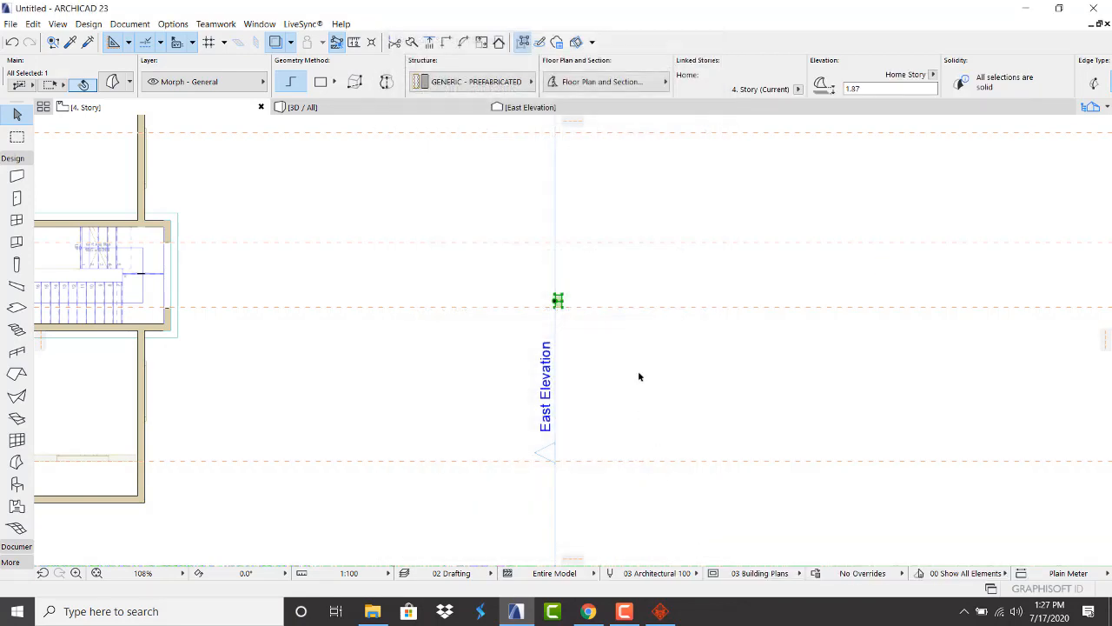
Drag the morph (Ctrl+D) against the stair room wall, then view it in 3D
left_click(559, 298)
scroll(542, 286, "up", 5)
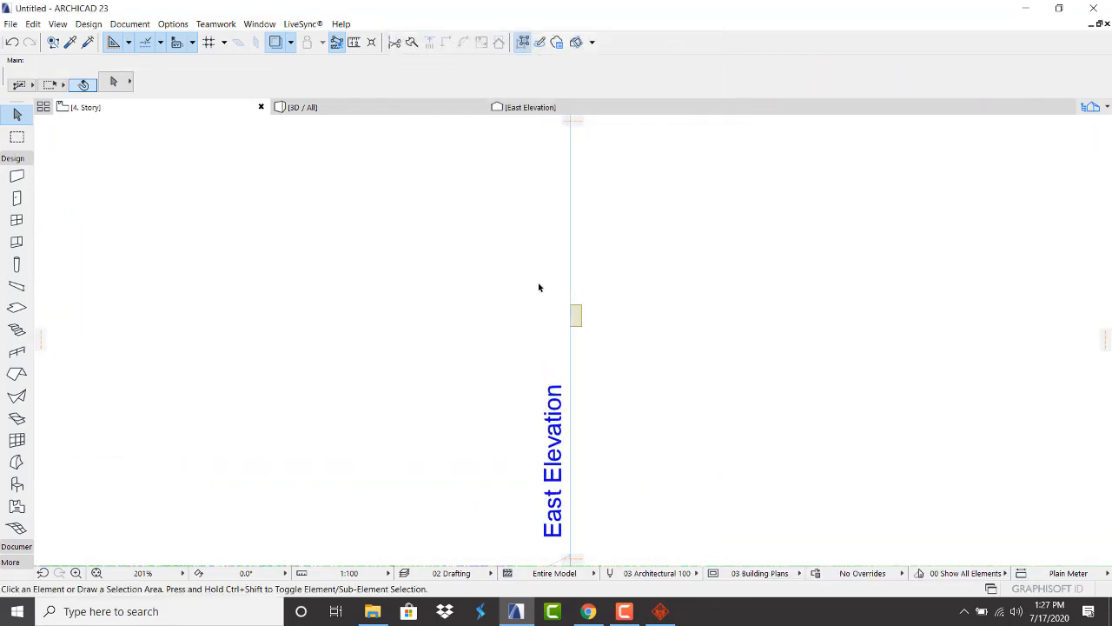
left_click(589, 320)
key("ctrl+d")
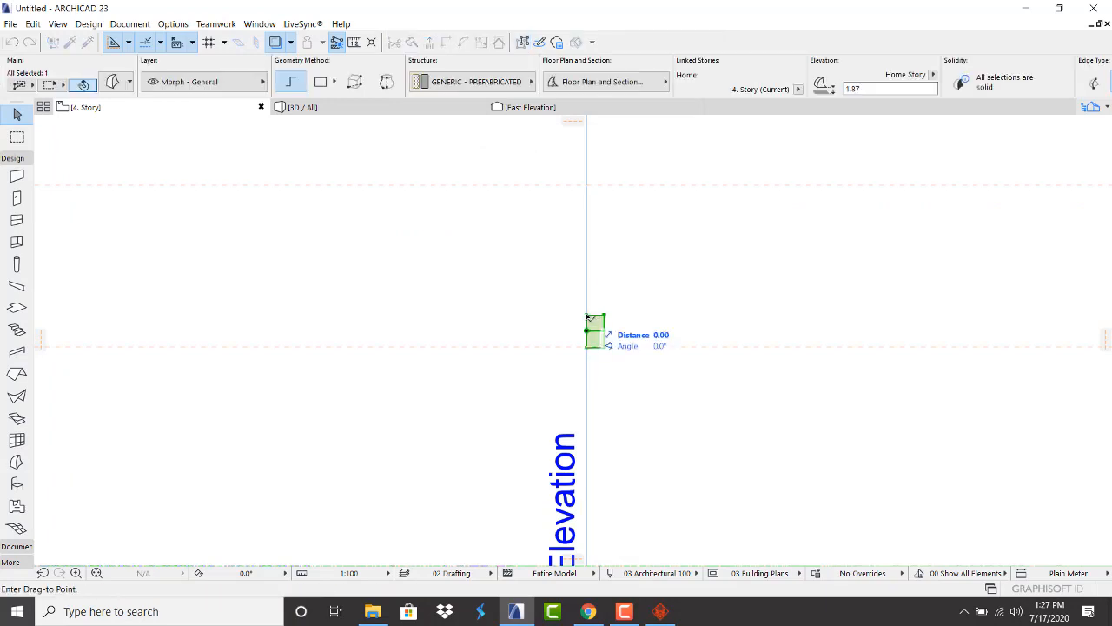
scroll(631, 322, "down", 5)
scroll(293, 323, "up", 5)
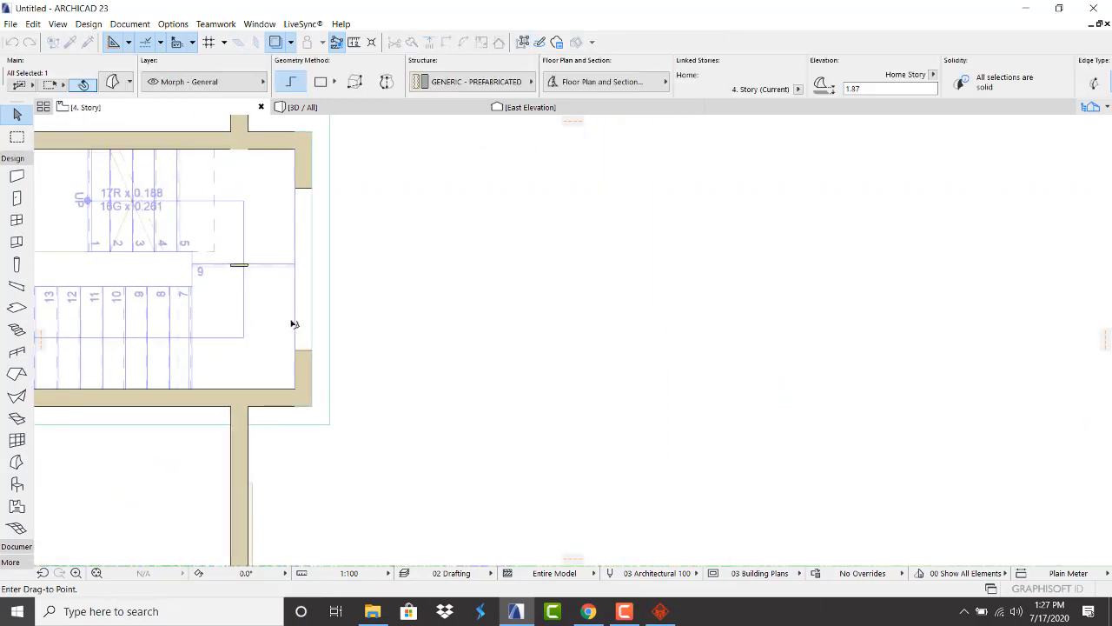
left_click(298, 324)
left_click(464, 329)
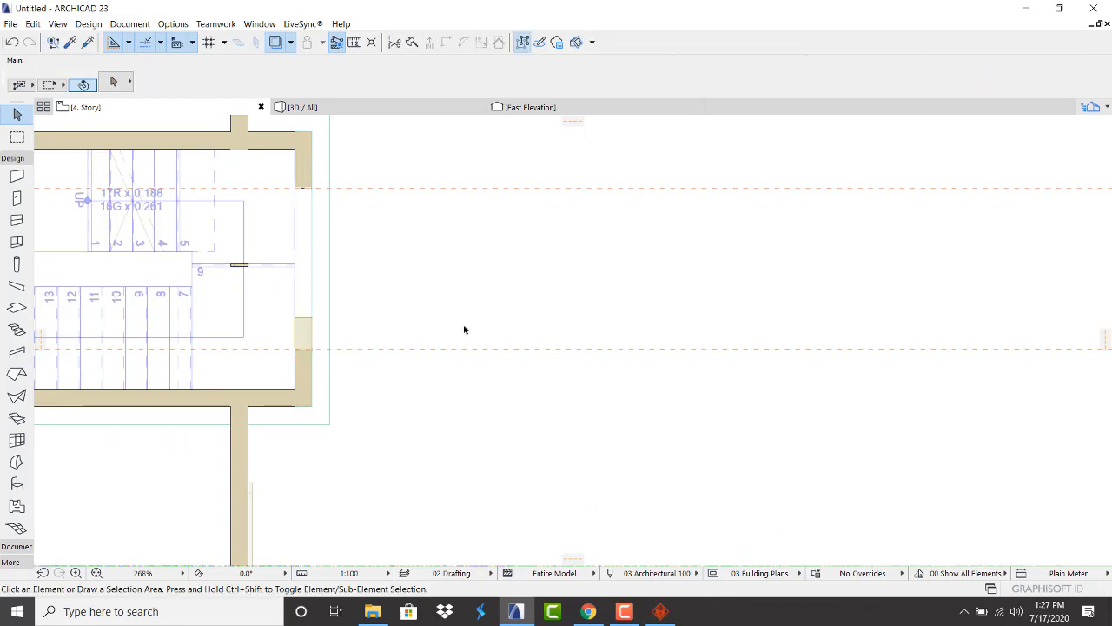
left_click(393, 111)
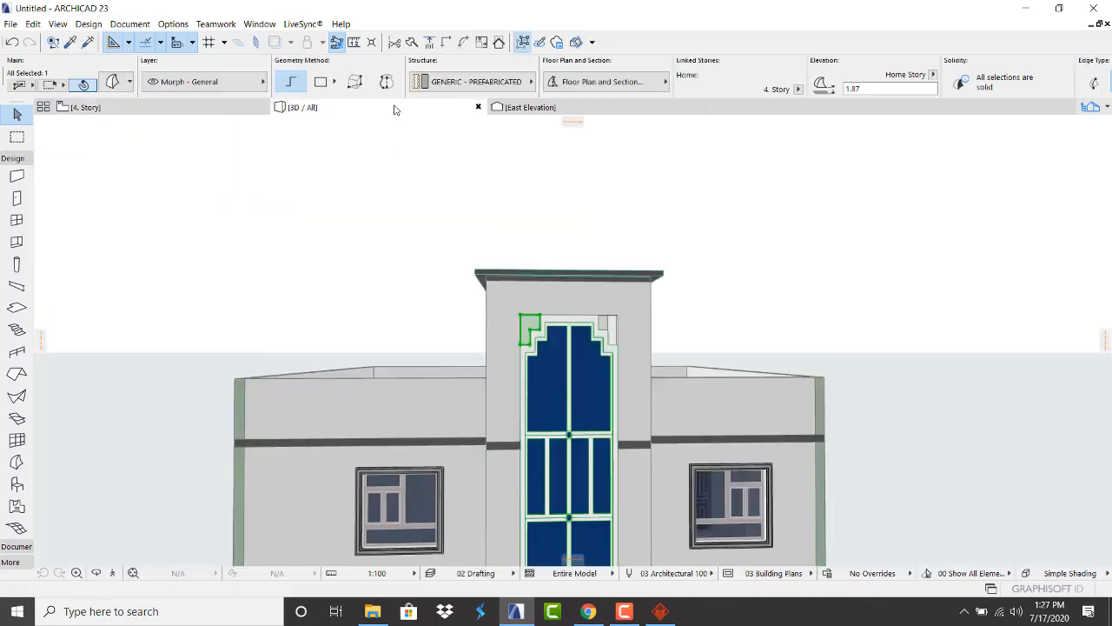
Zoom in and select the door-corner morph to confirm it fills the notch, then open East Elevation
left_click(768, 290)
scroll(385, 348, "up", 6)
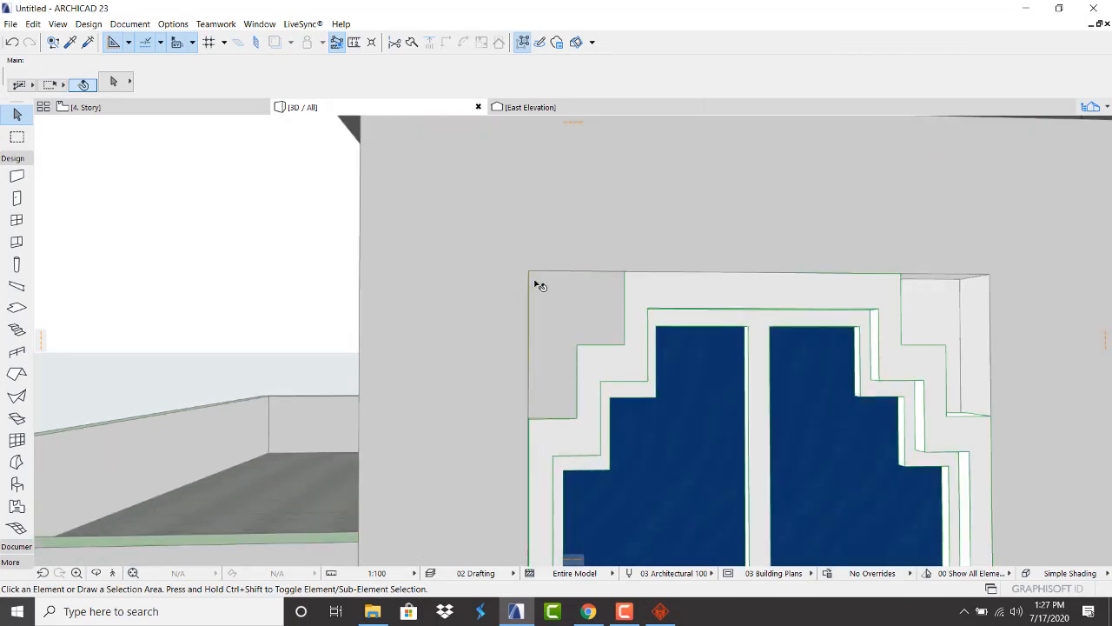
left_click(539, 285)
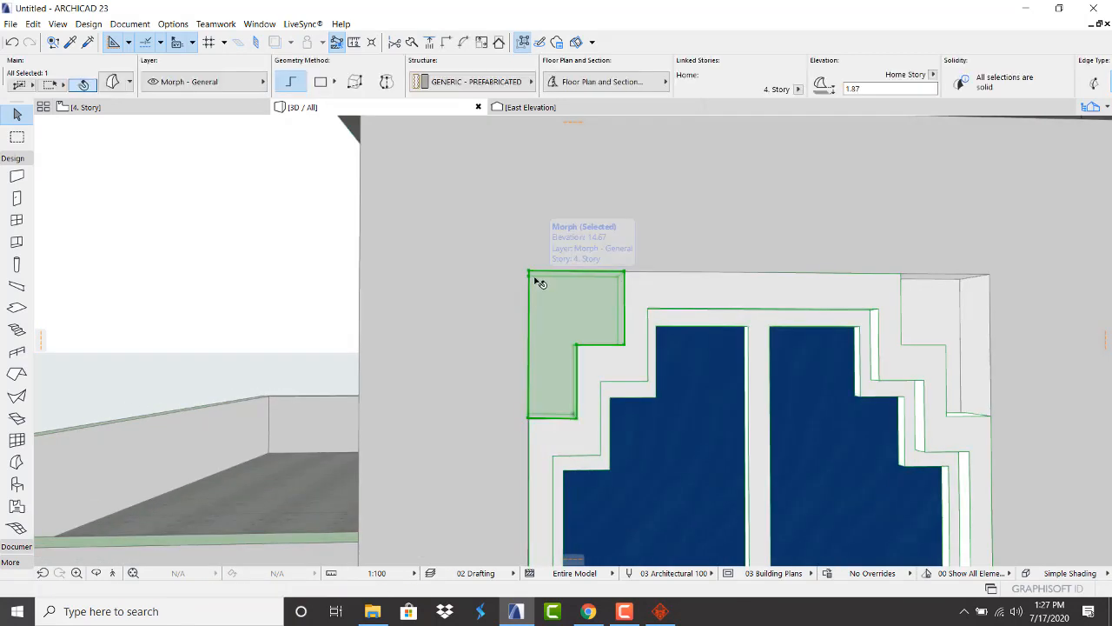
scroll(356, 350, "down", 5)
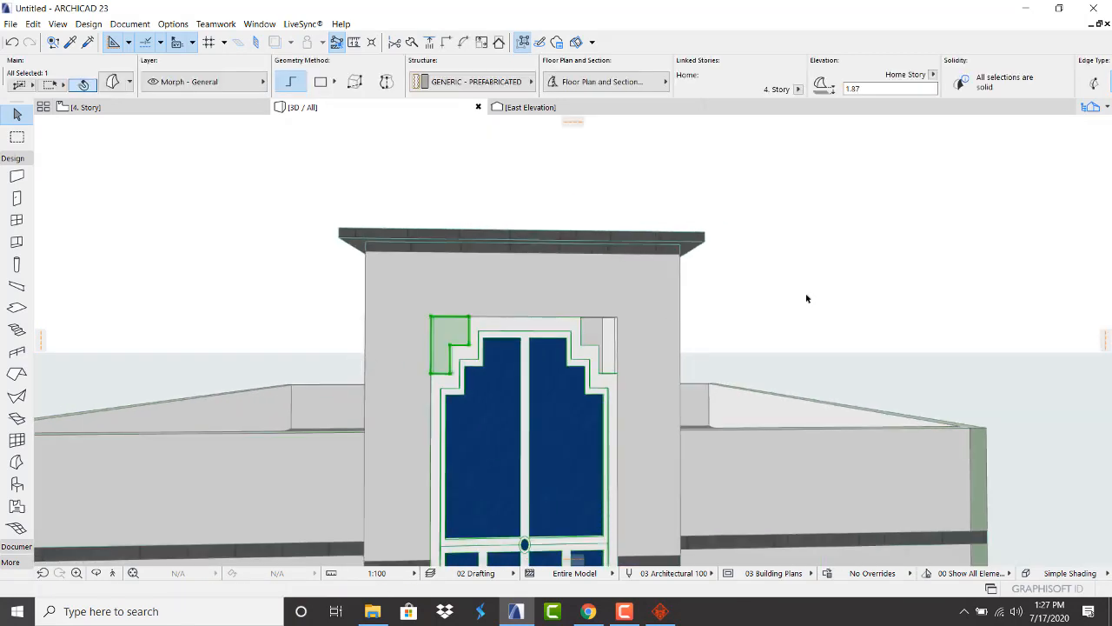
left_click(806, 298)
scroll(432, 352, "up", 5)
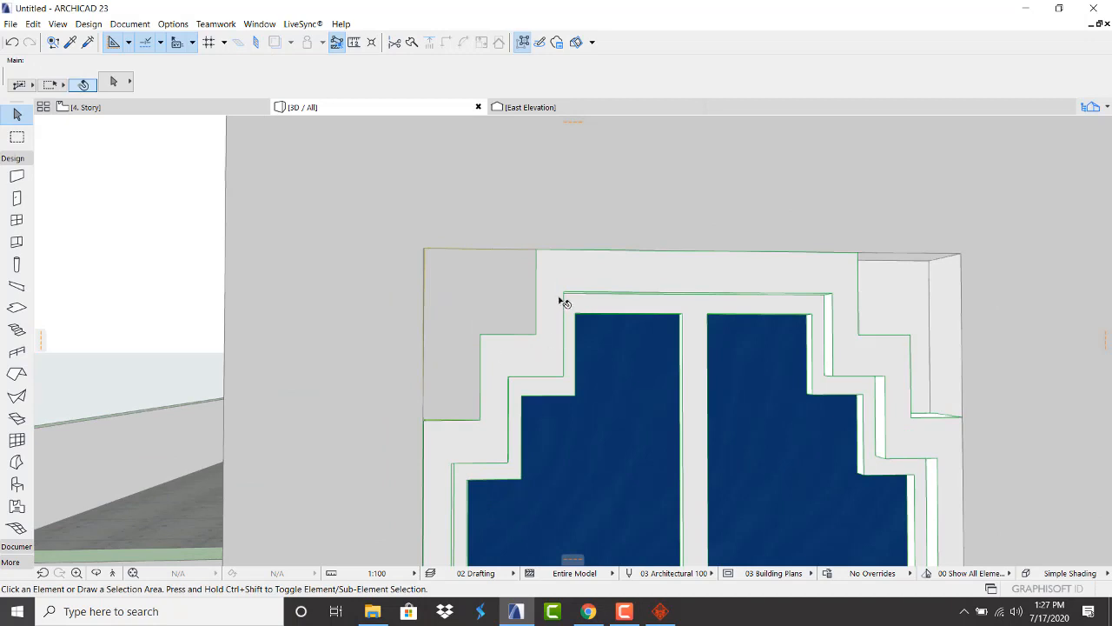
left_click(508, 293)
scroll(316, 350, "down", 5)
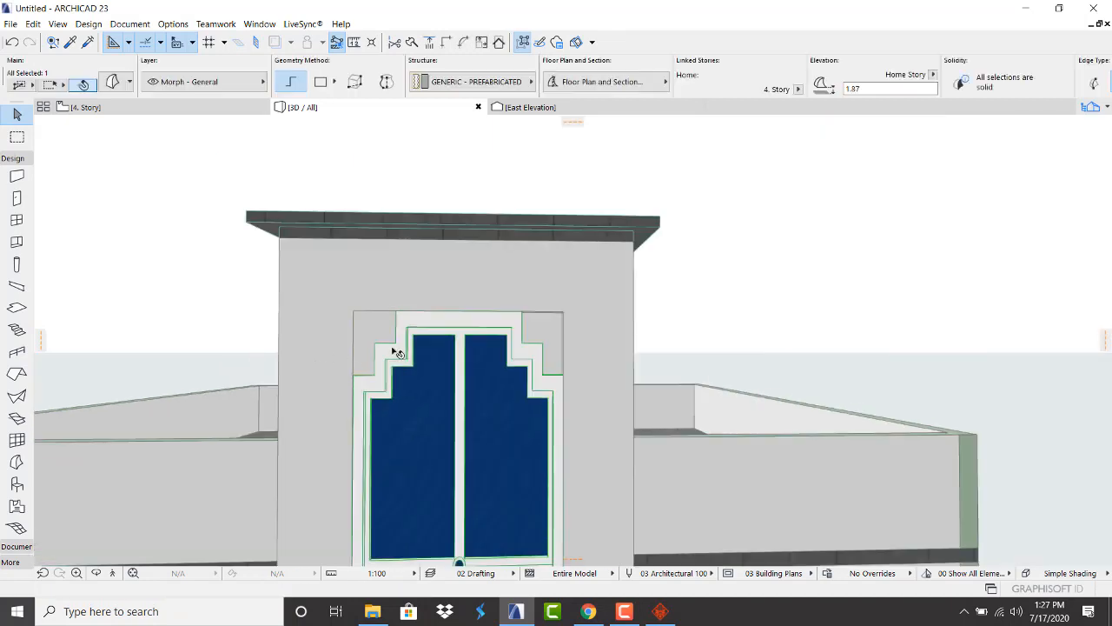
scroll(749, 213, "down", 5)
left_click(768, 237)
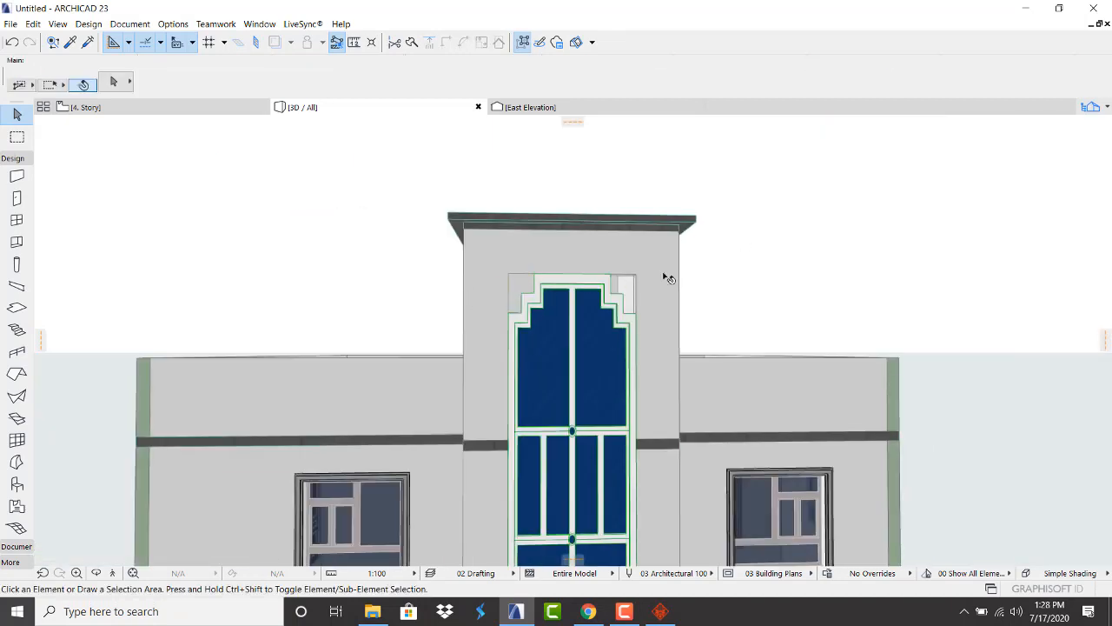
left_click(619, 106)
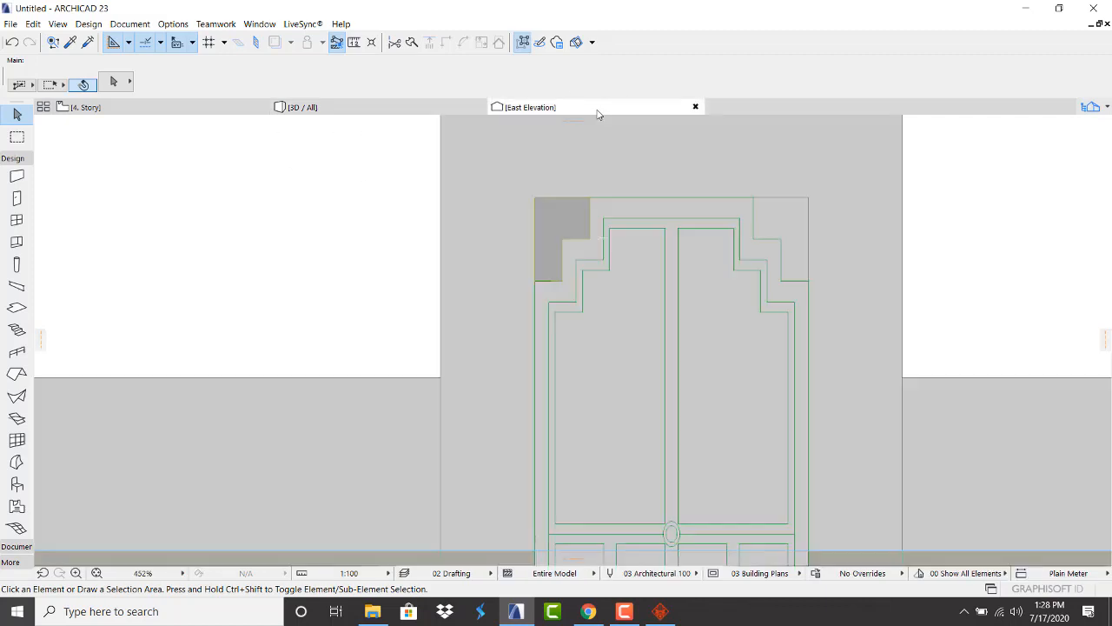
Mirror a copy of the top-left corner morph and drag it into the door's top-right corner
left_click(577, 213)
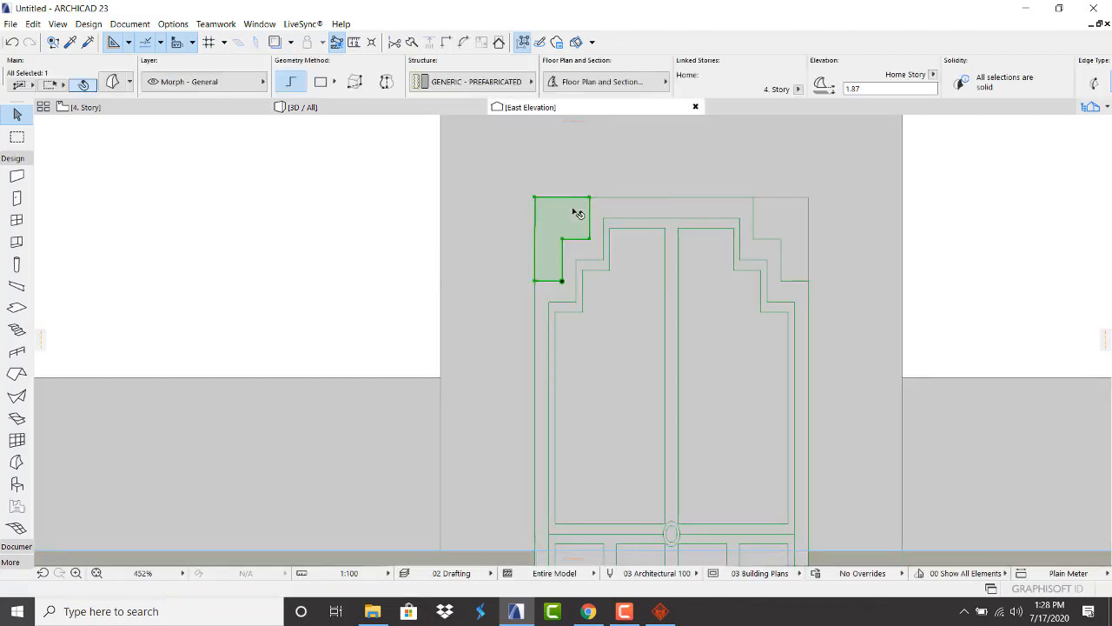
right_click(577, 213)
mouse_move(646, 366)
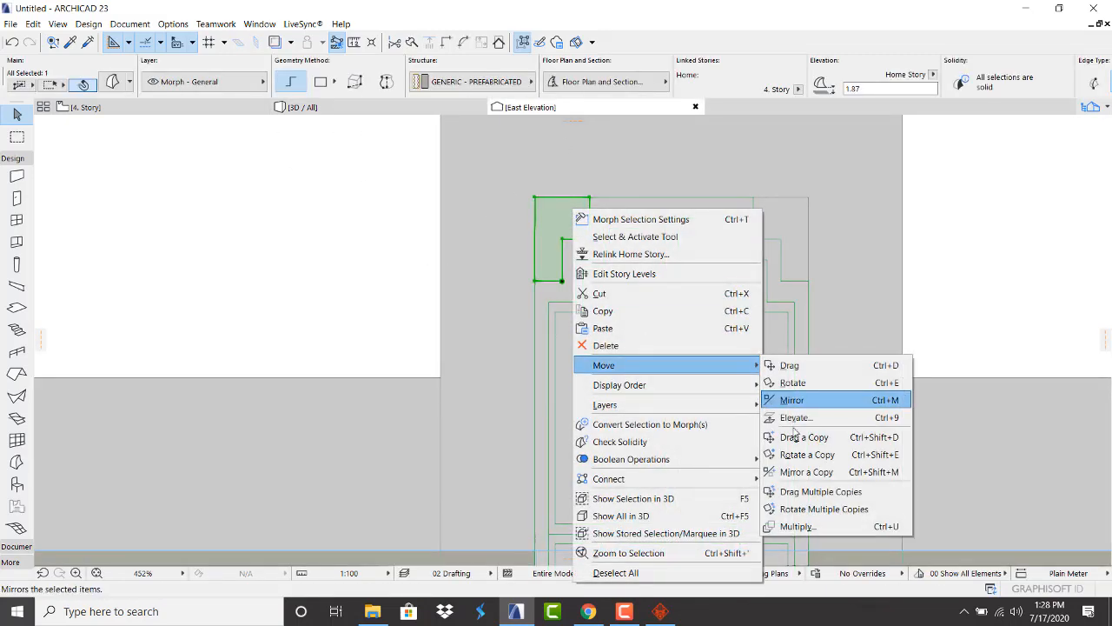
left_click(801, 471)
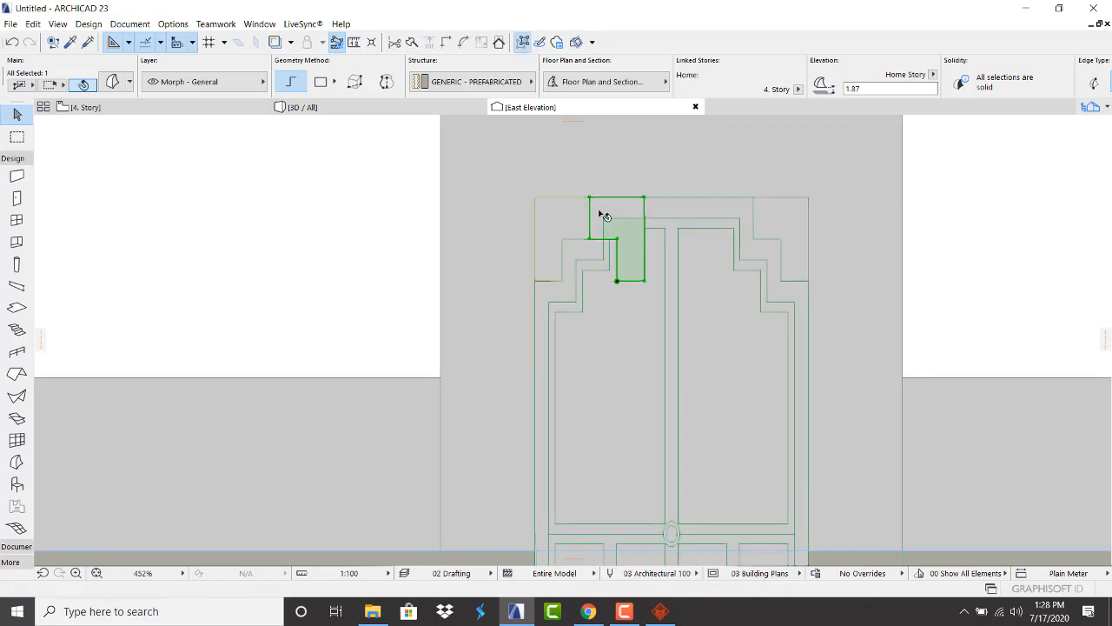
key("ctrl+d")
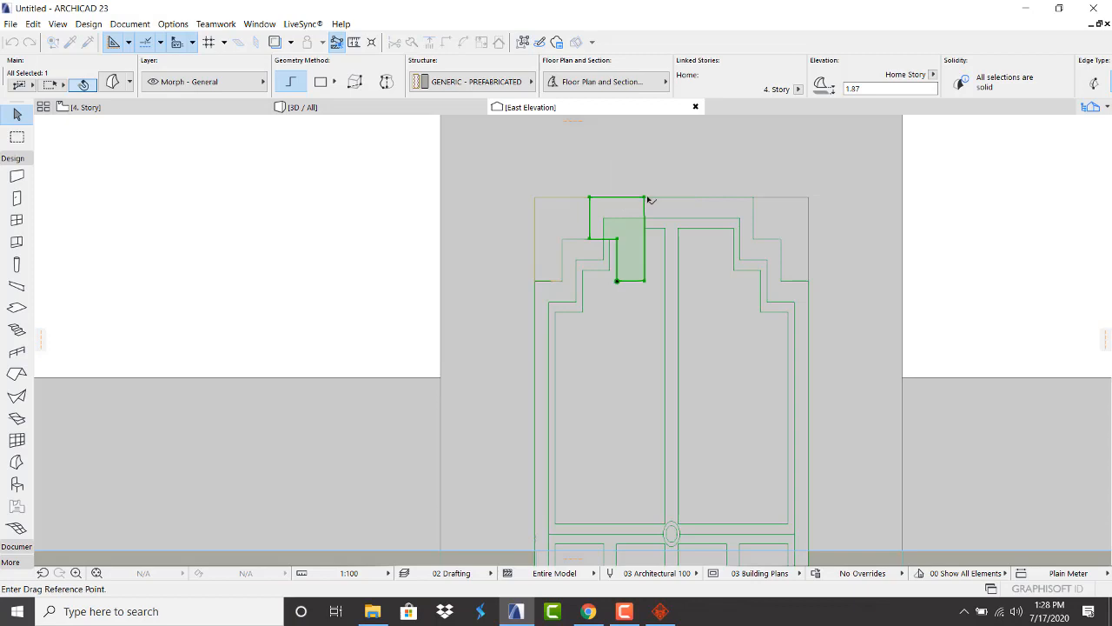
left_click(646, 198)
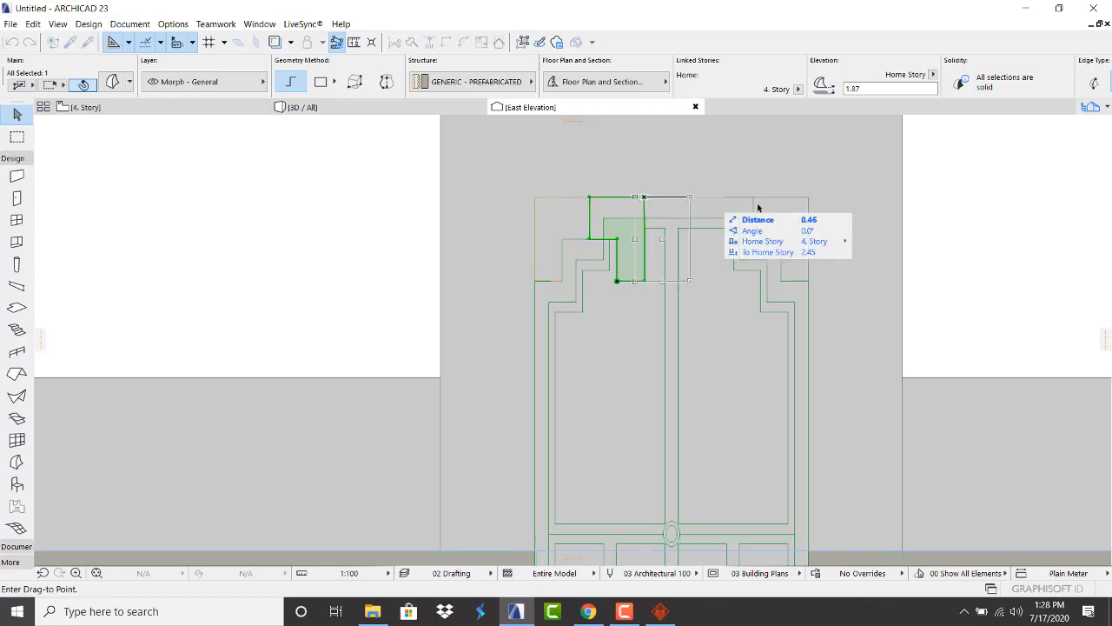
left_click(808, 198)
key("Escape")
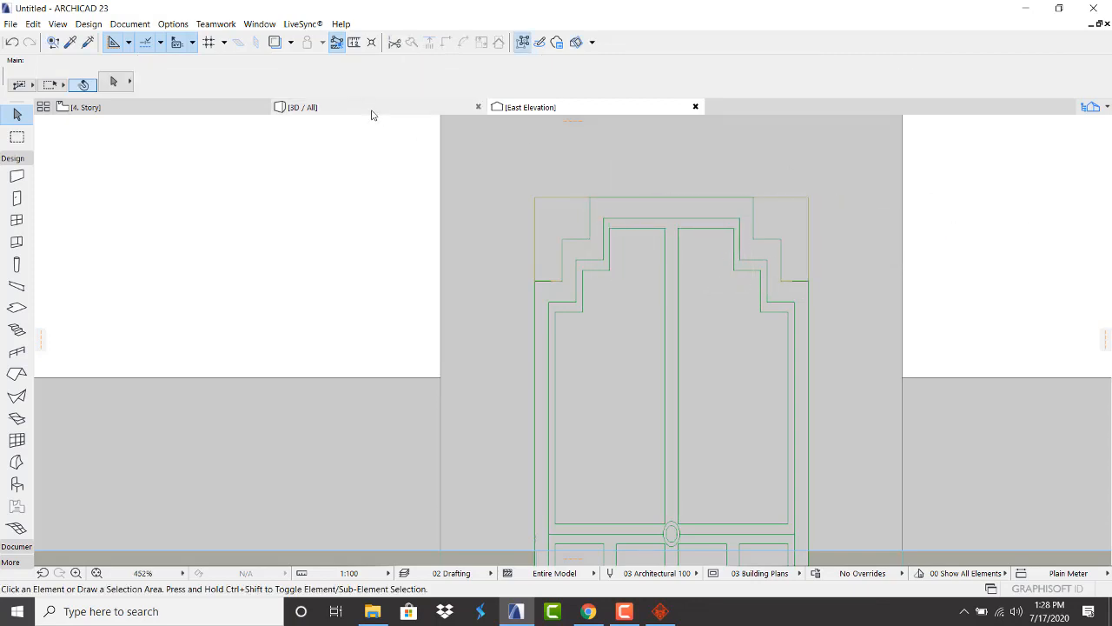
Check both filled upper corners in 3D, then return to the East Elevation
left_click(370, 108)
scroll(589, 261, "down", 5)
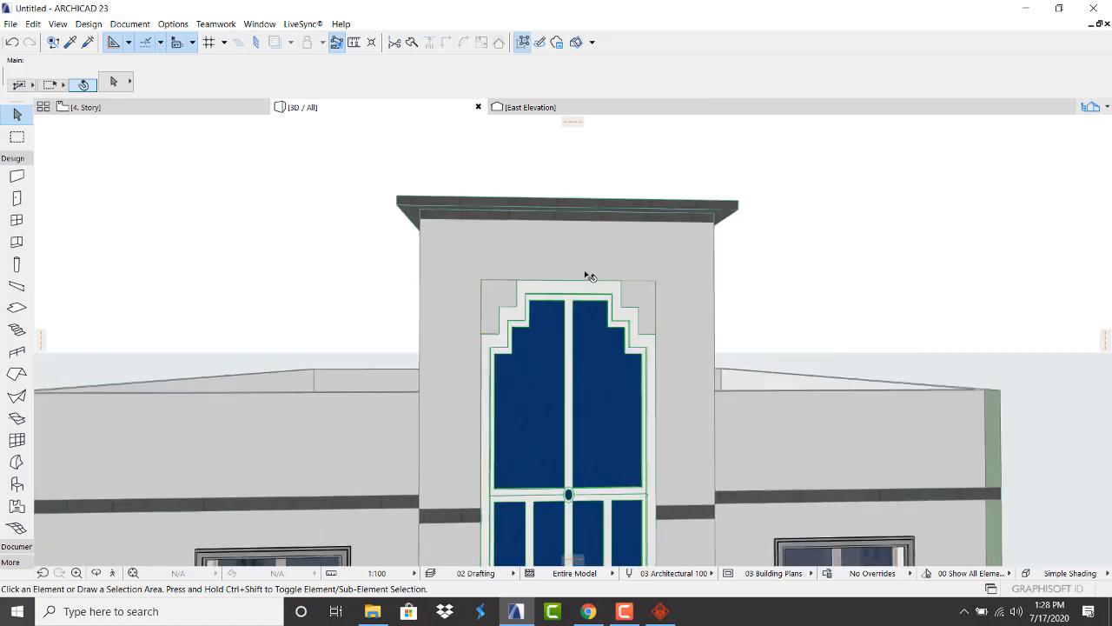
scroll(579, 298, "down", 4)
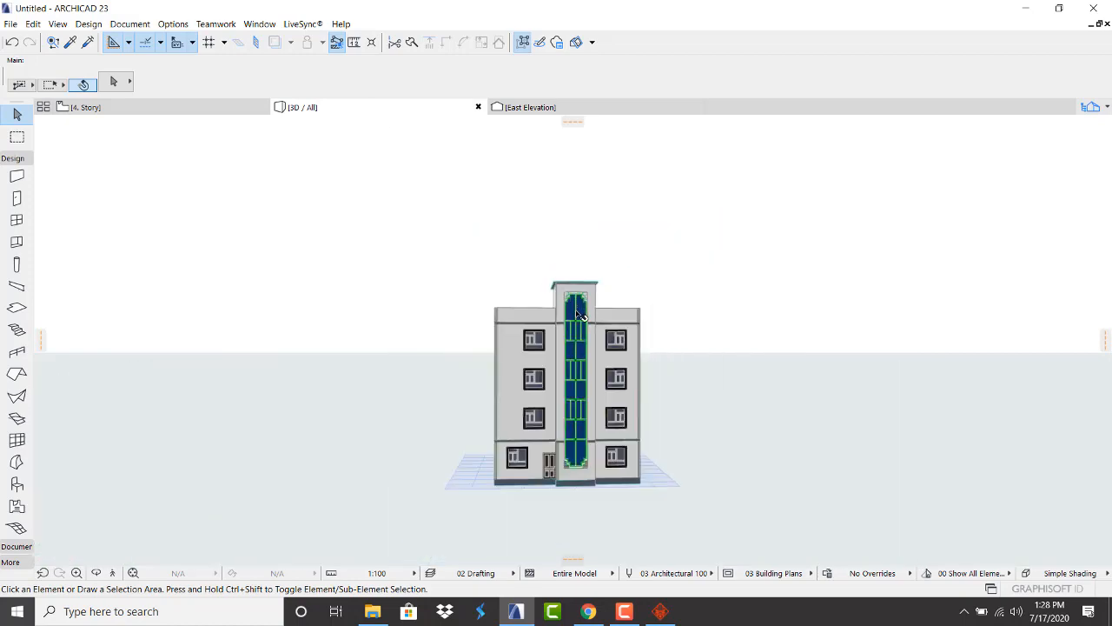
scroll(581, 313, "up", 4)
scroll(581, 230, "up", 6)
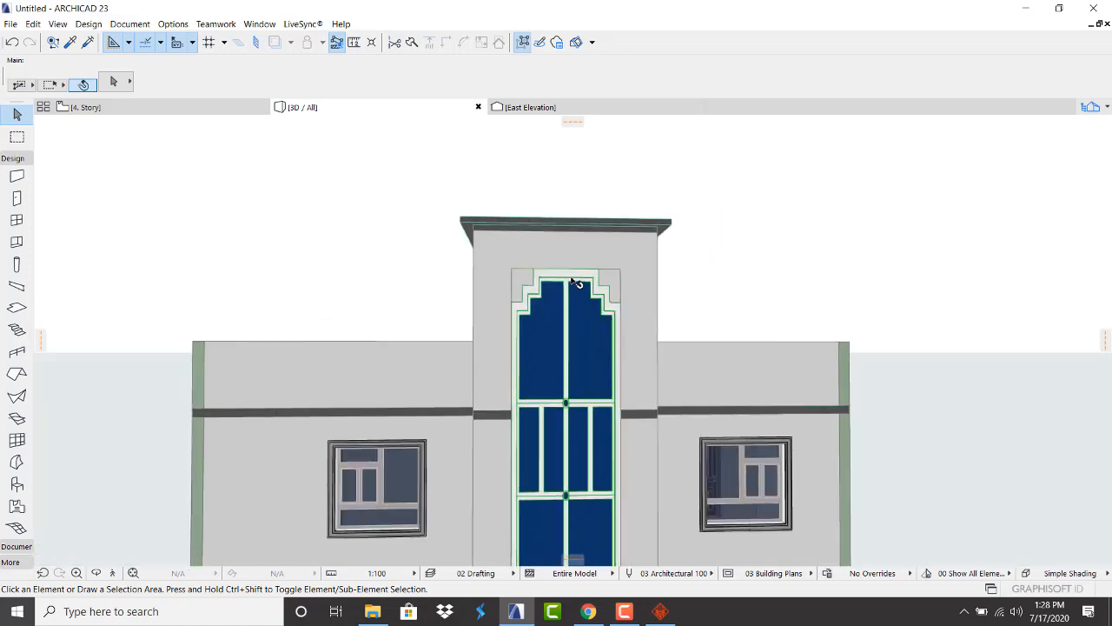
left_click(522, 107)
Mirror a copy of both top corner morphs and drag the copies down to the tall window's bottom
left_click(788, 214)
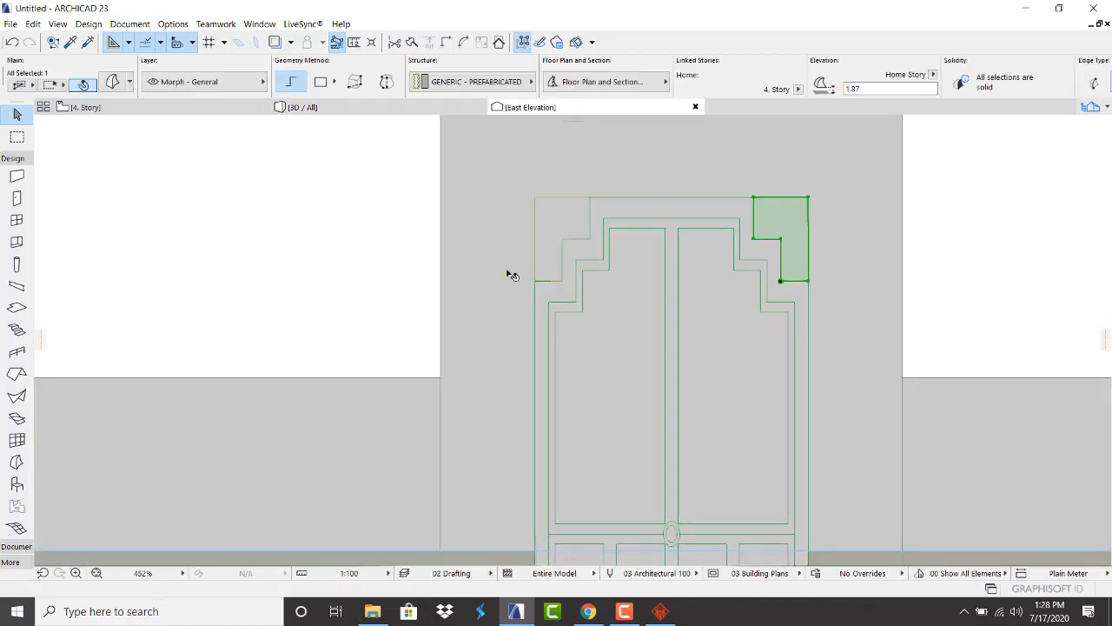
left_click(566, 217, "shift")
right_click(1018, 181)
mouse_move(977, 334)
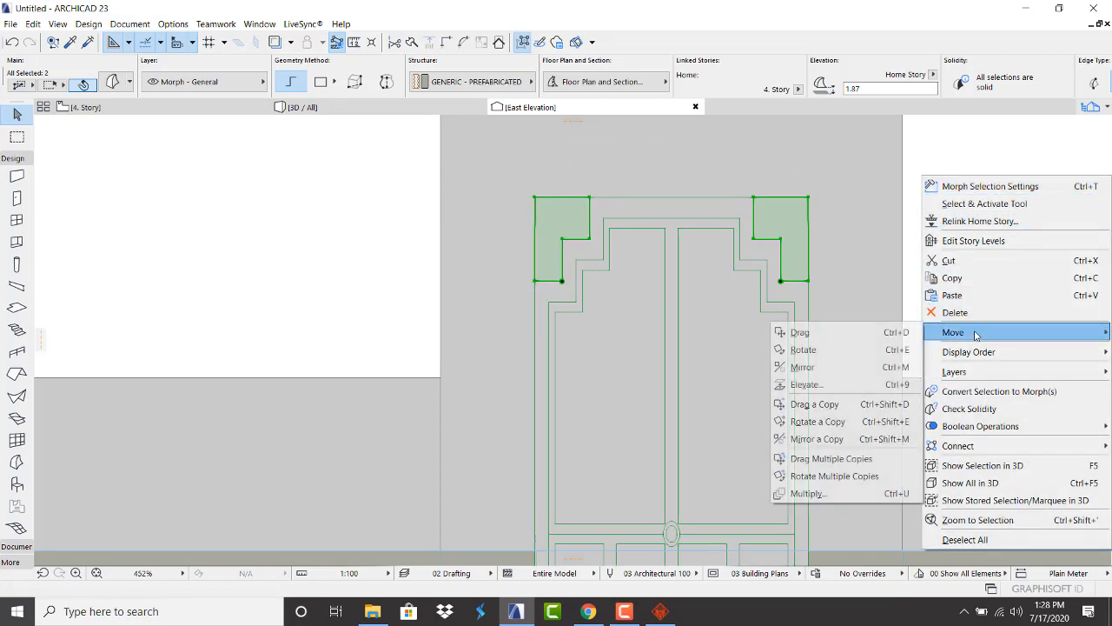
left_click(856, 438)
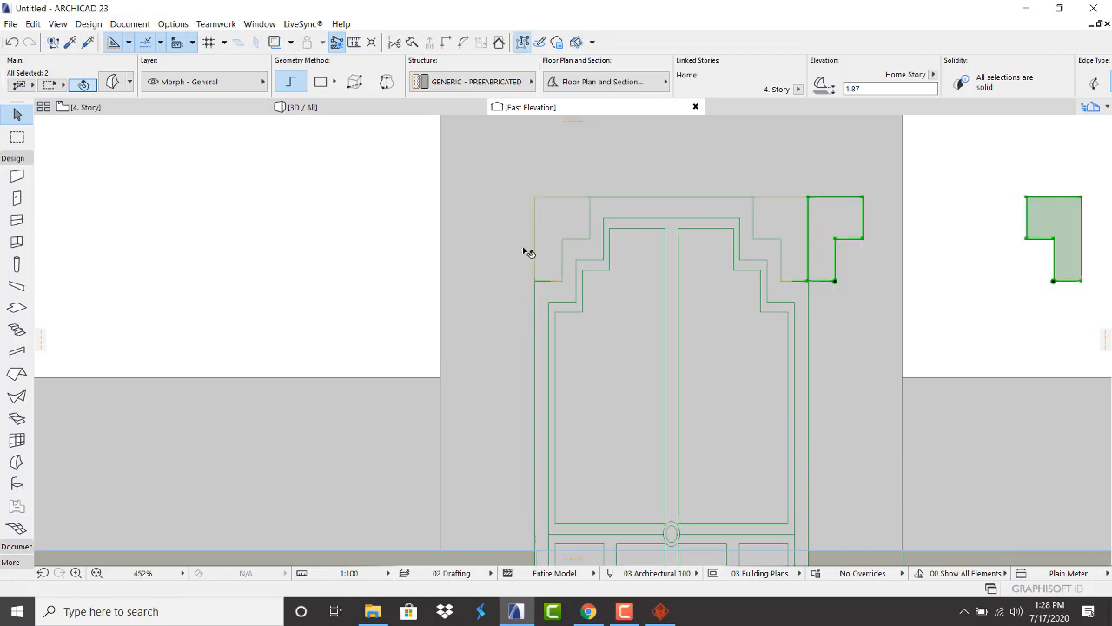
key("ctrl+d")
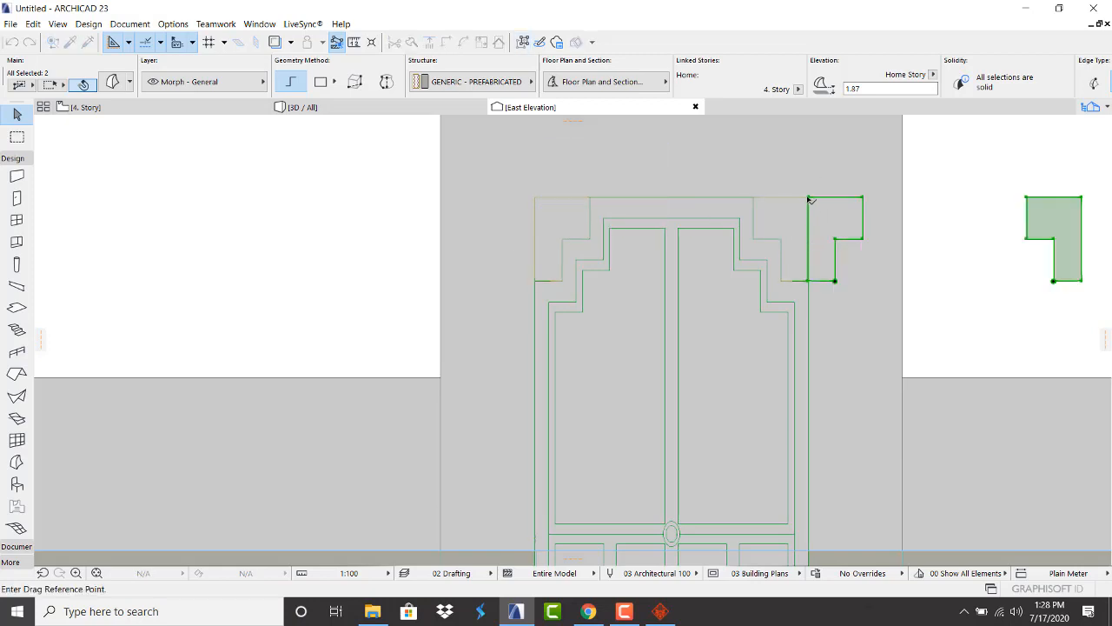
left_click(809, 198)
scroll(830, 287, "down", 5)
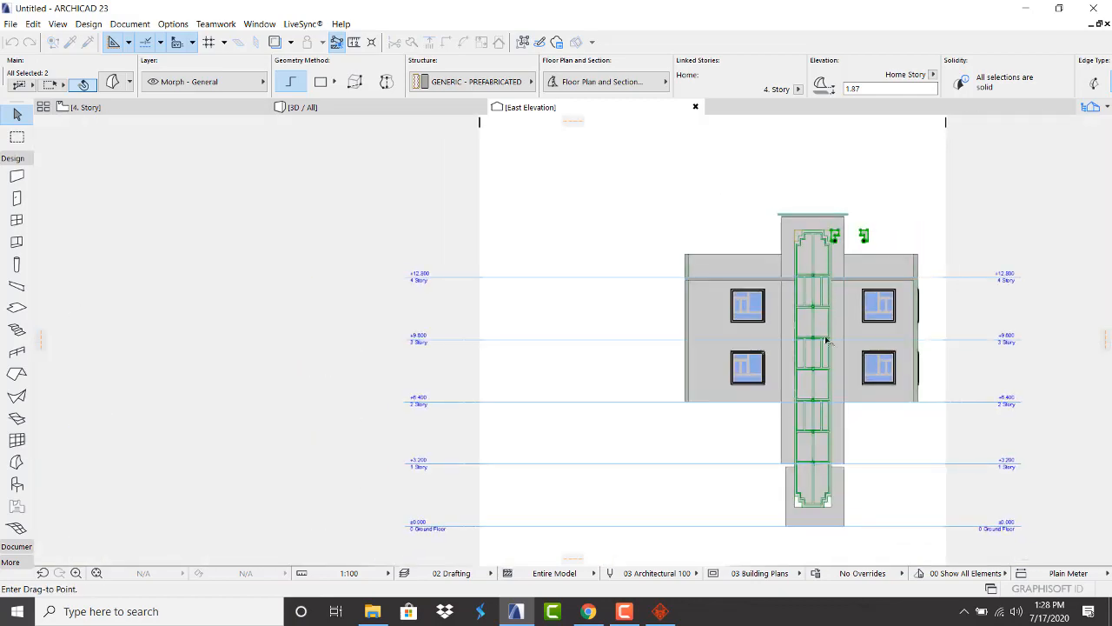
scroll(808, 521, "up", 8)
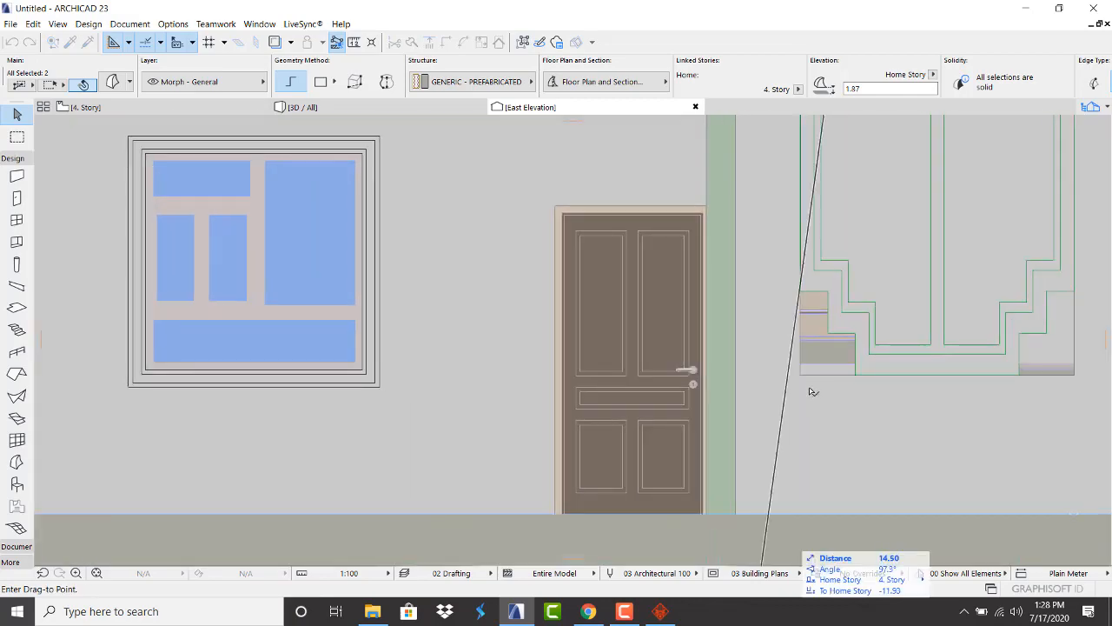
left_click(801, 375)
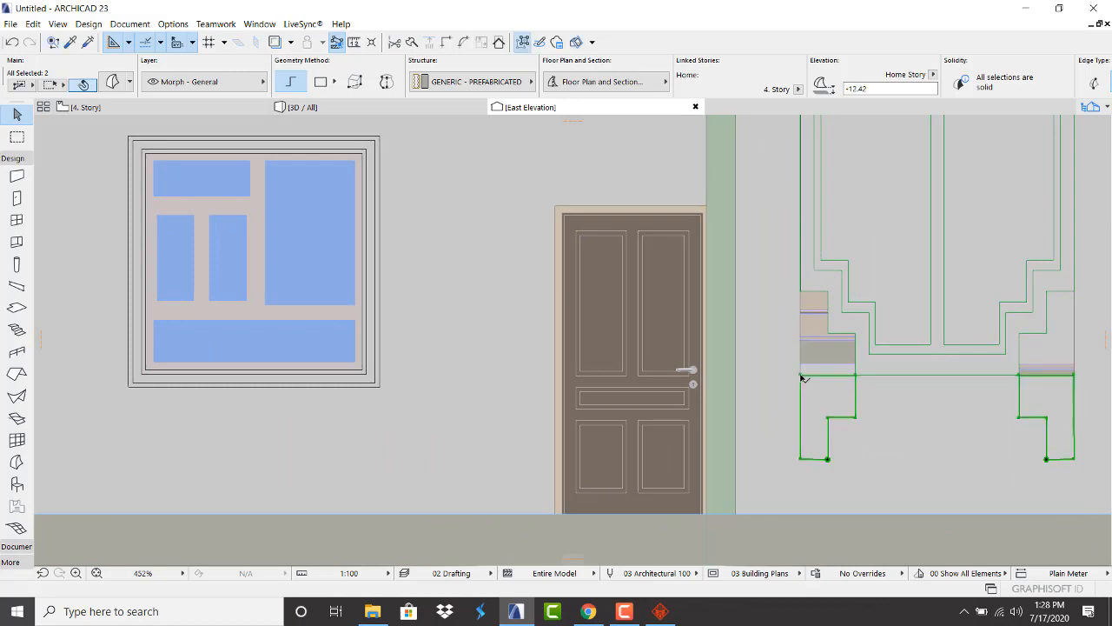
Rotate the copied pieces 180° and drag them into the surround's bottom corners
left_click(801, 375)
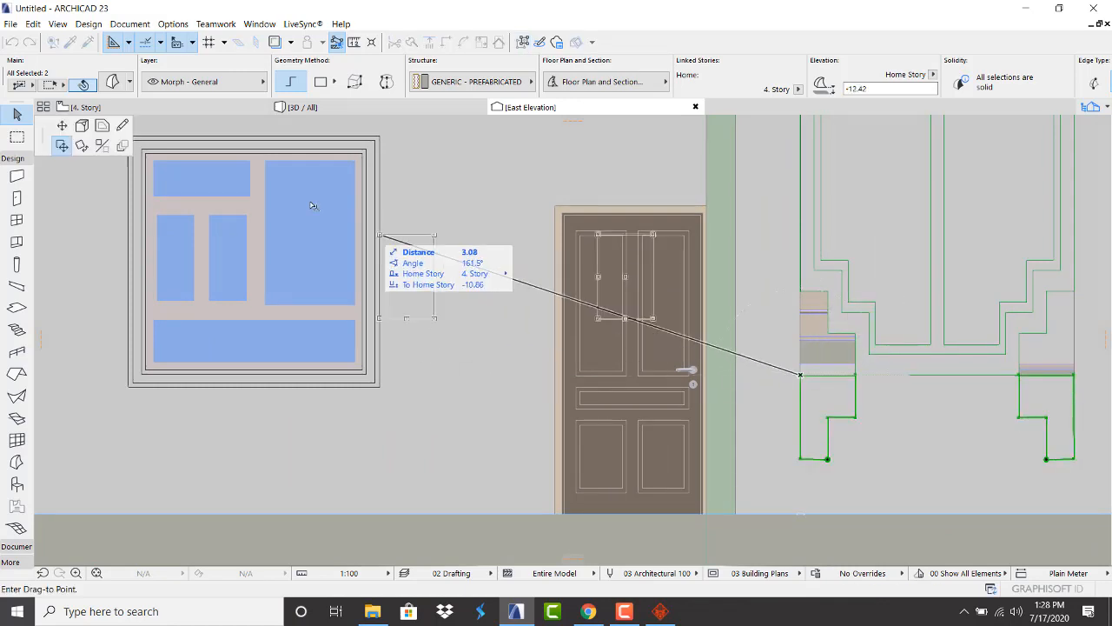
left_click(81, 146)
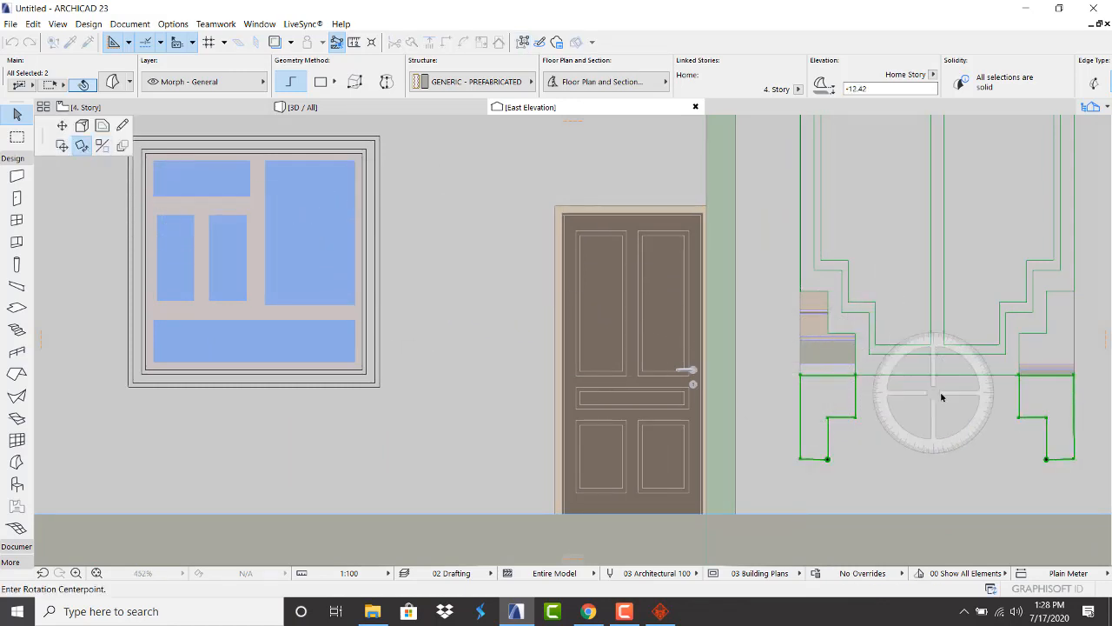
left_click(802, 375)
scroll(745, 377, "down", 4)
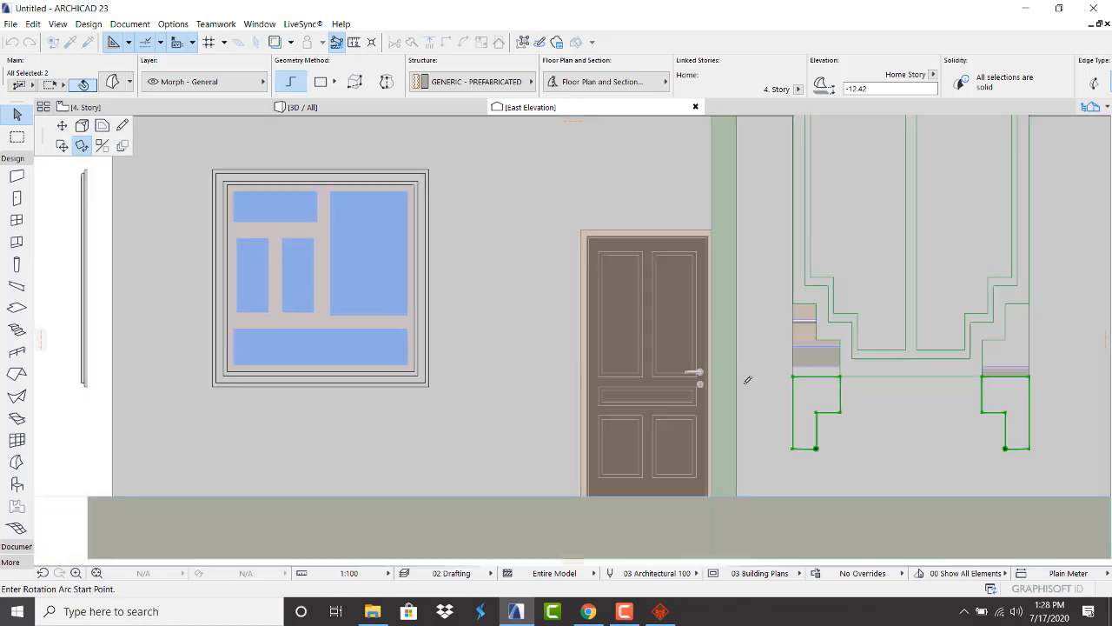
left_click(930, 379)
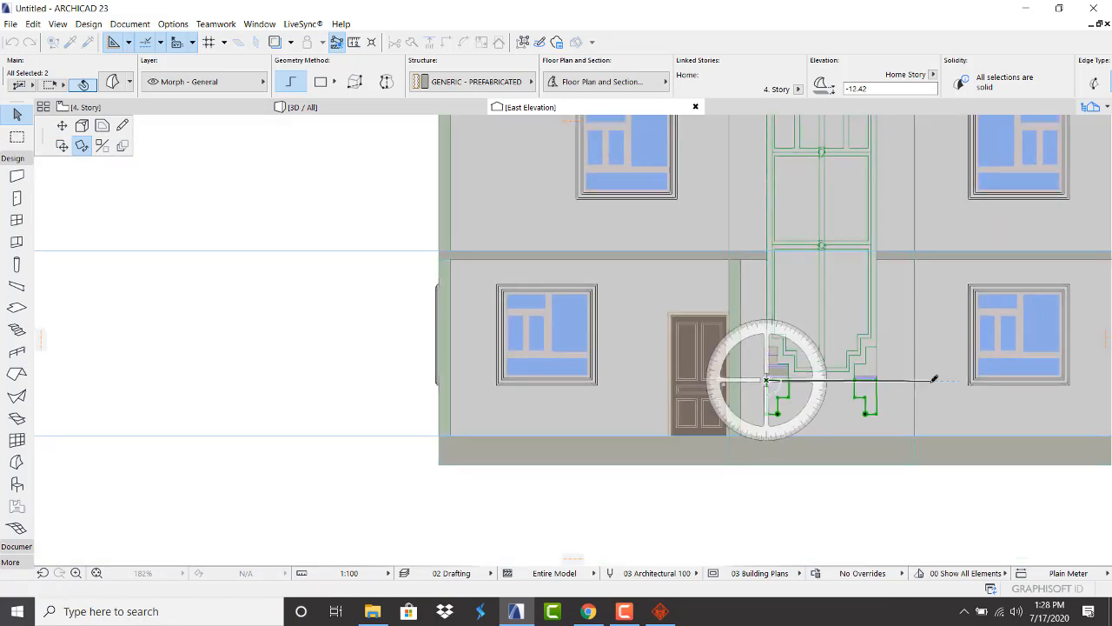
left_click(657, 380)
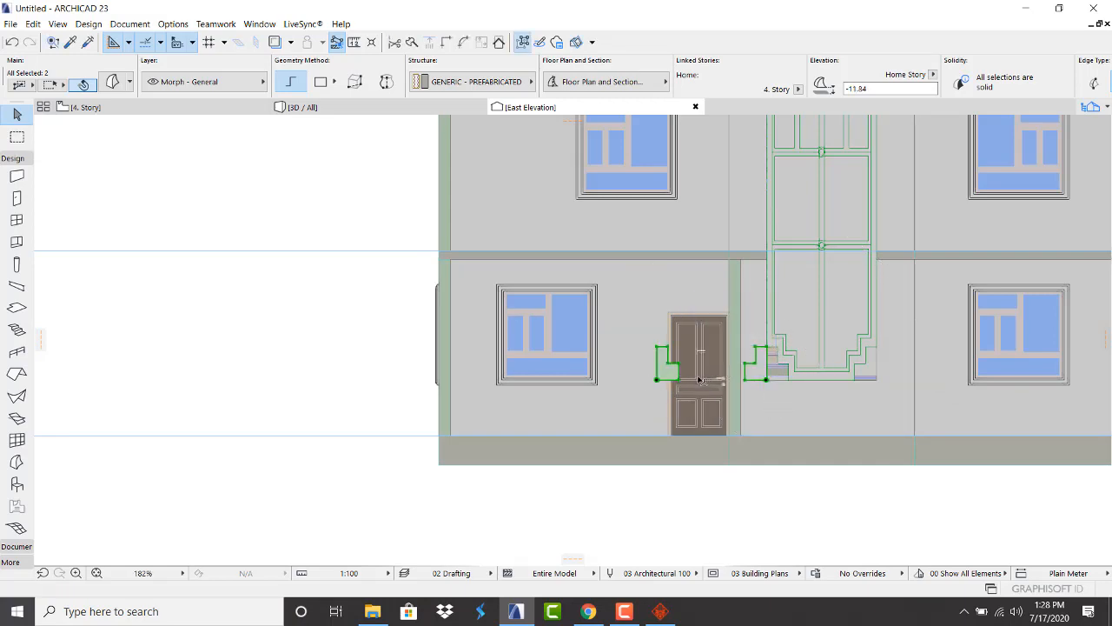
key("ctrl+d")
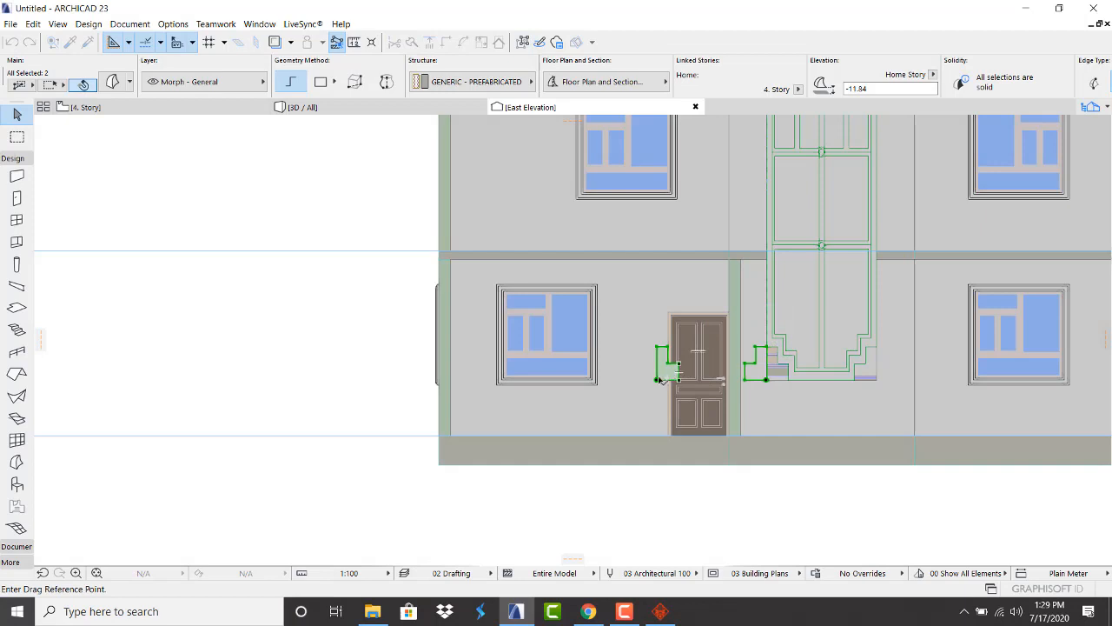
left_click(657, 380)
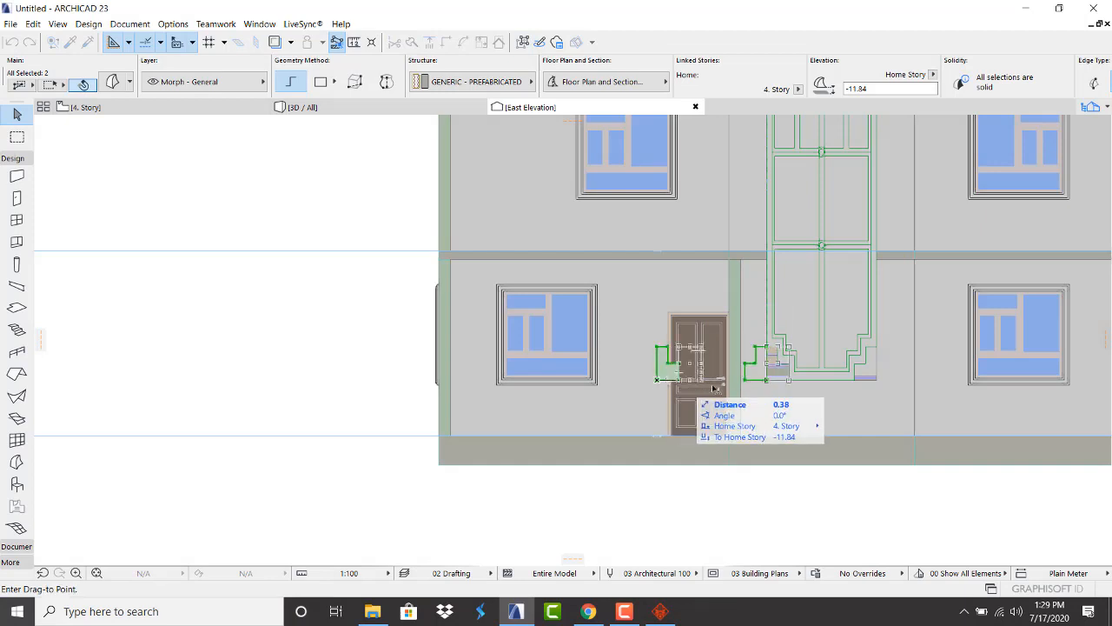
left_click(767, 380)
scroll(812, 395, "up", 2)
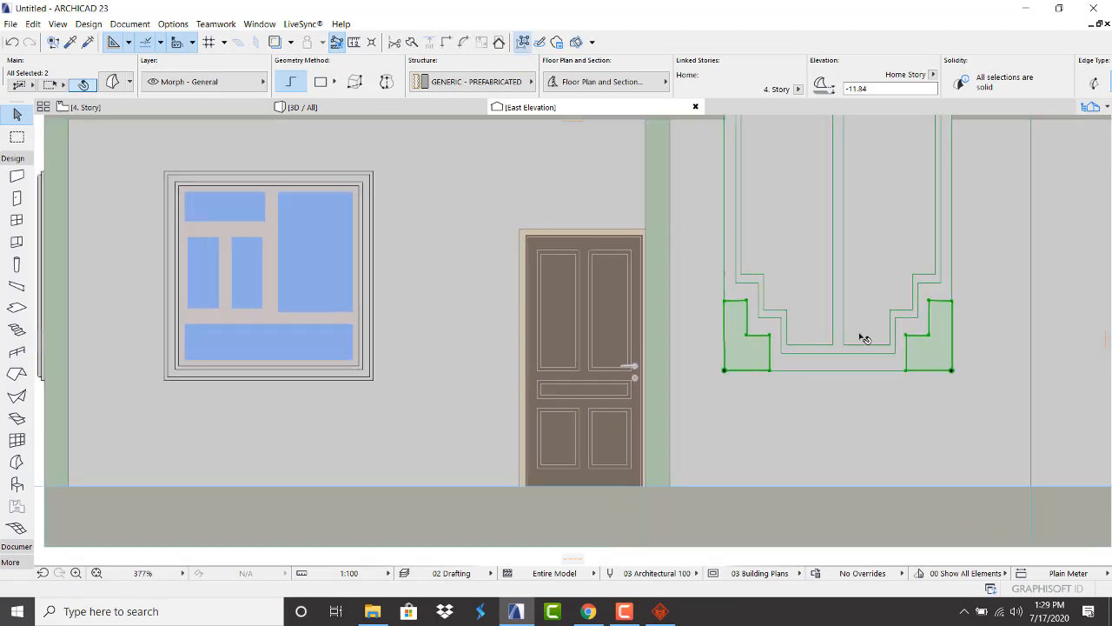
Switch to the 3D view and orbit the building to an angled corner view
left_click(363, 107)
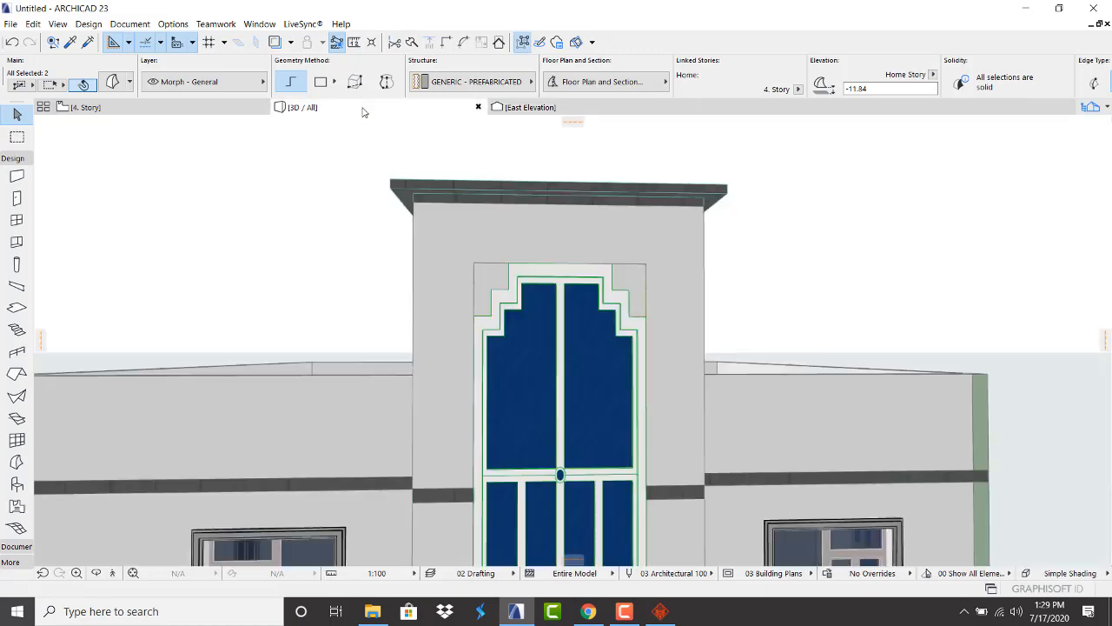
scroll(601, 329, "down", 5)
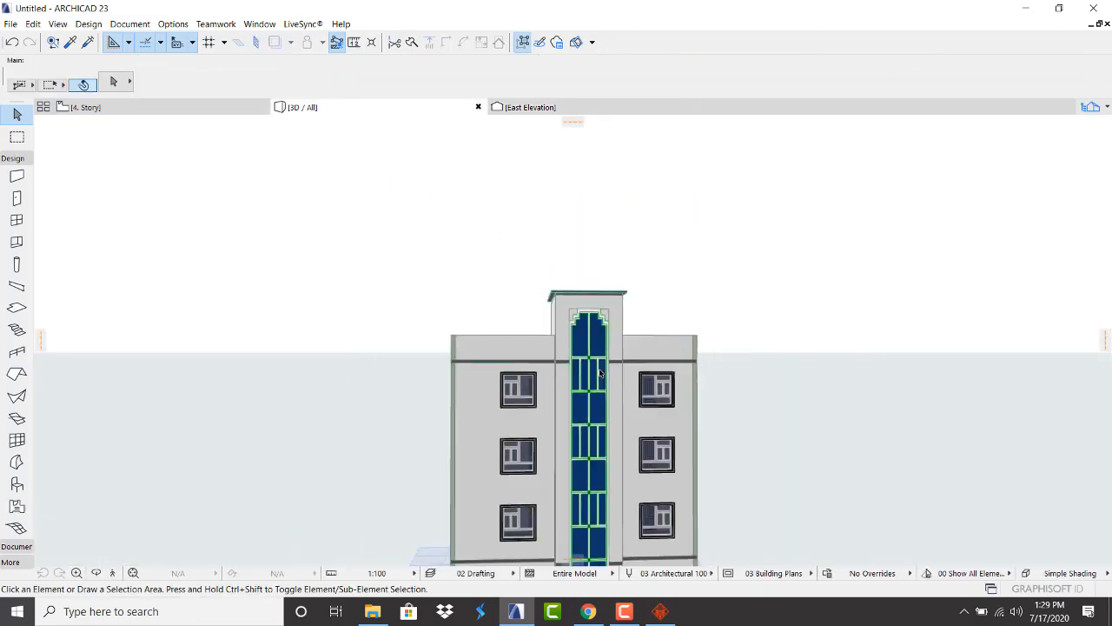
scroll(597, 560, "up", 1)
scroll(598, 561, "up", 4)
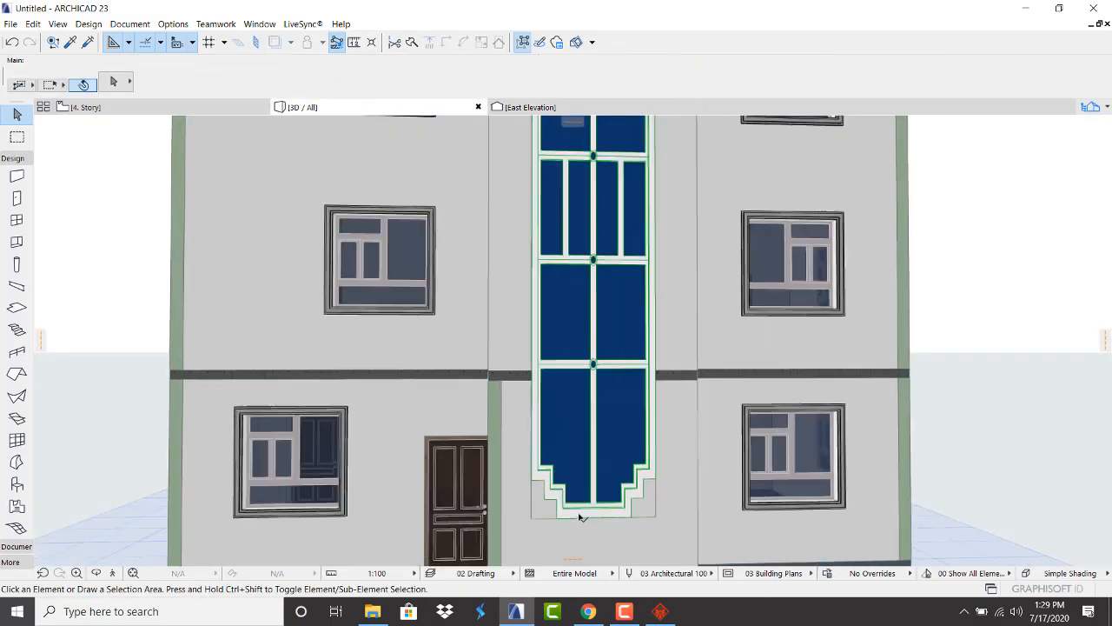
scroll(598, 451, "down", 6)
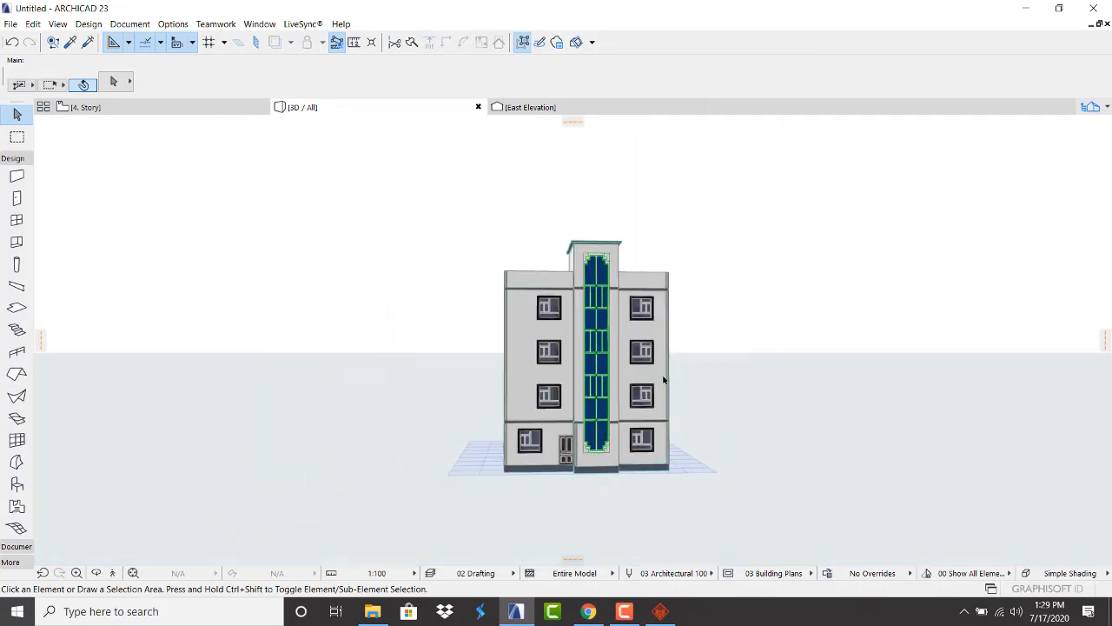
key("o")
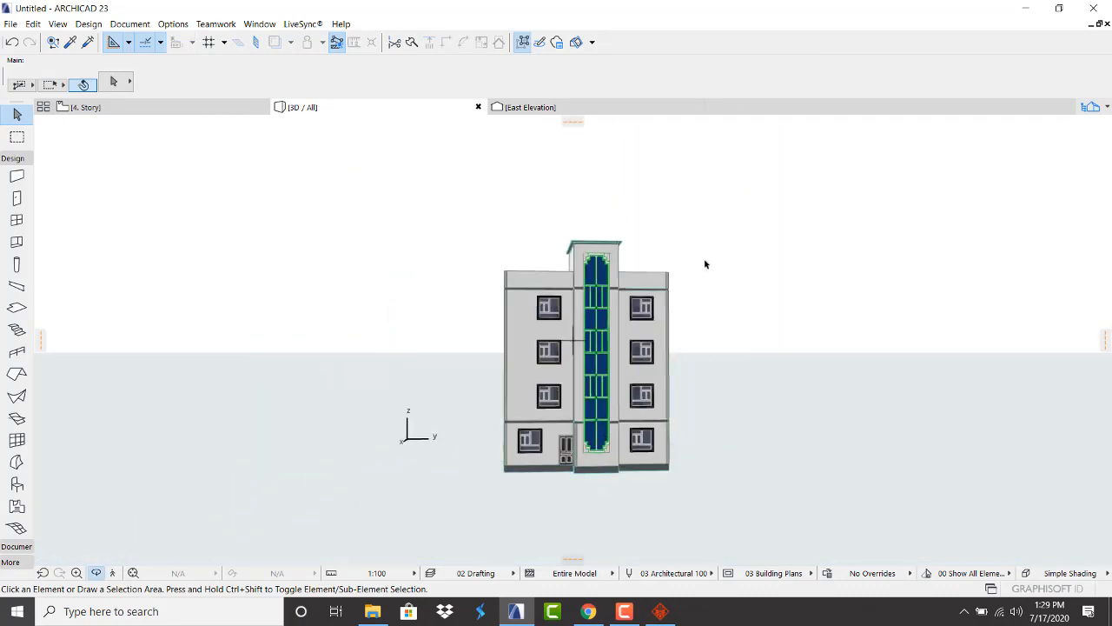
left_click_drag(422, 376, 707, 366)
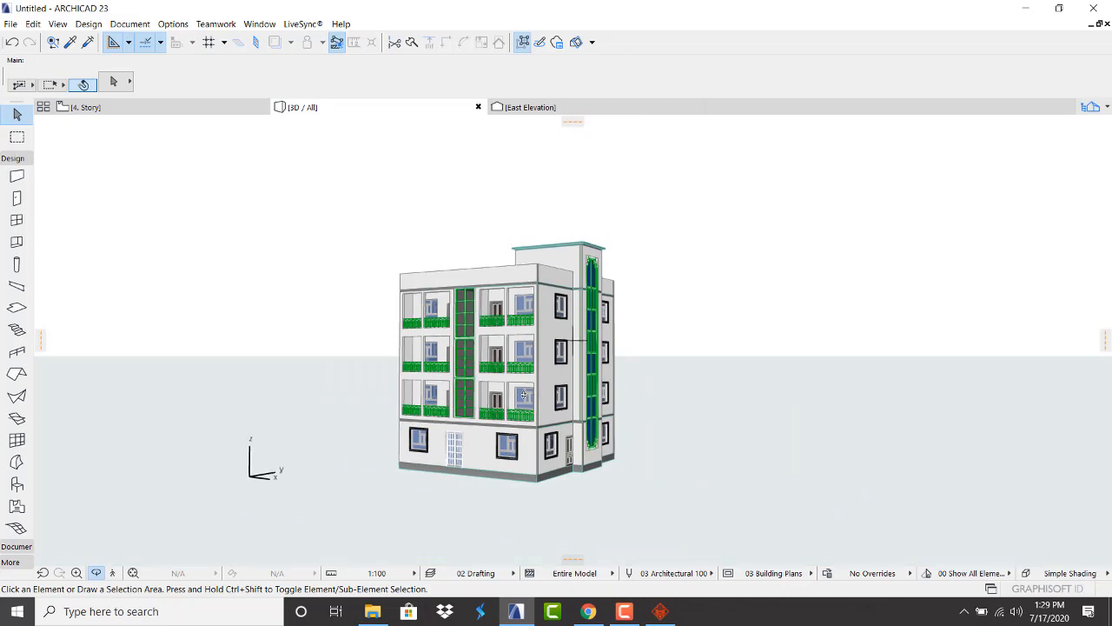
From the Navigator's project map, open the 0. Ground Floor plan
scroll(524, 394, "up", 2)
scroll(512, 386, "down", 2)
scroll(499, 382, "up", 5)
scroll(478, 363, "down", 4)
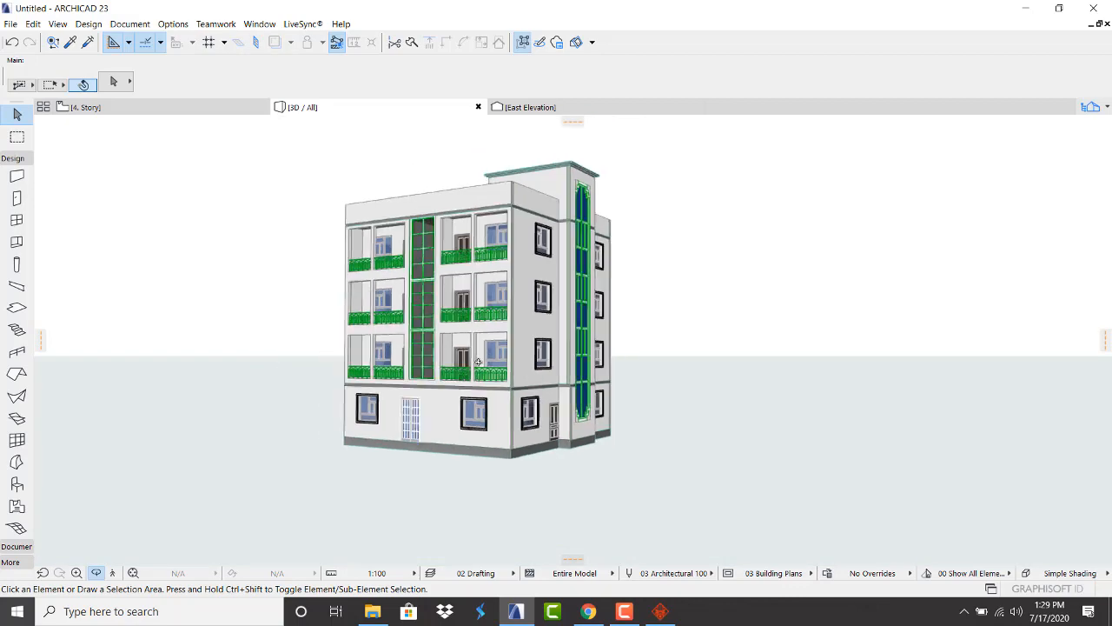
scroll(477, 361, "up", 1)
scroll(460, 374, "down", 1)
scroll(417, 396, "up", 3)
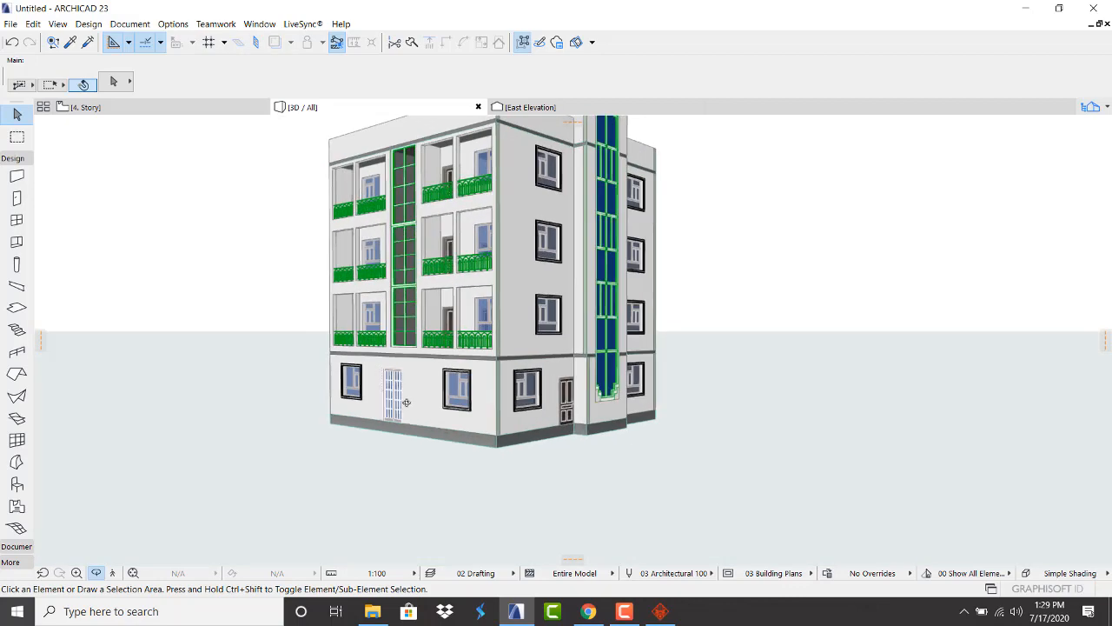
scroll(469, 434, "down", 1)
scroll(526, 443, "up", 2)
scroll(526, 434, "down", 2)
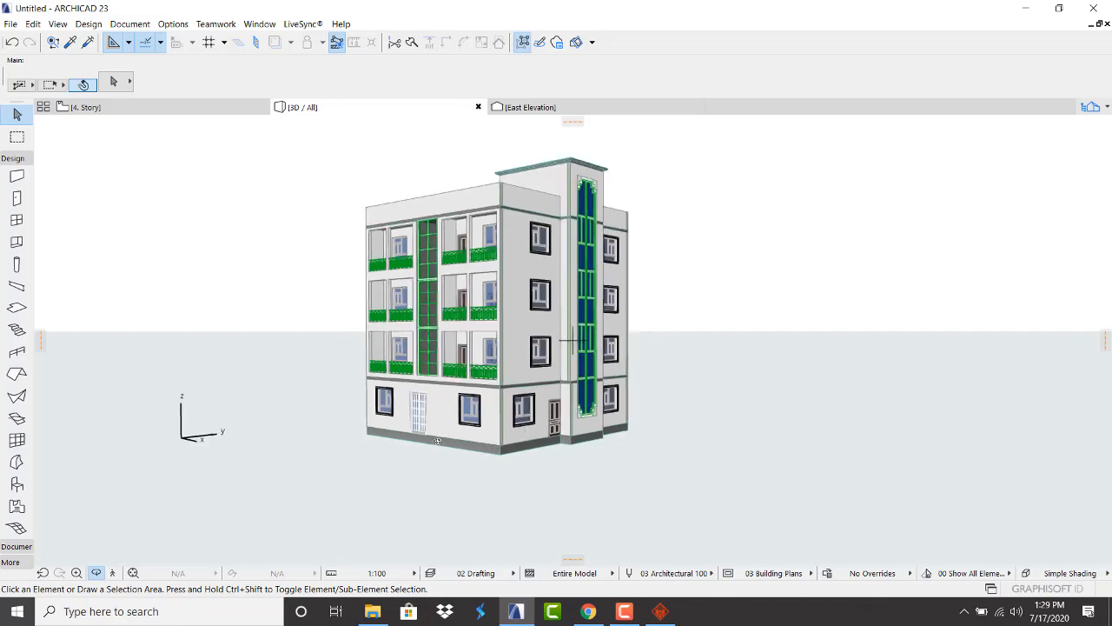
scroll(437, 441, "up", 2)
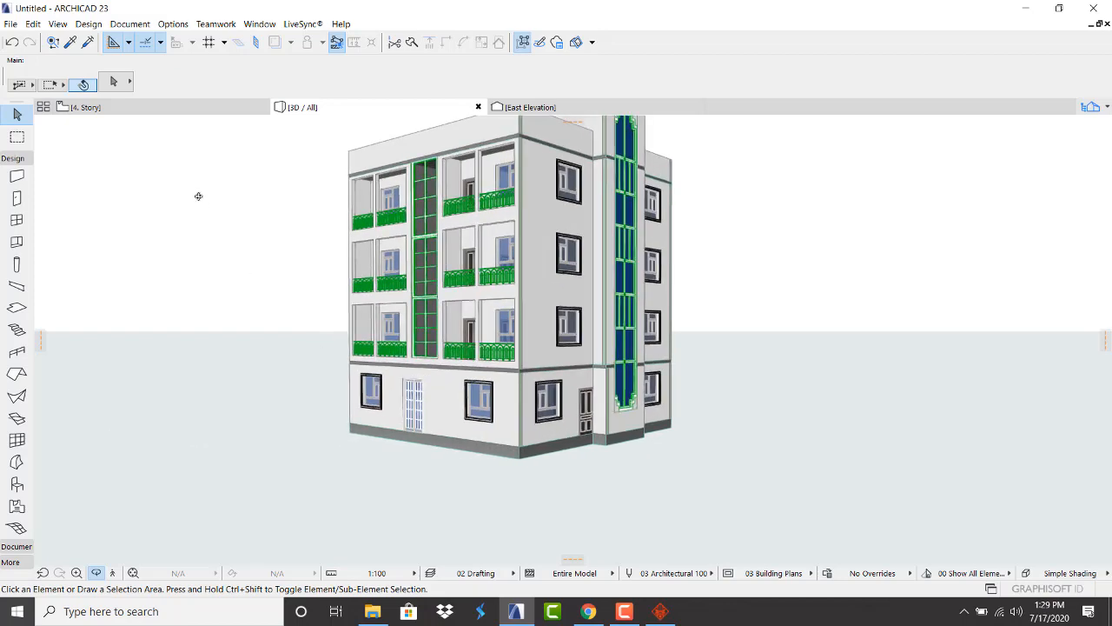
left_click(1104, 106)
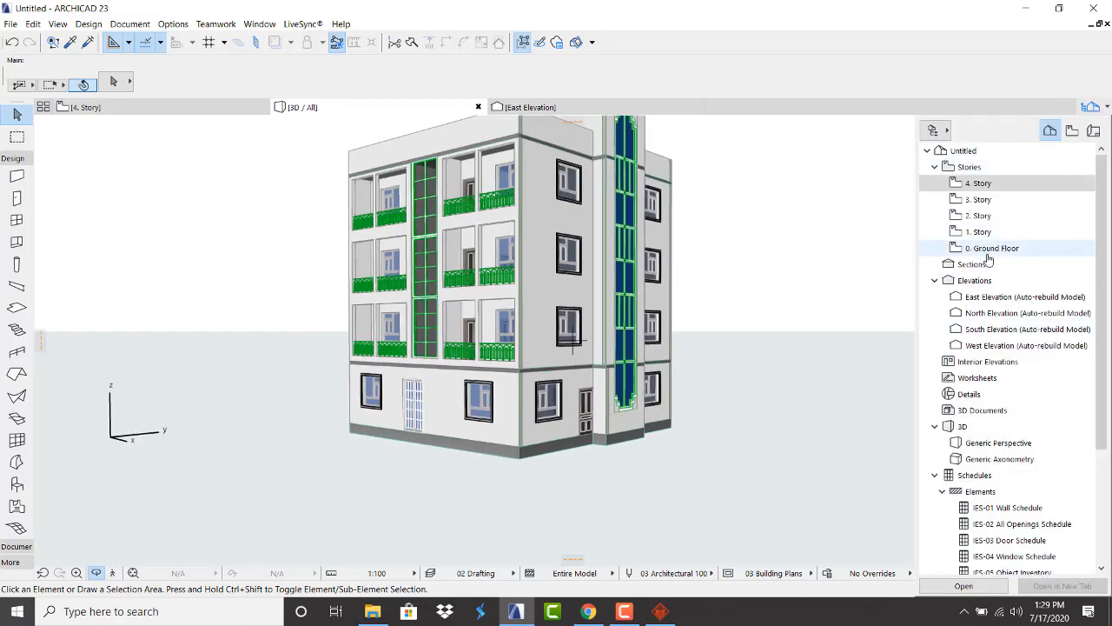
double_click(980, 250)
Switch to the East Elevation, zoom to the wall corner, and pick the Morph tool
left_click(531, 107)
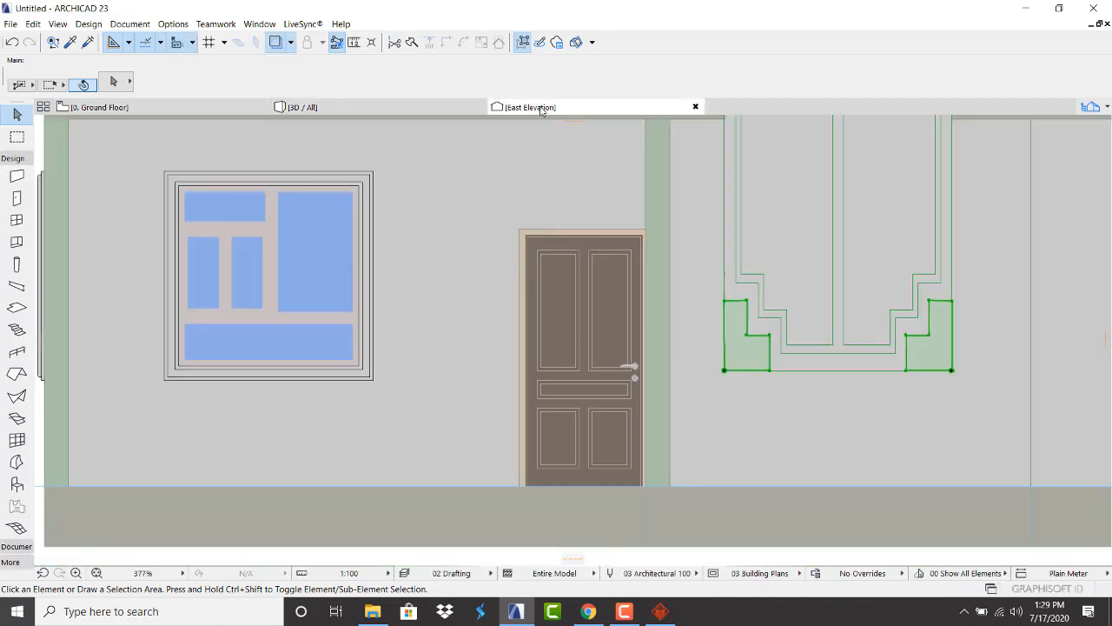
scroll(566, 315, "down", 5)
scroll(596, 340, "up", 5)
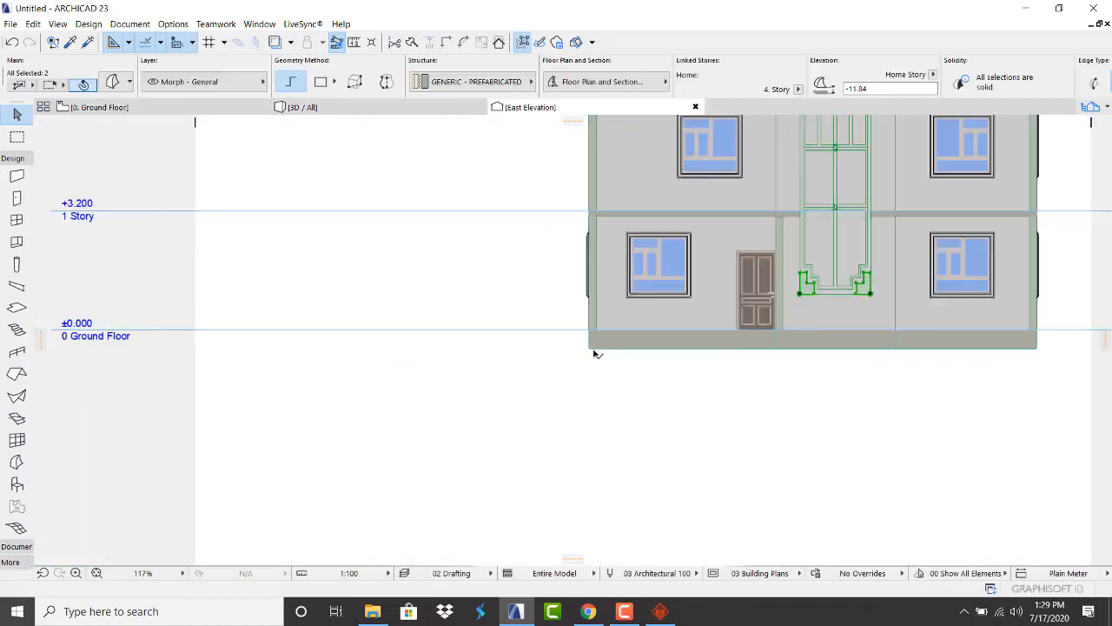
scroll(606, 334, "up", 3)
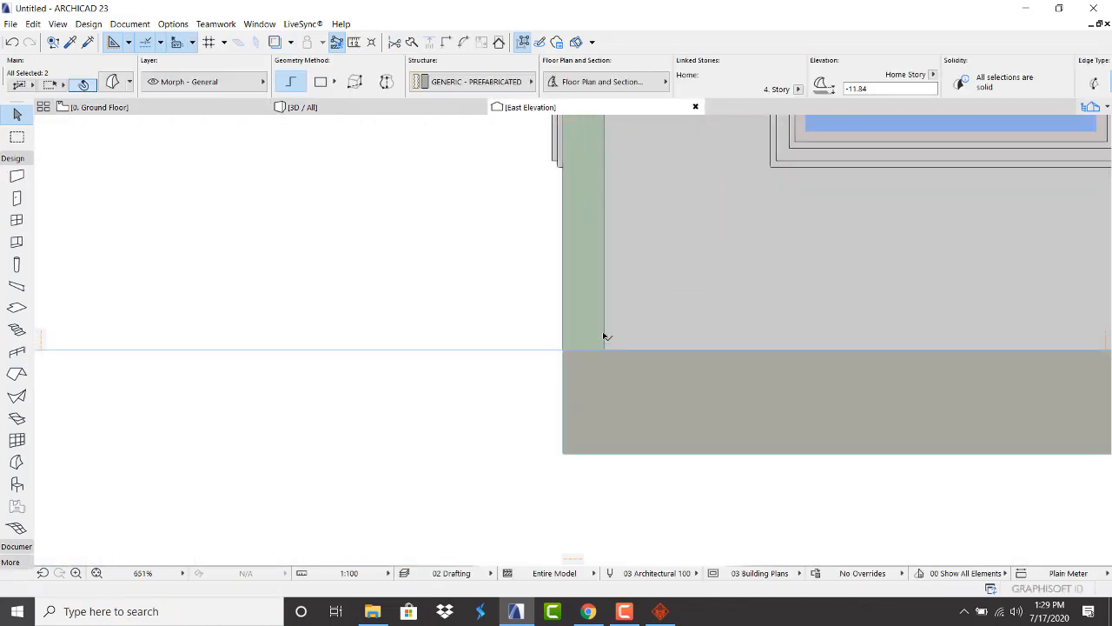
left_click(16, 462)
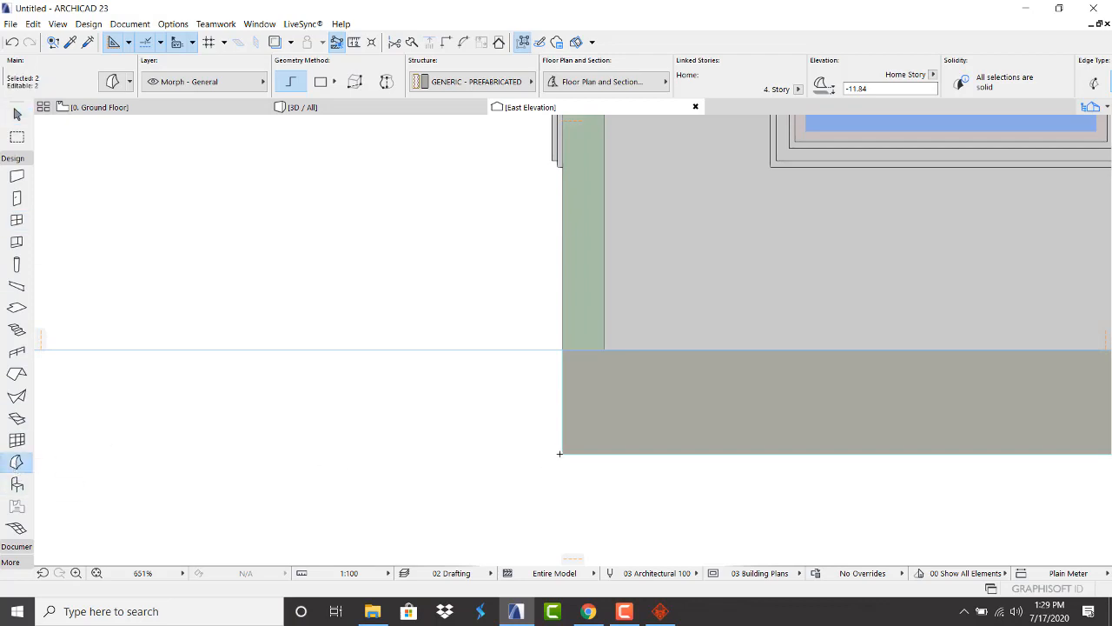
key("Escape")
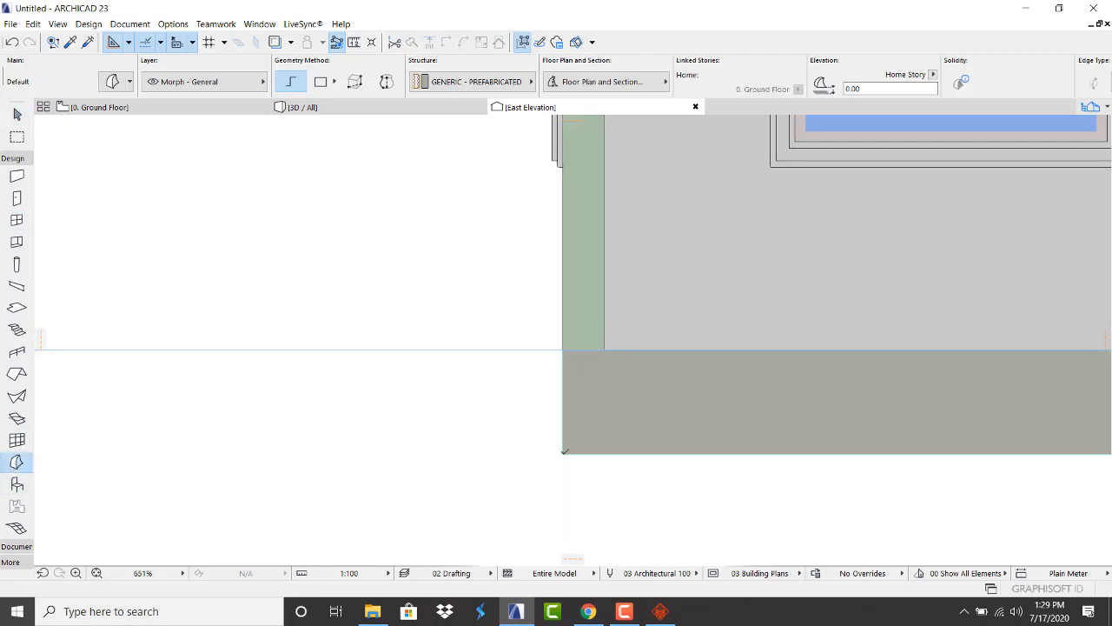
Draw a trial stepped morph outline from the wall's lower corner, starting with a 0.15 edge
left_click(564, 451)
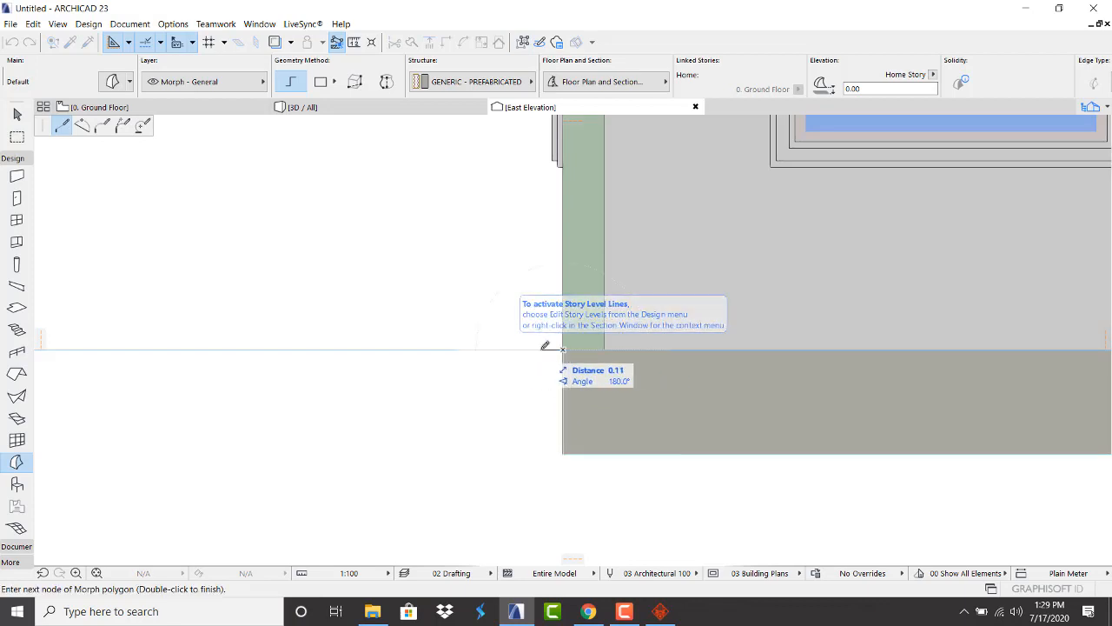
scroll(546, 345, "up", 1)
scroll(539, 346, "up", 1)
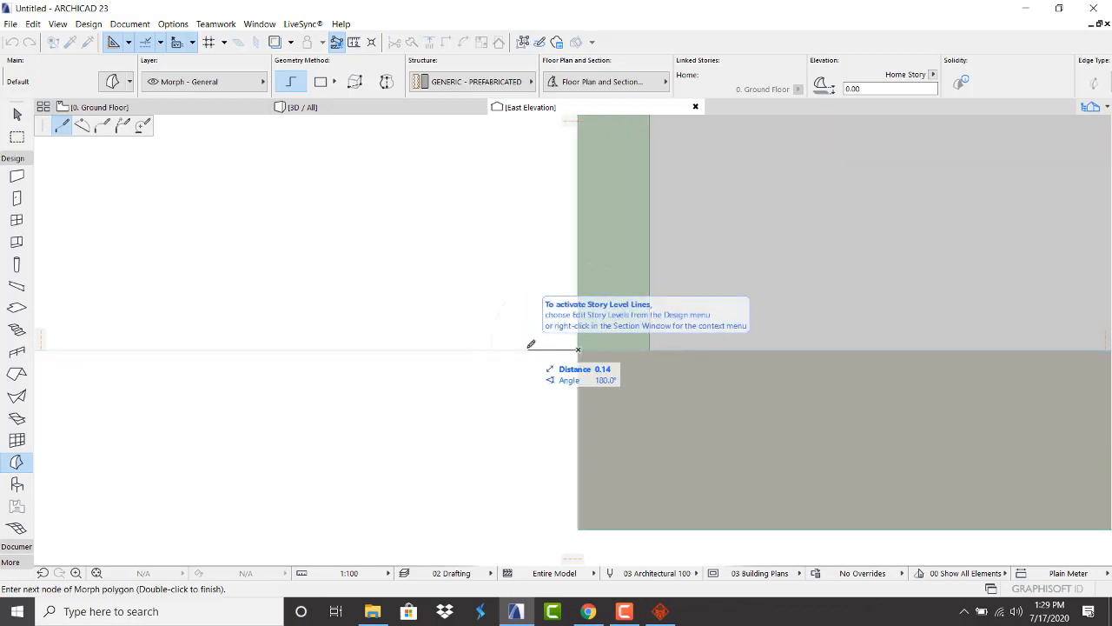
type(".1")
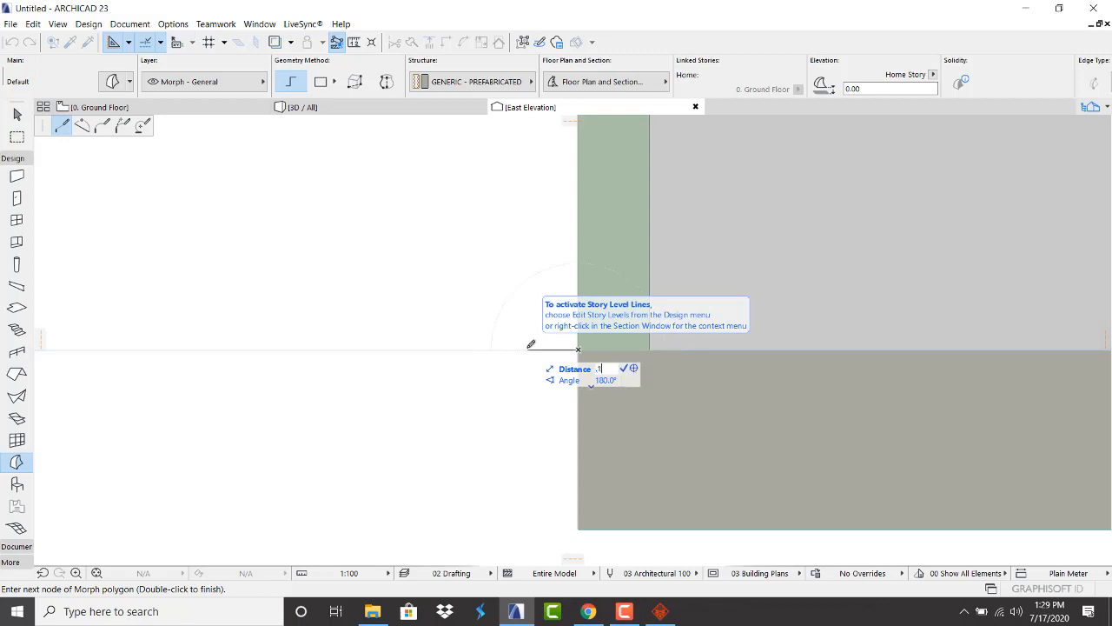
type("5")
key("Return")
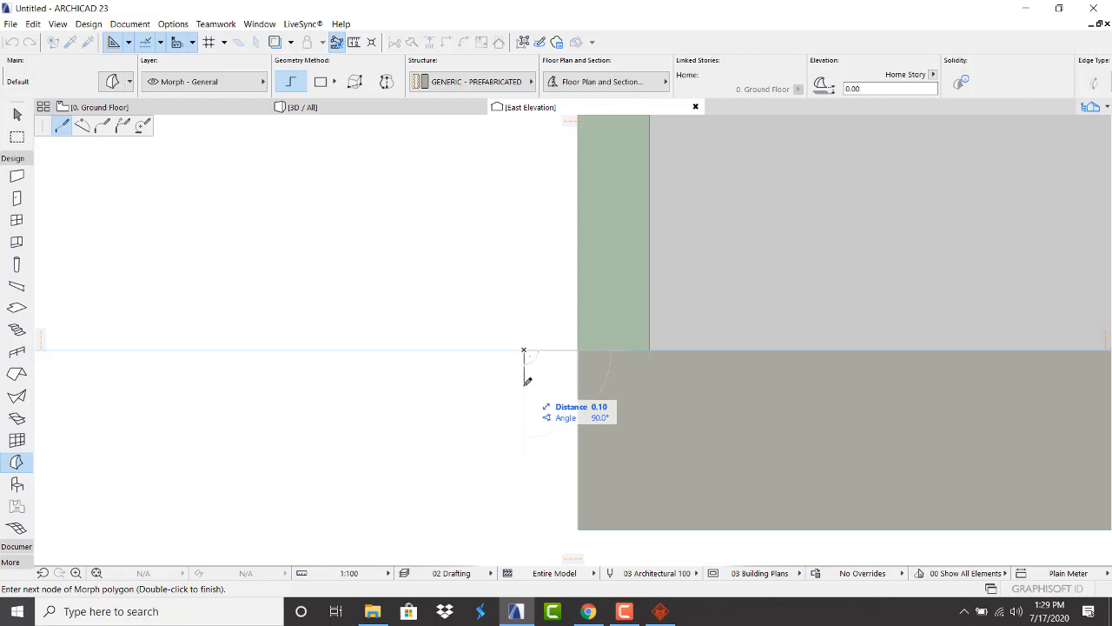
left_click(525, 382)
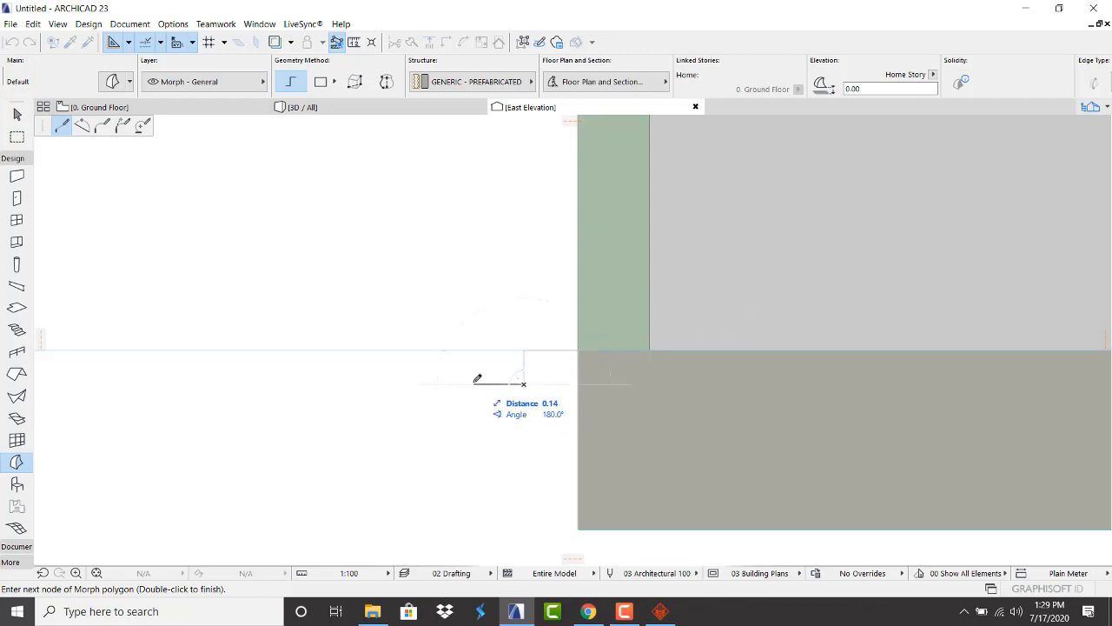
left_click(471, 383)
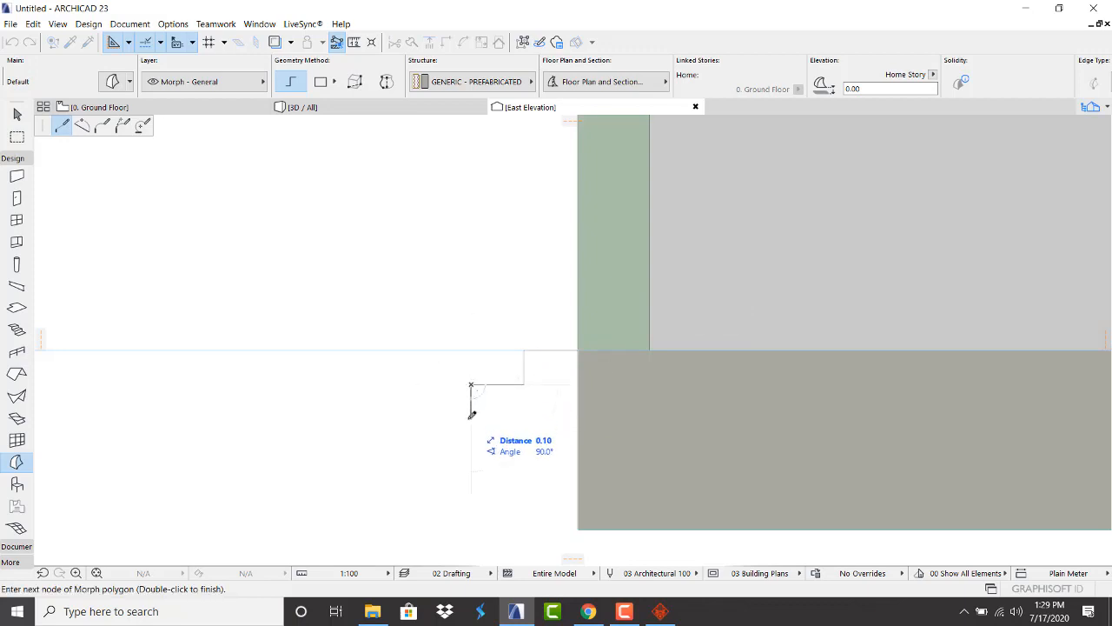
left_click(471, 418)
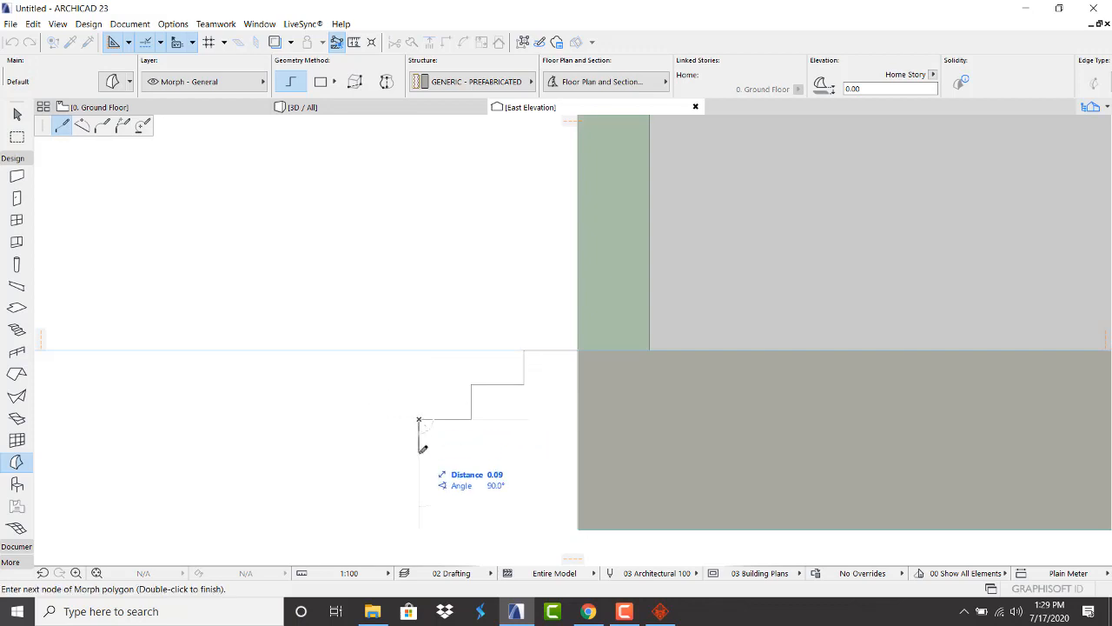
left_click(420, 452)
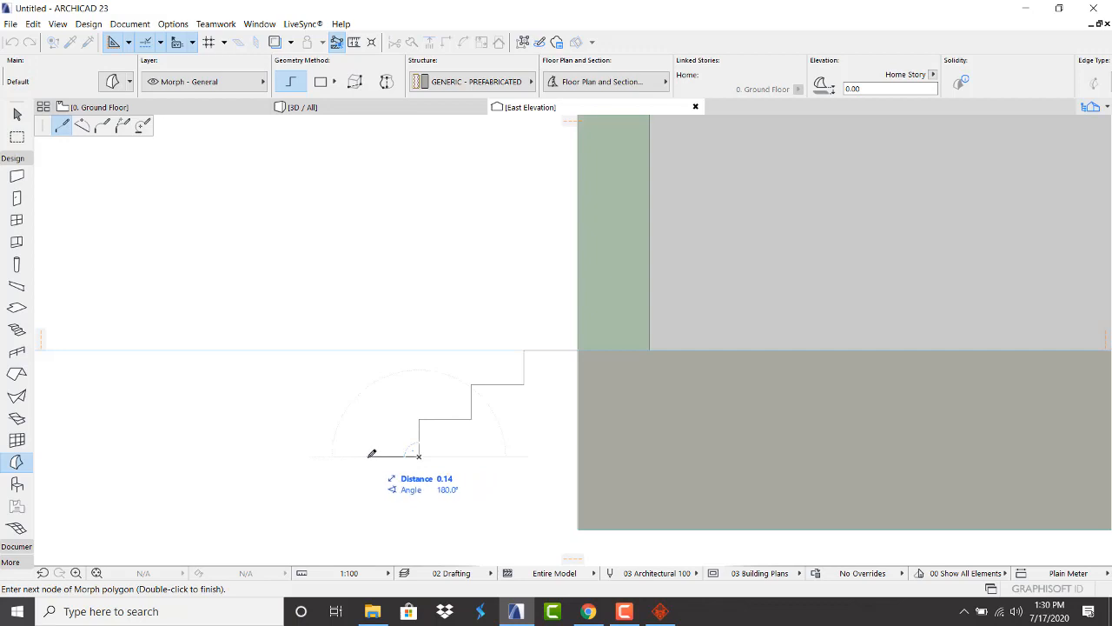
left_click(366, 454)
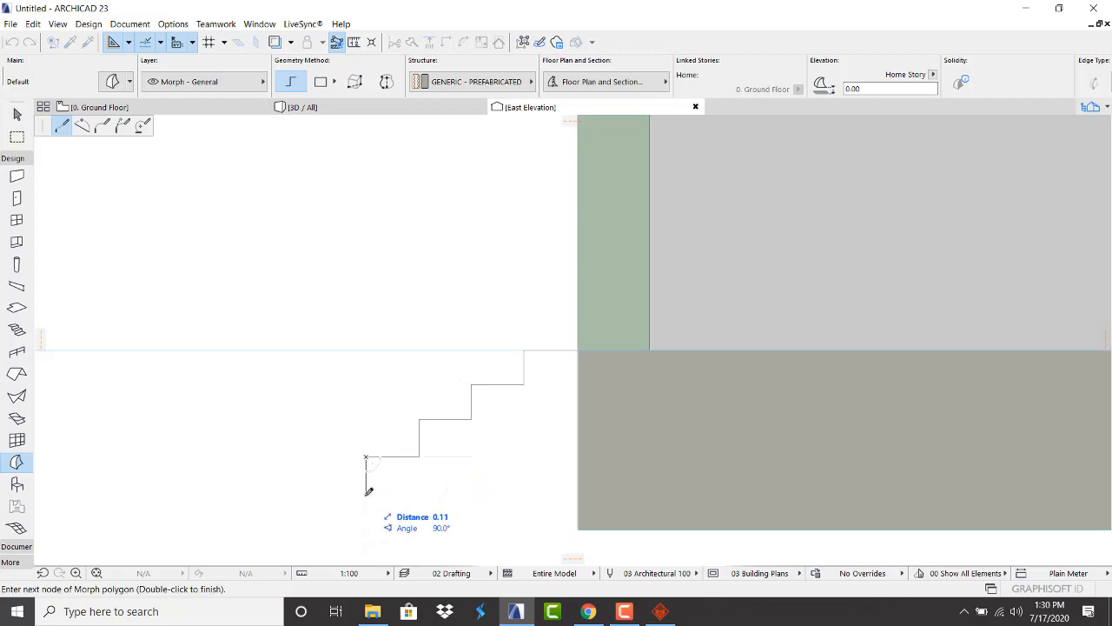
left_click(366, 492)
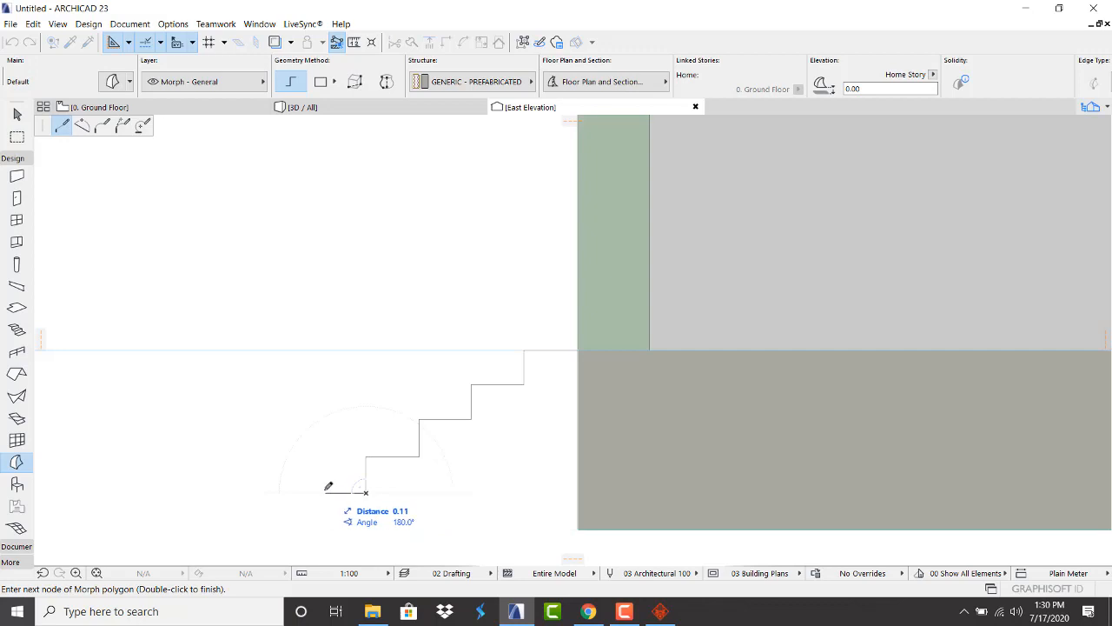
left_click(312, 492)
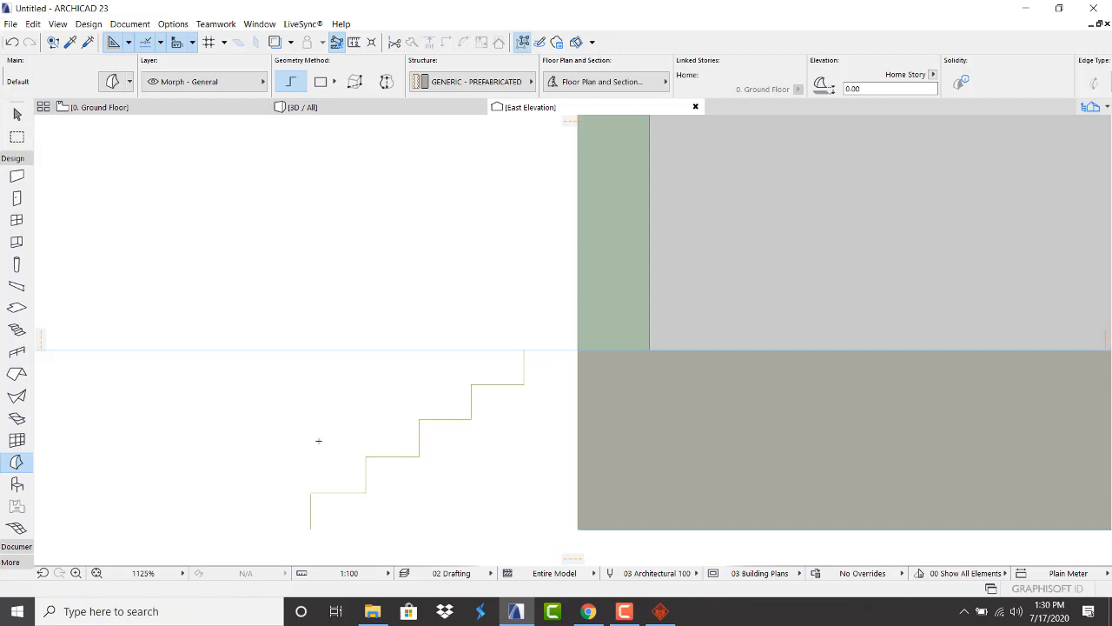
Finish the trial stair morph, then select it and delete it
key("Escape")
left_click(352, 493)
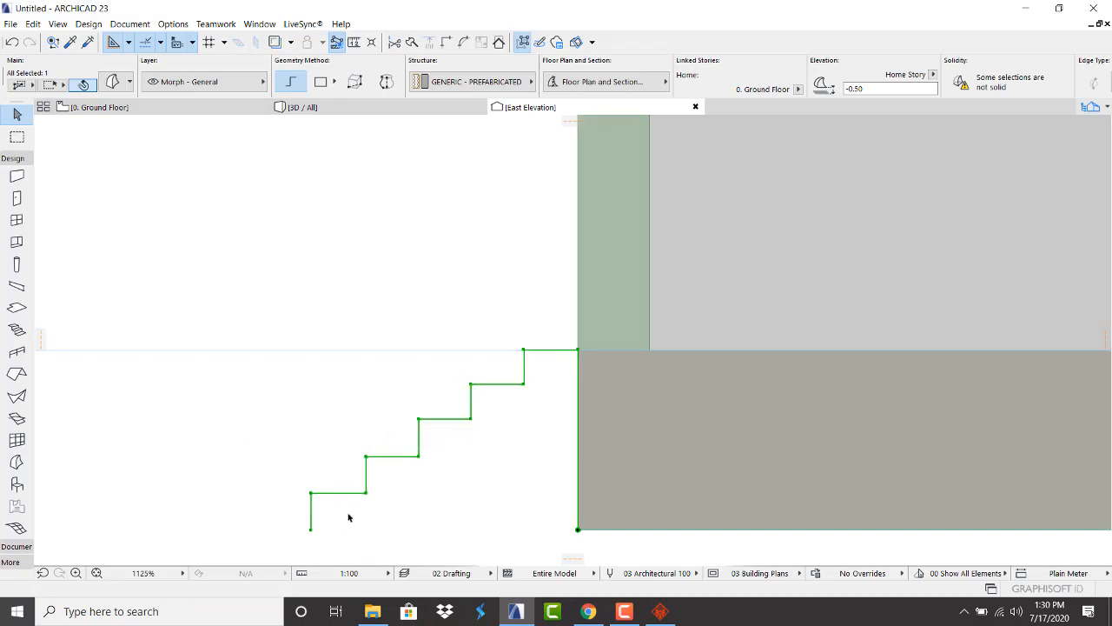
key("Delete")
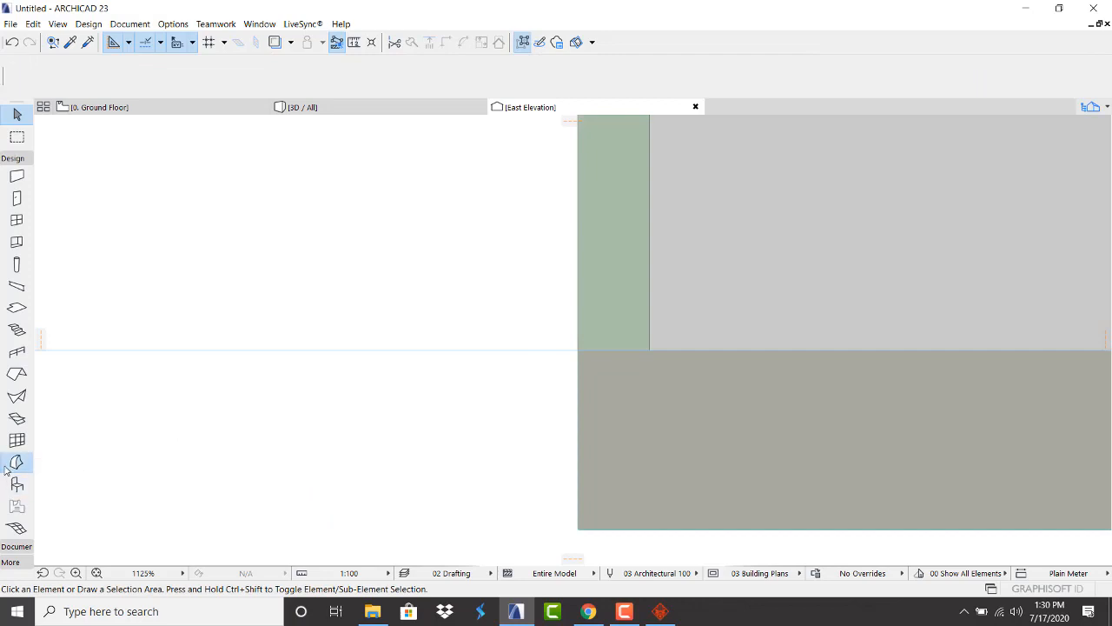
Start a new Morph stair outline at the wall corner and draw the first riser and tread
left_click(17, 462)
left_click(578, 528)
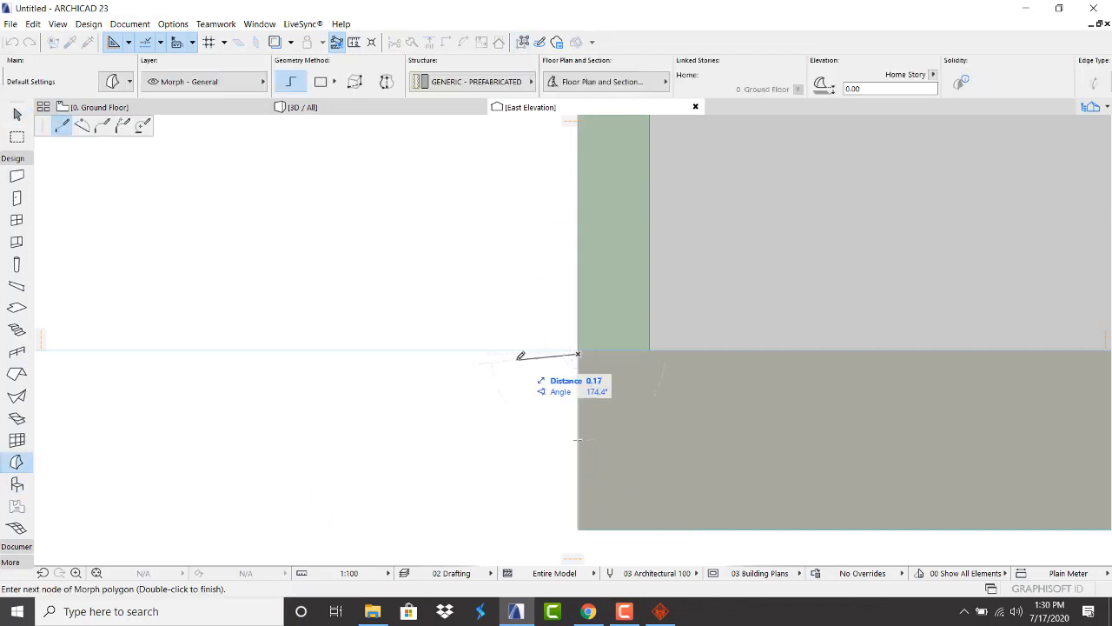
scroll(542, 351, "up", 4)
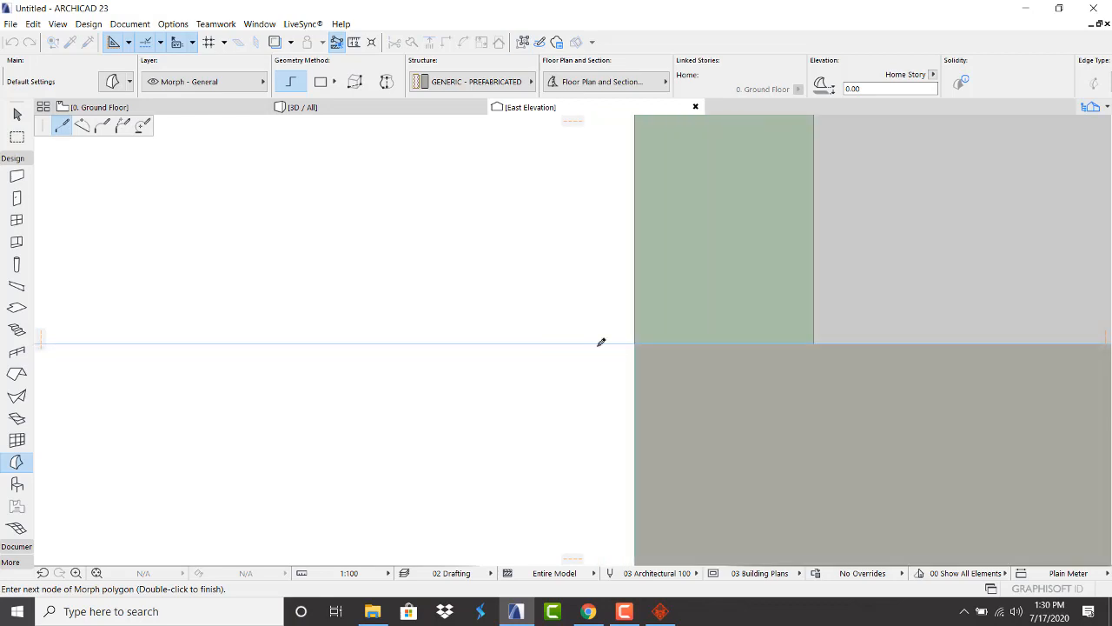
scroll(634, 346, "up", 3)
left_click(643, 337)
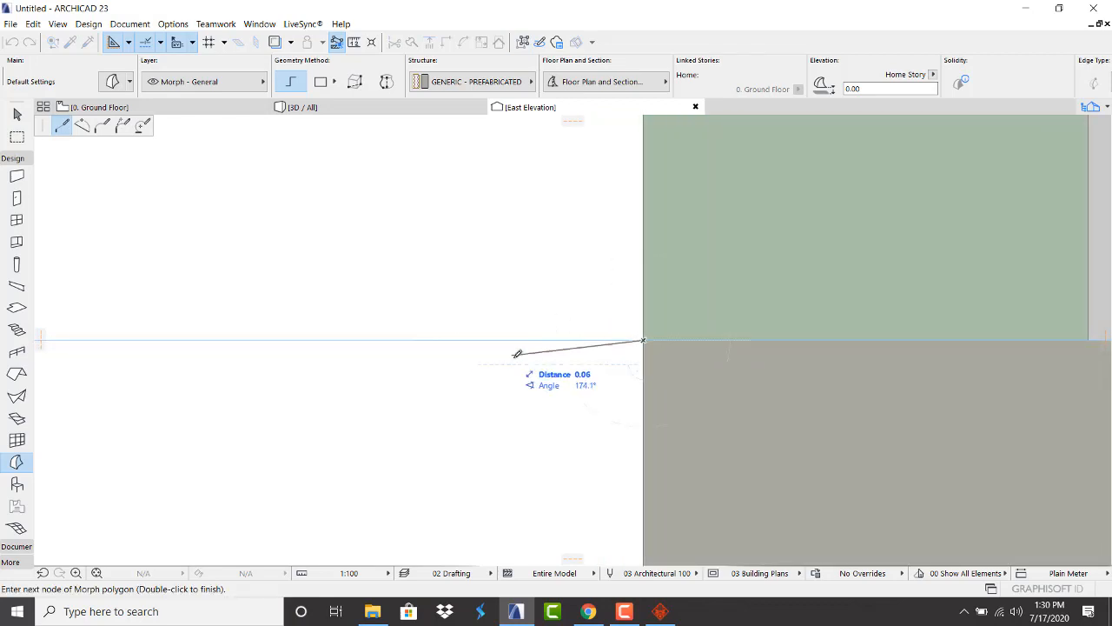
scroll(518, 352, "down", 3)
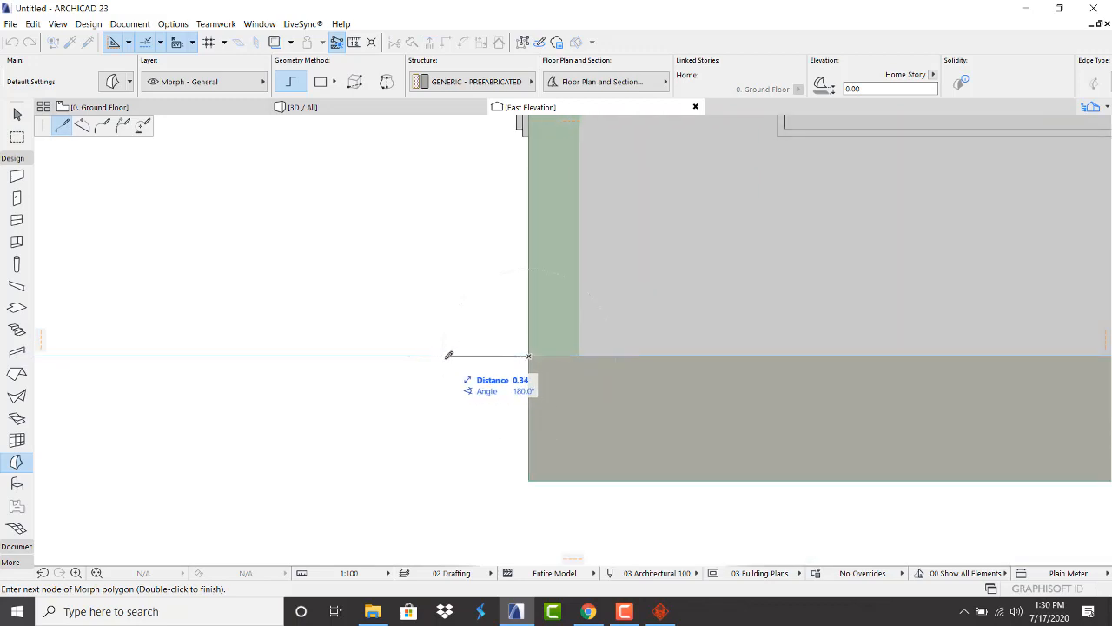
left_click(491, 355)
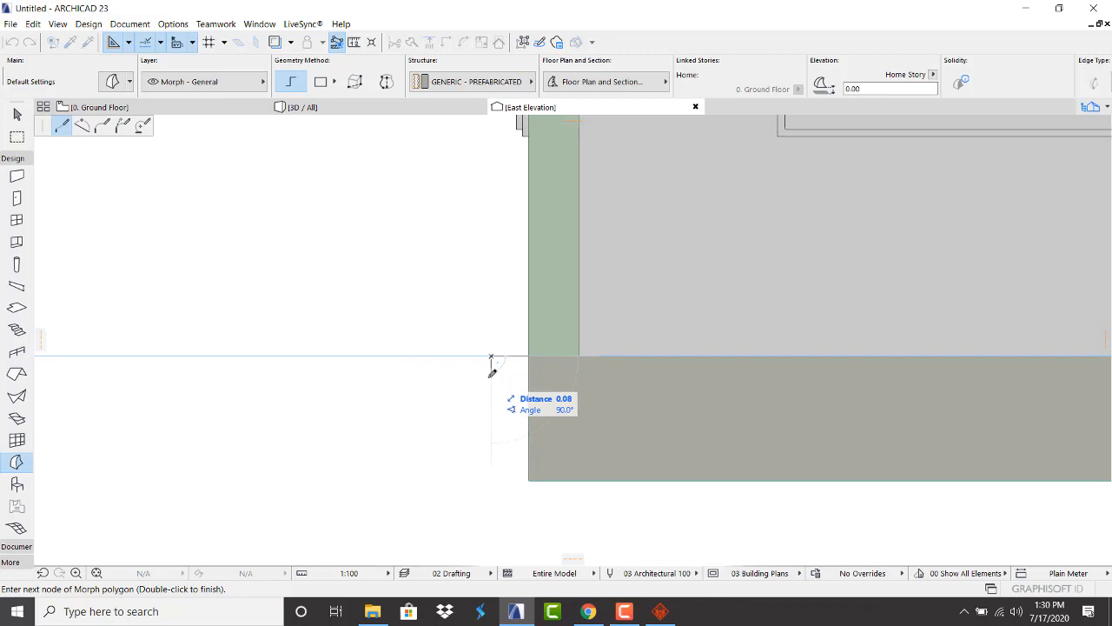
left_click(491, 382)
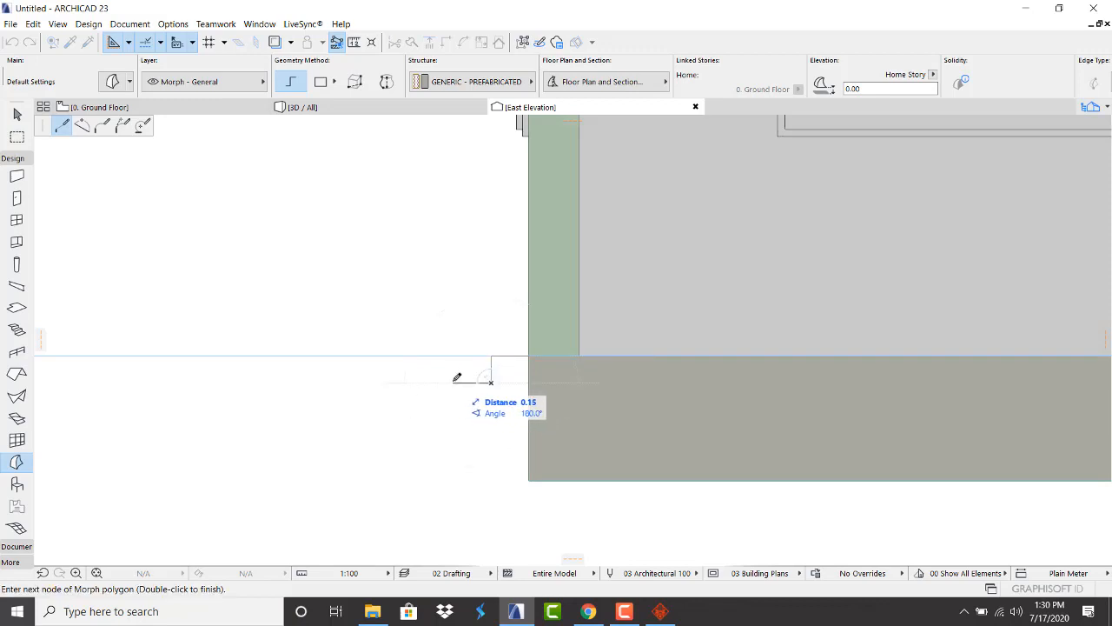
left_click(452, 382)
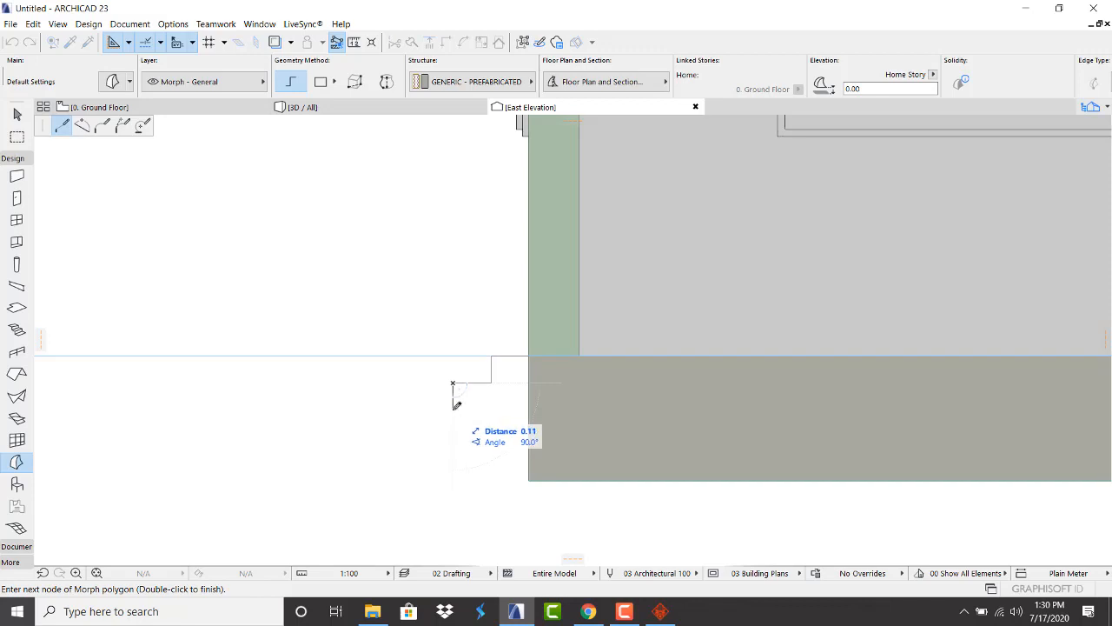
Add the remaining risers and treads and close the grey four-step profile
left_click(453, 405)
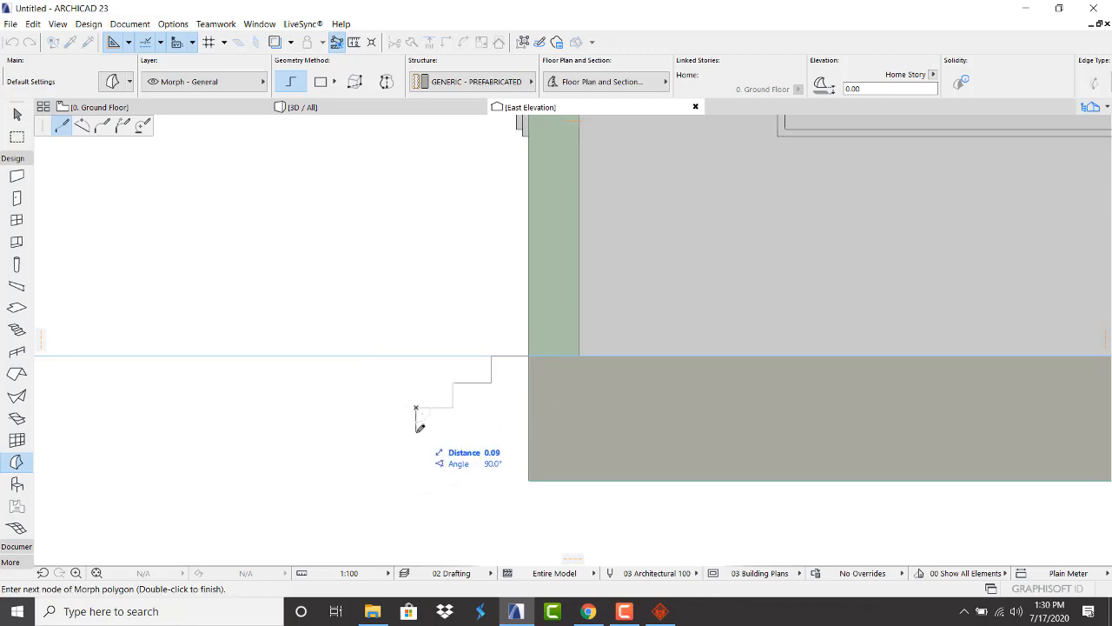
left_click(416, 432)
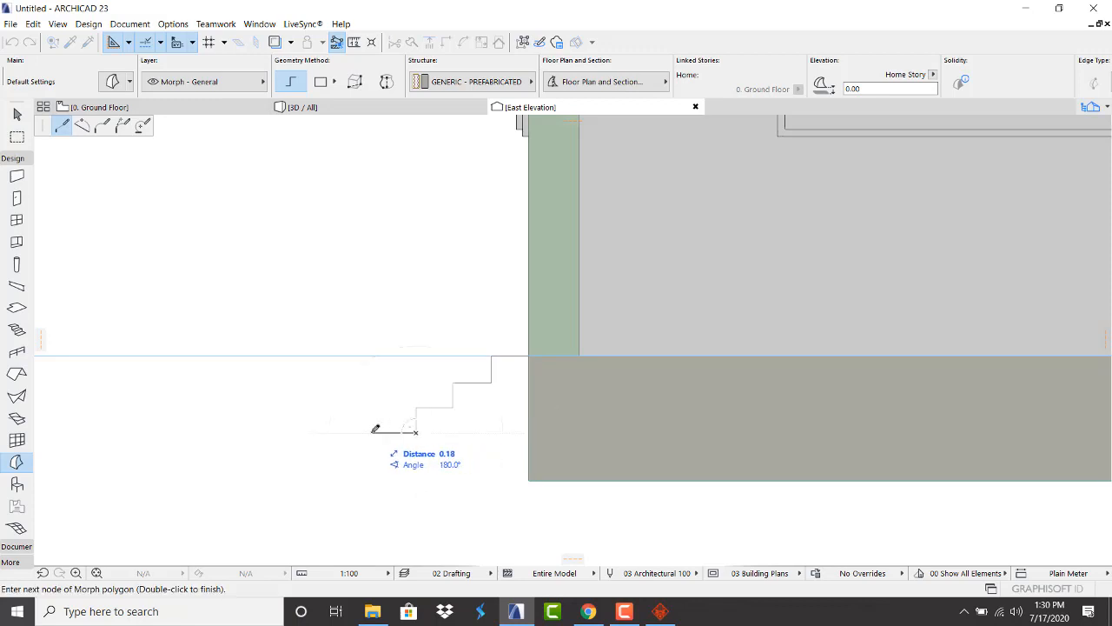
left_click(378, 432)
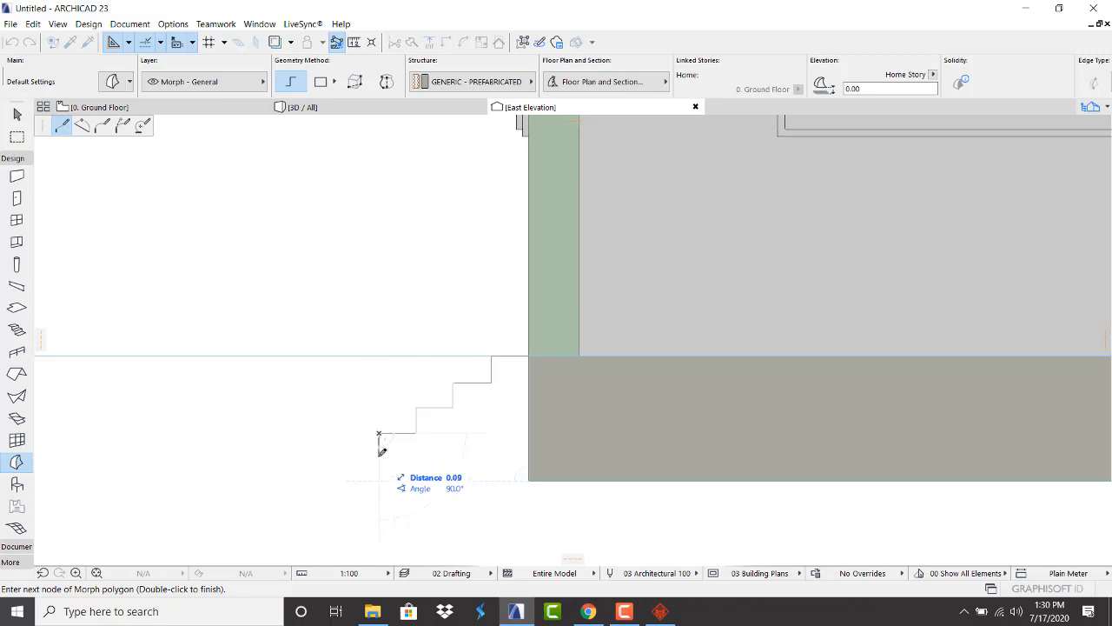
left_click(379, 456)
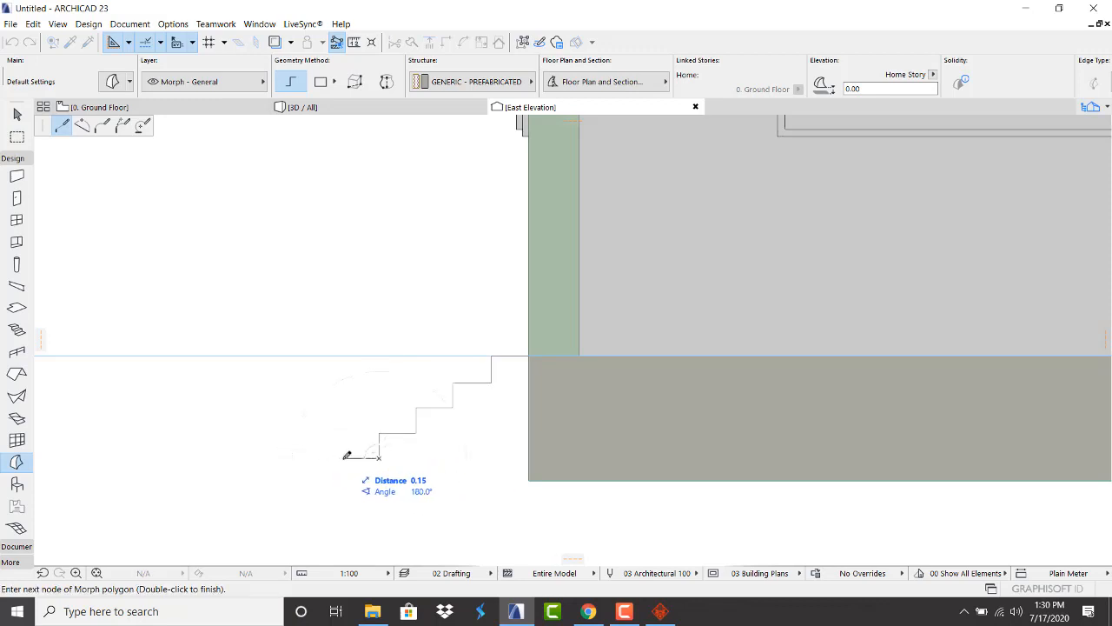
left_click(343, 457)
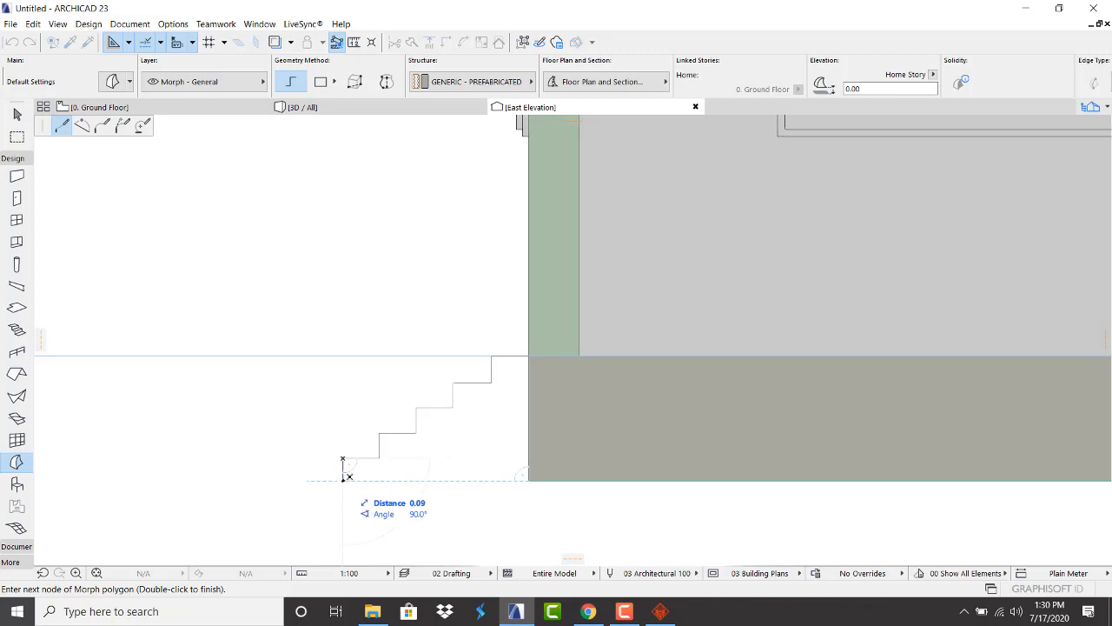
left_click(344, 479)
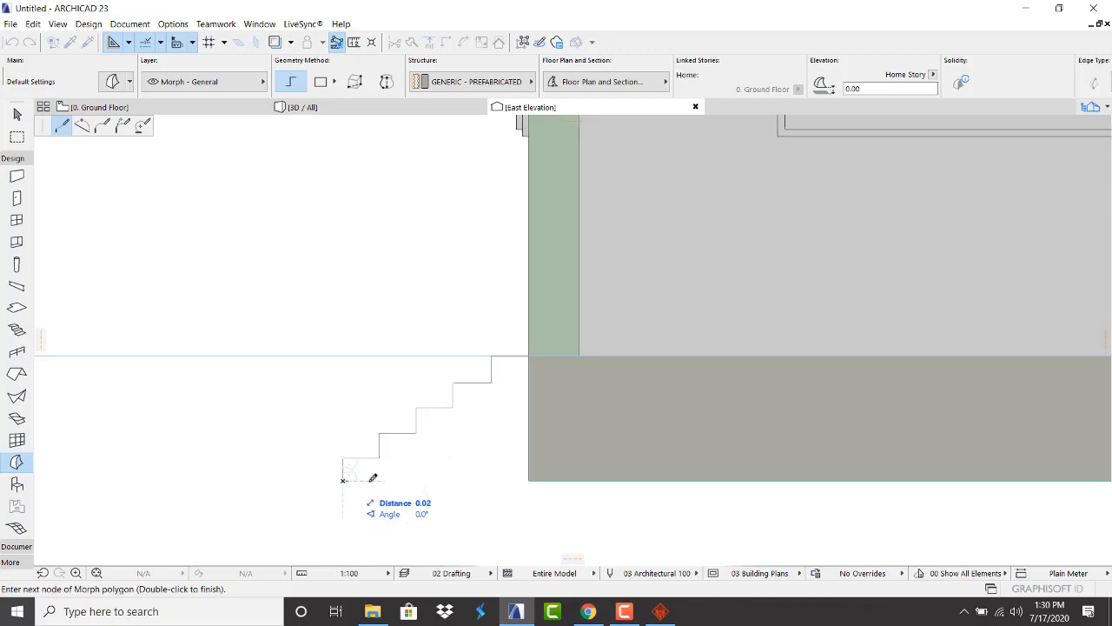
left_click(531, 479)
key("Escape")
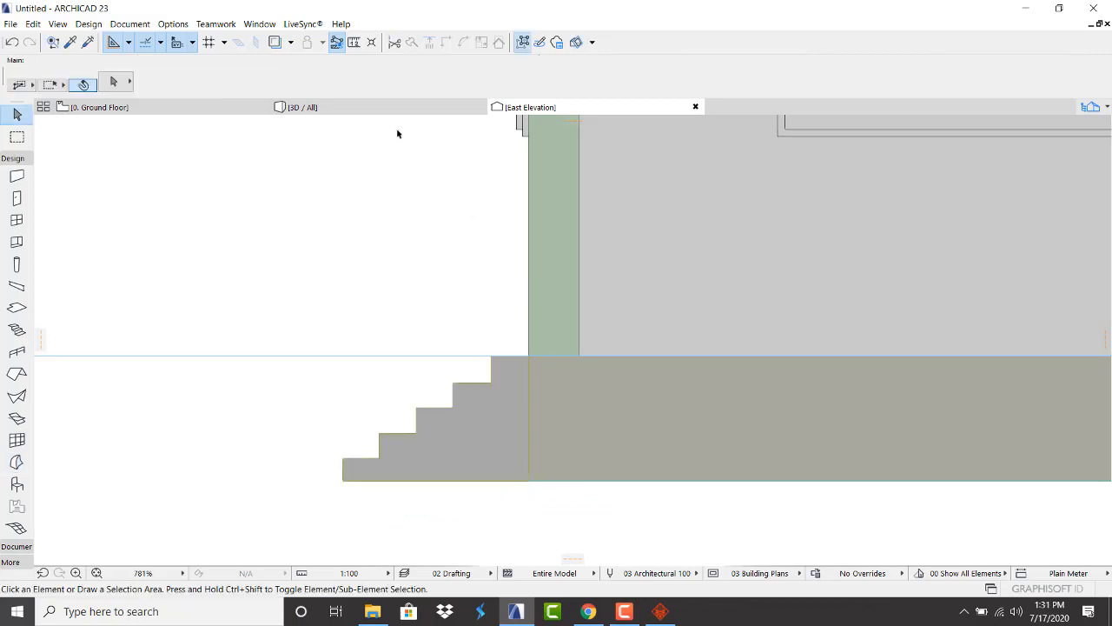
On the Ground Floor plan, marquee-select the step profile morph at the East Elevation line
left_click(395, 111)
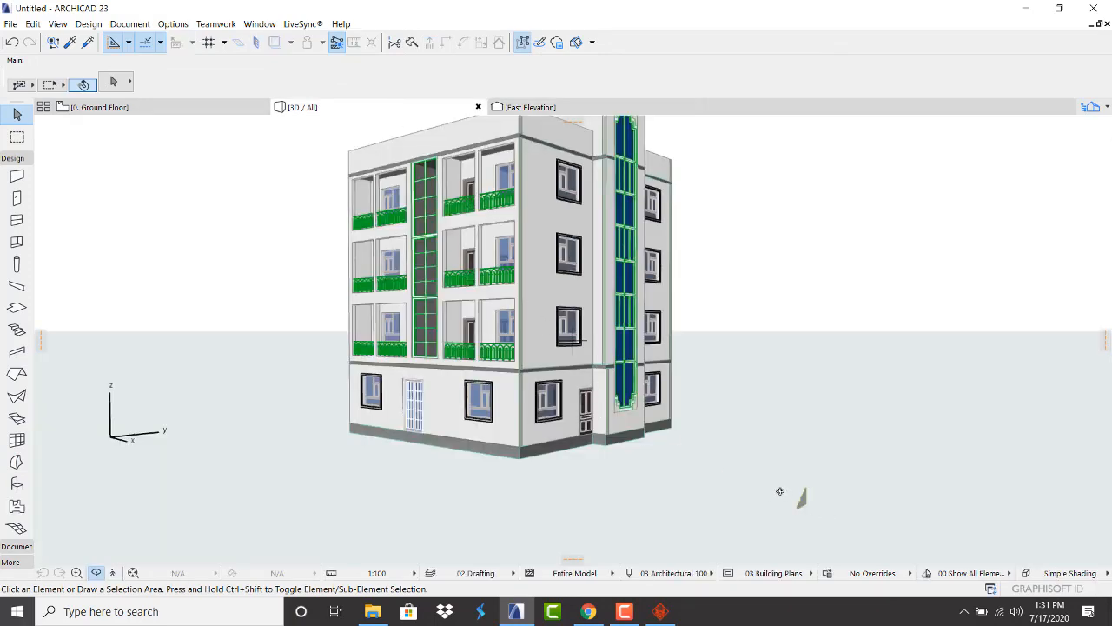
left_click(179, 110)
scroll(610, 308, "down", 6)
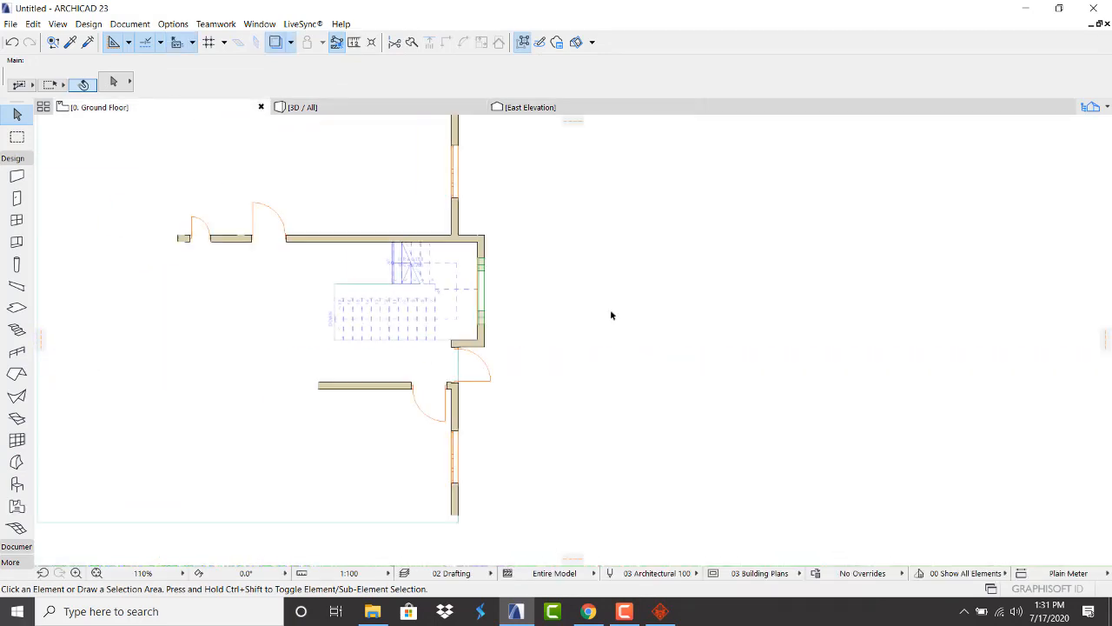
scroll(662, 372, "up", 4)
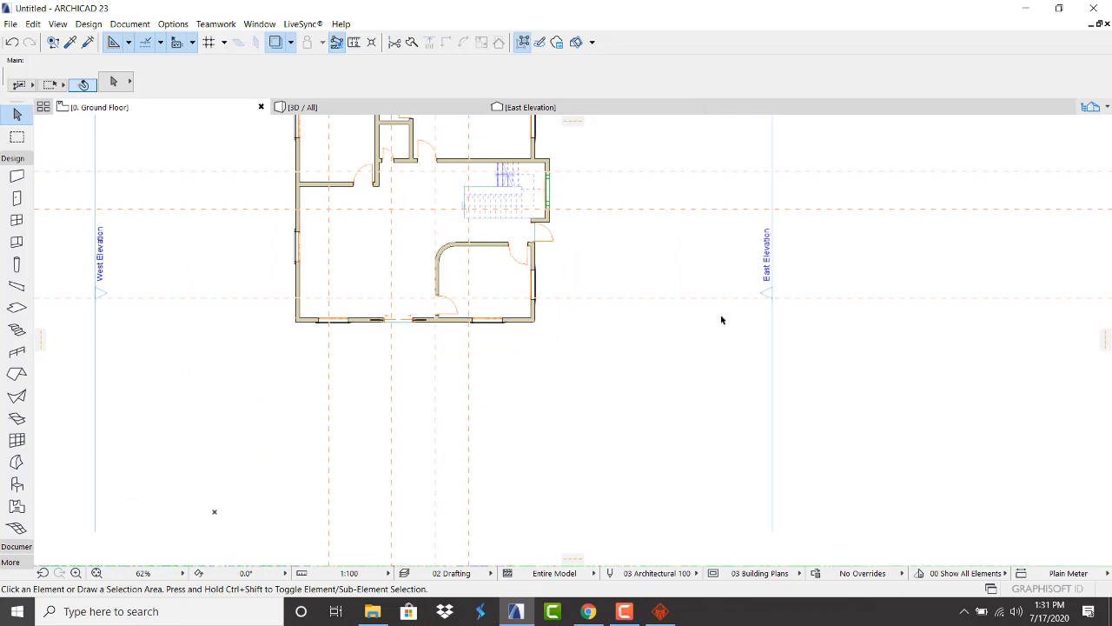
left_click_drag(720, 310, 800, 409)
Move the step profile to the front door opening's edge and check it in 3D
scroll(769, 327, "up", 2)
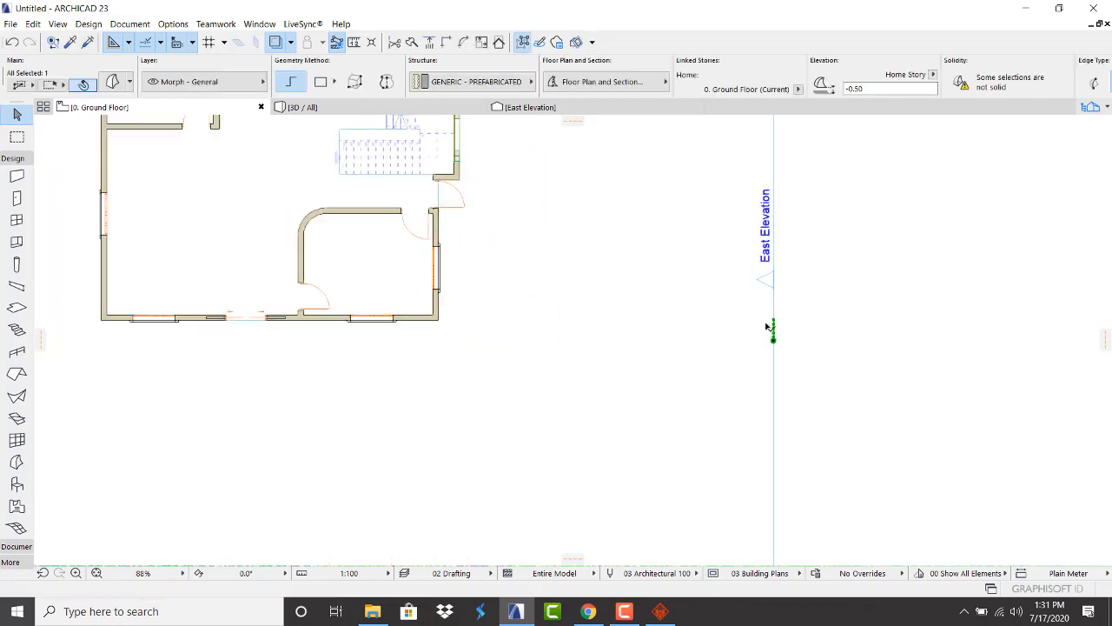
scroll(770, 325, "up", 3)
key("ctrl+d")
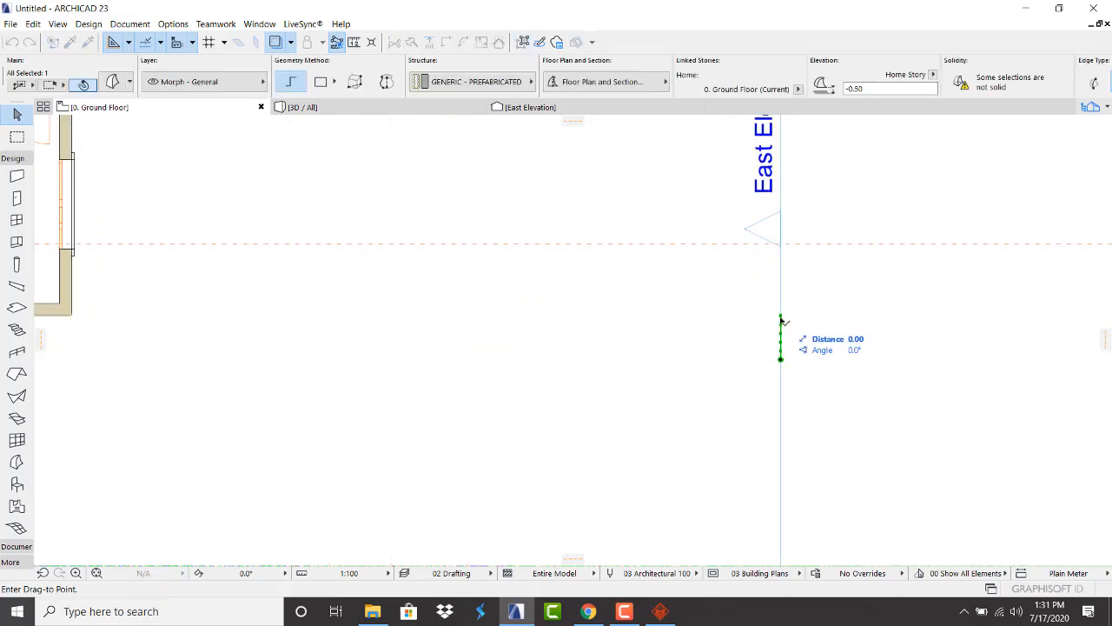
scroll(799, 323, "down", 5)
scroll(610, 376, "up", 6)
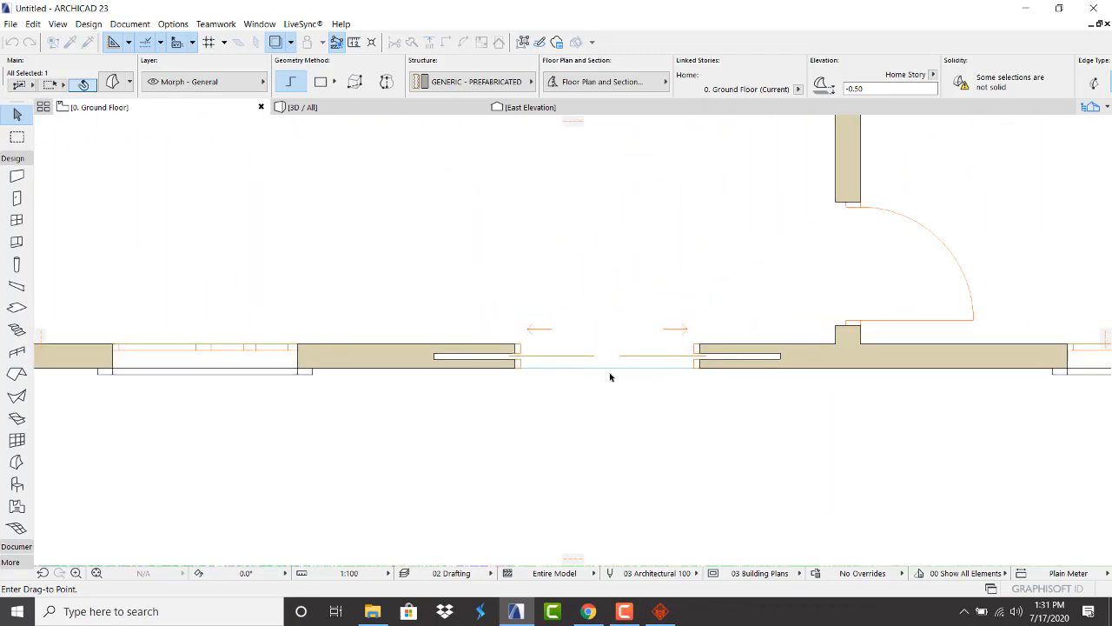
left_click(701, 372)
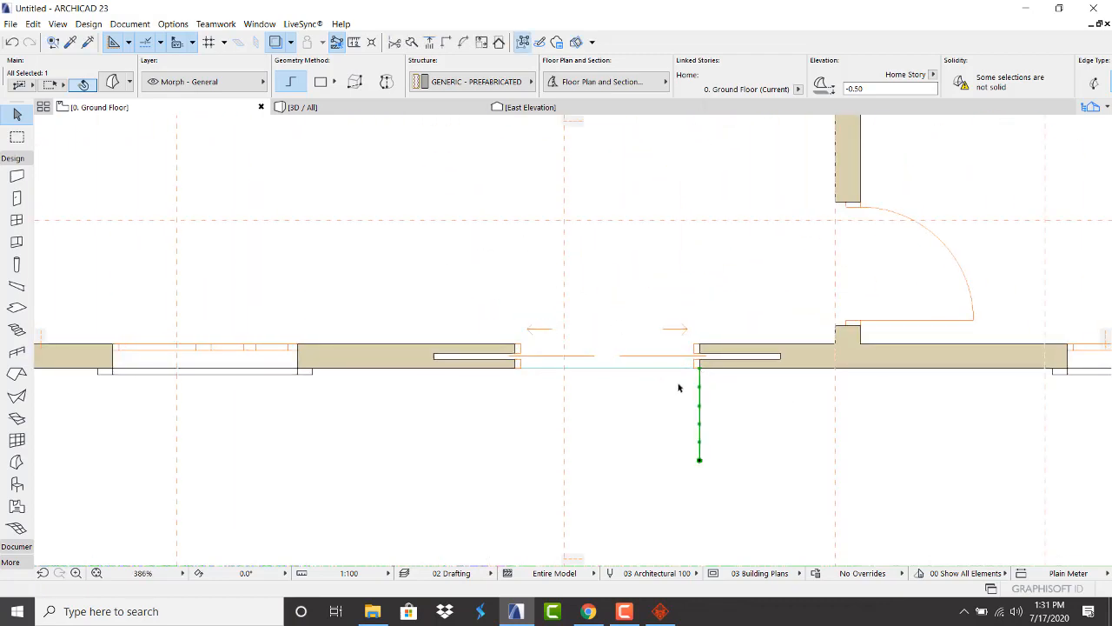
left_click(373, 107)
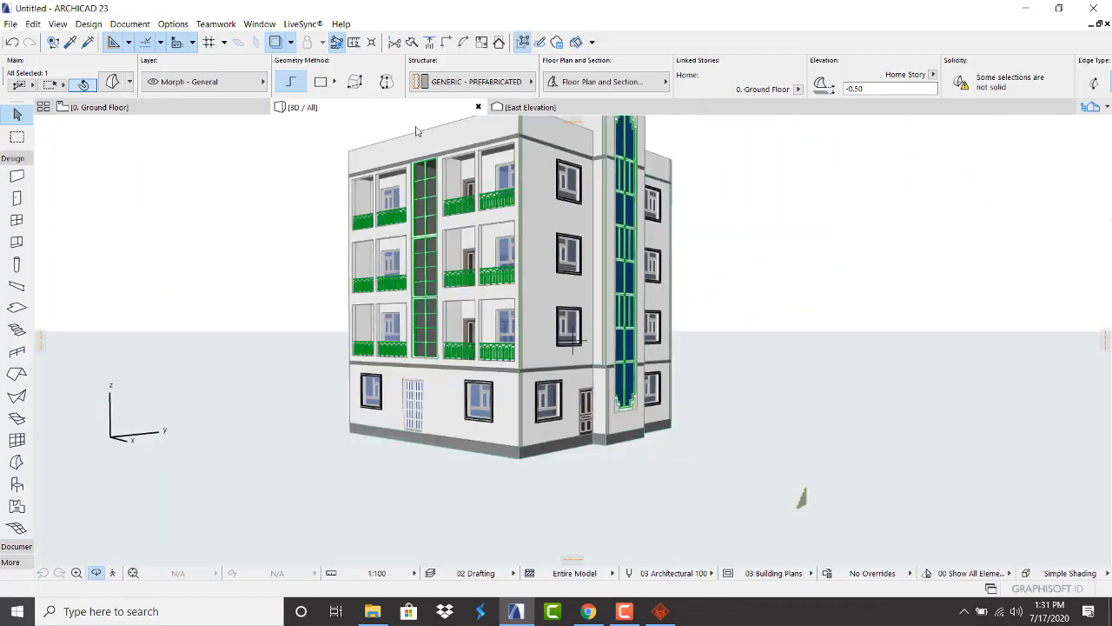
Orbit to the ground-floor door and shift the thin step profile 0.10 to the right
scroll(392, 432, "up", 8)
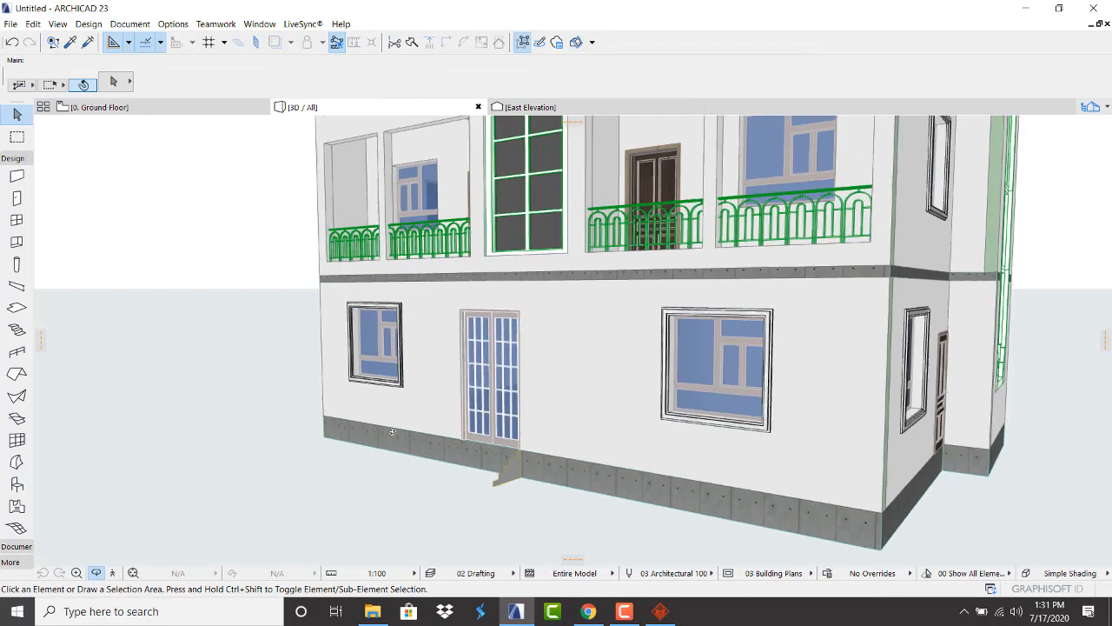
middle_click_drag(392, 432, 470, 462, "shift")
scroll(470, 462, "up", 4)
middle_click_drag(571, 339, 501, 450, "shift")
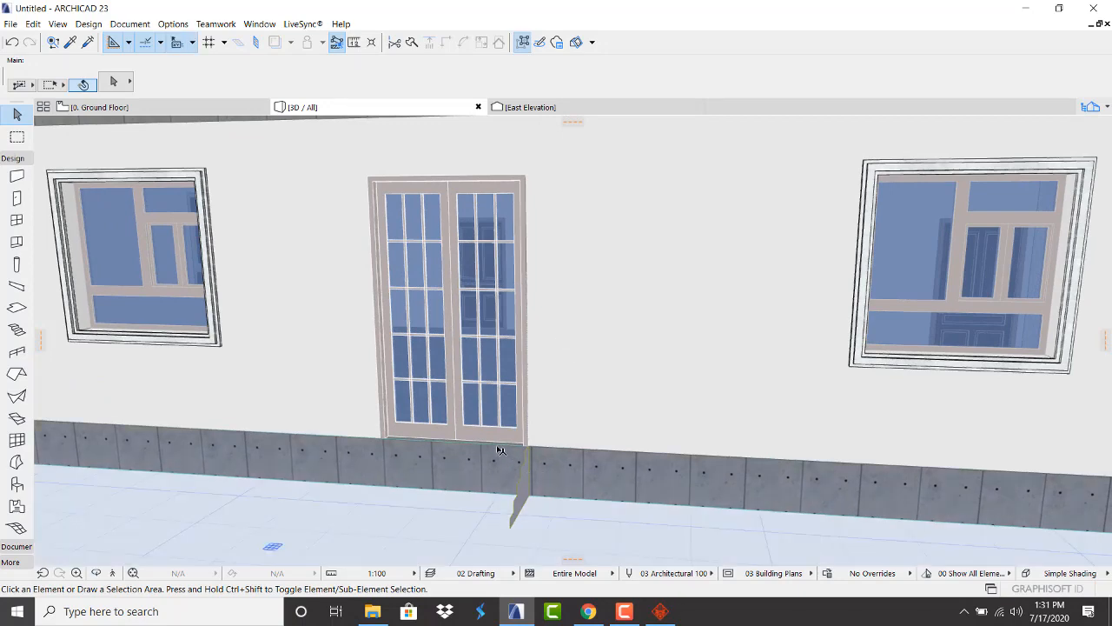
scroll(512, 456, "up", 2)
left_click(535, 471)
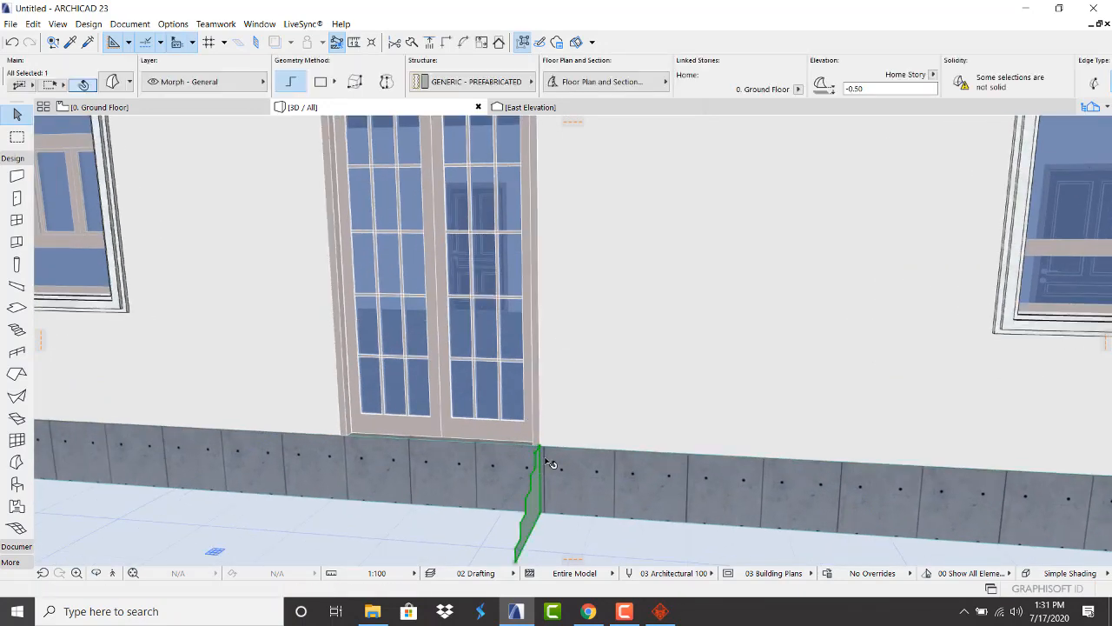
key("ctrl+d")
left_click(539, 446)
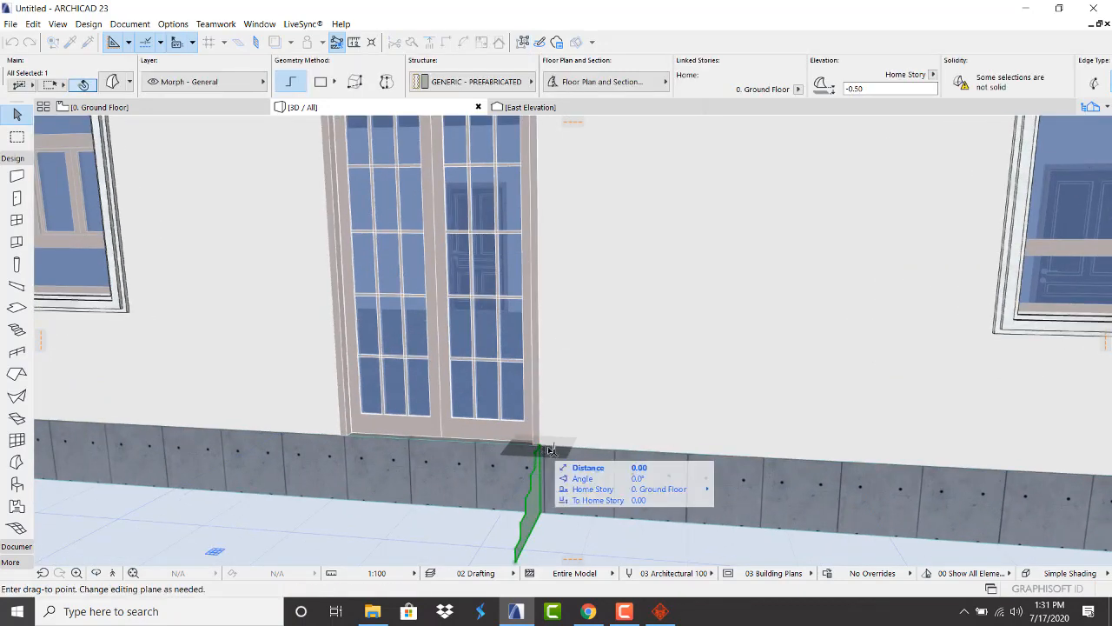
left_click(554, 449)
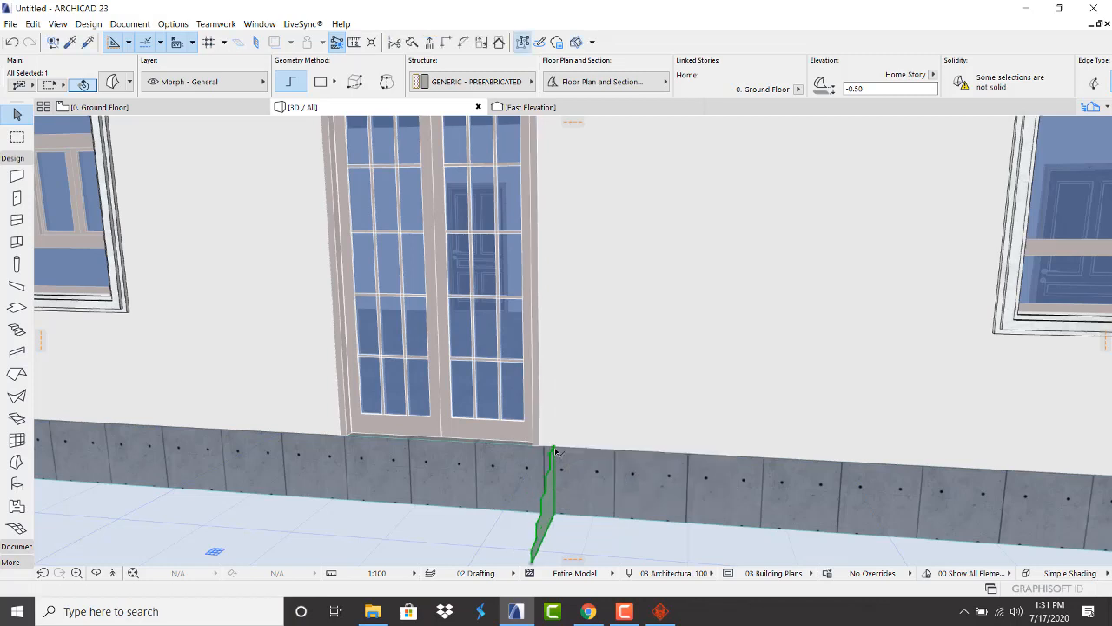
Extrude the step profile with Push/Pull into a solid flight across the door width
left_click(555, 449)
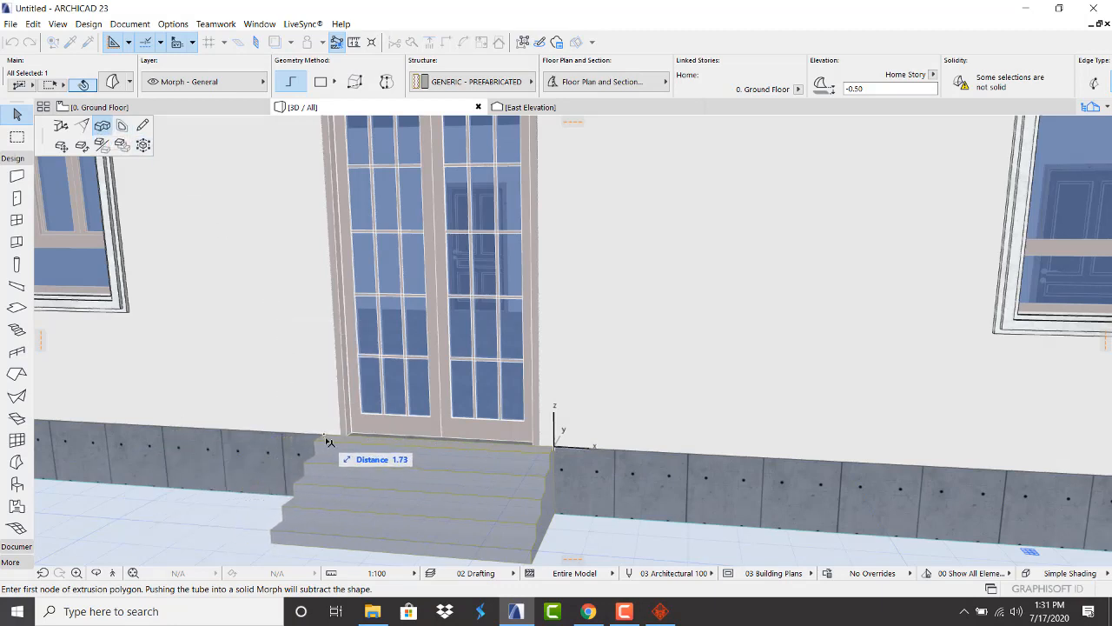
left_click(329, 442)
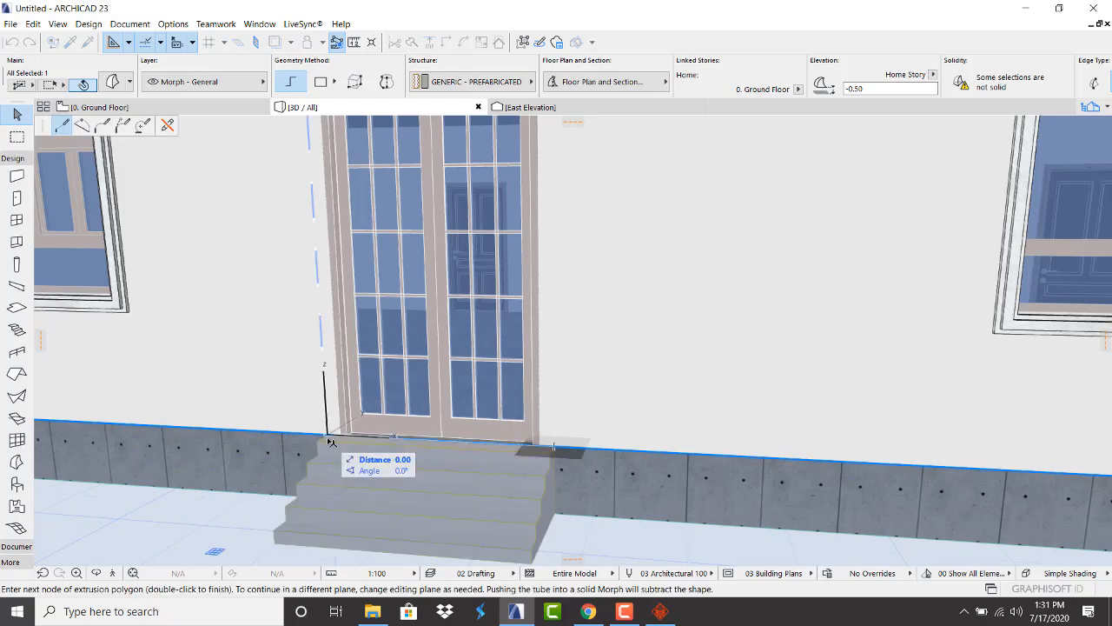
right_click(330, 441)
left_click(356, 410)
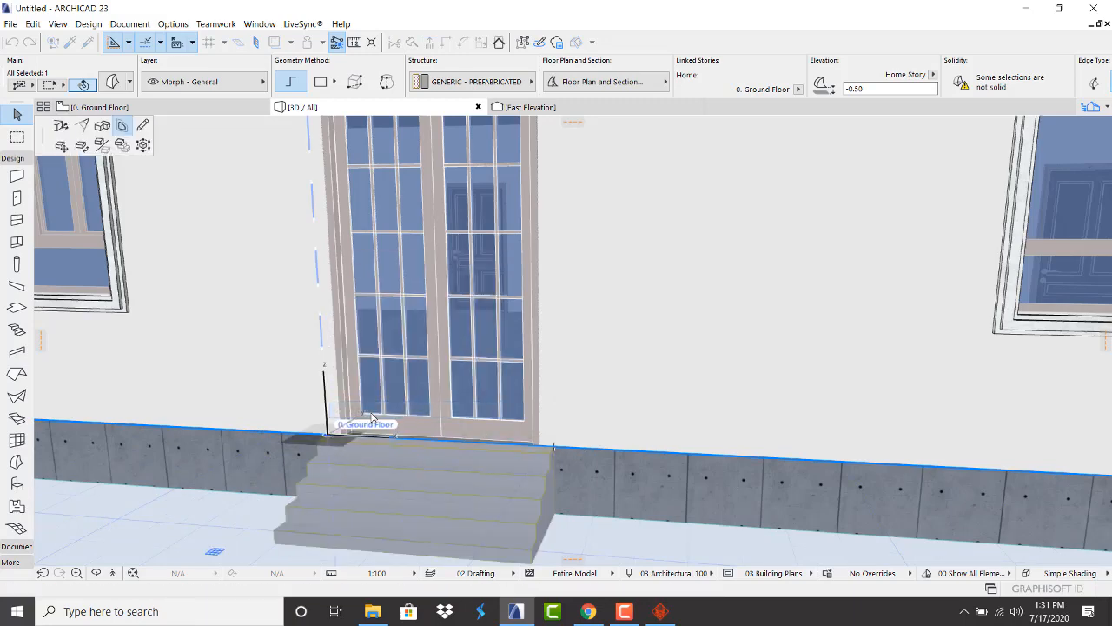
left_click(193, 106)
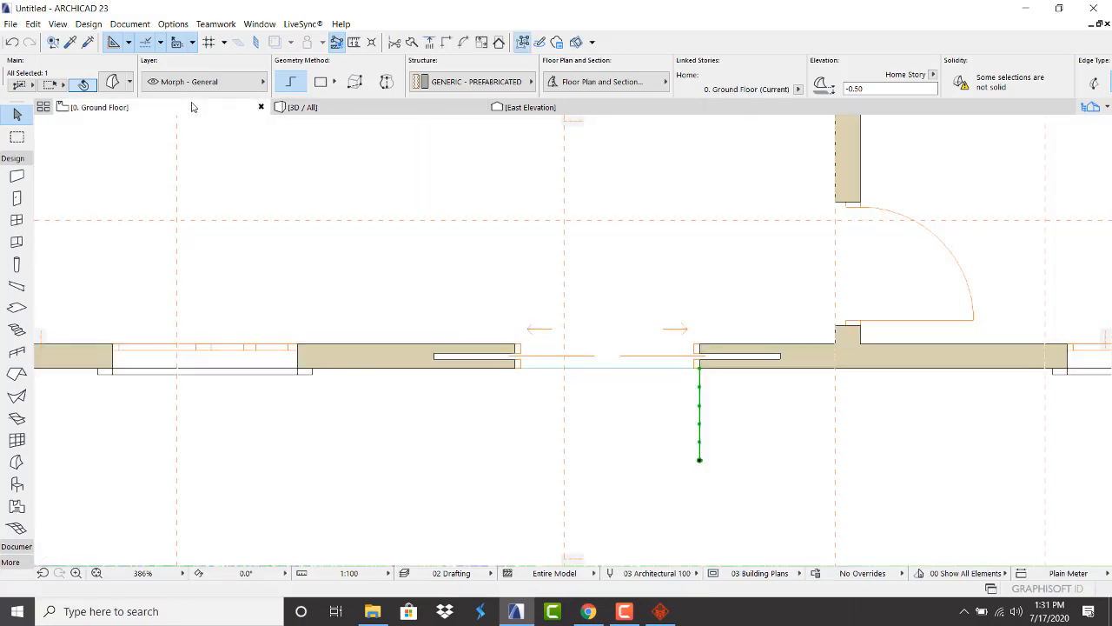
Make a 90° rotated copy of the entrance steps around their corner
scroll(392, 303, "down", 5)
scroll(686, 213, "down", 3)
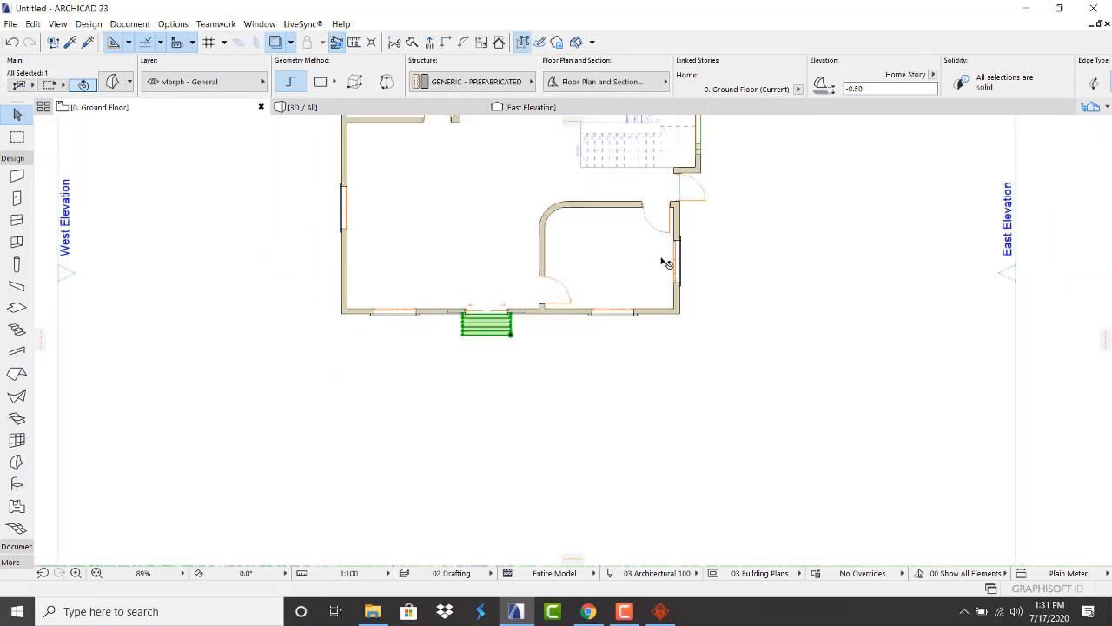
scroll(377, 458, "up", 4)
right_click(403, 432)
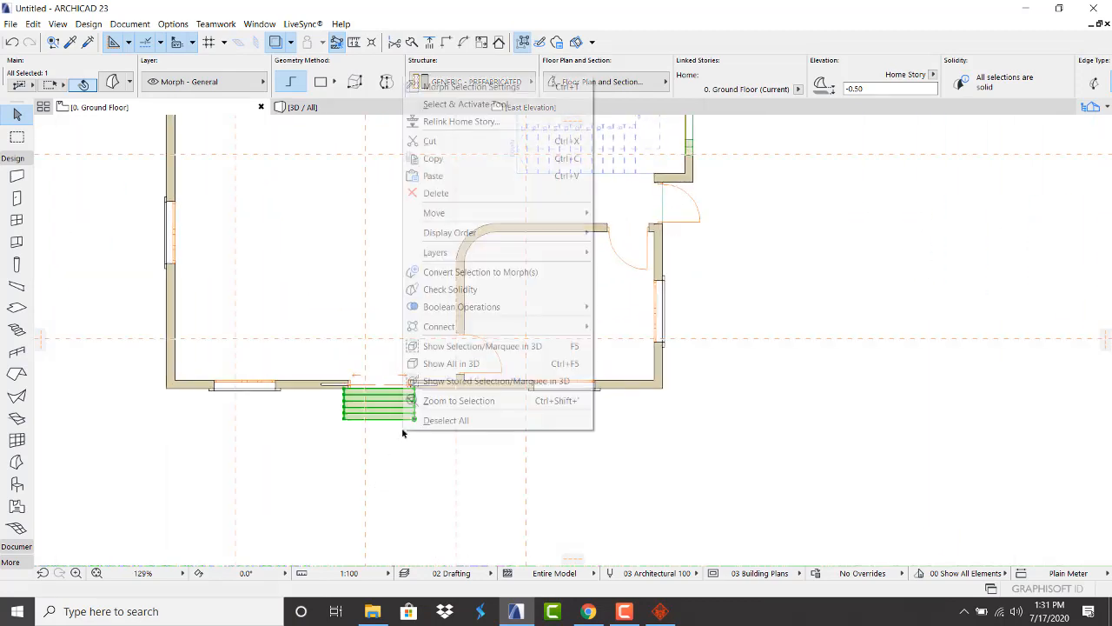
mouse_move(464, 219)
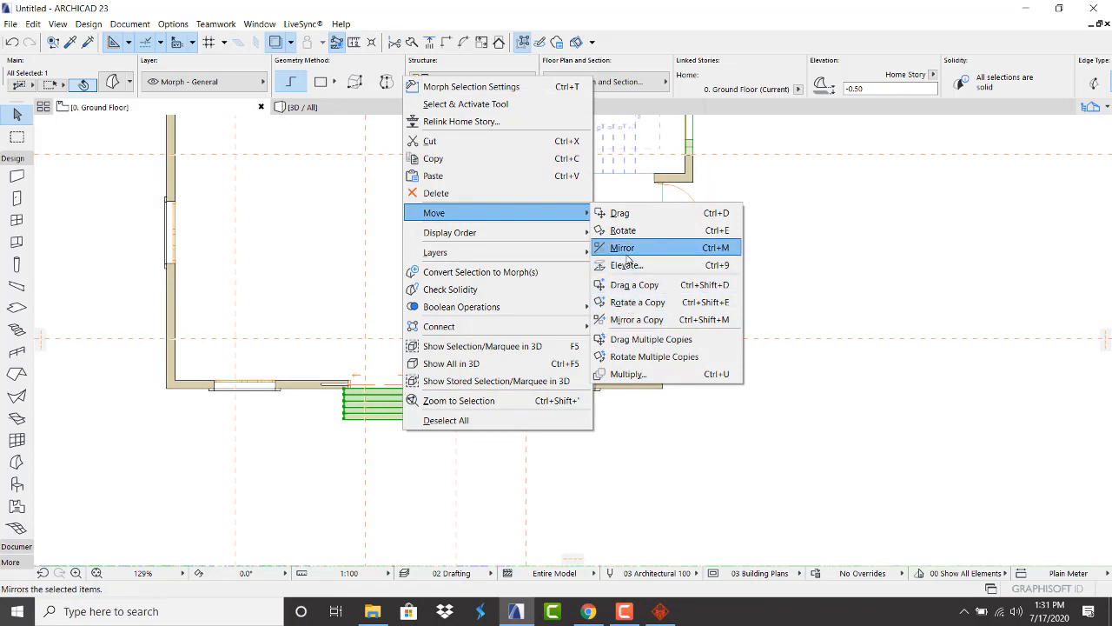
left_click(638, 302)
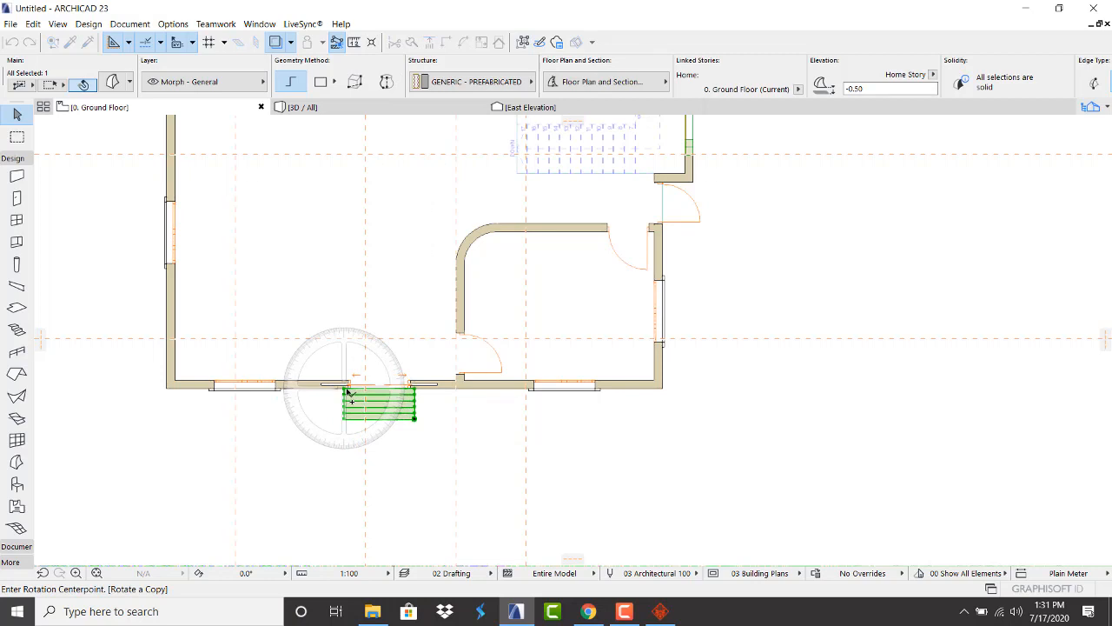
left_click(346, 386)
left_click(491, 386)
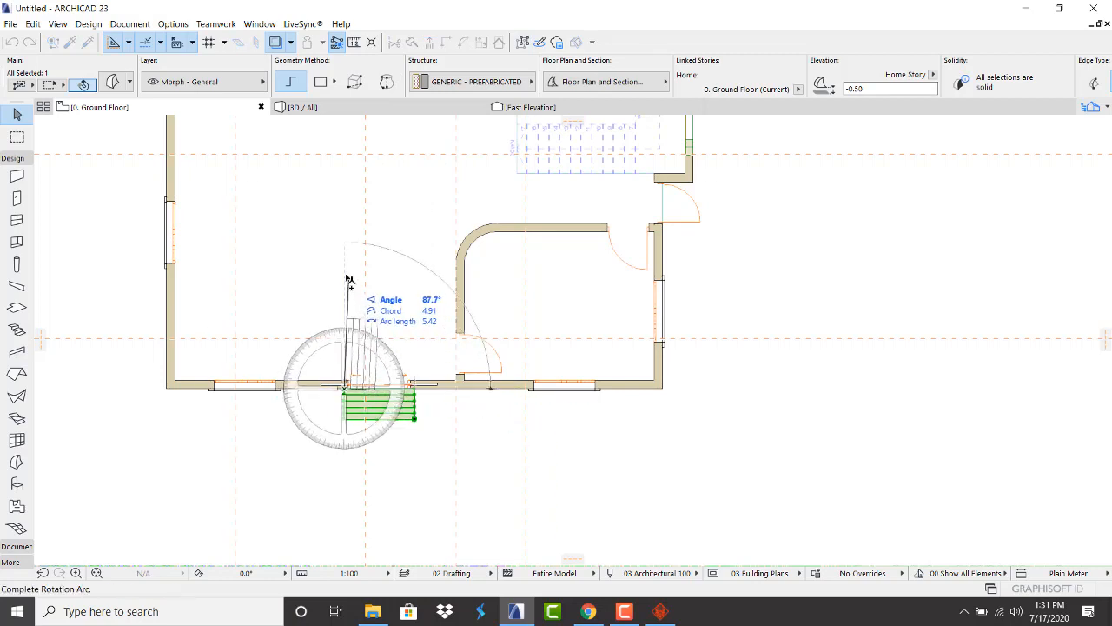
left_click(352, 287)
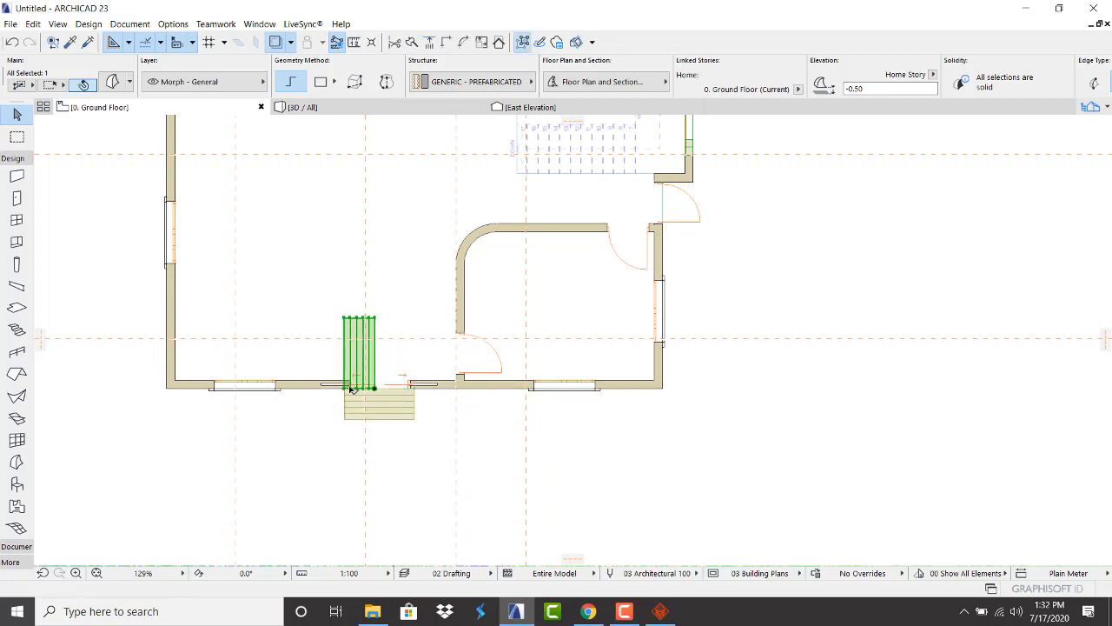
Move the rotated copy of the steps onto the side door opening
key("ctrl+d")
left_click(345, 319)
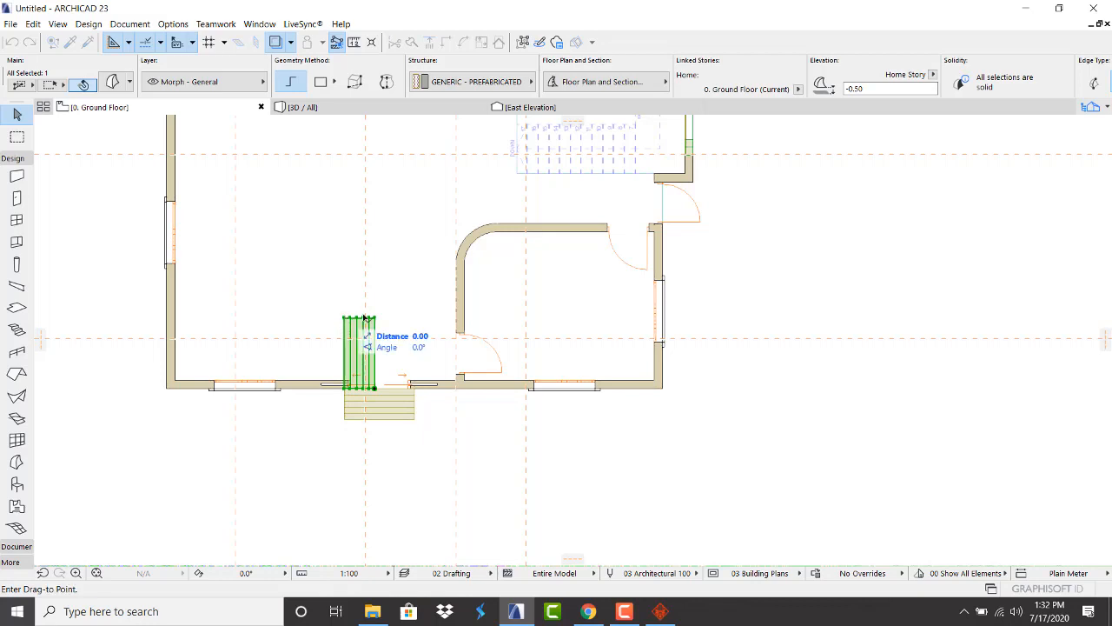
scroll(665, 188, "up", 3)
scroll(665, 188, "up", 2)
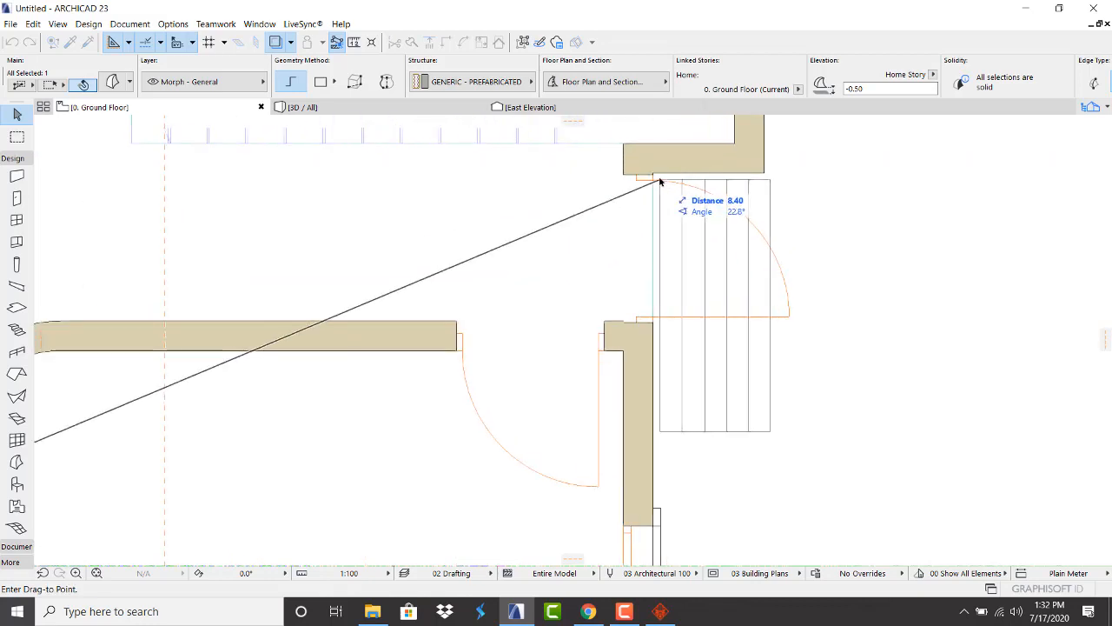
left_click(656, 174)
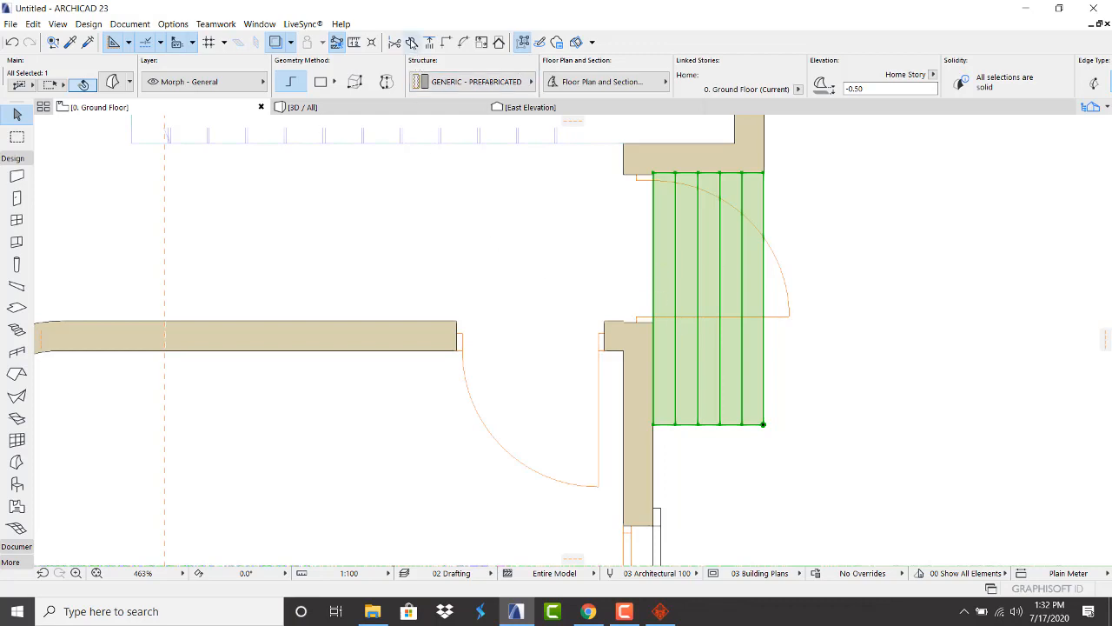
left_click(412, 42)
Split the side-door steps along the wall line and delete the part inside the wall
left_click(656, 348)
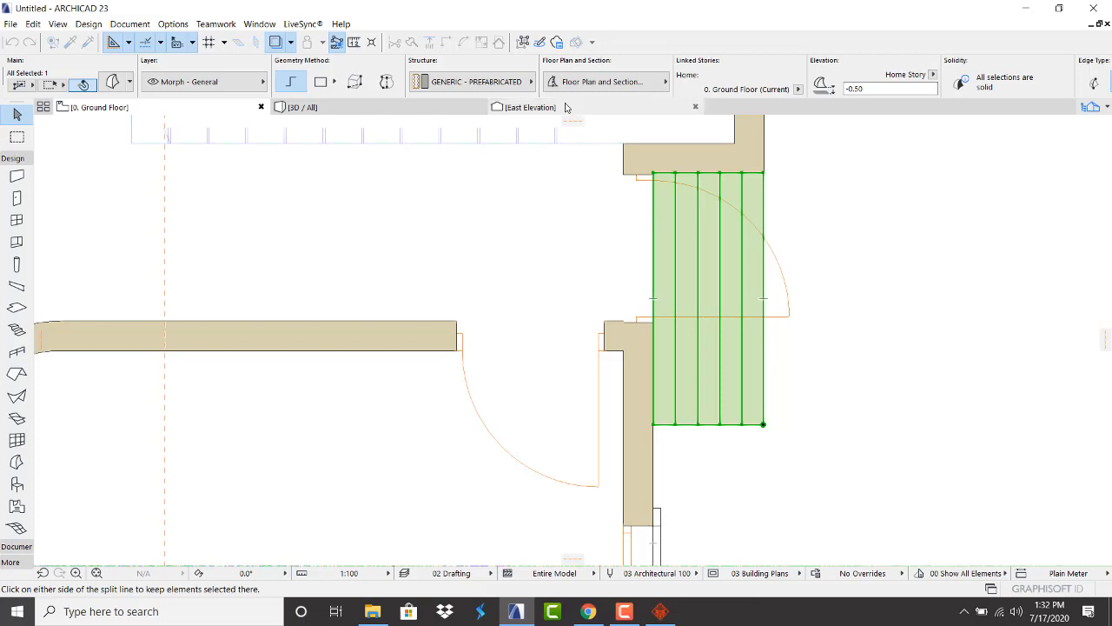
left_click_drag(573, 121, 704, 282)
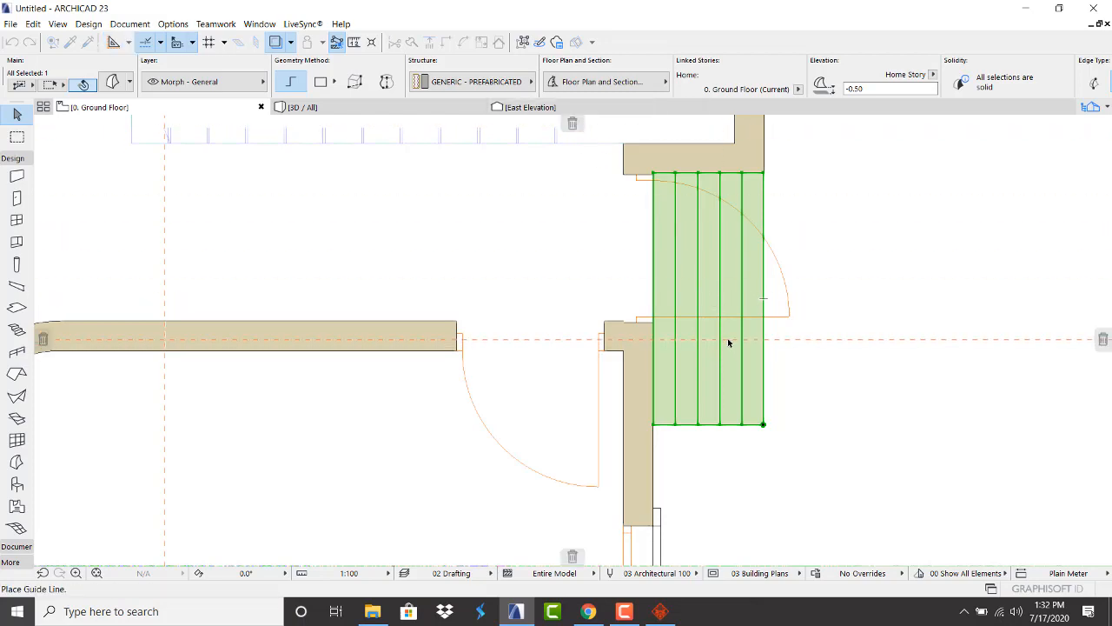
left_click_drag(729, 343, 729, 351)
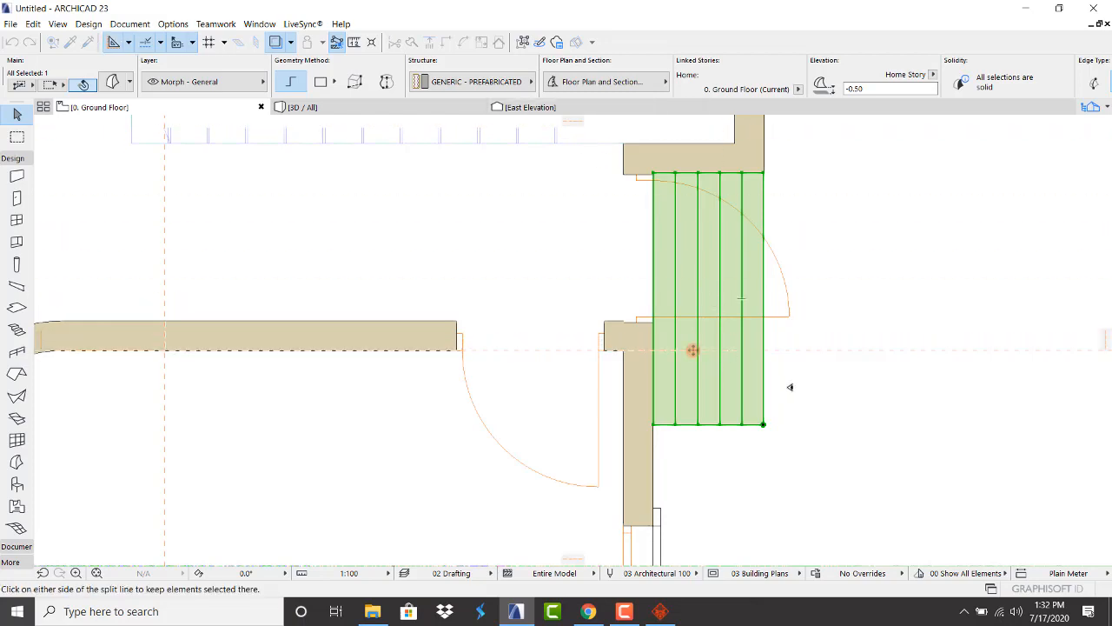
left_click(740, 359)
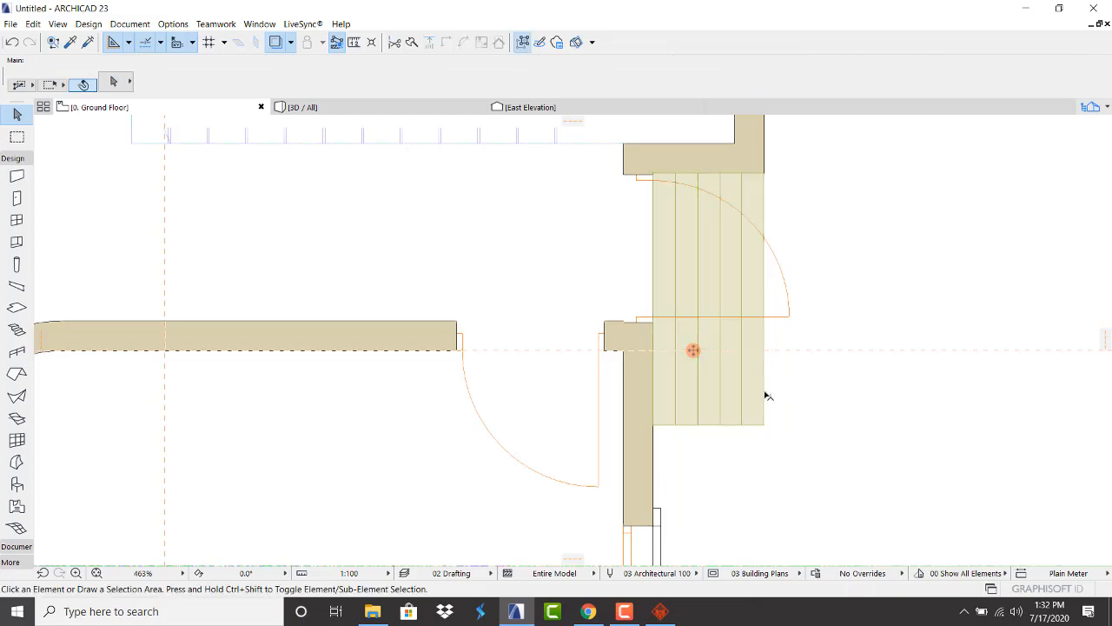
left_click(720, 375)
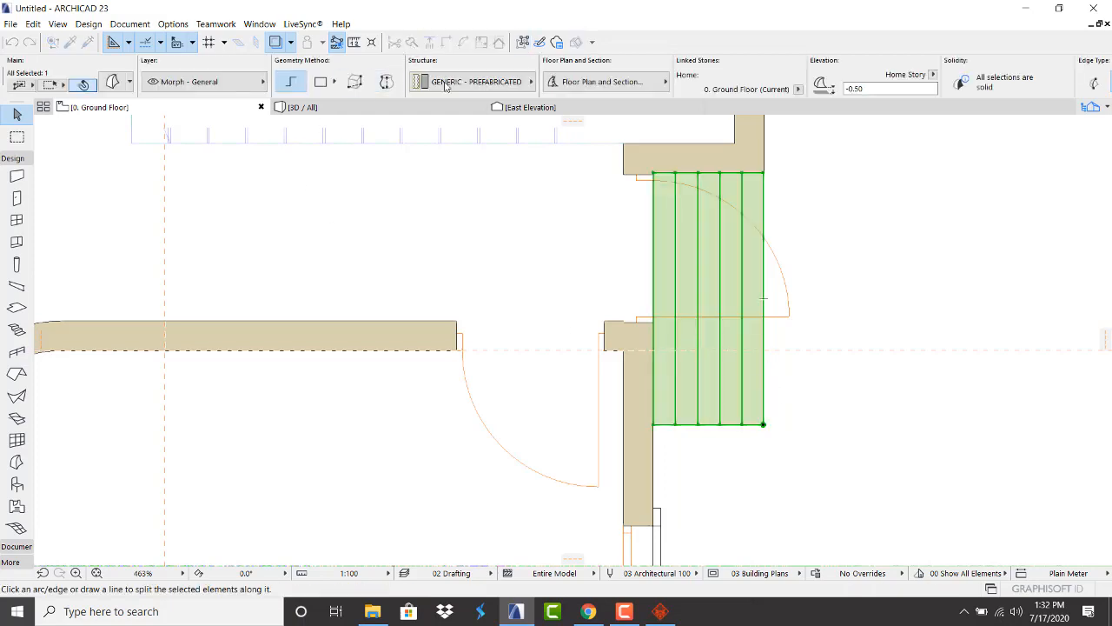
left_click(656, 352)
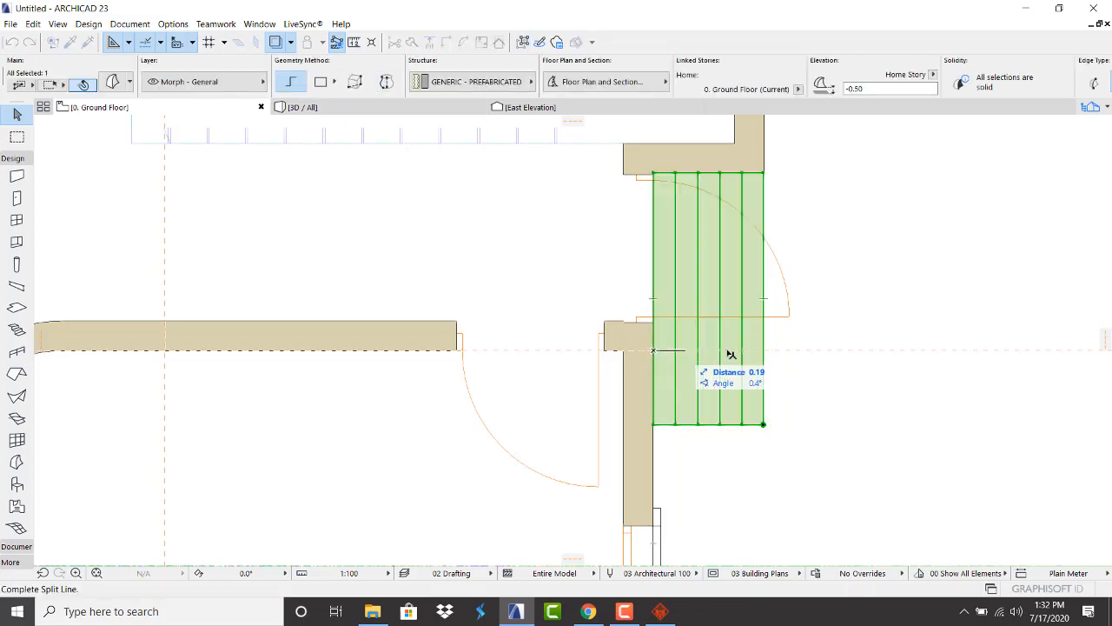
left_click(799, 356)
left_click(800, 376)
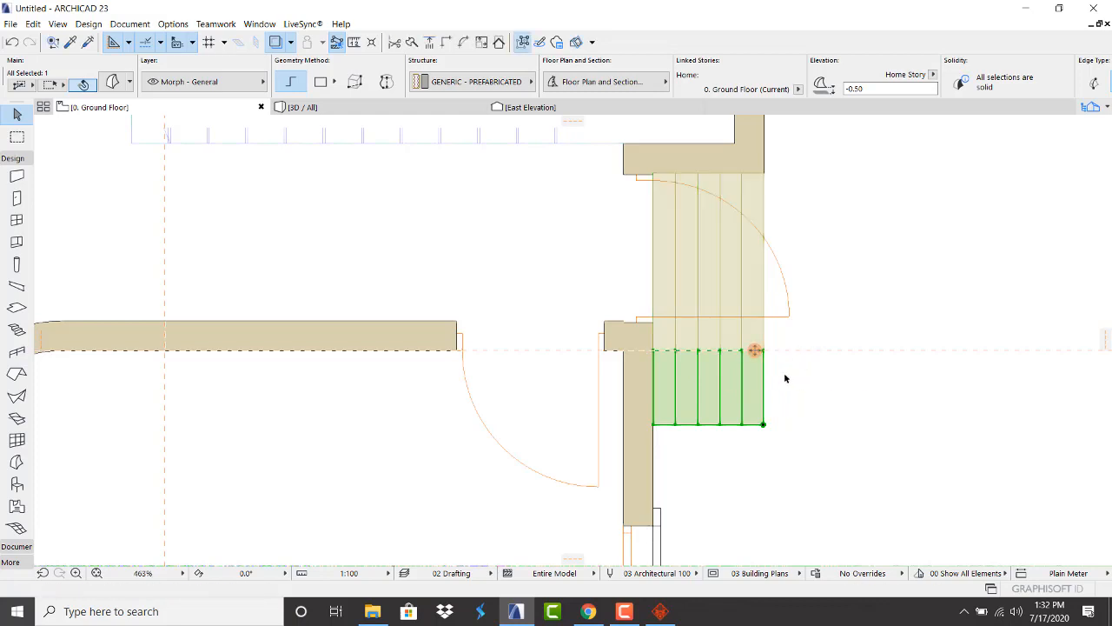
key("Delete")
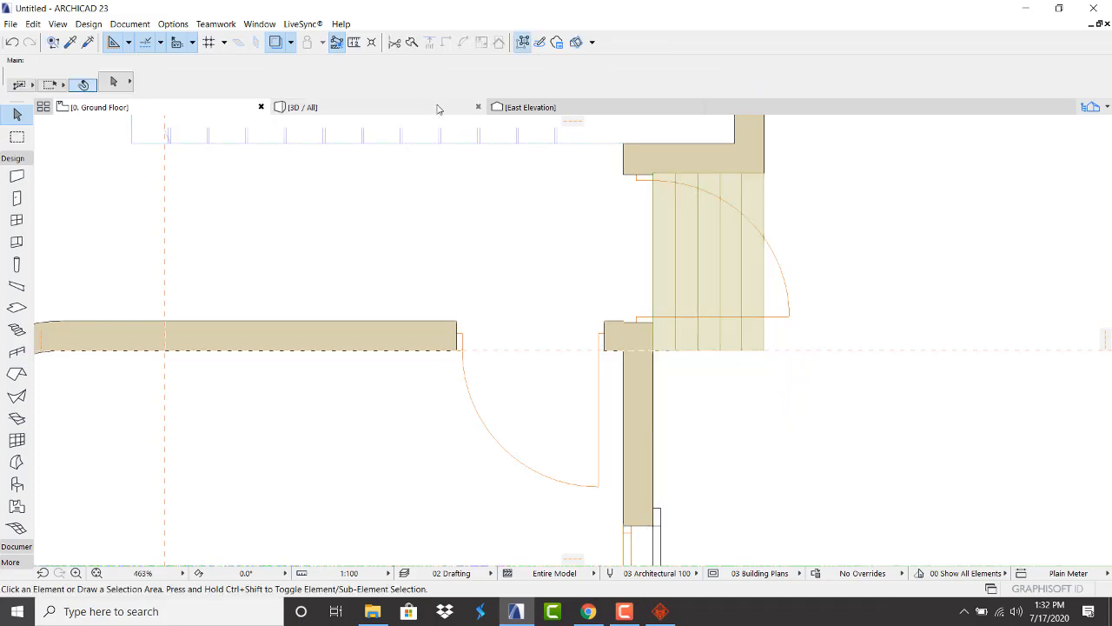
Inspect the trimmed side-door steps in the 3D view
left_click(436, 111)
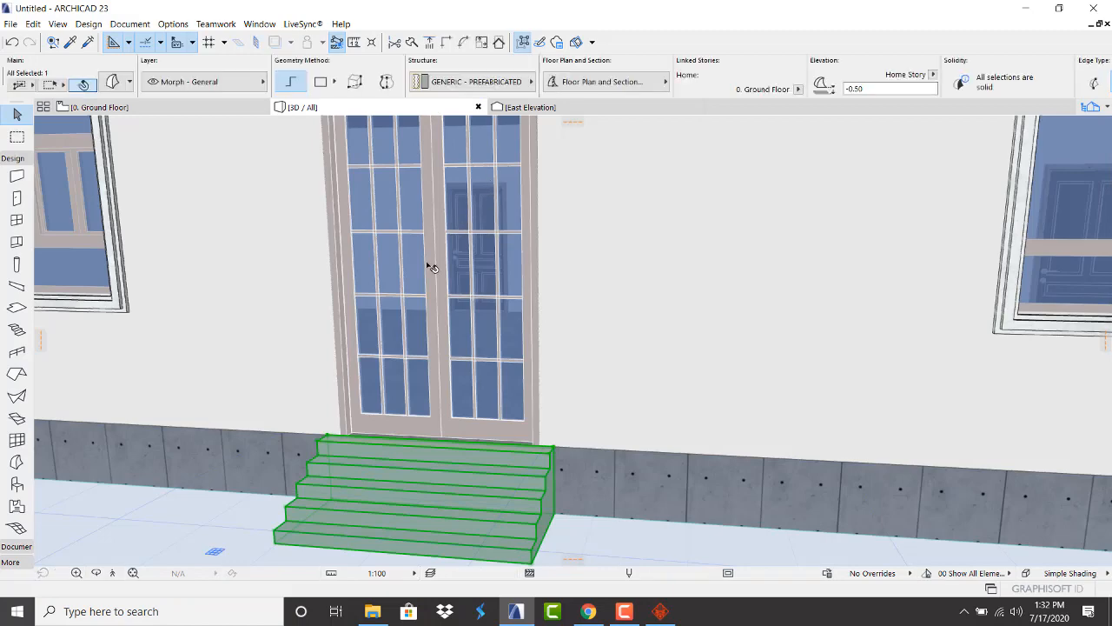
scroll(252, 356, "down", 5)
scroll(252, 356, "down", 3)
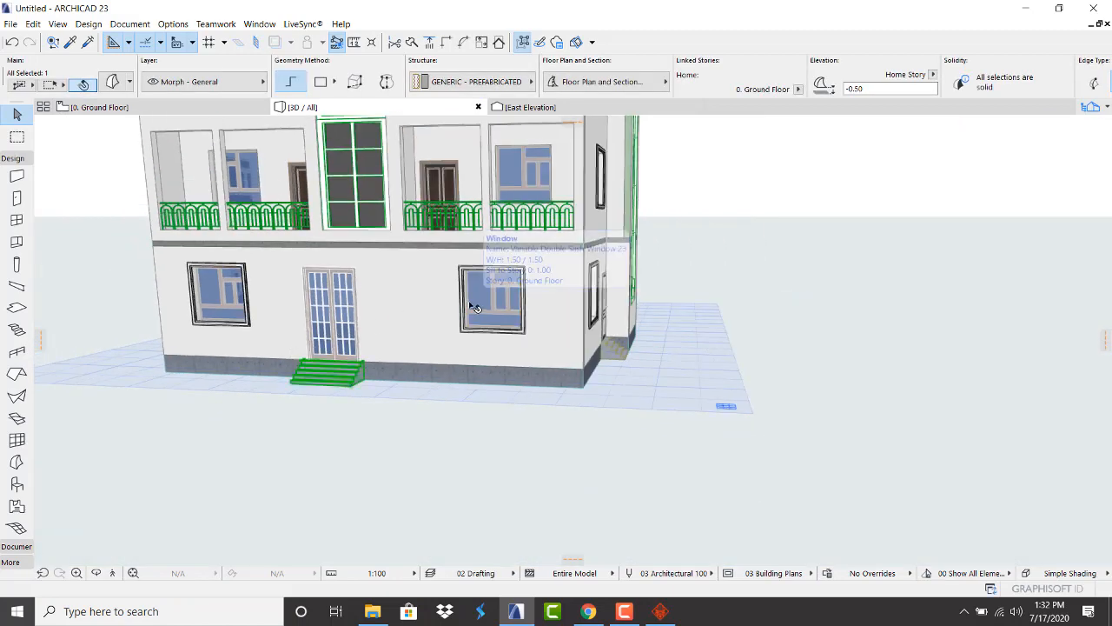
left_click_drag(673, 287, 363, 351)
scroll(530, 495, "up", 5)
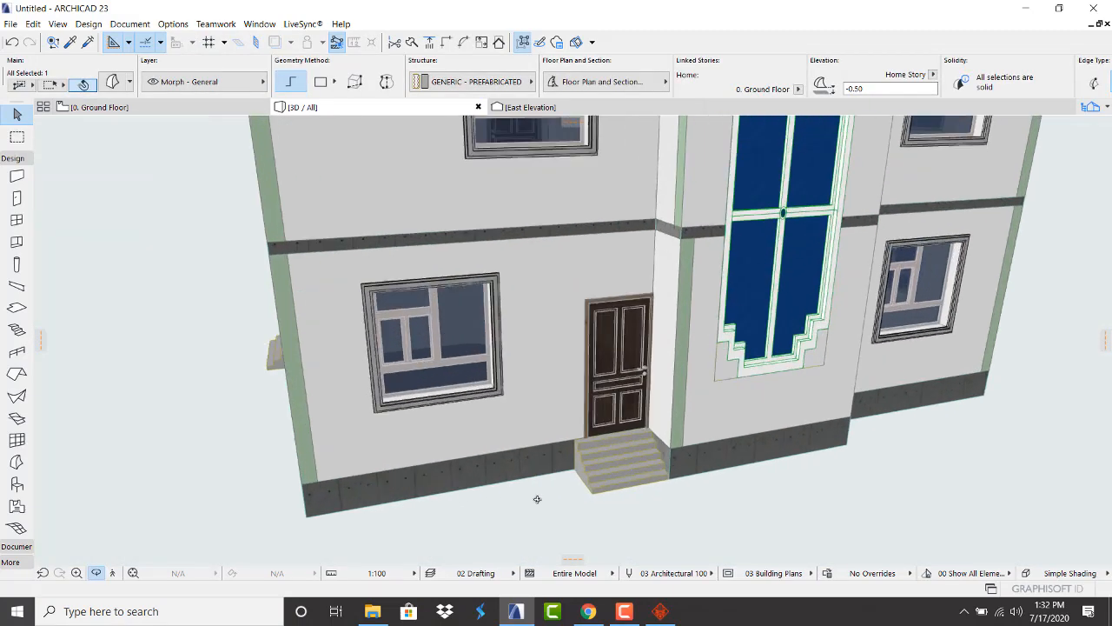
scroll(590, 433, "down", 8)
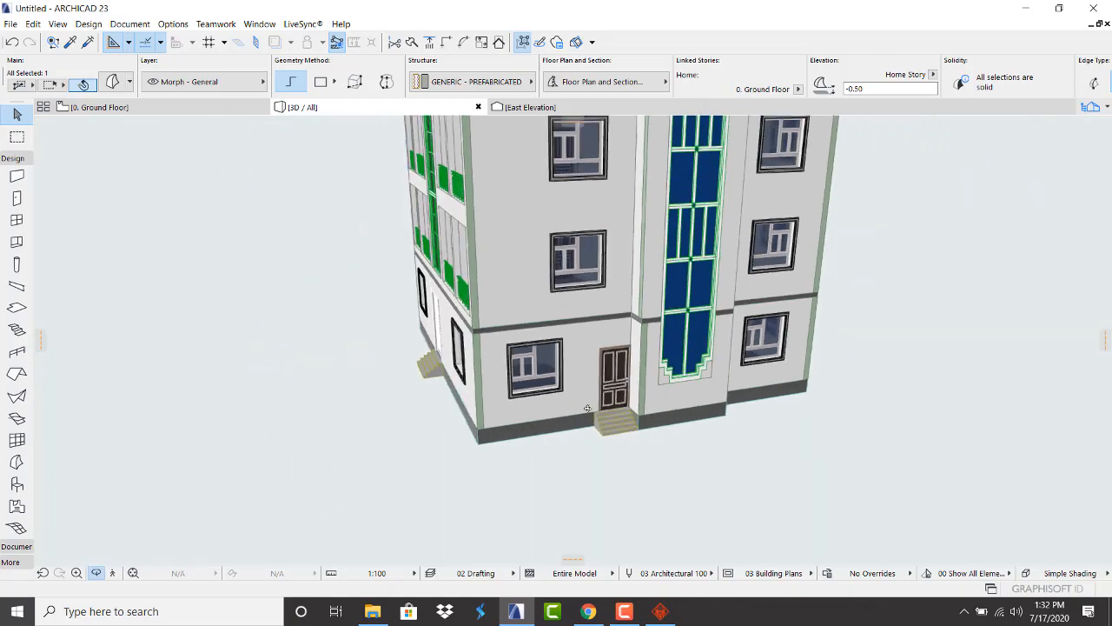
Orbit past the balcony side and glazed facade to a near-frontal view, then return to the Ground Floor plan
left_click_drag(517, 391, 701, 420)
scroll(700, 420, "down", 5)
scroll(611, 322, "up", 3)
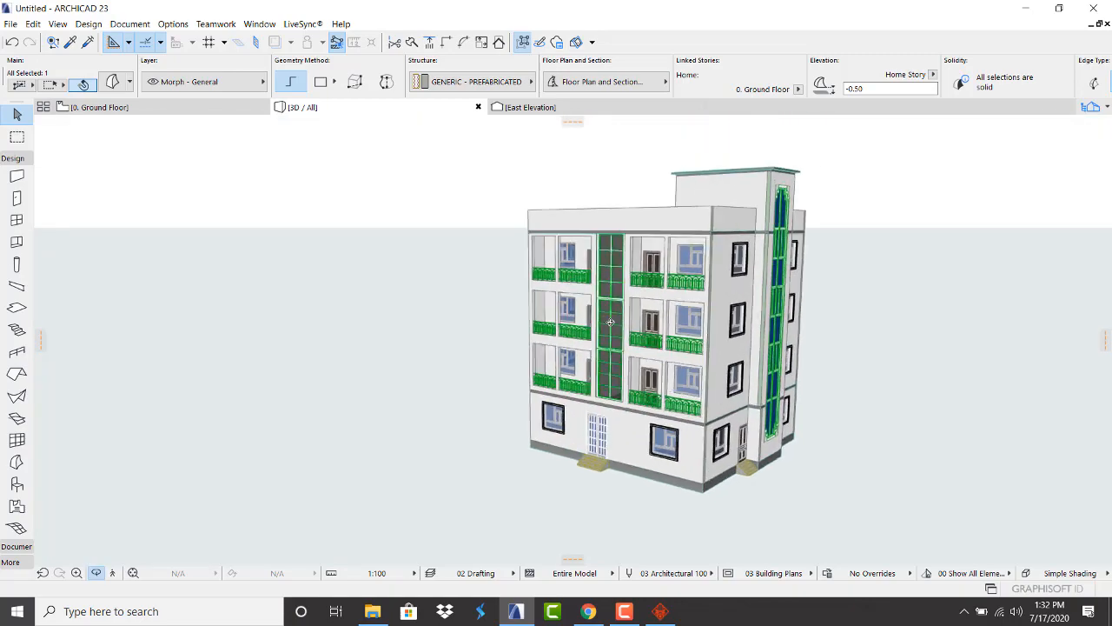
left_click_drag(612, 321, 665, 330)
scroll(665, 330, "up", 3)
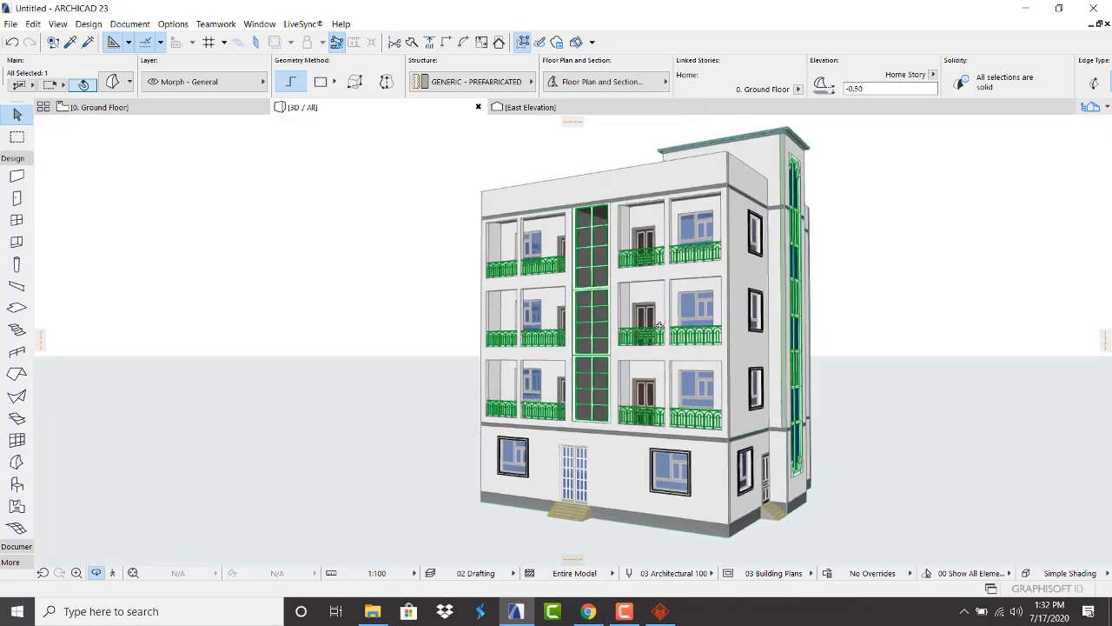
scroll(665, 331, "down", 4)
scroll(665, 330, "up", 4)
scroll(652, 337, "down", 4)
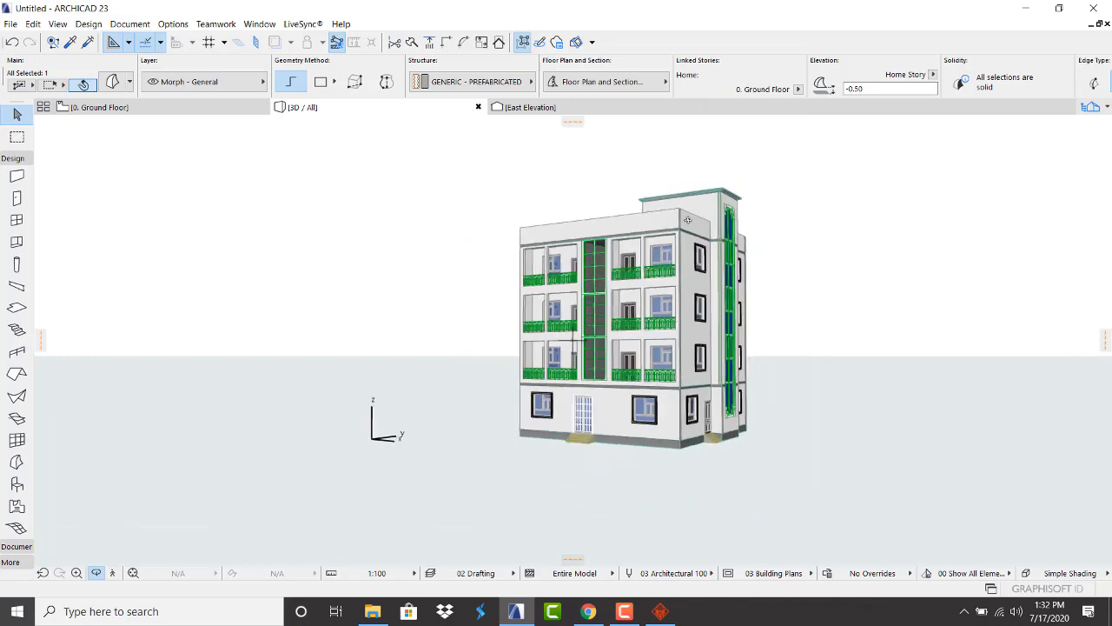
scroll(693, 213, "up", 3)
scroll(686, 252, "down", 4)
scroll(657, 471, "up", 4)
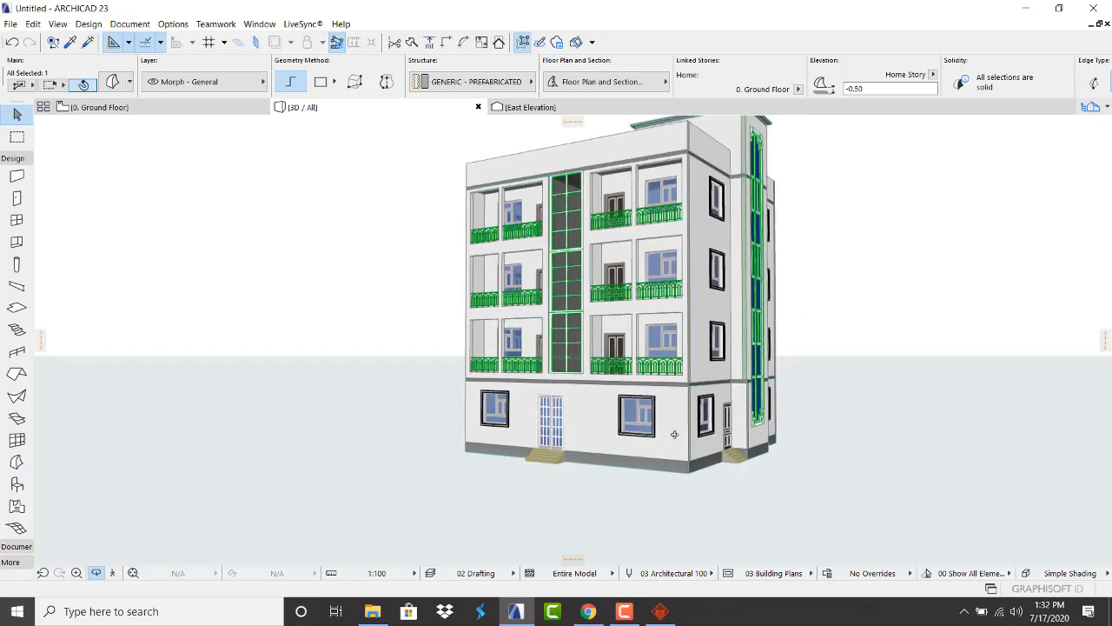
scroll(673, 435, "down", 3)
scroll(685, 279, "up", 3)
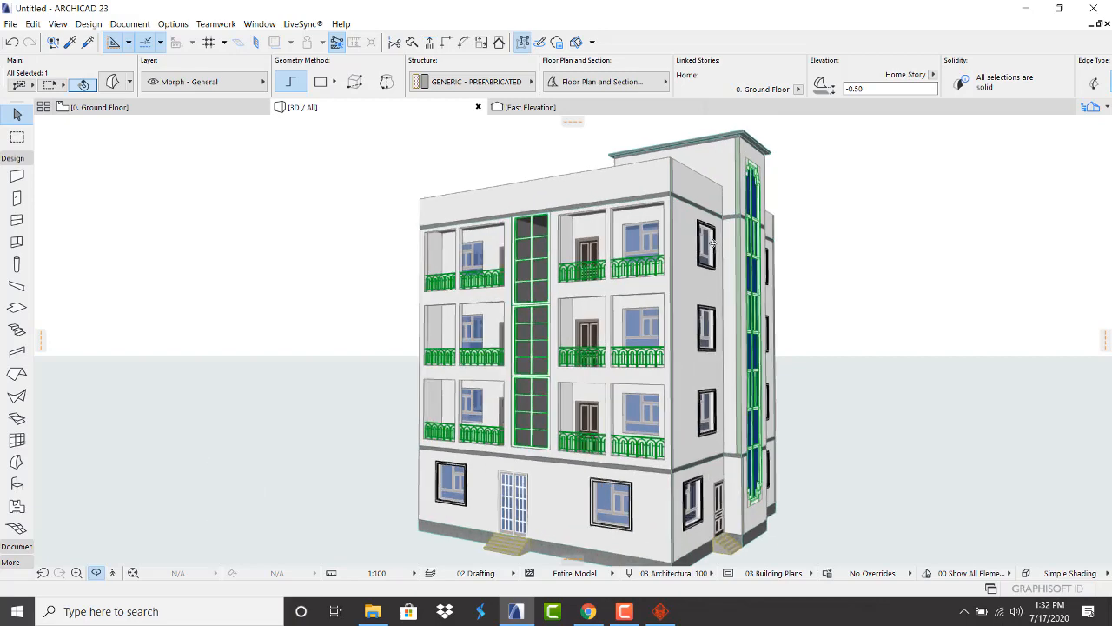
scroll(685, 279, "down", 3)
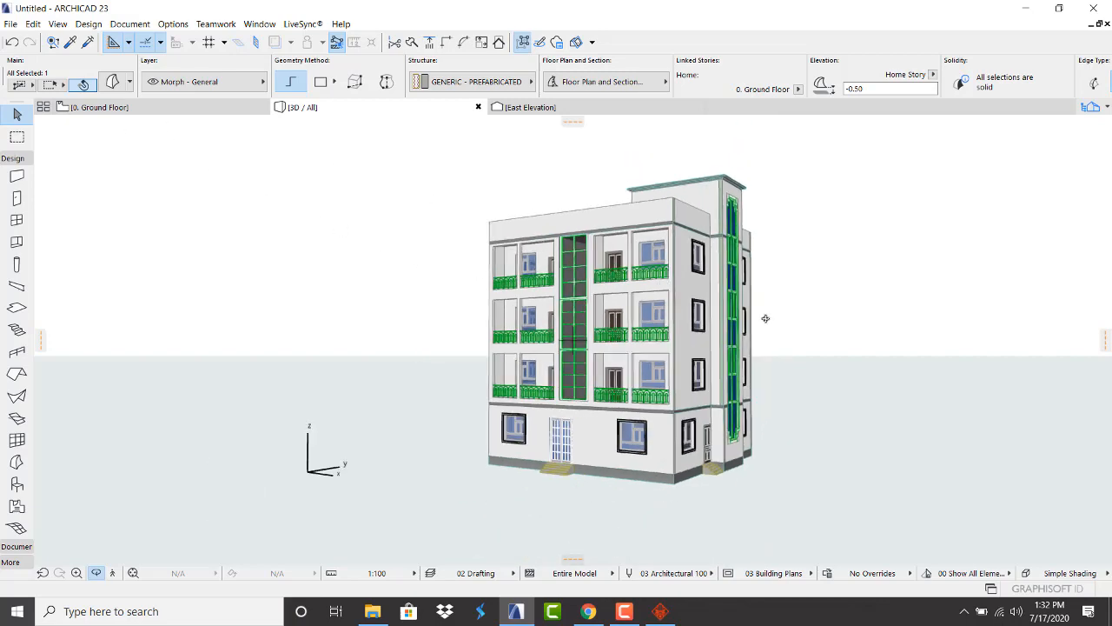
mouse_move(764, 315)
middle_mouse_down("shift")
mouse_move(457, 349)
mouse_move(771, 325)
middle_mouse_up("shift")
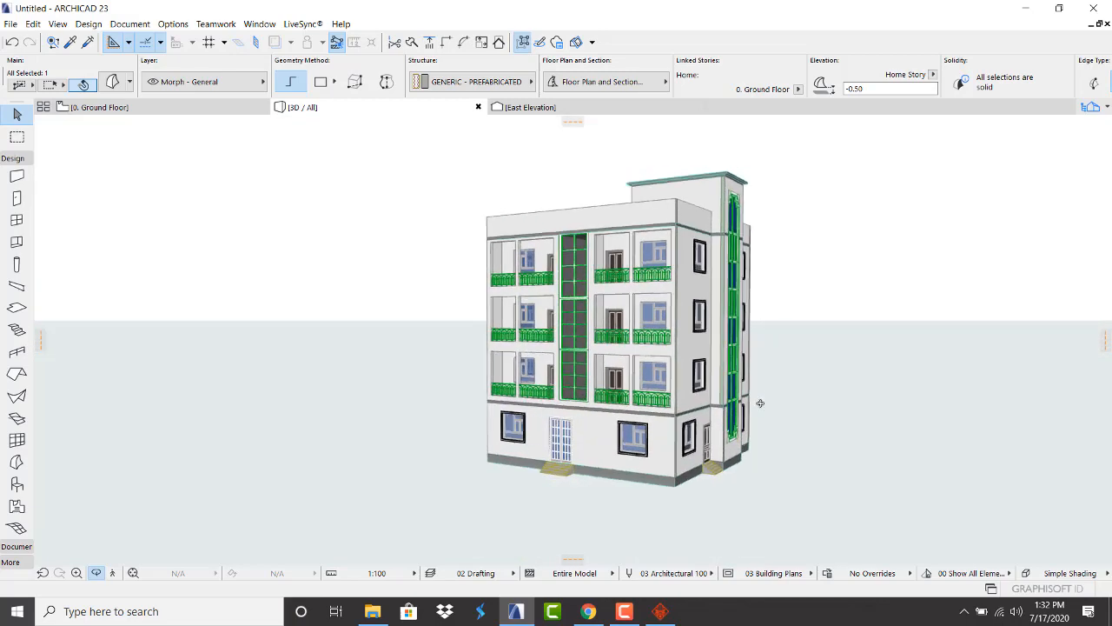
scroll(760, 404, "up", 3)
scroll(442, 563, "down", 1)
scroll(536, 467, "down", 3)
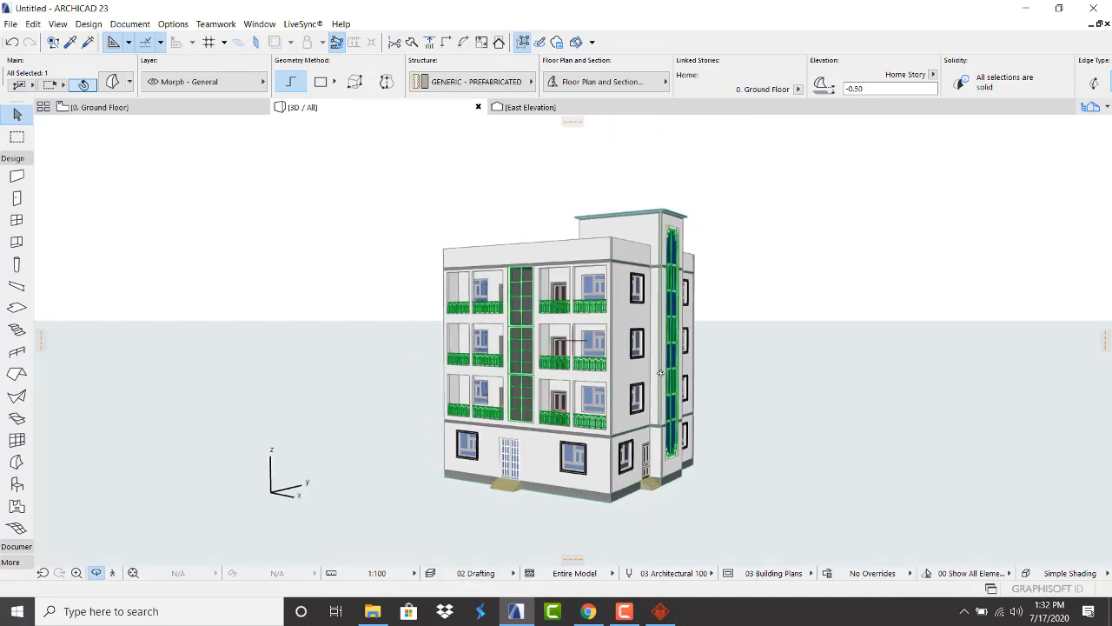
scroll(588, 299, "up", 6)
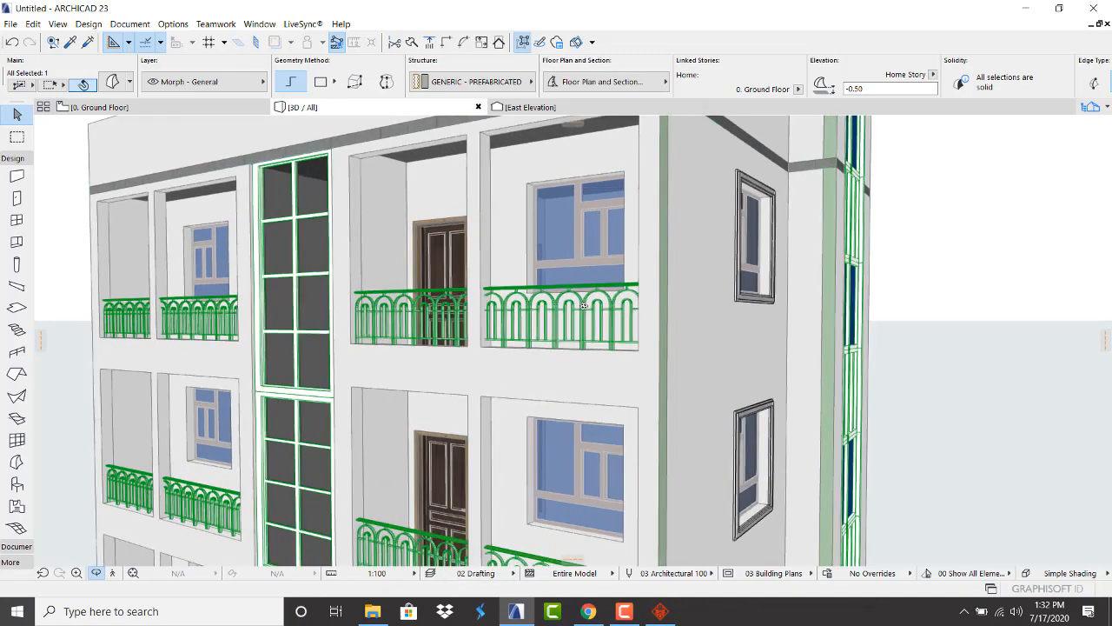
scroll(545, 333, "down", 6)
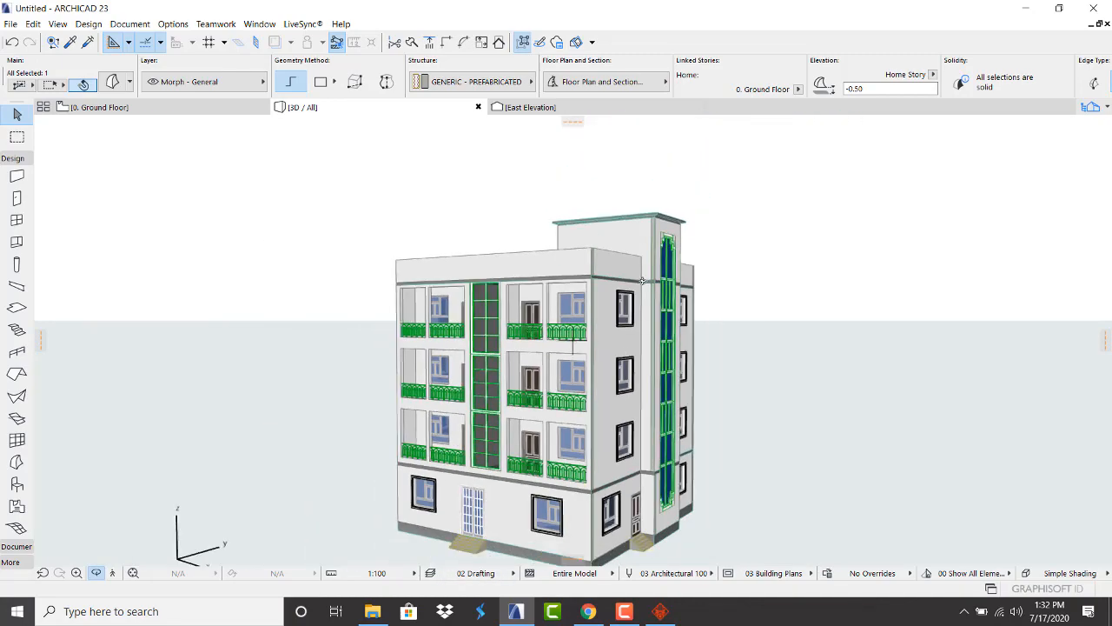
scroll(628, 300, "down", 3)
left_click_drag(628, 300, 497, 356)
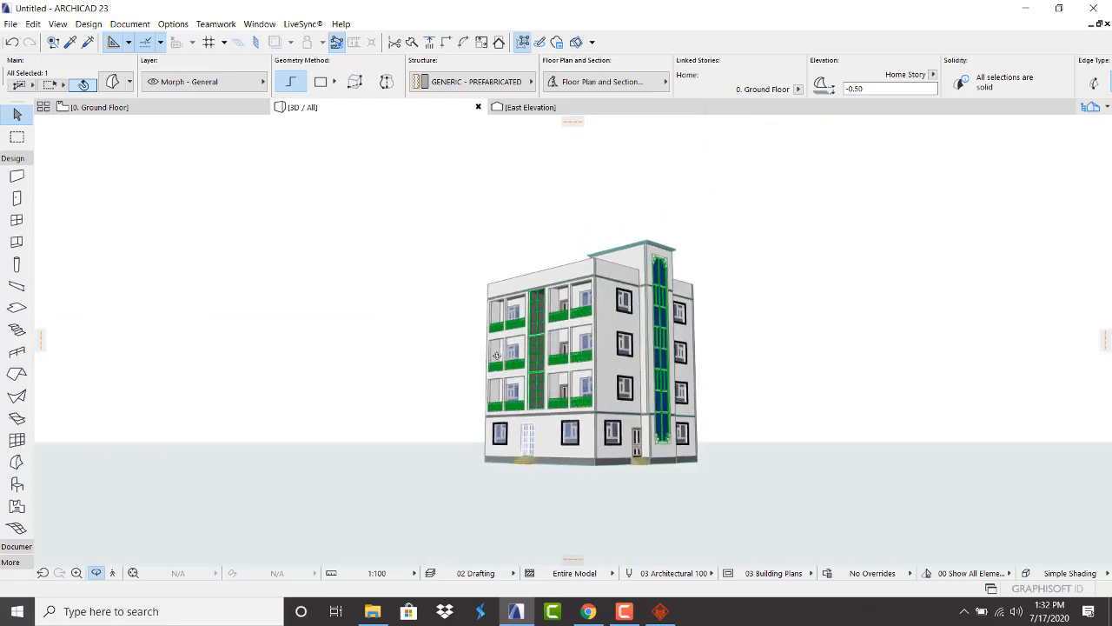
scroll(633, 275, "up", 2)
left_click_drag(564, 270, 912, 287)
left_click(143, 107)
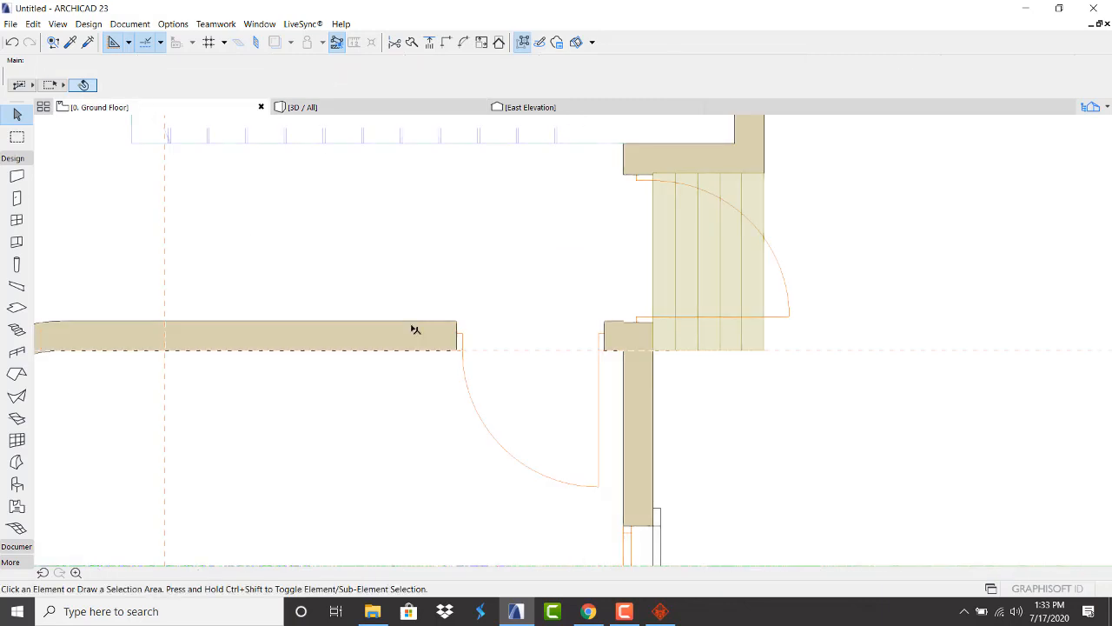
Orbit the 3D house through corner, low front and side-facade views
scroll(480, 387, "down", 3)
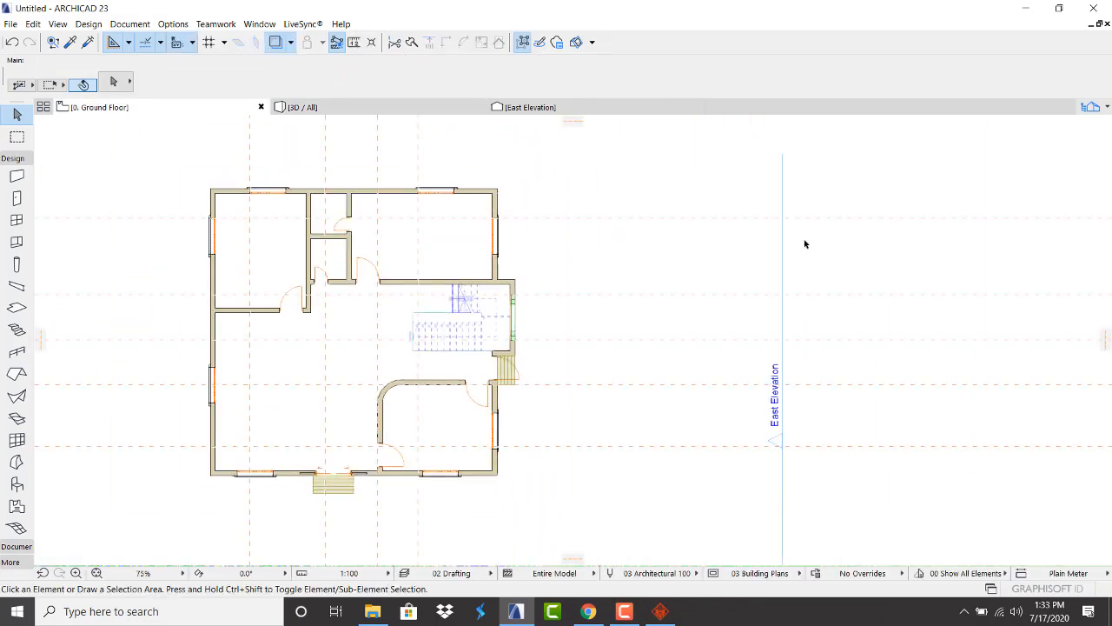
left_click(375, 110)
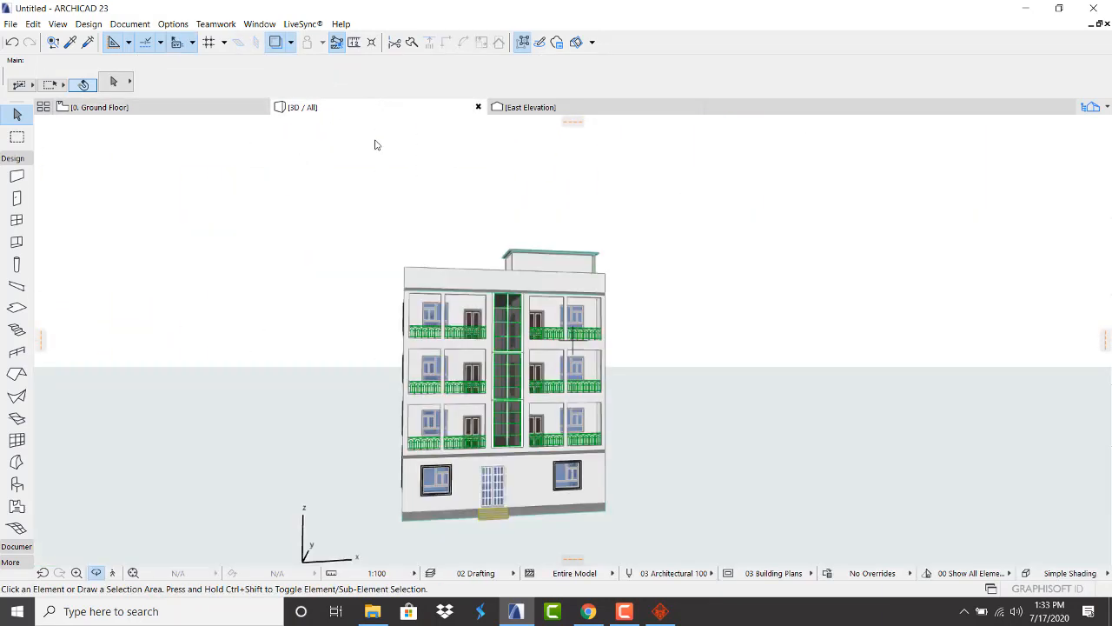
left_click(537, 315)
middle_click_drag(537, 315, 272, 313, "shift")
scroll(734, 373, "down", 2)
scroll(628, 453, "up", 5)
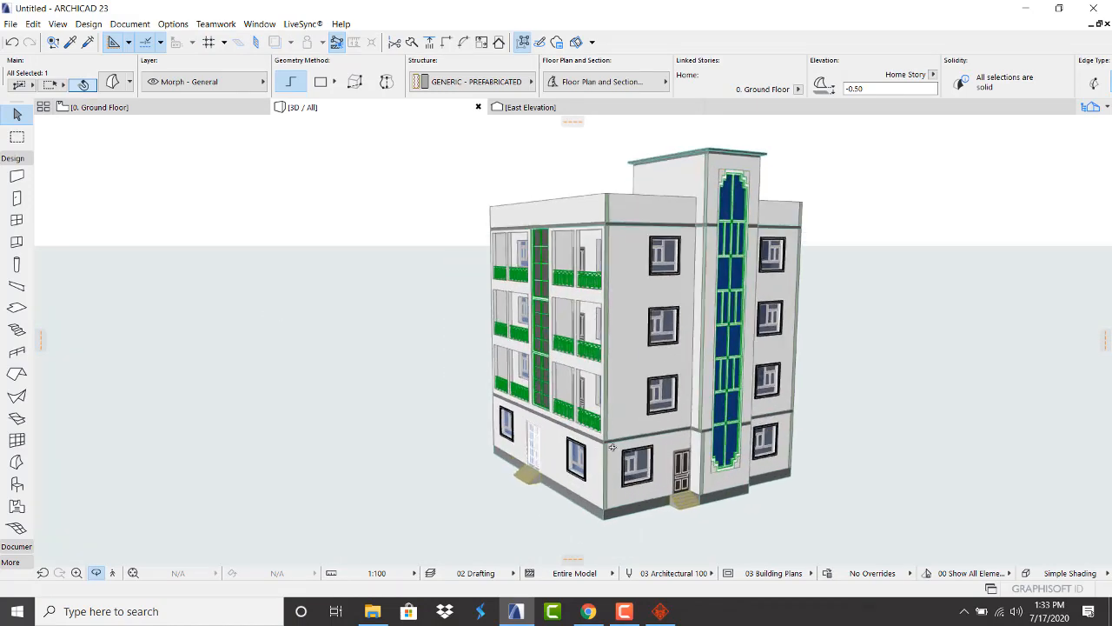
middle_click_drag(627, 454, 752, 375, "shift")
scroll(398, 475, "down", 4)
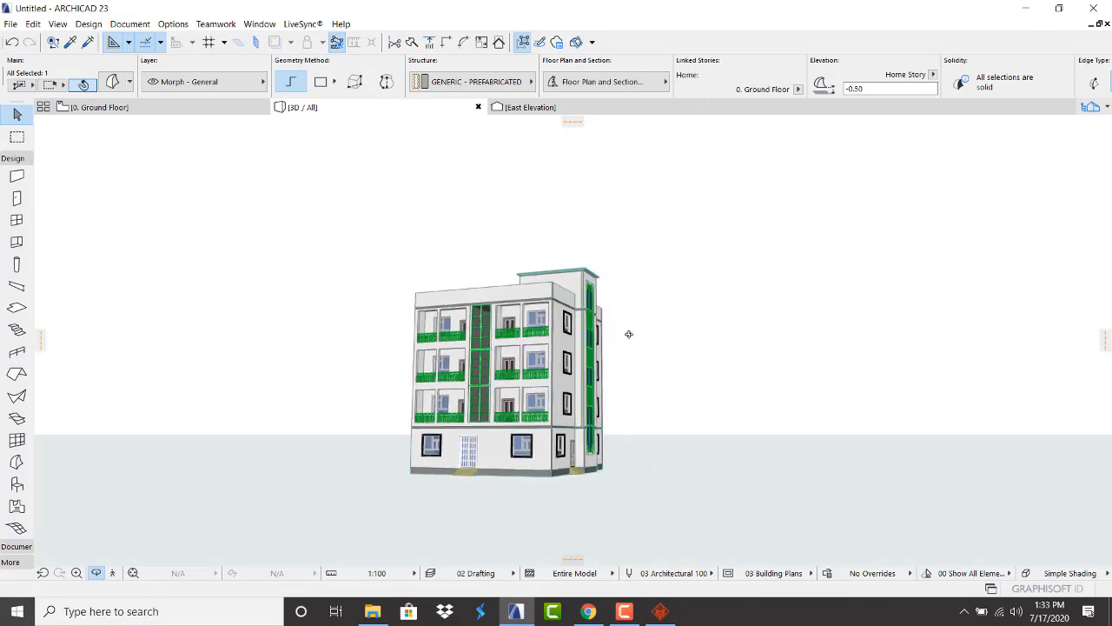
left_click_drag(628, 334, 470, 359, "shift")
scroll(470, 359, "up", 5)
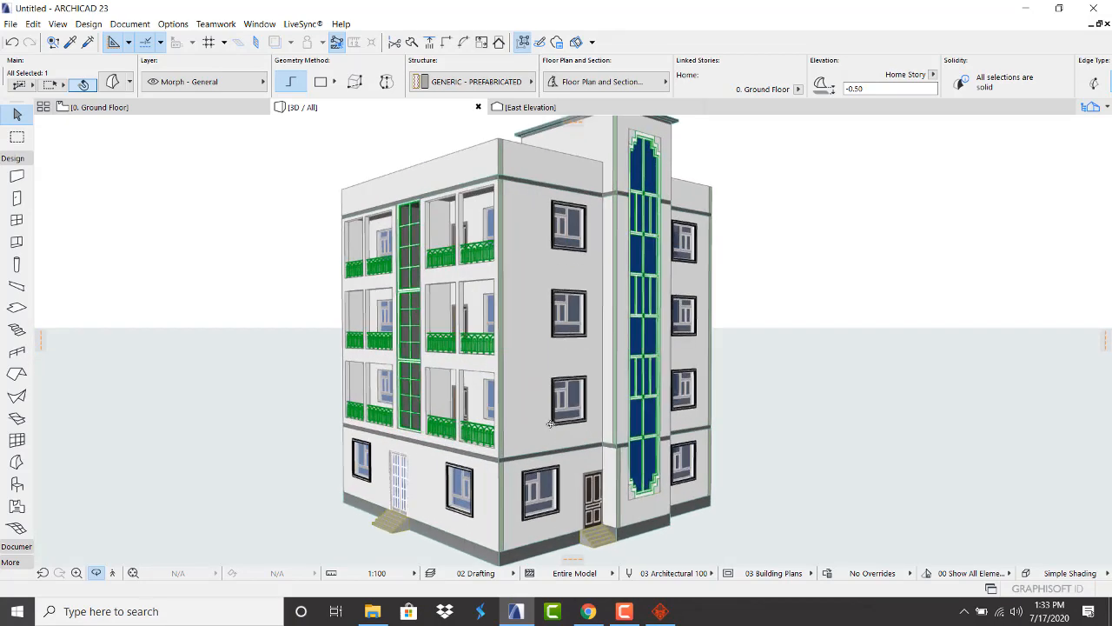
scroll(564, 320, "down", 2)
scroll(564, 321, "down", 2)
scroll(564, 321, "up", 2)
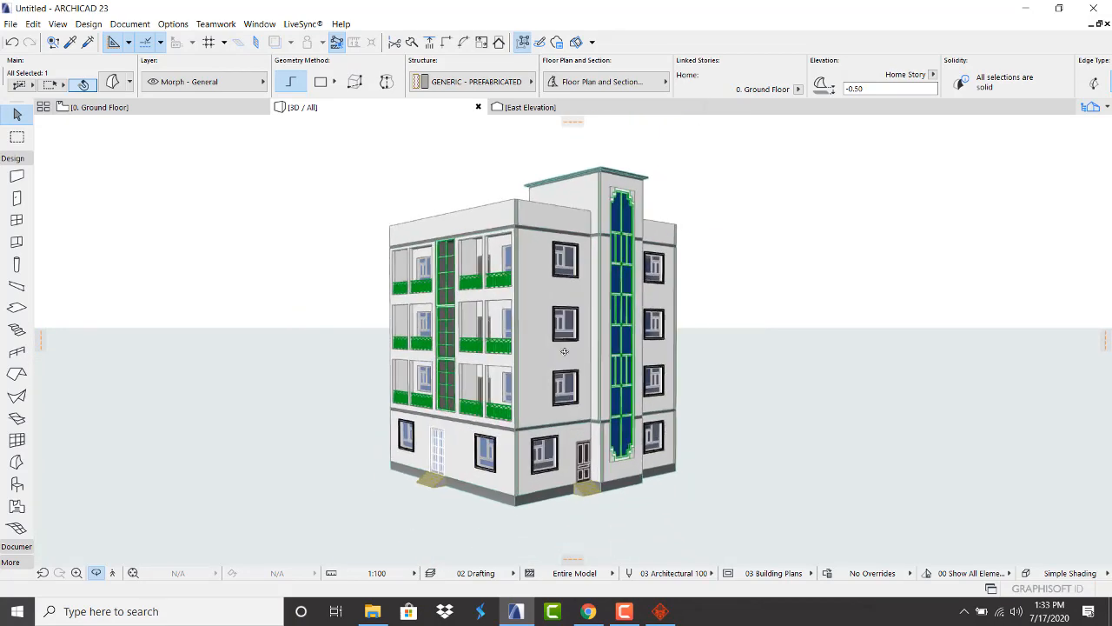
middle_click_drag(564, 321, 563, 350, "shift")
scroll(529, 335, "down", 2)
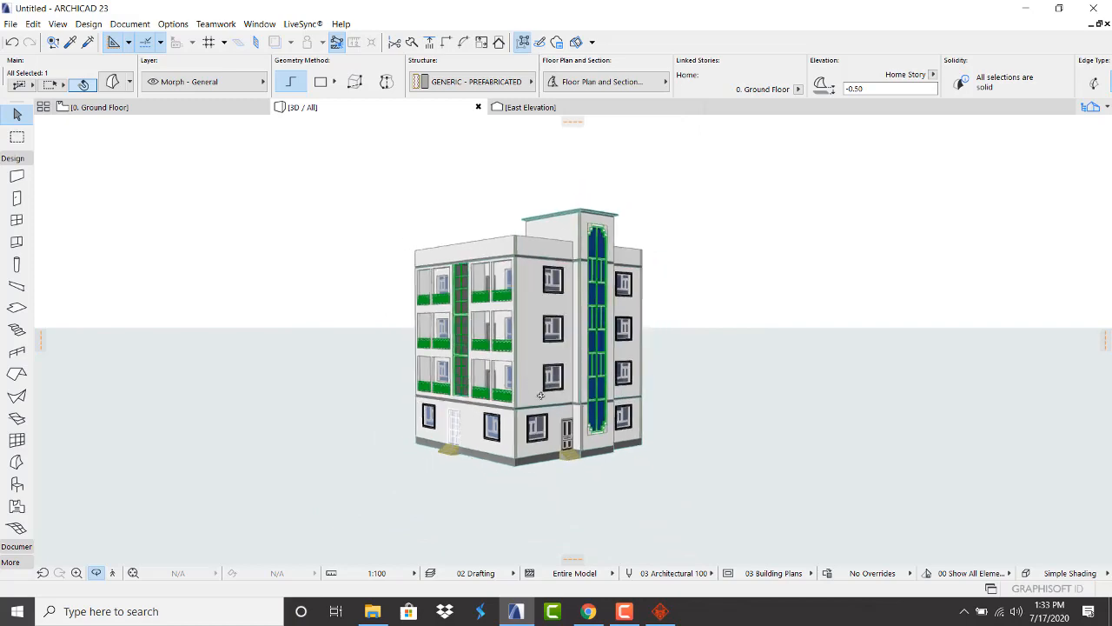
scroll(531, 343, "up", 4)
Check the ground-floor plan, then select everything in 3D and orbit to lower front angles
left_click(94, 107)
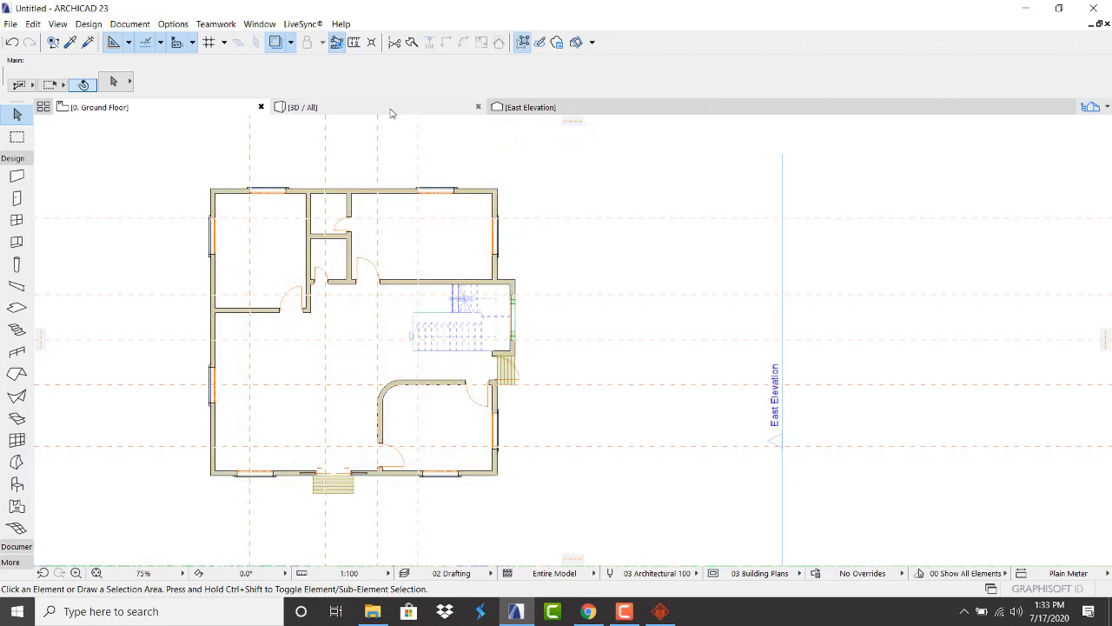
left_click(392, 109)
key("ctrl+a")
scroll(493, 333, "down", 4)
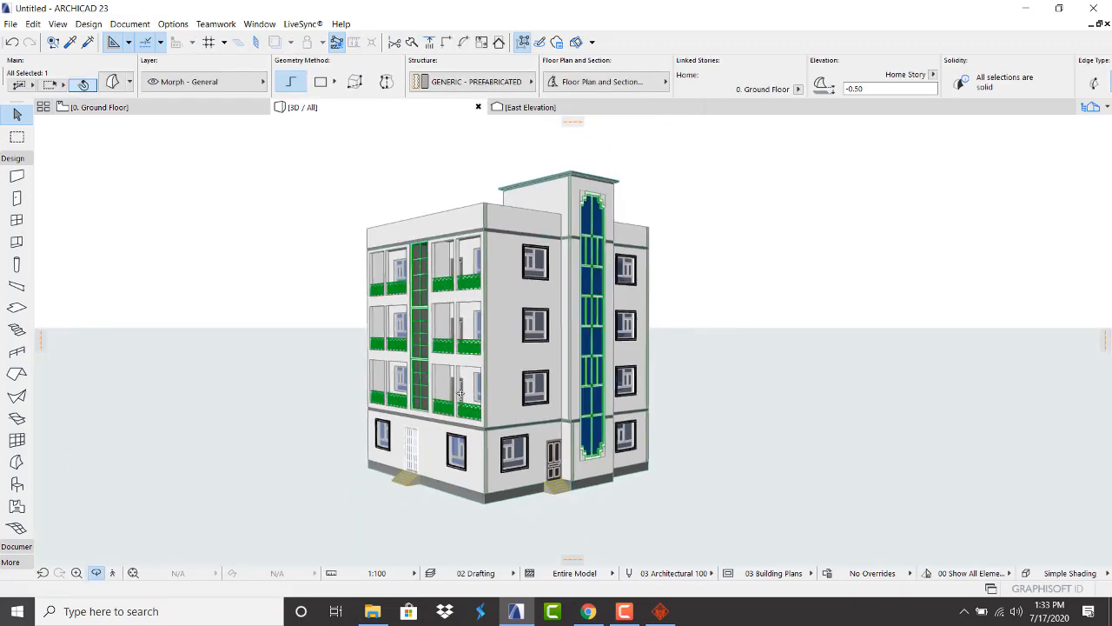
middle_click_drag(493, 333, 466, 329, "shift")
scroll(463, 329, "up", 2)
scroll(488, 375, "up", 3)
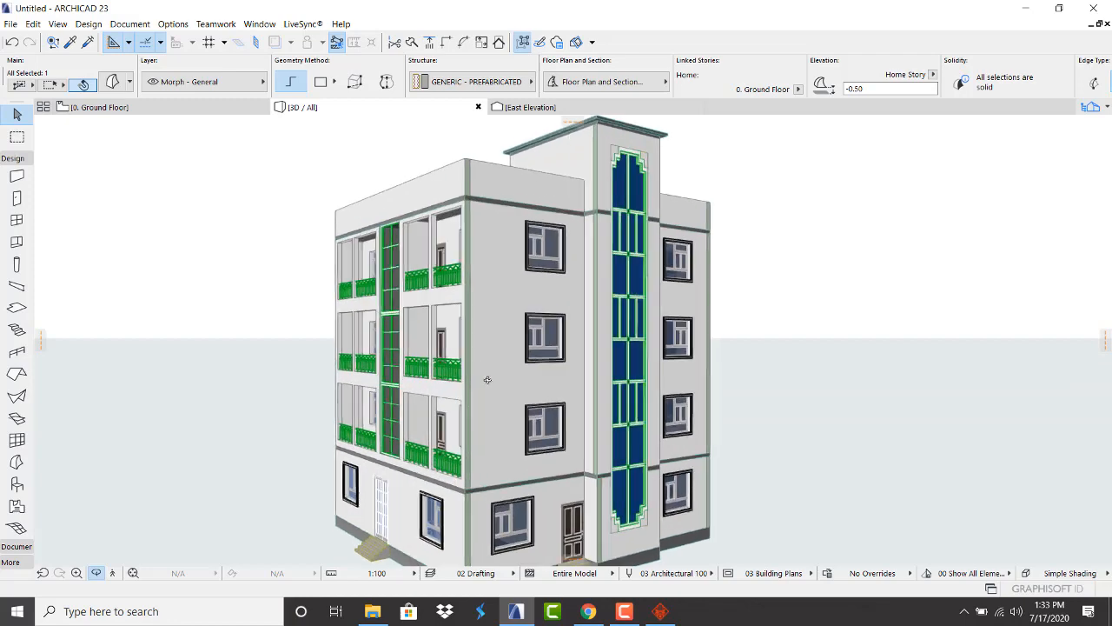
scroll(479, 376, "down", 3)
middle_click_drag(479, 375, 418, 439, "shift")
scroll(460, 399, "up", 3)
scroll(417, 424, "up", 2)
scroll(416, 424, "down", 4)
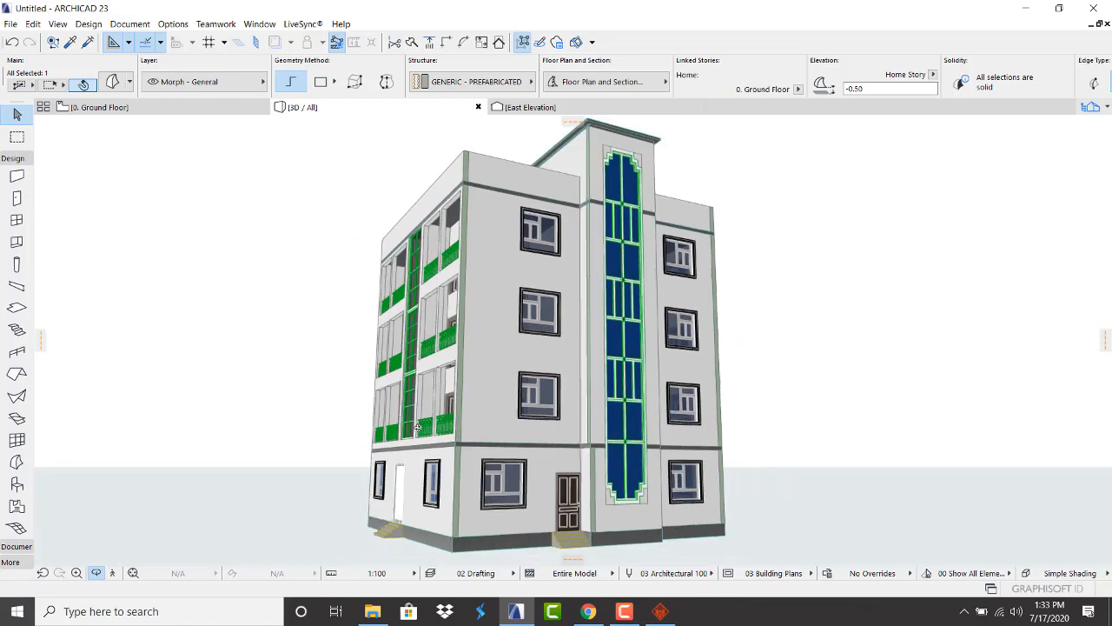
left_click_drag(415, 421, 378, 383)
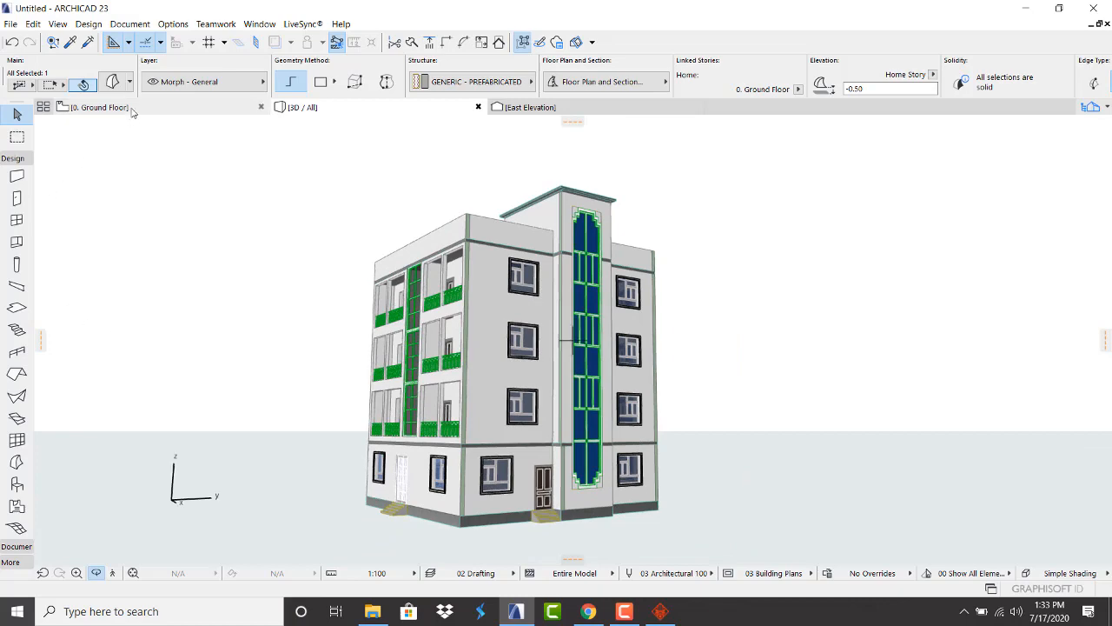
Return to the '0. Ground Floor' plan view
left_click(126, 108)
scroll(449, 420, "down", 2)
scroll(393, 338, "up", 3)
scroll(393, 338, "down", 4)
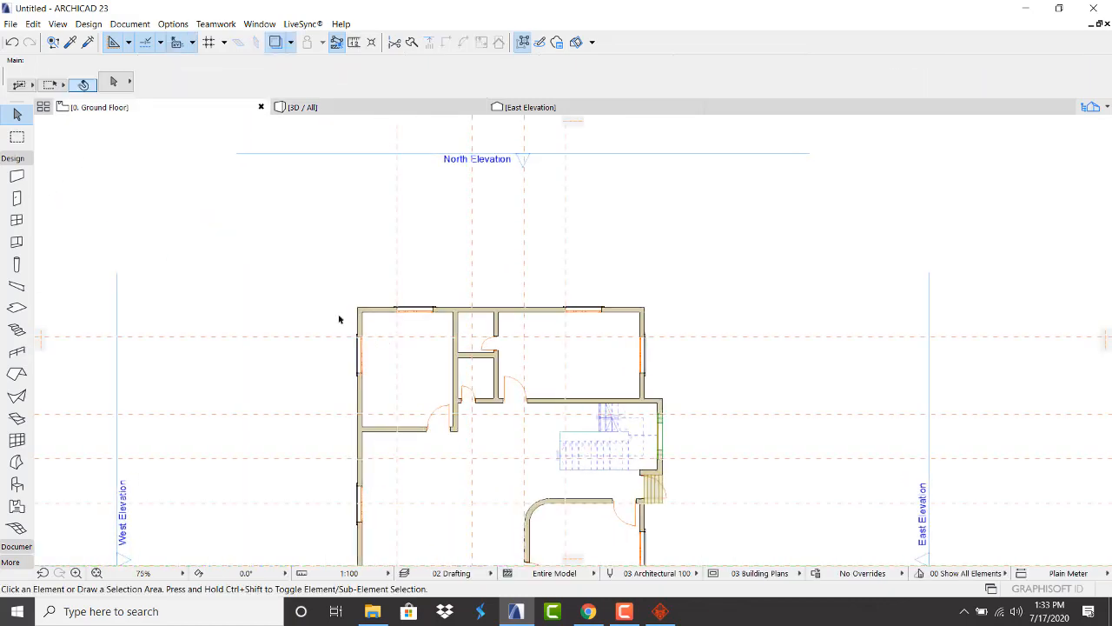
Select all ground-floor walls with the Wall tool and open Automatic Exterior Dimensioning
left_click(16, 175)
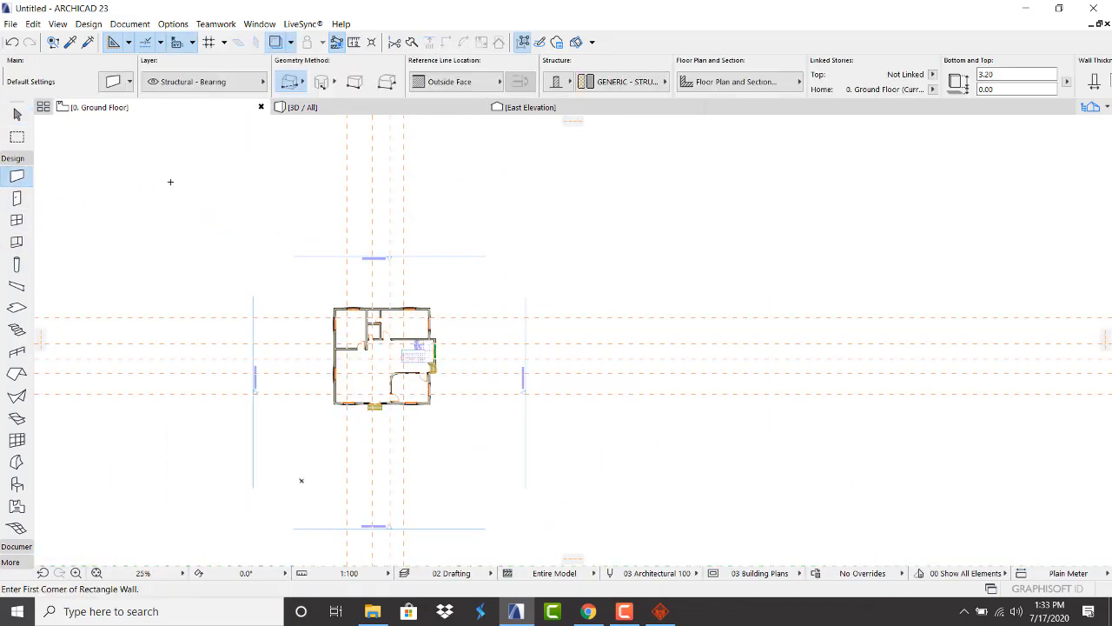
key("ctrl+a")
scroll(261, 341, "up", 3)
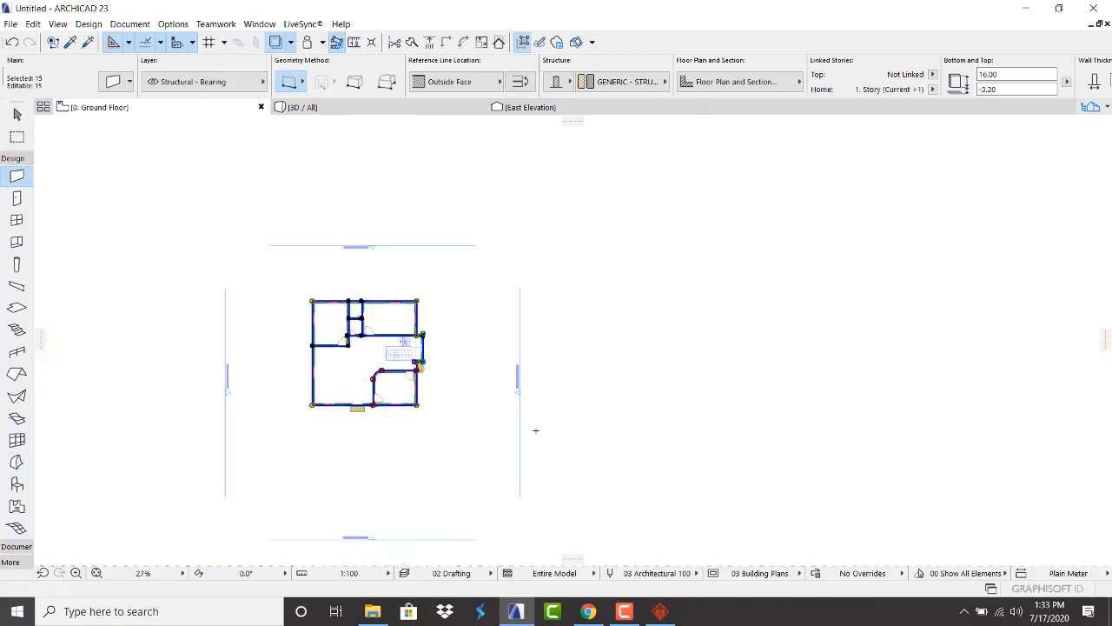
scroll(156, 290, "up", 5)
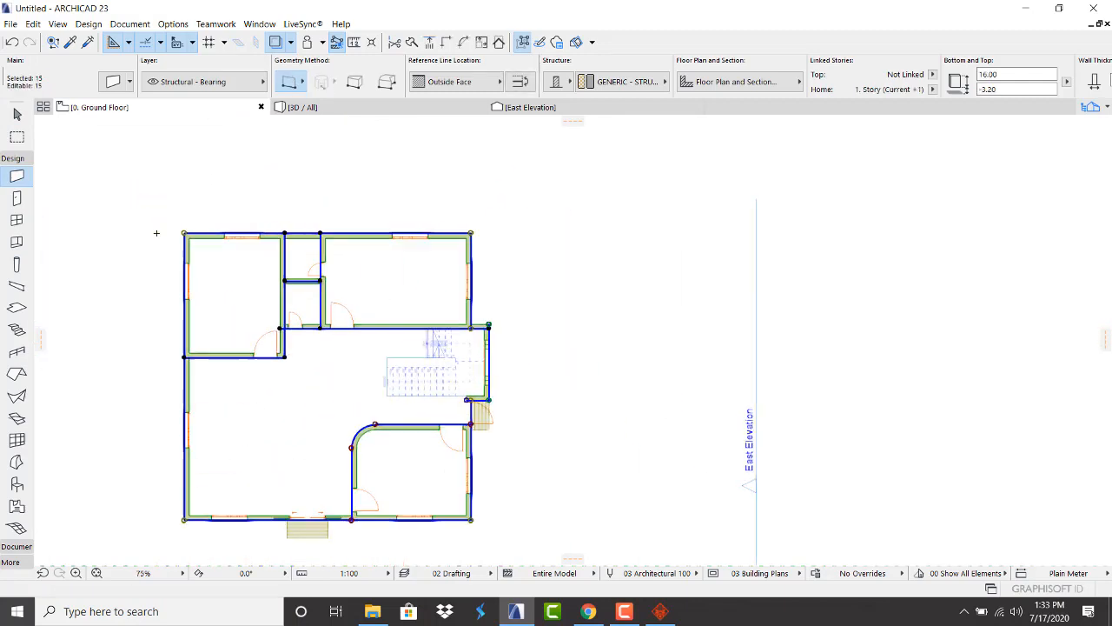
left_click(131, 23)
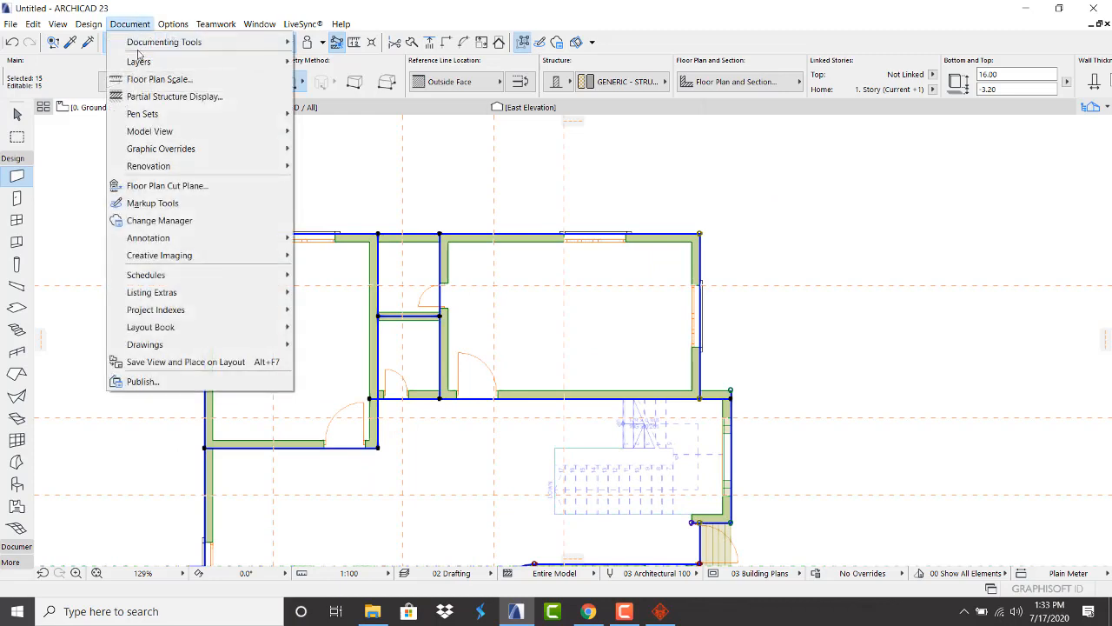
mouse_move(208, 274)
mouse_move(180, 243)
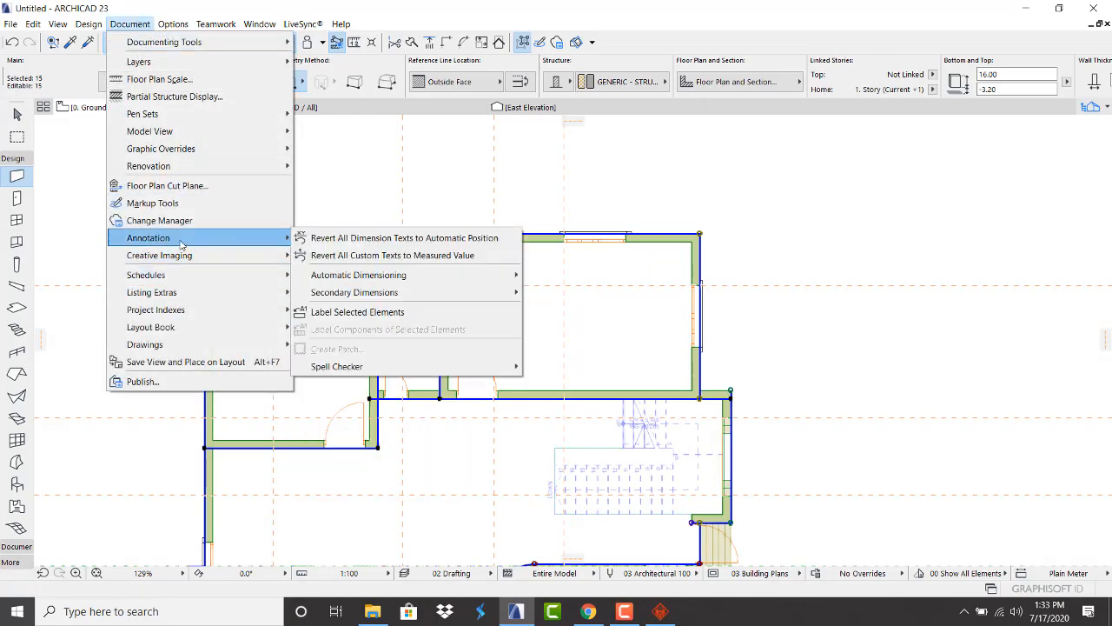
mouse_move(457, 276)
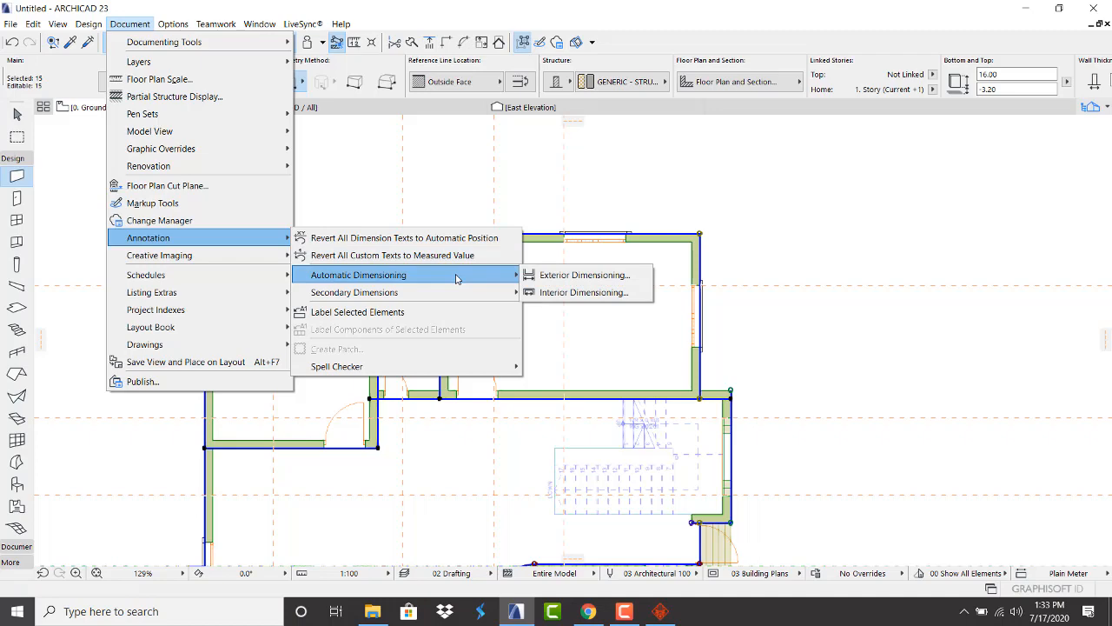
left_click(548, 275)
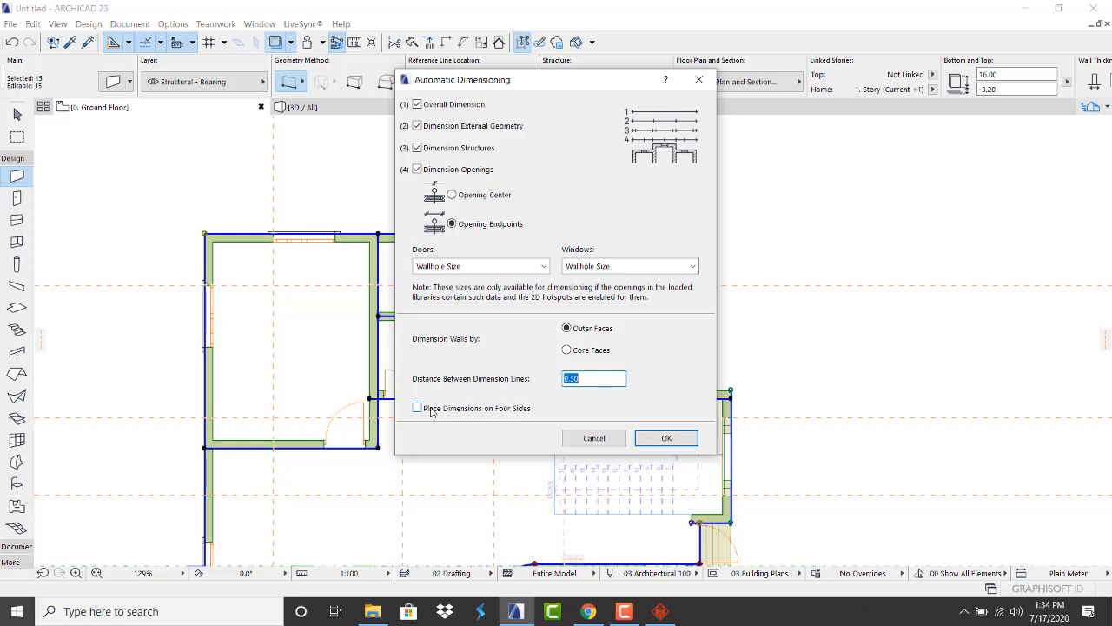
Place automatic exterior dimension chains on all four sides, reading 12.750 overall
left_click(418, 408)
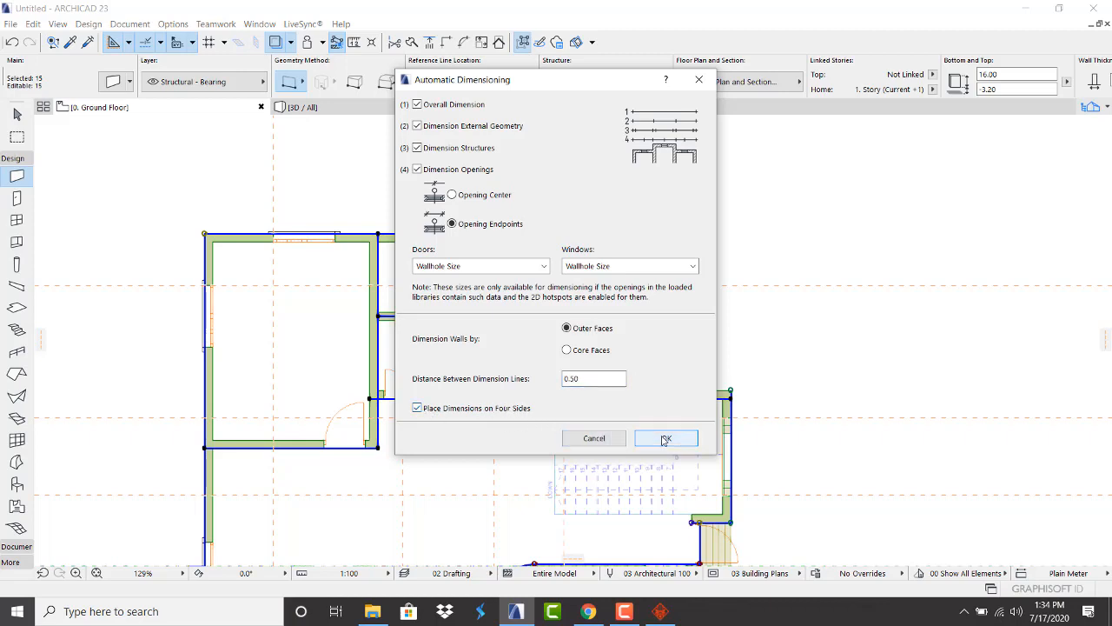
left_click(665, 438)
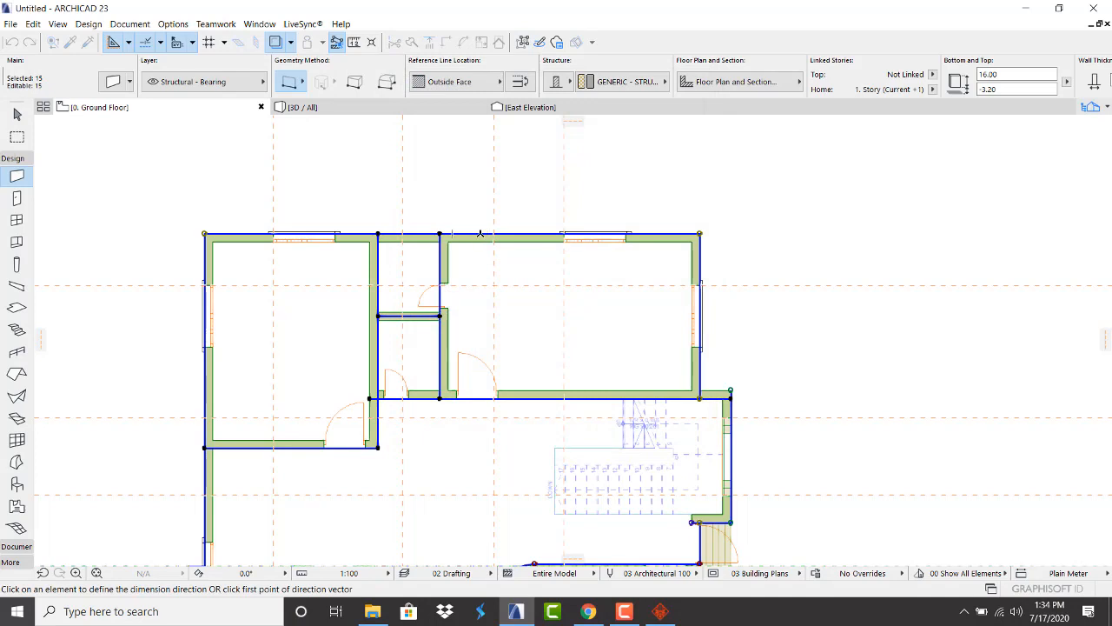
left_click(479, 234)
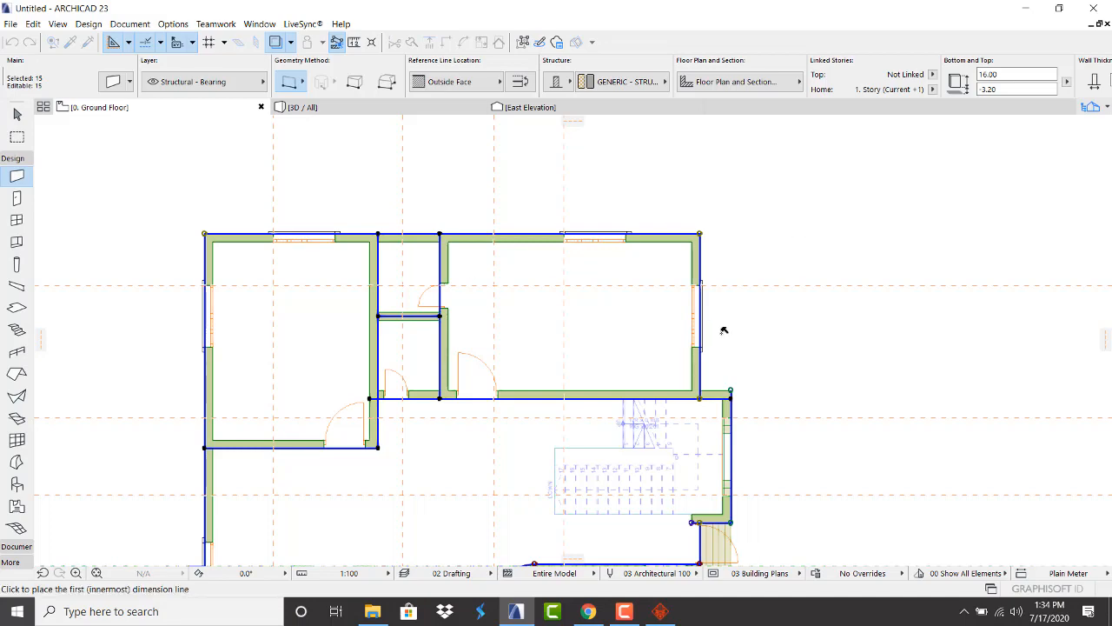
scroll(723, 330, "down", 4)
left_click(703, 396)
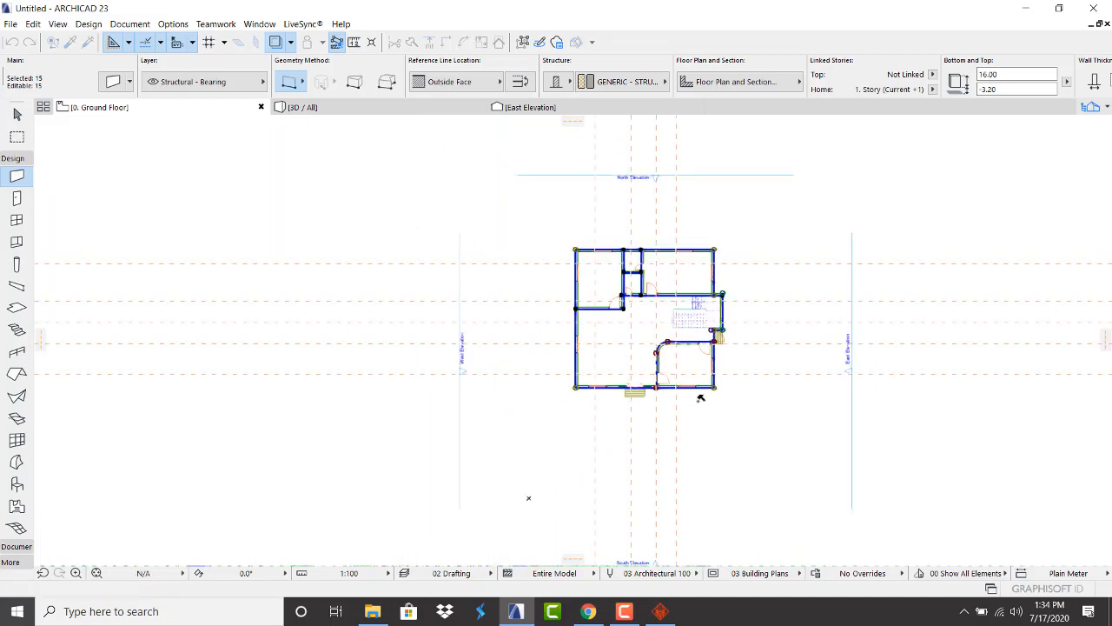
Inspect the dimensioned plan, clear the wall selection, and show the Documentation tools
scroll(694, 257, "up", 5)
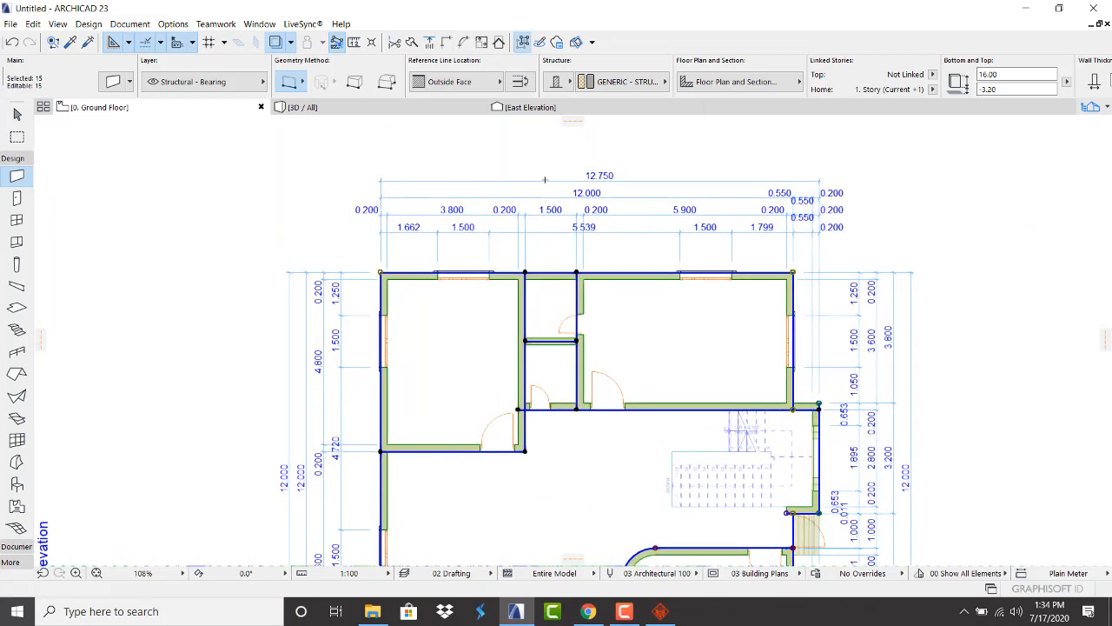
scroll(596, 168, "up", 2)
scroll(596, 168, "down", 2)
scroll(596, 173, "up", 2)
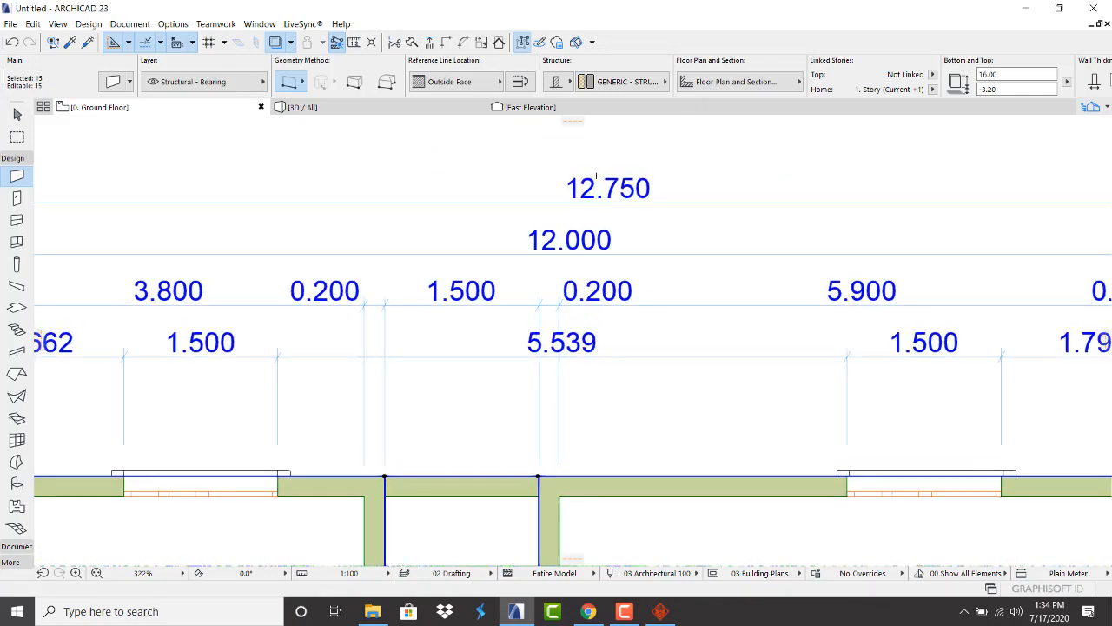
scroll(597, 182, "down", 2)
scroll(601, 188, "down", 2)
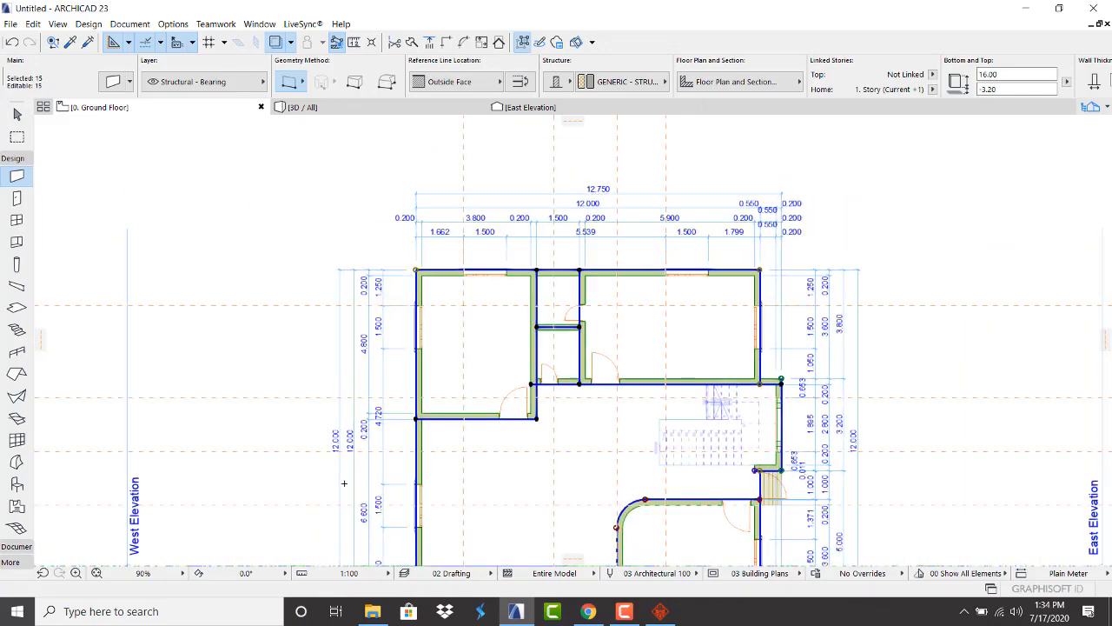
scroll(344, 483, "up", 2)
scroll(344, 483, "down", 4)
scroll(548, 486, "up", 2)
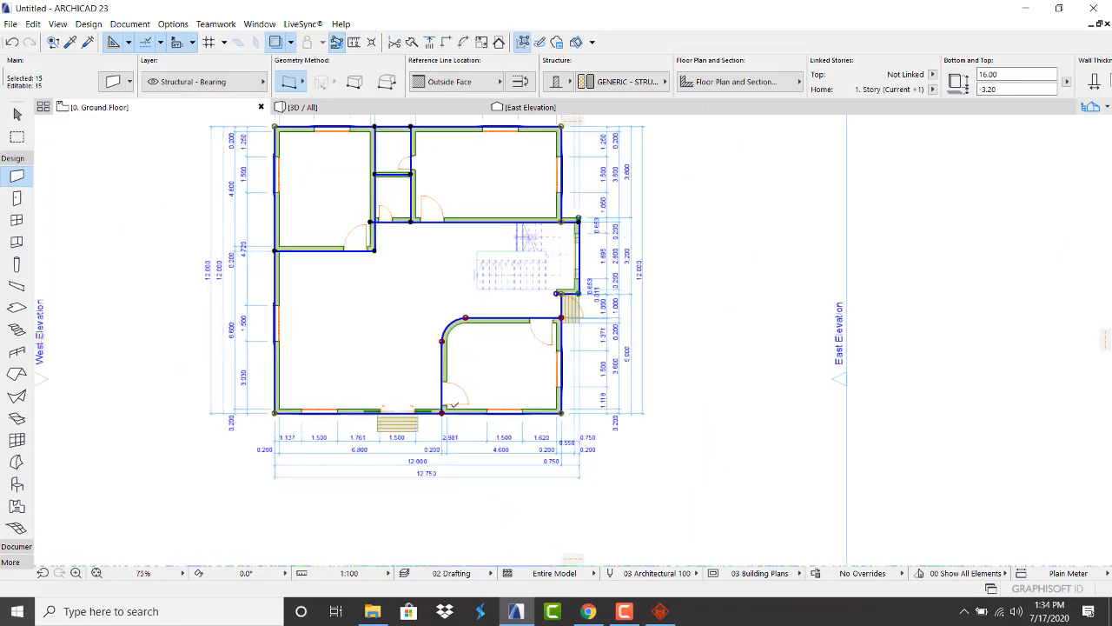
scroll(530, 332, "down", 1)
scroll(541, 279, "up", 3)
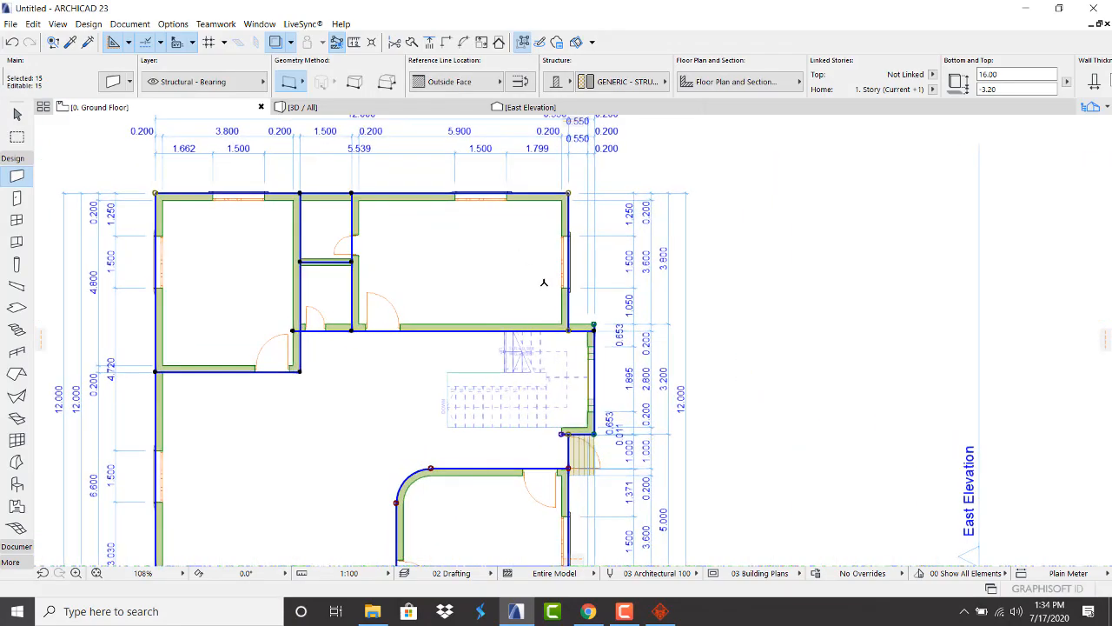
scroll(623, 398, "down", 1)
scroll(623, 398, "down", 1)
scroll(429, 183, "up", 3)
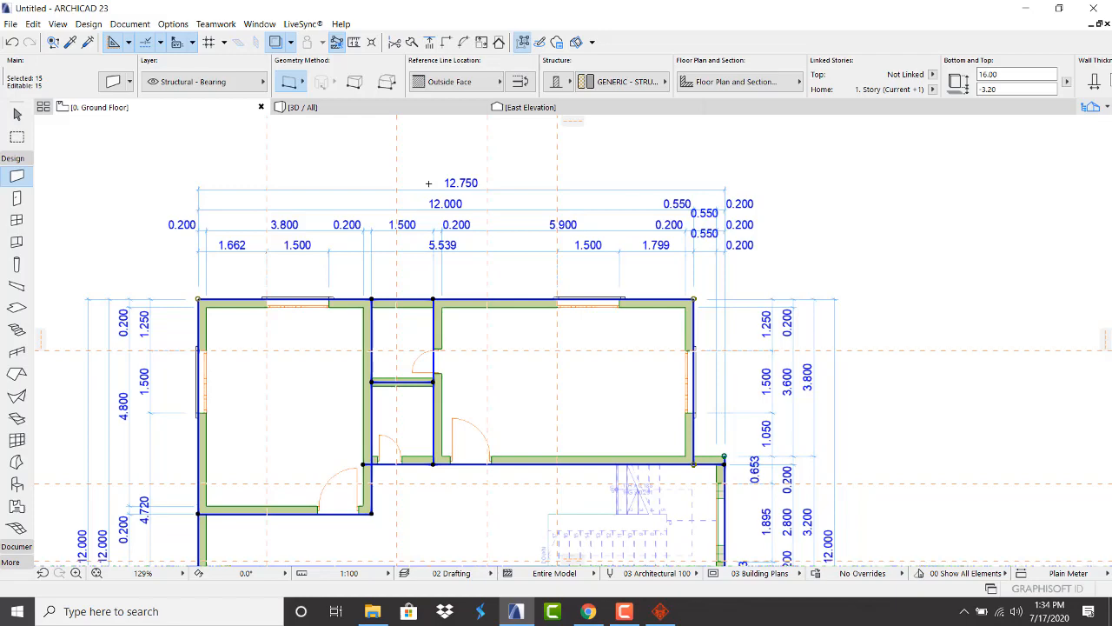
scroll(422, 146, "down", 4)
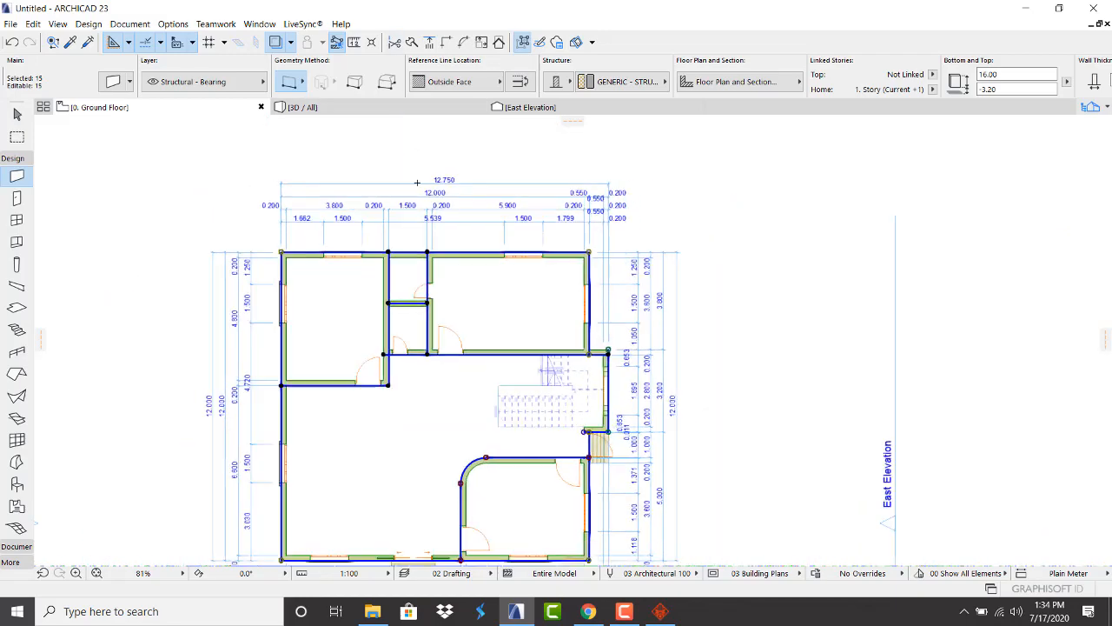
scroll(431, 255, "up", 2)
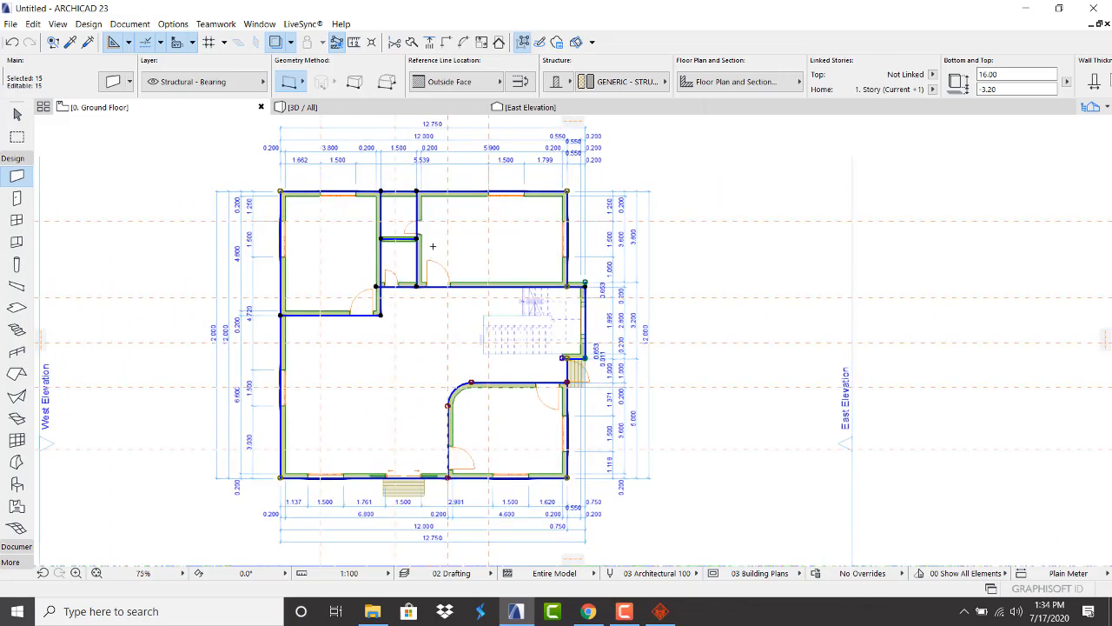
key("Escape")
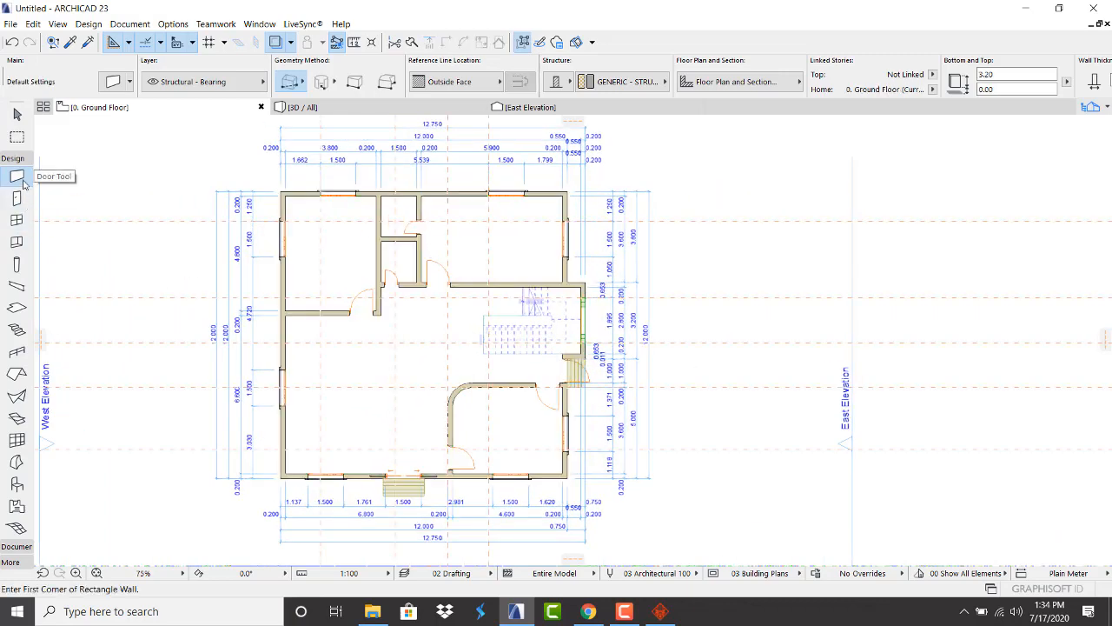
left_click(15, 159)
left_click(16, 175)
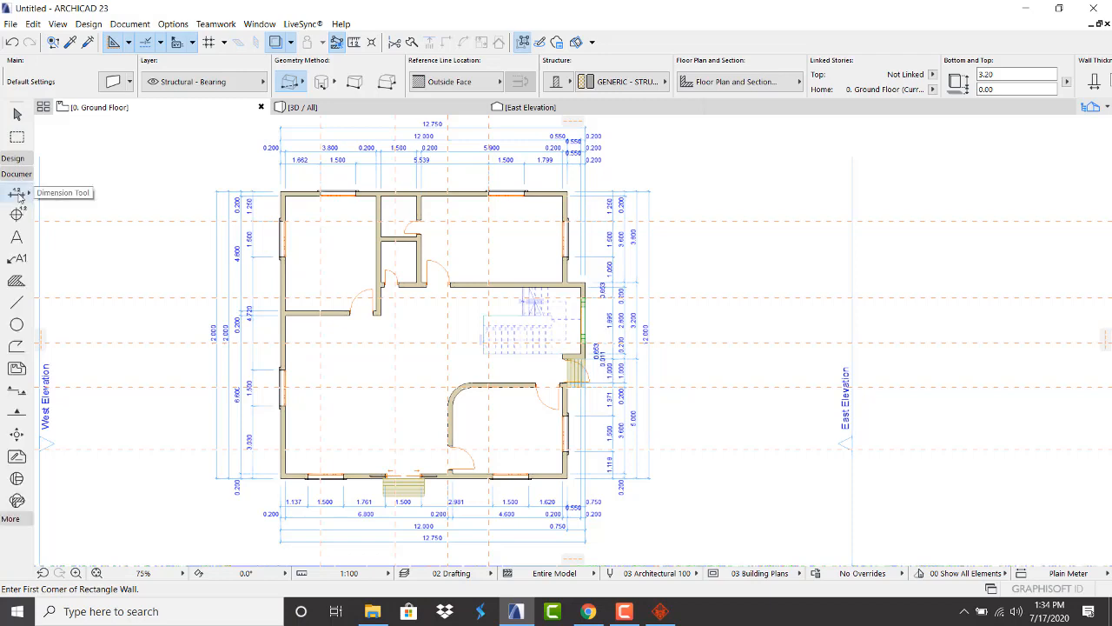
Add a vertical 0.200/4.800 dimension chain inside the left room
left_click(18, 194)
scroll(295, 198, "up", 3)
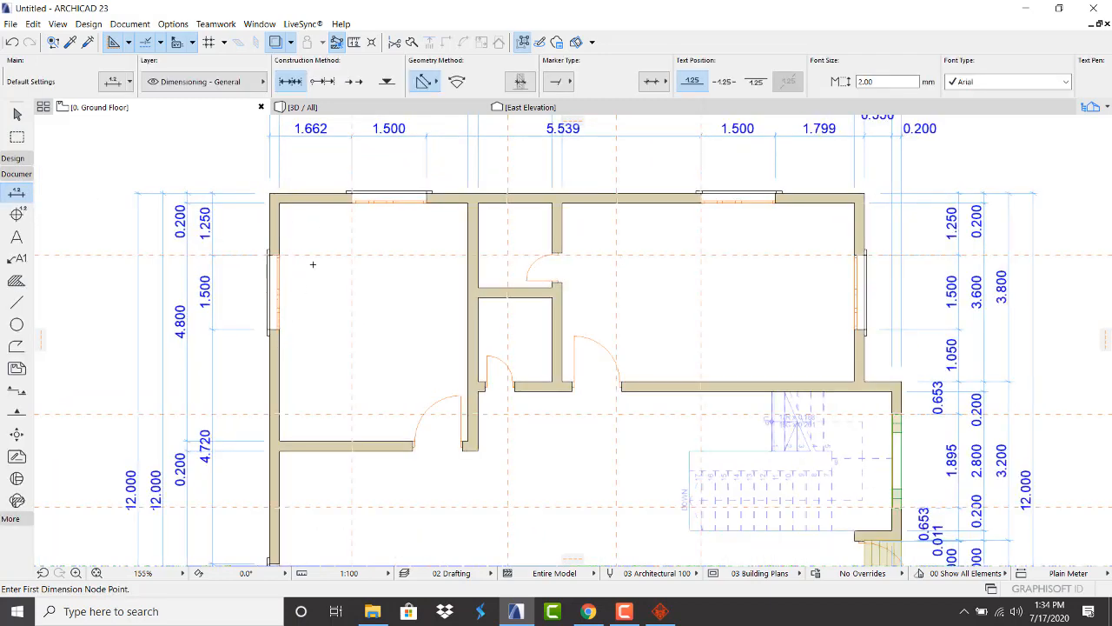
left_click(339, 201)
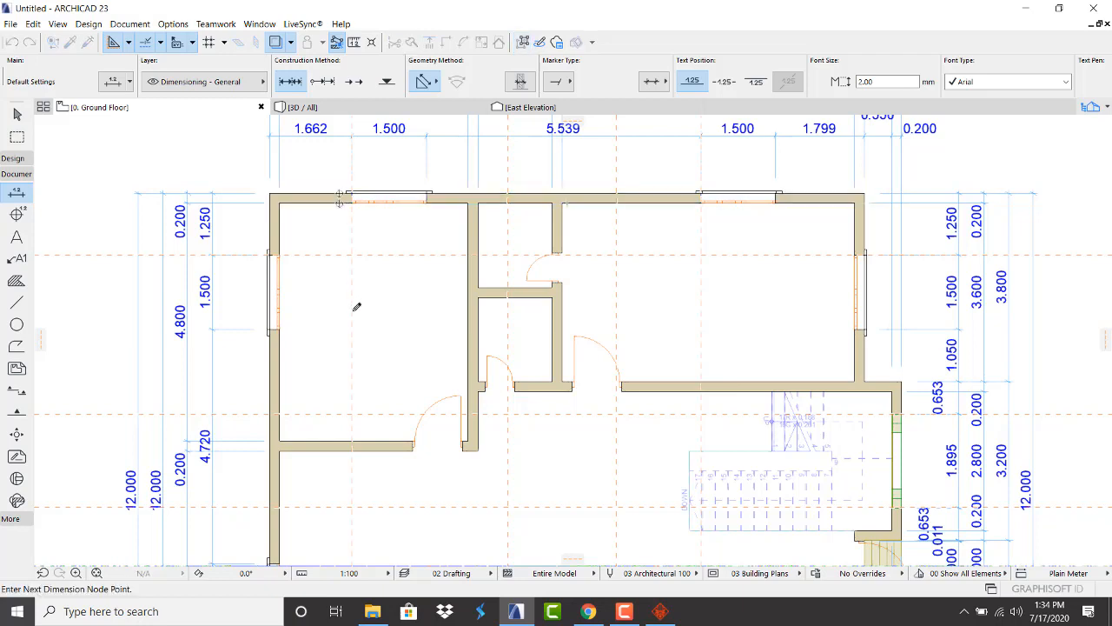
left_click(341, 439)
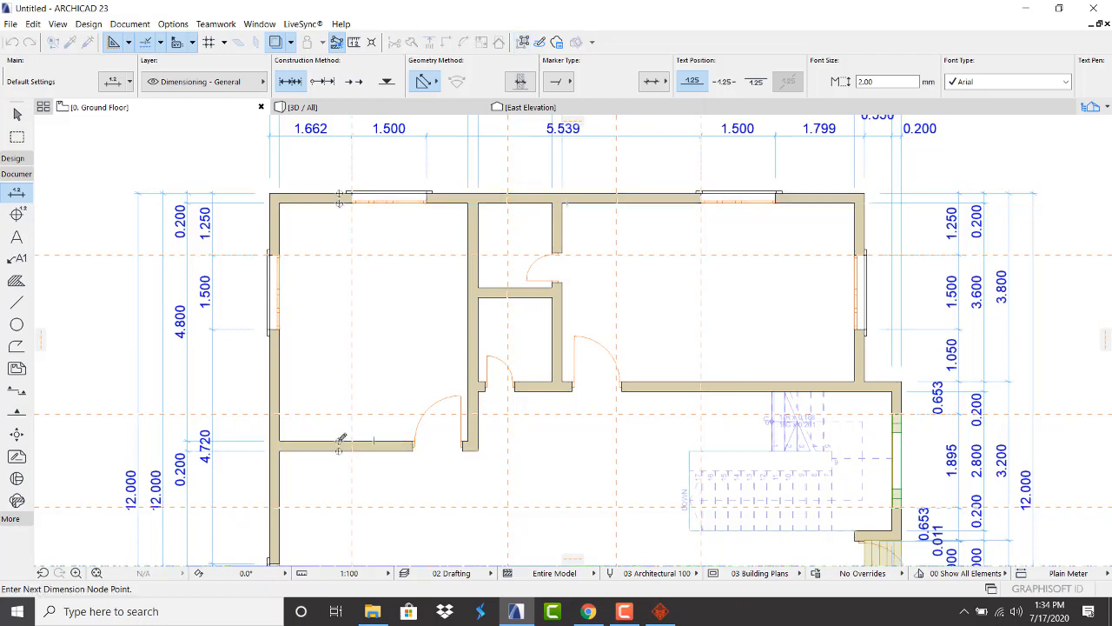
right_click(340, 306)
left_click(398, 398)
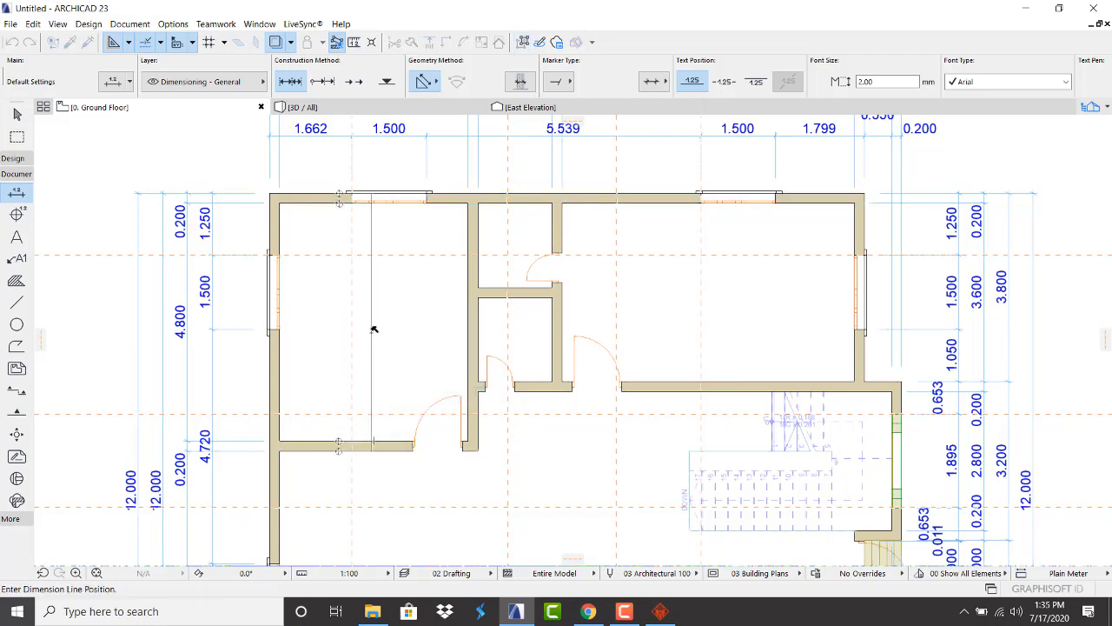
left_click(374, 330)
Dimension the 1.500 width across the small room between its interior walls
scroll(371, 317, "up", 3)
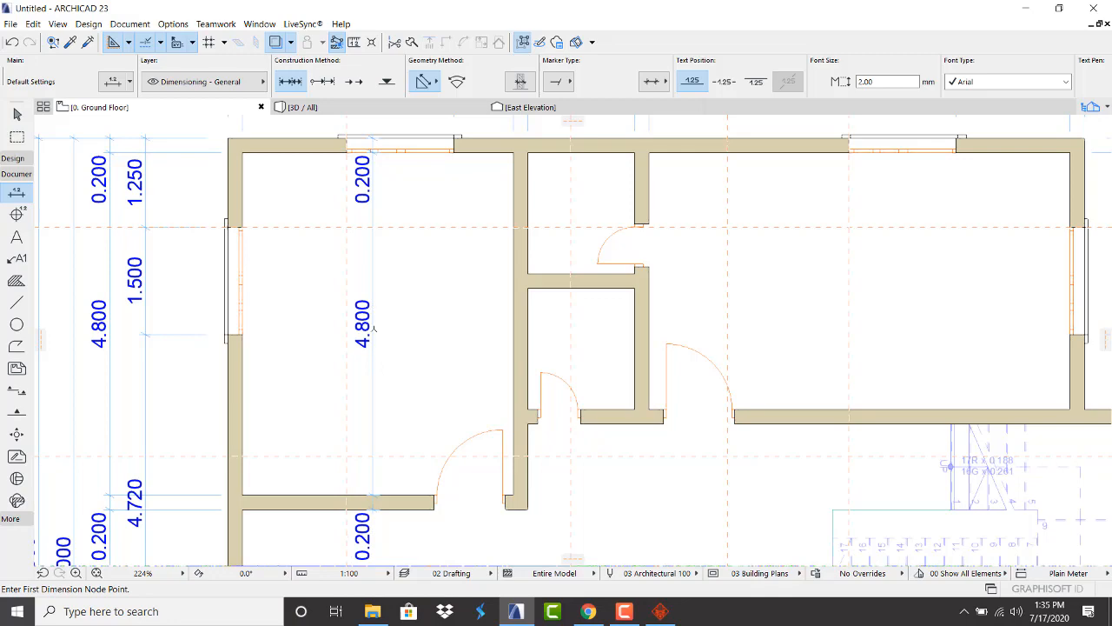
scroll(374, 329, "down", 3)
scroll(459, 335, "up", 4)
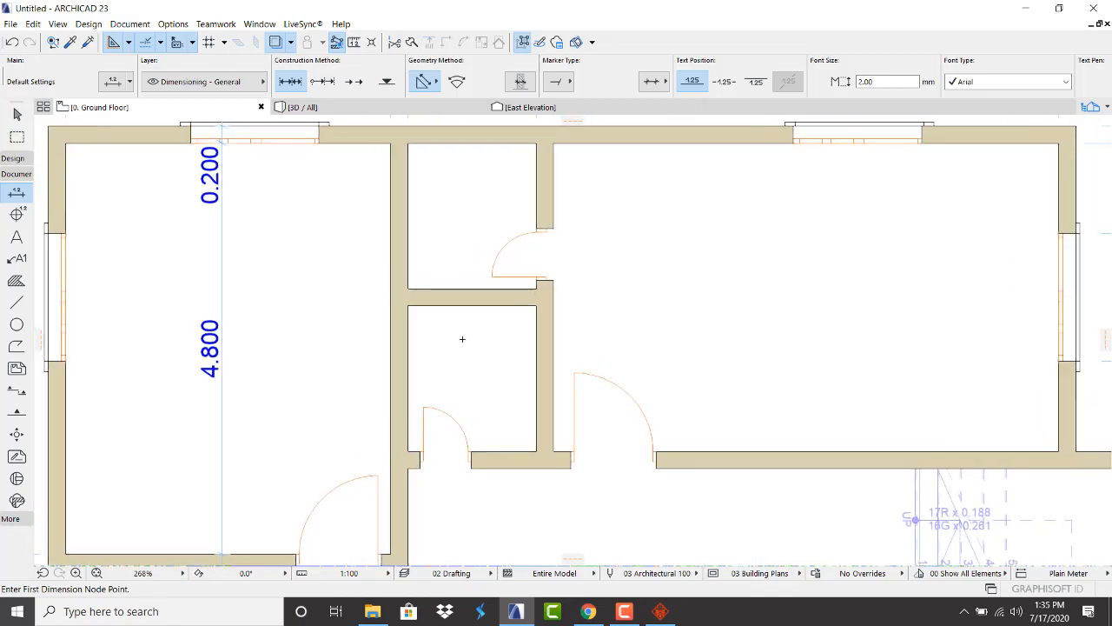
left_click(408, 334)
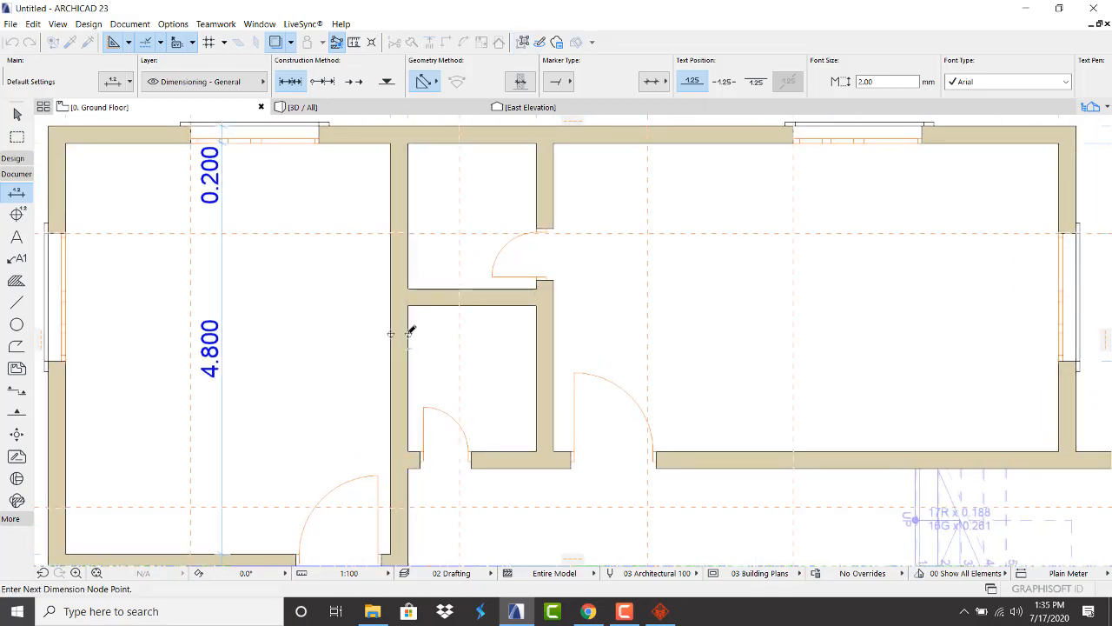
left_click(539, 328)
right_click(489, 325)
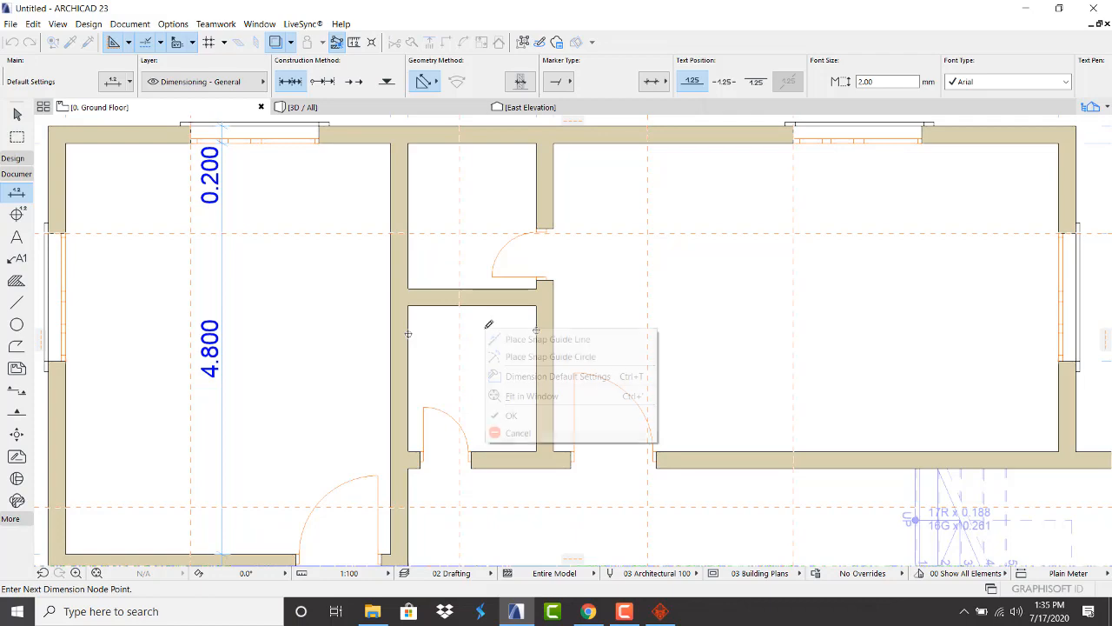
left_click(500, 414)
left_click(489, 354)
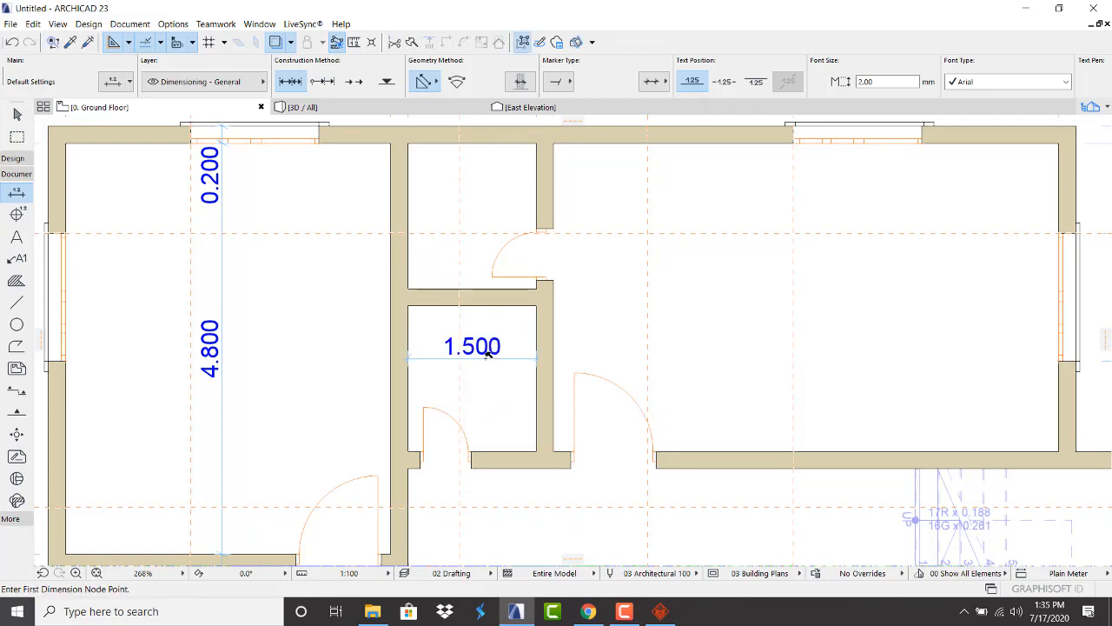
scroll(453, 346, "down", 10)
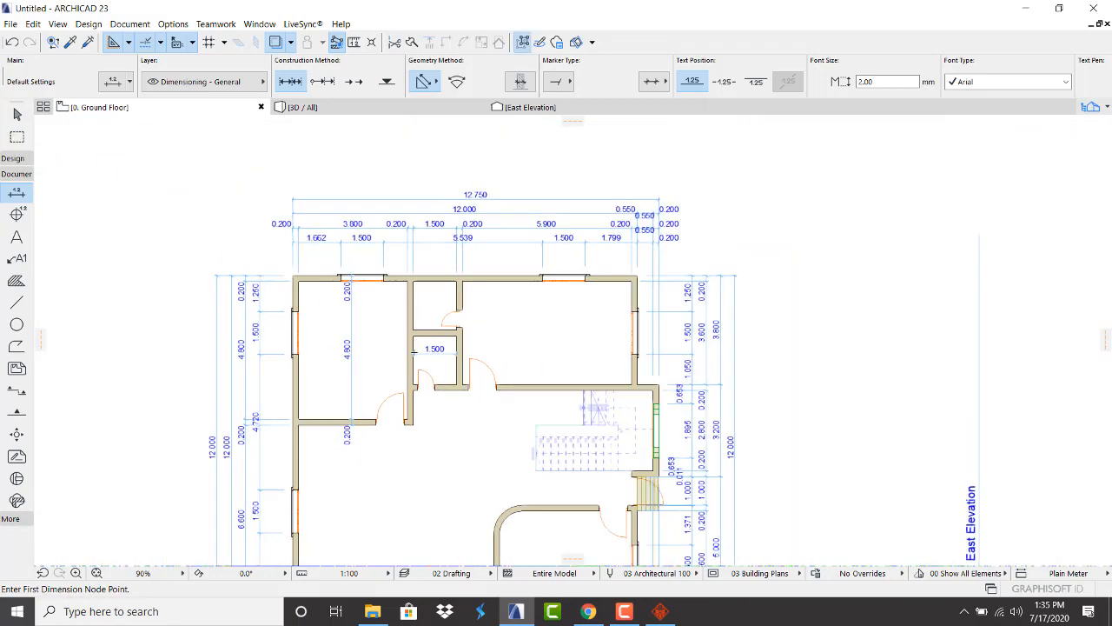
scroll(239, 266, "down", 3)
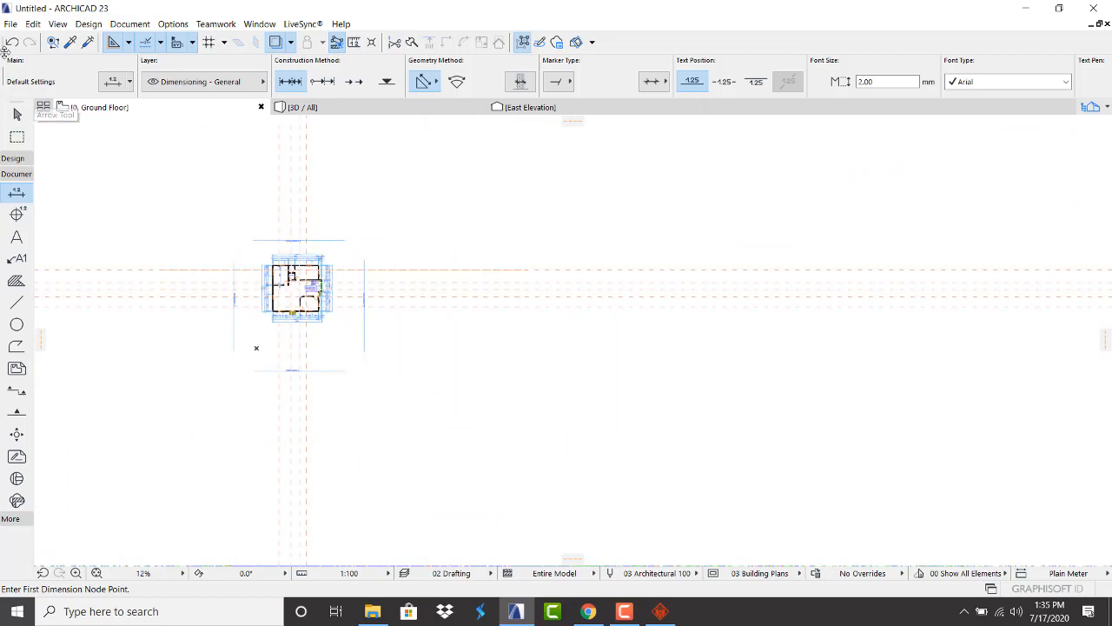
Start saving the project and create a new 'city group' folder on the Desktop
left_click(9, 23)
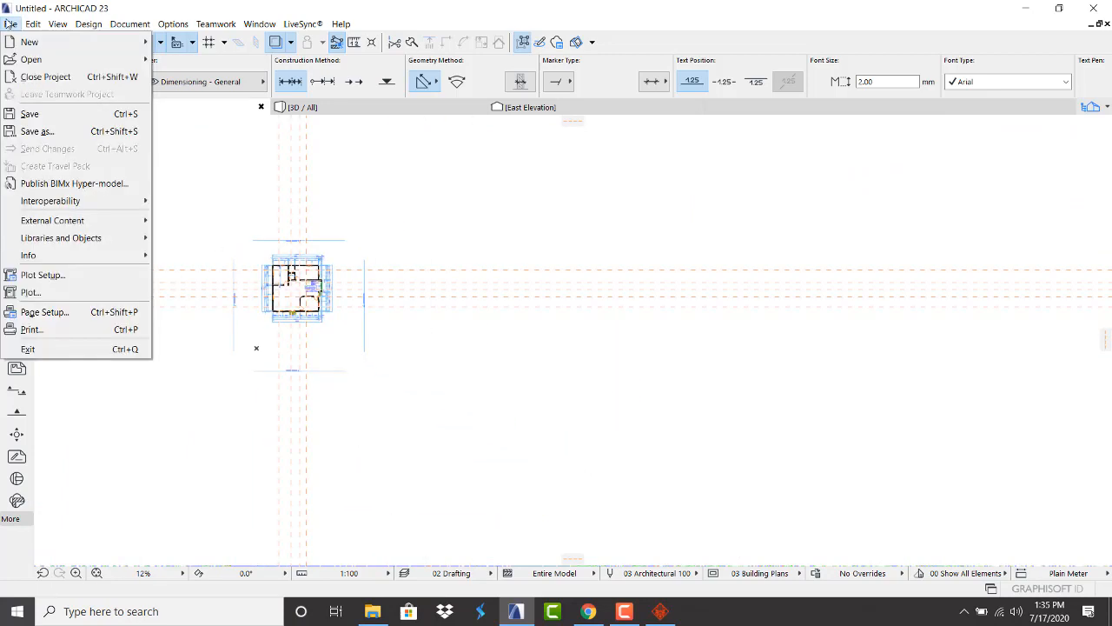
left_click(35, 114)
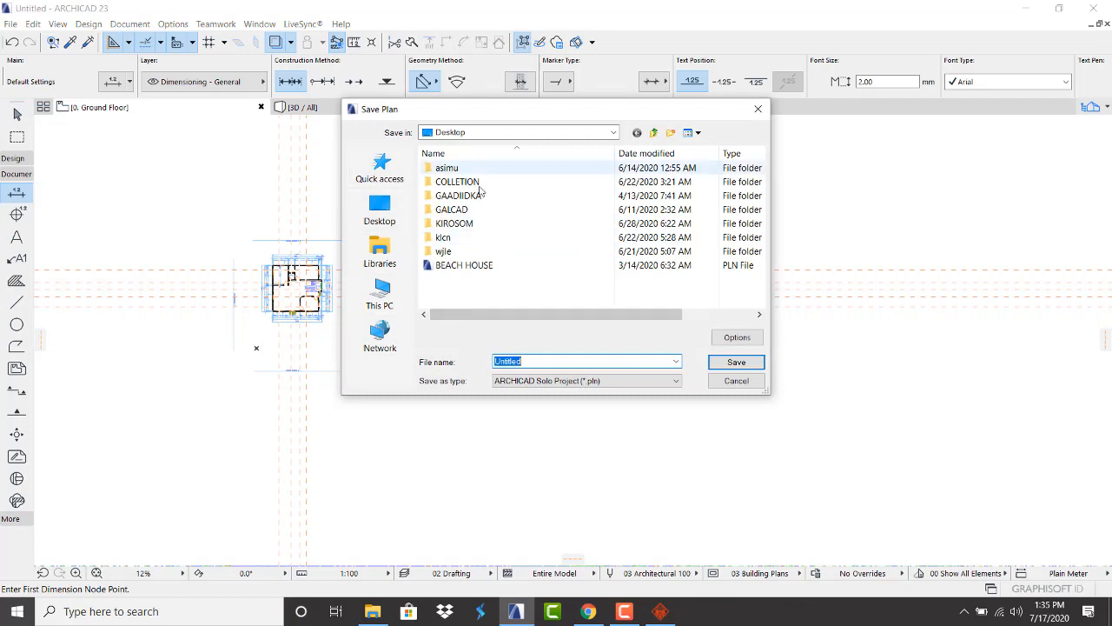
left_click(671, 133)
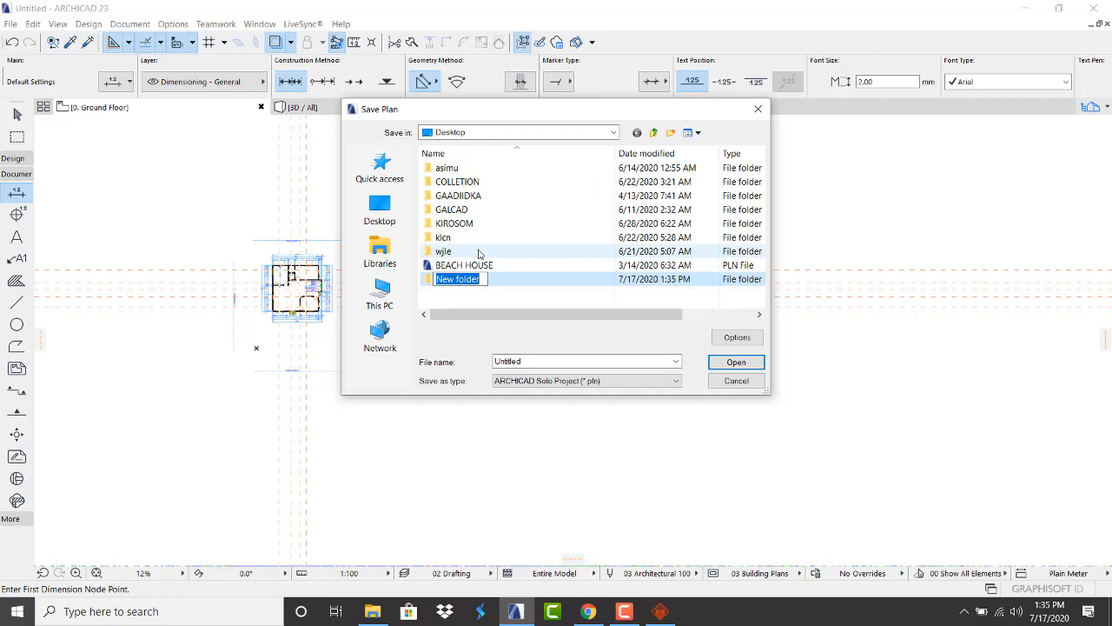
type("city group")
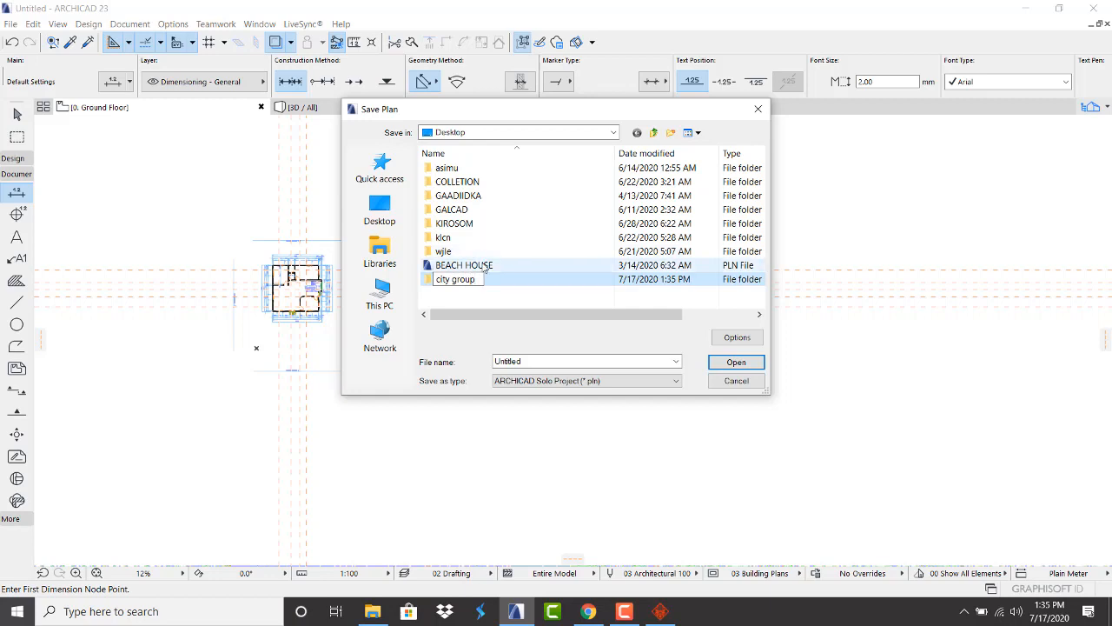
key("Return")
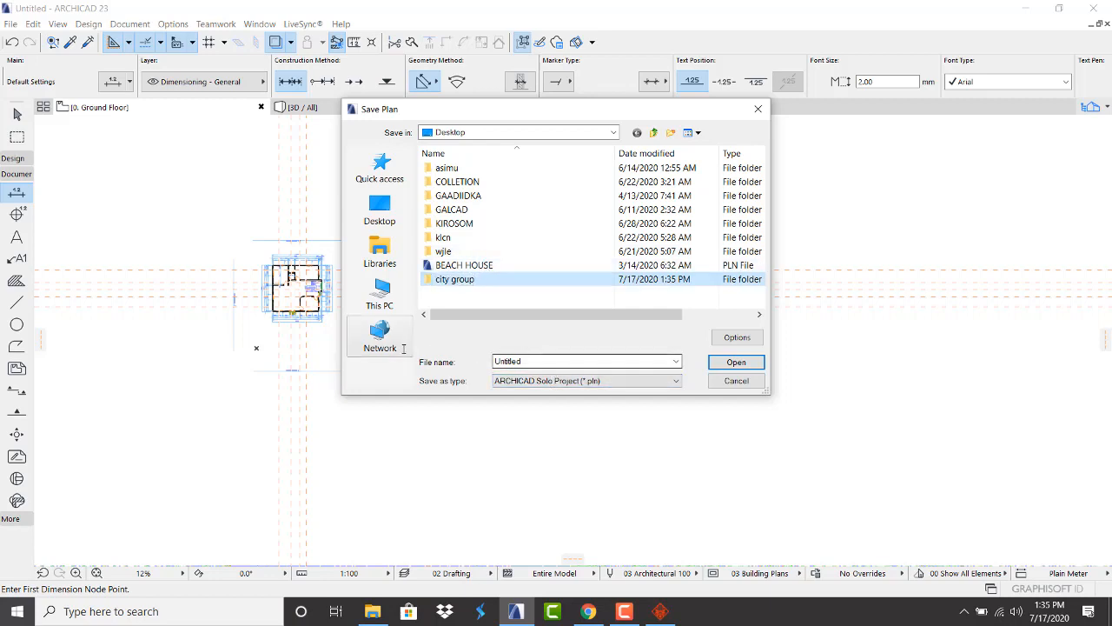
Save the project as '1st project' with the ARCHICAD Solo Project (.pln) type
key("Tab")
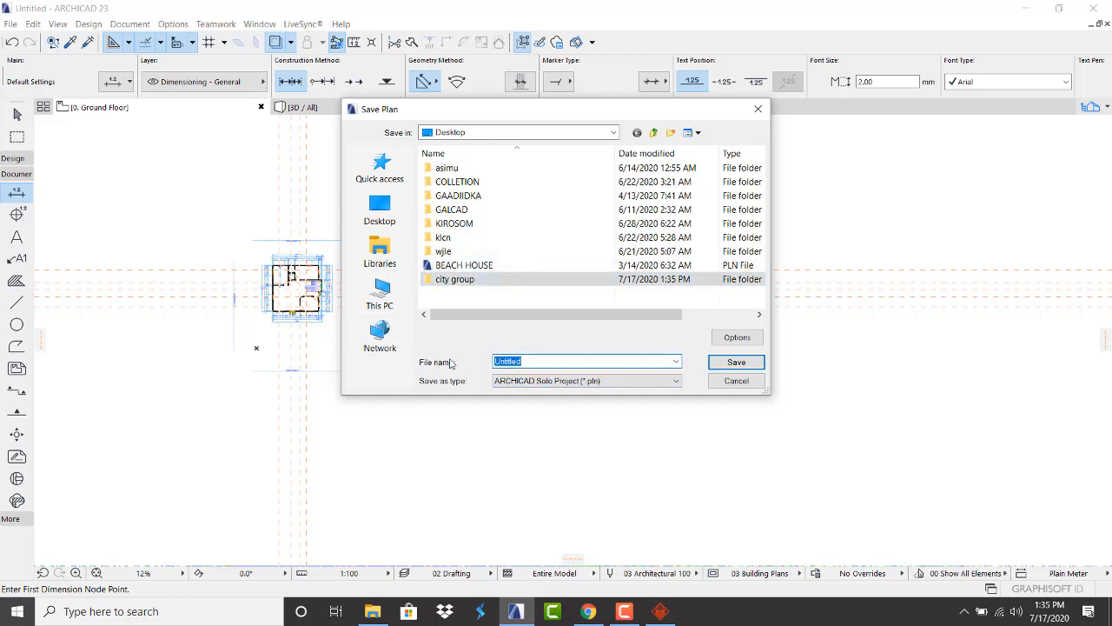
type("1st project")
left_click(554, 383)
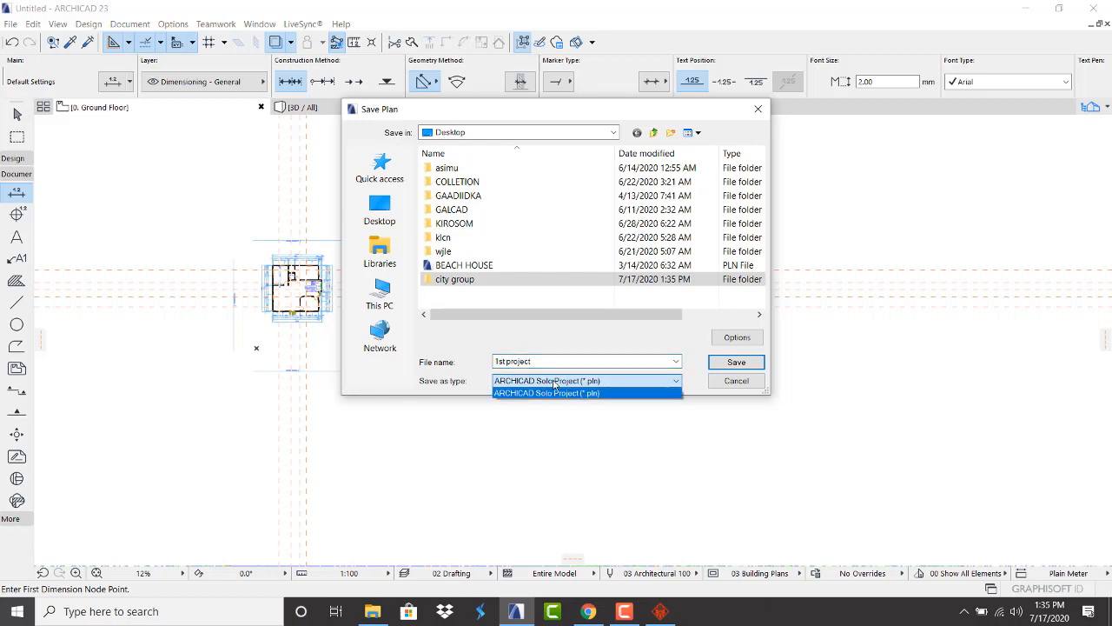
left_click(560, 386)
left_click(728, 364)
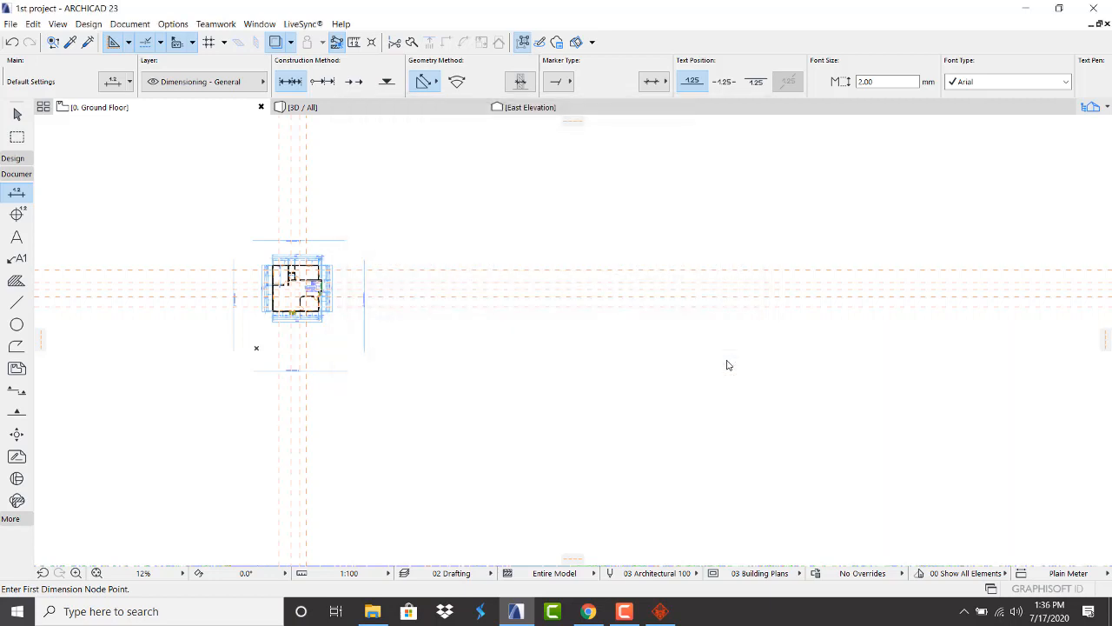
scroll(269, 247, "up", 5)
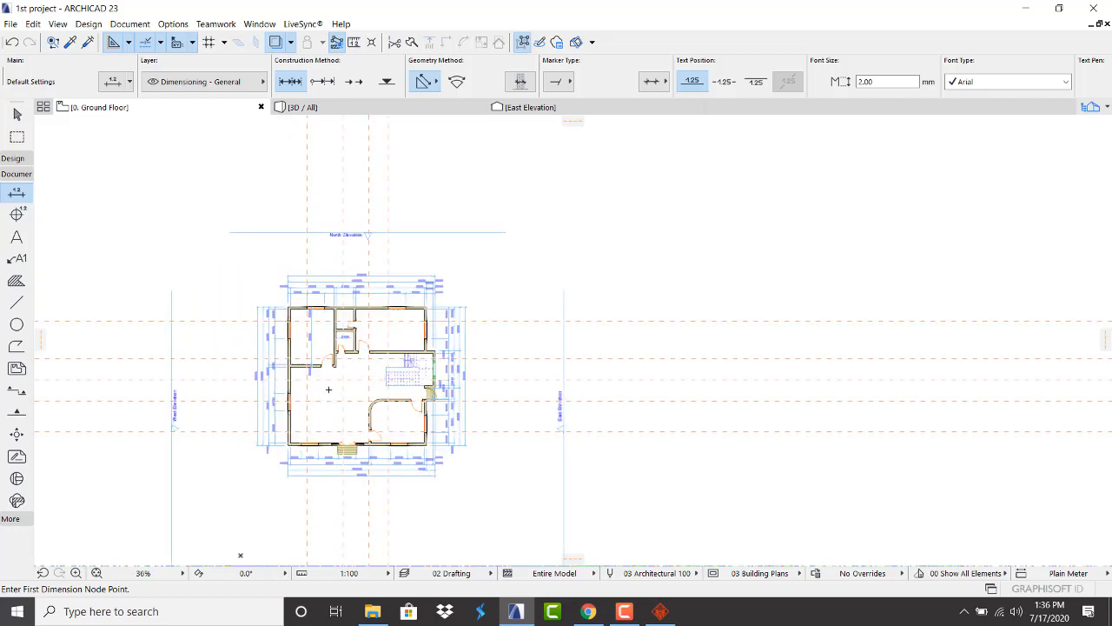
Open the 3D / All view and orbit so the balcony facade faces the viewer
left_click(446, 110)
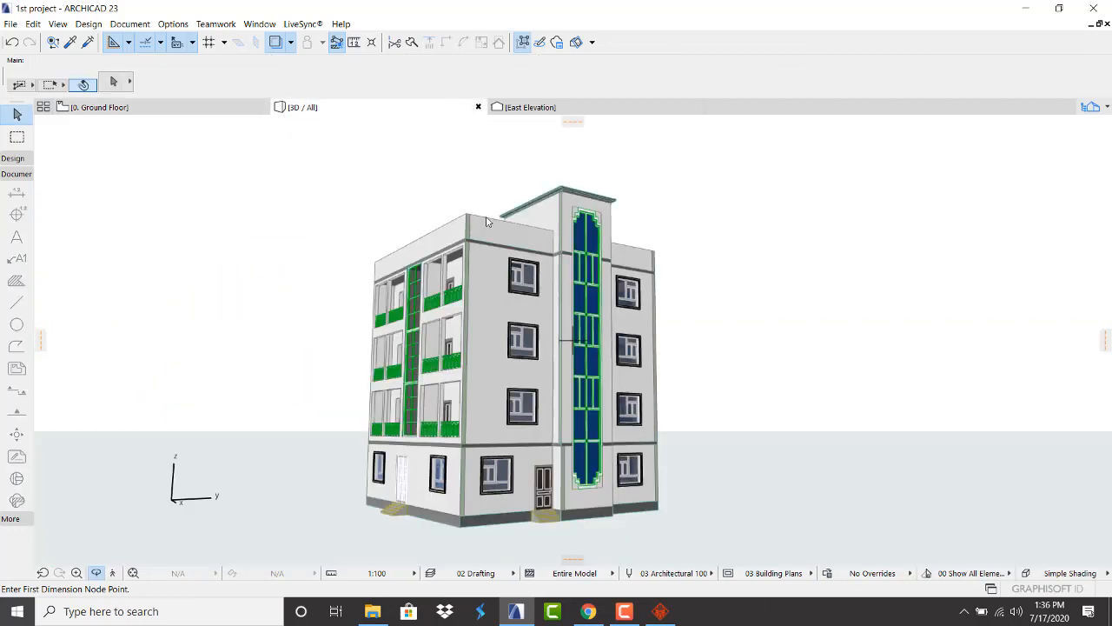
scroll(488, 338, "down", 1)
left_click_drag(436, 344, 602, 348)
scroll(387, 347, "up", 2)
scroll(386, 348, "down", 2)
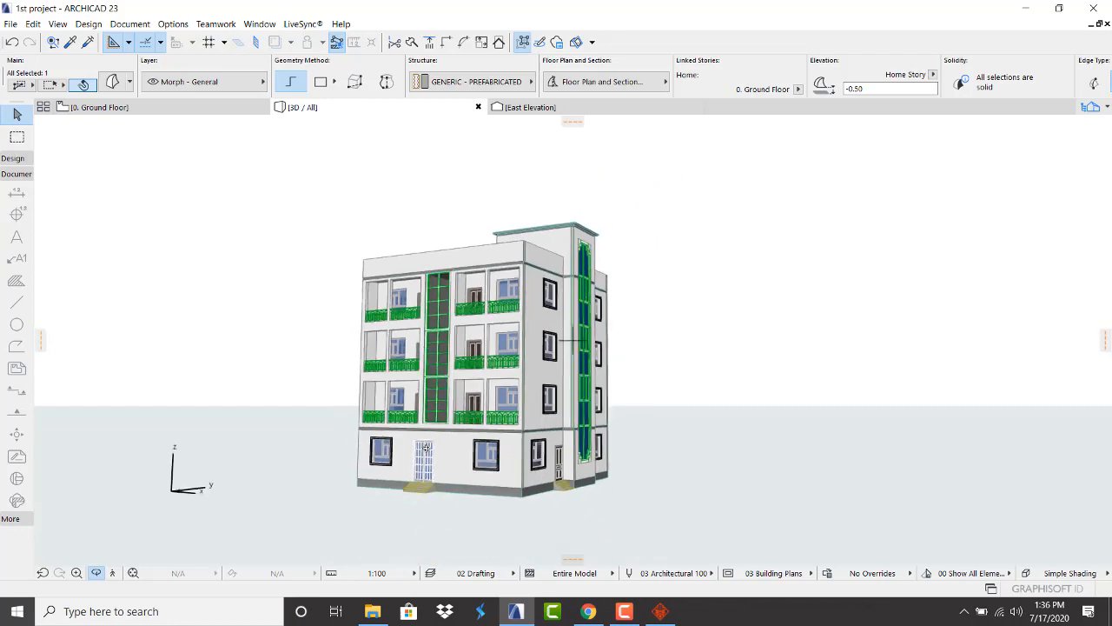
scroll(459, 442, "up", 3)
scroll(460, 442, "down", 2)
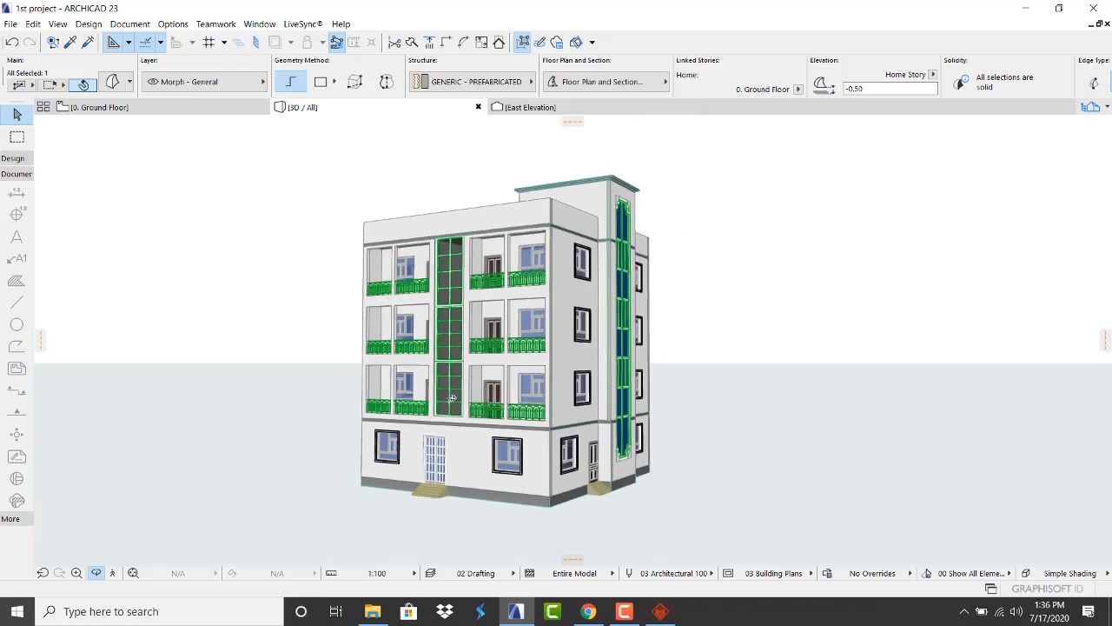
scroll(539, 326, "down", 2)
scroll(538, 327, "up", 2)
scroll(532, 290, "down", 3)
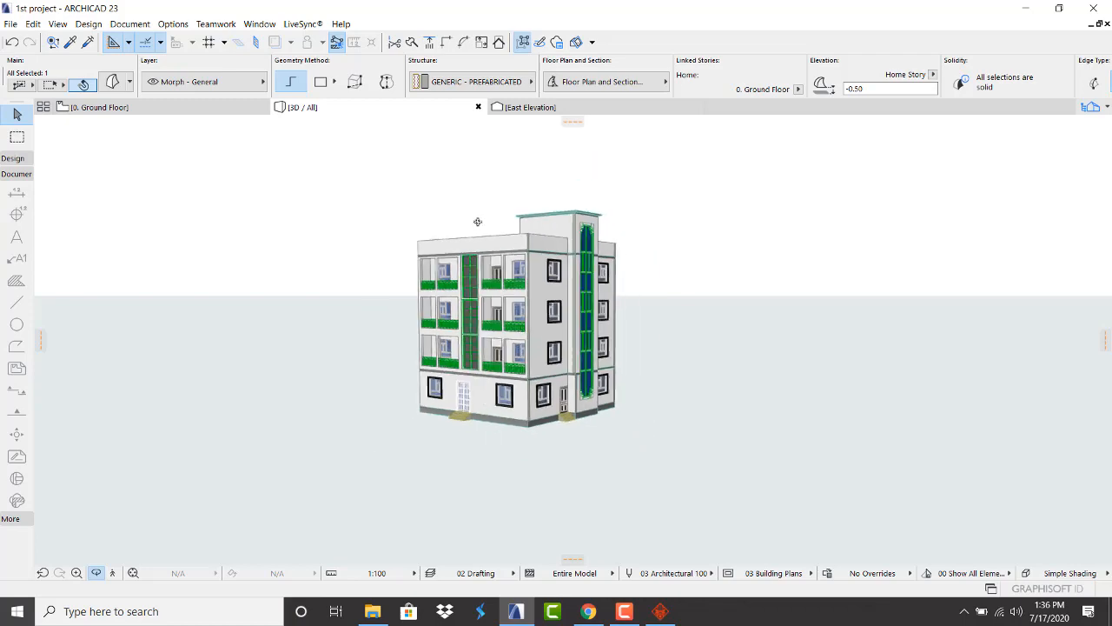
left_click_drag(515, 334, 407, 309)
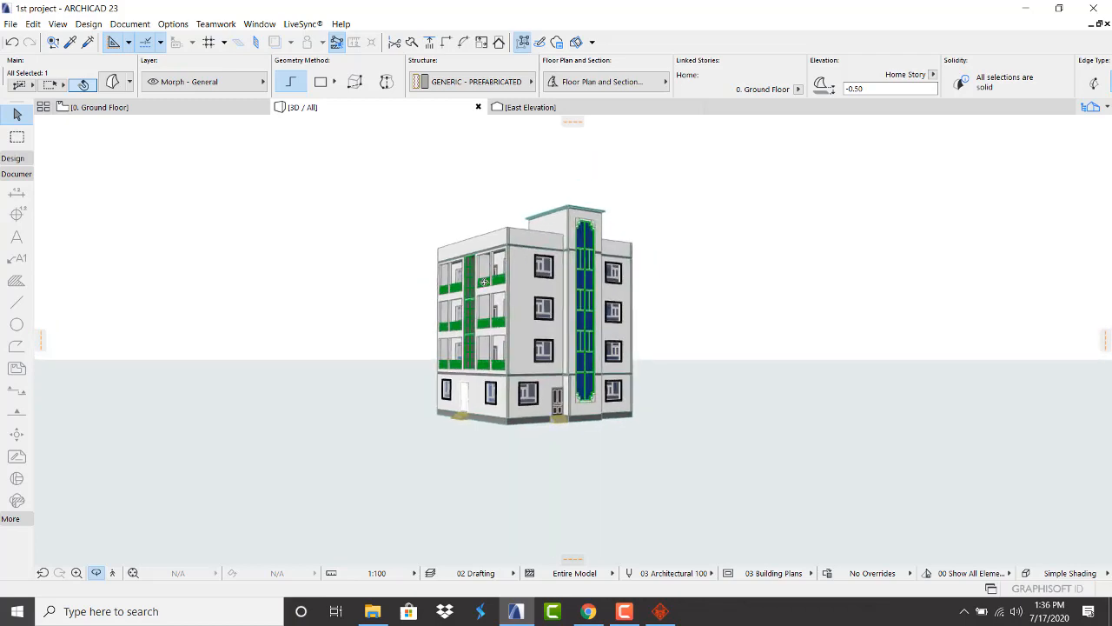
scroll(532, 314, "up", 2)
scroll(408, 350, "down", 2)
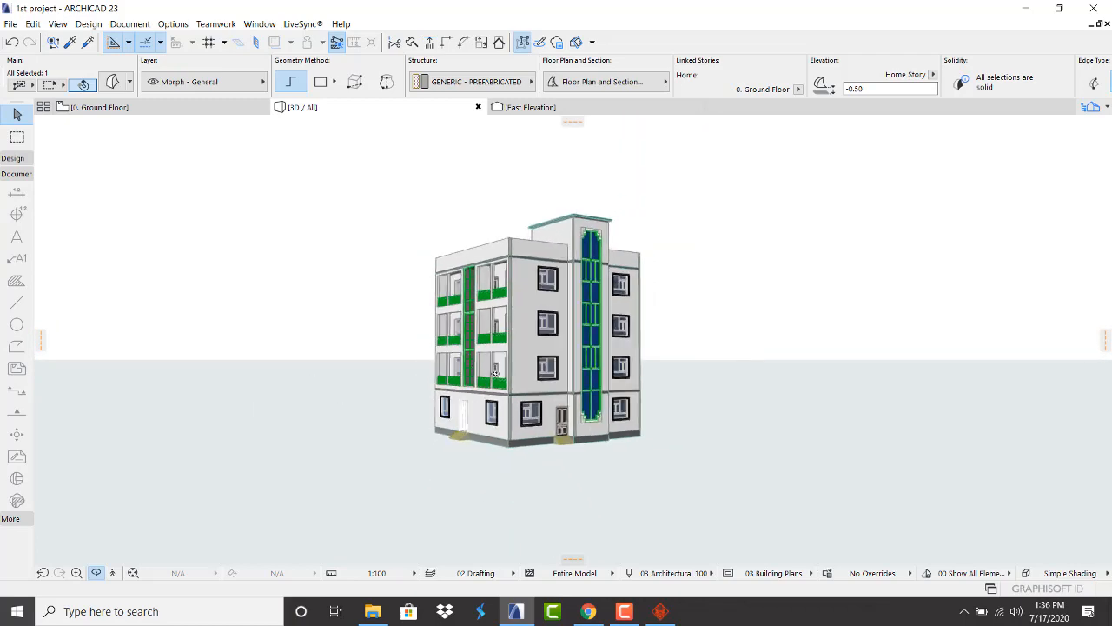
scroll(510, 352, "up", 3)
scroll(510, 352, "down", 2)
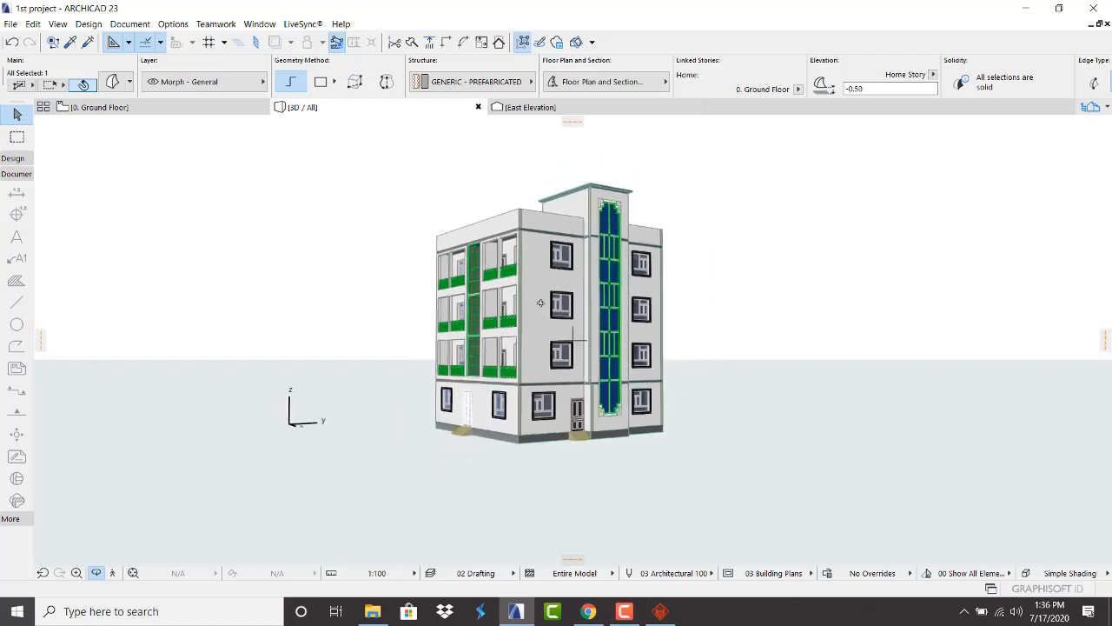
scroll(532, 253, "up", 3)
scroll(508, 225, "up", 2)
scroll(509, 229, "down", 3)
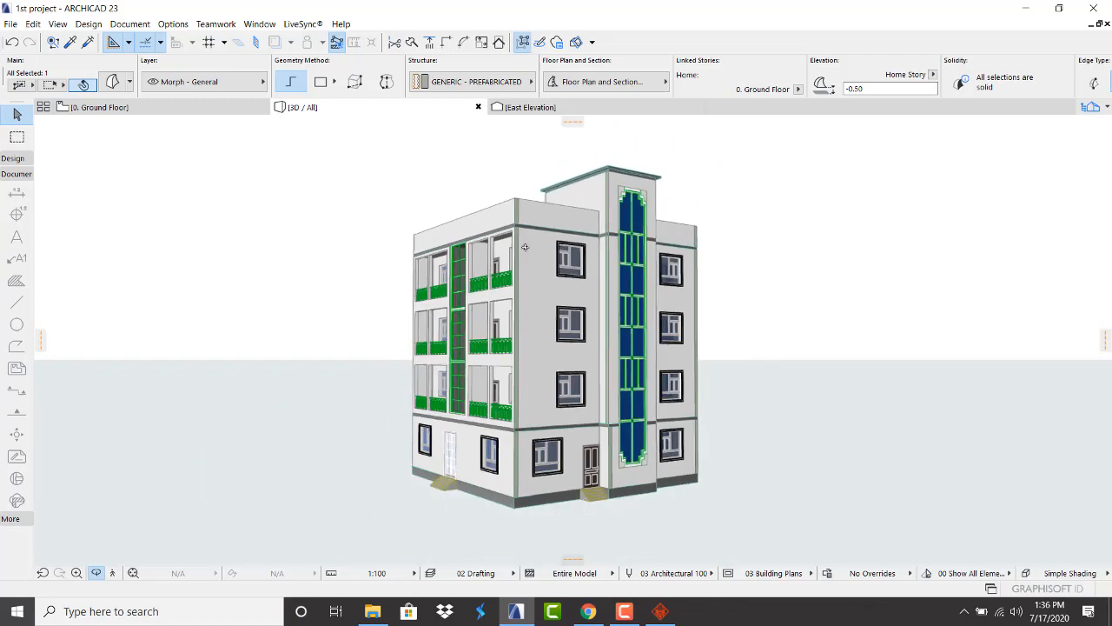
Orbit to raised, frontal, roof and far-side views, then bring another application forward
left_click_drag(526, 248, 597, 262)
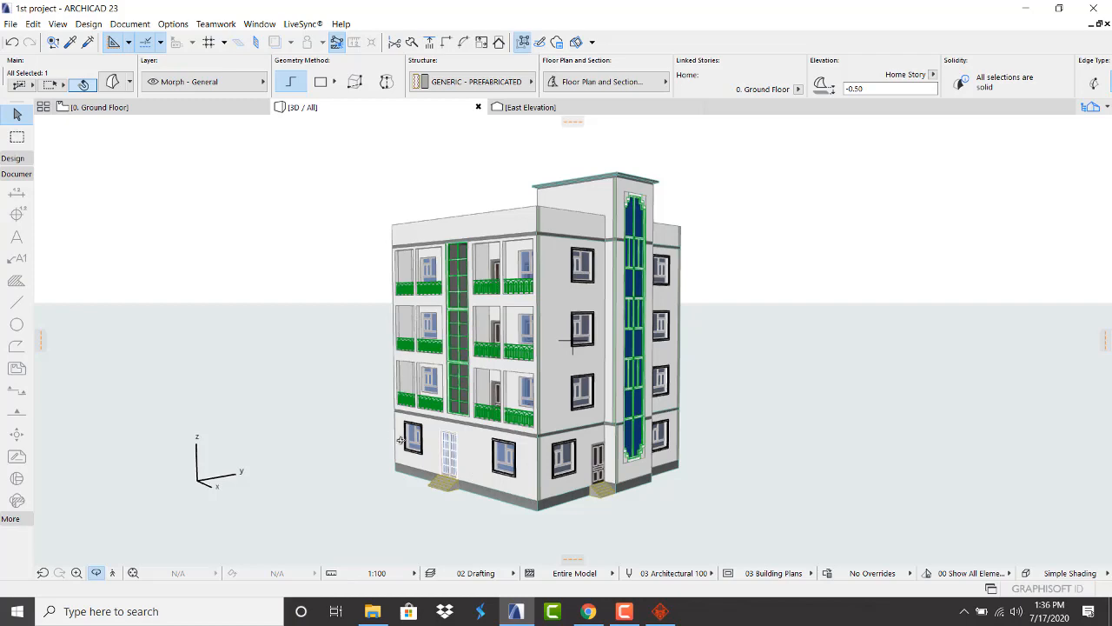
left_click_drag(401, 440, 325, 437)
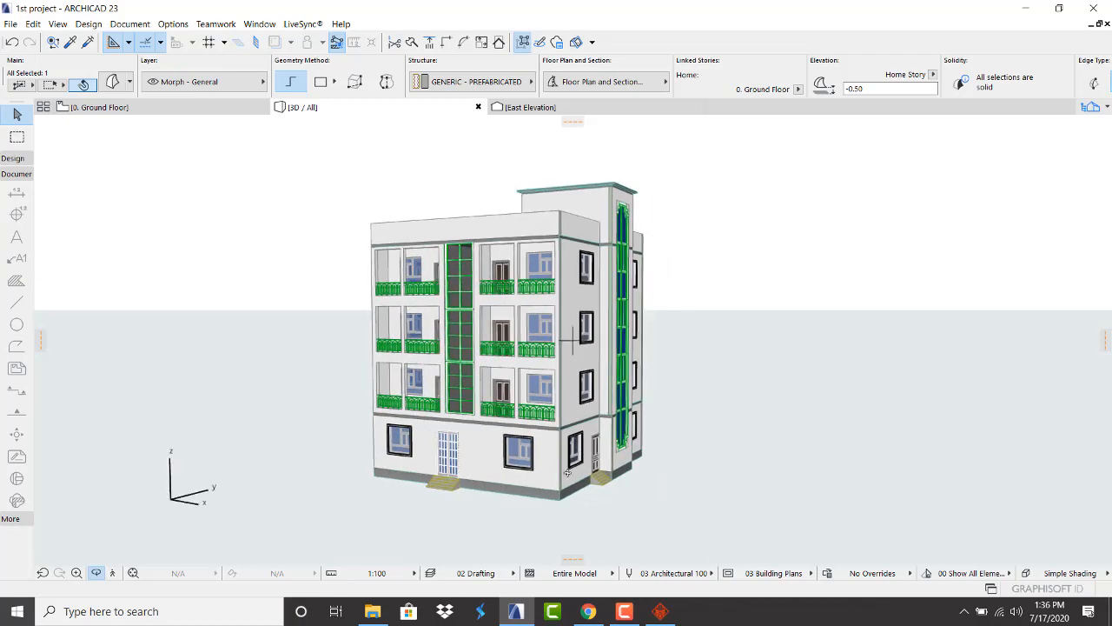
scroll(600, 199, "up", 2)
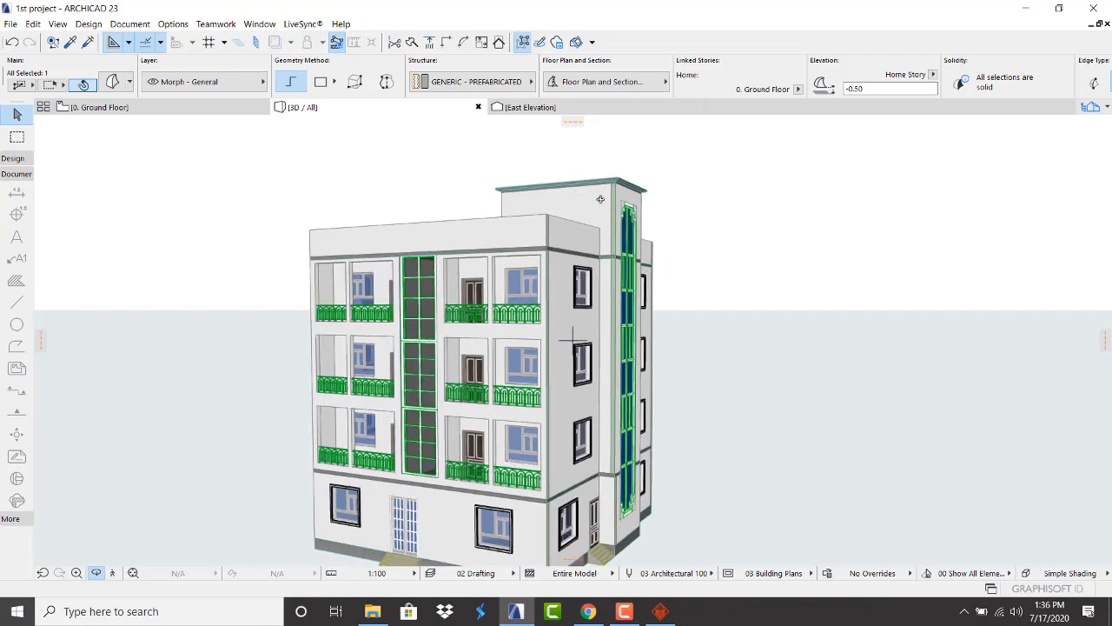
scroll(599, 201, "down", 2)
left_click_drag(572, 245, 538, 269)
scroll(527, 341, "up", 3)
scroll(529, 370, "down", 4)
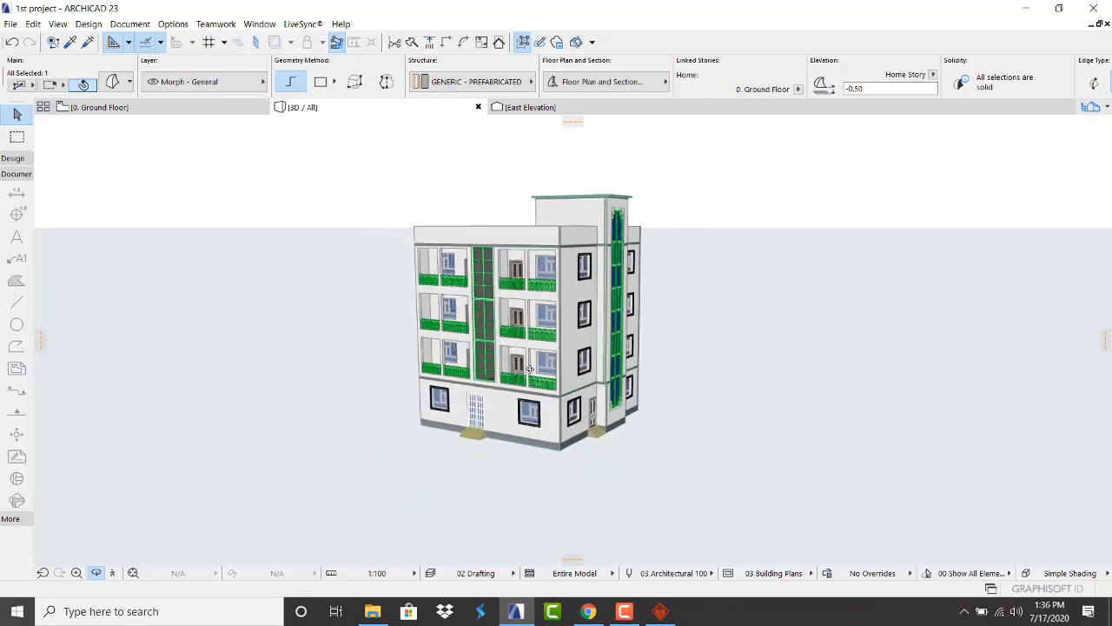
scroll(529, 369, "up", 5)
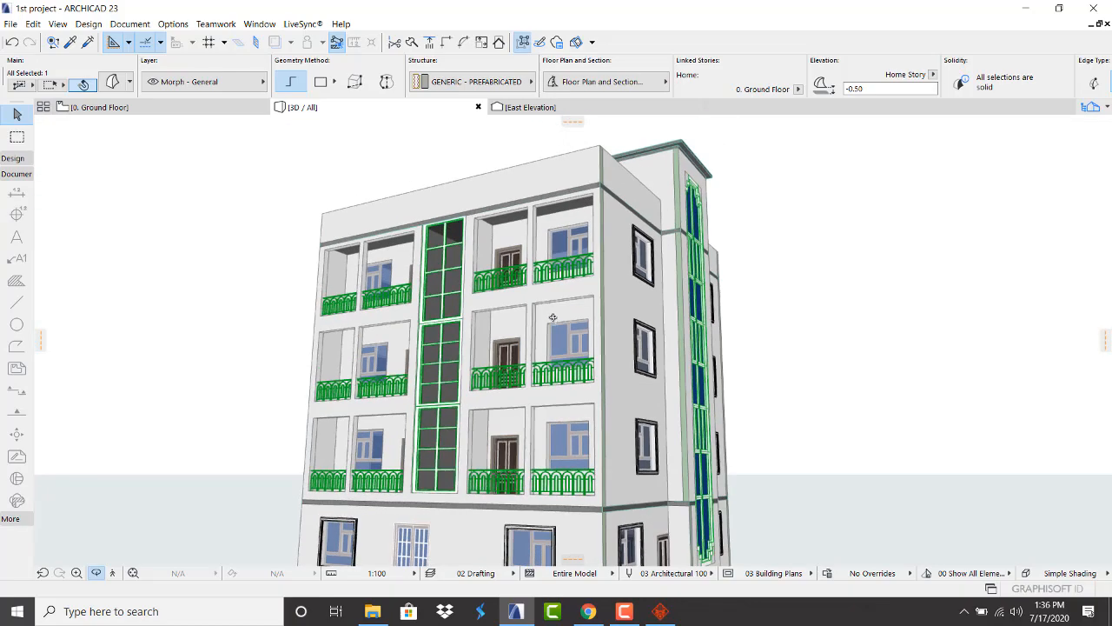
scroll(553, 317, "down", 6)
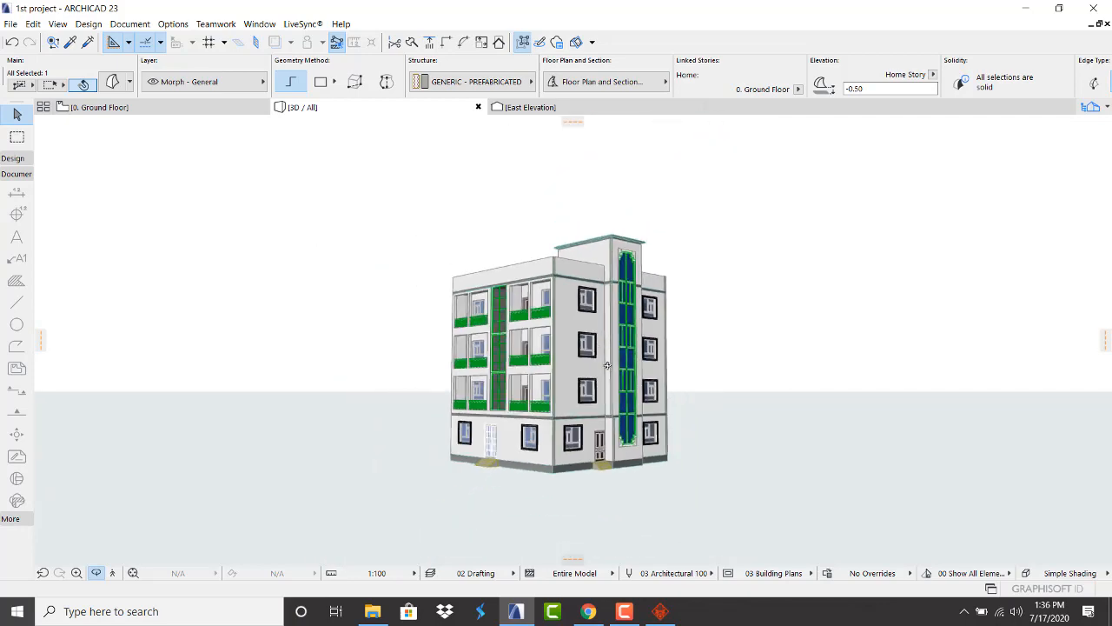
left_click_drag(607, 365, 525, 391)
scroll(440, 292, "up", 3)
scroll(483, 315, "down", 4)
left_click(623, 613)
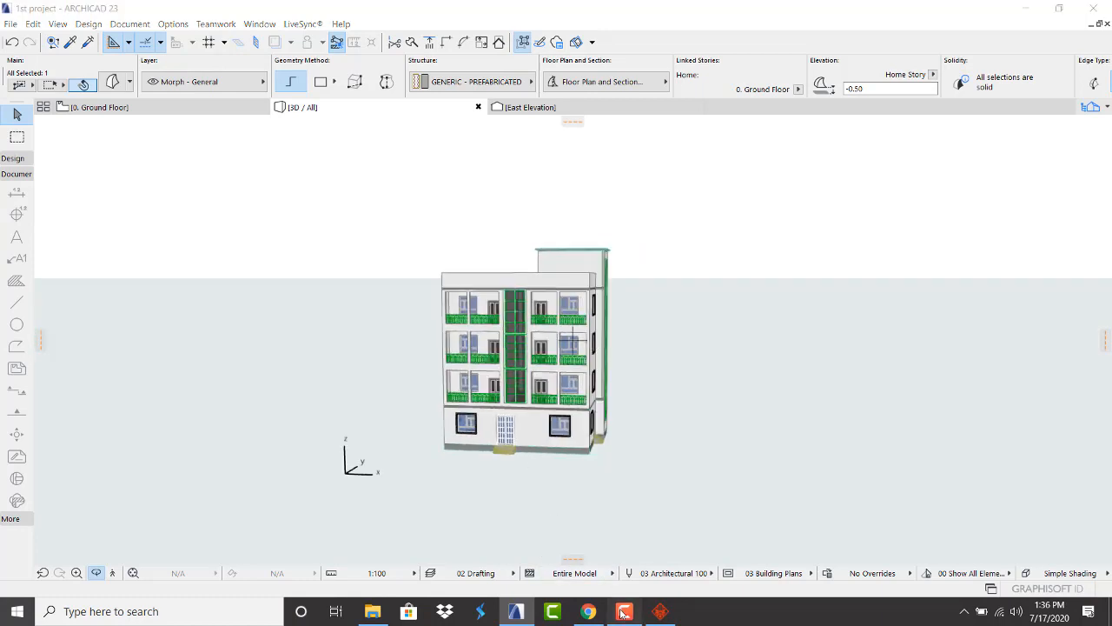